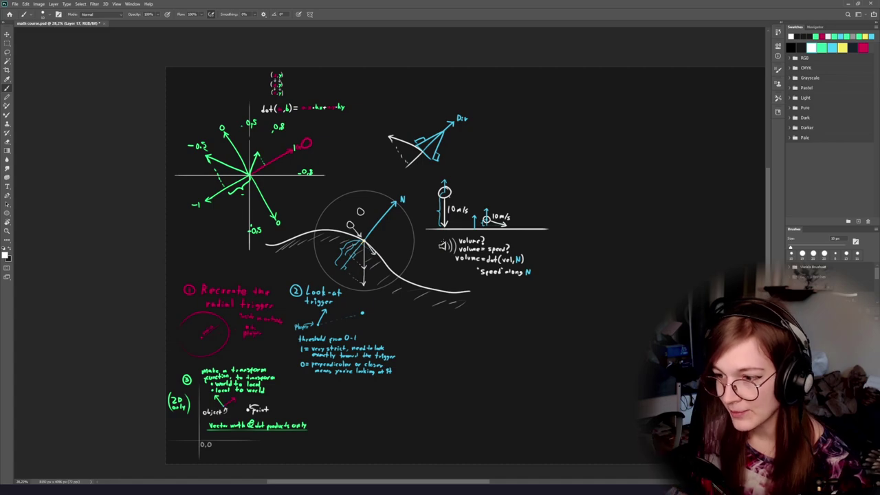
# Draw a short white vector arrow pointing up and to the right in the empty canvas area and label it a.
pyautogui.moveTo(447, 147); pyautogui.dragTo(605, 278)
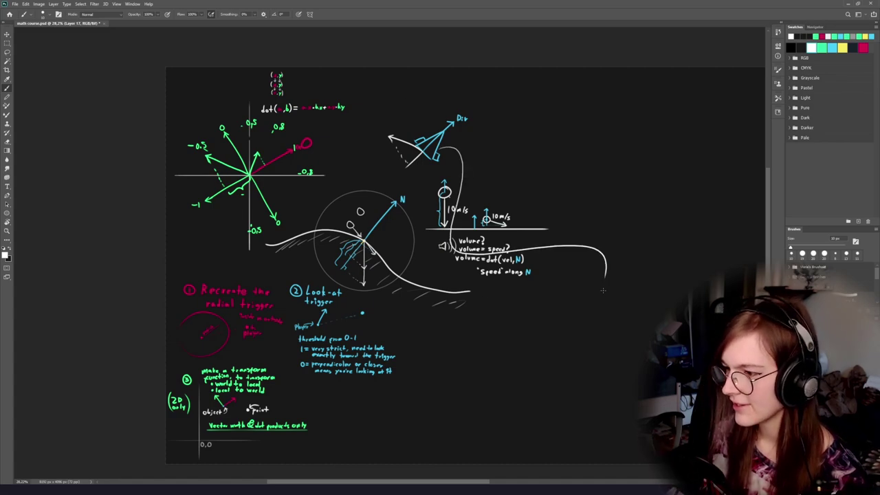
pyautogui.hotkey('ctrl', 'z')
pyautogui.moveTo(586, 222); pyautogui.dragTo(346, 281)
pyautogui.moveTo(356, 252); pyautogui.dragTo(394, 257)
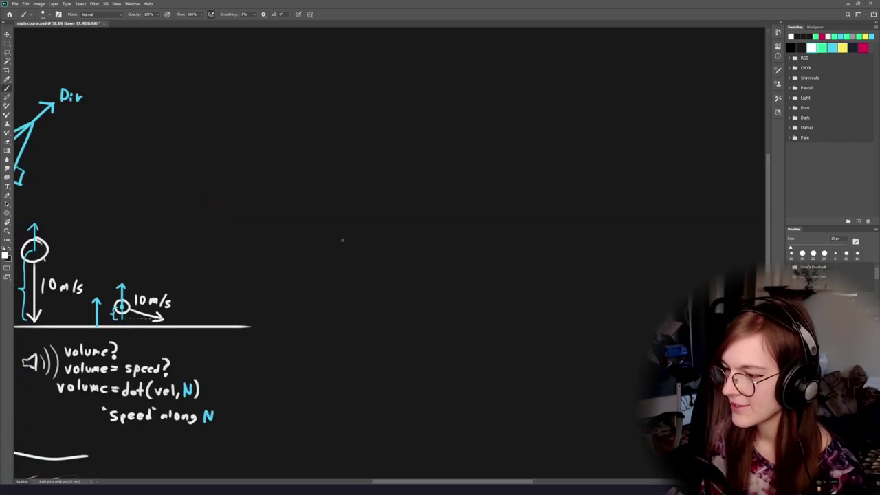
pyautogui.moveTo(387, 184)
pyautogui.mouseDown()
pyautogui.moveTo(363, 242)
pyautogui.moveTo(392, 196)
pyautogui.moveTo(377, 186)
pyautogui.mouseUp()
pyautogui.scroll(4, 396, 220)
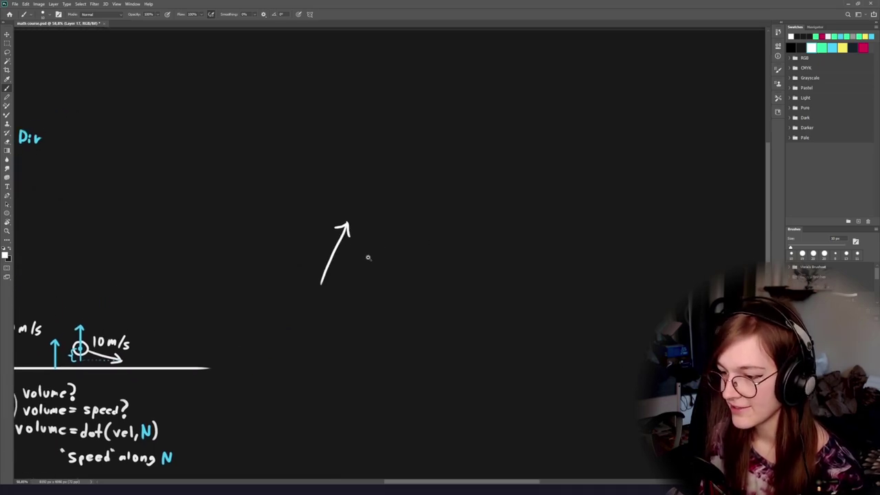
pyautogui.moveTo(351, 156); pyautogui.dragTo(358, 168)
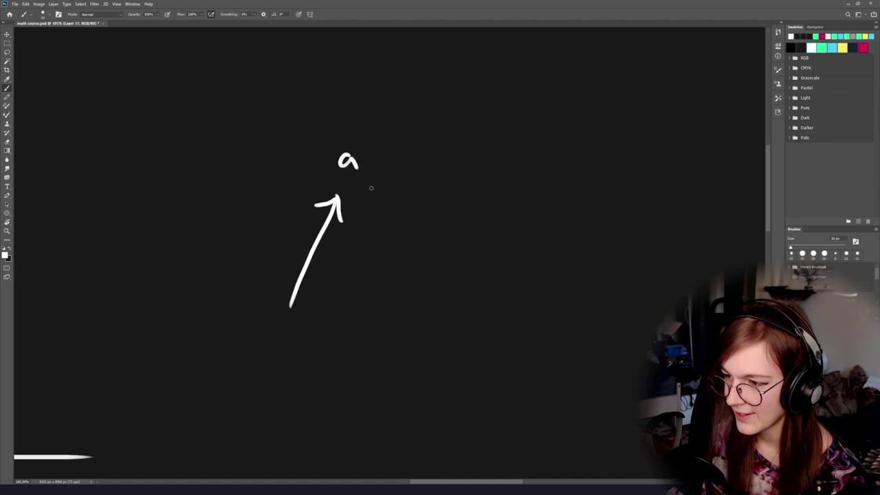
# Draw a longer vector arrow from the same origin, at a shallower angle, and label its tip b.
pyautogui.moveTo(290, 307)
pyautogui.mouseDown()
pyautogui.moveTo(472, 219)
pyautogui.moveTo(526, 187)
pyautogui.mouseUp()
pyautogui.hotkey('ctrl', 'z')
pyautogui.moveTo(291, 306)
pyautogui.mouseDown()
pyautogui.moveTo(532, 117)
pyautogui.moveTo(534, 130)
pyautogui.mouseUp()
pyautogui.moveTo(544, 91); pyautogui.dragTo(547, 108)
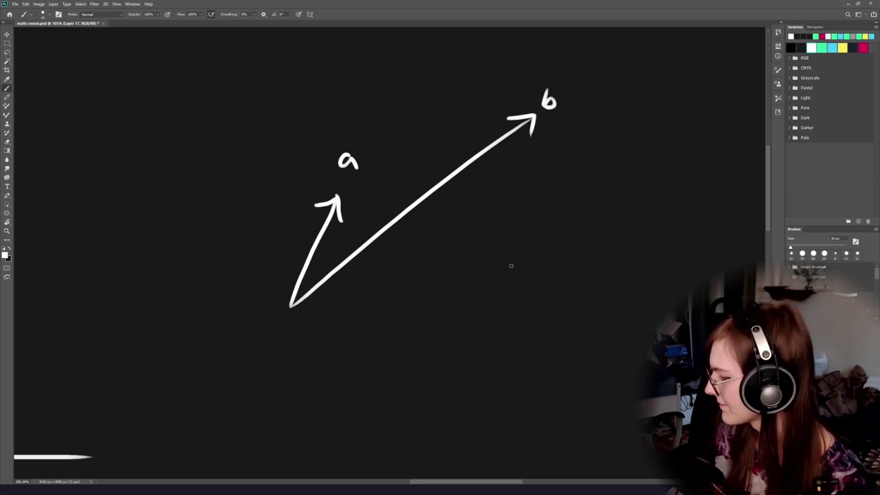
# Add a hat above the label a and mark the short vector's length as 1.
pyautogui.moveTo(399, 165); pyautogui.dragTo(379, 242)
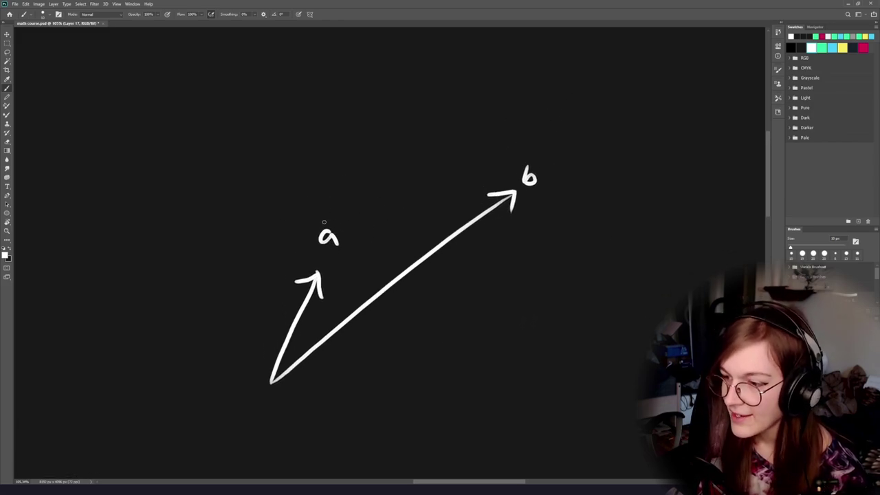
pyautogui.moveTo(322, 224); pyautogui.dragTo(339, 224)
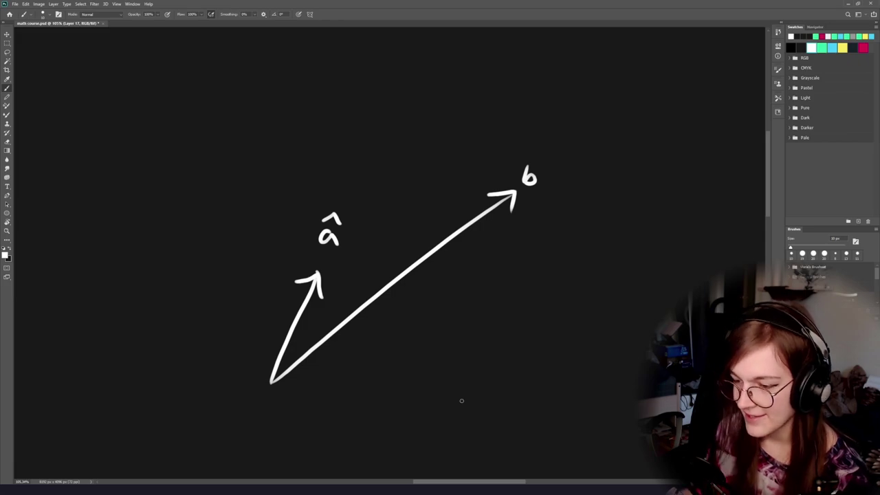
pyautogui.moveTo(240, 315)
pyautogui.mouseDown()
pyautogui.moveTo(298, 303)
pyautogui.moveTo(296, 247)
pyautogui.moveTo(332, 254)
pyautogui.mouseUp()
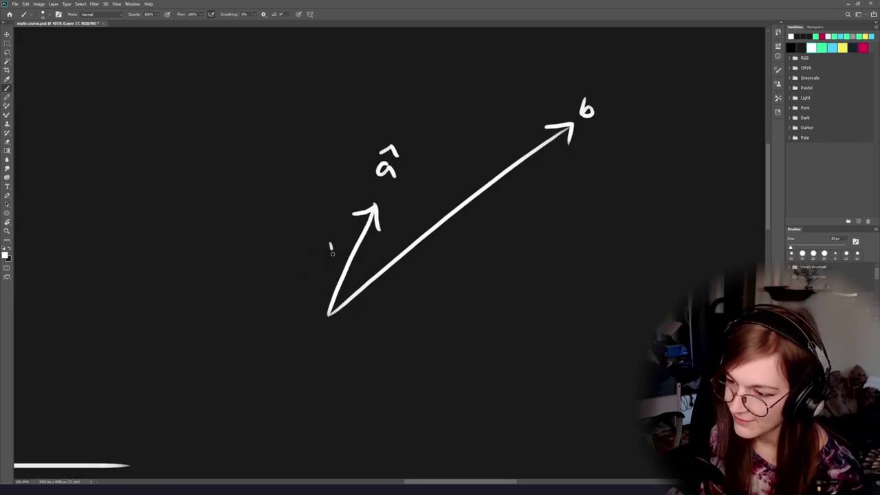
pyautogui.moveTo(475, 221)
pyautogui.mouseDown()
pyautogui.moveTo(397, 295)
pyautogui.moveTo(445, 277)
pyautogui.mouseUp()
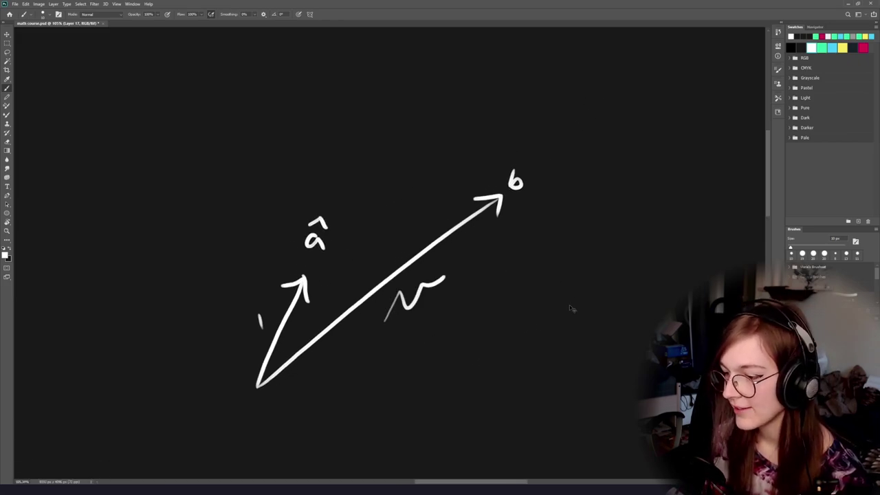
pyautogui.hotkey('ctrl', 'z')
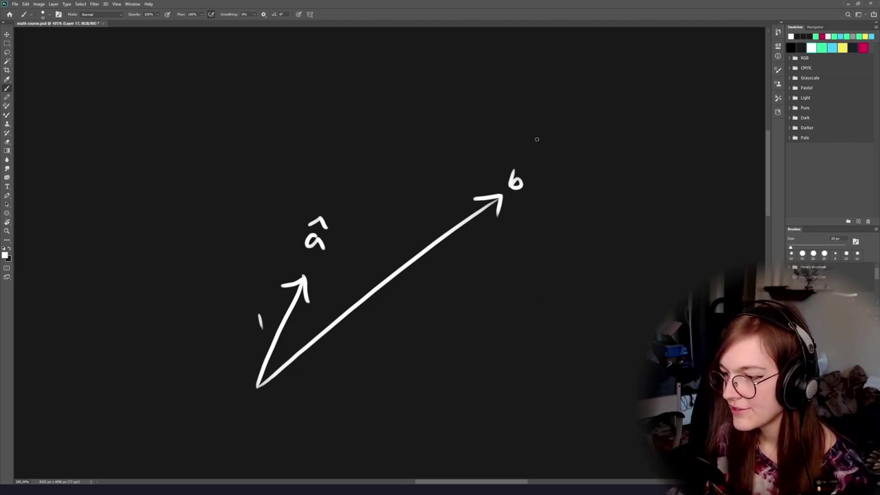
# Draw a dashed projection line from b's tip and a thin line extending vector a to meet it.
pyautogui.moveTo(538, 140)
pyautogui.mouseDown()
pyautogui.moveTo(584, 211)
pyautogui.moveTo(446, 118)
pyautogui.mouseUp()
pyautogui.moveTo(349, 208); pyautogui.dragTo(395, 235)
pyautogui.hotkey('ctrl', 'z')
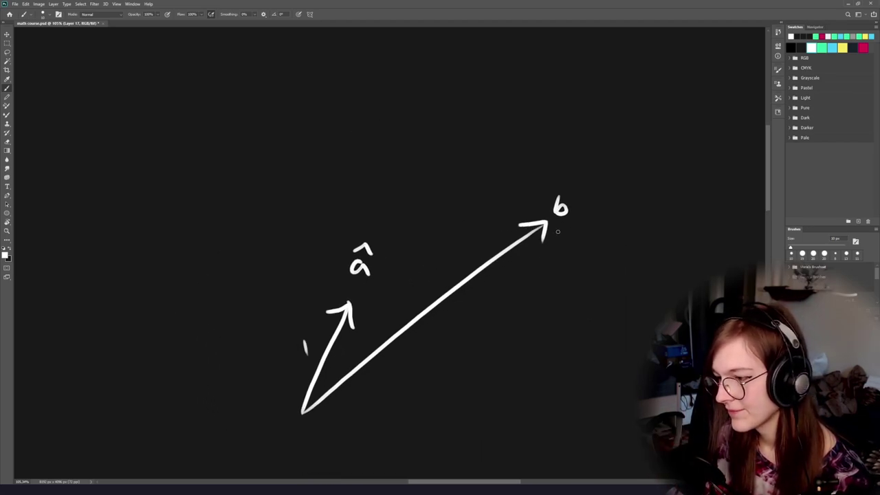
pyautogui.moveTo(558, 222); pyautogui.dragTo(405, 192)
pyautogui.moveTo(396, 185); pyautogui.dragTo(390, 183)
pyautogui.moveTo(377, 177)
pyautogui.mouseDown()
pyautogui.moveTo(282, 142)
pyautogui.moveTo(303, 149)
pyautogui.moveTo(296, 146)
pyautogui.moveTo(271, 205)
pyautogui.mouseUp()
pyautogui.hotkey('ctrl', 'z')
pyautogui.moveTo(298, 145); pyautogui.dragTo(242, 283)
pyautogui.moveTo(273, 198)
pyautogui.mouseDown()
pyautogui.moveTo(344, 59)
pyautogui.moveTo(279, 221)
pyautogui.mouseUp()
pyautogui.hotkey('ctrl', 'z')
pyautogui.hotkey('ctrl', 'z')
pyautogui.moveTo(295, 149); pyautogui.dragTo(346, 58)
# Mark the right angle where the projection meets the extended line and draw a curly brace spanning the projected length.
pyautogui.moveTo(346, 210); pyautogui.dragTo(393, 230)
pyautogui.moveTo(366, 176)
pyautogui.mouseDown()
pyautogui.moveTo(348, 193)
pyautogui.moveTo(335, 187)
pyautogui.moveTo(442, 141)
pyautogui.mouseUp()
pyautogui.moveTo(412, 103)
pyautogui.mouseDown()
pyautogui.moveTo(355, 115)
pyautogui.moveTo(321, 181)
pyautogui.moveTo(283, 186)
pyautogui.moveTo(336, 181)
pyautogui.moveTo(287, 203)
pyautogui.moveTo(308, 227)
pyautogui.moveTo(288, 271)
pyautogui.moveTo(292, 337)
pyautogui.mouseUp()
pyautogui.hotkey('ctrl', 'z')
pyautogui.moveTo(241, 202); pyautogui.dragTo(341, 186)
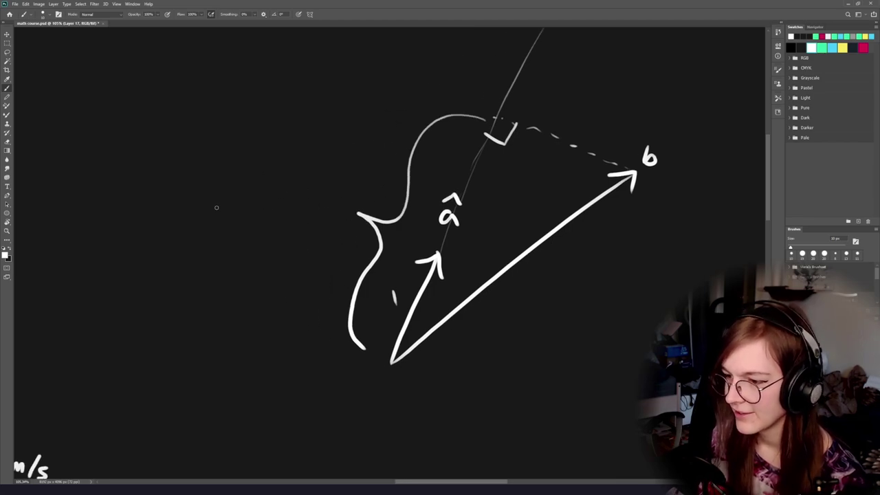
# Write the label dot(â, b) beside the curly brace.
pyautogui.moveTo(243, 193)
pyautogui.mouseDown()
pyautogui.moveTo(241, 219)
pyautogui.moveTo(257, 211)
pyautogui.moveTo(270, 217)
pyautogui.mouseUp()
pyautogui.moveTo(265, 206)
pyautogui.mouseDown()
pyautogui.moveTo(282, 218)
pyautogui.moveTo(301, 216)
pyautogui.moveTo(302, 198)
pyautogui.moveTo(311, 212)
pyautogui.mouseUp()
pyautogui.hotkey('ctrl', 'z')
pyautogui.hotkey('ctrl', 'z')
pyautogui.hotkey('ctrl', 'z')
pyautogui.hotkey('ctrl', 'z')
pyautogui.moveTo(323, 186); pyautogui.dragTo(329, 207)
pyautogui.hotkey('ctrl', 'z')
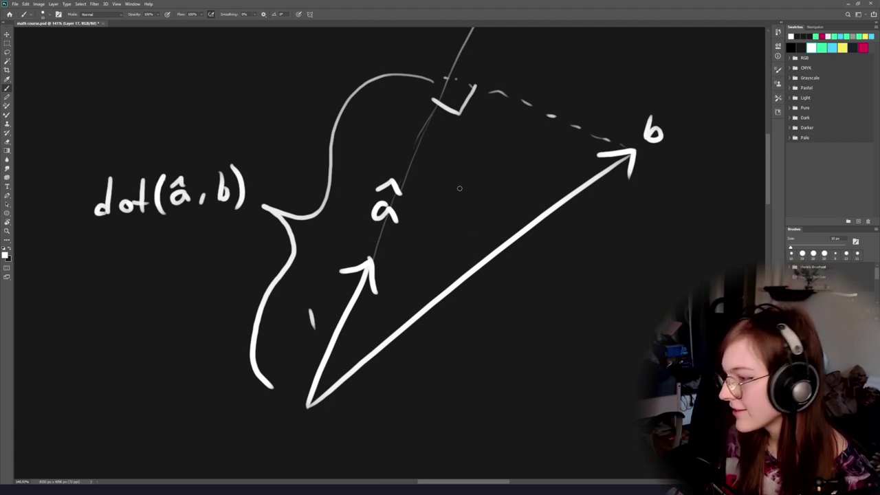
# Try a thick arrow along â's direction reaching the foot of the dashed projection, and undo it.
pyautogui.moveTo(447, 75)
pyautogui.mouseDown()
pyautogui.moveTo(454, 130)
pyautogui.moveTo(406, 110)
pyautogui.mouseUp()
pyautogui.hotkey('ctrl', 'z')
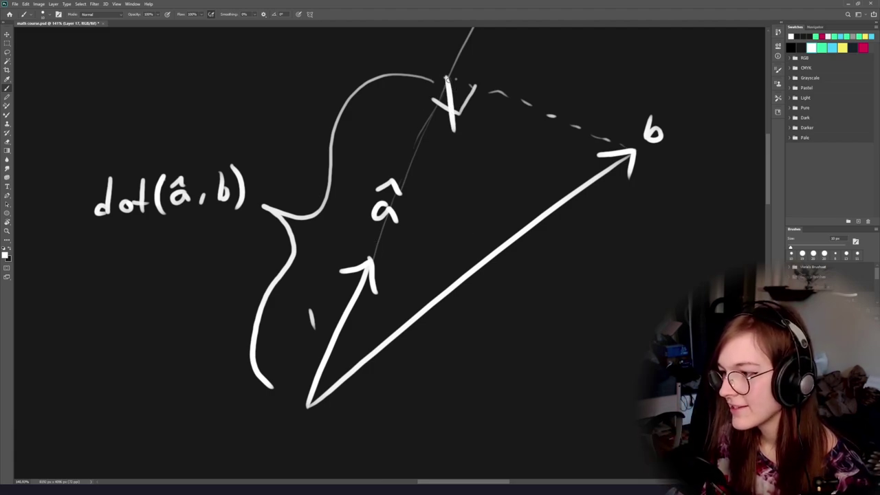
pyautogui.hotkey('ctrl', 'z')
pyautogui.moveTo(452, 80)
pyautogui.mouseDown()
pyautogui.moveTo(327, 348)
pyautogui.moveTo(463, 118)
pyautogui.moveTo(413, 107)
pyautogui.mouseUp()
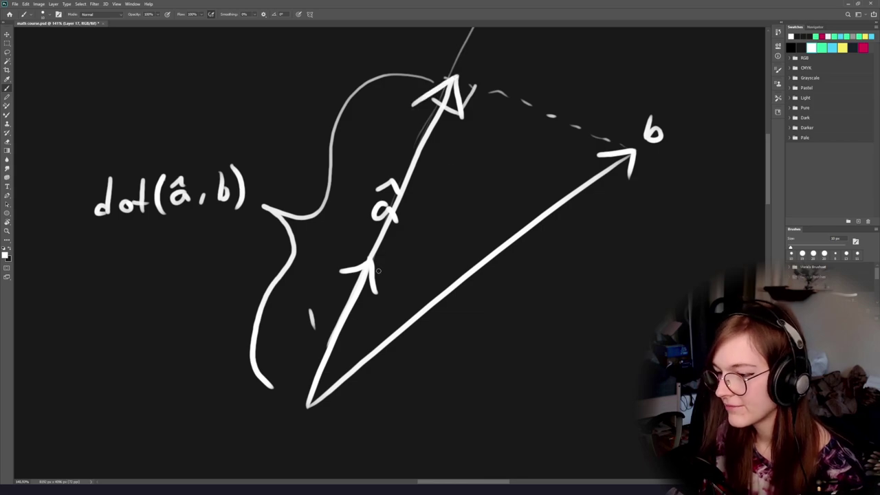
pyautogui.moveTo(375, 239); pyautogui.dragTo(402, 237)
pyautogui.hotkey('ctrl', 'z')
pyautogui.moveTo(445, 75)
pyautogui.mouseDown()
pyautogui.moveTo(404, 129)
pyautogui.moveTo(459, 62)
pyautogui.mouseUp()
pyautogui.hotkey('ctrl', 'z')
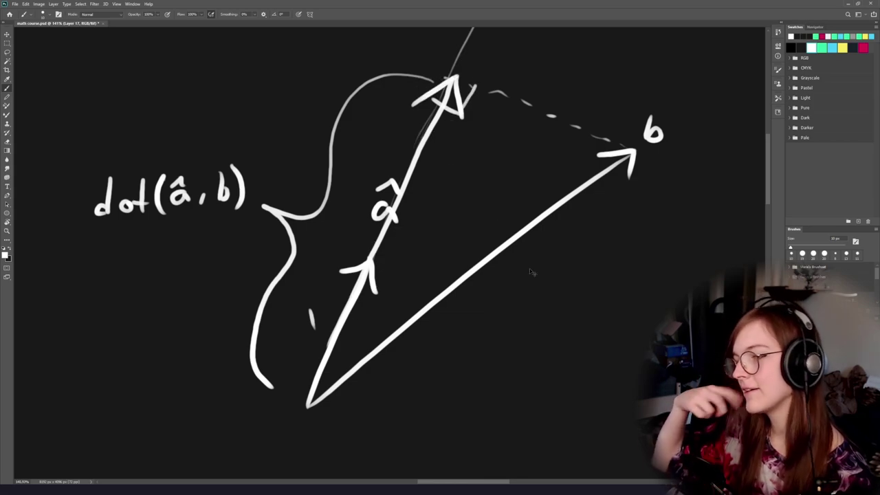
pyautogui.hotkey('ctrl', 'z')
pyautogui.hotkey('ctrl', 'z')
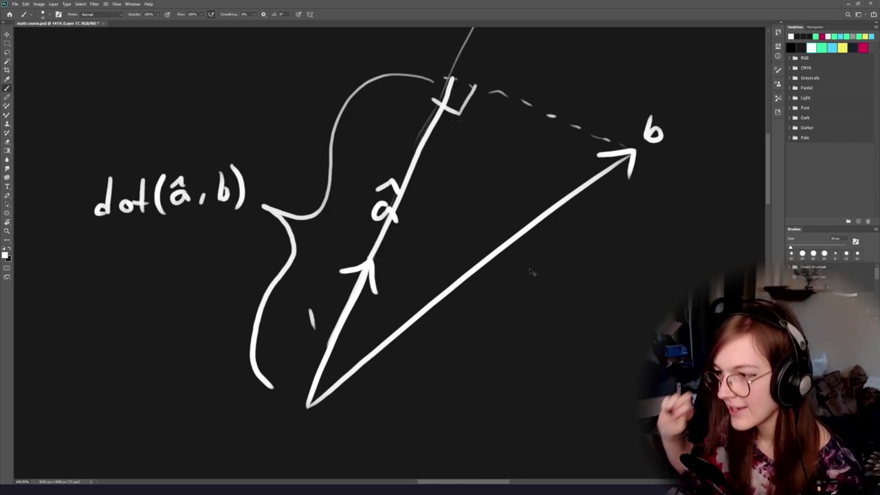
pyautogui.hotkey('ctrl', 'z')
pyautogui.moveTo(242, 144); pyautogui.dragTo(309, 173)
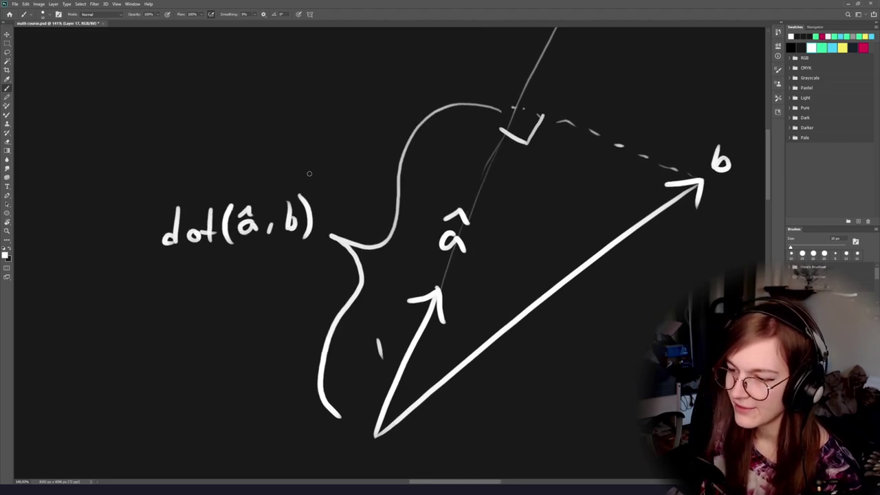
pyautogui.moveTo(437, 289); pyautogui.dragTo(506, 138)
pyautogui.hotkey('ctrl', 'z')
# Draw another vector arrow pointing downward and slightly right from the shared origin.
pyautogui.moveTo(465, 429); pyautogui.dragTo(454, 302)
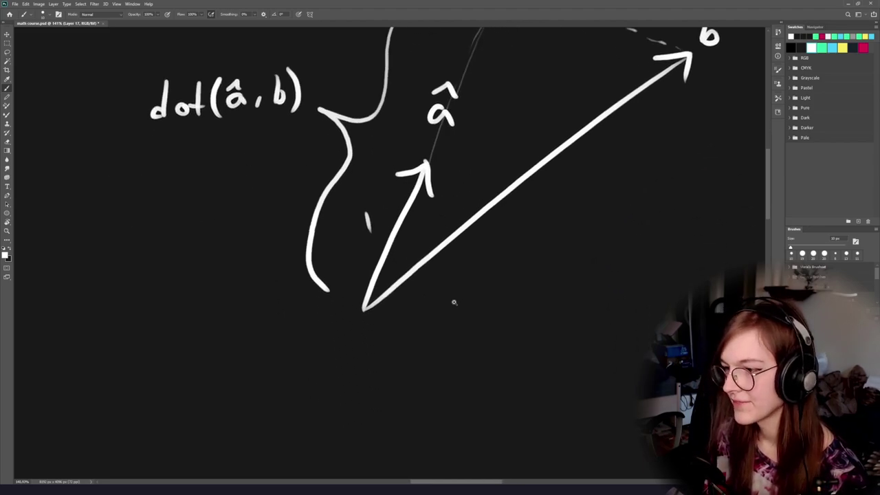
pyautogui.scroll(-3, 453, 303)
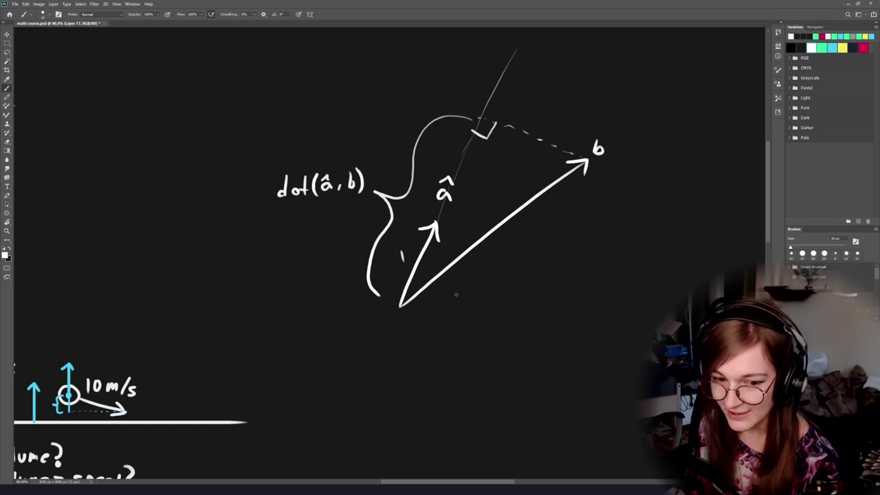
pyautogui.moveTo(490, 347); pyautogui.dragTo(380, 316)
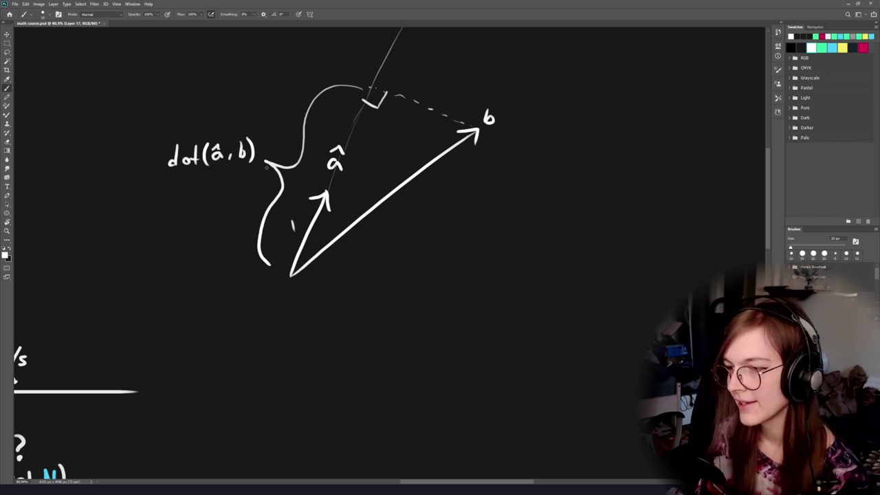
pyautogui.moveTo(343, 220)
pyautogui.mouseDown()
pyautogui.moveTo(424, 195)
pyautogui.moveTo(409, 204)
pyautogui.mouseUp()
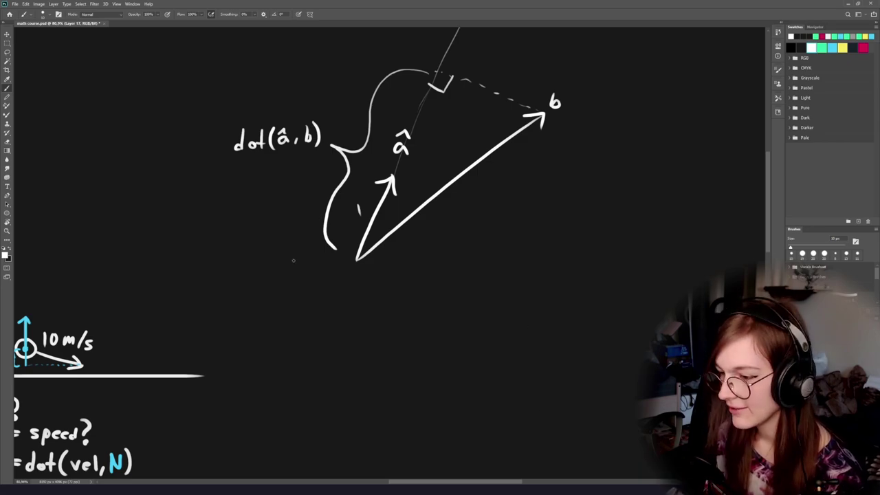
pyautogui.moveTo(402, 293); pyautogui.dragTo(402, 299)
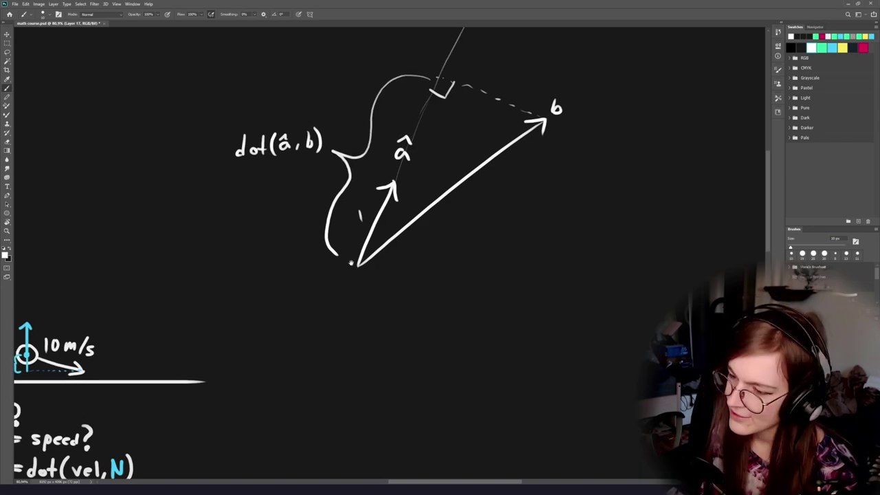
pyautogui.moveTo(356, 267)
pyautogui.mouseDown()
pyautogui.moveTo(389, 380)
pyautogui.moveTo(399, 358)
pyautogui.mouseUp()
# Project the downward arrow's tip with dashes onto a backward extension of â, and mark the right angle.
pyautogui.moveTo(377, 368)
pyautogui.mouseDown()
pyautogui.moveTo(388, 378)
pyautogui.moveTo(369, 371)
pyautogui.mouseUp()
pyautogui.moveTo(352, 362); pyautogui.dragTo(347, 362)
pyautogui.moveTo(333, 353); pyautogui.dragTo(326, 352)
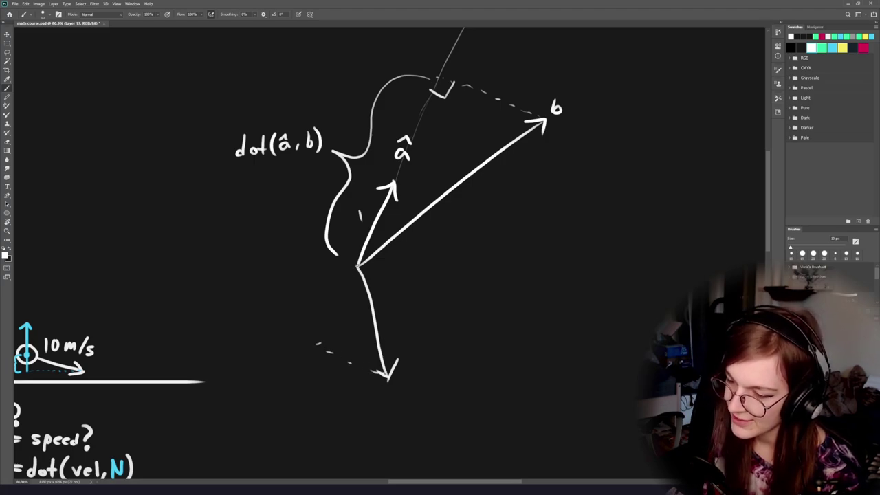
pyautogui.moveTo(351, 270); pyautogui.dragTo(327, 347)
pyautogui.hotkey('ctrl', 'z')
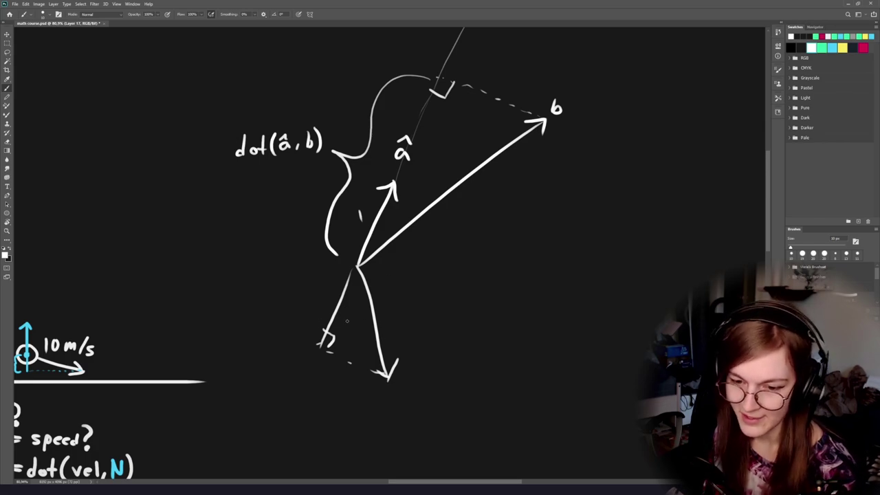
# Trace a solid stroke over the dashed projection between the right-angle mark and b's tip, and undo it.
pyautogui.moveTo(314, 121)
pyautogui.mouseDown()
pyautogui.moveTo(321, 196)
pyautogui.moveTo(365, 214)
pyautogui.moveTo(313, 180)
pyautogui.mouseUp()
pyautogui.hotkey('ctrl', 'z')
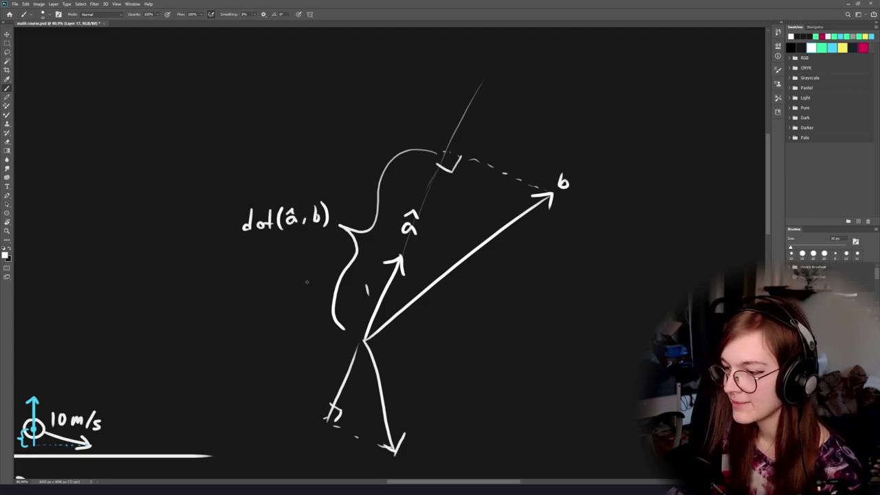
pyautogui.scroll(3, 546, 117)
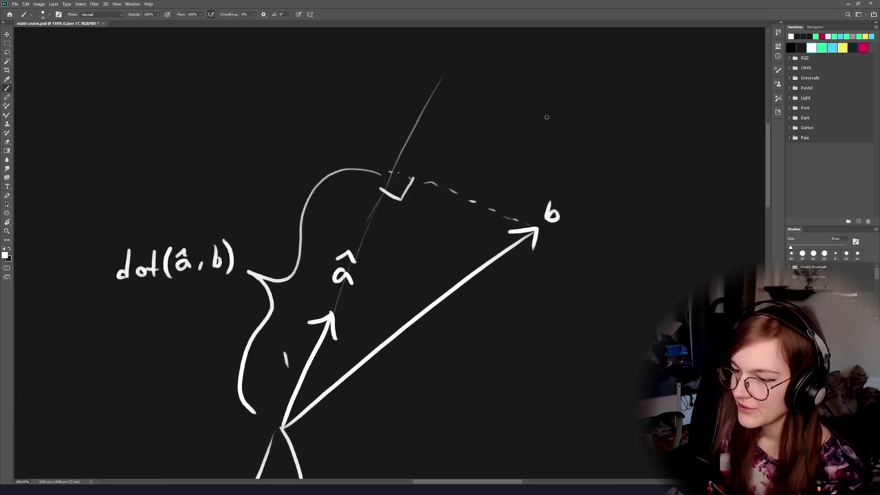
pyautogui.moveTo(394, 168); pyautogui.dragTo(526, 221)
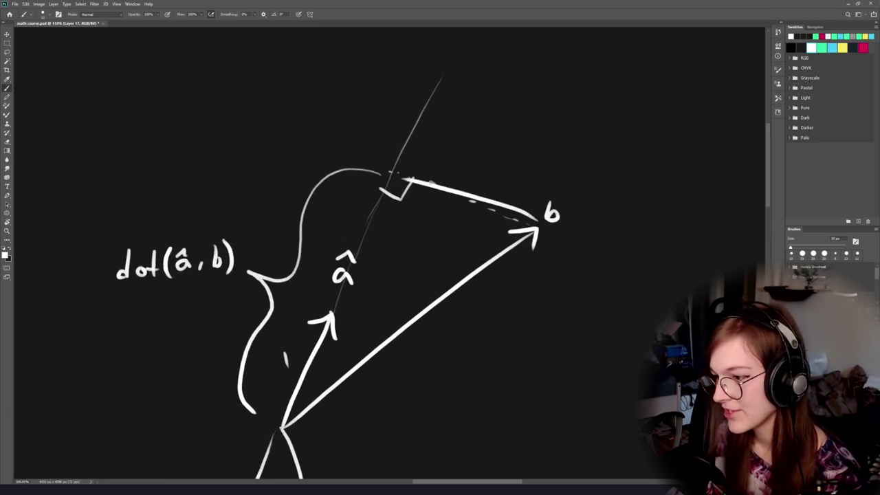
pyautogui.hotkey('ctrl', 'z')
pyautogui.moveTo(395, 168); pyautogui.dragTo(526, 222)
pyautogui.hotkey('ctrl', 'z')
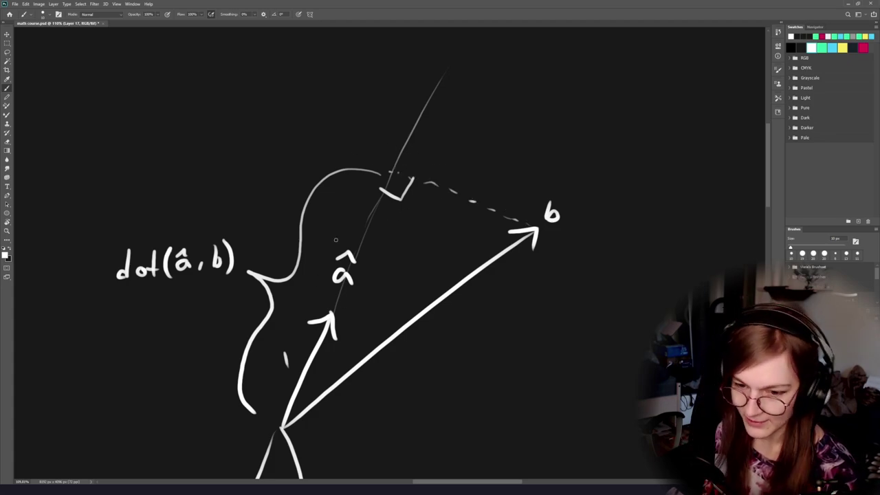
# Circle the dashed projection with b's tip, then the vector â, undoing each circle.
pyautogui.moveTo(555, 163); pyautogui.dragTo(550, 161)
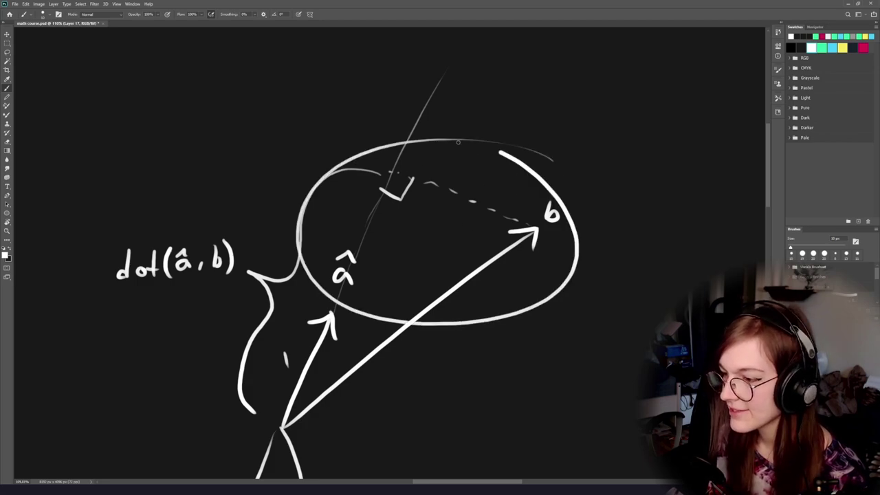
pyautogui.hotkey('ctrl', 'z')
pyautogui.moveTo(442, 370)
pyautogui.mouseDown()
pyautogui.moveTo(430, 274)
pyautogui.moveTo(481, 310)
pyautogui.moveTo(499, 347)
pyautogui.mouseUp()
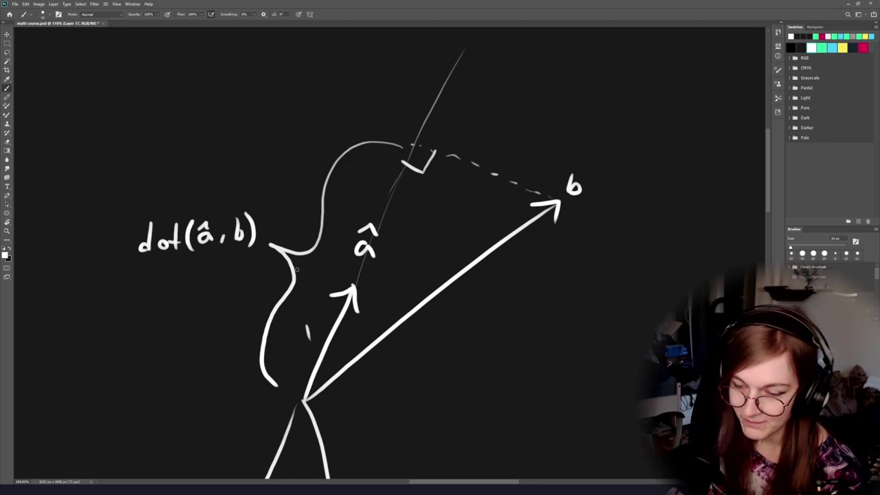
pyautogui.moveTo(380, 218); pyautogui.dragTo(353, 209)
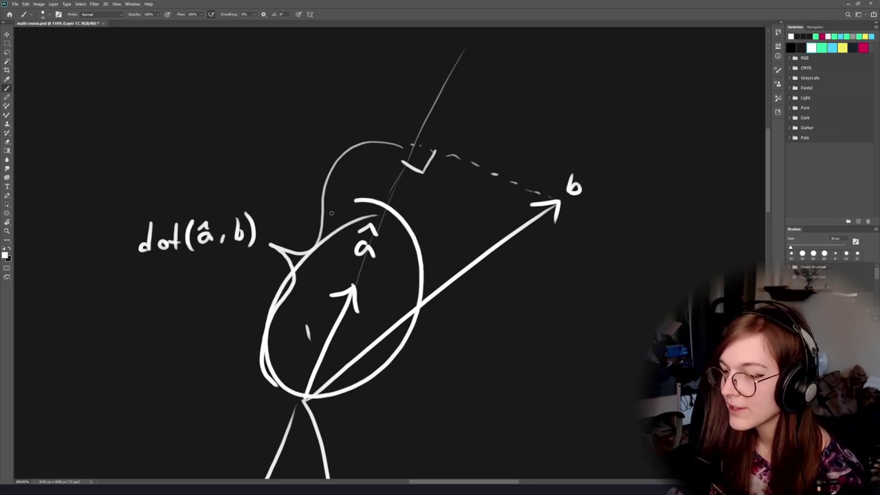
pyautogui.hotkey('ctrl', 'z')
# Circle the â label together with its arrowhead.
pyautogui.moveTo(433, 294); pyautogui.dragTo(404, 274)
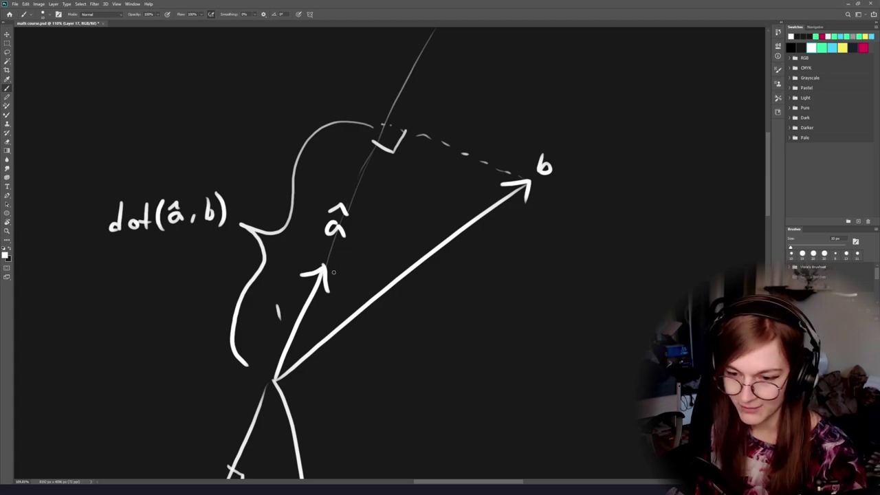
pyautogui.moveTo(329, 227)
pyautogui.mouseDown()
pyautogui.moveTo(247, 303)
pyautogui.moveTo(322, 226)
pyautogui.mouseUp()
pyautogui.hotkey('ctrl', 'z')
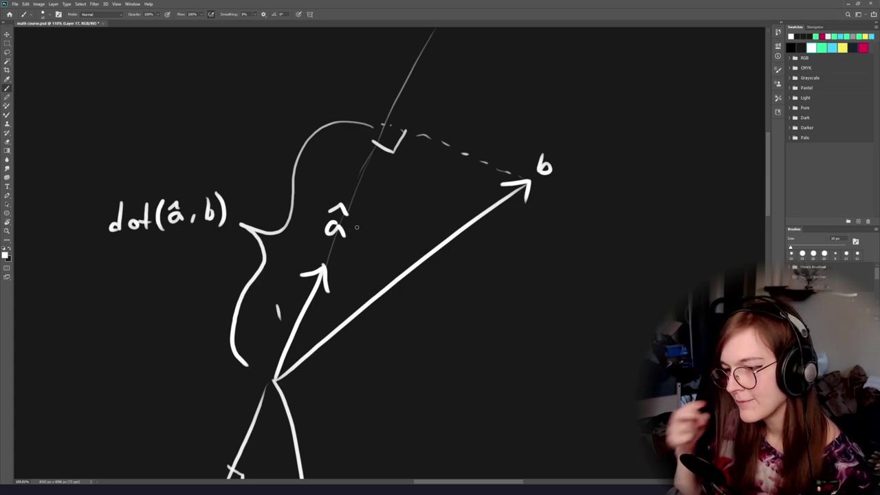
pyautogui.moveTo(356, 188)
pyautogui.mouseDown()
pyautogui.moveTo(281, 248)
pyautogui.moveTo(311, 196)
pyautogui.mouseUp()
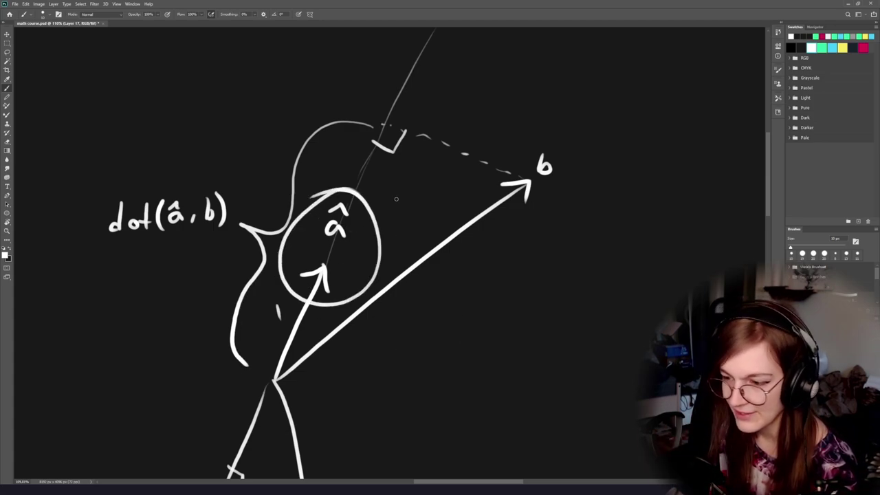
# Undo the circle around â and extend the â arrow along the guide line to a second arrowhead beyond its label.
pyautogui.hotkey('ctrl', 'z')
pyautogui.moveTo(364, 266)
pyautogui.mouseDown()
pyautogui.moveTo(381, 253)
pyautogui.moveTo(350, 223)
pyautogui.mouseUp()
pyautogui.hotkey('ctrl', 'z')
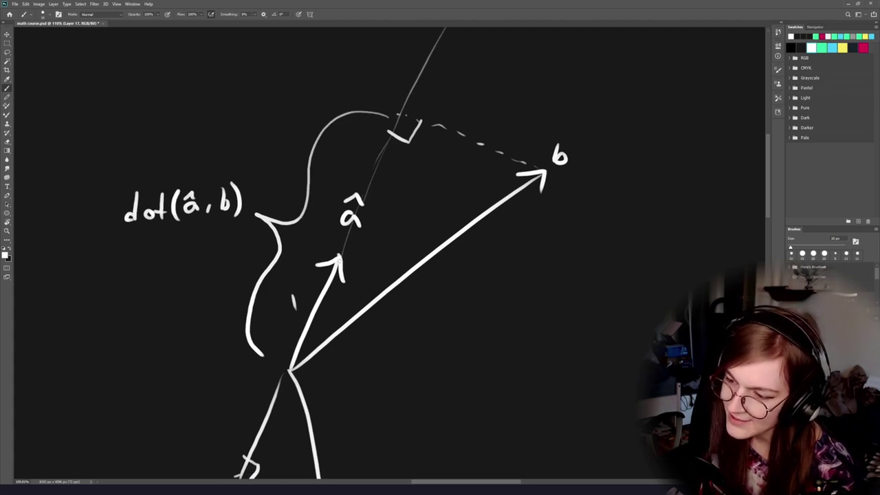
pyautogui.moveTo(339, 260); pyautogui.dragTo(371, 164)
pyautogui.hotkey('ctrl', 'z')
pyautogui.hotkey('ctrl', 'z')
pyautogui.moveTo(338, 255)
pyautogui.mouseDown()
pyautogui.moveTo(376, 166)
pyautogui.moveTo(382, 183)
pyautogui.moveTo(356, 180)
pyautogui.mouseUp()
pyautogui.moveTo(389, 252)
pyautogui.mouseDown()
pyautogui.moveTo(383, 263)
pyautogui.moveTo(379, 248)
pyautogui.moveTo(398, 241)
pyautogui.mouseUp()
# Circle the dot(â, b) label and undo the circle.
pyautogui.moveTo(236, 217)
pyautogui.mouseDown()
pyautogui.moveTo(165, 366)
pyautogui.moveTo(168, 215)
pyautogui.mouseUp()
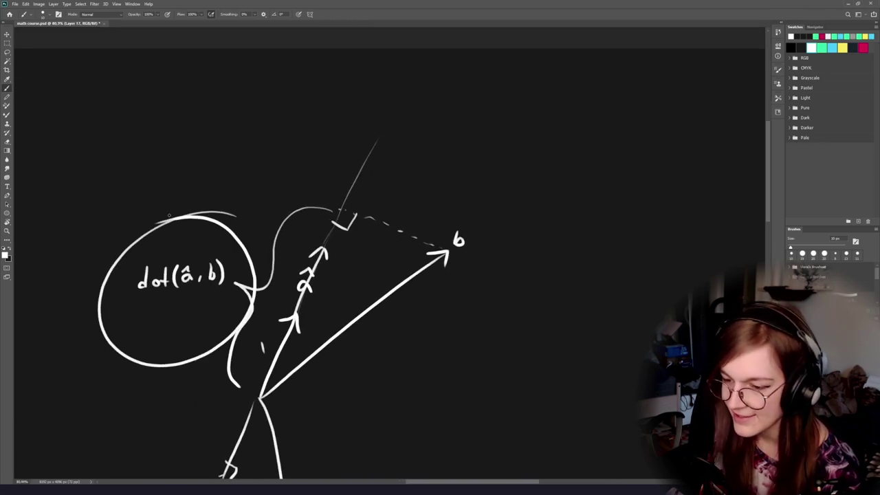
pyautogui.hotkey('ctrl', 'z')
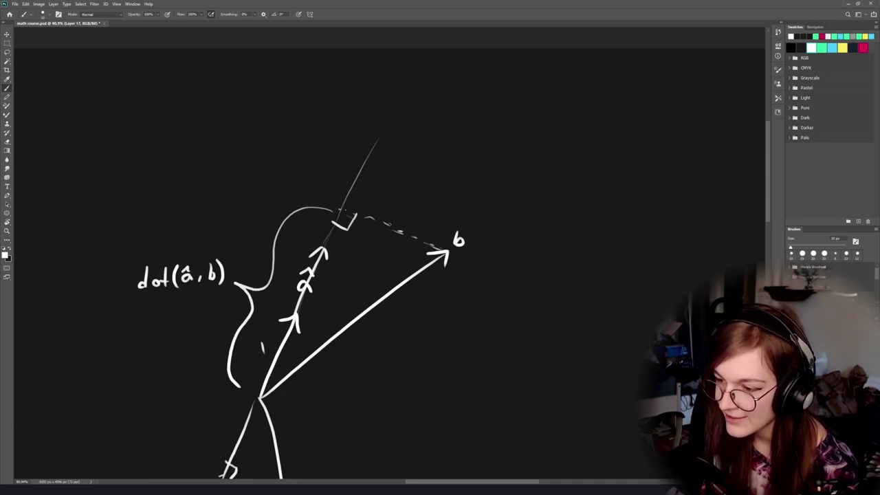
pyautogui.moveTo(398, 198)
pyautogui.mouseDown()
pyautogui.moveTo(363, 247)
pyautogui.moveTo(369, 238)
pyautogui.mouseUp()
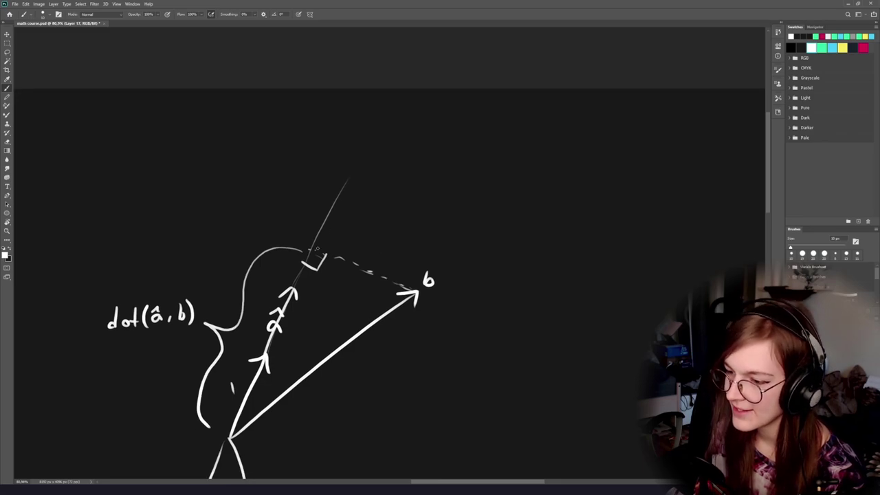
# Draw a large brace outside the dot(â, b) label with dashes leading to the arrows' origin, and undo it all.
pyautogui.moveTo(307, 248)
pyautogui.mouseDown()
pyautogui.moveTo(407, 88)
pyautogui.moveTo(319, 128)
pyautogui.moveTo(150, 234)
pyautogui.moveTo(107, 297)
pyautogui.mouseUp()
pyautogui.hotkey('ctrl', 'z')
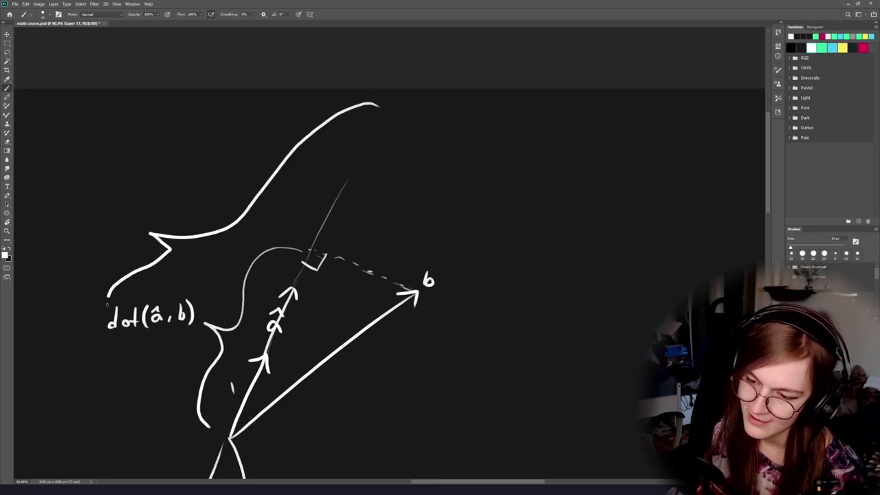
pyautogui.hotkey('ctrl', 'z')
pyautogui.moveTo(374, 99)
pyautogui.mouseDown()
pyautogui.moveTo(144, 213)
pyautogui.moveTo(140, 275)
pyautogui.moveTo(108, 361)
pyautogui.moveTo(124, 367)
pyautogui.moveTo(138, 395)
pyautogui.mouseUp()
pyautogui.hotkey('ctrl', 'z')
pyautogui.moveTo(158, 410); pyautogui.dragTo(190, 419)
pyautogui.moveTo(208, 426); pyautogui.dragTo(224, 432)
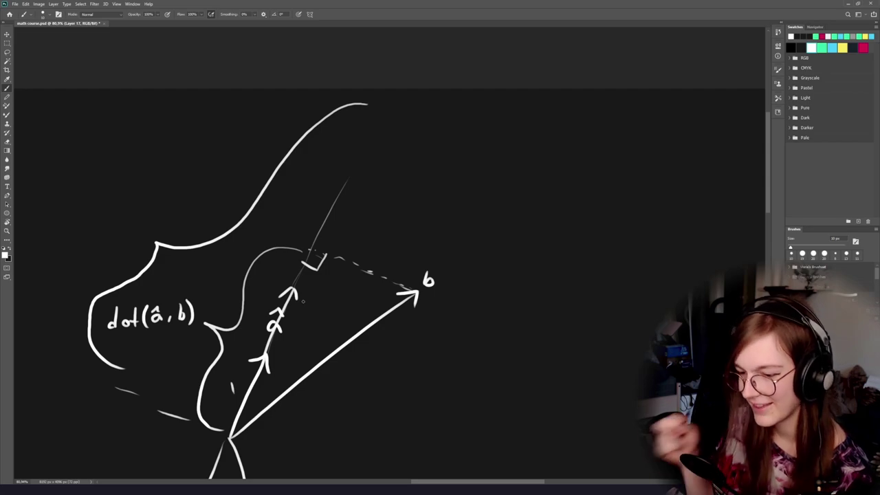
pyautogui.hotkey('ctrl', 'z')
pyautogui.hotkey('ctrl', 'z')
pyautogui.hotkey('ctrl', 'z')
pyautogui.hotkey('ctrl', 'z')
# Draw a short dotted line from â's first arrowhead down to vector b.
pyautogui.moveTo(332, 303); pyautogui.dragTo(396, 253)
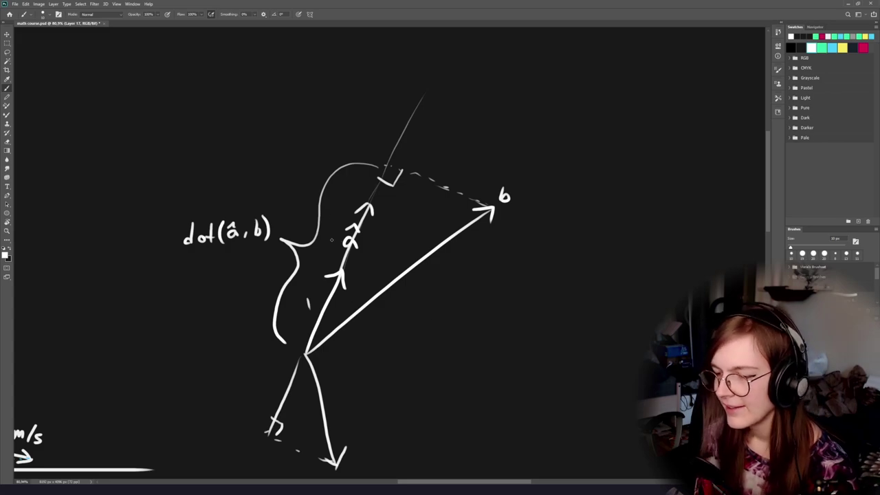
pyautogui.scroll(3, 371, 252)
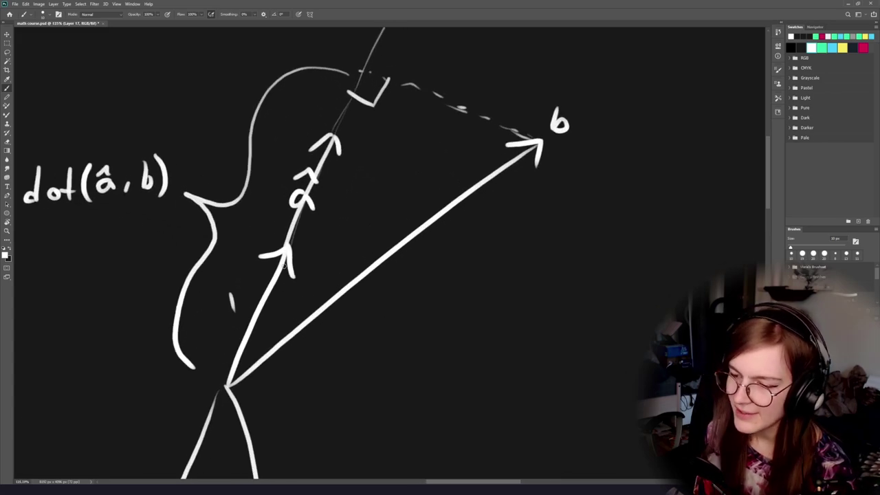
pyautogui.moveTo(294, 251); pyautogui.dragTo(326, 300)
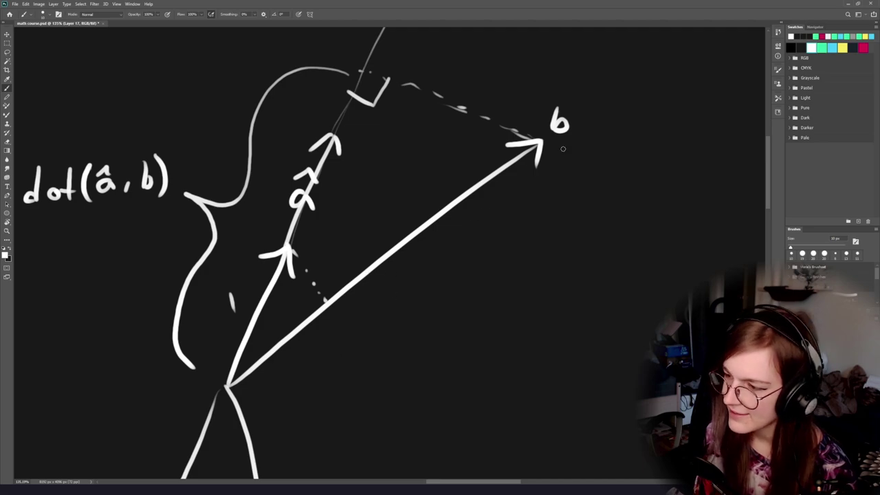
# Draw a brace and then a parallel line along the lower side of b, undoing each.
pyautogui.moveTo(554, 158)
pyautogui.mouseDown()
pyautogui.moveTo(453, 271)
pyautogui.moveTo(431, 333)
pyautogui.moveTo(245, 408)
pyautogui.mouseUp()
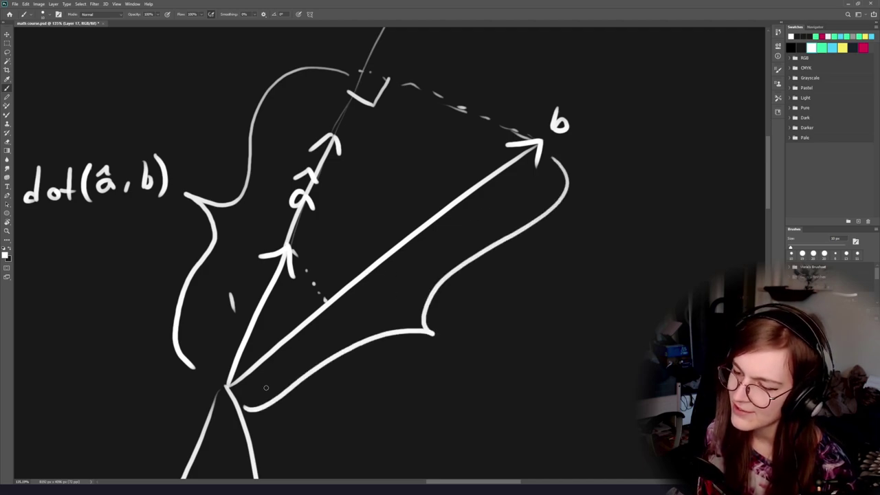
pyautogui.hotkey('ctrl', 'z')
pyautogui.moveTo(570, 154); pyautogui.dragTo(234, 433)
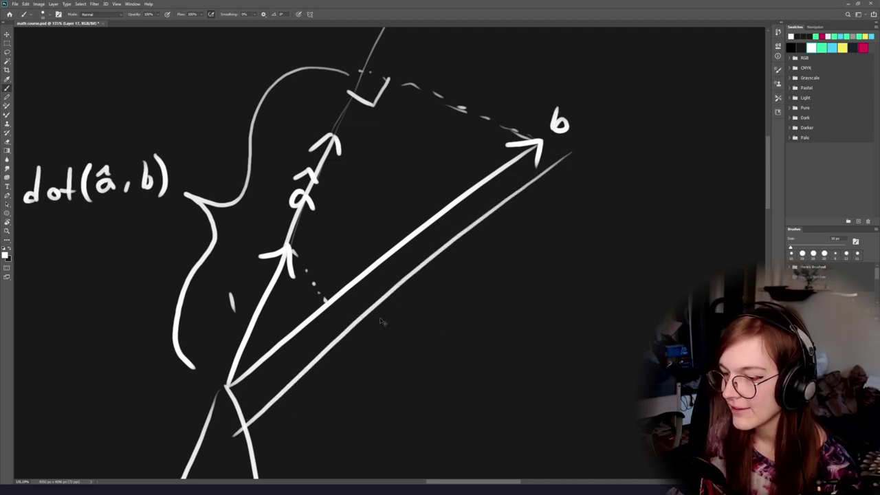
pyautogui.hotkey('ctrl', 'z')
pyautogui.scroll(-3, 353, 306)
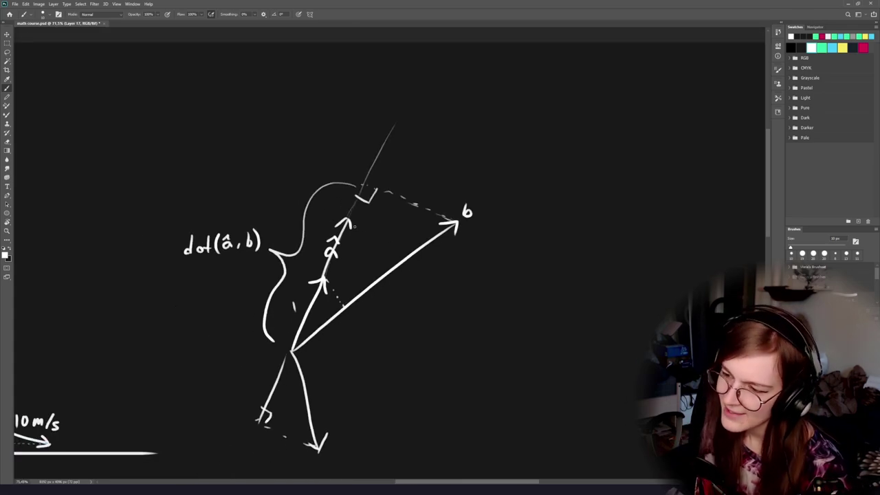
# Add a second arrowhead on b short of its tip, then draw a stroke beneath b and undo it.
pyautogui.scroll(3, 378, 297)
pyautogui.moveTo(449, 244)
pyautogui.mouseDown()
pyautogui.moveTo(452, 215)
pyautogui.moveTo(419, 219)
pyautogui.mouseUp()
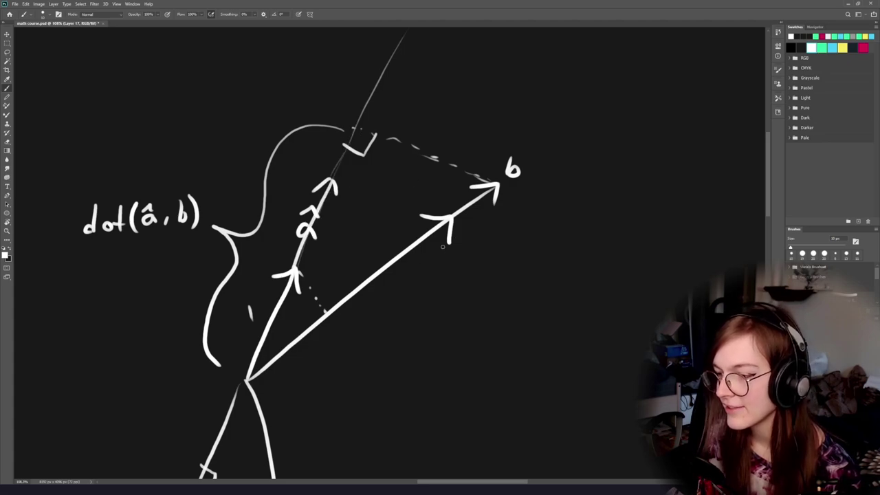
pyautogui.moveTo(442, 246); pyautogui.dragTo(278, 392)
pyautogui.hotkey('ctrl', 'z')
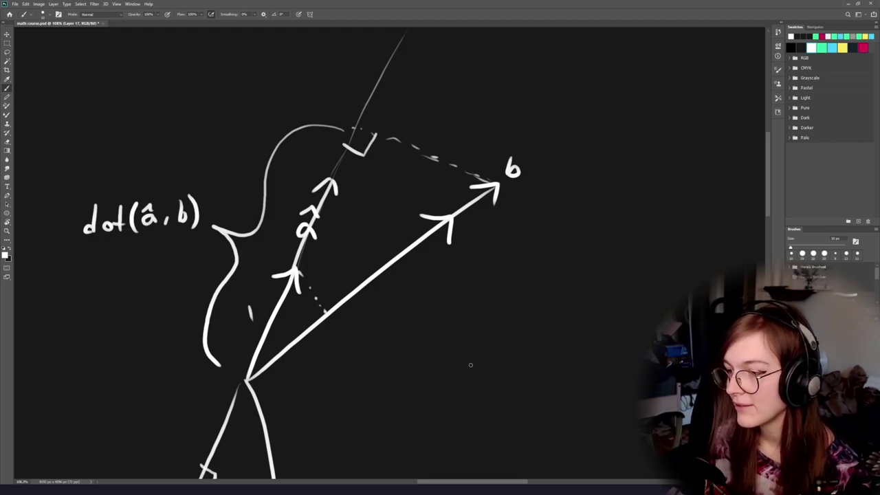
# Underline â inside the dot(â, b) label and undo the marking.
pyautogui.moveTo(325, 262); pyautogui.dragTo(566, 279)
pyautogui.moveTo(420, 281); pyautogui.dragTo(460, 275)
pyautogui.moveTo(381, 221); pyautogui.dragTo(326, 223)
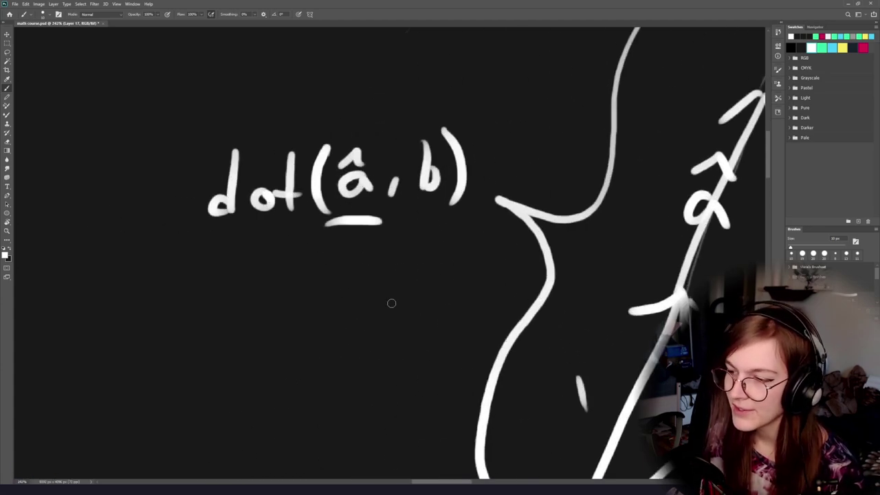
pyautogui.moveTo(392, 298); pyautogui.dragTo(339, 296)
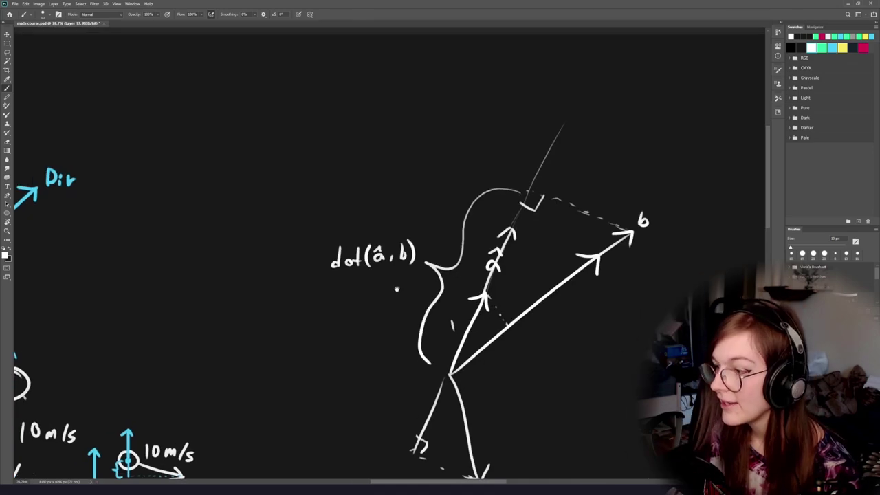
pyautogui.moveTo(541, 226); pyautogui.dragTo(349, 278)
pyautogui.moveTo(349, 277); pyautogui.dragTo(405, 278)
pyautogui.moveTo(364, 211); pyautogui.dragTo(308, 230)
pyautogui.hotkey('ctrl', 'z')
pyautogui.moveTo(143, 349)
pyautogui.mouseDown()
pyautogui.moveTo(377, 305)
pyautogui.moveTo(544, 259)
pyautogui.mouseUp()
pyautogui.moveTo(356, 311)
pyautogui.mouseDown()
pyautogui.moveTo(362, 291)
pyautogui.moveTo(313, 330)
pyautogui.mouseUp()
# Circle â within the dot(â, b) label, then draw a line beneath it, undoing each mark.
pyautogui.scroll(3, 313, 330)
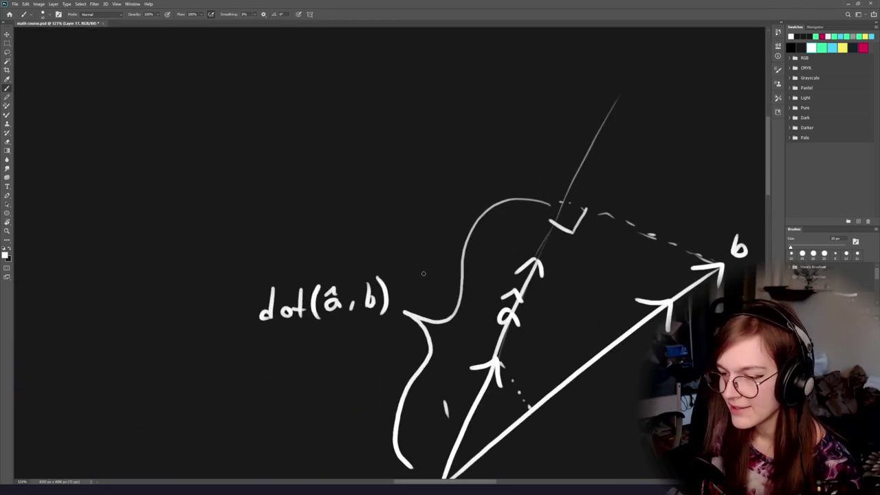
pyautogui.scroll(2, 358, 321)
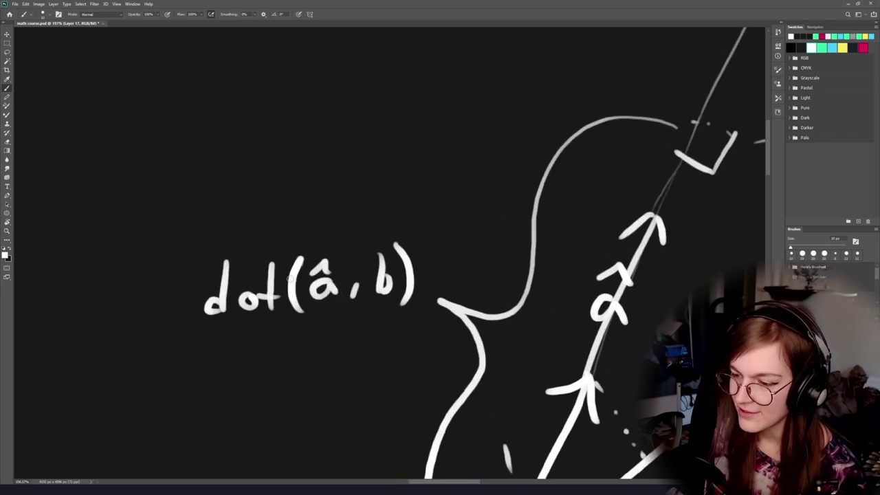
pyautogui.moveTo(336, 260); pyautogui.dragTo(358, 282)
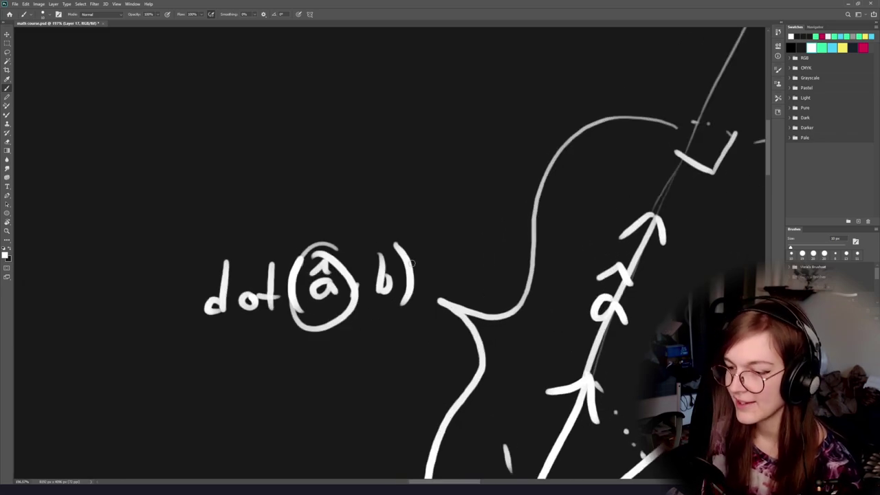
pyautogui.hotkey('ctrl', 'z')
pyautogui.moveTo(384, 219); pyautogui.dragTo(346, 207)
pyautogui.hotkey('ctrl', 'z')
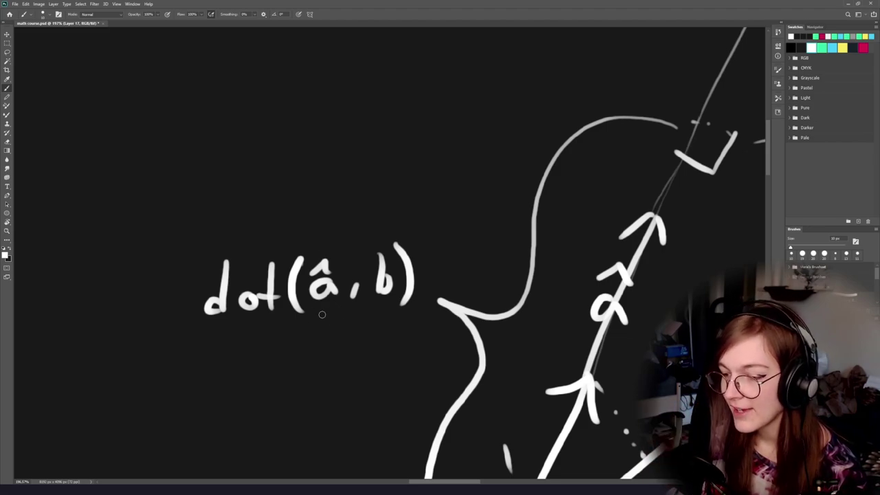
pyautogui.moveTo(315, 312); pyautogui.dragTo(356, 313)
pyautogui.hotkey('ctrl', 'z')
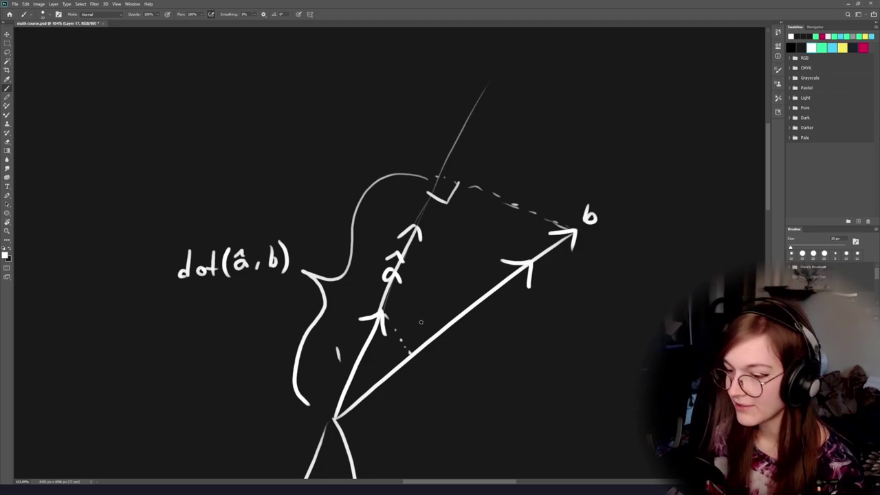
# Sketch a vertical arrow and a slanted arrow of similar length from one shared origin, in the empty area beside the Dir diagram.
pyautogui.moveTo(129, 371)
pyautogui.mouseDown()
pyautogui.moveTo(377, 330)
pyautogui.moveTo(436, 305)
pyautogui.moveTo(485, 355)
pyautogui.moveTo(481, 371)
pyautogui.mouseUp()
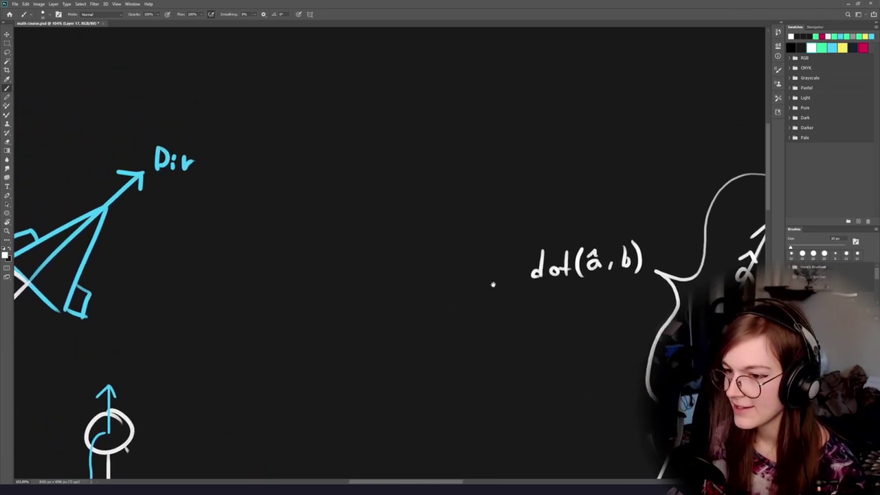
pyautogui.moveTo(349, 238); pyautogui.dragTo(317, 312)
pyautogui.moveTo(311, 255)
pyautogui.mouseDown()
pyautogui.moveTo(312, 153)
pyautogui.moveTo(395, 196)
pyautogui.moveTo(392, 219)
pyautogui.mouseUp()
pyautogui.hotkey('ctrl', 'z')
pyautogui.hotkey('ctrl', 'z')
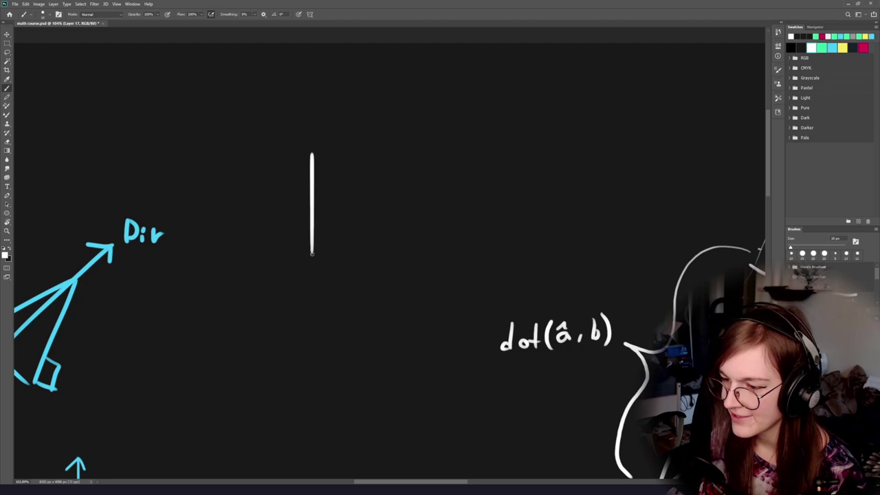
pyautogui.moveTo(311, 253)
pyautogui.mouseDown()
pyautogui.moveTo(392, 210)
pyautogui.moveTo(407, 216)
pyautogui.moveTo(413, 202)
pyautogui.moveTo(395, 243)
pyautogui.moveTo(457, 297)
pyautogui.mouseUp()
pyautogui.hotkey('ctrl', 'z')
pyautogui.hotkey('ctrl', 'z')
pyautogui.hotkey('ctrl', 'z')
pyautogui.hotkey('ctrl', 'z')
pyautogui.hotkey('ctrl', 'z')
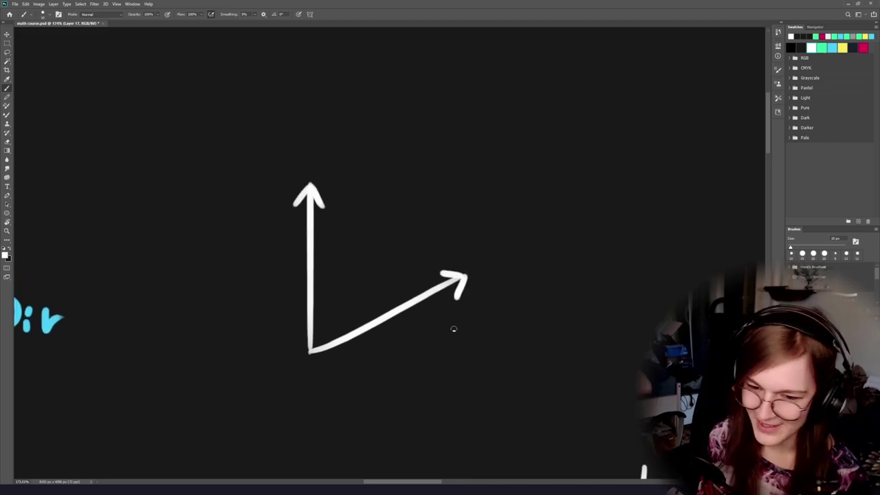
# Label the new vertical arrow a and the slanted arrow b.
pyautogui.moveTo(454, 328); pyautogui.dragTo(463, 293)
pyautogui.moveTo(333, 114)
pyautogui.mouseDown()
pyautogui.moveTo(337, 127)
pyautogui.moveTo(318, 118)
pyautogui.moveTo(338, 126)
pyautogui.mouseUp()
pyautogui.hotkey('ctrl', 'z')
pyautogui.hotkey('ctrl', 'z')
pyautogui.moveTo(504, 213); pyautogui.dragTo(513, 243)
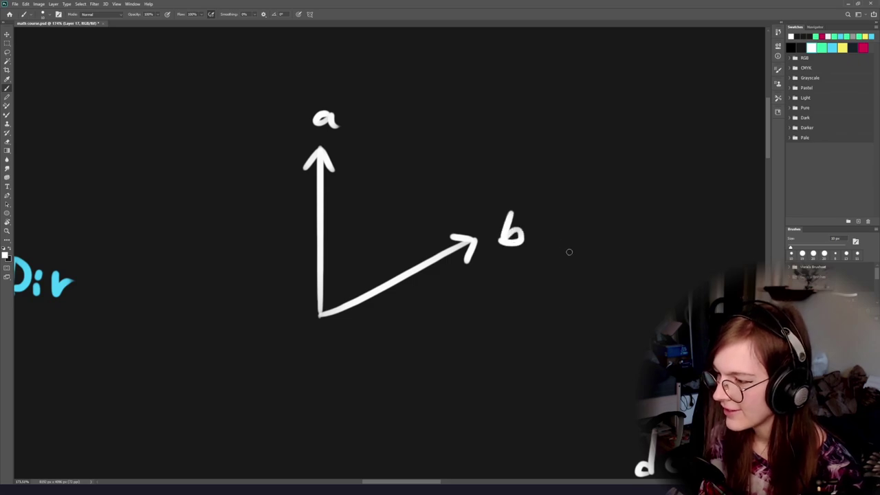
# Add hats above the a and b labels to mark both as unit vectors.
pyautogui.moveTo(315, 107); pyautogui.dragTo(335, 106)
pyautogui.hotkey('ctrl', 'z')
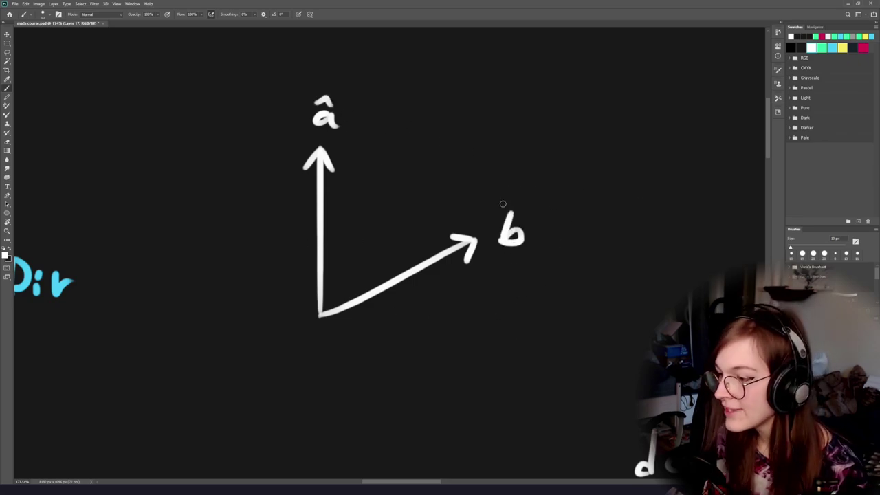
pyautogui.moveTo(502, 206); pyautogui.dragTo(523, 206)
# With a 6 px brush, project â's tip onto b̂ with dashes and a right-angle mark, and brace the projected length.
pyautogui.moveTo(395, 209); pyautogui.dragTo(408, 275)
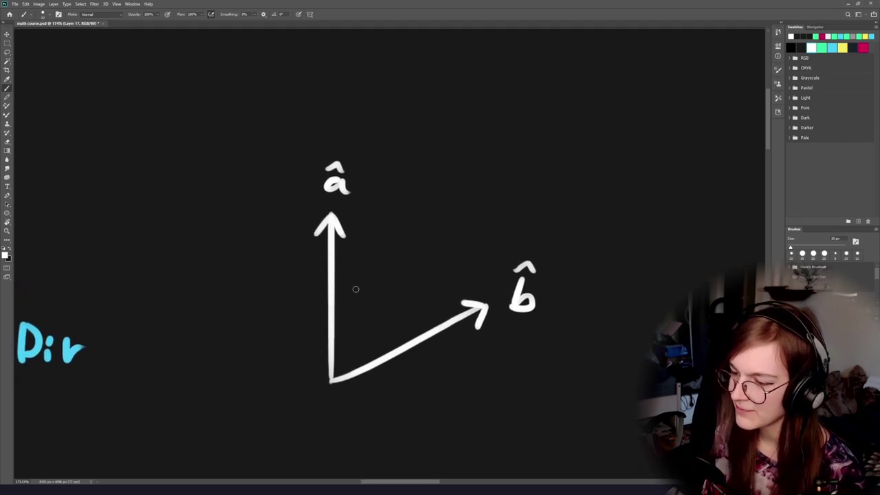
pyautogui.moveTo(350, 275); pyautogui.dragTo(370, 223)
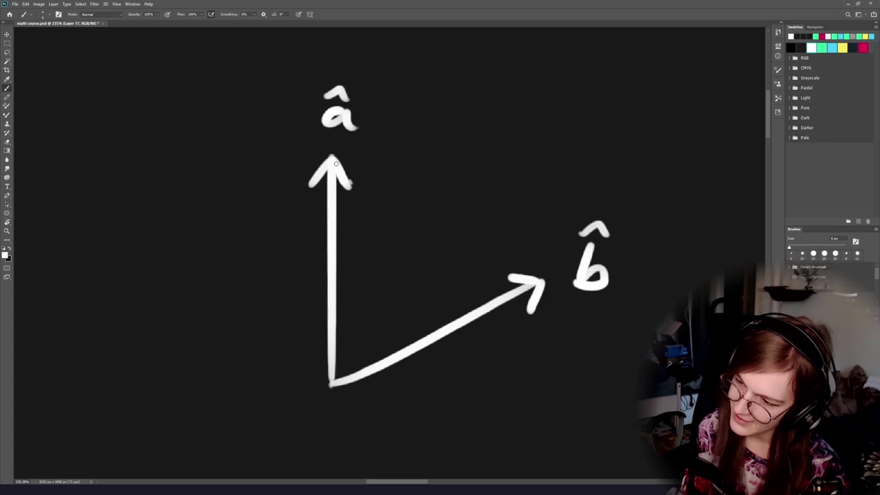
pyautogui.moveTo(349, 180)
pyautogui.mouseDown()
pyautogui.moveTo(422, 308)
pyautogui.moveTo(432, 288)
pyautogui.moveTo(451, 296)
pyautogui.moveTo(418, 326)
pyautogui.moveTo(345, 344)
pyautogui.mouseUp()
pyautogui.hotkey('ctrl', 'z')
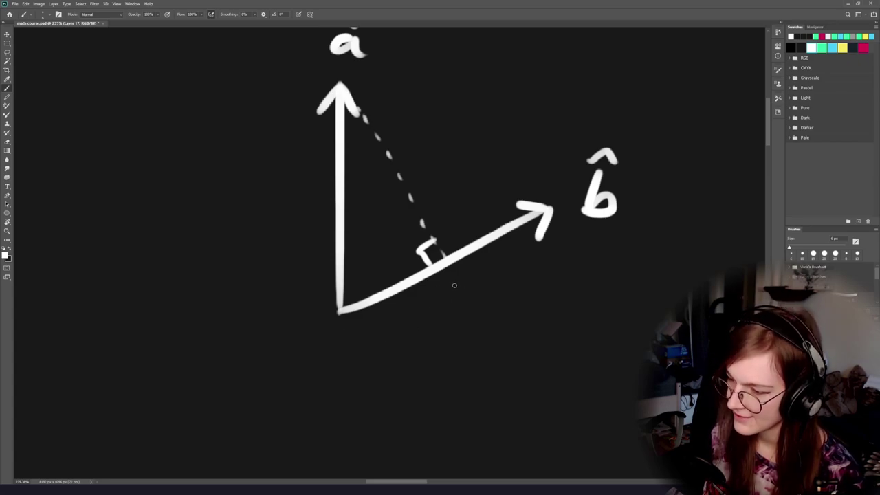
pyautogui.moveTo(451, 275)
pyautogui.mouseDown()
pyautogui.moveTo(453, 286)
pyautogui.moveTo(413, 325)
pyautogui.moveTo(392, 321)
pyautogui.moveTo(349, 336)
pyautogui.mouseUp()
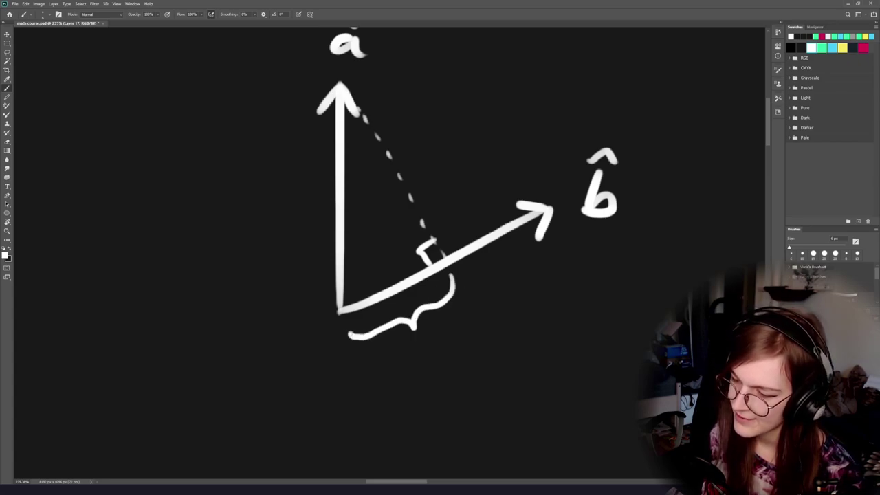
# Project b̂'s tip onto â with a horizontal dashed line and brace the projected length along â.
pyautogui.moveTo(388, 308); pyautogui.dragTo(423, 356)
pyautogui.moveTo(576, 260); pyautogui.dragTo(487, 261)
pyautogui.moveTo(443, 261); pyautogui.dragTo(434, 260)
pyautogui.hotkey('ctrl', 'z')
pyautogui.hotkey('ctrl', 'z')
pyautogui.hotkey('ctrl', 'z')
pyautogui.hotkey('ctrl', 'shift', 'z')
pyautogui.moveTo(562, 258); pyautogui.dragTo(543, 257)
pyautogui.moveTo(525, 255); pyautogui.dragTo(513, 257)
pyautogui.moveTo(501, 258); pyautogui.dragTo(474, 259)
pyautogui.moveTo(466, 258); pyautogui.dragTo(456, 258)
pyautogui.moveTo(448, 260); pyautogui.dragTo(396, 260)
pyautogui.moveTo(385, 259)
pyautogui.mouseDown()
pyautogui.moveTo(375, 260)
pyautogui.moveTo(339, 319)
pyautogui.moveTo(370, 355)
pyautogui.mouseUp()
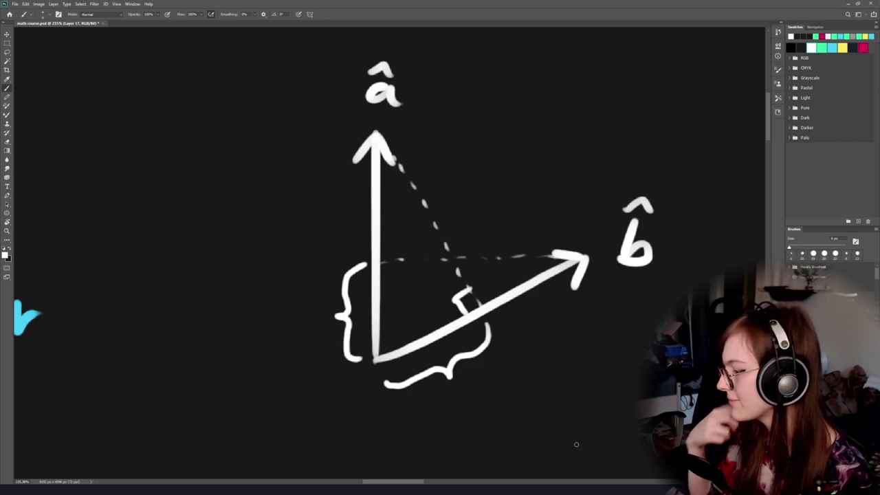
# Mark the right angle where b̂'s dashed projection meets â.
pyautogui.moveTo(536, 110); pyautogui.dragTo(457, 163)
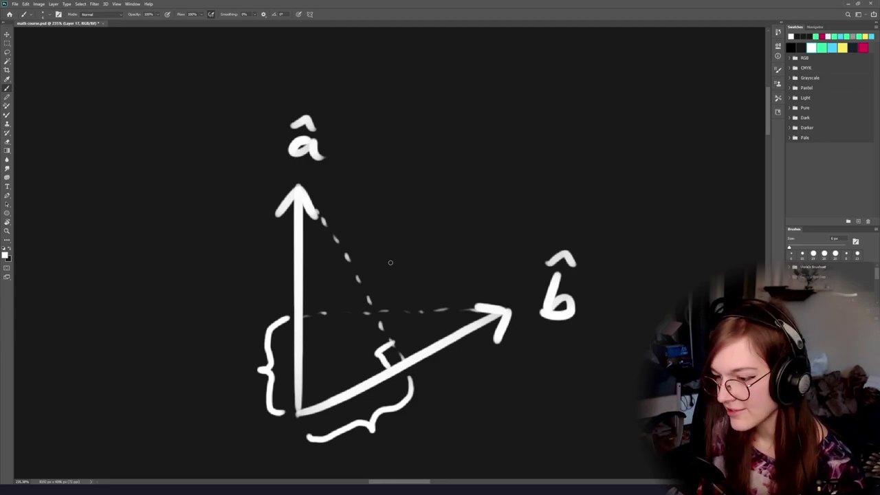
pyautogui.scroll(-5, 408, 296)
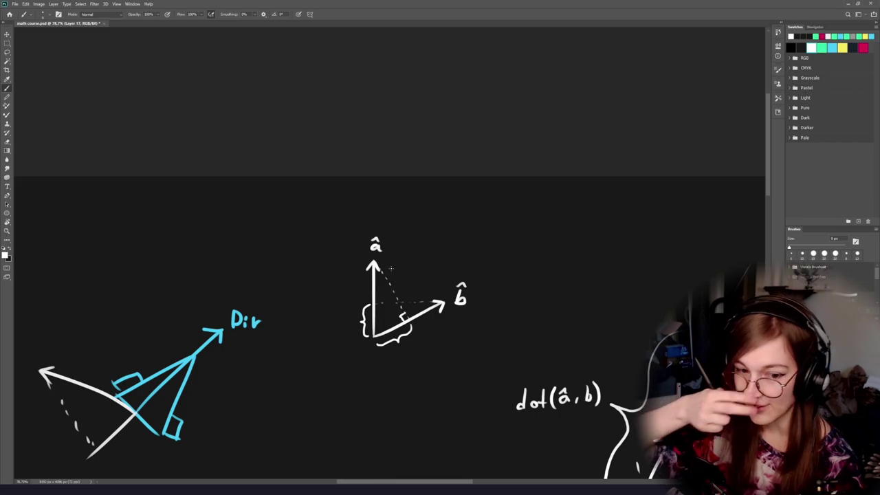
pyautogui.moveTo(446, 285)
pyautogui.mouseDown()
pyautogui.moveTo(375, 240)
pyautogui.moveTo(293, 212)
pyautogui.mouseUp()
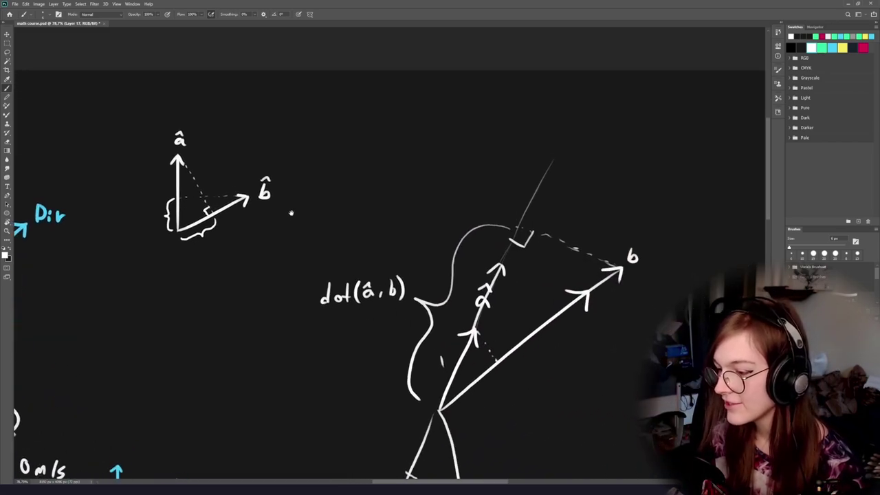
pyautogui.moveTo(410, 303); pyautogui.dragTo(339, 242)
pyautogui.moveTo(254, 267); pyautogui.dragTo(415, 320)
pyautogui.scroll(2, 414, 321)
pyautogui.scroll(-4, 425, 321)
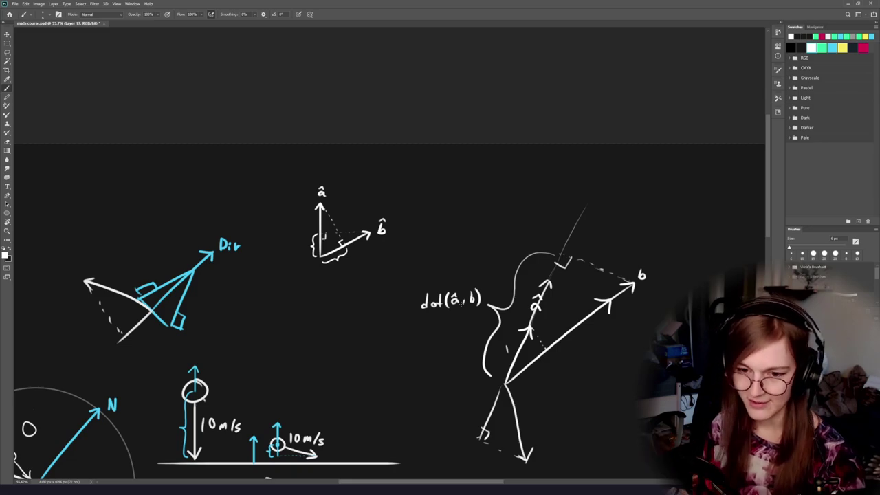
# Lasso the large dot(â, b) projection diagram and move it slightly higher on the canvas.
pyautogui.moveTo(461, 304)
pyautogui.mouseDown()
pyautogui.moveTo(349, 278)
pyautogui.moveTo(398, 284)
pyautogui.moveTo(375, 296)
pyautogui.mouseUp()
pyautogui.press('l')
pyautogui.moveTo(410, 134)
pyautogui.mouseDown()
pyautogui.moveTo(332, 415)
pyautogui.moveTo(378, 399)
pyautogui.mouseUp()
pyautogui.hotkey('ctrl', 'd')
pyautogui.moveTo(343, 169); pyautogui.dragTo(296, 342)
pyautogui.moveTo(592, 152); pyautogui.dragTo(344, 163)
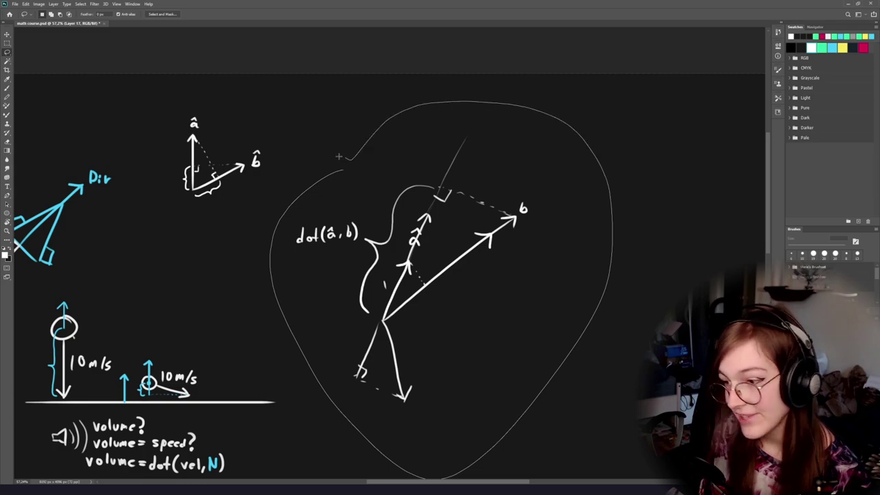
pyautogui.press('v')
pyautogui.moveTo(439, 315)
pyautogui.mouseDown()
pyautogui.moveTo(386, 215)
pyautogui.moveTo(425, 277)
pyautogui.mouseUp()
# Lasso the small â and b̂ unit-vector diagram and place it beside the large projection diagram's lower part.
pyautogui.press('l')
pyautogui.moveTo(262, 197)
pyautogui.mouseDown()
pyautogui.moveTo(252, 110)
pyautogui.moveTo(145, 219)
pyautogui.moveTo(265, 200)
pyautogui.mouseUp()
pyautogui.press('v')
pyautogui.moveTo(231, 231)
pyautogui.mouseDown()
pyautogui.moveTo(275, 316)
pyautogui.moveTo(304, 334)
pyautogui.moveTo(307, 348)
pyautogui.moveTo(302, 341)
pyautogui.mouseUp()
# Select both projection diagrams together and shift them closer to the Dir sketch.
pyautogui.press('l')
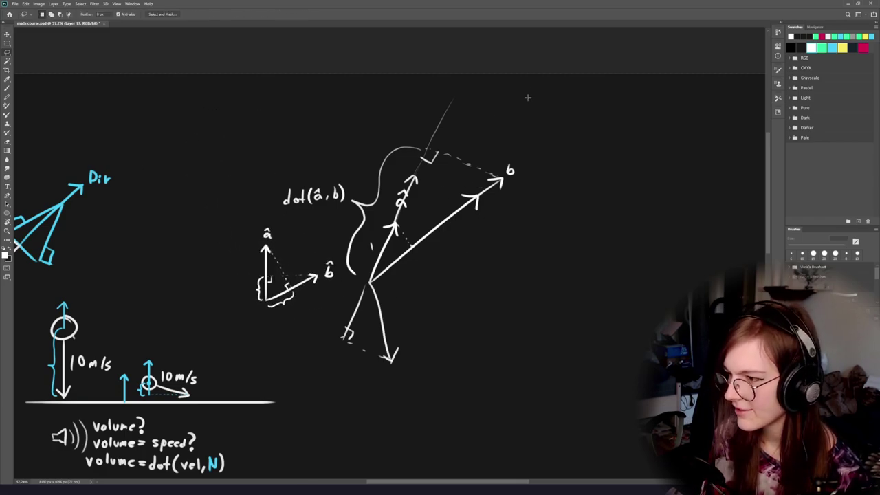
pyautogui.moveTo(525, 91)
pyautogui.mouseDown()
pyautogui.moveTo(188, 230)
pyautogui.moveTo(599, 274)
pyautogui.moveTo(467, 101)
pyautogui.mouseUp()
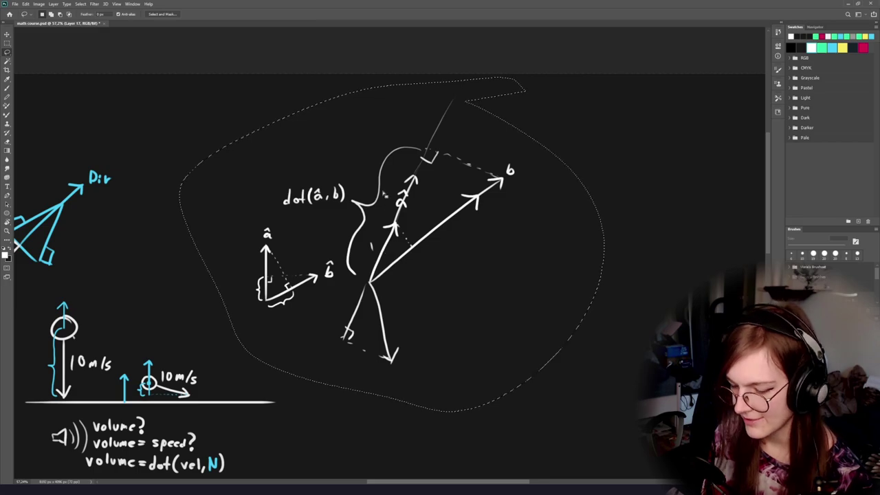
pyautogui.press('v')
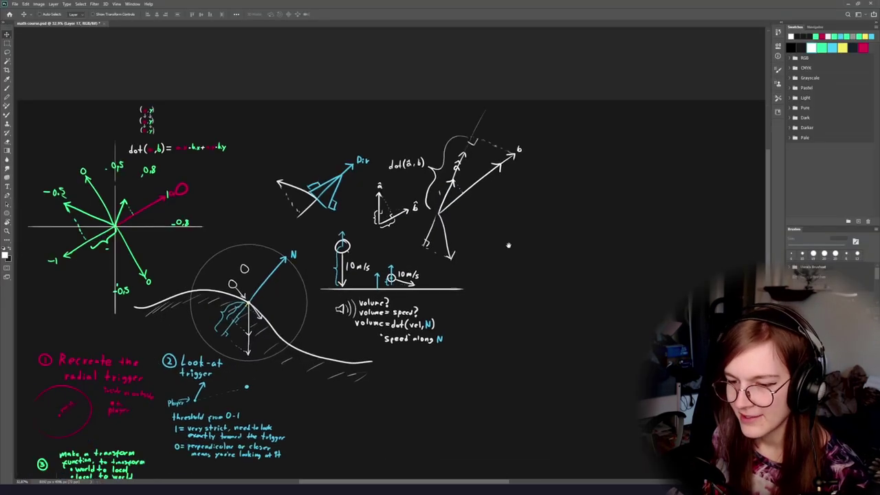
# Examine the assignment 1 notes on recreating the radial trigger.
pyautogui.moveTo(508, 246); pyautogui.dragTo(558, 165)
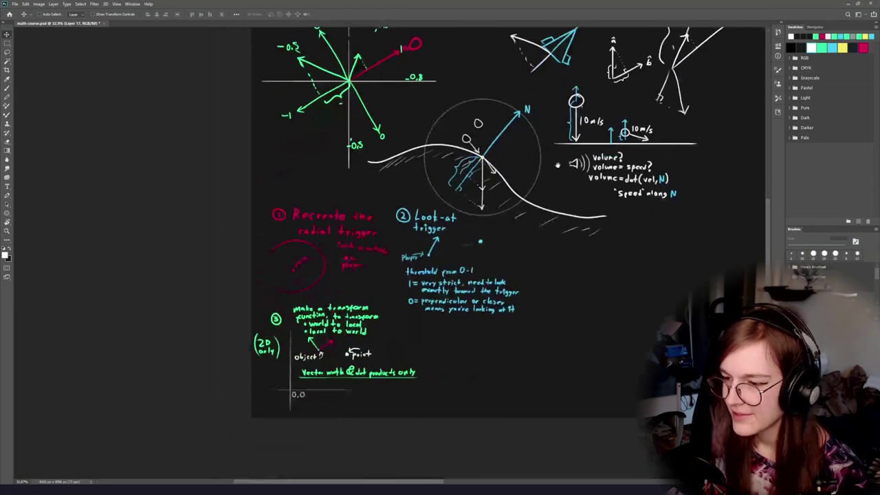
pyautogui.scroll(3, 381, 184)
pyautogui.moveTo(261, 294); pyautogui.dragTo(324, 236)
pyautogui.scroll(1, 343, 242)
pyautogui.scroll(3, 343, 242)
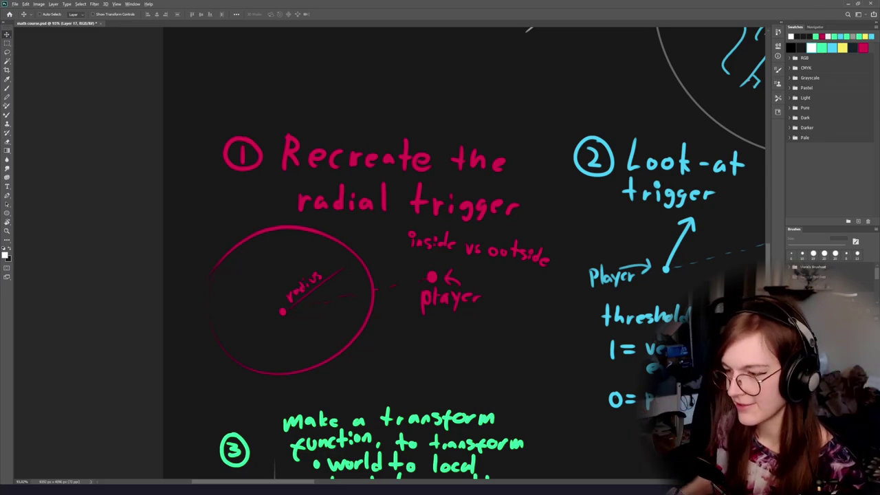
# Switch to Unity and create a new empty GameObject in SampleScene.
pyautogui.hotkey('alt', 'Tab')
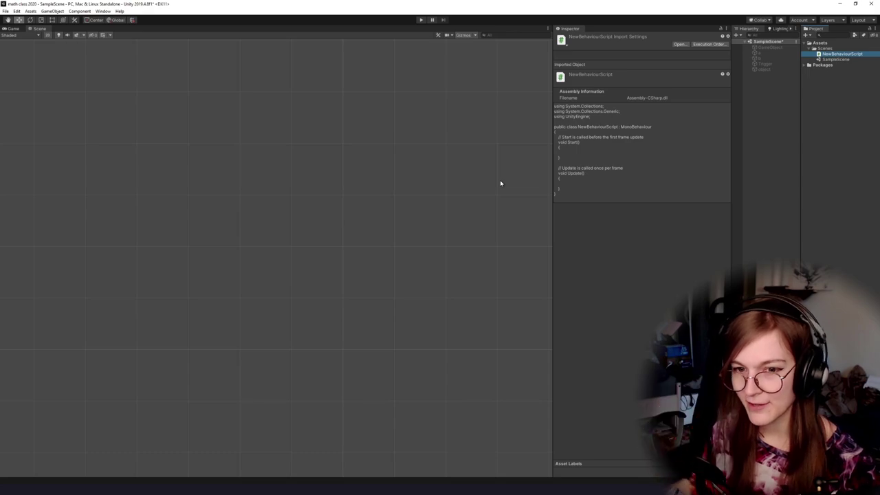
pyautogui.rightClick(767, 108)
pyautogui.click(790, 157)
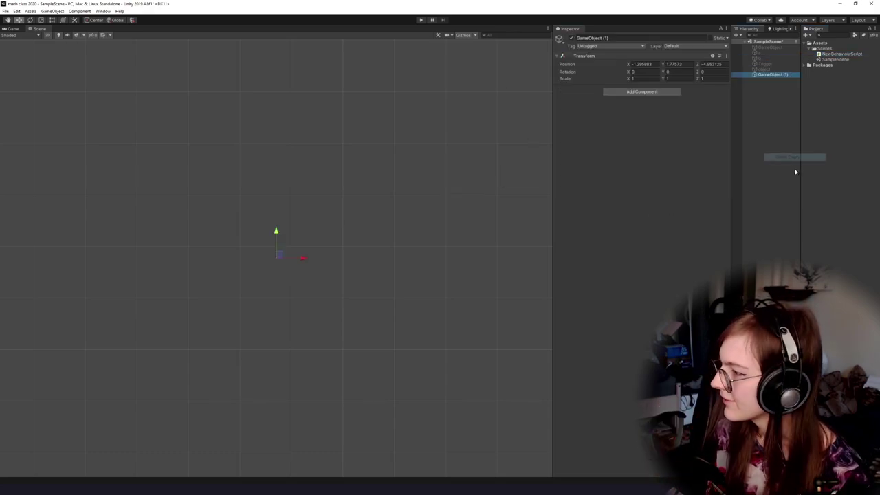
pyautogui.click(641, 64)
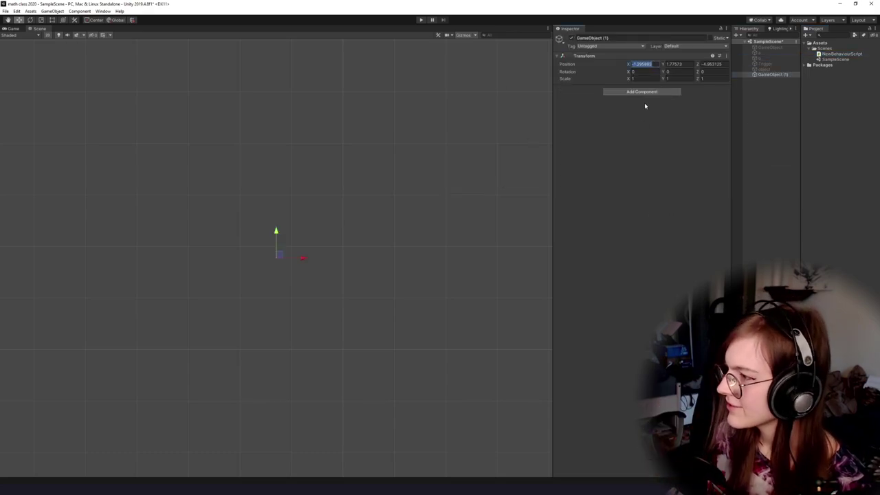
# Add a new script component named RadialTrigger to the GameObject and open the script in Rider.
pyautogui.click(641, 92)
pyautogui.press('BackSpace')
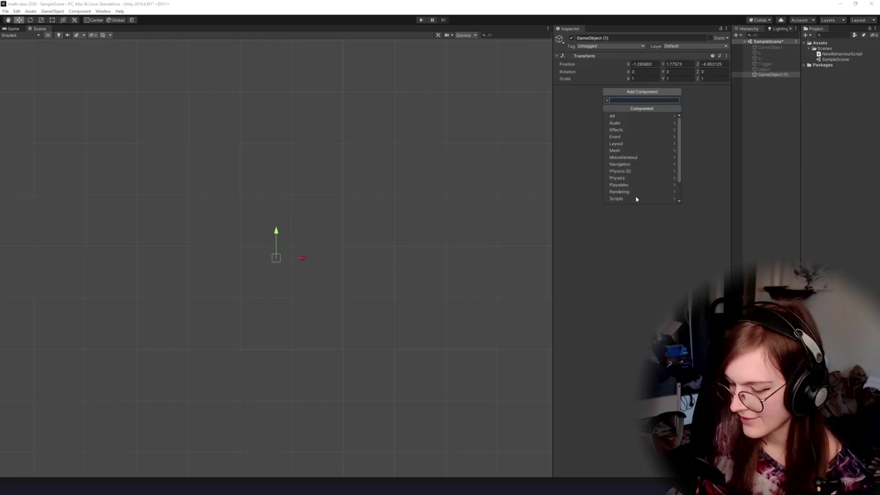
pyautogui.write('RadialTrig')
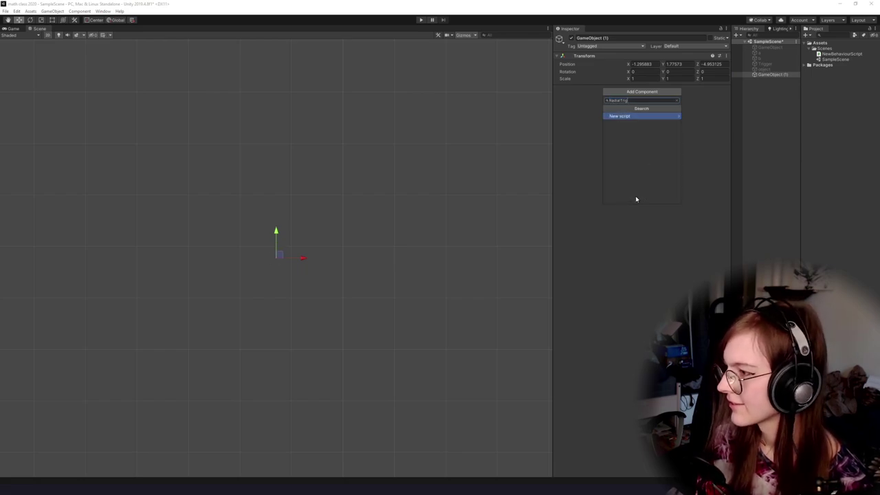
pyautogui.write('ger')
pyautogui.press('Return')
pyautogui.click(636, 198)
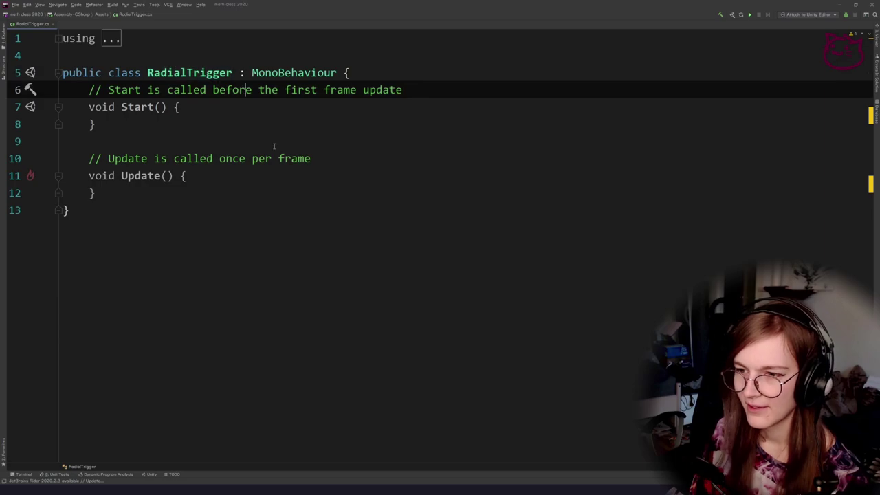
# Remove both template comments and the Update method from the RadialTrigger class.
pyautogui.hotkey('ctrl', 'y')
pyautogui.press('Down')
pyautogui.press('Down')
pyautogui.press('Down')
pyautogui.press('Up')
pyautogui.hotkey('ctrl', 'y')
pyautogui.hotkey('ctrl', 'y')
pyautogui.hotkey('ctrl', 'y')
pyautogui.hotkey('ctrl', 'y')
pyautogui.press('Up')
pyautogui.press('Up')
pyautogui.press('Up')
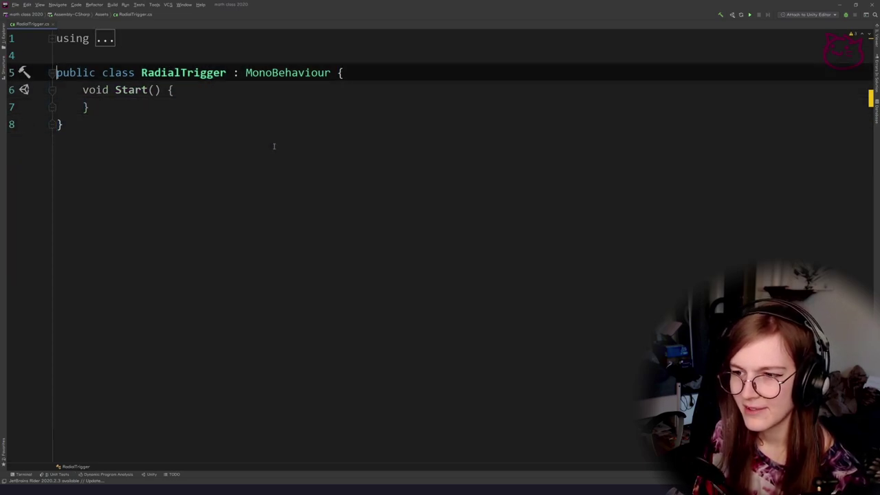
# Rename the Start method to OnDrawGizmos.
pyautogui.press('Down')
pyautogui.press('End')
pyautogui.press('Left')
pyautogui.press('Left')
pyautogui.press('Left')
pyautogui.press('Left')
pyautogui.hotkey('ctrl', 'shift', 'Left')
pyautogui.press('BackSpace')
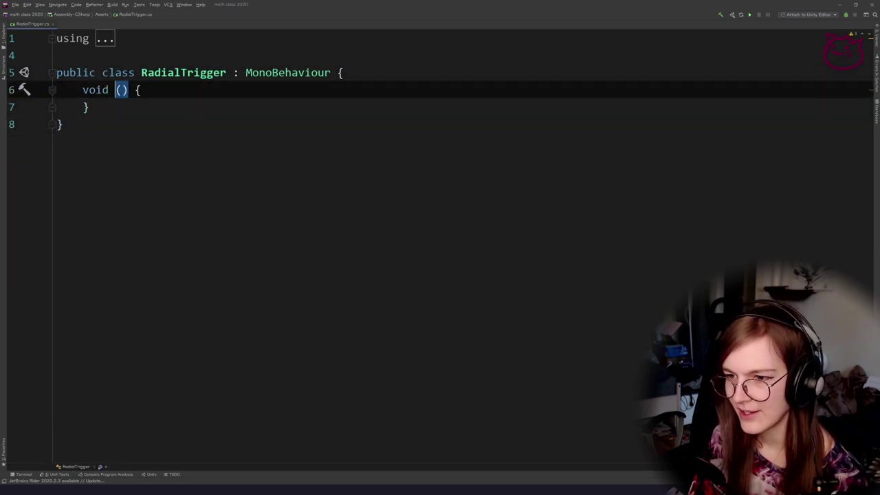
pyautogui.write('OnDraw')
pyautogui.press('Return')
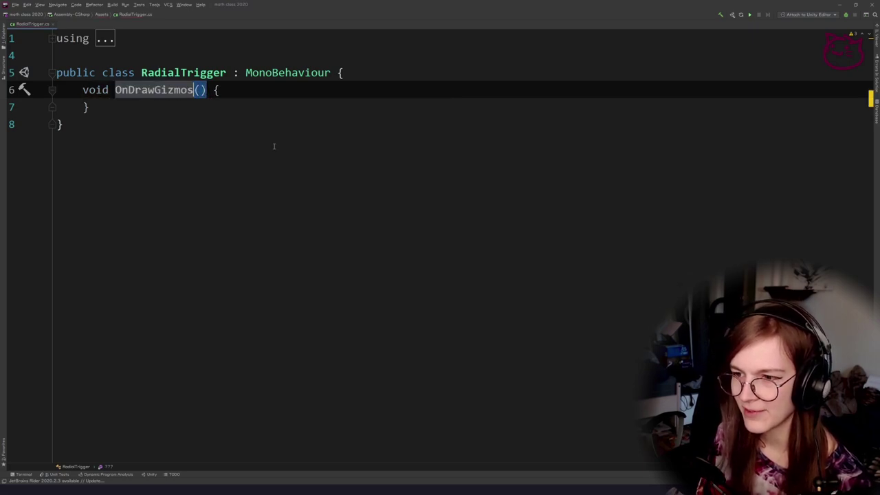
# Insert three blank lines inside OnDrawGizmos and one blank line above the method.
pyautogui.press('Down')
pyautogui.press('Up')
pyautogui.press('End')
pyautogui.press('Return')
pyautogui.press('Return')
pyautogui.press('Return')
pyautogui.press('Up')
pyautogui.press('Up')
pyautogui.press('Up')
pyautogui.press('Up')
pyautogui.press('End')
pyautogui.press('Return')
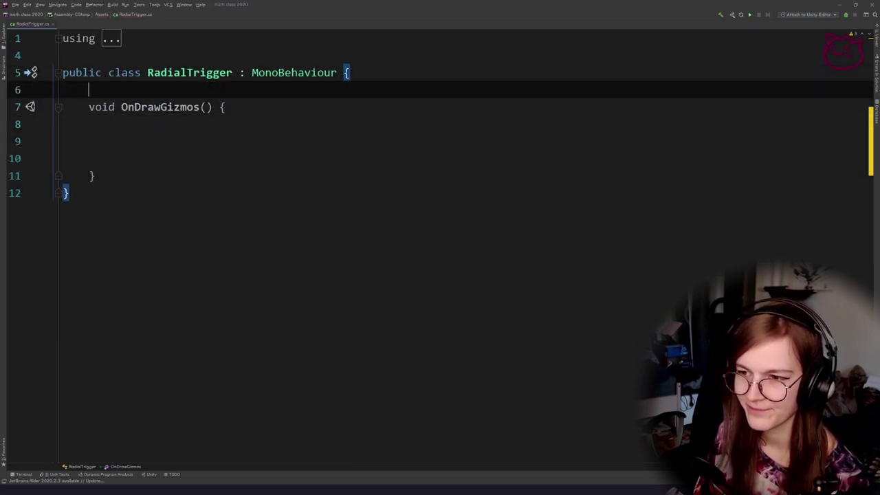
# Add two blank lines between the end of OnDrawGizmos and the class's closing brace.
pyautogui.press('Down')
pyautogui.press('Down')
pyautogui.press('Down')
pyautogui.press('Down')
pyautogui.press('Down')
pyautogui.press('End')
pyautogui.press('Return')
pyautogui.press('Return')
# Add the directive "using UnityEditor;" below the UnityEngine import.
pyautogui.press('Up')
pyautogui.press('Up')
pyautogui.press('Up')
pyautogui.press('Up')
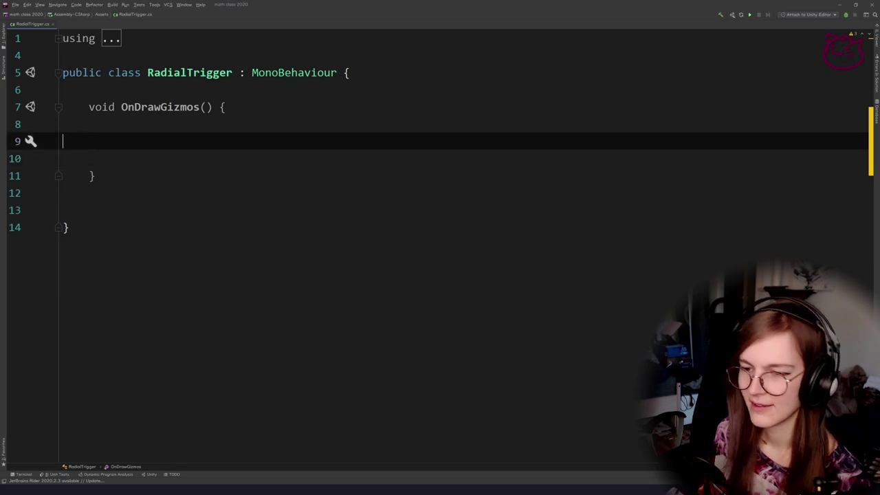
pyautogui.press('Up')
pyautogui.press('Up')
pyautogui.press('Up')
pyautogui.press('Up')
pyautogui.press('Up')
pyautogui.press('Up')
pyautogui.press('Up')
pyautogui.press('Down')
pyautogui.press('End')
pyautogui.press('Return')
pyautogui.write('using ')
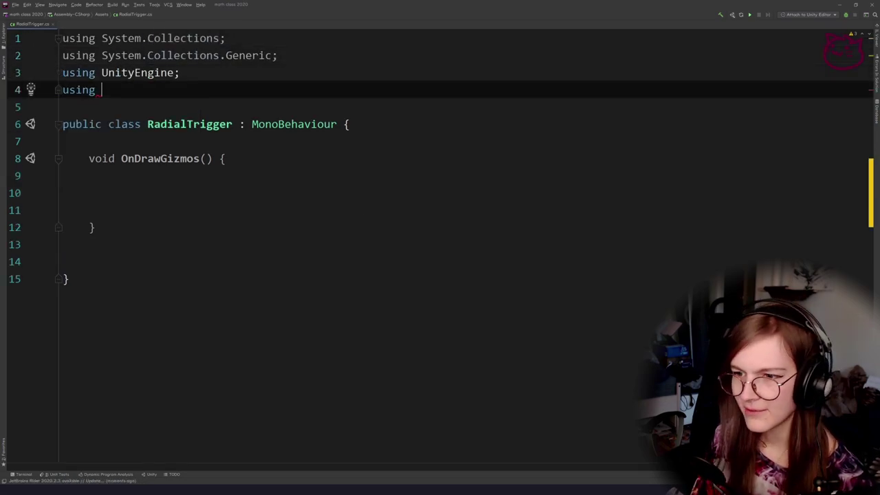
pyautogui.write('Usin')
pyautogui.press('BackSpace')
pyautogui.press('BackSpace')
pyautogui.press('BackSpace')
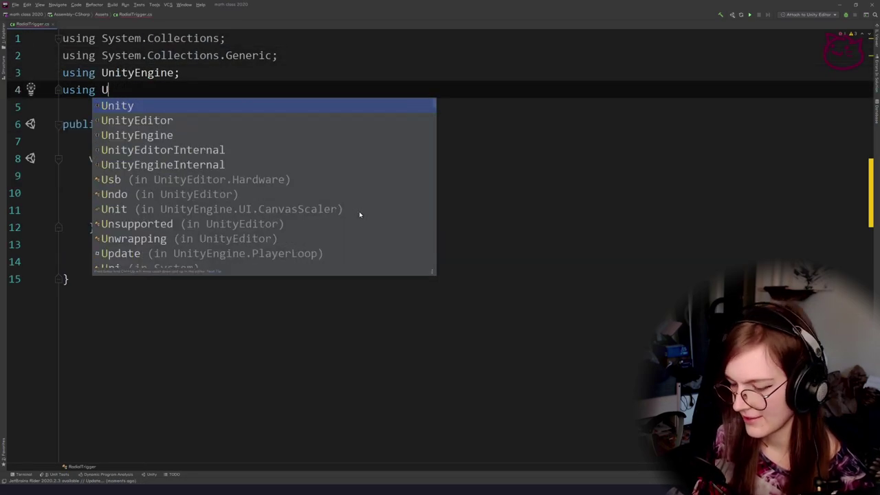
pyautogui.write('nity')
pyautogui.press('Down')
pyautogui.press('Return')
pyautogui.write(';')
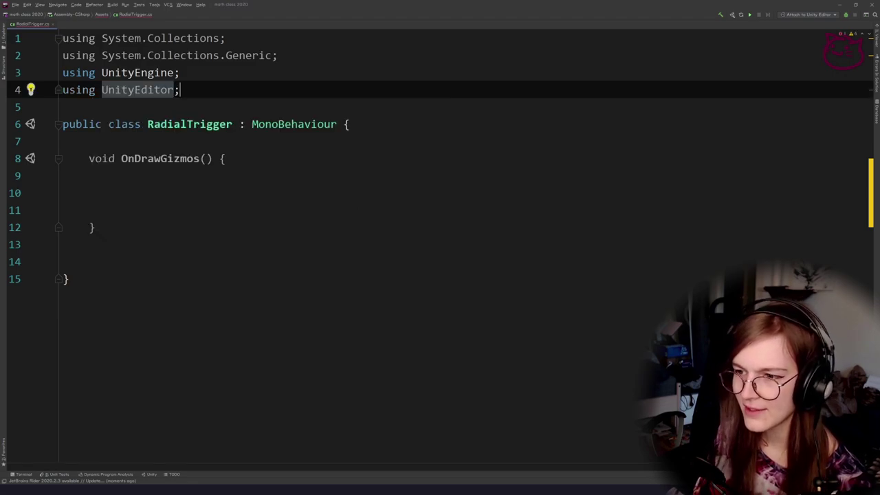
# Insert one more blank line inside the OnDrawGizmos body.
pyautogui.press('Down')
pyautogui.press('Down')
pyautogui.press('Down')
pyautogui.press('Down')
pyautogui.press('Down')
pyautogui.press('Return')
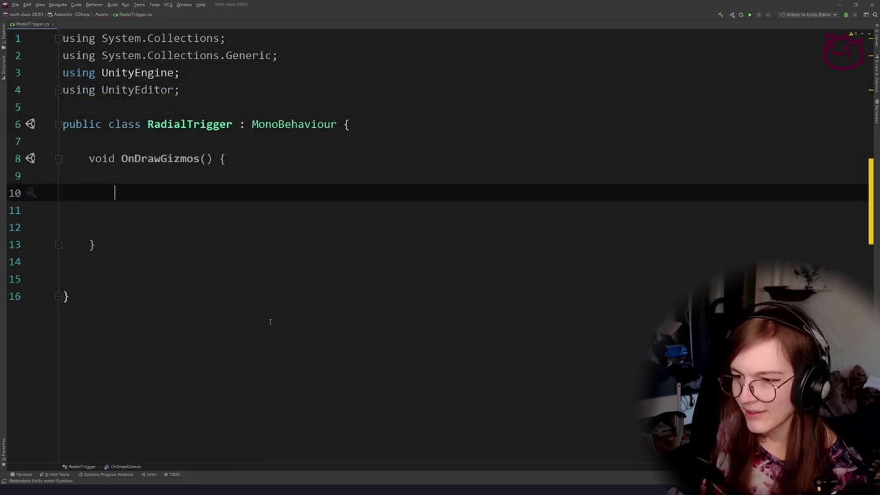
# Insert three blank lines at the start of the RadialTrigger class to make room for fields.
pyautogui.press('Up')
pyautogui.press('Up')
pyautogui.press('Up')
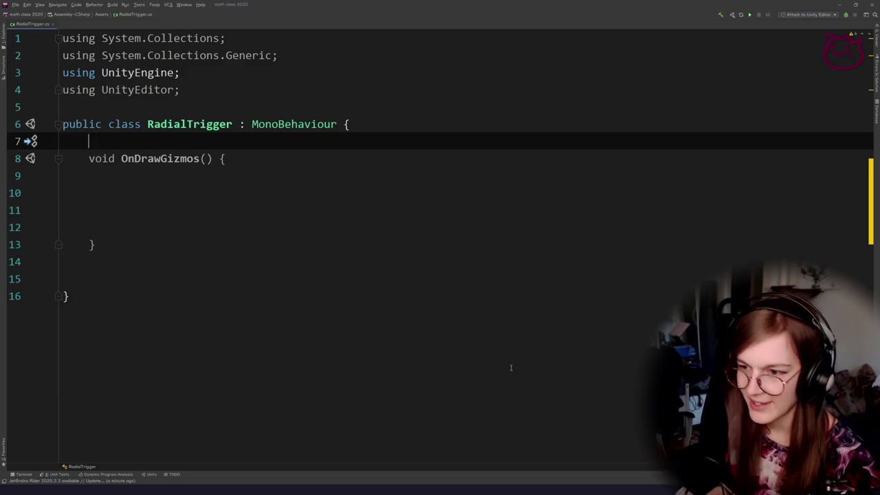
pyautogui.press('Up')
pyautogui.press('Up')
pyautogui.press('Down')
pyautogui.press('End')
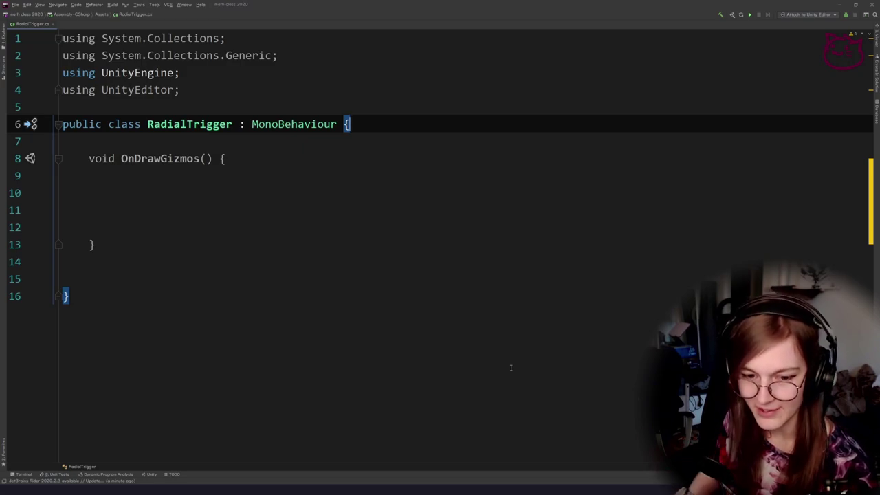
pyautogui.press('Return')
pyautogui.press('Return')
pyautogui.press('Return')
pyautogui.press('Up')
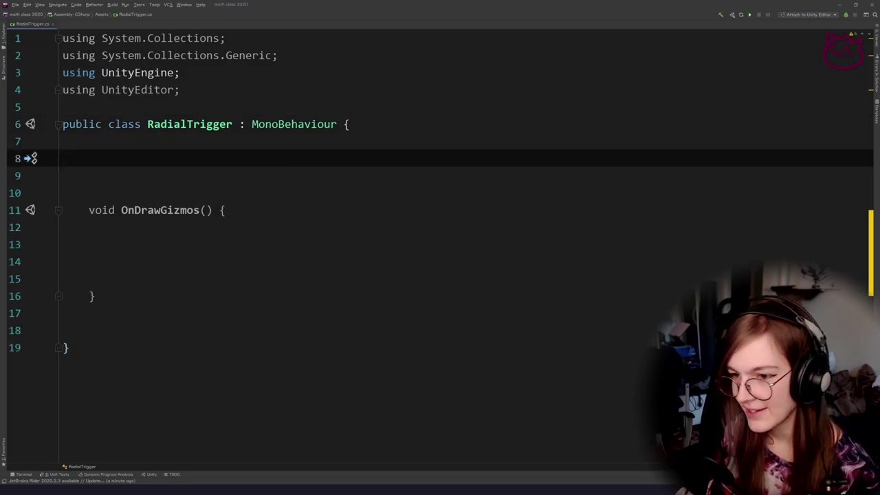
# Declare the field "public float radius = 1f;" above OnDrawGizmos.
pyautogui.press('Delete')
pyautogui.press('Return')
pyautogui.press('Up')
pyautogui.write('public ')
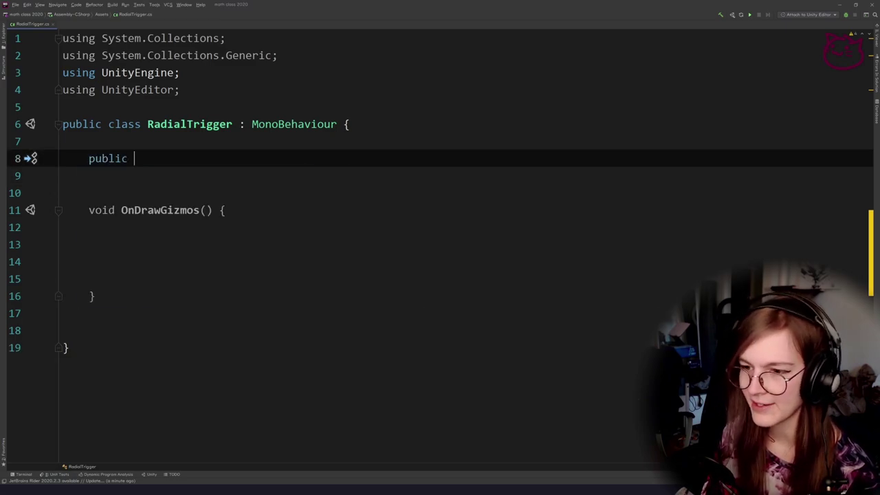
pyautogui.write('fooat radius')
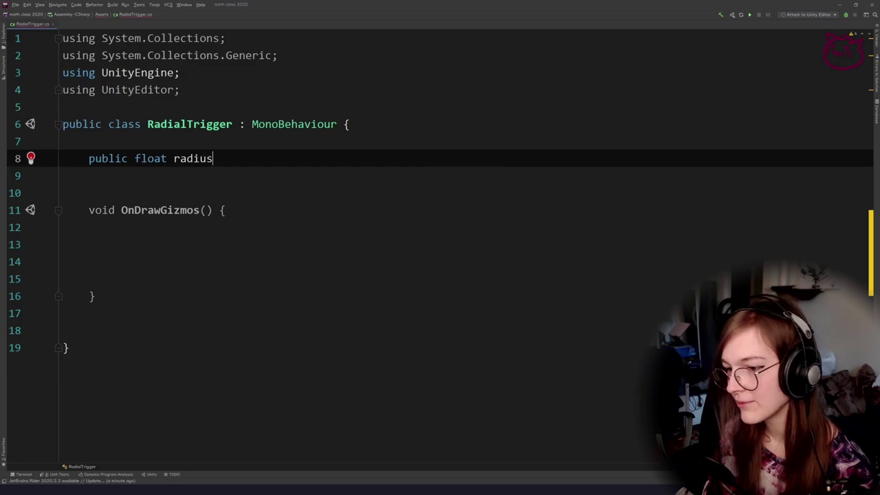
pyautogui.write(' = 1f;')
# Remove the extra blank line above OnDrawGizmos and add two blank lines at the start of its body.
pyautogui.press('Down')
pyautogui.press('Down')
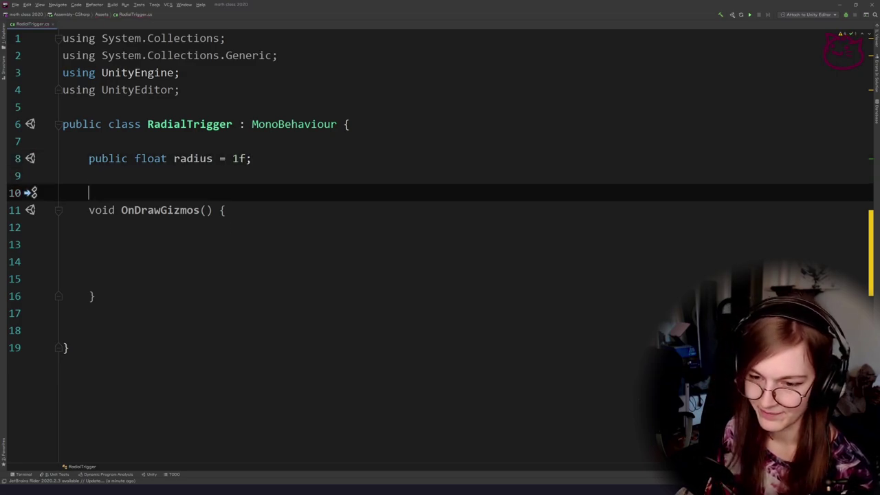
pyautogui.press('BackSpace')
pyautogui.press('Down')
pyautogui.press('Down')
pyautogui.press('Up')
pyautogui.press('End')
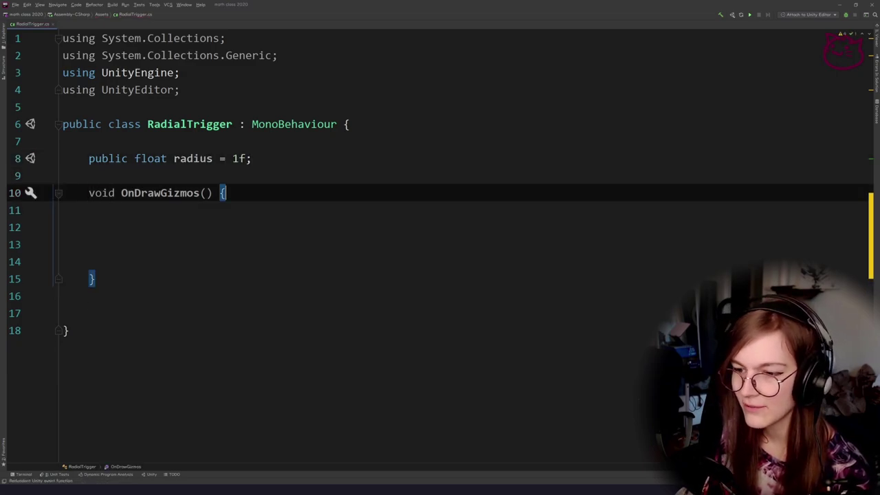
pyautogui.press('Return')
pyautogui.press('Return')
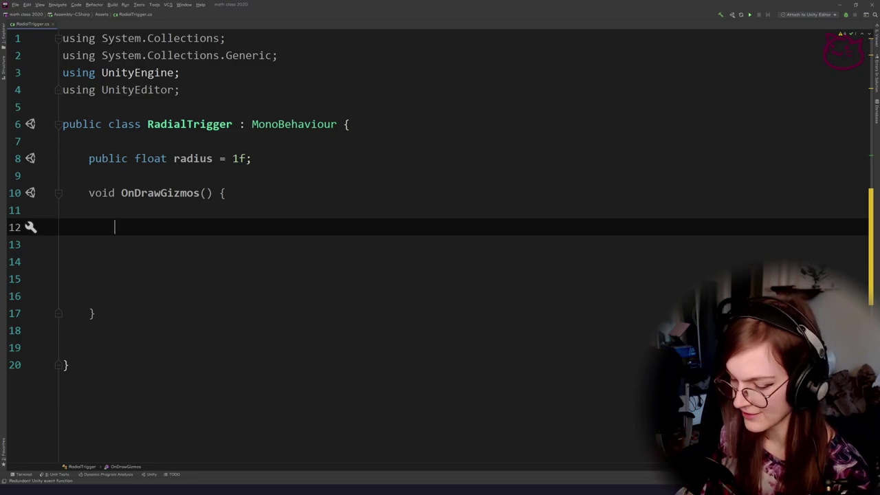
pyautogui.write('Gizmos.d')
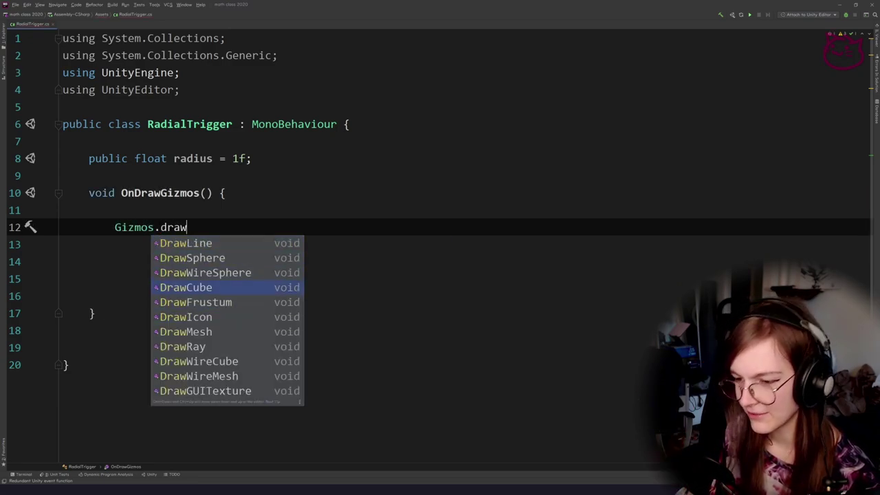
pyautogui.write('raw')
pyautogui.press('Escape')
pyautogui.hotkey('ctrl', 'shift', 'Left')
pyautogui.press('BackSpace')
pyautogui.press('BackSpace')
pyautogui.hotkey('ctrl', 'shift', 'Left')
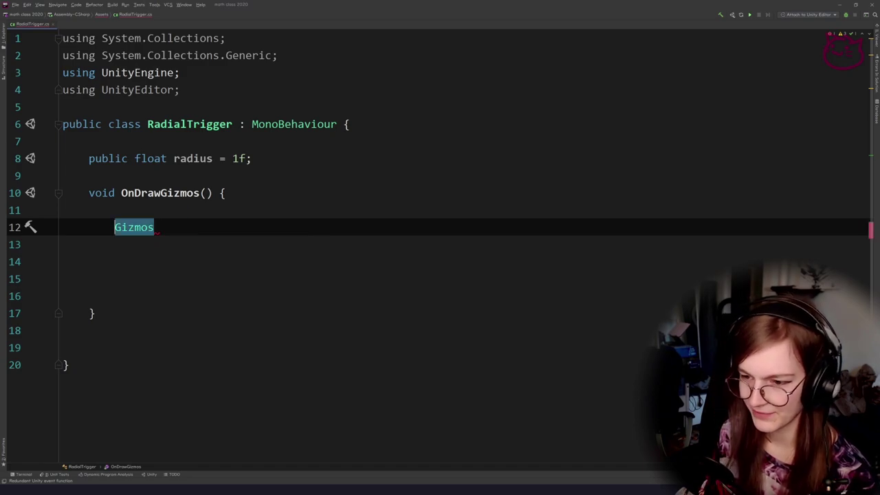
pyautogui.press('BackSpace')
# Start a Handles.draw call in the OnDrawGizmos body and look through the available draw methods.
pyautogui.write('Handles.draw')
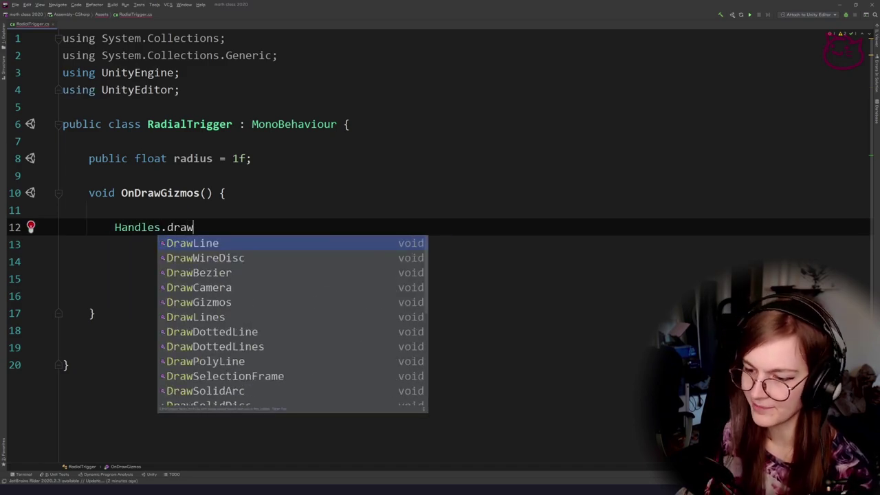
pyautogui.press('Down')
pyautogui.press('Down')
pyautogui.press('Down')
pyautogui.press('Down')
pyautogui.click(141, 226)
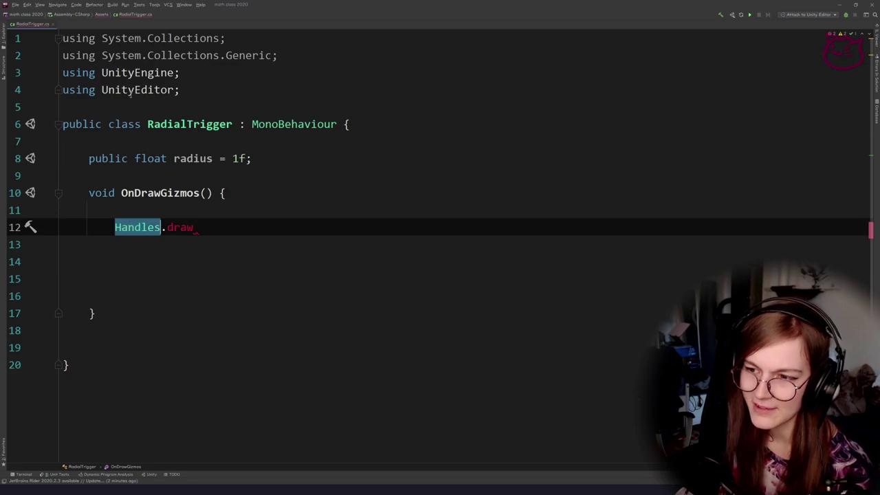
# Wrap the "using UnityEditor;" line in an #if UNITY_EDITOR / #endif block.
pyautogui.doubleClick(134, 89)
pyautogui.click(229, 71)
pyautogui.press('Return')
pyautogui.write('#if UNITY')
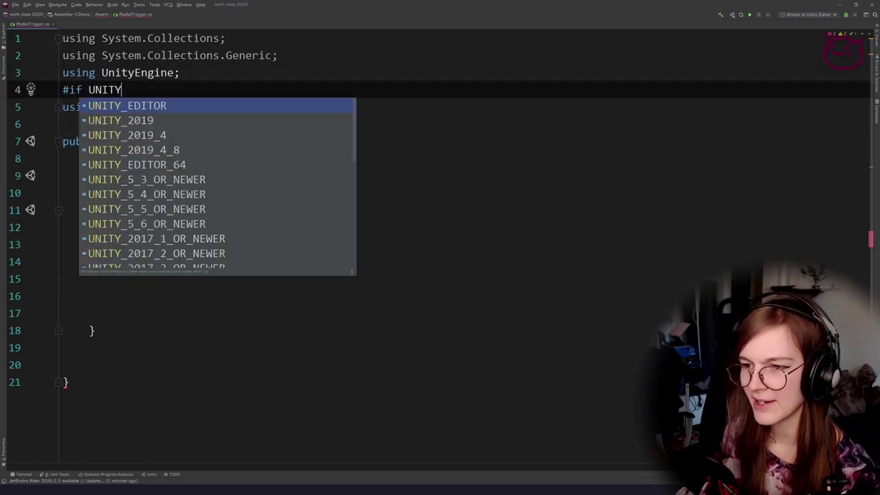
pyautogui.press('Return')
pyautogui.press('Down')
pyautogui.press('End')
pyautogui.press('Return')
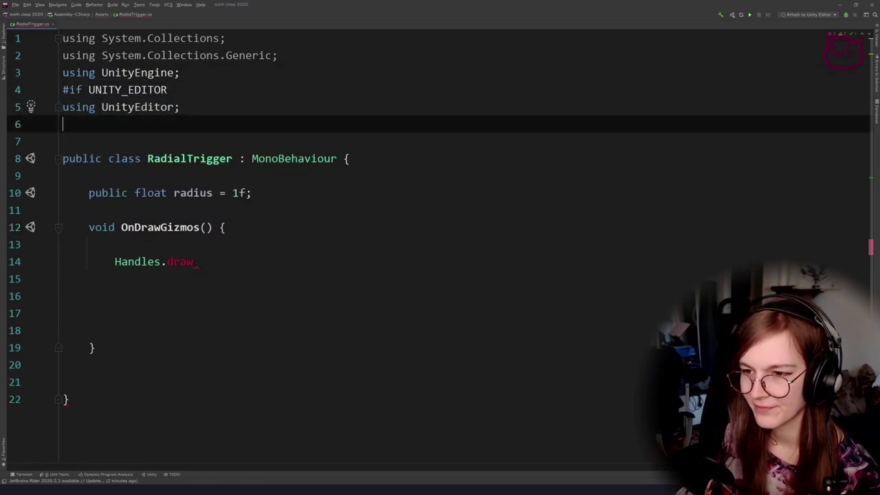
pyautogui.write('#endif')
# Copy the "#if UNITY_EDITOR" directive onto a new line directly above the OnDrawGizmos method.
pyautogui.press('Up')
pyautogui.press('Up')
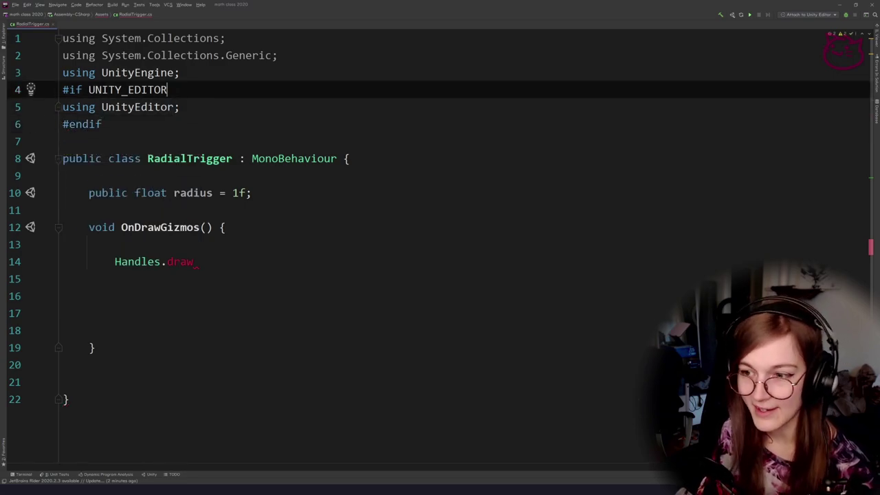
pyautogui.hotkey('shift', 'Home')
pyautogui.hotkey('ctrl', 'c')
pyautogui.click(203, 248)
pyautogui.press('Up')
pyautogui.press('Up')
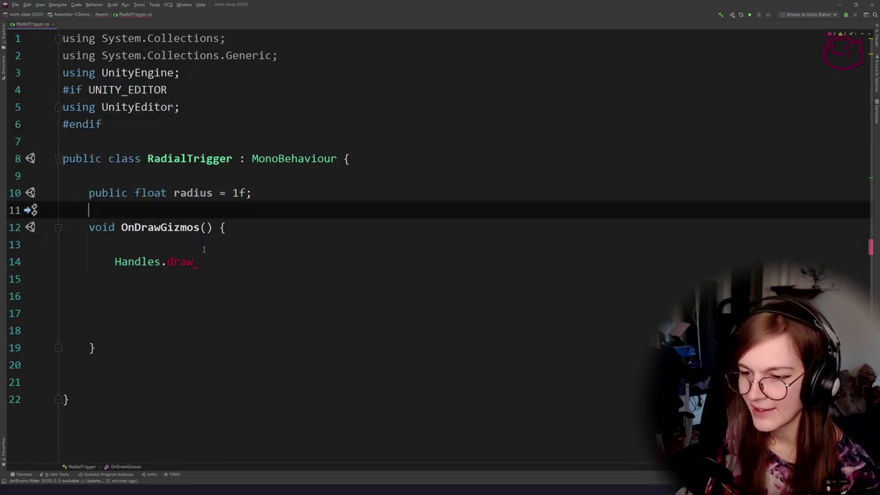
pyautogui.press('Return')
pyautogui.hotkey('ctrl', 'v')
# Add a matching #endif on a new line directly below the closing brace of OnDrawGizmos.
pyautogui.click(200, 355)
pyautogui.press('Down')
pyautogui.press('Return')
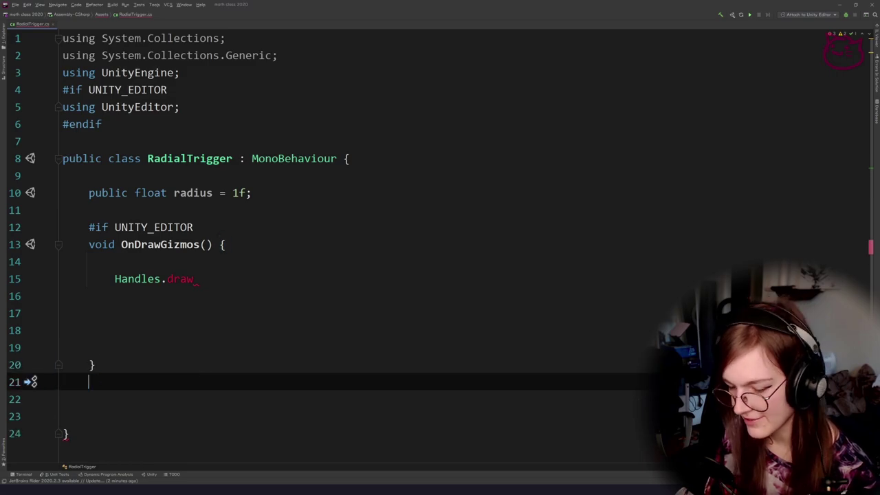
pyautogui.write('#')
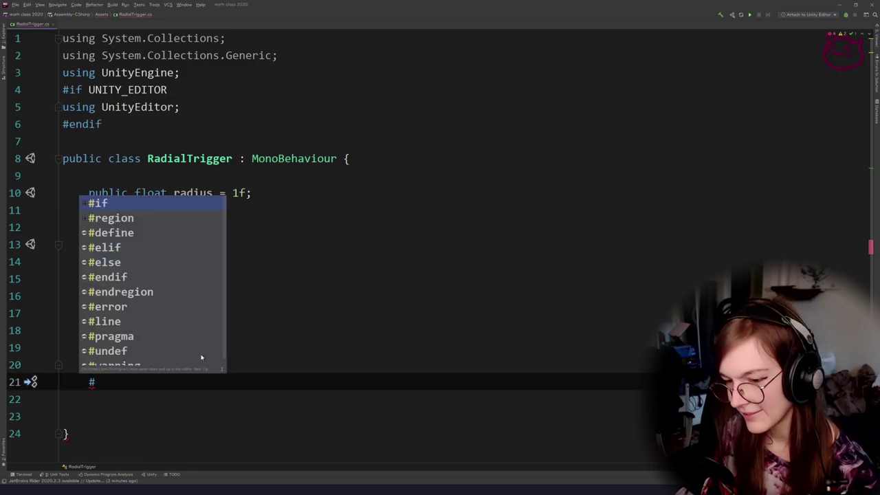
pyautogui.press('Escape')
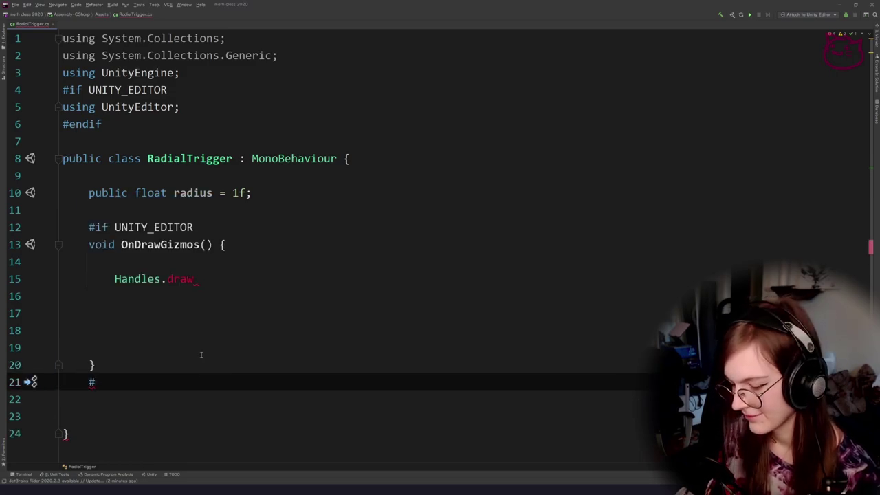
pyautogui.write('endif')
# Replace the unfinished "draw" after Handles with a call to the DrawWireDisc method.
pyautogui.click(236, 275)
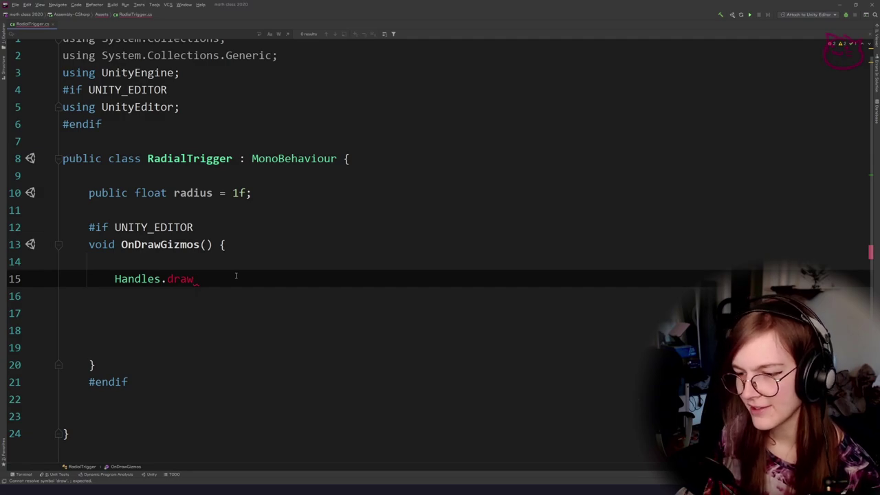
pyautogui.hotkey('ctrl', 'shift', 'Left')
pyautogui.press('BackSpace')
pyautogui.write('d')
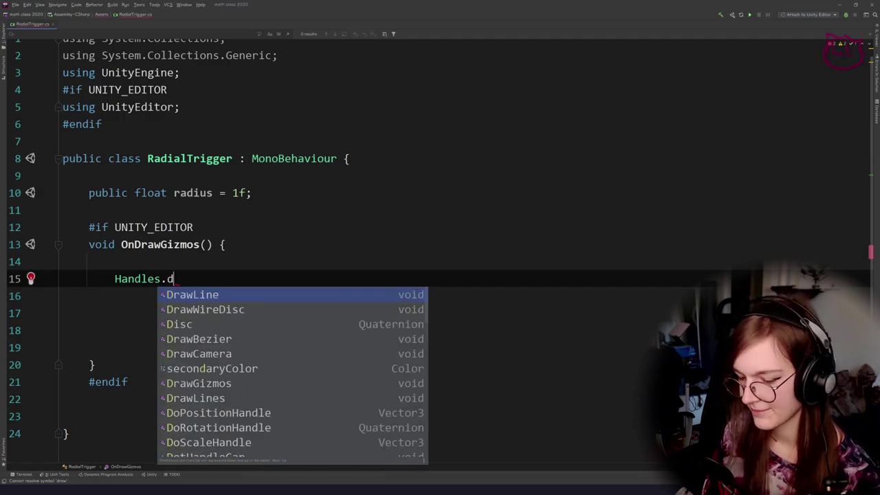
pyautogui.press('BackSpace')
pyautogui.write('C')
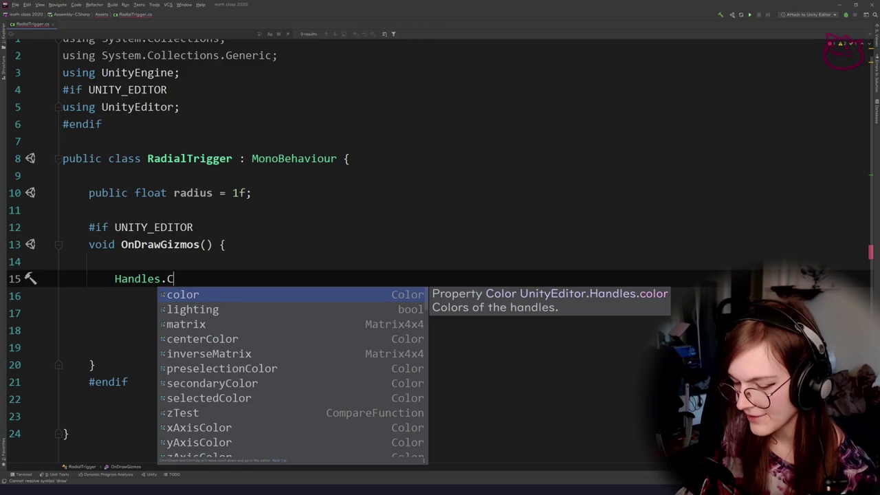
pyautogui.write('irc')
pyautogui.hotkey('ctrl', 'shift', 'Left')
pyautogui.write('wire')
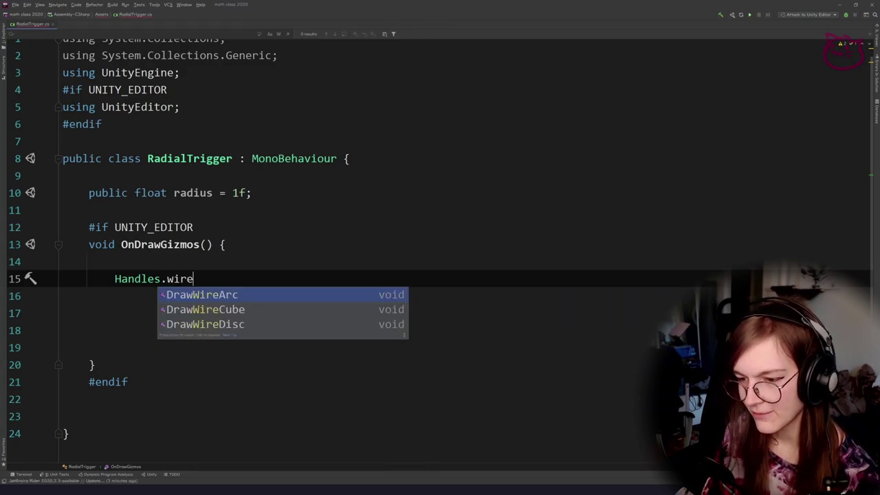
pyautogui.press('Down')
pyautogui.press('Down')
pyautogui.press('Return')
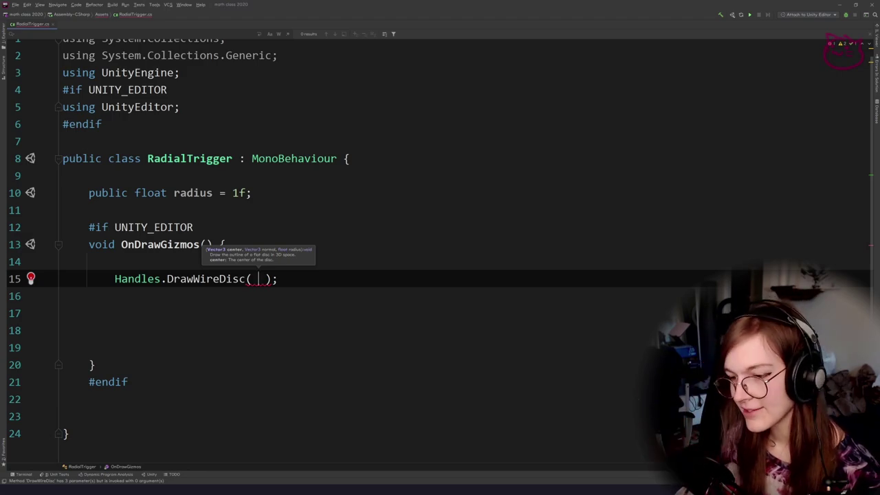
pyautogui.press('Escape')
# Make room above the DrawWireDisc call and declare "Vector2 center = transform.position;" at the start of OnDrawGizmos.
pyautogui.press('Up')
pyautogui.press('Up')
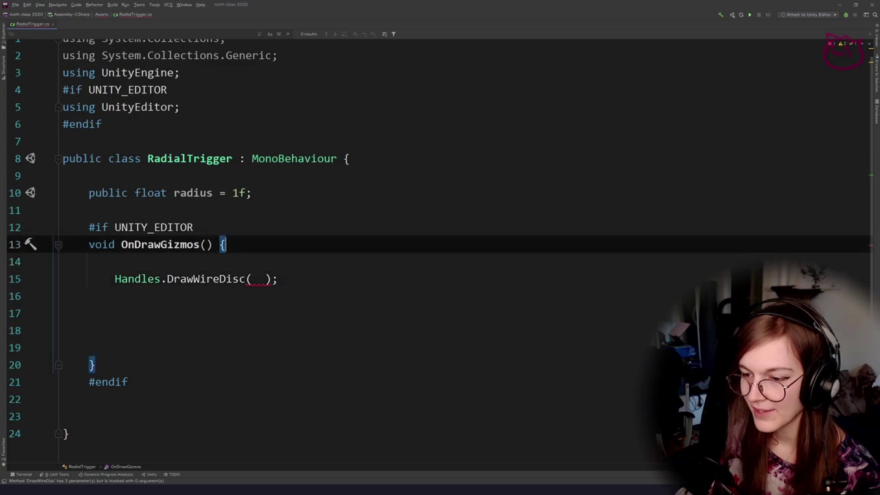
pyautogui.press('Return')
pyautogui.press('Return')
pyautogui.press('Return')
pyautogui.press('Up')
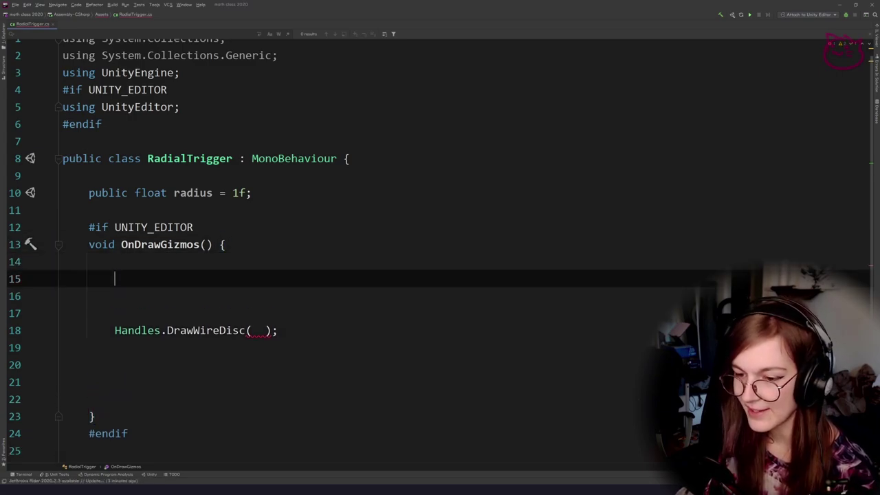
pyautogui.write('Vector2 center')
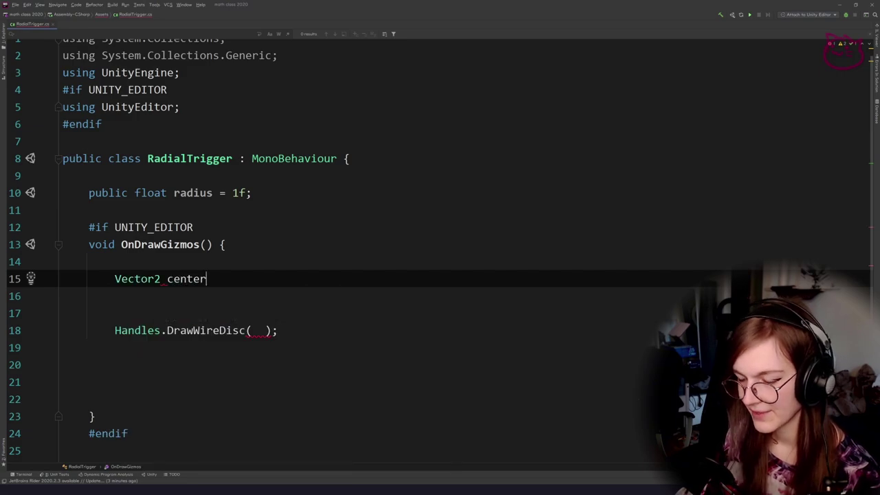
pyautogui.write(' = ')
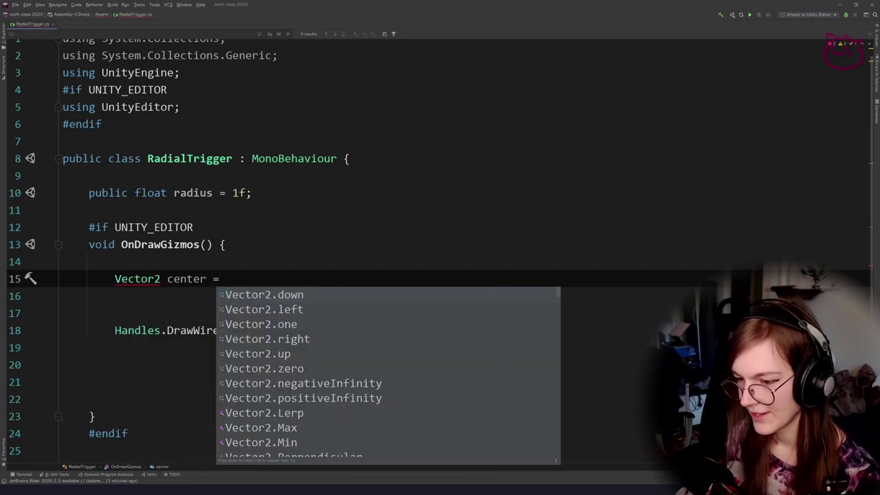
pyautogui.write('transform.')
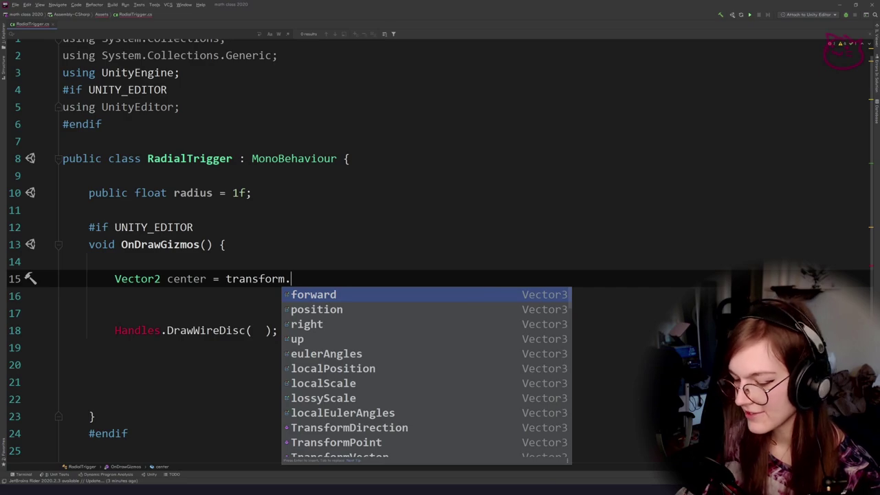
pyautogui.write('posit')
pyautogui.press('BackSpace')
pyautogui.write('position;')
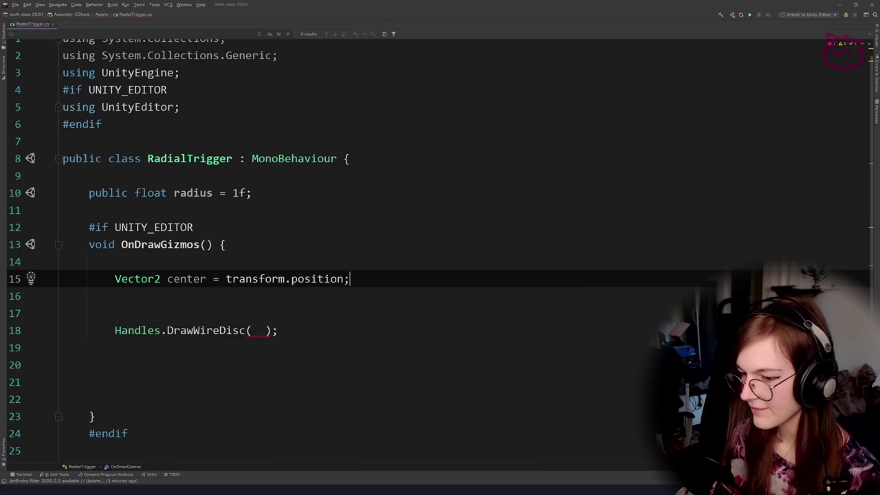
pyautogui.press('Return')
# Enter center as the first argument of the DrawWireDisc call, followed by a comma.
pyautogui.click(258, 347)
pyautogui.write('cne')
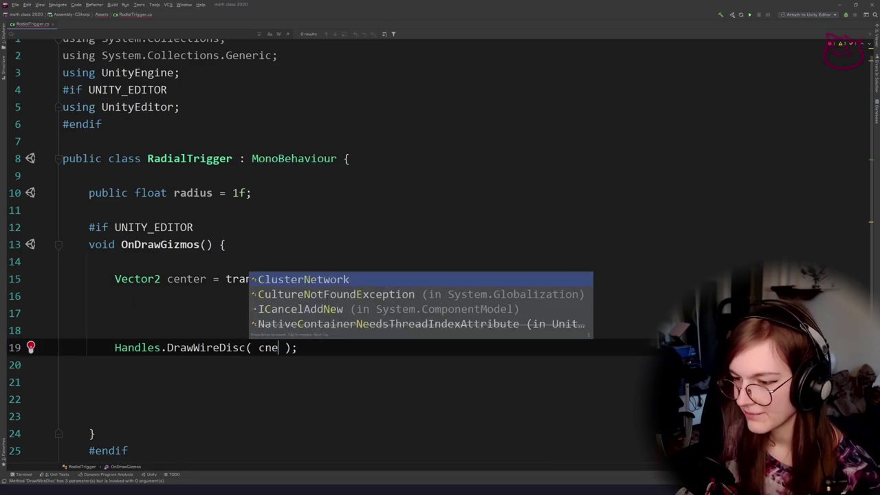
pyautogui.press('Escape')
pyautogui.press('BackSpace')
pyautogui.press('BackSpace')
pyautogui.press('BackSpace')
pyautogui.write('center')
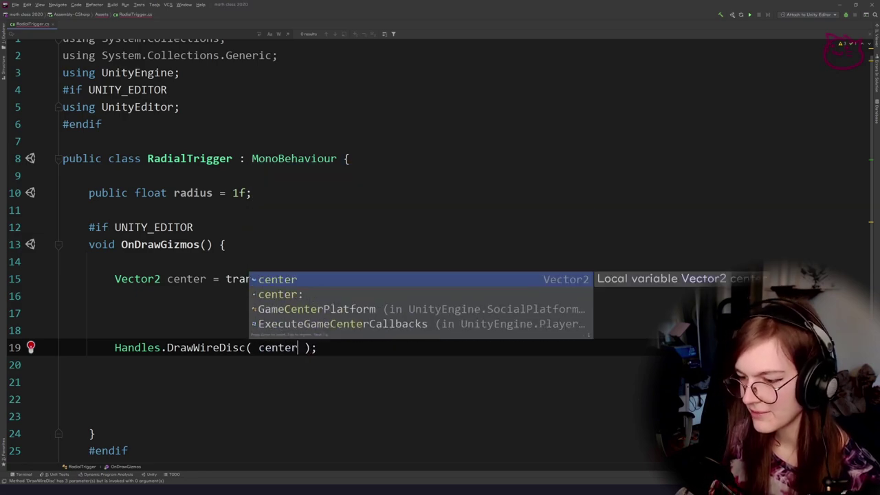
pyautogui.write(',')
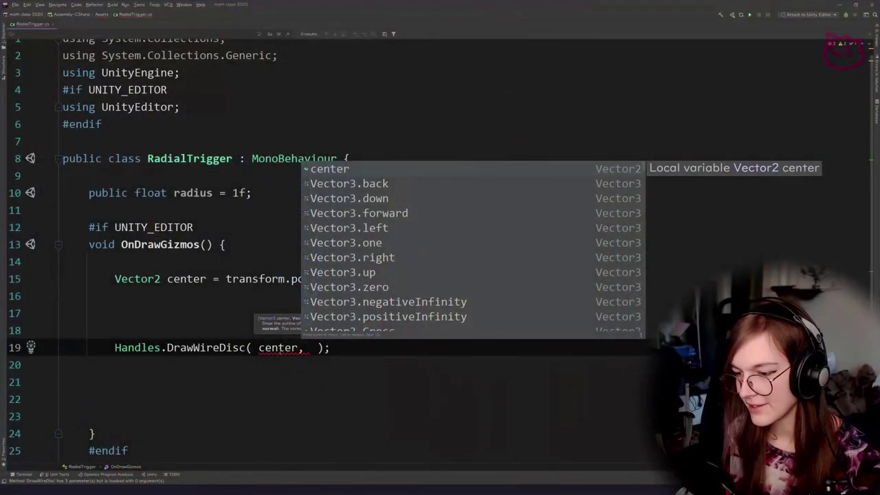
pyautogui.press('Escape')
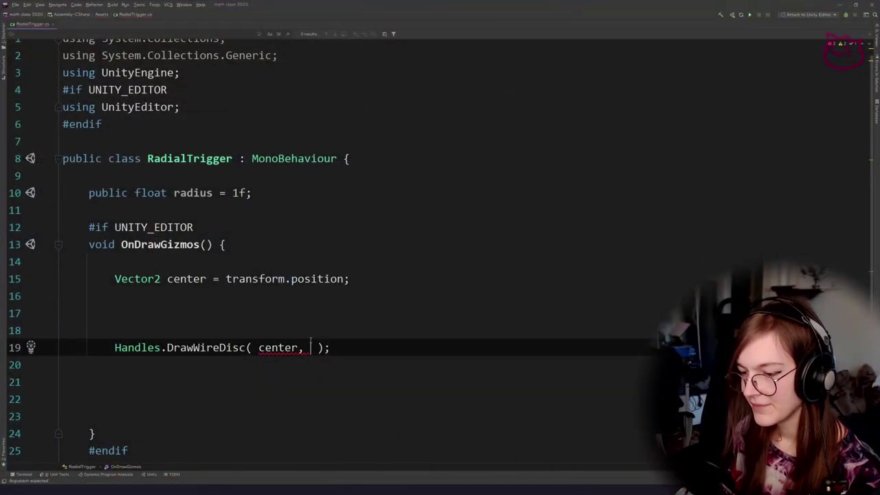
# Enter Vector3.forward as the normal argument of DrawWireDisc, followed by a comma.
pyautogui.scroll(-3, 304, 245)
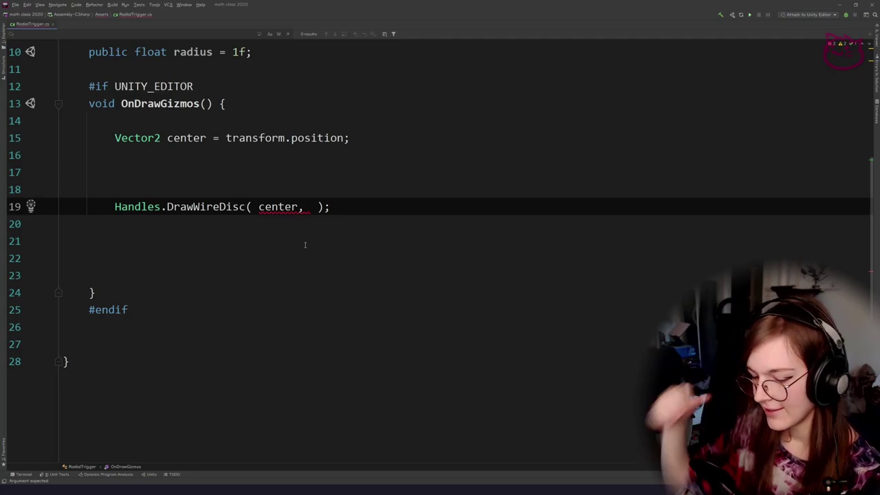
pyautogui.write('Vector3.for')
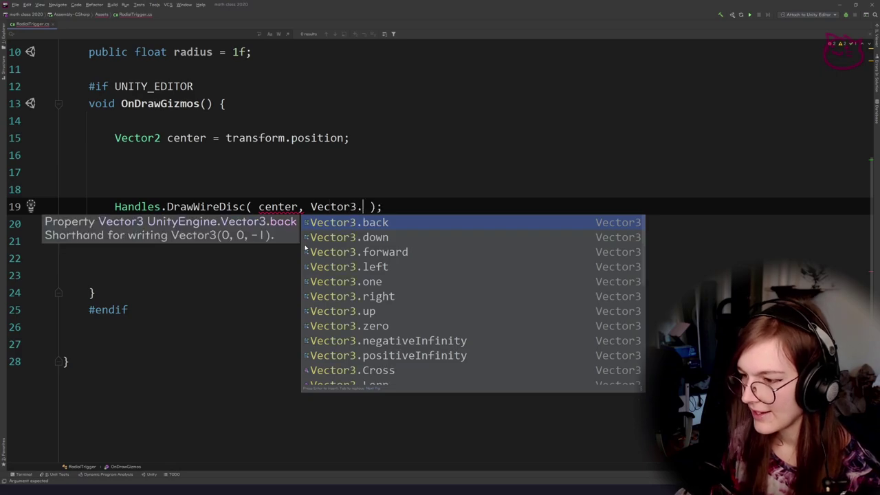
pyautogui.press('Return')
pyautogui.write(',')
# Replace the Vector3.forward argument with new Vector3( 0, 0, 1 ).
pyautogui.hotkey('ctrl', 'w')
pyautogui.hotkey('ctrl', 'w')
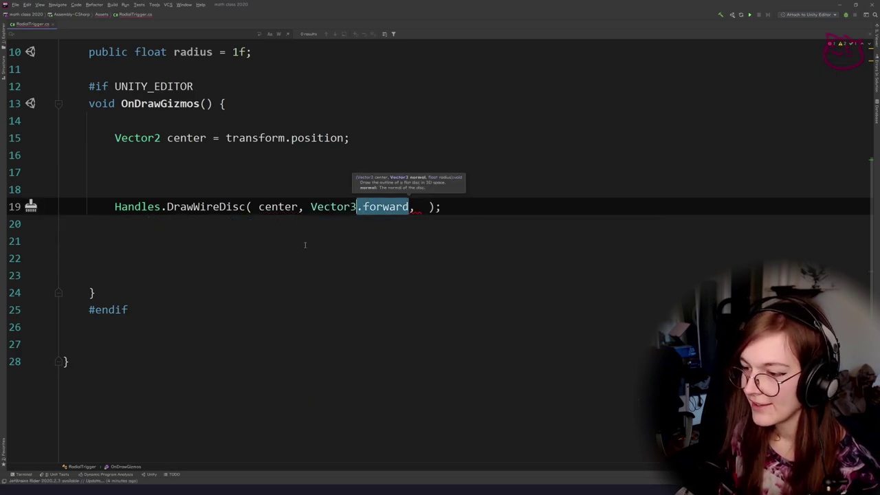
pyautogui.write('new V')
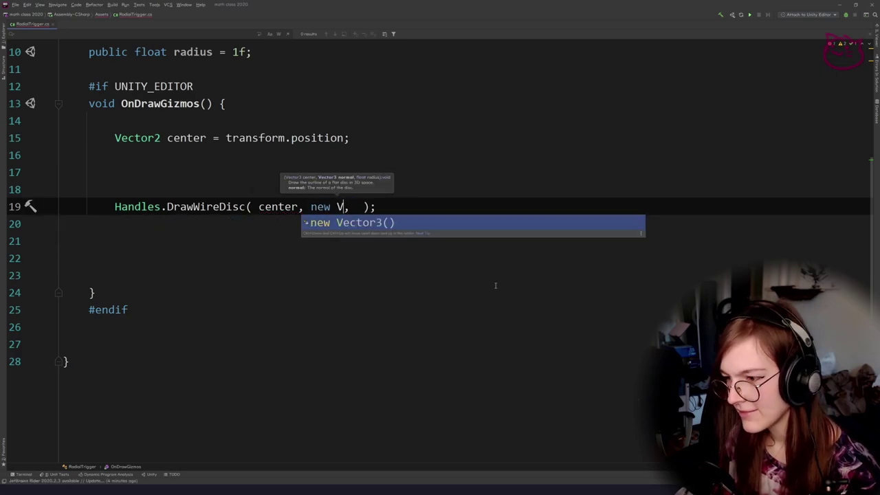
pyautogui.press('Return')
pyautogui.write('0, 0, 1')
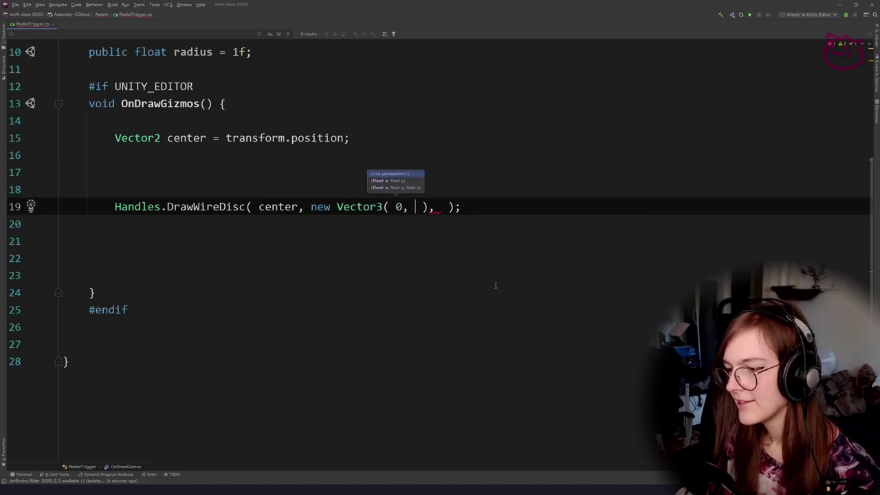
pyautogui.press('Tab')
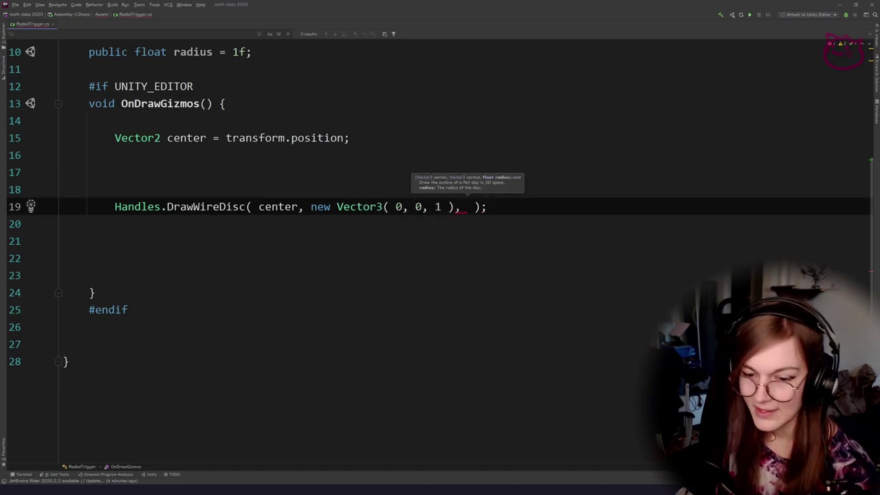
# Pass radius as the last argument of DrawWireDisc and remove the blank lines inside the OnDrawGizmos body.
pyautogui.write('radi')
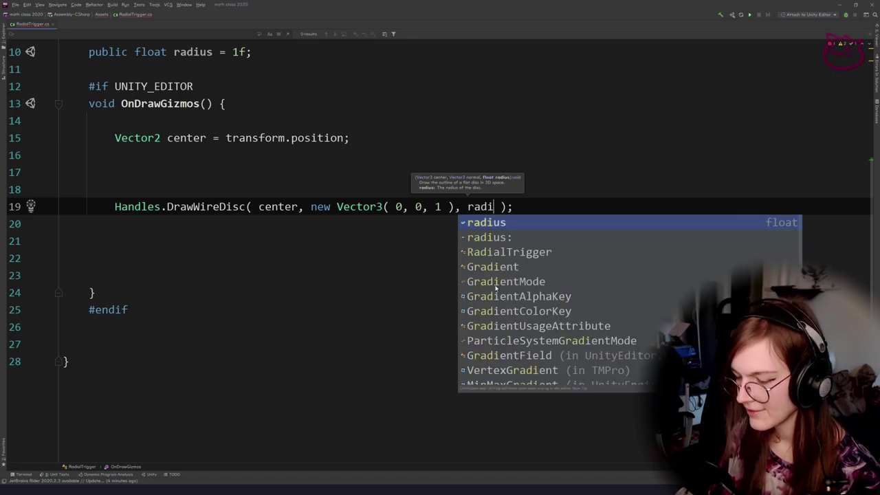
pyautogui.press('Return')
pyautogui.press('End')
pyautogui.scroll(3, 220, 235)
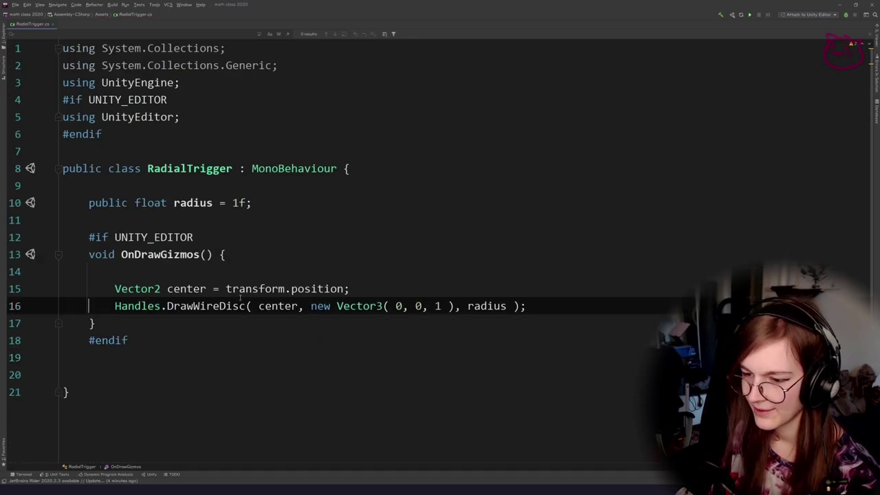
pyautogui.press('Up')
pyautogui.press('Up')
pyautogui.press('Delete')
# Switch to Unity and move the radial trigger object in the scene to about X -1.024, Y 1.976.
pyautogui.hotkey('alt', 'Tab')
pyautogui.hotkey('alt', 'Tab')
pyautogui.hotkey('alt', 'shift', 'Tab')
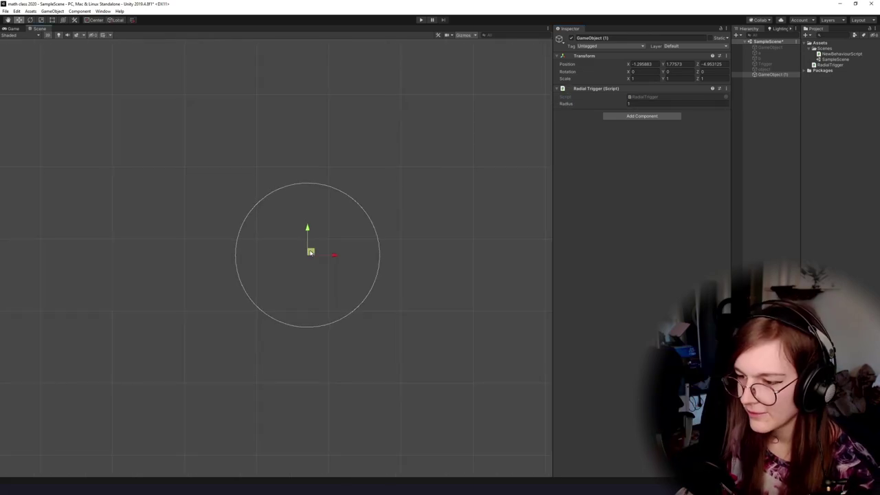
pyautogui.moveTo(311, 253); pyautogui.dragTo(331, 238)
# Vary the Radial Trigger component's radius to test the drawn circle, setting 1.77 first and finishing at 1.25.
pyautogui.moveTo(389, 236); pyautogui.dragTo(324, 257)
pyautogui.moveTo(580, 105); pyautogui.dragTo(614, 112)
pyautogui.moveTo(372, 288); pyautogui.dragTo(305, 292)
pyautogui.scroll(-4, 305, 293)
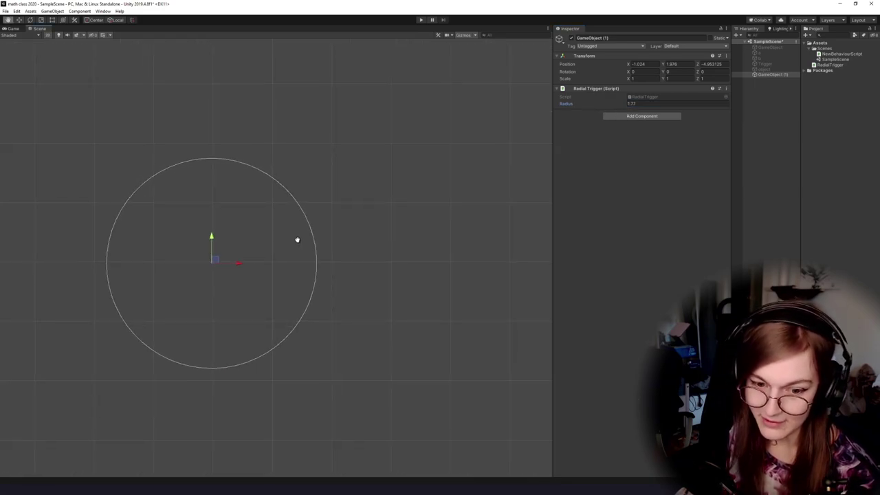
pyautogui.scroll(4, 312, 311)
pyautogui.moveTo(308, 239); pyautogui.dragTo(328, 217)
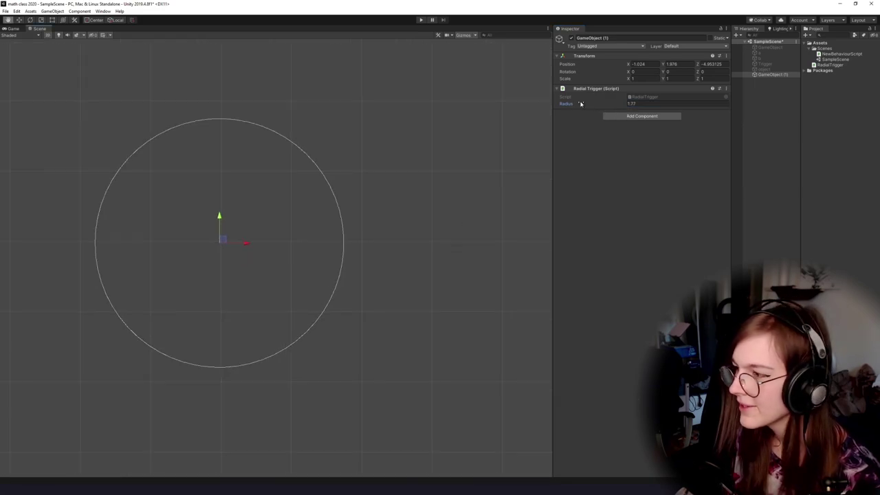
pyautogui.moveTo(453, 141); pyautogui.dragTo(502, 136)
pyautogui.moveTo(571, 104)
pyautogui.mouseDown()
pyautogui.moveTo(582, 105)
pyautogui.moveTo(574, 106)
pyautogui.mouseUp()
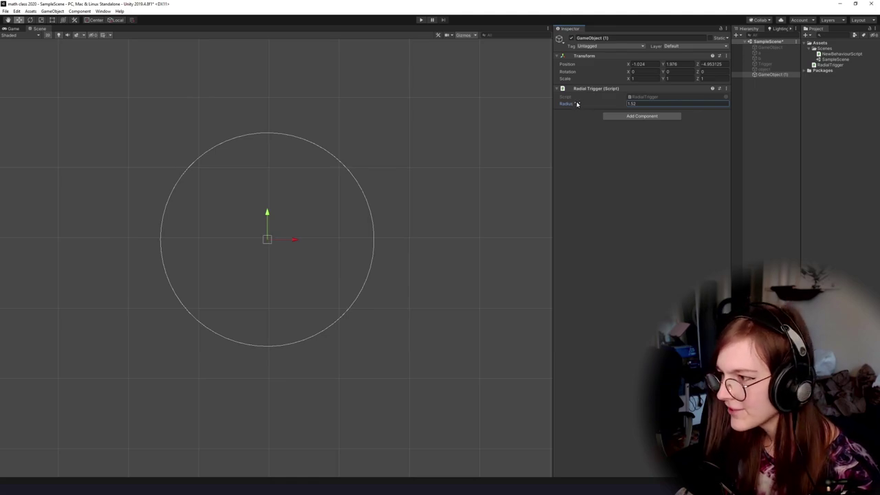
pyautogui.moveTo(577, 104)
pyautogui.mouseDown()
pyautogui.moveTo(588, 106)
pyautogui.moveTo(563, 107)
pyautogui.mouseUp()
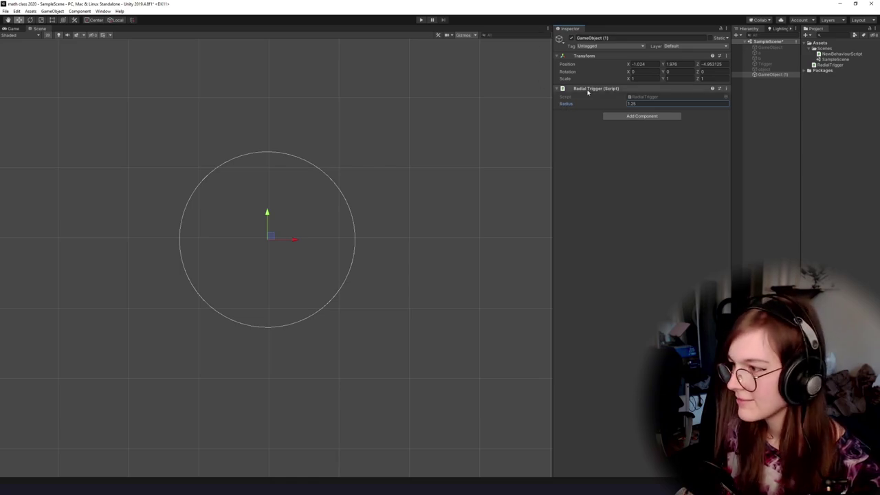
# Set the Radial Trigger component's radius to 1.49 and switch to the RadialTrigger.cs script in Rider.
pyautogui.moveTo(578, 105)
pyautogui.mouseDown()
pyautogui.moveTo(572, 114)
pyautogui.moveTo(593, 107)
pyautogui.moveTo(574, 106)
pyautogui.mouseUp()
pyautogui.moveTo(363, 229); pyautogui.dragTo(352, 228)
pyautogui.hotkey('alt', 'Tab')
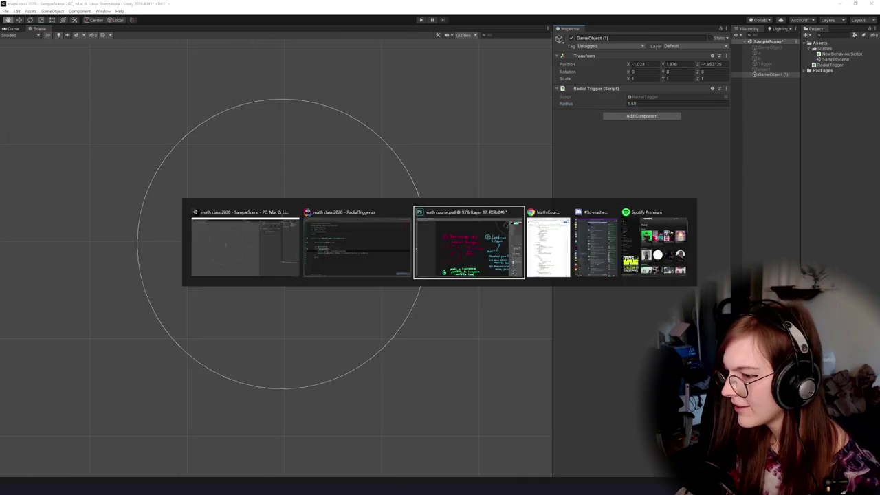
pyautogui.hotkey('alt', 'shift', 'Tab')
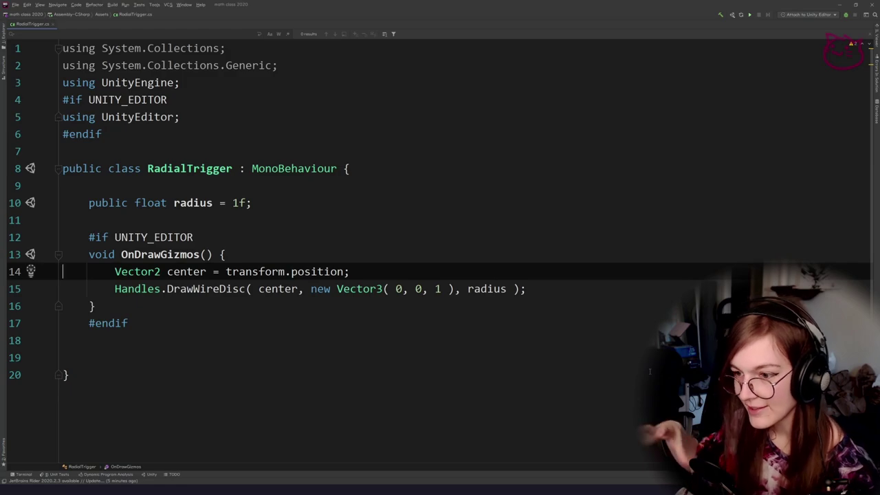
# Return to Unity and move the radial trigger object in the scene to about X -1.629, Y 2.153.
pyautogui.hotkey('alt', 'Tab')
pyautogui.moveTo(299, 277); pyautogui.dragTo(228, 251)
pyautogui.moveTo(315, 318); pyautogui.dragTo(312, 329)
pyautogui.hotkey('alt', 'Tab')
pyautogui.press('Tab')
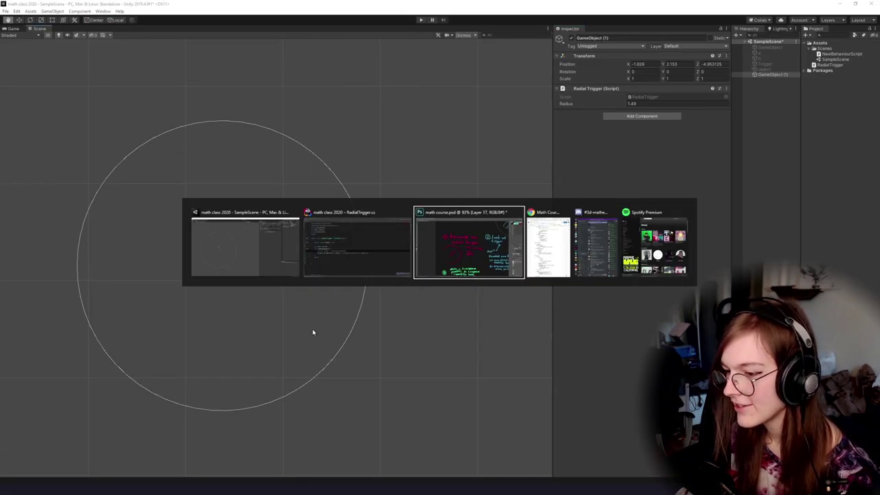
pyautogui.hotkey('alt', 'shift', 'Tab')
pyautogui.hotkey('alt', 'Tab')
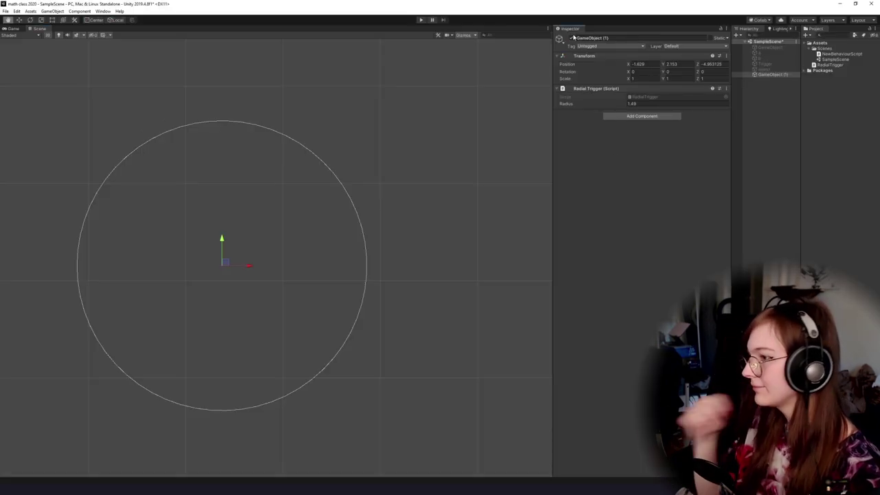
# Switch to Rider and declare a public Transform field named ptTf below the radius field.
pyautogui.hotkey('alt', 'Tab')
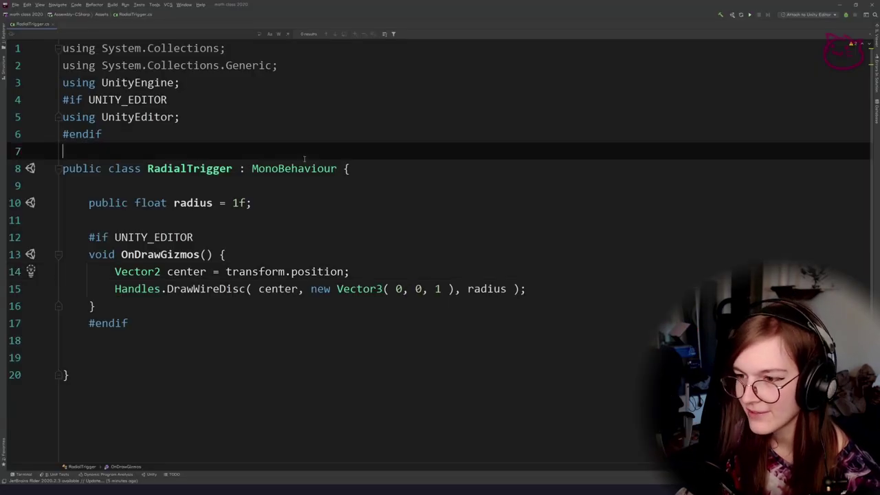
pyautogui.click(279, 207)
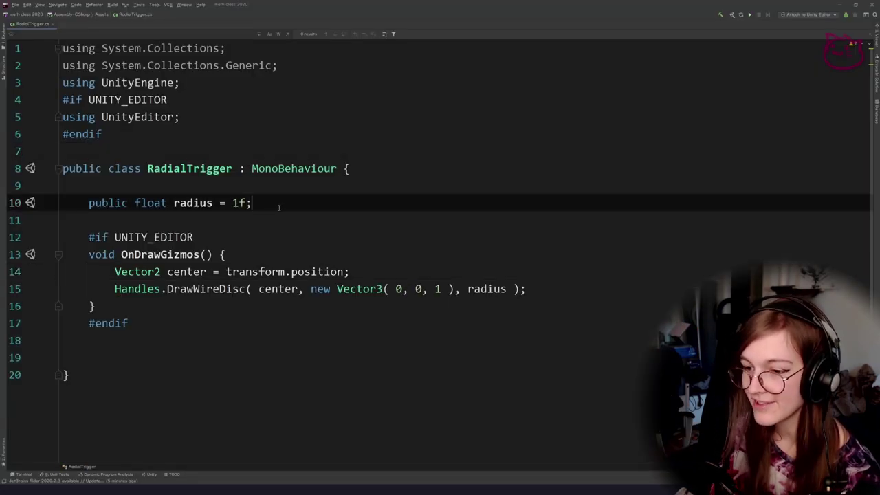
pyautogui.press('Return')
pyautogui.press('Return')
pyautogui.press('Return')
pyautogui.press('Up')
pyautogui.write('åp')
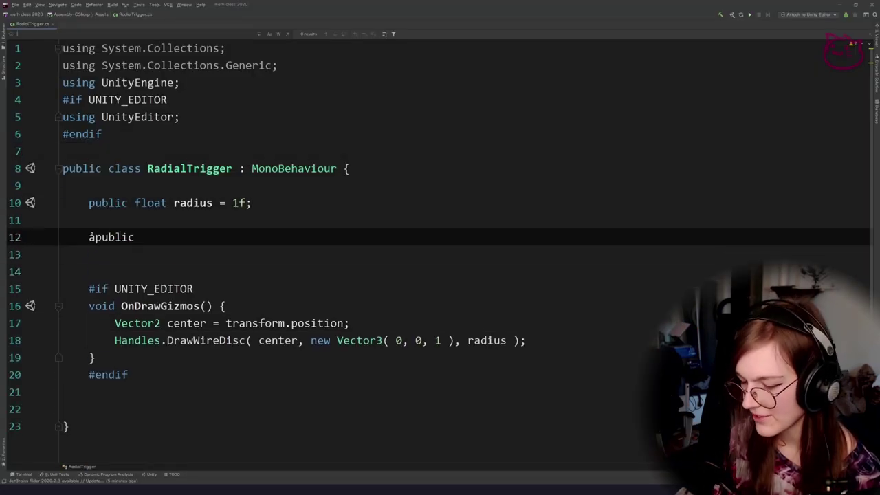
pyautogui.write('ublic')
pyautogui.hotkey('shift', 'Home')
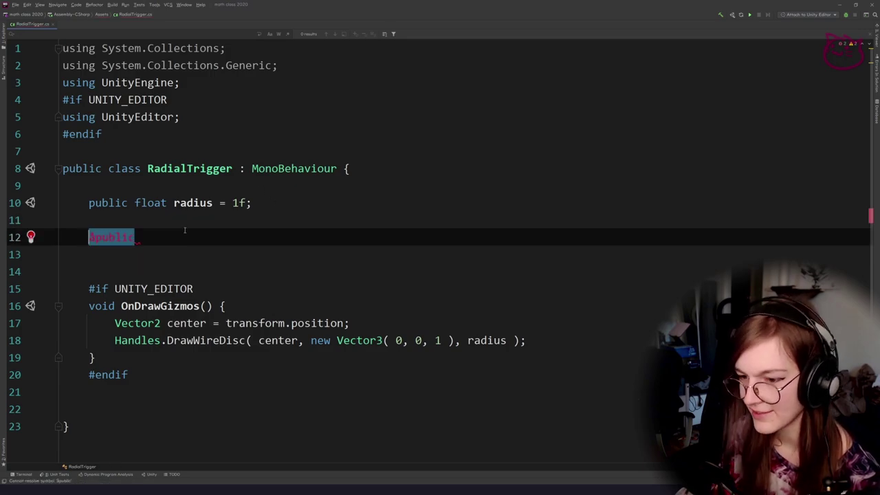
pyautogui.write('public Transform ptTf;')
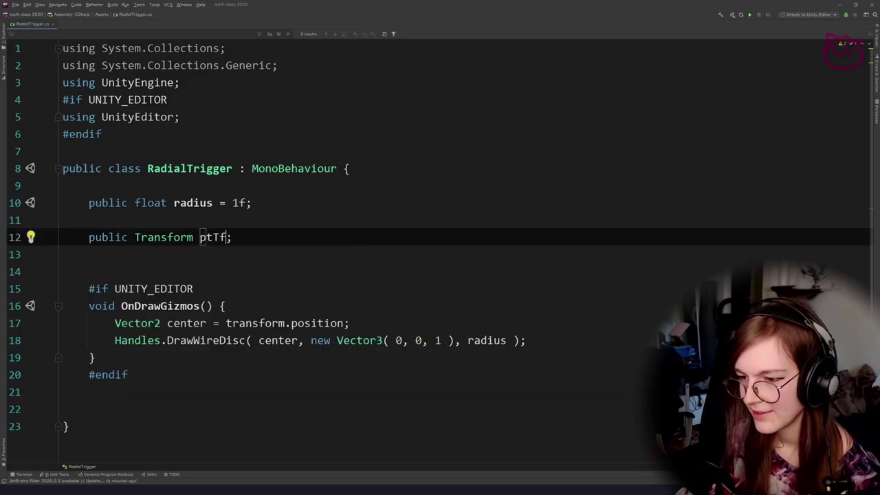
pyautogui.click(289, 296)
pyautogui.click(216, 267)
# Switch to Unity and check the Radial Trigger component for the new Pt Tf field.
pyautogui.hotkey('alt', 'Tab')
pyautogui.hotkey('alt', 'Tab')
pyautogui.hotkey('alt', 'shift', 'Tab')
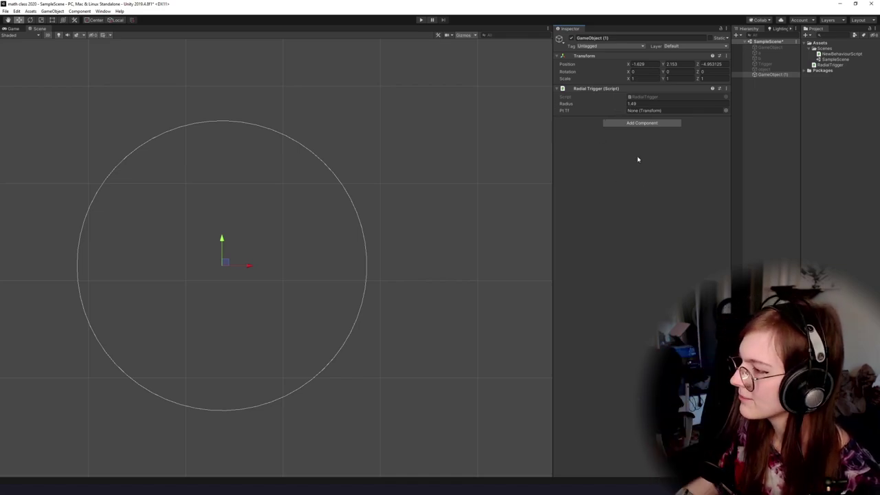
pyautogui.moveTo(297, 243); pyautogui.dragTo(372, 244)
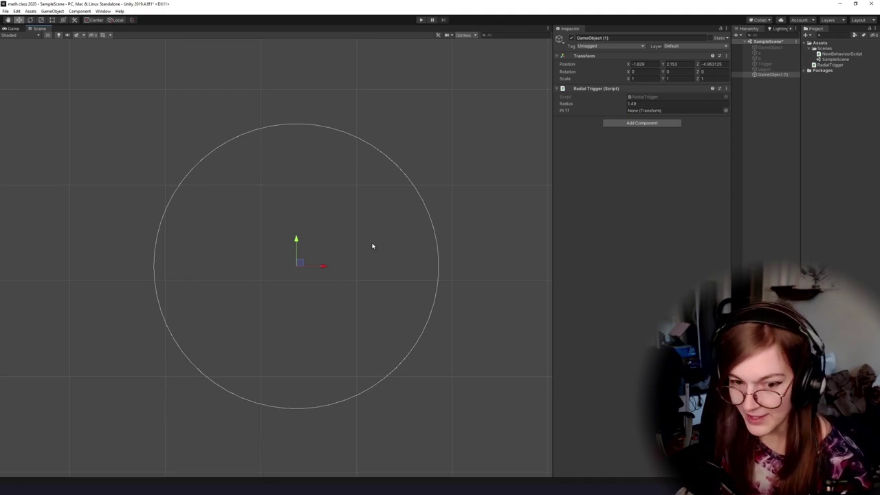
# Switch to Rider and rename the OnDrawGizmos method to OnDrawGizmosSelected.
pyautogui.hotkey('alt', 'Tab')
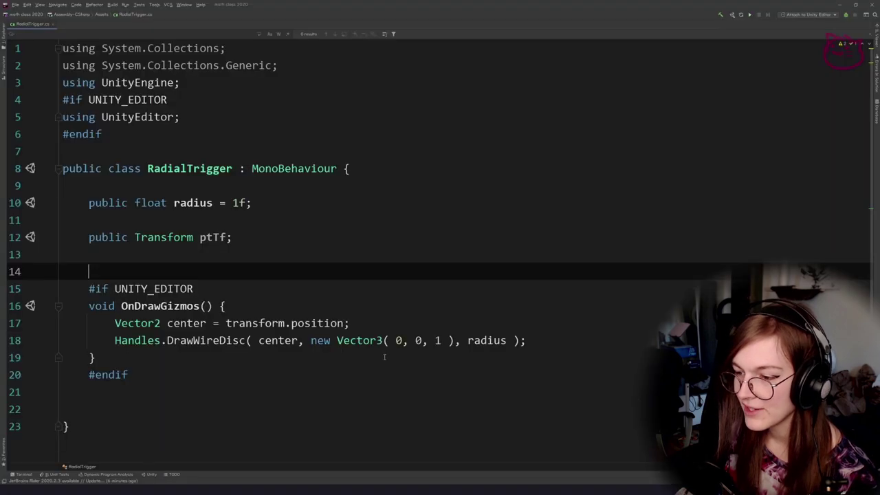
pyautogui.click(229, 272)
pyautogui.scroll(-2, 212, 224)
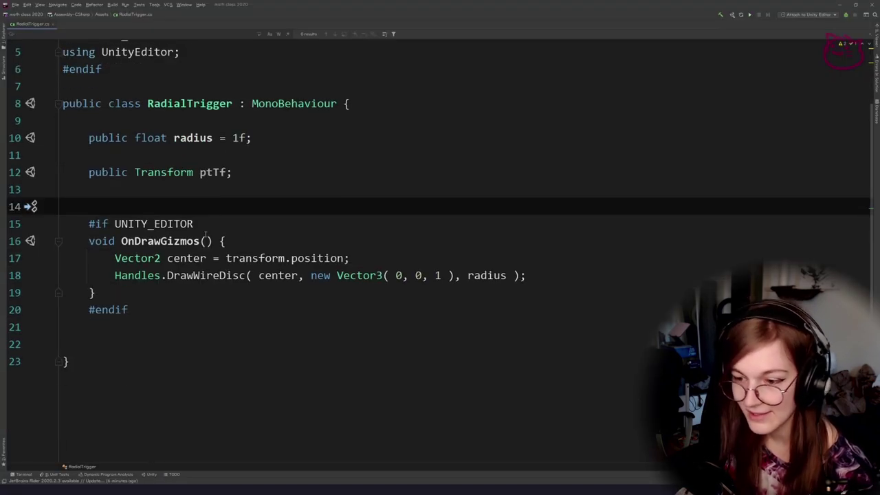
pyautogui.click(205, 227)
pyautogui.click(200, 240)
pyautogui.write('Sele')
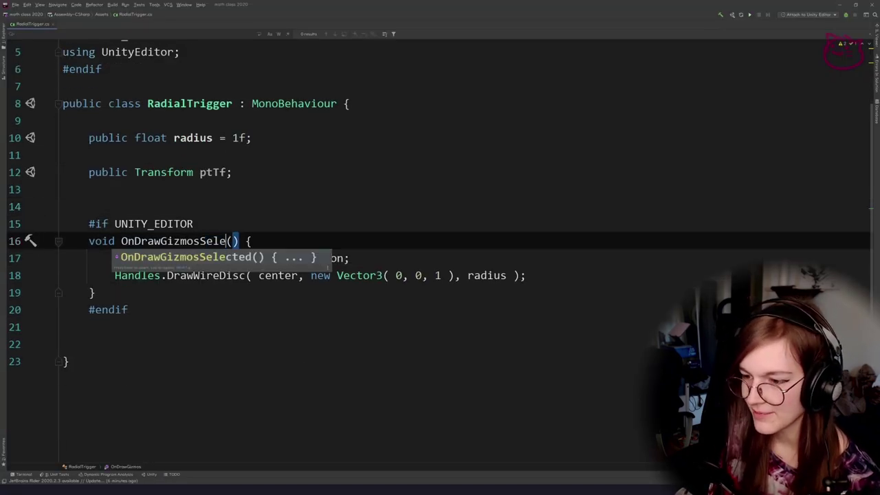
pyautogui.press('Return')
pyautogui.press('Escape')
pyautogui.click(350, 206)
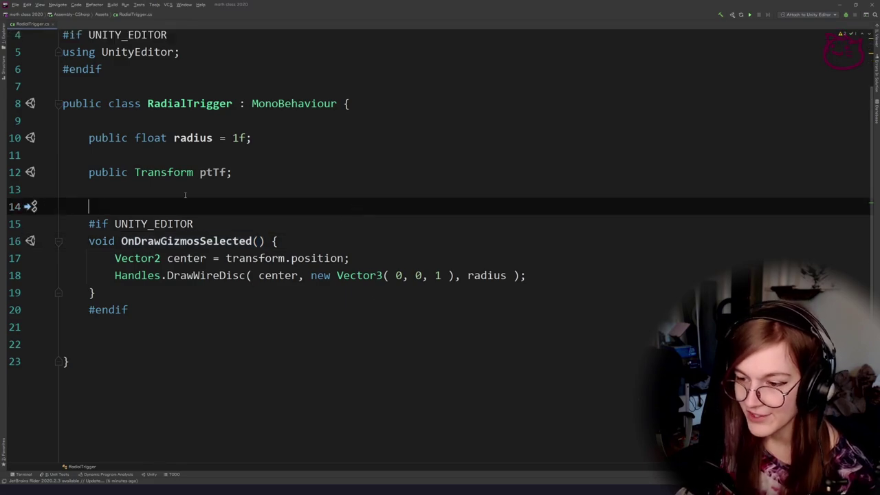
# Switch to Unity and test when the circle is drawn by deselecting the trigger, selecting another object and reselecting the trigger.
pyautogui.hotkey('alt', 'Tab')
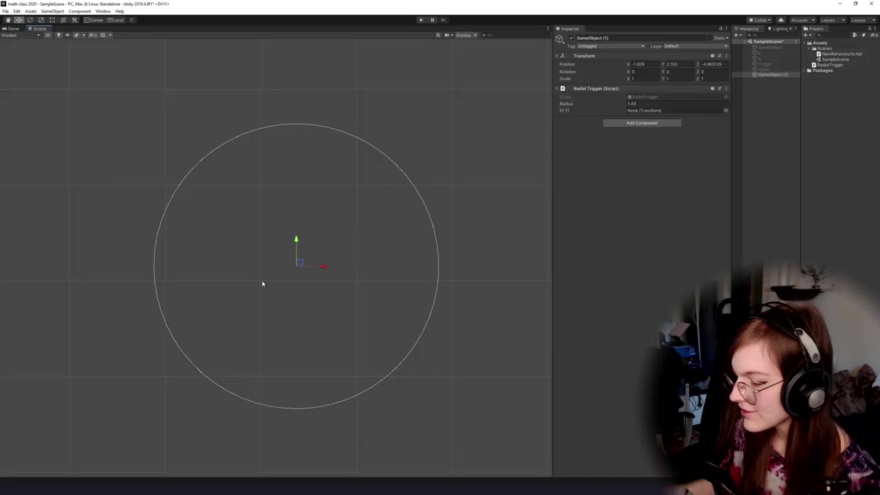
pyautogui.click(408, 285)
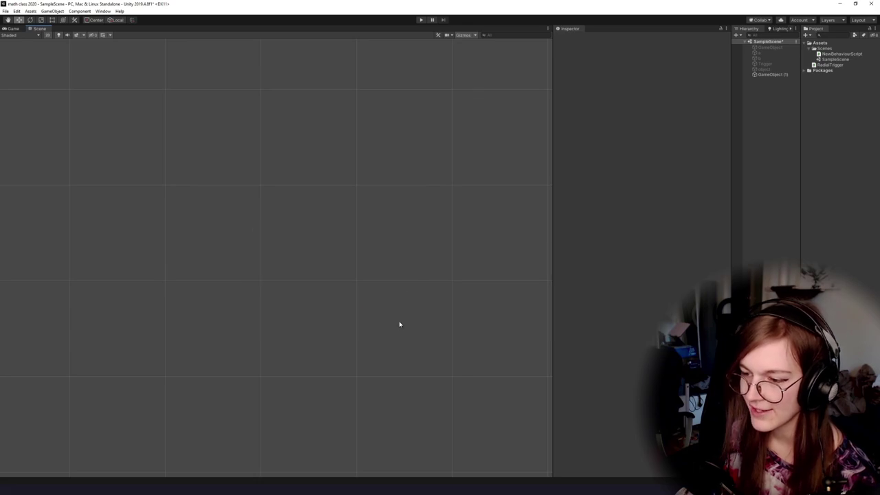
pyautogui.click(775, 69)
pyautogui.click(775, 73)
pyautogui.click(775, 70)
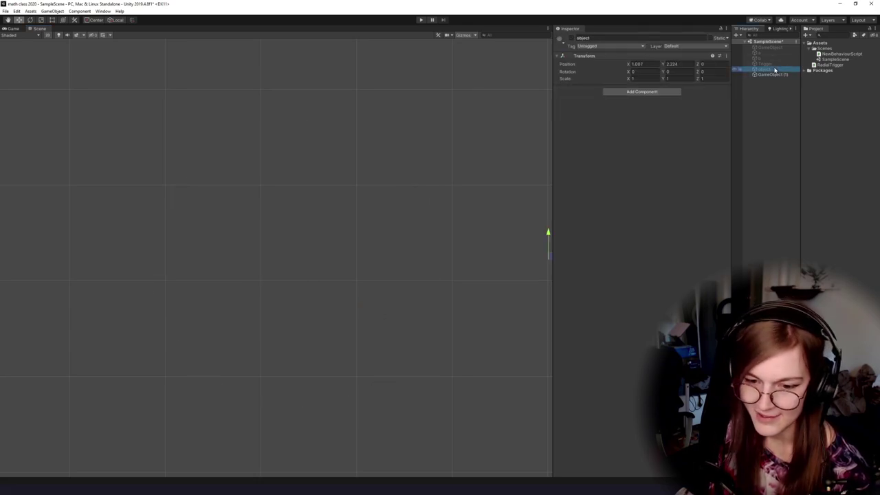
pyautogui.click(771, 74)
# Return to Rider and change the method name back to OnDrawGizmos.
pyautogui.hotkey('alt', 'Tab')
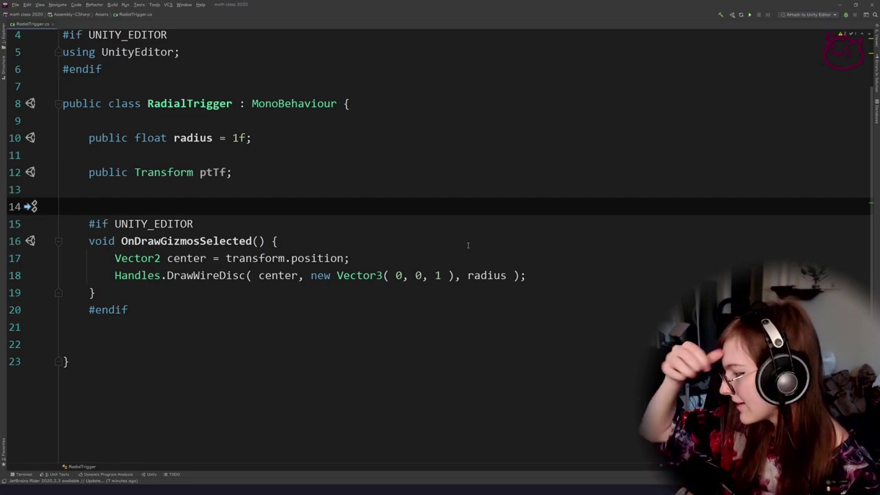
pyautogui.hotkey('alt', 'Tab')
pyautogui.click(249, 240)
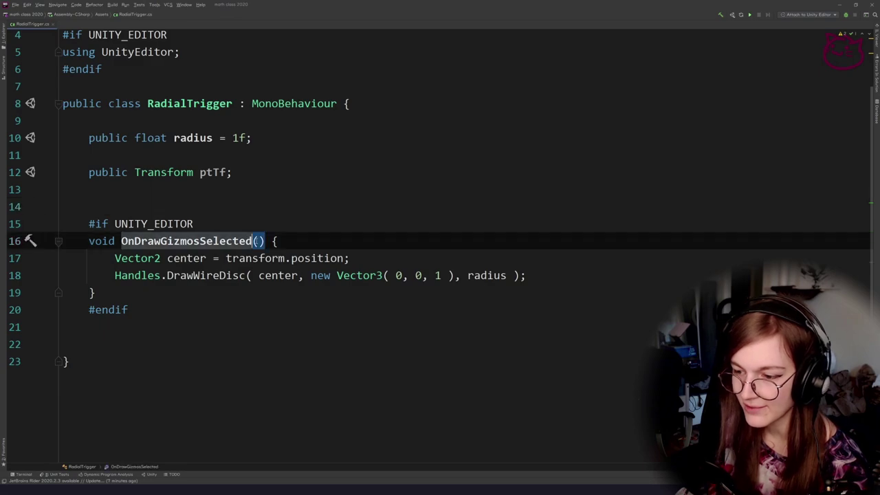
pyautogui.press('BackSpace')
pyautogui.press('BackSpace')
pyautogui.press('BackSpace')
pyautogui.press('BackSpace')
pyautogui.press('BackSpace')
pyautogui.press('BackSpace')
pyautogui.press('BackSpace')
pyautogui.press('BackSpace')
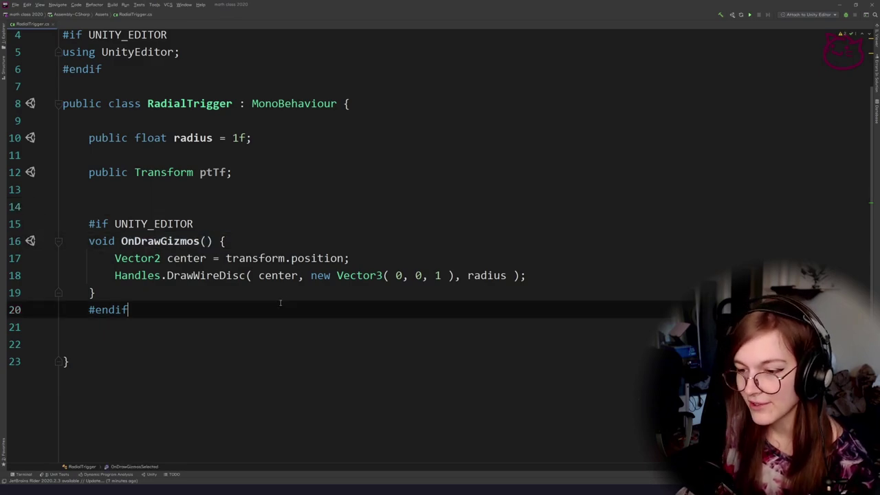
# Switch to Unity and toggle the RadialTrigger script's gizmo visibility off and on, leaving it enabled.
pyautogui.hotkey('alt', 'Tab')
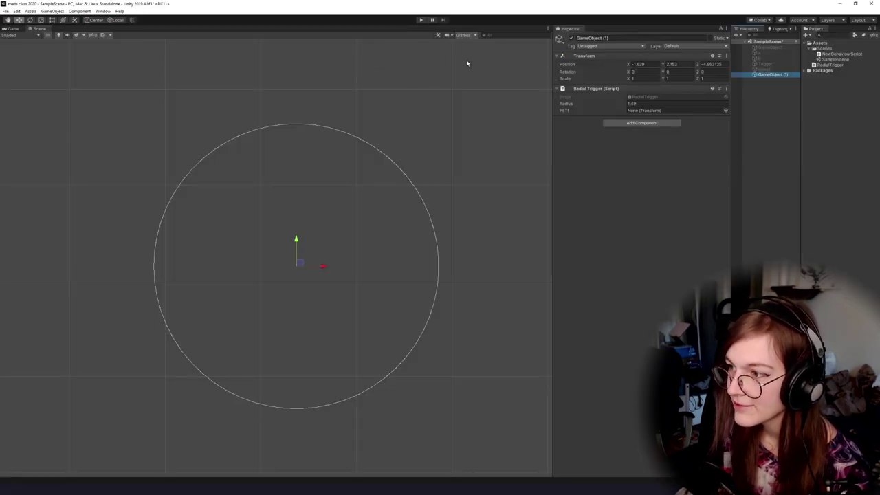
pyautogui.click(464, 34)
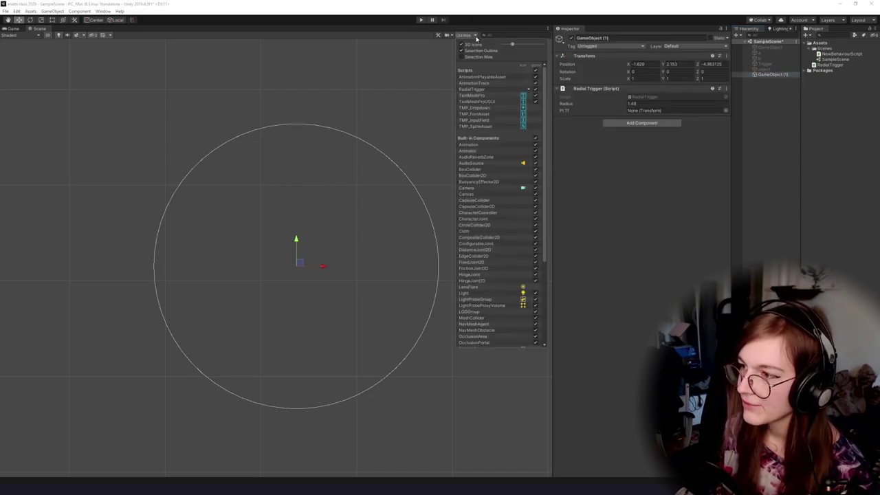
pyautogui.click(535, 90)
pyautogui.click(536, 89)
pyautogui.click(535, 89)
pyautogui.click(535, 90)
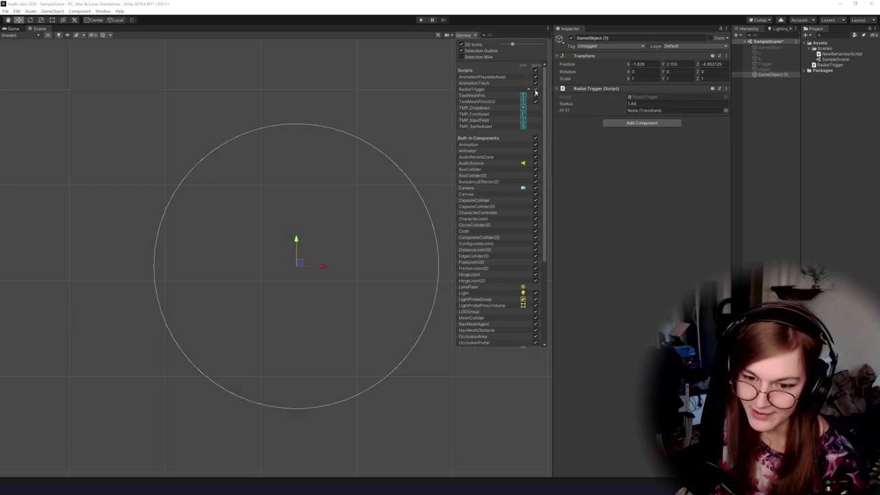
pyautogui.click(535, 91)
pyautogui.click(536, 91)
pyautogui.click(531, 12)
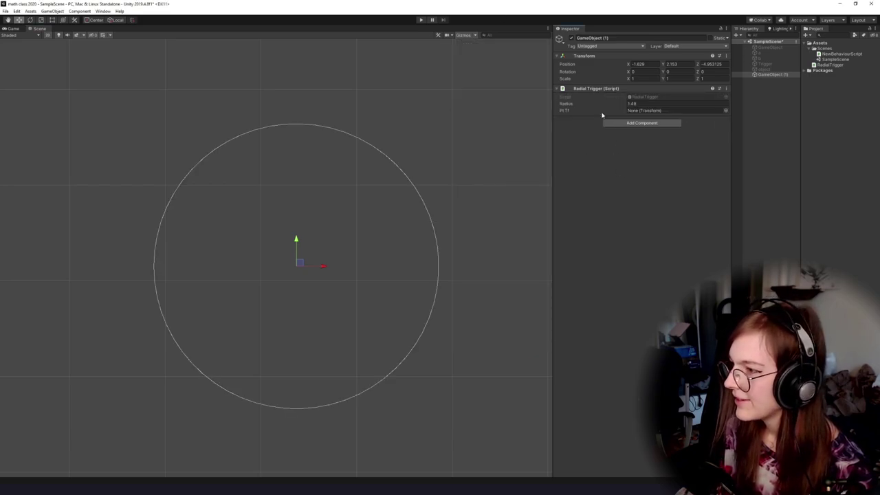
# Collapse and expand the Radial Trigger component repeatedly to test its effect on the circle, leaving it expanded.
pyautogui.click(591, 89)
pyautogui.click(592, 89)
pyautogui.click(592, 89)
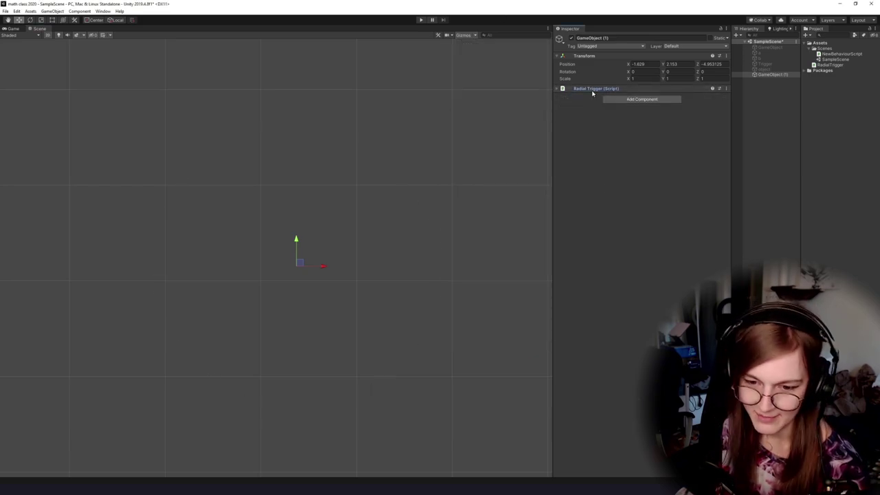
pyautogui.click(592, 89)
pyautogui.click(592, 89)
pyautogui.click(591, 89)
pyautogui.click(592, 90)
pyautogui.click(592, 90)
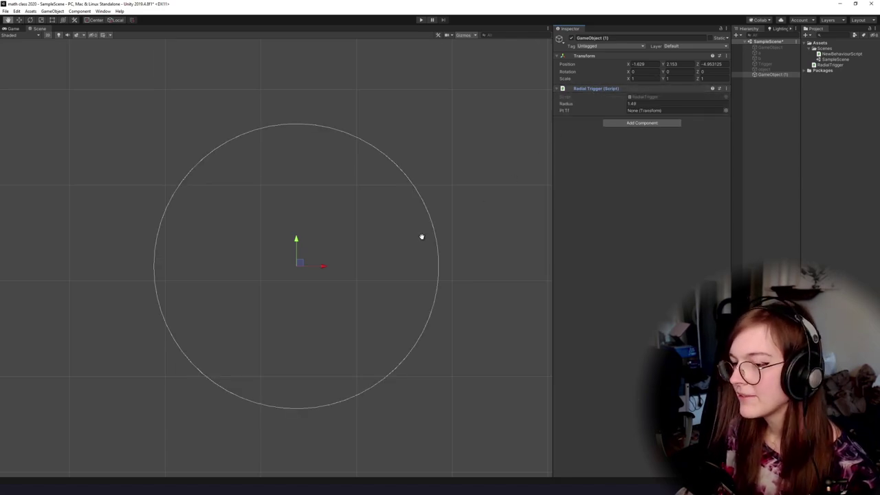
# Assign a grey label icon to the trigger object and rename it Radial Trigger.
pyautogui.scroll(2, 409, 311)
pyautogui.scroll(-3, 409, 311)
pyautogui.click(560, 39)
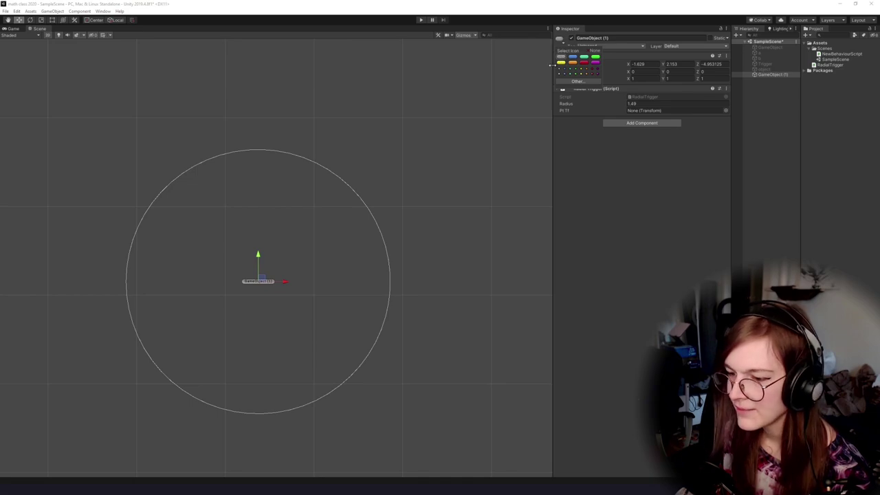
pyautogui.click(616, 39)
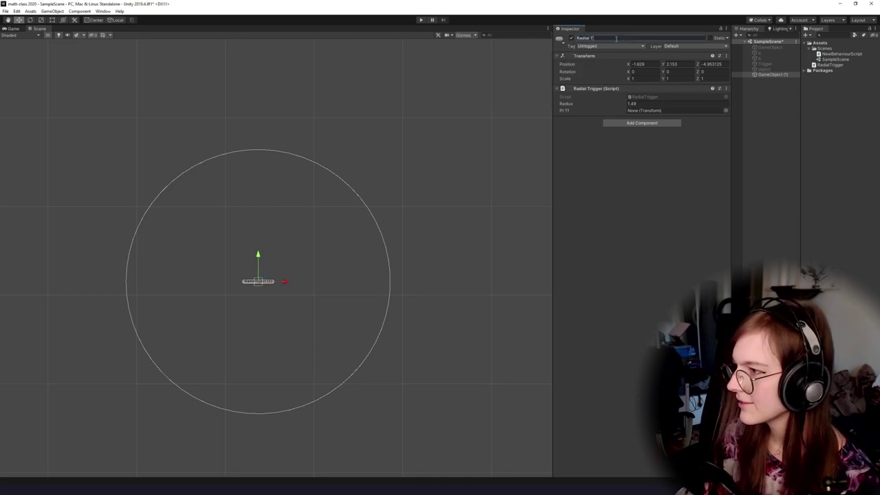
pyautogui.scroll(-1, 380, 256)
pyautogui.moveTo(380, 256); pyautogui.dragTo(465, 243)
pyautogui.scroll(1, 464, 248)
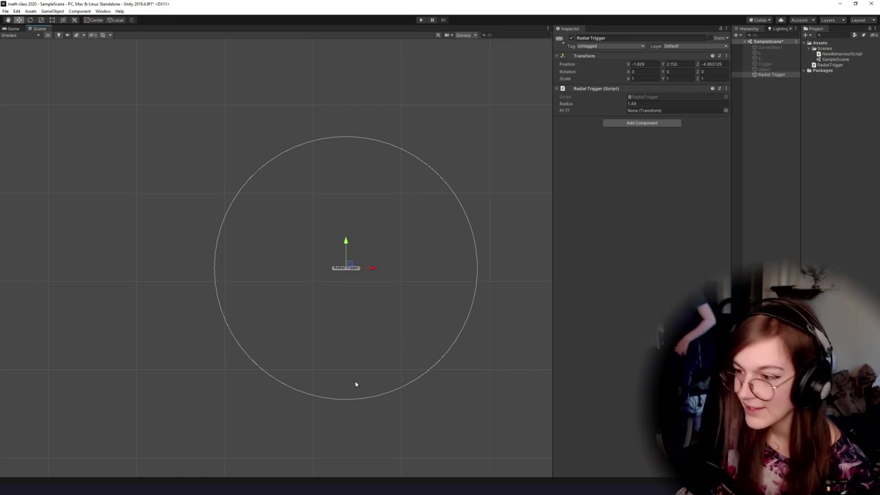
# Switch to Rider and try adding a Handles.DrawLine call above the DrawWireDisc line in OnDrawGizmos.
pyautogui.hotkey('alt', 'Tab')
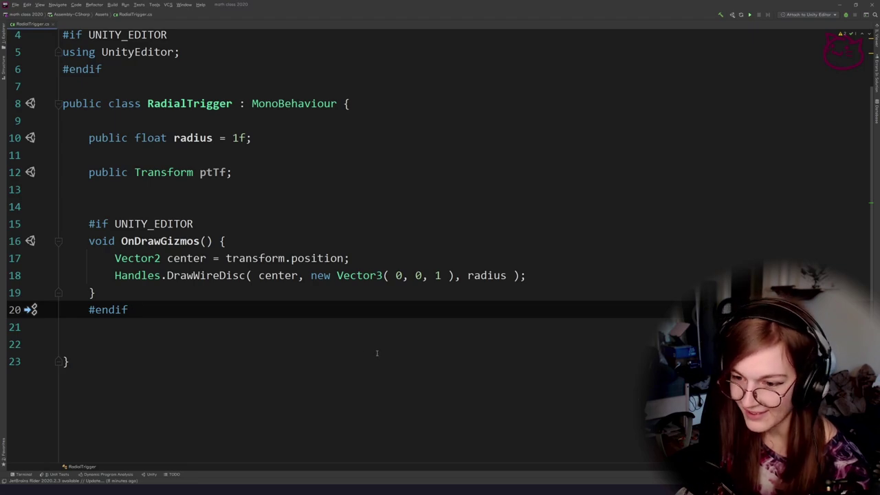
pyautogui.press('Up')
pyautogui.press('Up')
pyautogui.press('Up')
pyautogui.press('Down')
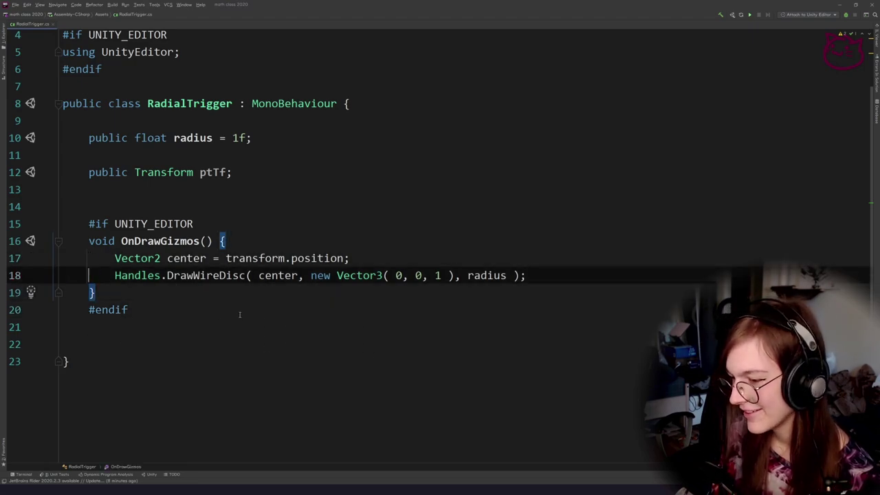
pyautogui.press('End')
pyautogui.press('Up')
pyautogui.press('Down')
pyautogui.press('Down')
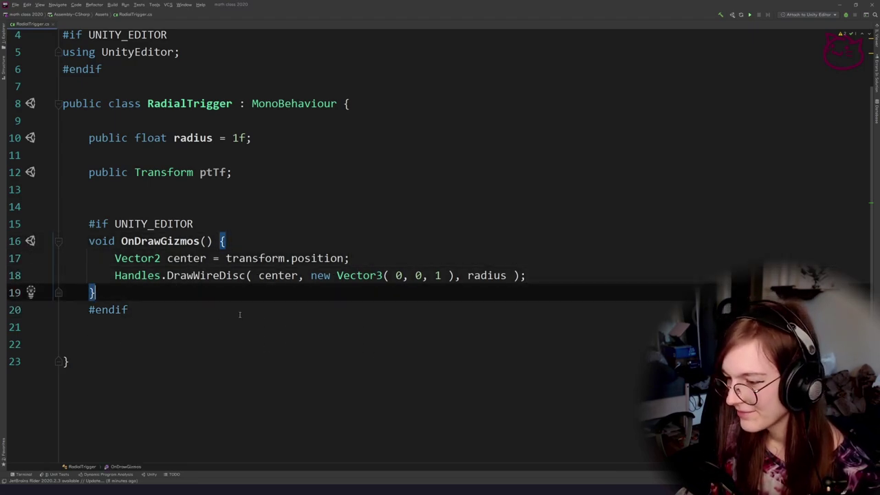
pyautogui.press('Up')
pyautogui.press('Up')
pyautogui.press('Return')
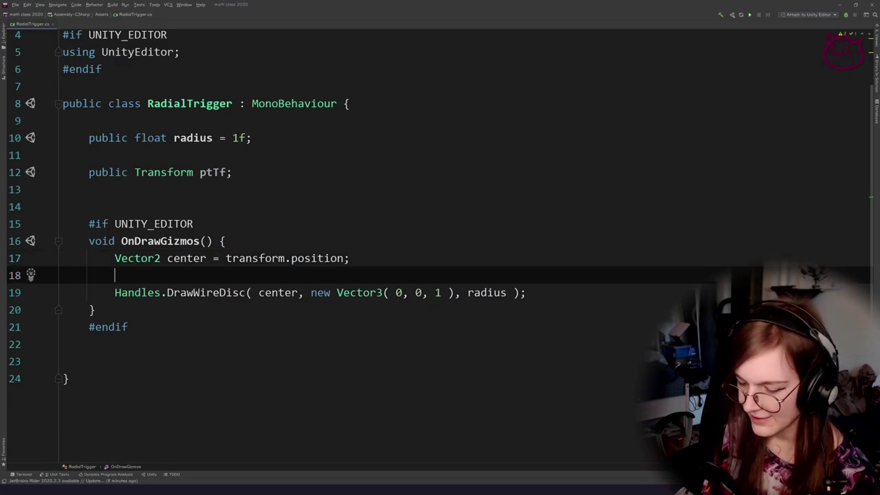
pyautogui.write('Hnalde')
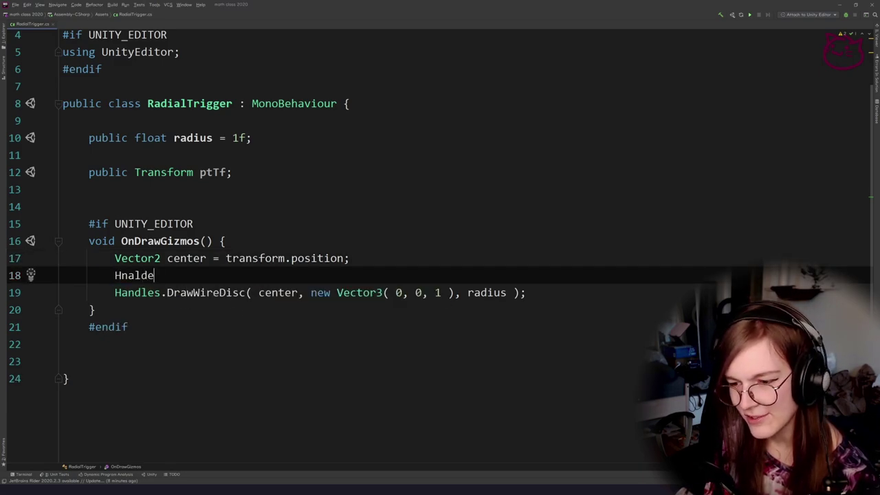
pyautogui.write('s')
pyautogui.hotkey('ctrl', 'BackSpace')
pyautogui.write('Handles.')
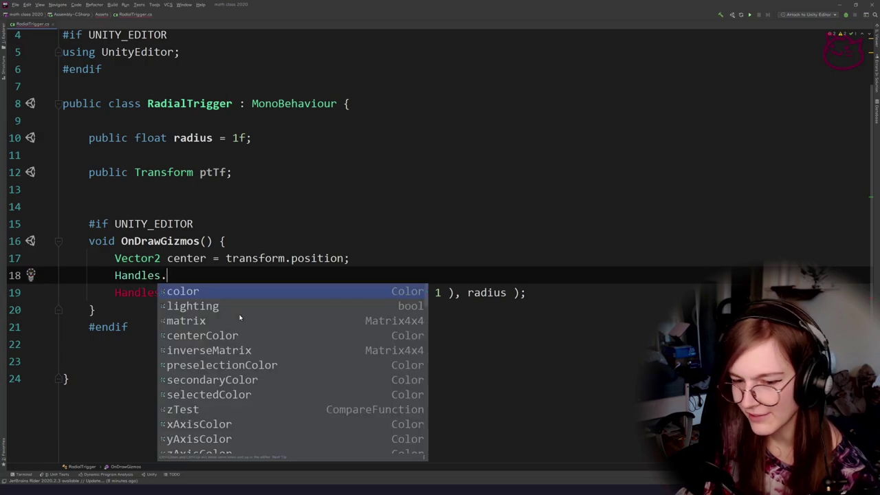
pyautogui.write('draw')
pyautogui.press('Return')
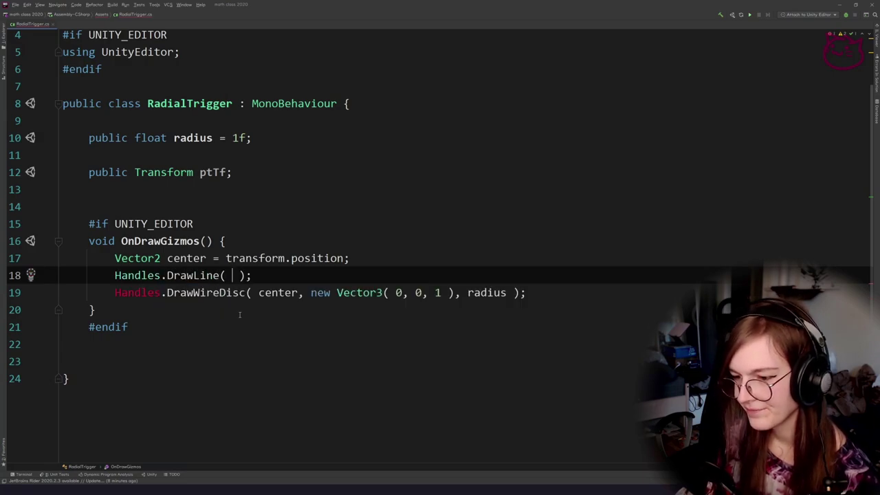
# Try DrawAAPolyLine in place of DrawLine, review its overloads, and cut the line from OnDrawGizmos.
pyautogui.hotkey('ctrl', 'BackSpace')
pyautogui.write('aapo')
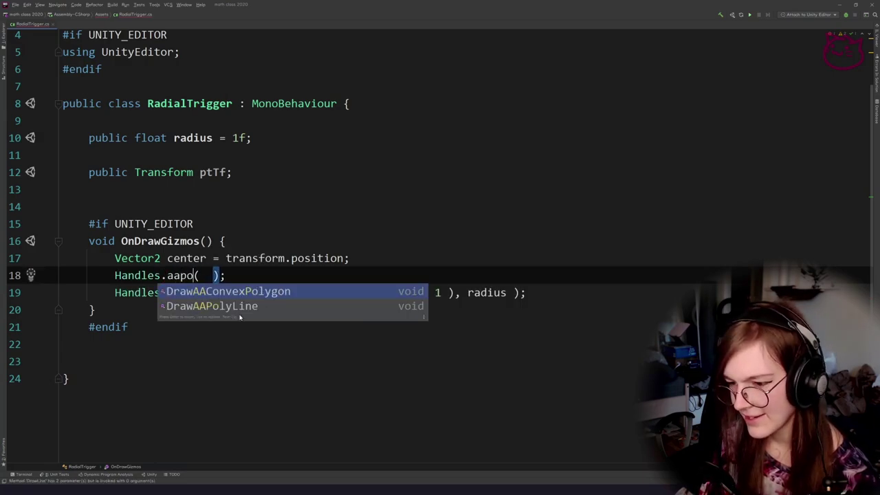
pyautogui.press('Down')
pyautogui.press('Return')
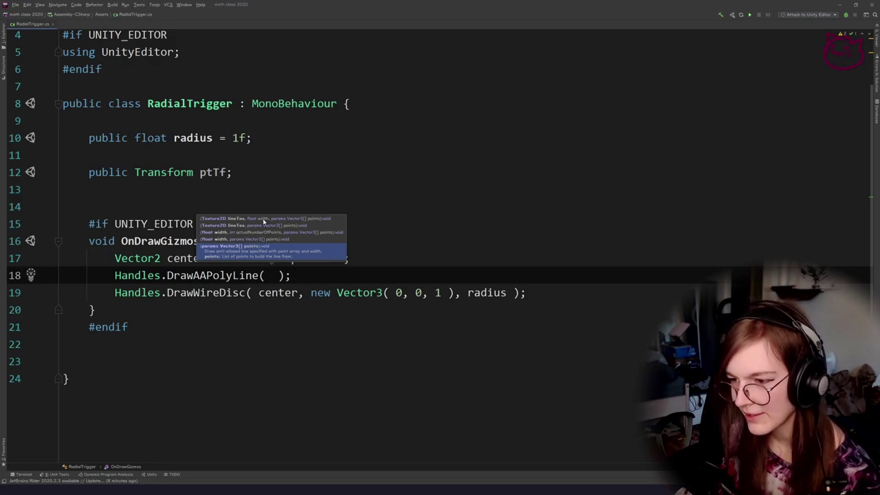
pyautogui.click(315, 264)
pyautogui.click(323, 291)
pyautogui.press('Up')
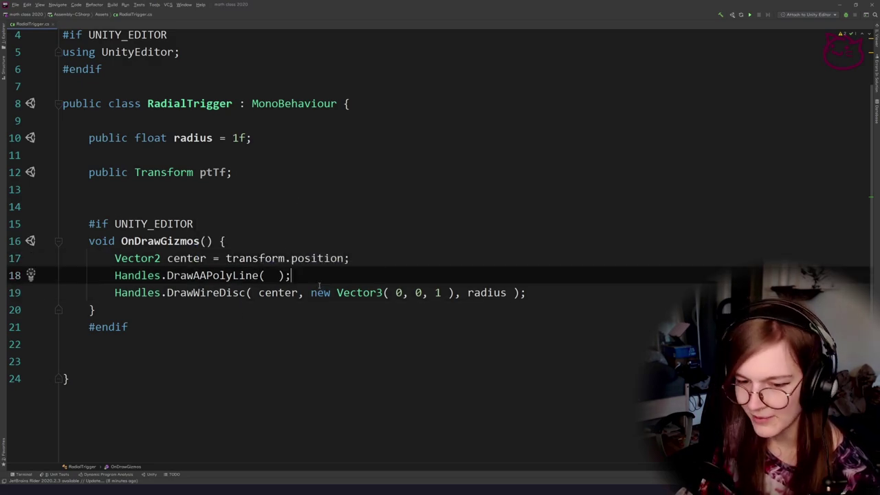
pyautogui.hotkey('ctrl', 'x')
pyautogui.click(329, 325)
# Switch to Unity and create an empty GameObject in the scene hierarchy.
pyautogui.hotkey('alt', 'Tab')
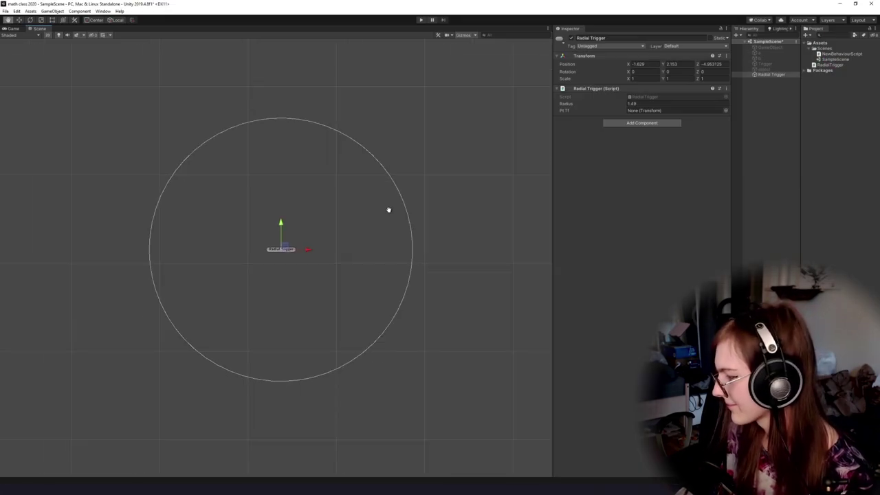
pyautogui.moveTo(351, 215); pyautogui.dragTo(370, 205)
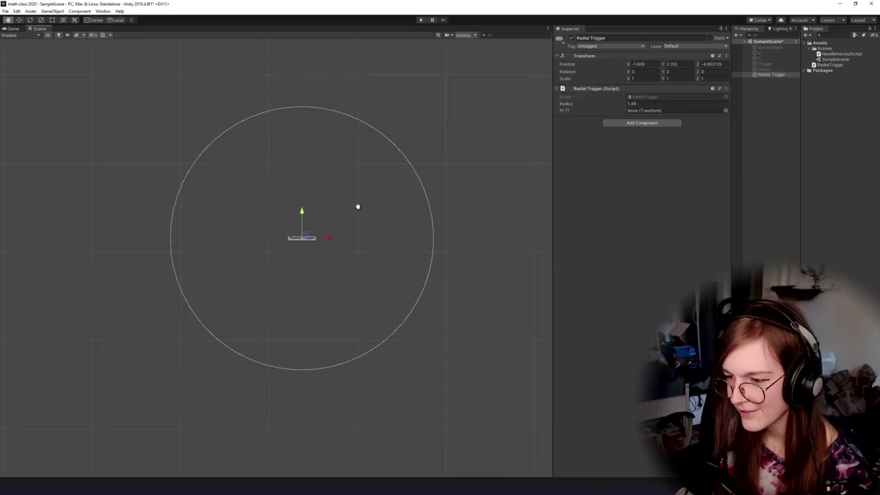
pyautogui.scroll(3, 363, 261)
pyautogui.moveTo(365, 273); pyautogui.dragTo(339, 301)
pyautogui.rightClick(778, 86)
pyautogui.click(796, 152)
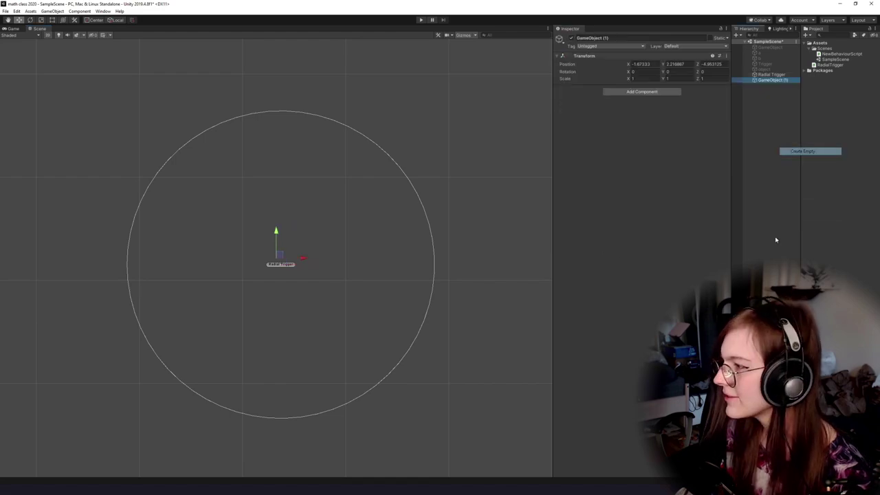
# Set the new GameObject's X position to 0 and rename it Object.
pyautogui.click(646, 64)
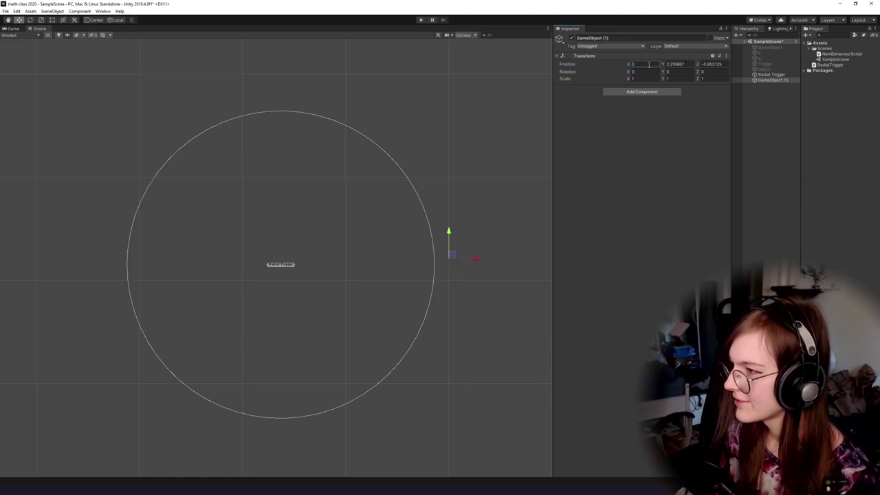
pyautogui.click(611, 38)
pyautogui.write('Object')
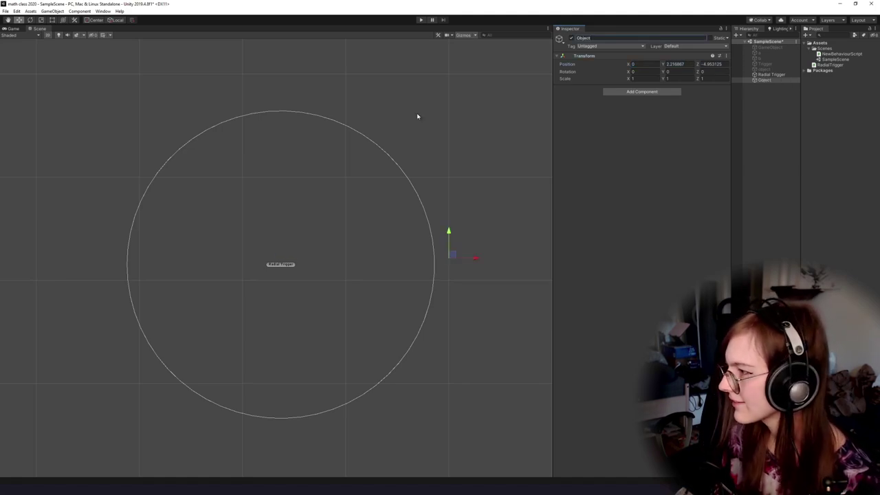
# Give Object a red round icon and move Radial Trigger to about X -2.035, Y 3.016.
pyautogui.moveTo(348, 203); pyautogui.dragTo(337, 193)
pyautogui.moveTo(402, 214); pyautogui.dragTo(348, 220)
pyautogui.moveTo(390, 251); pyautogui.dragTo(421, 122)
pyautogui.moveTo(414, 176); pyautogui.dragTo(383, 261)
pyautogui.click(560, 39)
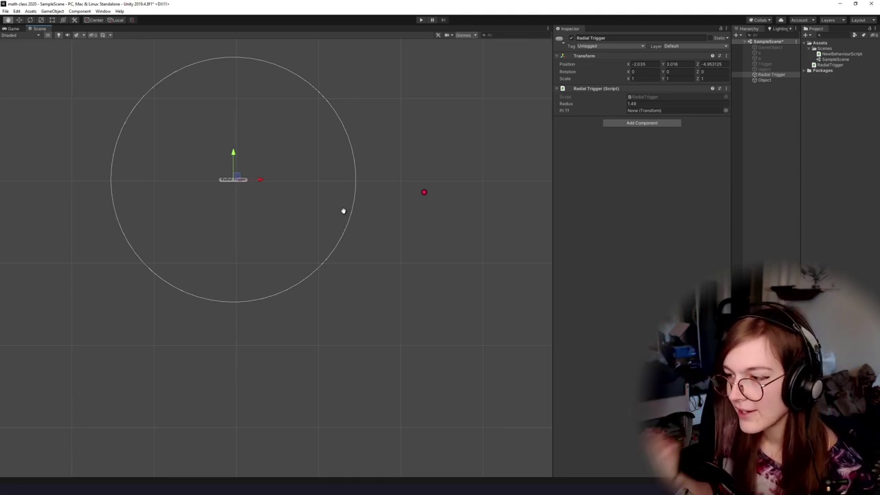
# Switch to Rider and declare Vector2 objPos = ptTf.position; below the center variable in OnDrawGizmos, leaving blank lines before the DrawWireDisc call.
pyautogui.hotkey('alt', 'Tab')
pyautogui.press('Up')
pyautogui.press('Up')
pyautogui.press('Up')
pyautogui.press('Up')
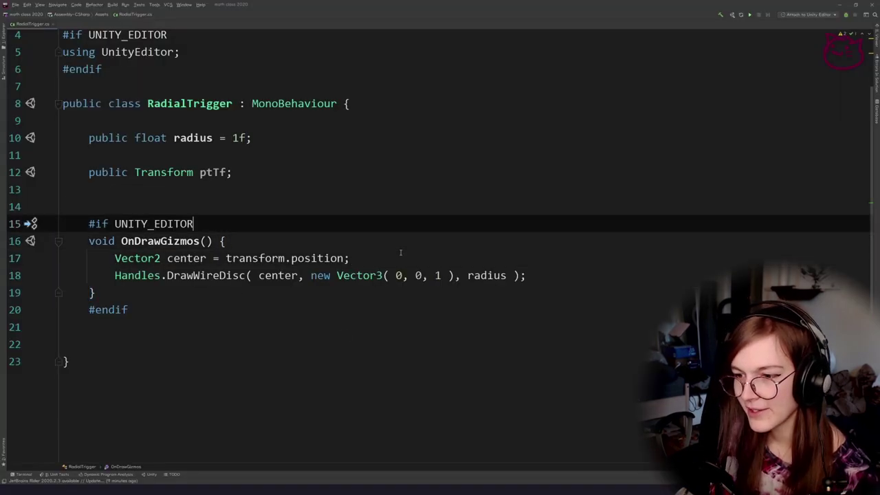
pyautogui.click(387, 259)
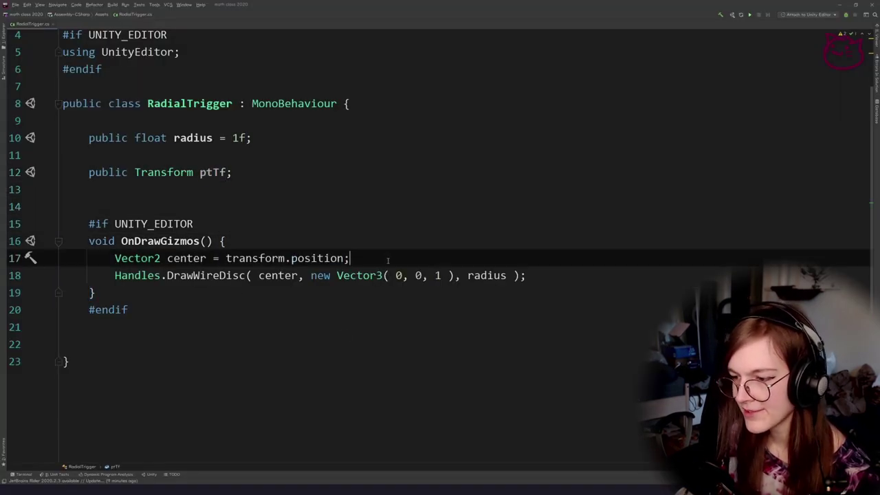
pyautogui.press('Return')
pyautogui.press('Return')
pyautogui.press('Return')
pyautogui.press('Return')
pyautogui.press('Up')
pyautogui.press('Up')
pyautogui.press('Up')
pyautogui.write('Vector2 ')
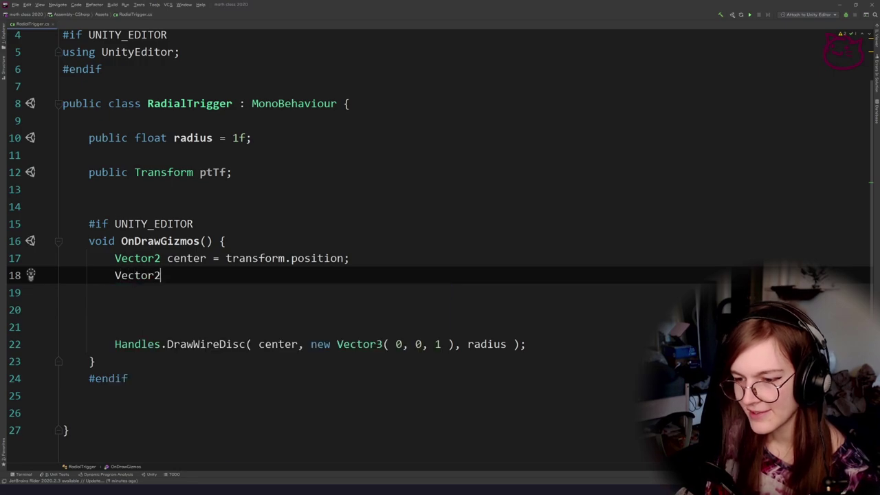
pyautogui.write('objPos = ')
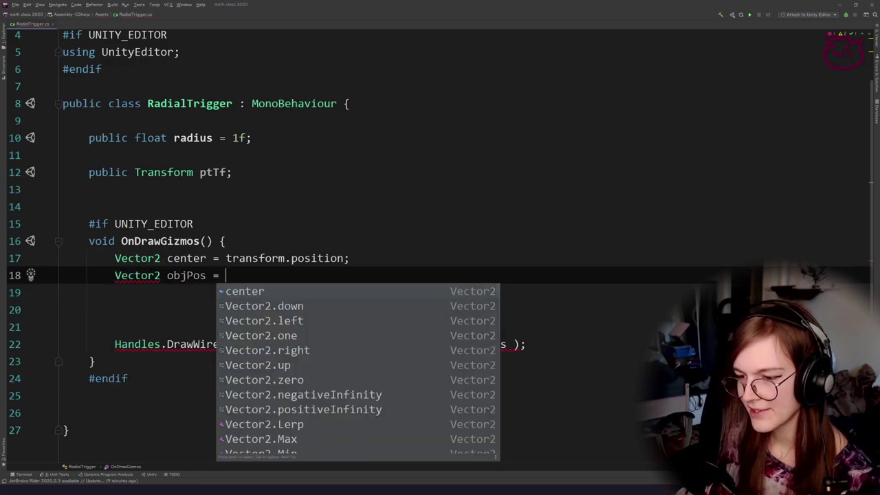
pyautogui.write('ptTf.position;')
pyautogui.click(323, 314)
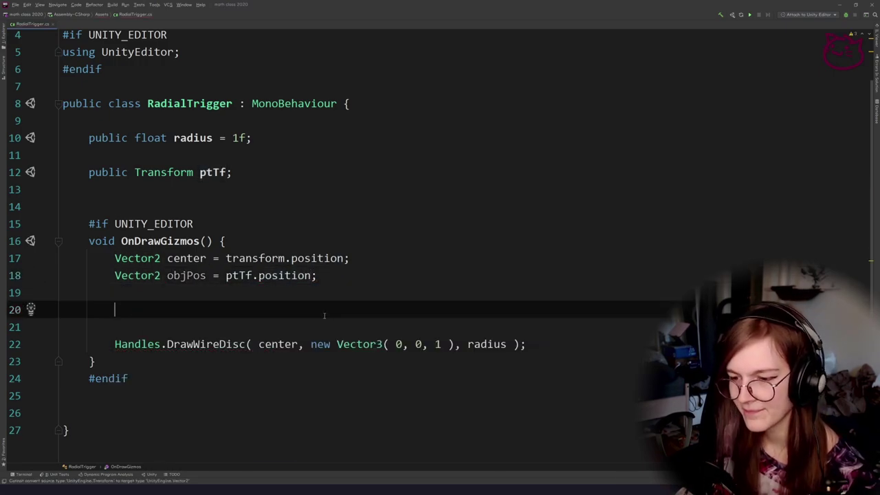
# Examine the center, objPos and radius variables and where each is used in the RadialTrigger script.
pyautogui.doubleClick(189, 259)
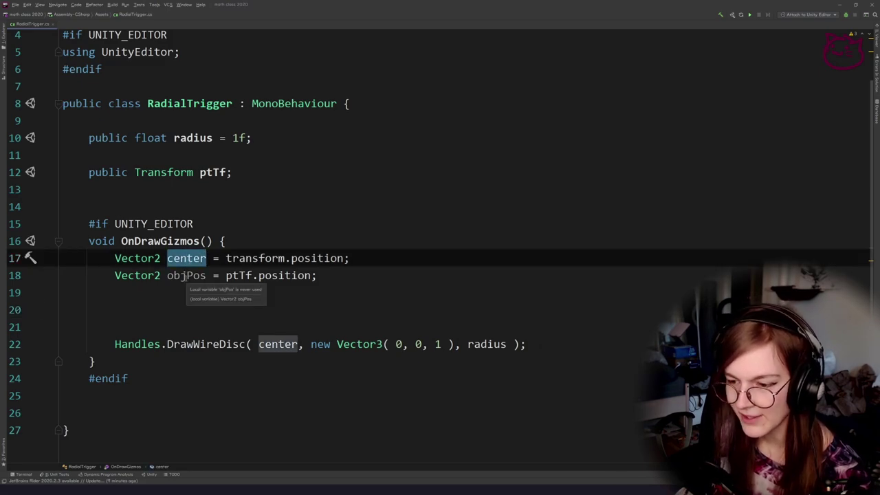
pyautogui.doubleClick(185, 275)
pyautogui.doubleClick(192, 138)
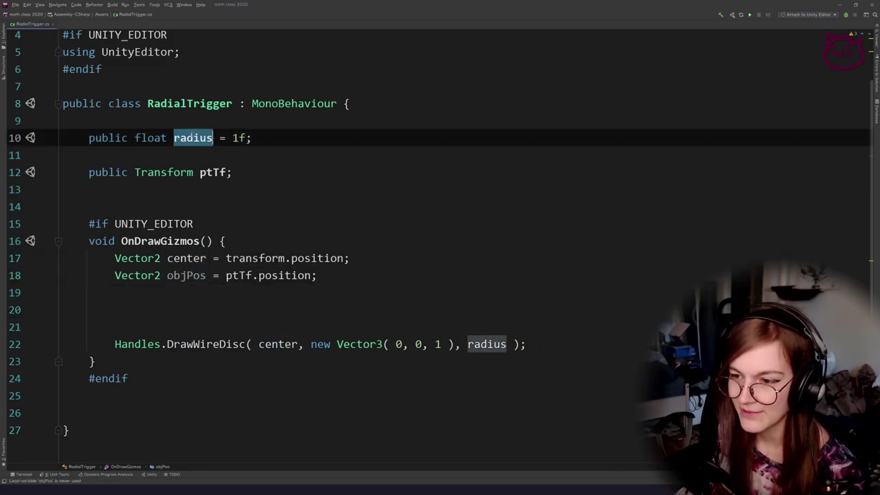
pyautogui.click(241, 296)
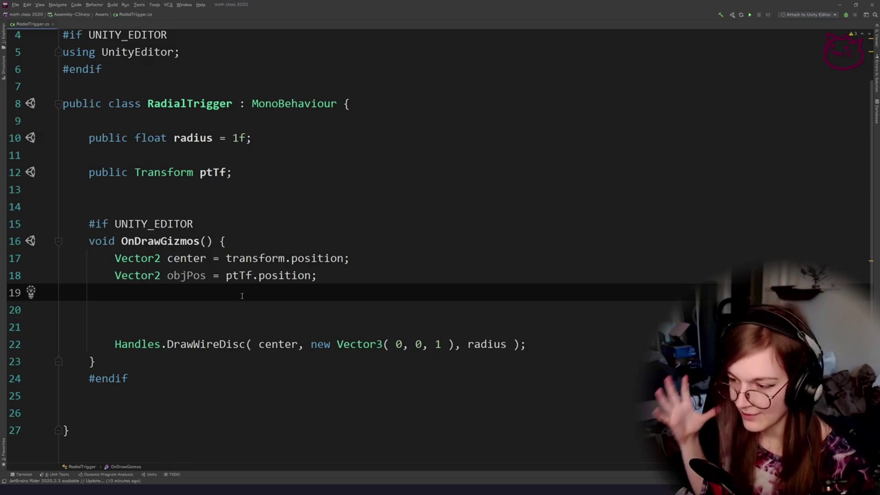
pyautogui.click(372, 321)
pyautogui.click(323, 312)
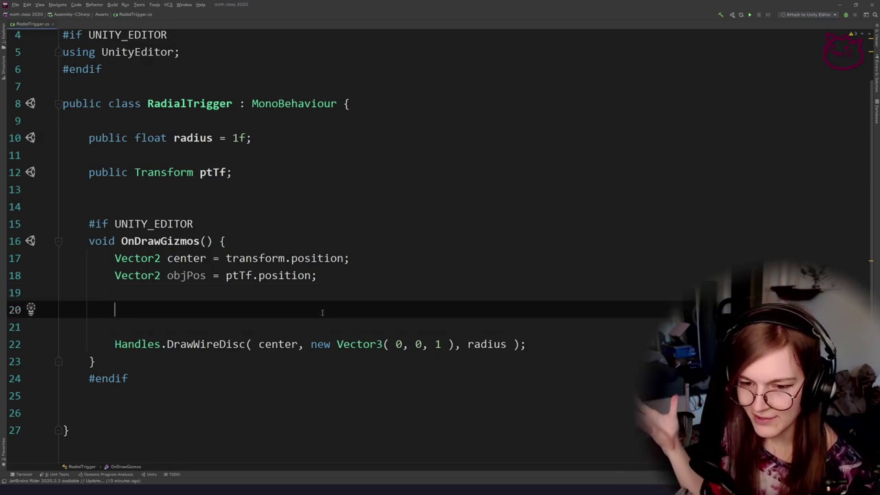
pyautogui.scroll(-1, 322, 313)
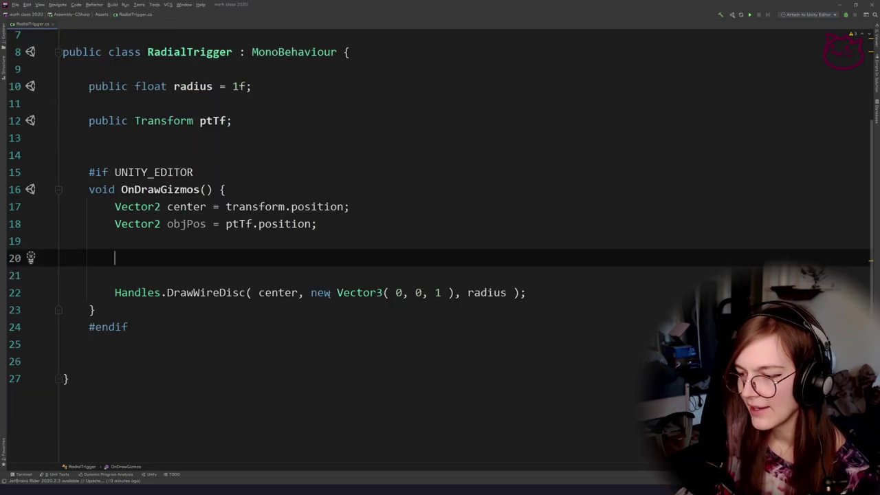
pyautogui.press('Down')
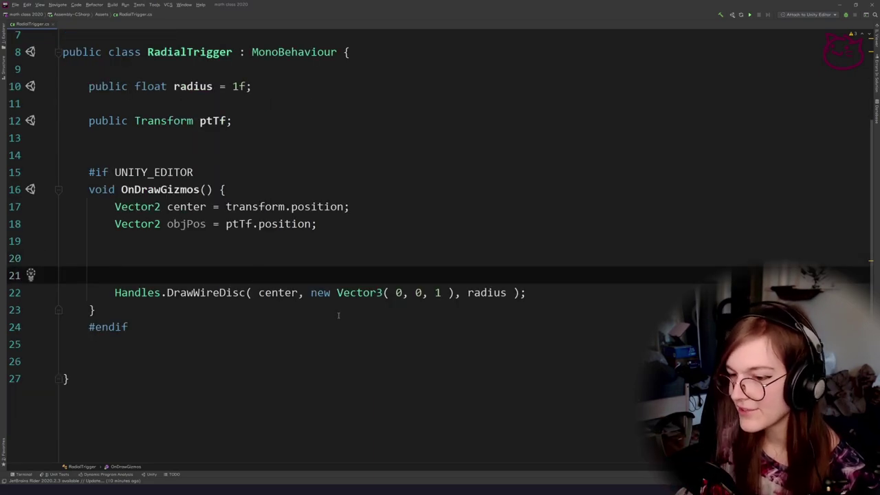
pyautogui.press('shift')
pyautogui.press('shift')
pyautogui.click(268, 256)
# Begin a Handles statement above the DrawWireDisc call and declare bool isInside = false; in the gap below objPos.
pyautogui.click(242, 278)
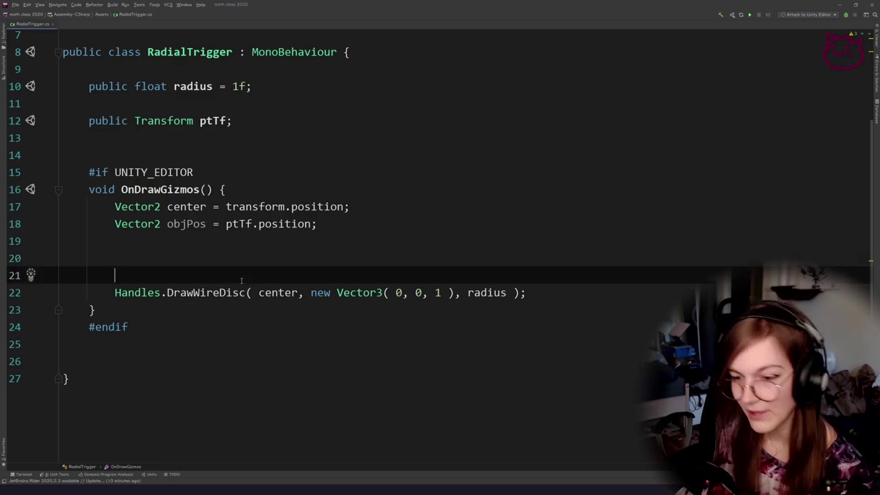
pyautogui.write('Handles.')
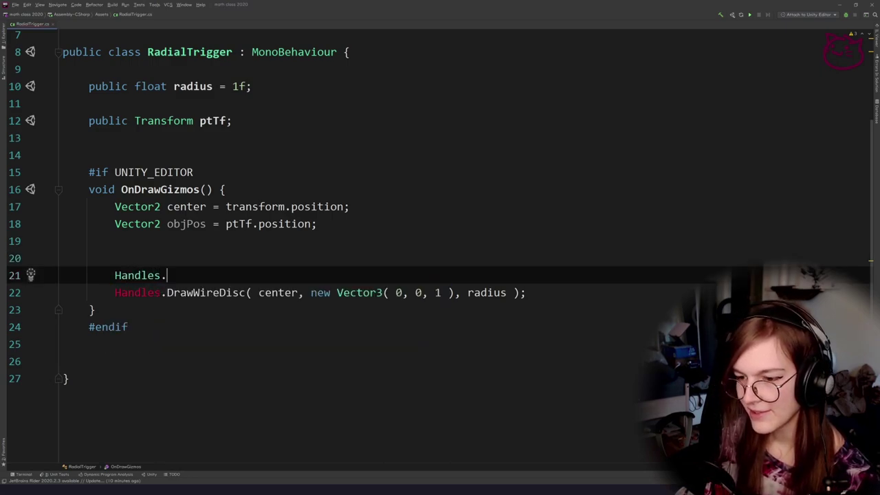
pyautogui.press('Up')
pyautogui.press('Up')
pyautogui.press('Return')
pyautogui.write('bool ')
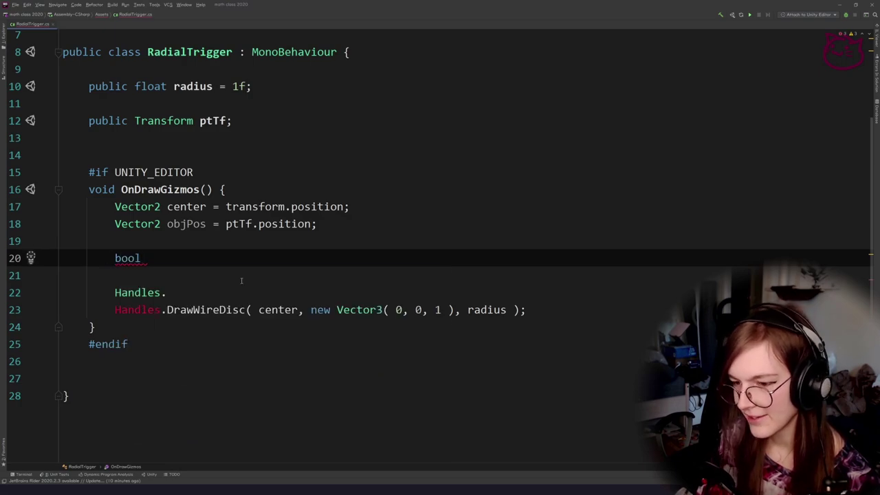
pyautogui.write('isInside = false')
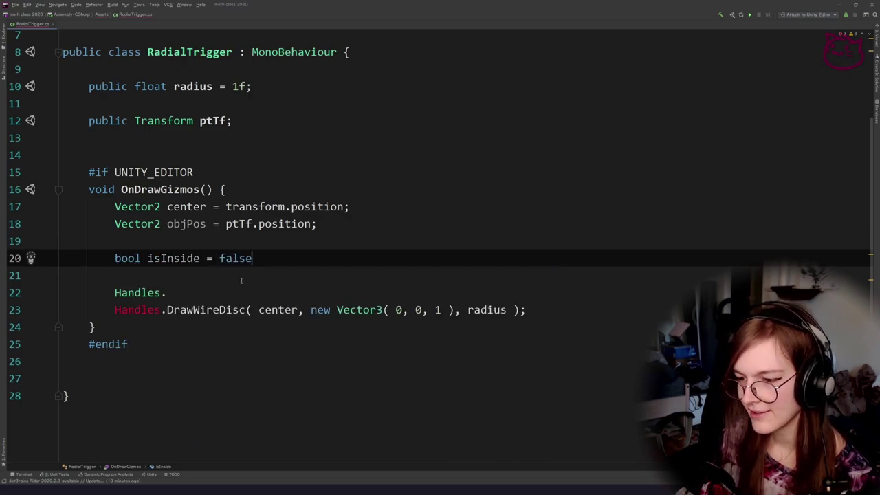
# Complete the Handles statement above the DrawWireDisc call as Handles.color = isInside ? Color.green : Color.red;.
pyautogui.press('Down')
pyautogui.press('Down')
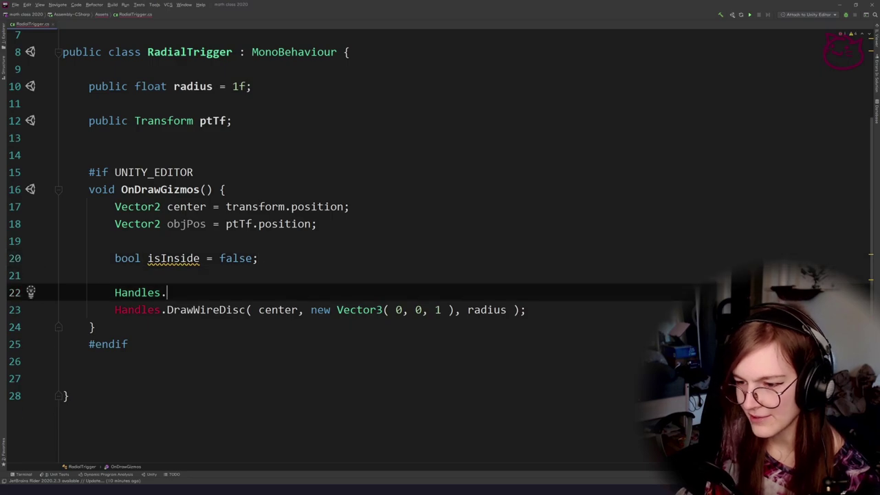
pyautogui.write('.')
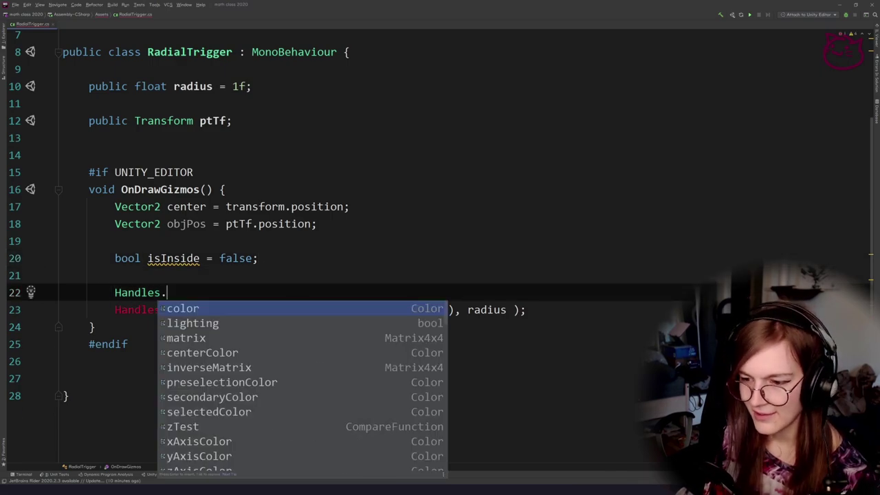
pyautogui.write('c')
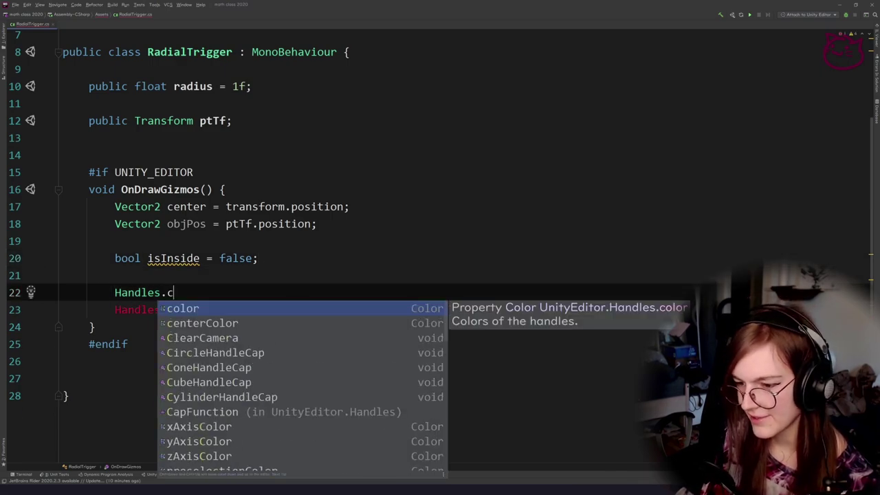
pyautogui.press('BackSpace')
pyautogui.write('co')
pyautogui.press('Return')
pyautogui.write('= ')
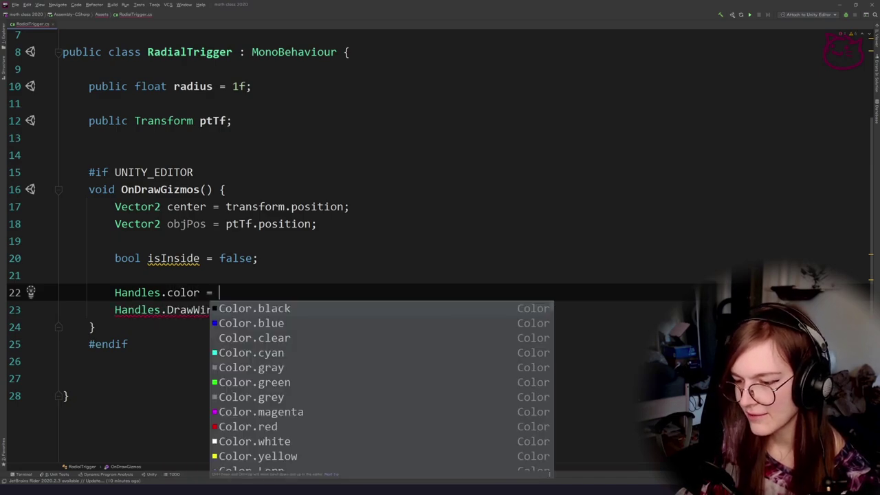
pyautogui.write('isI')
pyautogui.press('Return')
pyautogui.write('? Color.gr')
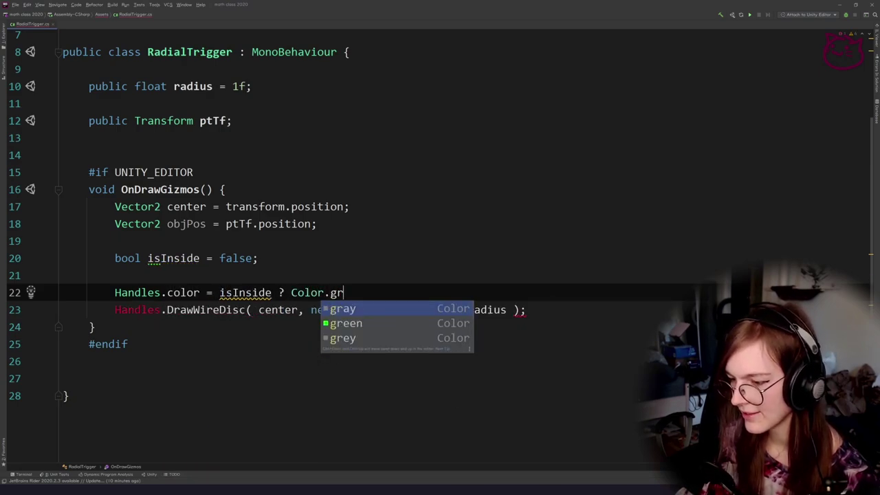
pyautogui.press('Return')
pyautogui.write(': Color.re')
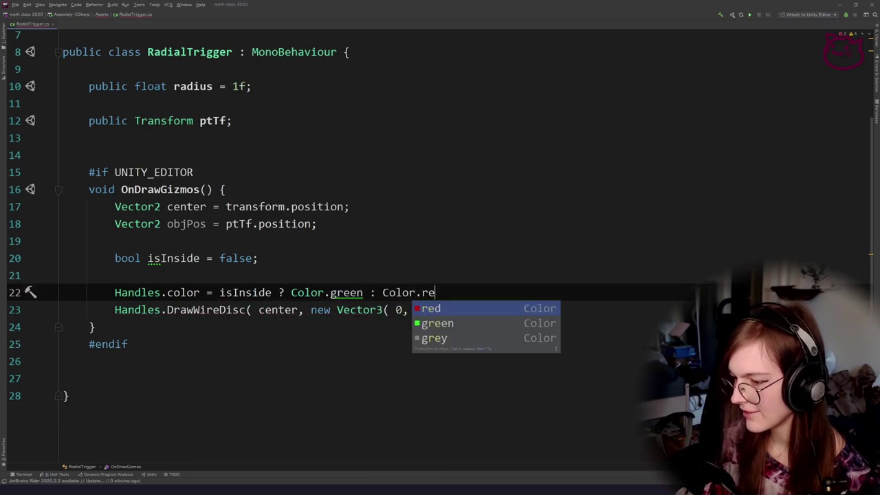
pyautogui.press('Return')
pyautogui.write(';')
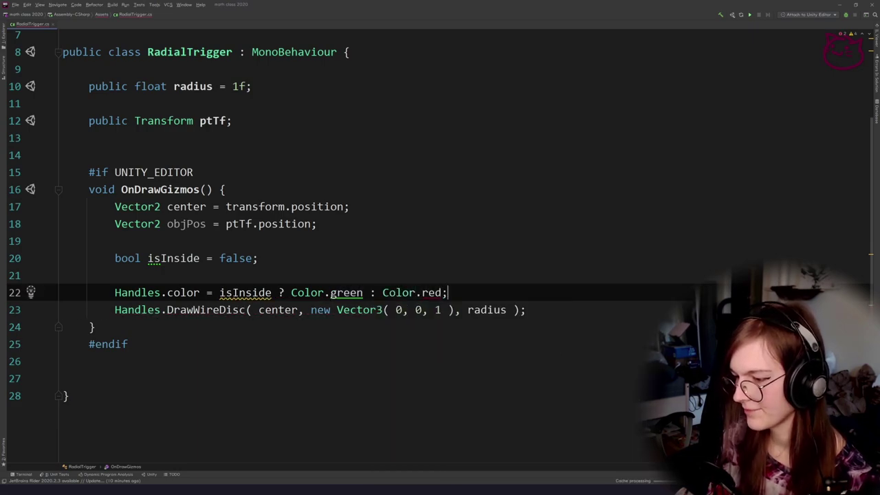
# Insert several blank lines between the objPos and isInside declarations in OnDrawGizmos.
pyautogui.click(302, 261)
pyautogui.press('Up')
pyautogui.press('Up')
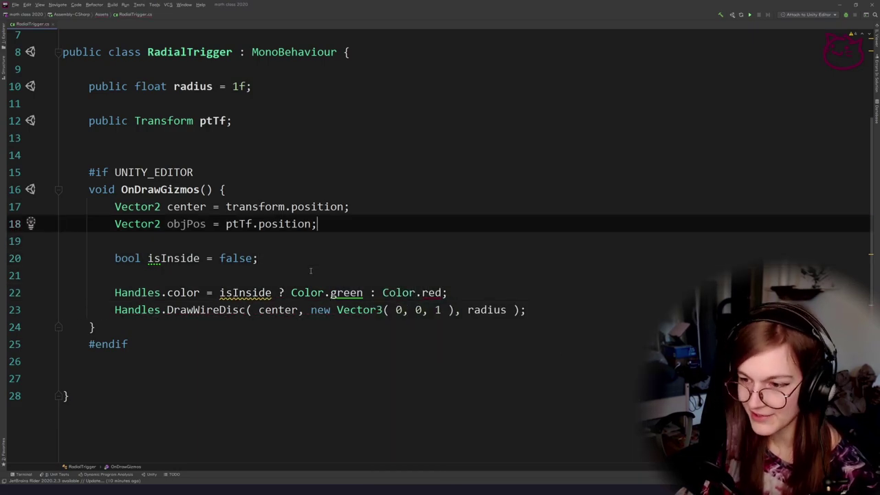
pyautogui.press('Return')
pyautogui.press('Return')
pyautogui.press('Return')
pyautogui.press('Up')
pyautogui.press('Down')
pyautogui.scroll(-1, 220, 248)
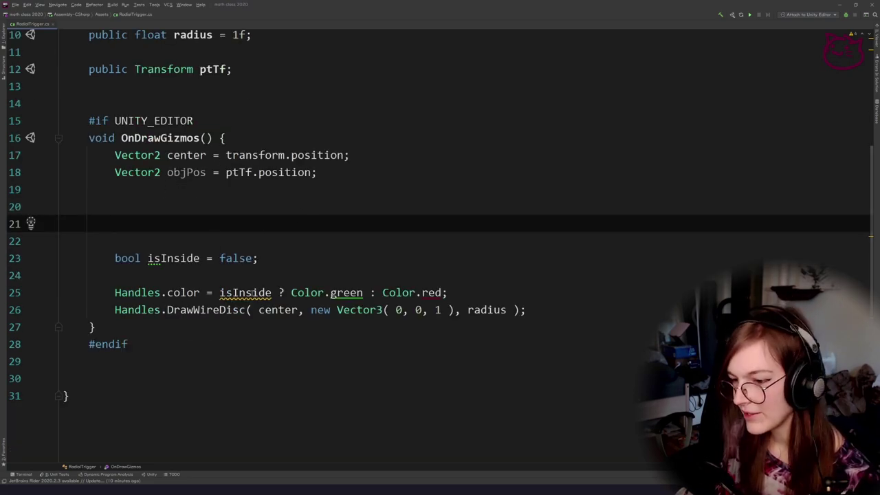
pyautogui.click(226, 204)
pyautogui.press('Return')
pyautogui.press('Up')
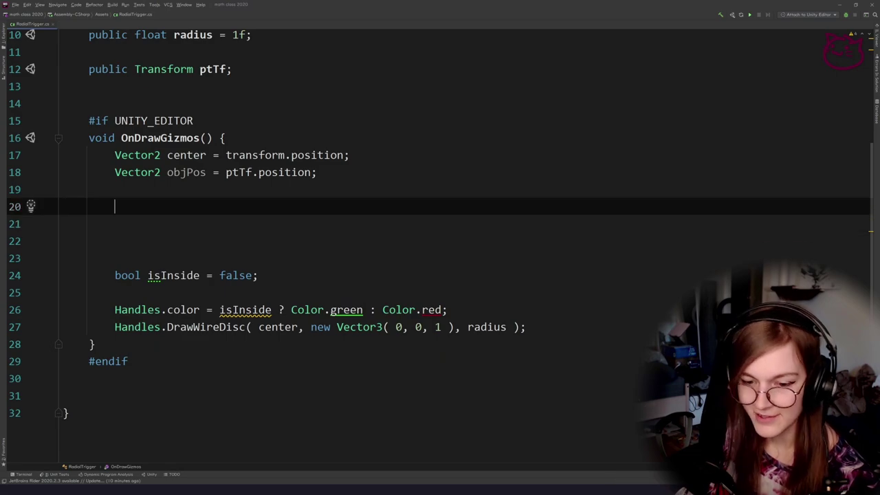
# Switch to Unity and move Object in the scene to about X 0.414, Y 2.43.
pyautogui.hotkey('alt', 'Tab')
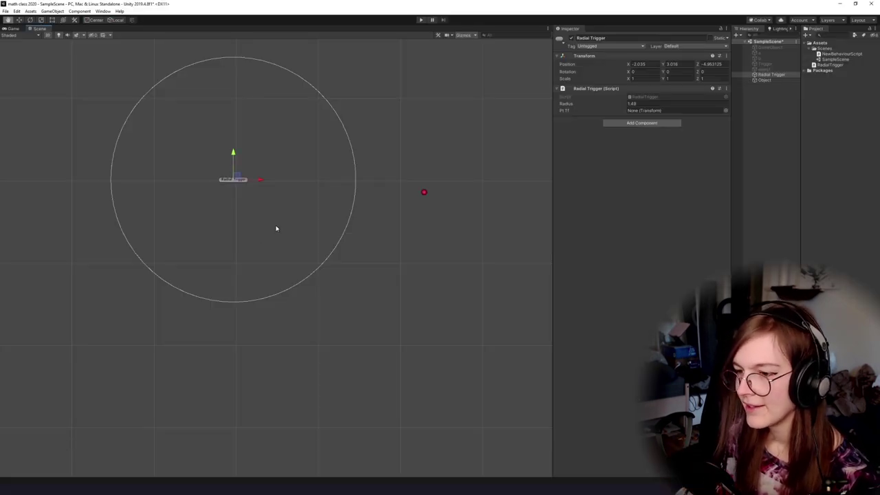
pyautogui.moveTo(276, 229); pyautogui.dragTo(279, 187)
pyautogui.moveTo(360, 249); pyautogui.dragTo(298, 240)
pyautogui.scroll(-2, 298, 240)
pyautogui.click(379, 229)
pyautogui.moveTo(383, 260); pyautogui.dragTo(394, 255)
pyautogui.moveTo(393, 222); pyautogui.dragTo(374, 250)
pyautogui.moveTo(272, 270); pyautogui.dragTo(252, 240)
pyautogui.scroll(-3, 285, 291)
pyautogui.scroll(6, 268, 293)
pyautogui.scroll(1, 407, 208)
pyautogui.moveTo(407, 208); pyautogui.dragTo(413, 219)
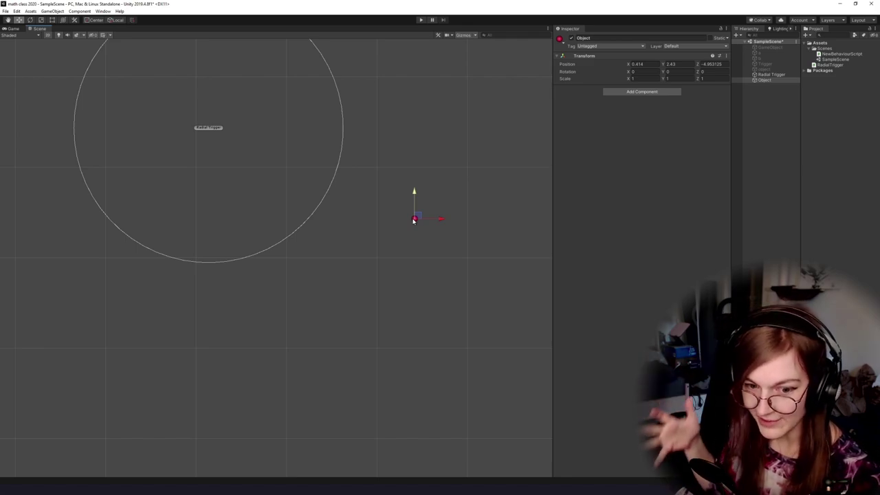
# Shift Object slightly closer to the Radial Trigger disc, to about X 0.297, Y 2.365.
pyautogui.moveTo(286, 228)
pyautogui.mouseDown()
pyautogui.moveTo(281, 279)
pyautogui.moveTo(284, 240)
pyautogui.mouseUp()
pyautogui.scroll(-5, 279, 271)
pyautogui.scroll(2, 285, 242)
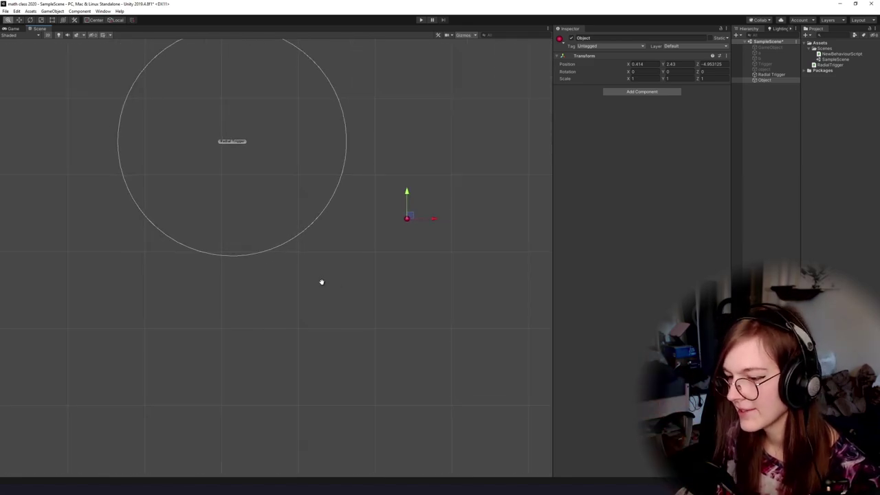
pyautogui.moveTo(369, 218); pyautogui.dragTo(404, 218)
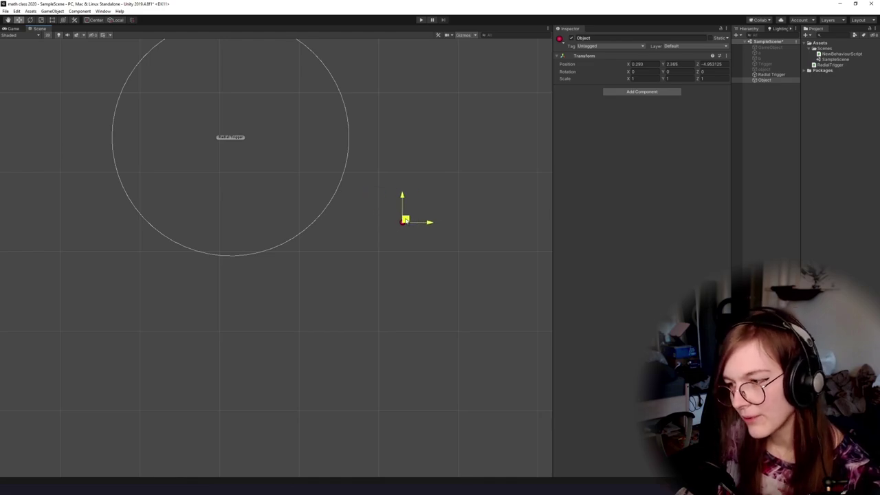
pyautogui.moveTo(324, 288); pyautogui.dragTo(312, 298)
pyautogui.scroll(-1, 292, 261)
pyautogui.scroll(2, 302, 308)
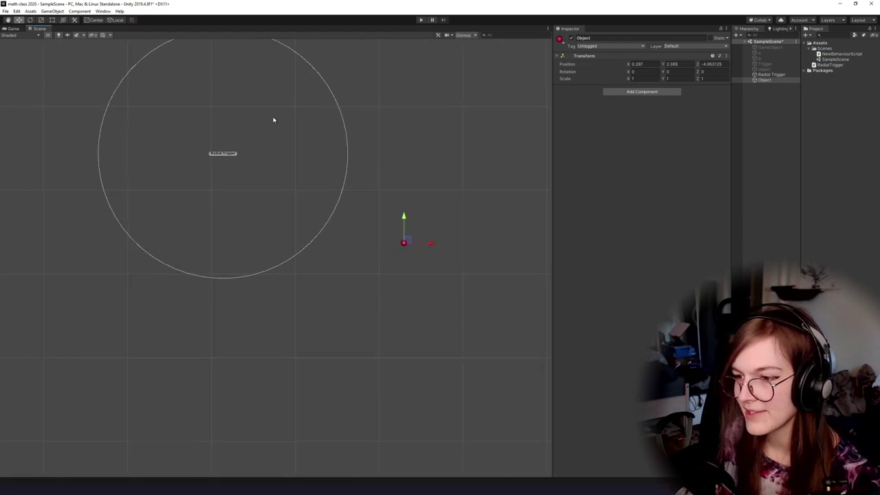
# Move Radial Trigger closer to Object, to about X -1.288, Y 3.33.
pyautogui.click(223, 152)
pyautogui.moveTo(225, 153); pyautogui.dragTo(274, 160)
pyautogui.moveTo(359, 243); pyautogui.dragTo(445, 298)
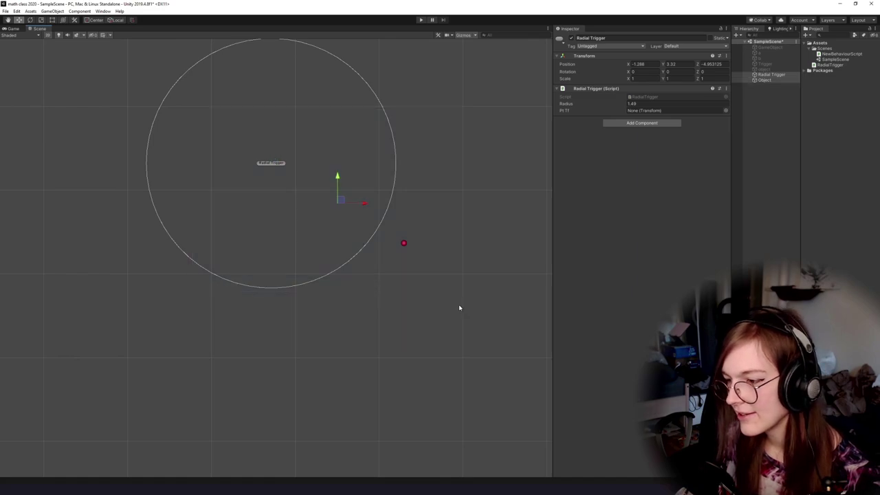
pyautogui.moveTo(439, 208); pyautogui.dragTo(377, 201)
pyautogui.click(341, 236)
pyautogui.click(208, 156)
pyautogui.moveTo(175, 214); pyautogui.dragTo(232, 203)
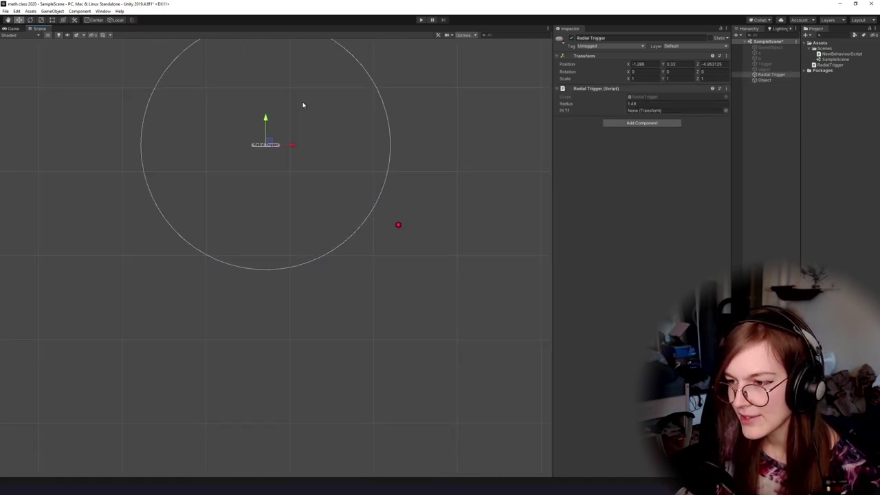
# Select Object and move it around inside and outside the Radial Trigger disc.
pyautogui.moveTo(303, 103); pyautogui.dragTo(161, 222)
pyautogui.moveTo(457, 201); pyautogui.dragTo(356, 279)
pyautogui.moveTo(369, 242)
pyautogui.mouseDown()
pyautogui.moveTo(347, 230)
pyautogui.moveTo(383, 231)
pyautogui.moveTo(367, 240)
pyautogui.mouseUp()
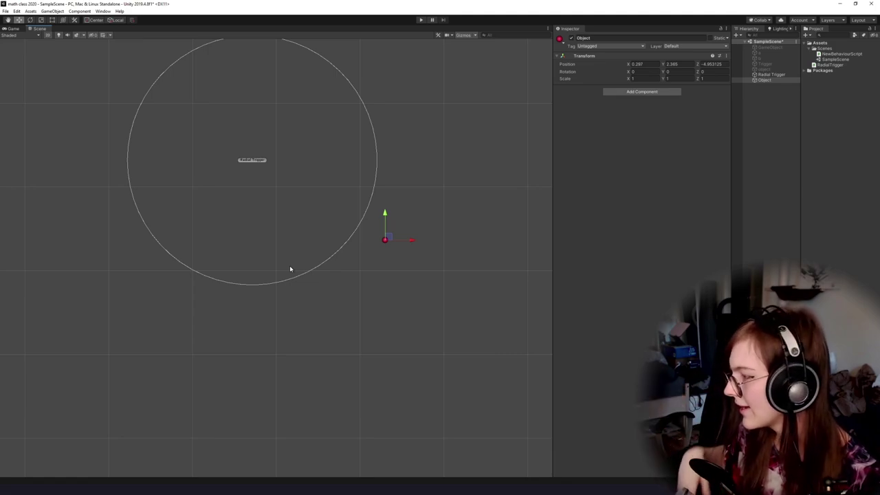
pyautogui.moveTo(283, 195); pyautogui.dragTo(286, 243)
pyautogui.moveTo(389, 283); pyautogui.dragTo(433, 233)
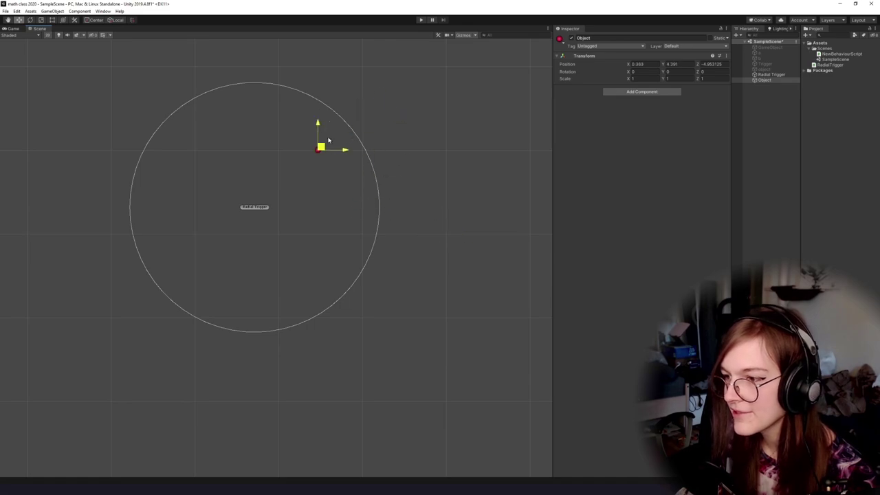
pyautogui.moveTo(328, 140); pyautogui.dragTo(210, 192)
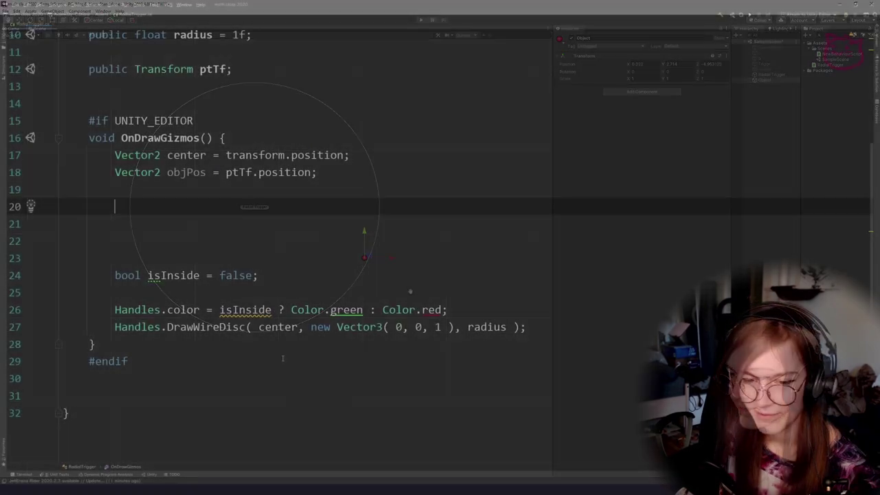
# Switch to Rider and declare float distance = Vector2.Distance( center, objPos ); in the gap above the isInside declaration.
pyautogui.press('Down')
pyautogui.press('Down')
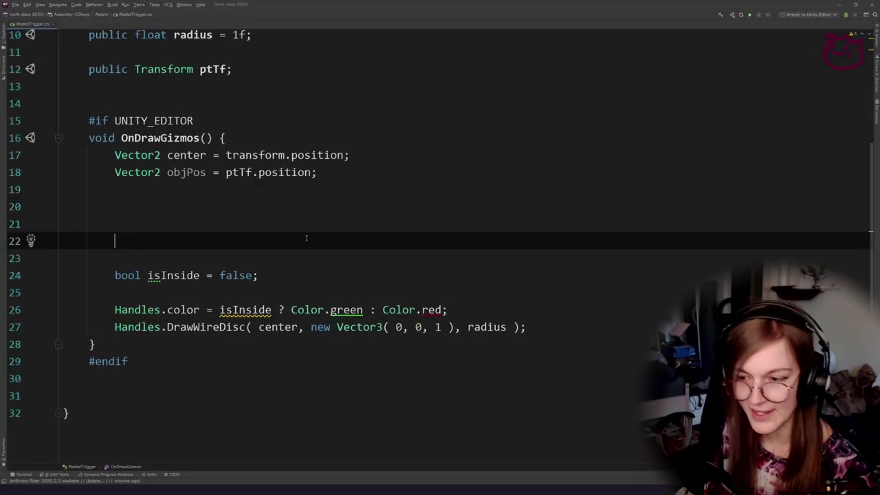
pyautogui.press('Up')
pyautogui.press('Up')
pyautogui.press('Return')
pyautogui.write('float ')
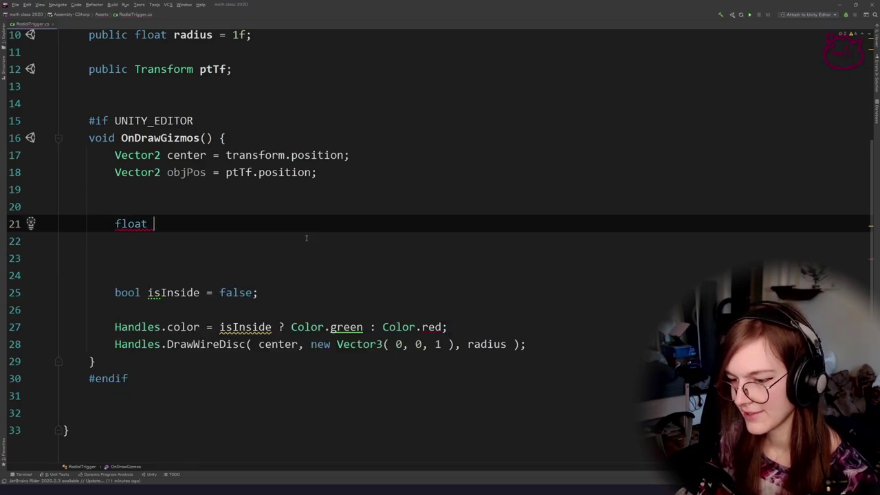
pyautogui.write('fista')
pyautogui.hotkey('ctrl', 'shift', 'Left')
pyautogui.write('distanc')
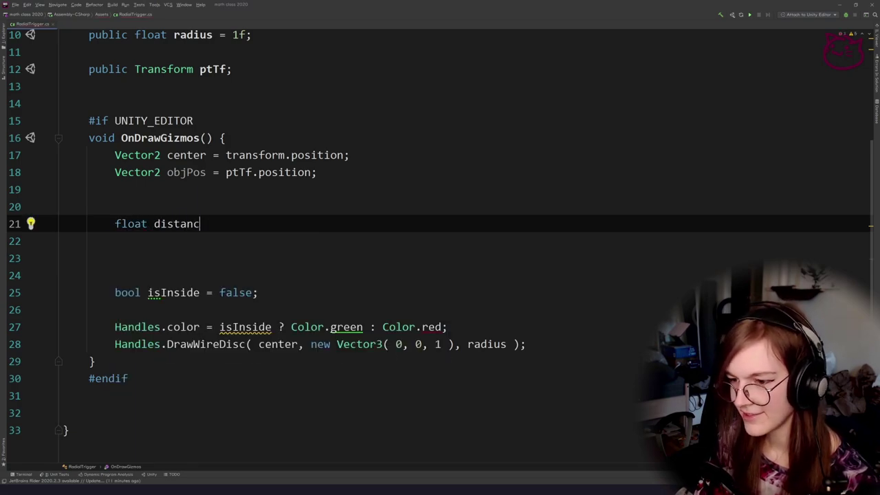
pyautogui.write('e = Ve')
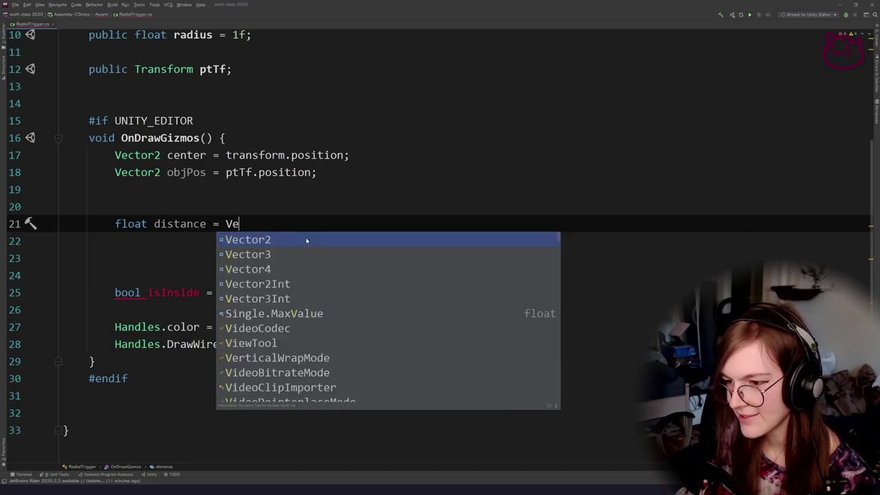
pyautogui.write('ctor2.dfi.di')
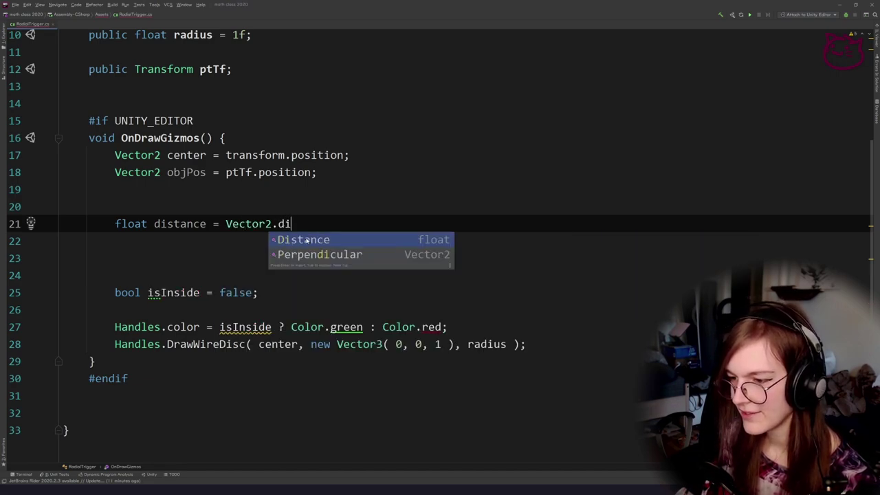
pyautogui.press('Return')
pyautogui.write('center, o')
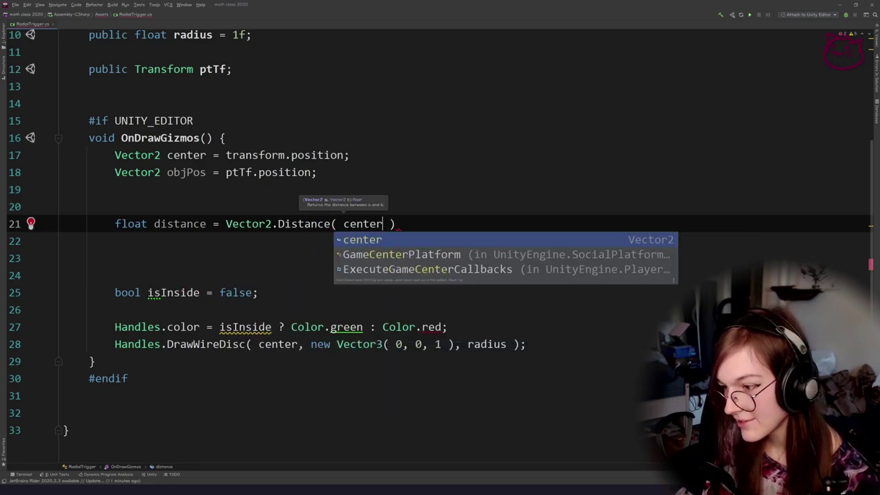
pyautogui.press('Return')
pyautogui.write(';')
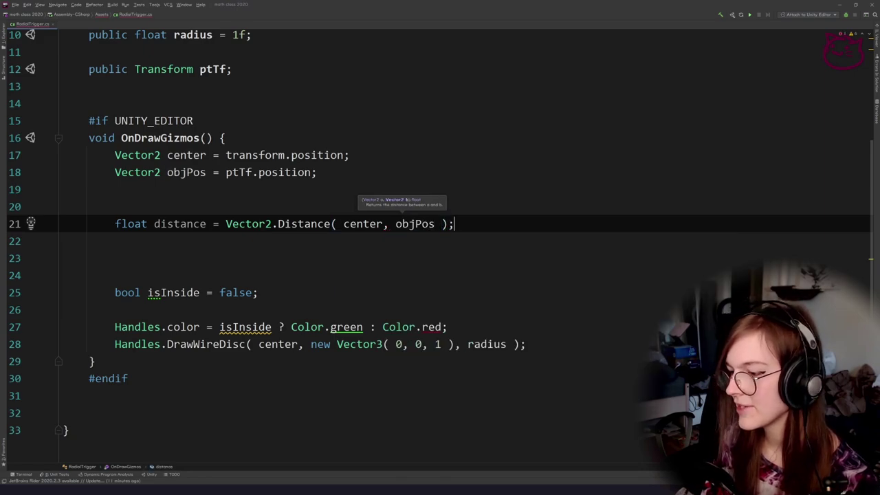
# Switch to Unity and move Object outside the disc, to about X 0.552, Y 3.491.
pyautogui.click(234, 260)
pyautogui.hotkey('alt', 'Tab')
pyautogui.moveTo(426, 180); pyautogui.dragTo(368, 208)
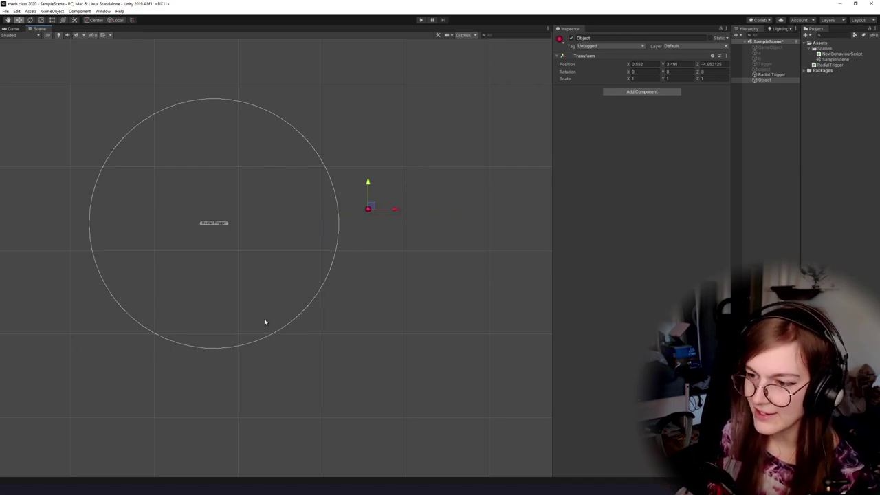
# Switch back to Rider and remove the surplus blank lines between the distance and isInside declarations, leaving one.
pyautogui.hotkey('alt', 'Tab')
pyautogui.press('Down')
pyautogui.press('Down')
pyautogui.press('Up')
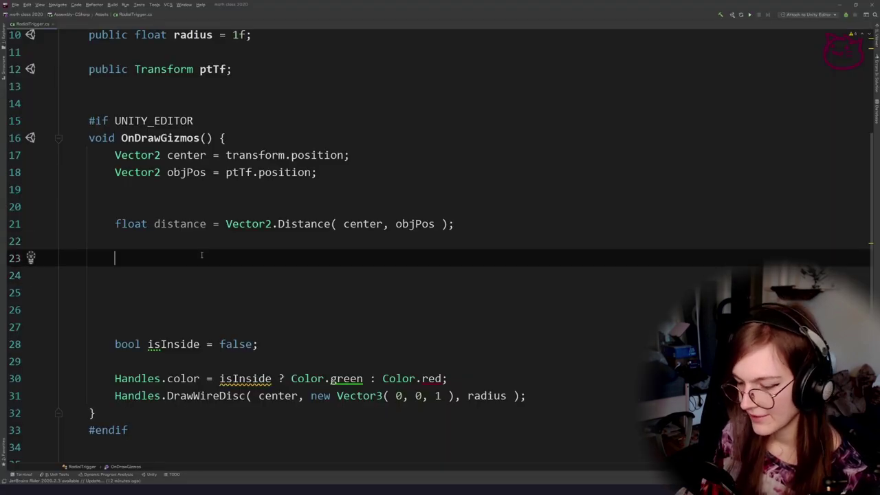
pyautogui.write('if')
pyautogui.press('BackSpace')
pyautogui.press('BackSpace')
pyautogui.press('BackSpace')
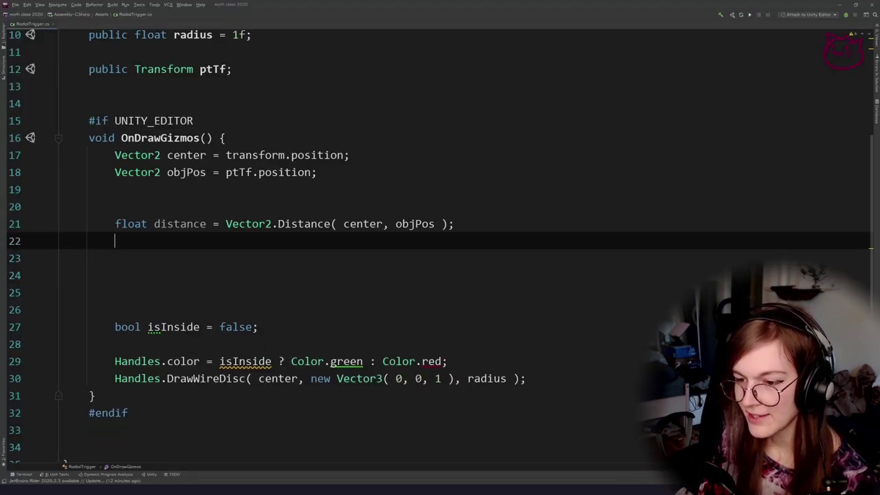
pyautogui.press('Delete')
pyautogui.press('Delete')
pyautogui.press('Delete')
pyautogui.press('Delete')
# Replace the false value of isInside with the comparison distance <= radius.
pyautogui.press('Down')
pyautogui.press('End')
pyautogui.press('Left')
pyautogui.hotkey('ctrl', 'shift', 'Left')
pyautogui.press('BackSpace')
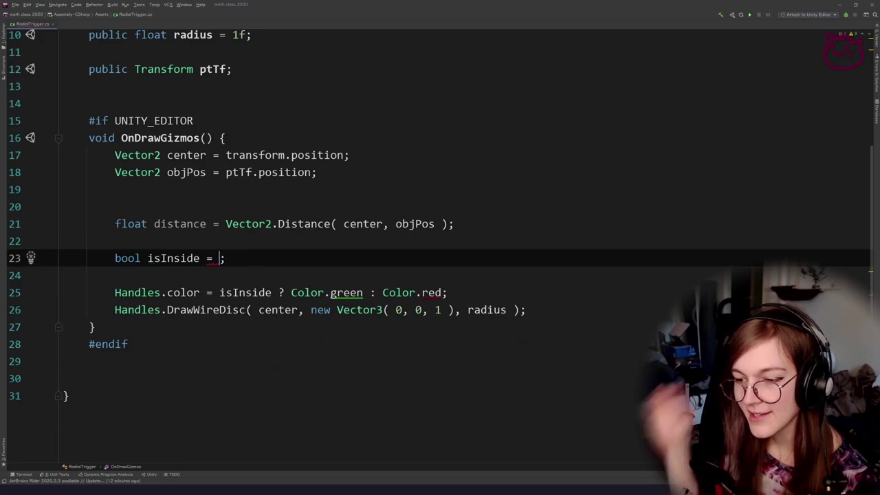
pyautogui.write('disct')
pyautogui.press('BackSpace')
pyautogui.press('BackSpace')
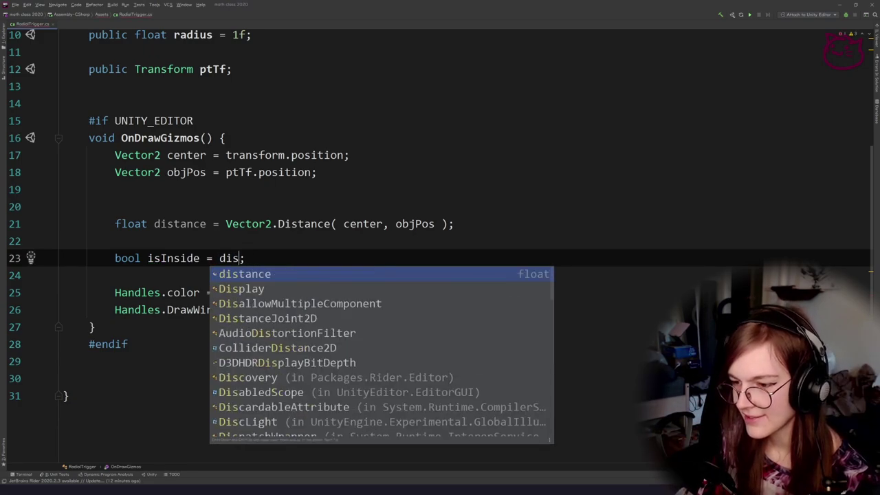
pyautogui.press('Return')
pyautogui.write('<=')
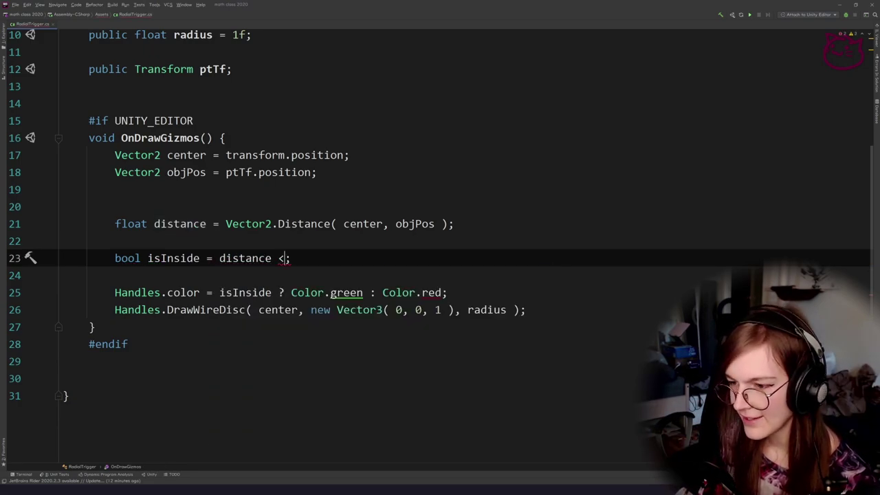
pyautogui.press('Return')
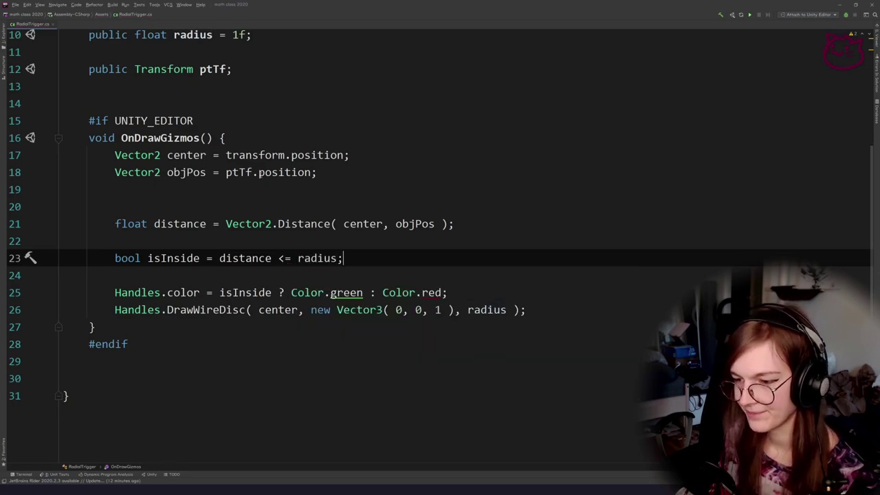
# Delete the extra blank line above the distance declaration and the one between it and isInside.
pyautogui.click(237, 206)
pyautogui.press('Delete')
pyautogui.press('Down')
pyautogui.press('Delete')
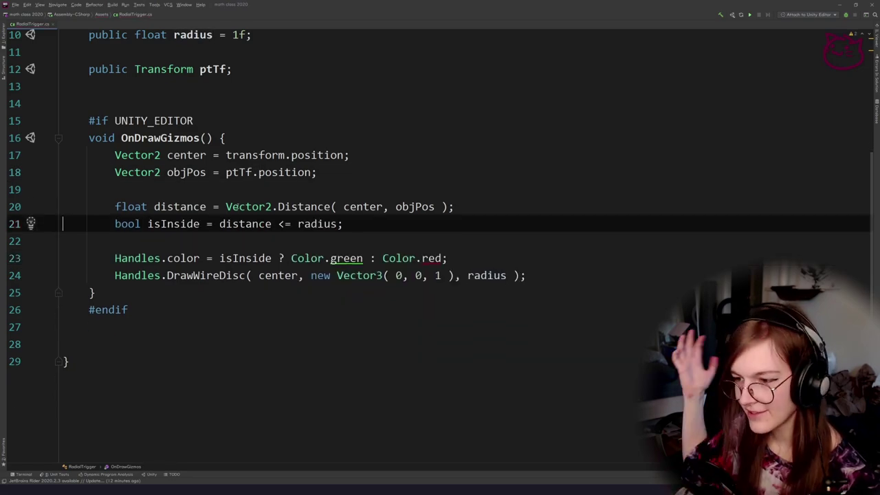
# Switch to Unity and select the Radial Trigger object to show its disc and script settings.
pyautogui.hotkey('alt', 'Tab')
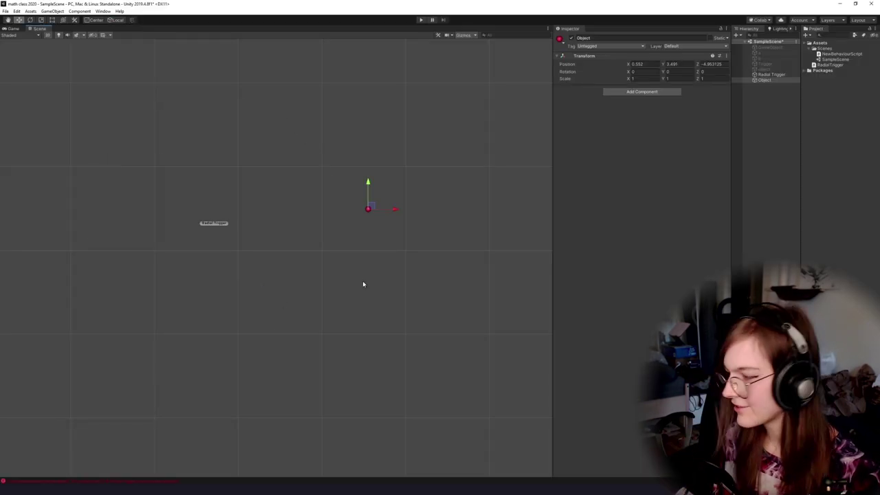
pyautogui.moveTo(521, 186); pyautogui.dragTo(556, 185)
pyautogui.click(771, 75)
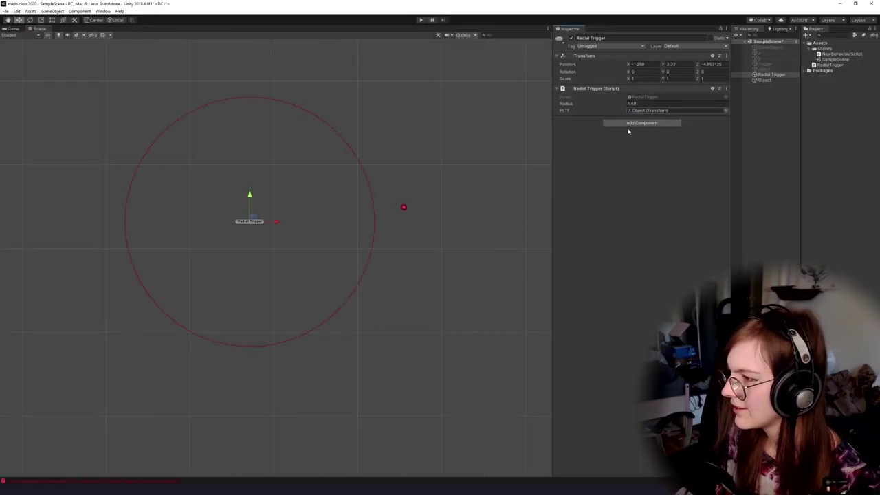
pyautogui.moveTo(527, 327); pyautogui.dragTo(399, 354)
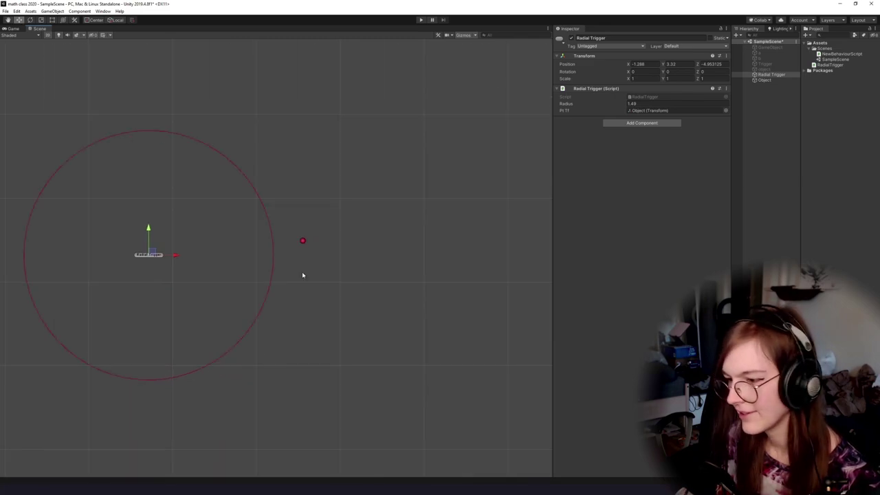
# Move Object into the Radial Trigger's disc and back out to test the colour change.
pyautogui.click(302, 241)
pyautogui.moveTo(289, 310); pyautogui.dragTo(318, 306)
pyautogui.moveTo(336, 236); pyautogui.dragTo(198, 209)
pyautogui.moveTo(270, 298); pyautogui.dragTo(290, 310)
pyautogui.scroll(3, 284, 311)
pyautogui.scroll(-7, 275, 288)
pyautogui.moveTo(255, 229); pyautogui.dragTo(390, 236)
# Increase the Radius of the Radial Trigger's script so that the disc encloses Object.
pyautogui.click(762, 76)
pyautogui.moveTo(583, 106); pyautogui.dragTo(623, 114)
pyautogui.moveTo(446, 230); pyautogui.dragTo(480, 248)
pyautogui.scroll(-5, 480, 248)
pyautogui.moveTo(565, 103); pyautogui.dragTo(554, 120)
# Move Object outside the enlarged disc, to about X 2.003, Y 4.415.
pyautogui.click(364, 250)
pyautogui.moveTo(360, 301); pyautogui.dragTo(344, 297)
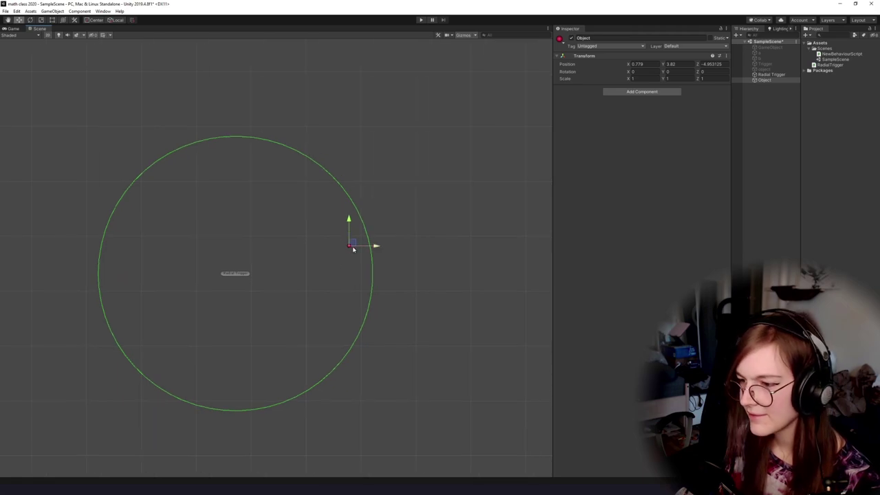
pyautogui.moveTo(353, 242); pyautogui.dragTo(445, 195)
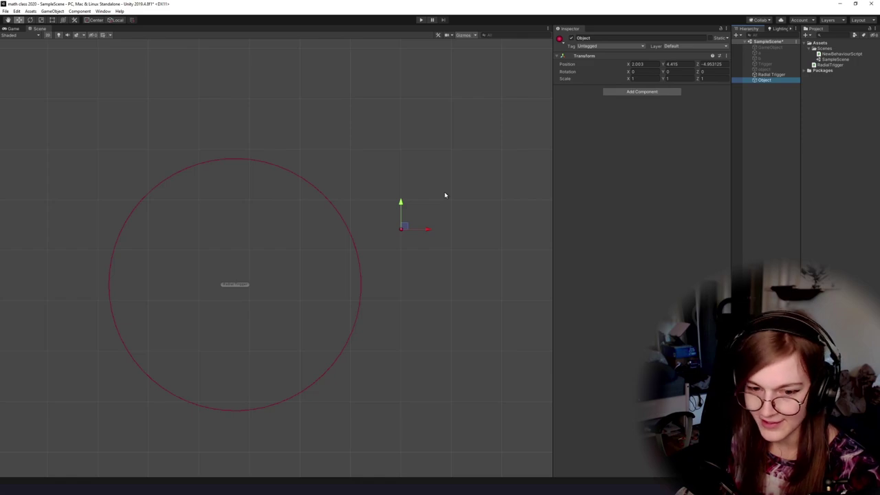
# Switch back to Rider and review the isInside comparison in OnDrawGizmos.
pyautogui.hotkey('alt', 'Tab')
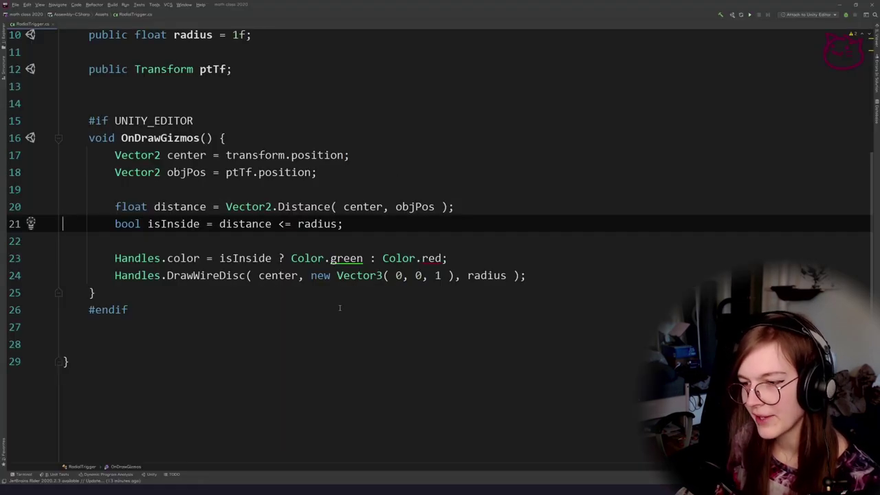
pyautogui.click(314, 236)
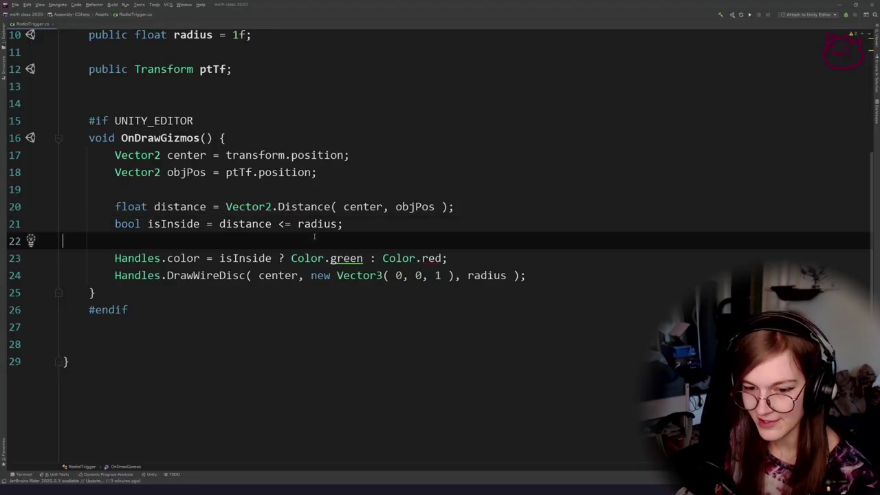
pyautogui.click(367, 220)
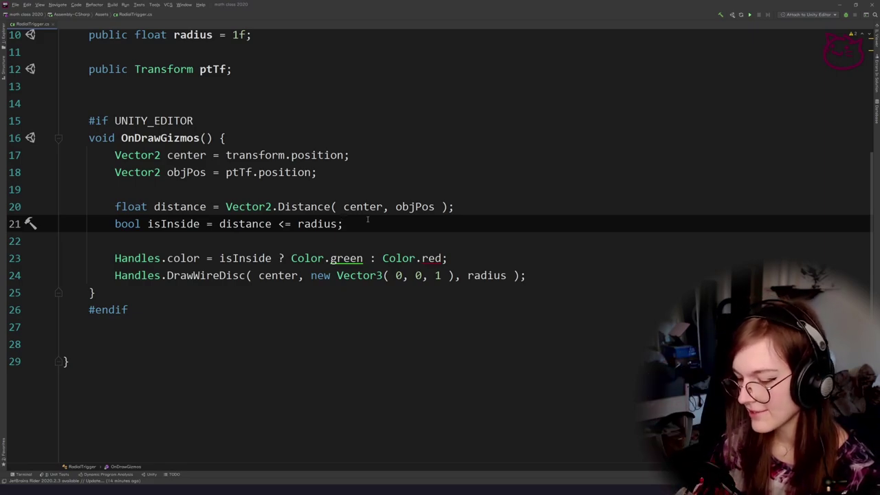
# Switch to Photoshop and bring the notes on assignment 2, the look-at trigger, into view.
pyautogui.hotkey('alt', 'Tab')
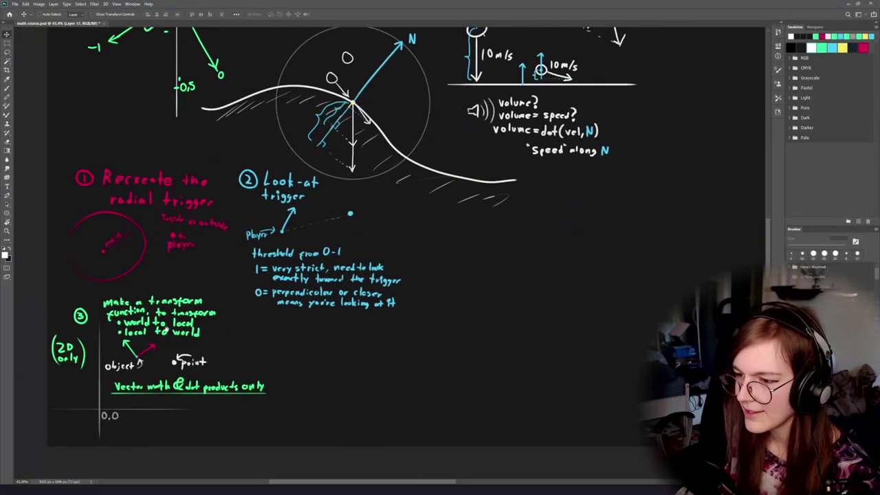
pyautogui.scroll(5, 254, 282)
pyautogui.moveTo(342, 221); pyautogui.dragTo(321, 281)
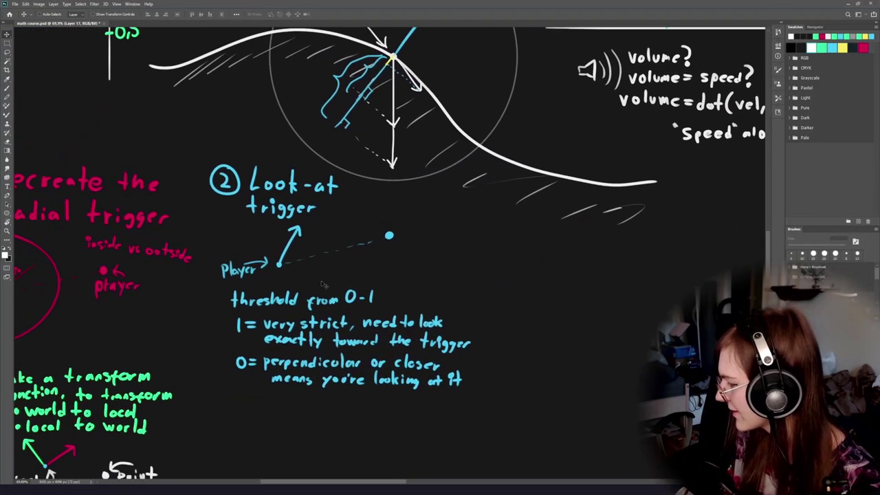
# Switch to Unity and rename the NewBehaviourScript asset as LookTrigger.
pyautogui.hotkey('alt', 'Tab')
pyautogui.click(837, 54)
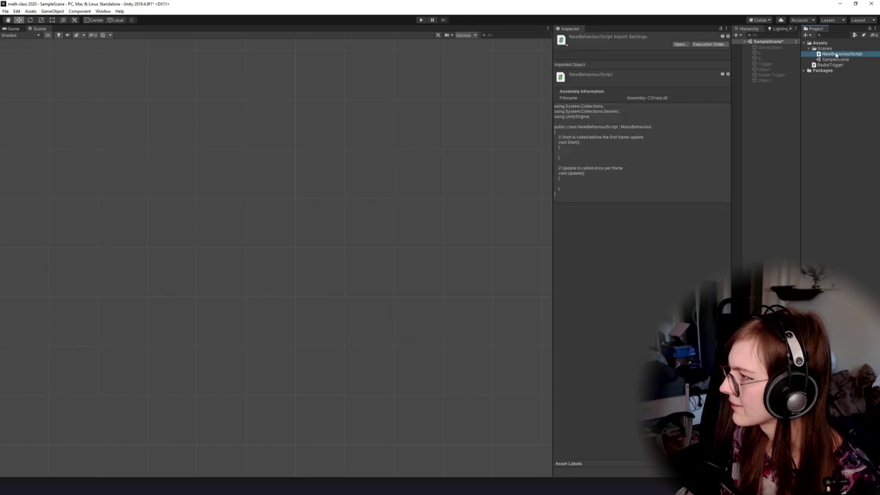
pyautogui.press('F2')
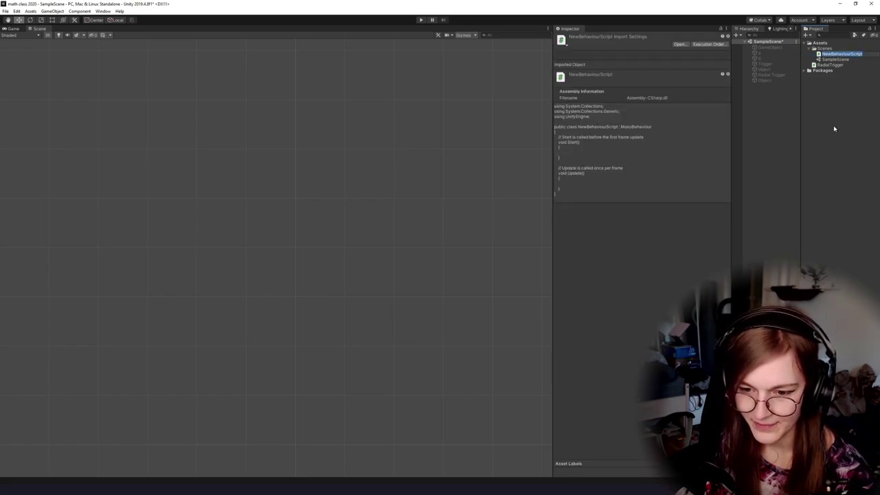
pyautogui.write('Look')
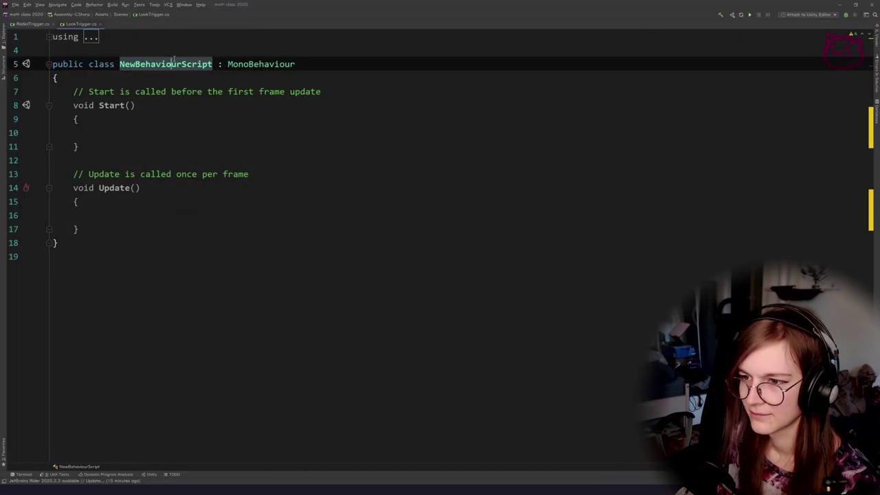
# In the renamed script, opened in Rider, change the class name from NewBehaviourScript to LookTrigger.
pyautogui.doubleClick(174, 62)
pyautogui.write('LookTrigger')
pyautogui.click(277, 161)
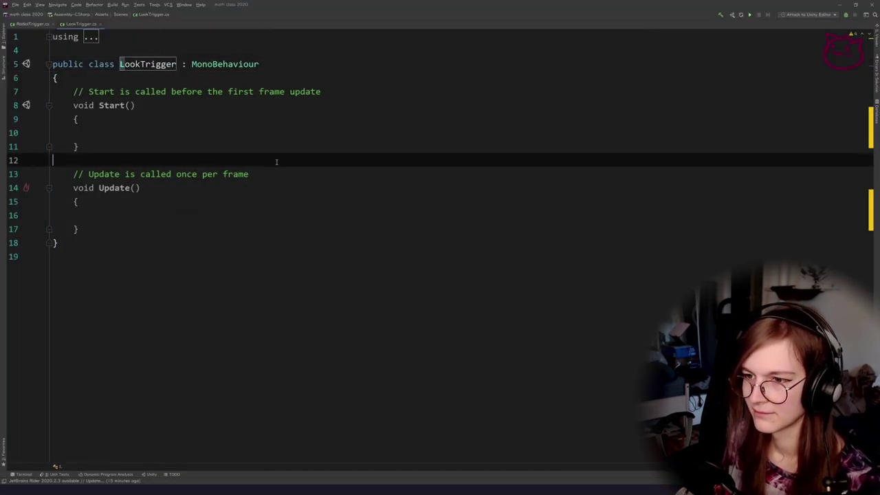
# Reformat the script with braces on the declaration lines and delete the Start method and template comments.
pyautogui.click(76, 77)
pyautogui.hotkey('ctrl', 'alt', 'l')
pyautogui.press('Down')
pyautogui.hotkey('ctrl', 'y')
pyautogui.hotkey('ctrl', 'y')
pyautogui.hotkey('ctrl', 'y')
pyautogui.hotkey('ctrl', 'y')
pyautogui.hotkey('ctrl', 'y')
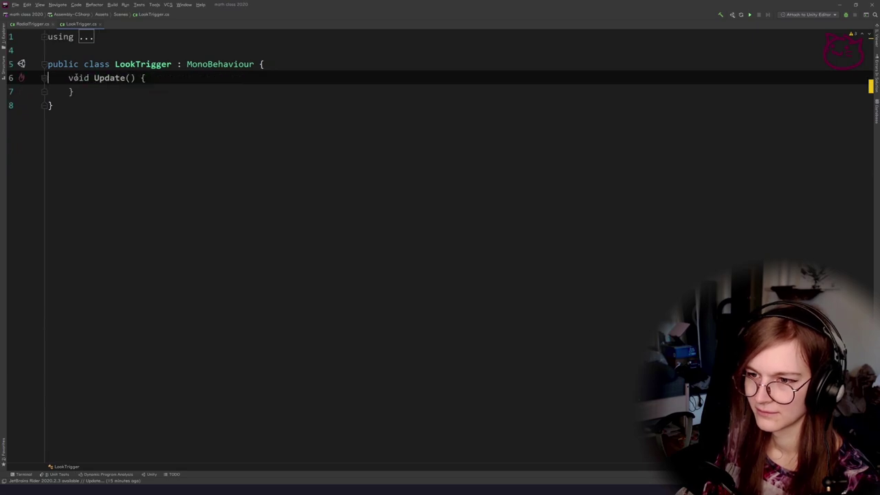
# Add two blank lines above the Update method and an empty line inside its body.
pyautogui.press('Up')
pyautogui.press('End')
pyautogui.press('Return')
pyautogui.press('Return')
pyautogui.press('Down')
pyautogui.press('End')
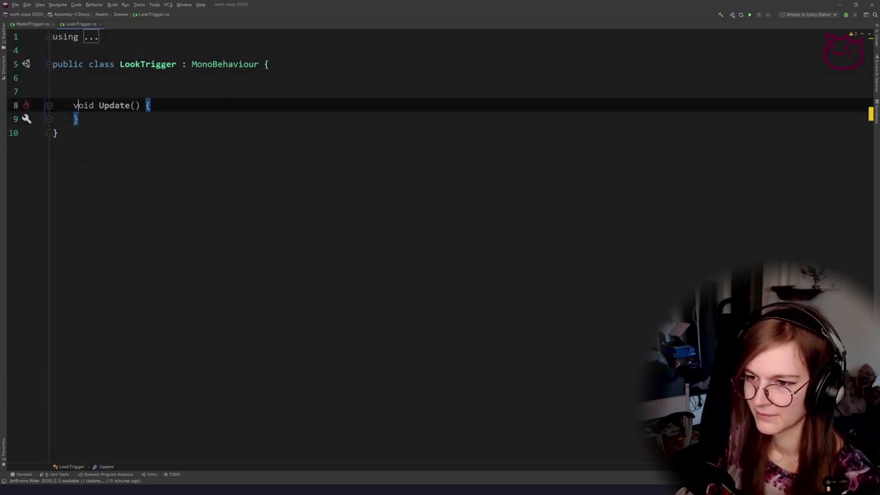
pyautogui.press('Return')
# Rename the Update method to OnDrawGizmos.
pyautogui.press('Up')
pyautogui.press('Right')
pyautogui.hotkey('ctrl', 'shift', 'Right')
pyautogui.write('OnDraw')
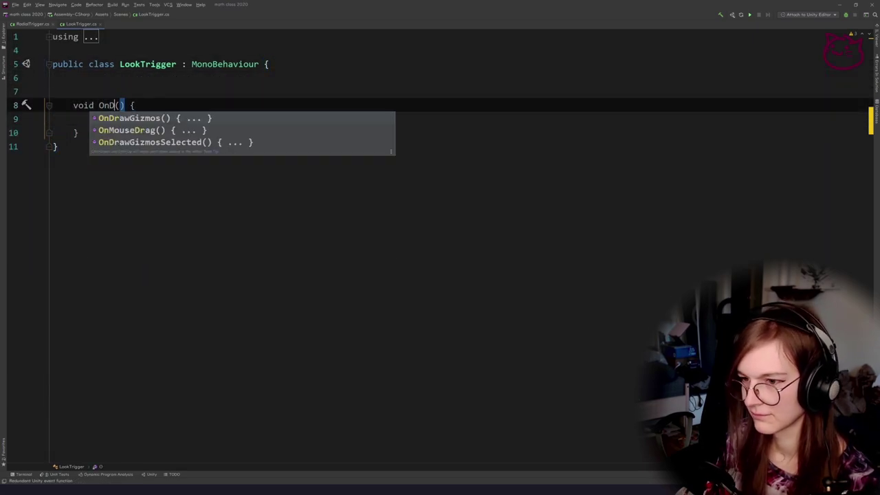
pyautogui.write('Gizmos')
pyautogui.press('Down')
pyautogui.click(119, 105)
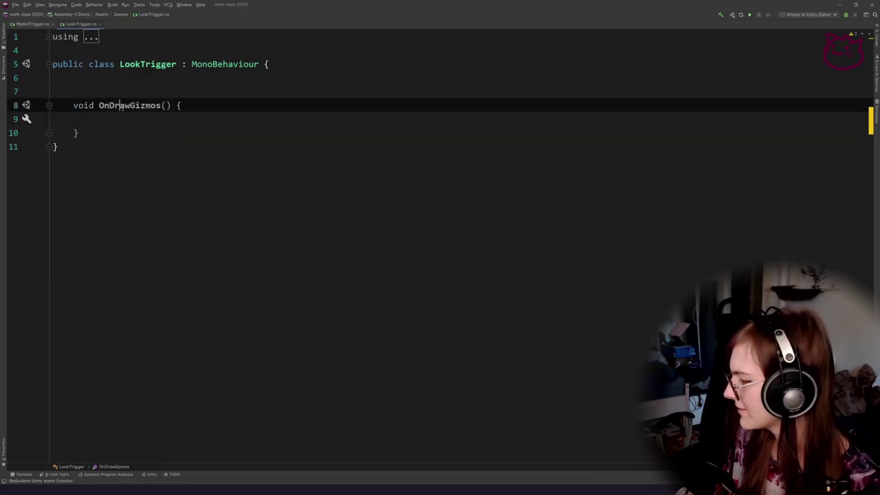
# Switch to Photoshop and examine the look-at trigger sketch and its threshold rules from 0 to 1.
pyautogui.scroll(5, 16, 153)
pyautogui.hotkey('alt', 'Tab')
pyautogui.scroll(6, 309, 287)
pyautogui.moveTo(341, 300); pyautogui.dragTo(352, 269)
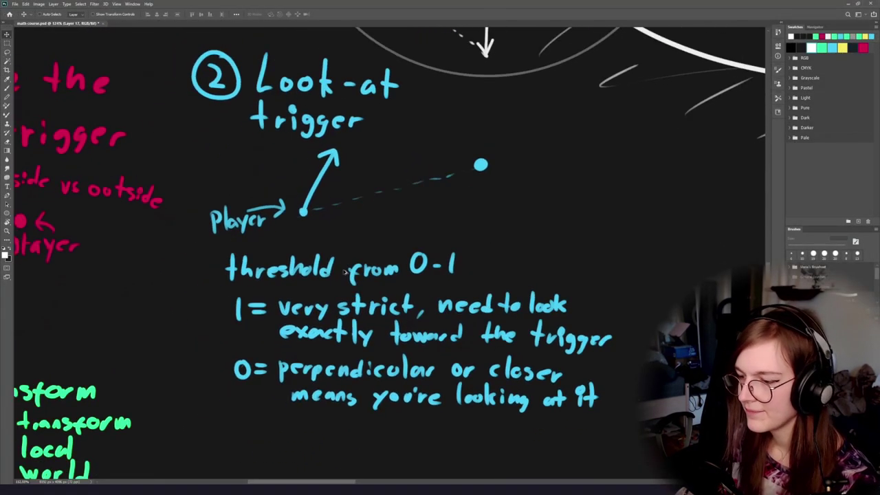
pyautogui.scroll(-3, 412, 234)
pyautogui.moveTo(440, 215); pyautogui.dragTo(428, 238)
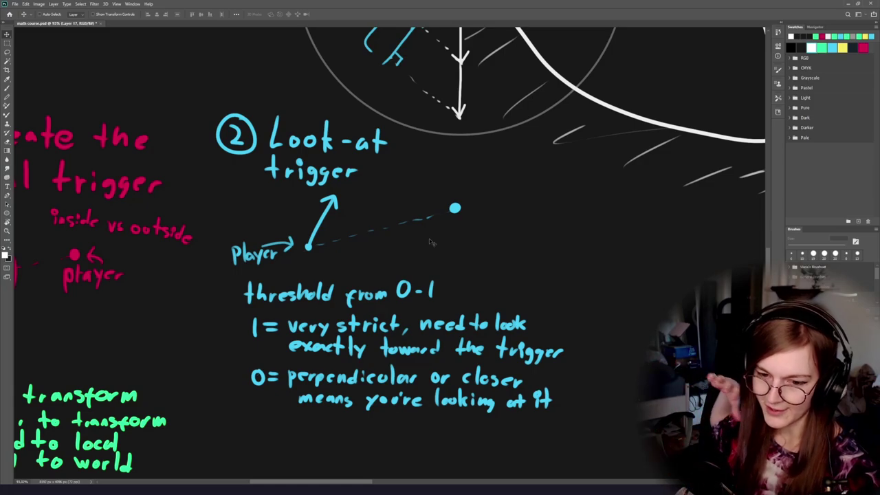
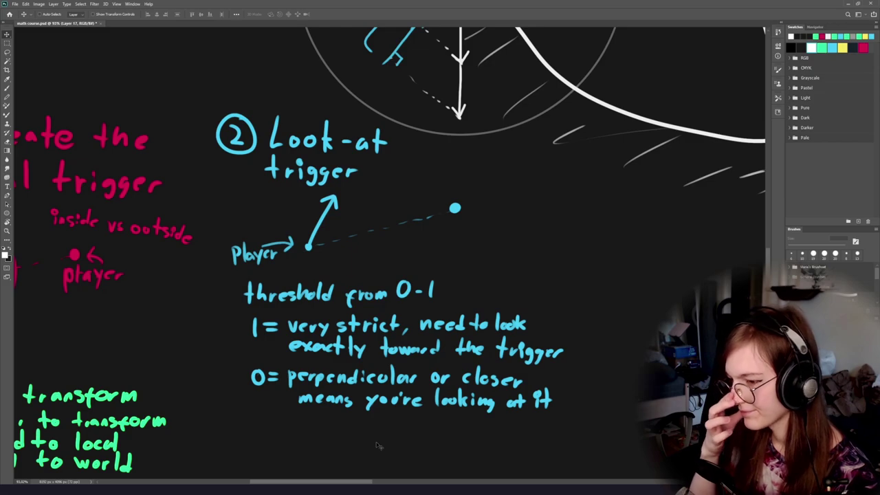
# Switch back to Rider and insert the range float-slider template at the start of the LookTrigger class body.
pyautogui.hotkey('alt', 'Tab')
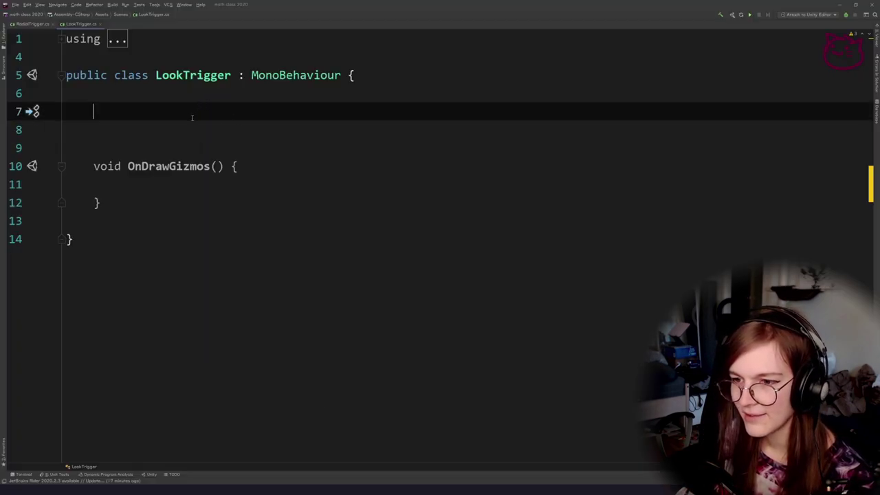
pyautogui.press('Up')
pyautogui.press('Down')
pyautogui.press('Down')
pyautogui.press('Up')
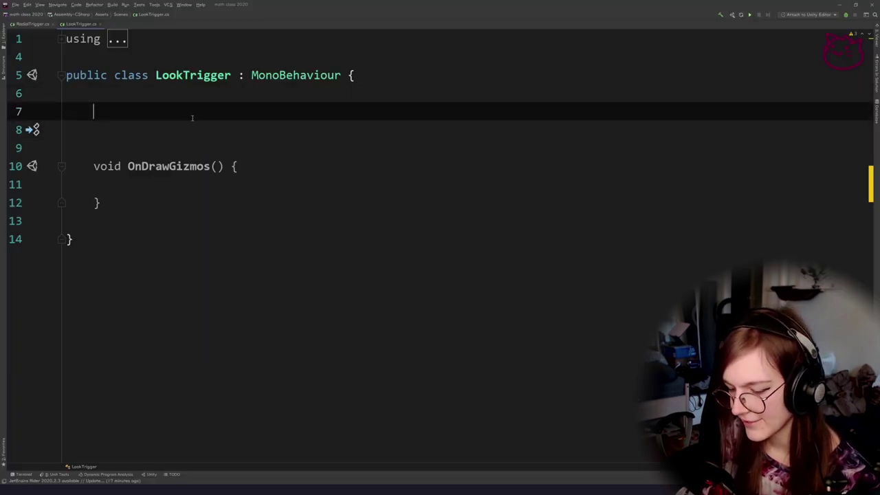
pyautogui.write('rants')
pyautogui.press('BackSpace')
pyautogui.press('BackSpace')
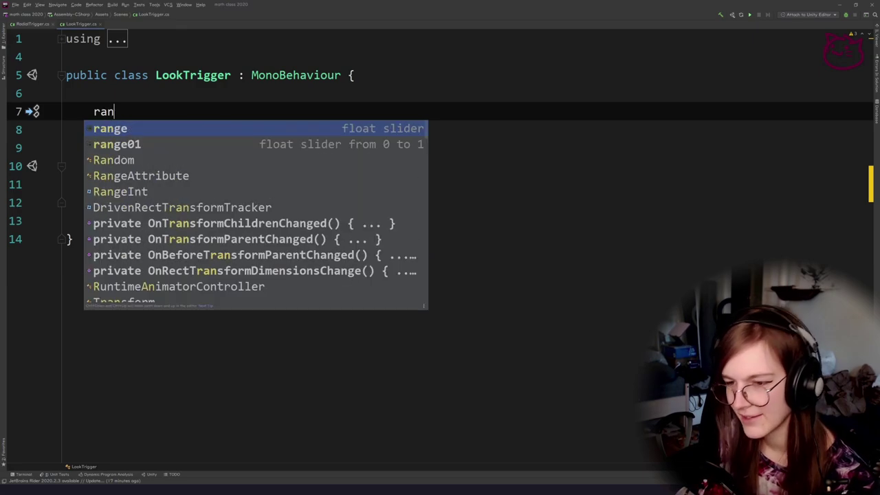
pyautogui.write('ge')
pyautogui.press('Tab')
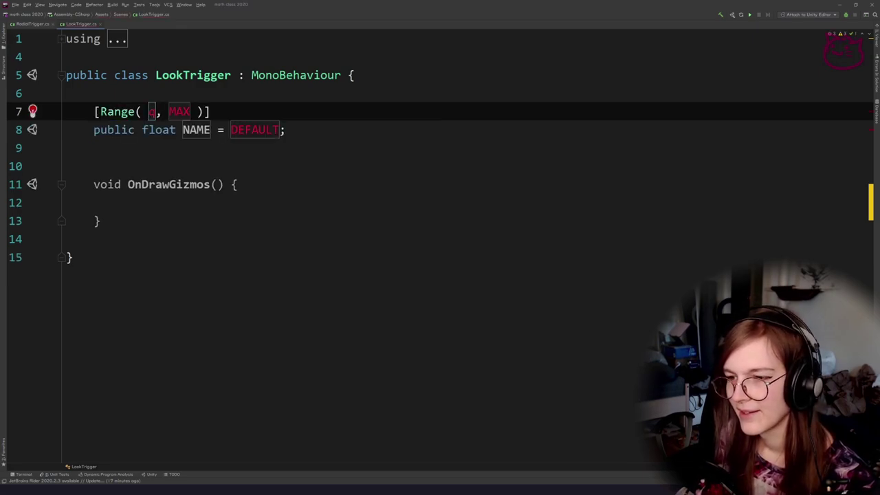
# Set the Range attribute's minimum to 0f and its maximum to 1f.
pyautogui.press('BackSpace')
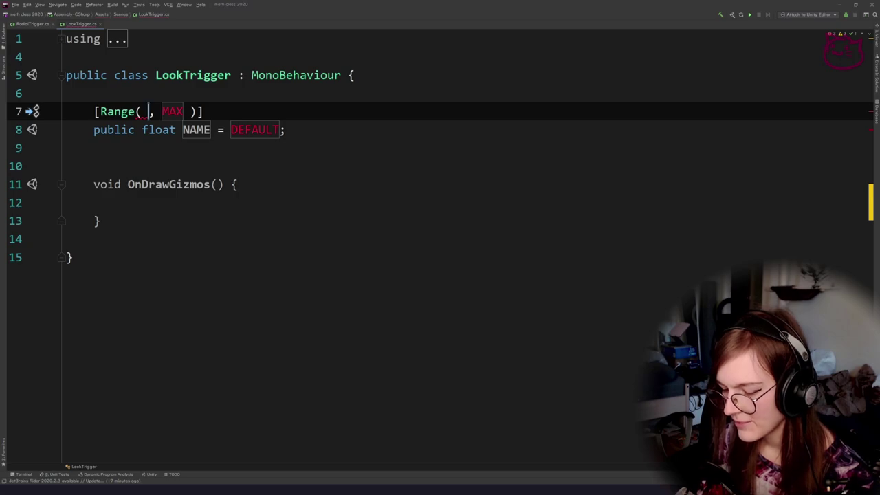
pyautogui.write('0f')
pyautogui.press('Tab')
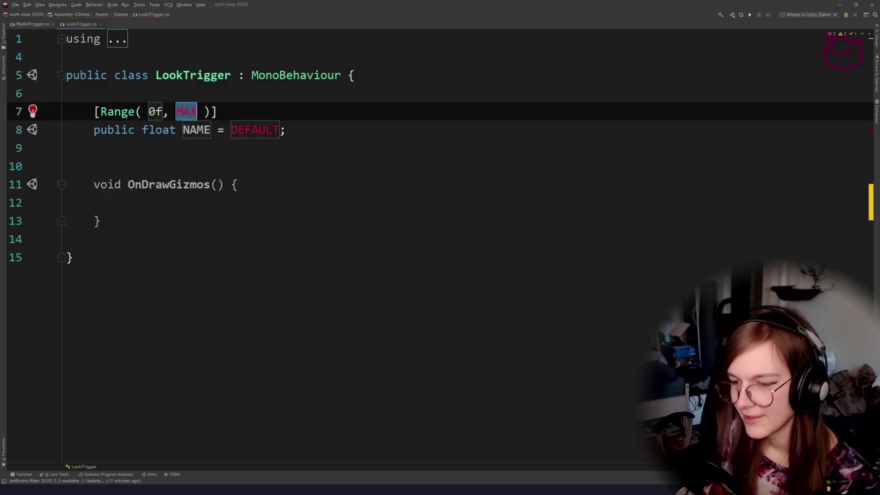
pyautogui.write('1f')
pyautogui.press('Tab')
# Name the public float preciseness with a default of 0.5f, and add blank lines inside the OnDrawGizmos body.
pyautogui.write('stric')
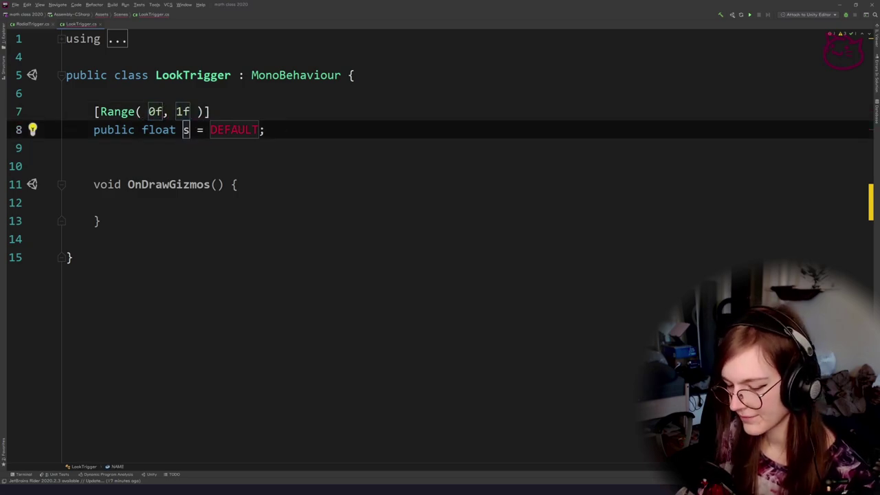
pyautogui.write('t')
pyautogui.write('preciseness')
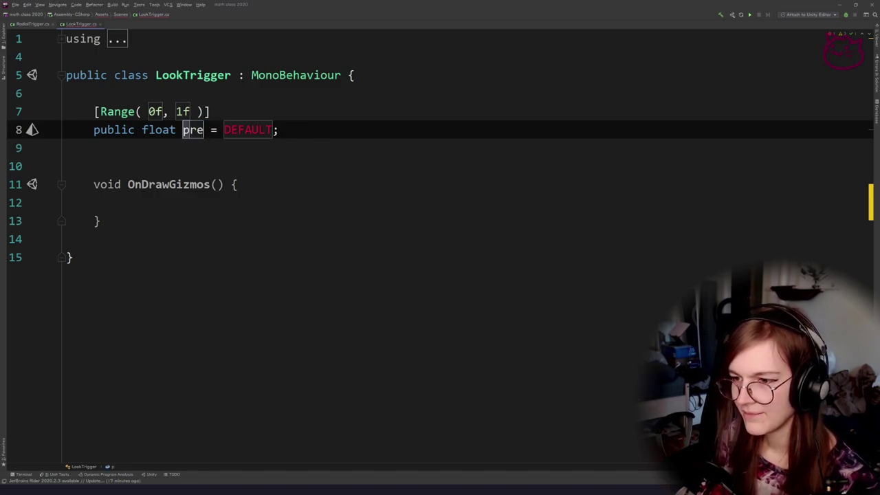
pyautogui.press('Tab')
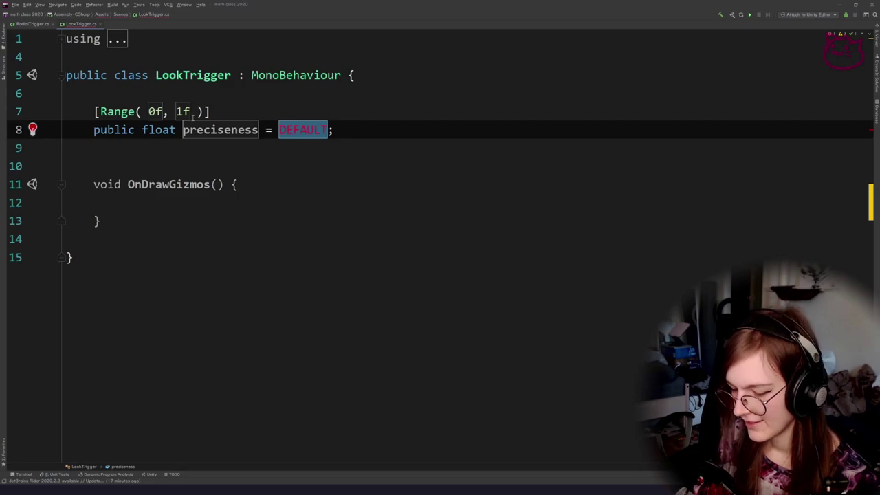
pyautogui.write('0.5f')
pyautogui.press('Tab')
pyautogui.click(206, 202)
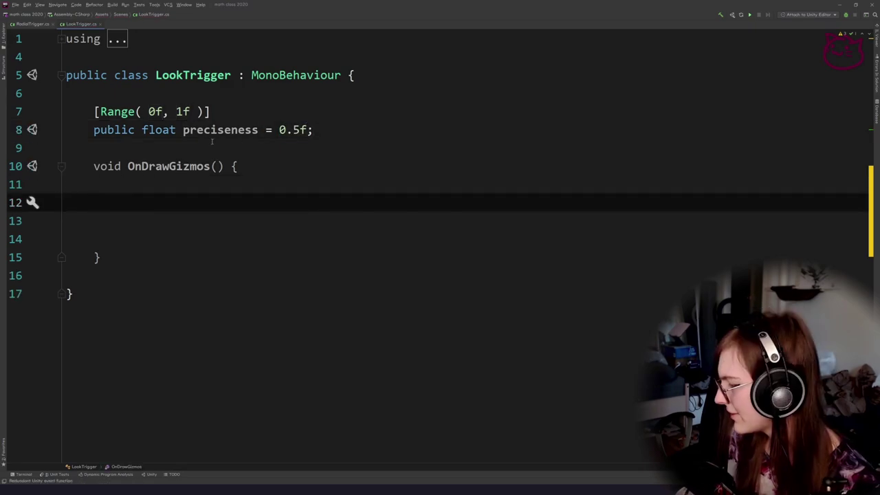
pyautogui.click(198, 184)
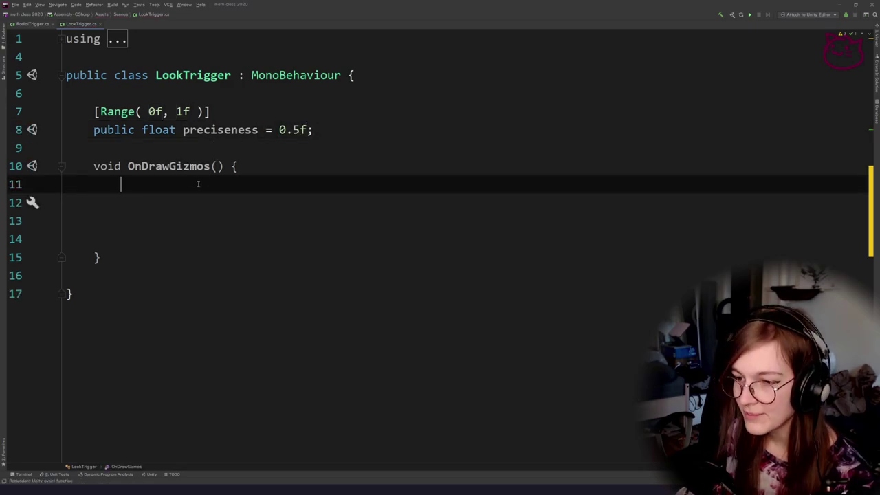
pyautogui.click(196, 200)
pyautogui.click(193, 187)
pyautogui.click(192, 199)
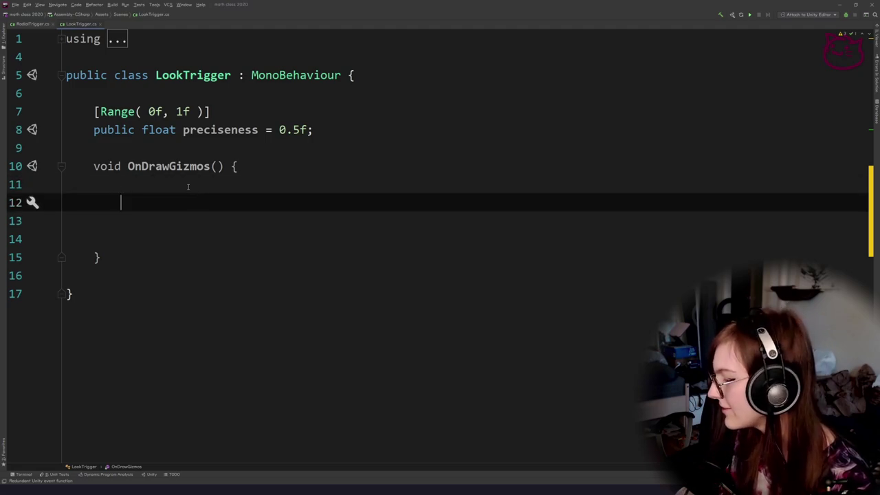
pyautogui.press('Up')
pyautogui.press('Down')
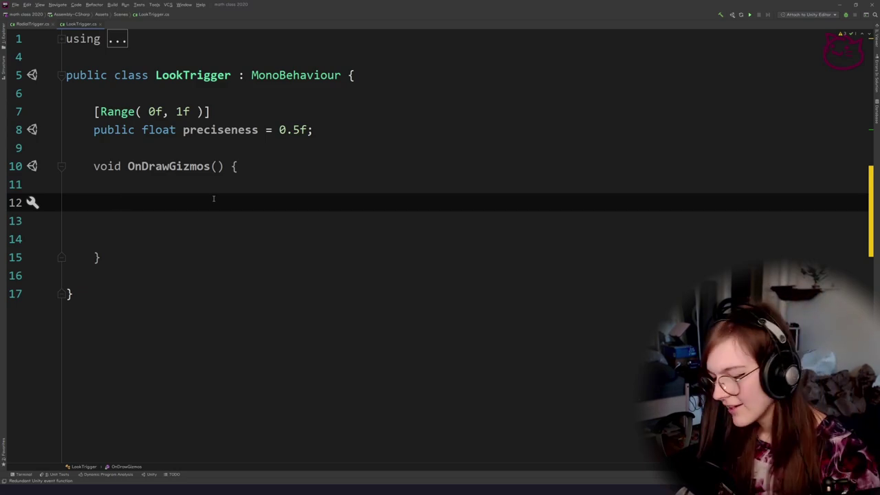
pyautogui.click(121, 166)
pyautogui.click(266, 219)
pyautogui.click(190, 129)
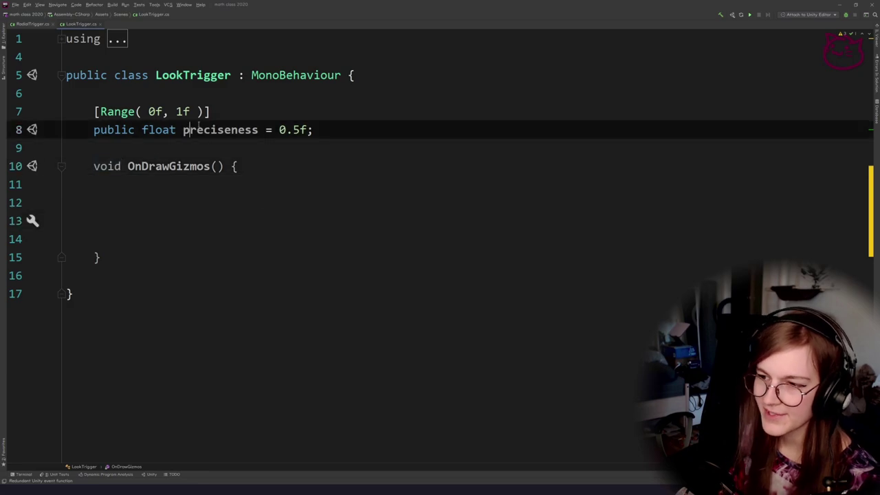
# Add more blank lines inside the OnDrawGizmos body and between the preciseness field and the method.
pyautogui.rightClick(202, 124)
pyautogui.click(214, 99)
pyautogui.click(224, 130)
pyautogui.click(238, 201)
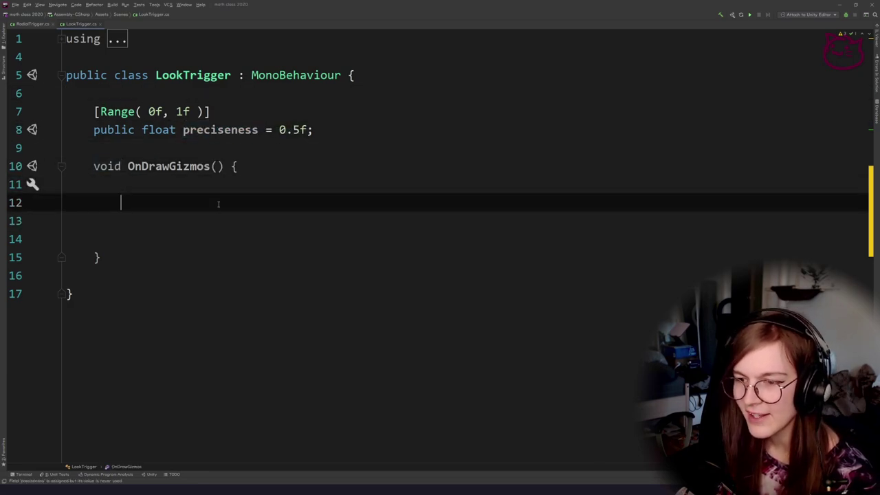
pyautogui.press('Return')
pyautogui.press('Return')
pyautogui.press('Return')
pyautogui.hotkey('alt', 'Tab')
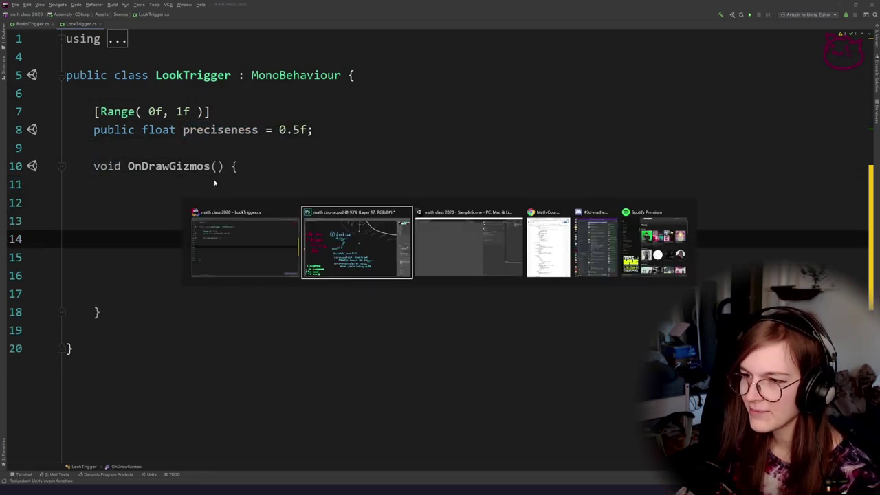
pyautogui.click(365, 118)
pyautogui.click(364, 128)
pyautogui.press('Return')
pyautogui.press('Return')
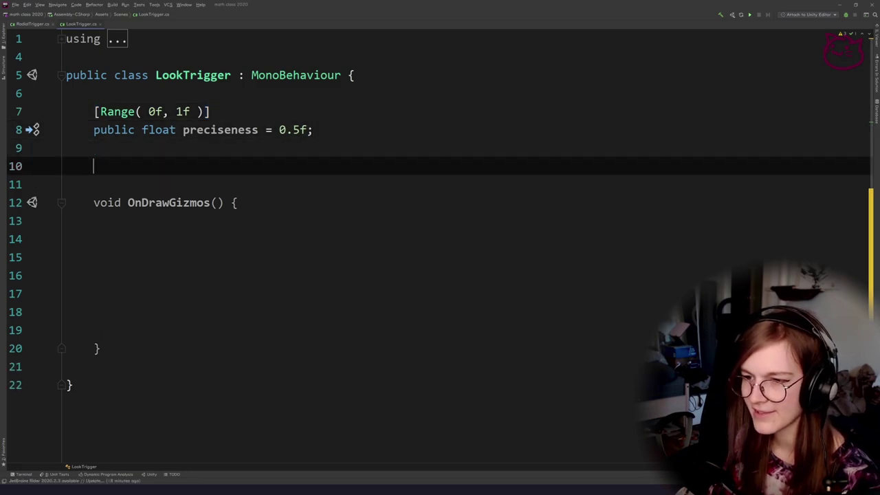
pyautogui.press('Return')
# Inside OnDrawGizmos, declare a Vector2 named center and assign it transform.position.
pyautogui.press('Down')
pyautogui.press('Down')
pyautogui.press('Down')
pyautogui.press('Down')
pyautogui.press('Return')
pyautogui.write('Vector2 cente')
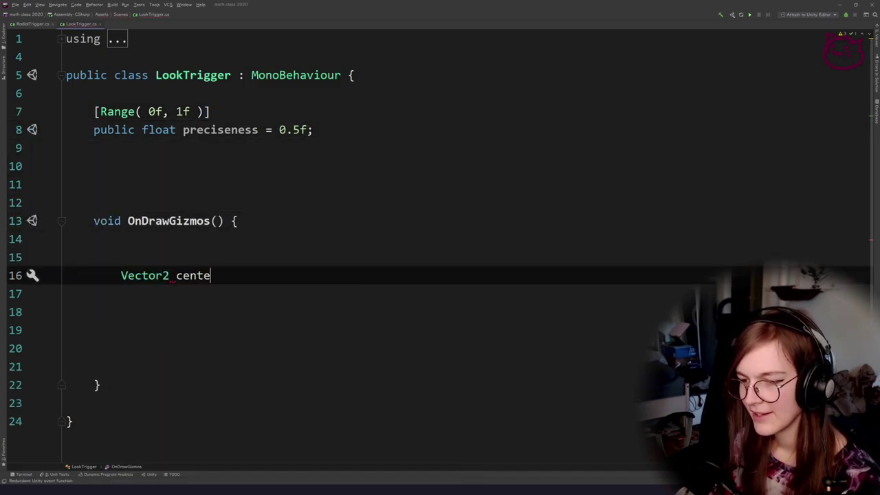
pyautogui.hotkey('ctrl', 'f')
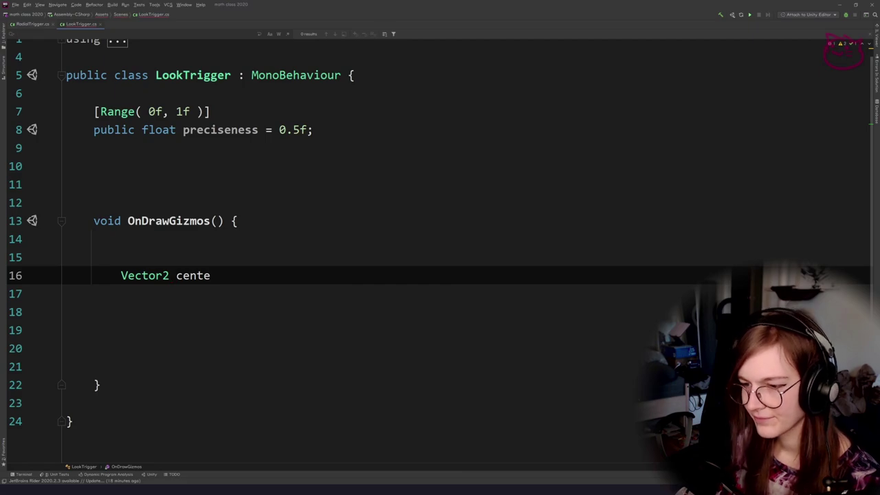
pyautogui.click(328, 172)
pyautogui.rightClick(184, 279)
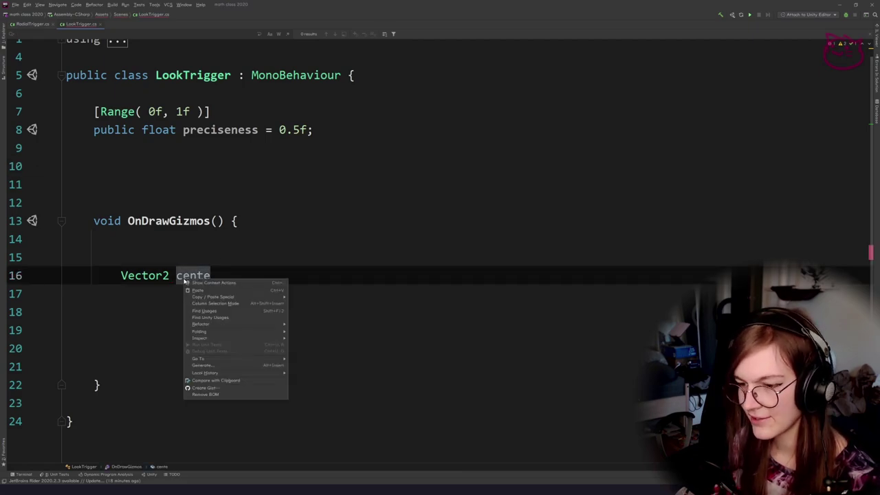
pyautogui.click(183, 258)
pyautogui.doubleClick(193, 276)
pyautogui.write('center')
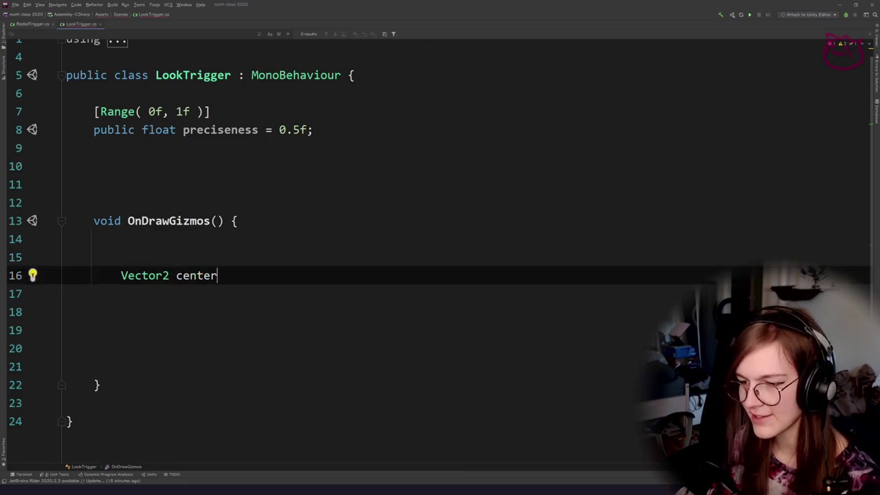
pyautogui.write(' = transform.position')
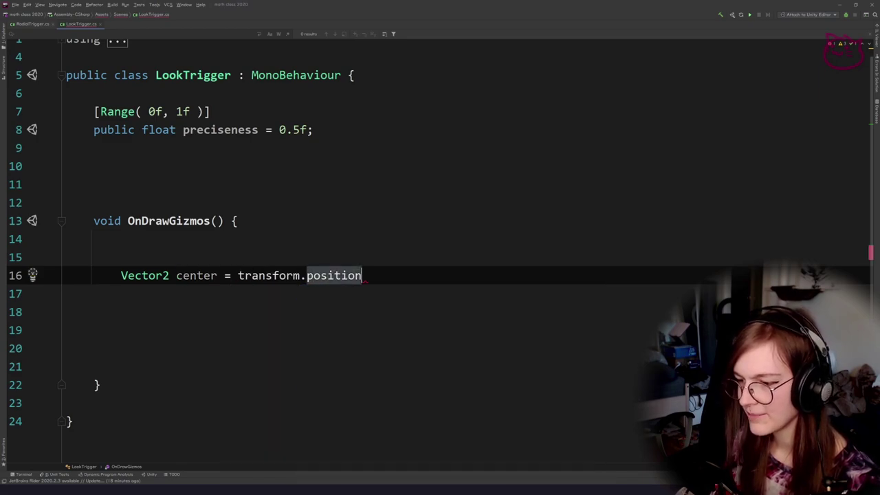
pyautogui.write(';')
# Add a public Transform field named objTf below the preciseness field.
pyautogui.click(243, 165)
pyautogui.write('public Tra')
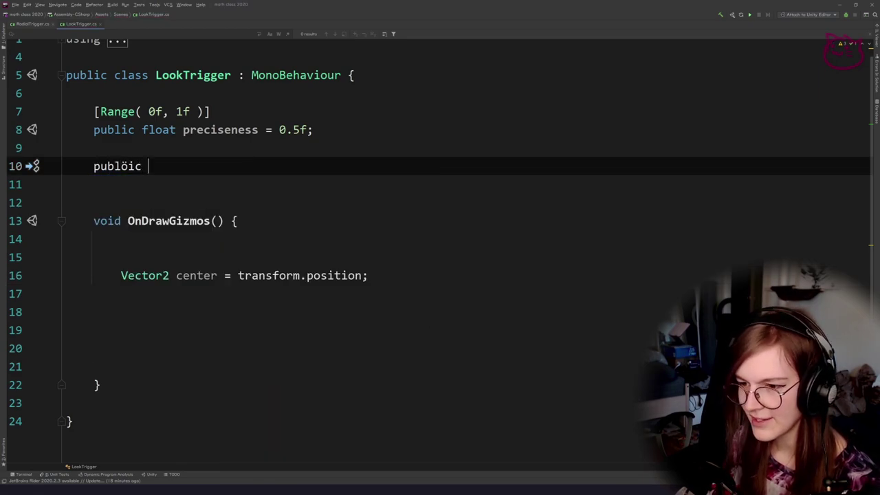
pyautogui.hotkey('shift', 'Home')
pyautogui.write('public Tran')
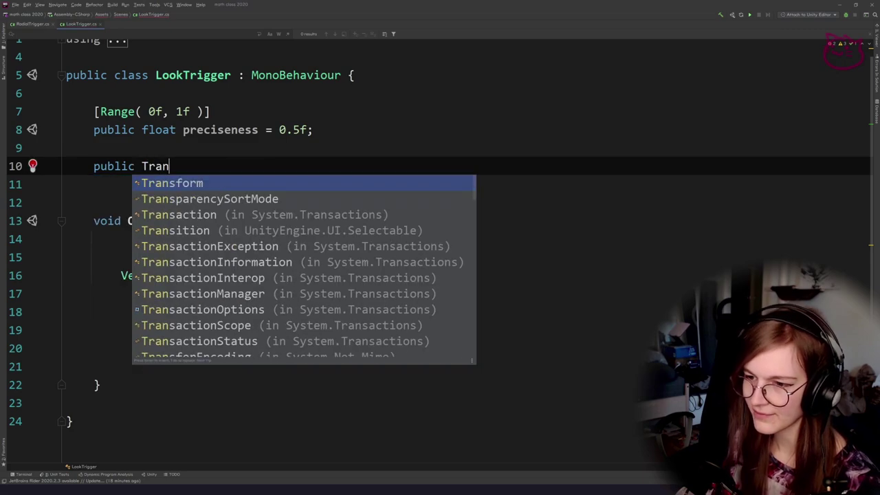
pyautogui.write('sform objTf;')
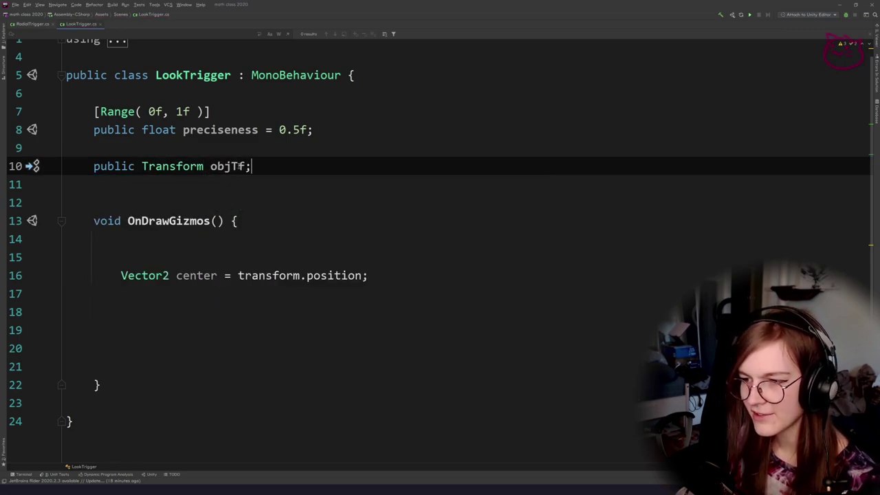
# Below the center declaration, declare a Vector2 named objPos and assign it objTf.position.
pyautogui.click(239, 167)
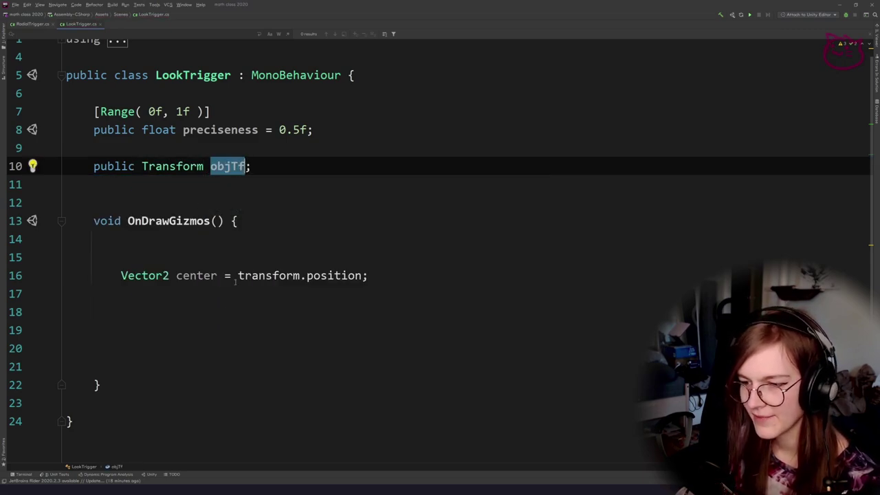
pyautogui.click(68, 294)
pyautogui.write('Vec')
pyautogui.press('Return')
pyautogui.write('obj')
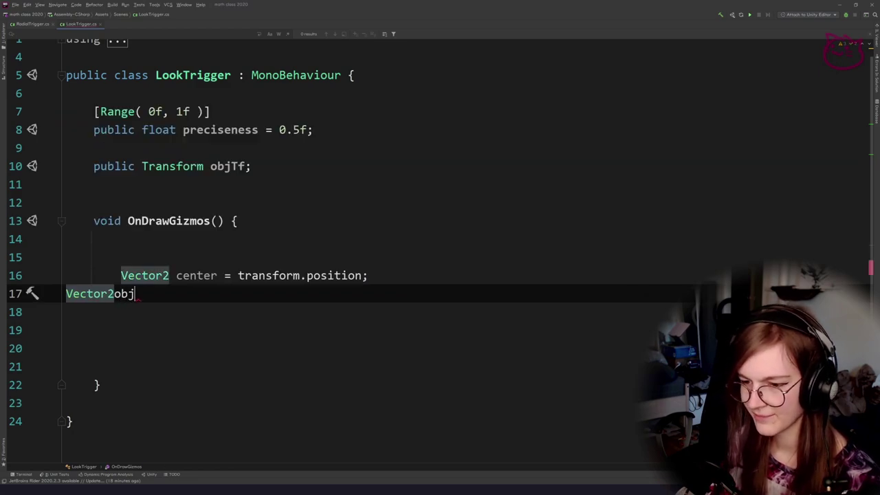
pyautogui.write('Pos = objTf.p')
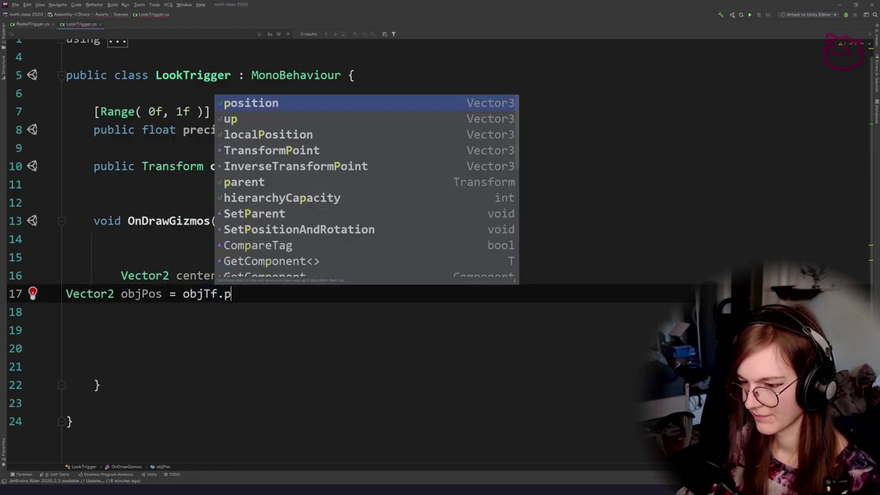
pyautogui.press('Return')
pyautogui.write(';')
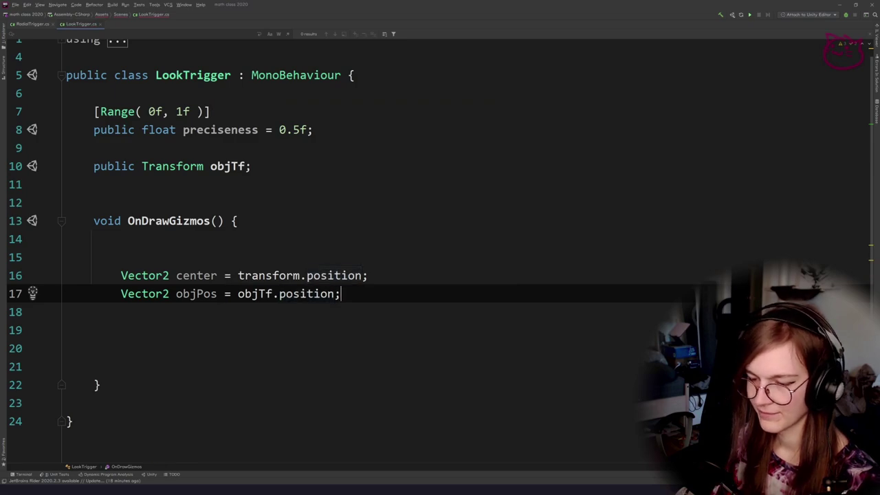
# Remove the empty lines above the two Vector2 declarations in OnDrawGizmos and add blank lines below them.
pyautogui.press('Down')
pyautogui.press('Up')
pyautogui.press('Up')
pyautogui.press('Up')
pyautogui.press('Up')
pyautogui.press('Delete')
pyautogui.press('Delete')
pyautogui.press('Down')
pyautogui.press('End')
pyautogui.press('Return')
pyautogui.press('Return')
pyautogui.press('Return')
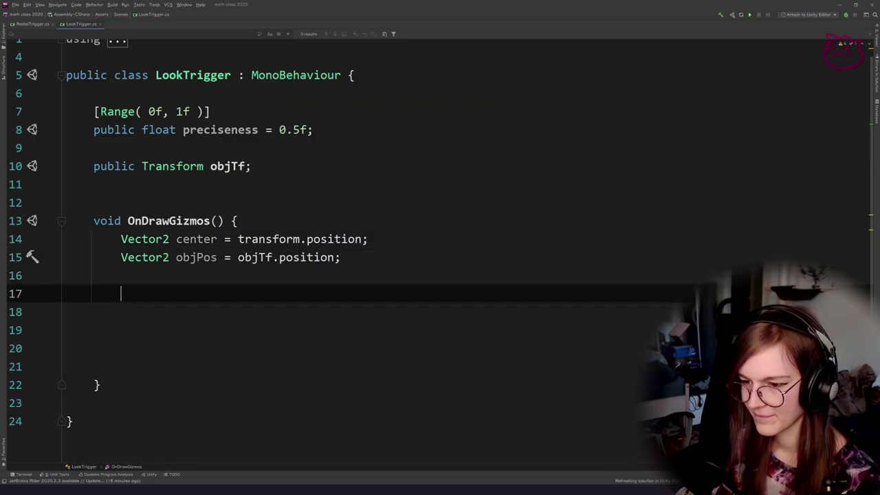
pyautogui.click(349, 265)
# Switch to Unity and create a new empty game object in SampleScene.
pyautogui.hotkey('alt', 'Tab')
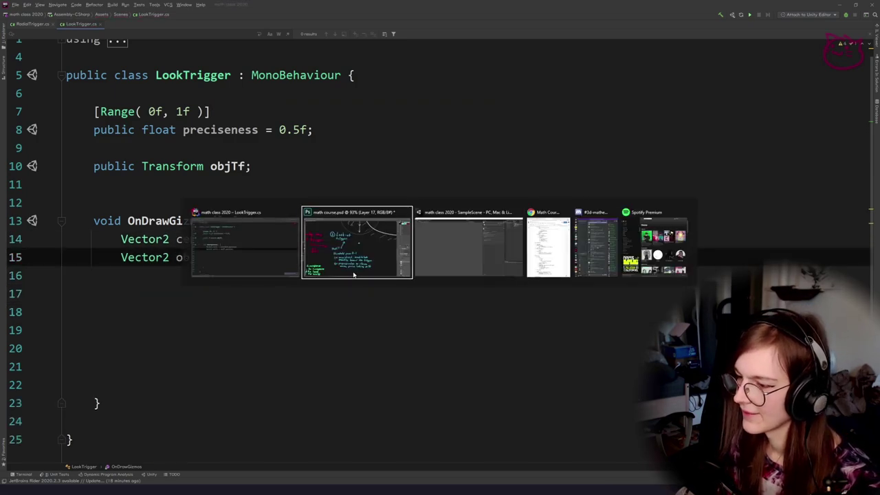
pyautogui.hotkey('alt', 'Tab')
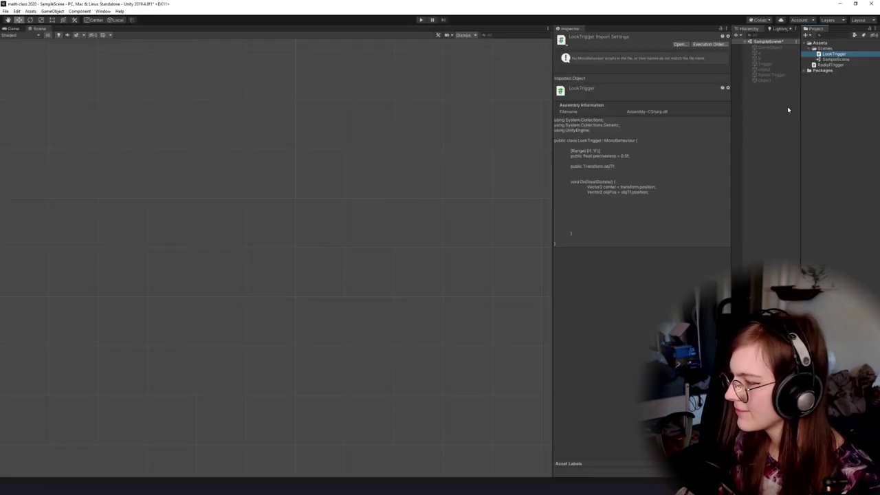
pyautogui.click(778, 120)
pyautogui.click(54, 11)
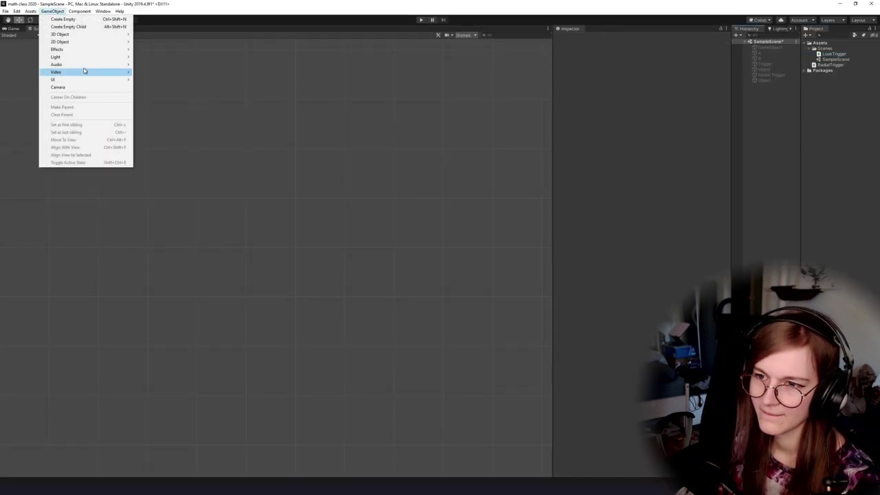
pyautogui.click(63, 19)
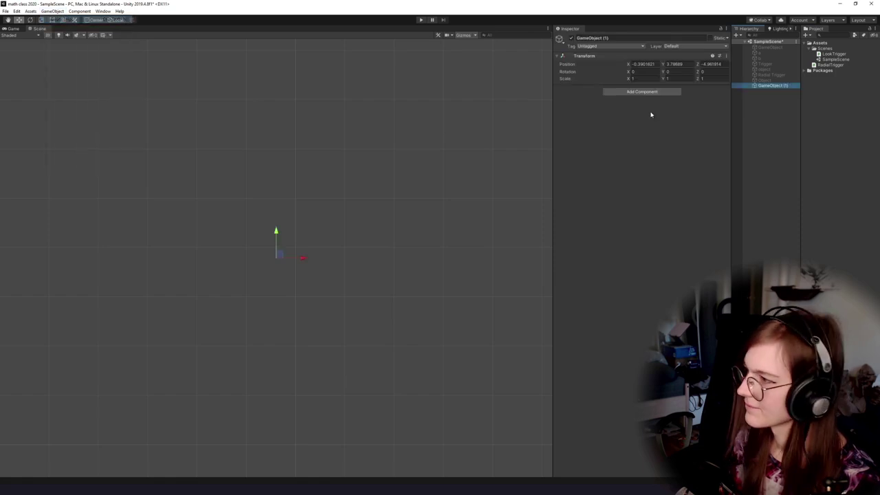
pyautogui.press('F2')
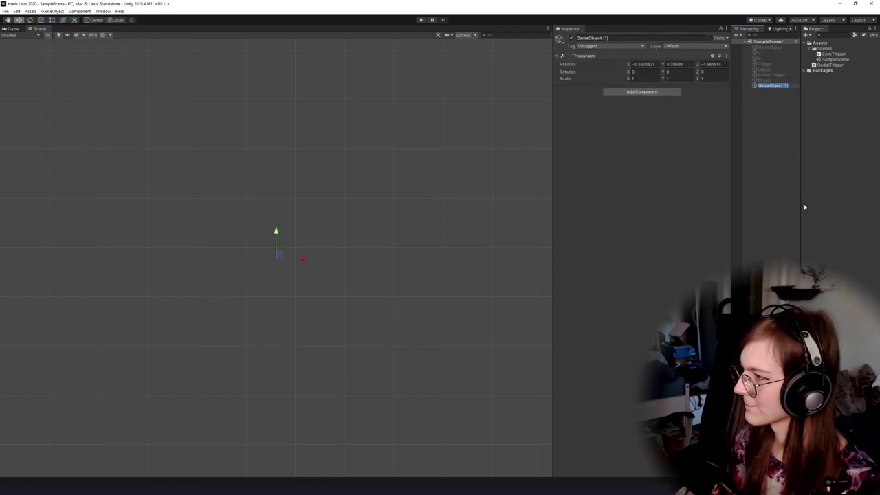
pyautogui.write('0')
pyautogui.press('Return')
pyautogui.hotkey('ctrl', 'z')
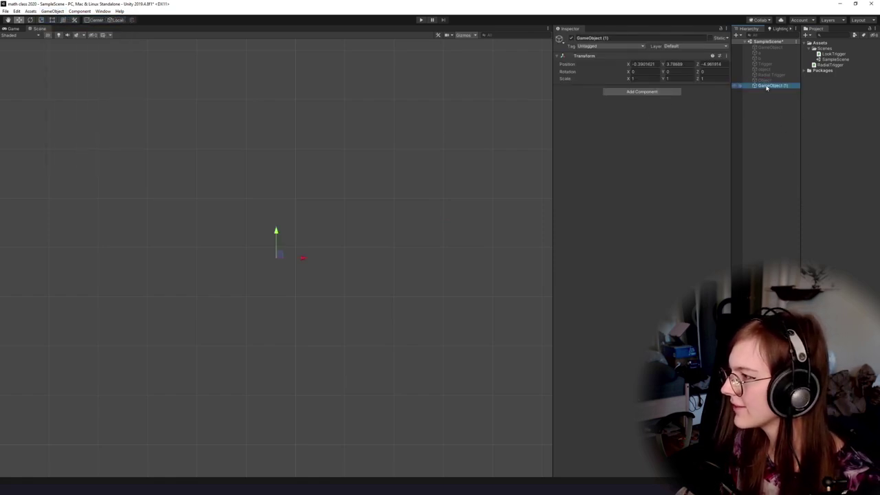
# Rename the new game object as Look Trigger and keep only one copy of it.
pyautogui.press('F2')
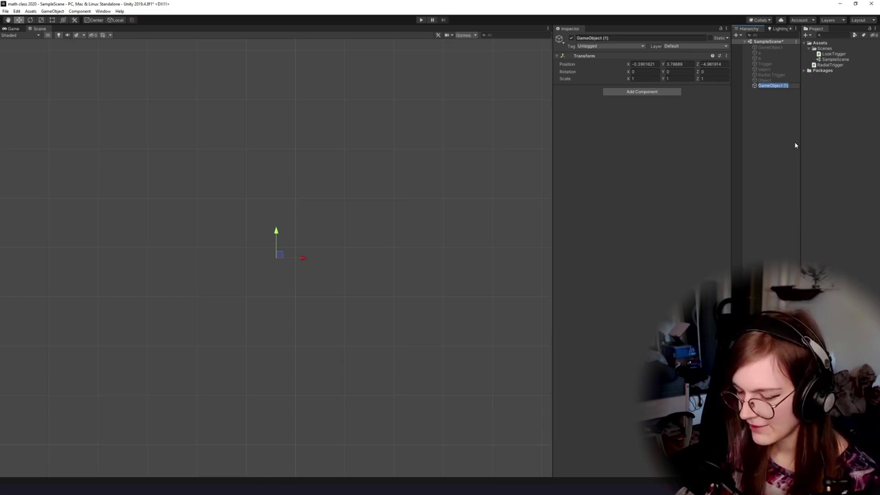
pyautogui.write('Look Trigger')
pyautogui.press('Return')
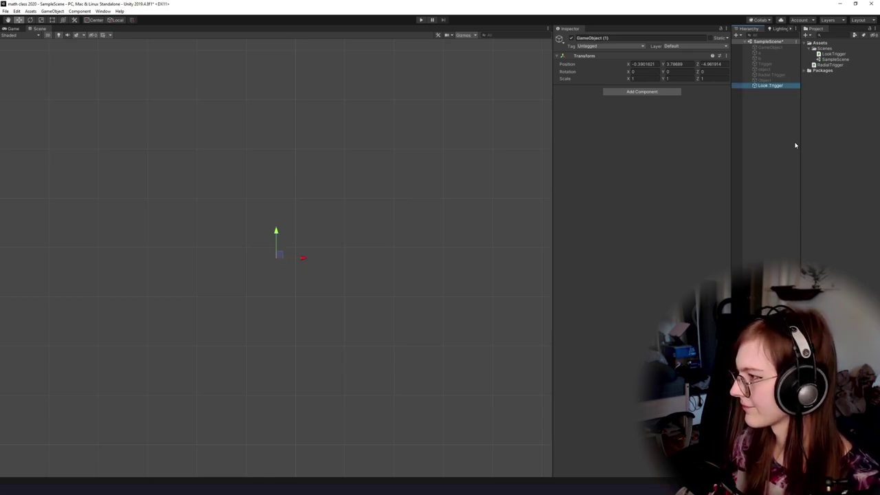
pyautogui.press('F2')
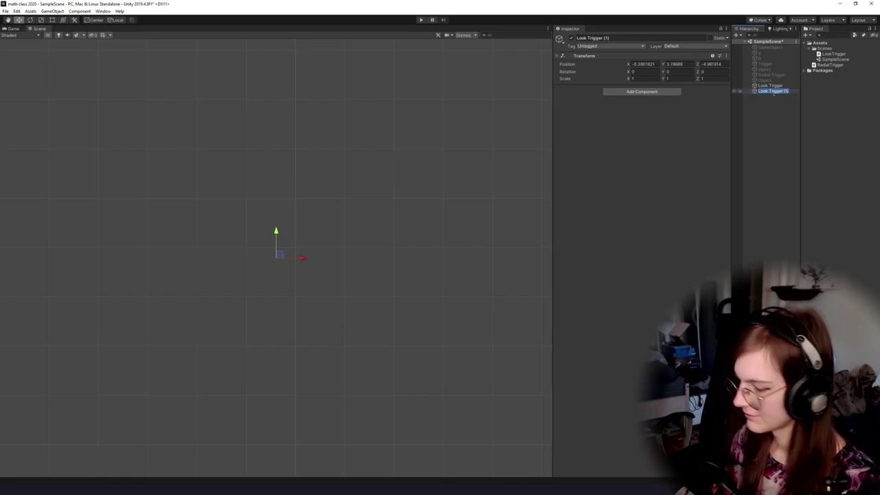
pyautogui.hotkey('ctrl', 'z')
# Activate the disabled game object named Object and move it below Look Trigger in the scene's object order.
pyautogui.click(766, 81)
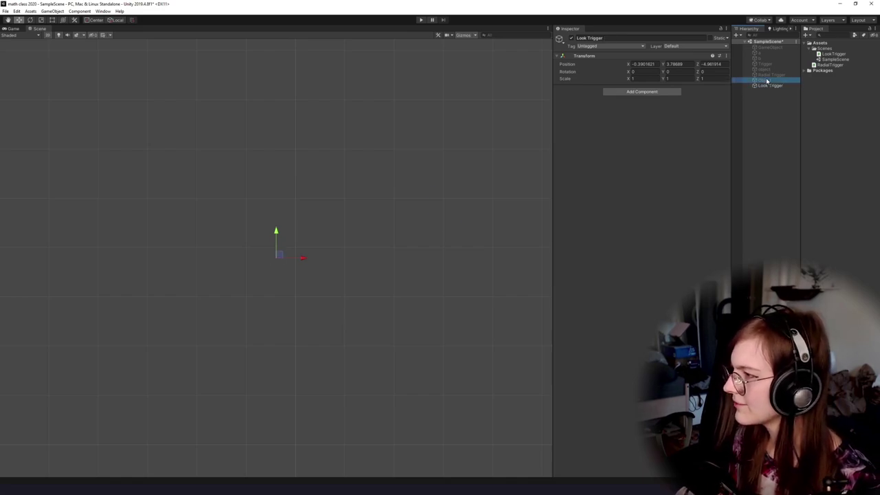
pyautogui.hotkey('alt', 'shift', 'a')
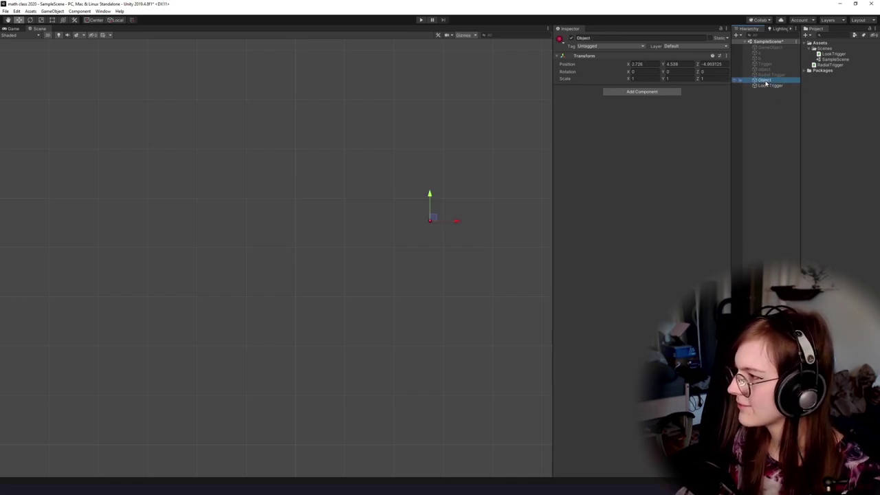
pyautogui.click(769, 100)
pyautogui.moveTo(765, 80); pyautogui.dragTo(764, 106)
# Attach the LookTrigger script to the Look Trigger object and assign Object as its Obj Tf.
pyautogui.click(764, 81)
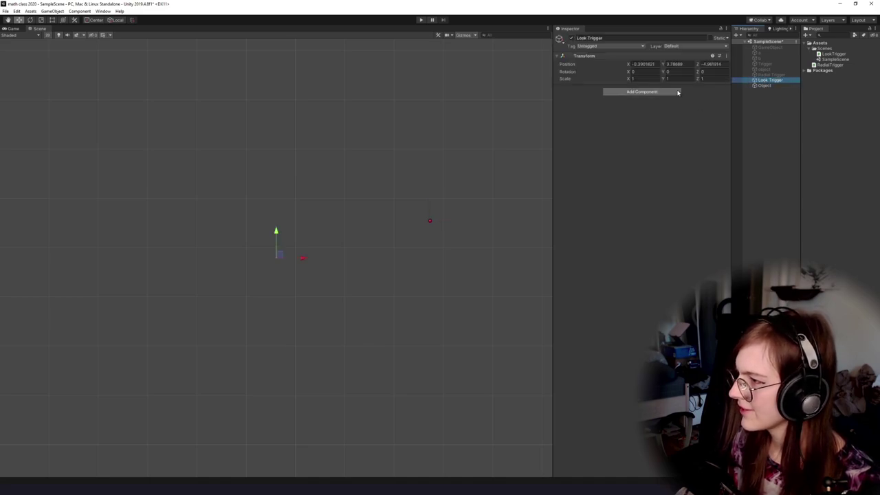
pyautogui.moveTo(830, 55); pyautogui.dragTo(699, 105)
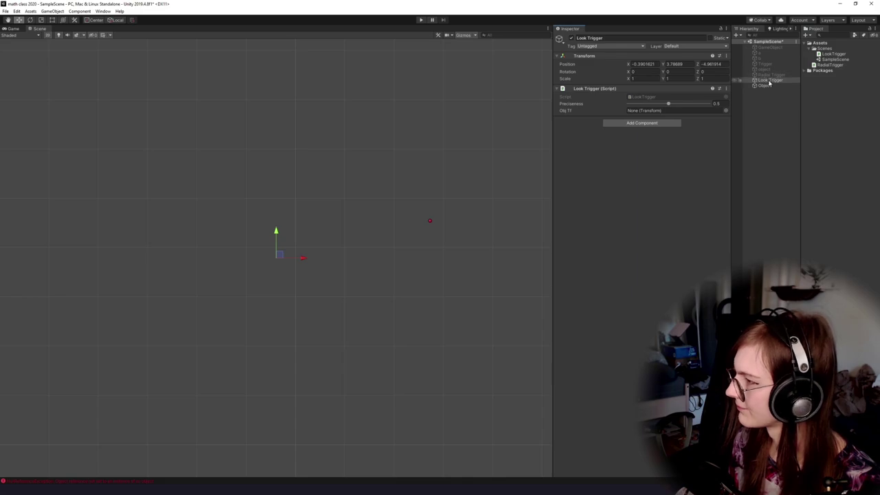
pyautogui.click(765, 86)
pyautogui.moveTo(766, 88); pyautogui.dragTo(646, 111)
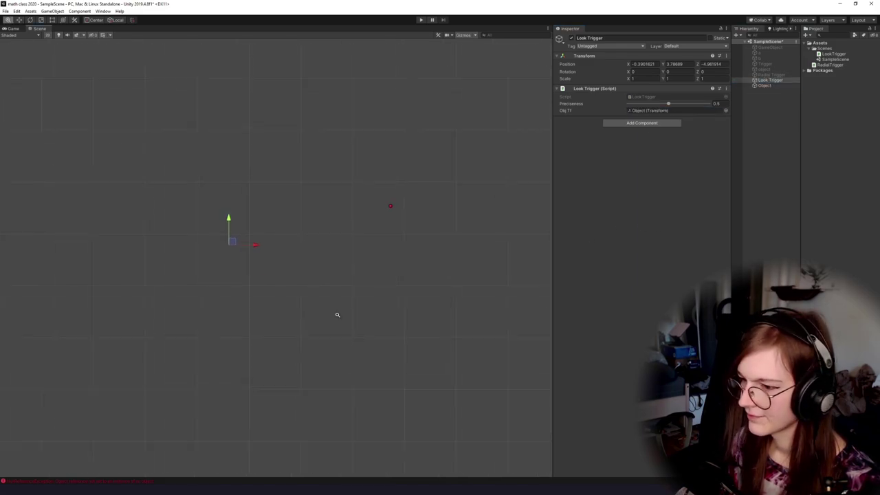
pyautogui.hotkey('alt', 'Tab')
pyautogui.hotkey('alt', 'Tab')
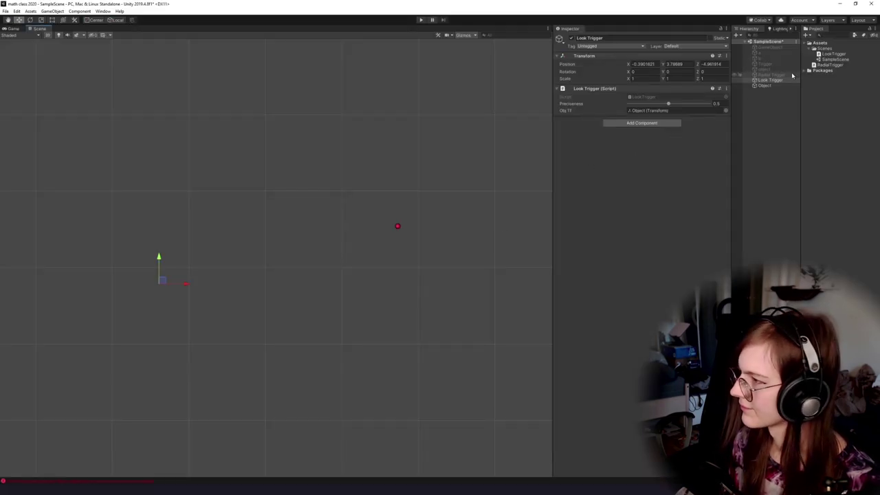
# Give the Look Trigger object a yellow diamond icon.
pyautogui.click(773, 85)
pyautogui.click(772, 80)
pyautogui.click(560, 39)
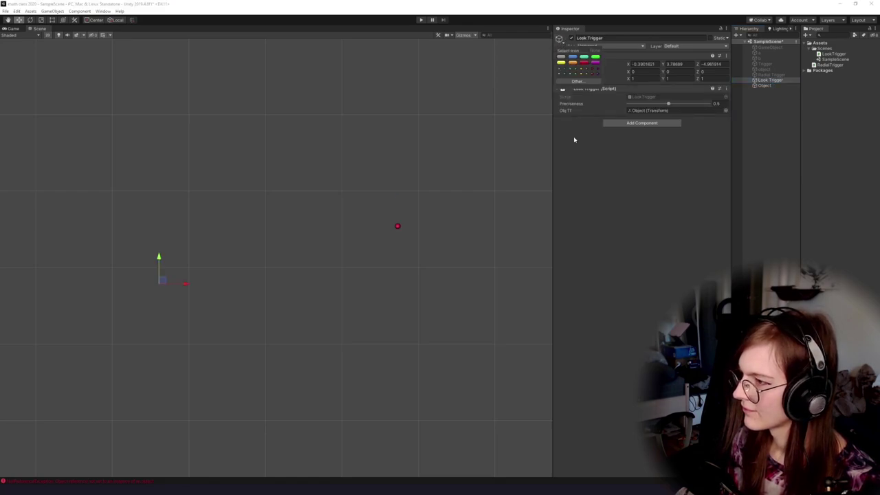
pyautogui.moveTo(304, 241); pyautogui.dragTo(442, 174)
pyautogui.scroll(5, 283, 252)
pyautogui.moveTo(278, 304); pyautogui.dragTo(182, 320)
pyautogui.scroll(-4, 158, 354)
pyautogui.moveTo(307, 267); pyautogui.dragTo(369, 235)
# Move Object closer to the Look Trigger in the scene, to about X 0.51, Y 4.39.
pyautogui.click(447, 211)
pyautogui.moveTo(456, 209); pyautogui.dragTo(272, 222)
pyautogui.moveTo(110, 242); pyautogui.dragTo(161, 231)
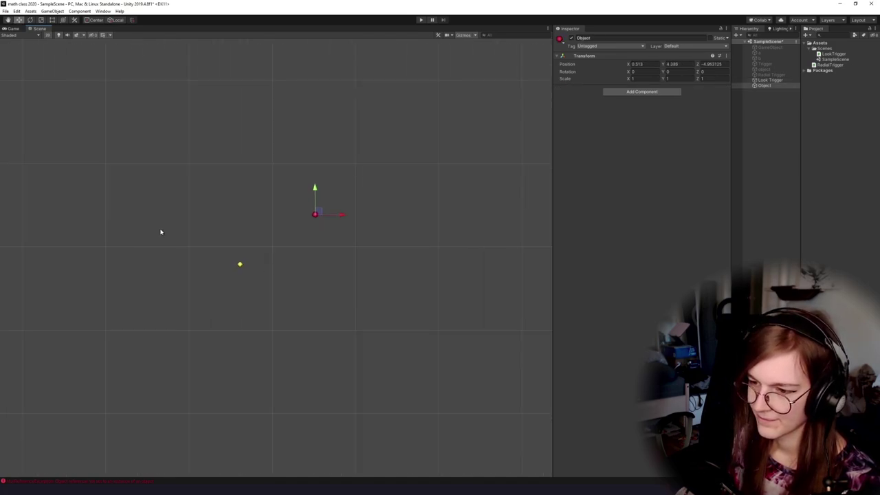
# Change the Look Trigger object's icon to the yellow name label, and select Object in the scene.
pyautogui.click(240, 264)
pyautogui.click(560, 39)
pyautogui.click(560, 62)
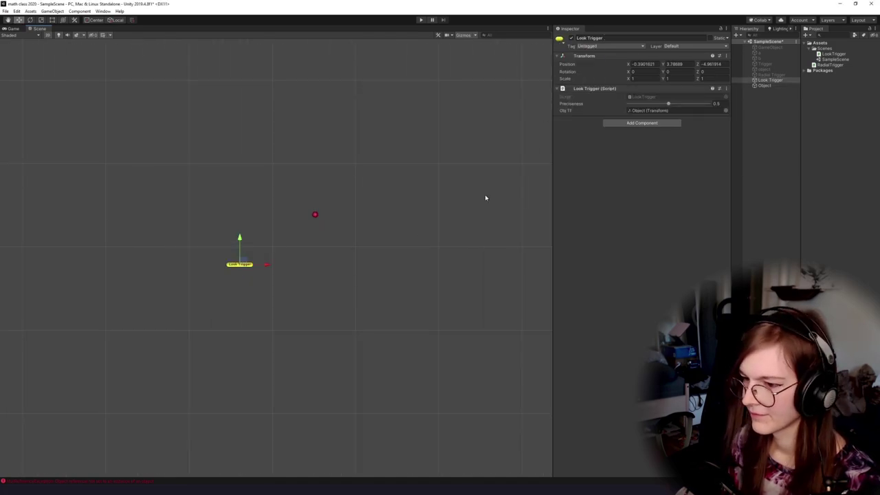
pyautogui.moveTo(326, 199); pyautogui.dragTo(351, 206)
pyautogui.click(340, 221)
pyautogui.moveTo(383, 277); pyautogui.dragTo(350, 238)
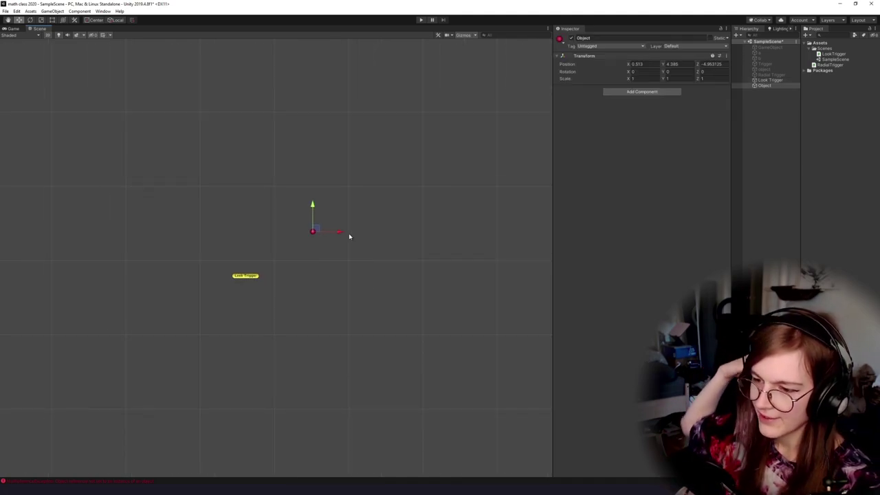
# Switch to the Photoshop notes and review the look-at trigger sketch with the player's look direction and threshold rules.
pyautogui.moveTo(316, 228); pyautogui.dragTo(394, 250)
pyautogui.hotkey('alt', 'Tab')
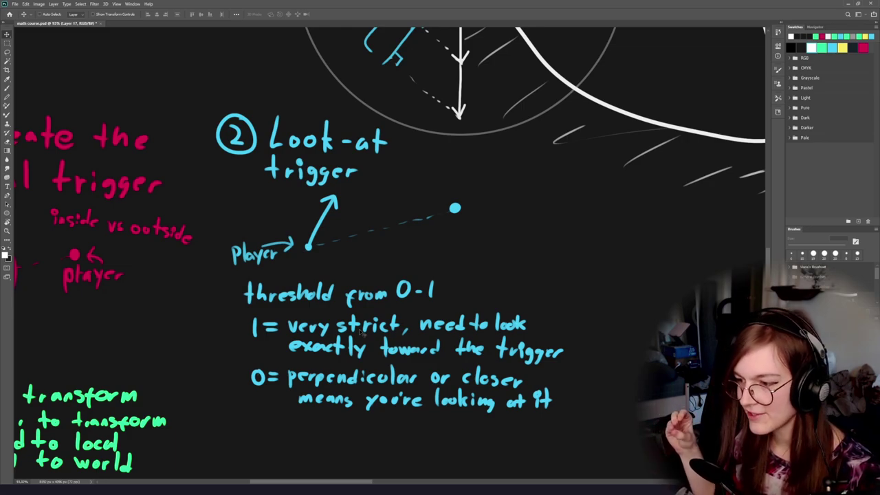
pyautogui.press('m')
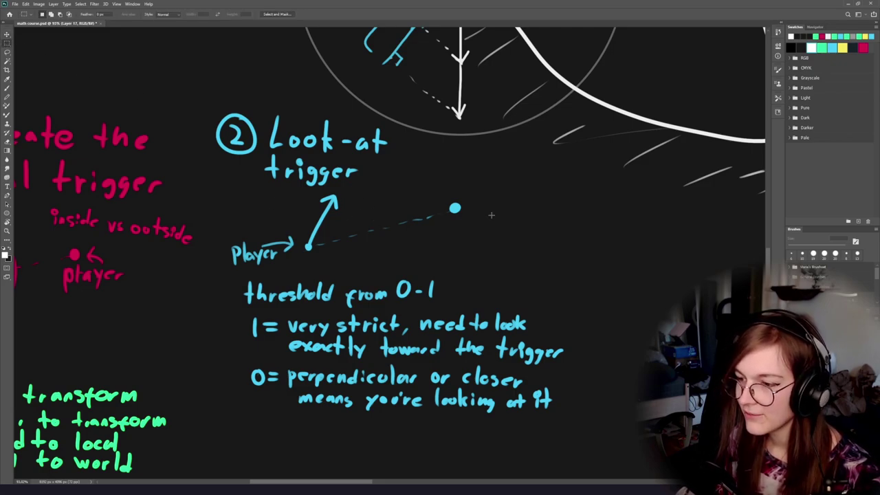
pyautogui.moveTo(337, 234); pyautogui.dragTo(315, 238)
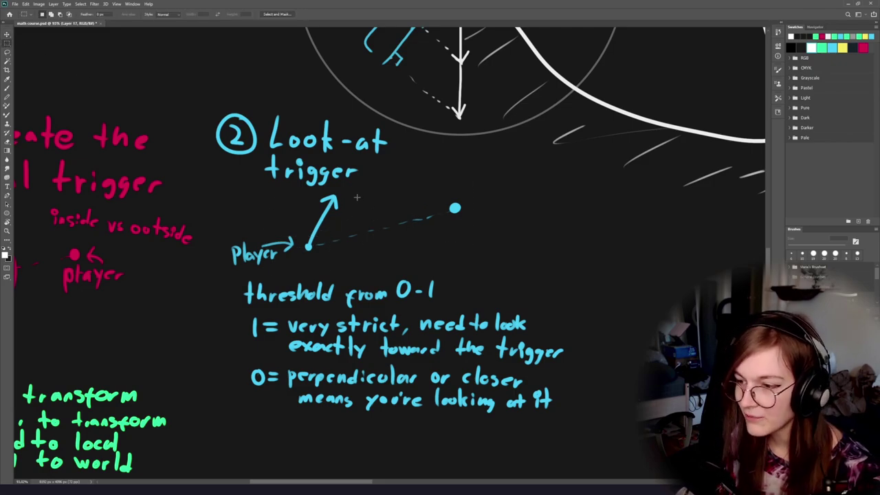
pyautogui.moveTo(355, 186); pyautogui.dragTo(255, 244)
# Return to the Unity scene and move Object to about X 0.94, Y 4.70.
pyautogui.hotkey('alt', 'Tab')
pyautogui.scroll(3, 265, 283)
pyautogui.moveTo(265, 283); pyautogui.dragTo(338, 314)
pyautogui.moveTo(406, 258); pyautogui.dragTo(343, 200)
pyautogui.moveTo(178, 238); pyautogui.dragTo(249, 241)
# Switch to the LookTrigger script in Rider and start a new line, one blank line below the objPos declaration.
pyautogui.hotkey('alt', 'Tab')
pyautogui.hotkey('alt', 'Tab')
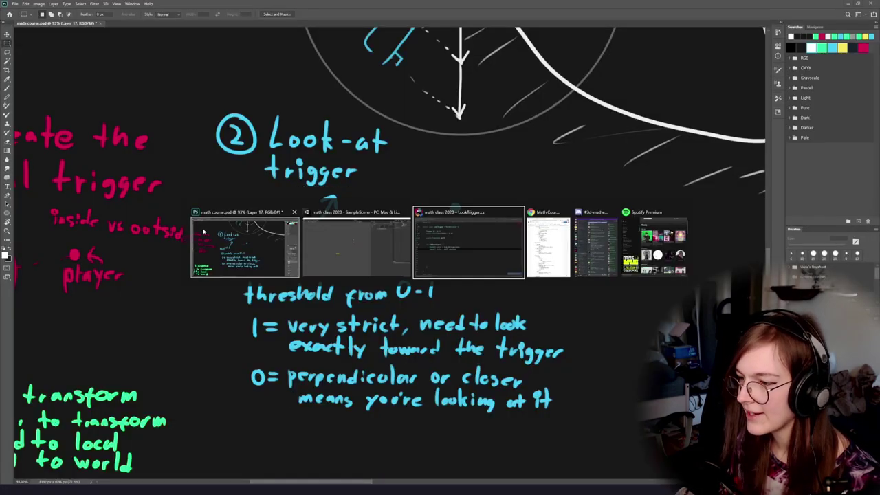
pyautogui.hotkey('alt', 'Tab')
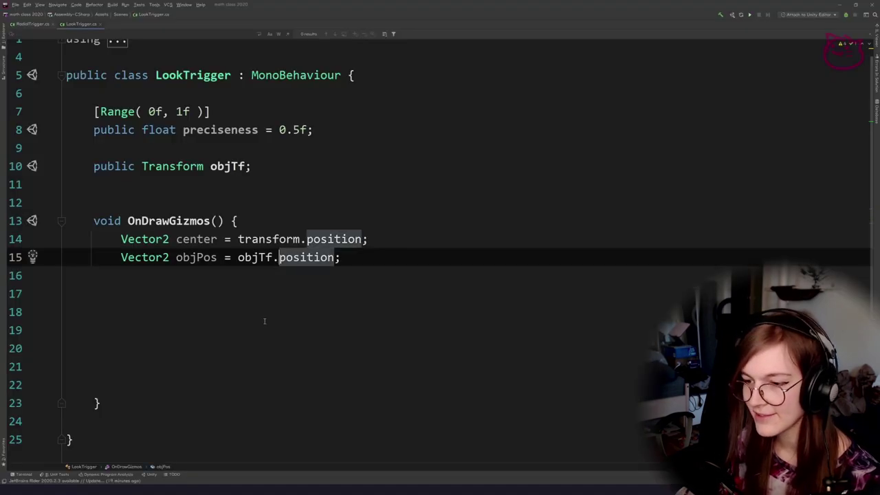
pyautogui.click(261, 290)
pyautogui.click(358, 256)
pyautogui.press('Up')
pyautogui.press('Up')
pyautogui.press('Up')
pyautogui.press('Up')
pyautogui.press('Up')
pyautogui.press('Up')
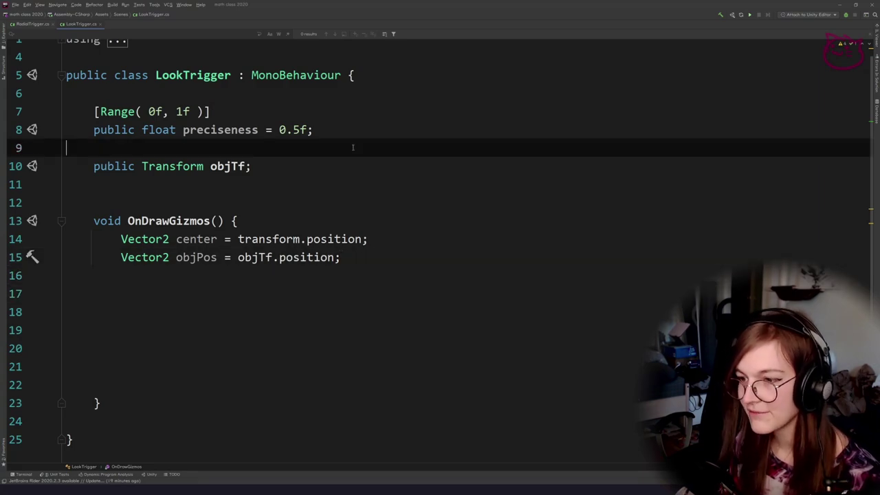
pyautogui.press('Down')
pyautogui.click(384, 297)
pyautogui.click(393, 262)
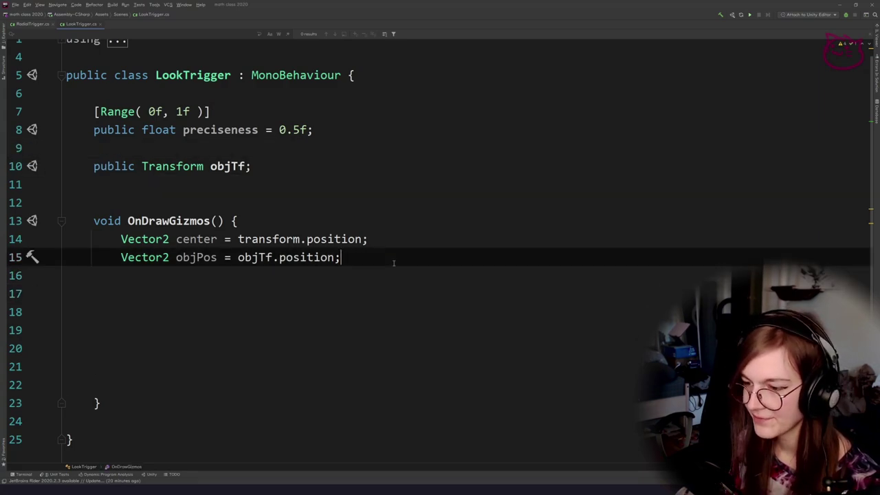
pyautogui.press('Return')
pyautogui.press('Return')
pyautogui.write('DrawGizmo.')
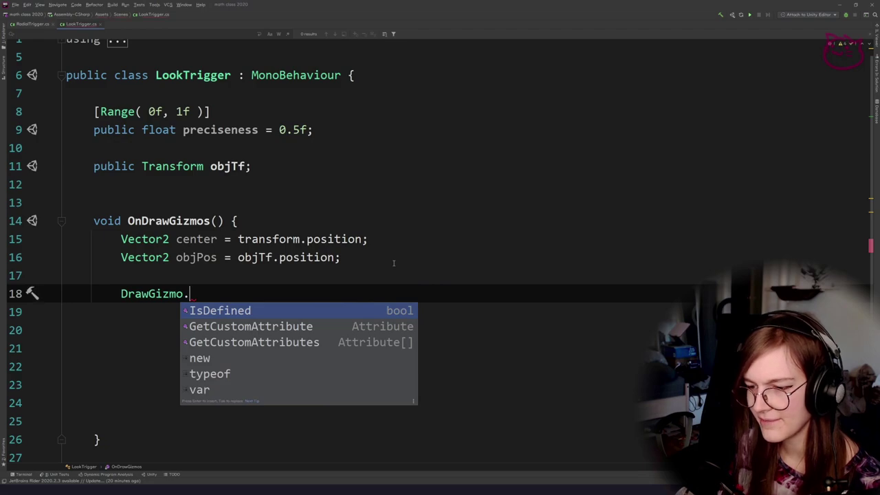
pyautogui.press('BackSpace')
pyautogui.press('BackSpace')
pyautogui.press('BackSpace')
pyautogui.press('BackSpace')
pyautogui.press('BackSpace')
pyautogui.press('BackSpace')
pyautogui.press('BackSpace')
pyautogui.press('BackSpace')
pyautogui.press('BackSpace')
pyautogui.press('BackSpace')
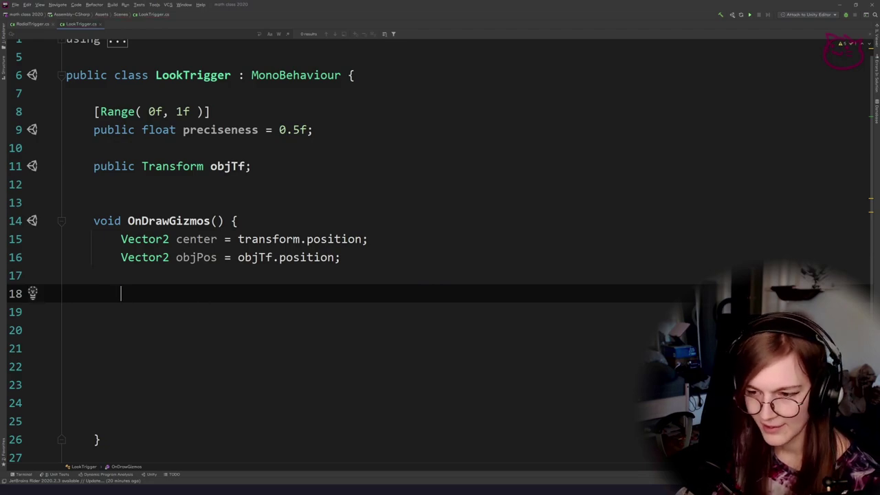
pyautogui.write('D')
pyautogui.press('BackSpace')
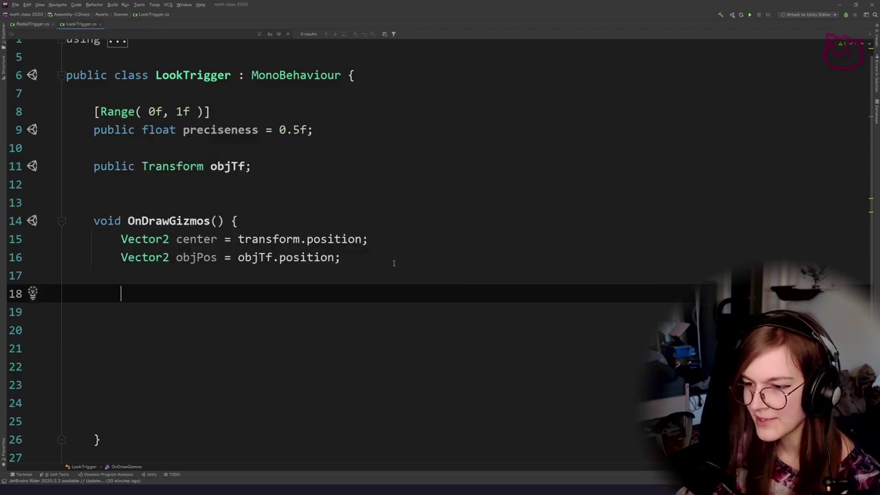
# Add a Gizmos.DrawLine call from center to objPos in OnDrawGizmos.
pyautogui.write('Gizmos.drawLI')
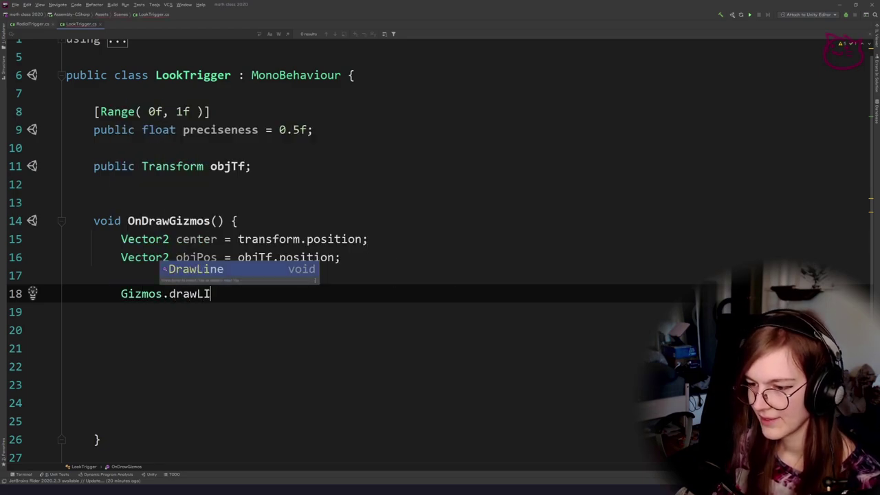
pyautogui.press('Return')
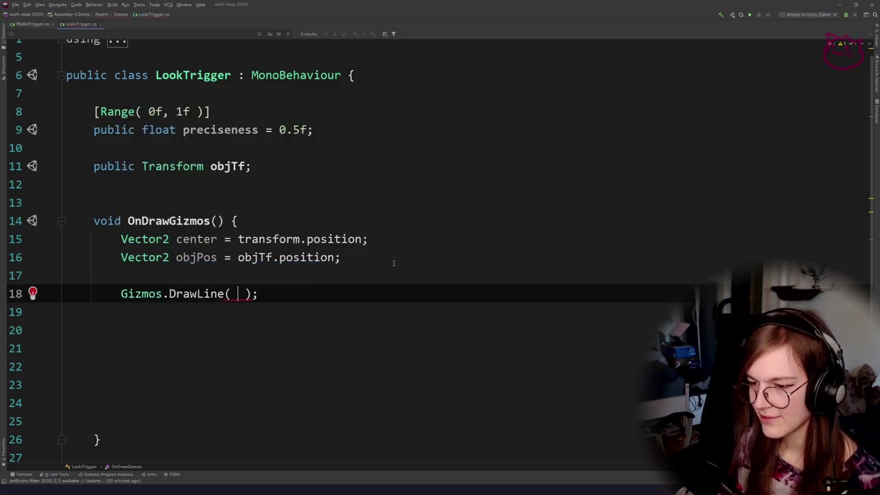
pyautogui.write('cen')
pyautogui.press('Return')
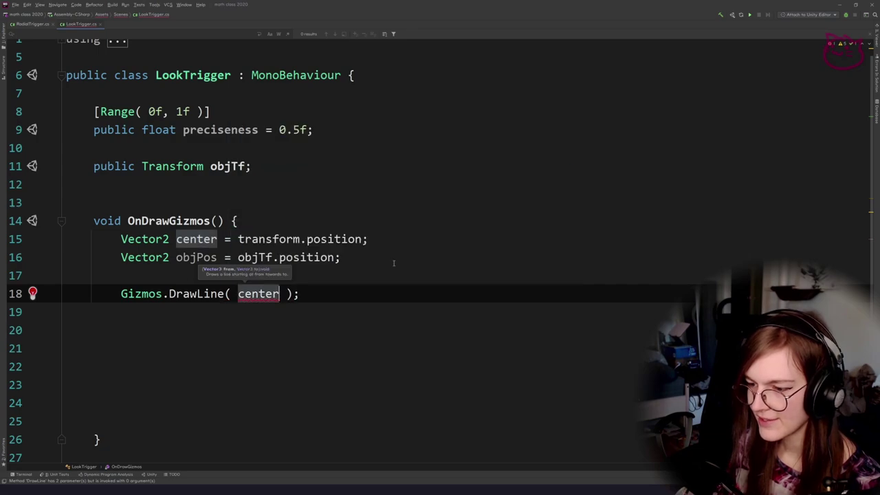
pyautogui.write(', obj')
pyautogui.press('Return')
# Insert Gizmos.color = Color.white; on its own line directly above the DrawLine call.
pyautogui.hotkey('ctrl', 'alt', 'Return')
pyautogui.write('G')
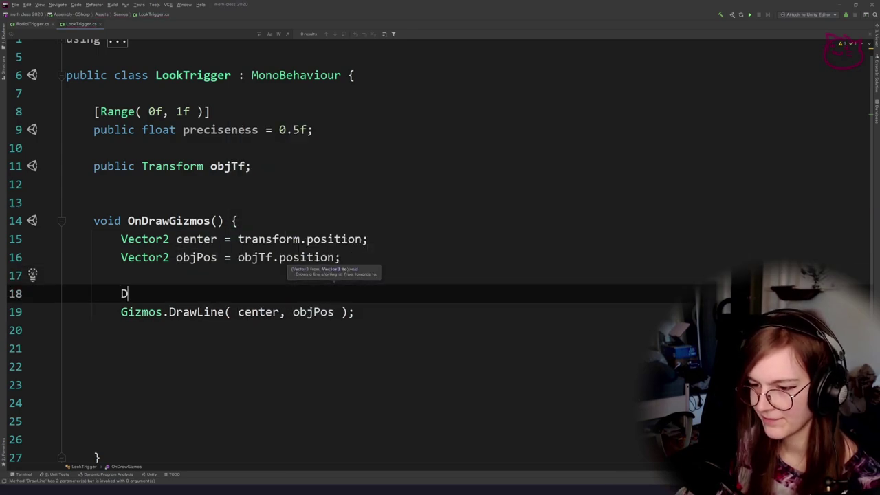
pyautogui.write('iz')
pyautogui.press('Return')
pyautogui.write('.')
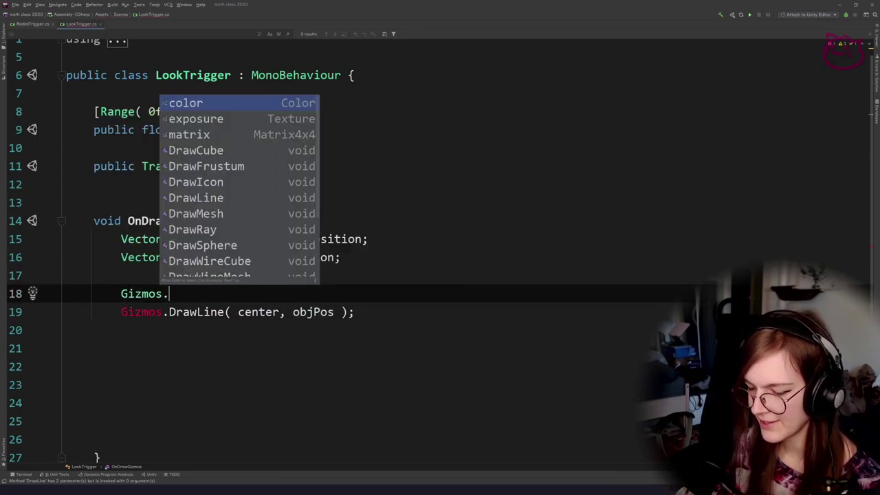
pyautogui.press('Escape')
pyautogui.write('co')
pyautogui.press('Return')
pyautogui.write('=')
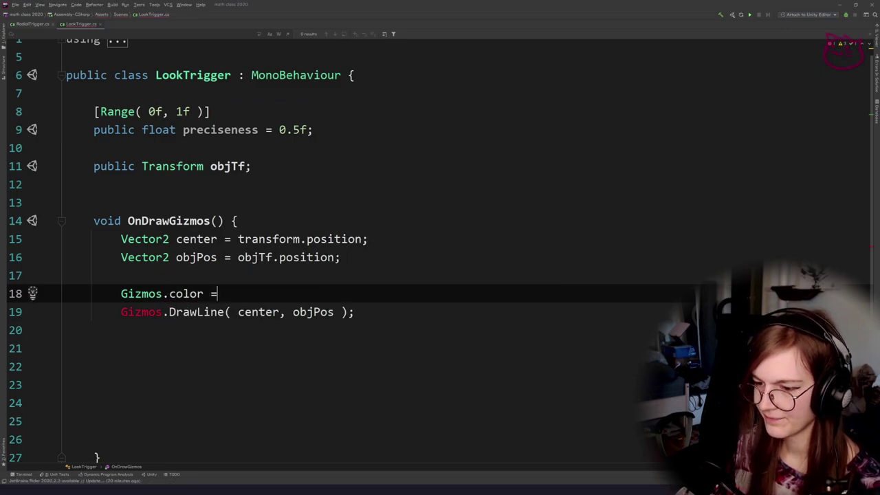
pyautogui.write(' COlr')
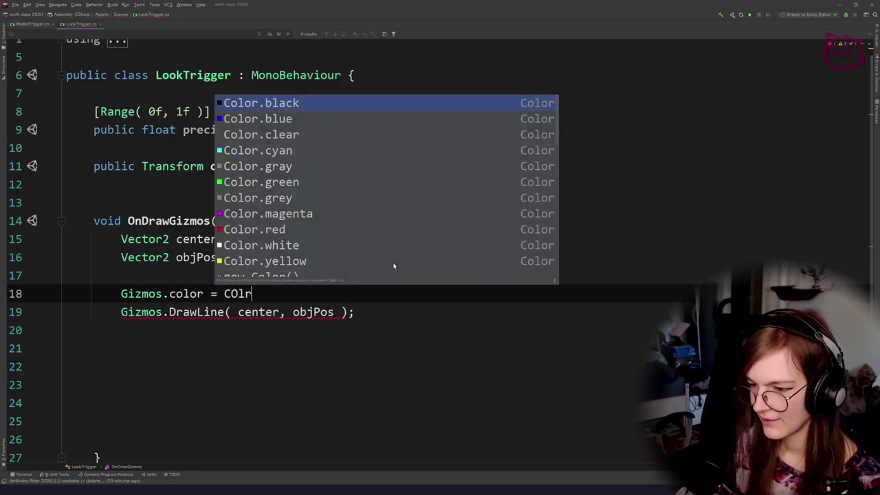
pyautogui.press('BackSpace')
pyautogui.press('BackSpace')
pyautogui.press('BackSpace')
pyautogui.write('olor.wh')
pyautogui.press('Return')
pyautogui.write(';')
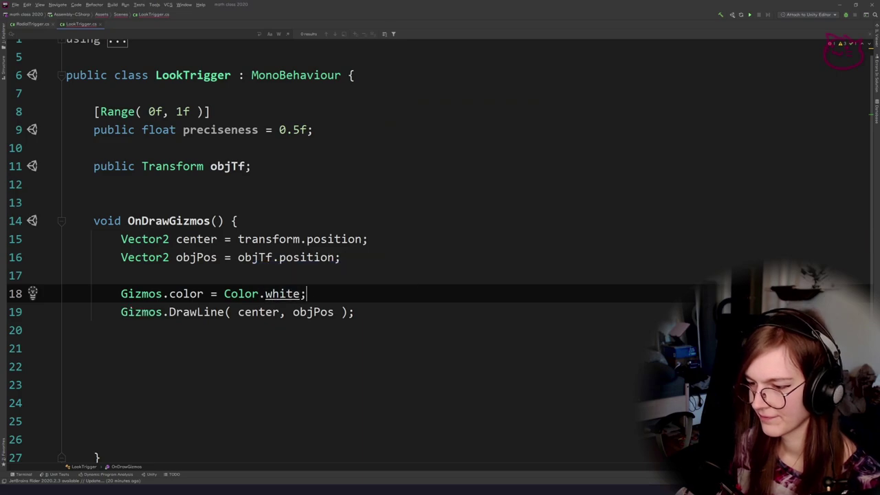
pyautogui.press('Down')
pyautogui.press('Down')
pyautogui.press('Up')
# Switch to Unity and rotate Object clockwise in the scene to about -34° around Z.
pyautogui.hotkey('alt', 'Tab')
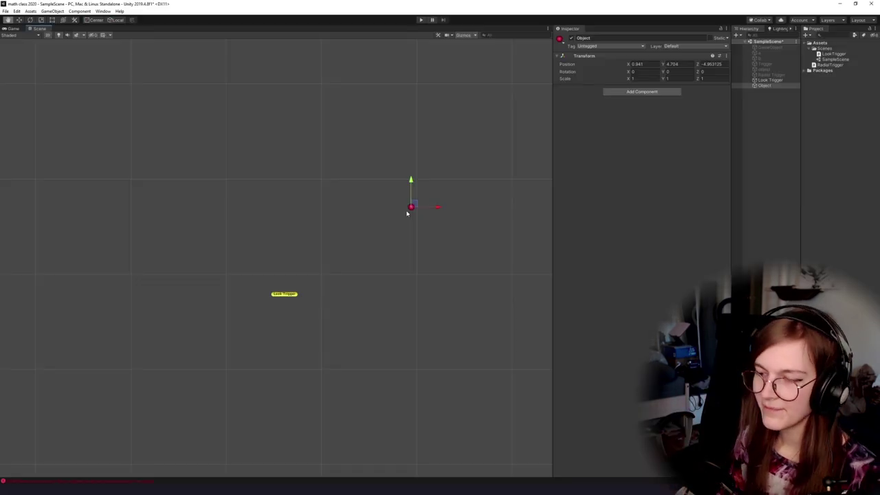
pyautogui.moveTo(406, 213); pyautogui.dragTo(347, 231)
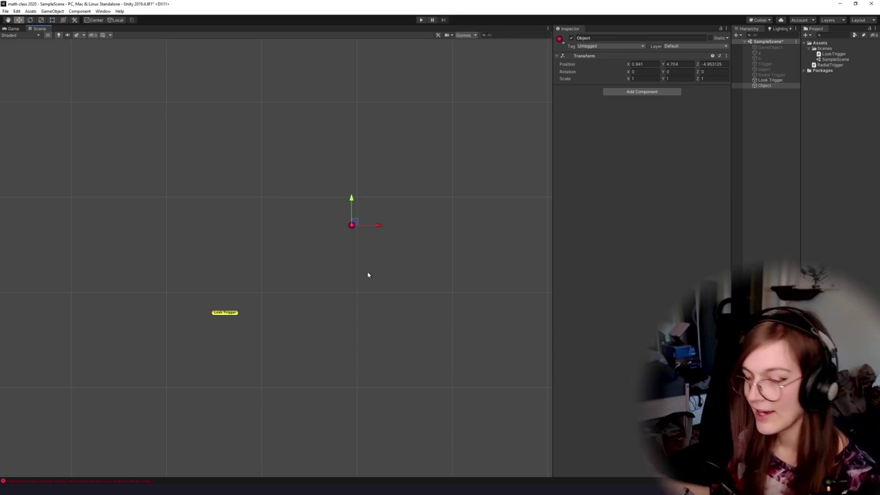
pyautogui.moveTo(328, 267); pyautogui.dragTo(299, 271)
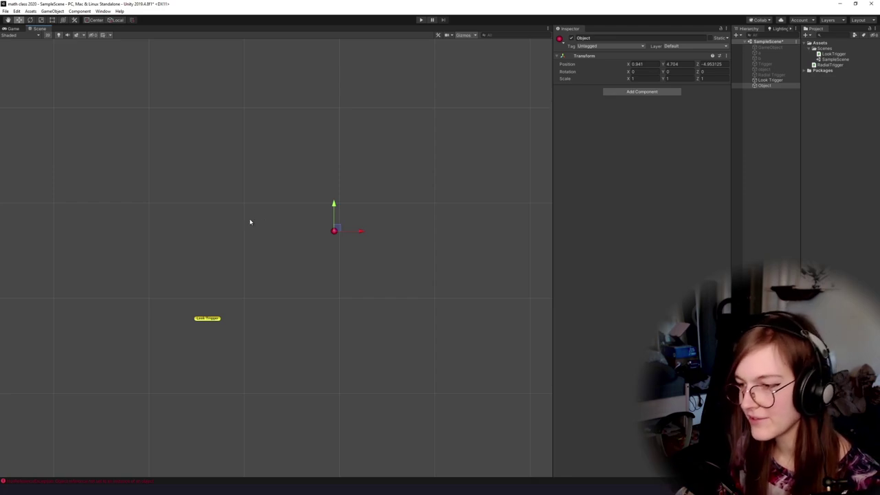
pyautogui.moveTo(311, 243); pyautogui.dragTo(290, 252)
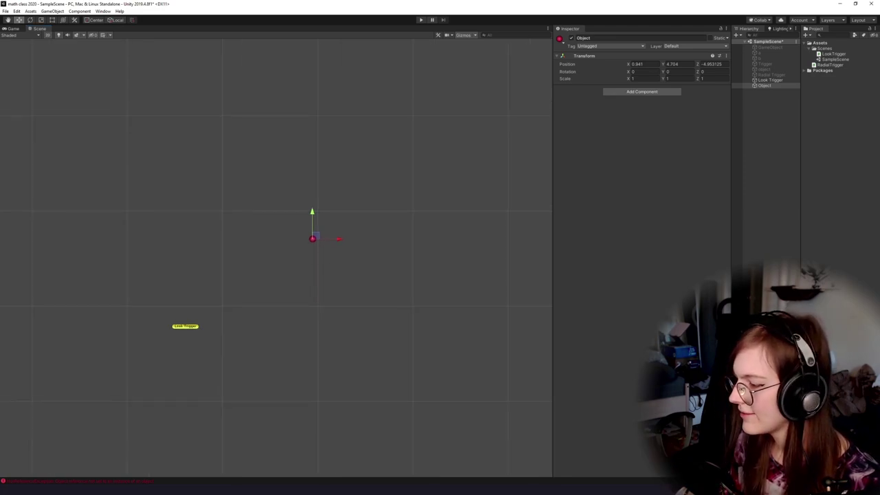
pyautogui.moveTo(346, 264); pyautogui.dragTo(371, 257)
pyautogui.press('e')
pyautogui.moveTo(362, 211); pyautogui.dragTo(370, 238)
pyautogui.press('w')
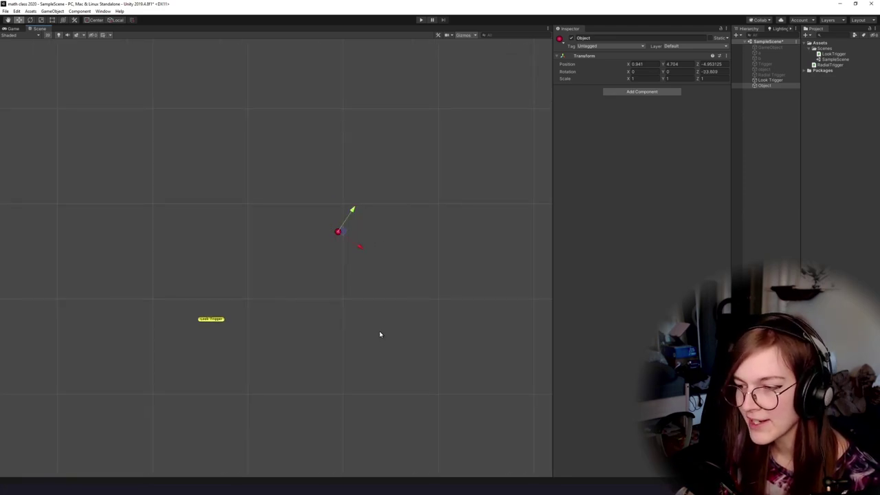
# Rotate Object counterclockwise in the scene to about 52° around Z.
pyautogui.moveTo(379, 334); pyautogui.dragTo(413, 343)
pyautogui.press('e')
pyautogui.moveTo(393, 227); pyautogui.dragTo(287, 220)
pyautogui.press('w')
pyautogui.moveTo(338, 279); pyautogui.dragTo(347, 282)
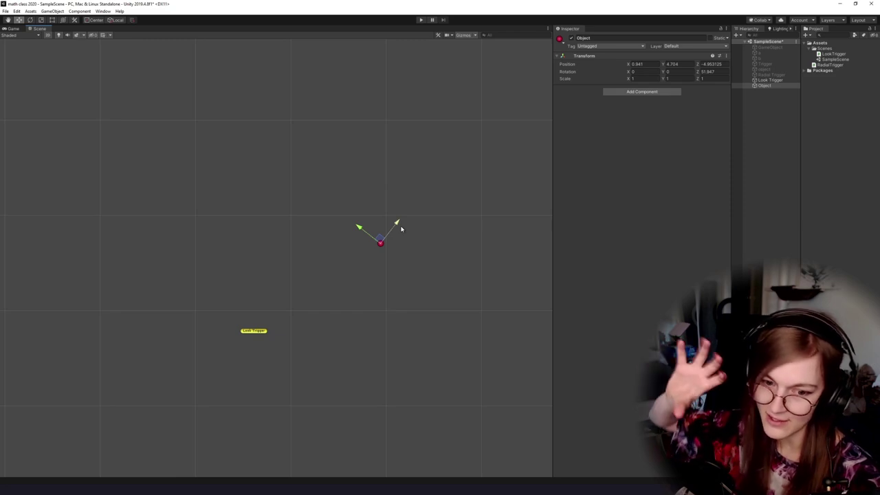
pyautogui.moveTo(386, 215); pyautogui.dragTo(363, 211)
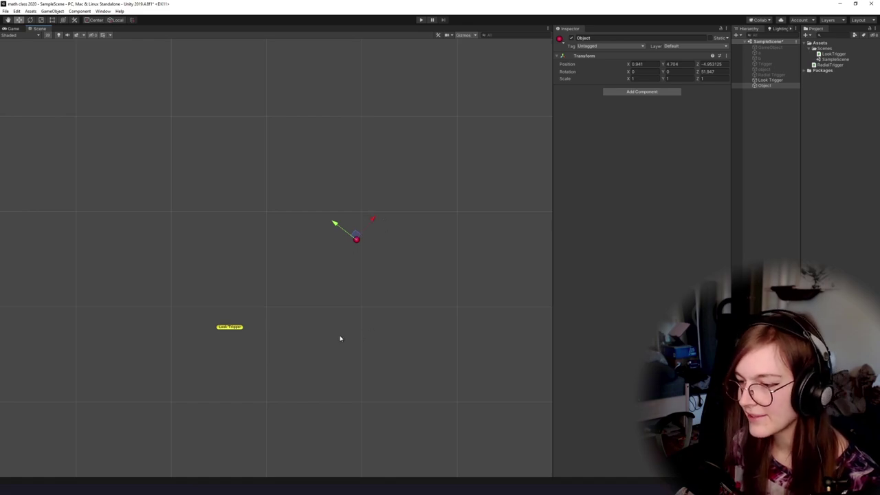
# Return to the LookTrigger script in Rider, remove surplus empty lines below the DrawLine call, and start a new line after one blank line.
pyautogui.hotkey('alt', 'Tab')
pyautogui.click(279, 275)
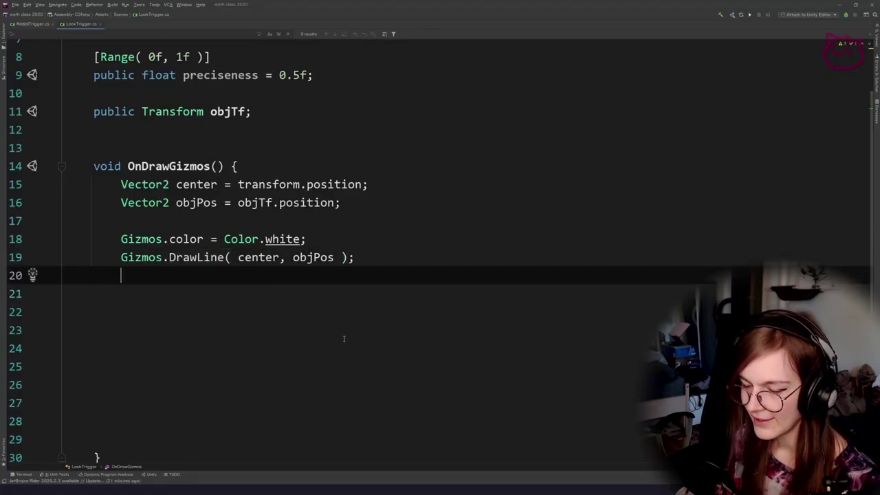
pyautogui.press('Return')
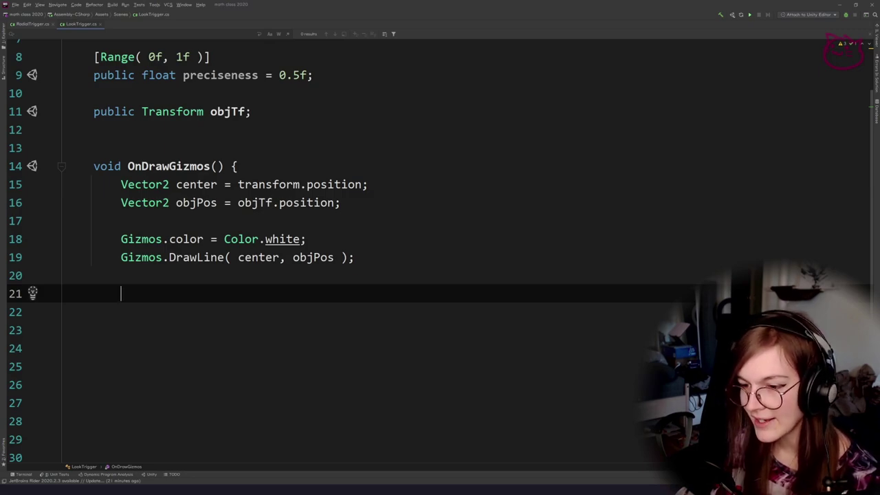
pyautogui.press('Up')
pyautogui.press('Down')
pyautogui.press('Up')
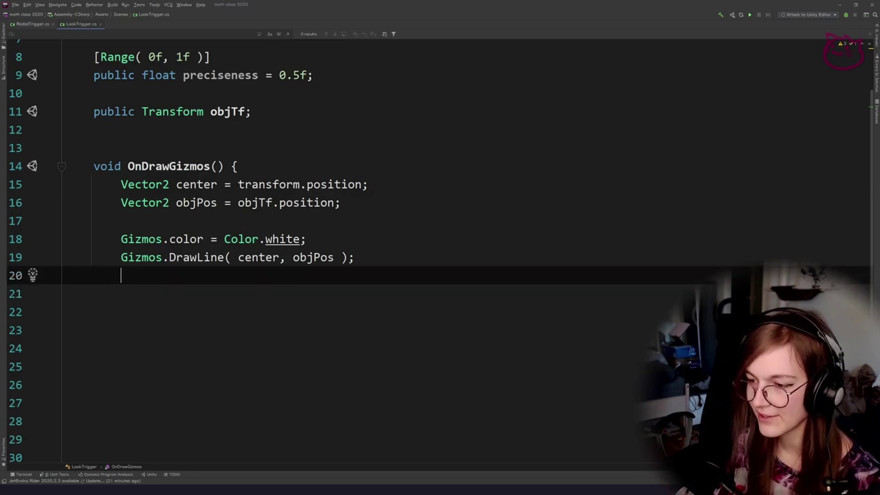
pyautogui.press('Down')
pyautogui.press('Up')
pyautogui.press('Down')
pyautogui.press('Down')
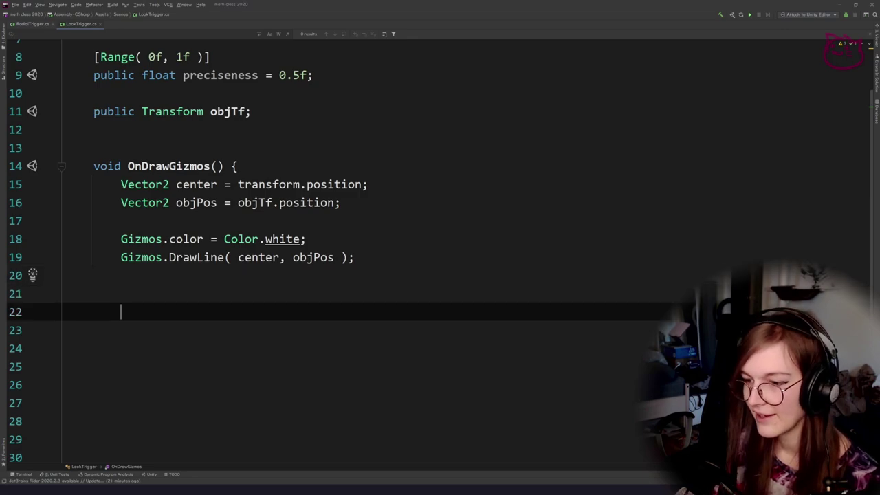
pyautogui.press('Up')
pyautogui.scroll(-1, 232, 261)
pyautogui.hotkey('shift', 'Up')
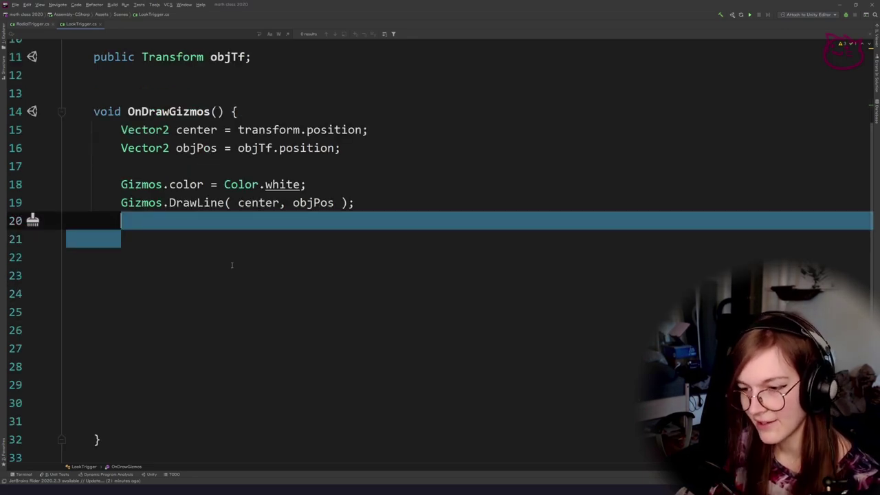
pyautogui.hotkey('shift', 'Down')
pyautogui.press('Delete')
pyautogui.press('Delete')
pyautogui.press('Delete')
pyautogui.press('Delete')
pyautogui.press('Delete')
pyautogui.press('Delete')
pyautogui.press('BackSpace')
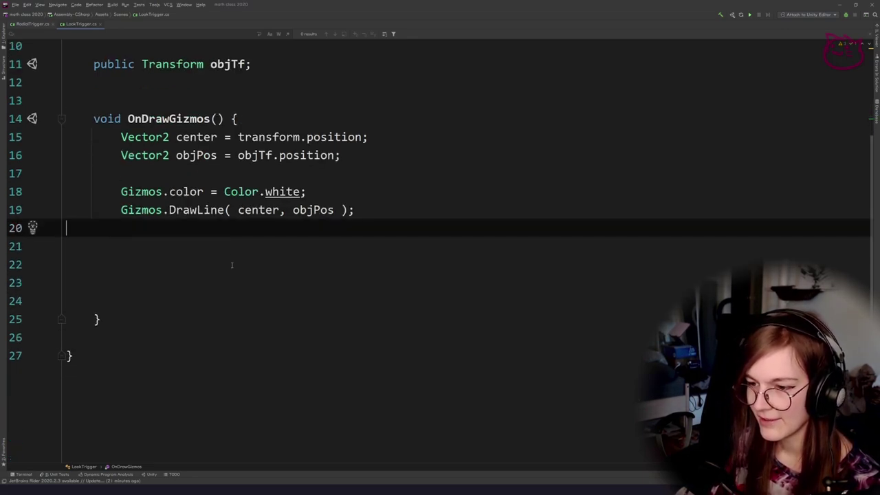
pyautogui.press('Return')
# Glance at the Unity scene, then duplicate the Gizmos.color line below the DrawLine call in Rider with its color set to Color.red.
pyautogui.hotkey('alt', 'Tab')
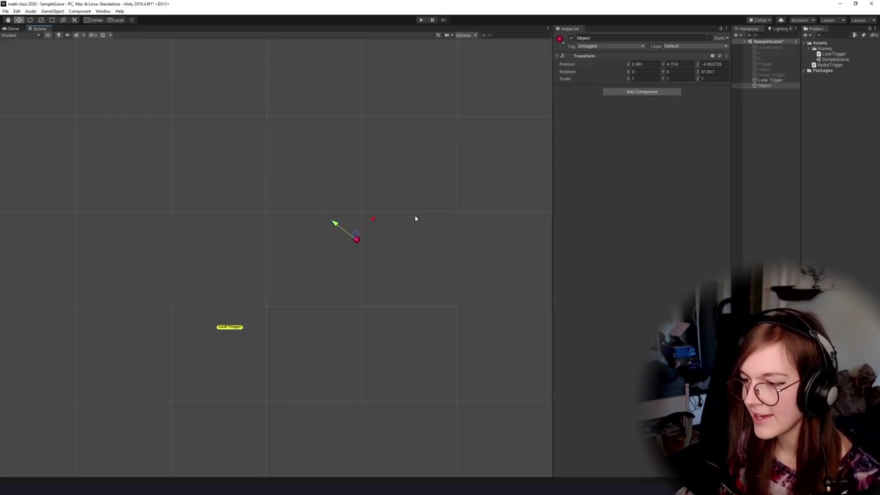
pyautogui.hotkey('alt', 'Tab')
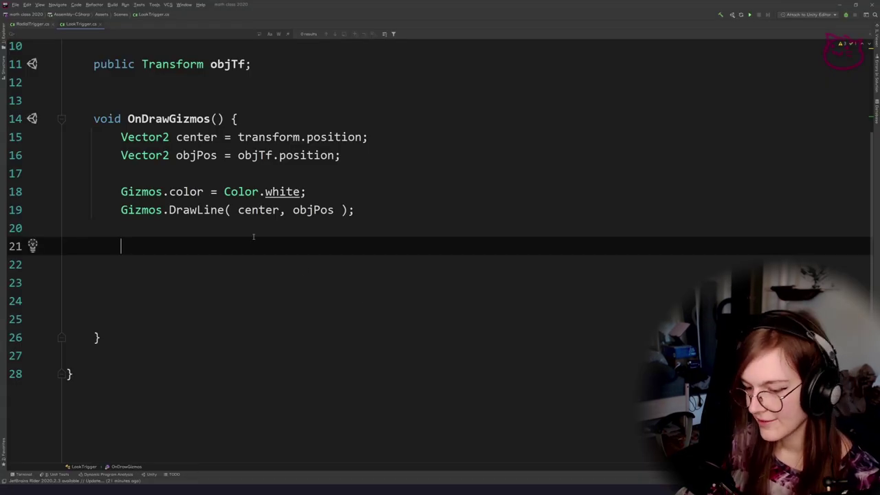
pyautogui.press('Up')
pyautogui.press('Up')
pyautogui.press('Up')
pyautogui.hotkey('shift', 'End')
pyautogui.hotkey('ctrl', 'c')
pyautogui.press('Down')
pyautogui.press('Down')
pyautogui.press('Down')
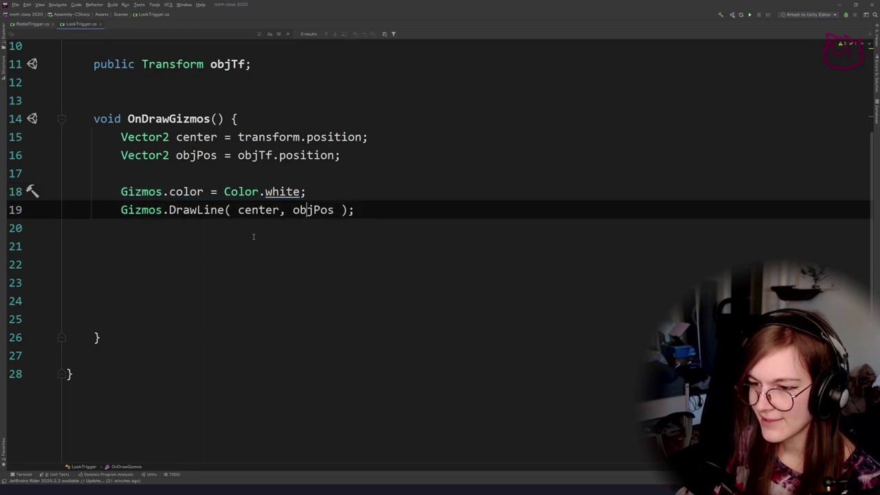
pyautogui.hotkey('ctrl', 'v')
pyautogui.press('Left')
pyautogui.hotkey('ctrl', 'BackSpace')
pyautogui.write('re')
pyautogui.press('Return')
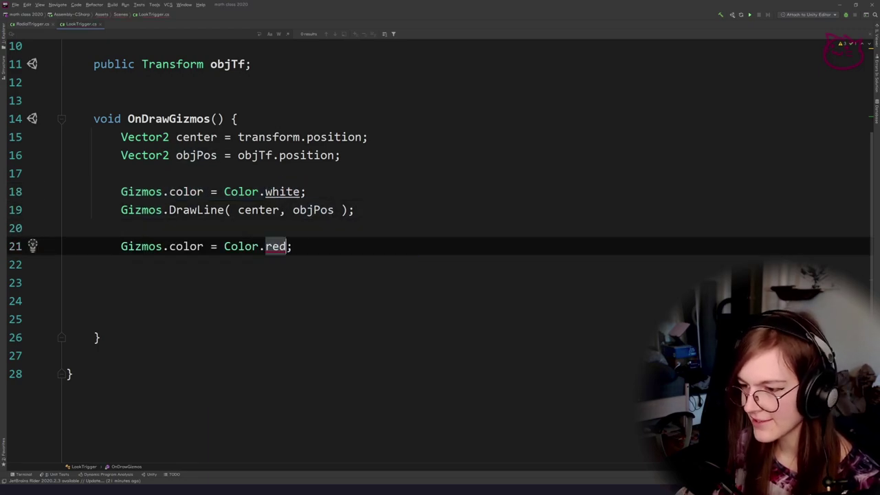
# Add a Gizmos.DrawLine call with empty arguments on a new line below the red Gizmos.color line.
pyautogui.press('End')
pyautogui.press('Return')
pyautogui.write('Gizmos.dr')
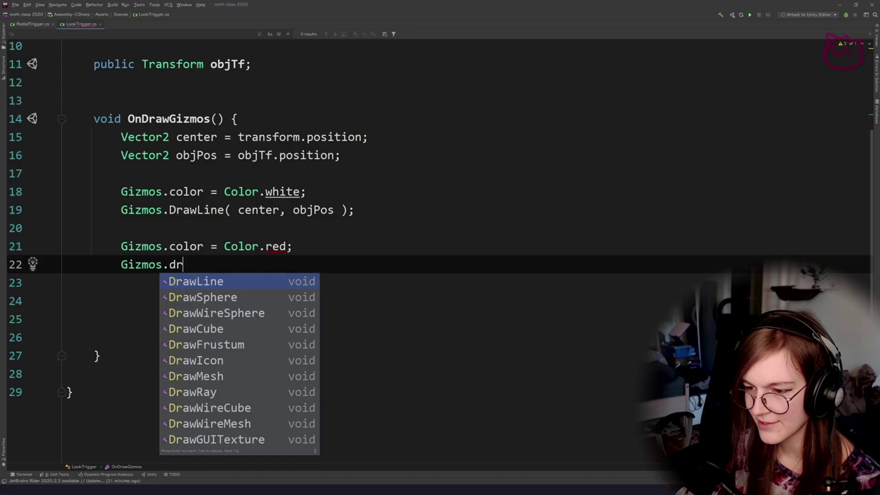
pyautogui.press('Return')
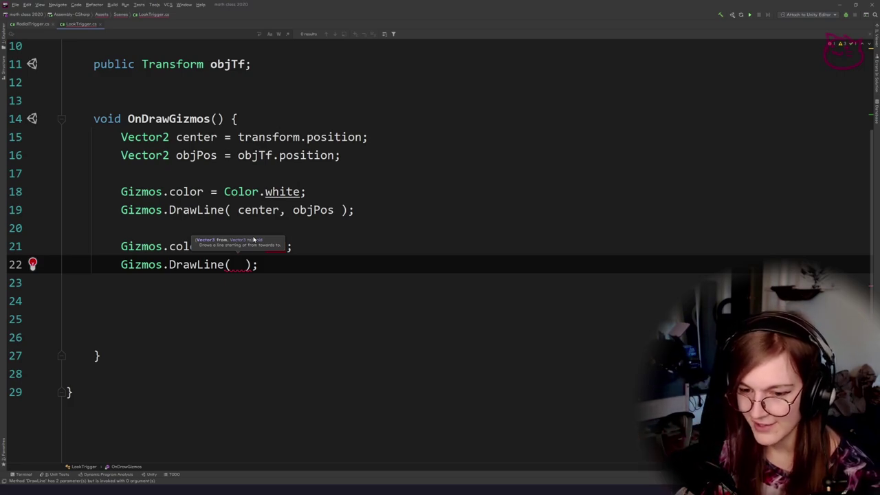
pyautogui.press('Up')
pyautogui.press('Up')
pyautogui.press('Down')
pyautogui.press('Down')
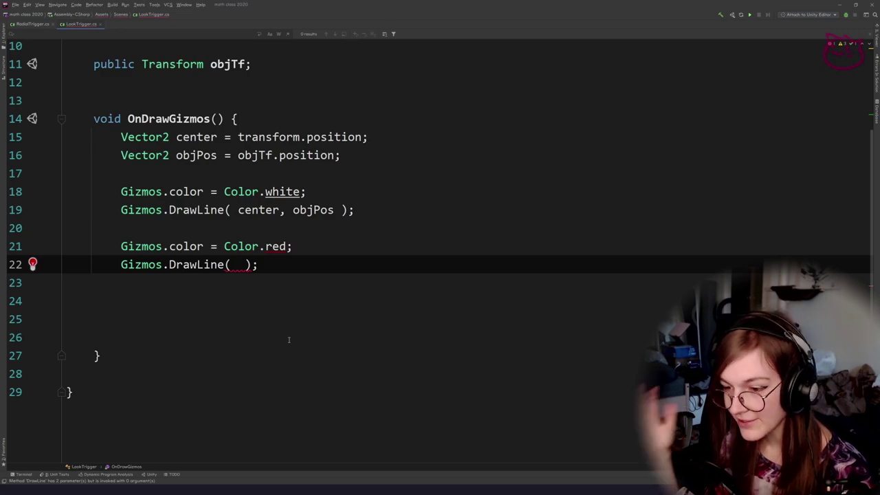
pyautogui.press('Left')
pyautogui.press('Left')
pyautogui.press('Left')
pyautogui.press('Left')
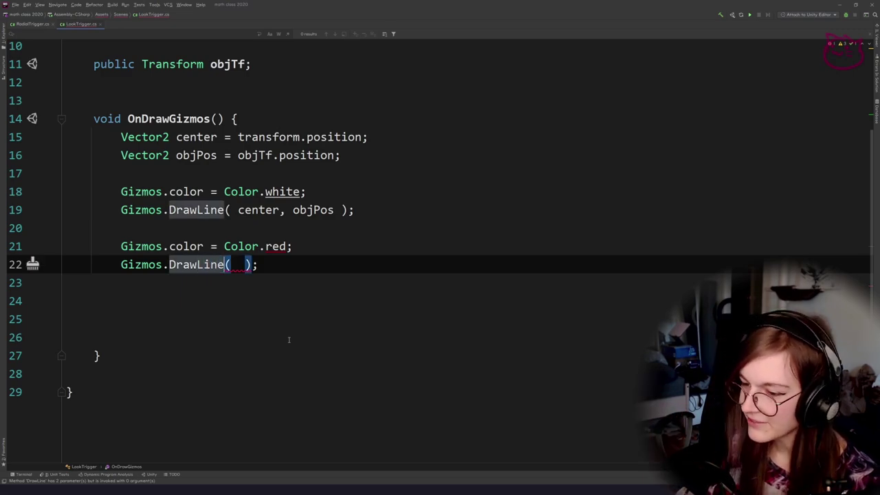
pyautogui.press('Right')
pyautogui.press('Right')
pyautogui.press('Right')
pyautogui.press('Right')
pyautogui.press('Escape')
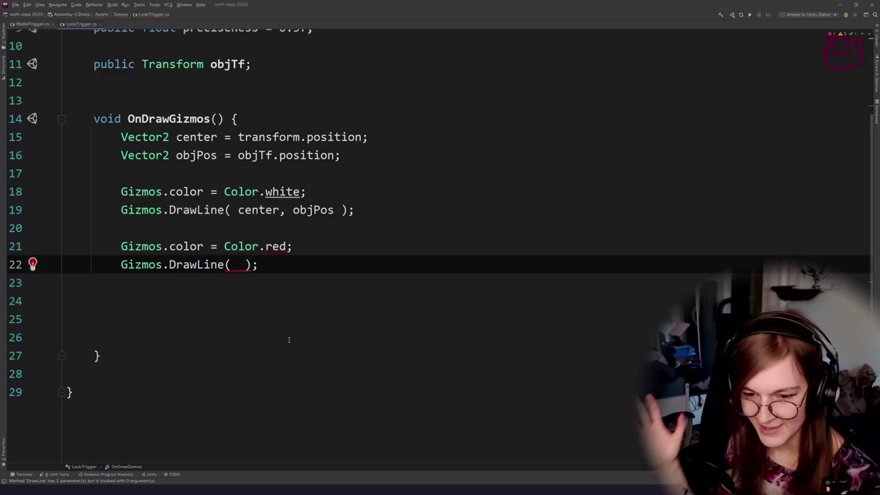
pyautogui.write('c')
pyautogui.press('BackSpace')
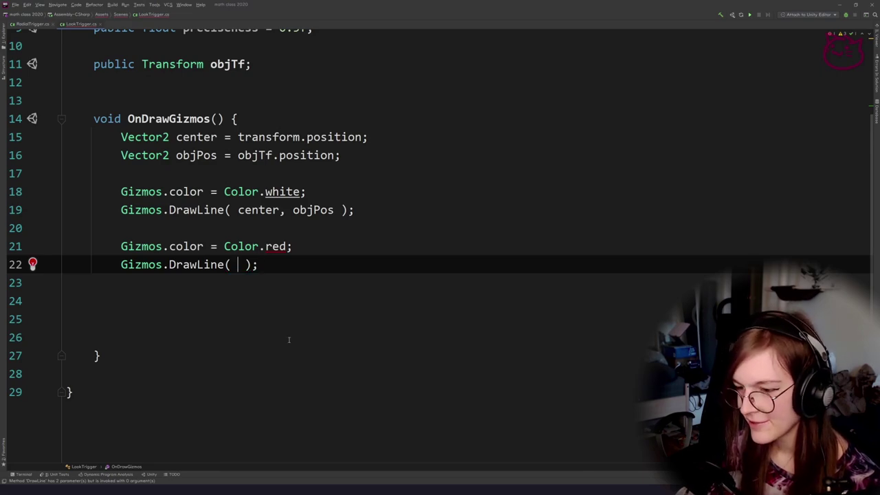
# Glance at Object in the Unity scene, then return to Rider and enter objPos as the new DrawLine call's first argument.
pyautogui.hotkey('alt', 'Tab')
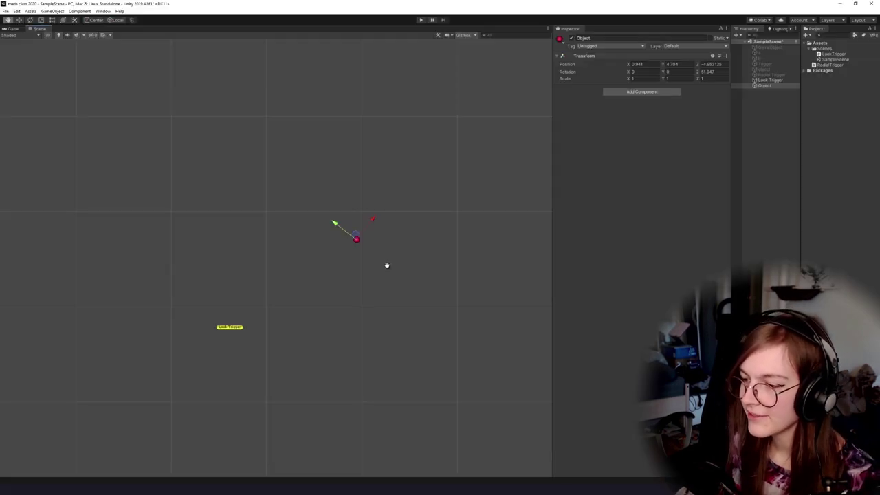
pyautogui.scroll(3, 388, 220)
pyautogui.moveTo(387, 265); pyautogui.dragTo(321, 270)
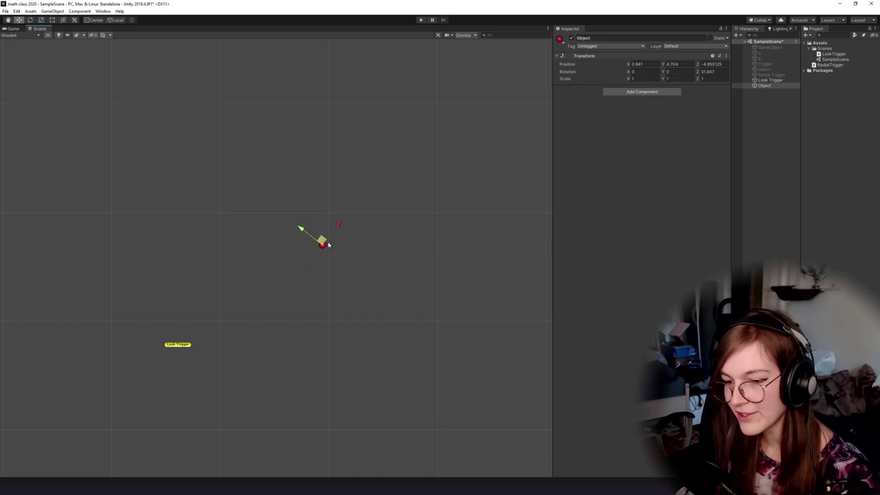
pyautogui.hotkey('alt', 'Tab')
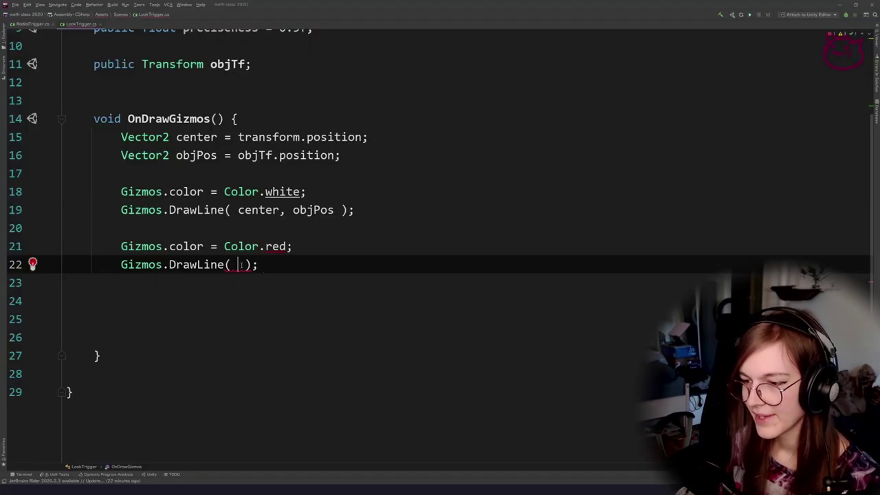
pyautogui.write('pobj')
pyautogui.press('BackSpace')
pyautogui.press('BackSpace')
pyautogui.press('BackSpace')
pyautogui.press('BackSpace')
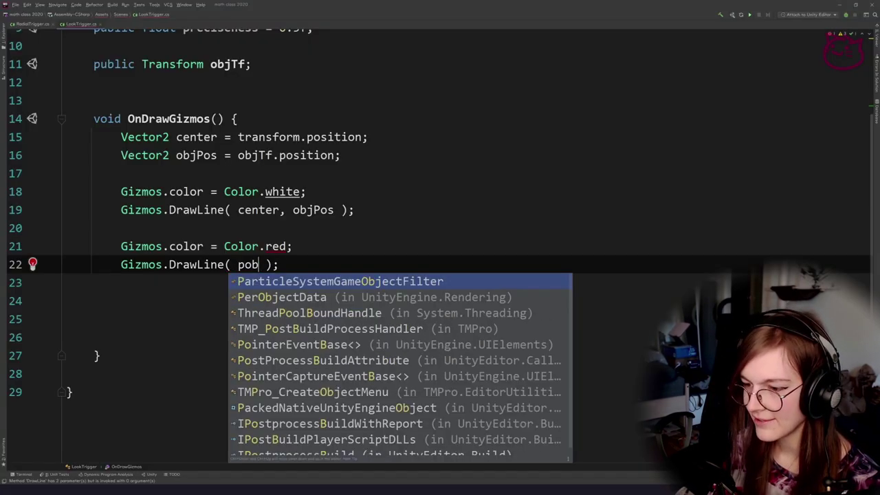
pyautogui.write('objPos,')
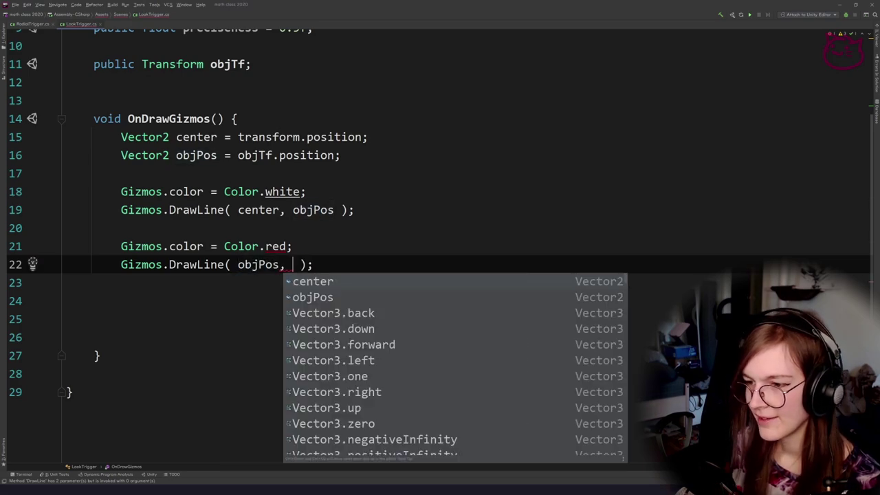
# Rename the objPos variable to playerPos throughout OnDrawGizmos.
pyautogui.click(211, 167)
pyautogui.click(204, 157)
pyautogui.scroll(2, 272, 250)
pyautogui.hotkey('shift', 'F6')
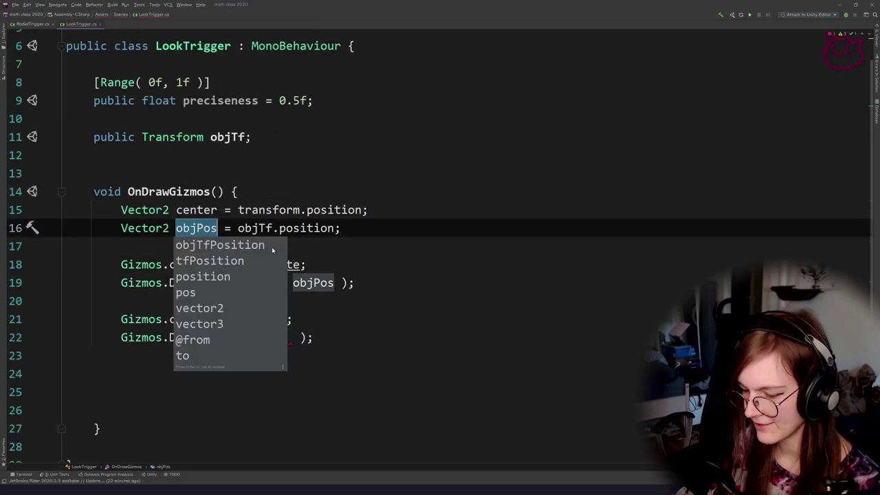
pyautogui.write('playerPos')
pyautogui.scroll(-2, 272, 250)
pyautogui.scroll(1, 288, 261)
# Begin the red DrawLine call's second argument with playerPos followed by a plus sign.
pyautogui.click(306, 265)
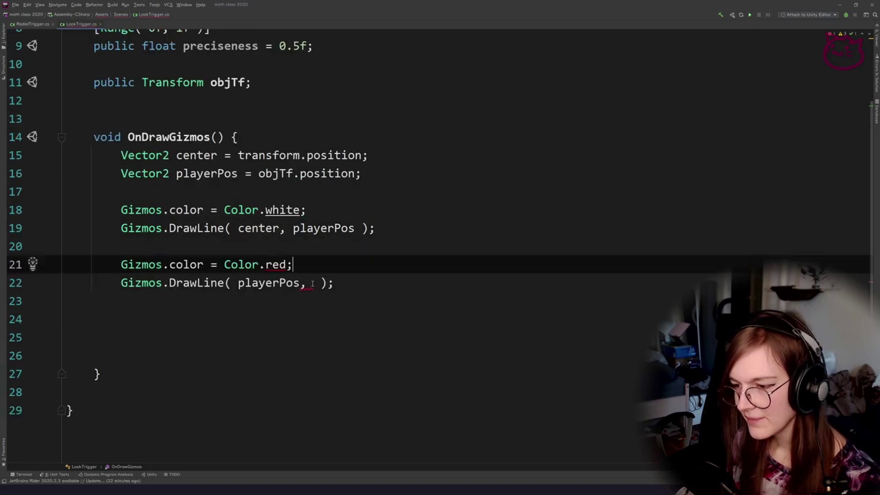
pyautogui.click(312, 283)
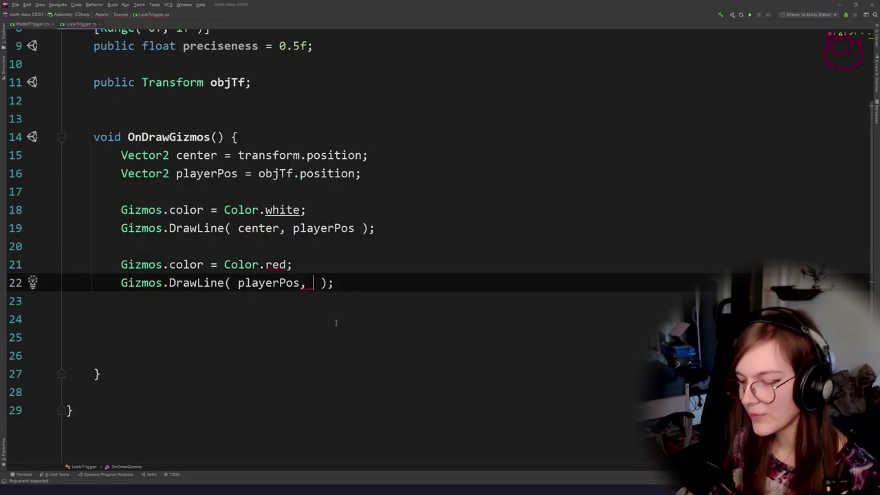
pyautogui.write('pl')
pyautogui.press('Return')
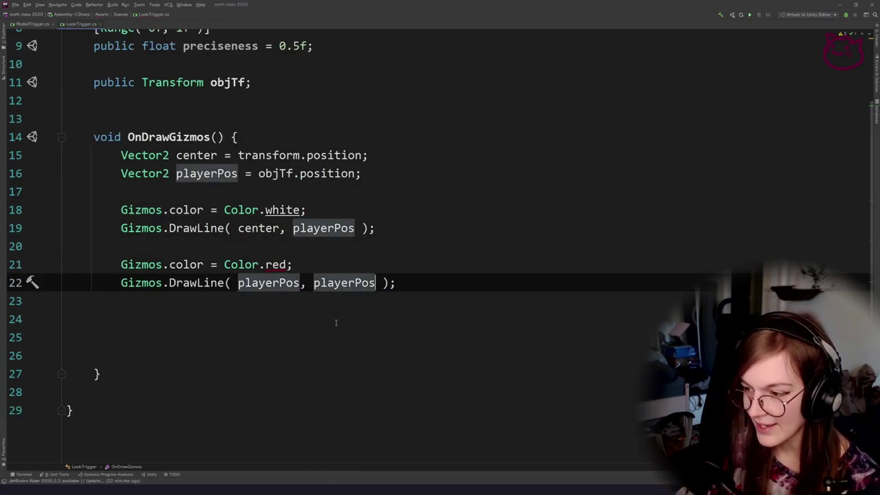
pyautogui.write('+')
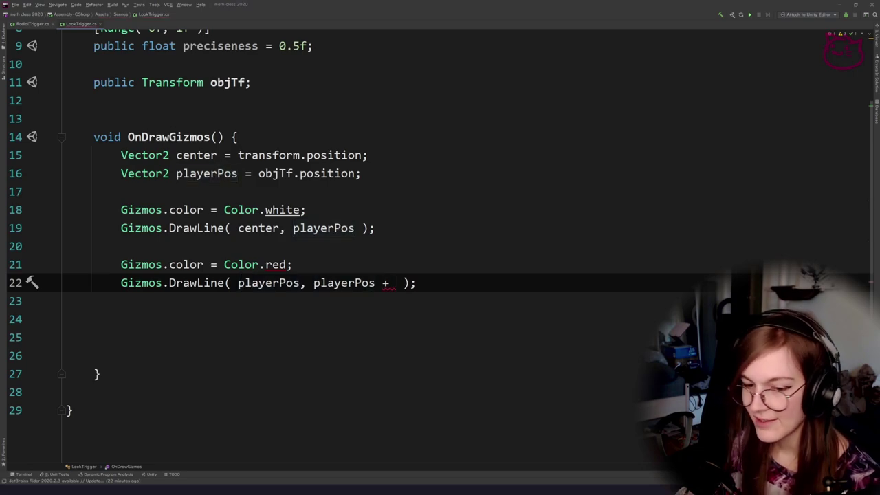
# Declare Vector2 playerLookDir = objTf.right; on a new line below the playerPos declaration.
pyautogui.press('Up')
pyautogui.press('Up')
pyautogui.press('Up')
pyautogui.press('Up')
pyautogui.press('Up')
pyautogui.press('Up')
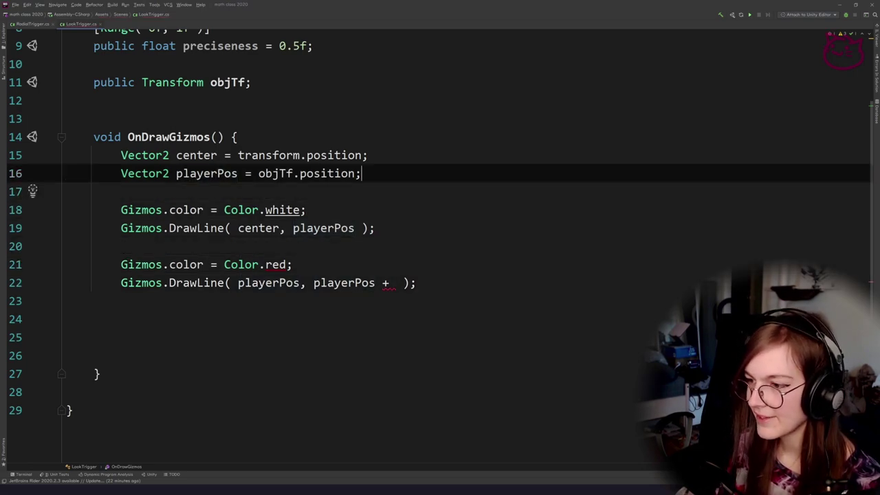
pyautogui.press('Return')
pyautogui.write('Vec')
pyautogui.press('Return')
pyautogui.write('playerOf')
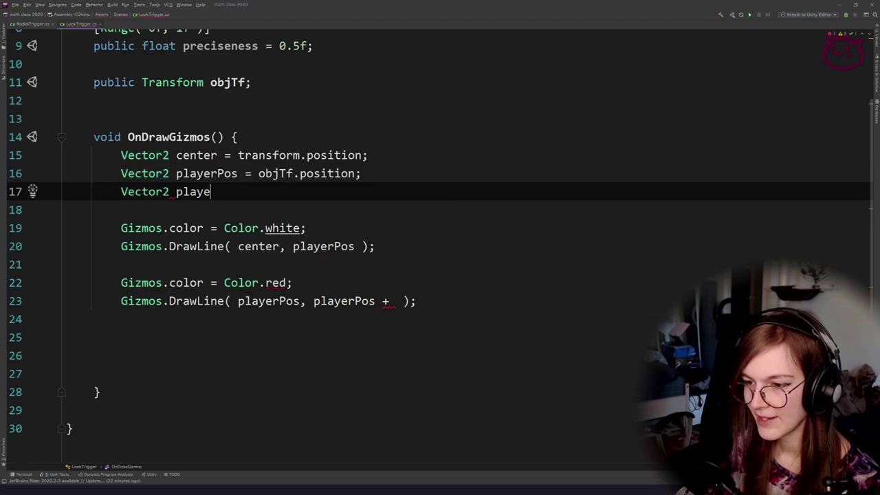
pyautogui.press('BackSpace')
pyautogui.press('BackSpace')
pyautogui.write('LookDi')
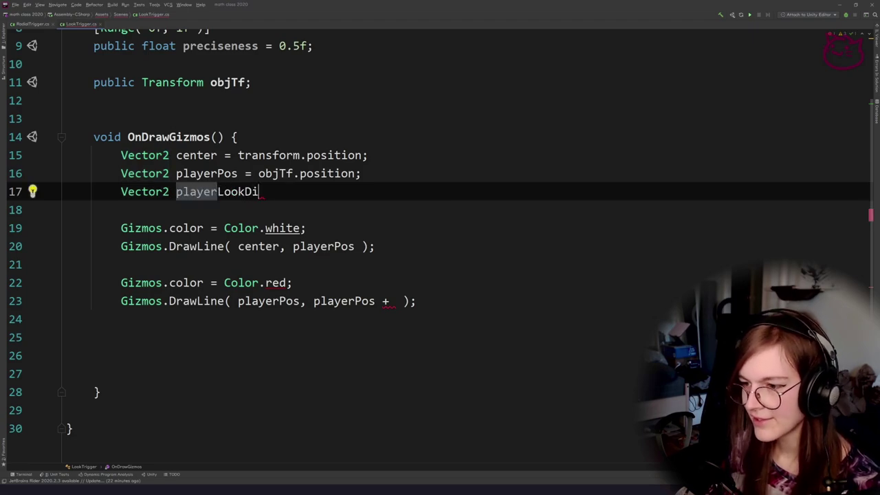
pyautogui.write('r = ob')
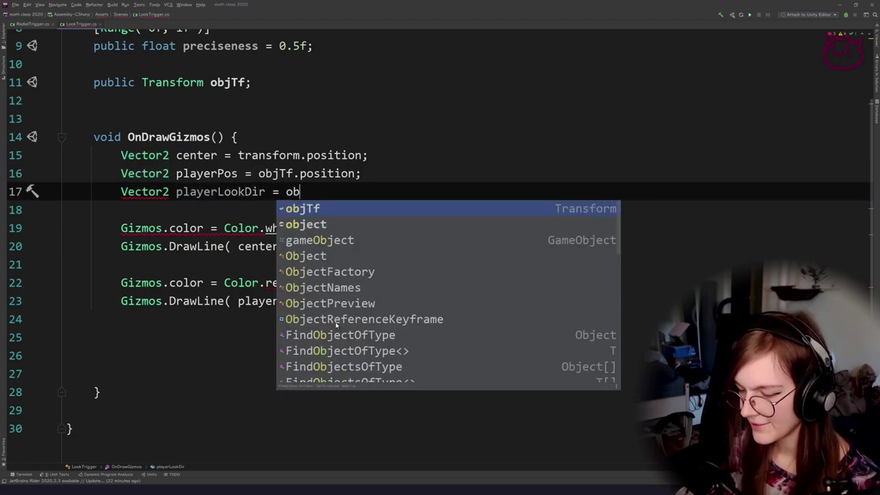
pyautogui.write('jTf.')
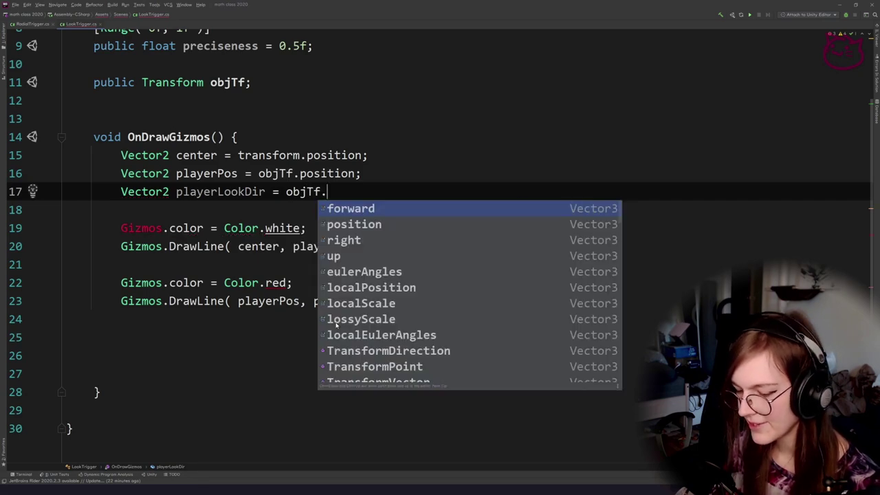
pyautogui.write('ri')
pyautogui.press('Return')
pyautogui.write(';')
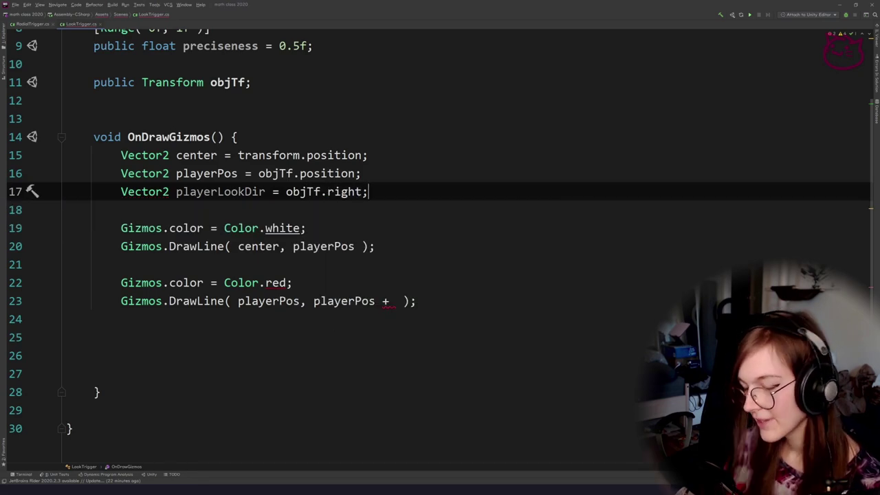
# Append the comment // x axis to the playerLookDir line.
pyautogui.write(' // x ')
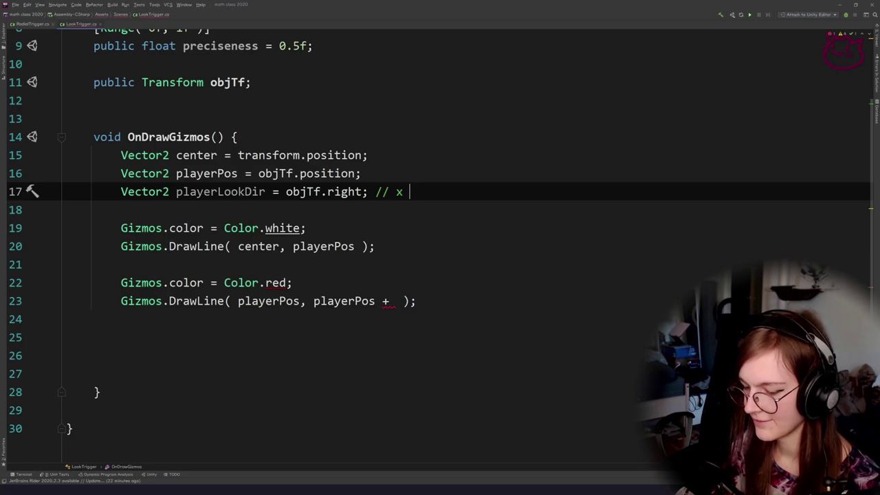
pyautogui.write('axis')
pyautogui.press('Down')
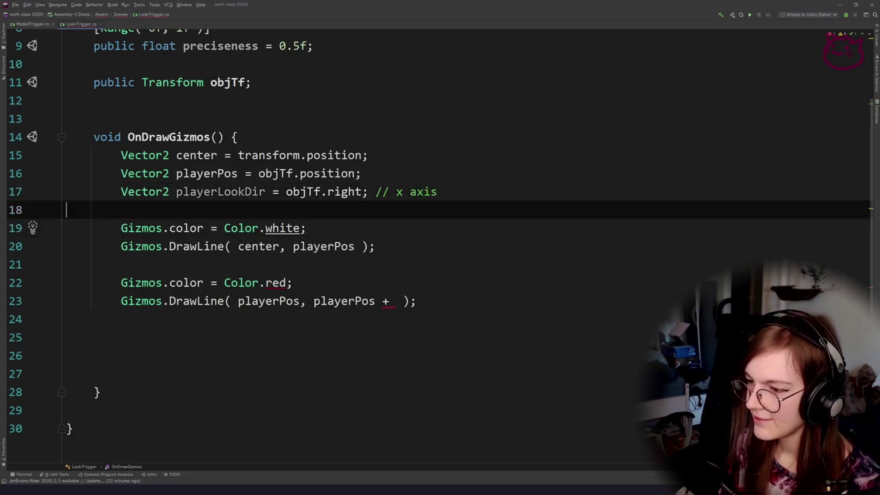
pyautogui.press('Up')
pyautogui.press('Up')
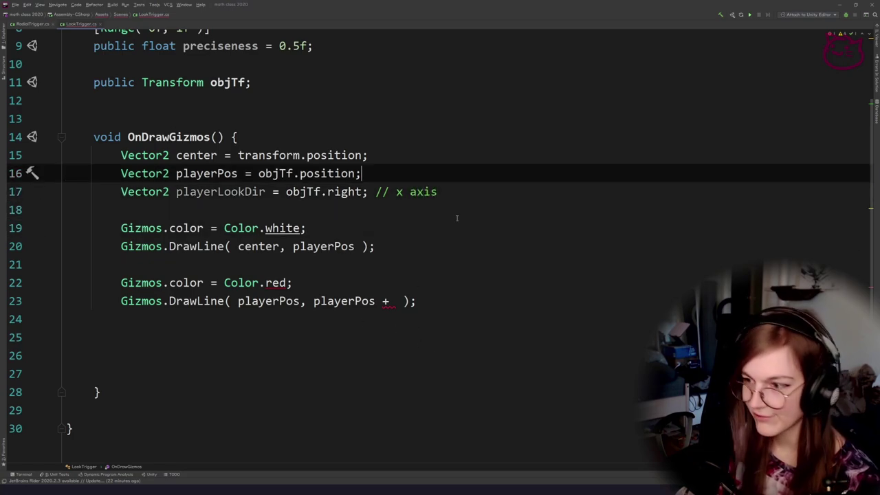
# Copy the variable name playerLookDir from its declaration.
pyautogui.click(457, 218)
pyautogui.click(459, 189)
pyautogui.doubleClick(343, 192)
pyautogui.click(246, 192)
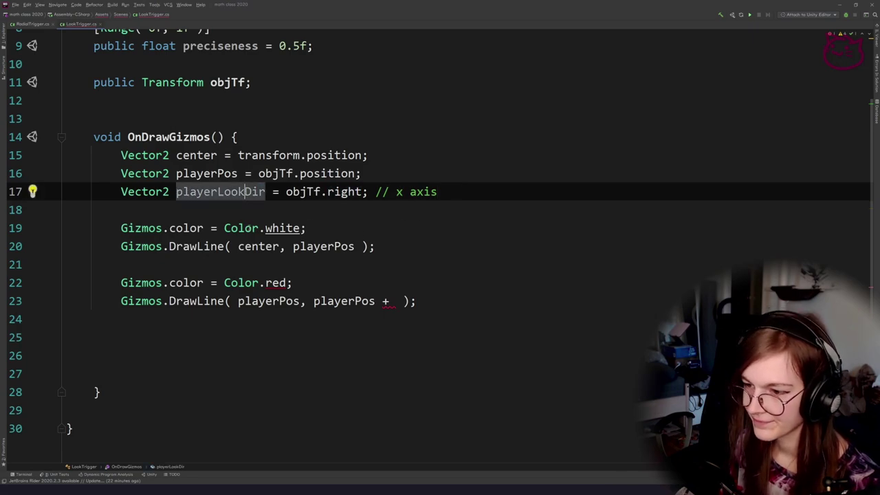
pyautogui.hotkey('ctrl', 'w')
pyautogui.hotkey('ctrl', 'c')
pyautogui.click(449, 264)
pyautogui.scroll(-1, 322, 315)
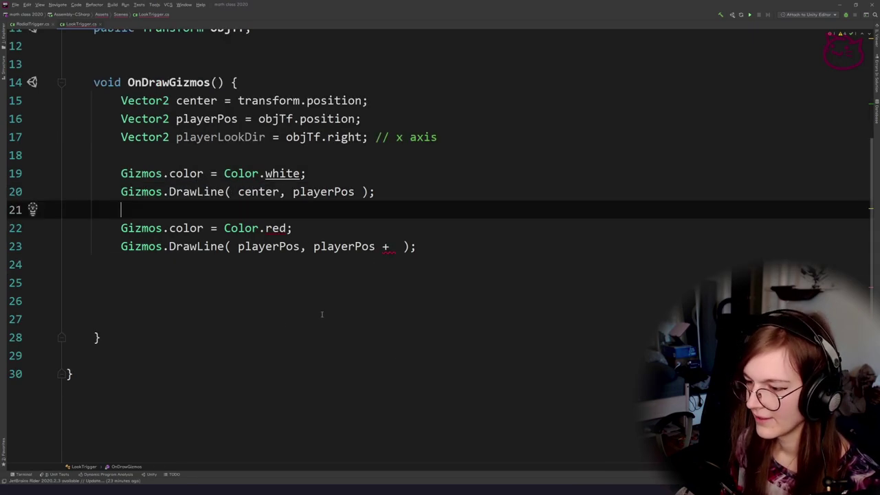
# Paste playerLookDir after the plus sign in the red DrawLine call and remove the extra space behind it.
pyautogui.click(395, 246)
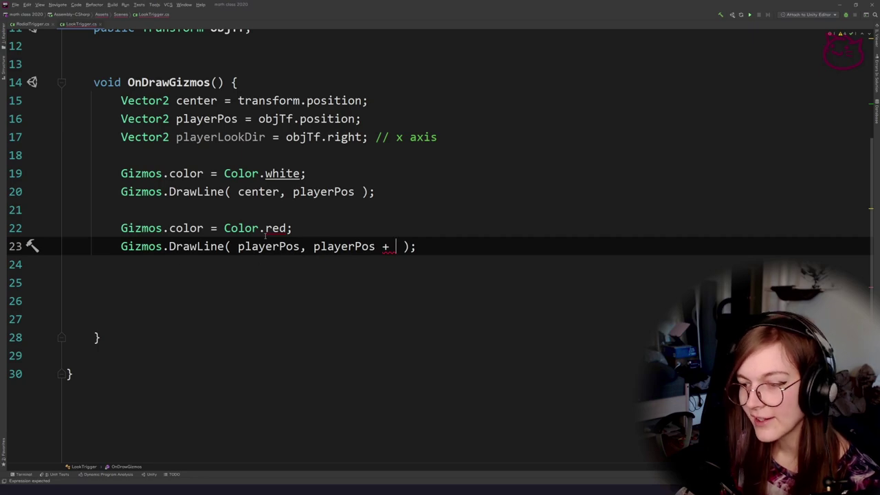
pyautogui.doubleClick(288, 246)
pyautogui.click(354, 211)
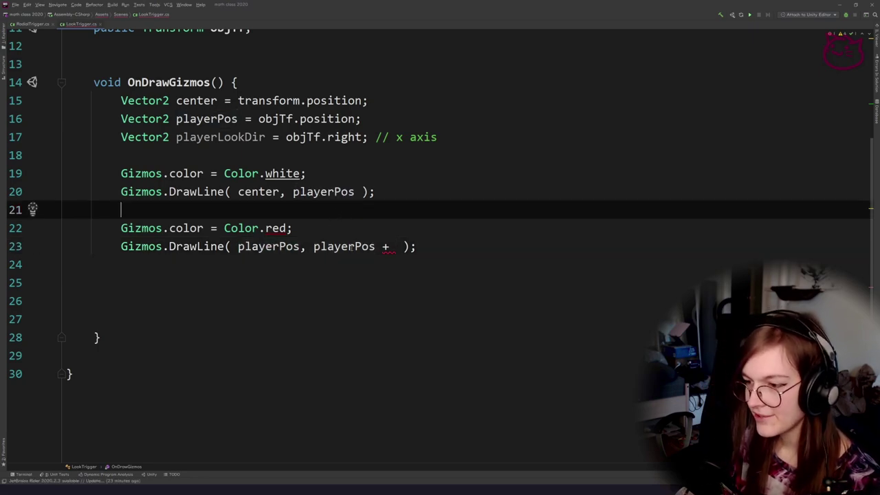
pyautogui.doubleClick(352, 247)
pyautogui.click(390, 247)
pyautogui.hotkey('ctrl', 'v')
pyautogui.click(390, 247)
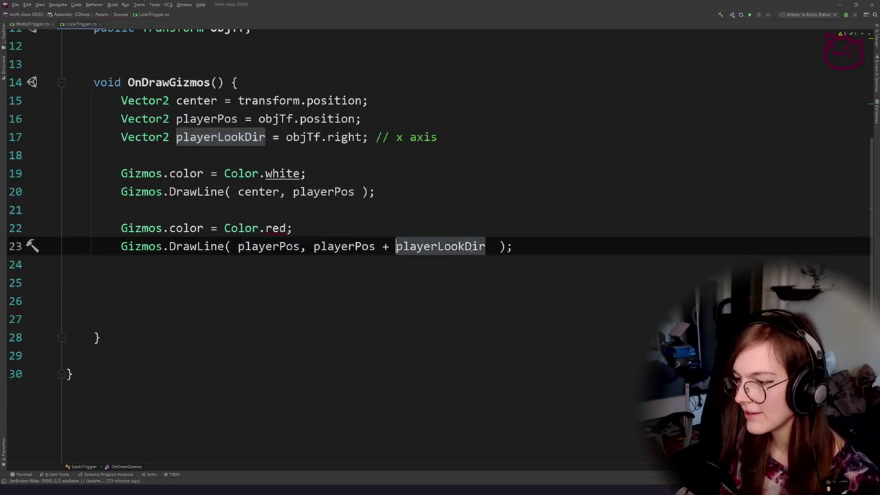
pyautogui.click(505, 247)
pyautogui.press('Left')
pyautogui.press('BackSpace')
pyautogui.click(445, 265)
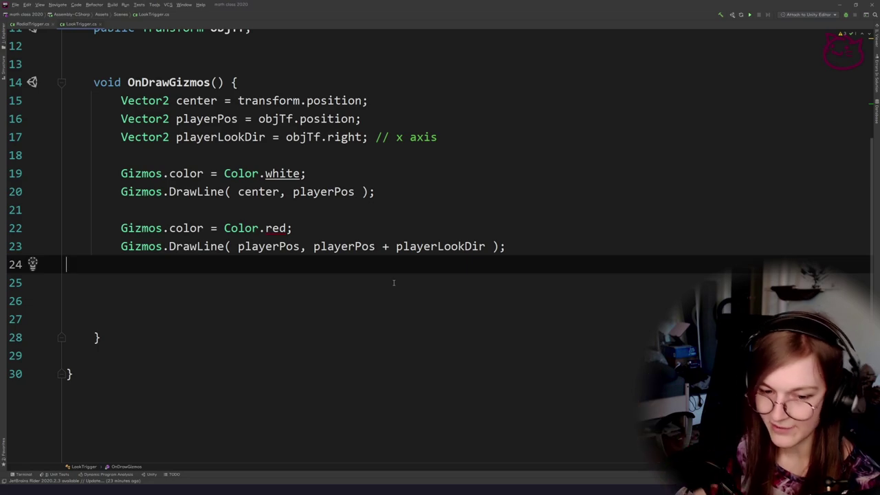
# Switch to Unity, rotate Object counterclockwise to about 165° around Z, and move it to about X 1.38, Y 5.21.
pyautogui.click(367, 314)
pyautogui.hotkey('alt', 'Tab')
pyautogui.scroll(5, 418, 220)
pyautogui.press('e')
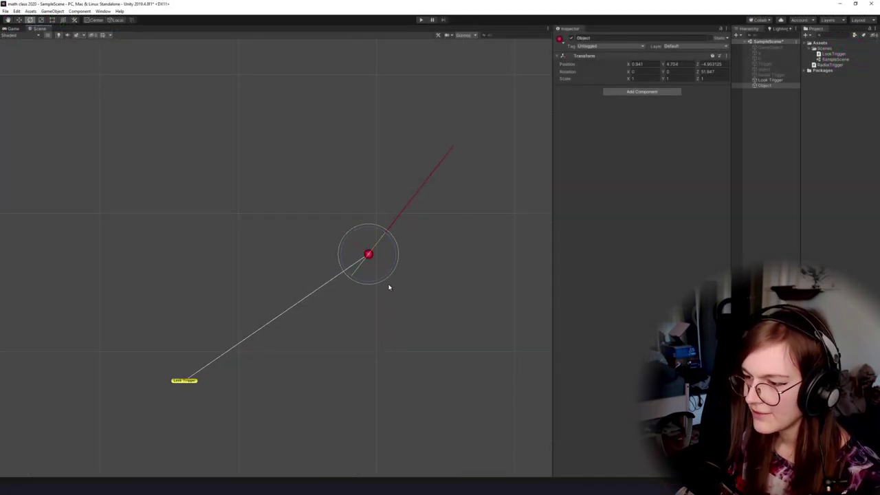
pyautogui.moveTo(373, 229); pyautogui.dragTo(332, 240)
pyautogui.press('w')
pyautogui.scroll(-3, 281, 272)
pyautogui.press('e')
pyautogui.press('w')
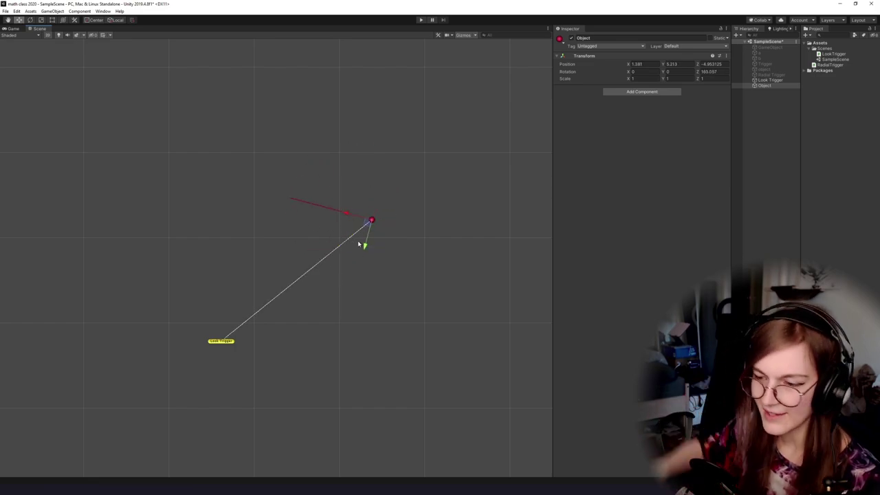
# Rotate Object clockwise in the scene to about 146° around Z.
pyautogui.press('e')
pyautogui.moveTo(347, 222); pyautogui.dragTo(321, 209)
pyautogui.press('w')
pyautogui.moveTo(334, 347); pyautogui.dragTo(338, 356)
pyautogui.scroll(-1, 339, 356)
# Rotate Object counterclockwise so its red line turns toward Look Trigger, and switch back to the script in Rider.
pyautogui.press('e')
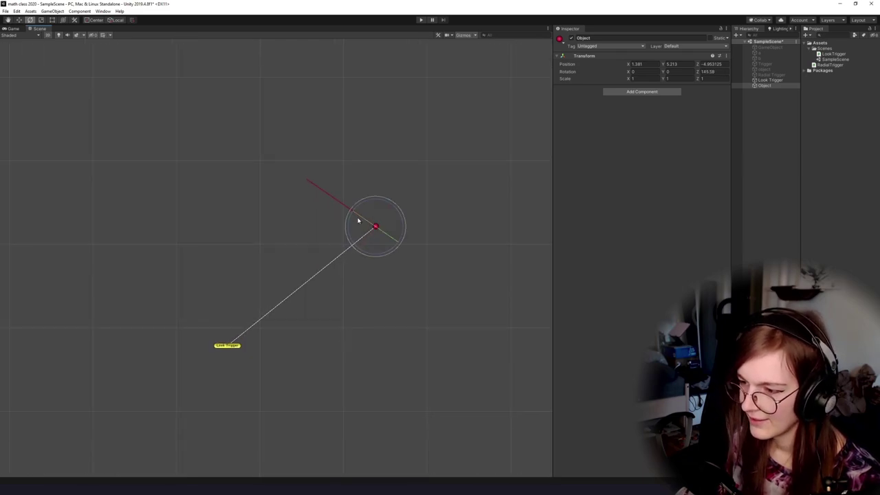
pyautogui.moveTo(350, 217); pyautogui.dragTo(353, 243)
pyautogui.press('w')
pyautogui.hotkey('alt', 'Tab')
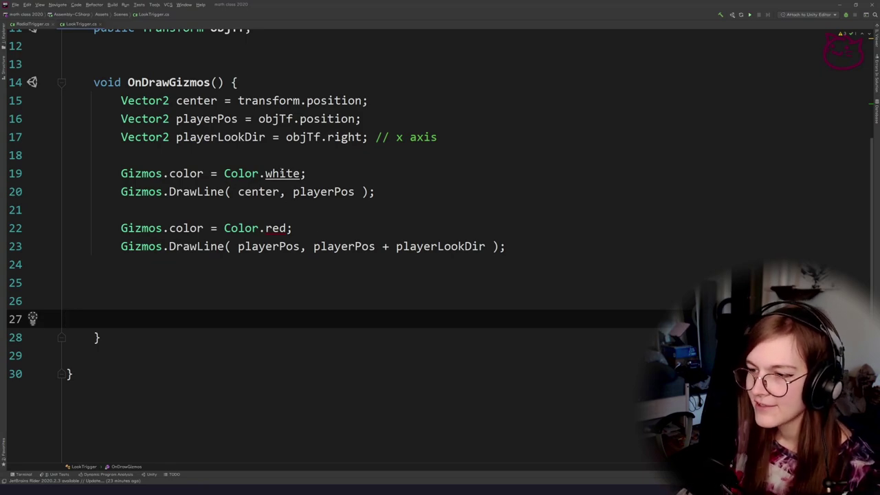
# Switch to the math course drawing in Photoshop and review the threshold notes for the Look-at trigger assignment.
pyautogui.click(282, 162)
pyautogui.scroll(2, 282, 165)
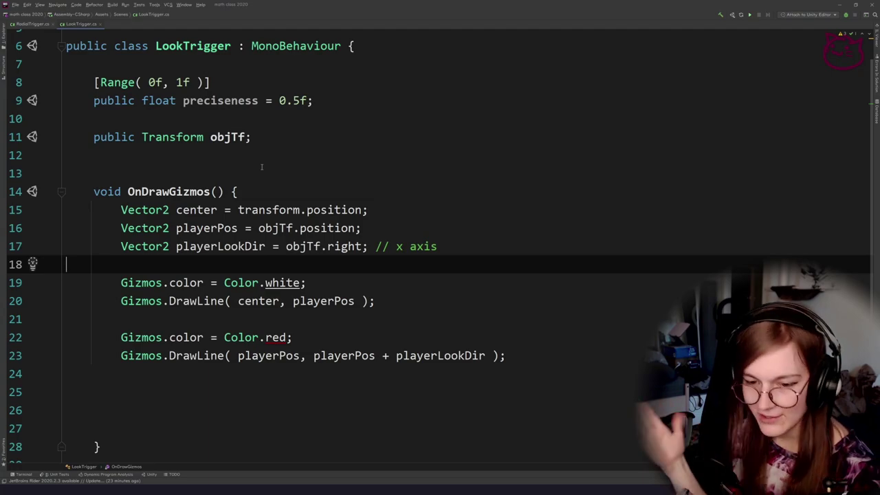
pyautogui.hotkey('alt', 'Tab')
pyautogui.hotkey('alt', 'Tab')
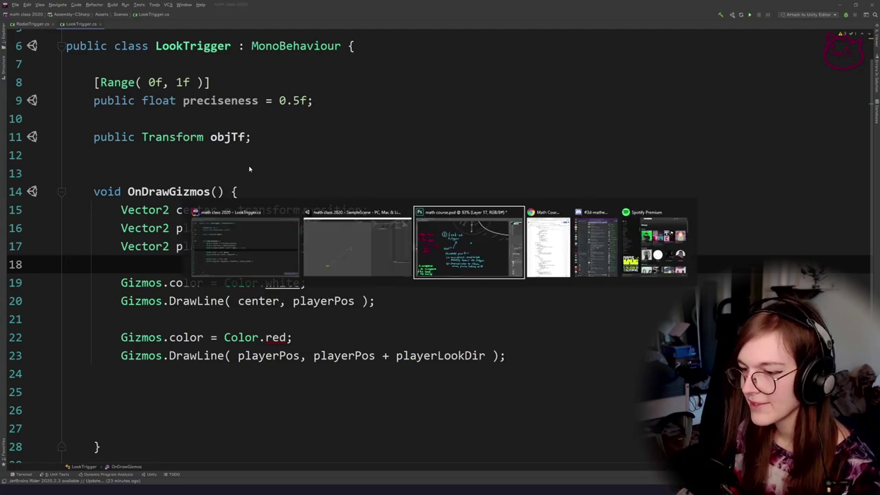
pyautogui.scroll(-2, 398, 201)
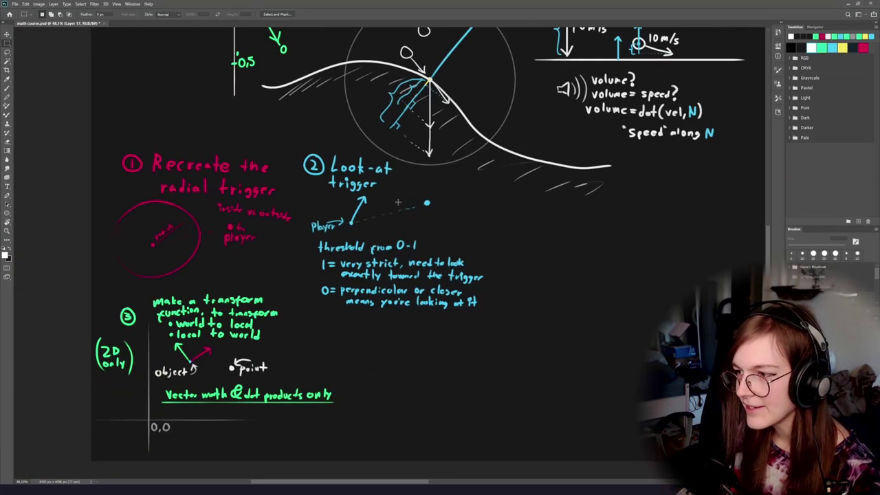
# Examine the dot-product diagram, comparing the green vectors and their values around the red vector a.
pyautogui.scroll(8, 397, 201)
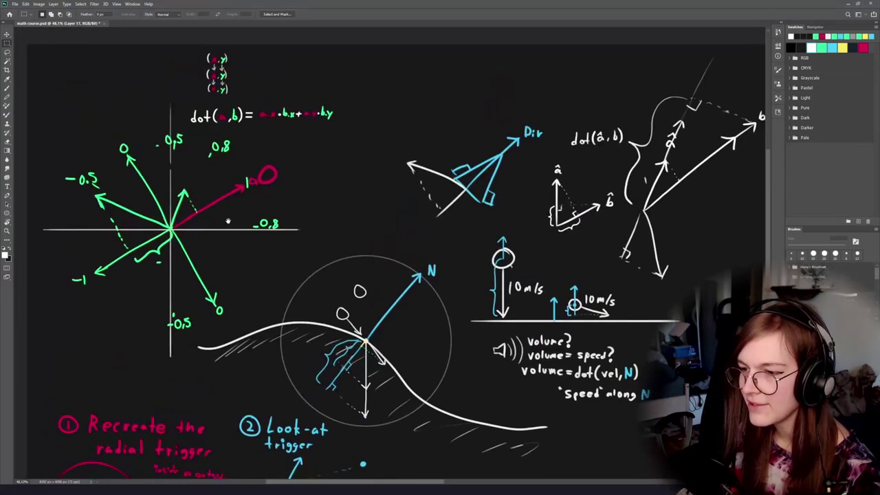
pyautogui.moveTo(204, 201); pyautogui.dragTo(407, 254)
pyautogui.scroll(6, 373, 226)
pyautogui.scroll(3, 373, 251)
pyautogui.scroll(-3, 388, 246)
pyautogui.scroll(2, 401, 293)
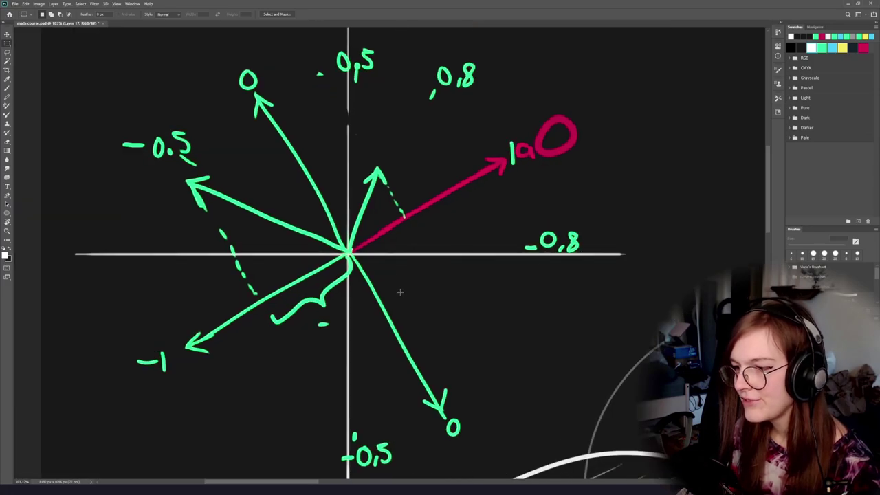
pyautogui.moveTo(373, 227)
pyautogui.mouseDown()
pyautogui.moveTo(399, 248)
pyautogui.moveTo(386, 232)
pyautogui.mouseUp()
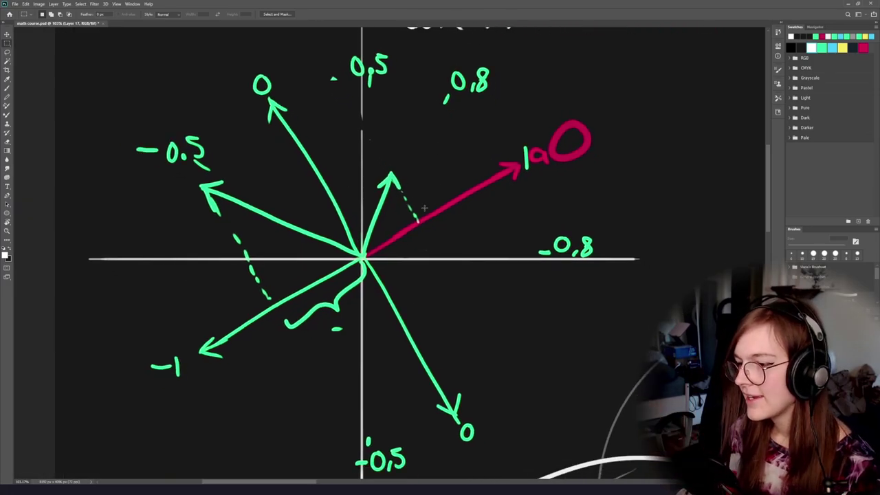
pyautogui.scroll(-2, 415, 210)
pyautogui.scroll(1, 400, 214)
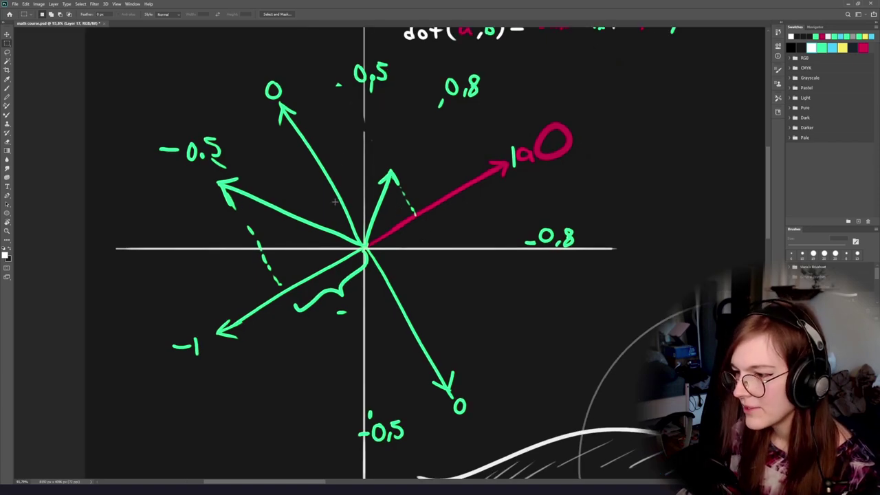
pyautogui.moveTo(320, 196); pyautogui.dragTo(459, 275)
pyautogui.click(410, 151)
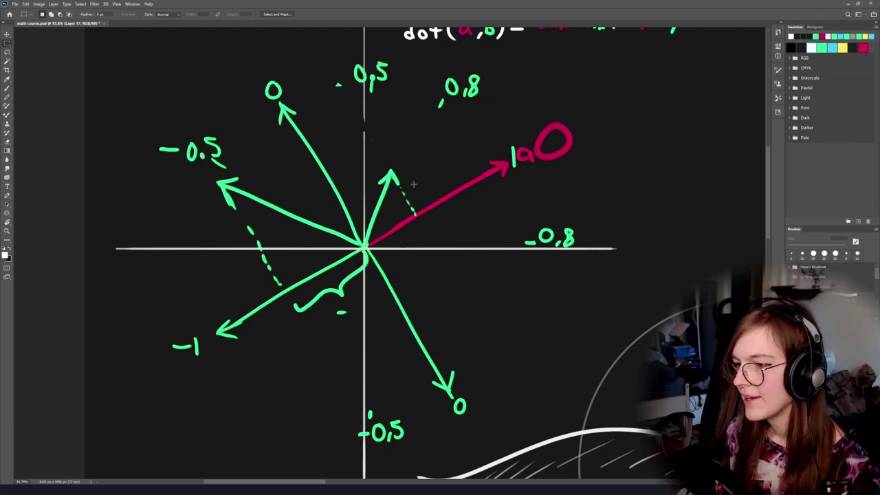
# Draw a light-blue arrow with the Brush tool along the red vector a, from the origin to its tip.
pyautogui.press('b')
pyautogui.moveTo(531, 122); pyautogui.dragTo(585, 121)
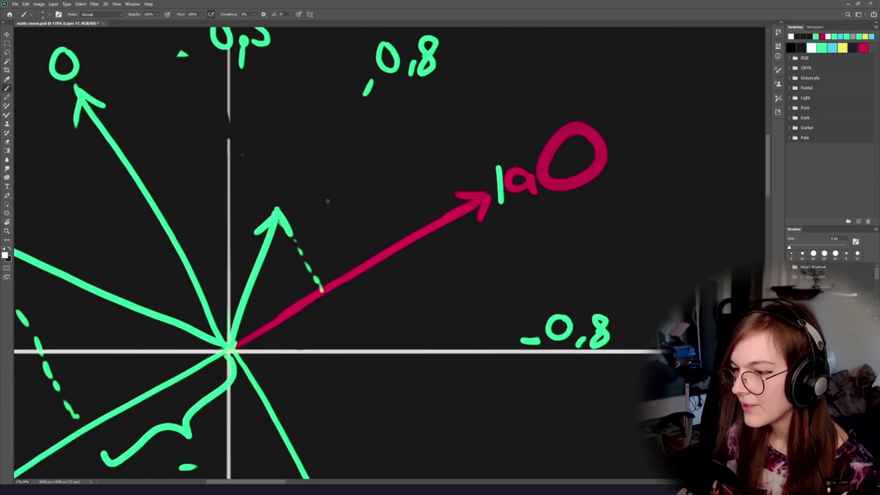
pyautogui.click(831, 44)
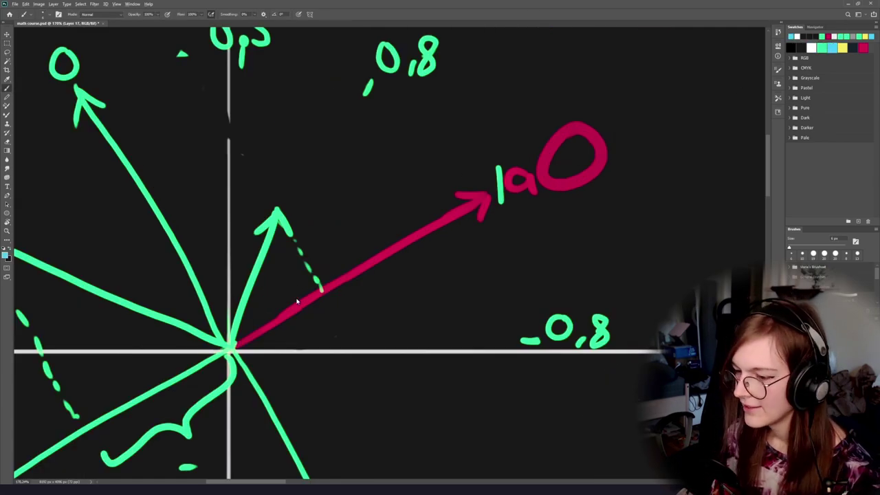
pyautogui.moveTo(297, 301)
pyautogui.mouseDown()
pyautogui.moveTo(260, 329)
pyautogui.moveTo(477, 204)
pyautogui.moveTo(424, 200)
pyautogui.mouseUp()
pyautogui.moveTo(480, 204); pyautogui.dragTo(470, 235)
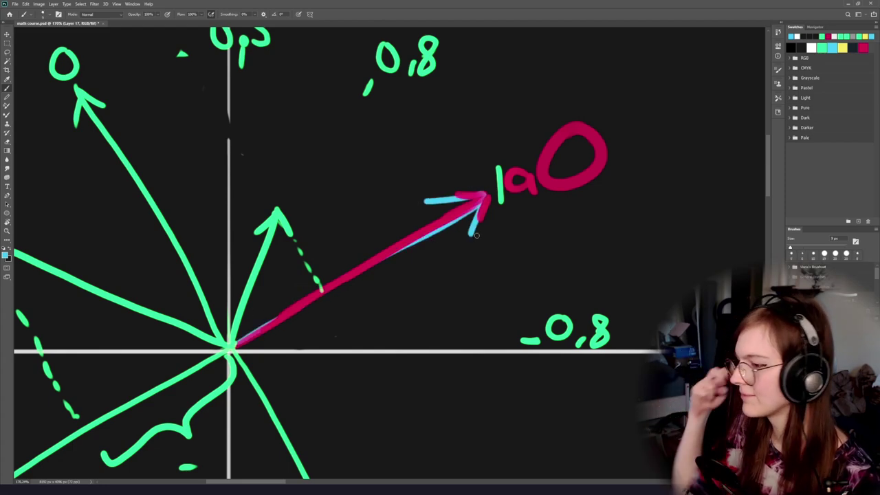
pyautogui.scroll(-5, 482, 231)
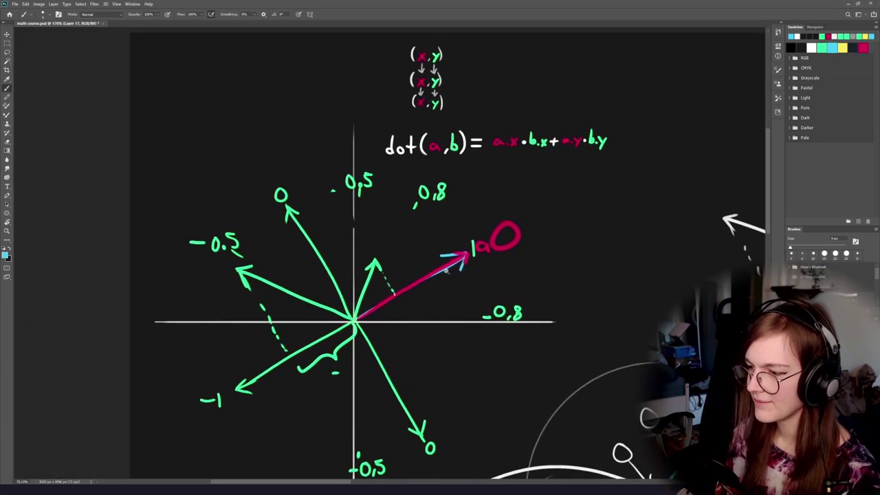
pyautogui.scroll(2, 526, 216)
# Undo the light-blue arrow over vector a and return to the Brush tool.
pyautogui.moveTo(529, 217); pyautogui.dragTo(541, 218)
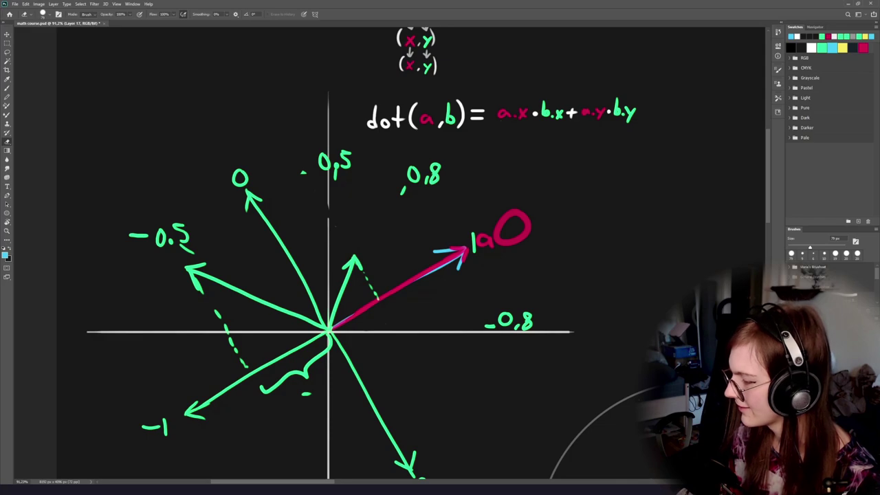
pyautogui.hotkey('ctrl', 'z')
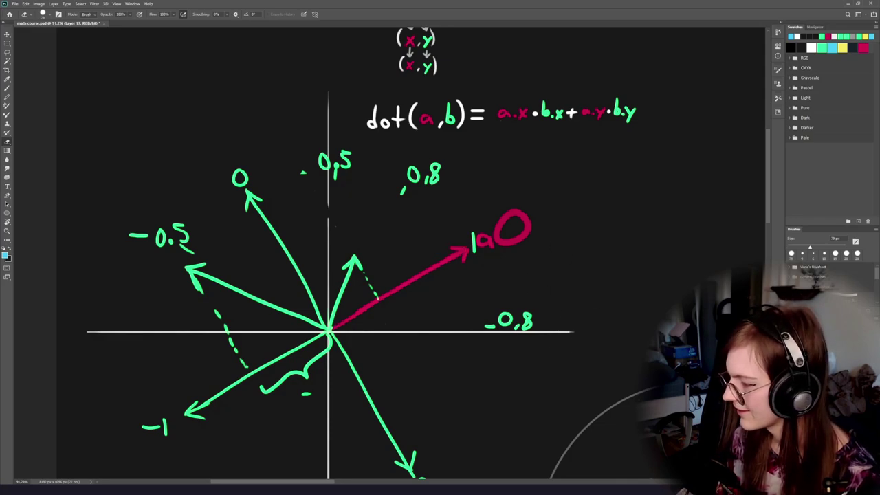
pyautogui.hotkey('ctrl', 'shift', 'z')
pyautogui.hotkey('ctrl', 'z')
pyautogui.press('b')
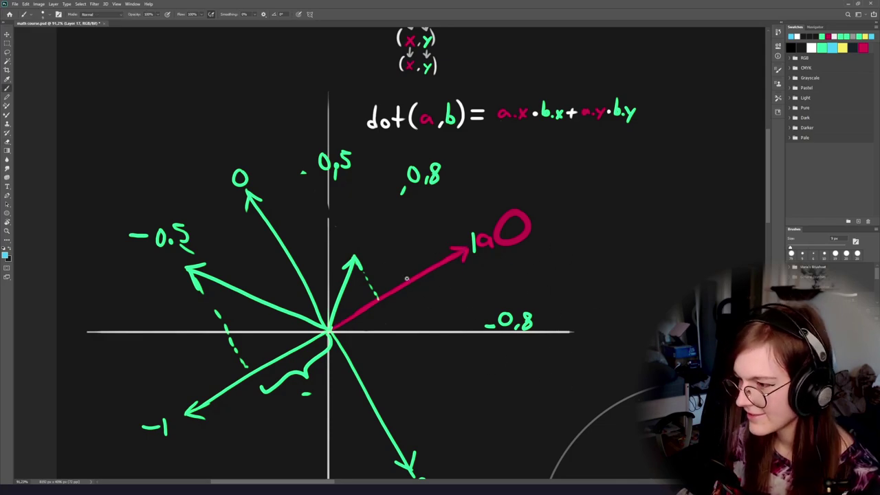
# Try light-blue brush strokes along the red vector a in both directions, undoing each one.
pyautogui.scroll(3, 409, 283)
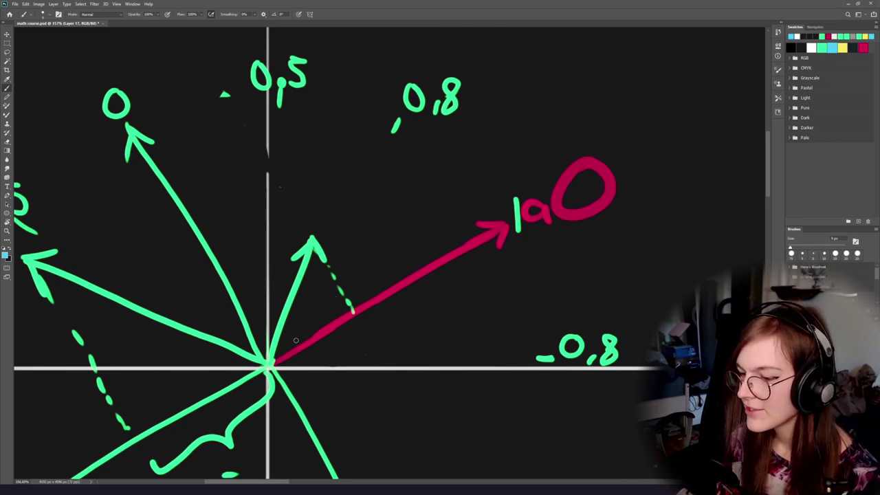
pyautogui.moveTo(286, 349); pyautogui.dragTo(467, 244)
pyautogui.hotkey('ctrl', 'z')
pyautogui.moveTo(512, 226); pyautogui.dragTo(278, 346)
pyautogui.hotkey('ctrl', 'z')
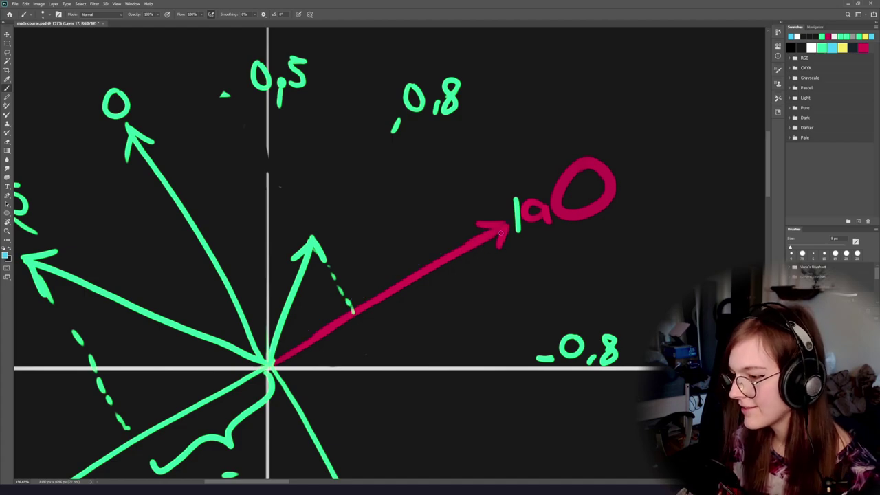
# Trace the red vector a with a blue arrow from the origin and undo the strokes.
pyautogui.hotkey('ctrl', 'shift', 'z')
pyautogui.moveTo(466, 224); pyautogui.dragTo(489, 269)
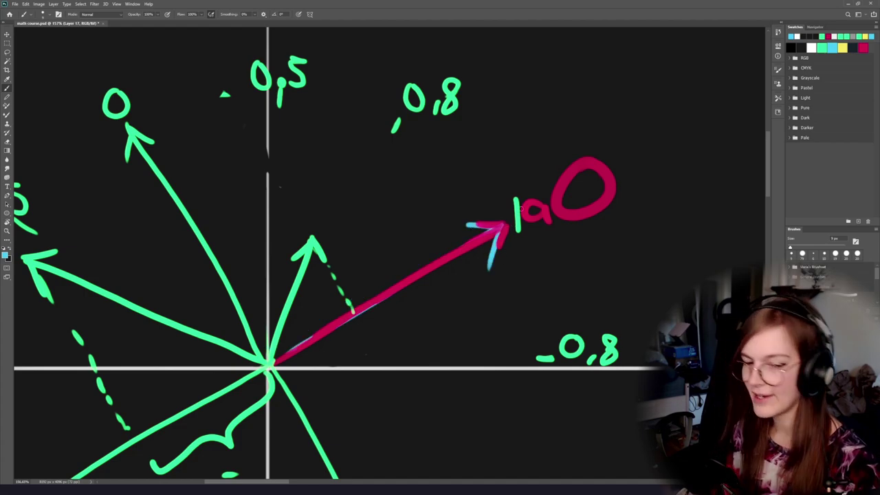
pyautogui.hotkey('ctrl', 'z')
pyautogui.hotkey('ctrl', 'z')
pyautogui.hotkey('ctrl', 'z')
# Draw a blue arrow from the origin between the short green vector and vector a, and undo it.
pyautogui.moveTo(275, 356); pyautogui.dragTo(335, 294)
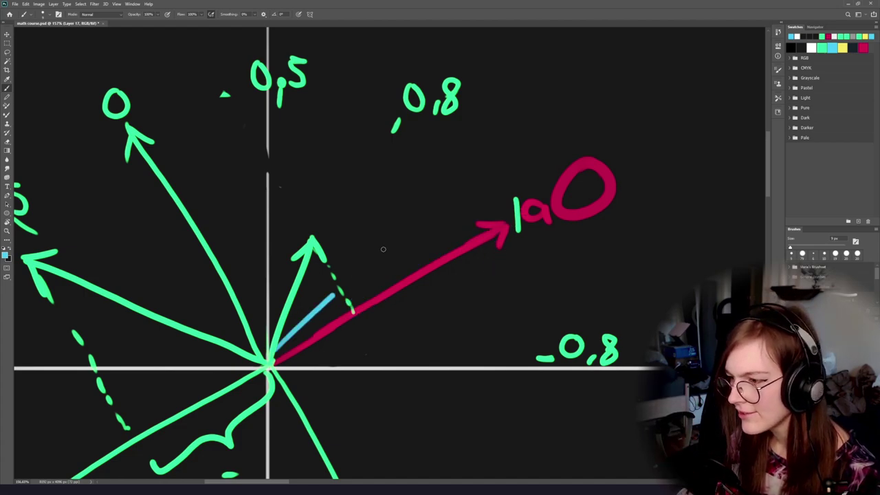
pyautogui.moveTo(383, 249); pyautogui.dragTo(472, 181)
pyautogui.hotkey('ctrl', 'z')
pyautogui.moveTo(275, 356)
pyautogui.mouseDown()
pyautogui.moveTo(452, 173)
pyautogui.moveTo(451, 201)
pyautogui.mouseUp()
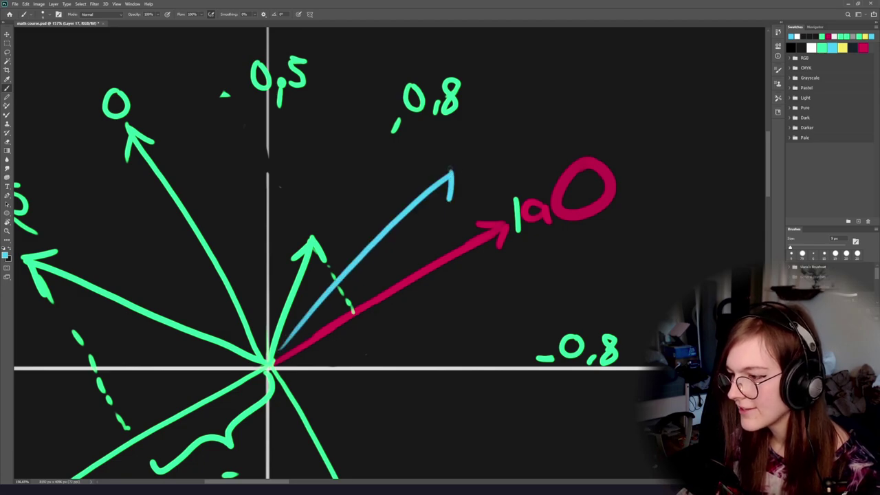
pyautogui.moveTo(415, 175); pyautogui.dragTo(451, 169)
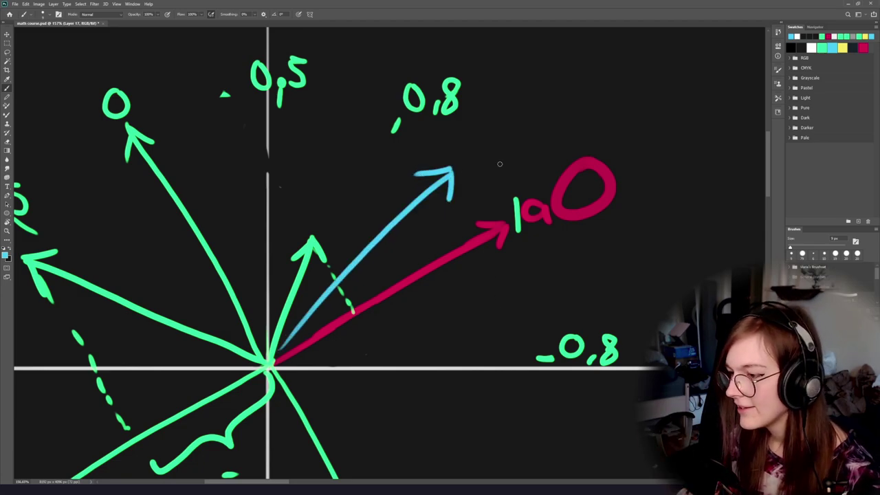
pyautogui.moveTo(412, 142); pyautogui.dragTo(430, 199)
pyautogui.hotkey('ctrl', 'z')
pyautogui.hotkey('ctrl', 'z')
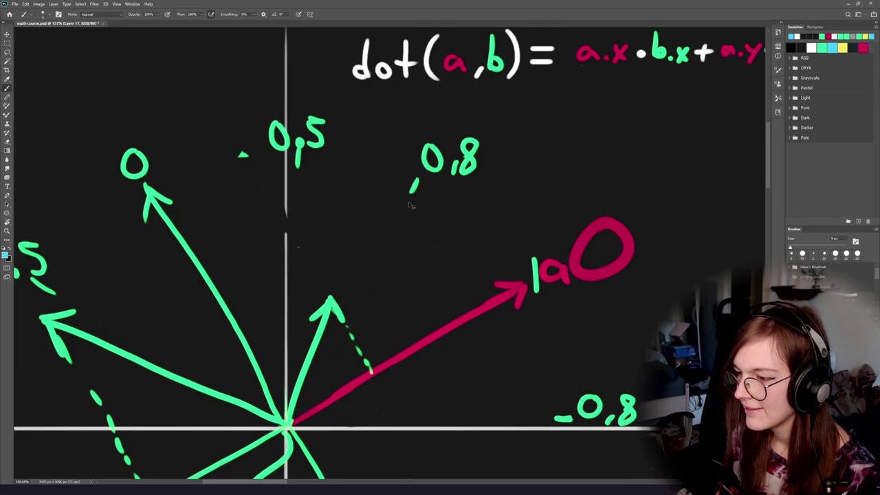
# Draw a curved blue arrow sweeping counterclockwise from vector a towards the upper green 0 vector, and undo it.
pyautogui.moveTo(411, 194)
pyautogui.mouseDown()
pyautogui.moveTo(282, 415)
pyautogui.moveTo(414, 224)
pyautogui.moveTo(386, 214)
pyautogui.moveTo(549, 133)
pyautogui.mouseUp()
pyautogui.hotkey('ctrl', 'z')
pyautogui.hotkey('ctrl', 'z')
pyautogui.hotkey('ctrl', 'z')
pyautogui.moveTo(621, 211)
pyautogui.mouseDown()
pyautogui.moveTo(456, 133)
pyautogui.moveTo(386, 124)
pyautogui.mouseUp()
pyautogui.moveTo(370, 144); pyautogui.dragTo(389, 159)
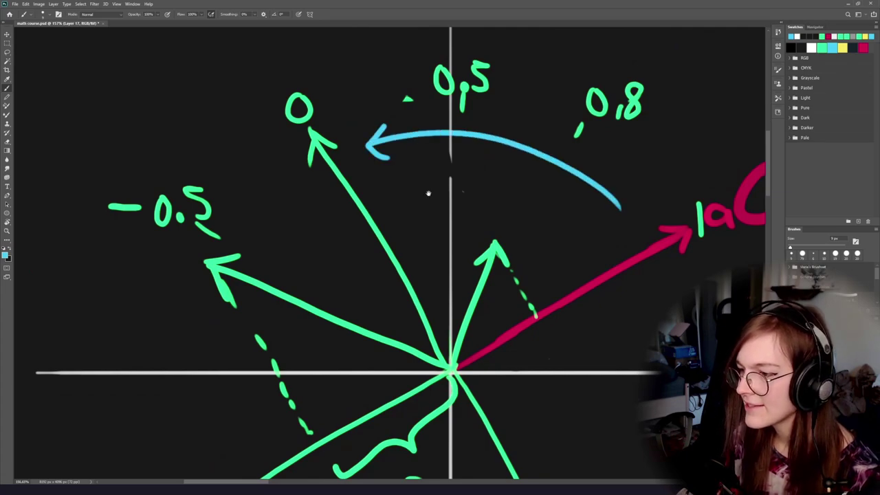
pyautogui.moveTo(440, 218)
pyautogui.mouseDown()
pyautogui.moveTo(410, 249)
pyautogui.moveTo(373, 252)
pyautogui.mouseUp()
pyautogui.hotkey('ctrl', 'z')
pyautogui.hotkey('ctrl', 'z')
pyautogui.hotkey('ctrl', 'z')
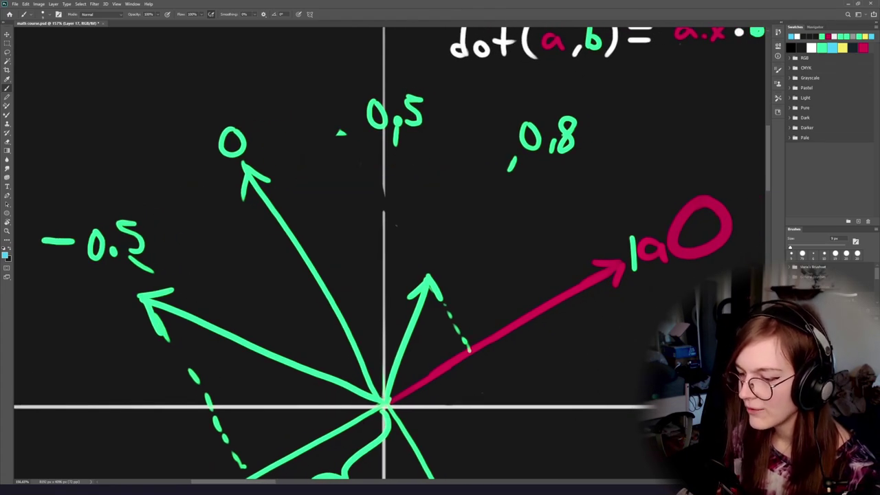
# Trace the upper green 0 vector in blue from the origin, including its arrowhead.
pyautogui.moveTo(382, 398)
pyautogui.mouseDown()
pyautogui.moveTo(248, 165)
pyautogui.moveTo(273, 176)
pyautogui.moveTo(235, 212)
pyautogui.mouseUp()
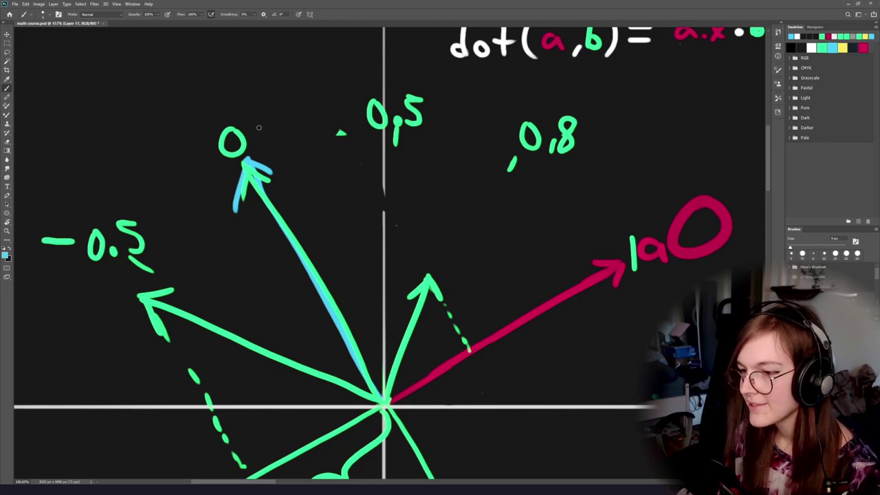
pyautogui.moveTo(258, 127); pyautogui.dragTo(264, 123)
pyautogui.hotkey('ctrl', 'z')
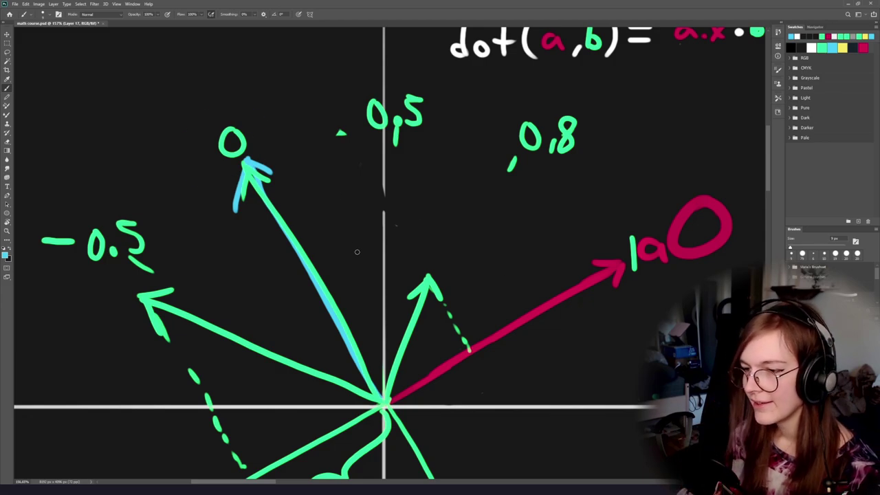
# Trace the lower green 0 vector with a blue arrow and circle its 0 label.
pyautogui.moveTo(440, 396); pyautogui.dragTo(364, 257)
pyautogui.scroll(-5, 365, 259)
pyautogui.moveTo(393, 301); pyautogui.dragTo(367, 249)
pyautogui.scroll(5, 367, 250)
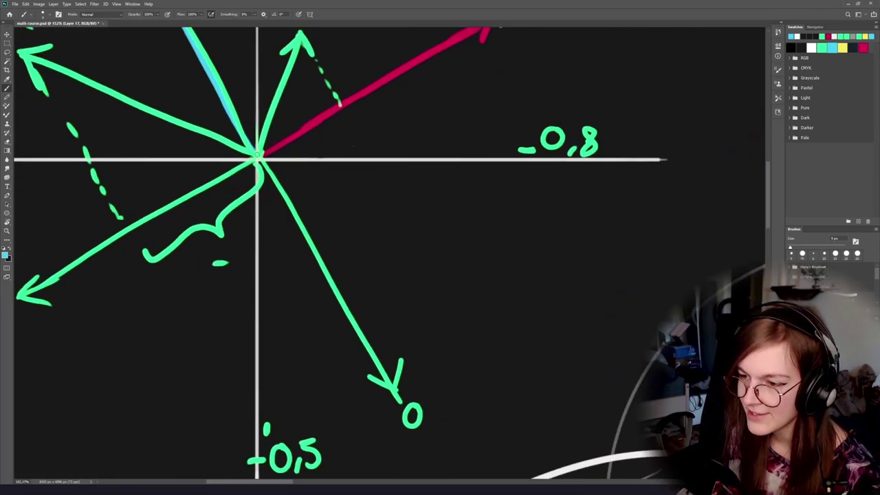
pyautogui.moveTo(259, 162); pyautogui.dragTo(388, 389)
pyautogui.moveTo(403, 346)
pyautogui.mouseDown()
pyautogui.moveTo(400, 385)
pyautogui.moveTo(392, 387)
pyautogui.moveTo(401, 393)
pyautogui.mouseUp()
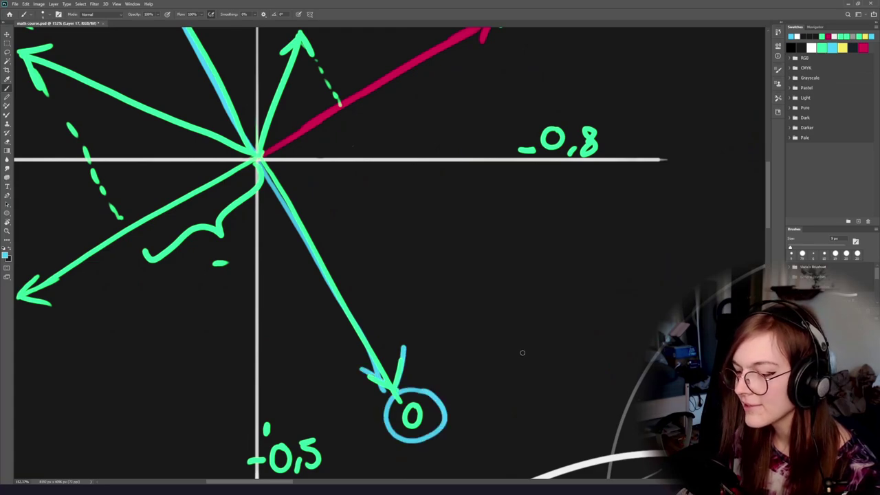
# Draw blue right-angle markers at the origin between vector a and both 0 vectors.
pyautogui.scroll(-5, 521, 353)
pyautogui.scroll(4, 440, 349)
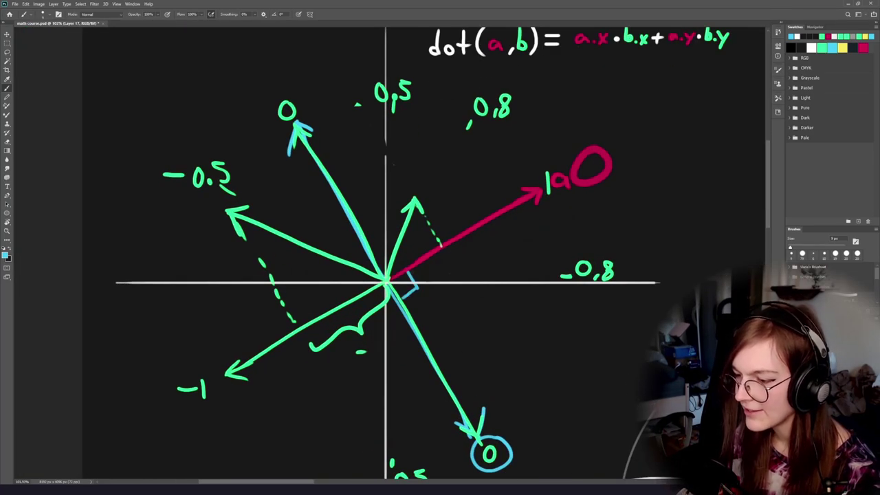
pyautogui.moveTo(404, 270); pyautogui.dragTo(379, 266)
pyautogui.moveTo(262, 166); pyautogui.dragTo(297, 187)
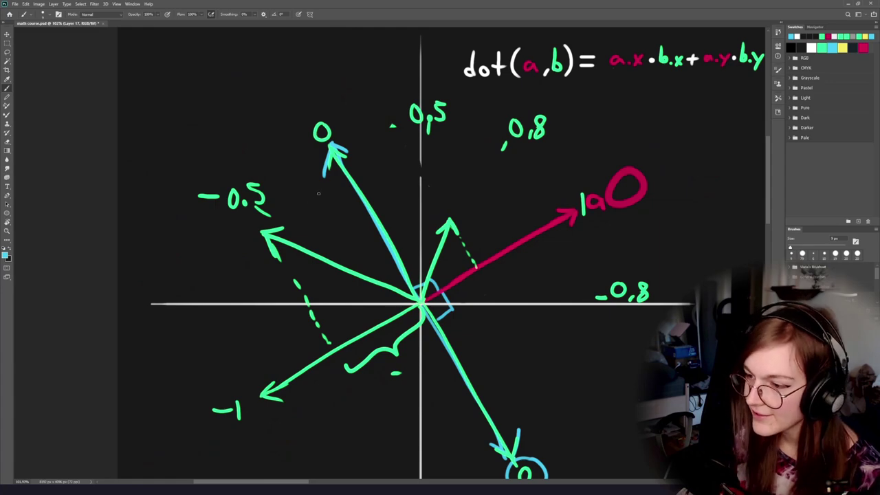
# Draw a blue arrow from the origin between the upper 0 vector and the −0.5 vector, and undo it.
pyautogui.scroll(-4, 318, 193)
pyautogui.scroll(4, 318, 193)
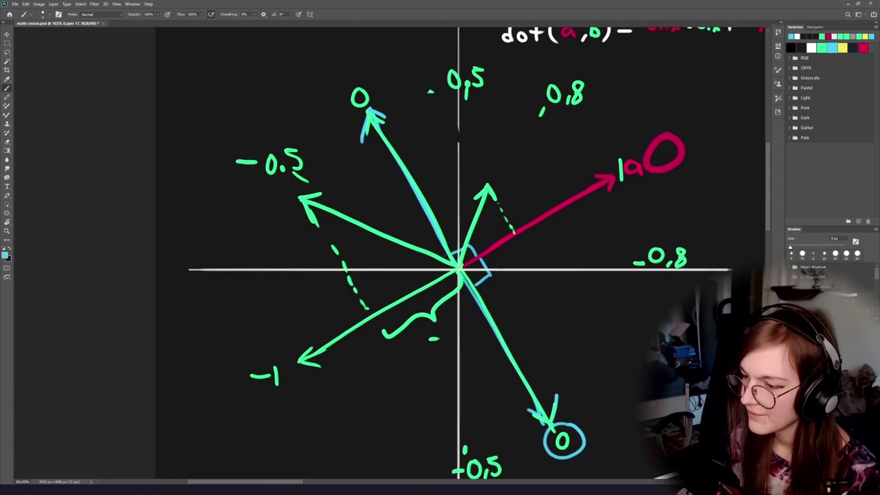
pyautogui.moveTo(451, 261)
pyautogui.mouseDown()
pyautogui.moveTo(318, 149)
pyautogui.moveTo(339, 153)
pyautogui.mouseUp()
pyautogui.moveTo(317, 150); pyautogui.dragTo(319, 183)
pyautogui.moveTo(307, 148)
pyautogui.mouseDown()
pyautogui.moveTo(340, 137)
pyautogui.moveTo(309, 149)
pyautogui.mouseUp()
pyautogui.hotkey('ctrl', 'z')
pyautogui.hotkey('ctrl', 'z')
pyautogui.hotkey('ctrl', 'z')
pyautogui.hotkey('ctrl', 'z')
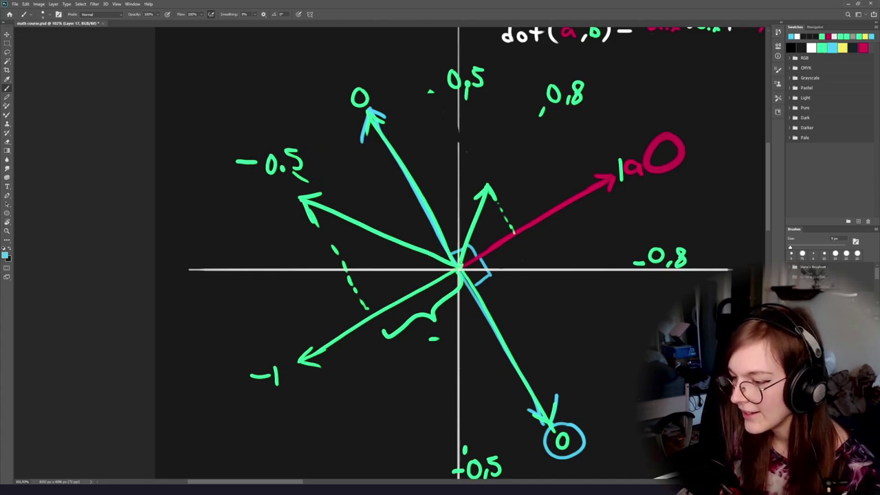
# Trace the green −1 vector in blue, keeping only a short stroke along the lower barb of its arrowhead.
pyautogui.moveTo(457, 266); pyautogui.dragTo(290, 376)
pyautogui.hotkey('ctrl', 'z')
pyautogui.moveTo(324, 331); pyautogui.dragTo(298, 359)
pyautogui.moveTo(299, 360); pyautogui.dragTo(351, 352)
pyautogui.hotkey('ctrl', 'z')
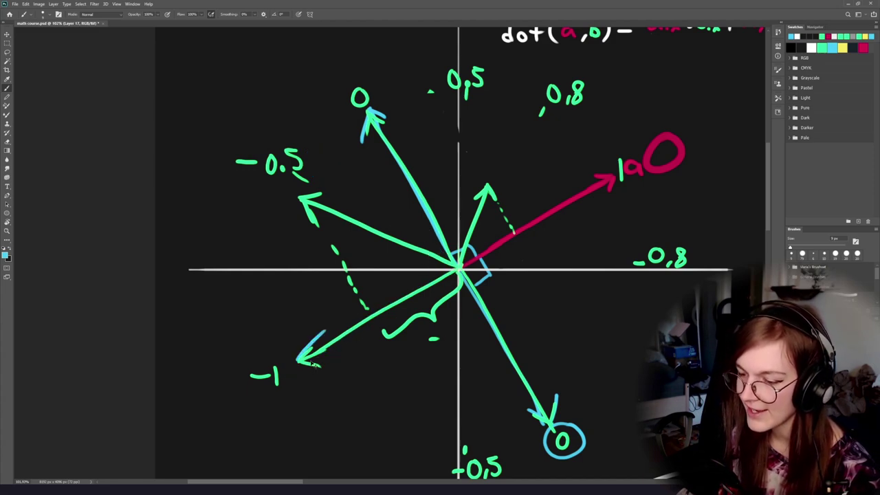
pyautogui.hotkey('ctrl', 'z')
pyautogui.hotkey('ctrl', 'z')
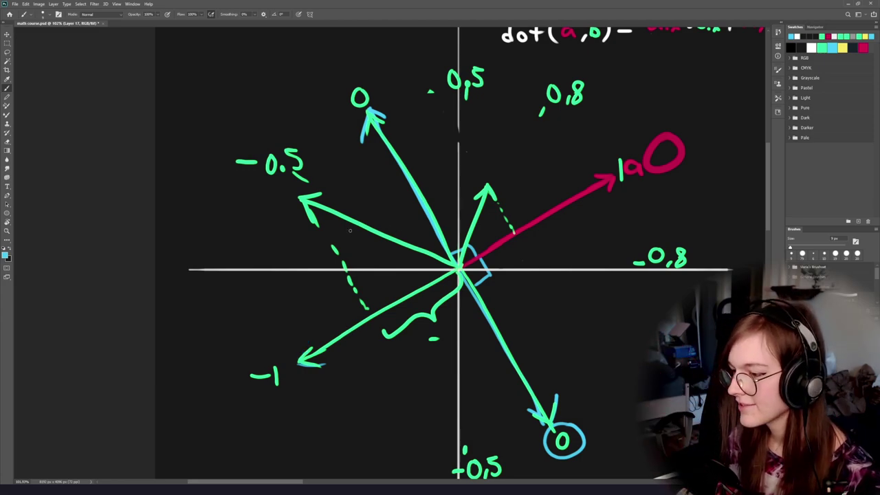
# Draw a large blue ellipse around the whole vector diagram and undo it.
pyautogui.moveTo(444, 254); pyautogui.dragTo(369, 267)
pyautogui.moveTo(565, 85)
pyautogui.mouseDown()
pyautogui.moveTo(357, 474)
pyautogui.moveTo(422, 69)
pyautogui.mouseUp()
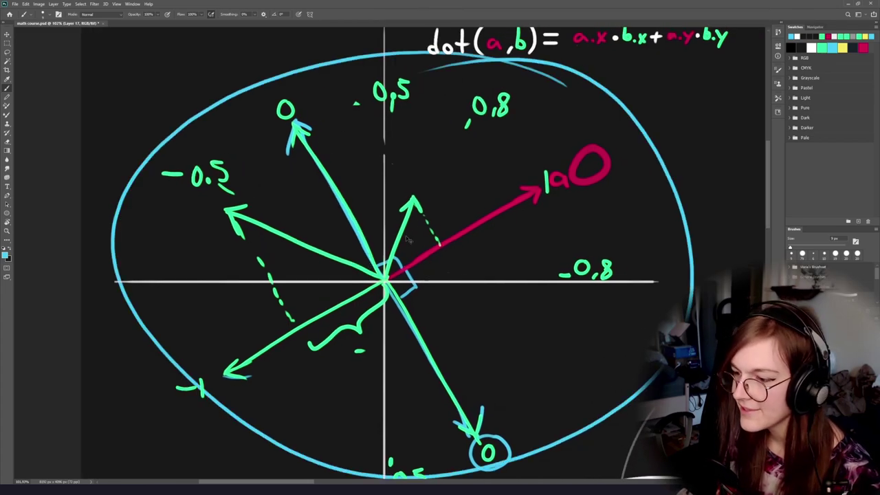
pyautogui.hotkey('ctrl', 'z')
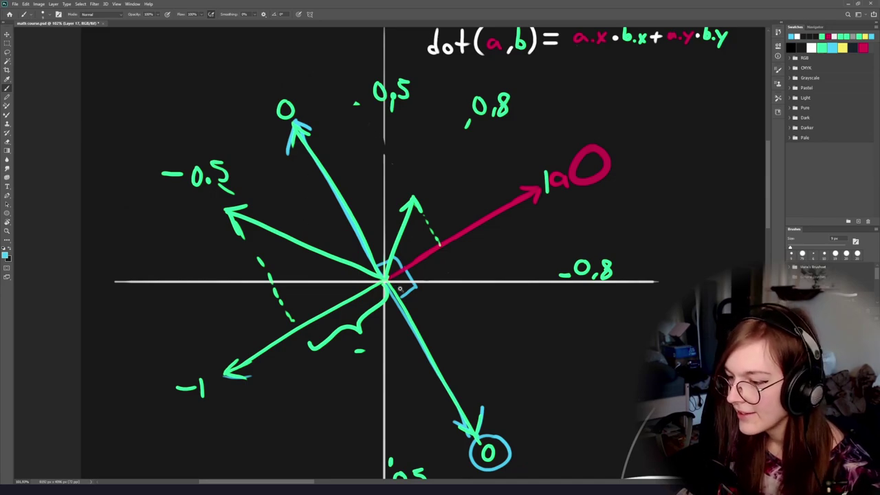
# Examine the right-angle markers and the vectors around the origin, both close up and in the full diagram.
pyautogui.scroll(3, 400, 289)
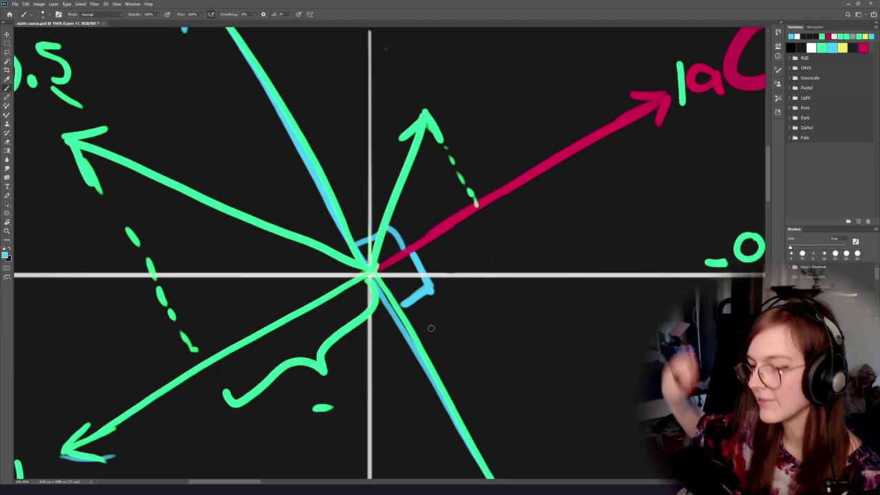
pyautogui.scroll(-4, 385, 337)
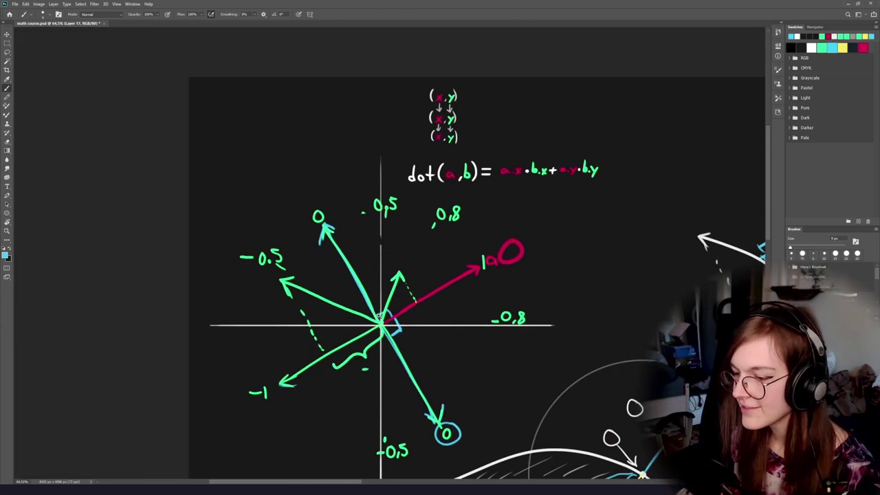
pyautogui.scroll(3, 382, 316)
pyautogui.moveTo(453, 287); pyautogui.dragTo(406, 241)
pyautogui.hotkey('ctrl', 'z')
pyautogui.moveTo(369, 382); pyautogui.dragTo(337, 276)
pyautogui.scroll(-3, 366, 347)
pyautogui.moveTo(371, 321); pyautogui.dragTo(391, 316)
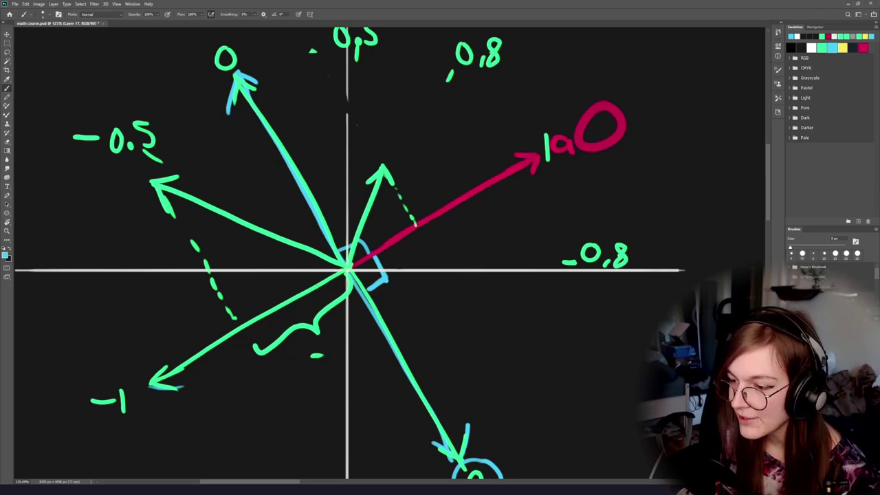
pyautogui.scroll(2, 353, 238)
pyautogui.scroll(-2, 353, 238)
pyautogui.scroll(2, 353, 239)
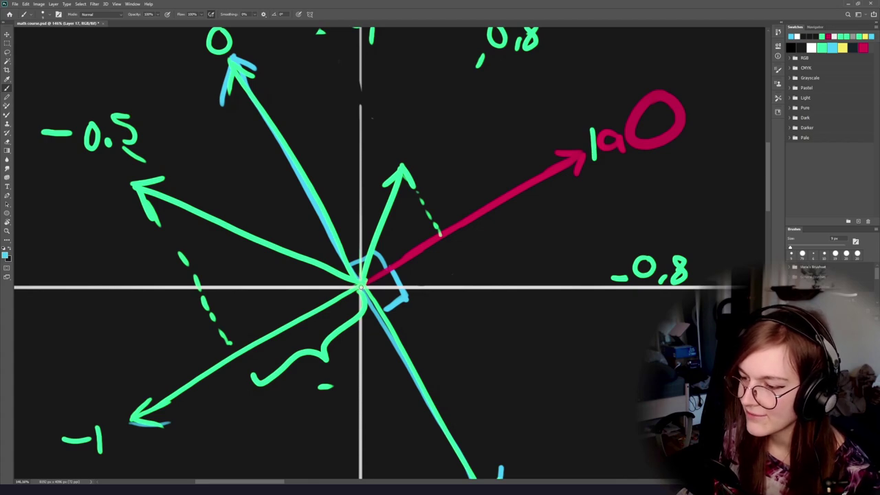
# Draw blue trial vectors from the origin, one nearly vertical and one between the upper 0 and −0.5 vectors.
pyautogui.moveTo(359, 283); pyautogui.dragTo(333, 124)
pyautogui.moveTo(315, 153); pyautogui.dragTo(348, 146)
pyautogui.moveTo(354, 275)
pyautogui.mouseDown()
pyautogui.moveTo(543, 69)
pyautogui.moveTo(357, 292)
pyautogui.moveTo(311, 246)
pyautogui.moveTo(214, 180)
pyautogui.mouseUp()
pyautogui.hotkey('ctrl', 'z')
pyautogui.hotkey('ctrl', 'z')
pyautogui.moveTo(237, 174)
pyautogui.mouseDown()
pyautogui.moveTo(216, 187)
pyautogui.moveTo(229, 213)
pyautogui.mouseUp()
pyautogui.click(335, 97)
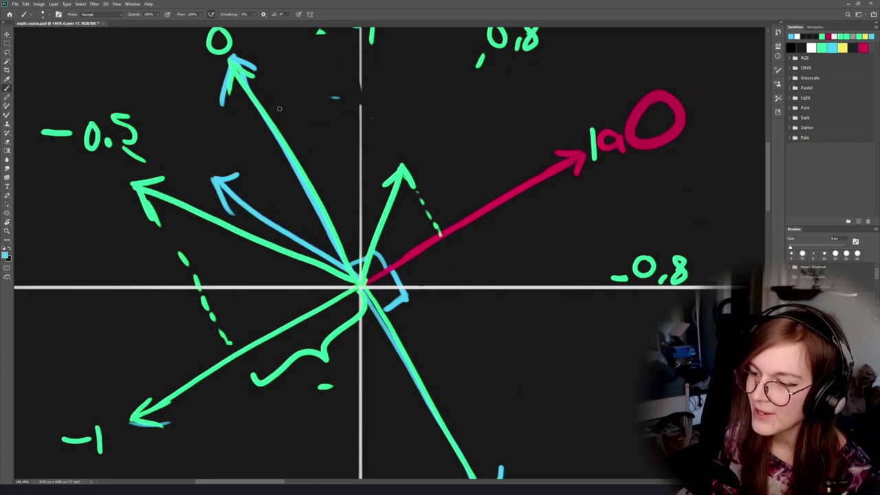
pyautogui.moveTo(236, 148)
pyautogui.mouseDown()
pyautogui.moveTo(184, 137)
pyautogui.moveTo(413, 272)
pyautogui.mouseUp()
pyautogui.hotkey('ctrl', 'z')
# Circle the area around vector a in blue, and undo the circle together with the blue trial vector.
pyautogui.moveTo(528, 110)
pyautogui.mouseDown()
pyautogui.moveTo(629, 213)
pyautogui.moveTo(605, 110)
pyautogui.mouseUp()
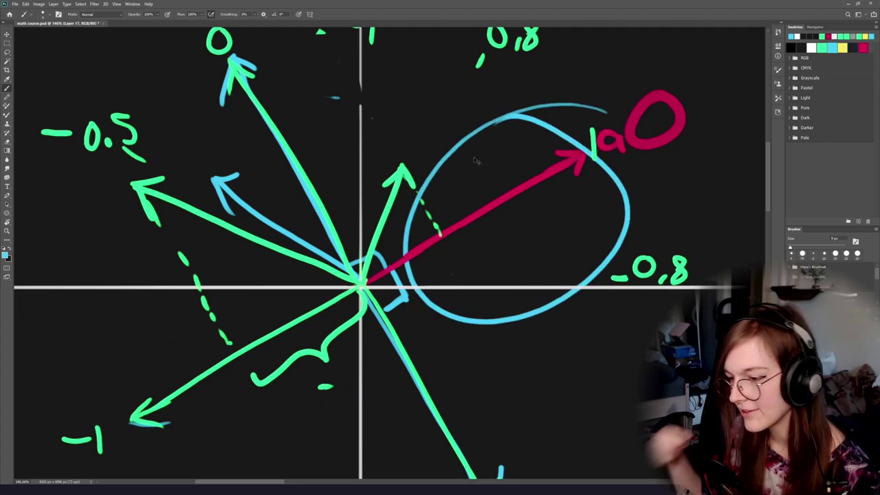
pyautogui.hotkey('ctrl', 'z')
pyautogui.hotkey('ctrl', 'z')
pyautogui.hotkey('ctrl', 'z')
pyautogui.hotkey('ctrl', 'z')
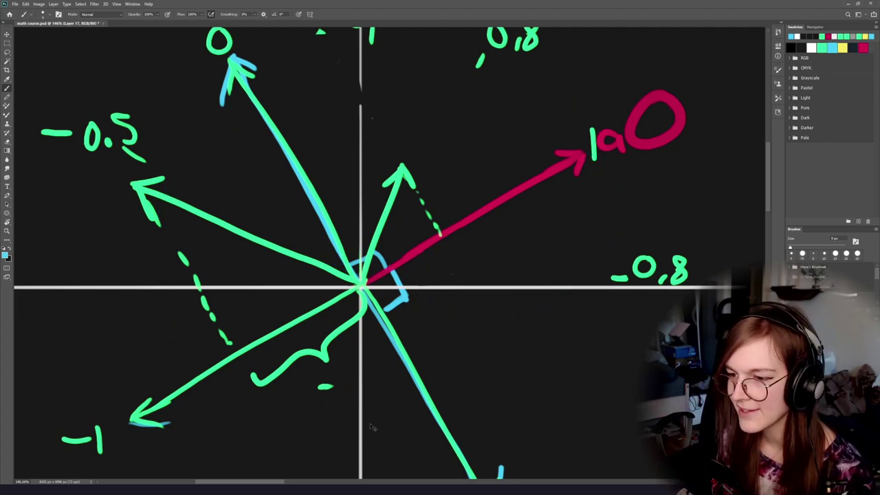
# Draw a looping blue line along the perpendicular formed by the two 0 vectors, and undo it.
pyautogui.moveTo(370, 423); pyautogui.dragTo(349, 310)
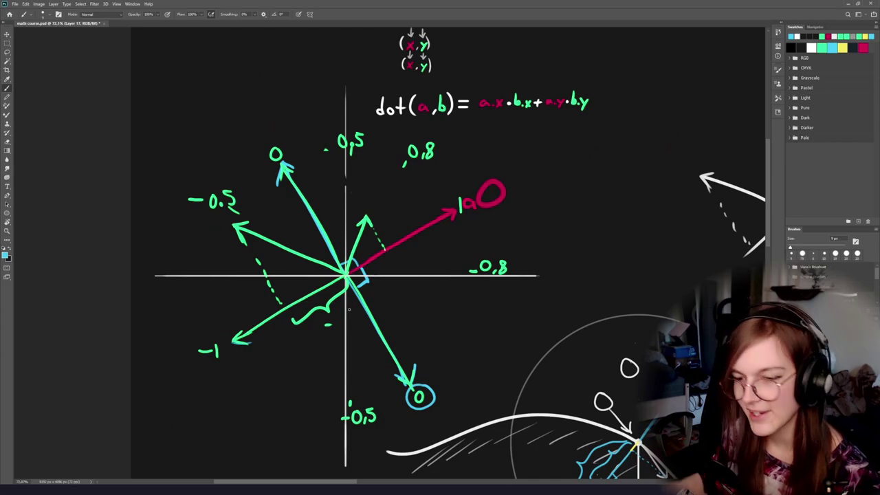
pyautogui.scroll(3, 348, 309)
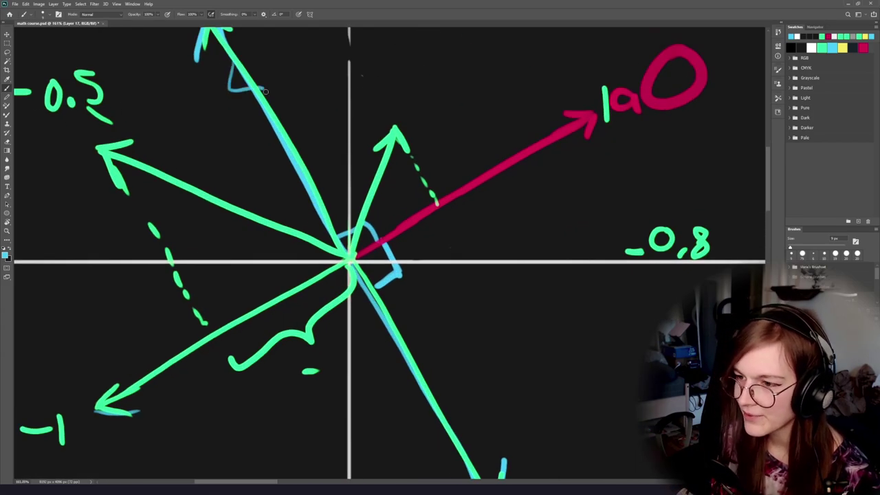
pyautogui.moveTo(265, 91)
pyautogui.mouseDown()
pyautogui.moveTo(372, 332)
pyautogui.moveTo(469, 474)
pyautogui.mouseUp()
pyautogui.moveTo(385, 307); pyautogui.dragTo(343, 306)
pyautogui.moveTo(366, 279); pyautogui.dragTo(295, 179)
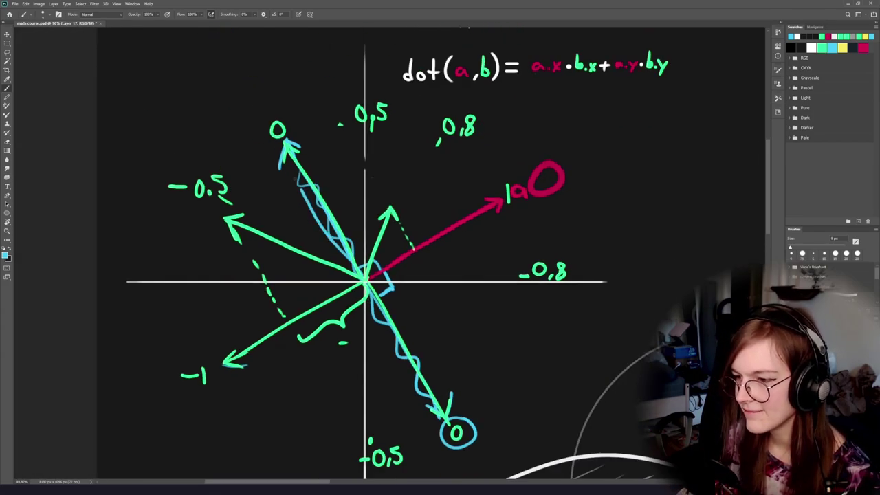
pyautogui.hotkey('ctrl', 'z')
pyautogui.hotkey('ctrl', 'z')
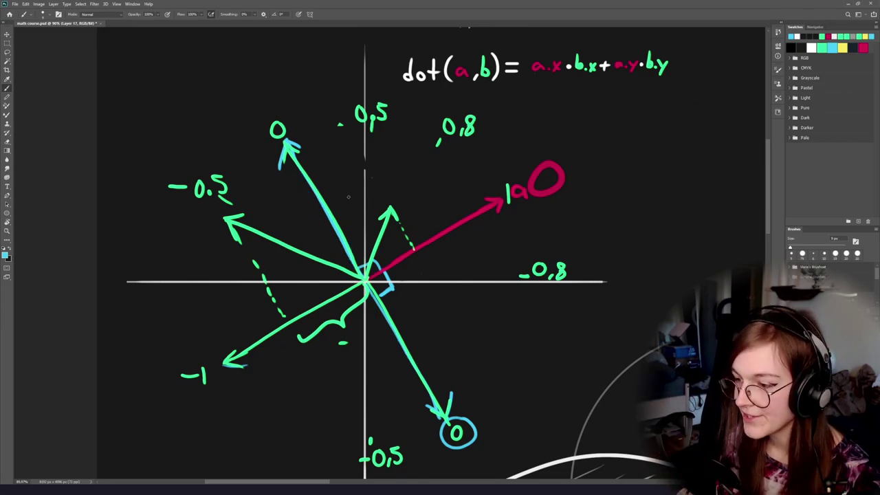
# Draw a blue circle around the origin across all the vectors and undo it.
pyautogui.moveTo(403, 239); pyautogui.dragTo(434, 310)
pyautogui.moveTo(506, 216); pyautogui.dragTo(423, 283)
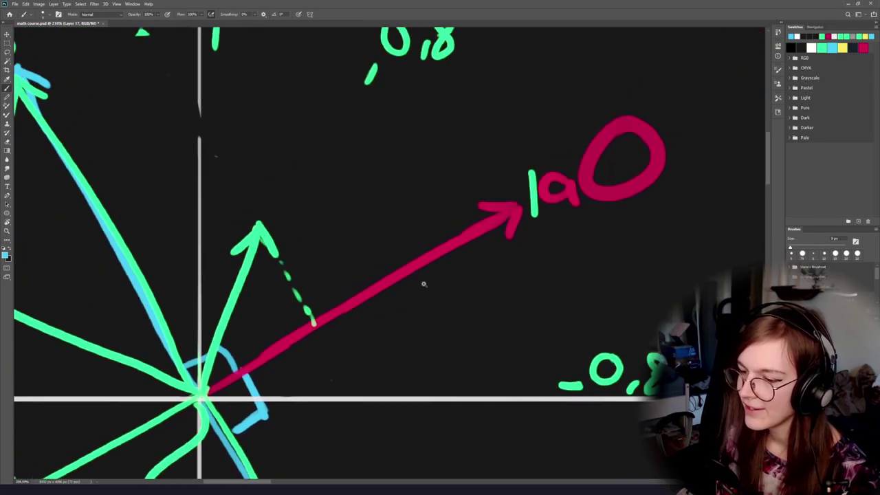
pyautogui.moveTo(249, 359); pyautogui.dragTo(329, 307)
pyautogui.moveTo(251, 285)
pyautogui.mouseDown()
pyautogui.moveTo(371, 257)
pyautogui.moveTo(253, 295)
pyautogui.mouseUp()
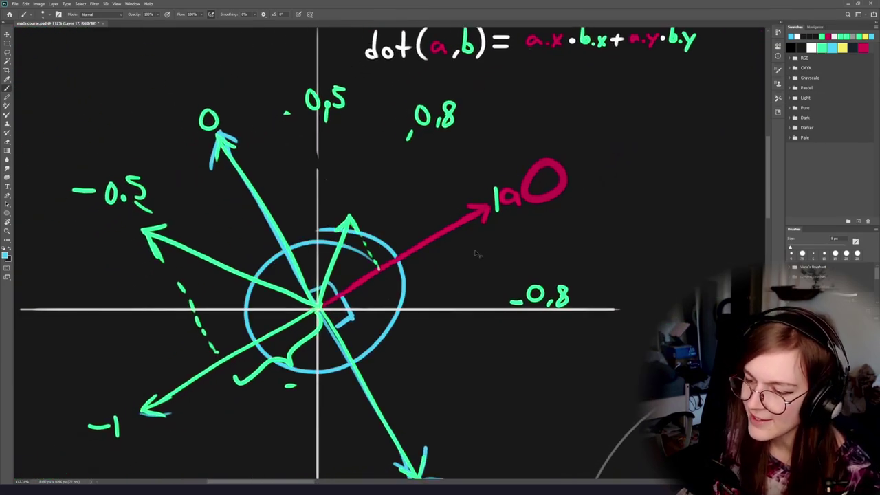
pyautogui.hotkey('ctrl', 'z')
# Draw a blue arrow alongside vector a, circle its label 1, and undo both.
pyautogui.moveTo(323, 302)
pyautogui.mouseDown()
pyautogui.moveTo(460, 194)
pyautogui.moveTo(451, 224)
pyautogui.mouseUp()
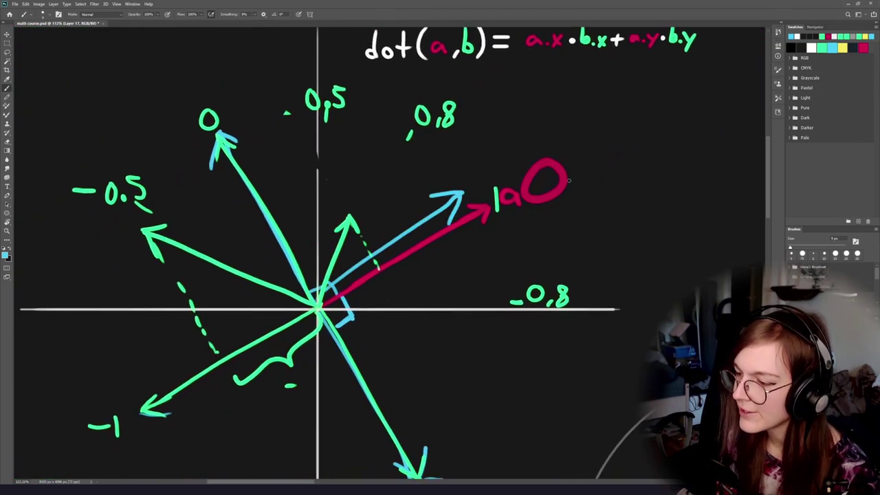
pyautogui.moveTo(510, 158); pyautogui.dragTo(510, 164)
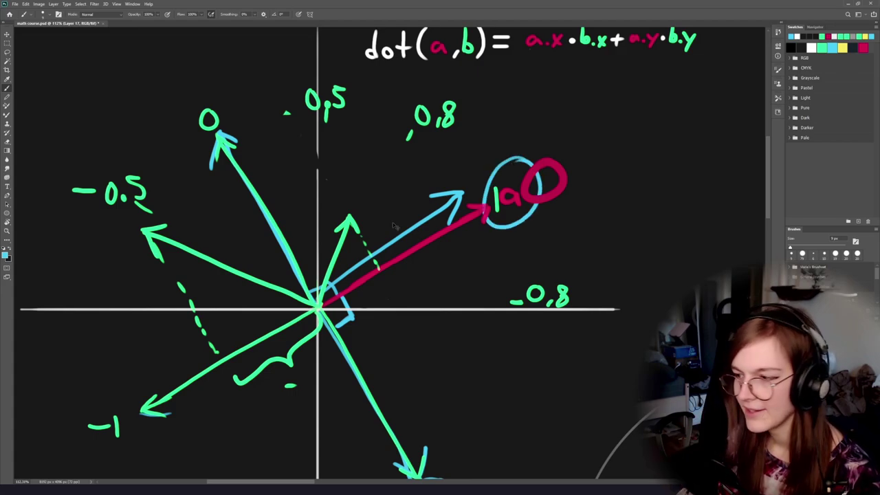
pyautogui.hotkey('ctrl', 'z')
pyautogui.hotkey('ctrl', 'z')
# Draw a blue arrow from the origin into the region between the upper 0 and −0.5 vectors, and undo it.
pyautogui.moveTo(310, 295)
pyautogui.mouseDown()
pyautogui.moveTo(215, 236)
pyautogui.moveTo(209, 199)
pyautogui.mouseUp()
pyautogui.moveTo(158, 188); pyautogui.dragTo(194, 244)
pyautogui.hotkey('ctrl', 'z')
pyautogui.hotkey('ctrl', 'z')
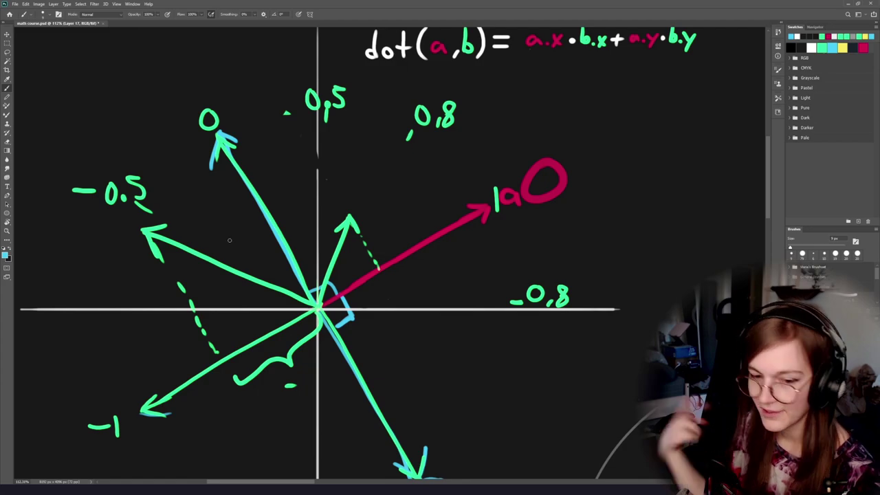
# Switch to the code editor and insert blank lines below the playerLookDir declaration in OnDrawGizmos of LookTrigger.cs.
pyautogui.hotkey('alt', 'Tab')
pyautogui.scroll(-3, 165, 314)
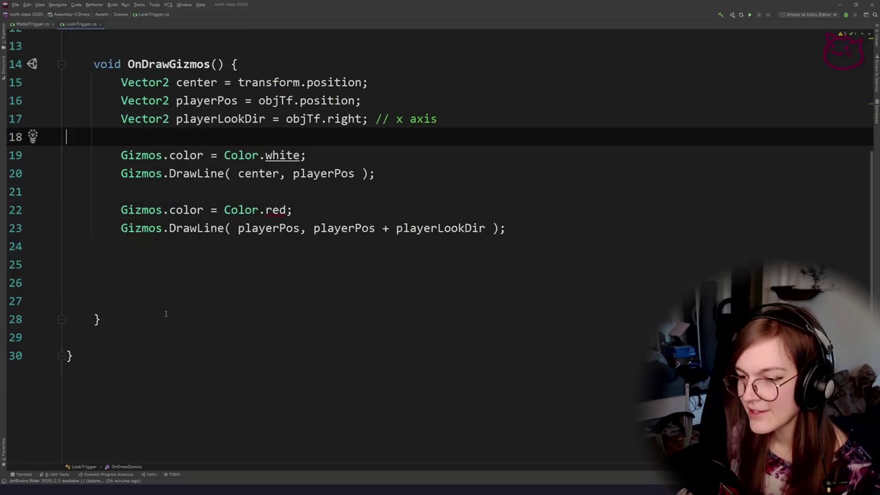
pyautogui.click(396, 179)
pyautogui.click(446, 214)
pyautogui.click(539, 245)
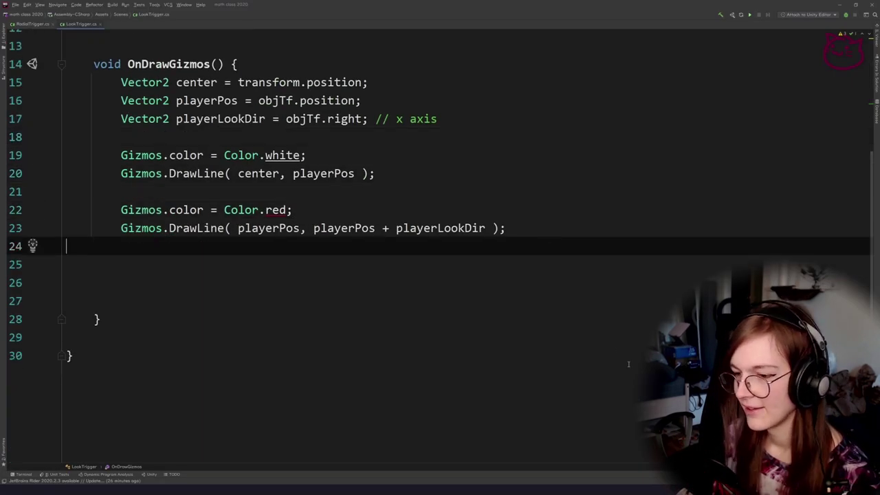
pyautogui.click(509, 120)
pyautogui.press('Return')
pyautogui.press('Return')
pyautogui.press('Return')
pyautogui.press('Up')
pyautogui.scroll(2, 627, 373)
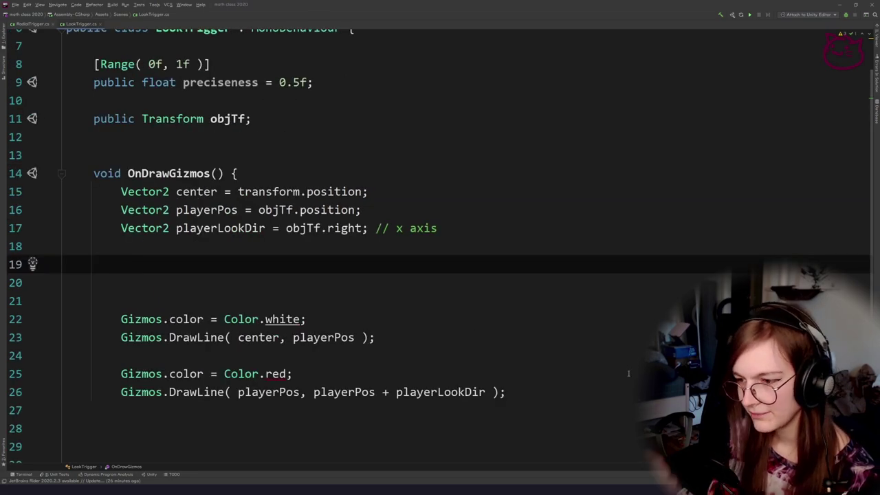
# Start a declaration reading "float lookness =" below the playerLookDir line.
pyautogui.write('l')
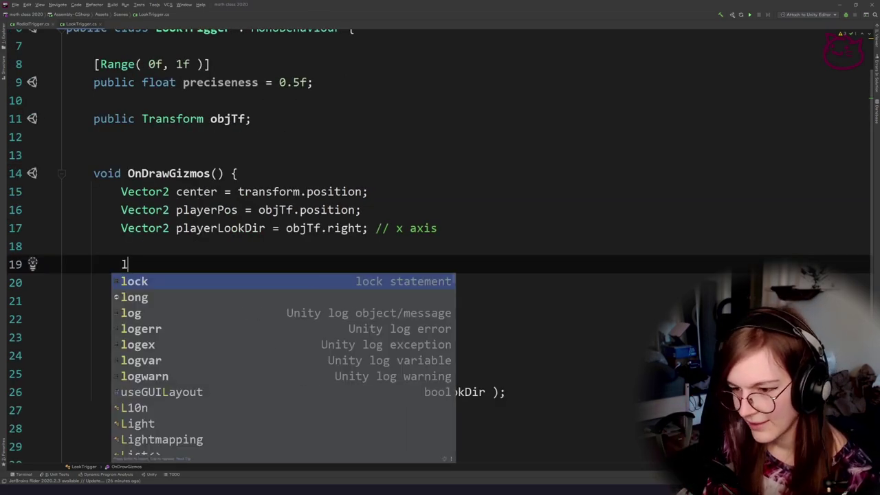
pyautogui.press('BackSpace')
pyautogui.write('float')
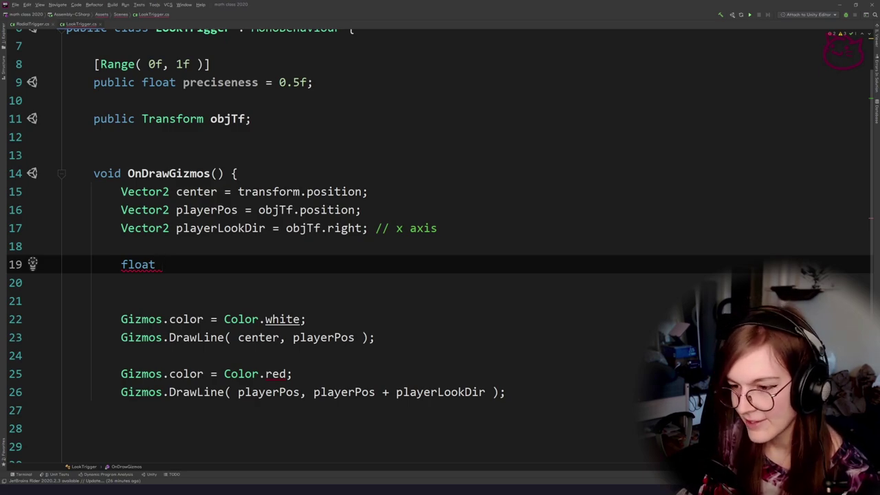
pyautogui.write('looknes')
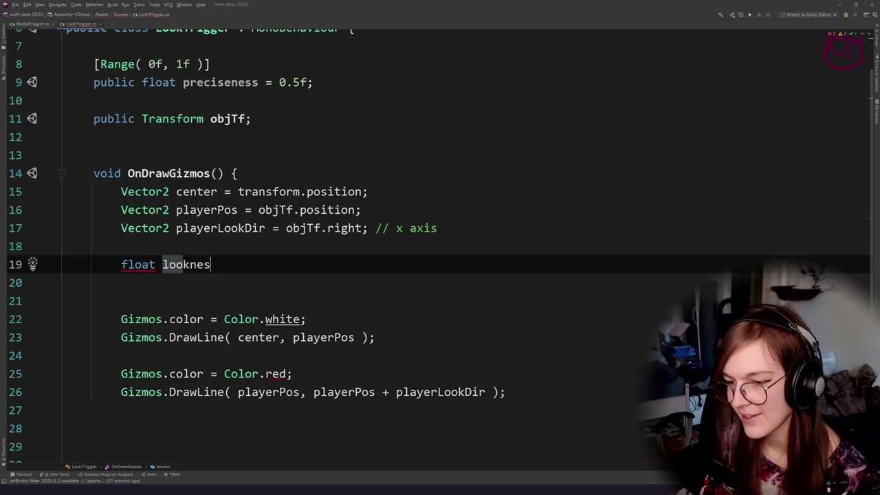
pyautogui.write('s =')
pyautogui.press('Escape')
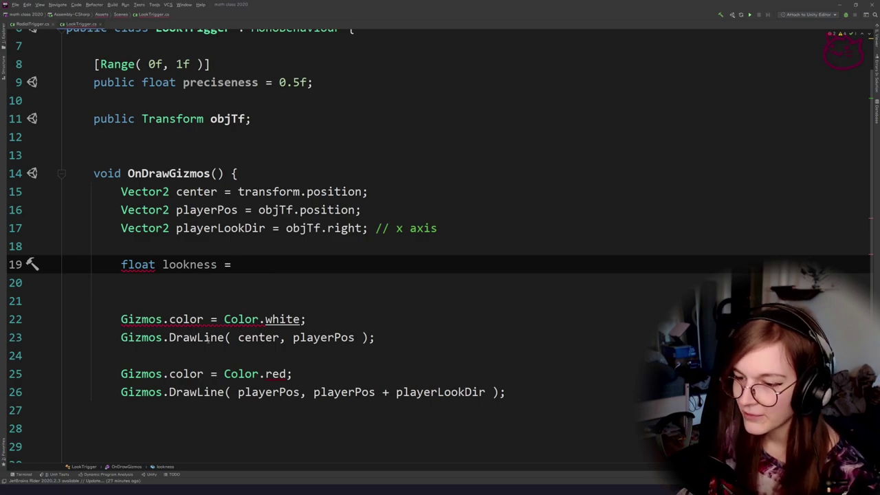
pyautogui.click(198, 301)
pyautogui.doubleClick(187, 267)
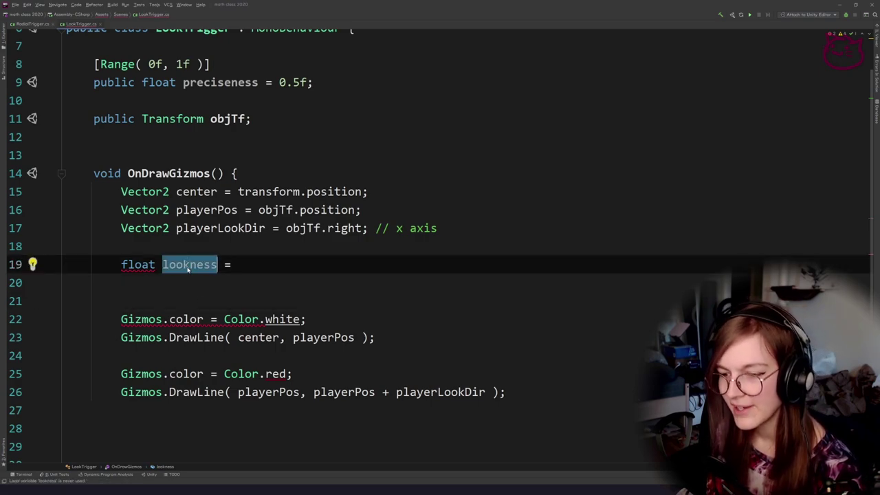
pyautogui.click(65, 300)
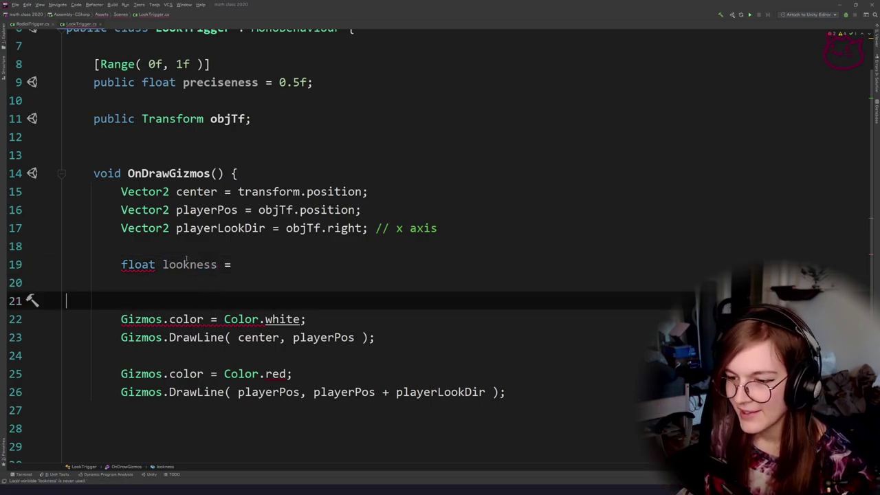
pyautogui.doubleClick(191, 267)
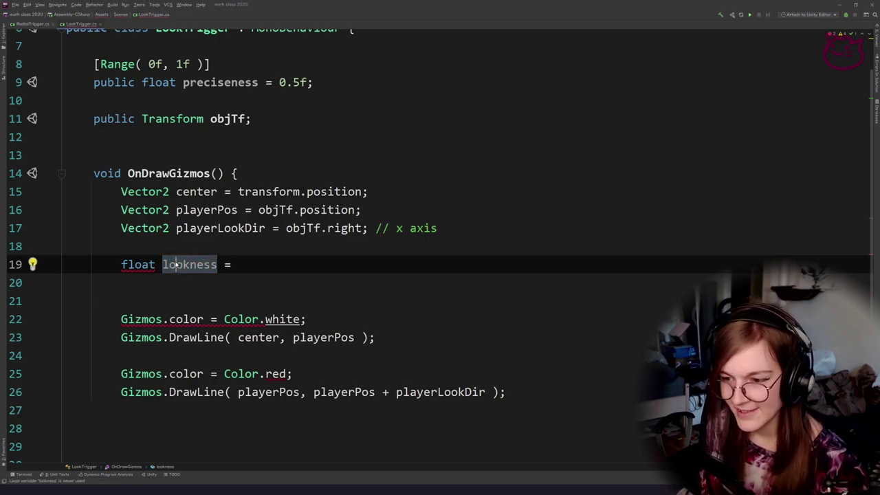
pyautogui.doubleClick(197, 266)
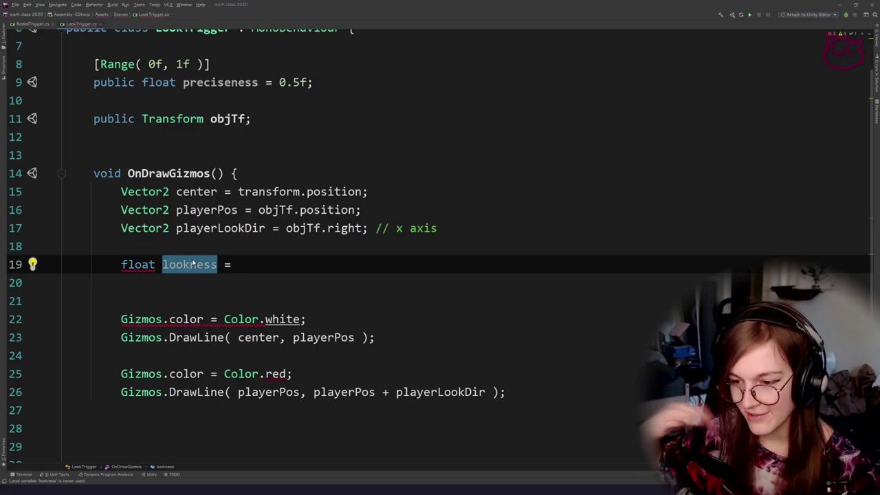
pyautogui.click(165, 278)
# Insert "away" into the variable name to make it lookawayness, and remove the inserted text again.
pyautogui.click(191, 266)
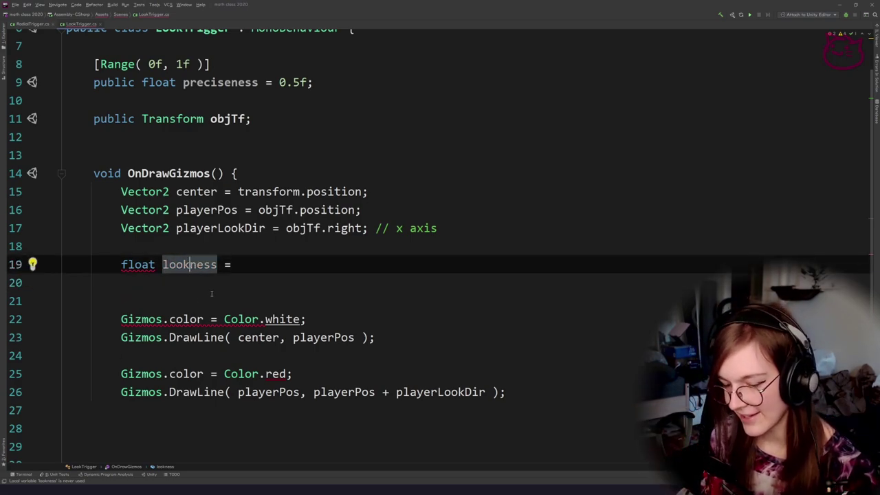
pyautogui.write('away')
pyautogui.click(237, 277)
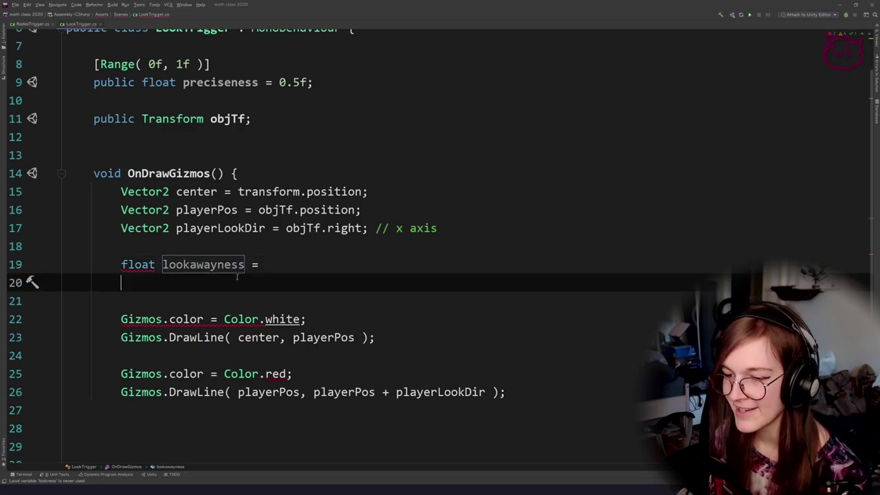
pyautogui.click(232, 267)
pyautogui.click(275, 266)
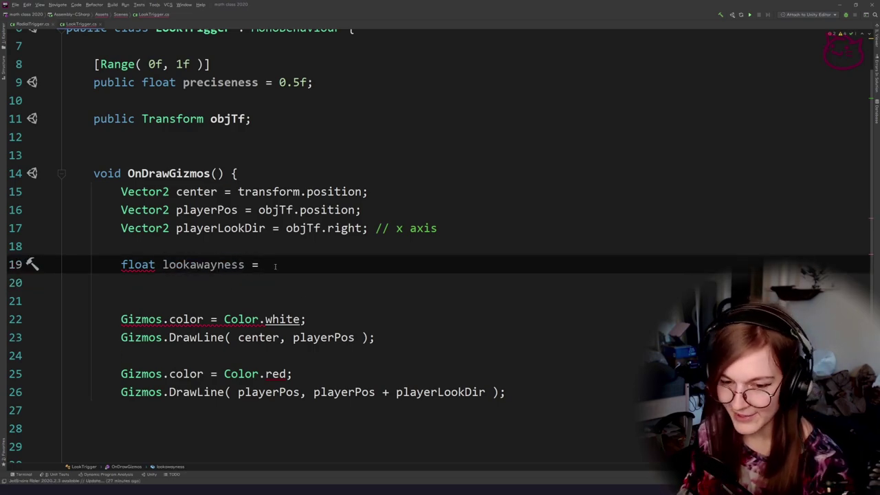
pyautogui.press('Down')
pyautogui.click(281, 268)
pyautogui.click(217, 267)
pyautogui.press('BackSpace')
pyautogui.press('BackSpace')
pyautogui.press('BackSpace')
pyautogui.press('BackSpace')
pyautogui.moveTo(250, 283); pyautogui.dragTo(242, 268)
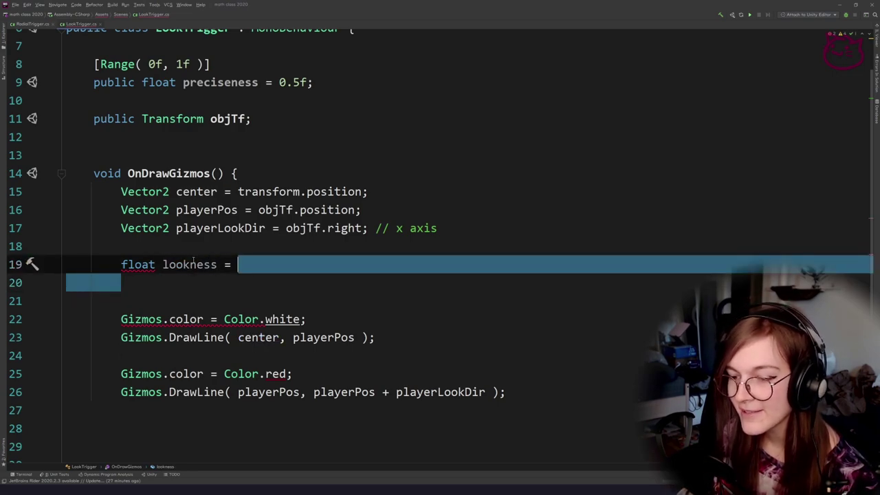
pyautogui.doubleClick(173, 265)
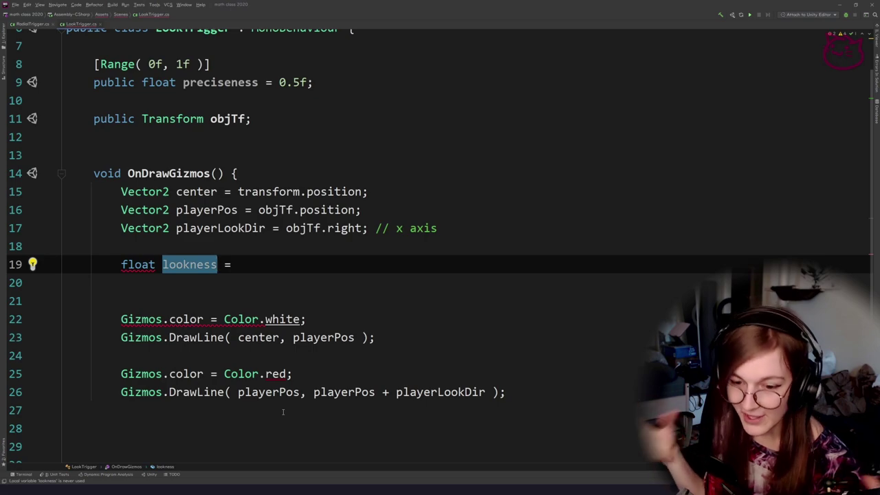
pyautogui.press('Return')
pyautogui.click(296, 268)
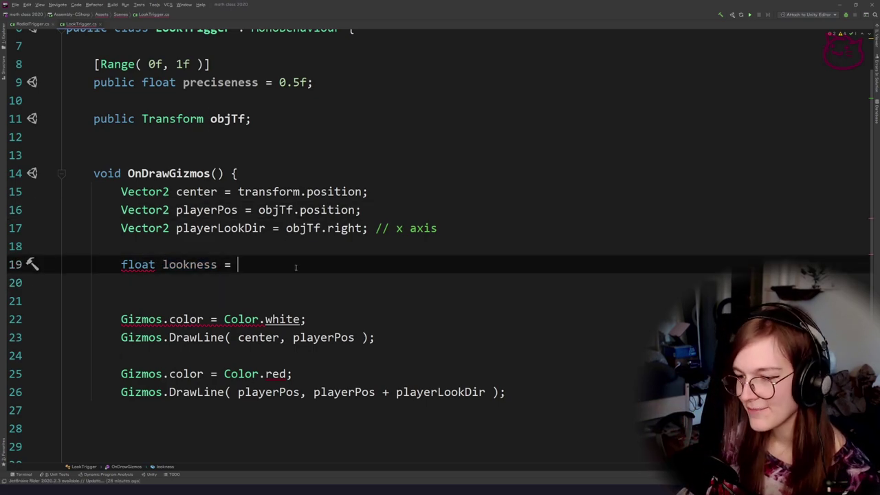
# Switch to the Unity scene, move Object to about X 2.151, Y 4.922, and rotate it to about 167° around Z.
pyautogui.hotkey('alt', 'Tab')
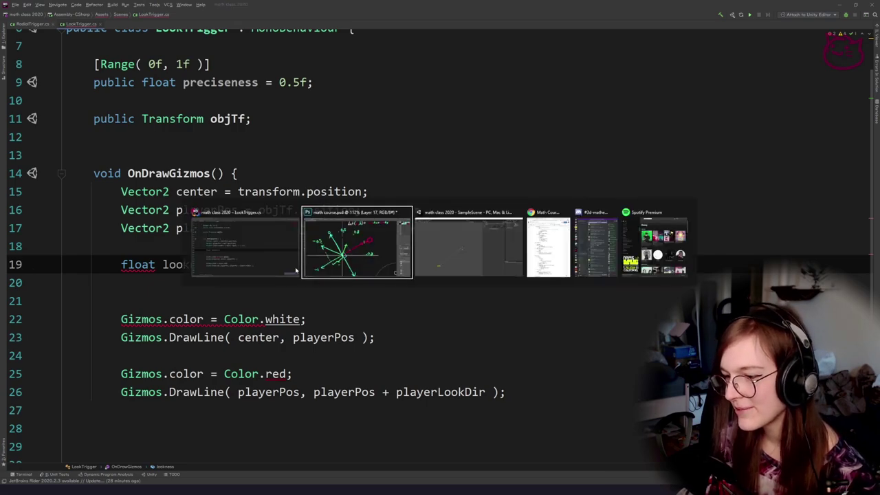
pyautogui.press('Tab')
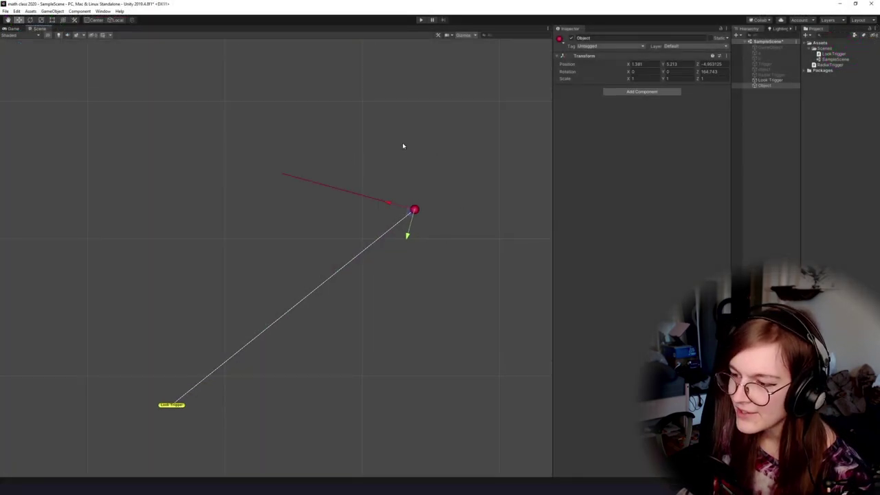
pyautogui.moveTo(407, 217); pyautogui.dragTo(437, 207)
pyautogui.moveTo(340, 277); pyautogui.dragTo(340, 259)
pyautogui.scroll(-3, 347, 272)
pyautogui.scroll(2, 344, 271)
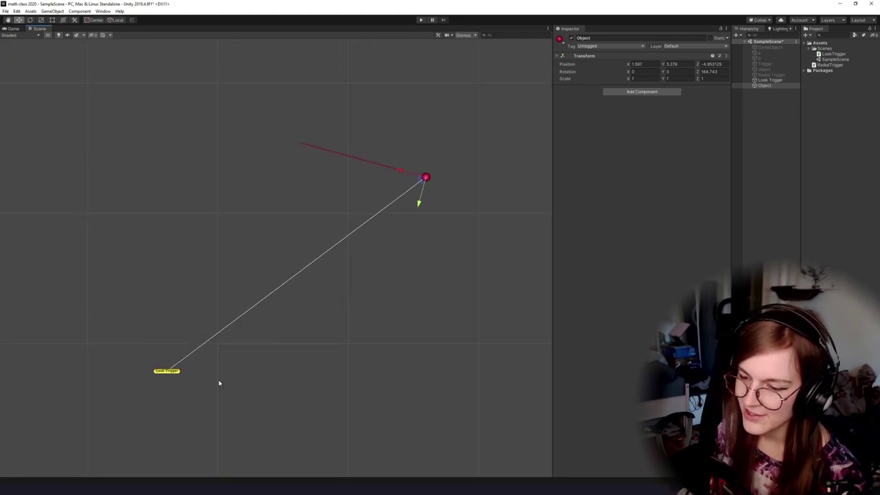
pyautogui.moveTo(417, 184); pyautogui.dragTo(463, 210)
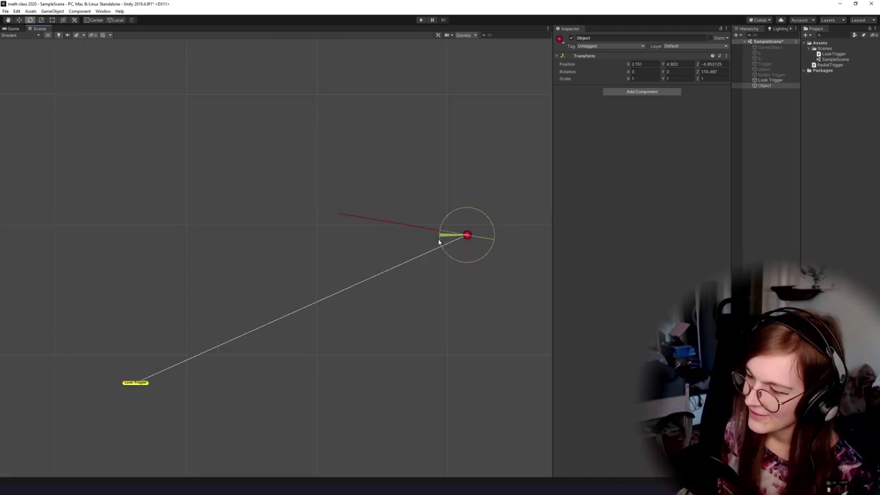
pyautogui.moveTo(438, 242); pyautogui.dragTo(439, 237)
pyautogui.press('w')
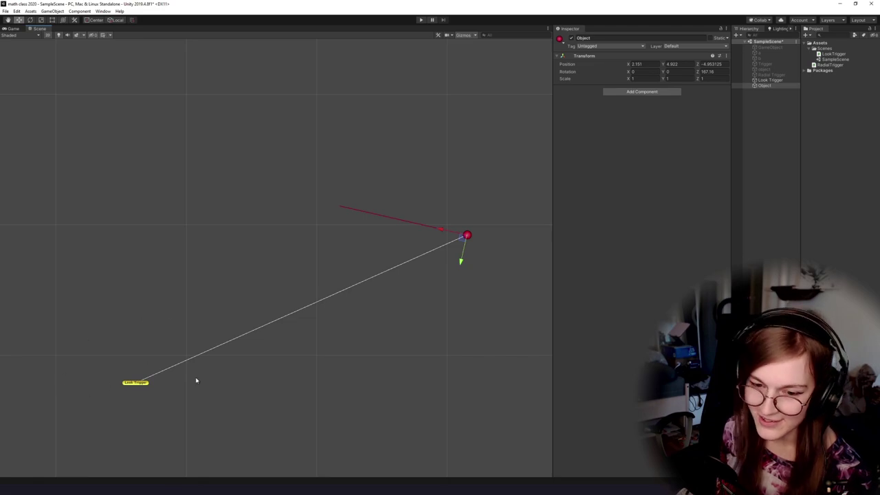
pyautogui.moveTo(250, 341); pyautogui.dragTo(252, 313)
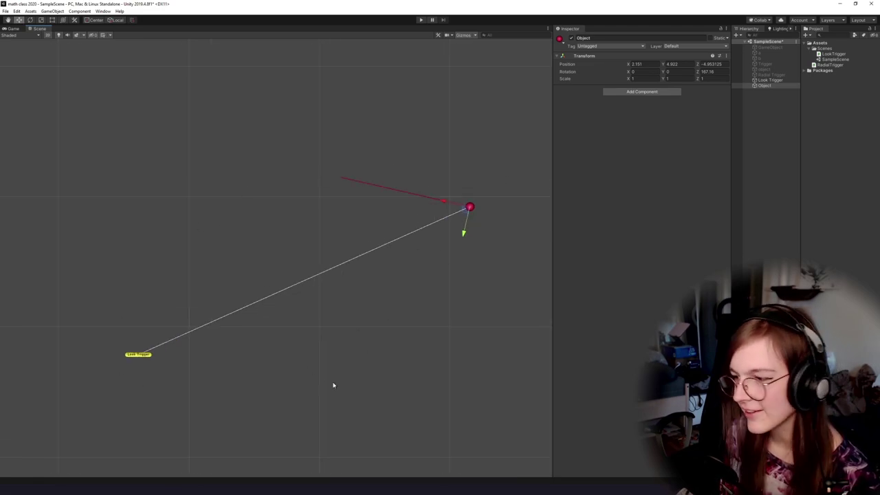
# Switch back to the code editor, add blank lines below the playerLookDir declaration, and comment out the unfinished lookness declaration.
pyautogui.hotkey('alt', 'Tab')
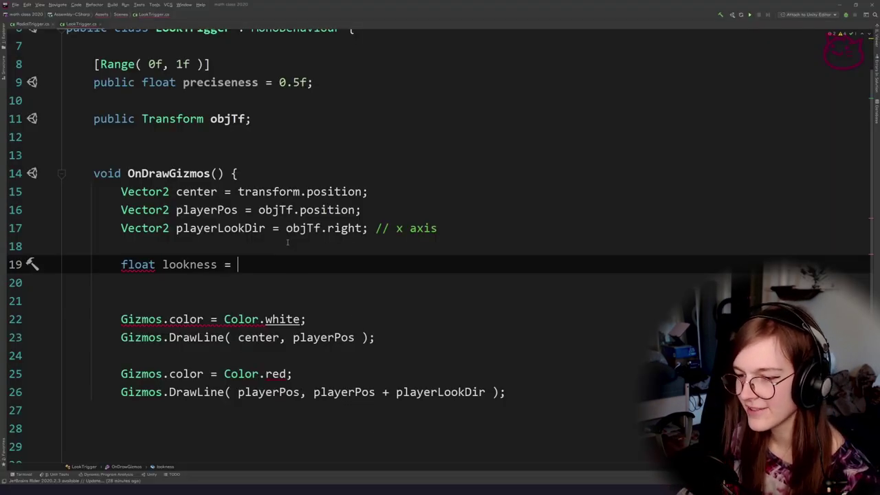
pyautogui.click(287, 242)
pyautogui.click(491, 228)
pyautogui.press('Return')
pyautogui.press('Return')
pyautogui.press('Down')
pyautogui.press('Down')
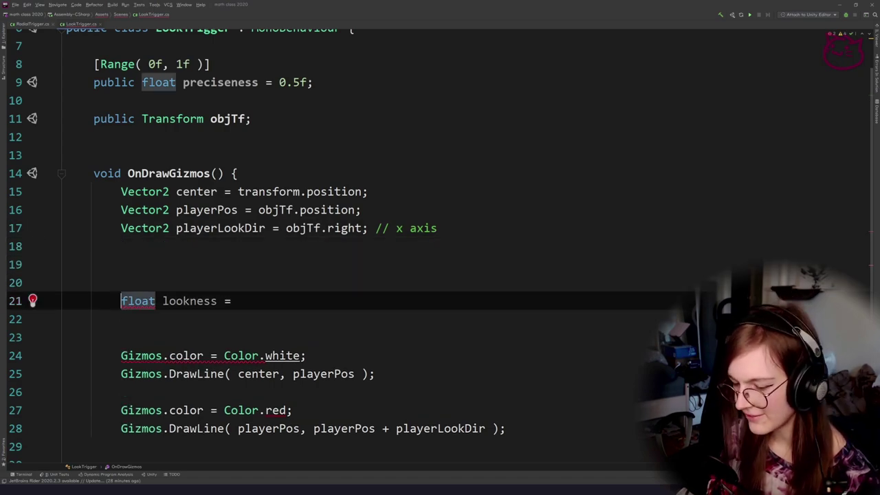
pyautogui.hotkey('ctrl', '/')
# Start a declaration reading "Vector2 playerToTriggerDir =" on a new line above the commented lookness line.
pyautogui.press('Up')
pyautogui.press('Up')
pyautogui.press('Up')
pyautogui.press('Return')
pyautogui.write('Vec')
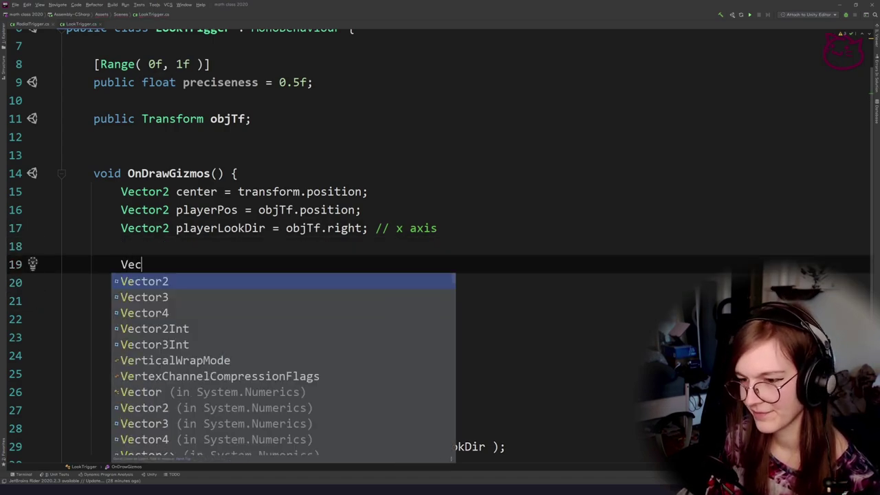
pyautogui.press('Return')
pyautogui.write('pl')
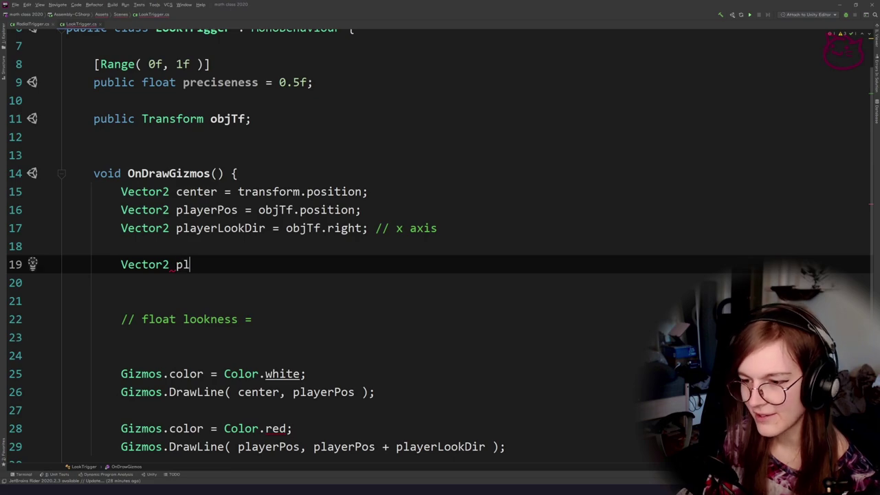
pyautogui.write('ayerToTriggerDir =')
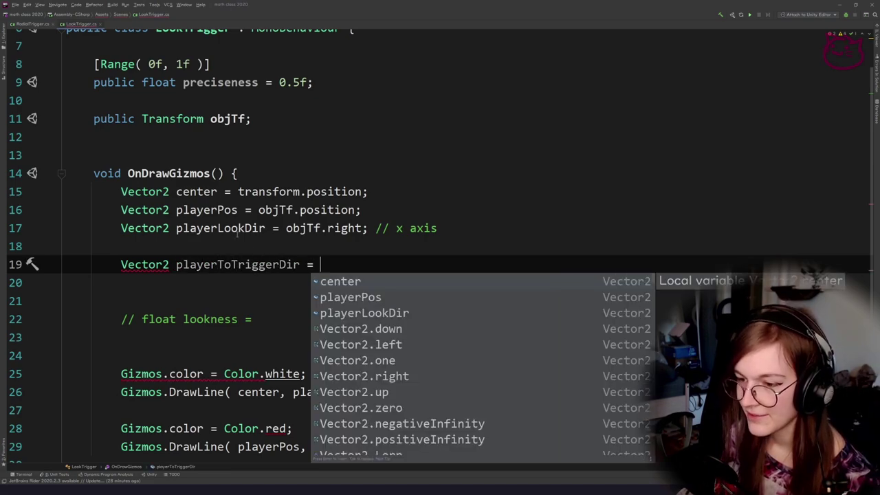
# Complete the playerToTriggerDir assignment with the expression "center - playerPos".
pyautogui.doubleClick(221, 211)
pyautogui.click(226, 249)
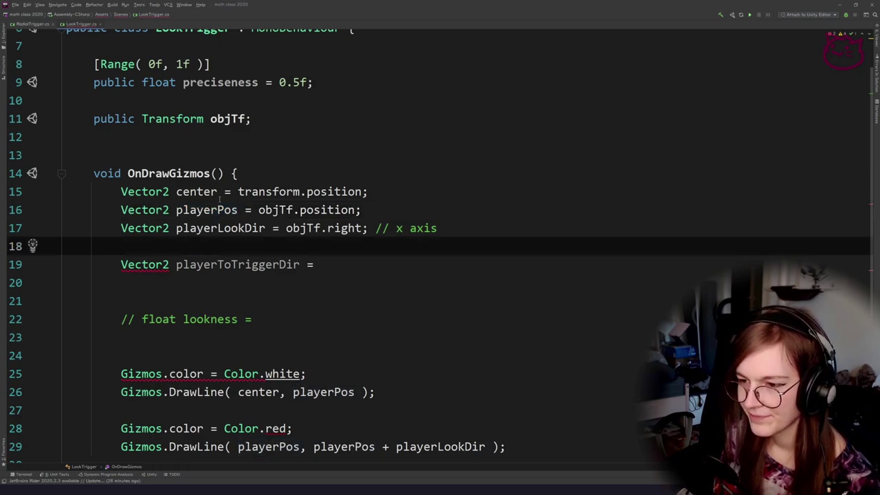
pyautogui.doubleClick(217, 194)
pyautogui.hotkey('ctrl', 'c')
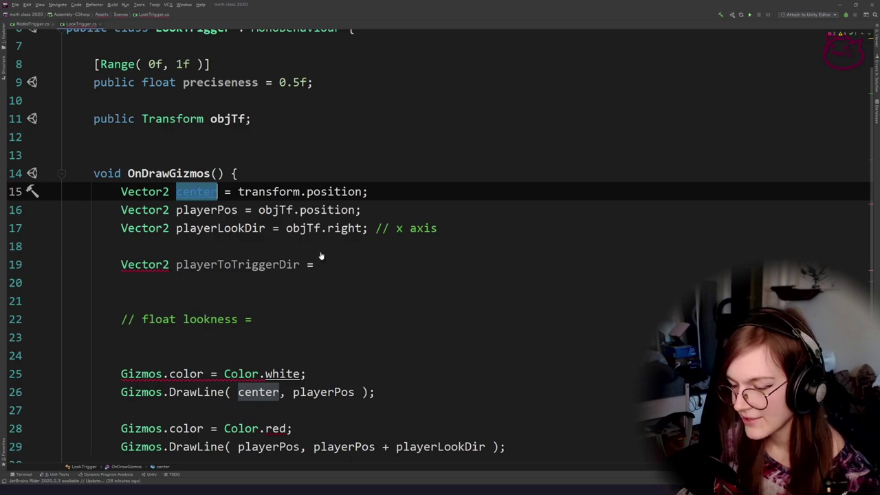
pyautogui.click(334, 272)
pyautogui.hotkey('ctrl', 'v')
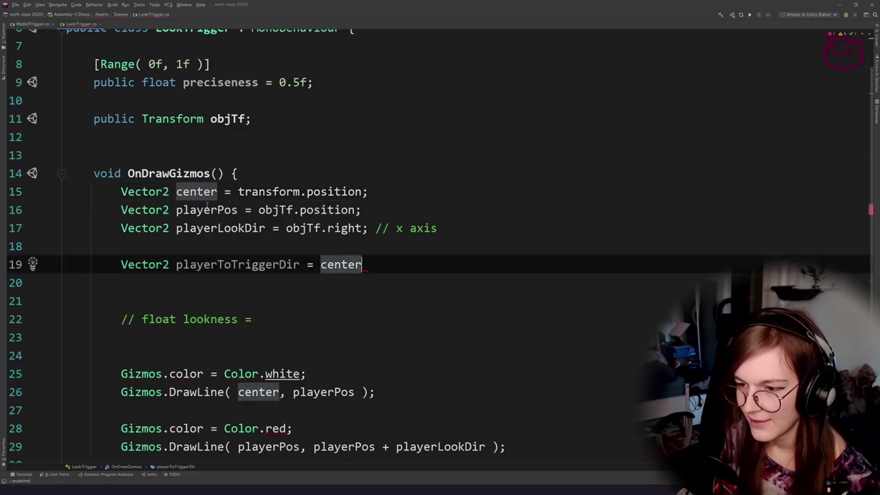
pyautogui.doubleClick(215, 209)
pyautogui.click(404, 269)
pyautogui.write('- playerPos')
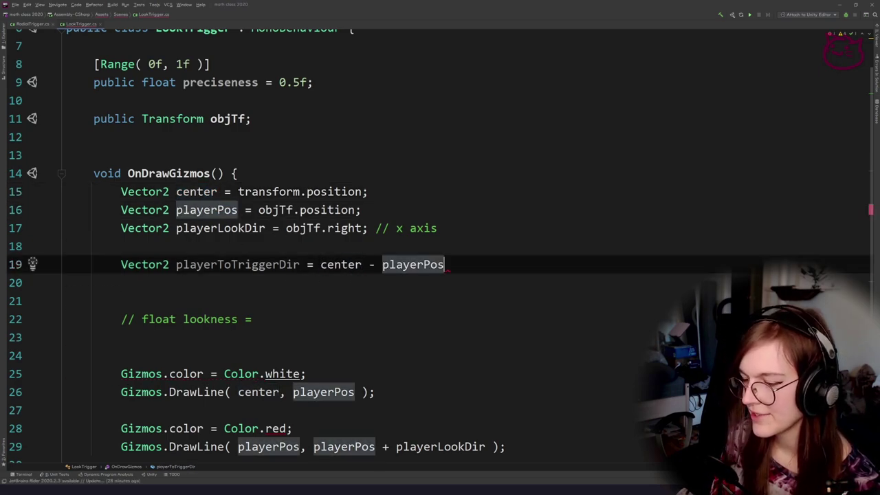
# Highlight the expression center - playerPos and its two operands in the playerToTriggerDir declaration to examine the subtraction.
pyautogui.click(394, 287)
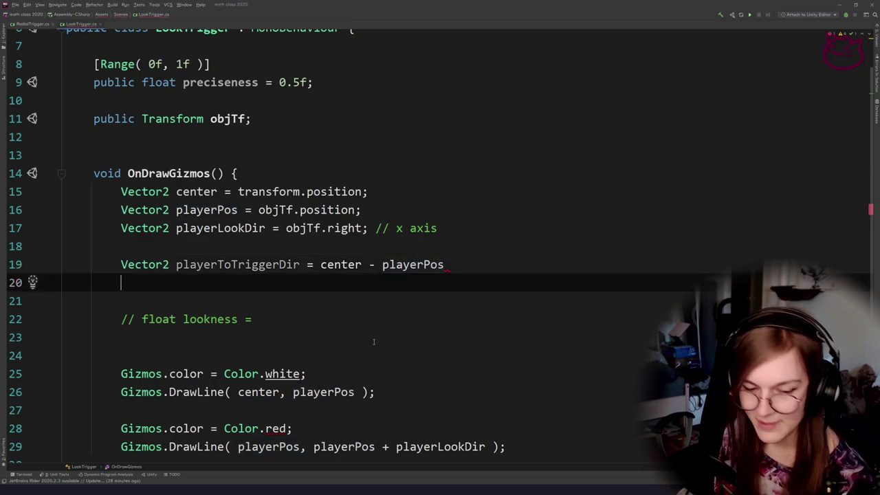
pyautogui.scroll(1, 391, 302)
pyautogui.scroll(1, 444, 309)
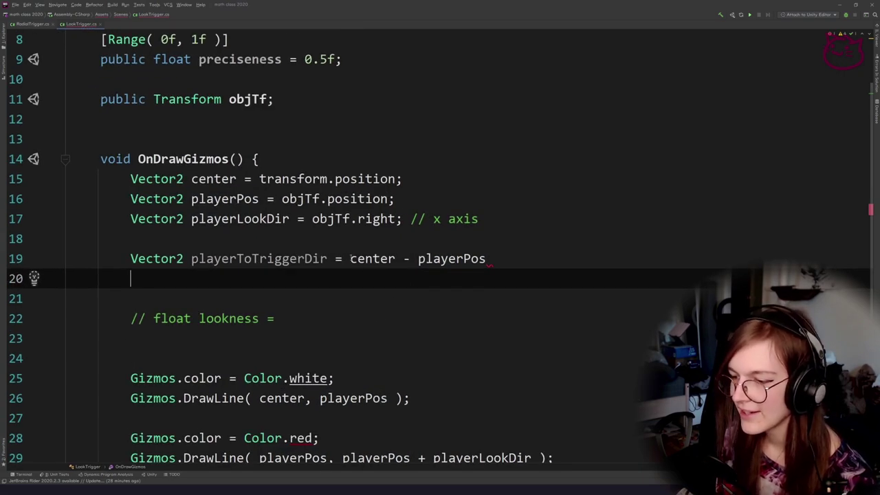
pyautogui.moveTo(351, 259); pyautogui.dragTo(488, 265)
pyautogui.doubleClick(365, 259)
pyautogui.doubleClick(427, 258)
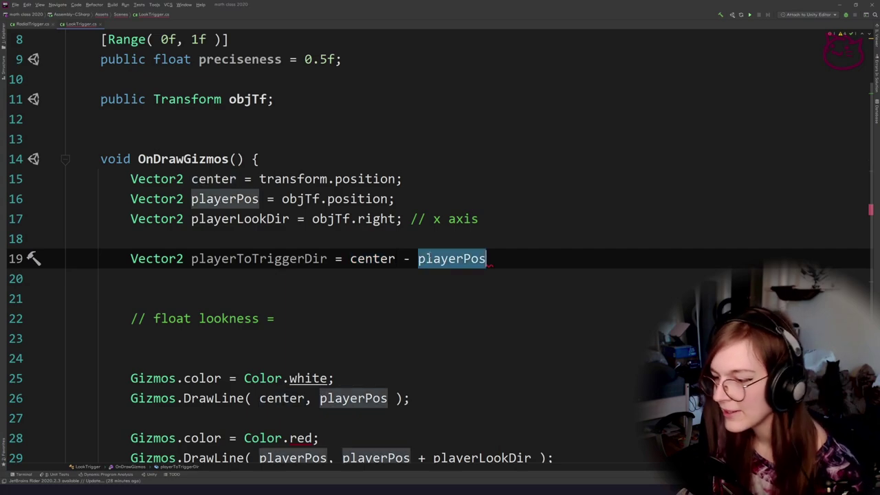
# Highlight playerPos and center one after the other in the playerToTriggerDir assignment to examine the order of subtraction.
pyautogui.click(411, 237)
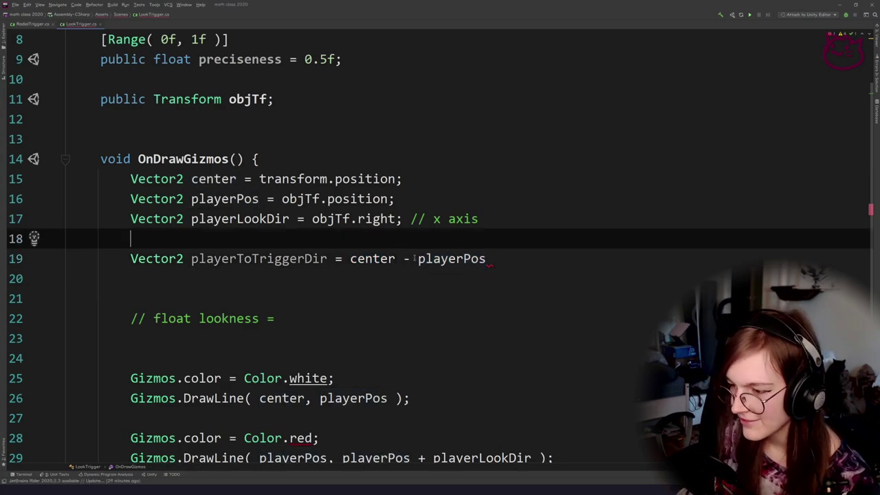
pyautogui.doubleClick(469, 259)
pyautogui.click(445, 239)
pyautogui.doubleClick(450, 258)
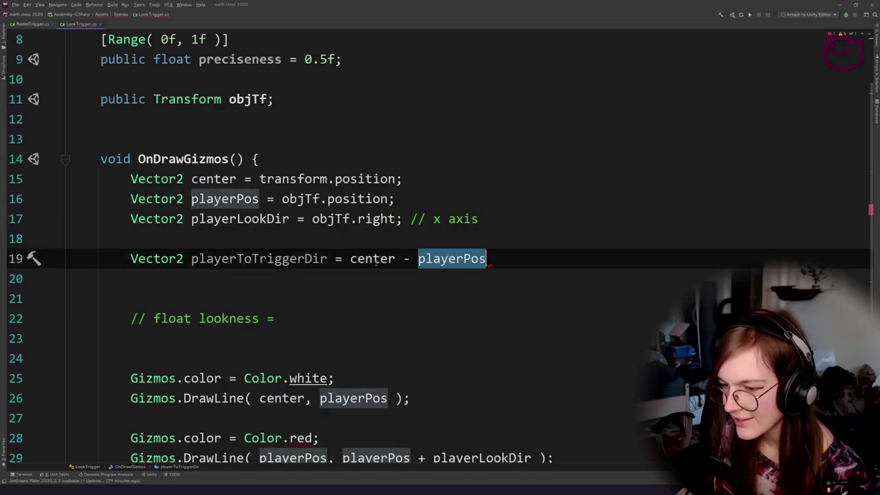
pyautogui.click(356, 259)
pyautogui.doubleClick(357, 258)
pyautogui.click(352, 222)
# Enclose center - playerPos in parentheses and append .normalized; to complete the playerToTriggerDir declaration.
pyautogui.click(351, 258)
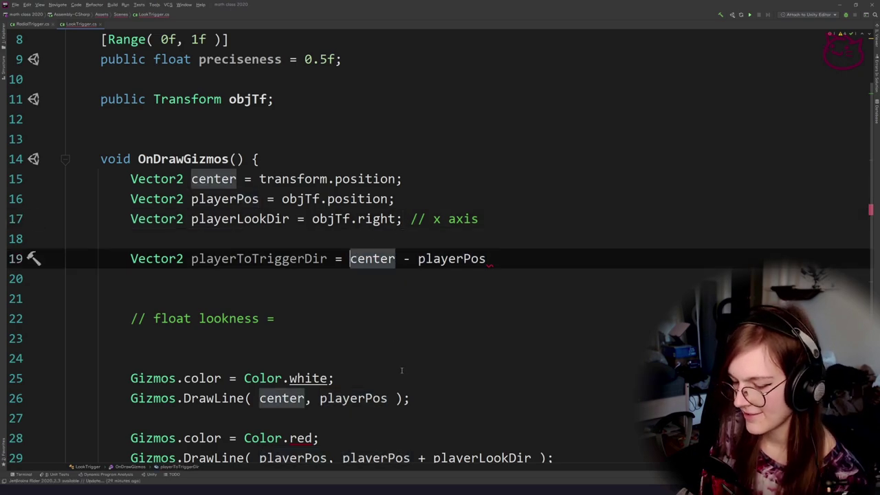
pyautogui.write('(')
pyautogui.press('End')
pyautogui.write(')')
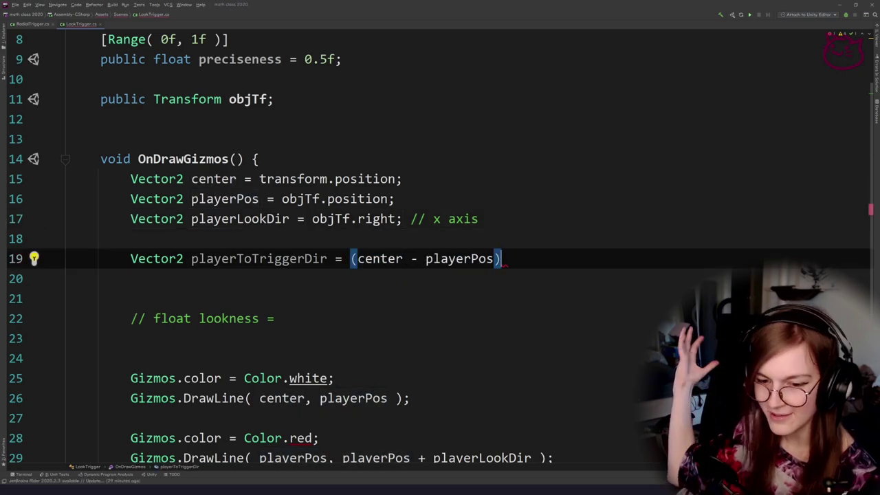
pyautogui.write('.normalized;')
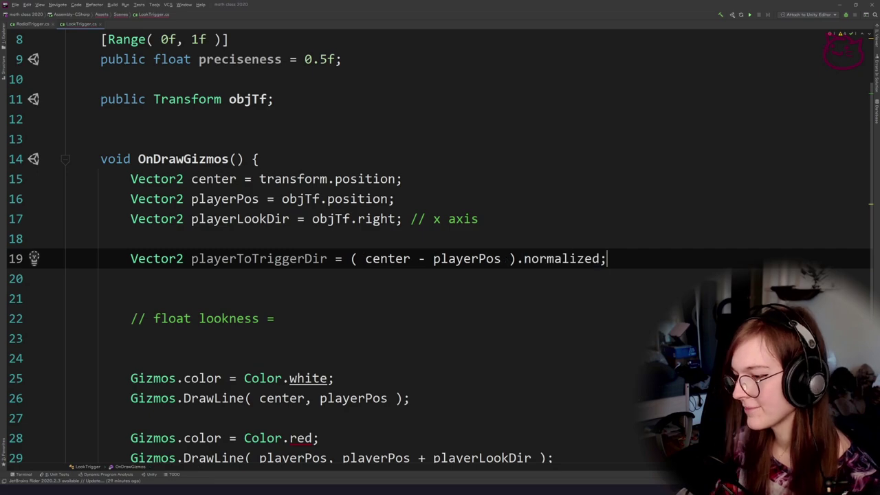
pyautogui.press('Return')
# Switch to Unity and move the Object slightly farther from the Look Trigger, to about X 2.32, Y 4.94.
pyautogui.doubleClick(541, 257)
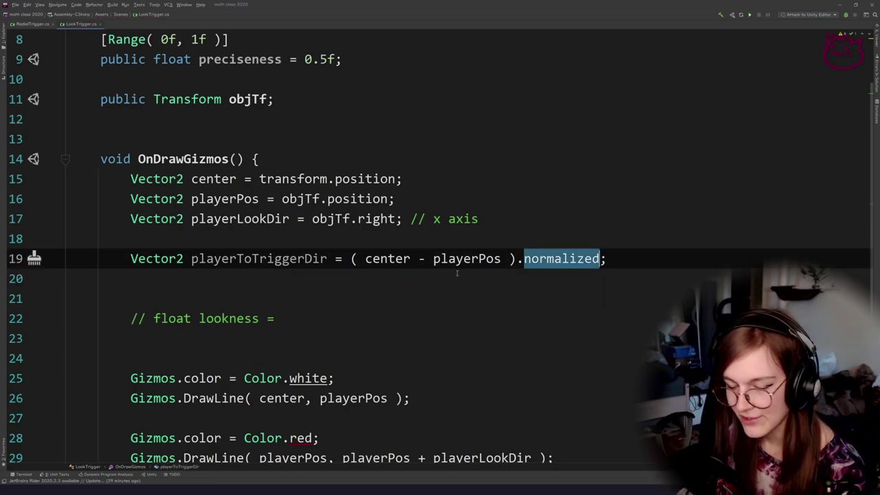
pyautogui.hotkey('alt', 'Tab')
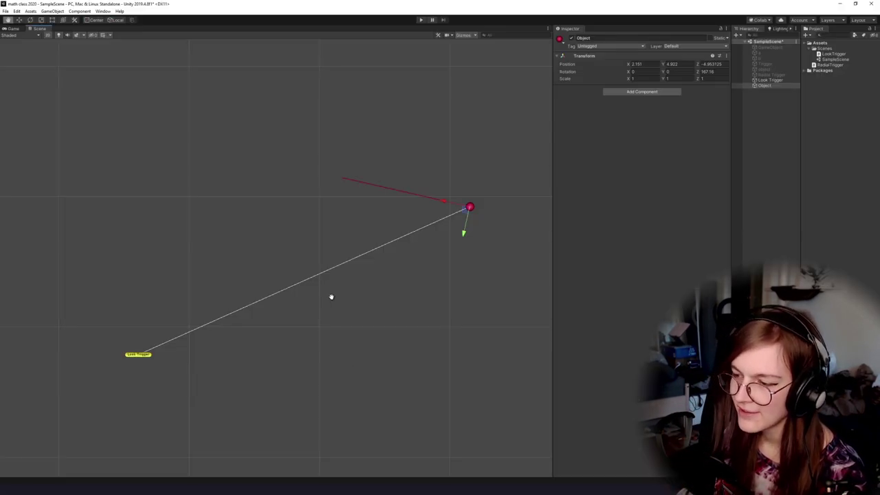
pyautogui.moveTo(331, 297); pyautogui.dragTo(347, 273)
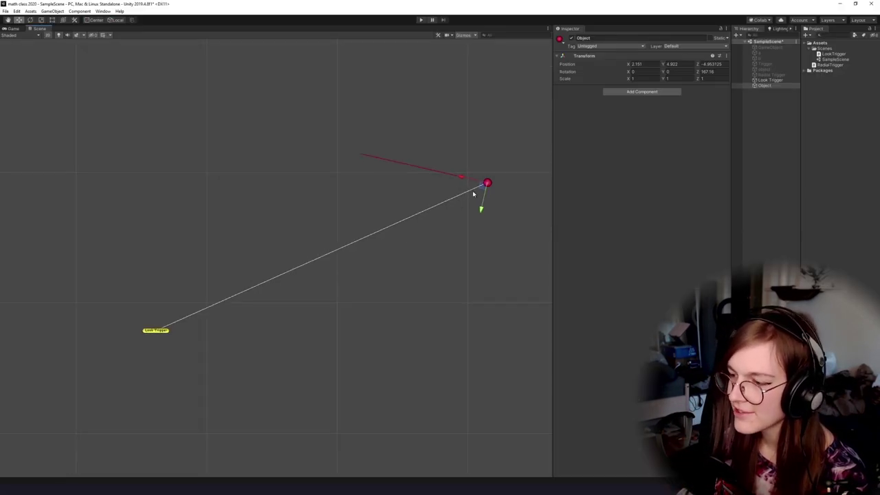
pyautogui.moveTo(480, 193); pyautogui.dragTo(505, 186)
# Switch back to the code editor, remove .normalized from the playerToTriggerDir expression and add it back.
pyautogui.hotkey('alt', 'Tab')
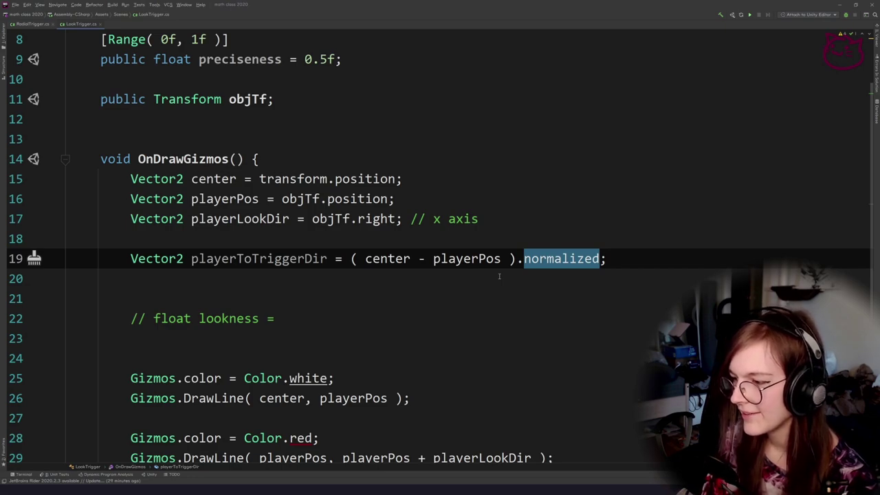
pyautogui.press('BackSpace')
pyautogui.press('BackSpace')
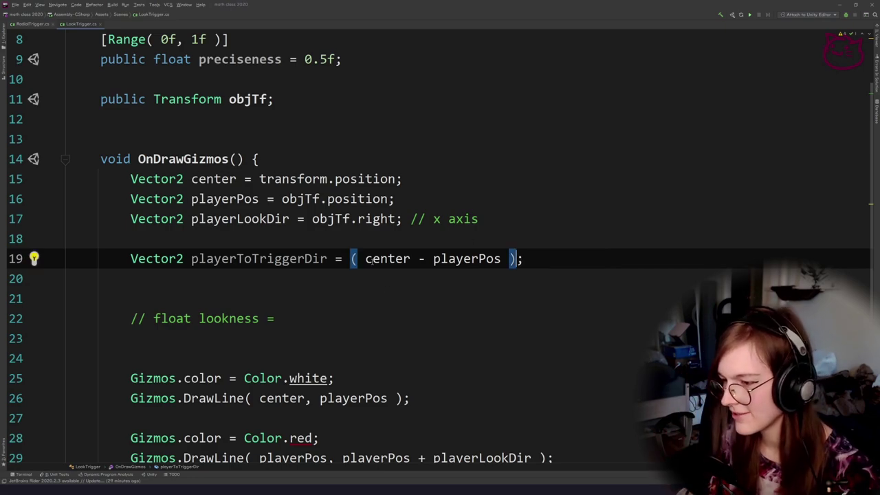
pyautogui.click(303, 238)
pyautogui.click(345, 296)
pyautogui.click(517, 260)
pyautogui.write('.nor')
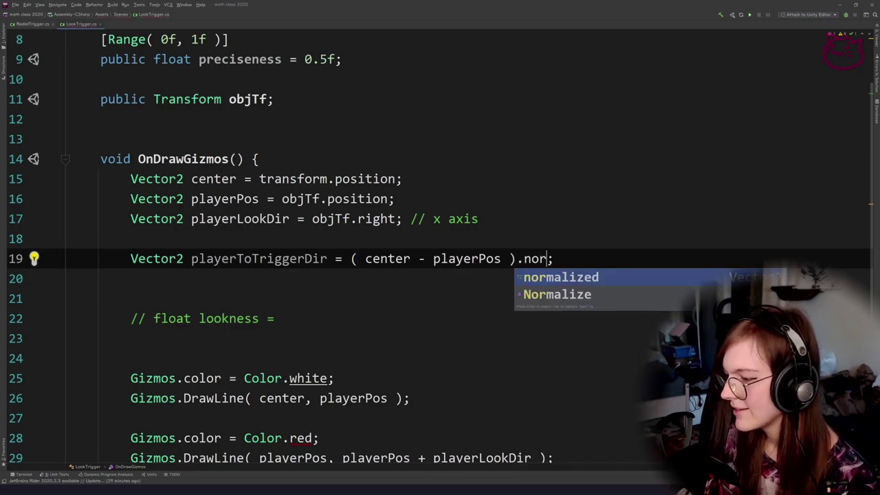
pyautogui.press('Up')
pyautogui.press('Return')
# Examine center, playerLookDir and playerToTriggerDir in the declarations at the start of OnDrawGizmos.
pyautogui.click(395, 258)
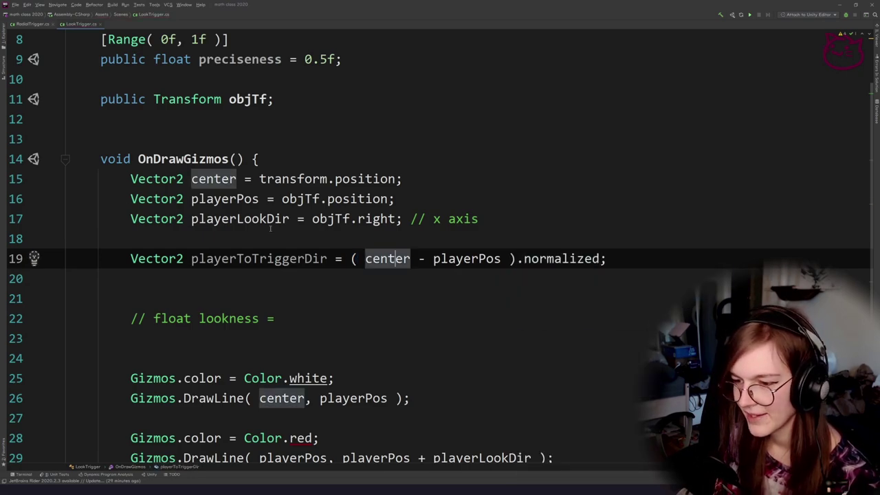
pyautogui.click(244, 219)
pyautogui.doubleClick(243, 260)
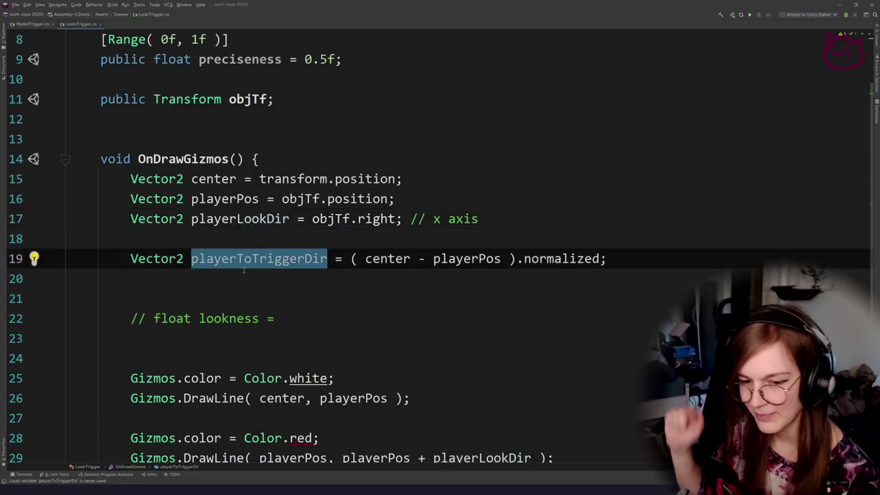
pyautogui.click(337, 277)
pyautogui.scroll(-2, 277, 220)
pyautogui.click(277, 220)
pyautogui.scroll(1, 277, 220)
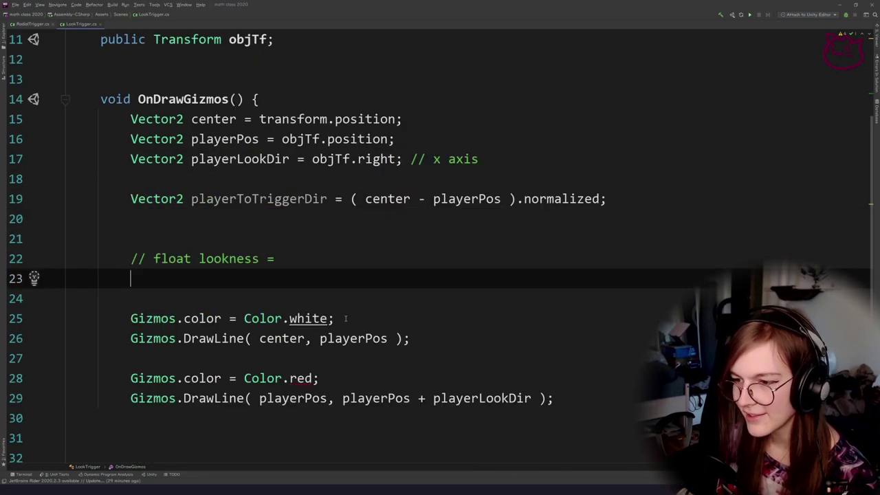
# Replace center with playerPos as the start point of the white Gizmos.DrawLine call.
pyautogui.click(291, 253)
pyautogui.scroll(-2, 243, 258)
pyautogui.doubleClick(292, 278)
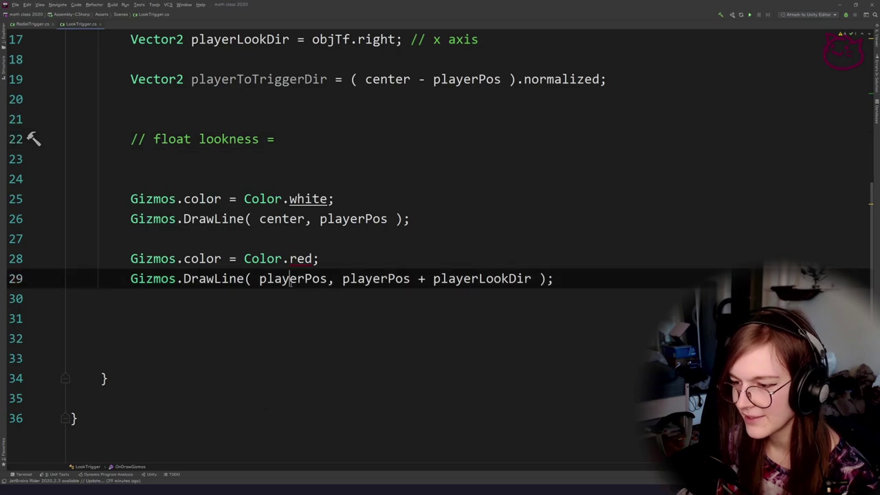
pyautogui.hotkey('ctrl', 'c')
pyautogui.click(275, 159)
pyautogui.doubleClick(281, 219)
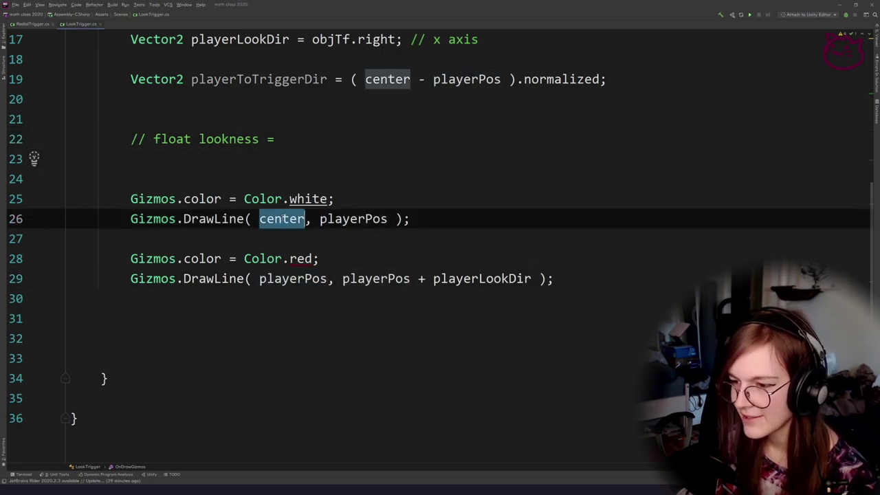
pyautogui.hotkey('ctrl', 'v')
# Extend the end point of the white Gizmos.DrawLine call to playerPos + playerToTriggerDir.
pyautogui.click(302, 141)
pyautogui.doubleClick(375, 219)
pyautogui.click(396, 237)
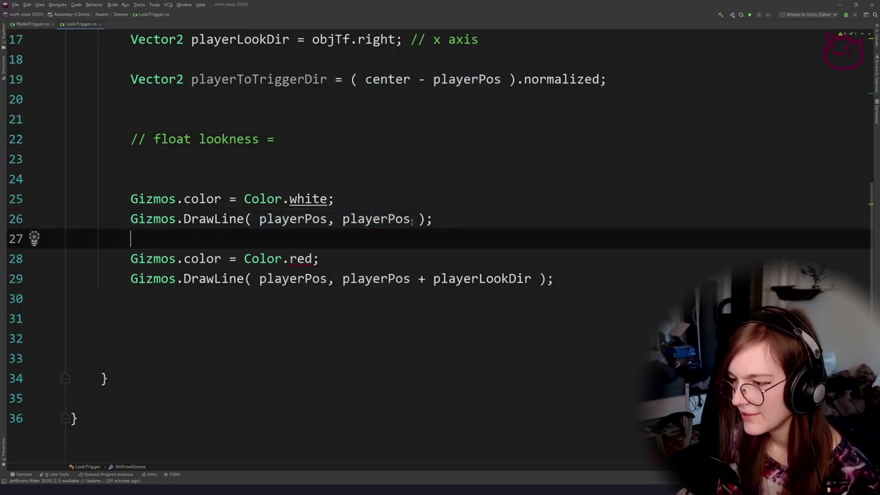
pyautogui.click(411, 220)
pyautogui.write('+ dir')
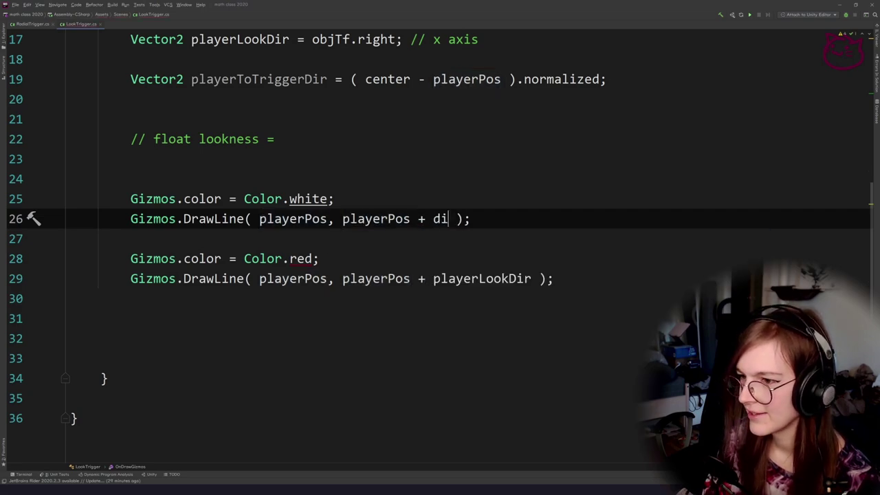
pyautogui.press('Return')
pyautogui.click(455, 161)
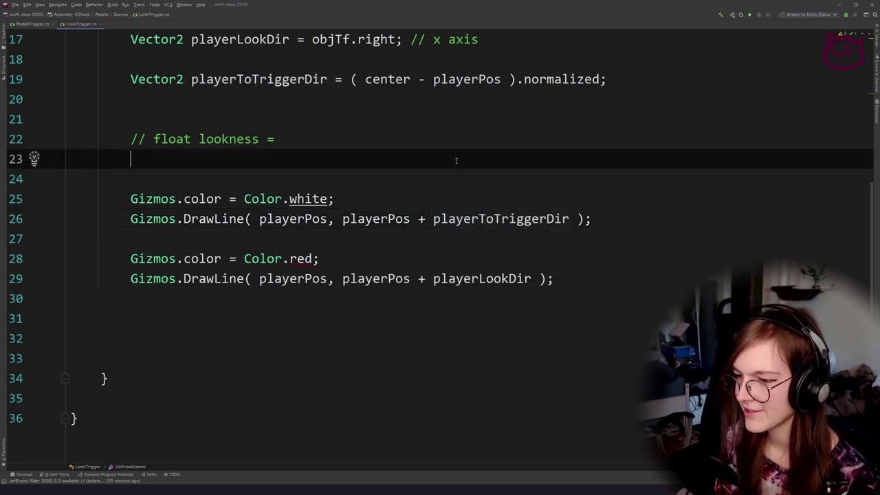
pyautogui.click(327, 239)
pyautogui.click(350, 180)
# Switch to Unity and rotate the Object to about 153.6 degrees around Z.
pyautogui.hotkey('alt', 'Tab')
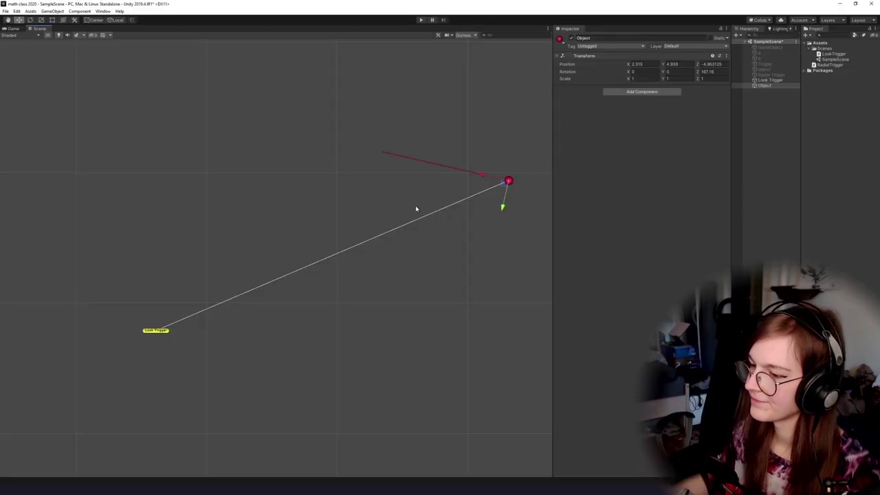
pyautogui.moveTo(383, 190); pyautogui.dragTo(316, 220)
pyautogui.press('e')
pyautogui.moveTo(413, 229); pyautogui.dragTo(309, 321)
# Switch to the code editor and set the gizmo color of the playerLookDir line to Color.yellow.
pyautogui.hotkey('alt', 'Tab')
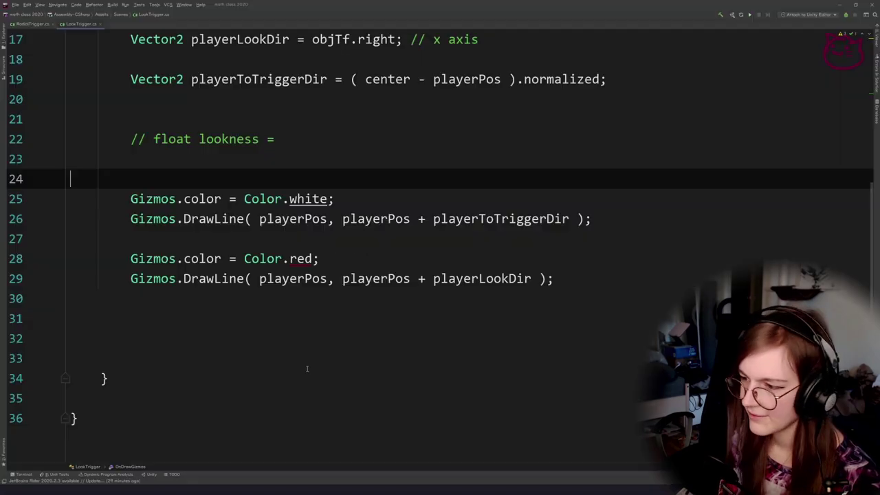
pyautogui.click(377, 236)
pyautogui.click(330, 140)
pyautogui.doubleClick(299, 260)
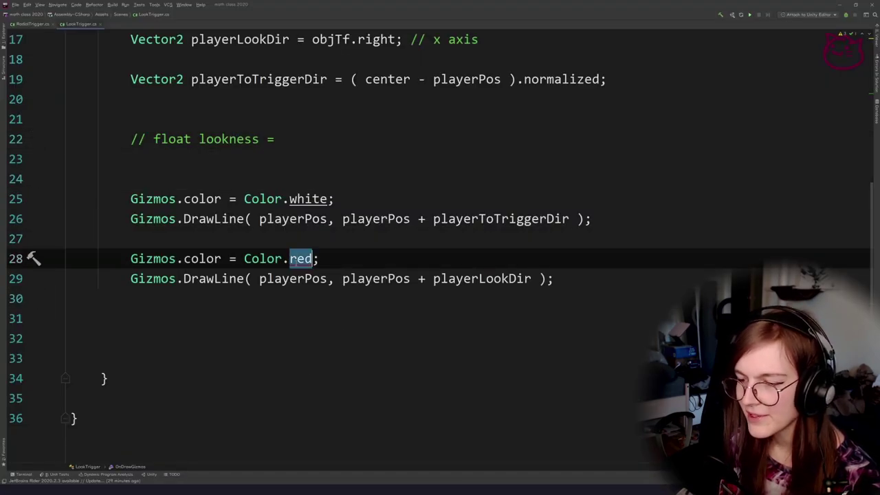
pyautogui.press('BackSpace')
pyautogui.write('yellow')
pyautogui.press('Return')
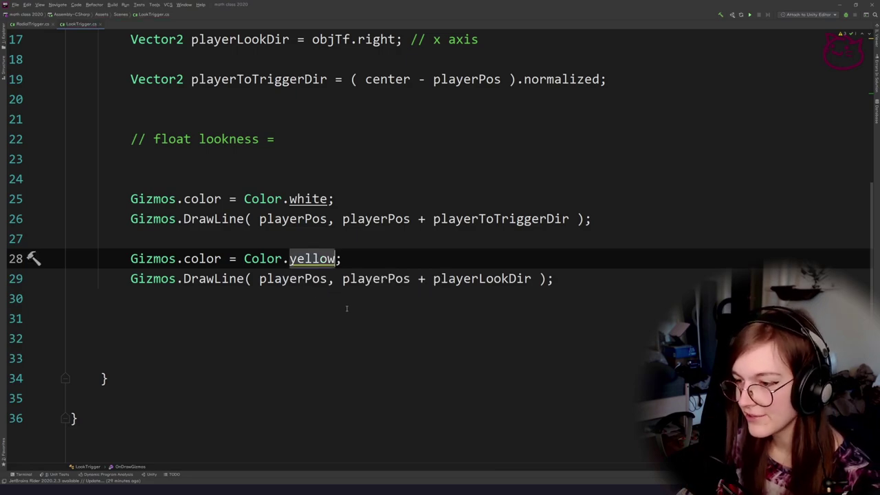
pyautogui.press('Up')
pyautogui.click(323, 151)
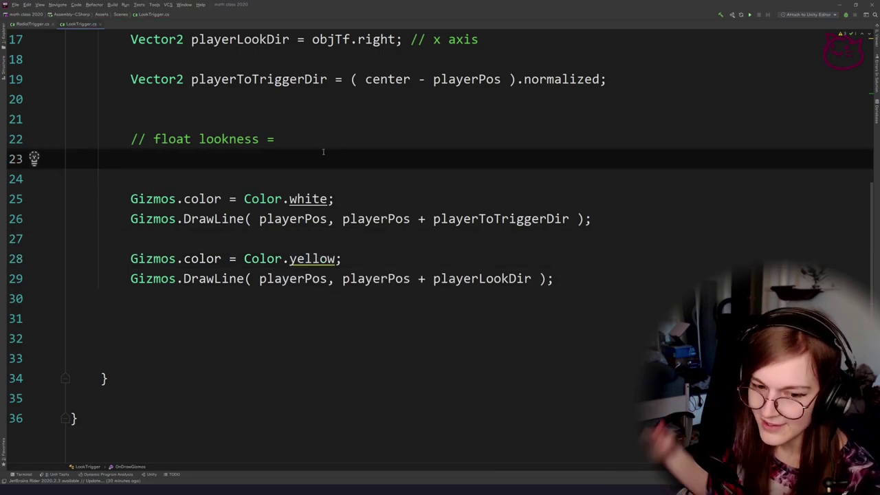
# Switch to Unity and rotate the Object to about 131.6 degrees around Z.
pyautogui.hotkey('alt', 'Tab')
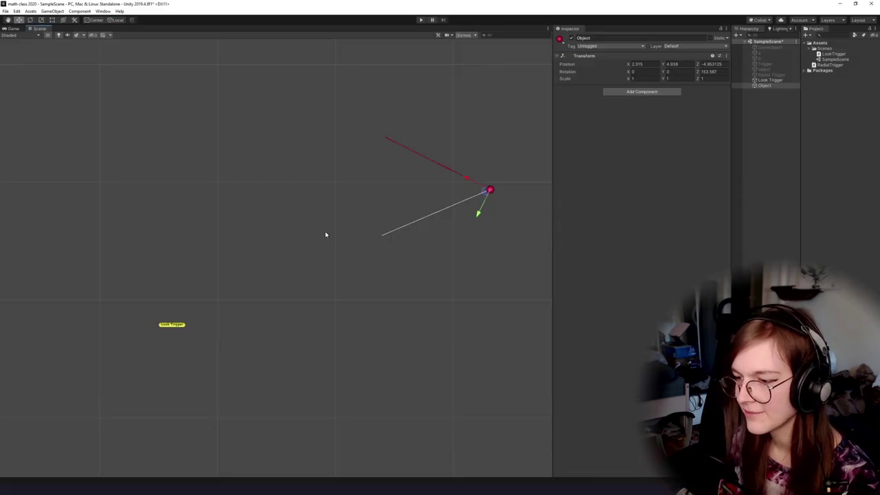
pyautogui.moveTo(404, 215); pyautogui.dragTo(327, 275)
pyautogui.scroll(-2, 320, 216)
pyautogui.moveTo(220, 310); pyautogui.dragTo(393, 223)
pyautogui.scroll(3, 395, 223)
pyautogui.moveTo(483, 204); pyautogui.dragTo(297, 115)
pyautogui.scroll(-3, 337, 240)
pyautogui.moveTo(314, 150); pyautogui.dragTo(313, 324)
pyautogui.press('e')
pyautogui.press('w')
# Move the Object around the scene so its direction line toward the Look Trigger changes angle.
pyautogui.moveTo(408, 232); pyautogui.dragTo(403, 270)
pyautogui.scroll(-2, 399, 239)
pyautogui.scroll(5, 371, 377)
pyautogui.moveTo(372, 376); pyautogui.dragTo(375, 424)
pyautogui.moveTo(486, 325); pyautogui.dragTo(345, 401)
pyautogui.scroll(4, 346, 401)
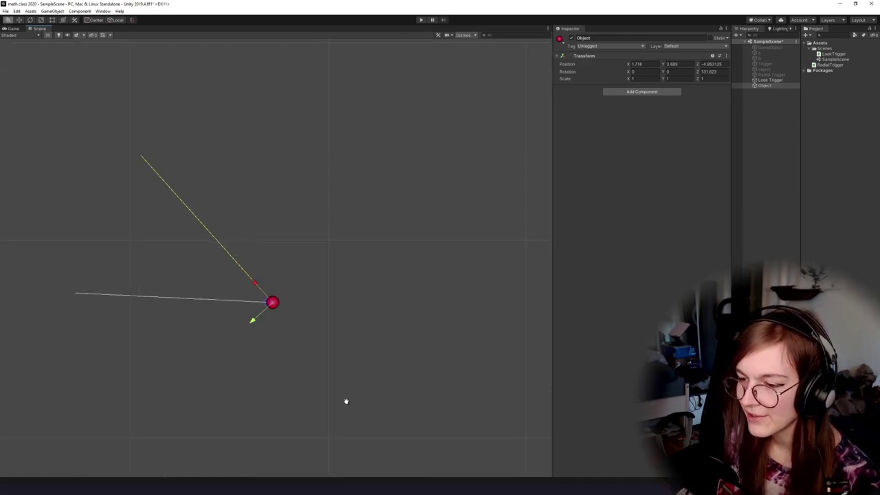
pyautogui.moveTo(294, 293); pyautogui.dragTo(348, 153)
pyautogui.scroll(-1, 417, 271)
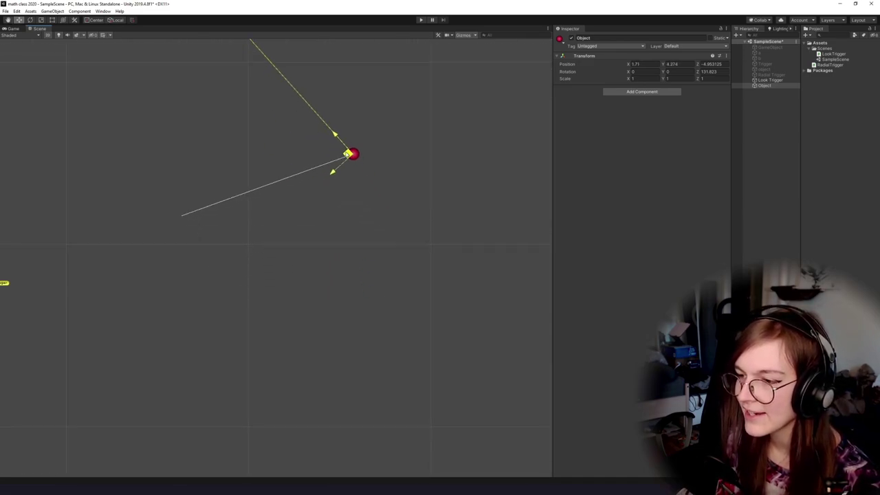
# Select the Look Trigger in the scene.
pyautogui.scroll(-1, 387, 296)
pyautogui.moveTo(280, 218); pyautogui.dragTo(327, 315)
pyautogui.scroll(1, 425, 264)
pyautogui.scroll(-1, 327, 316)
pyautogui.moveTo(140, 326); pyautogui.dragTo(46, 427)
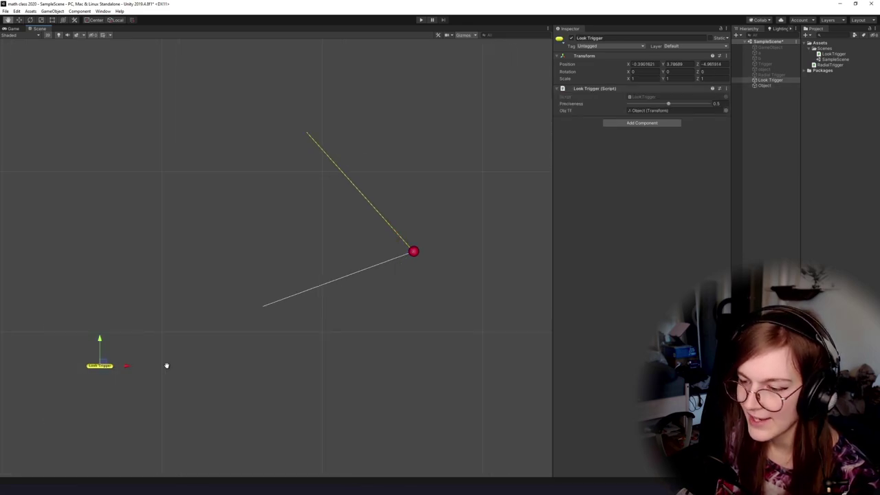
# Switch to the dot product drawing in Photoshop, review the values marked on its arrows, and return to Unity.
pyautogui.hotkey('alt', 'Tab')
pyautogui.hotkey('alt', 'Tab')
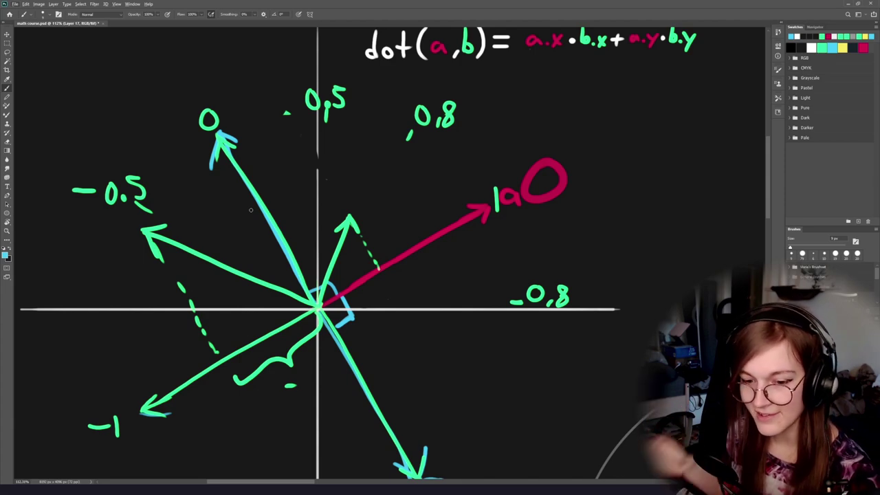
pyautogui.hotkey('alt', 'Tab')
pyautogui.press('Tab')
pyautogui.hotkey('alt', 'shift', 'Tab')
pyautogui.hotkey('alt', 'Tab')
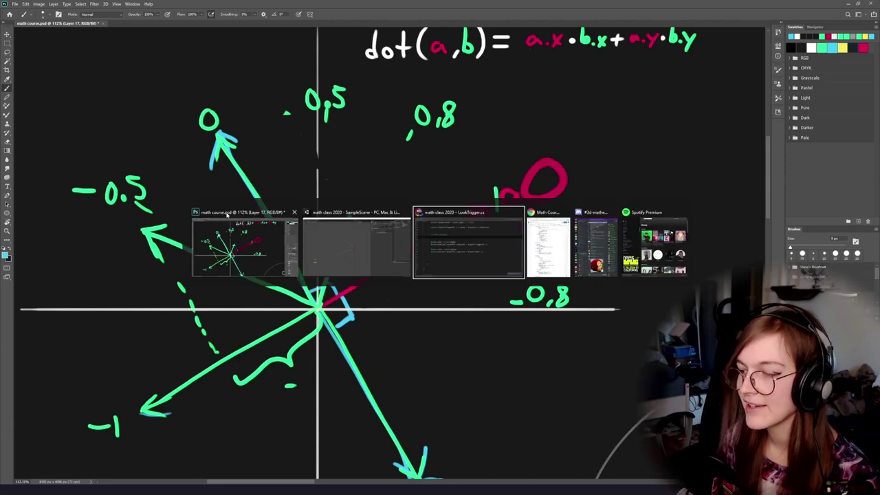
pyautogui.hotkey('alt', 'shift', 'Tab')
# Move the Look Trigger upward in the scene to about X -0.29, Y 4.67.
pyautogui.moveTo(292, 321); pyautogui.dragTo(286, 325)
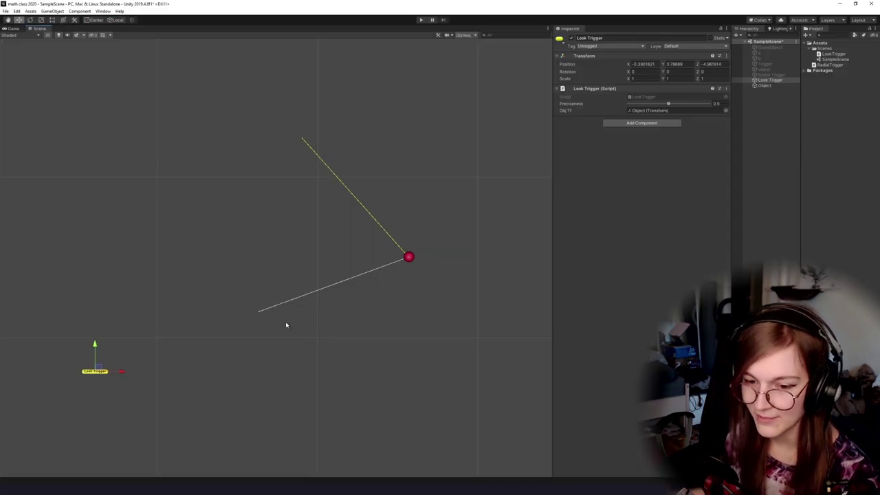
pyautogui.moveTo(199, 358); pyautogui.dragTo(248, 347)
pyautogui.moveTo(148, 356); pyautogui.dragTo(229, 357)
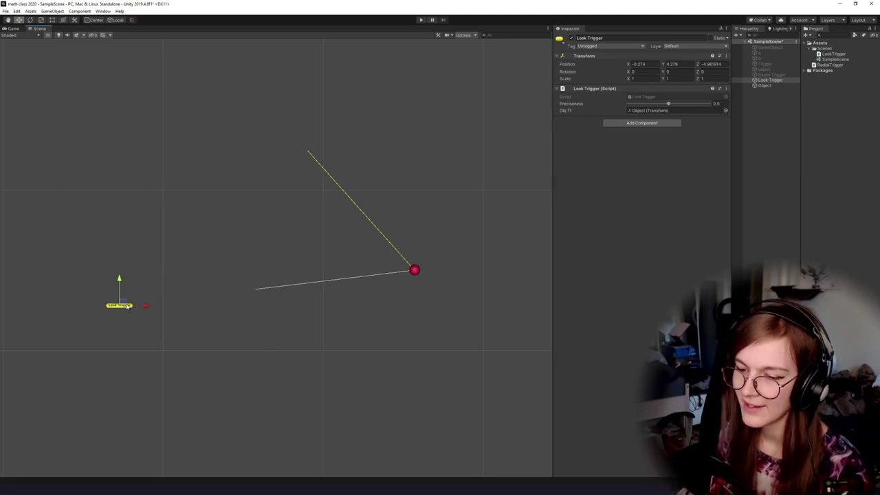
pyautogui.moveTo(127, 306); pyautogui.dragTo(132, 242)
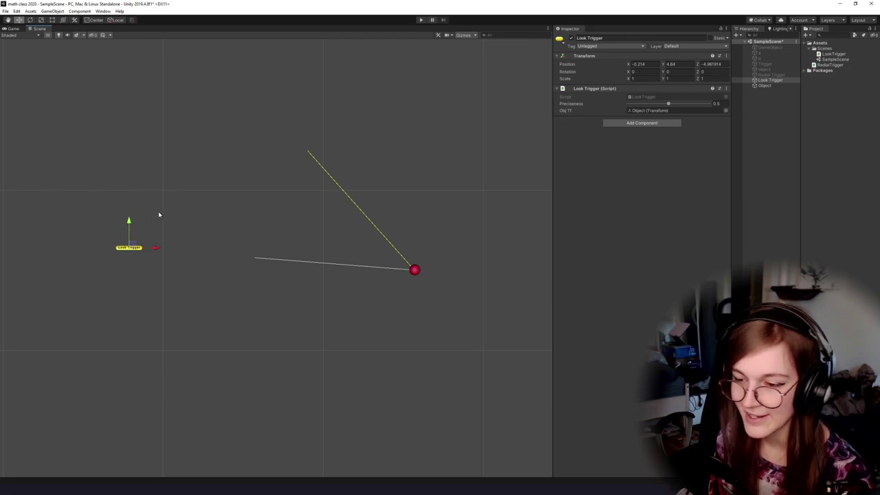
pyautogui.moveTo(185, 248); pyautogui.dragTo(231, 257)
pyautogui.scroll(-2, 245, 222)
pyautogui.scroll(2, 272, 280)
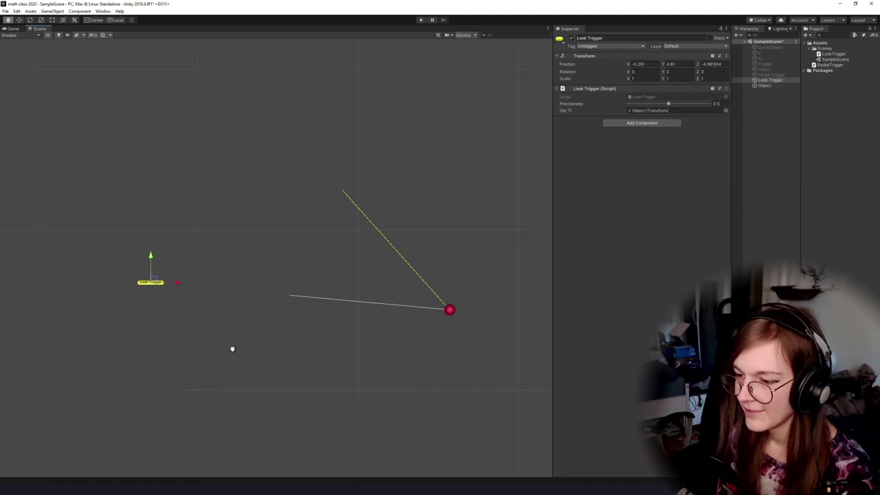
pyautogui.scroll(-5, 235, 337)
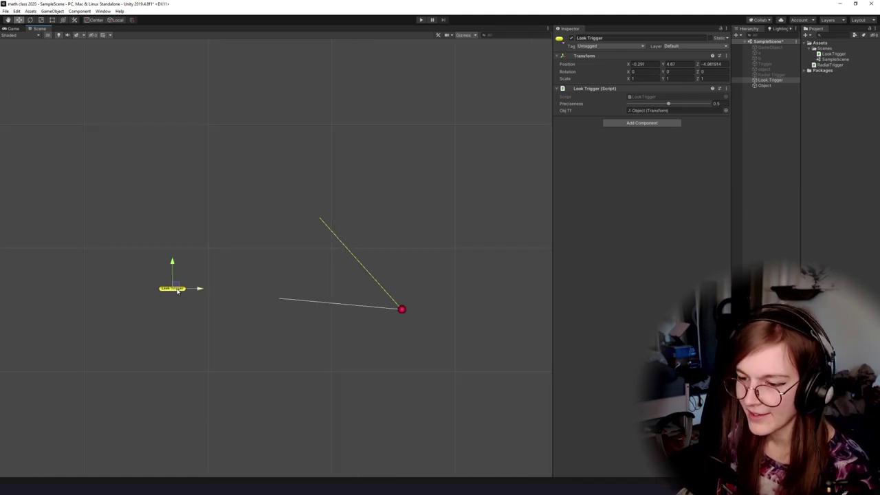
# Move the Look Trigger left and down until roughly level with the Object, and switch to LookTrigger.cs in Rider.
pyautogui.moveTo(176, 285); pyautogui.dragTo(131, 313)
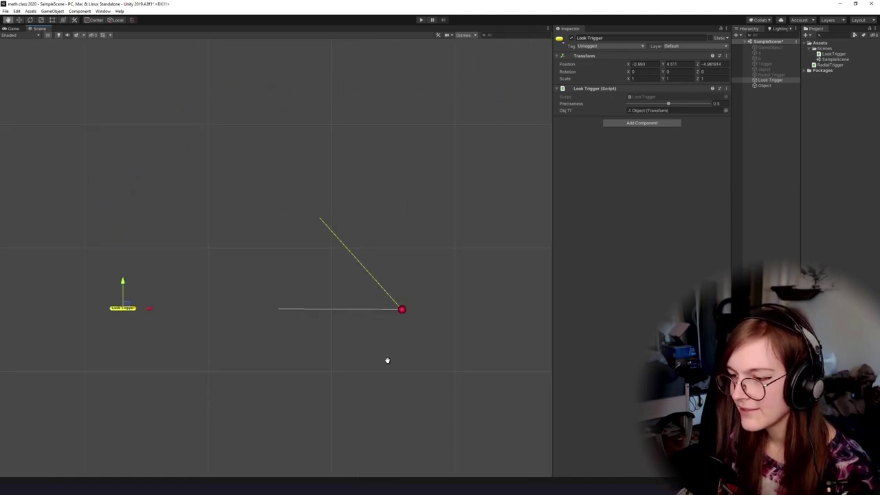
pyautogui.hotkey('alt', 'Tab')
pyautogui.hotkey('alt', 'Tab')
pyautogui.press('Tab')
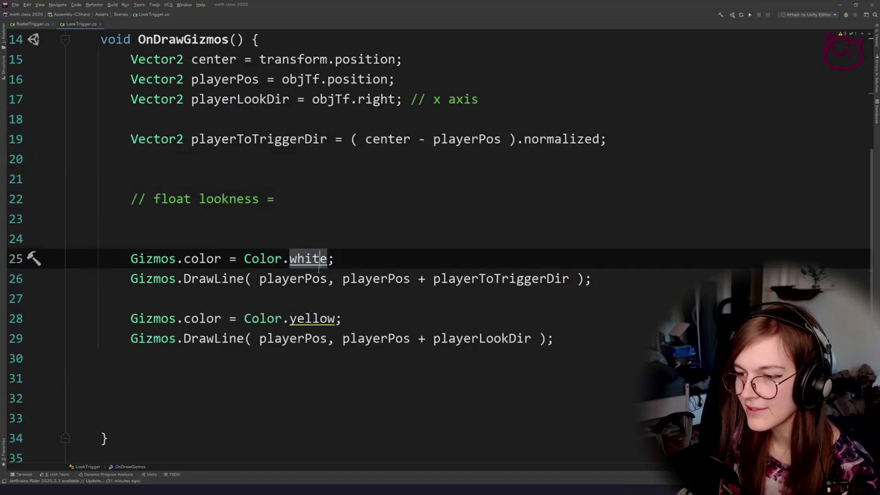
# Uncomment the unfinished float lookness declaration in OnDrawGizmos.
pyautogui.click(267, 200)
pyautogui.hotkey('ctrl', '/')
pyautogui.press('Up')
pyautogui.press('Delete')
pyautogui.press('End')
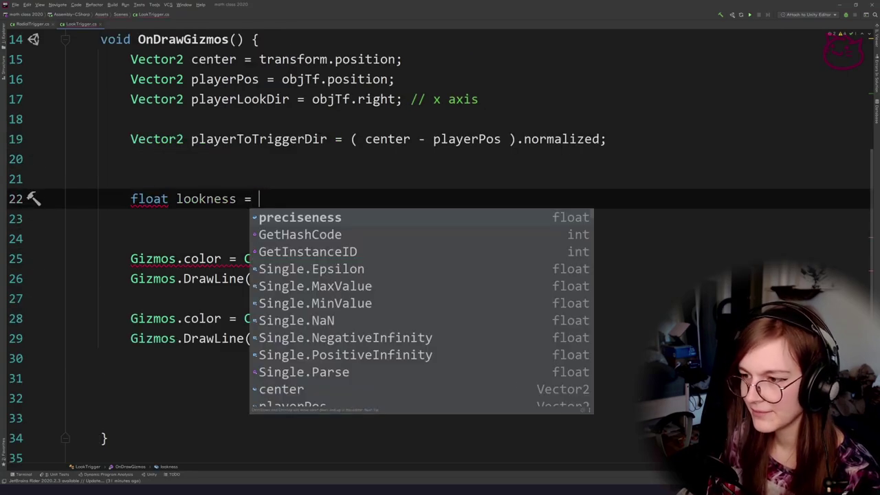
# Assign Vector2.Dot( playerToTriggerDir, playerLookDir ) to lookness, and remove the extra blank line above the declaration.
pyautogui.scroll(1, 297, 255)
pyautogui.write('Vector2.dot')
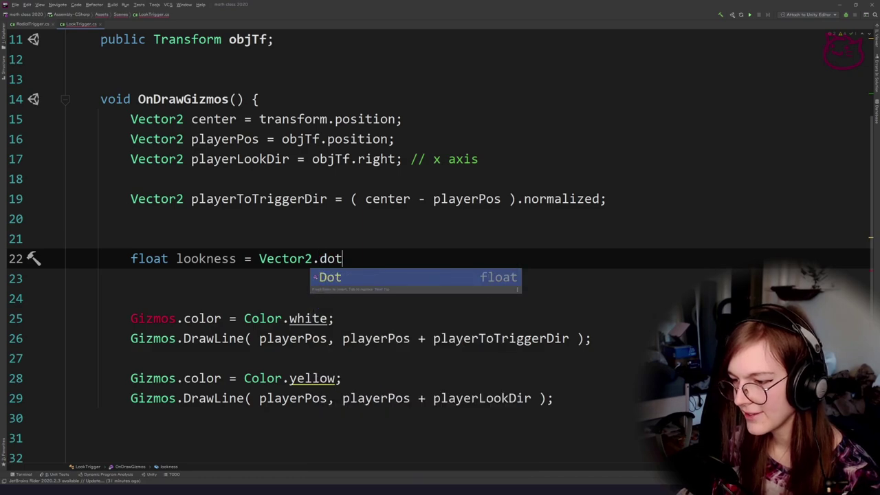
pyautogui.press('Return')
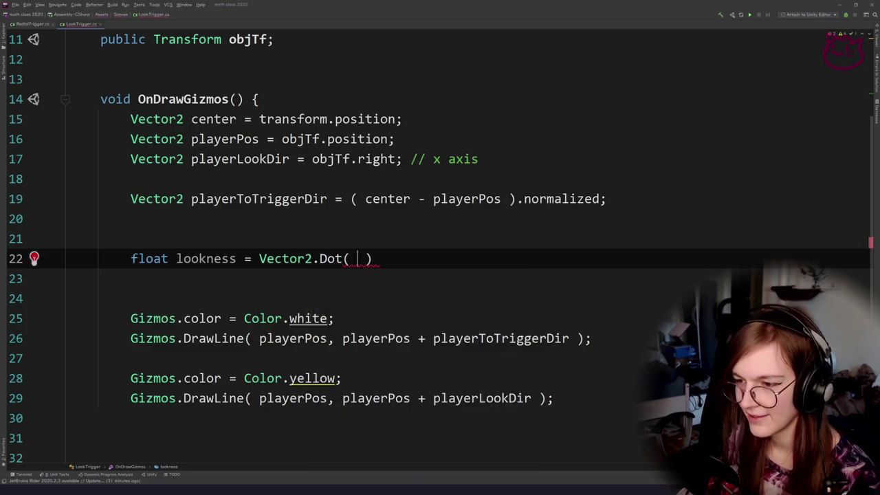
pyautogui.write('playerToTriggerDir, ')
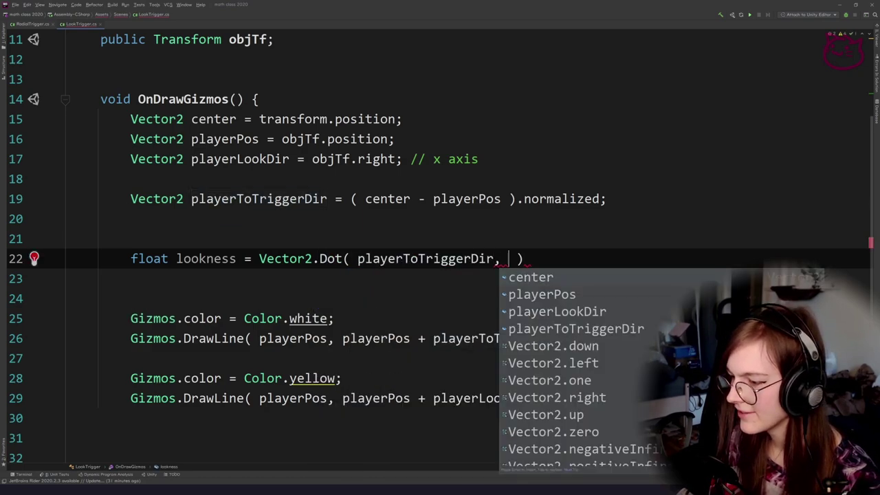
pyautogui.write('playerLookDir')
pyautogui.press('Return')
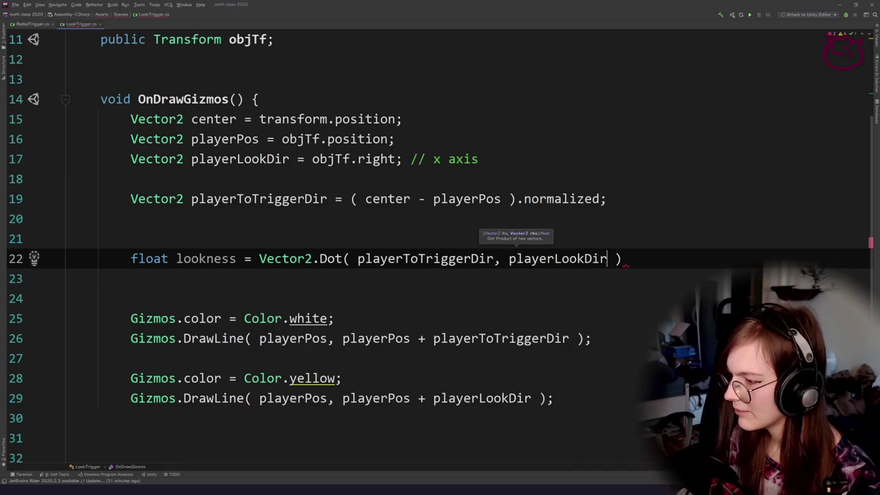
pyautogui.write(';')
pyautogui.press('Return')
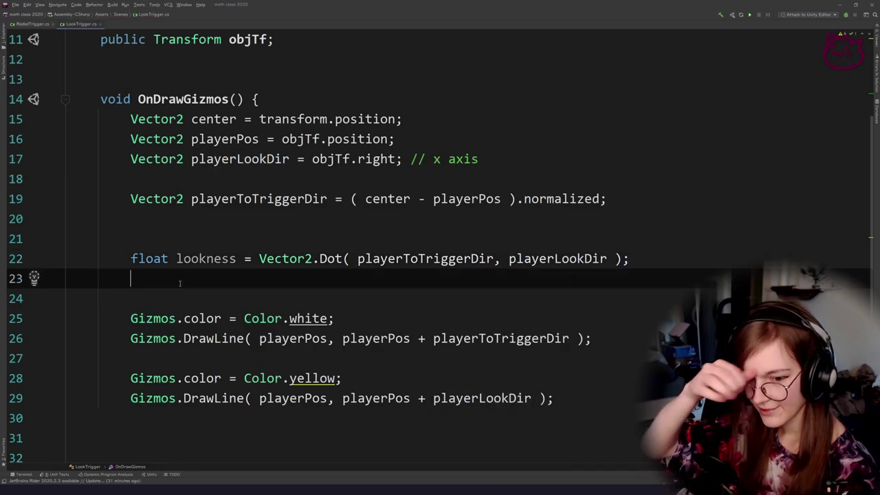
pyautogui.click(178, 237)
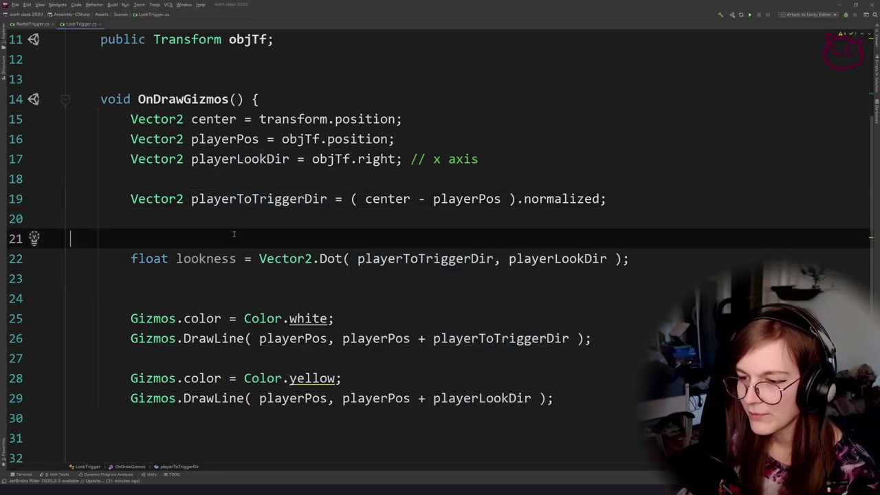
pyautogui.press('Delete')
# Review the preciseness field declaration, including its Range attribute and its default value.
pyautogui.scroll(4, 238, 228)
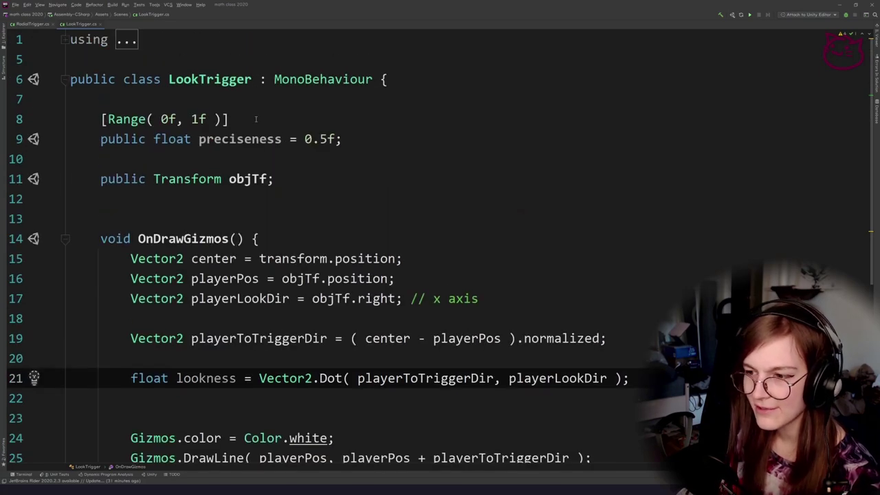
pyautogui.click(232, 139)
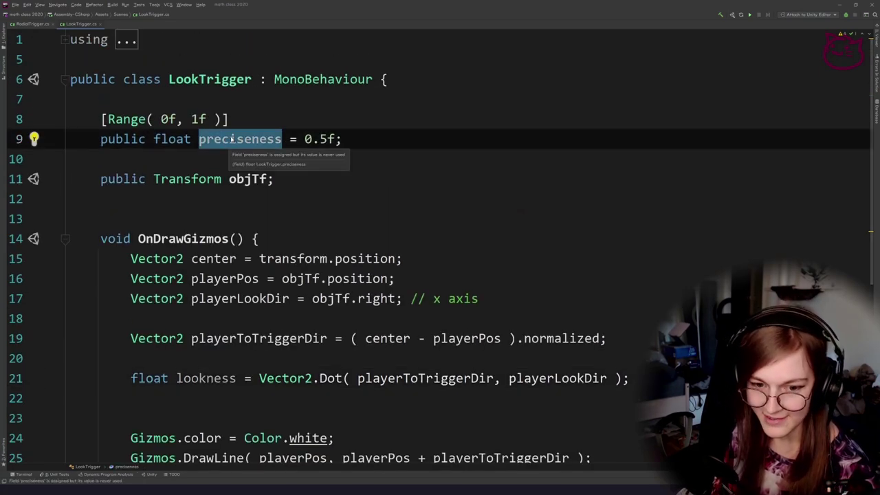
pyautogui.click(252, 178)
pyautogui.click(252, 157)
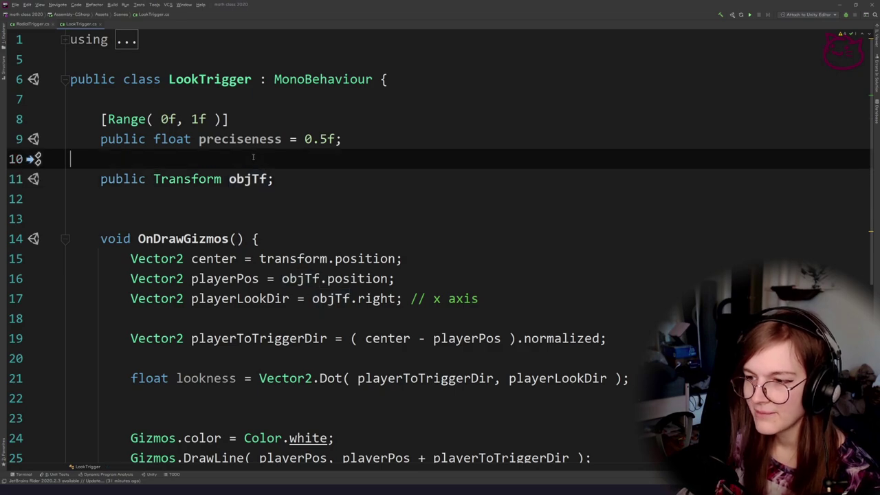
pyautogui.doubleClick(245, 139)
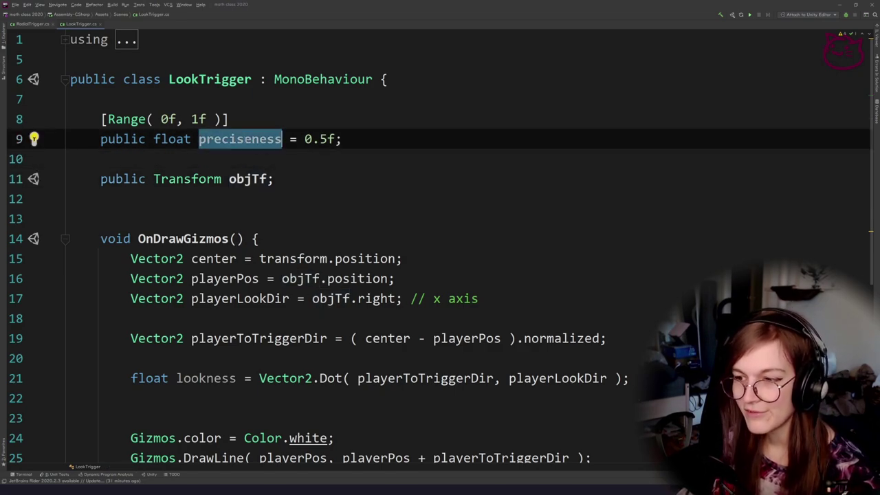
pyautogui.click(250, 144)
pyautogui.press('Down')
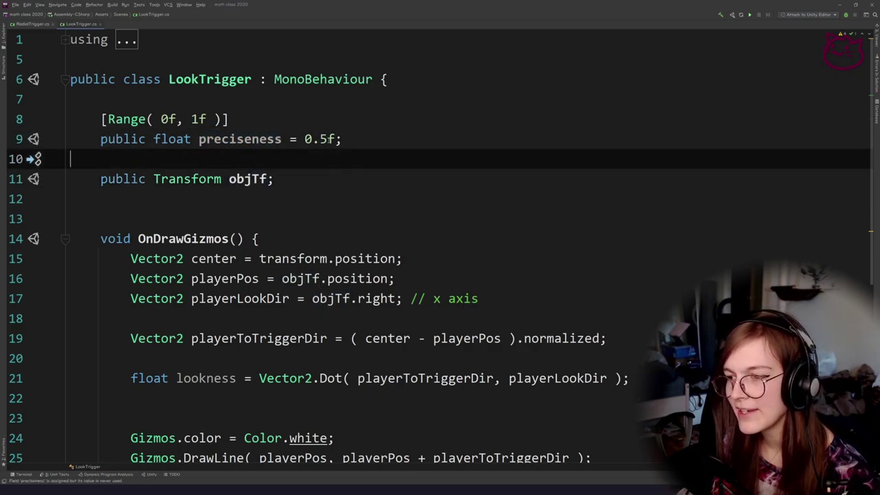
pyautogui.doubleClick(307, 139)
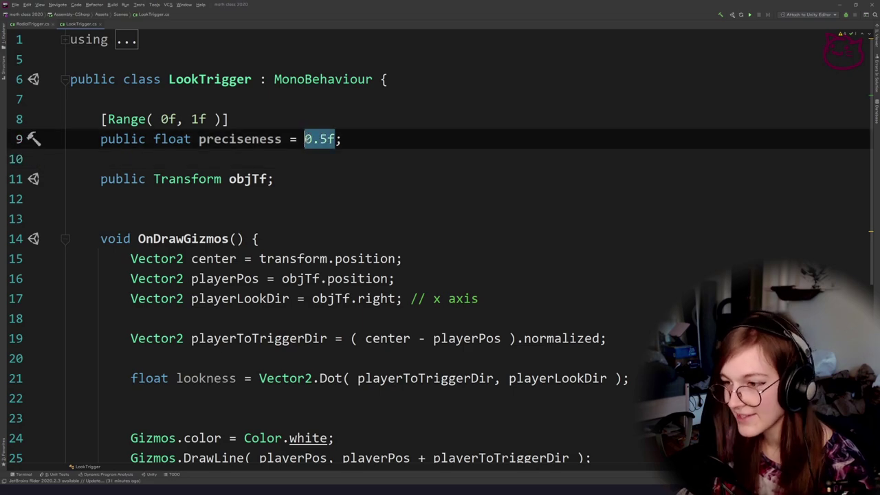
pyautogui.click(270, 158)
pyautogui.moveTo(336, 139); pyautogui.dragTo(305, 140)
pyautogui.click(268, 165)
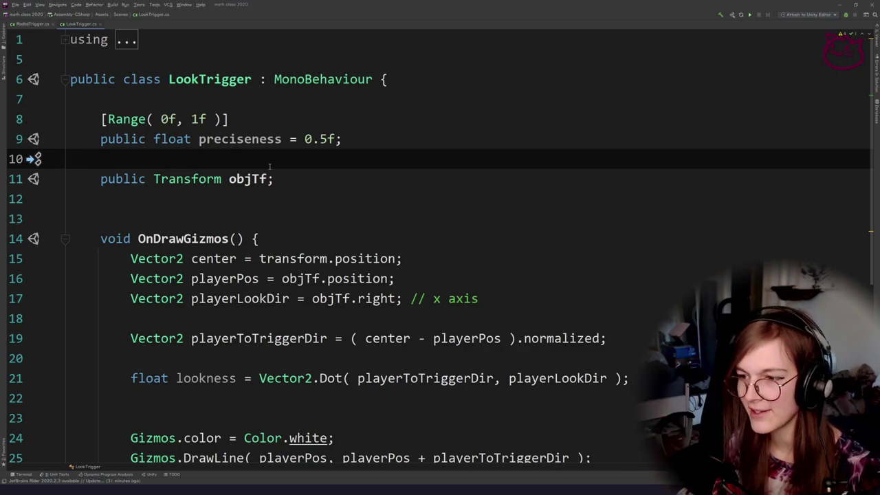
pyautogui.click(264, 120)
# Below the lookness declaration, start a boolean named isLookingAtIt and assign preciseness to it.
pyautogui.scroll(-4, 264, 179)
pyautogui.click(274, 230)
pyautogui.press('Return')
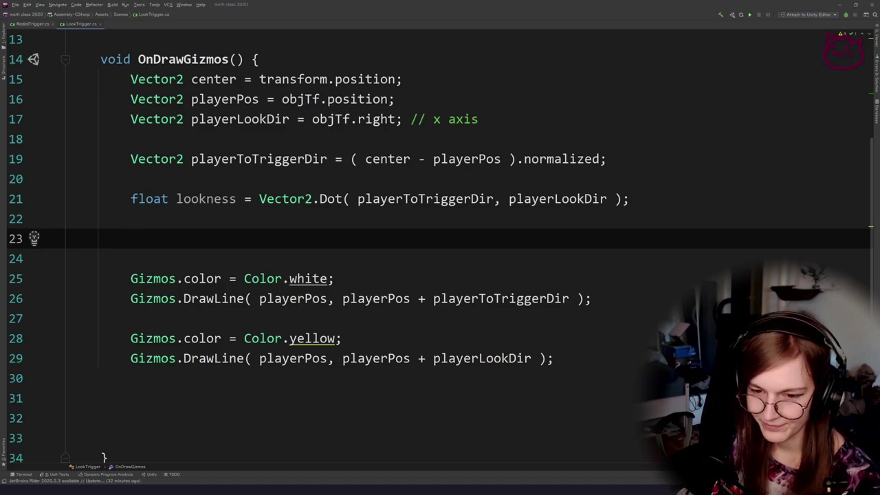
pyautogui.write('if ')
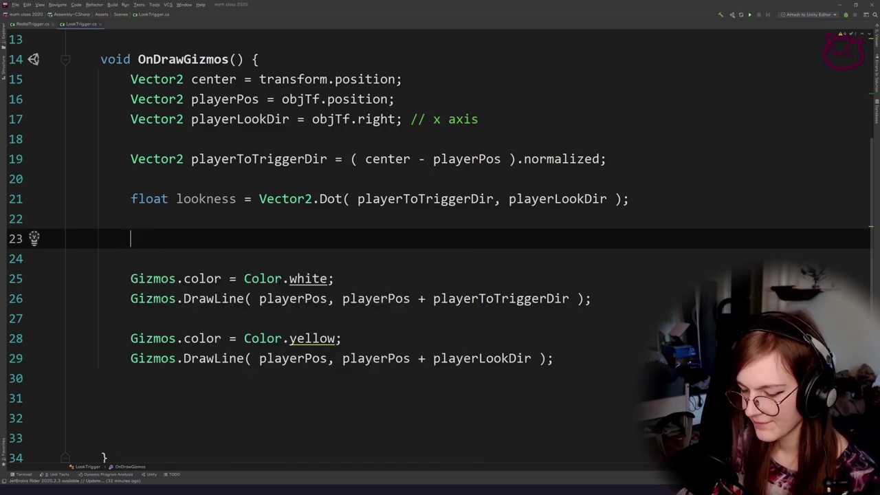
pyautogui.write('bool isLookingAt')
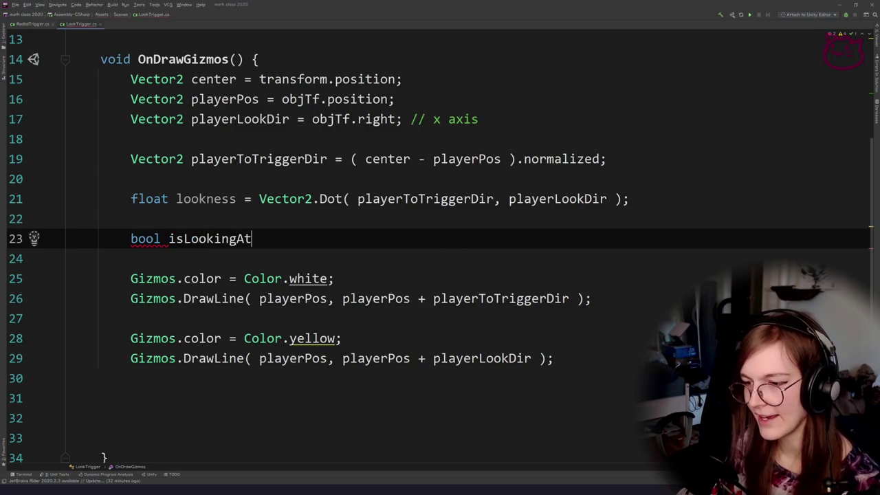
pyautogui.write(' =')
pyautogui.press('BackSpace')
pyautogui.press('BackSpace')
pyautogui.press('BackSpace')
pyautogui.write('It')
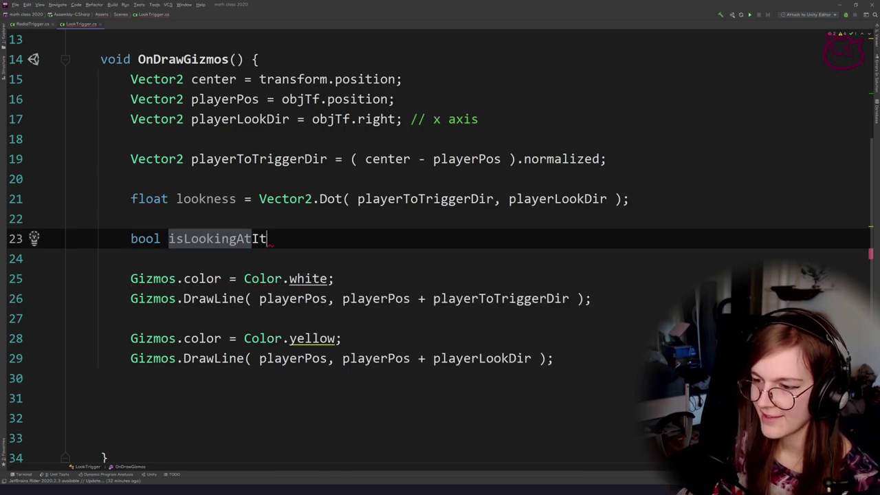
pyautogui.write(' = preciseness')
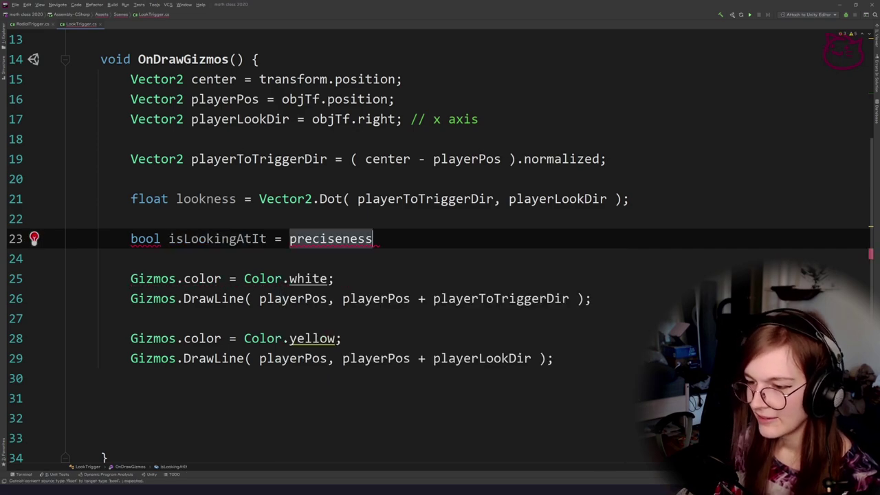
# Shorten the new boolean's name to isLooking and remove preciseness from its assignment.
pyautogui.hotkey('ctrl', 'BackSpace')
pyautogui.hotkey('ctrl', 'shift', 'Left')
pyautogui.hotkey('ctrl', 'shift', 'Left')
pyautogui.press('BackSpace')
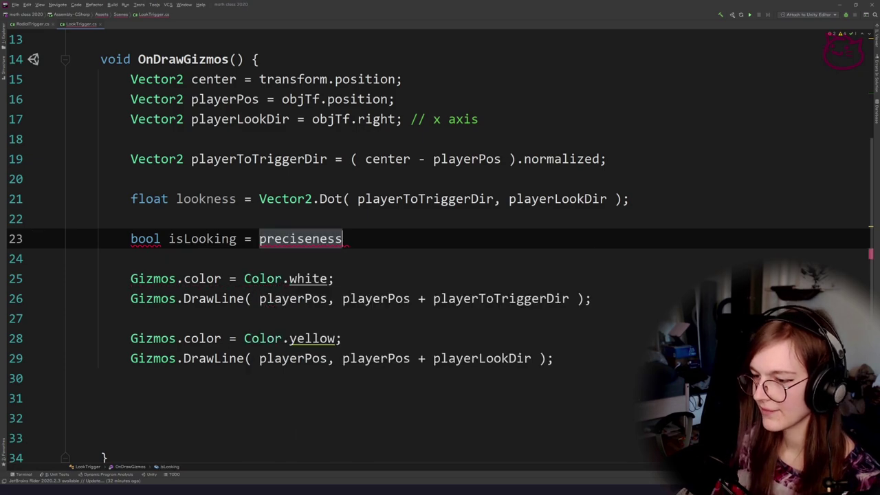
pyautogui.press('Return')
pyautogui.hotkey('ctrl', 'BackSpace')
# Complete the isLooking assignment with the comparison lookness >= preciseness;.
pyautogui.click(230, 199)
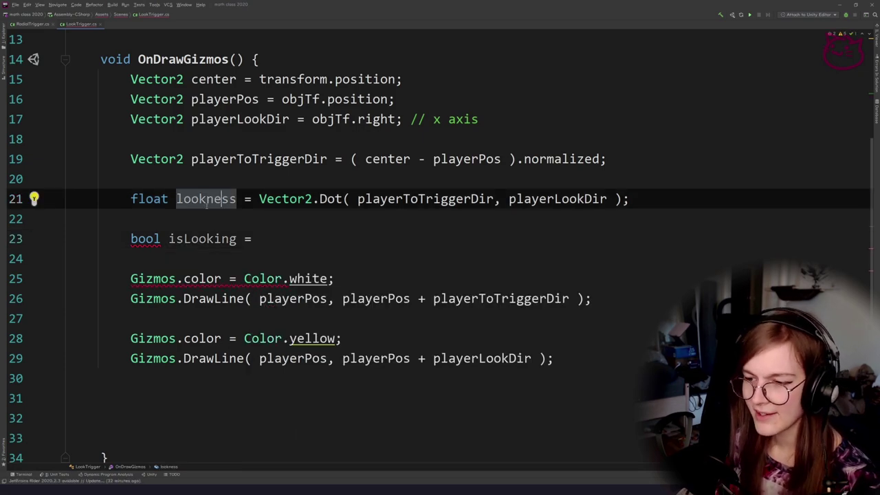
pyautogui.doubleClick(230, 199)
pyautogui.hotkey('ctrl', 'c')
pyautogui.click(323, 239)
pyautogui.hotkey('ctrl', 'v')
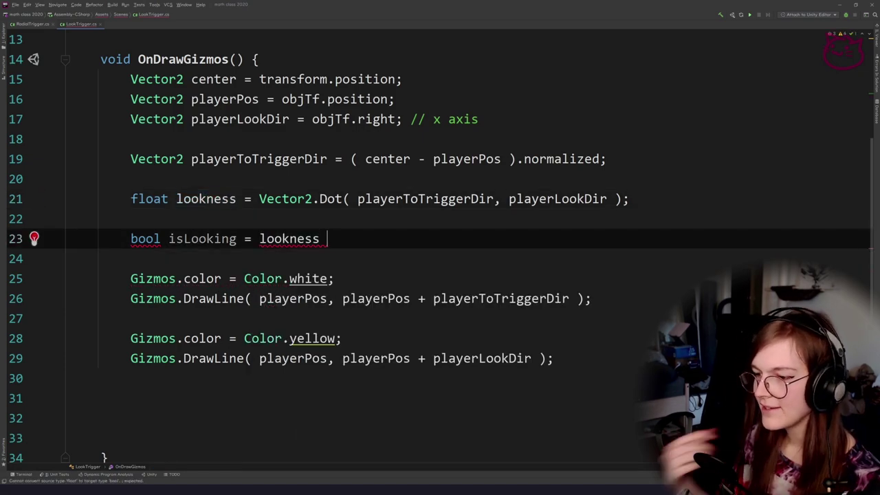
pyautogui.write('>=')
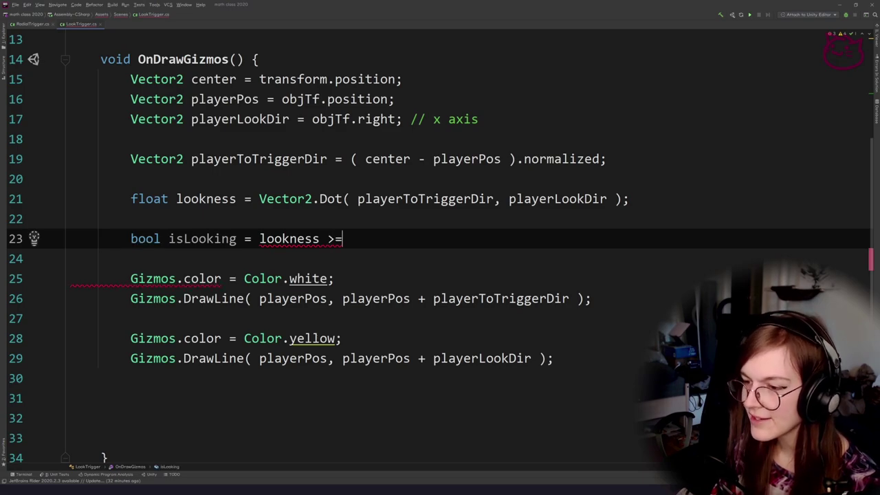
pyautogui.scroll(3, 255, 154)
pyautogui.doubleClick(232, 140)
pyautogui.scroll(-3, 309, 241)
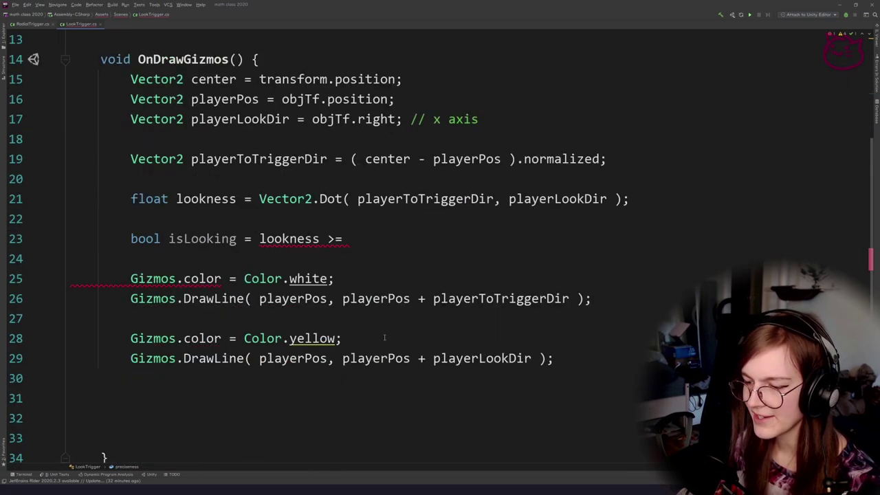
pyautogui.click(389, 238)
pyautogui.hotkey('ctrl', 'v')
pyautogui.scroll(1, 291, 323)
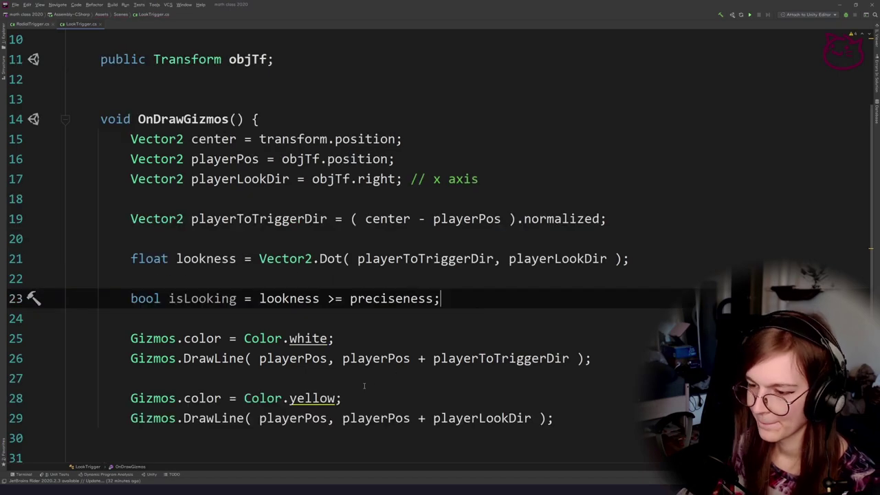
# Remove the blank line between the lookness and isLooking declarations.
pyautogui.click(290, 323)
pyautogui.scroll(-1, 290, 323)
pyautogui.click(321, 218)
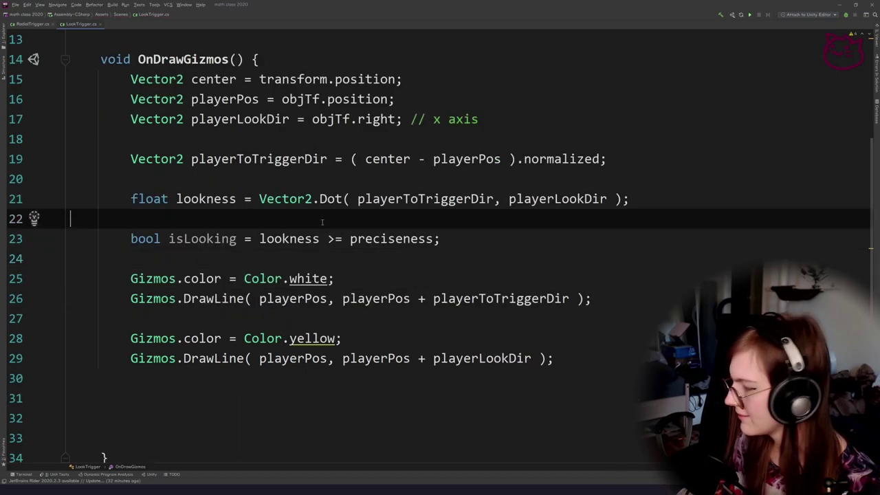
pyautogui.press('Delete')
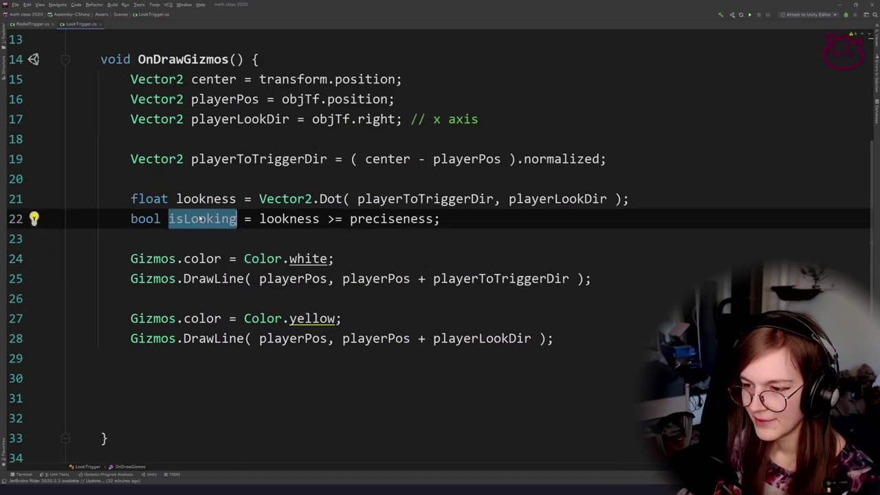
# Start a conditional on isLooking for the trigger direction line's Gizmos.color, using Color.green as the true case.
pyautogui.scroll(-2, 297, 250)
pyautogui.scroll(1, 335, 280)
pyautogui.click(70, 179)
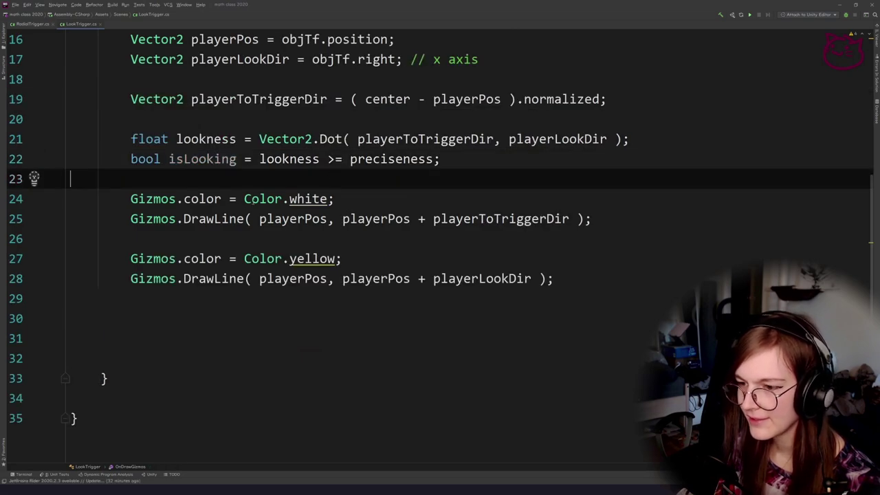
pyautogui.click(239, 199)
pyautogui.write('isLooking ? Co ')
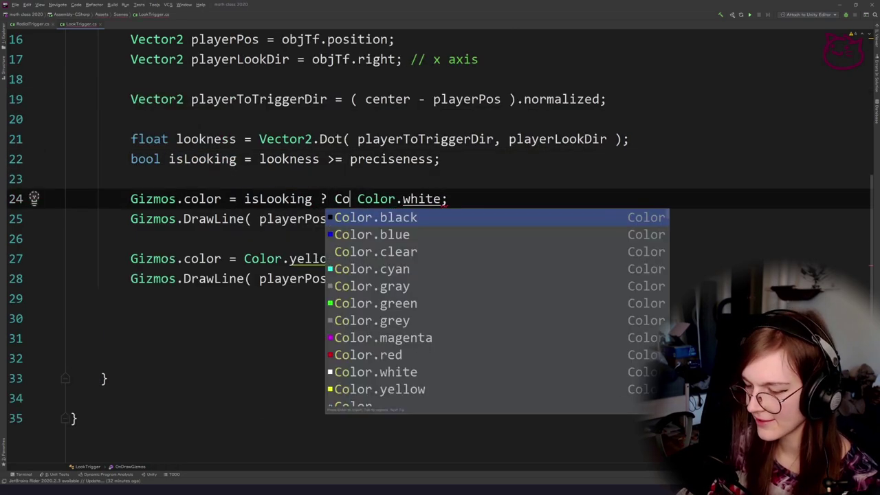
pyautogui.write('lor.gr Color.white')
pyautogui.press('BackSpace')
pyautogui.write('r')
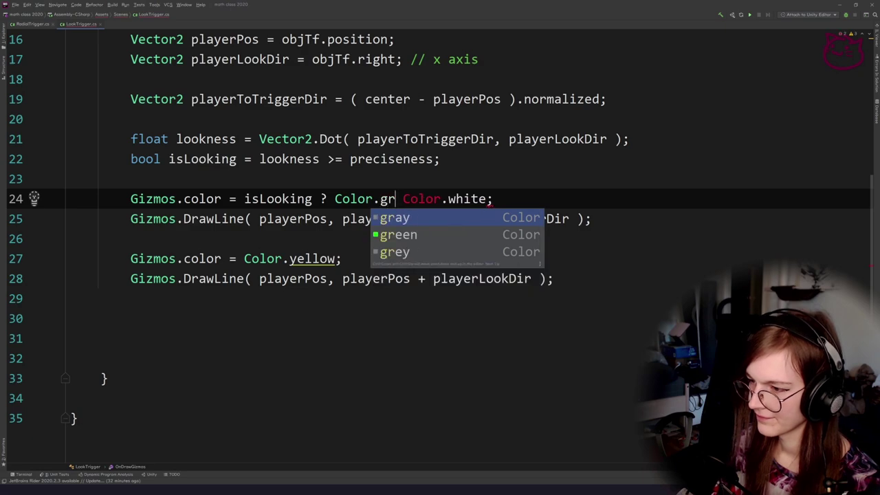
pyautogui.press('Return')
# Finish the conditional gizmo color with Color.red as the false case, replacing the leftover Color.white.
pyautogui.write(': col')
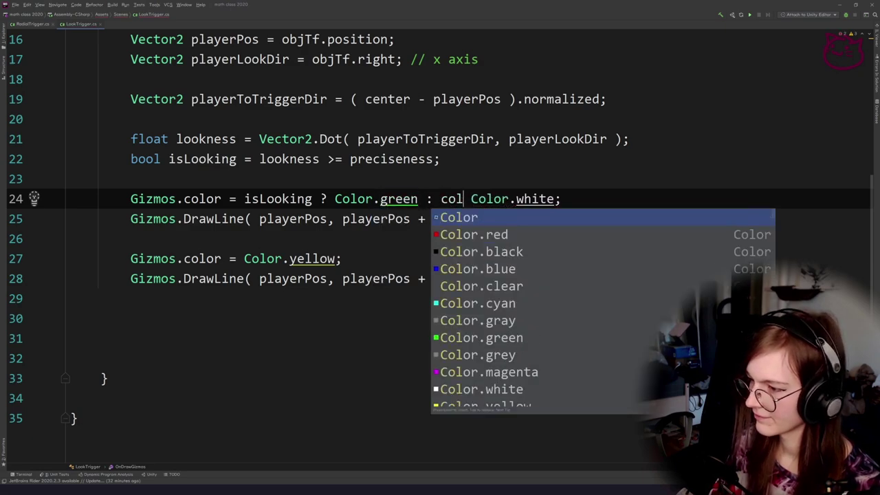
pyautogui.press('Escape')
pyautogui.write('orre')
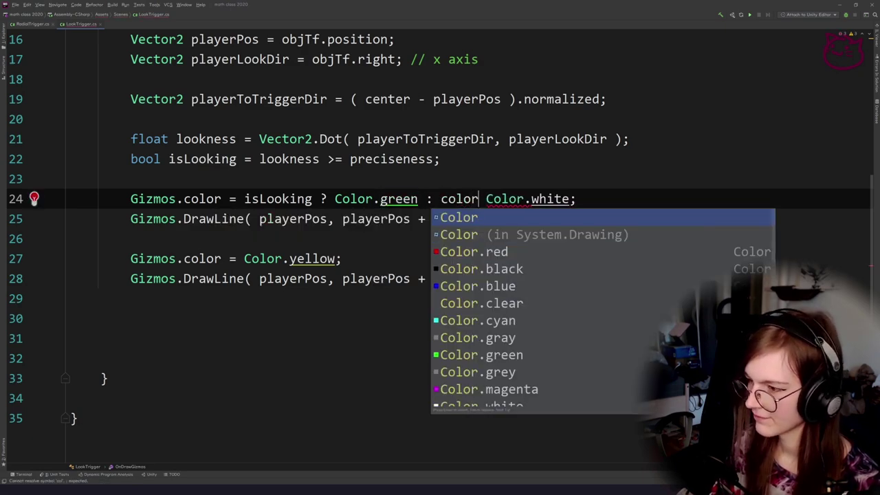
pyautogui.press('Return')
pyautogui.hotkey('shift', 'End')
pyautogui.write(';')
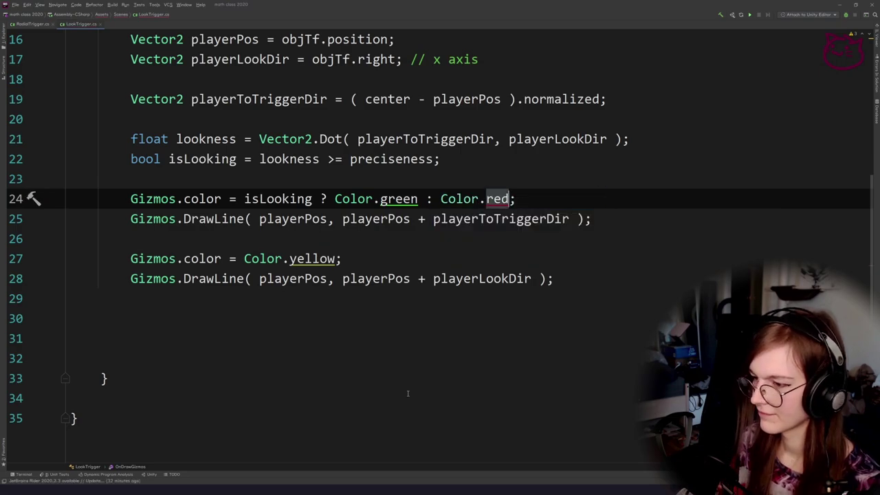
# Save LookTrigger.cs and switch to Unity's Scene view.
pyautogui.click(407, 394)
pyautogui.hotkey('ctrl', 's')
pyautogui.hotkey('alt', 'Tab')
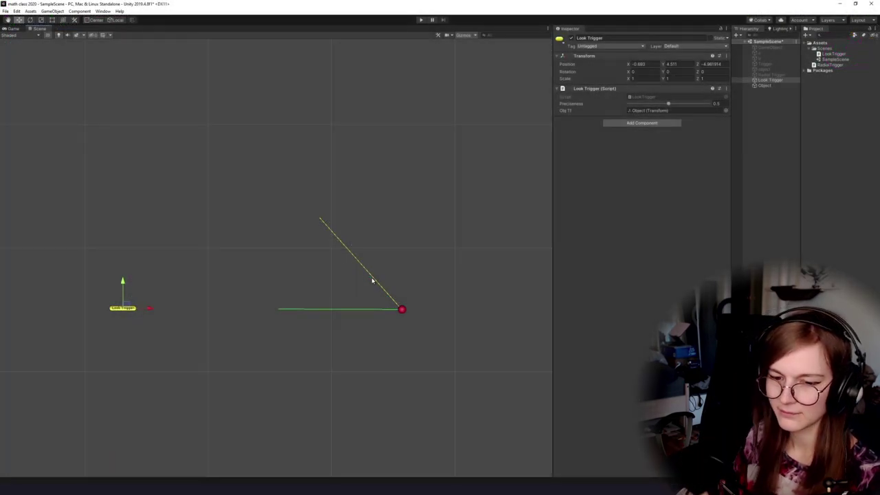
# Select Object and rotate its look direction to about 103 degrees around Z.
pyautogui.moveTo(298, 314); pyautogui.dragTo(251, 321)
pyautogui.moveTo(364, 317); pyautogui.dragTo(292, 298)
pyautogui.click(363, 290)
pyautogui.press('e')
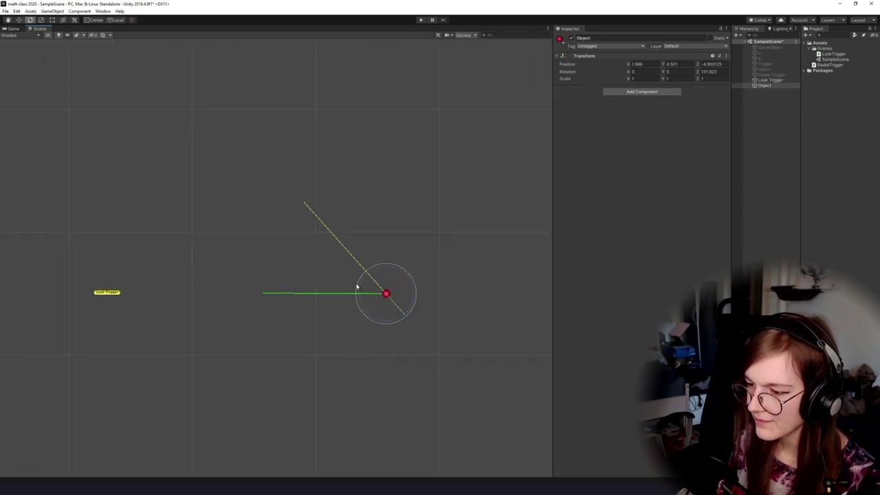
pyautogui.moveTo(366, 283); pyautogui.dragTo(469, 301)
pyautogui.press('w')
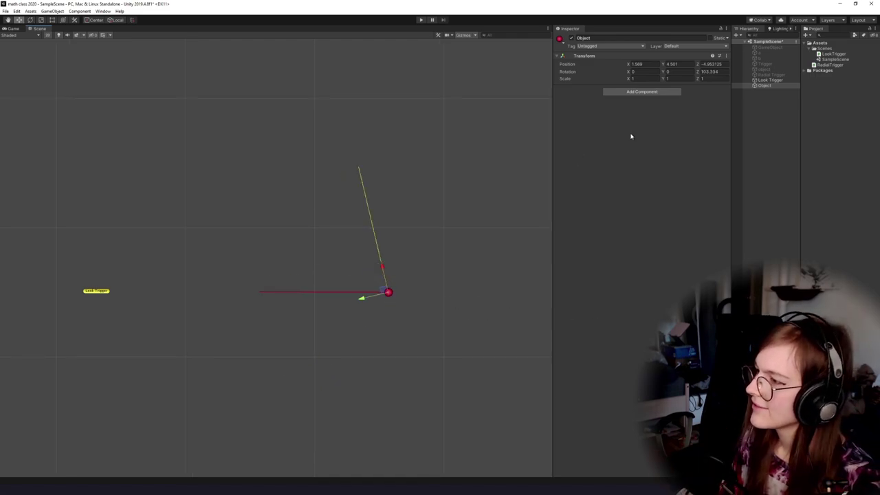
# Set the Look Trigger's Preciseness to 0.98 and lock its Inspector while selecting Object in the scene.
pyautogui.click(780, 81)
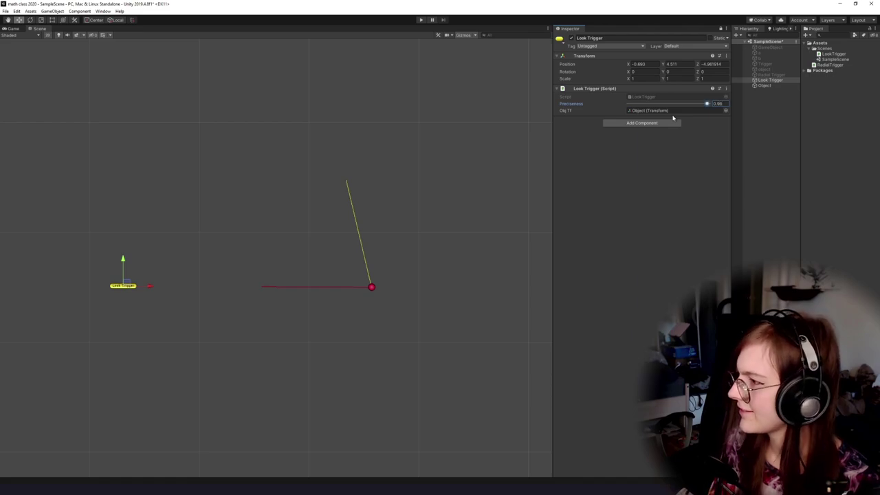
pyautogui.moveTo(386, 403); pyautogui.dragTo(398, 359)
pyautogui.moveTo(457, 242); pyautogui.dragTo(385, 281)
pyautogui.scroll(5, 389, 268)
pyautogui.scroll(-1, 417, 323)
pyautogui.moveTo(405, 323); pyautogui.dragTo(304, 286)
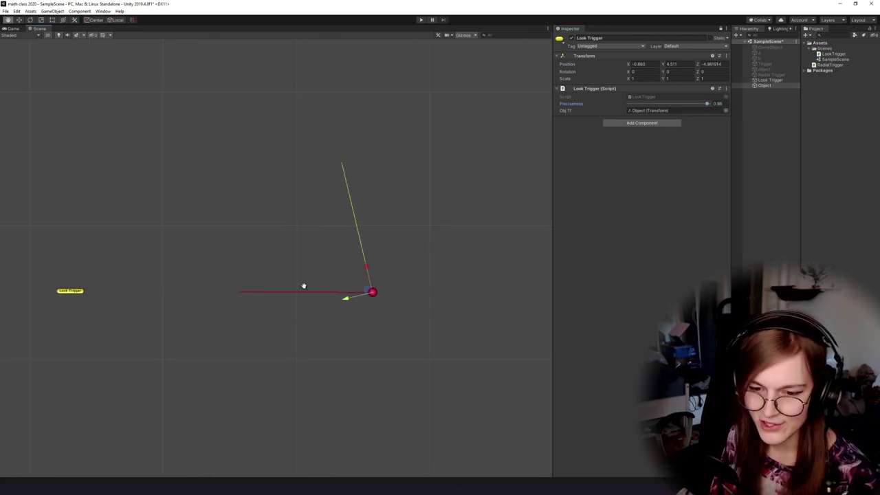
# Rotate Object until its look line nearly points at the Look Trigger, and raise Preciseness to 0.999.
pyautogui.moveTo(225, 311); pyautogui.dragTo(240, 310)
pyautogui.press('e')
pyautogui.moveTo(365, 276); pyautogui.dragTo(286, 294)
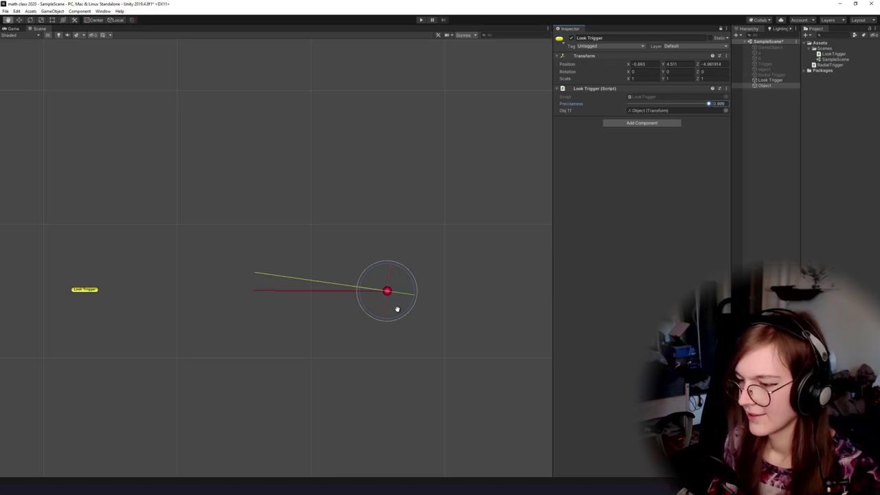
pyautogui.moveTo(397, 309); pyautogui.dragTo(411, 299)
pyautogui.scroll(3, 411, 298)
pyautogui.moveTo(402, 266); pyautogui.dragTo(393, 272)
# Lower Preciseness to 0, and rotate and move Object above the Look Trigger's level with its look line aimed down toward it.
pyautogui.moveTo(699, 107); pyautogui.dragTo(668, 106)
pyautogui.moveTo(376, 268); pyautogui.dragTo(307, 298)
pyautogui.moveTo(307, 298)
pyautogui.mouseDown()
pyautogui.moveTo(345, 302)
pyautogui.moveTo(299, 296)
pyautogui.mouseUp()
pyautogui.scroll(-5, 346, 302)
pyautogui.press('w')
pyautogui.moveTo(352, 280); pyautogui.dragTo(255, 318)
pyautogui.moveTo(191, 341); pyautogui.dragTo(336, 306)
pyautogui.scroll(-4, 337, 306)
pyautogui.moveTo(381, 278); pyautogui.dragTo(418, 200)
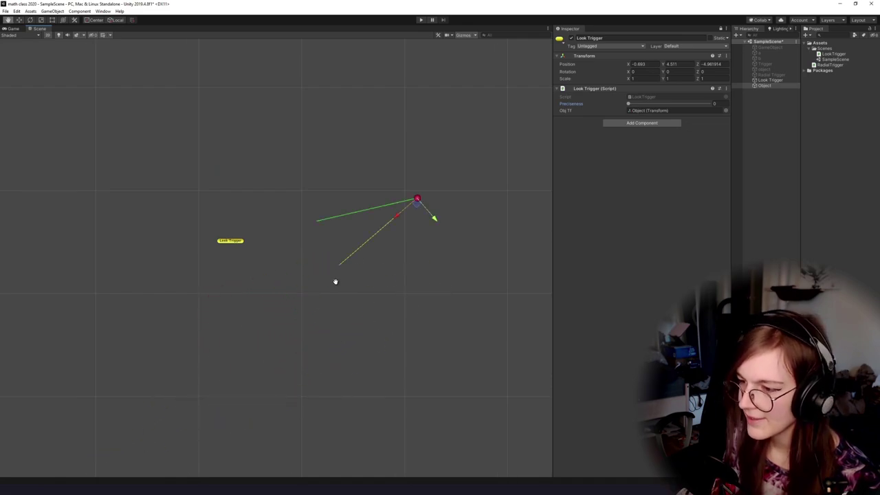
# Move Object slightly down toward the Look Trigger's level to test the trigger line color.
pyautogui.scroll(3, 342, 289)
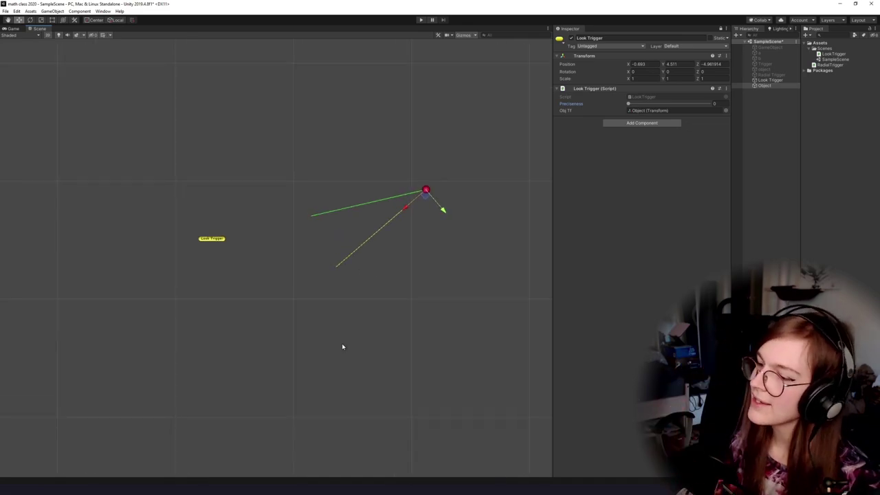
pyautogui.press('q')
pyautogui.moveTo(344, 348); pyautogui.dragTo(373, 284)
pyautogui.scroll(1, 376, 264)
pyautogui.press('w')
pyautogui.moveTo(382, 204); pyautogui.dragTo(418, 219)
pyautogui.moveTo(366, 336); pyautogui.dragTo(342, 337)
pyautogui.scroll(-3, 338, 277)
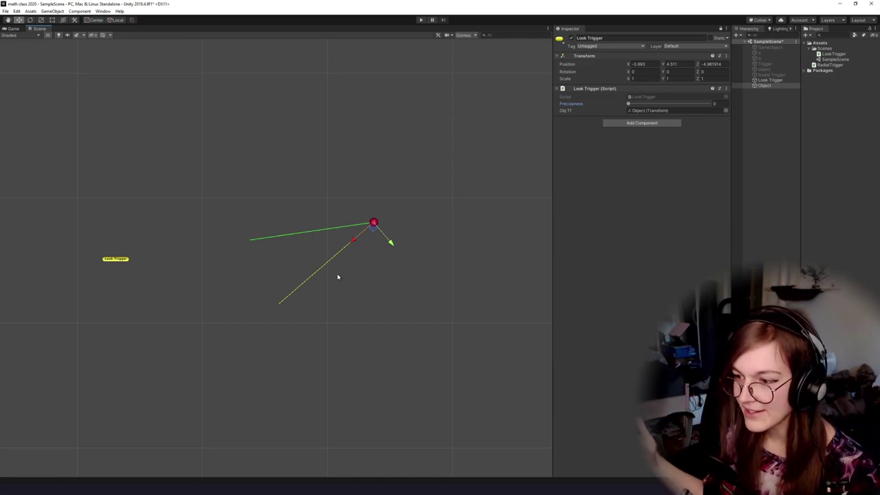
pyautogui.moveTo(373, 228); pyautogui.dragTo(373, 235)
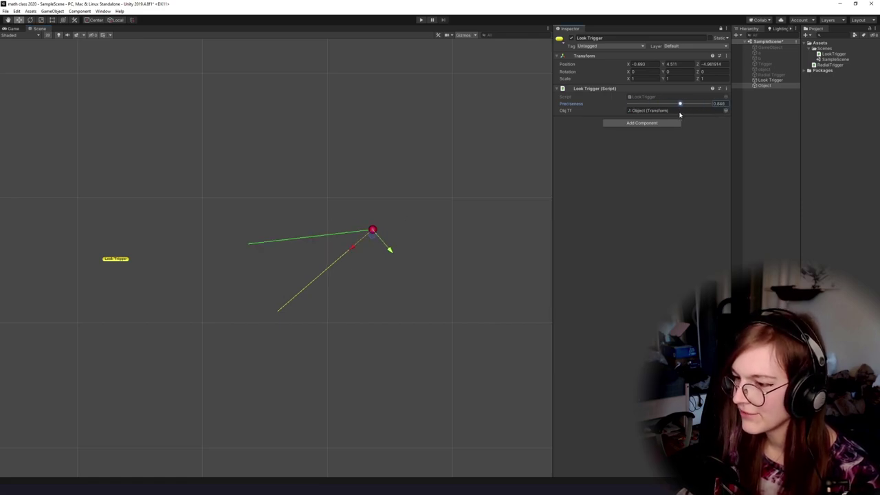
# Set Preciseness to 0.816, and reposition and rotate Object so its look line passes slightly above the trigger line.
pyautogui.moveTo(373, 232); pyautogui.dragTo(388, 277)
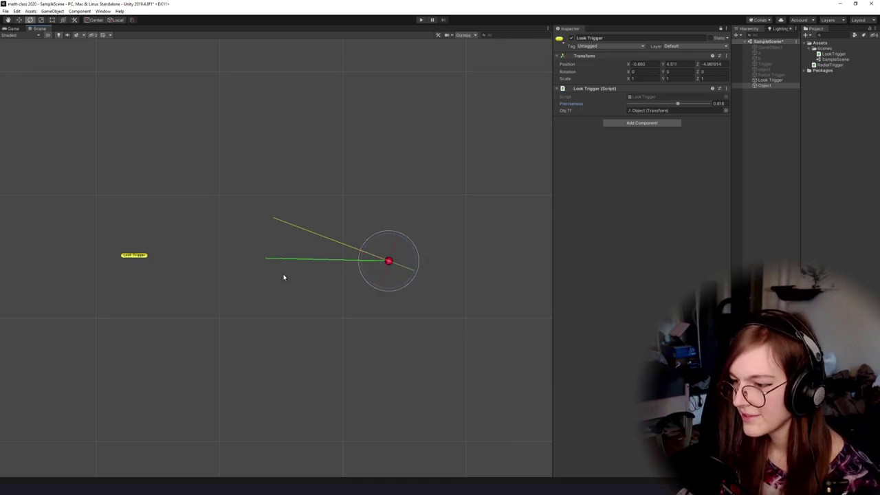
pyautogui.scroll(2, 283, 289)
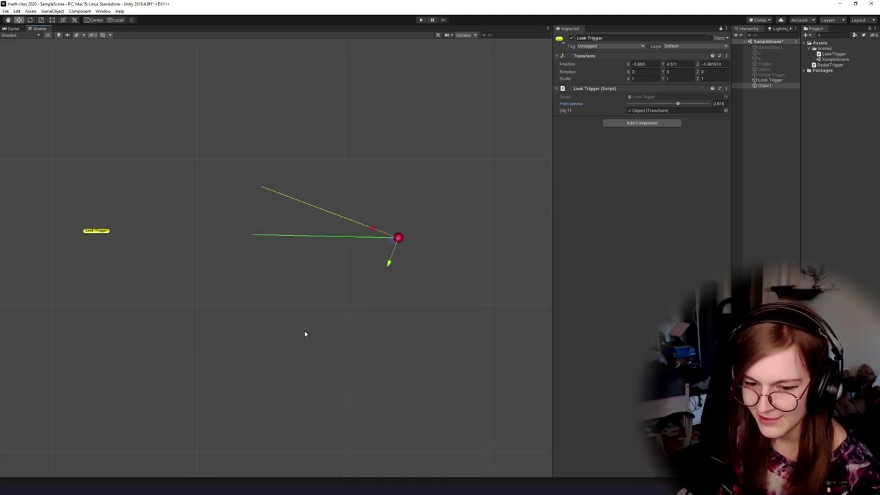
pyautogui.click(311, 313)
pyautogui.hotkey('ctrl', 'z')
pyautogui.moveTo(330, 299); pyautogui.dragTo(372, 328)
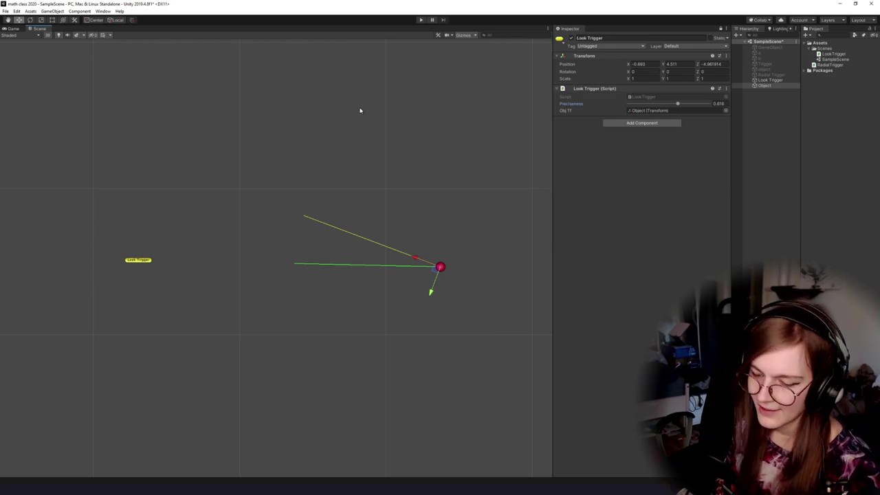
# Switch to Photoshop and draw two blue lines diverging downward from one apex, with dashed ends, in empty canvas above the diagrams.
pyautogui.hotkey('alt', 'Tab')
pyautogui.press('Tab')
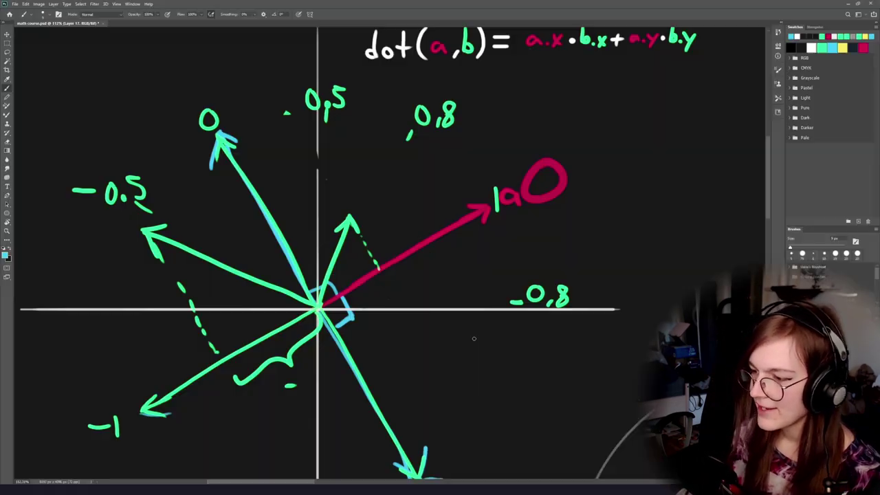
pyautogui.moveTo(476, 276); pyautogui.dragTo(328, 298)
pyautogui.moveTo(508, 230)
pyautogui.mouseDown()
pyautogui.moveTo(405, 295)
pyautogui.moveTo(364, 352)
pyautogui.mouseUp()
pyautogui.moveTo(291, 180)
pyautogui.mouseDown()
pyautogui.moveTo(208, 301)
pyautogui.moveTo(307, 273)
pyautogui.moveTo(310, 289)
pyautogui.mouseUp()
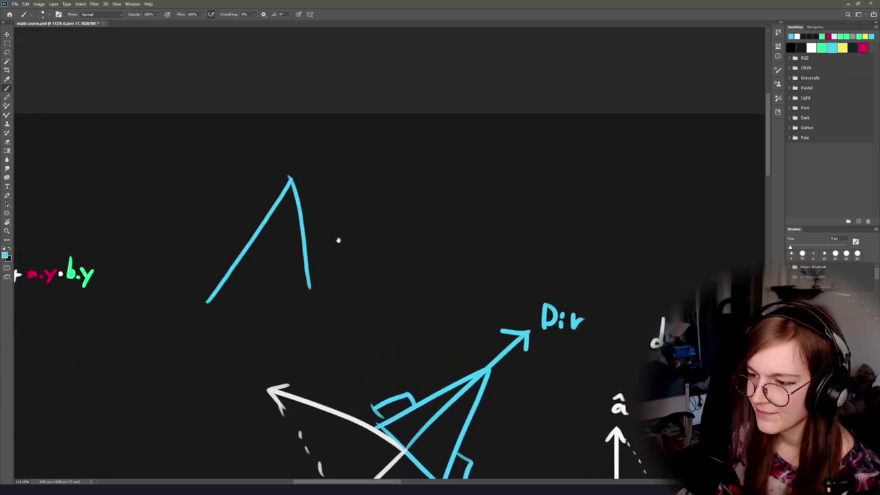
pyautogui.moveTo(255, 338); pyautogui.dragTo(320, 262)
pyautogui.moveTo(193, 322); pyautogui.dragTo(259, 274)
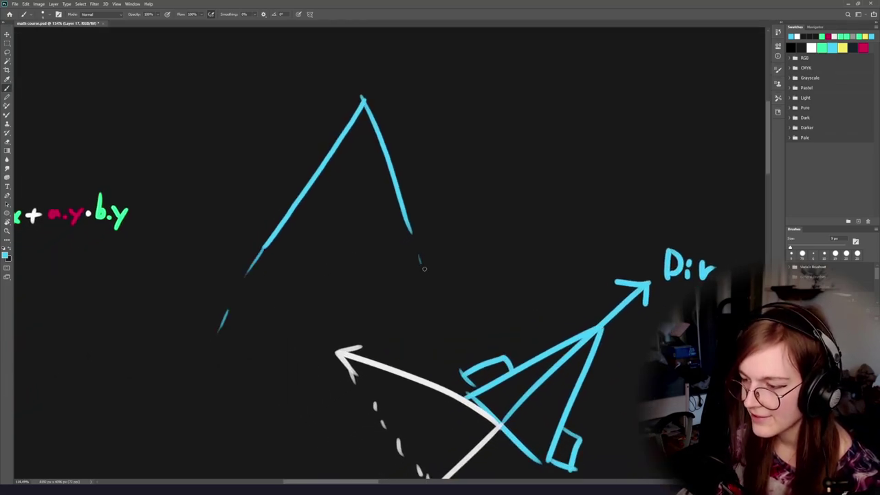
pyautogui.moveTo(425, 299)
pyautogui.mouseDown()
pyautogui.moveTo(532, 213)
pyautogui.moveTo(614, 192)
pyautogui.mouseUp()
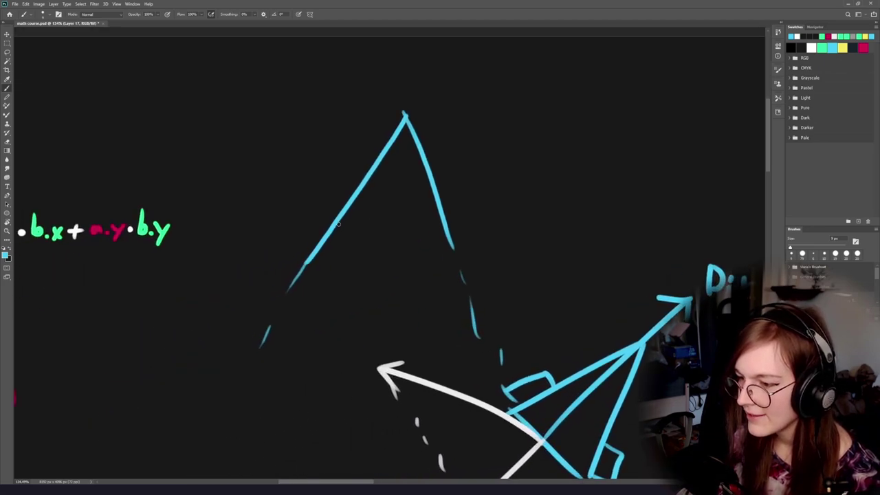
pyautogui.moveTo(337, 223); pyautogui.dragTo(344, 219)
pyautogui.hotkey('ctrl', 'z')
pyautogui.moveTo(412, 211)
pyautogui.mouseDown()
pyautogui.moveTo(459, 237)
pyautogui.moveTo(412, 211)
pyautogui.moveTo(333, 216)
pyautogui.moveTo(412, 207)
pyautogui.mouseUp()
pyautogui.hotkey('ctrl', 'z')
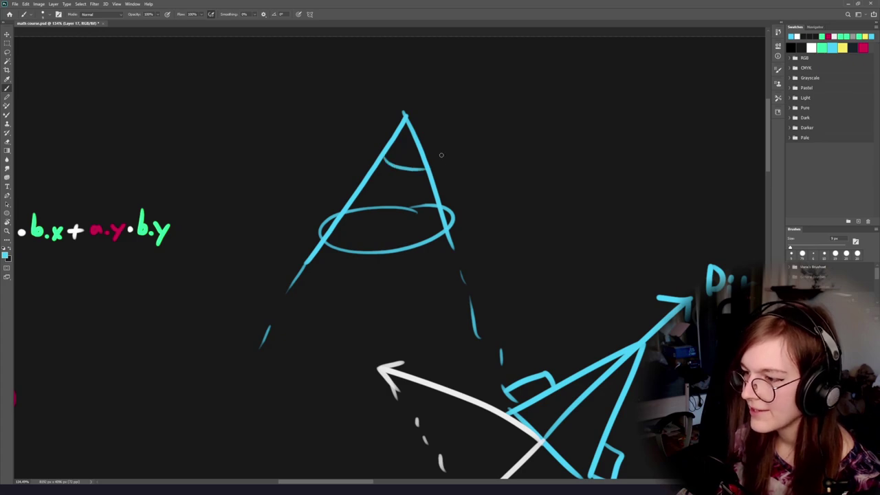
pyautogui.hotkey('ctrl', 'z')
pyautogui.hotkey('ctrl', 'z')
pyautogui.moveTo(371, 208); pyautogui.dragTo(376, 202)
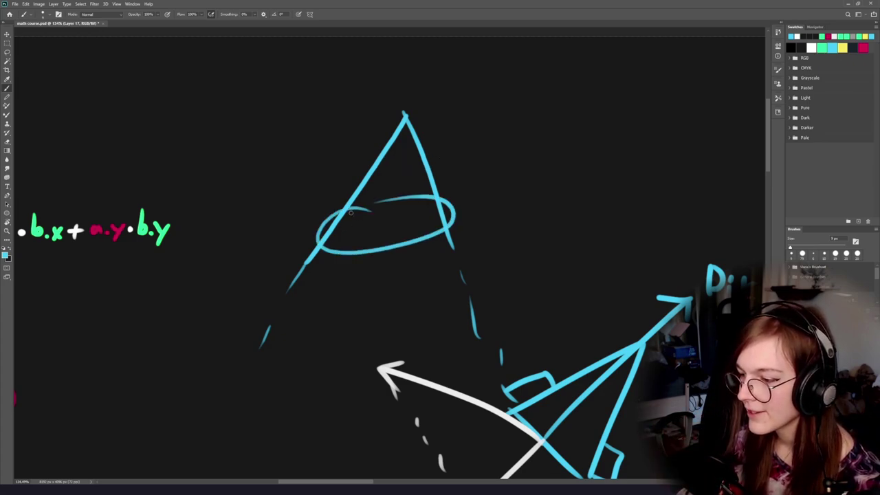
pyautogui.hotkey('ctrl', 'z')
# Draw a flat blue ellipse between the two diverging lines as the cone's cross-section, undoing the unsatisfactory strokes.
pyautogui.scroll(6, 418, 212)
pyautogui.moveTo(489, 197)
pyautogui.mouseDown()
pyautogui.moveTo(422, 181)
pyautogui.moveTo(482, 188)
pyautogui.mouseUp()
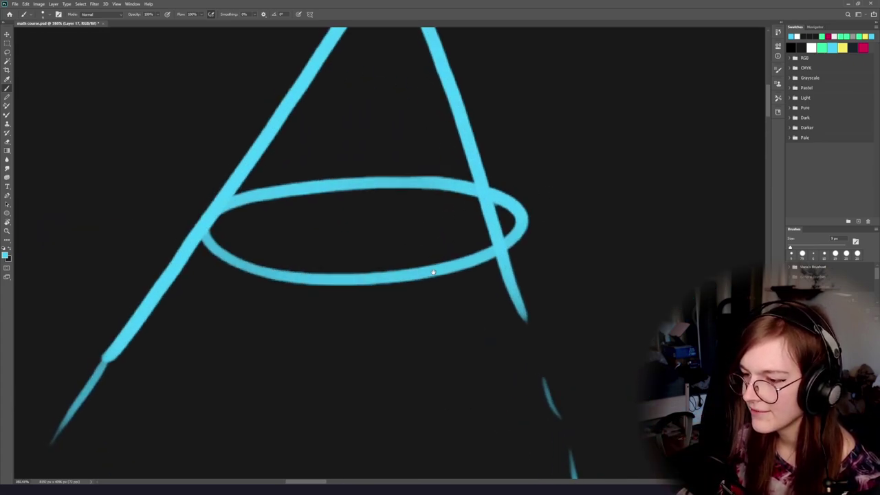
pyautogui.moveTo(388, 201); pyautogui.dragTo(432, 245)
pyautogui.hotkey('ctrl', 'z')
pyautogui.hotkey('ctrl', 'z')
pyautogui.moveTo(496, 222)
pyautogui.mouseDown()
pyautogui.moveTo(266, 219)
pyautogui.moveTo(537, 219)
pyautogui.moveTo(400, 213)
pyautogui.mouseUp()
pyautogui.hotkey('ctrl', 'z')
pyautogui.scroll(-6, 441, 251)
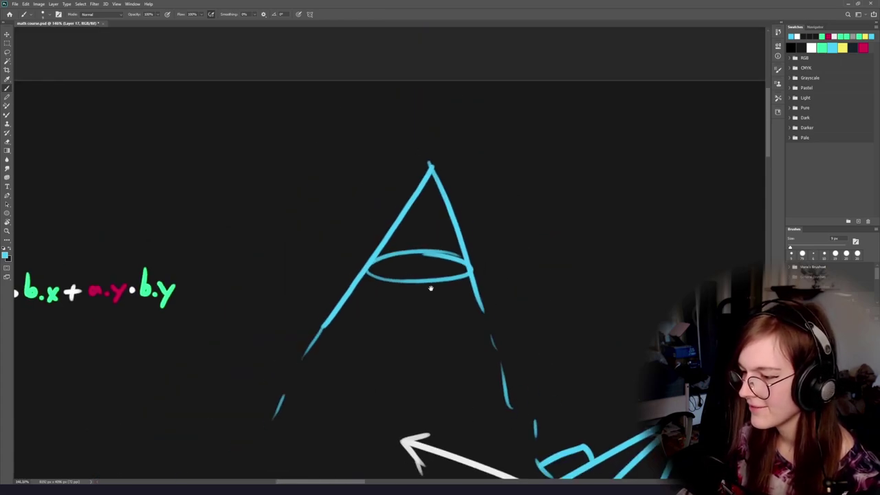
pyautogui.scroll(3, 431, 288)
pyautogui.scroll(-2, 440, 267)
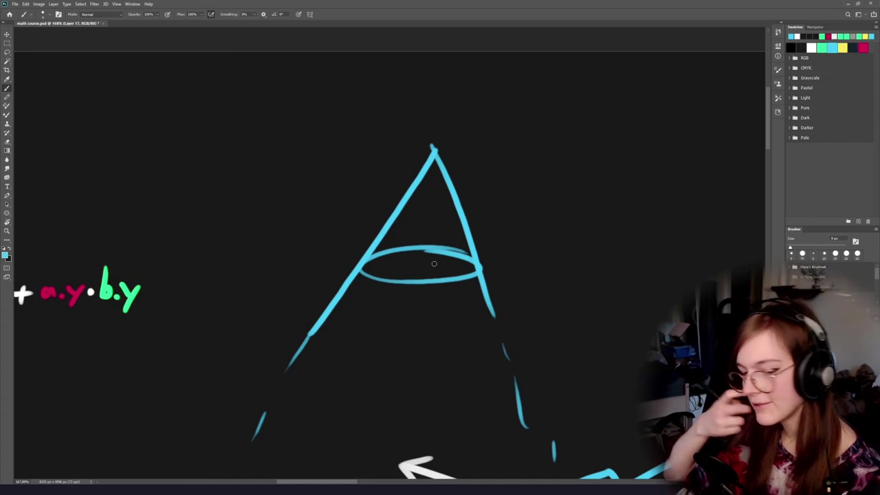
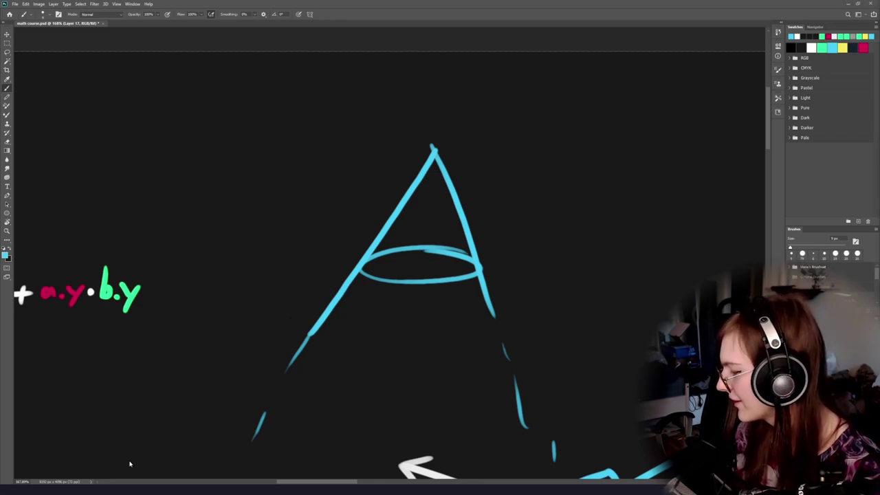
# Switch to LookTrigger.cs in Rider and examine how playerToTriggerDir is computed from center and playerPos.
pyautogui.hotkey('alt', 'Tab')
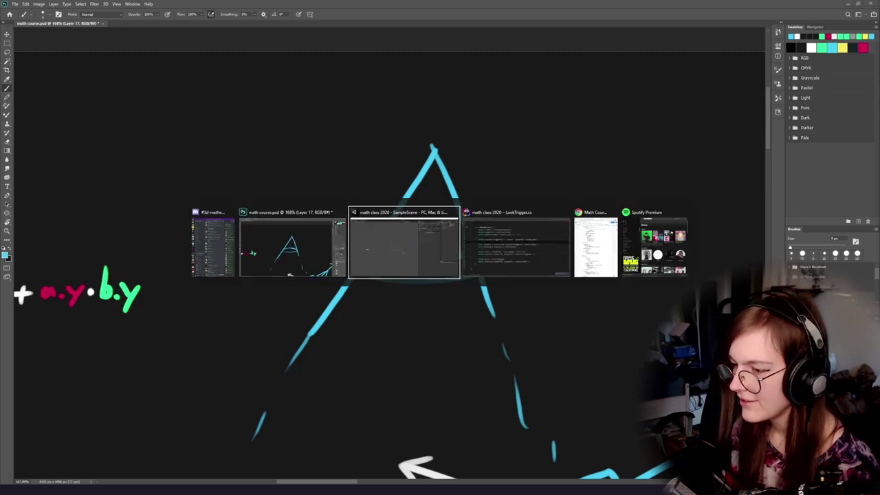
pyautogui.click(347, 239)
pyautogui.click(449, 139)
pyautogui.scroll(2, 444, 166)
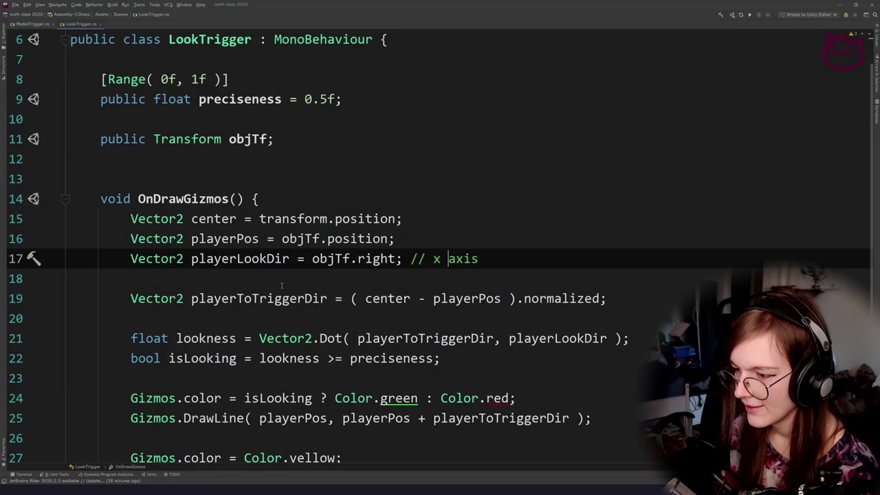
pyautogui.scroll(-1, 281, 287)
pyautogui.doubleClick(275, 238)
pyautogui.click(304, 198)
pyautogui.doubleClick(260, 238)
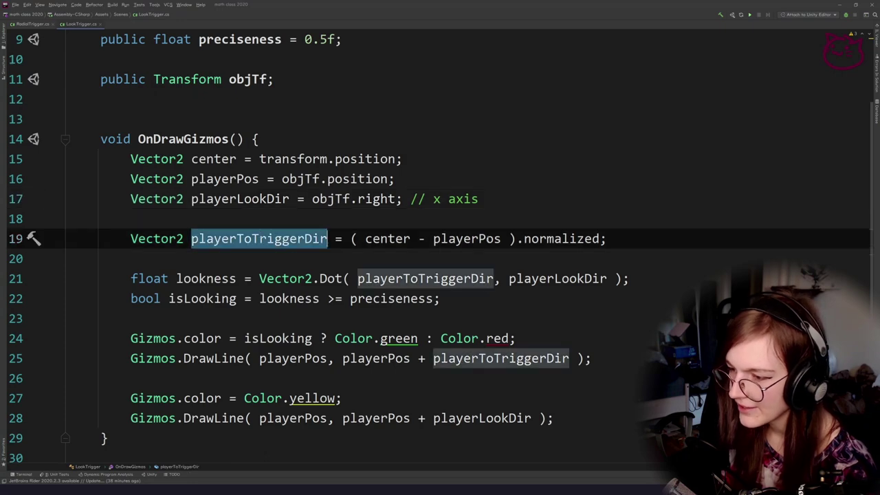
pyautogui.moveTo(505, 239); pyautogui.dragTo(359, 239)
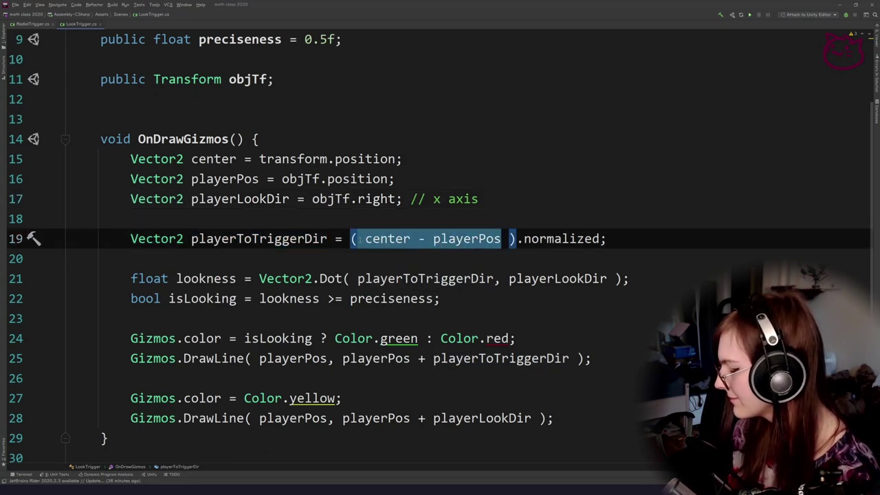
pyautogui.press('Up')
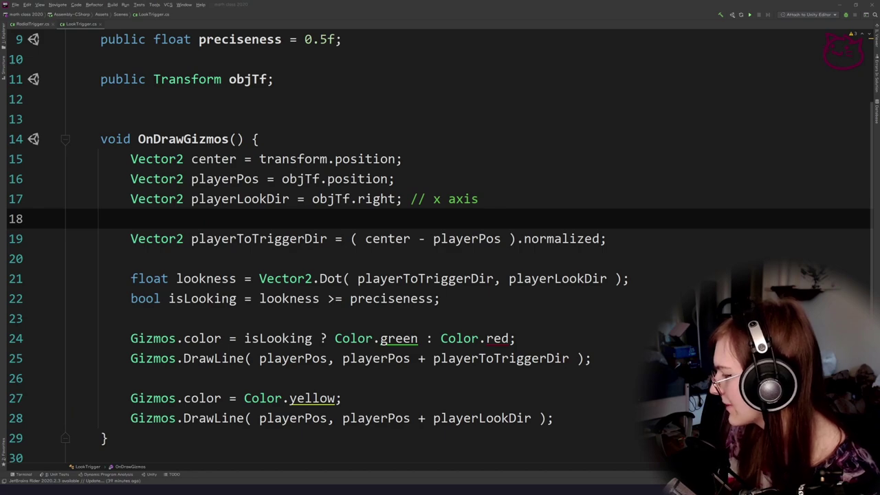
pyautogui.hotkey('alt', 'Tab')
pyautogui.hotkey('alt', 'Tab')
pyautogui.hotkey('alt', 'Tab')
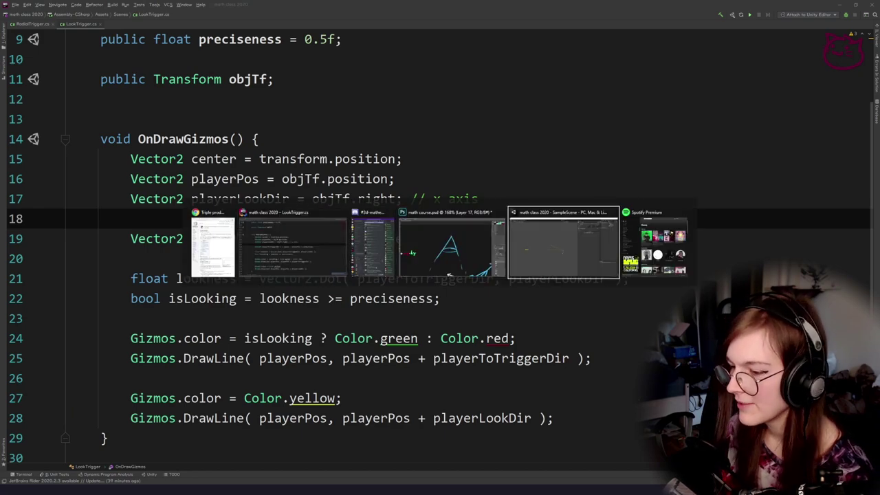
pyautogui.hotkey('alt', 'shift', 'Tab')
pyautogui.hotkey('alt', 'shift', 'Tab')
pyautogui.hotkey('alt', 'shift', 'Tab')
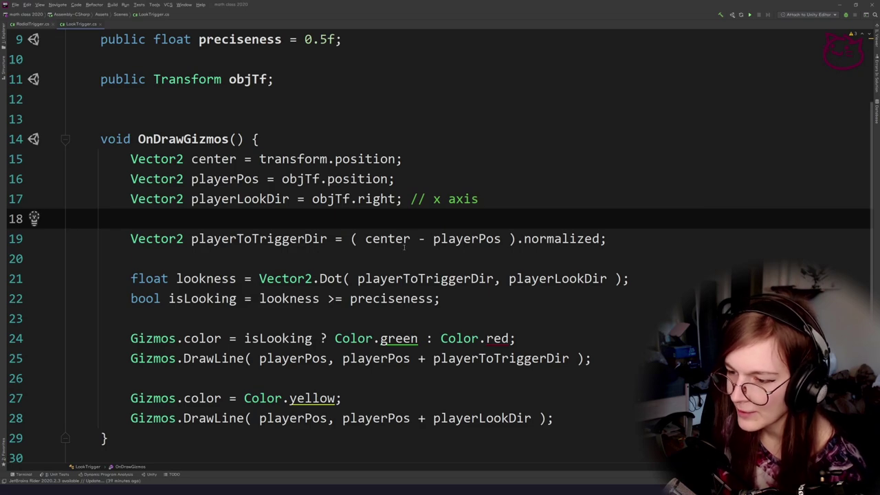
# Examine the center, playerPos, playerLookDir and playerToTriggerDir declarations in OnDrawGizmos.
pyautogui.doubleClick(252, 246)
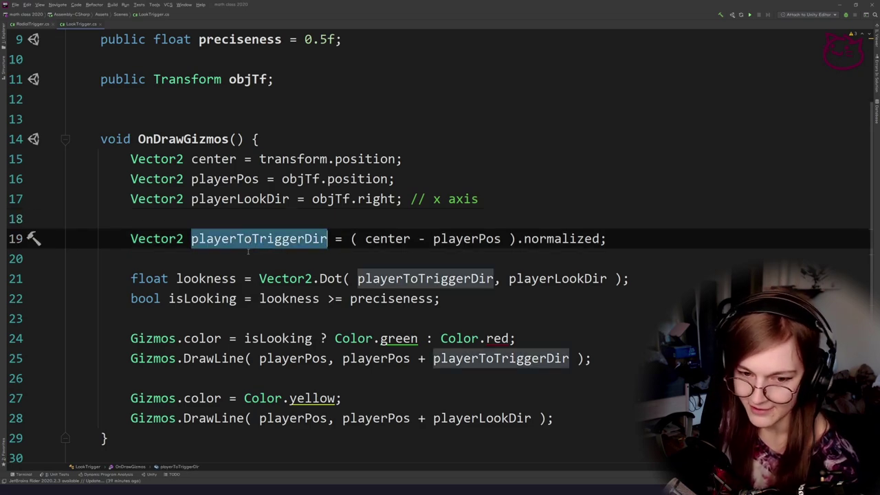
pyautogui.click(248, 253)
pyautogui.click(214, 197)
pyautogui.moveTo(71, 199); pyautogui.dragTo(554, 419)
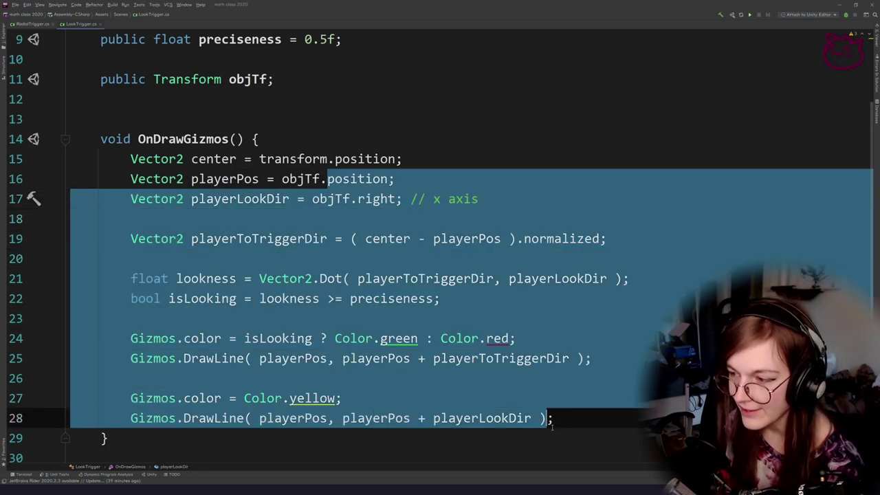
pyautogui.click(326, 225)
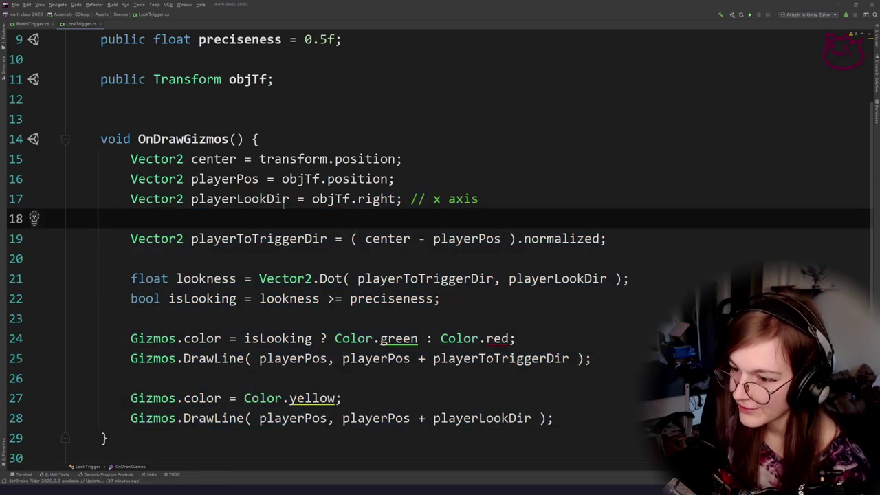
pyautogui.click(234, 199)
pyautogui.click(227, 179)
pyautogui.click(213, 160)
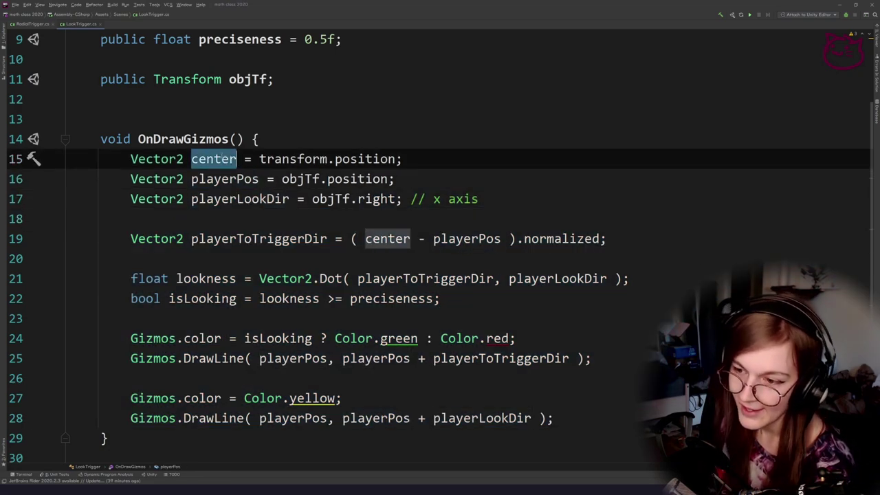
pyautogui.doubleClick(224, 183)
pyautogui.doubleClick(237, 199)
pyautogui.doubleClick(238, 239)
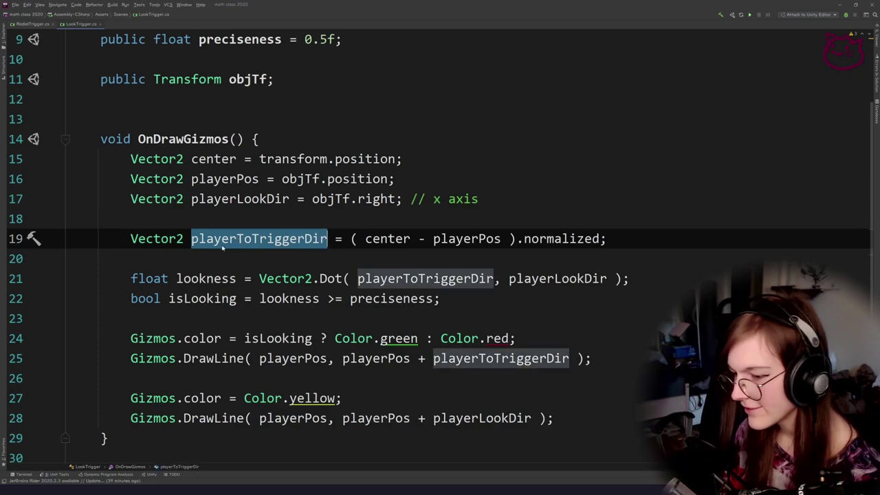
# Examine the OnDrawGizmos code from the playerPos declaration through the isLooking comparison, along with its use in Gizmos.color.
pyautogui.doubleClick(291, 336)
pyautogui.moveTo(200, 184); pyautogui.dragTo(296, 323)
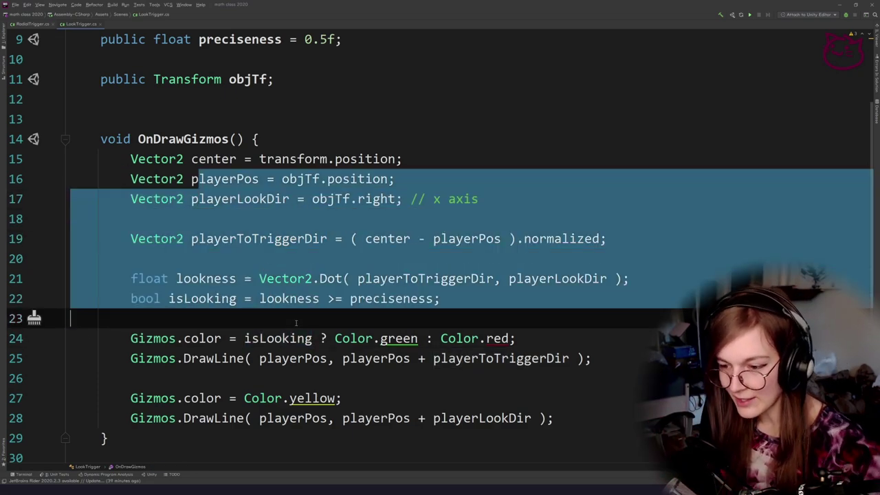
pyautogui.click(296, 323)
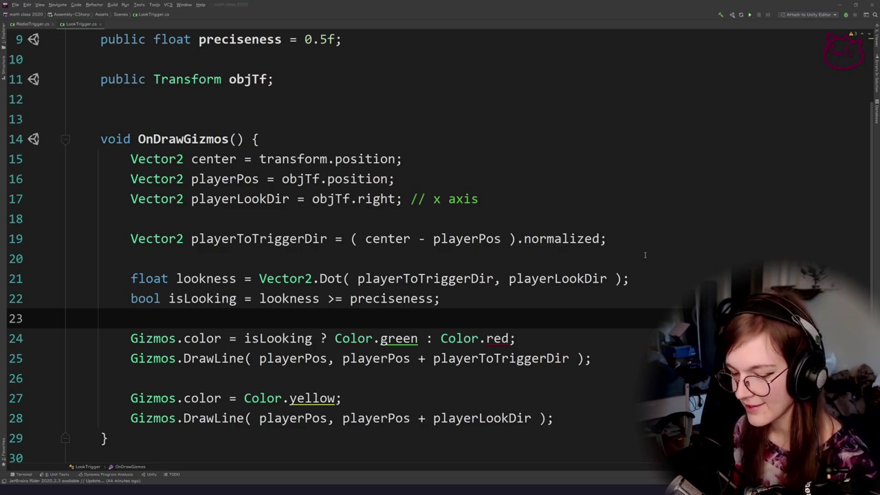
# Switch to Photoshop and draw a blue wavy curve with circle-tipped handles at its ends above the Dir arrow, undoing stray strokes.
pyautogui.hotkey('alt', 'Tab')
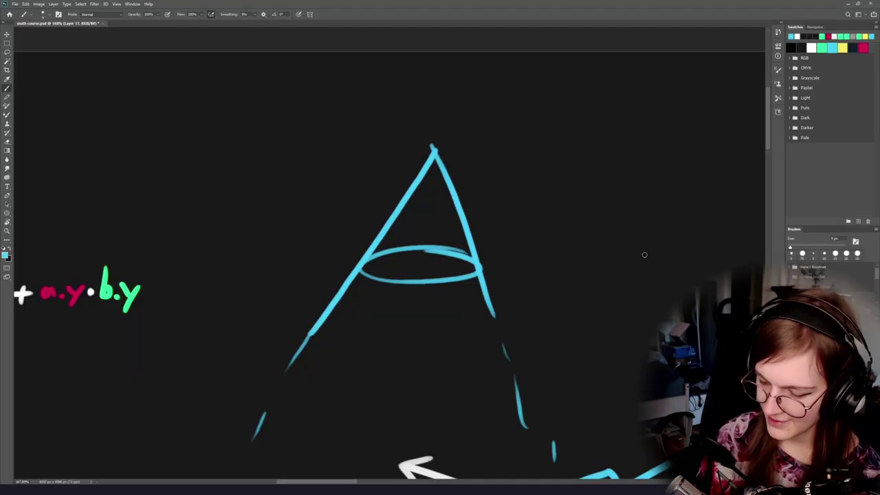
pyautogui.moveTo(429, 295); pyautogui.dragTo(179, 374)
pyautogui.moveTo(484, 289); pyautogui.dragTo(312, 227)
pyautogui.moveTo(315, 276); pyautogui.dragTo(352, 272)
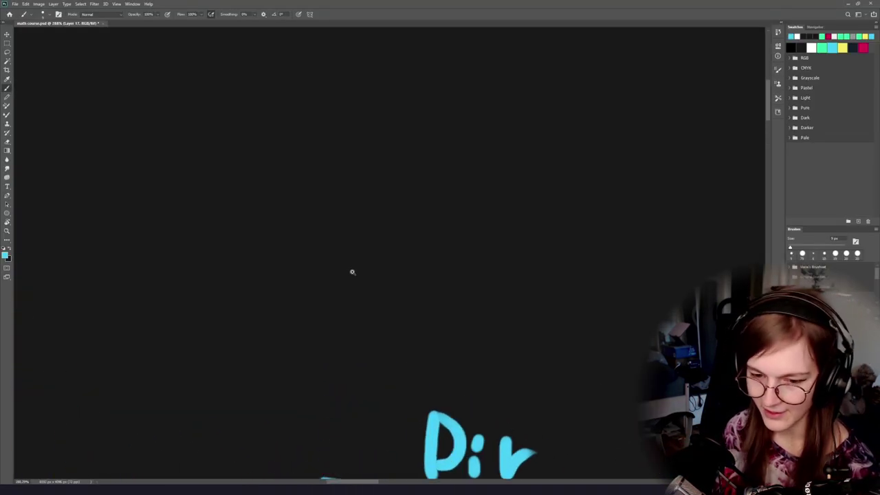
pyautogui.moveTo(573, 312); pyautogui.dragTo(305, 324)
pyautogui.moveTo(562, 332); pyautogui.dragTo(539, 331)
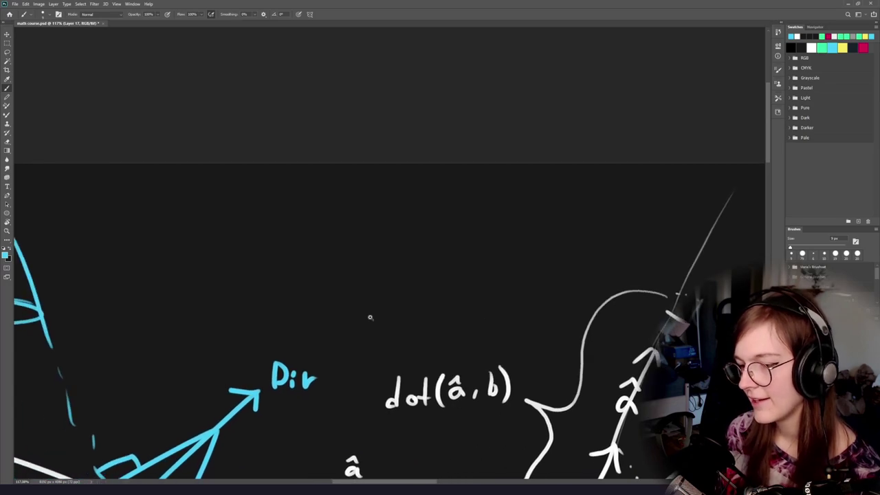
pyautogui.moveTo(370, 317); pyautogui.dragTo(386, 326)
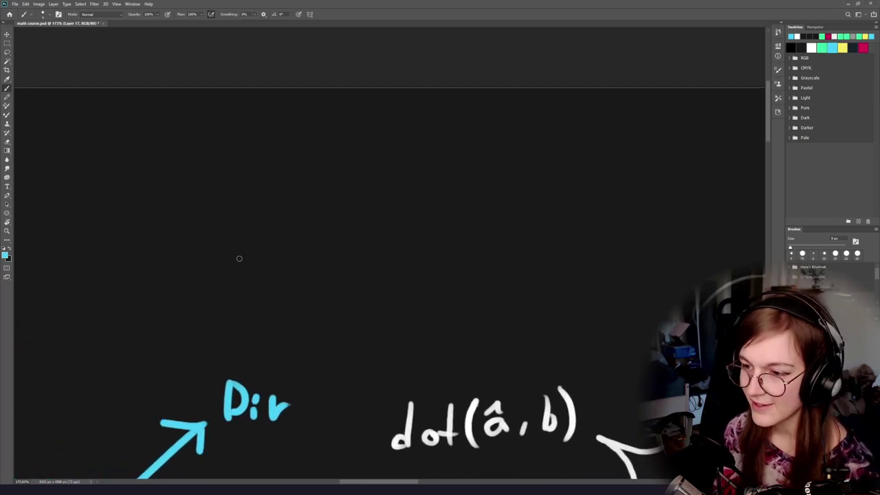
pyautogui.moveTo(220, 249)
pyautogui.mouseDown()
pyautogui.moveTo(411, 198)
pyautogui.moveTo(415, 178)
pyautogui.moveTo(422, 245)
pyautogui.moveTo(208, 188)
pyautogui.moveTo(205, 195)
pyautogui.moveTo(254, 169)
pyautogui.moveTo(309, 156)
pyautogui.mouseUp()
pyautogui.hotkey('ctrl', 'z')
pyautogui.moveTo(218, 189); pyautogui.dragTo(310, 152)
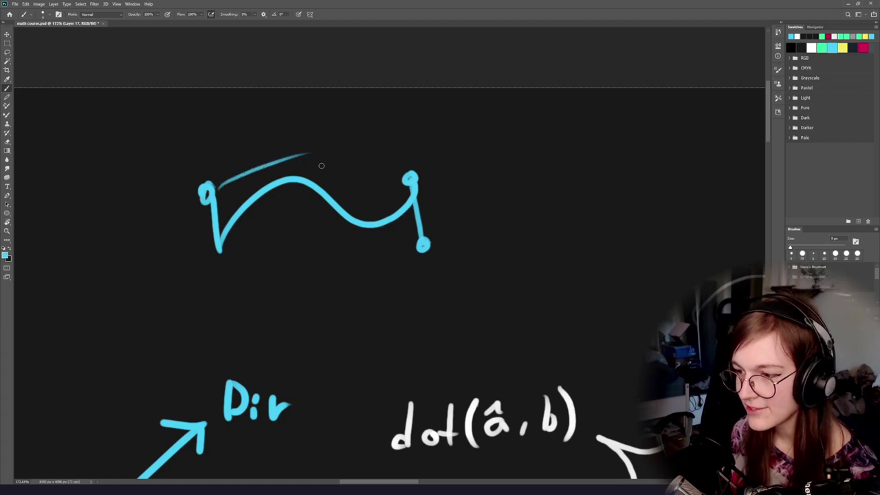
pyautogui.hotkey('ctrl', 'z')
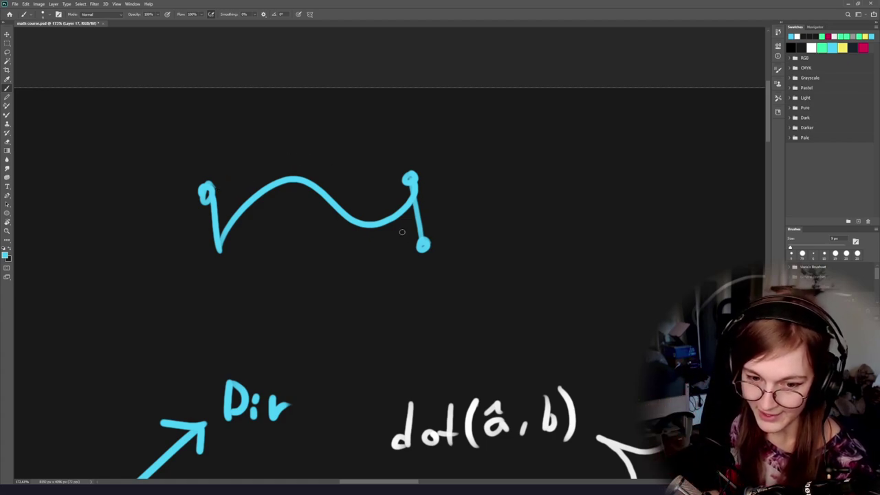
# Draw a left-pointing arrow below the curve's end and, beside it, two open-topped blue brackets labelled "undo" and "redo".
pyautogui.moveTo(461, 206)
pyautogui.mouseDown()
pyautogui.moveTo(402, 241)
pyautogui.moveTo(357, 211)
pyautogui.mouseUp()
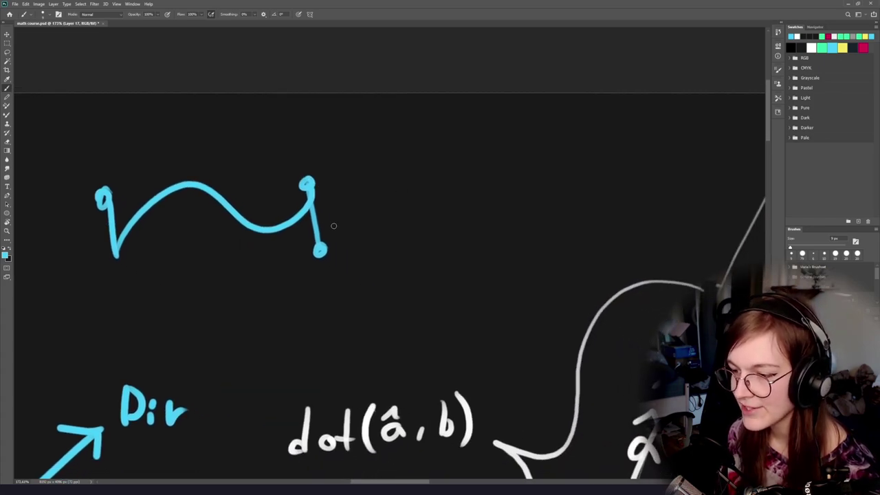
pyautogui.moveTo(304, 256)
pyautogui.mouseDown()
pyautogui.moveTo(257, 253)
pyautogui.moveTo(260, 278)
pyautogui.mouseUp()
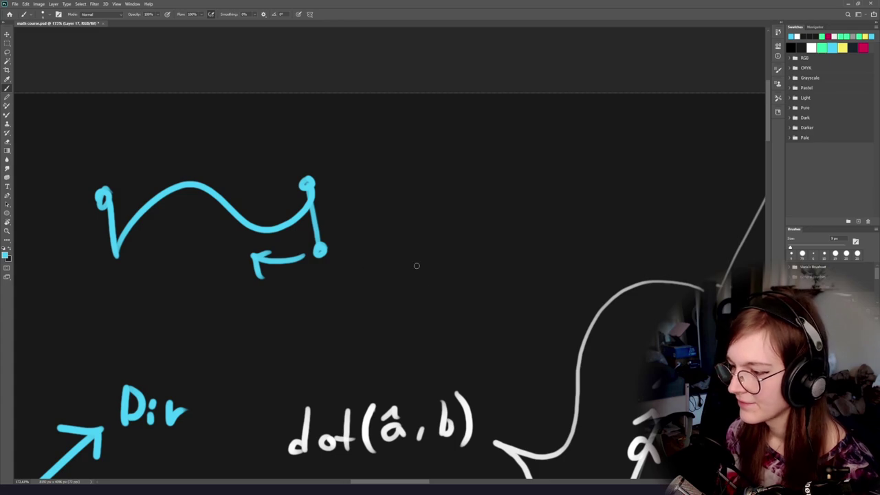
pyautogui.moveTo(359, 270)
pyautogui.mouseDown()
pyautogui.moveTo(589, 271)
pyautogui.moveTo(362, 266)
pyautogui.mouseUp()
pyautogui.hotkey('ctrl', 'z')
pyautogui.moveTo(362, 265); pyautogui.dragTo(363, 259)
pyautogui.moveTo(450, 274)
pyautogui.mouseDown()
pyautogui.moveTo(435, 297)
pyautogui.moveTo(469, 308)
pyautogui.moveTo(479, 295)
pyautogui.moveTo(450, 304)
pyautogui.moveTo(502, 312)
pyautogui.mouseUp()
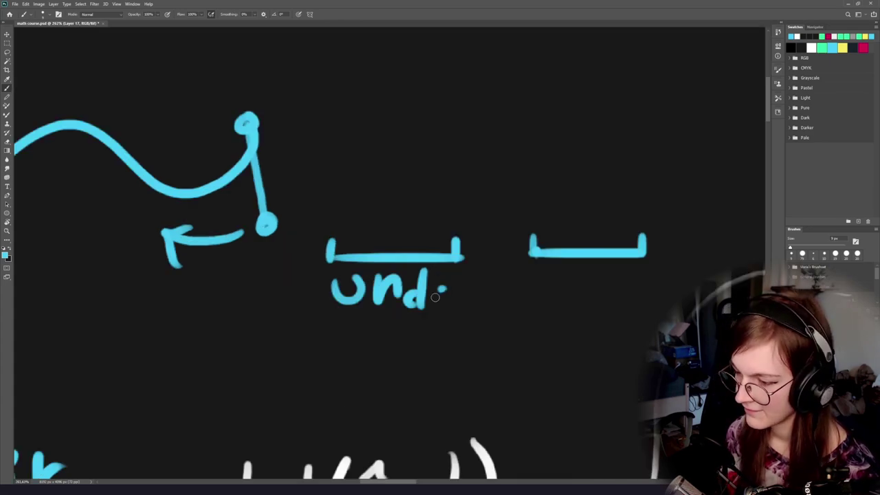
pyautogui.hscroll(2, 439, 298)
pyautogui.moveTo(530, 277); pyautogui.dragTo(537, 315)
pyautogui.moveTo(550, 295)
pyautogui.mouseDown()
pyautogui.moveTo(556, 309)
pyautogui.moveTo(548, 297)
pyautogui.mouseUp()
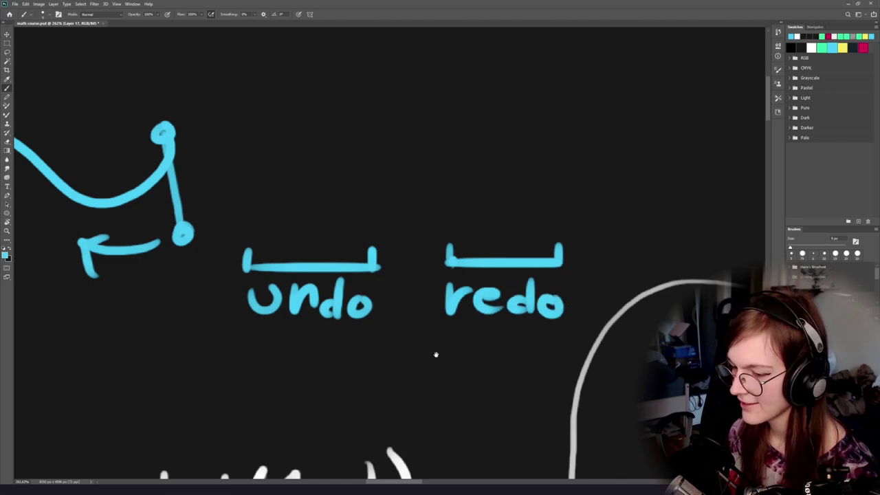
# Recolor the redo bracket and label crimson, and return to a 9 px blue brush.
pyautogui.moveTo(436, 355); pyautogui.dragTo(502, 377)
pyautogui.scroll(-3, 503, 377)
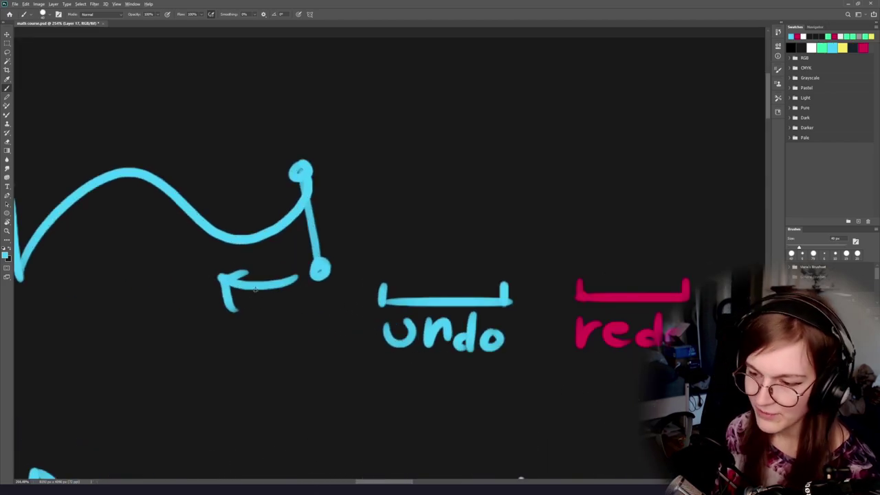
pyautogui.moveTo(256, 290); pyautogui.dragTo(241, 301)
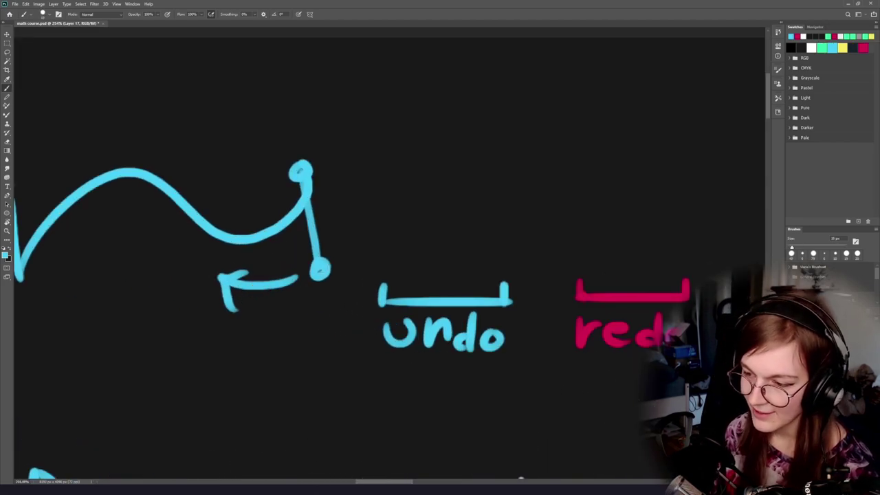
pyautogui.moveTo(337, 237); pyautogui.dragTo(344, 247)
pyautogui.hotkey('ctrl', 'z')
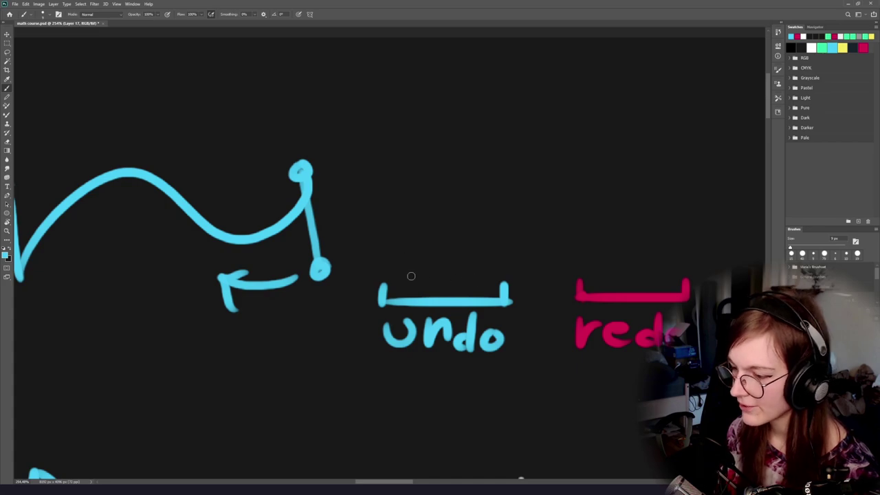
# Stack five blue horizontal lines above the undo bracket and draw an arrow curving left from the curve's upper end handle.
pyautogui.moveTo(396, 276); pyautogui.dragTo(491, 277)
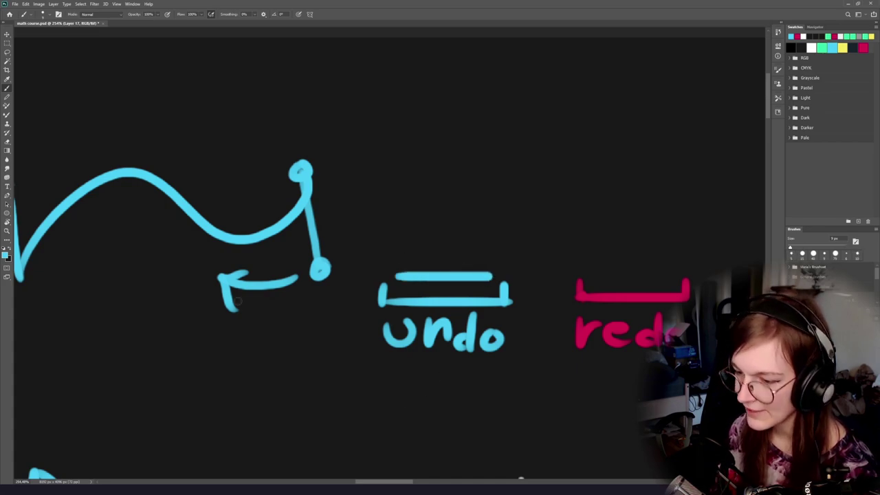
pyautogui.moveTo(237, 301); pyautogui.dragTo(304, 300)
pyautogui.moveTo(316, 138)
pyautogui.mouseDown()
pyautogui.moveTo(382, 171)
pyautogui.moveTo(329, 132)
pyautogui.moveTo(331, 159)
pyautogui.mouseUp()
pyautogui.moveTo(479, 258)
pyautogui.mouseDown()
pyautogui.moveTo(569, 258)
pyautogui.moveTo(474, 257)
pyautogui.mouseUp()
pyautogui.hotkey('ctrl', 'z')
pyautogui.moveTo(515, 214)
pyautogui.mouseDown()
pyautogui.moveTo(491, 275)
pyautogui.moveTo(530, 294)
pyautogui.moveTo(558, 294)
pyautogui.mouseUp()
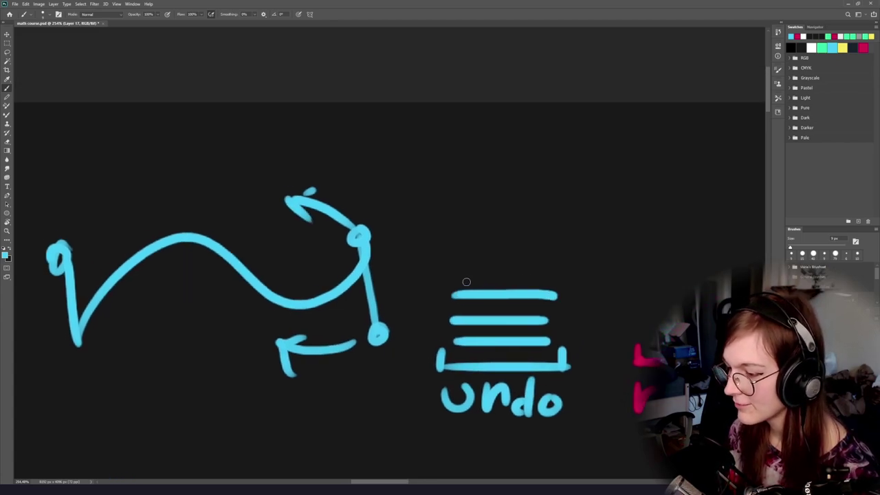
pyautogui.moveTo(466, 272); pyautogui.dragTo(545, 270)
pyautogui.moveTo(472, 245)
pyautogui.mouseDown()
pyautogui.moveTo(541, 244)
pyautogui.moveTo(465, 251)
pyautogui.moveTo(435, 227)
pyautogui.mouseUp()
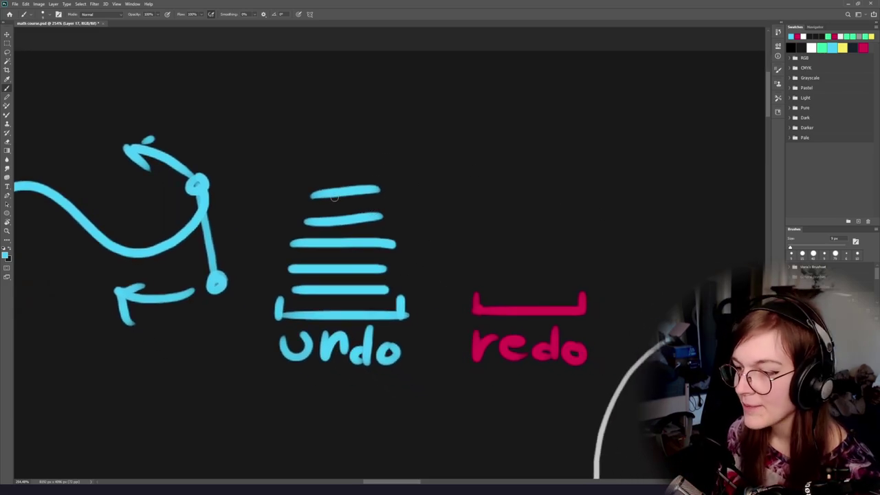
# Try a curved blue arrow from the undo stack's top line towards the redo bracket, and undo it.
pyautogui.moveTo(387, 189)
pyautogui.mouseDown()
pyautogui.moveTo(496, 216)
pyautogui.moveTo(467, 215)
pyautogui.mouseUp()
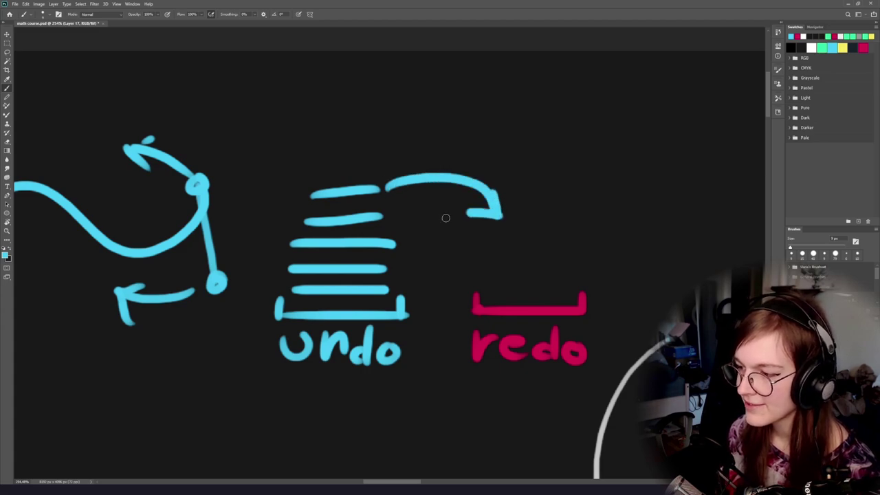
pyautogui.hotkey('ctrl', 'z')
pyautogui.hotkey('ctrl', 'z')
pyautogui.moveTo(397, 187); pyautogui.dragTo(508, 228)
pyautogui.moveTo(515, 197)
pyautogui.mouseDown()
pyautogui.moveTo(509, 228)
pyautogui.moveTo(453, 215)
pyautogui.mouseUp()
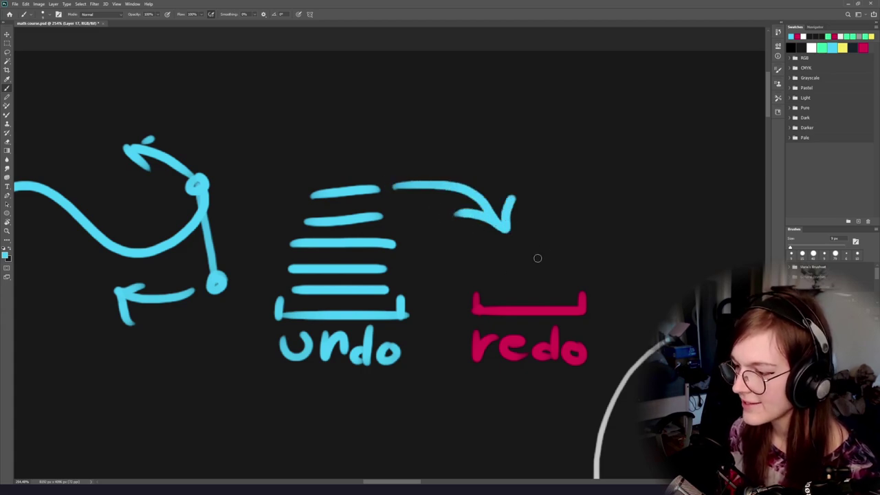
pyautogui.hotkey('ctrl', 'z')
pyautogui.hotkey('ctrl', 'z')
# Remove the two topmost lines from the undo stack and paint two crimson lines above the redo bracket in their place.
pyautogui.hotkey('ctrl', 'z')
pyautogui.keyDown('alt'); pyautogui.click(526, 300); pyautogui.keyUp('alt')
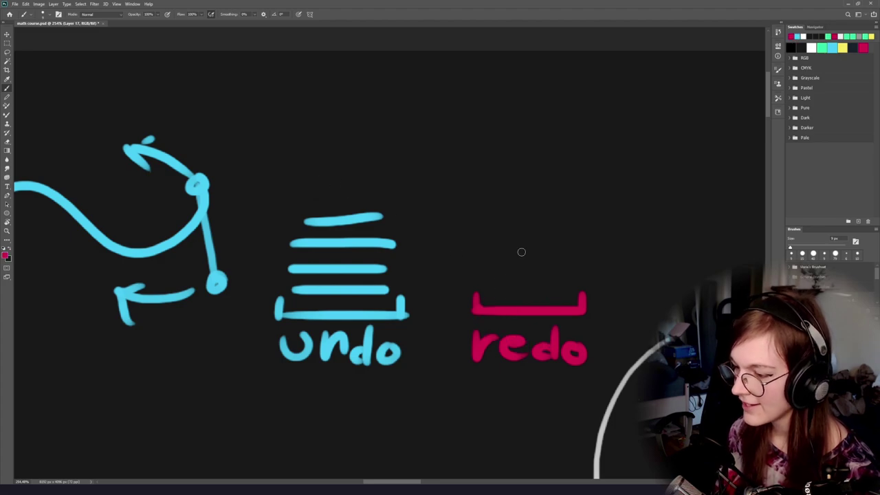
pyautogui.moveTo(486, 280); pyautogui.dragTo(575, 280)
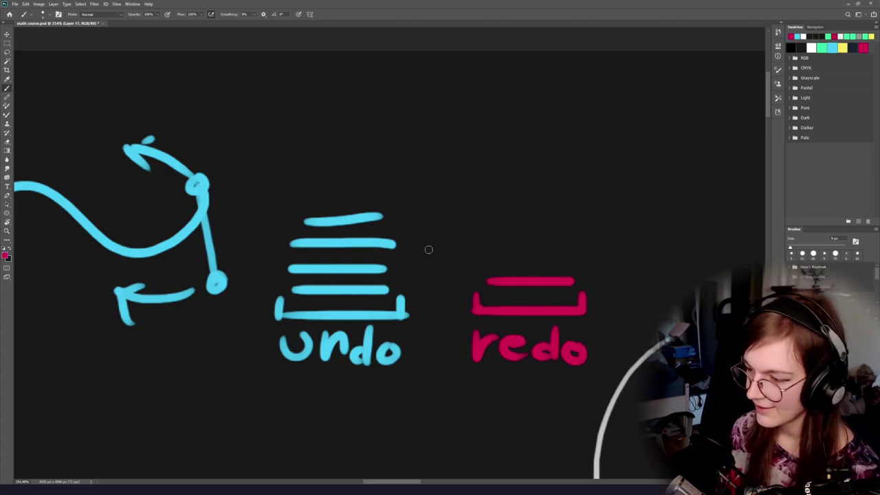
pyautogui.press('e')
pyautogui.moveTo(379, 189)
pyautogui.mouseDown()
pyautogui.moveTo(322, 220)
pyautogui.moveTo(293, 214)
pyautogui.mouseUp()
pyautogui.press('b')
pyautogui.moveTo(489, 257); pyautogui.dragTo(575, 257)
pyautogui.press('space')
pyautogui.moveTo(249, 274)
pyautogui.mouseDown()
pyautogui.moveTo(400, 277)
pyautogui.moveTo(318, 295)
pyautogui.mouseUp()
pyautogui.moveTo(505, 317)
pyautogui.mouseDown()
pyautogui.moveTo(401, 320)
pyautogui.moveTo(402, 327)
pyautogui.mouseUp()
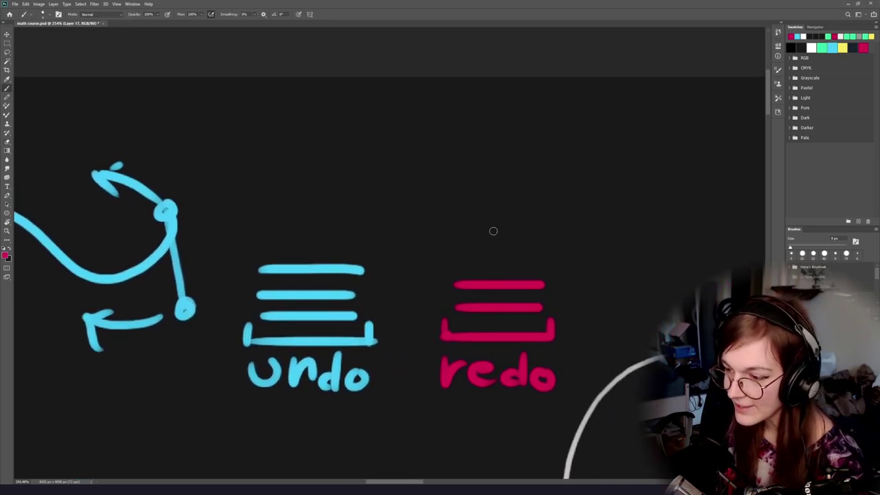
# Try a curved crimson arrow from the redo stack back towards the undo stack, and undo it.
pyautogui.keyDown('alt'); pyautogui.click(342, 270); pyautogui.keyUp('alt')
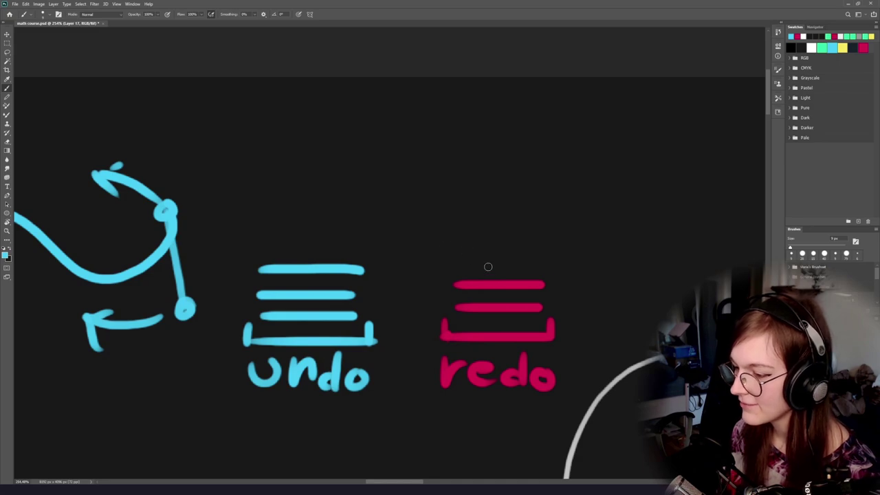
pyautogui.keyDown('alt'); pyautogui.click(487, 279); pyautogui.keyUp('alt')
pyautogui.moveTo(488, 270)
pyautogui.mouseDown()
pyautogui.moveTo(422, 211)
pyautogui.moveTo(368, 195)
pyautogui.mouseUp()
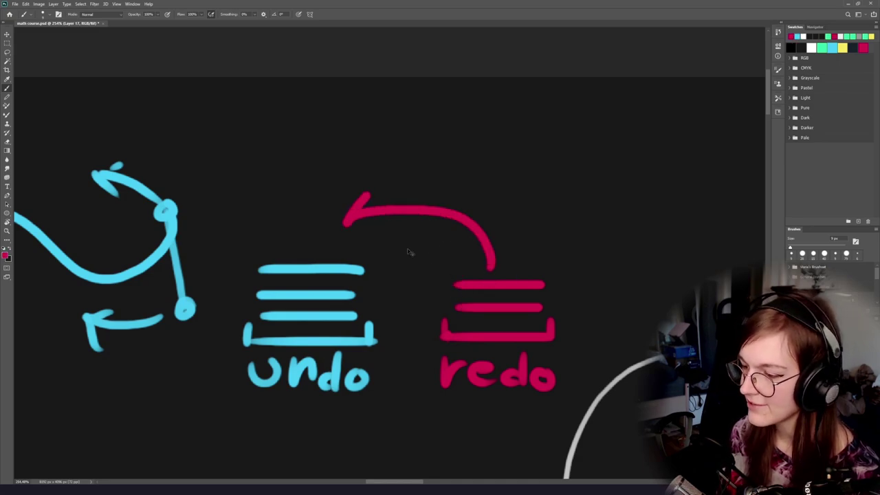
pyautogui.hotkey('ctrl', 'z')
# Add a fourth blue line on top of the undo stack and erase the top crimson line from the redo stack.
pyautogui.press('x')
pyautogui.moveTo(362, 243); pyautogui.dragTo(259, 243)
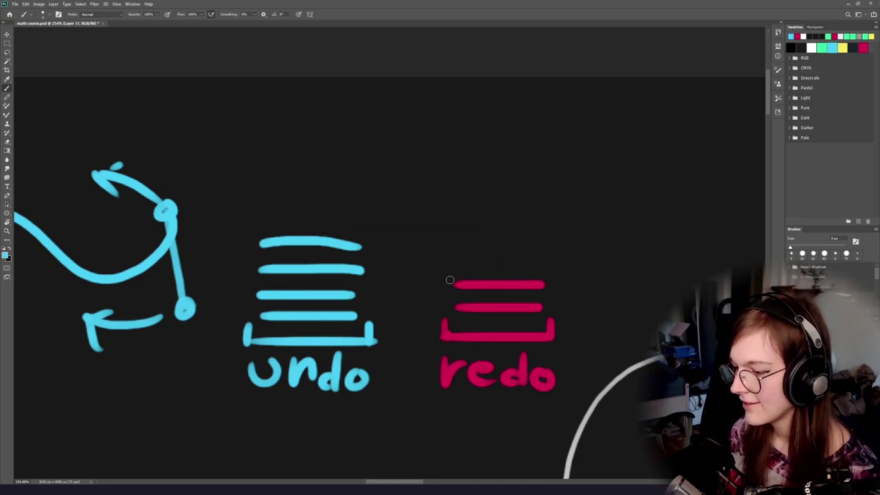
pyautogui.press('e')
pyautogui.moveTo(444, 284); pyautogui.dragTo(538, 276)
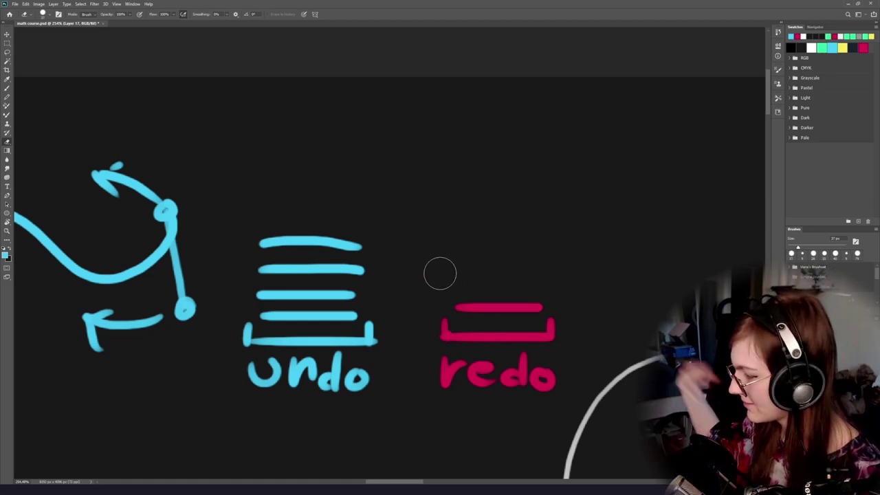
pyautogui.moveTo(279, 341); pyautogui.dragTo(406, 352)
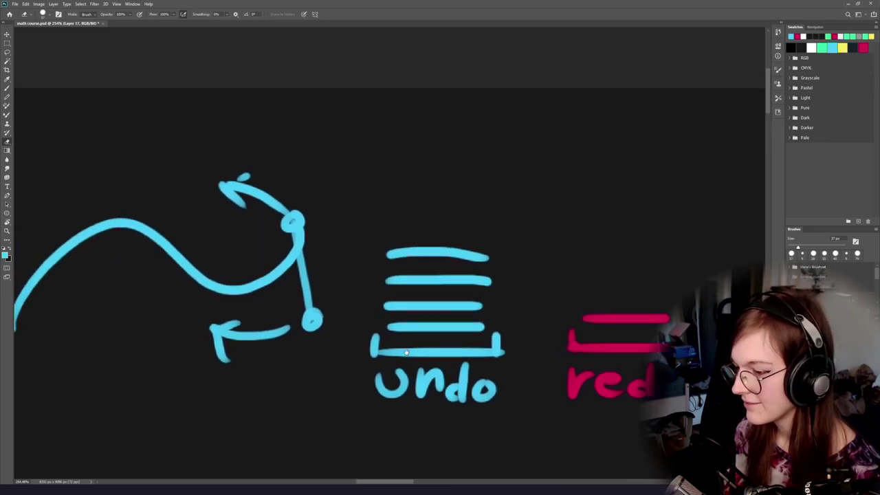
pyautogui.scroll(-3, 407, 352)
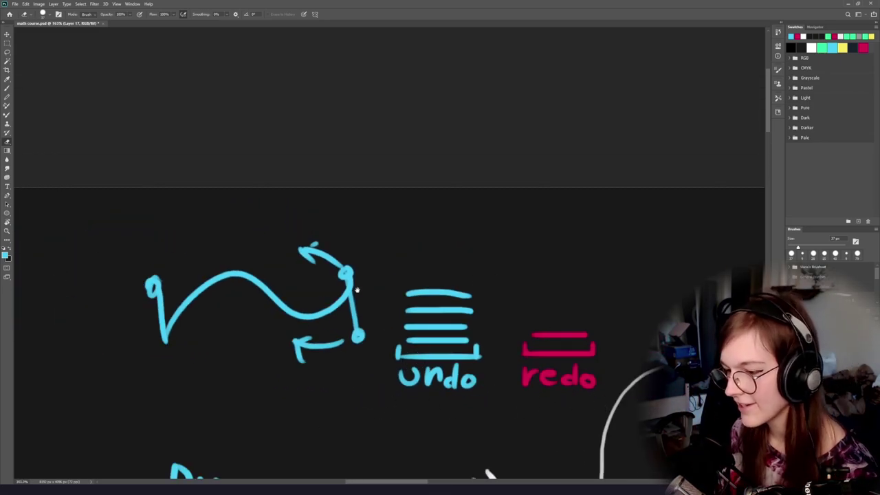
pyautogui.moveTo(372, 327); pyautogui.dragTo(290, 318)
pyautogui.scroll(4, 399, 341)
pyautogui.moveTo(357, 326)
pyautogui.mouseDown()
pyautogui.moveTo(398, 324)
pyautogui.moveTo(369, 327)
pyautogui.mouseUp()
pyautogui.scroll(-3, 380, 333)
pyautogui.scroll(1, 380, 320)
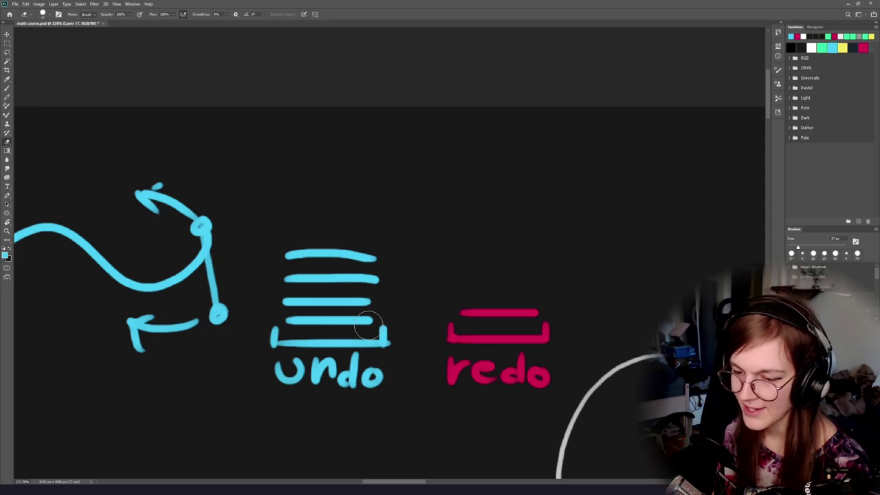
# Draw a vertical chain of three blue circles joined by two lines in the empty canvas above the redo stack.
pyautogui.press('b')
pyautogui.moveTo(292, 349); pyautogui.dragTo(355, 334)
pyautogui.keyDown('alt'); pyautogui.click(400, 240); pyautogui.keyUp('alt')
pyautogui.moveTo(526, 248); pyautogui.dragTo(334, 292)
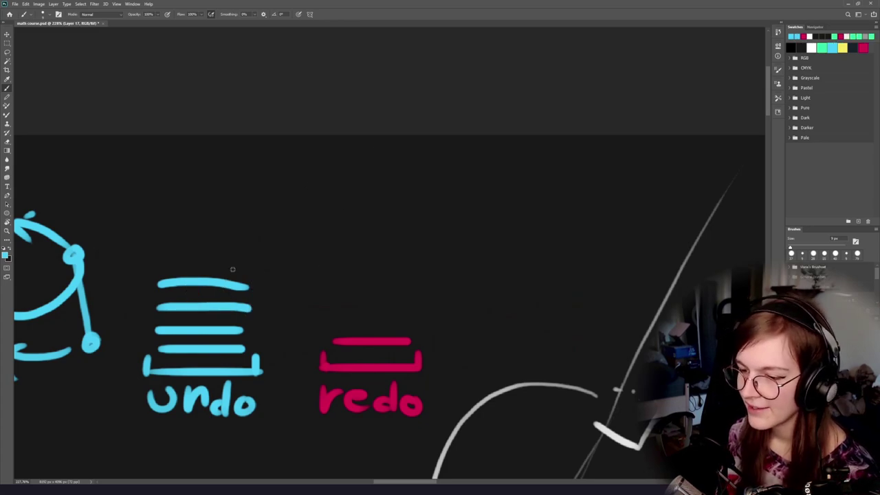
pyautogui.scroll(3, 399, 219)
pyautogui.moveTo(393, 110); pyautogui.dragTo(385, 109)
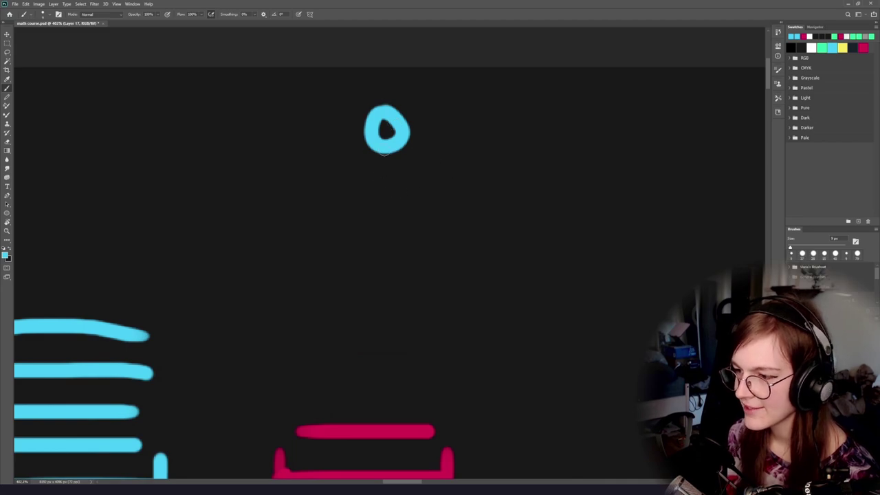
pyautogui.moveTo(385, 153); pyautogui.dragTo(383, 208)
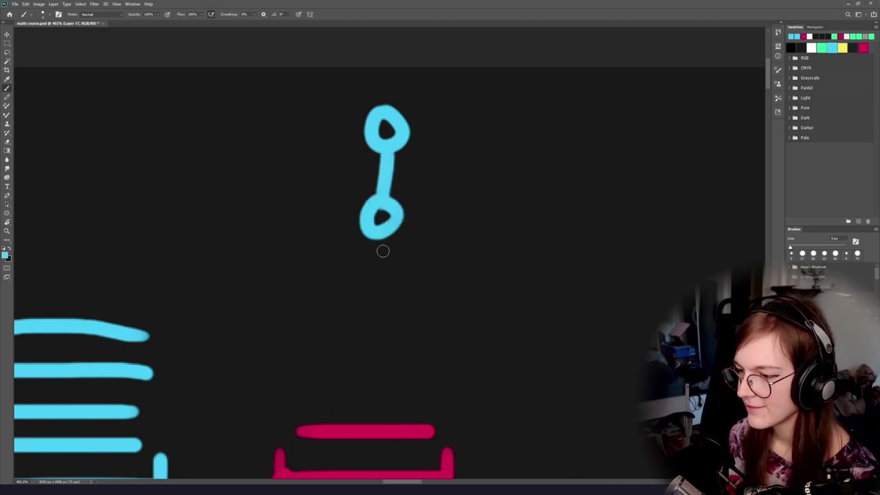
pyautogui.moveTo(381, 242)
pyautogui.mouseDown()
pyautogui.moveTo(380, 306)
pyautogui.moveTo(361, 333)
pyautogui.moveTo(391, 310)
pyautogui.moveTo(352, 206)
pyautogui.mouseUp()
pyautogui.hotkey('ctrl', 'z')
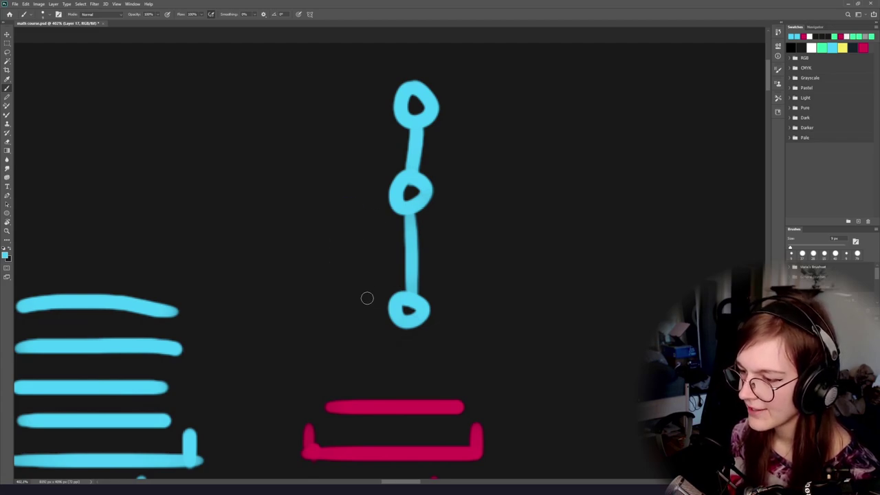
# Try a curved blue arrow from the chain's lowest circle up towards the middle circle, and undo it.
pyautogui.moveTo(371, 305)
pyautogui.mouseDown()
pyautogui.moveTo(358, 194)
pyautogui.moveTo(332, 198)
pyautogui.mouseUp()
pyautogui.moveTo(360, 196); pyautogui.dragTo(364, 238)
pyautogui.hotkey('ctrl', 'z')
pyautogui.hotkey('ctrl', 'z')
# Recolour the chain's lowest circle and its connecting line with the crimson sampled from the redo stack.
pyautogui.keyDown('alt'); pyautogui.click(421, 403); pyautogui.keyUp('alt')
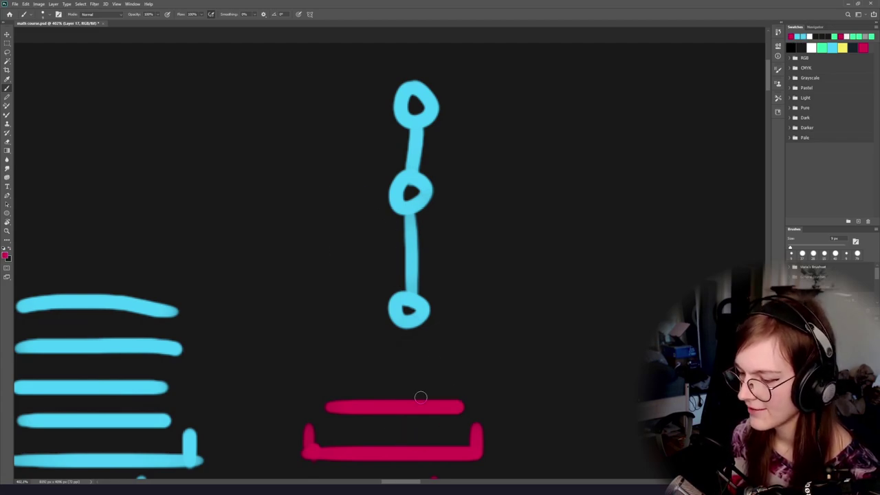
pyautogui.keyDown('alt'); pyautogui.rightClick(395, 292); pyautogui.keyUp('alt')
pyautogui.moveTo(429, 333)
pyautogui.mouseDown()
pyautogui.moveTo(433, 290)
pyautogui.moveTo(406, 298)
pyautogui.mouseUp()
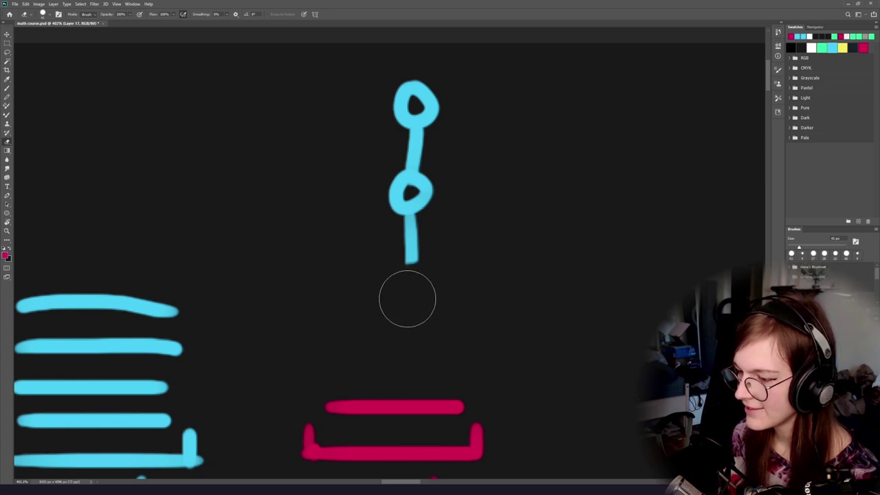
pyautogui.hotkey('ctrl', 'z')
pyautogui.press('b')
pyautogui.hotkey('alt', 'shift', 'BackSpace')
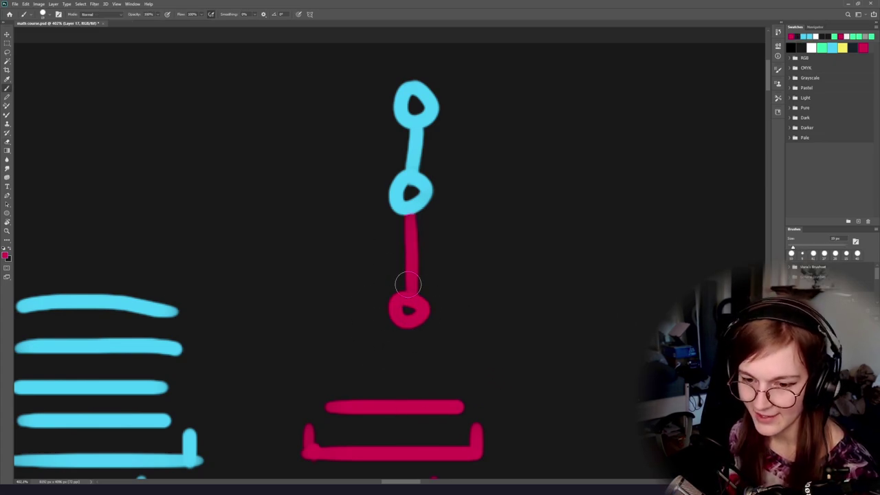
# Draw a curved blue branch from the chain's middle circle down to the right, ending in two circles joined by a line.
pyautogui.moveTo(471, 244); pyautogui.dragTo(379, 254)
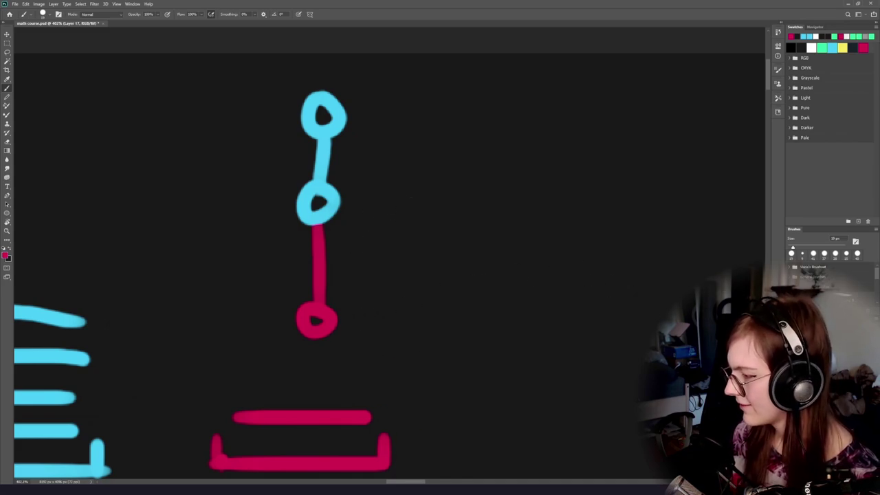
pyautogui.keyDown('alt'); pyautogui.click(335, 205); pyautogui.keyUp('alt')
pyautogui.moveTo(344, 227); pyautogui.dragTo(335, 239)
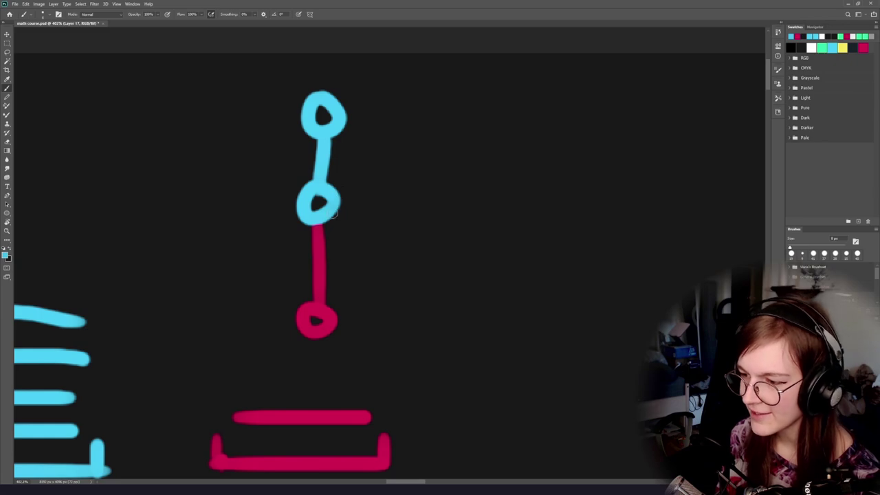
pyautogui.moveTo(332, 205)
pyautogui.mouseDown()
pyautogui.moveTo(395, 319)
pyautogui.moveTo(457, 285)
pyautogui.mouseUp()
pyautogui.moveTo(395, 298); pyautogui.dragTo(396, 294)
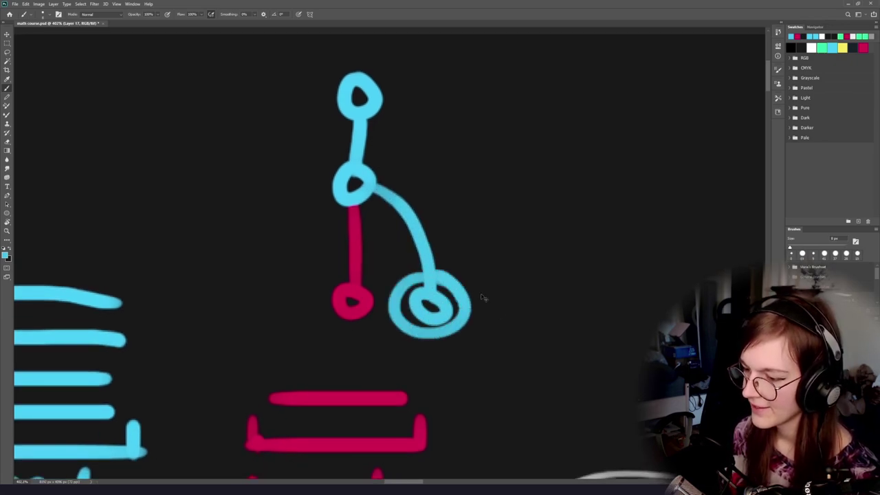
pyautogui.hotkey('ctrl', 'z')
pyautogui.moveTo(457, 340)
pyautogui.mouseDown()
pyautogui.moveTo(447, 285)
pyautogui.moveTo(453, 311)
pyautogui.moveTo(486, 306)
pyautogui.moveTo(450, 319)
pyautogui.mouseUp()
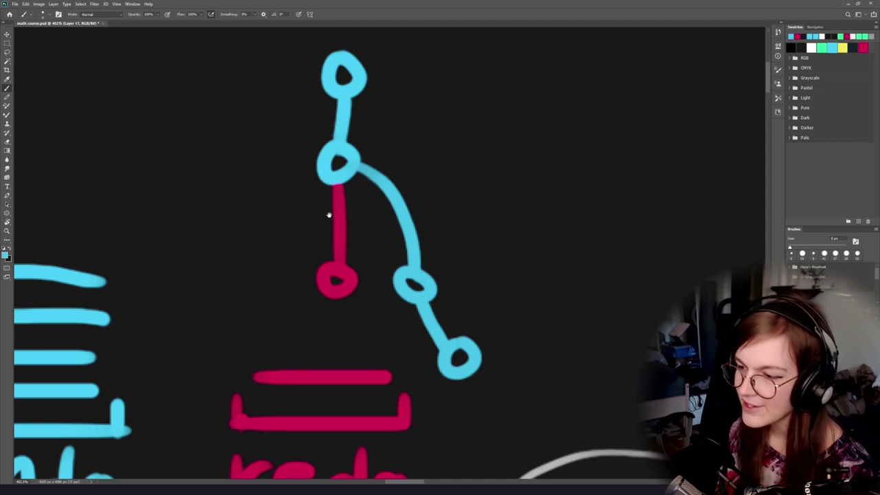
# Try blue strokes beside the chain's middle circle, and undo them.
pyautogui.moveTo(399, 127); pyautogui.dragTo(373, 144)
pyautogui.moveTo(369, 198); pyautogui.dragTo(343, 184)
pyautogui.moveTo(419, 125)
pyautogui.mouseDown()
pyautogui.moveTo(268, 156)
pyautogui.moveTo(344, 125)
pyautogui.mouseUp()
pyautogui.hotkey('ctrl', 'z')
# Recolour the curved right branch and its two circles with the crimson sampled from the redo stack.
pyautogui.moveTo(401, 232); pyautogui.dragTo(410, 232)
pyautogui.moveTo(345, 242); pyautogui.dragTo(447, 250)
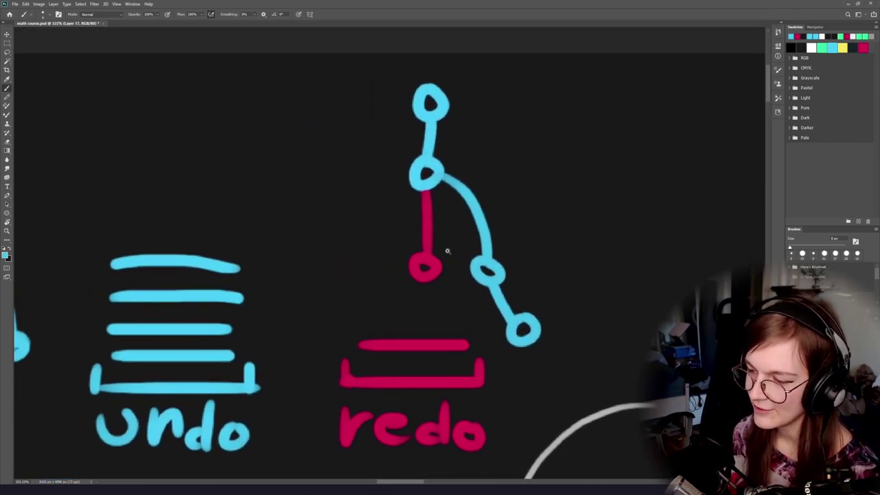
pyautogui.scroll(-2, 447, 250)
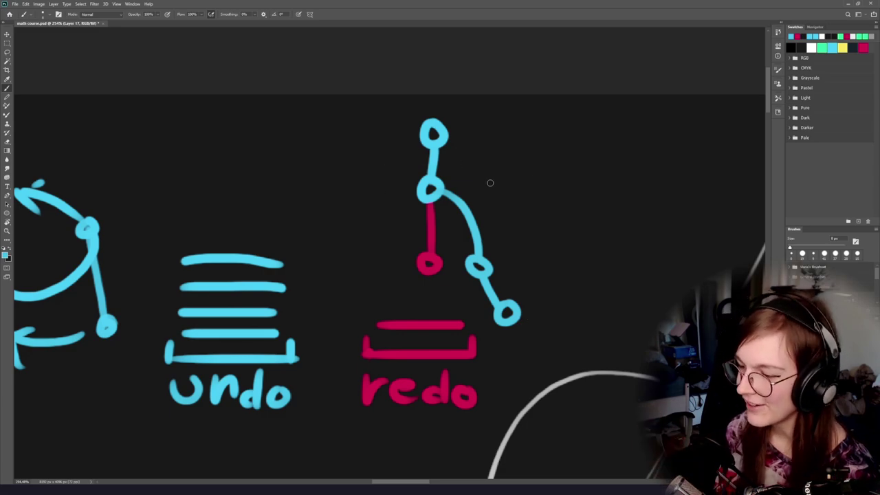
pyautogui.moveTo(483, 235); pyautogui.dragTo(514, 240)
pyautogui.moveTo(514, 241); pyautogui.dragTo(440, 246)
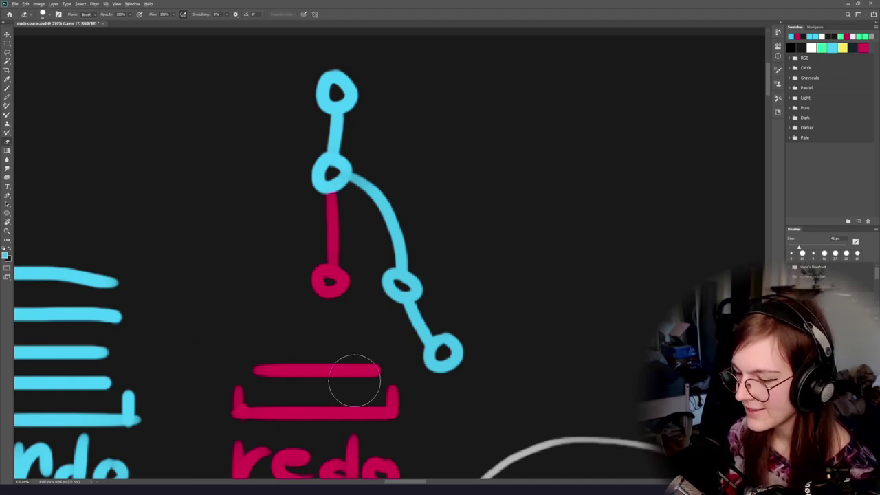
pyautogui.keyDown('alt'); pyautogui.click(353, 375); pyautogui.keyUp('alt')
pyautogui.moveTo(447, 365)
pyautogui.mouseDown()
pyautogui.moveTo(410, 339)
pyautogui.moveTo(402, 251)
pyautogui.moveTo(368, 181)
pyautogui.mouseUp()
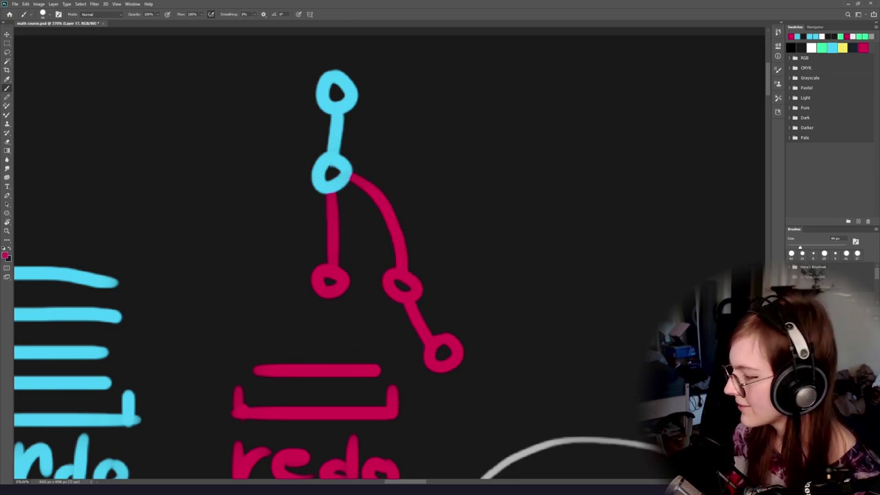
# Draw a curved blue branch from the middle circle down to the left, ending in a single circle.
pyautogui.keyDown('alt'); pyautogui.click(343, 173); pyautogui.keyUp('alt')
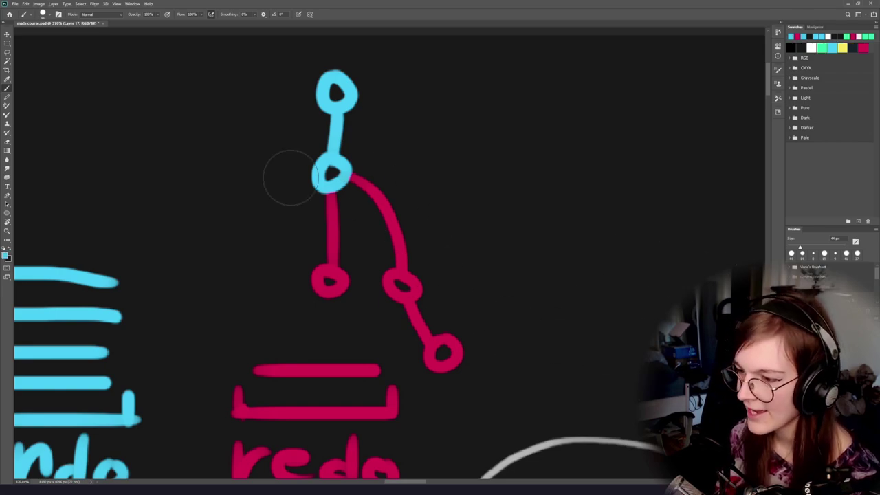
pyautogui.moveTo(311, 190)
pyautogui.mouseDown()
pyautogui.moveTo(284, 198)
pyautogui.moveTo(246, 278)
pyautogui.mouseUp()
pyautogui.hotkey('ctrl', 'z')
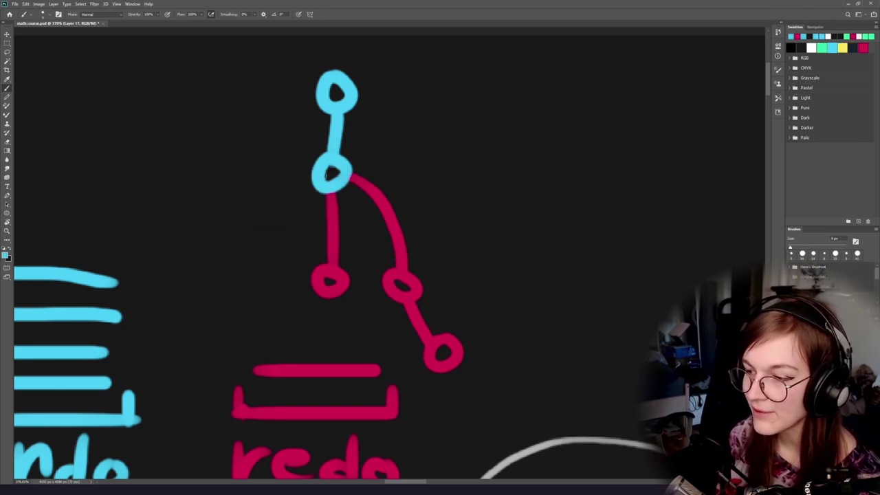
pyautogui.moveTo(323, 176)
pyautogui.mouseDown()
pyautogui.moveTo(266, 286)
pyautogui.moveTo(266, 263)
pyautogui.moveTo(252, 266)
pyautogui.moveTo(288, 270)
pyautogui.mouseUp()
pyautogui.scroll(-3, 324, 279)
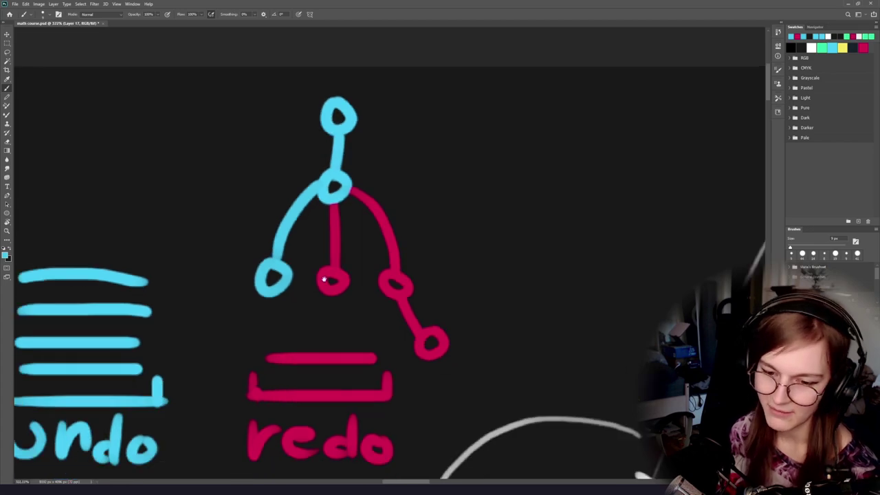
# Try further blue strokes around the branching tree, and undo them.
pyautogui.scroll(5, 382, 271)
pyautogui.moveTo(457, 256)
pyautogui.mouseDown()
pyautogui.moveTo(468, 262)
pyautogui.moveTo(445, 270)
pyautogui.moveTo(471, 272)
pyautogui.moveTo(446, 265)
pyautogui.mouseUp()
pyautogui.hotkey('ctrl', 'z')
pyautogui.scroll(-4, 489, 326)
pyautogui.hotkey('ctrl', 'z')
pyautogui.hotkey('ctrl', 'z')
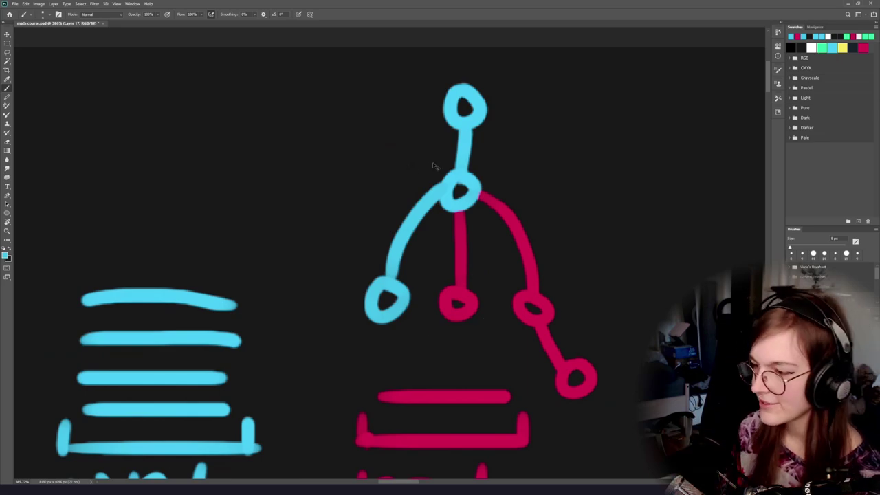
pyautogui.scroll(-2, 375, 259)
pyautogui.scroll(2, 309, 330)
pyautogui.scroll(-2, 374, 349)
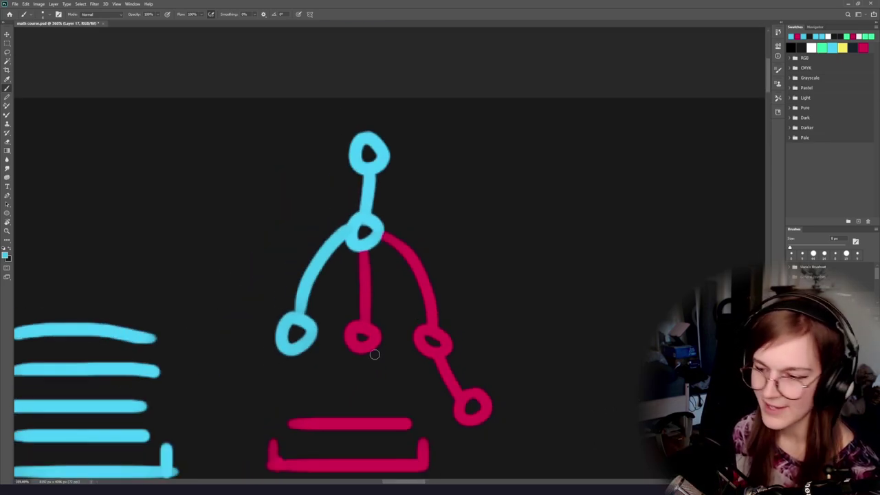
pyautogui.moveTo(314, 309)
pyautogui.mouseDown()
pyautogui.moveTo(266, 249)
pyautogui.moveTo(303, 246)
pyautogui.mouseUp()
pyautogui.hotkey('ctrl', 'z')
# Try three short blue strokes alongside the branches below the middle circle, and undo all three.
pyautogui.moveTo(397, 216); pyautogui.dragTo(461, 276)
pyautogui.moveTo(389, 254); pyautogui.dragTo(407, 315)
pyautogui.moveTo(342, 261); pyautogui.dragTo(323, 315)
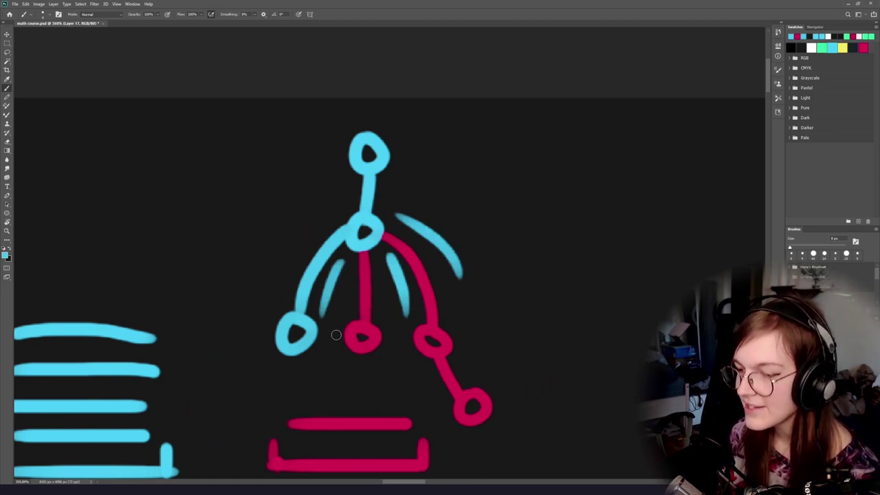
pyautogui.hotkey('ctrl', 'z')
pyautogui.hotkey('ctrl', 'z')
pyautogui.hotkey('ctrl', 'z')
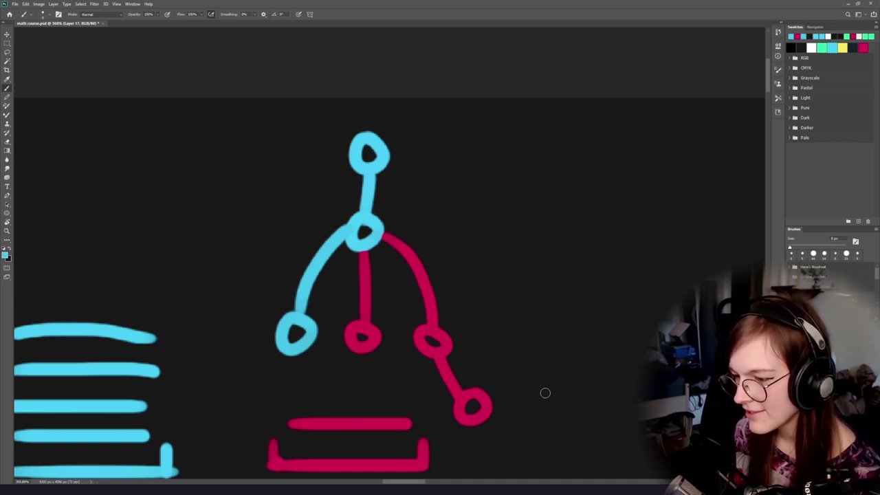
# Try a long blue stroke past the upper part of the tree, and undo it.
pyautogui.moveTo(346, 303); pyautogui.dragTo(260, 291)
pyautogui.moveTo(435, 164)
pyautogui.mouseDown()
pyautogui.moveTo(307, 447)
pyautogui.moveTo(204, 220)
pyautogui.mouseUp()
pyautogui.hotkey('ctrl', 'z')
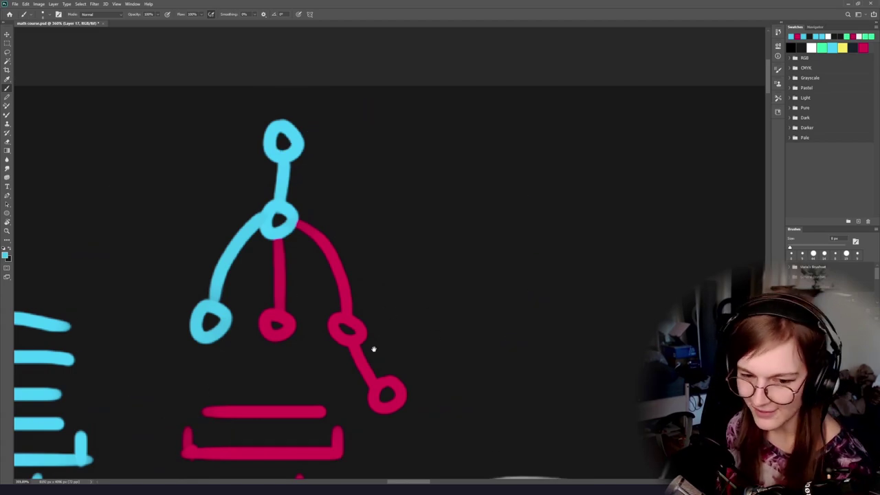
pyautogui.moveTo(275, 372); pyautogui.dragTo(432, 296)
pyautogui.moveTo(431, 296); pyautogui.dragTo(393, 341)
pyautogui.scroll(5, 392, 340)
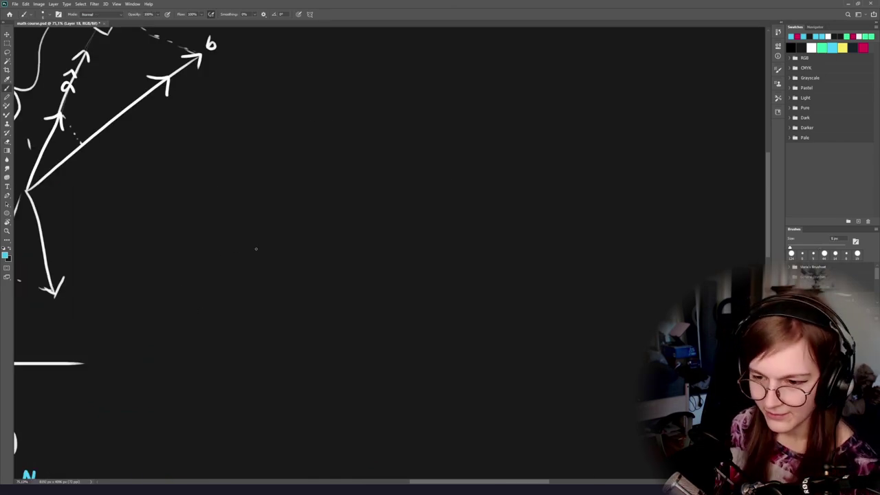
# Draw a long horizontal crimson line in the empty canvas to the right of the vector and dot product sketches.
pyautogui.moveTo(257, 275); pyautogui.dragTo(454, 260)
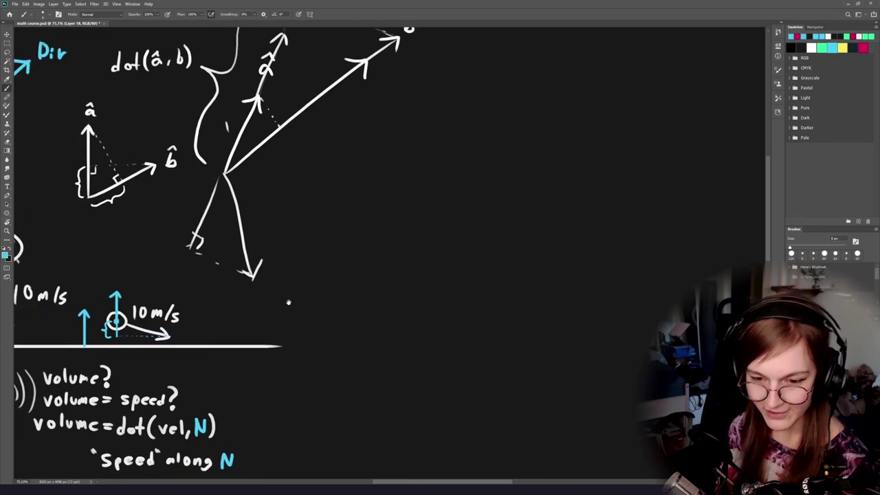
pyautogui.moveTo(250, 313); pyautogui.dragTo(375, 275)
pyautogui.moveTo(235, 294); pyautogui.dragTo(384, 267)
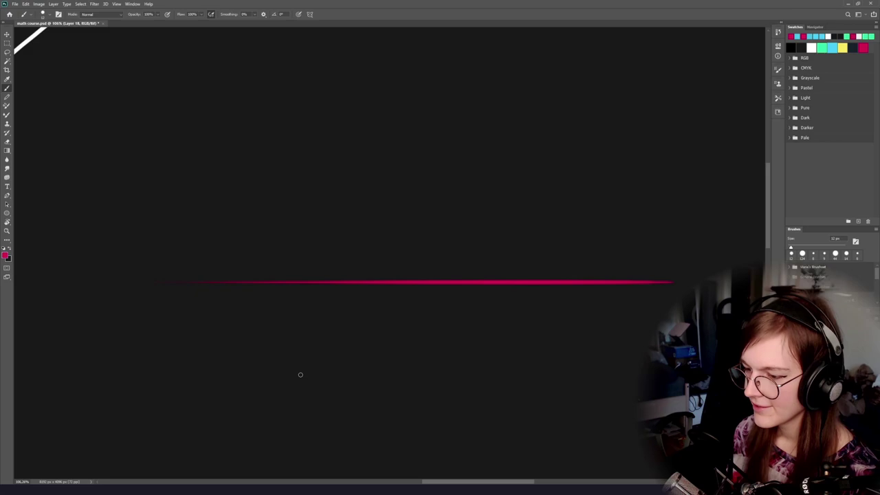
pyautogui.hotkey('ctrl', 'z')
pyautogui.moveTo(144, 284); pyautogui.dragTo(630, 283)
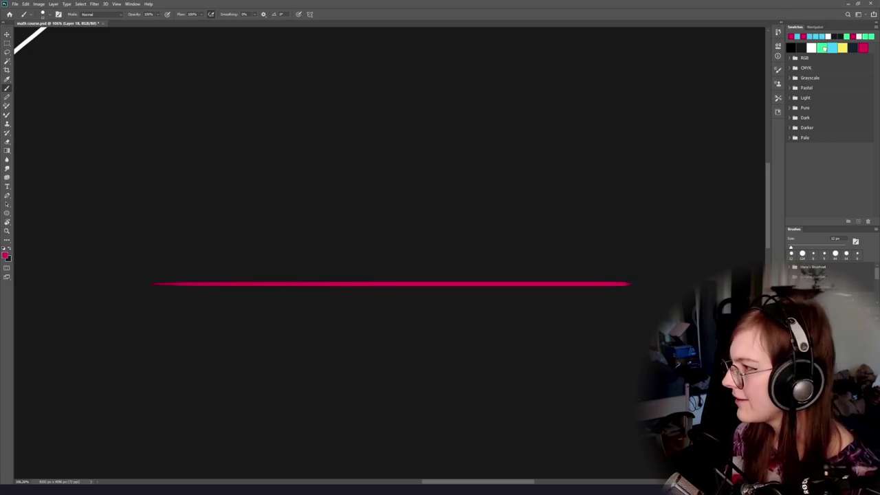
# Draw a vertical green line crossing the middle of the horizontal crimson line.
pyautogui.click(824, 48)
pyautogui.scroll(-1, 389, 276)
pyautogui.moveTo(405, 294); pyautogui.dragTo(365, 295)
pyautogui.moveTo(350, 81)
pyautogui.mouseDown()
pyautogui.moveTo(369, 271)
pyautogui.moveTo(349, 466)
pyautogui.mouseUp()
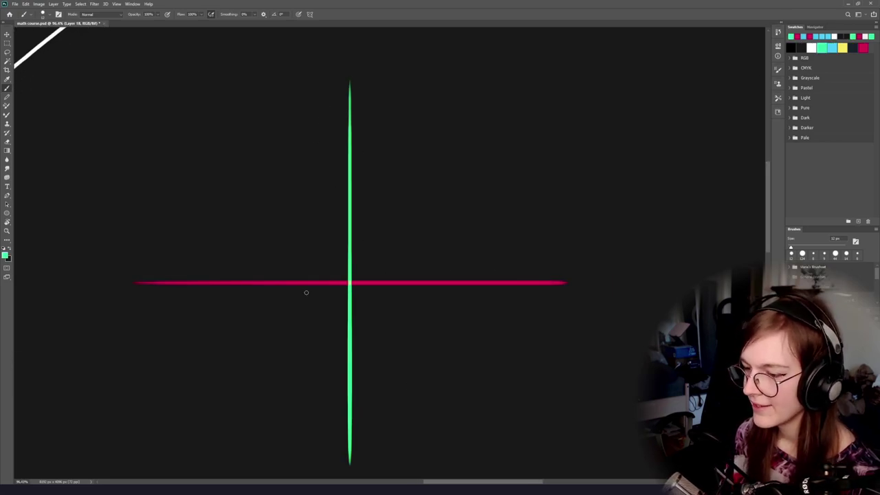
# Add a crimson arrowhead pointing right on the horizontal axis and a green arrowhead pointing up on the vertical axis, both near the crossing.
pyautogui.keyDown('alt'); pyautogui.click(451, 282); pyautogui.keyUp('alt')
pyautogui.scroll(5, 376, 293)
pyautogui.moveTo(402, 260); pyautogui.dragTo(417, 277)
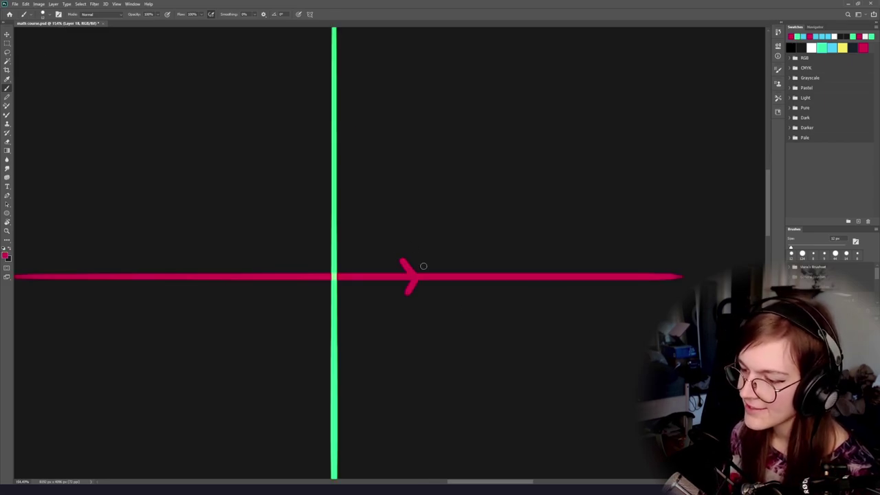
pyautogui.keyDown('alt'); pyautogui.click(333, 215); pyautogui.keyUp('alt')
pyautogui.moveTo(352, 212)
pyautogui.mouseDown()
pyautogui.moveTo(334, 195)
pyautogui.moveTo(315, 213)
pyautogui.mouseUp()
pyautogui.scroll(2, 364, 299)
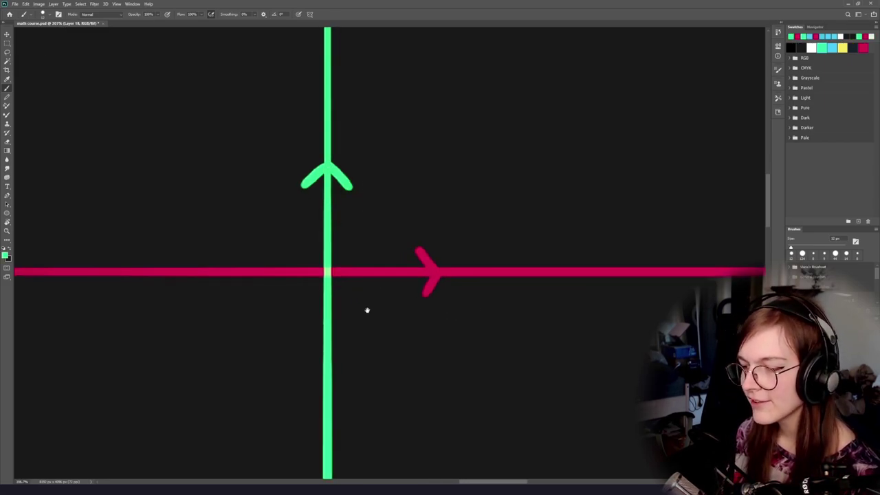
pyautogui.moveTo(367, 310); pyautogui.dragTo(327, 364)
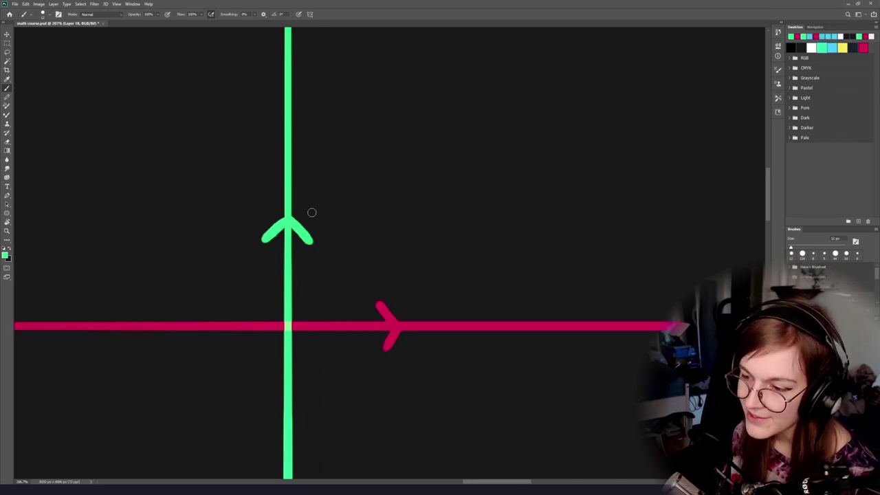
# Try loops around the green arrow, the crimson arrow and both arrows together, and undo each one.
pyautogui.moveTo(313, 199)
pyautogui.mouseDown()
pyautogui.moveTo(246, 308)
pyautogui.moveTo(323, 202)
pyautogui.mouseUp()
pyautogui.hotkey('ctrl', 'z')
pyautogui.keyDown('alt'); pyautogui.click(392, 324); pyautogui.keyUp('alt')
pyautogui.moveTo(411, 282); pyautogui.dragTo(389, 369)
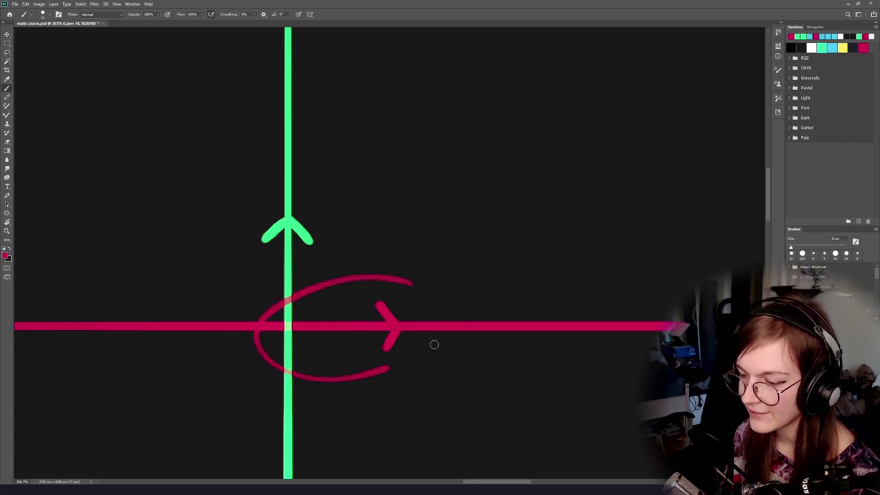
pyautogui.hotkey('ctrl', 'z')
pyautogui.hotkey('alt', 'Tab')
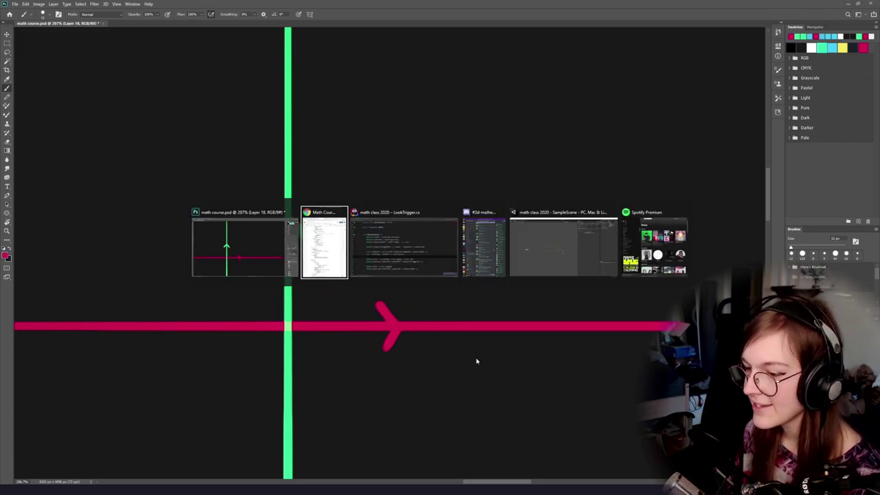
pyautogui.hotkey('alt', 'shift', 'Tab')
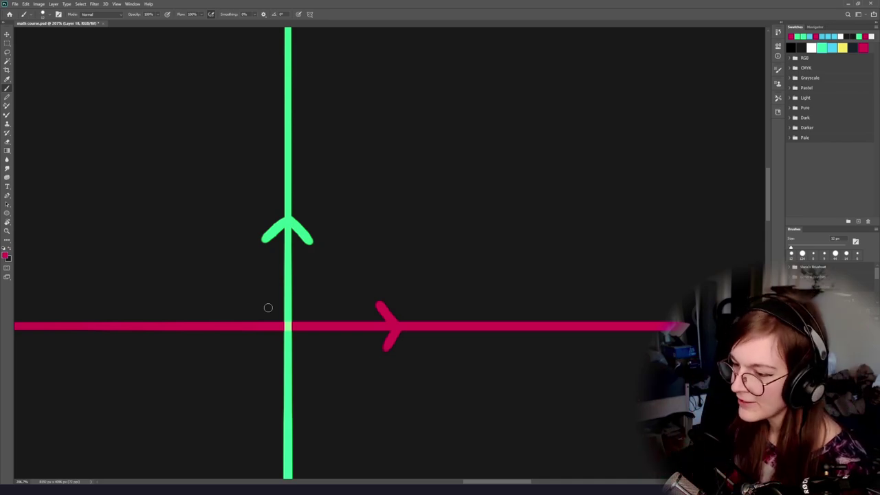
pyautogui.moveTo(312, 209)
pyautogui.mouseDown()
pyautogui.moveTo(420, 328)
pyautogui.moveTo(297, 199)
pyautogui.mouseUp()
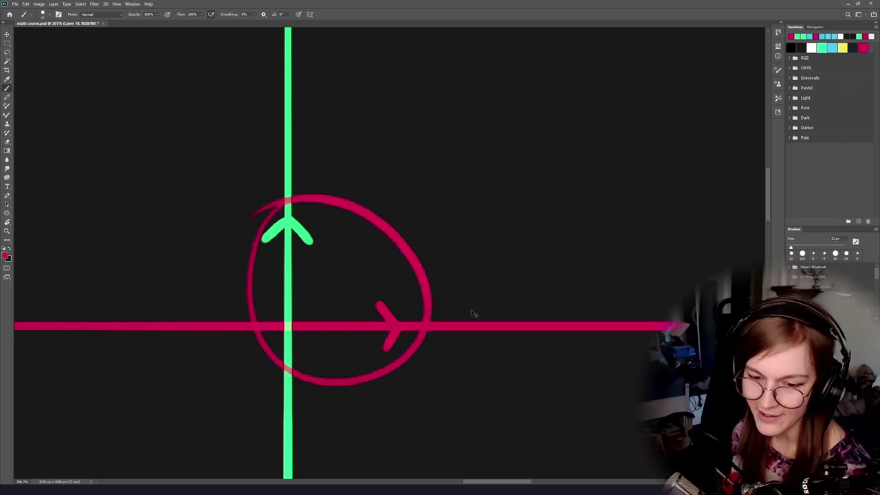
pyautogui.hotkey('ctrl', 'z')
# Switch to Unity and rotate the Look Trigger object to about -33.7 degrees around Z.
pyautogui.hotkey('alt', 'Tab')
pyautogui.hotkey('alt', 'Tab')
pyautogui.hotkey('alt', 'Tab')
pyautogui.hotkey('alt', 'Tab')
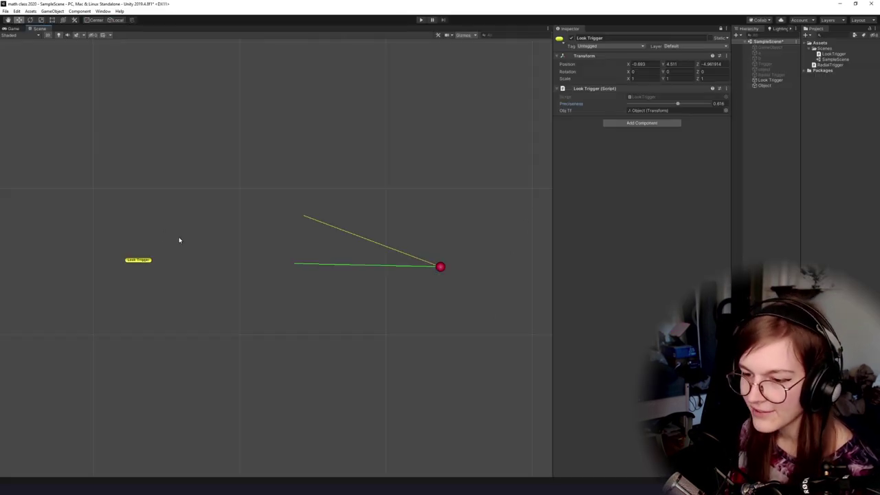
pyautogui.click(138, 260)
pyautogui.press('f')
pyautogui.press('e')
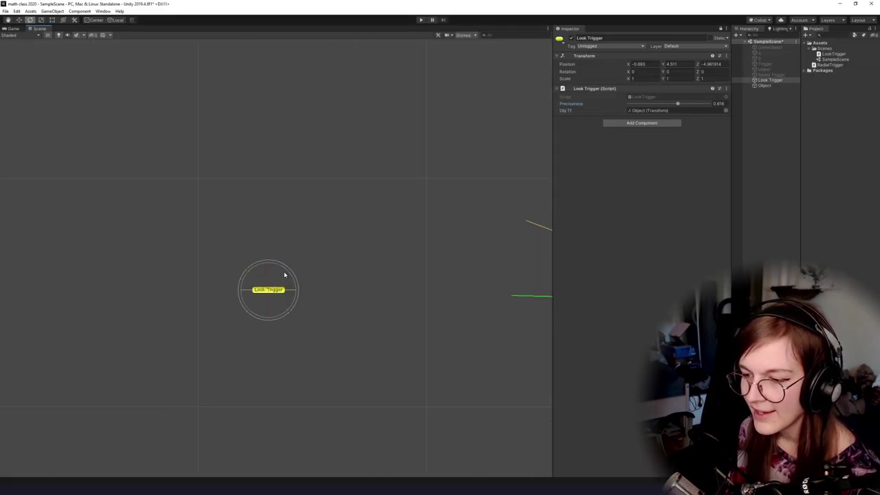
pyautogui.moveTo(286, 275); pyautogui.dragTo(305, 299)
# Show the Look Trigger's move handles and set the handle position to Pivot.
pyautogui.press('w')
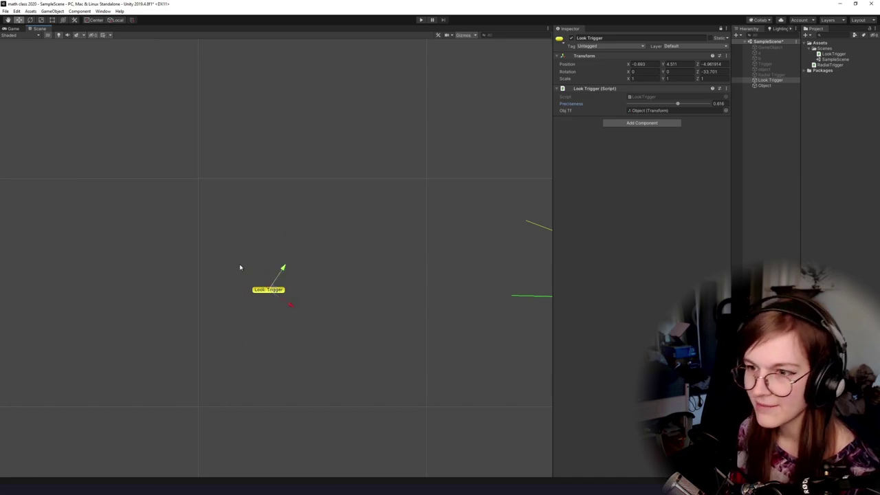
pyautogui.click(94, 21)
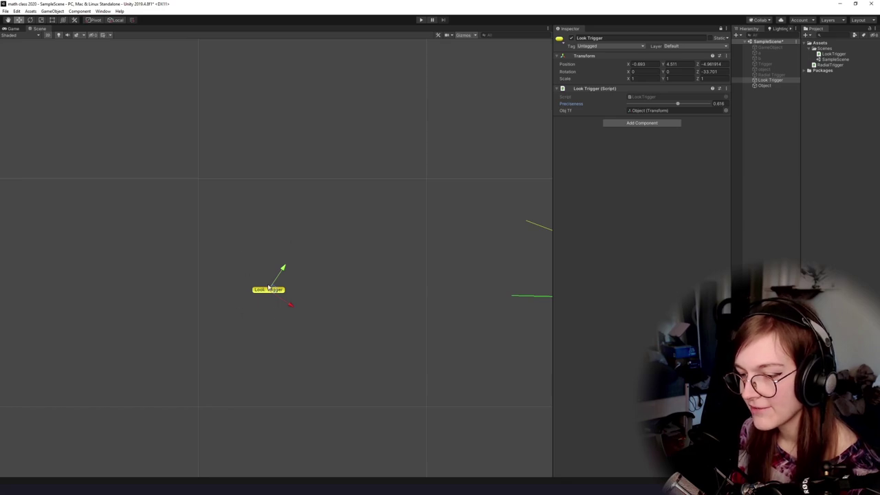
# Switch to Photoshop and mark the tips of the green and crimson arrowheads with short ticks in matching colours, using a smaller brush.
pyautogui.moveTo(270, 282); pyautogui.dragTo(221, 263)
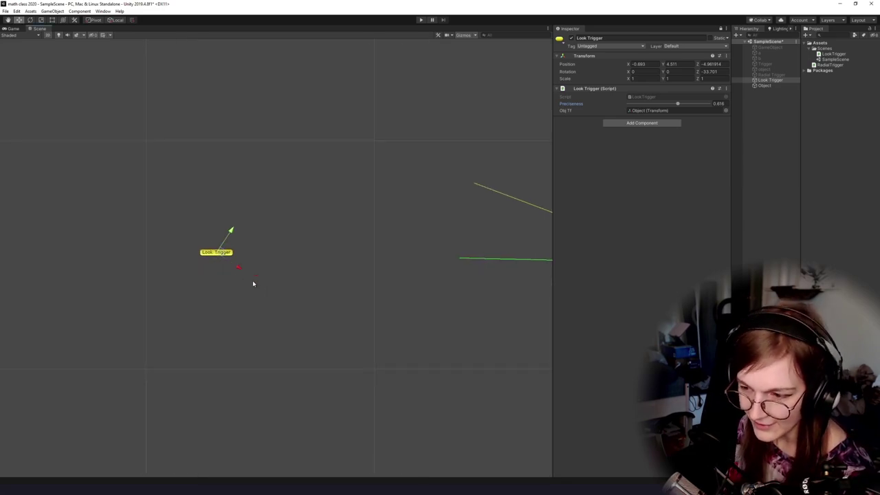
pyautogui.hotkey('alt', 'Tab')
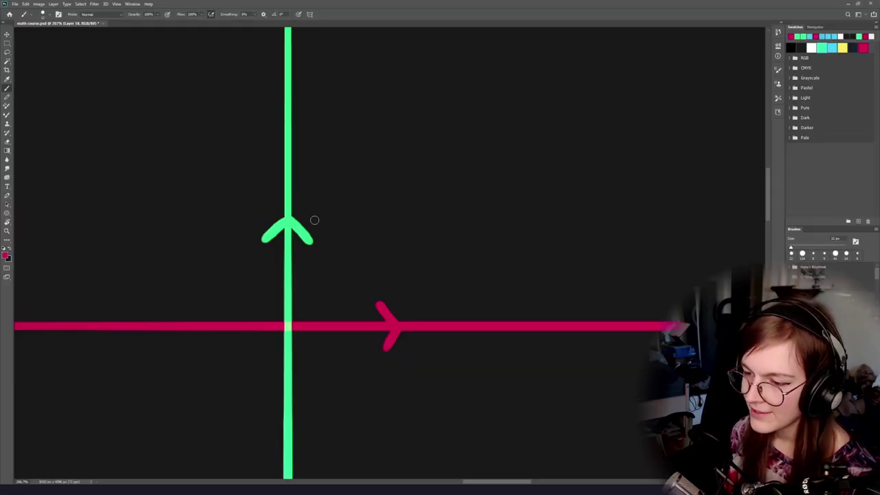
pyautogui.moveTo(343, 202)
pyautogui.mouseDown()
pyautogui.moveTo(365, 375)
pyautogui.moveTo(343, 200)
pyautogui.mouseUp()
pyautogui.hotkey('ctrl', 'z')
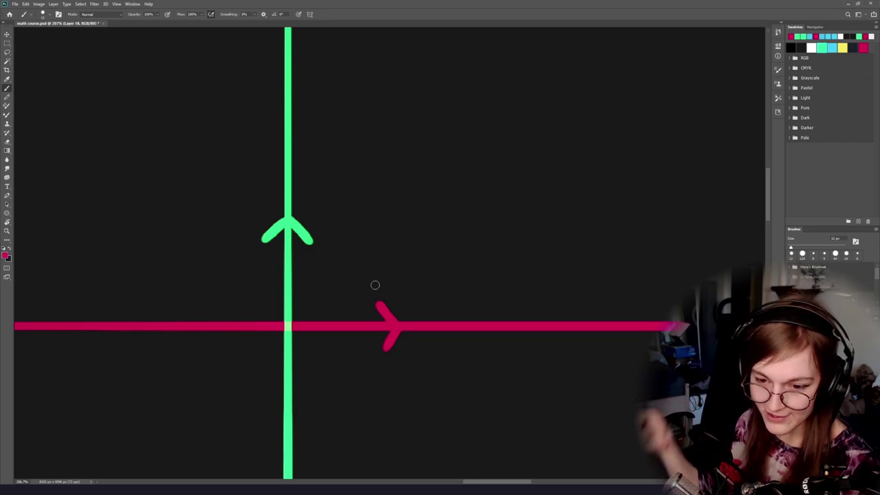
pyautogui.moveTo(263, 255); pyautogui.dragTo(324, 255)
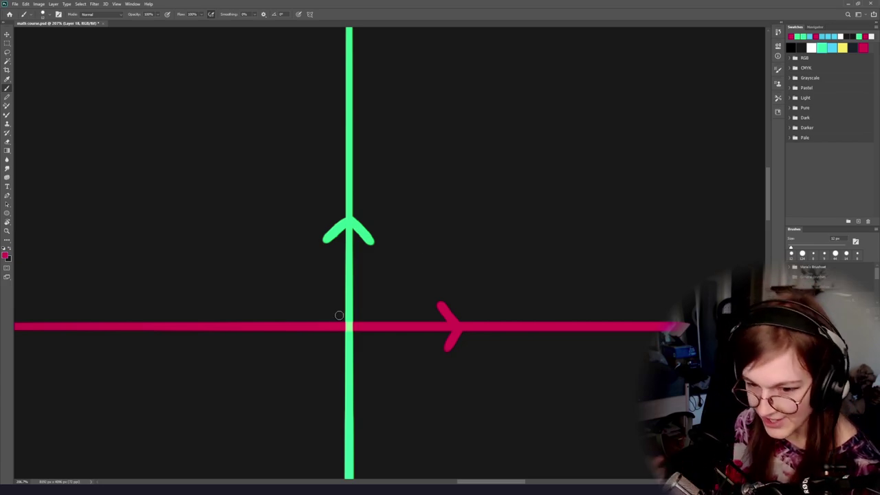
pyautogui.keyDown('alt'); pyautogui.click(355, 226); pyautogui.keyUp('alt')
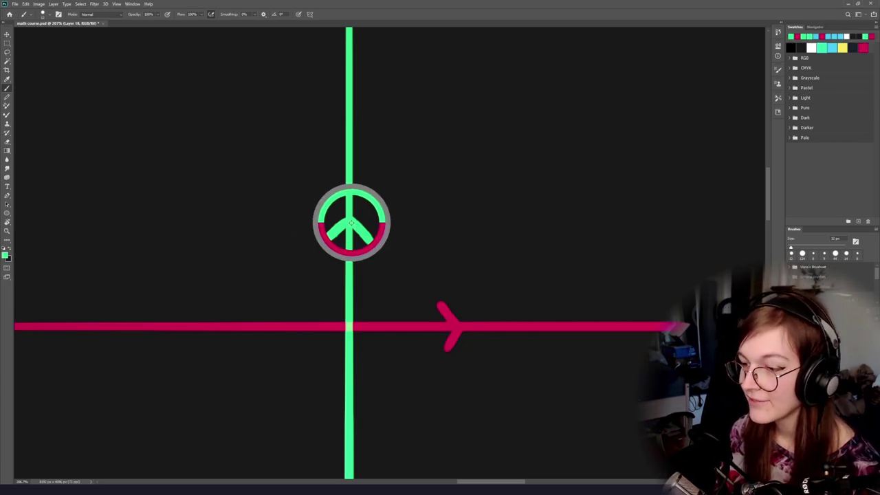
pyautogui.scroll(1, 368, 268)
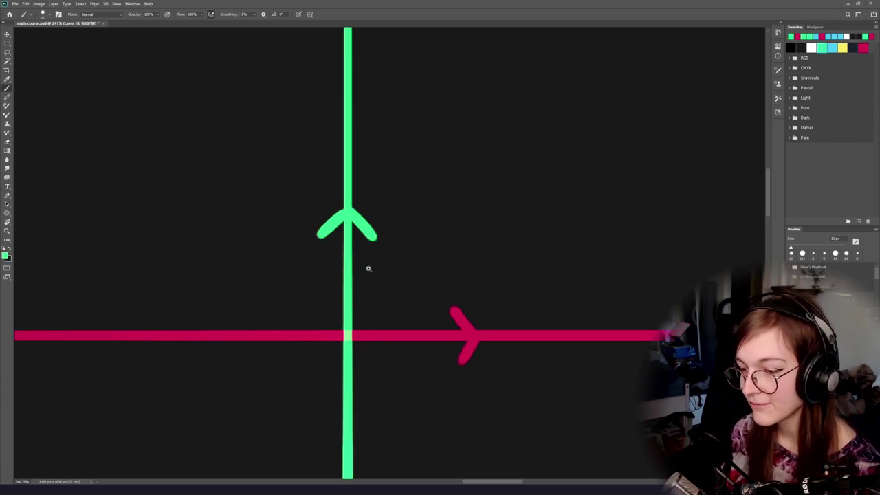
pyautogui.keyDown('alt'); pyautogui.rightClick(311, 279); pyautogui.keyUp('alt')
pyautogui.moveTo(337, 207); pyautogui.dragTo(365, 207)
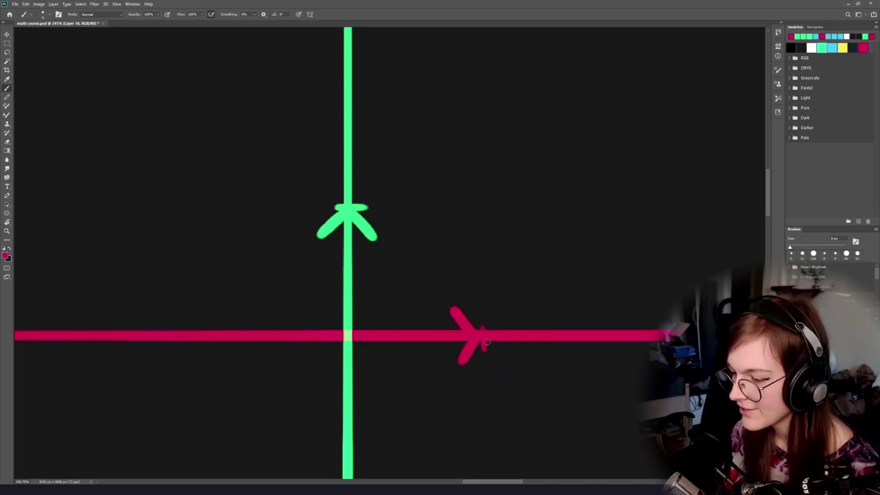
# Number the vertical axis 1, 2 and 3 in green upward from the arrowhead, adding tick marks at 2 and 3.
pyautogui.hscroll(2, 486, 341)
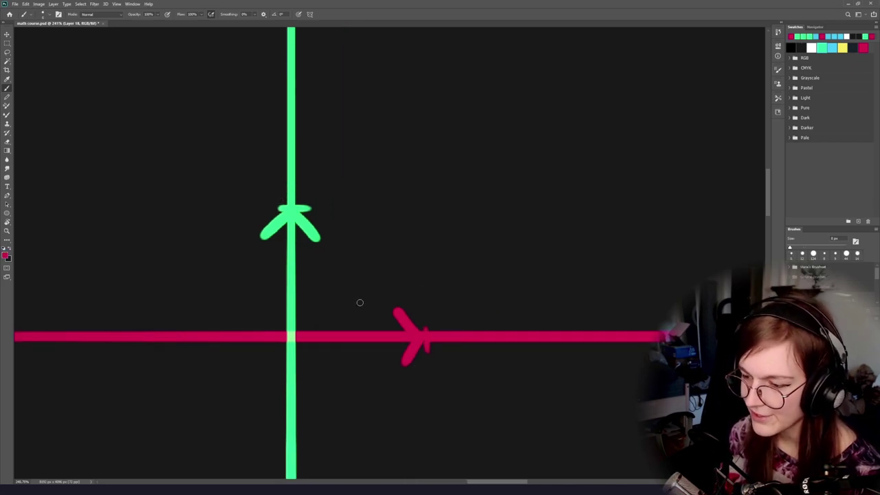
pyautogui.keyDown('alt'); pyautogui.click(293, 253); pyautogui.keyUp('alt')
pyautogui.moveTo(255, 197); pyautogui.dragTo(255, 217)
pyautogui.scroll(3, 261, 217)
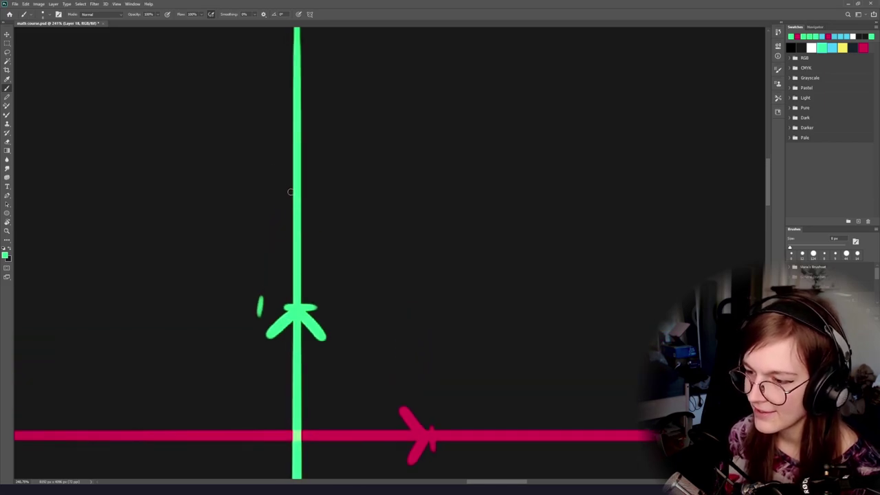
pyautogui.hotkey('ctrl', 'z')
pyautogui.moveTo(287, 181)
pyautogui.mouseDown()
pyautogui.moveTo(307, 179)
pyautogui.moveTo(279, 192)
pyautogui.mouseUp()
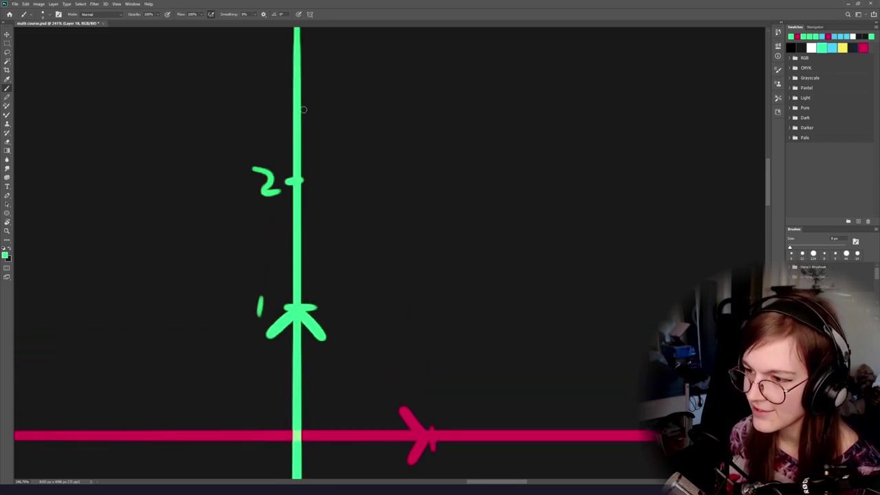
pyautogui.moveTo(261, 36); pyautogui.dragTo(255, 62)
# Try a large green loop around both arrowheads and the axis crossing, and undo it.
pyautogui.scroll(-5, 332, 206)
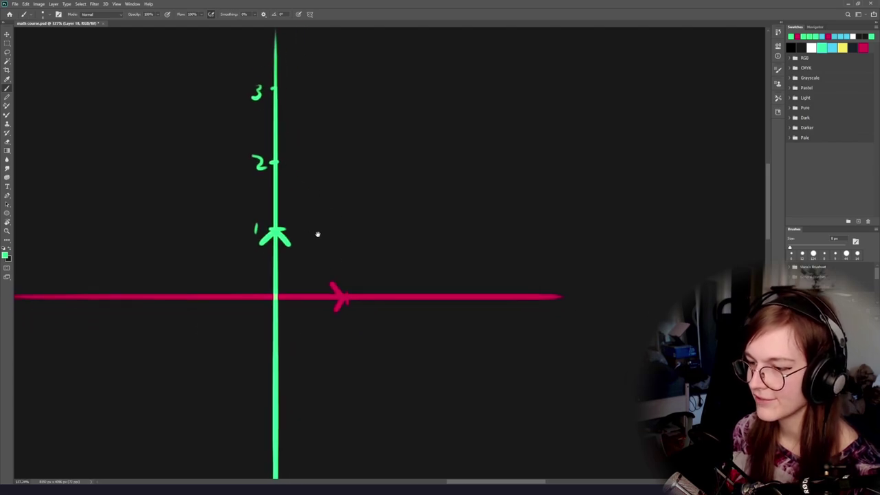
pyautogui.scroll(1, 338, 243)
pyautogui.scroll(2, 323, 242)
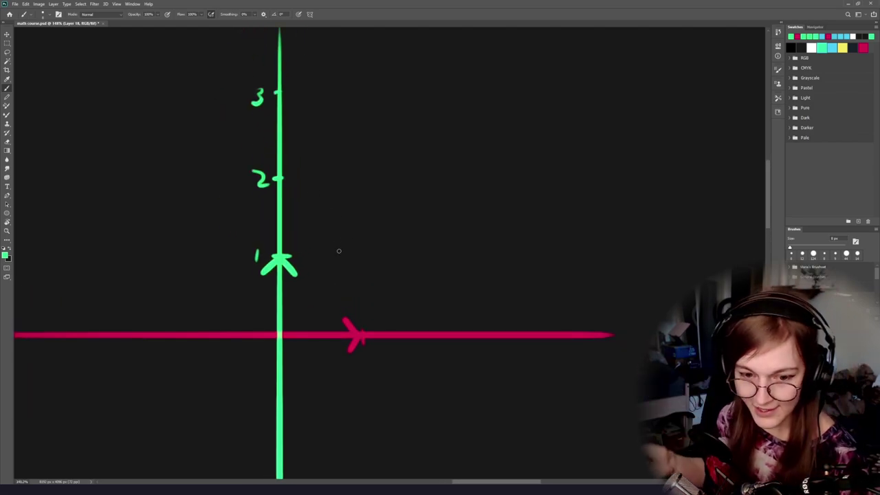
pyautogui.moveTo(375, 235); pyautogui.dragTo(289, 230)
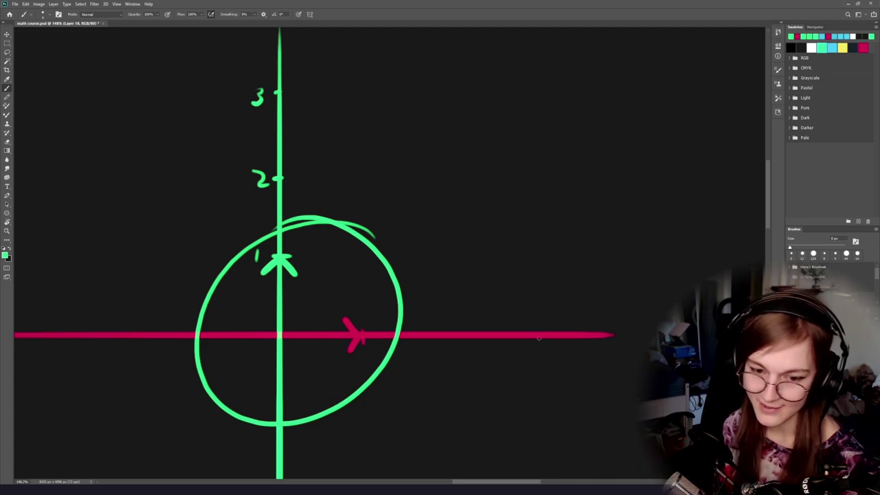
pyautogui.hotkey('ctrl', 'z')
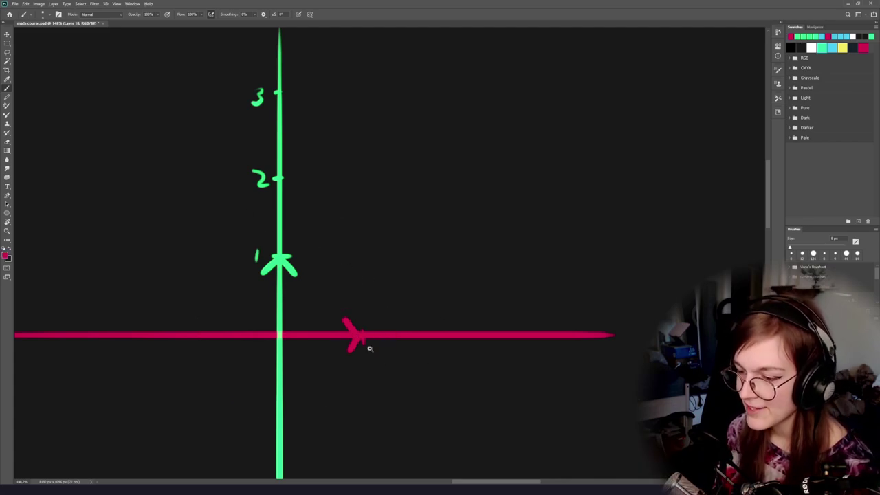
# Number the horizontal axis 1 and 2 in crimson from the arrowhead outward, adding a tick mark at 2.
pyautogui.scroll(1, 369, 348)
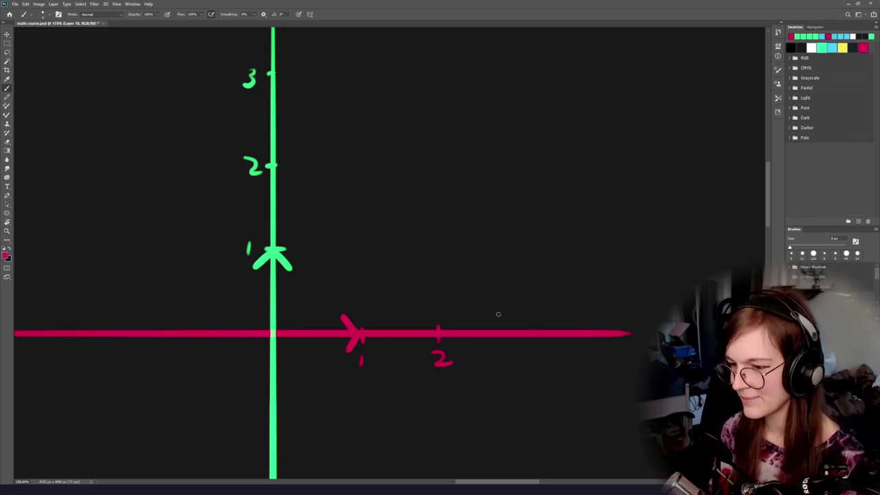
pyautogui.moveTo(390, 184)
pyautogui.mouseDown()
pyautogui.moveTo(394, 282)
pyautogui.moveTo(394, 200)
pyautogui.mouseUp()
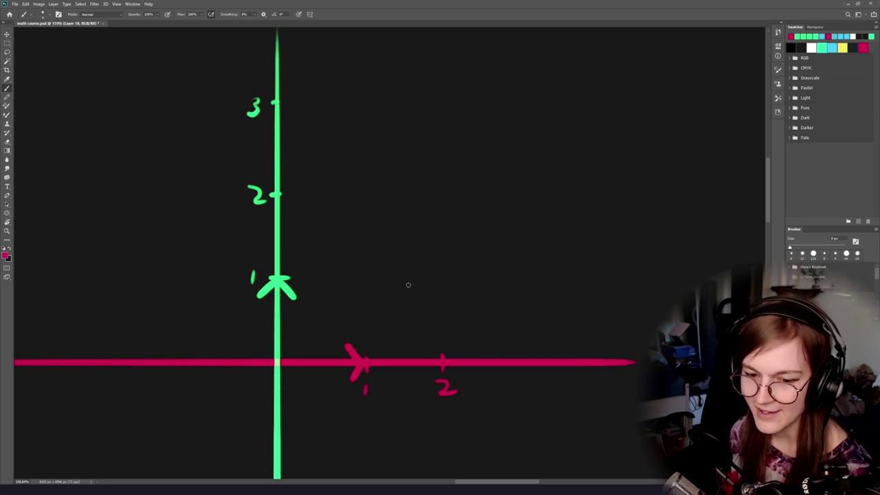
pyautogui.moveTo(322, 337); pyautogui.dragTo(366, 314)
# Switch to Unity, clear the hierarchy selection and view the scene in 3D perspective from an angle.
pyautogui.hotkey('alt', 'Tab')
pyautogui.hotkey('alt', 'Tab')
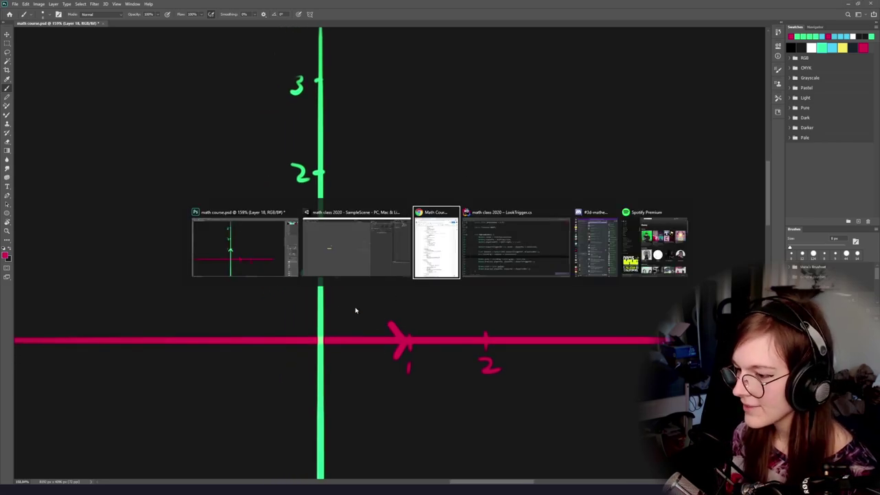
pyautogui.hotkey('alt', 'shift', 'Tab')
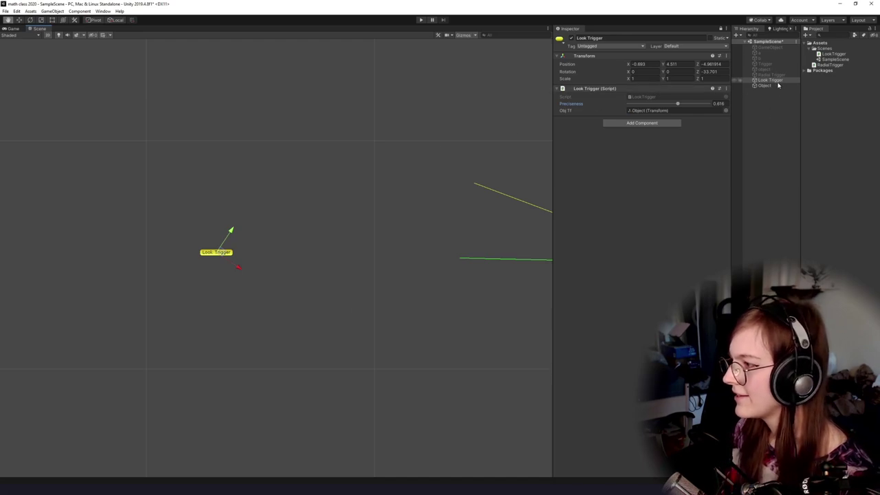
pyautogui.click(773, 103)
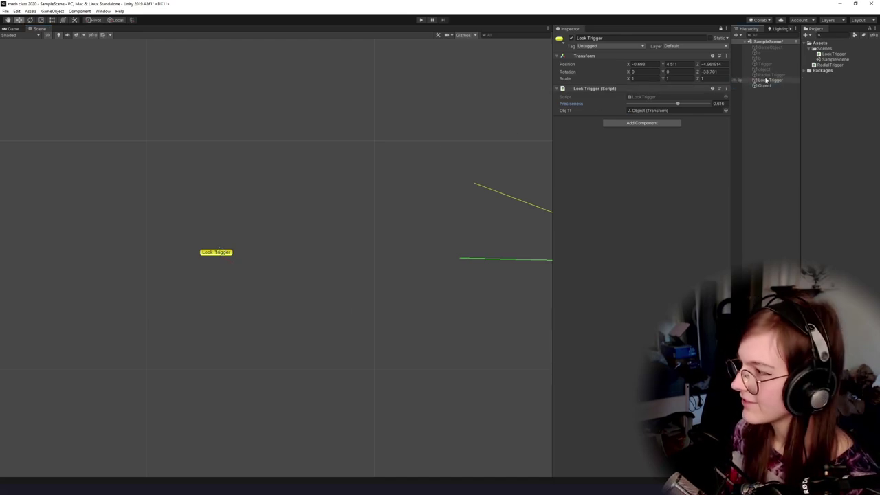
pyautogui.click(769, 76)
pyautogui.click(772, 138)
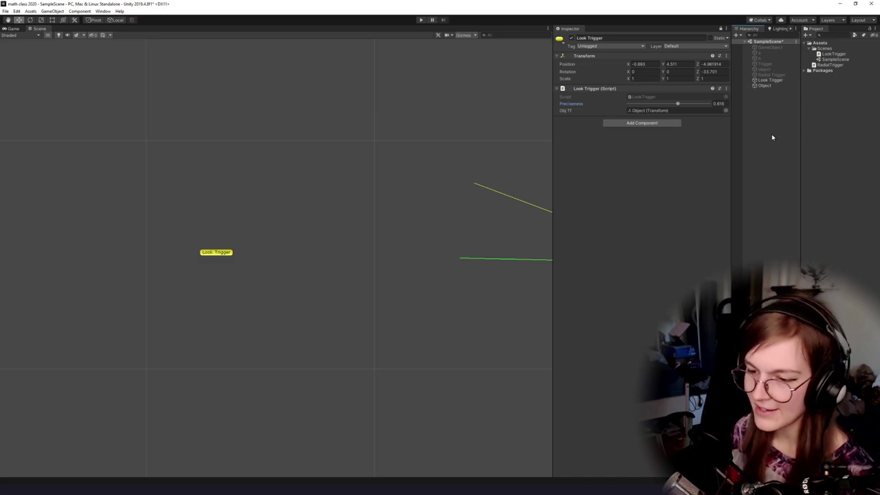
pyautogui.click(48, 35)
pyautogui.moveTo(230, 227); pyautogui.dragTo(554, 79)
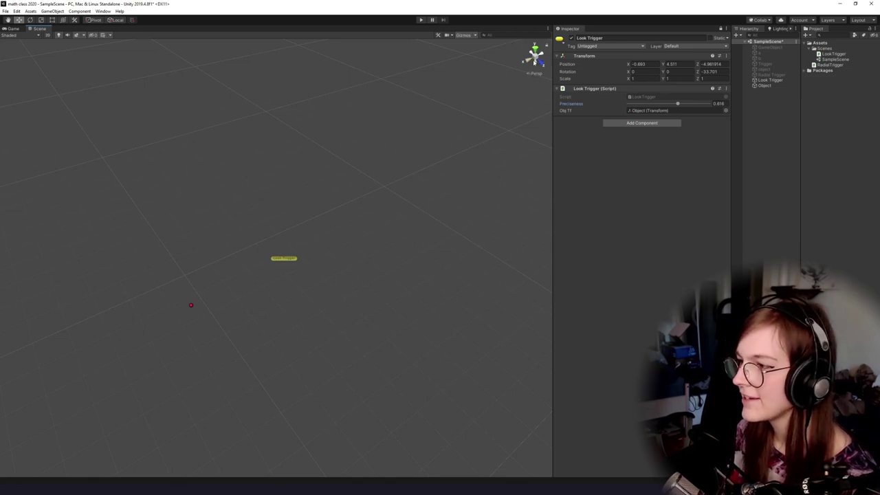
pyautogui.moveTo(378, 160); pyautogui.dragTo(375, 347)
# Set the Look Trigger's position to 0, 0, 0 and its Z rotation to 0.
pyautogui.write('0')
pyautogui.press('Tab')
pyautogui.write('0')
pyautogui.press('Tab')
pyautogui.write('0')
pyautogui.press('Tab')
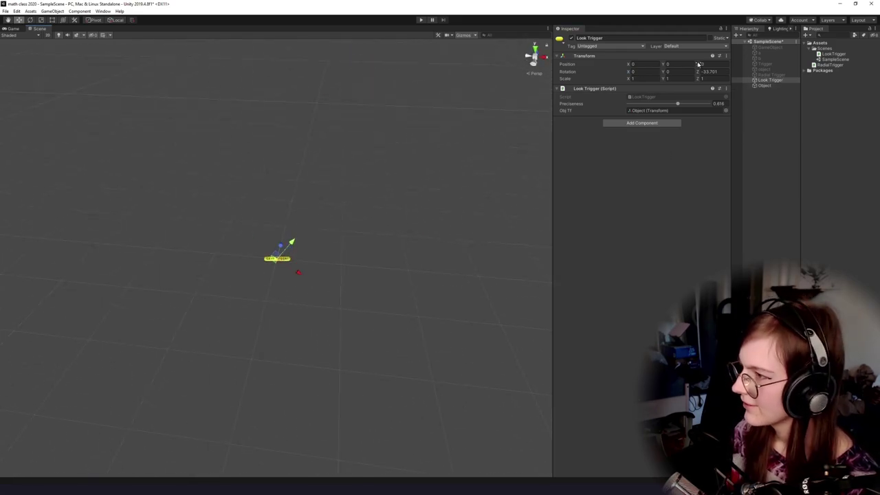
pyautogui.write('0')
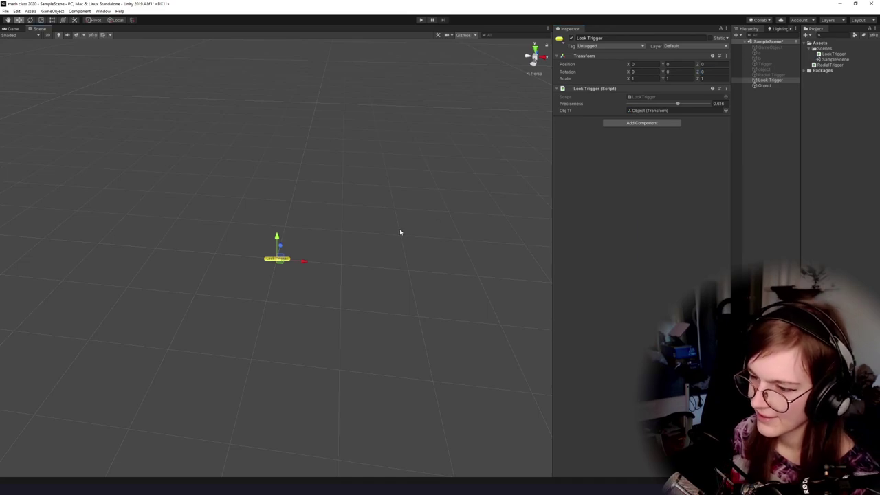
# Centre the view on the Look Trigger and return the scene to the 2D view.
pyautogui.moveTo(401, 232); pyautogui.dragTo(295, 334)
pyautogui.click(277, 259)
pyautogui.press('f')
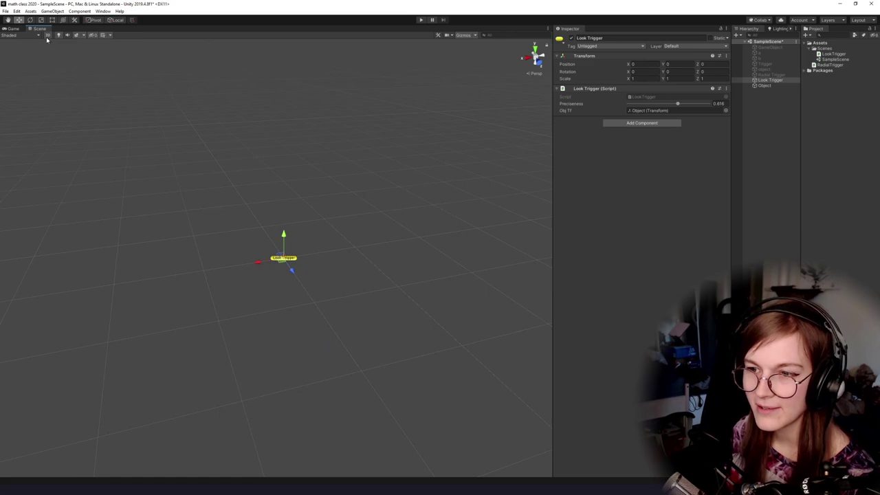
pyautogui.click(47, 36)
pyautogui.moveTo(367, 281); pyautogui.dragTo(328, 330)
pyautogui.scroll(-10, 275, 284)
pyautogui.scroll(8, 327, 322)
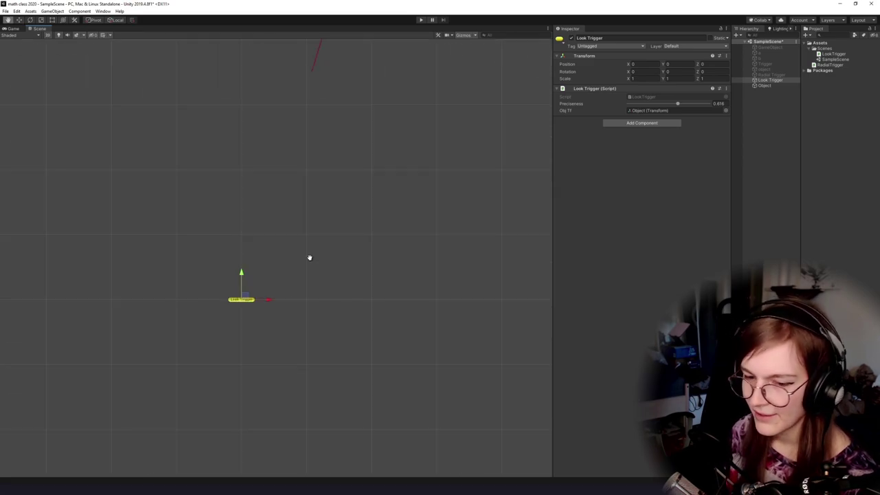
# Examine the Look Trigger's axis handles against the grid lines around the origin.
pyautogui.moveTo(309, 257); pyautogui.dragTo(339, 289)
pyautogui.hotkey('alt', 'Tab')
pyautogui.hotkey('alt', 'Tab')
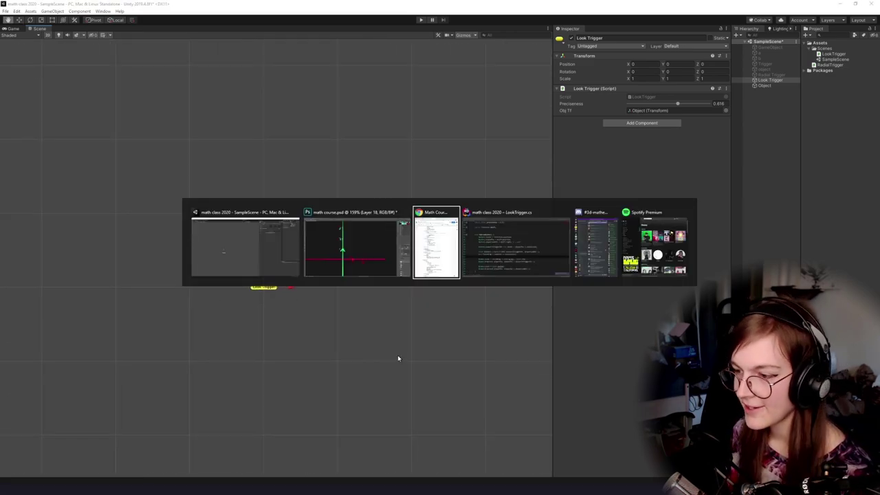
pyautogui.hotkey('alt', 'shift', 'Tab')
pyautogui.hotkey('alt', 'shift', 'Tab')
pyautogui.moveTo(329, 344)
pyautogui.mouseDown()
pyautogui.moveTo(365, 358)
pyautogui.moveTo(306, 177)
pyautogui.moveTo(309, 298)
pyautogui.moveTo(376, 424)
pyautogui.moveTo(383, 389)
pyautogui.moveTo(326, 159)
pyautogui.moveTo(348, 277)
pyautogui.moveTo(320, 269)
pyautogui.moveTo(324, 329)
pyautogui.mouseUp()
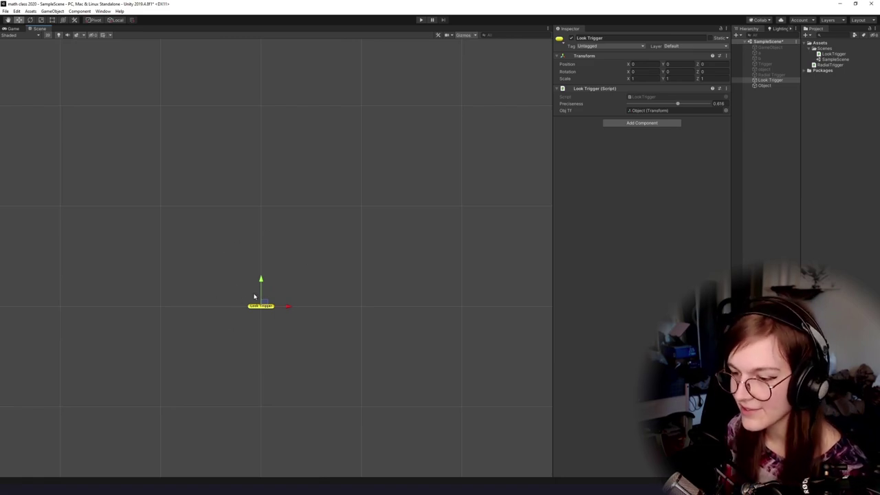
pyautogui.scroll(2, 334, 340)
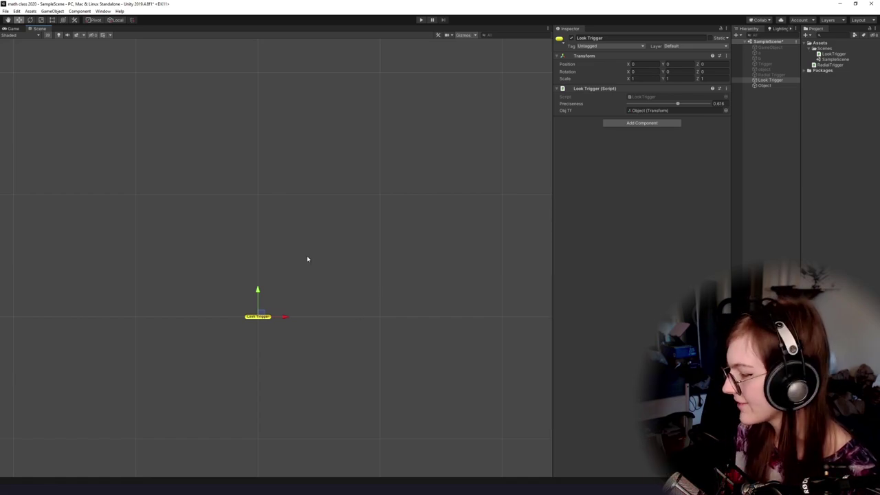
pyautogui.moveTo(307, 259); pyautogui.dragTo(310, 221)
pyautogui.scroll(1, 314, 161)
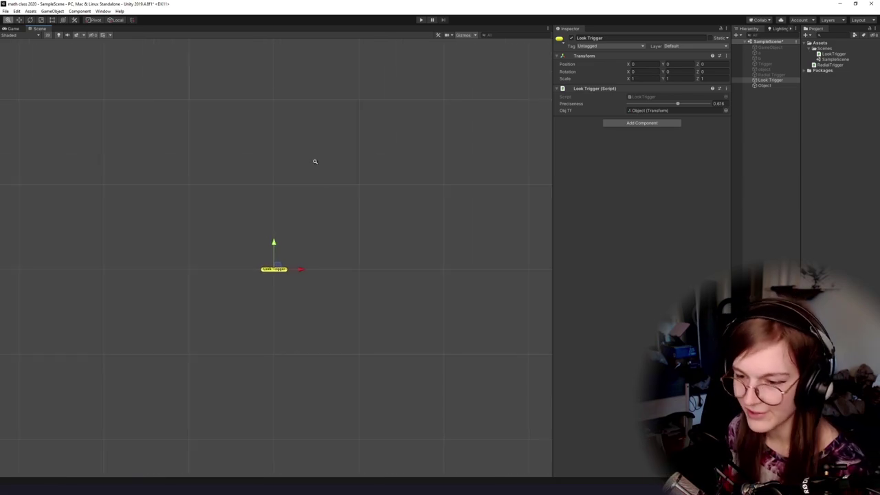
# Switch to Photoshop and fade both axes and their numbers outside the unit arrows with a large eraser at reduced opacity.
pyautogui.hotkey('alt', 'Tab')
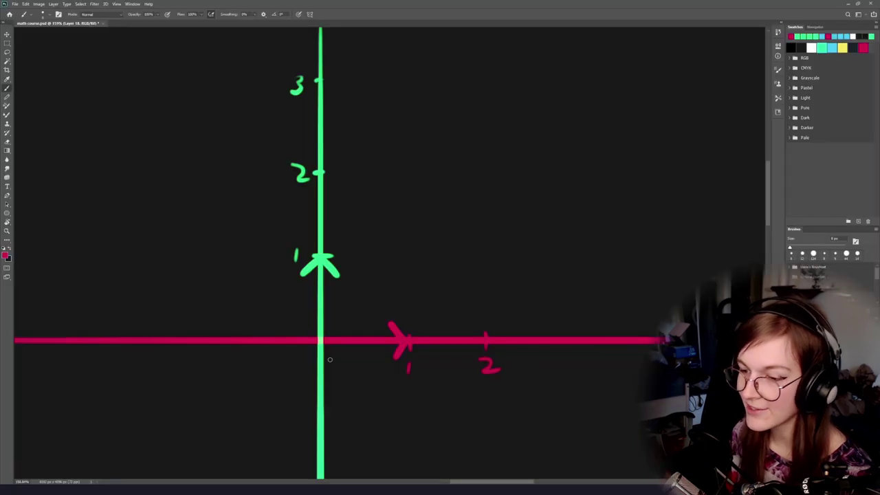
pyautogui.moveTo(353, 237)
pyautogui.mouseDown()
pyautogui.moveTo(229, 257)
pyautogui.moveTo(371, 222)
pyautogui.mouseUp()
pyautogui.hotkey('ctrl', 'z')
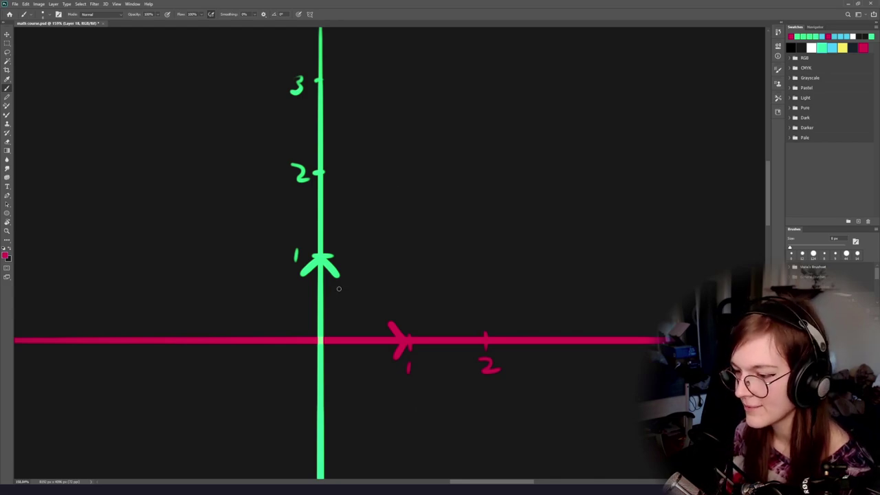
pyautogui.moveTo(204, 290); pyautogui.dragTo(208, 298)
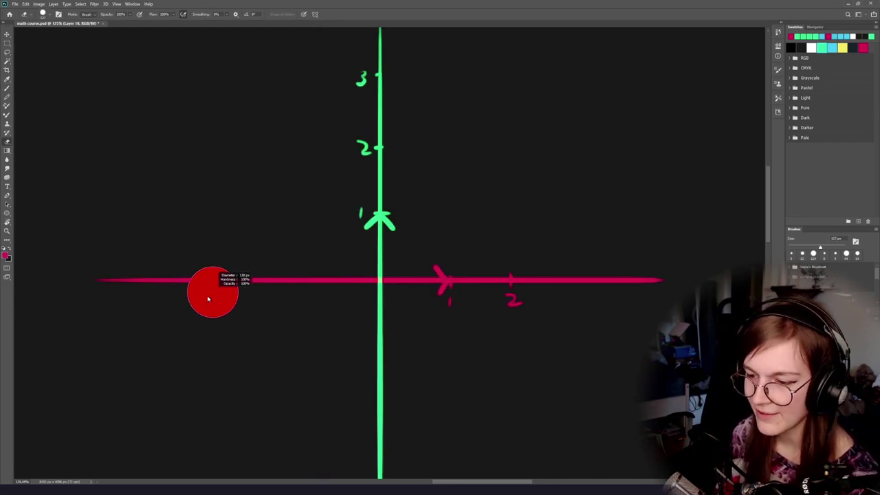
pyautogui.moveTo(101, 283); pyautogui.dragTo(354, 283)
pyautogui.hotkey('ctrl', 'z')
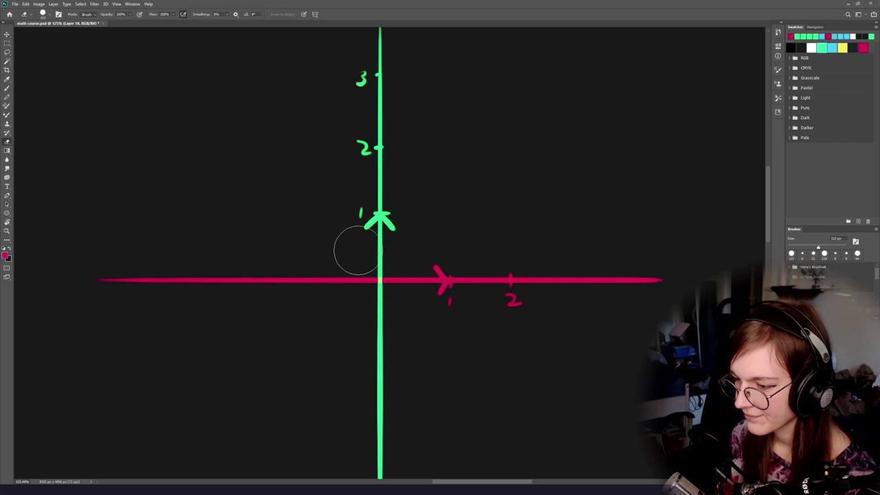
pyautogui.moveTo(376, 329); pyautogui.dragTo(362, 326)
pyautogui.scroll(-2, 361, 325)
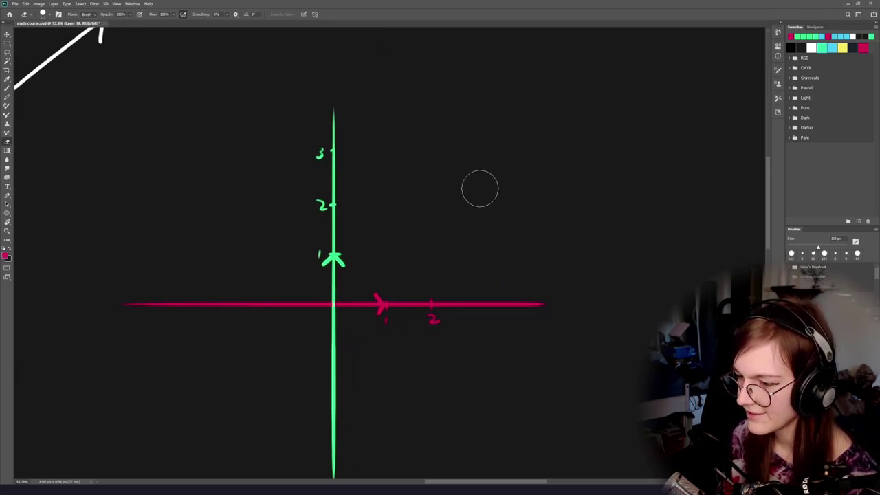
pyautogui.moveTo(131, 17); pyautogui.dragTo(102, 25)
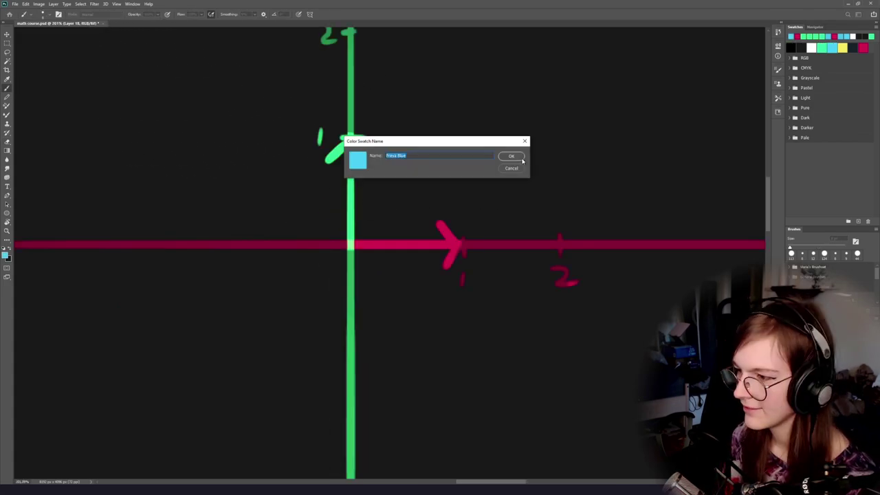
# Mark the origin of the red and green axes with a light blue dot slightly wider than the axis lines.
pyautogui.press('Return')
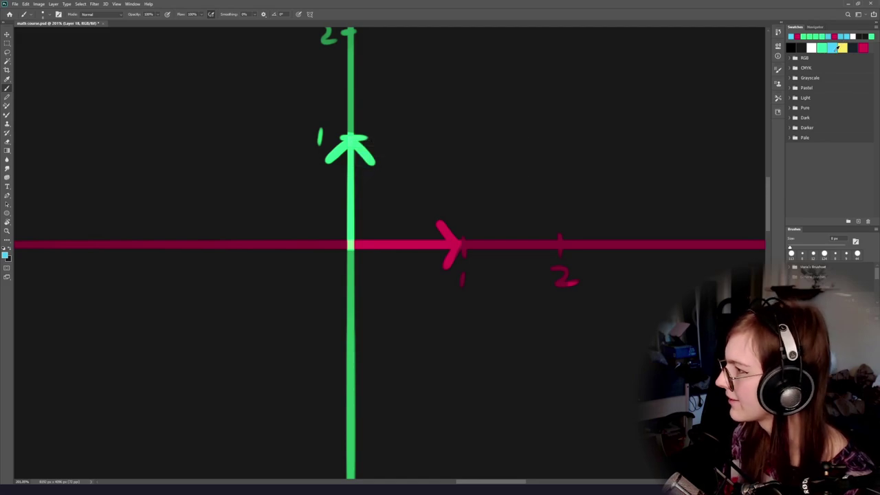
pyautogui.scroll(3, 347, 237)
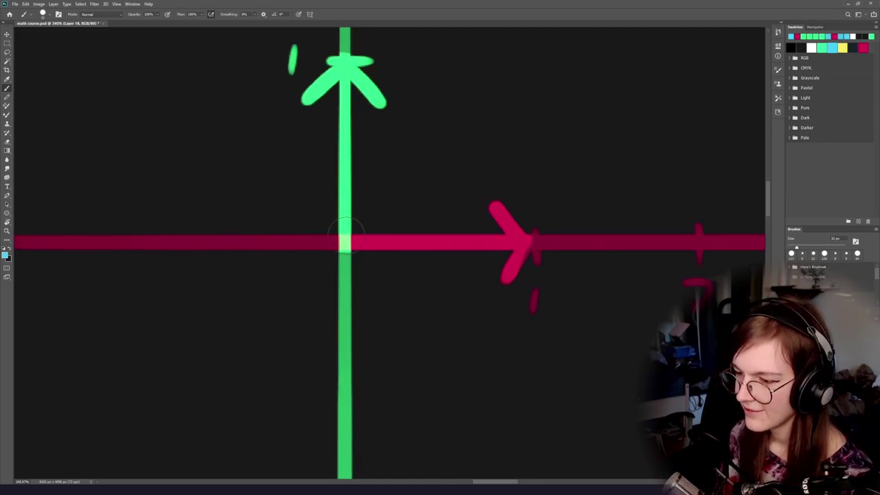
pyautogui.click(345, 242)
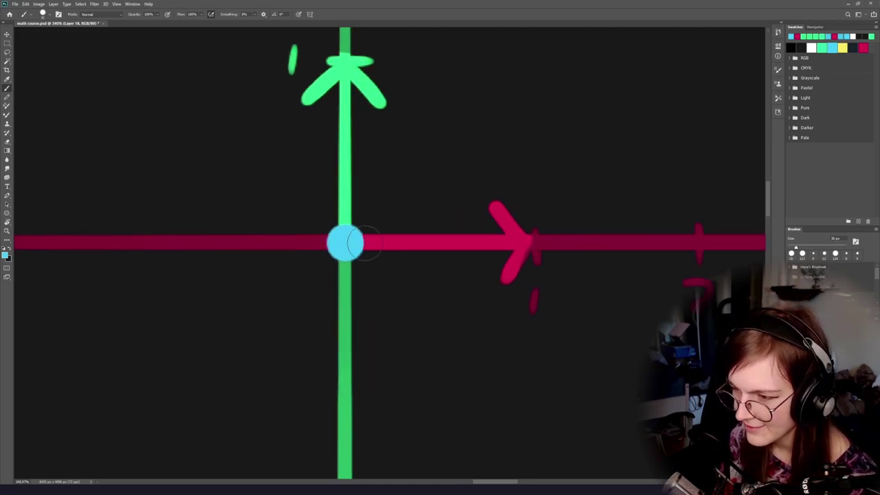
pyautogui.hotkey('ctrl', 'z')
pyautogui.moveTo(342, 243); pyautogui.dragTo(337, 247)
pyautogui.click(344, 243)
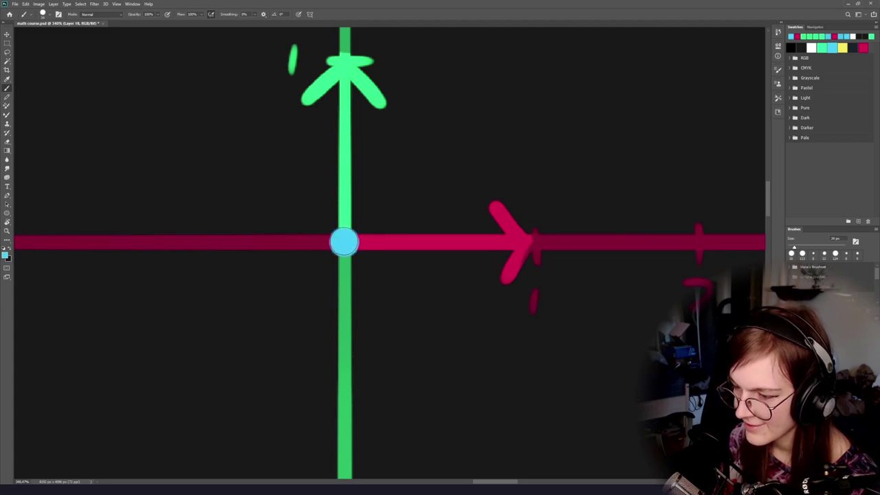
pyautogui.moveTo(393, 271)
pyautogui.mouseDown()
pyautogui.moveTo(353, 263)
pyautogui.moveTo(394, 277)
pyautogui.mouseUp()
pyautogui.moveTo(451, 294); pyautogui.dragTo(392, 300)
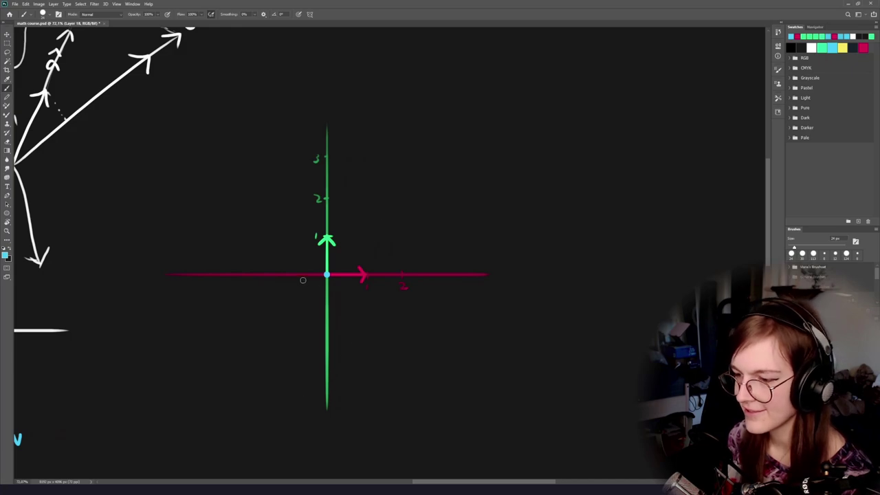
pyautogui.scroll(1, 324, 308)
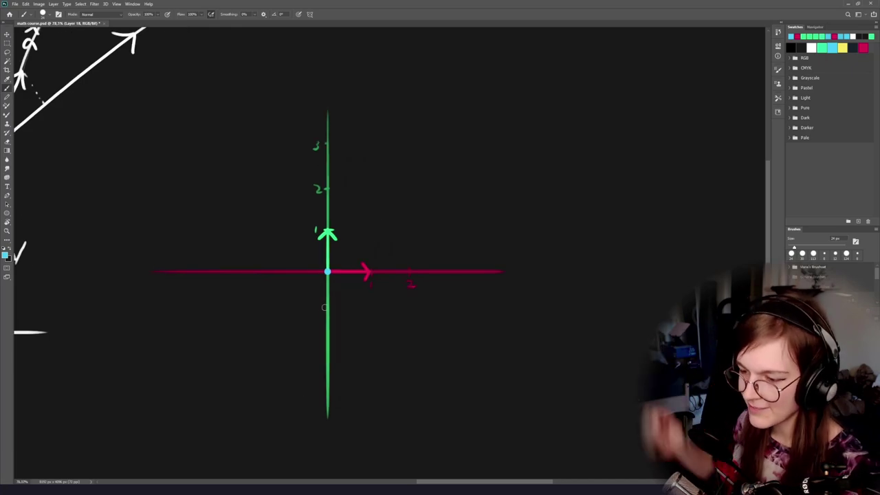
pyautogui.moveTo(377, 293); pyautogui.dragTo(328, 318)
# Switch to Unity and move the red Object down, closer to the Look Trigger.
pyautogui.press('m')
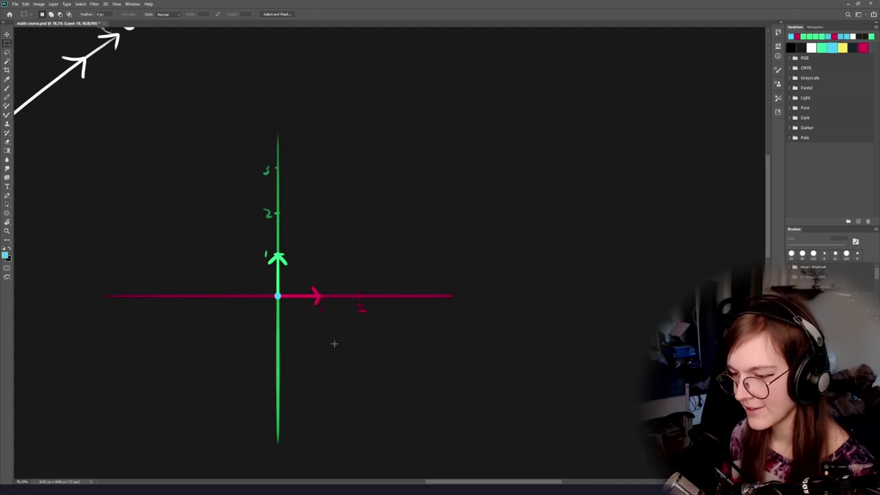
pyautogui.press('v')
pyautogui.hotkey('alt', 'Tab')
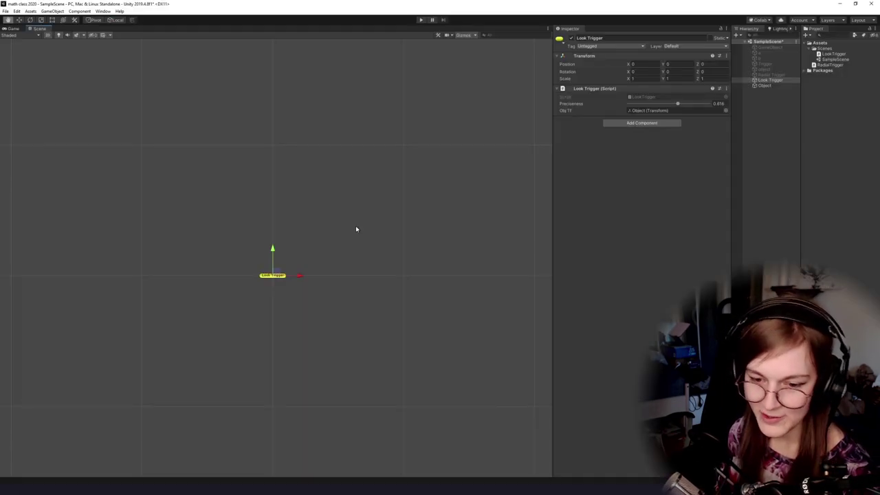
pyautogui.click(763, 86)
pyautogui.scroll(-10, 303, 248)
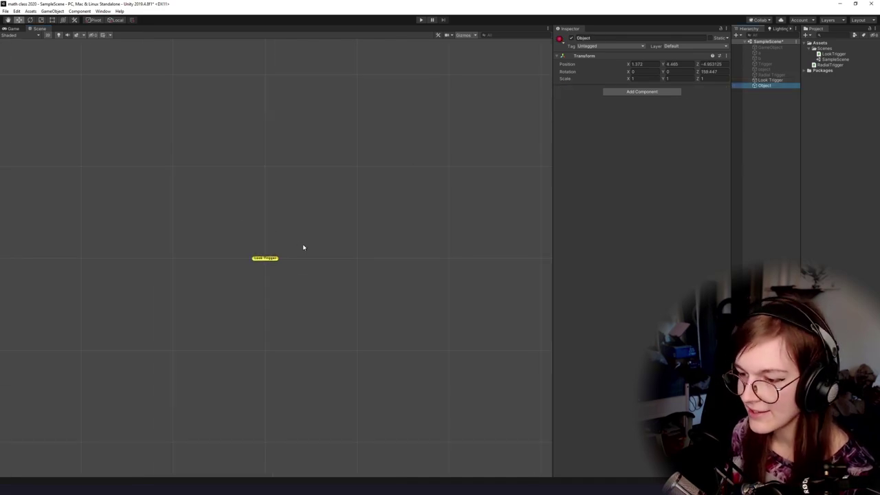
pyautogui.moveTo(288, 197); pyautogui.dragTo(293, 250)
pyautogui.moveTo(321, 104); pyautogui.dragTo(320, 154)
pyautogui.scroll(4, 320, 154)
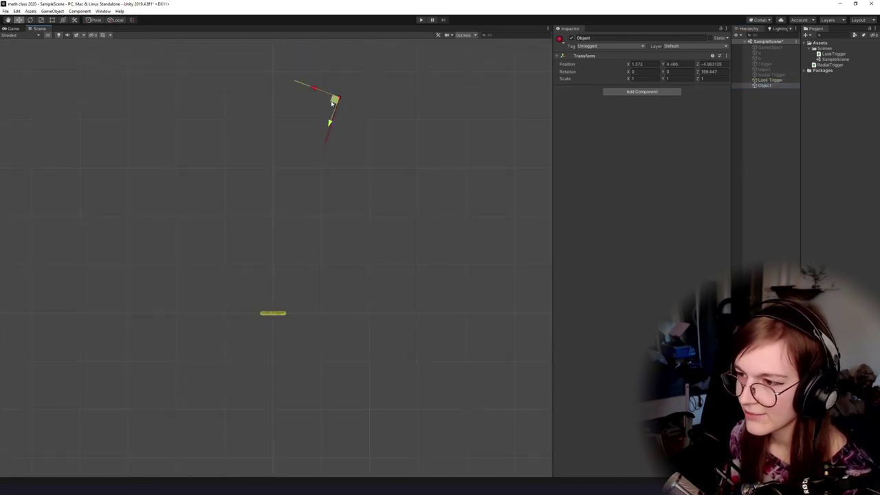
pyautogui.moveTo(334, 100); pyautogui.dragTo(348, 243)
# Remove the Look Trigger script component from the Look Trigger object.
pyautogui.click(775, 80)
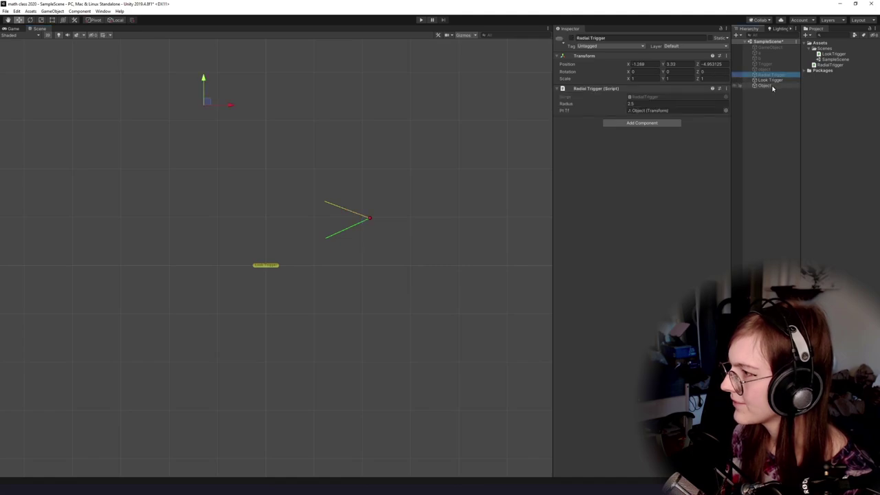
pyautogui.click(759, 85)
pyautogui.click(767, 79)
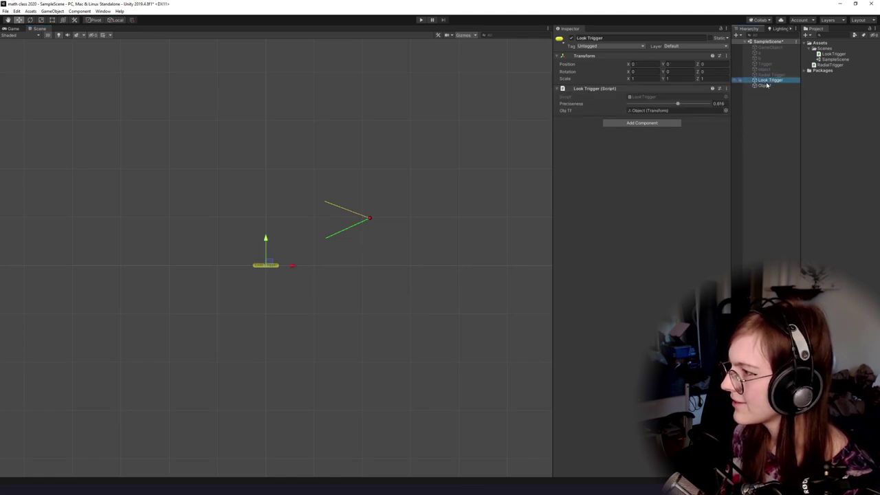
pyautogui.rightClick(600, 88)
pyautogui.click(628, 103)
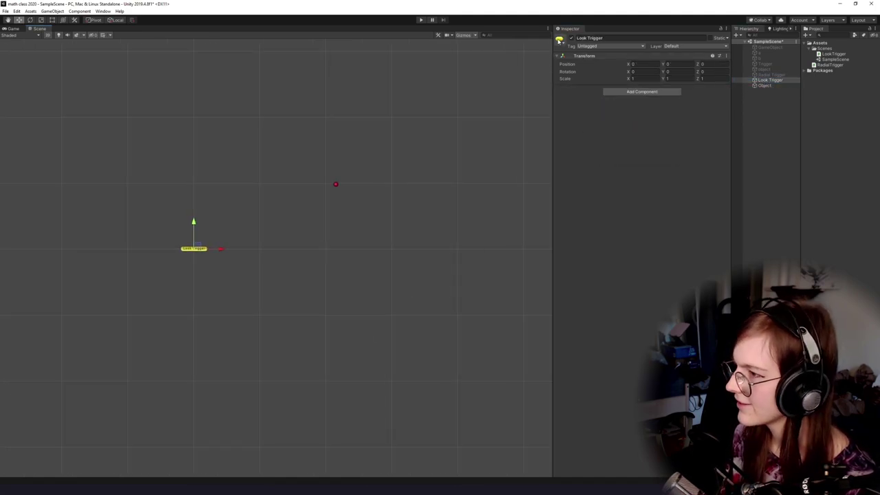
# Move the red Object to about X 2.15, Y 0.98 and rotate it to about 27.7 degrees around Z.
pyautogui.click(336, 185)
pyautogui.scroll(3, 357, 187)
pyautogui.moveTo(372, 187); pyautogui.dragTo(323, 213)
pyautogui.moveTo(246, 204); pyautogui.dragTo(409, 218)
pyautogui.press('e')
pyautogui.press('w')
pyautogui.moveTo(308, 246); pyautogui.dragTo(335, 248)
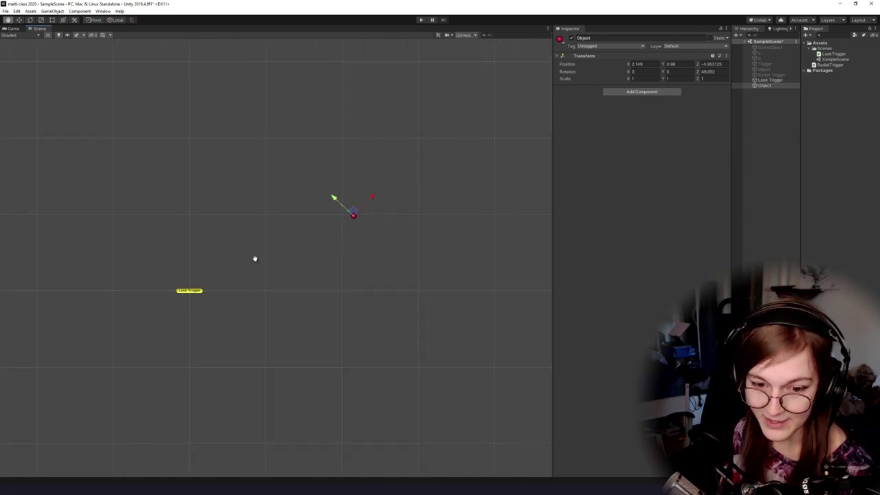
pyautogui.moveTo(254, 259); pyautogui.dragTo(251, 261)
pyautogui.press('e')
pyautogui.moveTo(376, 237); pyautogui.dragTo(359, 245)
pyautogui.press('q')
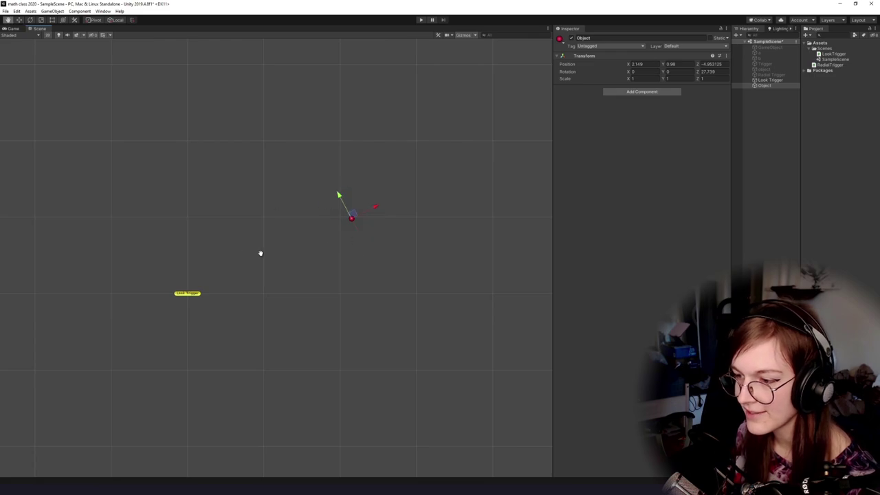
# Place the red Object above the Look Trigger at about X 0.4, Y 1.26, rotated about 35.6 degrees around Z.
pyautogui.moveTo(259, 253); pyautogui.dragTo(286, 256)
pyautogui.press('w')
pyautogui.moveTo(383, 218); pyautogui.dragTo(376, 185)
pyautogui.press('e')
pyautogui.press('w')
pyautogui.moveTo(355, 265); pyautogui.dragTo(334, 260)
pyautogui.press('q')
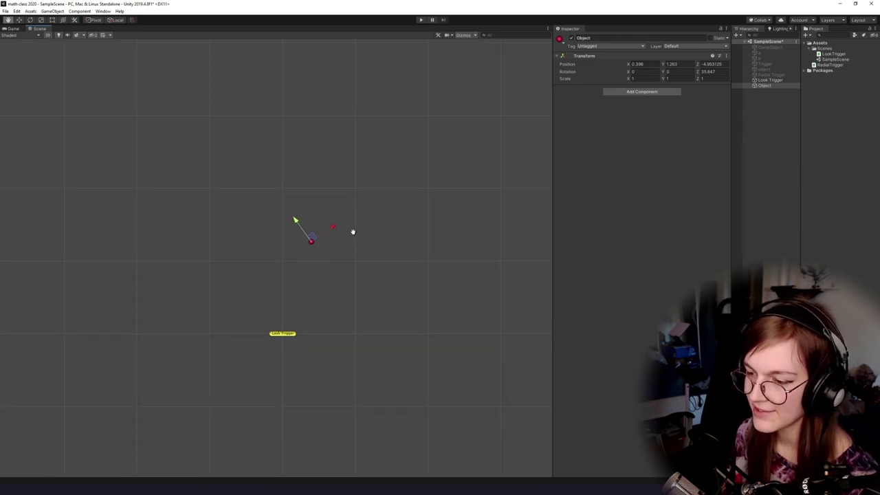
# Create an empty child GameObject under Object.
pyautogui.scroll(2, 353, 232)
pyautogui.press('w')
pyautogui.rightClick(760, 86)
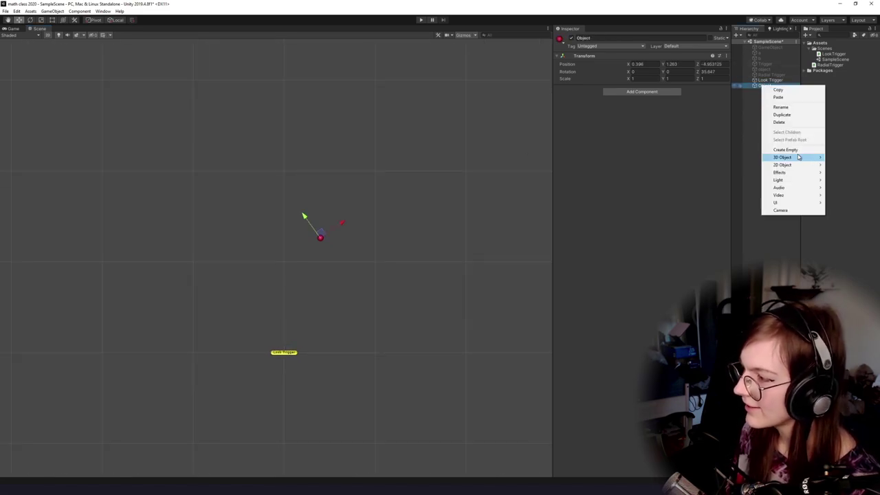
pyautogui.click(785, 149)
pyautogui.press('q')
pyautogui.moveTo(385, 204); pyautogui.dragTo(362, 224)
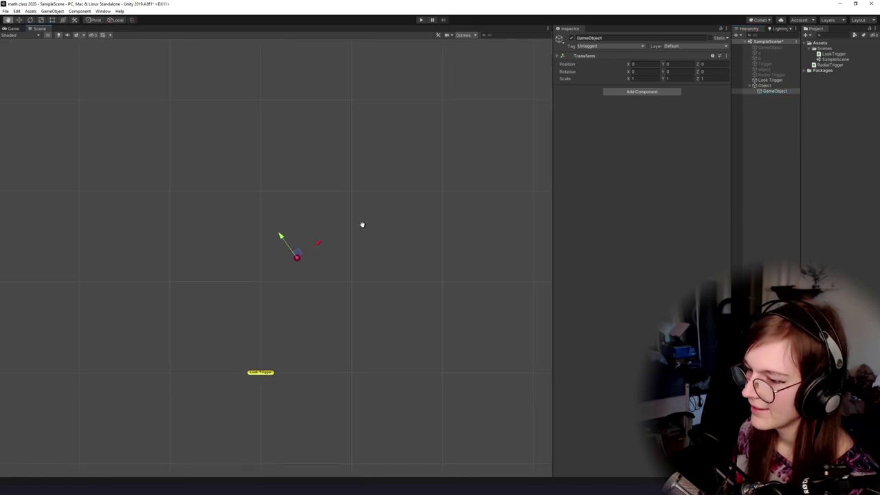
# Assign a round blue icon to the child GameObject so it shows in the scene.
pyautogui.click(564, 43)
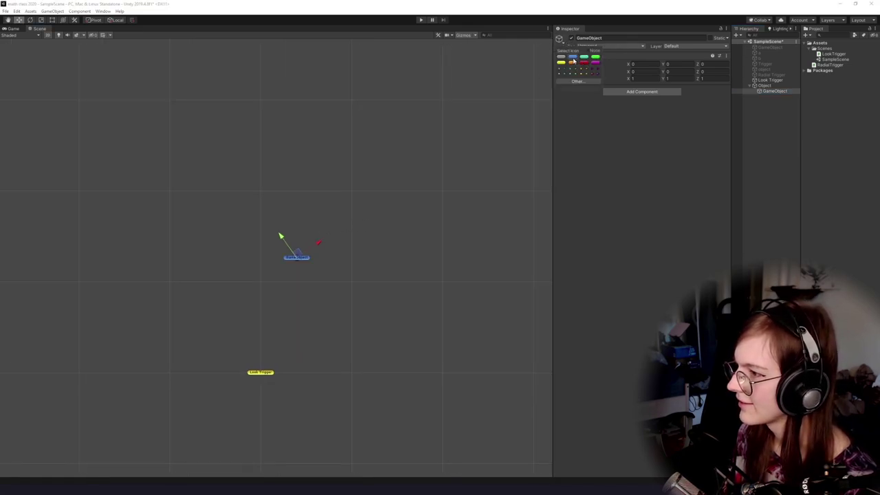
pyautogui.click(600, 188)
pyautogui.moveTo(410, 220); pyautogui.dragTo(411, 254)
# Set the child GameObject's position to X 1 and Y 1, relative to its parent Object.
pyautogui.click(767, 86)
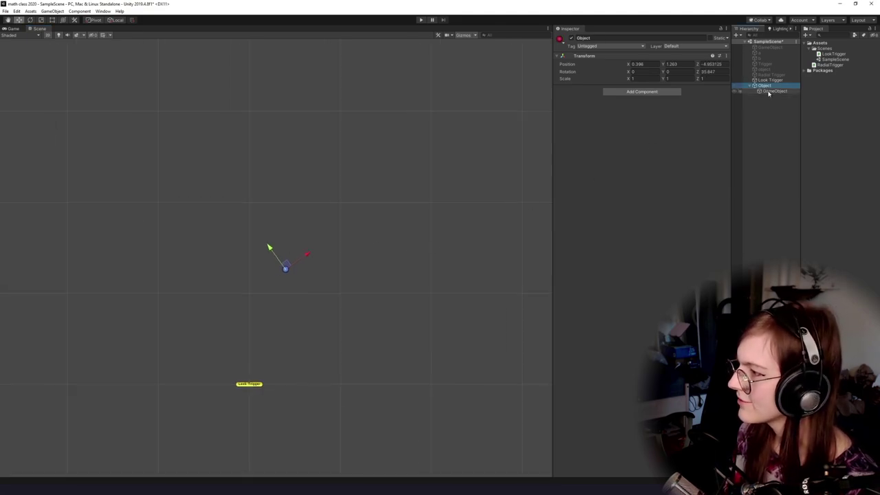
pyautogui.click(768, 91)
pyautogui.moveTo(406, 151); pyautogui.dragTo(522, 107)
pyautogui.moveTo(536, 74); pyautogui.dragTo(426, 78)
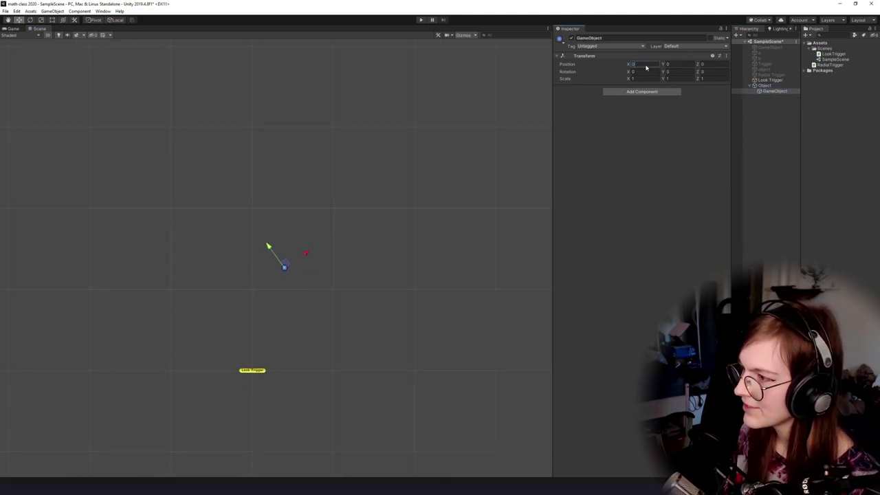
pyautogui.click(681, 64)
pyautogui.scroll(-1, 394, 257)
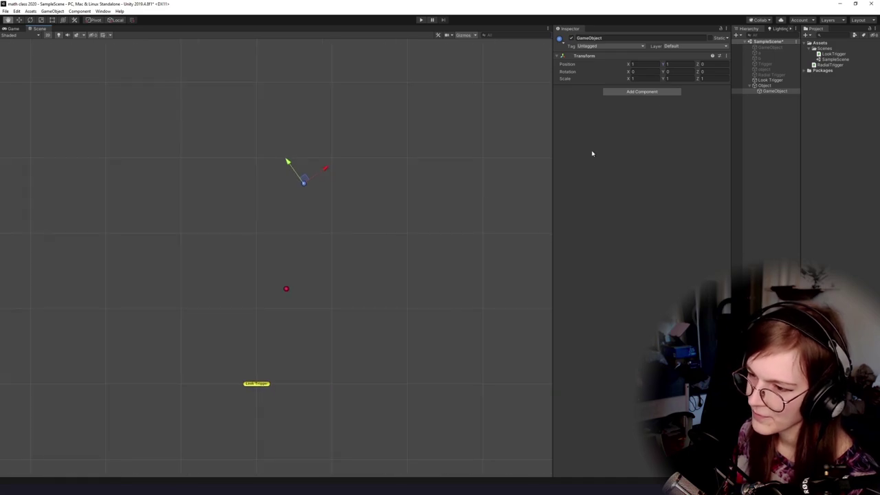
# Set the child GameObject's Y position to 0.
pyautogui.click(674, 64)
pyautogui.write('0')
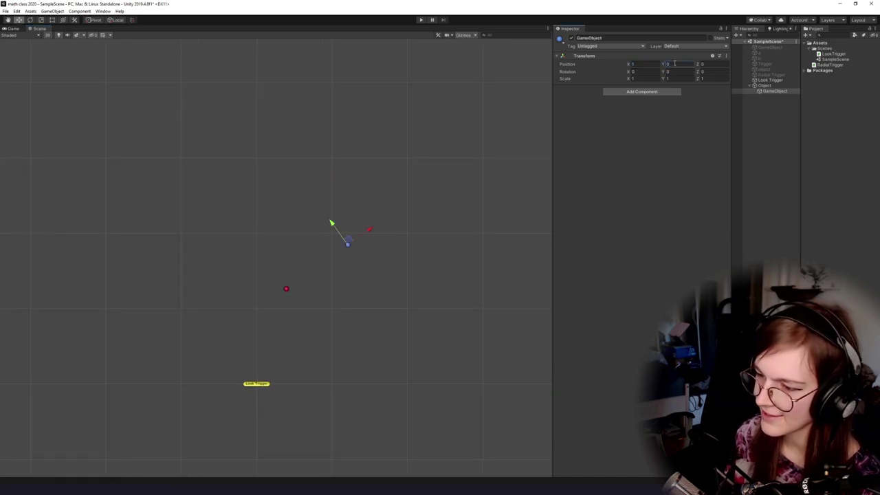
pyautogui.moveTo(418, 381); pyautogui.dragTo(431, 374)
pyautogui.click(646, 65)
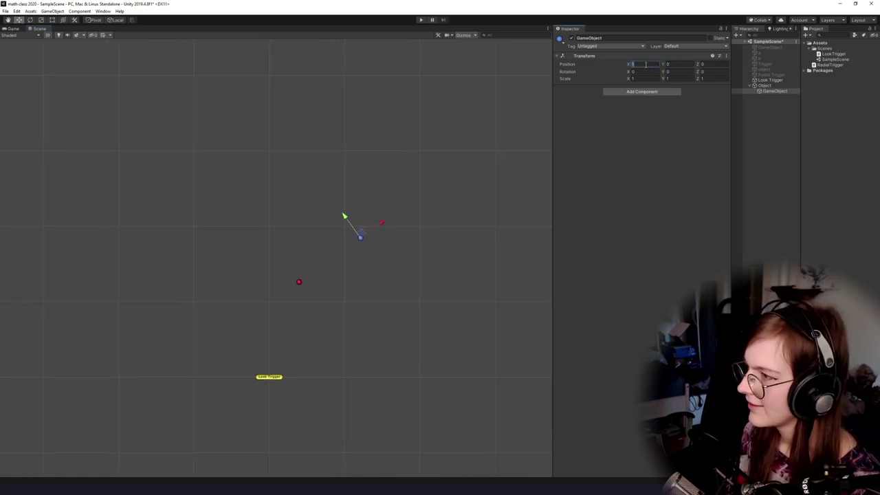
pyautogui.click(773, 91)
pyautogui.moveTo(479, 192); pyautogui.dragTo(473, 190)
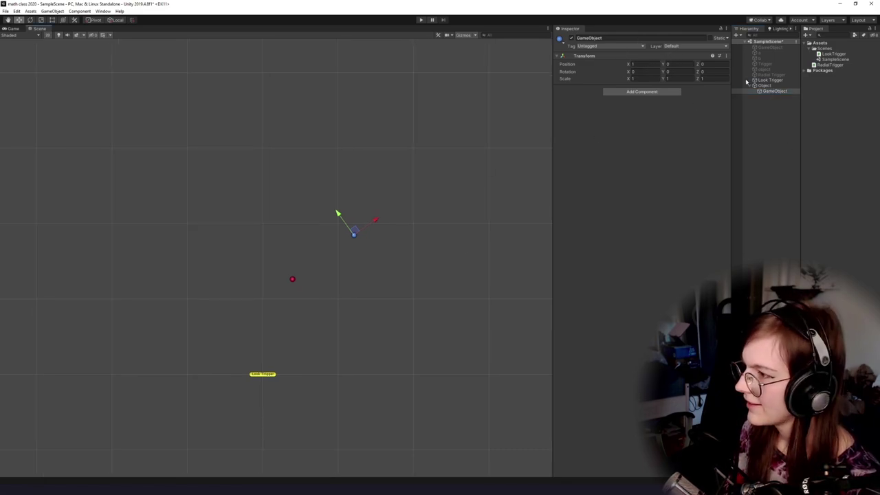
# Move the parent Object to about X 0.73, Y 1.7 and rotate it to about -6 degrees around Z.
pyautogui.click(765, 85)
pyautogui.moveTo(291, 273); pyautogui.dragTo(298, 252)
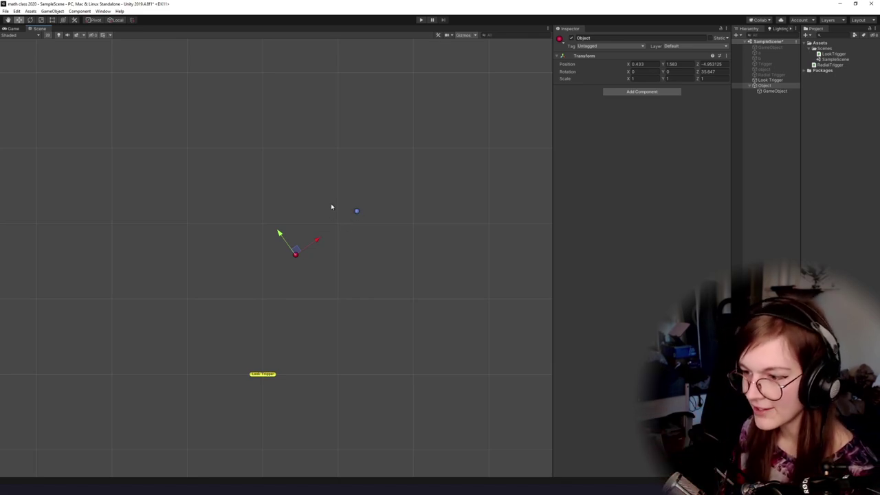
pyautogui.moveTo(300, 249); pyautogui.dragTo(349, 287)
pyautogui.press('e')
pyautogui.press('w')
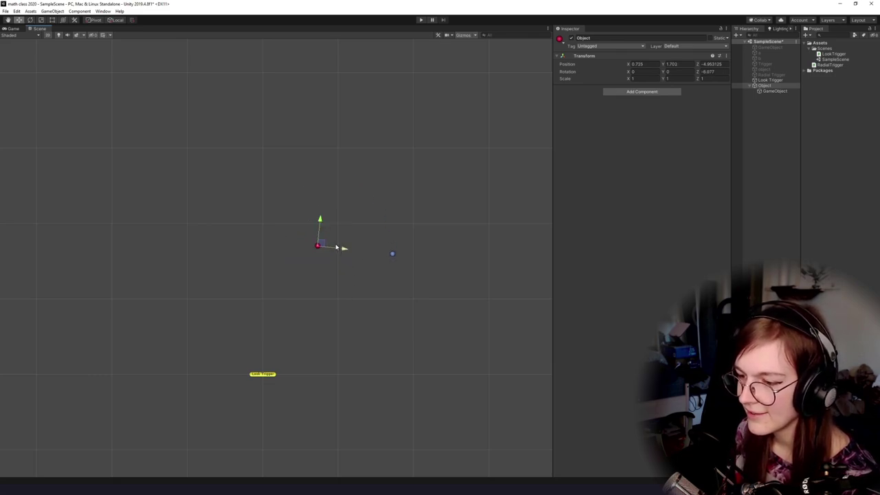
# Rotate the parent Object to about -17.5 degrees around Z and move it to about X 0.61, Y 1.95.
pyautogui.press('e')
pyautogui.moveTo(336, 226); pyautogui.dragTo(402, 287)
pyautogui.press('w')
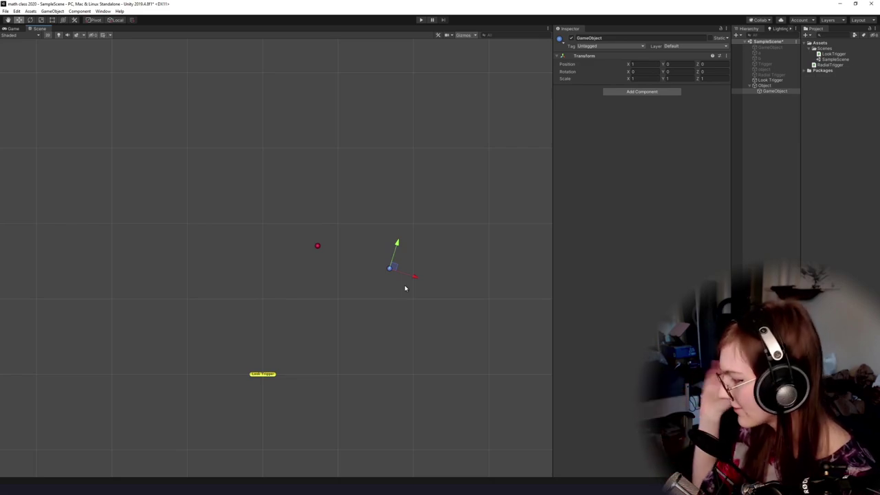
pyautogui.moveTo(355, 217); pyautogui.dragTo(296, 272)
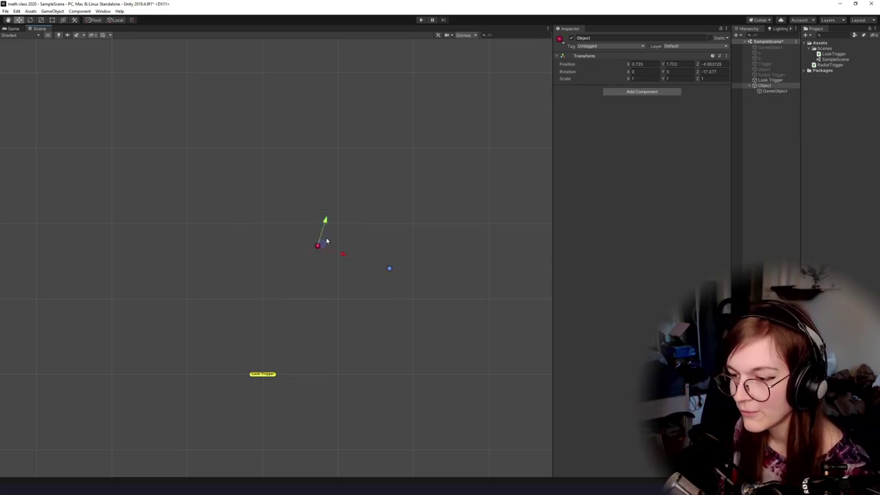
pyautogui.moveTo(328, 241); pyautogui.dragTo(319, 222)
pyautogui.moveTo(414, 223); pyautogui.dragTo(341, 299)
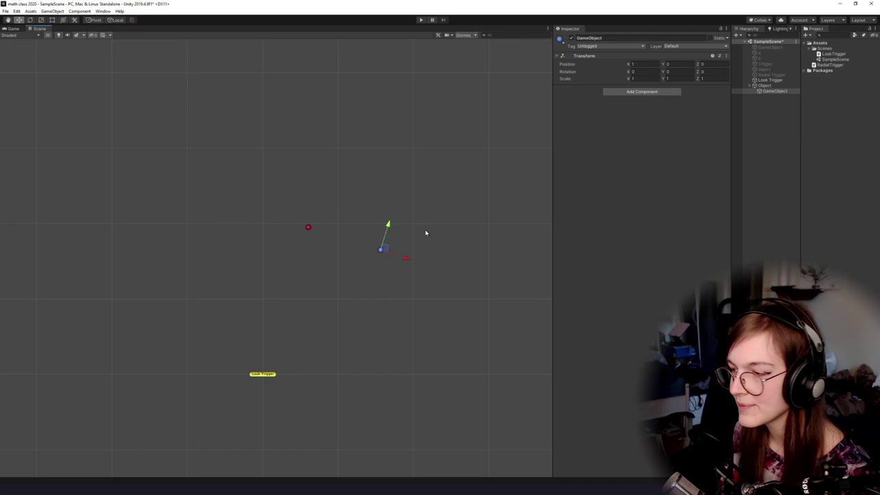
# Rotate the parent Object to about 38.5 degrees around Z and move it to about X 1.31, Y 1.34.
pyautogui.click(308, 227)
pyautogui.press('e')
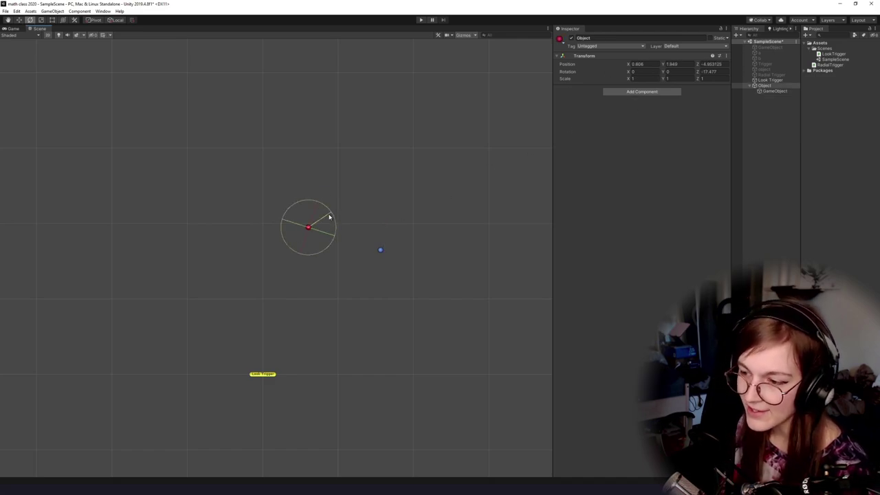
pyautogui.moveTo(328, 215); pyautogui.dragTo(309, 193)
pyautogui.press('w')
pyautogui.press('e')
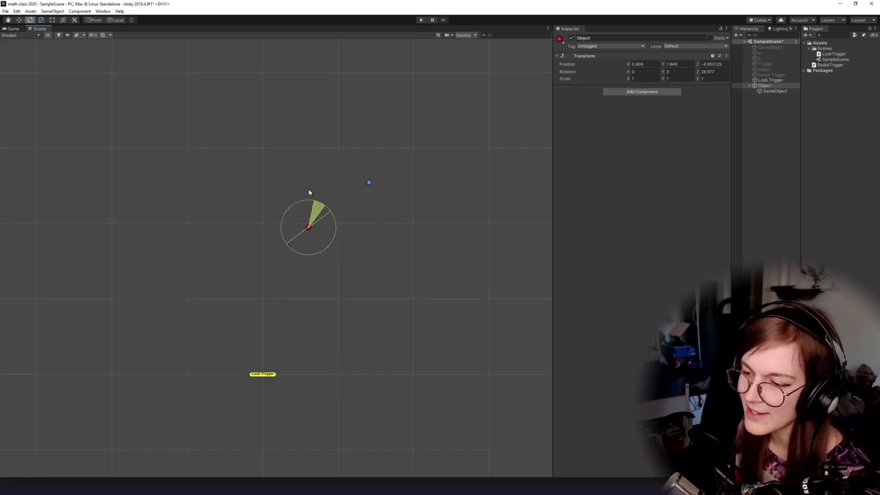
pyautogui.press('w')
pyautogui.moveTo(310, 226); pyautogui.dragTo(362, 270)
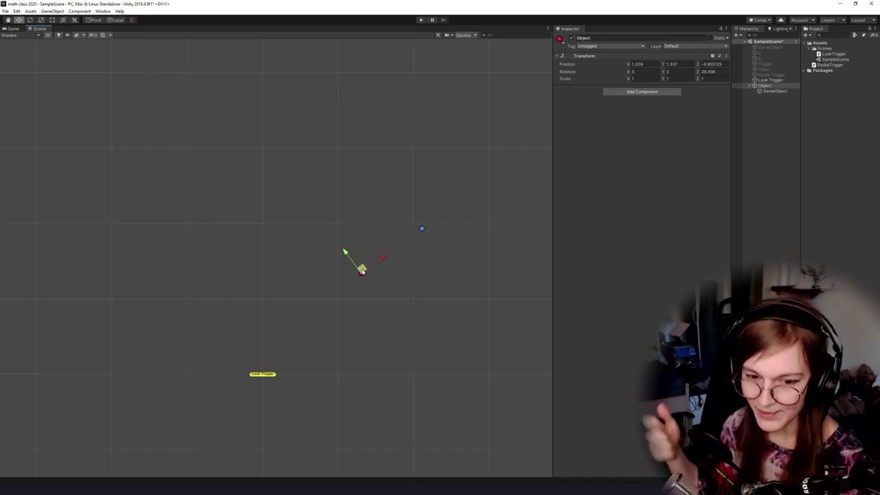
pyautogui.hotkey('alt', 'Tab')
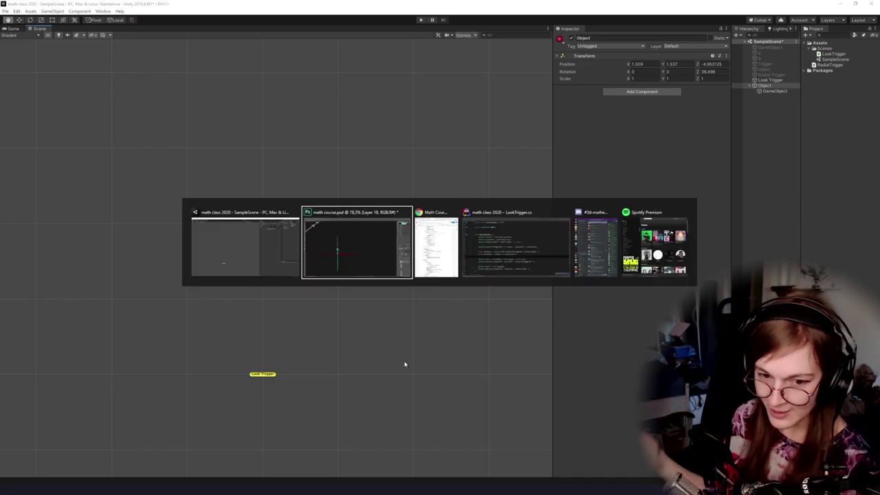
pyautogui.hotkey('alt', 'shift', 'Tab')
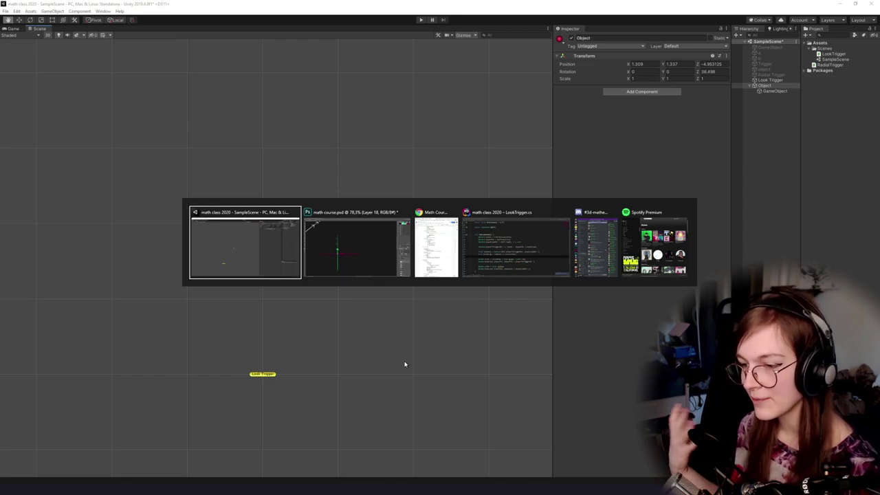
# Rotate the parent Object to about 10 degrees around Z and move it to about X 0.85, Y 1.78.
pyautogui.hotkey('alt', 'Tab')
pyautogui.hotkey('alt', 'shift', 'Tab')
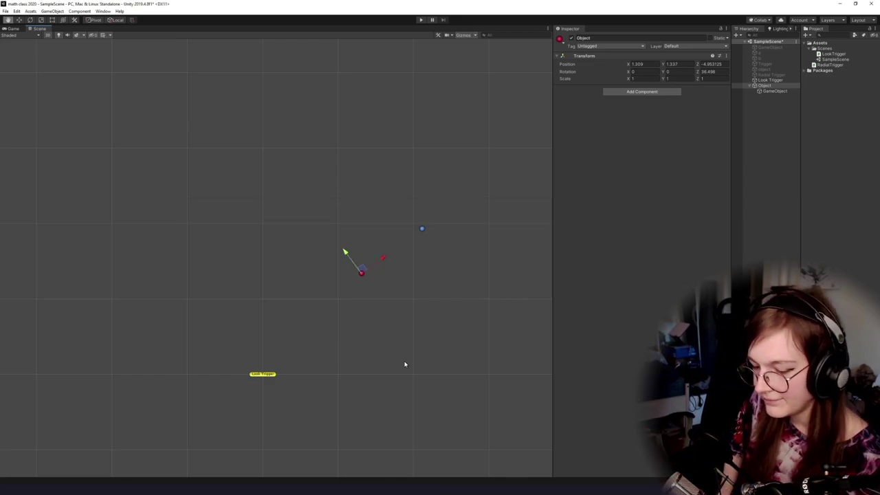
pyautogui.press('e')
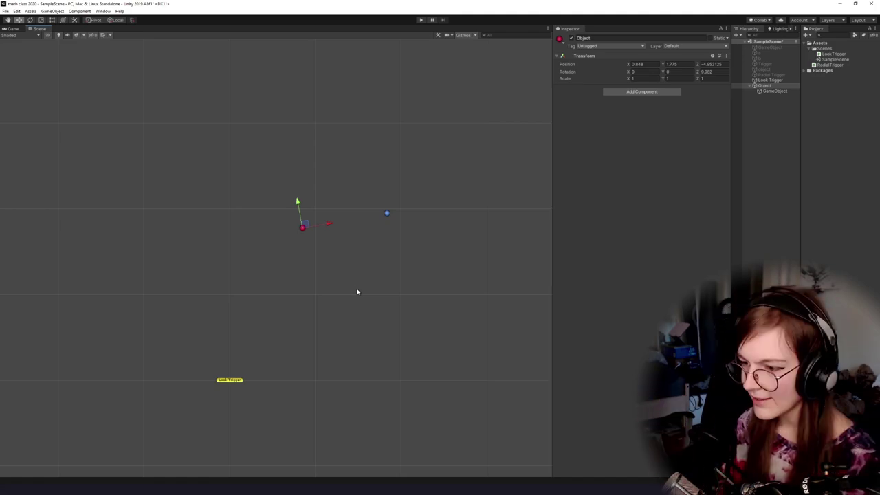
# Select the child GameObject and examine its local X, Y and Z position values against its placement in the scene.
pyautogui.moveTo(343, 185); pyautogui.dragTo(418, 253)
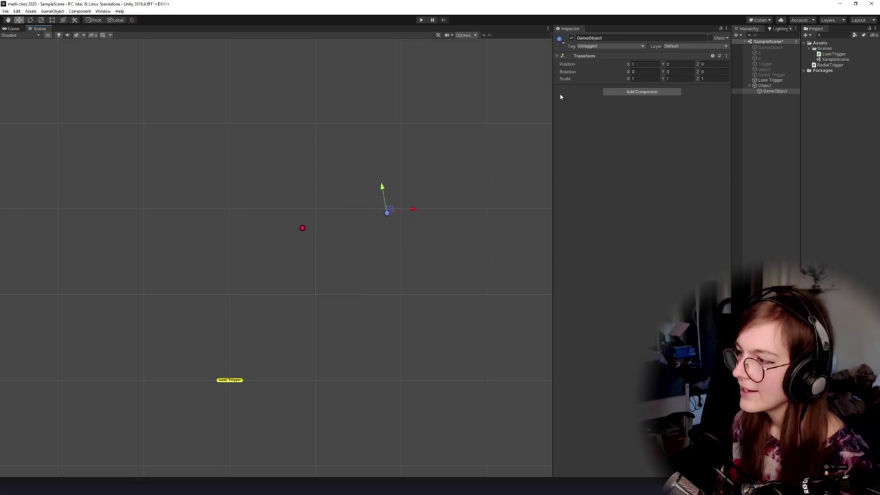
pyautogui.click(640, 65)
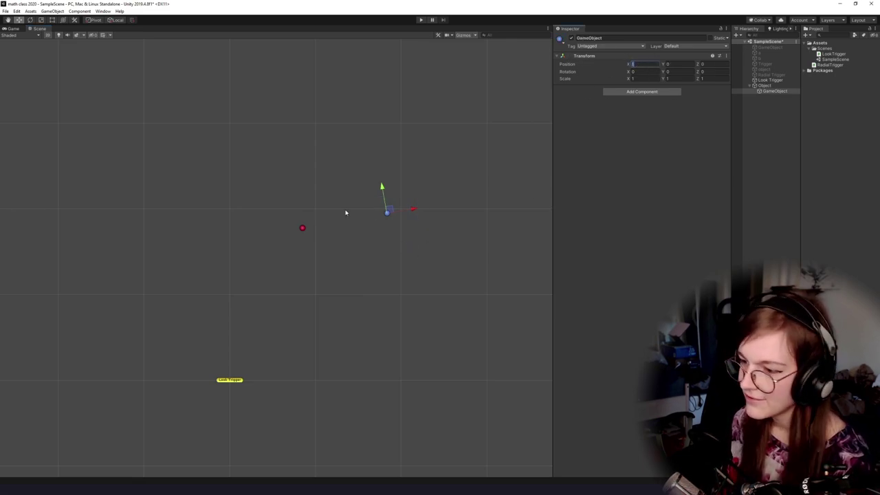
pyautogui.moveTo(346, 212); pyautogui.dragTo(378, 234)
pyautogui.click(640, 65)
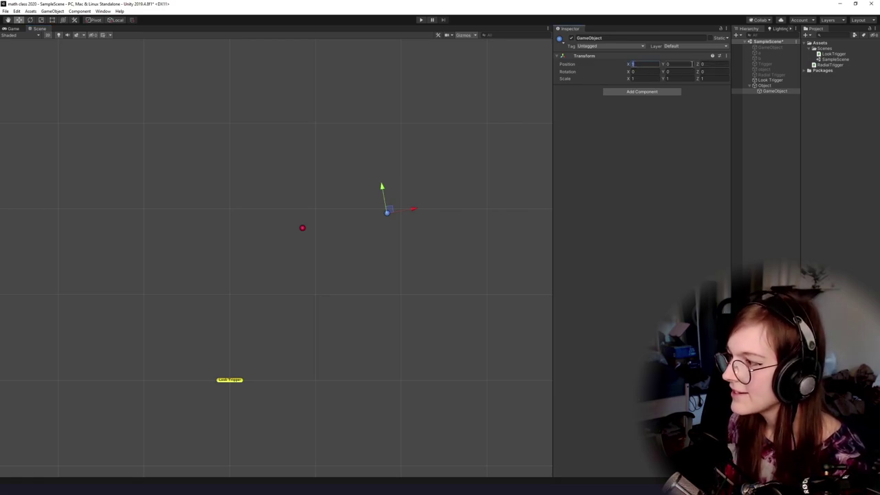
pyautogui.click(713, 65)
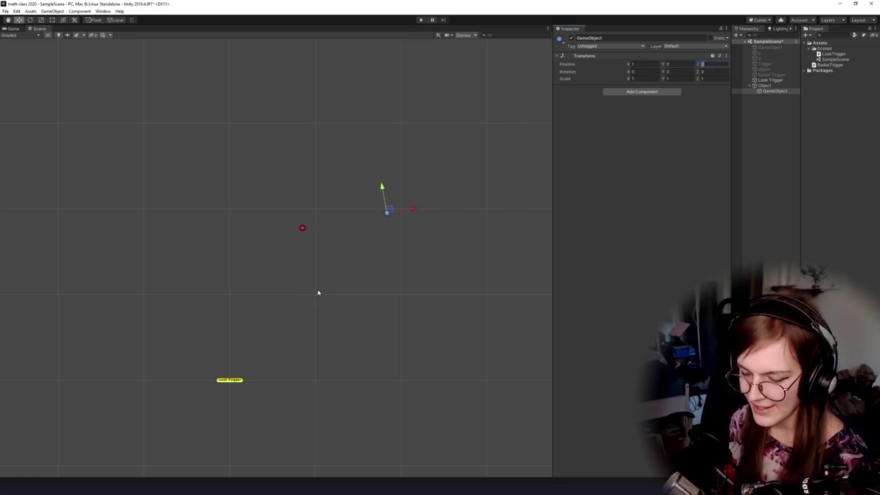
# Try moving the child GameObject to about local X 1.17, Y 0.02, and undo the move.
pyautogui.moveTo(279, 308); pyautogui.dragTo(287, 281)
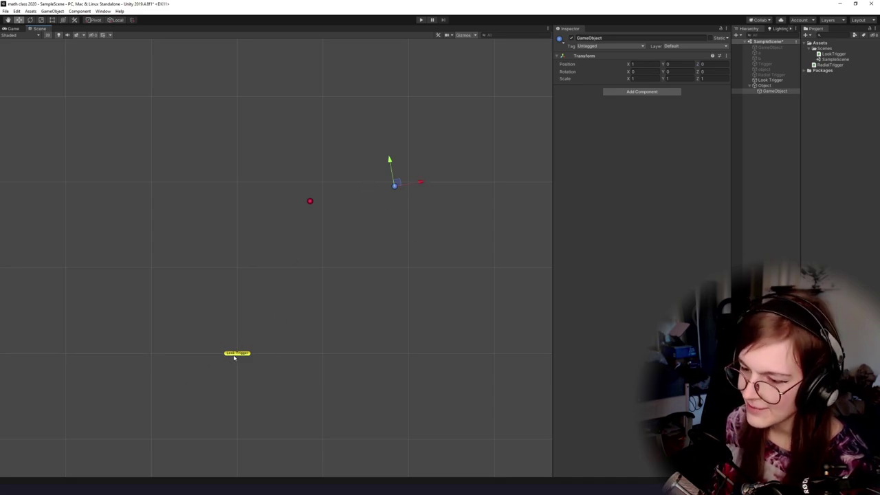
pyautogui.moveTo(395, 185)
pyautogui.mouseDown()
pyautogui.moveTo(346, 183)
pyautogui.moveTo(408, 180)
pyautogui.mouseUp()
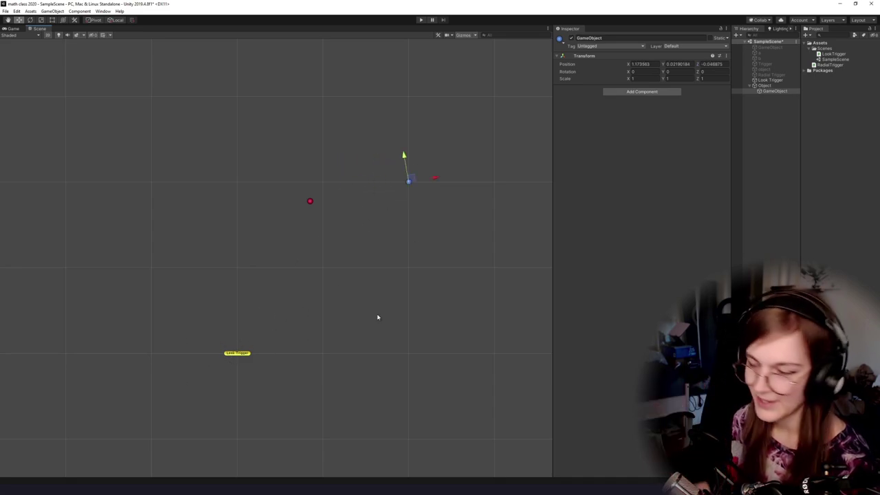
pyautogui.hotkey('ctrl', 'z')
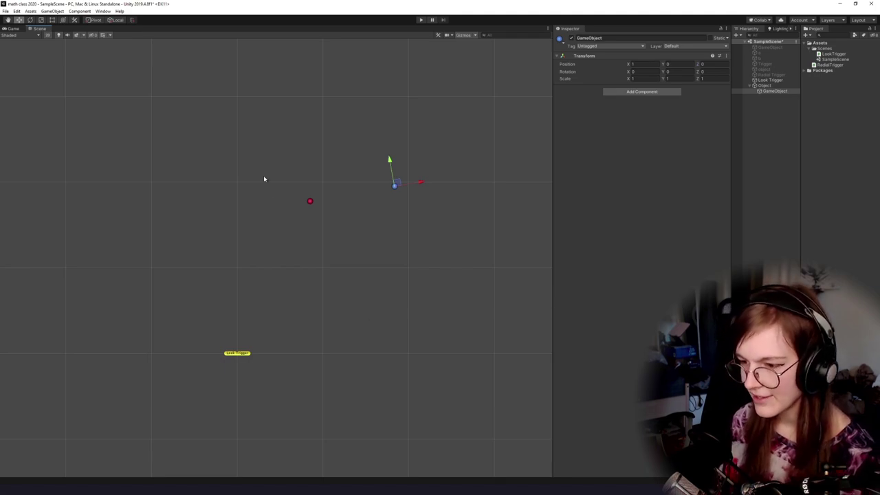
# Move the parent Object to about X 0.44, Y 1.51.
pyautogui.click(309, 201)
pyautogui.moveTo(310, 201); pyautogui.dragTo(289, 222)
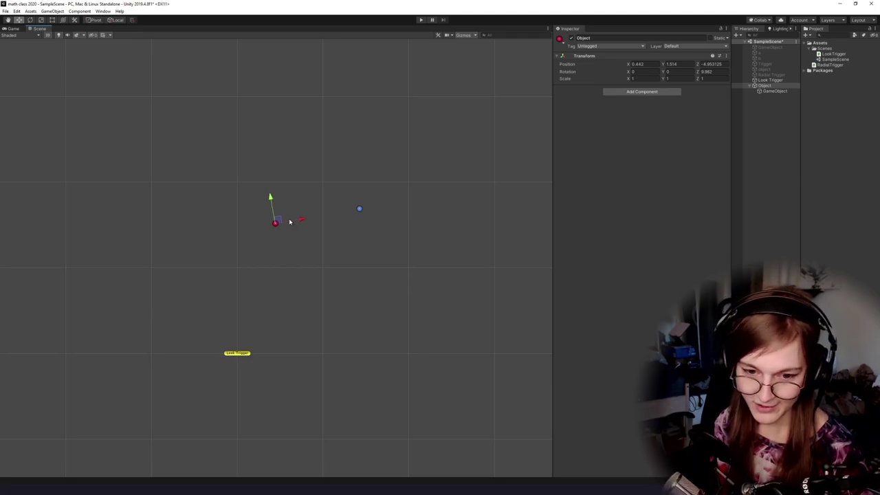
# Switch to Photoshop, duplicate the drawn axes layer and place the copy above and to the right of the original.
pyautogui.hotkey('alt', 'Tab')
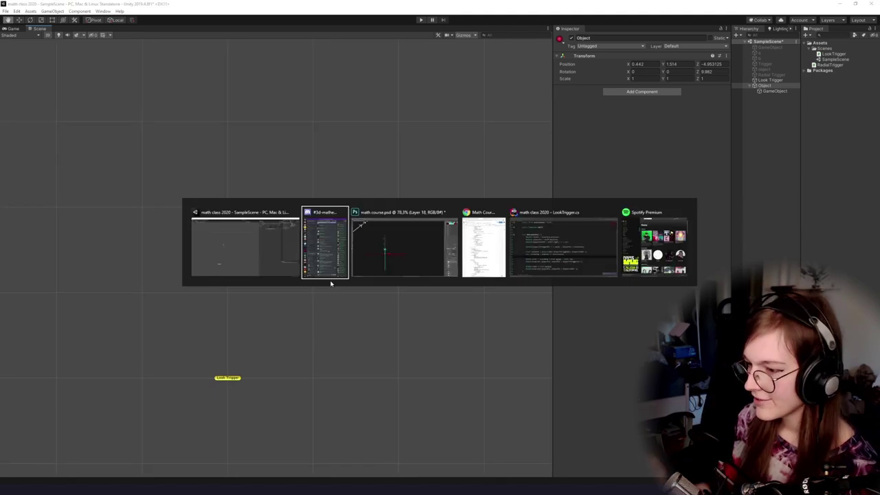
pyautogui.hotkey('alt', 'Tab')
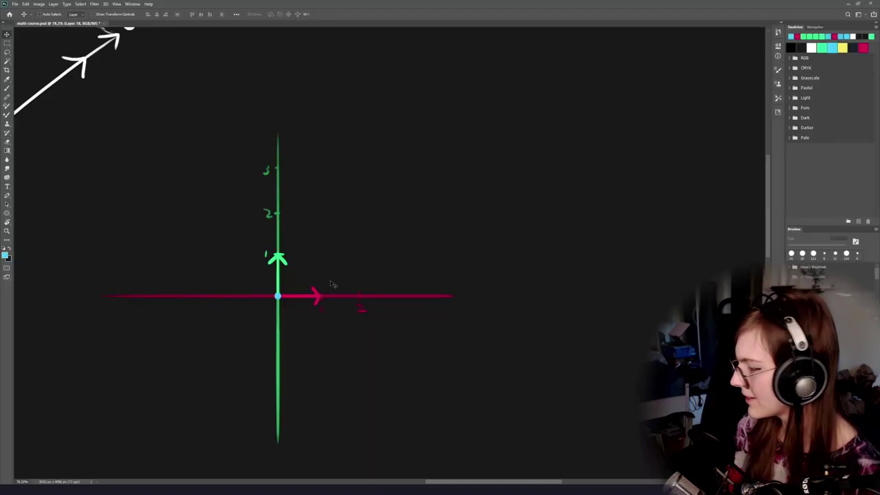
pyautogui.click(791, 371)
pyautogui.click(791, 372)
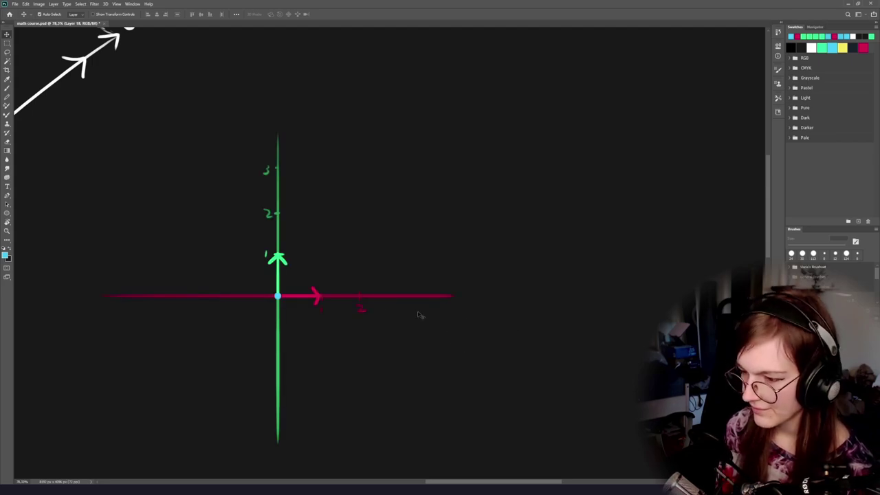
pyautogui.hotkey('ctrl', 'j')
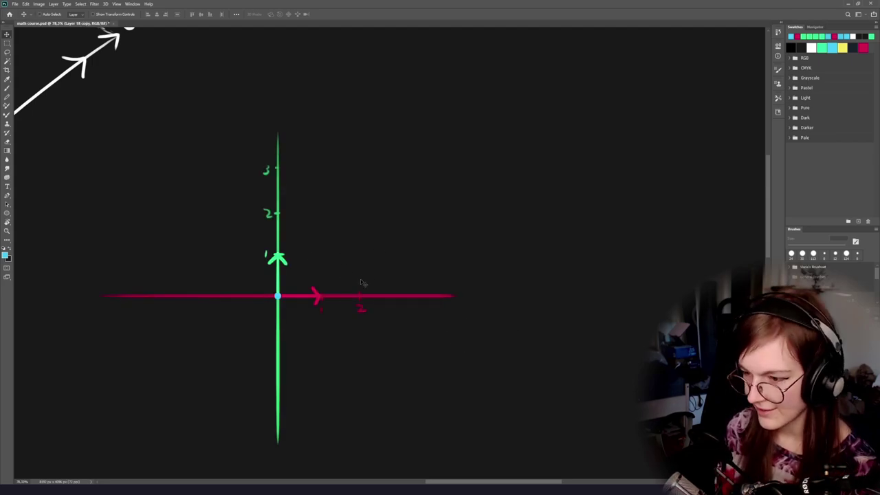
pyautogui.moveTo(362, 284); pyautogui.dragTo(498, 348)
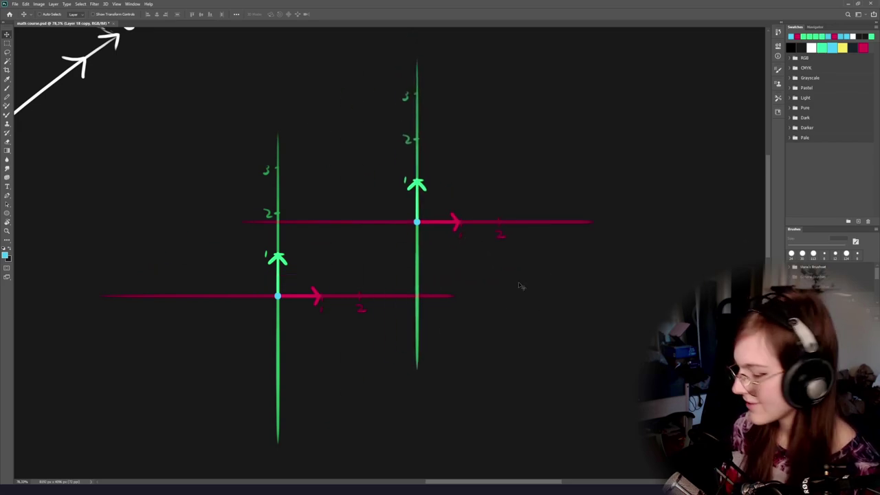
pyautogui.moveTo(526, 302)
pyautogui.mouseDown()
pyautogui.moveTo(517, 274)
pyautogui.moveTo(521, 286)
pyautogui.mouseUp()
# Rotate the duplicated axes by about -25 degrees around their origin and shift them closer to the original axes.
pyautogui.hotkey('ctrl', 't')
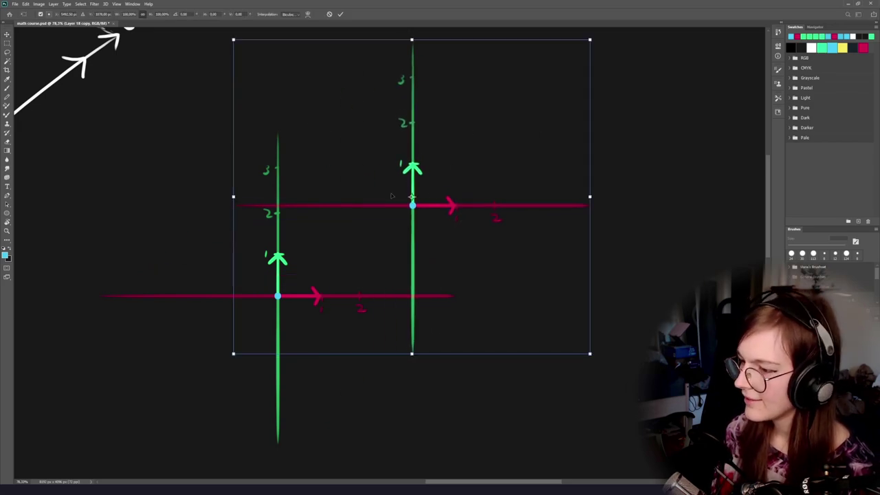
pyautogui.moveTo(412, 197); pyautogui.dragTo(412, 205)
pyautogui.moveTo(601, 33); pyautogui.dragTo(469, 77)
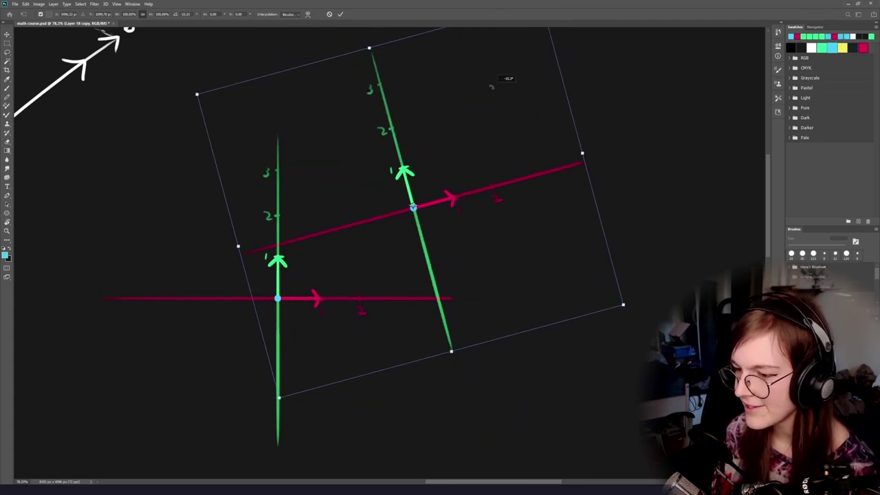
pyautogui.moveTo(464, 159); pyautogui.dragTo(415, 141)
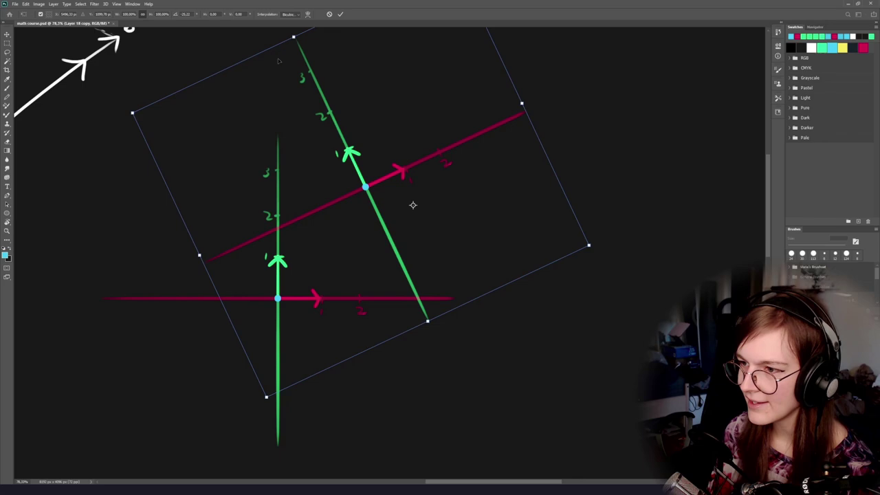
pyautogui.click(339, 15)
pyautogui.scroll(5, 352, 244)
pyautogui.moveTo(387, 244); pyautogui.dragTo(395, 286)
pyautogui.scroll(-3, 385, 328)
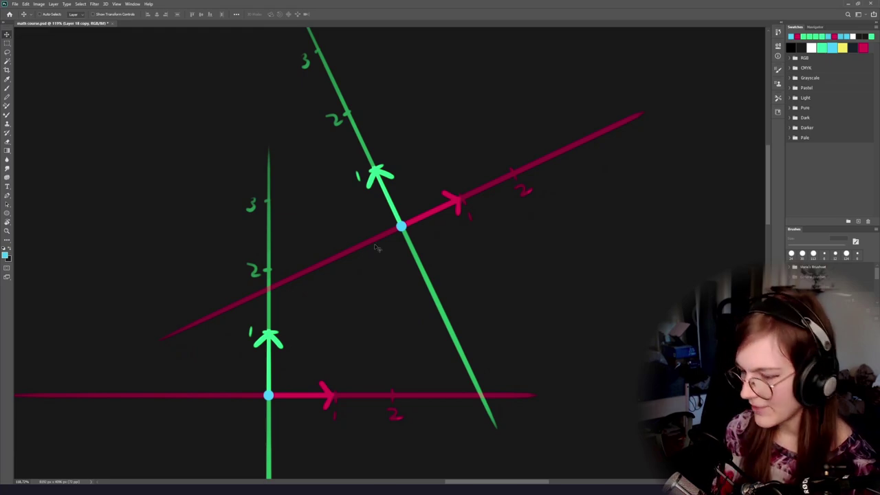
# Paint a light-blue dot above the rotated red axis, just short of its 2 mark.
pyautogui.press('b')
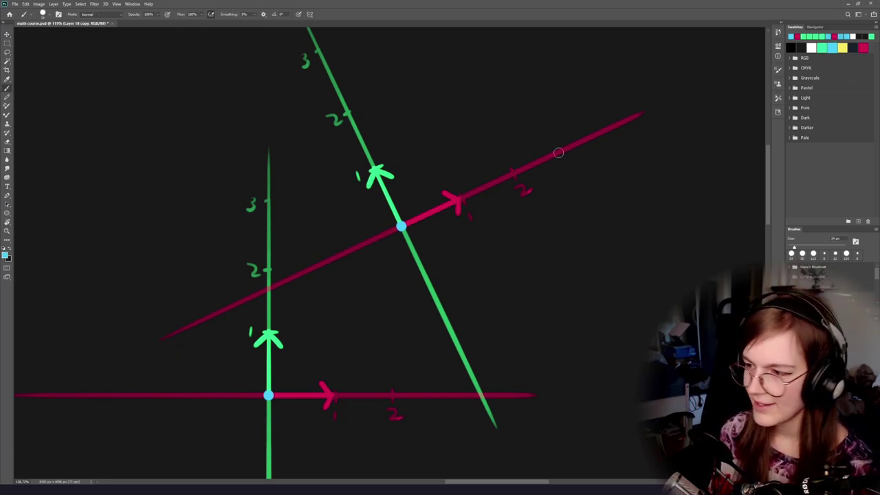
pyautogui.moveTo(564, 238); pyautogui.dragTo(485, 295)
pyautogui.moveTo(410, 188); pyautogui.dragTo(412, 191)
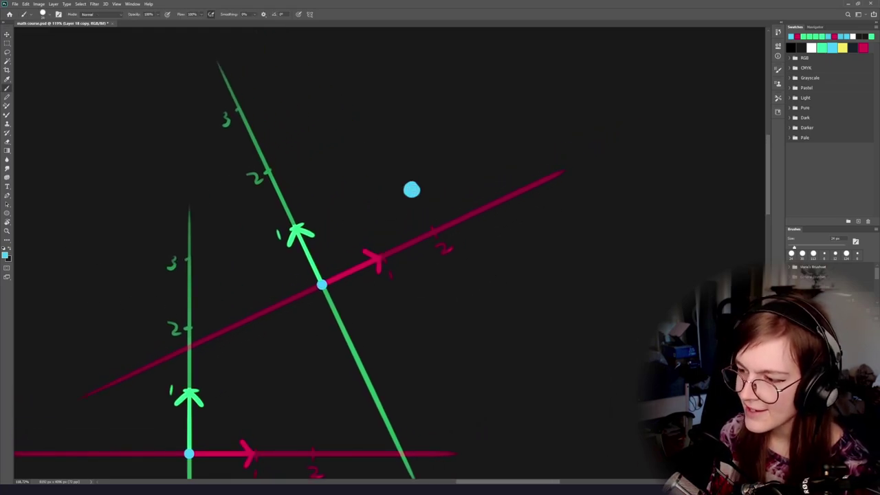
pyautogui.moveTo(422, 355)
pyautogui.mouseDown()
pyautogui.moveTo(456, 282)
pyautogui.moveTo(457, 309)
pyautogui.mouseUp()
pyautogui.hotkey('ctrl', 'z')
pyautogui.click(449, 144)
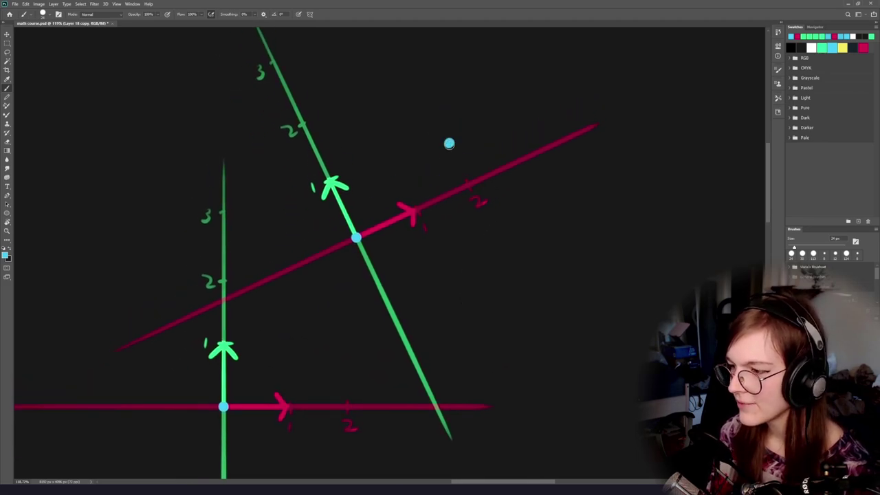
# Draw a small light-blue arrow pointing down at the dot, using a thinner brush of about 14 px.
pyautogui.scroll(1, 442, 119)
pyautogui.hscroll(1, 441, 119)
pyautogui.moveTo(440, 91)
pyautogui.mouseDown()
pyautogui.moveTo(409, 147)
pyautogui.moveTo(443, 134)
pyautogui.mouseUp()
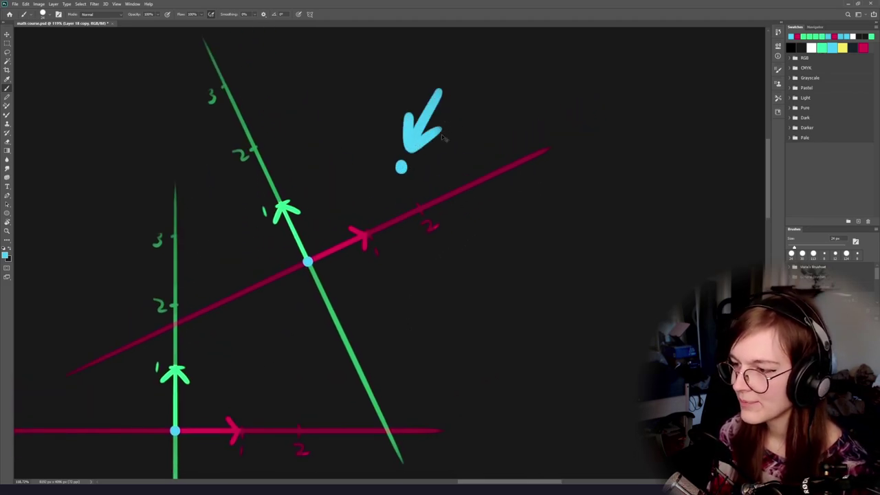
pyautogui.hotkey('ctrl', 'z')
pyautogui.hotkey('ctrl', 'z')
pyautogui.moveTo(426, 85)
pyautogui.mouseDown()
pyautogui.moveTo(406, 152)
pyautogui.moveTo(431, 125)
pyautogui.moveTo(395, 128)
pyautogui.moveTo(429, 133)
pyautogui.moveTo(394, 133)
pyautogui.mouseUp()
pyautogui.hotkey('ctrl', 'z')
pyautogui.hotkey('ctrl', 'z')
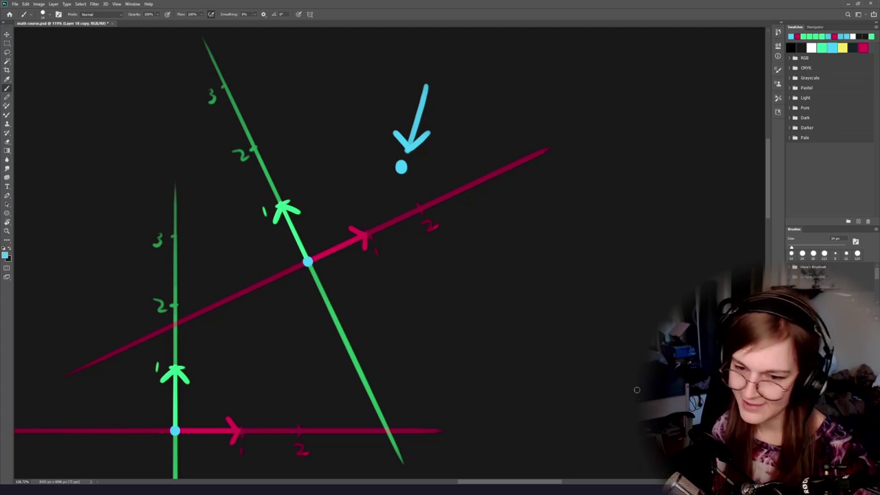
# Draw a light-blue vector arrow from the rotated axes' origin to the dot.
pyautogui.scroll(2, 337, 213)
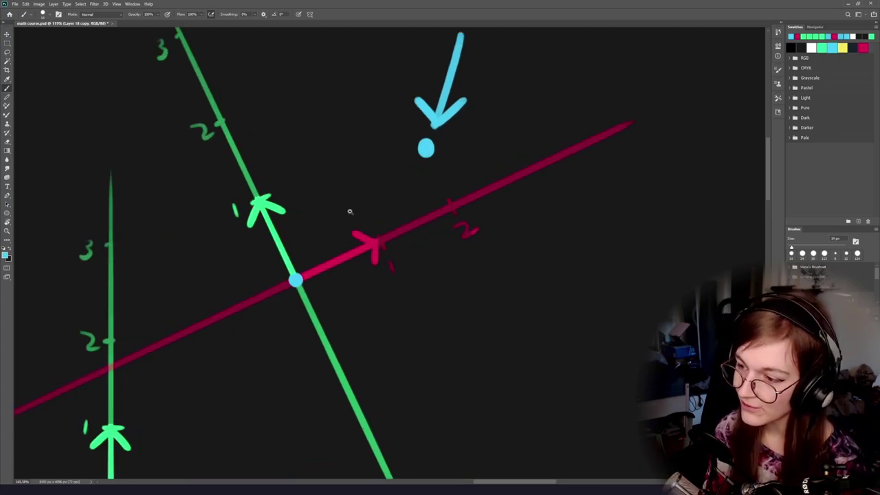
pyautogui.moveTo(311, 272); pyautogui.dragTo(412, 158)
pyautogui.hotkey('ctrl', 'z')
pyautogui.hotkey('ctrl', 'z')
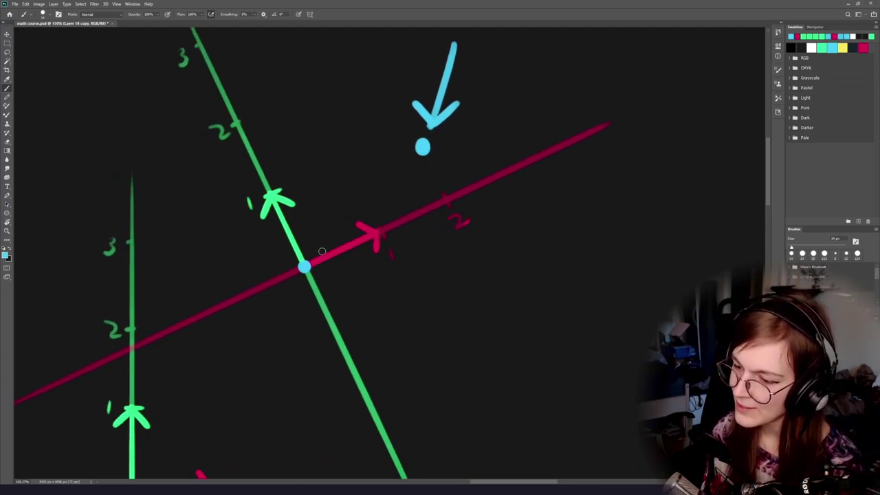
pyautogui.moveTo(298, 273); pyautogui.dragTo(395, 161)
pyautogui.hotkey('ctrl', 'z')
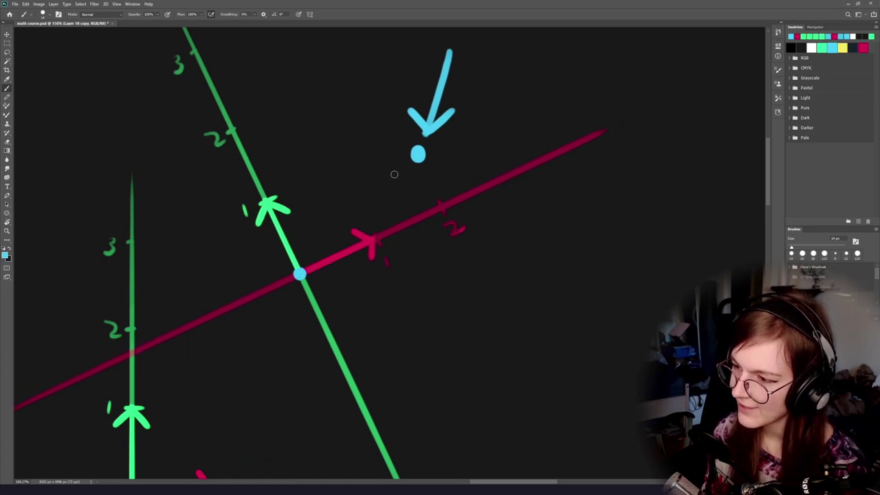
pyautogui.moveTo(300, 273)
pyautogui.mouseDown()
pyautogui.moveTo(416, 154)
pyautogui.moveTo(411, 182)
pyautogui.moveTo(372, 171)
pyautogui.mouseUp()
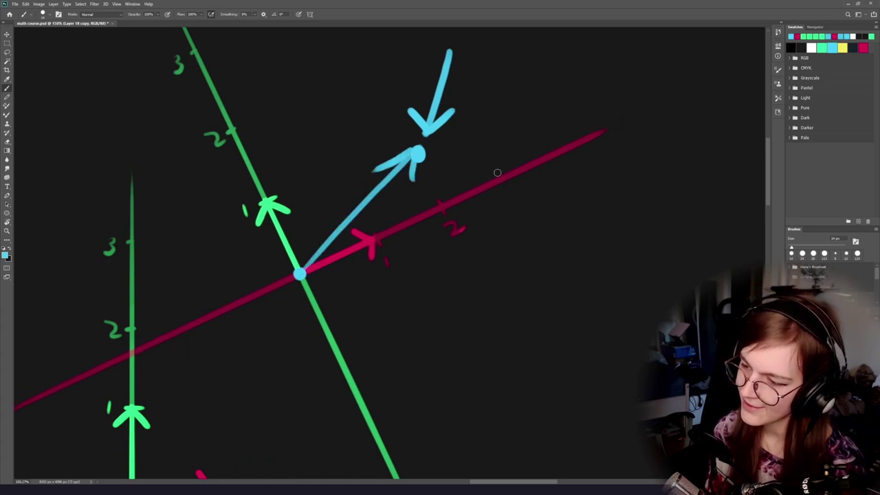
pyautogui.moveTo(390, 207); pyautogui.dragTo(335, 231)
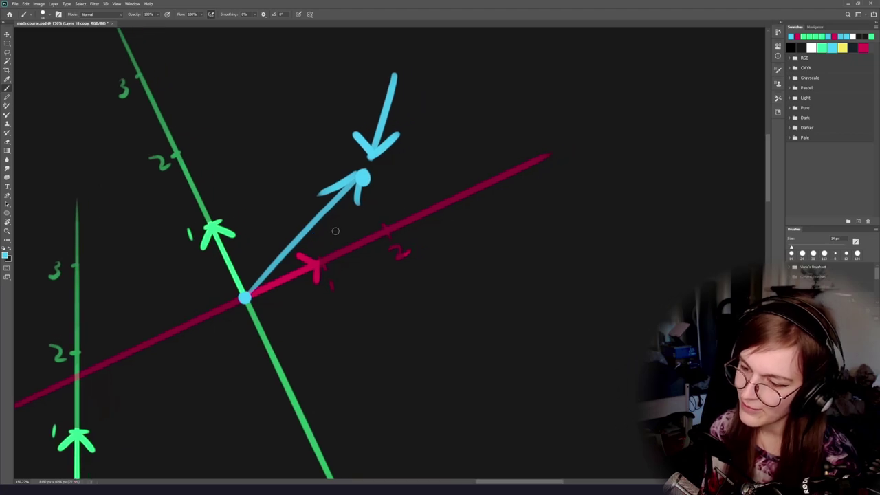
pyautogui.moveTo(391, 215); pyautogui.dragTo(395, 219)
pyautogui.hotkey('ctrl', 'z')
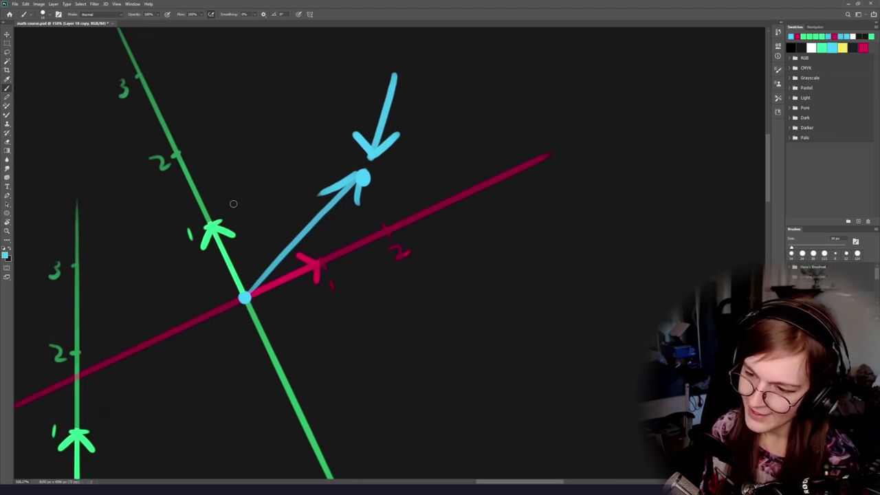
pyautogui.moveTo(226, 206)
pyautogui.mouseDown()
pyautogui.moveTo(186, 250)
pyautogui.moveTo(237, 219)
pyautogui.mouseUp()
pyautogui.hotkey('ctrl', 'z')
pyautogui.moveTo(249, 372); pyautogui.dragTo(296, 257)
pyautogui.moveTo(211, 362); pyautogui.dragTo(418, 110)
pyautogui.hotkey('ctrl', 'z')
pyautogui.moveTo(229, 345); pyautogui.dragTo(226, 342)
pyautogui.hotkey('ctrl', 'z')
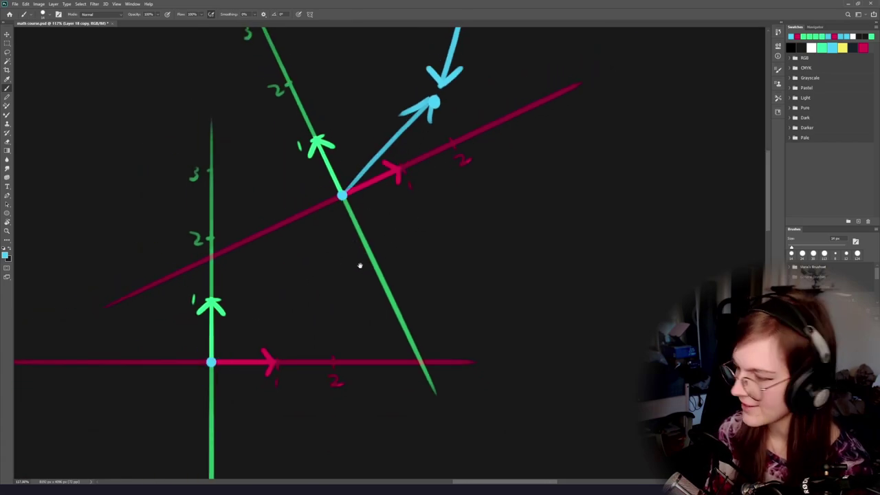
pyautogui.hotkey('ctrl', 'z')
pyautogui.hotkey('ctrl', 'shift', 'z')
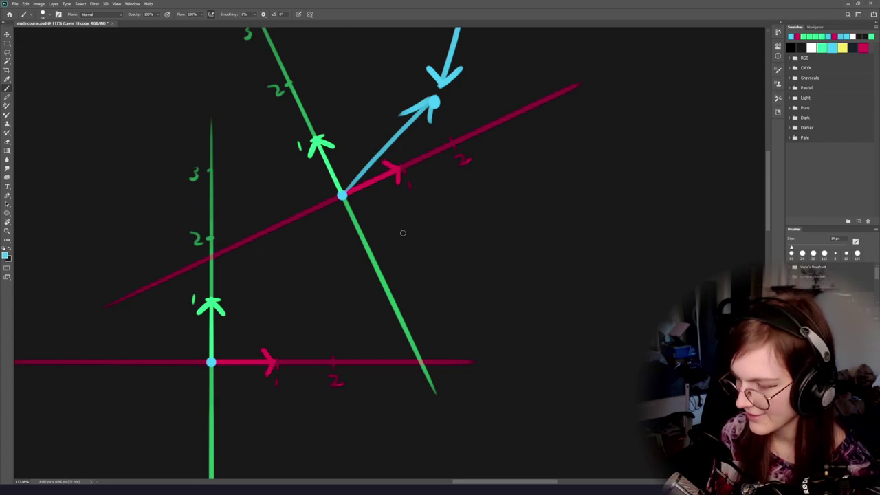
# Move the rotated axes with their dot and arrows slightly up and left, relative to the original axes.
pyautogui.press('v')
pyautogui.moveTo(429, 300); pyautogui.dragTo(394, 258)
pyautogui.moveTo(368, 202)
pyautogui.mouseDown()
pyautogui.moveTo(416, 253)
pyautogui.moveTo(411, 240)
pyautogui.moveTo(362, 235)
pyautogui.mouseUp()
# Draw a light-blue line between the original axes' origin and the dot, undoing and redrawing unsatisfactory strokes.
pyautogui.press('b')
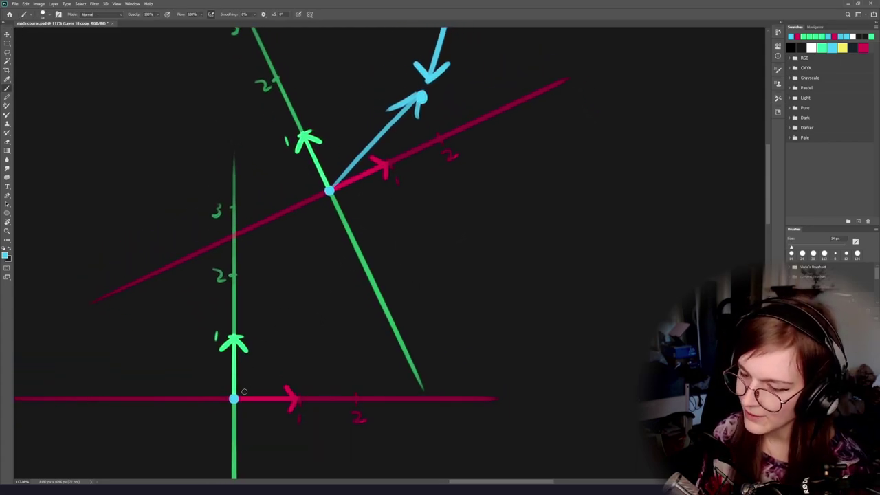
pyautogui.moveTo(248, 369)
pyautogui.mouseDown()
pyautogui.moveTo(258, 391)
pyautogui.moveTo(226, 370)
pyautogui.mouseUp()
pyautogui.moveTo(278, 400)
pyautogui.mouseDown()
pyautogui.moveTo(219, 315)
pyautogui.moveTo(367, 46)
pyautogui.mouseUp()
pyautogui.hotkey('ctrl', 'z')
pyautogui.moveTo(299, 240); pyautogui.dragTo(283, 292)
pyautogui.hotkey('ctrl', 'z')
pyautogui.moveTo(182, 395)
pyautogui.mouseDown()
pyautogui.moveTo(360, 115)
pyautogui.moveTo(385, 193)
pyautogui.mouseUp()
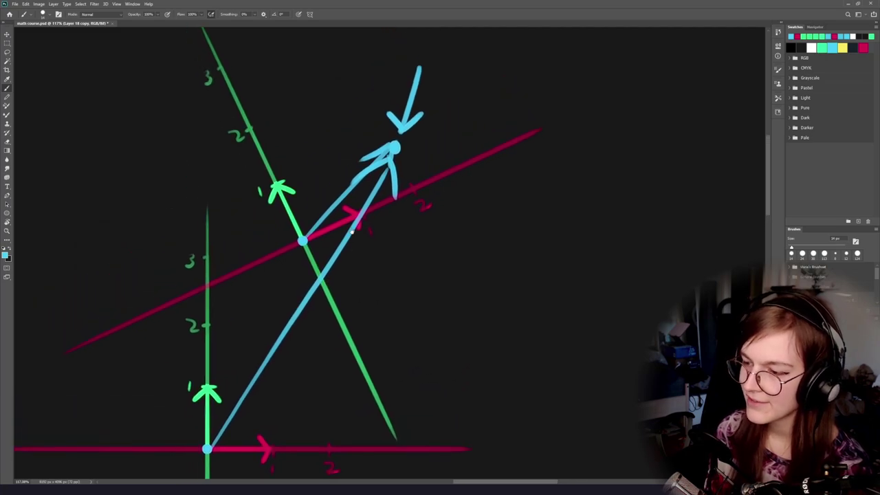
pyautogui.hotkey('ctrl', 'z')
pyautogui.moveTo(341, 281)
pyautogui.mouseDown()
pyautogui.moveTo(346, 264)
pyautogui.moveTo(339, 264)
pyautogui.mouseUp()
pyautogui.moveTo(387, 136); pyautogui.dragTo(217, 428)
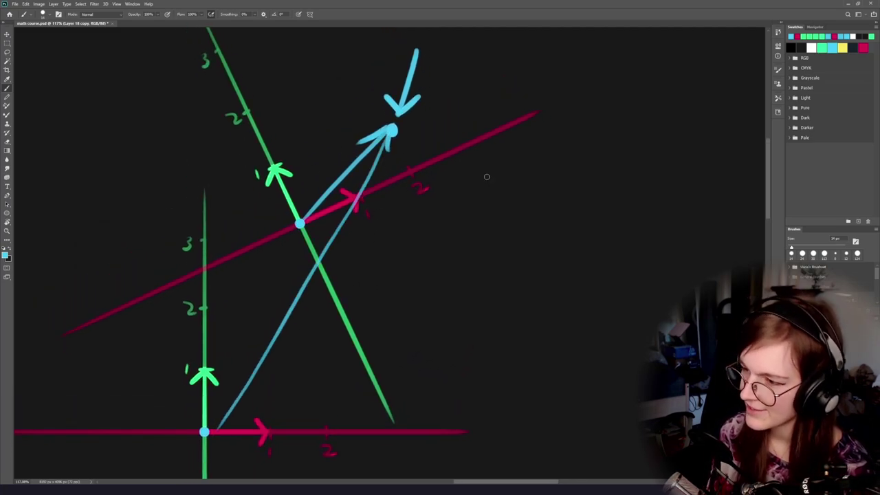
# Draw a light-blue dashed vertical line from the dot down to the original red axis and label the meeting point 3.
pyautogui.scroll(-1, 374, 211)
pyautogui.hscroll(1, 375, 211)
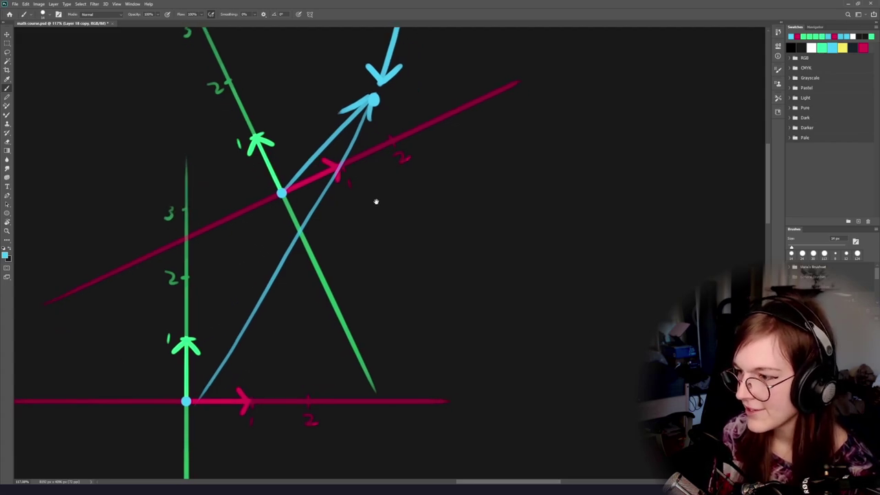
pyautogui.moveTo(377, 143); pyautogui.dragTo(378, 213)
pyautogui.moveTo(378, 229); pyautogui.dragTo(378, 239)
pyautogui.moveTo(377, 260); pyautogui.dragTo(375, 290)
pyautogui.moveTo(377, 321); pyautogui.dragTo(375, 347)
pyautogui.moveTo(377, 365); pyautogui.dragTo(370, 428)
pyautogui.moveTo(353, 236); pyautogui.dragTo(409, 284)
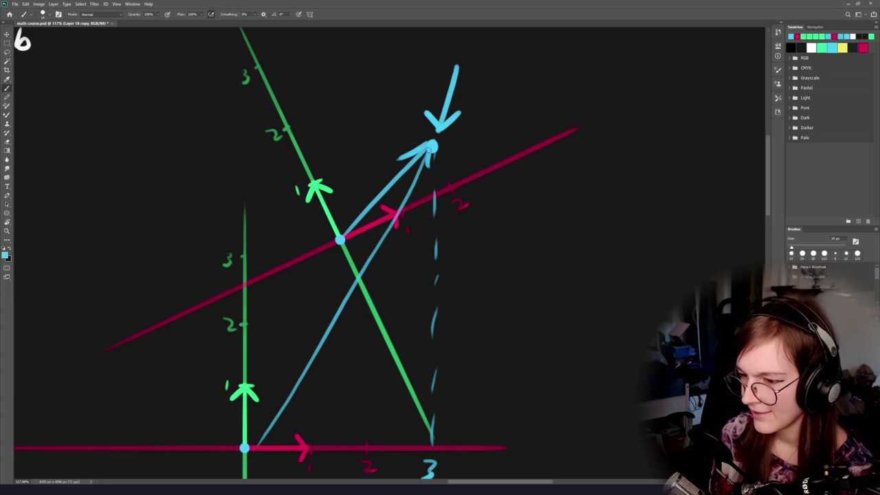
# Draw a light-blue dashed horizontal line from the dot towards the original green axis and label it 4.
pyautogui.moveTo(376, 154); pyautogui.dragTo(364, 155)
pyautogui.moveTo(337, 156); pyautogui.dragTo(207, 155)
pyautogui.click(217, 172)
pyautogui.moveTo(207, 143)
pyautogui.mouseDown()
pyautogui.moveTo(206, 169)
pyautogui.moveTo(235, 165)
pyautogui.moveTo(228, 178)
pyautogui.mouseUp()
pyautogui.hotkey('ctrl', 'z')
pyautogui.moveTo(325, 244); pyautogui.dragTo(317, 249)
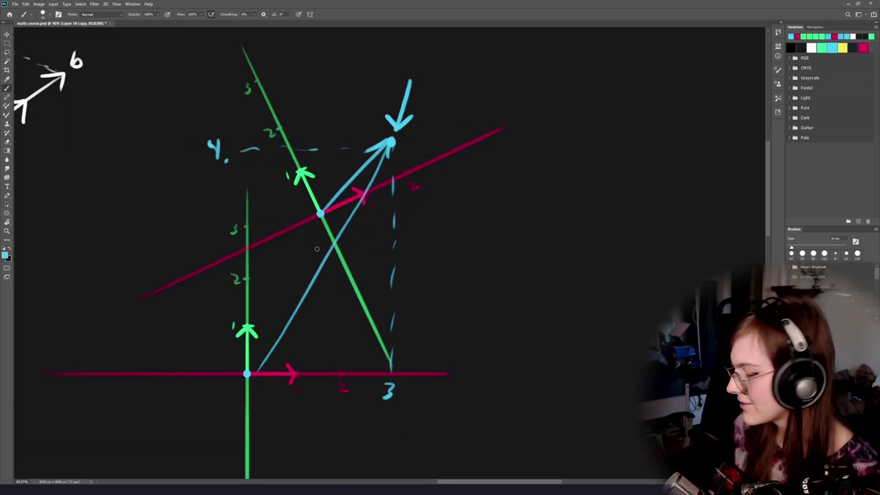
pyautogui.moveTo(453, 131)
pyautogui.mouseDown()
pyautogui.moveTo(249, 363)
pyautogui.moveTo(447, 128)
pyautogui.mouseUp()
pyautogui.hotkey('ctrl', 'z')
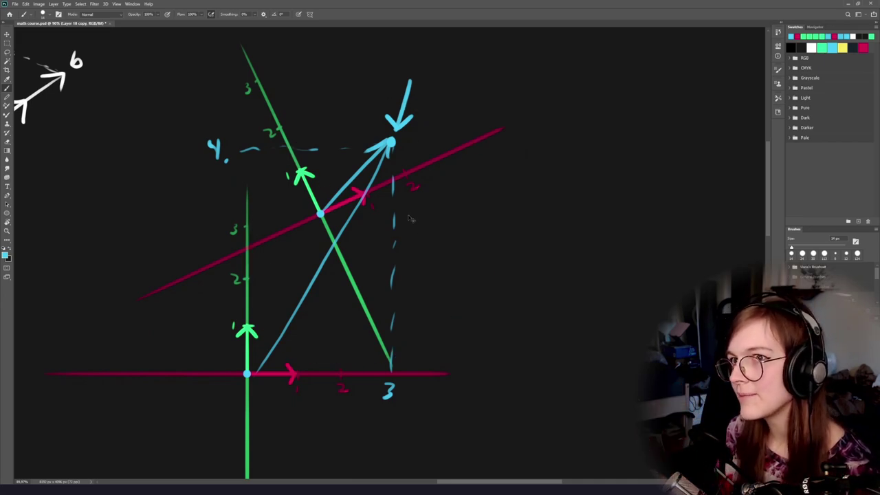
# Undo both dashed lines with their labels and the line from the original origin to the dot, keeping the rotated axes.
pyautogui.hotkey('ctrl', 'z')
pyautogui.hotkey('ctrl', 'z')
pyautogui.hotkey('ctrl', 'z')
pyautogui.hotkey('ctrl', 'z')
pyautogui.hotkey('ctrl', 'z')
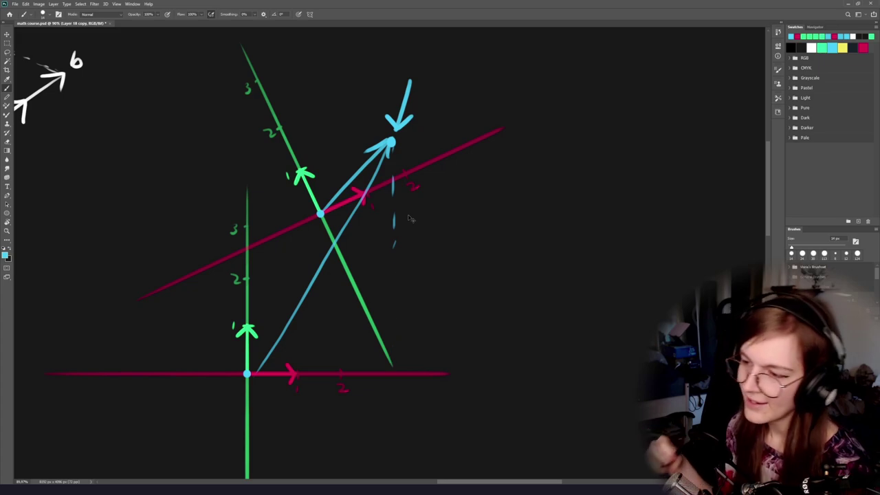
pyautogui.hotkey('ctrl', 'z')
pyautogui.hotkey('ctrl', 'z')
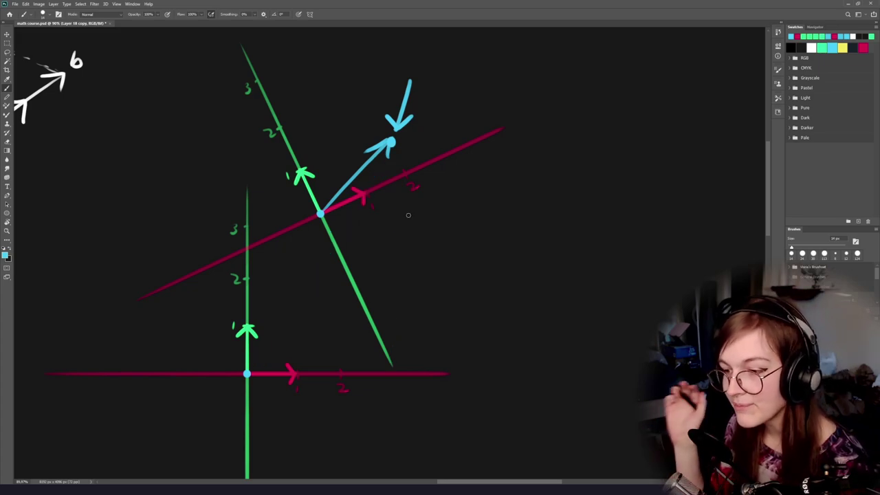
pyautogui.hotkey('ctrl', 'z')
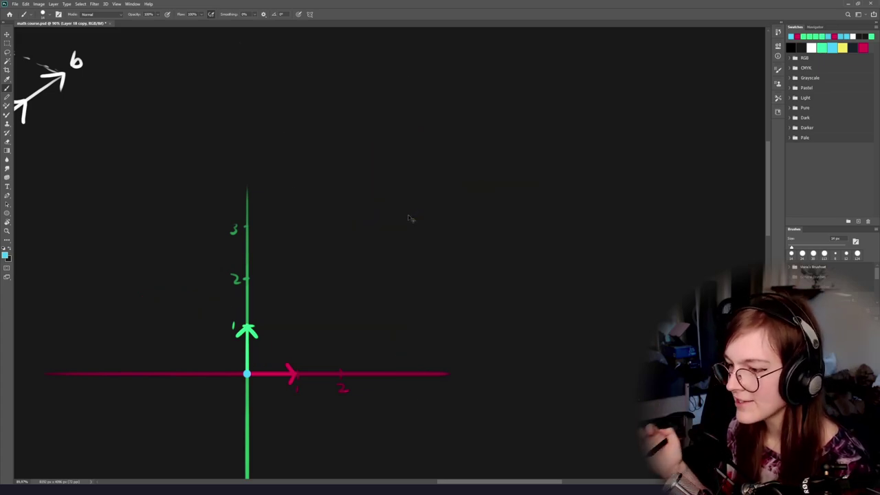
pyautogui.hotkey('ctrl', 'shift', 'z')
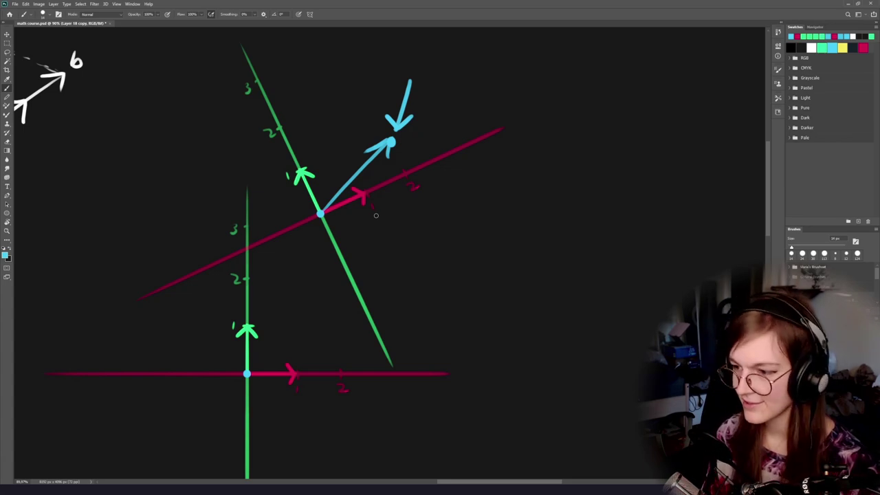
pyautogui.moveTo(248, 261)
pyautogui.mouseDown()
pyautogui.moveTo(258, 259)
pyautogui.moveTo(265, 238)
pyautogui.mouseUp()
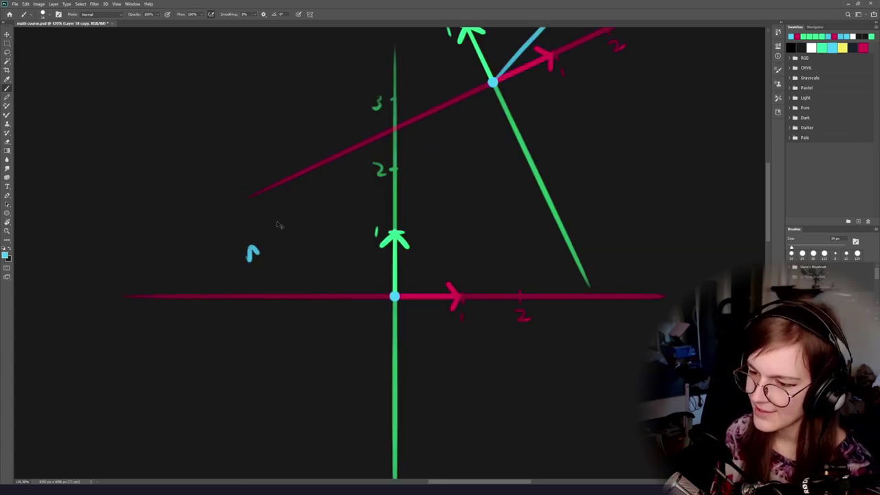
pyautogui.hotkey('ctrl', 'z')
pyautogui.moveTo(276, 244); pyautogui.dragTo(294, 245)
pyautogui.hotkey('ctrl', 'z')
pyautogui.hotkey('ctrl', 'z')
pyautogui.hotkey('ctrl', 'z')
# Write the label "world" in yellow beside the original axes, with an arrow pointing towards their origin.
pyautogui.click(845, 47)
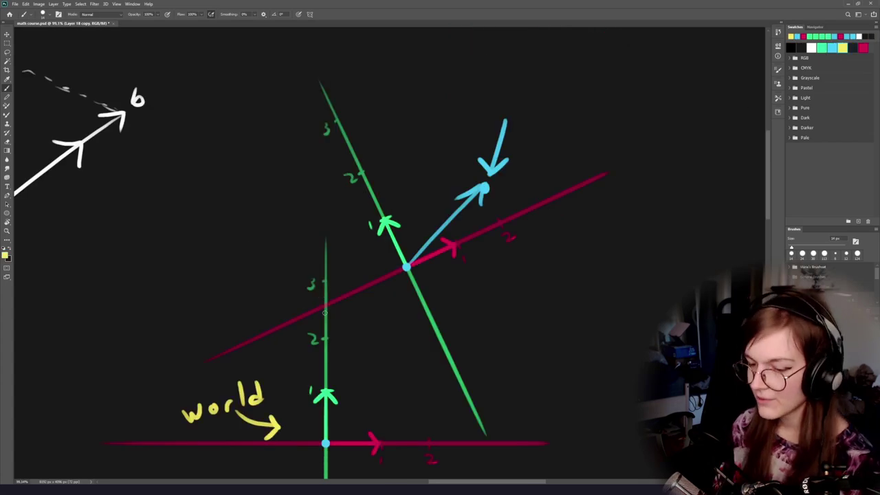
pyautogui.moveTo(360, 350); pyautogui.dragTo(347, 333)
pyautogui.moveTo(481, 124)
pyautogui.mouseDown()
pyautogui.moveTo(522, 157)
pyautogui.moveTo(440, 128)
pyautogui.mouseUp()
pyautogui.hotkey('ctrl', 'z')
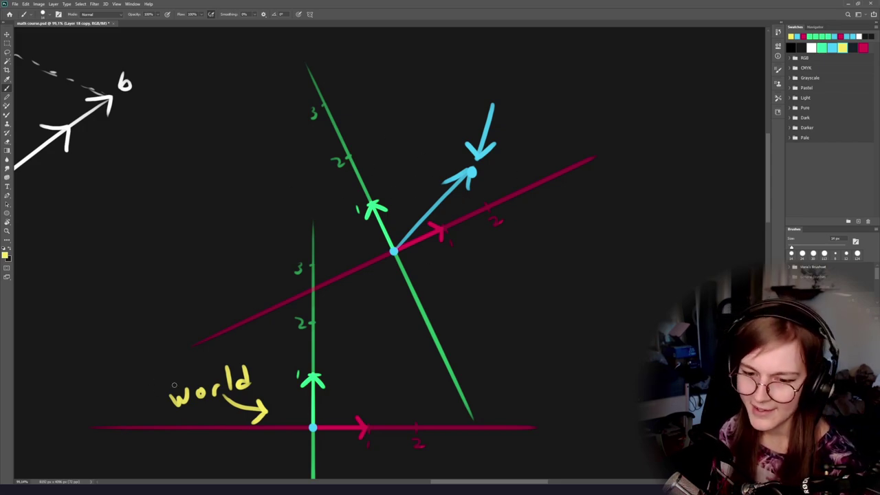
# Try yellow circles around the rotated axes' vector and an arrow towards the original axes, undoing each mark.
pyautogui.moveTo(166, 429); pyautogui.dragTo(284, 380)
pyautogui.hotkey('ctrl', 'z')
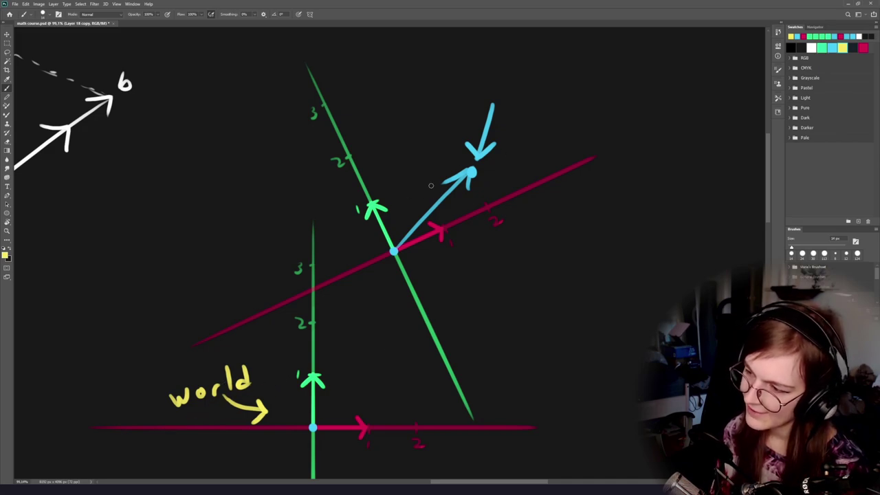
pyautogui.moveTo(447, 150); pyautogui.dragTo(496, 192)
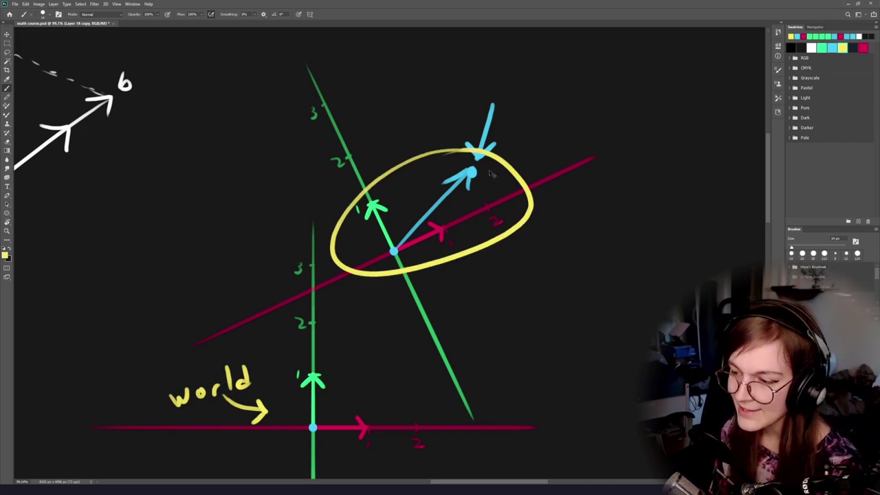
pyautogui.hotkey('ctrl', 'z')
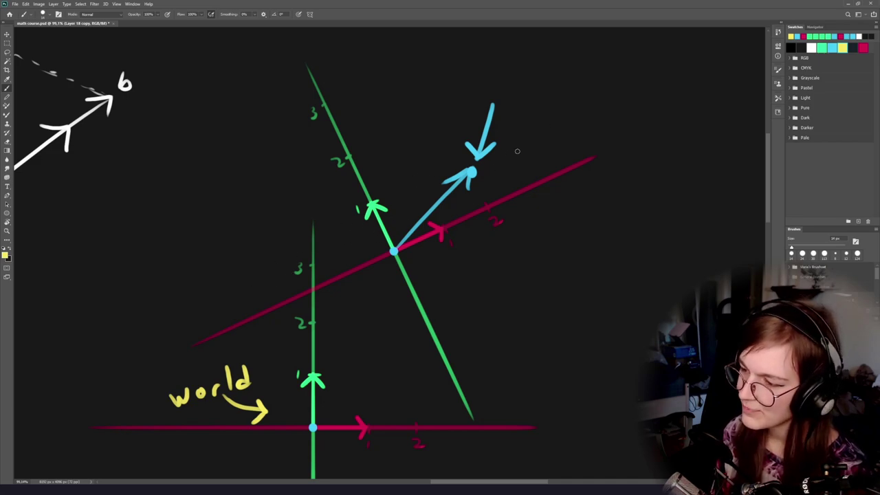
pyautogui.moveTo(517, 150)
pyautogui.mouseDown()
pyautogui.moveTo(363, 233)
pyautogui.moveTo(375, 288)
pyautogui.mouseUp()
pyautogui.moveTo(314, 297); pyautogui.dragTo(328, 329)
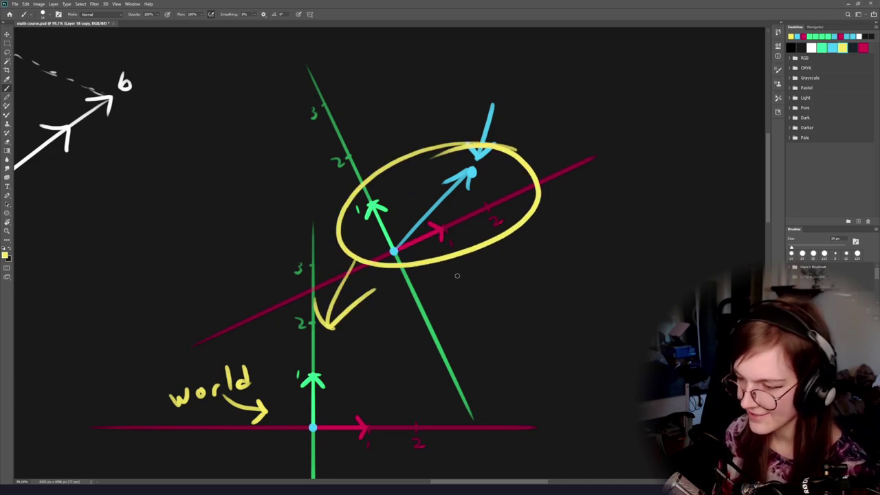
pyautogui.hotkey('ctrl', 'z')
pyautogui.hotkey('ctrl', 'z')
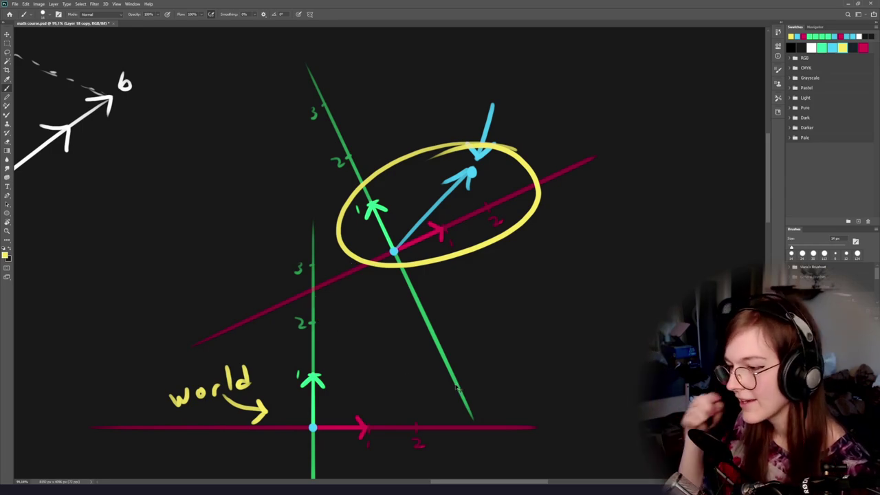
pyautogui.hotkey('ctrl', 'z')
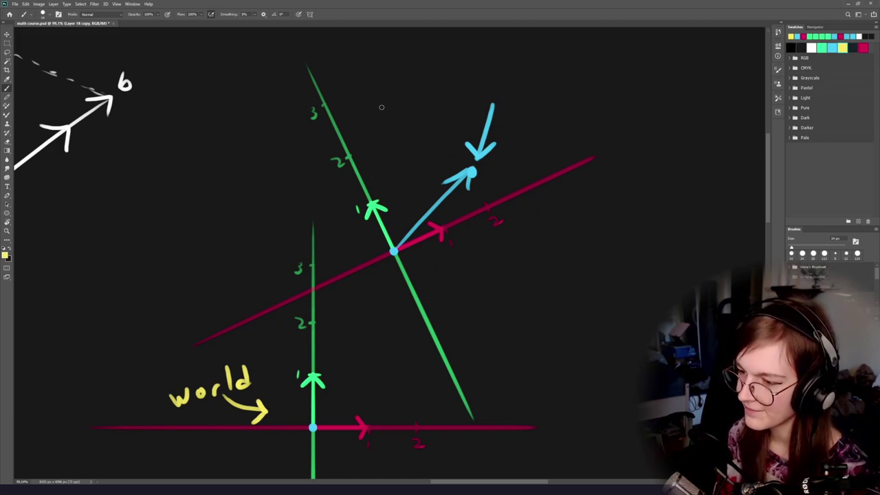
pyautogui.moveTo(534, 144)
pyautogui.mouseDown()
pyautogui.moveTo(373, 311)
pyautogui.moveTo(556, 136)
pyautogui.mouseUp()
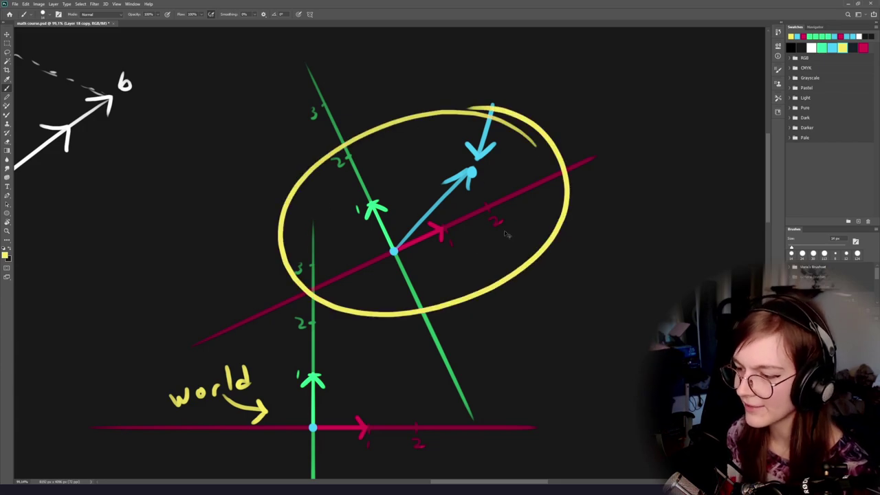
pyautogui.hotkey('ctrl', 'z')
# Write the label "Local" in yellow beside the rotated axes, with an arrow pointing towards their origin.
pyautogui.scroll(4, 472, 269)
pyautogui.moveTo(401, 237)
pyautogui.mouseDown()
pyautogui.moveTo(426, 271)
pyautogui.moveTo(448, 258)
pyautogui.moveTo(466, 274)
pyautogui.mouseUp()
pyautogui.moveTo(490, 264)
pyautogui.mouseDown()
pyautogui.moveTo(481, 269)
pyautogui.moveTo(493, 272)
pyautogui.mouseUp()
pyautogui.moveTo(502, 245); pyautogui.dragTo(506, 274)
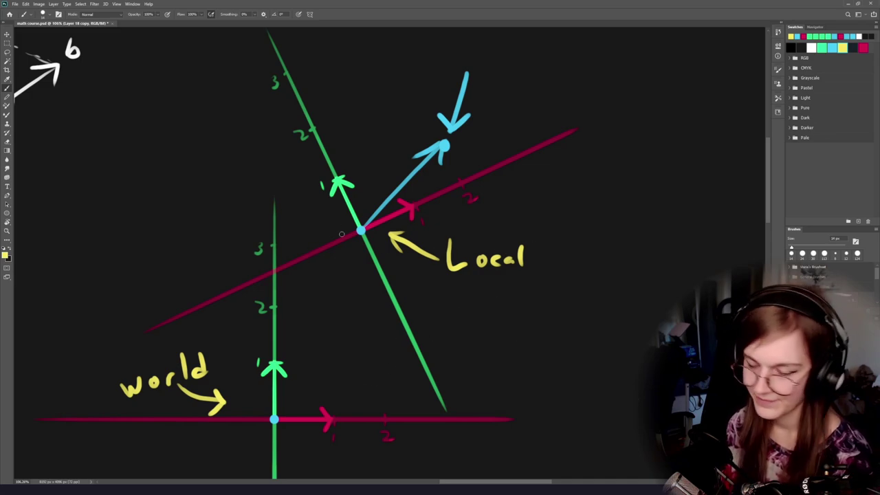
pyautogui.moveTo(310, 203)
pyautogui.mouseDown()
pyautogui.moveTo(416, 187)
pyautogui.moveTo(316, 193)
pyautogui.mouseUp()
pyautogui.hotkey('ctrl', 'z')
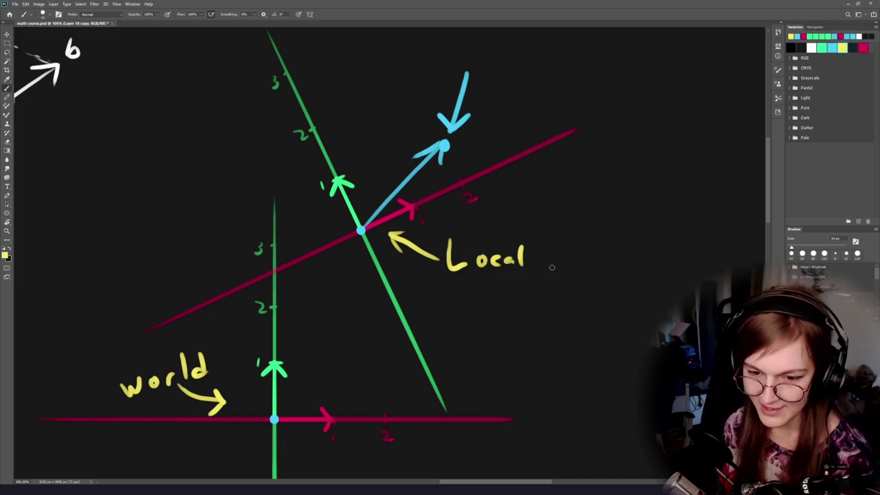
# Examine the labelled world and local axes and the vector drawn in the local space.
pyautogui.moveTo(386, 140); pyautogui.dragTo(325, 254)
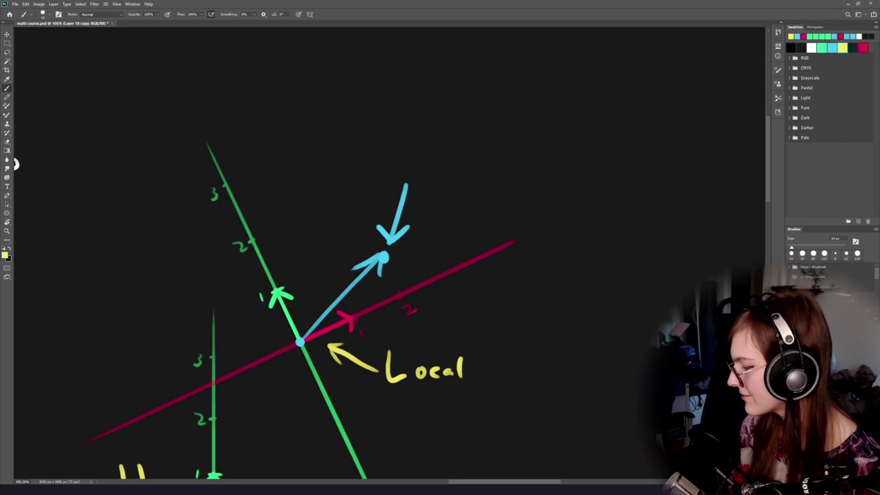
pyautogui.moveTo(269, 406); pyautogui.dragTo(398, 223)
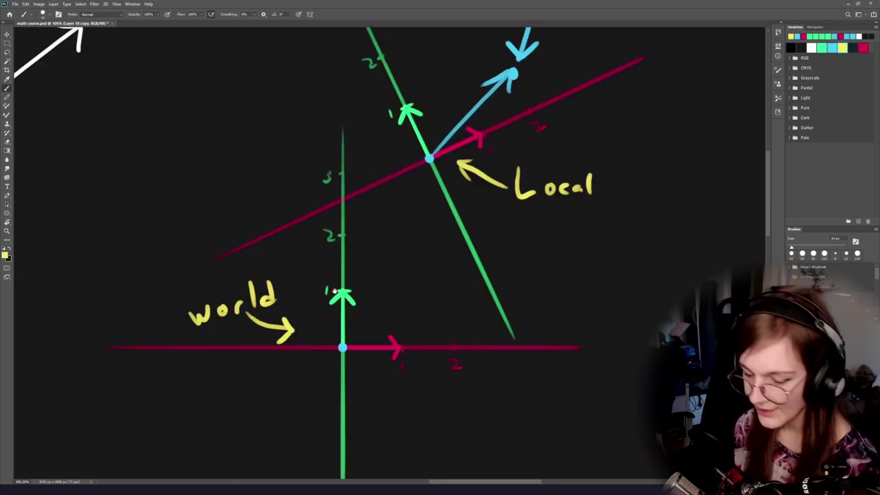
pyautogui.scroll(3, 380, 363)
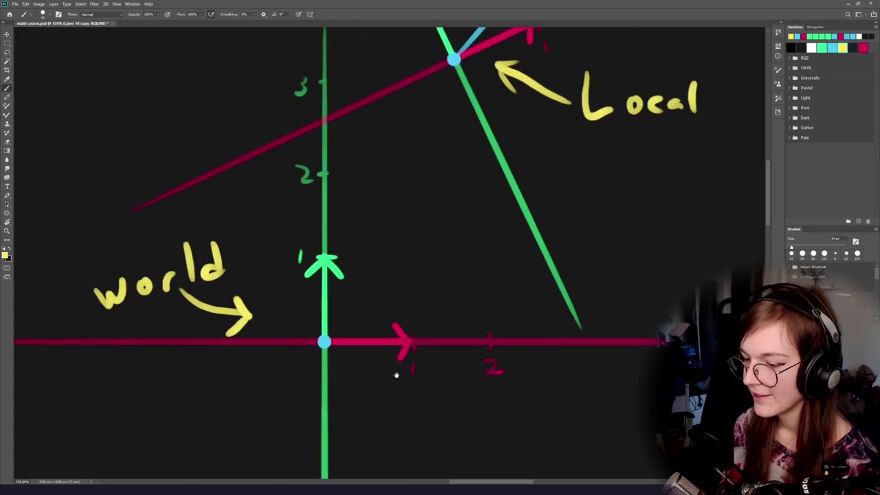
pyautogui.moveTo(419, 371); pyautogui.dragTo(375, 351)
pyautogui.scroll(-3, 378, 358)
pyautogui.moveTo(311, 342); pyautogui.dragTo(362, 344)
pyautogui.scroll(1, 362, 344)
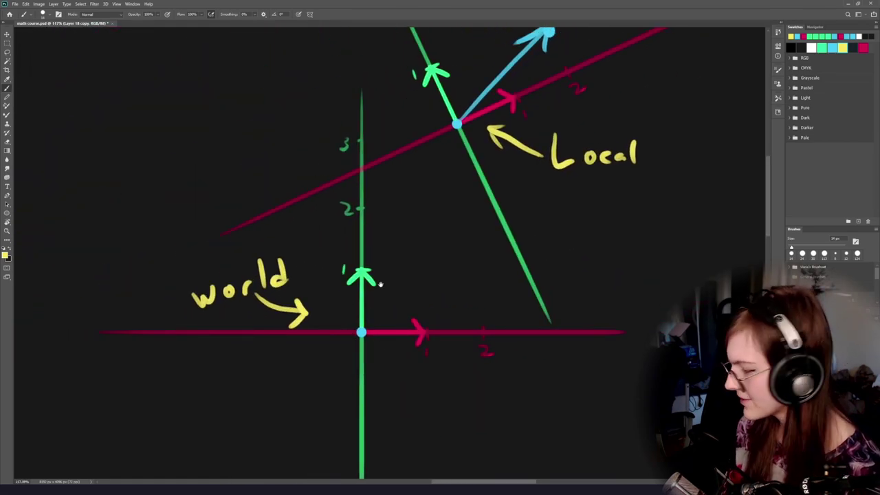
pyautogui.moveTo(381, 284); pyautogui.dragTo(296, 436)
pyautogui.moveTo(336, 315); pyautogui.dragTo(299, 345)
# Rotate the canvas view clockwise until the local axes stand upright, and frame the light-blue vector closely.
pyautogui.press('r')
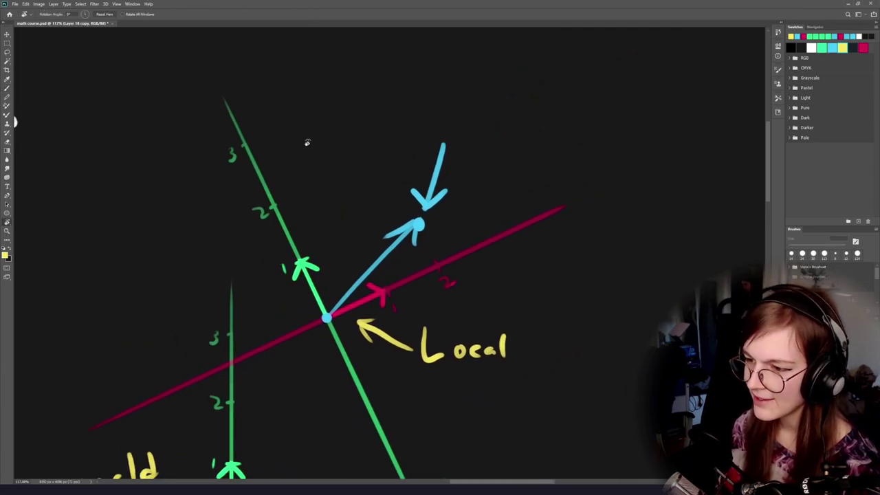
pyautogui.moveTo(308, 142); pyautogui.dragTo(348, 138)
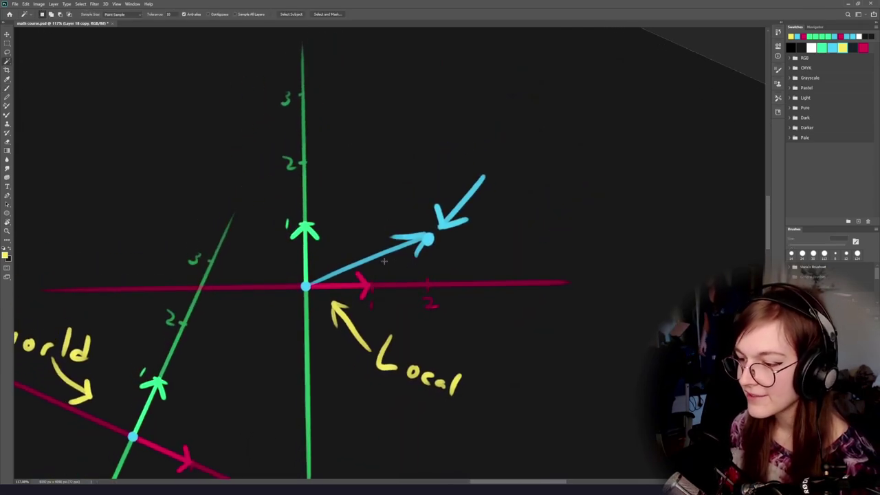
pyautogui.moveTo(381, 273); pyautogui.dragTo(395, 275)
pyautogui.moveTo(445, 228); pyautogui.dragTo(356, 286)
pyautogui.moveTo(387, 302)
pyautogui.mouseDown()
pyautogui.moveTo(369, 296)
pyautogui.moveTo(380, 308)
pyautogui.mouseUp()
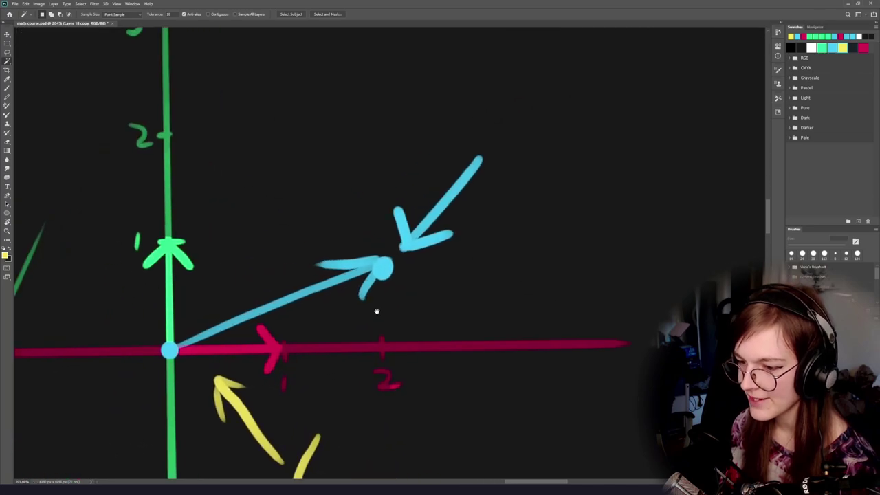
pyautogui.scroll(-2, 376, 311)
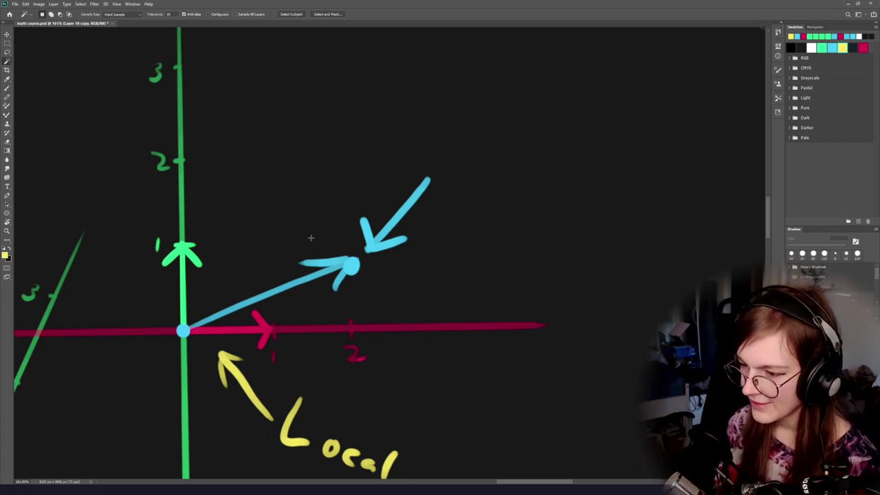
# Brush the yellow words "Model → View" above the local vector, undoing and redrawing unsatisfactory strokes.
pyautogui.press('b')
pyautogui.moveTo(301, 103)
pyautogui.mouseDown()
pyautogui.moveTo(339, 97)
pyautogui.moveTo(475, 93)
pyautogui.moveTo(610, 129)
pyautogui.mouseUp()
pyautogui.hotkey('ctrl', 'z')
pyautogui.hotkey('ctrl', 'z')
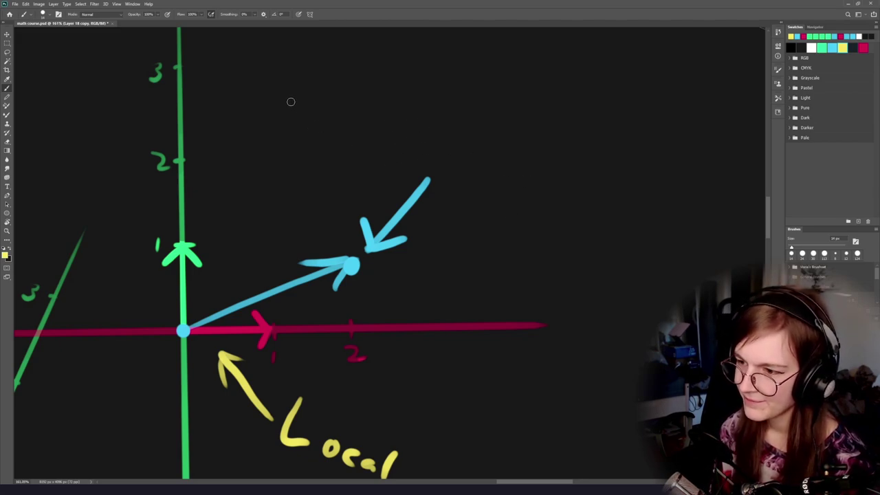
pyautogui.moveTo(286, 137)
pyautogui.mouseDown()
pyautogui.moveTo(295, 110)
pyautogui.moveTo(356, 133)
pyautogui.moveTo(389, 133)
pyautogui.mouseUp()
pyautogui.moveTo(401, 101)
pyautogui.mouseDown()
pyautogui.moveTo(404, 133)
pyautogui.moveTo(388, 141)
pyautogui.moveTo(394, 134)
pyautogui.mouseUp()
pyautogui.hotkey('ctrl', 'z')
pyautogui.hotkey('ctrl', 'z')
pyautogui.hotkey('ctrl', 'z')
pyautogui.moveTo(409, 97)
pyautogui.mouseDown()
pyautogui.moveTo(413, 133)
pyautogui.moveTo(485, 123)
pyautogui.moveTo(374, 159)
pyautogui.moveTo(393, 140)
pyautogui.moveTo(405, 171)
pyautogui.mouseUp()
pyautogui.hotkey('ctrl', 'z')
pyautogui.moveTo(403, 145); pyautogui.dragTo(405, 147)
# Extend the yellow text with a rightward arrow and the word "Projection" after "View".
pyautogui.moveTo(416, 160)
pyautogui.mouseDown()
pyautogui.moveTo(435, 169)
pyautogui.moveTo(464, 152)
pyautogui.moveTo(405, 173)
pyautogui.moveTo(454, 175)
pyautogui.mouseUp()
pyautogui.moveTo(436, 164)
pyautogui.mouseDown()
pyautogui.moveTo(455, 176)
pyautogui.moveTo(436, 196)
pyautogui.mouseUp()
pyautogui.moveTo(473, 149); pyautogui.dragTo(476, 193)
pyautogui.moveTo(476, 156)
pyautogui.mouseDown()
pyautogui.moveTo(479, 177)
pyautogui.moveTo(513, 182)
pyautogui.mouseUp()
pyautogui.moveTo(525, 181)
pyautogui.mouseDown()
pyautogui.moveTo(530, 211)
pyautogui.moveTo(542, 177)
pyautogui.mouseUp()
pyautogui.moveTo(558, 189)
pyautogui.mouseDown()
pyautogui.moveTo(579, 186)
pyautogui.moveTo(568, 199)
pyautogui.mouseUp()
pyautogui.moveTo(593, 184)
pyautogui.mouseDown()
pyautogui.moveTo(605, 180)
pyautogui.moveTo(602, 193)
pyautogui.mouseUp()
pyautogui.moveTo(615, 162); pyautogui.dragTo(612, 196)
pyautogui.moveTo(606, 184)
pyautogui.mouseDown()
pyautogui.moveTo(624, 181)
pyautogui.moveTo(630, 196)
pyautogui.moveTo(652, 186)
pyautogui.moveTo(676, 201)
pyautogui.mouseUp()
# Draw a curved yellow arrow pointing down from the end of "Projection", undoing stray strokes.
pyautogui.moveTo(693, 198); pyautogui.dragTo(591, 184)
pyautogui.moveTo(590, 176)
pyautogui.mouseDown()
pyautogui.moveTo(599, 227)
pyautogui.moveTo(618, 215)
pyautogui.mouseUp()
pyautogui.moveTo(662, 290)
pyautogui.mouseDown()
pyautogui.moveTo(513, 277)
pyautogui.moveTo(513, 261)
pyautogui.mouseUp()
pyautogui.moveTo(397, 241); pyautogui.dragTo(406, 260)
pyautogui.hotkey('ctrl', 'z')
pyautogui.moveTo(370, 199); pyautogui.dragTo(430, 227)
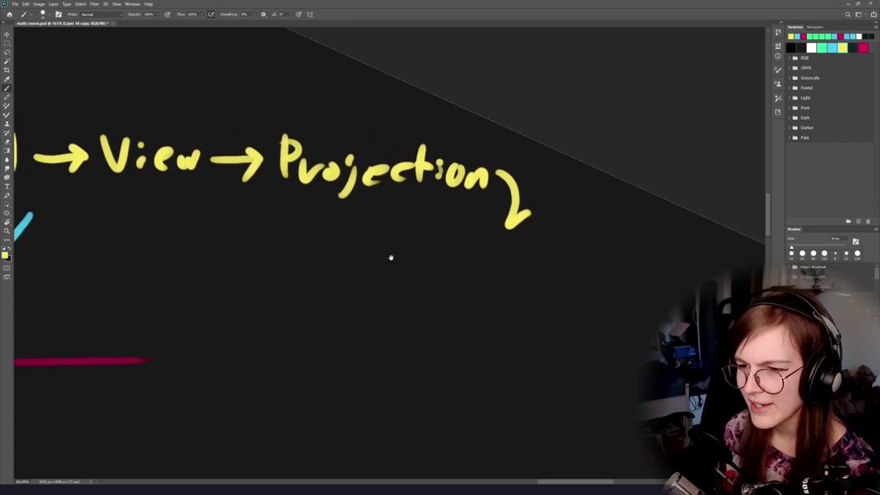
pyautogui.moveTo(498, 254); pyautogui.dragTo(496, 276)
pyautogui.hotkey('ctrl', 'z')
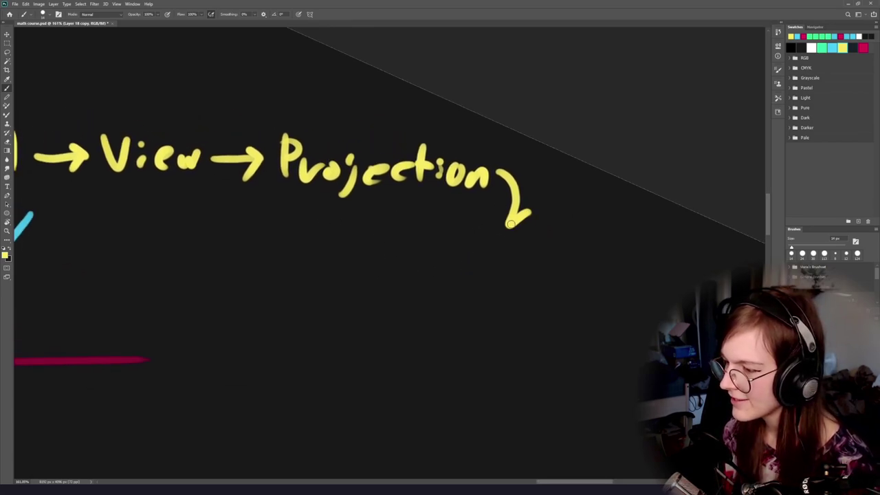
pyautogui.moveTo(512, 225); pyautogui.dragTo(493, 210)
pyautogui.moveTo(383, 253); pyautogui.dragTo(577, 285)
pyautogui.moveTo(686, 245); pyautogui.dragTo(549, 235)
pyautogui.hotkey('ctrl', 'z')
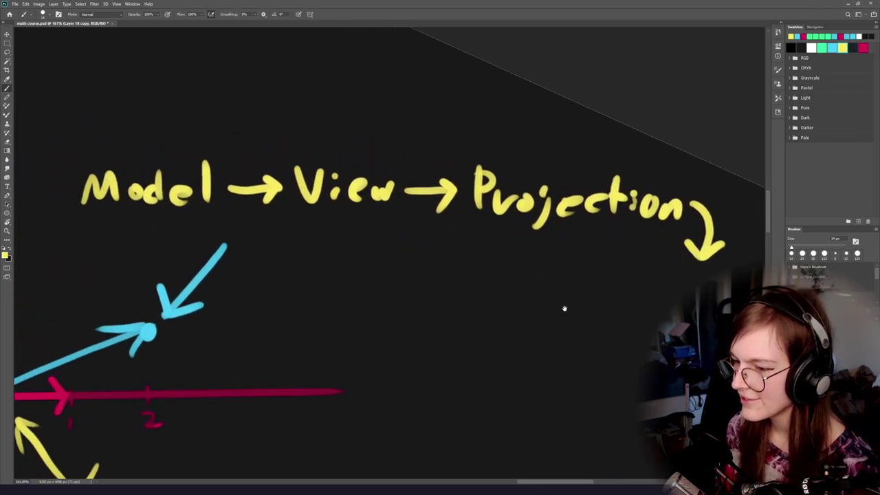
# Write "Clip Space" in yellow below the curved arrow that follows "Projection".
pyautogui.moveTo(563, 308)
pyautogui.mouseDown()
pyautogui.moveTo(455, 285)
pyautogui.moveTo(444, 259)
pyautogui.moveTo(484, 292)
pyautogui.mouseUp()
pyautogui.moveTo(493, 259)
pyautogui.mouseDown()
pyautogui.moveTo(494, 295)
pyautogui.moveTo(595, 285)
pyautogui.moveTo(615, 296)
pyautogui.mouseUp()
pyautogui.click(507, 275)
pyautogui.moveTo(629, 284)
pyautogui.mouseDown()
pyautogui.moveTo(629, 296)
pyautogui.moveTo(656, 297)
pyautogui.mouseUp()
pyautogui.moveTo(660, 337)
pyautogui.mouseDown()
pyautogui.moveTo(573, 324)
pyautogui.moveTo(599, 313)
pyautogui.moveTo(590, 310)
pyautogui.mouseUp()
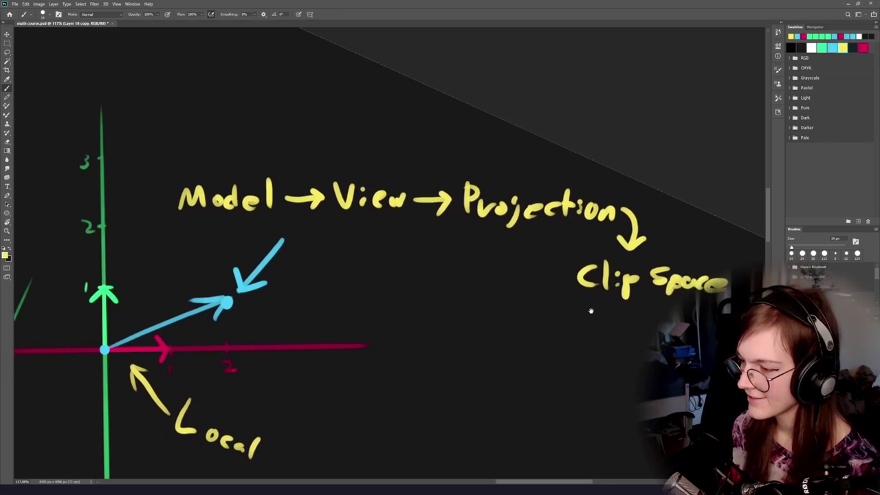
pyautogui.moveTo(715, 306); pyautogui.dragTo(709, 216)
pyautogui.hotkey('ctrl', 'z')
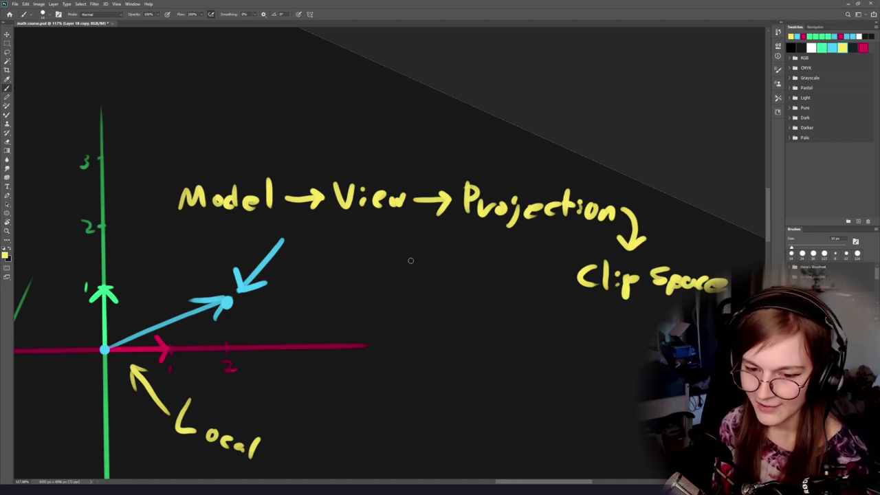
pyautogui.moveTo(398, 321); pyautogui.dragTo(379, 320)
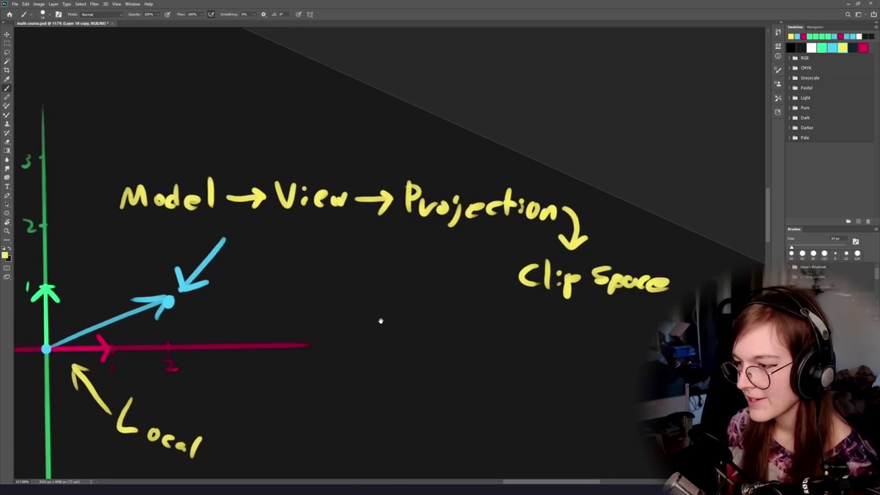
# Undo all the yellow "Model → View → Projection → Clip Space" writing and its arrows above the local vector.
pyautogui.hotkey('ctrl', 'z')
pyautogui.hotkey('ctrl', 'z')
pyautogui.hotkey('ctrl', 'z')
pyautogui.hotkey('ctrl', 'z')
pyautogui.hotkey('ctrl', 'z')
pyautogui.hotkey('ctrl', 'z')
pyautogui.hotkey('ctrl', 'z')
pyautogui.hotkey('ctrl', 'z')
pyautogui.hotkey('ctrl', 'z')
pyautogui.hotkey('ctrl', 'z')
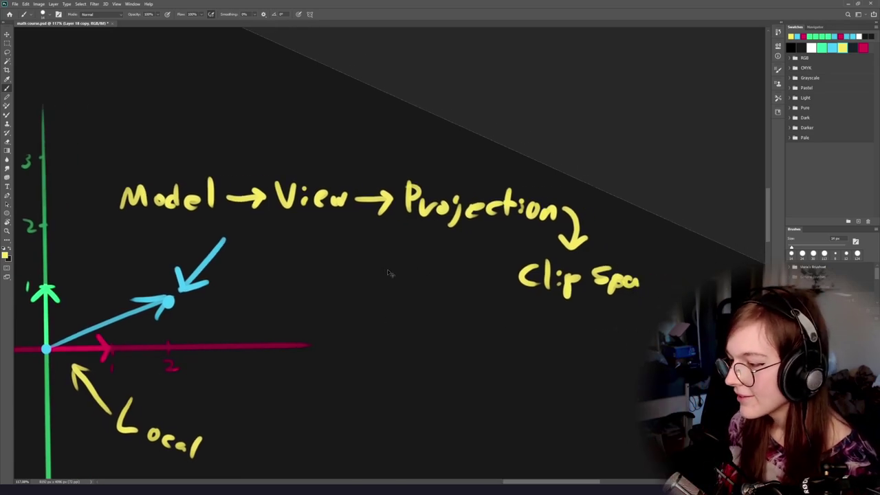
pyautogui.hotkey('ctrl', 'z')
pyautogui.hotkey('ctrl', 'z')
pyautogui.hotkey('ctrl', 'z')
pyautogui.hotkey('ctrl', 'z')
pyautogui.hotkey('ctrl', 'z')
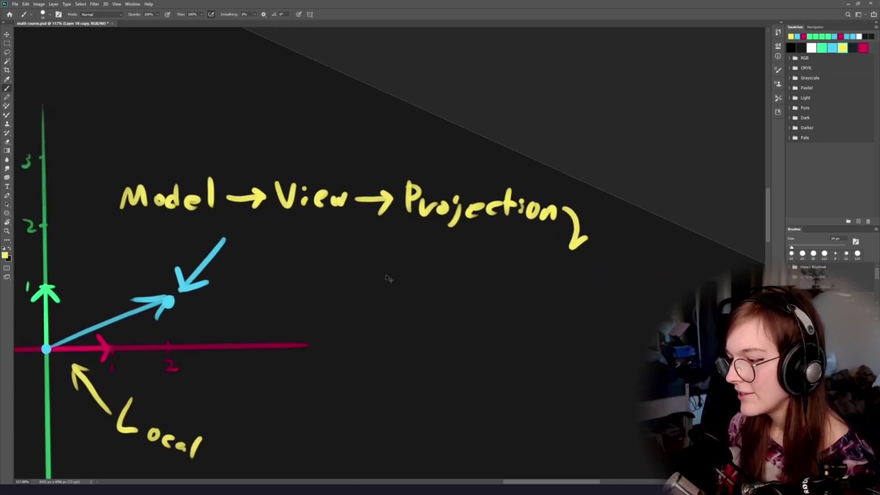
pyautogui.hotkey('ctrl', 'z')
pyautogui.hotkey('ctrl', 'z')
pyautogui.hotkey('ctrl', 'z')
pyautogui.hotkey('ctrl', 'z')
pyautogui.hotkey('ctrl', 'z')
pyautogui.hotkey('ctrl', 'z')
pyautogui.hotkey('ctrl', 'z')
pyautogui.hotkey('ctrl', 'z')
pyautogui.hotkey('ctrl', 'z')
pyautogui.hotkey('ctrl', 'z')
pyautogui.hotkey('ctrl', 'z')
pyautogui.hotkey('ctrl', 'z')
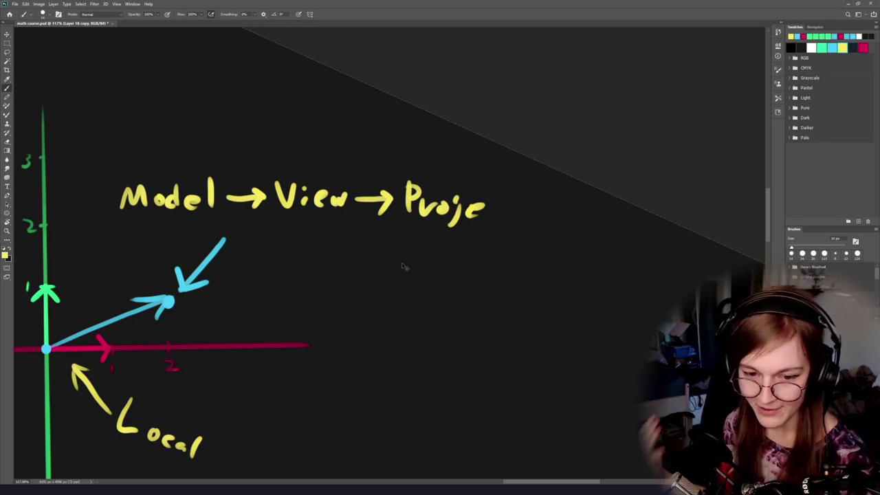
pyautogui.hotkey('ctrl', 'z')
pyautogui.hotkey('ctrl', 'z')
pyautogui.hotkey('ctrl', 'z')
pyautogui.hotkey('ctrl', 'z')
pyautogui.hotkey('ctrl', 'z')
pyautogui.hotkey('ctrl', 'z')
pyautogui.hotkey('ctrl', 'z')
pyautogui.hotkey('ctrl', 'z')
pyautogui.hotkey('ctrl', 'z')
pyautogui.hotkey('ctrl', 'z')
pyautogui.hotkey('ctrl', 'z')
pyautogui.hotkey('ctrl', 'z')
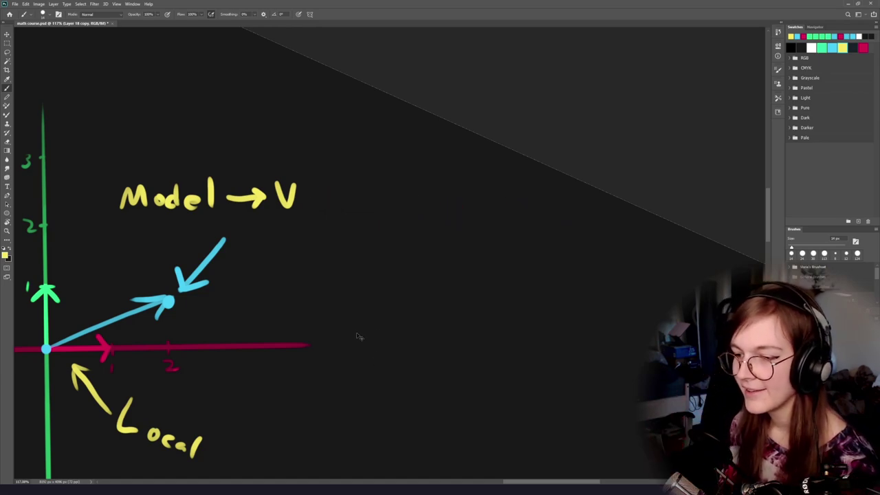
pyautogui.moveTo(335, 330); pyautogui.dragTo(574, 329)
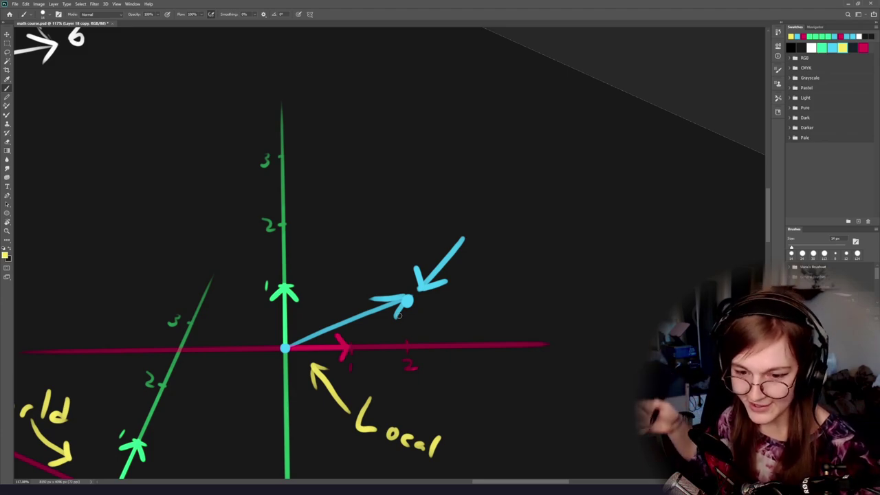
pyautogui.moveTo(237, 357)
pyautogui.mouseDown()
pyautogui.moveTo(296, 310)
pyautogui.moveTo(230, 358)
pyautogui.mouseUp()
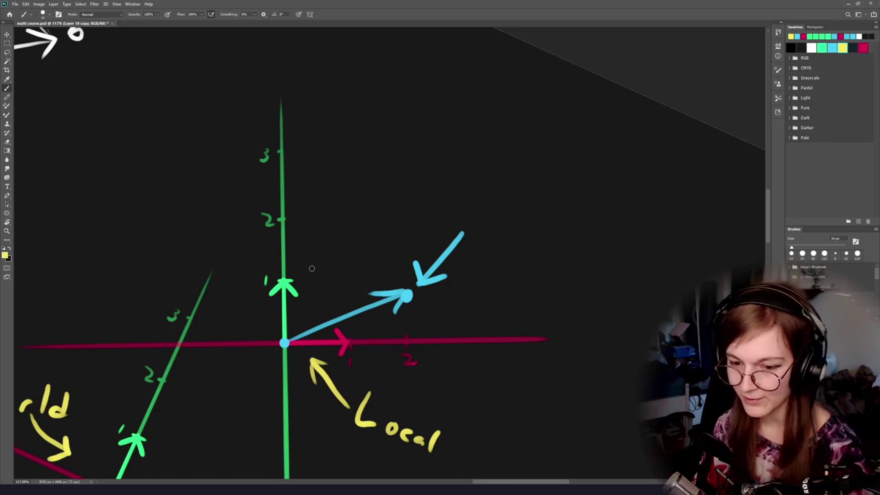
pyautogui.press('Escape')
pyautogui.scroll(-5, 427, 305)
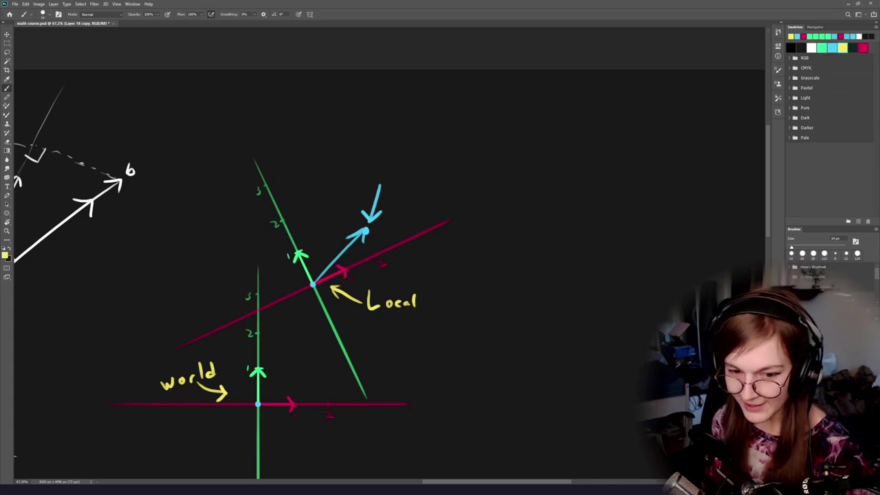
pyautogui.moveTo(471, 192)
pyautogui.mouseDown()
pyautogui.moveTo(216, 471)
pyautogui.moveTo(454, 207)
pyautogui.mouseUp()
pyautogui.hotkey('ctrl', 'z')
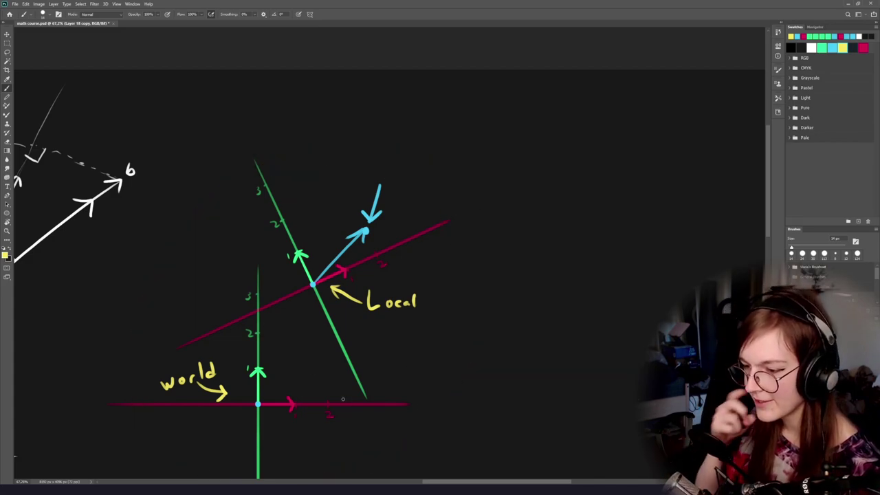
# Undo the yellow strokes of the arrow and of the "Local" label except its initial L.
pyautogui.scroll(3, 260, 331)
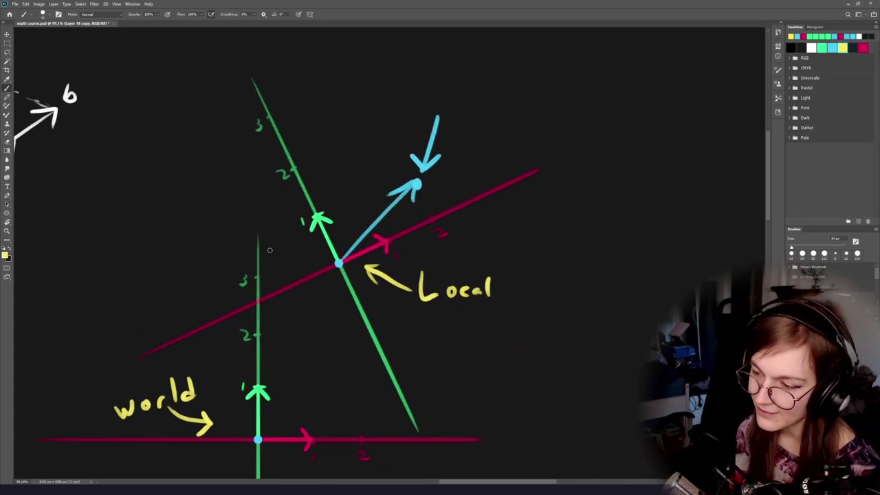
pyautogui.hotkey('ctrl', 'z')
pyautogui.hotkey('ctrl', 'z')
pyautogui.hotkey('ctrl', 'z')
pyautogui.hotkey('ctrl', 'z')
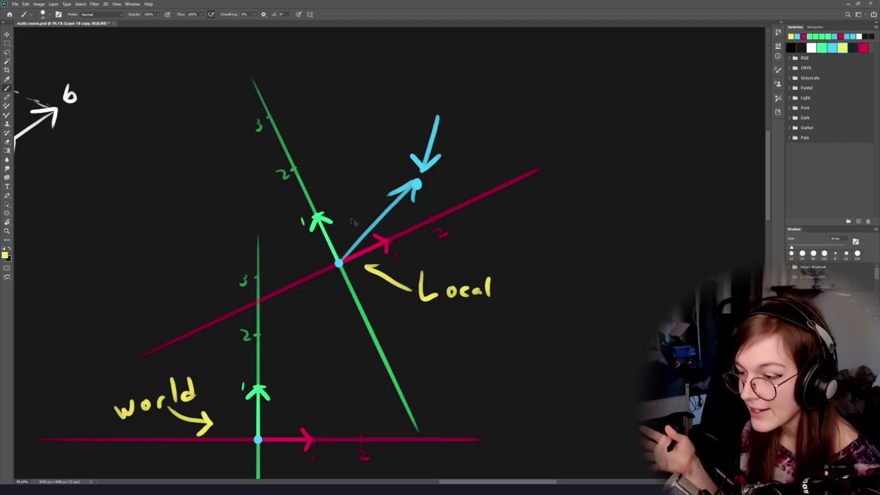
pyautogui.hotkey('ctrl', 'z')
pyautogui.hotkey('ctrl', 'z')
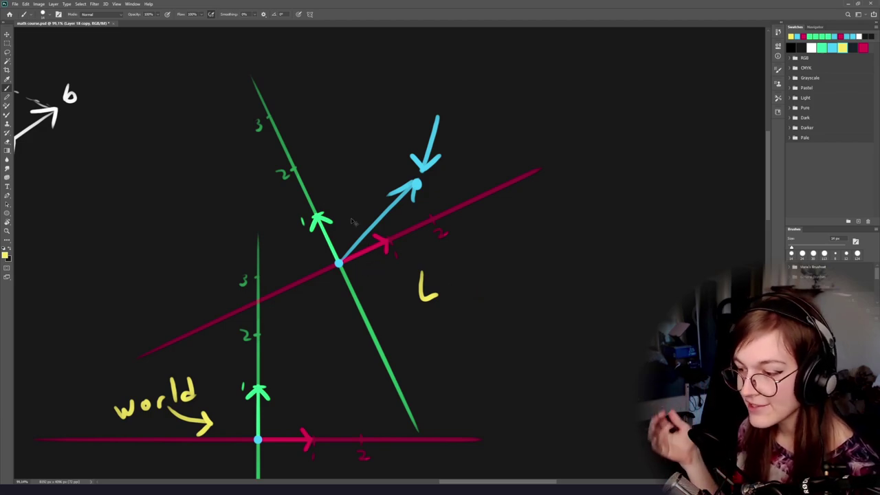
# Erase the remaining yellow L and the handwritten "world" label with the Eraser at full opacity.
pyautogui.press('e')
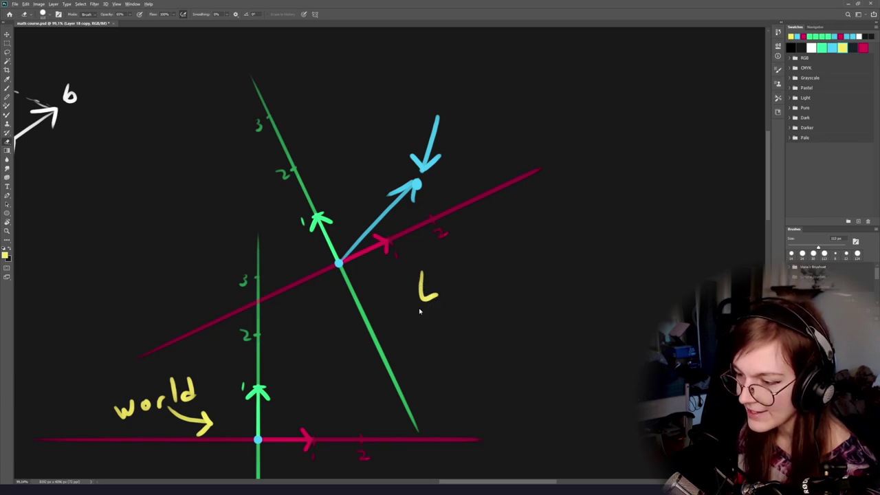
pyautogui.click(131, 15)
pyautogui.moveTo(130, 25); pyautogui.dragTo(142, 25)
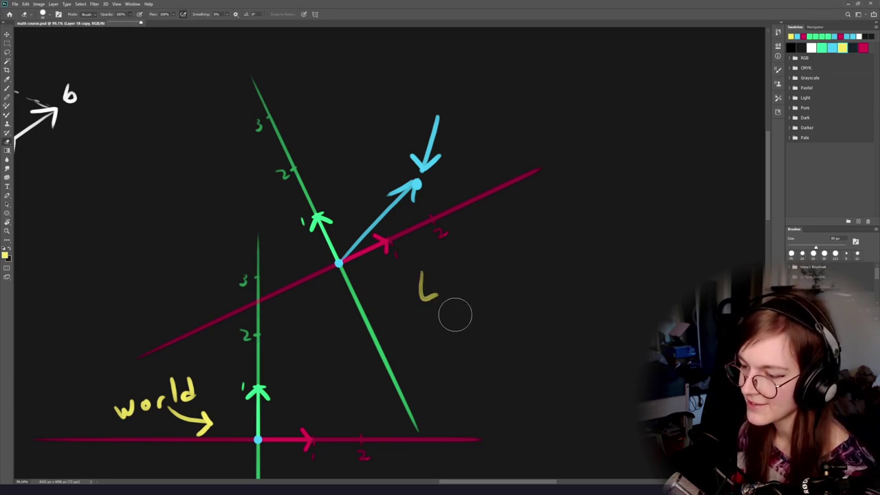
pyautogui.moveTo(184, 385); pyautogui.dragTo(118, 399)
pyautogui.moveTo(202, 401); pyautogui.dragTo(300, 328)
pyautogui.moveTo(239, 337)
pyautogui.mouseDown()
pyautogui.moveTo(296, 308)
pyautogui.moveTo(271, 318)
pyautogui.mouseUp()
pyautogui.moveTo(192, 334); pyautogui.dragTo(213, 332)
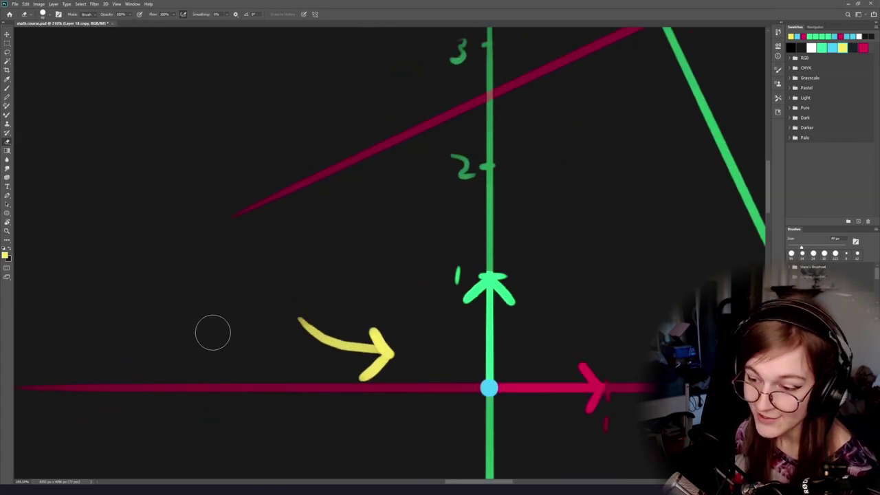
# Erase the yellow arrow that points at the upright world axes.
pyautogui.moveTo(306, 327)
pyautogui.mouseDown()
pyautogui.moveTo(332, 350)
pyautogui.moveTo(382, 357)
pyautogui.moveTo(371, 357)
pyautogui.mouseUp()
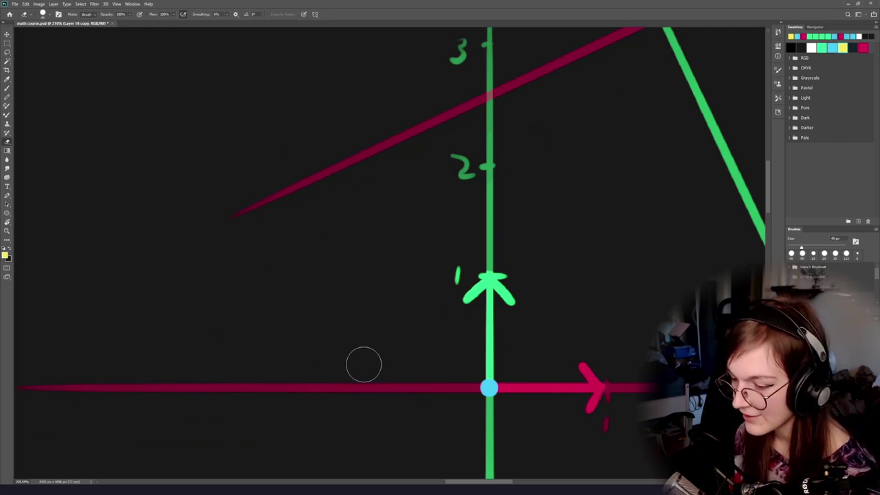
pyautogui.scroll(-3, 522, 303)
pyautogui.moveTo(522, 302); pyautogui.dragTo(371, 340)
pyautogui.scroll(-3, 370, 339)
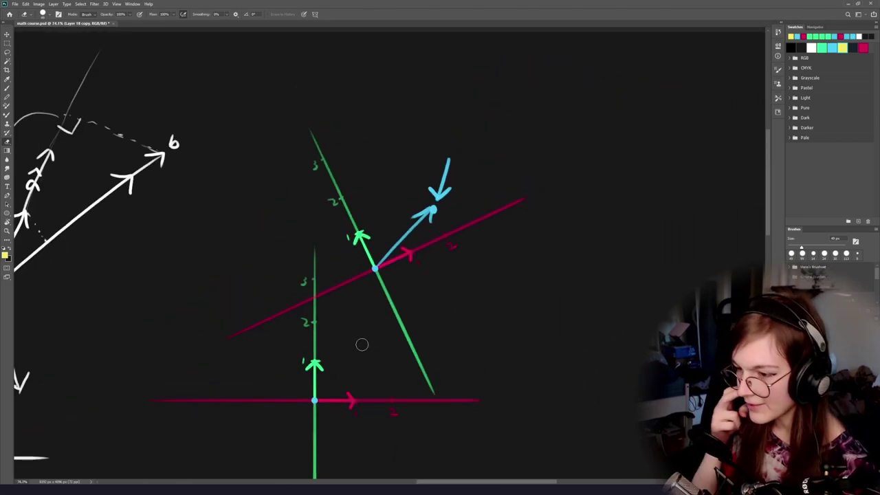
# Erase the cyan vector in the tilted local axes, its end point and the short cyan arrow pointing at it.
pyautogui.press('b')
pyautogui.scroll(1, 362, 345)
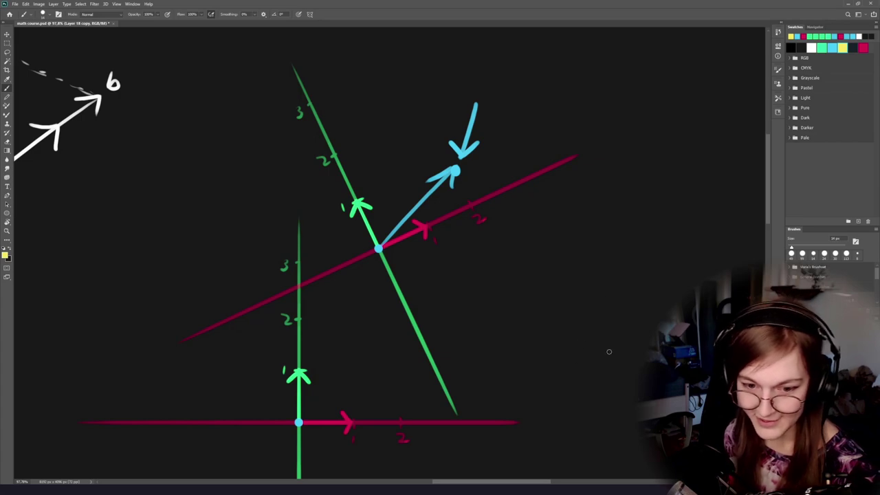
pyautogui.press('v')
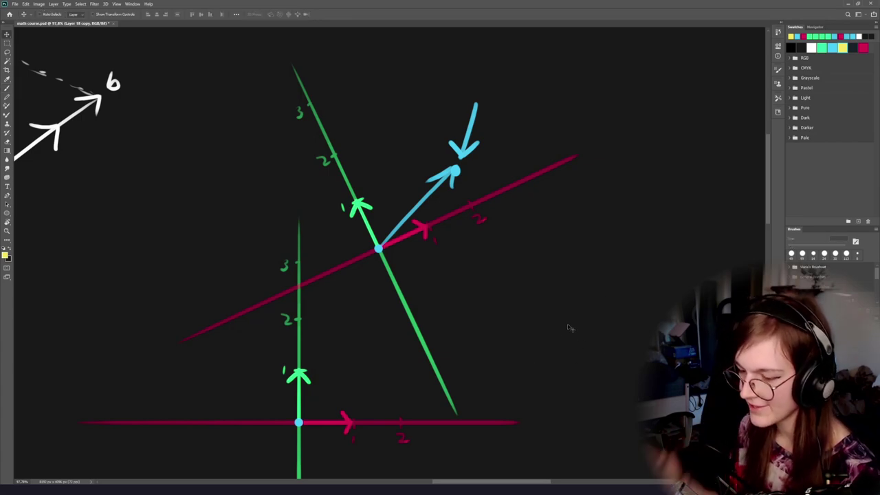
pyautogui.press('e')
pyautogui.moveTo(437, 137); pyautogui.dragTo(473, 136)
pyautogui.moveTo(479, 103)
pyautogui.mouseDown()
pyautogui.moveTo(449, 172)
pyautogui.moveTo(417, 194)
pyautogui.mouseUp()
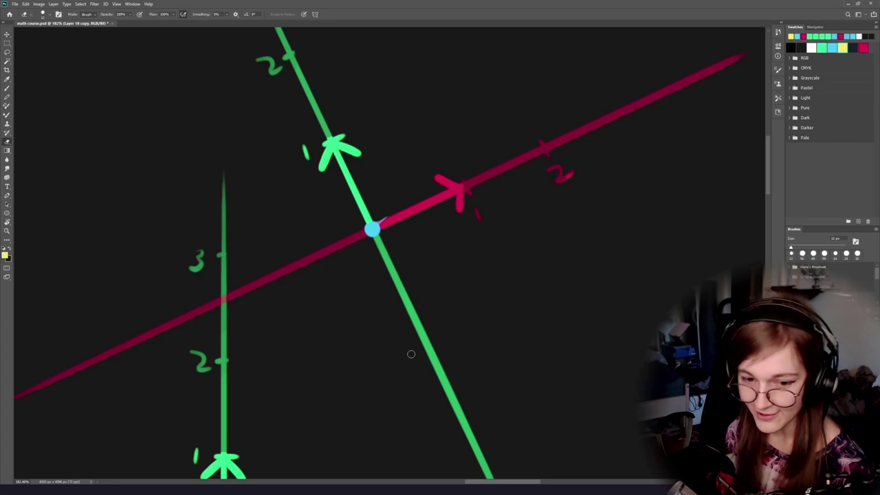
pyautogui.scroll(-5, 420, 297)
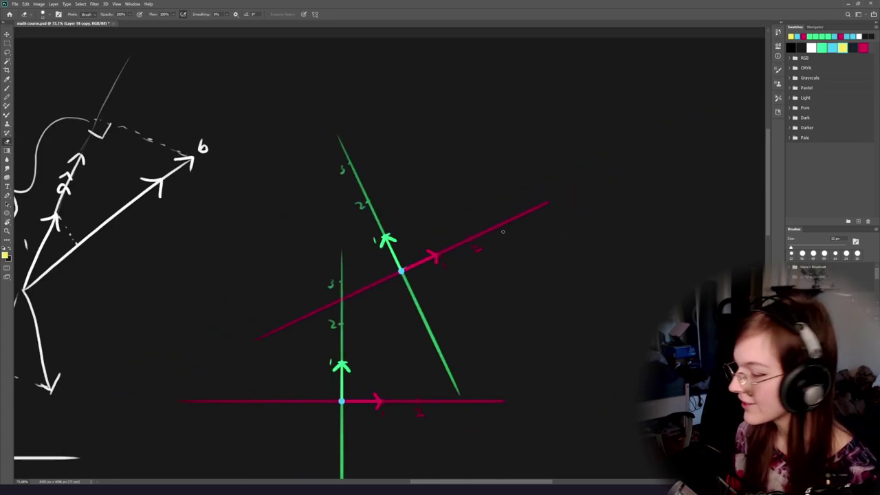
pyautogui.scroll(2, 448, 255)
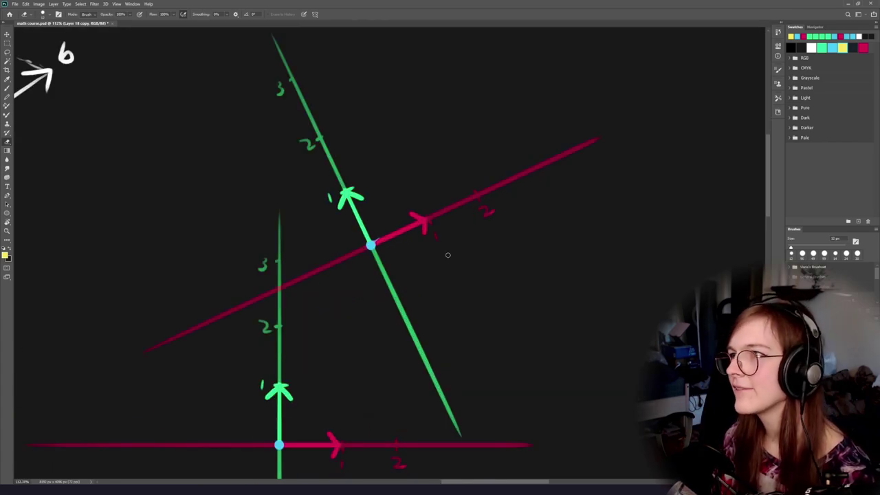
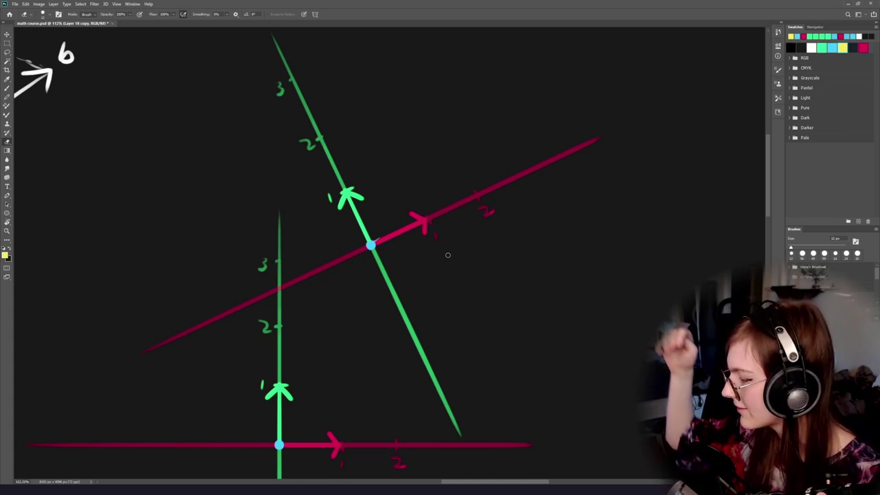
# Switch to the Brush at 8 px and sample the cyan of the tilted axes' origin point.
pyautogui.press('b')
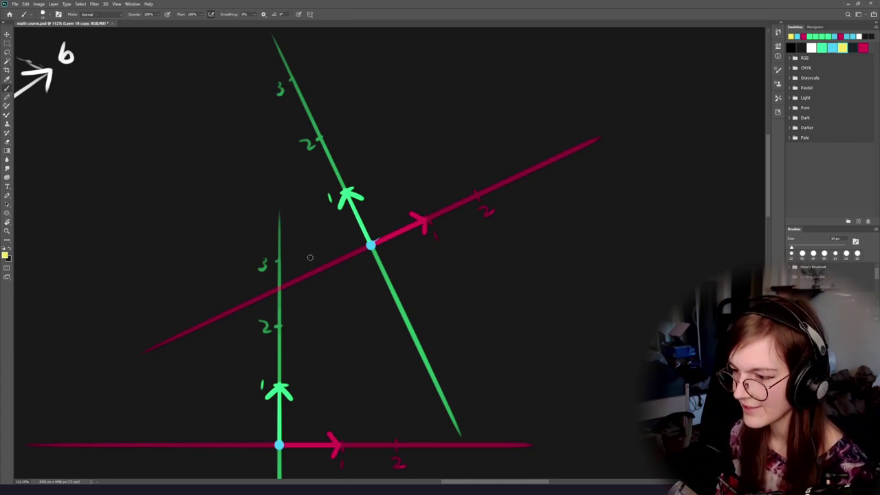
pyautogui.moveTo(349, 283)
pyautogui.mouseDown()
pyautogui.moveTo(448, 250)
pyautogui.moveTo(404, 274)
pyautogui.mouseUp()
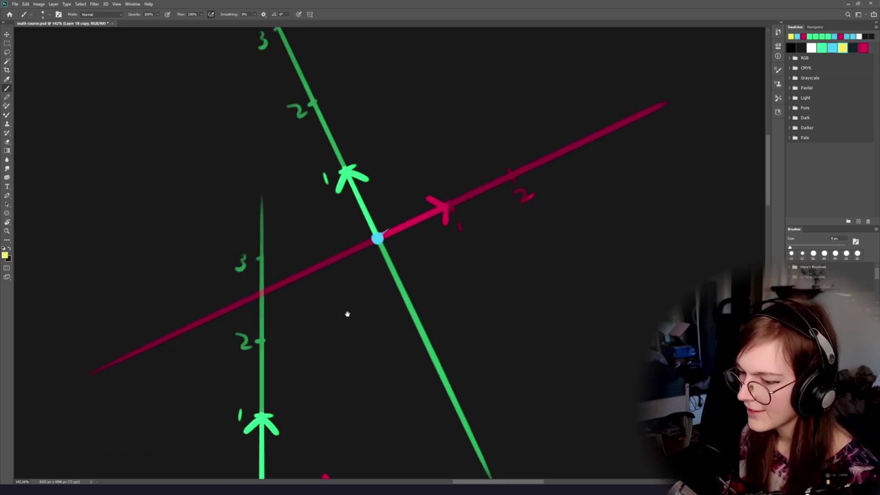
pyautogui.moveTo(348, 314); pyautogui.dragTo(344, 253)
pyautogui.press('[')
pyautogui.press('[')
pyautogui.keyDown('alt'); pyautogui.click(372, 178); pyautogui.keyUp('alt')
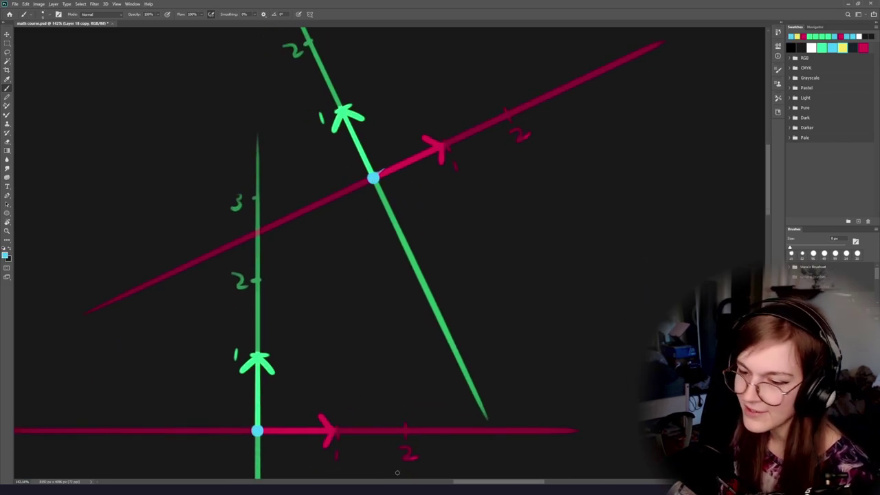
pyautogui.keyDown('alt'); pyautogui.scroll(-1, 358, 291); pyautogui.keyUp('alt')
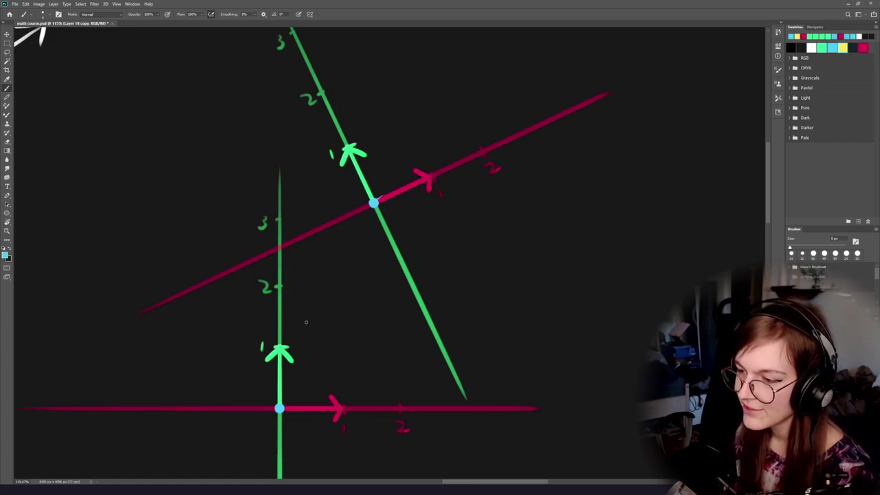
# Paint a cyan point above the 2 mark of the tilted red axis and draw an arrow to it from the local origin.
pyautogui.moveTo(439, 125); pyautogui.dragTo(443, 128)
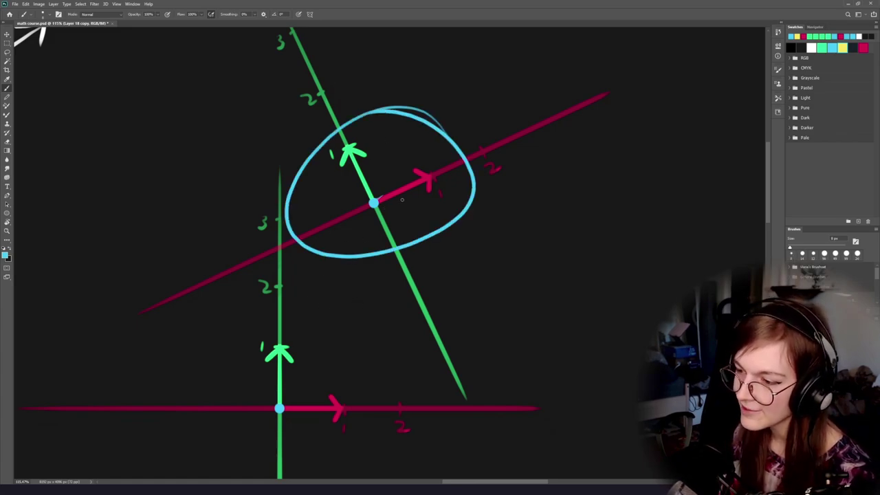
pyautogui.hotkey('ctrl', 'z')
pyautogui.moveTo(433, 255); pyautogui.dragTo(403, 304)
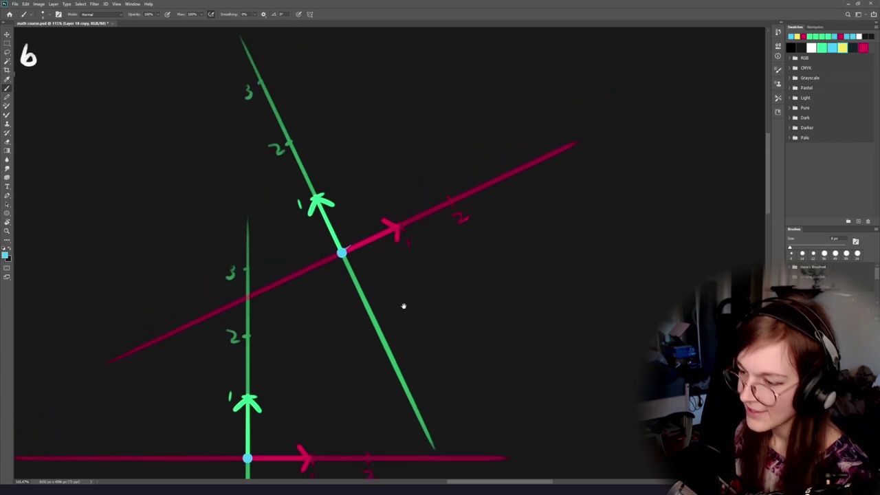
pyautogui.moveTo(431, 163); pyautogui.dragTo(431, 159)
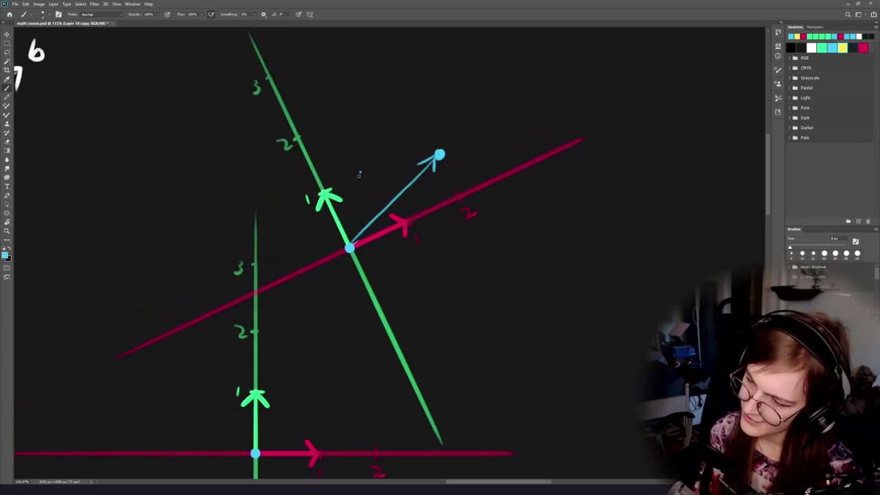
# Label the cyan local vector with the coordinates (2,1) and circle the label.
pyautogui.moveTo(363, 172)
pyautogui.mouseDown()
pyautogui.moveTo(362, 194)
pyautogui.moveTo(377, 187)
pyautogui.mouseUp()
pyautogui.moveTo(389, 175); pyautogui.dragTo(389, 185)
pyautogui.moveTo(397, 156); pyautogui.dragTo(407, 178)
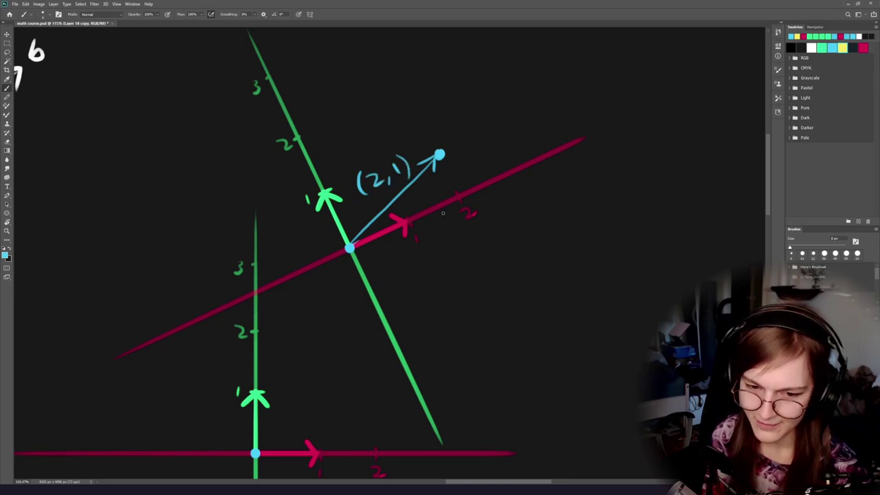
pyautogui.moveTo(357, 218)
pyautogui.mouseDown()
pyautogui.moveTo(420, 230)
pyautogui.moveTo(400, 177)
pyautogui.moveTo(365, 186)
pyautogui.mouseUp()
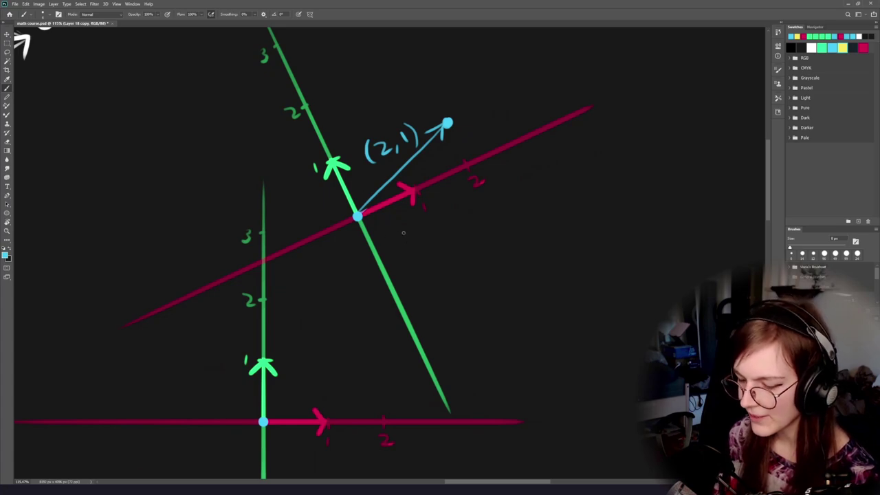
pyautogui.moveTo(398, 113)
pyautogui.mouseDown()
pyautogui.moveTo(411, 110)
pyautogui.moveTo(439, 132)
pyautogui.mouseUp()
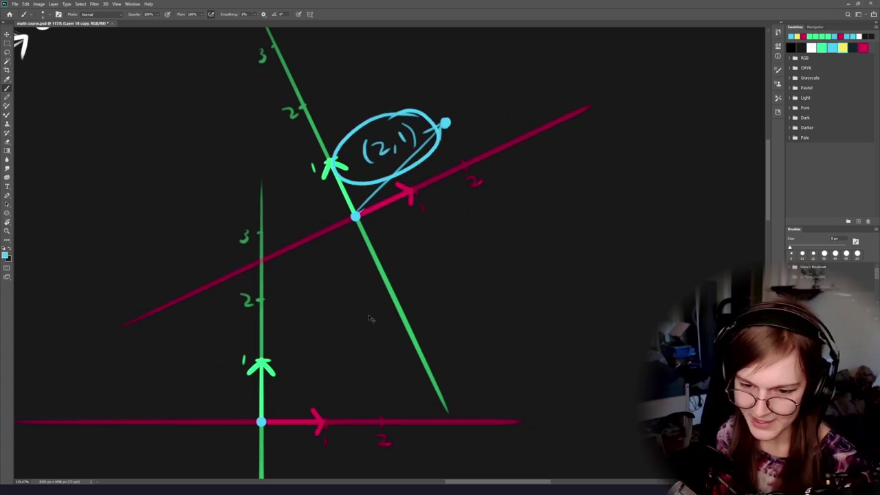
pyautogui.hotkey('ctrl', 'z')
# Draw a cyan line from the world origin to the cyan point and circle the world axes.
pyautogui.moveTo(268, 416)
pyautogui.mouseDown()
pyautogui.moveTo(444, 125)
pyautogui.moveTo(301, 401)
pyautogui.moveTo(444, 125)
pyautogui.moveTo(261, 421)
pyautogui.mouseUp()
pyautogui.hotkey('ctrl', 'z')
pyautogui.hotkey('ctrl', 'z')
pyautogui.hotkey('ctrl', 'z')
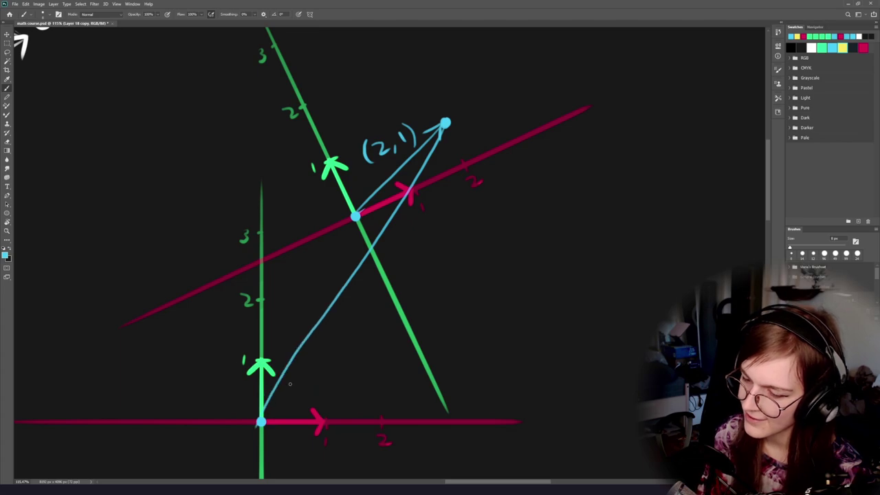
pyautogui.moveTo(296, 337)
pyautogui.mouseDown()
pyautogui.moveTo(290, 477)
pyautogui.moveTo(275, 328)
pyautogui.mouseUp()
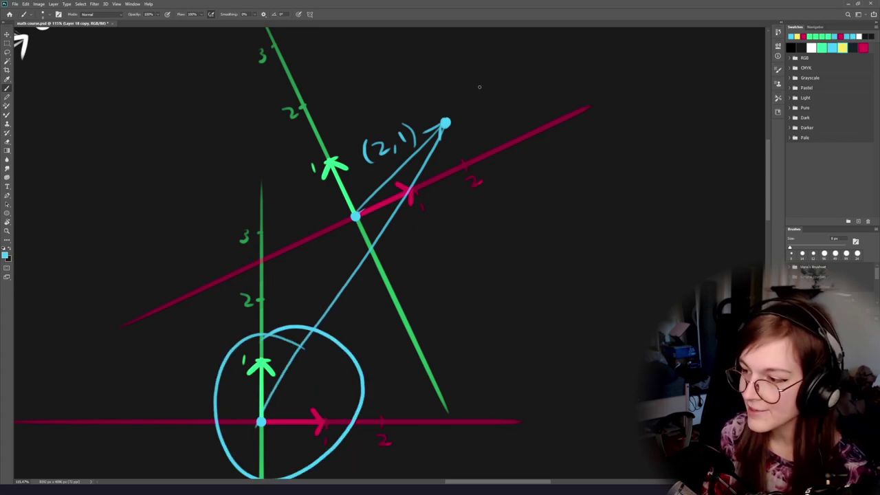
pyautogui.hotkey('ctrl', 'z')
pyautogui.moveTo(445, 128); pyautogui.dragTo(454, 157)
pyautogui.hotkey('ctrl', 'z')
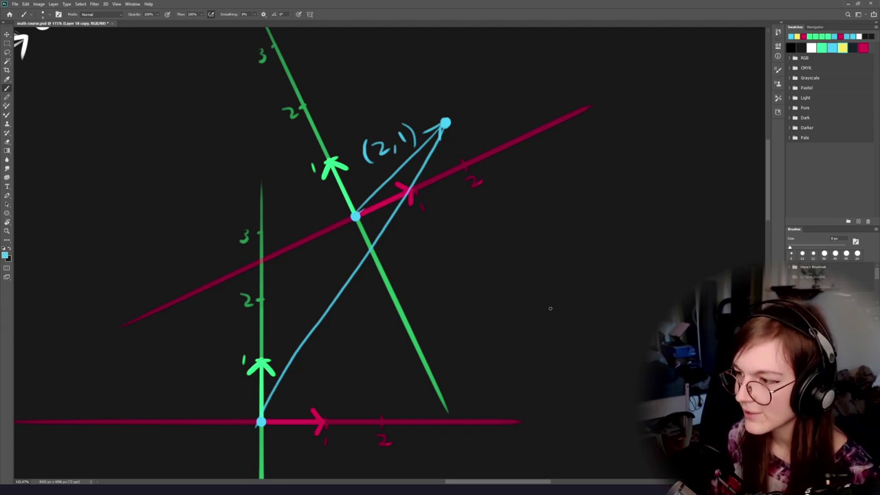
# Write the coordinates (3,4.5) in cyan beside the line from the world origin.
pyautogui.moveTo(411, 227)
pyautogui.mouseDown()
pyautogui.moveTo(410, 252)
pyautogui.moveTo(455, 257)
pyautogui.mouseUp()
pyautogui.moveTo(446, 233)
pyautogui.mouseDown()
pyautogui.moveTo(458, 241)
pyautogui.moveTo(453, 256)
pyautogui.moveTo(454, 241)
pyautogui.moveTo(469, 257)
pyautogui.mouseUp()
pyautogui.hotkey('ctrl', 'z')
pyautogui.hotkey('ctrl', 'z')
pyautogui.click(462, 255)
pyautogui.moveTo(485, 228); pyautogui.dragTo(481, 265)
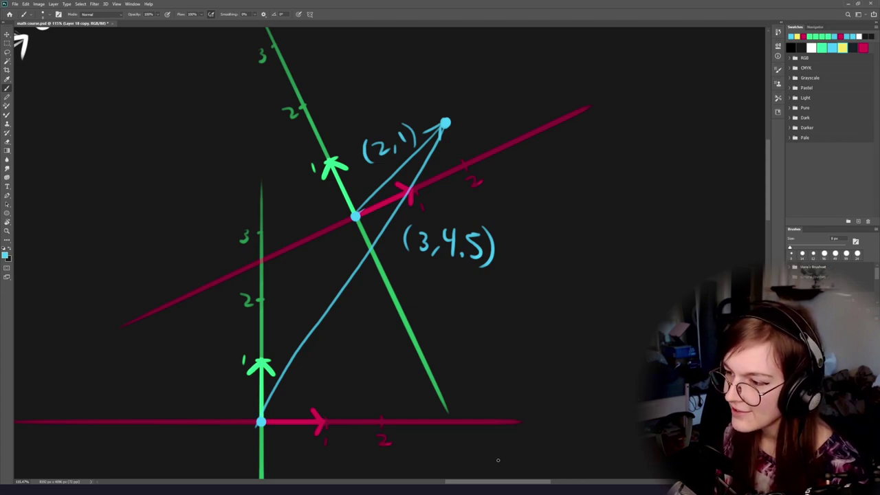
# Undo the (3,4.5) and (2,1) labels and both cyan vectors, back to the painted point.
pyautogui.hotkey('ctrl', 'z')
pyautogui.hotkey('ctrl', 'z')
pyautogui.hotkey('ctrl', 'z')
pyautogui.hotkey('ctrl', 'z')
pyautogui.hotkey('ctrl', 'z')
pyautogui.hotkey('ctrl', 'z')
pyautogui.hotkey('ctrl', 'z')
pyautogui.hotkey('ctrl', 'z')
pyautogui.hotkey('ctrl', 'z')
pyautogui.hotkey('ctrl', 'z')
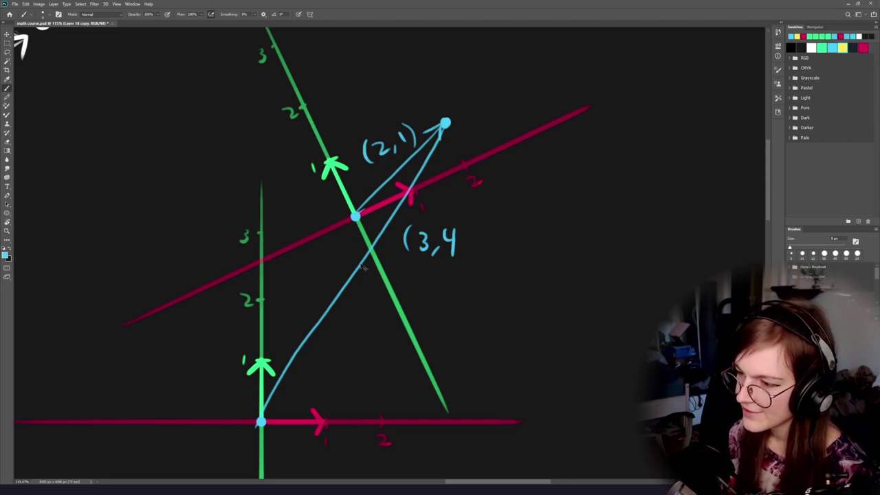
pyautogui.hotkey('ctrl', 'z')
pyautogui.hotkey('ctrl', 'z')
pyautogui.hotkey('ctrl', 'z')
pyautogui.hotkey('ctrl', 'z')
pyautogui.hotkey('ctrl', 'z')
pyautogui.hotkey('ctrl', 'z')
pyautogui.hotkey('ctrl', 'z')
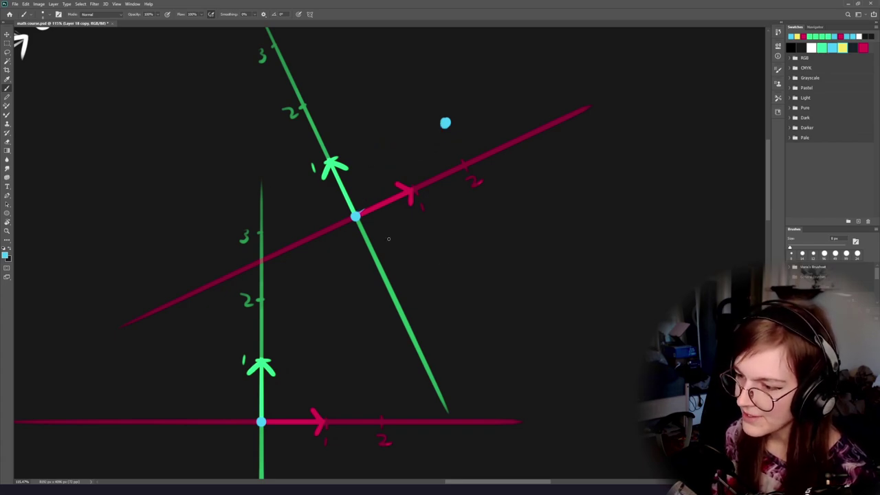
# Draw a cyan arrow from the world origin to the origin of the tilted local axes.
pyautogui.moveTo(384, 160); pyautogui.dragTo(412, 141)
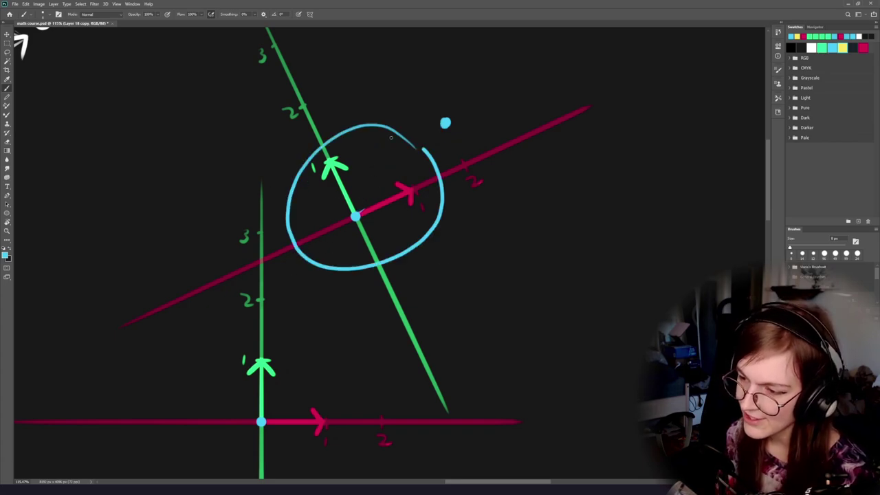
pyautogui.hotkey('ctrl', 'z')
pyautogui.moveTo(354, 218)
pyautogui.mouseDown()
pyautogui.moveTo(282, 409)
pyautogui.moveTo(269, 407)
pyautogui.moveTo(334, 227)
pyautogui.moveTo(266, 421)
pyautogui.mouseUp()
pyautogui.hotkey('ctrl', 'z')
pyautogui.hotkey('ctrl', 'z')
pyautogui.moveTo(353, 219)
pyautogui.mouseDown()
pyautogui.moveTo(356, 244)
pyautogui.moveTo(328, 234)
pyautogui.mouseUp()
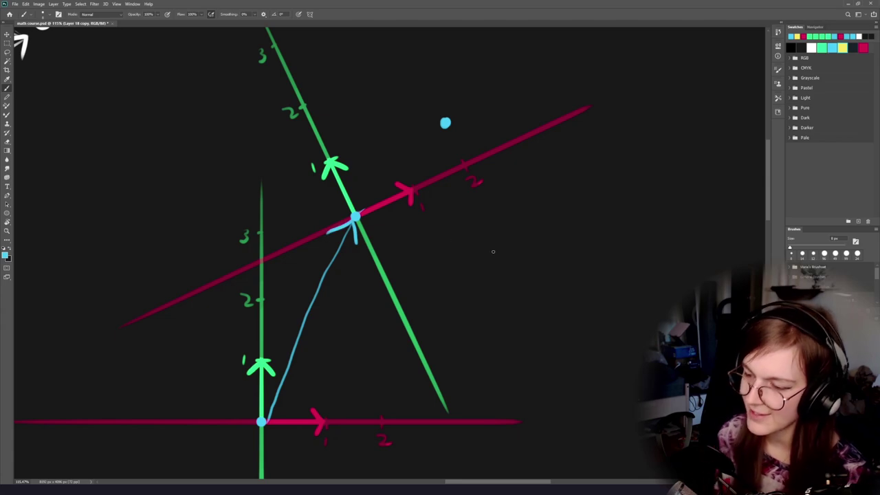
pyautogui.scroll(2, 410, 193)
pyautogui.moveTo(411, 204); pyautogui.dragTo(360, 262)
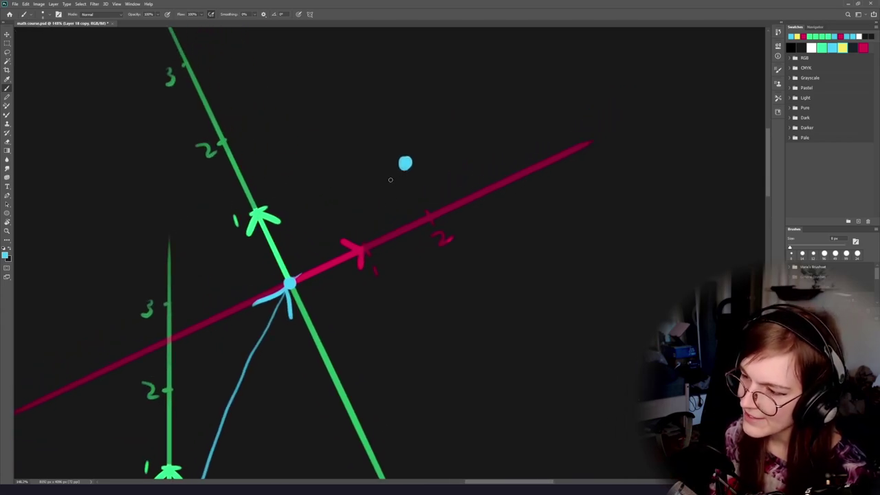
# Draw a cyan arrow from the origin of the tilted local axes to the cyan point.
pyautogui.moveTo(402, 172)
pyautogui.mouseDown()
pyautogui.moveTo(289, 284)
pyautogui.moveTo(404, 172)
pyautogui.moveTo(405, 193)
pyautogui.moveTo(373, 187)
pyautogui.mouseUp()
pyautogui.hotkey('ctrl', 'z')
pyautogui.scroll(-2, 425, 358)
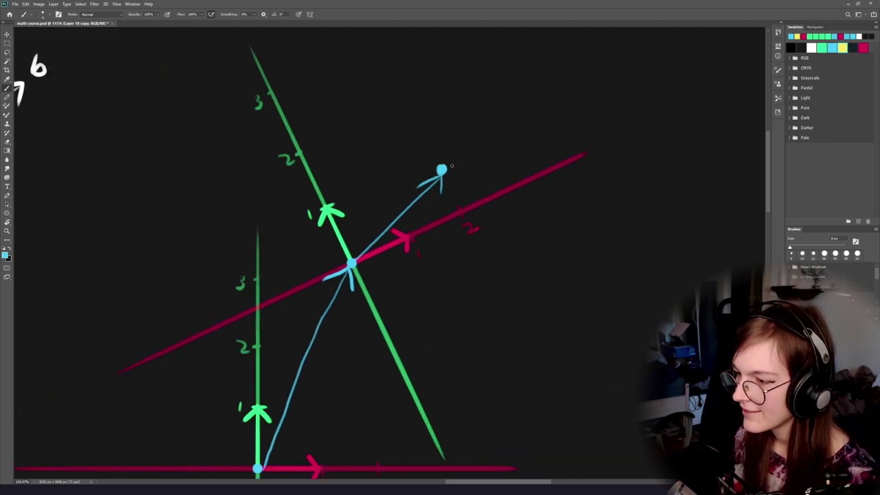
# Circle the cyan point and the local unit arrows in cyan for emphasis, undoing each circle.
pyautogui.moveTo(460, 163); pyautogui.dragTo(444, 160)
pyautogui.hotkey('ctrl', 'z')
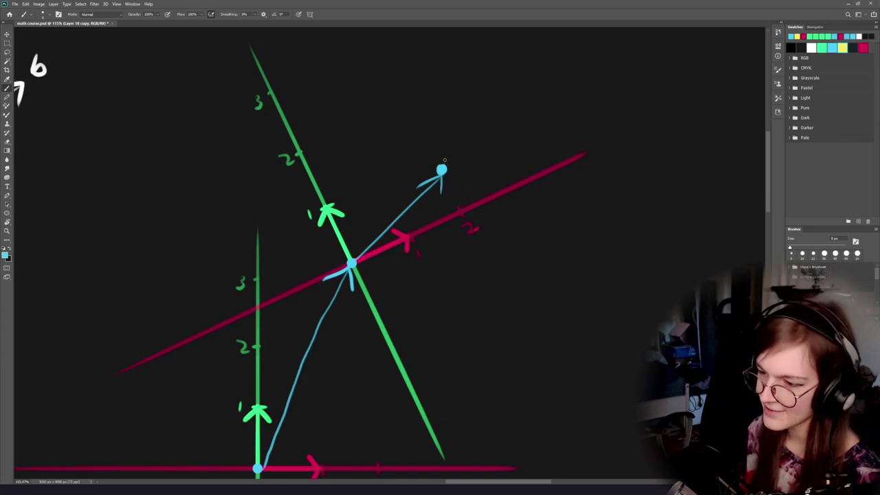
pyautogui.scroll(3, 391, 291)
pyautogui.moveTo(289, 122)
pyautogui.mouseDown()
pyautogui.moveTo(238, 257)
pyautogui.moveTo(225, 134)
pyautogui.mouseUp()
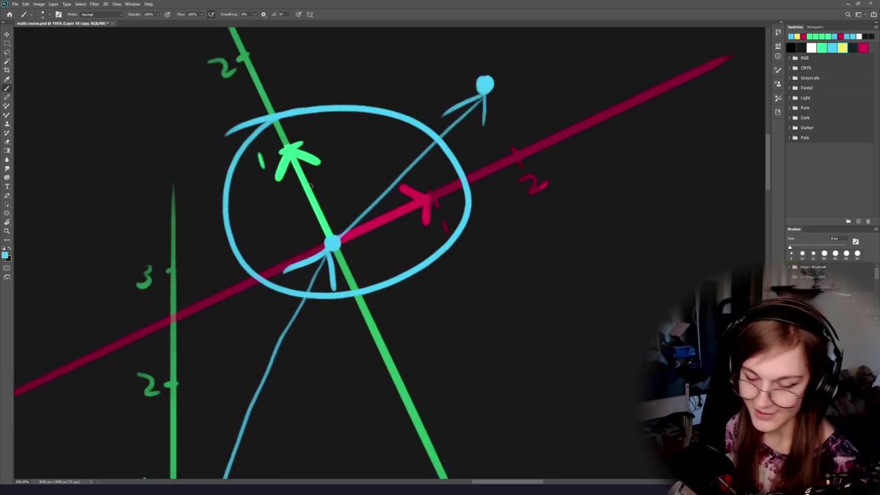
pyautogui.hotkey('ctrl', 'z')
# Write "transform.up" in the green of the local unit arrow, with a small green arrow pointing down at its tip.
pyautogui.moveTo(316, 179)
pyautogui.mouseDown()
pyautogui.moveTo(336, 188)
pyautogui.moveTo(326, 202)
pyautogui.moveTo(371, 222)
pyautogui.mouseUp()
pyautogui.keyDown('alt'); pyautogui.click(309, 162); pyautogui.keyUp('alt')
pyautogui.moveTo(403, 127)
pyautogui.mouseDown()
pyautogui.moveTo(408, 140)
pyautogui.moveTo(396, 156)
pyautogui.mouseUp()
pyautogui.moveTo(421, 115)
pyautogui.mouseDown()
pyautogui.moveTo(409, 180)
pyautogui.moveTo(379, 221)
pyautogui.mouseUp()
pyautogui.hotkey('ctrl', 'z')
pyautogui.hotkey('ctrl', 'z')
pyautogui.moveTo(369, 106); pyautogui.dragTo(371, 139)
pyautogui.moveTo(360, 123)
pyautogui.mouseDown()
pyautogui.moveTo(384, 121)
pyautogui.moveTo(470, 147)
pyautogui.mouseUp()
pyautogui.hotkey('ctrl', 'z')
pyautogui.moveTo(484, 130)
pyautogui.mouseDown()
pyautogui.moveTo(525, 144)
pyautogui.moveTo(565, 130)
pyautogui.moveTo(576, 162)
pyautogui.mouseUp()
pyautogui.click(535, 142)
pyautogui.moveTo(575, 203); pyautogui.dragTo(561, 159)
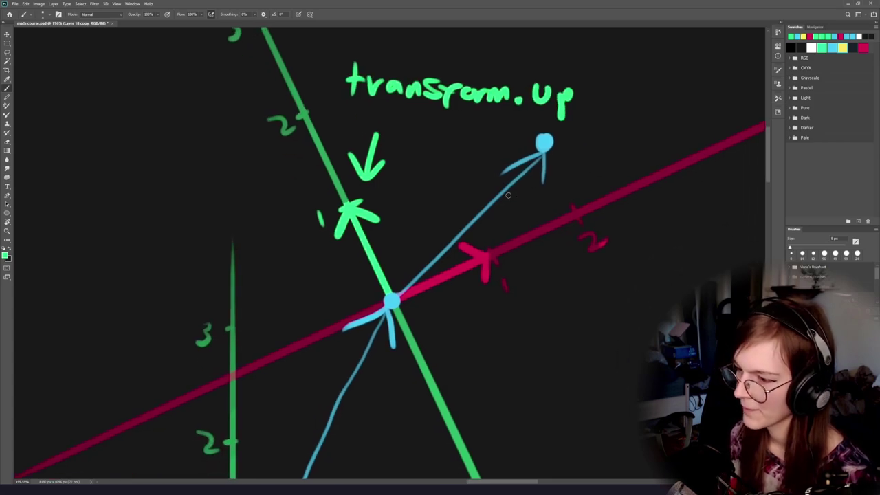
# Write "transform.right" in the red of the local unit arrow, with a small red arrow pointing at it.
pyautogui.keyDown('alt'); pyautogui.click(483, 257); pyautogui.keyUp('alt')
pyautogui.moveTo(495, 323)
pyautogui.mouseDown()
pyautogui.moveTo(463, 301)
pyautogui.moveTo(479, 301)
pyautogui.mouseUp()
pyautogui.moveTo(458, 297)
pyautogui.mouseDown()
pyautogui.moveTo(460, 316)
pyautogui.moveTo(373, 284)
pyautogui.mouseUp()
pyautogui.moveTo(408, 260); pyautogui.dragTo(404, 292)
pyautogui.moveTo(398, 281); pyautogui.dragTo(414, 276)
pyautogui.moveTo(444, 283)
pyautogui.mouseDown()
pyautogui.moveTo(479, 294)
pyautogui.moveTo(542, 283)
pyautogui.moveTo(563, 296)
pyautogui.moveTo(607, 284)
pyautogui.mouseUp()
pyautogui.hotkey('ctrl', 'z')
pyautogui.moveTo(620, 293); pyautogui.dragTo(616, 280)
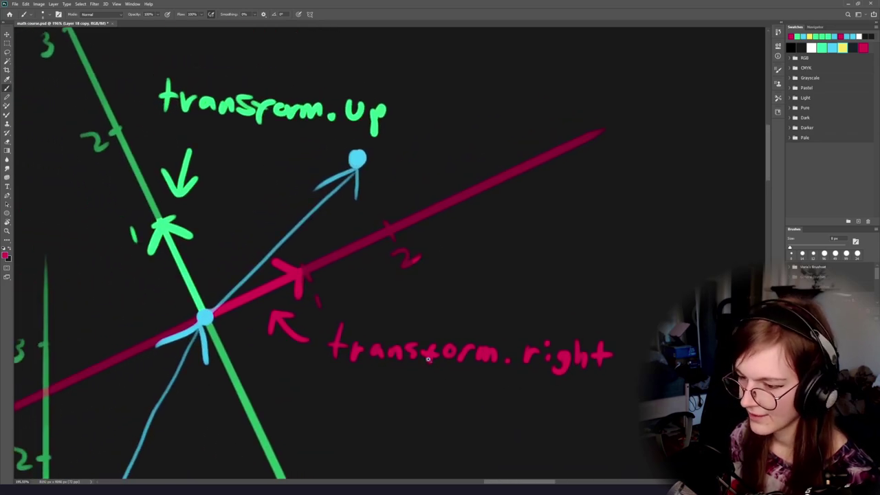
pyautogui.scroll(-3, 396, 330)
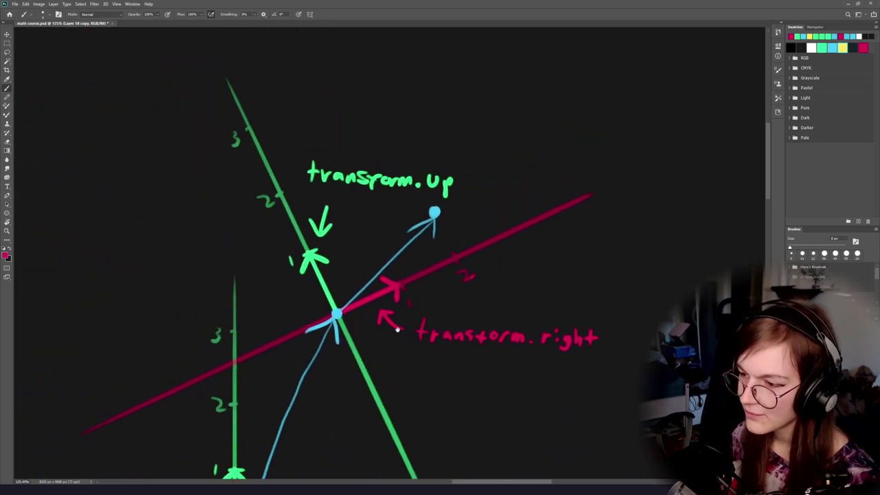
pyautogui.moveTo(397, 329); pyautogui.dragTo(378, 323)
pyautogui.moveTo(336, 208)
pyautogui.mouseDown()
pyautogui.moveTo(405, 218)
pyautogui.moveTo(413, 206)
pyautogui.mouseUp()
pyautogui.hotkey('ctrl', 'z')
pyautogui.hotkey('ctrl', 'z')
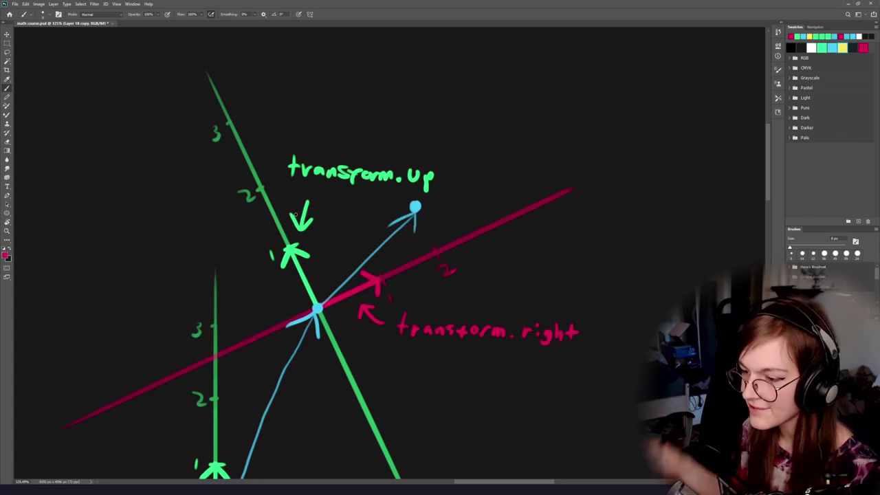
pyautogui.moveTo(337, 272); pyautogui.dragTo(409, 227)
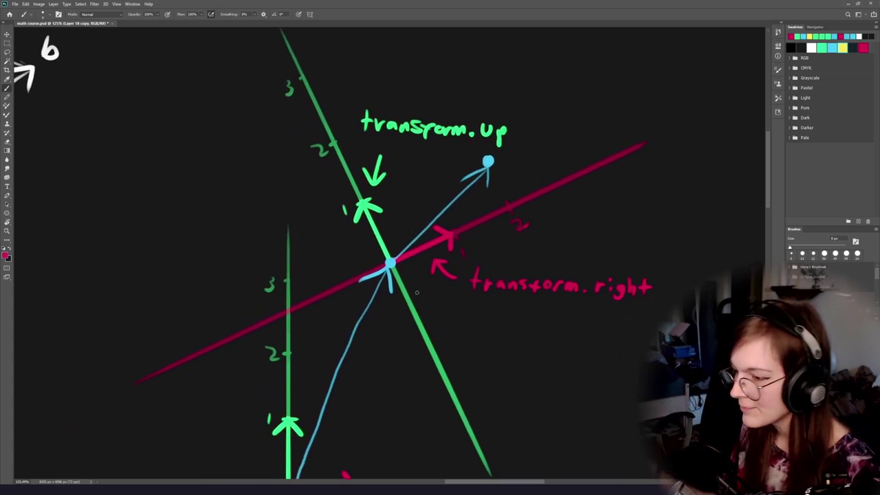
# Circle the cyan point in cyan for emphasis, undoing each circle.
pyautogui.keyDown('alt'); pyautogui.click(489, 165); pyautogui.keyUp('alt')
pyautogui.moveTo(506, 160); pyautogui.dragTo(502, 151)
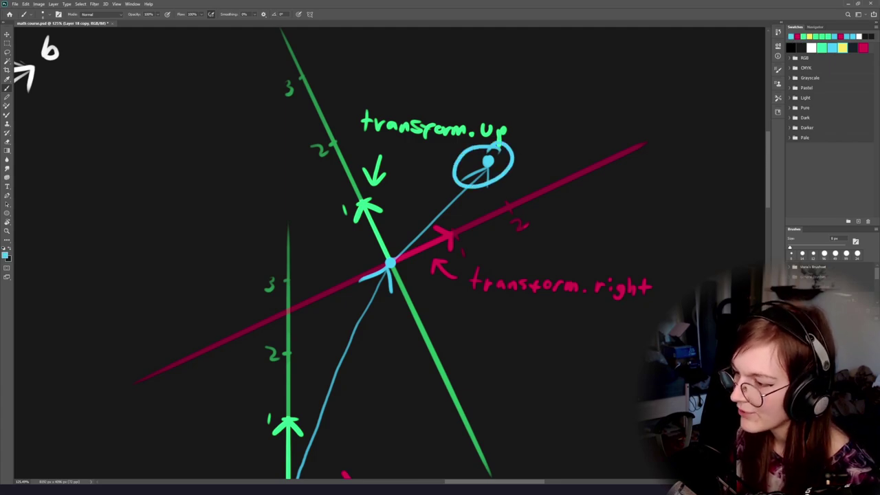
pyautogui.hotkey('ctrl', 'z')
pyautogui.moveTo(418, 306); pyautogui.dragTo(303, 277)
pyautogui.moveTo(501, 298); pyautogui.dragTo(526, 337)
pyautogui.moveTo(366, 221); pyautogui.dragTo(387, 233)
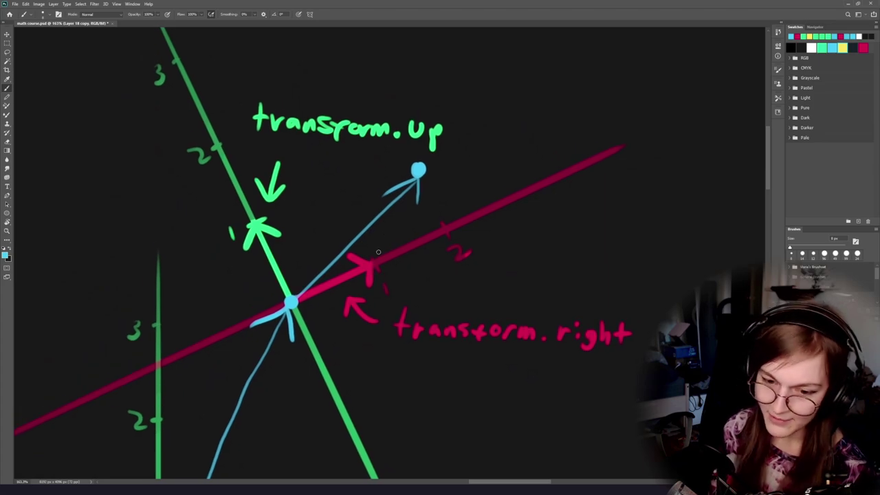
pyautogui.moveTo(441, 160); pyautogui.dragTo(459, 172)
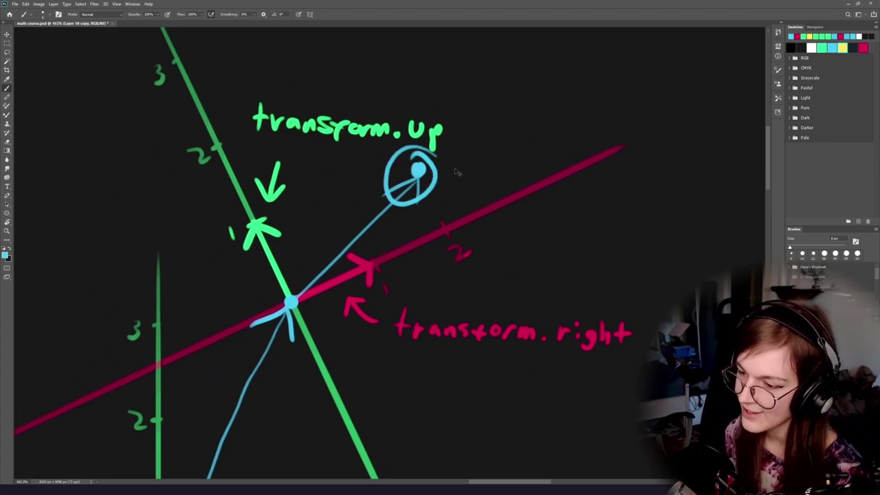
pyautogui.hotkey('ctrl', 'z')
# Write the local coordinates (2,1) in cyan above the outer end of the tilted red axis.
pyautogui.moveTo(474, 140); pyautogui.dragTo(407, 178)
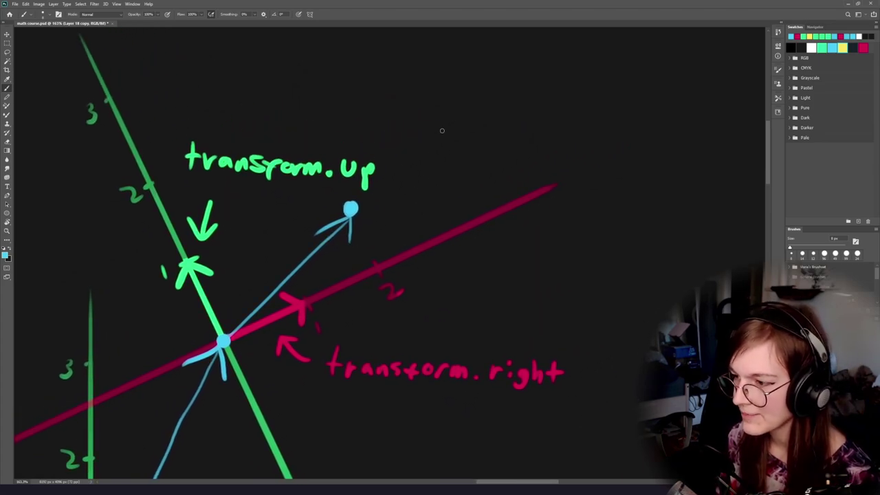
pyautogui.moveTo(458, 125); pyautogui.dragTo(451, 165)
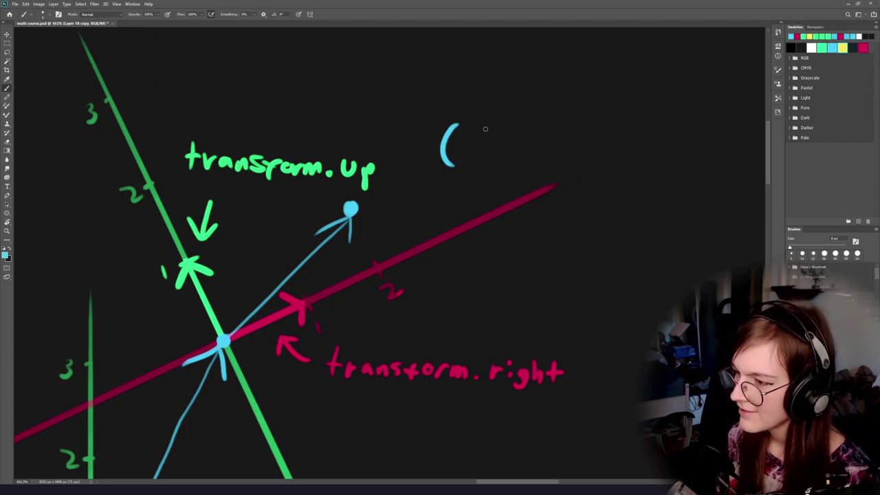
pyautogui.moveTo(457, 135)
pyautogui.mouseDown()
pyautogui.moveTo(457, 161)
pyautogui.moveTo(482, 158)
pyautogui.mouseUp()
pyautogui.moveTo(497, 156); pyautogui.dragTo(492, 165)
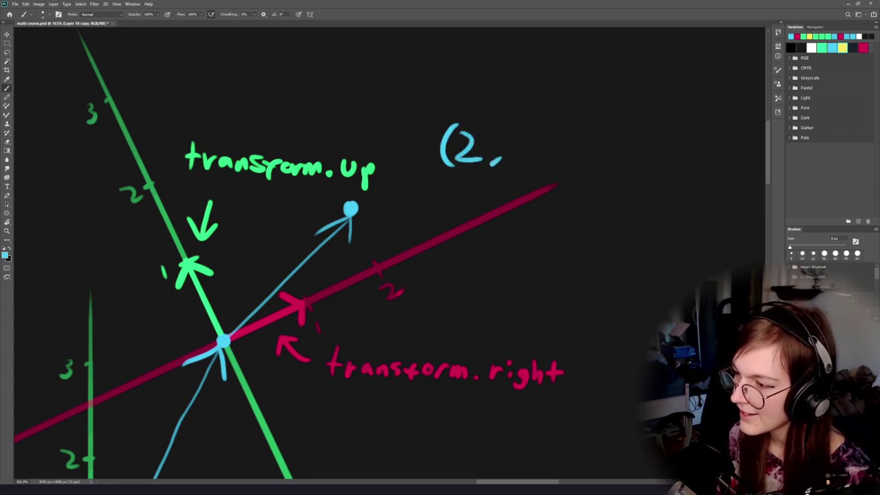
pyautogui.moveTo(516, 135); pyautogui.dragTo(518, 162)
pyautogui.moveTo(526, 121); pyautogui.dragTo(529, 167)
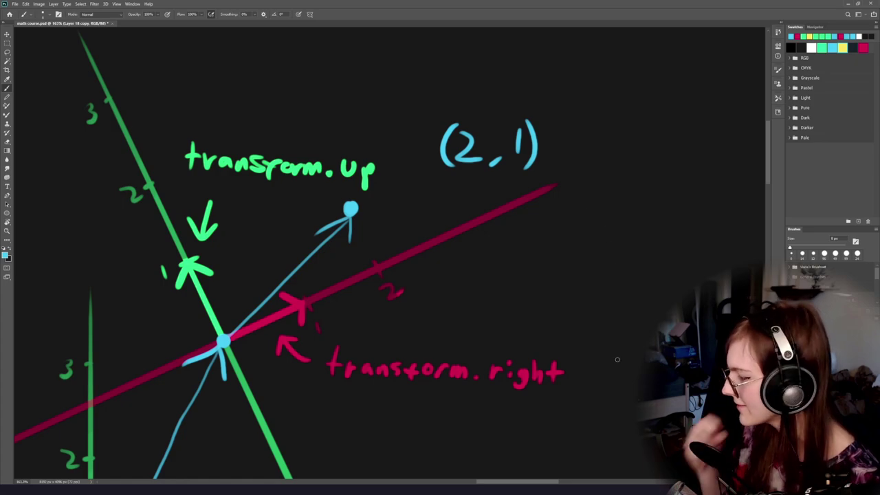
# Circle the transform.right unit arrow and the 2 of the coordinates in red, undoing each circle.
pyautogui.moveTo(341, 235); pyautogui.dragTo(417, 202)
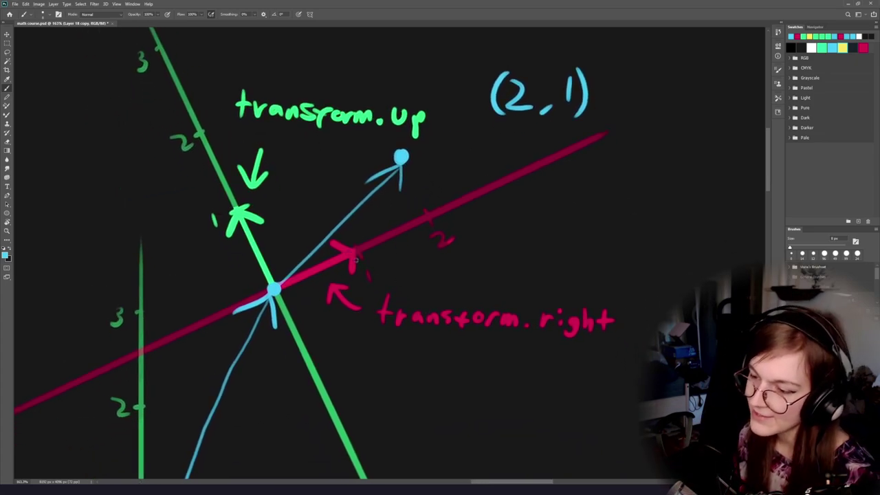
pyautogui.moveTo(371, 232); pyautogui.dragTo(369, 229)
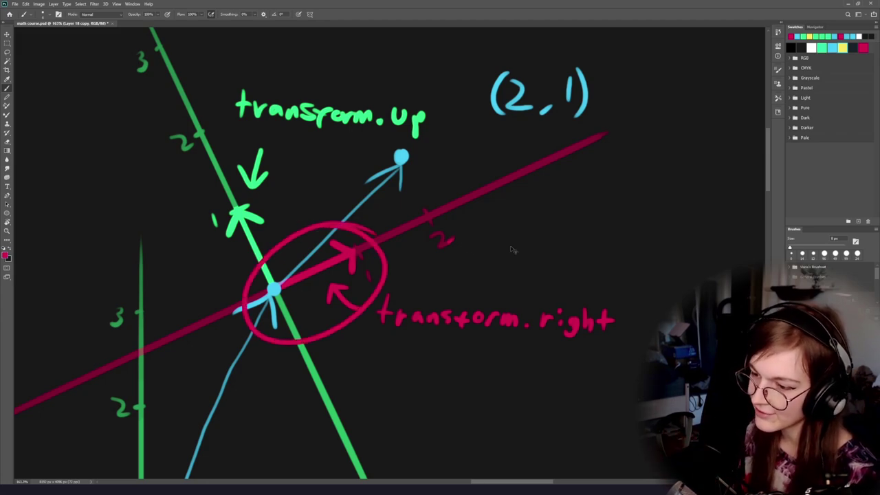
pyautogui.hotkey('ctrl', 'z')
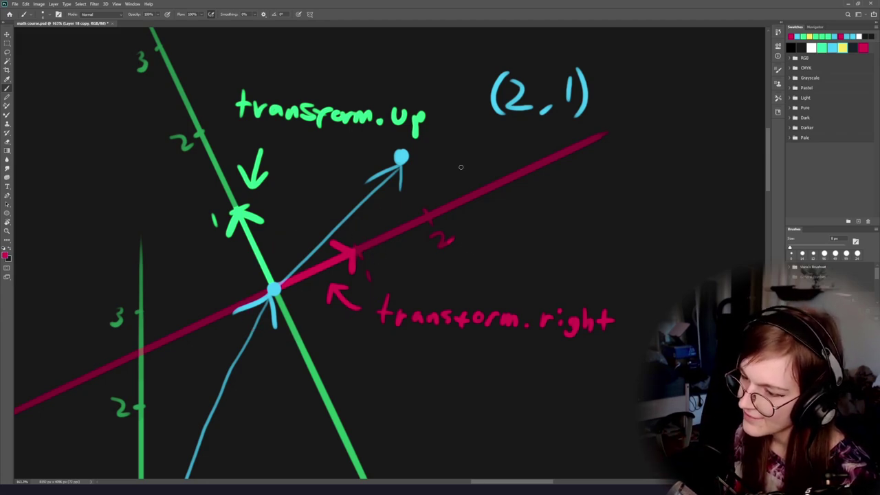
pyautogui.moveTo(529, 62); pyautogui.dragTo(526, 64)
pyautogui.moveTo(537, 189); pyautogui.dragTo(430, 261)
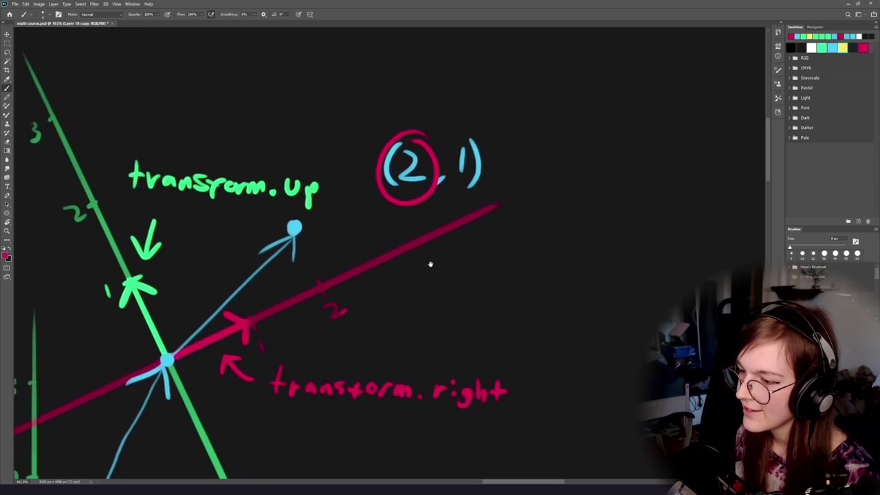
pyautogui.hotkey('ctrl', 'z')
# Write a red X under the 2 of the coordinates and extend a red arrow along the local axis to its 2 mark.
pyautogui.moveTo(420, 188)
pyautogui.mouseDown()
pyautogui.moveTo(404, 204)
pyautogui.moveTo(423, 206)
pyautogui.mouseUp()
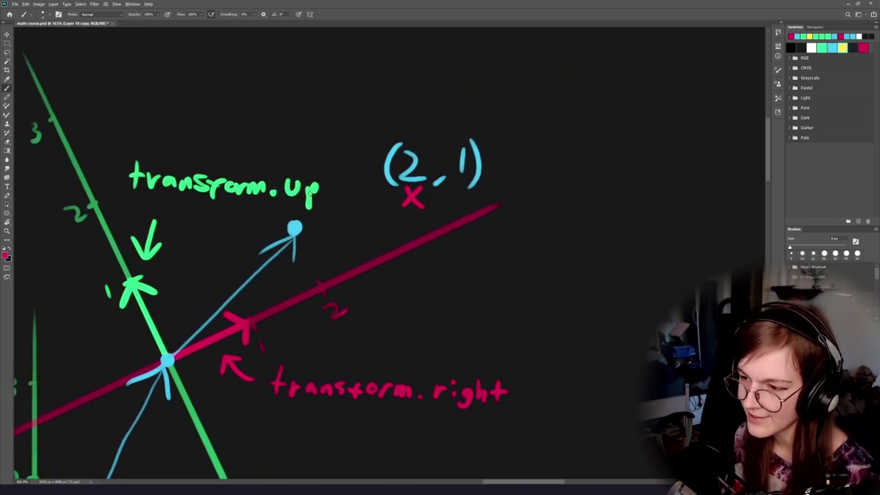
pyautogui.moveTo(314, 276); pyautogui.dragTo(397, 226)
pyautogui.scroll(5, 346, 296)
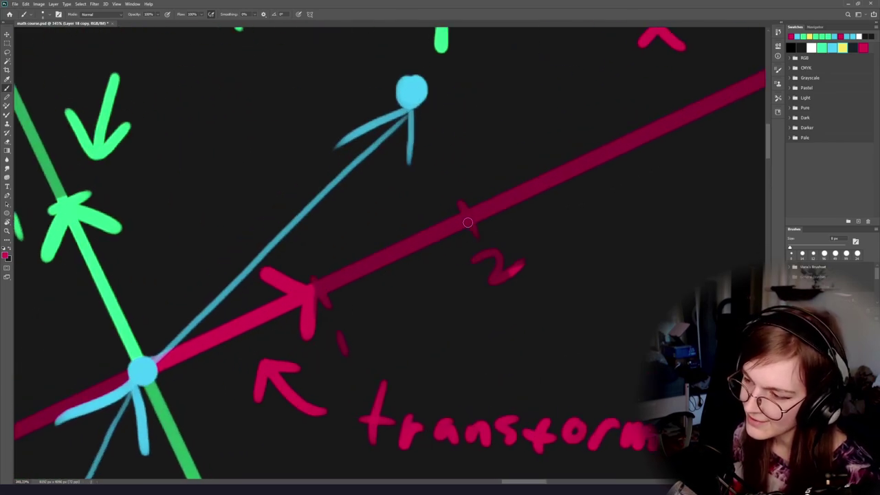
pyautogui.moveTo(477, 210)
pyautogui.mouseDown()
pyautogui.moveTo(431, 208)
pyautogui.moveTo(451, 260)
pyautogui.mouseUp()
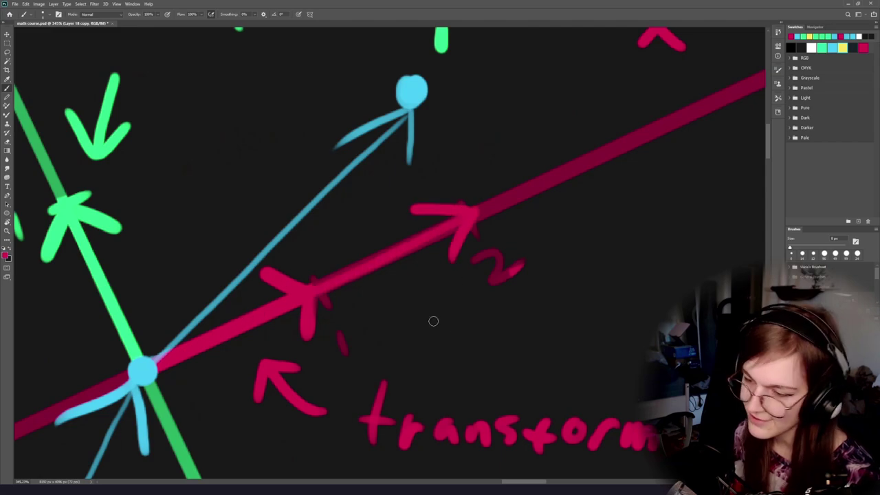
pyautogui.moveTo(410, 359); pyautogui.dragTo(350, 359)
# Write a green Y under the 1 of the (2,1) coordinates.
pyautogui.moveTo(543, 137); pyautogui.dragTo(406, 176)
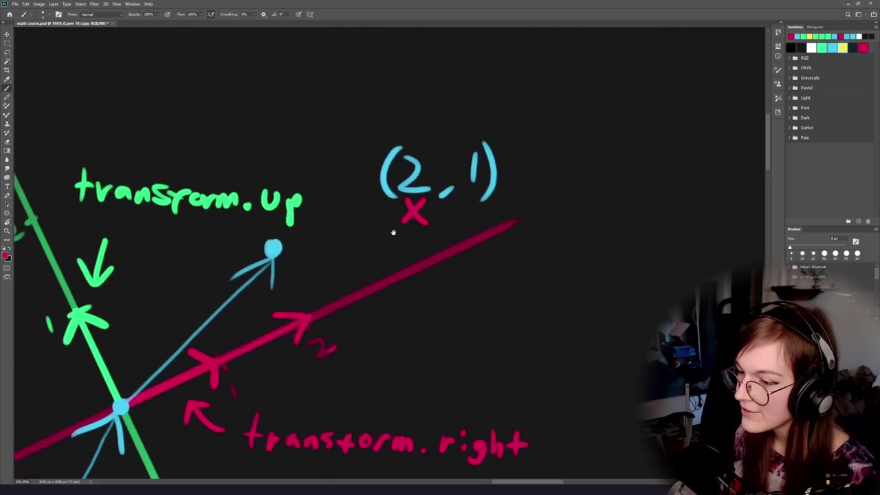
pyautogui.keyDown('alt'); pyautogui.click(94, 279); pyautogui.keyUp('alt')
pyautogui.keyDown('alt'); pyautogui.click(92, 280); pyautogui.keyUp('alt')
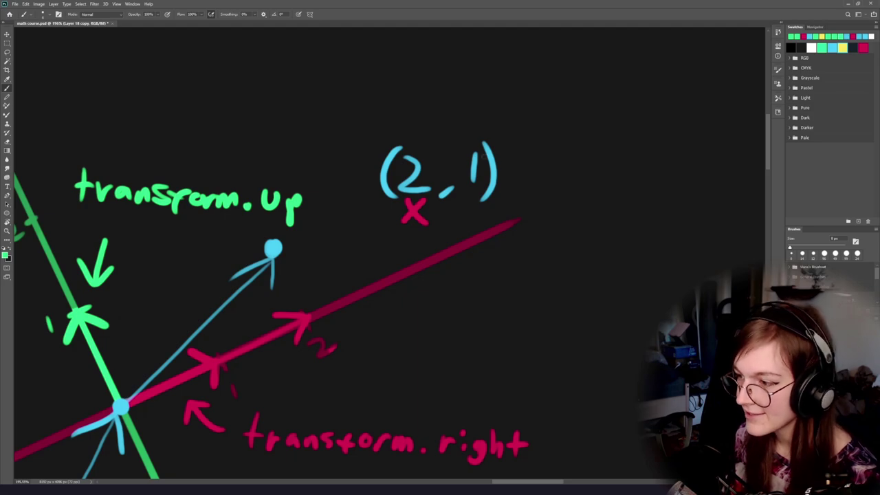
pyautogui.moveTo(476, 204); pyautogui.dragTo(461, 227)
pyautogui.moveTo(459, 200); pyautogui.dragTo(467, 212)
pyautogui.moveTo(207, 273)
pyautogui.mouseDown()
pyautogui.moveTo(446, 232)
pyautogui.moveTo(439, 226)
pyautogui.mouseUp()
pyautogui.moveTo(319, 300); pyautogui.dragTo(353, 282)
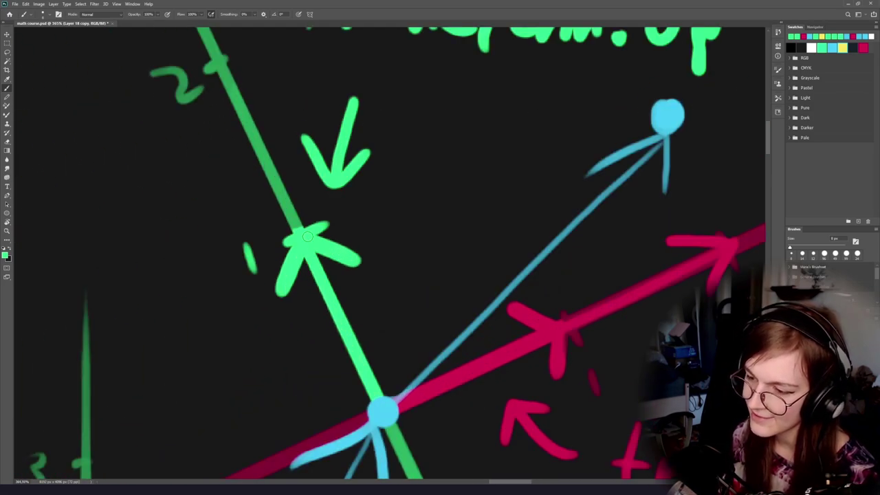
pyautogui.scroll(-3, 307, 237)
pyautogui.scroll(1, 330, 306)
pyautogui.scroll(2, 280, 310)
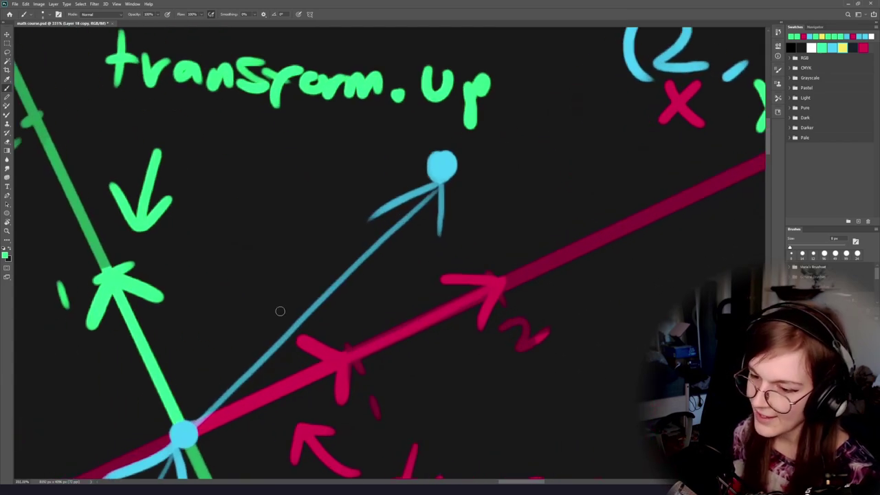
pyautogui.moveTo(279, 311); pyautogui.dragTo(316, 250)
pyautogui.moveTo(558, 205)
pyautogui.mouseDown()
pyautogui.moveTo(205, 376)
pyautogui.moveTo(476, 221)
pyautogui.mouseUp()
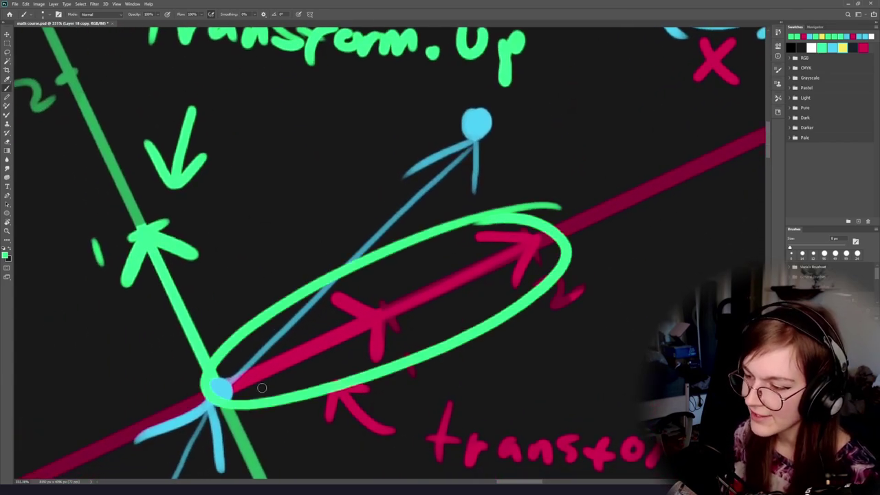
pyautogui.hotkey('ctrl', 'z')
# Circle the two red local arrows in red and the green local unit arrow in green, and undo both circles.
pyautogui.keyDown('alt'); pyautogui.click(536, 241); pyautogui.keyUp('alt')
pyautogui.moveTo(555, 205)
pyautogui.mouseDown()
pyautogui.moveTo(186, 417)
pyautogui.moveTo(459, 220)
pyautogui.mouseUp()
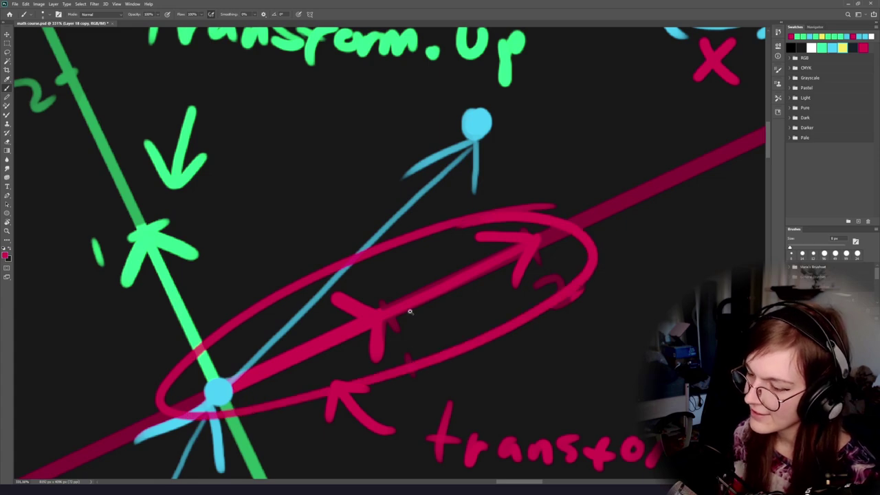
pyautogui.scroll(-3, 409, 312)
pyautogui.moveTo(407, 309); pyautogui.dragTo(396, 296)
pyautogui.hotkey('ctrl', 'z')
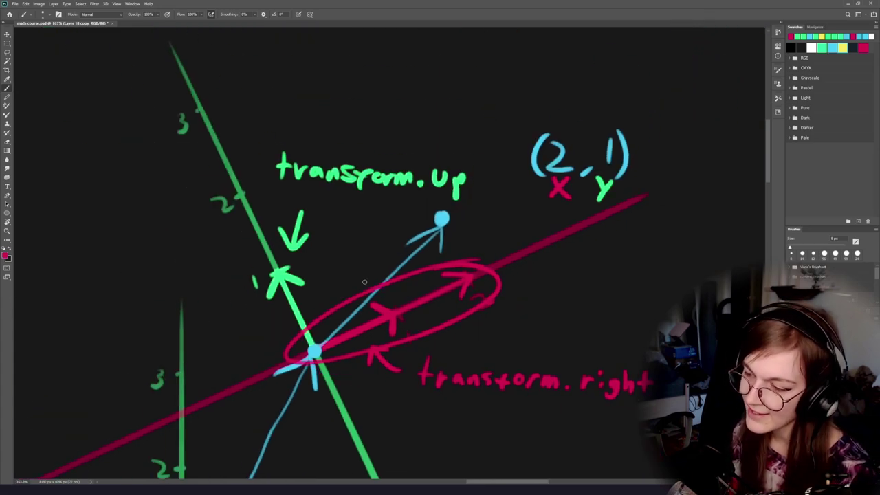
pyautogui.scroll(3, 310, 271)
pyautogui.keyDown('alt'); pyautogui.click(279, 276); pyautogui.keyUp('alt')
pyautogui.moveTo(280, 258)
pyautogui.mouseDown()
pyautogui.moveTo(206, 343)
pyautogui.moveTo(278, 240)
pyautogui.mouseUp()
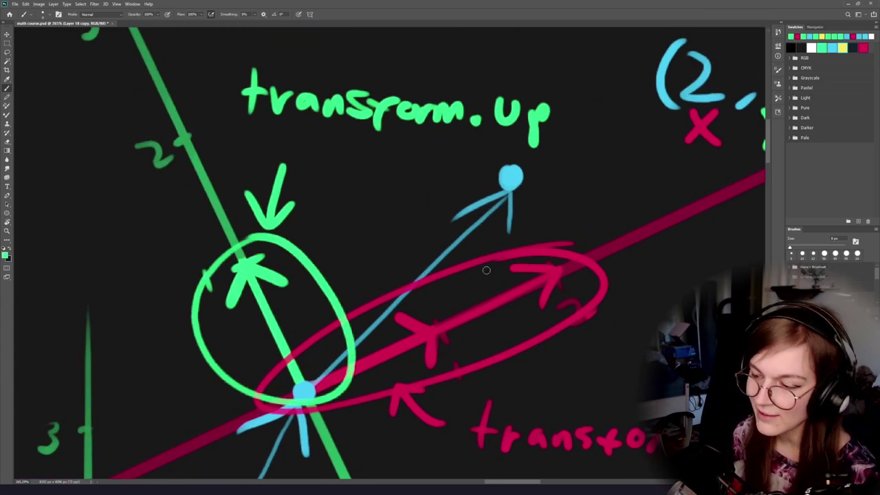
pyautogui.hotkey('ctrl', 'z')
pyautogui.hotkey('ctrl', 'z')
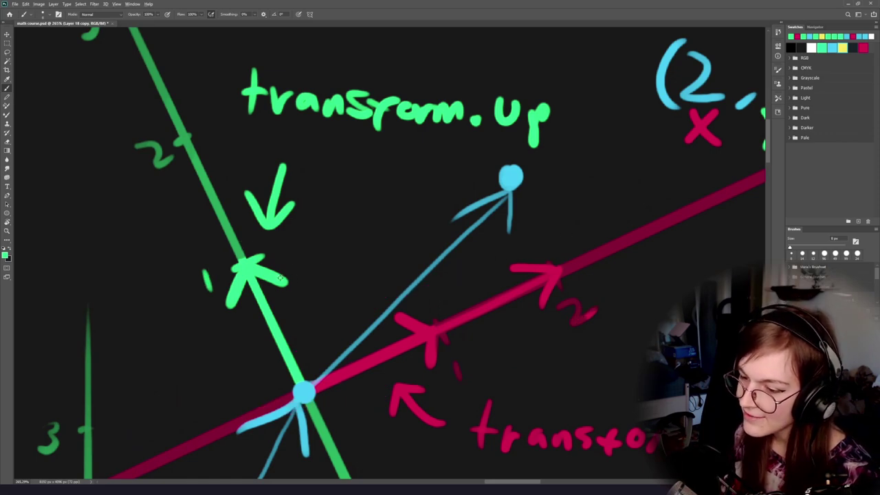
# Circle the arrow from the local origin to the cyan point in cyan and undo the circle.
pyautogui.keyDown('alt'); pyautogui.click(280, 278); pyautogui.keyUp('alt')
pyautogui.keyDown('alt'); pyautogui.click(511, 175); pyautogui.keyUp('alt')
pyautogui.moveTo(508, 171)
pyautogui.mouseDown()
pyautogui.moveTo(269, 249)
pyautogui.moveTo(258, 267)
pyautogui.mouseUp()
pyautogui.hotkey('ctrl', 'z')
pyautogui.hotkey('ctrl', 'z')
pyautogui.moveTo(519, 176)
pyautogui.mouseDown()
pyautogui.moveTo(271, 381)
pyautogui.moveTo(450, 170)
pyautogui.mouseUp()
pyautogui.scroll(-5, 392, 320)
pyautogui.moveTo(383, 332); pyautogui.dragTo(290, 290)
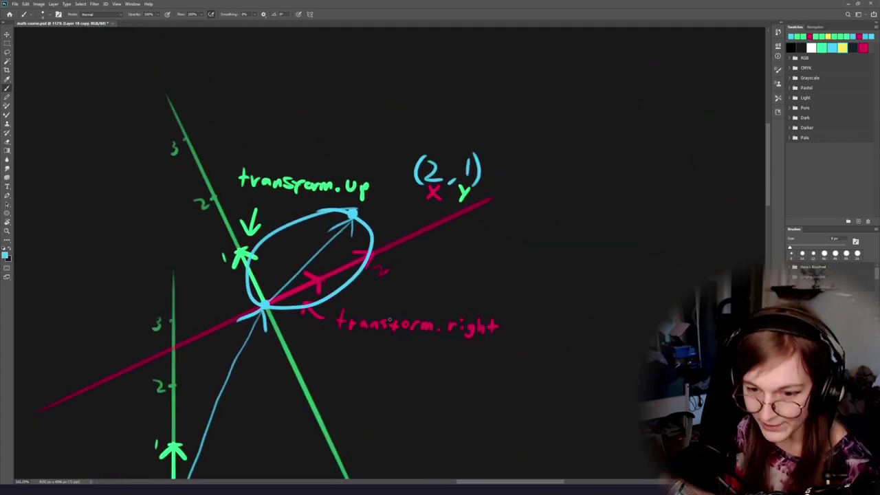
pyautogui.hotkey('ctrl', 'z')
# Circle the cyan arrows meeting at the local origin for emphasis, undoing each circle.
pyautogui.moveTo(258, 416); pyautogui.dragTo(344, 330)
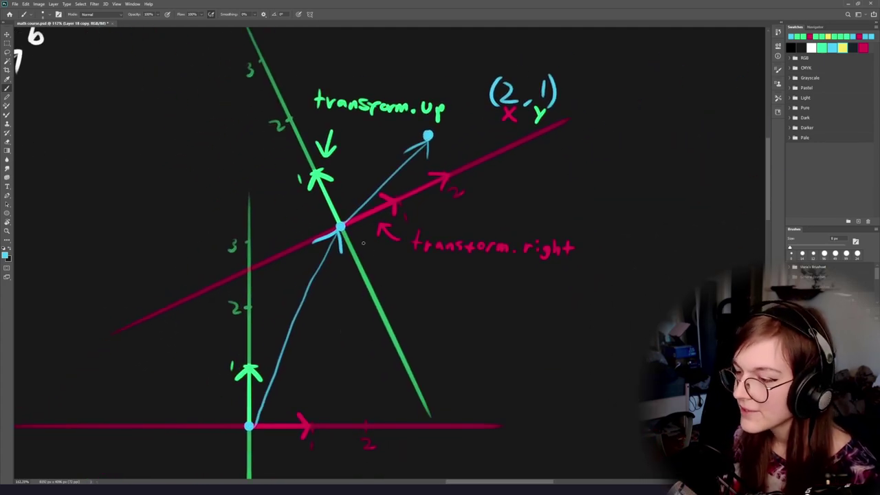
pyautogui.scroll(-1, 334, 279)
pyautogui.scroll(5, 340, 276)
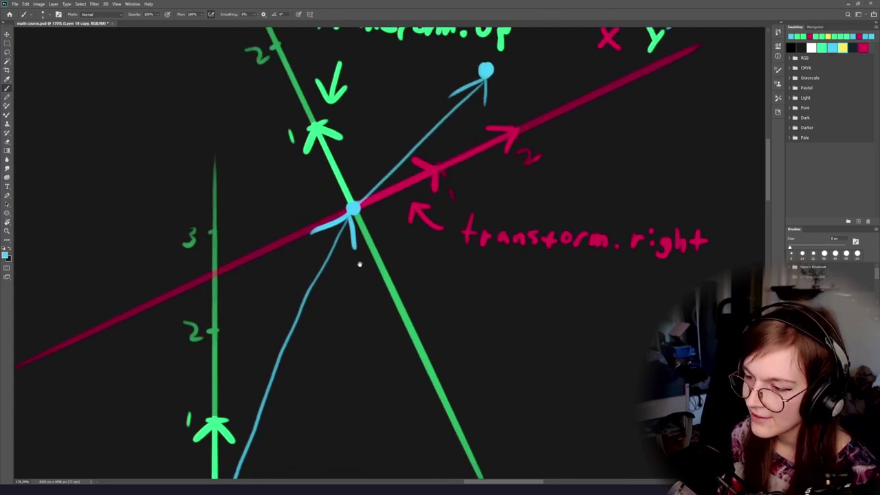
pyautogui.scroll(-2, 361, 265)
pyautogui.moveTo(363, 266); pyautogui.dragTo(360, 259)
pyautogui.moveTo(352, 197); pyautogui.dragTo(273, 199)
pyautogui.hotkey('ctrl', 'z')
pyautogui.moveTo(383, 285); pyautogui.dragTo(361, 394)
pyautogui.moveTo(443, 189)
pyautogui.mouseDown()
pyautogui.moveTo(394, 305)
pyautogui.moveTo(372, 197)
pyautogui.mouseUp()
pyautogui.hotkey('ctrl', 'z')
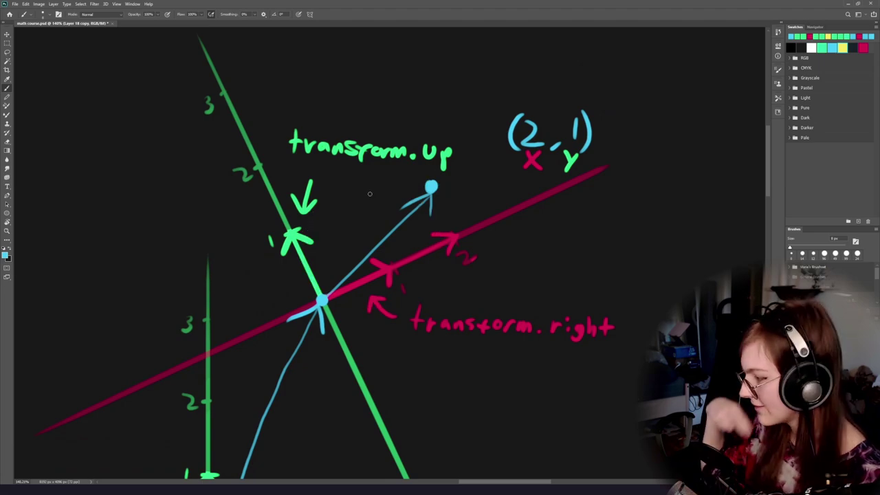
# Sketch two cyan arrows from a shared starting point in the empty area beside the (2,1) label.
pyautogui.scroll(-4, 369, 193)
pyautogui.scroll(4, 426, 295)
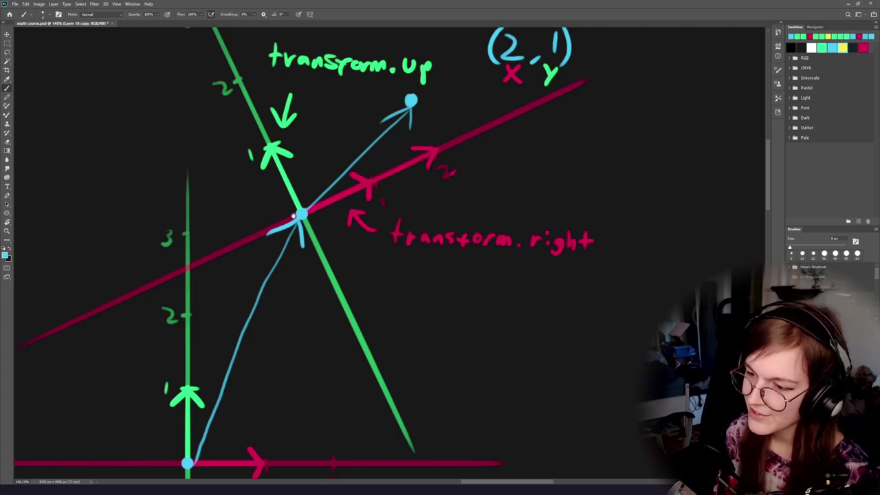
pyautogui.moveTo(294, 216)
pyautogui.mouseDown()
pyautogui.moveTo(261, 284)
pyautogui.moveTo(223, 261)
pyautogui.mouseUp()
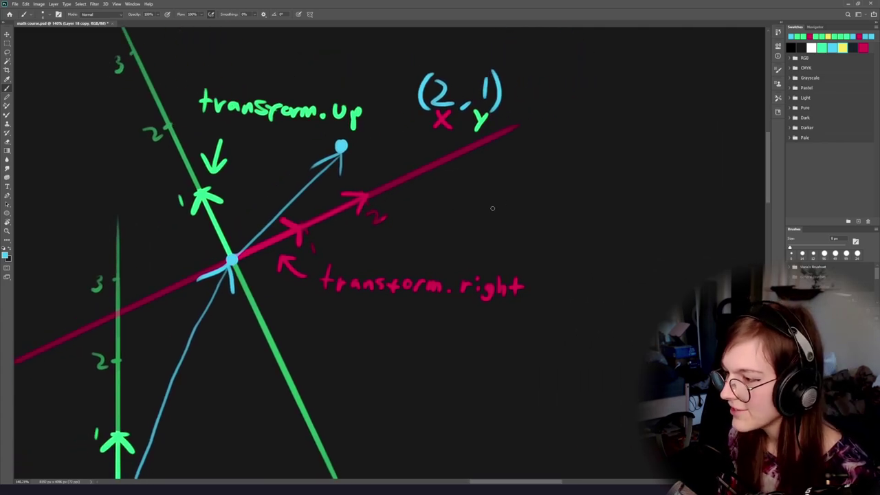
pyautogui.moveTo(492, 208)
pyautogui.mouseDown()
pyautogui.moveTo(569, 156)
pyautogui.moveTo(544, 157)
pyautogui.mouseUp()
pyautogui.moveTo(638, 102)
pyautogui.mouseDown()
pyautogui.moveTo(502, 216)
pyautogui.moveTo(511, 212)
pyautogui.mouseUp()
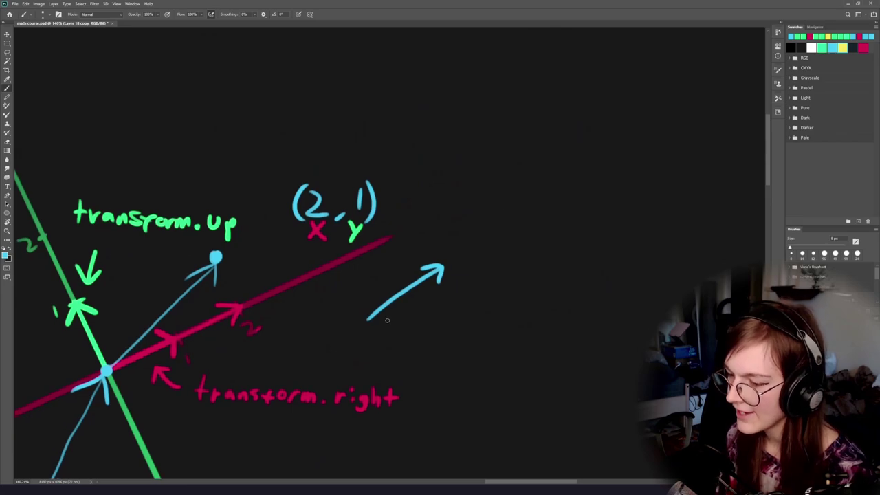
pyautogui.moveTo(369, 319); pyautogui.dragTo(431, 329)
pyautogui.moveTo(431, 331); pyautogui.dragTo(407, 345)
# Circle the lower of the two sketched cyan arrows for emphasis and undo the circle.
pyautogui.moveTo(524, 346); pyautogui.dragTo(434, 316)
pyautogui.hotkey('ctrl', 'z')
pyautogui.moveTo(334, 316)
pyautogui.mouseDown()
pyautogui.moveTo(356, 310)
pyautogui.moveTo(362, 276)
pyautogui.mouseUp()
pyautogui.moveTo(354, 234)
pyautogui.mouseDown()
pyautogui.moveTo(266, 235)
pyautogui.moveTo(409, 228)
pyautogui.mouseUp()
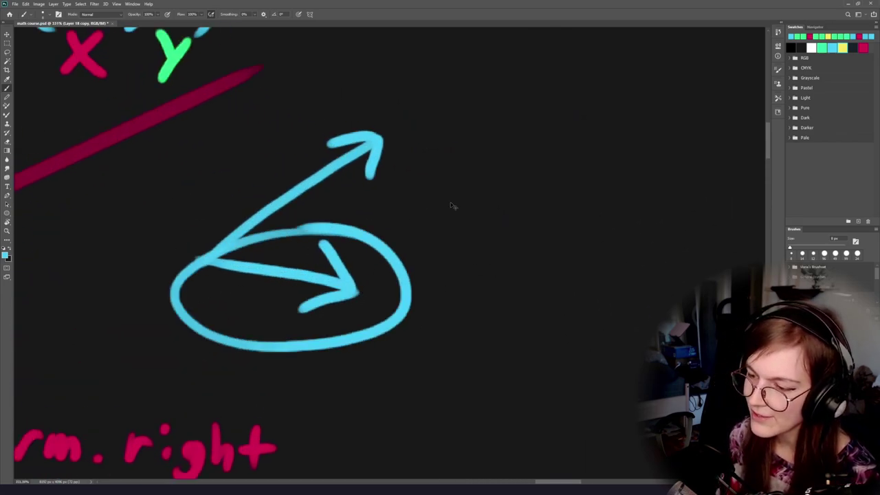
pyautogui.hotkey('ctrl', 'z')
# Draw a copy of the lower arrow from the upper arrow's tip, plus the sum arrow from the shared start.
pyautogui.moveTo(382, 136); pyautogui.dragTo(540, 163)
pyautogui.moveTo(504, 129)
pyautogui.mouseDown()
pyautogui.moveTo(539, 159)
pyautogui.moveTo(497, 185)
pyautogui.mouseUp()
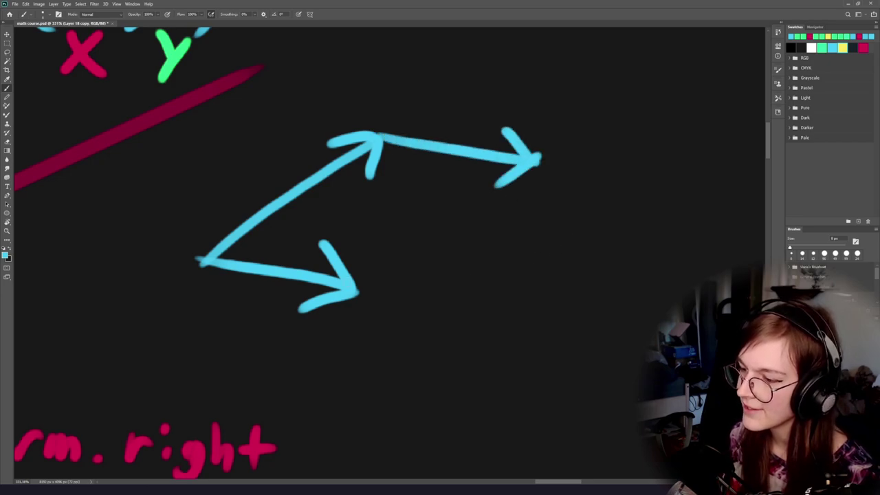
pyautogui.moveTo(204, 264); pyautogui.dragTo(543, 164)
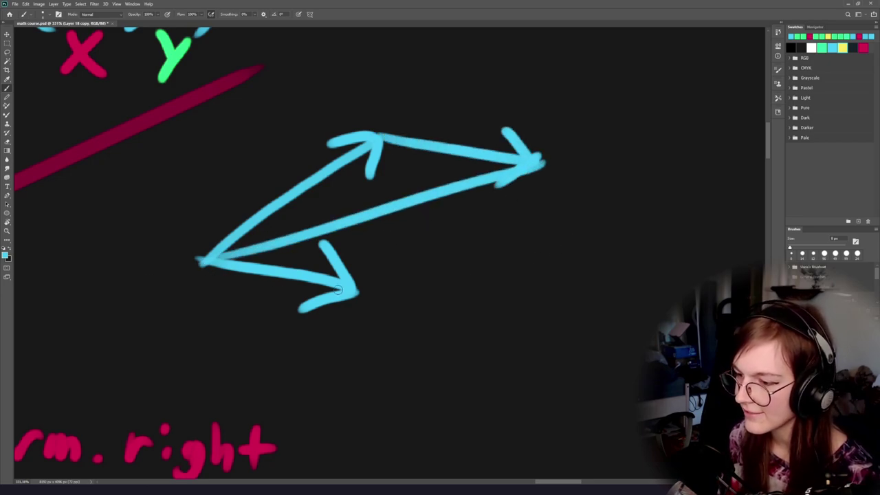
# Undo all strokes of the vector addition sketch beside the local axes.
pyautogui.hotkey('ctrl', 'z')
pyautogui.hotkey('ctrl', 'z')
pyautogui.hotkey('ctrl', 'z')
pyautogui.hotkey('ctrl', 'z')
pyautogui.hotkey('ctrl', 'z')
pyautogui.hotkey('ctrl', 'z')
pyautogui.hotkey('ctrl', 'z')
pyautogui.moveTo(308, 298)
pyautogui.mouseDown()
pyautogui.moveTo(530, 291)
pyautogui.moveTo(687, 265)
pyautogui.mouseUp()
pyautogui.moveTo(238, 262); pyautogui.dragTo(489, 229)
pyautogui.moveTo(434, 275); pyautogui.dragTo(319, 371)
pyautogui.scroll(3, 370, 309)
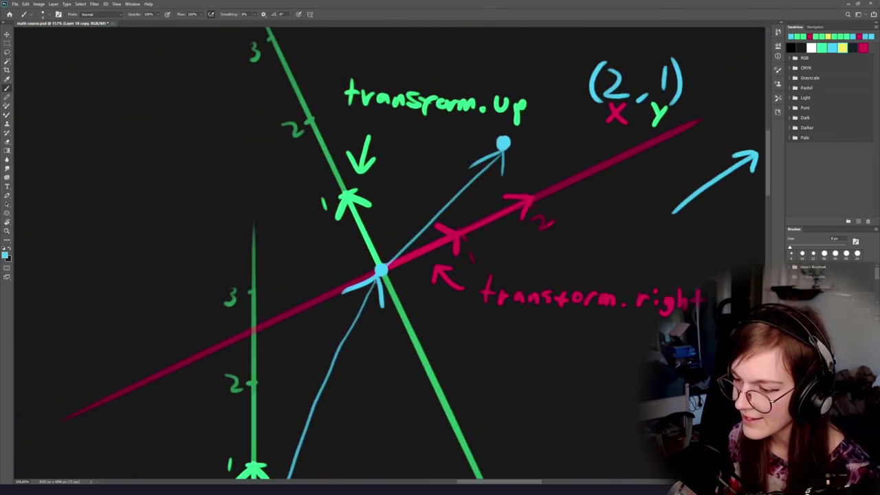
pyautogui.moveTo(375, 283); pyautogui.dragTo(252, 273)
pyautogui.hotkey('ctrl', 'z')
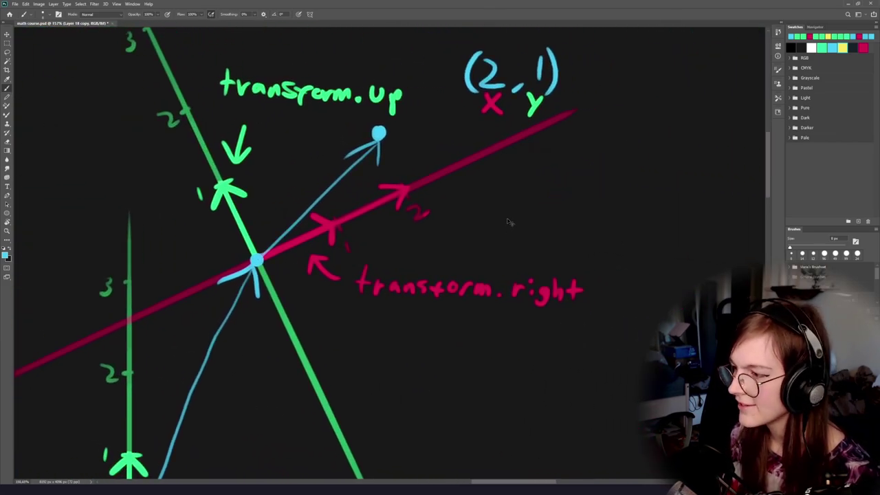
# Circle the local transform.up and transform.right unit arrows in cyan and undo the circle.
pyautogui.scroll(-5, 550, 287)
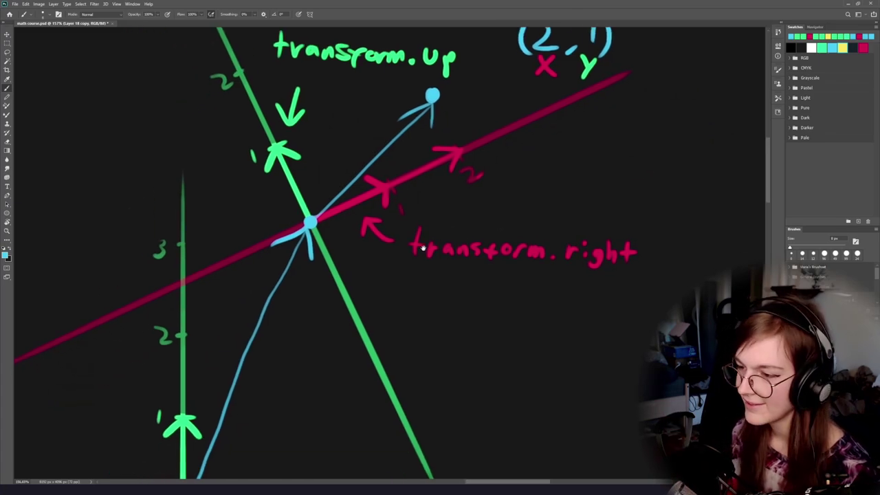
pyautogui.scroll(5, 376, 221)
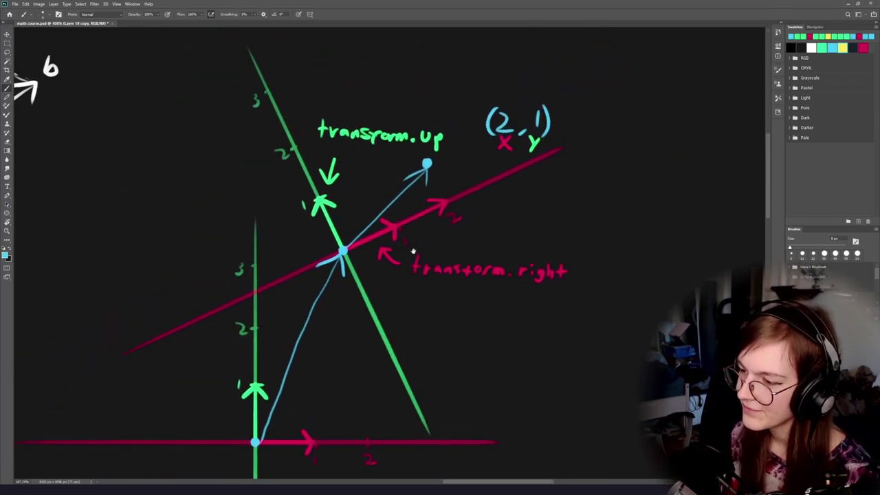
pyautogui.moveTo(331, 160)
pyautogui.mouseDown()
pyautogui.moveTo(344, 267)
pyautogui.moveTo(325, 142)
pyautogui.mouseUp()
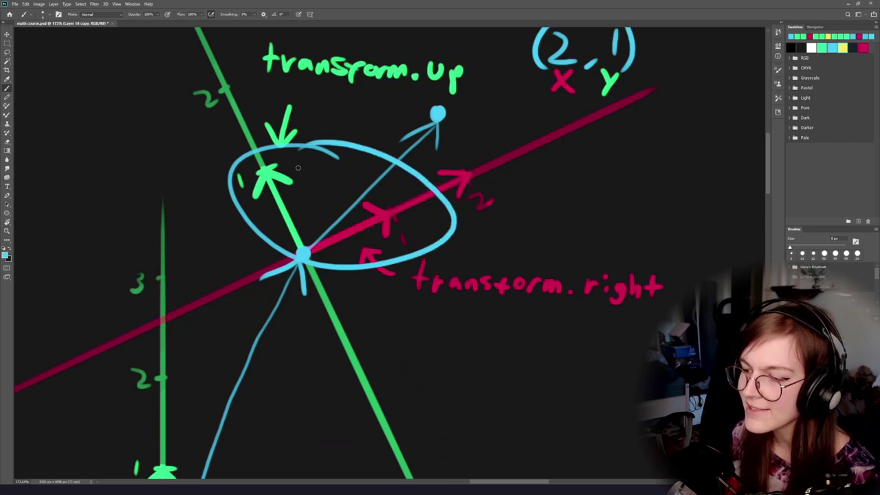
pyautogui.hotkey('ctrl', 'z')
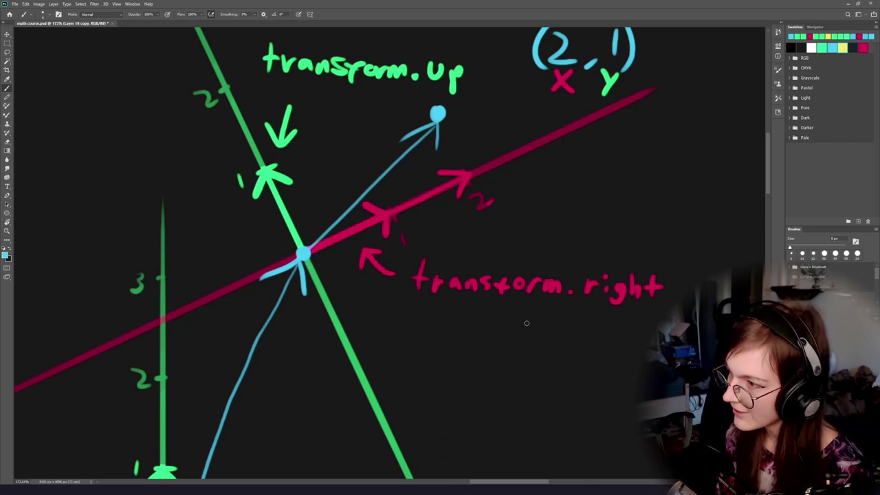
# Circle the cyan point at local (2,1) and undo the circle.
pyautogui.moveTo(411, 208)
pyautogui.mouseDown()
pyautogui.moveTo(410, 298)
pyautogui.moveTo(348, 235)
pyautogui.mouseUp()
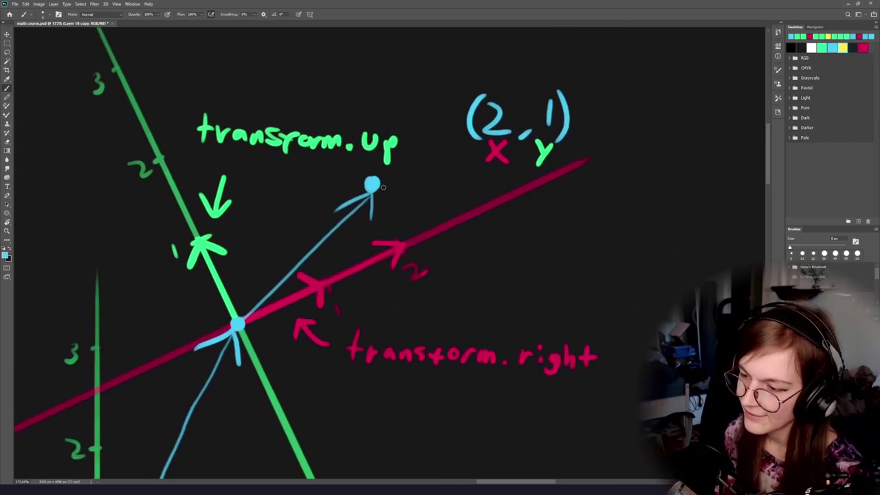
pyautogui.moveTo(383, 186); pyautogui.dragTo(379, 169)
pyautogui.hotkey('ctrl', 'z')
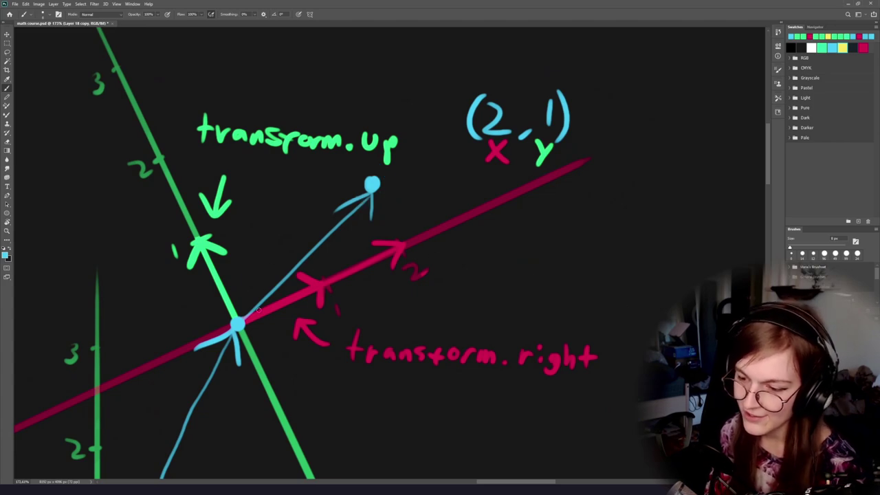
# Thicken the cyan arrow from the local origin to the (2,1) point by retracing it, undoing unwanted strokes.
pyautogui.moveTo(238, 325); pyautogui.dragTo(362, 198)
pyautogui.hotkey('ctrl', 'z')
pyautogui.moveTo(239, 323); pyautogui.dragTo(383, 178)
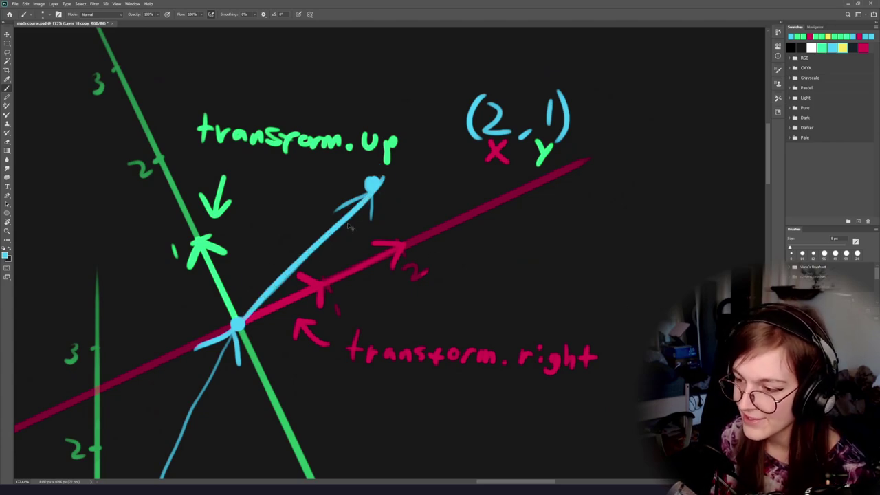
pyautogui.hotkey('ctrl', 'z')
pyautogui.moveTo(234, 321)
pyautogui.mouseDown()
pyautogui.moveTo(377, 191)
pyautogui.moveTo(250, 309)
pyautogui.mouseUp()
pyautogui.hotkey('ctrl', 'z')
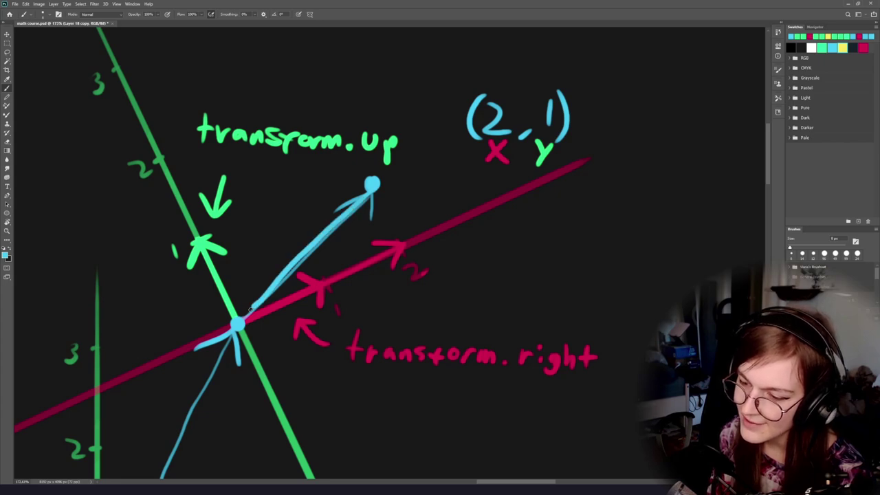
# Circle the thickened cyan arrow and the area around the local origin for emphasis, undoing each circle.
pyautogui.moveTo(383, 166)
pyautogui.mouseDown()
pyautogui.moveTo(345, 168)
pyautogui.moveTo(304, 194)
pyautogui.mouseUp()
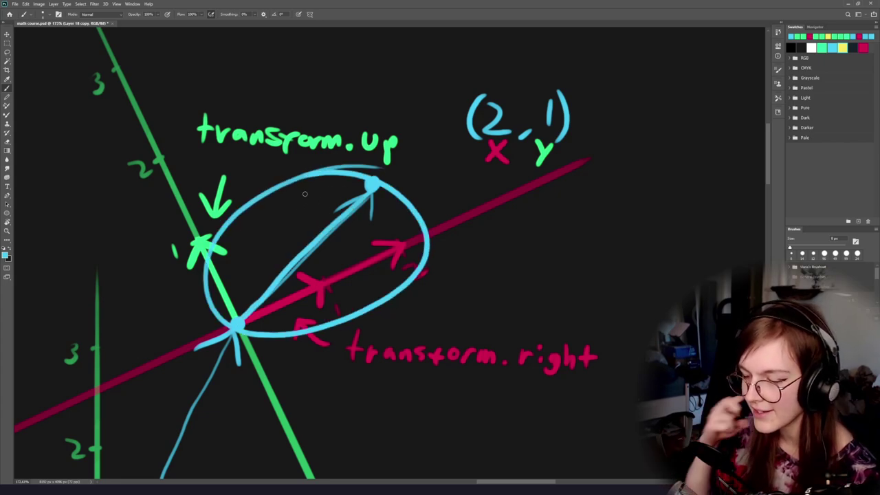
pyautogui.hotkey('ctrl', 'z')
pyautogui.moveTo(278, 368); pyautogui.dragTo(409, 190)
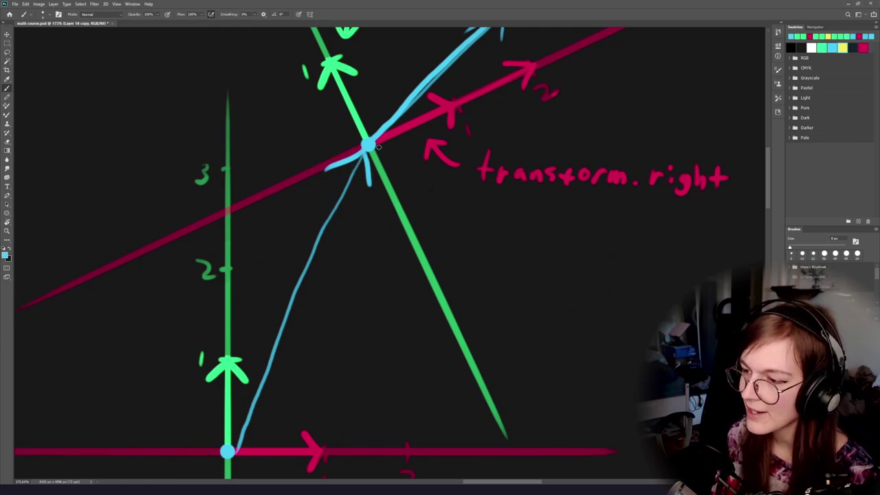
pyautogui.moveTo(404, 120)
pyautogui.mouseDown()
pyautogui.moveTo(489, 191)
pyautogui.moveTo(269, 136)
pyautogui.mouseUp()
pyautogui.hotkey('ctrl', 'z')
pyautogui.moveTo(574, 382); pyautogui.dragTo(438, 411)
pyautogui.scroll(-2, 439, 411)
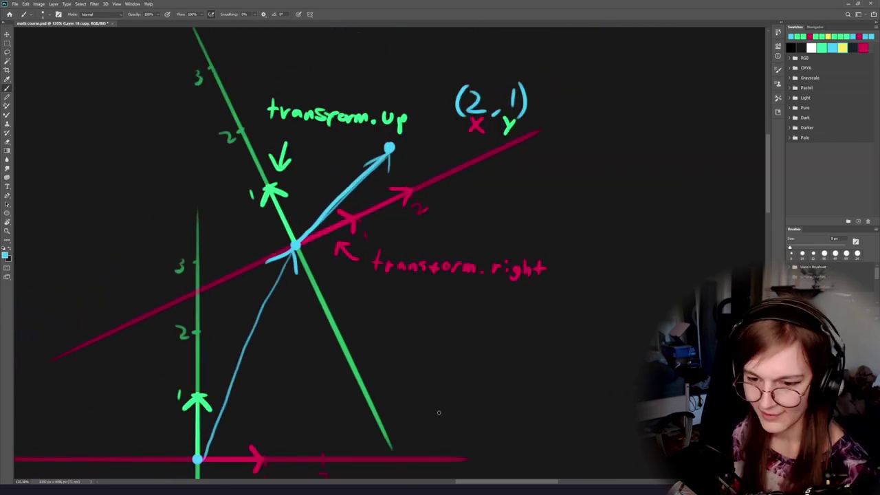
# Switch to Unity and select the Object and Look Trigger game objects in the hierarchy.
pyautogui.hotkey('alt', 'Tab')
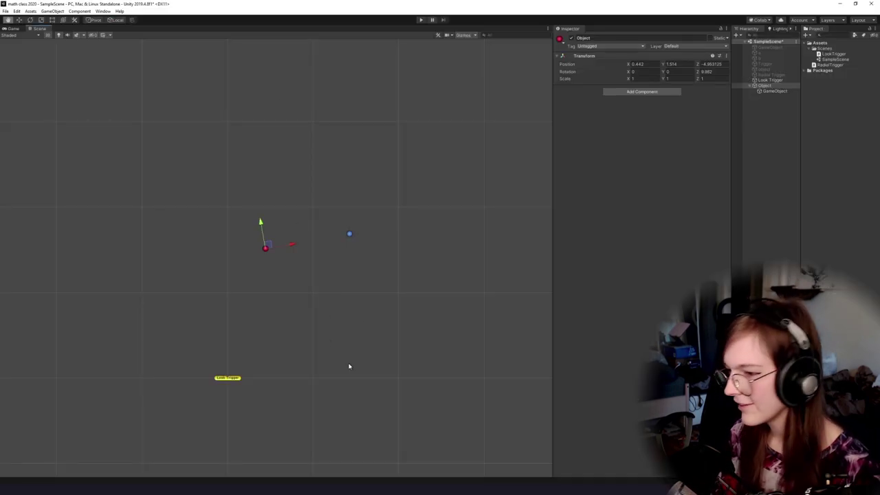
pyautogui.moveTo(306, 312); pyautogui.dragTo(330, 318)
pyautogui.moveTo(249, 210); pyautogui.dragTo(486, 313)
pyautogui.click(771, 86)
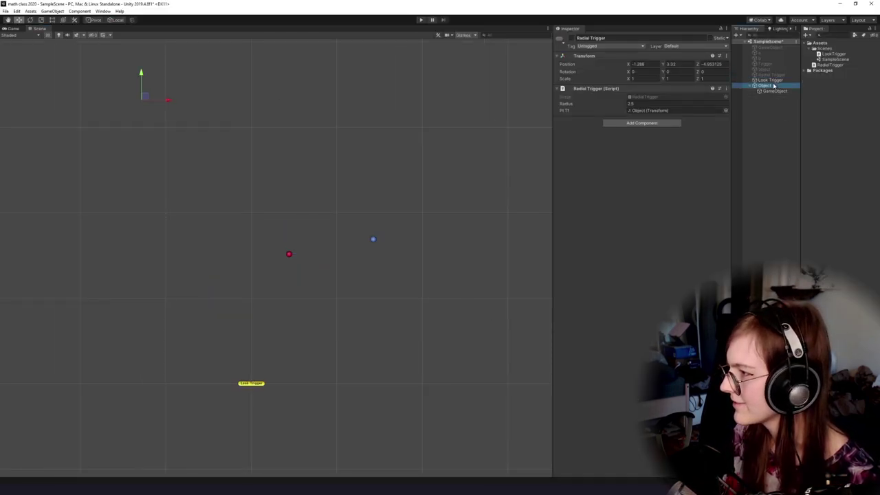
pyautogui.doubleClick(768, 81)
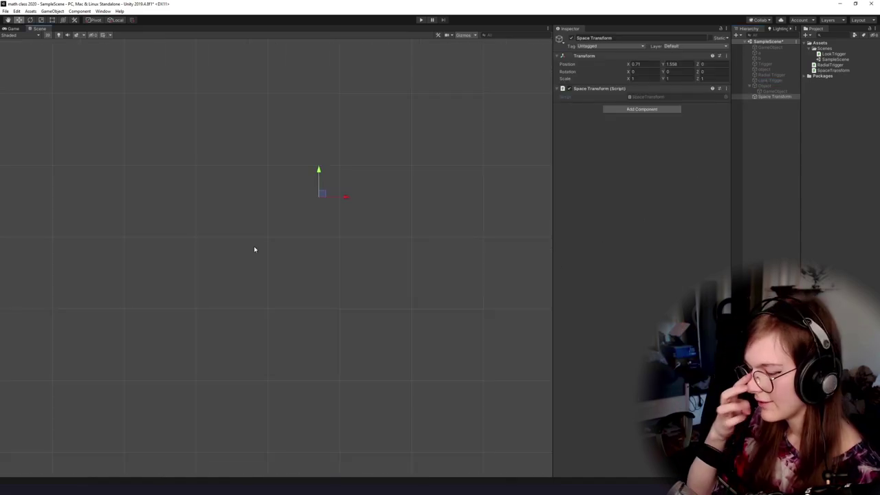
# Switch to the SpaceTransform.cs script in Rider and place the cursor inside the OnDrawGizmos method.
pyautogui.hotkey('alt', 'Tab')
pyautogui.hotkey('alt', 'Tab')
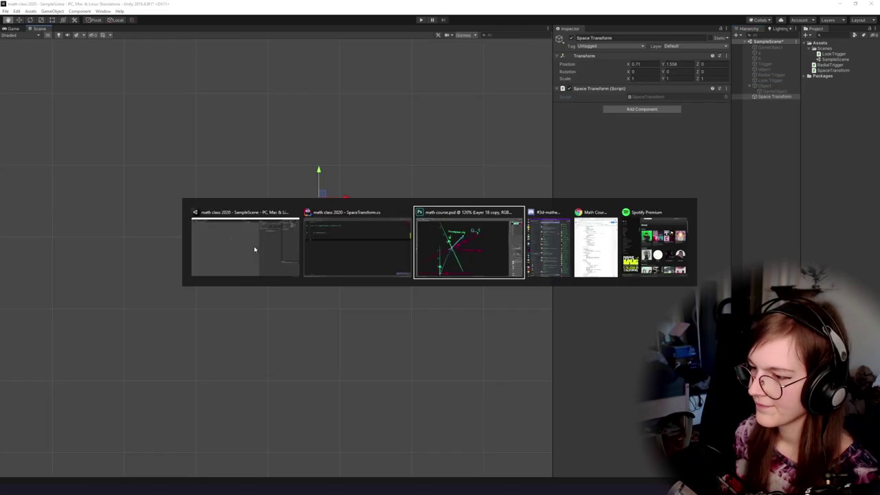
pyautogui.hotkey('alt', 'shift', 'Tab')
pyautogui.hotkey('alt', 'Tab')
pyautogui.hotkey('alt', 'shift', 'Tab')
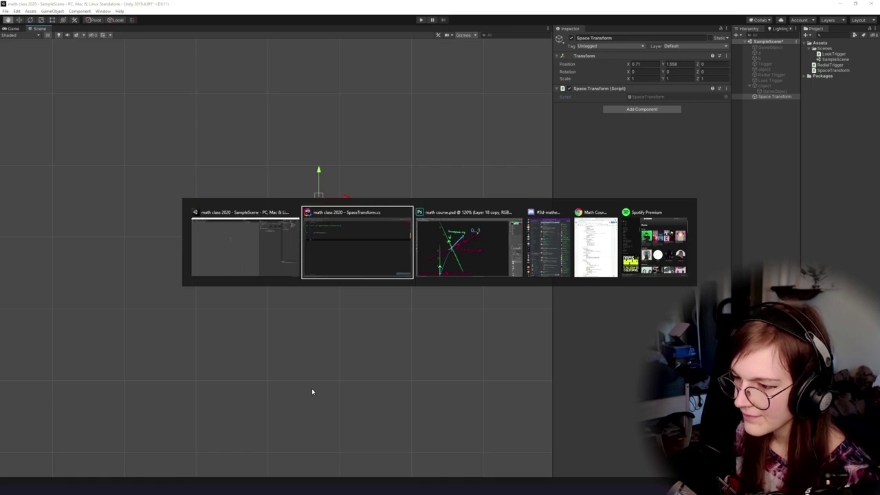
pyautogui.hotkey('alt', 'Tab')
pyautogui.hotkey('alt', 'Tab')
pyautogui.click(217, 133)
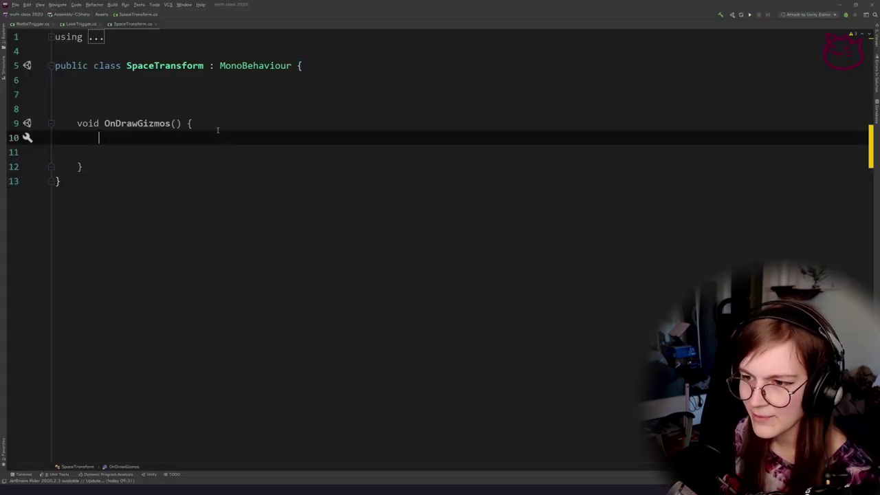
# Add three blank lines between the end of OnDrawGizmos and the class's closing brace.
pyautogui.click(122, 162)
pyautogui.press('Return')
pyautogui.press('Return')
pyautogui.press('Return')
pyautogui.press('Up')
pyautogui.press('Down')
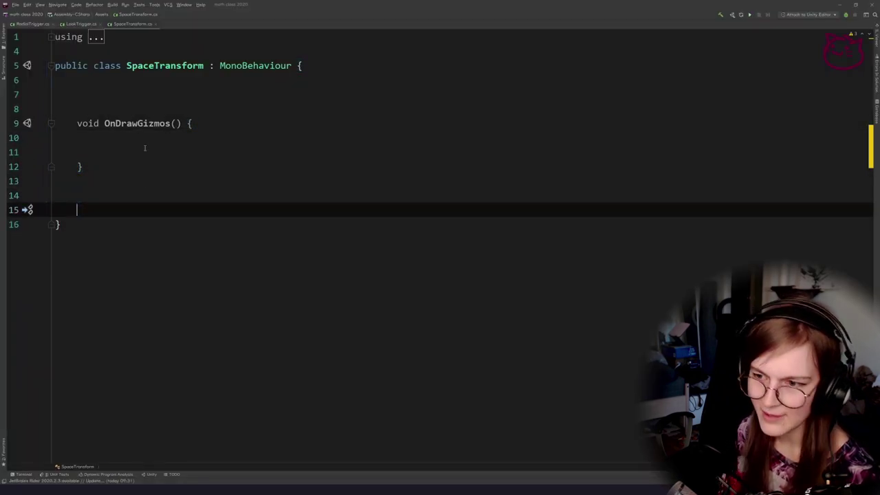
# Insert two more blank lines between the SpaceTransform class declaration and OnDrawGizmos.
pyautogui.press('Up')
pyautogui.press('Up')
pyautogui.press('Up')
pyautogui.press('Up')
pyautogui.press('Up')
pyautogui.press('Up')
pyautogui.press('Up')
pyautogui.press('Up')
pyautogui.press('Up')
pyautogui.press('Return')
pyautogui.press('Return')
pyautogui.scroll(2, 170, 170)
# Add three blank lines to the OnDrawGizmos body and place the cursor on its first line.
pyautogui.click(267, 172)
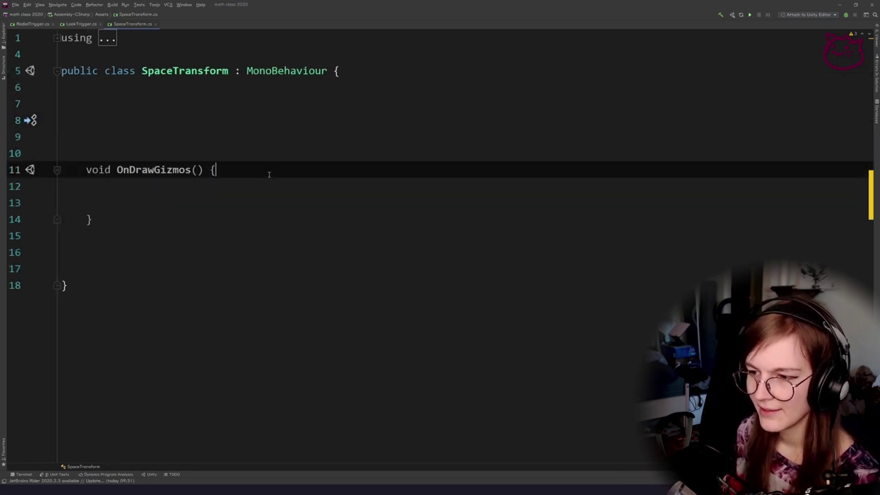
pyautogui.press('Return')
pyautogui.press('Return')
pyautogui.press('Return')
pyautogui.scroll(1, 277, 194)
pyautogui.click(187, 221)
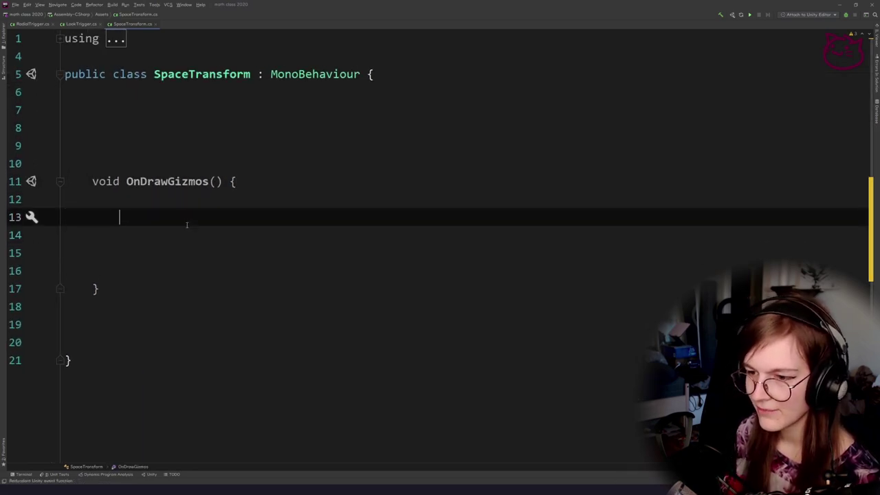
pyautogui.click(184, 194)
pyautogui.click(195, 216)
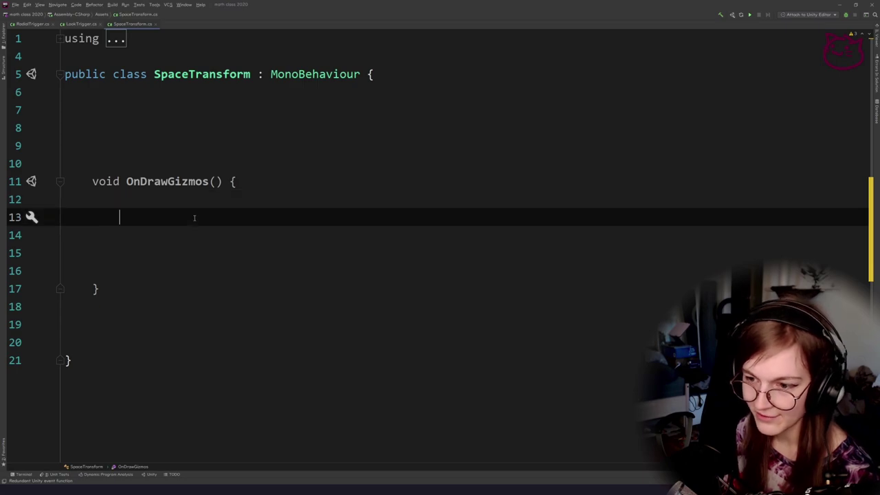
pyautogui.click(180, 199)
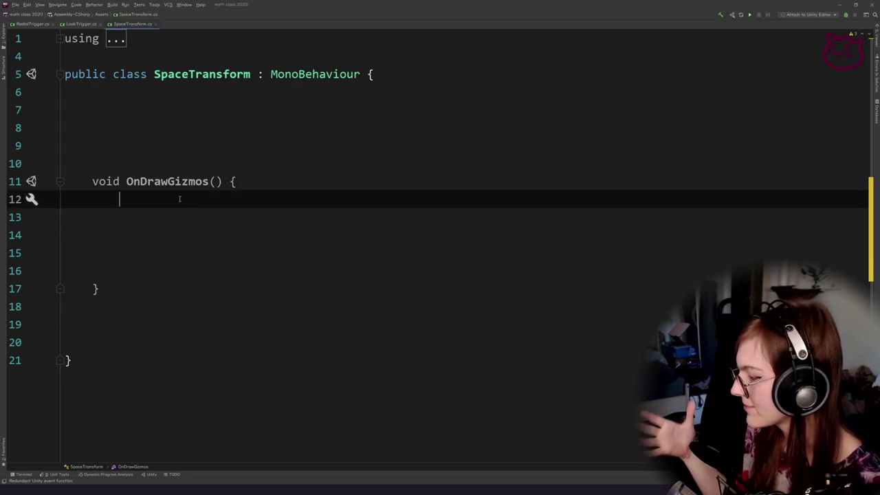
# Switch to the math course.psd diagram in Photoshop.
pyautogui.hotkey('alt', 'Tab')
pyautogui.hotkey('alt', 'Tab')
pyautogui.press('Tab')
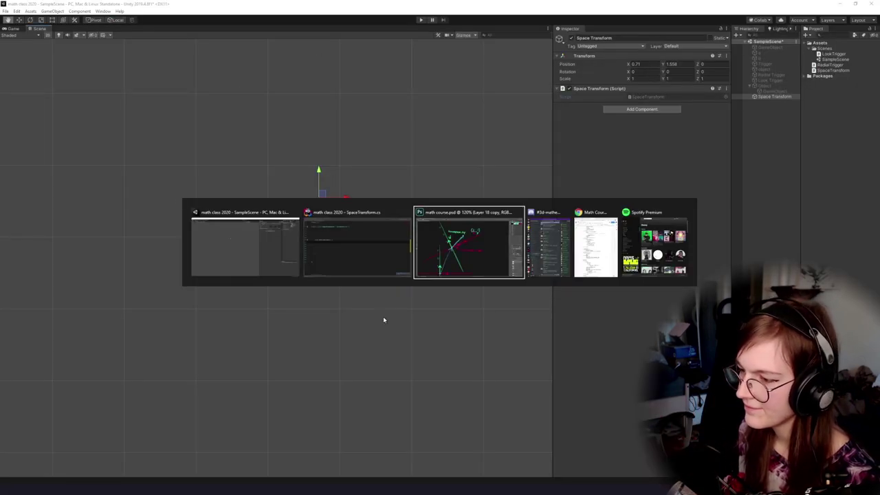
# Circle parts of the local coordinate frame and its origin in cyan for emphasis, undoing each circle.
pyautogui.moveTo(408, 163)
pyautogui.mouseDown()
pyautogui.moveTo(369, 171)
pyautogui.moveTo(282, 156)
pyautogui.mouseUp()
pyautogui.hotkey('ctrl', 'z')
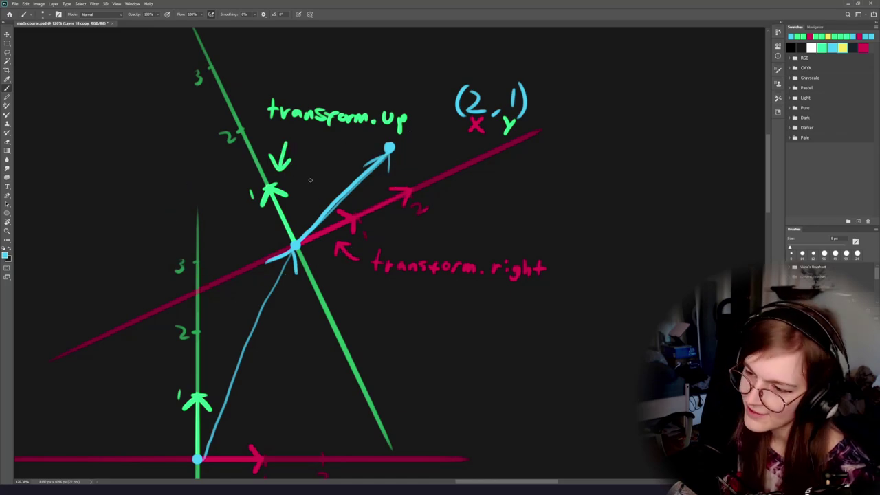
pyautogui.moveTo(328, 172)
pyautogui.mouseDown()
pyautogui.moveTo(362, 257)
pyautogui.moveTo(268, 171)
pyautogui.mouseUp()
pyautogui.hotkey('ctrl', 'z')
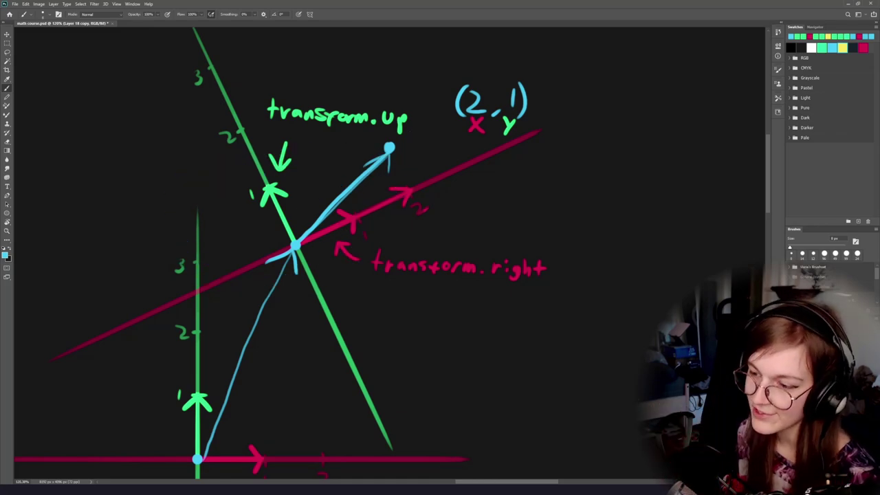
pyautogui.moveTo(292, 226)
pyautogui.mouseDown()
pyautogui.moveTo(282, 256)
pyautogui.moveTo(301, 231)
pyautogui.mouseUp()
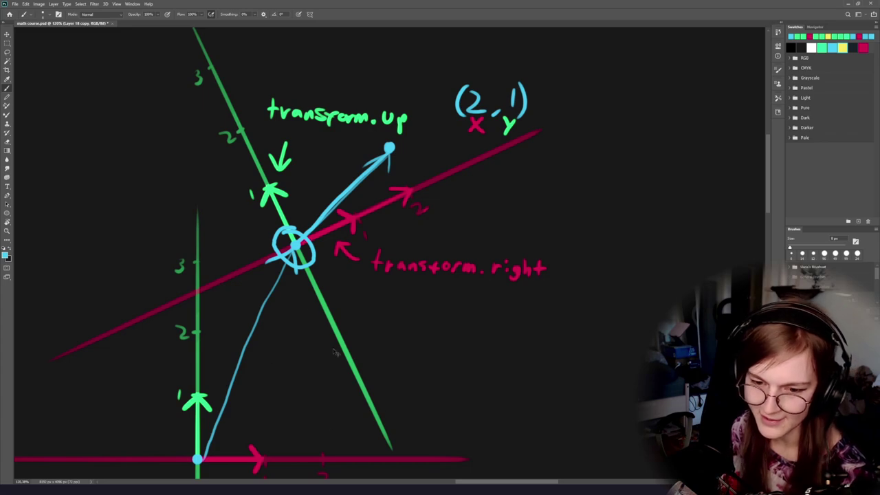
pyautogui.hotkey('ctrl', 'z')
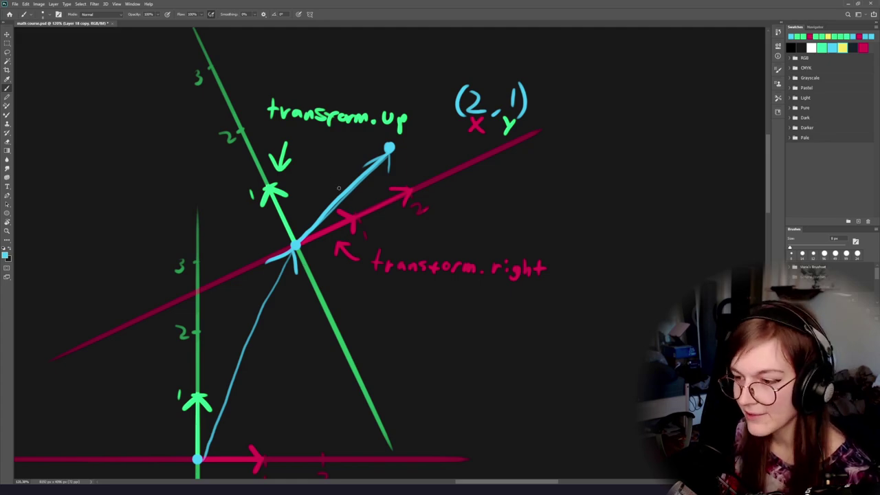
# Mark the transform.up and transform.right basis vectors with cyan strokes for emphasis, undoing each stroke.
pyautogui.scroll(4, 254, 184)
pyautogui.moveTo(308, 190)
pyautogui.mouseDown()
pyautogui.moveTo(205, 241)
pyautogui.moveTo(293, 161)
pyautogui.mouseUp()
pyautogui.hotkey('ctrl', 'z')
pyautogui.moveTo(401, 222); pyautogui.dragTo(459, 284)
pyautogui.hotkey('ctrl', 'z')
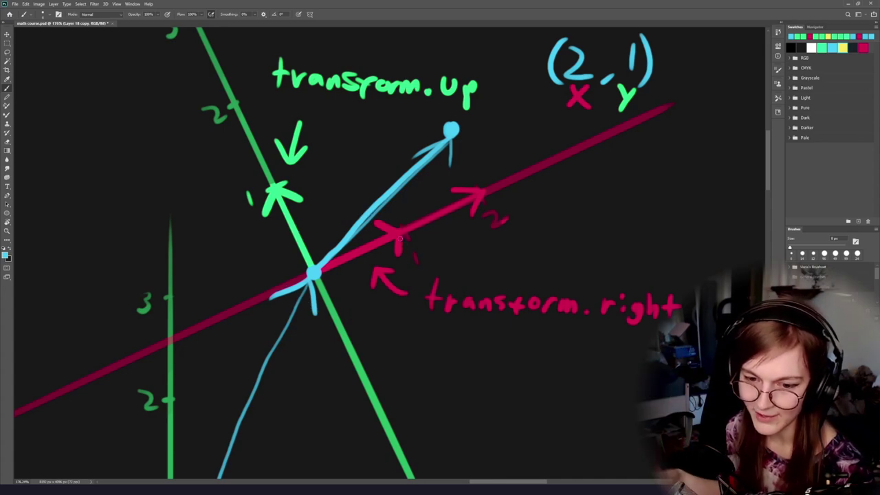
# Switch from the diagram to the Unity scene, then on to the SpaceTransform.cs script in Rider.
pyautogui.hotkey('alt', 'Tab')
pyautogui.click(658, 97)
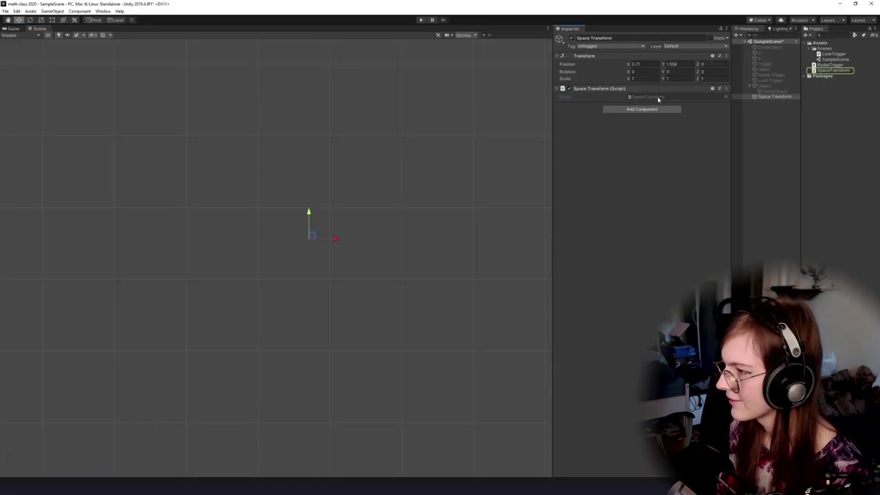
pyautogui.hotkey('alt', 'Tab')
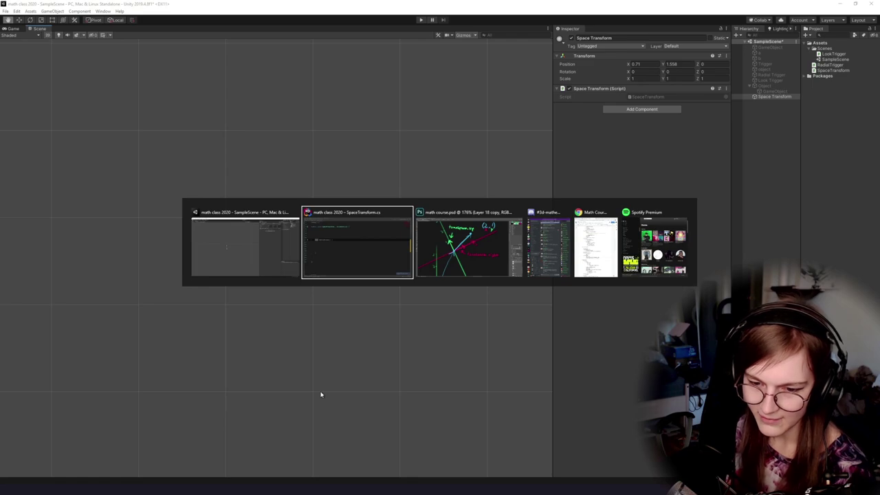
pyautogui.hotkey('alt', 'Tab')
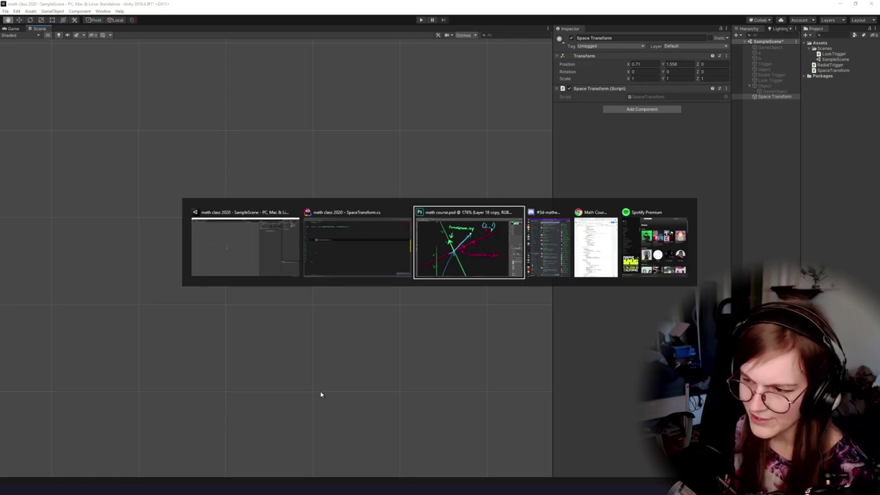
pyautogui.hotkey('alt', 'shift', 'Tab')
pyautogui.hotkey('alt', 'shift', 'Tab')
pyautogui.hotkey('alt', 'Tab')
pyautogui.hotkey('alt', 'Tab')
pyautogui.hotkey('alt', 'shift', 'Tab')
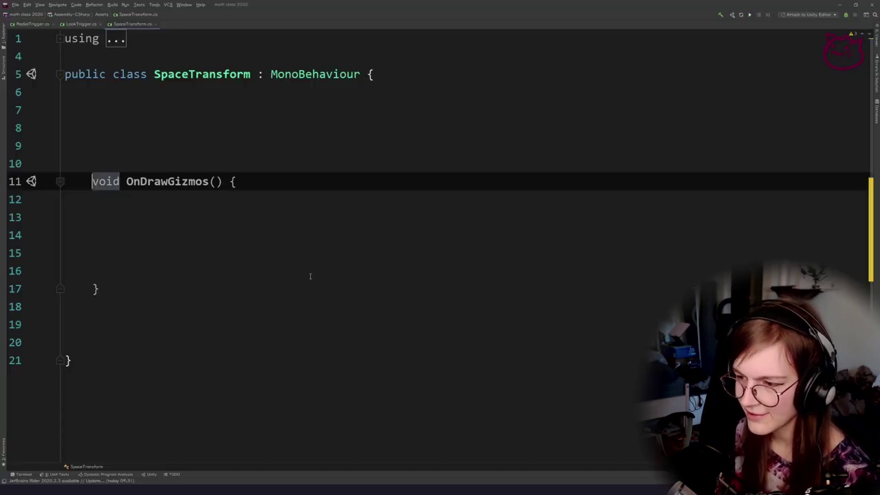
pyautogui.click(216, 111)
pyautogui.click(224, 217)
pyautogui.press('Down')
pyautogui.press('Down')
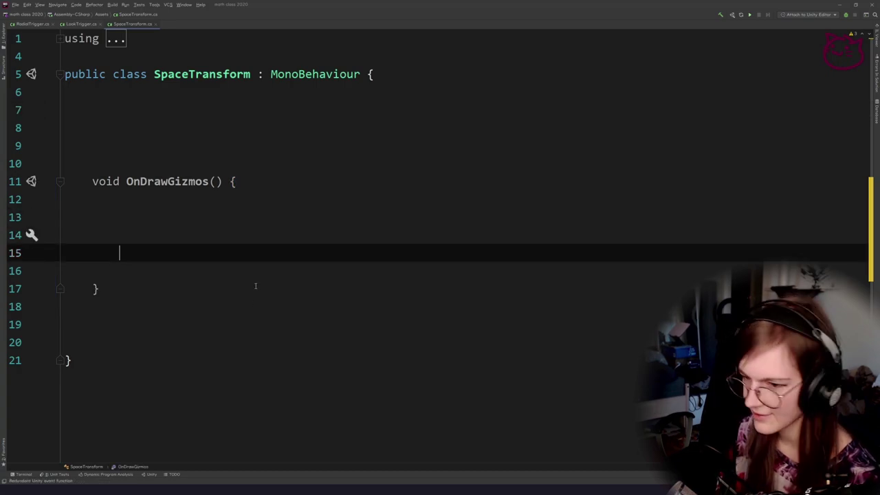
pyautogui.press('Up')
pyautogui.press('Up')
pyautogui.click(237, 271)
pyautogui.click(172, 214)
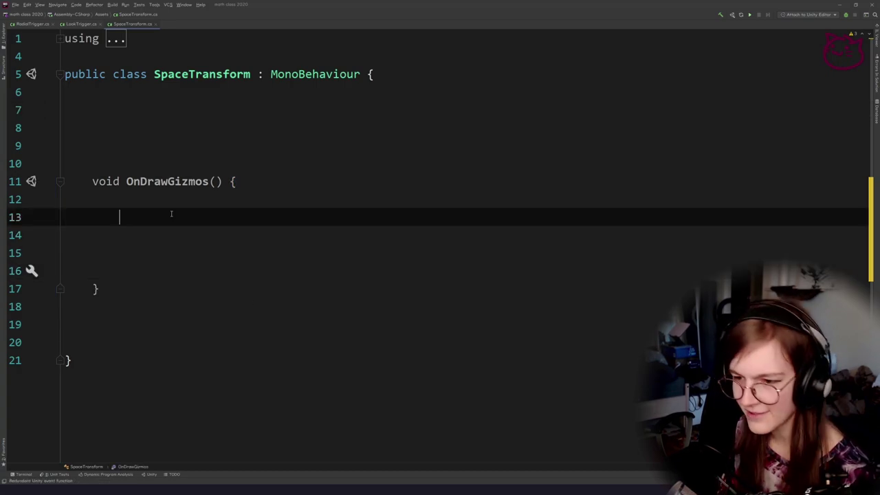
pyautogui.moveTo(189, 146); pyautogui.dragTo(195, 168)
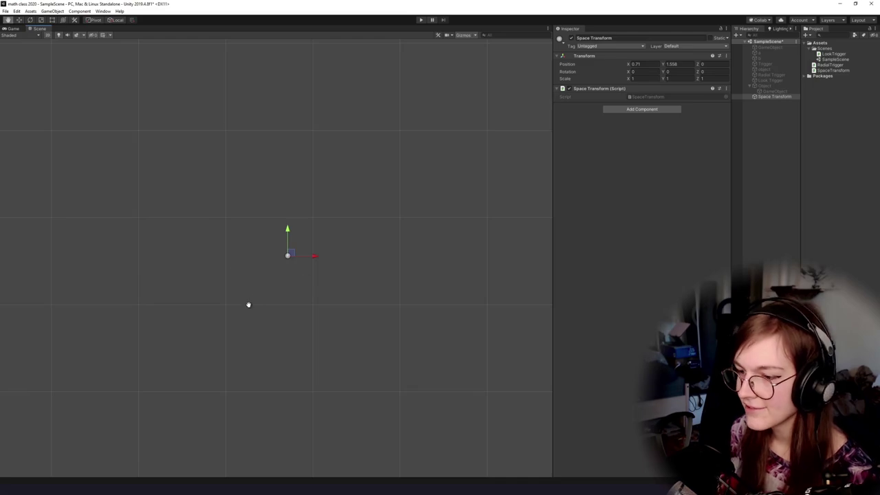
pyautogui.hotkey('alt', 'Tab')
pyautogui.press('Up')
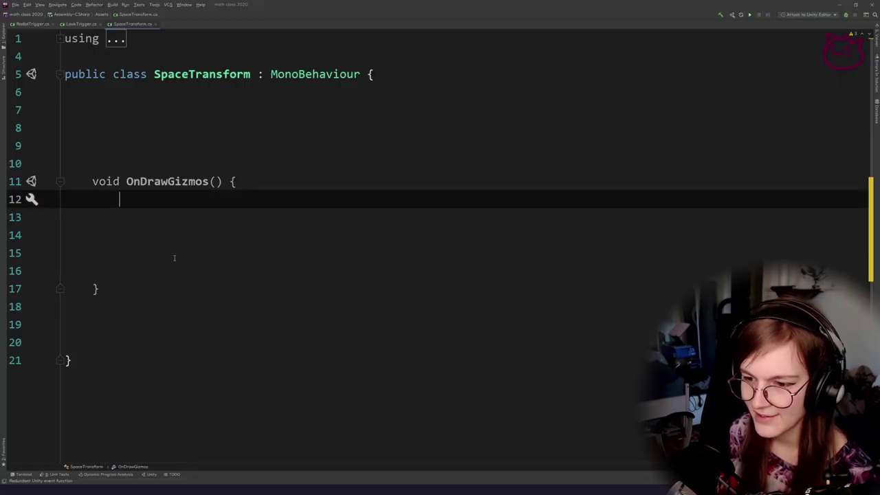
# Remove three blank lines from the OnDrawGizmos body and align its closing brace with the method declaration.
pyautogui.click(174, 230)
pyautogui.press('Delete')
pyautogui.press('Delete')
pyautogui.press('Delete')
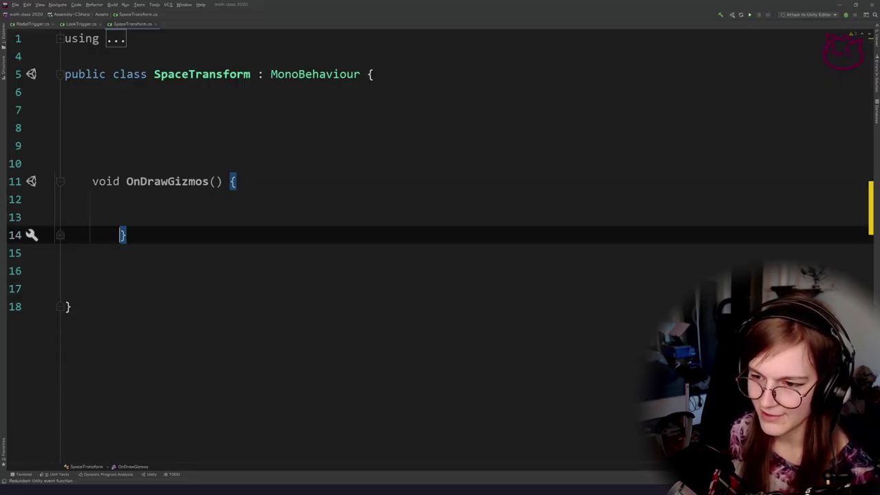
pyautogui.press('Return')
pyautogui.press('BackSpace')
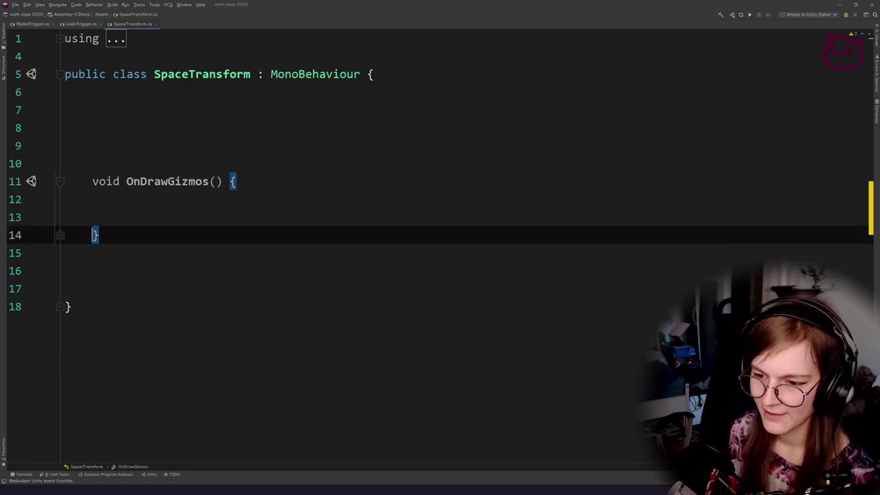
# Declare an empty void DrawBasisVectors() method below OnDrawGizmos, separated from it by two blank lines.
pyautogui.click(66, 199)
pyautogui.click(191, 237)
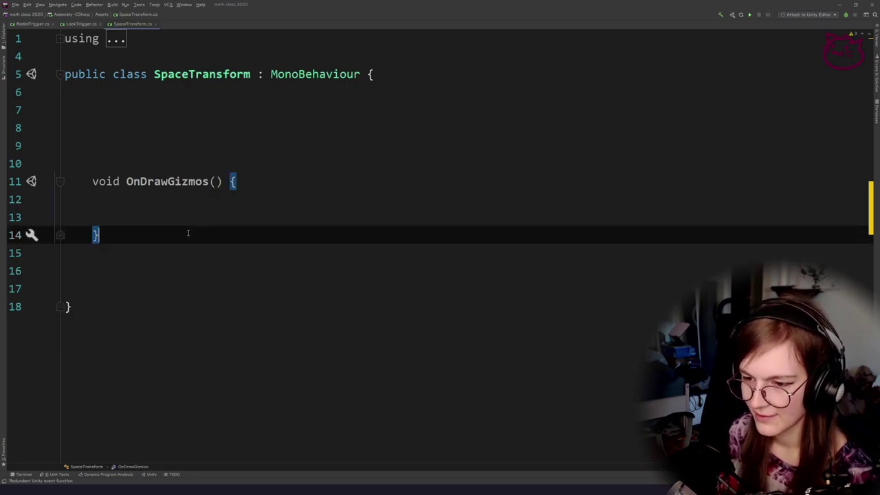
pyautogui.press('Return')
pyautogui.press('Return')
pyautogui.press('Return')
pyautogui.write('v')
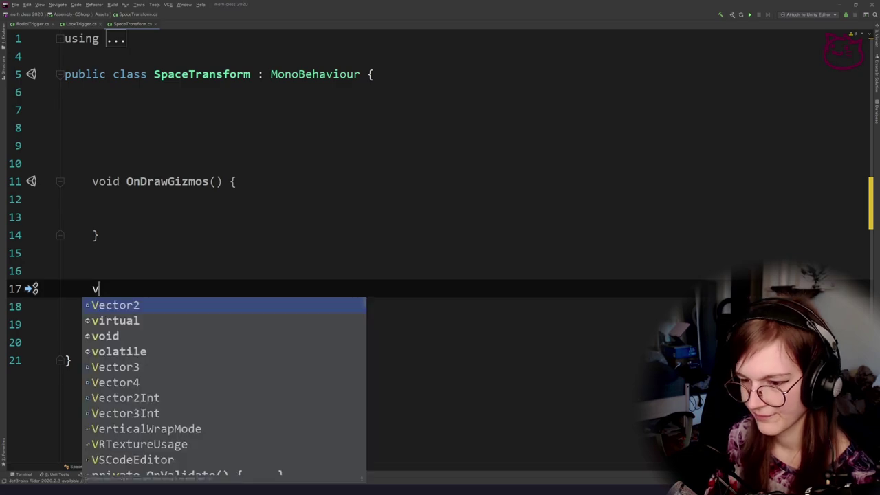
pyautogui.write('oid DrawBasisVector')
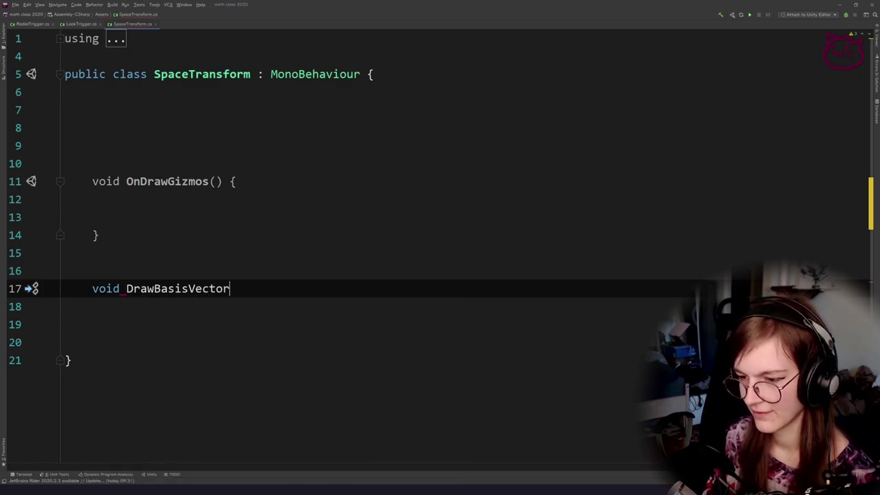
pyautogui.write('s() {')
pyautogui.press('Return')
pyautogui.press('Up')
# Give DrawBasisVectors the parameters Vector2 pos, Vector2 right and Vector2 up.
pyautogui.scroll(2, 220, 227)
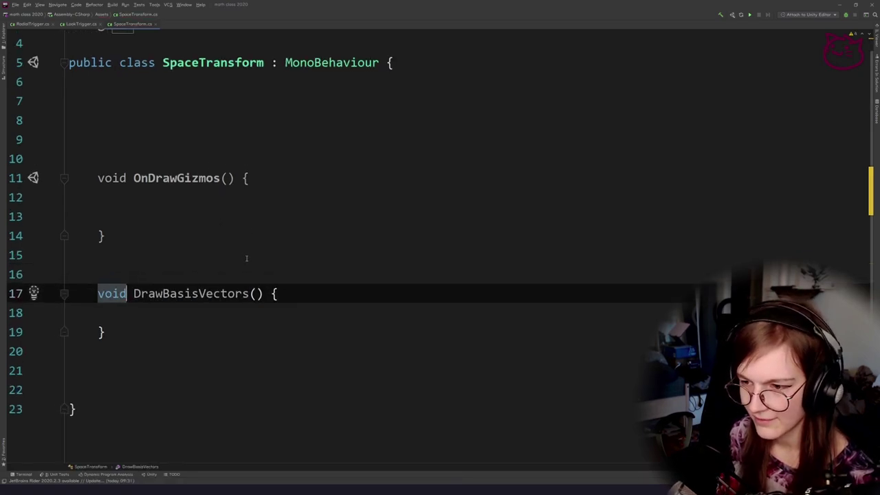
pyautogui.scroll(-1, 246, 259)
pyautogui.click(251, 219)
pyautogui.click(257, 236)
pyautogui.write('Vec')
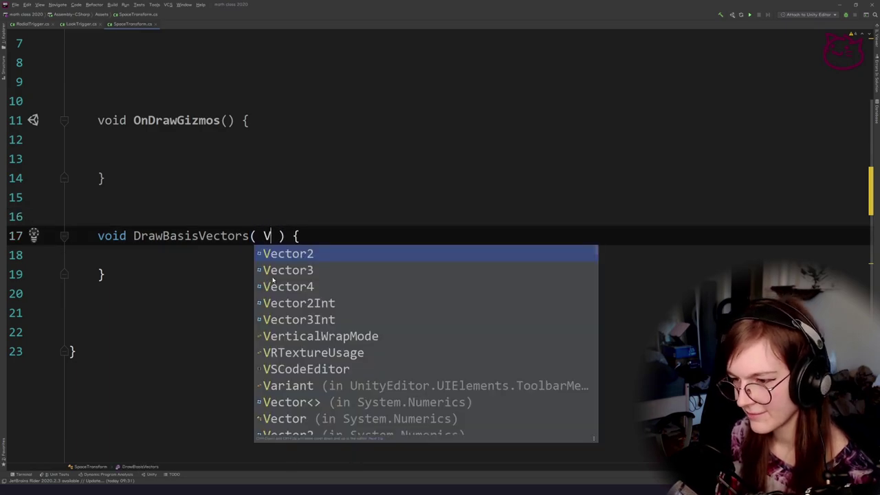
pyautogui.press('Up')
pyautogui.press('Return')
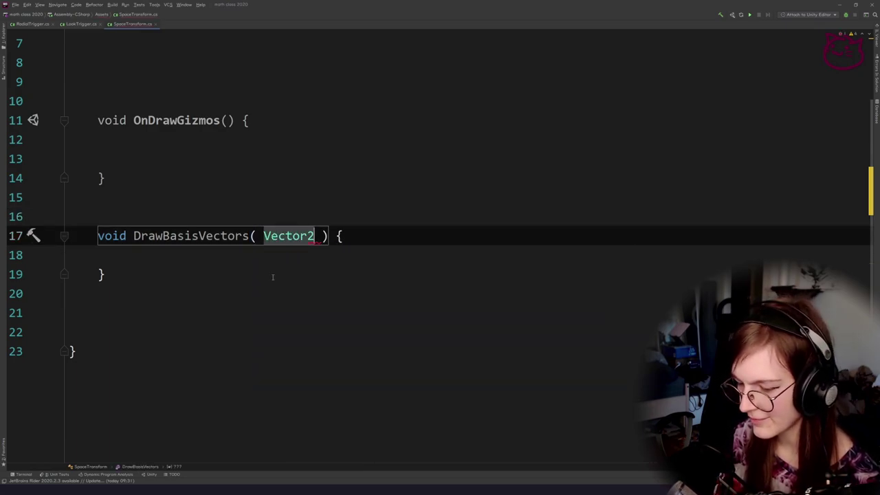
pyautogui.write('pos, Vec')
pyautogui.press('Return')
pyautogui.write('ri ')
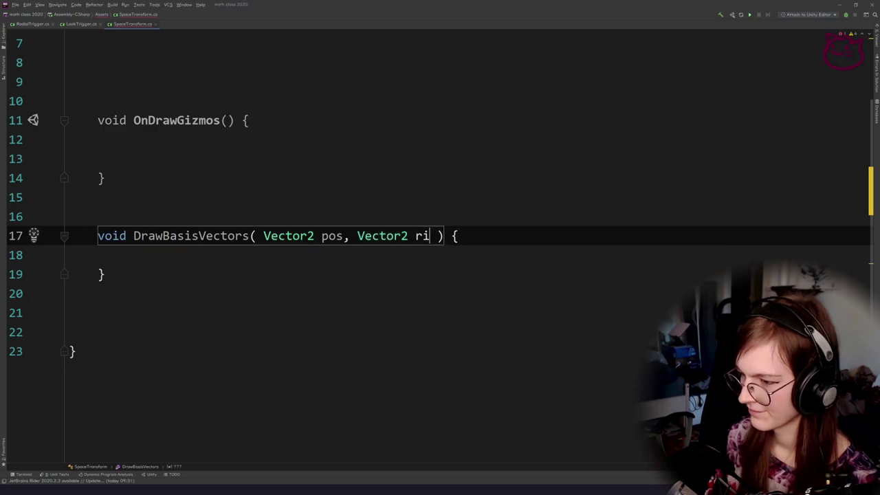
pyautogui.write('ght, Vec')
pyautogui.press('Return')
pyautogui.write('up')
pyautogui.press('End')
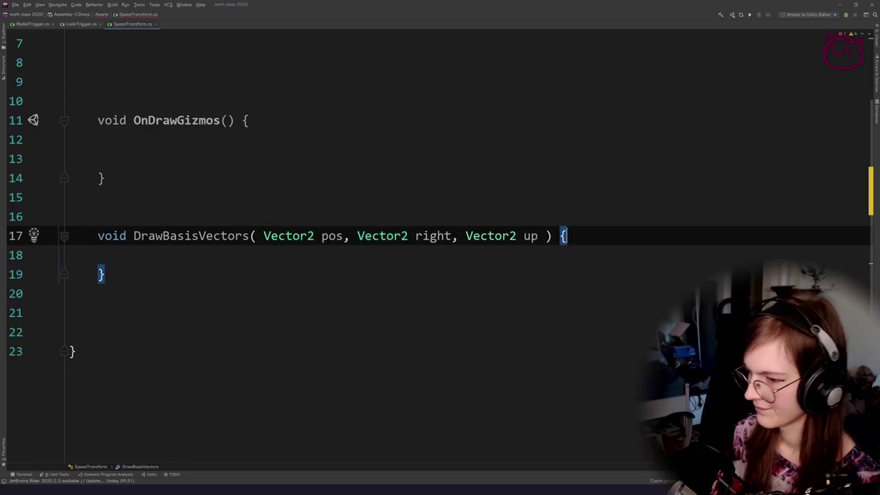
# Add two more blank lines inside the DrawBasisVectors body.
pyautogui.press('Down')
pyautogui.press('Return')
pyautogui.press('Return')
pyautogui.press('Up')
pyautogui.press('Up')
pyautogui.press('Up')
pyautogui.press('Up')
pyautogui.press('Up')
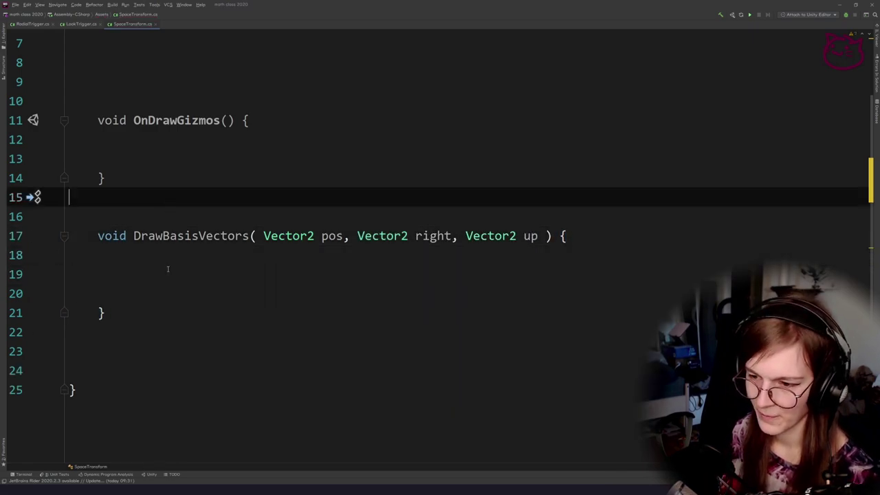
# Add a Gizmos.DrawRay call without arguments on the middle line of the DrawBasisVectors body.
pyautogui.press('Down')
pyautogui.press('Down')
pyautogui.press('Down')
pyautogui.press('Down')
pyautogui.write('Gizmos.dr')
pyautogui.press('Return')
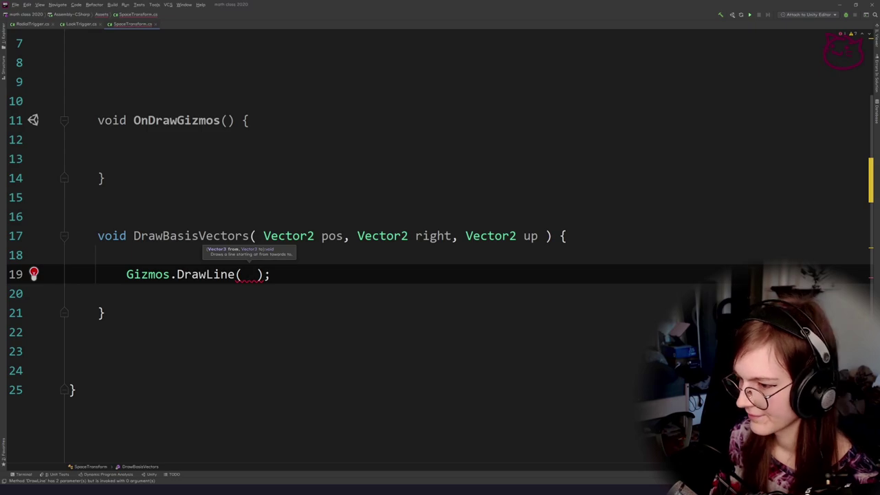
pyautogui.press('Left')
pyautogui.hotkey('ctrl', 'BackSpace')
pyautogui.write('drawq')
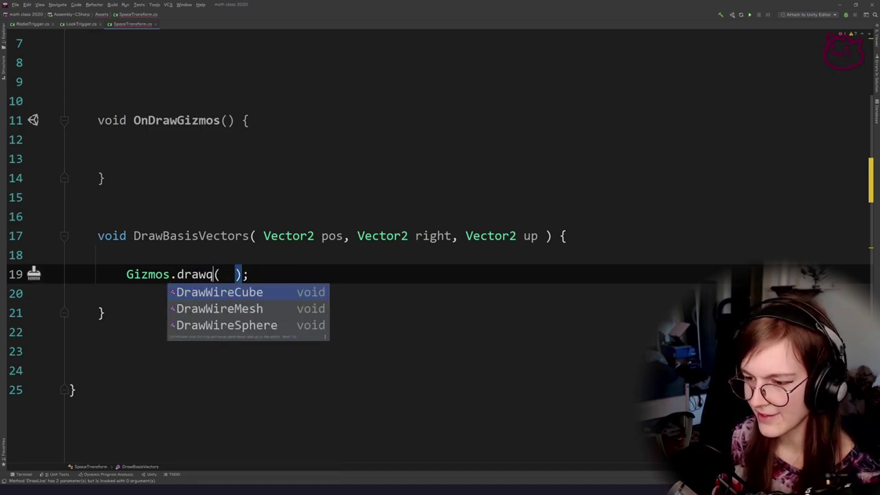
pyautogui.press('BackSpace')
pyautogui.write('r')
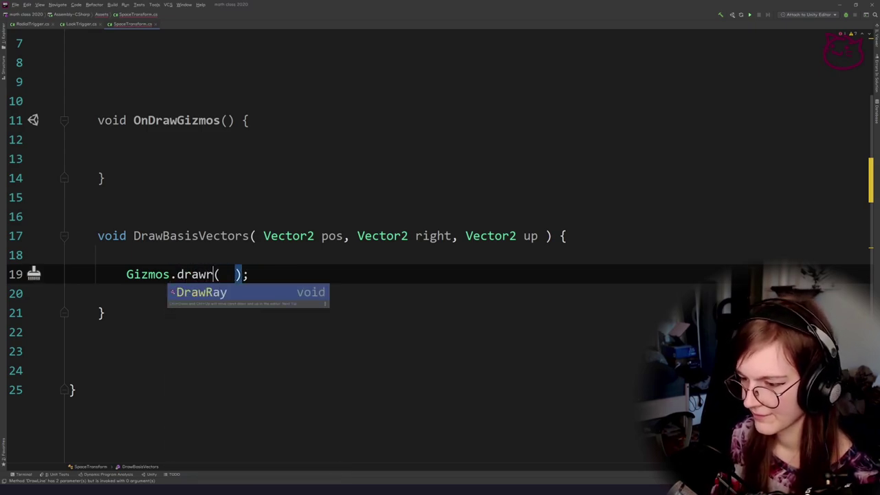
pyautogui.press('Return')
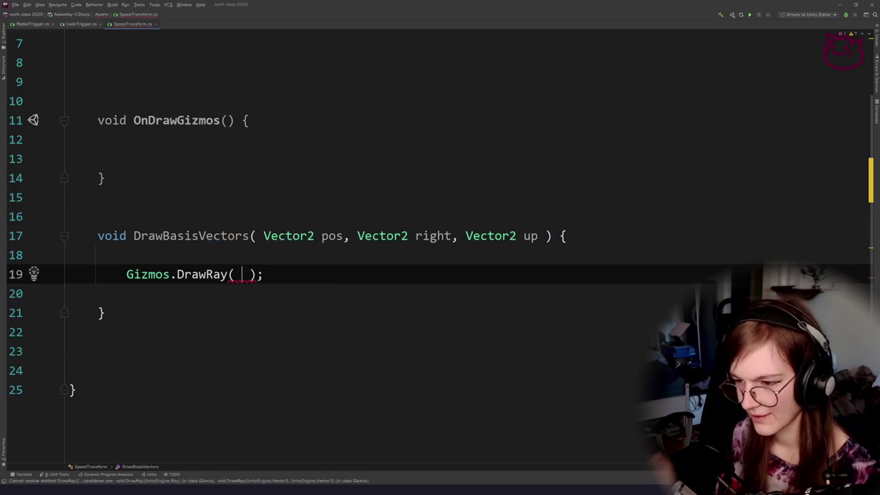
# Pass pos and right as the arguments of the Gizmos.DrawRay call.
pyautogui.write('pos, RuntimeInitializeOnLoadMethodAttribute')
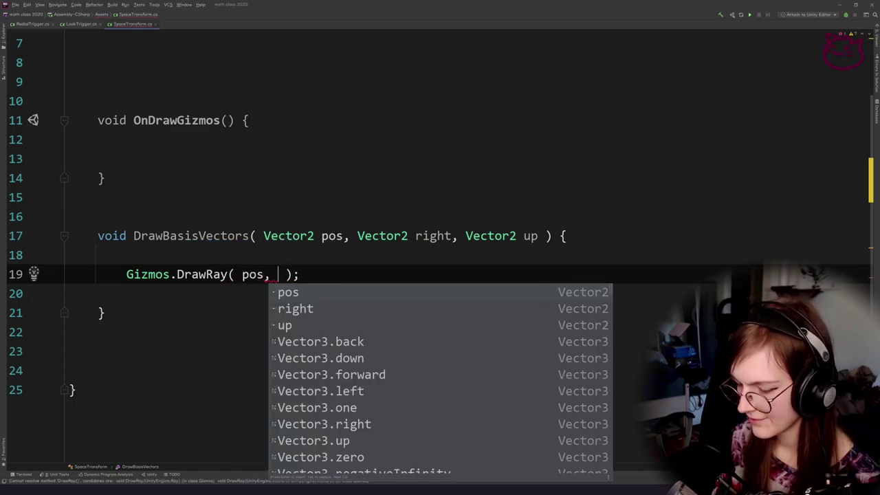
pyautogui.press('Return')
pyautogui.hotkey('ctrl', 'shift', 'Left')
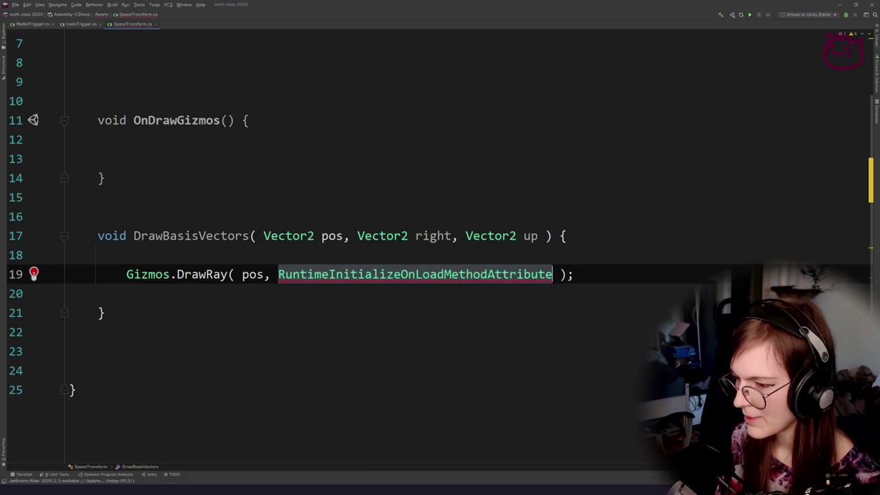
pyautogui.write('rig')
pyautogui.write('ght')
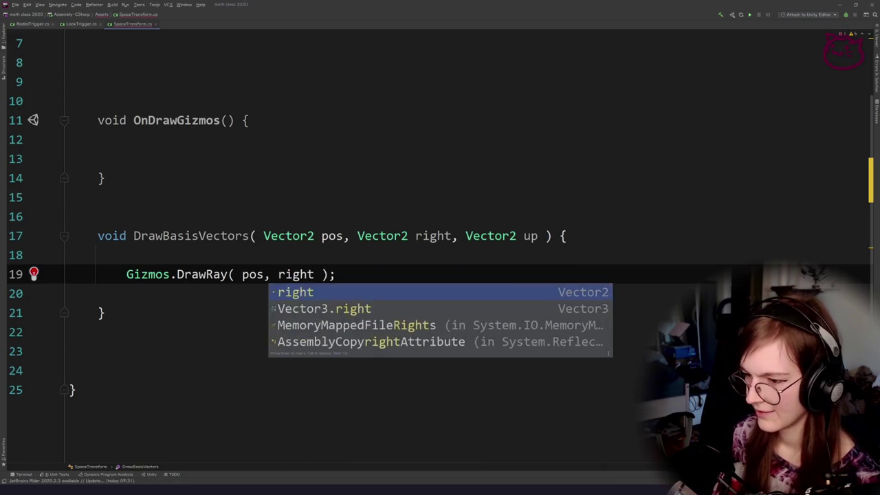
pyautogui.press('Return')
# Insert the line Gizmos.color = Color.red; directly above the DrawRay call, with a single closing semicolon.
pyautogui.press('Up')
pyautogui.press('Return')
pyautogui.write('Gizmos.co')
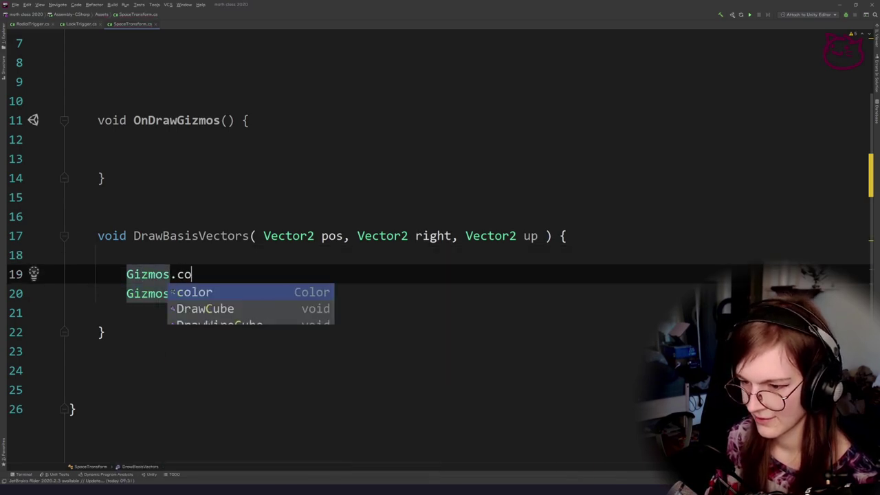
pyautogui.press('Return')
pyautogui.write('= Color.r')
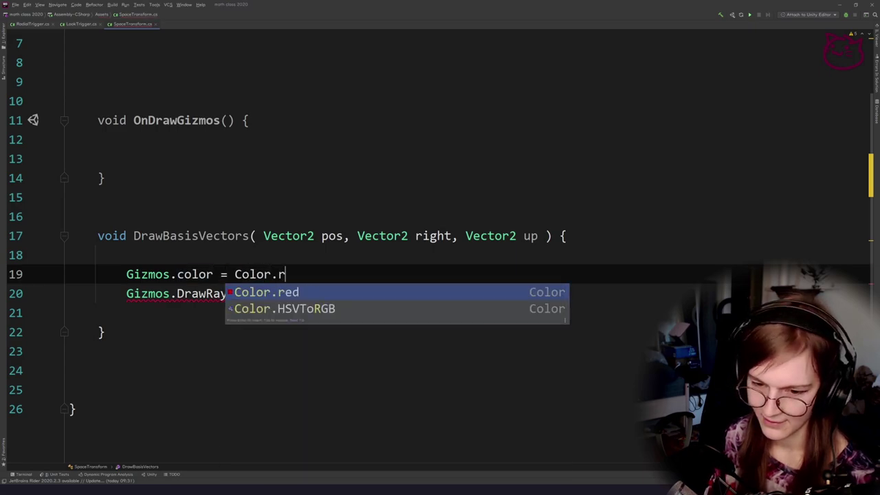
pyautogui.write('ed;;')
pyautogui.hotkey('ctrl', 'z')
pyautogui.hotkey('shift', 'Down')
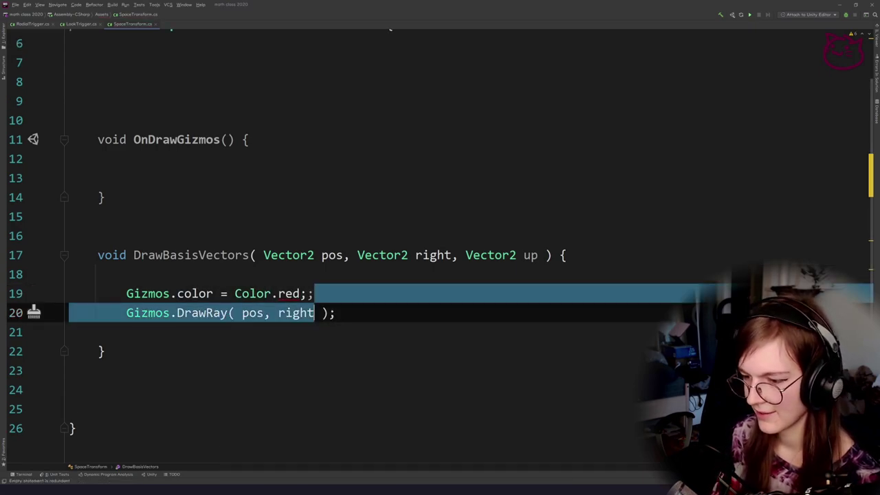
pyautogui.press('Up')
pyautogui.press('BackSpace')
# Duplicate the Gizmos.color and Gizmos.DrawRay lines directly below the originals.
pyautogui.hotkey('shift', 'Down')
pyautogui.hotkey('ctrl', 'd')
pyautogui.press('Up')
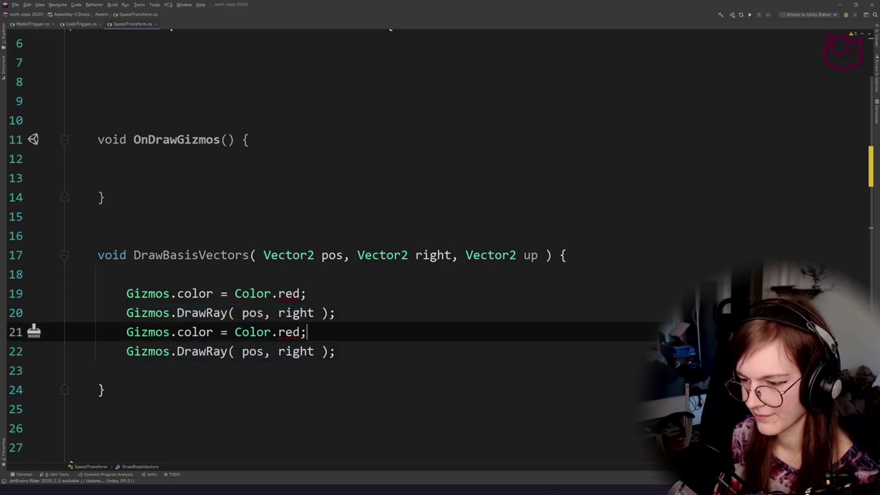
# In the duplicated lines, change the DrawRay direction to up and the gizmo color to Color.green.
pyautogui.scroll(-2, 220, 283)
pyautogui.doubleClick(296, 235)
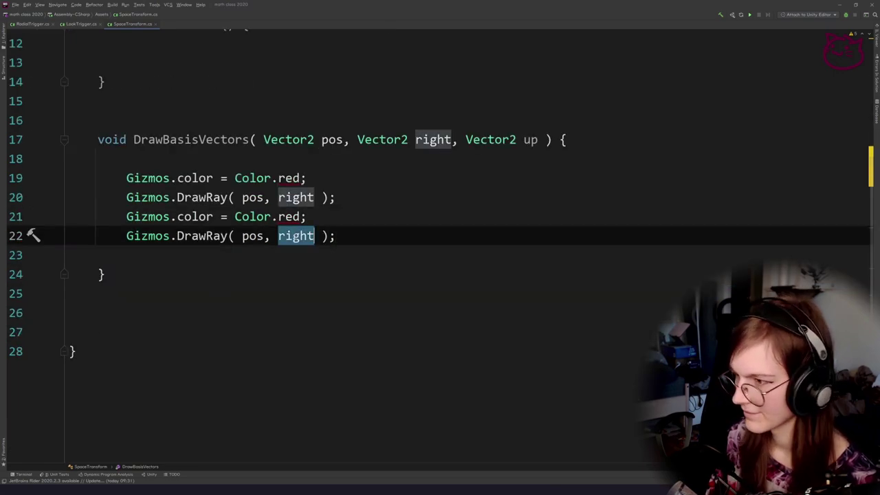
pyautogui.write('up')
pyautogui.press('Escape')
pyautogui.doubleClick(288, 217)
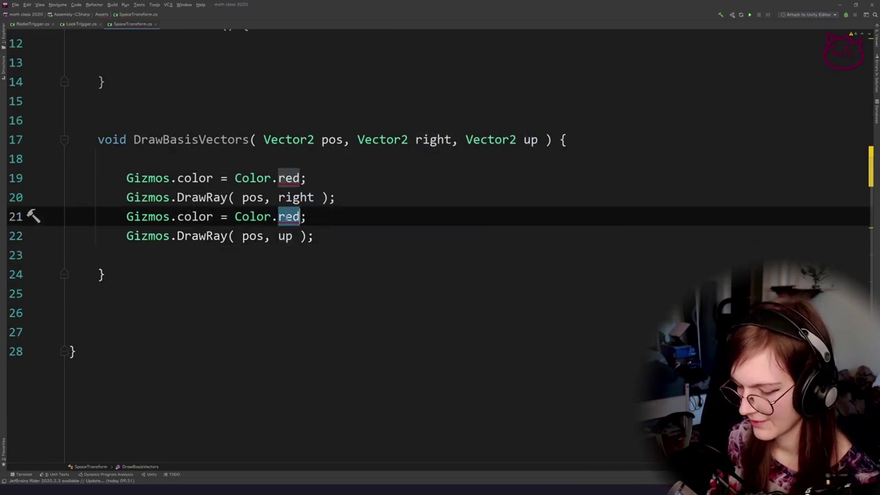
pyautogui.write('gree')
pyautogui.press('Return')
# Remove the blank lines at the start and end of the DrawBasisVectors body.
pyautogui.press('Up')
pyautogui.press('Up')
pyautogui.scroll(2, 358, 294)
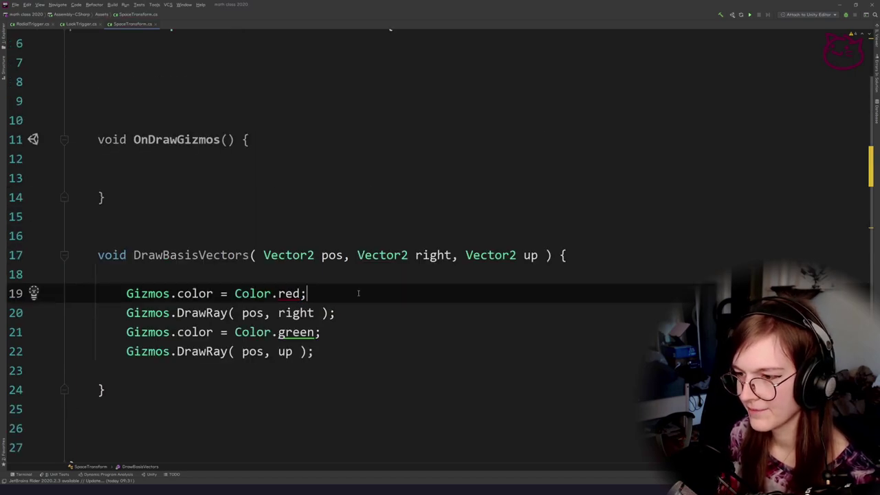
pyautogui.click(230, 268)
pyautogui.hotkey('ctrl', 'x')
pyautogui.press('Down')
pyautogui.press('Down')
pyautogui.press('Down')
pyautogui.press('Down')
pyautogui.hotkey('ctrl', 'x')
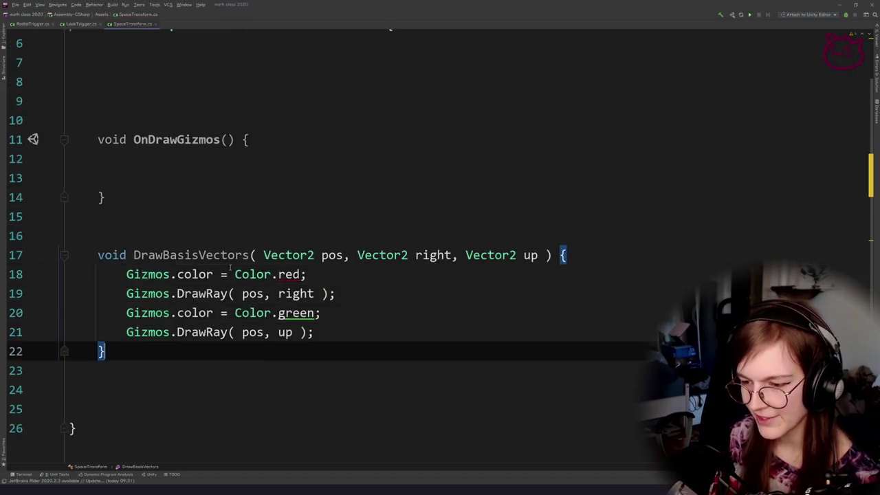
# Add the line Gizmos.color = Color.white; at the end of the DrawBasisVectors method.
pyautogui.click(374, 331)
pyautogui.press('Return')
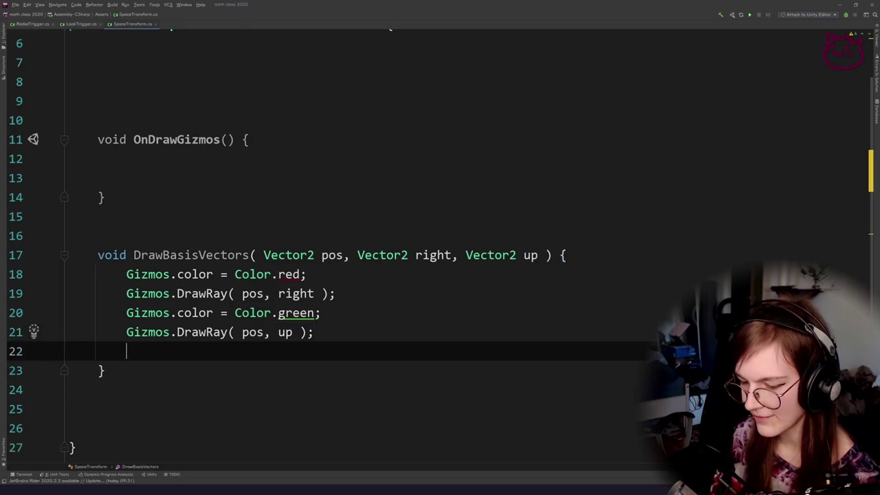
pyautogui.write('Gizmos.')
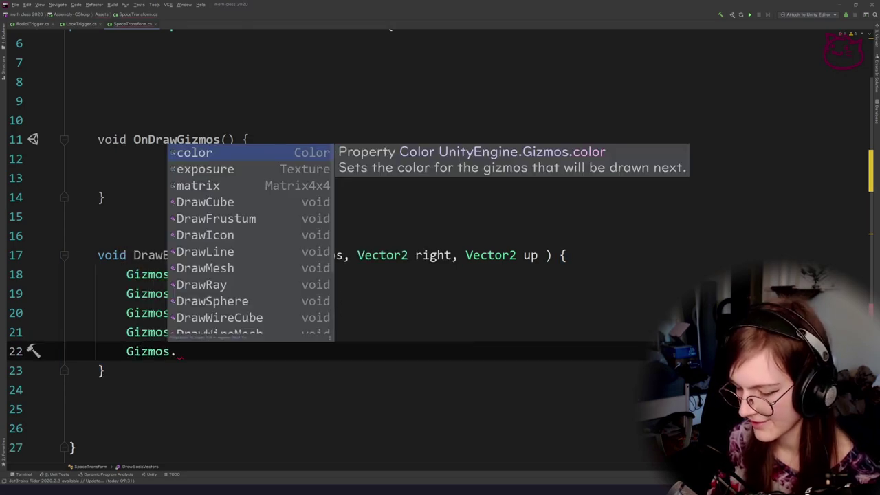
pyautogui.write('color.')
pyautogui.press('BackSpace')
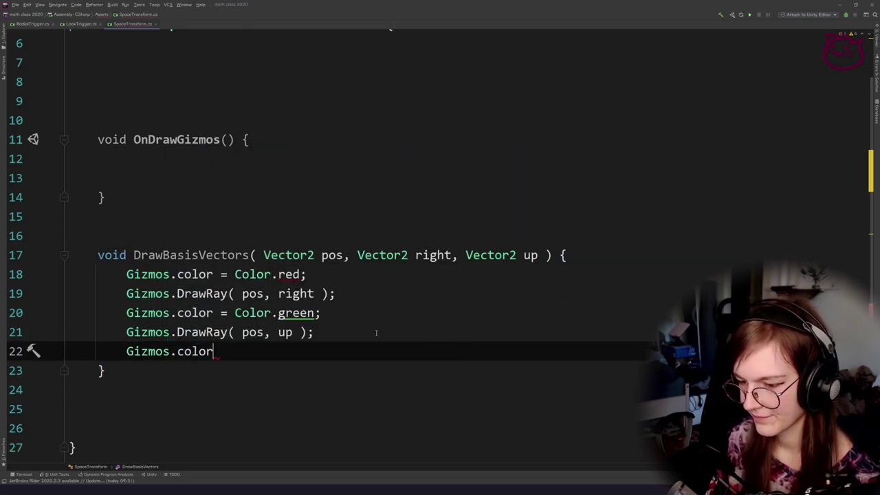
pyautogui.write(') c')
pyautogui.press('BackSpace')
pyautogui.press('BackSpace')
pyautogui.press('BackSpace')
pyautogui.press('BackSpace')
pyautogui.write('= Color.white;')
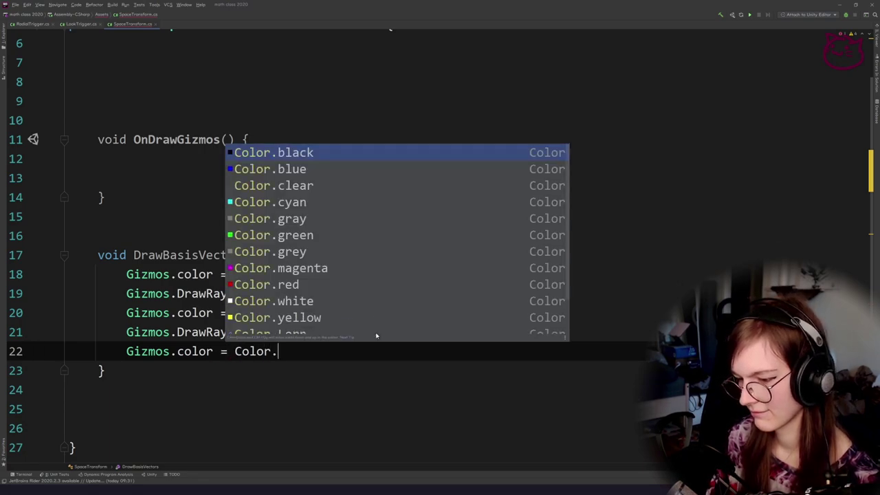
pyautogui.press('Return')
pyautogui.write(';')
pyautogui.hotkey('ctrl', 'y')
pyautogui.click(384, 337)
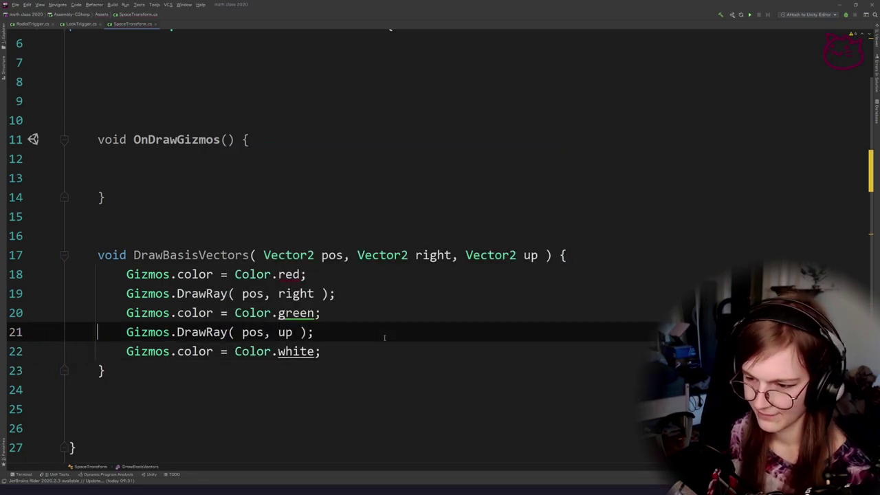
# Copy the DrawBasisVectors method name and start a call to it inside the OnDrawGizmos body.
pyautogui.click(264, 222)
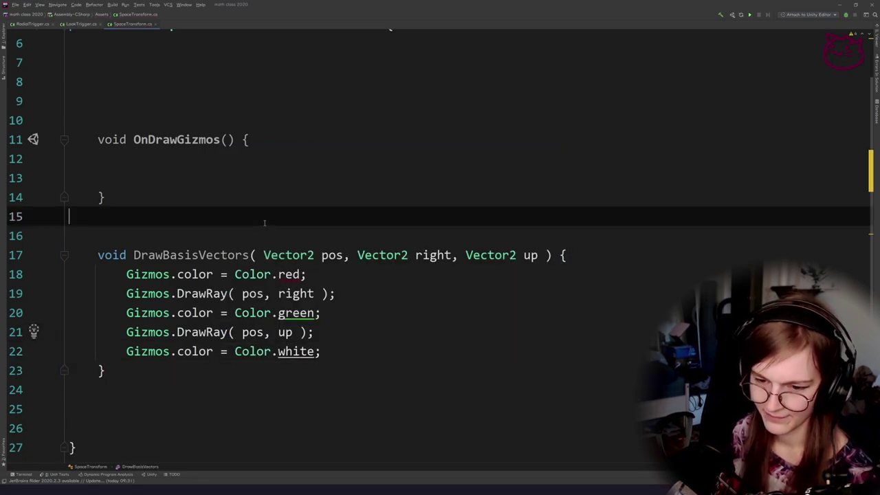
pyautogui.click(224, 162)
pyautogui.click(212, 202)
pyautogui.click(169, 255)
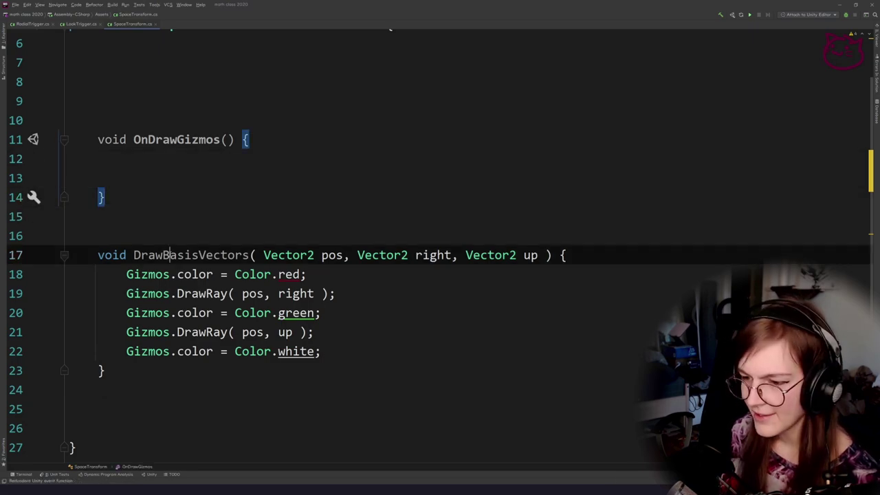
pyautogui.doubleClick(170, 255)
pyautogui.scroll(2, 258, 204)
pyautogui.click(281, 200)
pyautogui.press('Return')
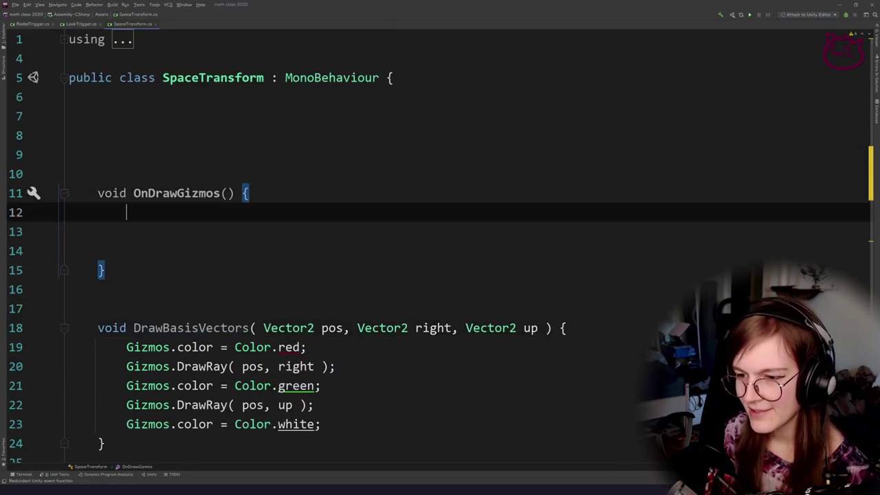
pyautogui.press('Return')
pyautogui.hotkey('ctrl', 'v')
pyautogui.write('( ')
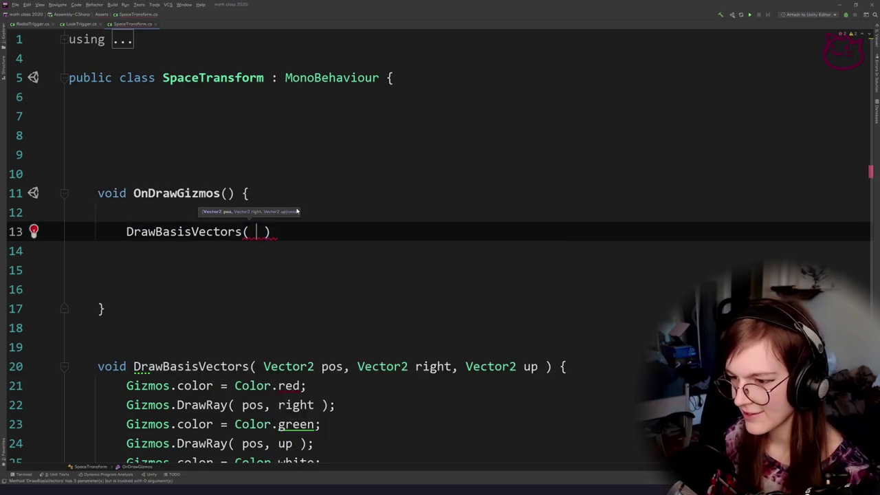
# Pass transform.position, transform.right and transform.up as the DrawBasisVectors arguments and end the statement with a semicolon.
pyautogui.write('transform.pos')
pyautogui.press('Escape')
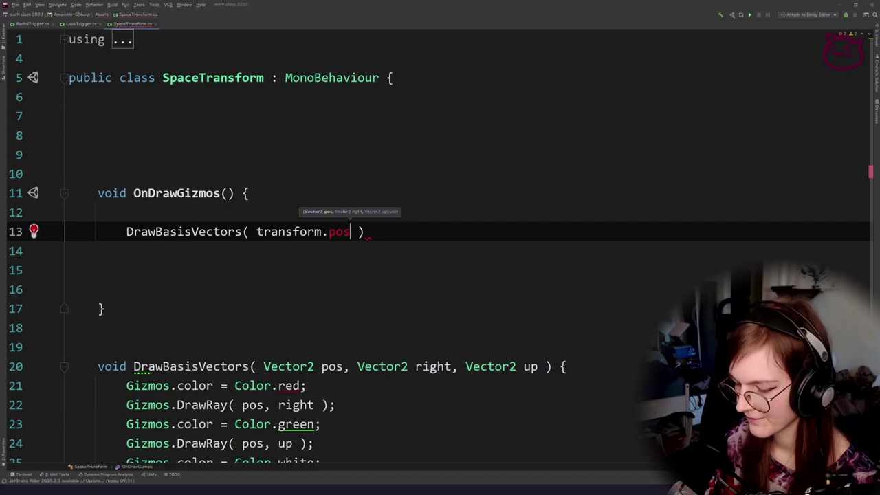
pyautogui.write('ition, transform')
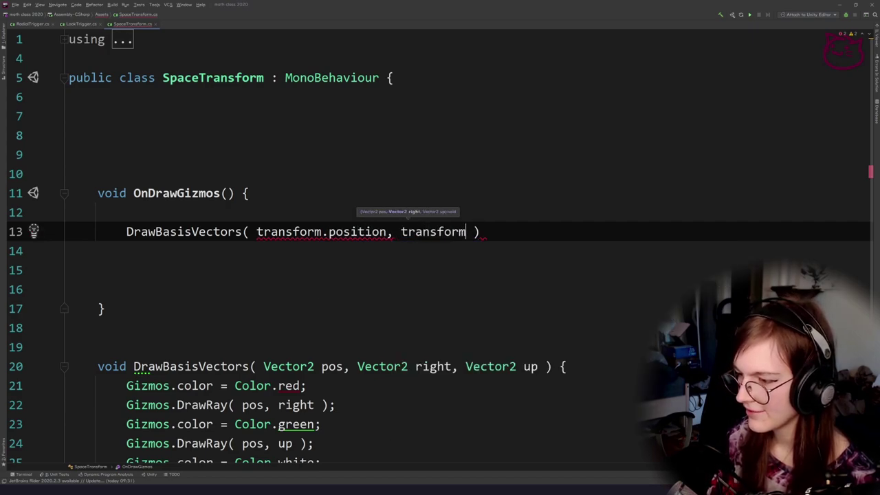
pyautogui.write('.right, transform.')
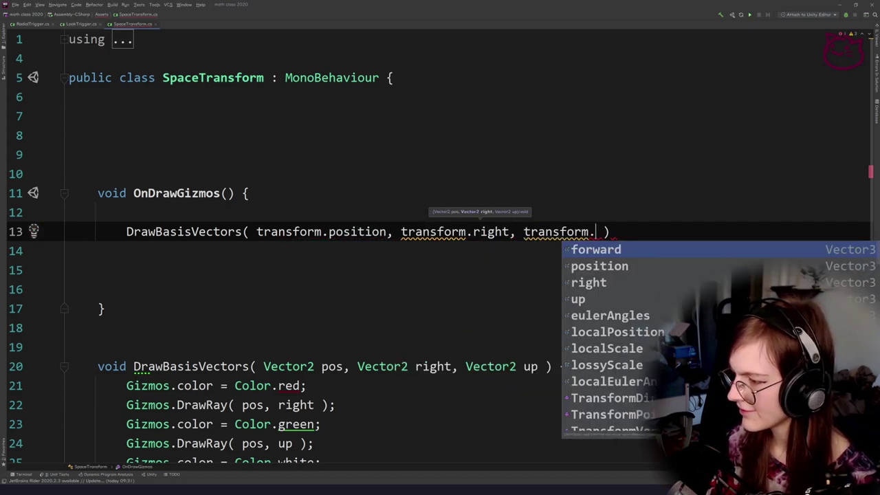
pyautogui.write('up')
pyautogui.press('End')
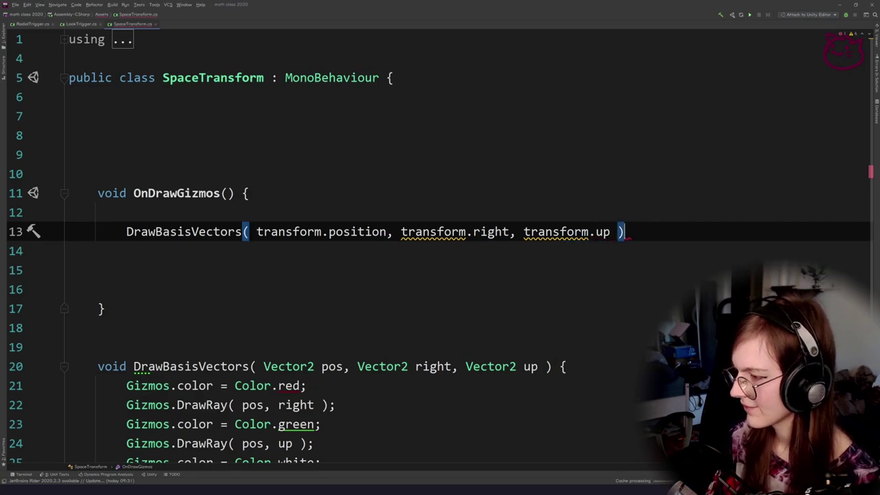
pyautogui.write(';')
# Insert three blank lines above the DrawBasisVectors call in OnDrawGizmos.
pyautogui.press('Up')
pyautogui.press('Up')
pyautogui.press('Return')
pyautogui.press('Return')
pyautogui.press('Return')
pyautogui.press('Up')
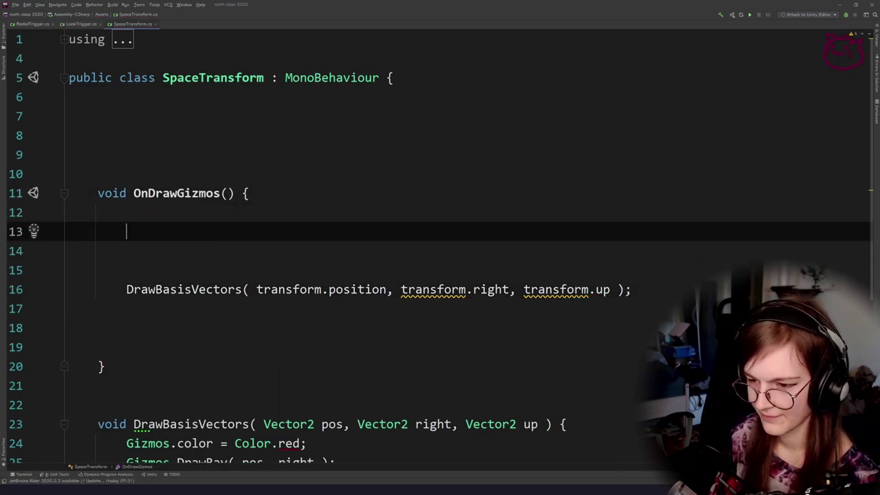
# Extract the transform.position argument into a Vector2 variable named objPos.
pyautogui.scroll(-1, 296, 208)
pyautogui.moveTo(387, 233); pyautogui.dragTo(255, 236)
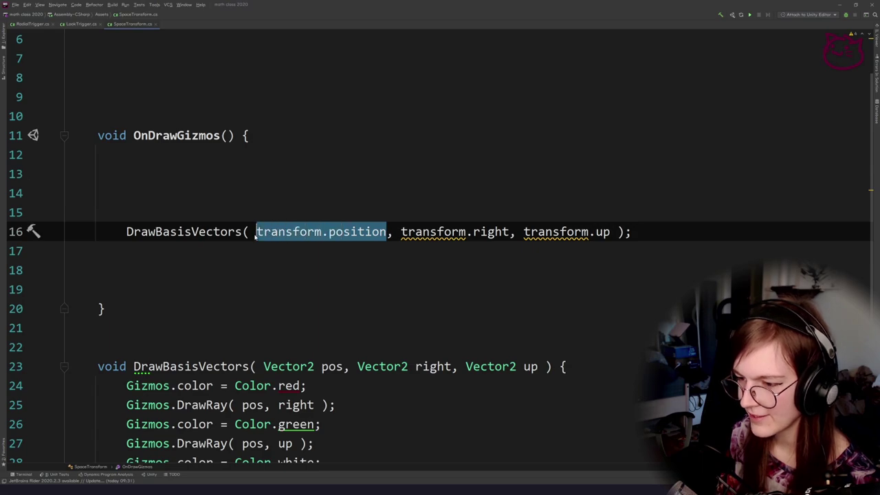
pyautogui.hotkey('alt', 'Return')
pyautogui.press('Return')
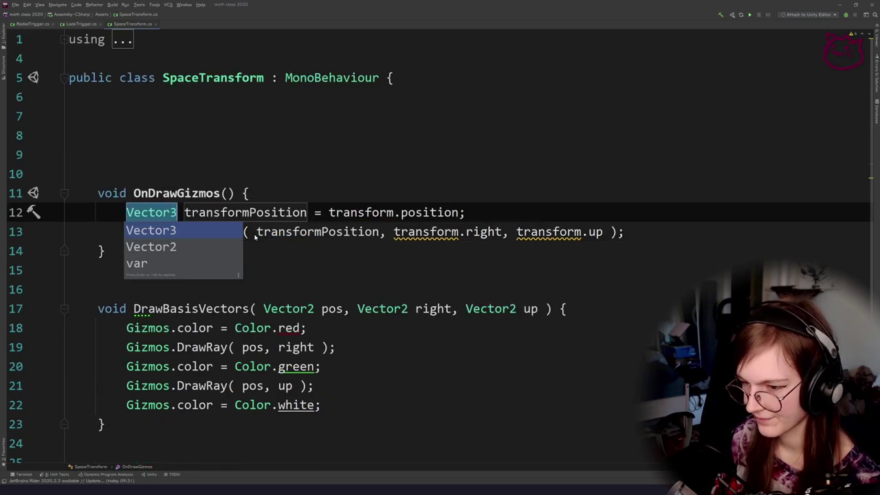
pyautogui.press('Return')
pyautogui.write('objPos')
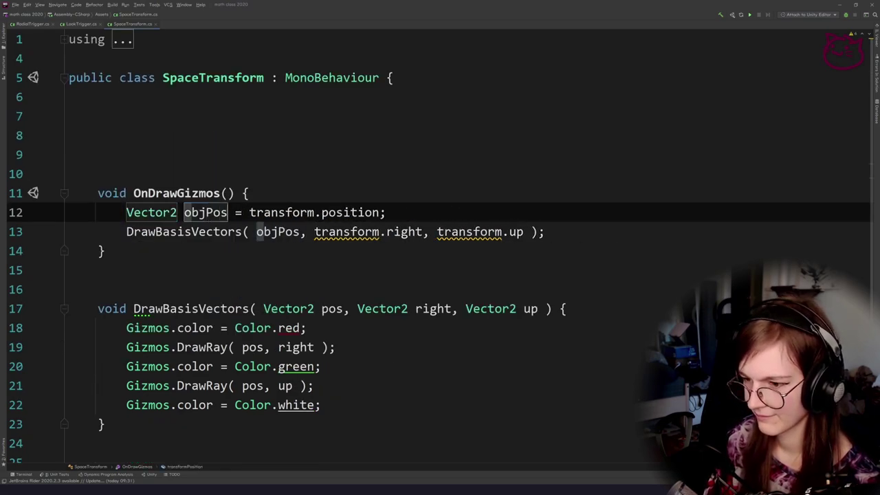
pyautogui.press('Return')
pyautogui.press('Return')
pyautogui.click(398, 214)
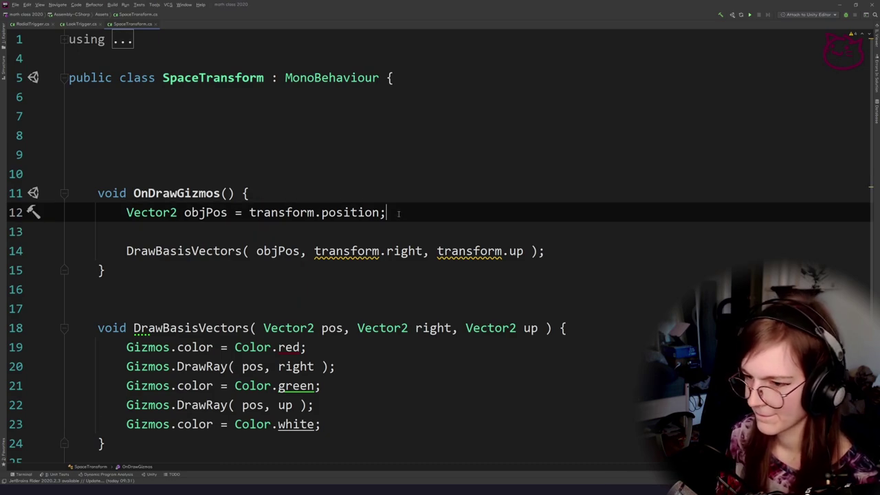
pyautogui.press('Down')
pyautogui.press('Delete')
pyautogui.click(497, 214)
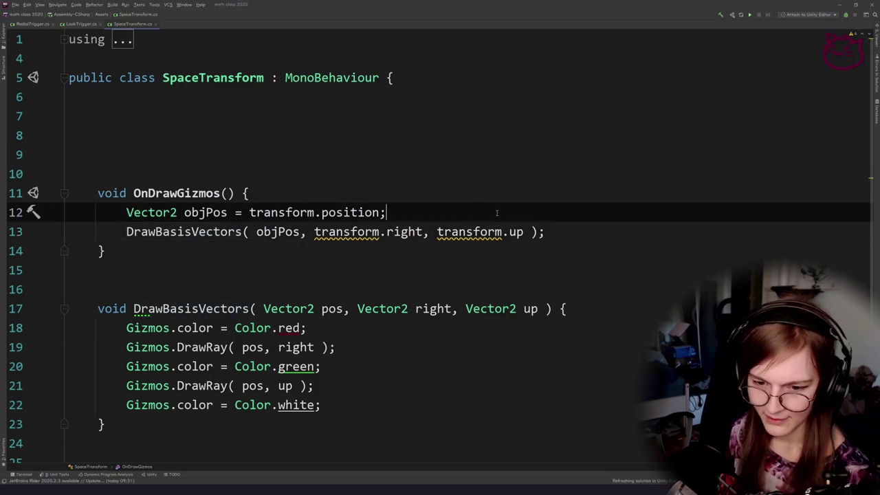
pyautogui.click(493, 232)
# Extract the transform.right argument into a Vector2 variable named right below the objPos declaration.
pyautogui.click(477, 210)
pyautogui.press('Return')
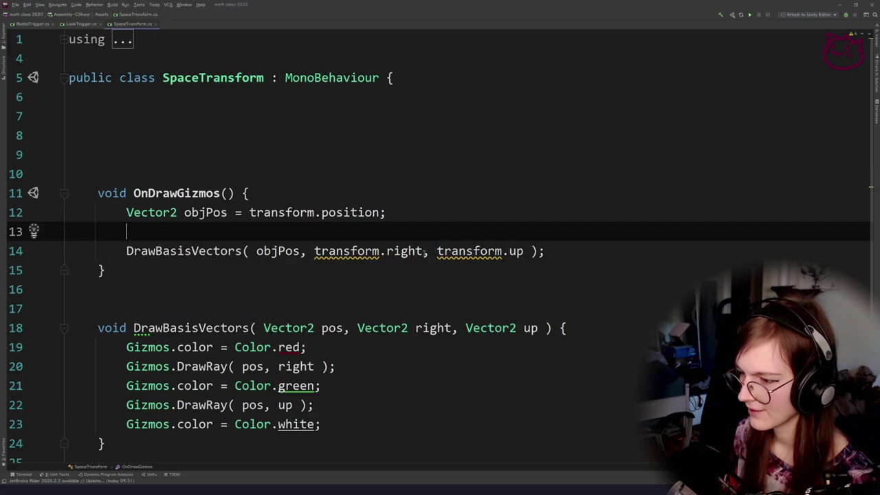
pyautogui.moveTo(423, 252); pyautogui.dragTo(327, 252)
pyautogui.hotkey('alt', 'Return')
pyautogui.press('Return')
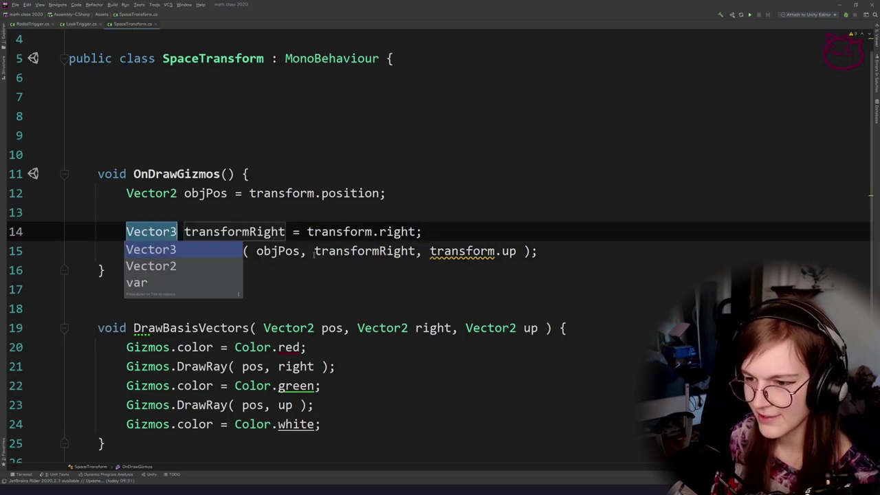
pyautogui.press('Return')
pyautogui.write('right')
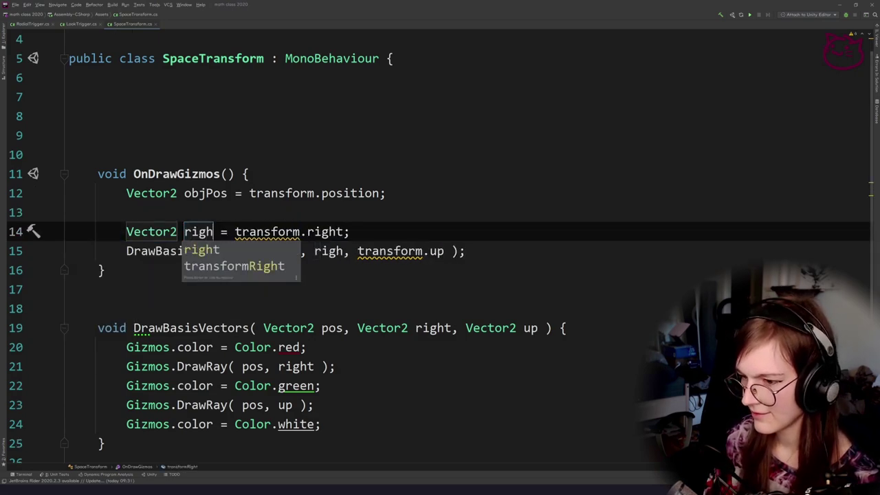
pyautogui.press('Return')
# Extract the transform.up argument into a Vector2 variable named up.
pyautogui.moveTo(450, 251); pyautogui.dragTo(365, 252)
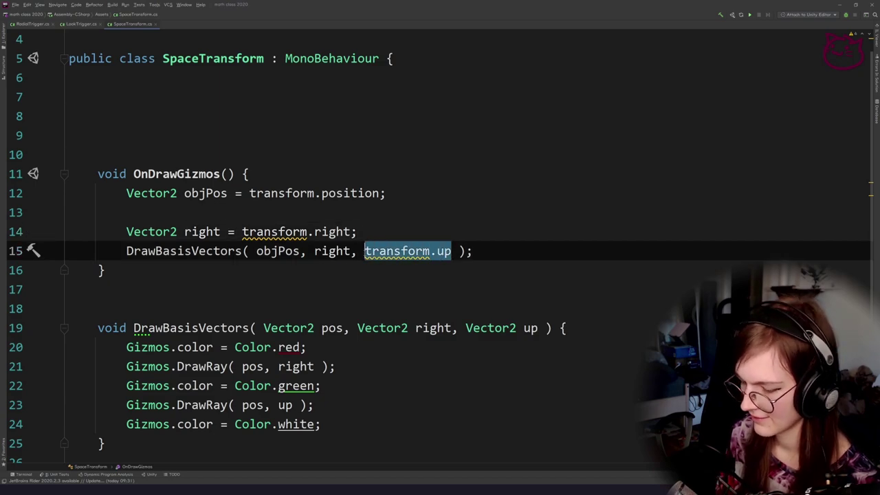
pyautogui.hotkey('alt', 'Return')
pyautogui.press('Return')
pyautogui.press('Down')
pyautogui.press('Return')
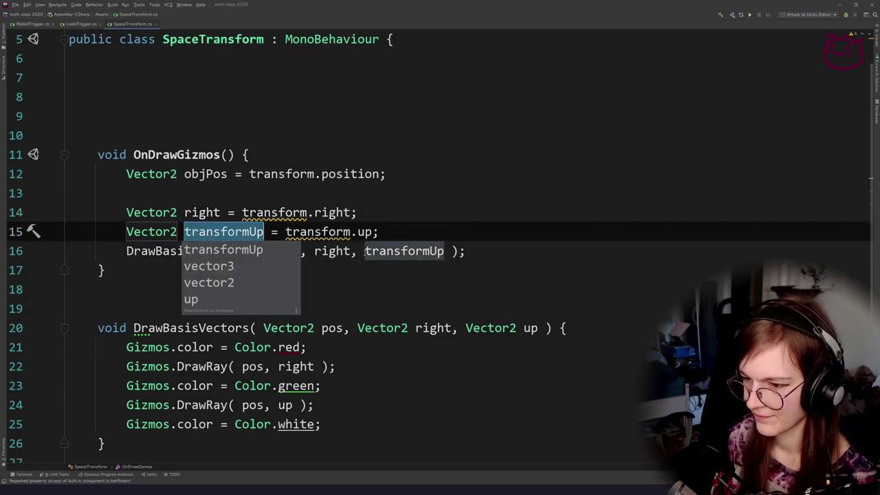
pyautogui.write('up')
pyautogui.press('Return')
# Group the three Vector2 declarations together in OnDrawGizmos, with one blank line above them and one before the DrawBasisVectors call.
pyautogui.press('Up')
pyautogui.press('Up')
pyautogui.press('Delete')
pyautogui.press('Down')
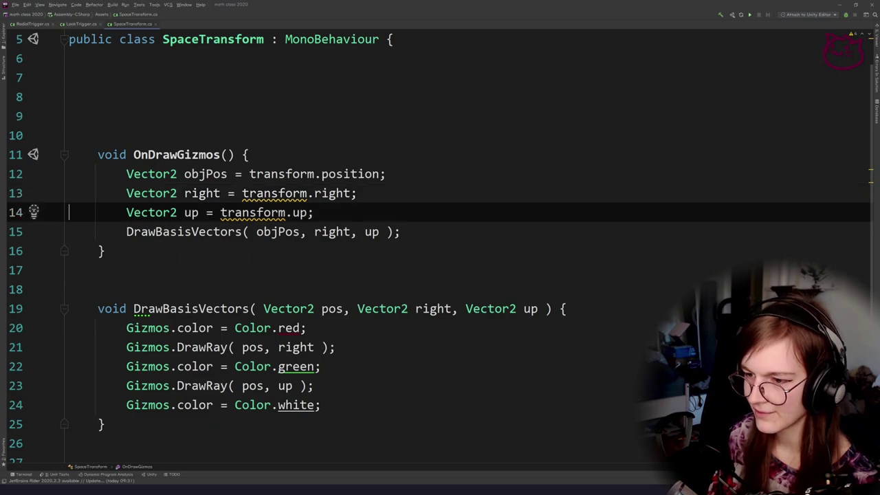
pyautogui.hotkey('shift', 'Return')
pyautogui.press('Up')
pyautogui.press('Up')
pyautogui.press('Up')
pyautogui.hotkey('ctrl', 'alt', 'Return')
pyautogui.press('Up')
pyautogui.press('Up')
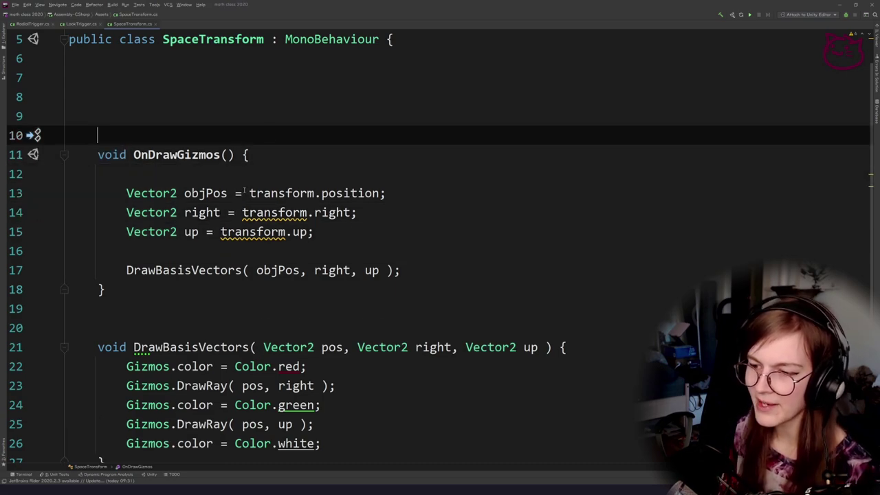
pyautogui.scroll(1, 246, 191)
# Highlight the objPos variable in the code and examine the matching origin point on the Photoshop diagram.
pyautogui.doubleClick(211, 190)
pyautogui.hotkey('alt', 'Tab')
pyautogui.hotkey('alt', 'Tab')
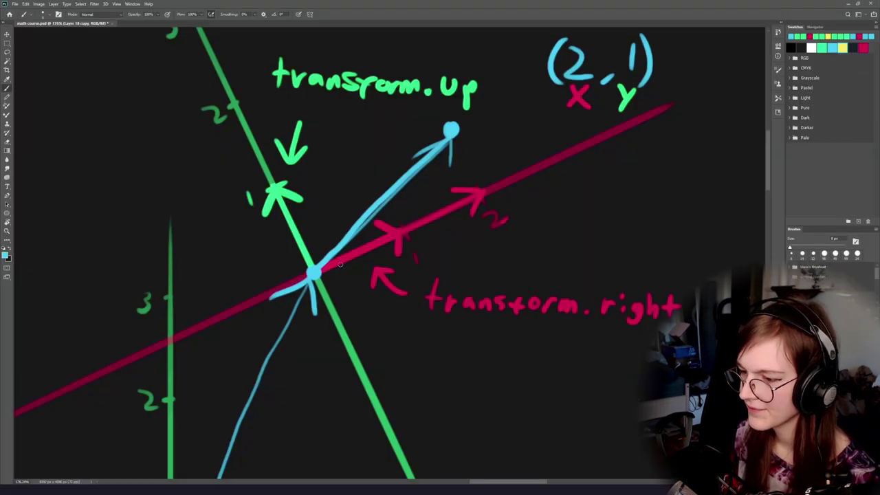
pyautogui.moveTo(320, 252); pyautogui.dragTo(337, 261)
# Switch to Unity and assign a blue dot icon to the Space Transform object.
pyautogui.hotkey('alt', 'Tab')
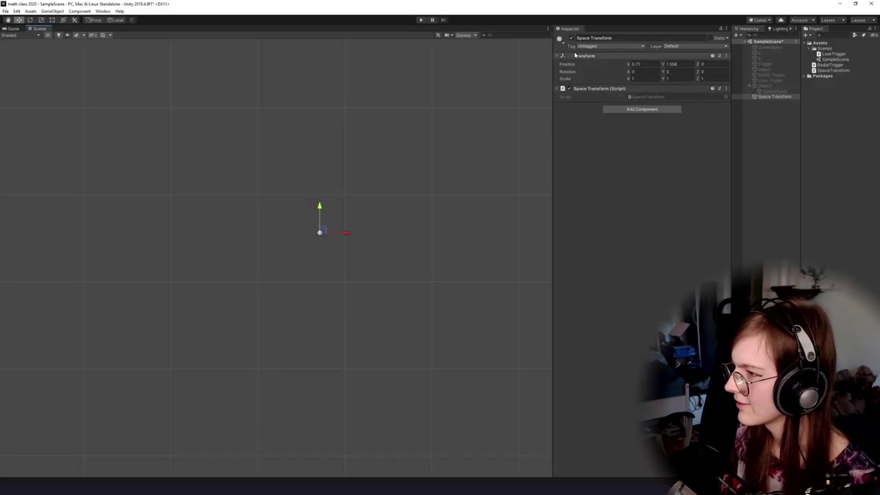
pyautogui.click(560, 39)
pyautogui.click(567, 71)
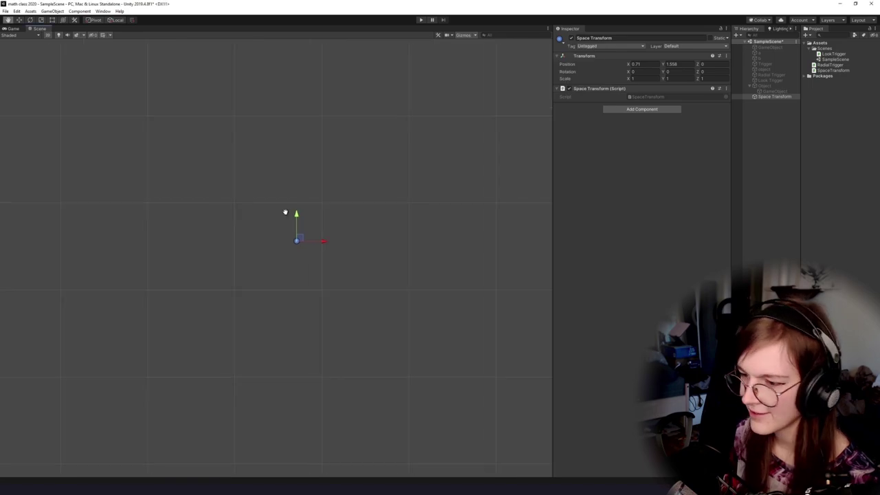
# Enlarge the 3D gizmo icons in Unity's Scene view so the object's dot is easier to see.
pyautogui.hotkey('alt', 'Tab')
pyautogui.hotkey('alt', 'Tab')
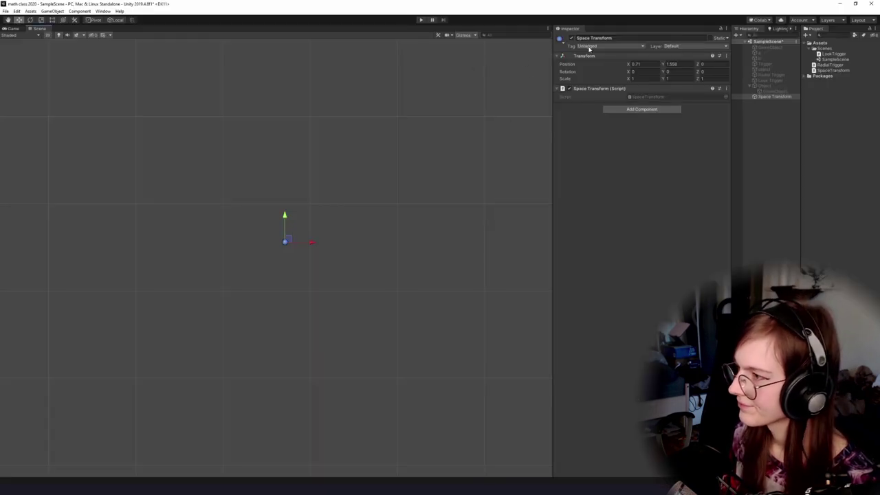
pyautogui.click(470, 36)
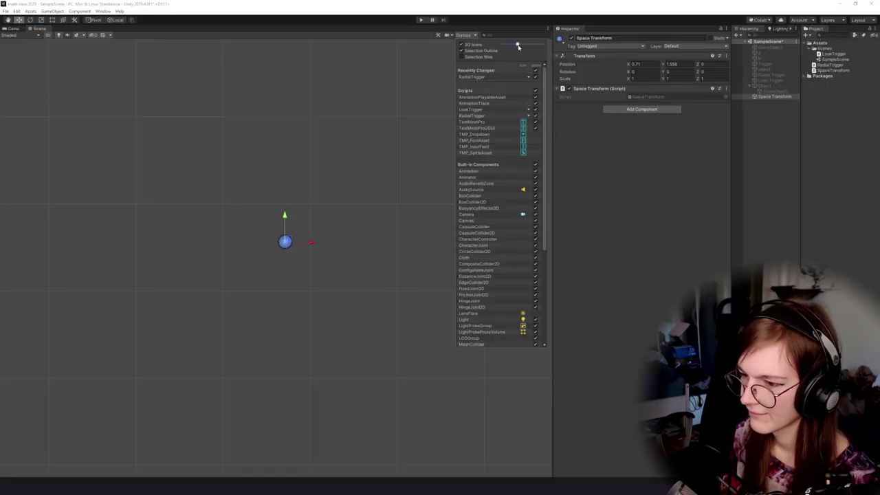
pyautogui.click(344, 218)
pyautogui.moveTo(344, 218); pyautogui.dragTo(363, 214)
# Return to the code in Rider and highlight the right variable name and the up variable name in OnDrawGizmos.
pyautogui.hotkey('alt', 'Tab')
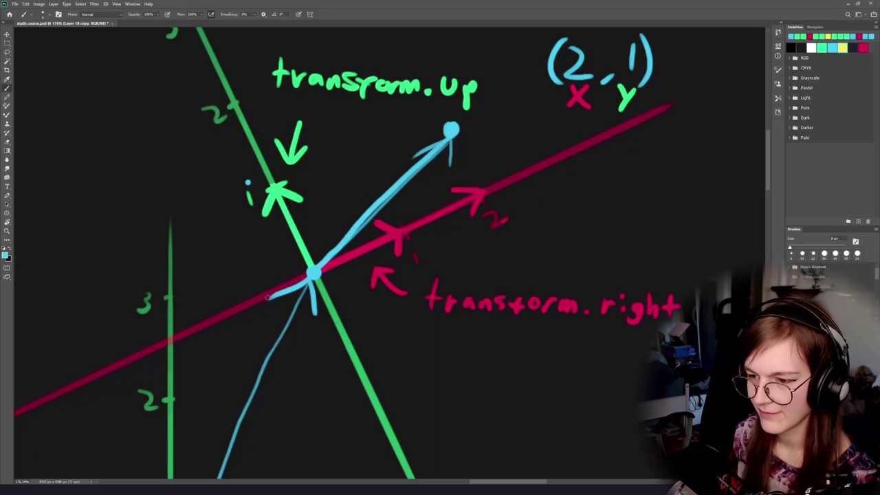
pyautogui.hotkey('alt', 'Tab')
pyautogui.press('Down')
pyautogui.press('Down')
pyautogui.press('Left')
pyautogui.hotkey('ctrl', 'Right')
pyautogui.hotkey('ctrl', 'Right')
pyautogui.hotkey('ctrl', 'shift', 'Right')
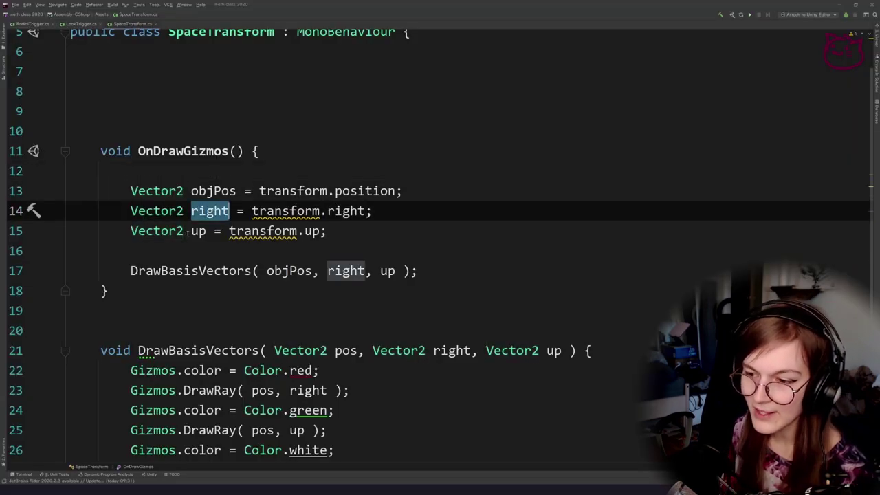
pyautogui.press('Left')
pyautogui.press('Down')
pyautogui.hotkey('ctrl', 'shift', 'Right')
# Switch to the Photoshop diagram, draw a short stroke beside the transform.up arrow and undo it.
pyautogui.hotkey('alt', 'Tab')
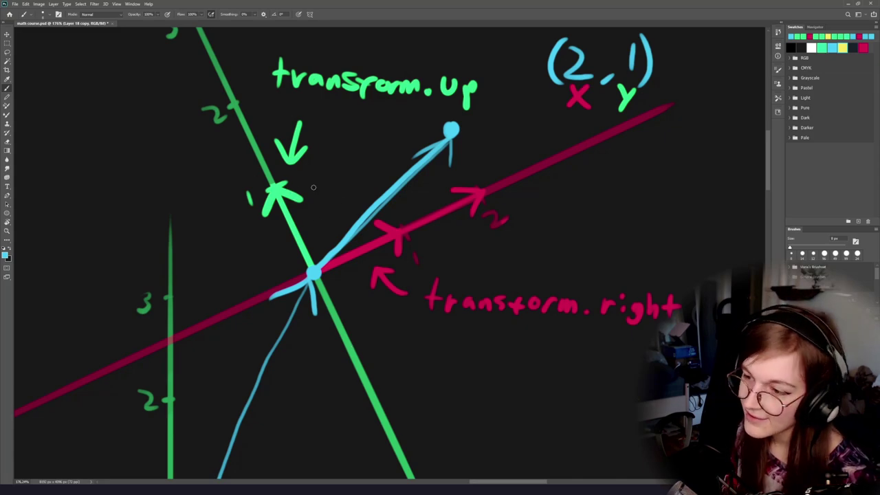
pyautogui.moveTo(307, 176)
pyautogui.mouseDown()
pyautogui.moveTo(234, 255)
pyautogui.moveTo(327, 173)
pyautogui.mouseUp()
pyautogui.hotkey('ctrl', 'z')
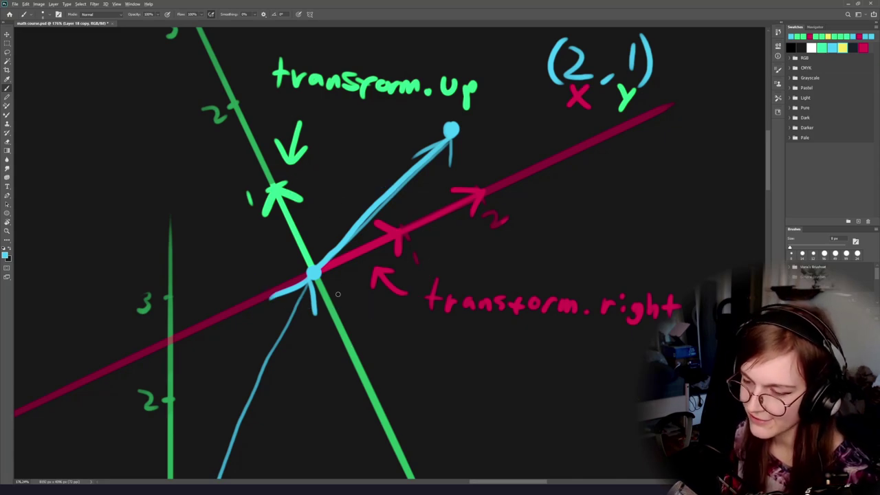
# Switch to Rider and highlight the transform.right and transform.up expressions assigned in OnDrawGizmos.
pyautogui.hotkey('alt', 'Tab')
pyautogui.click(304, 322)
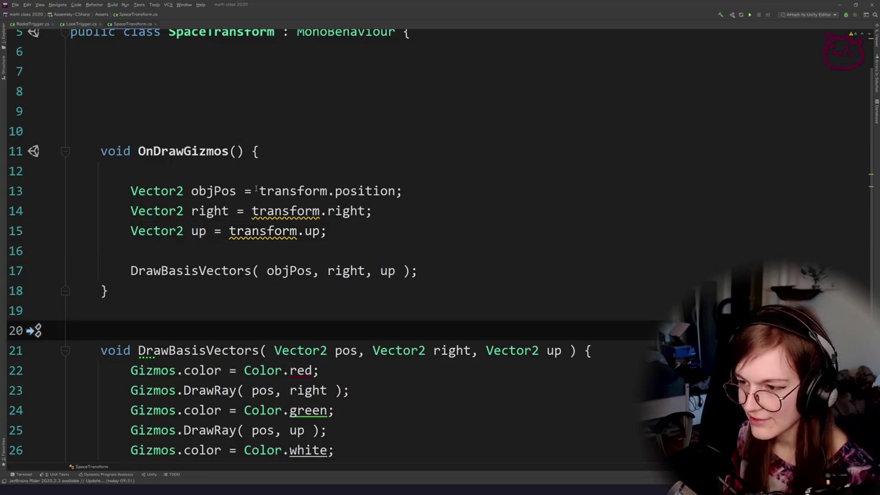
pyautogui.moveTo(251, 212); pyautogui.dragTo(369, 216)
pyautogui.moveTo(321, 232); pyautogui.dragTo(229, 233)
# Switch to the Photoshop diagram and circle the transform.up arrow in blue twice, undoing each circle.
pyautogui.hotkey('alt', 'Tab')
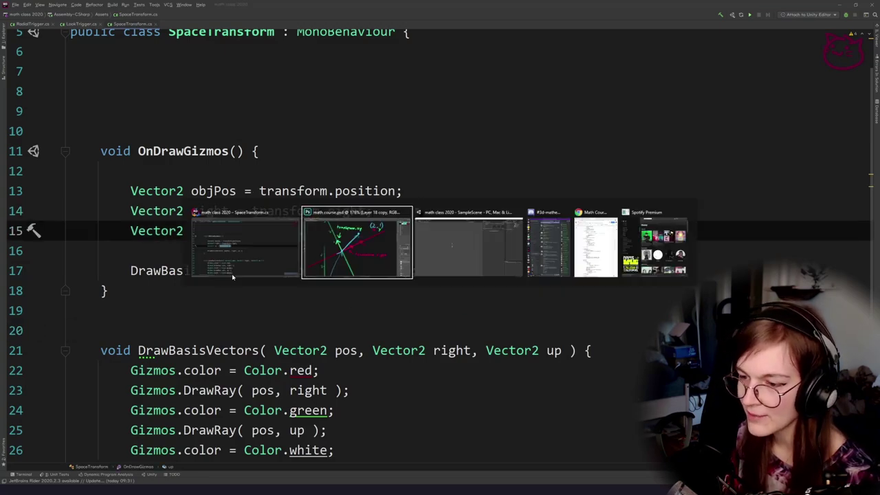
pyautogui.moveTo(321, 175)
pyautogui.mouseDown()
pyautogui.moveTo(243, 272)
pyautogui.moveTo(327, 204)
pyautogui.moveTo(292, 165)
pyautogui.mouseUp()
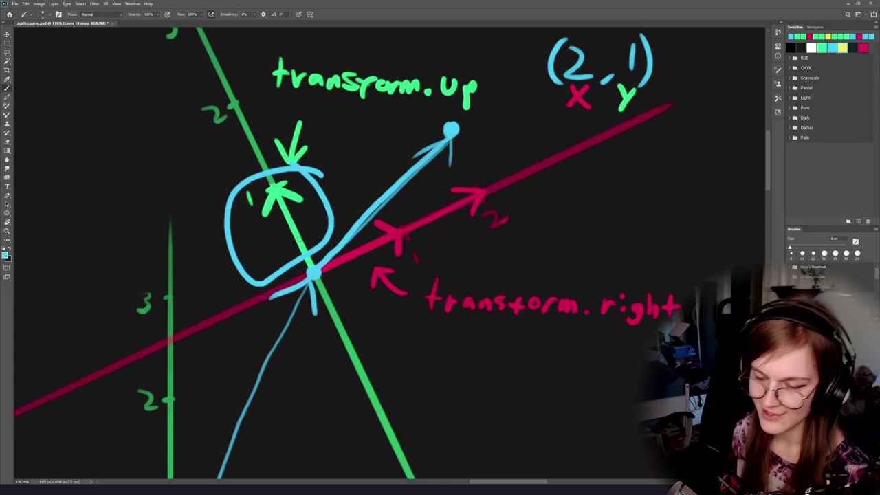
pyautogui.hotkey('ctrl', 'z')
pyautogui.moveTo(264, 274); pyautogui.dragTo(483, 176)
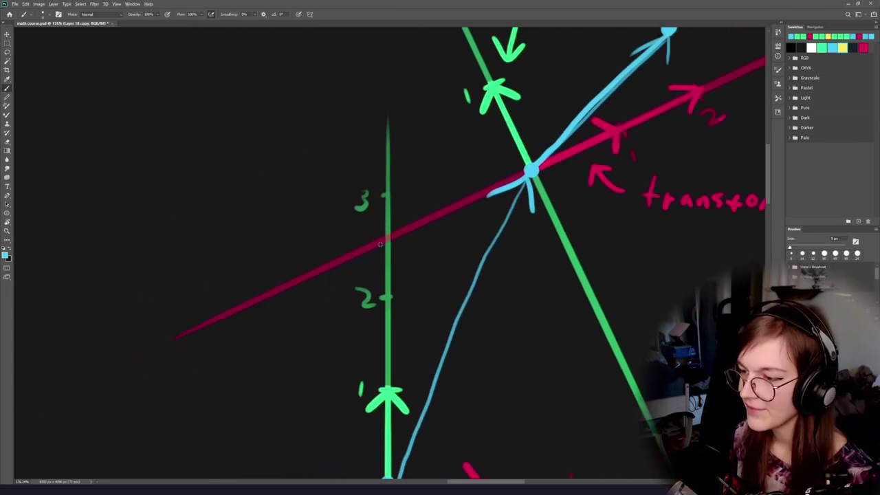
pyautogui.scroll(-2, 381, 243)
pyautogui.moveTo(443, 286); pyautogui.dragTo(334, 342)
pyautogui.moveTo(364, 155); pyautogui.dragTo(374, 165)
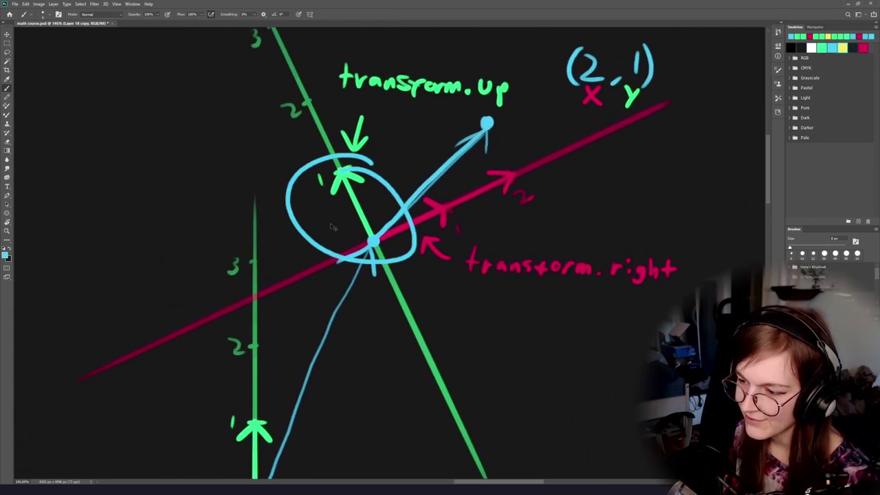
pyautogui.hotkey('ctrl', 'z')
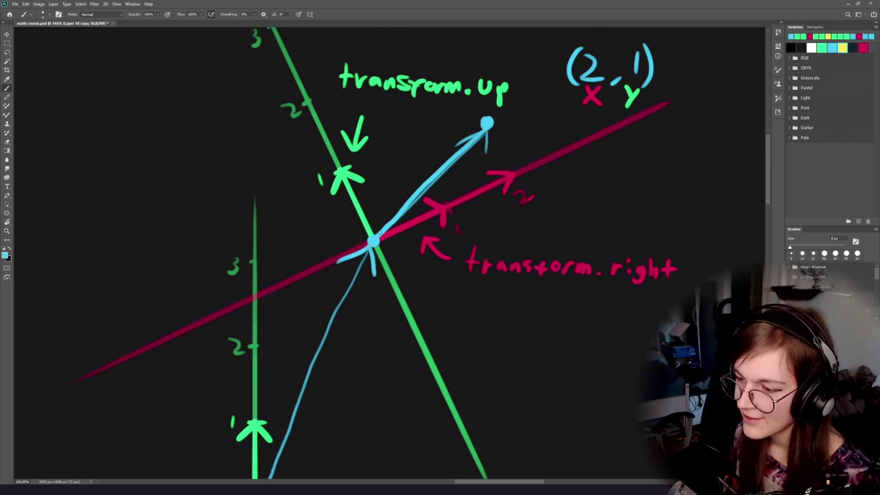
pyautogui.hotkey('ctrl', 'z')
# Draw a short blue arc over the tip of the transform.up arrow and undo it.
pyautogui.moveTo(295, 388); pyautogui.dragTo(342, 220)
pyautogui.moveTo(300, 318)
pyautogui.mouseDown()
pyautogui.moveTo(312, 350)
pyautogui.moveTo(307, 302)
pyautogui.mouseUp()
pyautogui.hotkey('ctrl', 'z')
pyautogui.moveTo(344, 227); pyautogui.dragTo(297, 346)
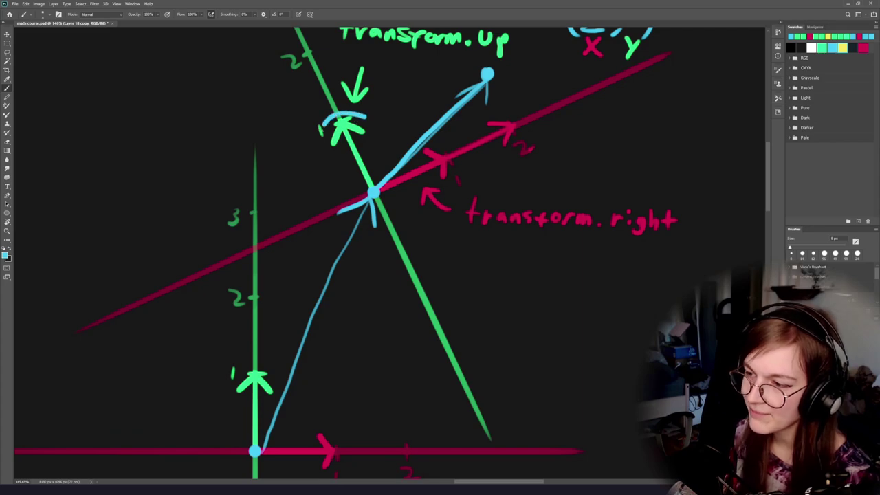
pyautogui.moveTo(321, 131)
pyautogui.mouseDown()
pyautogui.moveTo(386, 165)
pyautogui.moveTo(351, 105)
pyautogui.moveTo(301, 116)
pyautogui.moveTo(376, 116)
pyautogui.moveTo(361, 197)
pyautogui.moveTo(381, 122)
pyautogui.mouseUp()
pyautogui.hotkey('ctrl', 'z')
pyautogui.hotkey('ctrl', 'z')
pyautogui.hotkey('ctrl', 'z')
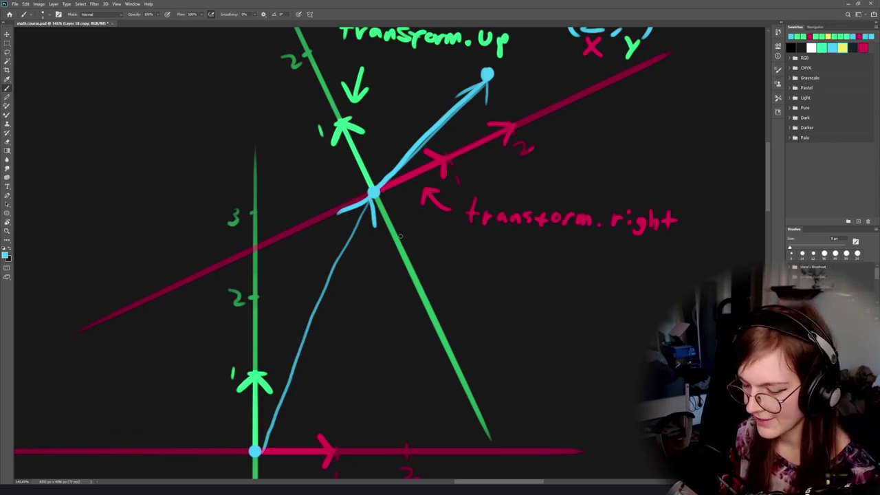
# Draw a blue circle around the whole transform.up arrow once more and undo it.
pyautogui.moveTo(318, 154); pyautogui.dragTo(309, 188)
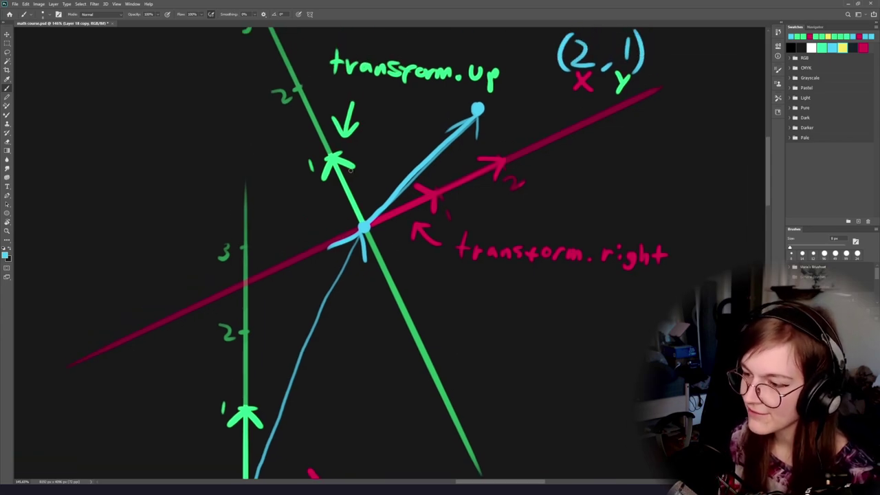
pyautogui.moveTo(368, 143); pyautogui.dragTo(385, 165)
pyautogui.hotkey('ctrl', 'z')
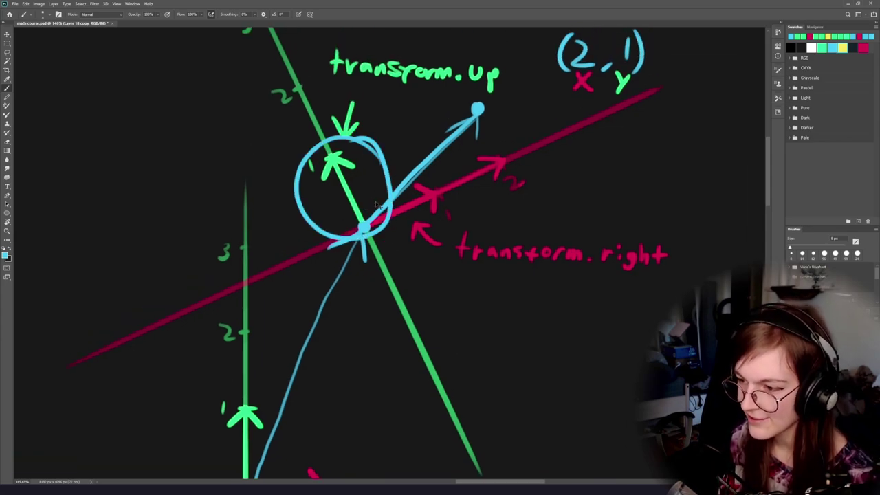
pyautogui.hotkey('ctrl', 'z')
# Sample the transform.up arrow's green and sketch a tilted copy of that arrow starting from the world origin.
pyautogui.keyDown('alt'); pyautogui.click(355, 200); pyautogui.keyUp('alt')
pyautogui.keyDown('alt'); pyautogui.click(353, 205); pyautogui.keyUp('alt')
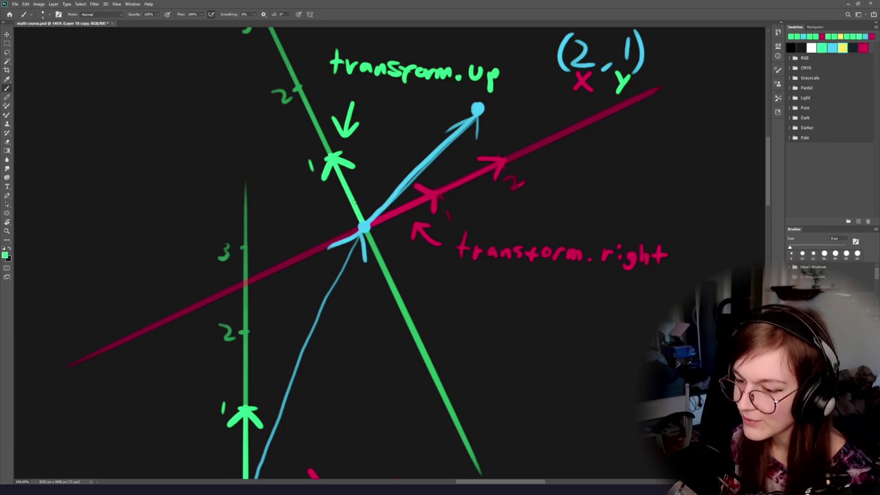
pyautogui.moveTo(296, 392); pyautogui.dragTo(393, 238)
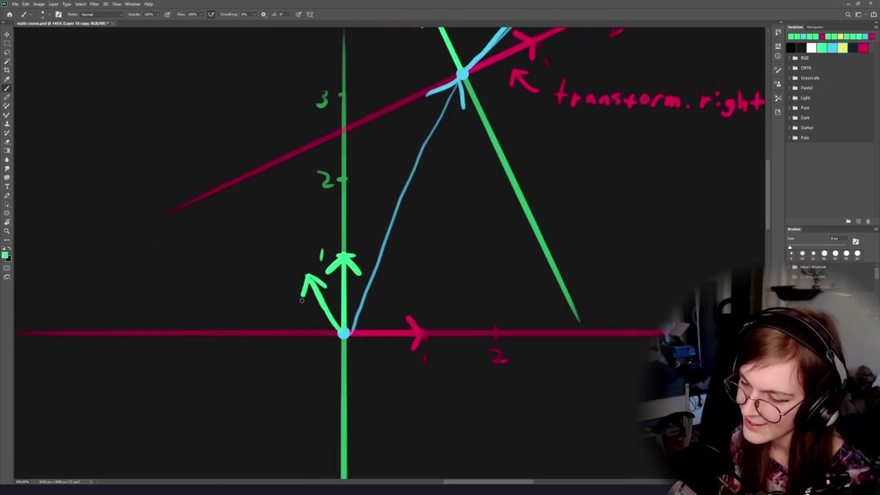
pyautogui.moveTo(336, 288); pyautogui.dragTo(303, 289)
pyautogui.moveTo(347, 242); pyautogui.dragTo(328, 299)
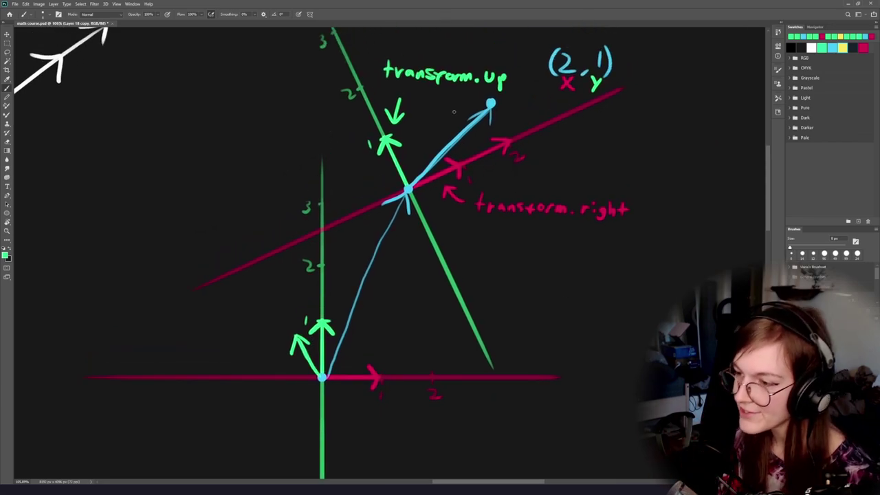
# Undo the tilted green arrow sketched at the world origin.
pyautogui.moveTo(436, 139)
pyautogui.mouseDown()
pyautogui.moveTo(433, 176)
pyautogui.moveTo(409, 108)
pyautogui.mouseUp()
pyautogui.hotkey('ctrl', 'z')
pyautogui.hotkey('ctrl', 'z')
pyautogui.hotkey('ctrl', 'z')
pyautogui.hotkey('ctrl', 'z')
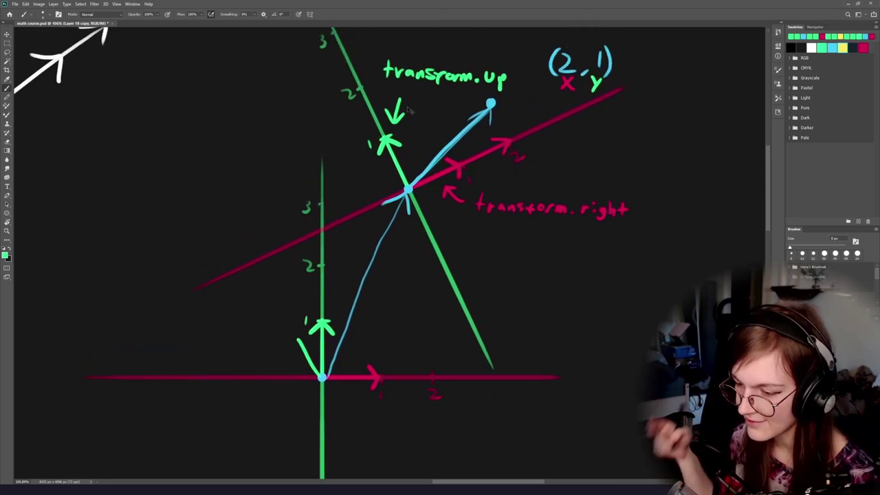
pyautogui.hotkey('ctrl', 'z')
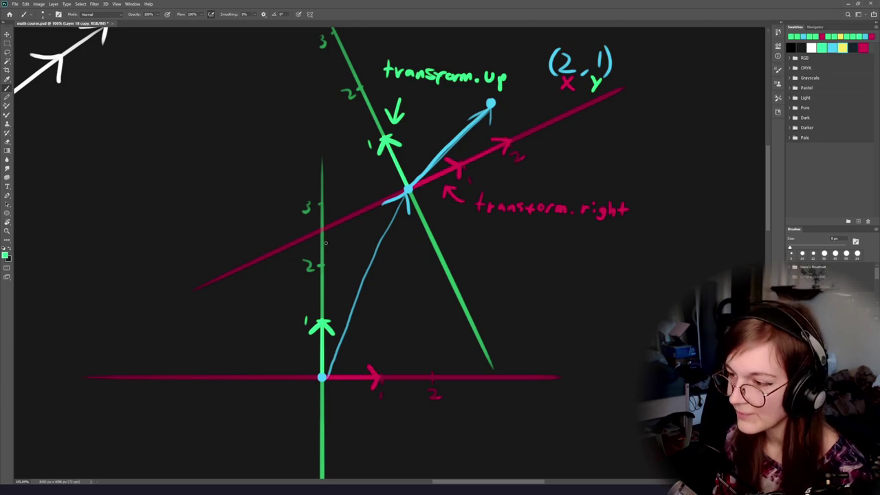
# Handwrite (0, 1) in green beside the transform.up arrow, undoing the stray strokes before it.
pyautogui.moveTo(372, 225); pyautogui.dragTo(312, 289)
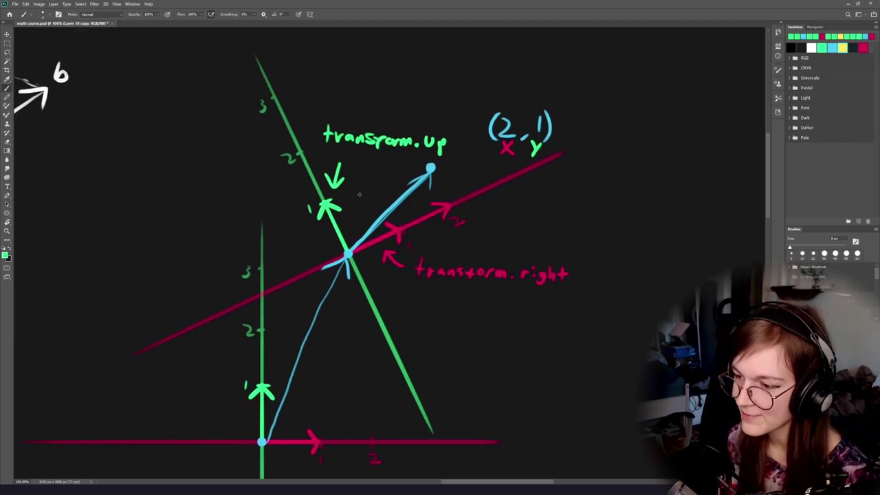
pyautogui.moveTo(350, 191); pyautogui.dragTo(336, 196)
pyautogui.hotkey('ctrl', 'z')
pyautogui.scroll(3, 369, 206)
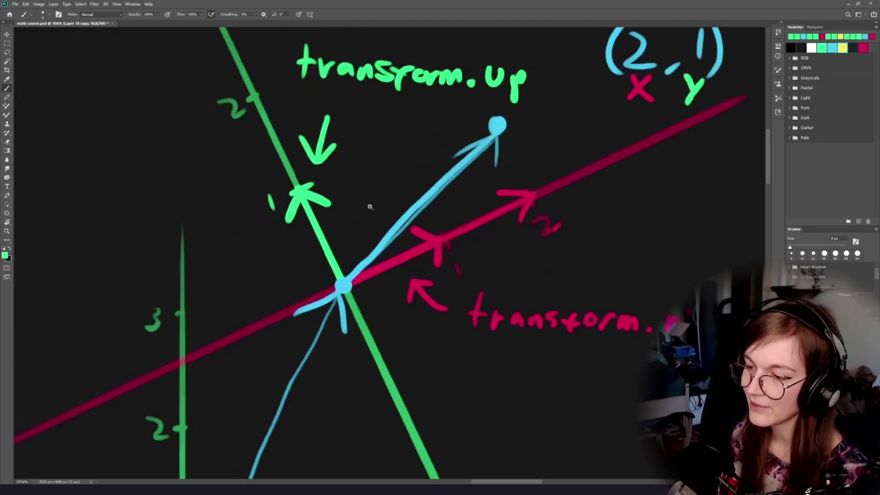
pyautogui.moveTo(293, 167); pyautogui.dragTo(330, 153)
pyautogui.hotkey('ctrl', 'z')
pyautogui.moveTo(371, 131); pyautogui.dragTo(382, 197)
pyautogui.moveTo(397, 164); pyautogui.dragTo(399, 167)
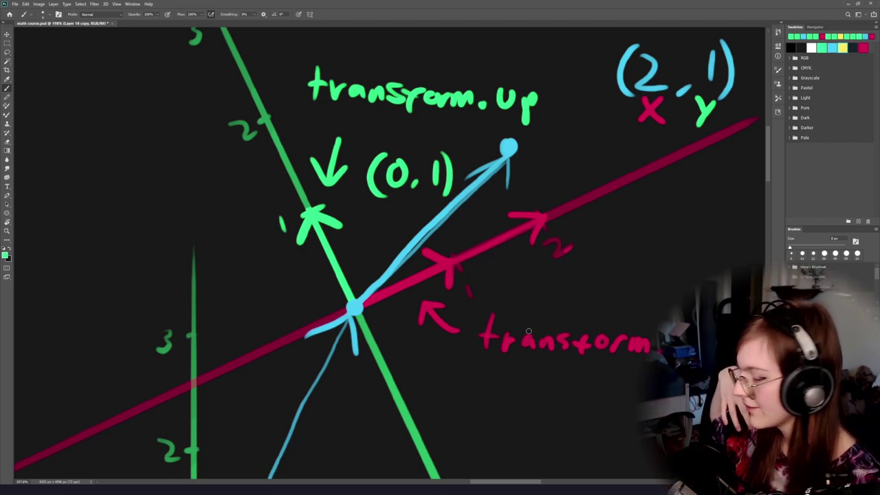
# Undo the handwritten (0, 1) beside the transform.up arrow.
pyautogui.hotkey('ctrl', 'z')
pyautogui.hotkey('ctrl', 'z')
pyautogui.hotkey('ctrl', 'z')
pyautogui.hotkey('ctrl', 'z')
pyautogui.hotkey('ctrl', 'z')
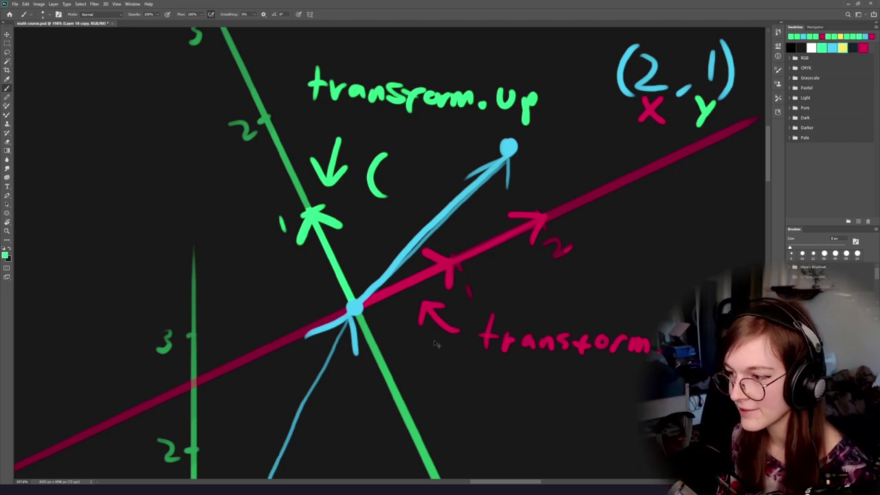
# Switch to Unity and rotate the Space Transform object to about -33° on Z in the Scene view.
pyautogui.hotkey('alt', 'Tab')
pyautogui.hotkey('alt', 'Tab')
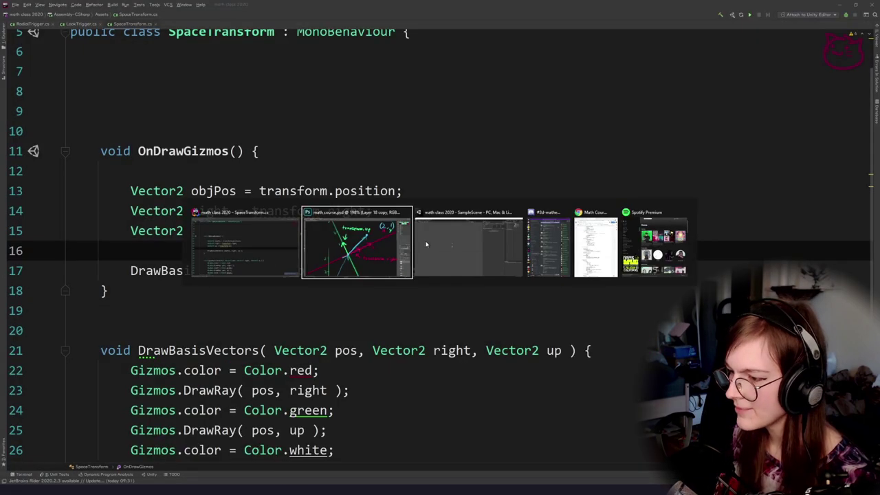
pyautogui.hotkey('alt', 'Tab')
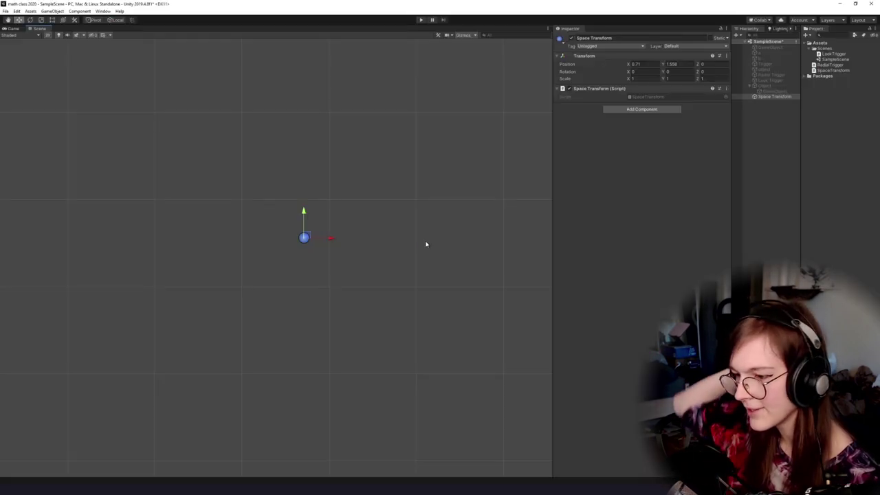
pyautogui.moveTo(373, 298); pyautogui.dragTo(375, 361)
pyautogui.scroll(-4, 316, 265)
pyautogui.moveTo(323, 259); pyautogui.dragTo(355, 242)
pyautogui.scroll(2, 308, 306)
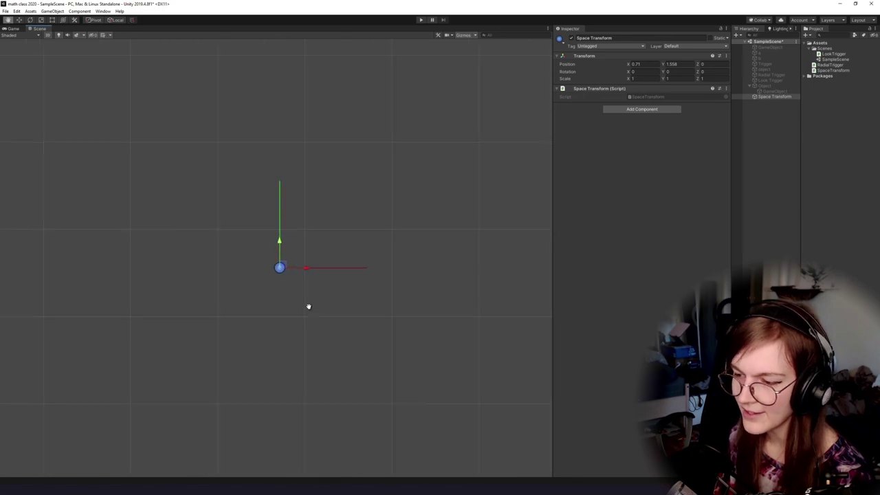
pyautogui.press('e')
pyautogui.moveTo(298, 246); pyautogui.dragTo(233, 243)
pyautogui.press('w')
pyautogui.click(233, 244)
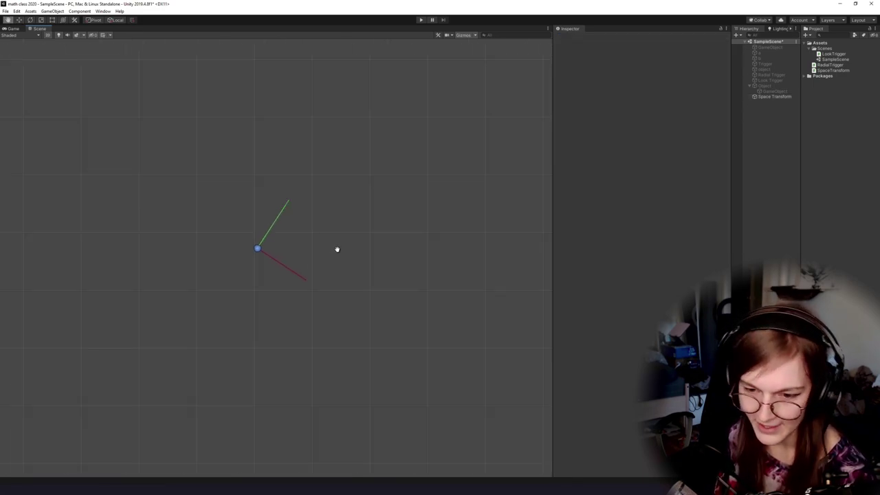
# Reselect the Space Transform object, rotate it to about 30° on Z and move it around the Scene view.
pyautogui.scroll(2, 342, 299)
pyautogui.click(295, 274)
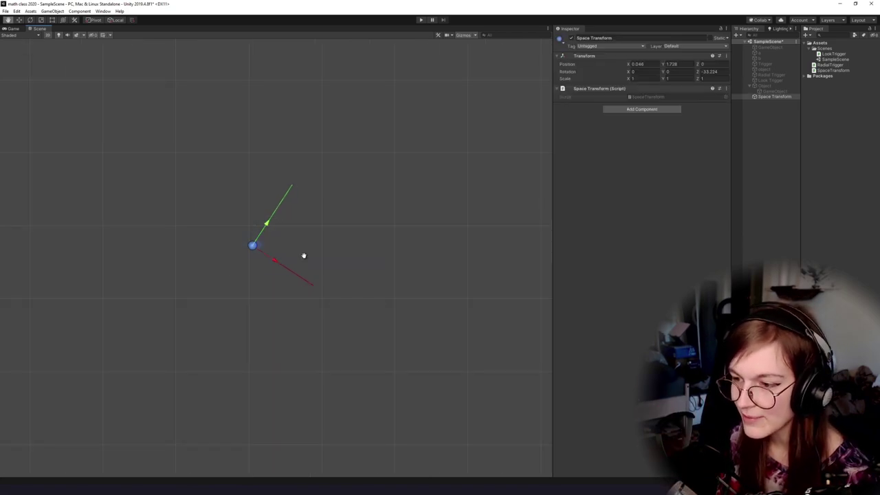
pyautogui.scroll(1, 336, 243)
pyautogui.press('e')
pyautogui.moveTo(303, 246); pyautogui.dragTo(325, 253)
pyautogui.press('w')
pyautogui.moveTo(304, 246); pyautogui.dragTo(312, 173)
pyautogui.press('w')
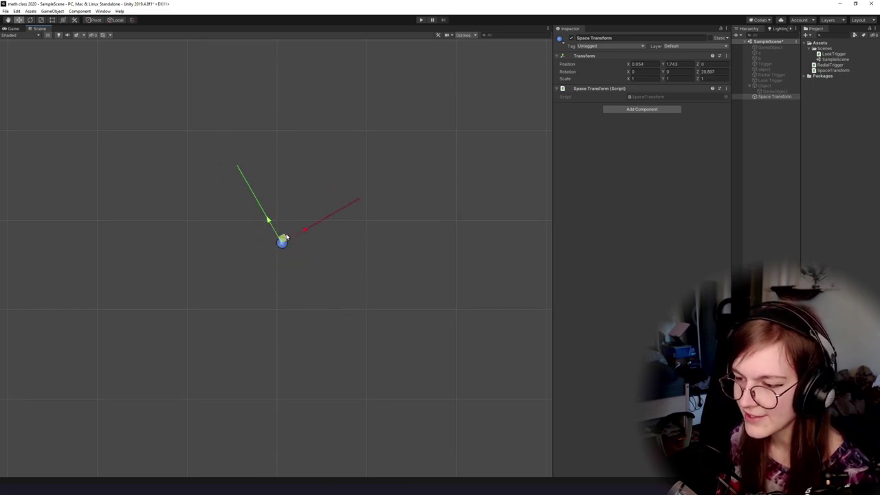
pyautogui.moveTo(283, 240); pyautogui.dragTo(325, 200)
pyautogui.moveTo(297, 254); pyautogui.dragTo(291, 353)
# Return to Rider and duplicate the DrawBasisVectors( objPos, right, up ) call in OnDrawGizmos.
pyautogui.hotkey('alt', 'Tab')
pyautogui.click(248, 290)
pyautogui.click(265, 252)
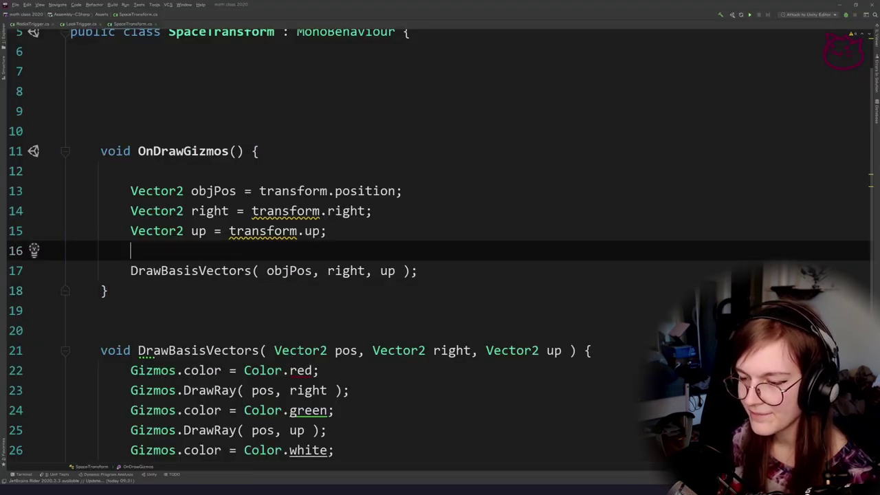
pyautogui.click(404, 234)
pyautogui.click(398, 267)
pyautogui.click(367, 212)
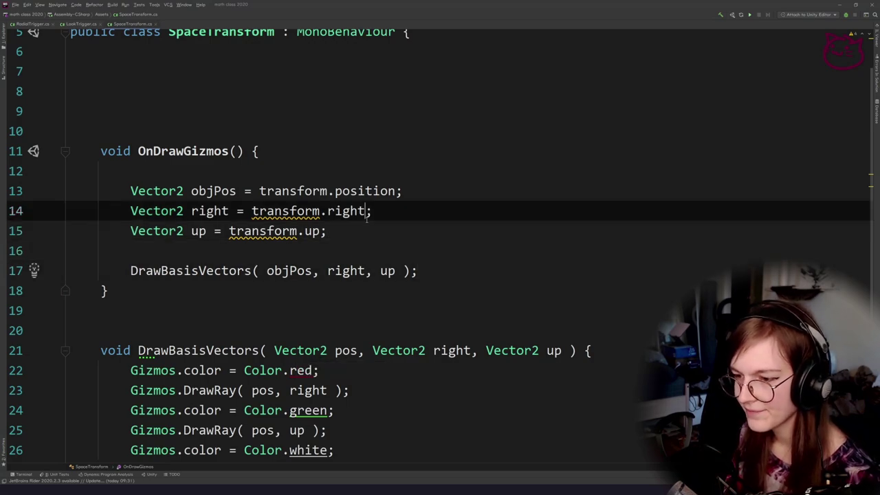
pyautogui.click(457, 267)
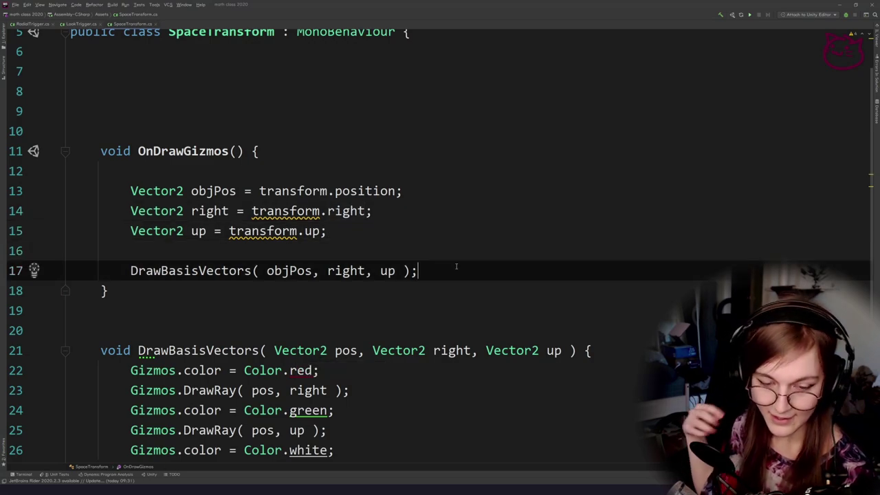
pyautogui.hotkey('ctrl', 'd')
pyautogui.scroll(-1, 267, 329)
pyautogui.doubleClick(290, 231)
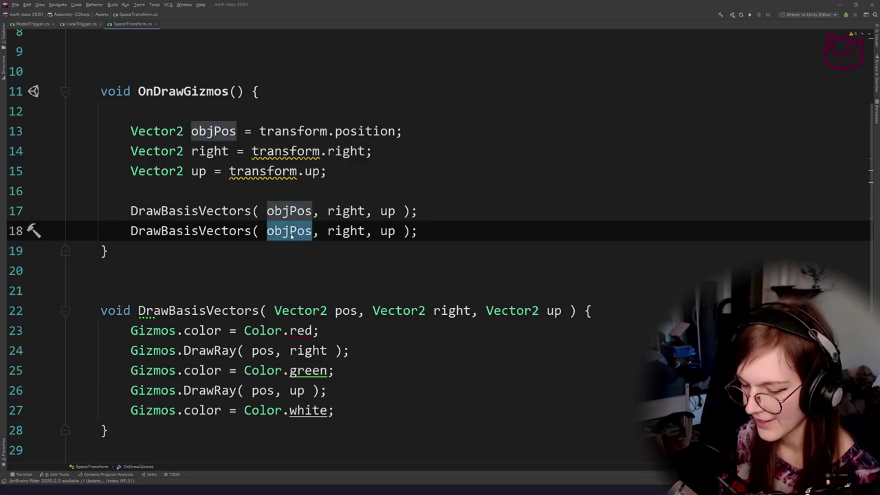
pyautogui.write('Vec')
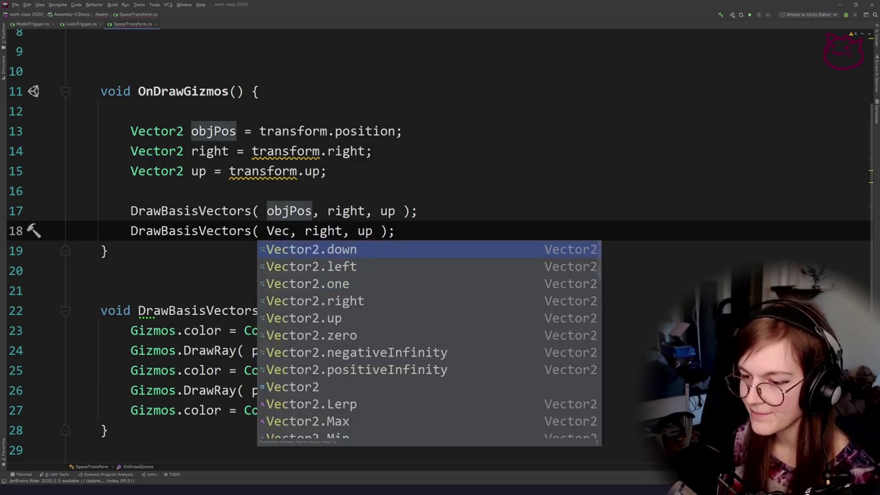
pyautogui.press('Escape')
# Highlight the two Gizmos.DrawRay calls inside the DrawBasisVectors method.
pyautogui.scroll(-1, 343, 289)
pyautogui.moveTo(350, 291); pyautogui.dragTo(152, 291)
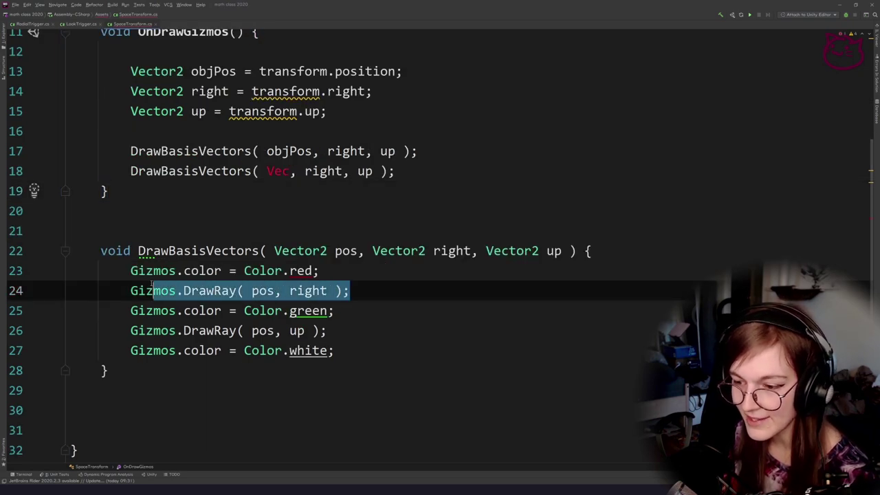
pyautogui.moveTo(176, 331); pyautogui.dragTo(328, 330)
pyautogui.click(229, 271)
# Set the first argument of the duplicated DrawBasisVectors call to Vector2.zero.
pyautogui.scroll(2, 289, 310)
pyautogui.doubleClick(277, 292)
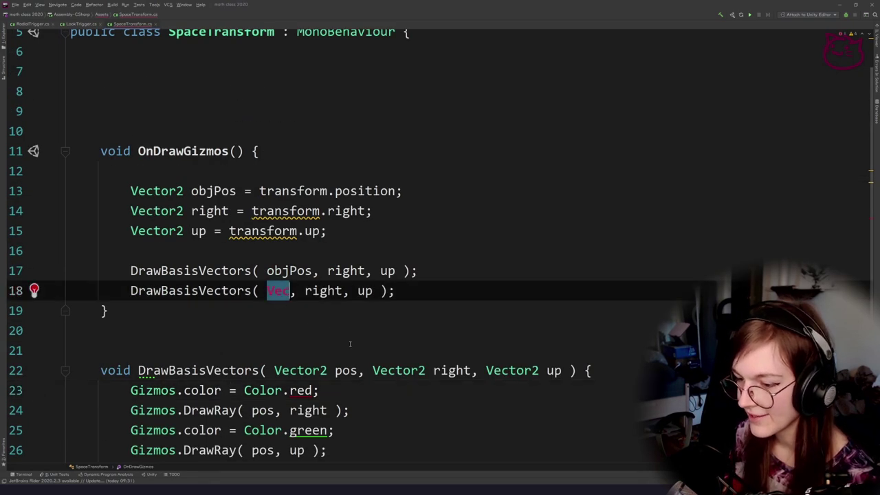
pyautogui.write('Ve')
pyautogui.write('ctor2.ze')
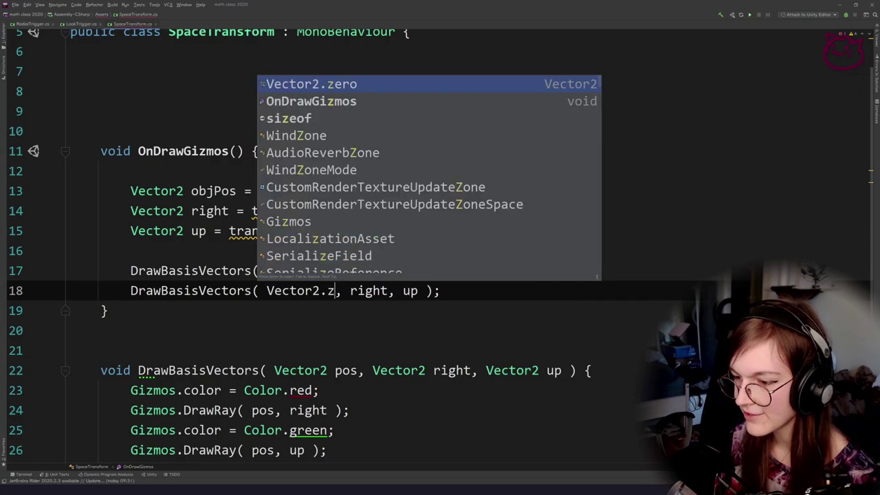
pyautogui.press('Return')
pyautogui.press('Right')
pyautogui.press('Right')
pyautogui.press('Right')
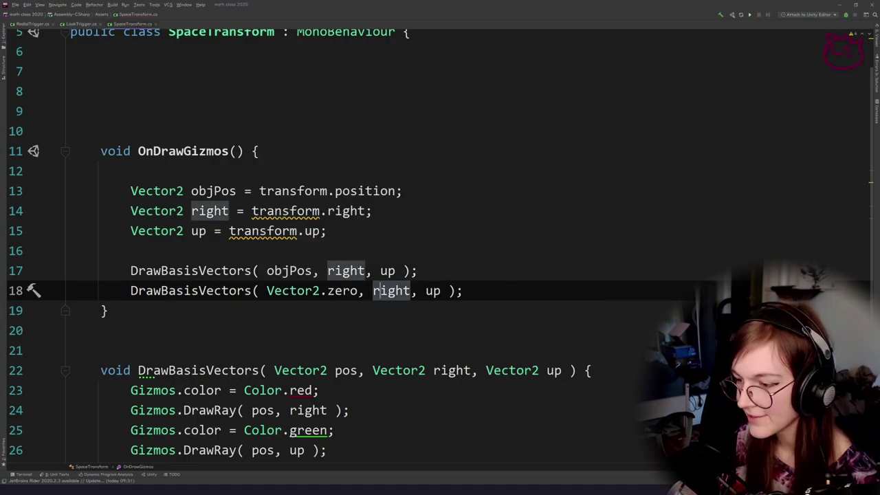
pyautogui.press('Left')
pyautogui.hotkey('ctrl', 'shift', 'Right')
pyautogui.write('VEc')
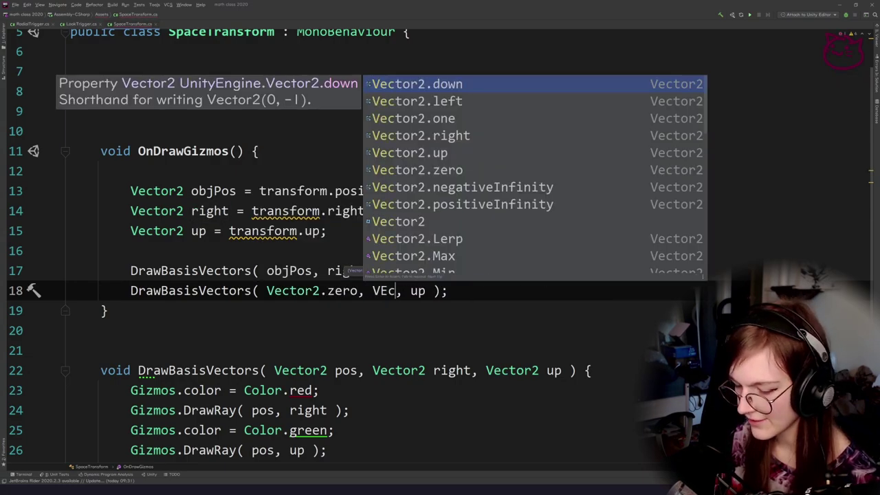
pyautogui.write('tor2.ri')
pyautogui.press('Return')
pyautogui.press('Right')
pyautogui.press('Left')
# Set the second argument of the duplicated DrawBasisVectors call to Vector2.right.
pyautogui.hotkey('ctrl', 'shift', 'Left')
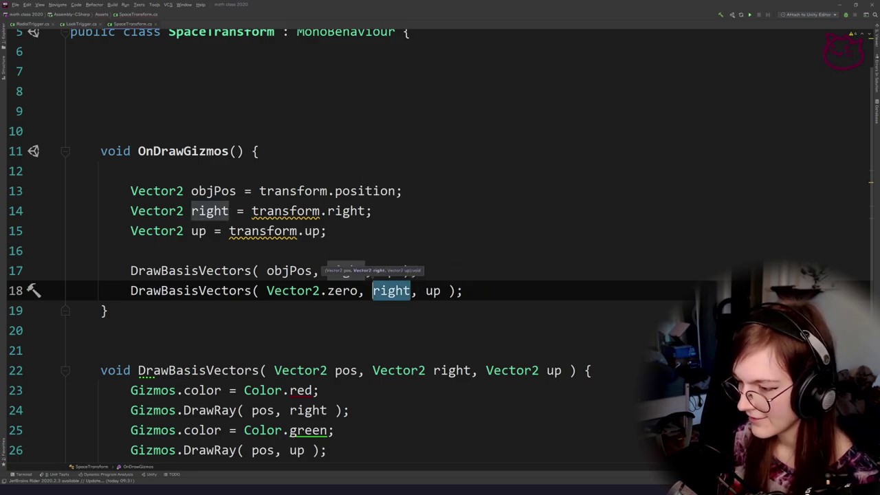
pyautogui.write('vec')
pyautogui.press('BackSpace')
pyautogui.press('BackSpace')
pyautogui.press('BackSpace')
pyautogui.write('Vector2.ro')
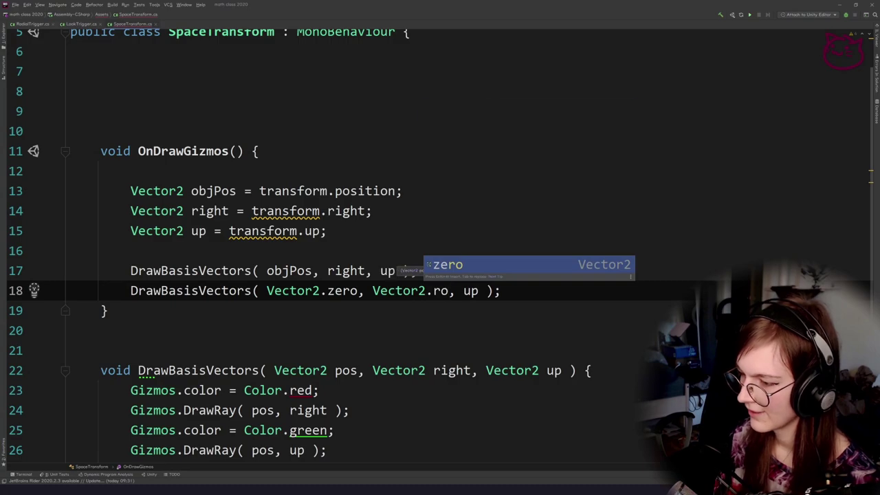
pyautogui.press('BackSpace')
pyautogui.write('i')
pyautogui.press('Return')
# Replace the third argument of the duplicated DrawBasisVectors call with Vector2.up.
pyautogui.press('Right')
pyautogui.press('Right')
pyautogui.hotkey('ctrl', 'w')
pyautogui.write('Cec')
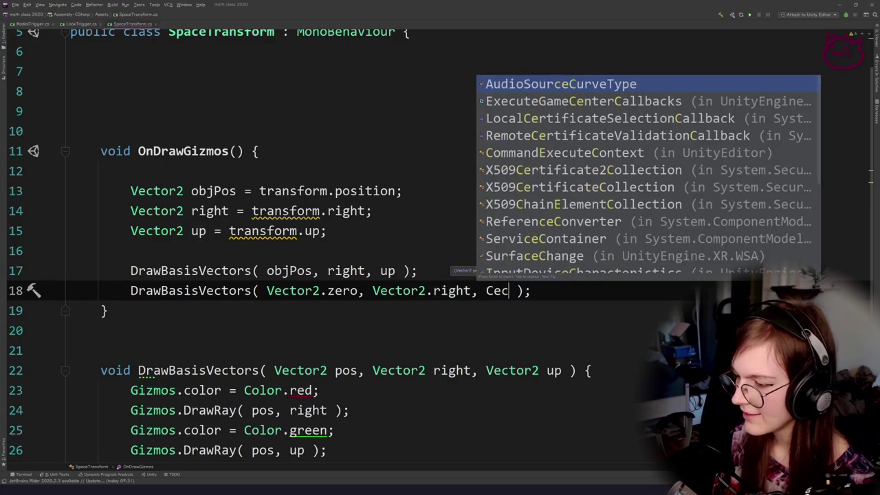
pyautogui.press('BackSpace')
pyautogui.press('BackSpace')
pyautogui.press('BackSpace')
pyautogui.write('Vector2.')
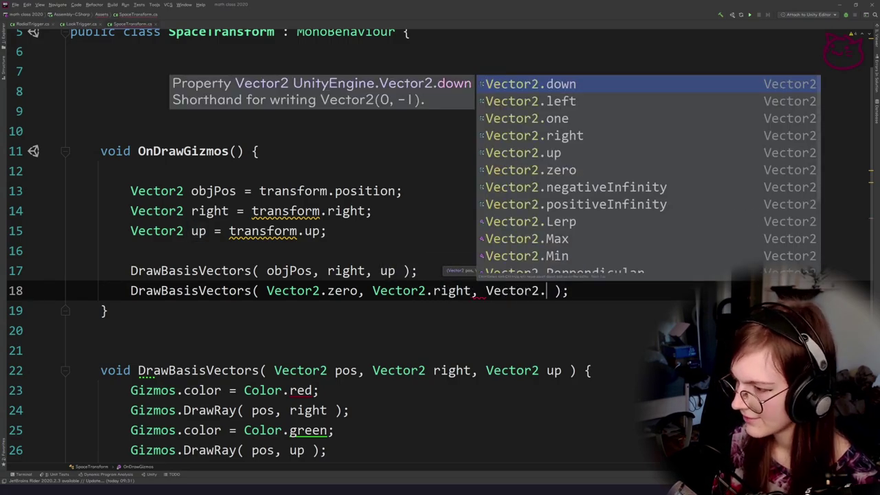
pyautogui.hotkey('ctrl', 'z')
pyautogui.hotkey('ctrl', 'z')
pyautogui.press('BackSpace')
pyautogui.press('BackSpace')
pyautogui.press('BackSpace')
pyautogui.write('Vec')
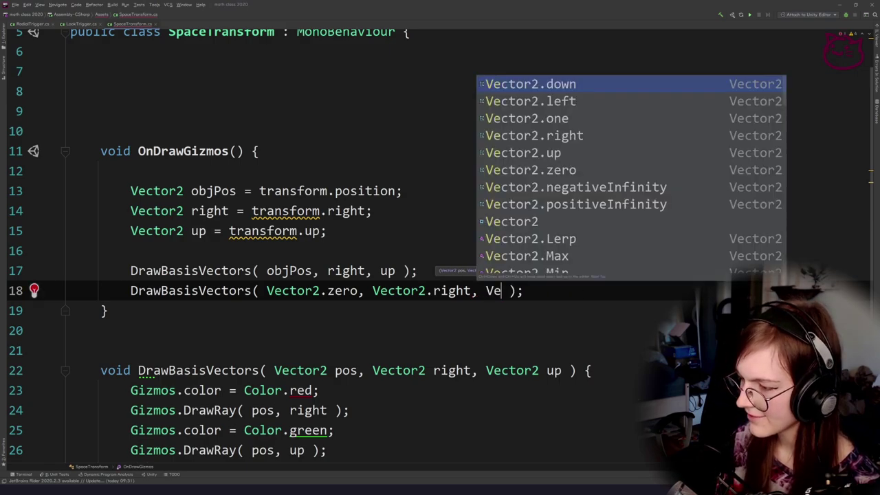
pyautogui.write('tor2.up')
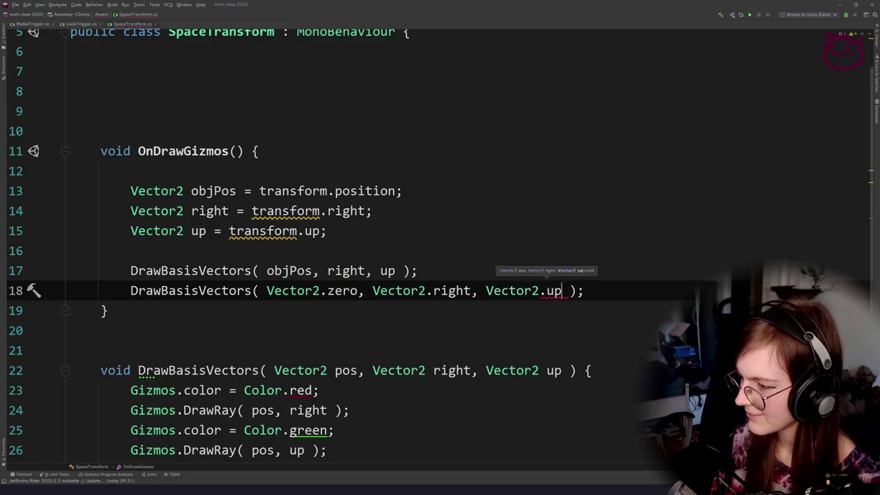
# Reformat the SpaceTransform script to remove the extra blank lines, and highlight the DrawBasisVectors usages.
pyautogui.click(307, 176)
pyautogui.hotkey('ctrl', 'alt', 'Return')
pyautogui.click(297, 259)
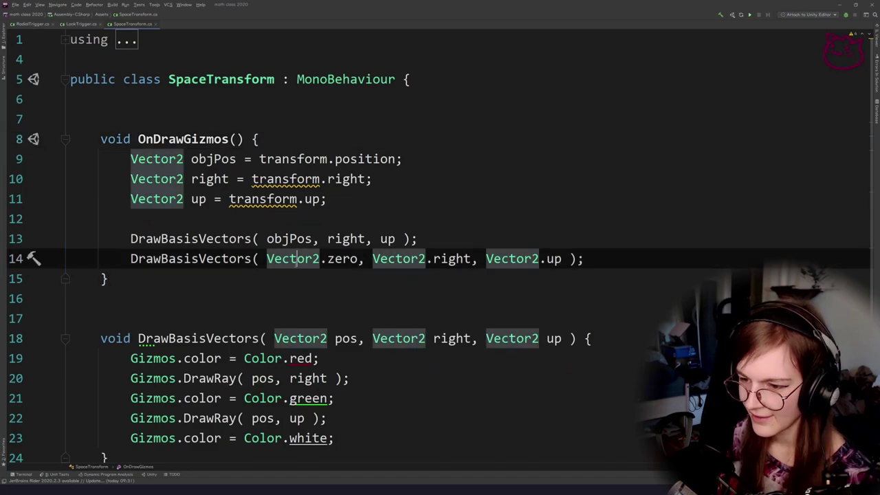
pyautogui.click(214, 239)
pyautogui.click(215, 281)
pyautogui.click(227, 258)
# Switch to Unity, then rotate the Space Transform object to about 22° on Z and move it to about X 0.9, Y 1.8.
pyautogui.hotkey('alt', 'Tab')
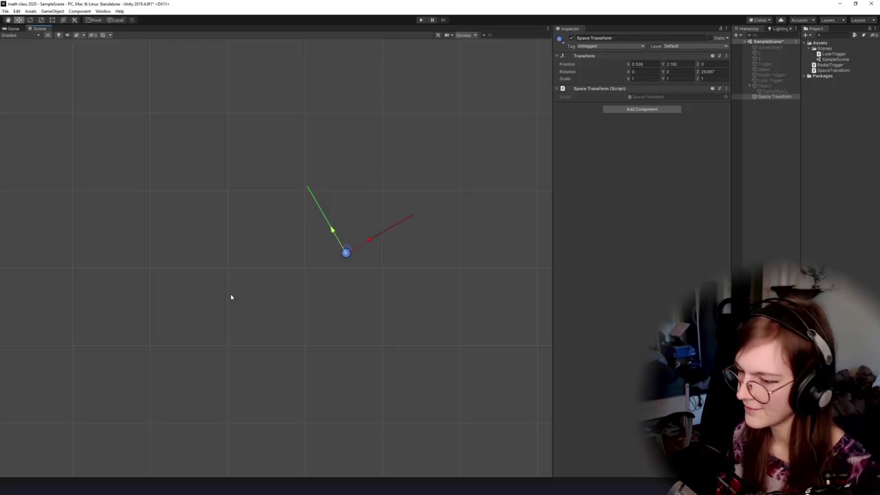
pyautogui.moveTo(263, 355); pyautogui.dragTo(160, 321)
pyautogui.moveTo(244, 217); pyautogui.dragTo(301, 322)
pyautogui.moveTo(281, 356); pyautogui.dragTo(268, 337)
pyautogui.moveTo(289, 301); pyautogui.dragTo(315, 310)
pyautogui.press('e')
pyautogui.press('w')
pyautogui.moveTo(277, 277); pyautogui.dragTo(286, 242)
pyautogui.moveTo(265, 298); pyautogui.dragTo(224, 294)
pyautogui.scroll(3, 228, 287)
pyautogui.press('e')
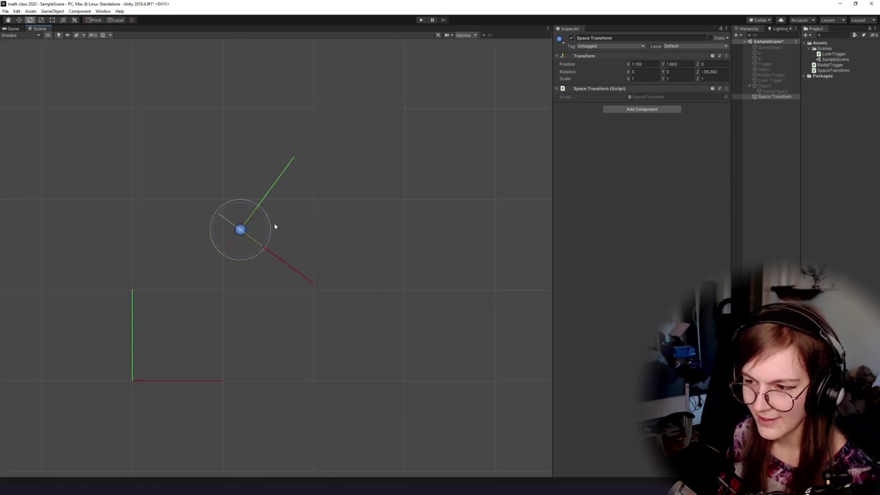
pyautogui.moveTo(269, 227); pyautogui.dragTo(226, 180)
pyautogui.press('w')
pyautogui.moveTo(242, 224); pyautogui.dragTo(216, 200)
pyautogui.moveTo(244, 305); pyautogui.dragTo(273, 321)
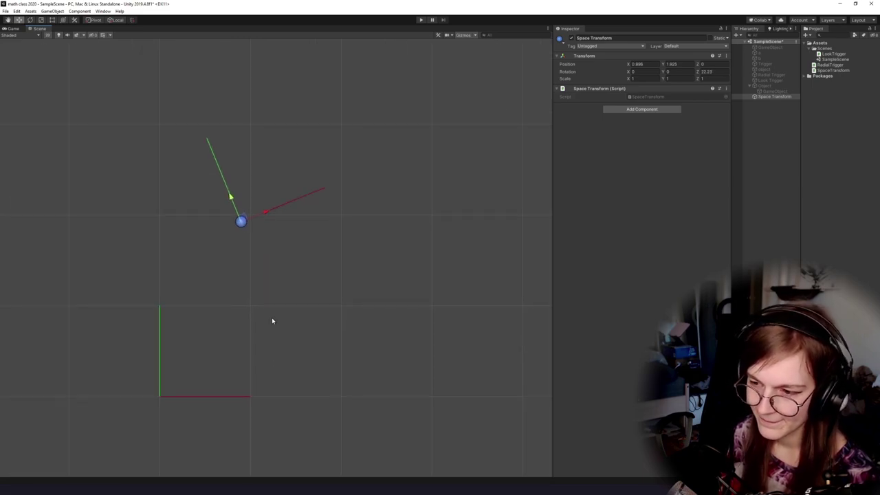
pyautogui.hotkey('alt', 'Tab')
pyautogui.hotkey('alt', 'Tab')
pyautogui.hotkey('alt', 'shift', 'Tab')
pyautogui.hotkey('alt', 'shift', 'Tab')
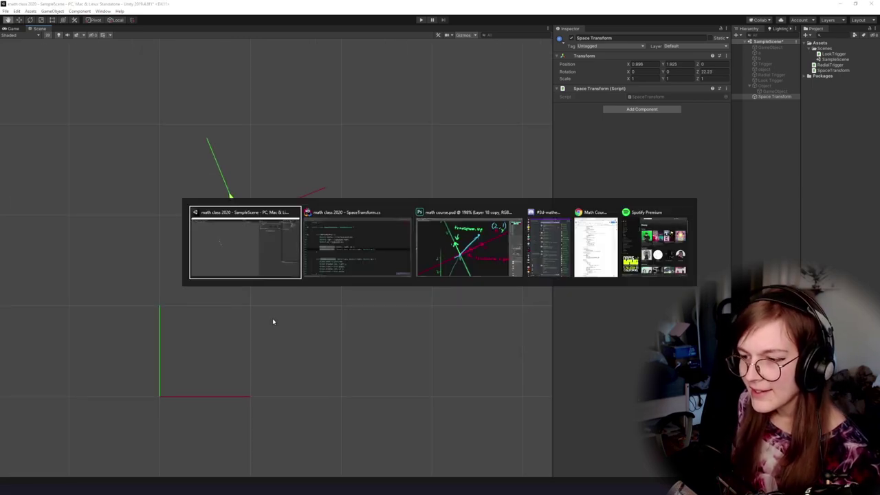
pyautogui.hotkey('alt', 'Tab')
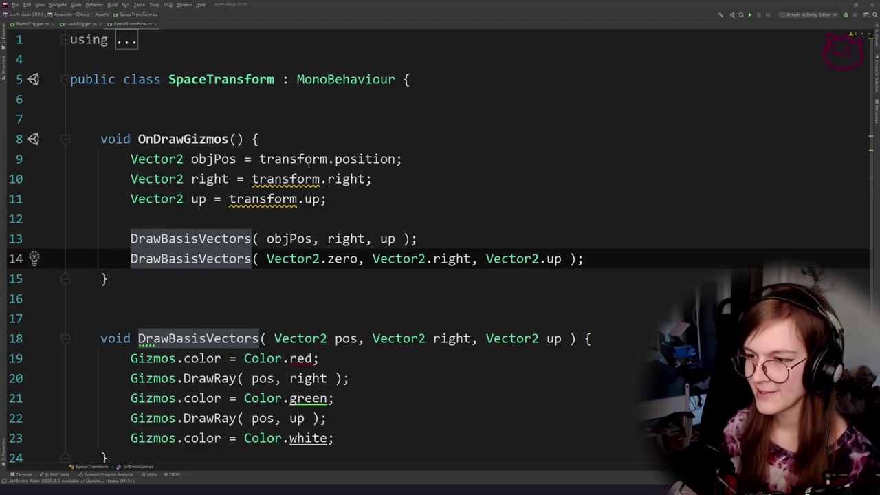
pyautogui.click(289, 114)
pyautogui.press('Up')
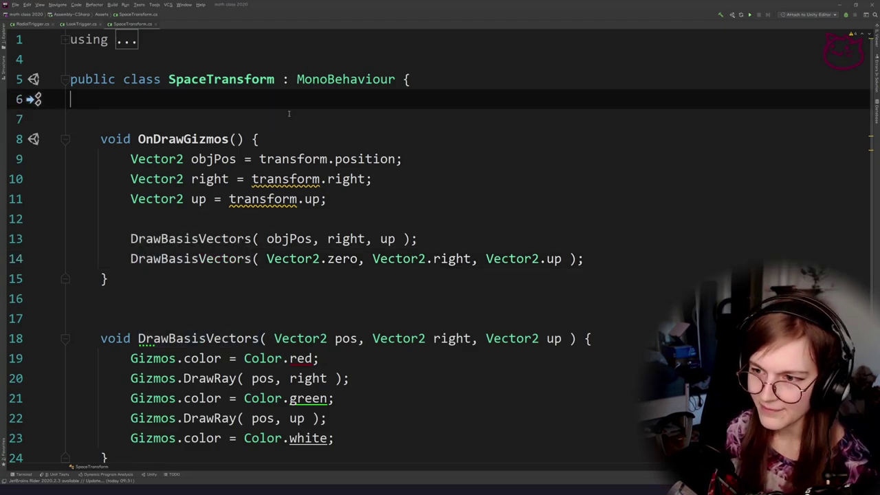
pyautogui.press('Down')
pyautogui.press('Down')
pyautogui.press('Up')
pyautogui.press('Up')
# Open the SpaceTransform script from the object's component in Unity and declare a public Vector2 position field above OnDrawGizmos.
pyautogui.hotkey('alt', 'Tab')
pyautogui.moveTo(422, 177); pyautogui.dragTo(429, 205)
pyautogui.doubleClick(648, 98)
pyautogui.click(379, 111)
pyautogui.press('Up')
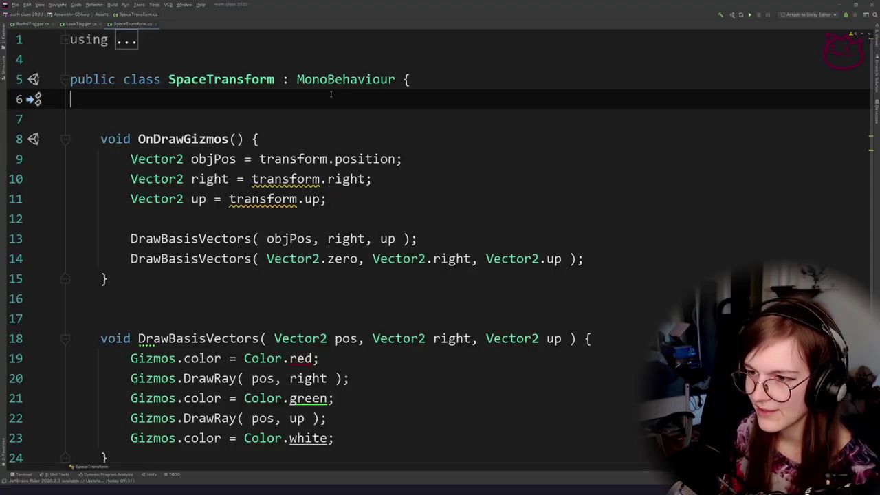
pyautogui.press('Return')
pyautogui.write('public ')
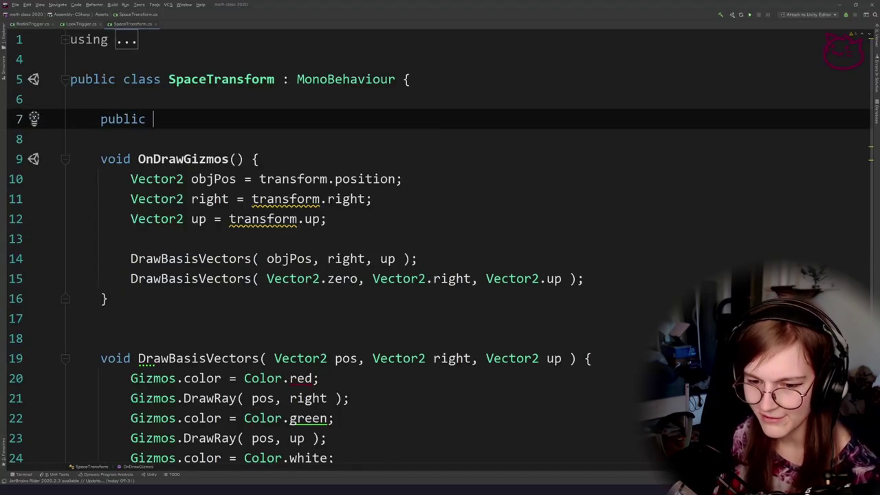
pyautogui.write('Vector2')
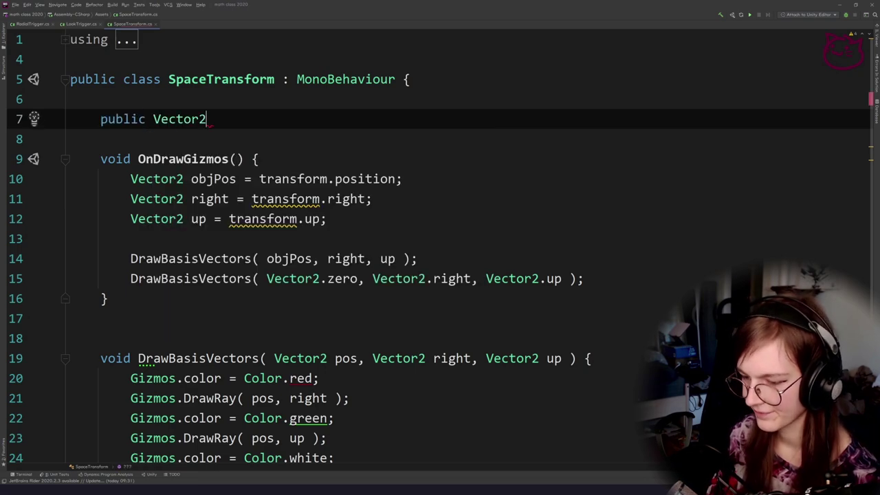
pyautogui.write(' position;')
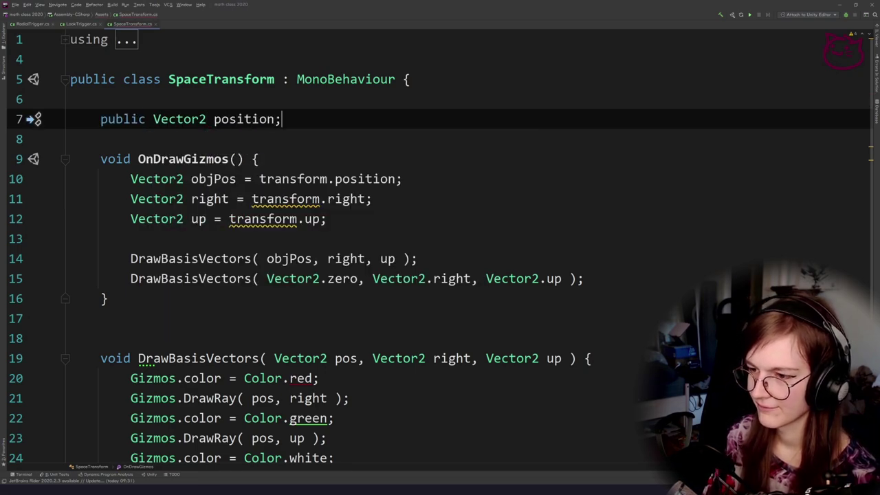
# Rename the public Vector2 position field to point.
pyautogui.click(264, 151)
pyautogui.doubleClick(241, 118)
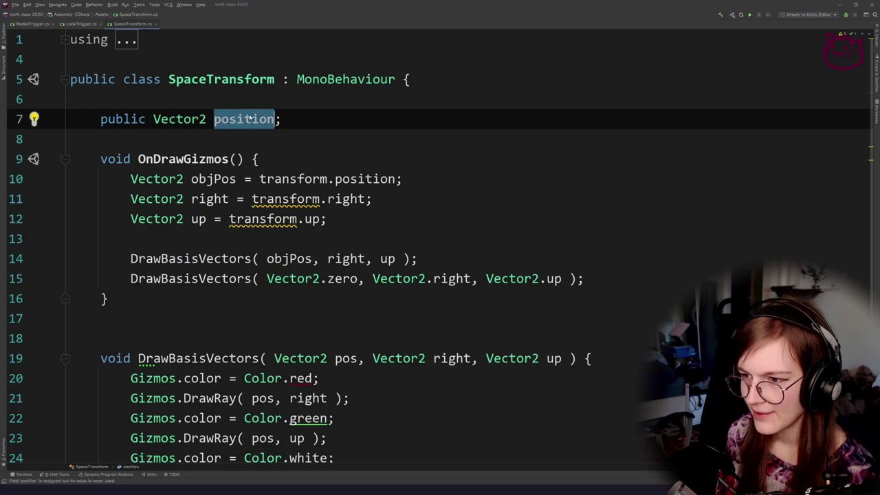
pyautogui.write('point')
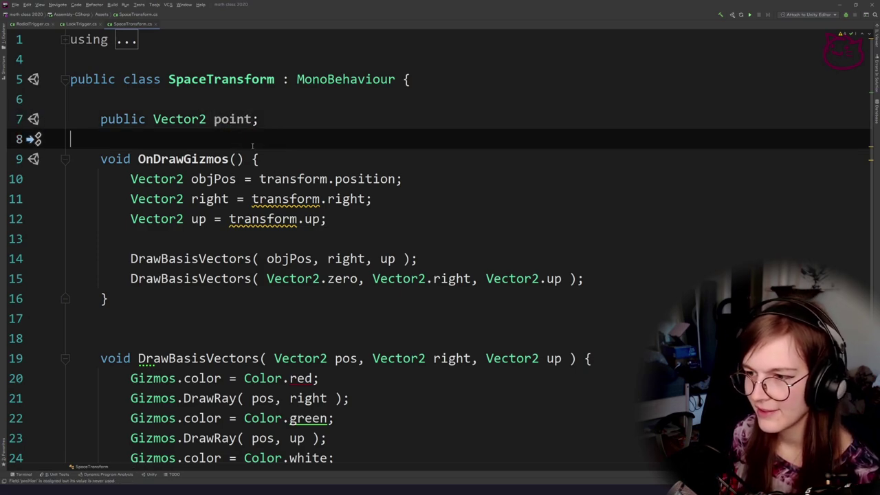
# Rename the public Vector2 field above OnDrawGizmos to localSpacePoint.
pyautogui.doubleClick(232, 119)
pyautogui.write('localS')
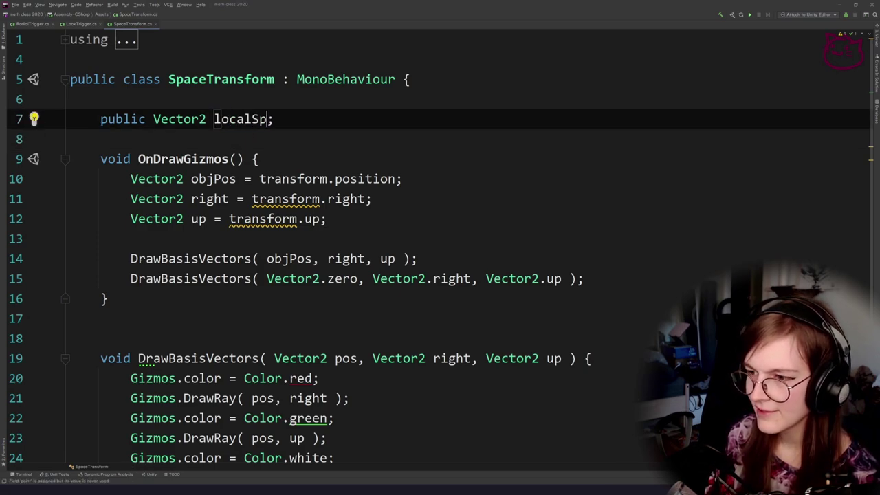
pyautogui.write('pacePOint')
pyautogui.press('BackSpace')
pyautogui.press('BackSpace')
pyautogui.press('BackSpace')
pyautogui.press('BackSpace')
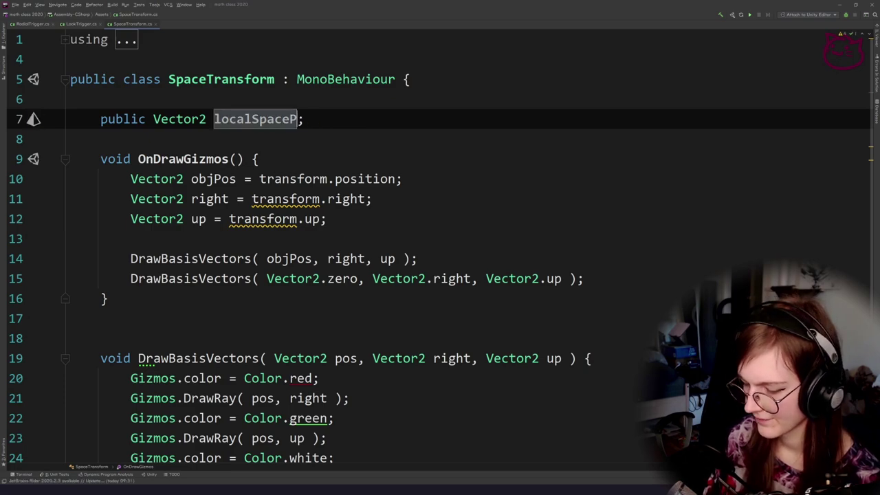
pyautogui.press('Down')
pyautogui.press('Down')
pyautogui.press('Down')
pyautogui.doubleClick(282, 124)
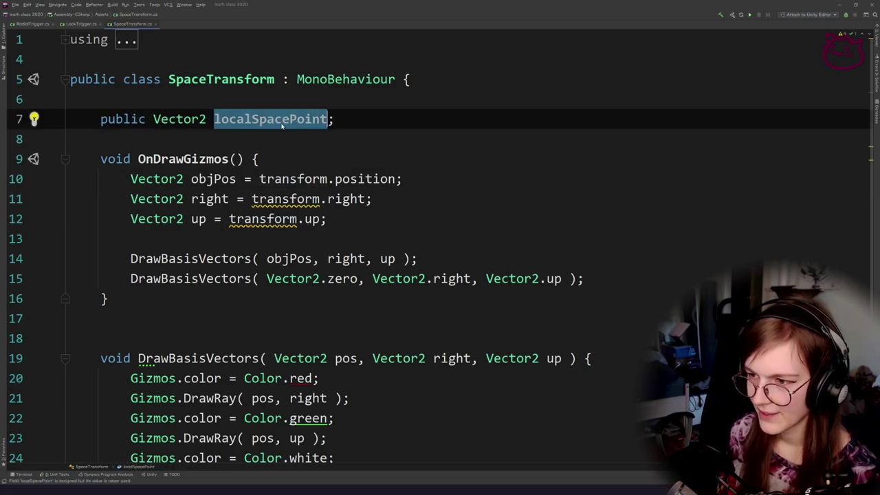
# Switch to the Photoshop coordinate diagram and examine the (2, 1) point beside the transform.right and transform.up axes.
pyautogui.hotkey('alt', 'Tab')
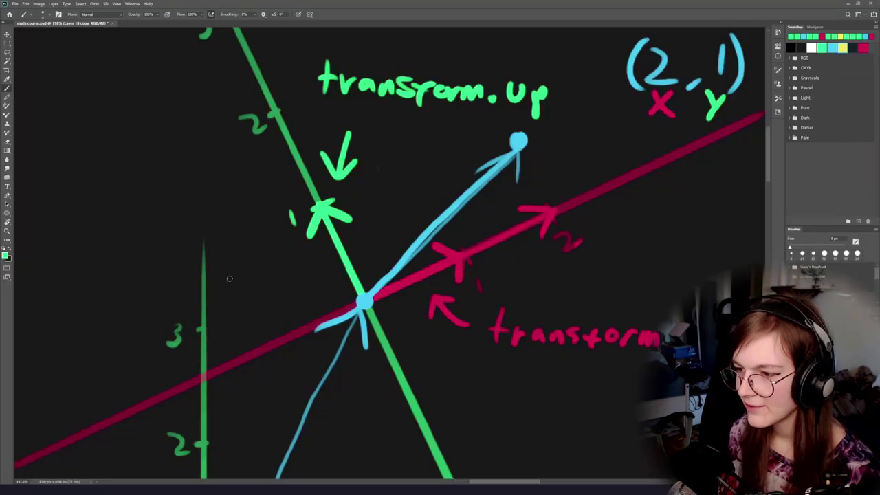
pyautogui.moveTo(464, 183); pyautogui.dragTo(325, 230)
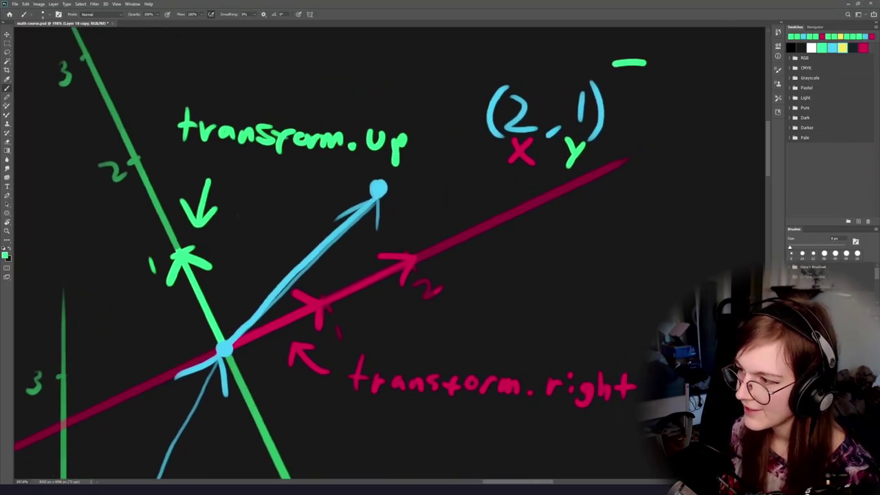
pyautogui.moveTo(613, 63); pyautogui.dragTo(604, 60)
pyautogui.hotkey('ctrl', 'z')
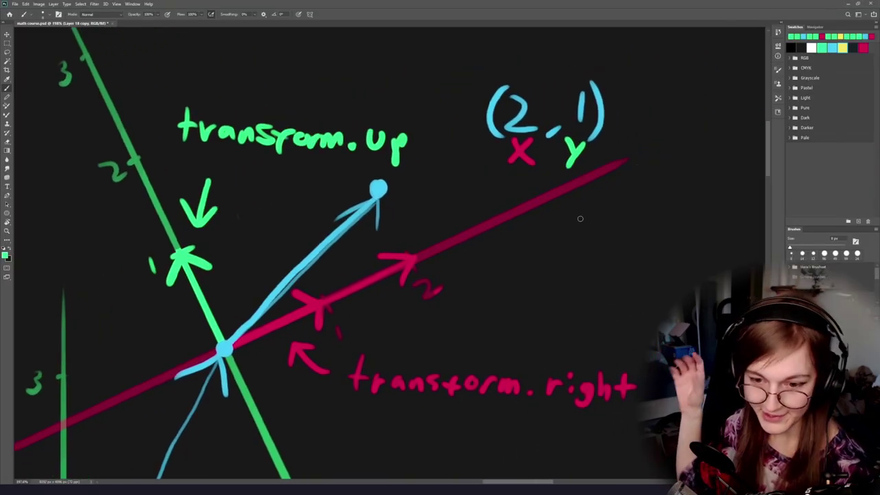
# Return to Rider and highlight the localSpacePoint field while reviewing the OnDrawGizmos method.
pyautogui.hotkey('alt', 'Tab')
pyautogui.click(374, 162)
pyautogui.scroll(-1, 375, 176)
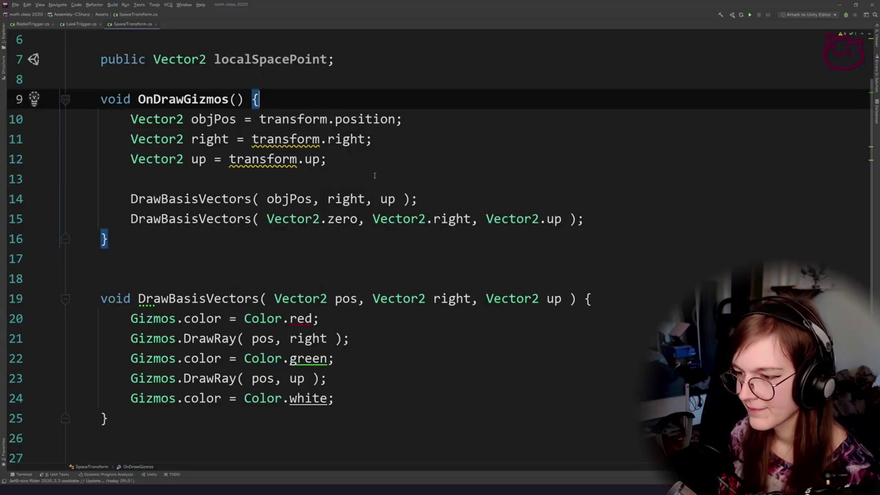
pyautogui.scroll(1, 375, 175)
pyautogui.click(363, 215)
pyautogui.doubleClick(257, 120)
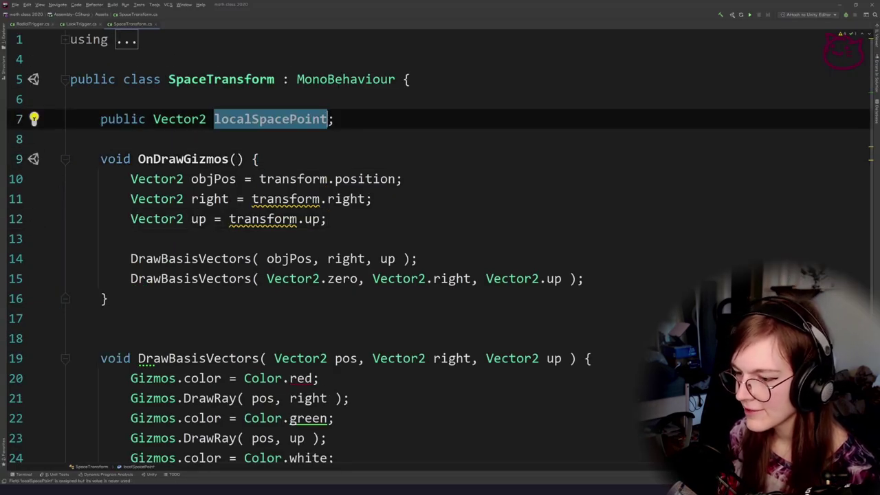
pyautogui.click(394, 235)
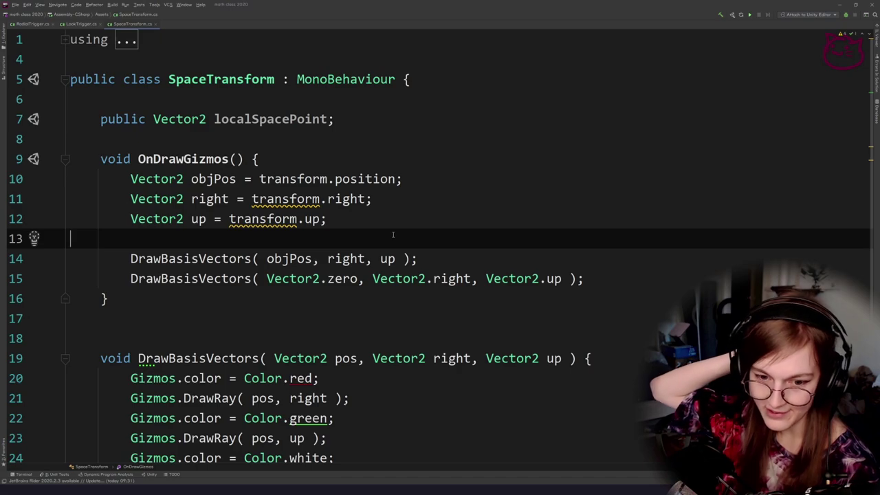
# Add blank lines below the second DrawBasisVectors call in OnDrawGizmos.
pyautogui.click(658, 279)
pyautogui.press('Return')
pyautogui.press('Return')
pyautogui.press('Return')
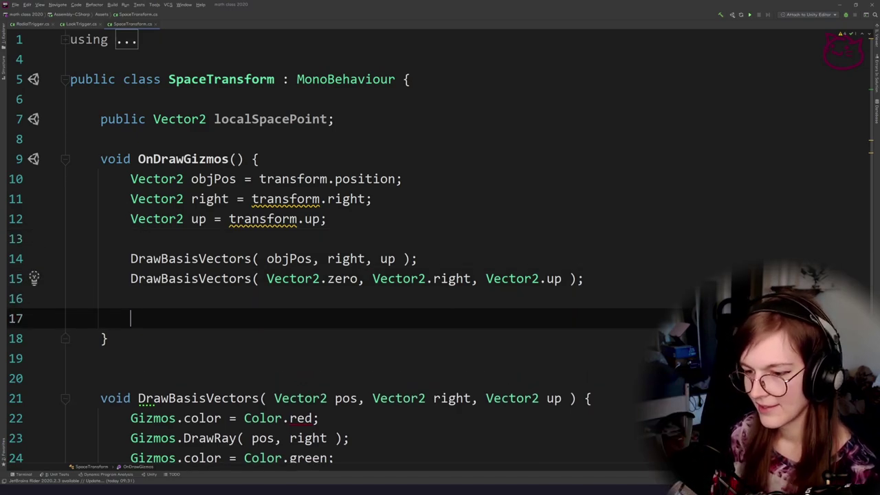
pyautogui.press('Up')
pyautogui.scroll(-1, 571, 259)
pyautogui.write('G')
pyautogui.press('BackSpace')
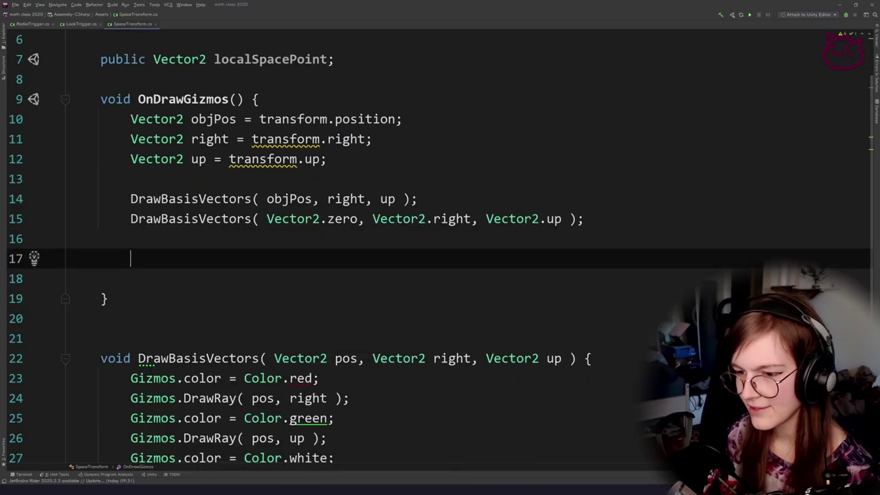
pyautogui.write('Draw')
pyautogui.press('Return')
pyautogui.hotkey('ctrl', 'BackSpace')
# Add the call Gizmos.DrawSphere( localSpacePoint, 0.1f ); below the DrawBasisVectors calls in OnDrawGizmos.
pyautogui.write('Gizmos.dr')
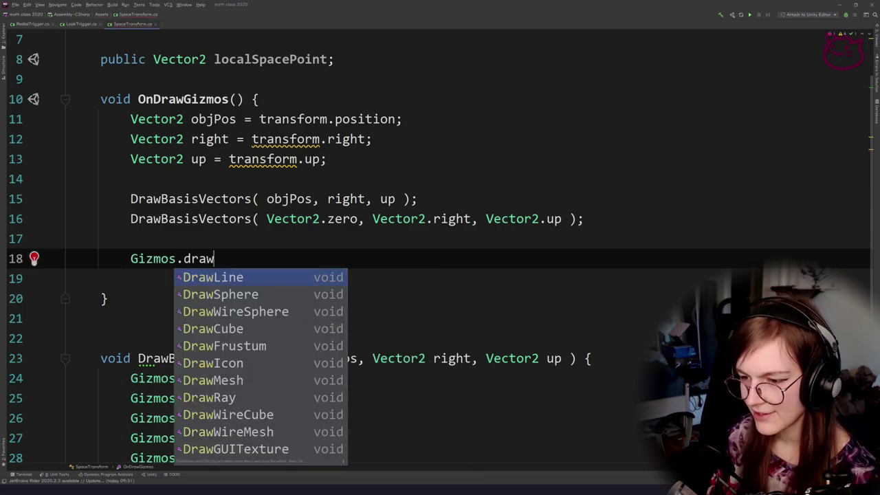
pyautogui.write('aw')
pyautogui.press('Down')
pyautogui.press('Return')
pyautogui.write('localSpacePoint')
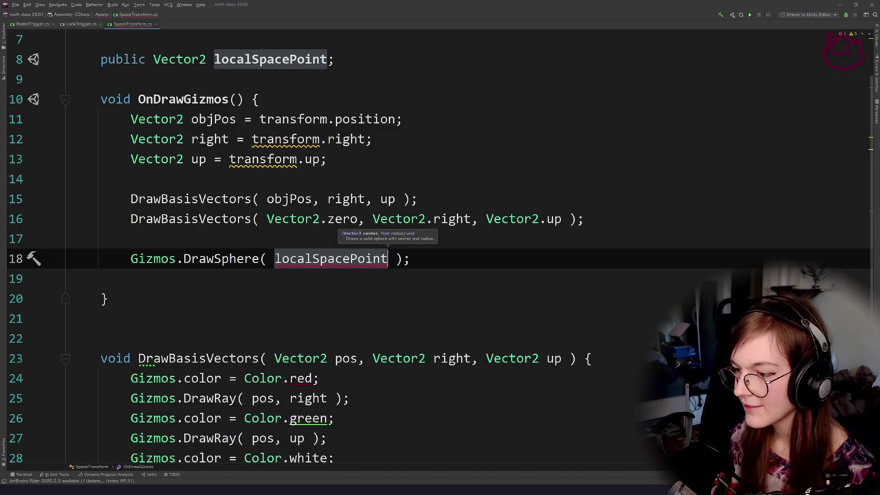
pyautogui.write(', 0.1f')
pyautogui.press('Up')
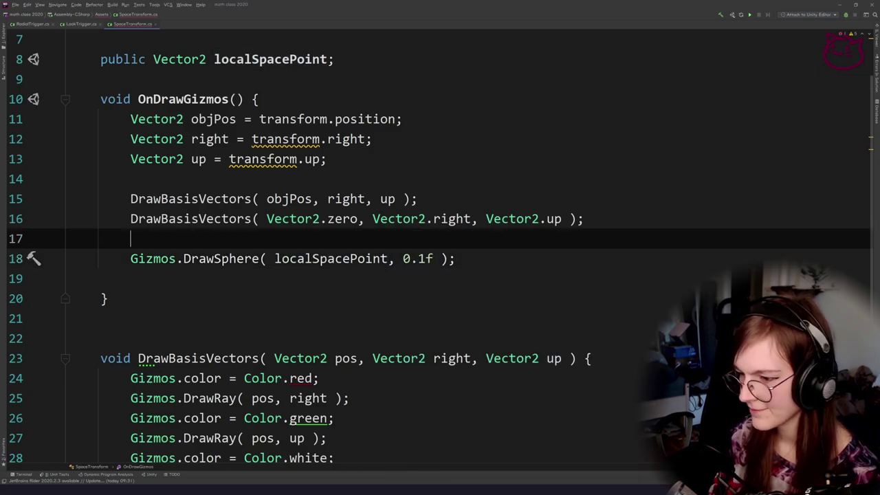
# Add the line Gizmos.color = Color.blue; directly above the Gizmos.DrawSphere call in OnDrawGizmos.
pyautogui.press('Return')
pyautogui.write('G')
pyautogui.press('BackSpace')
pyautogui.write('D')
pyautogui.press('BackSpace')
pyautogui.write('GIz')
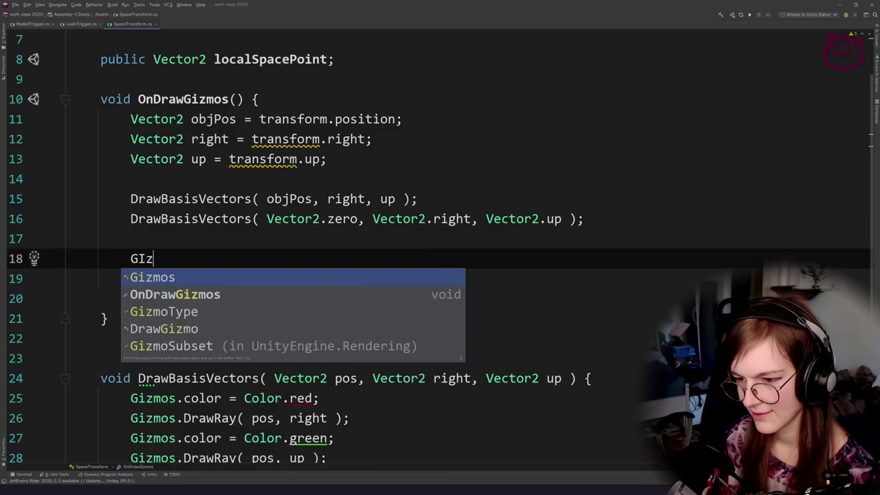
pyautogui.write('mos.color = Color.')
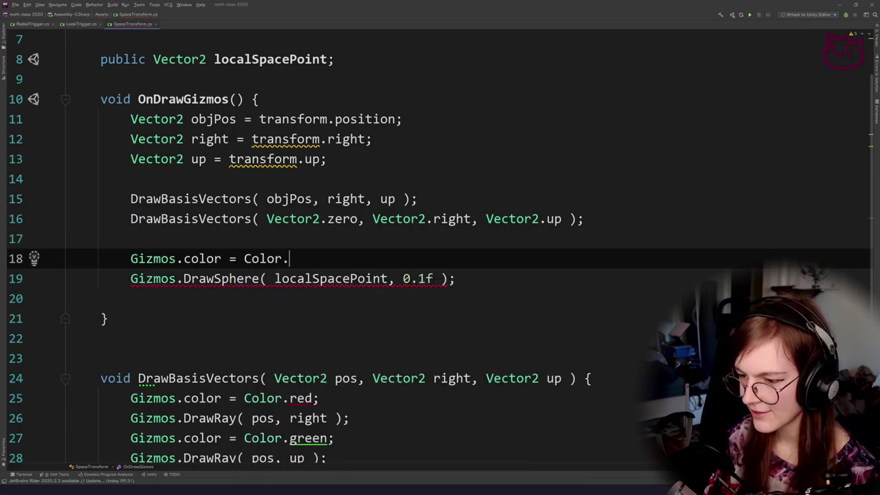
pyautogui.write('blue')
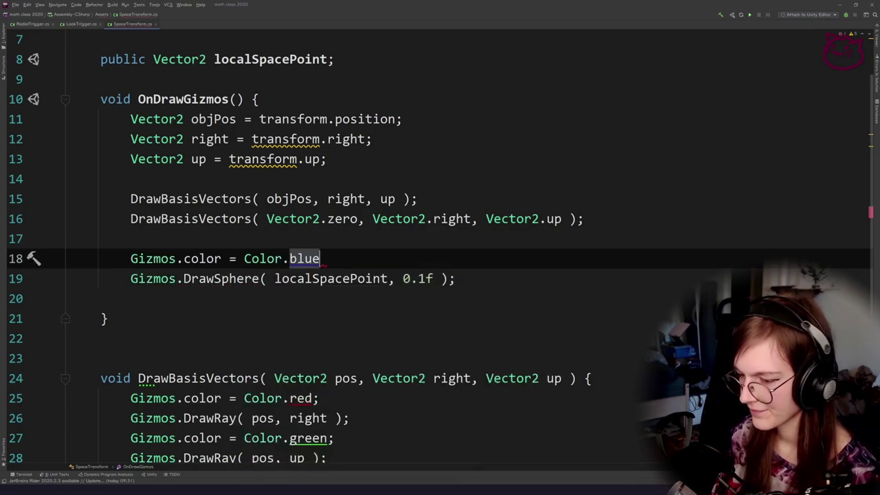
pyautogui.write(';')
# Switch to Unity and examine the blue sphere beside both sets of basis vectors in the scene.
pyautogui.hotkey('alt', 'Tab')
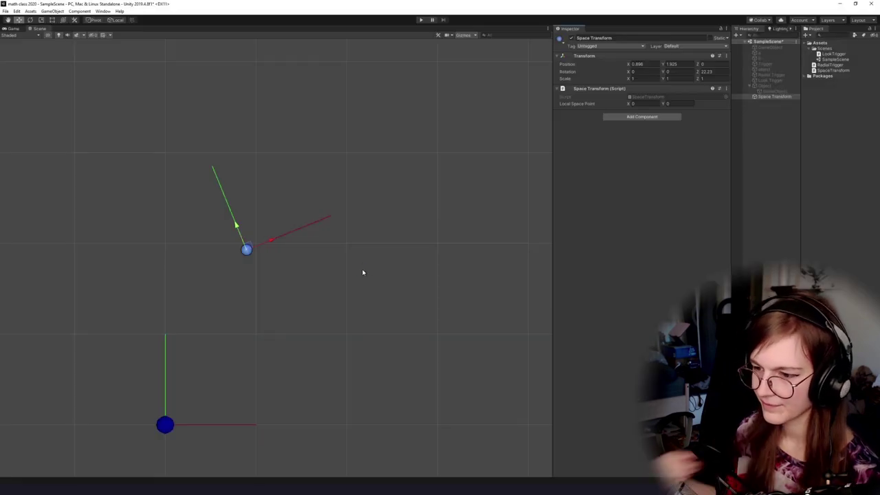
pyautogui.moveTo(255, 401); pyautogui.dragTo(305, 347)
pyautogui.hotkey('alt', 'Tab')
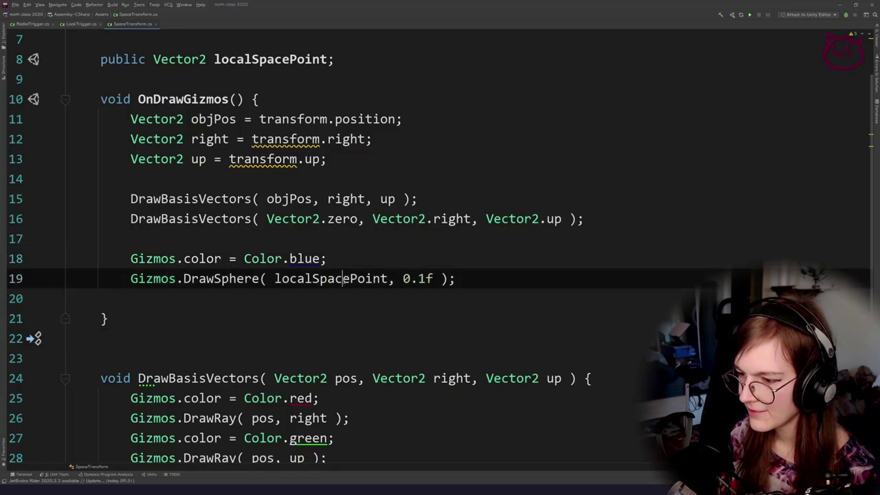
pyautogui.hotkey('alt', 'Tab')
pyautogui.moveTo(323, 305); pyautogui.dragTo(315, 286)
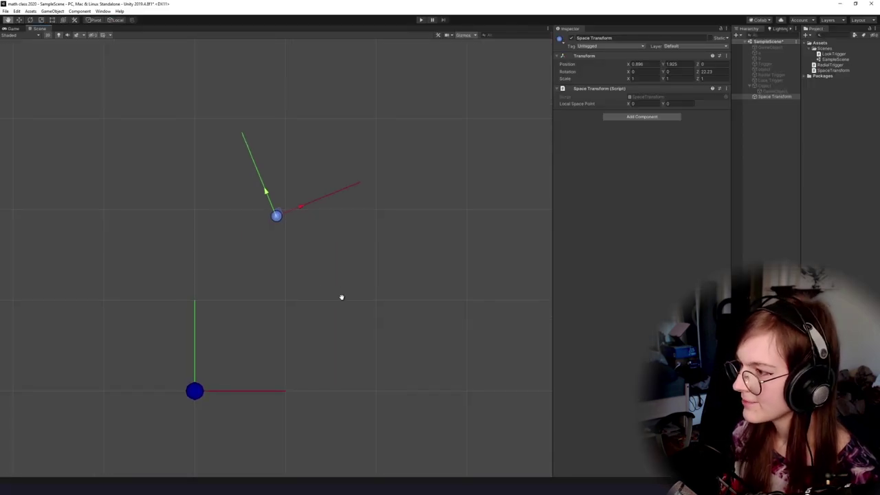
pyautogui.scroll(3, 349, 364)
# Return to Rider and review how OnDrawGizmos passes localSpacePoint to the DrawSphere call.
pyautogui.hotkey('alt', 'Tab')
pyautogui.press('Left')
pyautogui.press('Left')
pyautogui.press('Left')
pyautogui.press('Left')
pyautogui.press('Left')
pyautogui.press('Up')
pyautogui.press('Up')
pyautogui.press('Up')
pyautogui.press('Up')
pyautogui.click(303, 279)
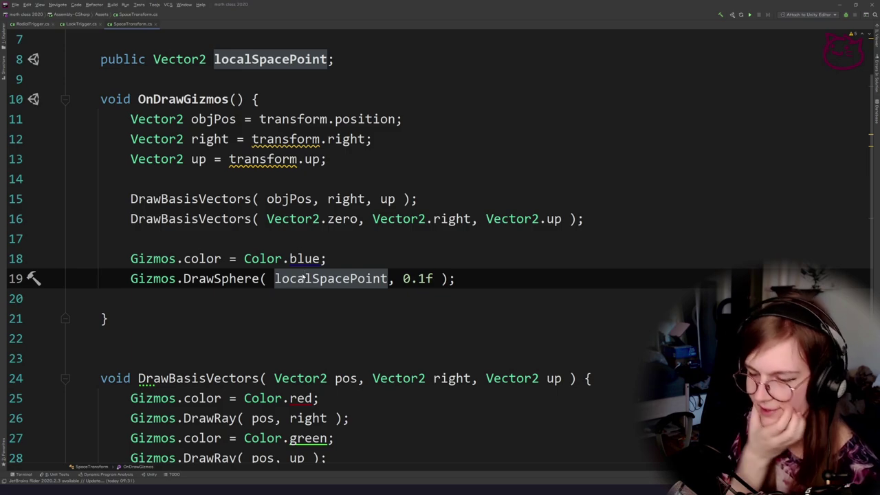
pyautogui.hotkey('alt', 'Tab')
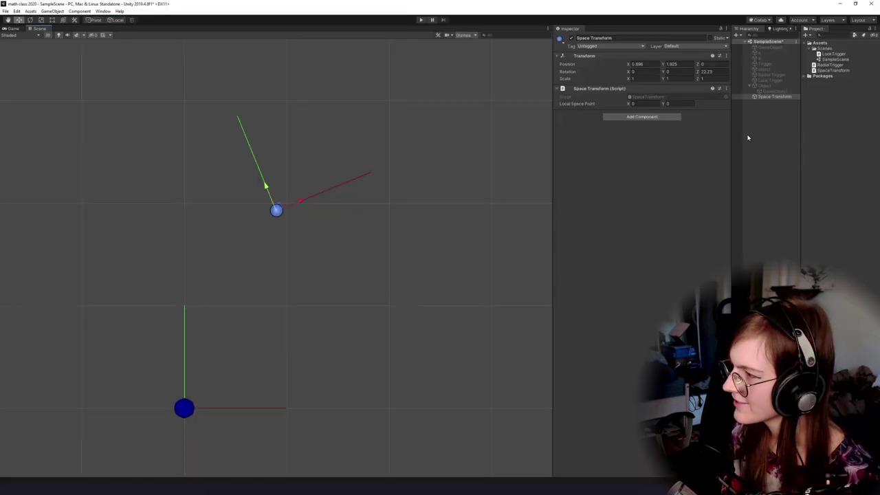
pyautogui.hotkey('alt', 'Tab')
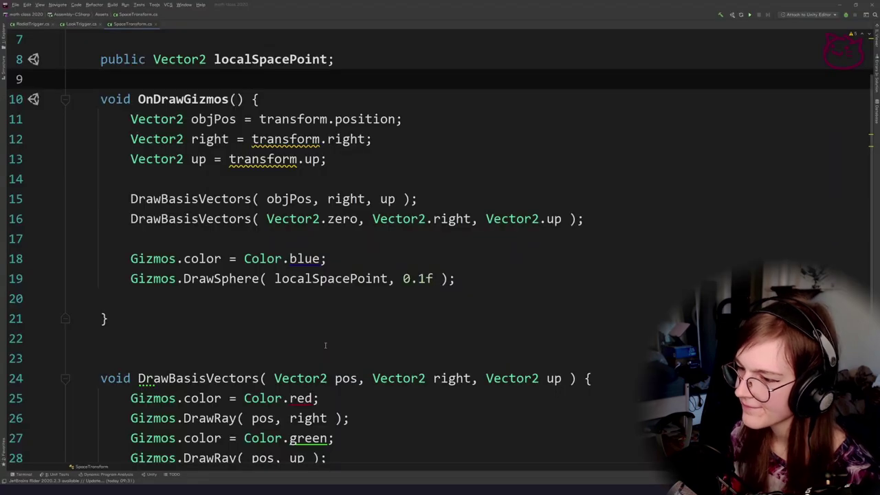
pyautogui.scroll(1, 441, 249)
pyautogui.click(434, 242)
pyautogui.click(291, 179)
pyautogui.click(462, 318)
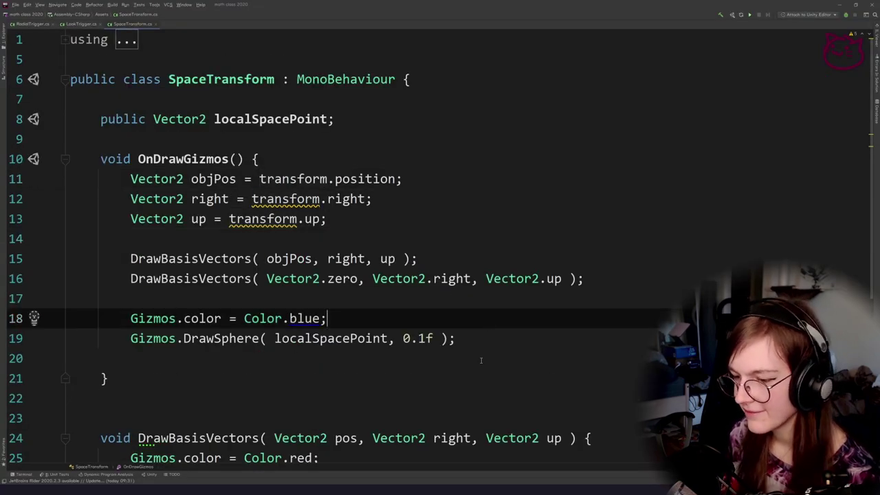
# Compare the sphere's placement in the Unity scene with the localSpacePoint field declaration in Rider.
pyautogui.hotkey('alt', 'Tab')
pyautogui.moveTo(292, 291); pyautogui.dragTo(314, 294)
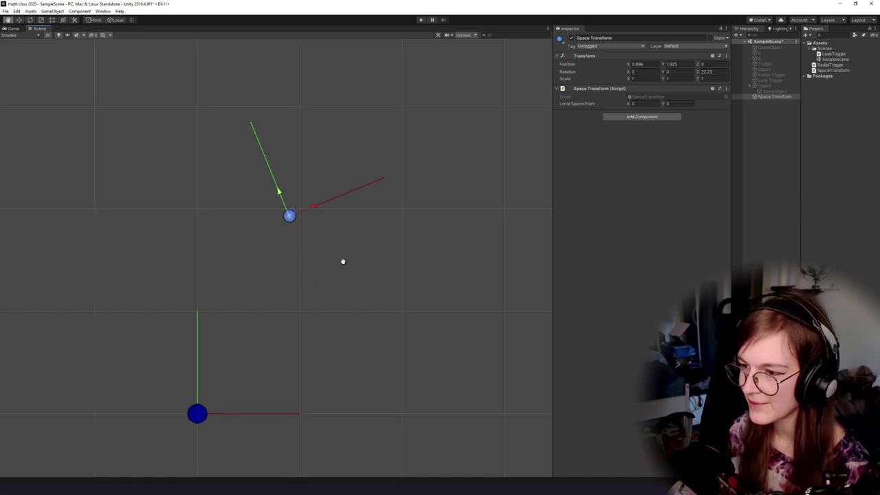
pyautogui.moveTo(343, 262); pyautogui.dragTo(326, 291)
pyautogui.scroll(-2, 316, 255)
pyautogui.scroll(1, 334, 265)
pyautogui.hotkey('alt', 'Tab')
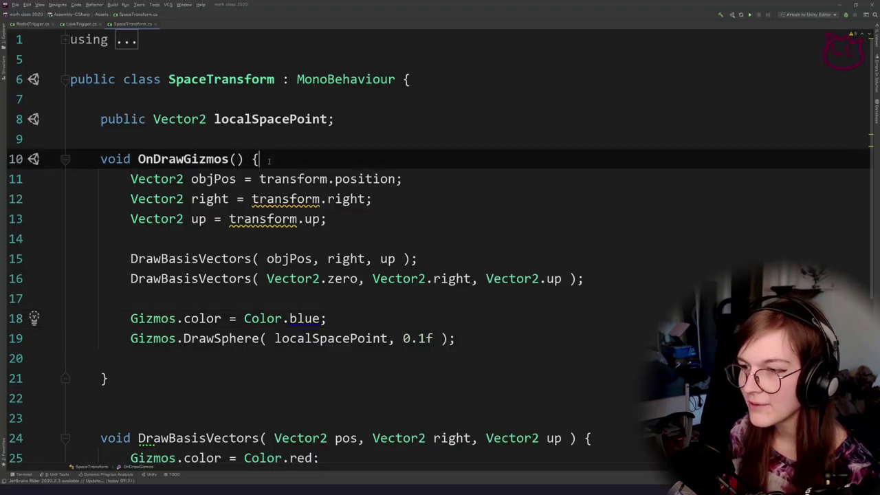
pyautogui.doubleClick(279, 119)
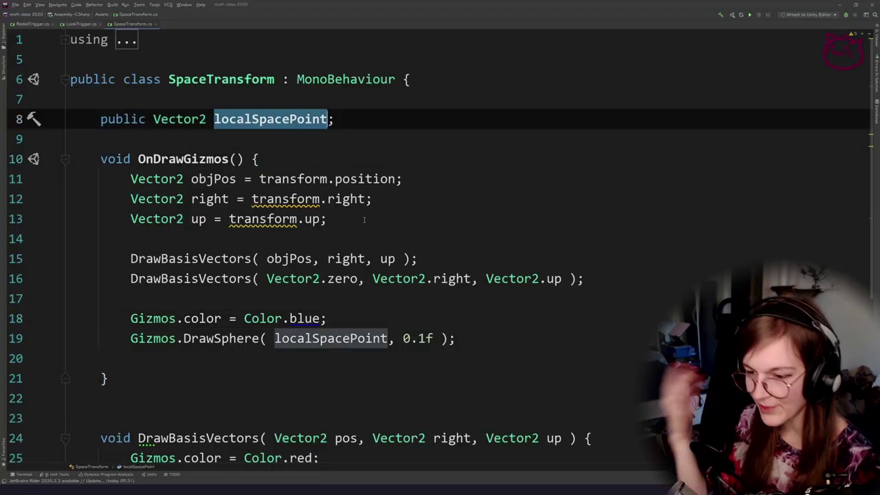
pyautogui.click(291, 139)
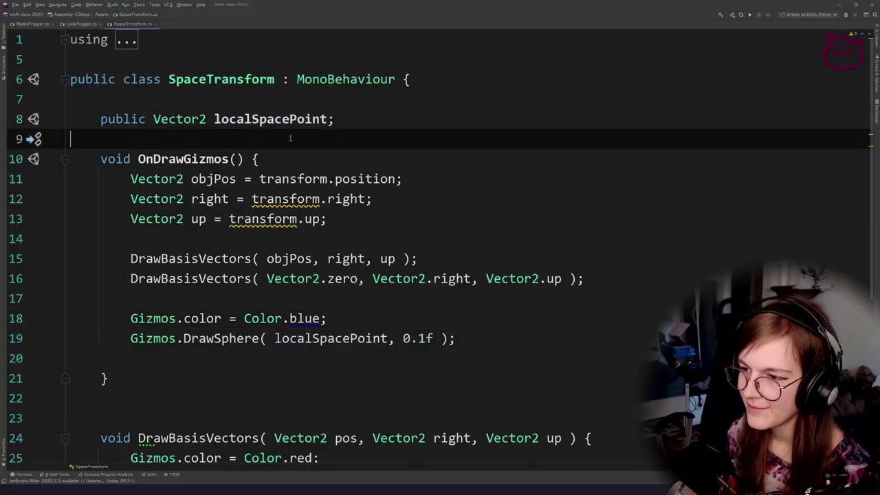
pyautogui.scroll(-2, 282, 110)
pyautogui.scroll(2, 277, 88)
pyautogui.doubleClick(260, 123)
# Switch to Unity and set the Space Transform object's Local Space Point to about X 2.11 and Y 1.17.
pyautogui.hotkey('alt', 'Tab')
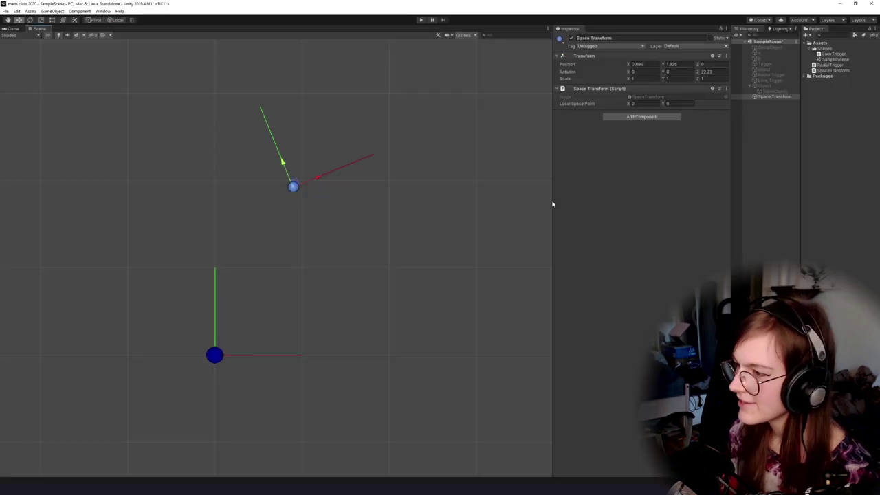
pyautogui.moveTo(628, 103); pyautogui.dragTo(660, 103)
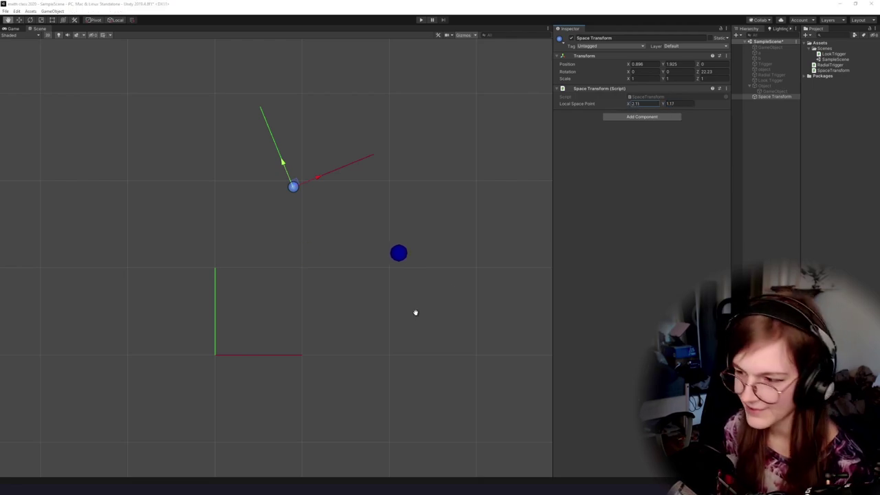
# Return to Rider and change the sphere's gizmo color in OnDrawGizmos to Color.cyan.
pyautogui.hotkey('alt', 'Tab')
pyautogui.click(315, 178)
pyautogui.scroll(-2, 330, 218)
pyautogui.doubleClick(304, 199)
pyautogui.write('cya')
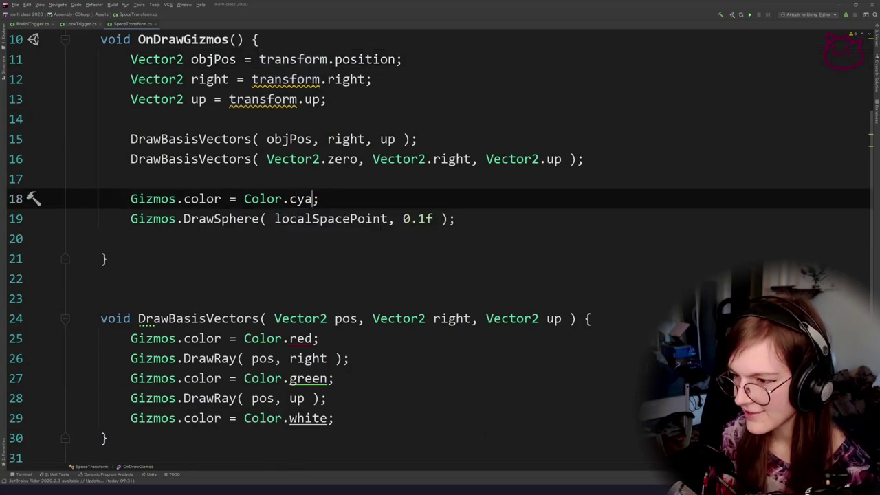
pyautogui.write('n')
# Switch to Unity and try Local Space Point X values of 1 and 0.
pyautogui.hotkey('alt', 'Tab')
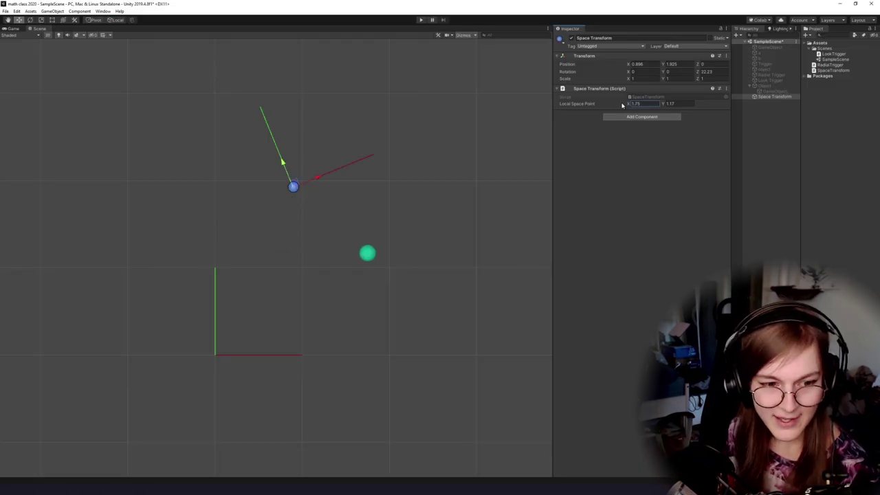
pyautogui.moveTo(622, 105); pyautogui.dragTo(644, 105)
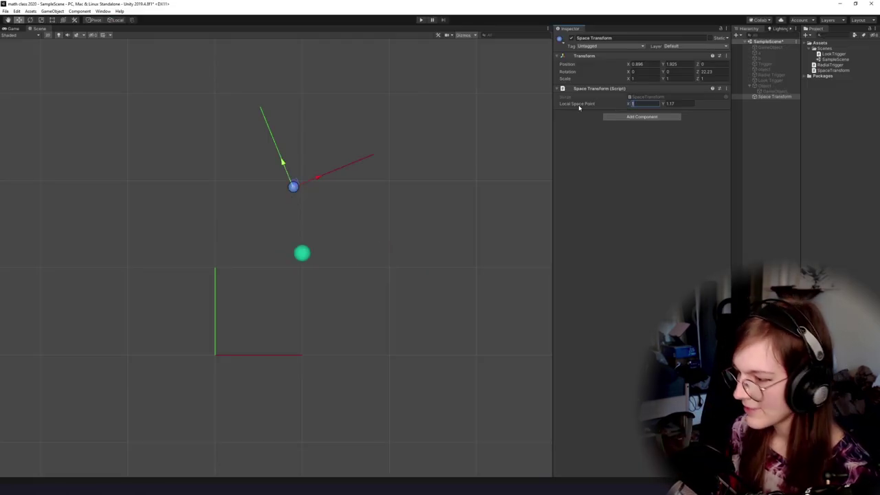
pyautogui.write('0')
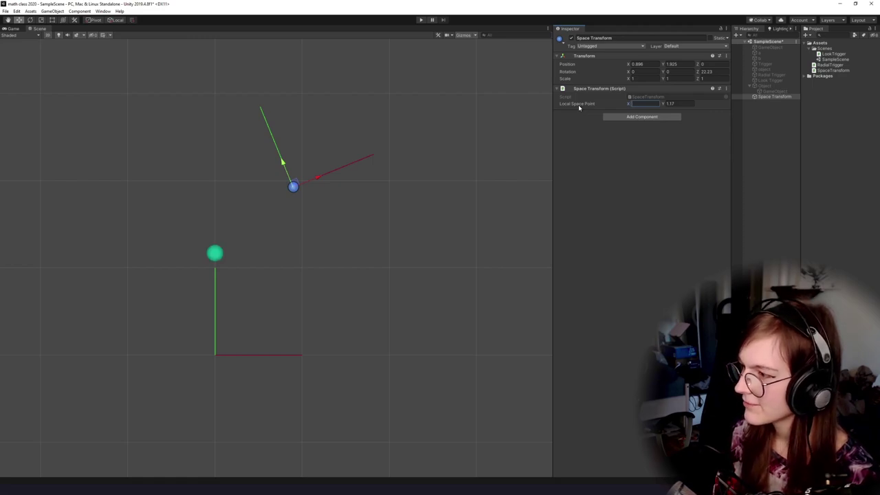
# Go back to Rider and read through the localSpacePoint field and OnDrawGizmos body, checking the sphere in Unity.
pyautogui.hotkey('alt', 'Tab')
pyautogui.click(347, 139)
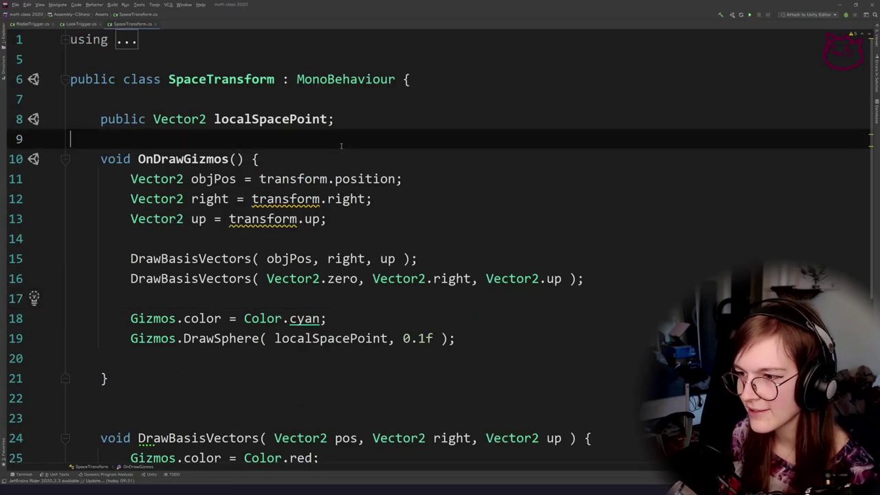
pyautogui.click(347, 124)
pyautogui.hotkey('alt', 'Tab')
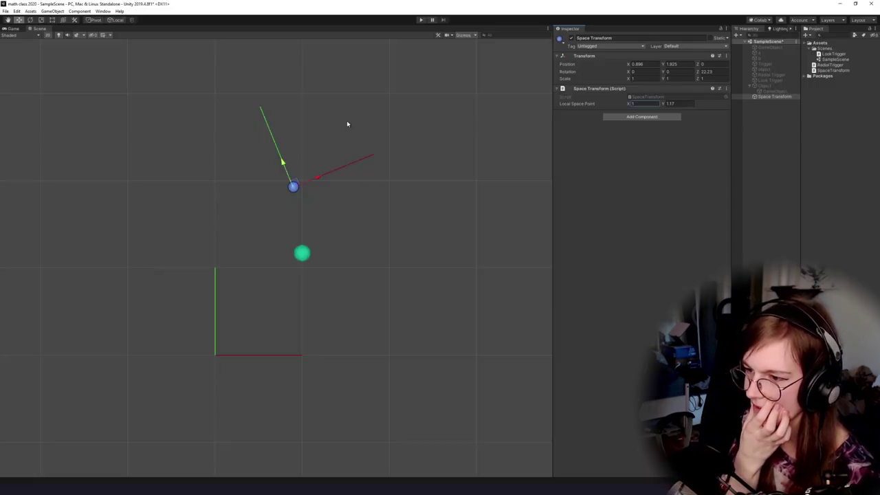
pyautogui.hotkey('alt', 'Tab')
pyautogui.press('Down')
pyautogui.press('Down')
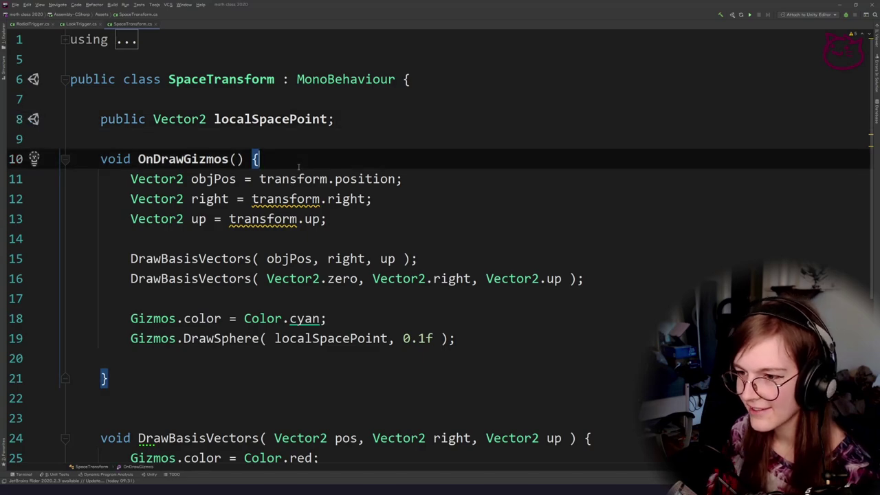
pyautogui.press('Up')
pyautogui.press('Up')
pyautogui.press('Down')
pyautogui.press('Down')
pyautogui.click(299, 142)
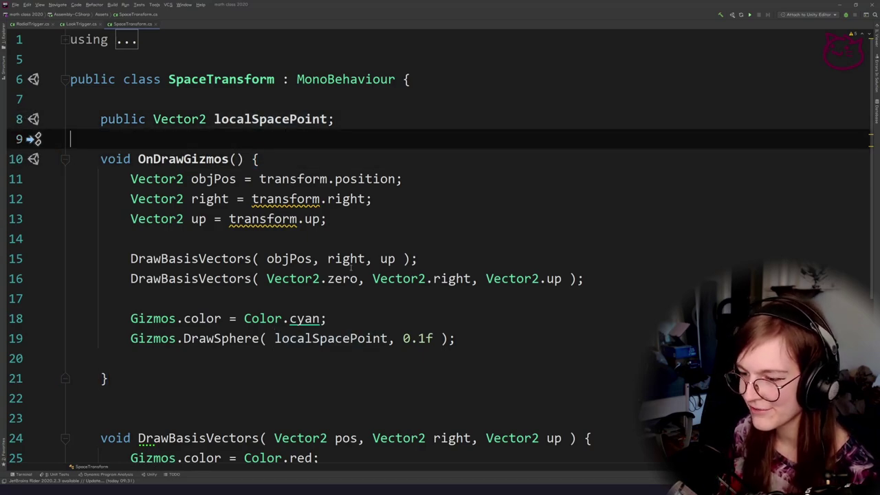
pyautogui.moveTo(323, 363); pyautogui.dragTo(298, 383)
pyautogui.click(288, 377)
# Switch to Unity and set the Local Space Point X to about 2.35.
pyautogui.hotkey('alt', 'Tab')
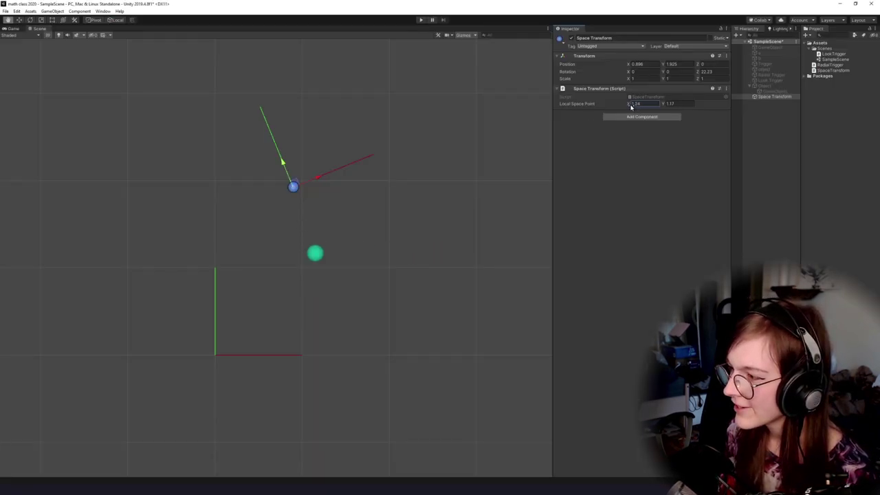
pyautogui.moveTo(631, 105); pyautogui.dragTo(626, 87)
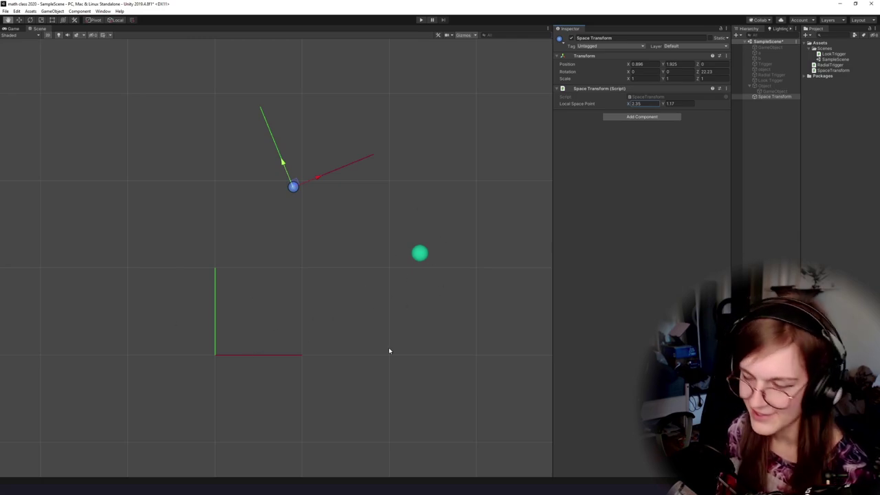
# Return to Rider and add blank lines between the OnDrawGizmos and DrawBasisVectors methods.
pyautogui.hotkey('alt', 'Tab')
pyautogui.scroll(-5, 190, 147)
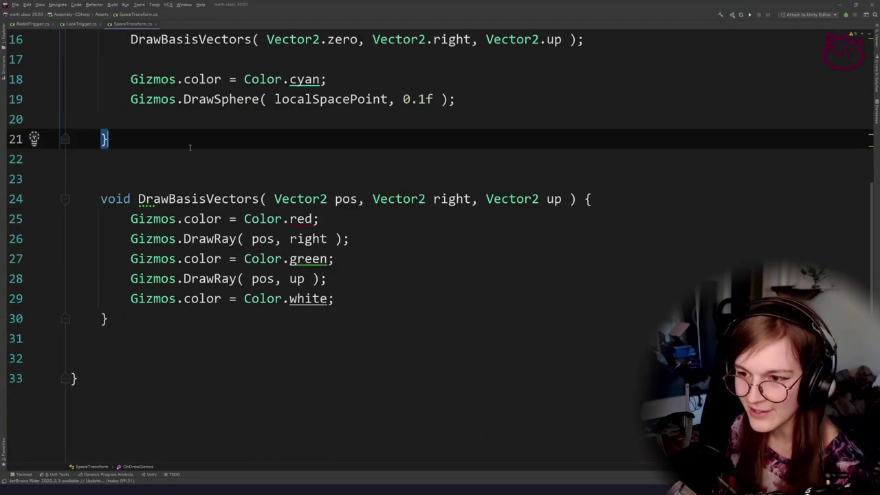
pyautogui.press('Return')
pyautogui.press('Return')
pyautogui.press('Return')
pyautogui.scroll(5, 259, 143)
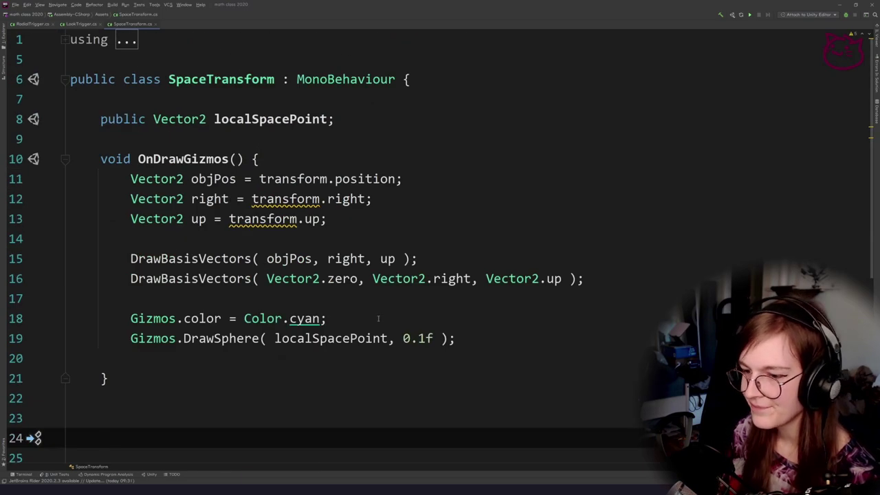
pyautogui.scroll(-5, 191, 202)
pyautogui.click(191, 181)
pyautogui.press('Return')
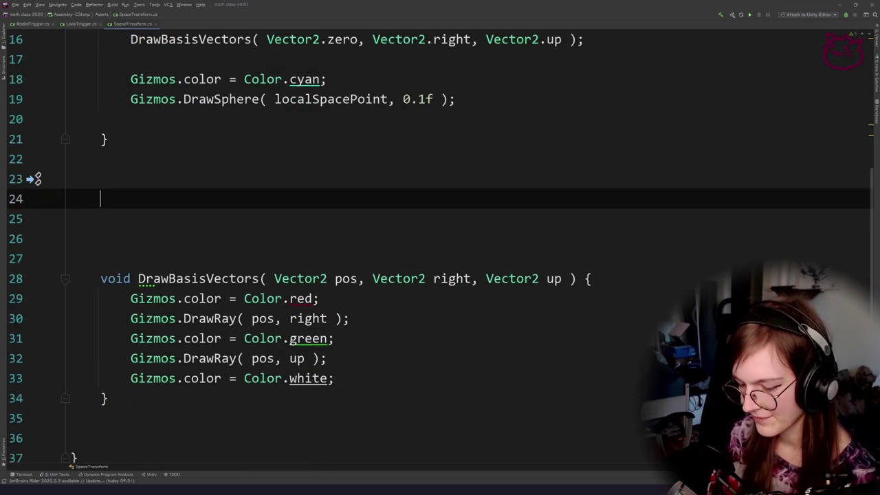
# Declare an empty method void LocalToWorld() between OnDrawGizmos and DrawBasisVectors.
pyautogui.write('void Lpocal')
pyautogui.press('BackSpace')
pyautogui.press('BackSpace')
pyautogui.press('BackSpace')
pyautogui.press('BackSpace')
pyautogui.press('BackSpace')
pyautogui.write('oca')
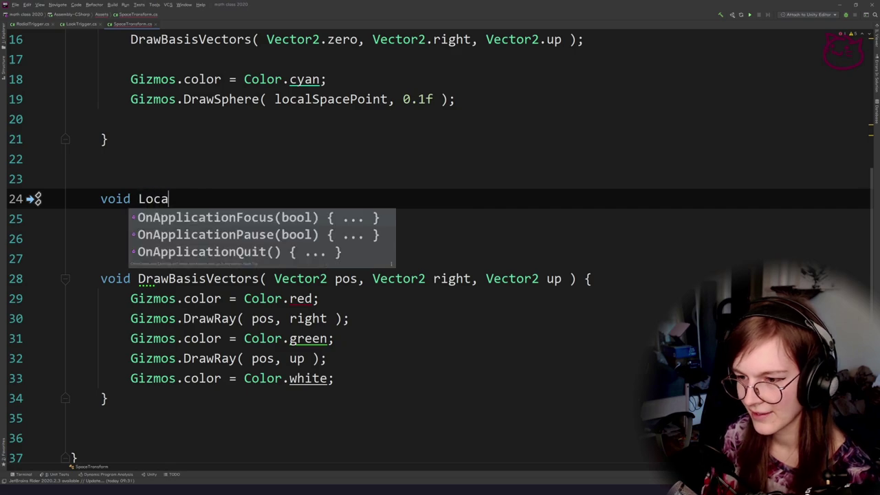
pyautogui.write('lToWorld()')
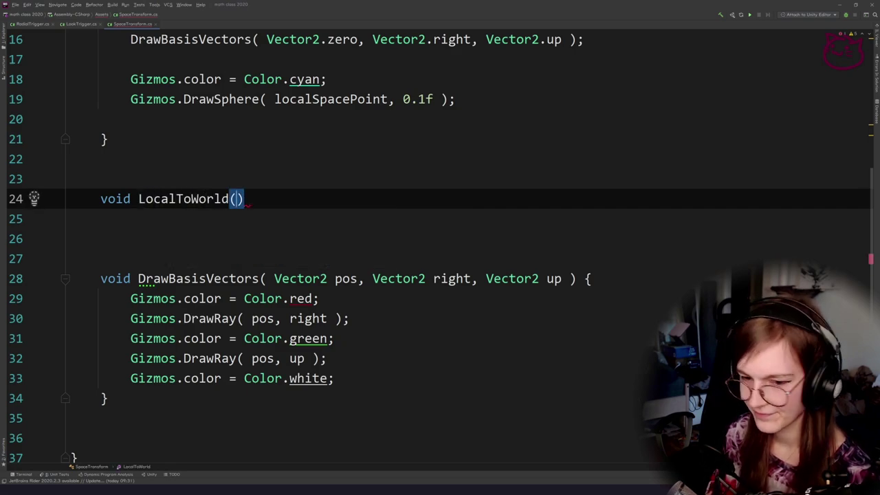
pyautogui.write(' {')
pyautogui.press('Return')
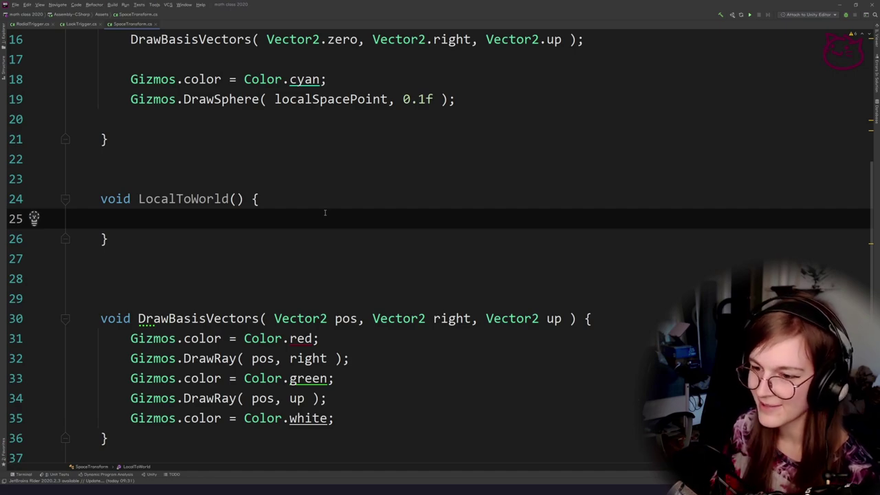
# Remove the extra blank line above the LocalToWorld method.
pyautogui.press('Up')
pyautogui.press('Up')
pyautogui.hotkey('ctrl', 'y')
pyautogui.press('Down')
pyautogui.press('Down')
pyautogui.press('Down')
pyautogui.press('Up')
pyautogui.press('End')
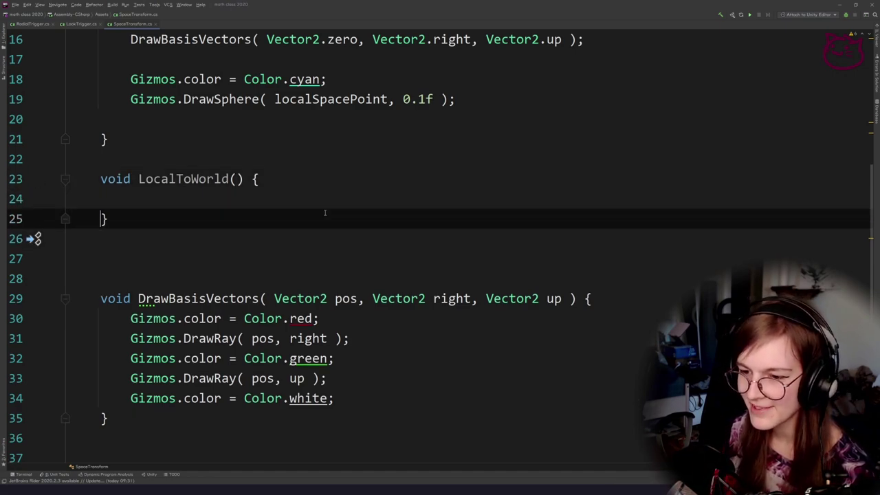
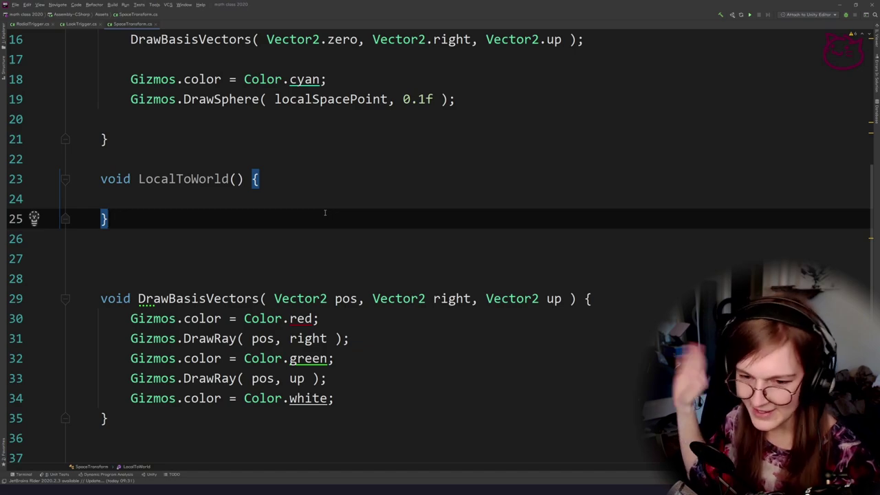
# Select the LocalToWorld method name in its declaration.
pyautogui.scroll(4, 288, 235)
pyautogui.doubleClick(191, 417)
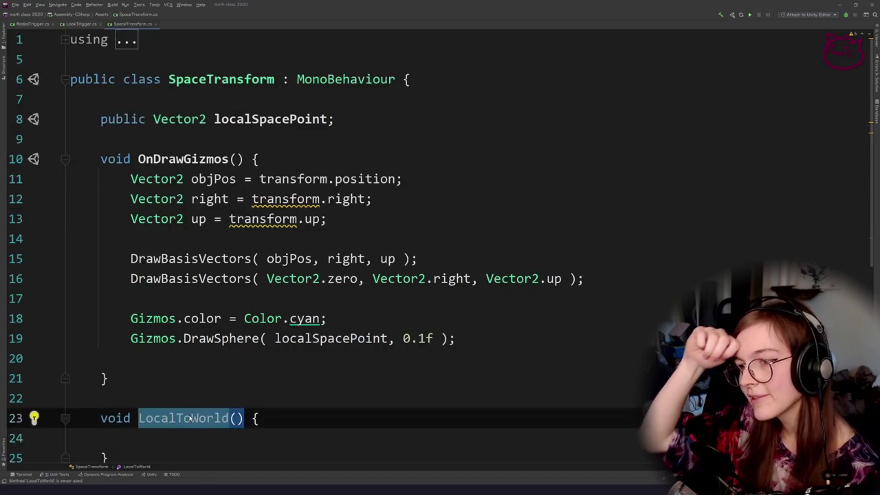
# Switch to Unity and set the Space Transform object's Local Space Point to X 0, Y 0.
pyautogui.hotkey('alt', 'Tab')
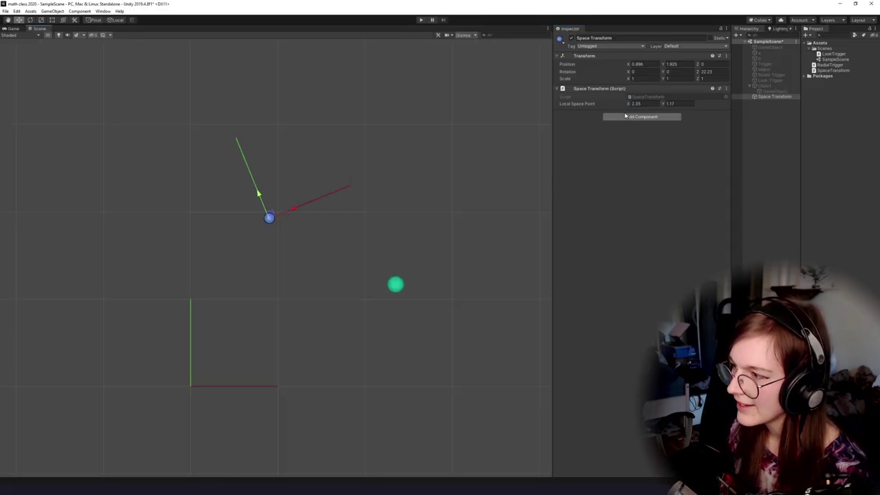
pyautogui.click(644, 104)
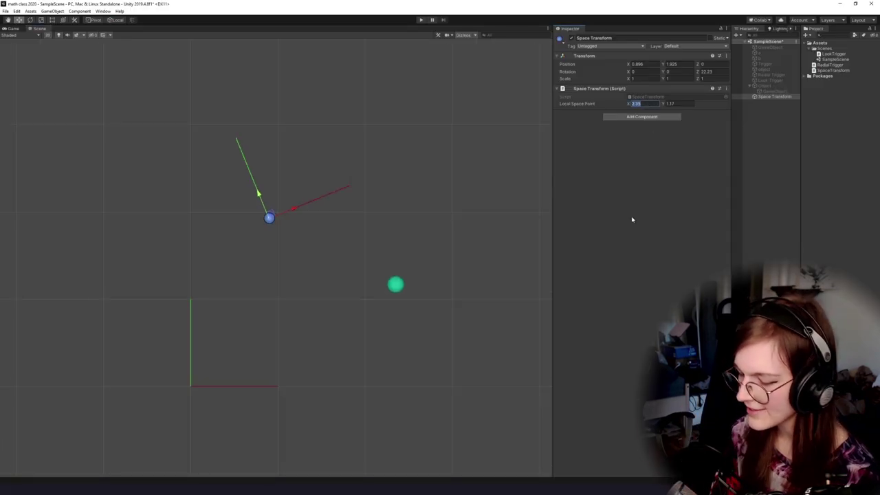
pyautogui.write('0')
pyautogui.press('Tab')
pyautogui.write('0')
pyautogui.press('Return')
pyautogui.moveTo(258, 207); pyautogui.dragTo(277, 219)
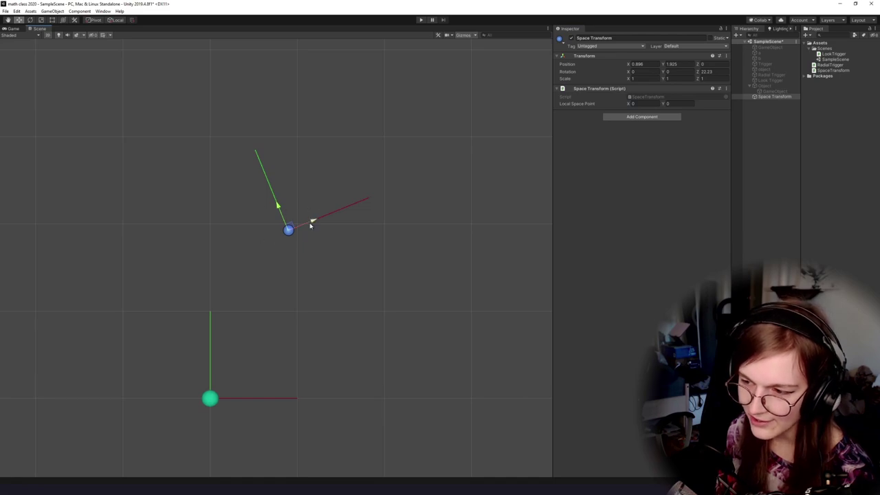
# Set the Local Space Point to X 1, Y 1.
pyautogui.click(645, 104)
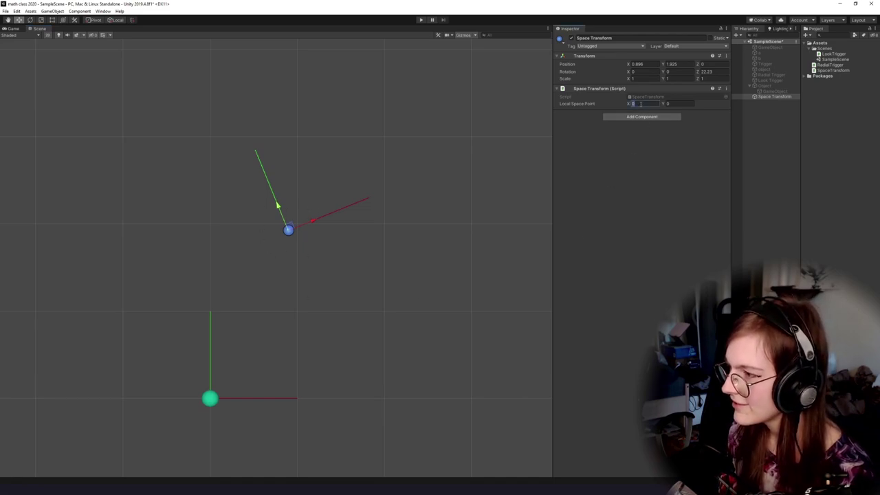
pyautogui.write('1')
pyautogui.moveTo(287, 269); pyautogui.dragTo(286, 260)
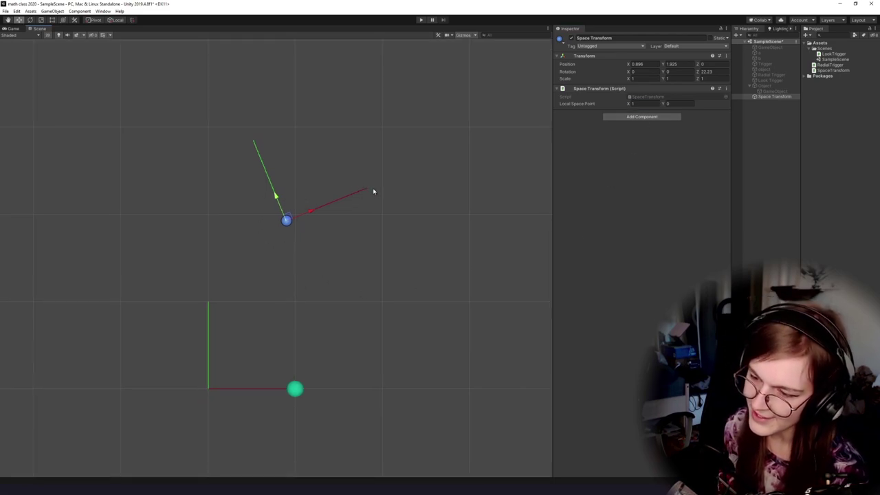
pyautogui.click(678, 104)
pyautogui.write('1')
pyautogui.press('Return')
pyautogui.moveTo(336, 249); pyautogui.dragTo(344, 268)
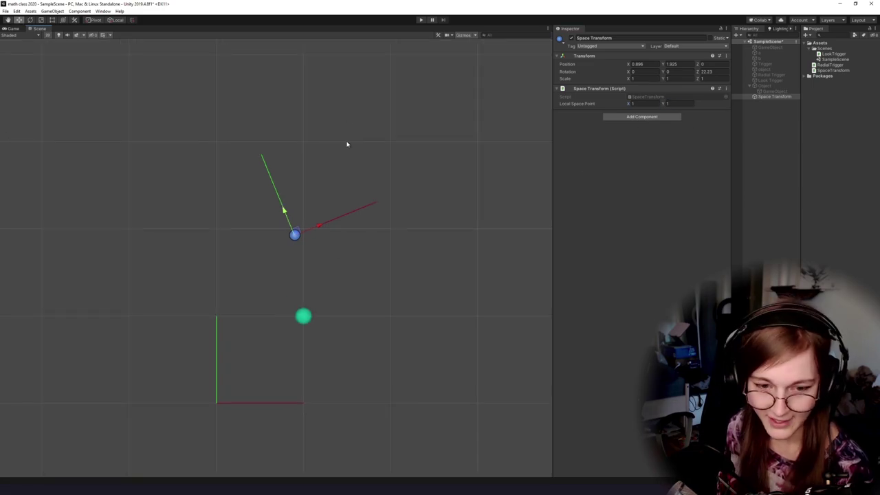
# Return to Rider and cut the empty LocalToWorld method from below OnDrawGizmos.
pyautogui.hotkey('alt', 'Tab')
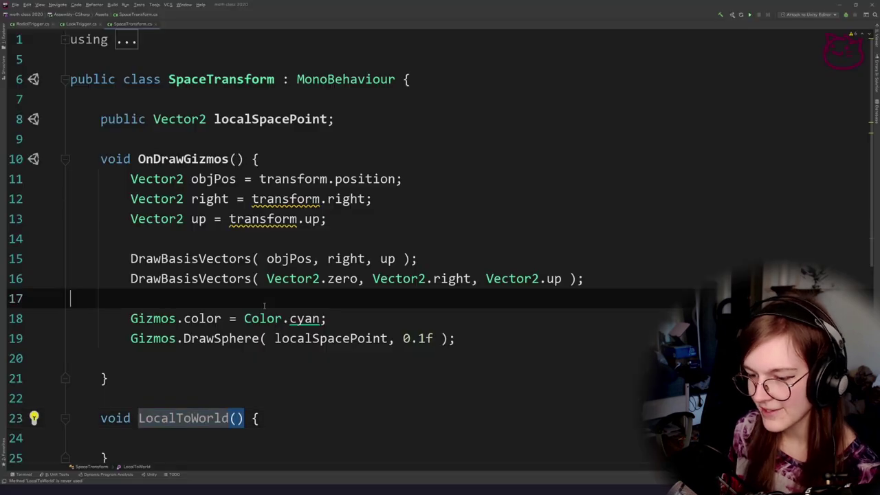
pyautogui.scroll(-5, 284, 218)
pyautogui.click(237, 180)
pyautogui.scroll(3, 194, 274)
pyautogui.moveTo(110, 399); pyautogui.dragTo(73, 355)
pyautogui.hotkey('ctrl', 'c')
pyautogui.press('BackSpace')
# Add four blank lines after the Gizmos.DrawSphere call inside OnDrawGizmos.
pyautogui.click(499, 280)
pyautogui.press('Return')
pyautogui.press('Return')
pyautogui.press('Return')
pyautogui.press('Return')
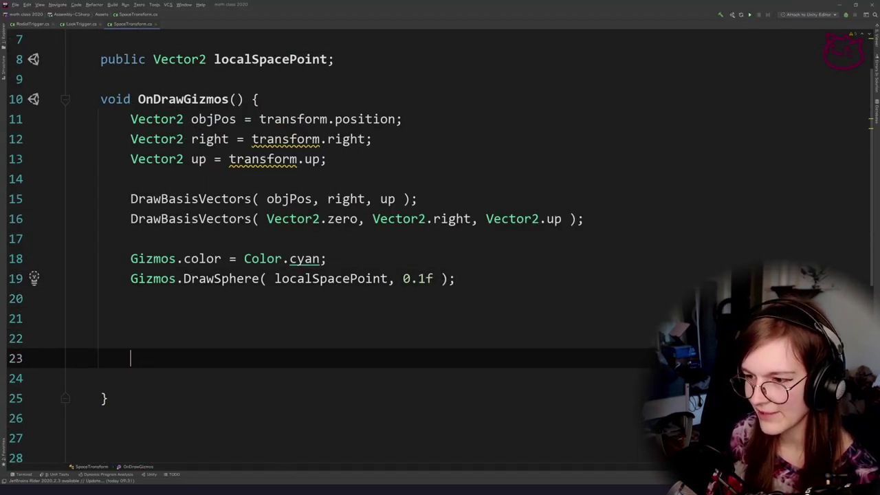
# Paste the LocalToWorld method inside OnDrawGizmos, surrounded by blank lines, between the up declaration and the DrawBasisVectors calls.
pyautogui.click(456, 161)
pyautogui.press('Return')
pyautogui.press('Return')
pyautogui.press('Return')
pyautogui.press('Return')
pyautogui.press('Return')
pyautogui.press('Up')
pyautogui.press('Up')
pyautogui.press('Up')
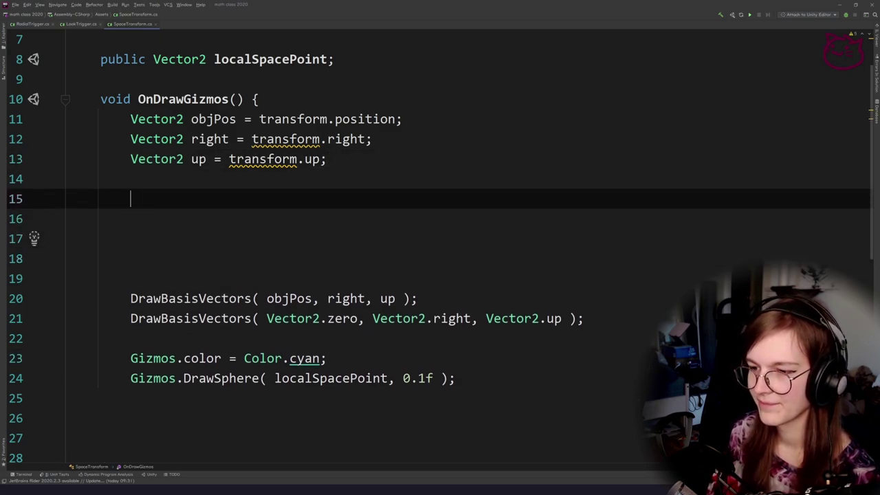
pyautogui.press('Return')
pyautogui.press('Return')
pyautogui.press('Up')
pyautogui.hotkey('ctrl', 'v')
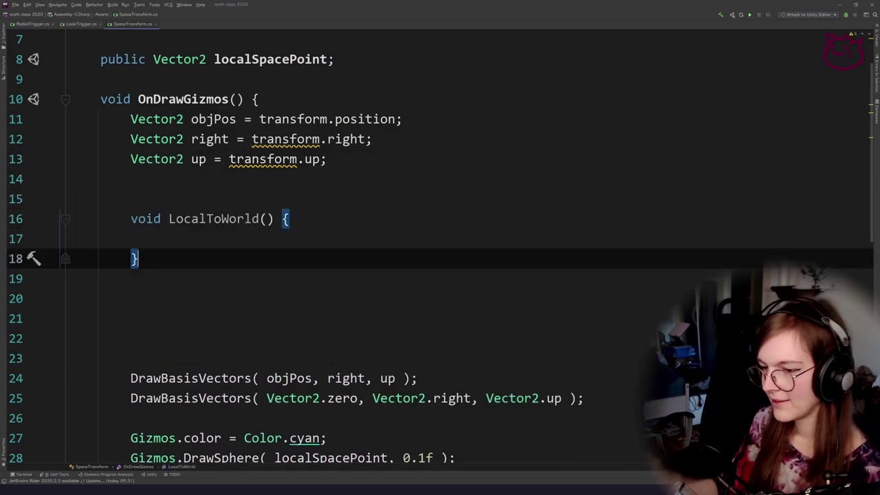
# Add a Vector2 parameter named localPt to the LocalToWorld method.
pyautogui.rightClick(440, 159)
pyautogui.click(298, 251)
pyautogui.click(259, 220)
pyautogui.press('Right')
pyautogui.write('vec')
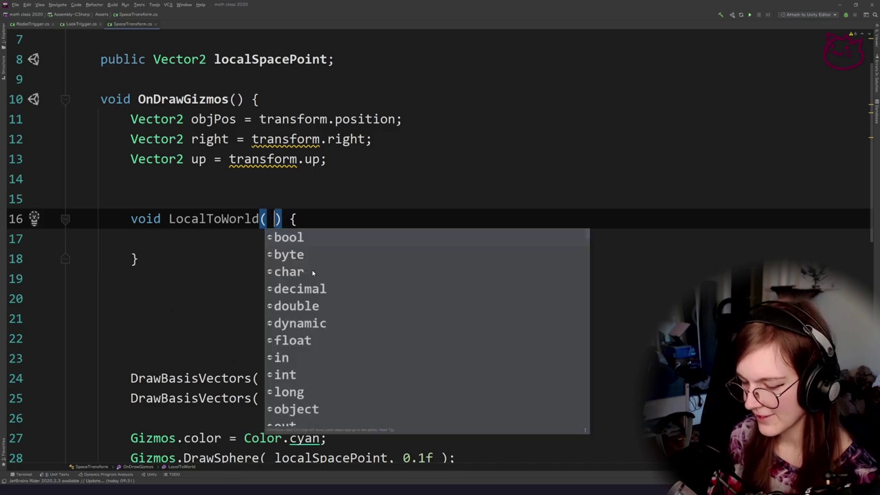
pyautogui.press('Return')
pyautogui.write('pt')
pyautogui.press('BackSpace')
pyautogui.press('BackSpace')
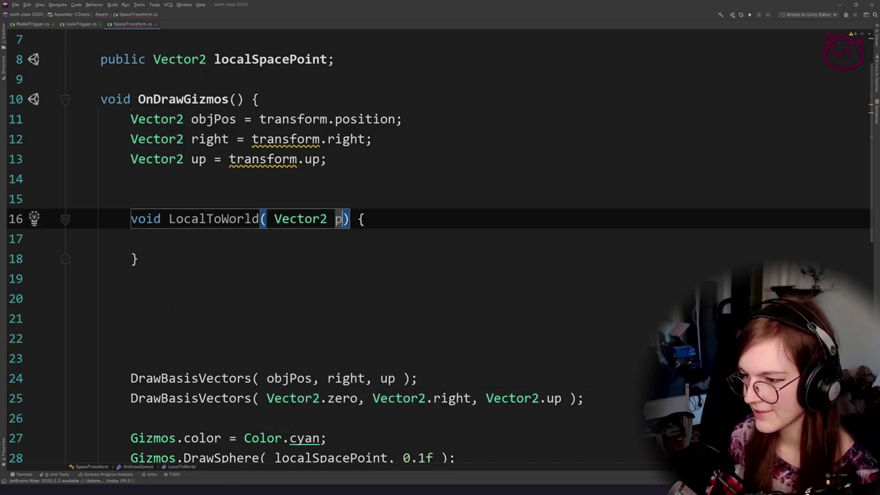
pyautogui.write('localPt')
pyautogui.click(287, 203)
pyautogui.click(300, 235)
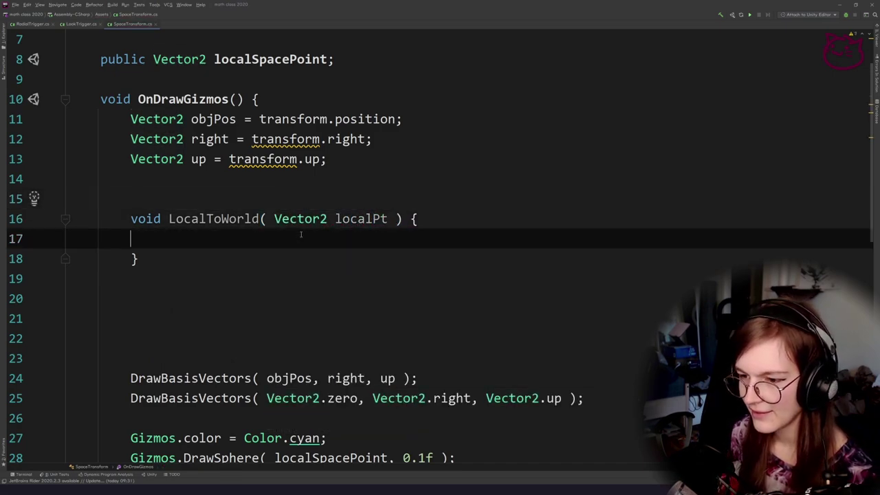
# Change LocalToWorld's return type to Vector2 and add blank lines to its empty body.
pyautogui.press('Tab')
pyautogui.press('Up')
pyautogui.hotkey('ctrl', 'shift', 'Left')
pyautogui.write('V')
pyautogui.press('Return')
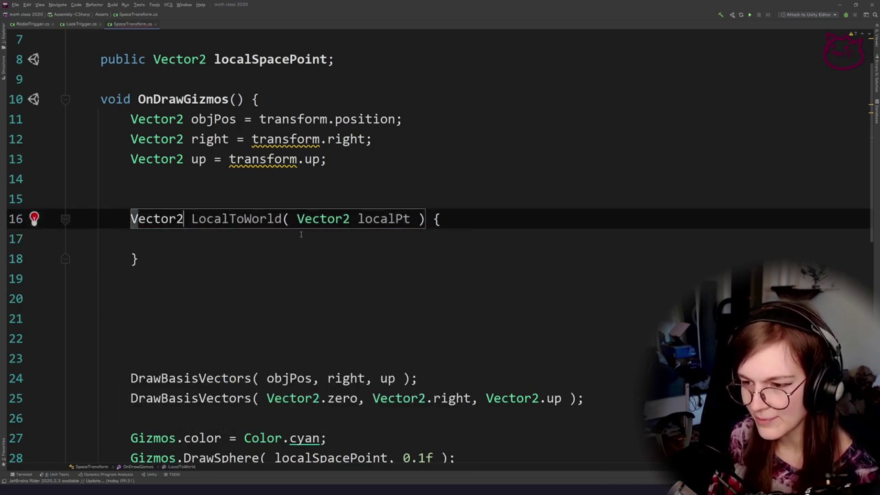
pyautogui.press('Return')
pyautogui.press('Return')
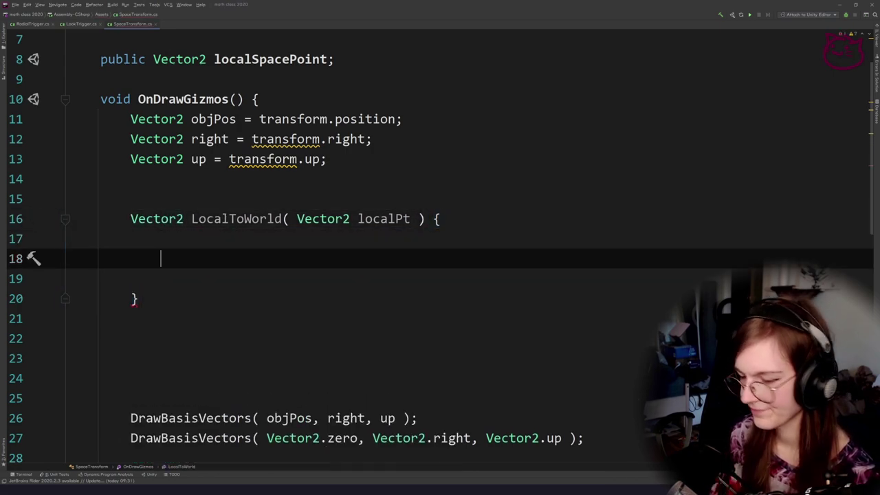
# Switch to the Photoshop coordinate diagram, loop a green stroke around the blue local vector, and undo the marks.
pyautogui.hotkey('alt', 'Tab')
pyautogui.press('Tab')
pyautogui.moveTo(306, 241); pyautogui.dragTo(254, 254)
pyautogui.moveTo(279, 310); pyautogui.dragTo(347, 259)
pyautogui.moveTo(561, 85)
pyautogui.mouseDown()
pyautogui.moveTo(133, 466)
pyautogui.moveTo(370, 70)
pyautogui.mouseUp()
pyautogui.hotkey('ctrl', 'z')
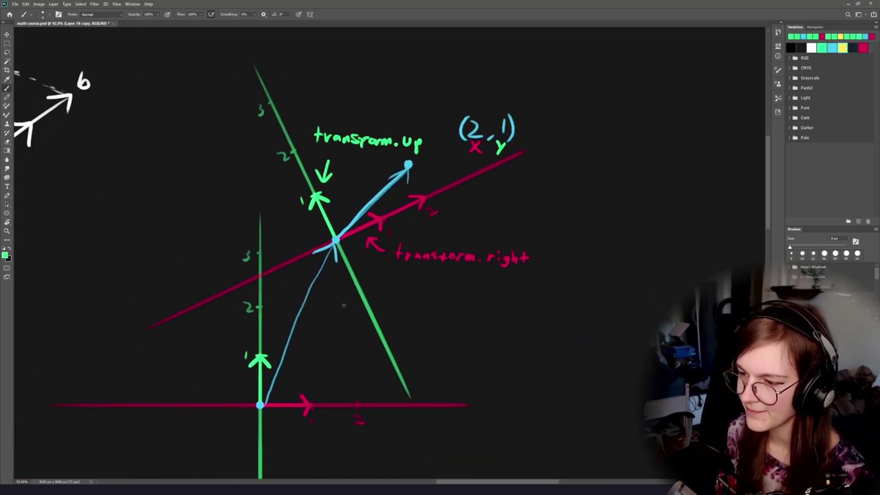
pyautogui.moveTo(347, 265)
pyautogui.mouseDown()
pyautogui.moveTo(380, 251)
pyautogui.moveTo(280, 296)
pyautogui.mouseUp()
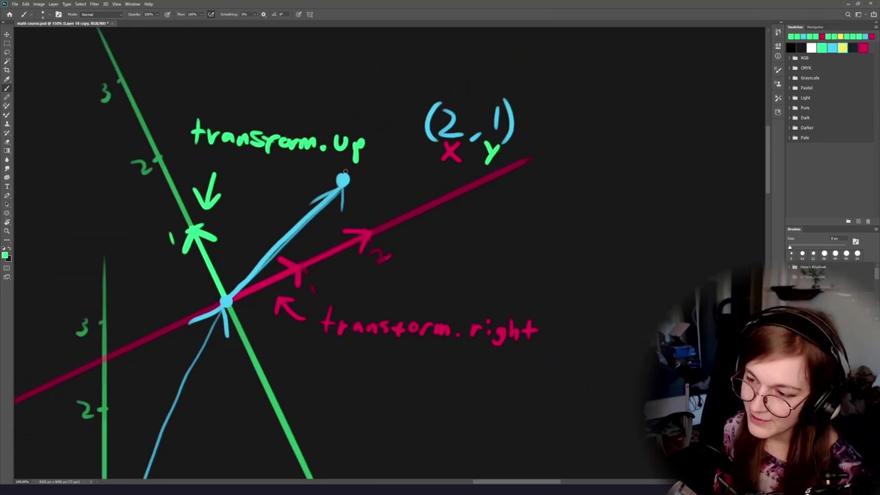
pyautogui.moveTo(343, 180)
pyautogui.mouseDown()
pyautogui.moveTo(201, 203)
pyautogui.moveTo(392, 227)
pyautogui.moveTo(347, 180)
pyautogui.moveTo(220, 268)
pyautogui.moveTo(354, 206)
pyautogui.moveTo(304, 201)
pyautogui.moveTo(314, 191)
pyautogui.mouseUp()
pyautogui.hotkey('ctrl', 'z')
pyautogui.hotkey('ctrl', 'z')
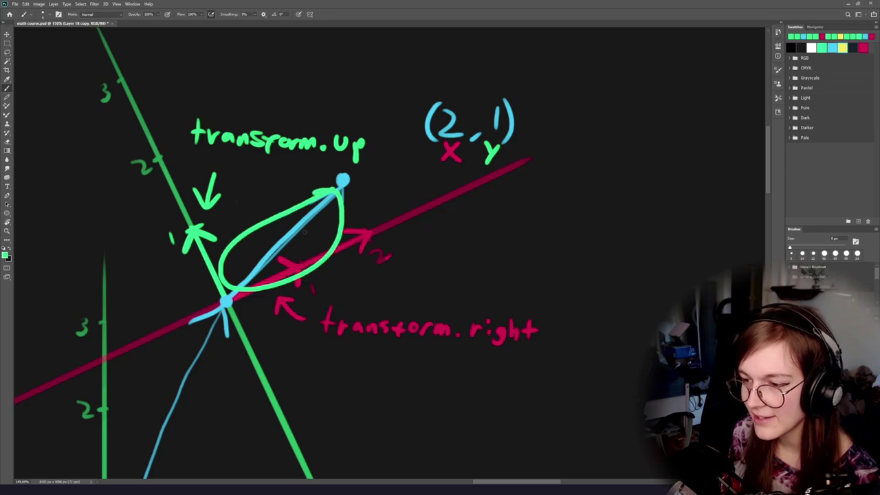
pyautogui.hotkey('ctrl', 'z')
# Switch to Unity and set the Local Space Point's X to 2.
pyautogui.hotkey('alt', 'Tab')
pyautogui.hotkey('alt', 'Tab')
pyautogui.hotkey('alt', 'Tab')
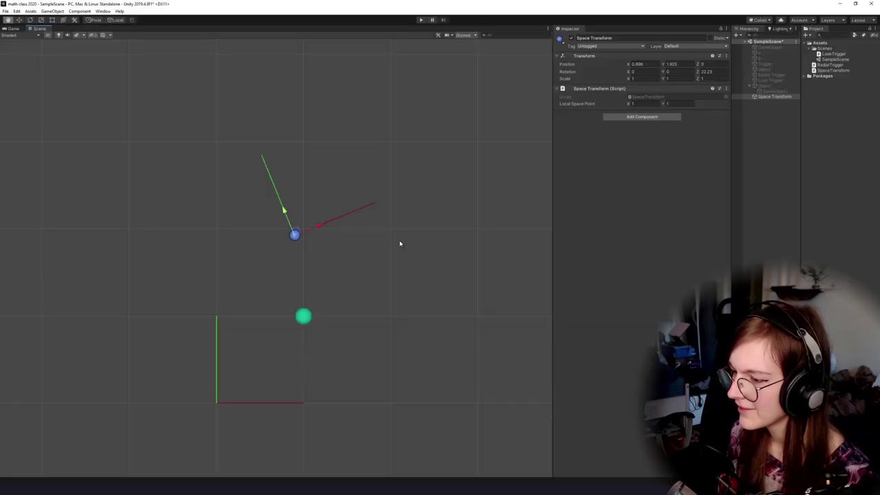
pyautogui.click(644, 97)
pyautogui.click(645, 104)
pyautogui.write('2')
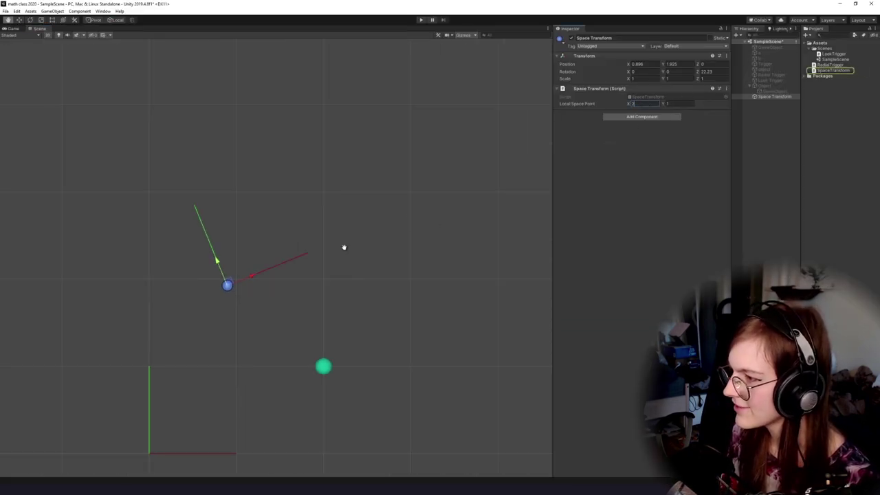
pyautogui.moveTo(343, 248); pyautogui.dragTo(344, 222)
pyautogui.scroll(-3, 318, 257)
pyautogui.moveTo(318, 257); pyautogui.dragTo(338, 220)
pyautogui.scroll(4, 349, 271)
# Return to Rider and select the localSpacePoint field name in its declaration.
pyautogui.hotkey('alt', 'Tab')
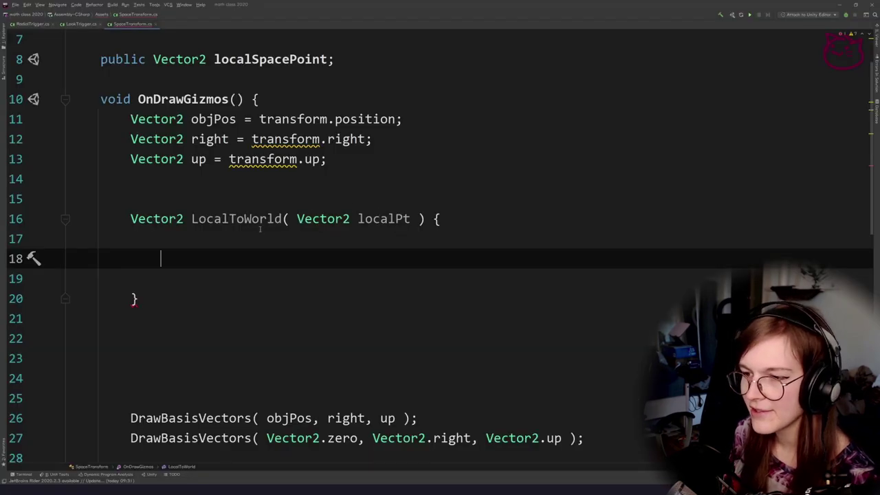
pyautogui.doubleClick(256, 59)
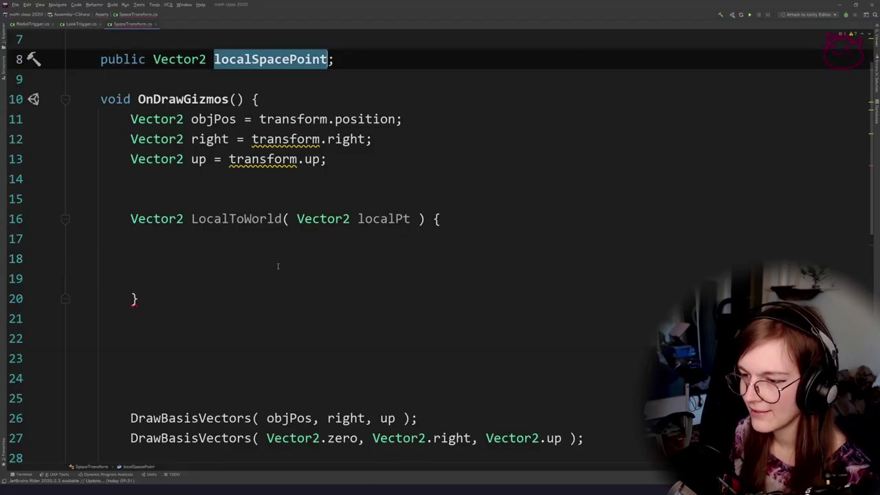
# Switch to the Photoshop diagram, trace the blue local vector in green, and undo the stroke.
pyautogui.hotkey('alt', 'Tab')
pyautogui.hotkey('alt', 'Tab')
pyautogui.press('Tab')
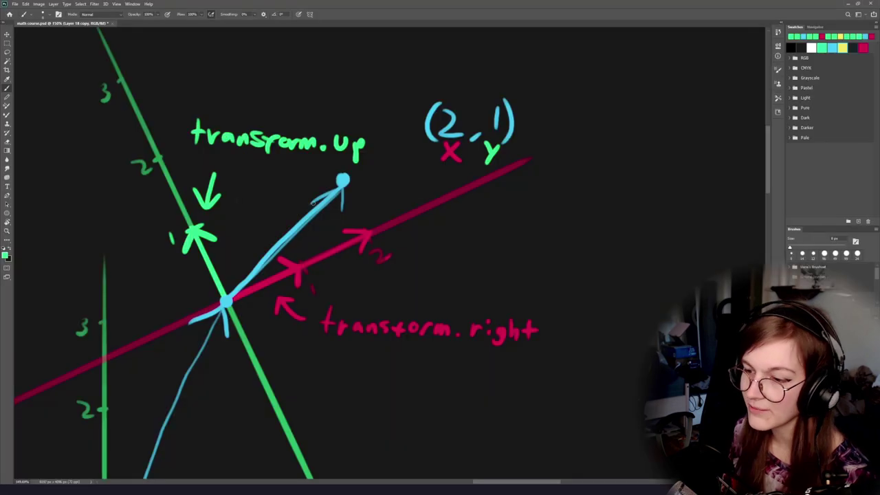
pyautogui.moveTo(343, 177); pyautogui.dragTo(229, 298)
pyautogui.hotkey('ctrl', 'z')
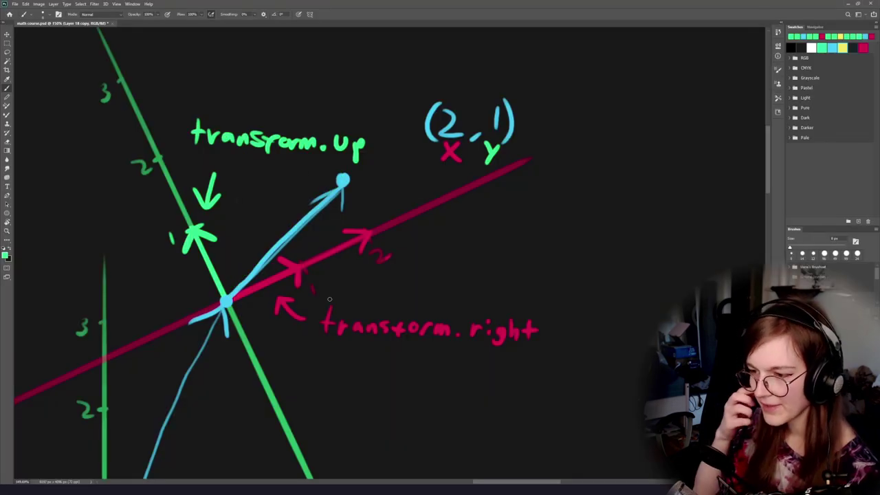
pyautogui.scroll(3, 249, 258)
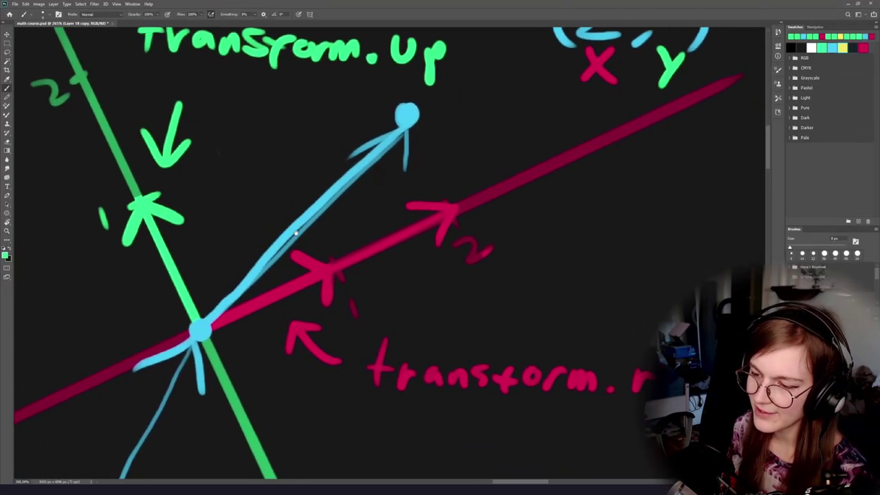
pyautogui.scroll(-2, 289, 268)
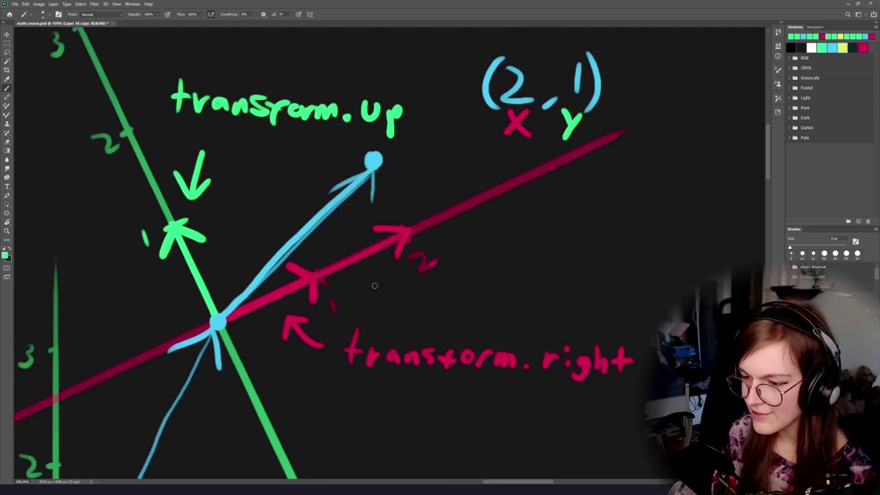
# Sample the red axis colour and circle the x component 2 of the (2, 1) coordinate.
pyautogui.keyDown('alt'); pyautogui.click(305, 283); pyautogui.keyUp('alt')
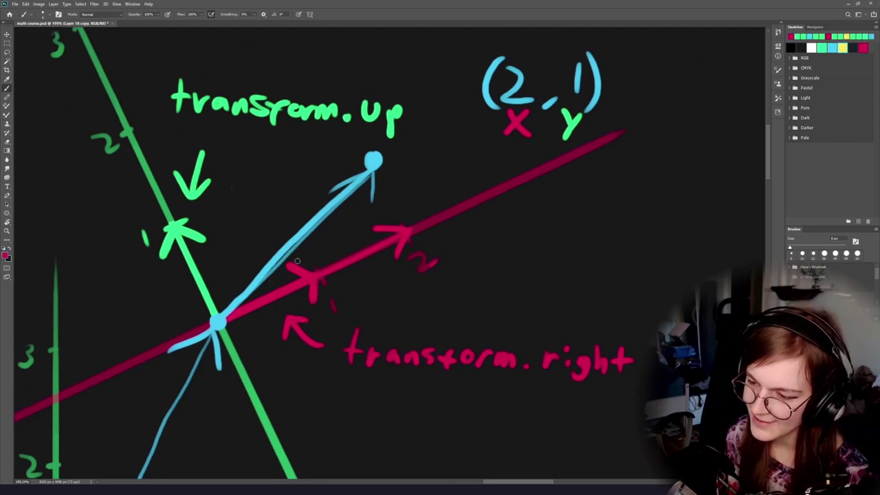
pyautogui.moveTo(310, 248)
pyautogui.mouseDown()
pyautogui.moveTo(308, 309)
pyautogui.moveTo(273, 261)
pyautogui.moveTo(247, 348)
pyautogui.moveTo(282, 246)
pyautogui.mouseUp()
pyautogui.hotkey('ctrl', 'z')
pyautogui.hotkey('ctrl', 'z')
pyautogui.hotkey('ctrl', 'z')
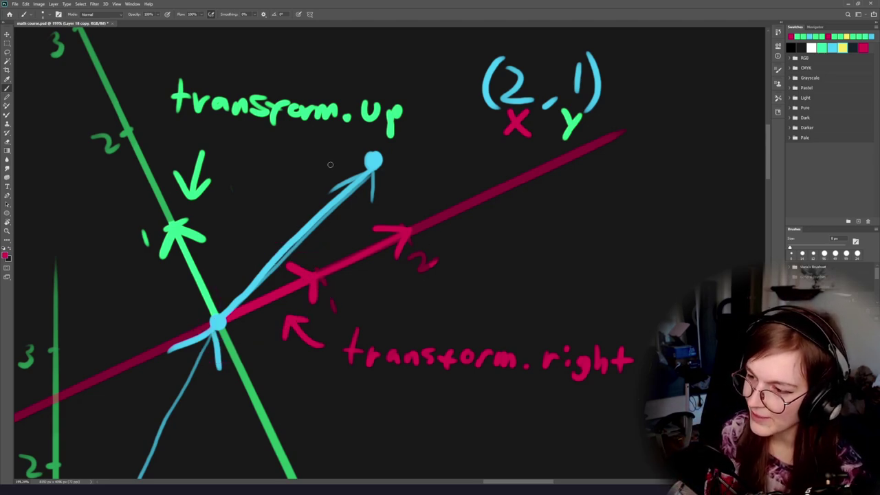
pyautogui.moveTo(526, 53)
pyautogui.mouseDown()
pyautogui.moveTo(539, 138)
pyautogui.moveTo(507, 49)
pyautogui.mouseUp()
pyautogui.moveTo(451, 200); pyautogui.dragTo(387, 243)
# Try red strokes around the blue local vector and along the red transform.right axis, and undo them.
pyautogui.moveTo(314, 177); pyautogui.dragTo(234, 220)
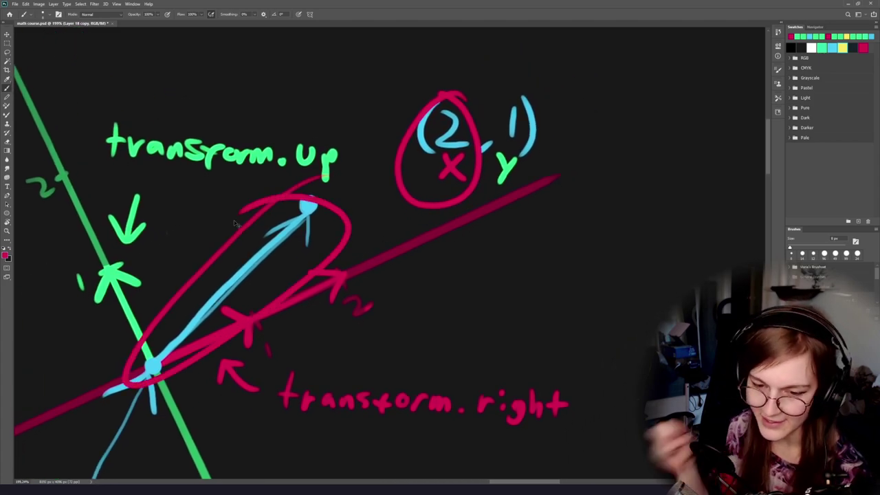
pyautogui.hotkey('ctrl', 'z')
pyautogui.moveTo(255, 317); pyautogui.dragTo(345, 266)
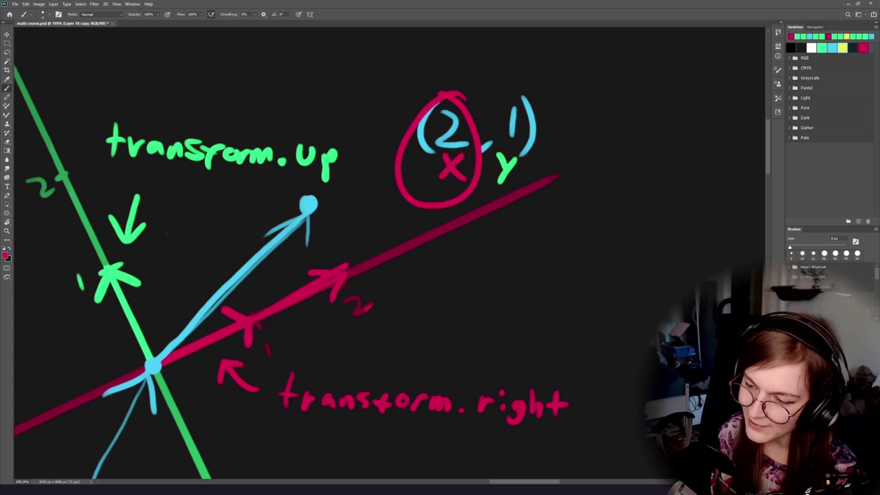
pyautogui.hotkey('ctrl', 'z')
pyautogui.moveTo(255, 318)
pyautogui.mouseDown()
pyautogui.moveTo(340, 278)
pyautogui.moveTo(371, 213)
pyautogui.mouseUp()
pyautogui.hotkey('ctrl', 'z')
pyautogui.moveTo(227, 296); pyautogui.dragTo(402, 215)
pyautogui.hotkey('ctrl', 'z')
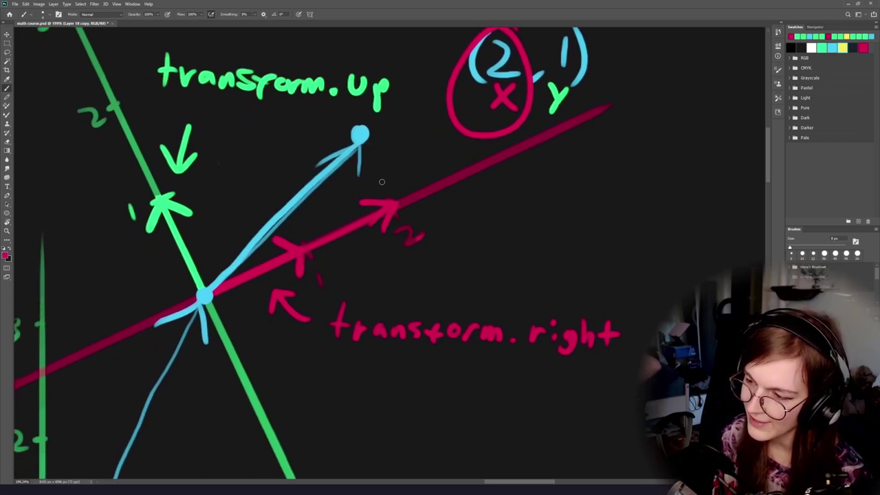
# Draw a dotted red line from the blue vector's tip to the 2 mark on the red axis.
pyautogui.moveTo(197, 295); pyautogui.dragTo(402, 215)
pyautogui.hotkey('ctrl', 'z')
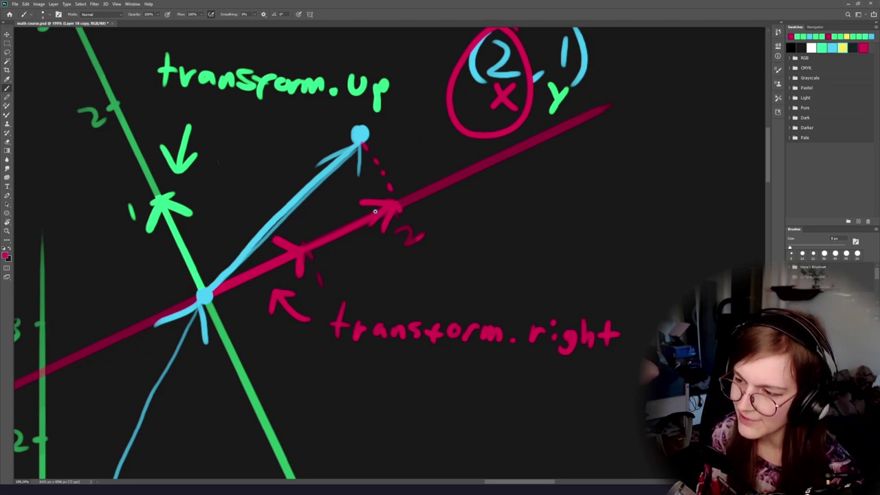
pyautogui.scroll(4, 375, 212)
pyautogui.moveTo(377, 125); pyautogui.dragTo(393, 285)
pyautogui.moveTo(406, 324); pyautogui.dragTo(390, 369)
pyautogui.moveTo(332, 362); pyautogui.dragTo(398, 330)
pyautogui.hotkey('ctrl', 'z')
pyautogui.moveTo(373, 392); pyautogui.dragTo(442, 274)
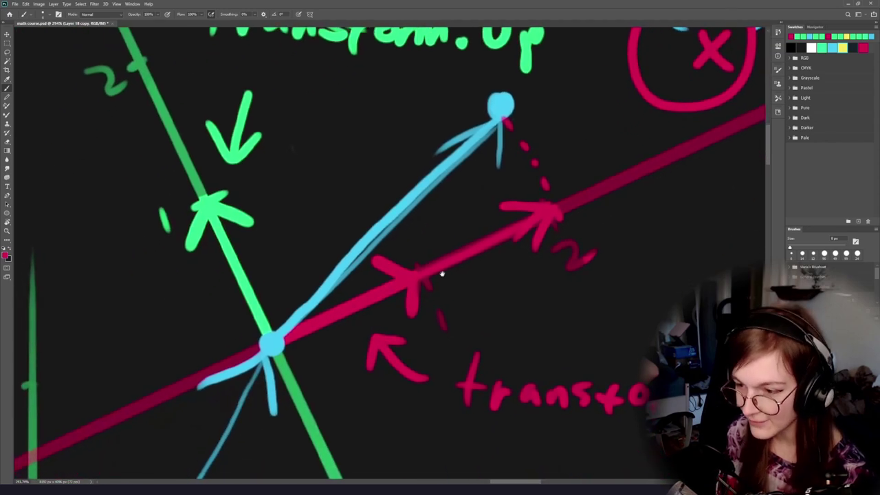
pyautogui.scroll(-2, 371, 279)
pyautogui.moveTo(376, 281); pyautogui.dragTo(343, 319)
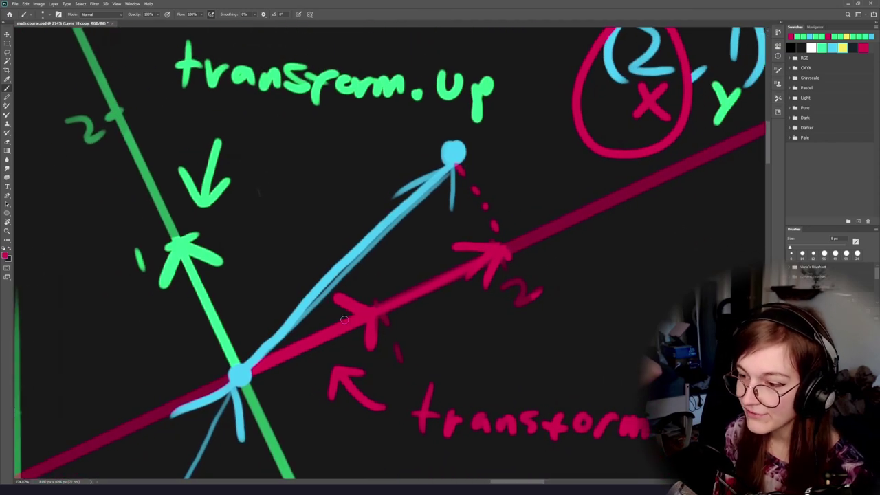
# Try green strokes along the red and green axes and a blue stroke beside the local vector, and undo them.
pyautogui.keyDown('alt'); pyautogui.click(225, 344); pyautogui.keyUp('alt')
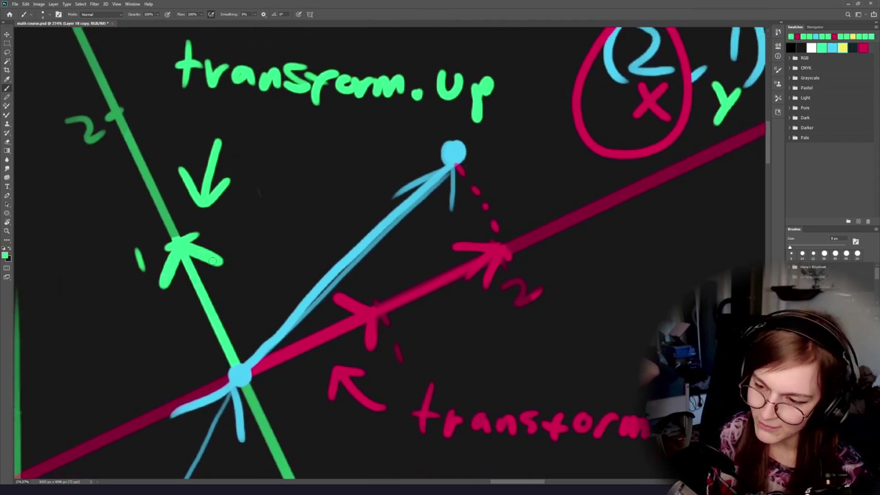
pyautogui.keyDown('alt'); pyautogui.click(193, 253); pyautogui.keyUp('alt')
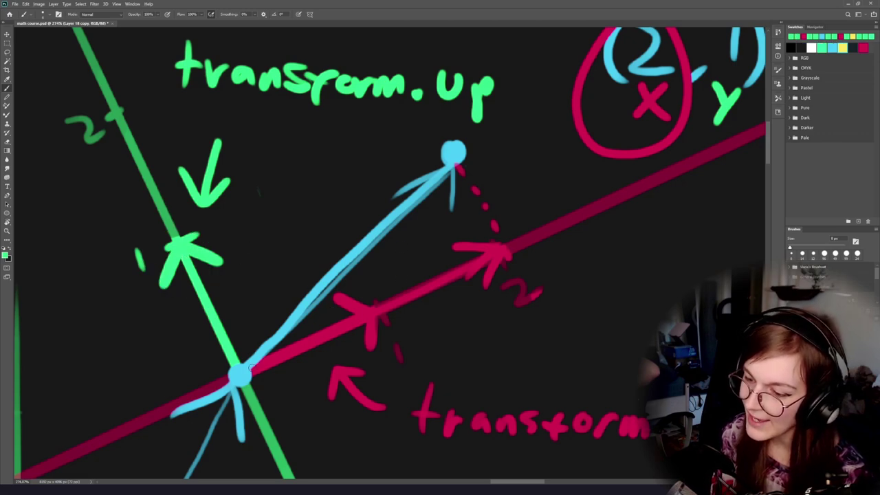
pyautogui.moveTo(252, 368); pyautogui.dragTo(500, 248)
pyautogui.moveTo(226, 391); pyautogui.dragTo(151, 272)
pyautogui.hotkey('ctrl', 'z')
pyautogui.hotkey('ctrl', 'z')
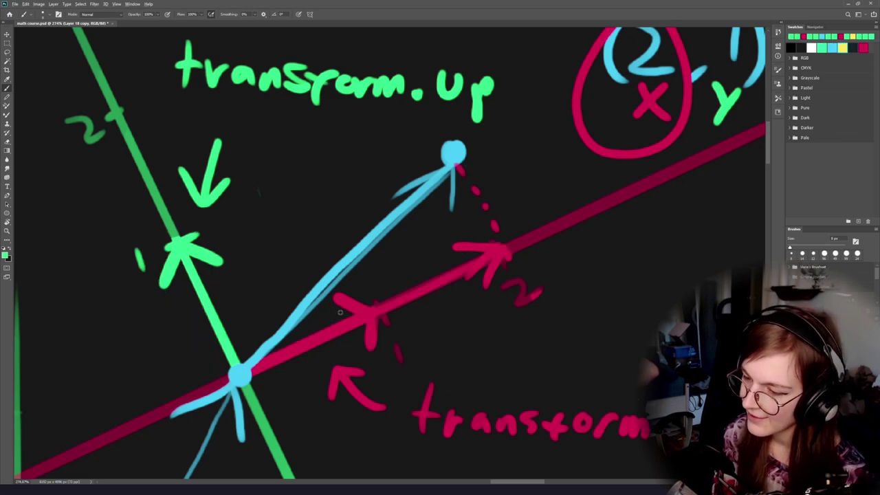
pyautogui.keyDown('alt'); pyautogui.click(334, 275); pyautogui.keyUp('alt')
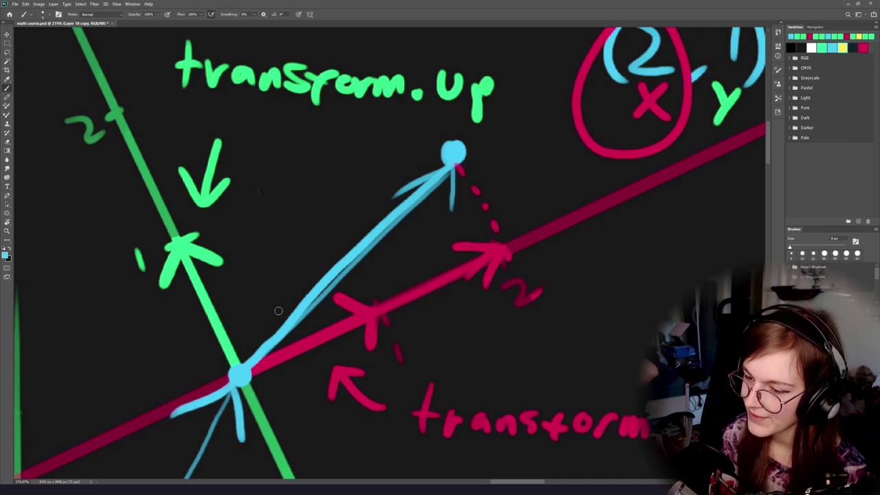
pyautogui.moveTo(442, 130)
pyautogui.mouseDown()
pyautogui.moveTo(236, 310)
pyautogui.moveTo(289, 213)
pyautogui.mouseUp()
pyautogui.hotkey('ctrl', 'z')
# Sample the green axis colour and draw a green arrow from the 2 mark on the red axis to the blue vector's tip.
pyautogui.keyDown('alt'); pyautogui.click(188, 251); pyautogui.keyUp('alt')
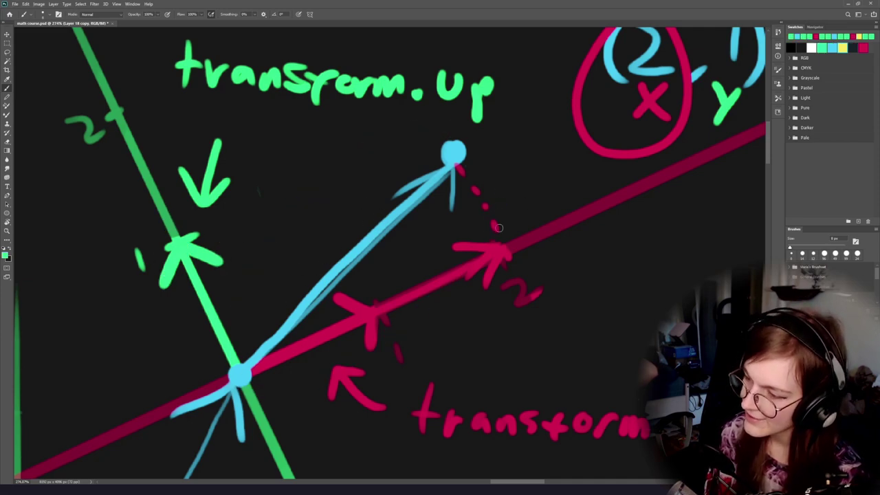
pyautogui.moveTo(231, 206)
pyautogui.mouseDown()
pyautogui.moveTo(286, 258)
pyautogui.moveTo(233, 210)
pyautogui.mouseUp()
pyautogui.hotkey('ctrl', 'z')
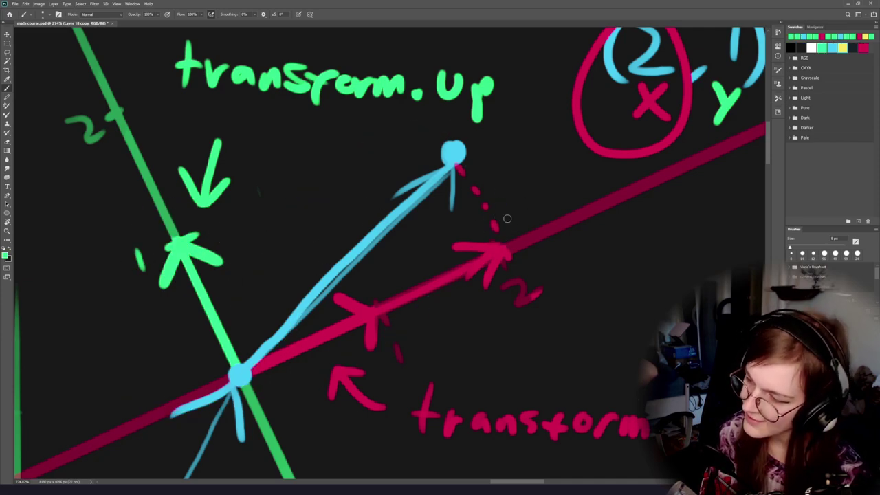
pyautogui.moveTo(507, 248)
pyautogui.mouseDown()
pyautogui.moveTo(457, 156)
pyautogui.moveTo(464, 191)
pyautogui.mouseUp()
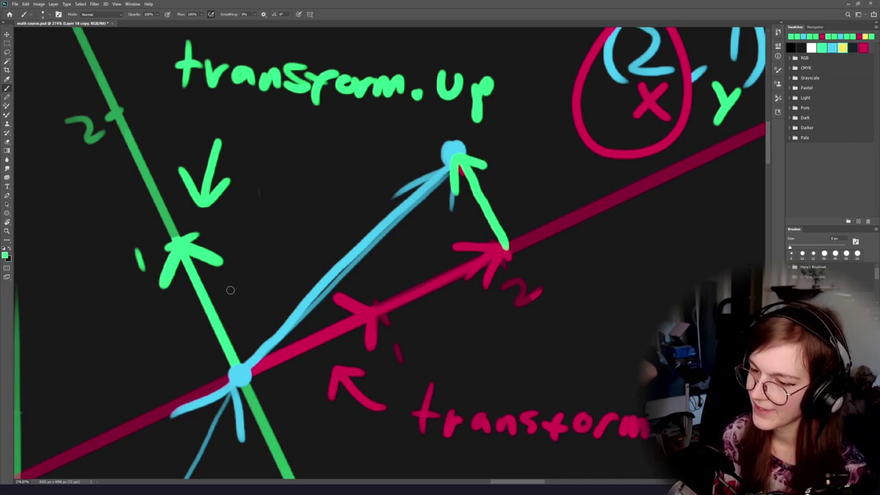
# Sample the red axis colour and draw a red arrow from the 1 mark on the green axis to the blue vector's tip.
pyautogui.keyDown('alt'); pyautogui.click(365, 308); pyautogui.keyUp('alt')
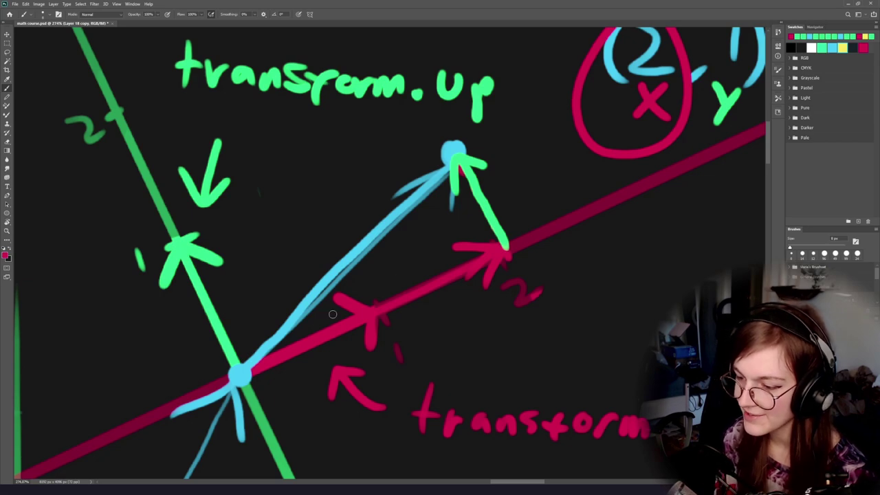
pyautogui.moveTo(494, 238)
pyautogui.mouseDown()
pyautogui.moveTo(440, 371)
pyautogui.moveTo(502, 248)
pyautogui.mouseUp()
pyautogui.hotkey('ctrl', 'z')
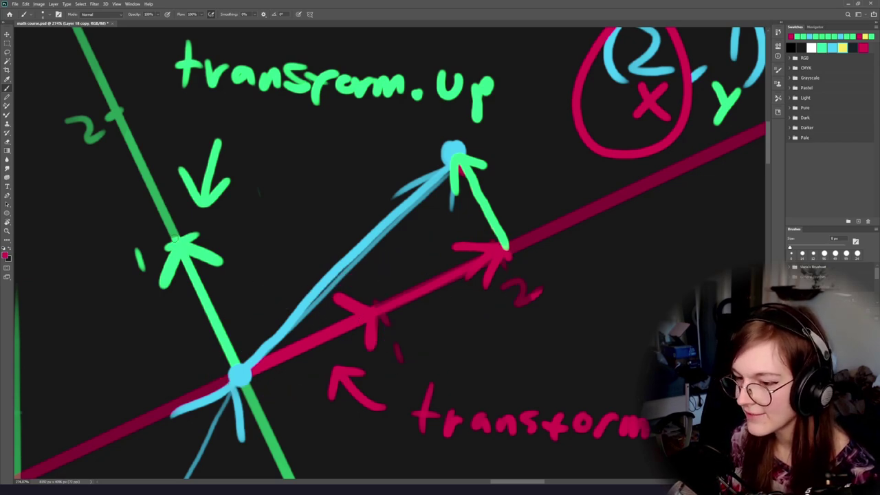
pyautogui.moveTo(174, 240); pyautogui.dragTo(442, 148)
pyautogui.moveTo(411, 141)
pyautogui.mouseDown()
pyautogui.moveTo(441, 150)
pyautogui.moveTo(400, 186)
pyautogui.mouseUp()
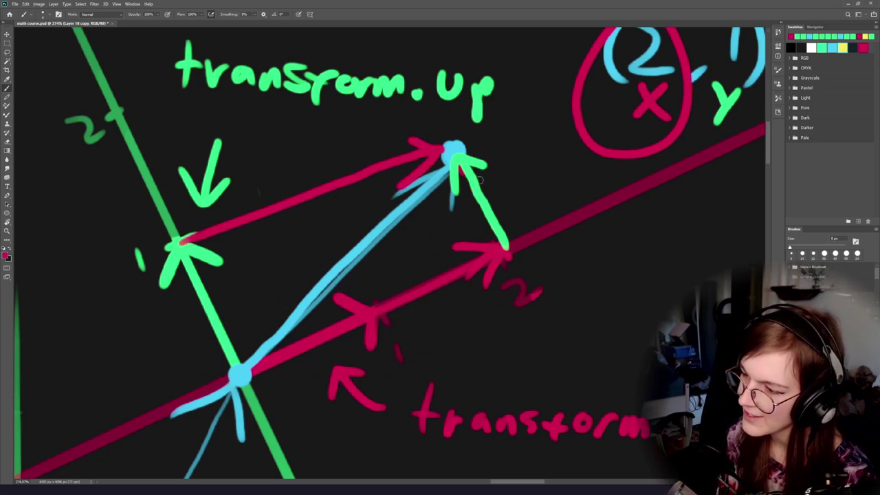
# Try a red stroke and a blue loop around the local vector, and undo them.
pyautogui.moveTo(490, 127)
pyautogui.mouseDown()
pyautogui.moveTo(489, 201)
pyautogui.moveTo(443, 112)
pyautogui.moveTo(234, 368)
pyautogui.moveTo(393, 168)
pyautogui.mouseUp()
pyautogui.hotkey('ctrl', 'z')
pyautogui.keyDown('alt'); pyautogui.click(454, 149); pyautogui.keyUp('alt')
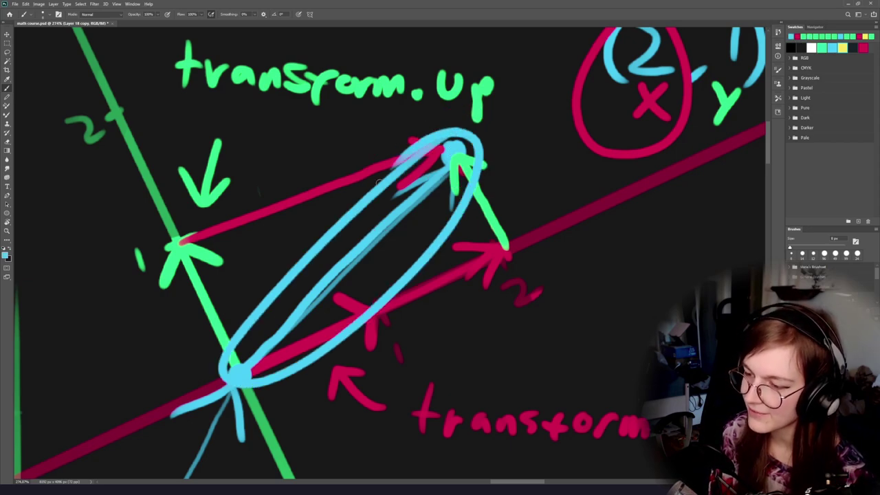
pyautogui.hotkey('ctrl', 'z')
# Switch to the SpaceTransform script, add a blank line in the LocalToWorld body, and glance back at the diagram.
pyautogui.hotkey('alt', 'Tab')
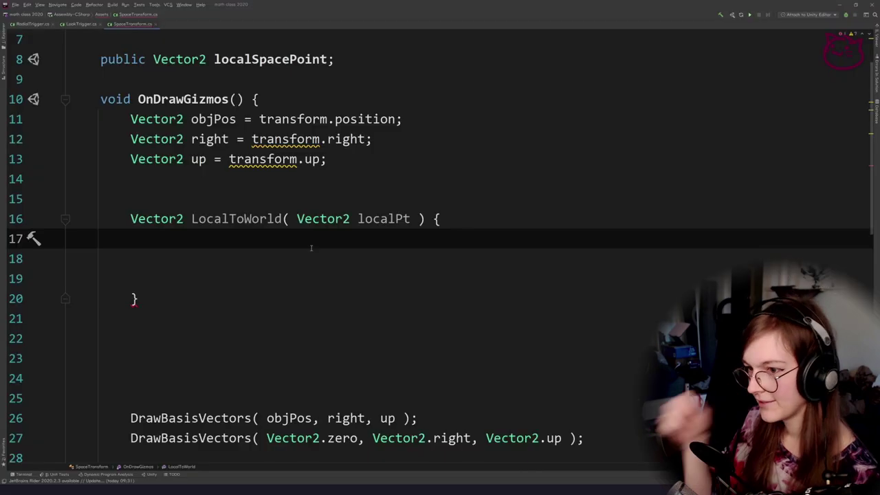
pyautogui.click(212, 139)
pyautogui.click(218, 238)
pyautogui.press('Return')
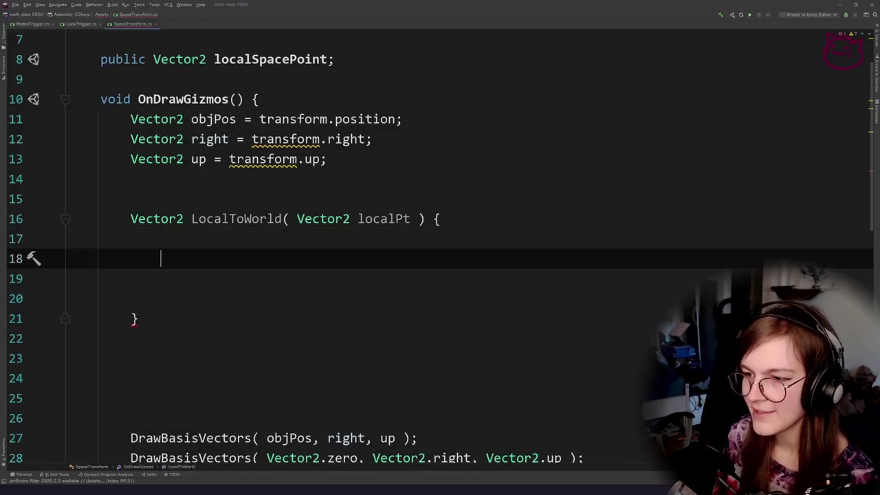
pyautogui.hotkey('alt', 'Tab')
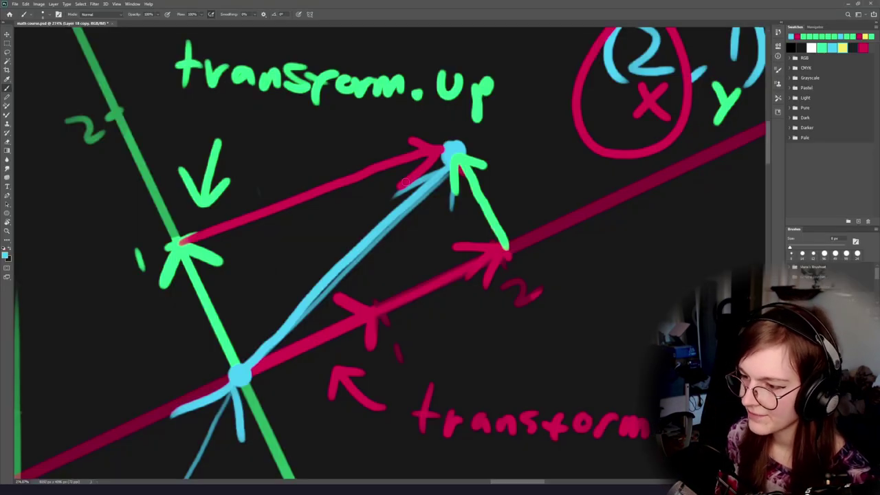
pyautogui.hotkey('alt', 'Tab')
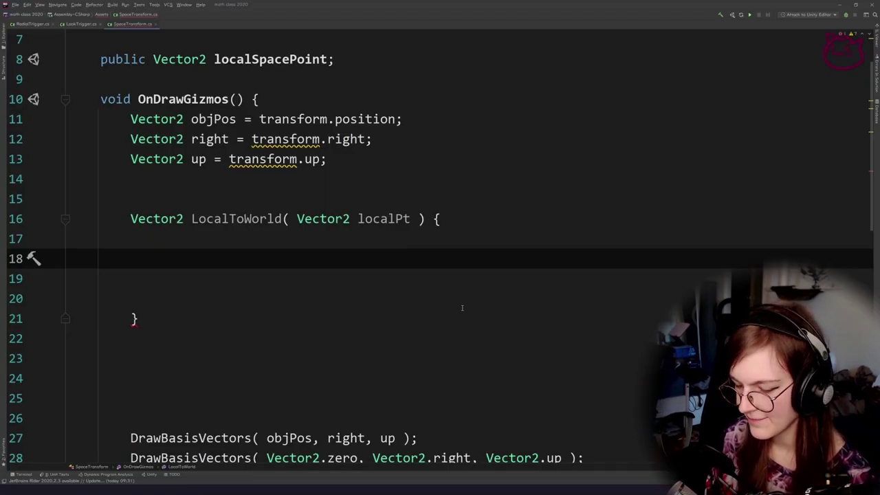
# Start declaring a Vector2 variable named localWorldOffset with an assignment inside LocalToWorld.
pyautogui.write('Vector2 ')
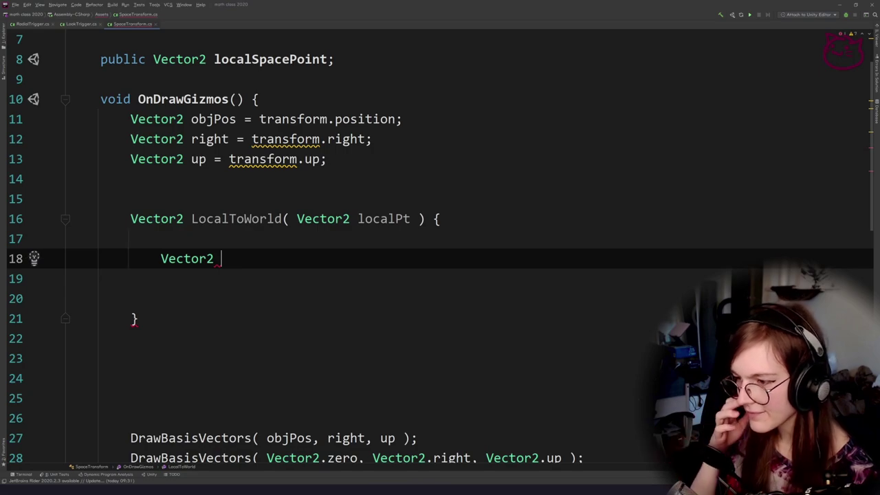
pyautogui.write('localWrodl')
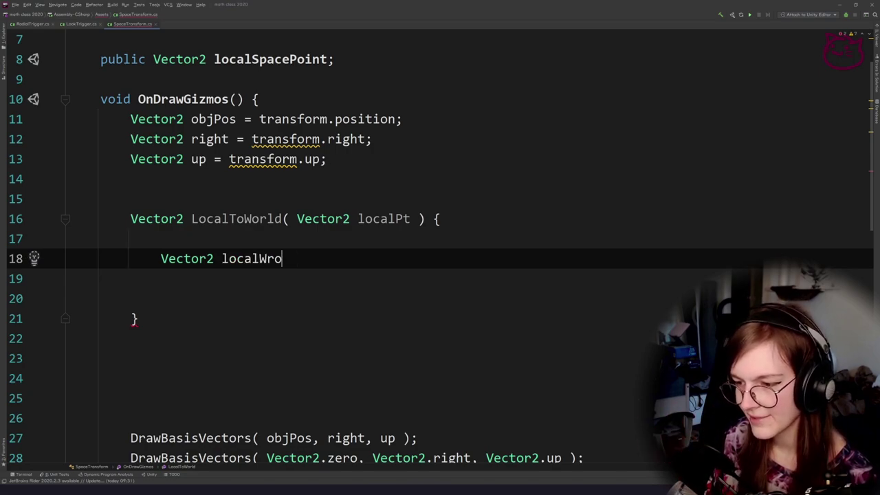
pyautogui.press('BackSpace')
pyautogui.press('BackSpace')
pyautogui.write('orldP')
pyautogui.press('BackSpace')
pyautogui.write('Offset = ')
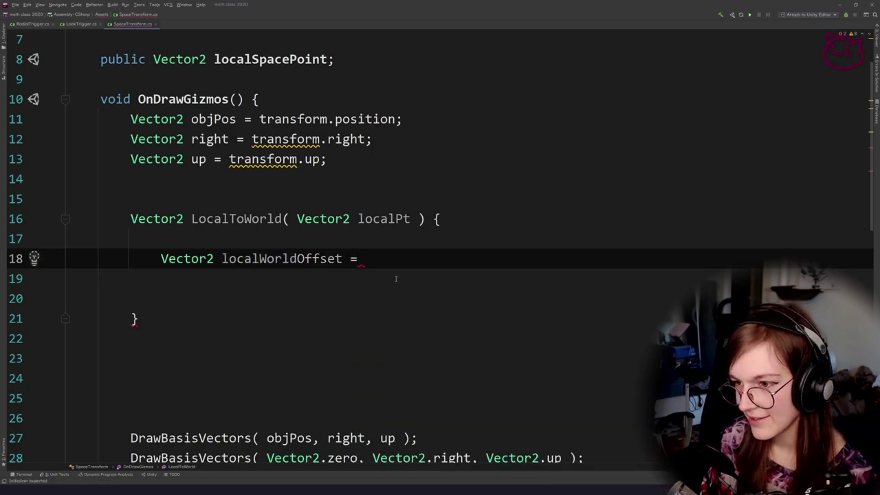
# Begin the localWorldOffset expression with right * localPt.x, reusing the method's parameter name.
pyautogui.write('right *')
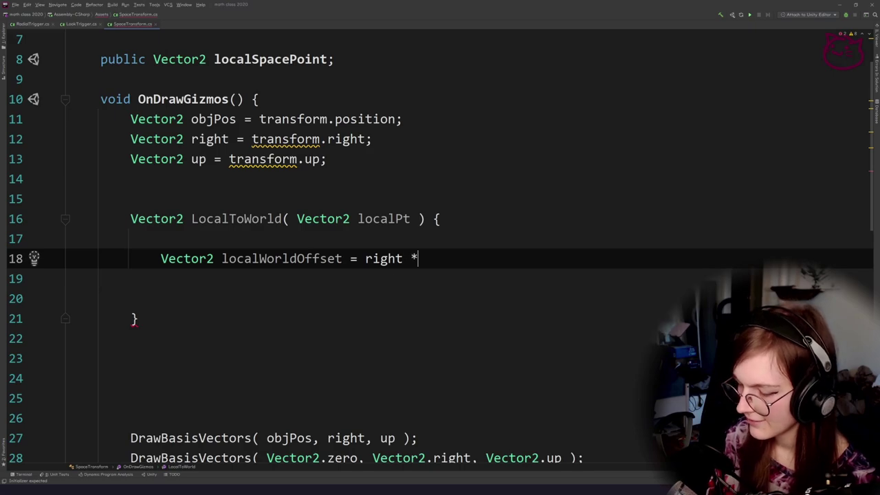
pyautogui.doubleClick(382, 258)
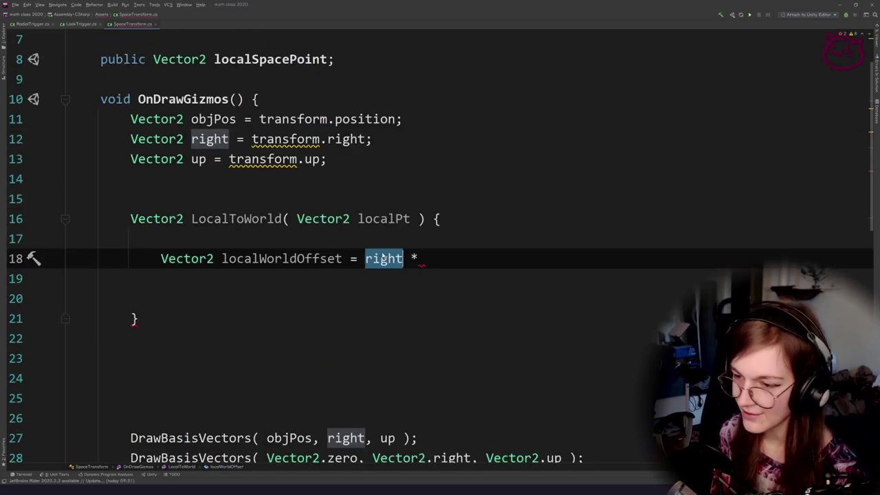
pyautogui.hotkey('alt', 'Tab')
pyautogui.hotkey('alt', 'Tab')
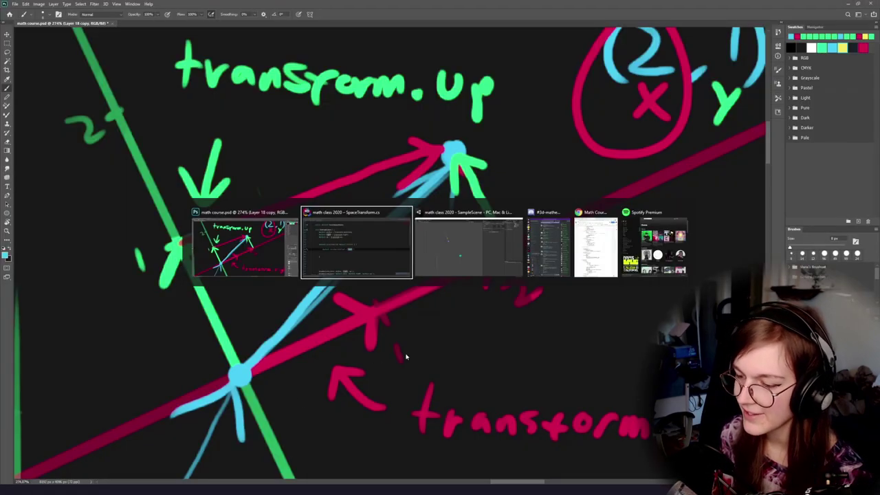
pyautogui.click(425, 259)
pyautogui.doubleClick(392, 218)
pyautogui.hotkey('ctrl', 'c')
pyautogui.click(485, 258)
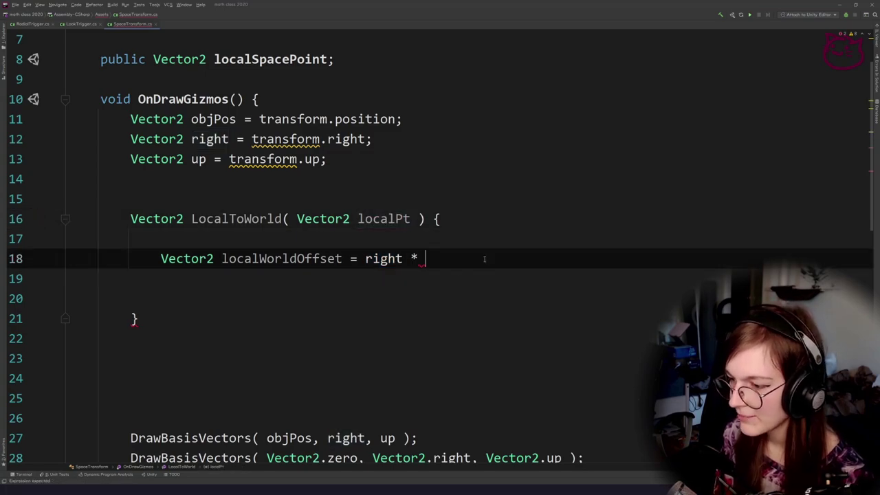
pyautogui.hotkey('ctrl', 'v')
pyautogui.write('.x')
pyautogui.scroll(-1, 446, 232)
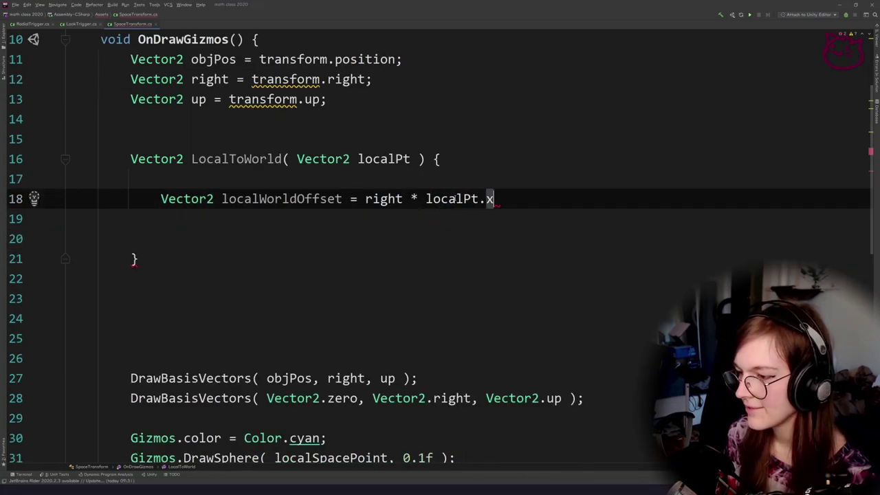
# Switch to the diagram, try red strokes around the x component of (2, 1) and near the vectors, and undo them.
pyautogui.hotkey('alt', 'Tab')
pyautogui.moveTo(564, 137); pyautogui.dragTo(370, 278)
pyautogui.moveTo(477, 145); pyautogui.dragTo(419, 144)
pyautogui.hotkey('ctrl', 'z')
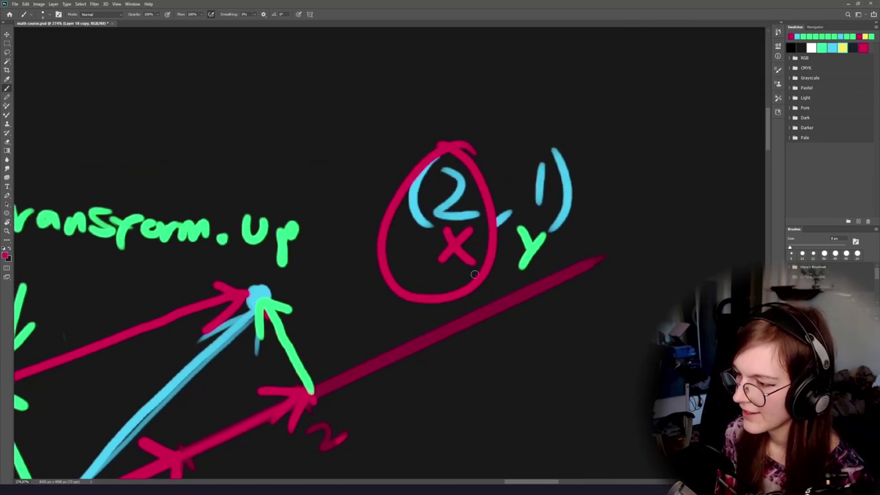
pyautogui.moveTo(474, 274)
pyautogui.mouseDown()
pyautogui.moveTo(587, 154)
pyautogui.moveTo(645, 137)
pyautogui.mouseUp()
pyautogui.moveTo(478, 241)
pyautogui.mouseDown()
pyautogui.moveTo(207, 306)
pyautogui.moveTo(285, 401)
pyautogui.moveTo(480, 272)
pyautogui.mouseUp()
pyautogui.hotkey('ctrl', 'z')
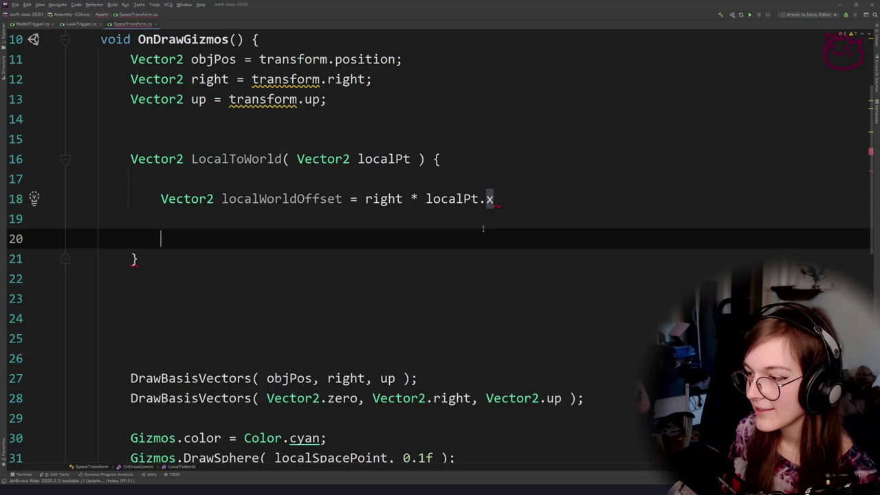
# Complete the localWorldOffset expression in the script by adding + up * localPt.y;.
pyautogui.press('Up')
pyautogui.press('Up')
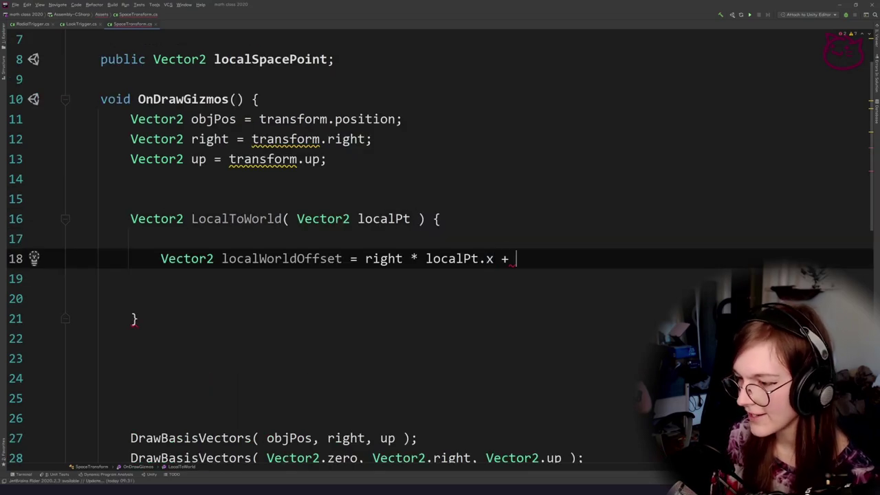
pyautogui.write('up * ')
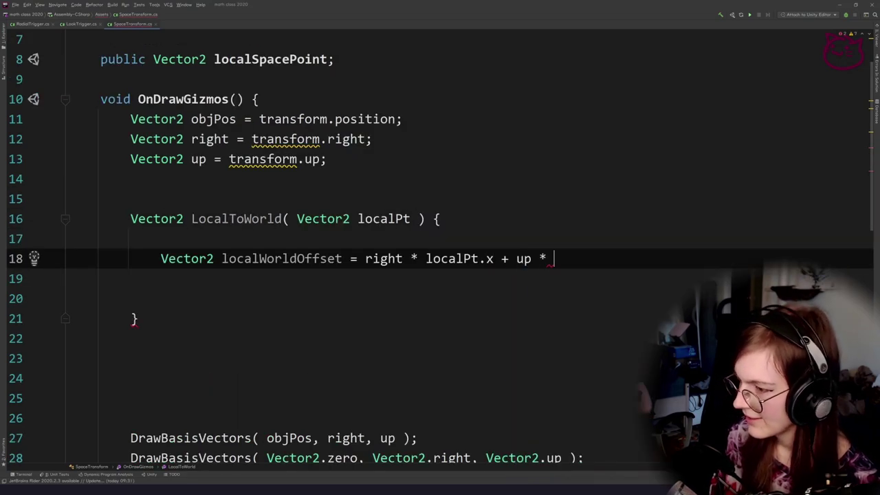
pyautogui.write('localPt.')
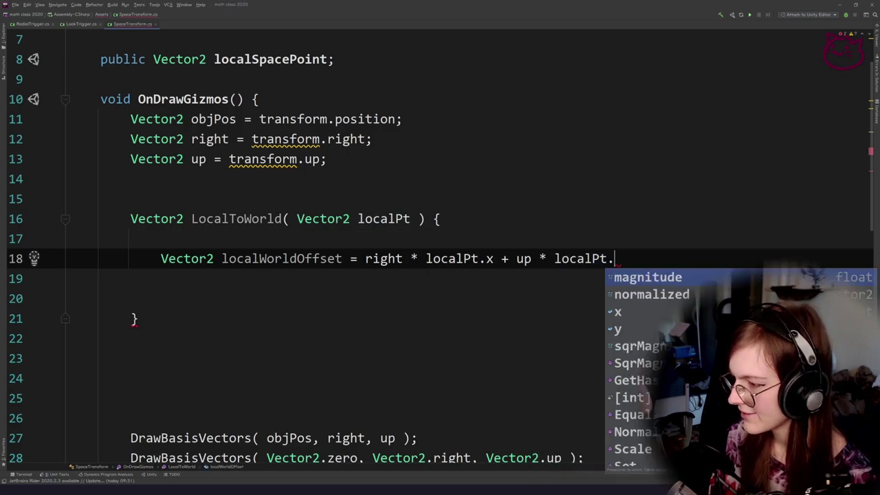
pyautogui.write('y;')
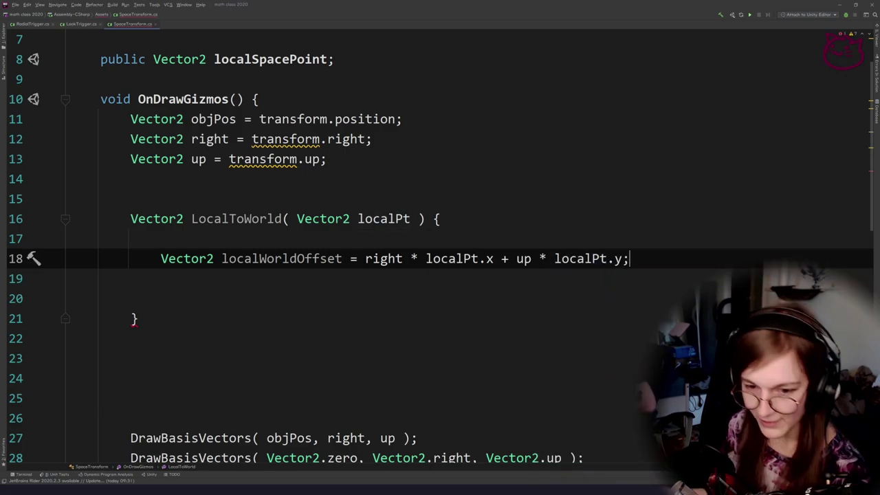
# Remove the blank line above the localWorldOffset declaration.
pyautogui.moveTo(365, 259); pyautogui.dragTo(386, 251)
pyautogui.click(510, 287)
pyautogui.click(376, 245)
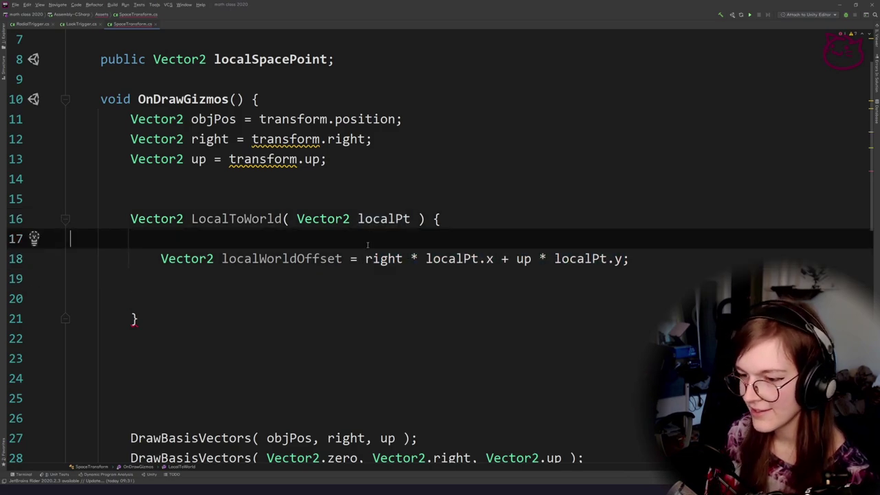
pyautogui.press('Delete')
pyautogui.click(286, 252)
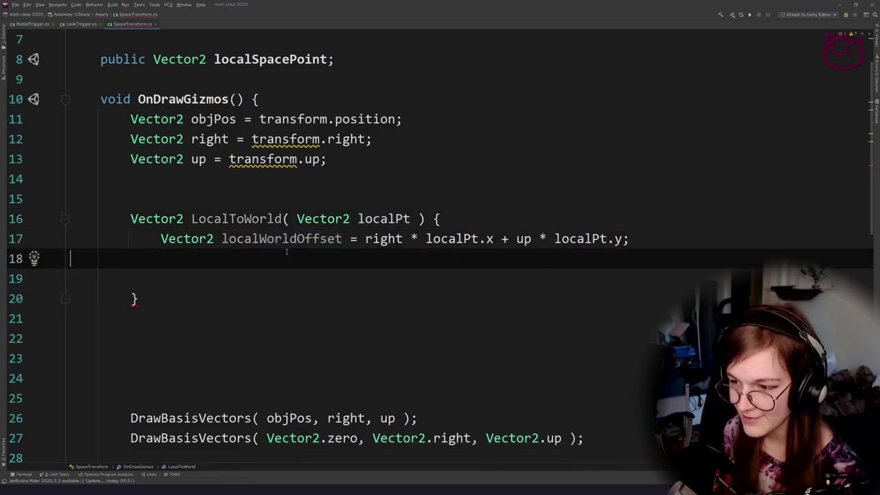
# Rename the localWorldOffset variable to worldOffset.
pyautogui.doubleClick(283, 238)
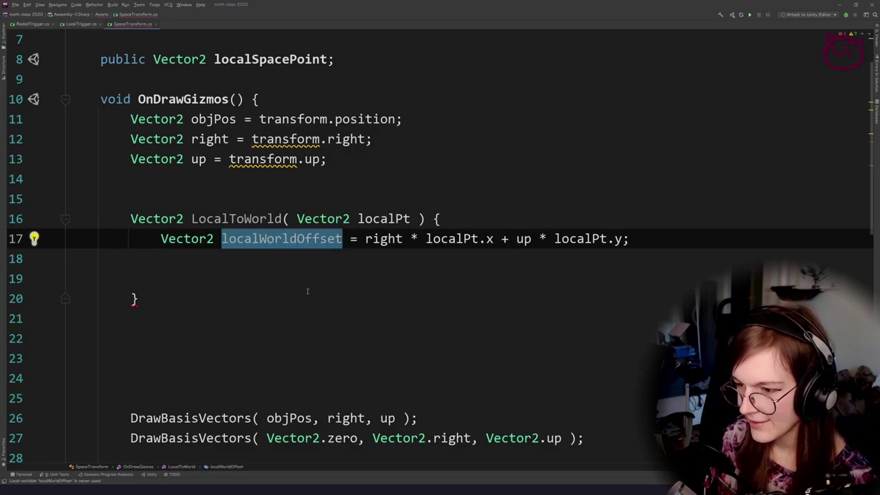
pyautogui.write('worldOffset')
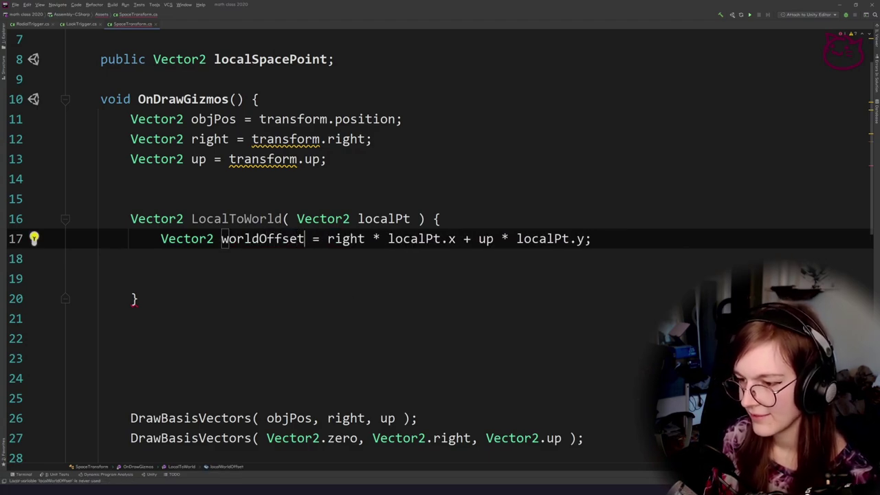
pyautogui.press('Down')
pyautogui.press('Down')
pyautogui.press('Down')
# Highlight the worldOffset expression right * localPt.x + up * localPt.y and switch to the Photoshop diagram to compare it.
pyautogui.click(289, 256)
pyautogui.click(373, 238)
pyautogui.click(355, 239)
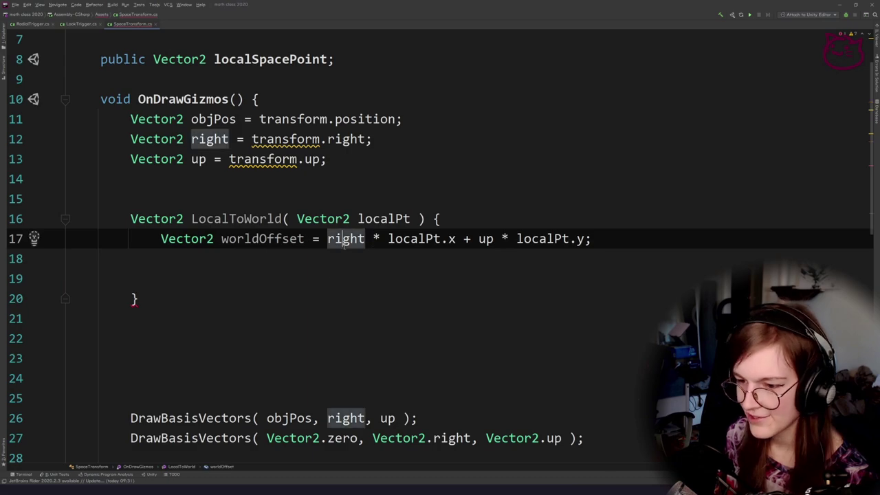
pyautogui.click(349, 260)
pyautogui.moveTo(592, 238); pyautogui.dragTo(320, 238)
pyautogui.hotkey('alt', 'Tab')
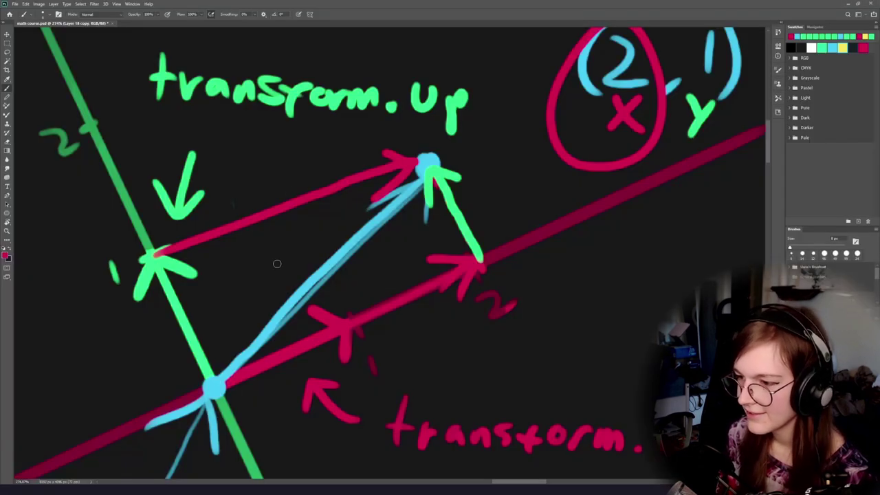
# Redraw the arrowhead in the sampled cyan at the tip of the local offset arrow, at point (2, 1).
pyautogui.moveTo(435, 167)
pyautogui.mouseDown()
pyautogui.moveTo(441, 286)
pyautogui.moveTo(330, 176)
pyautogui.mouseUp()
pyautogui.hotkey('ctrl', 'z')
pyautogui.moveTo(281, 365); pyautogui.dragTo(382, 183)
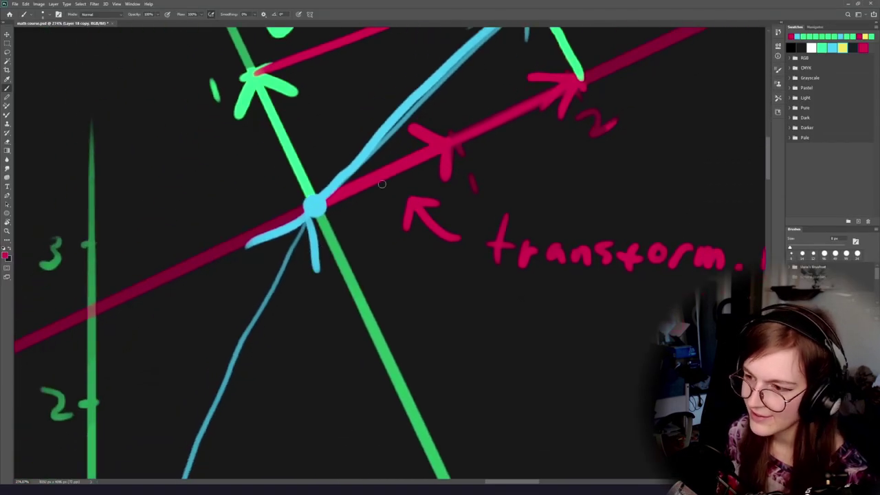
pyautogui.keyDown('alt'); pyautogui.click(347, 171); pyautogui.keyUp('alt')
pyautogui.scroll(-2, 310, 213)
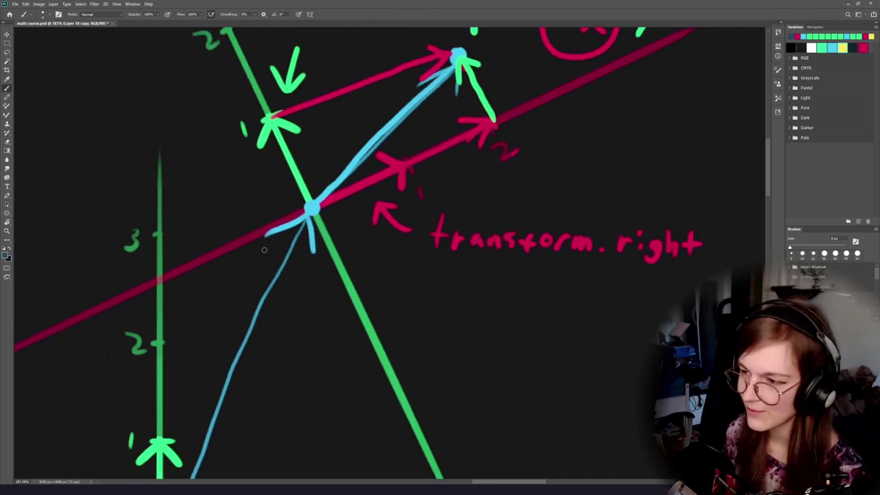
pyautogui.scroll(-1, 326, 238)
pyautogui.moveTo(358, 220); pyautogui.dragTo(317, 273)
pyautogui.scroll(-2, 342, 277)
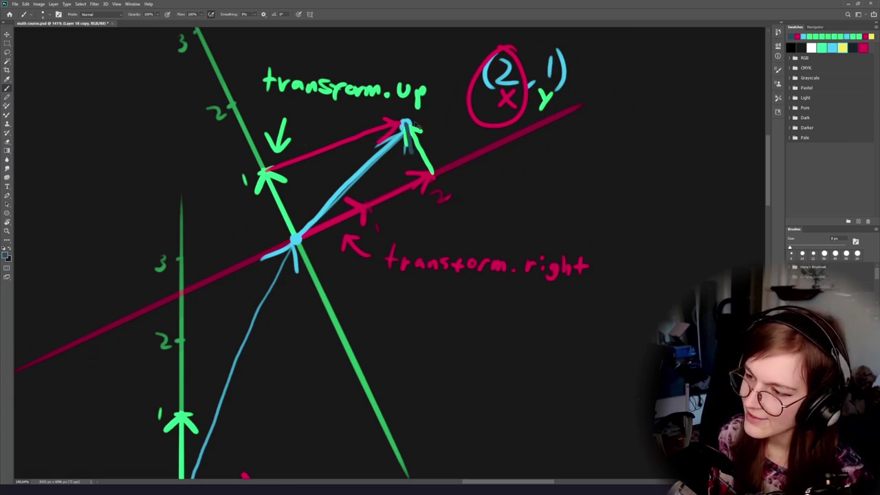
pyautogui.keyDown('alt'); pyautogui.click(406, 126); pyautogui.keyUp('alt')
pyautogui.moveTo(405, 128); pyautogui.dragTo(373, 145)
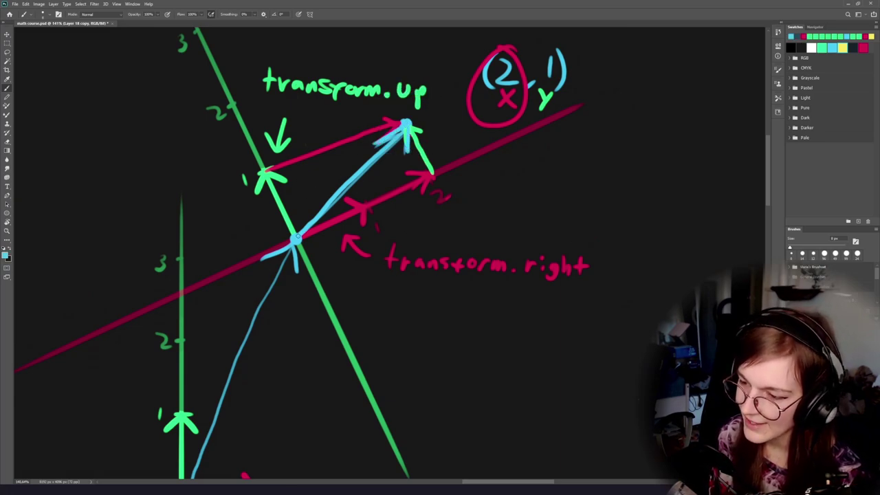
# Mark the ends of the cyan offset arrow and circle the local-space vectors, undoing each mark.
pyautogui.moveTo(279, 248); pyautogui.dragTo(290, 263)
pyautogui.hotkey('ctrl', 'z')
pyautogui.moveTo(415, 103)
pyautogui.mouseDown()
pyautogui.moveTo(393, 106)
pyautogui.moveTo(416, 105)
pyautogui.mouseUp()
pyautogui.hotkey('ctrl', 'z')
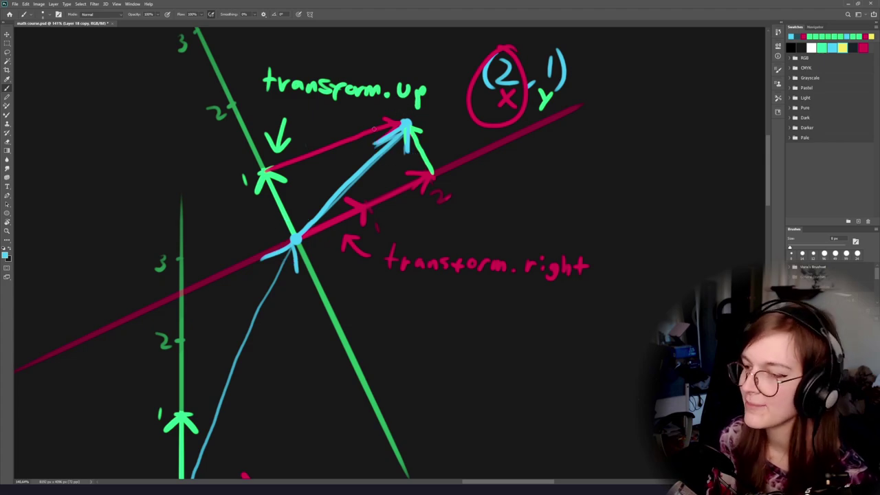
pyautogui.moveTo(395, 155); pyautogui.dragTo(420, 110)
pyautogui.hotkey('ctrl', 'z')
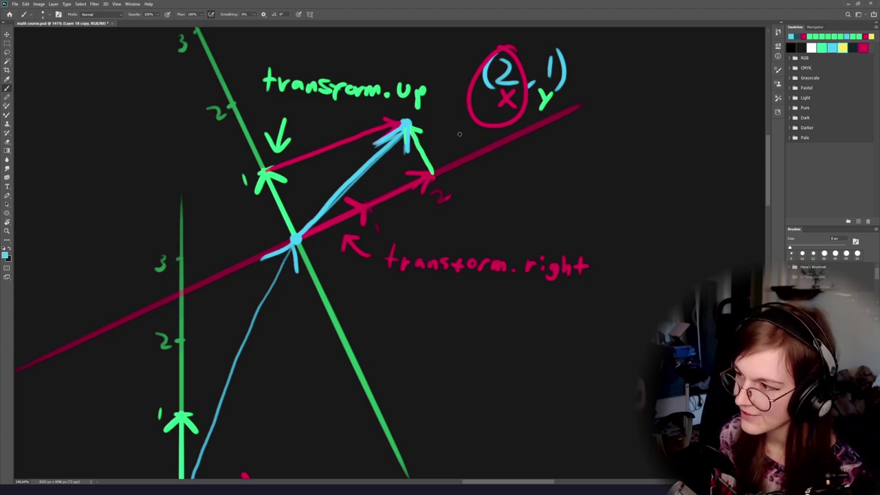
pyautogui.moveTo(380, 197)
pyautogui.mouseDown()
pyautogui.moveTo(392, 144)
pyautogui.moveTo(385, 146)
pyautogui.mouseUp()
pyautogui.moveTo(413, 70)
pyautogui.mouseDown()
pyautogui.moveTo(269, 171)
pyautogui.moveTo(335, 88)
pyautogui.mouseUp()
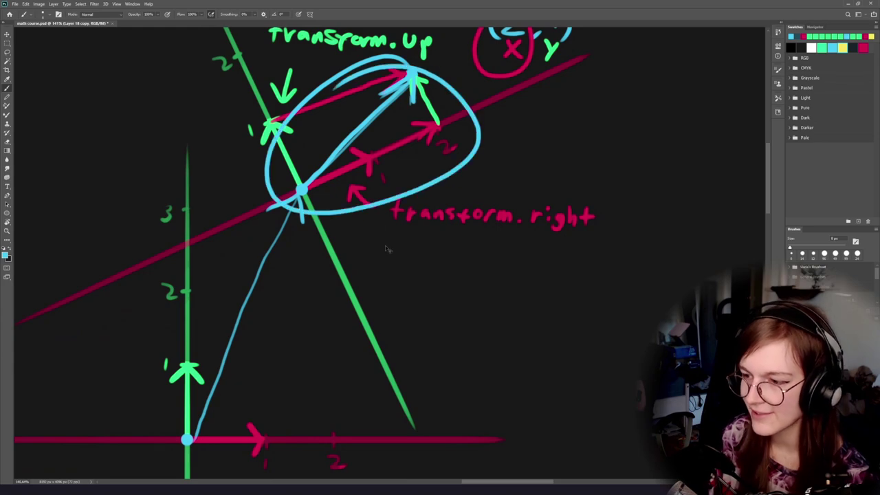
pyautogui.hotkey('ctrl', 'z')
# Draw a cyan offset arrow with an arrowhead from the world origin, roughly parallel to the local offset arrow.
pyautogui.moveTo(331, 305); pyautogui.dragTo(377, 261)
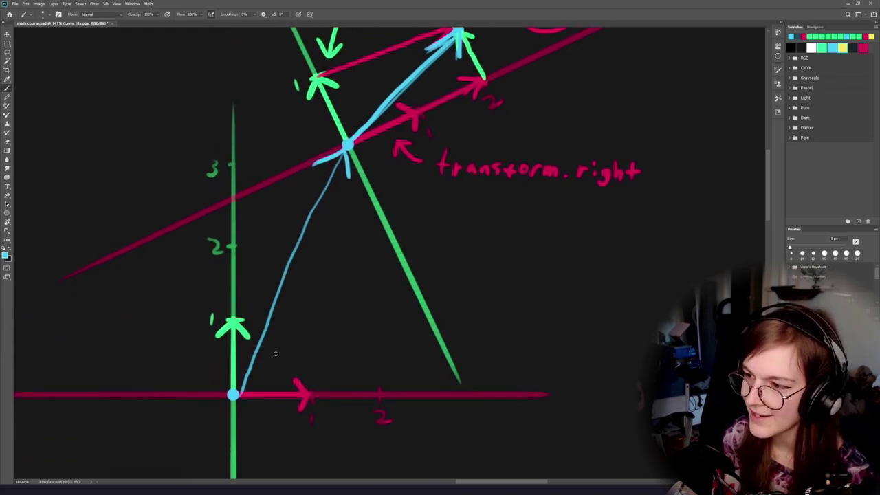
pyautogui.moveTo(235, 391)
pyautogui.mouseDown()
pyautogui.moveTo(338, 307)
pyautogui.moveTo(338, 326)
pyautogui.mouseUp()
pyautogui.moveTo(321, 310); pyautogui.dragTo(339, 305)
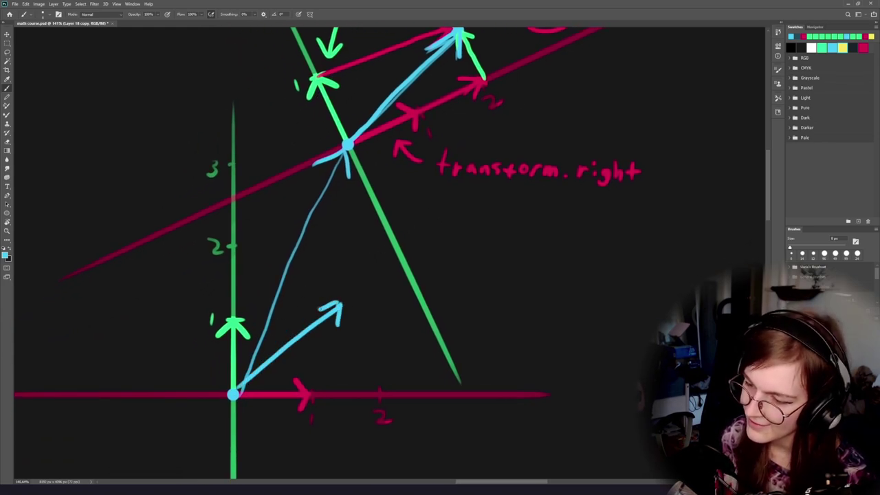
pyautogui.scroll(-1, 324, 309)
pyautogui.scroll(2, 323, 306)
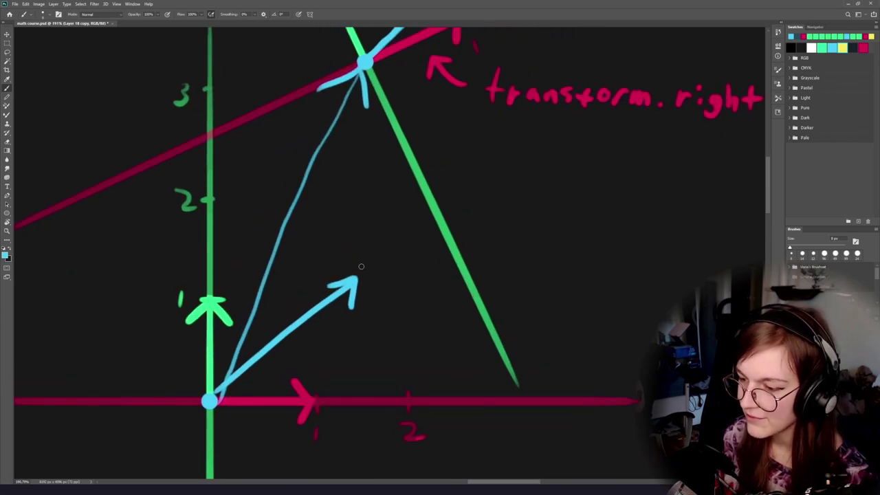
# Circle the tip of the cyan arrow at the world origin and undo the mark.
pyautogui.moveTo(361, 266); pyautogui.dragTo(361, 267)
pyautogui.hotkey('ctrl', 'z')
pyautogui.scroll(3, 385, 323)
pyautogui.moveTo(339, 337); pyautogui.dragTo(336, 329)
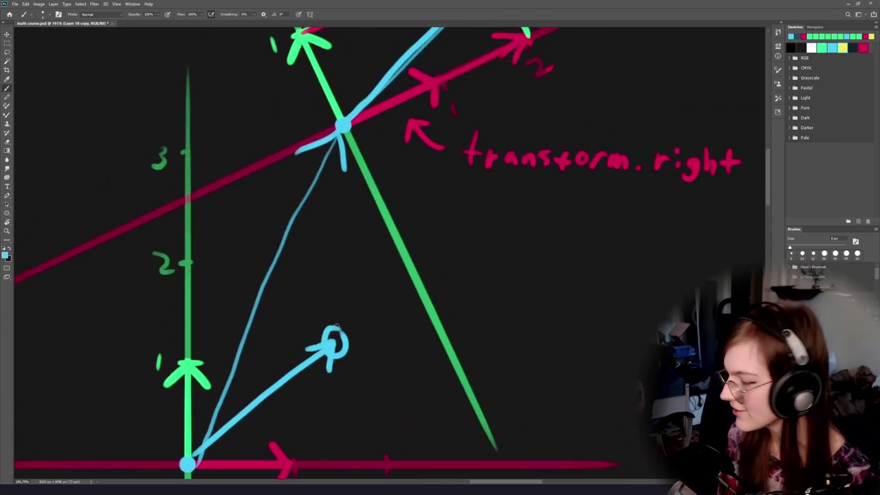
pyautogui.hotkey('ctrl', 'z')
pyautogui.scroll(-2, 393, 343)
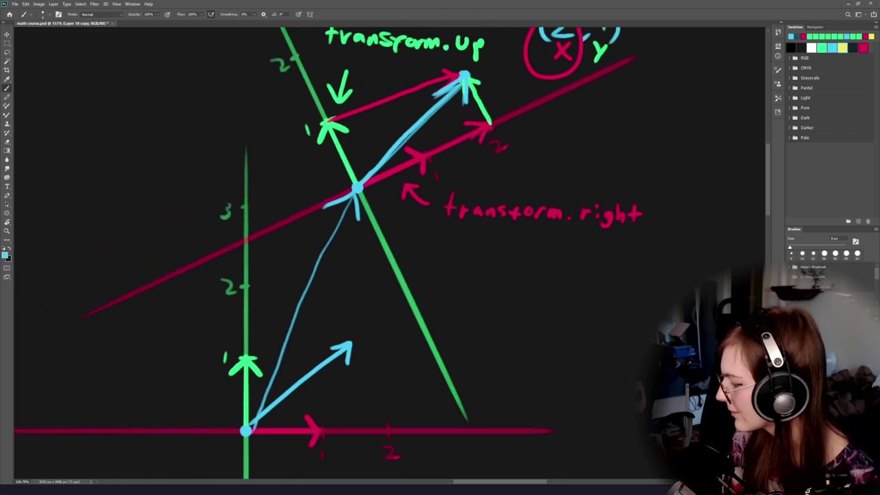
# Switch to the SpaceTransform script in Rider and examine the localSpacePoint field and its use in the Gizmos.DrawSphere call.
pyautogui.hotkey('alt', 'Tab')
pyautogui.hotkey('alt', 'Tab')
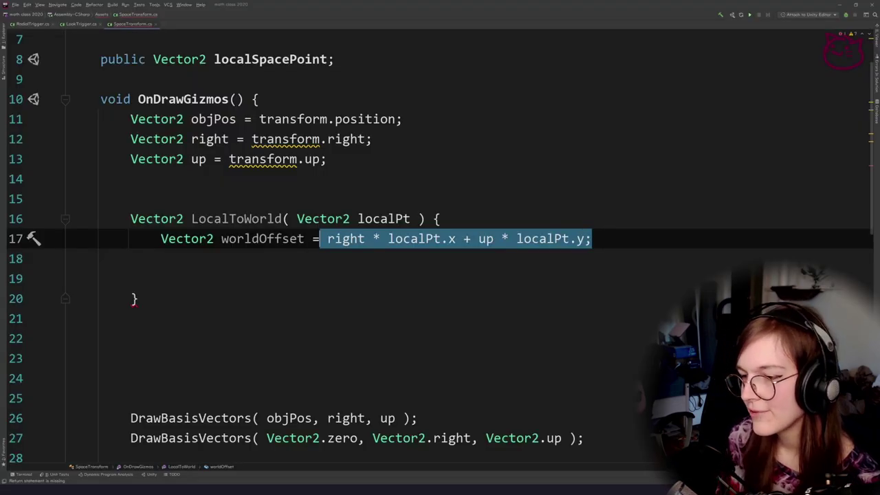
pyautogui.click(266, 59)
pyautogui.scroll(-4, 302, 160)
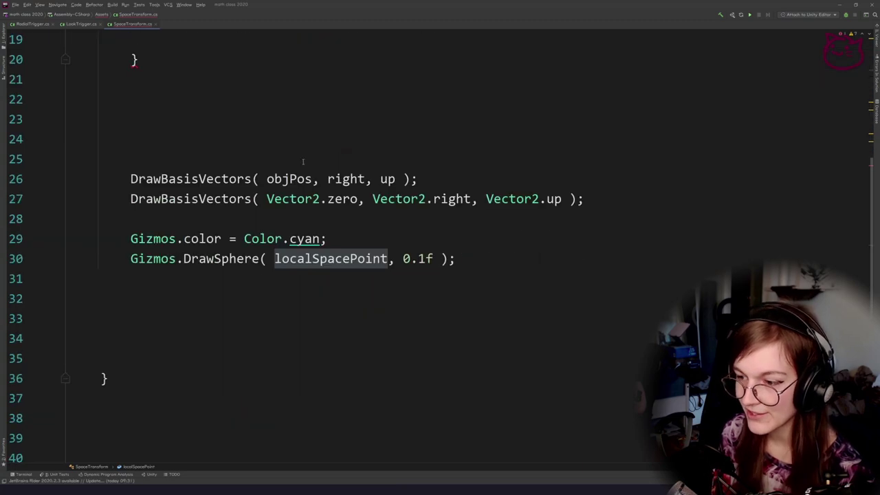
pyautogui.click(330, 356)
pyautogui.click(221, 259)
pyautogui.moveTo(455, 259); pyautogui.dragTo(131, 258)
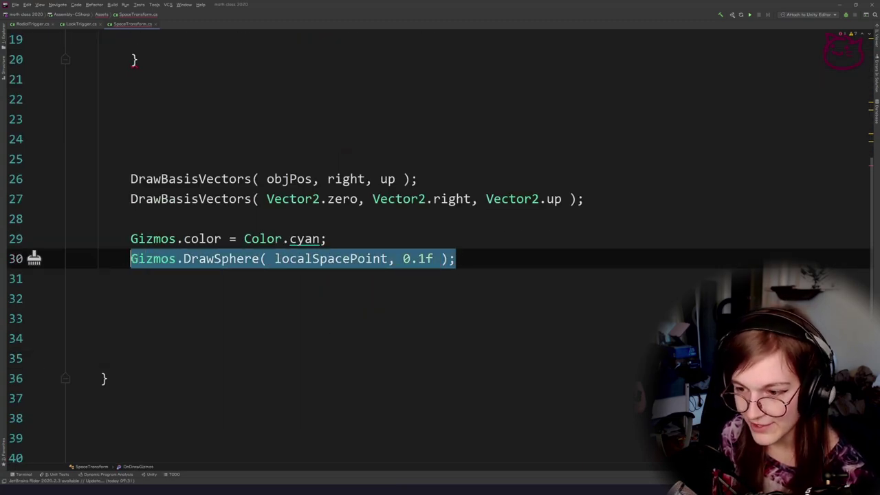
pyautogui.click(208, 296)
pyautogui.doubleClick(222, 259)
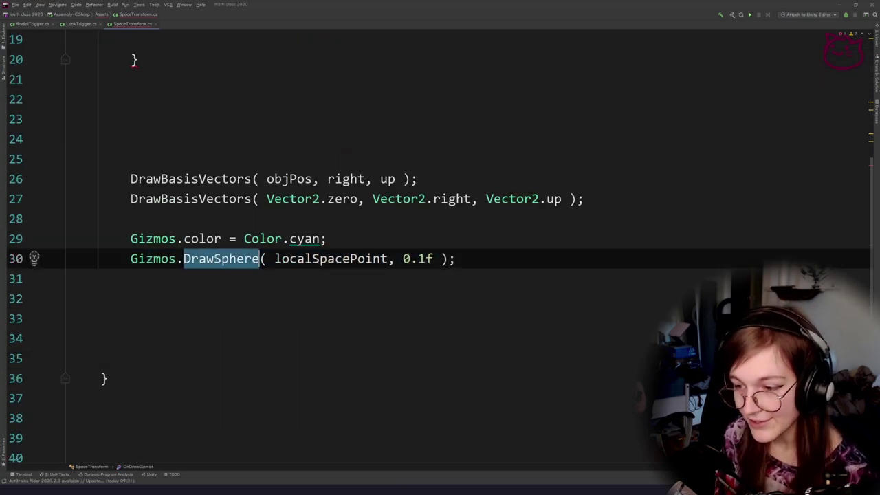
pyautogui.doubleClick(328, 257)
pyautogui.click(332, 277)
pyautogui.doubleClick(337, 256)
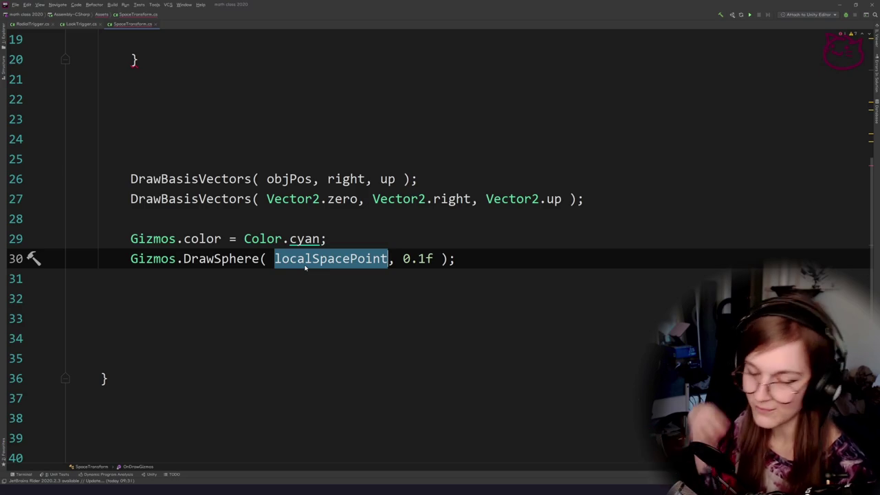
pyautogui.hotkey('alt', 'Tab')
pyautogui.hotkey('alt', 'Tab')
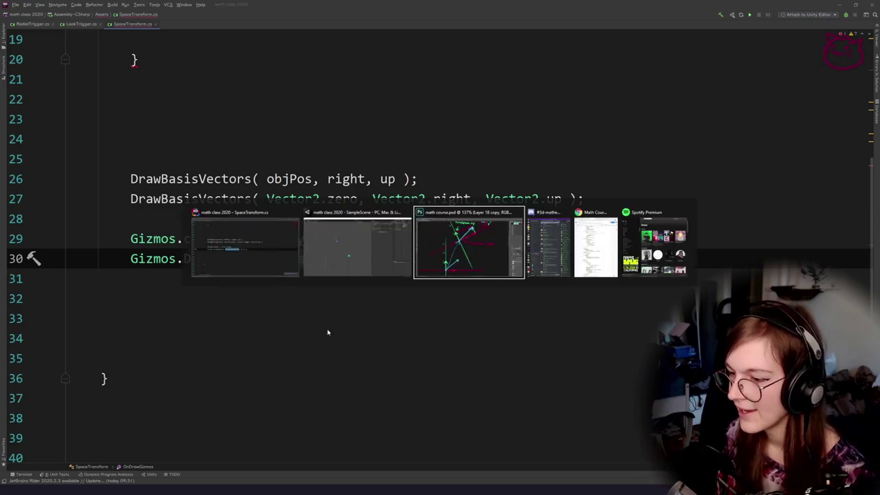
pyautogui.hotkey('alt', 'shift', 'Tab')
pyautogui.hotkey('alt', 'shift', 'Tab')
pyautogui.click(249, 297)
pyautogui.doubleClick(223, 260)
pyautogui.click(214, 295)
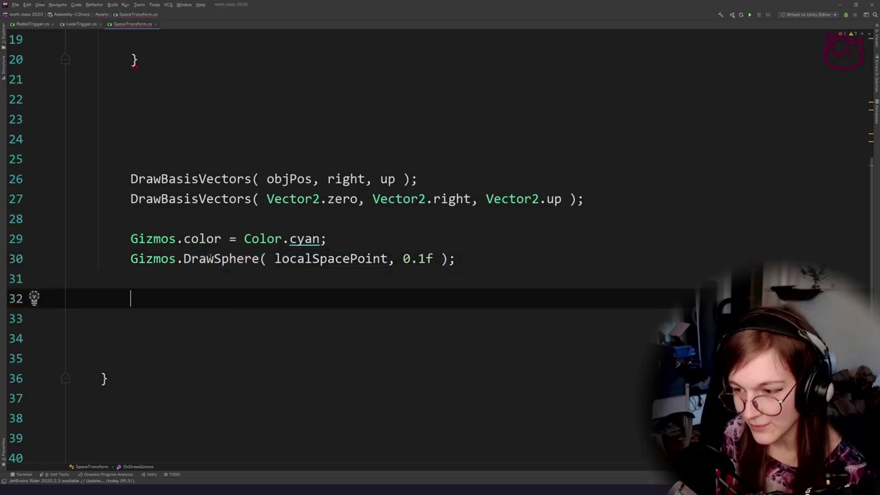
pyautogui.press('Up')
pyautogui.press('Up')
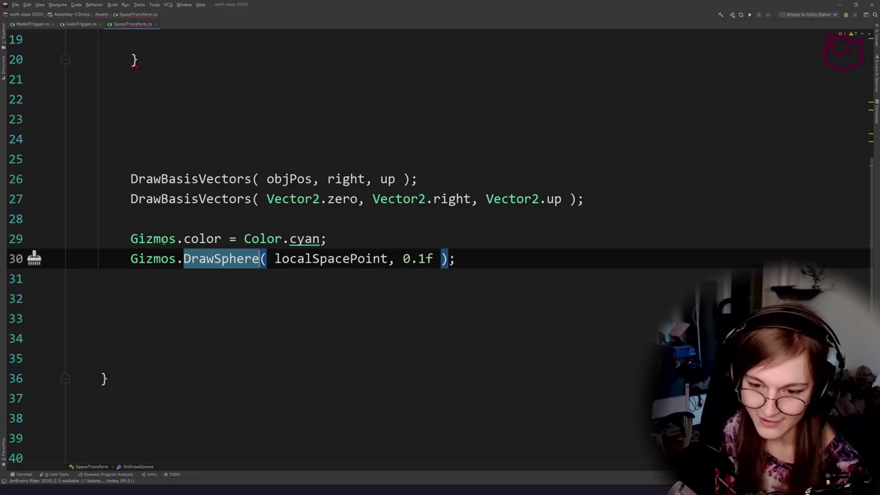
# Switch to the Unity scene and examine the sphere's position relative to the world origin and the Space Transform object's axes.
pyautogui.hotkey('alt', 'Tab')
pyautogui.hotkey('alt', 'Tab')
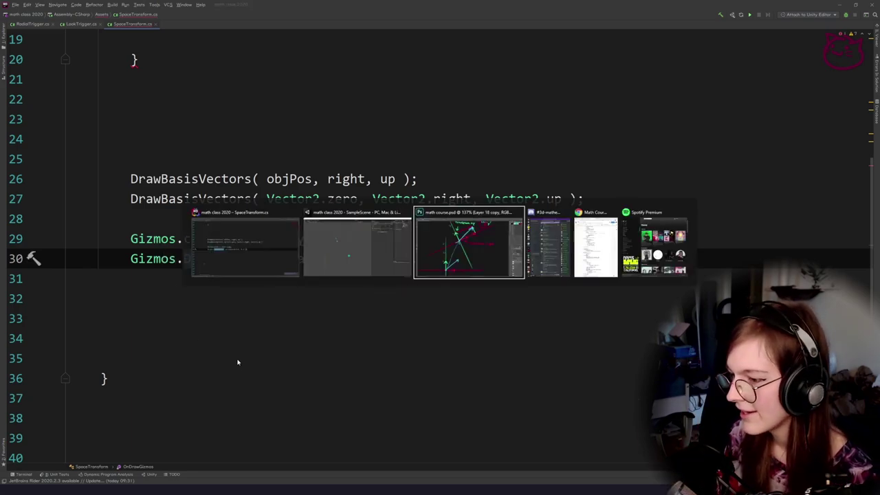
pyautogui.hotkey('alt', 'shift', 'Tab')
pyautogui.hotkey('alt', 'Tab')
pyautogui.hotkey('alt', 'shift', 'Tab')
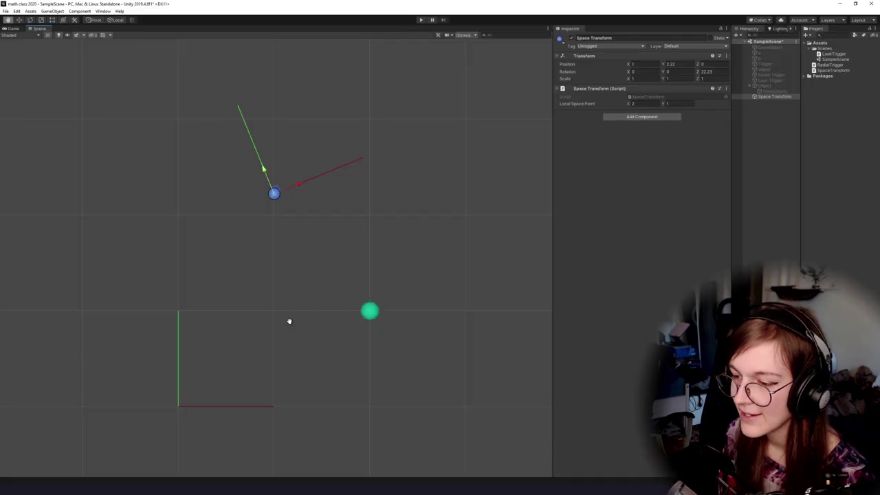
pyautogui.moveTo(303, 269); pyautogui.dragTo(330, 258)
pyautogui.scroll(2, 291, 249)
pyautogui.scroll(4, 317, 298)
pyautogui.moveTo(318, 298); pyautogui.dragTo(303, 299)
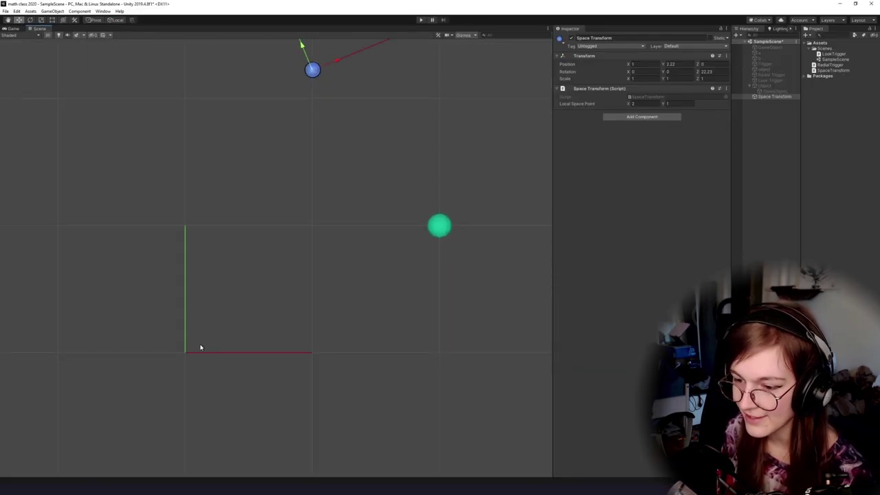
pyautogui.moveTo(299, 339); pyautogui.dragTo(253, 321)
pyautogui.scroll(-4, 277, 260)
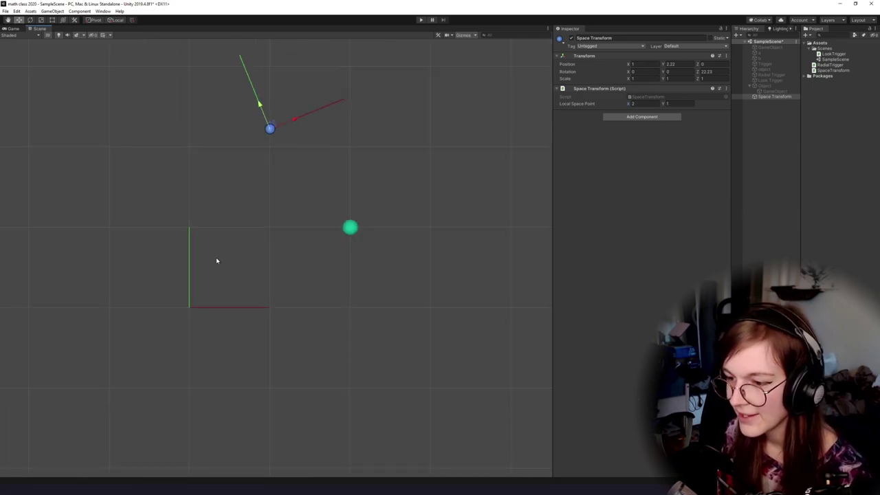
pyautogui.moveTo(386, 251); pyautogui.dragTo(352, 323)
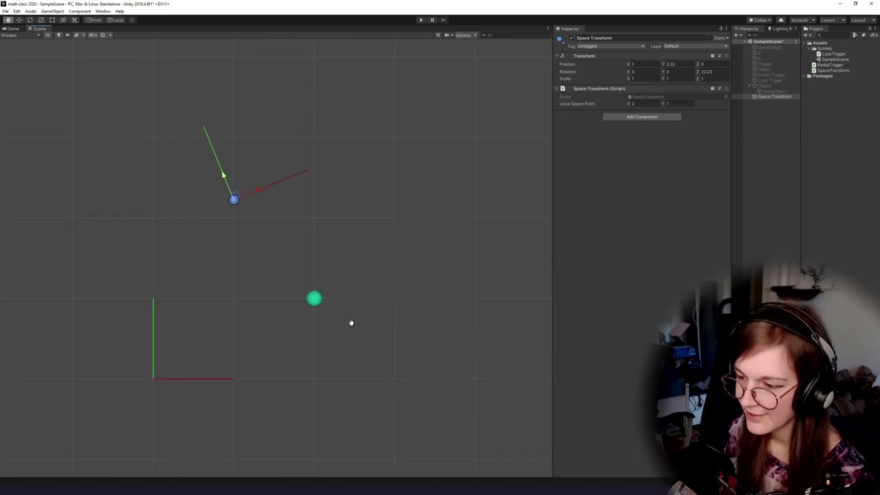
pyautogui.moveTo(314, 290); pyautogui.dragTo(323, 341)
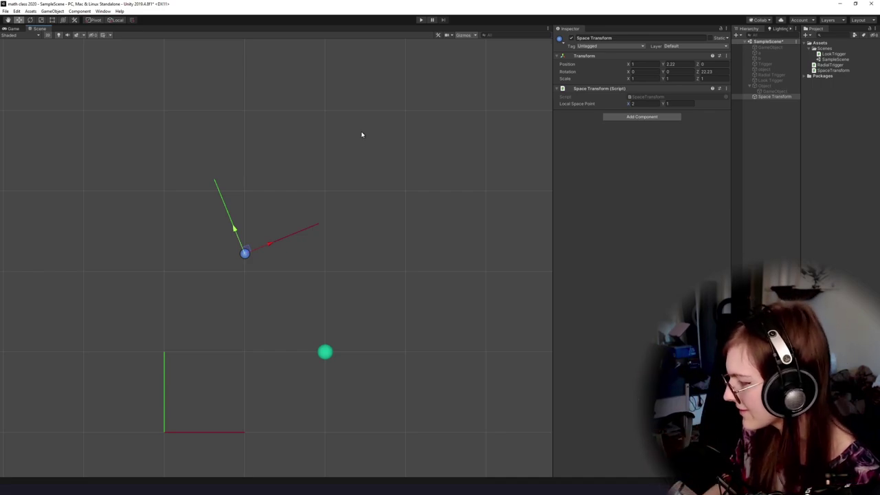
# Switch back to the script and replace localSpacePoint in the Gizmos.DrawSphere call with a new Vector2().
pyautogui.hotkey('alt', 'Tab')
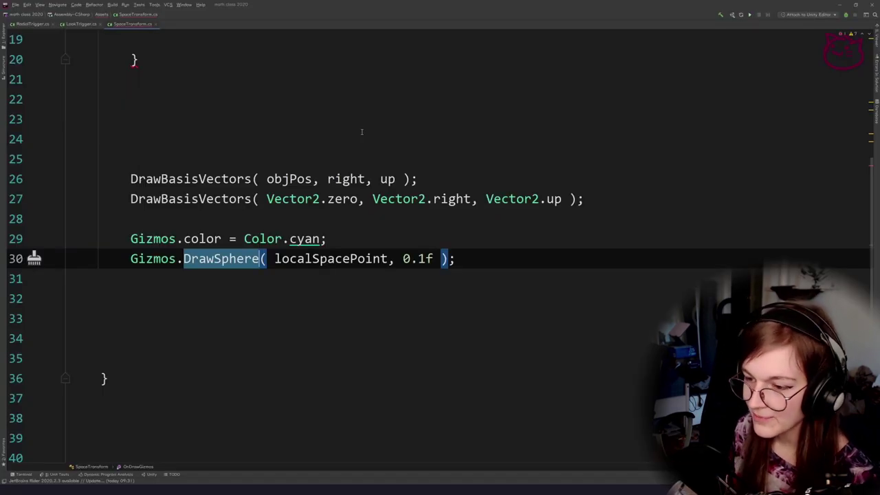
pyautogui.doubleClick(310, 260)
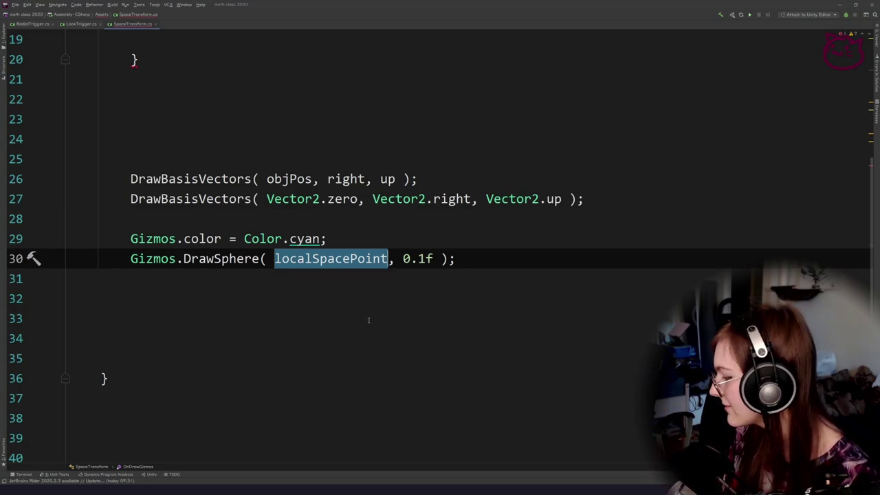
pyautogui.click(324, 286)
pyautogui.doubleClick(322, 261)
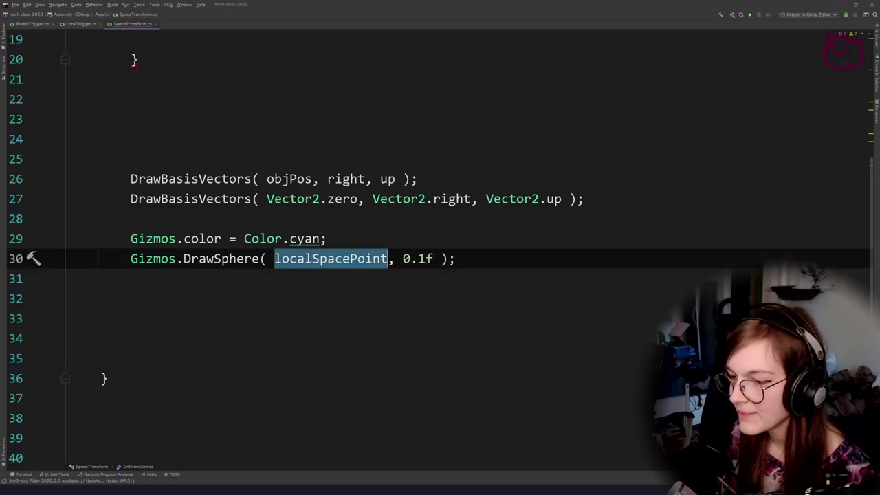
pyautogui.write('new Vec')
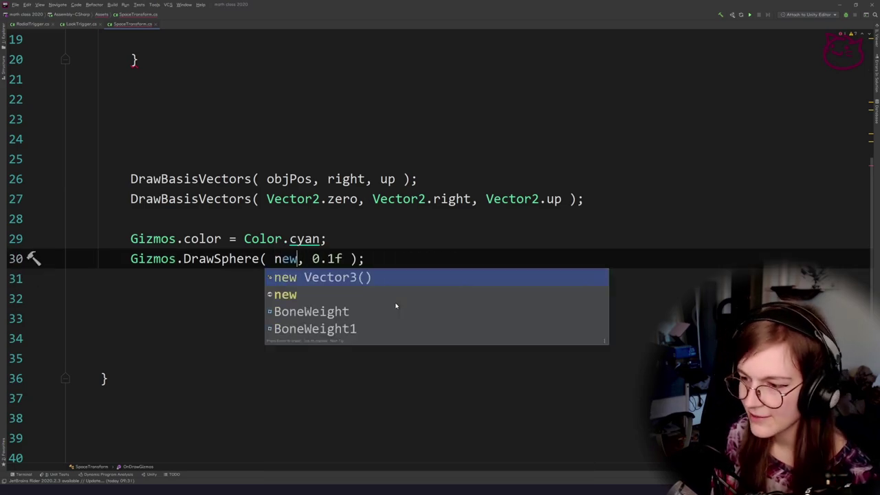
pyautogui.press('Return')
pyautogui.press('Left')
pyautogui.press('BackSpace')
pyautogui.write('2')
pyautogui.press('Right')
pyautogui.press('Right')
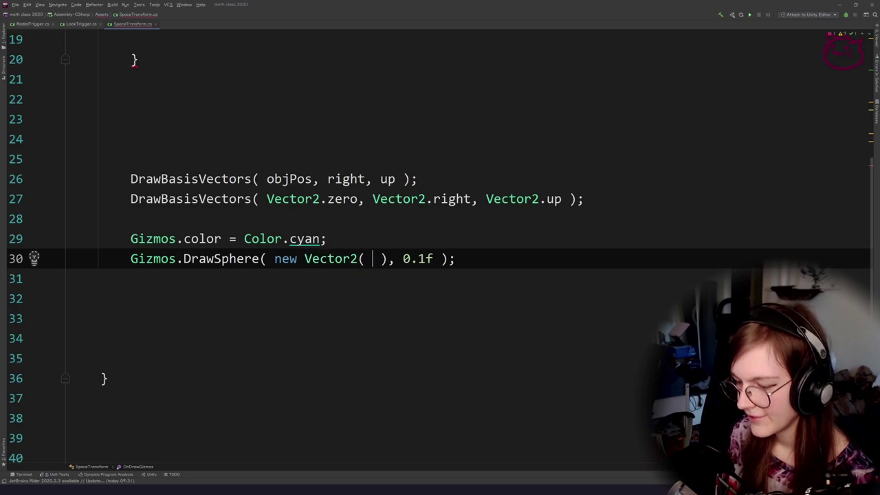
# Fill in the Vector2 arguments of the DrawSphere call as 2, 1 and highlight the resulting expression.
pyautogui.write('1, 2')
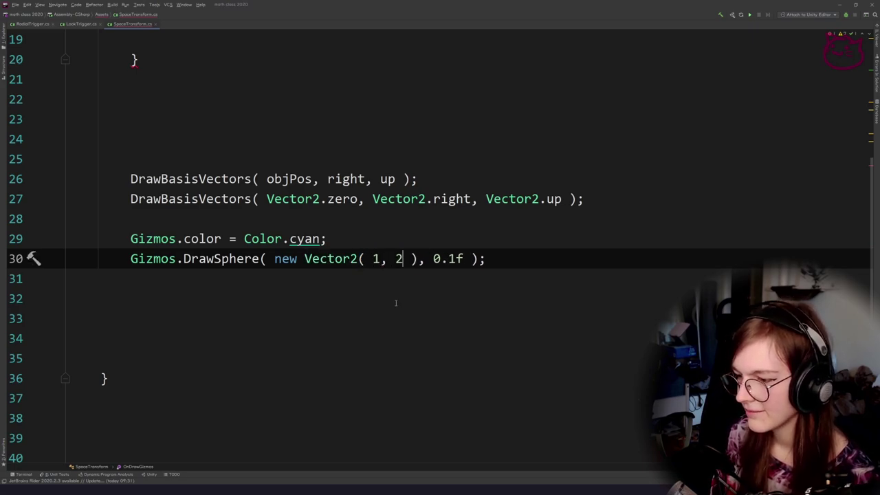
pyautogui.press('BackSpace')
pyautogui.write('2')
pyautogui.press('Right')
pyautogui.press('Right')
pyautogui.press('Right')
pyautogui.click(358, 337)
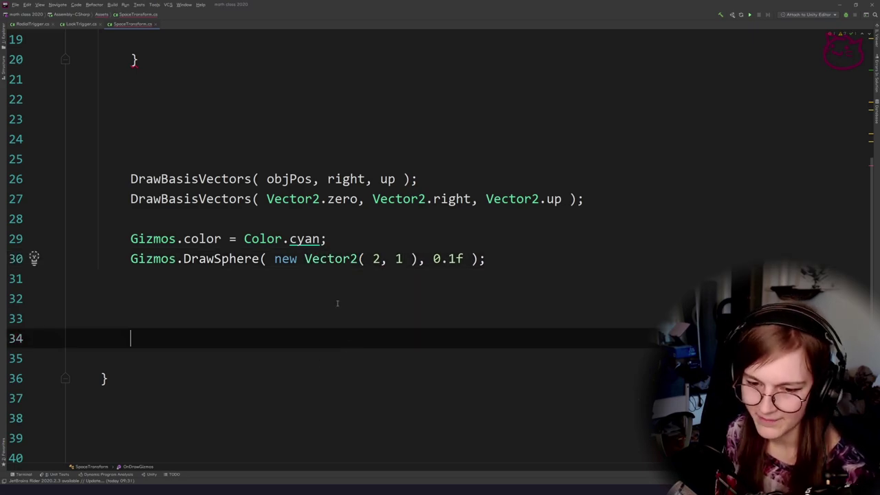
pyautogui.moveTo(274, 259); pyautogui.dragTo(418, 259)
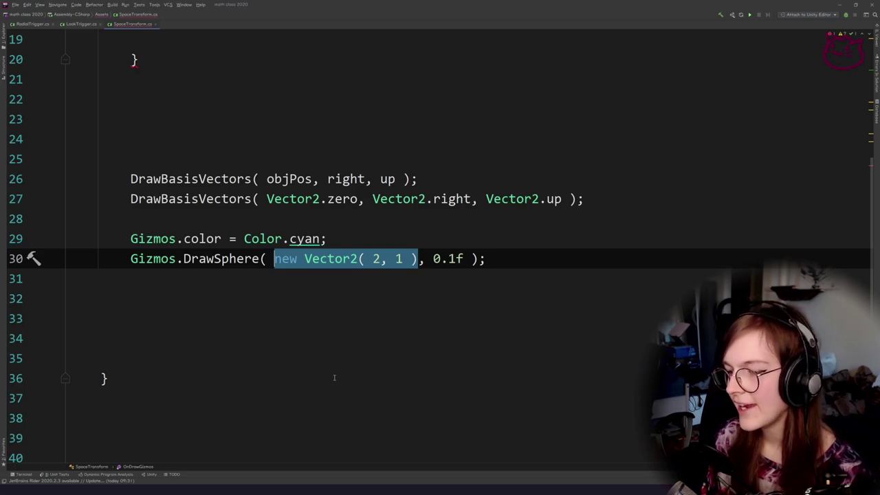
pyautogui.doubleClick(249, 262)
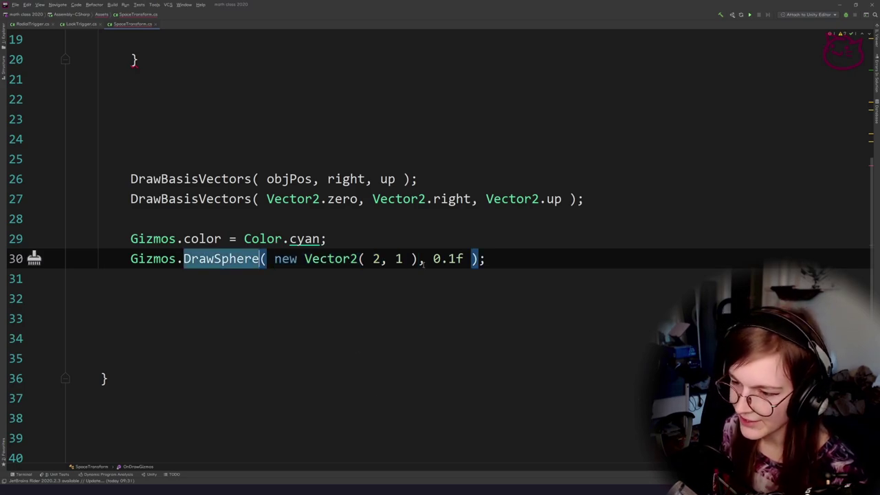
# Restore localSpacePoint as the position argument of the Gizmos.DrawSphere call and delete three of the empty lines below the LocalToWorld function.
pyautogui.moveTo(420, 258); pyautogui.dragTo(273, 258)
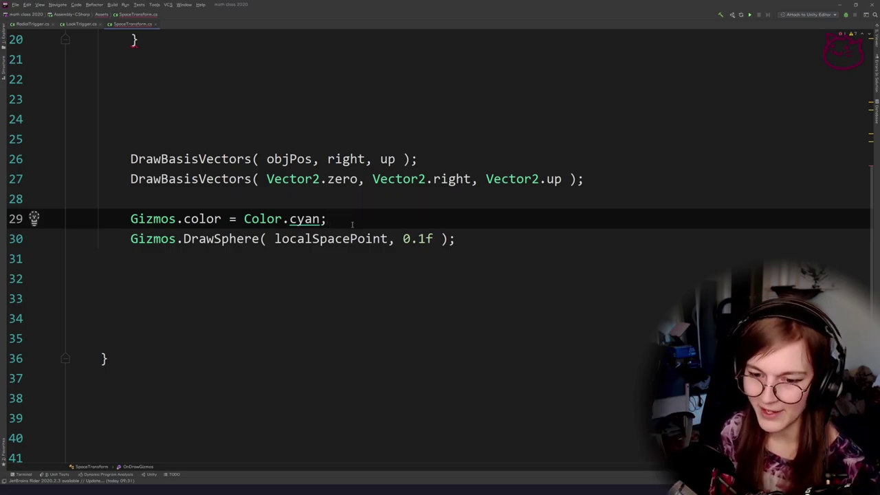
pyautogui.scroll(2, 370, 258)
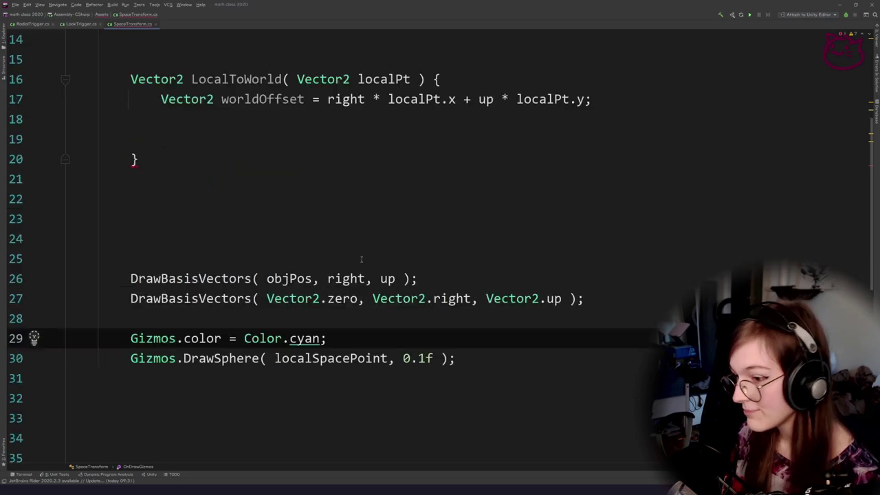
pyautogui.click(273, 213)
pyautogui.press('Up')
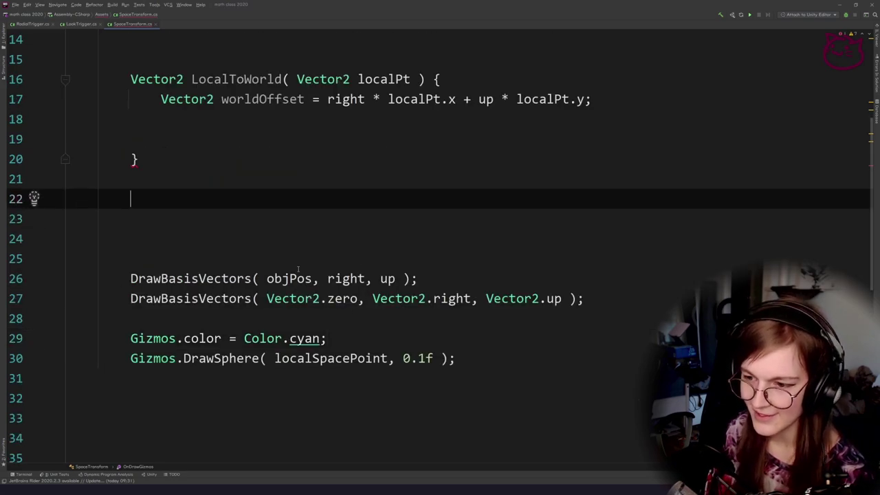
pyautogui.press('Delete')
pyautogui.press('Delete')
pyautogui.press('Delete')
# Highlight the LocalToWorld function name, examine the sphere against the world and Space Transform axes in the Unity scene, and return to the Rider script.
pyautogui.scroll(3, 298, 275)
pyautogui.click(273, 299)
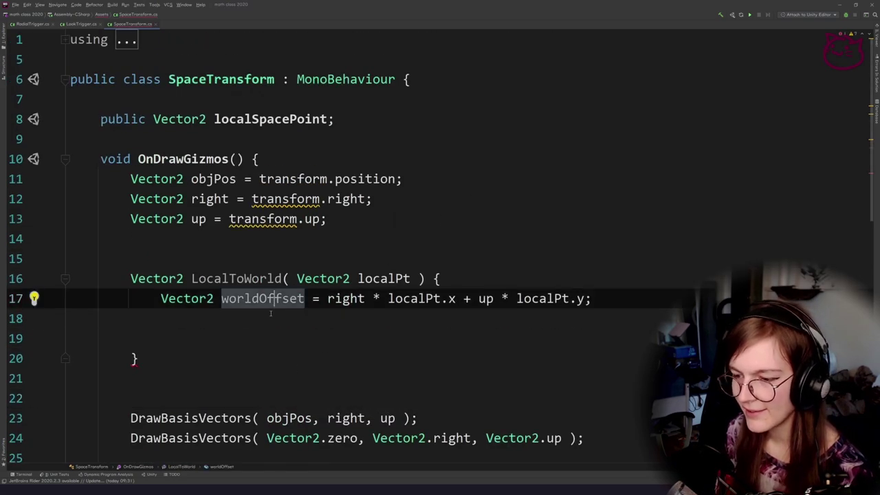
pyautogui.doubleClick(245, 278)
pyautogui.hotkey('alt', 'Tab')
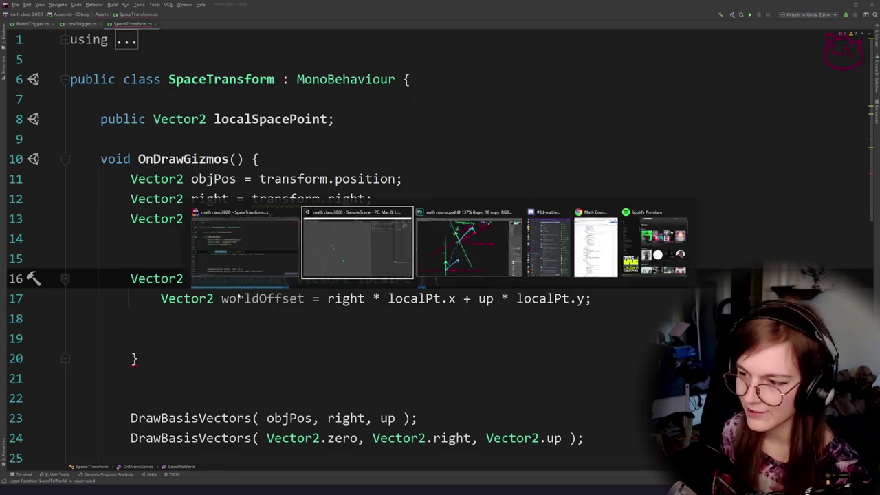
pyautogui.moveTo(279, 352); pyautogui.dragTo(302, 234)
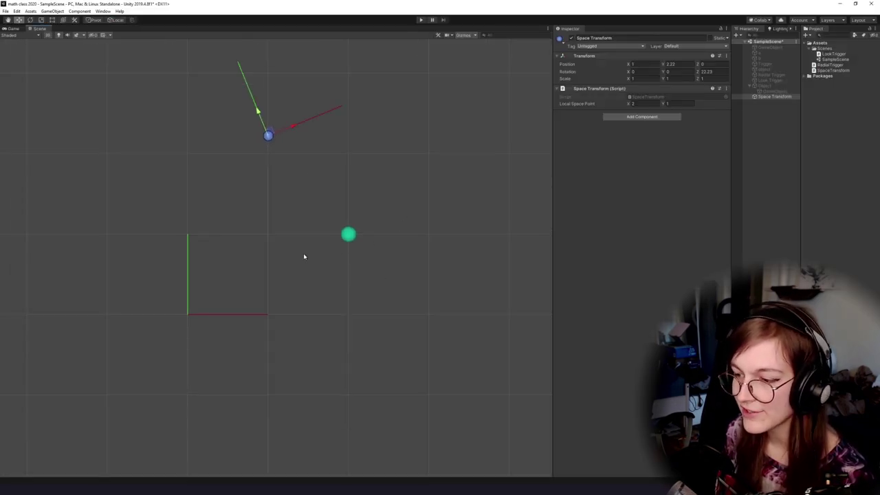
pyautogui.moveTo(330, 269); pyautogui.dragTo(317, 291)
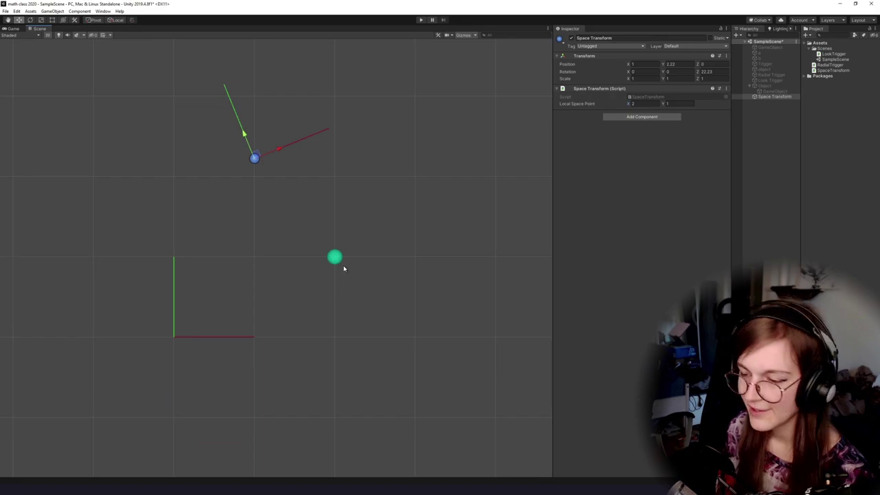
pyautogui.moveTo(391, 200); pyautogui.dragTo(378, 336)
pyautogui.moveTo(328, 310); pyautogui.dragTo(350, 228)
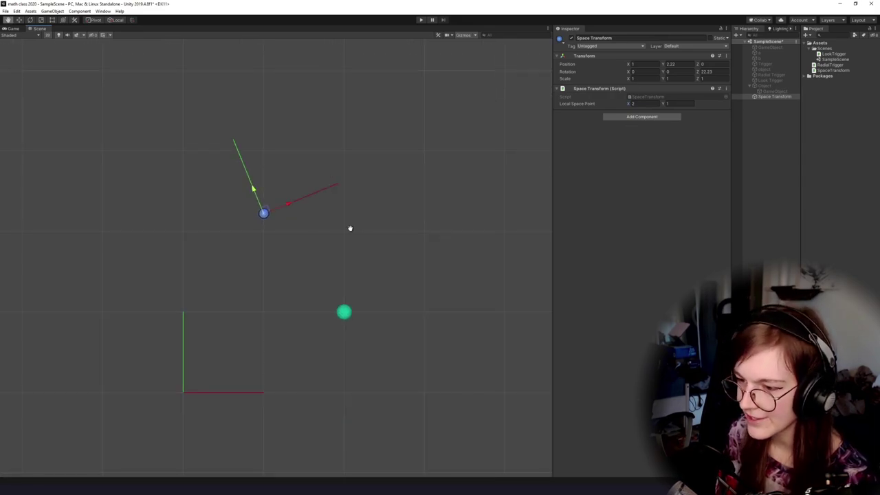
pyautogui.hotkey('alt', 'Tab')
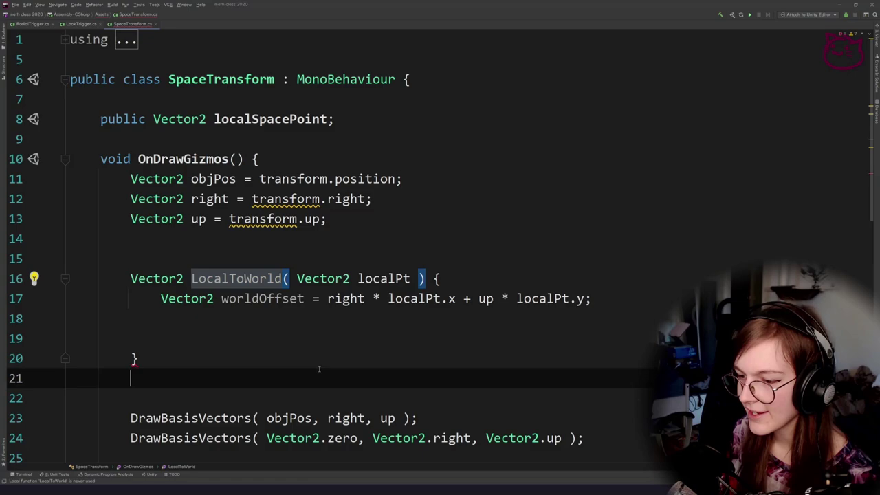
# Switch to the Photoshop sketch, circle the blue vector from the object's origin to the point, and undo the circle.
pyautogui.moveTo(327, 298); pyautogui.dragTo(585, 299)
pyautogui.hotkey('alt', 'Tab')
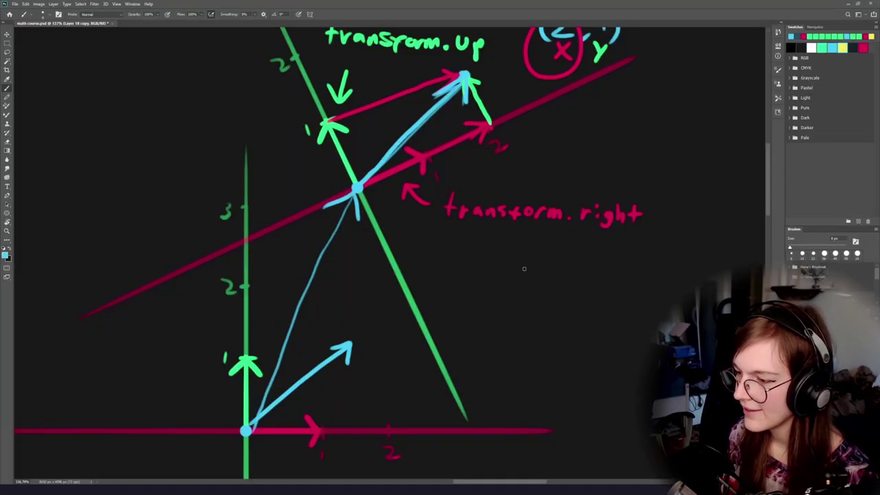
pyautogui.moveTo(453, 67)
pyautogui.mouseDown()
pyautogui.moveTo(484, 103)
pyautogui.moveTo(420, 65)
pyautogui.mouseUp()
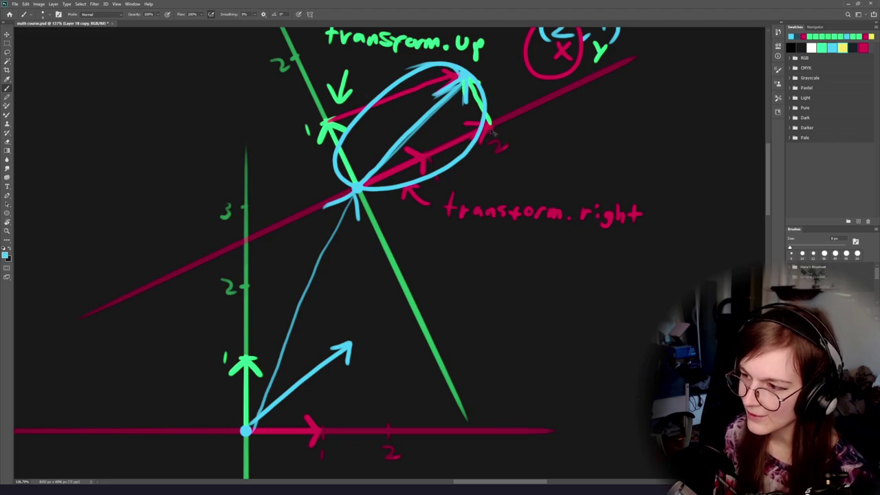
pyautogui.hotkey('ctrl', 'z')
# Circle the blue vector that starts at the world origin, and undo the circle.
pyautogui.moveTo(358, 301); pyautogui.dragTo(337, 214)
pyautogui.moveTo(325, 251)
pyautogui.mouseDown()
pyautogui.moveTo(351, 243)
pyautogui.moveTo(213, 329)
pyautogui.moveTo(301, 269)
pyautogui.mouseUp()
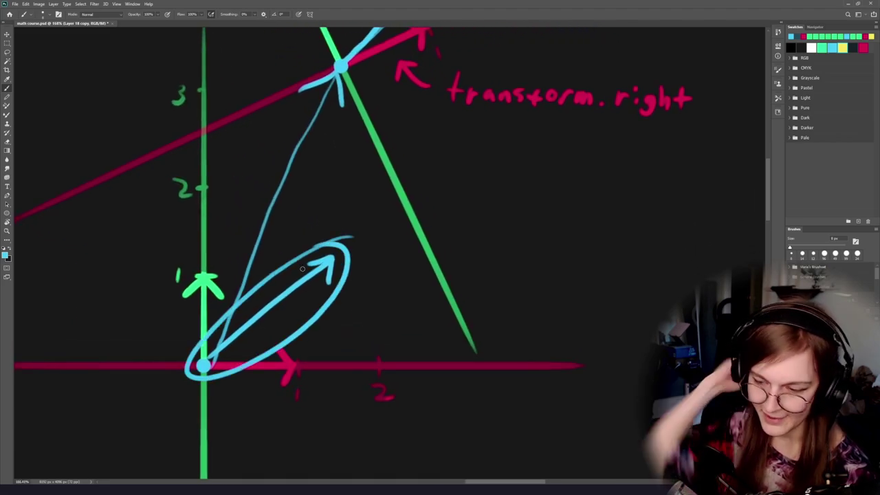
pyautogui.hotkey('ctrl', 'z')
# Draw a freehand mark beginning at the object's origin in the sketch, and undo it.
pyautogui.scroll(4, 447, 232)
pyautogui.scroll(-1, 391, 266)
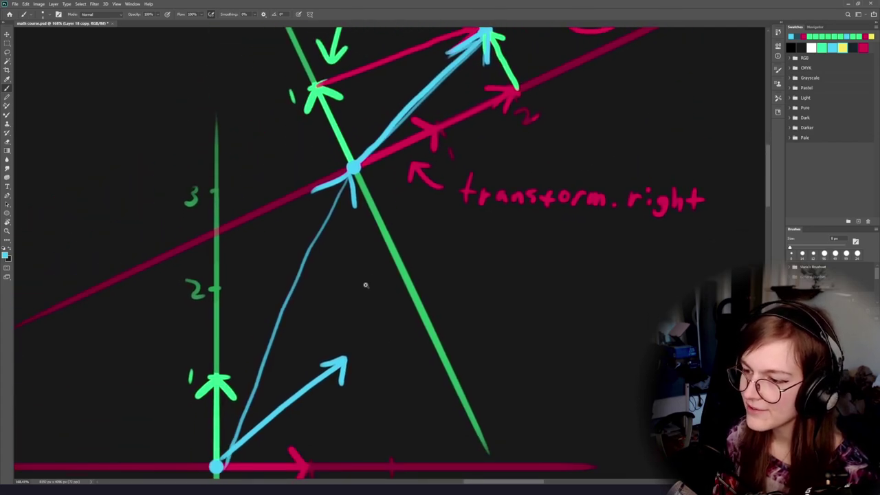
pyautogui.scroll(-2, 365, 285)
pyautogui.moveTo(363, 162)
pyautogui.mouseDown()
pyautogui.moveTo(379, 234)
pyautogui.moveTo(364, 160)
pyautogui.moveTo(336, 221)
pyautogui.moveTo(357, 168)
pyautogui.mouseUp()
pyautogui.hotkey('ctrl', 'z')
pyautogui.hotkey('ctrl', 'z')
# Circle the object's local offset vector again, undo the circle, and return to the code editor.
pyautogui.scroll(1, 378, 241)
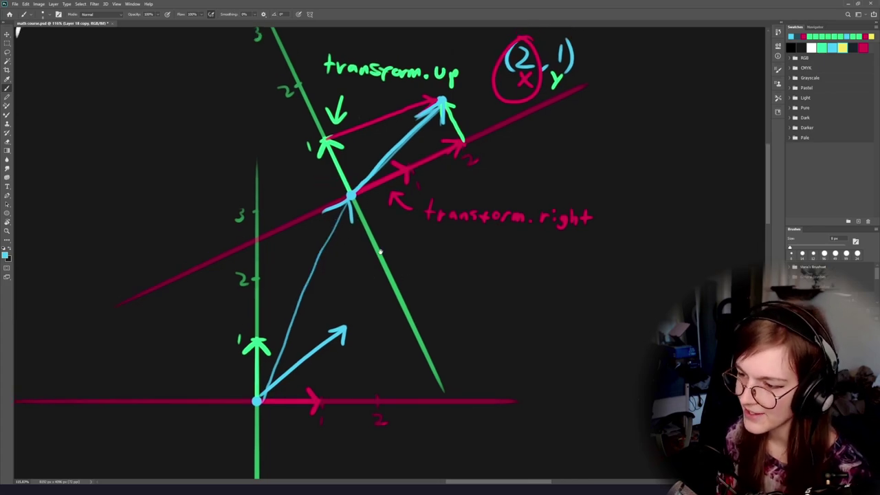
pyautogui.scroll(2, 337, 205)
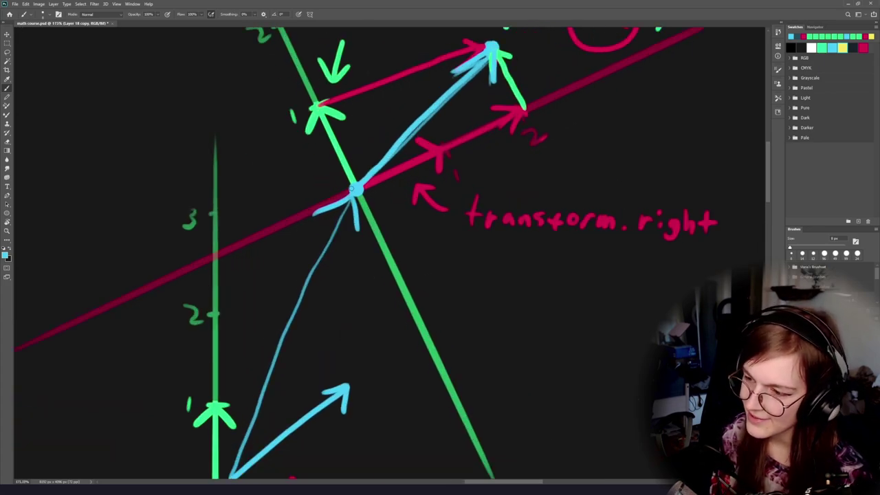
pyautogui.moveTo(488, 36); pyautogui.dragTo(510, 66)
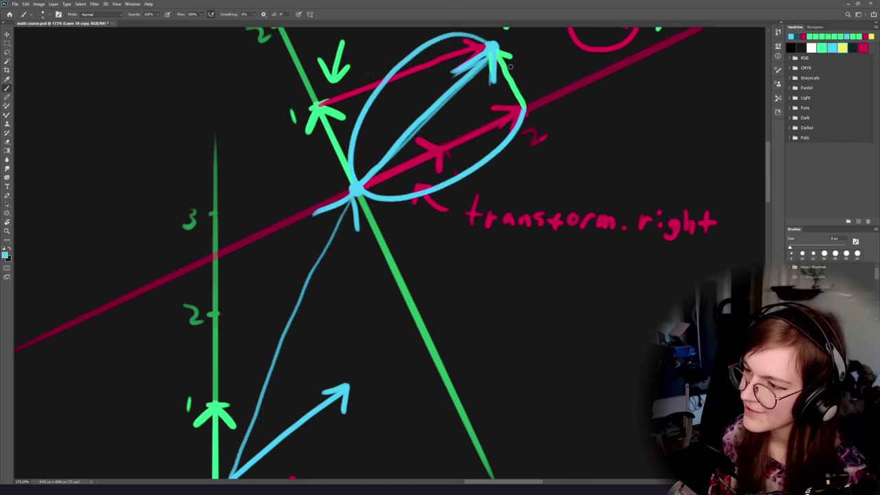
pyautogui.hotkey('ctrl', 'z')
pyautogui.hotkey('alt', 'Tab')
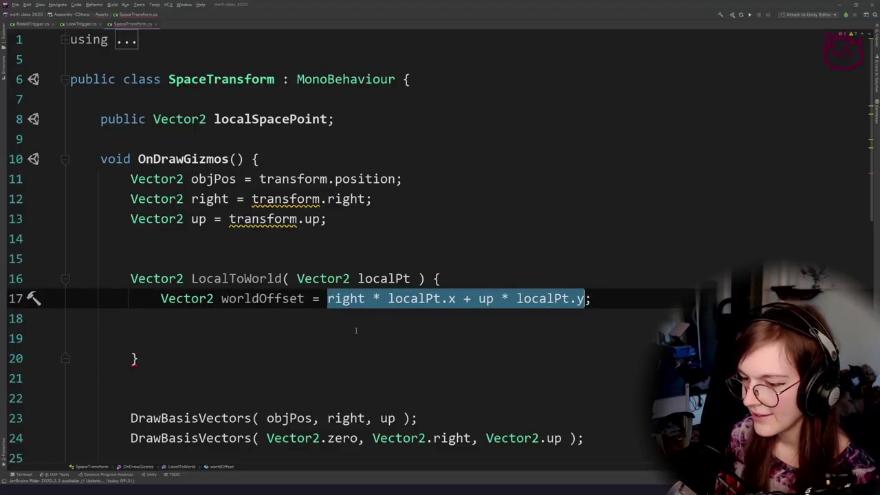
# Add the statement "return transform.position + worldOffset;" below the worldOffset line in LocalToWorld.
pyautogui.click(625, 317)
pyautogui.press('Return')
pyautogui.write('return')
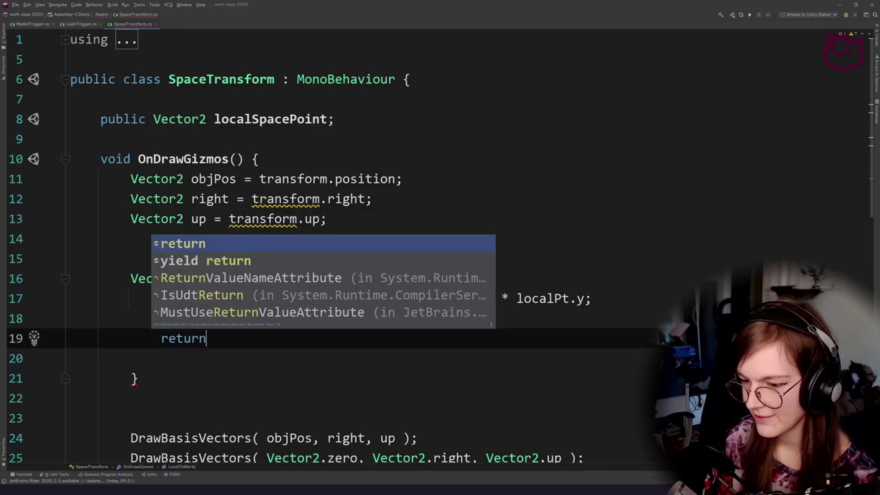
pyautogui.press('Escape')
pyautogui.write('tr')
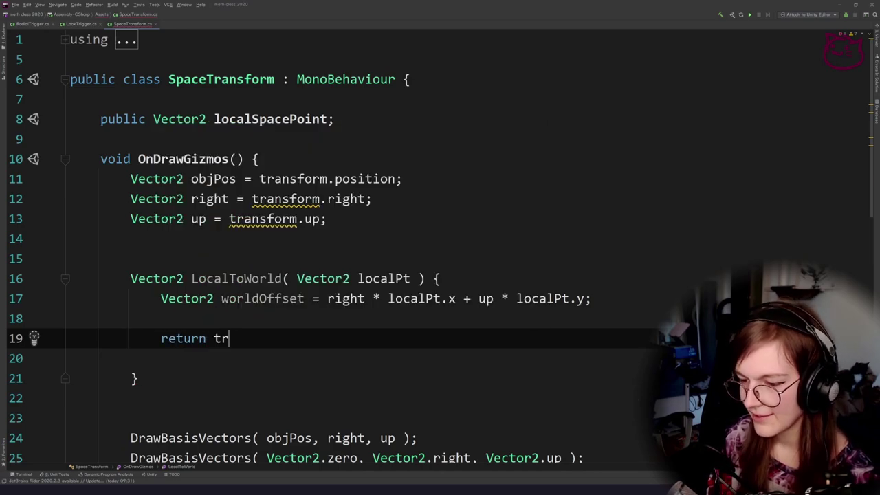
pyautogui.write('ansform.position + worl')
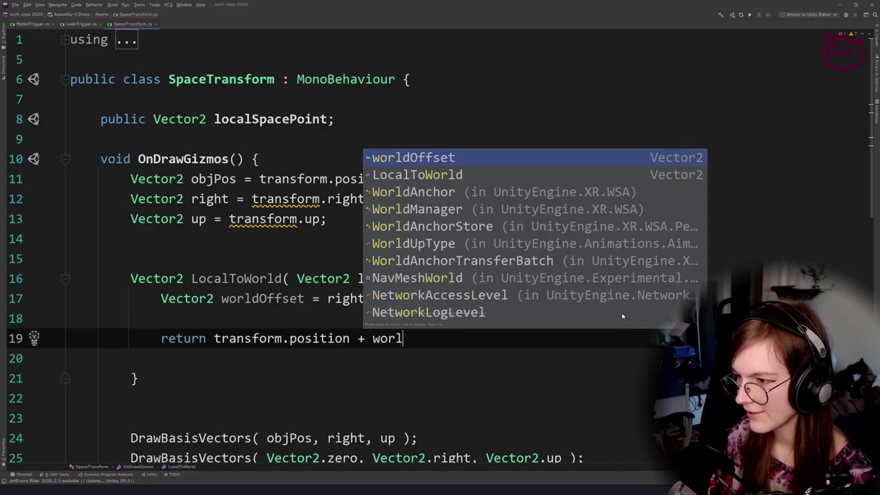
pyautogui.press('Return')
pyautogui.write(';')
pyautogui.press('Up')
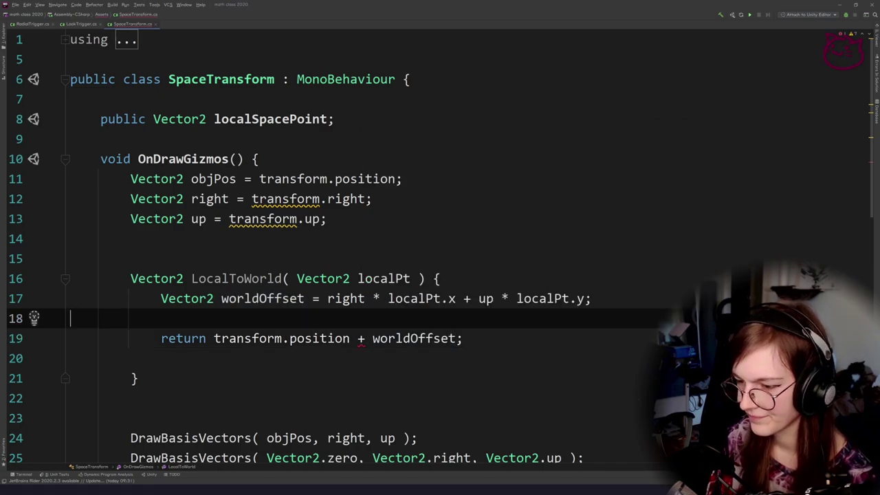
# Remove the blank lines above and below the return statement in LocalToWorld.
pyautogui.press('Delete')
pyautogui.press('Down')
pyautogui.press('Delete')
pyautogui.click(623, 337)
pyautogui.click(283, 280)
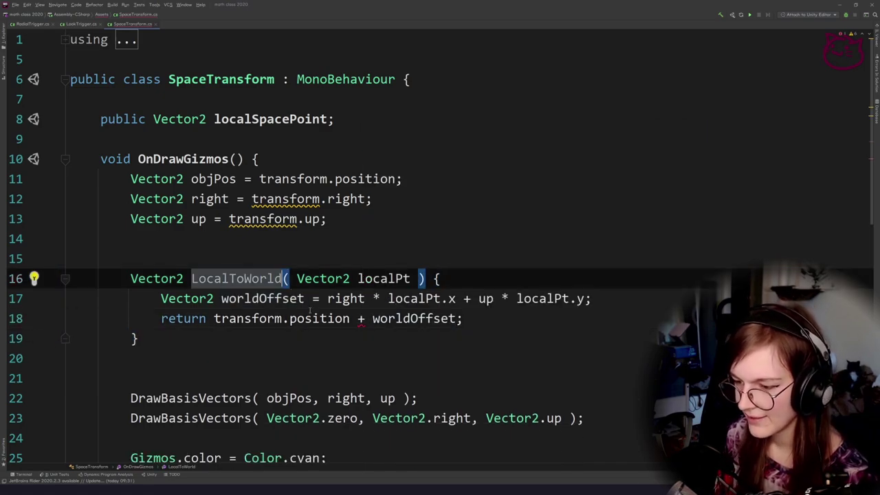
# Cast transform.position to Vector2 in the return statement of LocalToWorld.
pyautogui.click(304, 319)
pyautogui.scroll(-1, 304, 318)
pyautogui.click(303, 286)
pyautogui.click(214, 258)
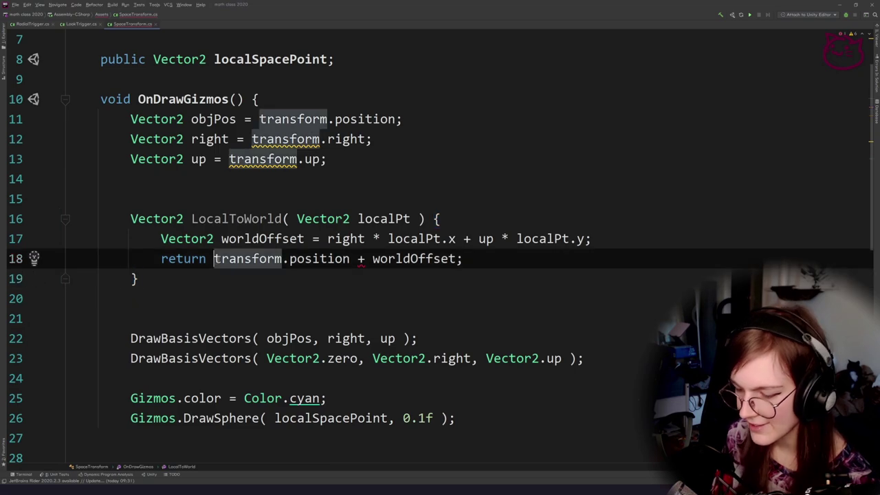
pyautogui.write('(Vec')
pyautogui.press('Return')
pyautogui.press('BackSpace')
pyautogui.press('BackSpace')
pyautogui.press('BackSpace')
pyautogui.press('BackSpace')
pyautogui.press('BackSpace')
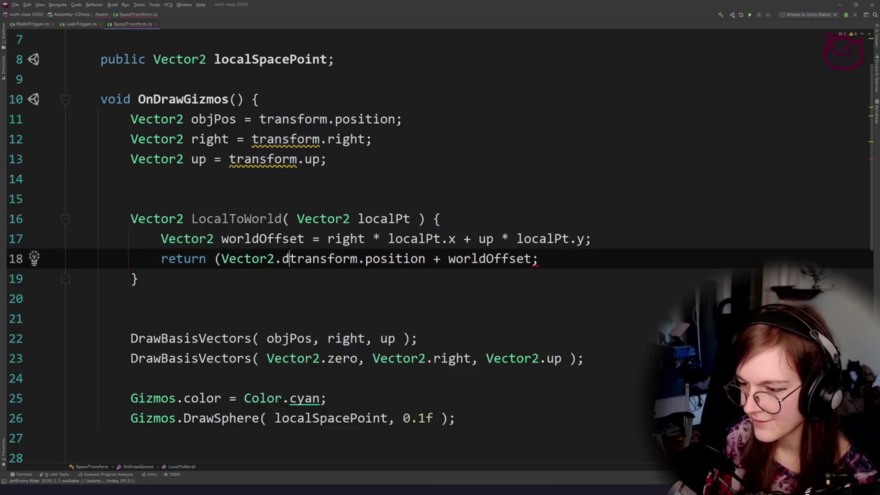
pyautogui.write(')')
pyautogui.click(313, 303)
pyautogui.click(257, 277)
pyautogui.click(257, 199)
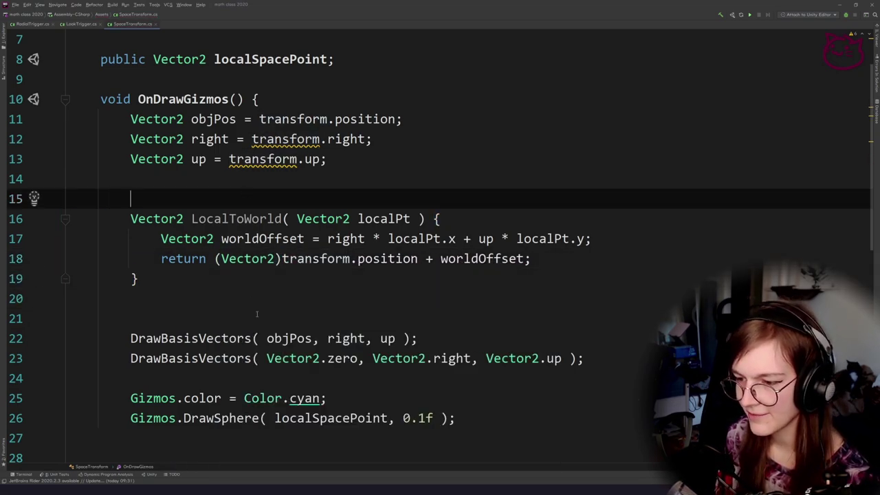
# Review the LocalToWorld function and the gizmo code that sets the color and draws the sphere.
pyautogui.scroll(-1, 257, 314)
pyautogui.click(249, 280)
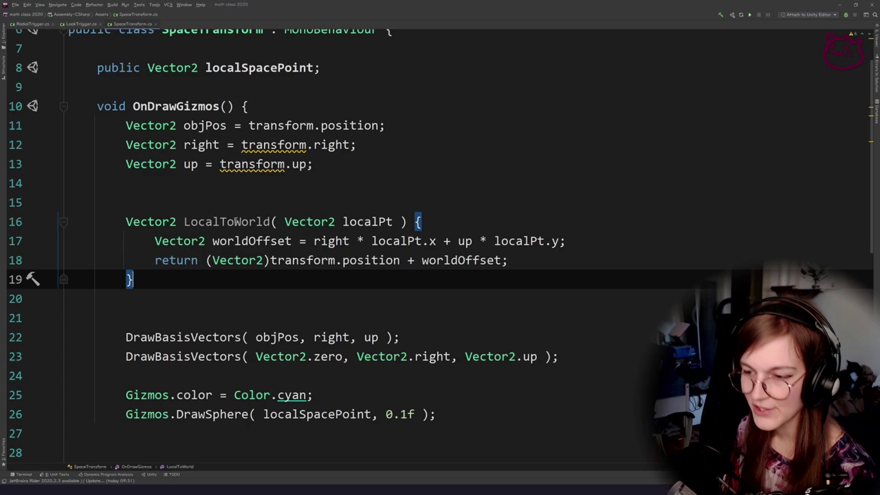
pyautogui.doubleClick(244, 219)
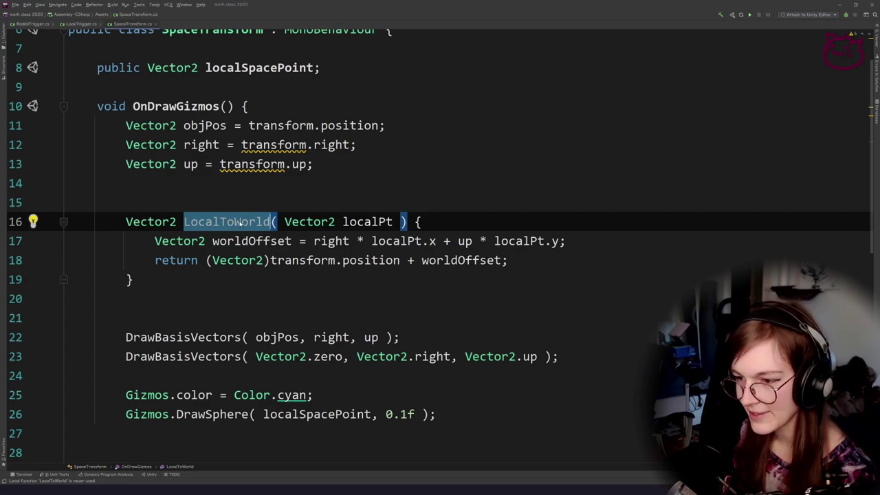
pyautogui.scroll(-2, 257, 252)
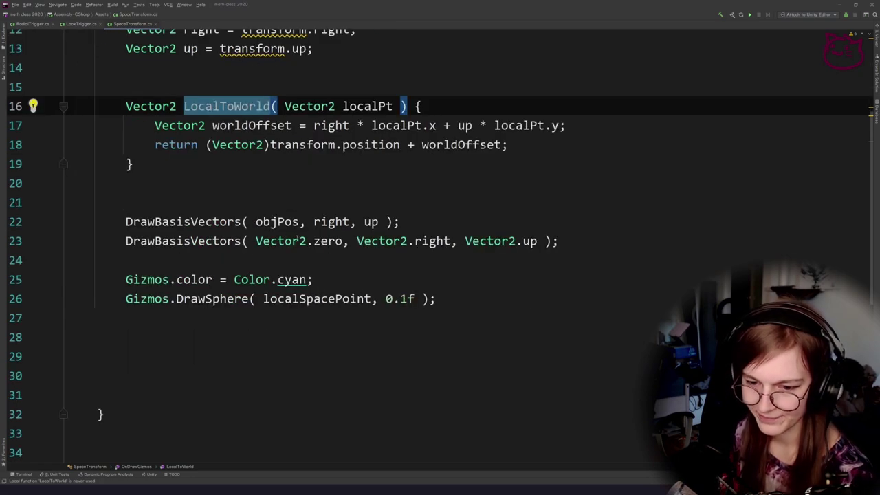
pyautogui.click(275, 260)
pyautogui.click(227, 299)
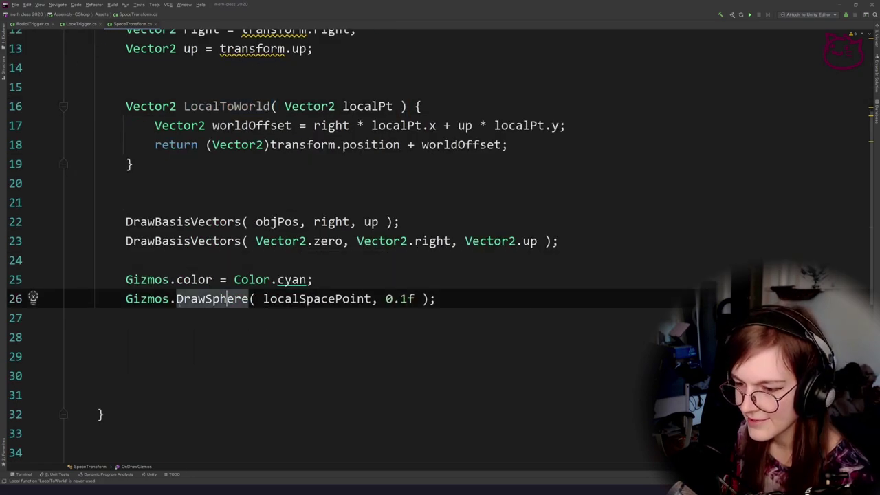
pyautogui.click(178, 301)
pyautogui.click(206, 261)
pyautogui.doubleClick(213, 299)
pyautogui.click(353, 339)
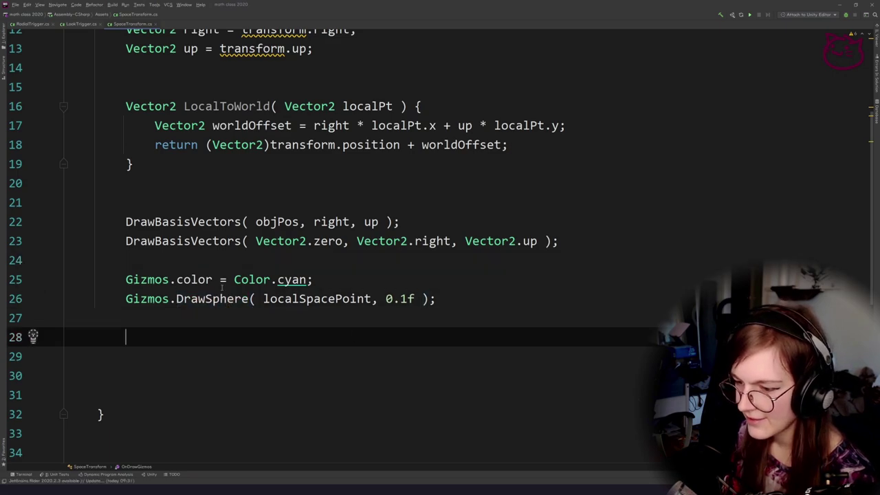
pyautogui.press('Up')
pyautogui.press('Up')
pyautogui.press('Down')
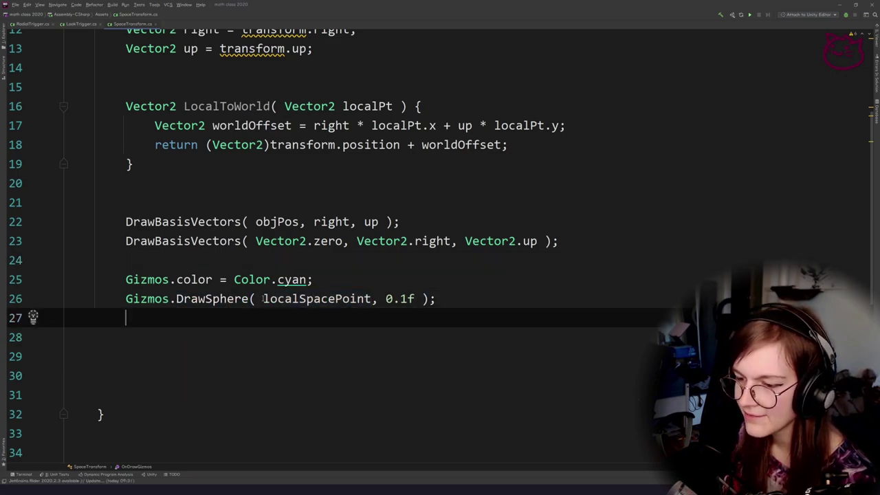
pyautogui.press('Up')
pyautogui.press('Up')
pyautogui.scroll(4, 345, 278)
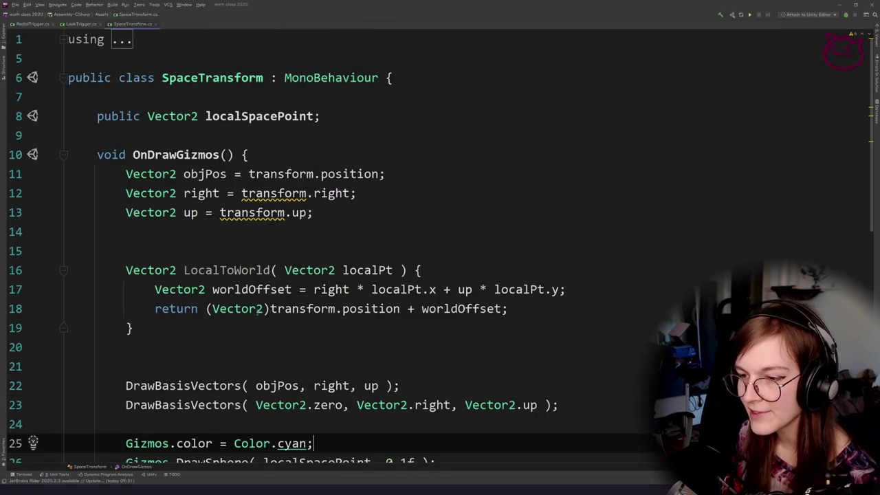
# Remove the extra blank line above the LocalToWorld function.
pyautogui.scroll(-2, 310, 206)
pyautogui.click(272, 189)
pyautogui.press('Delete')
# Below LocalToWorld, declare a Vector2 variable ptWorldSpace and assign it a LocalToWorld() call.
pyautogui.click(284, 251)
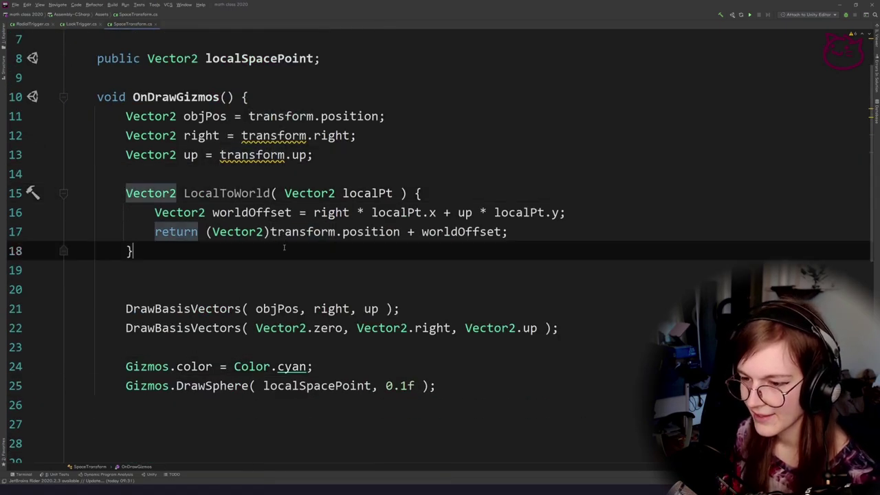
pyautogui.press('Return')
pyautogui.press('Return')
pyautogui.write('Vec')
pyautogui.press('Return')
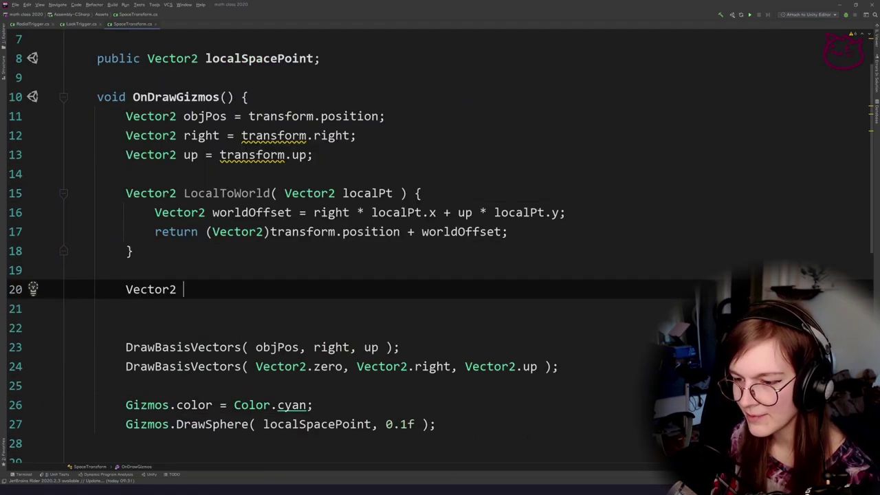
pyautogui.write('world')
pyautogui.hotkey('ctrl', 'shift', 'Left')
pyautogui.write('pt')
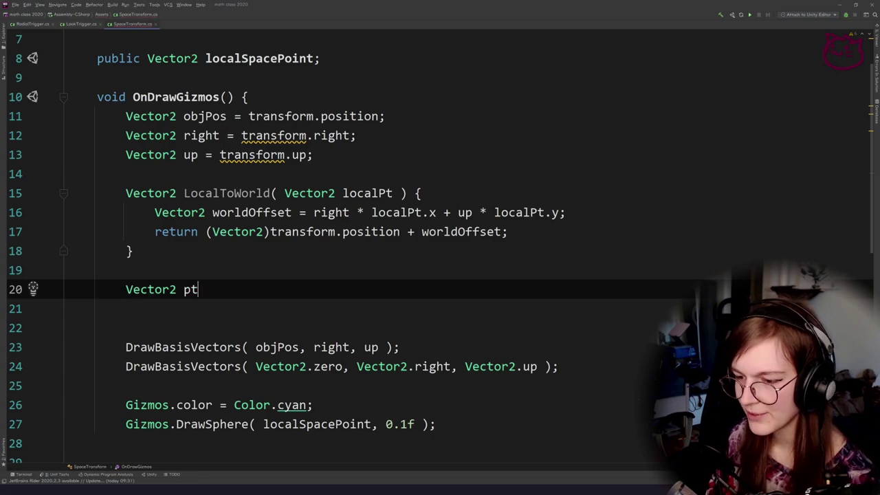
pyautogui.write('WorldSpace = LocalToWorld')
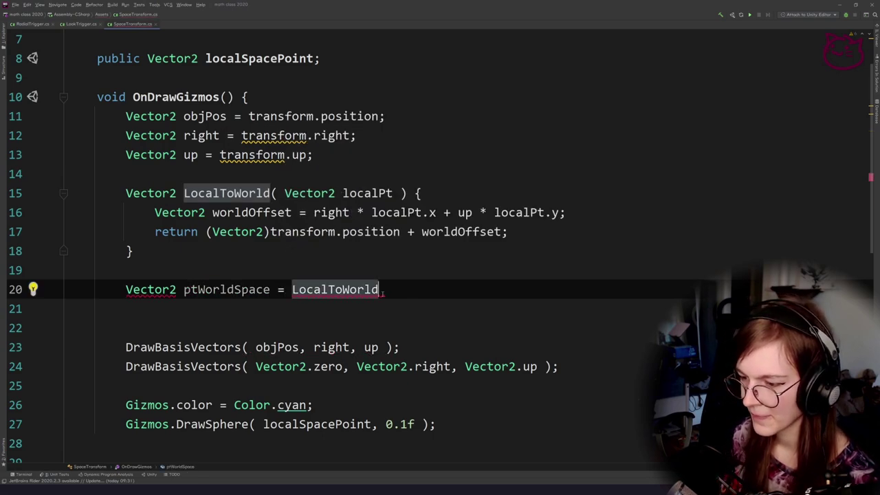
pyautogui.write('( );')
pyautogui.press('Left')
pyautogui.press('Left')
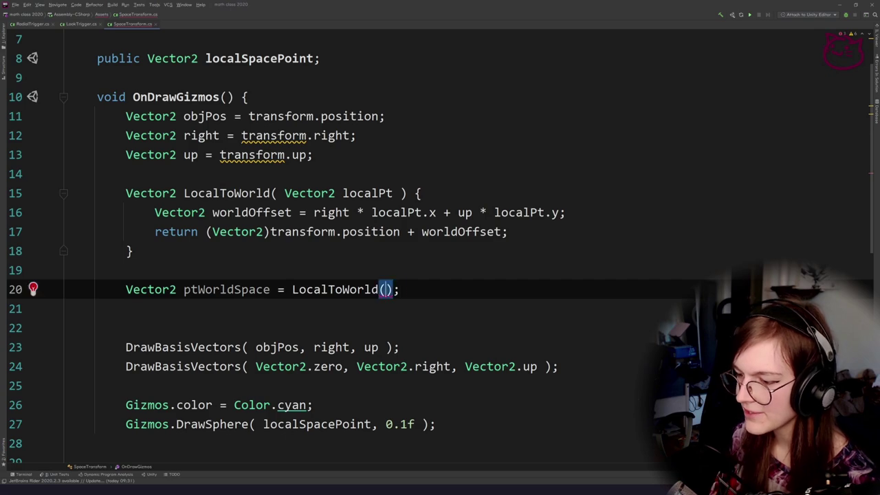
# Pass the localSpacePoint field as the argument of the new LocalToWorld call.
pyautogui.doubleClick(262, 57)
pyautogui.hotkey('ctrl', 'c')
pyautogui.click(387, 290)
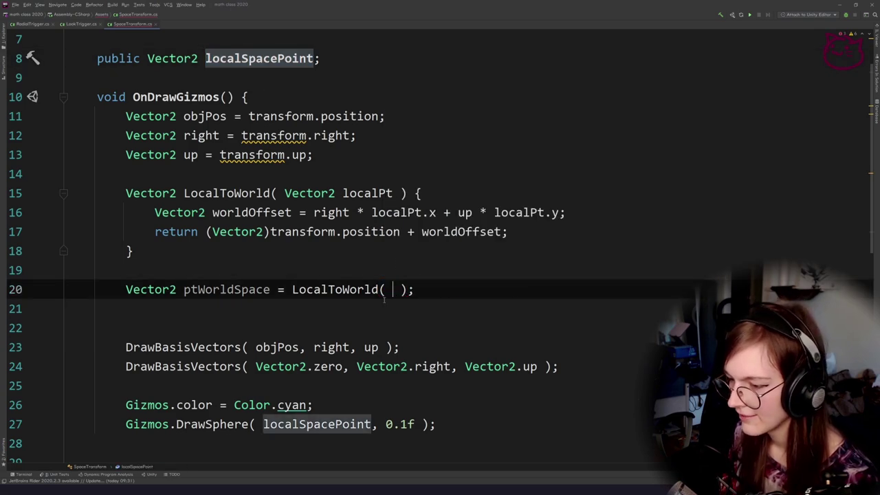
pyautogui.hotkey('ctrl', 'v')
pyautogui.click(460, 232)
pyautogui.click(303, 310)
# Rename the ptWorldSpace variable to worldSpacePoint.
pyautogui.doubleClick(247, 292)
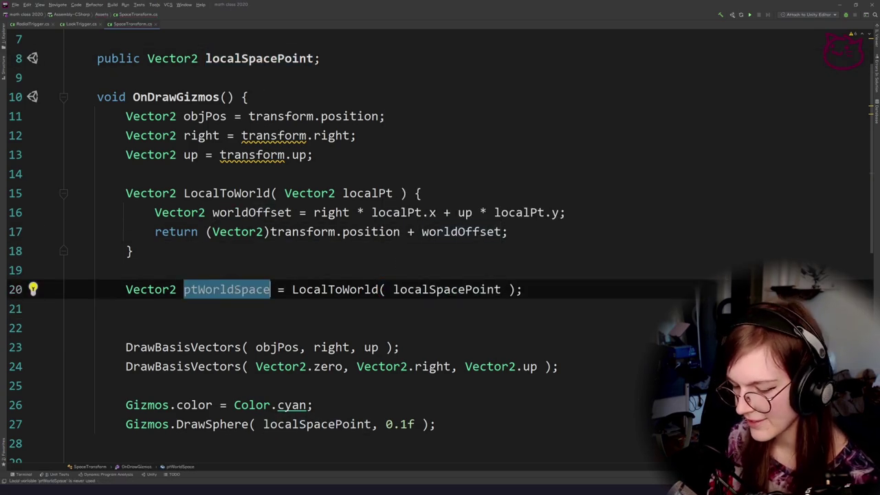
pyautogui.write('worldSpacePoin')
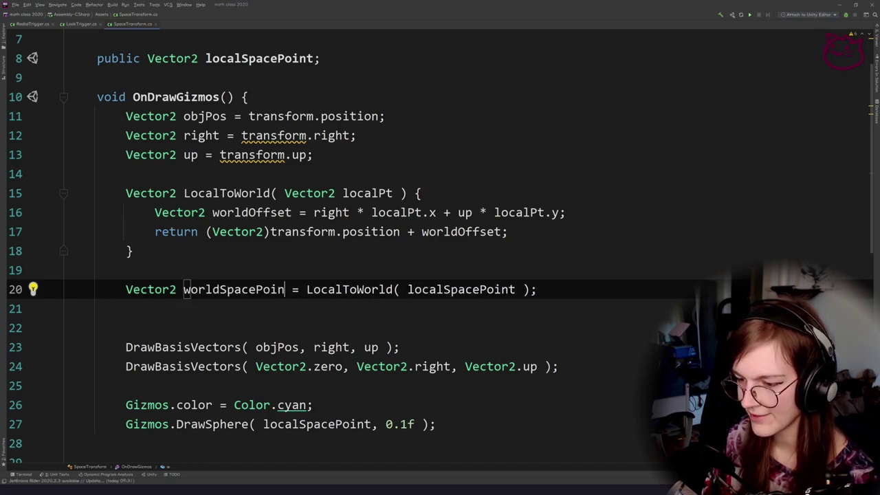
pyautogui.write('t')
pyautogui.click(333, 252)
# Replace localSpacePoint with worldSpacePoint as the position in the Gizmos.DrawSphere call.
pyautogui.scroll(-1, 333, 323)
pyautogui.doubleClick(240, 233)
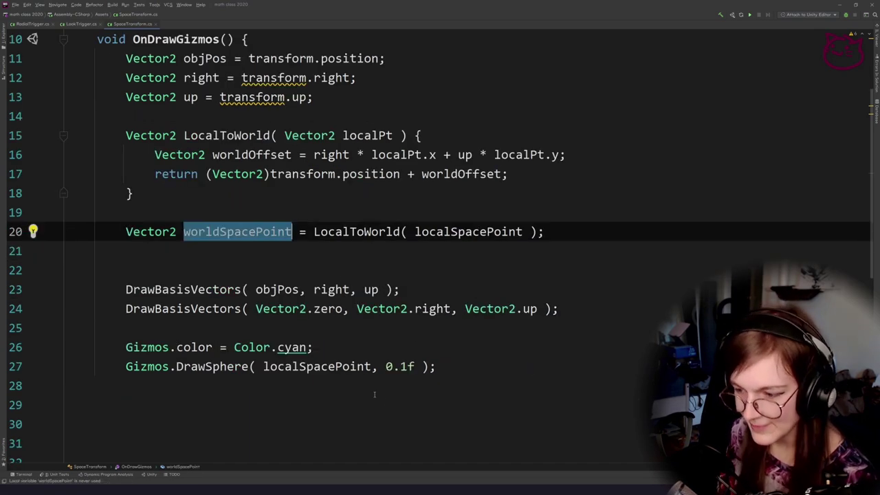
pyautogui.scroll(-1, 375, 395)
pyautogui.doubleClick(302, 308)
pyautogui.hotkey('ctrl', 'v')
pyautogui.click(264, 352)
pyautogui.click(206, 309)
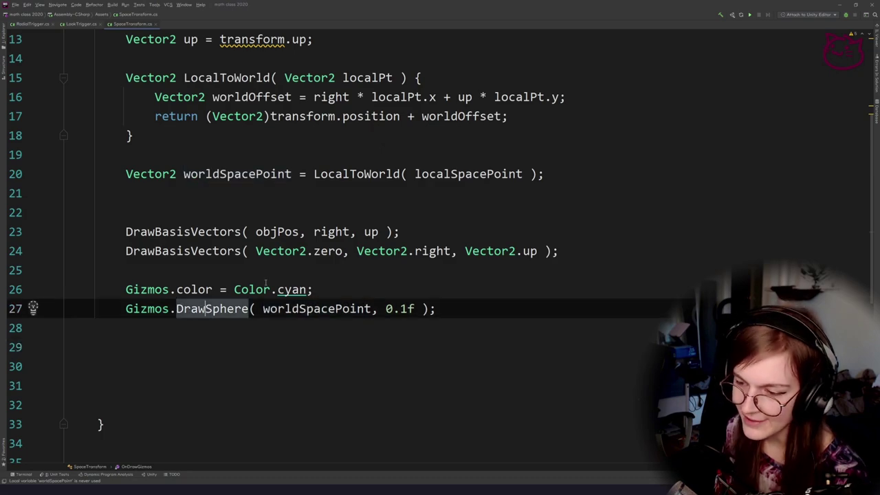
pyautogui.click(265, 288)
# Switch to Unity and examine the sphere's position relative to the Space Transform object's axes in the scene.
pyautogui.hotkey('alt', 'Tab')
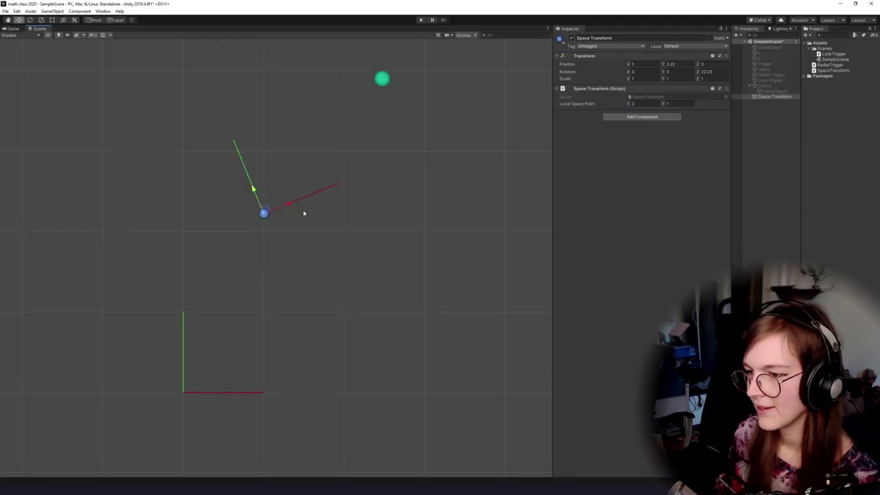
pyautogui.moveTo(375, 138); pyautogui.dragTo(369, 165)
pyautogui.scroll(-4, 385, 130)
pyautogui.moveTo(339, 194); pyautogui.dragTo(349, 188)
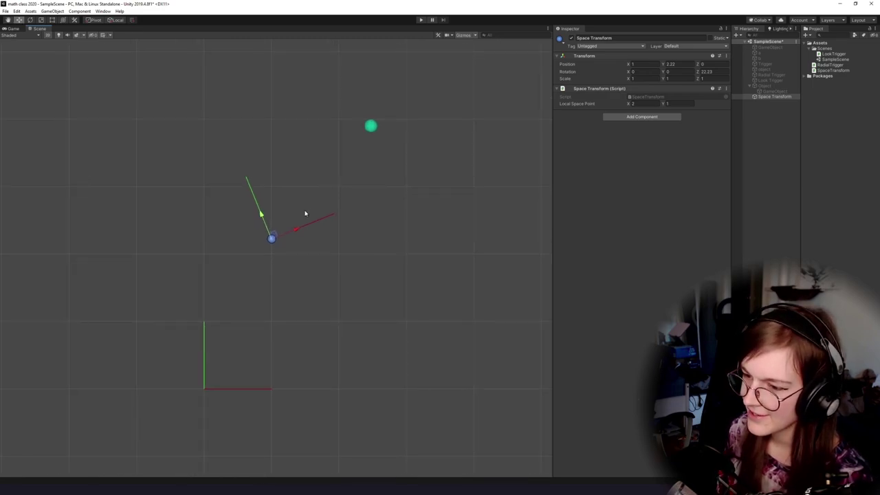
# Rotate the Space Transform object to about 4° around Z and move it to about X 1.2, Y 2.1.
pyautogui.press('e')
pyautogui.moveTo(282, 215); pyautogui.dragTo(284, 249)
pyautogui.press('w')
pyautogui.press('e')
pyautogui.press('w')
pyautogui.moveTo(244, 247); pyautogui.dragTo(292, 155)
pyautogui.press('e')
pyautogui.press('w')
pyautogui.moveTo(273, 199); pyautogui.dragTo(286, 247)
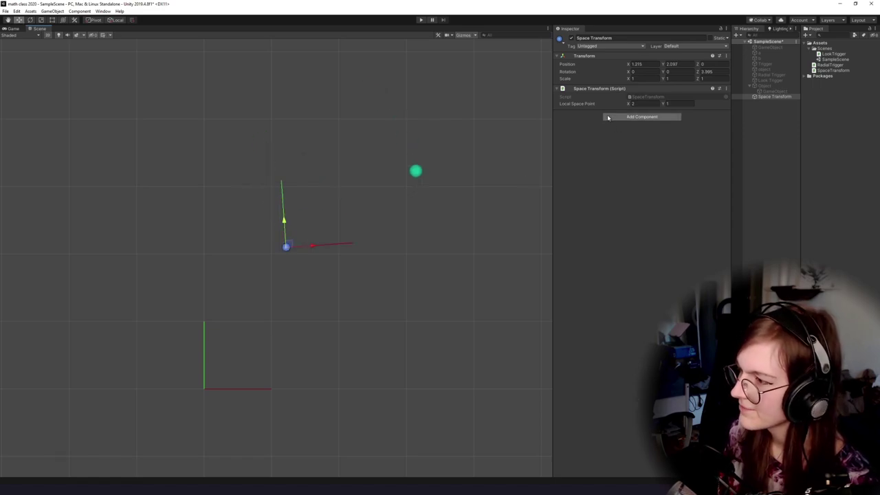
# Set the Local Space Point of the Space Transform script to X 1, Y 0.
pyautogui.moveTo(628, 105); pyautogui.dragTo(598, 112)
pyautogui.click(649, 106)
pyautogui.write('2')
pyautogui.press('Return')
pyautogui.write('1')
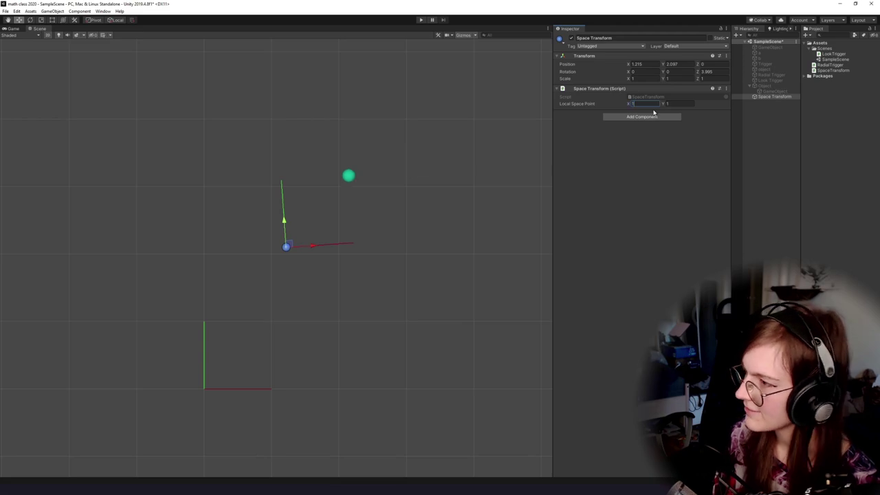
pyautogui.press('Tab')
pyautogui.write('0')
# Move the Space Transform object to about X 0.75, Y 2.27 in the scene.
pyautogui.moveTo(301, 231)
pyautogui.mouseDown()
pyautogui.moveTo(279, 194)
pyautogui.moveTo(192, 200)
pyautogui.moveTo(299, 240)
pyautogui.mouseUp()
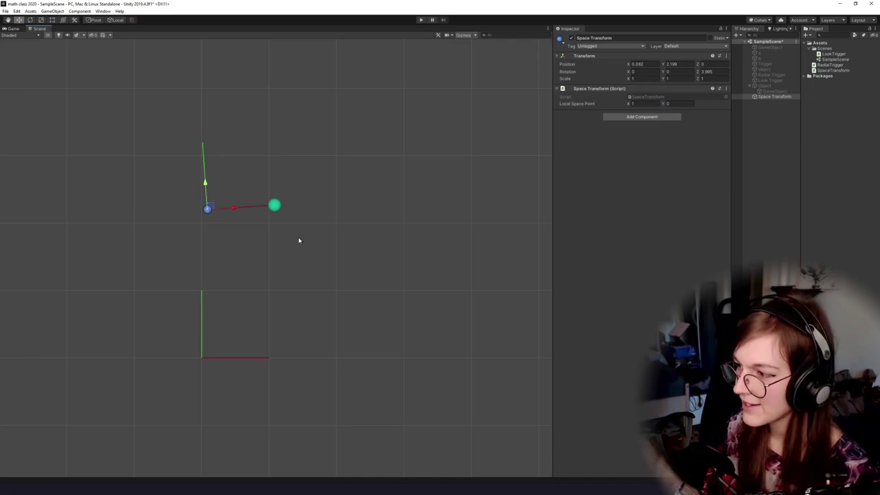
pyautogui.hotkey('ctrl', 'shift', 'n')
pyautogui.click(769, 96)
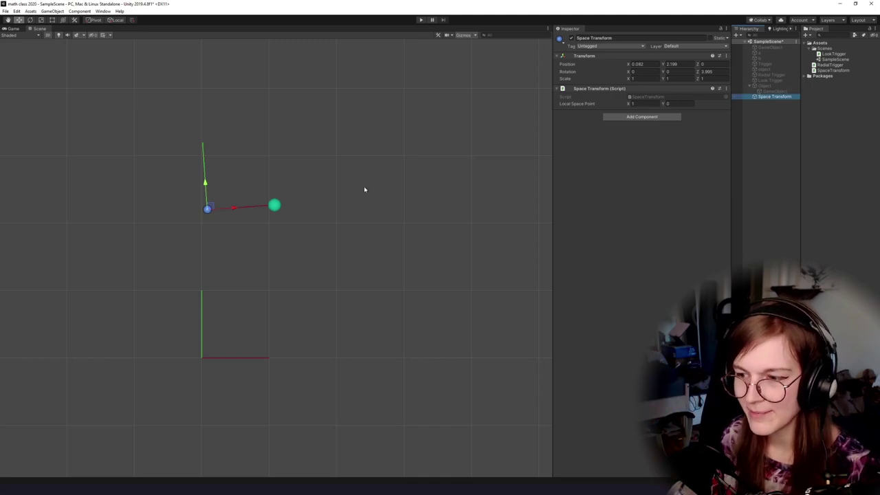
pyautogui.moveTo(210, 206); pyautogui.dragTo(255, 203)
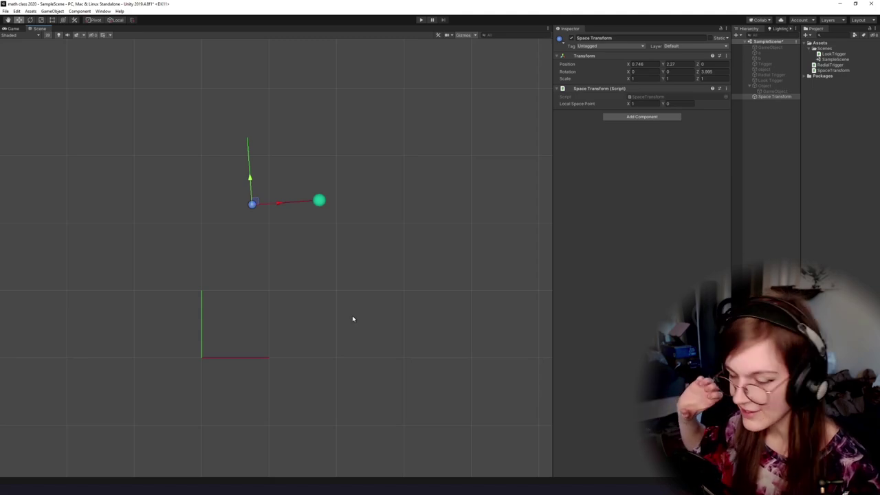
# Switch to Rider and examine the worldOffset calculation inside the LocalToWorld function.
pyautogui.hotkey('alt', 'Tab')
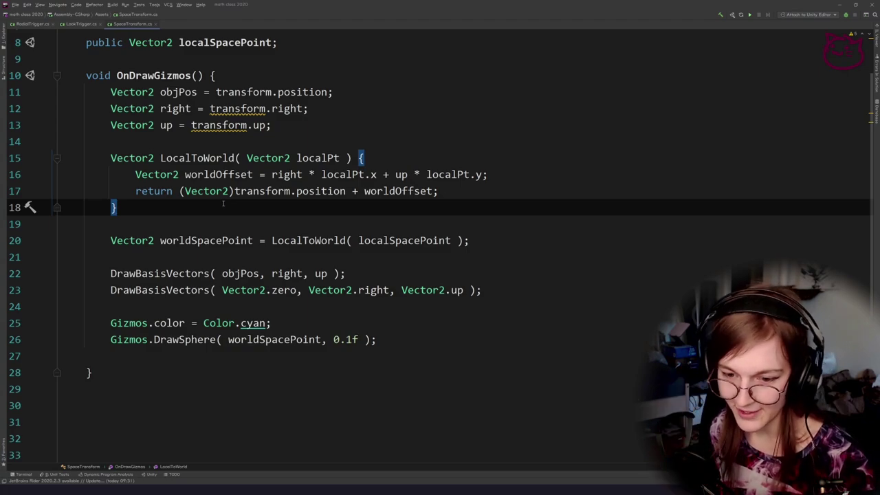
pyautogui.click(273, 158)
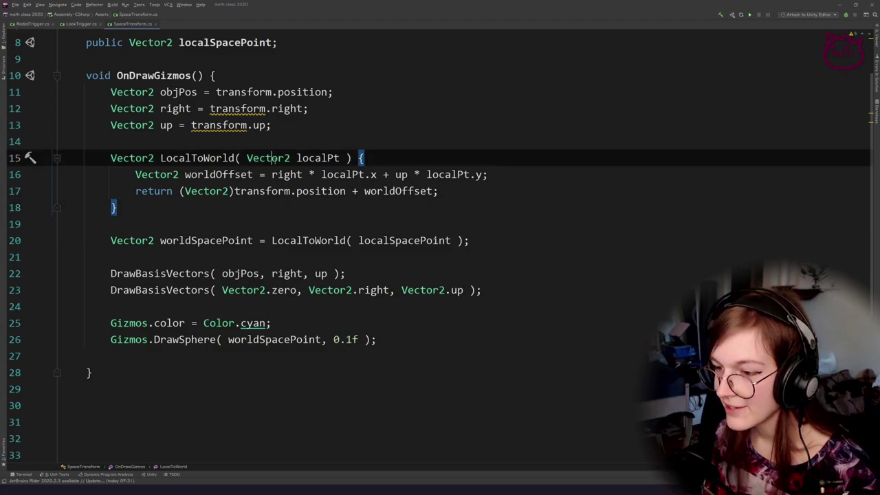
pyautogui.moveTo(536, 175); pyautogui.dragTo(137, 176)
pyautogui.click(288, 205)
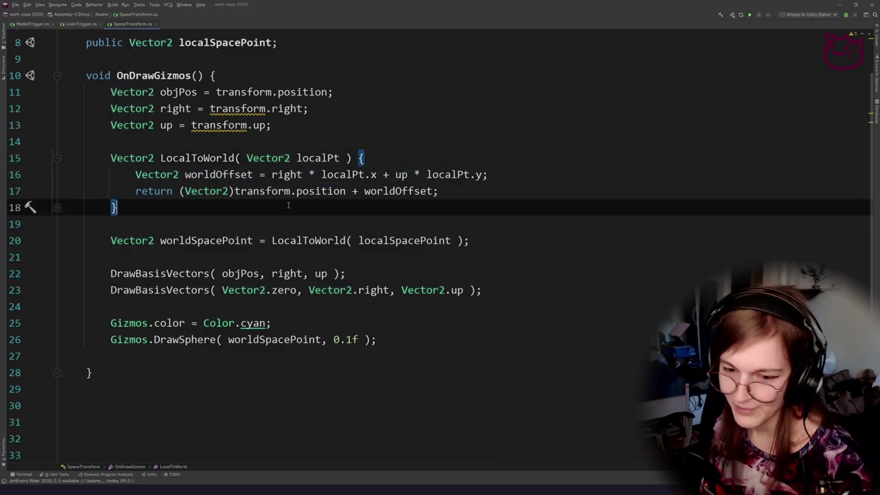
pyautogui.click(462, 177)
pyautogui.click(419, 223)
pyautogui.moveTo(271, 174); pyautogui.dragTo(509, 177)
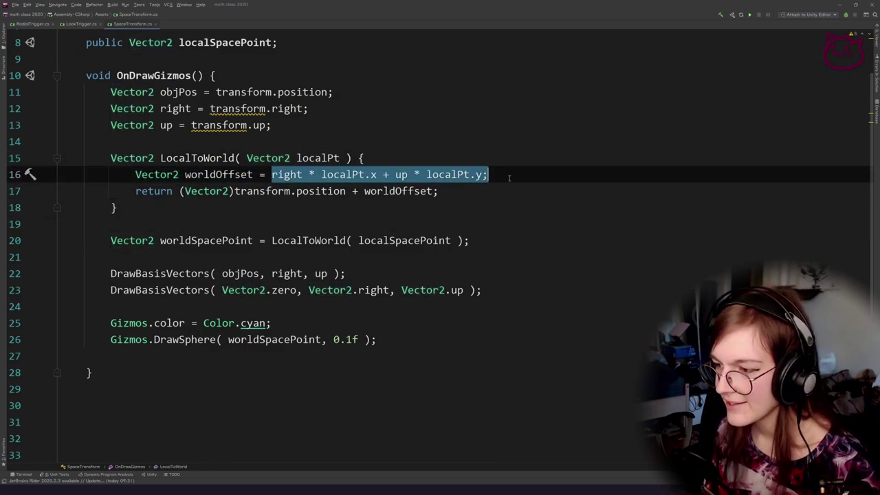
pyautogui.click(490, 208)
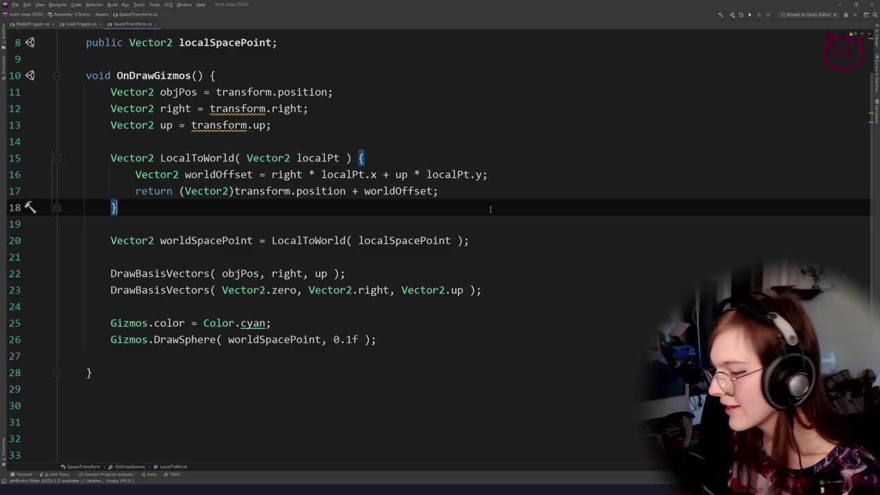
# Switch to Unity and move the Space Transform object along X to about 1.73.
pyautogui.hotkey('alt', 'Tab')
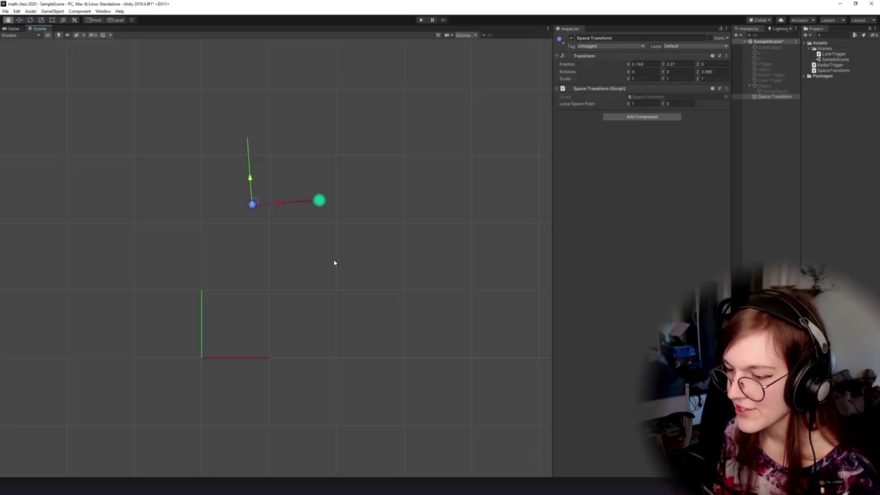
pyautogui.moveTo(334, 261); pyautogui.dragTo(277, 238)
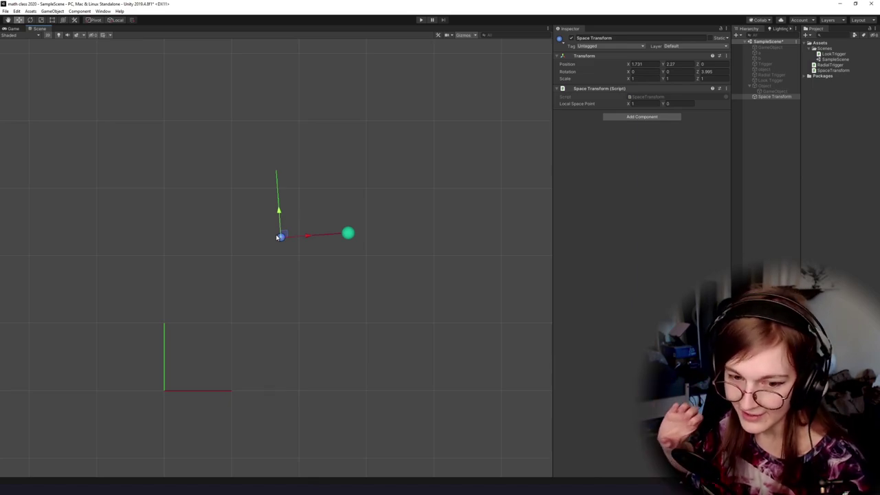
pyautogui.press('q')
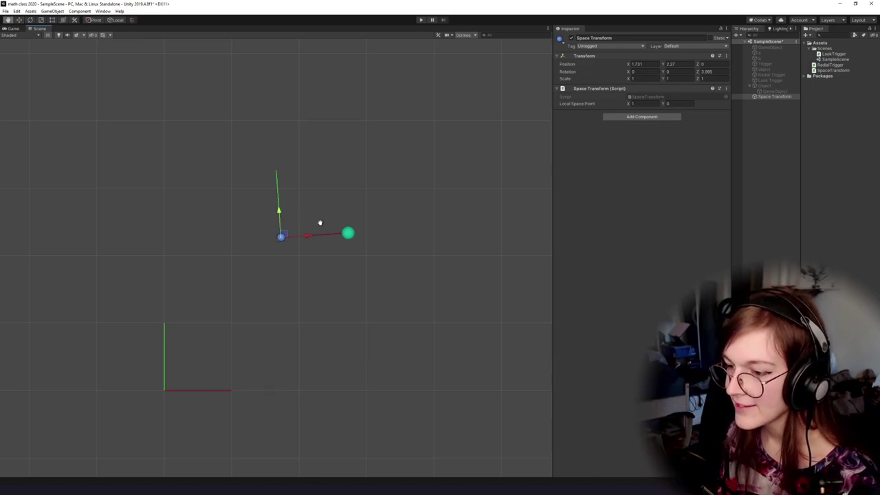
pyautogui.moveTo(320, 222); pyautogui.dragTo(327, 206)
pyautogui.press('w')
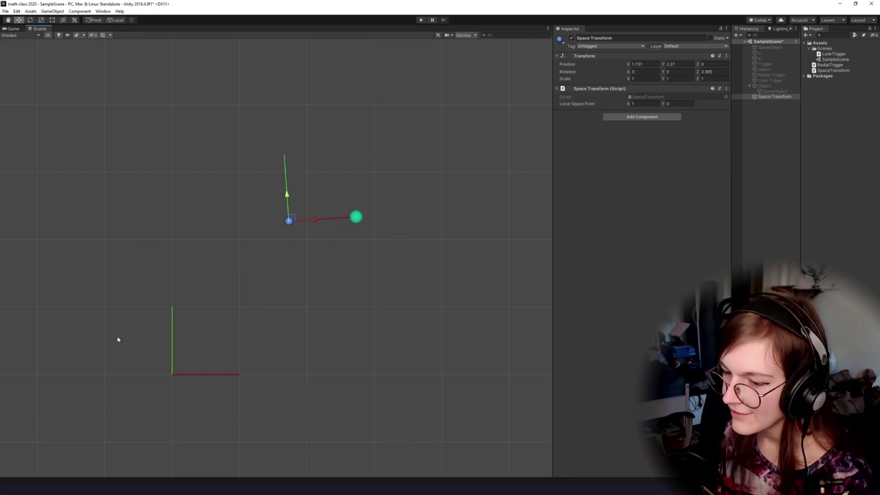
pyautogui.press('q')
pyautogui.moveTo(310, 321); pyautogui.dragTo(328, 299)
pyautogui.moveTo(480, 135); pyautogui.dragTo(474, 154)
pyautogui.press('w')
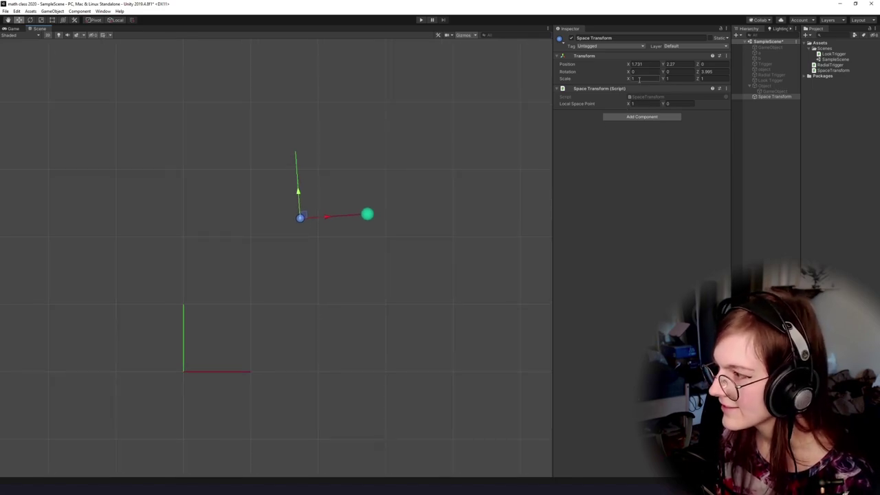
# Set the Space Transform object's Z rotation to 0 and move it to about X 1.37, Y 1.31.
pyautogui.click(717, 70)
pyautogui.write('0')
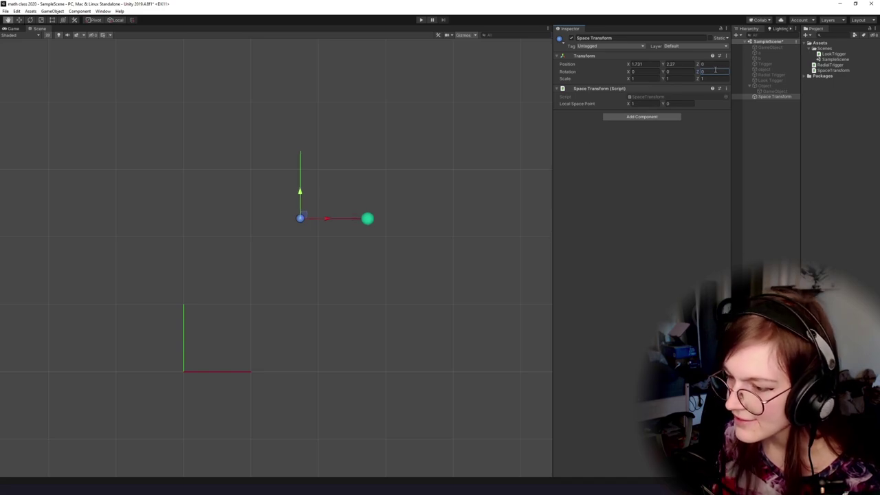
pyautogui.moveTo(316, 215); pyautogui.dragTo(280, 256)
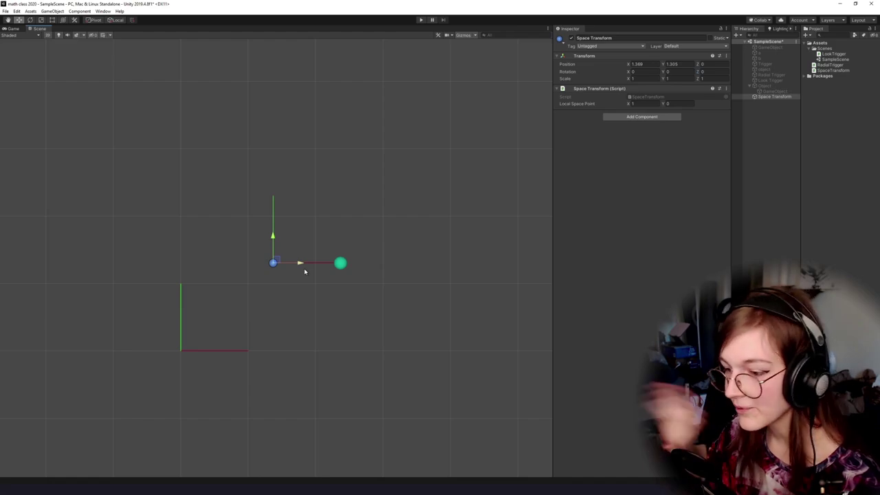
# Switch to Rider and examine how LocalToWorld scales right and up by the local coordinates and adds the offset to the object's position.
pyautogui.hotkey('alt', 'Tab')
pyautogui.press('Tab')
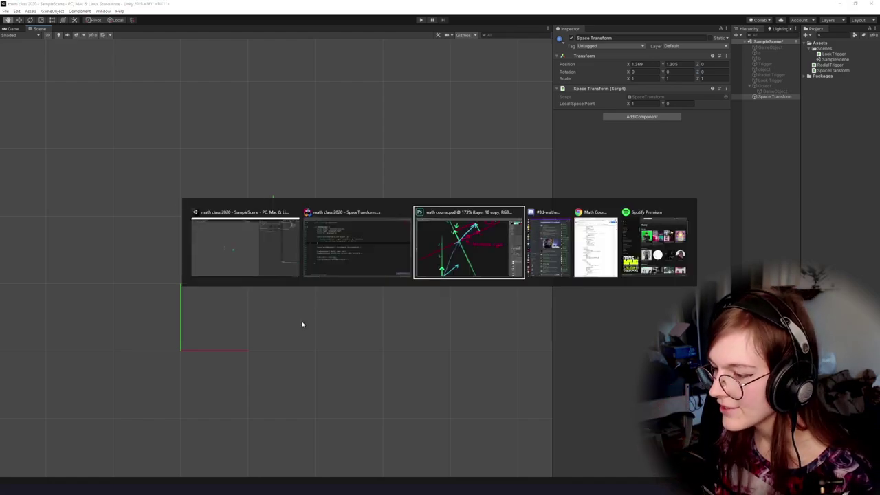
pyautogui.hotkey('alt', 'shift', 'Tab')
pyautogui.click(413, 224)
pyautogui.moveTo(489, 176); pyautogui.dragTo(296, 175)
pyautogui.click(293, 205)
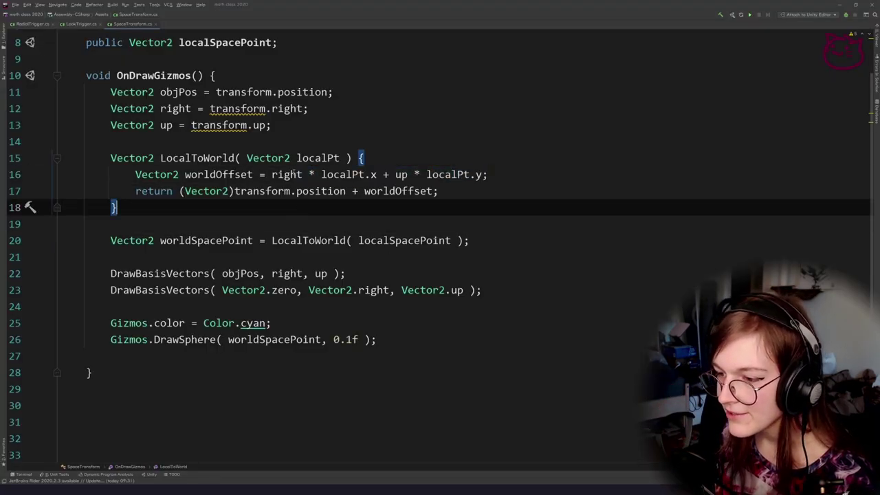
pyautogui.click(294, 174)
pyautogui.moveTo(377, 176); pyautogui.dragTo(321, 176)
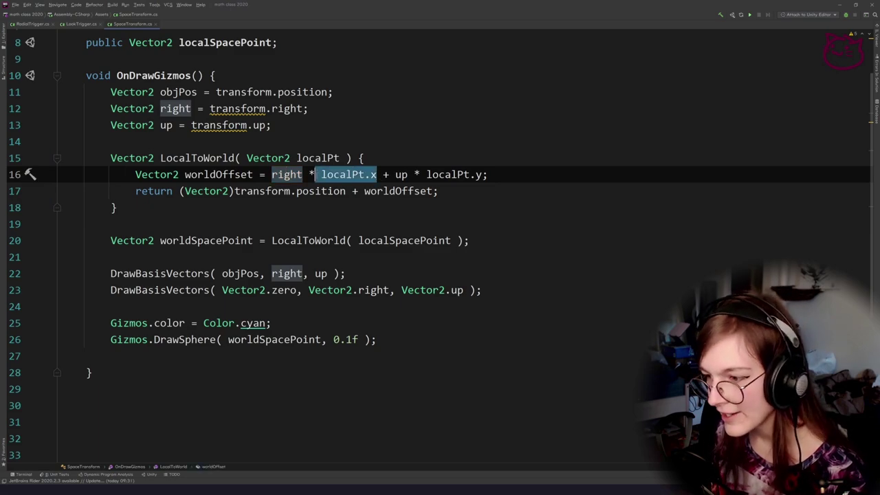
pyautogui.click(398, 175)
pyautogui.press('Down')
pyautogui.press('Down')
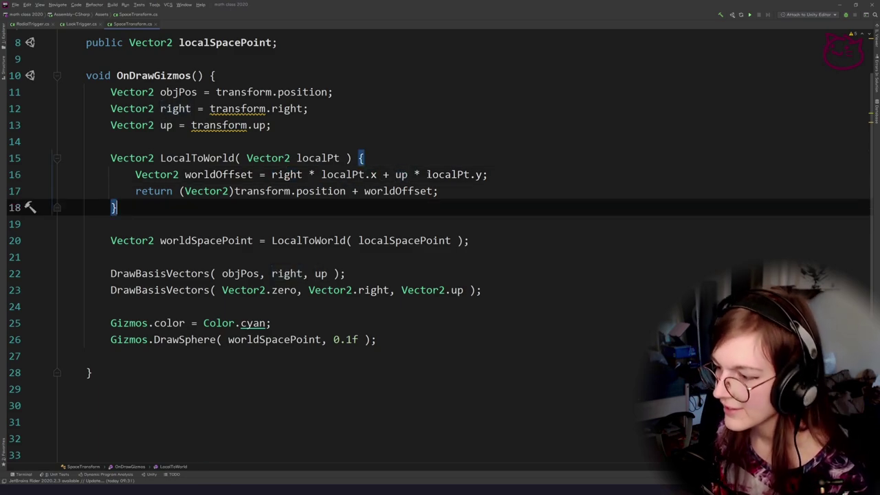
pyautogui.moveTo(427, 176); pyautogui.dragTo(272, 175)
pyautogui.click(319, 227)
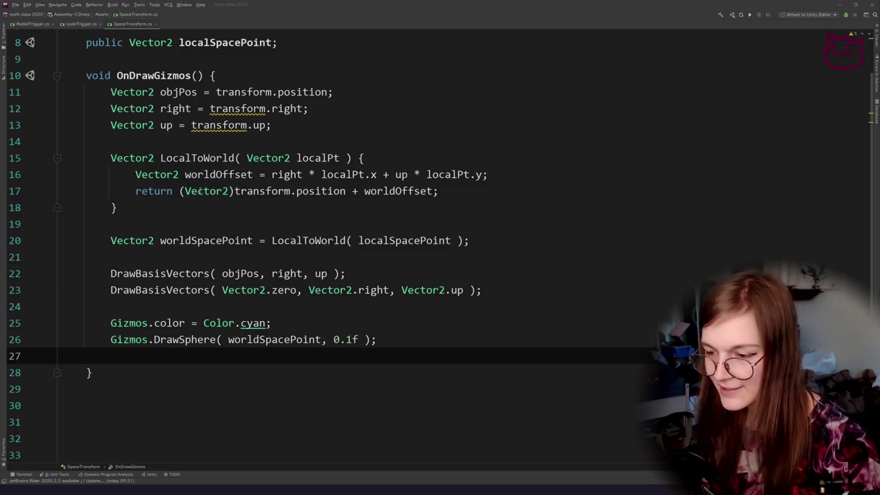
pyautogui.click(193, 210)
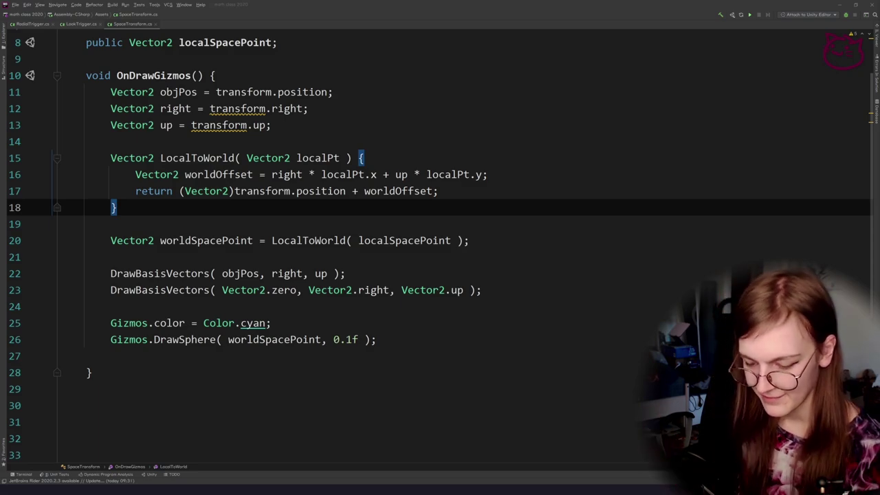
pyautogui.click(410, 192)
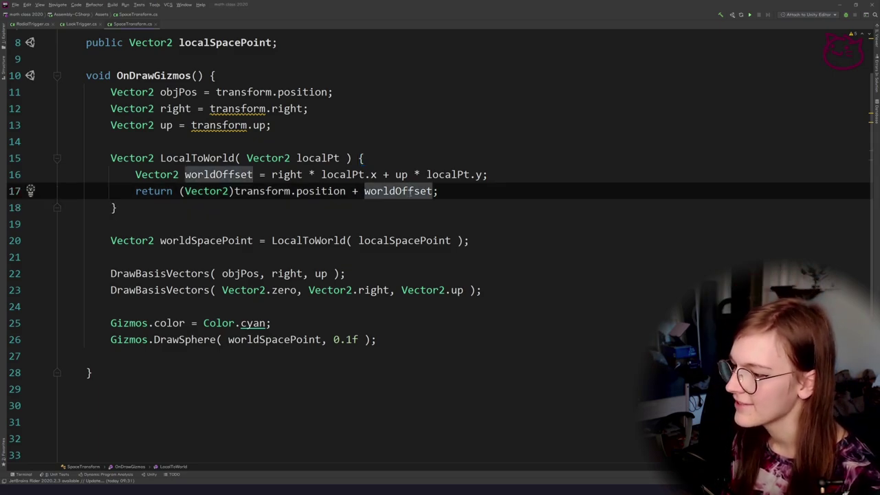
# Switch to Unity and create an empty child object under Space Transform.
pyautogui.hotkey('alt', 'Tab')
pyautogui.moveTo(379, 313); pyautogui.dragTo(324, 312)
pyautogui.scroll(4, 357, 272)
pyautogui.rightClick(773, 97)
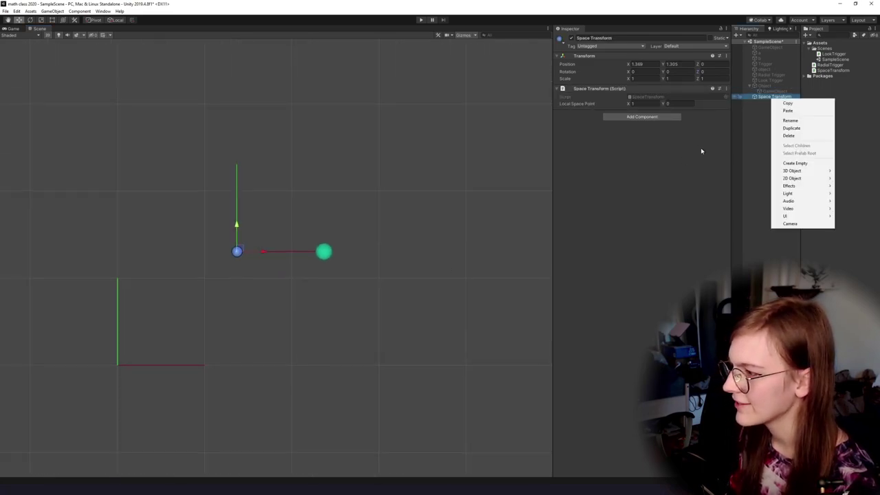
pyautogui.click(705, 167)
pyautogui.rightClick(772, 97)
pyautogui.click(795, 163)
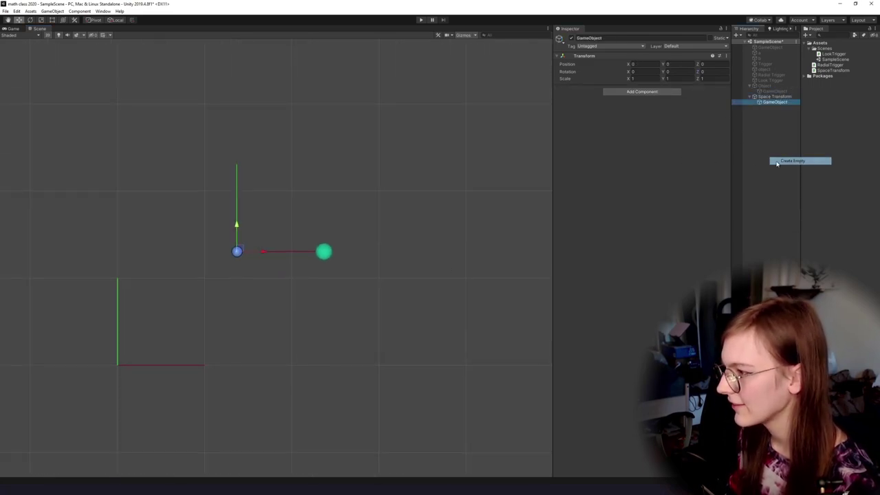
# Assign the small round teal icon to the new child GameObject.
pyautogui.click(560, 39)
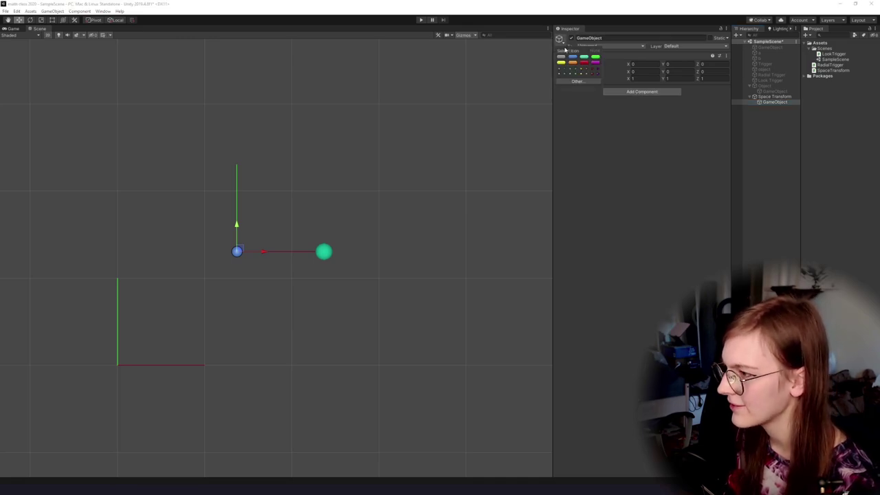
pyautogui.click(593, 71)
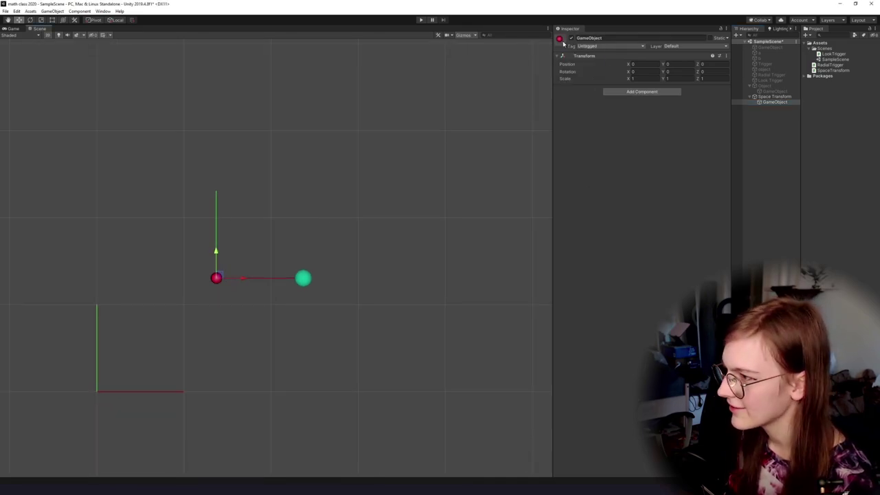
pyautogui.click(560, 40)
pyautogui.click(578, 71)
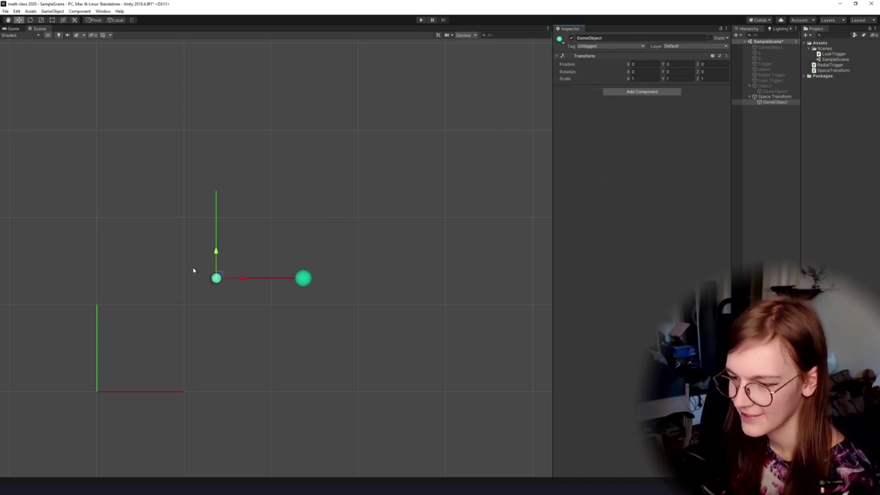
# Switch to Rider and comment out the worldSpacePoint declaration and the Gizmos.DrawSphere call in OnDrawGizmos.
pyautogui.hotkey('alt', 'Tab')
pyautogui.click(268, 190)
pyautogui.scroll(-2, 268, 192)
pyautogui.click(202, 202)
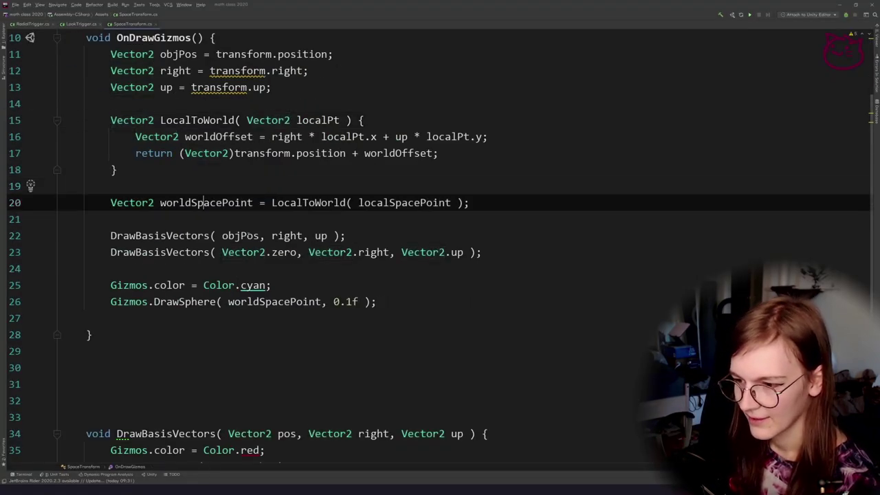
pyautogui.press('Home')
pyautogui.write('//')
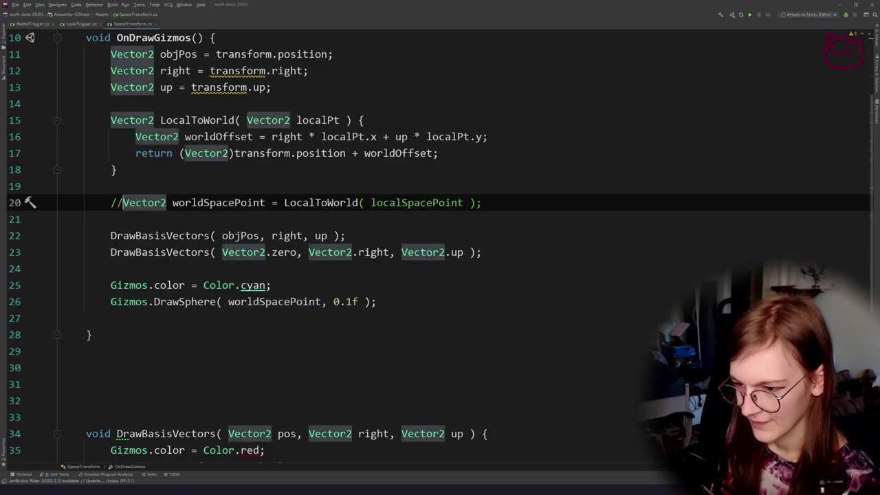
pyautogui.click(120, 302)
pyautogui.press('Home')
pyautogui.write('//')
pyautogui.click(241, 182)
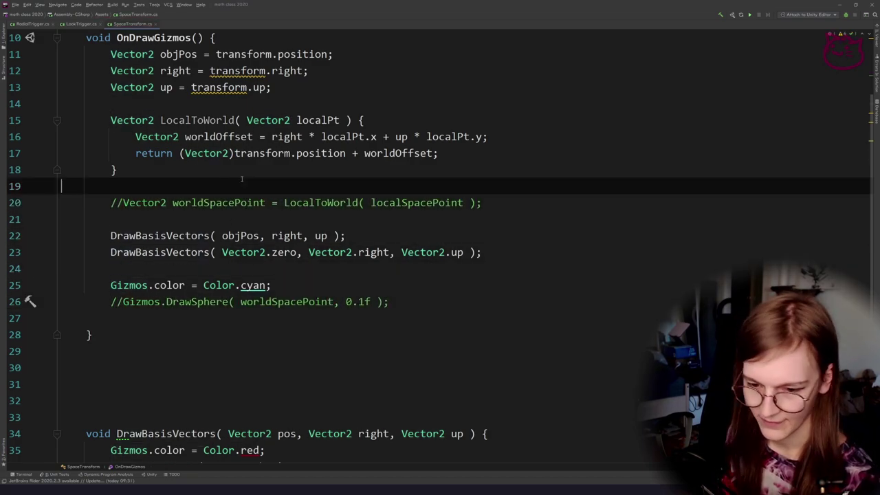
# Comment out the Gizmos.color = Color.cyan line and switch back to Unity.
pyautogui.click(180, 153)
pyautogui.scroll(2, 268, 276)
pyautogui.click(264, 279)
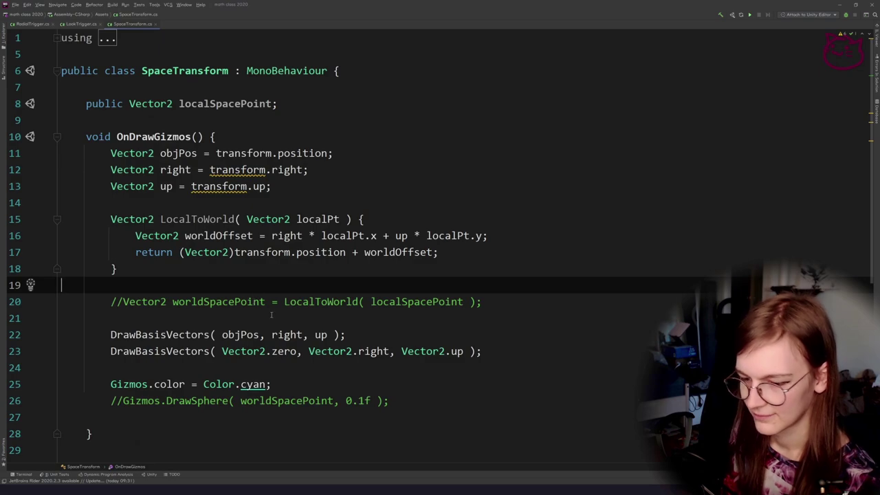
pyautogui.click(114, 384)
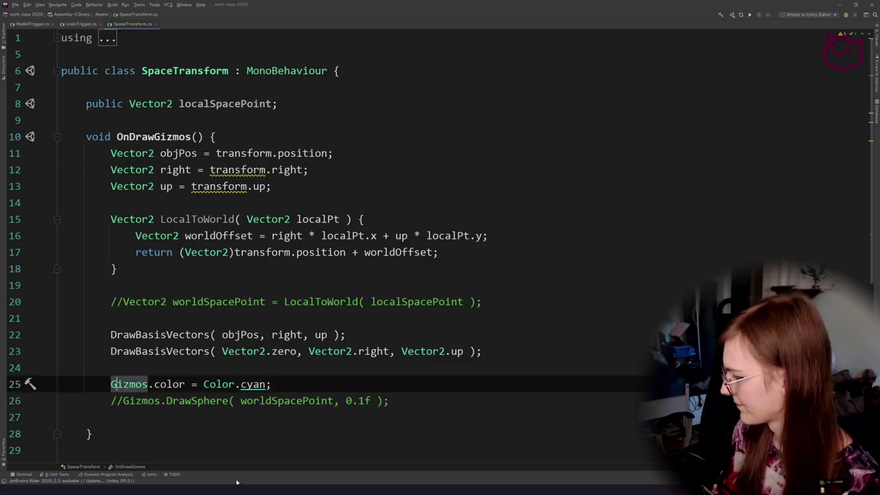
pyautogui.write('//')
pyautogui.hotkey('alt', 'Tab')
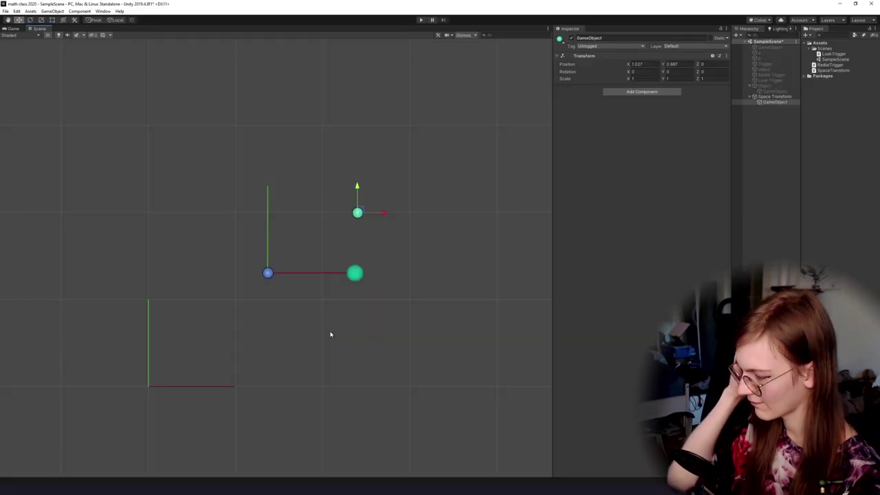
# Select the Space Transform object, switch to Rider and comment out the public localSpacePoint field in SpaceTransform.cs.
pyautogui.moveTo(369, 303); pyautogui.dragTo(353, 291)
pyautogui.click(775, 96)
pyautogui.moveTo(310, 263); pyautogui.dragTo(334, 256)
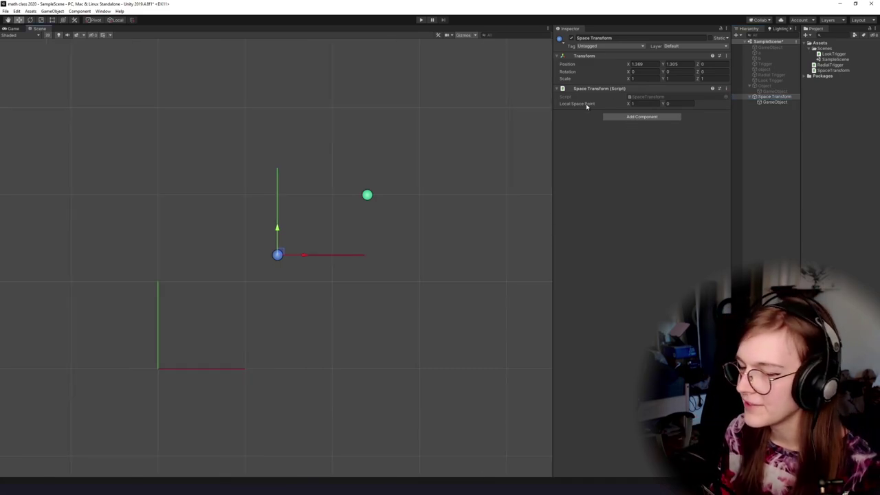
pyautogui.hotkey('alt', 'Tab')
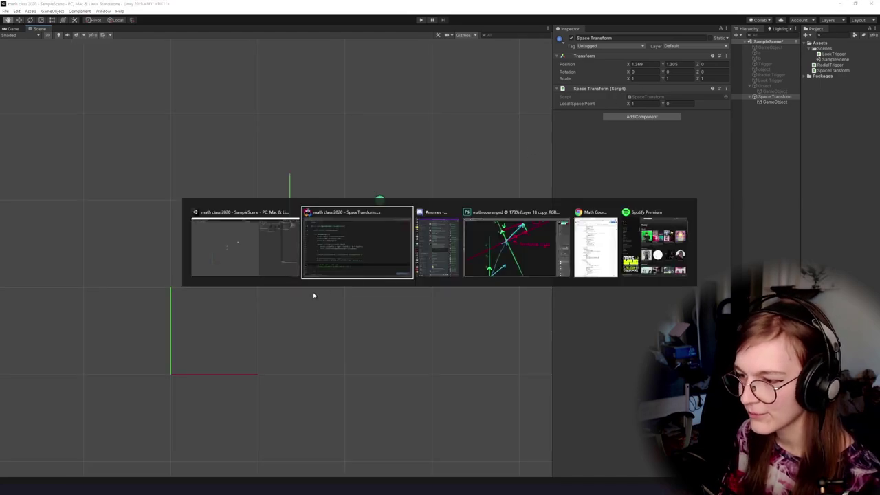
pyautogui.click(318, 103)
pyautogui.press('Down')
pyautogui.write('//')
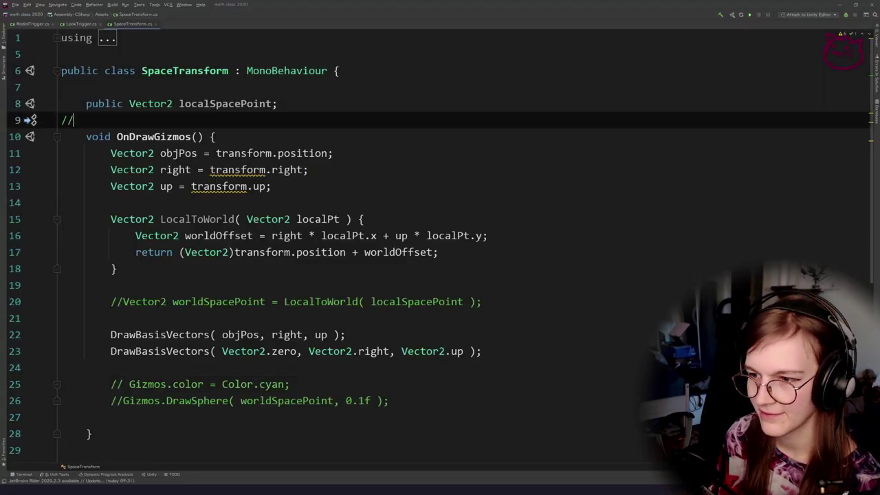
pyautogui.press('BackSpace')
pyautogui.press('BackSpace')
pyautogui.press('Up')
pyautogui.press('Home')
pyautogui.write('//')
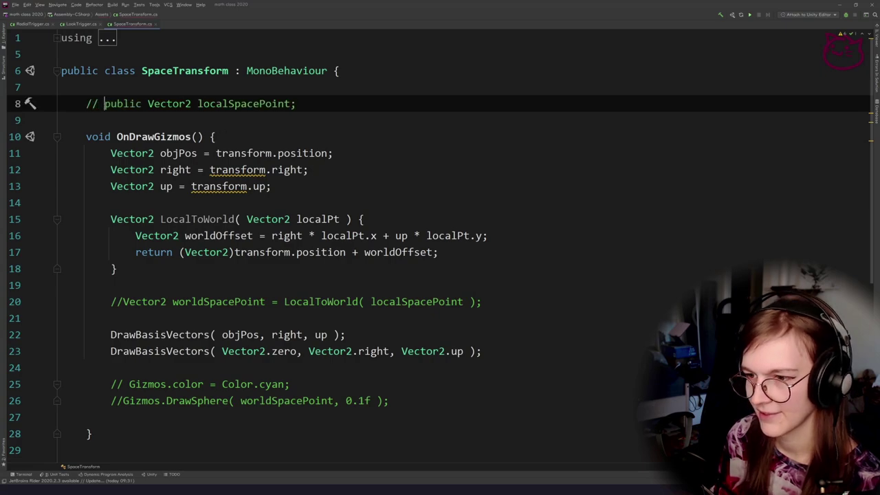
# Duplicate the commented localSpacePoint line and turn the copy into an active public Vector2 field named worldSpacePoint.
pyautogui.hotkey('ctrl', 'd')
pyautogui.press('BackSpace')
pyautogui.press('BackSpace')
pyautogui.press('BackSpace')
pyautogui.hotkey('ctrl', 'Right')
pyautogui.hotkey('ctrl', 'Right')
pyautogui.press('Delete')
pyautogui.press('Delete')
pyautogui.press('Delete')
pyautogui.press('Delete')
pyautogui.press('Delete')
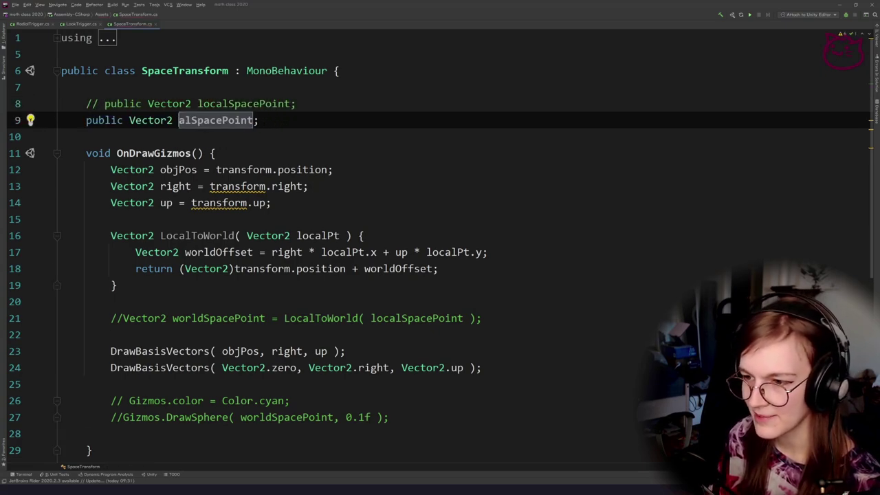
pyautogui.write('world')
pyautogui.click(217, 88)
pyautogui.click(214, 136)
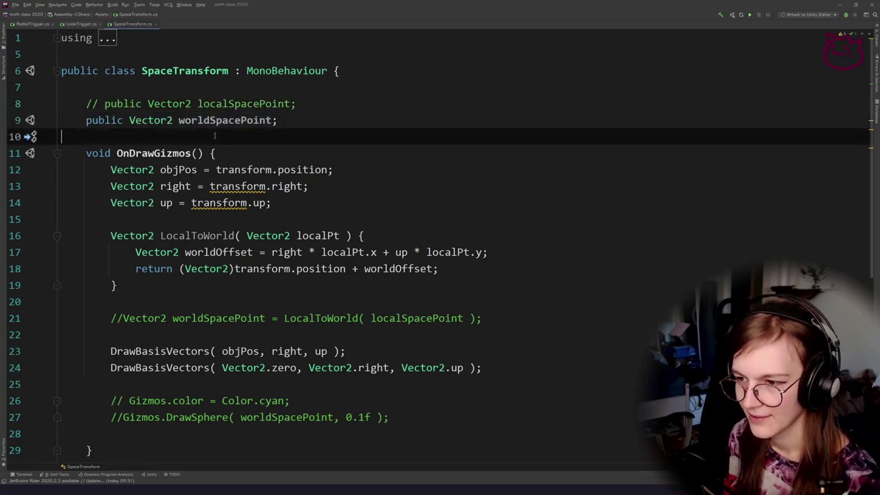
pyautogui.doubleClick(216, 120)
pyautogui.click(216, 136)
pyautogui.click(217, 120)
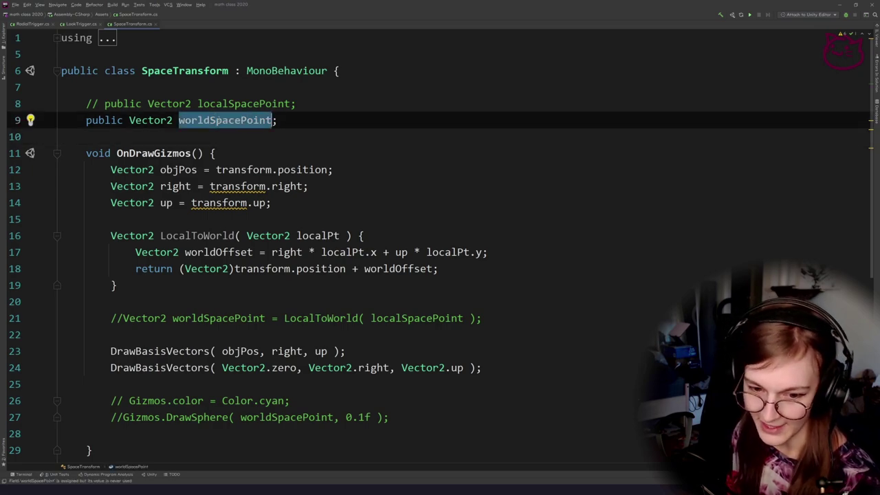
pyautogui.click(205, 136)
pyautogui.doubleClick(206, 122)
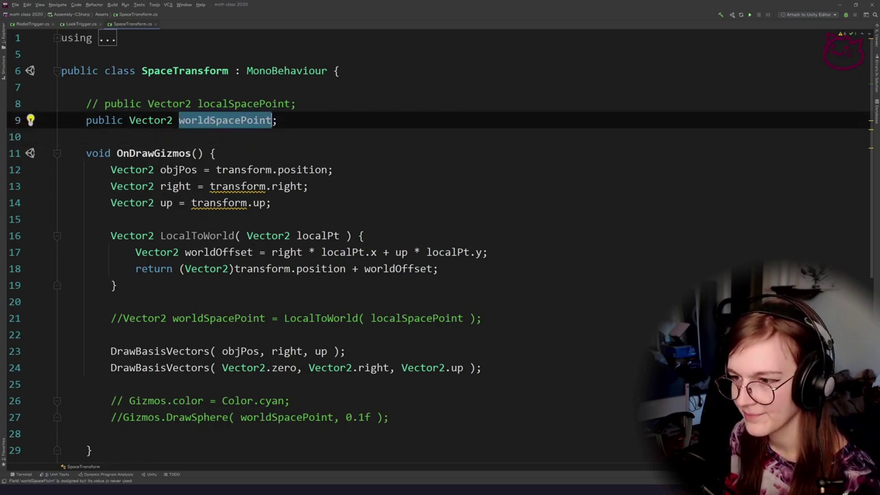
pyautogui.click(206, 136)
pyautogui.doubleClick(206, 122)
pyautogui.scroll(-1, 263, 227)
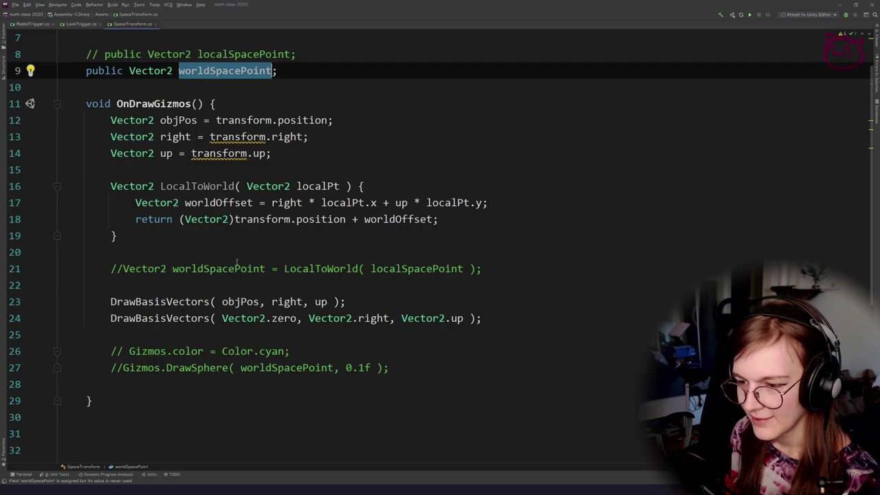
pyautogui.click(223, 187)
pyautogui.scroll(1, 247, 202)
# Declare a public Transform field named localObjTransform directly above worldSpacePoint, separated from the commented field by blank lines.
pyautogui.click(267, 119)
pyautogui.click(349, 114)
pyautogui.click(350, 111)
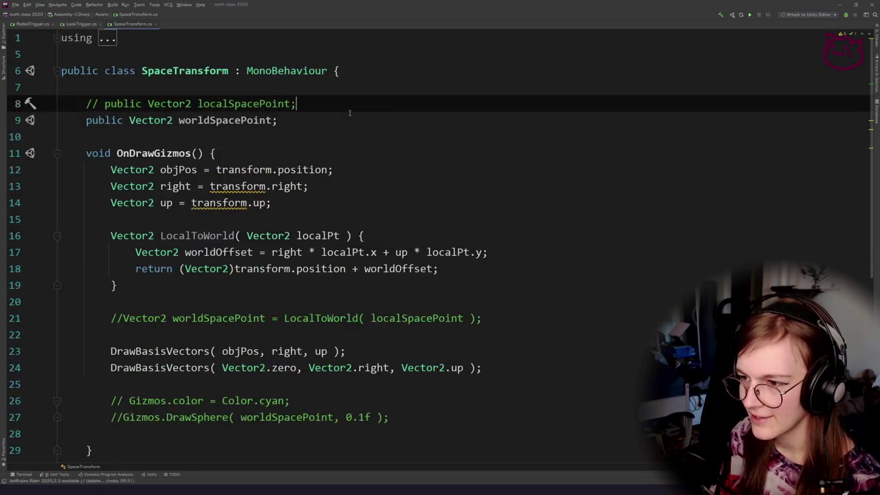
pyautogui.press('Return')
pyautogui.press('Return')
pyautogui.press('Return')
pyautogui.write('pulib')
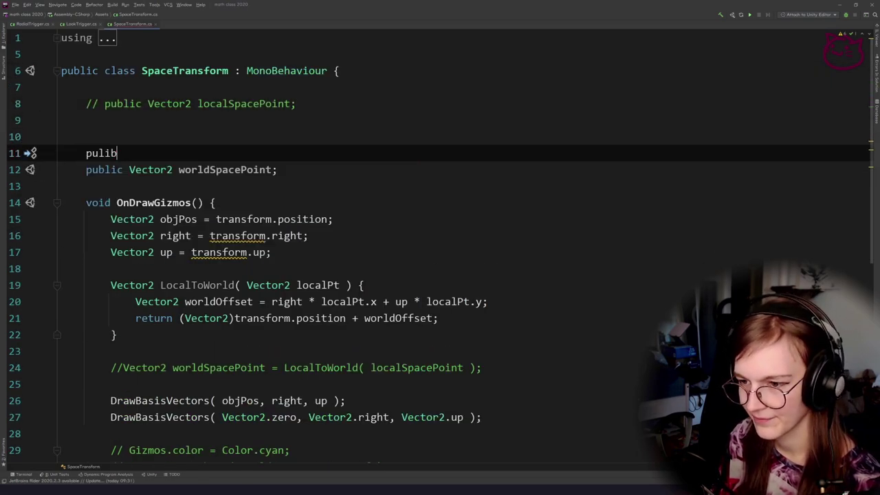
pyautogui.press('BackSpace')
pyautogui.press('BackSpace')
pyautogui.press('BackSpace')
pyautogui.press('Return')
pyautogui.write('loca')
pyautogui.press('BackSpace')
pyautogui.press('BackSpace')
pyautogui.press('BackSpace')
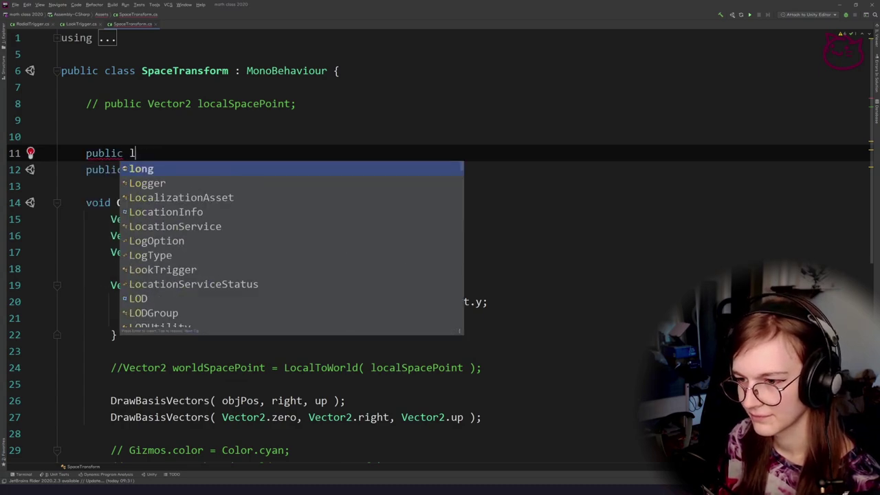
pyautogui.press('BackSpace')
pyautogui.write('Tra')
pyautogui.press('Return')
pyautogui.write('localObj')
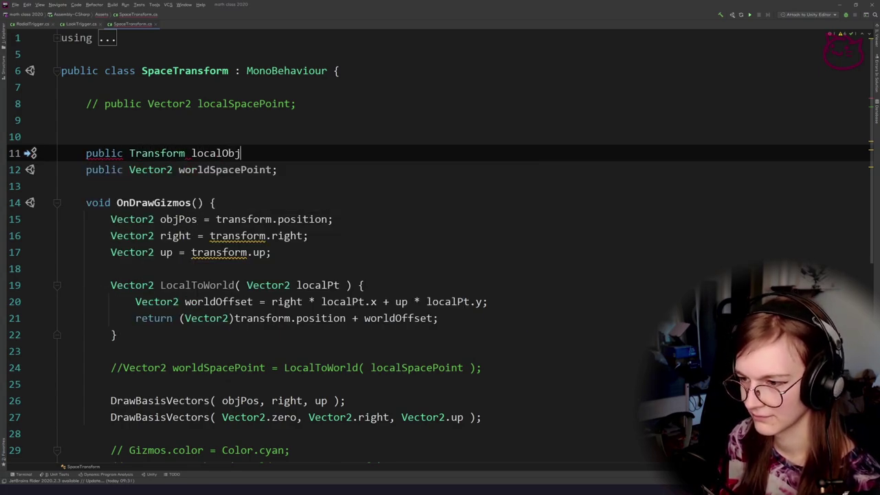
pyautogui.write('Transform =')
pyautogui.press('BackSpace')
pyautogui.press('BackSpace')
pyautogui.write(';')
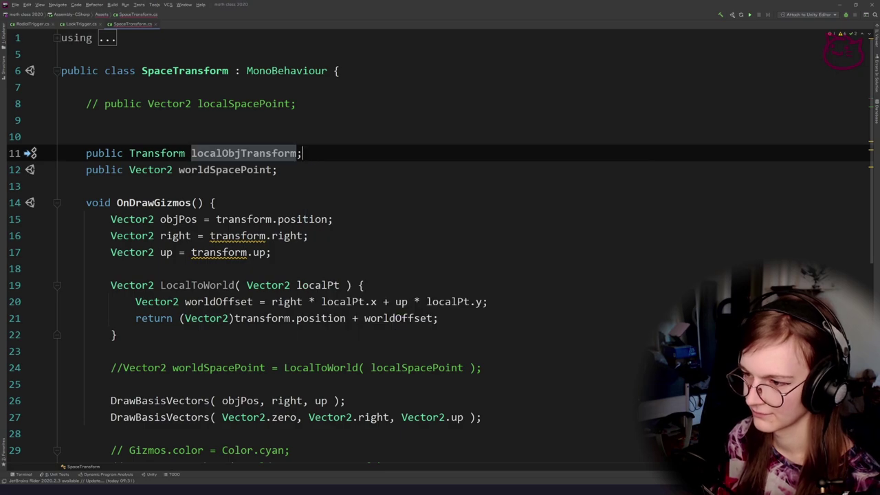
# Switch to Unity and assign the child GameObject to Space Transform's Local Obj Transform field.
pyautogui.hotkey('alt', 'Tab')
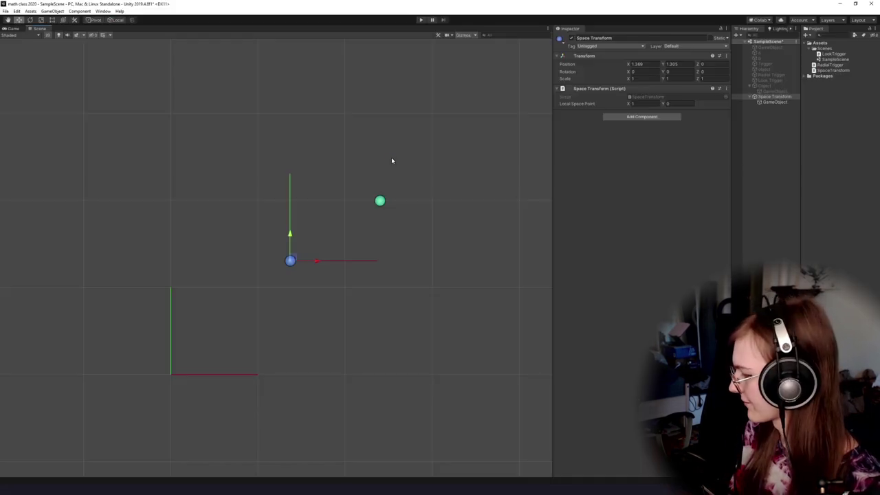
pyautogui.click(774, 101)
pyautogui.click(774, 96)
pyautogui.moveTo(771, 102); pyautogui.dragTo(654, 103)
pyautogui.moveTo(422, 192); pyautogui.dragTo(428, 170)
pyautogui.scroll(2, 421, 217)
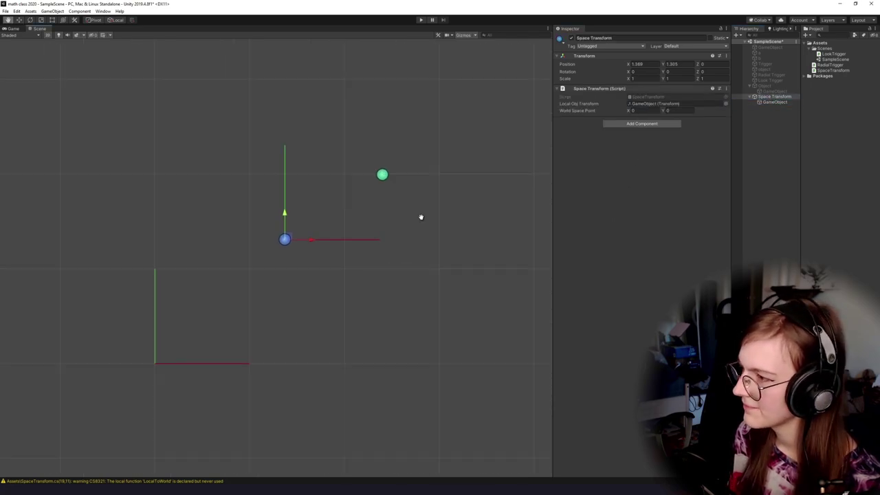
# Switch to Rider and uncomment the Gizmos.color = Color.cyan and Gizmos.DrawSphere lines in OnDrawGizmos.
pyautogui.hotkey('alt', 'Tab')
pyautogui.scroll(-3, 242, 297)
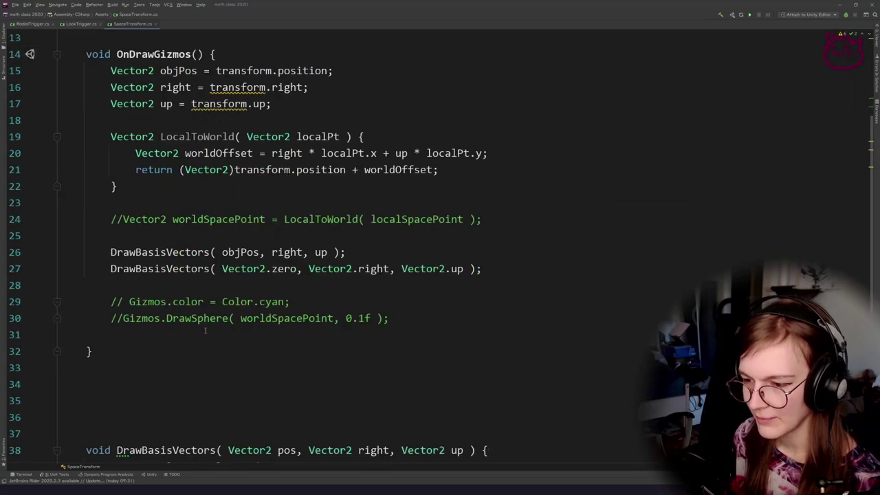
pyautogui.click(243, 301)
pyautogui.press('Home')
pyautogui.press('Delete')
pyautogui.press('Delete')
pyautogui.press('Return')
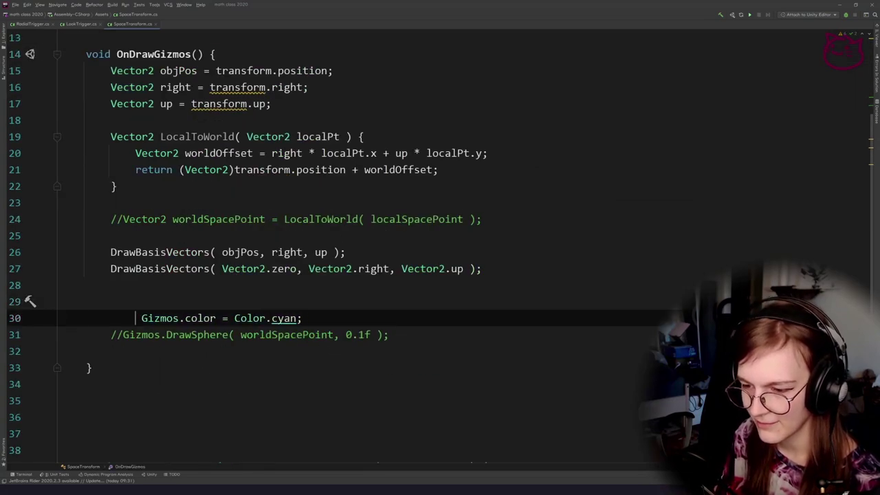
pyautogui.press('Delete')
pyautogui.press('BackSpace')
pyautogui.press('Down')
pyautogui.press('Delete')
pyautogui.press('Delete')
# Remove the extra blank line above the Gizmos.color line in OnDrawGizmos.
pyautogui.click(352, 290)
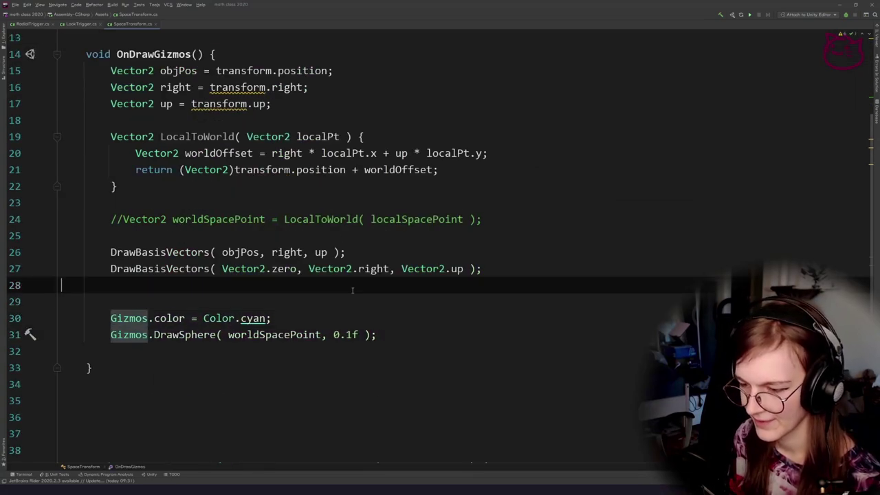
pyautogui.scroll(-2, 343, 285)
pyautogui.doubleClick(267, 235)
pyautogui.scroll(2, 269, 289)
pyautogui.click(260, 299)
pyautogui.press('Up')
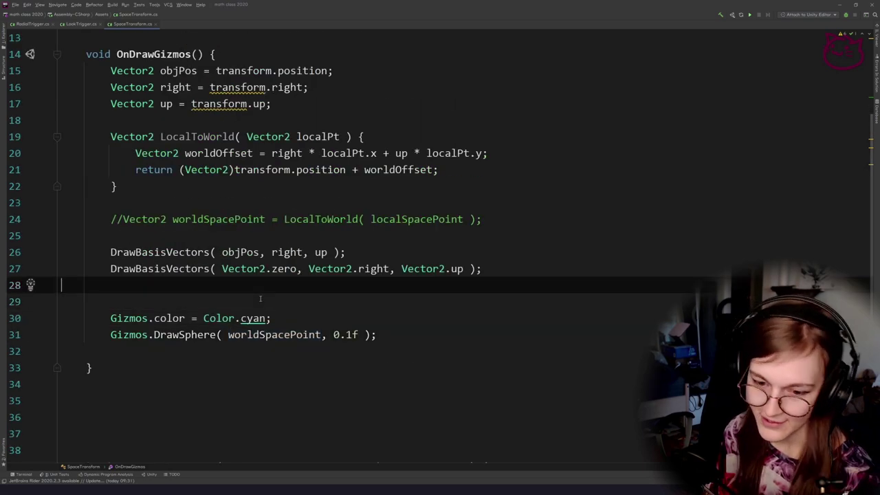
pyautogui.press('Down')
pyautogui.press('Down')
pyautogui.press('BackSpace')
pyautogui.press('Down')
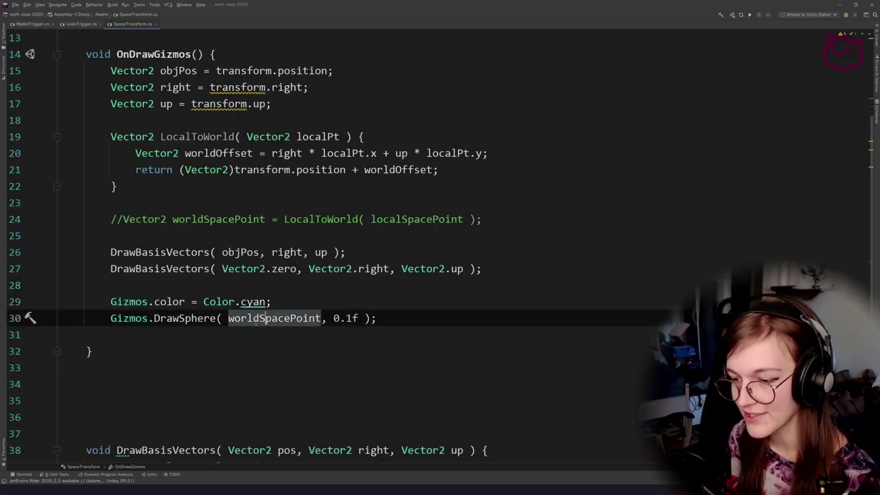
pyautogui.doubleClick(254, 318)
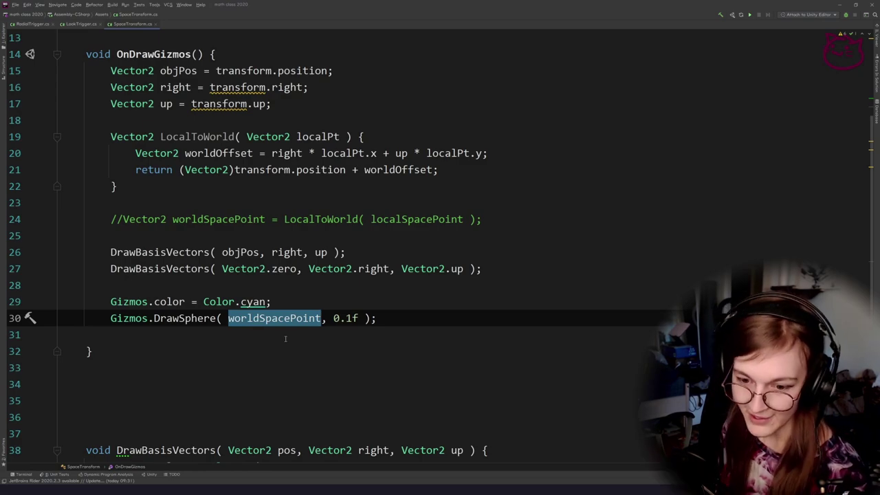
pyautogui.click(299, 302)
# Switch to Unity and move the Space Transform object to about X 0.97, Y 1.87.
pyautogui.hotkey('alt', 'Tab')
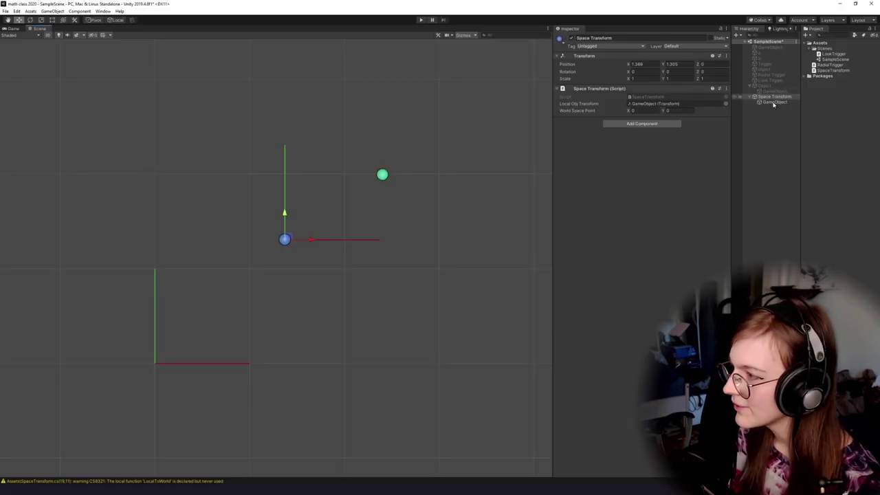
pyautogui.click(775, 102)
pyautogui.moveTo(394, 195); pyautogui.dragTo(343, 212)
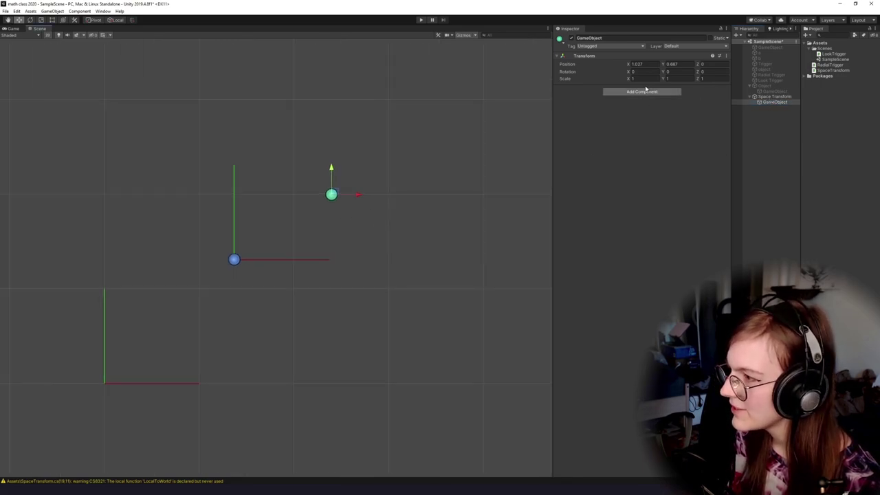
pyautogui.click(771, 96)
pyautogui.moveTo(252, 253); pyautogui.dragTo(298, 216)
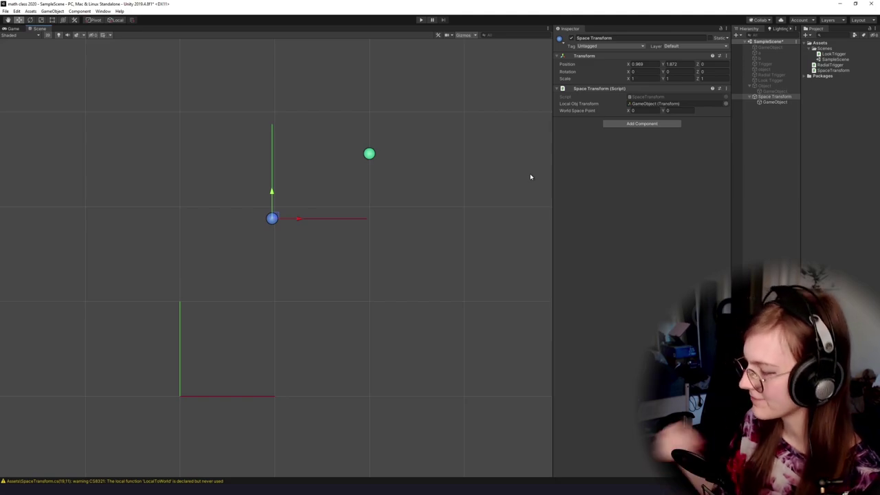
pyautogui.moveTo(301, 254); pyautogui.dragTo(283, 222)
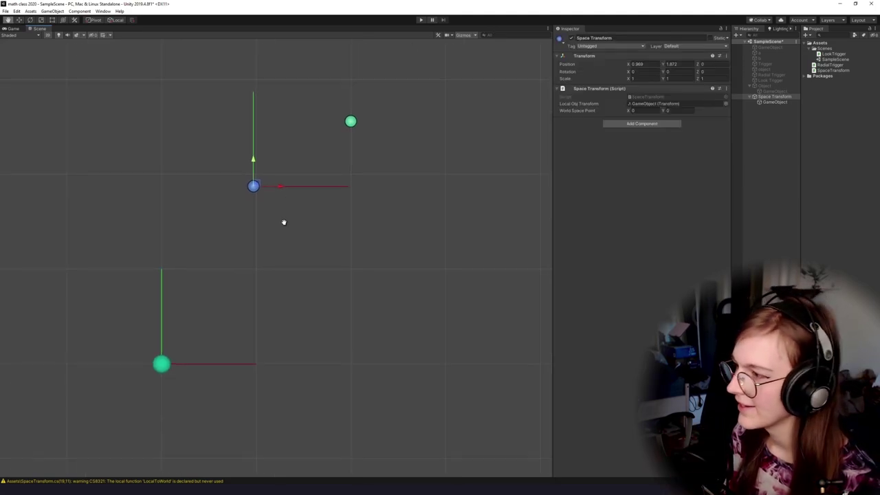
# Adjust World Space Point's X and Y so its sphere sits below and to the right of the Space Transform object.
pyautogui.click(644, 112)
pyautogui.moveTo(629, 111); pyautogui.dragTo(688, 113)
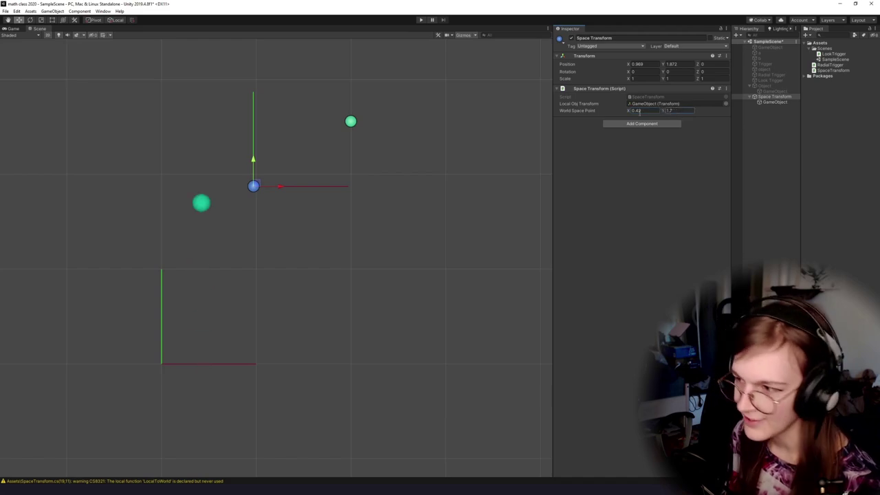
pyautogui.moveTo(628, 112)
pyautogui.mouseDown()
pyautogui.moveTo(663, 114)
pyautogui.moveTo(623, 113)
pyautogui.mouseUp()
pyautogui.hotkey('alt', 'Tab')
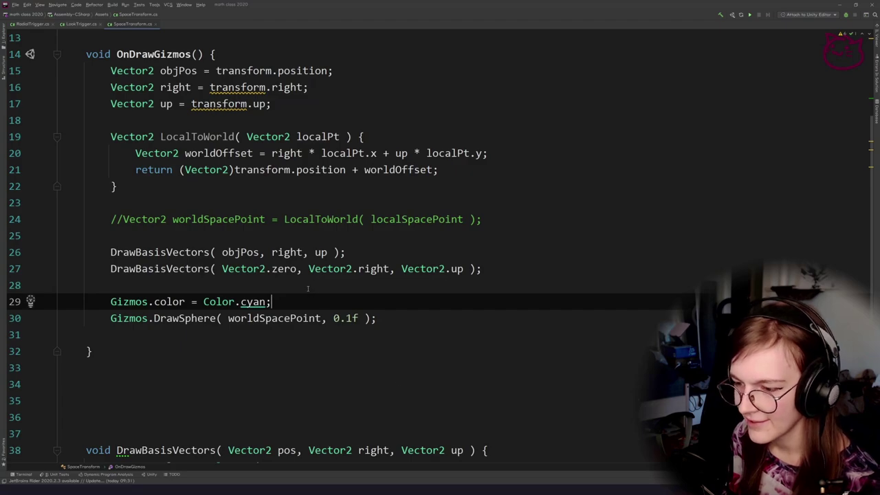
pyautogui.hotkey('alt', 'Tab')
# Change the child GameObject's icon to the small round yellow one and deselect the object.
pyautogui.click(782, 101)
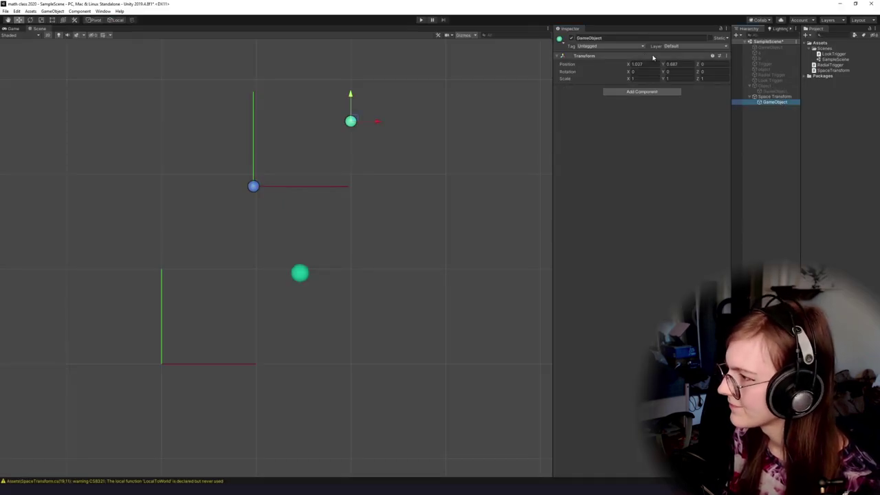
pyautogui.click(561, 39)
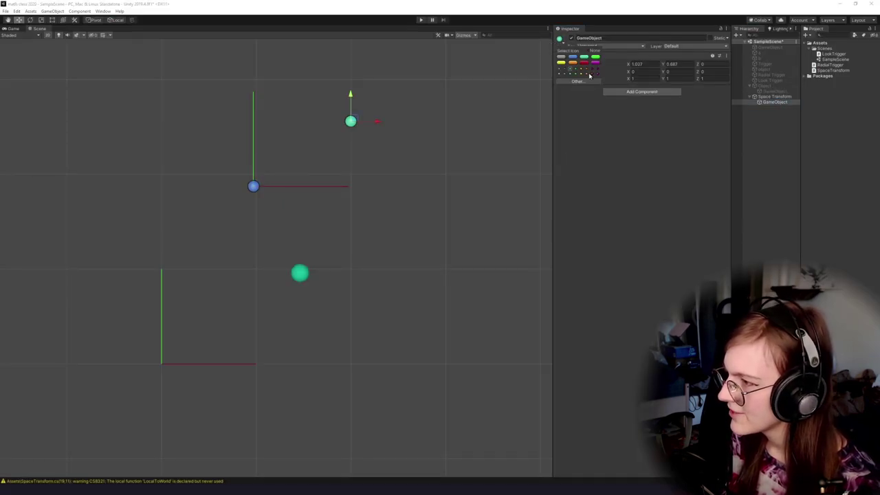
pyautogui.click(580, 69)
pyautogui.click(471, 181)
pyautogui.moveTo(369, 219)
pyautogui.mouseDown()
pyautogui.moveTo(318, 272)
pyautogui.moveTo(370, 227)
pyautogui.mouseUp()
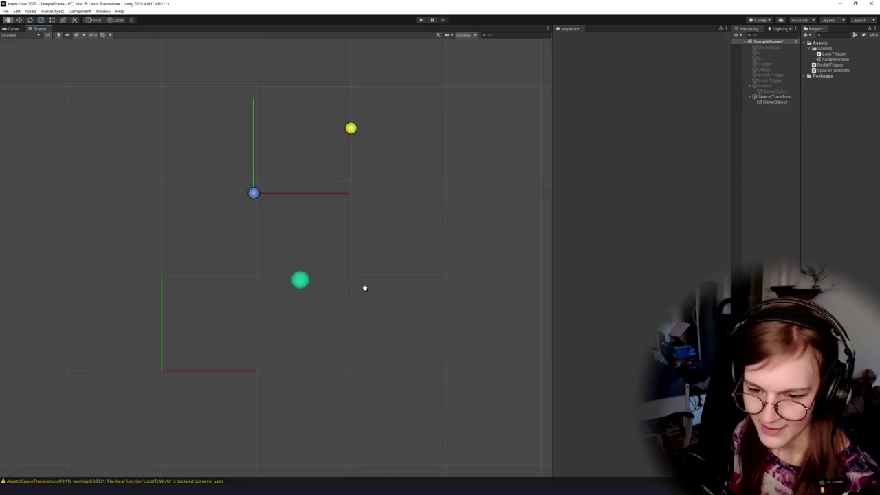
pyautogui.moveTo(365, 288); pyautogui.dragTo(373, 294)
pyautogui.moveTo(308, 303); pyautogui.dragTo(288, 315)
# Try moving the yellow child GameObject onto the World Space Point sphere, undo the move and deselect it.
pyautogui.moveTo(312, 131); pyautogui.dragTo(388, 193)
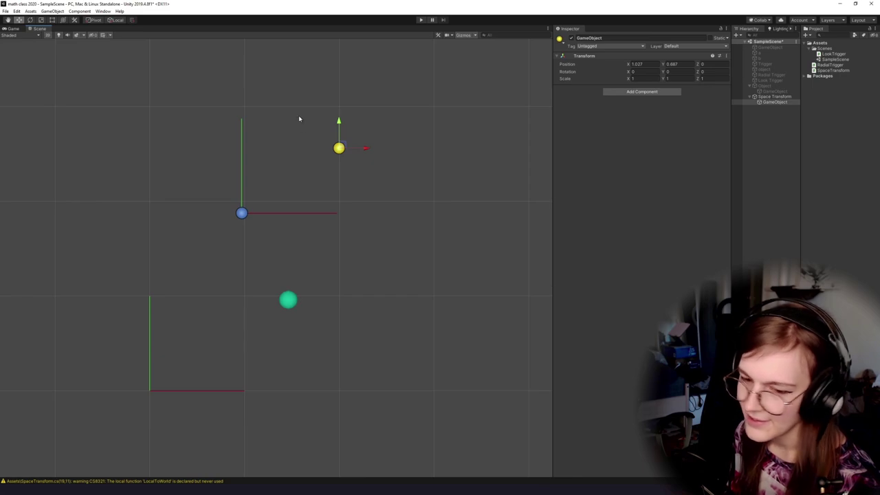
pyautogui.press('Left')
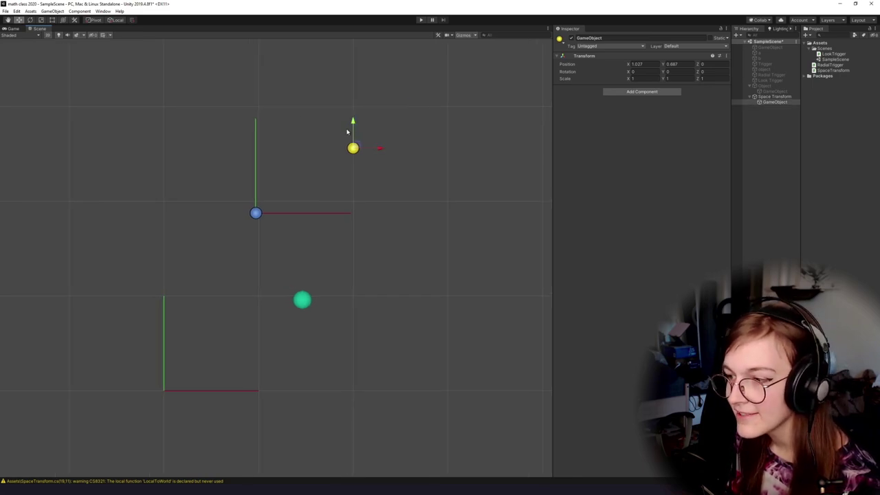
pyautogui.moveTo(357, 147); pyautogui.dragTo(307, 298)
pyautogui.hotkey('ctrl', 'z')
pyautogui.moveTo(347, 246); pyautogui.dragTo(354, 245)
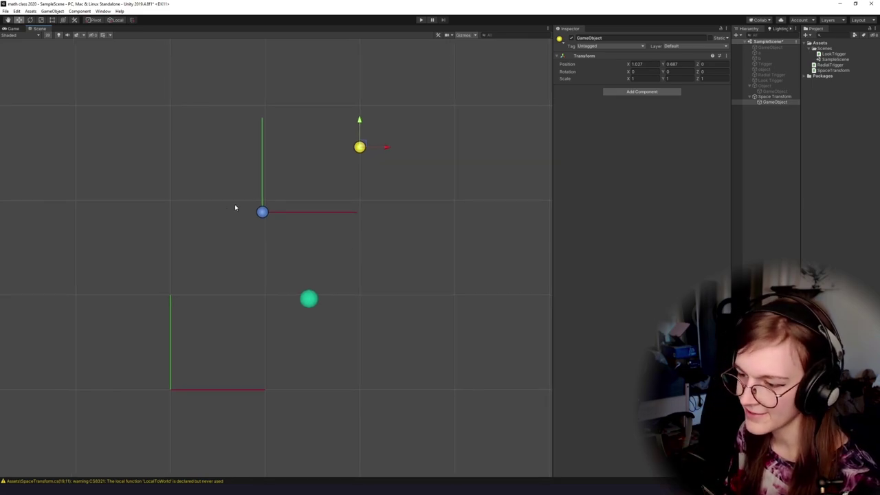
pyautogui.moveTo(276, 263); pyautogui.dragTo(297, 218)
pyautogui.click(366, 229)
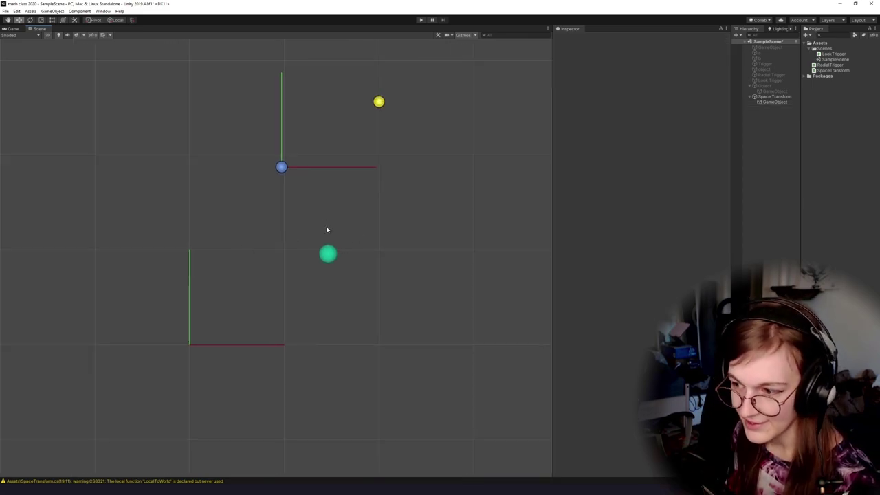
# Rotate the Space Transform object about 33° around Z, then shift it down and to the left in the scene and deselect it.
pyautogui.moveTo(331, 238); pyautogui.dragTo(326, 259)
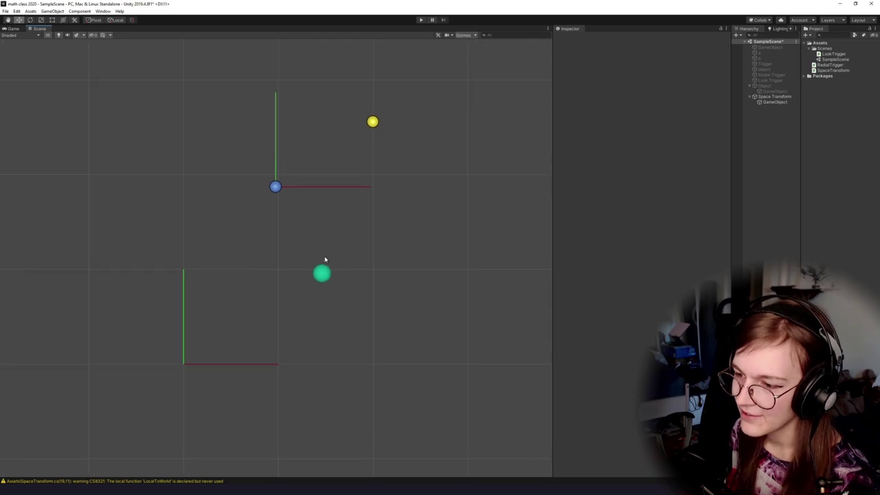
pyautogui.click(276, 186)
pyautogui.press('e')
pyautogui.moveTo(295, 169); pyautogui.dragTo(277, 140)
pyautogui.press('w')
pyautogui.moveTo(279, 184); pyautogui.dragTo(230, 206)
pyautogui.click(339, 253)
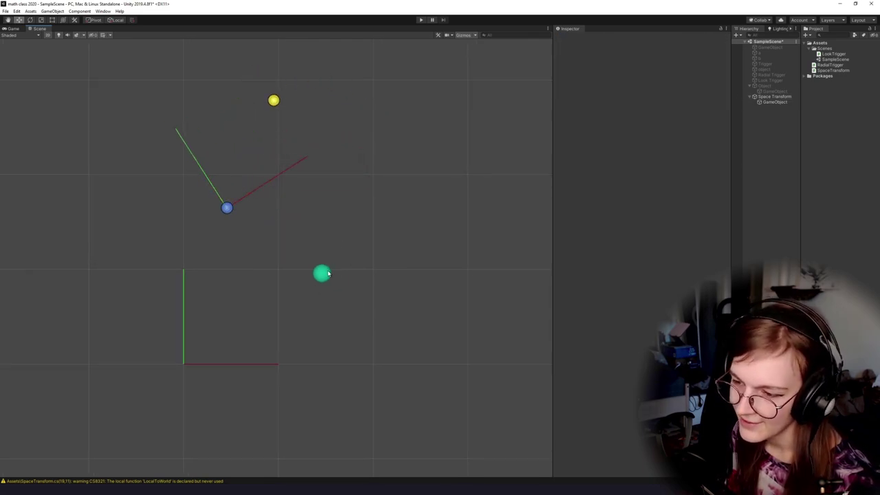
# Move the rotated Space Transform object to about X 1.34, Y 2.22, above the World Space Point sphere.
pyautogui.moveTo(320, 271); pyautogui.dragTo(359, 303)
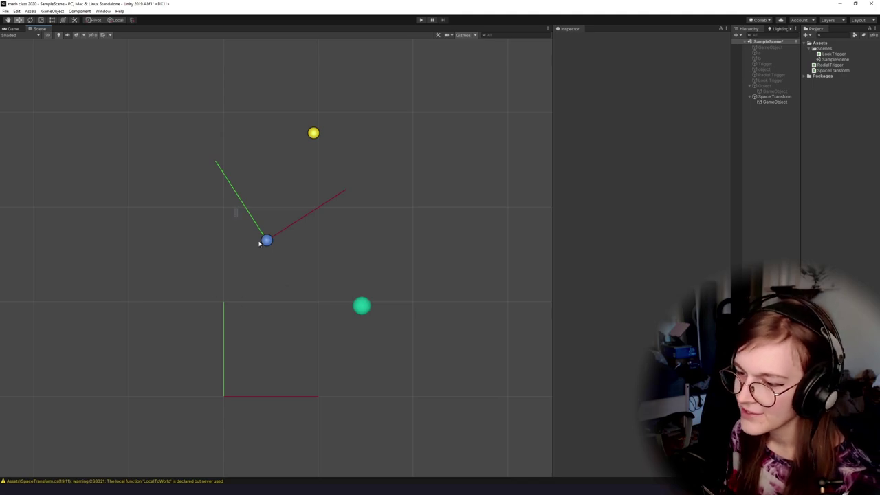
pyautogui.click(265, 241)
pyautogui.moveTo(285, 230); pyautogui.dragTo(403, 208)
pyautogui.moveTo(426, 169); pyautogui.dragTo(306, 209)
pyautogui.moveTo(298, 248); pyautogui.dragTo(339, 278)
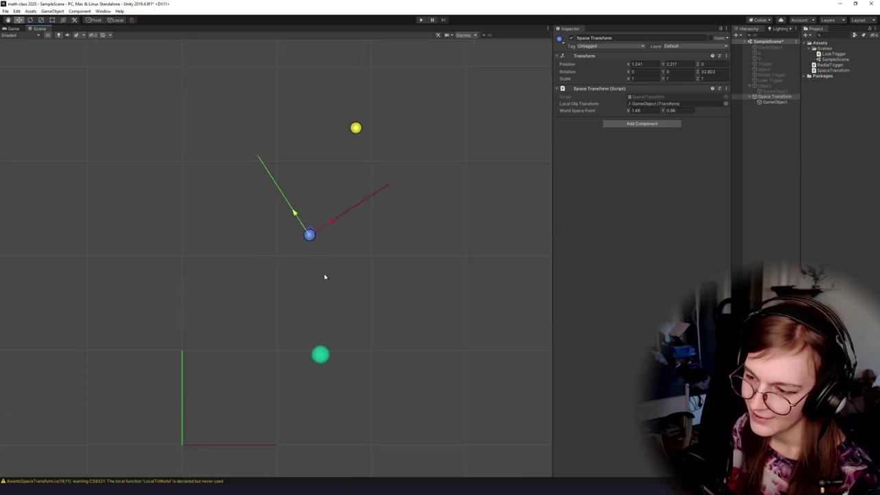
# Switch to Rider and write the signature Vector2 WorldToLocal( Vector2 worldPt ) beneath the LocalToWorld function in SpaceTransform.cs.
pyautogui.hotkey('alt', 'Tab')
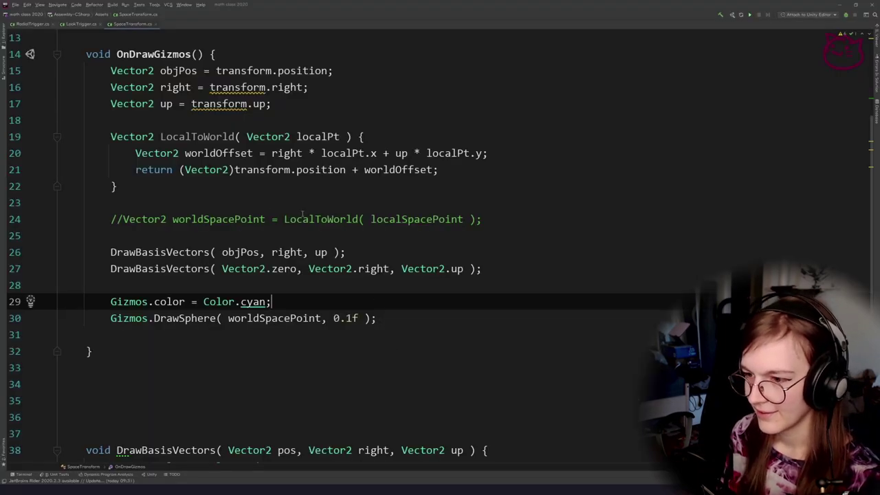
pyautogui.click(270, 184)
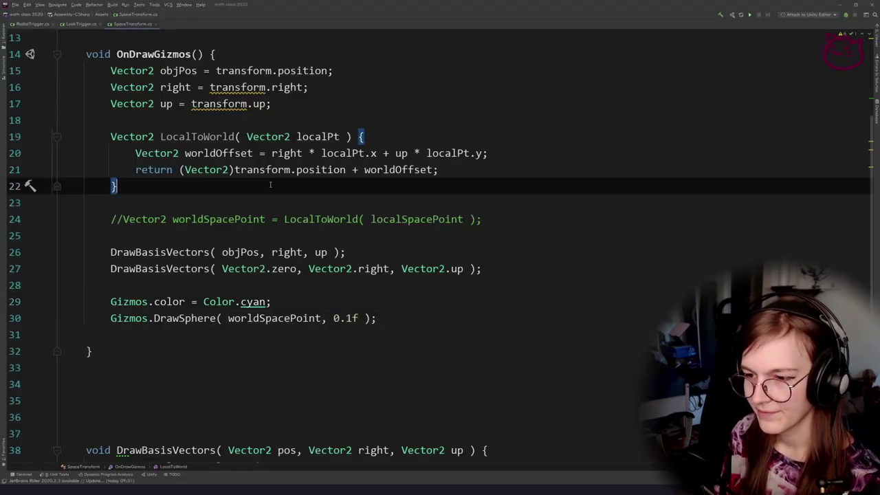
pyautogui.press('Return')
pyautogui.press('Return')
pyautogui.press('Return')
pyautogui.press('Up')
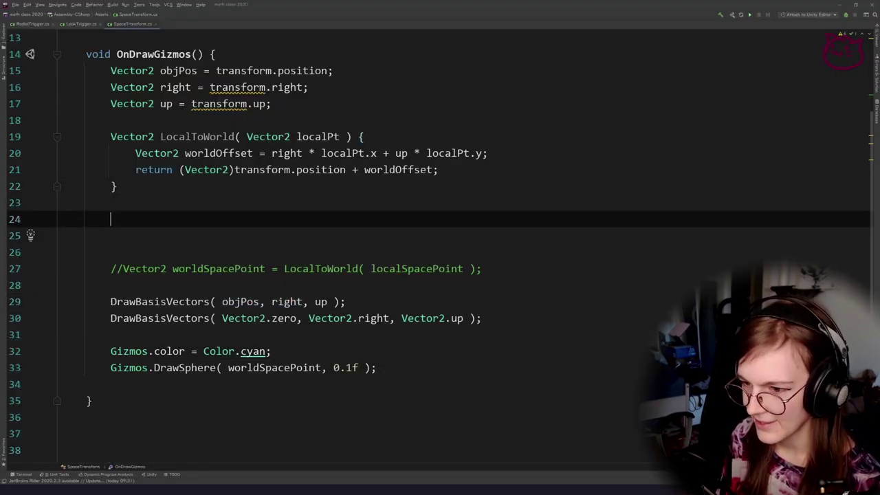
pyautogui.write('Vector2 WorldT')
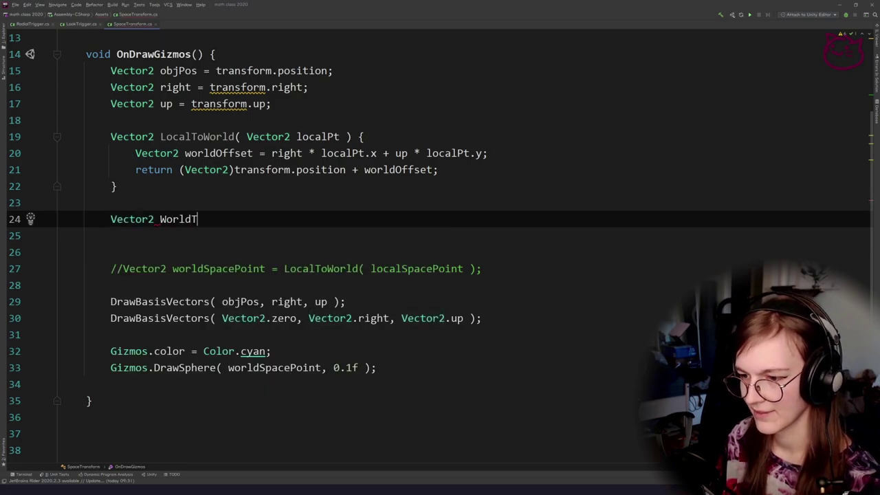
pyautogui.write('oLocal')
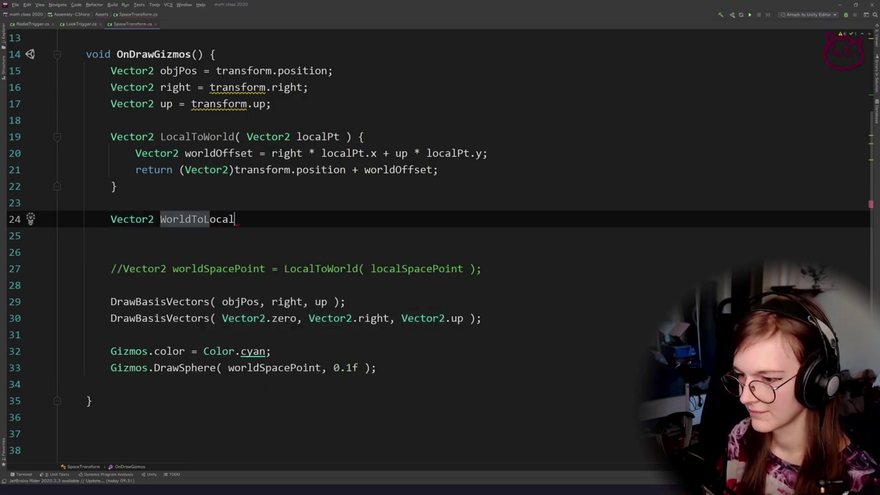
pyautogui.write('( Vector2 world')
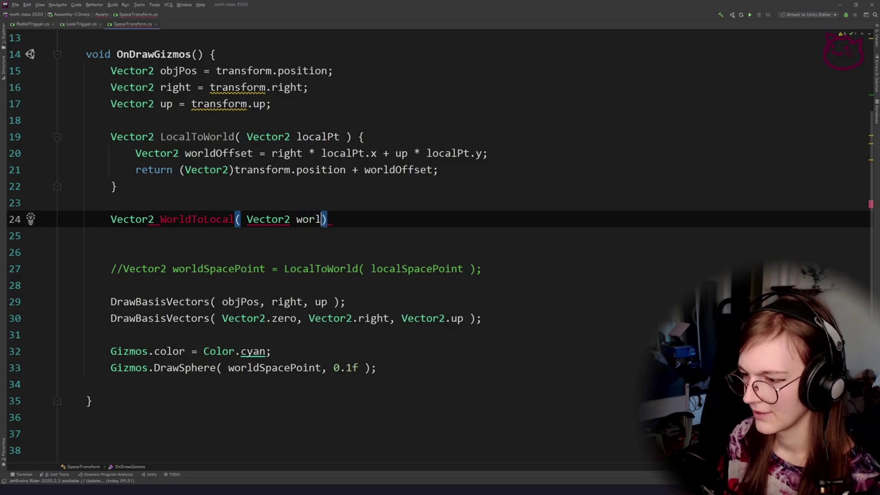
pyautogui.write('Pt')
pyautogui.press('BackSpace')
pyautogui.press('BackSpace')
pyautogui.write('dPt ) ')
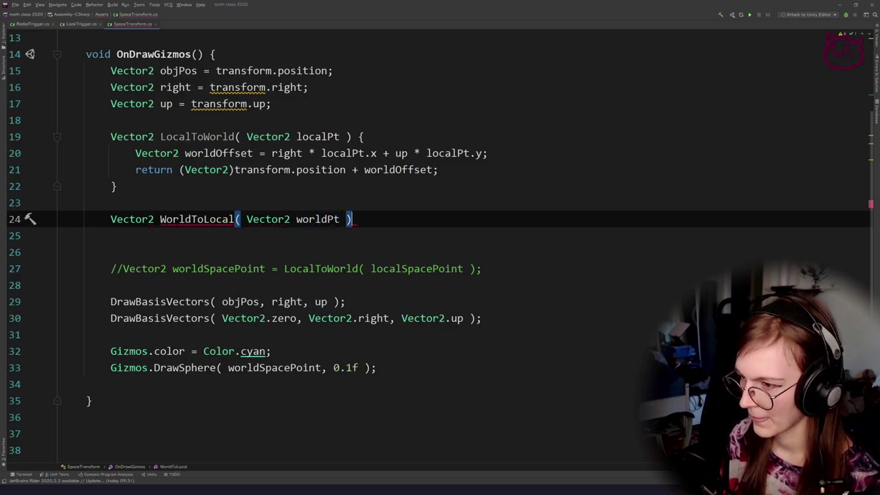
# Give the WorldToLocal function a braced body containing two blank lines.
pyautogui.write('{')
pyautogui.press('Return')
pyautogui.press('Return')
pyautogui.press('Return')
pyautogui.press('Up')
pyautogui.press('Up')
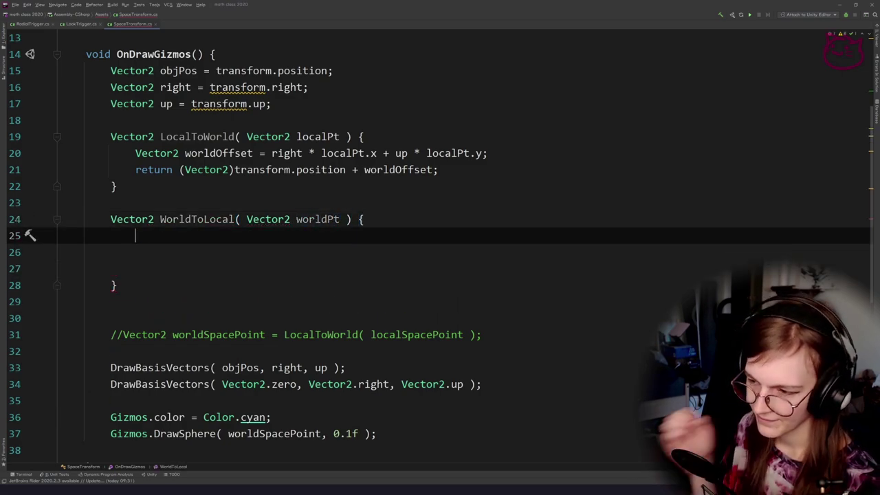
pyautogui.press('Down')
pyautogui.press('Delete')
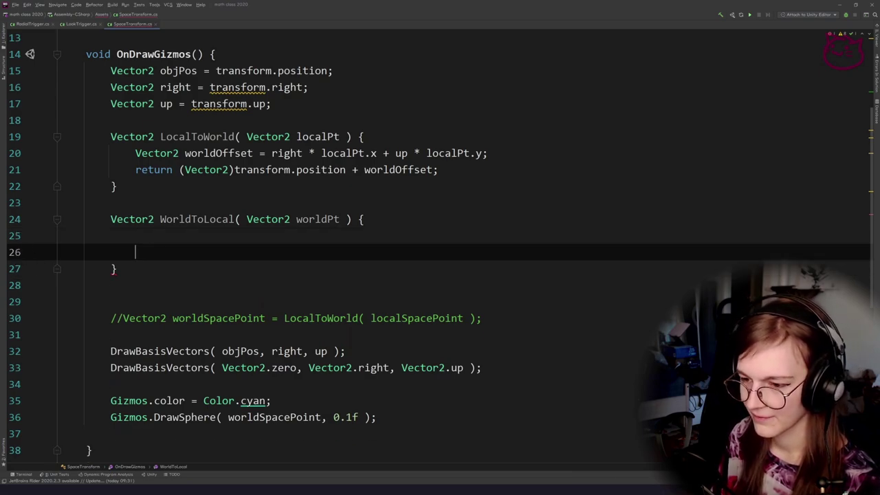
pyautogui.press('Up')
pyautogui.press('Down')
pyautogui.click(272, 186)
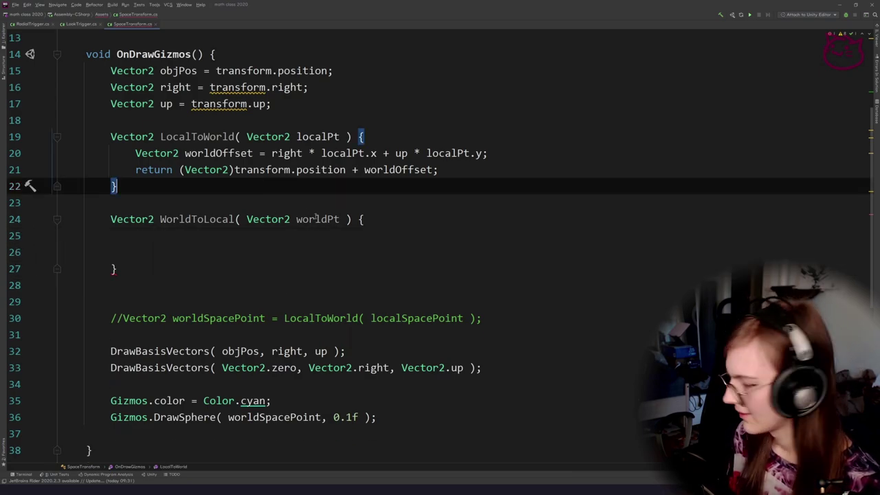
pyautogui.doubleClick(318, 219)
pyautogui.doubleClick(245, 231)
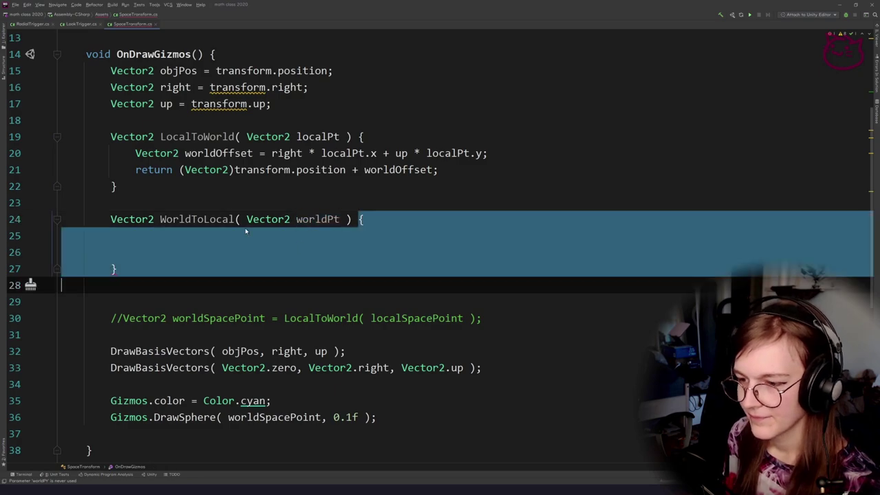
pyautogui.click(242, 239)
# Switch to Photoshop and clear the vector arrows, coordinates and transform labels from the two-coordinate-system diagram, keeping the axes.
pyautogui.hotkey('alt', 'Tab')
pyautogui.hotkey('alt', 'Tab')
pyautogui.hotkey('alt', 'shift', 'Tab')
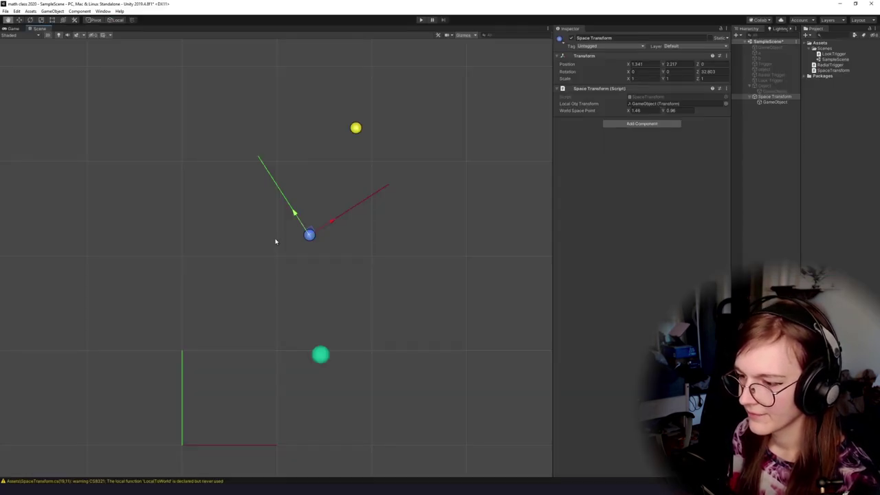
pyautogui.hotkey('alt', 'Tab')
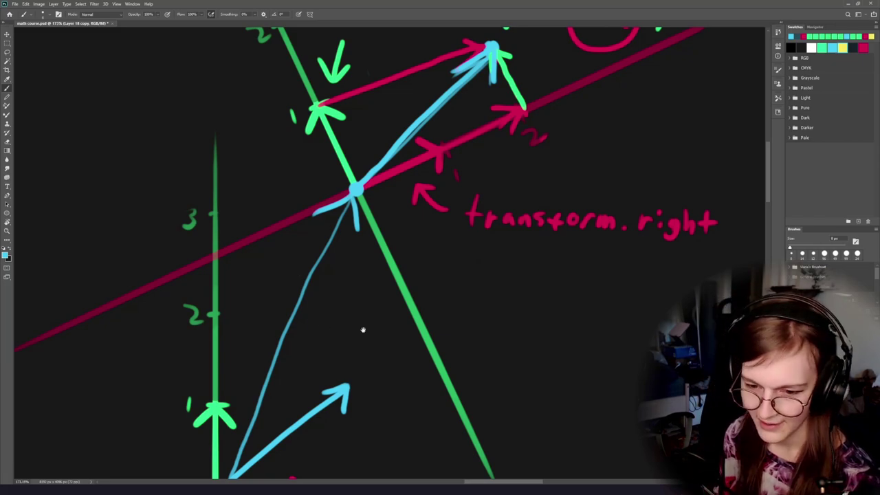
pyautogui.scroll(-6, 363, 330)
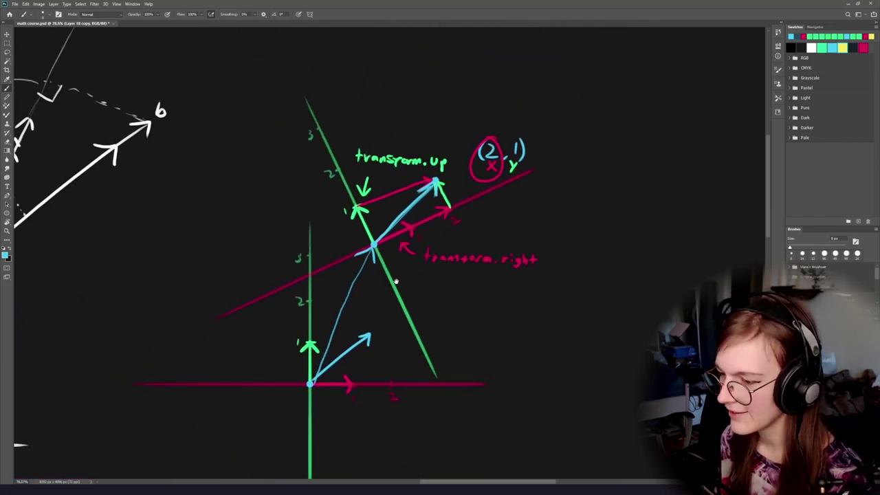
pyautogui.scroll(5, 396, 281)
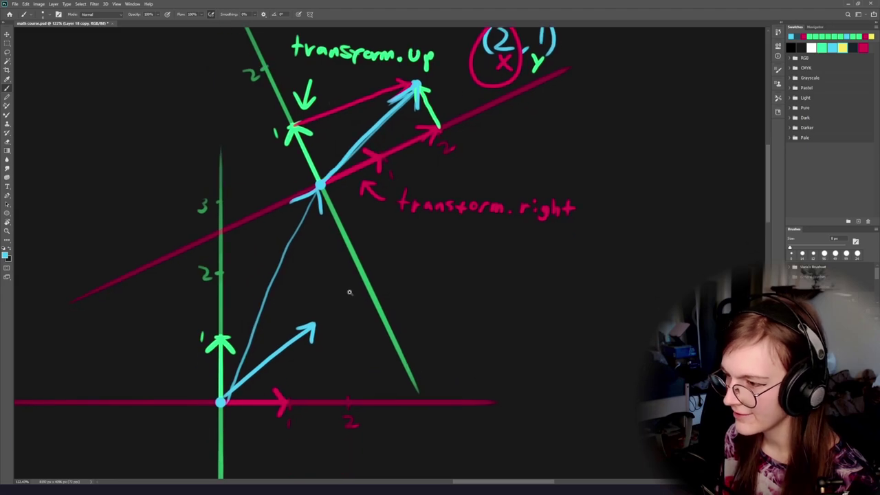
pyautogui.scroll(-3, 349, 292)
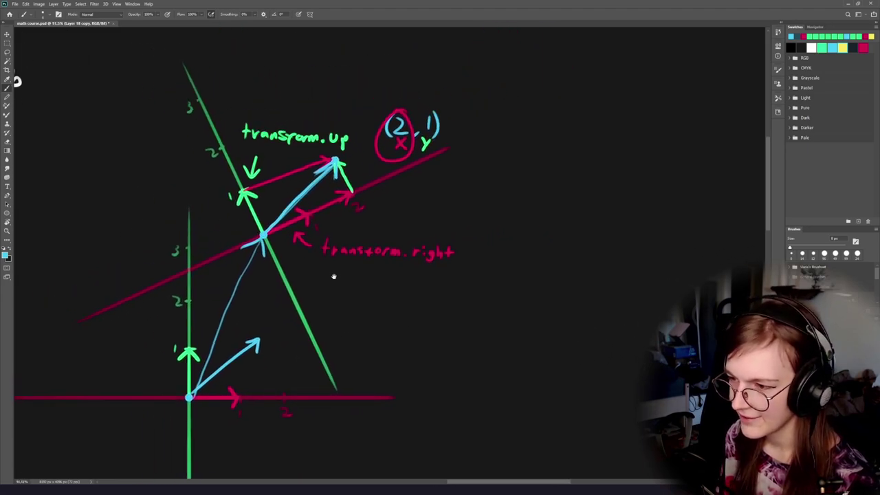
pyautogui.moveTo(334, 276); pyautogui.dragTo(384, 275)
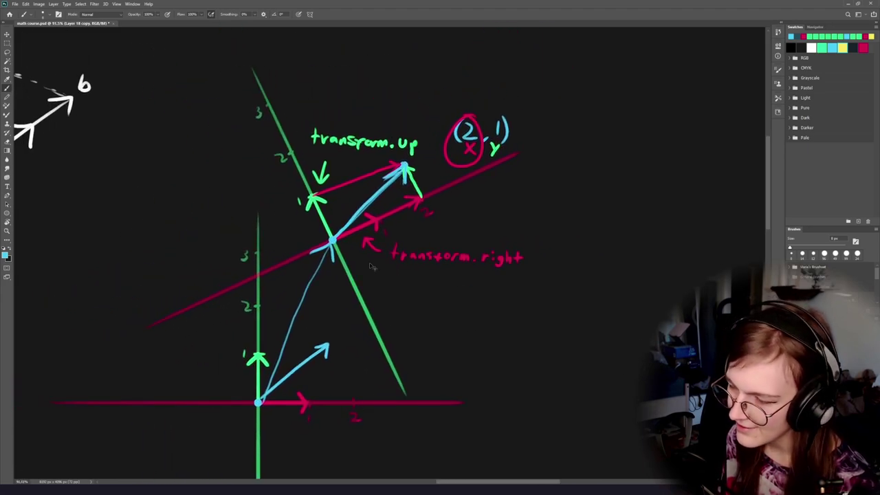
pyautogui.hotkey('ctrl', 'z')
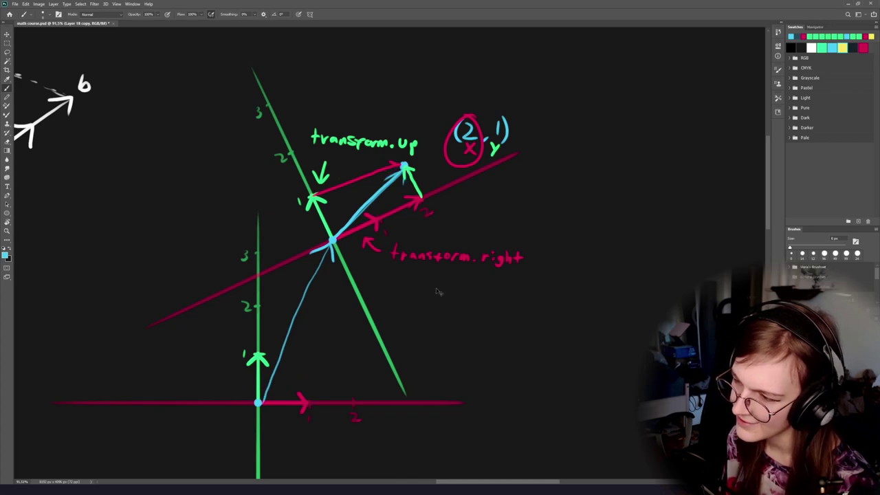
pyautogui.hotkey('ctrl', 'z')
pyautogui.hotkey('ctrl', 'z')
pyautogui.hotkey('ctrl', 'z')
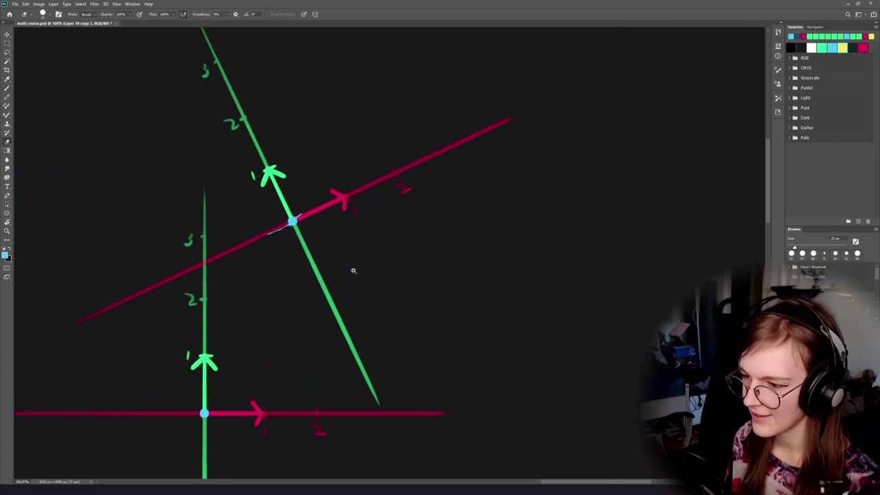
pyautogui.moveTo(273, 235); pyautogui.dragTo(337, 215)
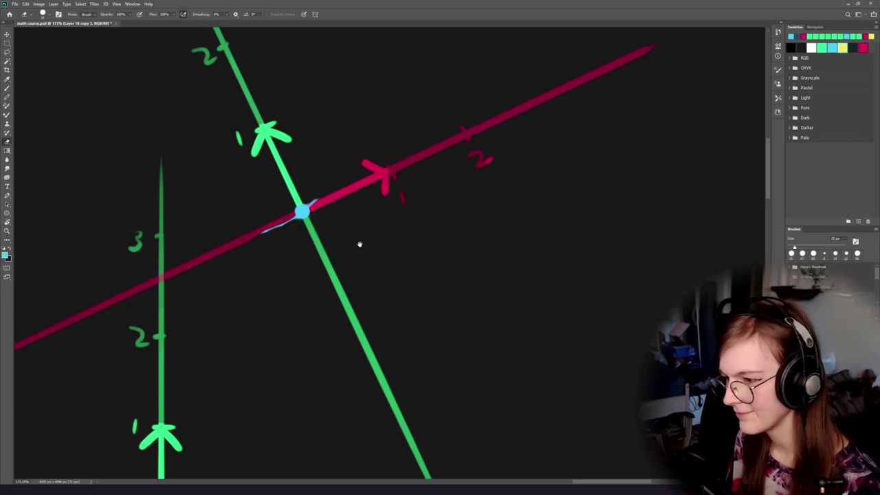
# Try brushing a blue point to the lower right of the tilted axes with a freehand arrow to it from the world origin.
pyautogui.press('b')
pyautogui.scroll(-3, 358, 244)
pyautogui.scroll(2, 375, 269)
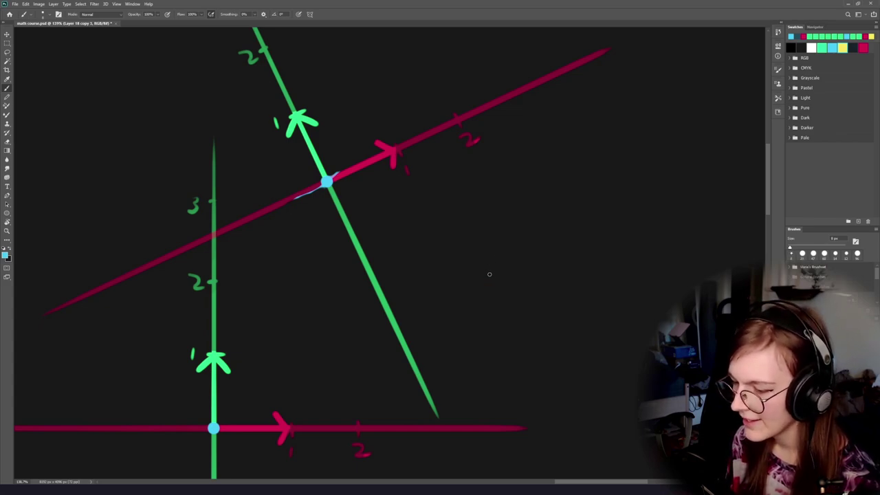
pyautogui.moveTo(526, 291); pyautogui.dragTo(477, 269)
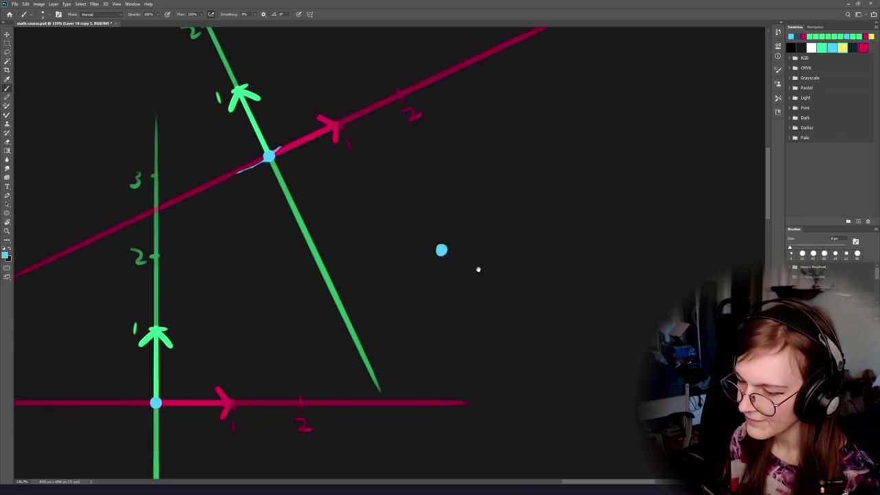
pyautogui.moveTo(158, 402)
pyautogui.mouseDown()
pyautogui.moveTo(440, 267)
pyautogui.moveTo(291, 332)
pyautogui.moveTo(420, 267)
pyautogui.moveTo(351, 294)
pyautogui.mouseUp()
pyautogui.hotkey('ctrl', 'z')
pyautogui.hotkey('ctrl', 'z')
pyautogui.keyDown('shift'); pyautogui.click(440, 252); pyautogui.keyUp('shift')
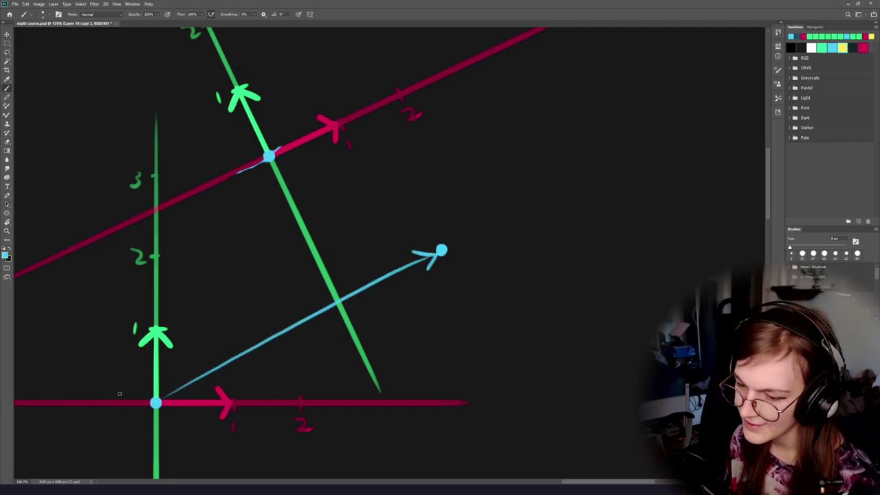
pyautogui.moveTo(238, 310)
pyautogui.mouseDown()
pyautogui.moveTo(201, 468)
pyautogui.moveTo(308, 323)
pyautogui.mouseUp()
pyautogui.hotkey('ctrl', 'z')
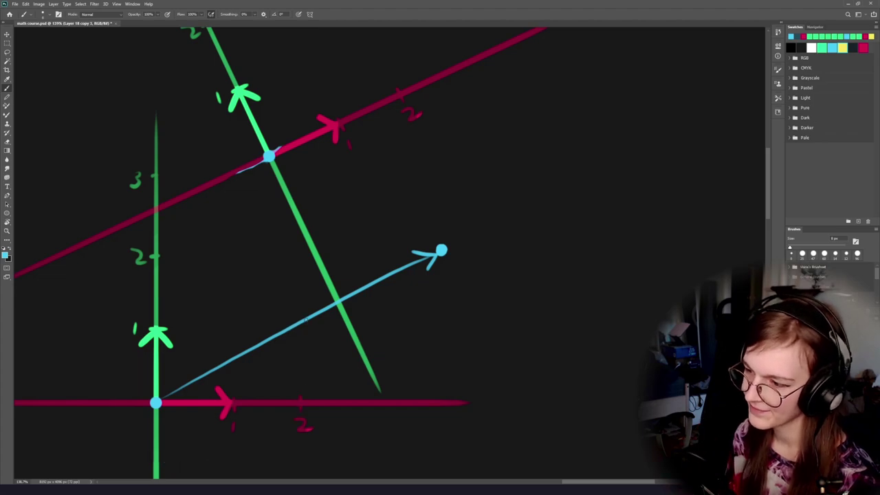
pyautogui.moveTo(415, 290); pyautogui.dragTo(433, 304)
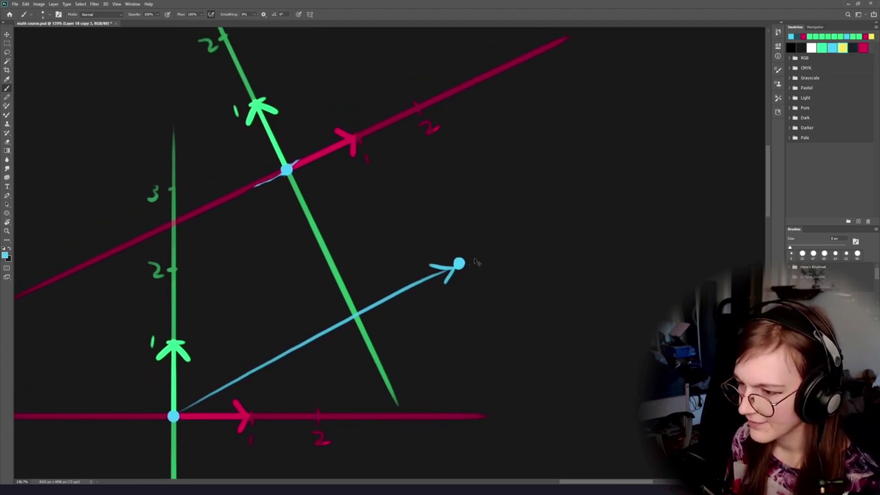
pyautogui.hotkey('ctrl', 'z')
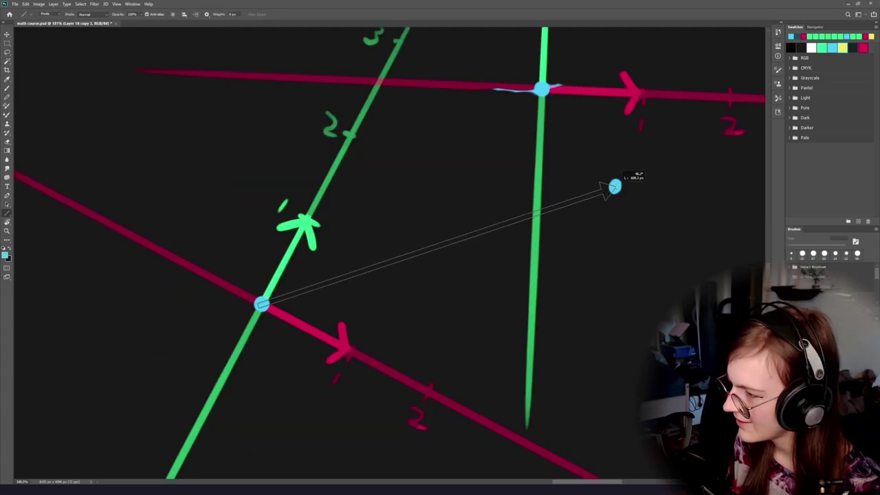
# Draw a straight blue arrow with the Line tool from the world origin to the blue point, about 600 px long at 46°.
pyautogui.moveTo(614, 186); pyautogui.dragTo(614, 186)
pyautogui.scroll(2, 347, 306)
pyautogui.scroll(-3, 347, 306)
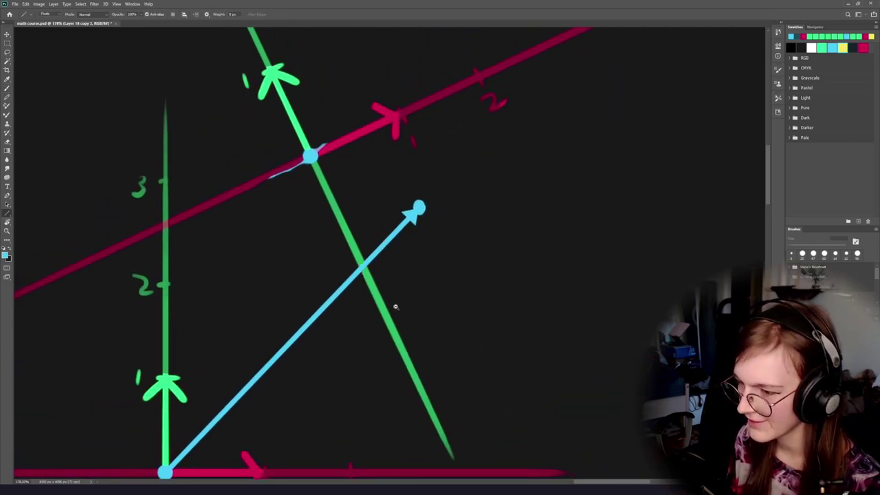
pyautogui.press('b')
pyautogui.scroll(2, 390, 290)
pyautogui.scroll(1, 391, 289)
pyautogui.moveTo(361, 439); pyautogui.dragTo(352, 329)
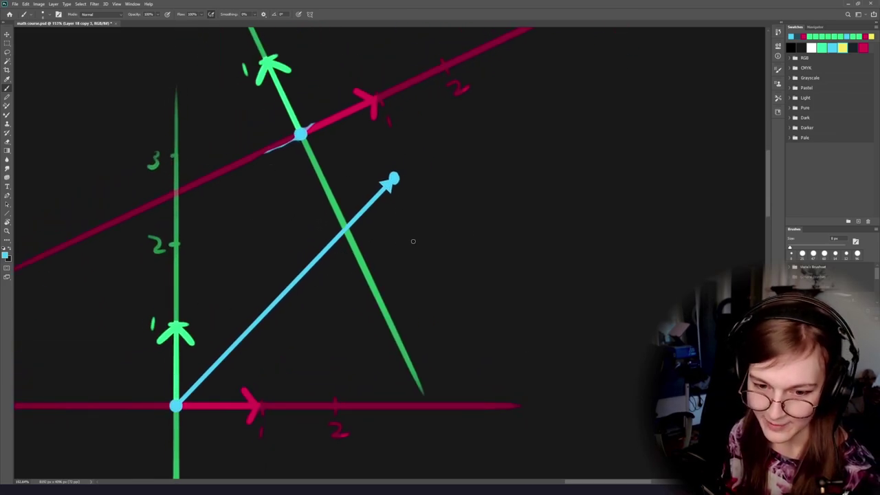
pyautogui.moveTo(280, 234); pyautogui.dragTo(375, 236)
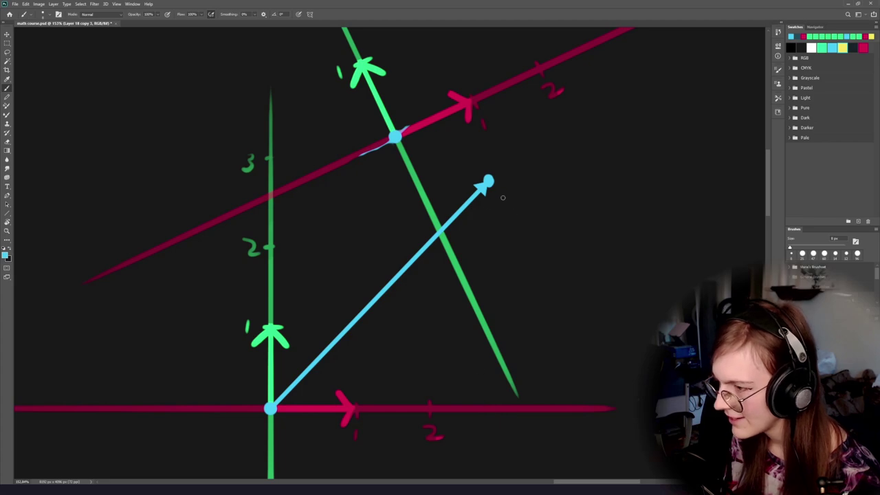
# Sample the red of the tilted x-axis arrow and handwrite a red 3 beside the blue point.
pyautogui.moveTo(468, 238); pyautogui.dragTo(418, 241)
pyautogui.scroll(3, 413, 241)
pyautogui.keyDown('alt'); pyautogui.click(237, 161); pyautogui.keyUp('alt')
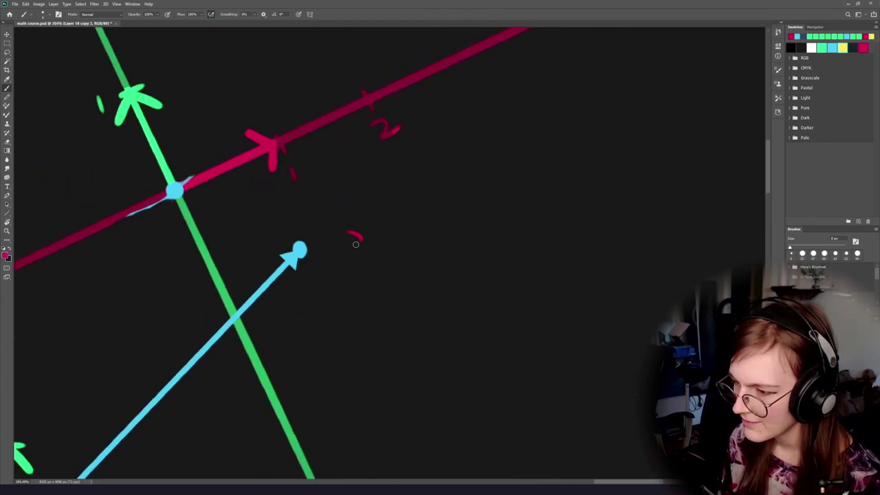
pyautogui.moveTo(355, 244)
pyautogui.mouseDown()
pyautogui.moveTo(375, 271)
pyautogui.moveTo(469, 230)
pyautogui.mouseUp()
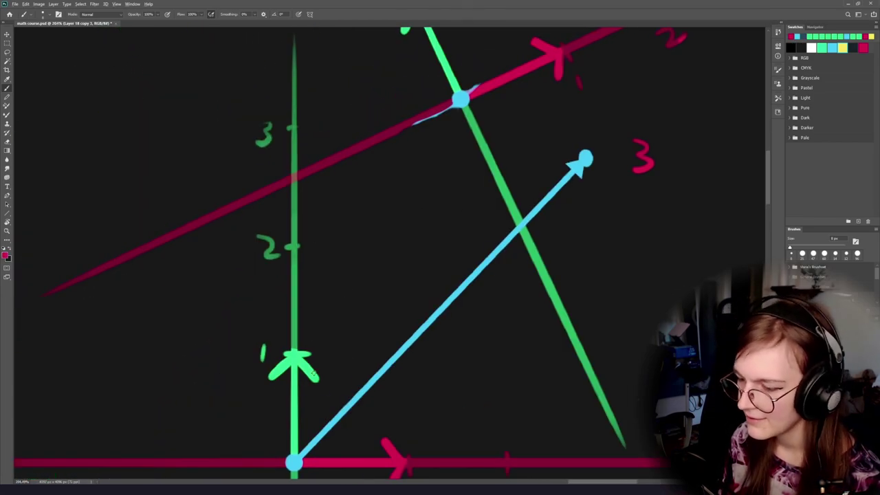
# Brush a white opening parenthesis before the red 3 beside the blue point and a white comma after it.
pyautogui.keyDown('alt'); pyautogui.click(293, 359); pyautogui.keyUp('alt')
pyautogui.moveTo(378, 320); pyautogui.dragTo(319, 301)
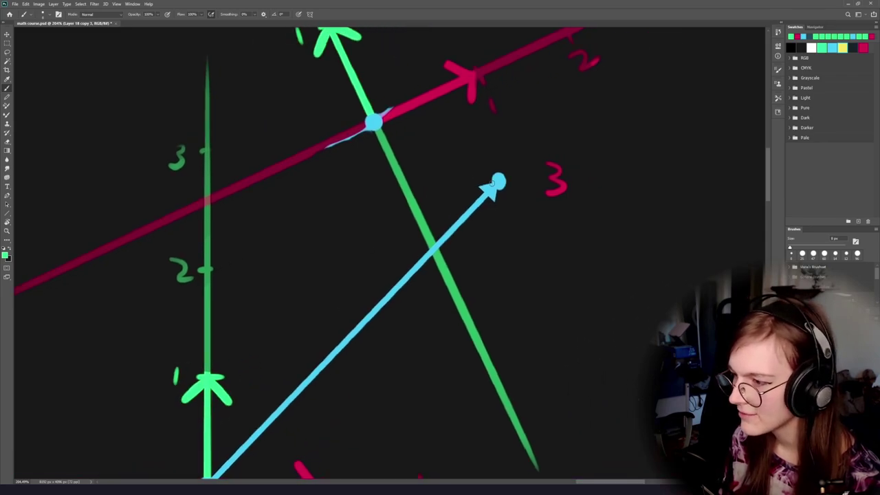
pyautogui.moveTo(593, 208); pyautogui.dragTo(361, 232)
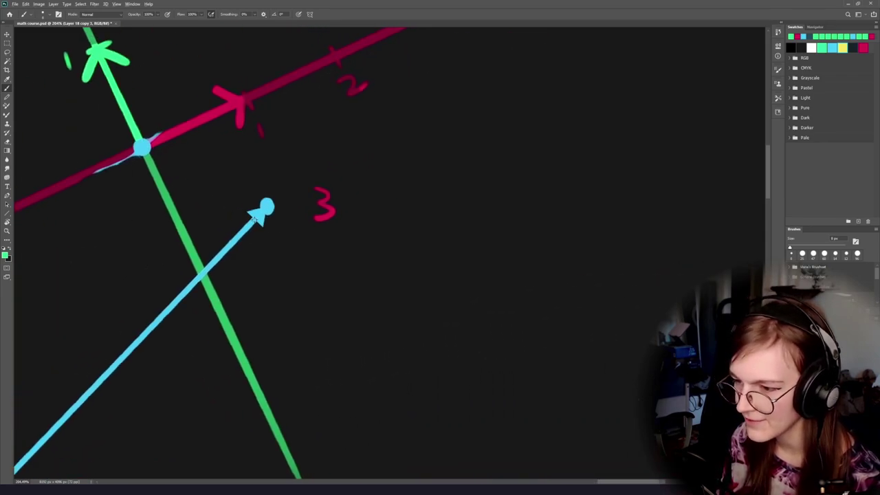
pyautogui.keyDown('alt'); pyautogui.click(258, 216); pyautogui.keyUp('alt')
pyautogui.click(811, 47)
pyautogui.moveTo(316, 174); pyautogui.dragTo(320, 238)
pyautogui.moveTo(348, 219); pyautogui.dragTo(341, 227)
# Handwrite a green 2.5 after the comma and close the coordinate with a white parenthesis.
pyautogui.keyDown('alt'); pyautogui.click(128, 113); pyautogui.keyUp('alt')
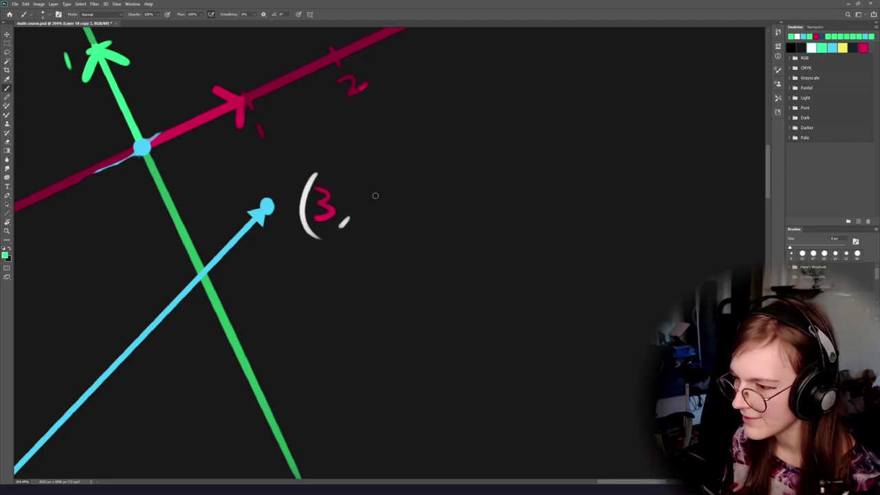
pyautogui.moveTo(355, 187); pyautogui.dragTo(377, 220)
pyautogui.moveTo(442, 248); pyautogui.dragTo(736, 252)
pyautogui.moveTo(551, 243); pyautogui.dragTo(321, 231)
pyautogui.moveTo(439, 204); pyautogui.dragTo(358, 223)
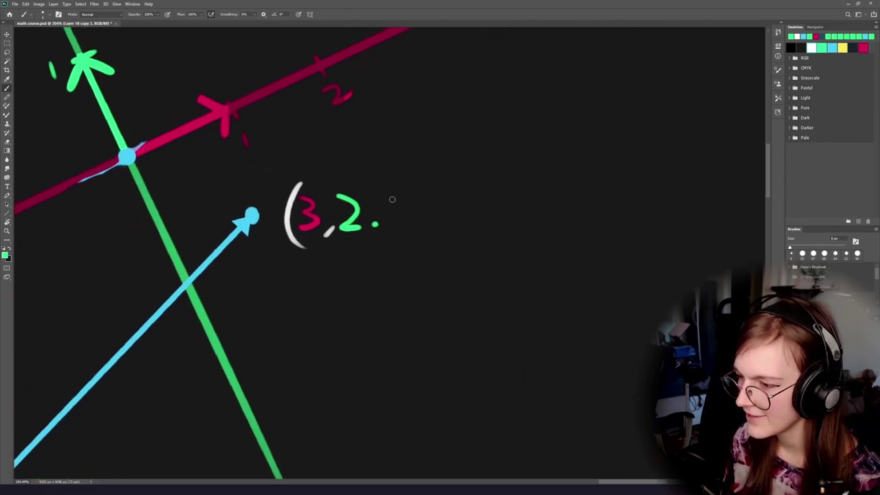
pyautogui.moveTo(398, 198); pyautogui.dragTo(386, 221)
pyautogui.hotkey('ctrl', 'z')
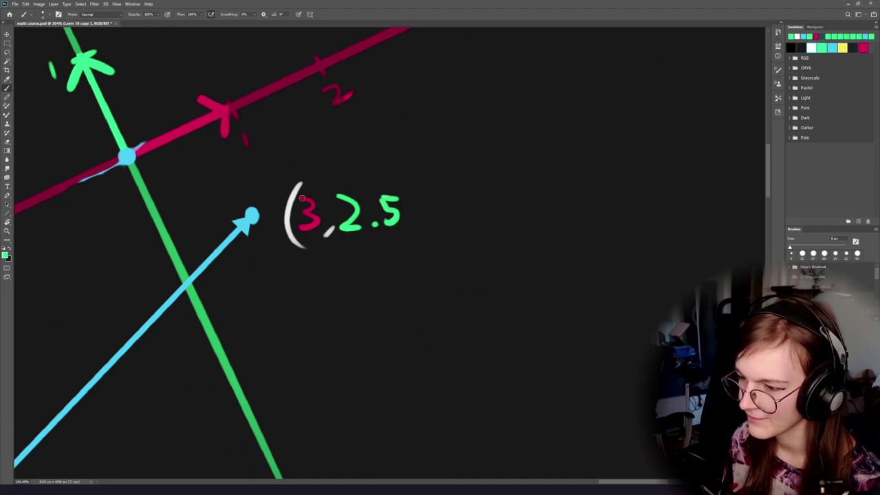
pyautogui.keyDown('alt'); pyautogui.click(292, 205); pyautogui.keyUp('alt')
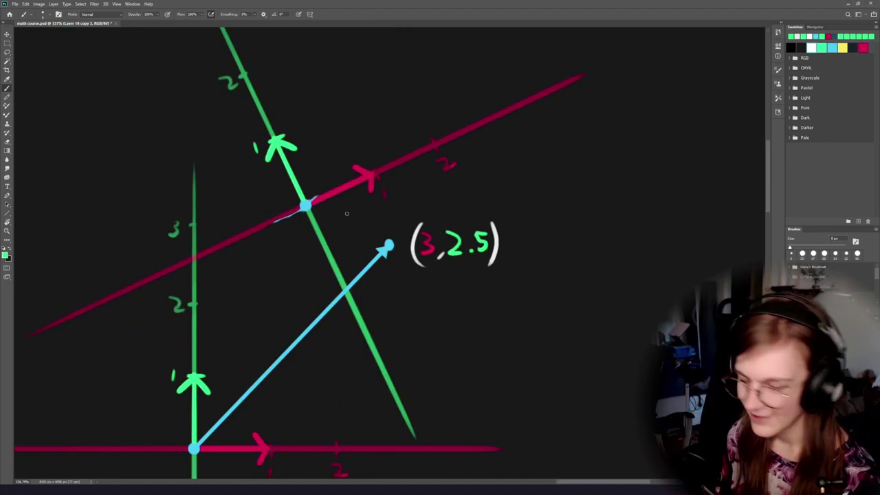
# Lasso the (3, 2.5) coordinate and move it to the upper-left side of the long blue arrow.
pyautogui.moveTo(358, 252)
pyautogui.mouseDown()
pyautogui.moveTo(370, 254)
pyautogui.moveTo(355, 241)
pyautogui.mouseUp()
pyautogui.moveTo(407, 246); pyautogui.dragTo(423, 246)
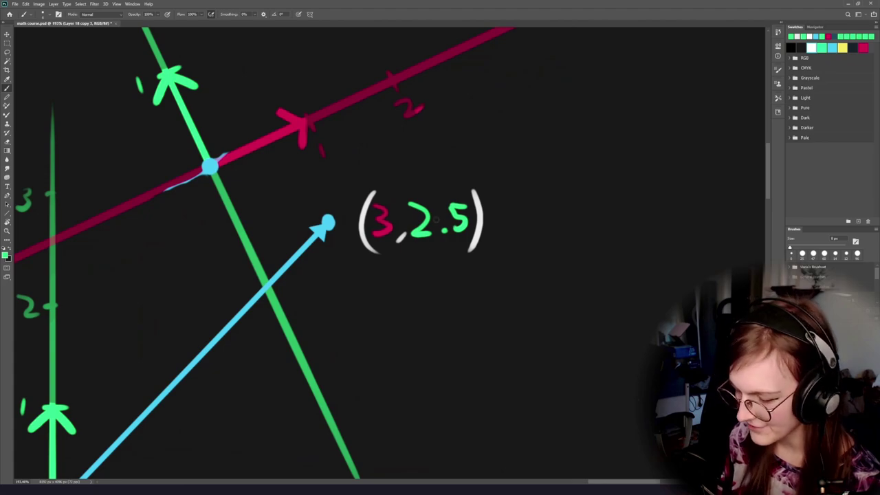
pyautogui.press('l')
pyautogui.moveTo(378, 173)
pyautogui.mouseDown()
pyautogui.moveTo(457, 320)
pyautogui.moveTo(374, 175)
pyautogui.mouseUp()
pyautogui.moveTo(332, 303); pyautogui.dragTo(475, 266)
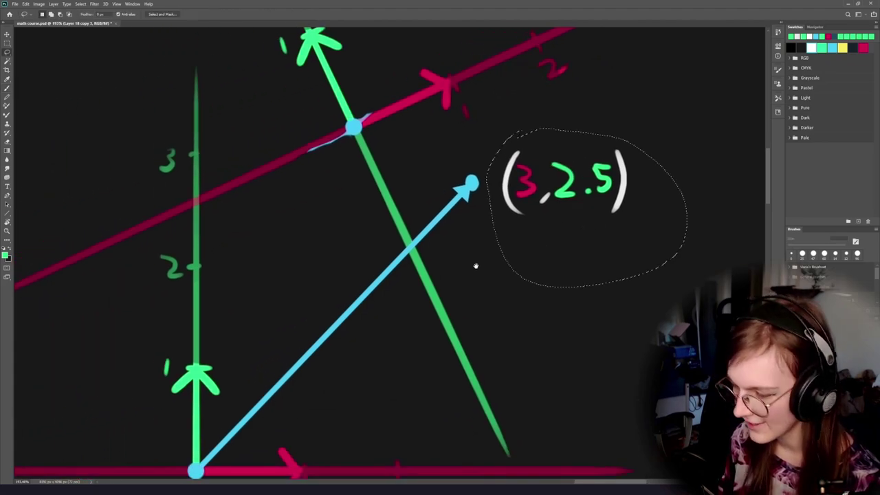
pyautogui.press('v')
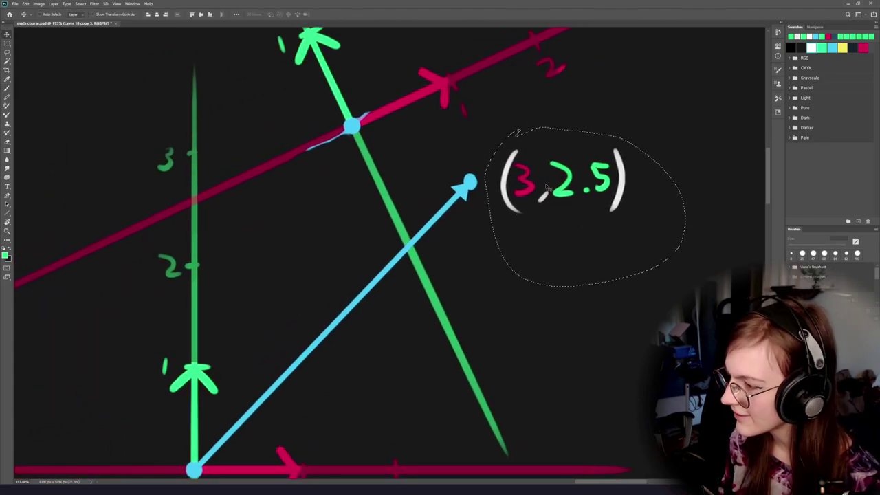
pyautogui.moveTo(546, 187)
pyautogui.mouseDown()
pyautogui.moveTo(328, 252)
pyautogui.moveTo(289, 282)
pyautogui.moveTo(281, 275)
pyautogui.mouseUp()
pyautogui.hotkey('ctrl', 'd')
# Shrink the (3, 2.5) label and rotate it to run along the middle of the blue arrow.
pyautogui.hotkey('ctrl', 'r')
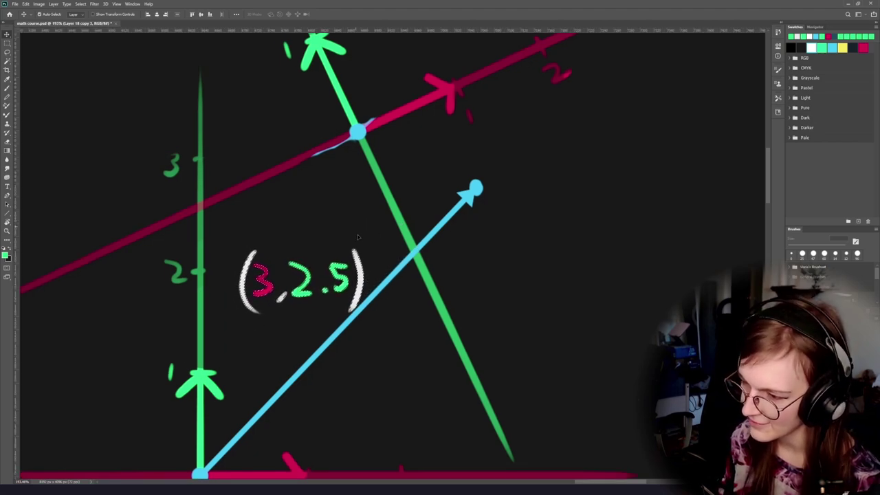
pyautogui.hotkey('ctrl', 'r')
pyautogui.hotkey('ctrl', 't')
pyautogui.moveTo(358, 238); pyautogui.dragTo(314, 213)
pyautogui.moveTo(291, 276); pyautogui.dragTo(325, 281)
pyautogui.moveTo(327, 249); pyautogui.dragTo(345, 263)
pyautogui.click(341, 16)
pyautogui.scroll(-3, 377, 322)
pyautogui.moveTo(378, 323); pyautogui.dragTo(353, 277)
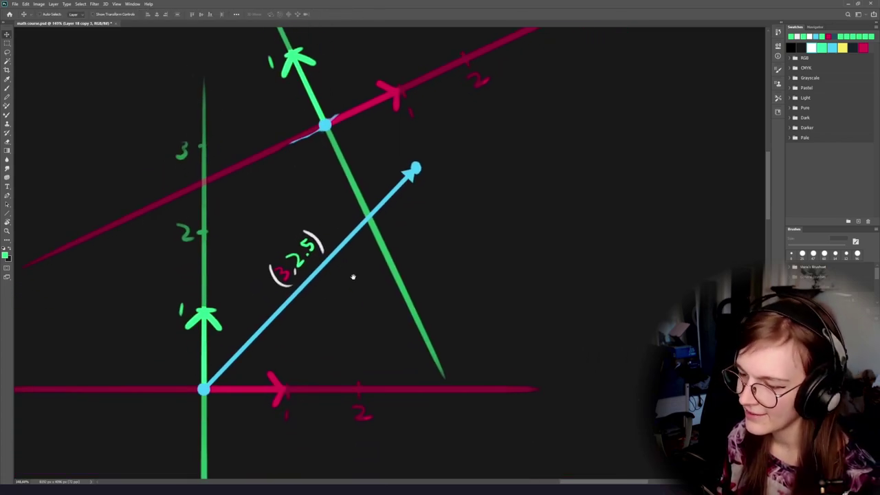
# Pick up the arrow's blue for the Brush and rotate the canvas view until the tilted x-axis is horizontal.
pyautogui.scroll(1, 352, 277)
pyautogui.press('b')
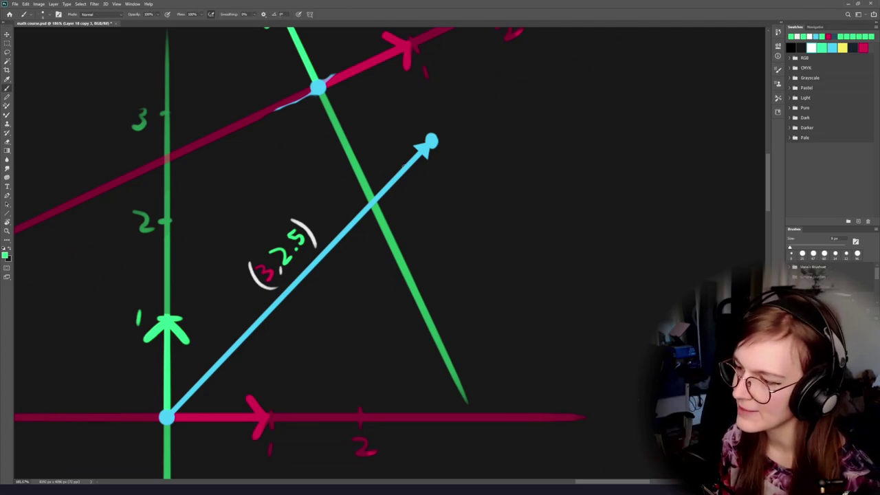
pyautogui.moveTo(399, 155); pyautogui.dragTo(336, 249)
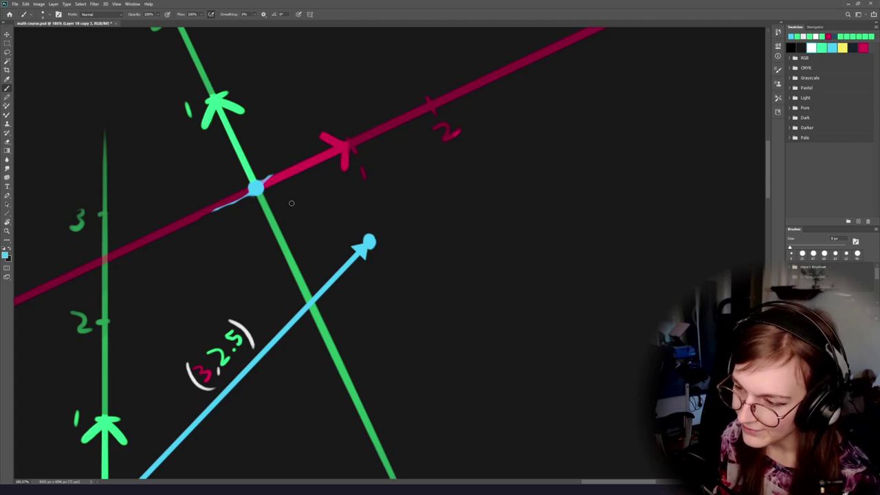
pyautogui.moveTo(275, 211); pyautogui.dragTo(307, 254)
pyautogui.press('r')
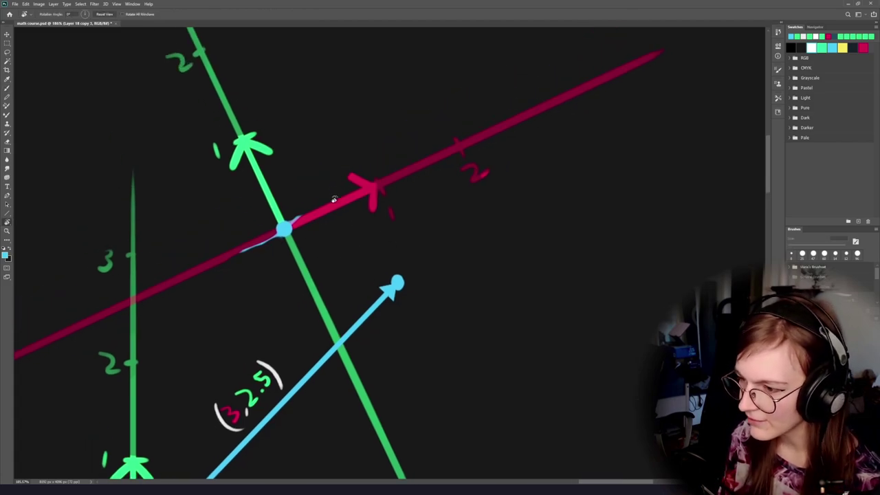
pyautogui.moveTo(345, 143); pyautogui.dragTo(471, 128)
pyautogui.moveTo(416, 184); pyautogui.dragTo(353, 287)
pyautogui.scroll(3, 375, 236)
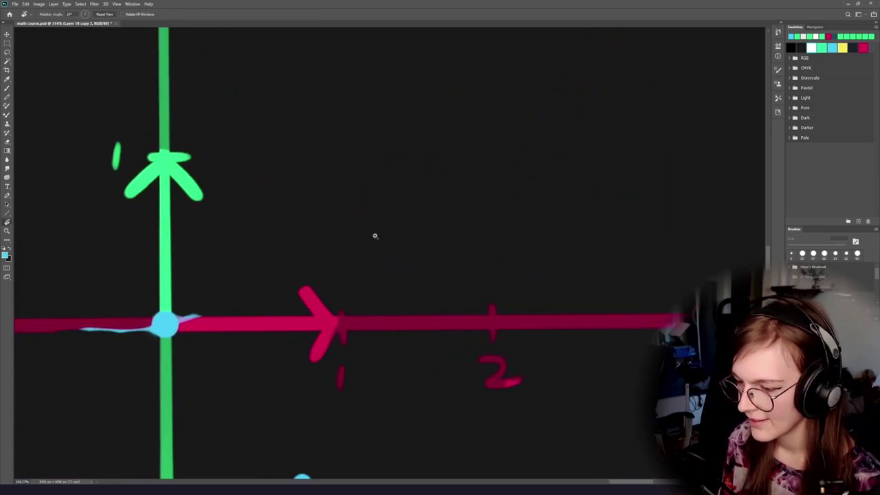
pyautogui.moveTo(301, 311); pyautogui.dragTo(344, 247)
# Try brushing blue marks around the unit arrows of the local axes.
pyautogui.press('b')
pyautogui.moveTo(387, 99)
pyautogui.mouseDown()
pyautogui.moveTo(92, 162)
pyautogui.moveTo(214, 81)
pyautogui.mouseUp()
pyautogui.hotkey('ctrl', 'z')
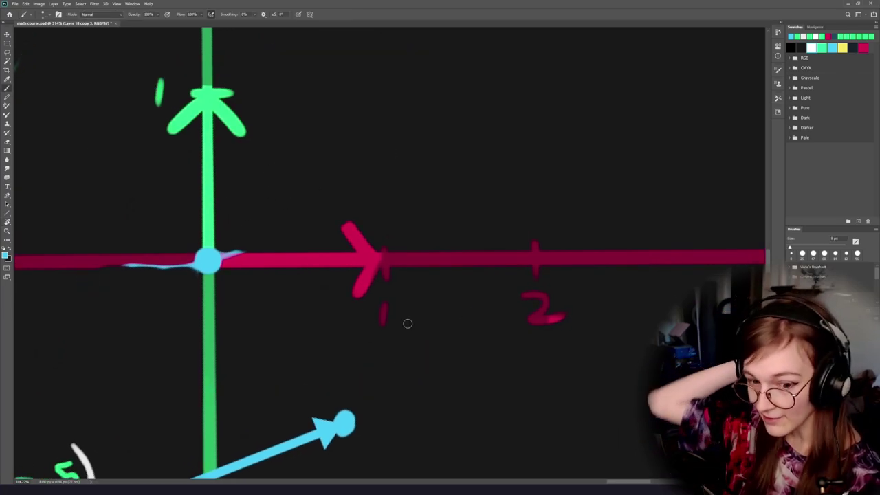
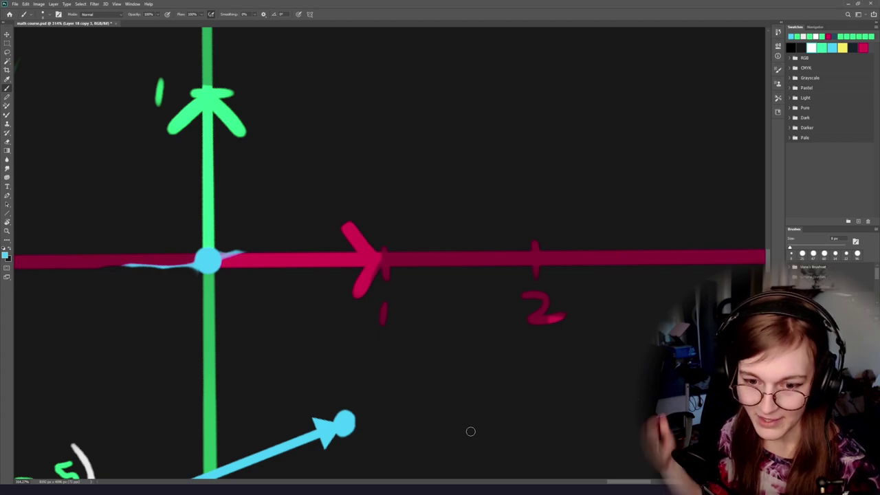
pyautogui.moveTo(291, 269); pyautogui.dragTo(284, 283)
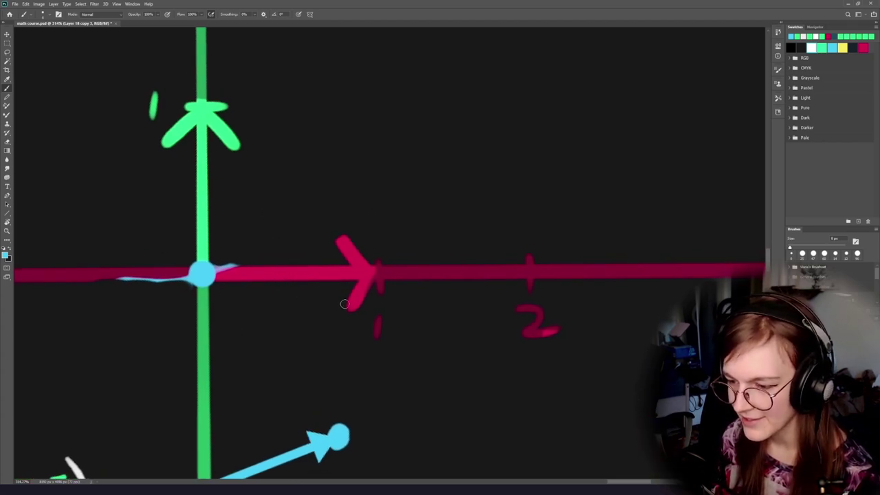
pyautogui.moveTo(249, 328); pyautogui.dragTo(256, 272)
pyautogui.moveTo(306, 195)
pyautogui.mouseDown()
pyautogui.moveTo(405, 112)
pyautogui.moveTo(398, 104)
pyautogui.mouseUp()
pyautogui.moveTo(436, 103)
pyautogui.mouseDown()
pyautogui.moveTo(497, 254)
pyautogui.moveTo(195, 88)
pyautogui.mouseUp()
pyautogui.hotkey('ctrl', 'z')
pyautogui.moveTo(292, 269)
pyautogui.mouseDown()
pyautogui.moveTo(299, 283)
pyautogui.moveTo(280, 242)
pyautogui.mouseUp()
pyautogui.scroll(-2, 280, 242)
# Try a freehand blue arrow from the local origin to the blue point.
pyautogui.moveTo(183, 177); pyautogui.dragTo(313, 330)
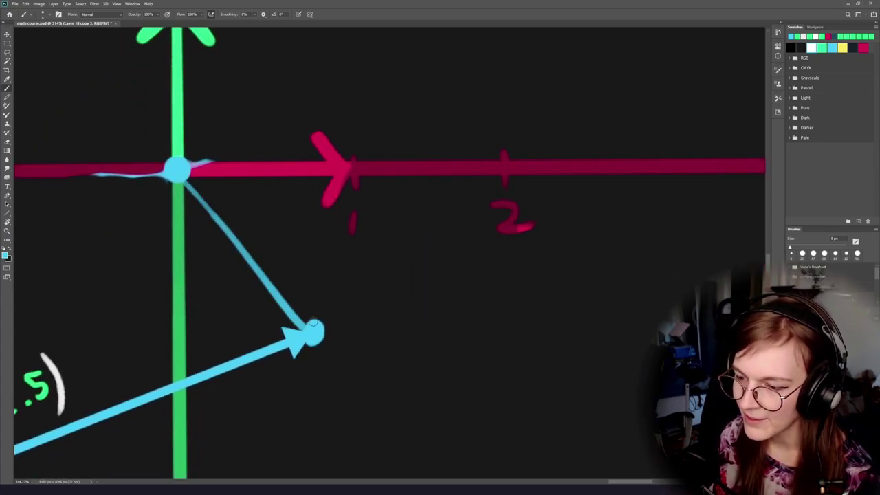
pyautogui.hotkey('ctrl', 'z')
pyautogui.moveTo(184, 178); pyautogui.dragTo(314, 330)
pyautogui.hotkey('ctrl', 'z')
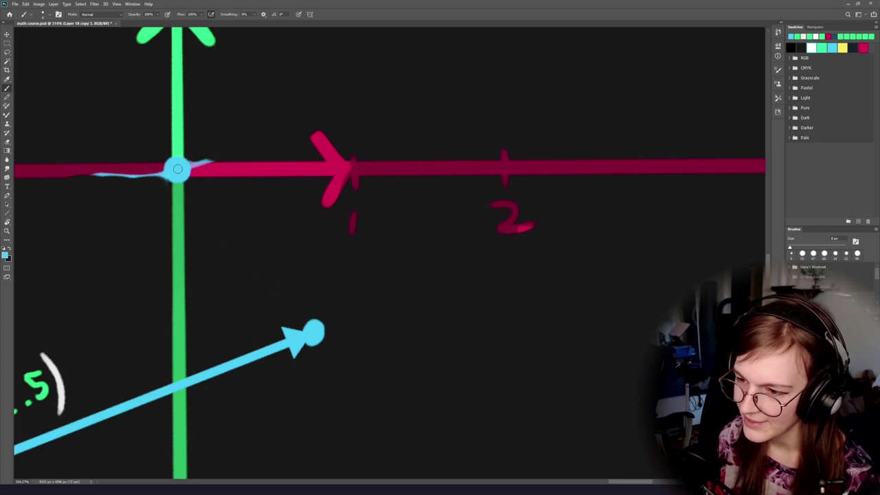
pyautogui.moveTo(185, 178); pyautogui.dragTo(313, 329)
pyautogui.moveTo(311, 285); pyautogui.dragTo(315, 329)
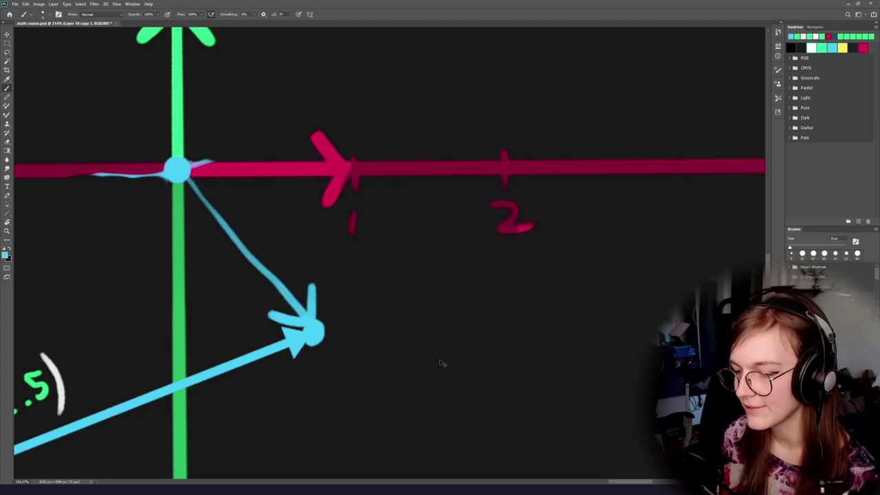
pyautogui.hotkey('ctrl', 'z')
pyautogui.hotkey('ctrl', 'z')
pyautogui.hotkey('ctrl', 'z')
# Reset the canvas rotation so the world axes are upright and zoom in on the local origin.
pyautogui.scroll(-5, 355, 296)
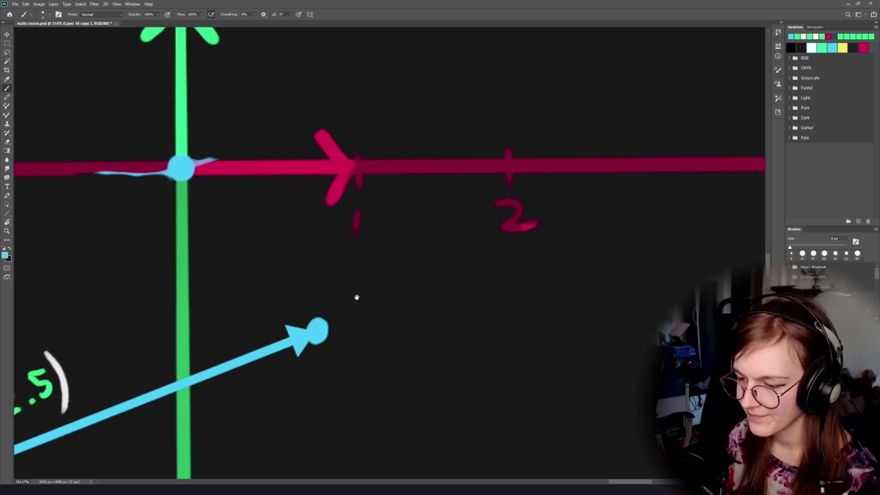
pyautogui.press('Escape')
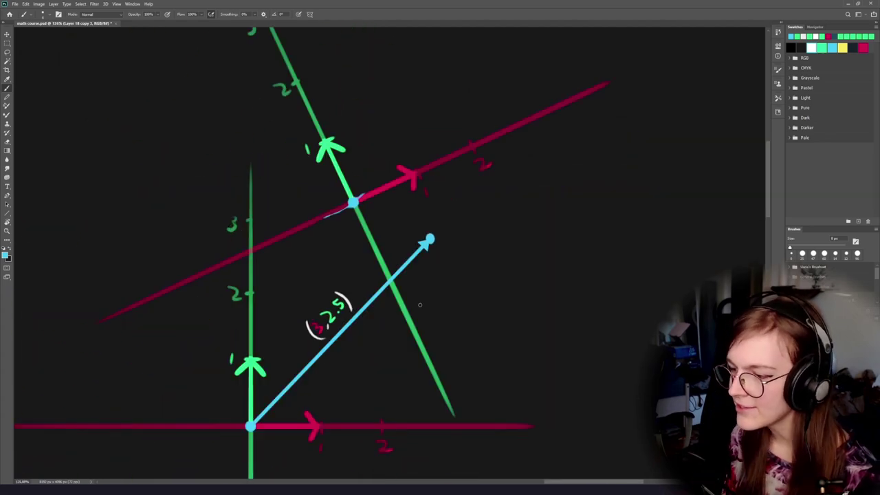
pyautogui.moveTo(430, 283); pyautogui.dragTo(317, 280)
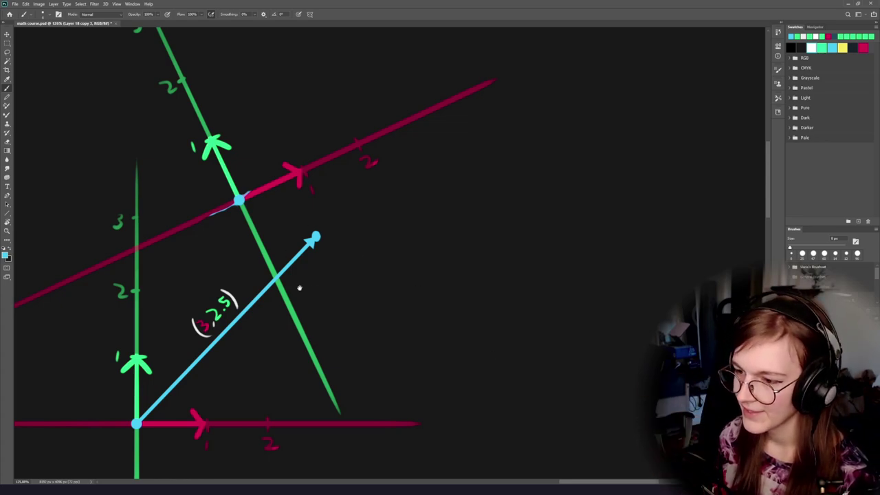
pyautogui.moveTo(299, 288); pyautogui.dragTo(263, 349)
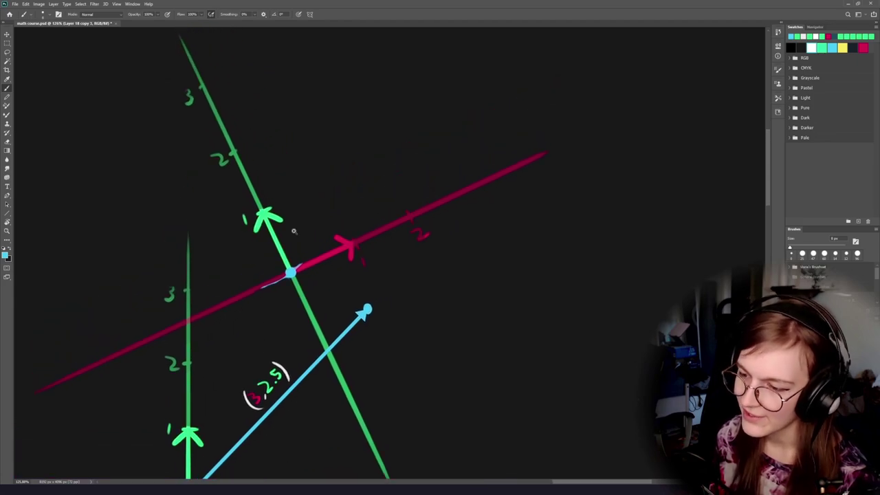
pyautogui.moveTo(268, 274); pyautogui.dragTo(305, 324)
pyautogui.moveTo(369, 233); pyautogui.dragTo(299, 308)
pyautogui.moveTo(281, 370); pyautogui.dragTo(313, 255)
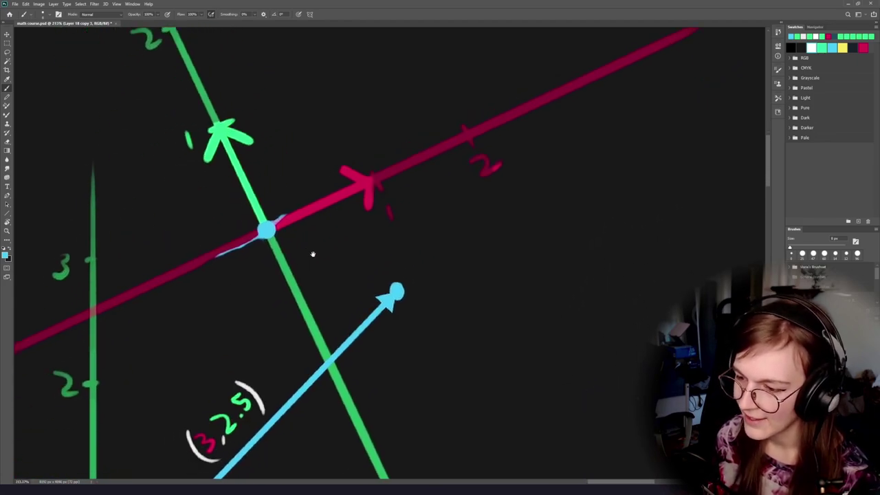
# Brush a blue arrow from the local origin up between the tilted axes, with an arrowhead at its tip.
pyautogui.scroll(3, 312, 254)
pyautogui.moveTo(260, 292)
pyautogui.mouseDown()
pyautogui.moveTo(388, 90)
pyautogui.moveTo(395, 123)
pyautogui.mouseUp()
pyautogui.moveTo(388, 88); pyautogui.dragTo(349, 112)
pyautogui.moveTo(412, 67)
pyautogui.mouseDown()
pyautogui.moveTo(179, 263)
pyautogui.moveTo(313, 67)
pyautogui.mouseUp()
pyautogui.hotkey('ctrl', 'z')
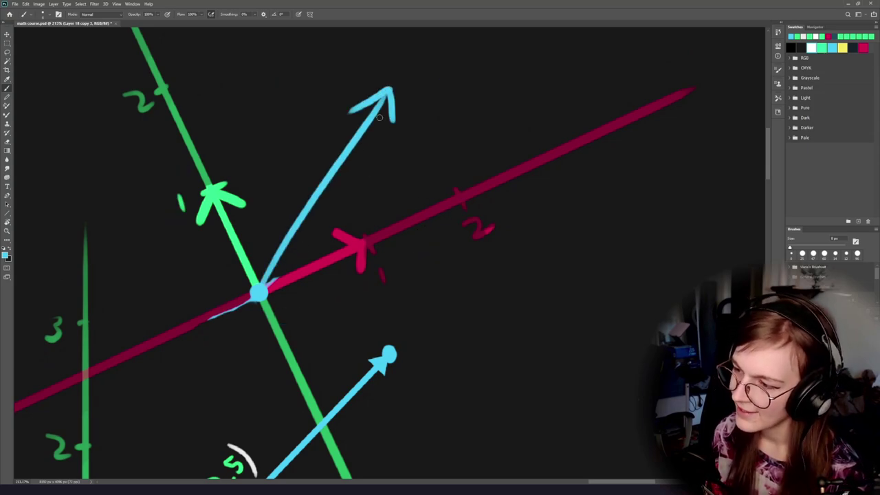
# Try dashed blue projection lines from the new arrow's tip to the local axes.
pyautogui.moveTo(393, 93); pyautogui.dragTo(406, 125)
pyautogui.moveTo(414, 152); pyautogui.dragTo(421, 166)
pyautogui.moveTo(426, 177); pyautogui.dragTo(443, 211)
pyautogui.moveTo(319, 129); pyautogui.dragTo(202, 185)
pyautogui.hotkey('ctrl', 'z')
pyautogui.hotkey('ctrl', 'z')
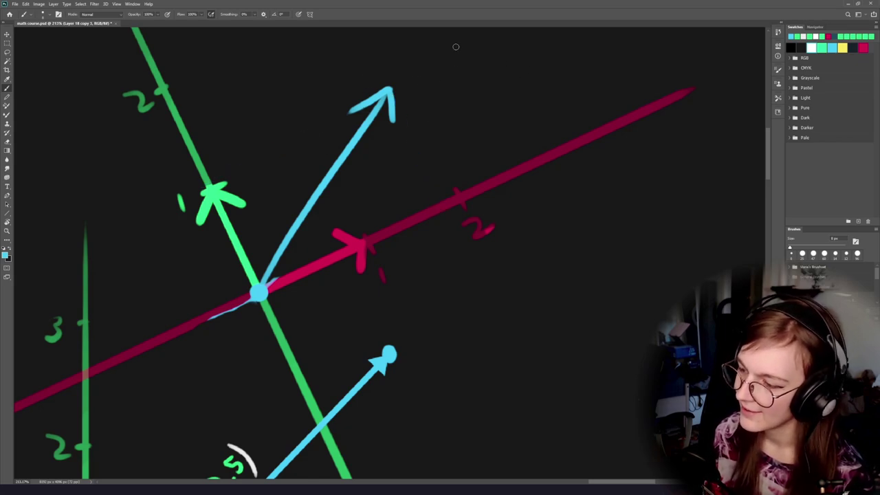
# Handwrite the local coordinate 2, 1 in blue beside the new arrow's tip.
pyautogui.moveTo(425, 64)
pyautogui.mouseDown()
pyautogui.moveTo(426, 92)
pyautogui.moveTo(448, 92)
pyautogui.mouseUp()
pyautogui.moveTo(469, 92); pyautogui.dragTo(460, 101)
pyautogui.moveTo(494, 62); pyautogui.dragTo(493, 88)
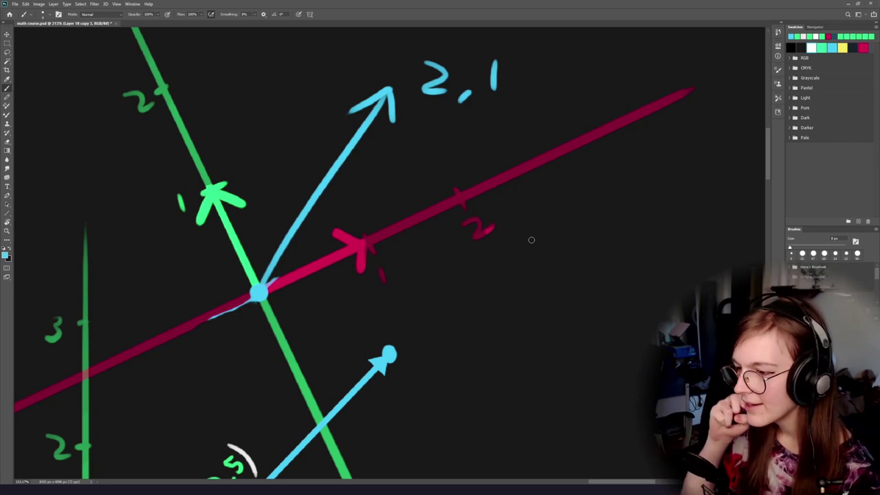
# Try a large blue ellipse around the local axes and a line linking the 2, 1 label to the local x unit arrow.
pyautogui.moveTo(423, 71)
pyautogui.mouseDown()
pyautogui.moveTo(508, 136)
pyautogui.moveTo(374, 77)
pyautogui.mouseUp()
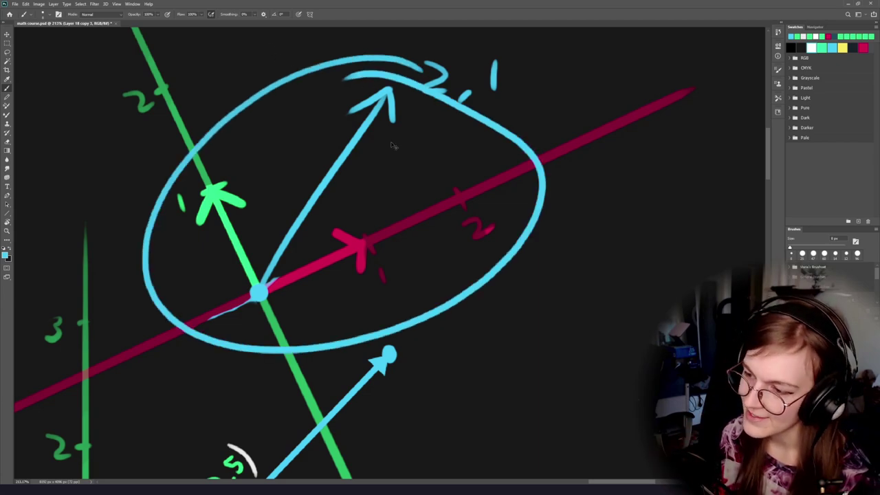
pyautogui.hotkey('ctrl', 'z')
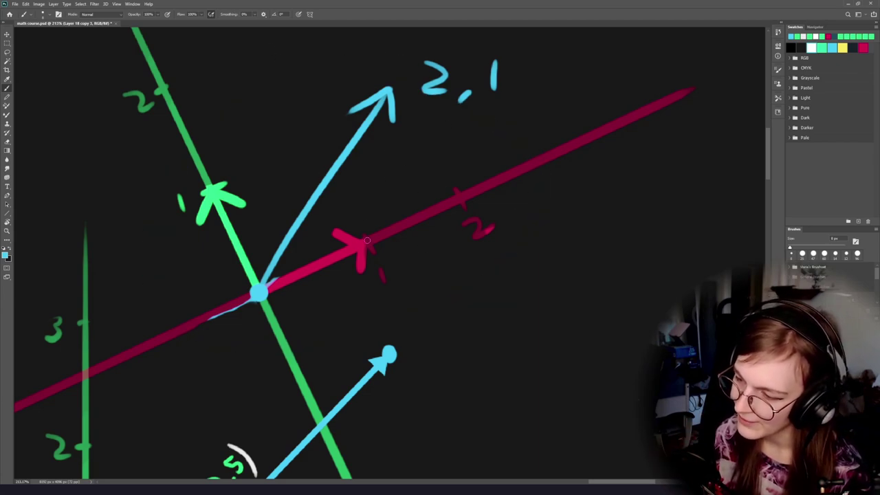
pyautogui.moveTo(427, 112); pyautogui.dragTo(352, 250)
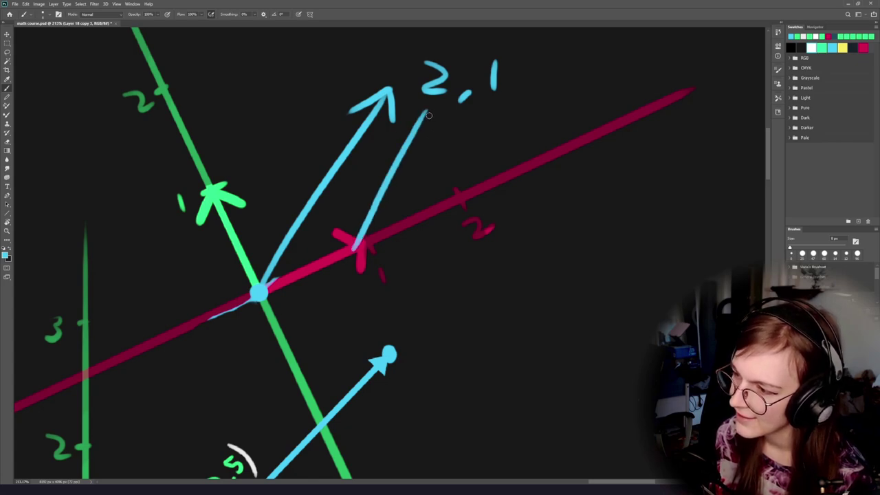
pyautogui.hotkey('ctrl', 'z')
pyautogui.hotkey('ctrl', 'z')
pyautogui.hotkey('ctrl', 'z')
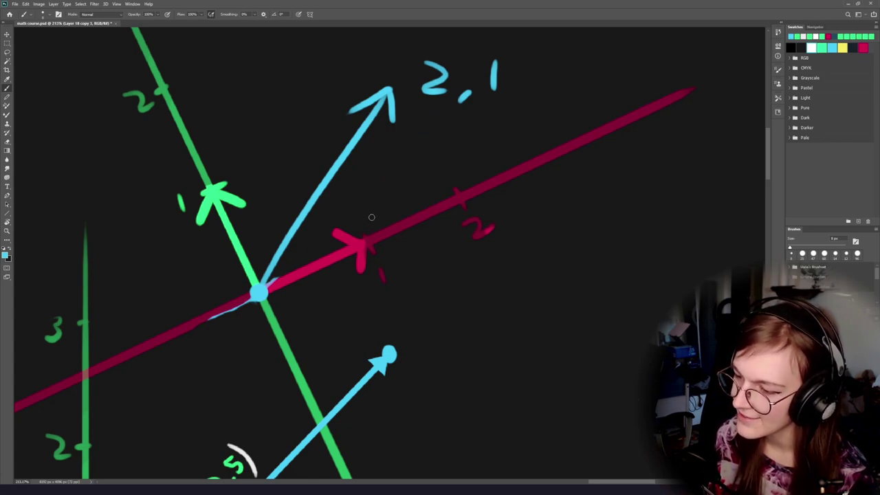
# Try blue circles around the numbers of the 2, 1 label and around the matching local unit arrows.
pyautogui.moveTo(375, 218); pyautogui.dragTo(371, 220)
pyautogui.hotkey('ctrl', 'z')
pyautogui.moveTo(437, 58)
pyautogui.mouseDown()
pyautogui.moveTo(406, 100)
pyautogui.moveTo(453, 81)
pyautogui.mouseUp()
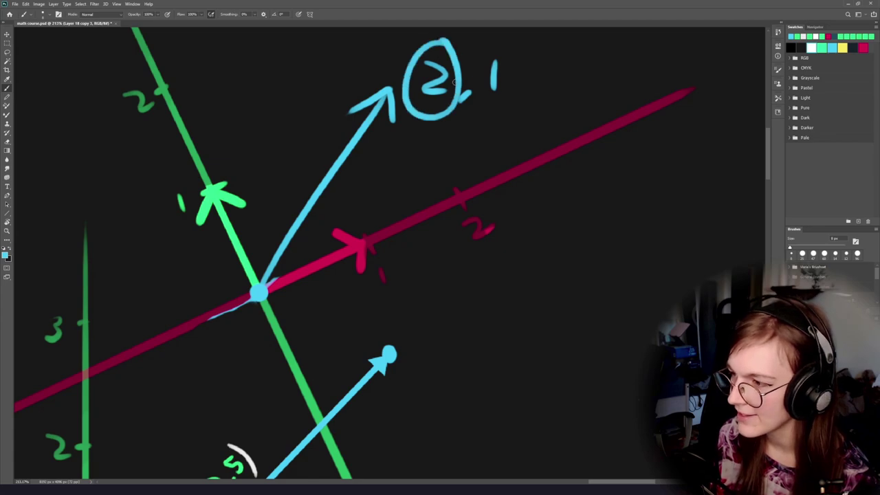
pyautogui.hotkey('ctrl', 'z')
pyautogui.moveTo(219, 157)
pyautogui.mouseDown()
pyautogui.moveTo(249, 163)
pyautogui.moveTo(206, 155)
pyautogui.mouseUp()
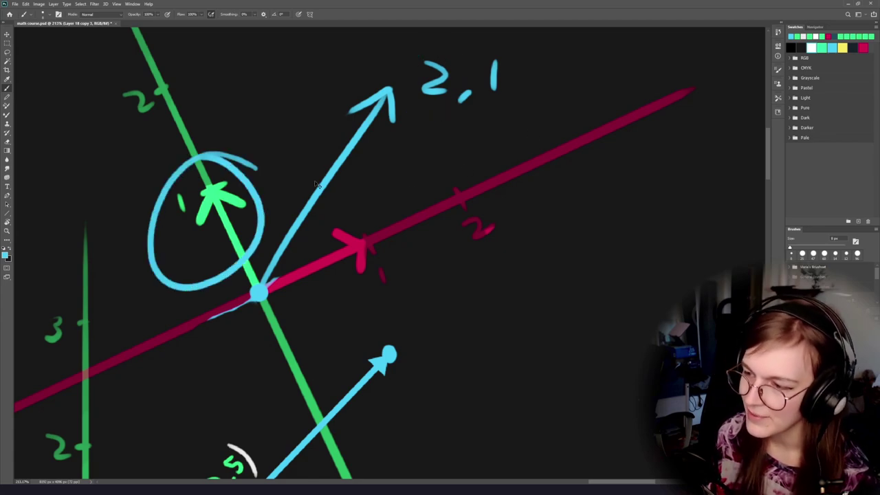
pyautogui.hotkey('ctrl', 'z')
pyautogui.moveTo(510, 64)
pyautogui.mouseDown()
pyautogui.moveTo(462, 92)
pyautogui.moveTo(510, 66)
pyautogui.mouseUp()
pyautogui.hotkey('ctrl', 'z')
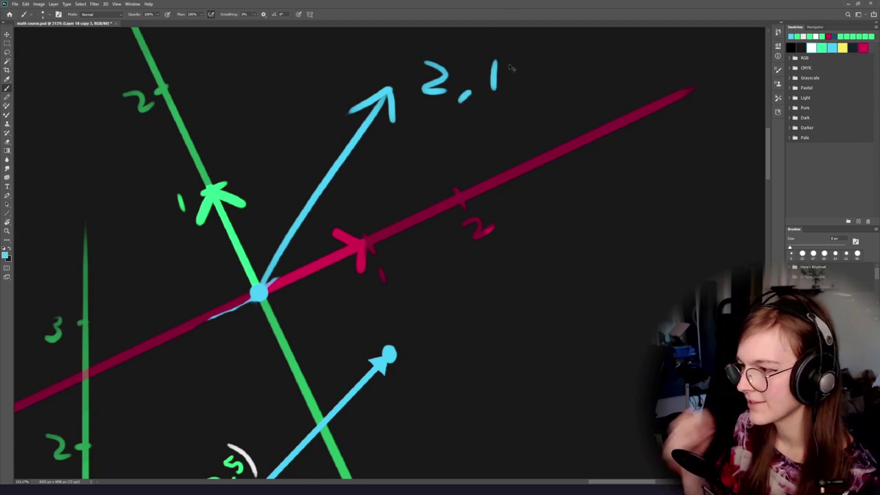
# Try a blue arrow from the world origin to the local origin, with a circle around the local origin.
pyautogui.moveTo(307, 338)
pyautogui.mouseDown()
pyautogui.moveTo(367, 210)
pyautogui.moveTo(378, 139)
pyautogui.mouseUp()
pyautogui.moveTo(177, 459)
pyautogui.mouseDown()
pyautogui.moveTo(344, 90)
pyautogui.moveTo(328, 196)
pyautogui.mouseUp()
pyautogui.moveTo(358, 157)
pyautogui.mouseDown()
pyautogui.moveTo(349, 256)
pyautogui.moveTo(316, 144)
pyautogui.mouseUp()
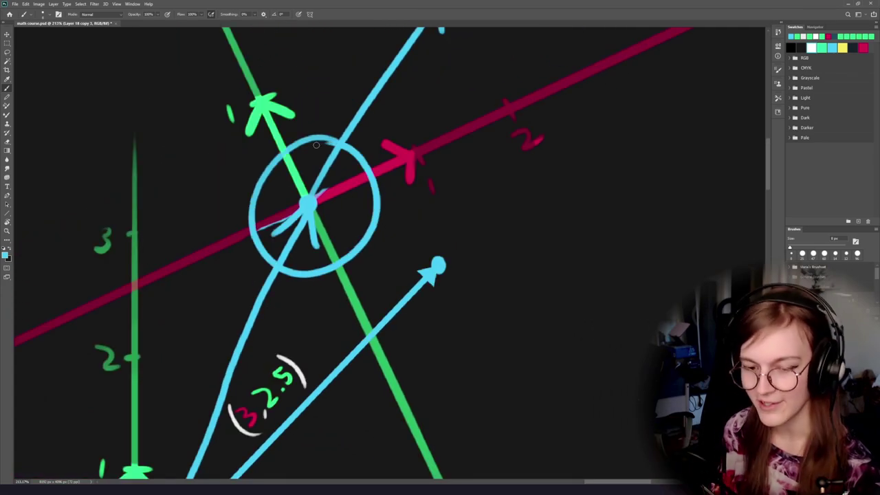
pyautogui.hotkey('ctrl', 'z')
pyautogui.hotkey('ctrl', 'z')
pyautogui.hotkey('ctrl', 'z')
pyautogui.hotkey('ctrl', 'z')
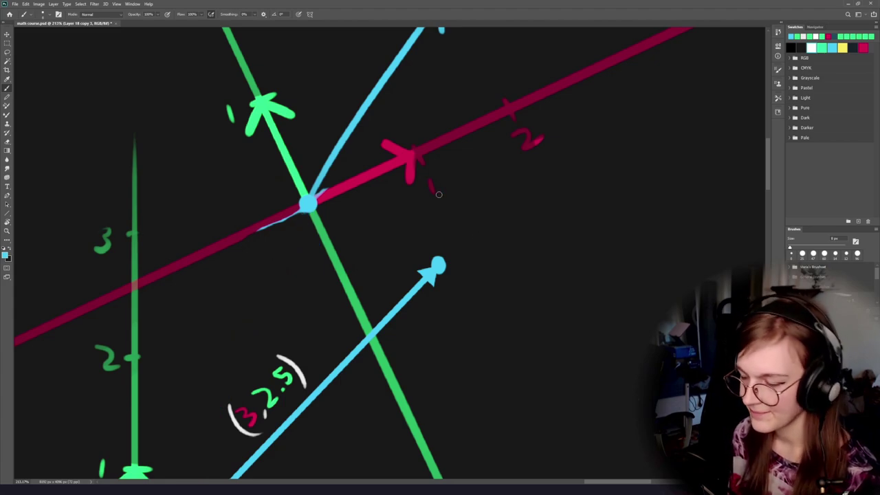
# Try a straighter blue line from the world origin to the local origin, with an arrowhead at its end.
pyautogui.moveTo(318, 323); pyautogui.dragTo(349, 245)
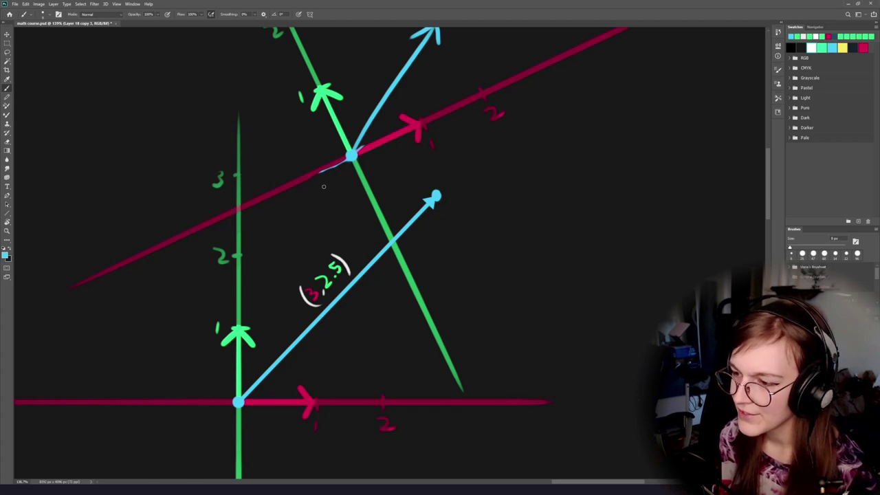
pyautogui.moveTo(344, 170); pyautogui.dragTo(304, 225)
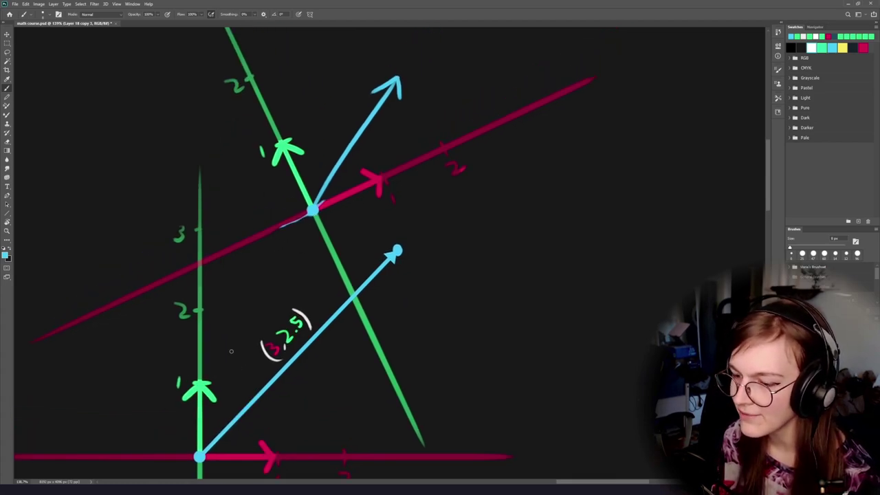
pyautogui.moveTo(228, 392)
pyautogui.mouseDown()
pyautogui.moveTo(306, 226)
pyautogui.moveTo(191, 456)
pyautogui.mouseUp()
pyautogui.hotkey('ctrl', 'z')
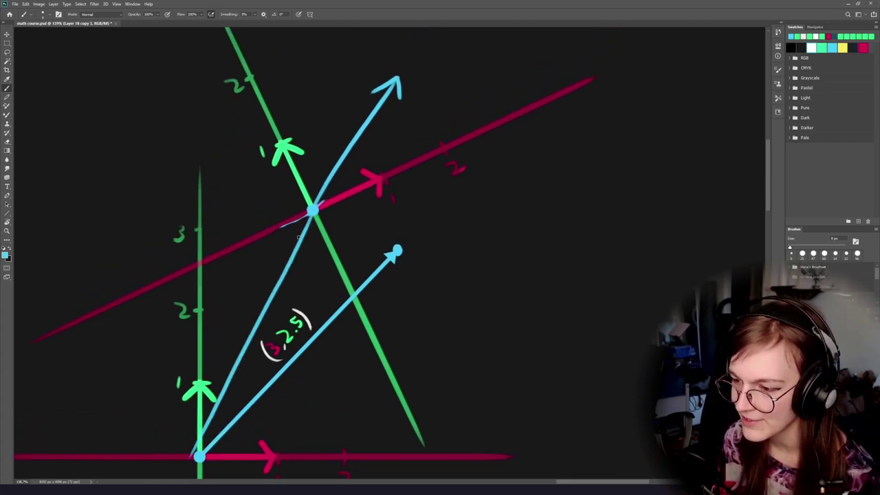
pyautogui.moveTo(318, 233); pyautogui.dragTo(283, 249)
pyautogui.hotkey('ctrl', 'z')
pyautogui.hotkey('ctrl', 'z')
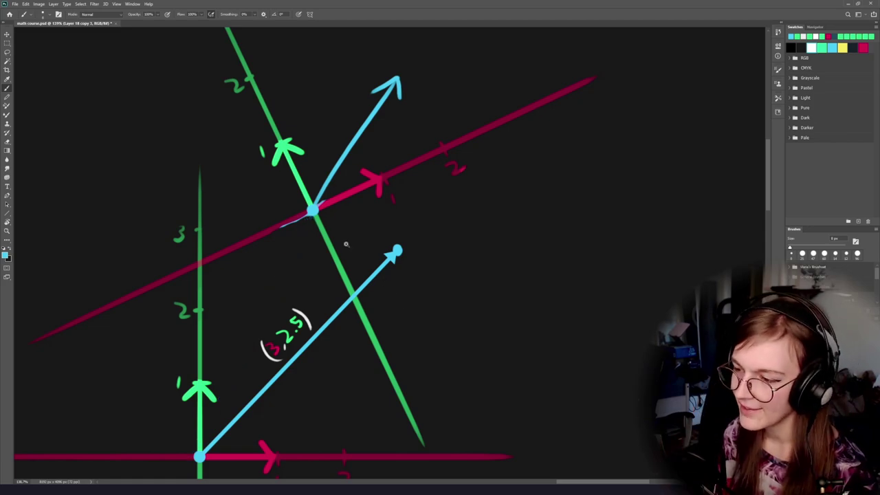
pyautogui.scroll(2, 346, 244)
pyautogui.moveTo(333, 236)
pyautogui.mouseDown()
pyautogui.moveTo(300, 283)
pyautogui.moveTo(302, 314)
pyautogui.moveTo(356, 267)
pyautogui.mouseUp()
pyautogui.moveTo(410, 278); pyautogui.dragTo(407, 280)
pyautogui.hotkey('ctrl', 'z')
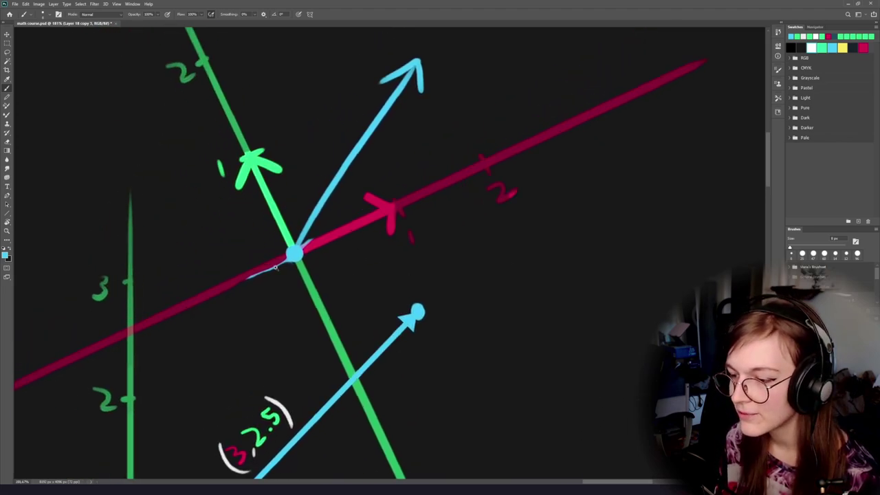
pyautogui.scroll(3, 271, 227)
pyautogui.moveTo(302, 220)
pyautogui.mouseDown()
pyautogui.moveTo(385, 226)
pyautogui.moveTo(308, 213)
pyautogui.mouseUp()
pyautogui.hotkey('ctrl', 'z')
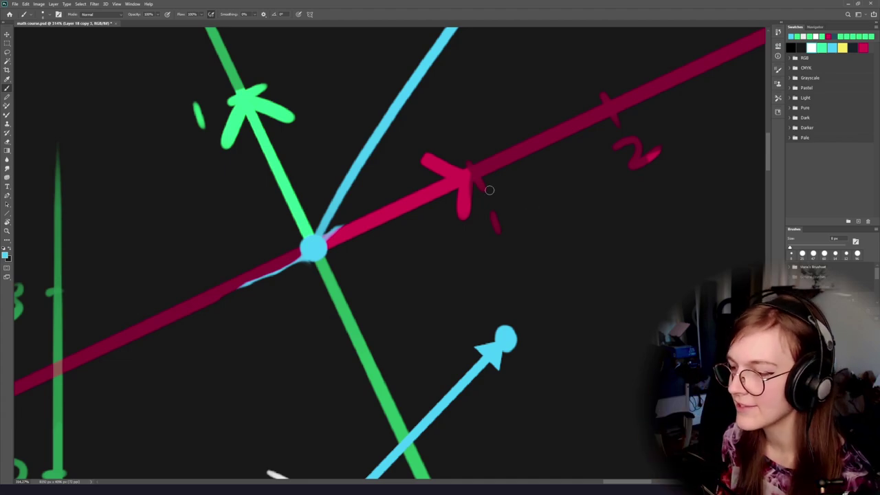
pyautogui.scroll(-2, 349, 297)
pyautogui.moveTo(370, 301); pyautogui.dragTo(327, 264)
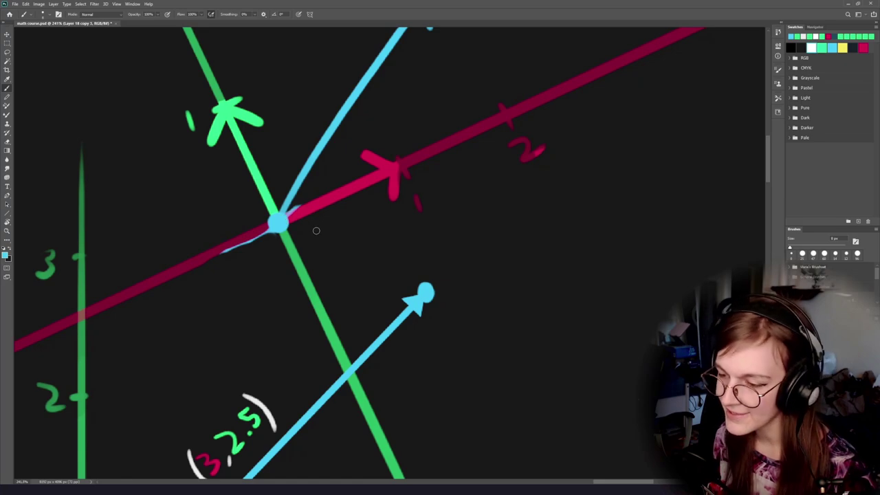
pyautogui.hotkey('ctrl', 'z')
# Brush a blue arrow from the local origin to the world point at the tip of the 3, 2.5 arrow.
pyautogui.moveTo(283, 225); pyautogui.dragTo(419, 261)
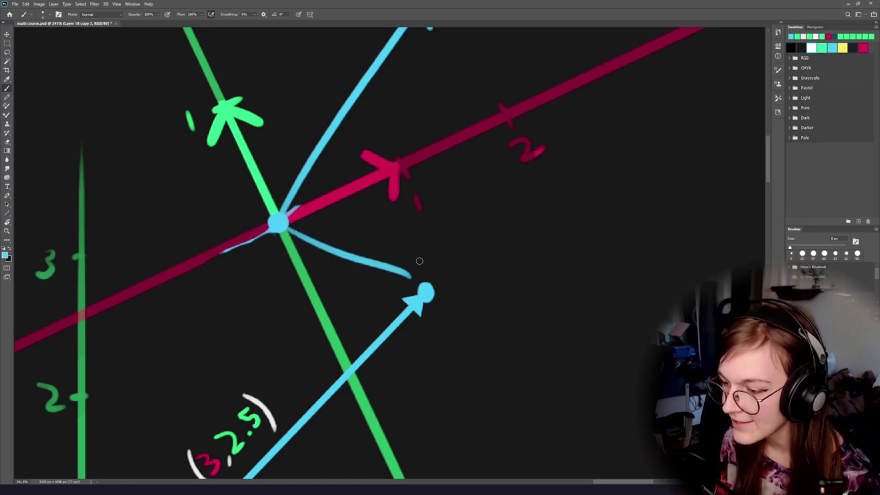
pyautogui.hotkey('ctrl', 'z')
pyautogui.moveTo(295, 236)
pyautogui.mouseDown()
pyautogui.moveTo(420, 275)
pyautogui.moveTo(396, 297)
pyautogui.moveTo(383, 278)
pyautogui.mouseUp()
pyautogui.scroll(-3, 403, 300)
pyautogui.scroll(4, 383, 277)
pyautogui.moveTo(163, 149); pyautogui.dragTo(248, 249)
# Try a blue circle around the point where the arrows from the local and world origins meet.
pyautogui.moveTo(344, 165); pyautogui.dragTo(299, 184)
pyautogui.hotkey('ctrl', 'z')
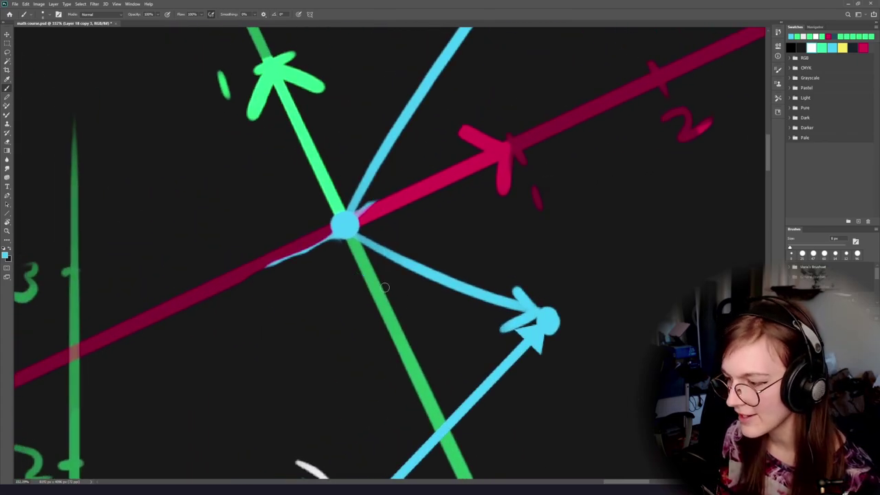
pyautogui.scroll(-3, 291, 255)
pyautogui.hscroll(3, 290, 255)
pyautogui.moveTo(440, 173)
pyautogui.mouseDown()
pyautogui.moveTo(492, 218)
pyautogui.moveTo(405, 175)
pyautogui.mouseUp()
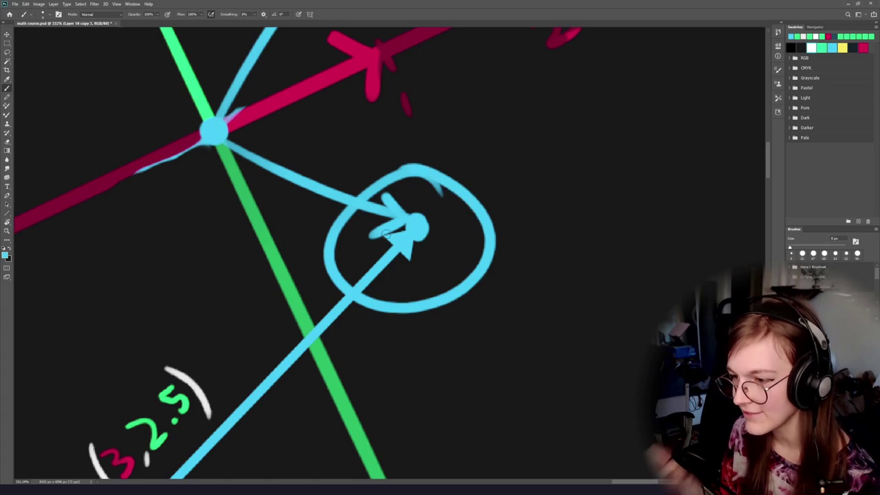
pyautogui.hotkey('ctrl', 'z')
pyautogui.scroll(-5, 404, 272)
pyautogui.scroll(3, 399, 282)
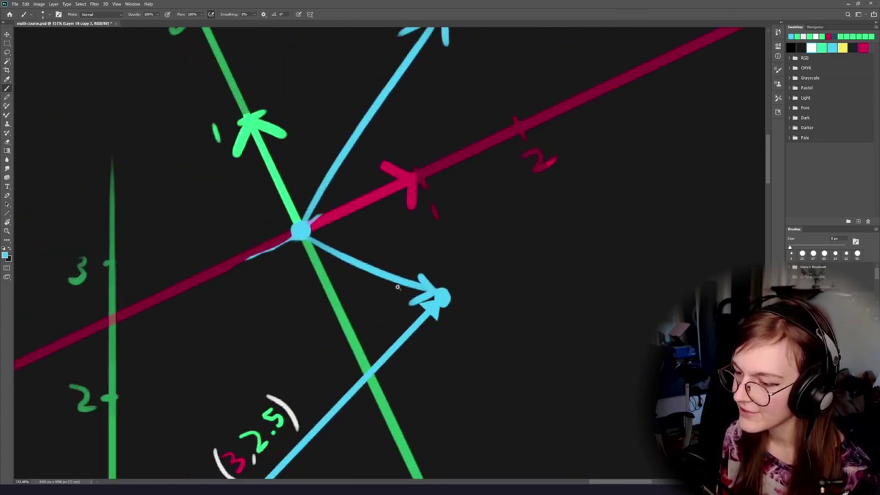
pyautogui.moveTo(371, 250); pyautogui.dragTo(391, 261)
pyautogui.hotkey('ctrl', 'z')
# Erase the earlier blue arrow that goes up from the local origin between the tilted axes.
pyautogui.moveTo(414, 186); pyautogui.dragTo(358, 302)
pyautogui.press('e')
pyautogui.moveTo(361, 161)
pyautogui.mouseDown()
pyautogui.moveTo(410, 101)
pyautogui.moveTo(281, 257)
pyautogui.mouseUp()
pyautogui.press('b')
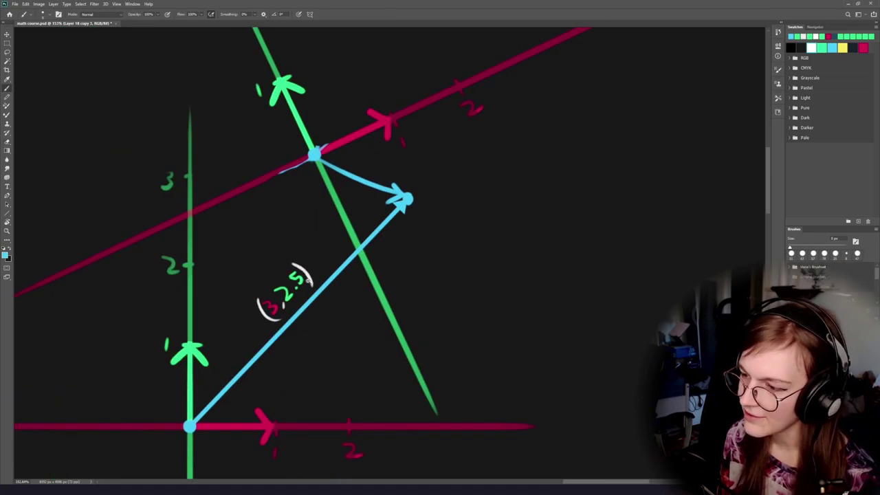
# Try a thin blue arrow from the world origin to the local origin beside the 3, 2.5 vector.
pyautogui.scroll(3, 306, 283)
pyautogui.scroll(-3, 309, 278)
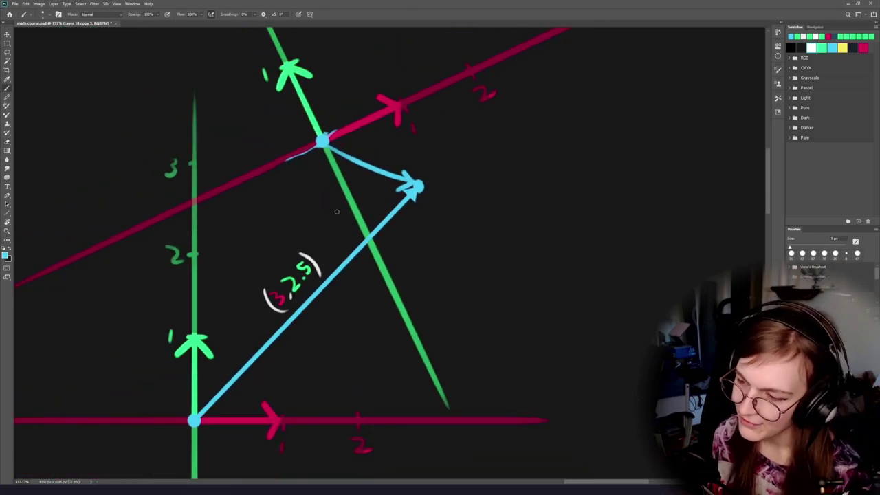
pyautogui.moveTo(433, 177); pyautogui.dragTo(432, 175)
pyautogui.hotkey('ctrl', 'z')
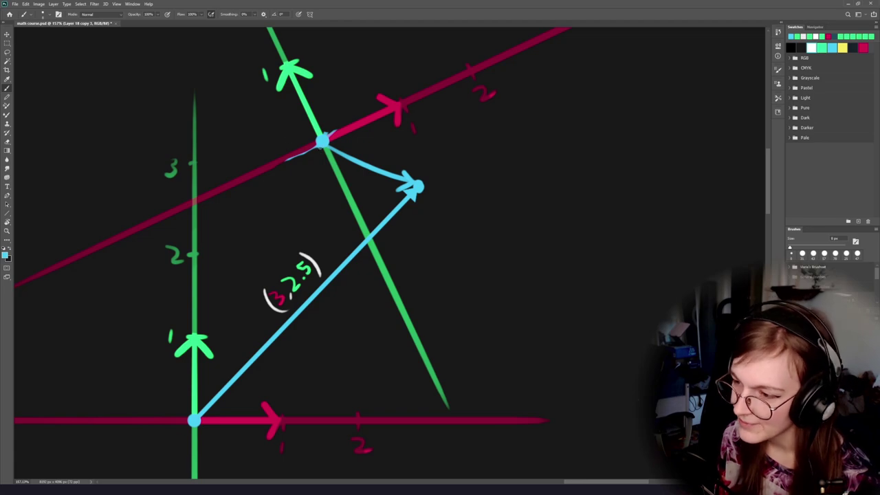
pyautogui.moveTo(322, 146); pyautogui.dragTo(180, 433)
pyautogui.moveTo(321, 172); pyautogui.dragTo(289, 169)
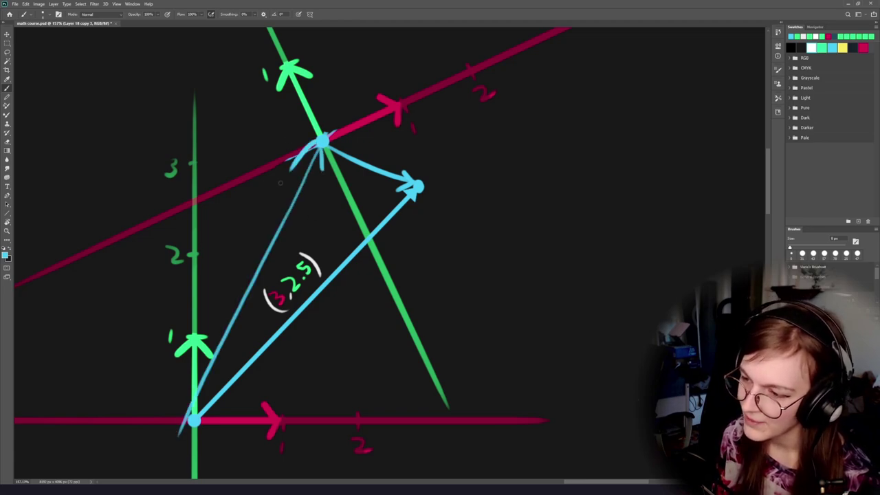
pyautogui.hotkey('ctrl', 'z')
pyautogui.hotkey('ctrl', 'z')
pyautogui.hotkey('ctrl', 'z')
# Try blue marks around the new local arrow and a small blue circle around the local origin.
pyautogui.scroll(5, 347, 177)
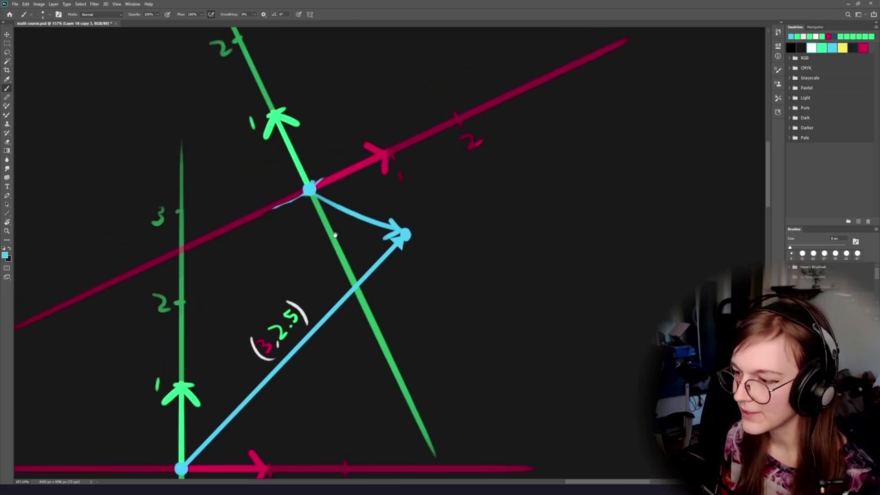
pyautogui.moveTo(323, 175); pyautogui.dragTo(428, 223)
pyautogui.hotkey('ctrl', 'z')
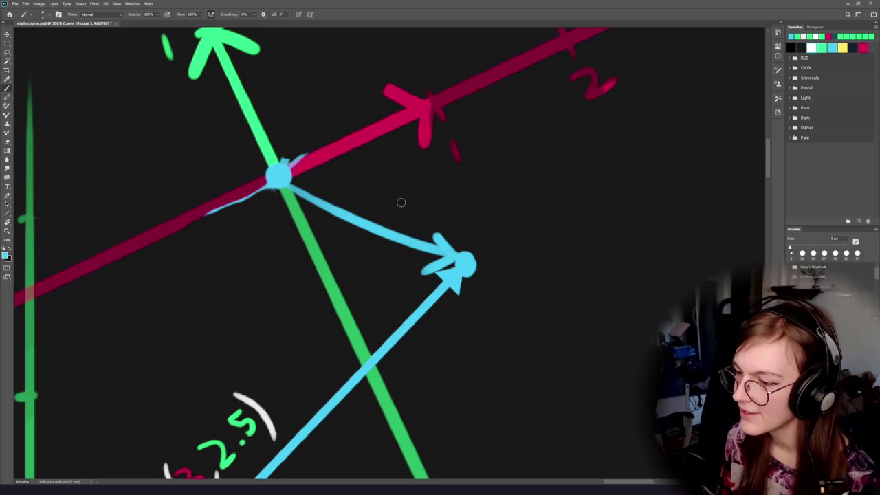
pyautogui.moveTo(440, 177)
pyautogui.mouseDown()
pyautogui.moveTo(485, 241)
pyautogui.moveTo(385, 148)
pyautogui.mouseUp()
pyautogui.hotkey('ctrl', 'z')
pyautogui.moveTo(325, 166); pyautogui.dragTo(302, 137)
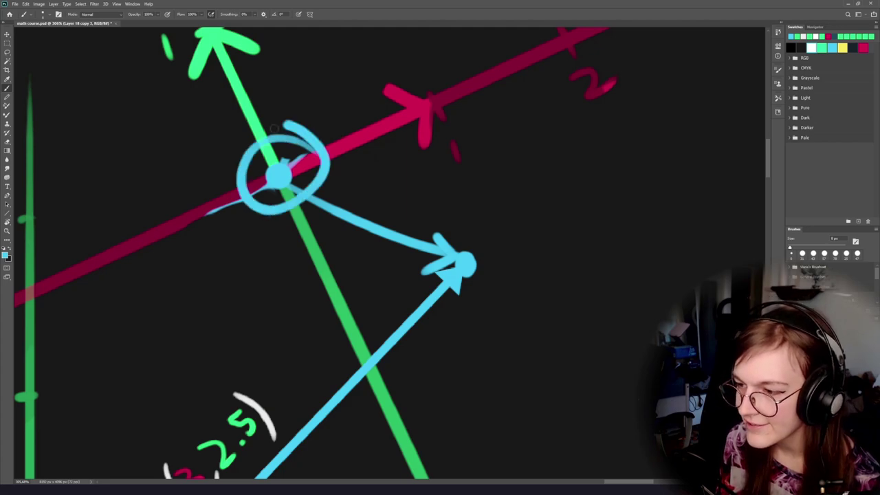
pyautogui.hotkey('ctrl', 'z')
pyautogui.scroll(-5, 390, 246)
pyautogui.moveTo(380, 246)
pyautogui.mouseDown()
pyautogui.moveTo(349, 231)
pyautogui.moveTo(351, 191)
pyautogui.moveTo(350, 199)
pyautogui.mouseUp()
pyautogui.moveTo(391, 159); pyautogui.dragTo(378, 141)
pyautogui.hotkey('ctrl', 'z')
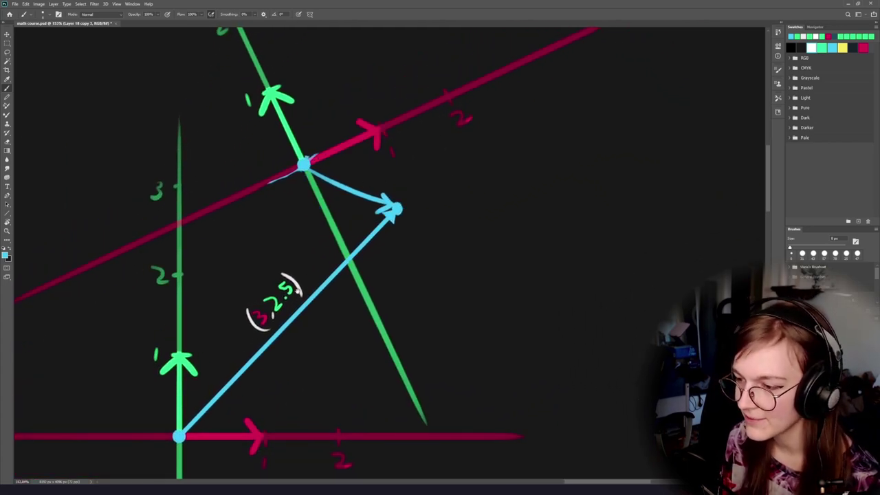
# Try a large blue circle around the world origin and its two unit arrows.
pyautogui.moveTo(238, 391); pyautogui.dragTo(334, 240)
pyautogui.moveTo(346, 180); pyautogui.dragTo(260, 343)
pyautogui.moveTo(328, 335); pyautogui.dragTo(295, 185)
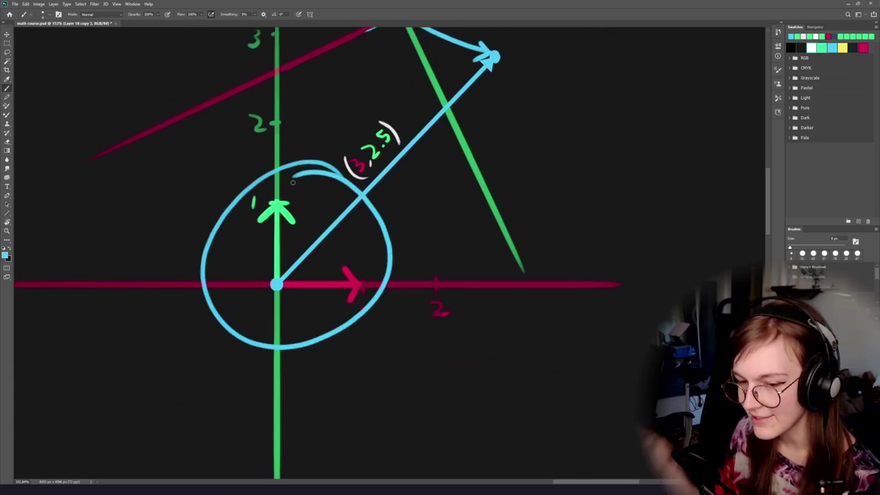
pyautogui.hotkey('ctrl', 'z')
pyautogui.moveTo(436, 115)
pyautogui.mouseDown()
pyautogui.moveTo(355, 300)
pyautogui.moveTo(300, 377)
pyautogui.mouseUp()
pyautogui.moveTo(349, 259); pyautogui.dragTo(359, 210)
pyautogui.moveTo(313, 285); pyautogui.dragTo(359, 210)
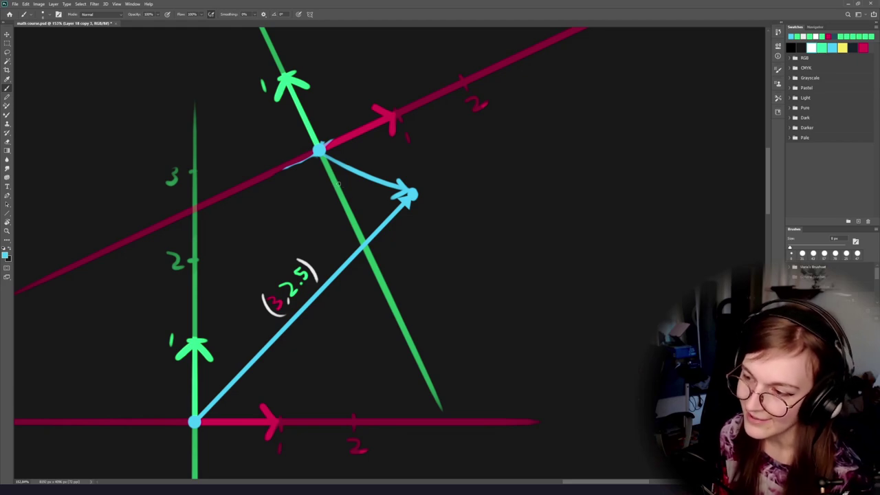
# Try a horizontal crimson and a vertical green unit arrow at the local origin, aligned with the world axes.
pyautogui.moveTo(336, 132)
pyautogui.mouseDown()
pyautogui.moveTo(317, 177)
pyautogui.moveTo(347, 163)
pyautogui.moveTo(338, 265)
pyautogui.moveTo(371, 205)
pyautogui.mouseUp()
pyautogui.hotkey('ctrl', 'z')
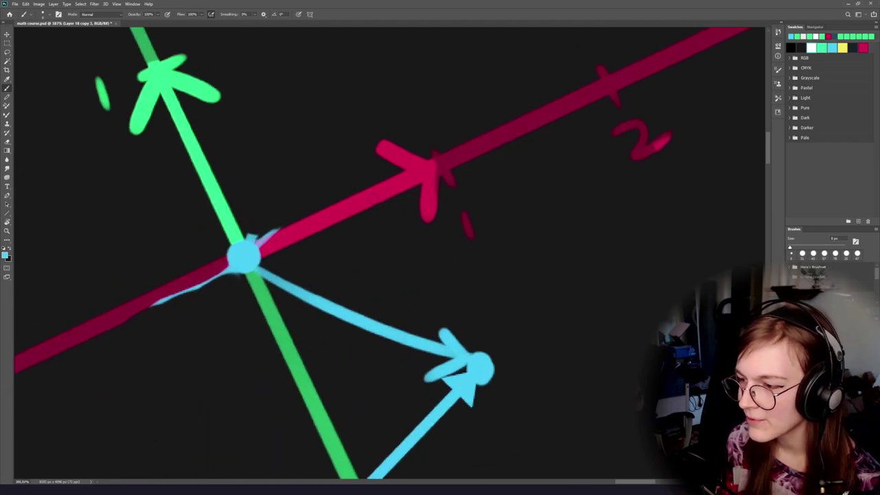
pyautogui.keyDown('alt'); pyautogui.click(319, 223); pyautogui.keyUp('alt')
pyautogui.moveTo(242, 255); pyautogui.dragTo(410, 255)
pyautogui.moveTo(384, 226)
pyautogui.mouseDown()
pyautogui.moveTo(414, 255)
pyautogui.moveTo(378, 281)
pyautogui.mouseUp()
pyautogui.keyDown('alt'); pyautogui.click(223, 210); pyautogui.keyUp('alt')
pyautogui.moveTo(250, 257); pyautogui.dragTo(249, 90)
pyautogui.moveTo(280, 125)
pyautogui.mouseDown()
pyautogui.moveTo(251, 90)
pyautogui.moveTo(202, 137)
pyautogui.mouseUp()
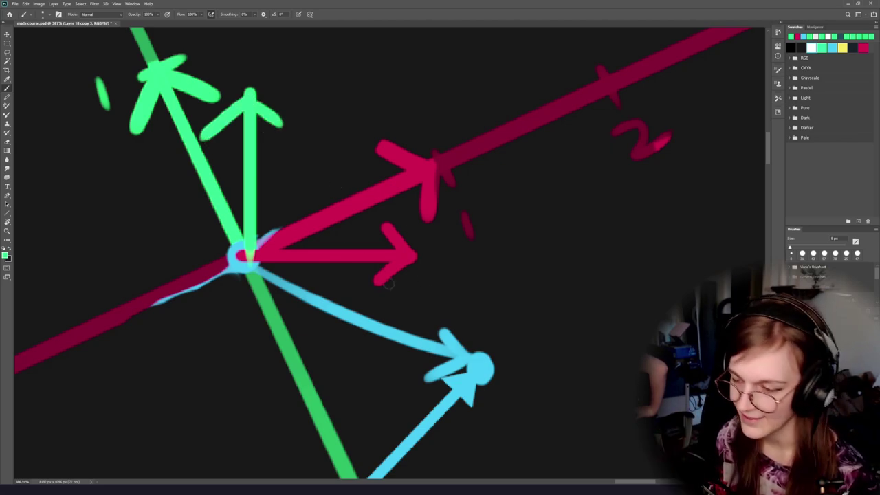
# Try a green ellipse around all the unit arrows at the local origin, and undo it with the world-aligned arrows.
pyautogui.moveTo(307, 238); pyautogui.dragTo(326, 272)
pyautogui.moveTo(401, 91); pyautogui.dragTo(216, 90)
pyautogui.moveTo(141, 158); pyautogui.dragTo(293, 52)
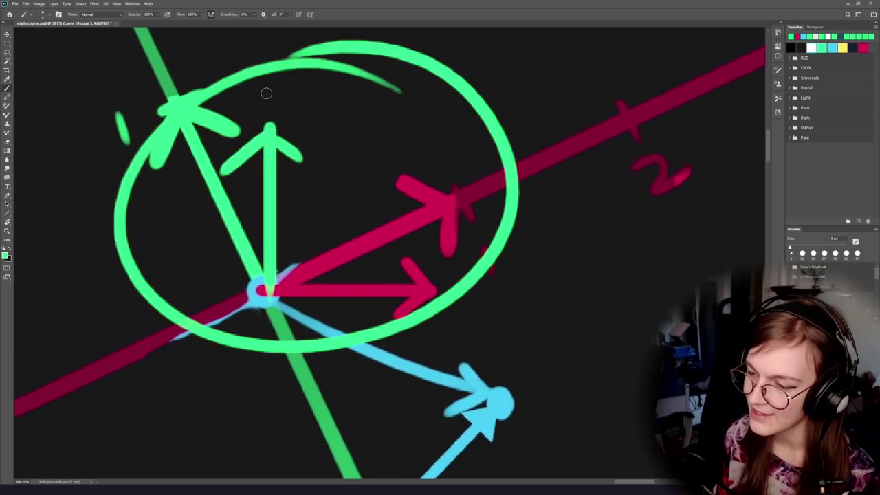
pyautogui.hotkey('ctrl', 'z')
pyautogui.hotkey('ctrl', 'z')
pyautogui.hotkey('ctrl', 'z')
pyautogui.hotkey('ctrl', 'z')
pyautogui.hotkey('ctrl', 'z')
pyautogui.hotkey('ctrl', 'z')
pyautogui.hotkey('ctrl', 'z')
# Try a green arc sweeping around the local origin past the tips of the local unit arrows.
pyautogui.moveTo(318, 286); pyautogui.dragTo(308, 285)
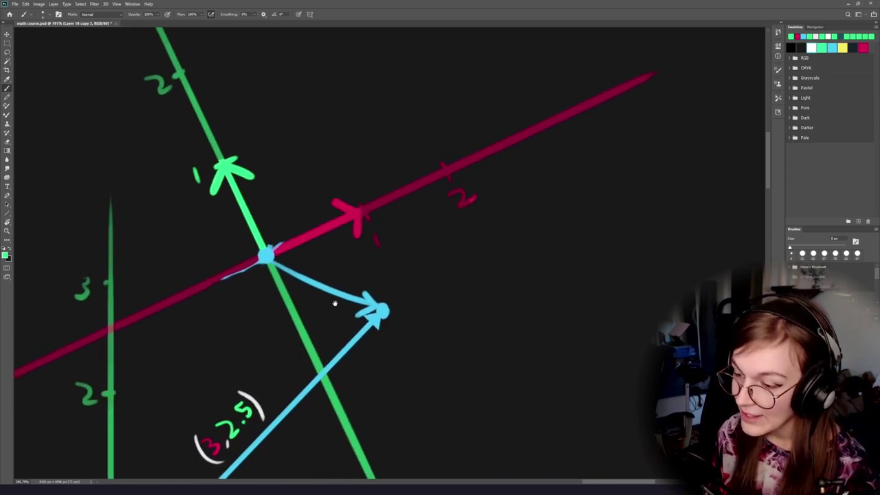
pyautogui.scroll(-1, 303, 285)
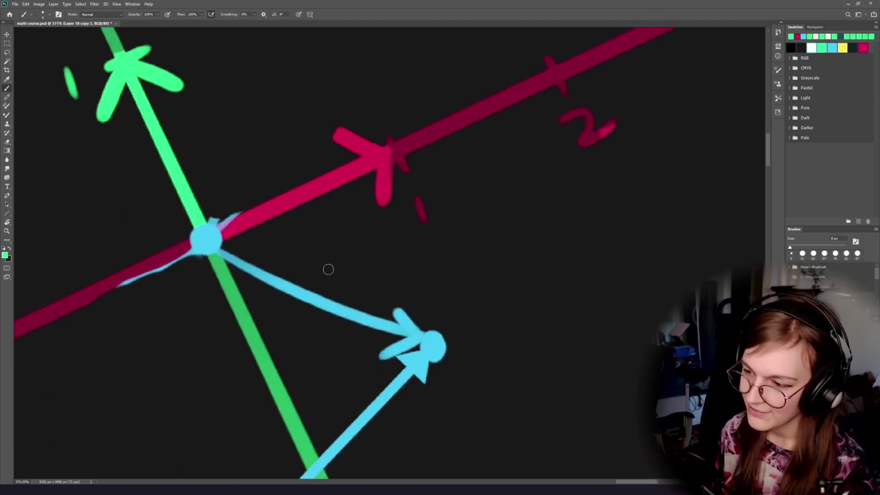
pyautogui.moveTo(260, 279); pyautogui.dragTo(335, 294)
pyautogui.scroll(-3, 337, 279)
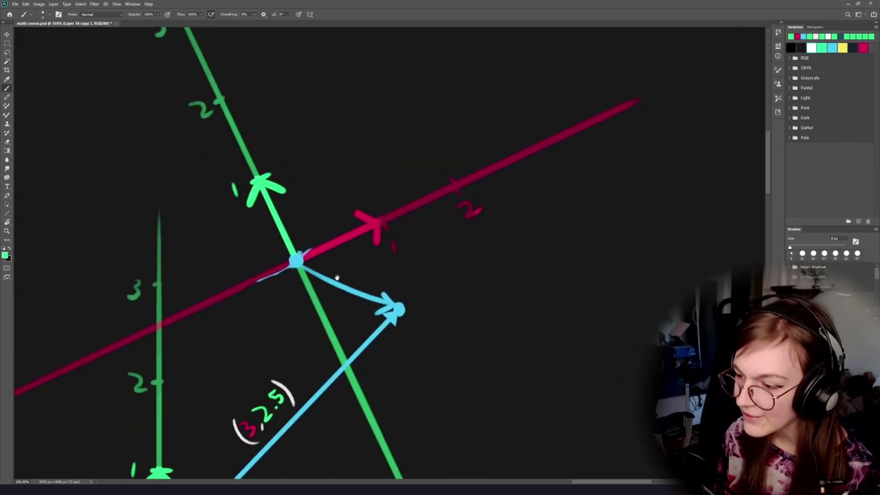
pyautogui.scroll(1, 349, 277)
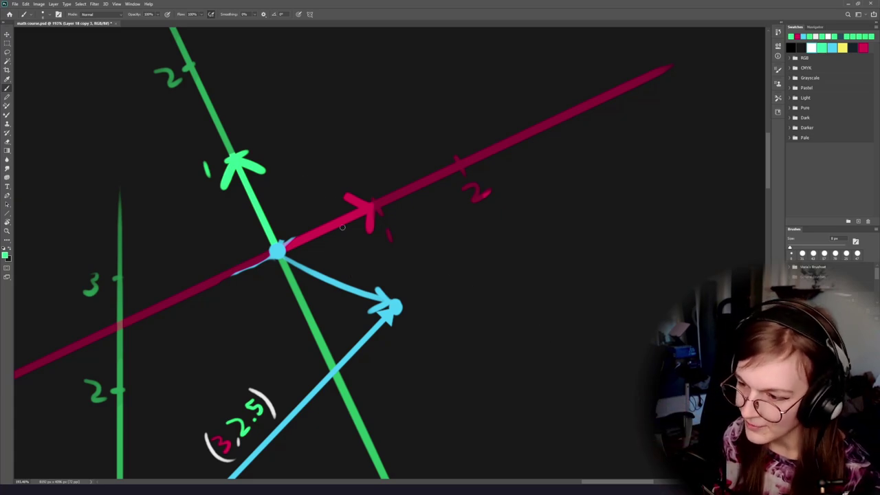
pyautogui.scroll(3, 342, 227)
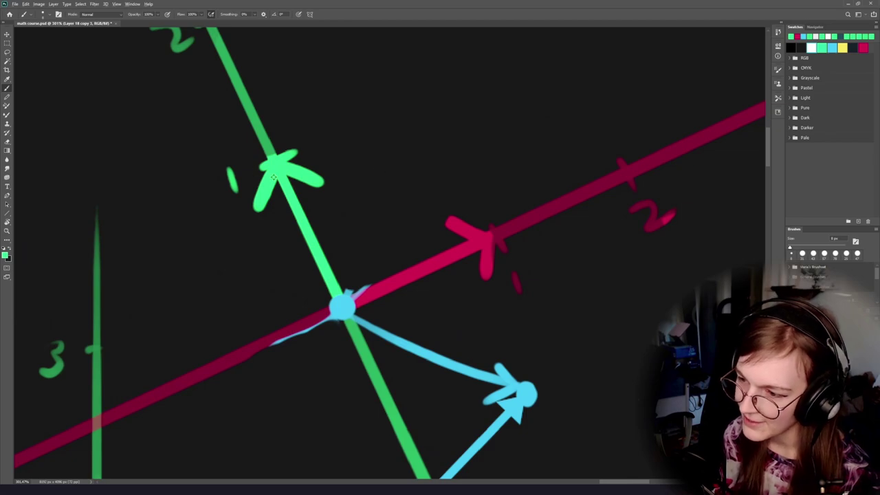
pyautogui.moveTo(506, 251)
pyautogui.mouseDown()
pyautogui.moveTo(309, 144)
pyautogui.moveTo(237, 165)
pyautogui.moveTo(403, 163)
pyautogui.moveTo(237, 165)
pyautogui.moveTo(355, 142)
pyautogui.moveTo(237, 165)
pyautogui.moveTo(205, 402)
pyautogui.mouseUp()
pyautogui.hotkey('ctrl', 'z')
pyautogui.hotkey('ctrl', 'z')
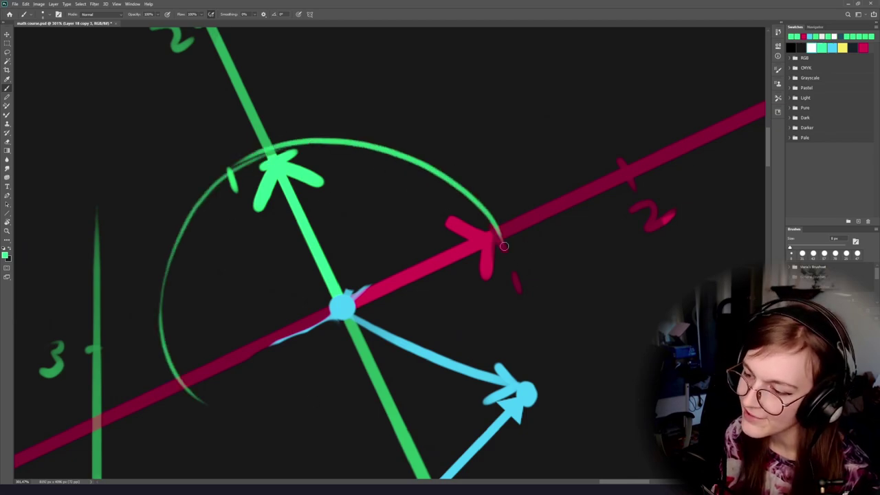
# Try closing the green arc into a full circle around the local origin, and undo all of its strokes.
pyautogui.moveTo(499, 237); pyautogui.dragTo(391, 475)
pyautogui.hotkey('ctrl', 'z')
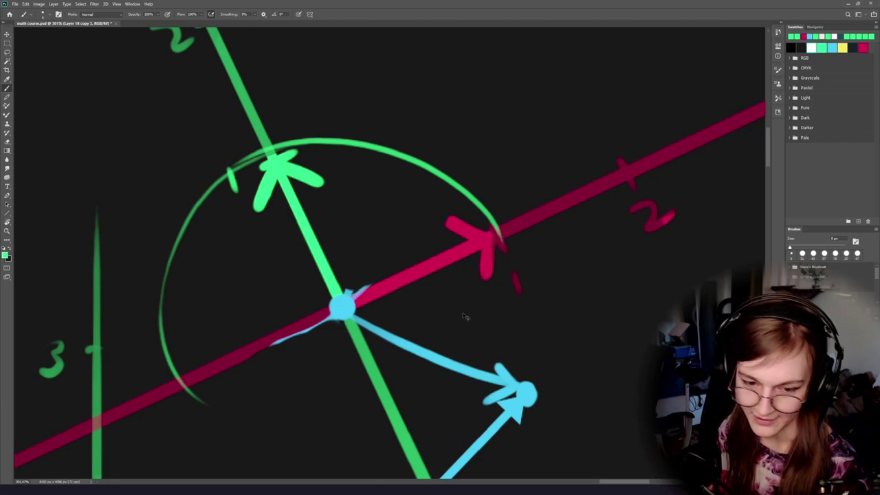
pyautogui.hotkey('ctrl', 'z')
pyautogui.hotkey('ctrl', 'z')
# Draw a dotted blue projection from the blue point to the crimson local X axis, with a right-angle mark where it meets the axis.
pyautogui.moveTo(405, 257); pyautogui.dragTo(308, 249)
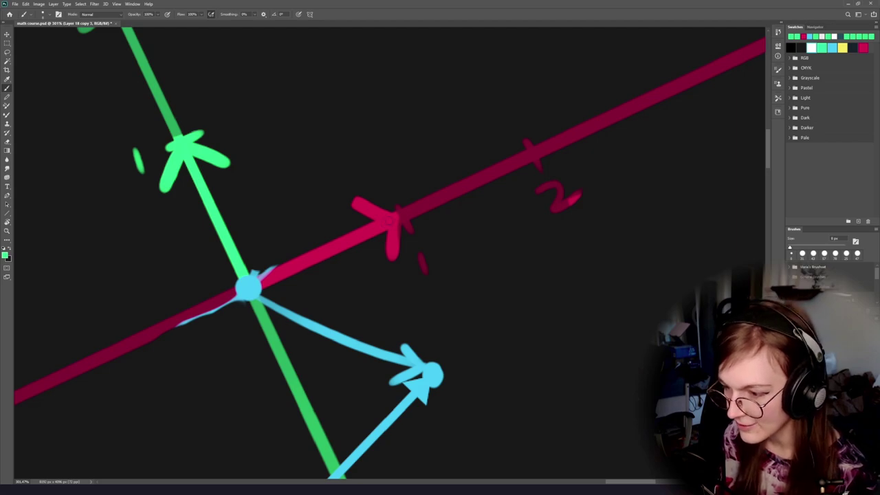
pyautogui.moveTo(417, 347); pyautogui.dragTo(377, 275)
pyautogui.moveTo(285, 280); pyautogui.dragTo(338, 295)
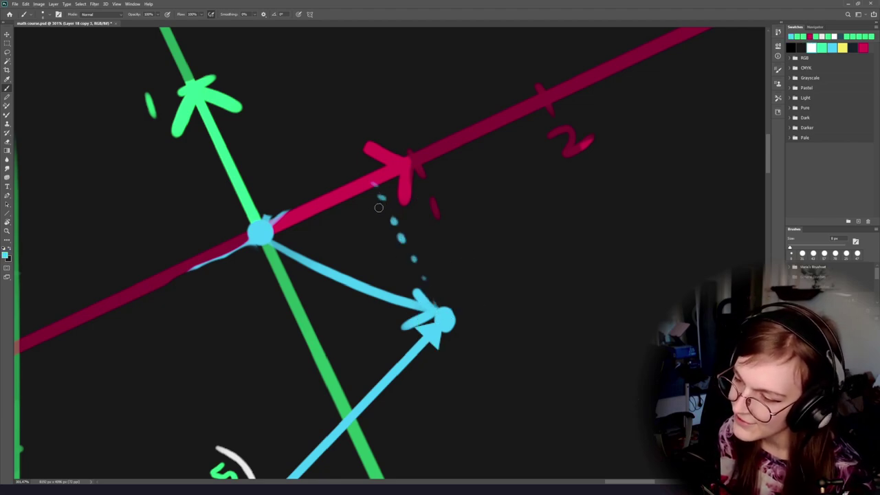
pyautogui.moveTo(378, 207); pyautogui.dragTo(376, 215)
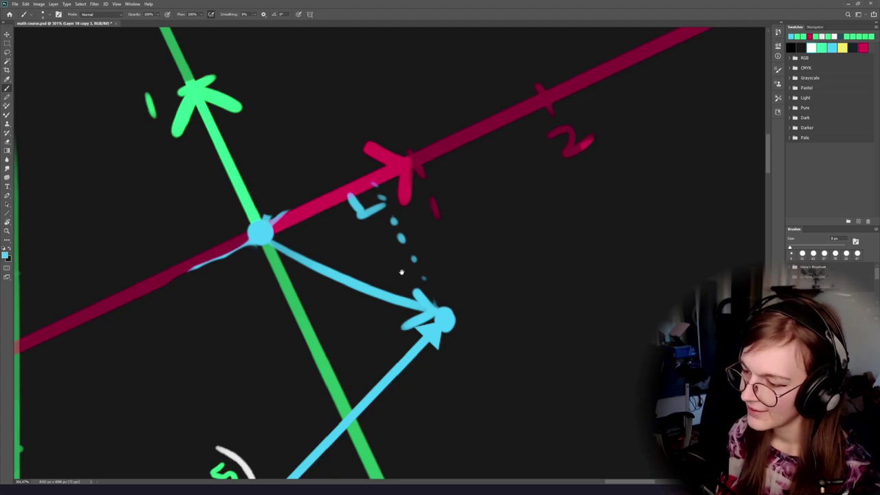
# Try a blue curly brace spanning from the crimson unit arrow's tip to the blue point.
pyautogui.scroll(-1, 412, 275)
pyautogui.moveTo(415, 276); pyautogui.dragTo(367, 276)
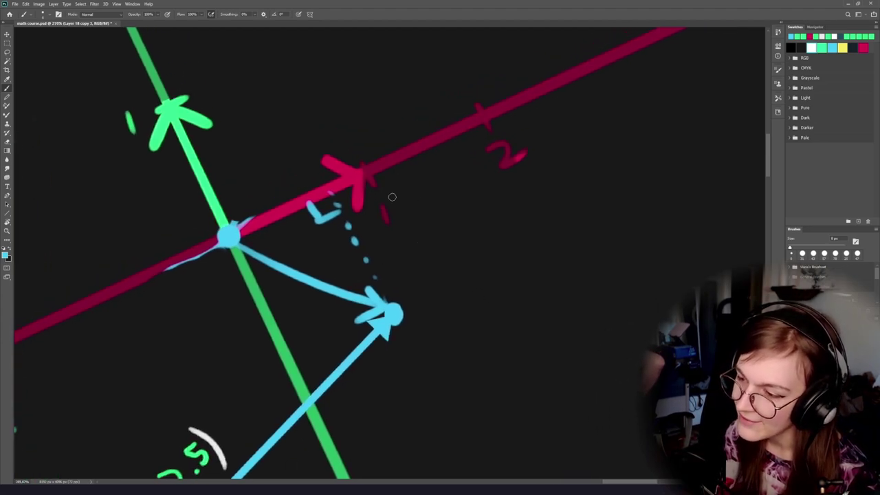
pyautogui.moveTo(368, 185); pyautogui.dragTo(446, 227)
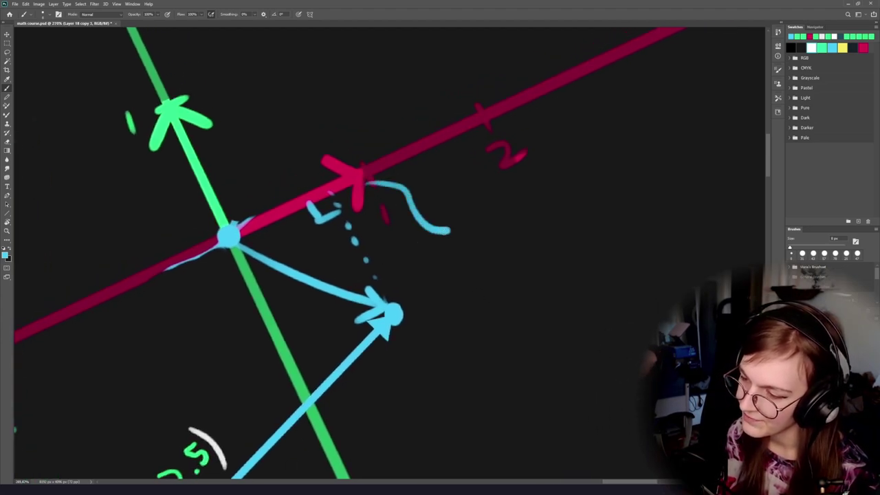
pyautogui.hotkey('ctrl', 'z')
pyautogui.moveTo(357, 185)
pyautogui.mouseDown()
pyautogui.moveTo(434, 222)
pyautogui.moveTo(403, 300)
pyautogui.mouseUp()
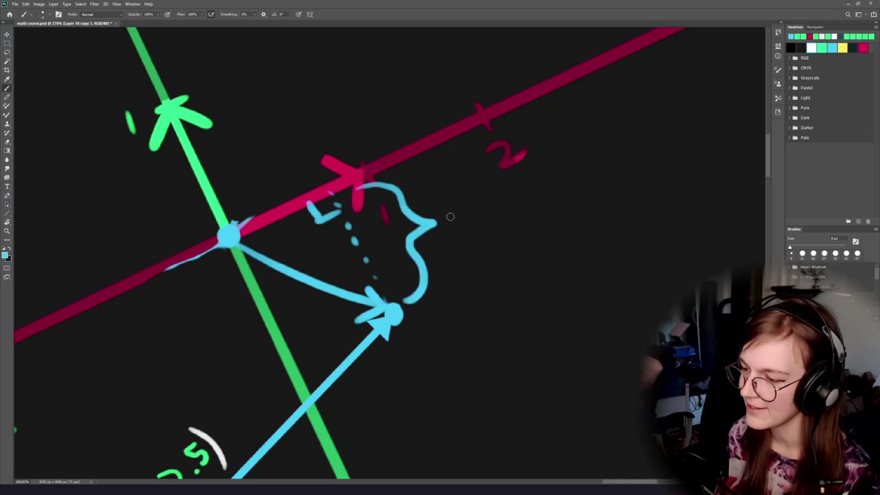
# Write "dot( , )" in blue beside the brace, with a crimson arrow and a blue arrow as its two arguments.
pyautogui.moveTo(468, 227); pyautogui.dragTo(330, 260)
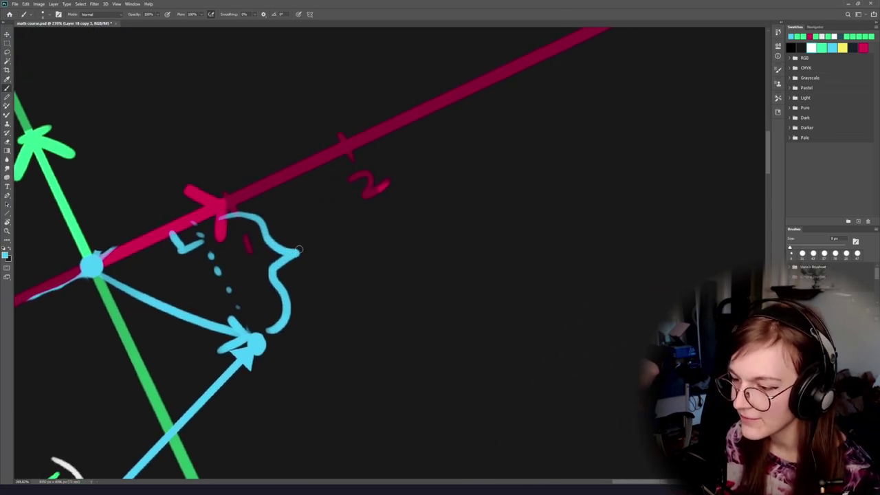
pyautogui.moveTo(326, 226)
pyautogui.mouseDown()
pyautogui.moveTo(309, 258)
pyautogui.moveTo(348, 249)
pyautogui.moveTo(384, 267)
pyautogui.mouseUp()
pyautogui.moveTo(365, 254)
pyautogui.mouseDown()
pyautogui.moveTo(402, 244)
pyautogui.moveTo(405, 275)
pyautogui.moveTo(453, 236)
pyautogui.mouseUp()
pyautogui.keyDown('alt'); pyautogui.click(216, 206); pyautogui.keyUp('alt')
pyautogui.keyDown('alt'); pyautogui.click(396, 253); pyautogui.keyUp('alt')
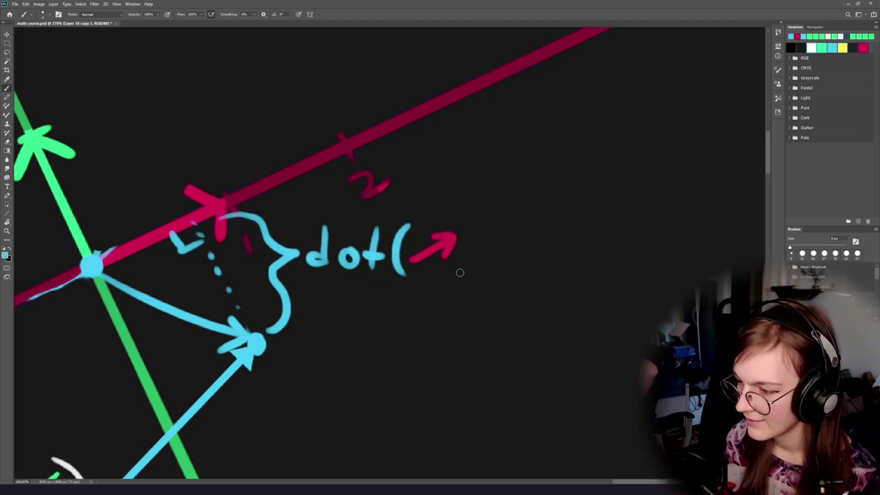
pyautogui.scroll(-4, 471, 277)
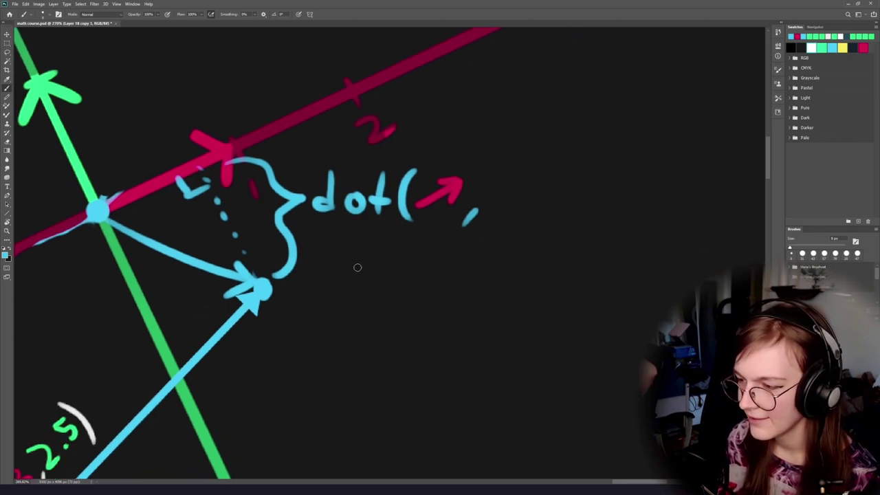
pyautogui.moveTo(493, 191)
pyautogui.mouseDown()
pyautogui.moveTo(535, 200)
pyautogui.moveTo(541, 228)
pyautogui.mouseUp()
pyautogui.keyDown('alt'); pyautogui.click(403, 186); pyautogui.keyUp('alt')
pyautogui.moveTo(465, 299); pyautogui.dragTo(559, 291)
pyautogui.moveTo(409, 228); pyautogui.dragTo(403, 289)
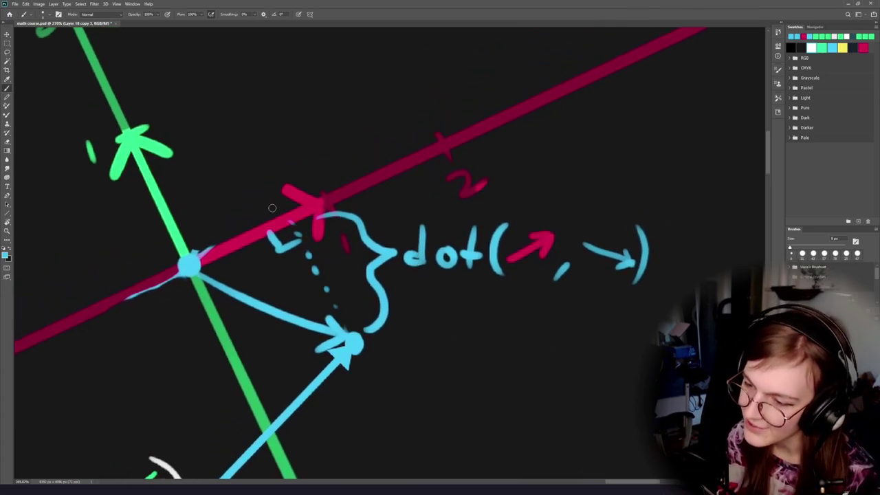
# Try blue and crimson lines parallel to the local X axis, marking the projected length from the local origin.
pyautogui.moveTo(285, 206); pyautogui.dragTo(197, 240)
pyautogui.hotkey('ctrl', 'z')
pyautogui.moveTo(284, 203); pyautogui.dragTo(188, 241)
pyautogui.hotkey('ctrl', 'z')
pyautogui.keyDown('alt'); pyautogui.click(236, 240); pyautogui.keyUp('alt')
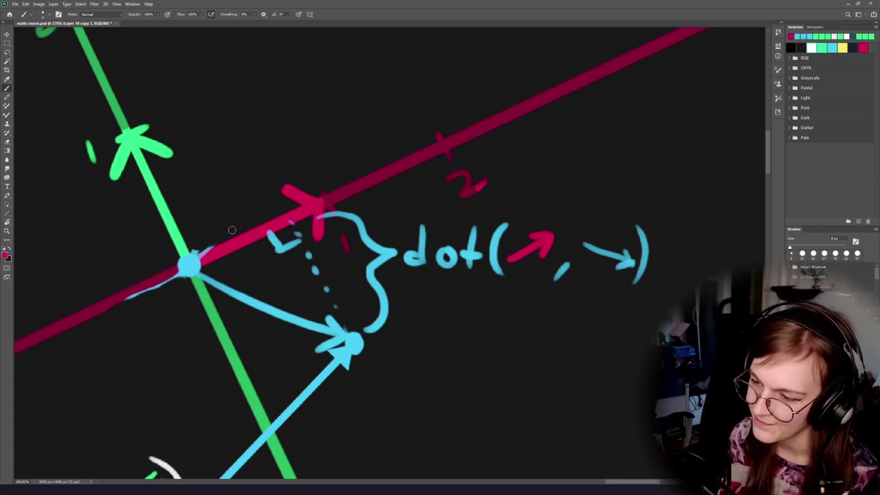
pyautogui.keyDown('shift'); pyautogui.click(273, 205); pyautogui.keyUp('shift')
pyautogui.hotkey('ctrl', 'z')
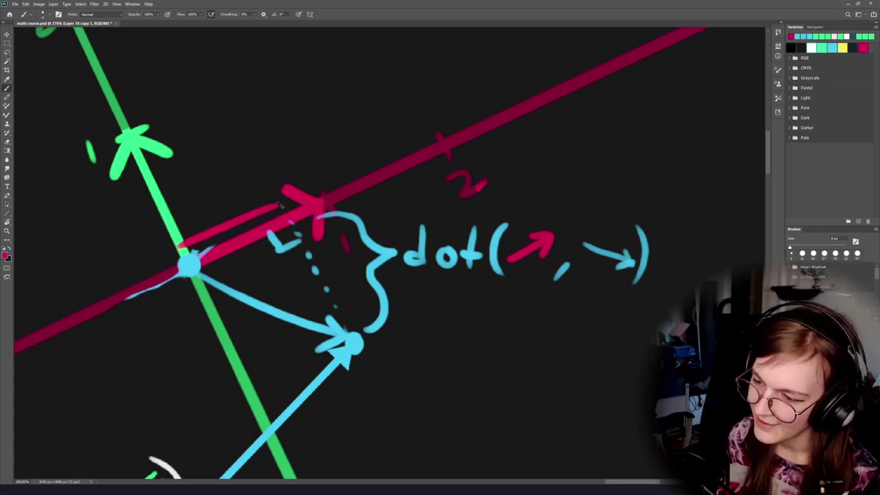
pyautogui.hotkey('ctrl', 'z')
# Erase the blue curly brace between the crimson unit arrow and the dot expression.
pyautogui.press('e')
pyautogui.moveTo(400, 260); pyautogui.dragTo(338, 220)
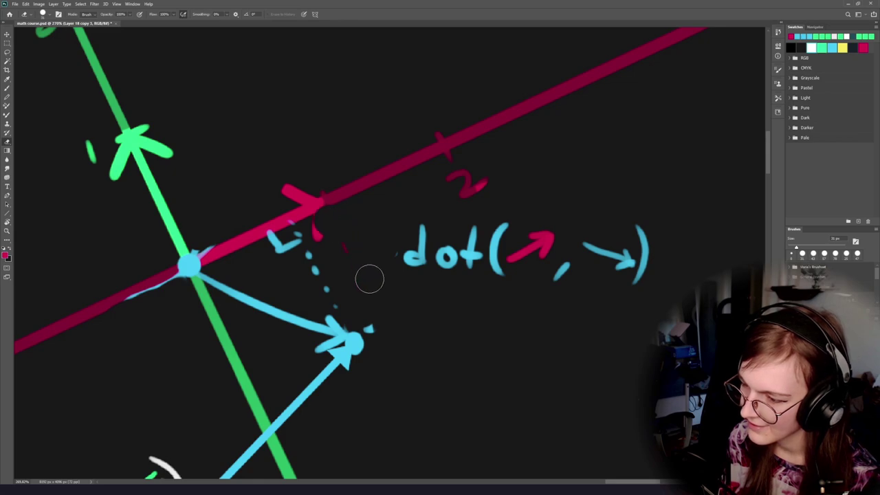
pyautogui.hotkey('ctrl', 'z')
pyautogui.moveTo(405, 253)
pyautogui.mouseDown()
pyautogui.moveTo(349, 218)
pyautogui.moveTo(383, 334)
pyautogui.moveTo(373, 321)
pyautogui.mouseUp()
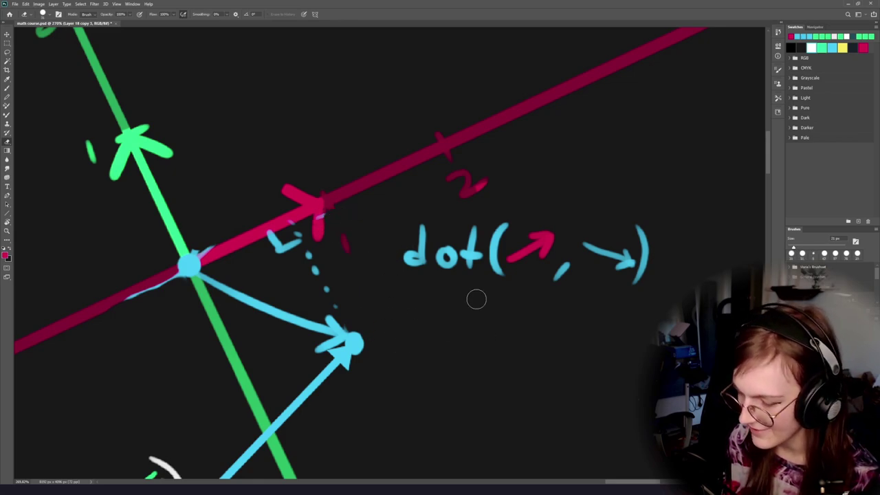
# Move the handwritten dot expression to the empty area above the local X axis and clear the selection.
pyautogui.press('m')
pyautogui.moveTo(667, 210); pyautogui.dragTo(396, 295)
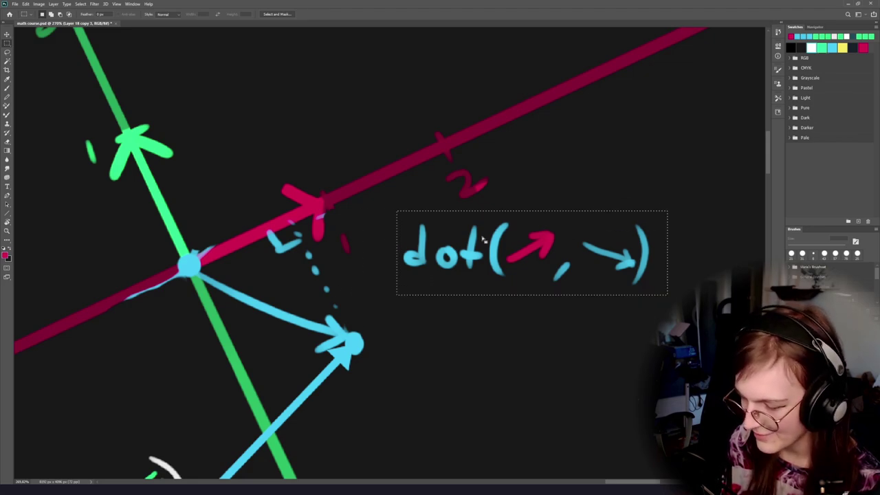
pyautogui.press('v')
pyautogui.moveTo(542, 292)
pyautogui.mouseDown()
pyautogui.moveTo(435, 233)
pyautogui.moveTo(348, 160)
pyautogui.mouseUp()
pyautogui.moveTo(362, 225); pyautogui.dragTo(459, 293)
pyautogui.moveTo(387, 255); pyautogui.dragTo(563, 424)
pyautogui.moveTo(545, 385)
pyautogui.mouseDown()
pyautogui.moveTo(465, 298)
pyautogui.moveTo(477, 301)
pyautogui.mouseUp()
pyautogui.moveTo(539, 350)
pyautogui.mouseDown()
pyautogui.moveTo(414, 140)
pyautogui.moveTo(450, 235)
pyautogui.moveTo(422, 236)
pyautogui.mouseUp()
pyautogui.press('b')
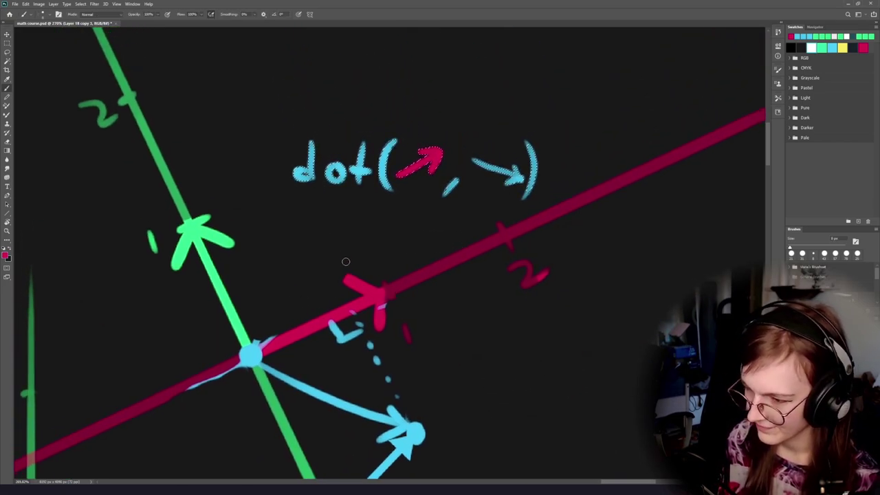
pyautogui.hotkey('ctrl', 'd')
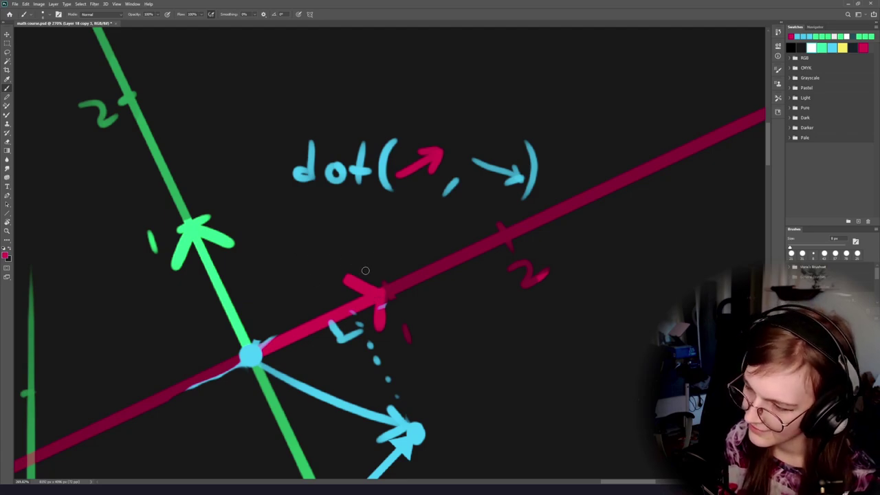
pyautogui.moveTo(365, 270)
pyautogui.mouseDown()
pyautogui.moveTo(289, 275)
pyautogui.moveTo(247, 328)
pyautogui.mouseUp()
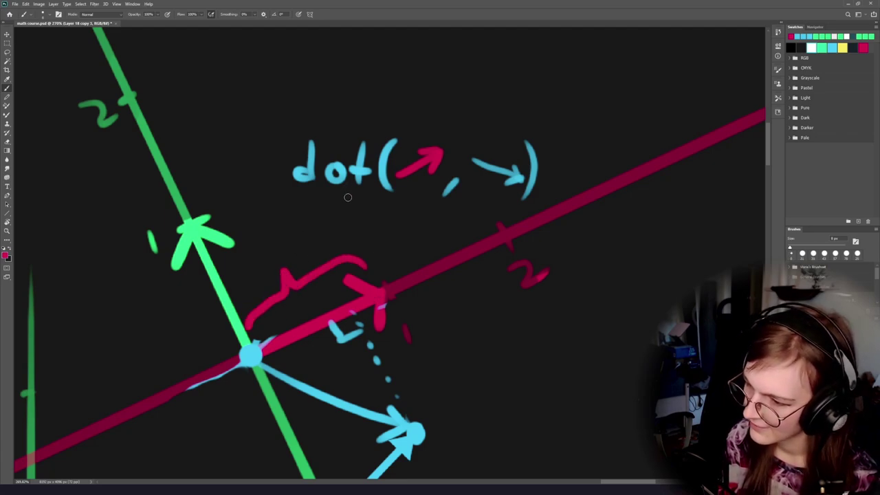
pyautogui.moveTo(348, 197); pyautogui.dragTo(308, 241)
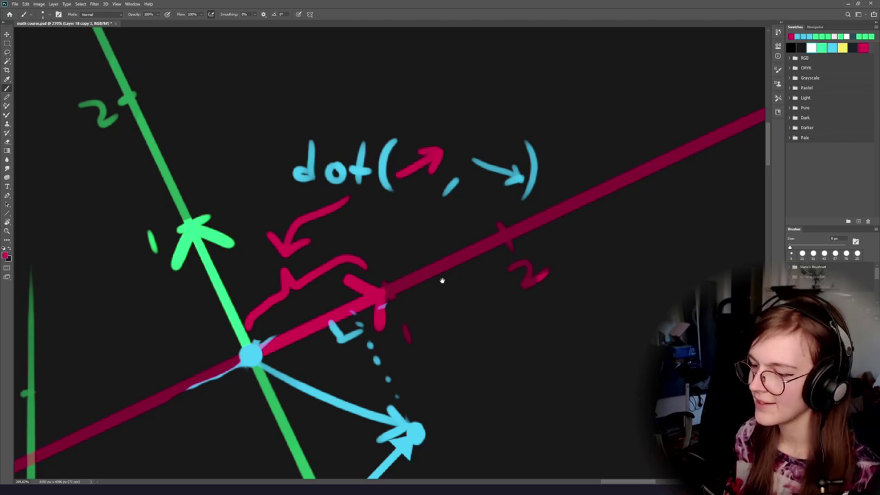
pyautogui.moveTo(335, 342); pyautogui.dragTo(366, 303)
pyautogui.hotkey('ctrl', 'z')
pyautogui.hotkey('ctrl', 'z')
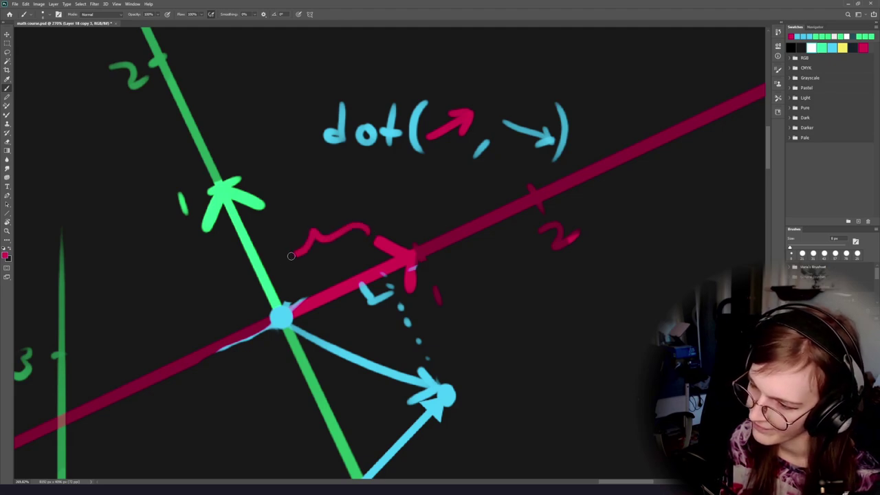
# Draw a crimson curly brace above the projected length on the local X axis, with an arrow pointing to it from the dot expression.
pyautogui.moveTo(263, 277); pyautogui.dragTo(291, 255)
pyautogui.moveTo(361, 160); pyautogui.dragTo(317, 214)
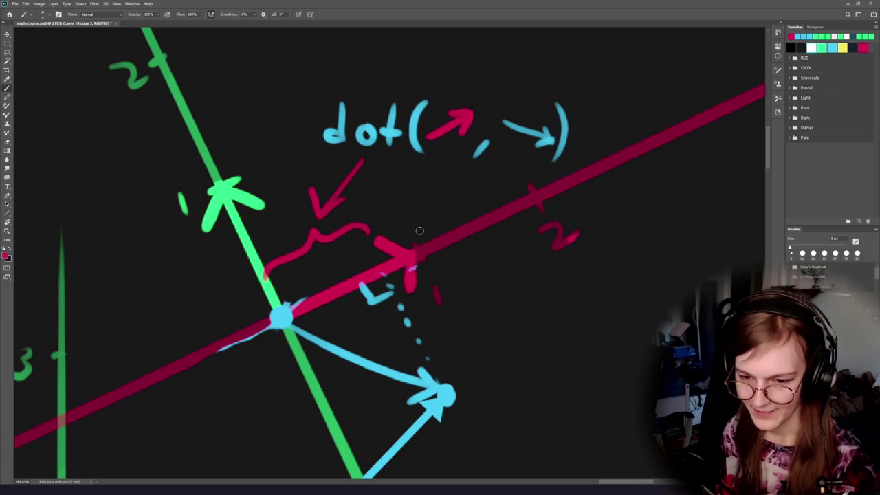
# Try crimson strokes and a loop around the brace to emphasize the projected length on the local X axis.
pyautogui.moveTo(420, 230)
pyautogui.mouseDown()
pyautogui.moveTo(431, 249)
pyautogui.moveTo(349, 235)
pyautogui.moveTo(365, 245)
pyautogui.mouseUp()
pyautogui.hotkey('ctrl', 'z')
pyautogui.hotkey('ctrl', 'z')
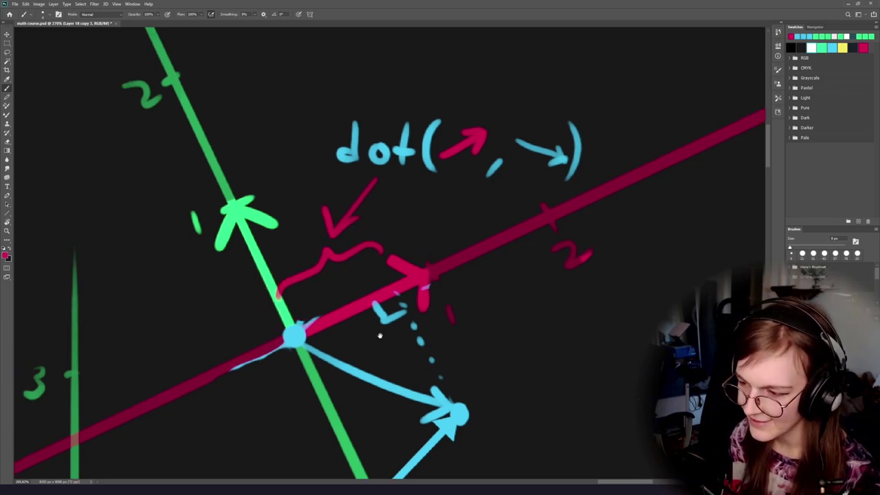
pyautogui.moveTo(393, 380); pyautogui.dragTo(380, 302)
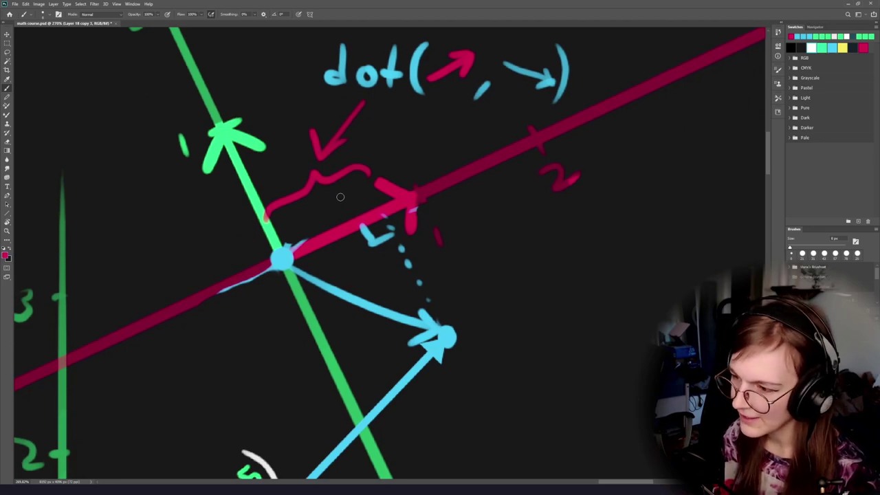
pyautogui.moveTo(370, 147)
pyautogui.mouseDown()
pyautogui.moveTo(344, 214)
pyautogui.moveTo(320, 164)
pyautogui.mouseUp()
pyautogui.hotkey('ctrl', 'z')
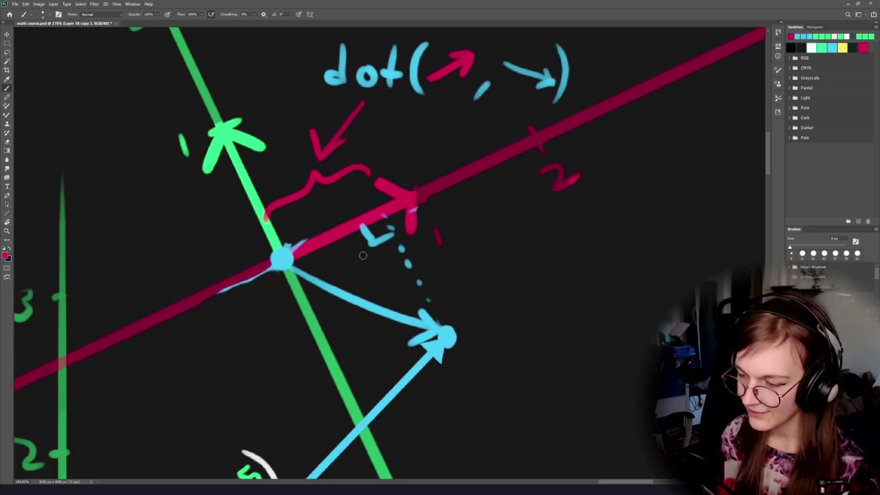
pyautogui.moveTo(382, 148); pyautogui.dragTo(374, 153)
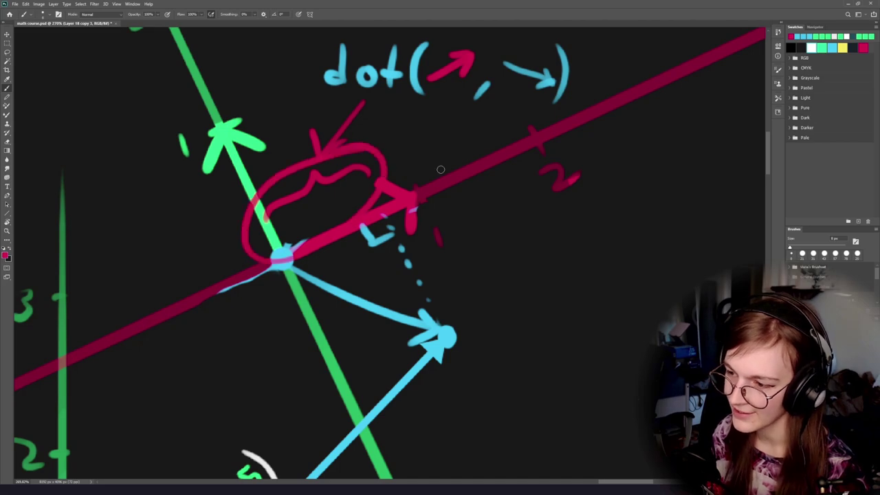
pyautogui.hotkey('ctrl', 'z')
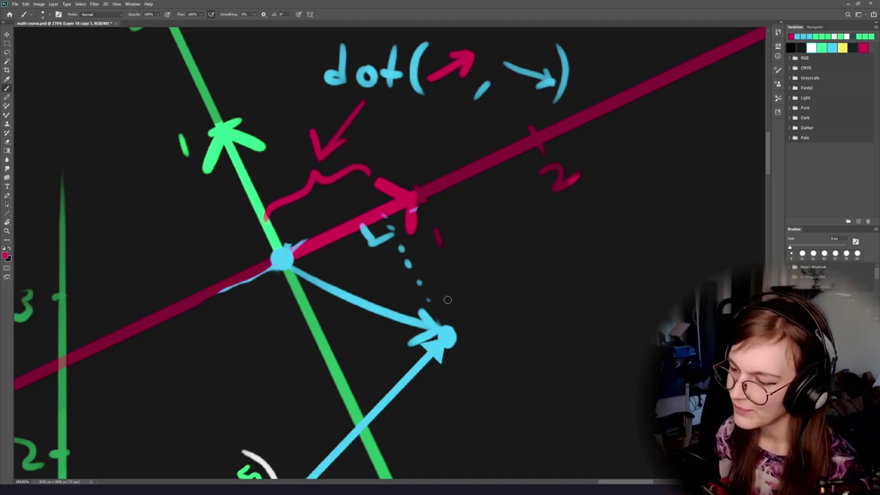
# Try crimson strokes over the dotted projection and along the local X axis, and an ellipse around the brace.
pyautogui.moveTo(448, 325); pyautogui.dragTo(384, 222)
pyautogui.hotkey('ctrl', 'z')
pyautogui.moveTo(327, 163)
pyautogui.mouseDown()
pyautogui.moveTo(365, 221)
pyautogui.moveTo(371, 256)
pyautogui.moveTo(350, 227)
pyautogui.mouseUp()
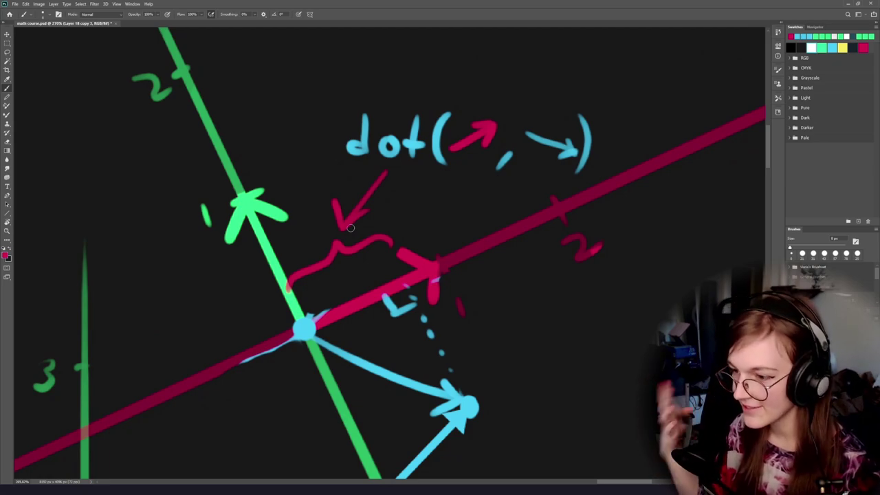
pyautogui.moveTo(356, 325)
pyautogui.mouseDown()
pyautogui.moveTo(330, 258)
pyautogui.moveTo(327, 224)
pyautogui.mouseUp()
pyautogui.moveTo(275, 231); pyautogui.dragTo(450, 296)
pyautogui.hotkey('ctrl', 'z')
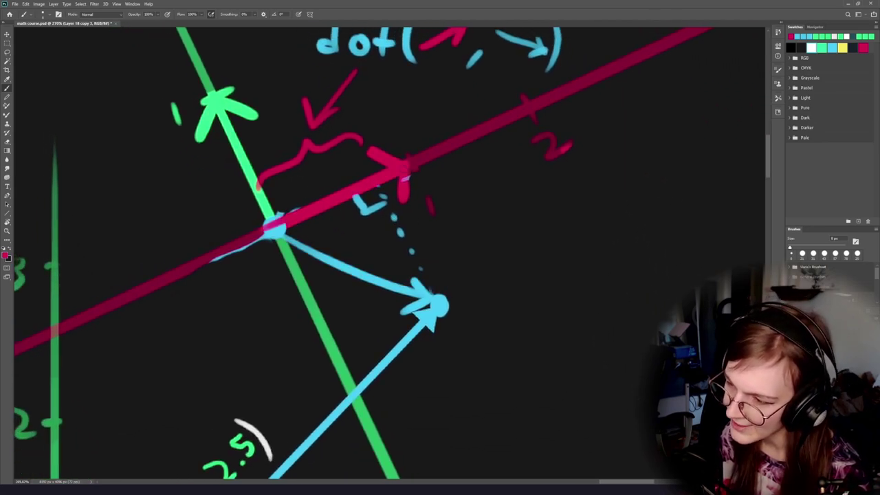
pyautogui.hotkey('ctrl', 'z')
pyautogui.moveTo(365, 114)
pyautogui.mouseDown()
pyautogui.moveTo(332, 166)
pyautogui.moveTo(318, 97)
pyautogui.mouseUp()
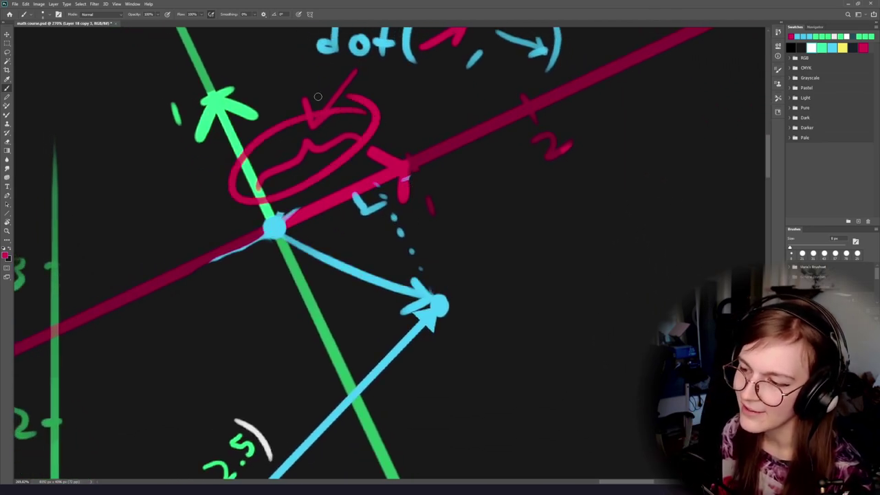
pyautogui.hotkey('ctrl', 'z')
# Draw a dotted blue projection from the blue point to the green local Y axis, with a right-angle mark at the axis.
pyautogui.moveTo(350, 220); pyautogui.dragTo(371, 224)
pyautogui.keyDown('alt'); pyautogui.click(266, 171); pyautogui.keyUp('alt')
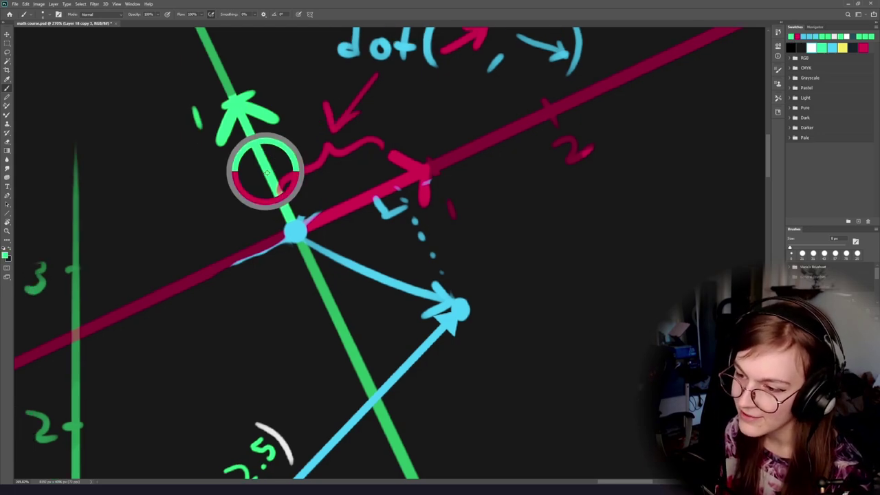
pyautogui.moveTo(337, 193); pyautogui.dragTo(350, 285)
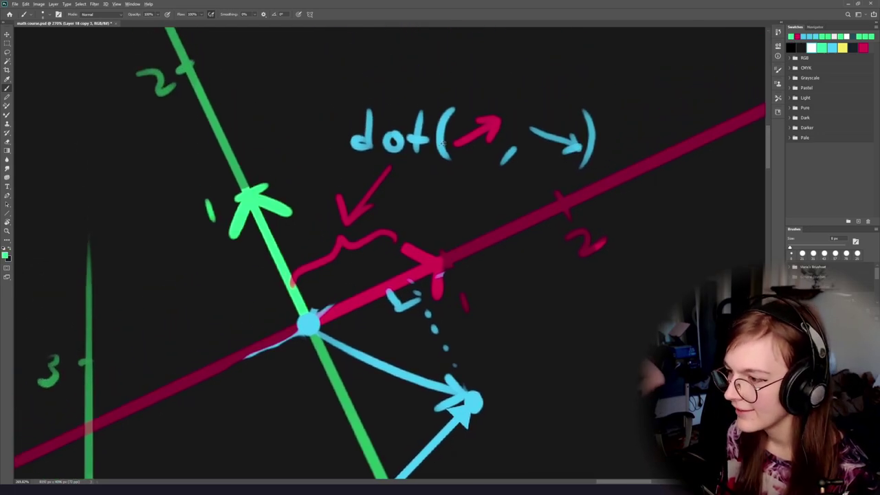
pyautogui.moveTo(326, 328); pyautogui.dragTo(310, 224)
pyautogui.moveTo(368, 253); pyautogui.dragTo(455, 251)
pyautogui.keyDown('alt'); pyautogui.click(439, 275); pyautogui.keyUp('alt')
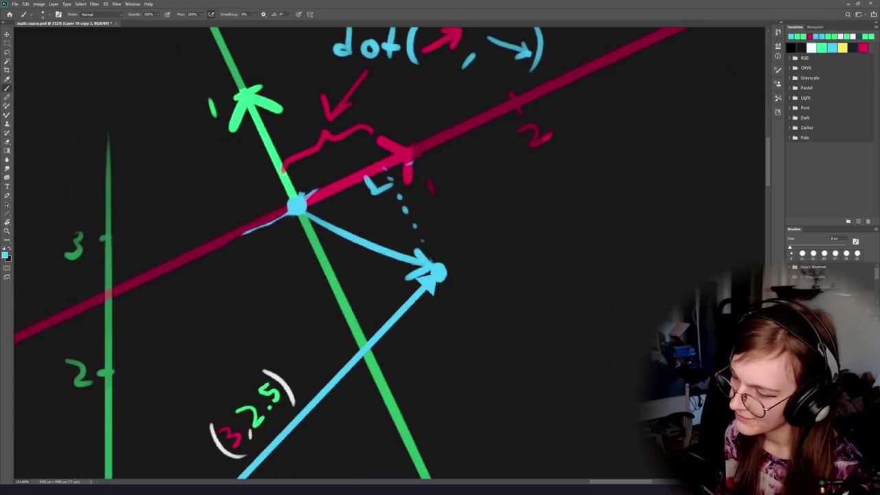
pyautogui.moveTo(378, 304); pyautogui.dragTo(374, 306)
pyautogui.moveTo(363, 315); pyautogui.dragTo(358, 318)
pyautogui.moveTo(341, 340); pyautogui.dragTo(383, 280)
pyautogui.hotkey('ctrl', 'z')
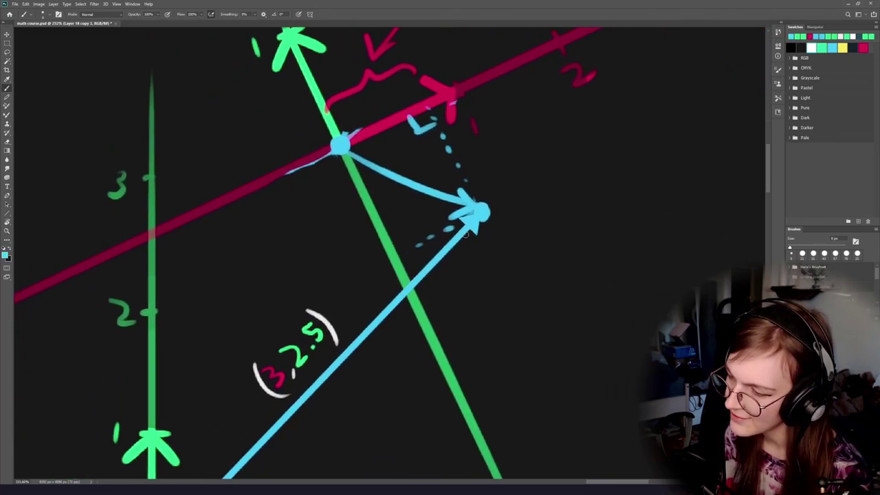
pyautogui.moveTo(354, 223); pyautogui.dragTo(420, 297)
# Duplicate the dot expression above the local X axis and move the copy beside the local Y axis projection.
pyautogui.moveTo(554, 68); pyautogui.dragTo(408, 189)
pyautogui.press('m')
pyautogui.moveTo(538, 135); pyautogui.dragTo(292, 211)
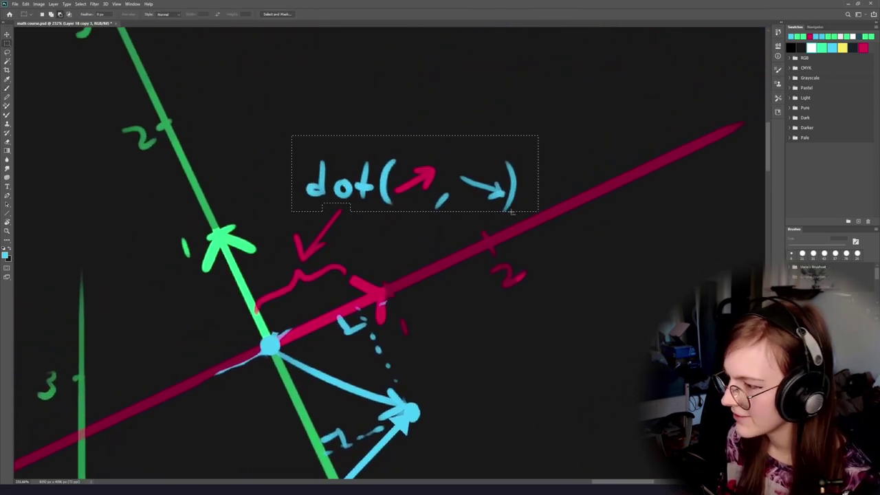
pyautogui.hotkey('ctrl', 'c')
pyautogui.hotkey('ctrl', 'v')
pyautogui.press('v')
pyautogui.moveTo(481, 212); pyautogui.dragTo(396, 346)
pyautogui.moveTo(457, 284); pyautogui.dragTo(532, 101)
pyautogui.moveTo(533, 136); pyautogui.dragTo(309, 264)
# Scale the copied dot expression to about 66% and erase the crimson arrow inside it.
pyautogui.hotkey('ctrl', 't')
pyautogui.hotkey('ctrl', 'z')
pyautogui.moveTo(282, 258); pyautogui.dragTo(329, 267)
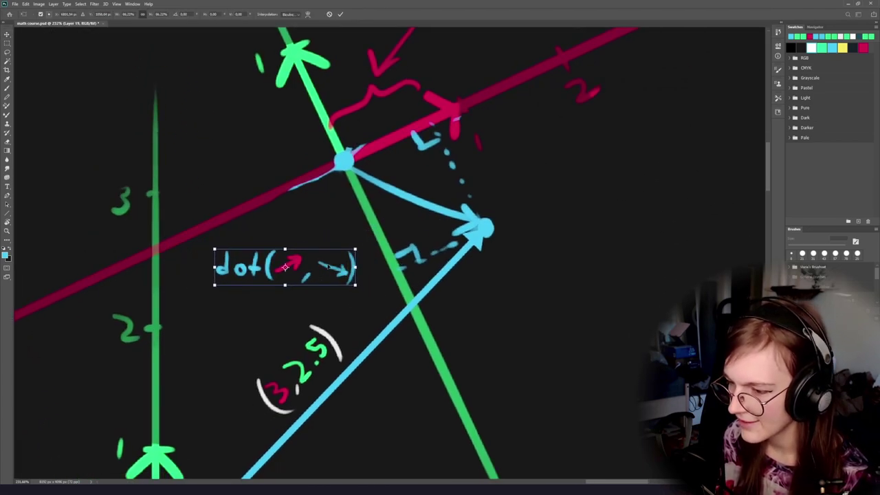
pyautogui.click(341, 15)
pyautogui.press('e')
pyautogui.moveTo(270, 270)
pyautogui.mouseDown()
pyautogui.moveTo(340, 243)
pyautogui.moveTo(319, 230)
pyautogui.moveTo(301, 264)
pyautogui.mouseUp()
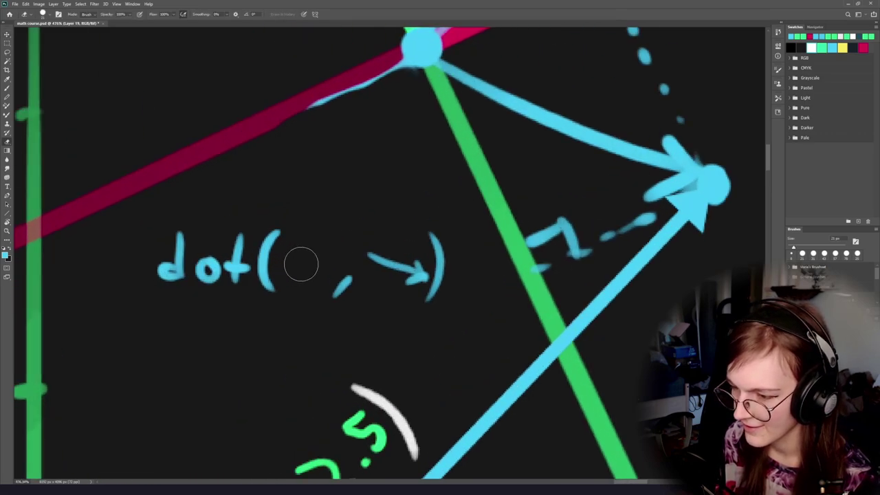
# Draw a small green arrow pointing up-left as the first argument of the copied dot expression, matching the local Y axis.
pyautogui.press('b')
pyautogui.moveTo(422, 126); pyautogui.dragTo(420, 285)
pyautogui.keyDown('alt'); pyautogui.click(392, 157); pyautogui.keyUp('alt')
pyautogui.hotkey('alt', 'space')
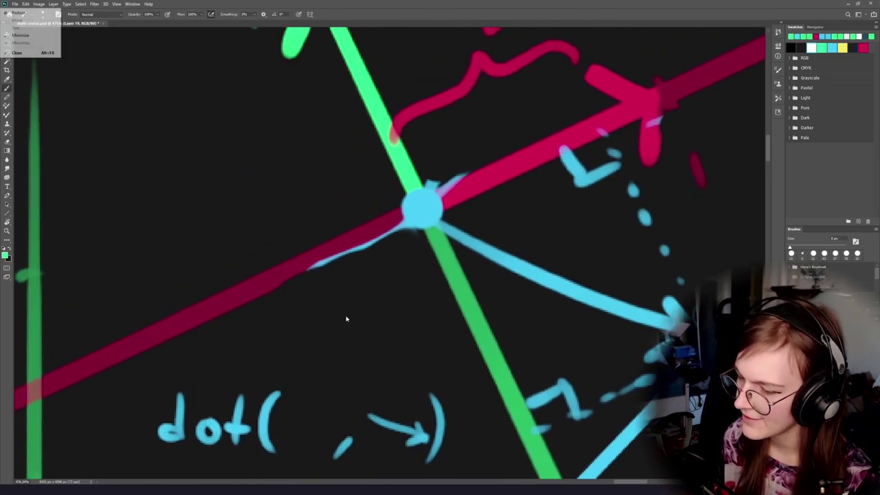
pyautogui.click(347, 319)
pyautogui.moveTo(355, 230); pyautogui.dragTo(362, 148)
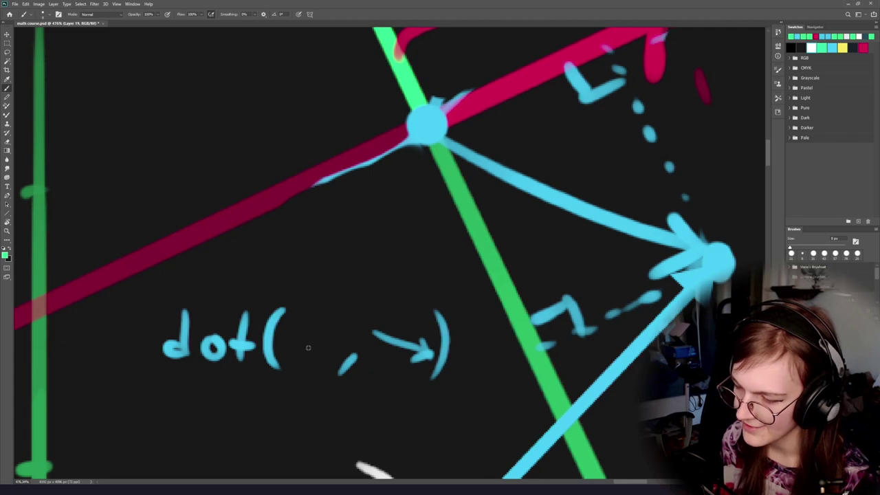
pyautogui.moveTo(303, 318); pyautogui.dragTo(318, 366)
pyautogui.hotkey('ctrl', 'z')
pyautogui.moveTo(300, 318); pyautogui.dragTo(320, 359)
pyautogui.moveTo(303, 318)
pyautogui.mouseDown()
pyautogui.moveTo(319, 357)
pyautogui.moveTo(322, 331)
pyautogui.mouseUp()
pyautogui.moveTo(301, 318); pyautogui.dragTo(293, 347)
# Draw a green curly brace along the local Y axis from the local origin to the projected point.
pyautogui.moveTo(355, 328)
pyautogui.mouseDown()
pyautogui.moveTo(345, 297)
pyautogui.moveTo(394, 274)
pyautogui.moveTo(389, 241)
pyautogui.mouseUp()
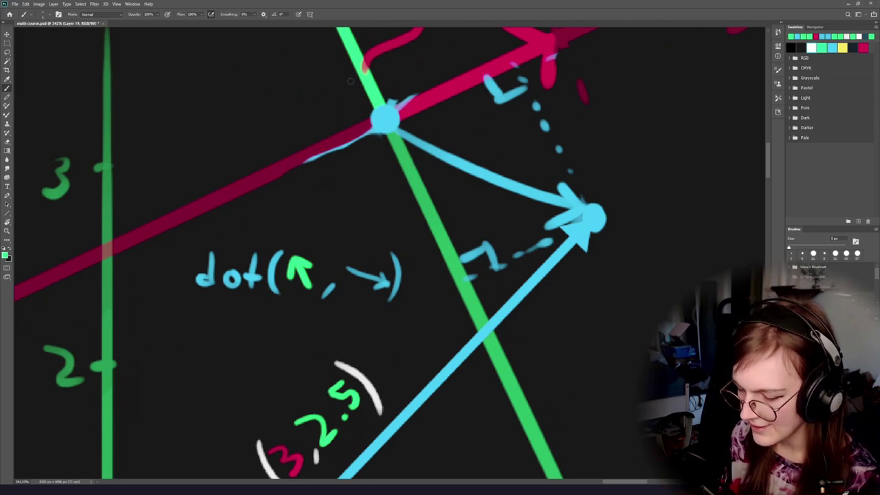
pyautogui.moveTo(371, 131)
pyautogui.mouseDown()
pyautogui.moveTo(365, 141)
pyautogui.moveTo(393, 195)
pyautogui.mouseUp()
pyautogui.scroll(-3, 371, 212)
pyautogui.hotkey('ctrl', 'z')
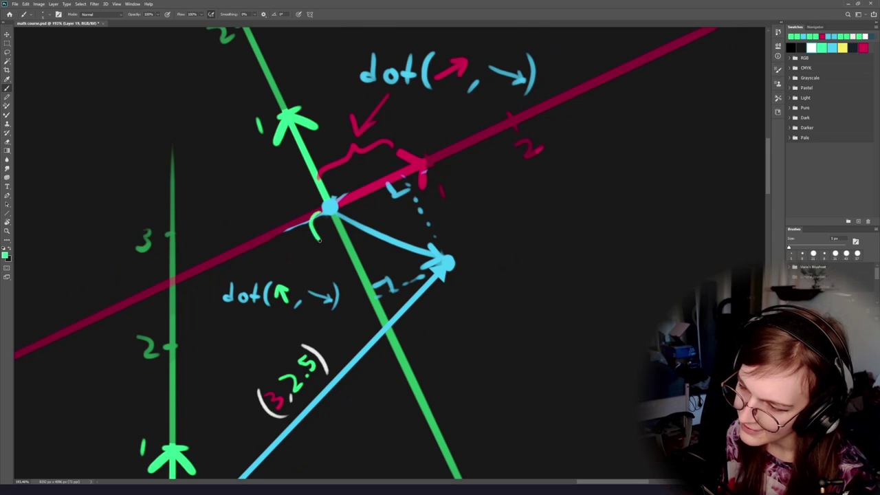
pyautogui.moveTo(359, 303); pyautogui.dragTo(360, 304)
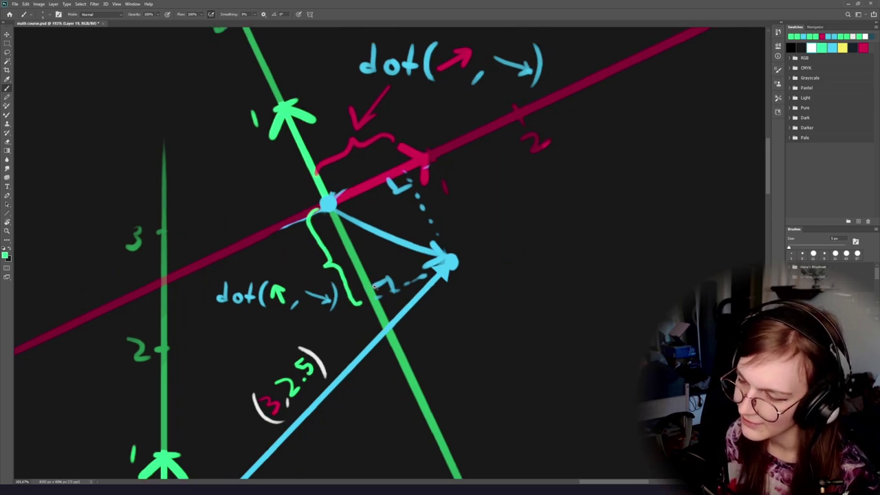
# Examine the two dot-product projections on the local axes and how they relate to the whole world-space diagram.
pyautogui.moveTo(448, 240)
pyautogui.mouseDown()
pyautogui.moveTo(371, 308)
pyautogui.moveTo(366, 300)
pyautogui.moveTo(484, 260)
pyautogui.mouseUp()
pyautogui.moveTo(336, 297); pyautogui.dragTo(405, 329)
pyautogui.moveTo(384, 253); pyautogui.dragTo(316, 260)
pyautogui.moveTo(397, 267); pyautogui.dragTo(377, 274)
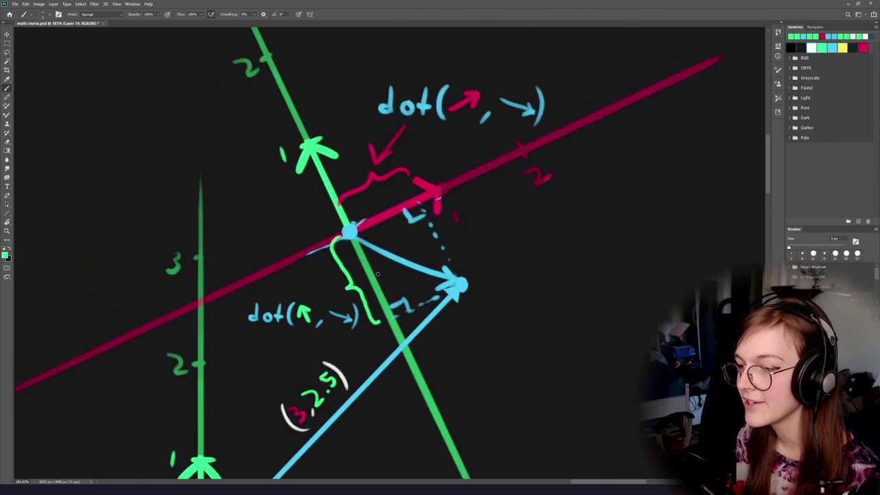
pyautogui.scroll(3, 313, 275)
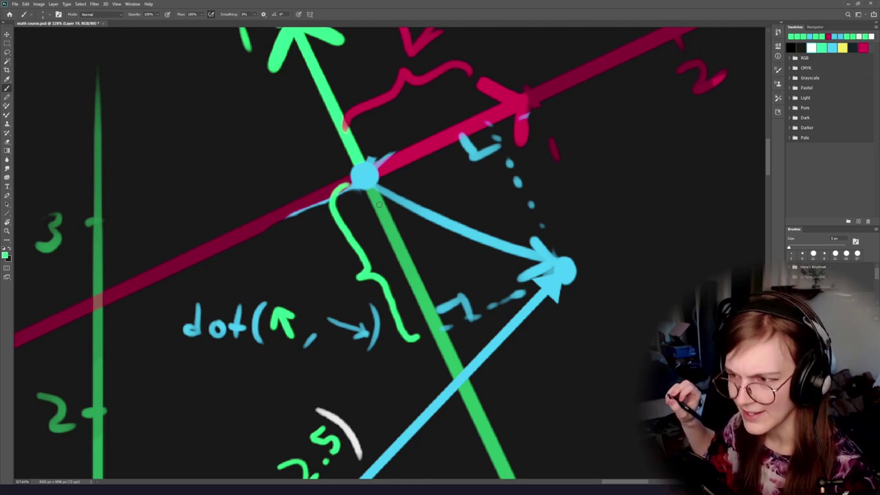
pyautogui.keyDown('alt'); pyautogui.click(364, 279); pyautogui.keyUp('alt')
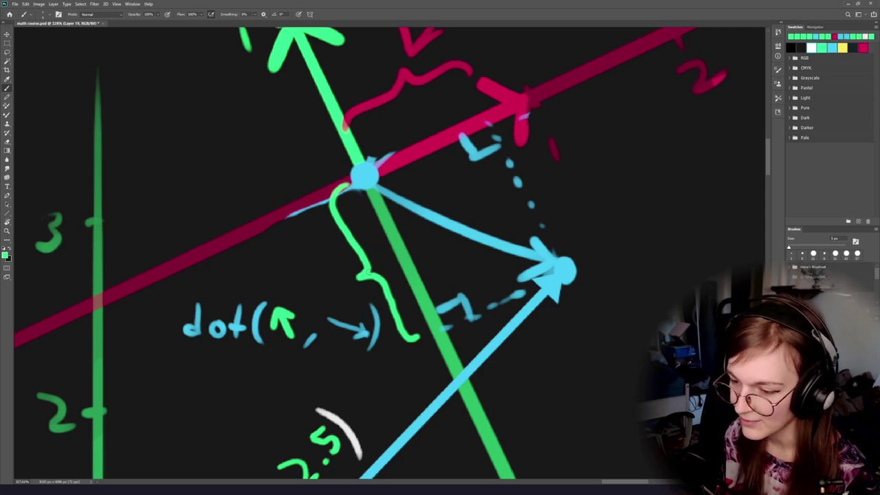
pyautogui.scroll(-5, 417, 301)
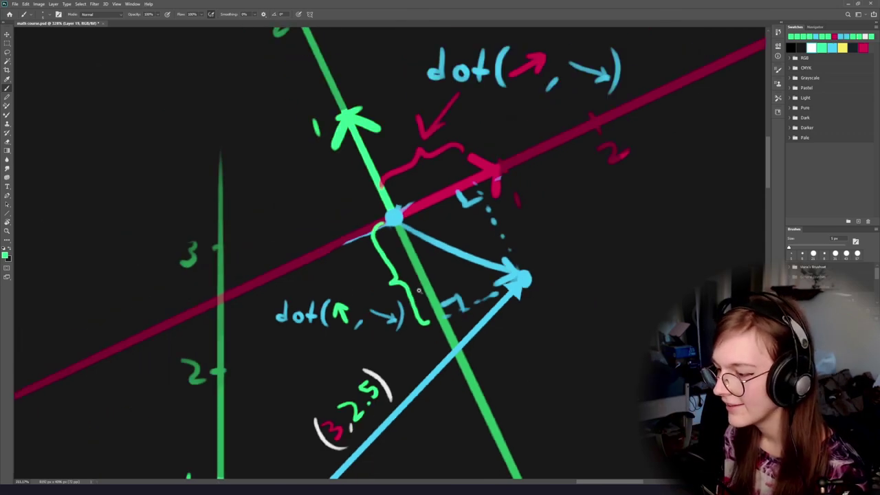
pyautogui.scroll(5, 417, 301)
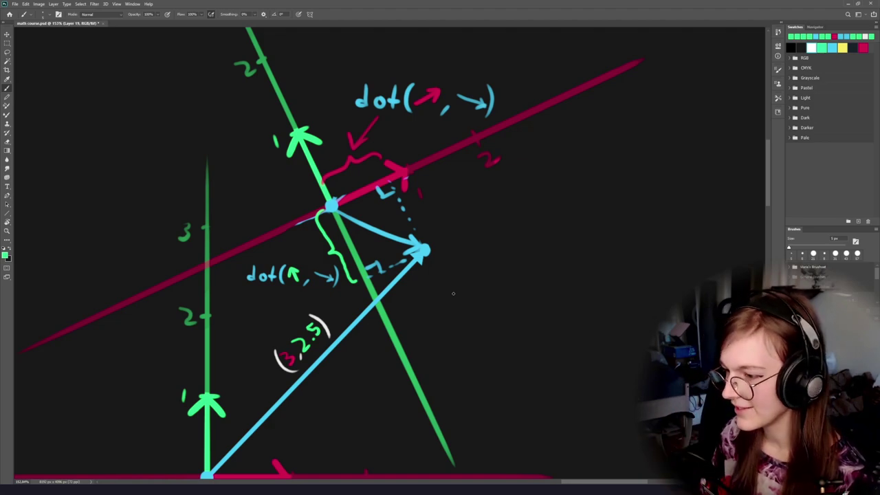
pyautogui.scroll(-3, 358, 203)
pyautogui.scroll(1, 357, 295)
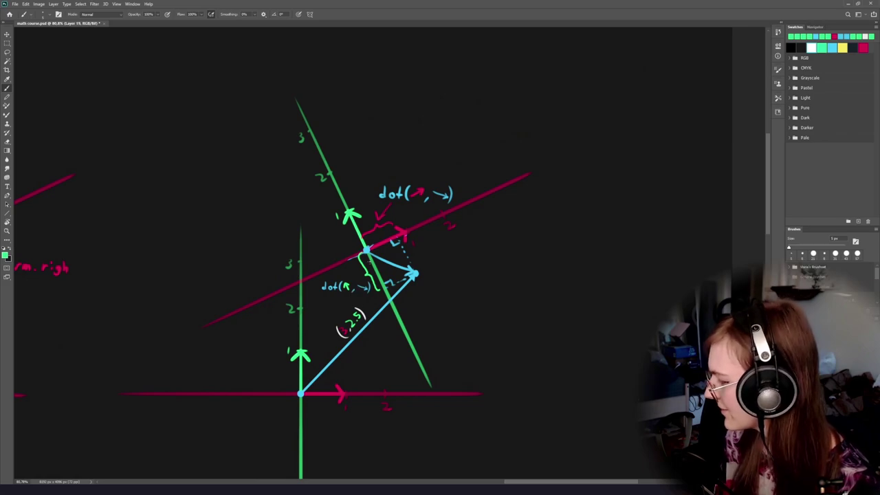
pyautogui.scroll(-2, 334, 298)
pyautogui.scroll(4, 415, 301)
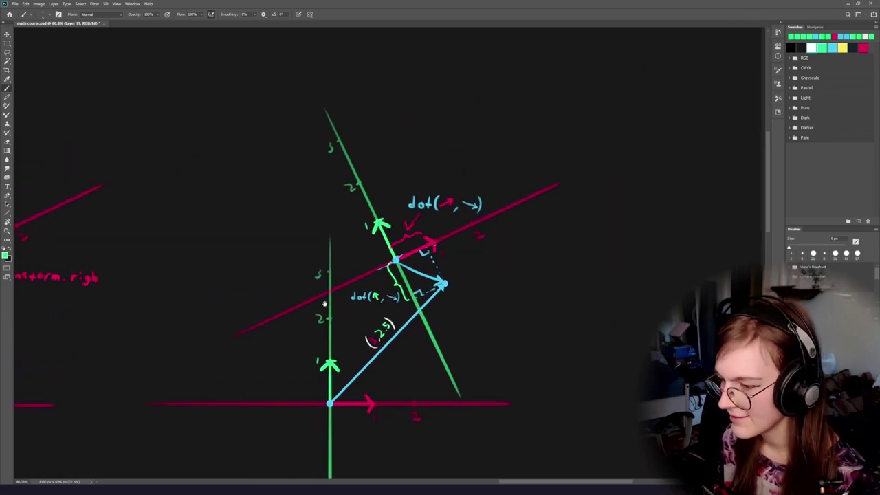
pyautogui.scroll(-1, 415, 300)
pyautogui.scroll(2, 412, 303)
# Switch to Rider and review the empty body of the WorldToLocal function.
pyautogui.hotkey('alt', 'Tab')
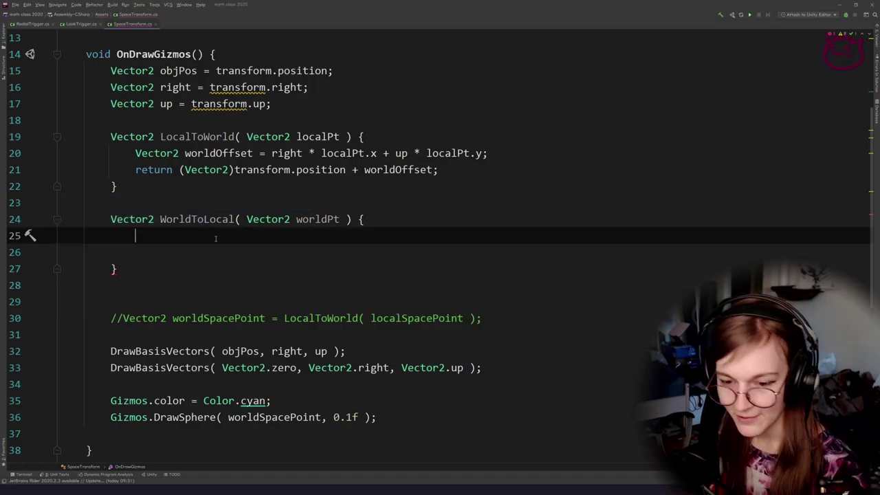
pyautogui.click(356, 182)
pyautogui.moveTo(370, 221); pyautogui.dragTo(376, 238)
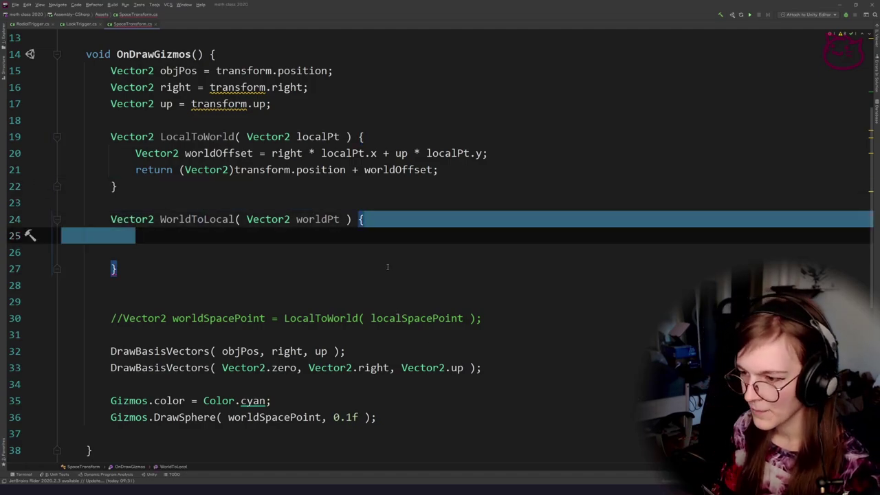
pyautogui.click(363, 231)
# Switch to Photoshop and try a blue loop around the vector from the local origin to the blue point.
pyautogui.hotkey('alt', 'Tab')
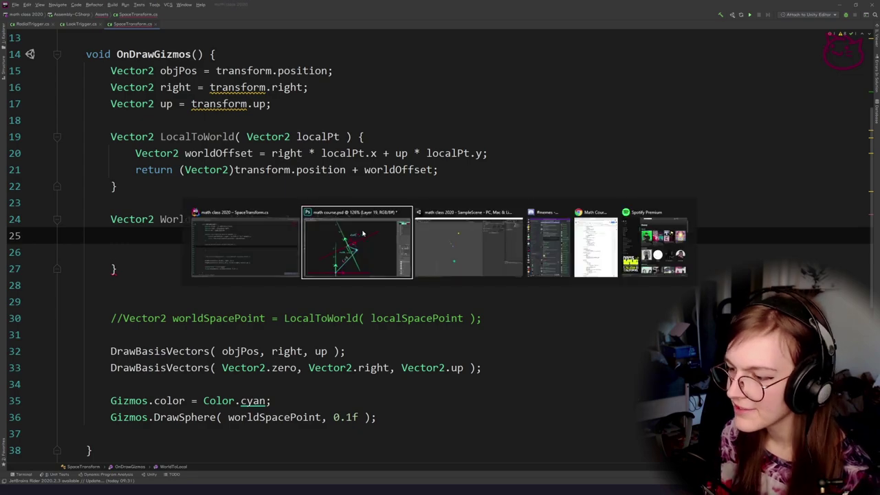
pyautogui.scroll(5, 369, 244)
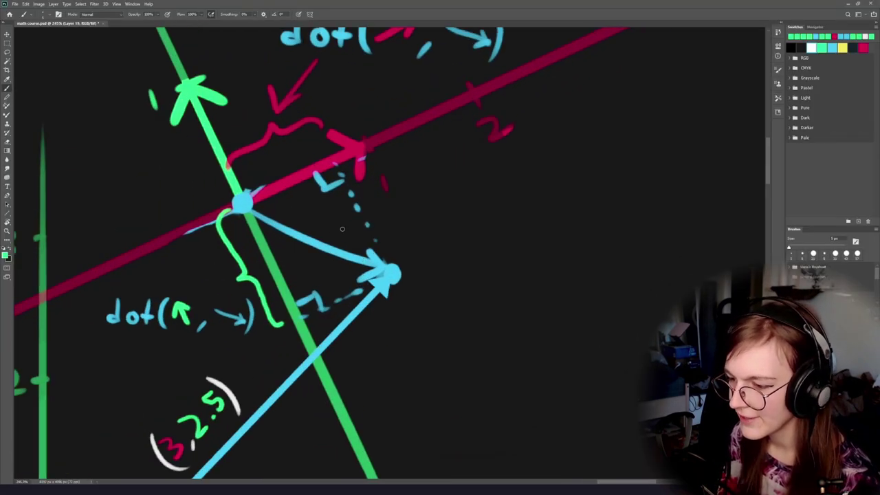
pyautogui.moveTo(349, 231)
pyautogui.mouseDown()
pyautogui.moveTo(296, 196)
pyautogui.moveTo(369, 330)
pyautogui.moveTo(314, 200)
pyautogui.mouseUp()
pyautogui.hotkey('ctrl', 'z')
pyautogui.keyDown('alt'); pyautogui.click(366, 262); pyautogui.keyUp('alt')
pyautogui.moveTo(358, 225); pyautogui.dragTo(413, 234)
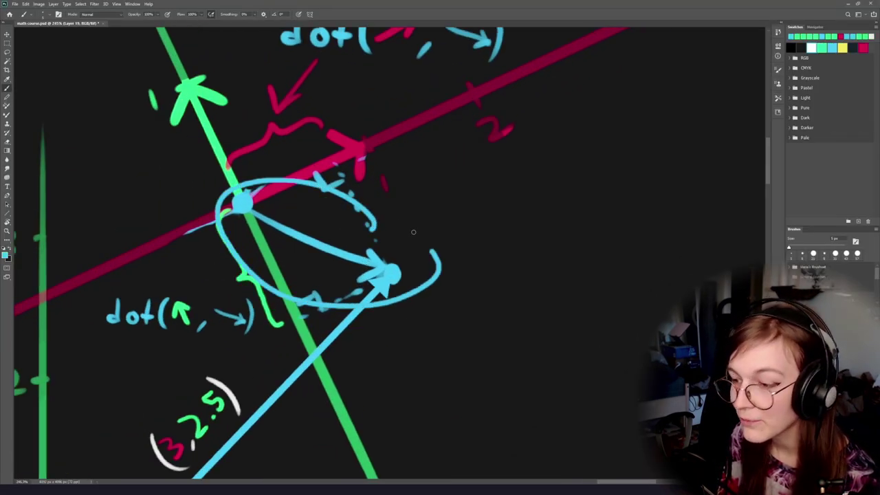
pyautogui.hotkey('ctrl', 'z')
# Try blue emphasis strokes around the relative vector and the local origin point.
pyautogui.hotkey('alt', 'Tab')
pyautogui.hotkey('alt', 'Tab')
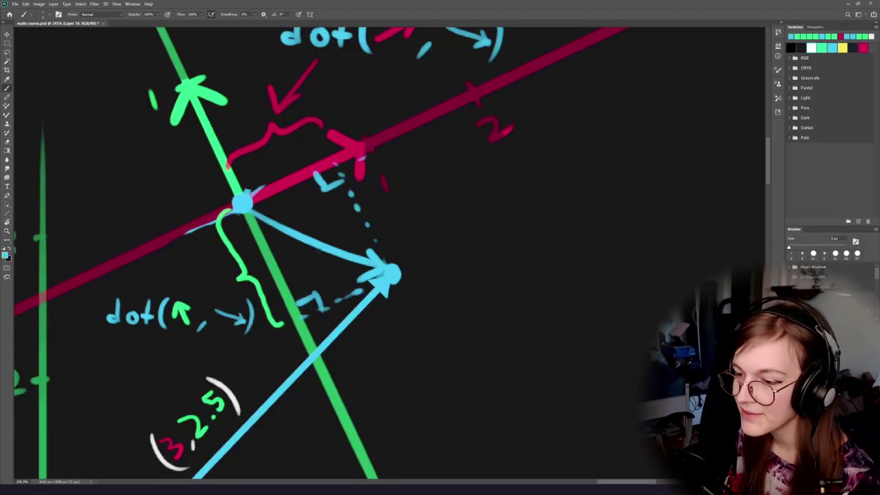
pyautogui.moveTo(229, 343)
pyautogui.mouseDown()
pyautogui.moveTo(289, 259)
pyautogui.moveTo(270, 320)
pyautogui.mouseUp()
pyautogui.moveTo(448, 239); pyautogui.dragTo(428, 225)
pyautogui.hotkey('ctrl', 'z')
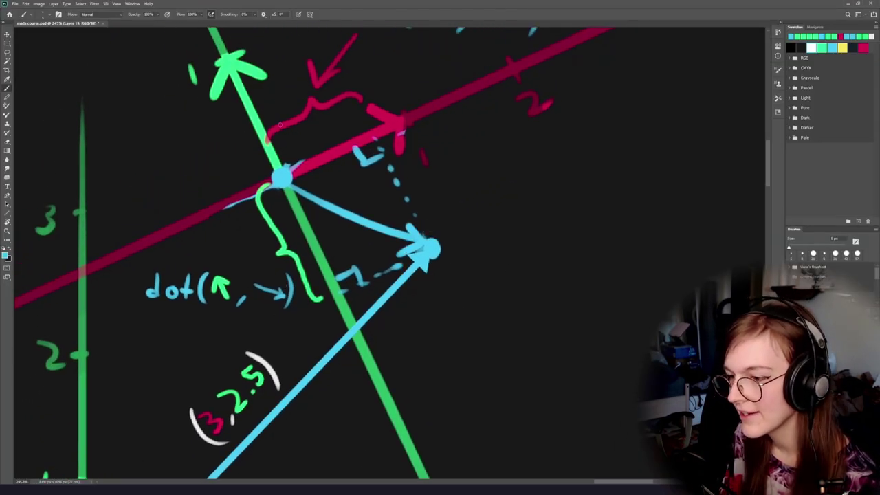
pyautogui.moveTo(282, 147); pyautogui.dragTo(302, 172)
pyautogui.hotkey('ctrl', 'z')
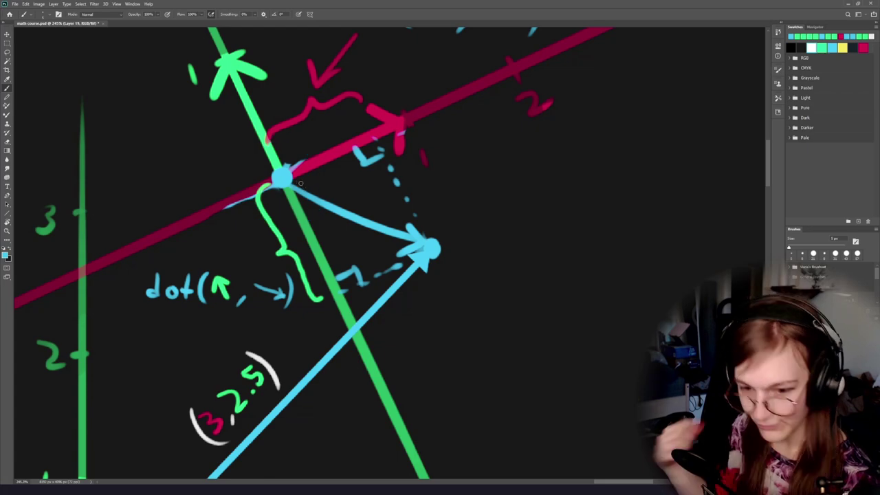
# Switch to Rider and begin a Vector2 relPoint declaration inside WorldToLocal.
pyautogui.hotkey('alt', 'Tab')
pyautogui.click(269, 206)
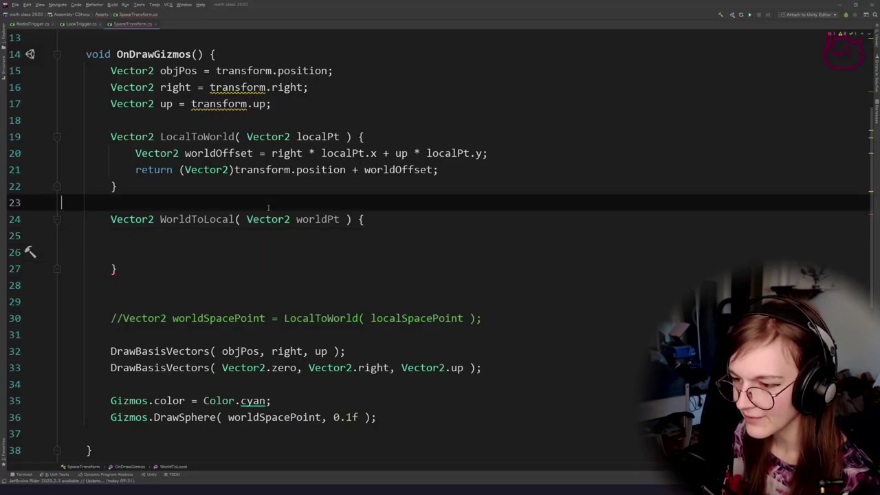
pyautogui.click(456, 219)
pyautogui.press('Return')
pyautogui.press('Return')
pyautogui.write('Vector2')
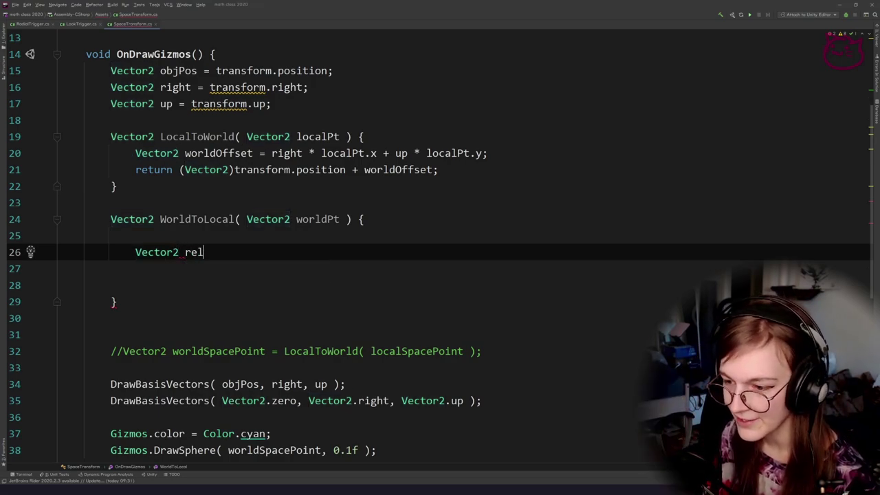
pyautogui.write('relPoint =')
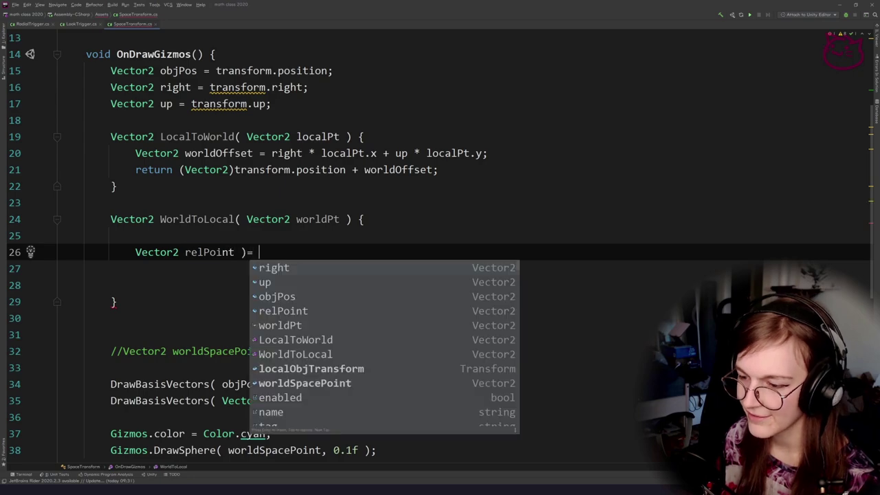
pyautogui.press('BackSpace')
pyautogui.write('= ')
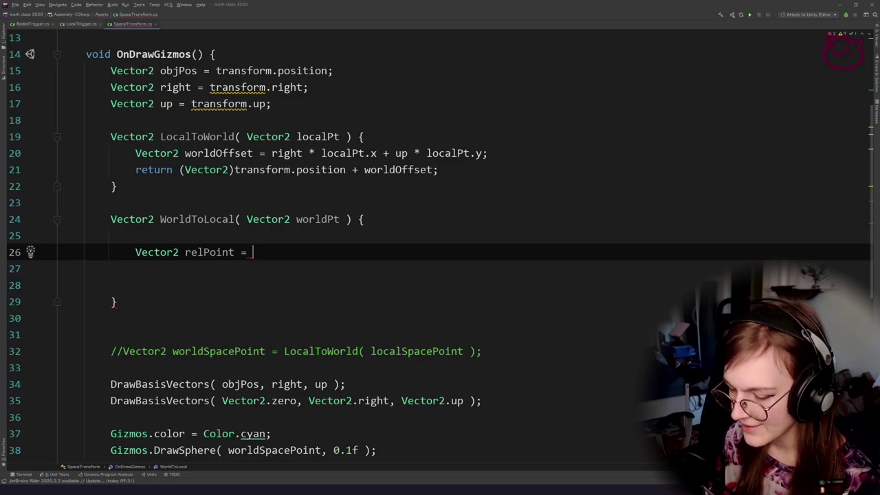
# Set relPoint to worldPt minus objPos, reusing the objPos name from its declaration.
pyautogui.write('worldPt-')
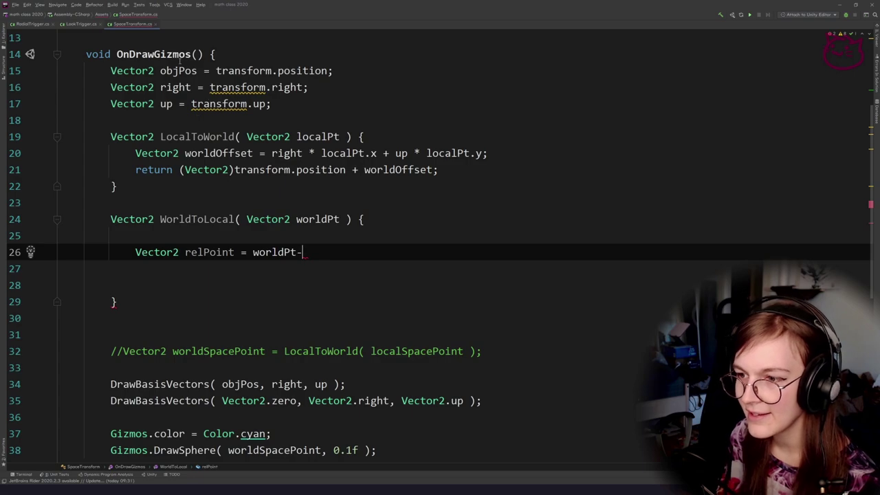
pyautogui.doubleClick(180, 71)
pyautogui.hotkey('ctrl', 'c')
pyautogui.click(324, 252)
pyautogui.hotkey('ctrl', 'v')
# Switch to Photoshop and try a blue circle around the local origin point.
pyautogui.hotkey('alt', 'Tab')
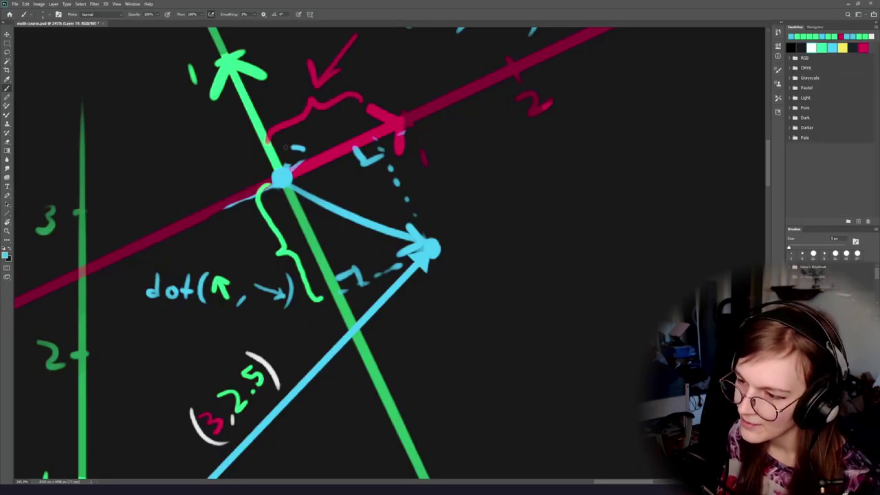
pyautogui.moveTo(285, 147)
pyautogui.mouseDown()
pyautogui.moveTo(292, 215)
pyautogui.moveTo(264, 160)
pyautogui.moveTo(302, 153)
pyautogui.mouseUp()
pyautogui.hotkey('ctrl', 'z')
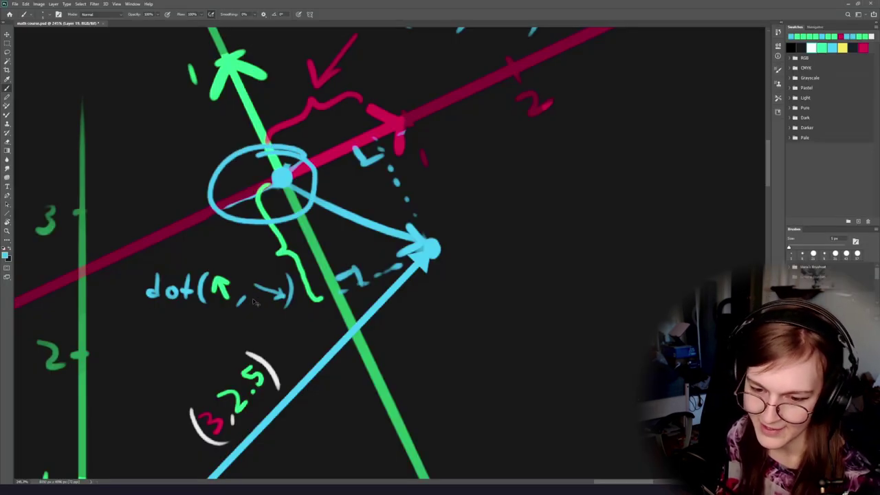
pyautogui.hotkey('ctrl', 'z')
# Switch to Rider, end the relPoint statement with a semicolon, remove the blank line above it and add blank lines below.
pyautogui.hotkey('alt', 'Tab')
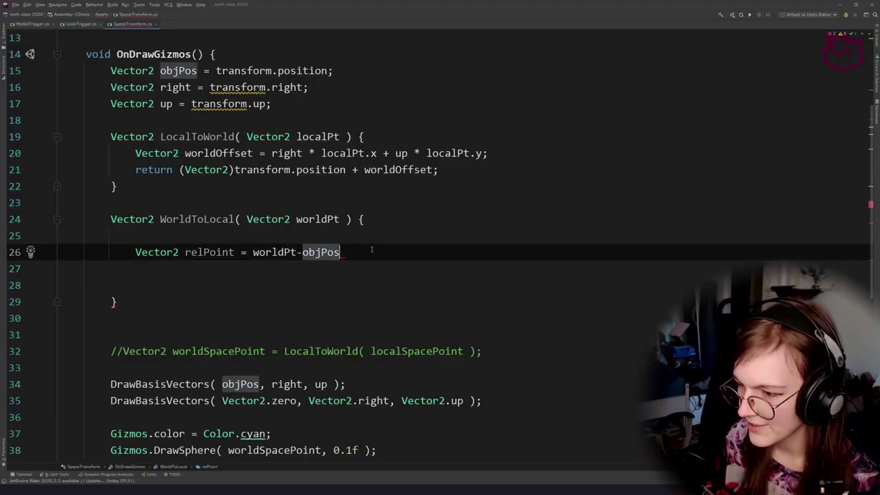
pyautogui.write(';')
pyautogui.click(294, 233)
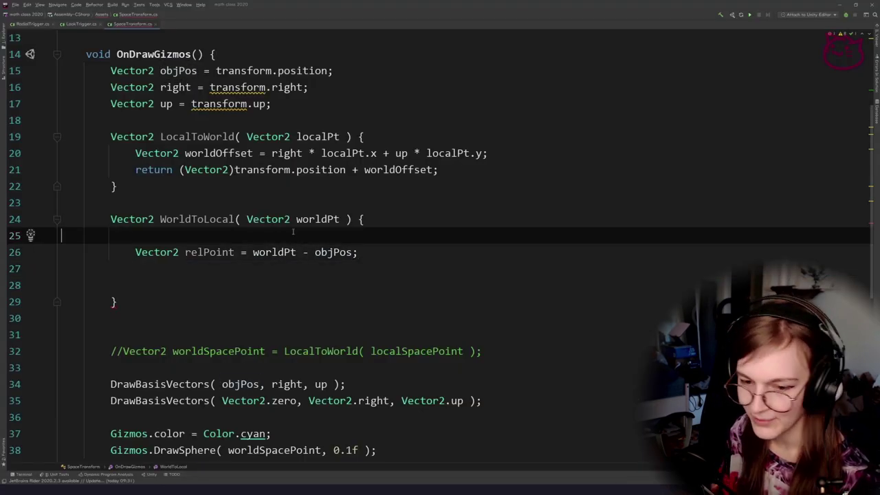
pyautogui.press('Delete')
pyautogui.press('End')
pyautogui.press('Return')
pyautogui.press('Return')
# Highlight relPoint in the code and try a blue ellipse around the matching relative vector in the Photoshop sketch.
pyautogui.doubleClick(205, 236)
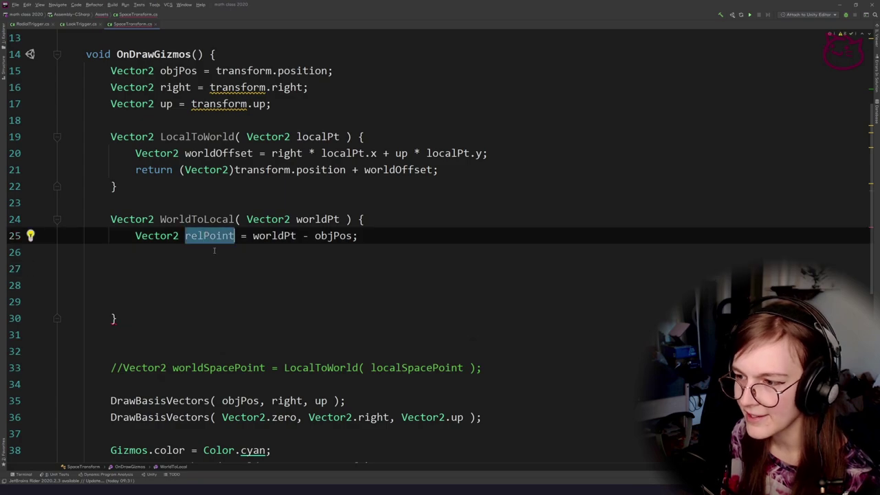
pyautogui.hotkey('alt', 'Tab')
pyautogui.moveTo(370, 179); pyautogui.dragTo(392, 176)
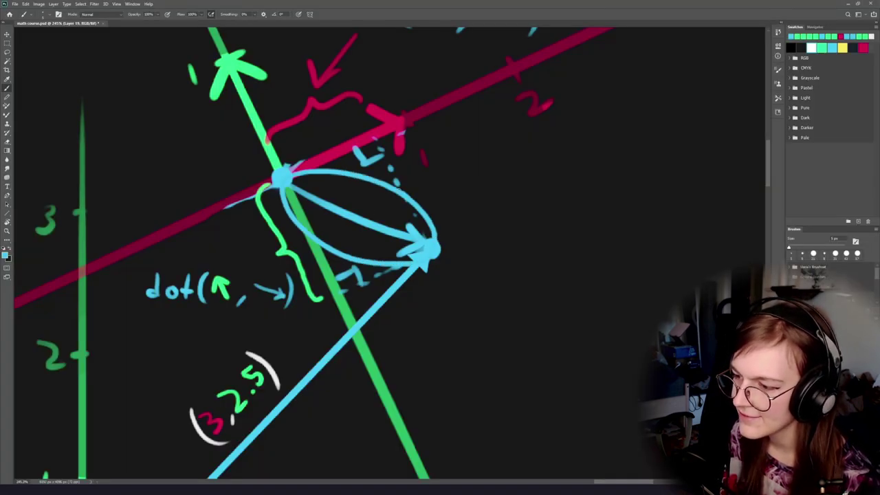
pyautogui.hotkey('ctrl', 'z')
pyautogui.hotkey('alt', 'Tab')
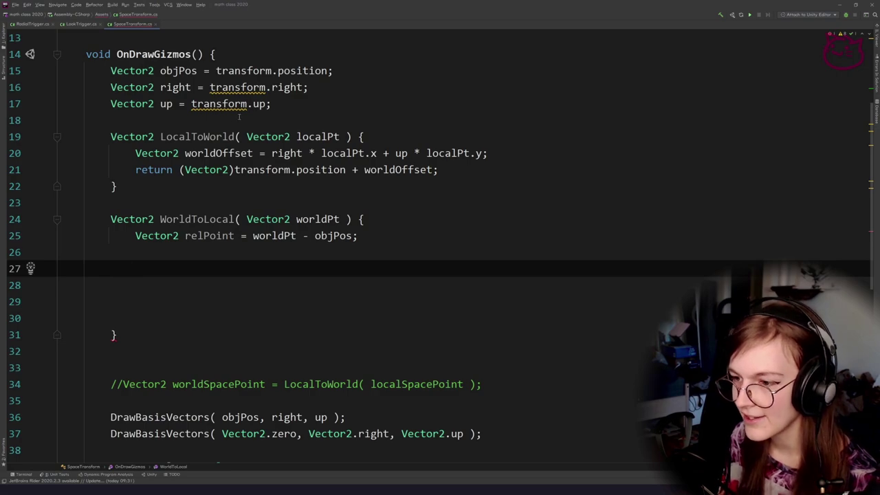
# Highlight the right and up axis variables declared in OnDrawGizmos.
pyautogui.doubleClick(199, 136)
pyautogui.click(218, 152)
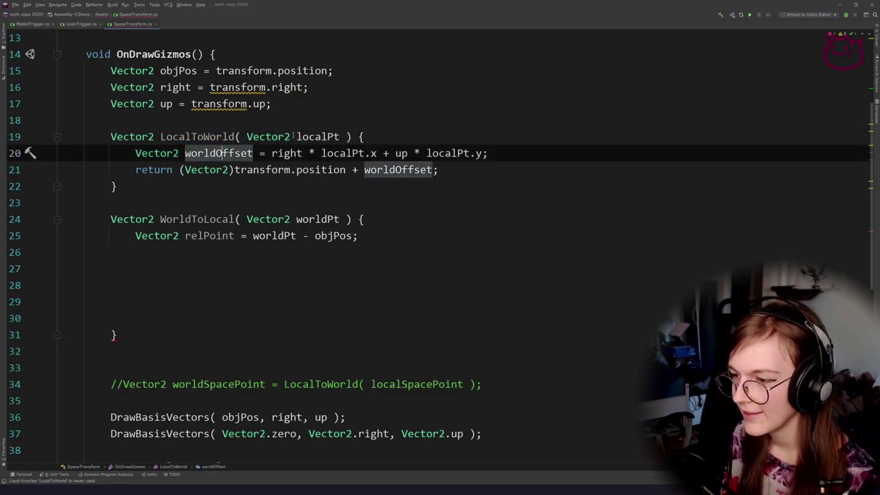
pyautogui.doubleClick(166, 87)
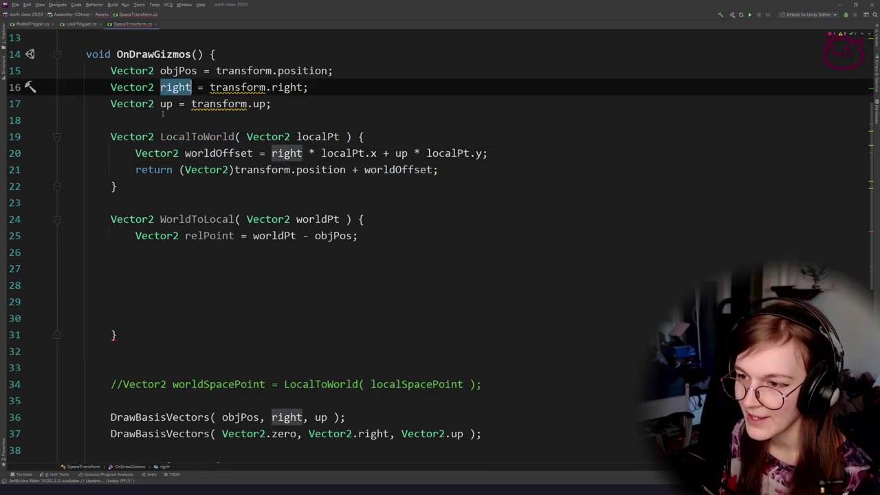
pyautogui.doubleClick(166, 103)
pyautogui.doubleClick(165, 88)
pyautogui.doubleClick(165, 104)
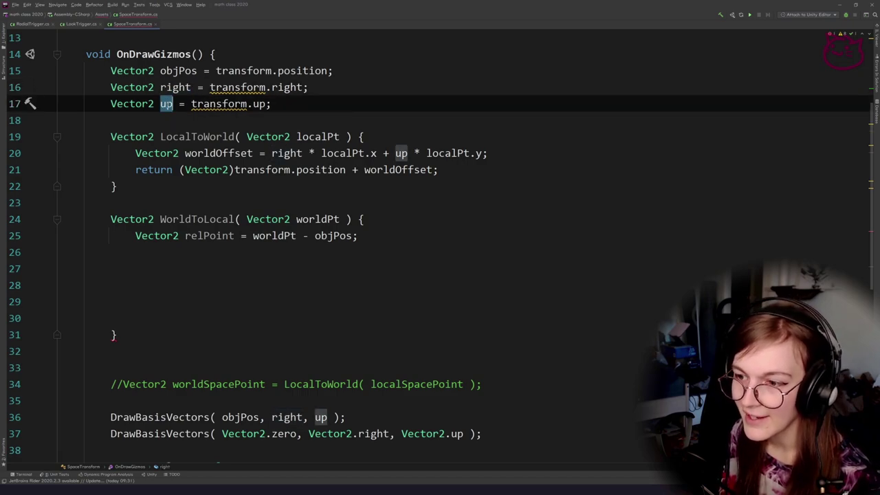
# Switch to Photoshop and underline in blue the dot product of the red axis arrow and the relative vector.
pyautogui.hotkey('alt', 'Tab')
pyautogui.moveTo(311, 141); pyautogui.dragTo(338, 267)
pyautogui.moveTo(445, 229)
pyautogui.mouseDown()
pyautogui.moveTo(465, 295)
pyautogui.moveTo(364, 203)
pyautogui.mouseUp()
pyautogui.hotkey('ctrl', 'z')
pyautogui.moveTo(406, 343); pyautogui.dragTo(367, 281)
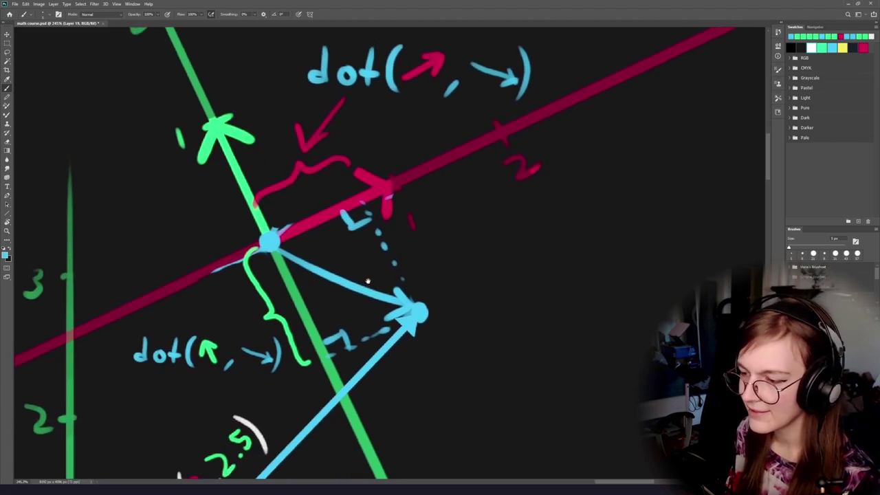
pyautogui.moveTo(347, 167); pyautogui.dragTo(242, 322)
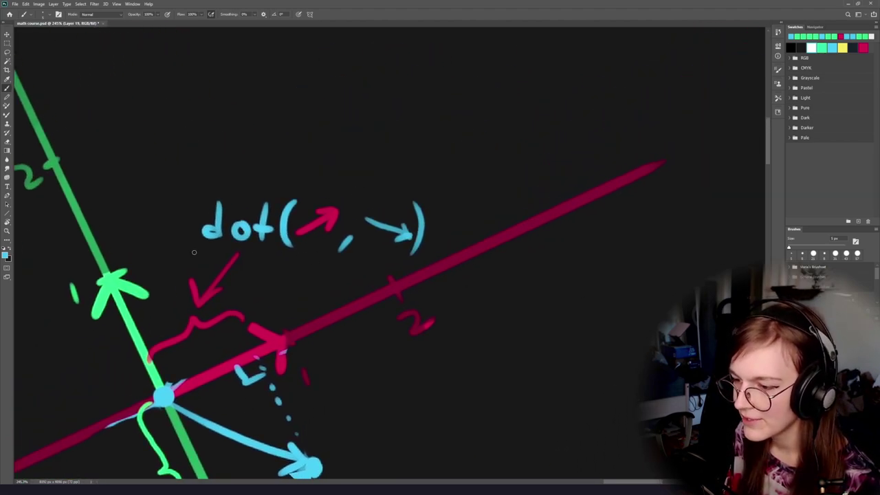
pyautogui.moveTo(206, 249); pyautogui.dragTo(447, 270)
# Try blue circles around the arrows of the red axis's dot product in the sketch.
pyautogui.moveTo(337, 187)
pyautogui.mouseDown()
pyautogui.moveTo(255, 223)
pyautogui.moveTo(347, 276)
pyautogui.mouseUp()
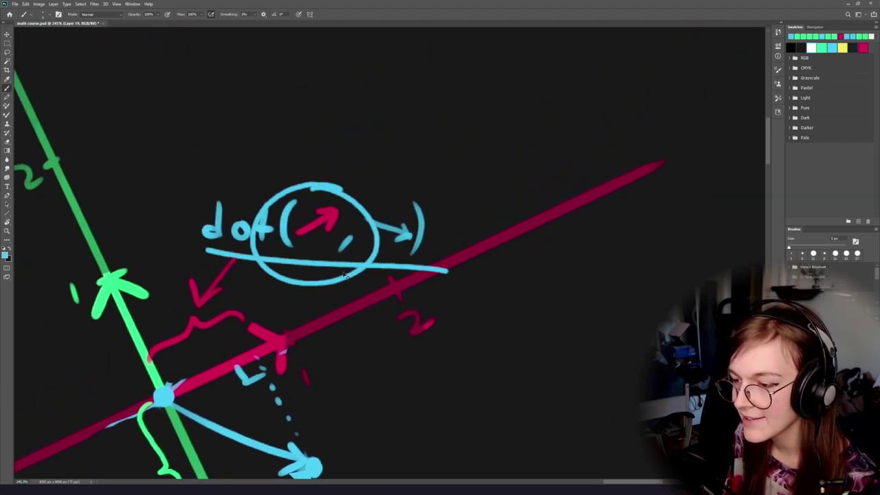
pyautogui.hotkey('ctrl', 'z')
pyautogui.moveTo(426, 195); pyautogui.dragTo(412, 198)
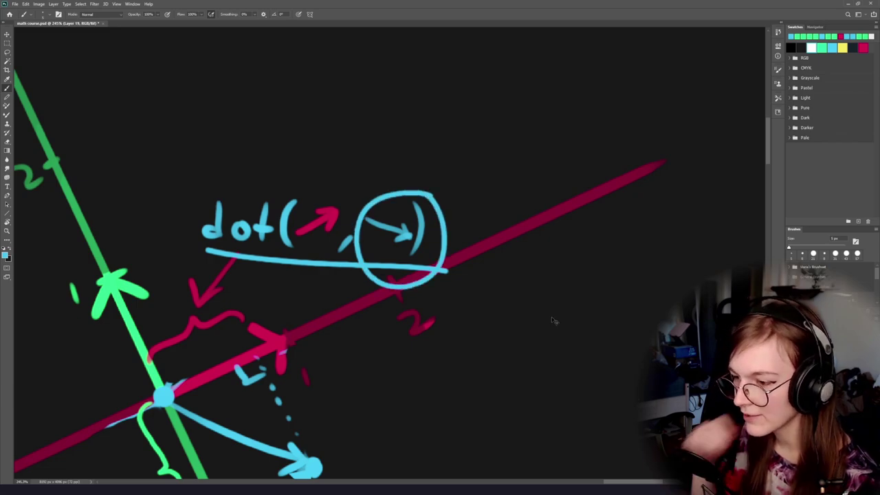
pyautogui.hotkey('ctrl', 'z')
pyautogui.moveTo(442, 287); pyautogui.dragTo(514, 289)
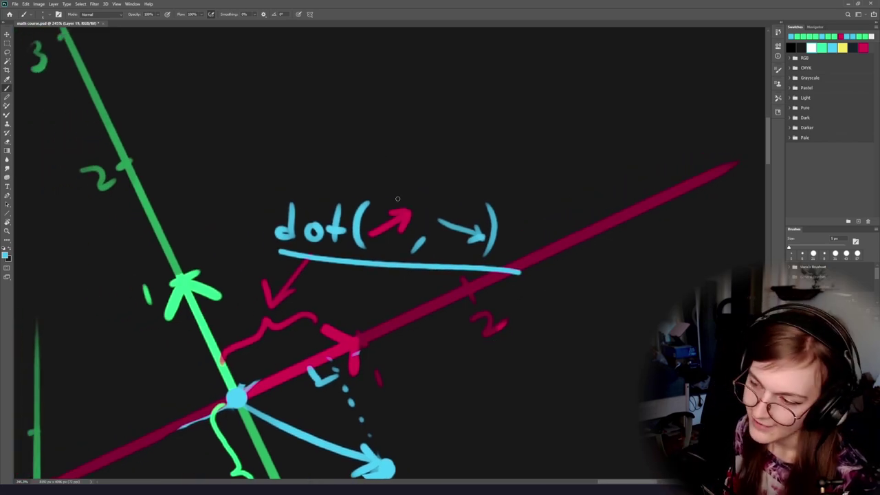
pyautogui.moveTo(397, 196); pyautogui.dragTo(360, 179)
pyautogui.hotkey('ctrl', 'z')
pyautogui.moveTo(274, 354); pyautogui.dragTo(339, 220)
pyautogui.moveTo(405, 113)
pyautogui.mouseDown()
pyautogui.moveTo(450, 192)
pyautogui.moveTo(316, 131)
pyautogui.mouseUp()
pyautogui.hotkey('ctrl', 'z')
# Switch to Rider and highlight the transform.right and transform.up values assigned to the axis vectors.
pyautogui.hotkey('alt', 'Tab')
pyautogui.scroll(1, 267, 291)
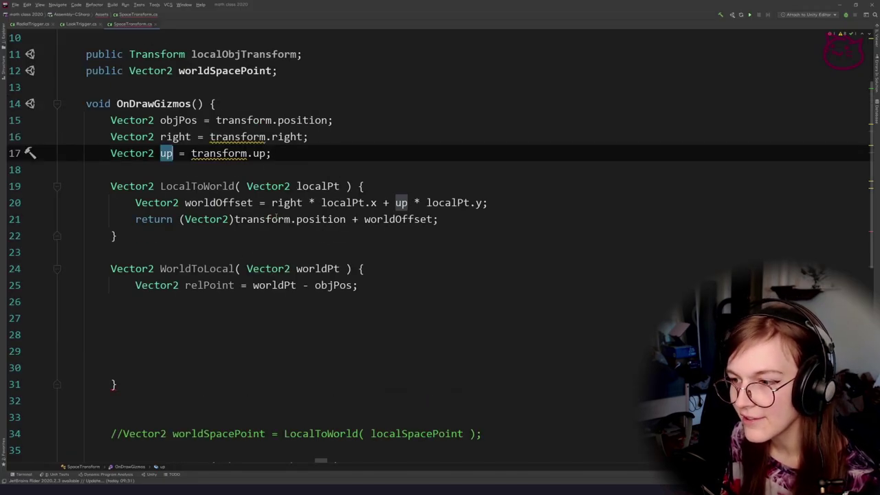
pyautogui.click(244, 137)
pyautogui.moveTo(303, 137); pyautogui.dragTo(191, 137)
pyautogui.click(286, 178)
pyautogui.moveTo(276, 154); pyautogui.dragTo(192, 154)
pyautogui.click(314, 174)
pyautogui.moveTo(312, 138); pyautogui.dragTo(215, 134)
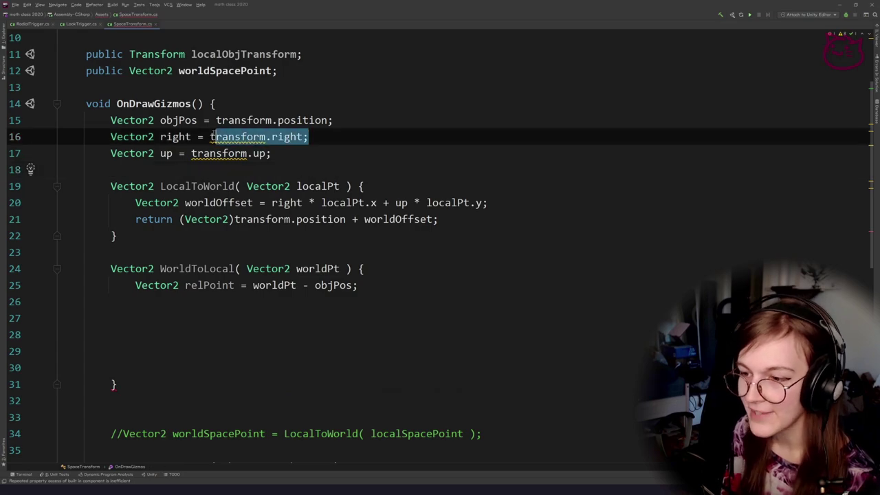
pyautogui.click(237, 166)
# Try inserting new Vector2( 1 , 0 ); before transform.right in the declaration of right.
pyautogui.click(202, 137)
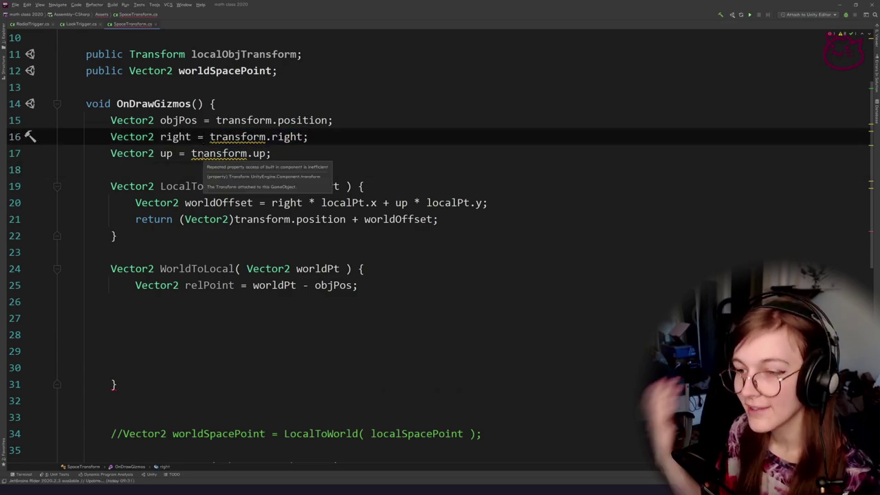
pyautogui.hotkey('ctrl', 'space')
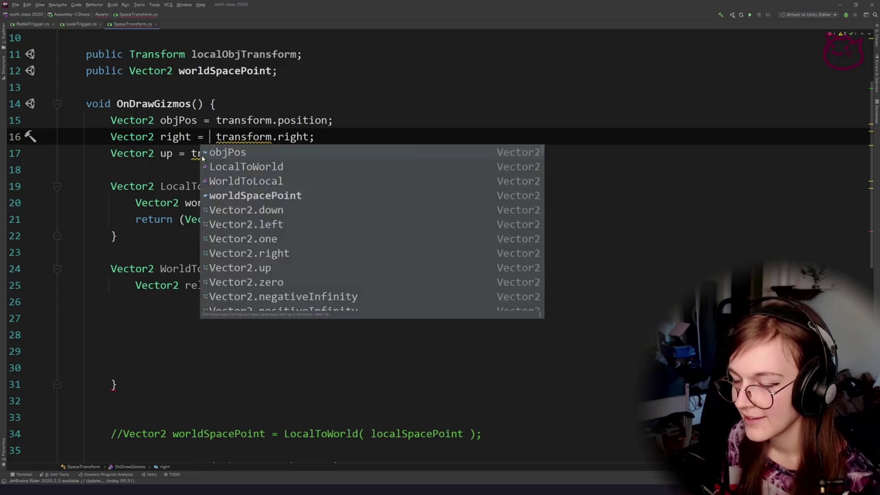
pyautogui.write('V')
pyautogui.press('BackSpace')
pyautogui.write('new')
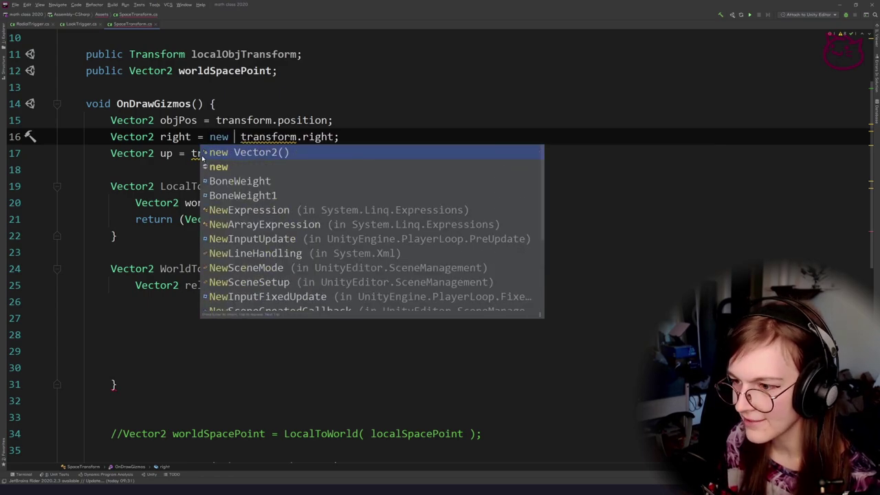
pyautogui.press('Return')
pyautogui.write('1, 0')
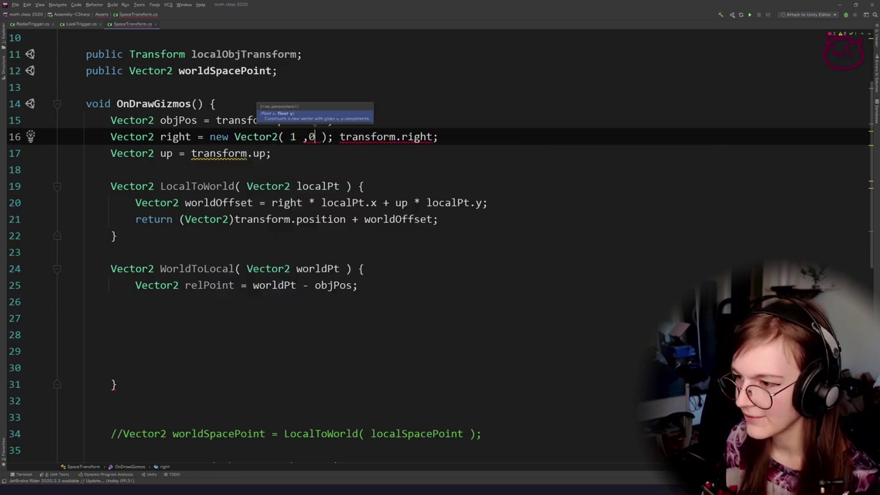
pyautogui.press('Left')
pyautogui.press('Left')
pyautogui.press('Right')
pyautogui.press('Right')
# Highlight the new Vector2( 1 , 0 ); expression and remove it so right is assigned transform.right.
pyautogui.moveTo(302, 172); pyautogui.dragTo(301, 184)
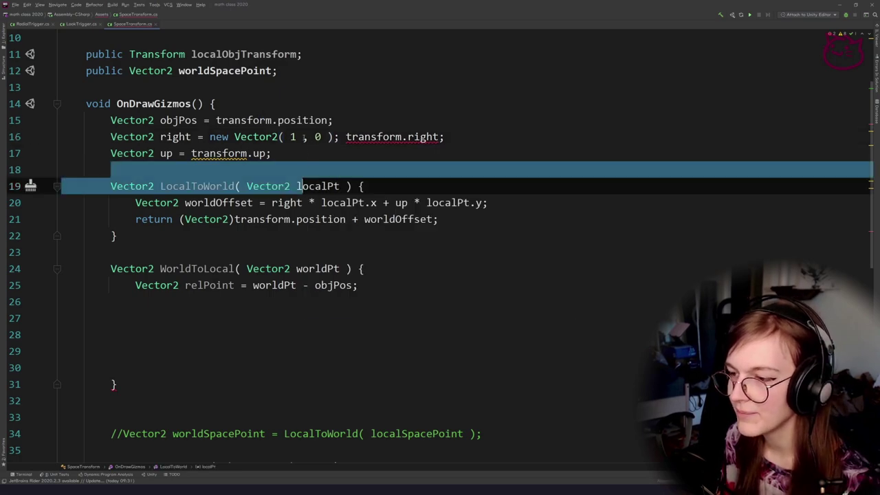
pyautogui.moveTo(302, 136); pyautogui.dragTo(209, 134)
pyautogui.click(307, 159)
pyautogui.scroll(2, 299, 163)
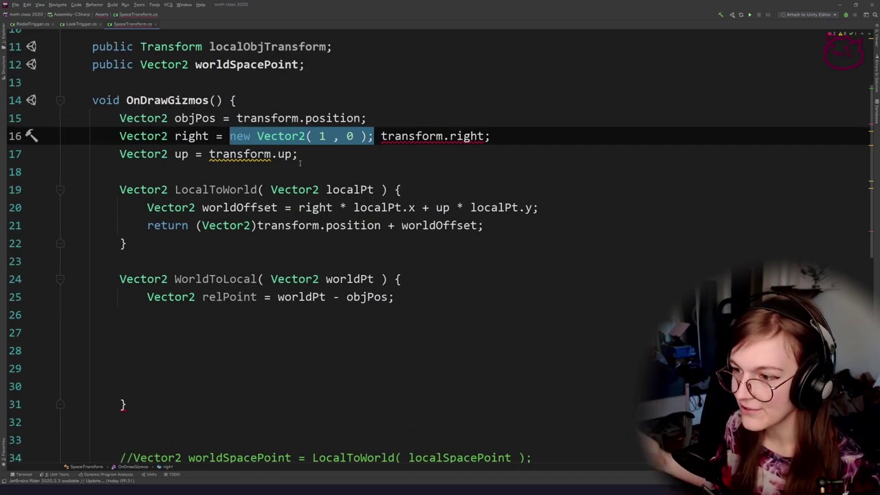
pyautogui.click(371, 83)
pyautogui.moveTo(380, 136); pyautogui.dragTo(230, 136)
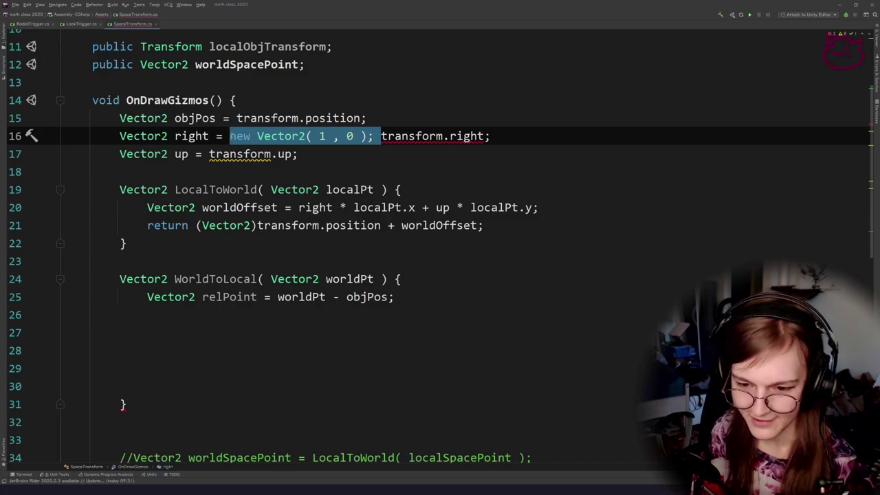
pyautogui.press('BackSpace')
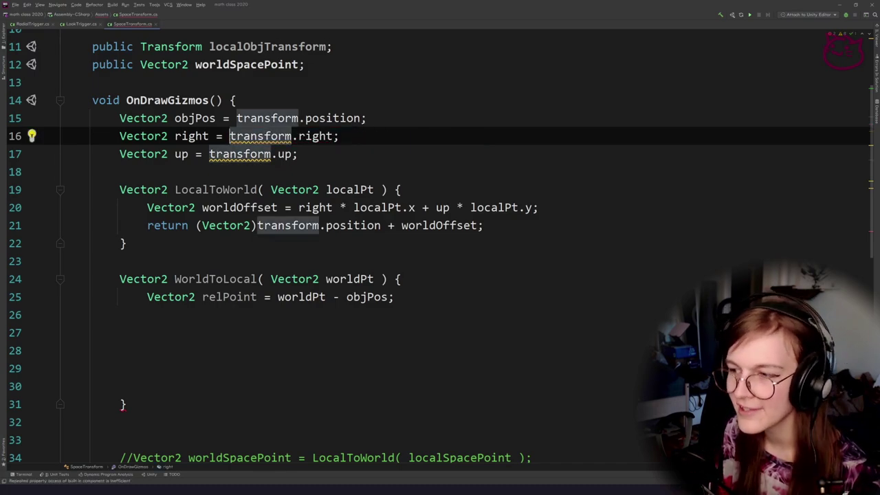
pyautogui.press('End')
# Highlight the names right and up and the transform.right assignment in OnDrawGizmos.
pyautogui.click(243, 189)
pyautogui.doubleClick(205, 136)
pyautogui.click(360, 152)
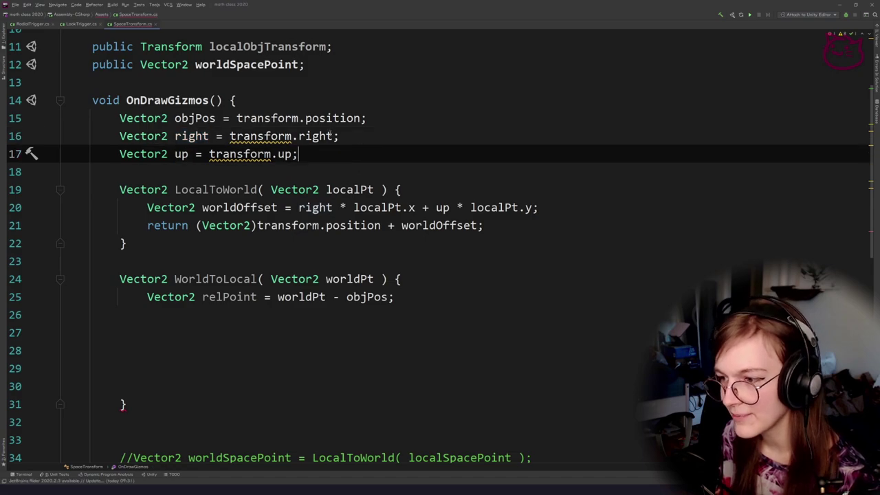
pyautogui.moveTo(333, 137); pyautogui.dragTo(203, 137)
pyautogui.moveTo(232, 190); pyautogui.dragTo(214, 174)
pyautogui.click(196, 137)
pyautogui.click(176, 154)
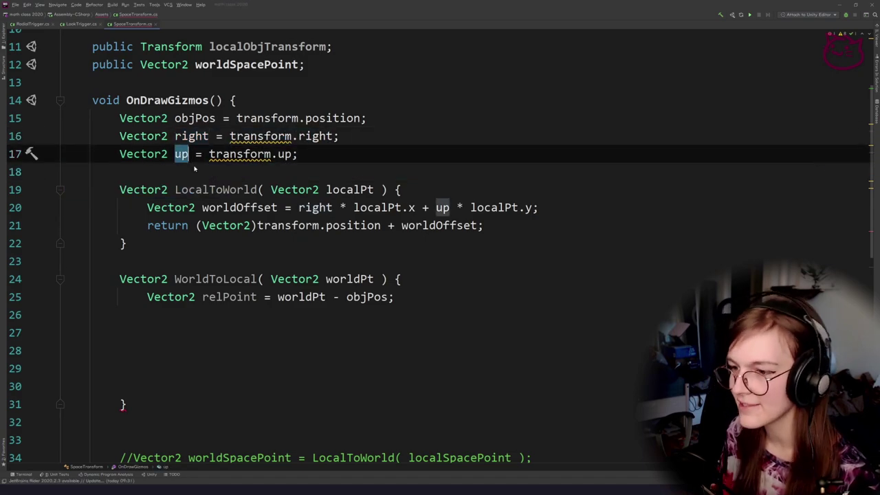
# Switch to Photoshop and try a blue mark over the local axes in the sketch.
pyautogui.hotkey('alt', 'Tab')
pyautogui.moveTo(403, 160); pyautogui.dragTo(248, 195)
pyautogui.hotkey('ctrl', 'z')
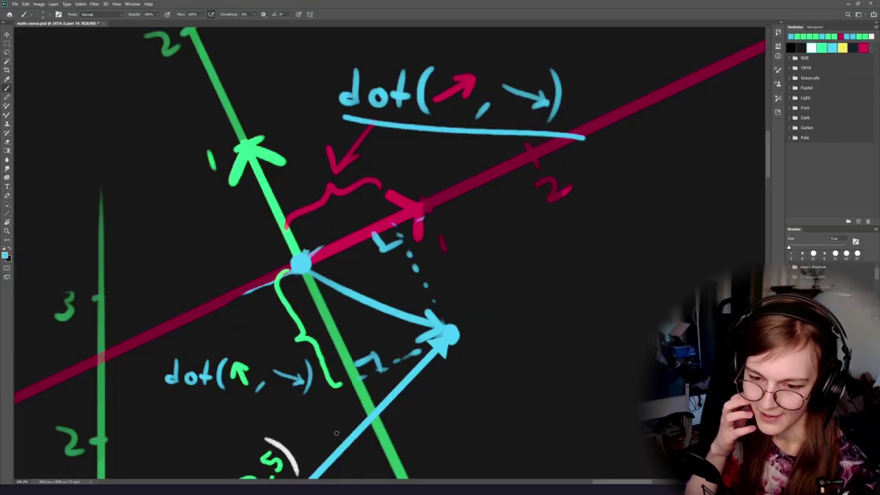
# Switch to Rider and add another blank line below the relPoint statement in WorldToLocal.
pyautogui.hotkey('alt', 'Tab')
pyautogui.scroll(-1, 337, 204)
pyautogui.click(313, 296)
pyautogui.click(297, 254)
pyautogui.press('Up')
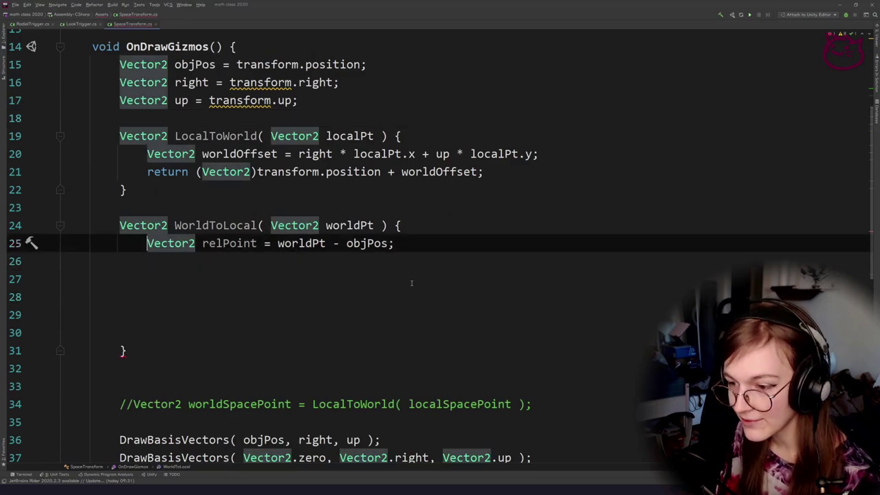
pyautogui.press('Down')
pyautogui.press('Down')
pyautogui.press('Up')
pyautogui.press('Return')
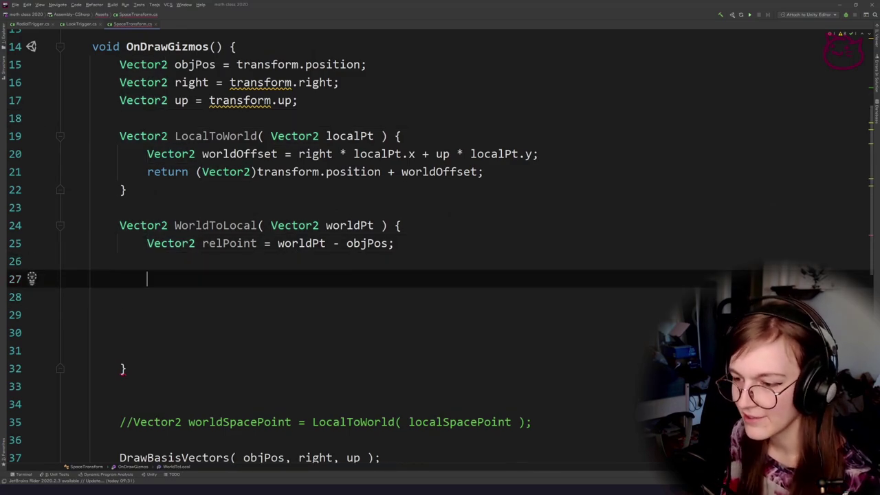
pyautogui.scroll(-1, 406, 284)
# Declare float x below relPoint in WorldToLocal and assign it a Vector2.Dot call.
pyautogui.write('float ')
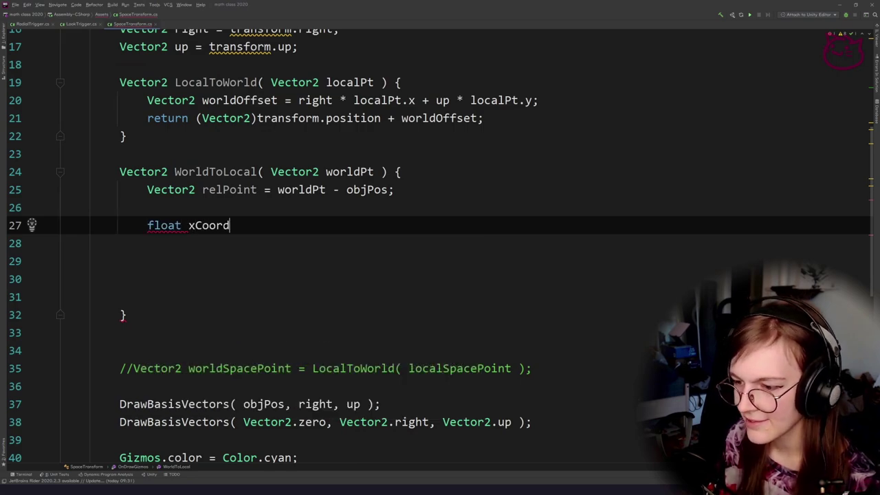
pyautogui.write('xCoo')
pyautogui.press('BackSpace')
pyautogui.press('BackSpace')
pyautogui.press('BackSpace')
pyautogui.write('= ')
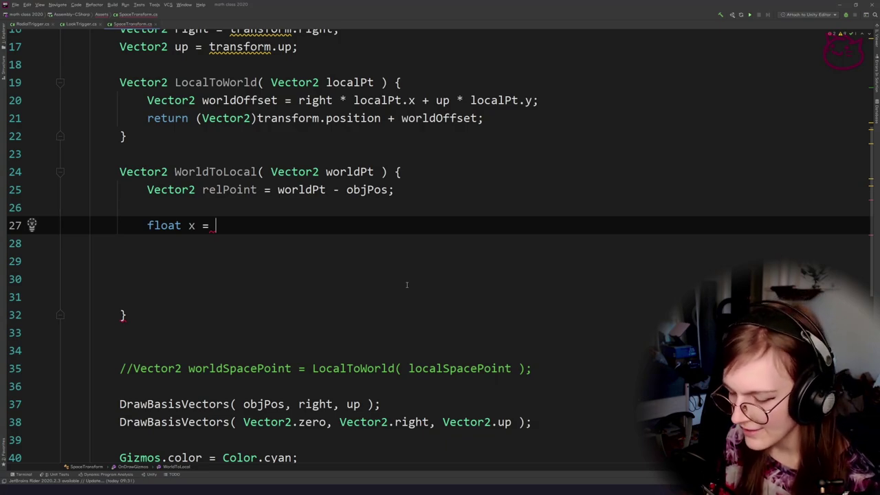
pyautogui.write('Vector2.dot')
pyautogui.press('Return')
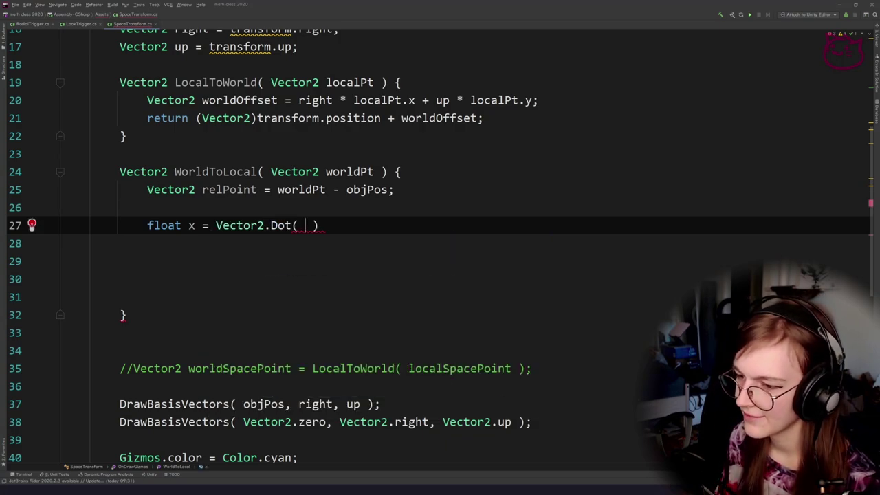
# Pass relPoint and right as the arguments of Vector2.Dot and end the statement with a semicolon.
pyautogui.doubleClick(234, 190)
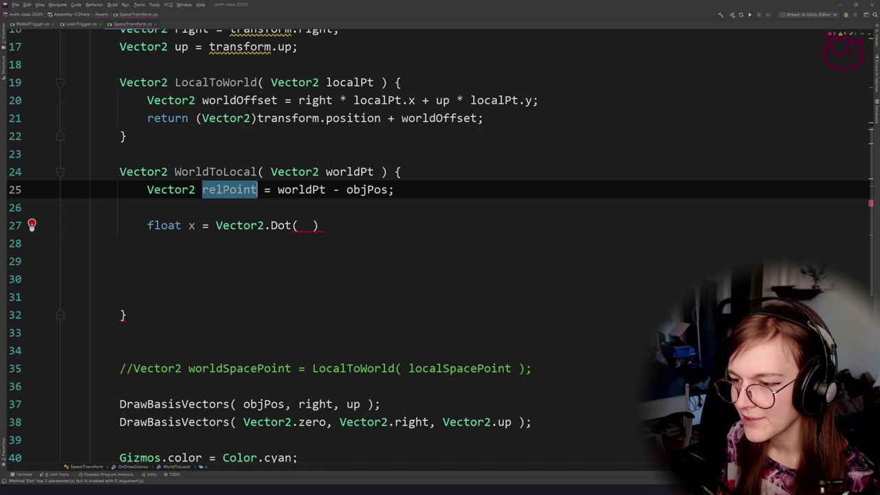
pyautogui.hotkey('ctrl', 'c')
pyautogui.click(310, 227)
pyautogui.hotkey('ctrl', 'v')
pyautogui.write(', ')
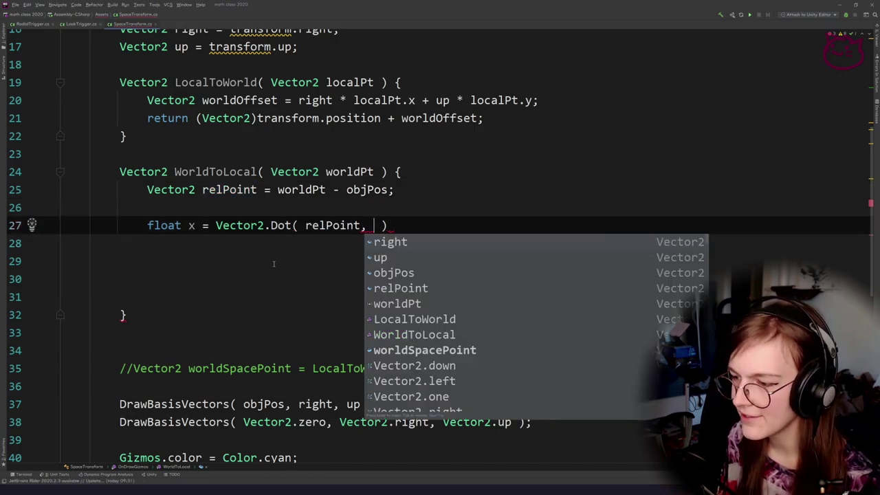
pyautogui.write('right')
pyautogui.press('End')
pyautogui.write(';')
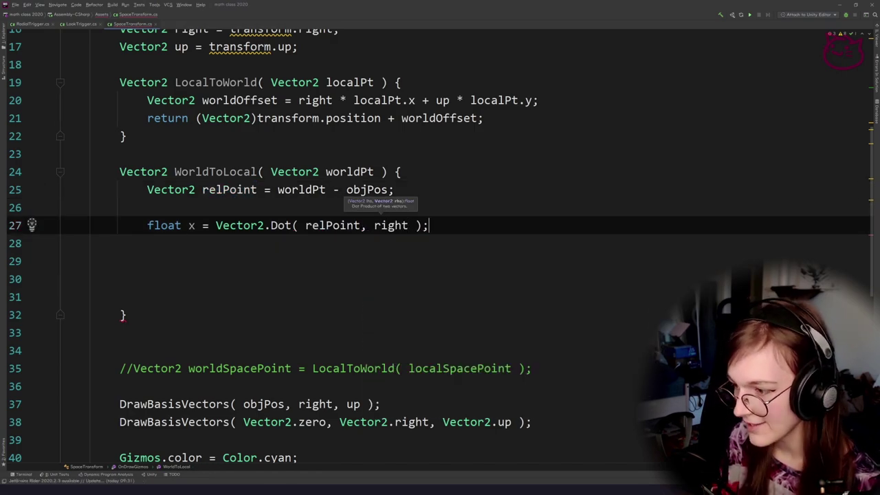
# Highlight the Vector2.Dot( relPoint, right ) expression assigned to x.
pyautogui.click(218, 252)
pyautogui.click(488, 225)
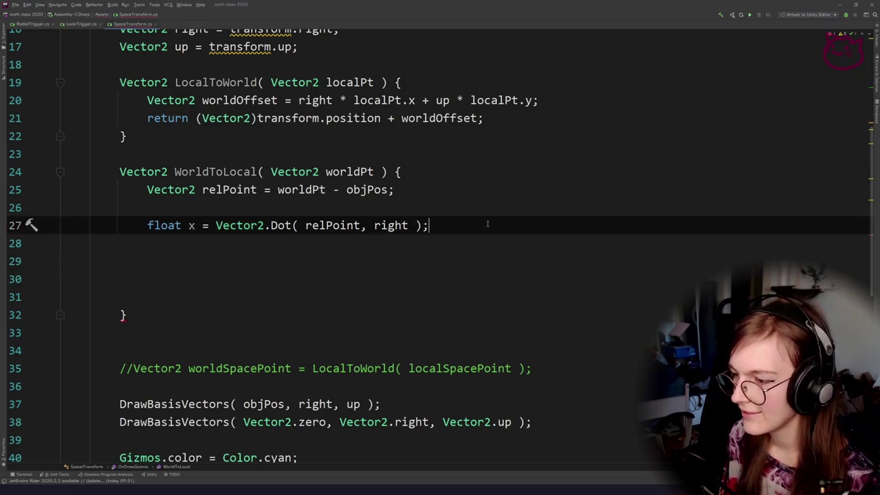
pyautogui.click(255, 239)
pyautogui.moveTo(216, 226); pyautogui.dragTo(422, 225)
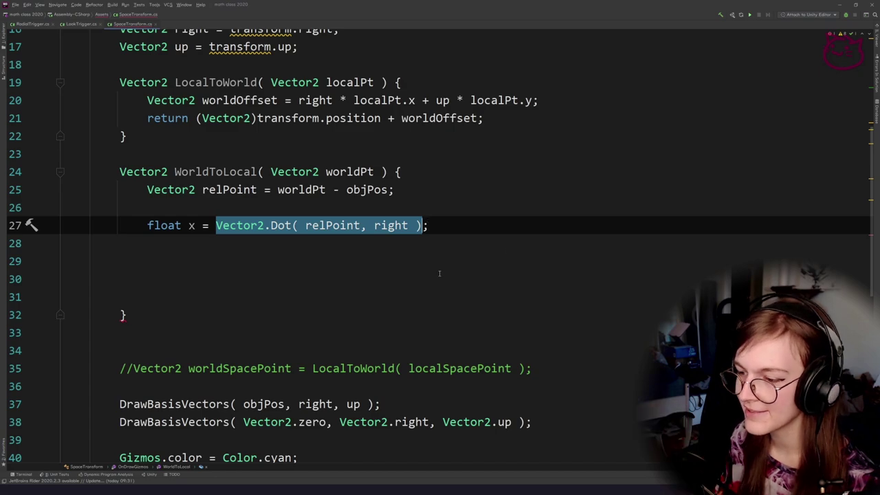
pyautogui.click(327, 227)
pyautogui.moveTo(430, 226); pyautogui.dragTo(217, 231)
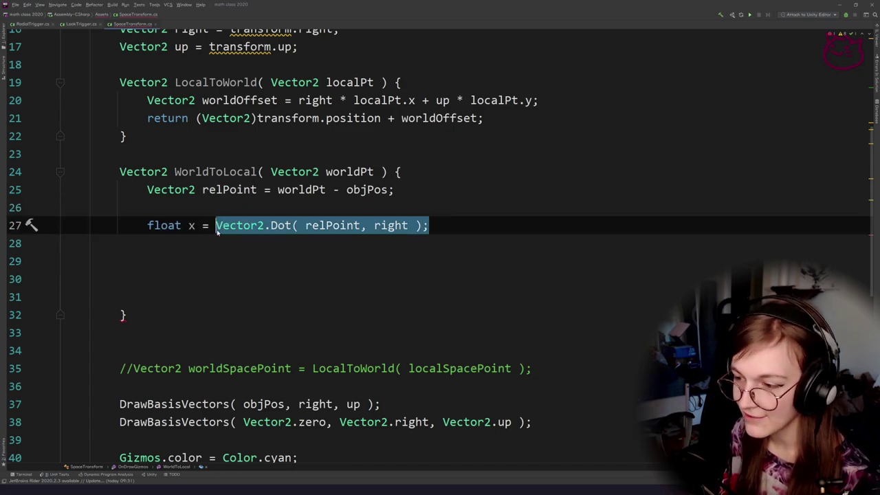
# Switch to Photoshop and try a blue mark around the green local axis arrow.
pyautogui.hotkey('alt', 'Tab')
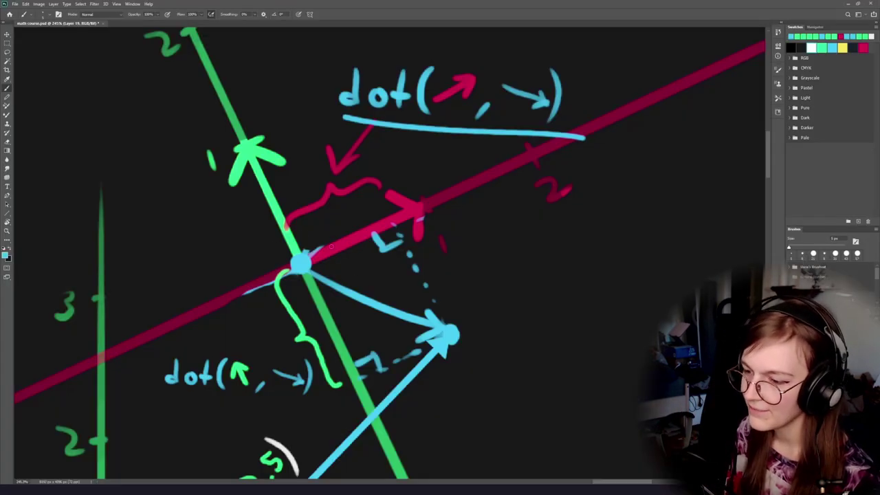
pyautogui.moveTo(300, 272)
pyautogui.mouseDown()
pyautogui.moveTo(264, 215)
pyautogui.moveTo(292, 264)
pyautogui.mouseUp()
pyautogui.scroll(1, 264, 215)
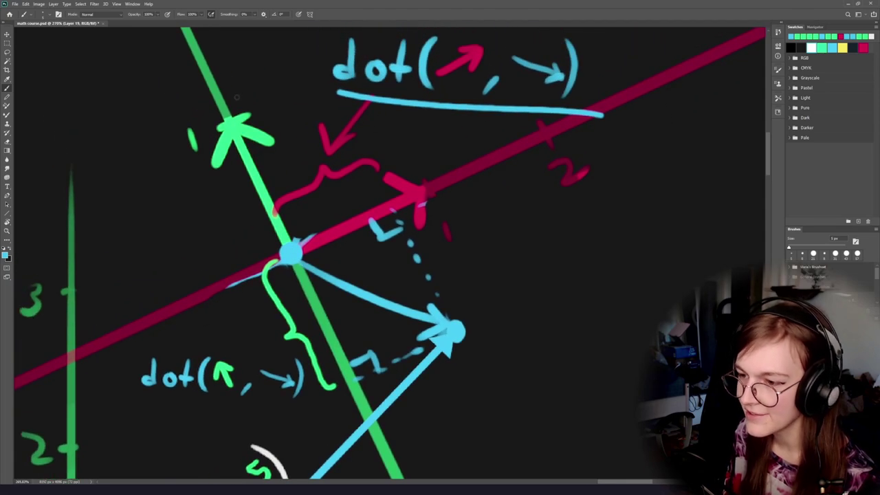
pyautogui.moveTo(275, 101); pyautogui.dragTo(268, 93)
pyautogui.hotkey('ctrl', 'z')
# Sample the green of the local axis arrow and draw a green ellipse around that arrow.
pyautogui.keyDown('alt'); pyautogui.click(234, 133); pyautogui.keyUp('alt')
pyautogui.moveTo(161, 170)
pyautogui.mouseDown()
pyautogui.moveTo(289, 95)
pyautogui.moveTo(227, 88)
pyautogui.mouseUp()
pyautogui.hotkey('ctrl', 'z')
pyautogui.hotkey('ctrl', 'shift', 'z')
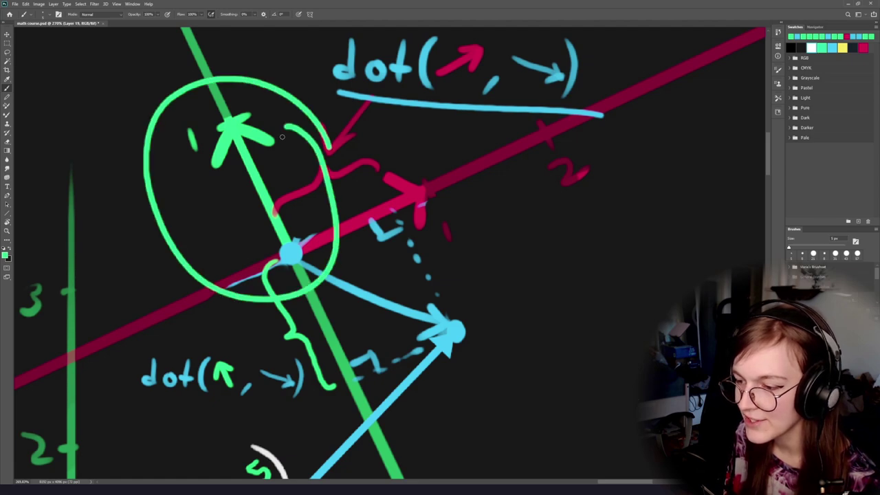
# Undo the green ellipse drawn around the green local axis arrow.
pyautogui.hotkey('ctrl', 'z')
pyautogui.moveTo(484, 280)
pyautogui.mouseDown()
pyautogui.moveTo(323, 230)
pyautogui.moveTo(481, 274)
pyautogui.mouseUp()
pyautogui.hotkey('ctrl', 'z')
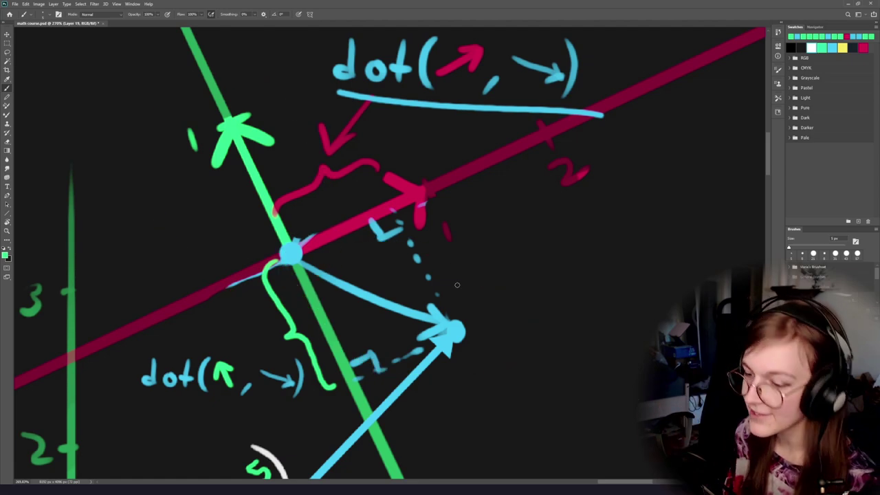
# Try a green stroke beside the green brace and a long green line running roughly along the red local axis.
pyautogui.moveTo(275, 270)
pyautogui.mouseDown()
pyautogui.moveTo(255, 200)
pyautogui.moveTo(292, 185)
pyautogui.moveTo(176, 226)
pyautogui.moveTo(323, 347)
pyautogui.mouseUp()
pyautogui.hotkey('ctrl', 'z')
pyautogui.hotkey('ctrl', 'z')
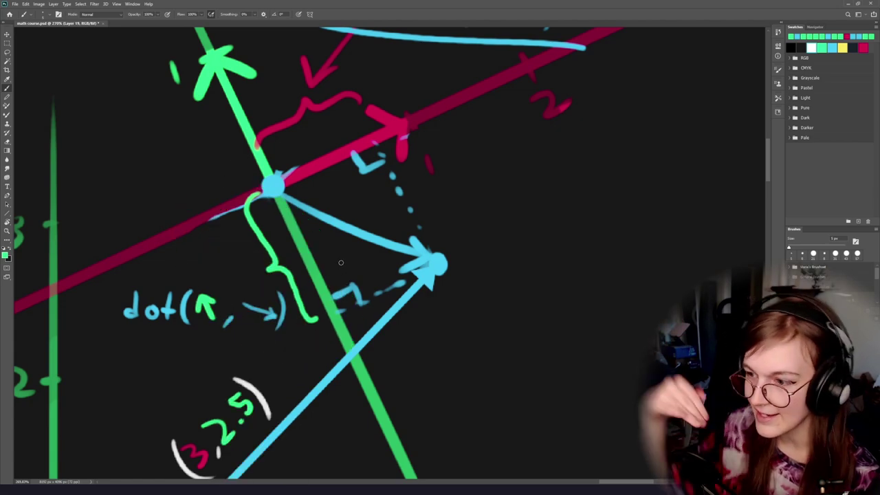
pyautogui.moveTo(303, 245); pyautogui.dragTo(325, 262)
pyautogui.moveTo(491, 98); pyautogui.dragTo(14, 277)
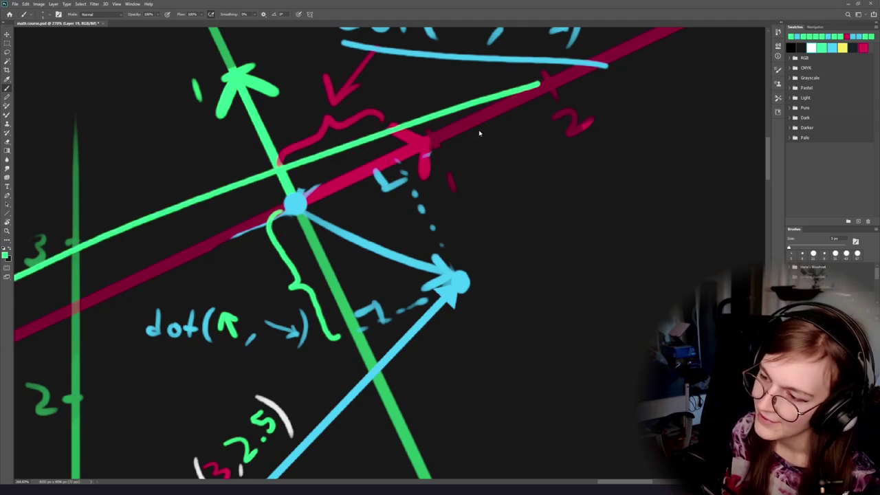
pyautogui.hotkey('ctrl', 'z')
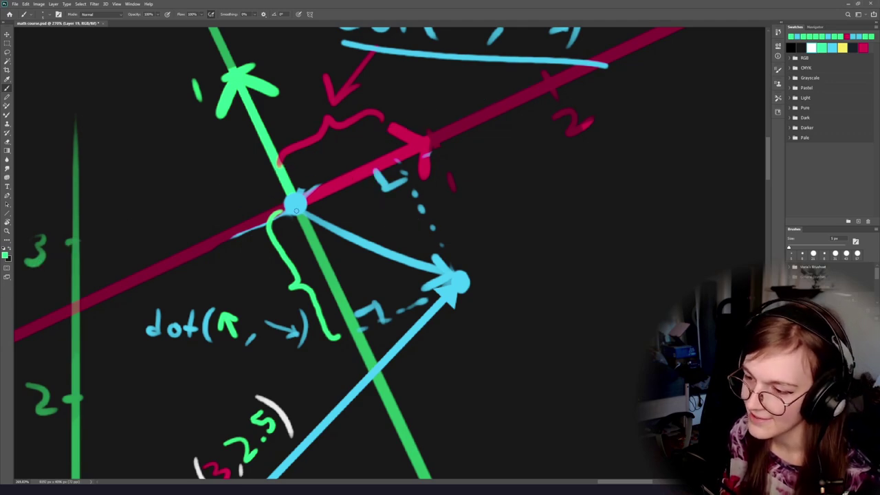
pyautogui.moveTo(461, 139); pyautogui.dragTo(168, 261)
# Switch to Rider, duplicate the float x statement in WorldToLocal and rename the copied variable to y.
pyautogui.hotkey('alt', 'Tab')
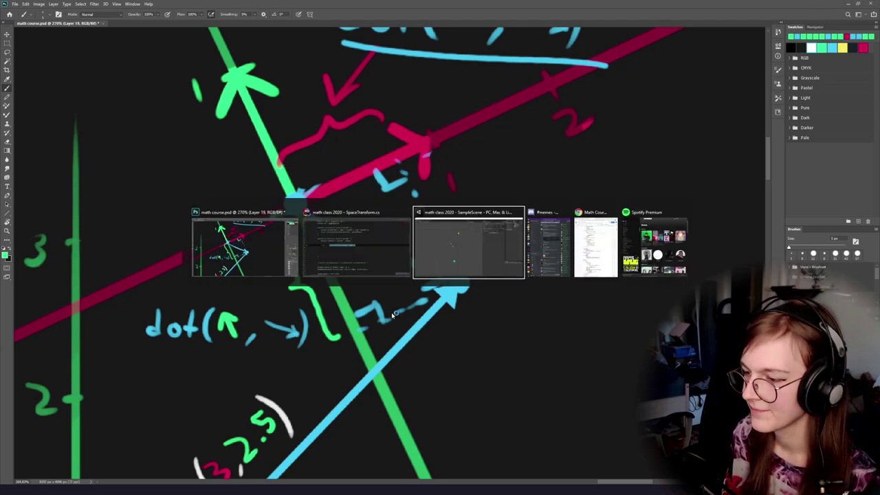
pyautogui.click(368, 246)
pyautogui.click(439, 222)
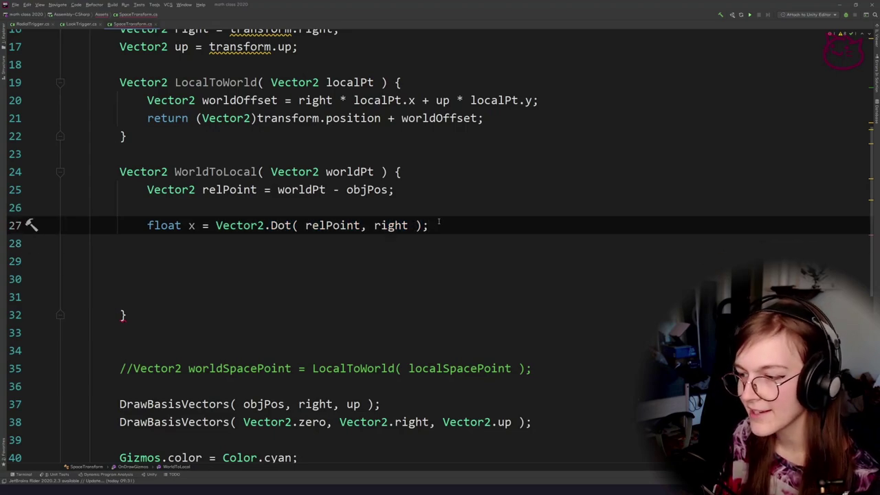
pyautogui.hotkey('ctrl', 'd')
pyautogui.press('Down')
pyautogui.press('Down')
pyautogui.doubleClick(191, 243)
pyautogui.write('y')
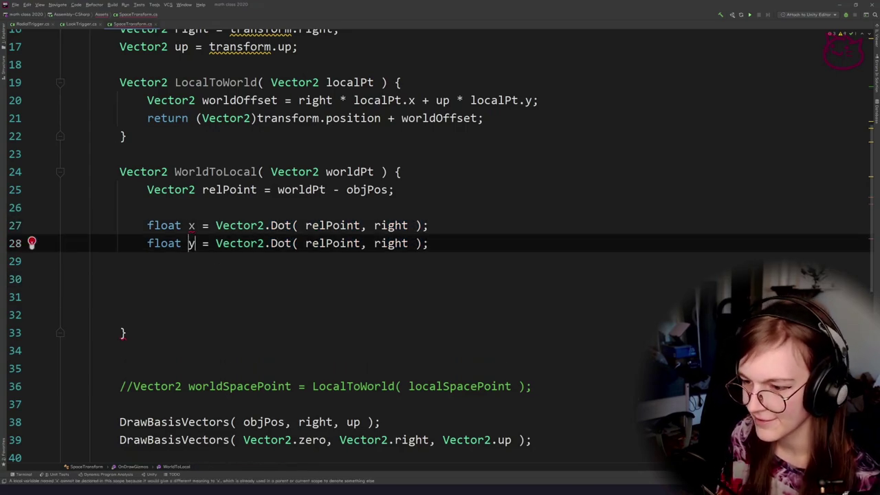
# Replace right with up as the second Vector2.Dot argument in the float y statement.
pyautogui.click(344, 279)
pyautogui.doubleClick(391, 243)
pyautogui.write('up')
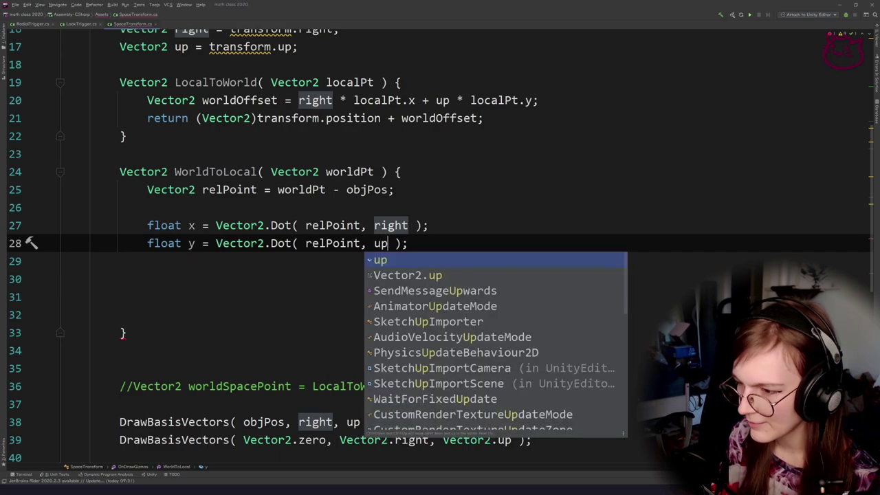
pyautogui.press('Return')
# Remove the blank line between the relPoint declaration and the float x statement.
pyautogui.click(361, 262)
pyautogui.doubleClick(347, 245)
pyautogui.click(166, 257)
pyautogui.click(206, 276)
pyautogui.click(226, 262)
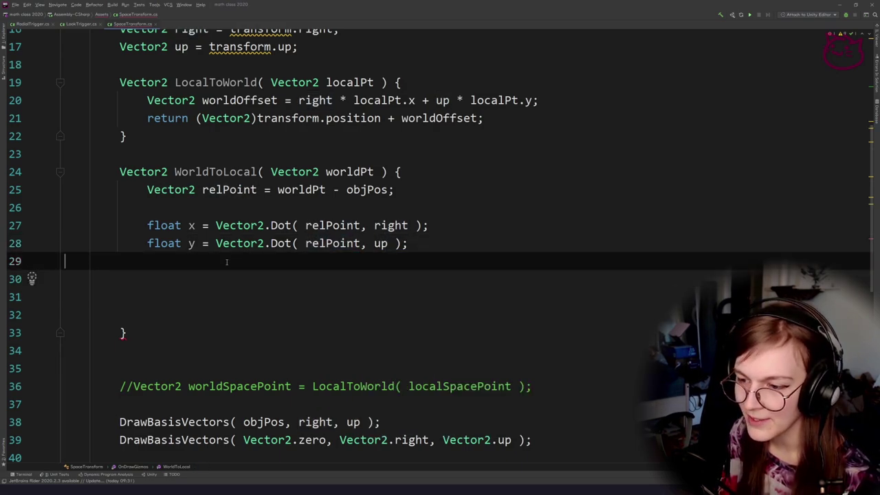
pyautogui.press('Left')
pyautogui.press('Return')
pyautogui.press('Up')
pyautogui.press('Up')
pyautogui.press('Up')
pyautogui.press('Delete')
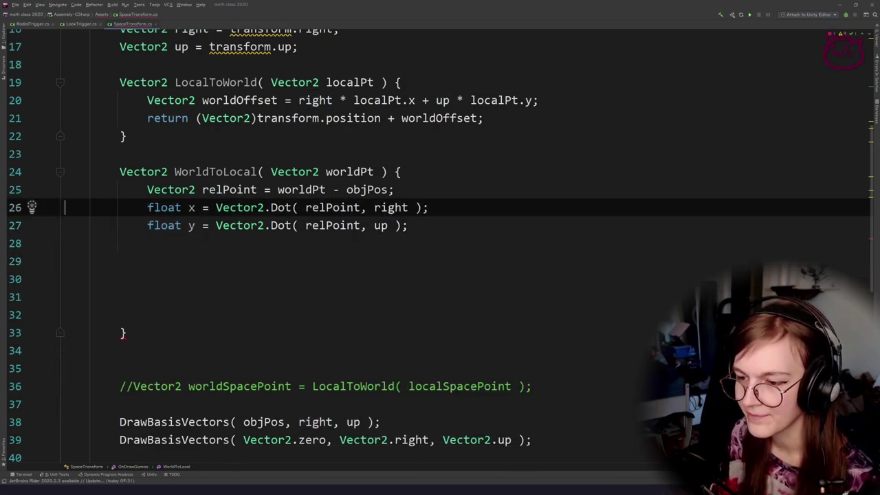
# Add the statement return new Vector2( x, y ); below the float y line in WorldToLocal.
pyautogui.press('Down')
pyautogui.press('End')
pyautogui.press('Return')
pyautogui.press('Return')
pyautogui.write('return ')
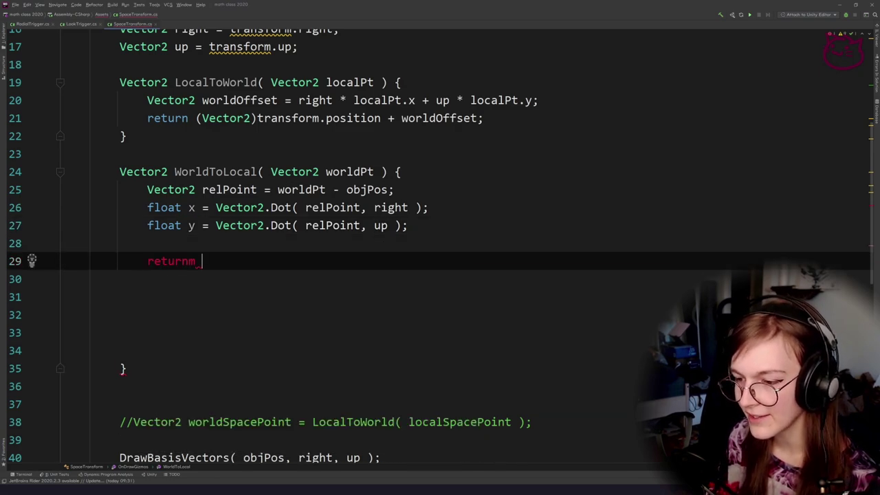
pyautogui.write('new V')
pyautogui.press('Return')
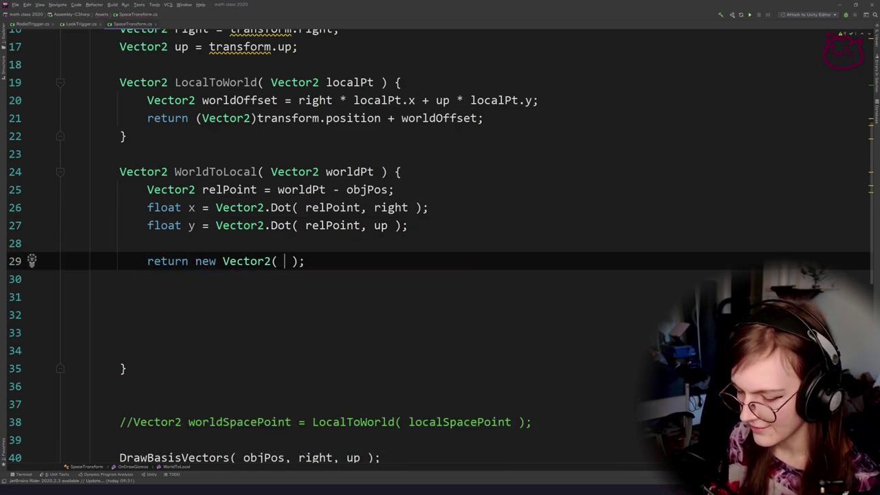
pyautogui.write('x, y')
# Delete the blank lines above and below the return statement in WorldToLocal.
pyautogui.press('Up')
pyautogui.hotkey('ctrl', 'x')
pyautogui.press('Down')
pyautogui.hotkey('ctrl', 'x')
pyautogui.hotkey('ctrl', 'x')
pyautogui.hotkey('ctrl', 'x')
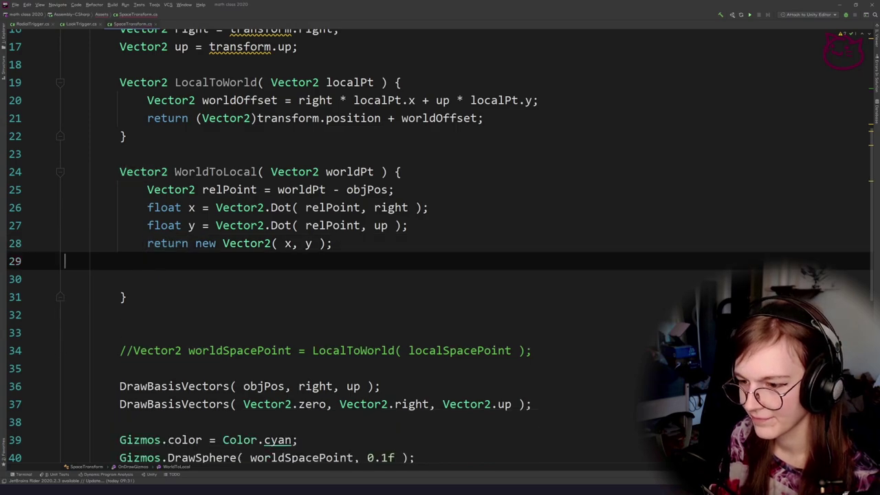
pyautogui.hotkey('ctrl', 'x')
pyautogui.hotkey('ctrl', 'x')
pyautogui.press('Up')
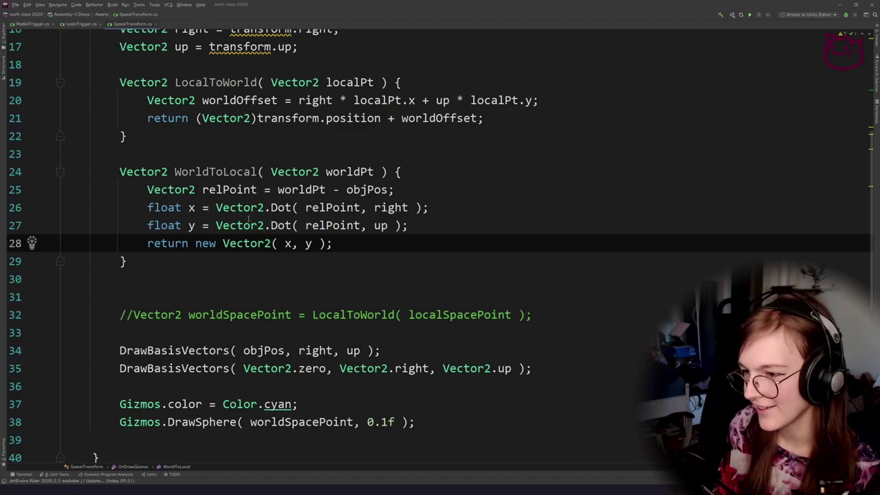
# Review the LocalToWorld and WorldToLocal functions and the gizmo drawing code below them.
pyautogui.scroll(1, 248, 218)
pyautogui.click(258, 190)
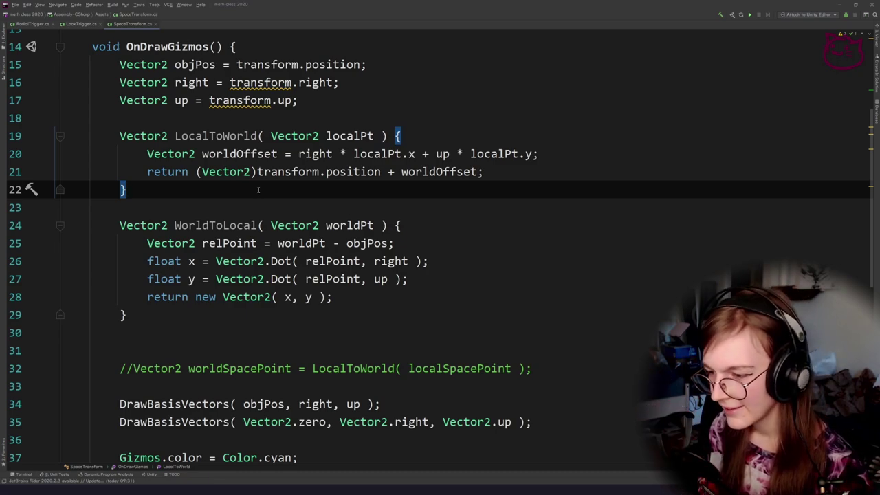
pyautogui.click(351, 349)
pyautogui.click(358, 320)
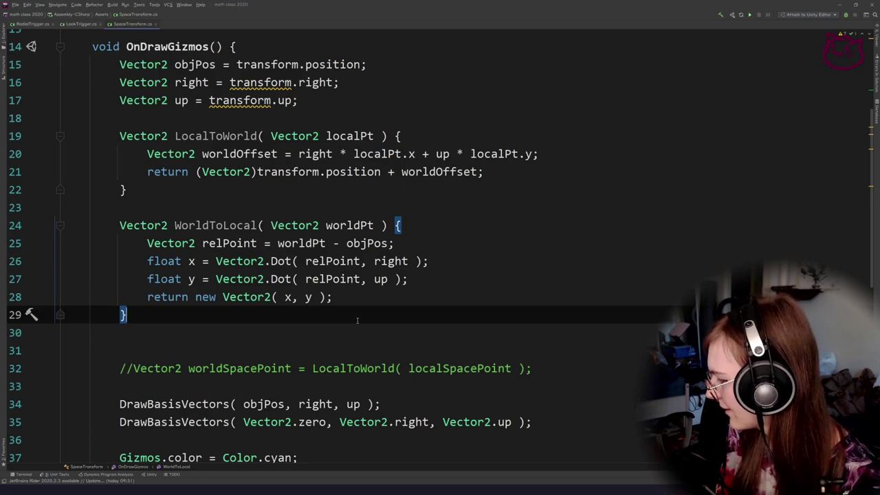
pyautogui.press('Up')
pyautogui.press('Up')
pyautogui.press('Up')
pyautogui.press('Up')
pyautogui.press('Up')
pyautogui.click(209, 225)
pyautogui.click(233, 329)
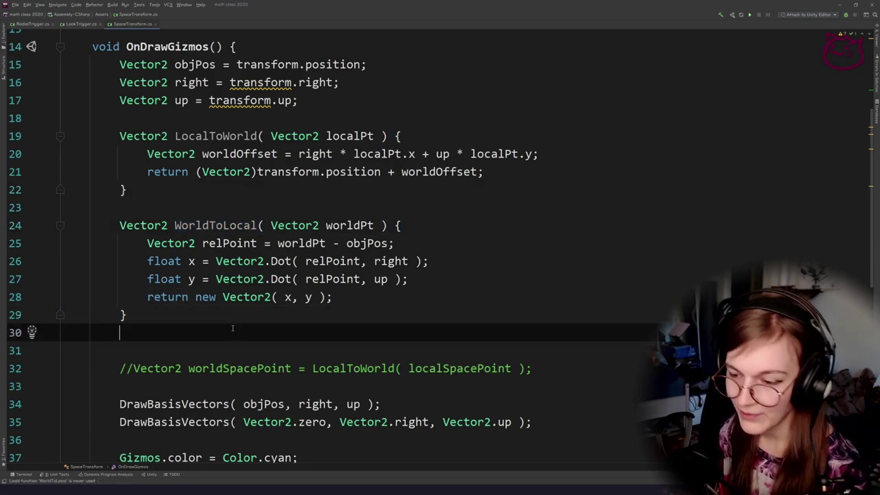
pyautogui.click(206, 227)
pyautogui.scroll(-4, 244, 277)
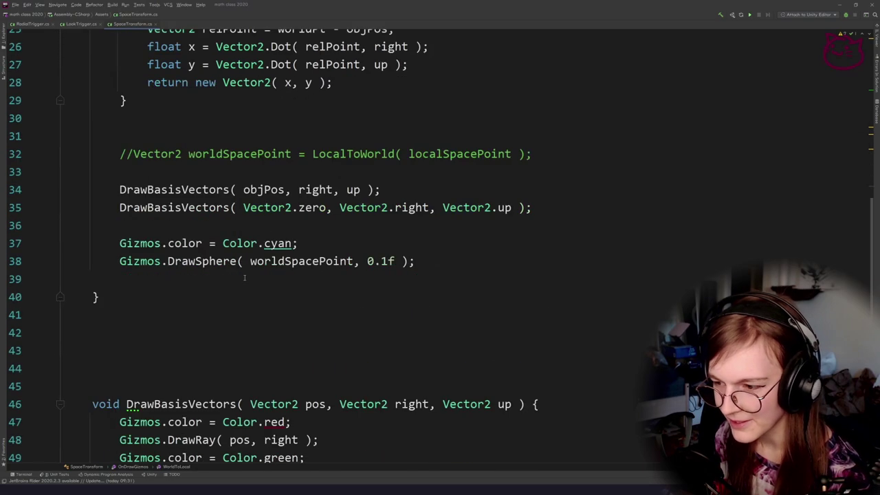
# Switch to Unity, move the Space Transform object to about X 0.915, Y 1.851 and rotate it to about 24 degrees around Z.
pyautogui.hotkey('alt', 'Tab')
pyautogui.moveTo(298, 226); pyautogui.dragTo(278, 241)
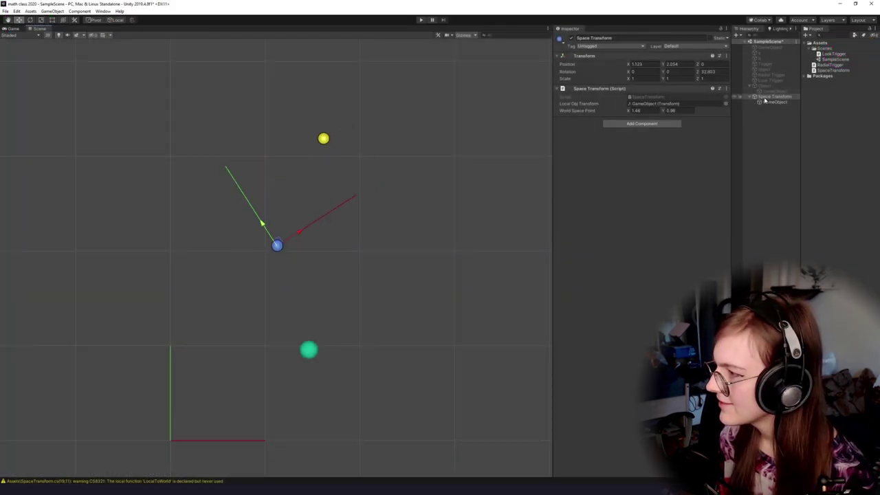
pyautogui.click(764, 97)
pyautogui.moveTo(312, 304); pyautogui.dragTo(290, 256)
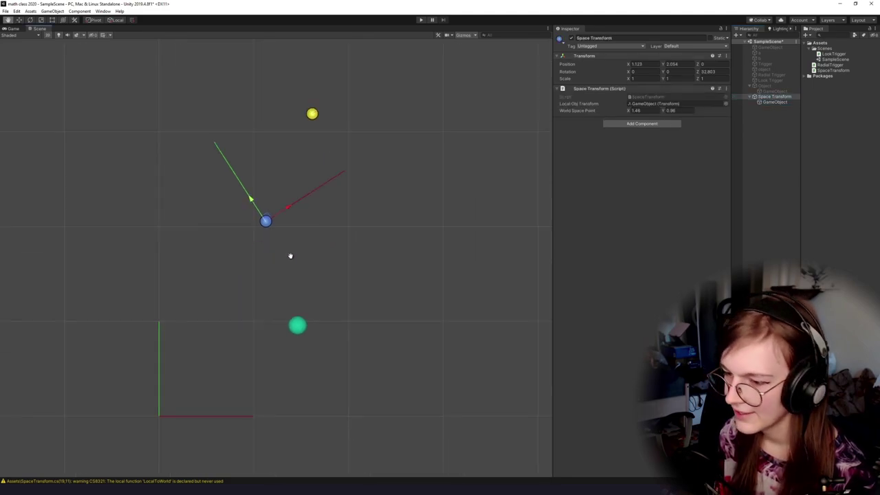
pyautogui.moveTo(265, 219); pyautogui.dragTo(248, 249)
pyautogui.press('e')
pyautogui.press('w')
# Reread both conversion functions and the public fields in Rider, and check in Unity which object is assigned as Local Obj Transform.
pyautogui.hotkey('alt', 'Tab')
pyautogui.press('Tab')
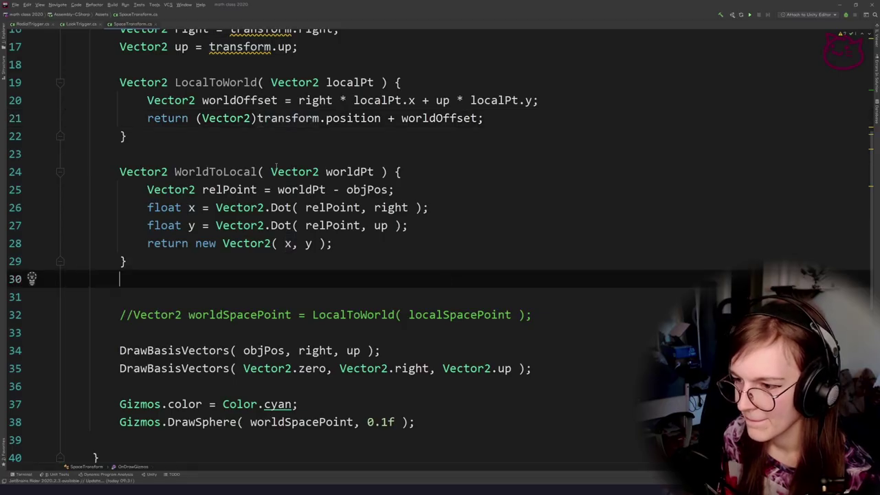
pyautogui.click(276, 159)
pyautogui.click(369, 246)
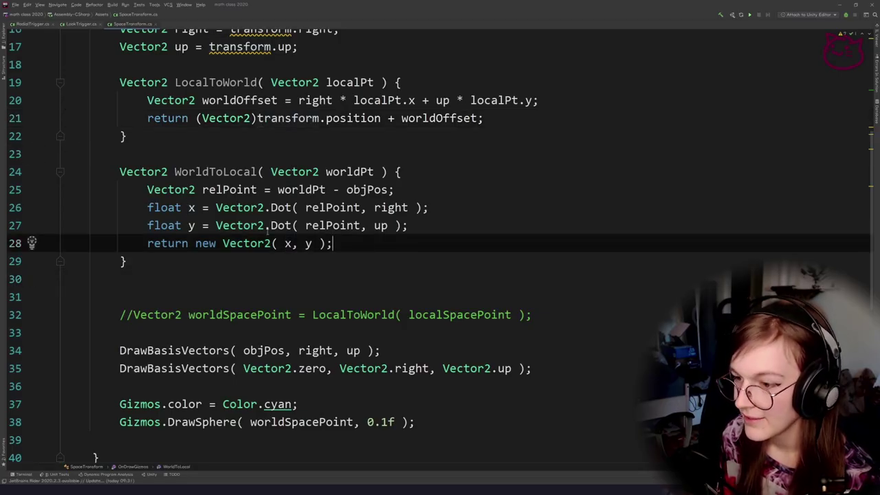
pyautogui.click(260, 172)
pyautogui.click(275, 279)
pyautogui.scroll(1, 310, 148)
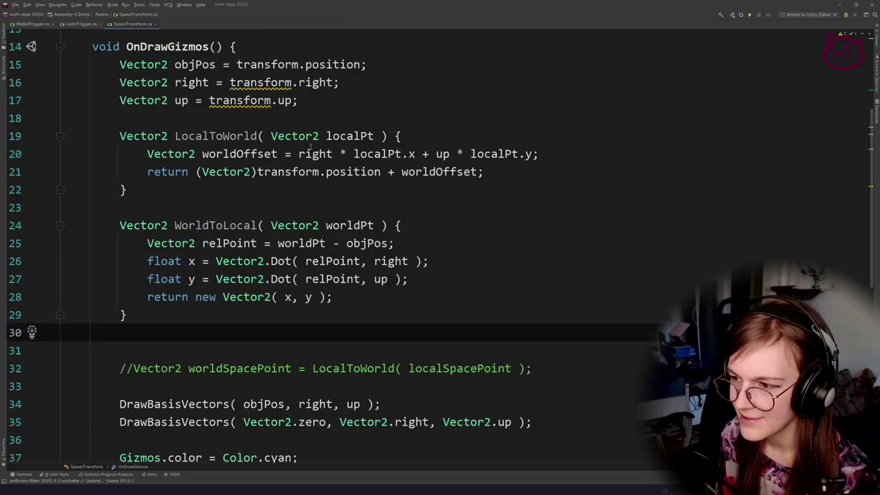
pyautogui.click(259, 136)
pyautogui.click(314, 321)
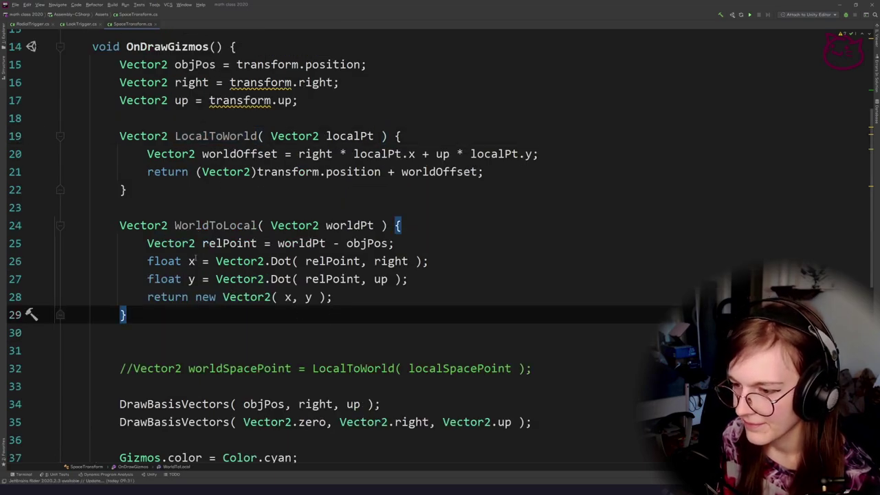
pyautogui.scroll(-2, 195, 259)
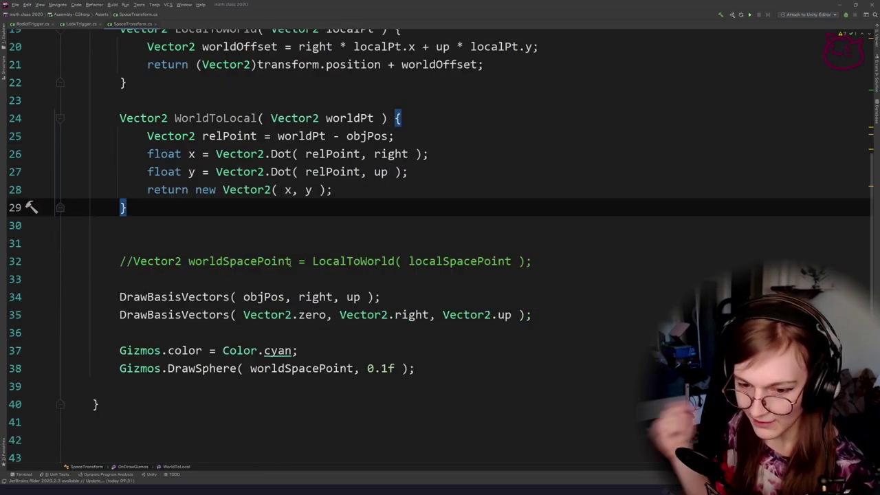
pyautogui.scroll(5, 285, 205)
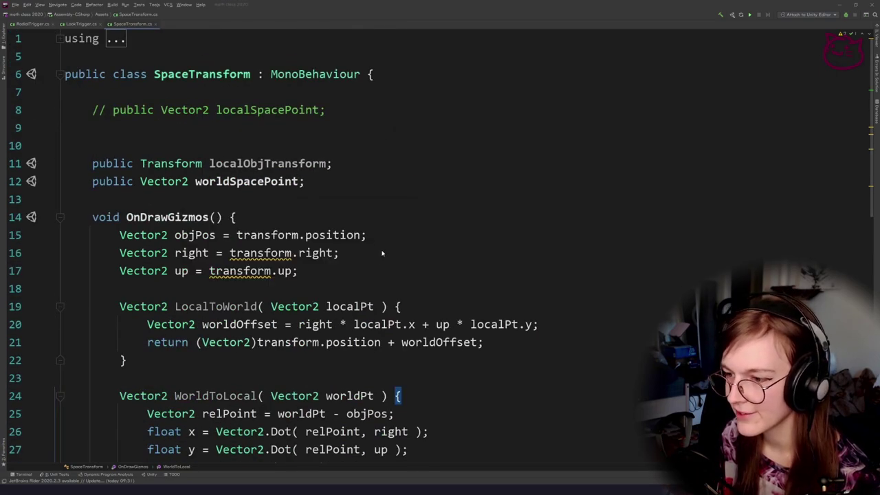
pyautogui.hotkey('alt', 'Tab')
pyautogui.click(655, 104)
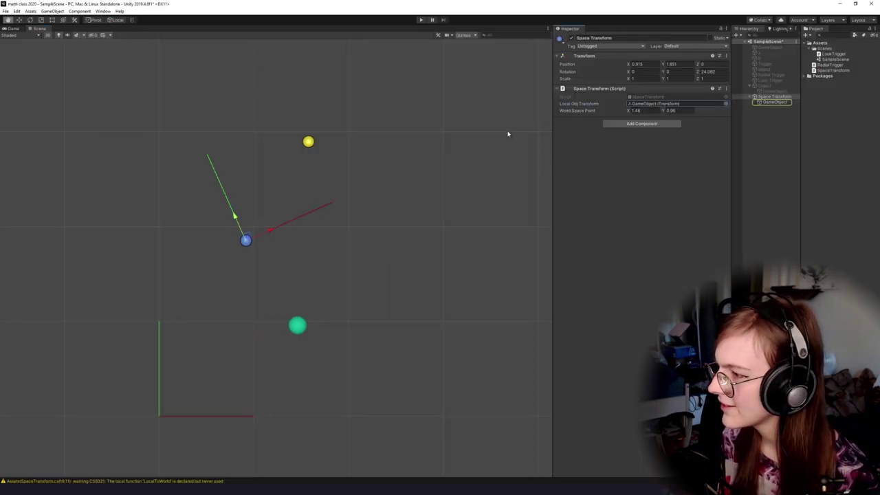
# In Rider, copy the localObjTransform field name and begin an assignment to localObjTransform.localPosition after the DrawSphere call.
pyautogui.hotkey('alt', 'Tab')
pyautogui.click(271, 196)
pyautogui.doubleClick(245, 159)
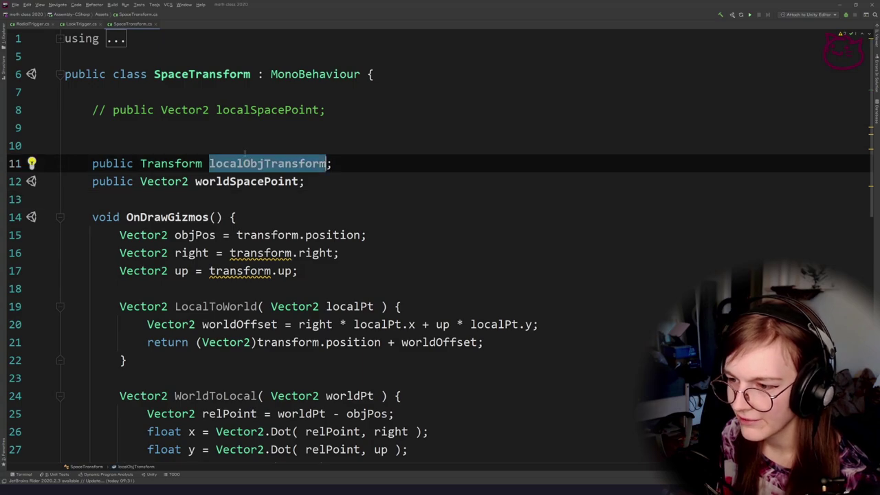
pyautogui.scroll(-6, 264, 207)
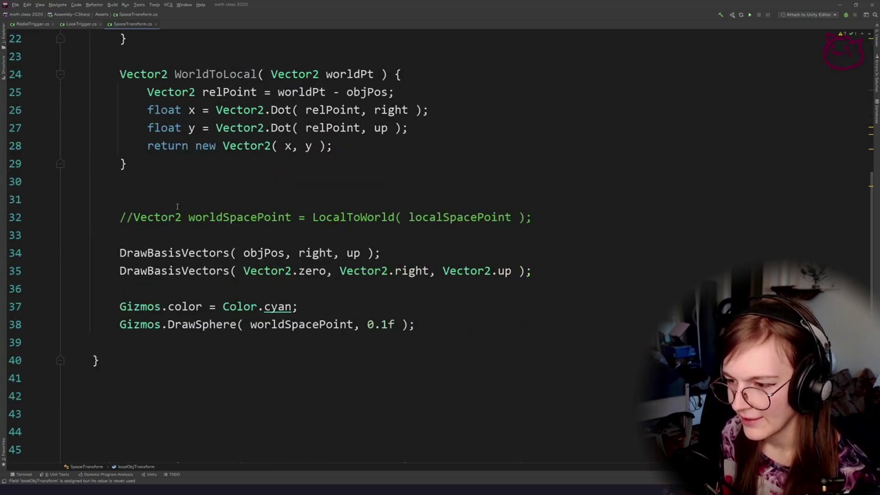
pyautogui.click(417, 325)
pyautogui.scroll(-1, 418, 324)
pyautogui.press('Return')
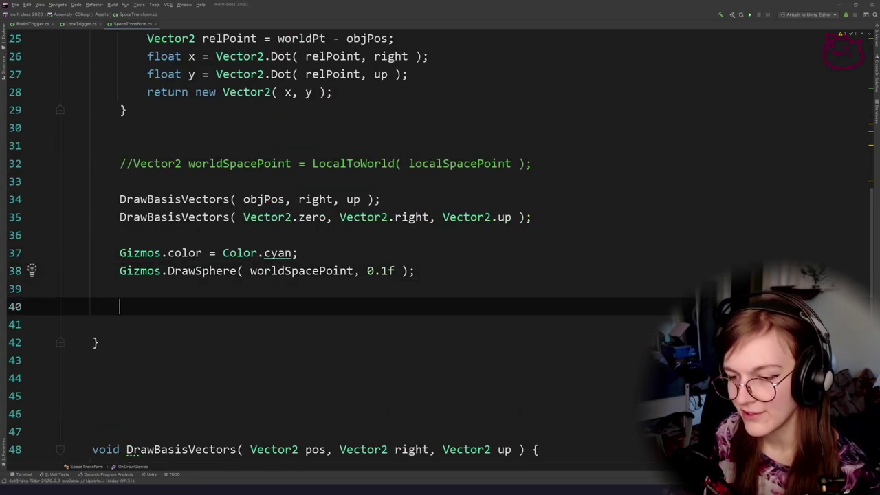
pyautogui.hotkey('ctrl', 'v')
pyautogui.write('.')
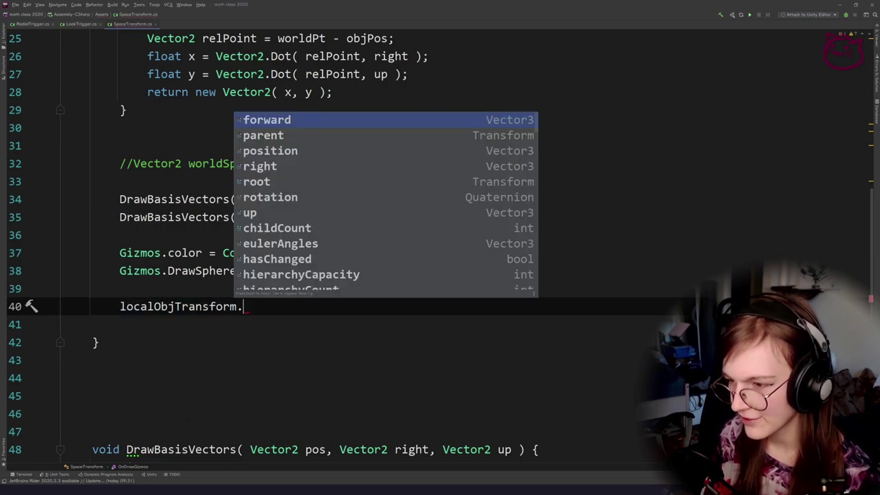
pyautogui.write('loca')
pyautogui.press('Return')
pyautogui.write('=')
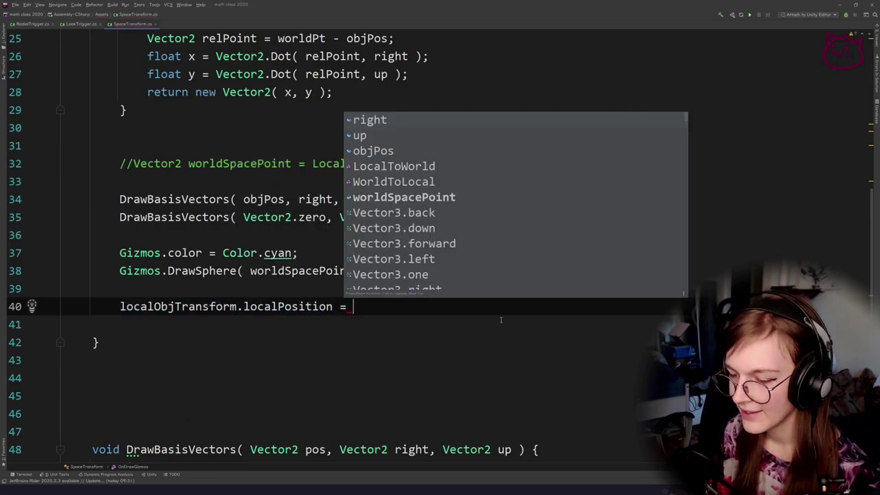
# Complete the localPosition assignment with WorldToLocal( worldSpacePoint ) and a closing semicolon.
pyautogui.press('Escape')
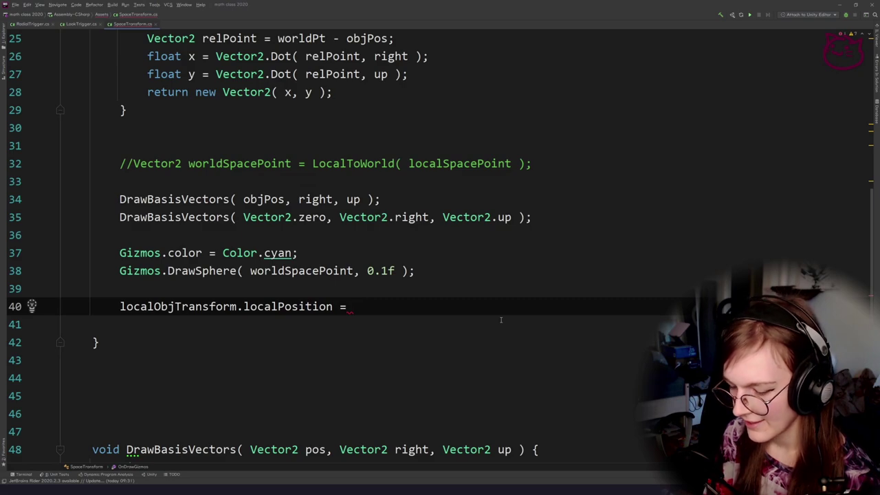
pyautogui.write('World')
pyautogui.press('Return')
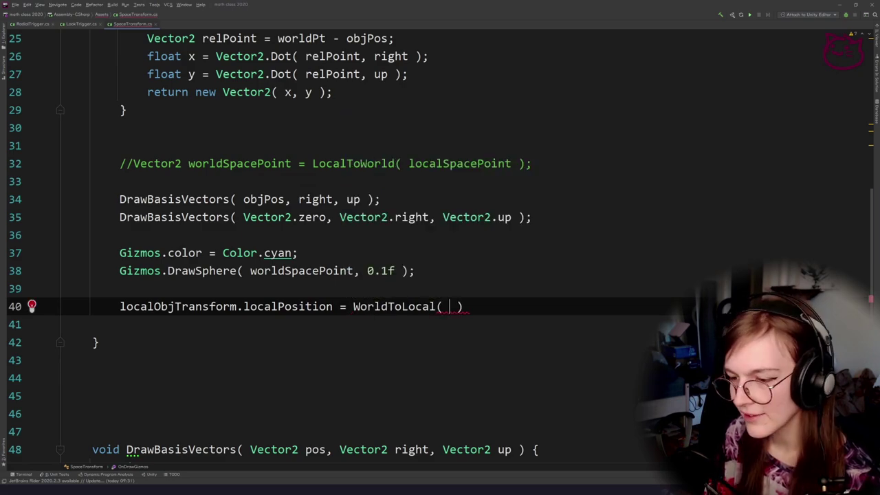
pyautogui.write('worl')
pyautogui.press('Return')
pyautogui.press('End')
pyautogui.write(';')
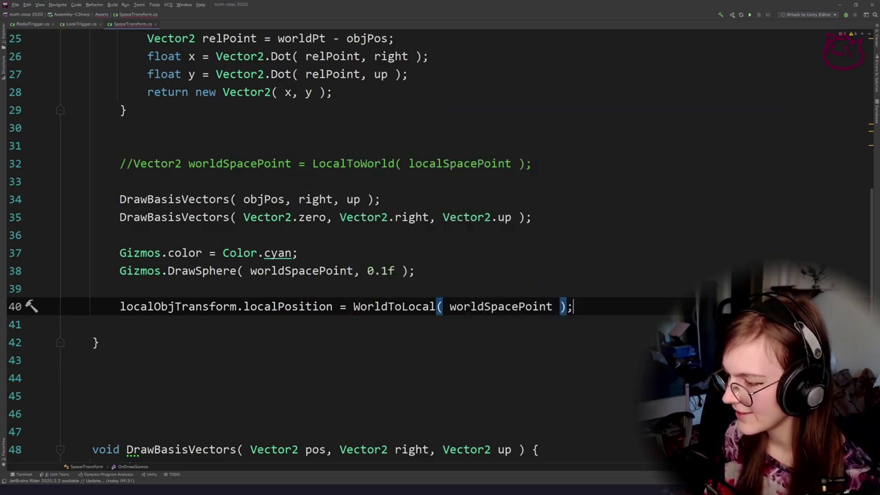
# Reread the WorldToLocal function and its worldPt parameter against the call that sets localObjTransform.localPosition.
pyautogui.doubleClick(369, 308)
pyautogui.scroll(1, 364, 323)
pyautogui.scroll(-2, 364, 323)
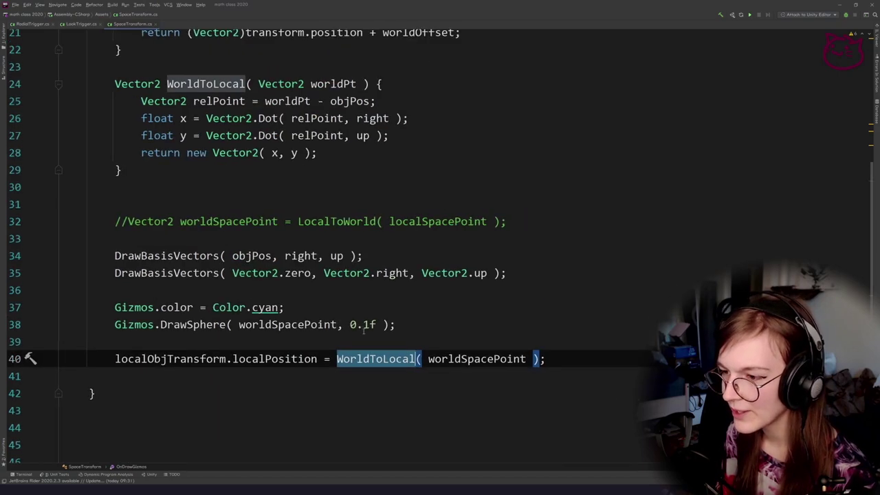
pyautogui.scroll(2, 364, 316)
pyautogui.scroll(-2, 254, 155)
pyautogui.doubleClick(315, 103)
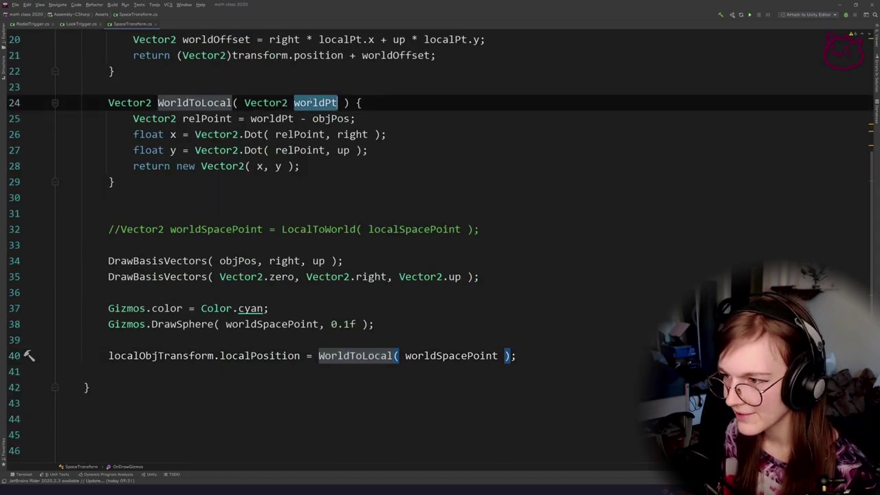
pyautogui.click(255, 207)
# Switch to Unity and move the Space Transform object to about X 0.552, Y 1.54.
pyautogui.hotkey('alt', 'Tab')
pyautogui.moveTo(216, 244); pyautogui.dragTo(373, 379)
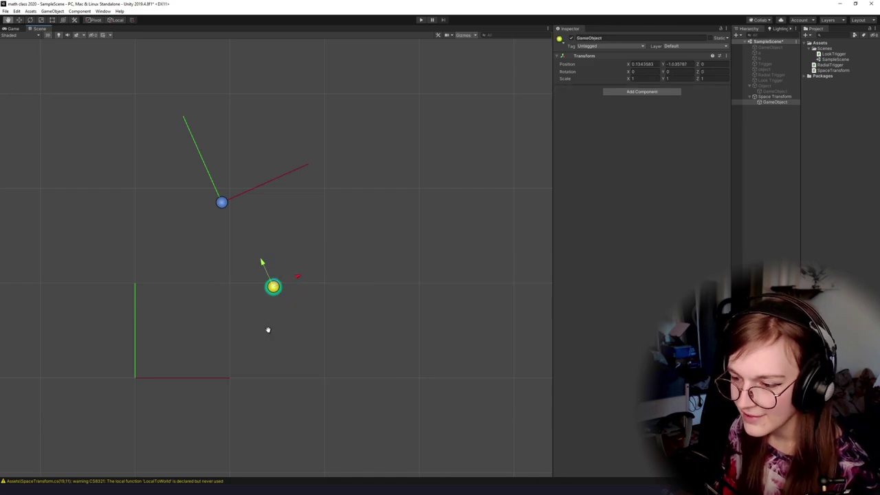
pyautogui.moveTo(224, 259); pyautogui.dragTo(316, 328)
pyautogui.click(772, 97)
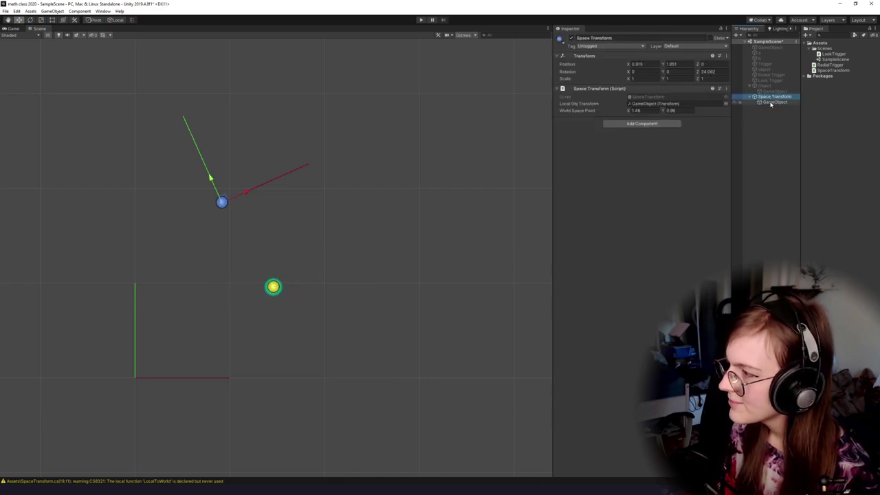
pyautogui.click(773, 102)
pyautogui.moveTo(195, 173); pyautogui.dragTo(277, 226)
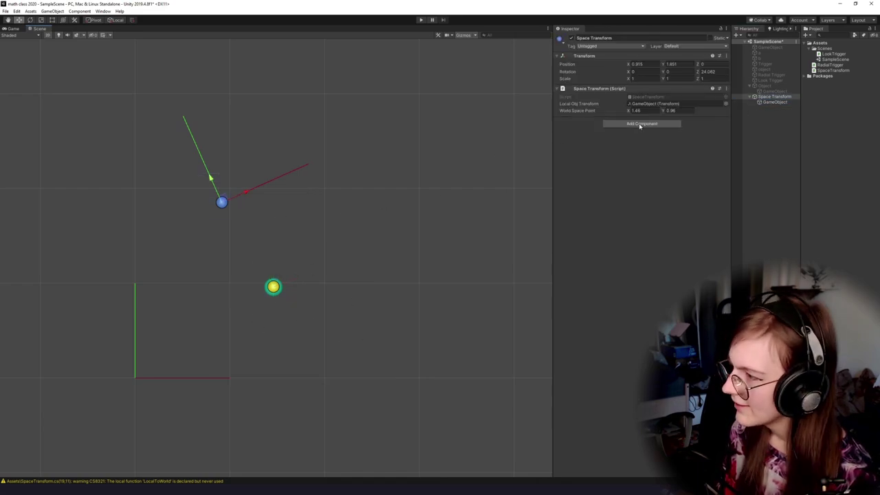
pyautogui.moveTo(229, 196); pyautogui.dragTo(169, 253)
pyautogui.click(226, 197)
pyautogui.click(227, 196)
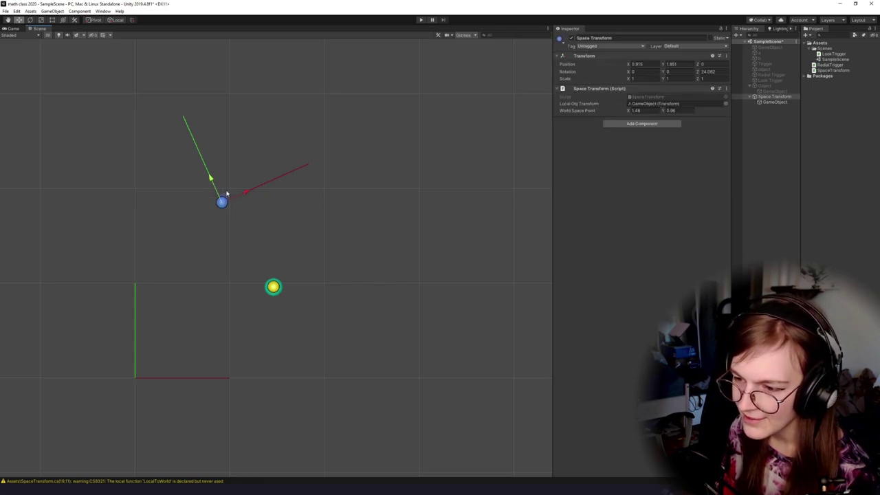
pyautogui.moveTo(225, 199)
pyautogui.mouseDown()
pyautogui.moveTo(160, 270)
pyautogui.moveTo(170, 132)
pyautogui.moveTo(163, 228)
pyautogui.moveTo(174, 236)
pyautogui.moveTo(259, 112)
pyautogui.moveTo(174, 250)
pyautogui.mouseUp()
pyautogui.moveTo(243, 299); pyautogui.dragTo(257, 302)
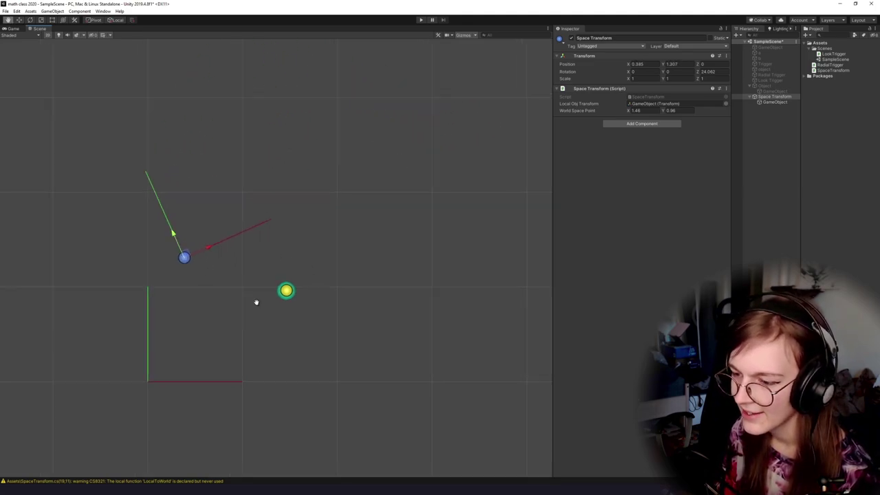
pyautogui.moveTo(184, 254); pyautogui.dragTo(200, 236)
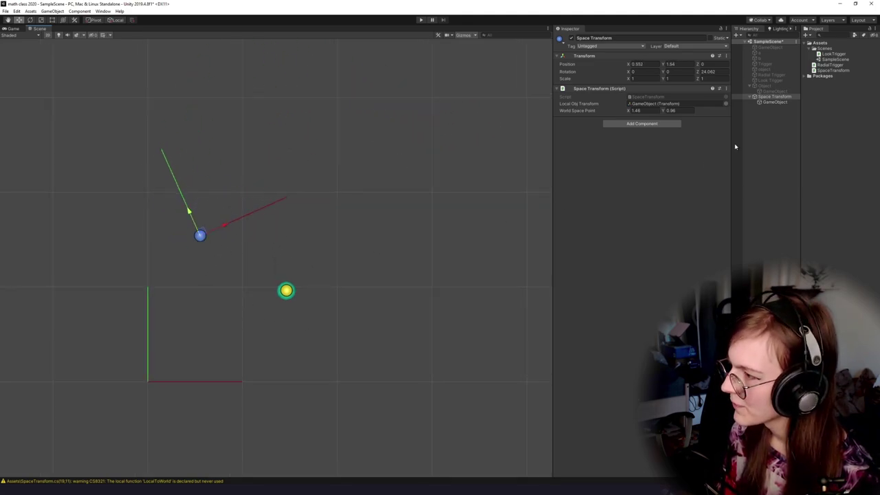
# Inspect the child GameObject's local position and where it sits relative to the Space Transform axes.
pyautogui.click(775, 102)
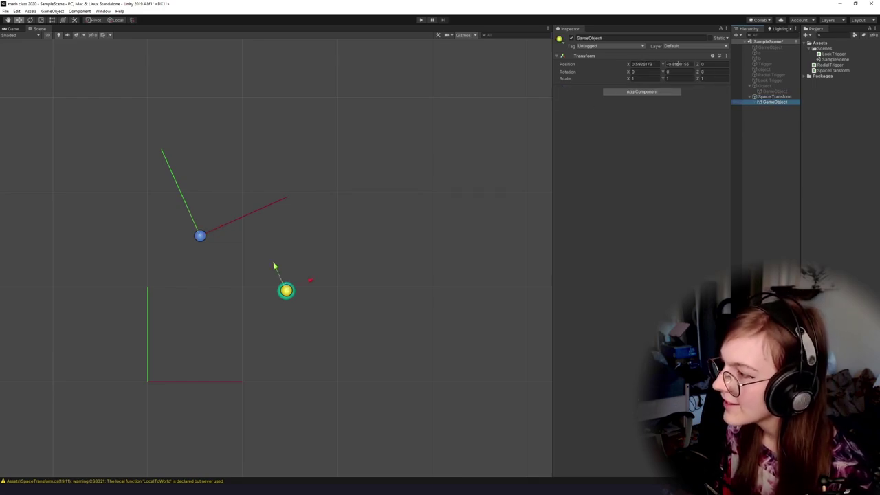
pyautogui.moveTo(396, 166); pyautogui.dragTo(389, 169)
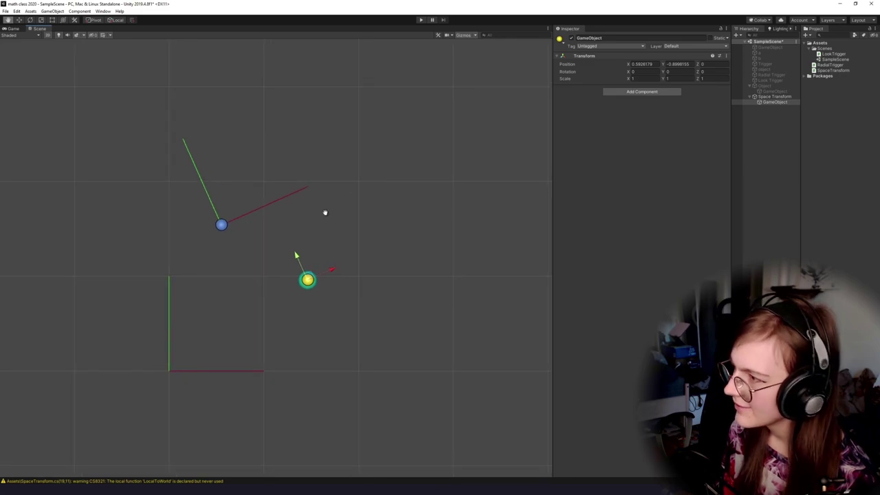
pyautogui.moveTo(249, 221); pyautogui.dragTo(253, 204)
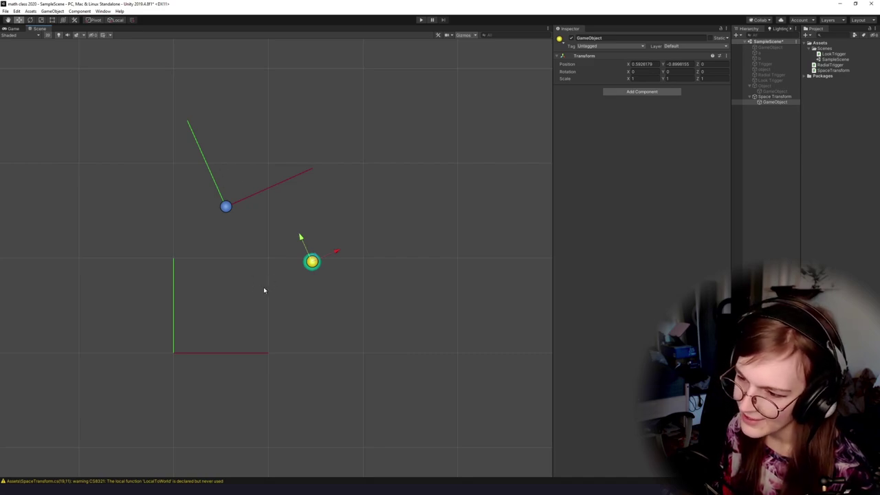
pyautogui.moveTo(256, 233); pyautogui.dragTo(303, 245)
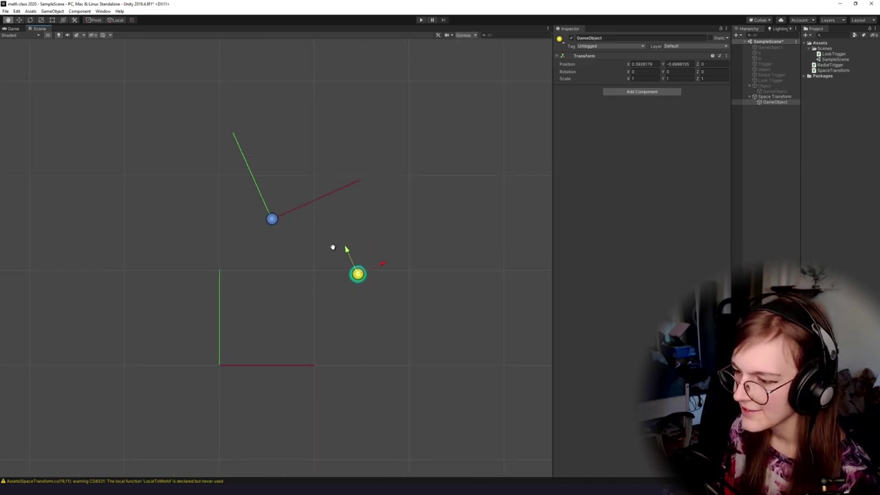
# Rotate the Space Transform object to about -84.6 degrees around Z and move it to about X -1.315, Y 2.95.
pyautogui.click(784, 98)
pyautogui.press('e')
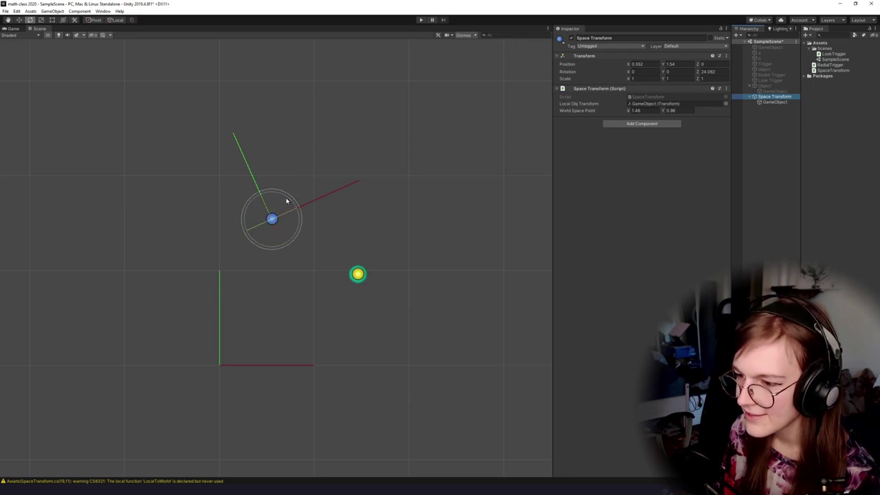
pyautogui.moveTo(288, 198); pyautogui.dragTo(99, 87)
pyautogui.press('w')
pyautogui.moveTo(224, 180); pyautogui.dragTo(263, 217)
# Check the X and Y local position of the child GameObject against the rotated parent axes.
pyautogui.click(764, 103)
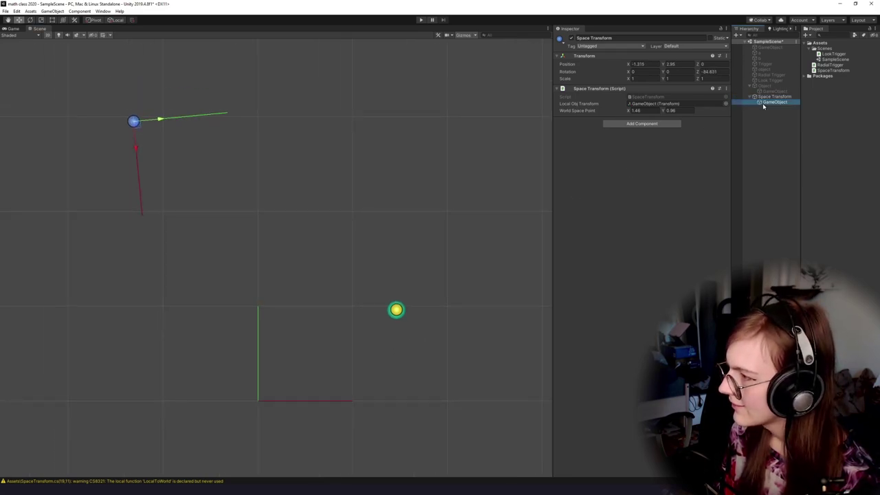
pyautogui.moveTo(398, 175); pyautogui.dragTo(312, 145)
pyautogui.click(640, 64)
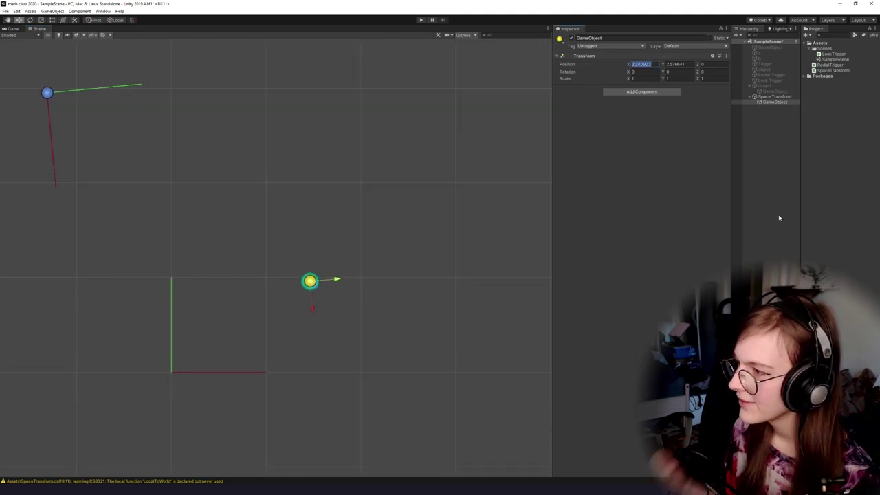
pyautogui.press('Tab')
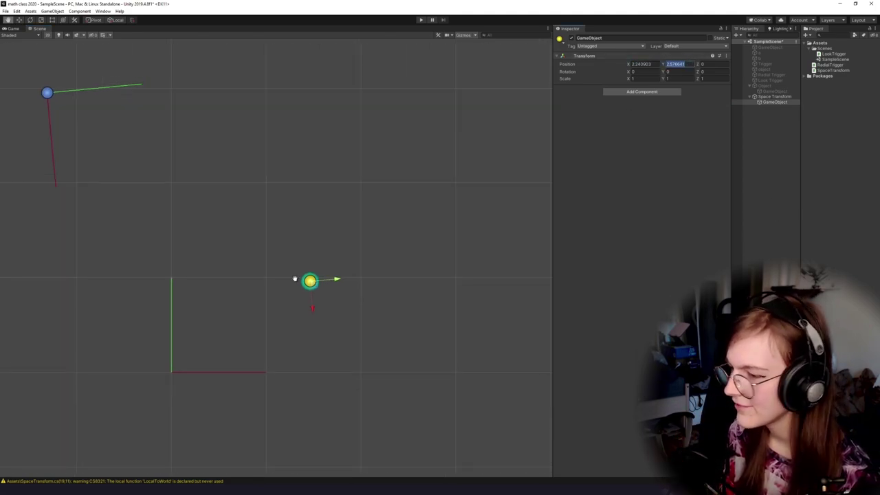
pyautogui.scroll(-2, 249, 213)
pyautogui.scroll(-1, 250, 213)
pyautogui.scroll(2, 246, 268)
# Move the Space Transform object to about X 1.038, Y 1.875 and rotate it to about 2.9 degrees around Z.
pyautogui.press('w')
pyautogui.click(108, 119)
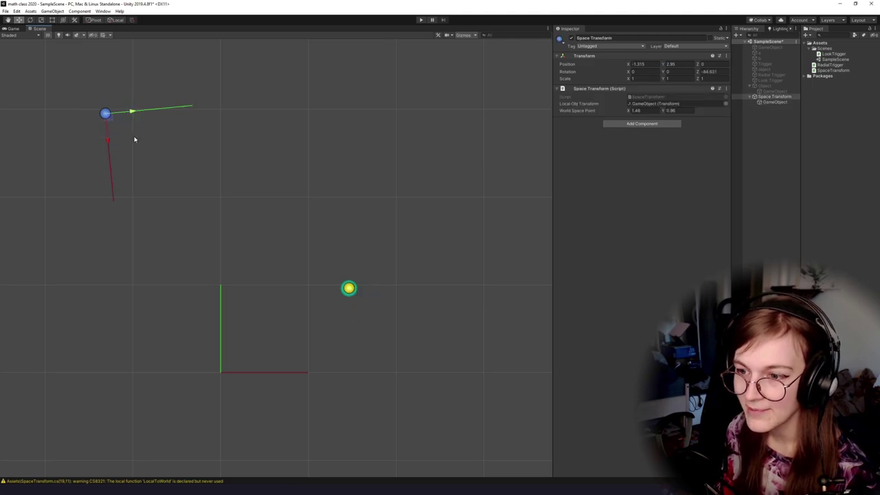
pyautogui.moveTo(111, 125); pyautogui.dragTo(352, 259)
pyautogui.press('e')
pyautogui.press('w')
pyautogui.moveTo(273, 247); pyautogui.dragTo(316, 204)
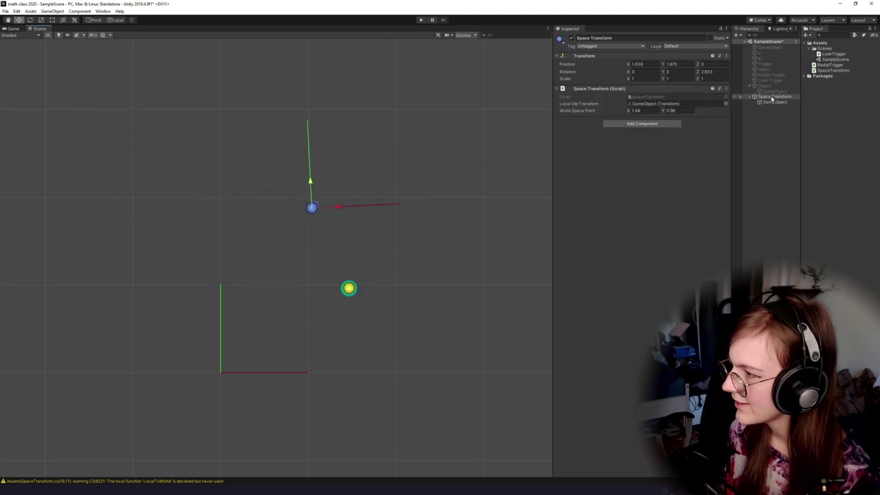
# Change the Space Transform script's World Space Point to about X 0.75, Y 1.41.
pyautogui.click(772, 102)
pyautogui.click(762, 97)
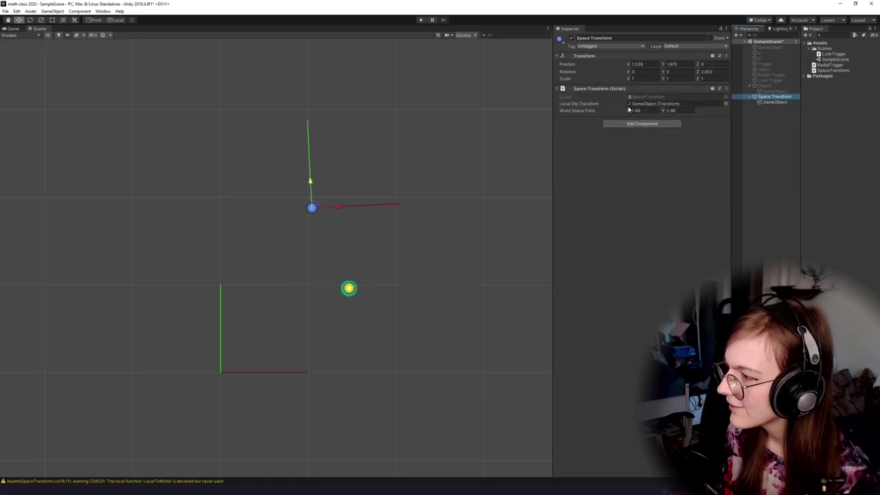
pyautogui.moveTo(629, 110); pyautogui.dragTo(543, 186)
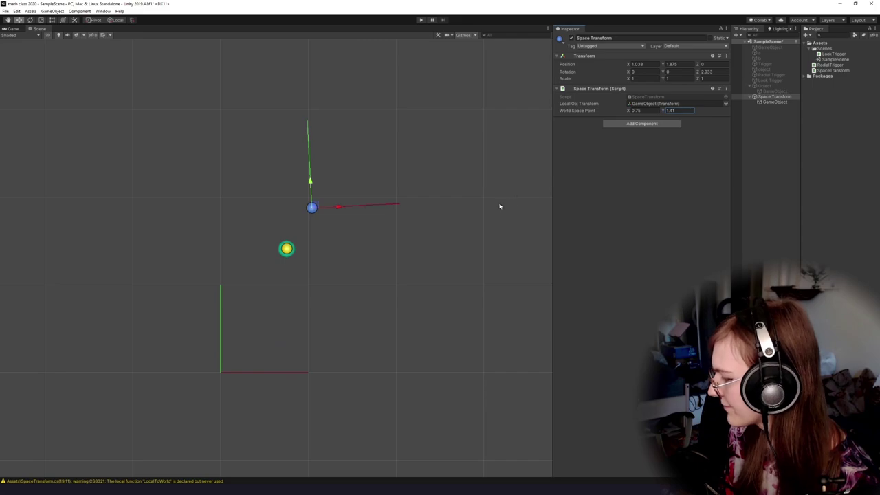
# Switch to Photoshop, pick the crimson swatch with a 17 px brush, and try a stroke on the empty canvas.
pyautogui.hotkey('alt', 'Tab')
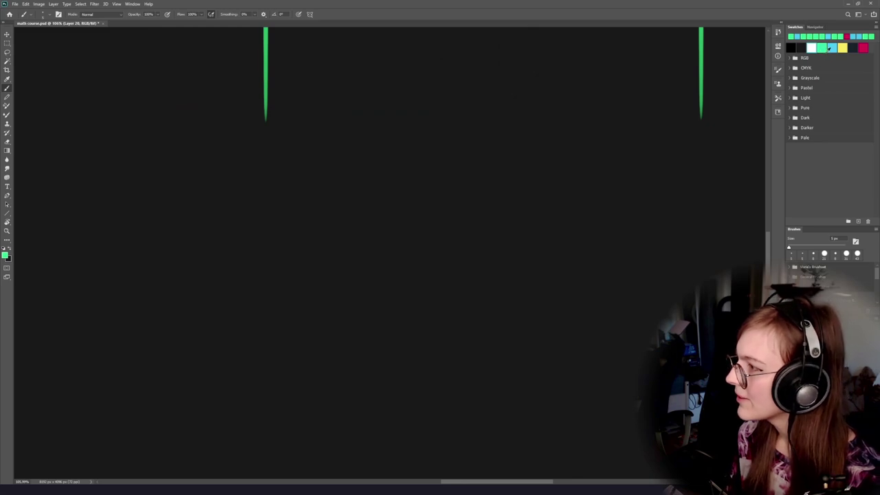
pyautogui.click(842, 47)
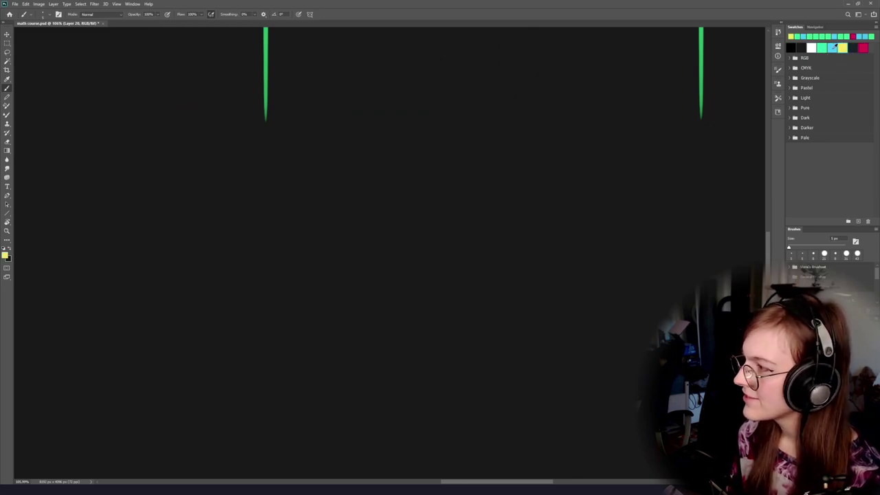
pyautogui.click(863, 48)
pyautogui.moveTo(205, 254); pyautogui.dragTo(330, 254)
pyautogui.hotkey('ctrl', 'z')
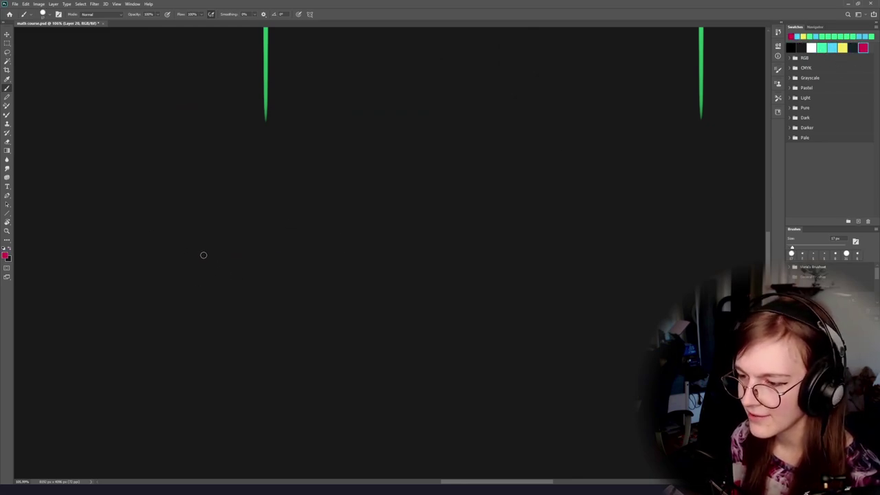
# Try sketching 3D axes with a crimson arrow toward the lower right, a green upward arrow and a light blue line toward the lower left.
pyautogui.moveTo(206, 242)
pyautogui.mouseDown()
pyautogui.moveTo(291, 270)
pyautogui.moveTo(246, 247)
pyautogui.moveTo(289, 269)
pyautogui.moveTo(264, 273)
pyautogui.mouseUp()
pyautogui.hotkey('ctrl', 'z')
pyautogui.hotkey('ctrl', 'z')
pyautogui.moveTo(232, 224); pyautogui.dragTo(252, 245)
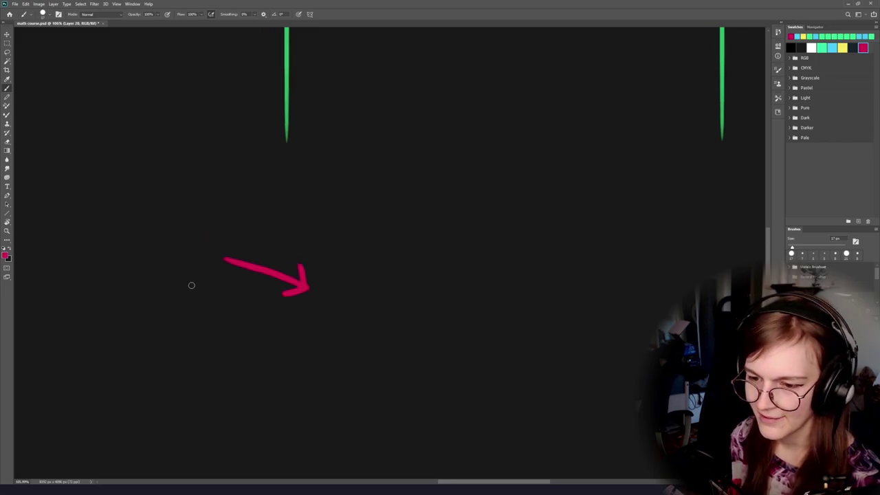
pyautogui.click(822, 47)
pyautogui.click(224, 258)
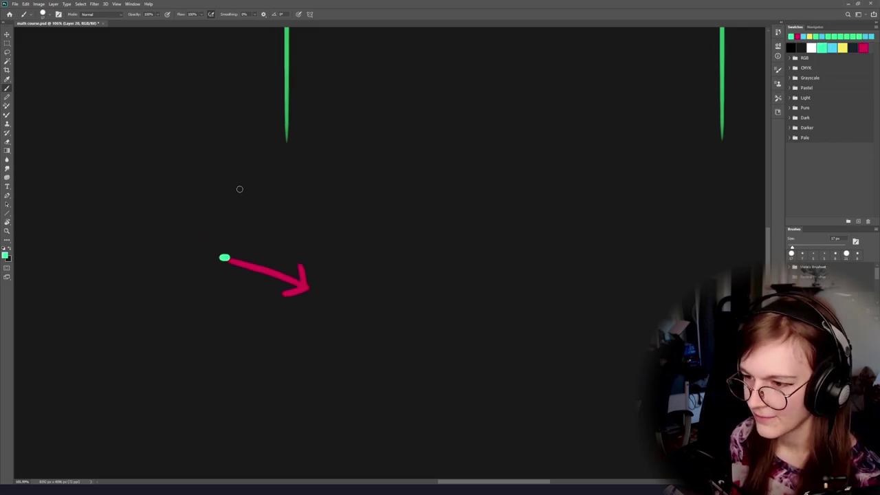
pyautogui.hotkey('ctrl', 'z')
pyautogui.moveTo(224, 259); pyautogui.dragTo(225, 160)
pyautogui.hotkey('ctrl', 'z')
pyautogui.moveTo(224, 259)
pyautogui.mouseDown()
pyautogui.moveTo(231, 171)
pyautogui.moveTo(239, 187)
pyautogui.mouseUp()
pyautogui.click(832, 47)
pyautogui.moveTo(224, 260); pyautogui.dragTo(145, 298)
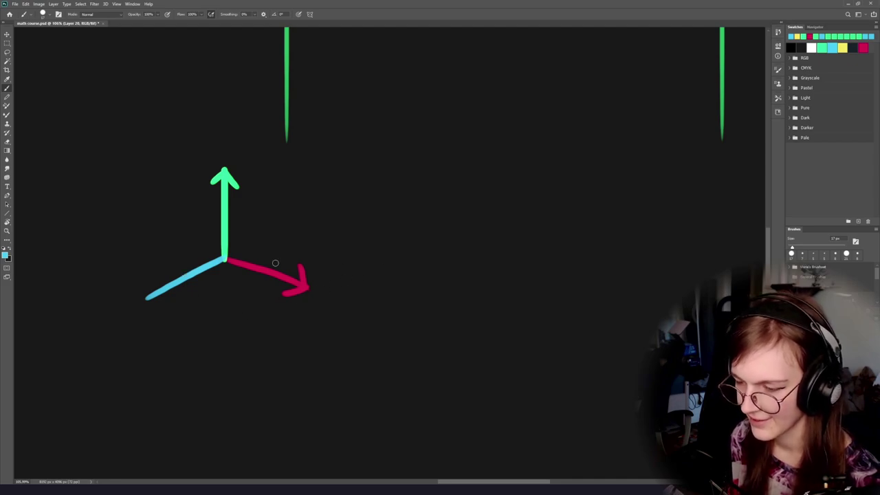
# Undo all strokes of the first 3D axes sketch.
pyautogui.hotkey('ctrl', 'z')
pyautogui.hotkey('ctrl', 'z')
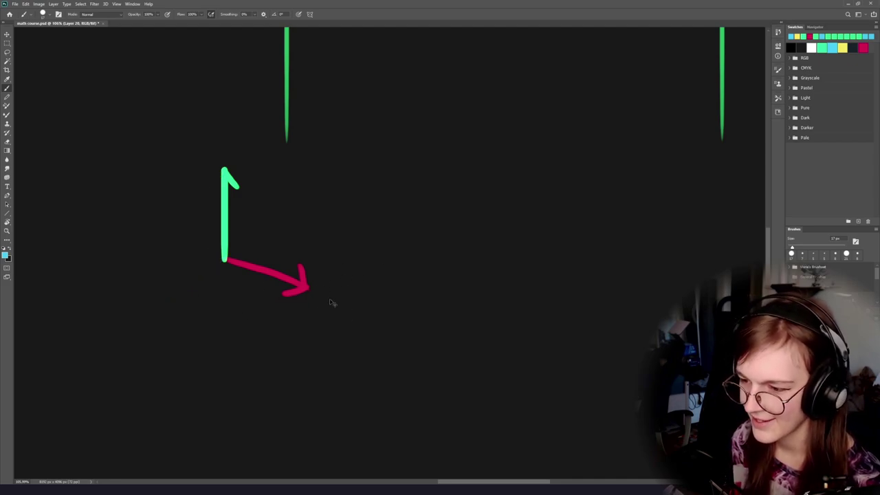
pyautogui.hotkey('ctrl', 'z')
pyautogui.hotkey('ctrl', 'z')
pyautogui.hotkey('ctrl', 'z')
pyautogui.hotkey('ctrl', 'z')
pyautogui.hotkey('ctrl', 'z')
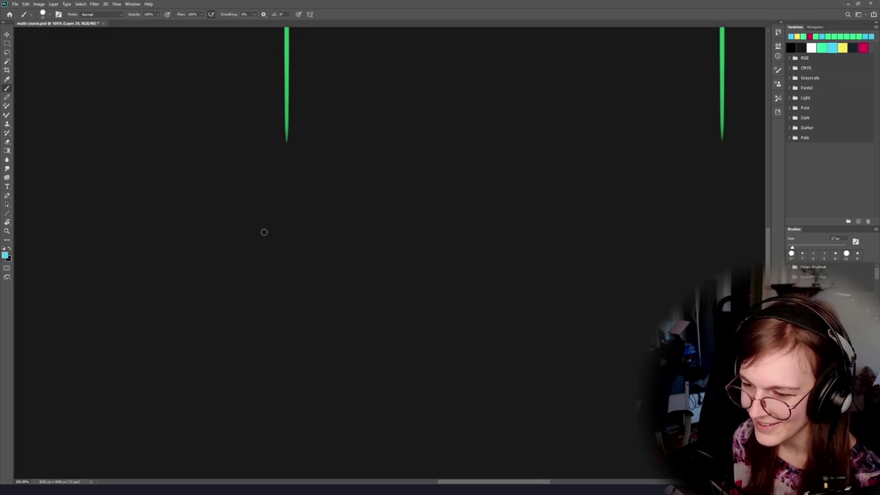
# Draw 3D axes from one origin: light blue arrow toward the lower right, green arrow upward, crimson arrow toward the lower left.
pyautogui.moveTo(204, 251); pyautogui.dragTo(241, 269)
pyautogui.hotkey('ctrl', 'z')
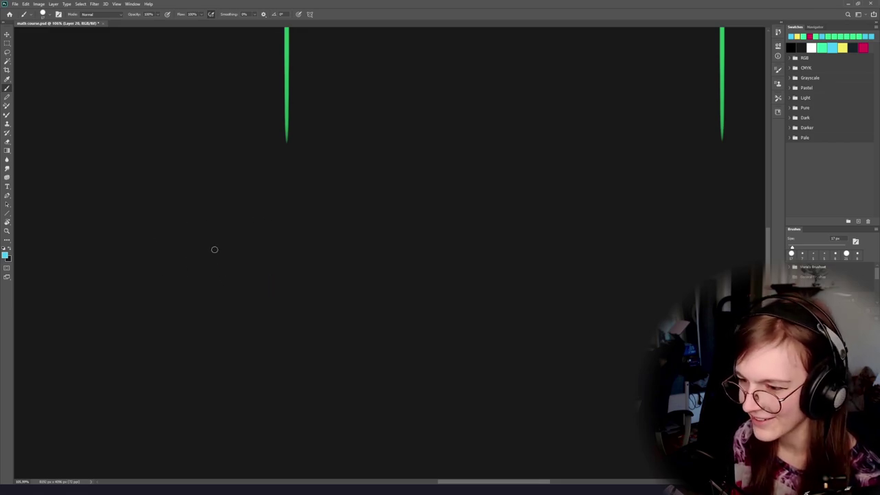
pyautogui.moveTo(199, 245); pyautogui.dragTo(279, 273)
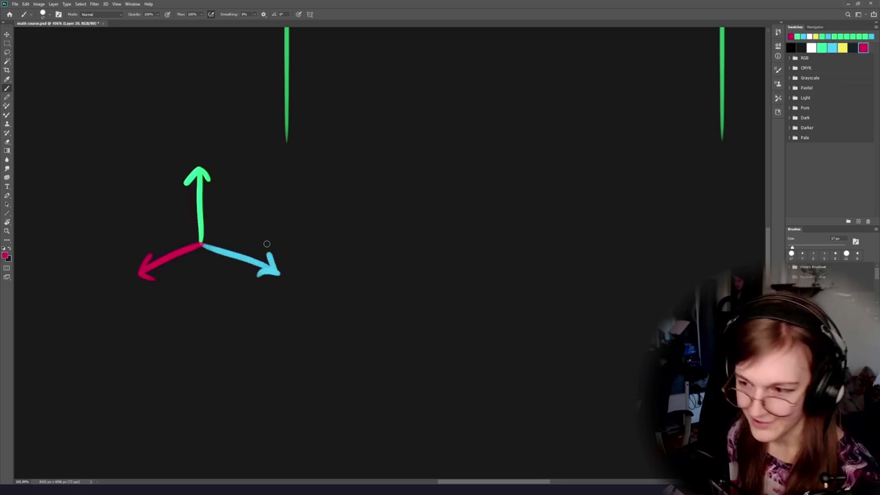
pyautogui.moveTo(193, 237); pyautogui.dragTo(271, 254)
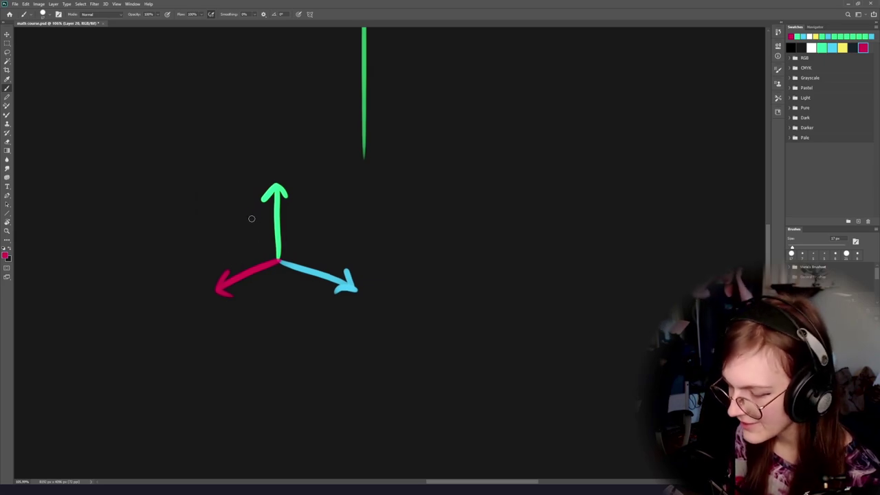
# Select the 3D axes sketch, duplicate it onto a new layer and place the copy beside the original.
pyautogui.press('m')
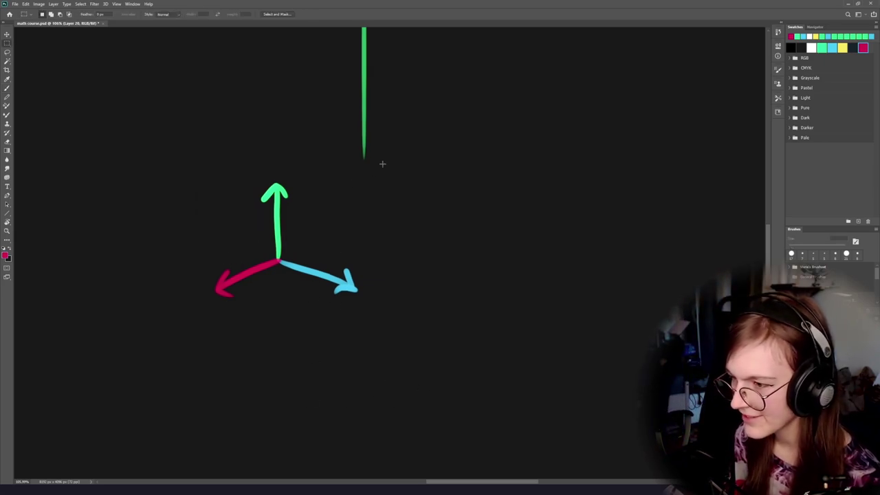
pyautogui.moveTo(388, 159)
pyautogui.mouseDown()
pyautogui.moveTo(177, 330)
pyautogui.moveTo(181, 306)
pyautogui.mouseUp()
pyautogui.moveTo(338, 246); pyautogui.dragTo(193, 285)
pyautogui.hotkey('ctrl', 'j')
pyautogui.press('v')
pyautogui.moveTo(273, 300); pyautogui.dragTo(358, 283)
# Mirror the copied axes sketch horizontally by transforming its width to -100% and apply the transform.
pyautogui.hotkey('ctrl', 't')
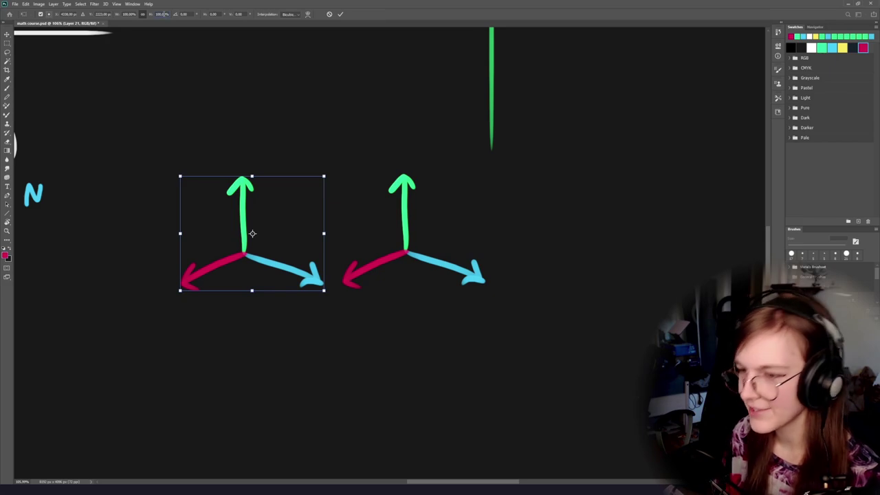
pyautogui.write('-')
pyautogui.press('BackSpace')
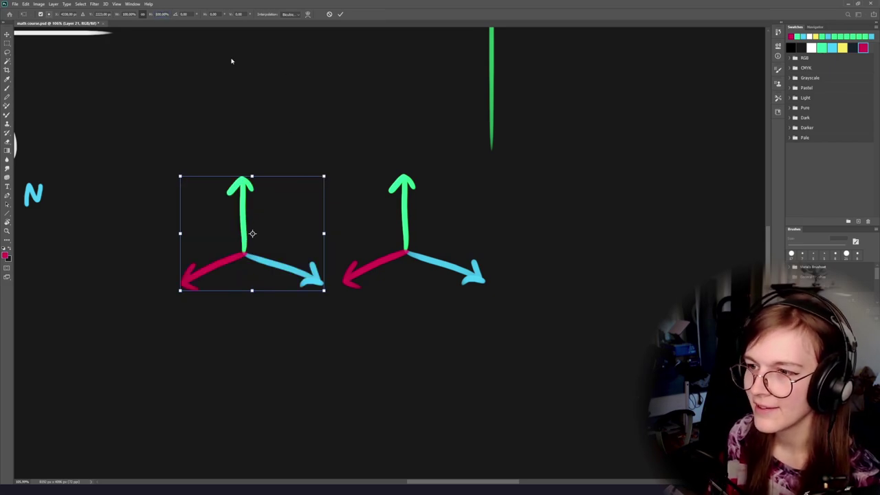
pyautogui.hotkey('shift', 'Tab')
pyautogui.hotkey('shift', 'Tab')
pyautogui.press('Left')
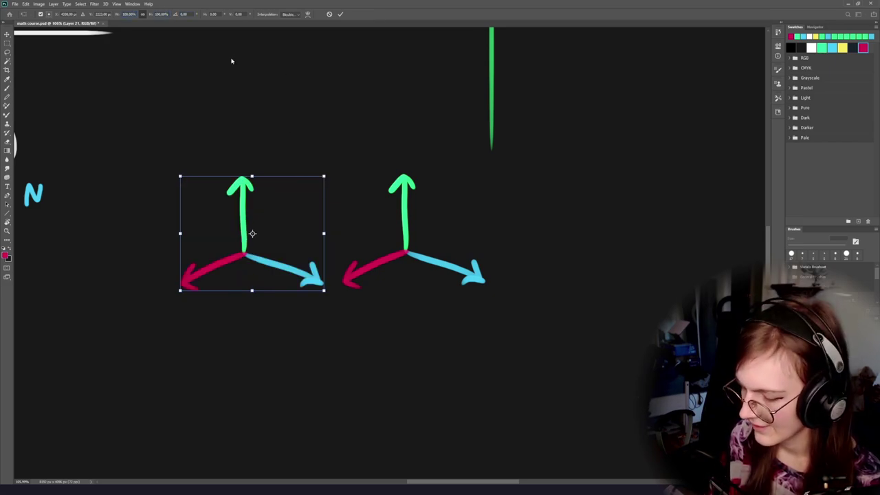
pyautogui.write('-100')
pyautogui.press('Return')
pyautogui.click(339, 15)
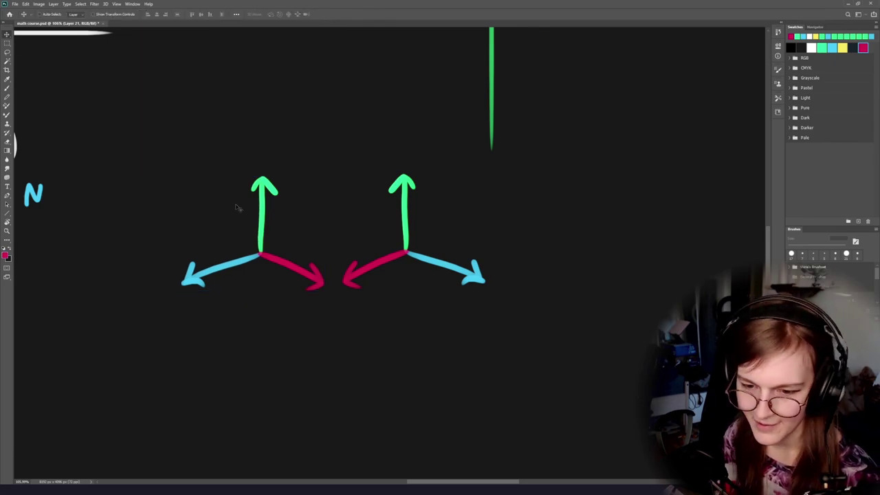
# Try circling both axes sketches together with a single crimson brush stroke.
pyautogui.moveTo(357, 283); pyautogui.dragTo(418, 297)
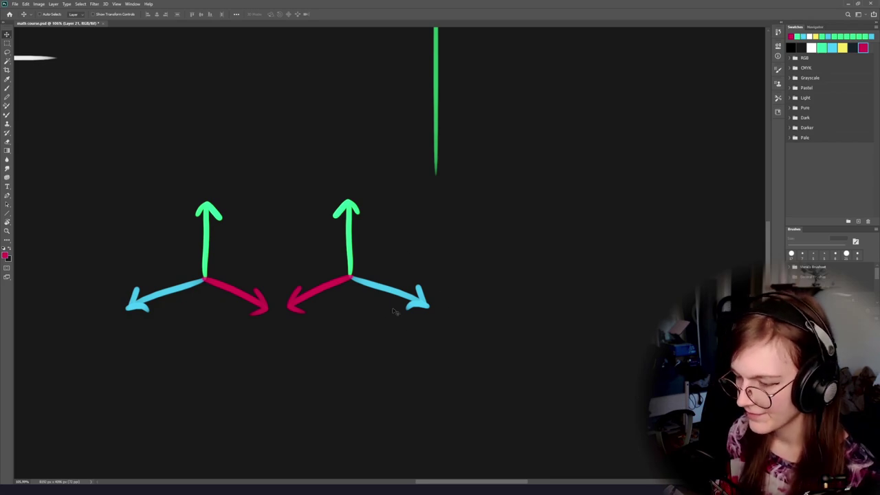
pyautogui.press('b')
pyautogui.moveTo(368, 197)
pyautogui.mouseDown()
pyautogui.moveTo(461, 255)
pyautogui.moveTo(278, 155)
pyautogui.mouseUp()
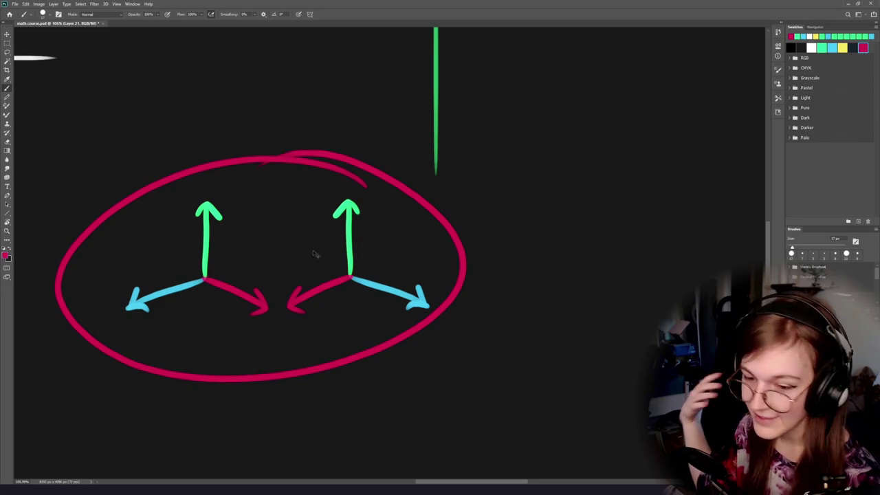
pyautogui.hotkey('ctrl', 'z')
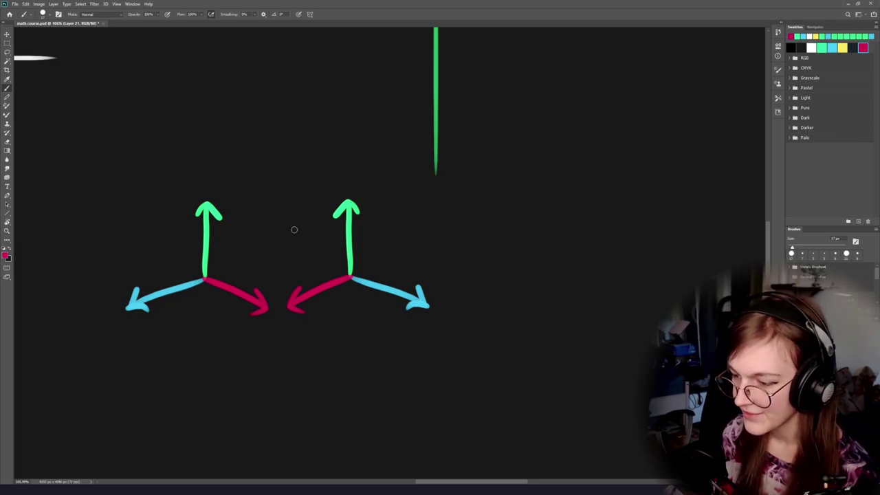
# Sample the light blue axis colour and paint a light blue arrow over the original sketch's upward green arrow.
pyautogui.keyDown('alt'); pyautogui.click(426, 302); pyautogui.keyUp('alt')
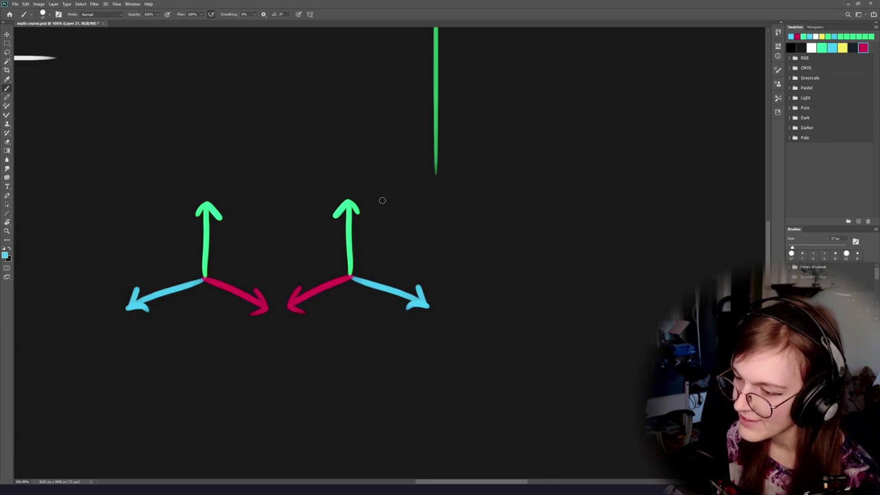
pyautogui.moveTo(383, 199)
pyautogui.mouseDown()
pyautogui.moveTo(281, 198)
pyautogui.moveTo(317, 204)
pyautogui.mouseUp()
pyautogui.hotkey('ctrl', 'z')
pyautogui.hotkey('ctrl', 'z')
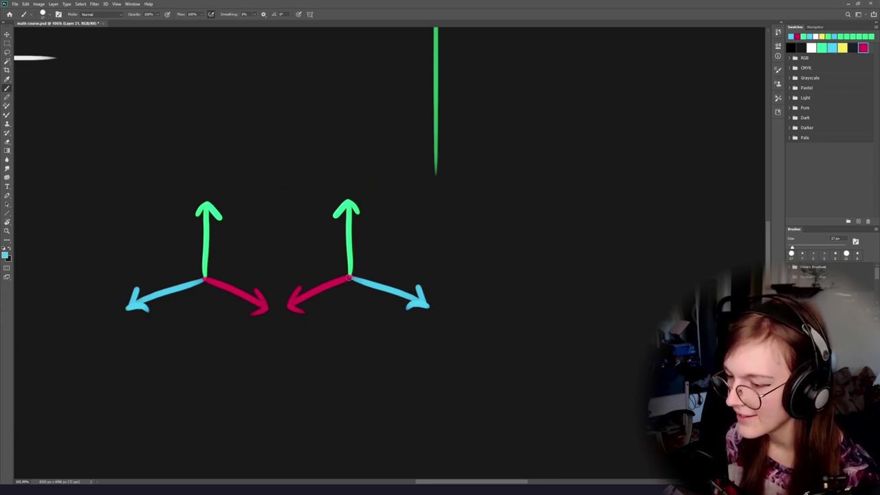
pyautogui.moveTo(349, 276); pyautogui.dragTo(352, 204)
pyautogui.hotkey('ctrl', 'z')
pyautogui.moveTo(350, 273); pyautogui.dragTo(351, 204)
pyautogui.moveTo(351, 204)
pyautogui.mouseDown()
pyautogui.moveTo(362, 214)
pyautogui.moveTo(328, 226)
pyautogui.mouseUp()
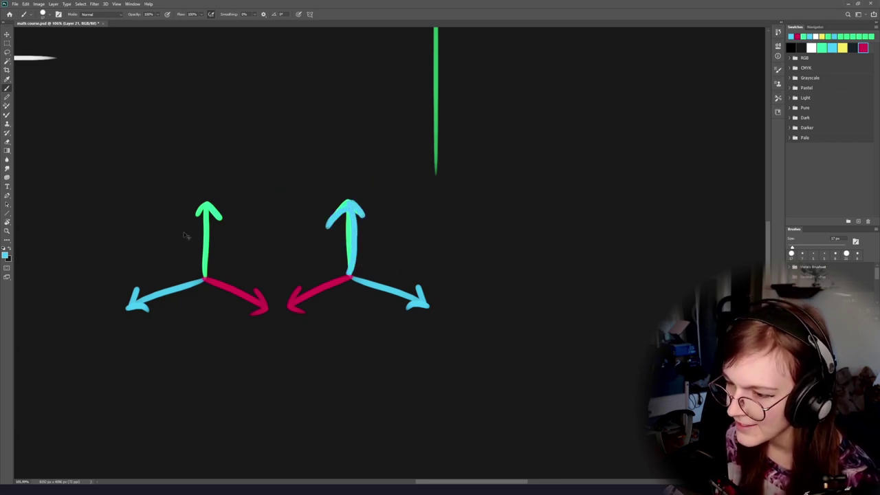
# Sample the mirrored sketch's green and draw a green arrow from the original sketch's origin toward the upper left.
pyautogui.keyDown('alt'); pyautogui.click(206, 237); pyautogui.keyUp('alt')
pyautogui.moveTo(357, 276)
pyautogui.mouseDown()
pyautogui.moveTo(281, 245)
pyautogui.moveTo(307, 238)
pyautogui.mouseUp()
pyautogui.moveTo(281, 244); pyautogui.dragTo(297, 265)
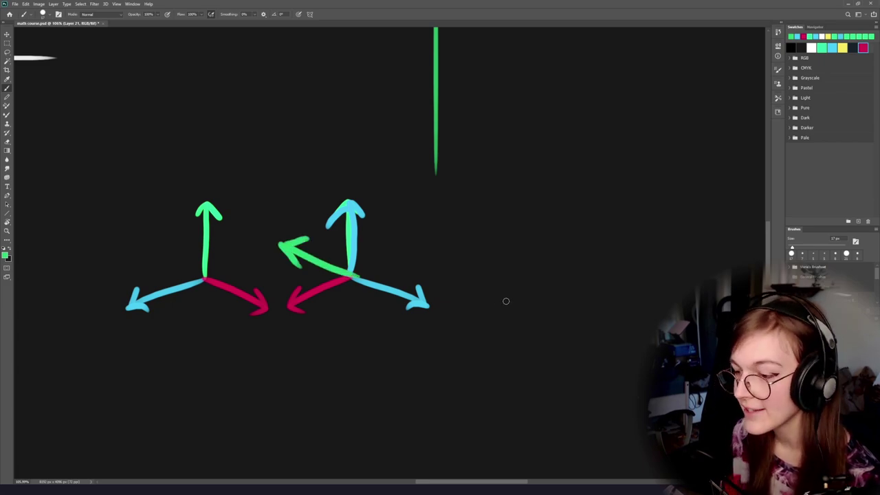
# Undo the latest green and blue arrow strokes drawn over the second three-axis gizmo.
pyautogui.hotkey('ctrl', 'z')
pyautogui.hotkey('ctrl', 'z')
pyautogui.hotkey('ctrl', 'z')
pyautogui.hotkey('ctrl', 'z')
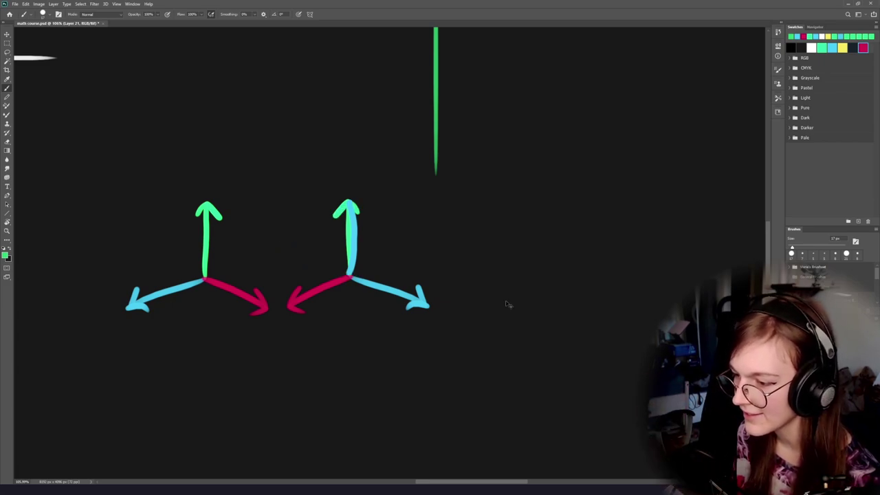
pyautogui.hotkey('ctrl', 'z')
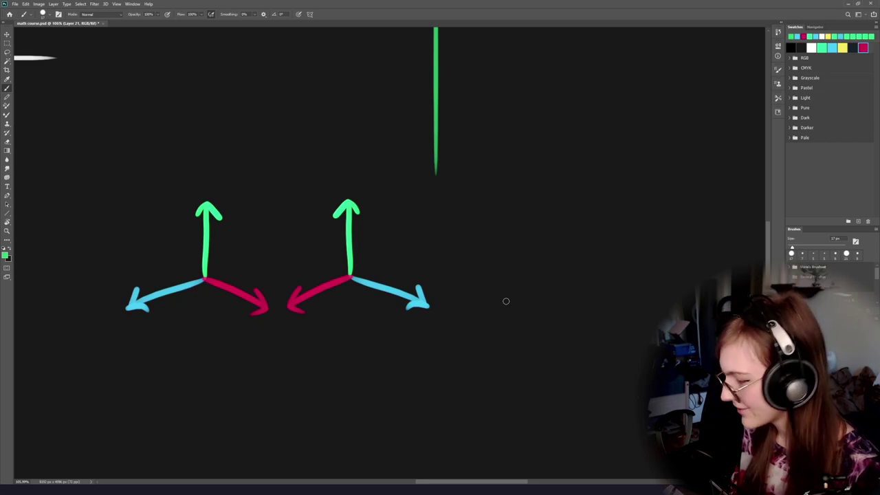
# Circle the three-axis gizmo in green as a temporary highlight, undoing each stroke.
pyautogui.moveTo(400, 304); pyautogui.dragTo(325, 311)
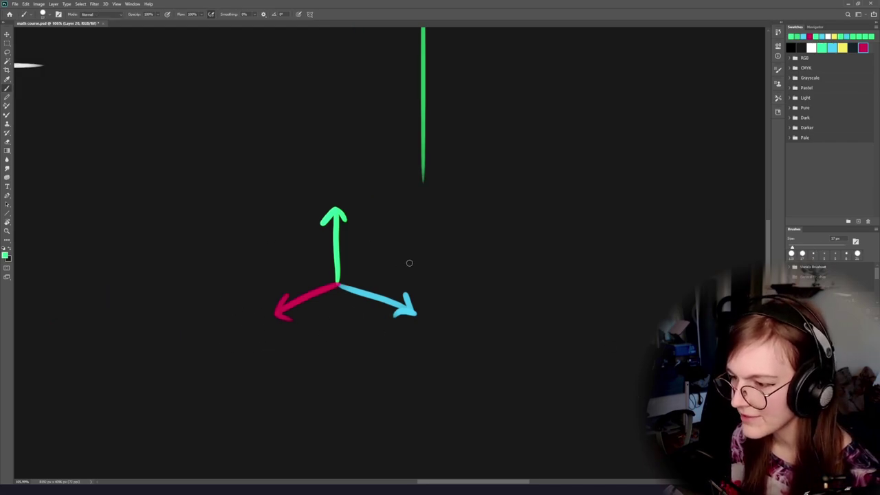
pyautogui.moveTo(449, 207); pyautogui.dragTo(452, 177)
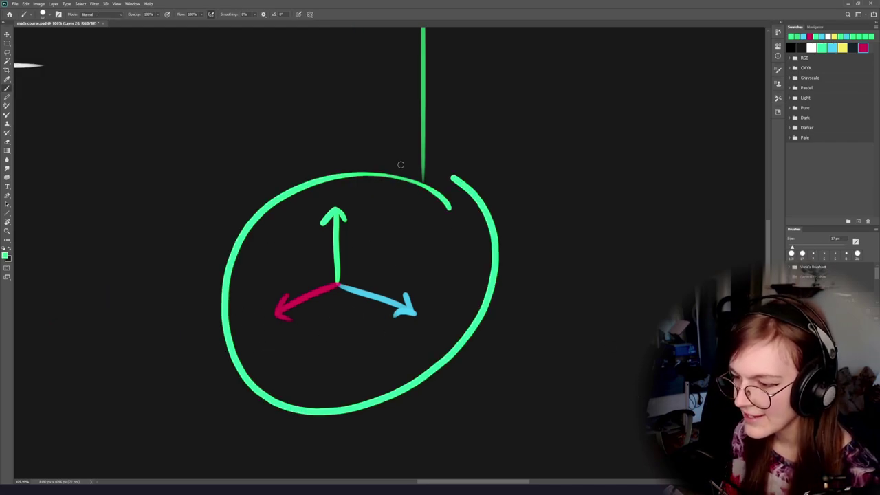
pyautogui.moveTo(401, 164); pyautogui.dragTo(336, 180)
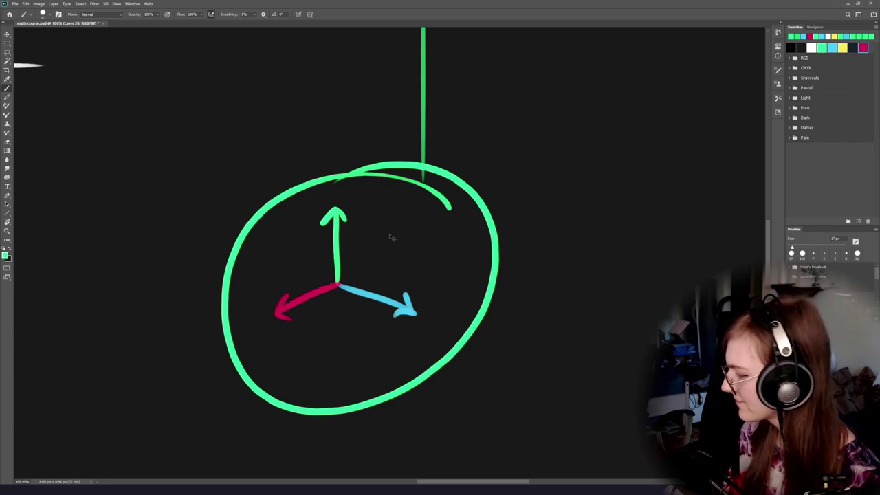
pyautogui.hotkey('ctrl', 'z')
pyautogui.hotkey('ctrl', 'z')
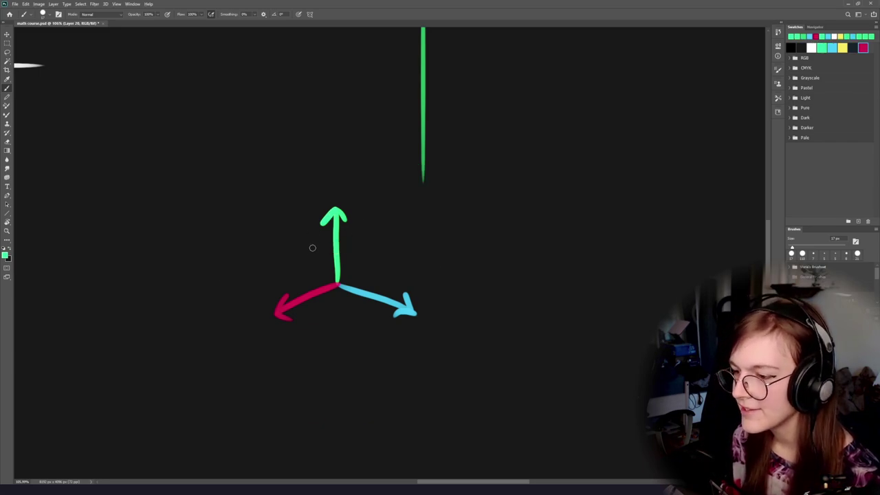
pyautogui.moveTo(410, 199)
pyautogui.mouseDown()
pyautogui.moveTo(236, 222)
pyautogui.moveTo(411, 184)
pyautogui.mouseUp()
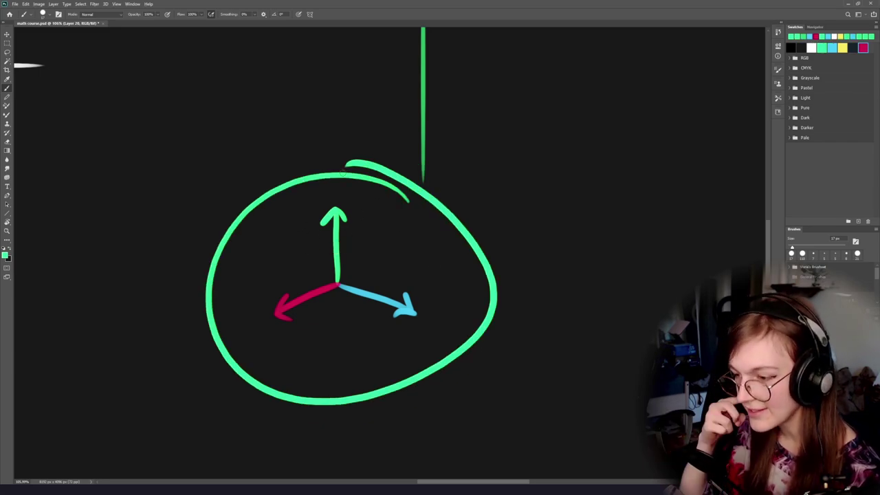
pyautogui.hotkey('ctrl', 'z')
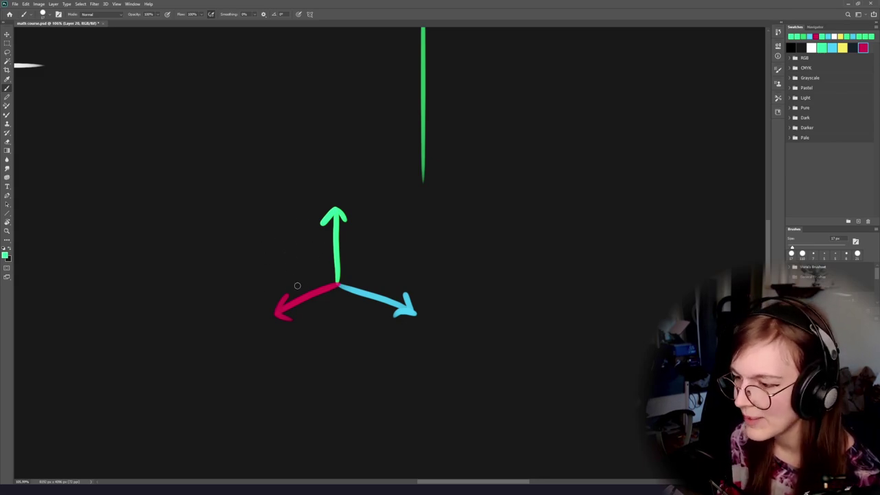
pyautogui.moveTo(305, 284); pyautogui.dragTo(221, 298)
pyautogui.hotkey('ctrl', 'z')
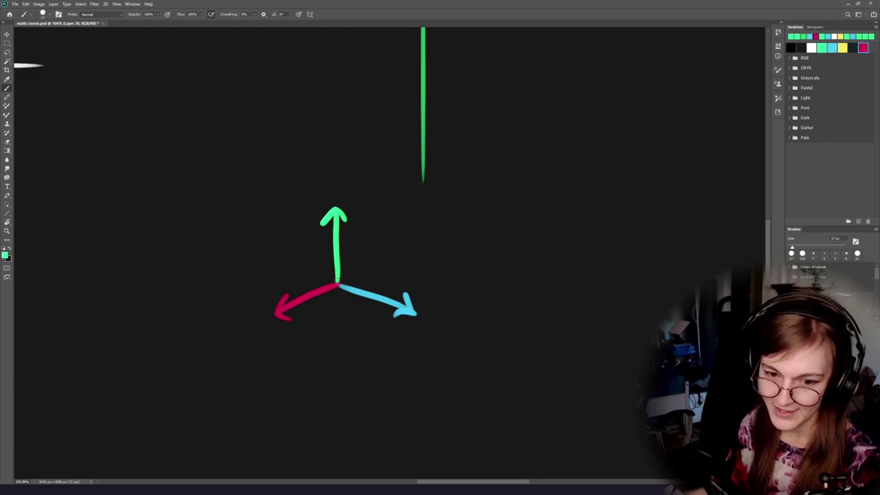
pyautogui.moveTo(415, 221); pyautogui.dragTo(246, 253)
pyautogui.hotkey('ctrl', 'z')
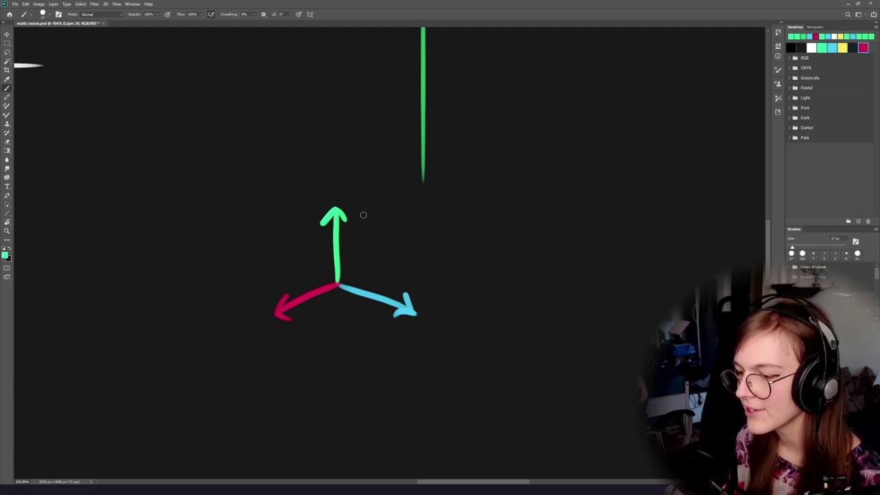
pyautogui.keyDown('alt'); pyautogui.click(284, 309); pyautogui.keyUp('alt')
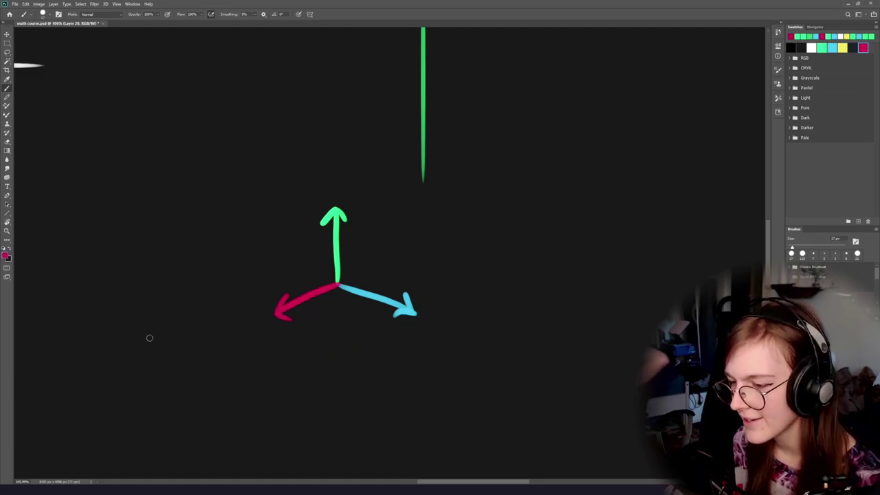
pyautogui.moveTo(340, 385); pyautogui.dragTo(367, 332)
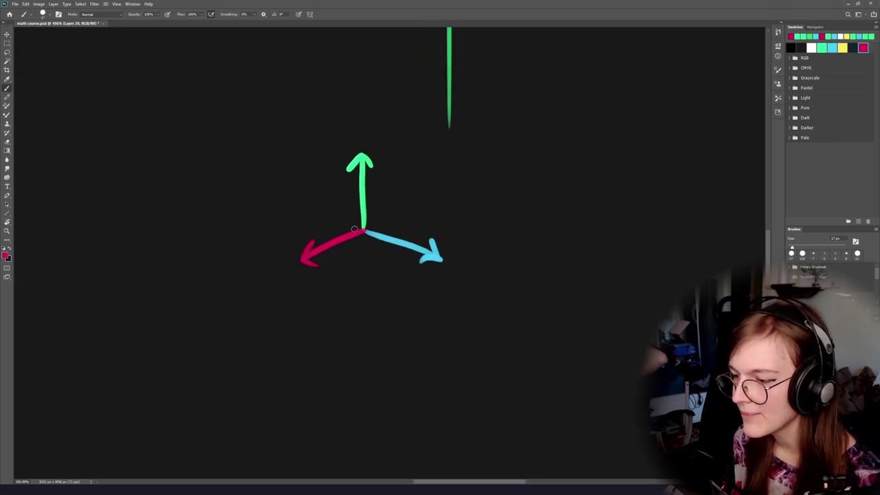
pyautogui.moveTo(353, 224)
pyautogui.mouseDown()
pyautogui.moveTo(342, 237)
pyautogui.moveTo(365, 254)
pyautogui.moveTo(333, 220)
pyautogui.mouseUp()
pyautogui.hotkey('ctrl', 'z')
pyautogui.hotkey('ctrl', 'z')
# Switch to Unity and place the Space Transform object at about X 0.685, Y 2.173, rotated about 21.5° around Z.
pyautogui.hotkey('alt', 'Tab')
pyautogui.hotkey('alt', 'Tab')
pyautogui.hotkey('alt', 'Tab')
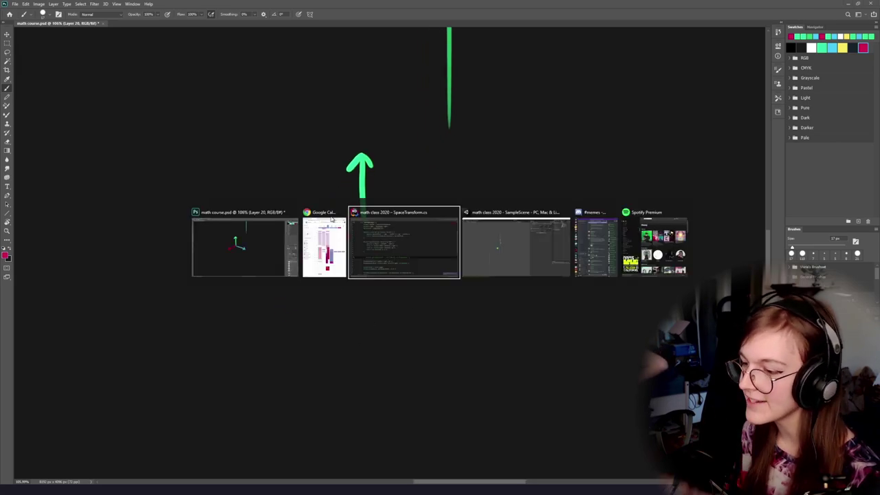
pyautogui.press('e')
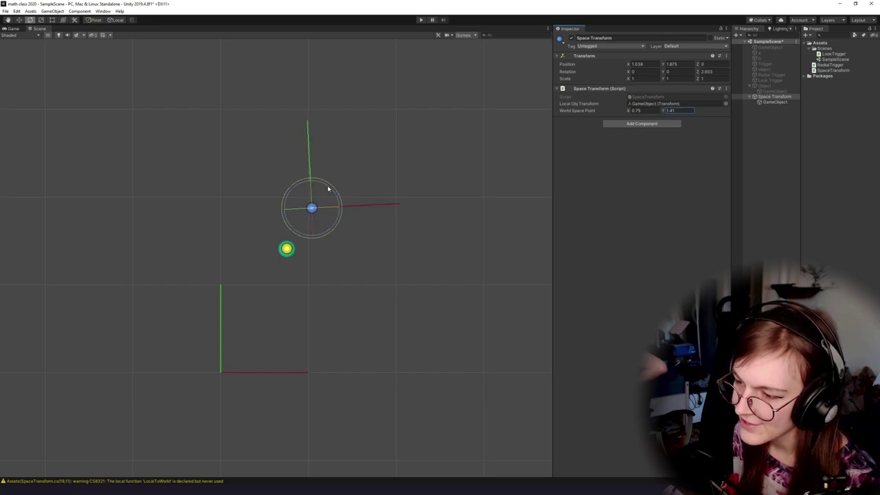
pyautogui.moveTo(328, 187); pyautogui.dragTo(316, 179)
pyautogui.press('w')
pyautogui.moveTo(310, 211); pyautogui.dragTo(266, 241)
pyautogui.scroll(4, 317, 181)
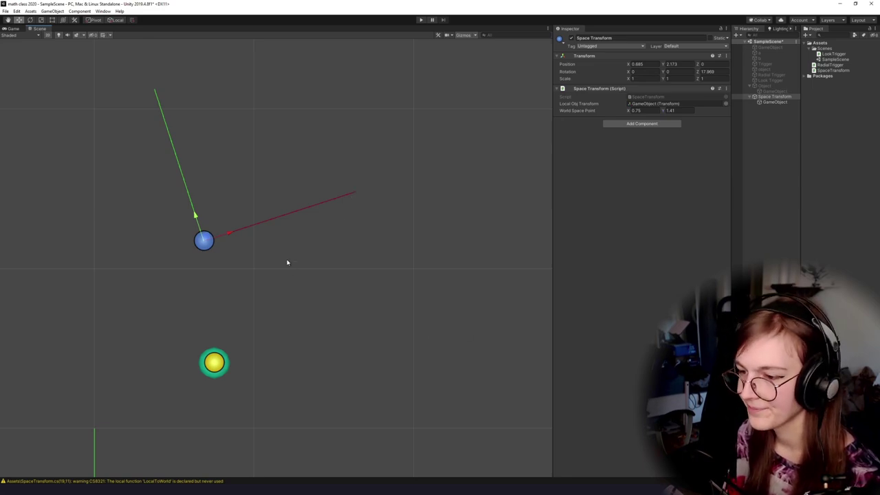
pyautogui.press('e')
pyautogui.moveTo(222, 224); pyautogui.dragTo(220, 221)
pyautogui.press('w')
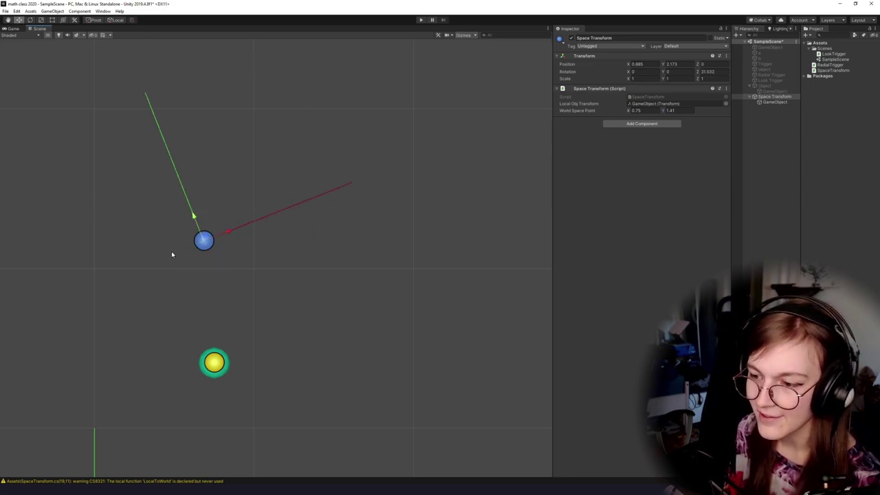
# Switch back to Photoshop and draw a white dot on the gizmo's origin with a long white diagonal arrow leading up to it.
pyautogui.hotkey('alt', 'Tab')
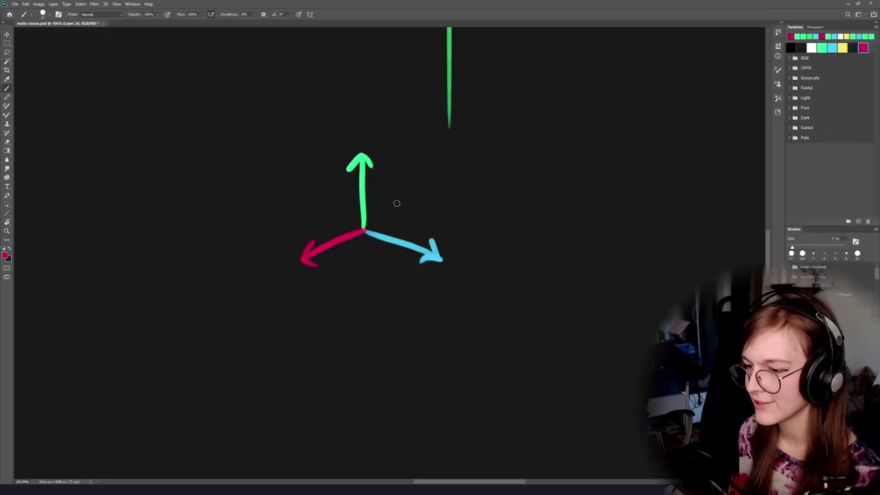
pyautogui.moveTo(327, 266); pyautogui.dragTo(351, 231)
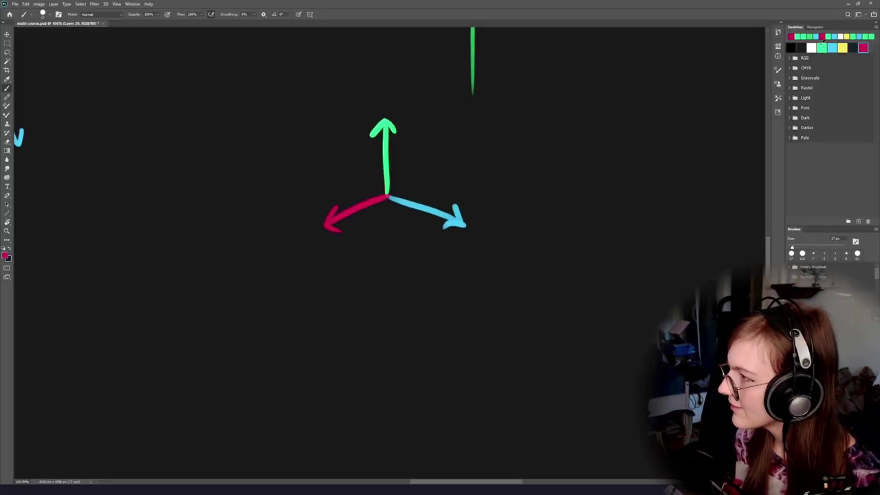
pyautogui.click(811, 47)
pyautogui.click(386, 197)
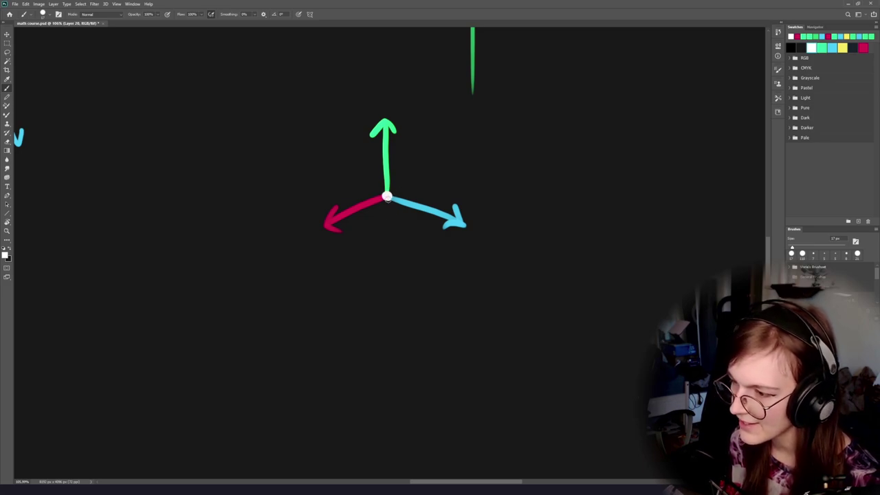
pyautogui.moveTo(386, 197); pyautogui.dragTo(248, 398)
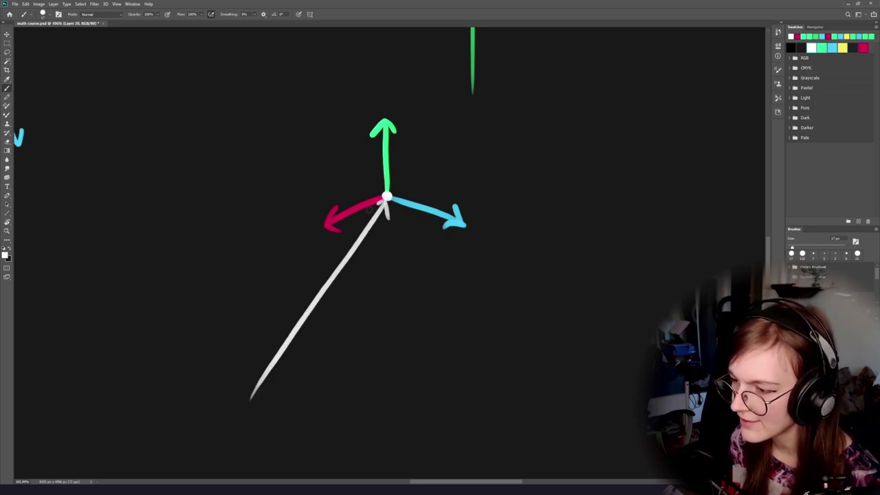
# Mark the white arrow's starting point with a dot and draw vertical and horizontal axis lines through it.
pyautogui.click(250, 398)
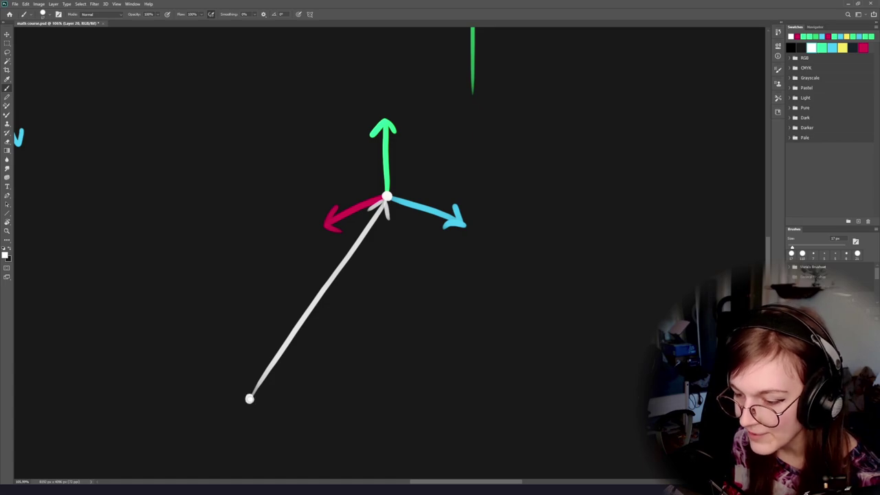
pyautogui.moveTo(250, 400); pyautogui.dragTo(249, 474)
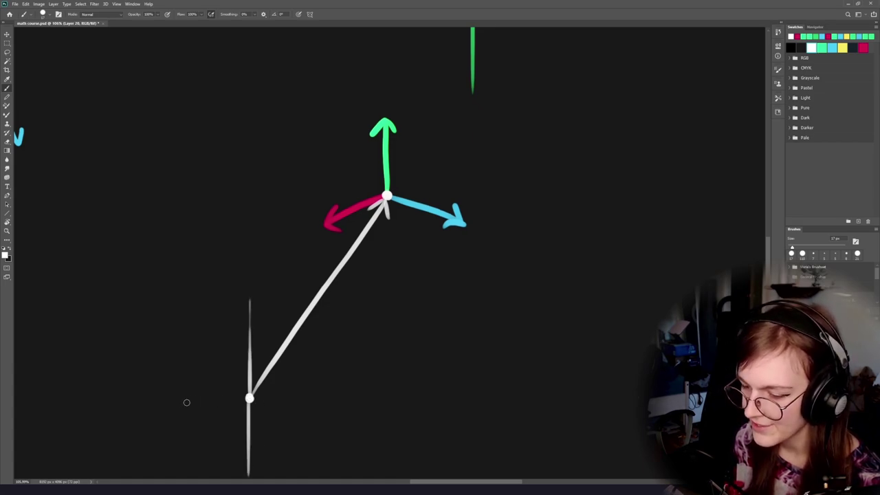
pyautogui.moveTo(182, 398); pyautogui.dragTo(330, 397)
# Write "pos" in white beside the diagonal arrow with a 9 px brush.
pyautogui.moveTo(458, 336); pyautogui.dragTo(408, 314)
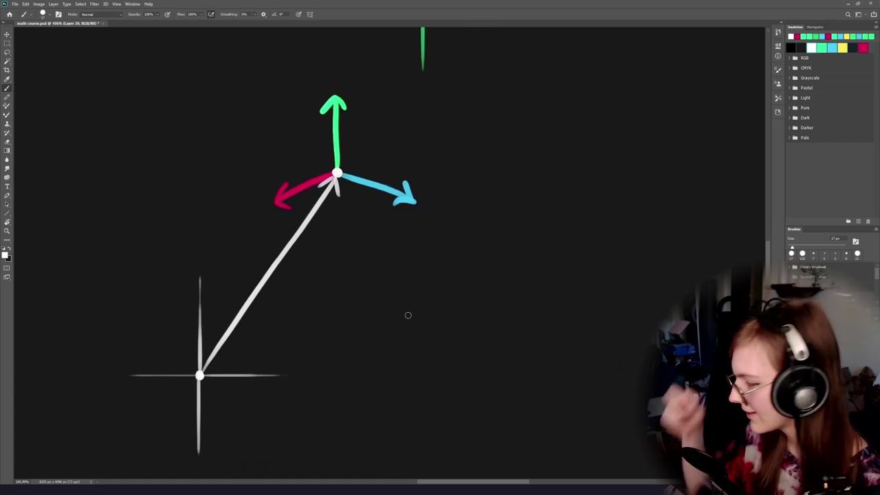
pyautogui.moveTo(265, 294)
pyautogui.mouseDown()
pyautogui.moveTo(294, 303)
pyautogui.moveTo(271, 277)
pyautogui.moveTo(273, 289)
pyautogui.mouseUp()
pyautogui.moveTo(269, 275); pyautogui.dragTo(267, 294)
pyautogui.hotkey('ctrl', 'z')
pyautogui.hotkey('ctrl', 'z')
pyautogui.moveTo(260, 281)
pyautogui.mouseDown()
pyautogui.moveTo(275, 273)
pyautogui.moveTo(282, 284)
pyautogui.mouseUp()
# Circle the three-axis gizmo in white as a temporary highlight, undoing each stroke.
pyautogui.moveTo(334, 205); pyautogui.dragTo(309, 282)
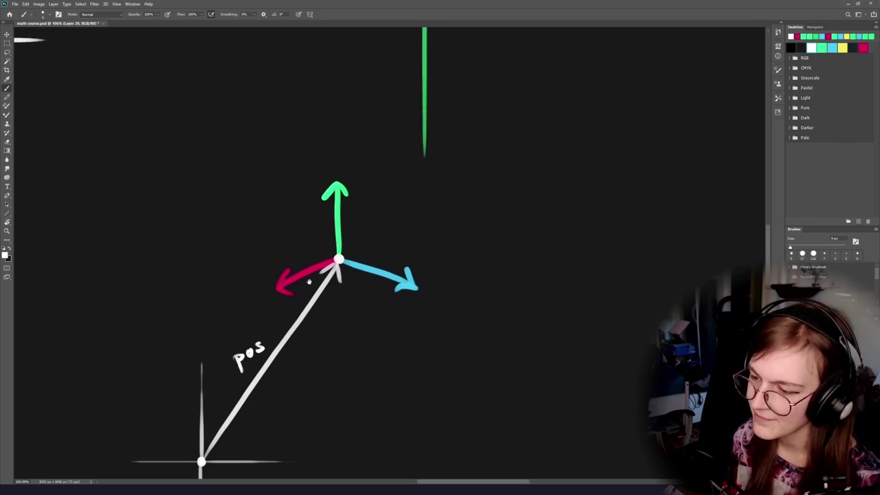
pyautogui.moveTo(409, 185)
pyautogui.mouseDown()
pyautogui.moveTo(233, 310)
pyautogui.moveTo(336, 165)
pyautogui.mouseUp()
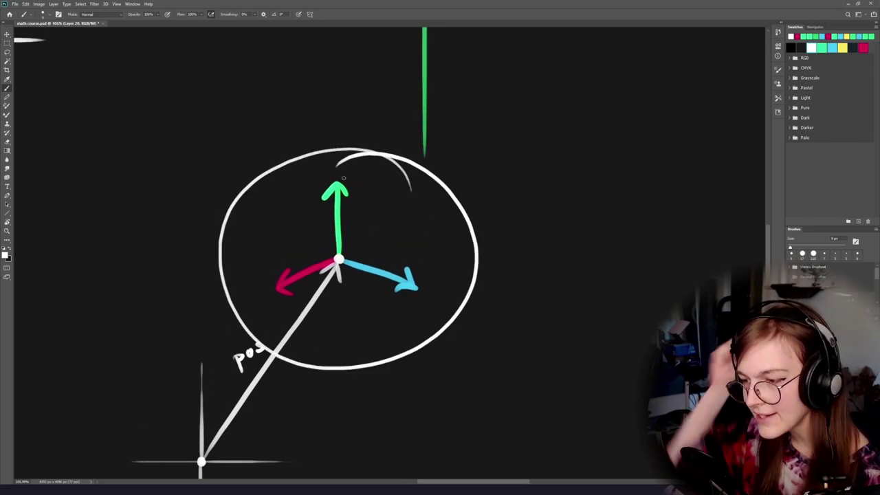
pyautogui.hotkey('ctrl', 'z')
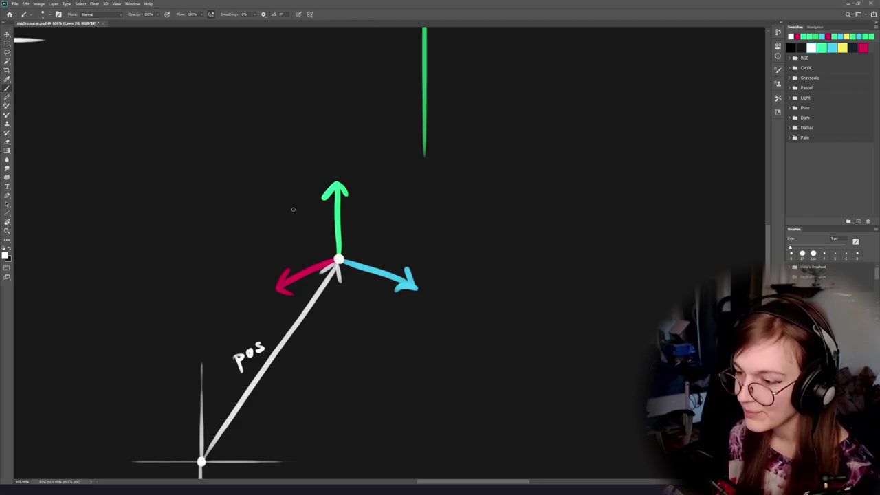
pyautogui.moveTo(427, 193)
pyautogui.mouseDown()
pyautogui.moveTo(474, 183)
pyautogui.moveTo(347, 164)
pyautogui.mouseUp()
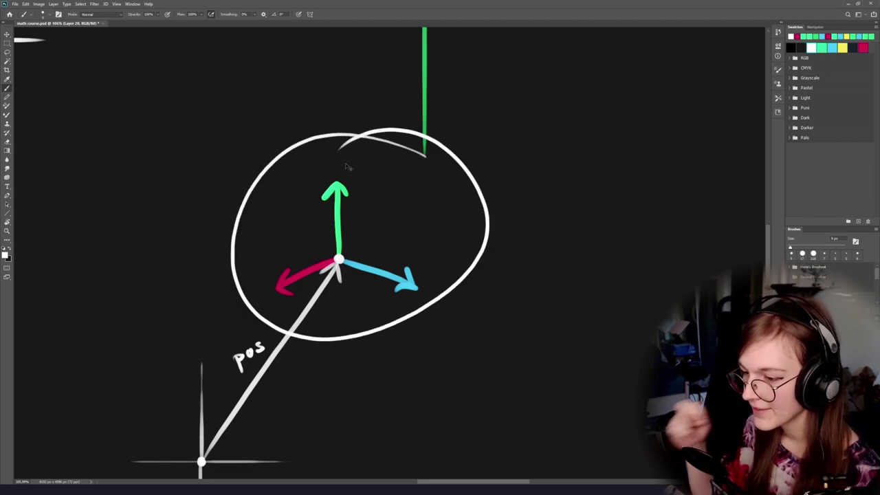
pyautogui.hotkey('ctrl', 'z')
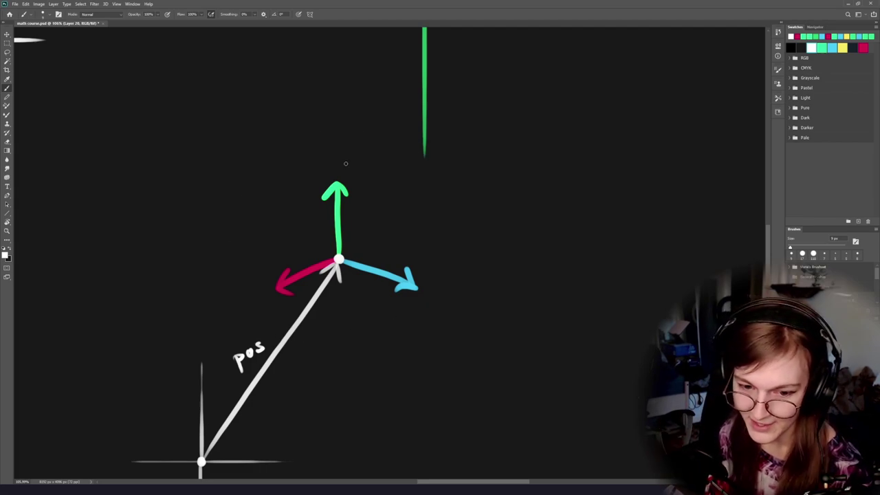
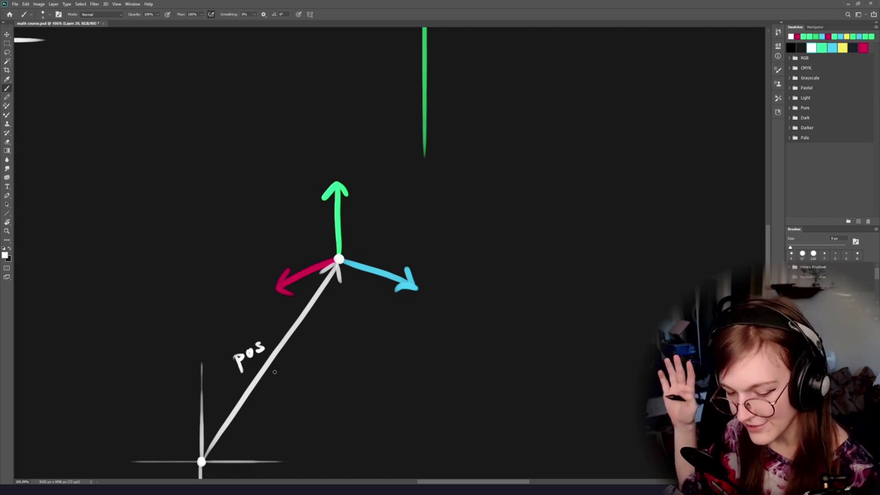
pyautogui.moveTo(434, 182)
pyautogui.mouseDown()
pyautogui.moveTo(353, 123)
pyautogui.moveTo(288, 184)
pyautogui.mouseUp()
pyautogui.hotkey('ctrl', 'z')
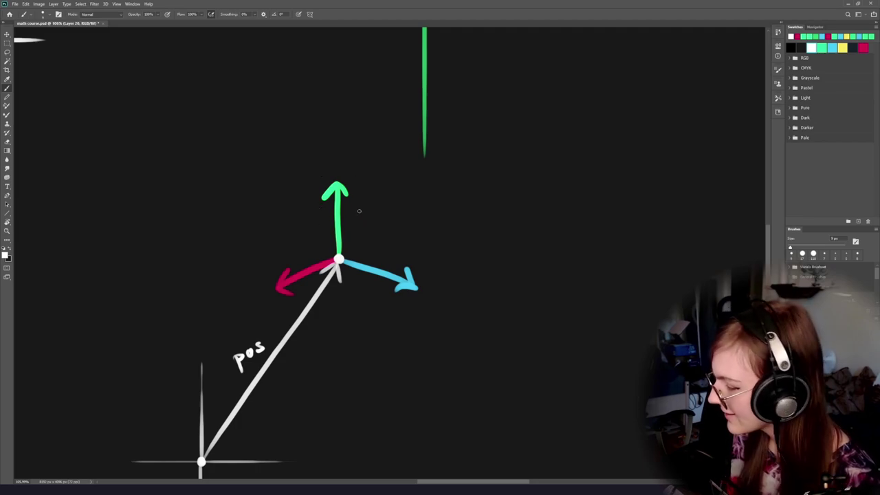
pyautogui.moveTo(365, 200)
pyautogui.mouseDown()
pyautogui.moveTo(275, 198)
pyautogui.moveTo(371, 151)
pyautogui.mouseUp()
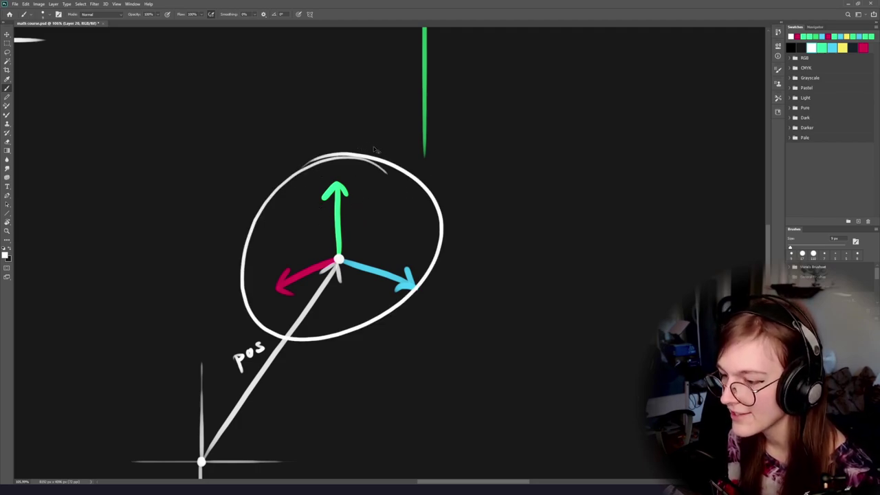
pyautogui.hotkey('ctrl', 'z')
# Draw a temporary white loop around the gizmo, the position arrow and its starting point, and undo it.
pyautogui.moveTo(484, 239)
pyautogui.mouseDown()
pyautogui.moveTo(355, 211)
pyautogui.moveTo(440, 209)
pyautogui.moveTo(431, 202)
pyautogui.mouseUp()
pyautogui.moveTo(336, 106)
pyautogui.mouseDown()
pyautogui.moveTo(155, 244)
pyautogui.moveTo(210, 196)
pyautogui.mouseUp()
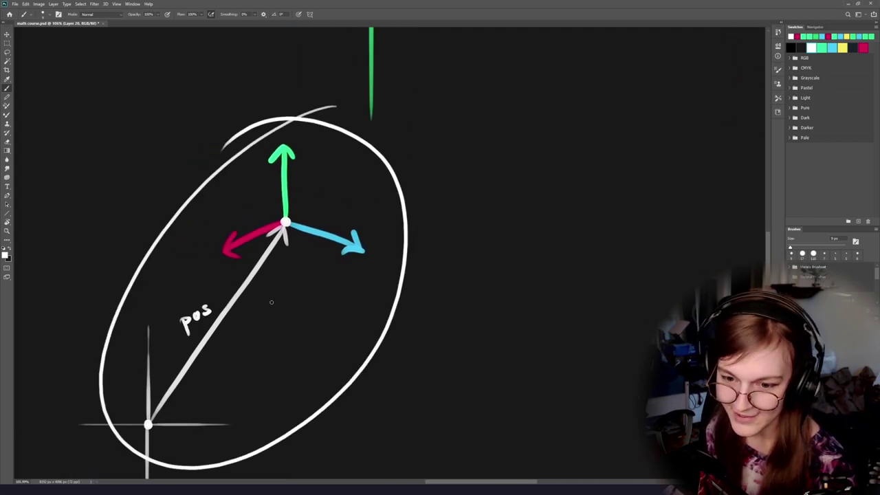
pyautogui.hotkey('ctrl', 'z')
pyautogui.hotkey('ctrl', 'z')
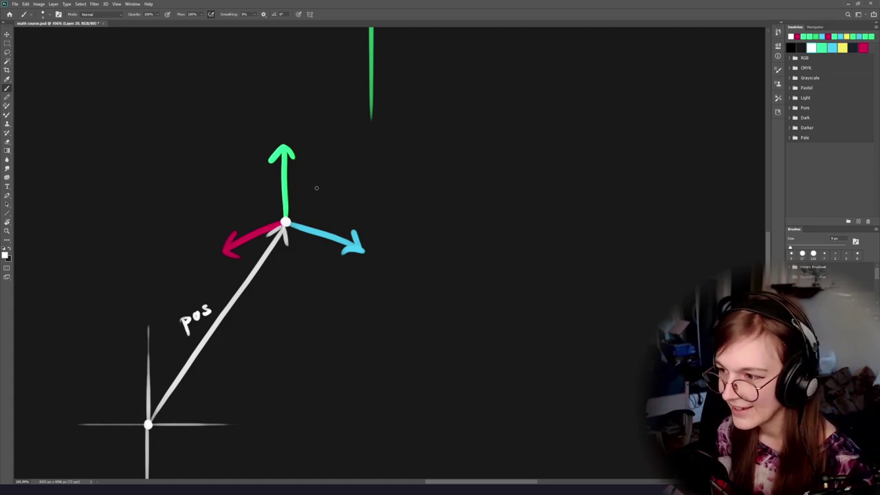
# Handwrite "Matrix" in white in the empty area to the right of the gizmo.
pyautogui.moveTo(404, 175)
pyautogui.mouseDown()
pyautogui.moveTo(348, 222)
pyautogui.moveTo(344, 199)
pyautogui.moveTo(390, 201)
pyautogui.mouseUp()
pyautogui.scroll(5, 346, 224)
pyautogui.scroll(-3, 344, 263)
pyautogui.moveTo(379, 188)
pyautogui.mouseDown()
pyautogui.moveTo(398, 189)
pyautogui.moveTo(390, 200)
pyautogui.moveTo(398, 189)
pyautogui.mouseUp()
pyautogui.hotkey('ctrl', 'z')
pyautogui.hotkey('ctrl', 'z')
pyautogui.moveTo(402, 199)
pyautogui.mouseDown()
pyautogui.moveTo(413, 190)
pyautogui.moveTo(429, 203)
pyautogui.mouseUp()
pyautogui.click(421, 184)
pyautogui.moveTo(430, 186)
pyautogui.mouseDown()
pyautogui.moveTo(442, 203)
pyautogui.moveTo(429, 202)
pyautogui.moveTo(449, 202)
pyautogui.mouseUp()
# Add "4x4" after the handwritten word, redoing poor strokes, to complete the title "Matrix4x4".
pyautogui.hotkey('ctrl', 'z')
pyautogui.hotkey('ctrl', 'z')
pyautogui.moveTo(467, 171); pyautogui.dragTo(474, 197)
pyautogui.hotkey('ctrl', 'z')
pyautogui.moveTo(473, 182); pyautogui.dragTo(489, 200)
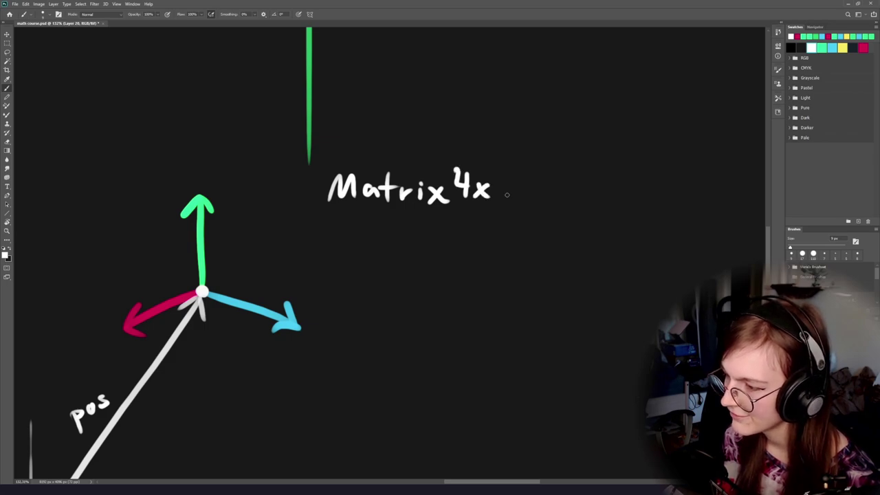
pyautogui.moveTo(506, 170)
pyautogui.mouseDown()
pyautogui.moveTo(507, 196)
pyautogui.moveTo(511, 183)
pyautogui.mouseUp()
pyautogui.click(501, 198)
pyautogui.hotkey('ctrl', 'z')
pyautogui.hotkey('ctrl', 'z')
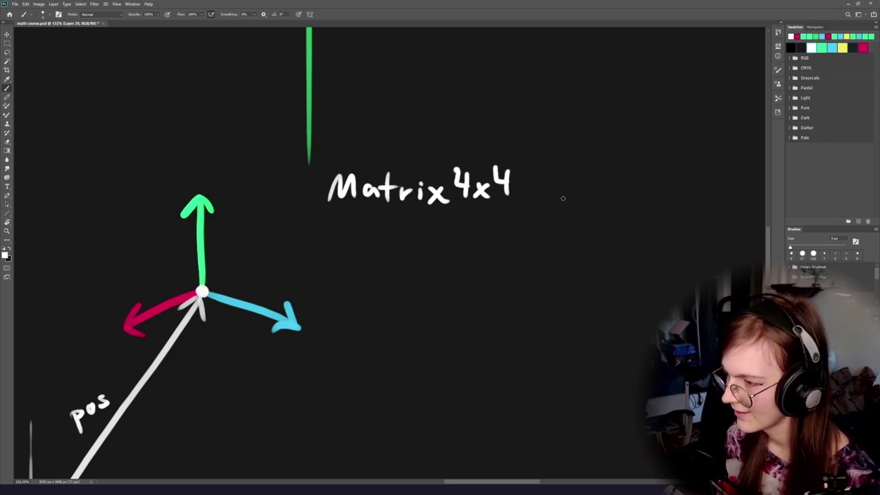
pyautogui.moveTo(348, 273)
pyautogui.mouseDown()
pyautogui.moveTo(338, 263)
pyautogui.moveTo(347, 254)
pyautogui.mouseUp()
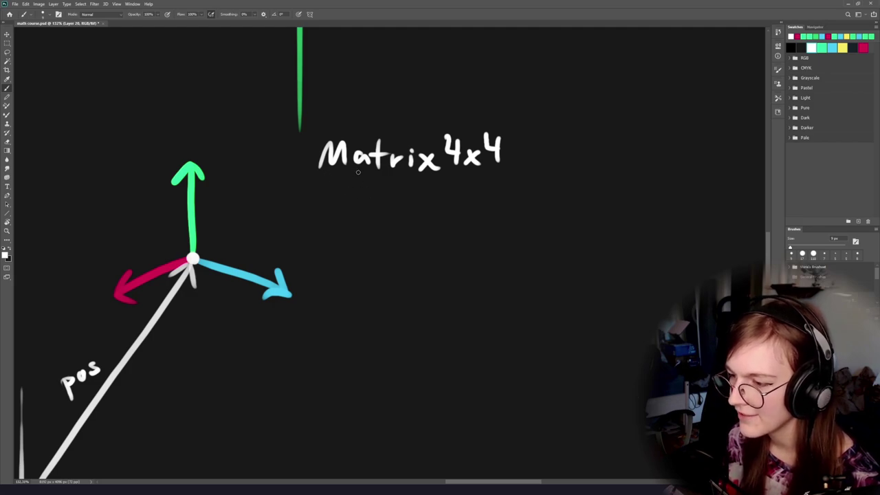
pyautogui.moveTo(357, 172); pyautogui.dragTo(358, 313)
pyautogui.moveTo(322, 214); pyautogui.dragTo(521, 214)
pyautogui.hotkey('ctrl', 'z')
pyautogui.moveTo(314, 216); pyautogui.dragTo(522, 215)
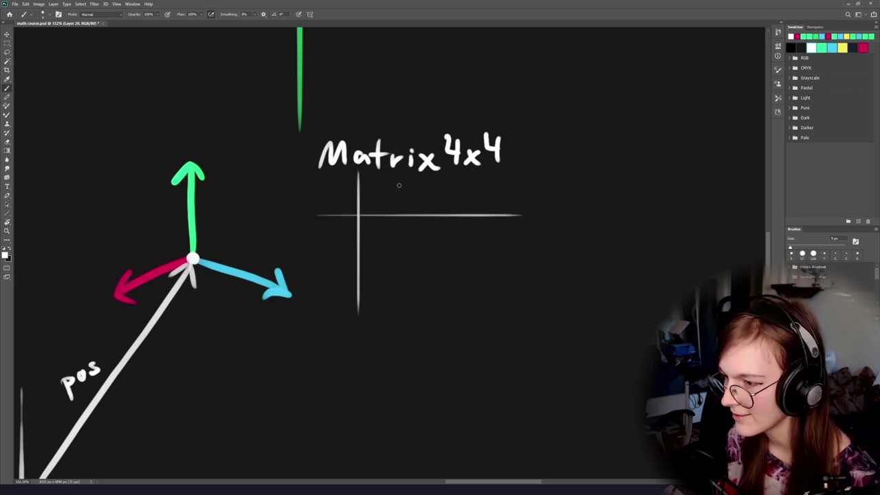
pyautogui.moveTo(398, 172); pyautogui.dragTo(397, 328)
pyautogui.hotkey('ctrl', 'z')
pyautogui.hotkey('ctrl', 'z')
pyautogui.hotkey('ctrl', 'z')
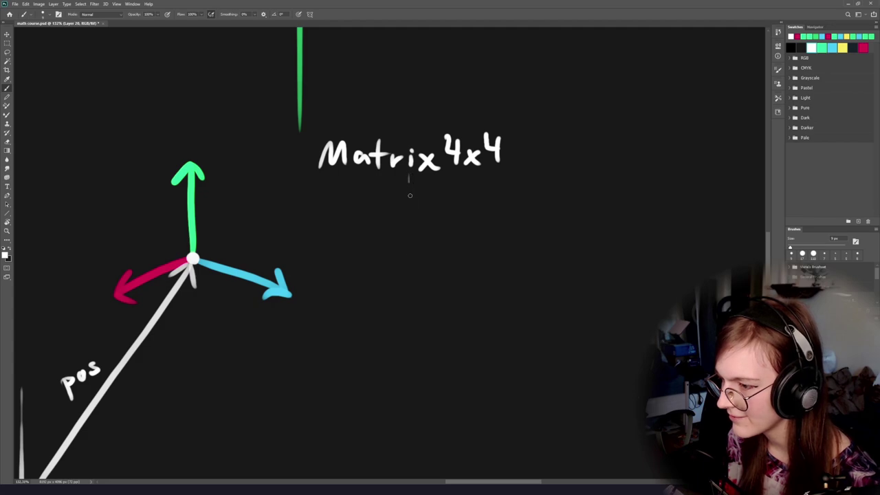
# Draw three vertical and two horizontal white grid lines below the "Matrix4x4" title, redoing the third vertical line.
pyautogui.moveTo(409, 196); pyautogui.dragTo(409, 308)
pyautogui.moveTo(322, 240); pyautogui.dragTo(526, 241)
pyautogui.moveTo(325, 201); pyautogui.dragTo(540, 201)
pyautogui.moveTo(368, 172); pyautogui.dragTo(369, 308)
pyautogui.moveTo(470, 170); pyautogui.dragTo(472, 311)
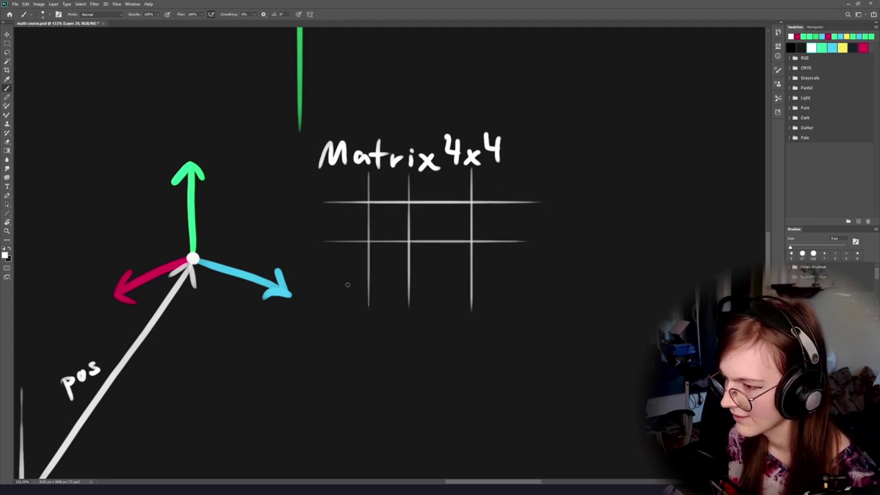
pyautogui.hotkey('ctrl', 'z')
pyautogui.moveTo(457, 171); pyautogui.dragTo(457, 329)
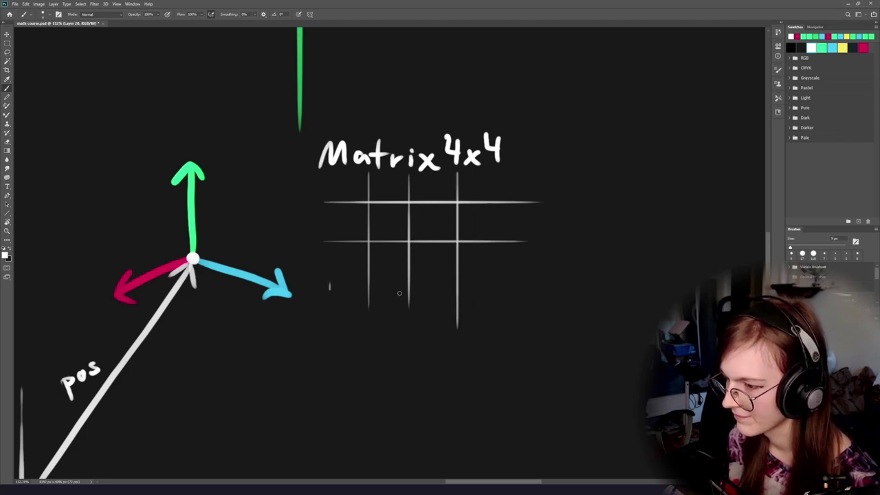
# Add the third horizontal divider plus the right and bottom borders of the grid, and extend the first two vertical lines downward.
pyautogui.moveTo(325, 285); pyautogui.dragTo(525, 286)
pyautogui.moveTo(502, 166); pyautogui.dragTo(503, 334)
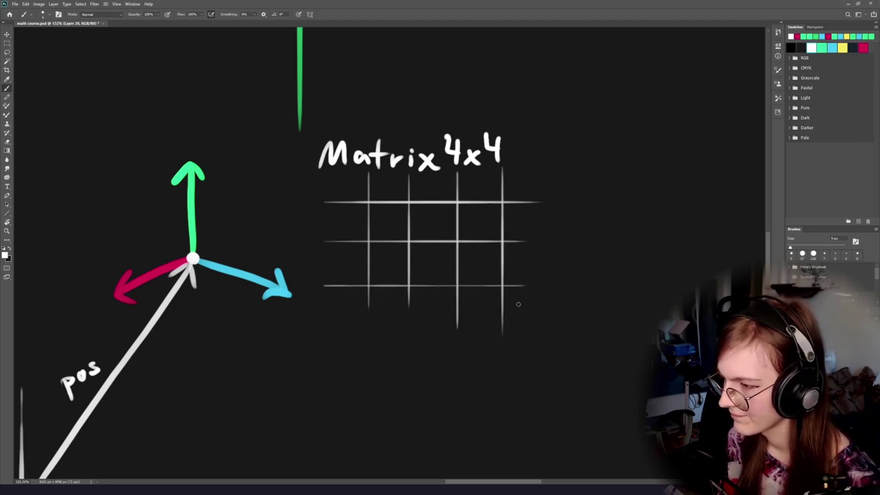
pyautogui.moveTo(321, 325); pyautogui.dragTo(510, 325)
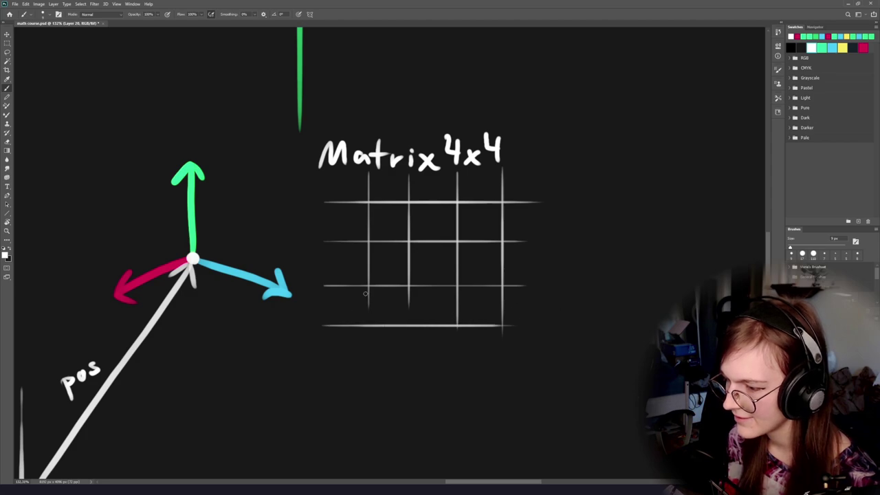
pyautogui.moveTo(369, 284); pyautogui.dragTo(369, 347)
pyautogui.moveTo(410, 284); pyautogui.dragTo(410, 321)
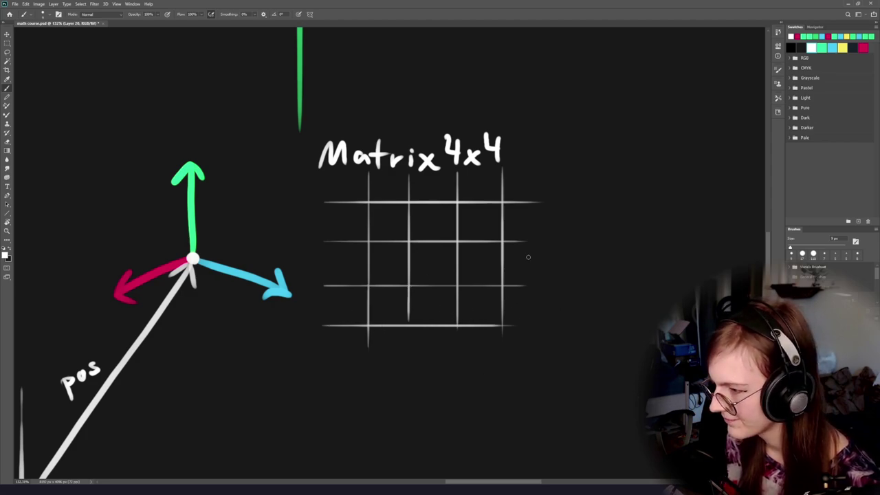
# Erase the line ends overhanging the grid and draw its left and top borders in white to close the 4x4 table.
pyautogui.press('e')
pyautogui.moveTo(546, 204)
pyautogui.mouseDown()
pyautogui.moveTo(538, 300)
pyautogui.moveTo(411, 358)
pyautogui.moveTo(365, 356)
pyautogui.mouseUp()
pyautogui.press('b')
pyautogui.moveTo(326, 335)
pyautogui.mouseDown()
pyautogui.moveTo(326, 173)
pyautogui.moveTo(513, 180)
pyautogui.mouseUp()
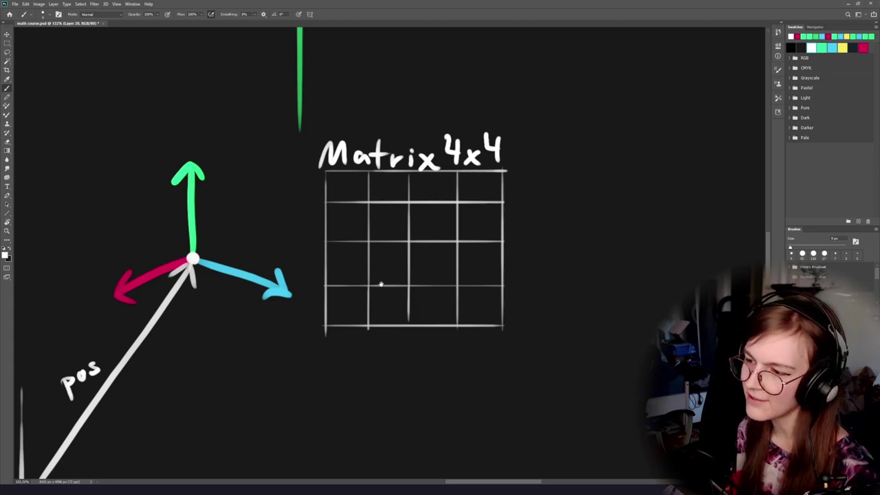
# Draw a temporary white highlight stroke around the Matrix4x4 title and grid, and undo it.
pyautogui.moveTo(281, 261)
pyautogui.mouseDown()
pyautogui.moveTo(390, 222)
pyautogui.moveTo(382, 226)
pyautogui.mouseUp()
pyautogui.moveTo(371, 147); pyautogui.dragTo(91, 478)
pyautogui.moveTo(179, 490); pyautogui.dragTo(129, 185)
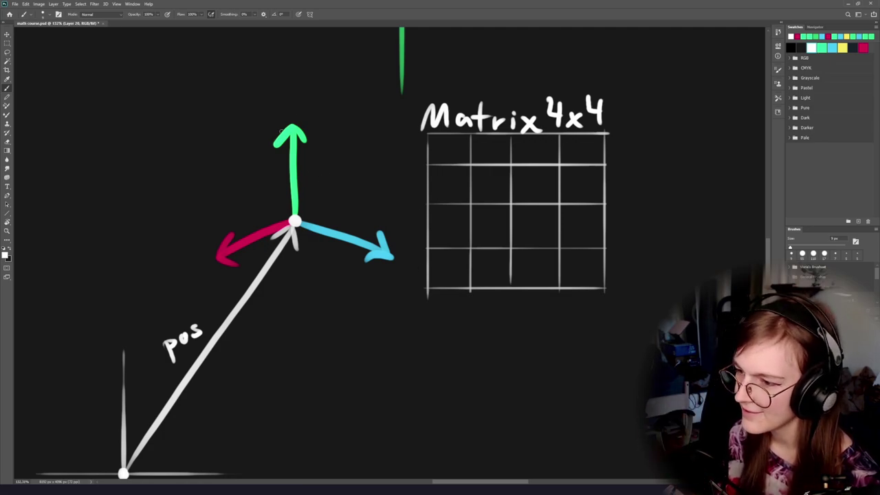
pyautogui.moveTo(442, 144); pyautogui.dragTo(321, 198)
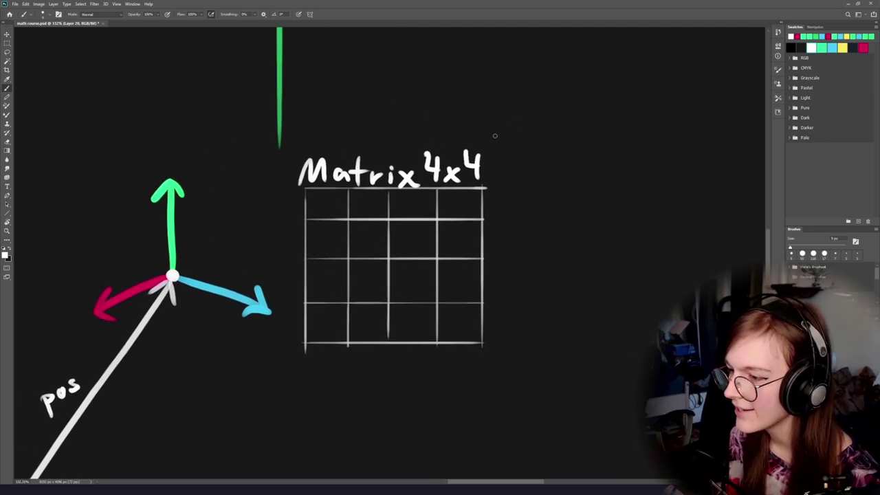
pyautogui.moveTo(497, 135)
pyautogui.mouseDown()
pyautogui.moveTo(552, 194)
pyautogui.moveTo(364, 137)
pyautogui.mouseUp()
pyautogui.hotkey('ctrl', 'z')
pyautogui.moveTo(326, 288); pyautogui.dragTo(398, 255)
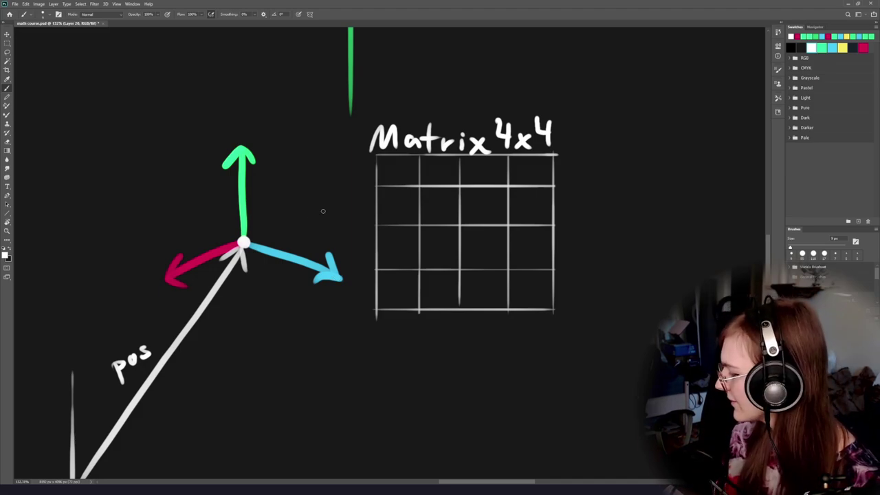
# Sample the crimson of the gizmo's red arrow, circle that arrow as a temporary highlight, and undo the circle.
pyautogui.keyDown('ctrl'); pyautogui.moveTo(410, 266); pyautogui.dragTo(476, 253); pyautogui.keyUp('ctrl')
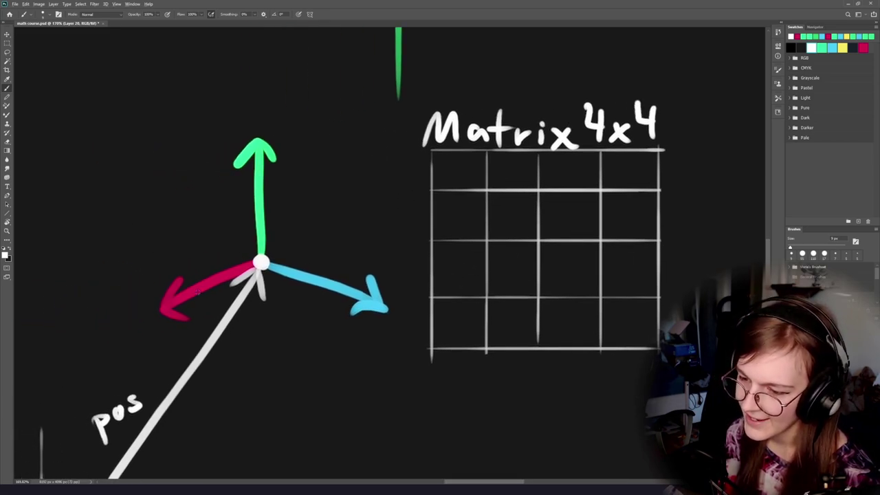
pyautogui.keyDown('alt'); pyautogui.click(197, 292); pyautogui.keyUp('alt')
pyautogui.moveTo(242, 253)
pyautogui.mouseDown()
pyautogui.moveTo(138, 298)
pyautogui.moveTo(251, 249)
pyautogui.mouseUp()
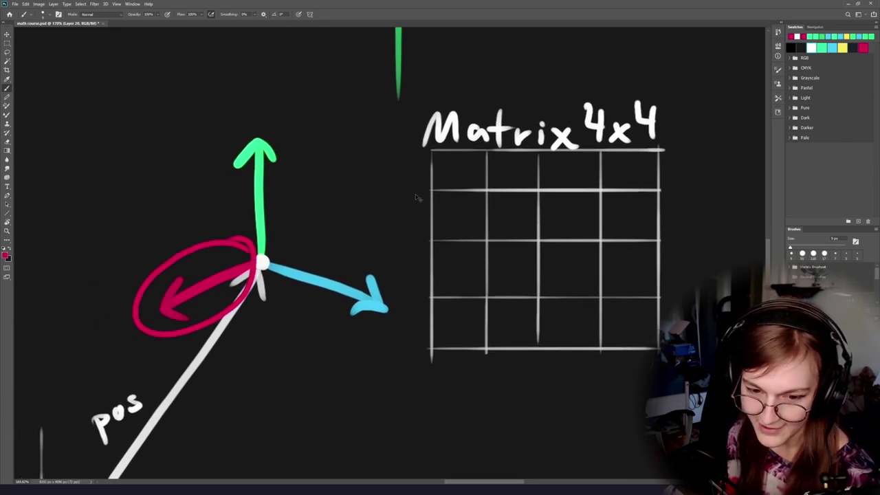
pyautogui.hotkey('ctrl', 'z')
# Draw a tilted 2D axis pair above the gizmo, with a crimson arrow and a green arrow sharing one origin.
pyautogui.moveTo(259, 127); pyautogui.dragTo(422, 269)
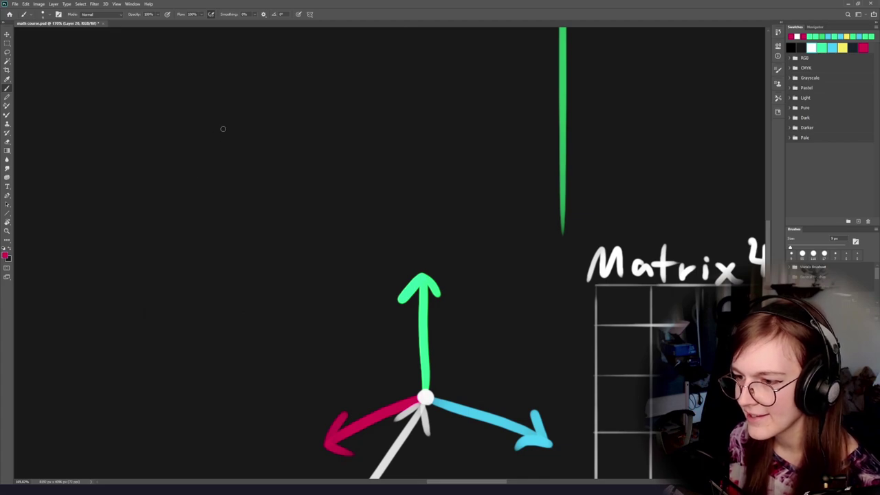
pyautogui.moveTo(199, 186)
pyautogui.mouseDown()
pyautogui.moveTo(297, 136)
pyautogui.moveTo(298, 158)
pyautogui.moveTo(273, 135)
pyautogui.mouseUp()
pyautogui.keyDown('alt'); pyautogui.click(424, 283); pyautogui.keyUp('alt')
pyautogui.moveTo(199, 184)
pyautogui.mouseDown()
pyautogui.moveTo(159, 97)
pyautogui.moveTo(177, 106)
pyautogui.moveTo(143, 119)
pyautogui.mouseUp()
pyautogui.keyDown('alt'); pyautogui.click(295, 135); pyautogui.keyUp('alt')
pyautogui.moveTo(260, 167); pyautogui.dragTo(334, 171)
pyautogui.moveTo(226, 152); pyautogui.dragTo(300, 200)
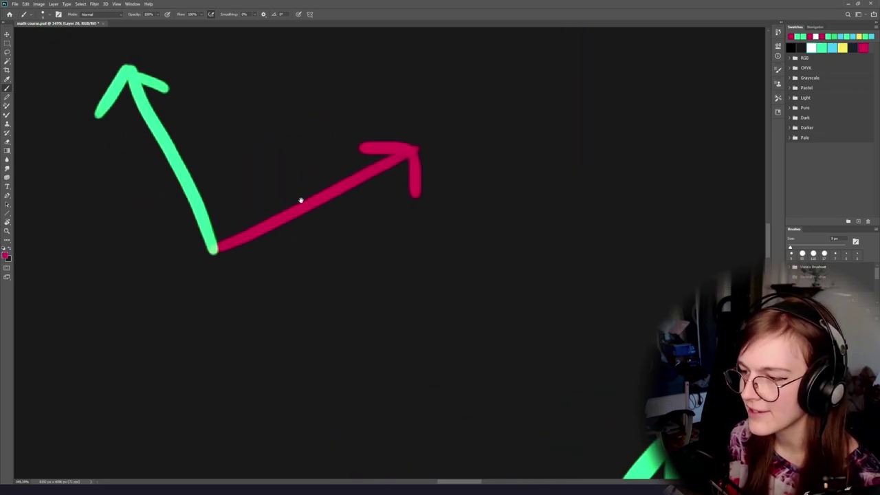
# Mark a dotted crimson line straight down from the tip of the tilted crimson arrow, undoing a stray stroke first.
pyautogui.moveTo(461, 123)
pyautogui.mouseDown()
pyautogui.moveTo(179, 230)
pyautogui.moveTo(422, 240)
pyautogui.mouseUp()
pyautogui.hotkey('ctrl', 'z')
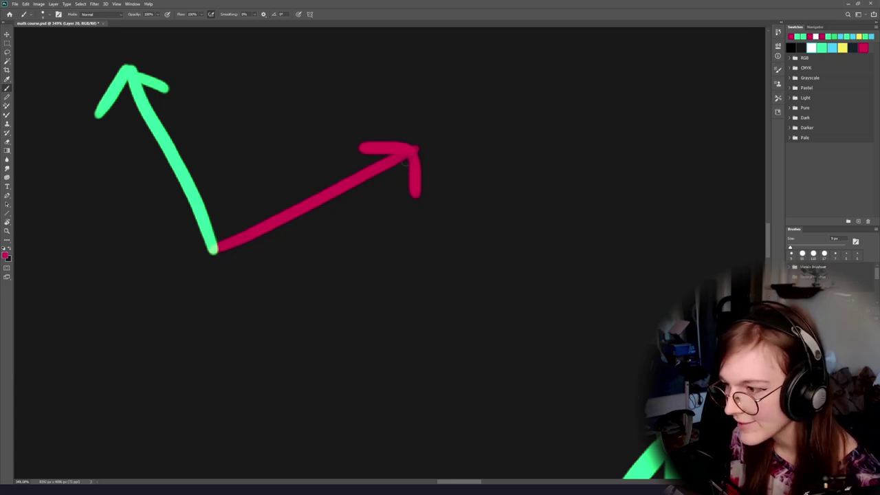
pyautogui.click(408, 178)
pyautogui.click(409, 192)
pyautogui.click(408, 208)
pyautogui.click(407, 222)
pyautogui.click(405, 232)
pyautogui.moveTo(424, 245); pyautogui.dragTo(398, 236)
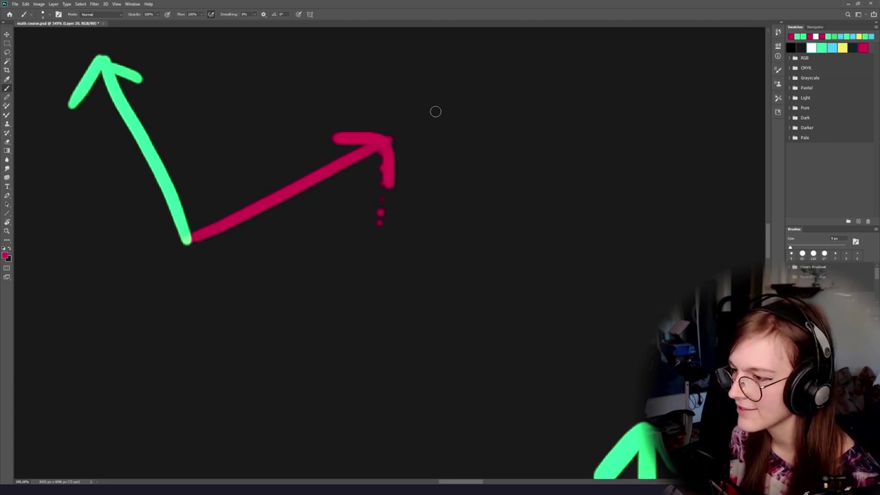
# Handwrite "0.9" in crimson beside the tip of the crimson arrow, undoing a poor first stroke.
pyautogui.moveTo(435, 103); pyautogui.dragTo(441, 165)
pyautogui.hotkey('ctrl', 'z')
pyautogui.moveTo(446, 115); pyautogui.dragTo(514, 137)
pyautogui.click(467, 156)
pyautogui.moveTo(511, 114); pyautogui.dragTo(507, 167)
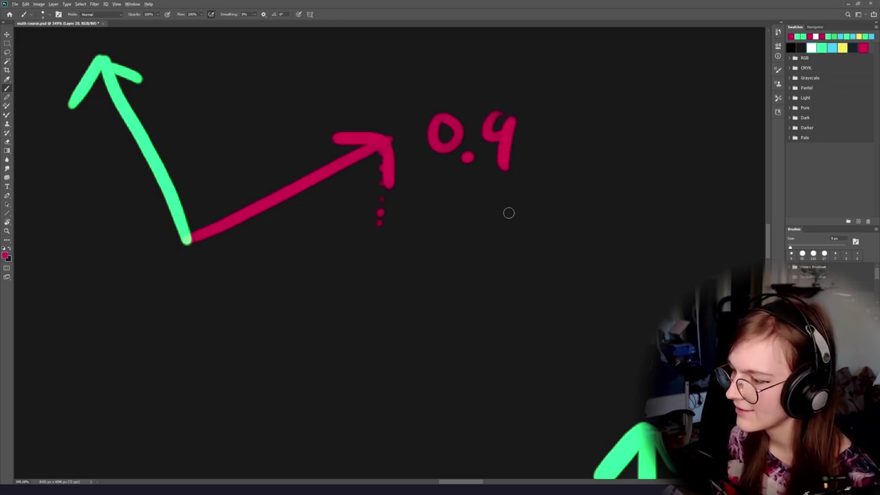
pyautogui.moveTo(507, 116); pyautogui.dragTo(486, 121)
# Sample the green arrow's colour and handwrite "0,2" in green after the crimson "0.9".
pyautogui.keyDown('alt'); pyautogui.click(148, 151); pyautogui.keyUp('alt')
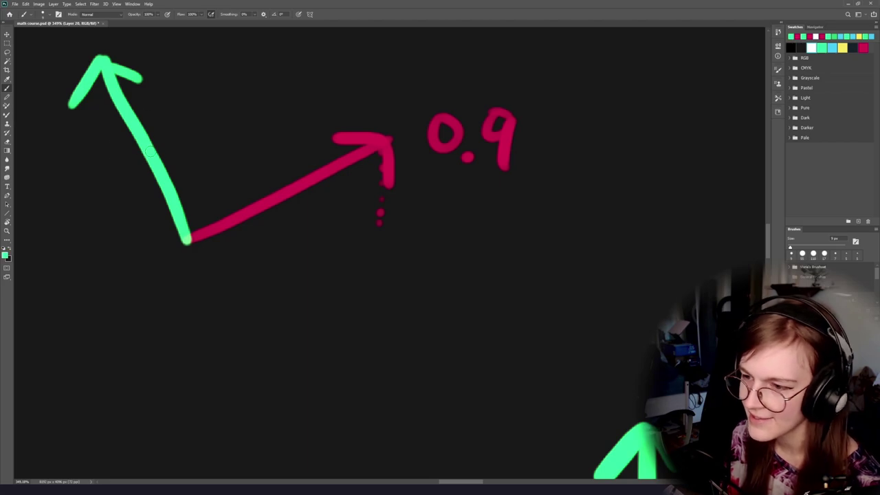
pyautogui.moveTo(571, 117); pyautogui.dragTo(568, 120)
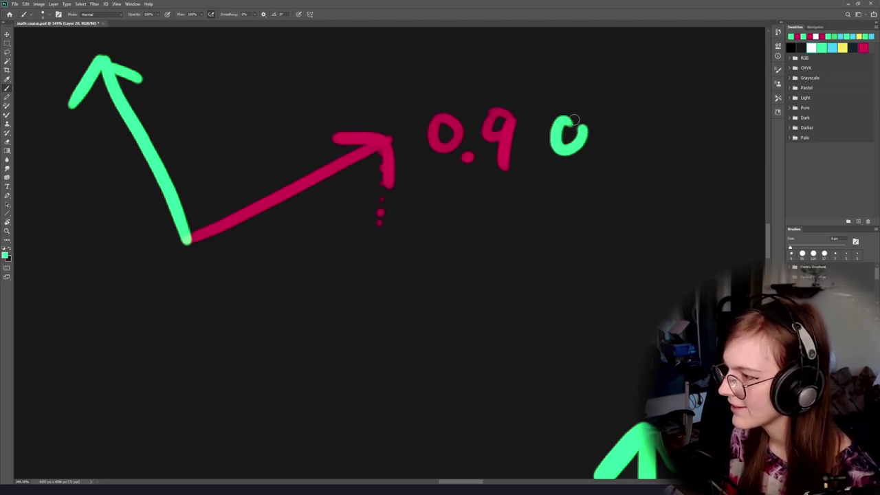
pyautogui.moveTo(598, 153); pyautogui.dragTo(588, 169)
pyautogui.moveTo(615, 122)
pyautogui.mouseDown()
pyautogui.moveTo(620, 153)
pyautogui.moveTo(631, 159)
pyautogui.moveTo(620, 154)
pyautogui.moveTo(640, 159)
pyautogui.mouseUp()
pyautogui.hotkey('ctrl', 'z')
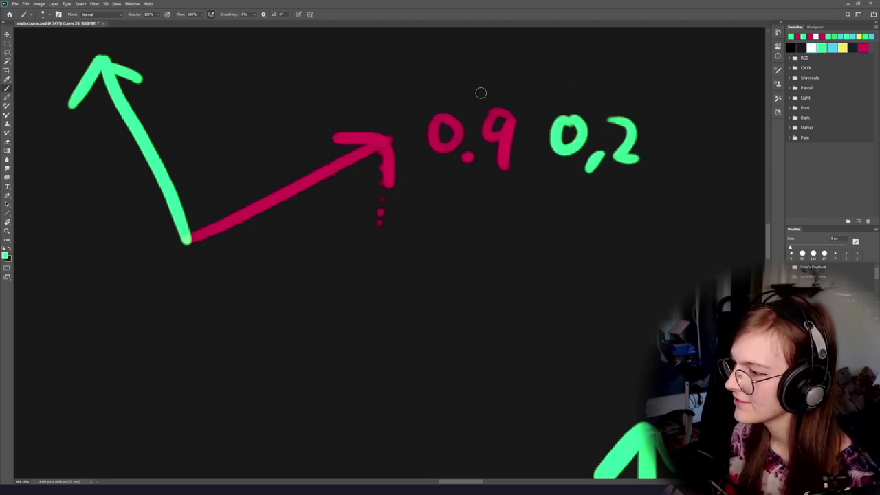
# Circle the two handwritten components in crimson as a temporary highlight, undoing each loop.
pyautogui.keyDown('alt'); pyautogui.click(382, 139); pyautogui.keyUp('alt')
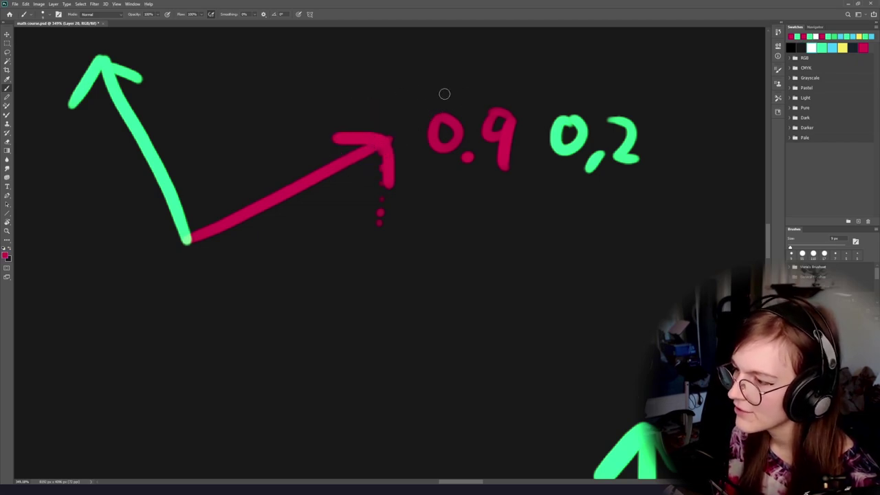
pyautogui.moveTo(633, 84)
pyautogui.mouseDown()
pyautogui.moveTo(662, 93)
pyautogui.moveTo(646, 102)
pyautogui.mouseUp()
pyautogui.hotkey('ctrl', 'z')
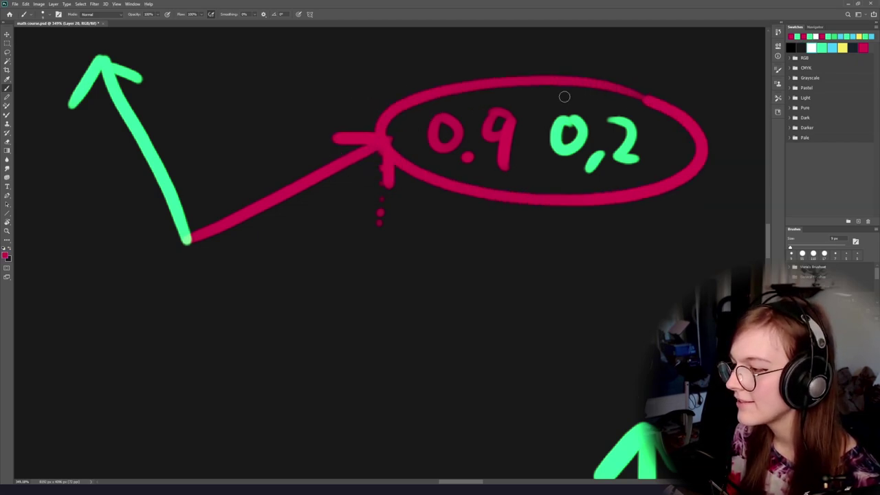
pyautogui.hotkey('ctrl', 'z')
pyautogui.moveTo(395, 193); pyautogui.dragTo(350, 230)
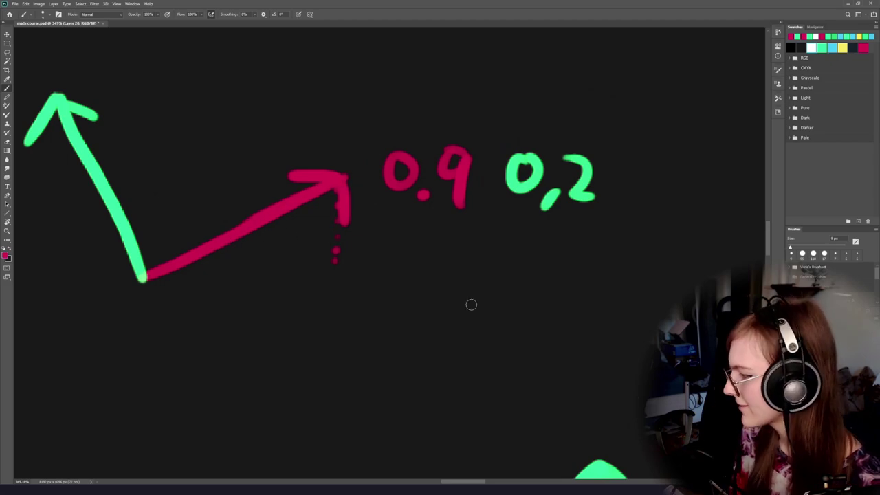
pyautogui.scroll(-6, 471, 304)
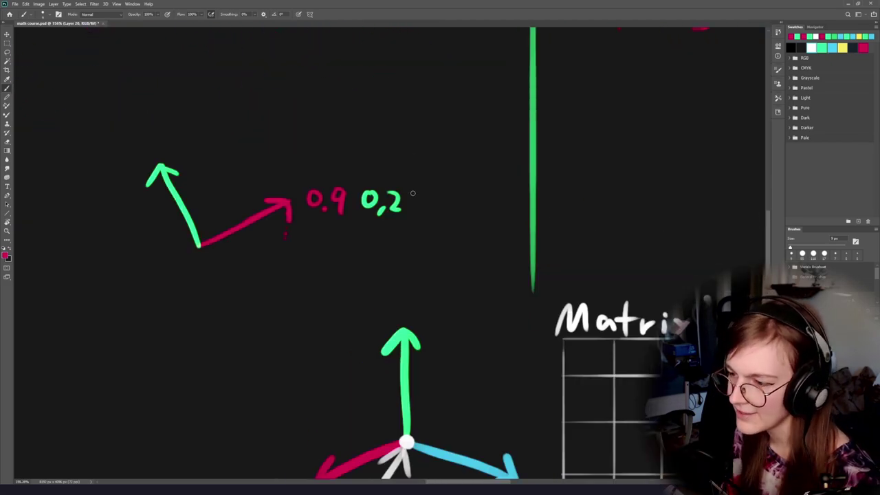
pyautogui.moveTo(422, 173); pyautogui.dragTo(389, 156)
pyautogui.hotkey('ctrl', 'z')
# Handwrite a "0" in the gizmo's blue after "0,2" and enclose all three vector components in a blue ellipse.
pyautogui.scroll(3, 399, 211)
pyautogui.moveTo(458, 422); pyautogui.dragTo(417, 338)
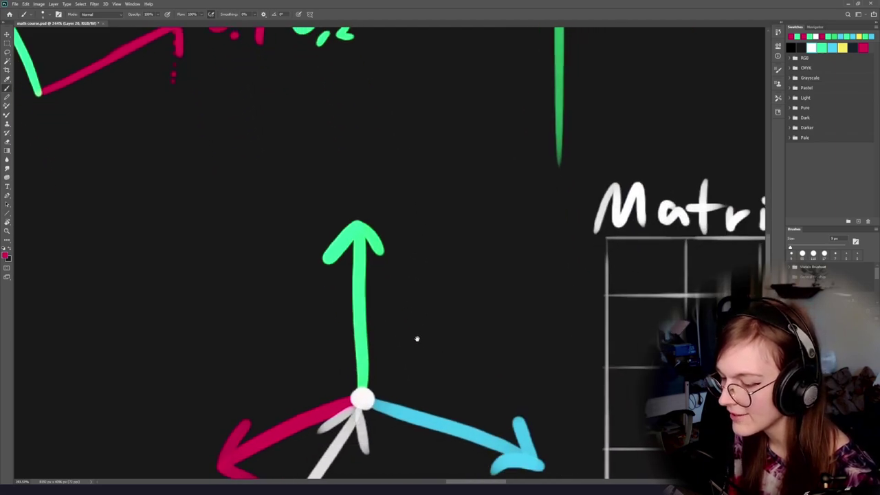
pyautogui.scroll(5, 392, 340)
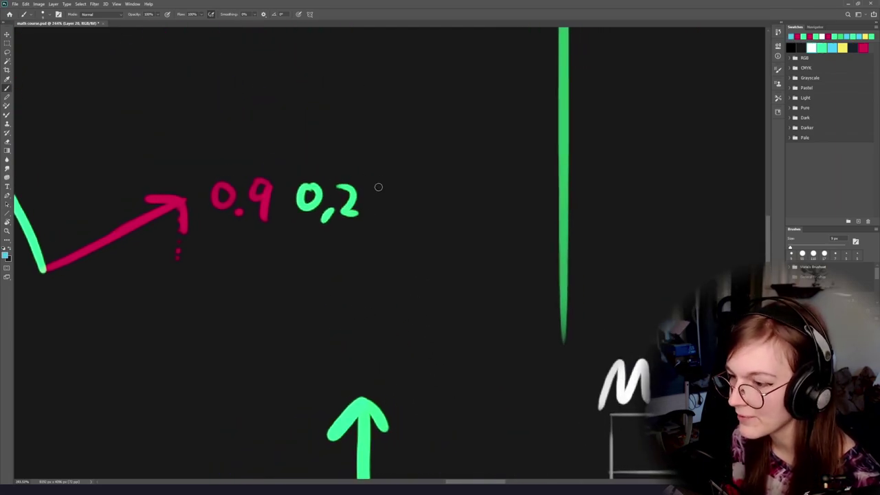
pyautogui.moveTo(404, 187)
pyautogui.mouseDown()
pyautogui.moveTo(413, 187)
pyautogui.moveTo(314, 248)
pyautogui.moveTo(440, 178)
pyautogui.moveTo(344, 239)
pyautogui.moveTo(433, 168)
pyautogui.mouseUp()
pyautogui.hotkey('ctrl', 'z')
pyautogui.scroll(-3, 399, 247)
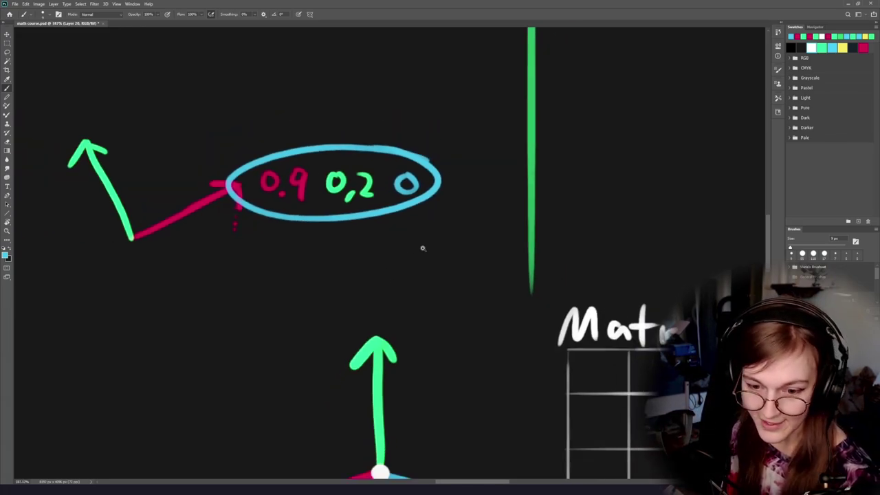
pyautogui.moveTo(398, 272); pyautogui.dragTo(358, 199)
pyautogui.moveTo(420, 288); pyautogui.dragTo(436, 300)
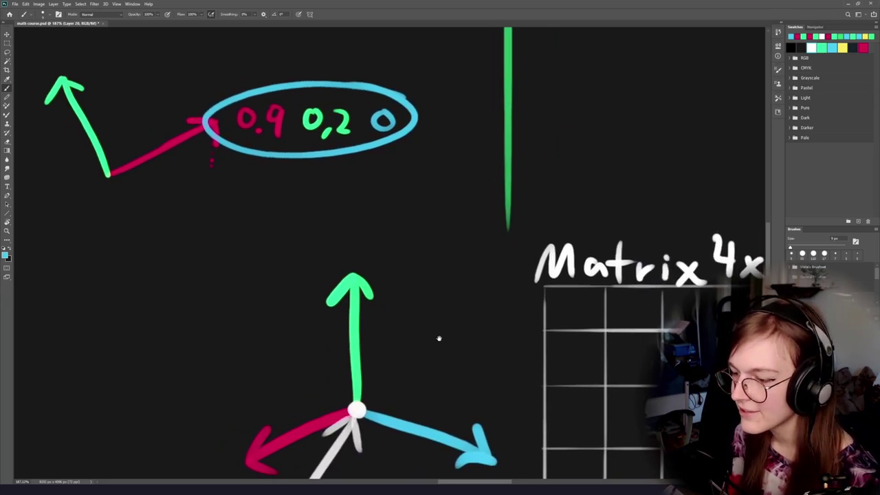
# Circle the three-axis gizmo in its sampled green as a temporary highlight, and undo the circle.
pyautogui.moveTo(438, 338); pyautogui.dragTo(311, 204)
pyautogui.keyDown('alt'); pyautogui.click(226, 148); pyautogui.keyUp('alt')
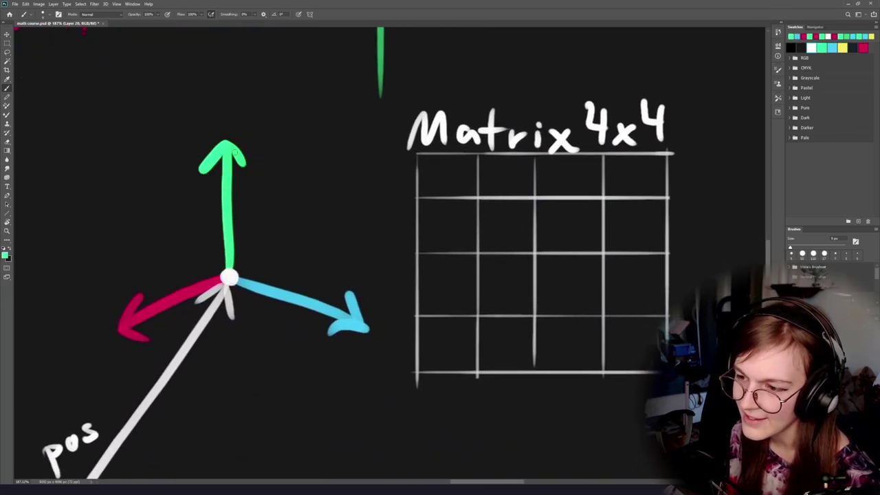
pyautogui.moveTo(274, 118)
pyautogui.mouseDown()
pyautogui.moveTo(268, 408)
pyautogui.moveTo(180, 126)
pyautogui.mouseUp()
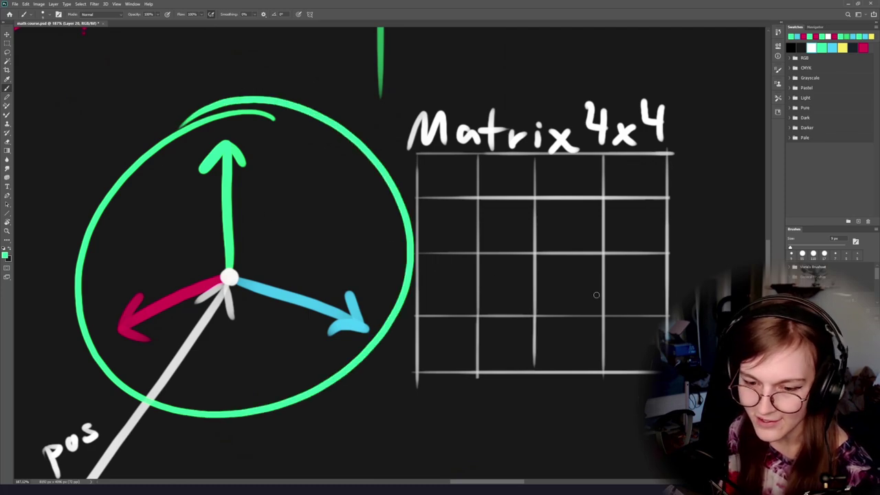
pyautogui.hotkey('ctrl', 'z')
# Sample the crimson arrow's colour and outline the first three cells of the matrix's top row.
pyautogui.hscroll(3, 454, 234)
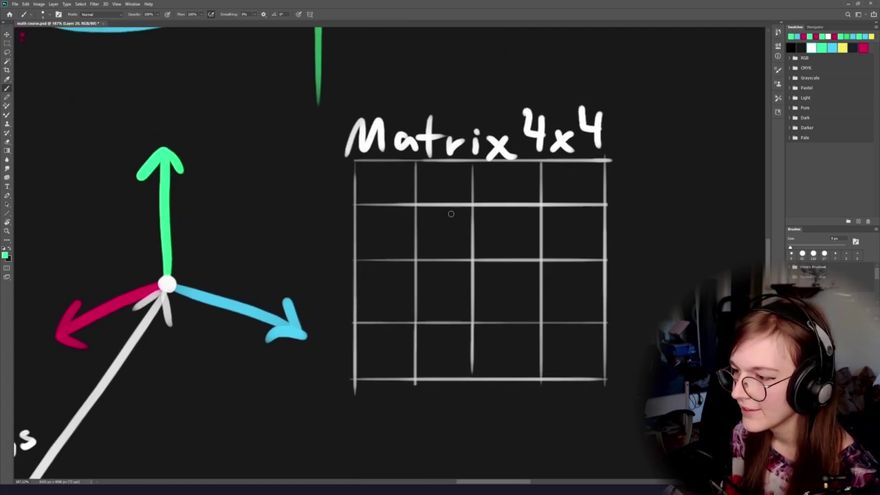
pyautogui.keyDown('alt'); pyautogui.click(156, 284); pyautogui.keyUp('alt')
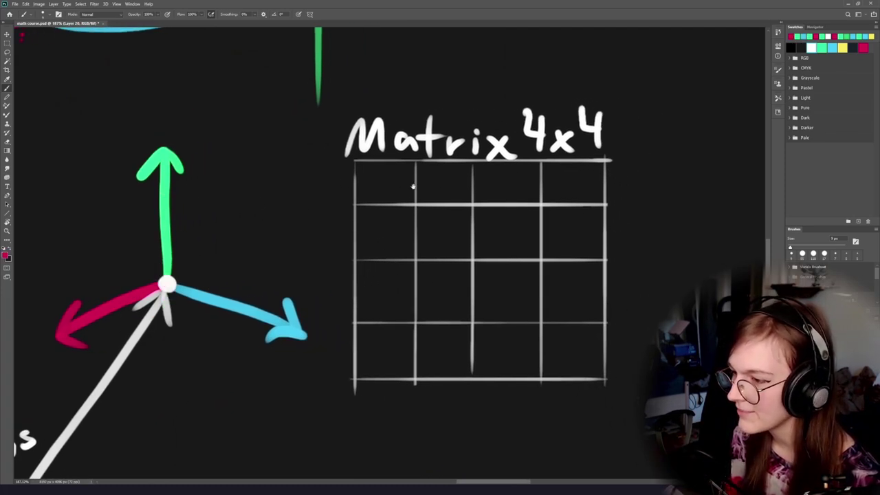
pyautogui.moveTo(483, 197)
pyautogui.mouseDown()
pyautogui.moveTo(489, 208)
pyautogui.moveTo(496, 204)
pyautogui.mouseUp()
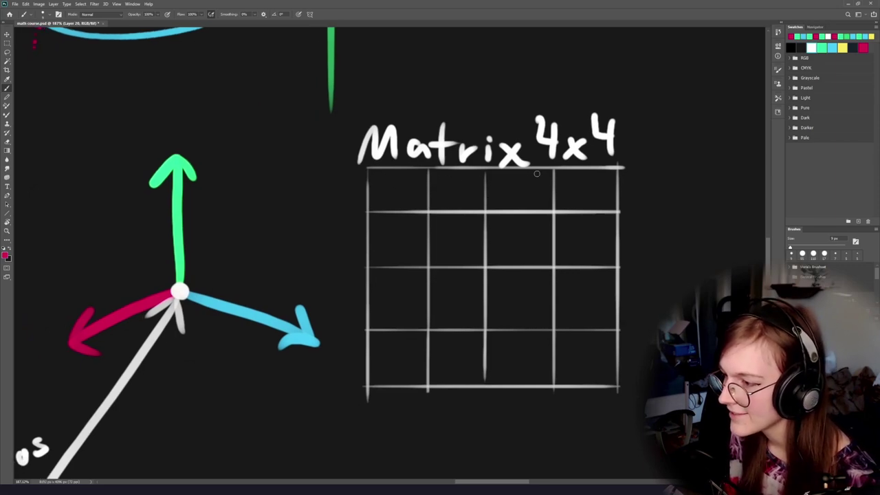
pyautogui.moveTo(537, 173)
pyautogui.mouseDown()
pyautogui.moveTo(390, 172)
pyautogui.moveTo(379, 176)
pyautogui.moveTo(378, 206)
pyautogui.moveTo(547, 204)
pyautogui.moveTo(544, 175)
pyautogui.mouseUp()
pyautogui.hscroll(4, 385, 263)
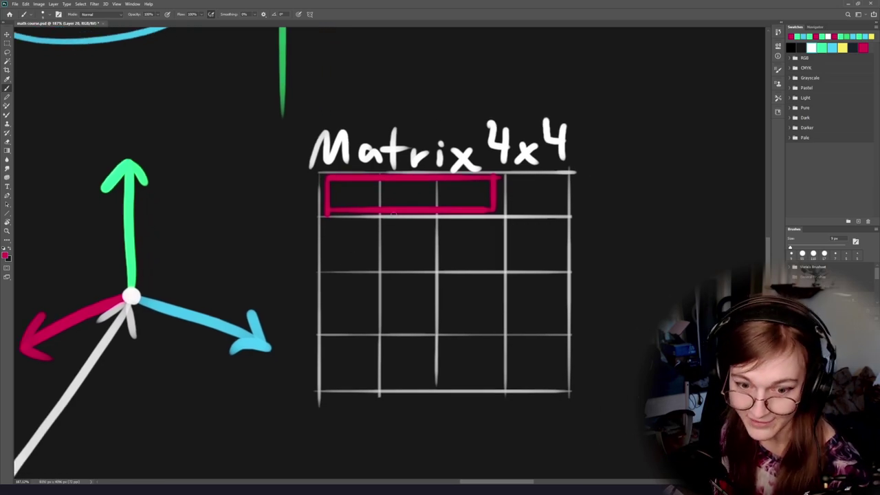
# Handwrite crimson "x", "y" and "z" labels beneath the three outlined cells of the top row.
pyautogui.scroll(4, 400, 232)
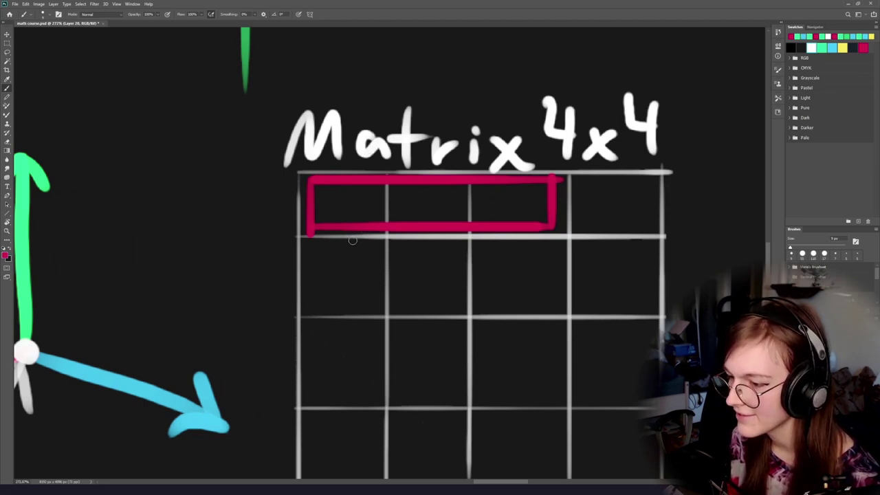
pyautogui.moveTo(341, 236); pyautogui.dragTo(362, 255)
pyautogui.moveTo(361, 236); pyautogui.dragTo(341, 255)
pyautogui.moveTo(444, 243)
pyautogui.mouseDown()
pyautogui.moveTo(430, 263)
pyautogui.moveTo(434, 253)
pyautogui.mouseUp()
pyautogui.moveTo(506, 240); pyautogui.dragTo(531, 257)
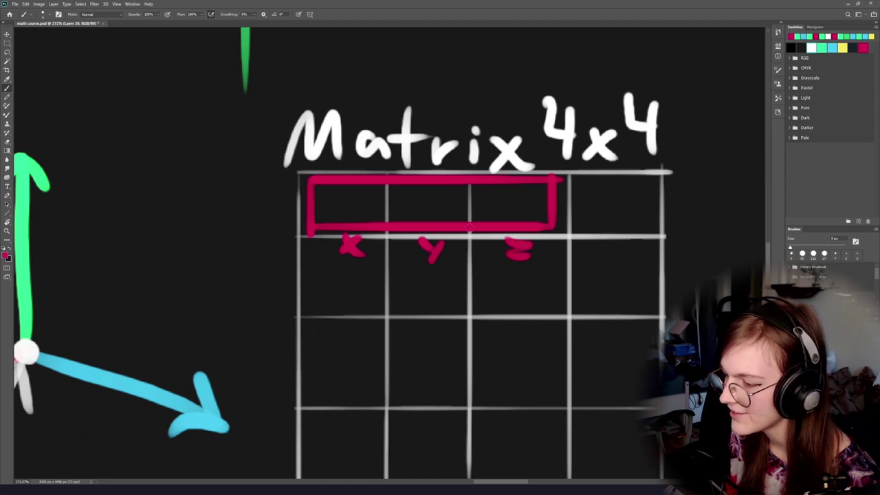
# Try handwriting crimson "0" values inside the outlined top-row cells, and undo them.
pyautogui.moveTo(360, 191)
pyautogui.mouseDown()
pyautogui.moveTo(371, 206)
pyautogui.moveTo(361, 191)
pyautogui.mouseUp()
pyautogui.moveTo(422, 192); pyautogui.dragTo(421, 193)
pyautogui.hotkey('ctrl', 'z')
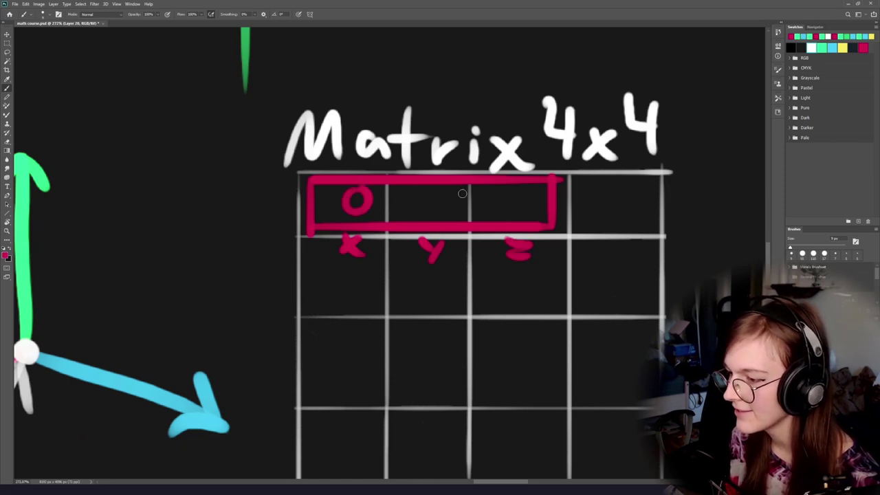
pyautogui.moveTo(501, 203); pyautogui.dragTo(515, 202)
pyautogui.hotkey('ctrl', 'z')
pyautogui.hotkey('ctrl', 'z')
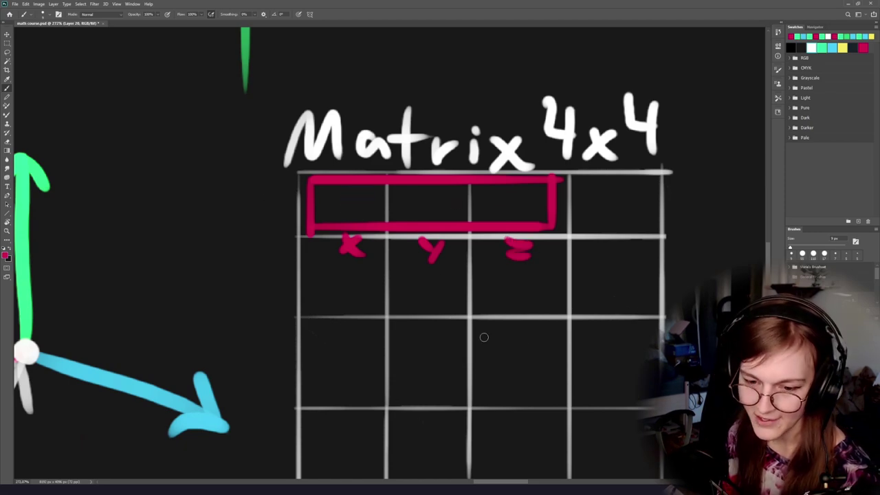
# Undo the x, y, z labels and the crimson outline in the matrix's top row.
pyautogui.hotkey('ctrl', 'z')
pyautogui.hotkey('ctrl', 'z')
pyautogui.hotkey('ctrl', 'z')
pyautogui.hotkey('ctrl', 'z')
pyautogui.hotkey('ctrl', 'z')
pyautogui.hotkey('ctrl', 'z')
pyautogui.hotkey('ctrl', 'z')
pyautogui.hotkey('ctrl', 'z')
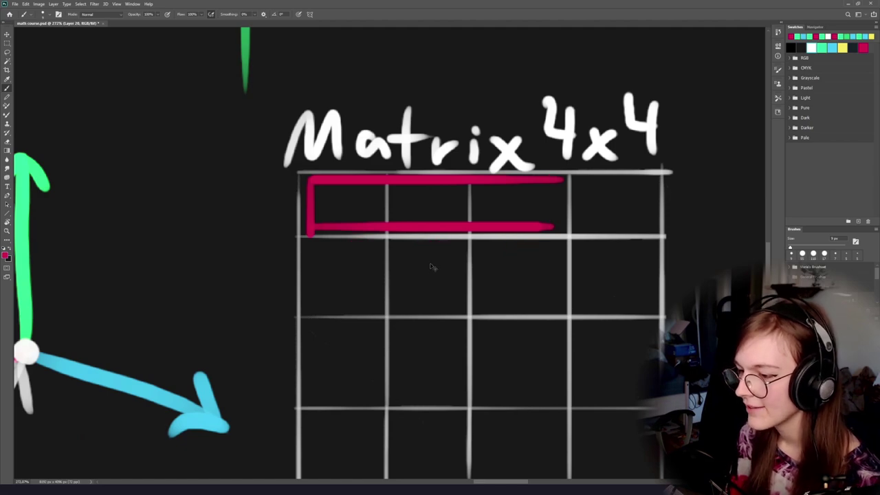
pyautogui.hotkey('ctrl', 'z')
# Circle the three-axis gizmo in crimson as a temporary highlight, and undo the loop.
pyautogui.keyDown('ctrl'); pyautogui.moveTo(385, 258); pyautogui.dragTo(344, 278); pyautogui.keyUp('ctrl')
pyautogui.moveTo(344, 279); pyautogui.dragTo(418, 266)
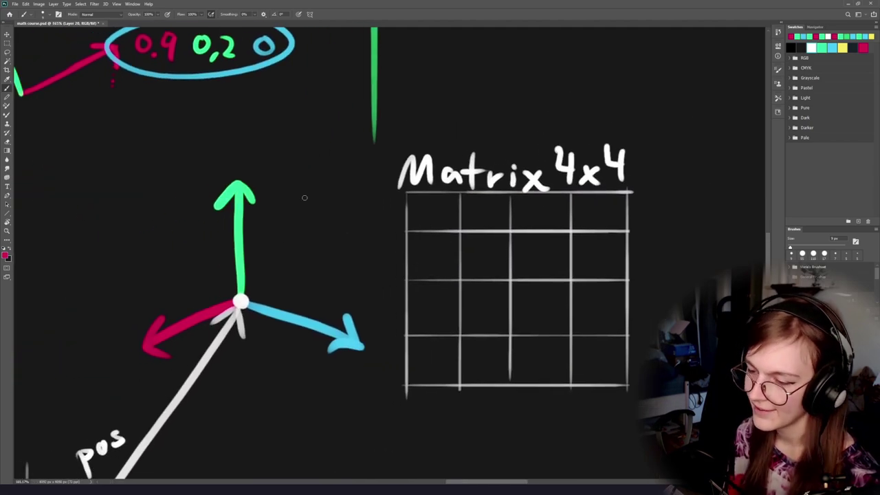
pyautogui.moveTo(335, 193); pyautogui.dragTo(378, 344)
pyautogui.hotkey('ctrl', 'z')
pyautogui.hotkey('ctrl', 'z')
# Handwrite "0.9" in crimson in the first cell of the matrix's top row, matching the vector's first component.
pyautogui.scroll(3, 270, 180)
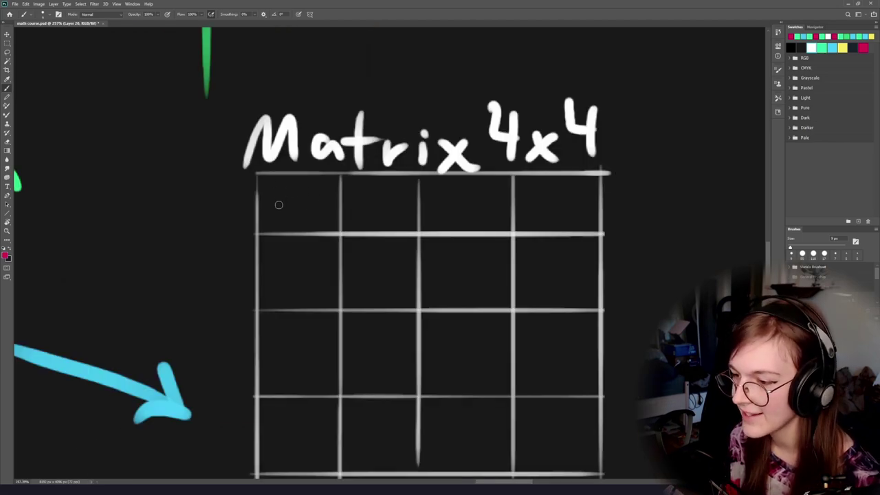
pyautogui.moveTo(262, 199); pyautogui.dragTo(391, 355)
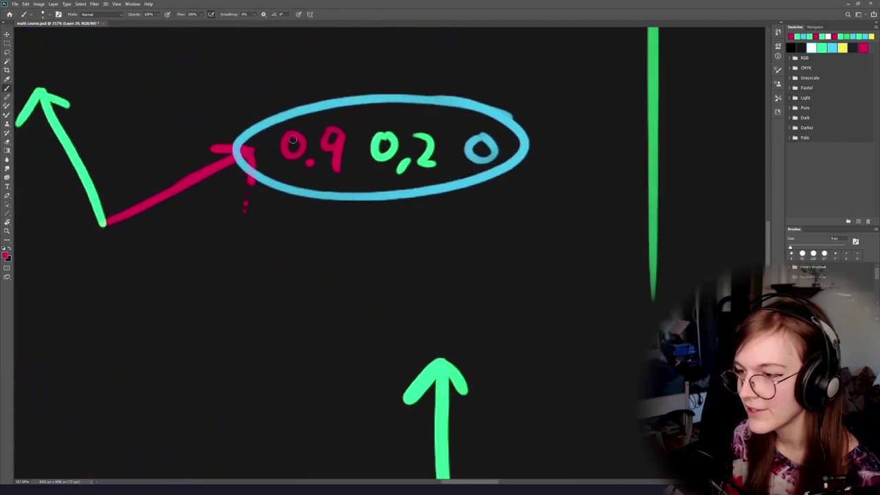
pyautogui.moveTo(742, 364); pyautogui.dragTo(308, 199)
pyautogui.moveTo(290, 234)
pyautogui.mouseDown()
pyautogui.moveTo(337, 263)
pyautogui.moveTo(385, 252)
pyautogui.moveTo(498, 316)
pyautogui.moveTo(302, 133)
pyautogui.mouseUp()
pyautogui.click(308, 259)
# Handwrite "0.2" and "0" in crimson in the second and third cells of the top row.
pyautogui.moveTo(405, 242); pyautogui.dragTo(403, 245)
pyautogui.moveTo(432, 268); pyautogui.dragTo(428, 280)
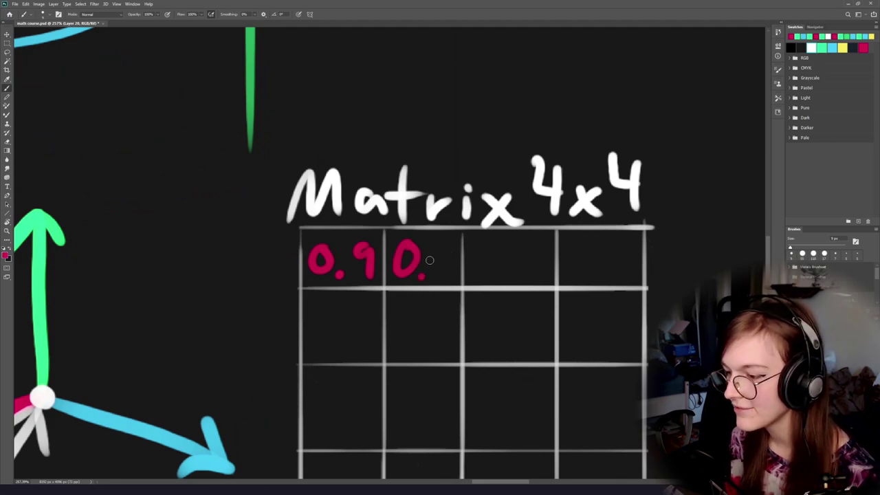
pyautogui.moveTo(426, 248); pyautogui.dragTo(455, 280)
pyautogui.hotkey('ctrl', 'z')
pyautogui.moveTo(428, 248); pyautogui.dragTo(455, 280)
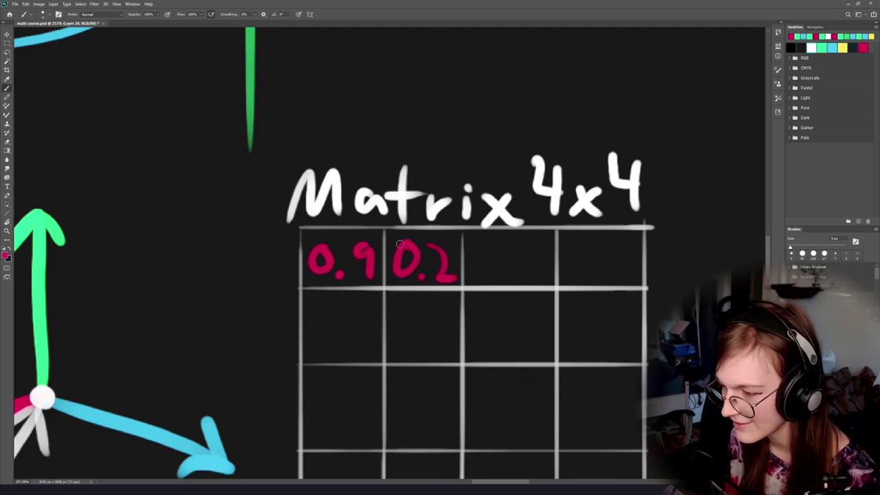
pyautogui.moveTo(300, 251); pyautogui.dragTo(421, 319)
pyautogui.moveTo(552, 307); pyautogui.dragTo(402, 251)
pyautogui.moveTo(481, 261); pyautogui.dragTo(485, 254)
pyautogui.hotkey('ctrl', 'z')
pyautogui.moveTo(491, 205)
pyautogui.mouseDown()
pyautogui.moveTo(432, 269)
pyautogui.moveTo(501, 229)
pyautogui.mouseUp()
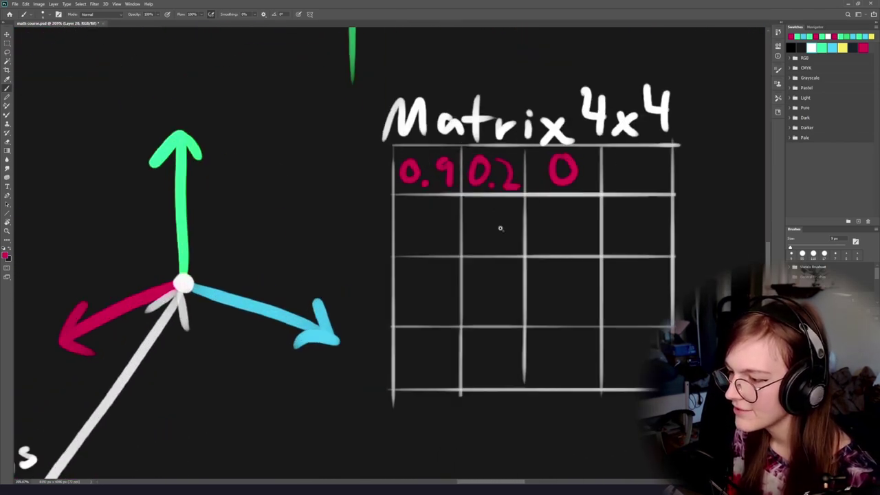
# Circle the three top-row values and the gizmo's crimson arrow as temporary highlights, and undo both loops.
pyautogui.moveTo(611, 158)
pyautogui.mouseDown()
pyautogui.moveTo(486, 132)
pyautogui.moveTo(612, 149)
pyautogui.mouseUp()
pyautogui.moveTo(261, 274); pyautogui.dragTo(349, 268)
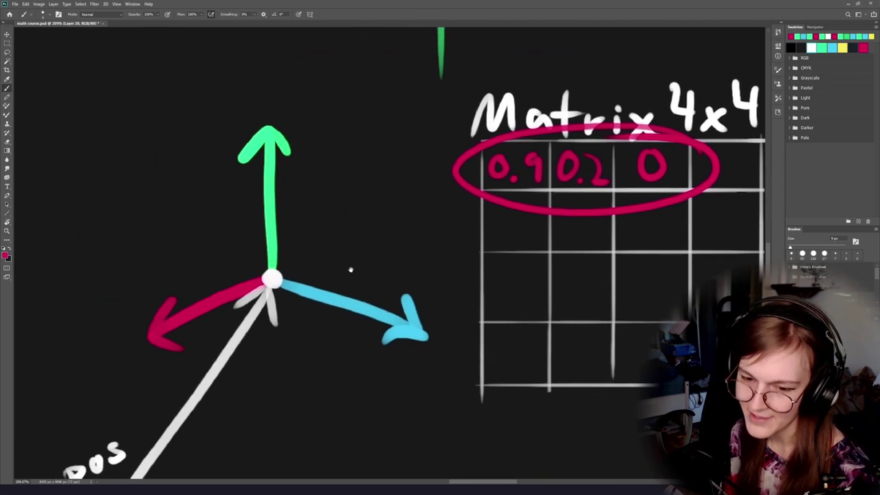
pyautogui.moveTo(254, 255)
pyautogui.mouseDown()
pyautogui.moveTo(116, 351)
pyautogui.moveTo(239, 253)
pyautogui.mouseUp()
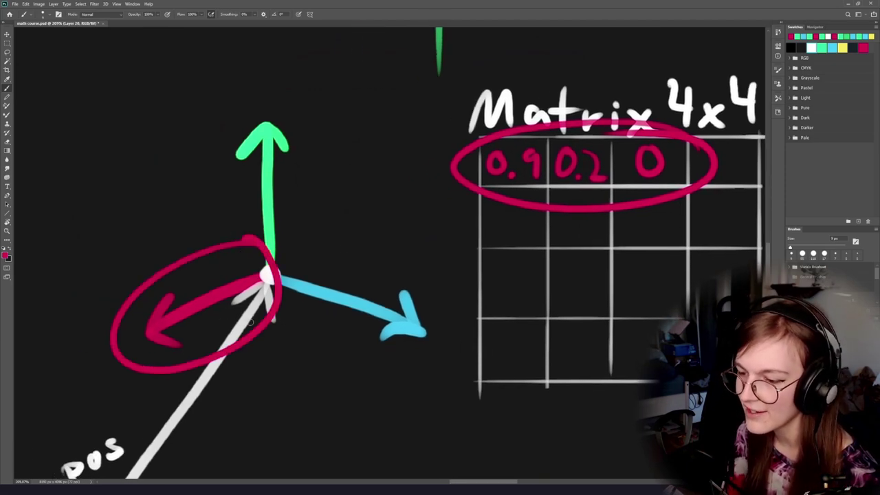
pyautogui.hotkey('ctrl', 'z')
pyautogui.hotkey('ctrl', 'z')
# Sample the green arrow's colour, scribble placeholder values in the second row, and draw an arrow to it from the green axis.
pyautogui.moveTo(421, 276); pyautogui.dragTo(356, 262)
pyautogui.keyDown('alt'); pyautogui.click(194, 122); pyautogui.keyUp('alt')
pyautogui.moveTo(443, 203)
pyautogui.mouseDown()
pyautogui.moveTo(389, 216)
pyautogui.moveTo(404, 239)
pyautogui.moveTo(487, 227)
pyautogui.mouseUp()
pyautogui.moveTo(524, 219); pyautogui.dragTo(546, 224)
pyautogui.moveTo(433, 263); pyautogui.dragTo(476, 270)
pyautogui.moveTo(211, 201)
pyautogui.mouseDown()
pyautogui.moveTo(380, 221)
pyautogui.moveTo(352, 239)
pyautogui.mouseUp()
pyautogui.moveTo(379, 278); pyautogui.dragTo(404, 181)
# Sample the blue arrow's colour, draw an arrow from the blue axis to the third row, and scribble placeholder values there.
pyautogui.keyDown('alt'); pyautogui.click(362, 224); pyautogui.keyUp('alt')
pyautogui.moveTo(376, 222); pyautogui.dragTo(430, 188)
pyautogui.moveTo(417, 181)
pyautogui.mouseDown()
pyautogui.moveTo(421, 196)
pyautogui.moveTo(317, 222)
pyautogui.moveTo(378, 223)
pyautogui.mouseUp()
pyautogui.moveTo(422, 214)
pyautogui.mouseDown()
pyautogui.moveTo(450, 234)
pyautogui.moveTo(500, 236)
pyautogui.mouseUp()
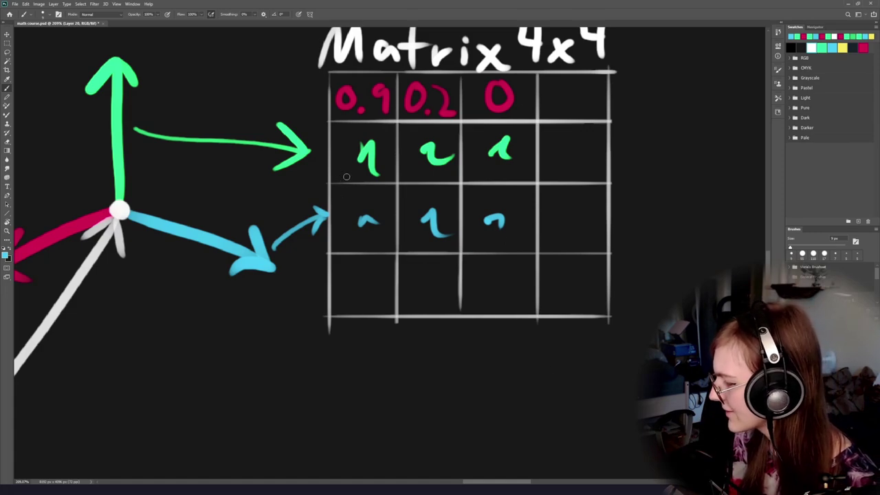
# Circle the matrix's filled rows in blue as temporary highlights, undoing each loop.
pyautogui.moveTo(329, 167); pyautogui.dragTo(357, 248)
pyautogui.hotkey('ctrl', 'z')
pyautogui.moveTo(570, 158)
pyautogui.mouseDown()
pyautogui.moveTo(433, 147)
pyautogui.moveTo(432, 159)
pyautogui.mouseUp()
pyautogui.hotkey('ctrl', 'z')
pyautogui.moveTo(578, 214)
pyautogui.mouseDown()
pyautogui.moveTo(524, 205)
pyautogui.moveTo(562, 210)
pyautogui.mouseUp()
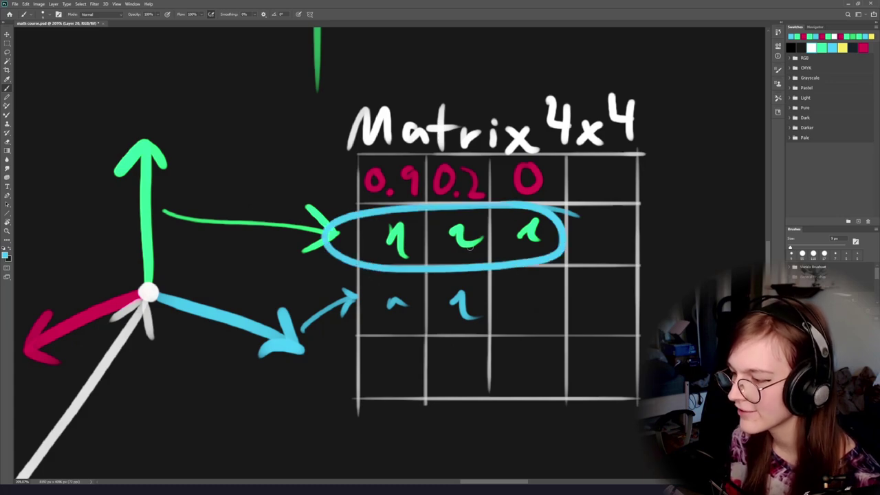
pyautogui.hotkey('ctrl', 'z')
pyautogui.moveTo(557, 266)
pyautogui.mouseDown()
pyautogui.moveTo(569, 296)
pyautogui.moveTo(493, 262)
pyautogui.mouseUp()
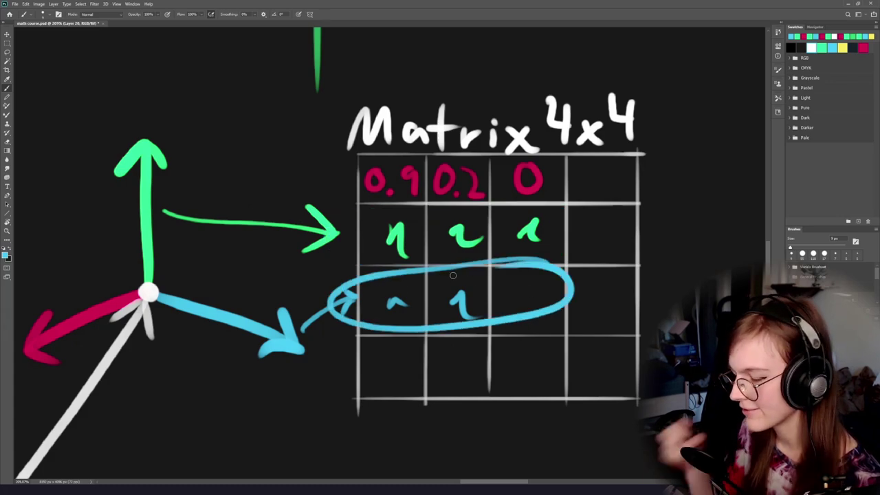
pyautogui.hotkey('ctrl', 'z')
# Undo all values, placeholder marks and connecting arrows so that the matrix grid is empty.
pyautogui.hotkey('ctrl', 'z')
pyautogui.hotkey('ctrl', 'z')
pyautogui.hotkey('ctrl', 'z')
pyautogui.hotkey('ctrl', 'z')
pyautogui.hotkey('ctrl', 'z')
pyautogui.hotkey('ctrl', 'z')
pyautogui.hotkey('ctrl', 'z')
pyautogui.hotkey('ctrl', 'z')
pyautogui.hotkey('ctrl', 'z')
pyautogui.hotkey('ctrl', 'z')
pyautogui.hotkey('ctrl', 'z')
pyautogui.hotkey('ctrl', 'z')
pyautogui.hotkey('ctrl', 'z')
pyautogui.hotkey('ctrl', 'z')
pyautogui.hotkey('ctrl', 'z')
pyautogui.hotkey('ctrl', 'z')
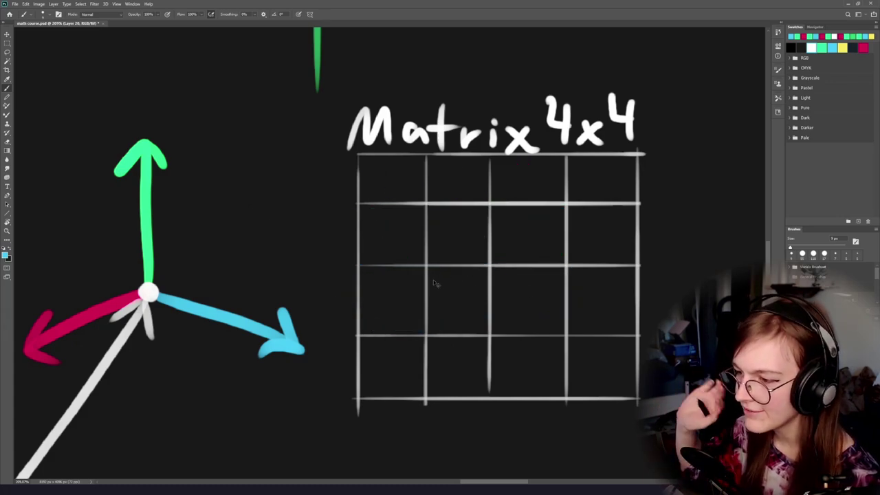
# Handwrite "1", "0", "0" in crimson in the first three cells of the matrix's top row.
pyautogui.press('x')
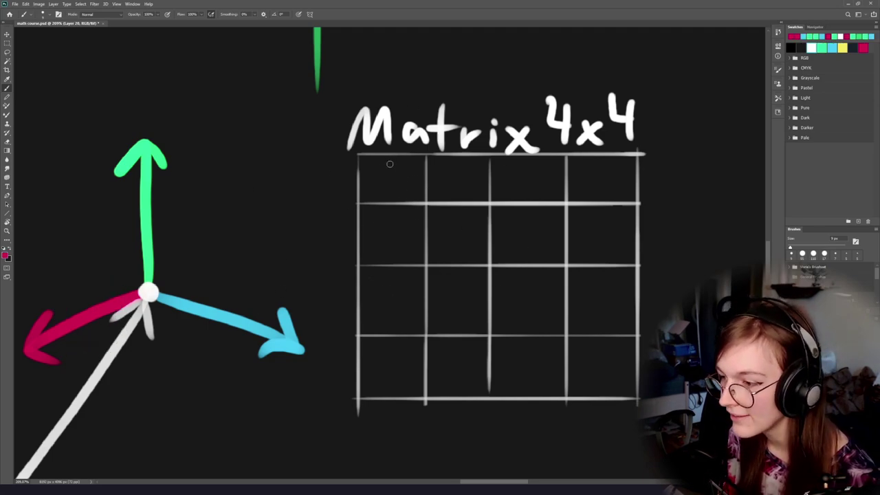
pyautogui.moveTo(393, 165); pyautogui.dragTo(395, 196)
pyautogui.moveTo(459, 165); pyautogui.dragTo(465, 174)
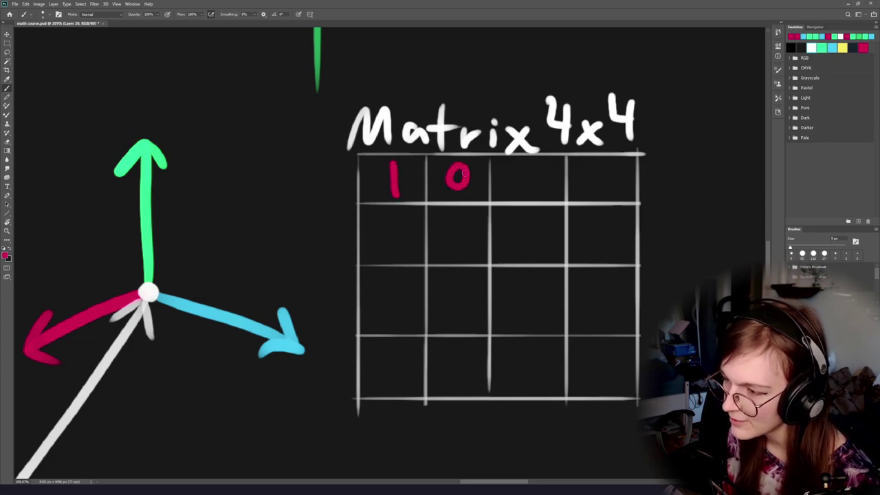
pyautogui.moveTo(529, 165); pyautogui.dragTo(530, 174)
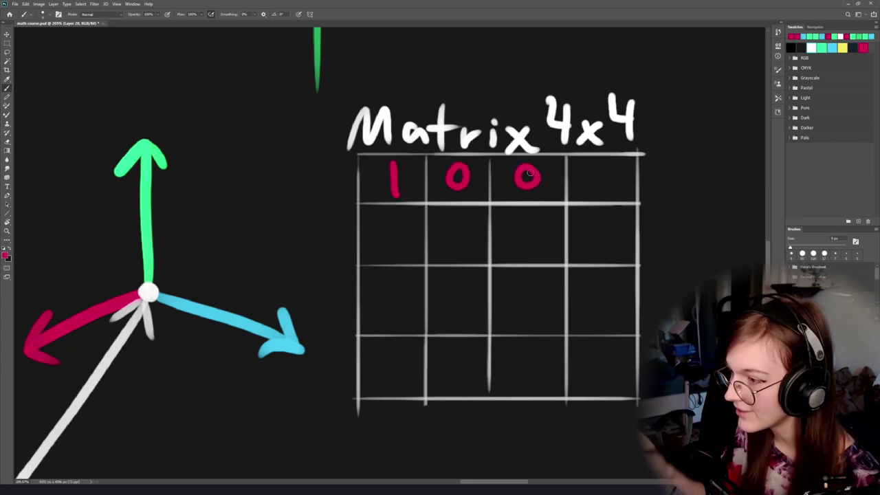
# Sample the green arrow's colour and handwrite "0", "1", "0" in the second row's first three cells.
pyautogui.keyDown('alt'); pyautogui.click(144, 146); pyautogui.keyUp('alt')
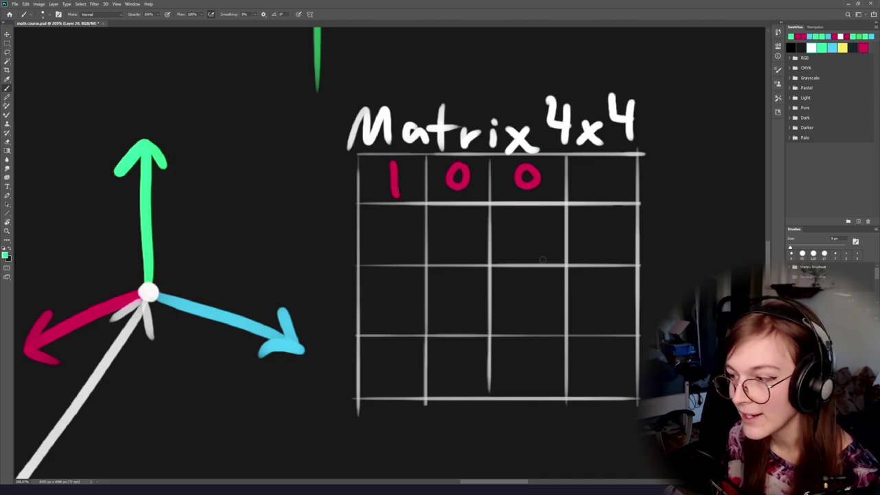
pyautogui.moveTo(397, 225); pyautogui.dragTo(459, 247)
pyautogui.moveTo(535, 227)
pyautogui.mouseDown()
pyautogui.moveTo(527, 251)
pyautogui.moveTo(537, 225)
pyautogui.mouseUp()
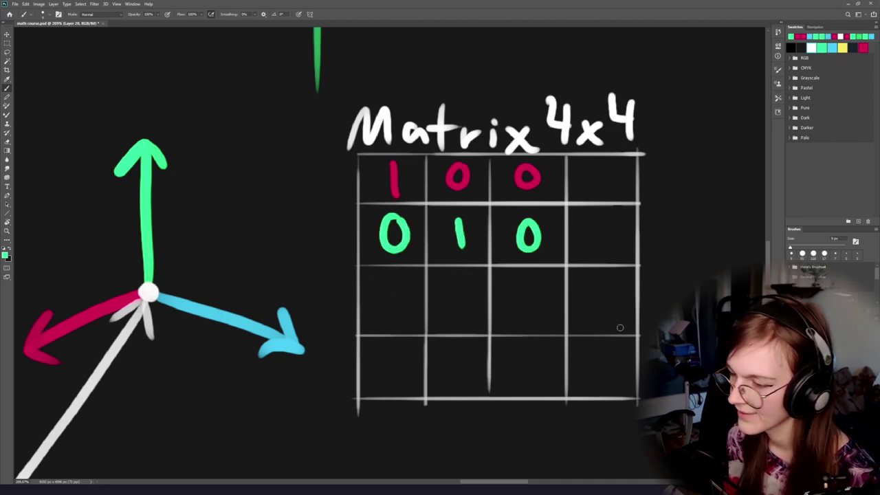
# Sample the blue arrow's colour and handwrite "0", "0", "1" in the third row's first three cells.
pyautogui.keyDown('alt'); pyautogui.click(224, 318); pyautogui.keyUp('alt')
pyautogui.moveTo(396, 283)
pyautogui.mouseDown()
pyautogui.moveTo(382, 308)
pyautogui.moveTo(400, 286)
pyautogui.moveTo(410, 295)
pyautogui.mouseUp()
pyautogui.hotkey('ctrl', 'z')
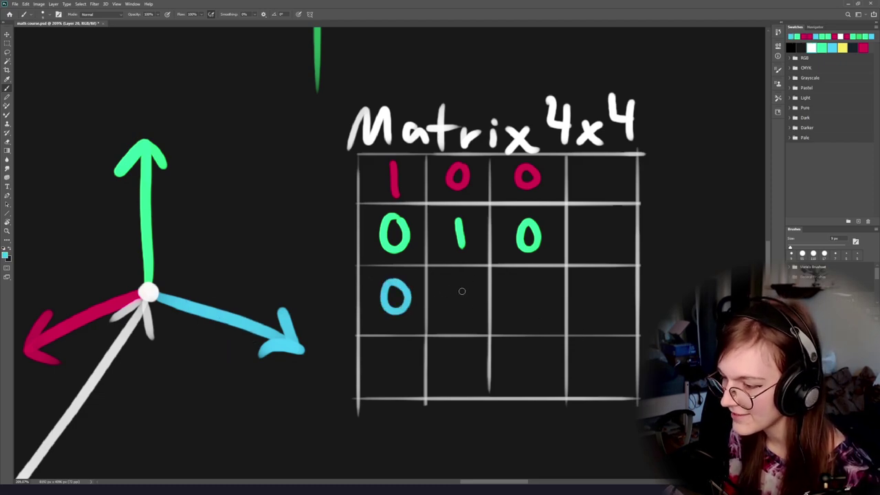
pyautogui.moveTo(470, 280)
pyautogui.mouseDown()
pyautogui.moveTo(475, 307)
pyautogui.moveTo(472, 277)
pyautogui.mouseUp()
pyautogui.moveTo(530, 287); pyautogui.dragTo(533, 322)
# Circle the matrix's filled cells in blue as temporary highlights, undoing each loop.
pyautogui.moveTo(512, 289)
pyautogui.mouseDown()
pyautogui.moveTo(448, 259)
pyautogui.moveTo(429, 279)
pyautogui.mouseUp()
pyautogui.moveTo(466, 137); pyautogui.dragTo(389, 125)
pyautogui.hotkey('ctrl', 'z')
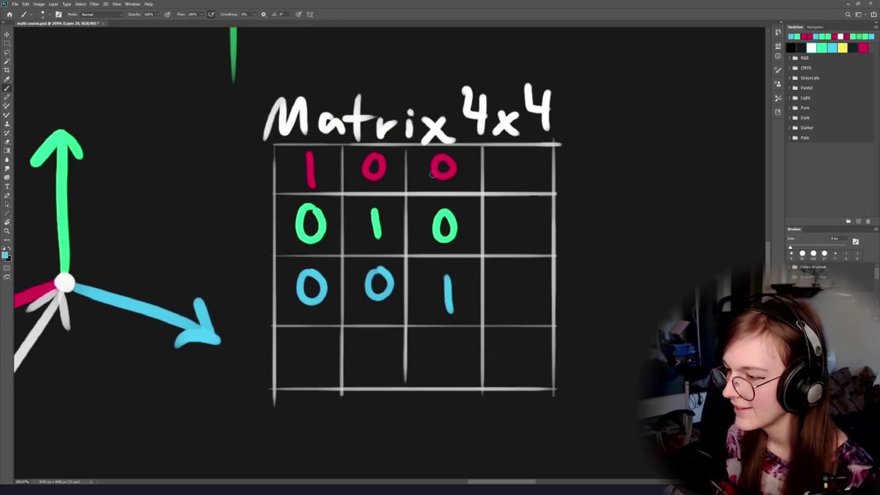
pyautogui.moveTo(515, 158)
pyautogui.mouseDown()
pyautogui.moveTo(484, 347)
pyautogui.moveTo(268, 344)
pyautogui.mouseUp()
pyautogui.hotkey('ctrl', 'z')
pyautogui.moveTo(484, 150)
pyautogui.mouseDown()
pyautogui.moveTo(488, 329)
pyautogui.moveTo(278, 329)
pyautogui.moveTo(277, 146)
pyautogui.moveTo(488, 145)
pyautogui.mouseUp()
pyautogui.hotkey('ctrl', 'z')
pyautogui.hotkey('ctrl', 'z')
pyautogui.hotkey('ctrl', 'z')
pyautogui.hotkey('ctrl', 'z')
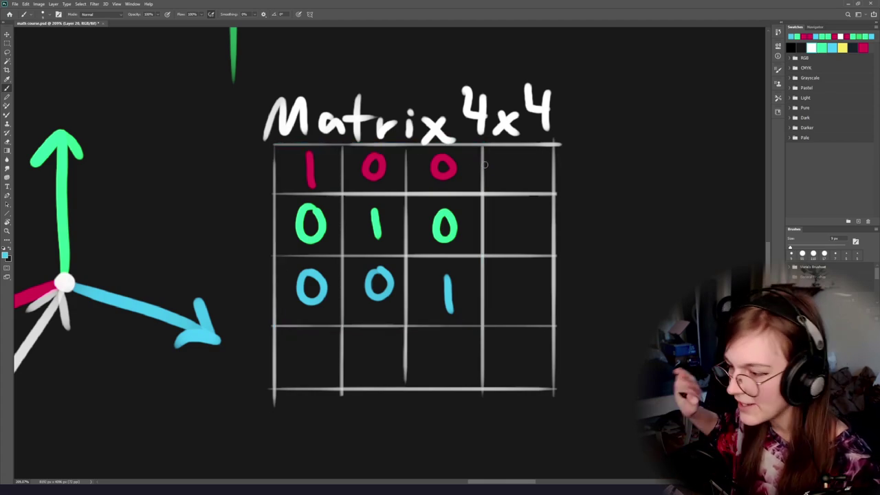
# Draw temporary blue highlight strokes over the gizmo and matrix area, undoing each one.
pyautogui.moveTo(206, 327)
pyautogui.mouseDown()
pyautogui.moveTo(482, 147)
pyautogui.moveTo(529, 285)
pyautogui.mouseUp()
pyautogui.hotkey('ctrl', 'z')
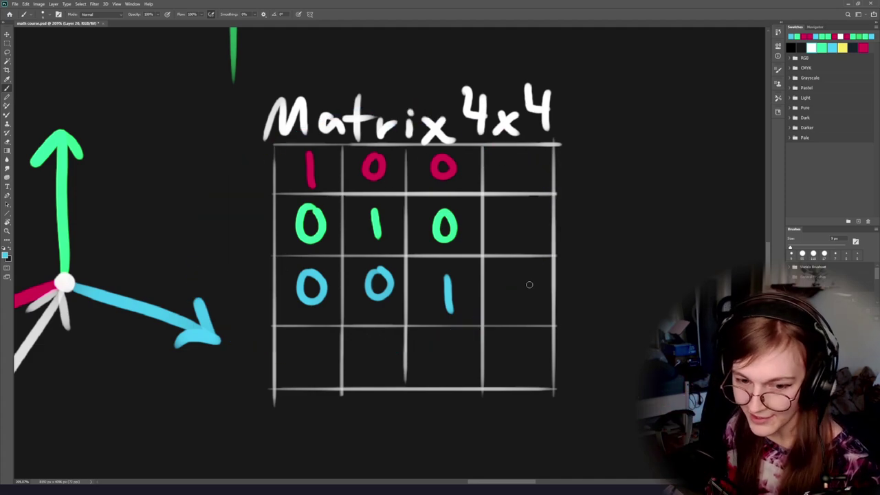
pyautogui.moveTo(263, 298); pyautogui.dragTo(338, 318)
pyautogui.moveTo(577, 177)
pyautogui.mouseDown()
pyautogui.moveTo(351, 190)
pyautogui.moveTo(507, 147)
pyautogui.mouseUp()
pyautogui.hotkey('ctrl', 'z')
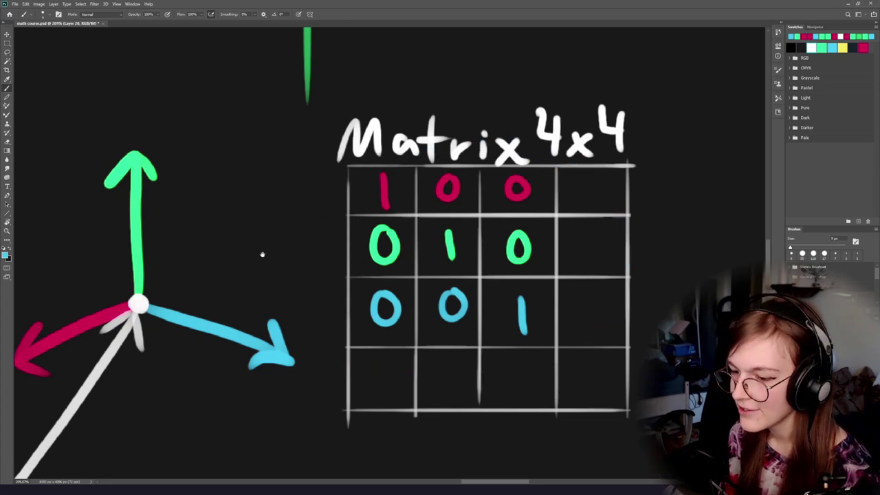
pyautogui.moveTo(262, 254); pyautogui.dragTo(234, 289)
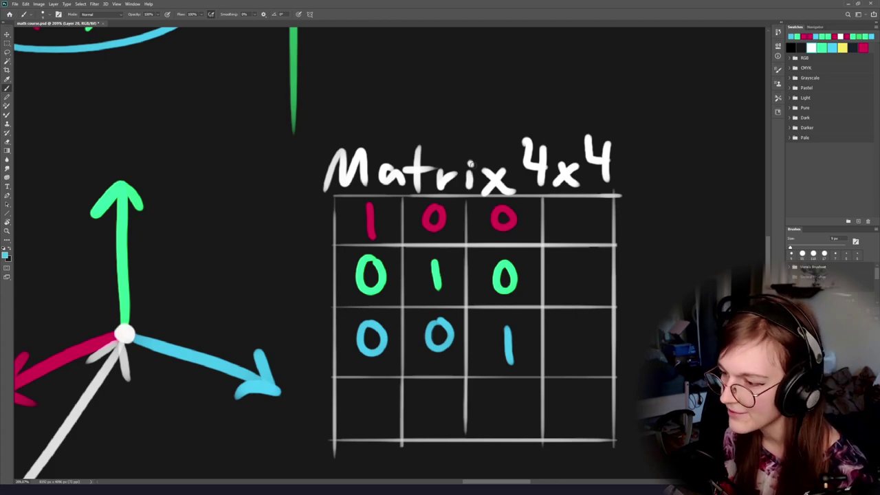
pyautogui.moveTo(516, 206)
pyautogui.mouseDown()
pyautogui.moveTo(356, 366)
pyautogui.moveTo(515, 168)
pyautogui.moveTo(345, 354)
pyautogui.moveTo(512, 180)
pyautogui.mouseUp()
pyautogui.hotkey('ctrl', 'z')
pyautogui.hotkey('ctrl', 'z')
# Circle the whole matrix grid and its title in blue, redrawing the loop once.
pyautogui.scroll(-3, 437, 268)
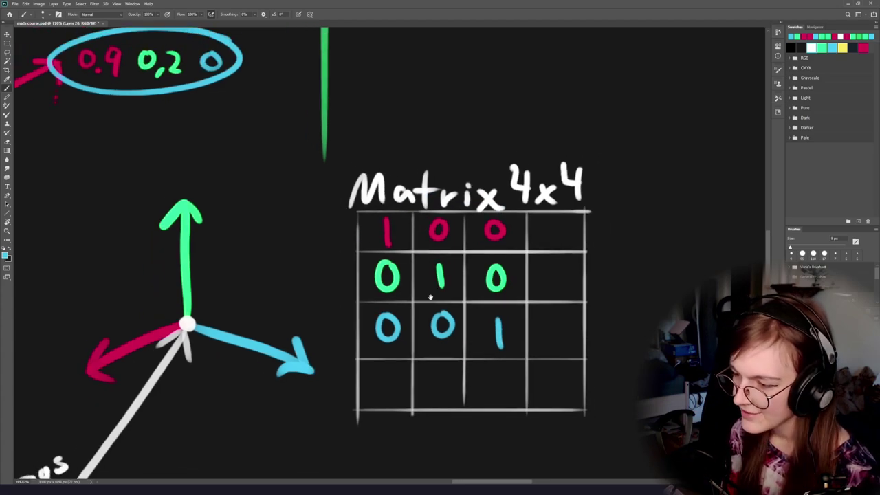
pyautogui.moveTo(607, 122); pyautogui.dragTo(618, 96)
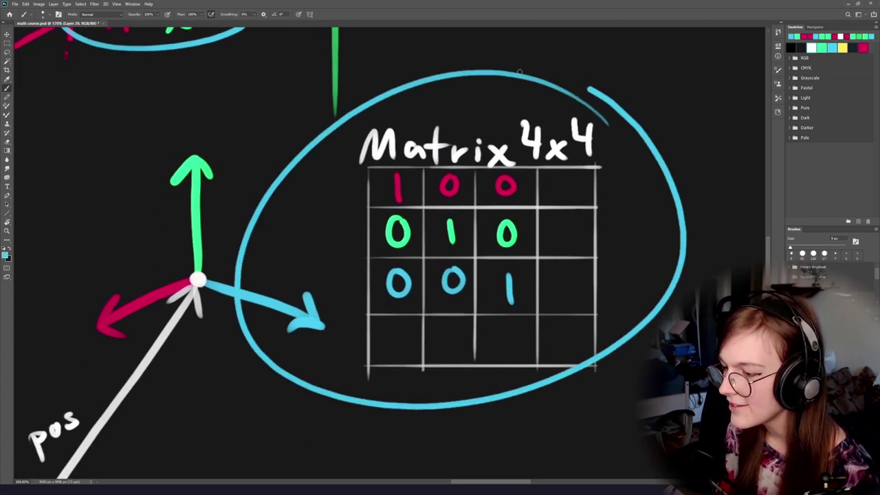
pyautogui.hotkey('ctrl', 'z')
pyautogui.moveTo(656, 123)
pyautogui.mouseDown()
pyautogui.moveTo(703, 247)
pyautogui.moveTo(591, 82)
pyautogui.mouseUp()
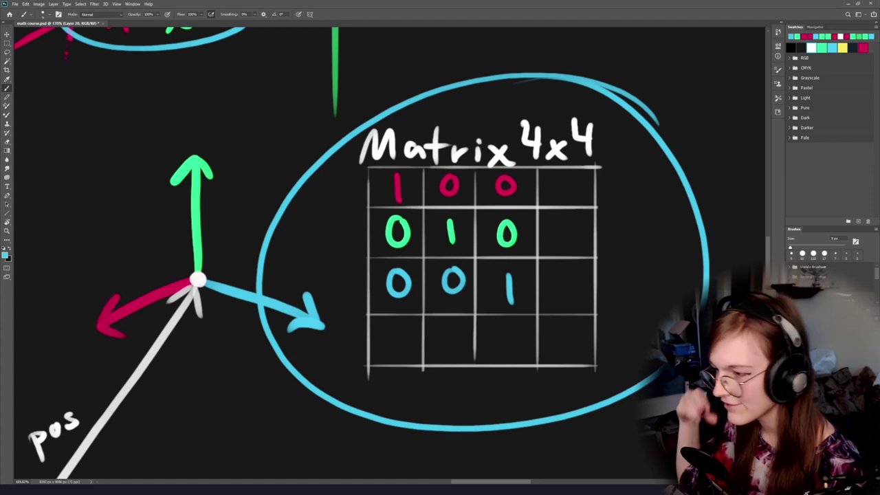
# Undo the blue loop around the matrix, then frame the matrix with temporary straight blue strokes and undo them.
pyautogui.hotkey('ctrl', 'z')
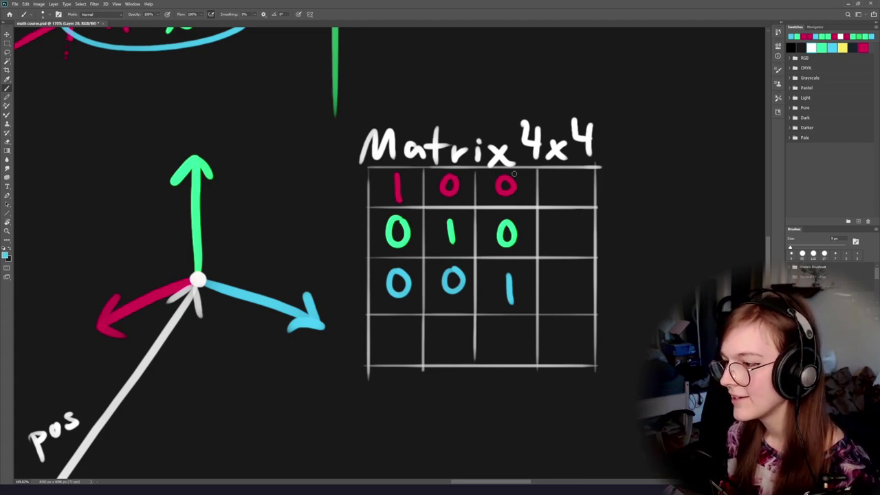
pyautogui.moveTo(634, 114)
pyautogui.mouseDown()
pyautogui.moveTo(360, 114)
pyautogui.moveTo(358, 388)
pyautogui.moveTo(627, 383)
pyautogui.moveTo(622, 117)
pyautogui.mouseUp()
pyautogui.hotkey('ctrl', 'z')
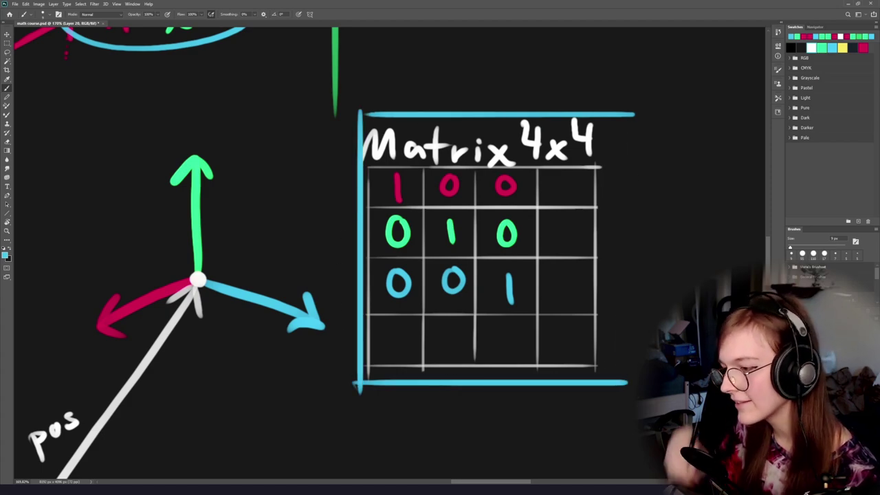
pyautogui.hotkey('ctrl', 'z')
pyautogui.hotkey('ctrl', 'z')
pyautogui.hotkey('ctrl', 'z')
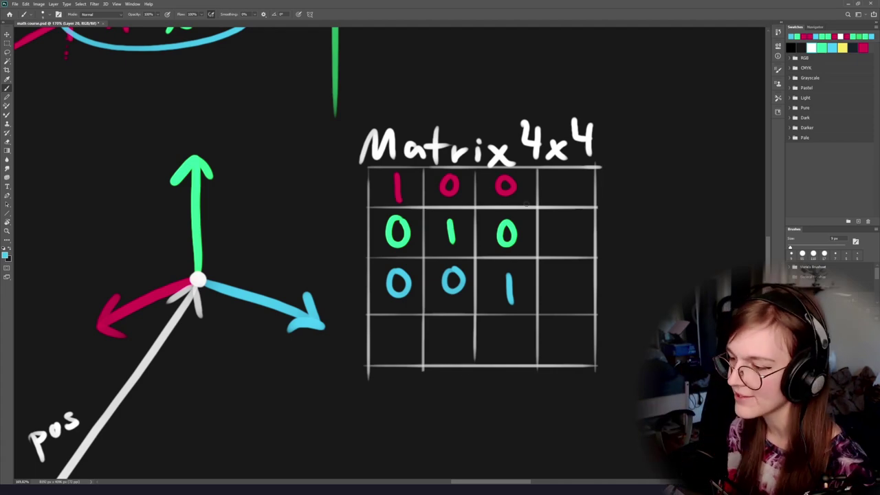
# Circle the Matrix4x4 grid and its title in blue as a temporary highlight, undoing each loop.
pyautogui.moveTo(601, 126)
pyautogui.mouseDown()
pyautogui.moveTo(611, 364)
pyautogui.moveTo(481, 103)
pyautogui.mouseUp()
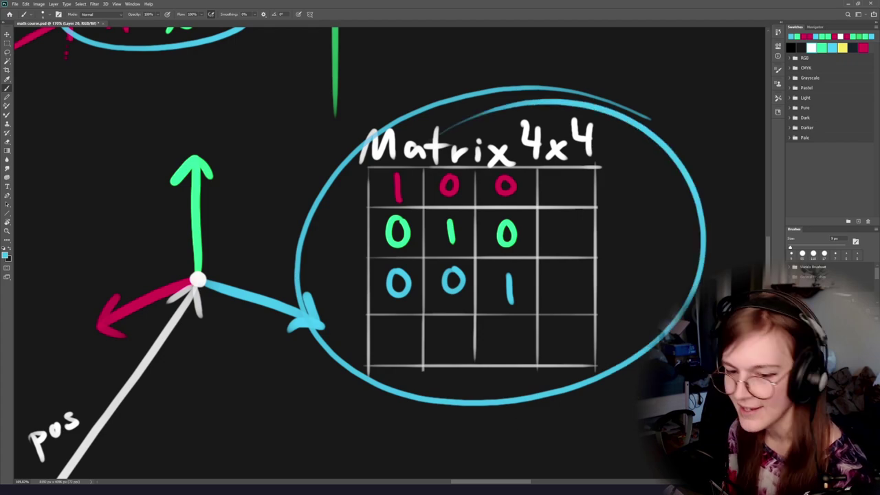
pyautogui.hotkey('ctrl', 'z')
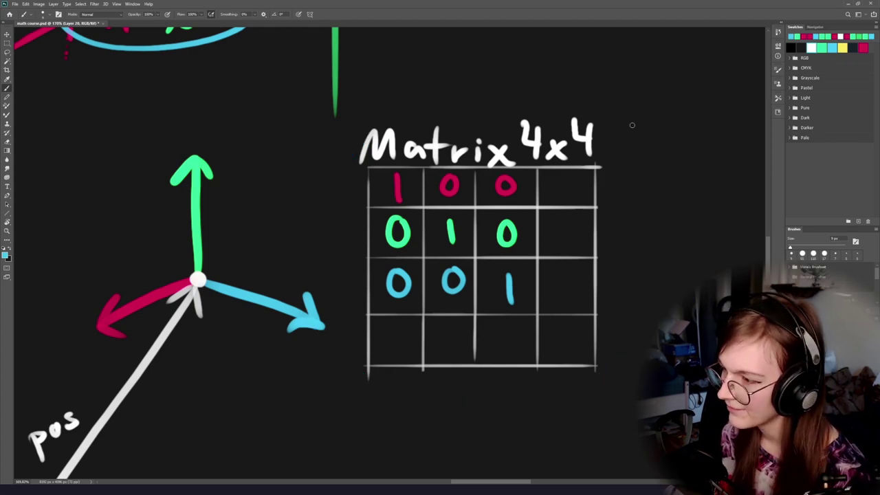
pyautogui.moveTo(632, 125); pyautogui.dragTo(533, 97)
pyautogui.hotkey('ctrl', 'z')
# Mark the matrix's title and fourth column with temporary blue highlight strokes, undoing each one.
pyautogui.moveTo(410, 262); pyautogui.dragTo(319, 253)
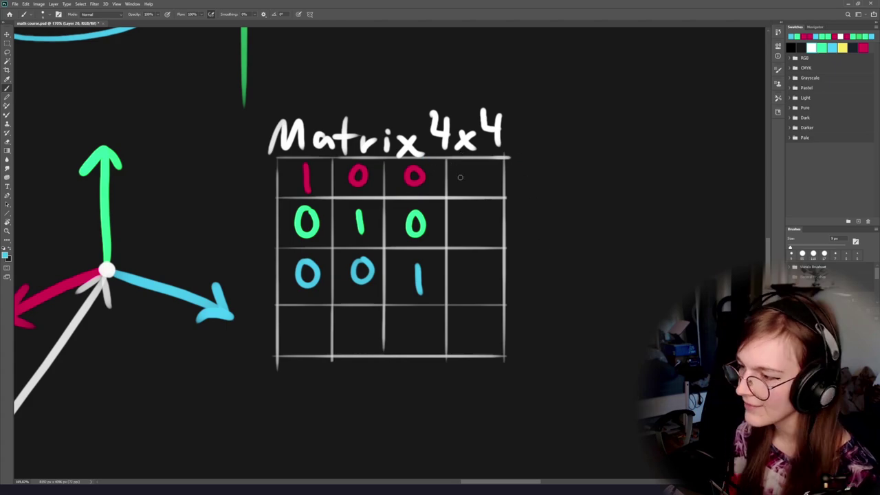
pyautogui.moveTo(431, 153); pyautogui.dragTo(514, 149)
pyautogui.moveTo(282, 272)
pyautogui.mouseDown()
pyautogui.moveTo(461, 232)
pyautogui.moveTo(415, 257)
pyautogui.moveTo(308, 272)
pyautogui.mouseUp()
pyautogui.hotkey('ctrl', 'z')
pyautogui.moveTo(474, 175)
pyautogui.mouseDown()
pyautogui.moveTo(323, 294)
pyautogui.moveTo(457, 264)
pyautogui.moveTo(471, 304)
pyautogui.mouseUp()
pyautogui.hotkey('ctrl', 'z')
pyautogui.hotkey('ctrl', 'z')
pyautogui.moveTo(287, 274); pyautogui.dragTo(415, 293)
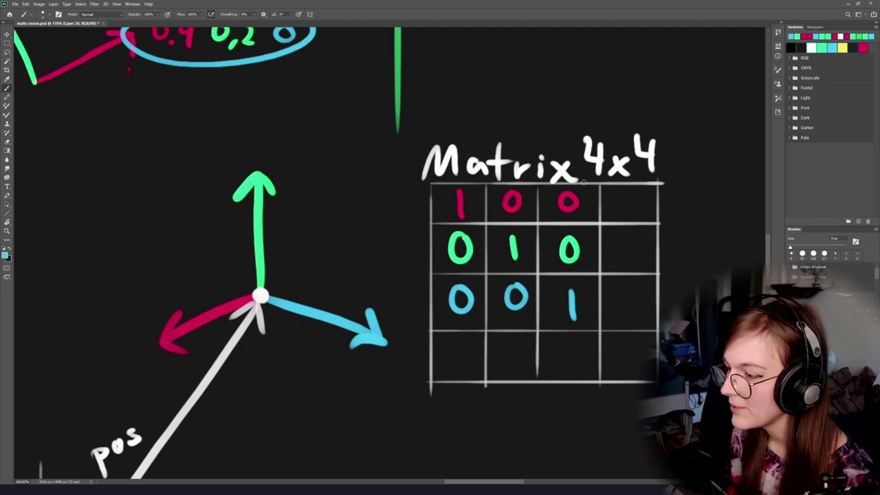
pyautogui.moveTo(583, 180)
pyautogui.mouseDown()
pyautogui.moveTo(418, 289)
pyautogui.moveTo(639, 193)
pyautogui.mouseUp()
pyautogui.hotkey('ctrl', 'z')
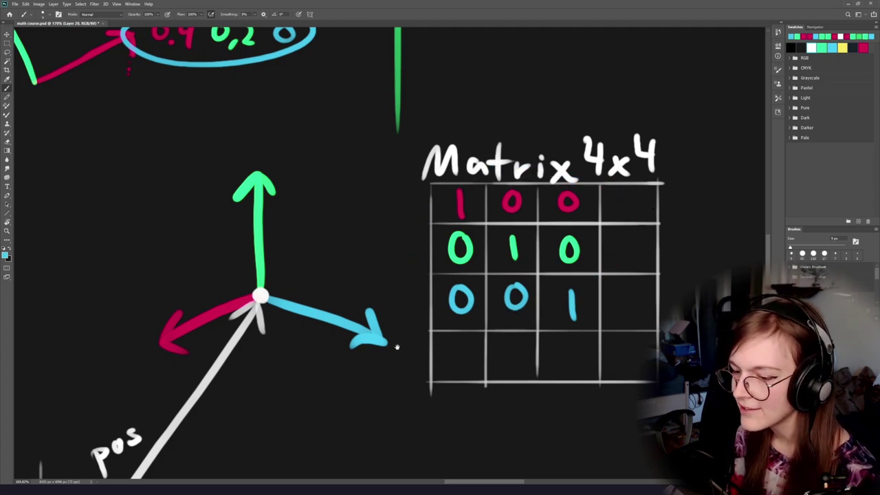
pyautogui.moveTo(396, 347)
pyautogui.mouseDown()
pyautogui.moveTo(348, 241)
pyautogui.moveTo(211, 348)
pyautogui.mouseUp()
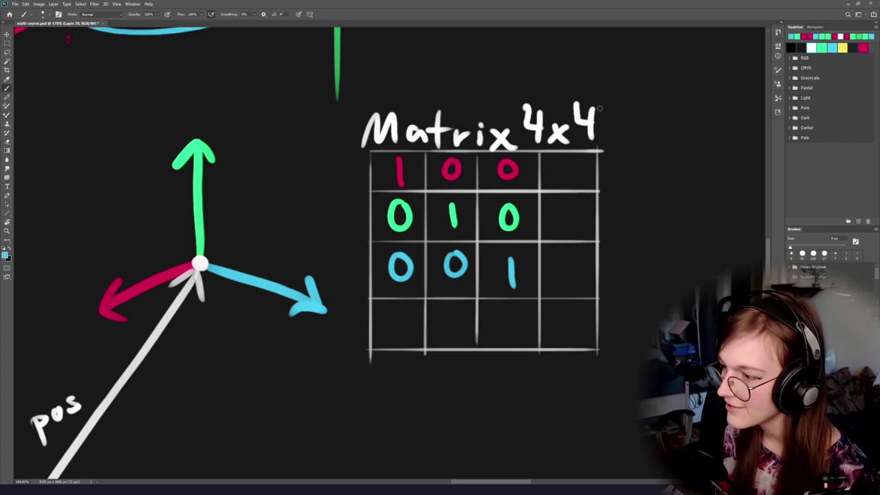
pyautogui.moveTo(599, 108); pyautogui.dragTo(418, 103)
pyautogui.hotkey('ctrl', 'z')
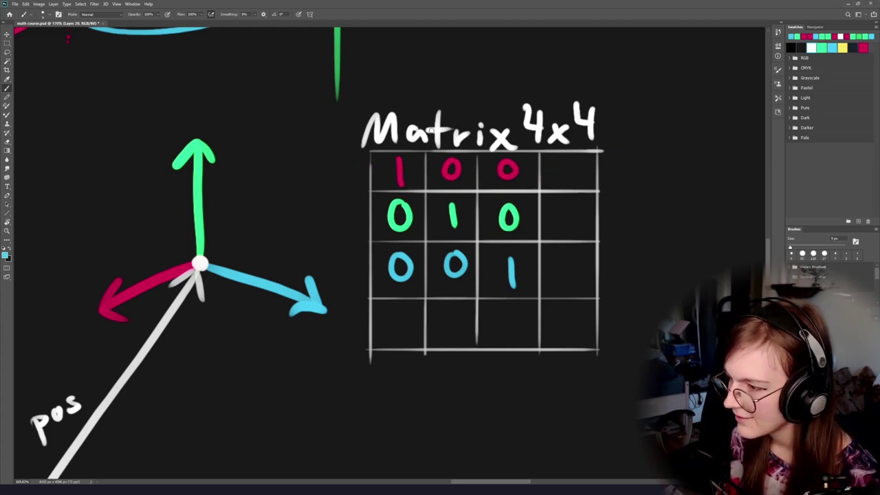
# Sample the title's white and outline the matrix's first three rows and columns with thick straight strokes, redoing the dividing line once.
pyautogui.keyDown('alt'); pyautogui.click(559, 137); pyautogui.keyUp('alt')
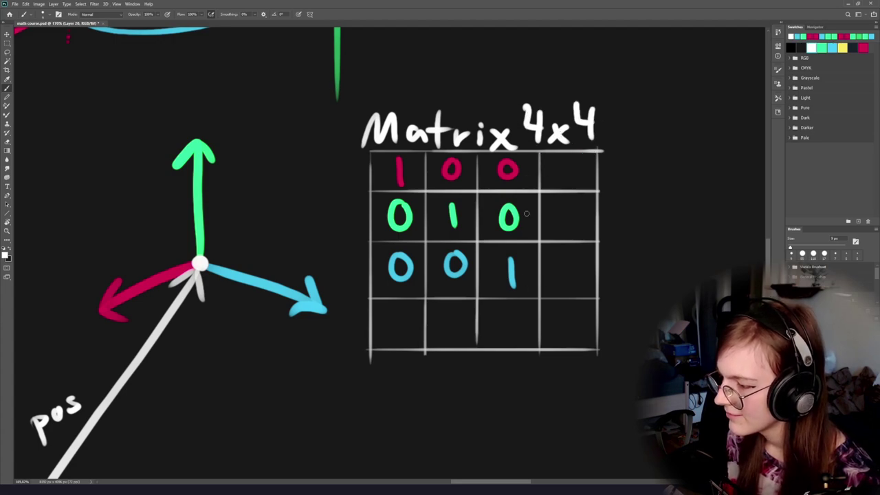
pyautogui.moveTo(533, 156); pyautogui.dragTo(534, 265)
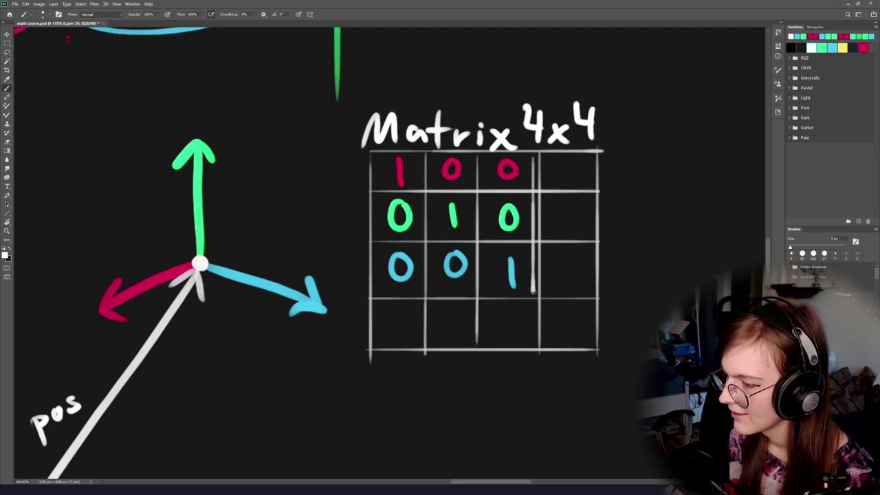
pyautogui.hotkey('ctrl', 'z')
pyautogui.moveTo(536, 299)
pyautogui.mouseDown()
pyautogui.moveTo(539, 152)
pyautogui.moveTo(368, 160)
pyautogui.mouseUp()
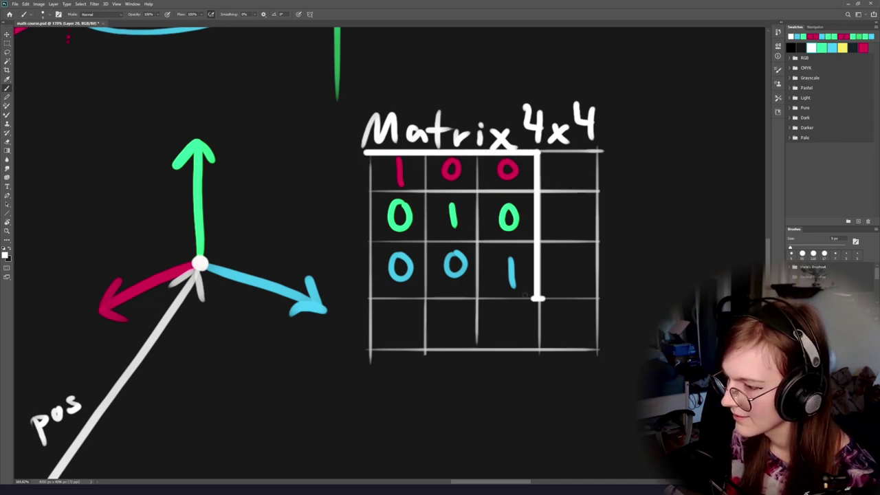
pyautogui.moveTo(537, 298); pyautogui.dragTo(358, 298)
# Draw a white curly brace beside the outlined 3x3 block and handwrite "orientation" vertically along it.
pyautogui.moveTo(289, 179); pyautogui.dragTo(371, 196)
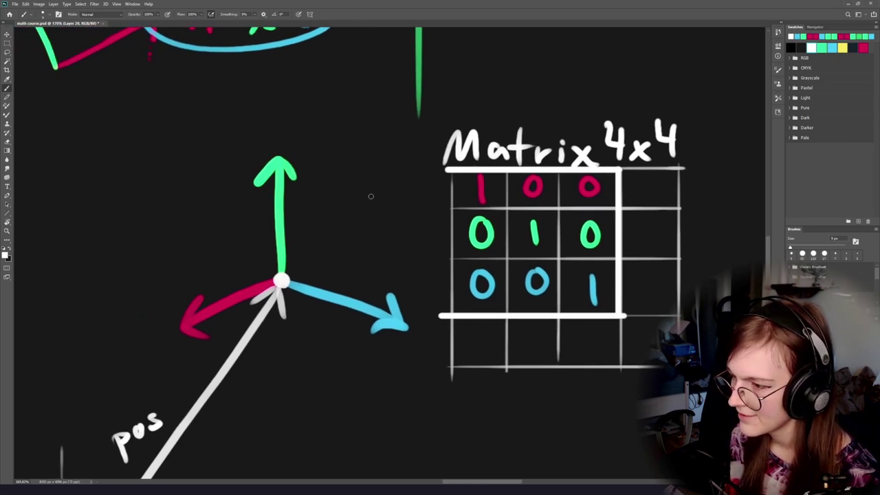
pyautogui.moveTo(511, 237)
pyautogui.mouseDown()
pyautogui.moveTo(475, 221)
pyautogui.moveTo(406, 213)
pyautogui.moveTo(311, 240)
pyautogui.moveTo(295, 260)
pyautogui.mouseUp()
pyautogui.scroll(2, 404, 207)
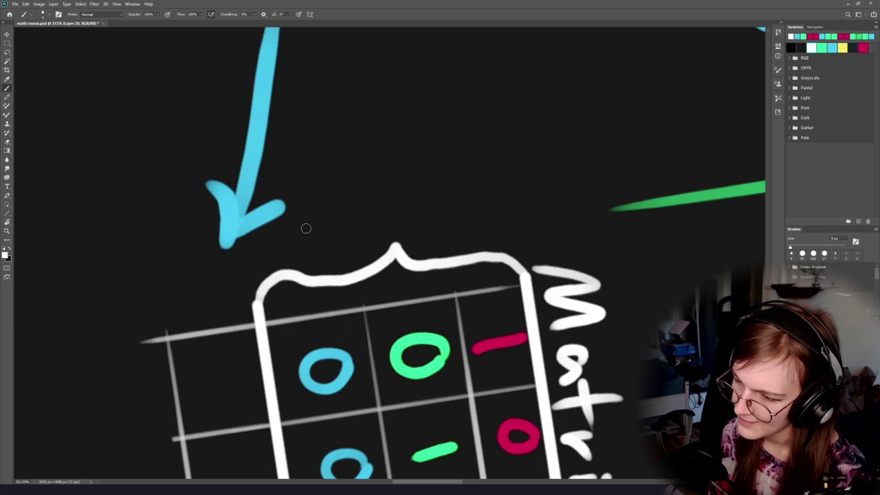
pyautogui.moveTo(317, 218)
pyautogui.mouseDown()
pyautogui.moveTo(313, 239)
pyautogui.moveTo(354, 233)
pyautogui.mouseUp()
pyautogui.click(350, 201)
pyautogui.moveTo(382, 206)
pyautogui.mouseDown()
pyautogui.moveTo(379, 227)
pyautogui.moveTo(408, 206)
pyautogui.mouseUp()
pyautogui.moveTo(420, 180)
pyautogui.mouseDown()
pyautogui.moveTo(421, 207)
pyautogui.moveTo(438, 200)
pyautogui.moveTo(444, 216)
pyautogui.mouseUp()
pyautogui.moveTo(462, 176)
pyautogui.mouseDown()
pyautogui.moveTo(461, 217)
pyautogui.moveTo(488, 192)
pyautogui.moveTo(536, 209)
pyautogui.mouseUp()
pyautogui.click(484, 191)
pyautogui.click(483, 207)
pyautogui.press('Escape')
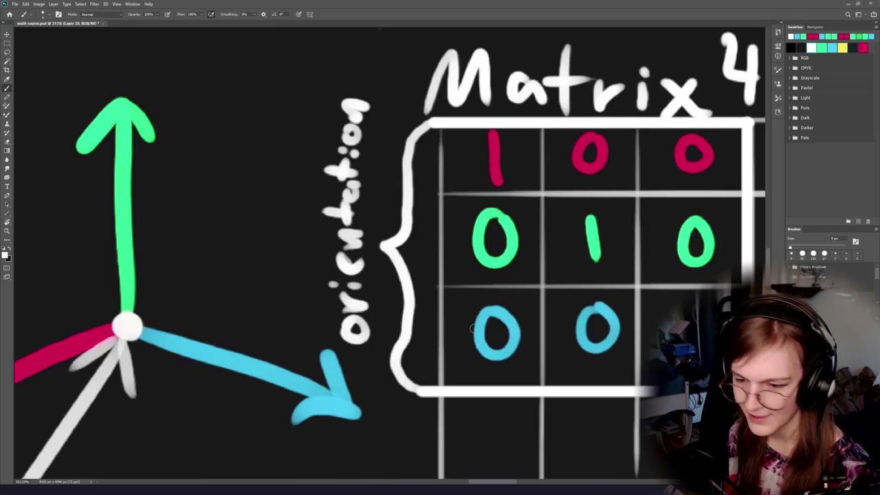
# Draw a temporary white highlight stroke at the matrix title and undo it.
pyautogui.moveTo(460, 275)
pyautogui.mouseDown()
pyautogui.moveTo(441, 279)
pyautogui.moveTo(475, 281)
pyautogui.moveTo(447, 274)
pyautogui.moveTo(455, 275)
pyautogui.mouseUp()
pyautogui.moveTo(516, 294); pyautogui.dragTo(415, 282)
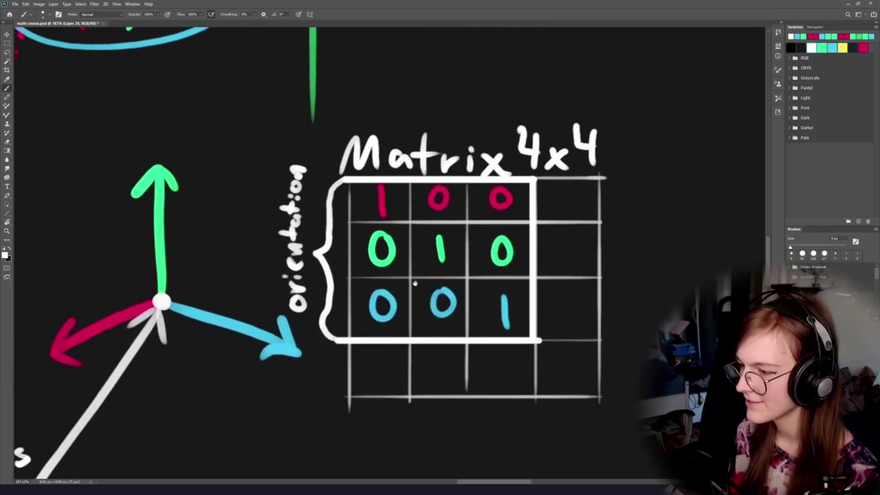
pyautogui.moveTo(466, 268); pyautogui.dragTo(452, 271)
pyautogui.moveTo(515, 286); pyautogui.dragTo(448, 255)
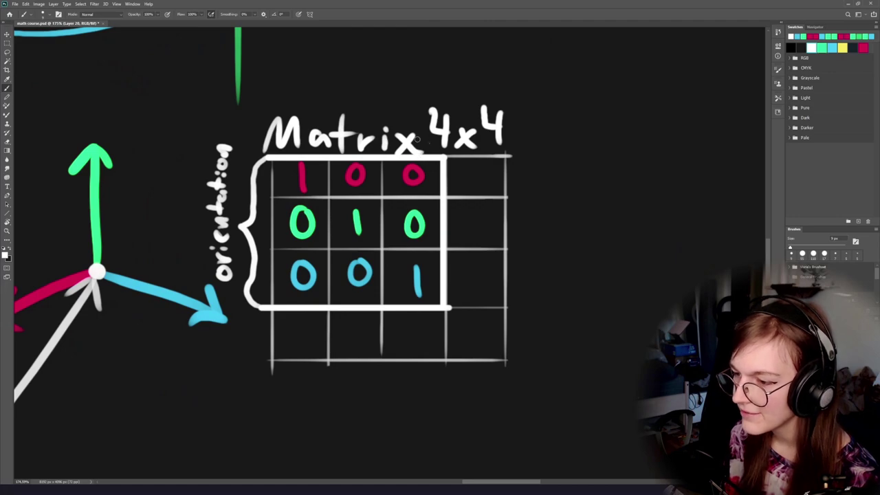
pyautogui.moveTo(417, 139); pyautogui.dragTo(385, 143)
pyautogui.hotkey('ctrl', 'z')
pyautogui.moveTo(372, 295); pyautogui.dragTo(455, 306)
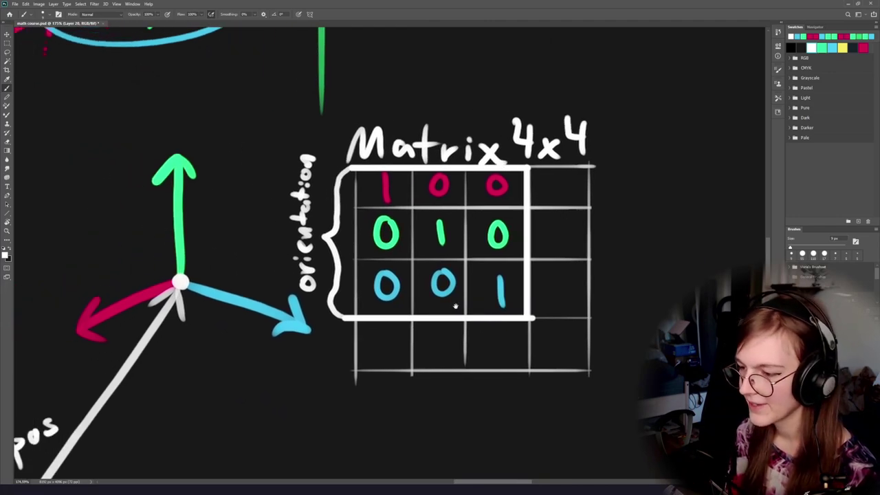
pyautogui.moveTo(367, 257); pyautogui.dragTo(409, 269)
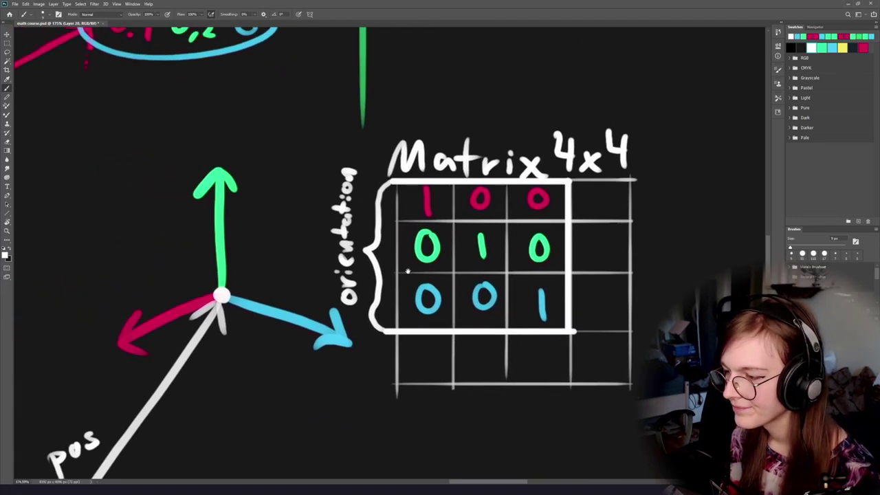
pyautogui.moveTo(504, 314); pyautogui.dragTo(354, 324)
pyautogui.moveTo(400, 226); pyautogui.dragTo(416, 212)
# Sample the first row's red and handwrite "0" in its fourth cell, undoing the temporary red highlights.
pyautogui.keyDown('alt'); pyautogui.click(402, 197); pyautogui.keyUp('alt')
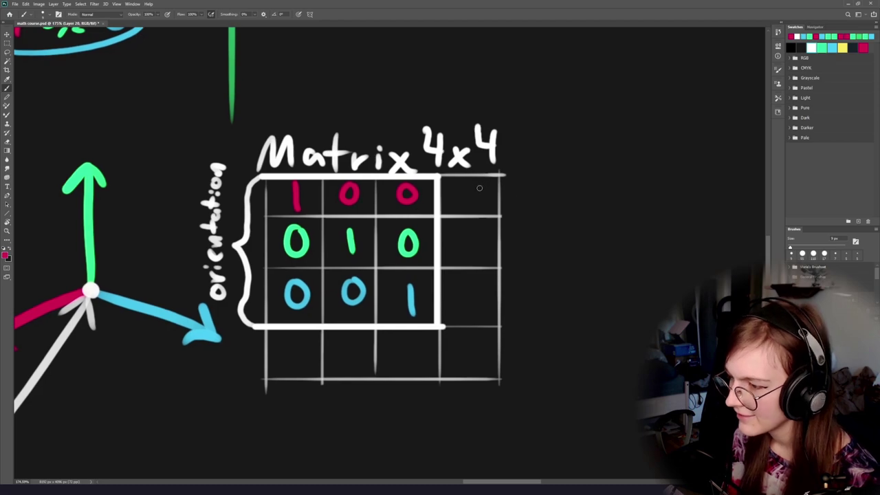
pyautogui.moveTo(477, 174)
pyautogui.mouseDown()
pyautogui.moveTo(475, 336)
pyautogui.moveTo(473, 190)
pyautogui.moveTo(481, 315)
pyautogui.moveTo(481, 180)
pyautogui.mouseUp()
pyautogui.hotkey('ctrl', 'z')
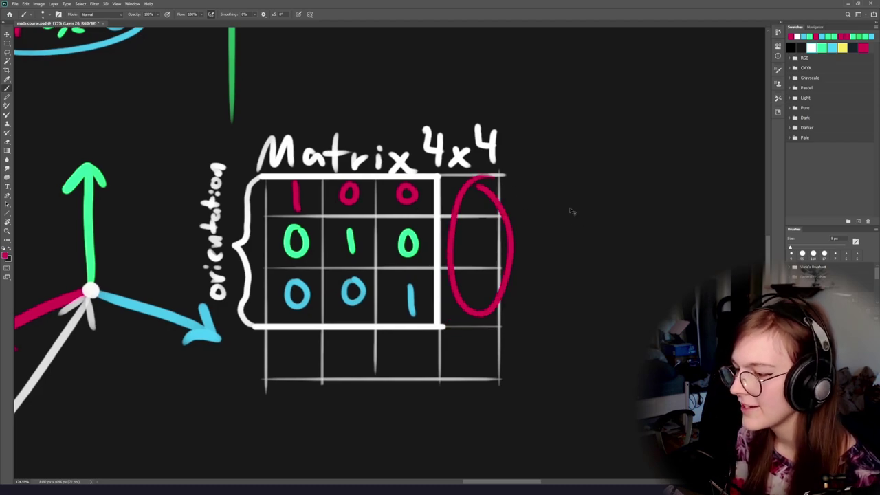
pyautogui.hotkey('ctrl', 'z')
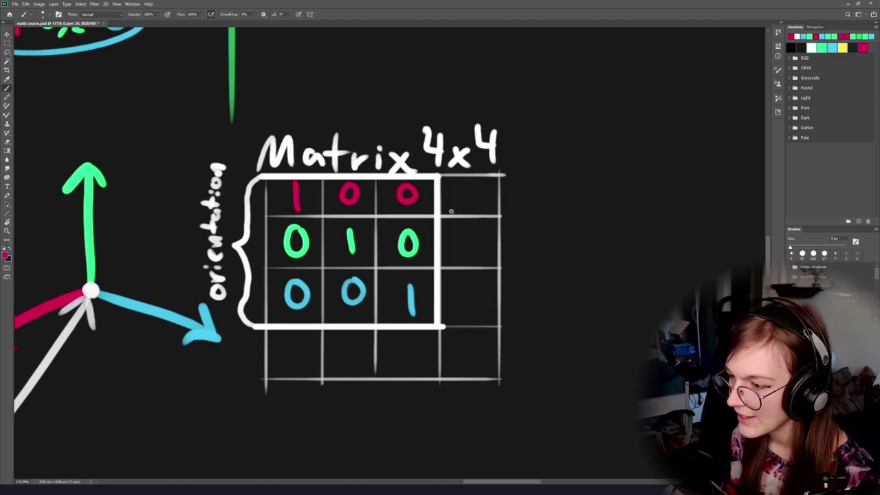
pyautogui.scroll(2, 454, 210)
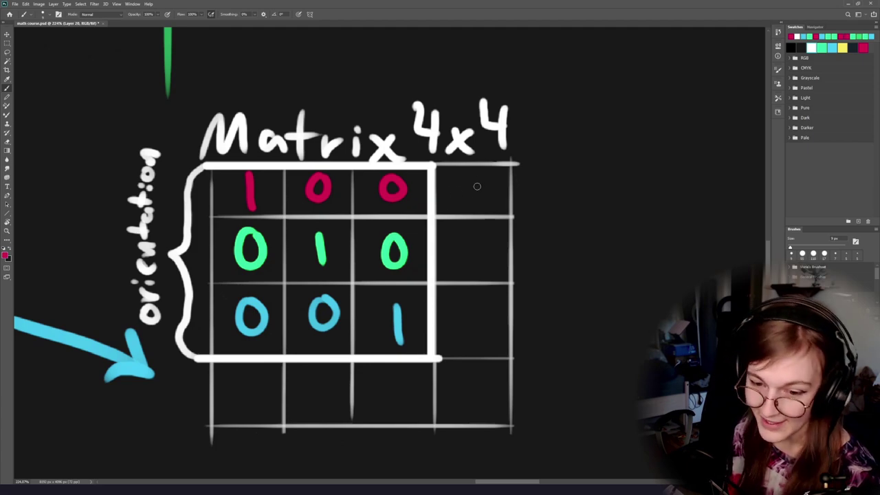
pyautogui.moveTo(478, 180)
pyautogui.mouseDown()
pyautogui.moveTo(475, 202)
pyautogui.moveTo(479, 181)
pyautogui.mouseUp()
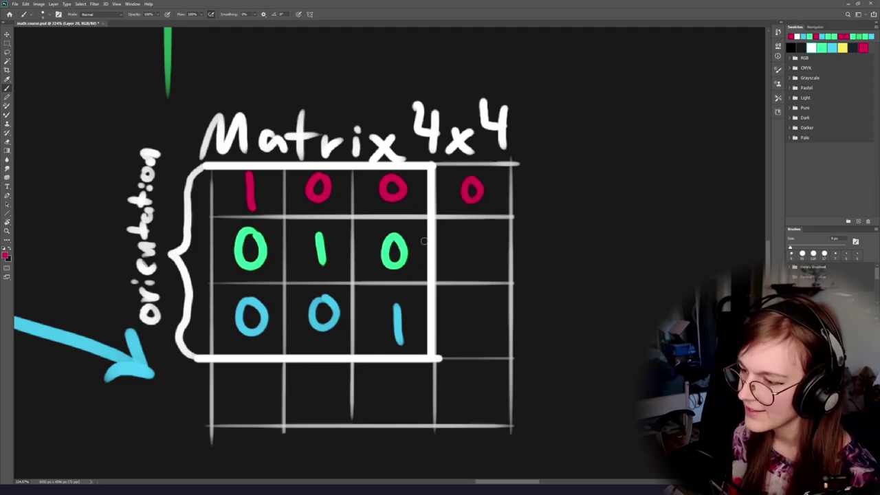
pyautogui.moveTo(247, 181); pyautogui.dragTo(506, 411)
pyautogui.hotkey('ctrl', 'z')
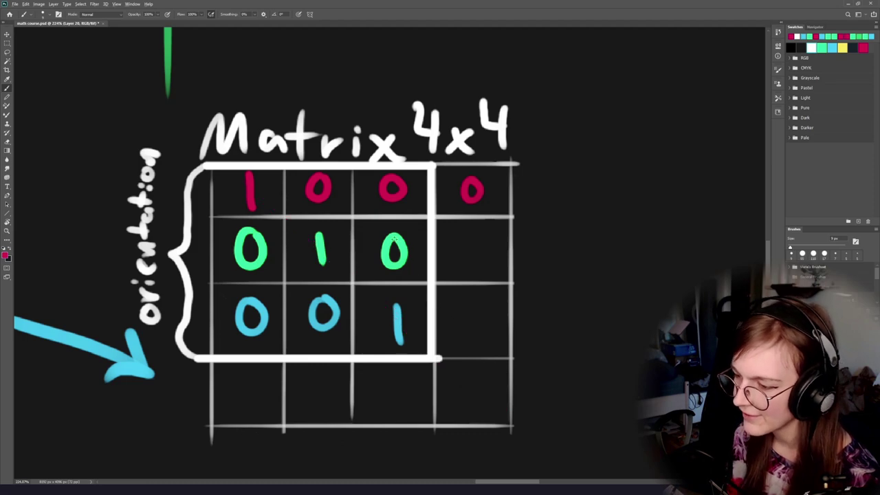
# Fill the fourth column with a green "0" in the second row and a blue "1" in the third, sampling each row's colour.
pyautogui.keyDown('alt'); pyautogui.click(408, 233); pyautogui.keyUp('alt')
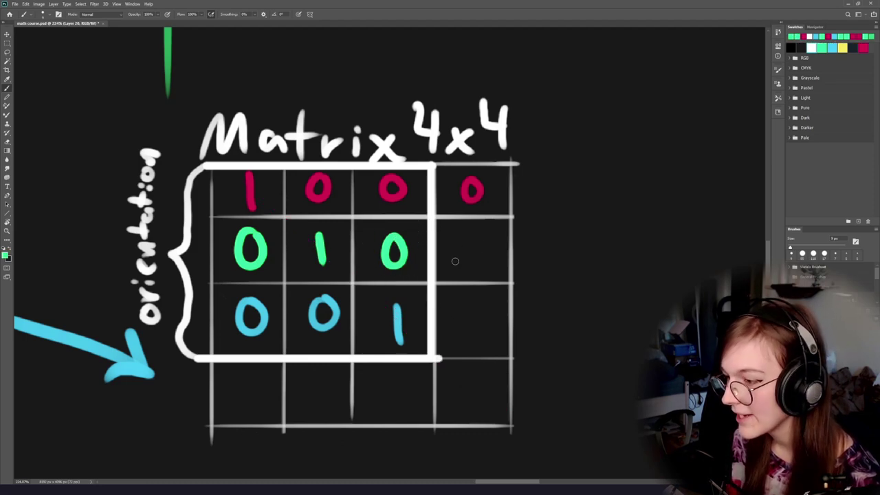
pyautogui.moveTo(468, 238); pyautogui.dragTo(471, 239)
pyautogui.keyDown('alt'); pyautogui.click(396, 320); pyautogui.keyUp('alt')
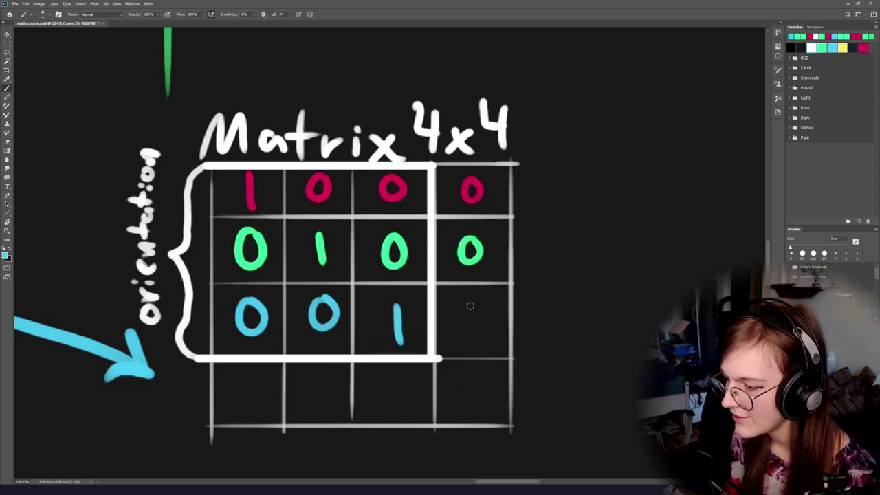
pyautogui.moveTo(470, 306); pyautogui.dragTo(472, 336)
pyautogui.scroll(-3, 488, 325)
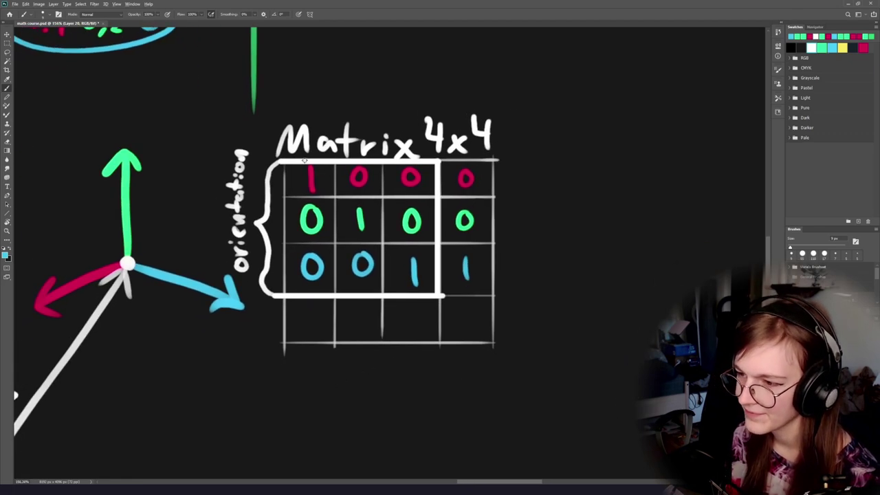
# Sample white and draw an open bracket around the fourth column's first three cells, redrawing the first attempt.
pyautogui.keyDown('alt'); pyautogui.click(267, 185); pyautogui.keyUp('alt')
pyautogui.moveTo(433, 252); pyautogui.dragTo(409, 253)
pyautogui.scroll(2, 439, 242)
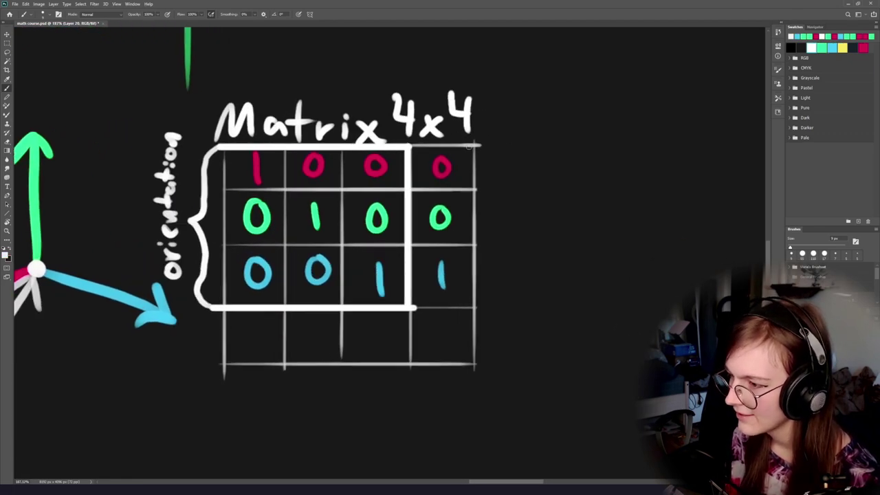
pyautogui.moveTo(469, 146)
pyautogui.mouseDown()
pyautogui.moveTo(417, 212)
pyautogui.moveTo(540, 229)
pyautogui.mouseUp()
pyautogui.hotkey('ctrl', 'z')
pyautogui.moveTo(478, 146); pyautogui.dragTo(417, 146)
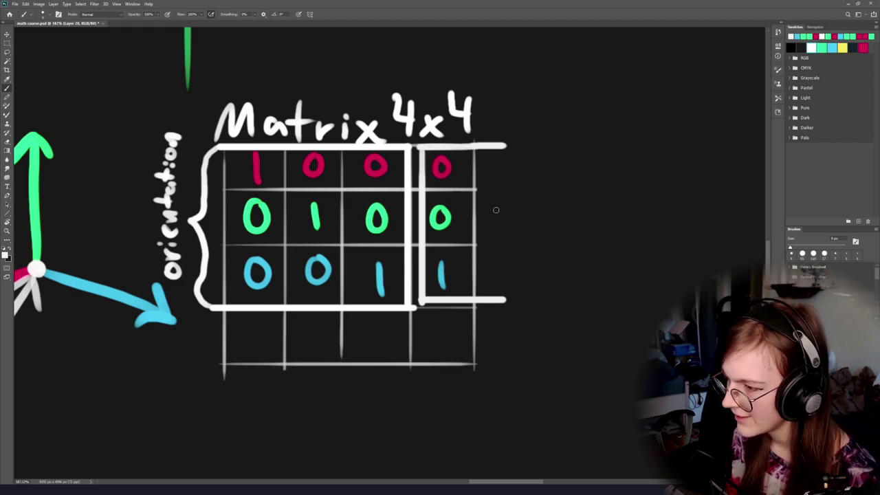
# Handwrite "position" in white beside the bracketed fourth column, redoing the first stroke.
pyautogui.moveTo(495, 206); pyautogui.dragTo(491, 235)
pyautogui.hotkey('ctrl', 'z')
pyautogui.moveTo(596, 203); pyautogui.dragTo(627, 221)
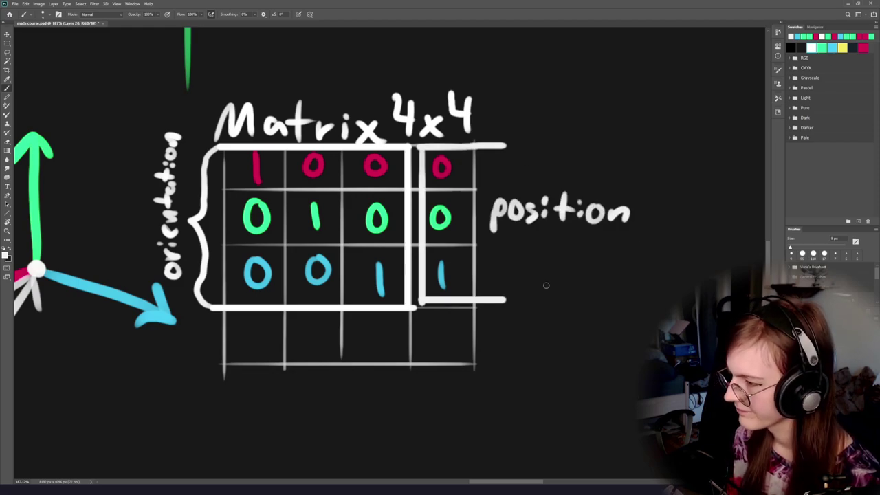
pyautogui.scroll(-3, 563, 283)
pyautogui.moveTo(411, 288); pyautogui.dragTo(472, 284)
pyautogui.moveTo(578, 275); pyautogui.dragTo(593, 276)
pyautogui.moveTo(530, 371); pyautogui.dragTo(514, 351)
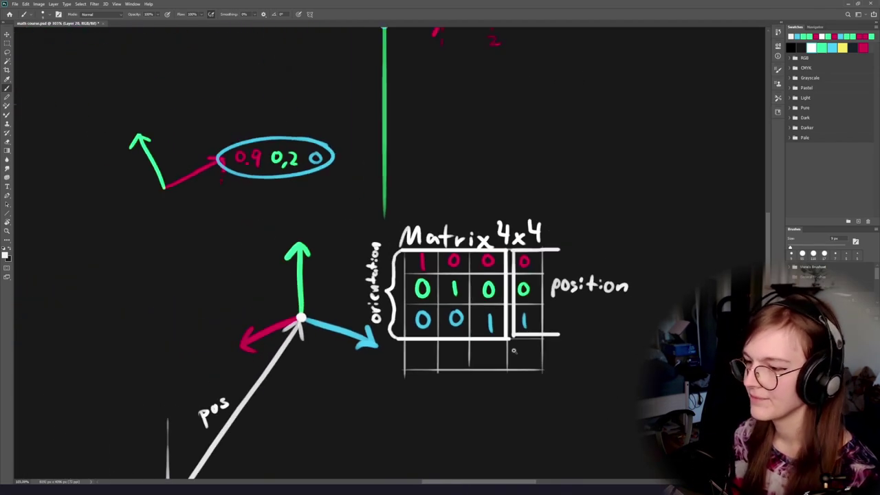
pyautogui.moveTo(356, 392); pyautogui.dragTo(359, 314)
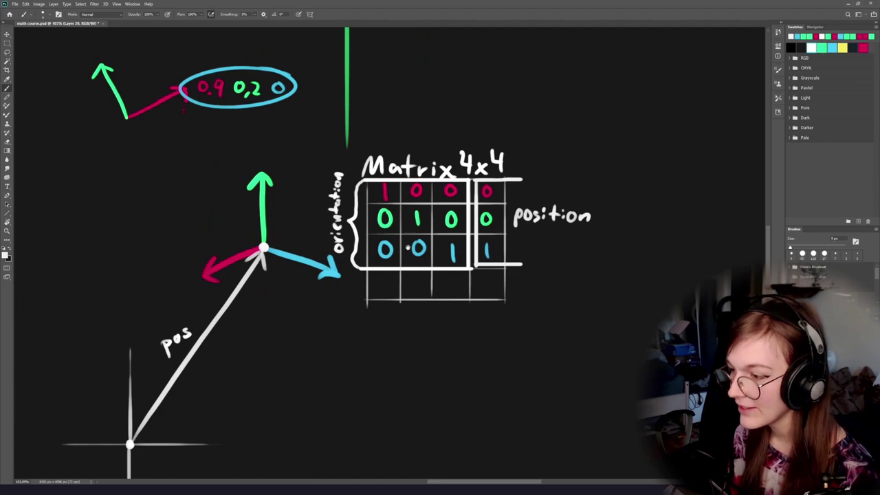
pyautogui.scroll(1, 449, 247)
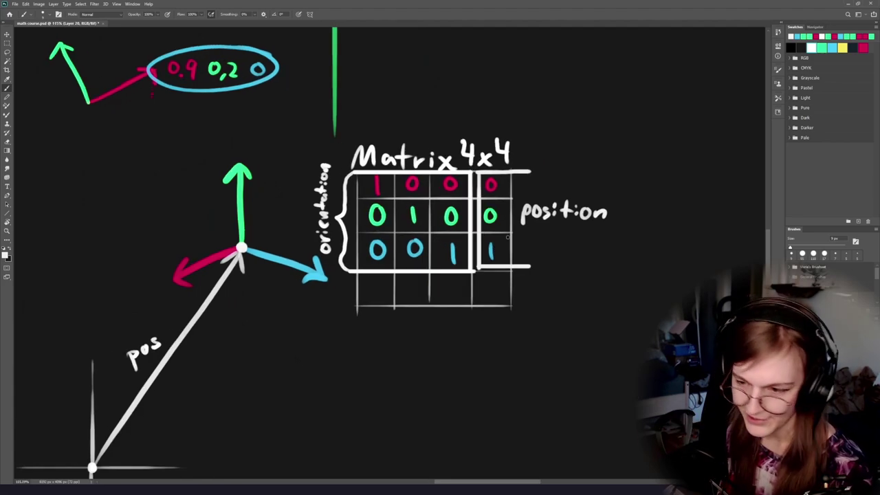
# Circle the transform's axis arrows temporarily in white, undoing each highlight.
pyautogui.scroll(1, 413, 204)
pyautogui.scroll(4, 413, 204)
pyautogui.moveTo(419, 143); pyautogui.dragTo(407, 149)
pyautogui.hotkey('ctrl', 'z')
pyautogui.moveTo(197, 171)
pyautogui.mouseDown()
pyautogui.moveTo(360, 162)
pyautogui.moveTo(342, 140)
pyautogui.mouseUp()
pyautogui.hotkey('ctrl', 'z')
pyautogui.moveTo(292, 251); pyautogui.dragTo(297, 260)
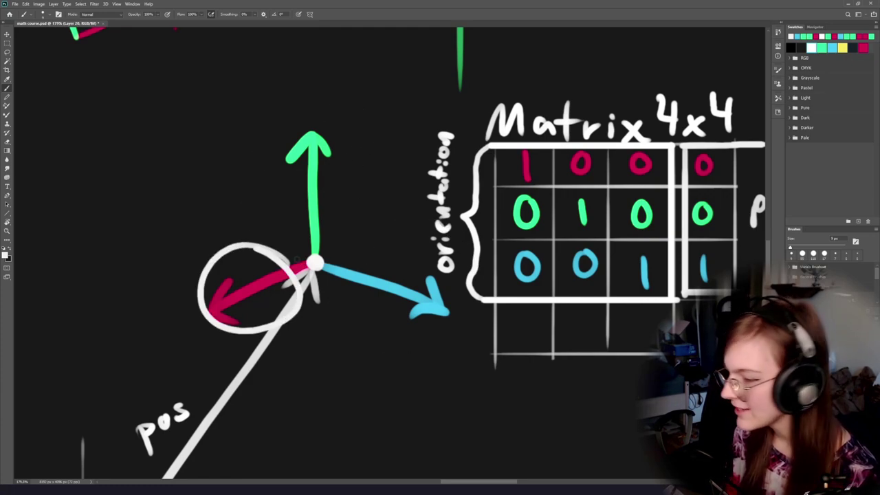
pyautogui.hotkey('ctrl', 'z')
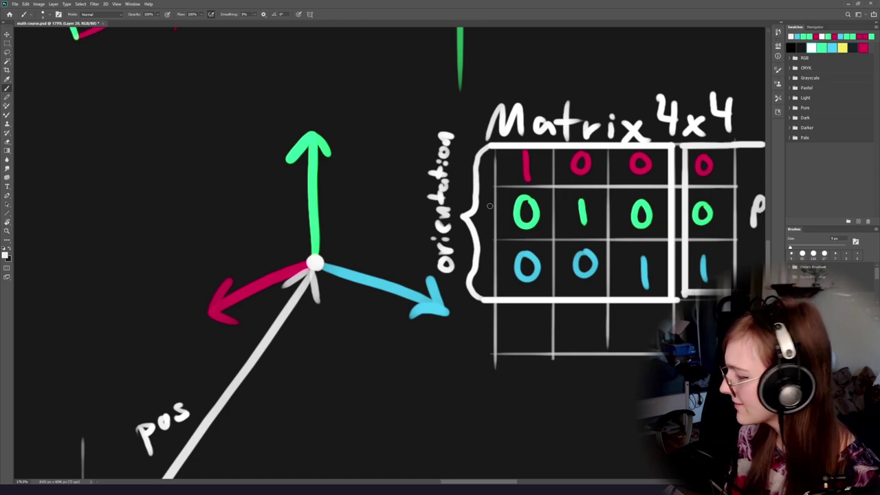
# Replace the blue "1" in the fourth column's third row with a "0" in that row's blue, and sample white again.
pyautogui.moveTo(619, 253)
pyautogui.mouseDown()
pyautogui.moveTo(445, 227)
pyautogui.moveTo(375, 233)
pyautogui.mouseUp()
pyautogui.scroll(3, 435, 233)
pyautogui.press('e')
pyautogui.moveTo(482, 245); pyautogui.dragTo(463, 284)
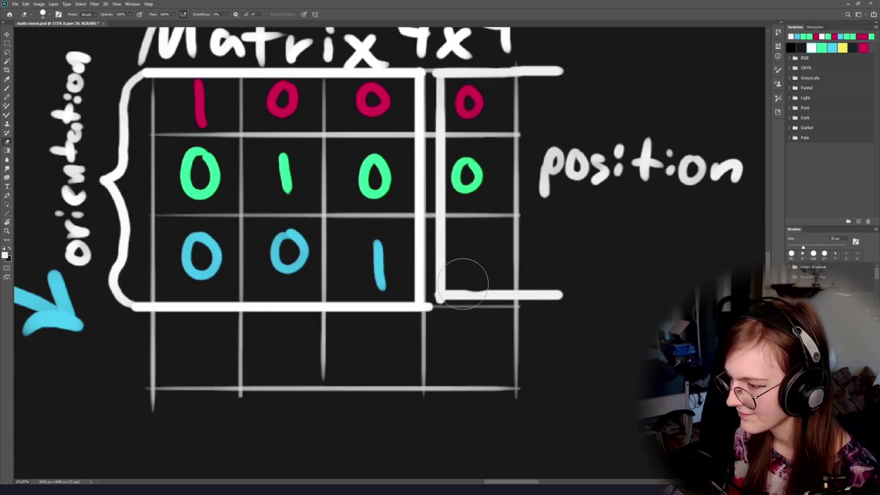
pyautogui.press('b')
pyautogui.keyDown('alt'); pyautogui.click(475, 176); pyautogui.keyUp('alt')
pyautogui.keyDown('alt'); pyautogui.click(402, 188); pyautogui.keyUp('alt')
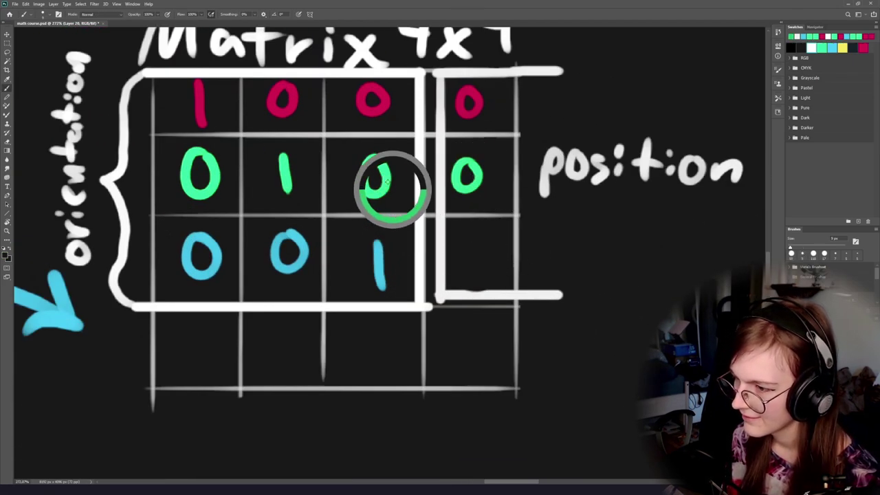
pyautogui.keyDown('alt'); pyautogui.click(378, 258); pyautogui.keyUp('alt')
pyautogui.moveTo(468, 247); pyautogui.dragTo(474, 237)
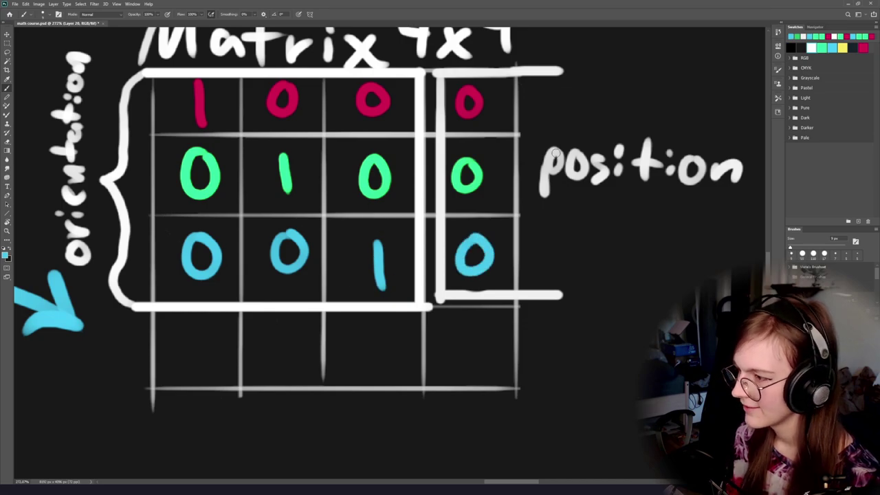
pyautogui.keyDown('alt'); pyautogui.click(545, 177); pyautogui.keyUp('alt')
# Circle the position column's three zeros temporarily in white and undo the circle.
pyautogui.scroll(-4, 489, 322)
pyautogui.moveTo(373, 369); pyautogui.dragTo(485, 310)
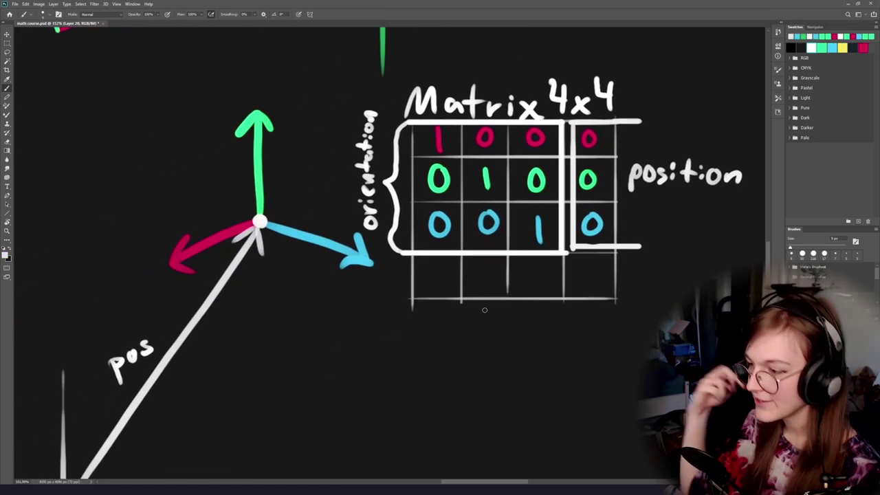
pyautogui.hscroll(4, 481, 227)
pyautogui.scroll(1, 482, 227)
pyautogui.moveTo(491, 165); pyautogui.dragTo(474, 177)
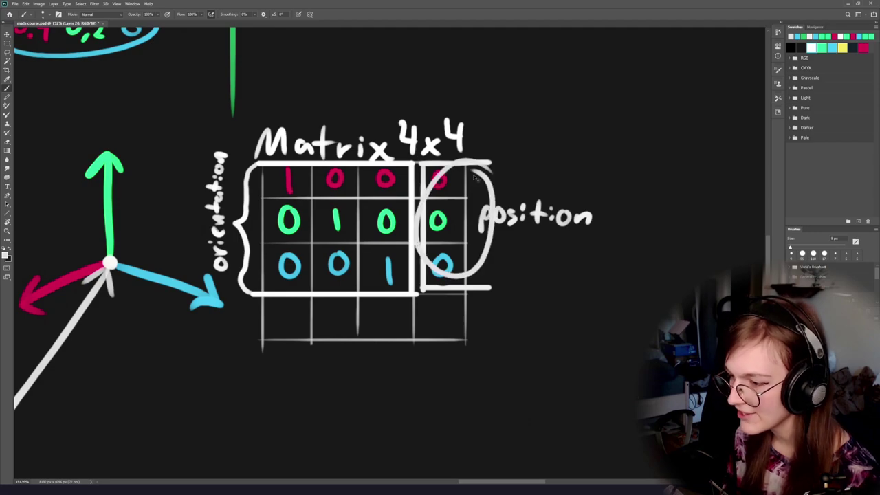
pyautogui.hotkey('ctrl', 'z')
pyautogui.hscroll(-3, 497, 125)
pyautogui.scroll(-1, 497, 125)
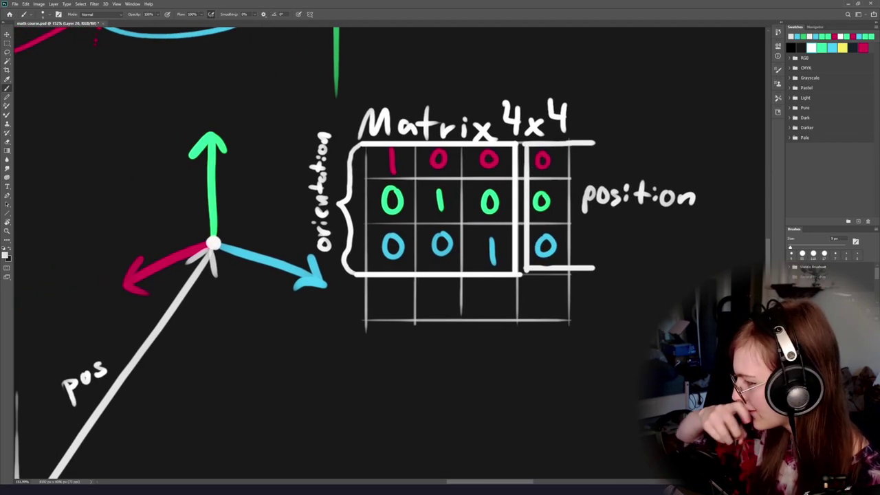
# Mark the matrix's empty bottom row temporarily in white and undo the marks.
pyautogui.scroll(-2, 446, 199)
pyautogui.moveTo(446, 200); pyautogui.dragTo(524, 179)
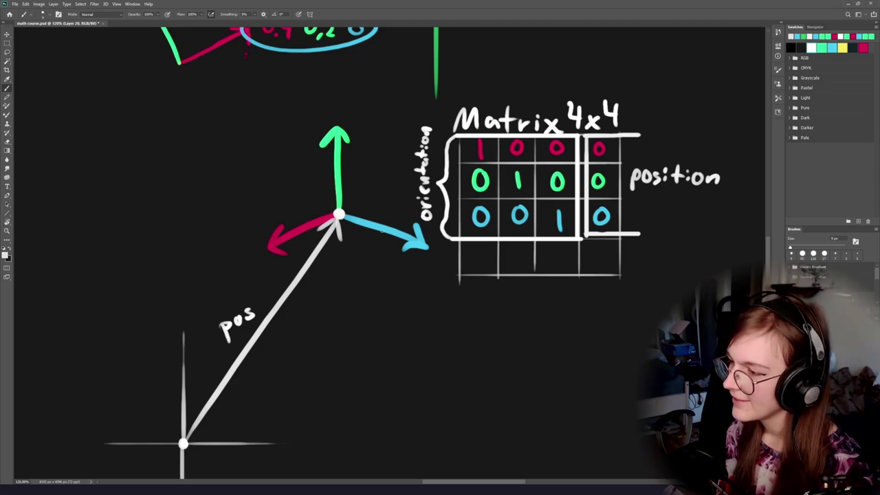
pyautogui.moveTo(411, 276); pyautogui.dragTo(261, 314)
pyautogui.moveTo(371, 285); pyautogui.dragTo(436, 284)
pyautogui.moveTo(583, 294)
pyautogui.mouseDown()
pyautogui.moveTo(521, 279)
pyautogui.moveTo(585, 292)
pyautogui.mouseUp()
pyautogui.hotkey('ctrl', 'z')
pyautogui.hotkey('ctrl', 'z')
pyautogui.hscroll(3, 388, 290)
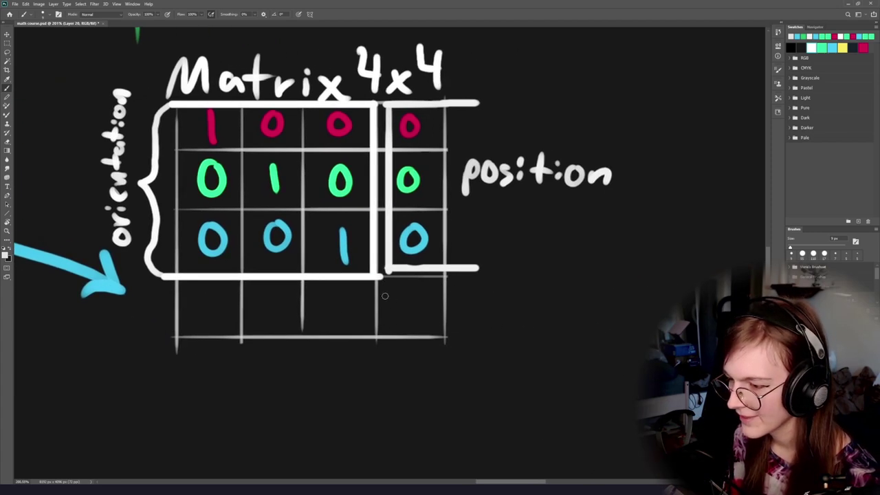
pyautogui.moveTo(524, 300); pyautogui.dragTo(162, 317)
pyautogui.hotkey('ctrl', 'z')
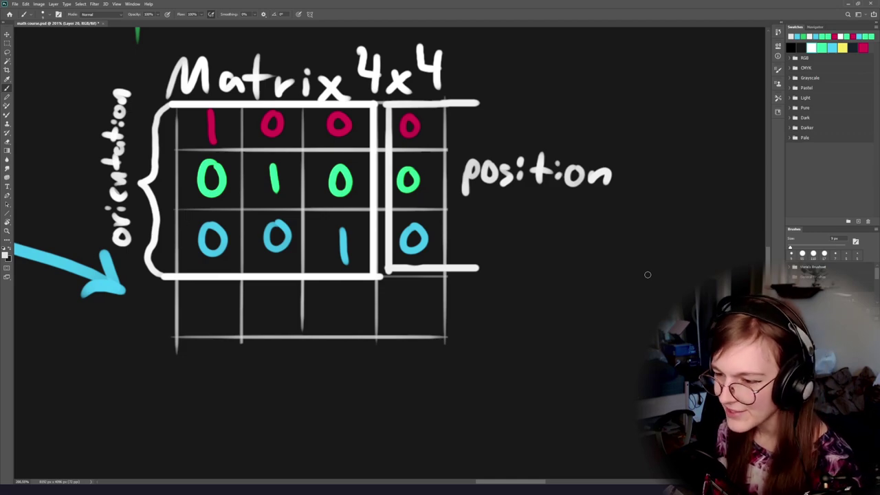
# Handwrite a white "1" in the bottom row's fourth cell, undoing the temporary circle around the row.
pyautogui.hscroll(-2, 648, 272)
pyautogui.moveTo(466, 293)
pyautogui.mouseDown()
pyautogui.moveTo(466, 335)
pyautogui.moveTo(497, 320)
pyautogui.mouseUp()
pyautogui.moveTo(519, 286)
pyautogui.mouseDown()
pyautogui.moveTo(582, 328)
pyautogui.moveTo(598, 323)
pyautogui.mouseUp()
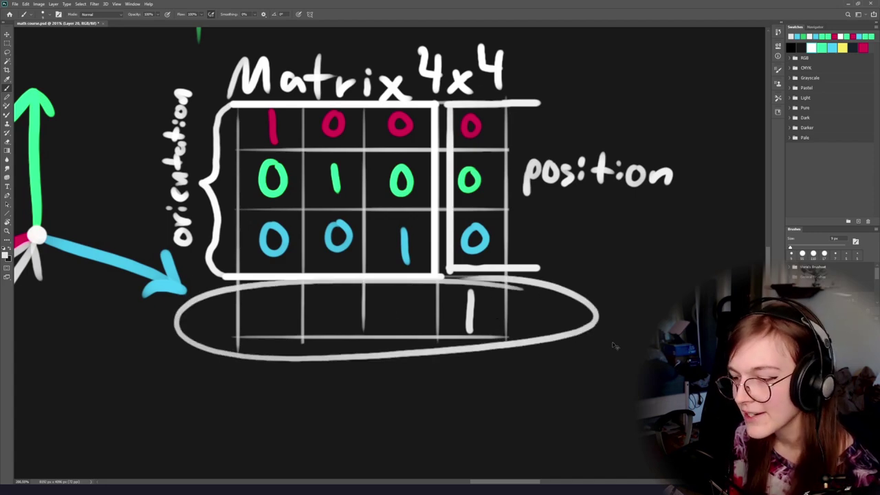
pyautogui.hotkey('ctrl', 'z')
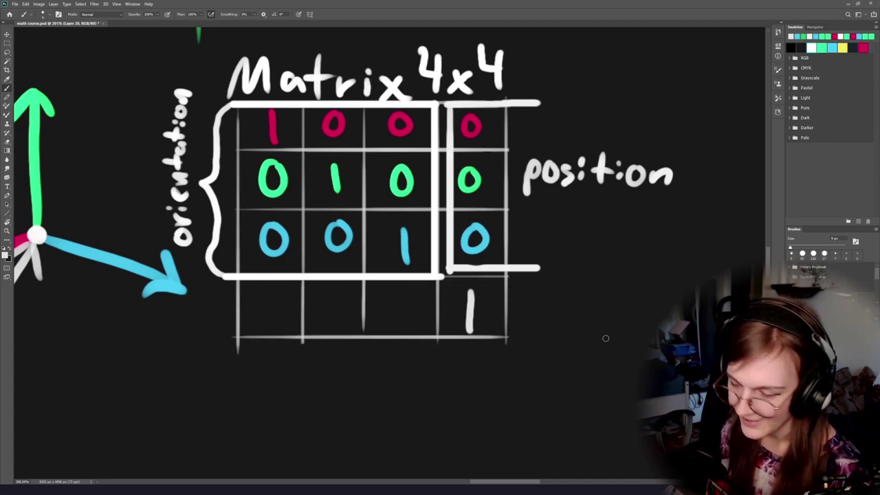
# Handwrite a white "0" in each of the bottom row's first three cells, redoing the first attempts.
pyautogui.moveTo(278, 294)
pyautogui.mouseDown()
pyautogui.moveTo(269, 327)
pyautogui.moveTo(278, 296)
pyautogui.mouseUp()
pyautogui.hotkey('ctrl', 'z')
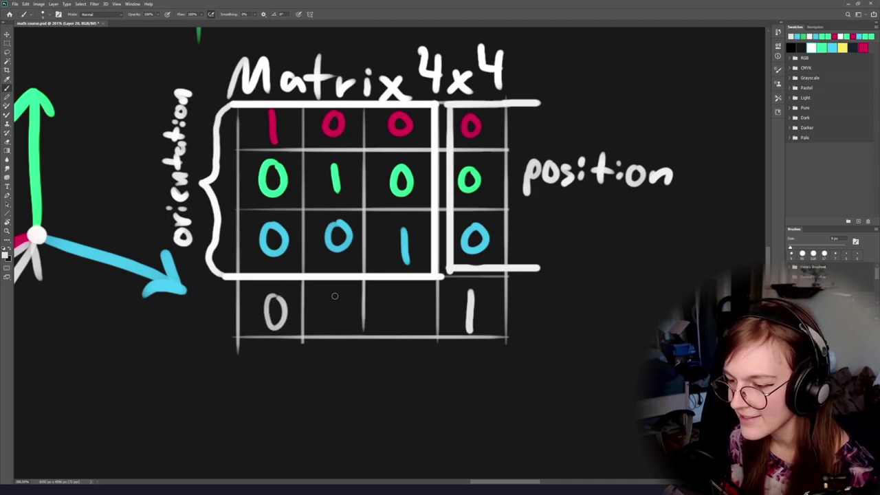
pyautogui.moveTo(334, 296); pyautogui.dragTo(336, 295)
pyautogui.hotkey('ctrl', 'z')
pyautogui.hotkey('ctrl', 'z')
pyautogui.moveTo(279, 289); pyautogui.dragTo(276, 292)
pyautogui.moveTo(338, 292); pyautogui.dragTo(337, 291)
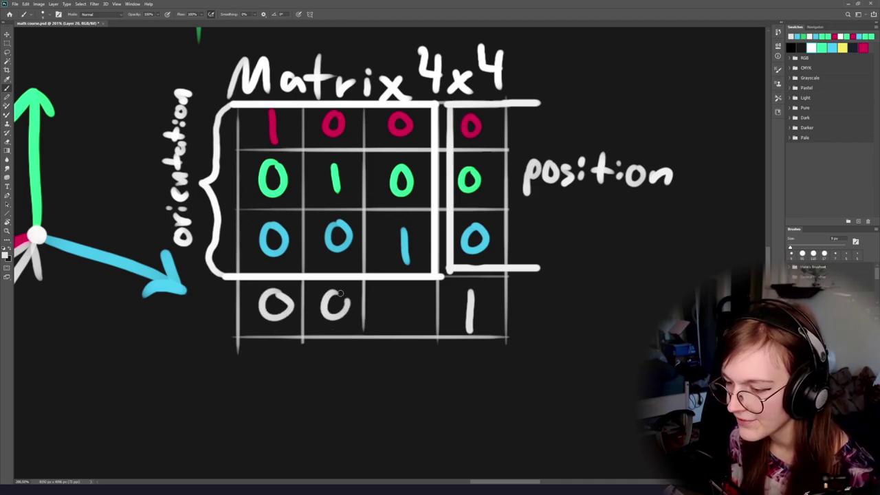
pyautogui.moveTo(407, 293)
pyautogui.mouseDown()
pyautogui.moveTo(411, 317)
pyautogui.moveTo(408, 295)
pyautogui.mouseUp()
# Circle the matrix's bottom row and its fourth-cell "1" temporarily in white, undoing each highlight.
pyautogui.moveTo(504, 289); pyautogui.dragTo(495, 282)
pyautogui.hotkey('ctrl', 'z')
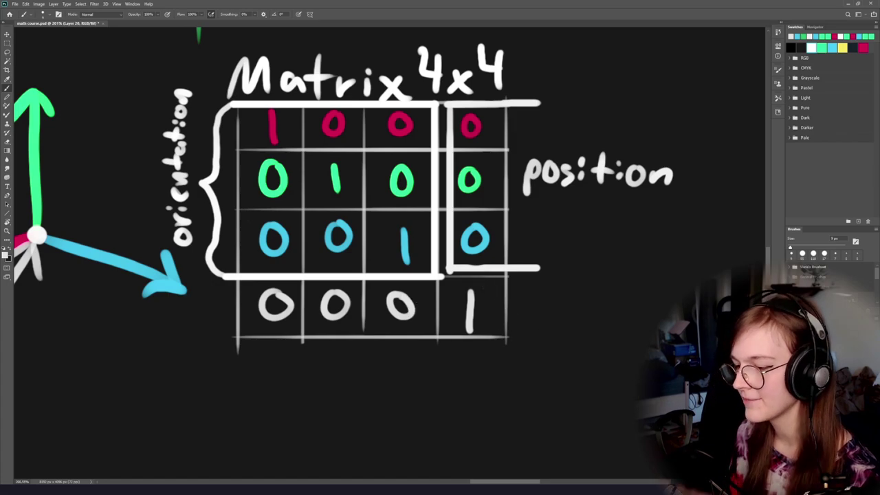
pyautogui.moveTo(350, 273); pyautogui.dragTo(419, 347)
pyautogui.scroll(-1, 420, 330)
pyautogui.moveTo(493, 359); pyautogui.dragTo(423, 326)
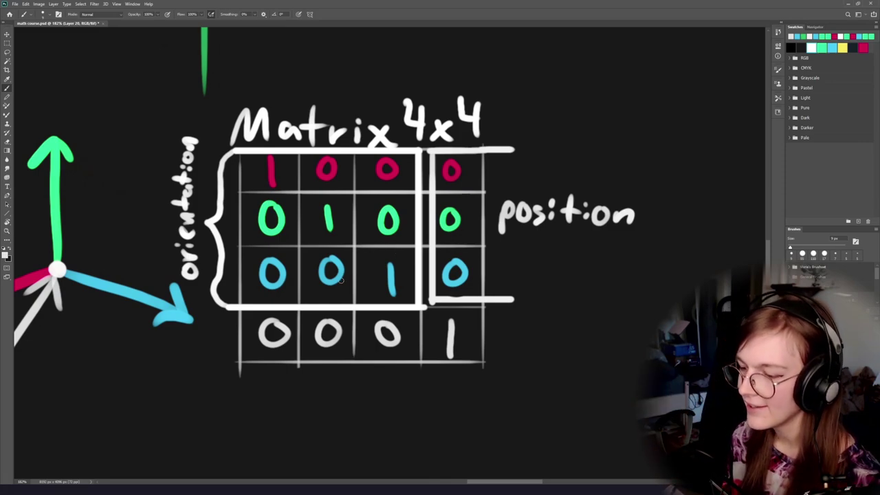
pyautogui.moveTo(474, 306)
pyautogui.mouseDown()
pyautogui.moveTo(305, 310)
pyautogui.moveTo(412, 313)
pyautogui.mouseUp()
pyautogui.hotkey('ctrl', 'z')
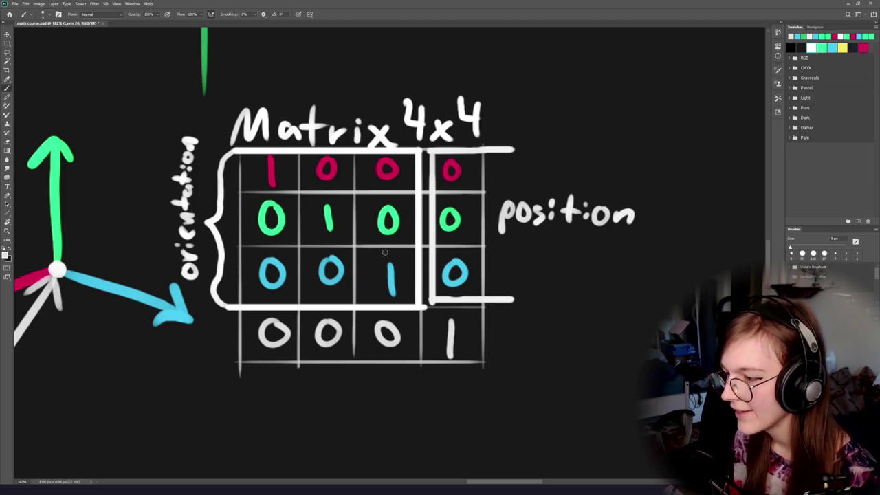
pyautogui.moveTo(407, 263); pyautogui.dragTo(432, 272)
pyautogui.moveTo(522, 173)
pyautogui.mouseDown()
pyautogui.moveTo(562, 224)
pyautogui.moveTo(570, 257)
pyautogui.mouseUp()
pyautogui.hotkey('ctrl', 'z')
pyautogui.moveTo(526, 327); pyautogui.dragTo(521, 320)
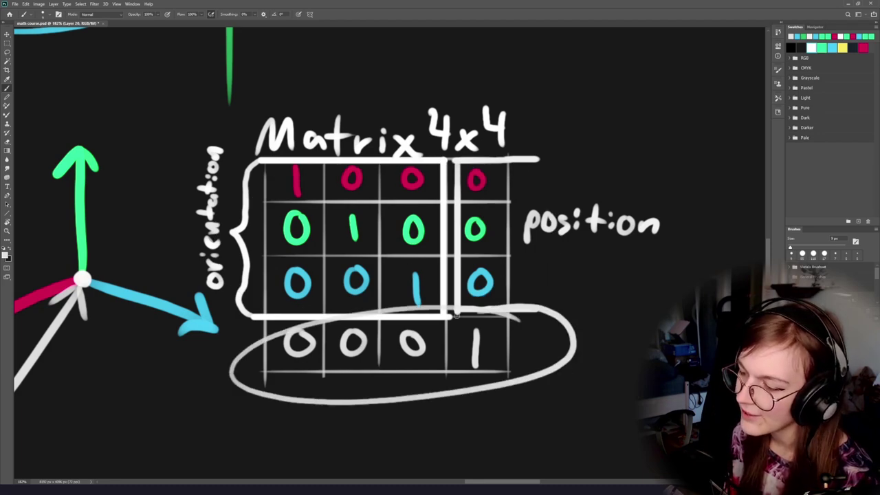
pyautogui.hotkey('ctrl', 'z')
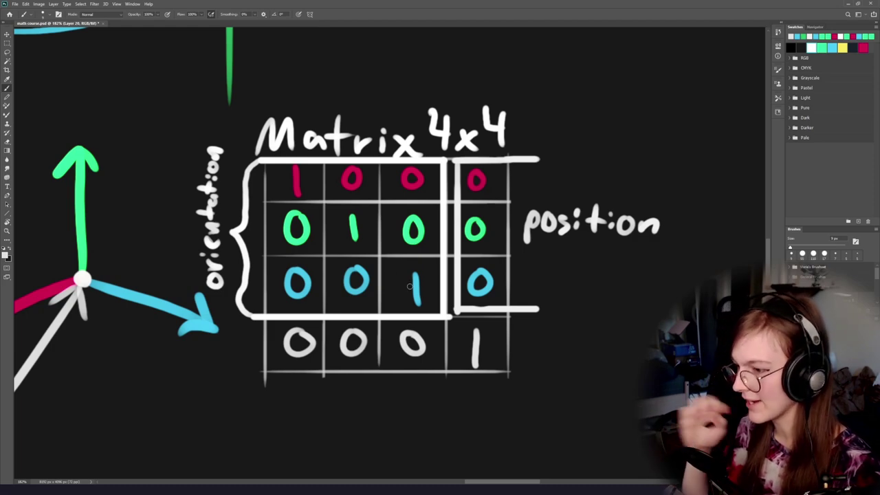
pyautogui.moveTo(481, 326)
pyautogui.mouseDown()
pyautogui.moveTo(333, 327)
pyautogui.moveTo(489, 315)
pyautogui.mouseUp()
pyautogui.hotkey('ctrl', 'z')
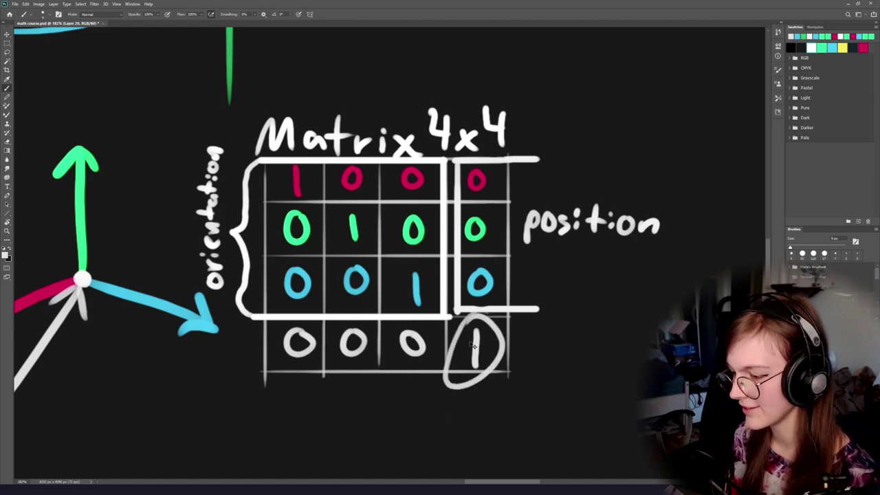
pyautogui.hotkey('ctrl', 'z')
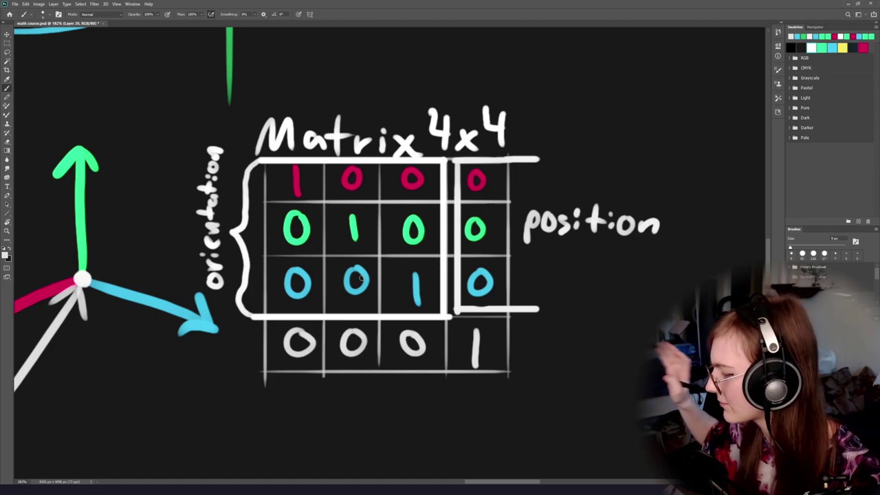
# Circle the bottom row's three zeros temporarily in white and undo the circle.
pyautogui.moveTo(280, 326); pyautogui.dragTo(367, 304)
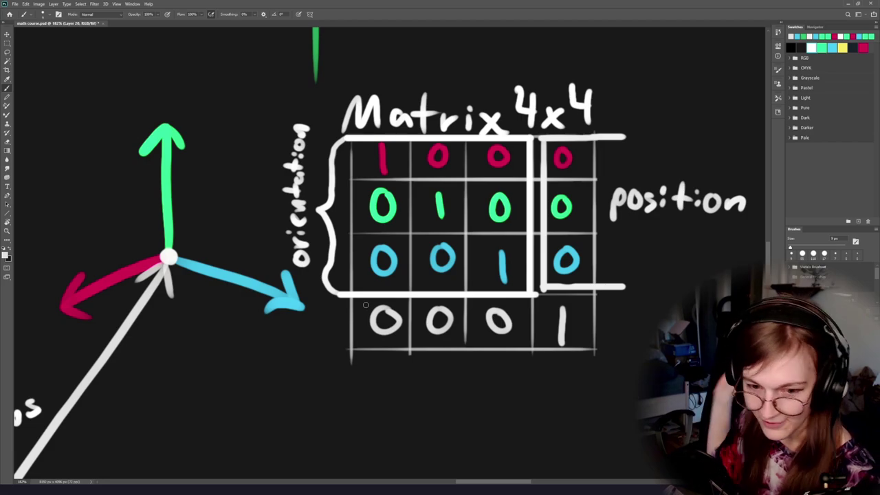
pyautogui.hscroll(2, 316, 299)
pyautogui.scroll(3, 443, 234)
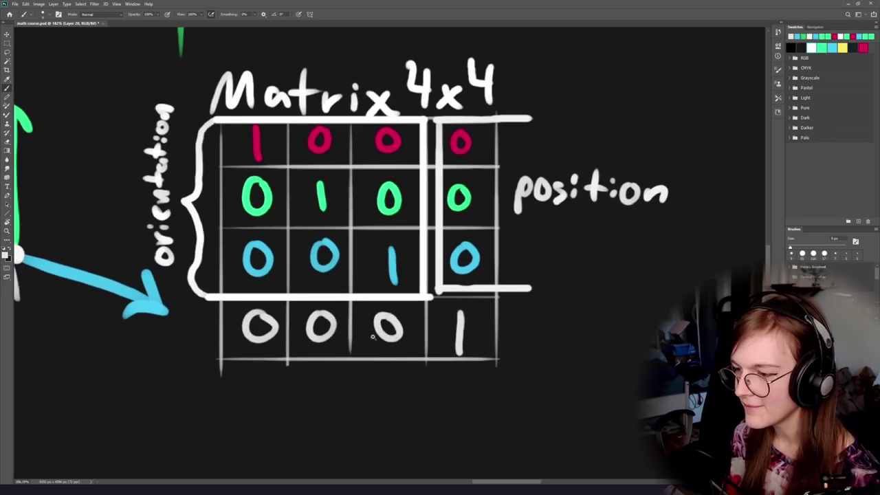
pyautogui.moveTo(454, 303); pyautogui.dragTo(360, 303)
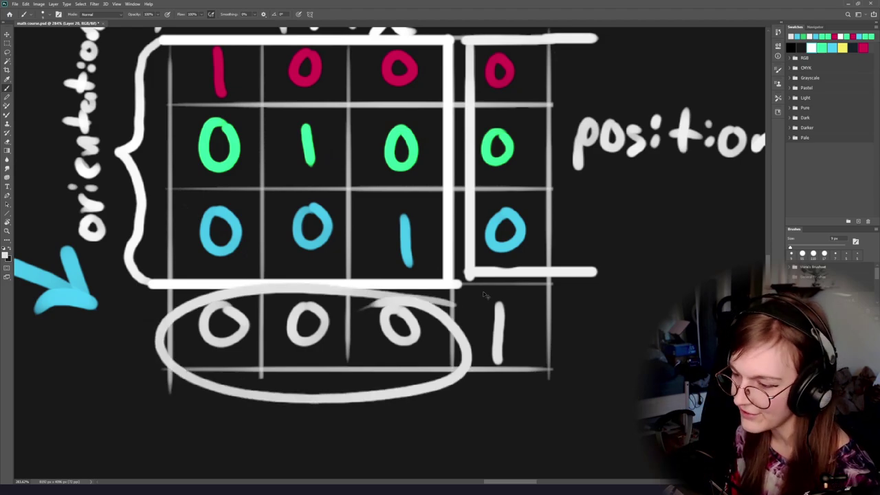
pyautogui.hotkey('ctrl', 'z')
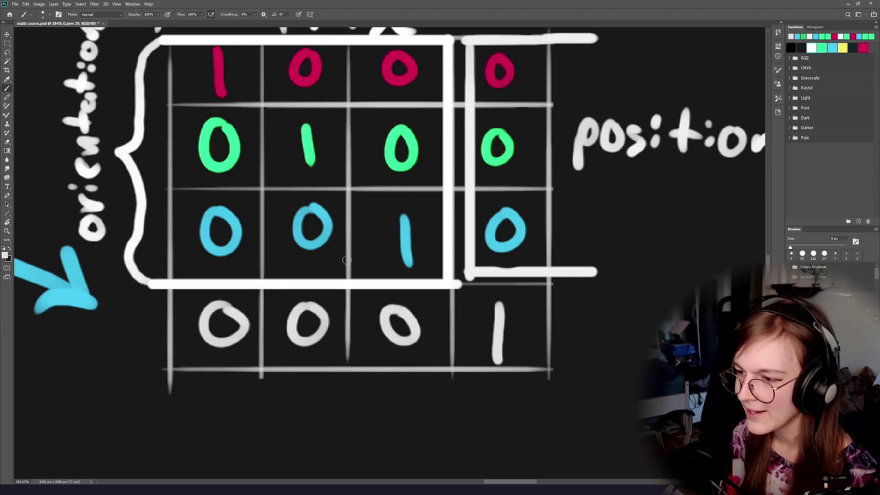
pyautogui.scroll(-2, 346, 260)
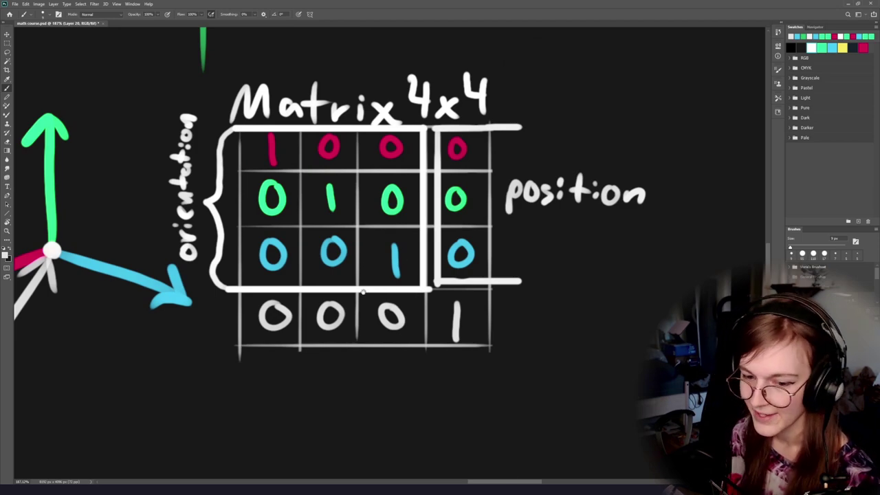
pyautogui.scroll(-2, 481, 330)
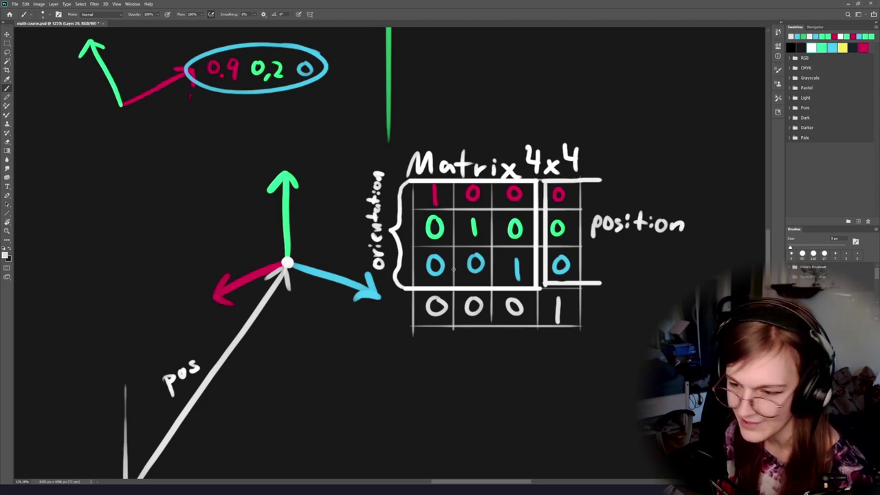
# Highlight the matrix's orientation values temporarily in white, undoing each mark.
pyautogui.moveTo(454, 268); pyautogui.dragTo(393, 256)
pyautogui.scroll(2, 377, 282)
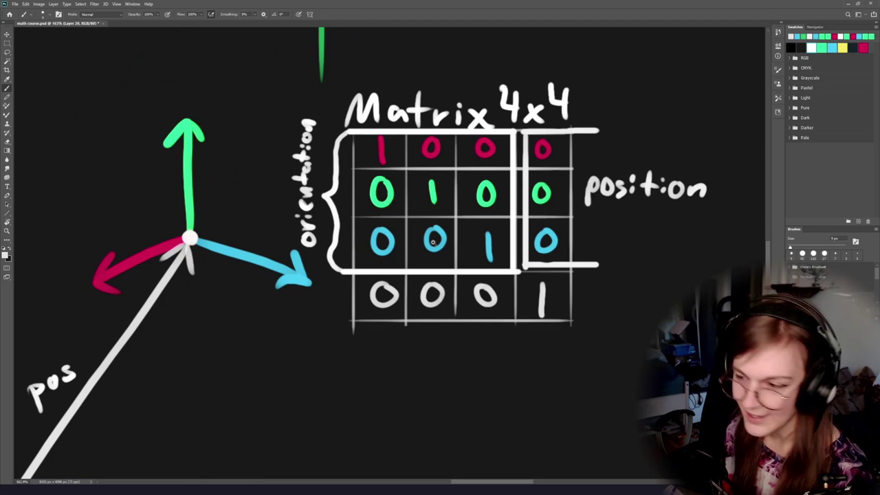
pyautogui.scroll(3, 417, 250)
pyautogui.moveTo(438, 241); pyautogui.dragTo(393, 259)
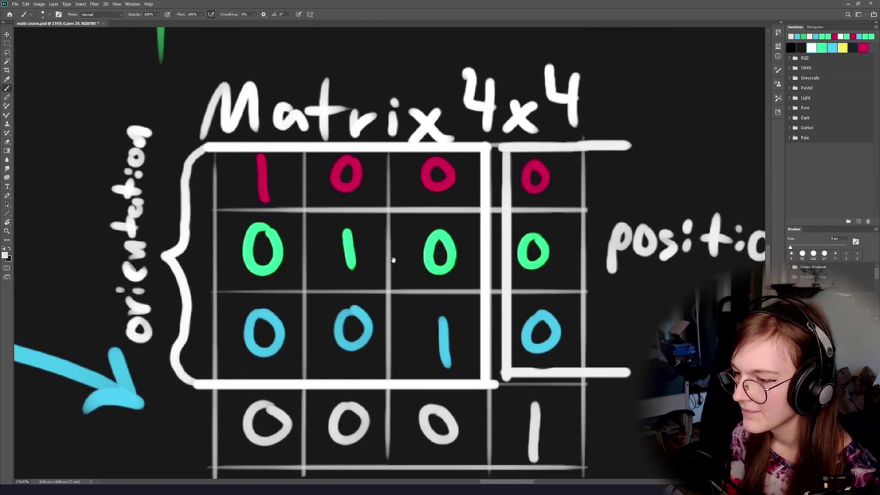
pyautogui.moveTo(482, 162)
pyautogui.mouseDown()
pyautogui.moveTo(347, 146)
pyautogui.moveTo(300, 158)
pyautogui.mouseUp()
pyautogui.hotkey('ctrl', 'z')
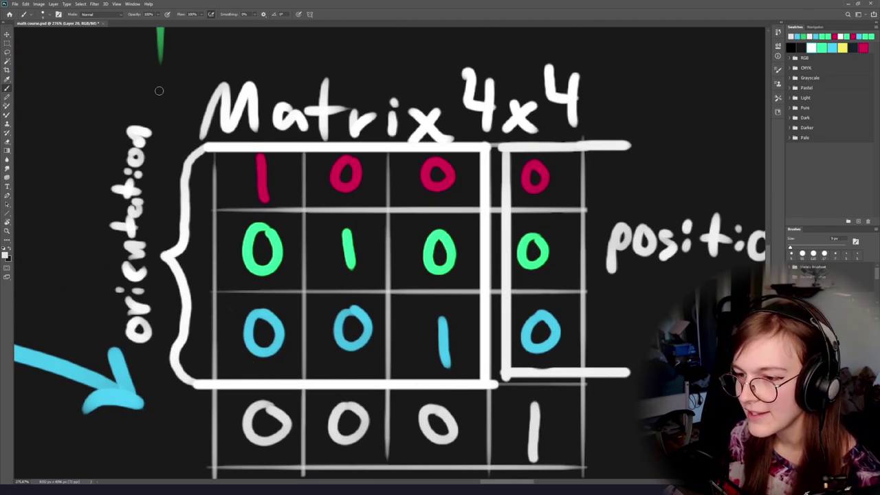
pyautogui.moveTo(159, 91)
pyautogui.mouseDown()
pyautogui.moveTo(200, 114)
pyautogui.moveTo(152, 96)
pyautogui.mouseUp()
pyautogui.hotkey('ctrl', 'z')
pyautogui.moveTo(349, 280); pyautogui.dragTo(359, 283)
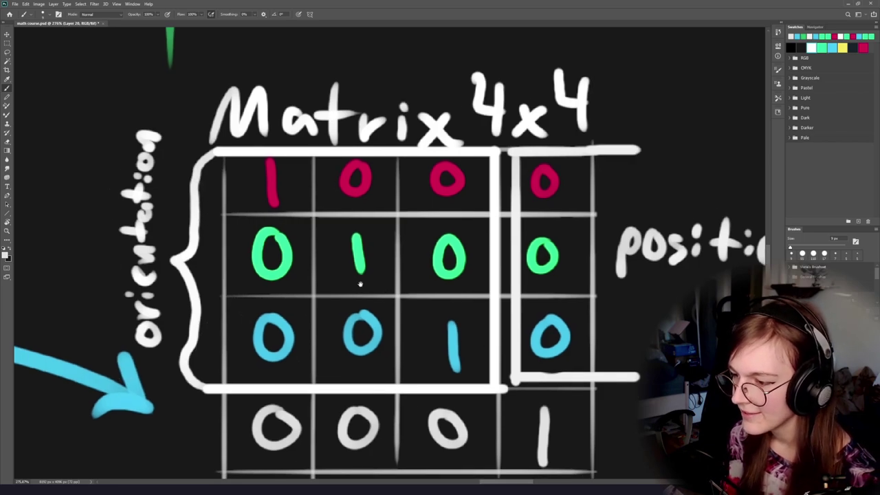
pyautogui.moveTo(412, 160)
pyautogui.mouseDown()
pyautogui.moveTo(222, 320)
pyautogui.moveTo(474, 178)
pyautogui.mouseUp()
pyautogui.hotkey('ctrl', 'z')
pyautogui.scroll(-4, 406, 306)
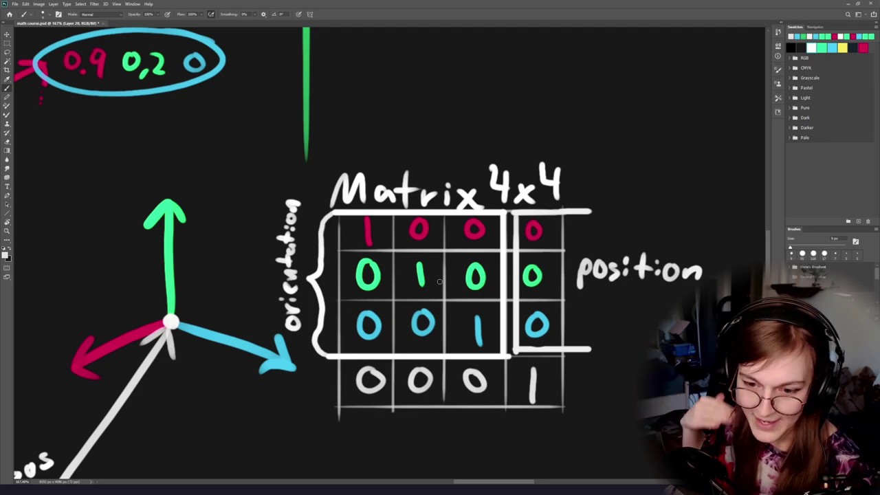
# Replace the green "1" in the matrix's second row with a handwritten green "2".
pyautogui.scroll(3, 439, 282)
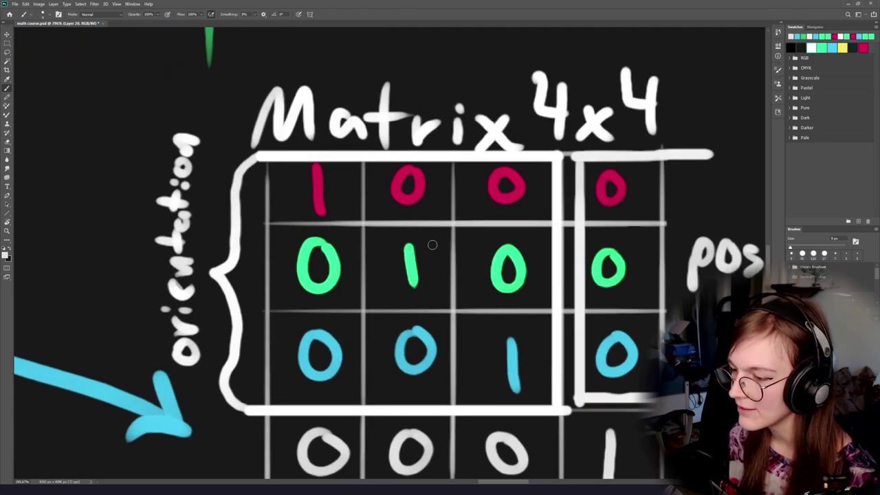
pyautogui.press('e')
pyautogui.moveTo(411, 275); pyautogui.dragTo(407, 255)
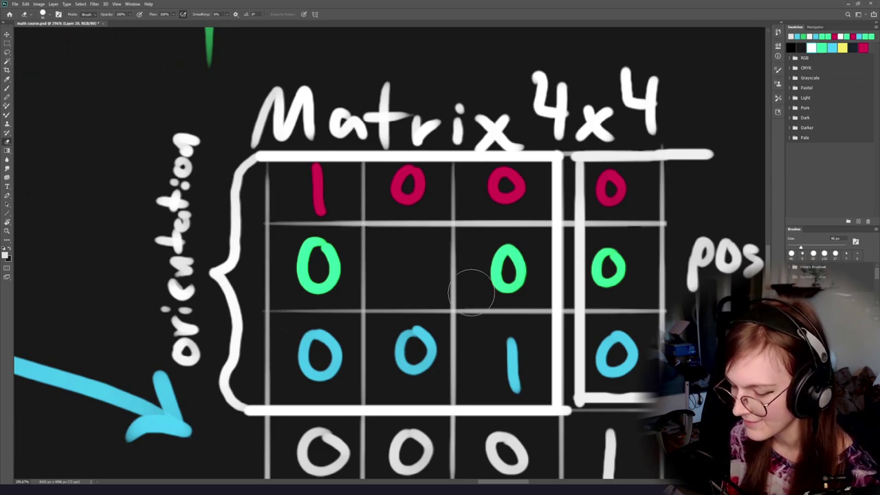
pyautogui.press('b')
pyautogui.keyDown('alt'); pyautogui.click(502, 249); pyautogui.keyUp('alt')
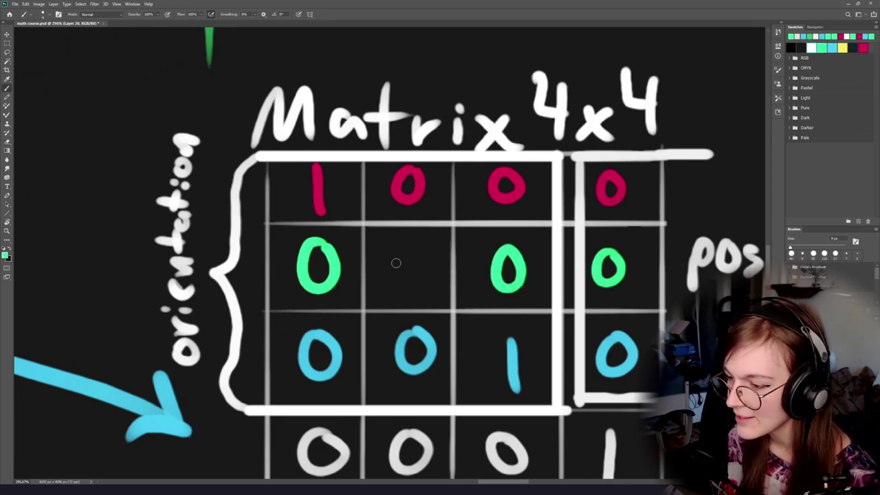
pyautogui.moveTo(389, 255)
pyautogui.mouseDown()
pyautogui.moveTo(392, 289)
pyautogui.moveTo(428, 287)
pyautogui.mouseUp()
pyautogui.scroll(-2, 429, 282)
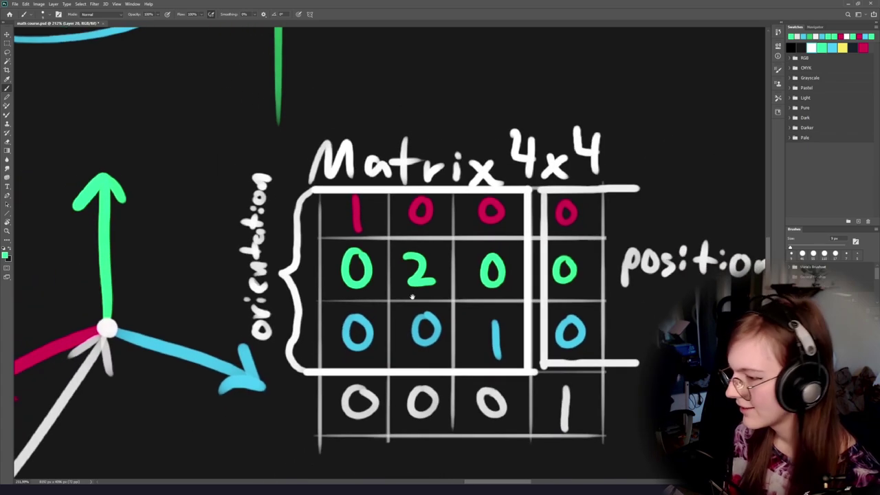
# Circle the green "2" in the matrix temporarily in green, undoing each mark.
pyautogui.moveTo(443, 255)
pyautogui.mouseDown()
pyautogui.moveTo(437, 298)
pyautogui.moveTo(433, 250)
pyautogui.mouseUp()
pyautogui.hotkey('ctrl', 'z')
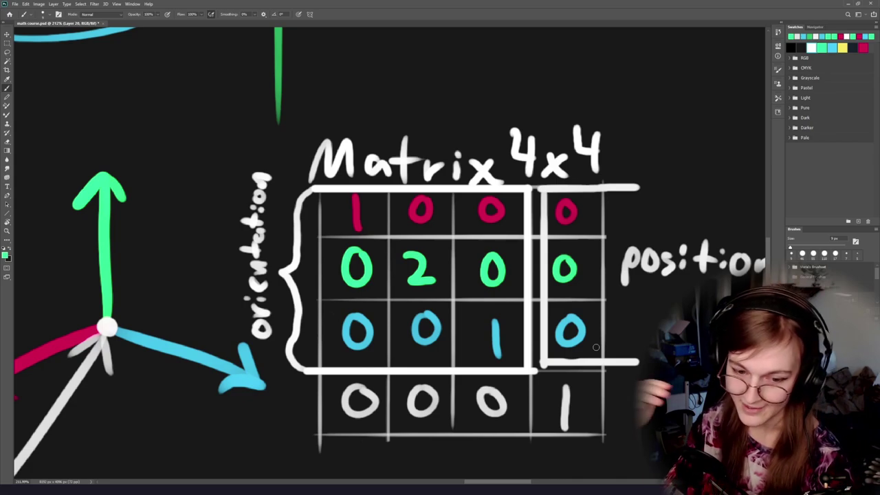
pyautogui.moveTo(404, 292)
pyautogui.mouseDown()
pyautogui.moveTo(544, 273)
pyautogui.moveTo(401, 312)
pyautogui.moveTo(398, 303)
pyautogui.mouseUp()
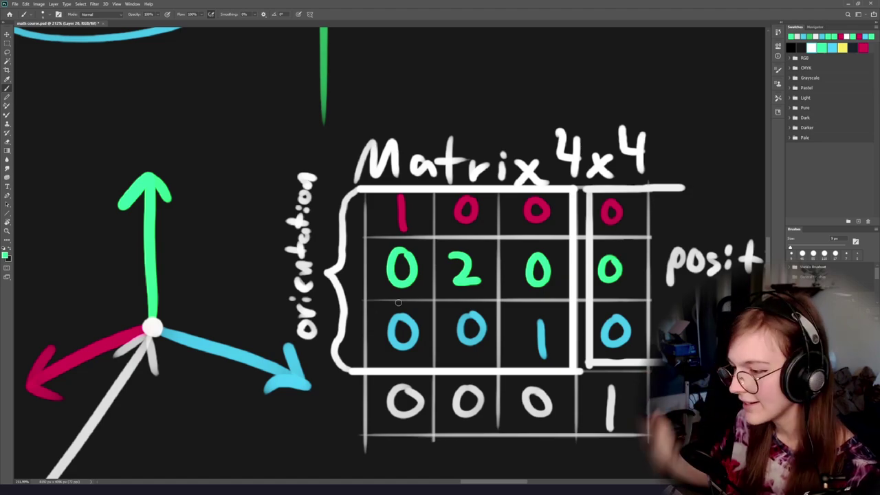
pyautogui.moveTo(493, 265)
pyautogui.mouseDown()
pyautogui.moveTo(415, 254)
pyautogui.moveTo(442, 248)
pyautogui.moveTo(323, 146)
pyautogui.moveTo(455, 230)
pyautogui.mouseUp()
pyautogui.hotkey('ctrl', 'z')
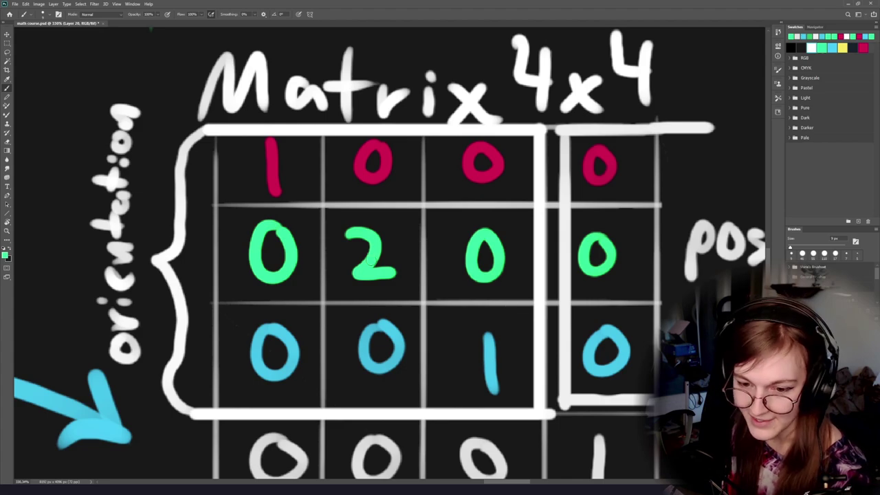
# Circle the matrix's green, crimson and blue orientation rows one at a time in matching colours, undoing each circle.
pyautogui.scroll(-2, 432, 292)
pyautogui.scroll(3, 432, 292)
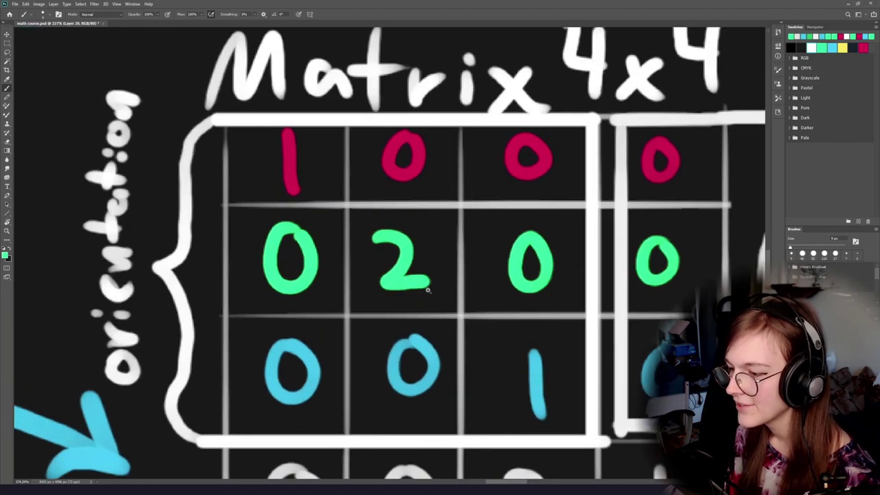
pyautogui.scroll(-1, 441, 234)
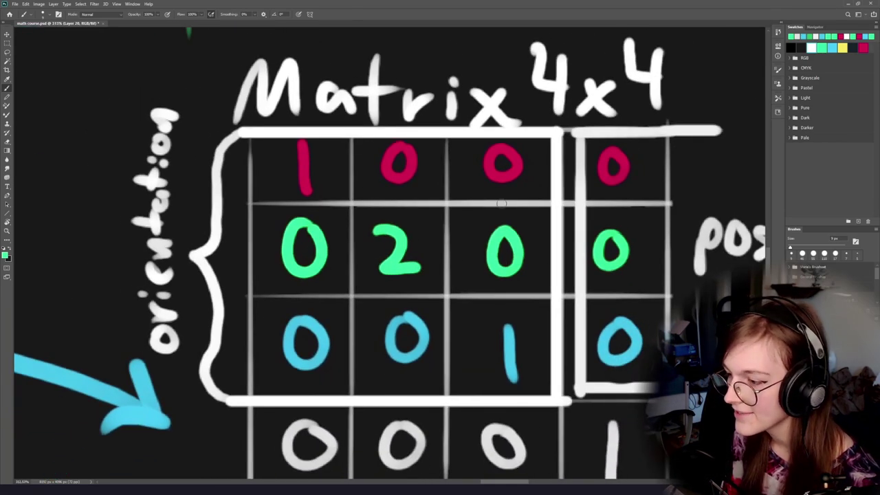
pyautogui.moveTo(528, 219)
pyautogui.mouseDown()
pyautogui.moveTo(481, 203)
pyautogui.moveTo(454, 306)
pyautogui.moveTo(426, 203)
pyautogui.mouseUp()
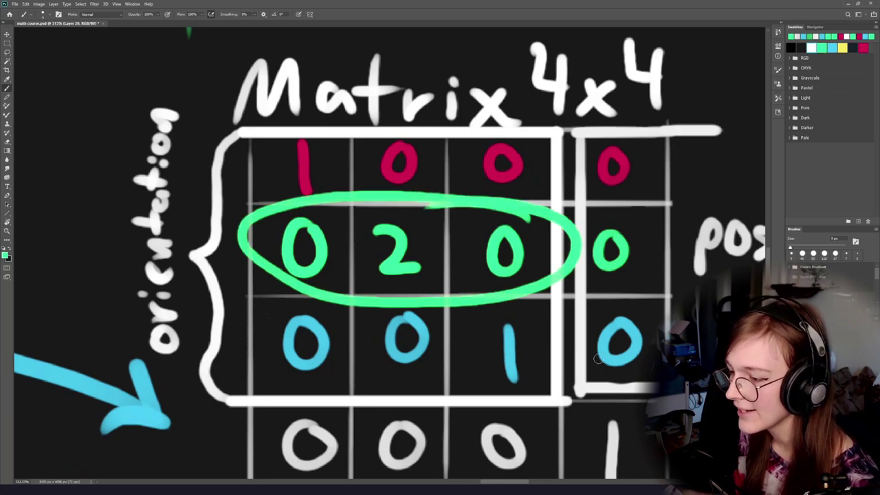
pyautogui.hotkey('ctrl', 'z')
pyautogui.keyDown('alt'); pyautogui.click(413, 166); pyautogui.keyUp('alt')
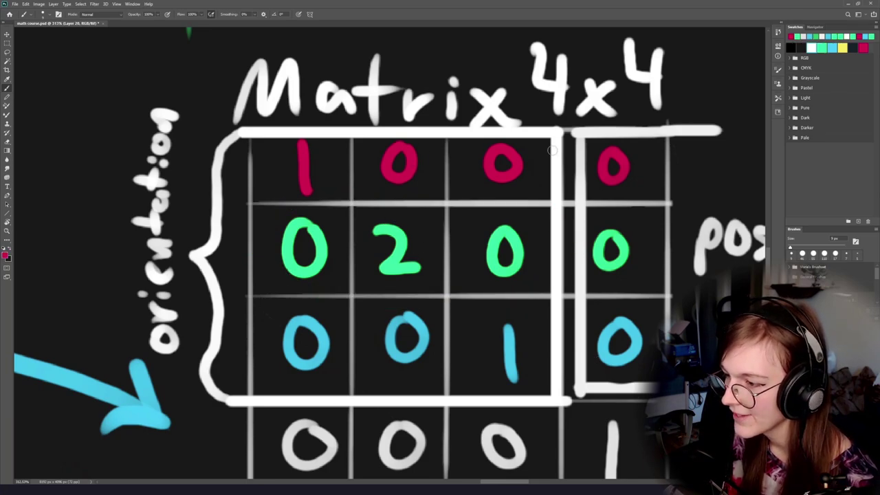
pyautogui.moveTo(532, 134)
pyautogui.mouseDown()
pyautogui.moveTo(274, 148)
pyautogui.moveTo(459, 131)
pyautogui.mouseUp()
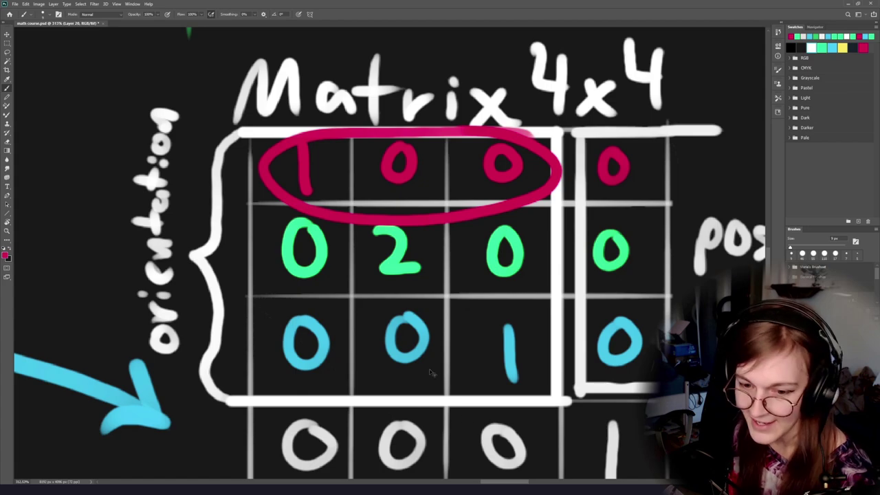
pyautogui.hotkey('ctrl', 'z')
pyautogui.keyDown('alt'); pyautogui.click(422, 326); pyautogui.keyUp('alt')
pyautogui.moveTo(515, 296)
pyautogui.mouseDown()
pyautogui.moveTo(560, 340)
pyautogui.moveTo(451, 285)
pyautogui.mouseUp()
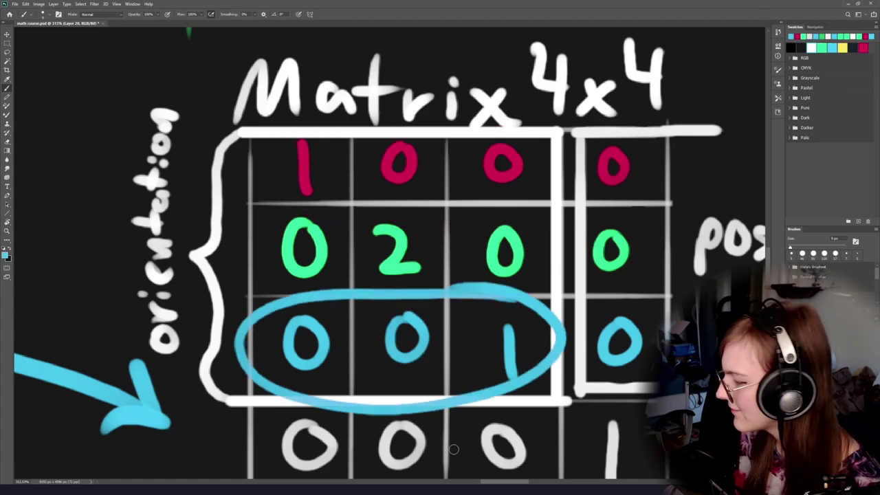
pyautogui.hotkey('ctrl', 'z')
# Mark the matrix's green second row temporarily in blue and undo the mark.
pyautogui.scroll(-2, 348, 200)
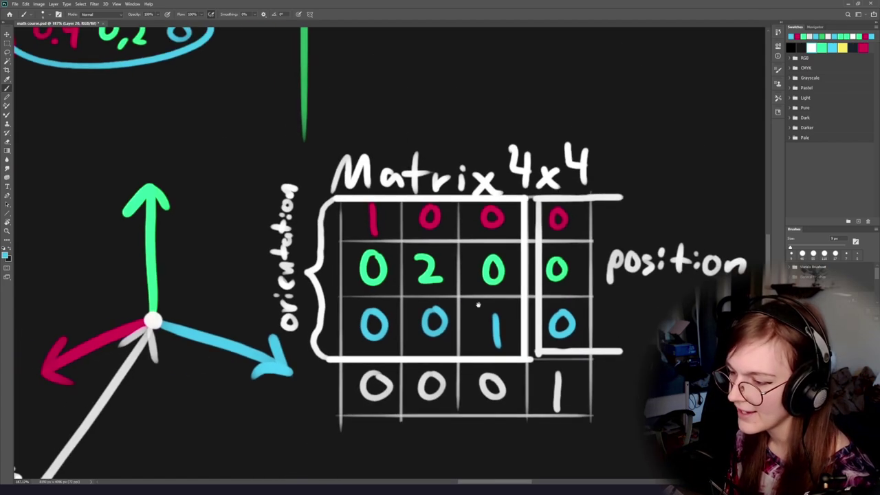
pyautogui.scroll(1, 348, 201)
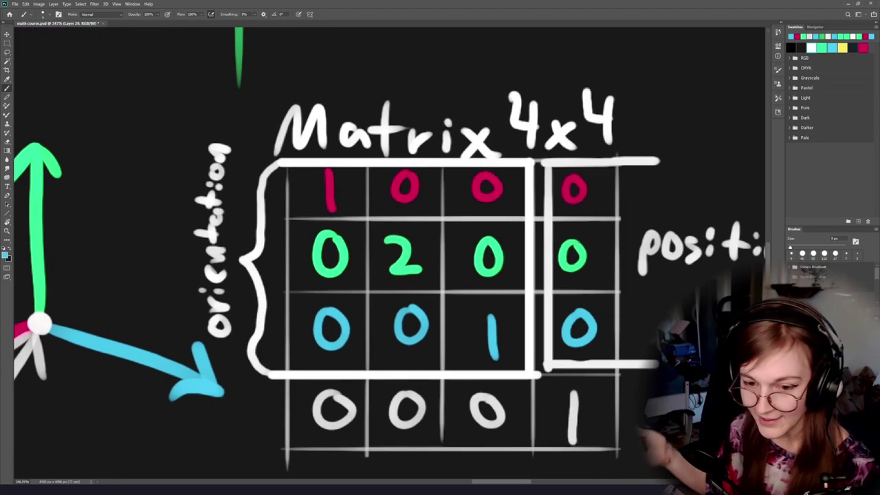
pyautogui.scroll(1, 425, 267)
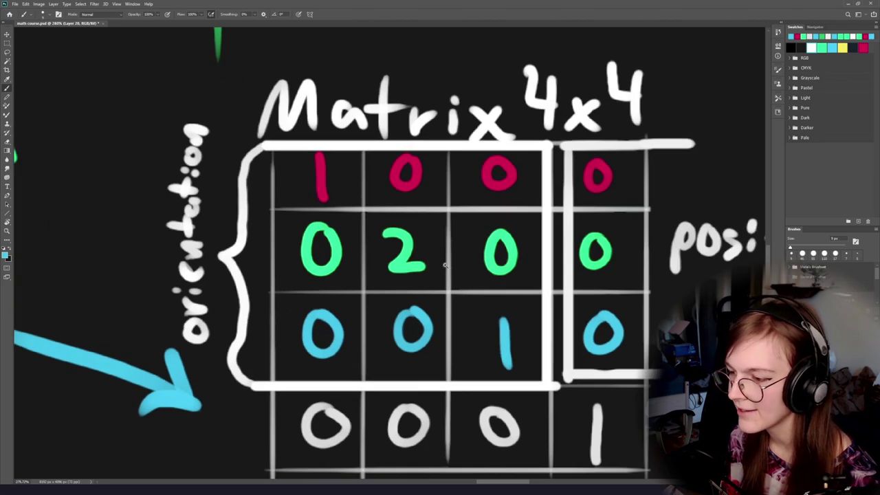
pyautogui.moveTo(528, 219); pyautogui.dragTo(533, 249)
pyautogui.hotkey('ctrl', 'z')
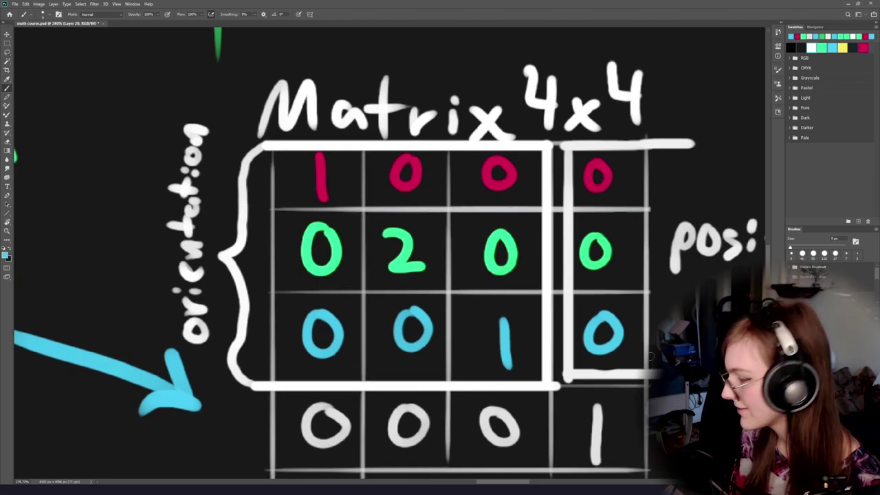
# Circle the blue orientation row "0 0 1" temporarily in blue, undoing each circle.
pyautogui.scroll(-1, 438, 284)
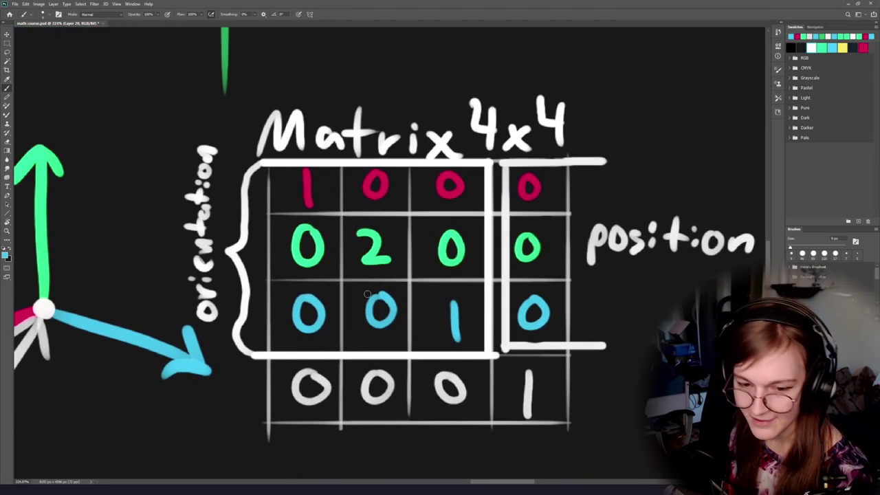
pyautogui.scroll(3, 355, 332)
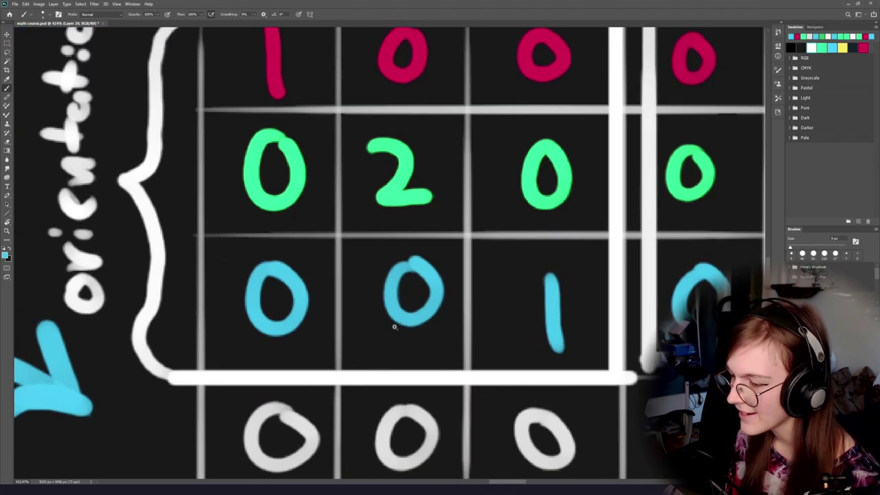
pyautogui.scroll(-2, 385, 332)
pyautogui.scroll(1, 369, 336)
pyautogui.scroll(-2, 378, 337)
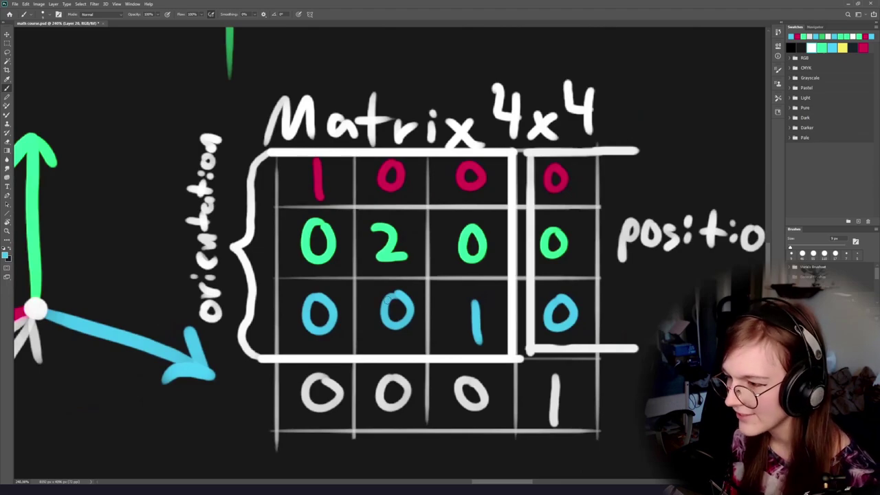
pyautogui.moveTo(478, 276); pyautogui.dragTo(540, 261)
pyautogui.hotkey('ctrl', 'z')
pyautogui.scroll(3, 367, 276)
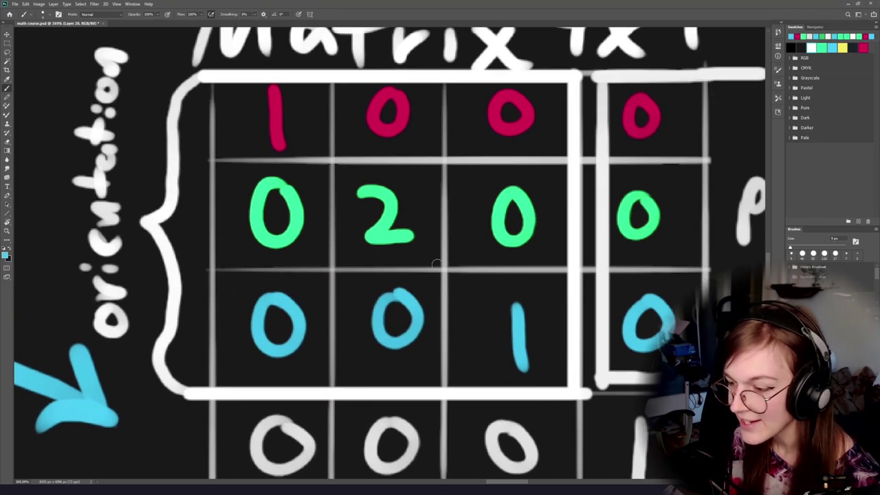
pyautogui.moveTo(448, 261)
pyautogui.mouseDown()
pyautogui.moveTo(475, 267)
pyautogui.moveTo(286, 379)
pyautogui.moveTo(466, 261)
pyautogui.moveTo(489, 271)
pyautogui.mouseUp()
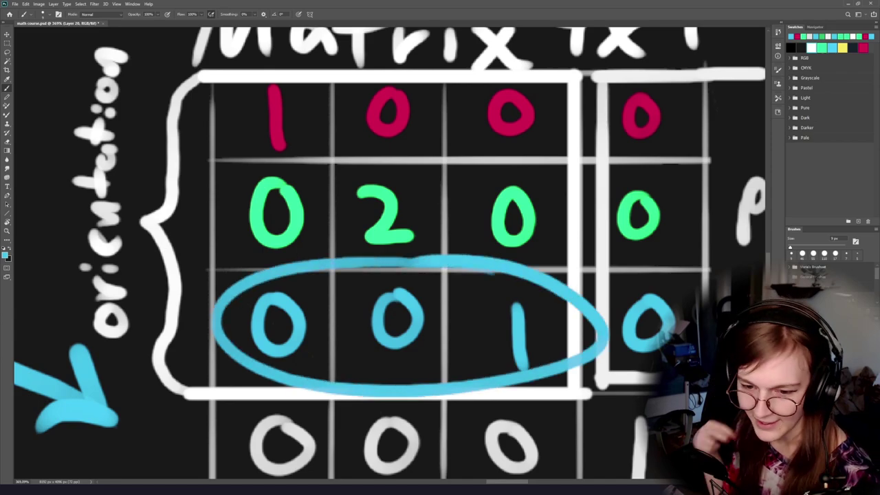
pyautogui.hotkey('ctrl', 'z')
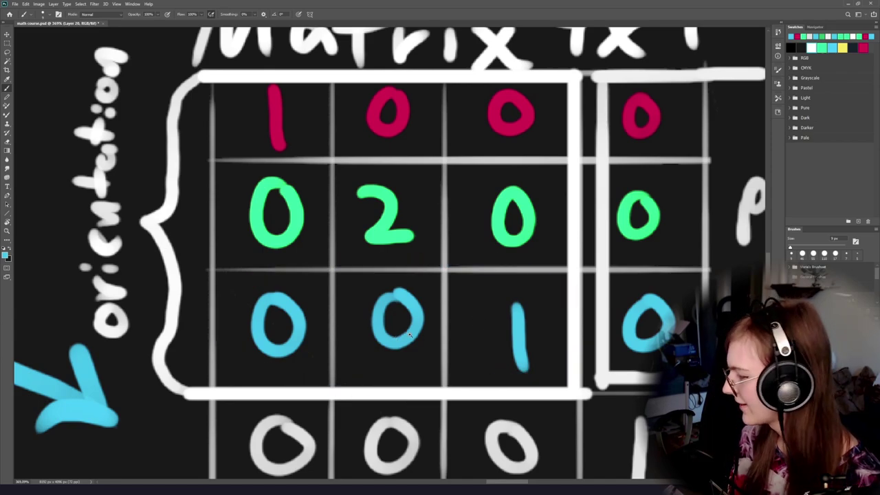
# Highlight the matrix's orientation block temporarily in blue and undo the mark.
pyautogui.scroll(-3, 437, 234)
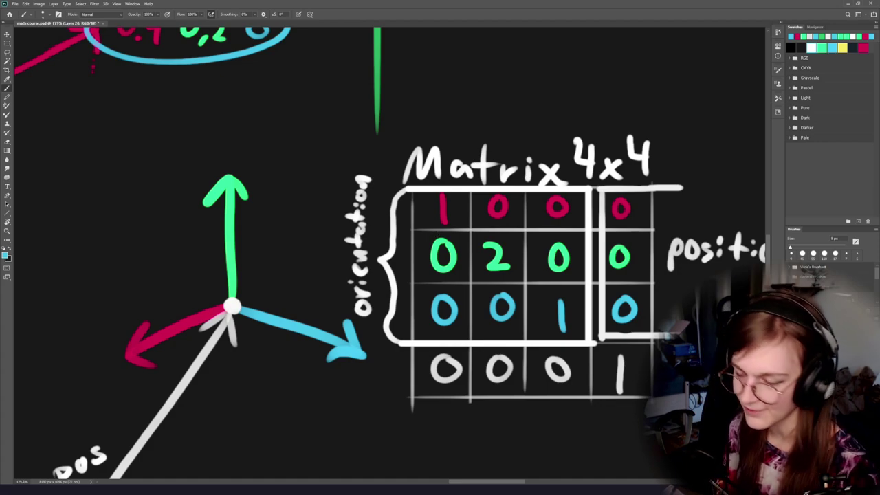
pyautogui.moveTo(587, 230)
pyautogui.mouseDown()
pyautogui.moveTo(395, 270)
pyautogui.moveTo(593, 217)
pyautogui.mouseUp()
pyautogui.hotkey('ctrl', 'z')
# Rotate the canvas view so the "orientation" label reads horizontally and handwrite "scale" in white above it.
pyautogui.press('r')
pyautogui.moveTo(402, 260); pyautogui.dragTo(435, 163)
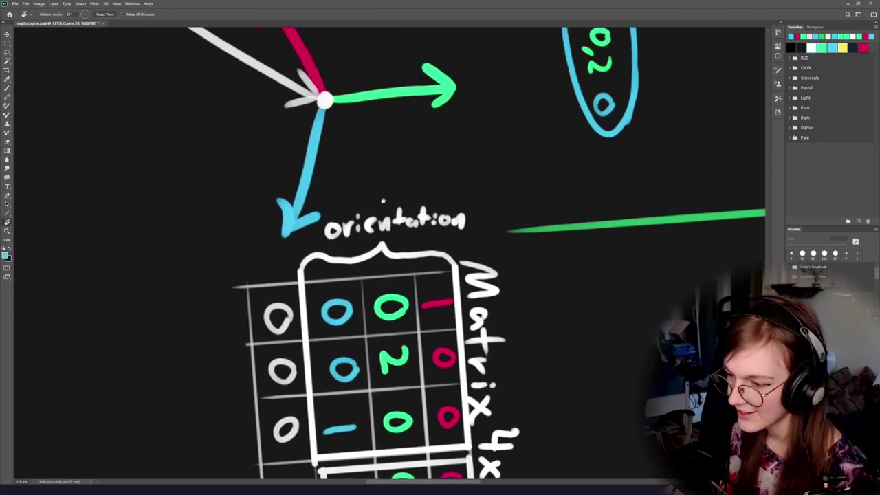
pyautogui.scroll(5, 383, 200)
pyautogui.press('b')
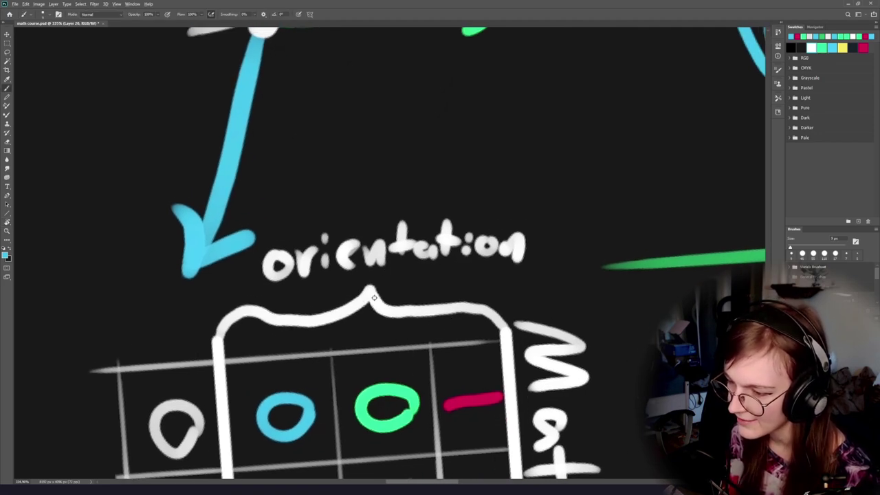
pyautogui.keyDown('alt'); pyautogui.click(373, 297); pyautogui.keyUp('alt')
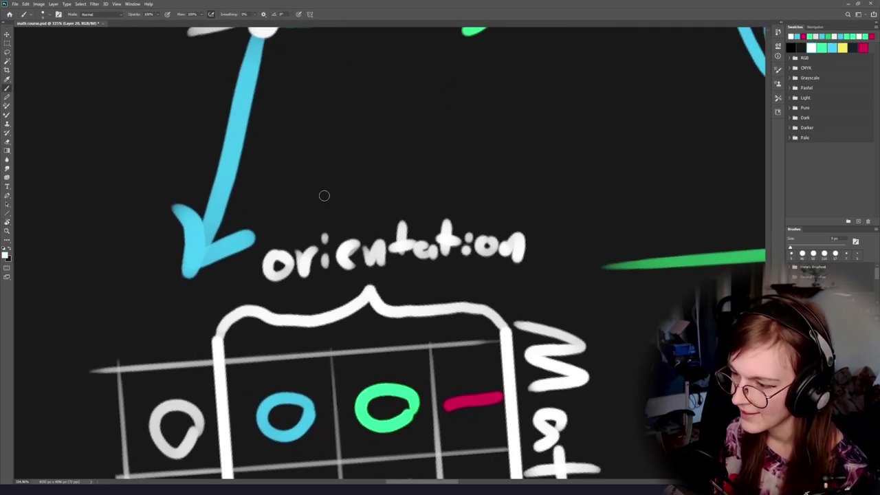
pyautogui.moveTo(339, 189); pyautogui.dragTo(306, 212)
pyautogui.hotkey('ctrl', 'z')
pyautogui.moveTo(375, 180); pyautogui.dragTo(378, 206)
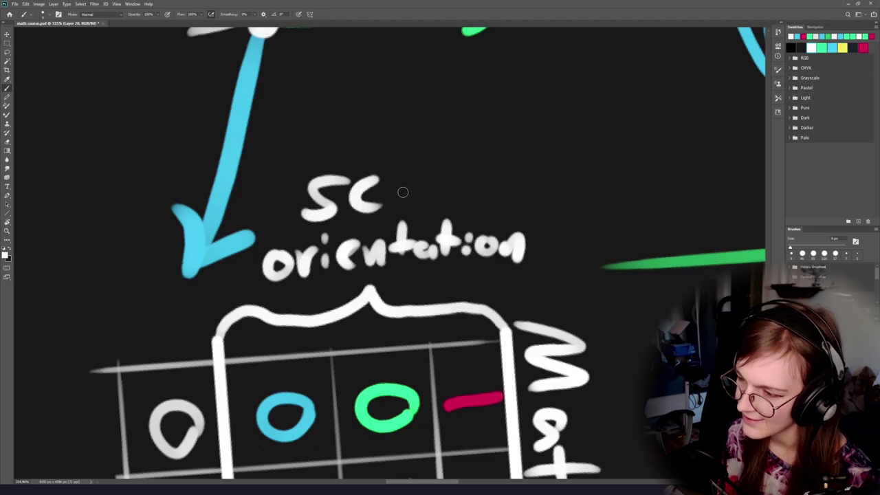
pyautogui.moveTo(416, 184); pyautogui.dragTo(420, 206)
pyautogui.moveTo(432, 149)
pyautogui.mouseDown()
pyautogui.moveTo(434, 201)
pyautogui.moveTo(485, 203)
pyautogui.mouseUp()
# Add a white "+" after "scale" and restore the canvas to its unrotated view, leaving no stray arc on the matrix.
pyautogui.scroll(-7, 447, 244)
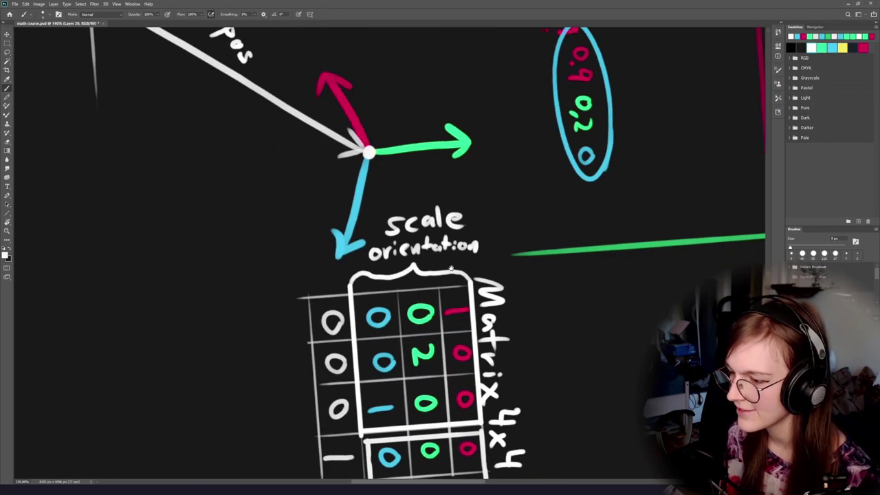
pyautogui.moveTo(451, 268); pyautogui.dragTo(436, 270)
pyautogui.scroll(5, 461, 232)
pyautogui.moveTo(462, 200); pyautogui.dragTo(462, 231)
pyautogui.moveTo(451, 216)
pyautogui.mouseDown()
pyautogui.moveTo(481, 213)
pyautogui.moveTo(376, 352)
pyautogui.mouseUp()
pyautogui.press('Escape')
pyautogui.scroll(-4, 454, 293)
pyautogui.scroll(4, 454, 293)
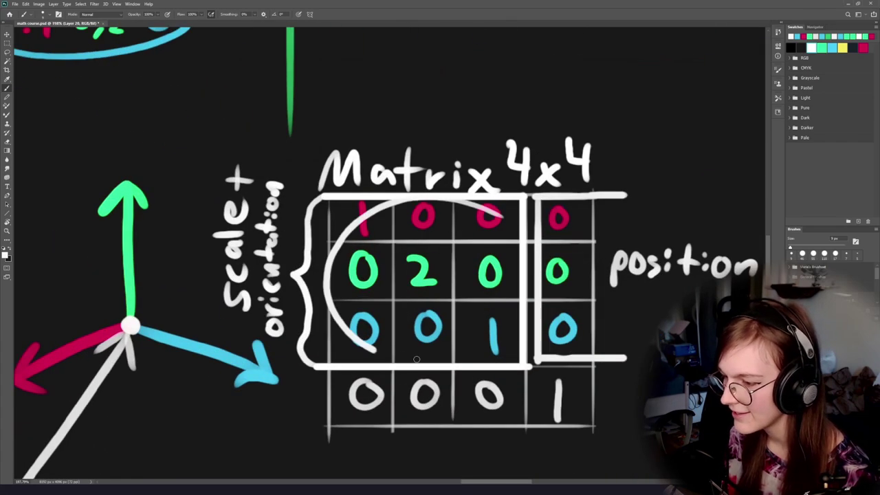
pyautogui.hotkey('ctrl', 'z')
pyautogui.scroll(-4, 416, 359)
pyautogui.scroll(3, 438, 345)
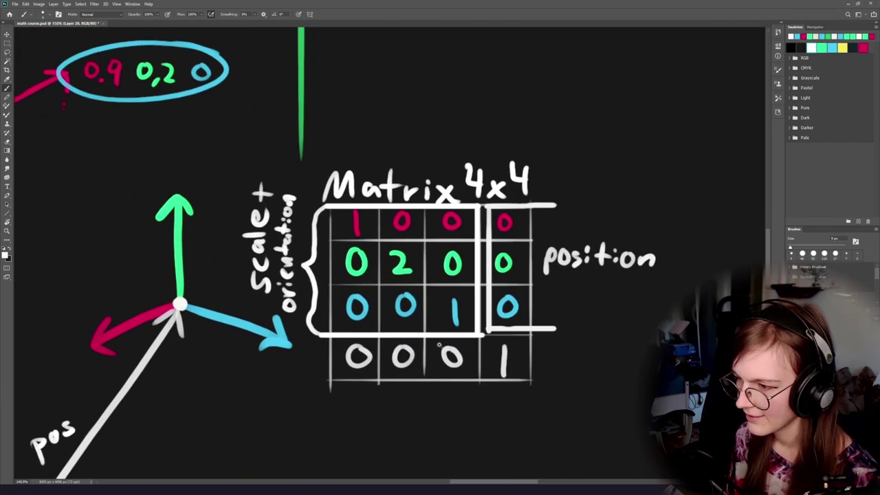
pyautogui.scroll(-3, 438, 345)
pyautogui.scroll(3, 439, 345)
pyautogui.scroll(2, 620, 342)
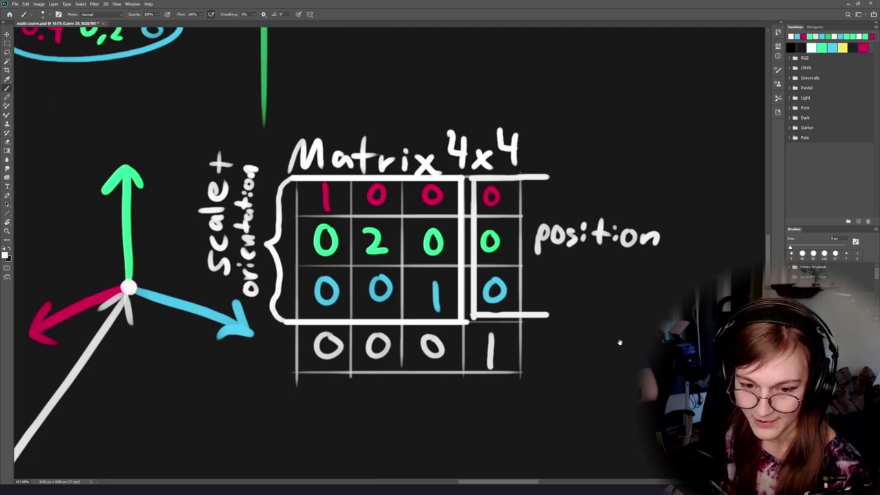
pyautogui.scroll(-4, 620, 341)
pyautogui.scroll(3, 403, 316)
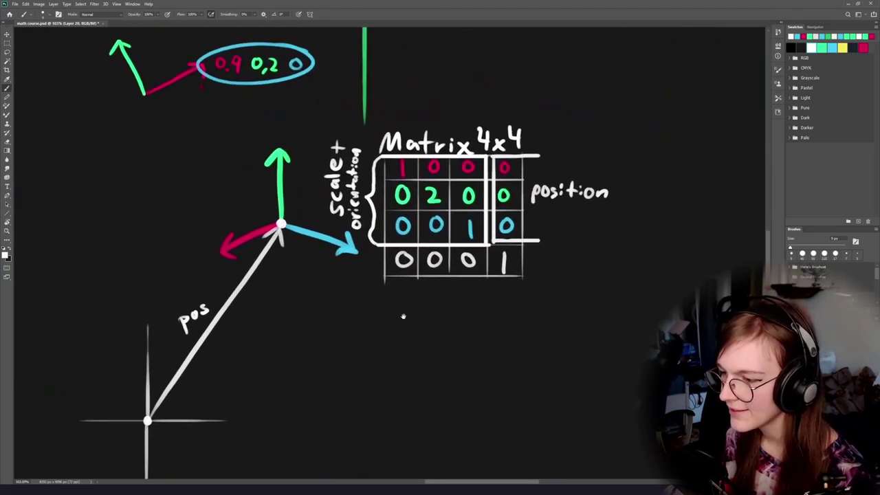
pyautogui.scroll(1, 412, 311)
pyautogui.scroll(3, 425, 292)
pyautogui.scroll(-2, 429, 297)
pyautogui.scroll(2, 447, 292)
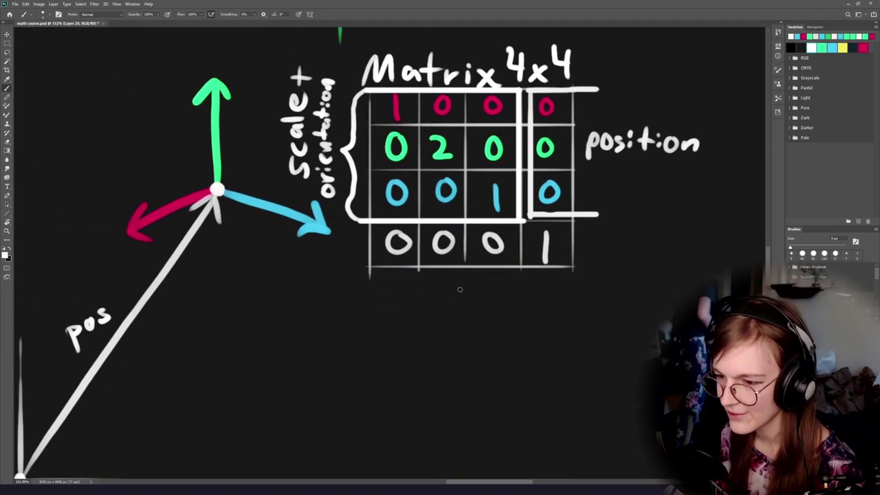
pyautogui.scroll(-1, 433, 304)
pyautogui.moveTo(435, 333); pyautogui.dragTo(431, 318)
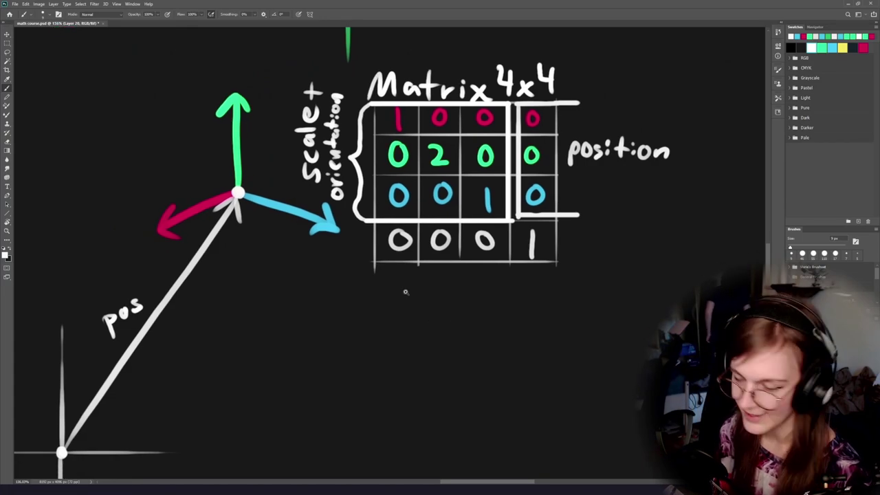
# Circle the matrix's green row "0 2 0" temporarily in white and in sampled green, undoing each circle.
pyautogui.scroll(-1, 406, 292)
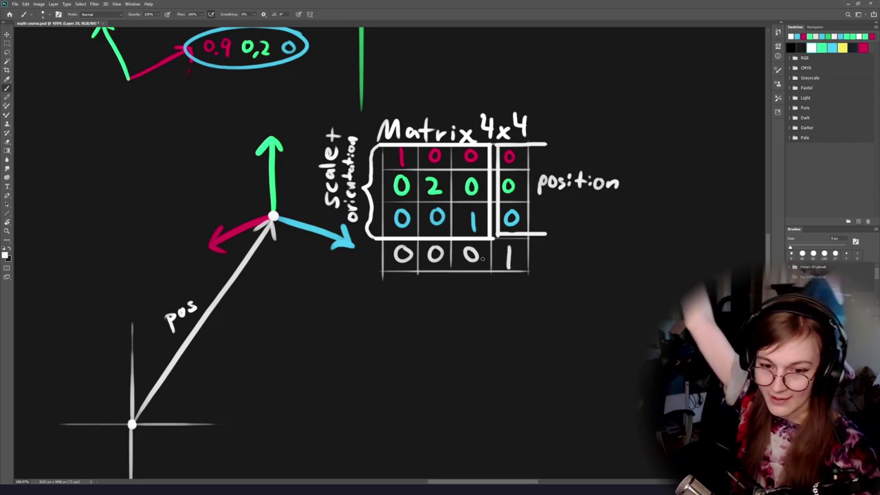
pyautogui.scroll(1, 433, 216)
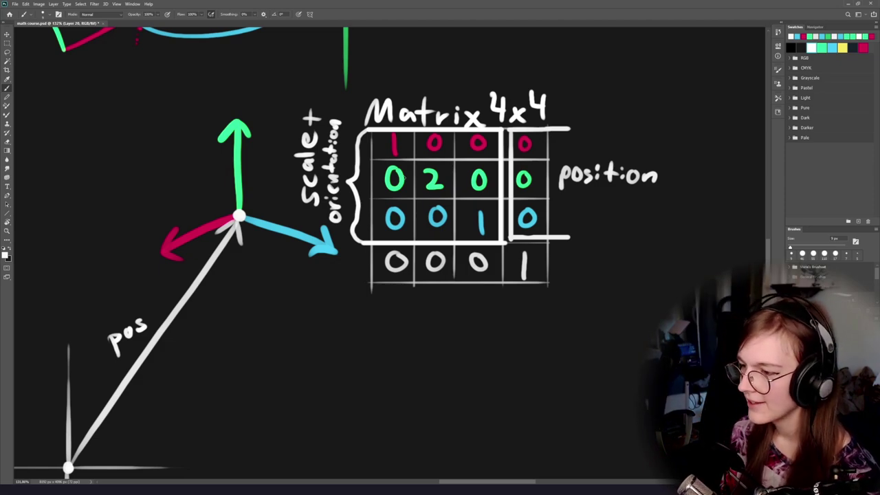
pyautogui.scroll(4, 406, 178)
pyautogui.moveTo(571, 172)
pyautogui.mouseDown()
pyautogui.moveTo(293, 210)
pyautogui.moveTo(530, 148)
pyautogui.moveTo(443, 158)
pyautogui.mouseUp()
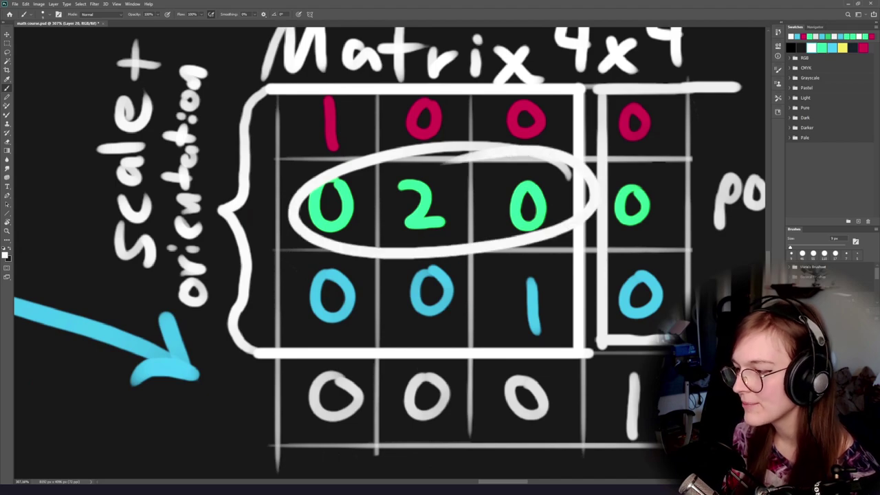
pyautogui.hotkey('ctrl', 'z')
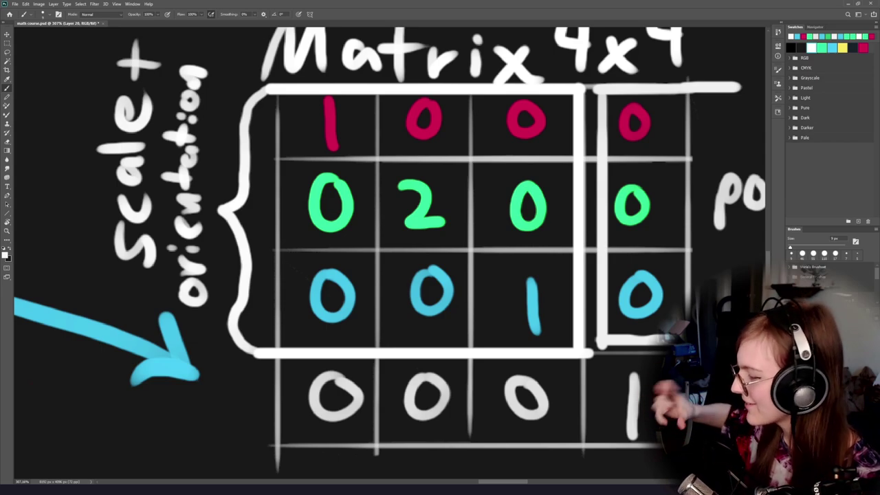
pyautogui.moveTo(572, 193)
pyautogui.mouseDown()
pyautogui.moveTo(302, 242)
pyautogui.moveTo(420, 165)
pyautogui.mouseUp()
pyautogui.hotkey('ctrl', 'z')
pyautogui.keyDown('alt'); pyautogui.click(426, 195); pyautogui.keyUp('alt')
pyautogui.moveTo(556, 173)
pyautogui.mouseDown()
pyautogui.moveTo(446, 243)
pyautogui.moveTo(564, 177)
pyautogui.moveTo(372, 245)
pyautogui.moveTo(486, 178)
pyautogui.mouseUp()
pyautogui.hotkey('ctrl', 'z')
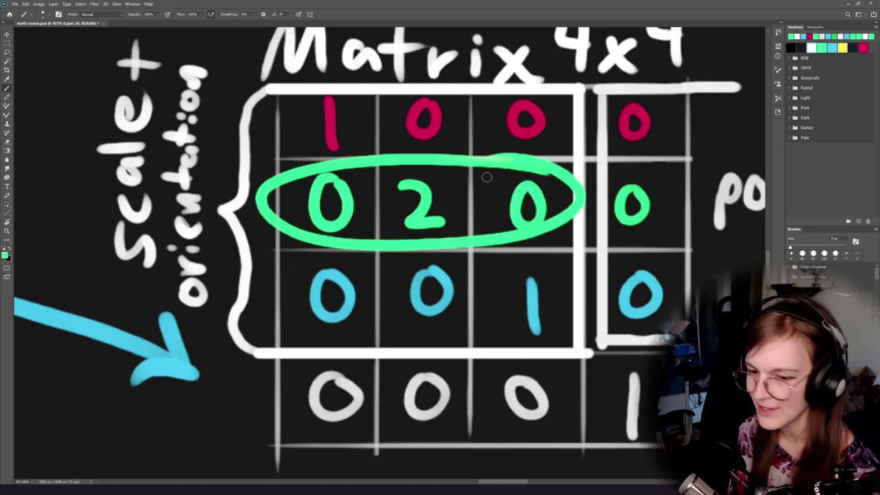
pyautogui.hotkey('ctrl', 'z')
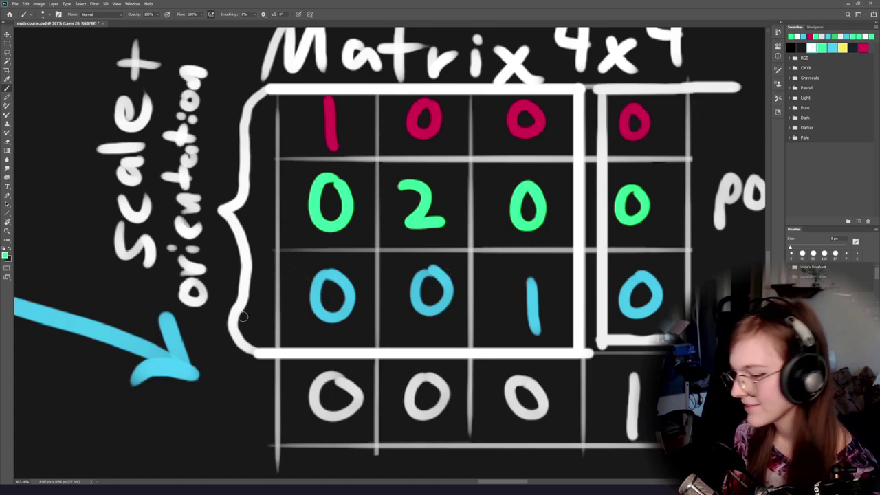
# Circle the matrix's bottom row "0 0 0 1" temporarily in green and undo the circle.
pyautogui.moveTo(203, 332); pyautogui.dragTo(252, 386)
pyautogui.hotkey('ctrl', 'z')
pyautogui.moveTo(347, 352)
pyautogui.mouseDown()
pyautogui.moveTo(313, 345)
pyautogui.moveTo(348, 336)
pyautogui.mouseUp()
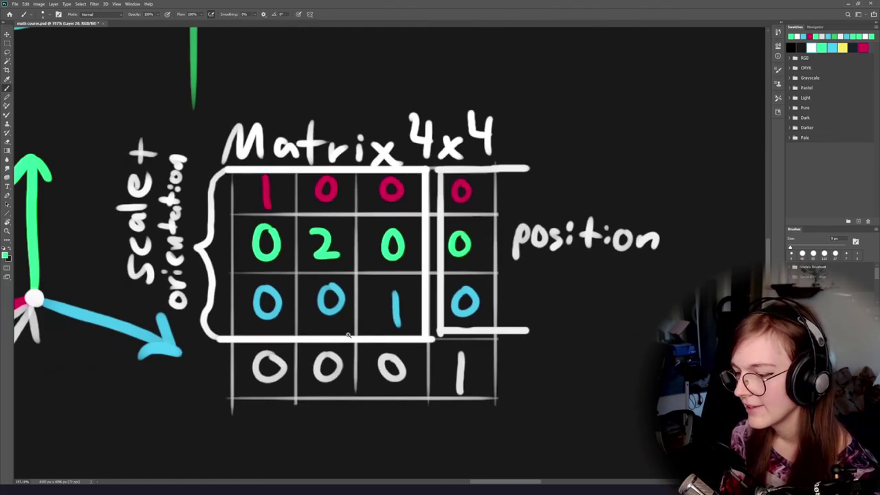
pyautogui.scroll(3, 348, 335)
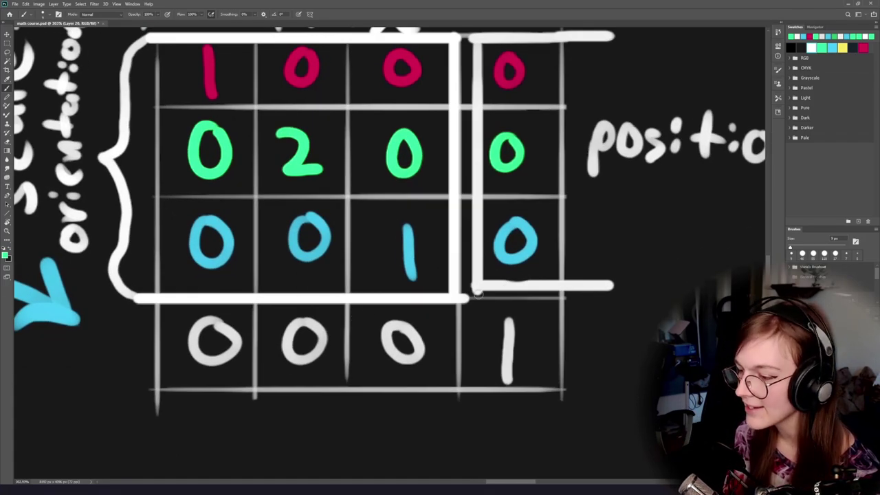
pyautogui.moveTo(554, 309)
pyautogui.mouseDown()
pyautogui.moveTo(99, 375)
pyautogui.moveTo(440, 306)
pyautogui.mouseUp()
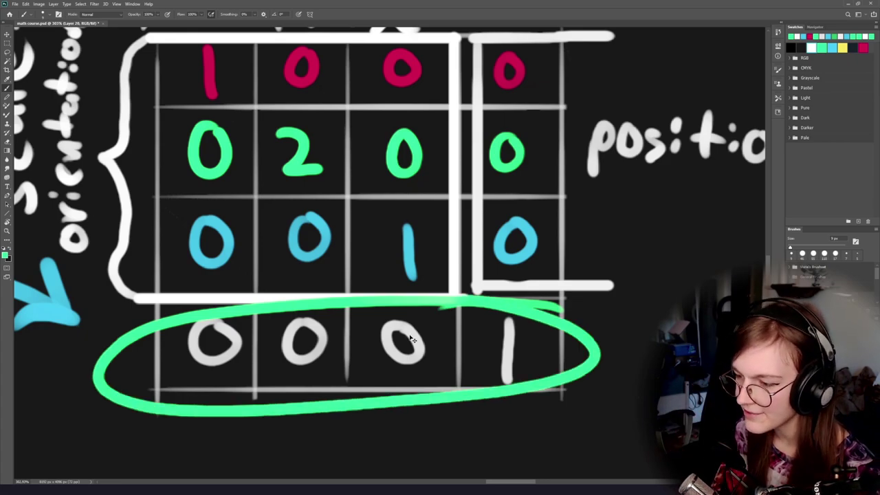
pyautogui.hotkey('ctrl', 'z')
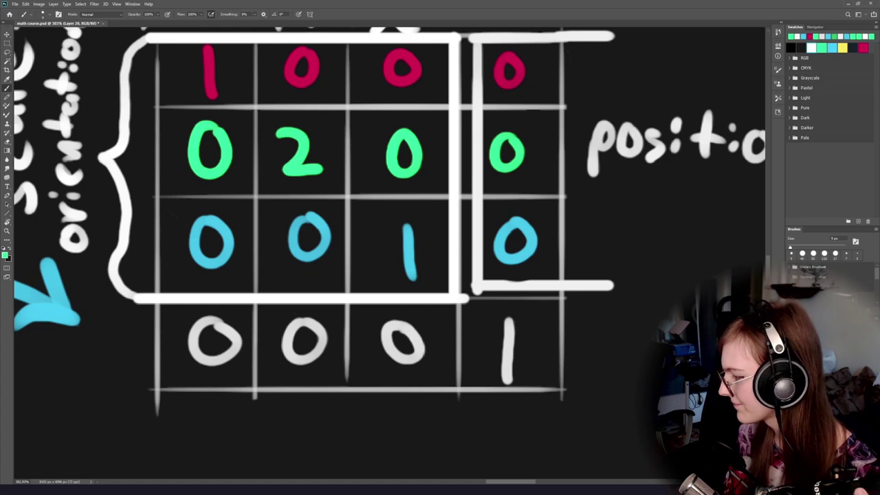
# Circle the matrix's 3x3 scale and orientation block temporarily in green, undoing the marks.
pyautogui.moveTo(386, 241); pyautogui.dragTo(427, 286)
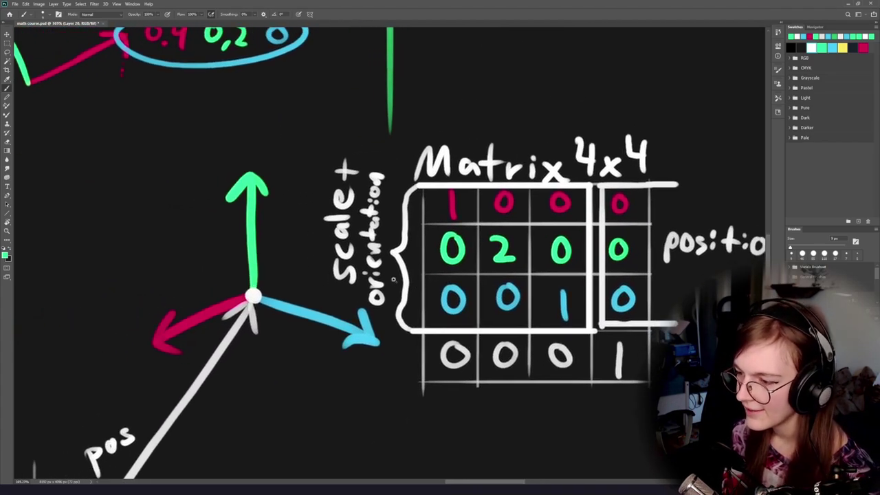
pyautogui.moveTo(350, 282); pyautogui.dragTo(369, 282)
pyautogui.moveTo(609, 177); pyautogui.dragTo(524, 156)
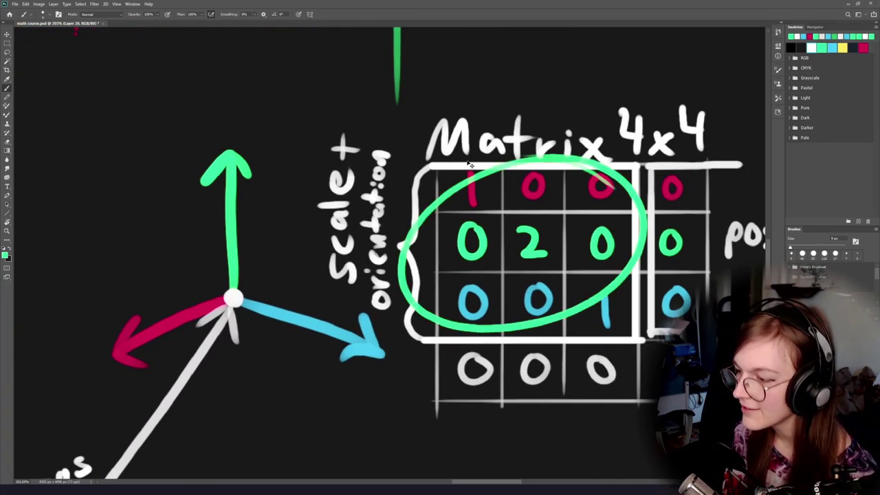
pyautogui.hotkey('ctrl', 'z')
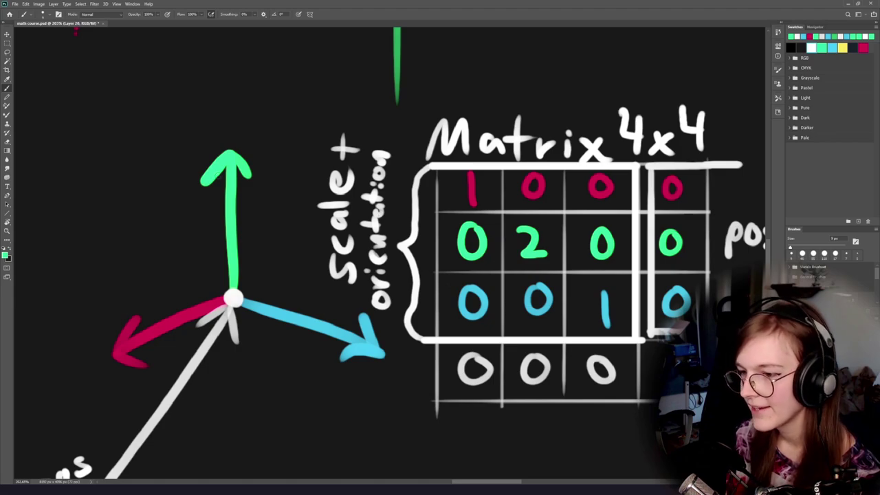
pyautogui.moveTo(629, 219)
pyautogui.mouseDown()
pyautogui.moveTo(635, 252)
pyautogui.moveTo(586, 217)
pyautogui.mouseUp()
pyautogui.hotkey('ctrl', 'z')
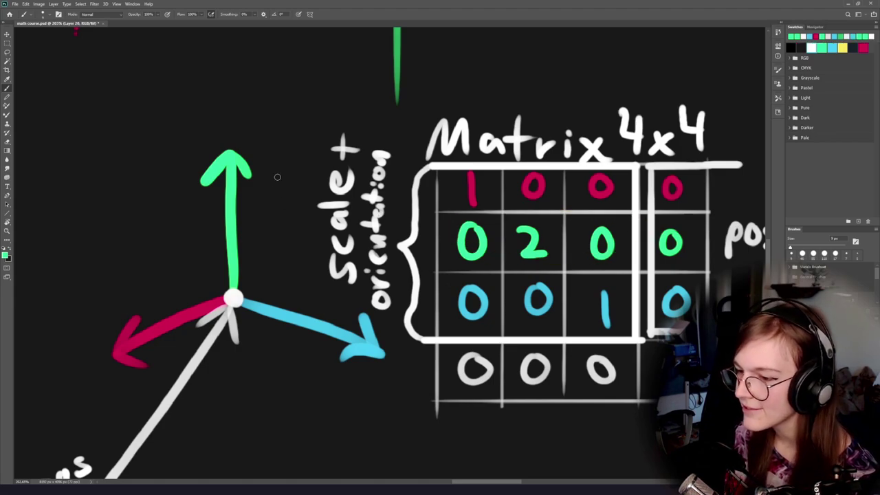
# Circle the green up arrow of the transform temporarily in green and undo the circle.
pyautogui.moveTo(271, 156)
pyautogui.mouseDown()
pyautogui.moveTo(288, 214)
pyautogui.moveTo(206, 151)
pyautogui.moveTo(286, 247)
pyautogui.moveTo(200, 149)
pyautogui.mouseUp()
pyautogui.hotkey('ctrl', 'z')
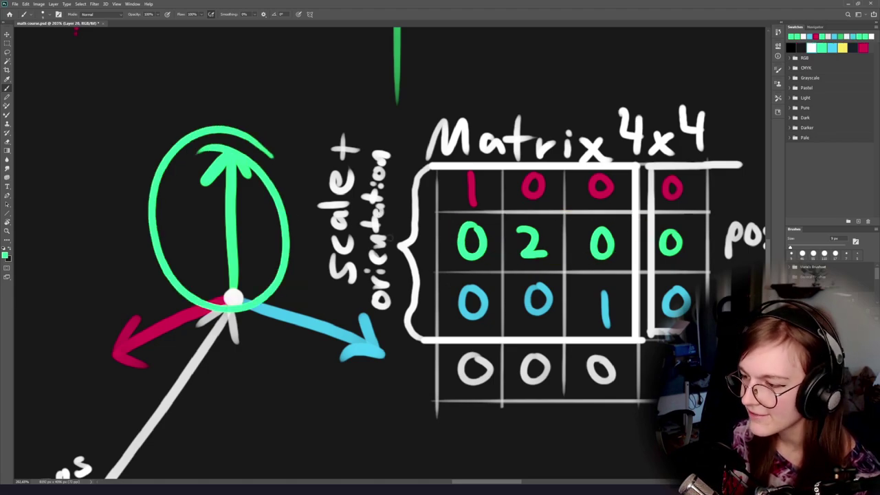
pyautogui.hotkey('ctrl', 'z')
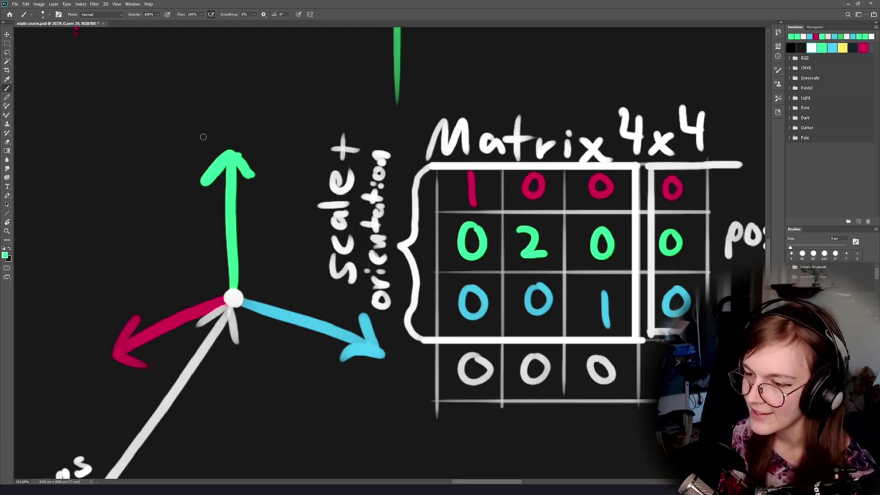
# Handwrite "(x, y, z)" in green above the tip of the green arrow, leaving no stray strokes around it.
pyautogui.moveTo(224, 96); pyautogui.dragTo(217, 143)
pyautogui.hotkey('ctrl', 'z')
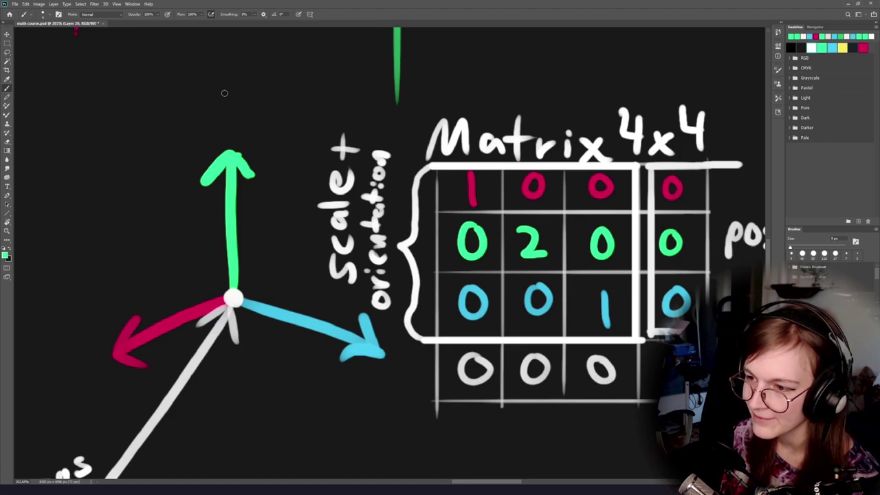
pyautogui.moveTo(225, 90); pyautogui.dragTo(216, 132)
pyautogui.moveTo(230, 103); pyautogui.dragTo(250, 125)
pyautogui.moveTo(249, 103); pyautogui.dragTo(231, 125)
pyautogui.moveTo(262, 118); pyautogui.dragTo(255, 130)
pyautogui.moveTo(290, 106)
pyautogui.mouseDown()
pyautogui.moveTo(269, 128)
pyautogui.moveTo(282, 114)
pyautogui.mouseUp()
pyautogui.moveTo(300, 113)
pyautogui.mouseDown()
pyautogui.moveTo(294, 122)
pyautogui.moveTo(328, 125)
pyautogui.mouseUp()
pyautogui.moveTo(328, 91); pyautogui.dragTo(333, 139)
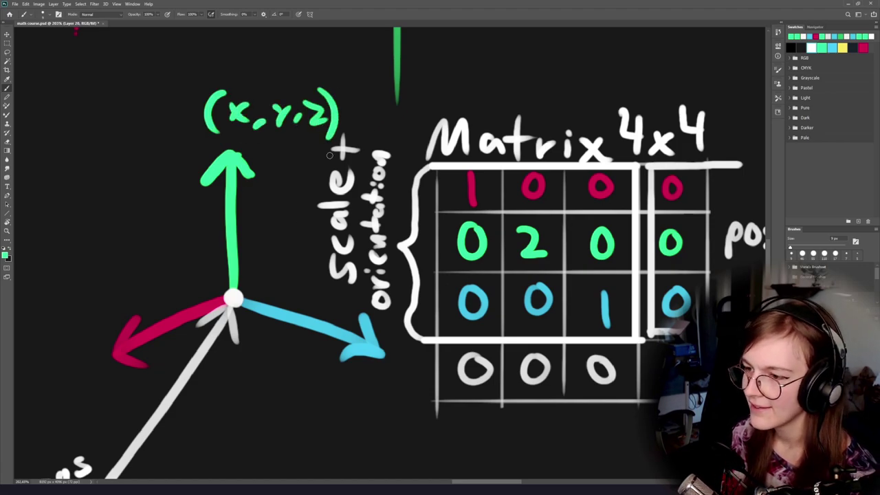
pyautogui.moveTo(370, 86)
pyautogui.mouseDown()
pyautogui.moveTo(256, 169)
pyautogui.moveTo(357, 55)
pyautogui.mouseUp()
pyautogui.hotkey('ctrl', 'z')
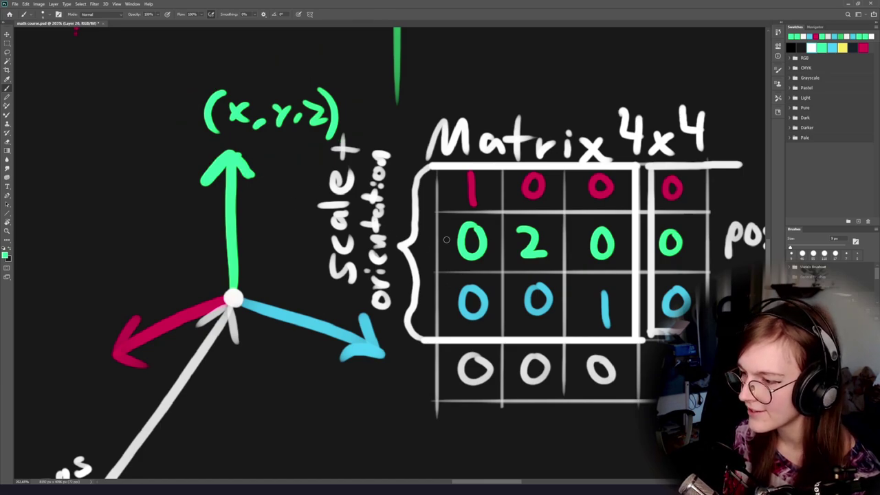
# Sample the red colour and temporarily circle the matrix's red row and the red arrow, undoing each circle.
pyautogui.moveTo(440, 241)
pyautogui.mouseDown()
pyautogui.moveTo(340, 244)
pyautogui.moveTo(272, 225)
pyautogui.mouseUp()
pyautogui.moveTo(406, 231); pyautogui.dragTo(416, 260)
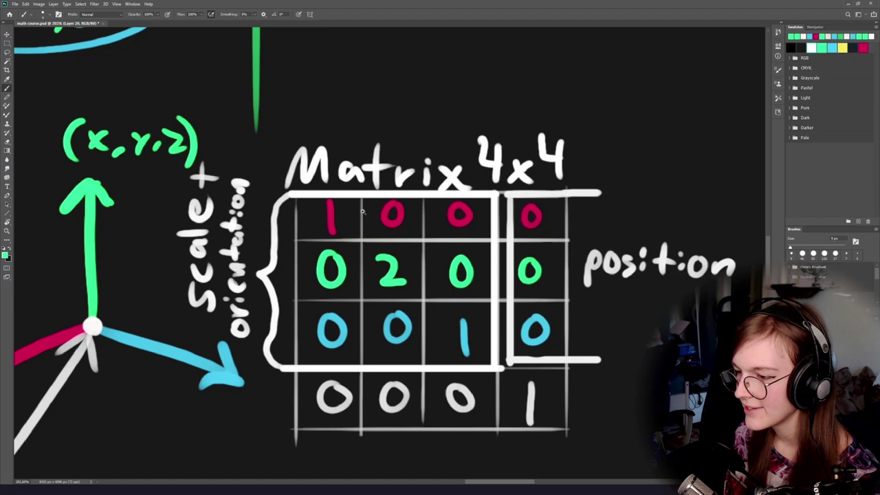
pyautogui.moveTo(364, 207)
pyautogui.mouseDown()
pyautogui.moveTo(418, 194)
pyautogui.moveTo(410, 204)
pyautogui.mouseUp()
pyautogui.keyDown('alt'); pyautogui.click(402, 205); pyautogui.keyUp('alt')
pyautogui.moveTo(541, 202)
pyautogui.mouseDown()
pyautogui.moveTo(275, 234)
pyautogui.moveTo(541, 197)
pyautogui.mouseUp()
pyautogui.hotkey('ctrl', 'z')
pyautogui.moveTo(58, 286)
pyautogui.mouseDown()
pyautogui.moveTo(347, 273)
pyautogui.moveTo(433, 211)
pyautogui.mouseUp()
pyautogui.moveTo(352, 261); pyautogui.dragTo(350, 383)
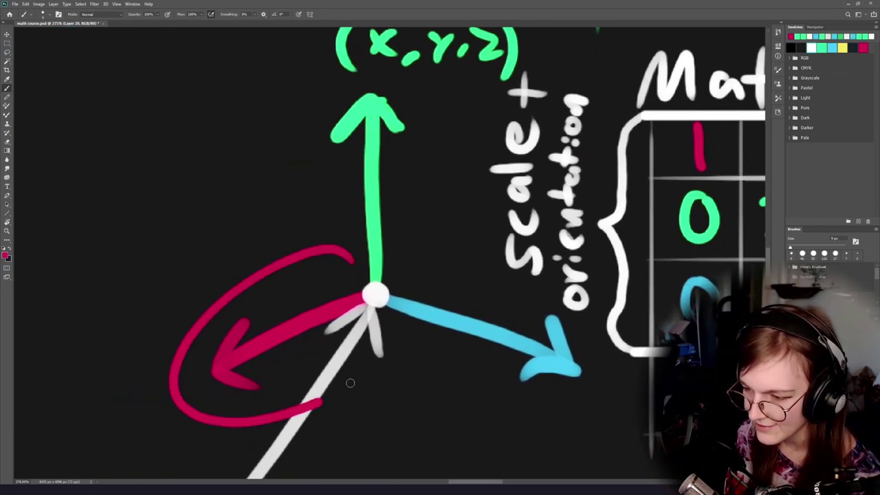
pyautogui.hotkey('ctrl', 'z')
# Mark the matrix's red top row and its first column temporarily in red, undoing each mark.
pyautogui.moveTo(585, 293); pyautogui.dragTo(241, 361)
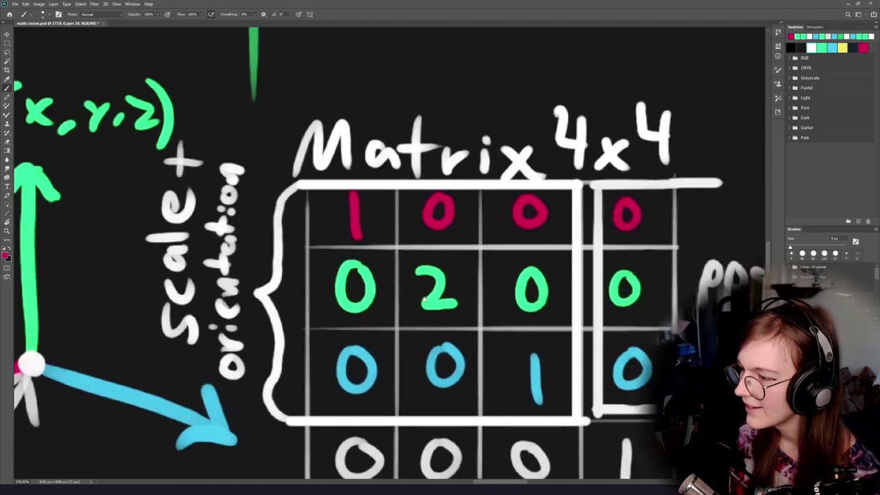
pyautogui.moveTo(424, 299); pyautogui.dragTo(434, 282)
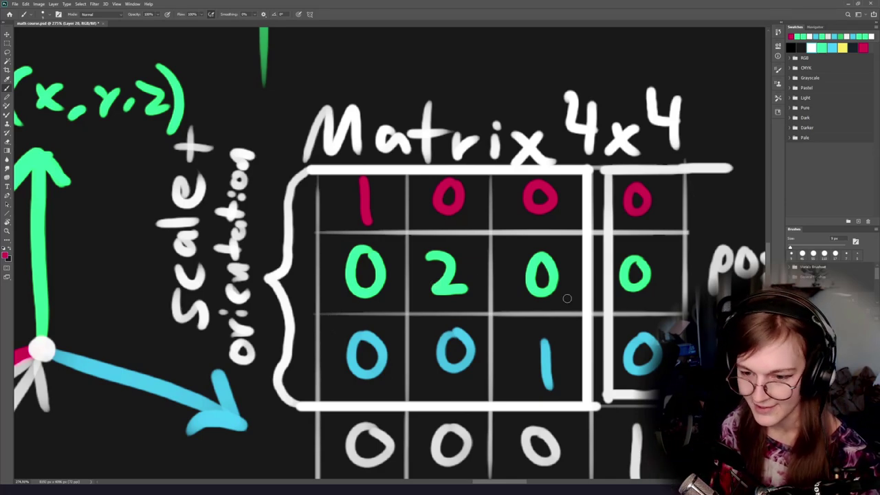
pyautogui.moveTo(583, 184); pyautogui.dragTo(380, 180)
pyautogui.hotkey('ctrl', 'z')
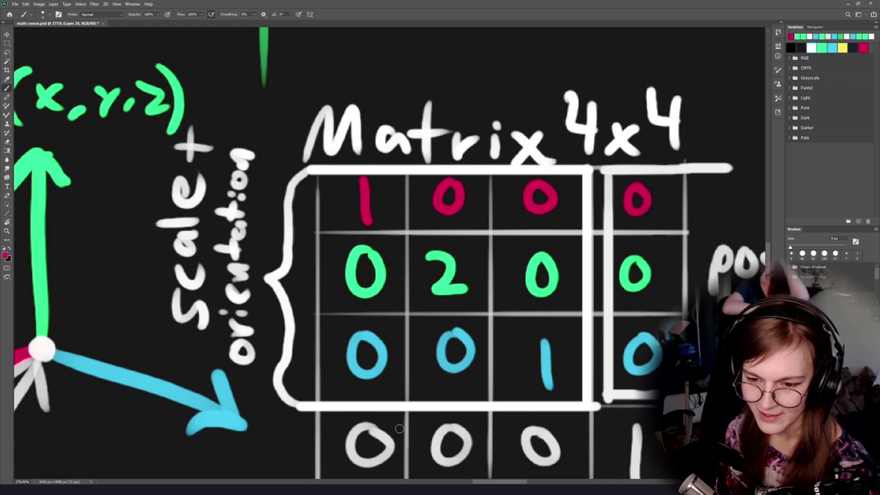
pyautogui.scroll(-3, 406, 237)
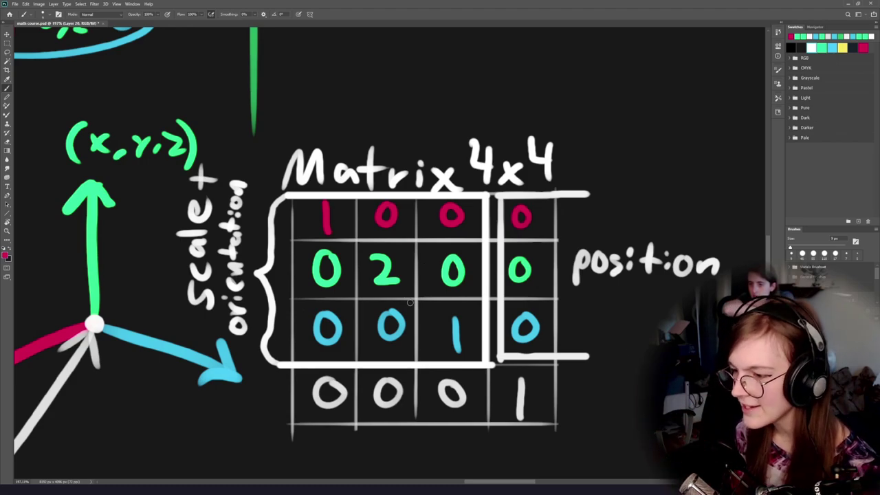
pyautogui.scroll(3, 332, 238)
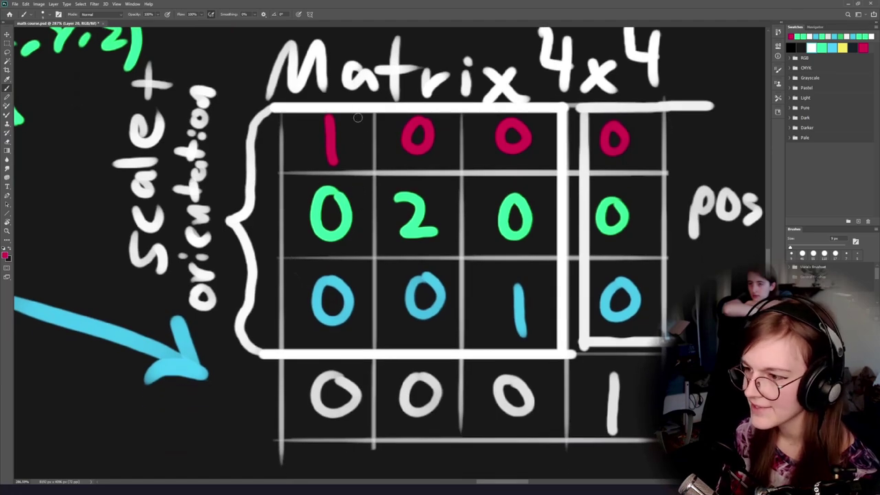
pyautogui.moveTo(297, 139); pyautogui.dragTo(637, 139)
pyautogui.hotkey('ctrl', 'z')
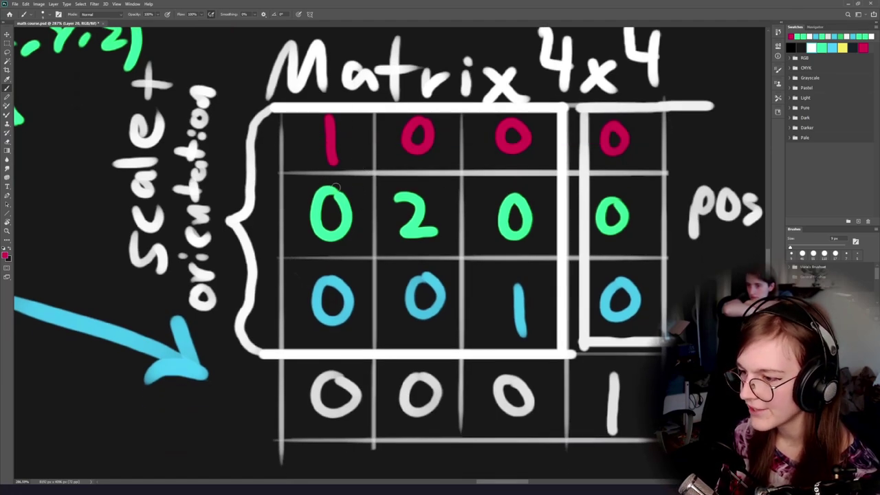
pyautogui.moveTo(343, 118); pyautogui.dragTo(343, 413)
pyautogui.hotkey('ctrl', 'z')
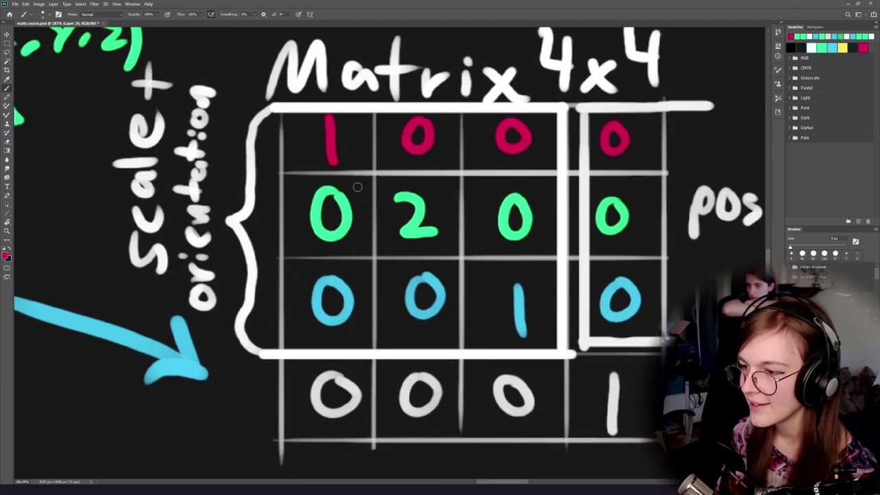
# Circle the matrix's columns temporarily, the first in red and the second in green, undoing all column marks.
pyautogui.moveTo(328, 97)
pyautogui.mouseDown()
pyautogui.moveTo(294, 291)
pyautogui.moveTo(351, 108)
pyautogui.mouseUp()
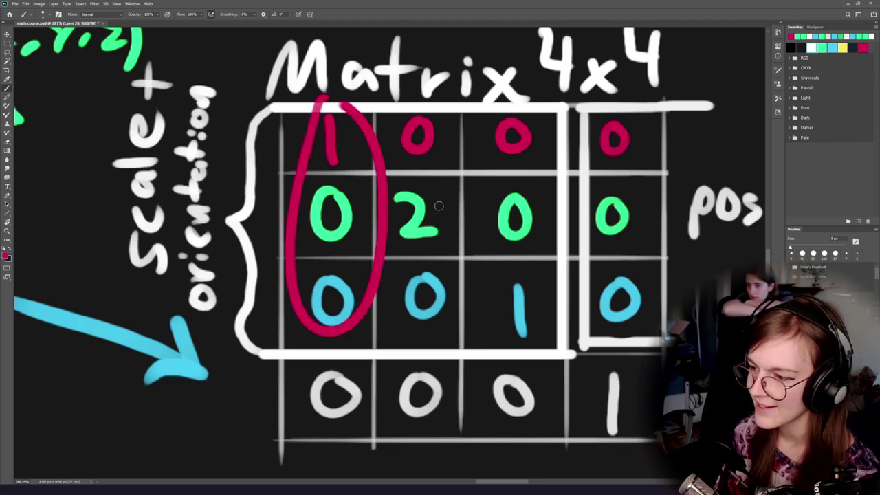
pyautogui.moveTo(443, 87); pyautogui.dragTo(481, 178)
pyautogui.hotkey('ctrl', 'z')
pyautogui.keyDown('alt'); pyautogui.click(425, 232); pyautogui.keyUp('alt')
pyautogui.moveTo(434, 76)
pyautogui.mouseDown()
pyautogui.moveTo(464, 133)
pyautogui.moveTo(434, 92)
pyautogui.mouseUp()
pyautogui.hotkey('ctrl', 'z')
pyautogui.hotkey('ctrl', 'z')
pyautogui.hotkey('ctrl', 'z')
pyautogui.moveTo(440, 189); pyautogui.dragTo(495, 303)
pyautogui.scroll(-2, 494, 304)
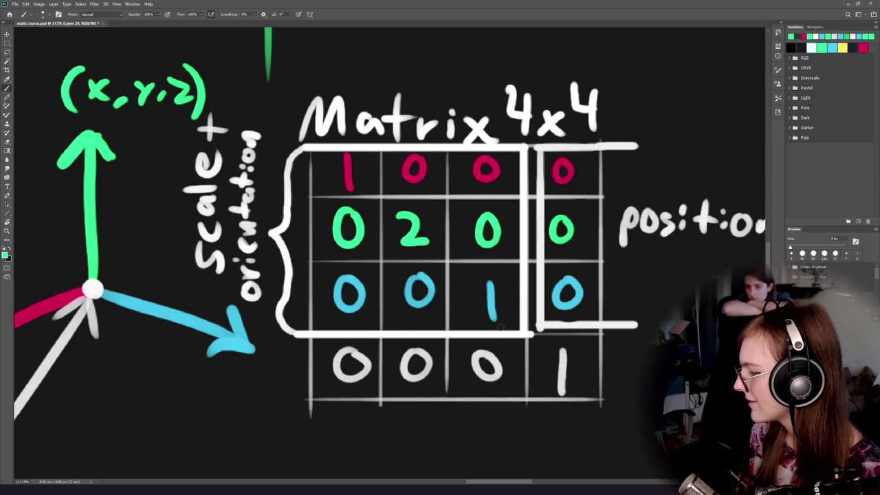
pyautogui.moveTo(459, 127); pyautogui.dragTo(520, 163)
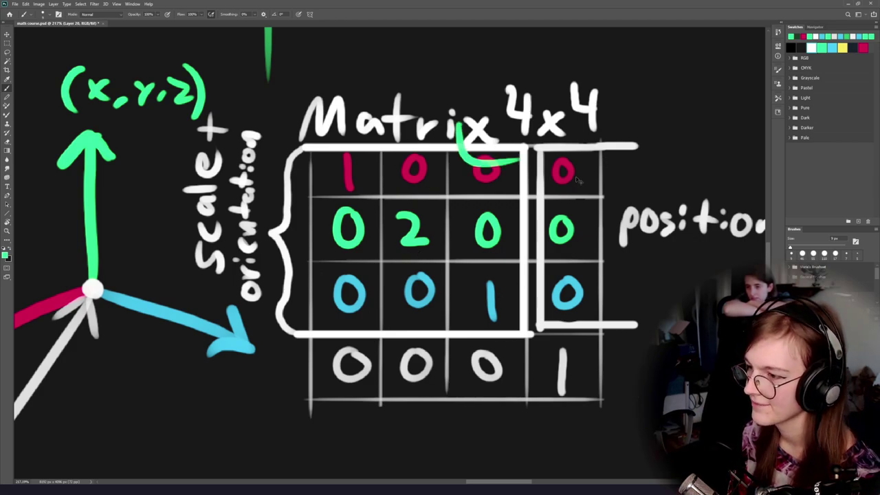
pyautogui.hotkey('ctrl', 'z')
# Sample white from the matrix title and handwrite "float4x4" above "Matrix4x4".
pyautogui.keyDown('alt'); pyautogui.click(479, 128); pyautogui.keyUp('alt')
pyautogui.moveTo(447, 191); pyautogui.dragTo(419, 296)
pyautogui.moveTo(427, 224); pyautogui.dragTo(475, 224)
pyautogui.moveTo(313, 84); pyautogui.dragTo(272, 148)
pyautogui.moveTo(264, 114); pyautogui.dragTo(310, 108)
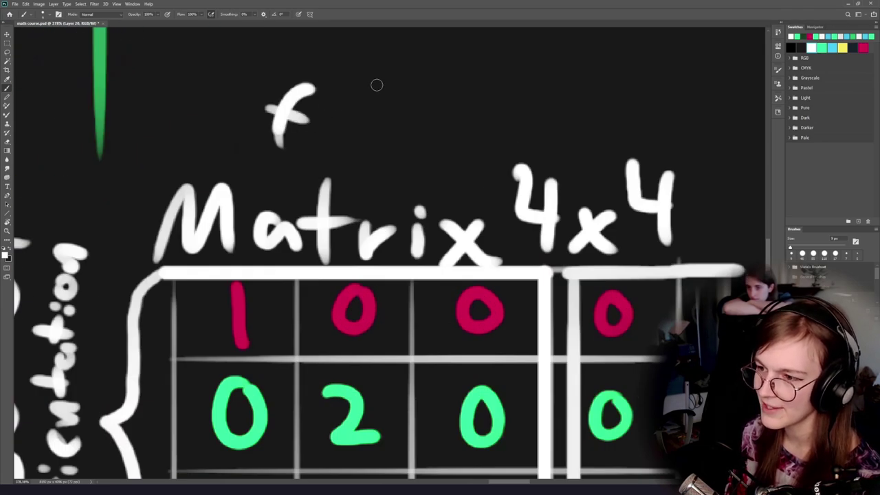
pyautogui.moveTo(375, 84); pyautogui.dragTo(323, 190)
pyautogui.moveTo(294, 151); pyautogui.dragTo(292, 227)
pyautogui.moveTo(350, 193)
pyautogui.mouseDown()
pyautogui.moveTo(352, 217)
pyautogui.moveTo(338, 192)
pyautogui.mouseUp()
pyautogui.hotkey('ctrl', 'z')
pyautogui.hotkey('ctrl', 'shift', 'z')
pyautogui.hotkey('ctrl', 'z')
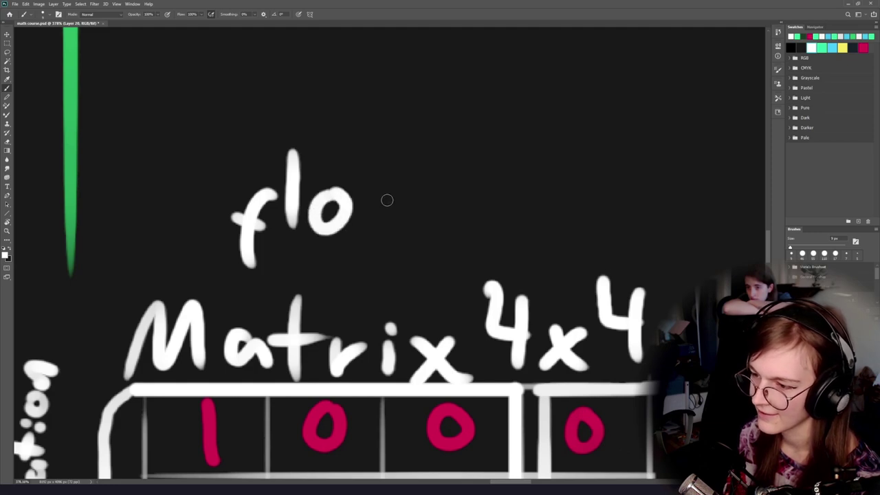
pyautogui.moveTo(390, 201); pyautogui.dragTo(397, 227)
pyautogui.moveTo(431, 157); pyautogui.dragTo(426, 225)
pyautogui.moveTo(412, 201); pyautogui.dragTo(450, 198)
pyautogui.moveTo(493, 144)
pyautogui.mouseDown()
pyautogui.moveTo(492, 221)
pyautogui.moveTo(507, 196)
pyautogui.mouseUp()
pyautogui.moveTo(557, 180); pyautogui.dragTo(529, 220)
pyautogui.moveTo(529, 180); pyautogui.dragTo(560, 219)
pyautogui.moveTo(618, 154)
pyautogui.mouseDown()
pyautogui.moveTo(591, 178)
pyautogui.moveTo(609, 206)
pyautogui.mouseUp()
pyautogui.moveTo(586, 152); pyautogui.dragTo(615, 177)
pyautogui.hotkey('ctrl', 'z')
# Draw a slightly slanted white line beneath "float4x4" that separates it from the "Matrix4x4" title.
pyautogui.moveTo(199, 266); pyautogui.dragTo(605, 242)
pyautogui.hotkey('ctrl', 'z')
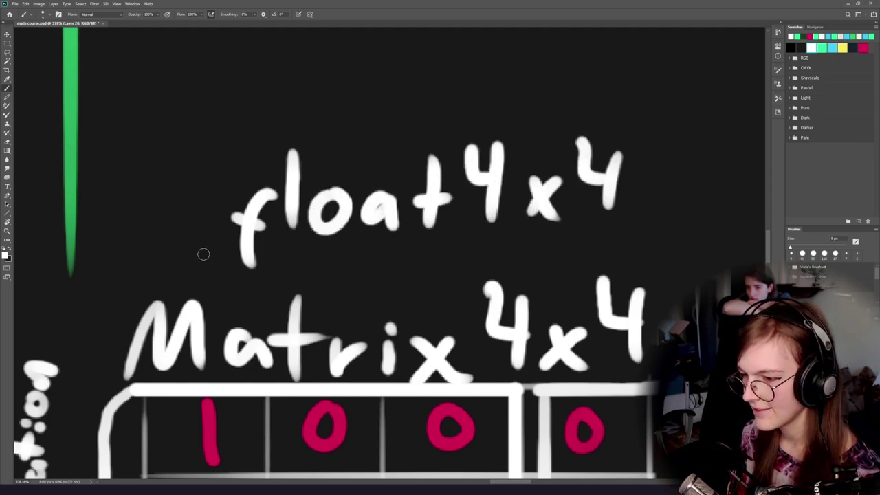
pyautogui.moveTo(196, 260); pyautogui.dragTo(670, 229)
pyautogui.hotkey('ctrl', 'z')
pyautogui.moveTo(202, 265); pyautogui.dragTo(660, 232)
pyautogui.scroll(-4, 398, 286)
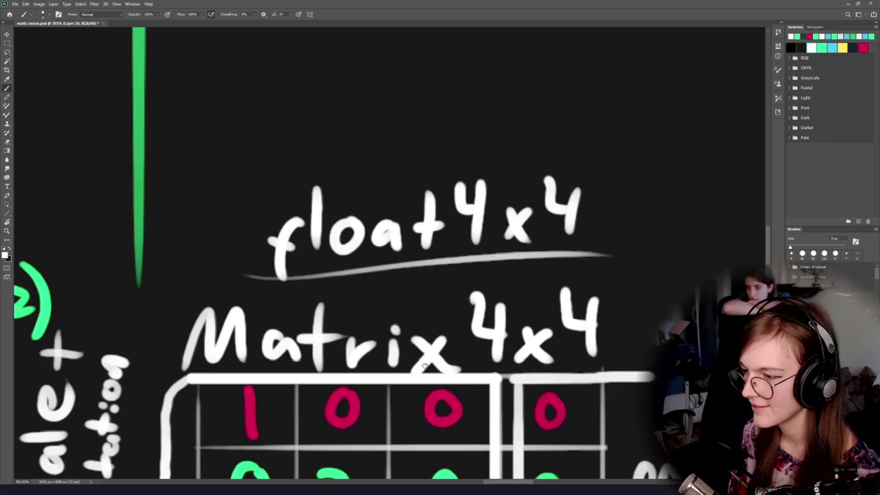
# Circle the first three cells of the matrix's top row and of its first column temporarily in red, undoing both circles.
pyautogui.scroll(-2, 397, 286)
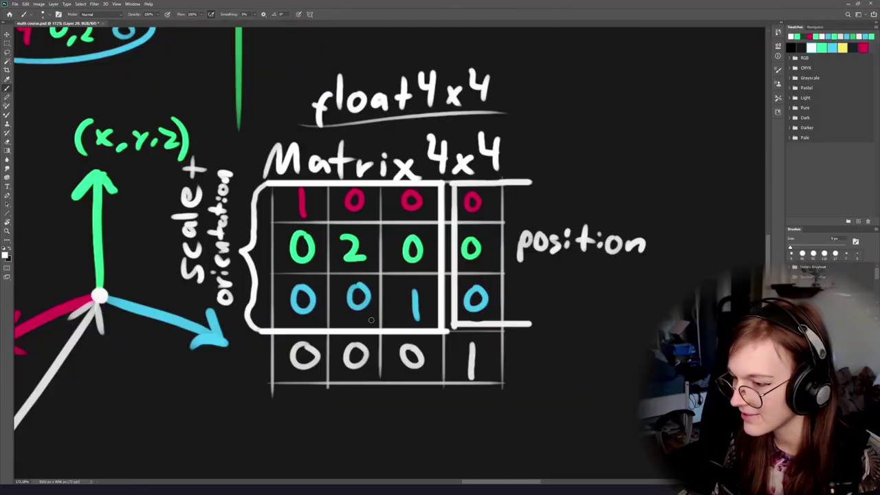
pyautogui.scroll(-1, 509, 275)
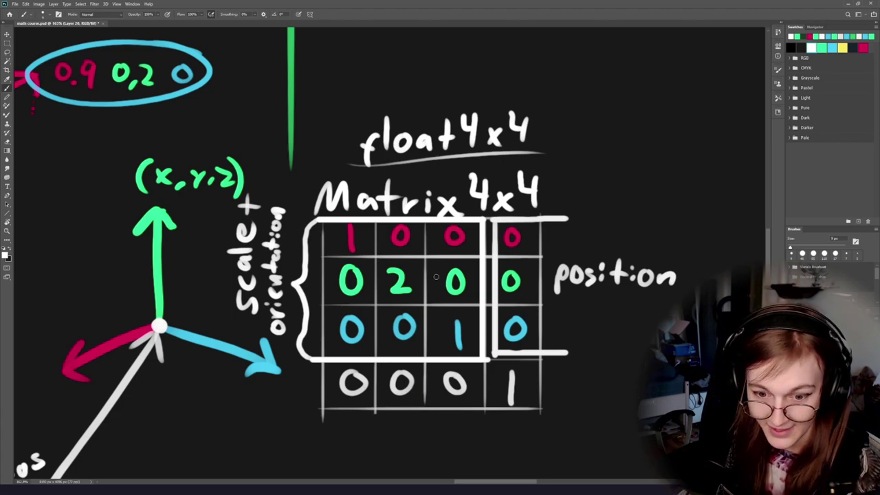
pyautogui.scroll(2, 382, 256)
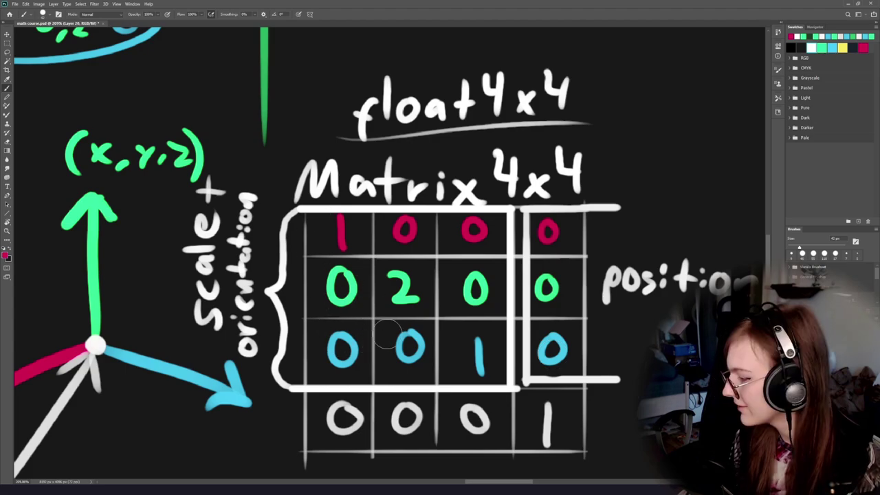
pyautogui.moveTo(190, 264); pyautogui.dragTo(273, 275)
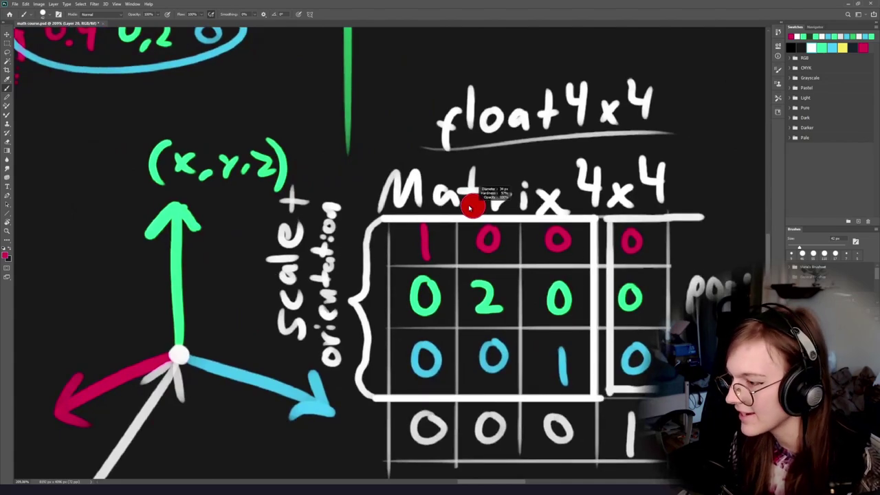
pyautogui.moveTo(610, 206)
pyautogui.mouseDown()
pyautogui.moveTo(412, 197)
pyautogui.moveTo(639, 239)
pyautogui.mouseUp()
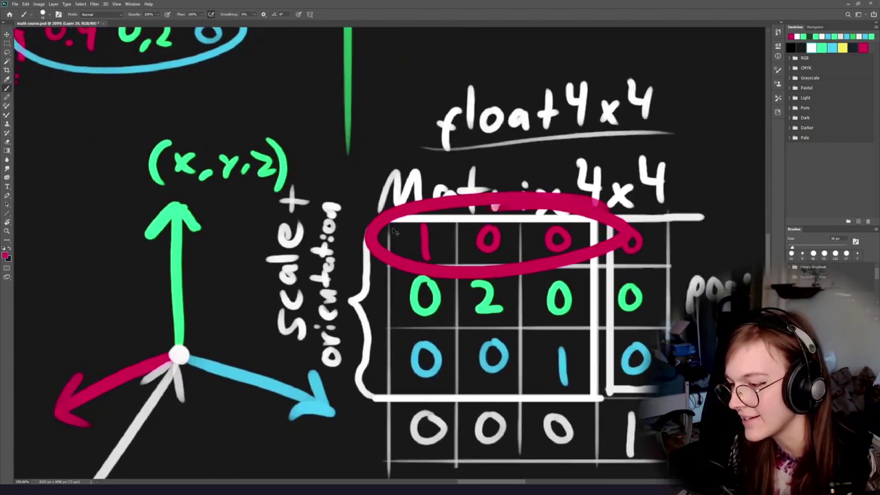
pyautogui.hotkey('ctrl', 'z')
pyautogui.moveTo(403, 213); pyautogui.dragTo(411, 221)
pyautogui.hotkey('ctrl', 'z')
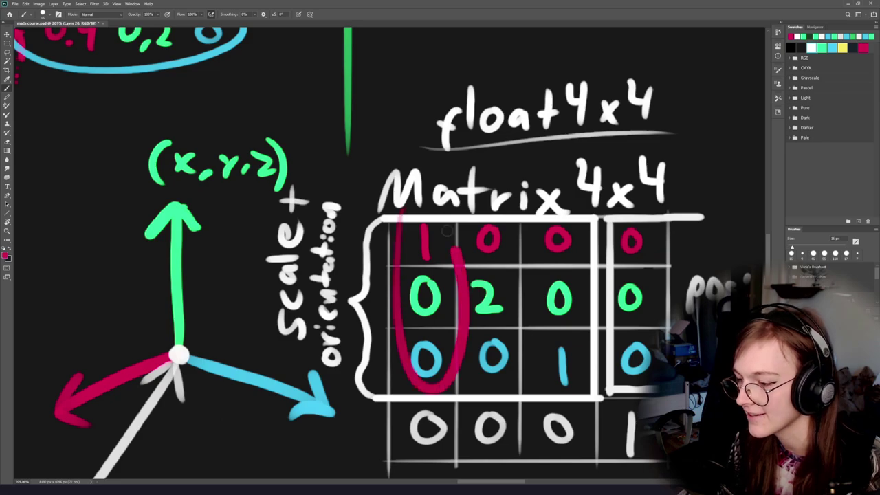
pyautogui.moveTo(519, 288)
pyautogui.mouseDown()
pyautogui.moveTo(382, 268)
pyautogui.moveTo(415, 281)
pyautogui.mouseUp()
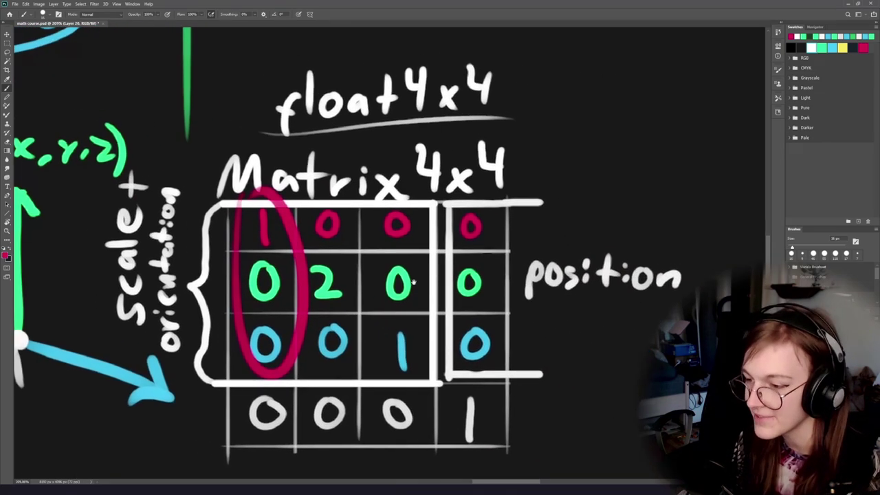
pyautogui.hotkey('ctrl', 'z')
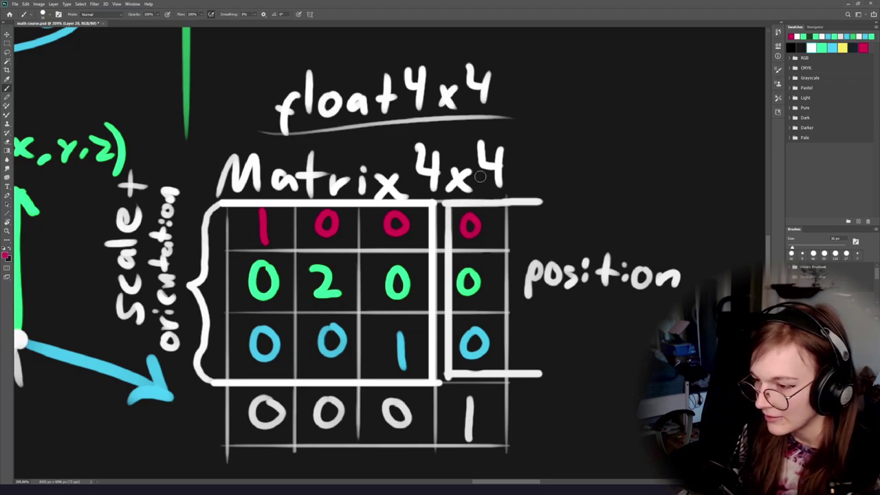
# Mark the area around the matrix's fourth column temporarily in red, undoing each mark.
pyautogui.moveTo(466, 177); pyautogui.dragTo(443, 193)
pyautogui.hotkey('ctrl', 'z')
pyautogui.moveTo(542, 196)
pyautogui.mouseDown()
pyautogui.moveTo(208, 212)
pyautogui.moveTo(425, 241)
pyautogui.mouseUp()
pyautogui.hotkey('ctrl', 'z')
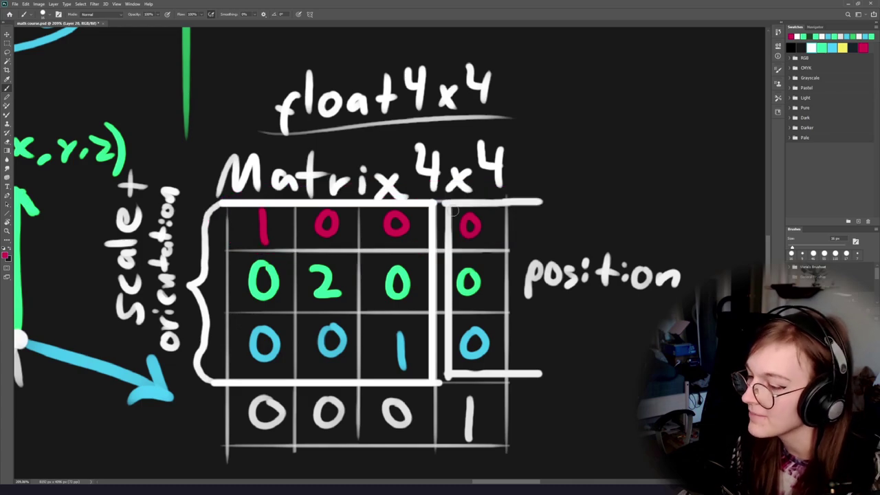
pyautogui.moveTo(360, 307); pyautogui.dragTo(376, 283)
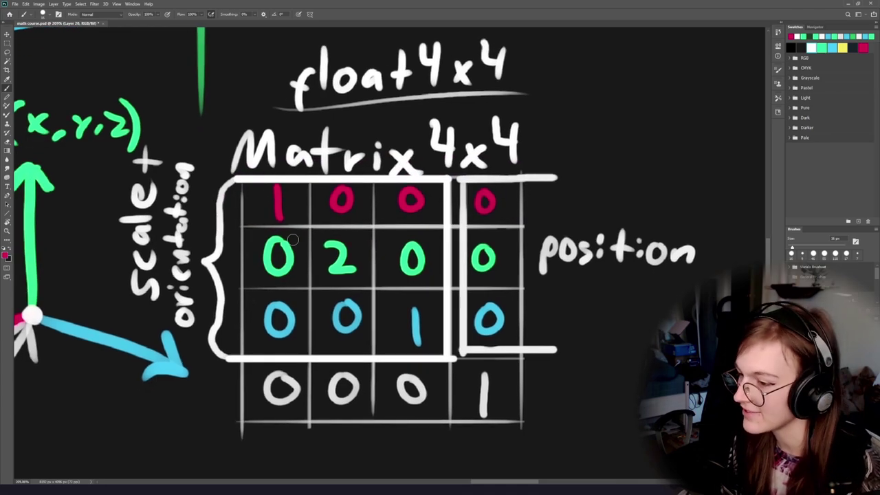
pyautogui.moveTo(486, 185)
pyautogui.mouseDown()
pyautogui.moveTo(540, 190)
pyautogui.moveTo(502, 180)
pyautogui.mouseUp()
pyautogui.hotkey('ctrl', 'z')
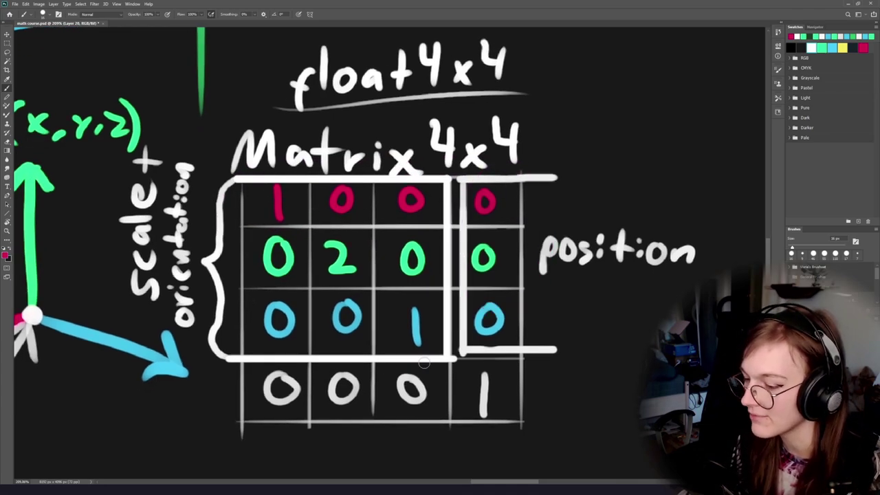
# Circle the bottom row's three zeros and stroke down the first column temporarily in red, undoing both marks.
pyautogui.moveTo(421, 357); pyautogui.dragTo(430, 354)
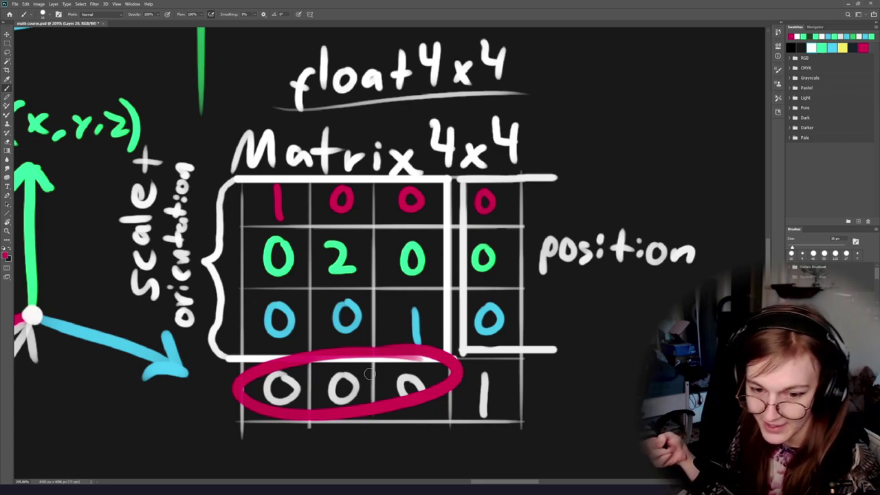
pyautogui.hotkey('ctrl', 'z')
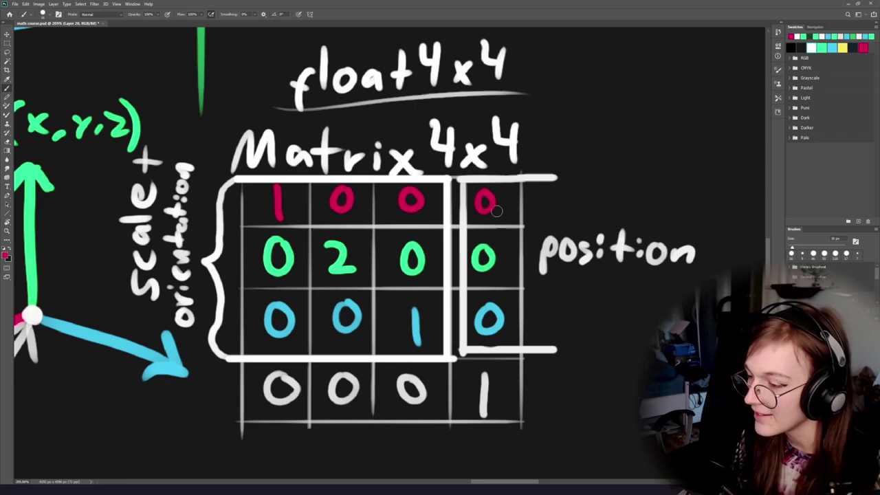
pyautogui.moveTo(265, 180); pyautogui.dragTo(270, 352)
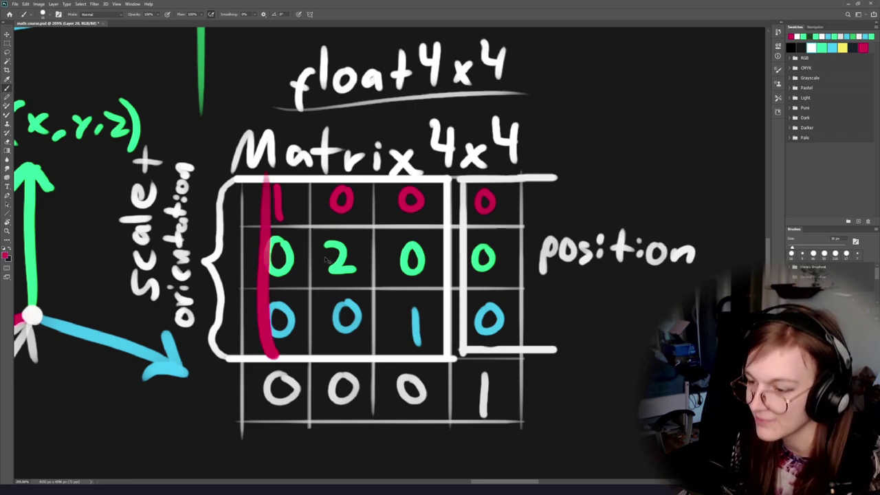
pyautogui.hotkey('ctrl', 'z')
# Recolor the two zeros below the 1 in the matrix's first column red.
pyautogui.press('e')
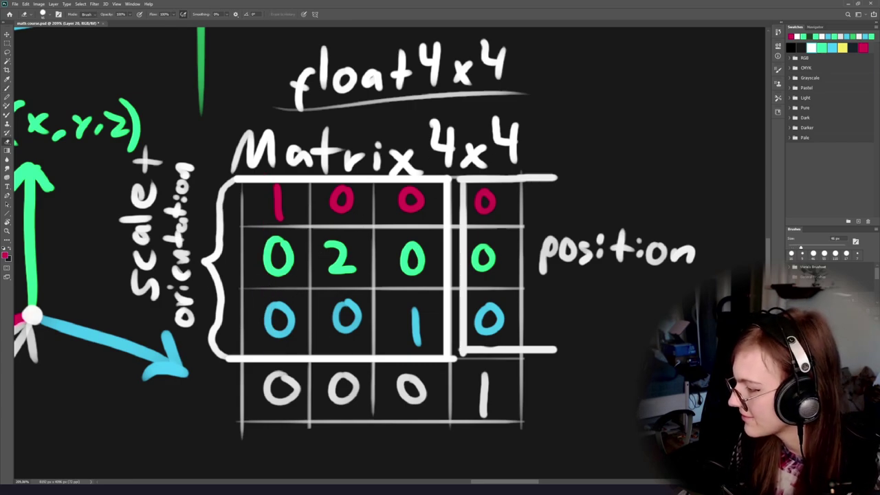
pyautogui.moveTo(278, 251); pyautogui.dragTo(279, 275)
pyautogui.hotkey('ctrl', 'z')
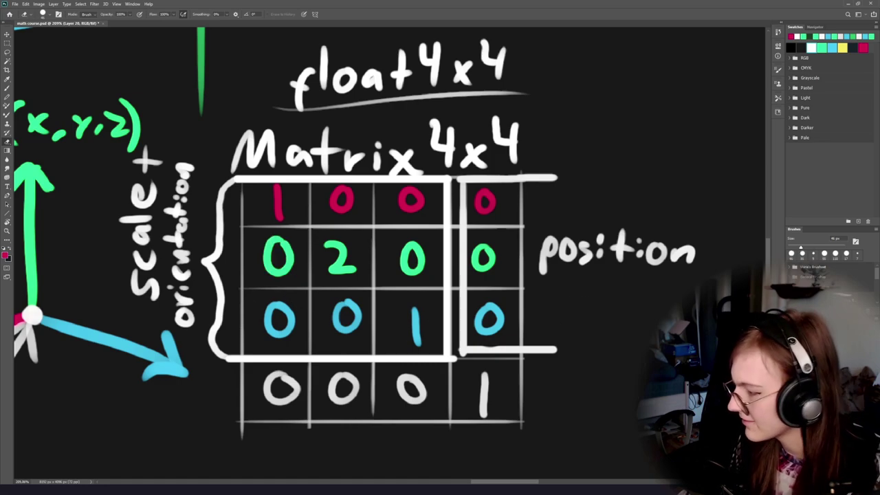
pyautogui.press('b')
pyautogui.moveTo(306, 189); pyautogui.dragTo(302, 187)
pyautogui.hotkey('ctrl', 'z')
pyautogui.moveTo(274, 273)
pyautogui.mouseDown()
pyautogui.moveTo(265, 252)
pyautogui.moveTo(282, 248)
pyautogui.moveTo(268, 242)
pyautogui.moveTo(272, 266)
pyautogui.mouseUp()
pyautogui.hotkey('ctrl', 'z')
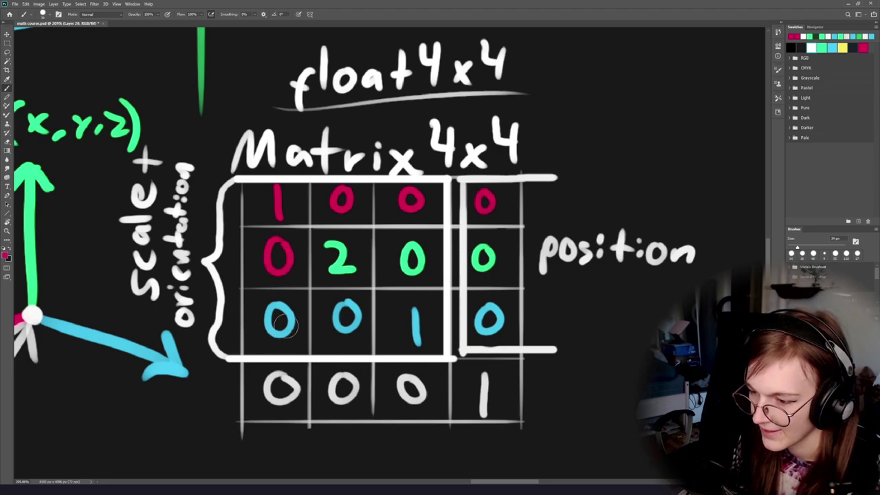
pyautogui.moveTo(286, 326); pyautogui.dragTo(266, 313)
# Recolor the second column's zeros green and the third column's zeros light blue, sampling each color from the matrix.
pyautogui.keyDown('alt'); pyautogui.click(337, 268); pyautogui.keyUp('alt')
pyautogui.moveTo(350, 206); pyautogui.dragTo(347, 197)
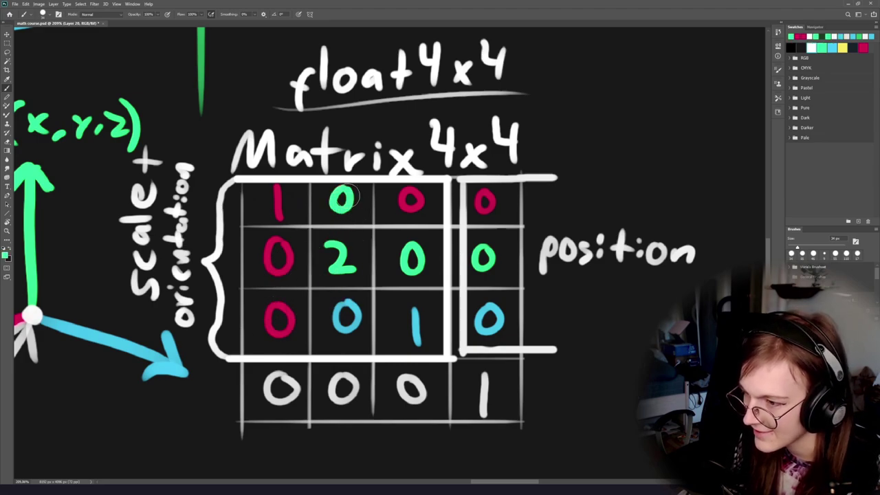
pyautogui.moveTo(354, 317)
pyautogui.mouseDown()
pyautogui.moveTo(347, 304)
pyautogui.moveTo(355, 314)
pyautogui.mouseUp()
pyautogui.keyDown('alt'); pyautogui.click(415, 322); pyautogui.keyUp('alt')
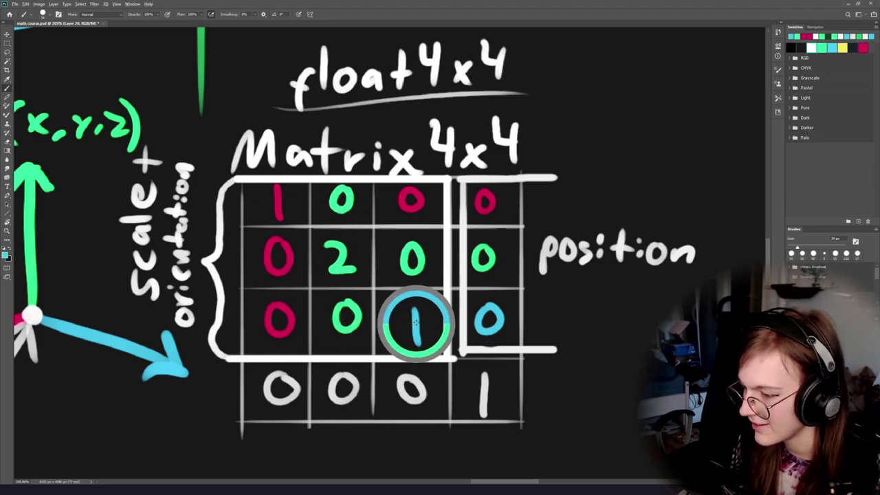
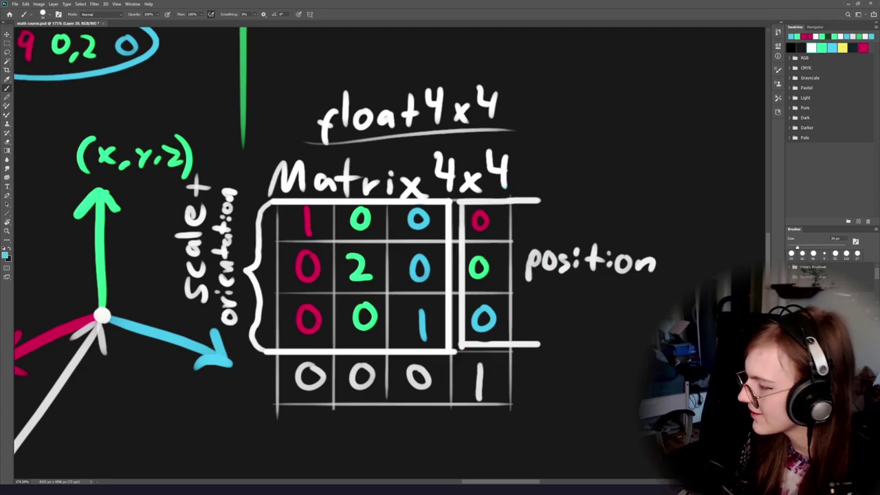
# Sample red from the red axis arrow and temporarily mark that arrow and the matrix's first column, undoing both marks.
pyautogui.moveTo(229, 287); pyautogui.dragTo(345, 315)
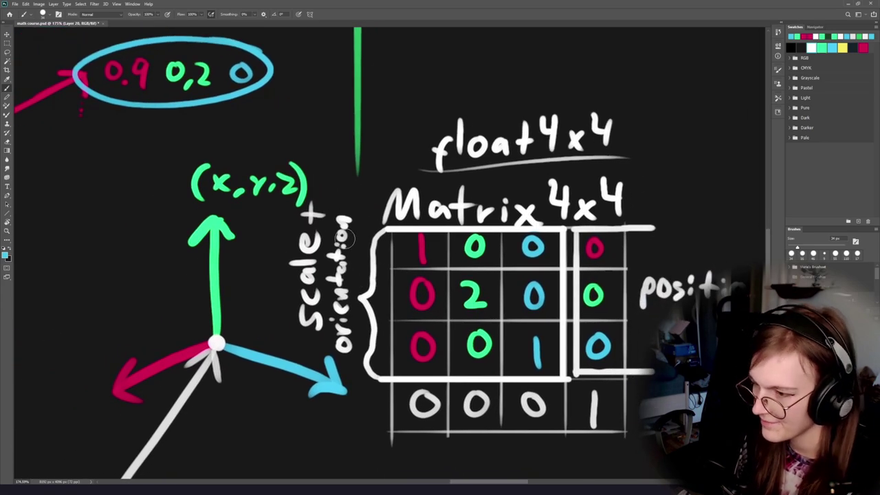
pyautogui.moveTo(284, 265); pyautogui.dragTo(275, 268)
pyautogui.keyDown('alt'); pyautogui.click(193, 348); pyautogui.keyUp('alt')
pyautogui.moveTo(205, 305)
pyautogui.mouseDown()
pyautogui.moveTo(226, 382)
pyautogui.moveTo(128, 309)
pyautogui.mouseUp()
pyautogui.hotkey('ctrl', 'z')
pyautogui.moveTo(410, 230)
pyautogui.mouseDown()
pyautogui.moveTo(380, 337)
pyautogui.moveTo(405, 208)
pyautogui.mouseUp()
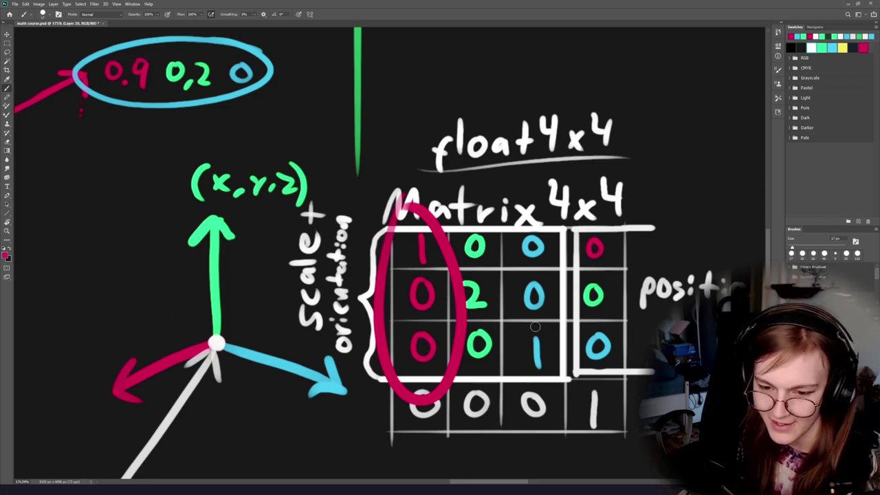
pyautogui.hotkey('ctrl', 'z')
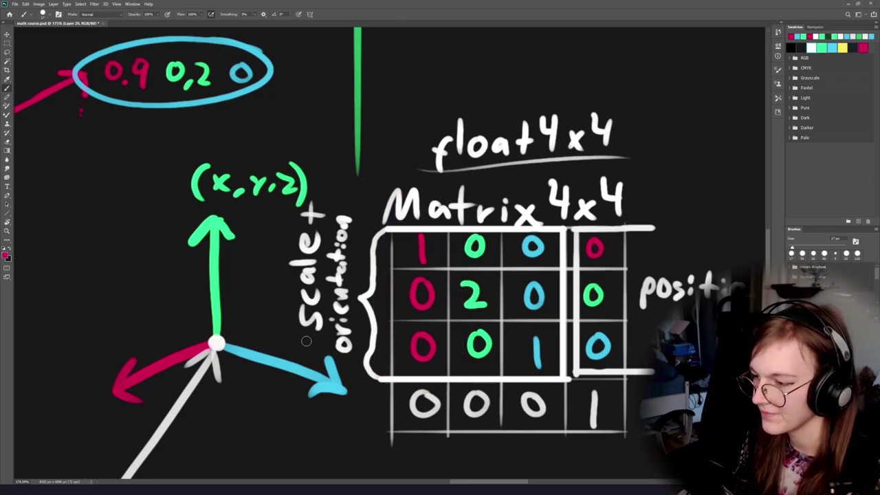
# Circle the second column in green and the third and position columns in light blue temporarily, undoing each circle.
pyautogui.keyDown('alt'); pyautogui.click(220, 218); pyautogui.keyUp('alt')
pyautogui.moveTo(490, 200); pyautogui.dragTo(497, 252)
pyautogui.hotkey('ctrl', 'z')
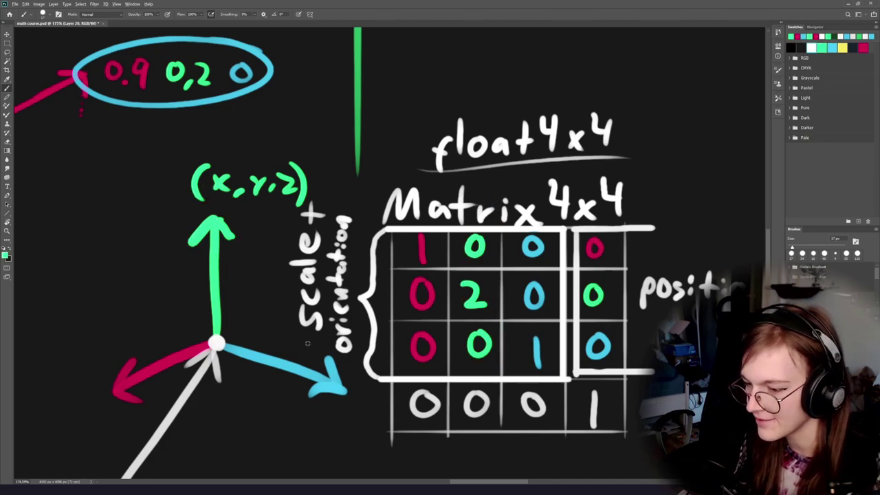
pyautogui.moveTo(530, 220)
pyautogui.mouseDown()
pyautogui.moveTo(510, 352)
pyautogui.moveTo(508, 236)
pyautogui.mouseUp()
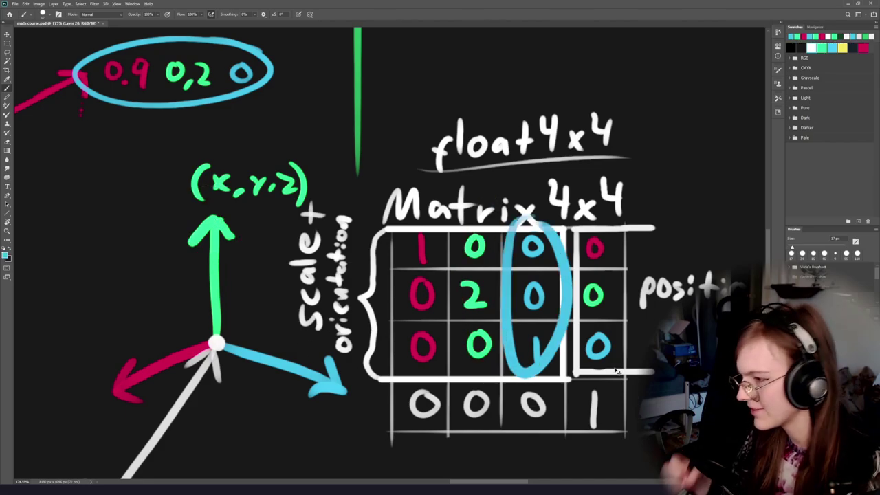
pyautogui.hotkey('ctrl', 'z')
pyautogui.moveTo(506, 290)
pyautogui.mouseDown()
pyautogui.moveTo(455, 288)
pyautogui.moveTo(345, 252)
pyautogui.mouseUp()
pyautogui.moveTo(439, 177)
pyautogui.mouseDown()
pyautogui.moveTo(447, 204)
pyautogui.moveTo(423, 182)
pyautogui.mouseUp()
pyautogui.hotkey('ctrl', 'z')
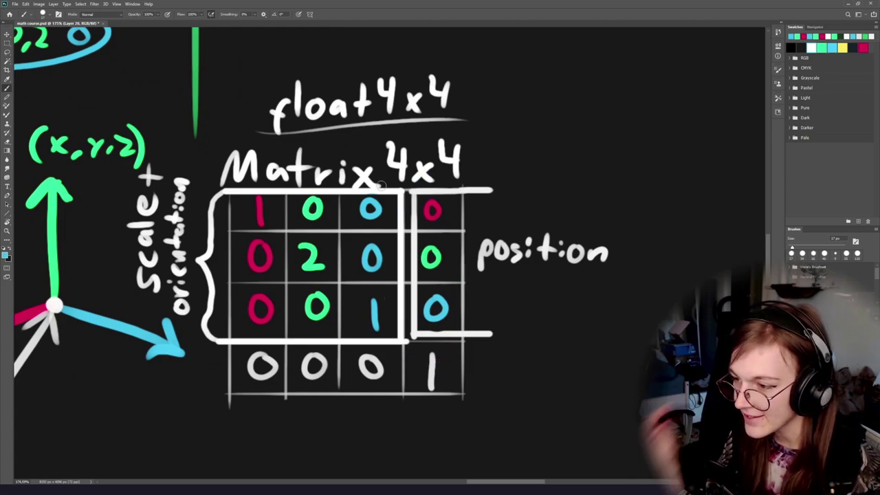
# Circle the whole matrix with its titles and labels temporarily in white, undoing the circle.
pyautogui.scroll(3, 361, 216)
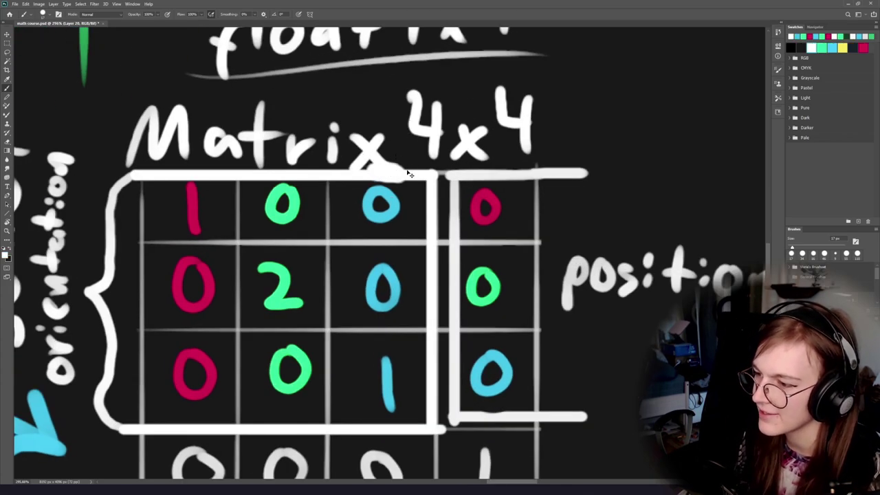
pyautogui.scroll(-5, 387, 172)
pyautogui.scroll(3, 374, 311)
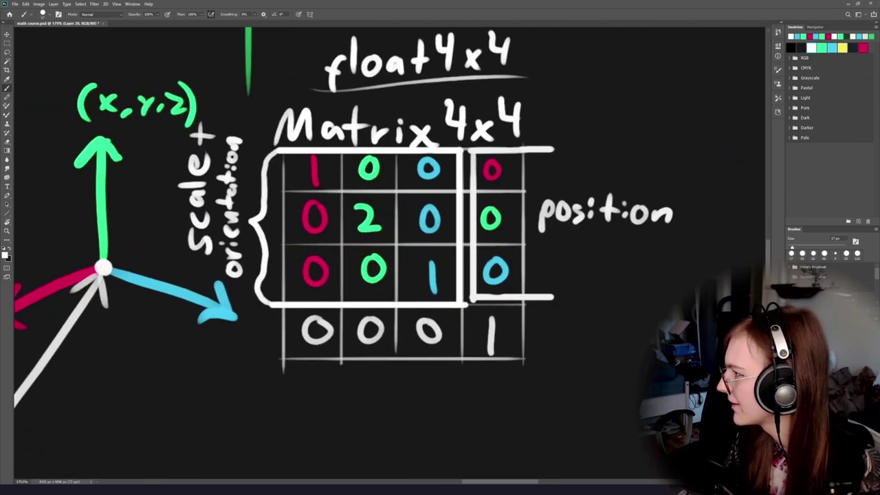
pyautogui.scroll(-2, 374, 297)
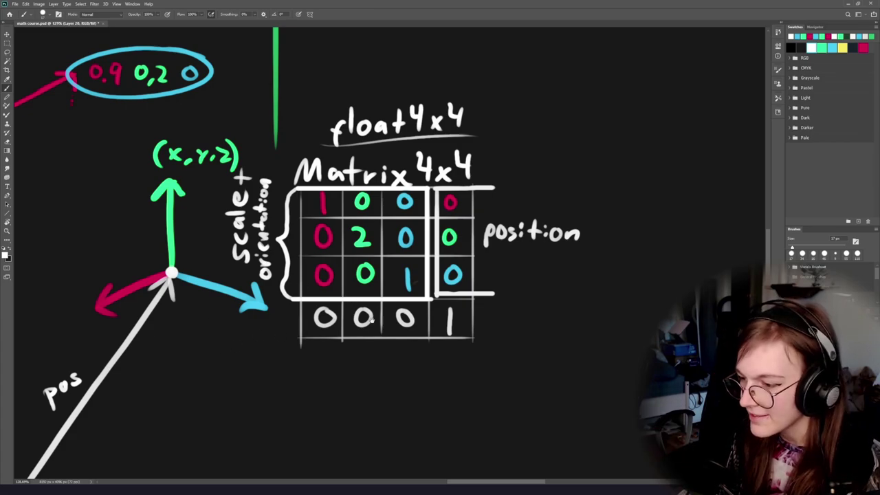
pyautogui.moveTo(385, 321); pyautogui.dragTo(410, 311)
pyautogui.moveTo(505, 290)
pyautogui.mouseDown()
pyautogui.moveTo(253, 356)
pyautogui.moveTo(389, 285)
pyautogui.moveTo(362, 283)
pyautogui.mouseUp()
pyautogui.hotkey('ctrl', 'z')
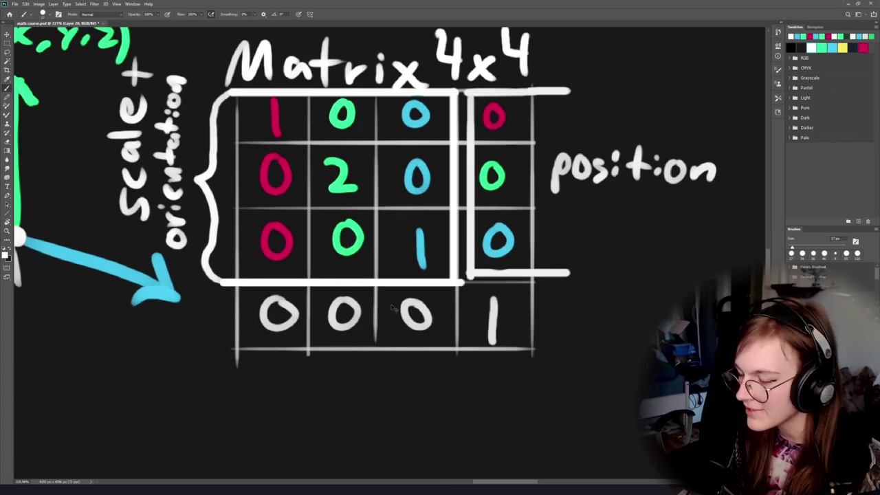
pyautogui.scroll(-4, 390, 305)
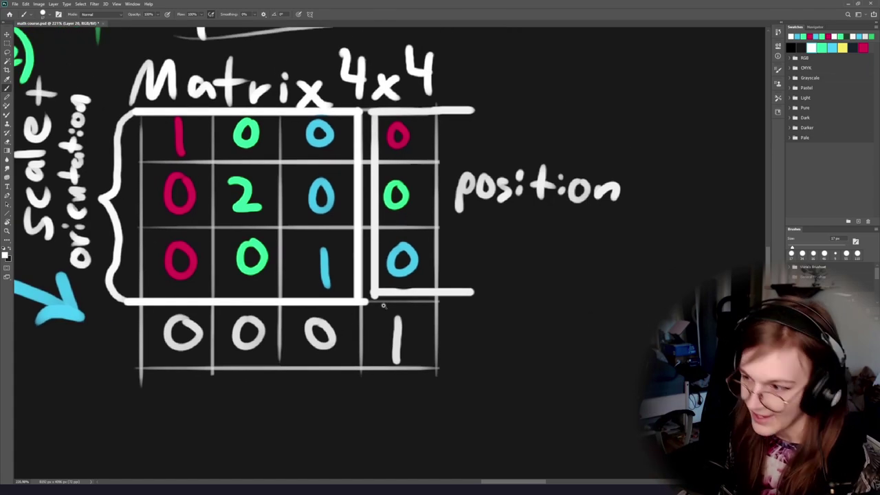
pyautogui.scroll(2, 402, 300)
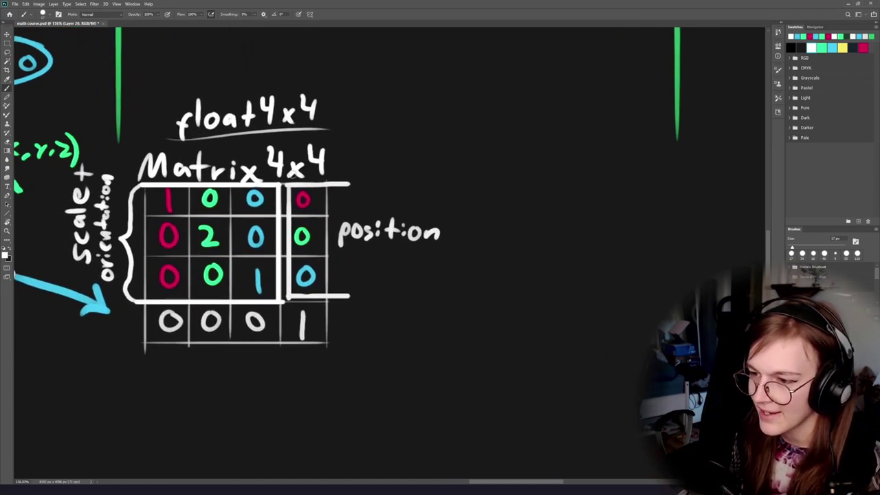
pyautogui.moveTo(385, 141)
pyautogui.mouseDown()
pyautogui.moveTo(177, 122)
pyautogui.moveTo(255, 122)
pyautogui.mouseUp()
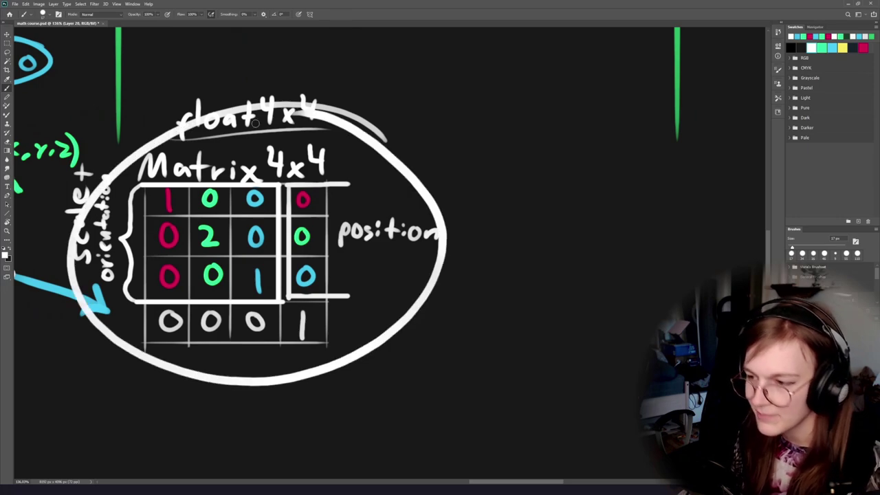
pyautogui.hotkey('ctrl', 'z')
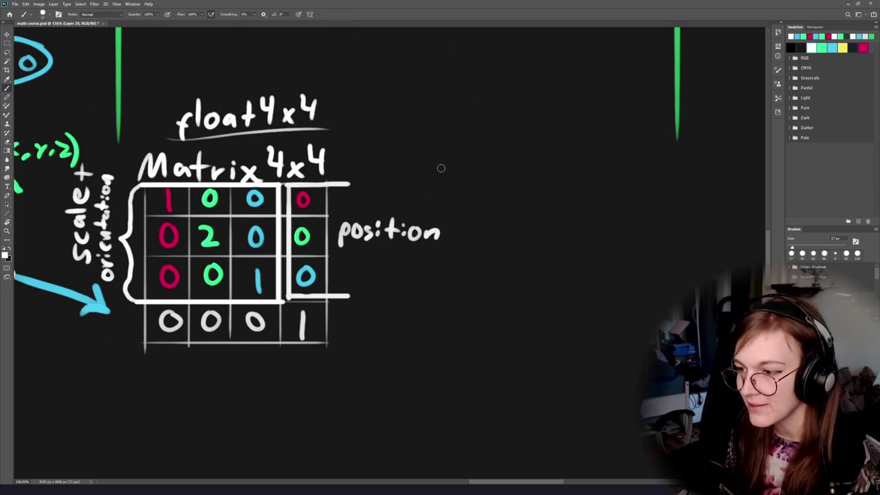
# Handwrite "m · v" in white in the empty area beside the "float4x4" title.
pyautogui.scroll(3, 441, 167)
pyautogui.moveTo(313, 184)
pyautogui.mouseDown()
pyautogui.moveTo(322, 173)
pyautogui.moveTo(345, 186)
pyautogui.moveTo(353, 177)
pyautogui.moveTo(356, 188)
pyautogui.mouseUp()
pyautogui.hotkey('ctrl', 'z')
pyautogui.hotkey('ctrl', 'z')
pyautogui.moveTo(319, 166)
pyautogui.mouseDown()
pyautogui.moveTo(346, 191)
pyautogui.moveTo(375, 200)
pyautogui.mouseUp()
pyautogui.click(408, 186)
pyautogui.moveTo(435, 165); pyautogui.dragTo(471, 159)
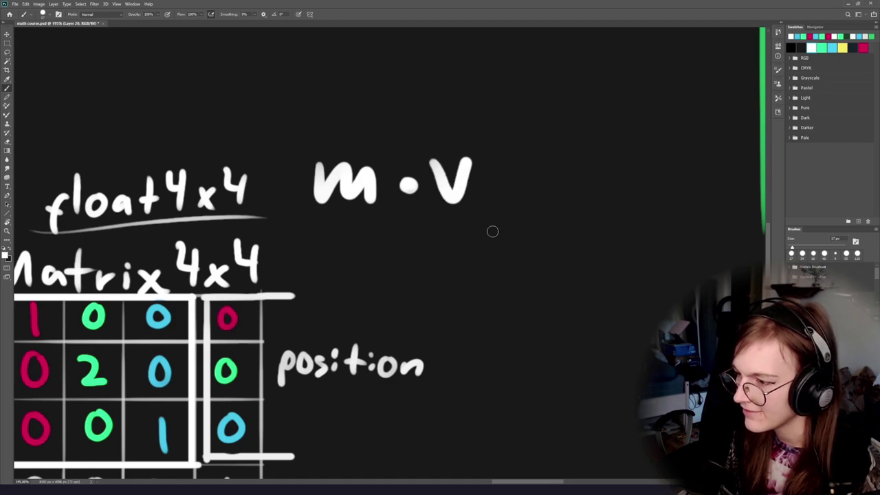
# Handwrite a white equals sign after "m · v" and add the subscript 1 to the v.
pyautogui.moveTo(490, 229)
pyautogui.mouseDown()
pyautogui.moveTo(422, 248)
pyautogui.moveTo(387, 187)
pyautogui.moveTo(407, 192)
pyautogui.mouseUp()
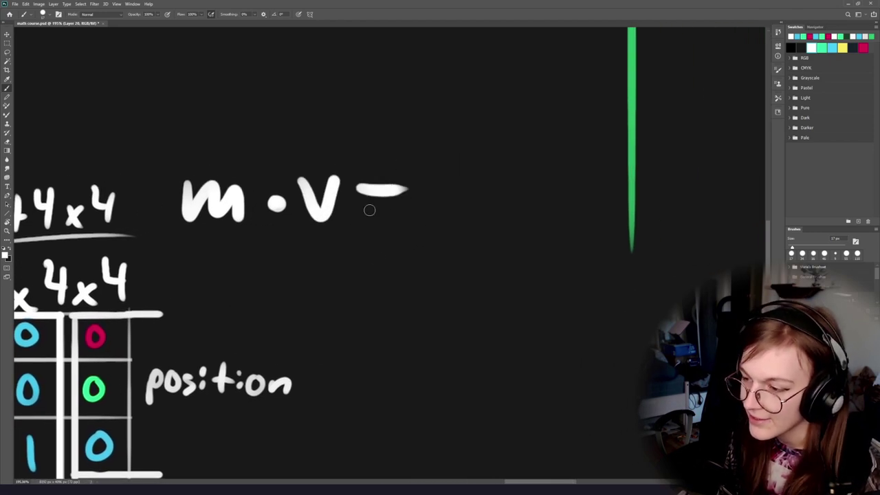
pyautogui.moveTo(361, 212); pyautogui.dragTo(406, 214)
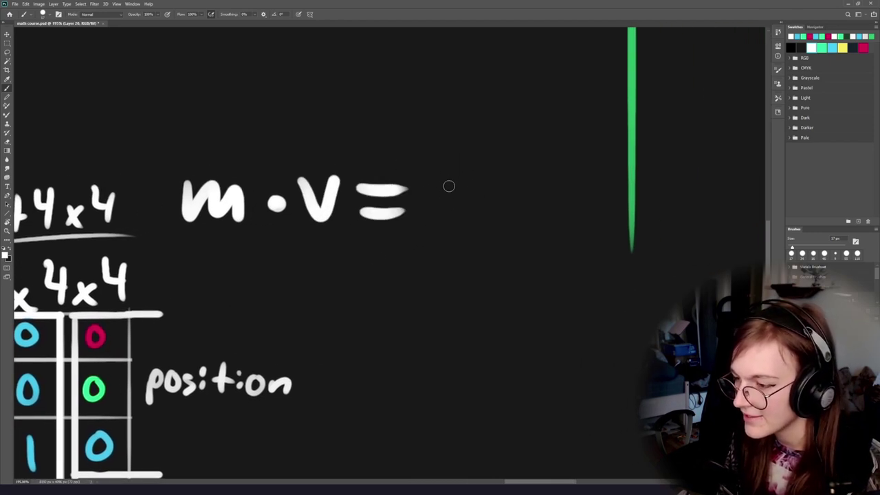
pyautogui.moveTo(443, 186); pyautogui.dragTo(461, 221)
pyautogui.hotkey('ctrl', 'z')
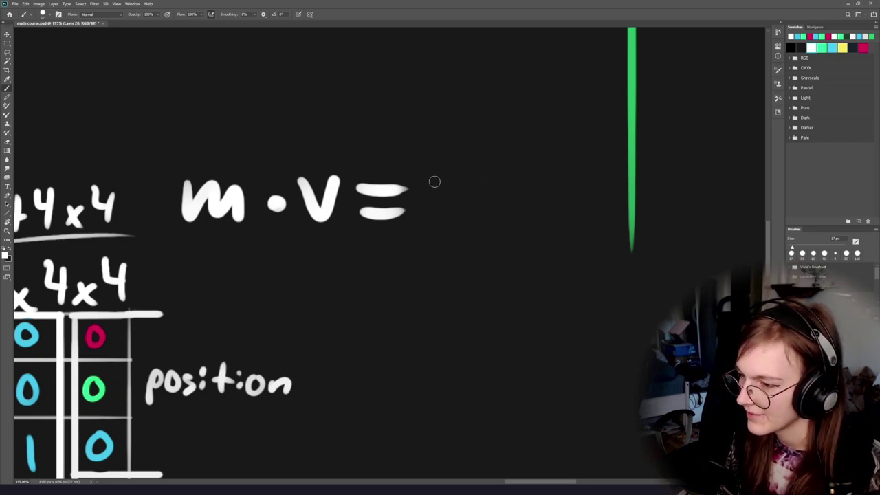
pyautogui.moveTo(339, 218); pyautogui.dragTo(339, 233)
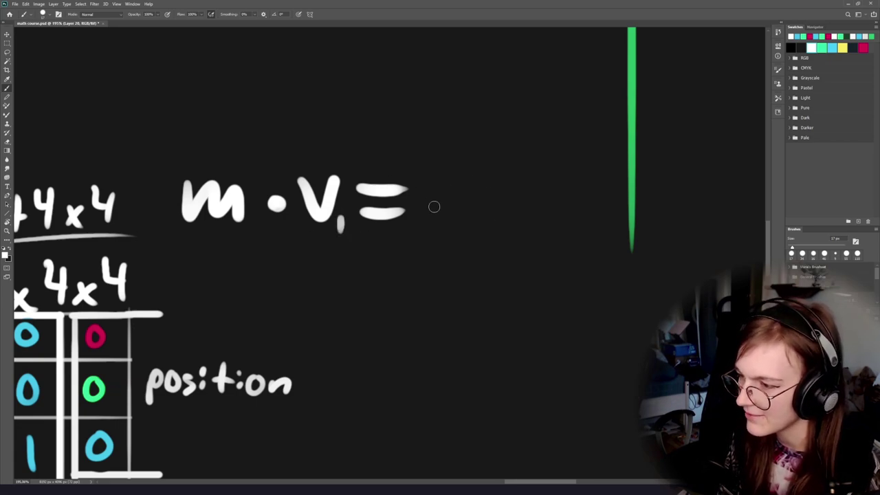
# Handwrite "v" with the subscript 2 after the equals sign to complete "m · v₁ = v₂".
pyautogui.moveTo(437, 177); pyautogui.dragTo(476, 177)
pyautogui.moveTo(476, 220)
pyautogui.mouseDown()
pyautogui.moveTo(487, 237)
pyautogui.moveTo(505, 242)
pyautogui.mouseUp()
pyautogui.hotkey('ctrl', 'z')
pyautogui.hotkey('ctrl', 'z')
pyautogui.moveTo(427, 176)
pyautogui.mouseDown()
pyautogui.moveTo(445, 224)
pyautogui.moveTo(461, 177)
pyautogui.mouseUp()
pyautogui.moveTo(467, 213); pyautogui.dragTo(493, 240)
pyautogui.hotkey('ctrl', 'z')
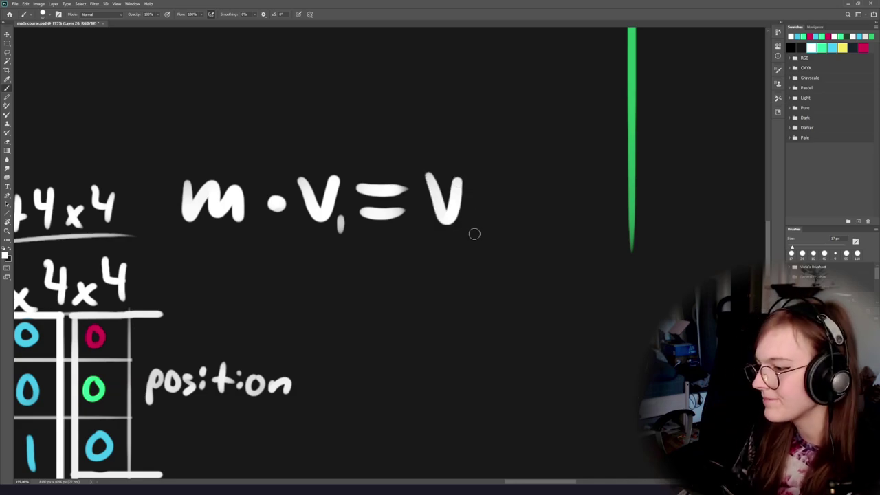
pyautogui.moveTo(476, 206)
pyautogui.mouseDown()
pyautogui.moveTo(494, 242)
pyautogui.moveTo(447, 253)
pyautogui.moveTo(529, 237)
pyautogui.mouseUp()
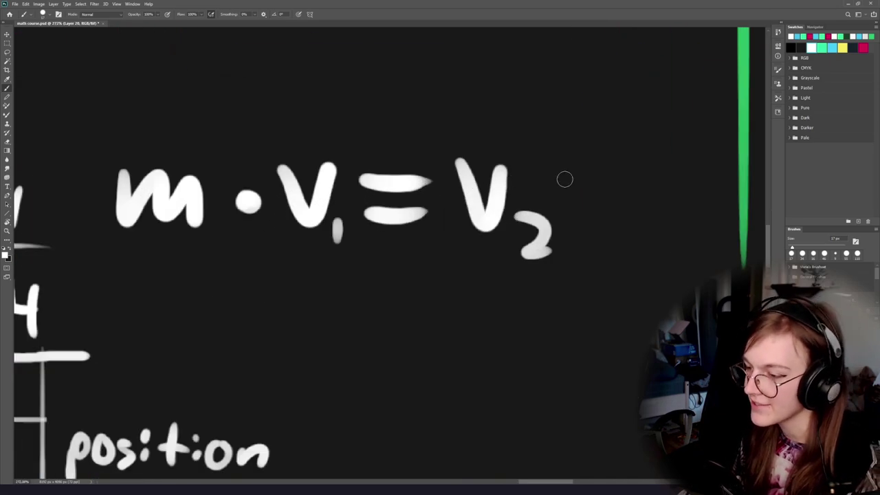
pyautogui.moveTo(564, 180); pyautogui.dragTo(512, 115)
pyautogui.hotkey('ctrl', 'z')
pyautogui.scroll(-5, 367, 295)
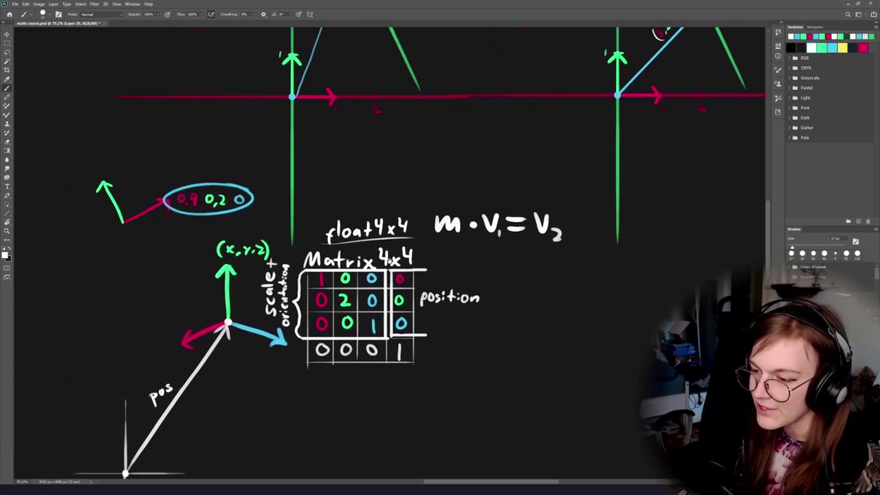
pyautogui.scroll(2, 466, 239)
pyautogui.moveTo(481, 235); pyautogui.dragTo(512, 306)
pyautogui.hotkey('ctrl', 'z')
pyautogui.scroll(-2, 487, 282)
pyautogui.scroll(4, 398, 164)
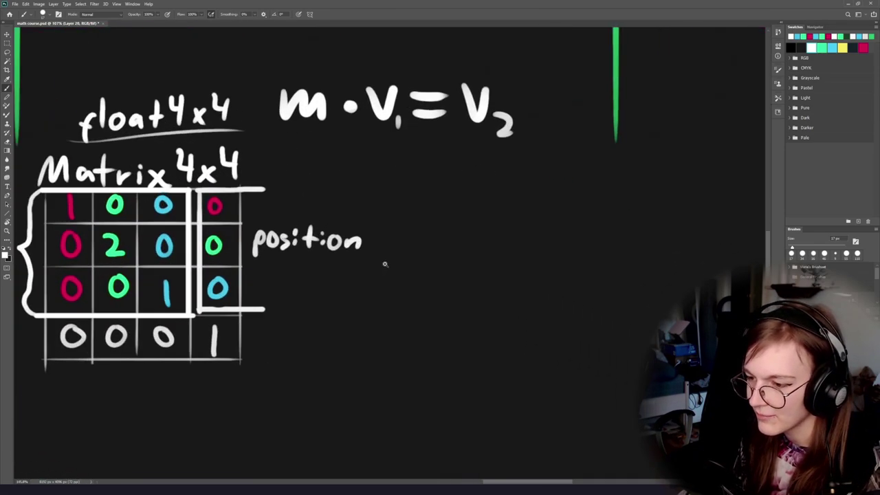
# Draw a tall pair of white square brackets below the "m · v₁ = v₂" equation for a column vector.
pyautogui.moveTo(403, 183)
pyautogui.mouseDown()
pyautogui.moveTo(382, 178)
pyautogui.moveTo(378, 364)
pyautogui.moveTo(403, 371)
pyautogui.mouseUp()
pyautogui.hotkey('ctrl', 'z')
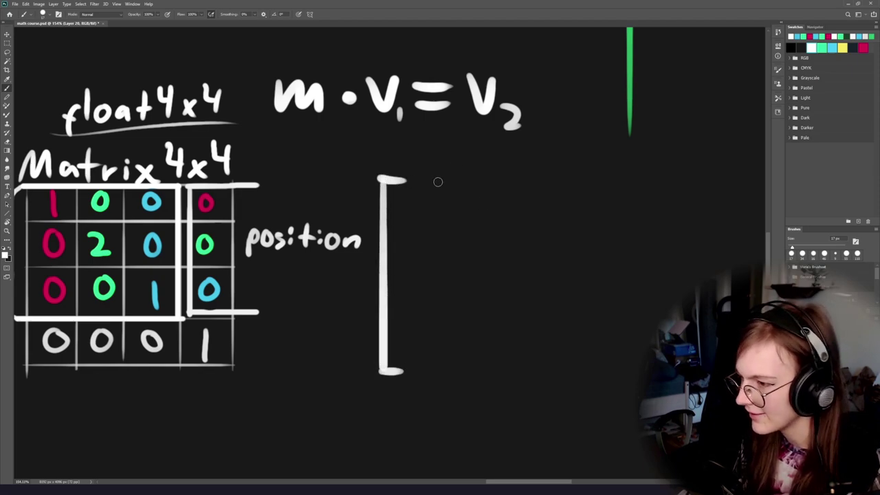
pyautogui.moveTo(438, 178)
pyautogui.mouseDown()
pyautogui.moveTo(452, 180)
pyautogui.moveTo(459, 371)
pyautogui.moveTo(440, 373)
pyautogui.mouseUp()
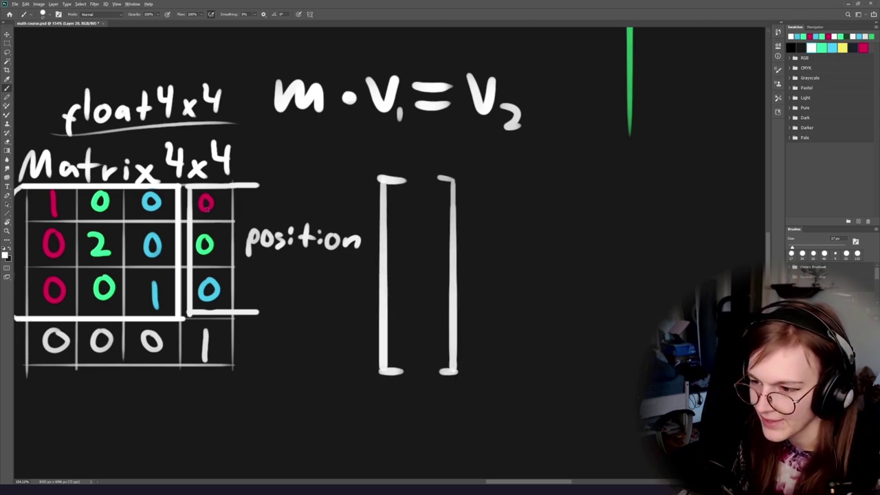
# With a smaller brush, write x, y, z and w stacked in the brackets, sampling red, green, light blue and white from the matrix's position column.
pyautogui.keyDown('alt'); pyautogui.click(207, 203); pyautogui.keyUp('alt')
pyautogui.press('[')
pyautogui.press('[')
pyautogui.press('[')
pyautogui.moveTo(432, 191); pyautogui.dragTo(410, 215)
pyautogui.moveTo(411, 190)
pyautogui.mouseDown()
pyautogui.moveTo(409, 212)
pyautogui.moveTo(213, 249)
pyautogui.moveTo(229, 242)
pyautogui.moveTo(426, 250)
pyautogui.mouseUp()
pyautogui.keyDown('alt'); pyautogui.click(211, 246); pyautogui.keyUp('alt')
pyautogui.moveTo(436, 234)
pyautogui.mouseDown()
pyautogui.moveTo(418, 257)
pyautogui.moveTo(433, 303)
pyautogui.mouseUp()
pyautogui.keyDown('alt'); pyautogui.click(213, 280); pyautogui.keyUp('alt')
pyautogui.keyDown('alt'); pyautogui.click(204, 338); pyautogui.keyUp('alt')
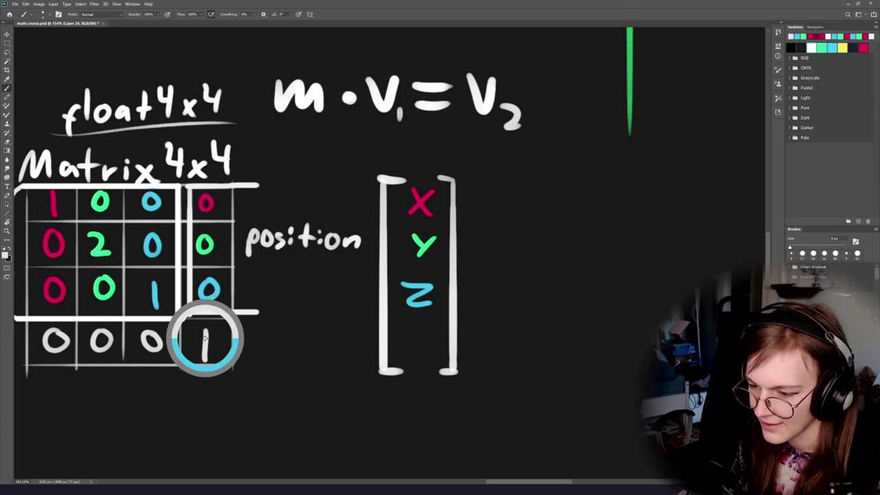
pyautogui.moveTo(398, 332)
pyautogui.mouseDown()
pyautogui.moveTo(410, 354)
pyautogui.moveTo(441, 336)
pyautogui.mouseUp()
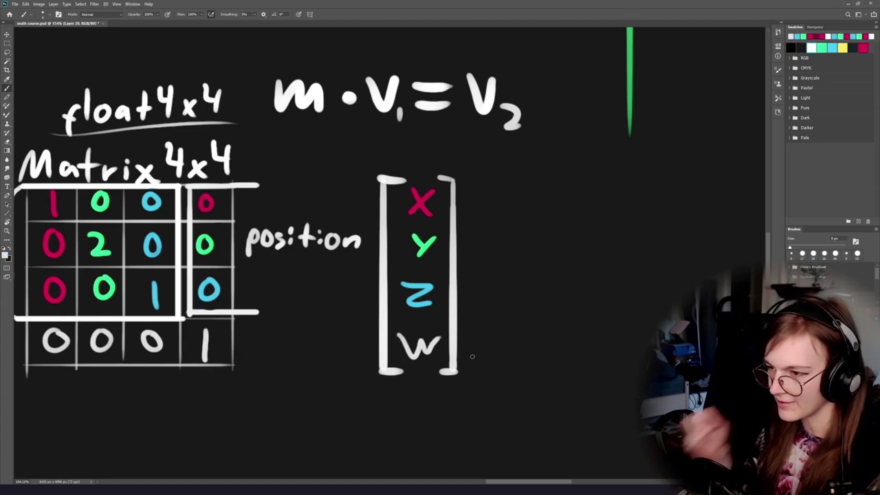
# Circle the matrix and the column vector together temporarily in white, undoing the circle.
pyautogui.moveTo(425, 233); pyautogui.dragTo(508, 238)
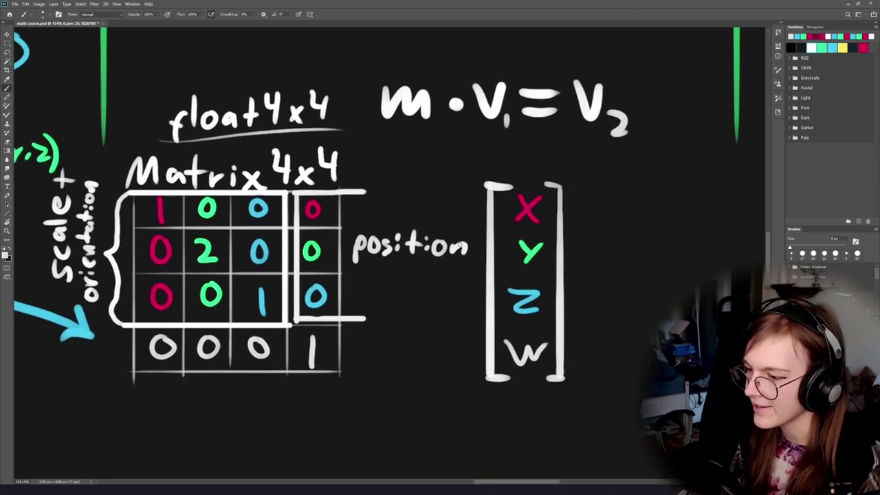
pyautogui.moveTo(564, 184)
pyautogui.mouseDown()
pyautogui.moveTo(136, 206)
pyautogui.moveTo(344, 186)
pyautogui.moveTo(107, 250)
pyautogui.moveTo(384, 176)
pyautogui.mouseUp()
pyautogui.hotkey('ctrl', 'z')
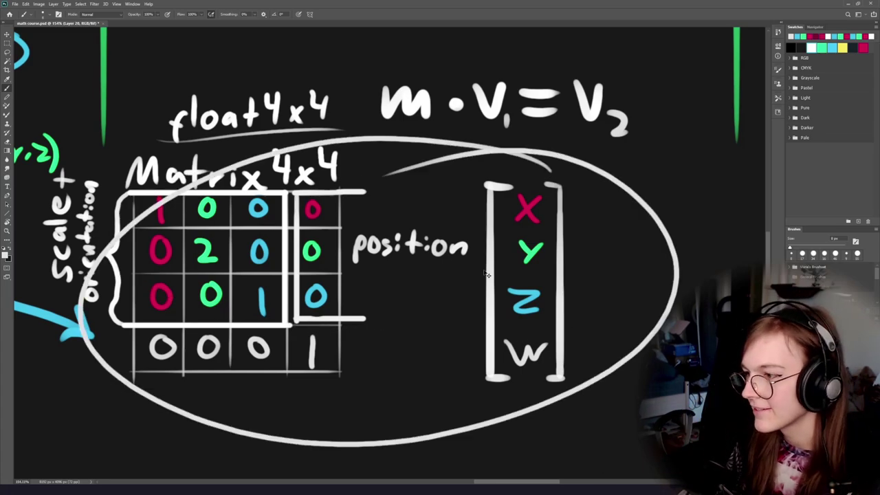
pyautogui.hotkey('ctrl', 'z')
# Draw a large white circle around the x, y, z, w column vector.
pyautogui.moveTo(586, 165)
pyautogui.mouseDown()
pyautogui.moveTo(440, 185)
pyautogui.moveTo(488, 156)
pyautogui.mouseUp()
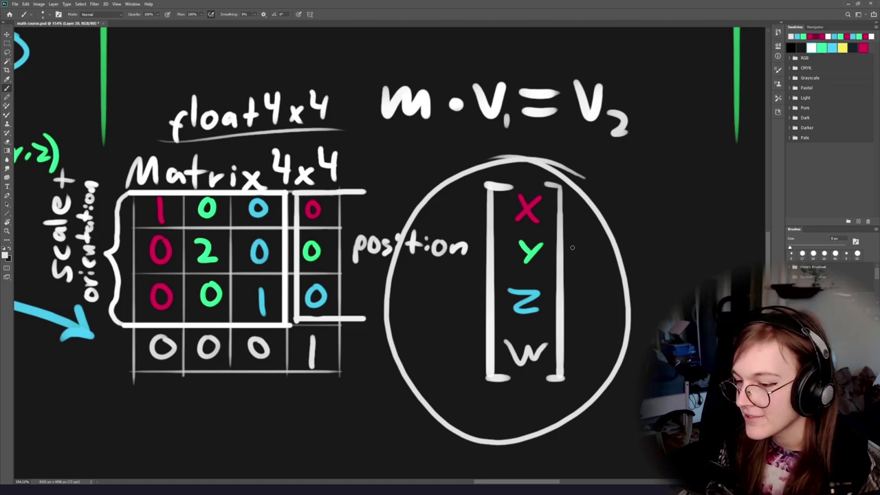
pyautogui.moveTo(372, 282)
pyautogui.mouseDown()
pyautogui.moveTo(497, 304)
pyautogui.moveTo(491, 299)
pyautogui.mouseUp()
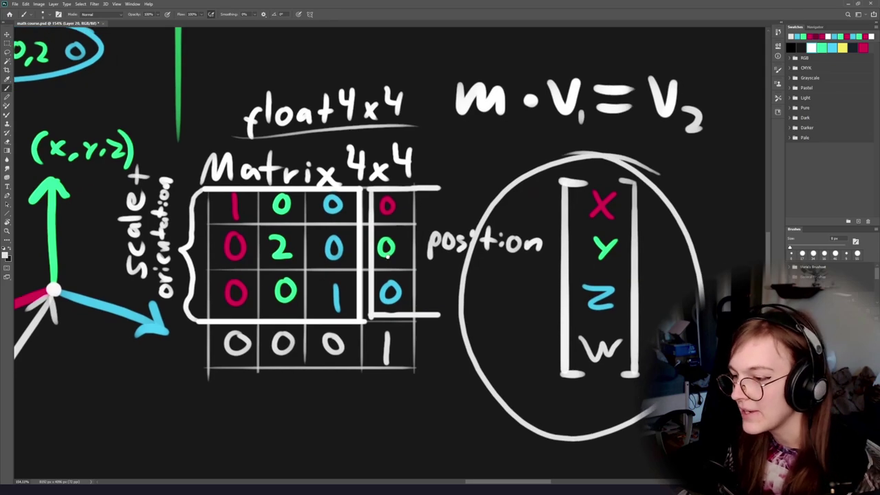
pyautogui.moveTo(417, 278); pyautogui.dragTo(377, 282)
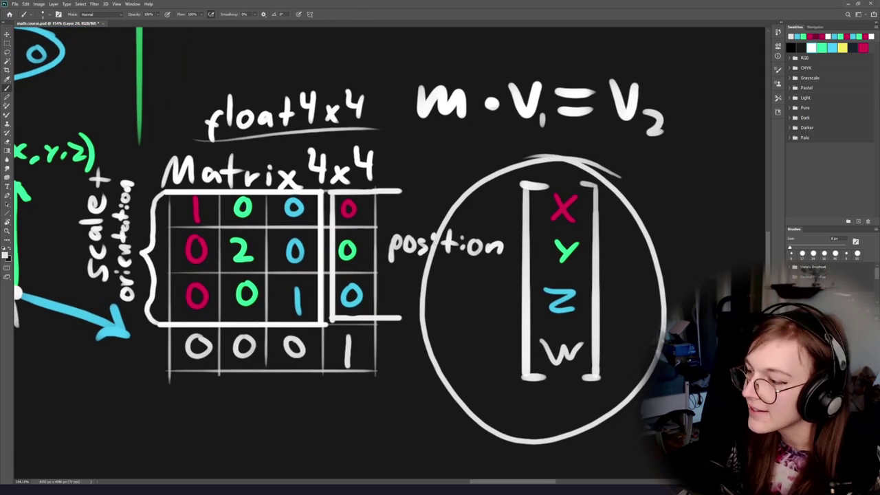
pyautogui.moveTo(616, 197)
pyautogui.mouseDown()
pyautogui.moveTo(523, 395)
pyautogui.moveTo(612, 180)
pyautogui.mouseUp()
pyautogui.hotkey('ctrl', 'z')
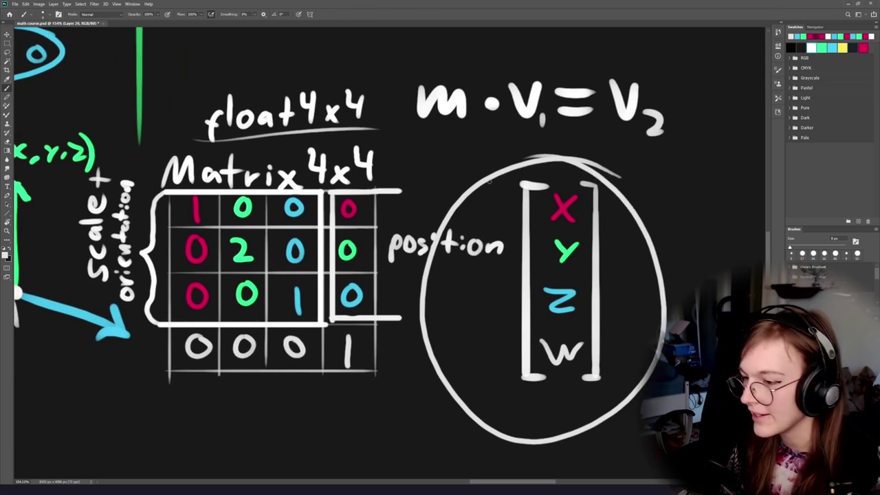
# Make temporary white marks around the matrix, undoing each mark.
pyautogui.moveTo(432, 178); pyautogui.dragTo(323, 144)
pyautogui.moveTo(241, 155); pyautogui.dragTo(249, 224)
pyautogui.hotkey('ctrl', 'z')
pyautogui.hotkey('ctrl', 'z')
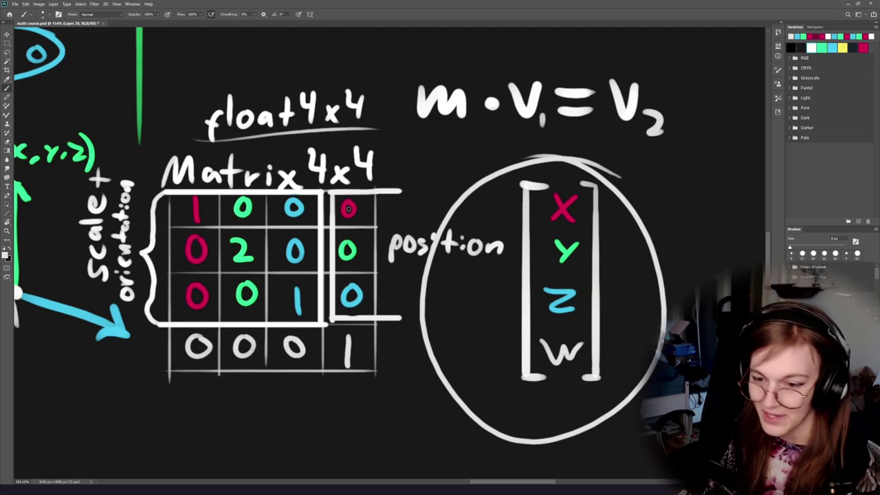
pyautogui.moveTo(312, 254); pyautogui.dragTo(499, 270)
pyautogui.moveTo(458, 210)
pyautogui.mouseDown()
pyautogui.moveTo(380, 218)
pyautogui.moveTo(475, 177)
pyautogui.moveTo(316, 180)
pyautogui.mouseUp()
pyautogui.hotkey('ctrl', 'z')
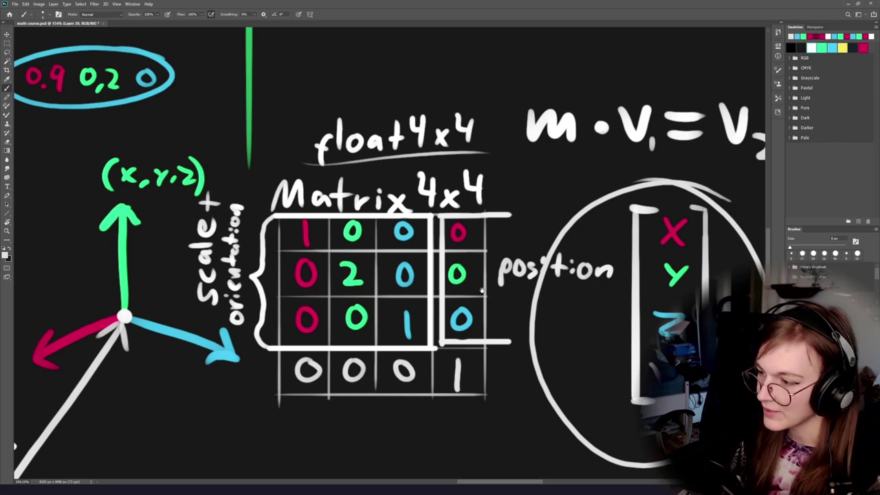
# Circle the matrix temporarily in white, undoing that circle and the one around the column vector.
pyautogui.moveTo(481, 290)
pyautogui.mouseDown()
pyautogui.moveTo(332, 270)
pyautogui.moveTo(362, 291)
pyautogui.mouseUp()
pyautogui.moveTo(394, 180)
pyautogui.mouseDown()
pyautogui.moveTo(273, 149)
pyautogui.moveTo(332, 144)
pyautogui.mouseUp()
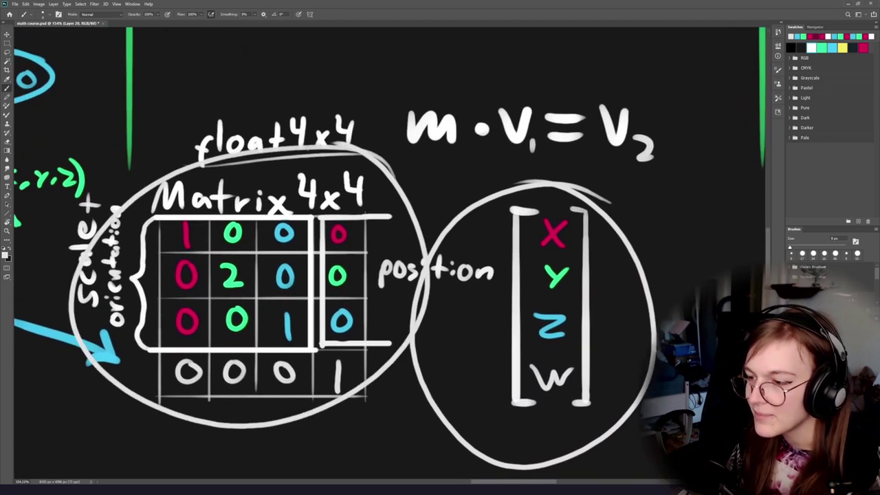
pyautogui.hotkey('ctrl', 'z')
pyautogui.moveTo(424, 266); pyautogui.dragTo(309, 252)
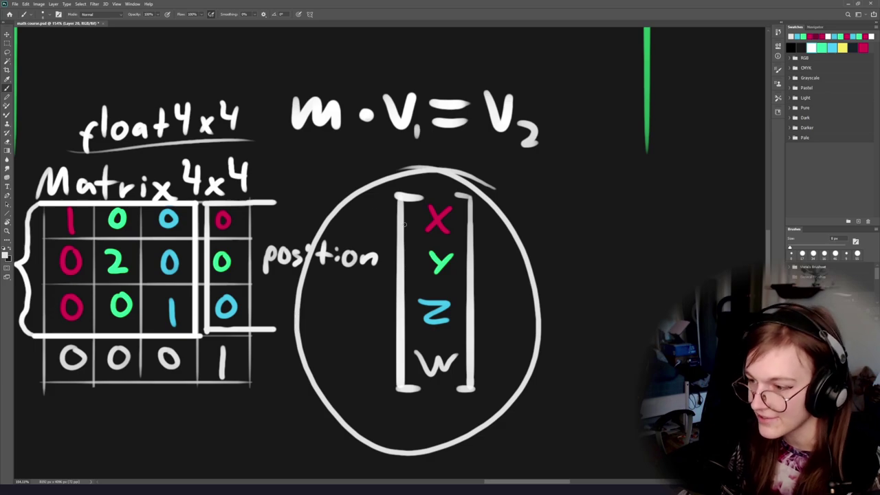
pyautogui.hotkey('ctrl', 'z')
pyautogui.moveTo(447, 302); pyautogui.dragTo(389, 297)
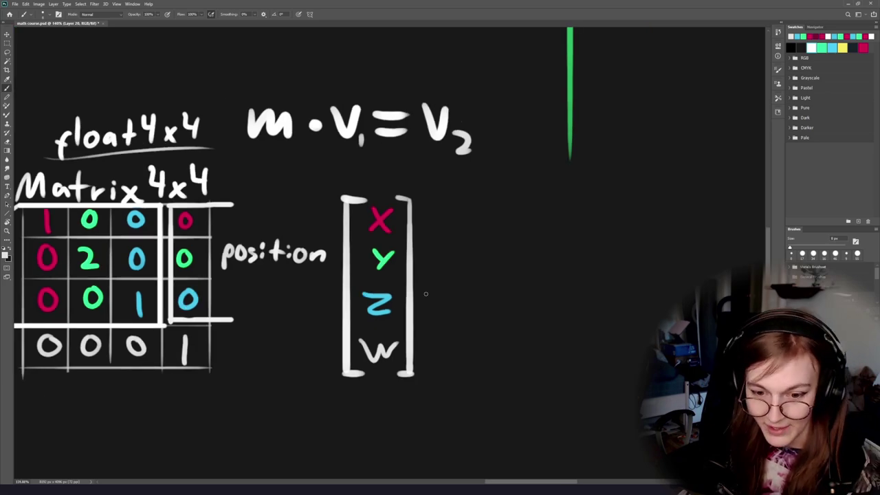
# Switch to Unity, open the SpaceTransform script in the code editor and go to the start of the LocalToWorld function.
pyautogui.hotkey('alt', 'Tab')
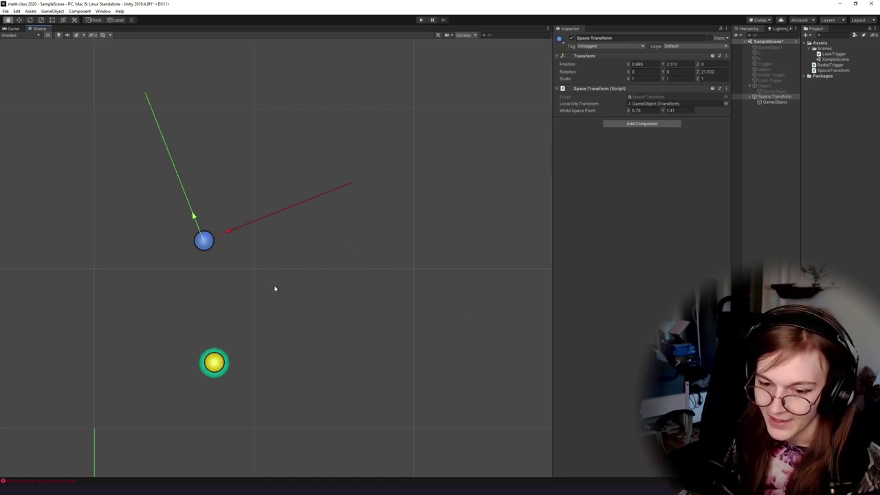
pyautogui.click(639, 97)
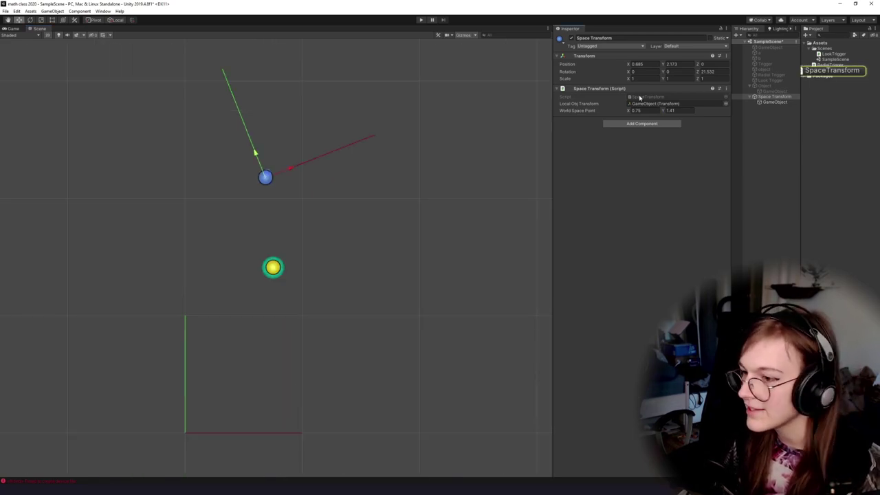
pyautogui.doubleClick(640, 98)
pyautogui.click(377, 277)
pyautogui.scroll(2, 378, 277)
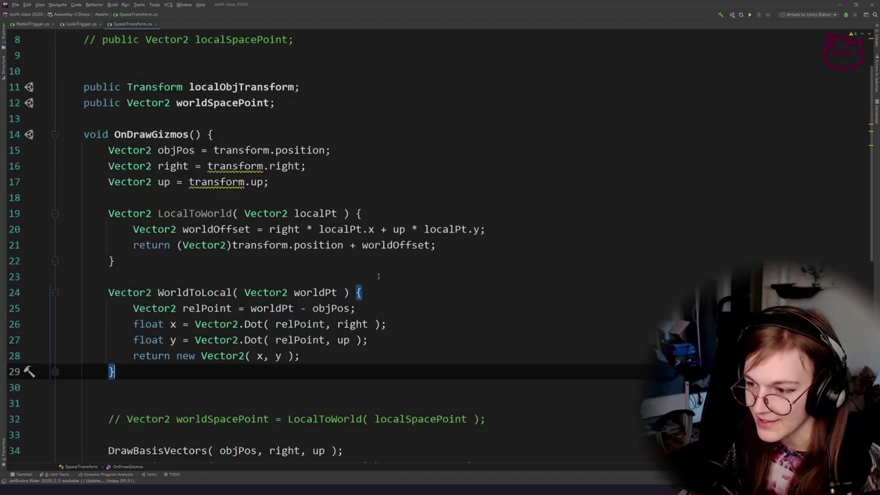
pyautogui.scroll(-1, 378, 277)
pyautogui.moveTo(295, 163); pyautogui.dragTo(245, 356)
pyautogui.click(233, 227)
pyautogui.click(214, 149)
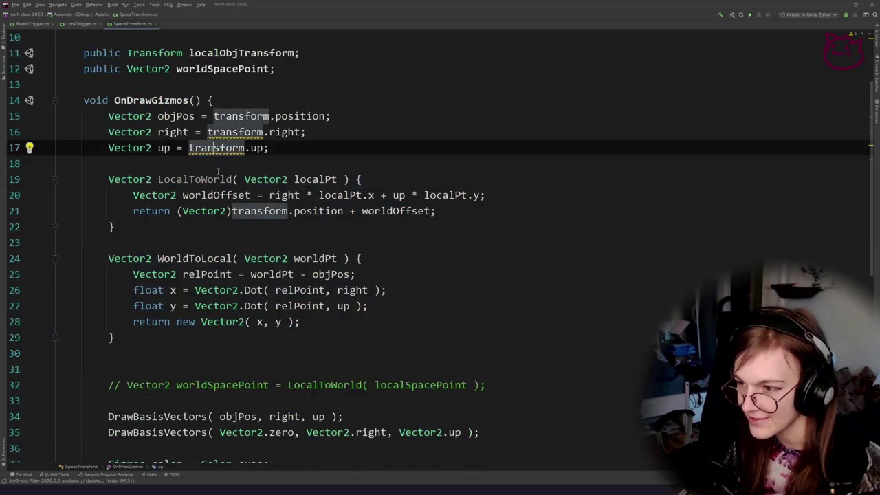
pyautogui.click(230, 166)
pyautogui.click(387, 183)
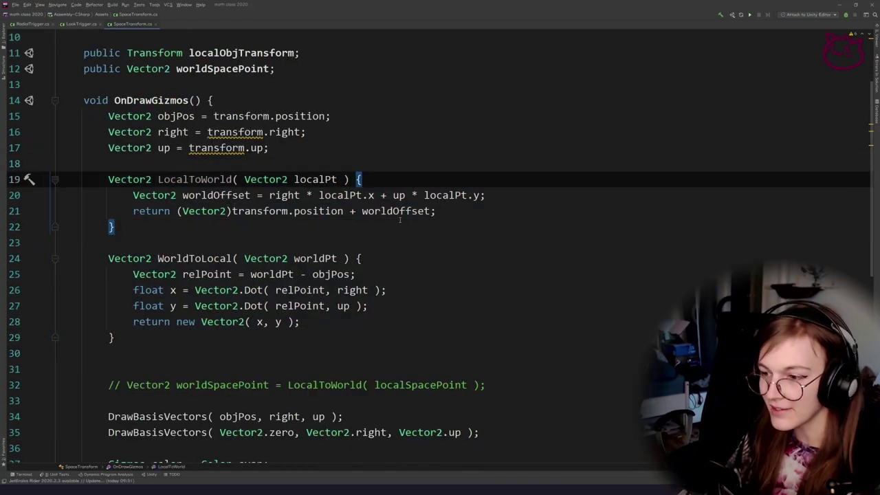
# Add blank lines at the start of the LocalToWorld function's body and remove them again.
pyautogui.press('Return')
pyautogui.press('Return')
pyautogui.press('Up')
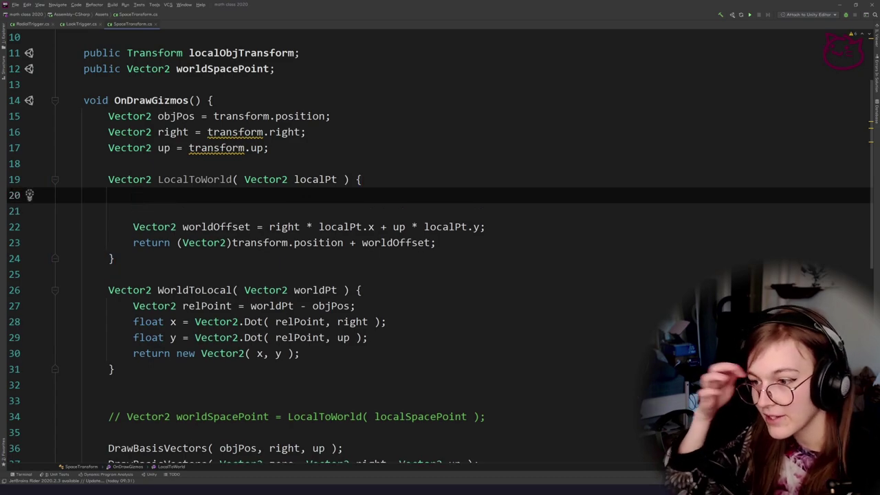
pyautogui.press('Up')
pyautogui.press('Down')
pyautogui.press('Delete')
pyautogui.press('Delete')
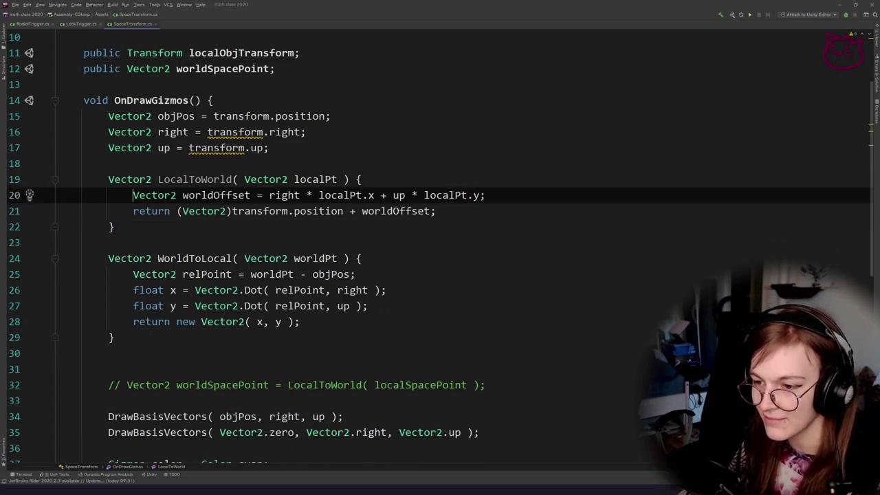
pyautogui.press('Up')
pyautogui.press('Up')
pyautogui.press('Up')
# Switch back to the math course.psd drawing in Photoshop.
pyautogui.hotkey('alt', 'Tab')
pyautogui.press('Escape')
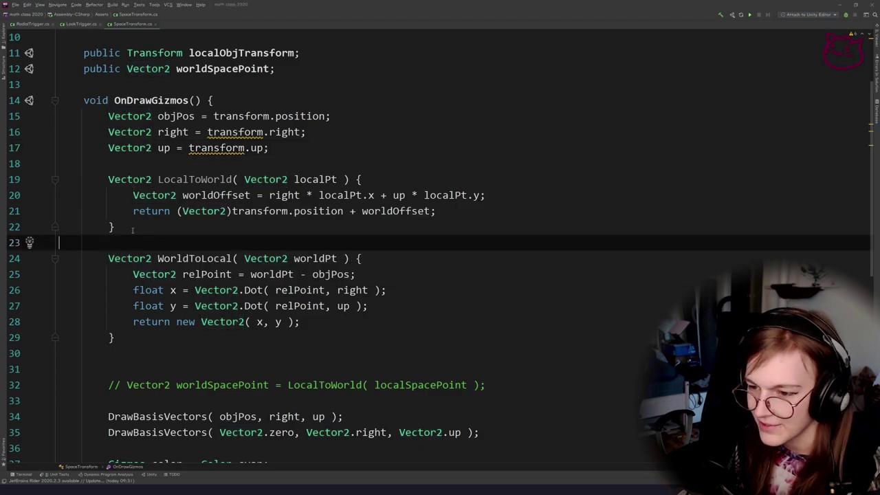
pyautogui.hotkey('alt', 'Tab')
pyautogui.hotkey('alt', 'Tab')
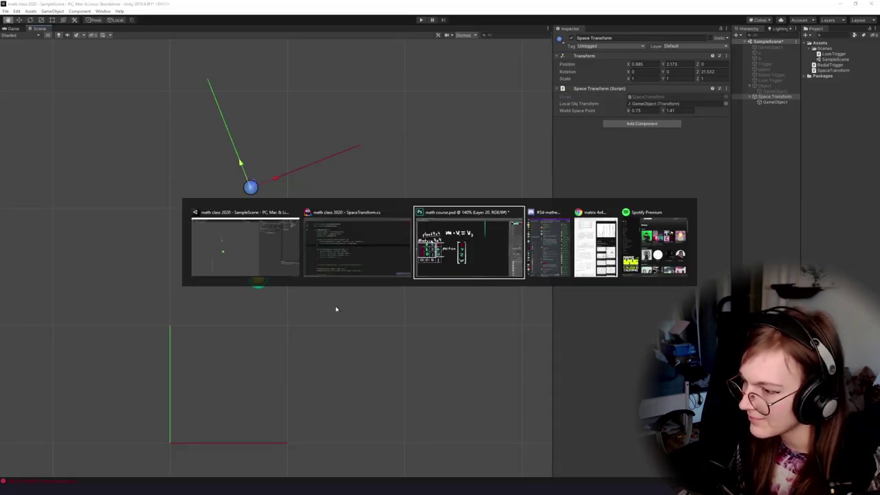
pyautogui.moveTo(359, 269); pyautogui.dragTo(415, 293)
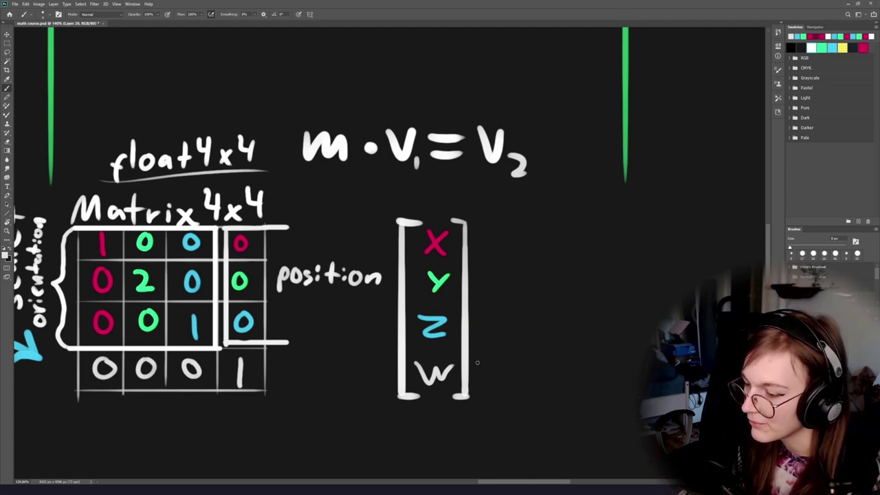
# Draw a white question mark beside the w entry, outside the column vector's closing bracket.
pyautogui.moveTo(477, 362); pyautogui.dragTo(499, 385)
pyautogui.hotkey('ctrl', 'z')
pyautogui.click(502, 393)
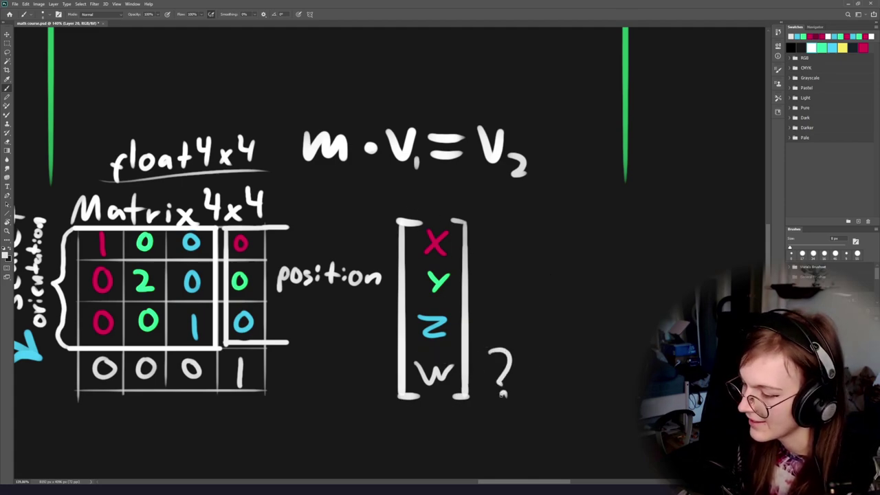
pyautogui.moveTo(467, 358)
pyautogui.mouseDown()
pyautogui.moveTo(404, 396)
pyautogui.moveTo(439, 352)
pyautogui.mouseUp()
pyautogui.moveTo(485, 382)
pyautogui.mouseDown()
pyautogui.moveTo(553, 364)
pyautogui.moveTo(490, 386)
pyautogui.moveTo(508, 364)
pyautogui.mouseUp()
pyautogui.moveTo(402, 168); pyautogui.dragTo(320, 146)
pyautogui.hotkey('ctrl', 'z')
pyautogui.moveTo(406, 365)
pyautogui.mouseDown()
pyautogui.moveTo(347, 354)
pyautogui.moveTo(333, 361)
pyautogui.mouseUp()
pyautogui.hotkey('ctrl', 'z')
pyautogui.hotkey('ctrl', 'z')
pyautogui.scroll(-3, 397, 316)
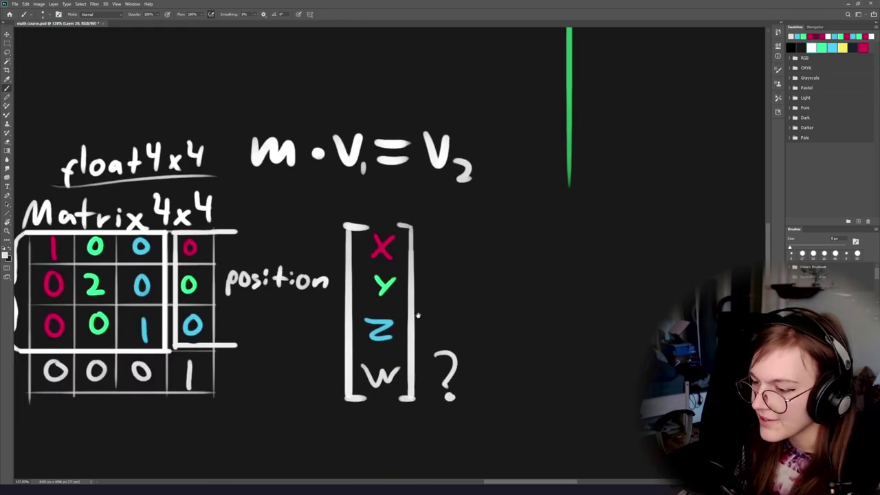
# Circle the Matrix4x4 grid in white to point it out, and undo the emphasis strokes.
pyautogui.moveTo(397, 316); pyautogui.dragTo(386, 315)
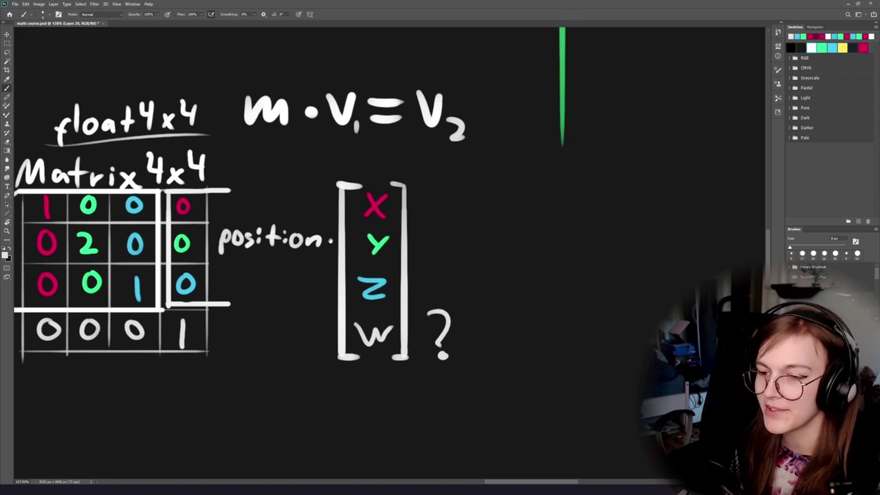
pyautogui.moveTo(330, 240)
pyautogui.mouseDown()
pyautogui.moveTo(440, 256)
pyautogui.moveTo(414, 260)
pyautogui.mouseUp()
pyautogui.moveTo(66, 227); pyautogui.dragTo(306, 169)
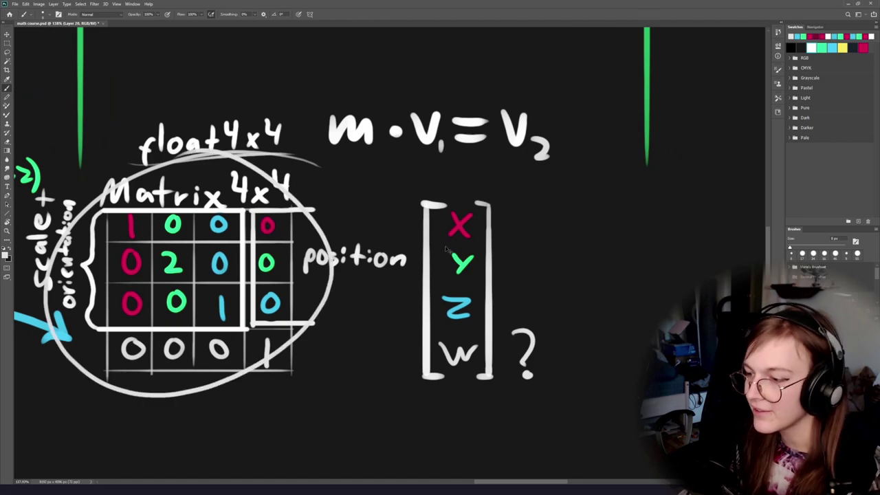
pyautogui.hotkey('ctrl', 'z')
pyautogui.moveTo(474, 159)
pyautogui.mouseDown()
pyautogui.moveTo(412, 417)
pyautogui.moveTo(460, 163)
pyautogui.mouseUp()
pyautogui.hotkey('ctrl', 'z')
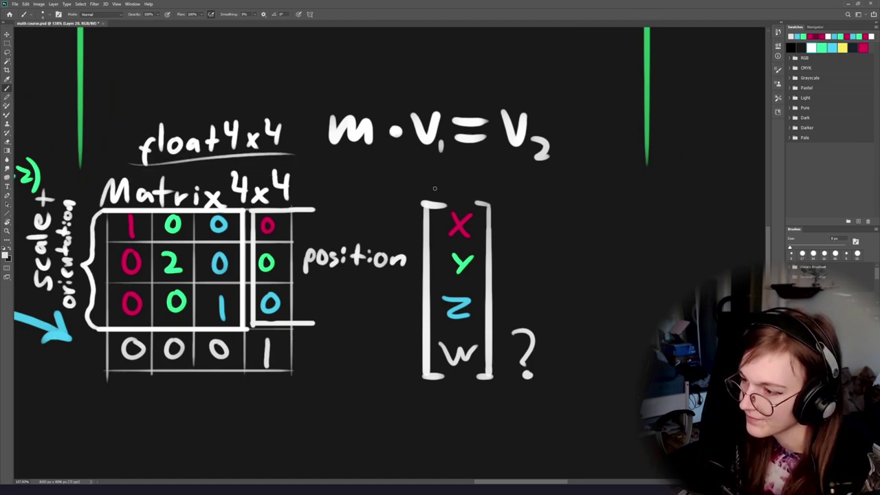
# Write the label "Vector" in white above the brackets of the x, y, z, w column.
pyautogui.scroll(2, 461, 195)
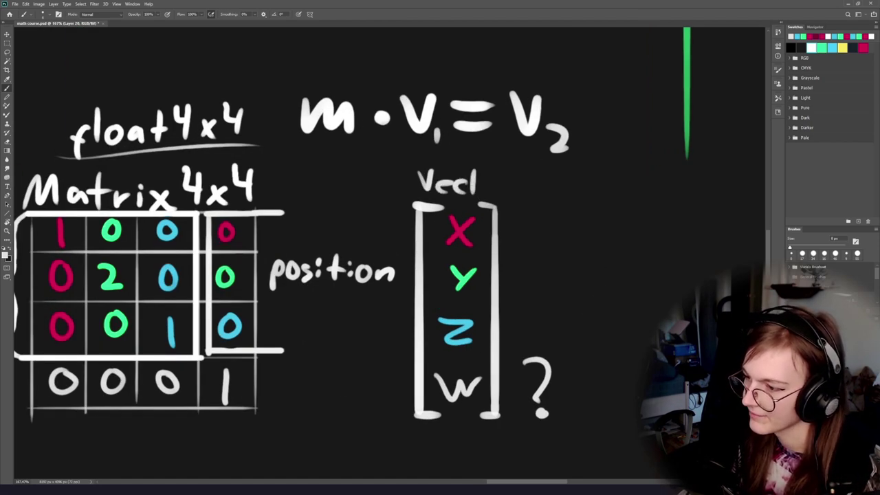
pyautogui.scroll(-3, 496, 193)
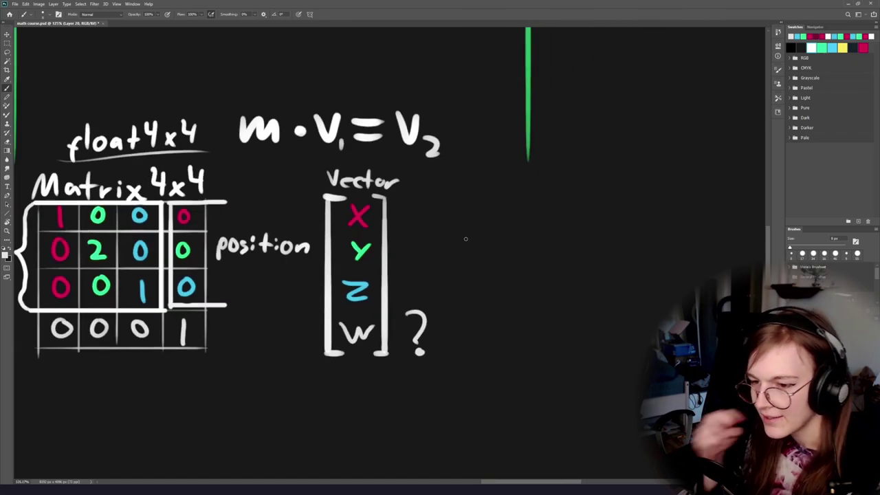
pyautogui.scroll(1, 366, 283)
pyautogui.moveTo(366, 283); pyautogui.dragTo(402, 290)
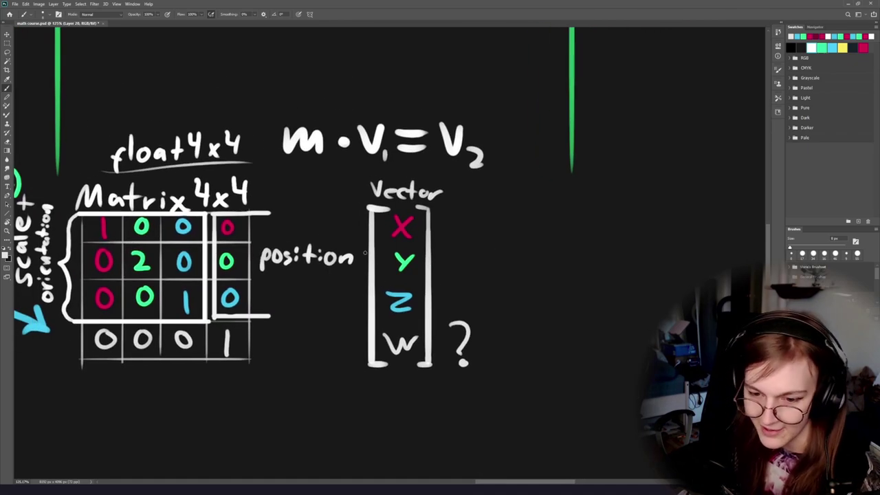
# Erase the w entry from the column vector along with the question mark beside it.
pyautogui.hscroll(3, 365, 253)
pyautogui.scroll(3, 299, 264)
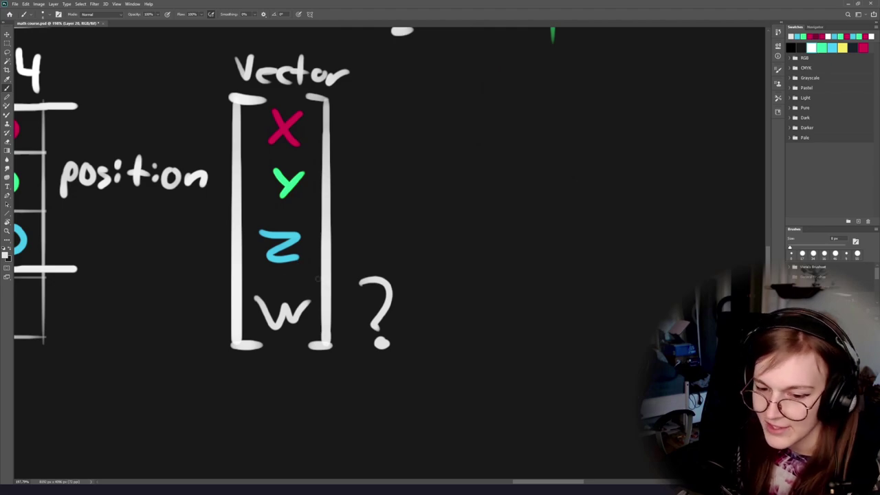
pyautogui.moveTo(317, 278); pyautogui.dragTo(302, 295)
pyautogui.hotkey('ctrl', 'z')
pyautogui.press('e')
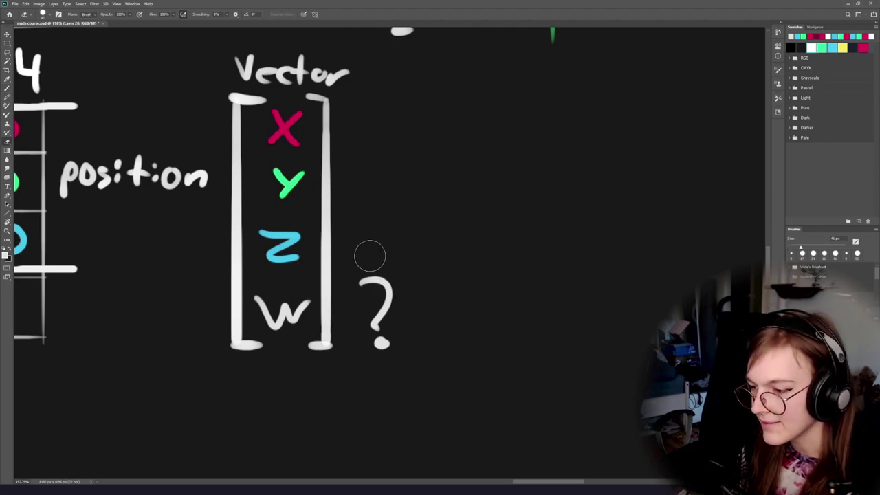
pyautogui.moveTo(365, 261); pyautogui.dragTo(402, 316)
# Write a white 0 as the vector's fourth entry, below z, and undo it.
pyautogui.press('b')
pyautogui.moveTo(273, 273)
pyautogui.mouseDown()
pyautogui.moveTo(265, 304)
pyautogui.moveTo(284, 292)
pyautogui.mouseUp()
pyautogui.scroll(-2, 337, 308)
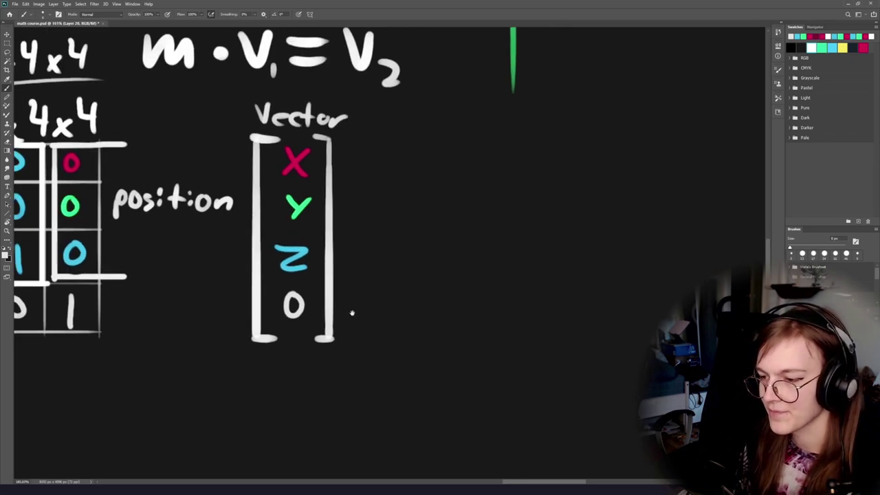
pyautogui.moveTo(353, 314); pyautogui.dragTo(404, 320)
pyautogui.hotkey('ctrl', 'z')
# Try a white 1 as the vector's fourth entry, undoing and redrawing it several times.
pyautogui.moveTo(345, 299); pyautogui.dragTo(350, 329)
pyautogui.hotkey('ctrl', 'z')
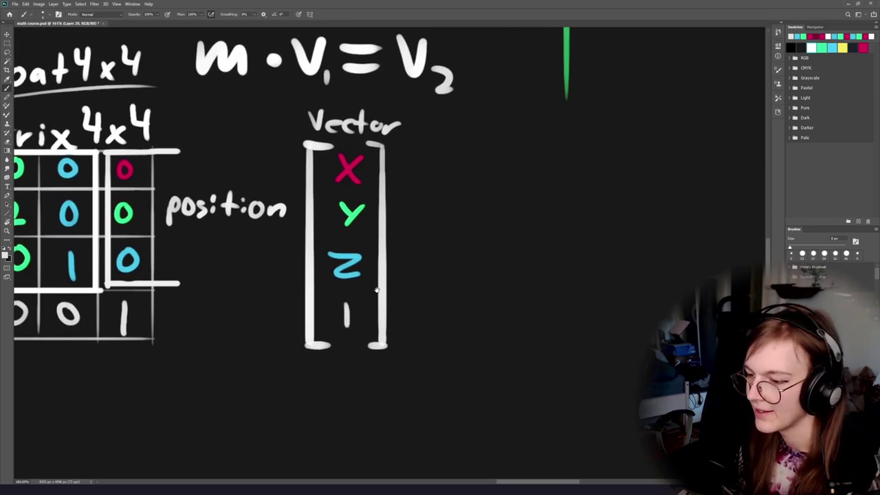
pyautogui.scroll(-2, 376, 289)
pyautogui.scroll(3, 375, 294)
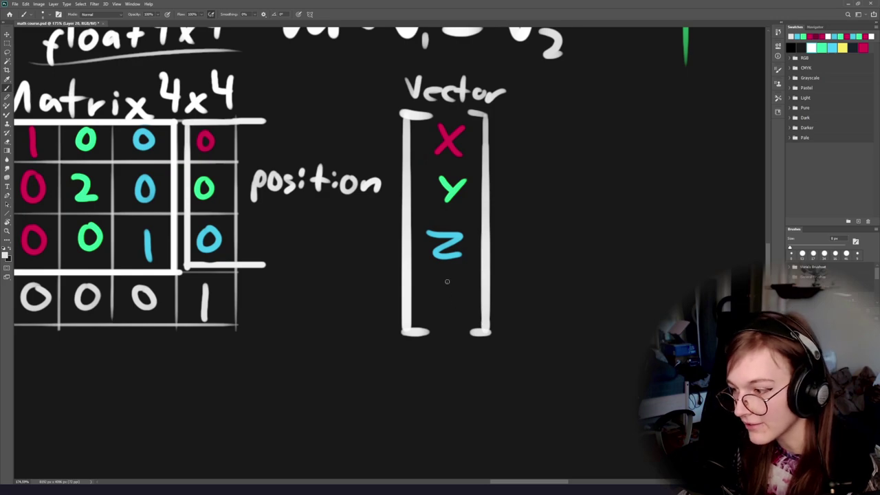
pyautogui.moveTo(403, 278); pyautogui.dragTo(462, 341)
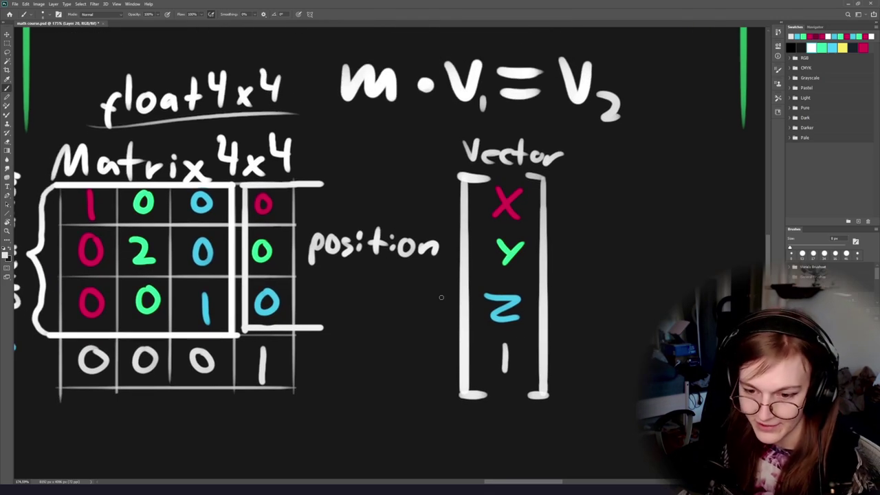
pyautogui.hotkey('ctrl', 'z')
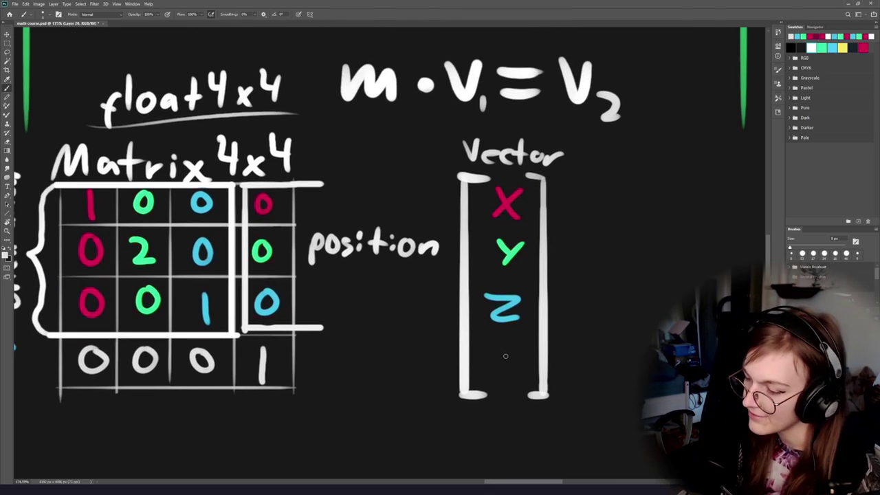
pyautogui.moveTo(502, 365); pyautogui.dragTo(502, 385)
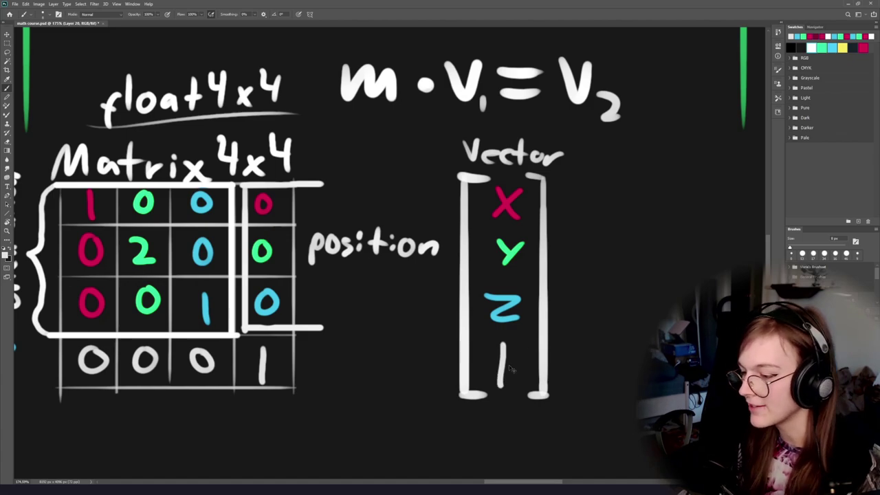
pyautogui.hotkey('ctrl', 'z')
pyautogui.moveTo(503, 346); pyautogui.dragTo(508, 372)
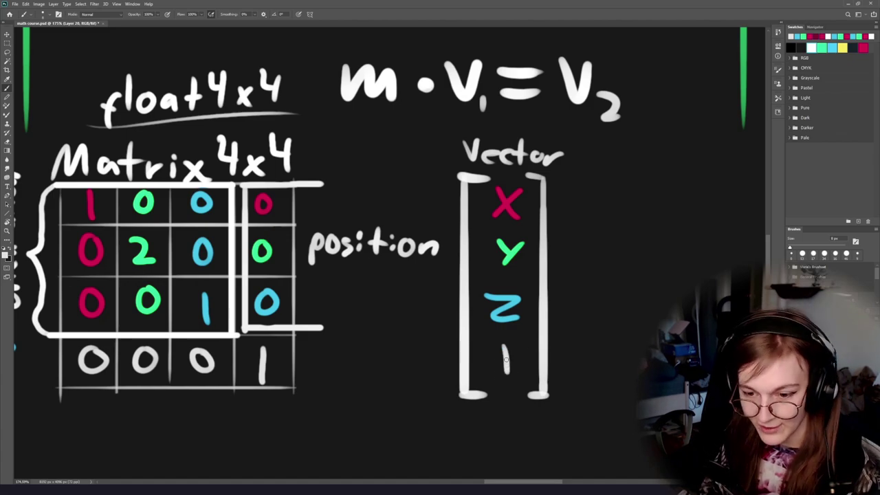
# Switch to Unity to check the scene's points, return to the Photoshop drawing and write a white 0 as the vector's fourth entry.
pyautogui.hotkey('alt', 'Tab')
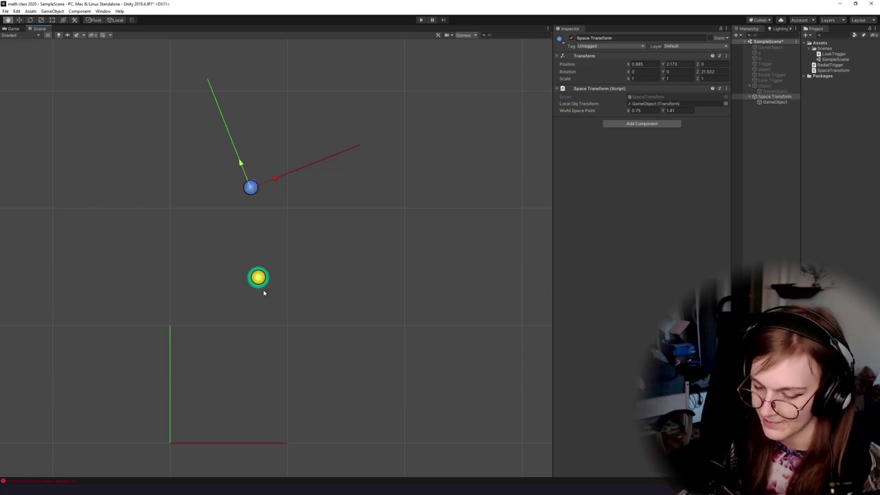
pyautogui.hotkey('alt', 'Tab')
pyautogui.press('b')
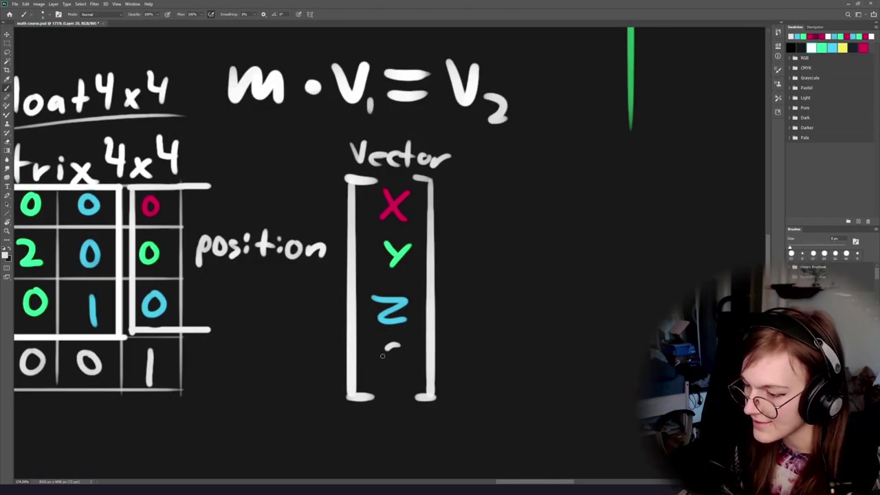
pyautogui.moveTo(382, 356); pyautogui.dragTo(396, 343)
pyautogui.moveTo(406, 349)
pyautogui.mouseDown()
pyautogui.moveTo(426, 342)
pyautogui.moveTo(398, 351)
pyautogui.moveTo(427, 337)
pyautogui.mouseUp()
# Scribble in white over the matrix's position column and bottom row to cross them out, and undo the strokes.
pyautogui.moveTo(310, 279); pyautogui.dragTo(459, 302)
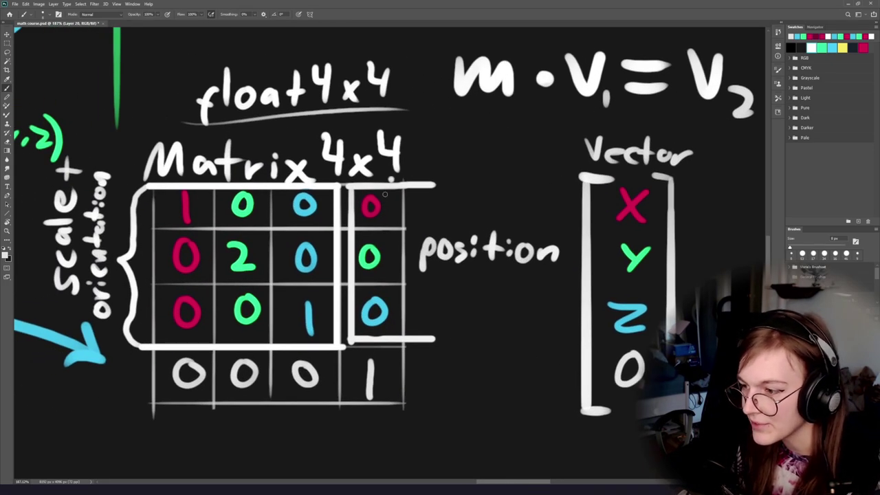
pyautogui.moveTo(385, 195)
pyautogui.mouseDown()
pyautogui.moveTo(376, 274)
pyautogui.moveTo(404, 296)
pyautogui.moveTo(412, 155)
pyautogui.mouseUp()
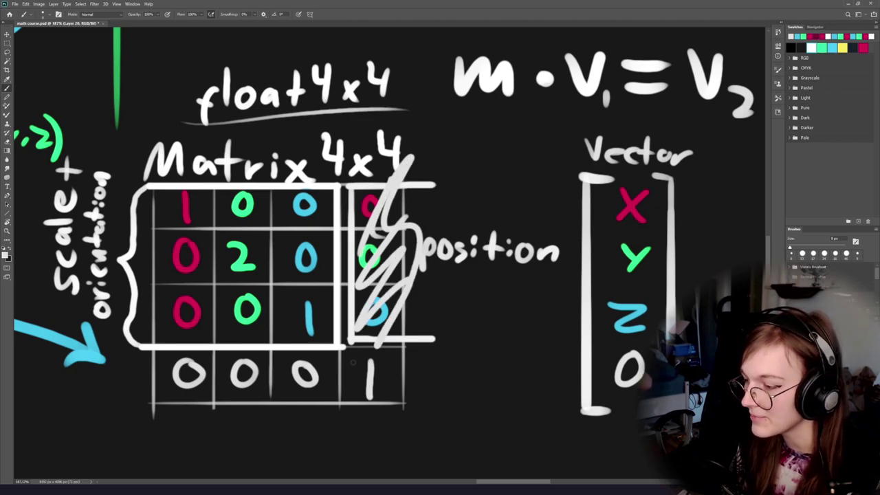
pyautogui.moveTo(431, 378)
pyautogui.mouseDown()
pyautogui.moveTo(390, 396)
pyautogui.moveTo(216, 373)
pyautogui.moveTo(135, 385)
pyautogui.mouseUp()
pyautogui.hotkey('ctrl', 'z')
pyautogui.hotkey('ctrl', 'z')
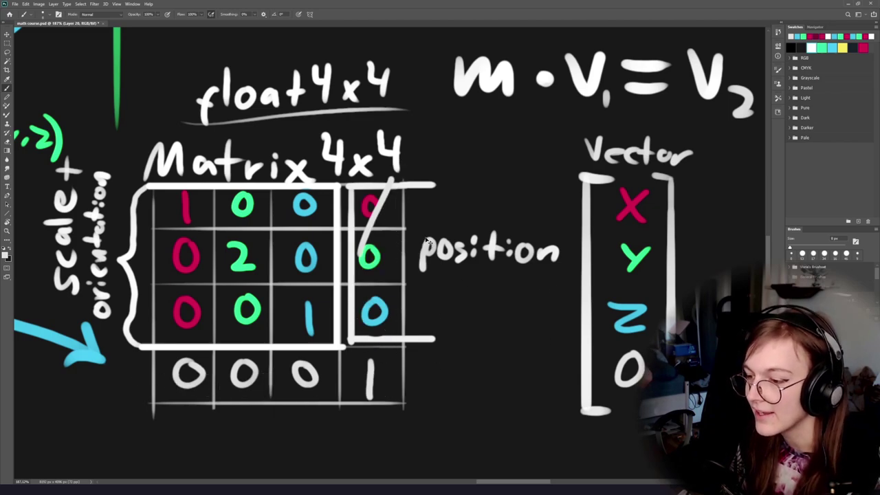
pyautogui.hotkey('ctrl', 'z')
pyautogui.moveTo(371, 169)
pyautogui.mouseDown()
pyautogui.moveTo(350, 241)
pyautogui.moveTo(410, 446)
pyautogui.mouseUp()
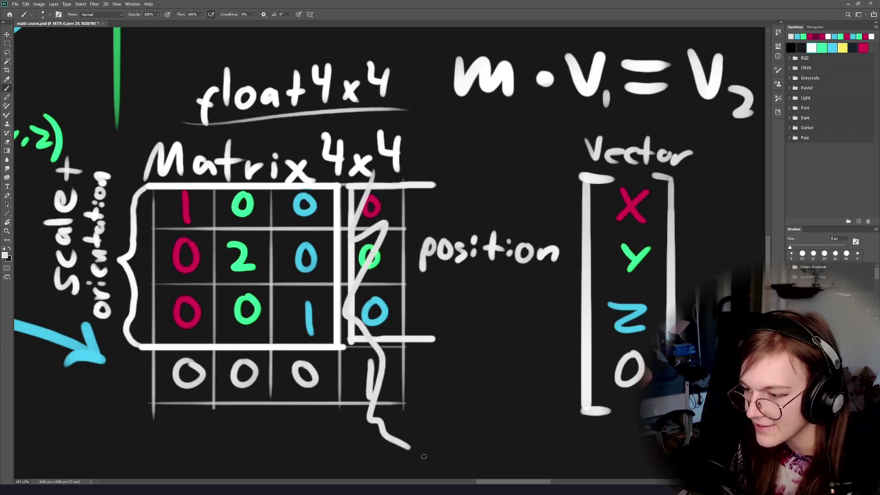
pyautogui.moveTo(292, 170)
pyautogui.mouseDown()
pyautogui.moveTo(179, 372)
pyautogui.moveTo(222, 176)
pyautogui.mouseUp()
pyautogui.hotkey('ctrl', 'z')
pyautogui.moveTo(365, 278); pyautogui.dragTo(187, 318)
pyautogui.hotkey('ctrl', 'z')
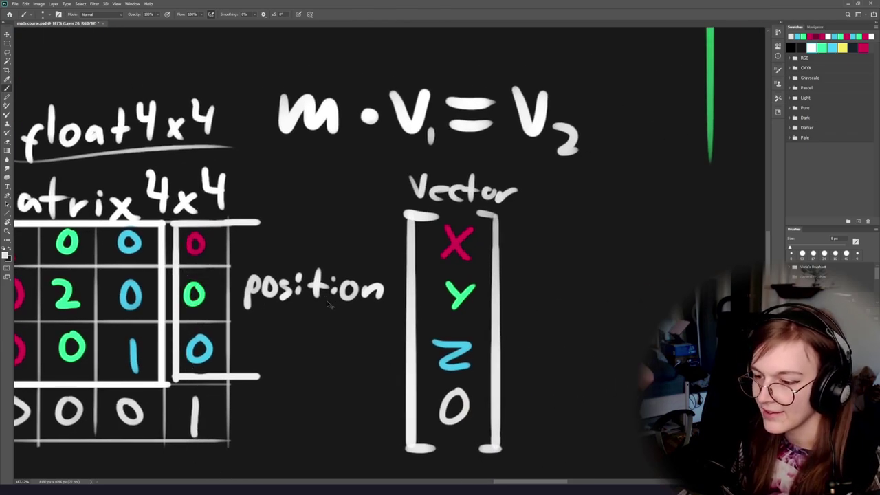
# Circle the 0 in the vector's fourth entry in white and undo the circle.
pyautogui.moveTo(333, 317); pyautogui.dragTo(193, 244)
pyautogui.moveTo(334, 309); pyautogui.dragTo(329, 313)
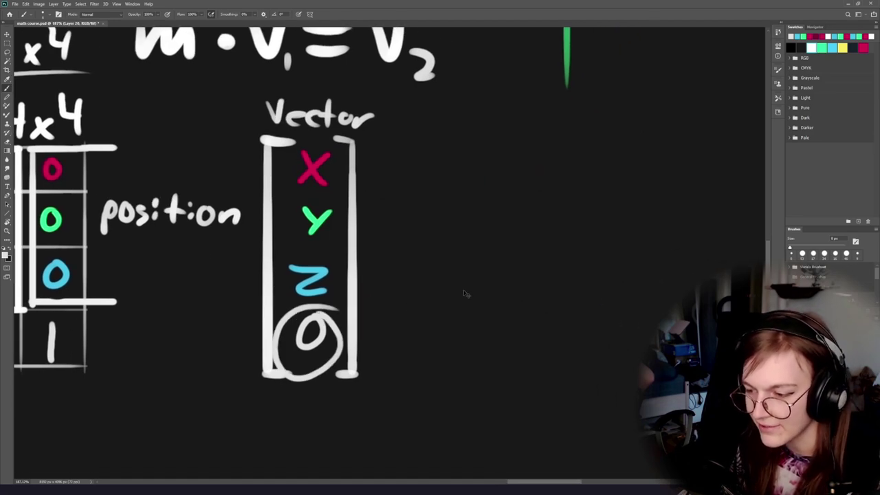
pyautogui.hotkey('ctrl', 'z')
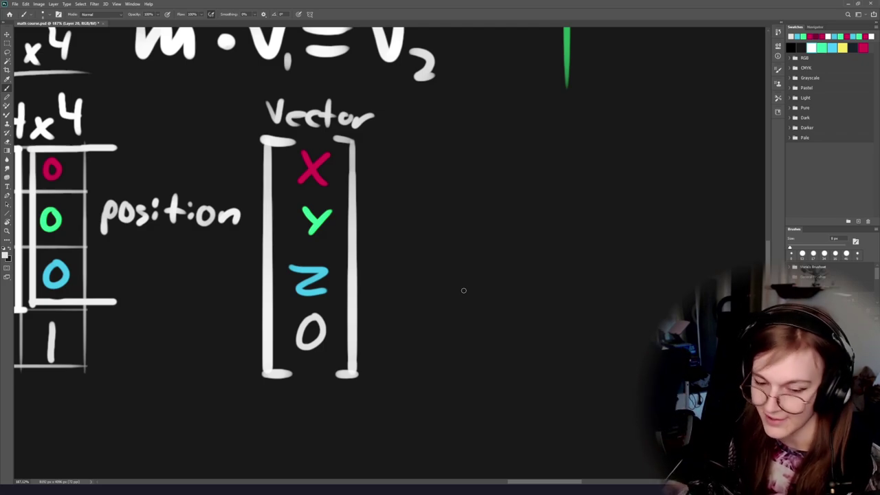
# Switch to Unity to view the Space Transform scene and return to the Photoshop drawing.
pyautogui.hotkey('alt', 'Tab')
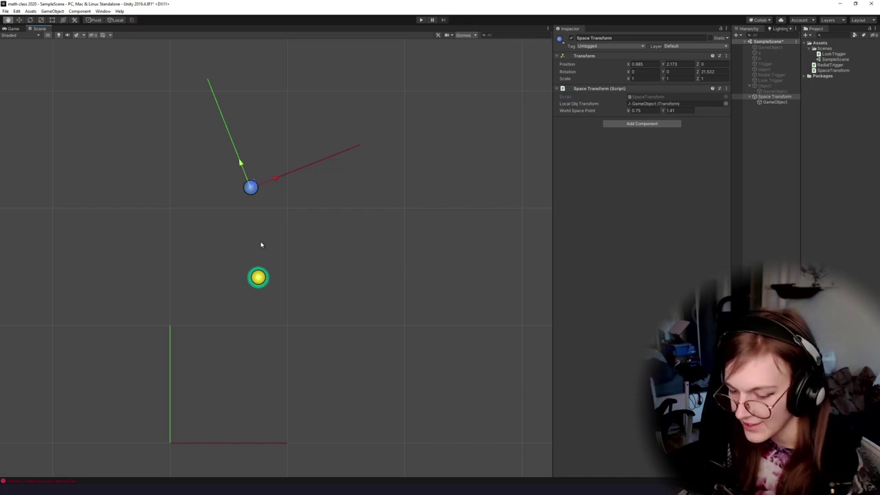
pyautogui.hotkey('alt', 'Tab')
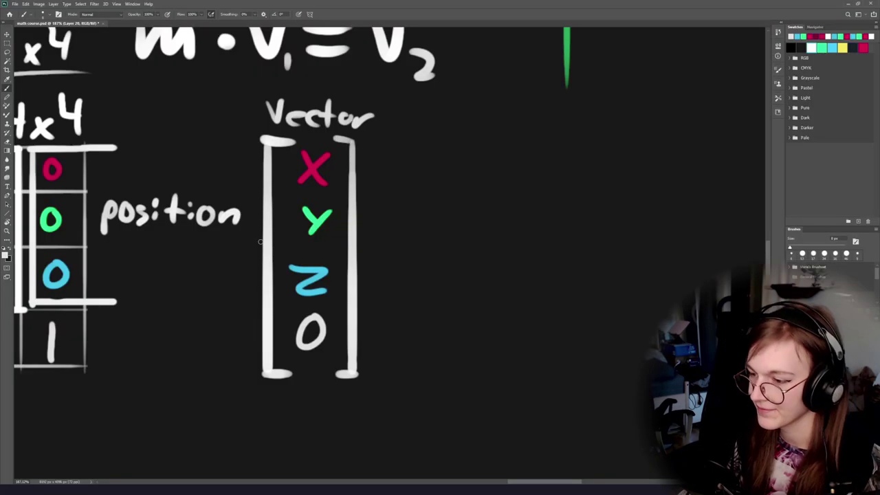
# Mark the area around the vector and circle its fourth-entry 0 in white, undoing each of these strokes.
pyautogui.moveTo(365, 282); pyautogui.dragTo(389, 271)
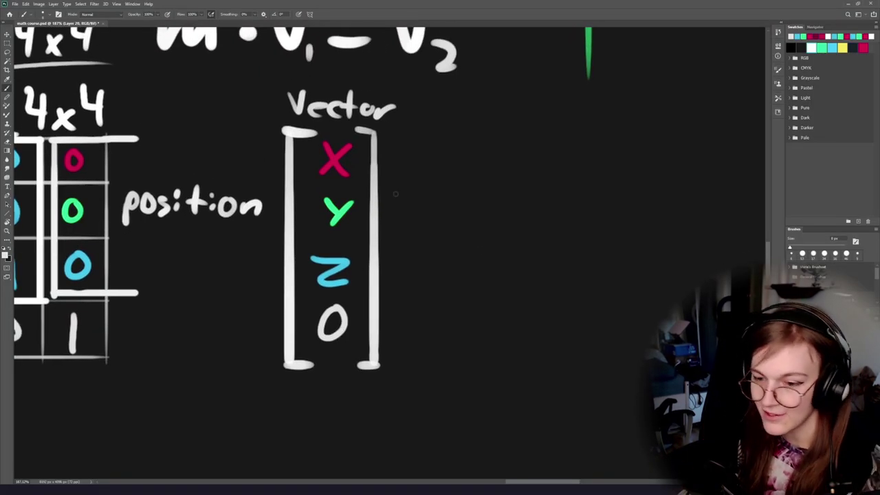
pyautogui.moveTo(210, 175); pyautogui.dragTo(442, 109)
pyautogui.moveTo(187, 272); pyautogui.dragTo(352, 90)
pyautogui.hotkey('ctrl', 'z')
pyautogui.hotkey('ctrl', 'z')
pyautogui.moveTo(349, 301); pyautogui.dragTo(370, 306)
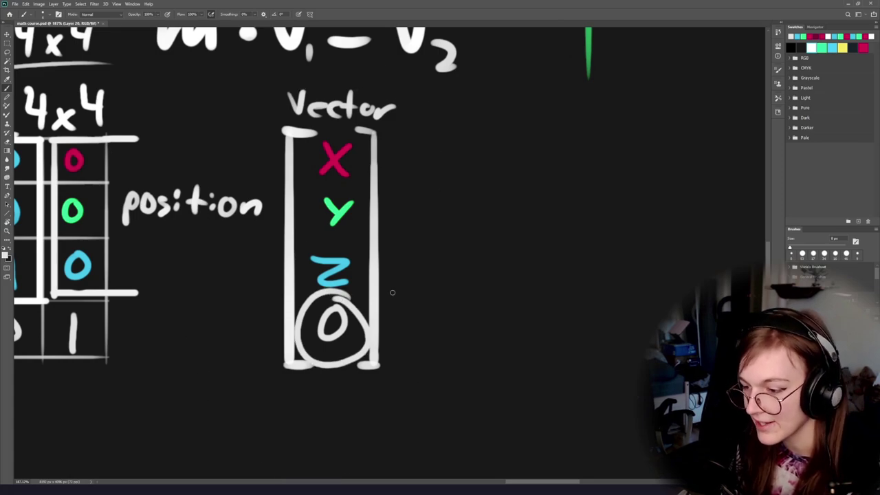
pyautogui.hotkey('ctrl', 'z')
pyautogui.moveTo(259, 189); pyautogui.dragTo(353, 248)
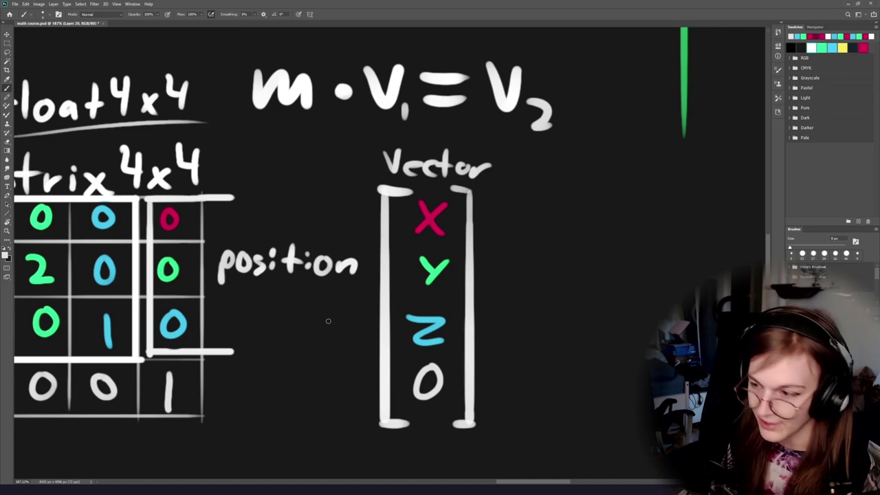
pyautogui.hotkey('alt', 'Tab')
pyautogui.hotkey('alt', 'Tab')
pyautogui.hotkey('alt', 'shift', 'Tab')
pyautogui.hotkey('alt', 'shift', 'Tab')
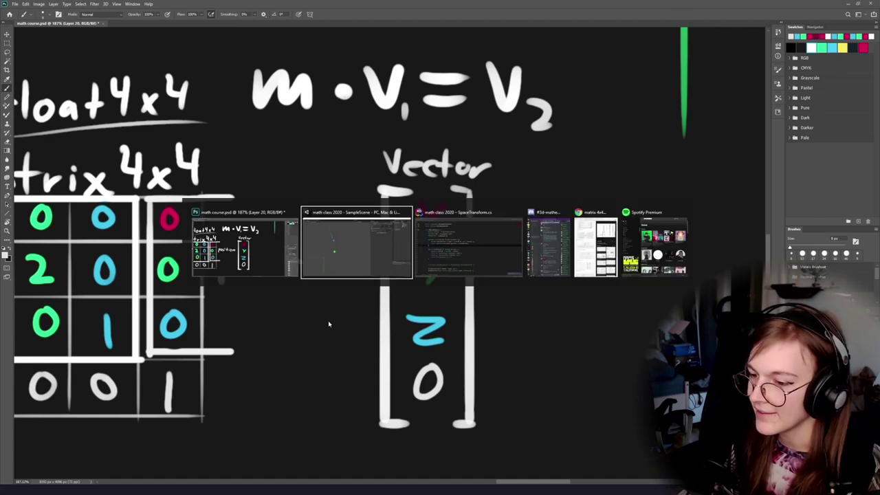
# Write "Local pos" in red in the empty area beside the vector, and take the light blue of z as the brush colour.
pyautogui.moveTo(442, 281); pyautogui.dragTo(249, 278)
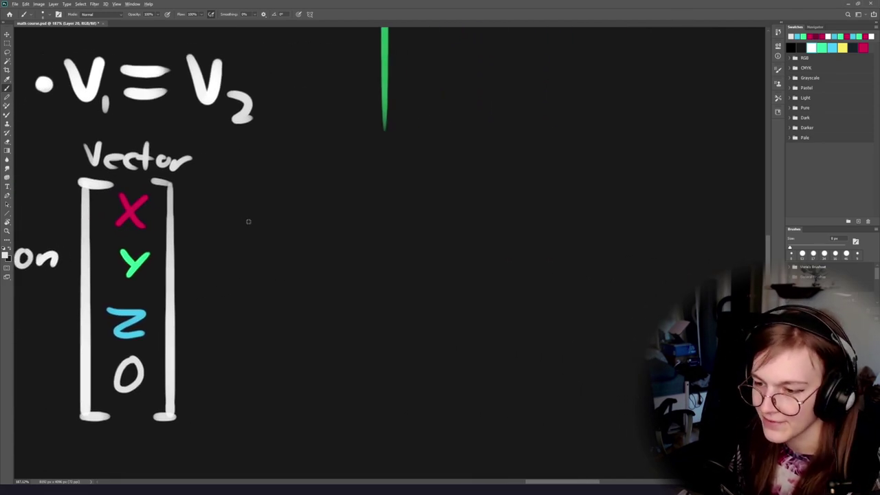
pyautogui.keyDown('alt'); pyautogui.click(167, 288); pyautogui.keyUp('alt')
pyautogui.keyDown('alt'); pyautogui.click(215, 98); pyautogui.keyUp('alt')
pyautogui.moveTo(352, 242); pyautogui.dragTo(353, 255)
pyautogui.moveTo(368, 244); pyautogui.dragTo(363, 246)
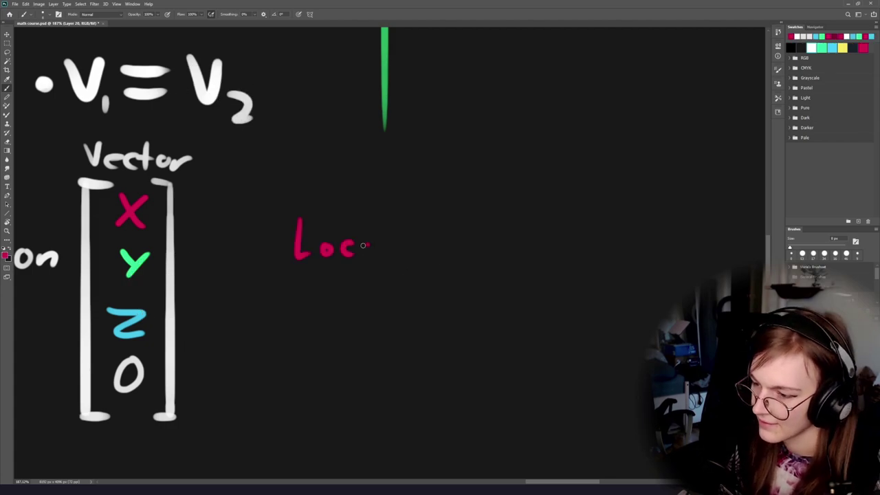
pyautogui.moveTo(413, 236); pyautogui.dragTo(321, 250)
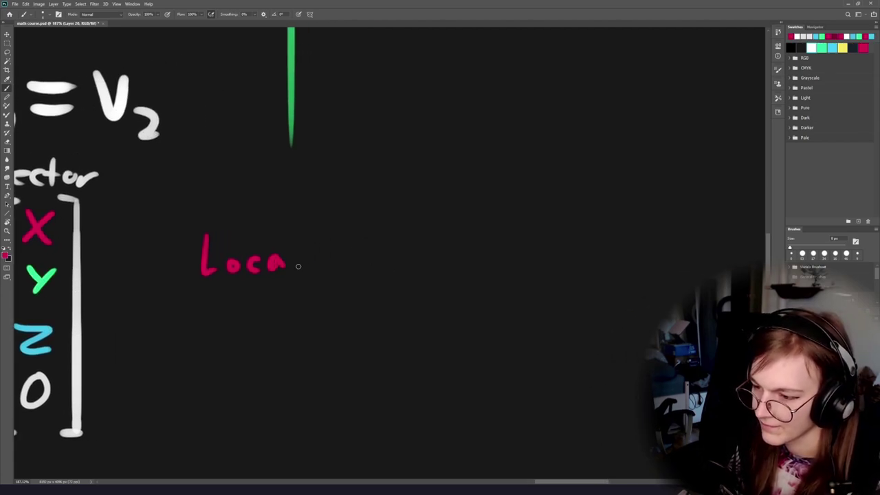
pyautogui.moveTo(225, 281); pyautogui.dragTo(222, 288)
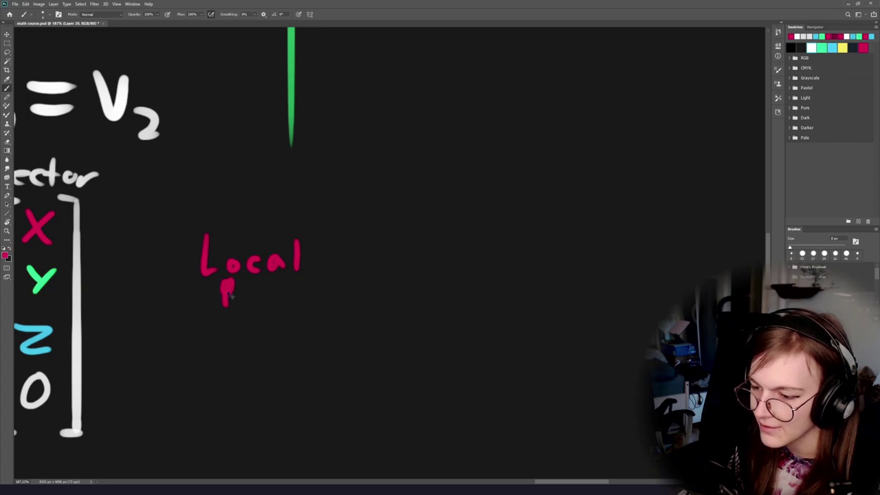
pyautogui.moveTo(325, 290); pyautogui.dragTo(308, 294)
pyautogui.moveTo(246, 317)
pyautogui.mouseDown()
pyautogui.moveTo(386, 306)
pyautogui.moveTo(311, 234)
pyautogui.mouseUp()
pyautogui.keyDown('alt'); pyautogui.click(167, 322); pyautogui.keyUp('alt')
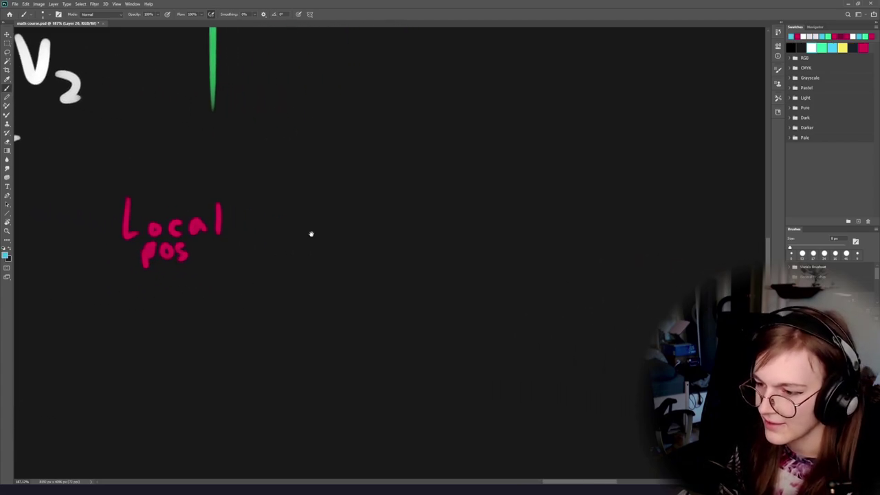
# Write "World pos" in light blue in the empty area beside the red "Local pos" lettering.
pyautogui.moveTo(337, 207)
pyautogui.mouseDown()
pyautogui.moveTo(359, 219)
pyautogui.moveTo(413, 218)
pyautogui.moveTo(419, 227)
pyautogui.mouseUp()
pyautogui.moveTo(439, 201); pyautogui.dragTo(435, 226)
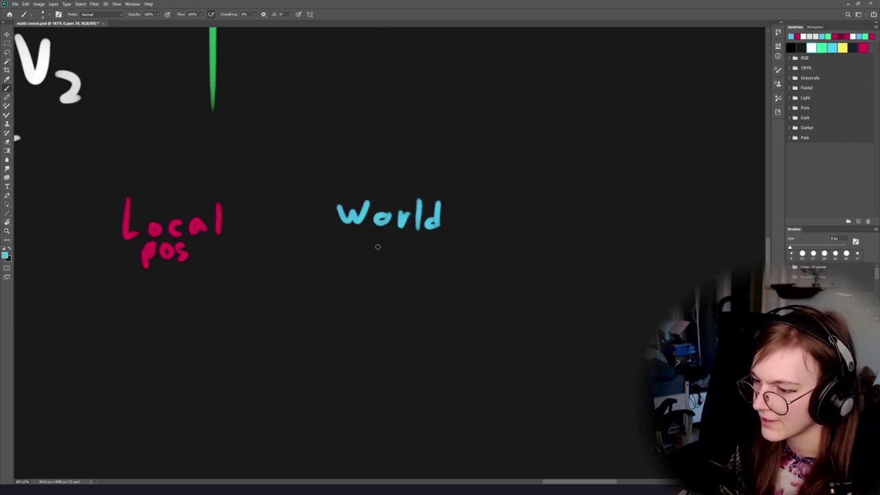
pyautogui.moveTo(371, 242); pyautogui.dragTo(376, 253)
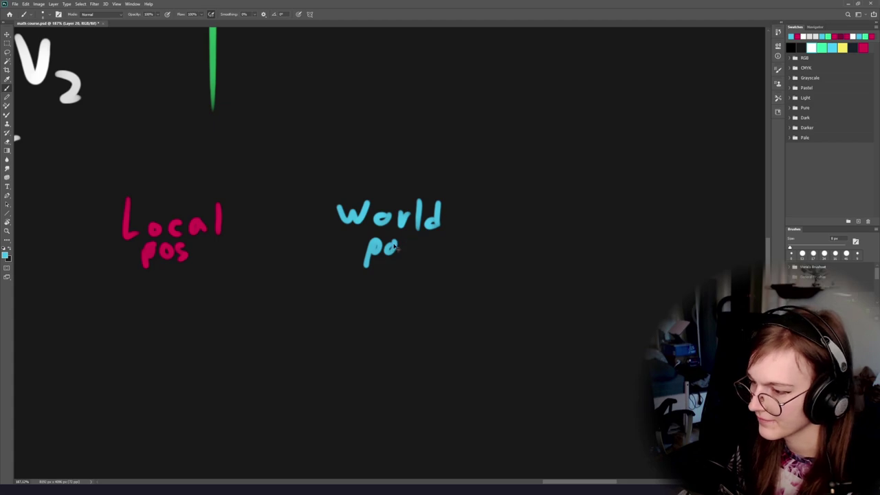
pyautogui.moveTo(207, 123); pyautogui.dragTo(307, 164)
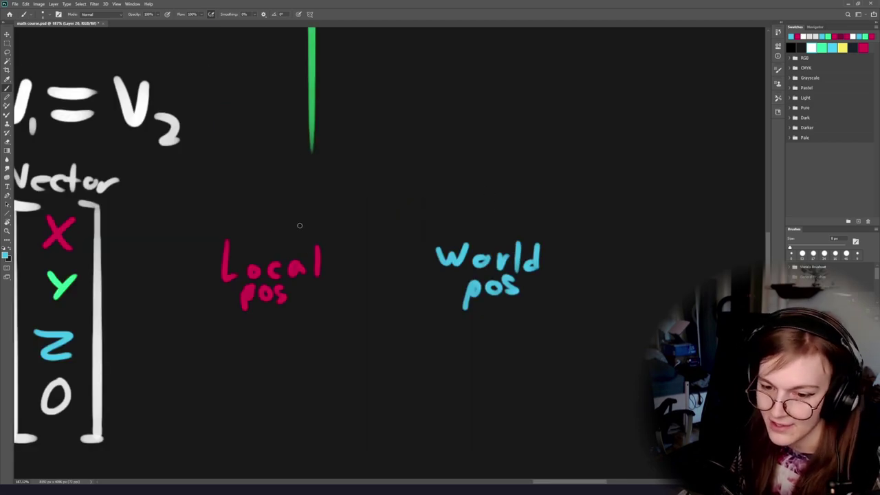
pyautogui.hotkey('alt', 'Tab')
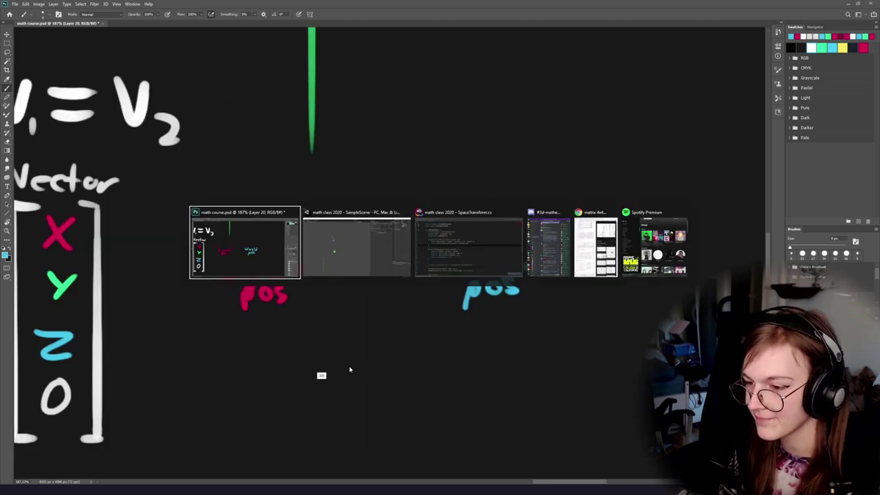
pyautogui.press('Escape')
pyautogui.hscroll(-4, 350, 277)
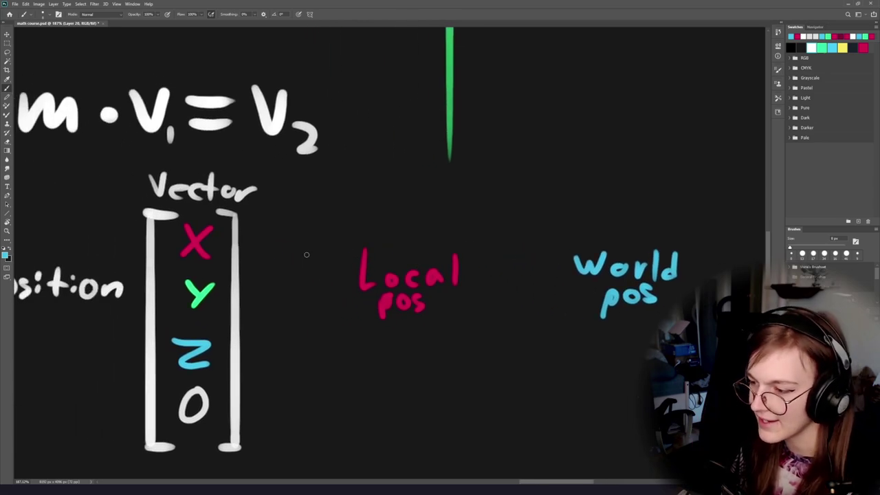
pyautogui.hscroll(2, 439, 262)
# Take white from the V2 lettering and write "Transform point" above and between "Local pos" and "World pos".
pyautogui.keyDown('alt'); pyautogui.click(224, 113); pyautogui.keyUp('alt')
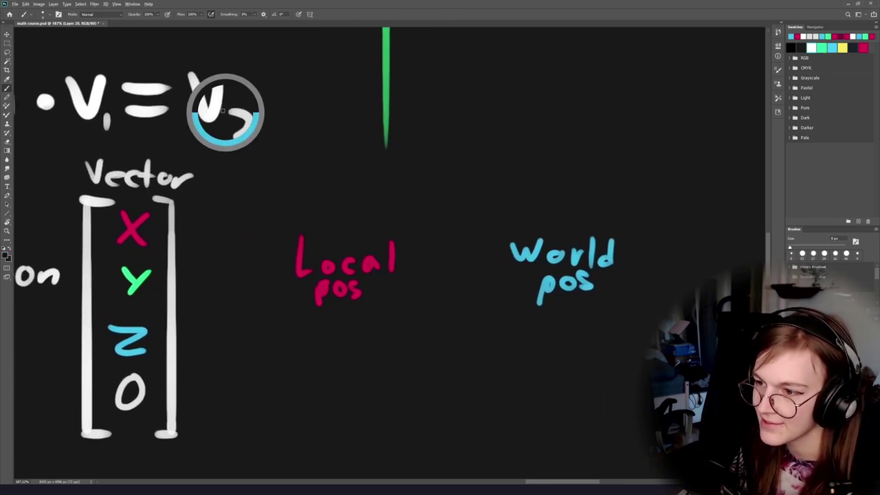
pyautogui.scroll(3, 405, 232)
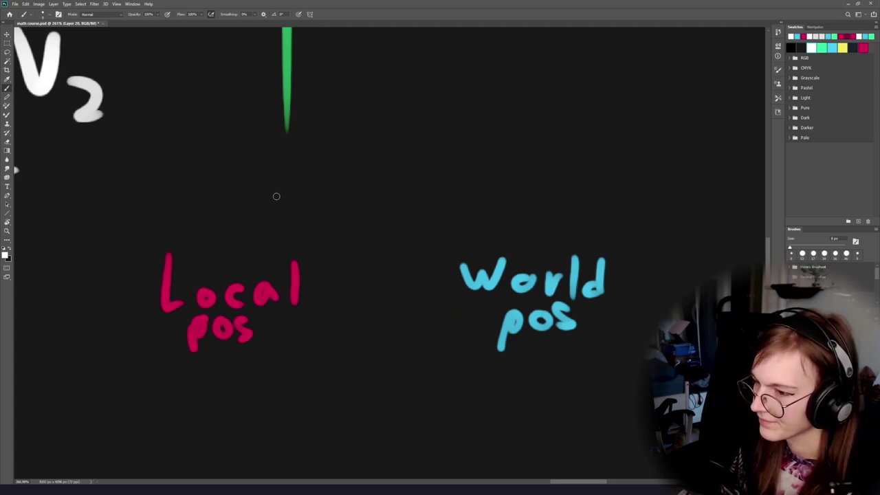
pyautogui.moveTo(262, 184)
pyautogui.mouseDown()
pyautogui.moveTo(262, 224)
pyautogui.moveTo(285, 181)
pyautogui.mouseUp()
pyautogui.moveTo(288, 201)
pyautogui.mouseDown()
pyautogui.moveTo(289, 224)
pyautogui.moveTo(306, 204)
pyautogui.mouseUp()
pyautogui.moveTo(328, 205)
pyautogui.mouseDown()
pyautogui.moveTo(386, 220)
pyautogui.moveTo(436, 205)
pyautogui.mouseUp()
pyautogui.hotkey('ctrl', 'z')
pyautogui.moveTo(439, 218); pyautogui.dragTo(464, 217)
pyautogui.moveTo(320, 237); pyautogui.dragTo(322, 251)
pyautogui.moveTo(343, 238); pyautogui.dragTo(345, 238)
pyautogui.moveTo(357, 240); pyautogui.dragTo(357, 251)
pyautogui.moveTo(369, 240)
pyautogui.mouseDown()
pyautogui.moveTo(369, 254)
pyautogui.moveTo(389, 256)
pyautogui.mouseUp()
pyautogui.moveTo(406, 226); pyautogui.dragTo(404, 258)
pyautogui.moveTo(391, 242); pyautogui.dragTo(418, 239)
pyautogui.press('l')
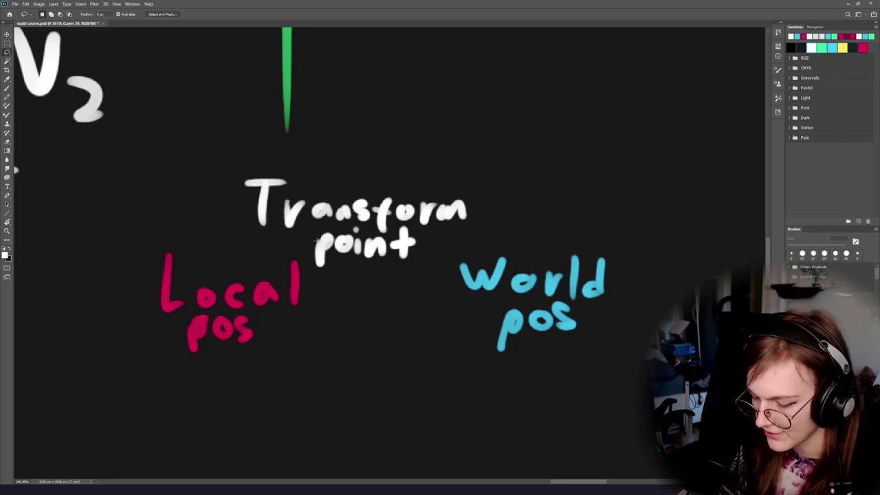
pyautogui.press('b')
# Draw a red arrow from "Local pos" to "Transform point" and a light-blue arrow from there to "World pos".
pyautogui.keyDown('alt'); pyautogui.click(292, 282); pyautogui.keyUp('alt')
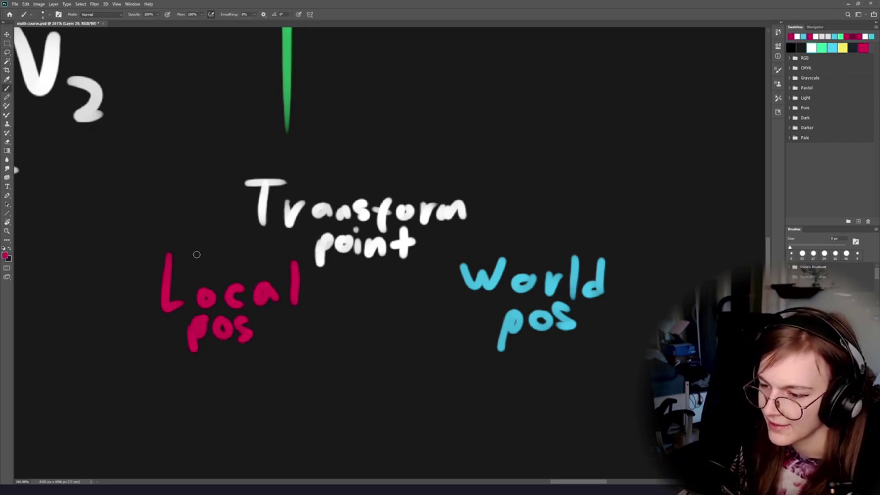
pyautogui.moveTo(193, 256); pyautogui.dragTo(239, 204)
pyautogui.moveTo(222, 197)
pyautogui.mouseDown()
pyautogui.moveTo(241, 204)
pyautogui.moveTo(227, 234)
pyautogui.mouseUp()
pyautogui.hscroll(3, 504, 216)
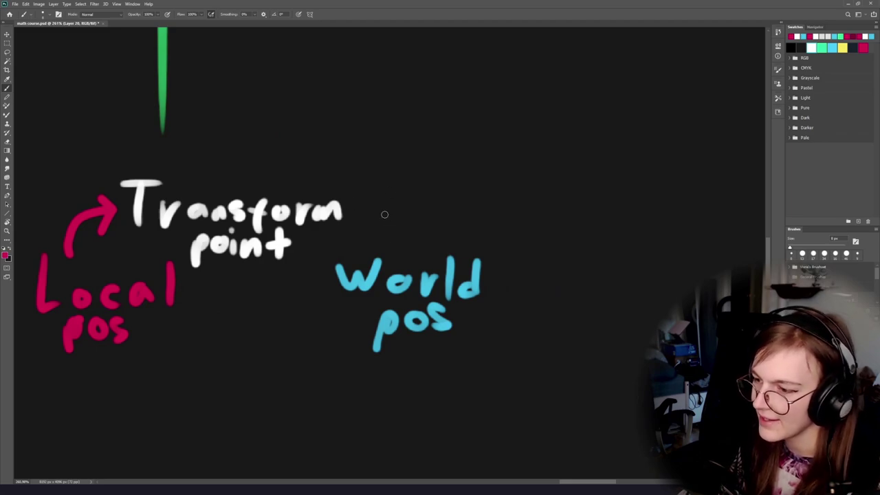
pyautogui.keyDown('alt'); pyautogui.click(375, 275); pyautogui.keyUp('alt')
pyautogui.moveTo(353, 214)
pyautogui.mouseDown()
pyautogui.moveTo(402, 251)
pyautogui.moveTo(371, 240)
pyautogui.mouseUp()
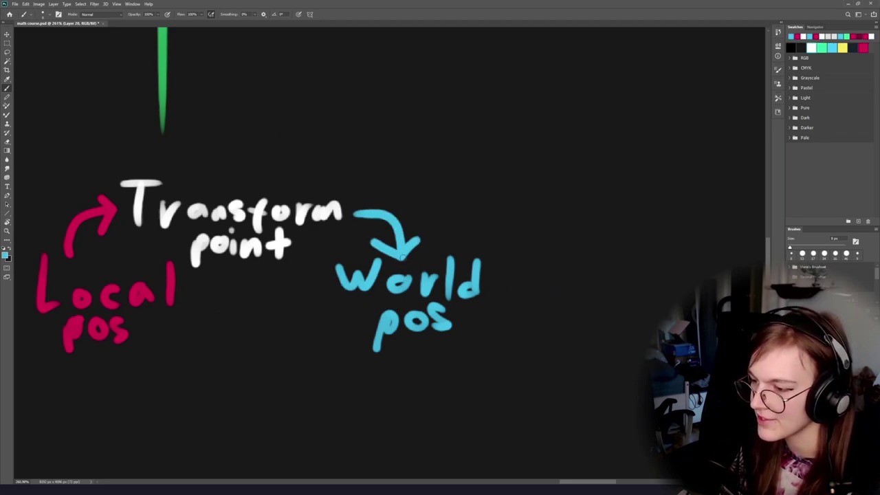
# Select the white "Transform point" lettering freehand and place a copy of it below the two position labels.
pyautogui.hscroll(-3, 518, 322)
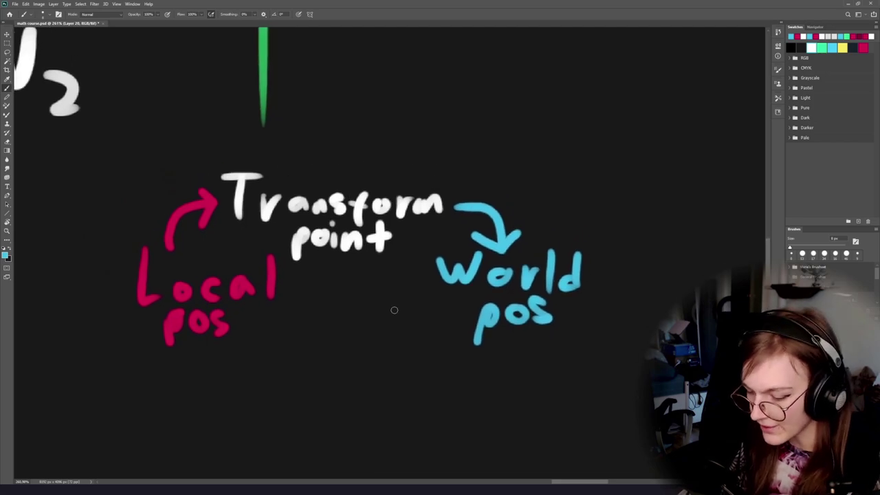
pyautogui.press('l')
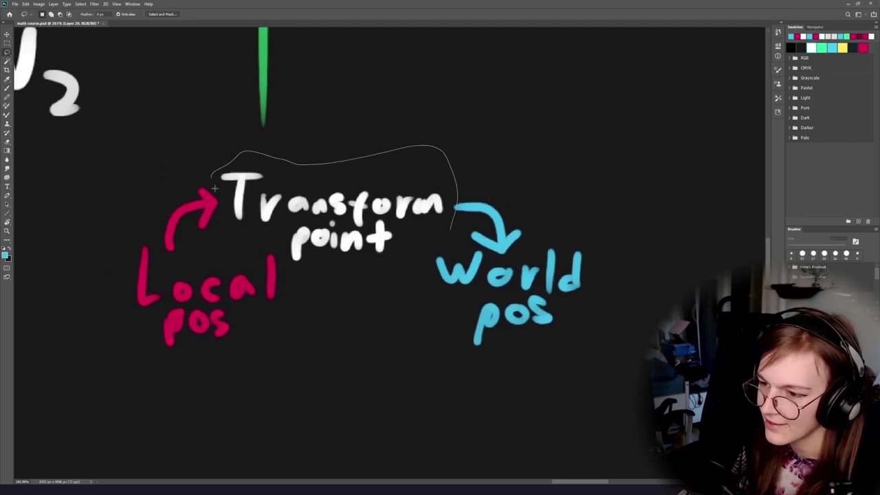
pyautogui.moveTo(298, 282); pyautogui.dragTo(420, 249)
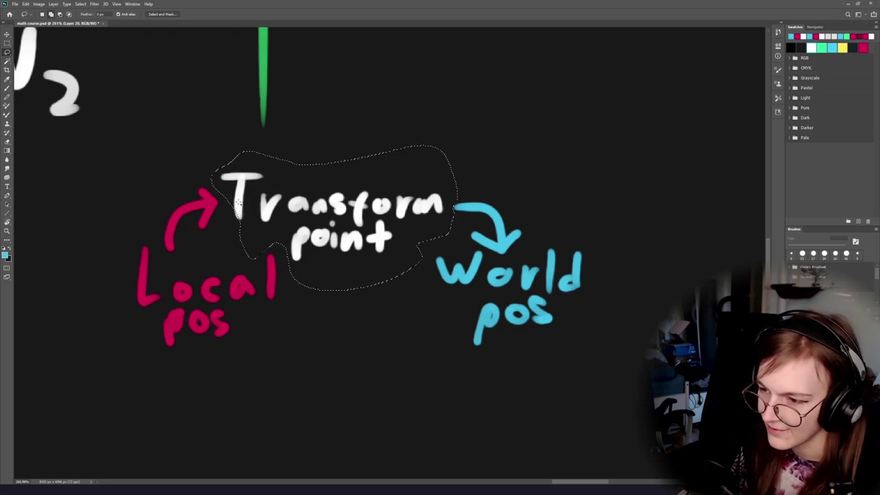
pyautogui.press('v')
pyautogui.moveTo(352, 235); pyautogui.dragTo(357, 408)
pyautogui.hotkey('ctrl', 'd')
pyautogui.press('b')
# Undo a stray light-blue stroke and write "Inverse" in white above the lower "Transform point".
pyautogui.scroll(1, 336, 362)
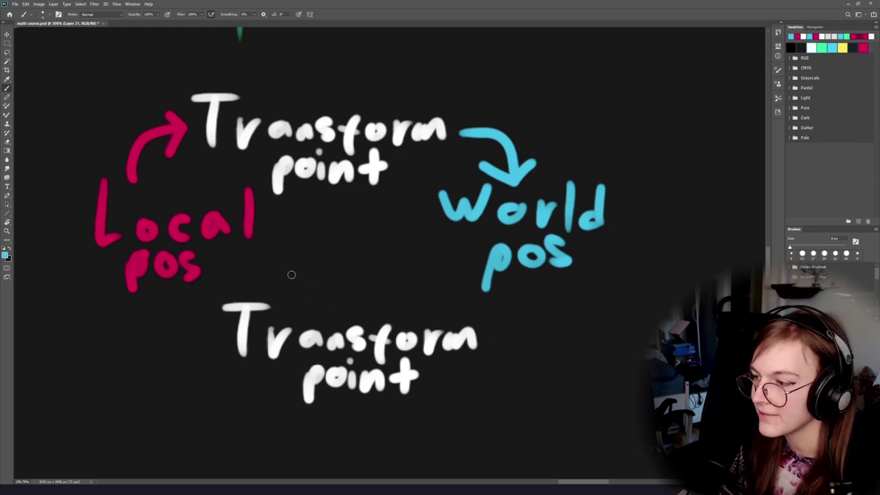
pyautogui.moveTo(282, 277); pyautogui.dragTo(286, 312)
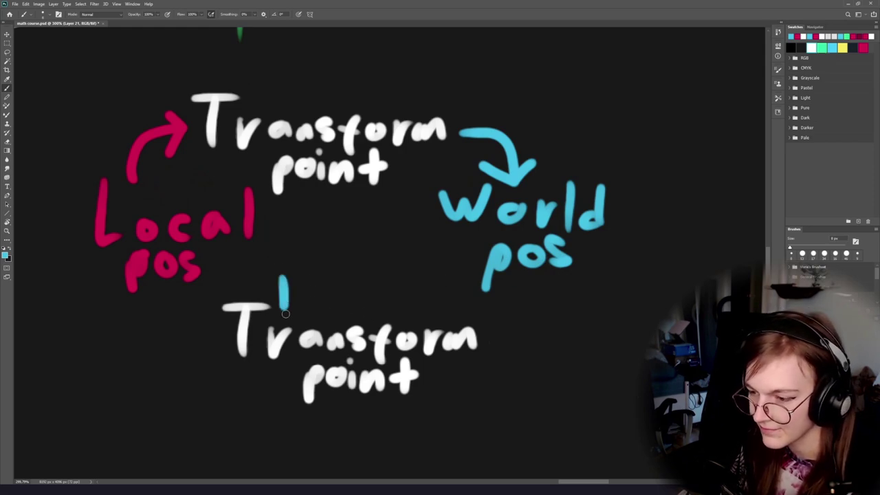
pyautogui.hotkey('ctrl', 'z')
pyautogui.keyDown('alt'); pyautogui.click(275, 346); pyautogui.keyUp('alt')
pyautogui.moveTo(279, 272)
pyautogui.mouseDown()
pyautogui.moveTo(282, 313)
pyautogui.moveTo(341, 297)
pyautogui.moveTo(376, 307)
pyautogui.moveTo(395, 291)
pyautogui.moveTo(432, 323)
pyautogui.mouseUp()
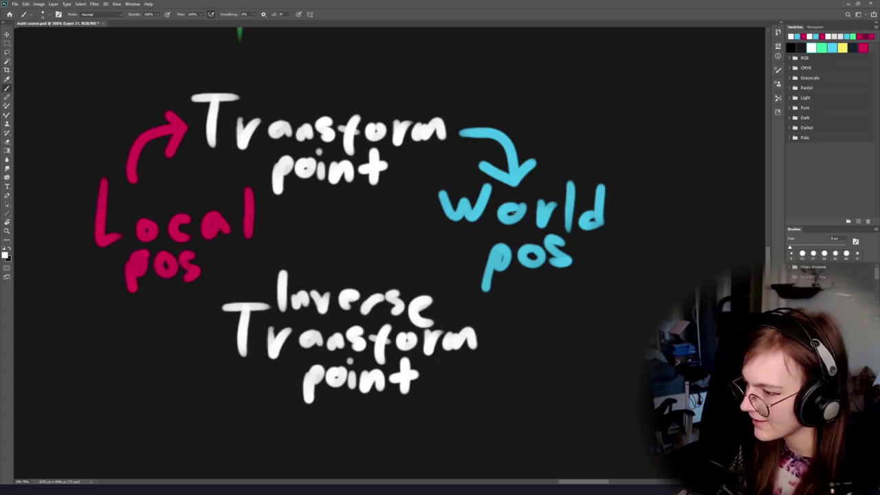
# Draw a curved light-blue arrow from "World pos" down to "Inverse Transform point", undoing and redrawing strokes until the curve fits.
pyautogui.keyDown('alt'); pyautogui.click(487, 269); pyautogui.keyUp('alt')
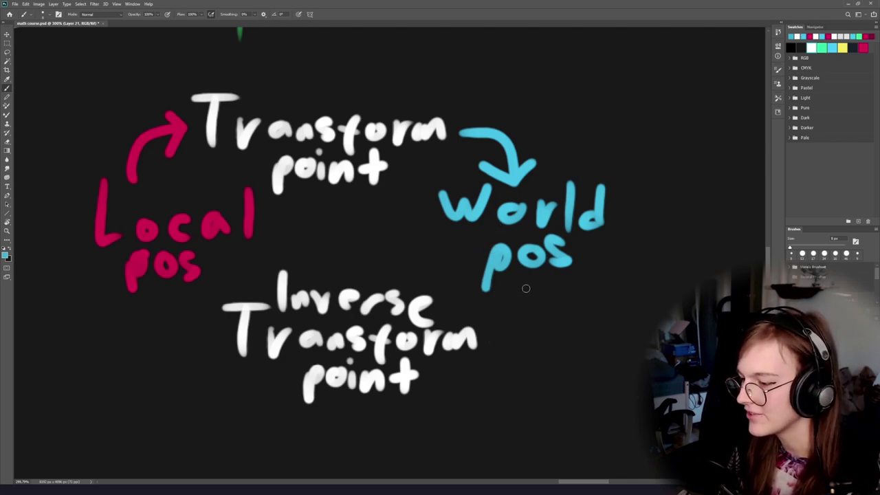
pyautogui.moveTo(531, 282)
pyautogui.mouseDown()
pyautogui.moveTo(491, 335)
pyautogui.moveTo(516, 352)
pyautogui.mouseUp()
pyautogui.hotkey('ctrl', 'z')
pyautogui.hotkey('ctrl', 'z')
pyautogui.moveTo(531, 281); pyautogui.dragTo(492, 335)
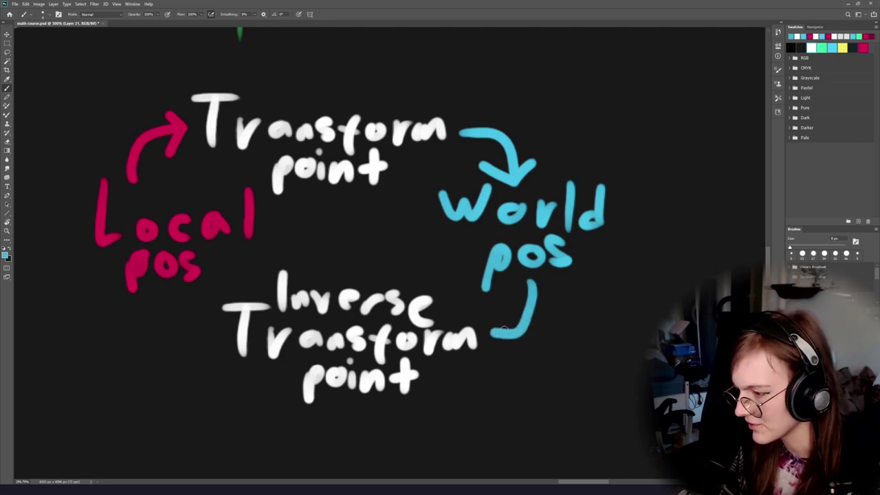
pyautogui.hotkey('ctrl', 'z')
pyautogui.moveTo(535, 281)
pyautogui.mouseDown()
pyautogui.moveTo(521, 324)
pyautogui.moveTo(491, 339)
pyautogui.mouseUp()
pyautogui.hotkey('ctrl', 'z')
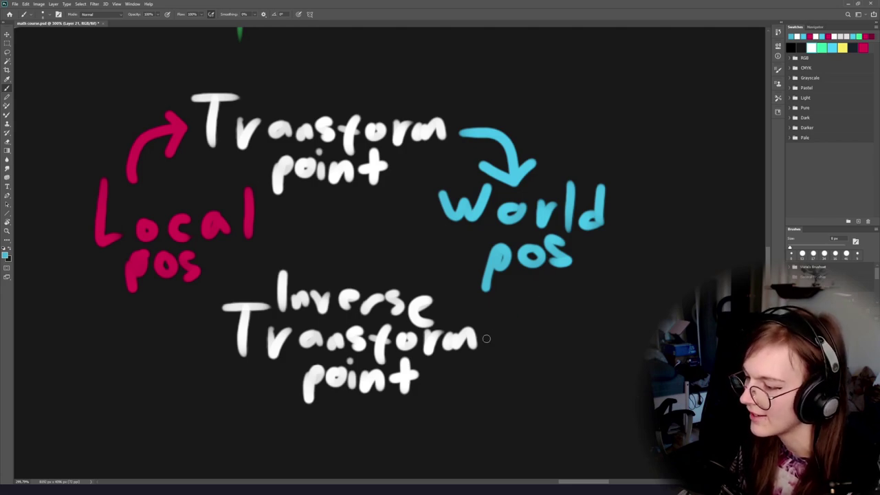
pyautogui.moveTo(543, 282)
pyautogui.mouseDown()
pyautogui.moveTo(486, 338)
pyautogui.moveTo(512, 365)
pyautogui.mouseUp()
# Draw a curved red arrow from "Inverse Transform point" back up to "Local pos", undoing one stroke along the way.
pyautogui.keyDown('alt'); pyautogui.click(244, 239); pyautogui.keyUp('alt')
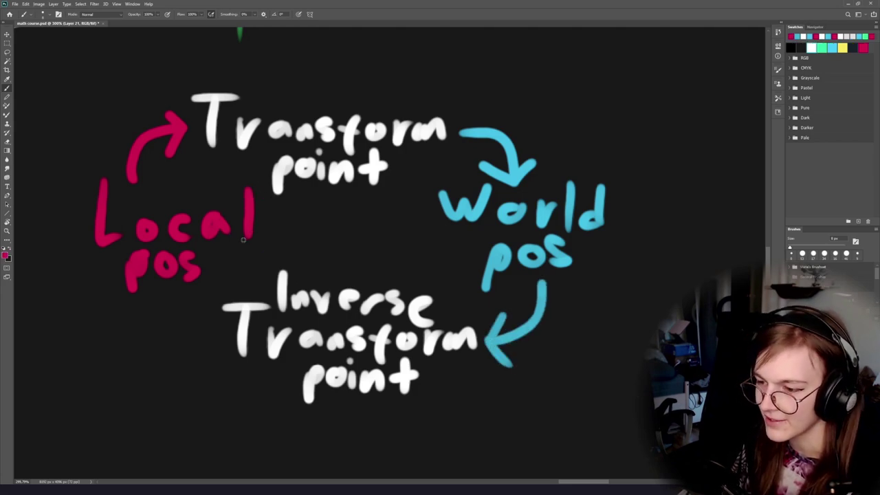
pyautogui.moveTo(218, 350)
pyautogui.mouseDown()
pyautogui.moveTo(159, 306)
pyautogui.moveTo(167, 321)
pyautogui.moveTo(168, 301)
pyautogui.mouseUp()
pyautogui.hotkey('ctrl', 'z')
pyautogui.moveTo(168, 301); pyautogui.dragTo(185, 320)
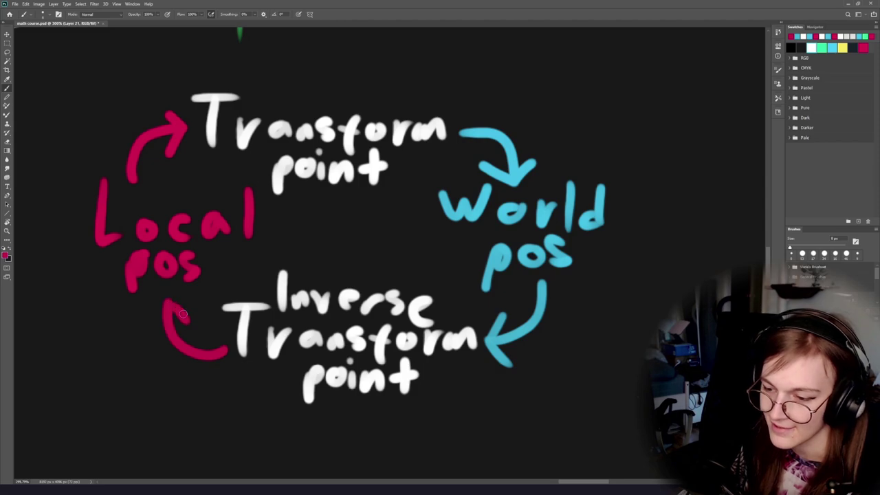
# Mark the area around the upper "Transform point" in red and undo the stroke.
pyautogui.moveTo(313, 359); pyautogui.dragTo(329, 315)
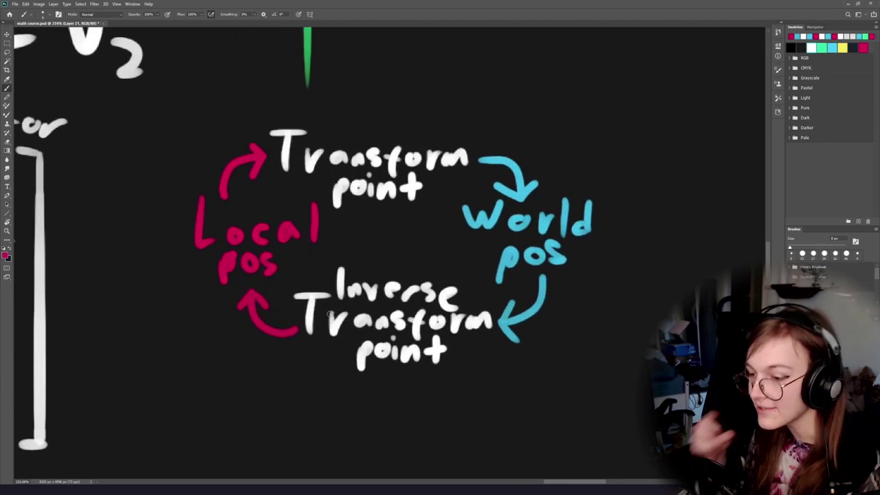
pyautogui.moveTo(490, 268); pyautogui.dragTo(422, 294)
pyautogui.moveTo(435, 141)
pyautogui.mouseDown()
pyautogui.moveTo(232, 279)
pyautogui.moveTo(258, 142)
pyautogui.mouseUp()
pyautogui.hotkey('ctrl', 'z')
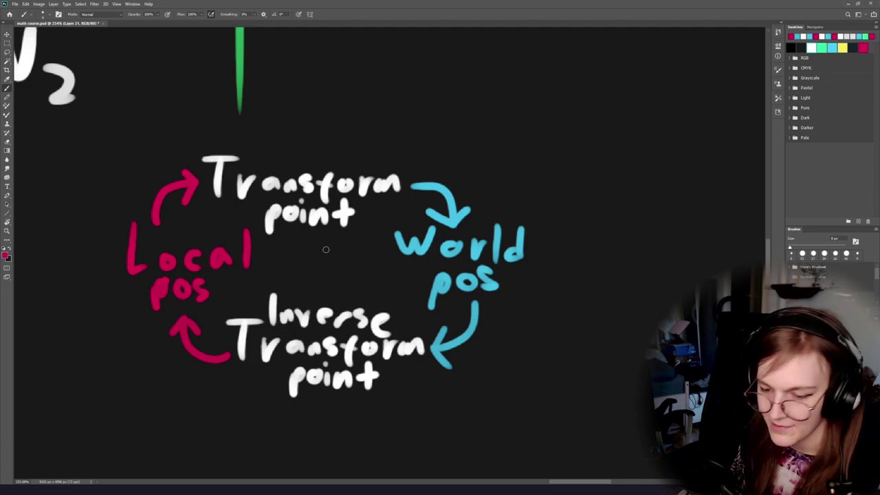
# Recolour the word "point" green in both the upper and lower labels with a 22 px brush, undoing the trial strokes.
pyautogui.scroll(2, 249, 246)
pyautogui.press('e')
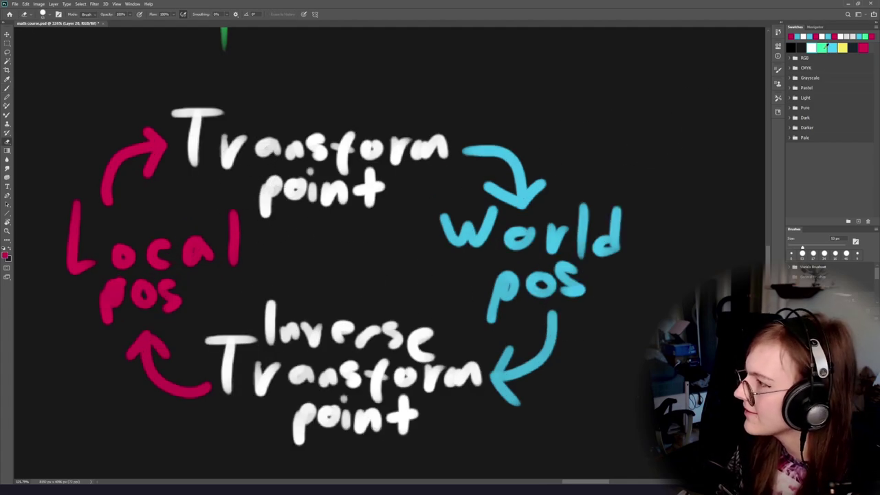
pyautogui.click(823, 47)
pyautogui.moveTo(365, 196); pyautogui.dragTo(369, 186)
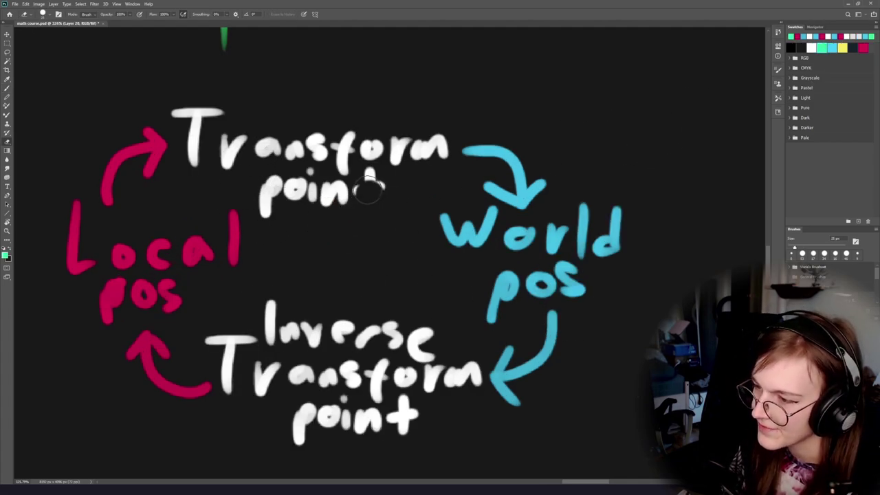
pyautogui.hotkey('ctrl', 'z')
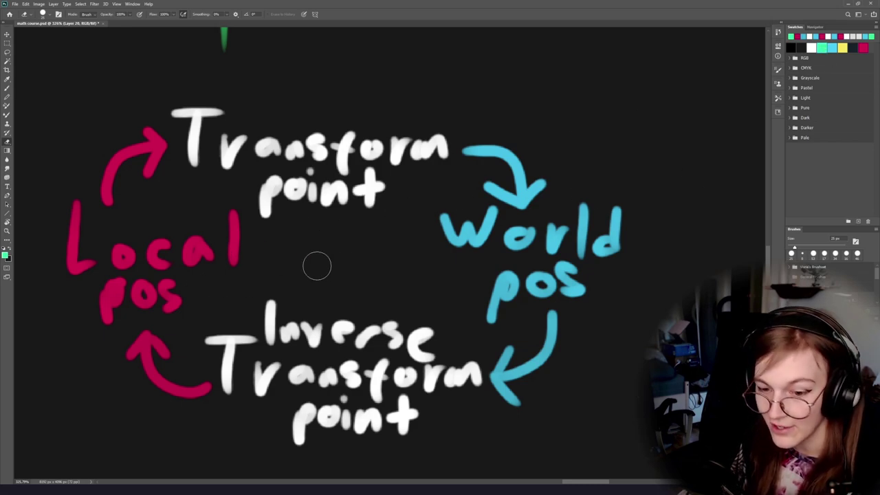
pyautogui.press('b')
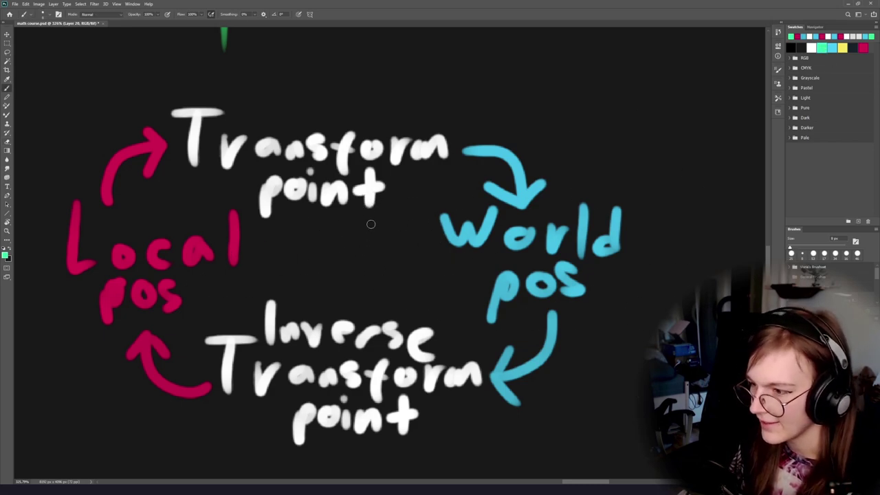
pyautogui.moveTo(373, 189)
pyautogui.mouseDown()
pyautogui.moveTo(370, 208)
pyautogui.moveTo(365, 186)
pyautogui.moveTo(329, 200)
pyautogui.moveTo(302, 186)
pyautogui.moveTo(261, 205)
pyautogui.moveTo(267, 212)
pyautogui.mouseUp()
pyautogui.hotkey('ctrl', 'z')
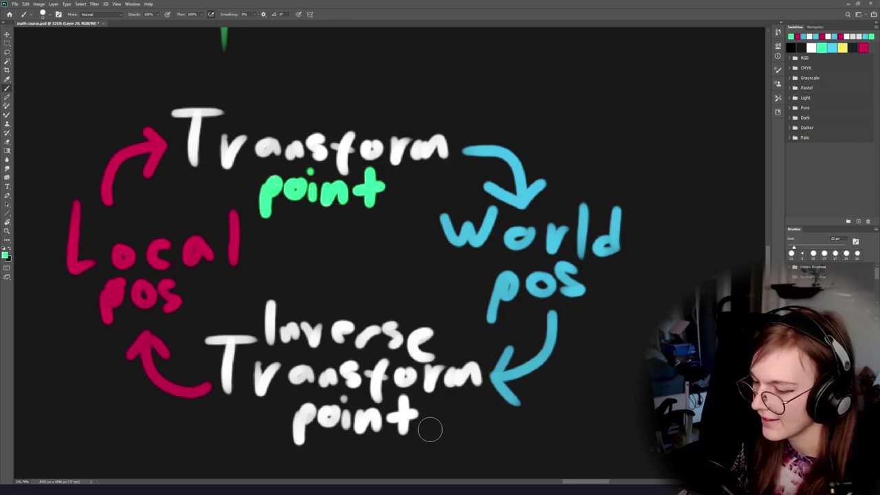
pyautogui.moveTo(416, 412)
pyautogui.mouseDown()
pyautogui.moveTo(295, 435)
pyautogui.moveTo(327, 325)
pyautogui.mouseUp()
# Examine the vector's fourth-entry 0 alongside the diagram of transforms between "Local pos" and "World pos".
pyautogui.scroll(-5, 369, 404)
pyautogui.scroll(4, 333, 304)
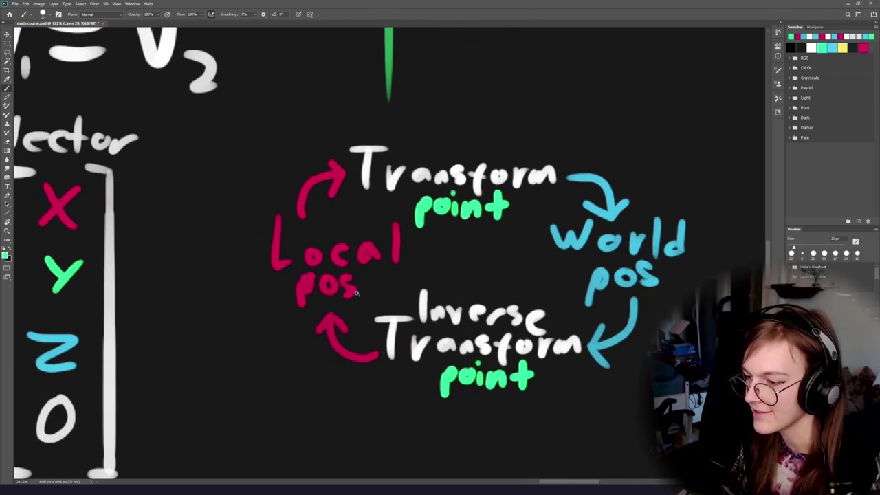
pyautogui.moveTo(285, 302); pyautogui.dragTo(756, 291)
pyautogui.moveTo(373, 294); pyautogui.dragTo(275, 242)
pyautogui.scroll(2, 388, 310)
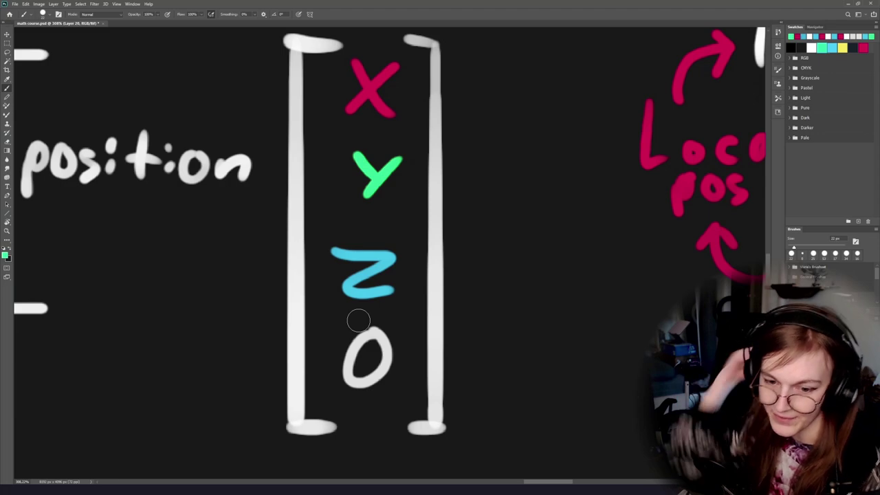
pyautogui.moveTo(367, 307); pyautogui.dragTo(280, 338)
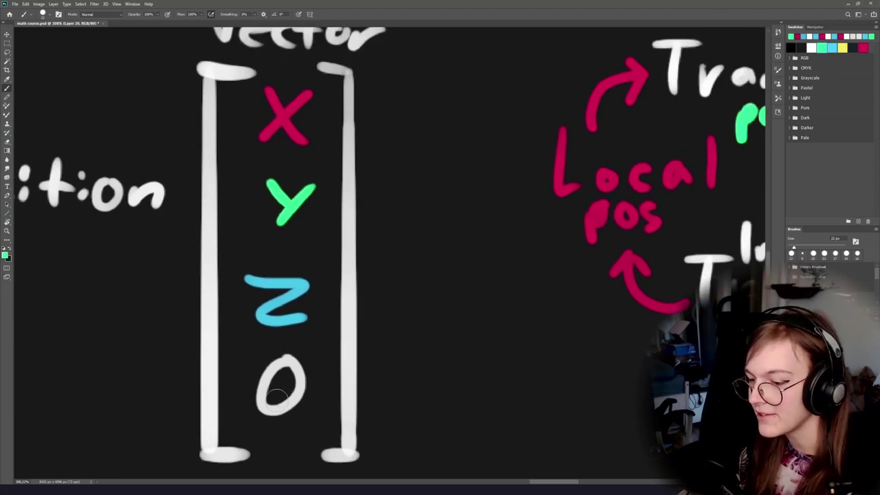
pyautogui.moveTo(533, 303)
pyautogui.mouseDown()
pyautogui.moveTo(147, 389)
pyautogui.moveTo(125, 368)
pyautogui.mouseUp()
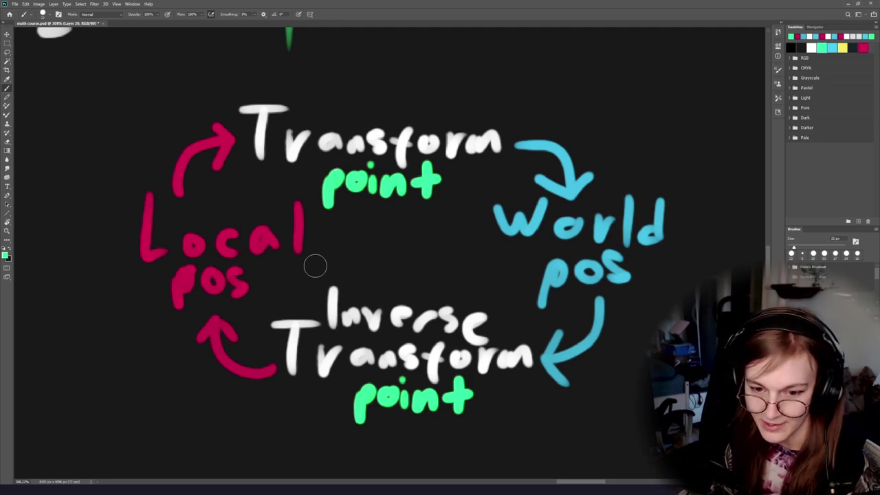
pyautogui.scroll(-5, 428, 308)
pyautogui.scroll(1, 409, 279)
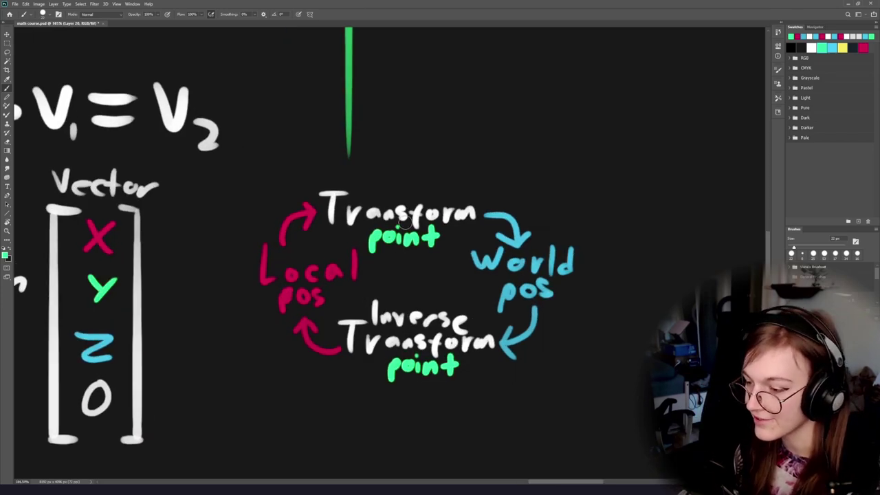
pyautogui.moveTo(345, 295)
pyautogui.mouseDown()
pyautogui.moveTo(414, 277)
pyautogui.moveTo(334, 308)
pyautogui.mouseUp()
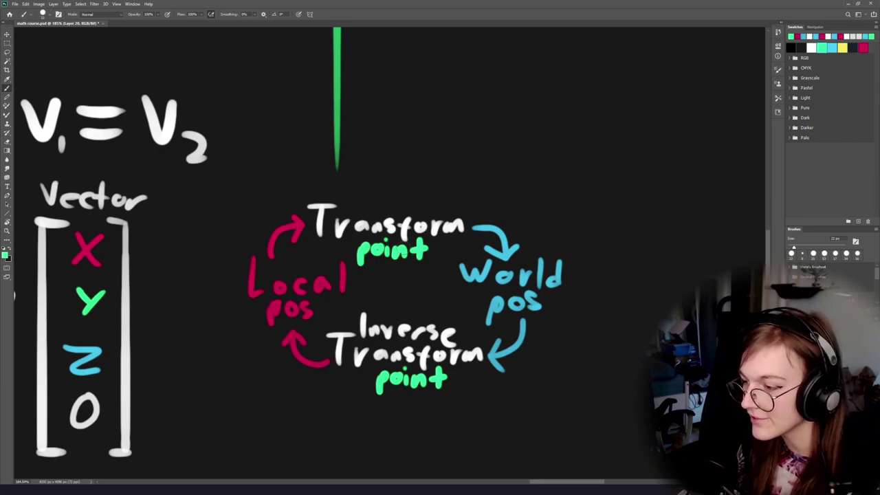
# Switch to SpaceTransform.cs in JetBrains Rider and comment out the two code lines in LocalToWorld with //.
pyautogui.moveTo(324, 287); pyautogui.dragTo(413, 306)
pyautogui.hotkey('alt', 'Tab')
pyautogui.hotkey('alt', 'Tab')
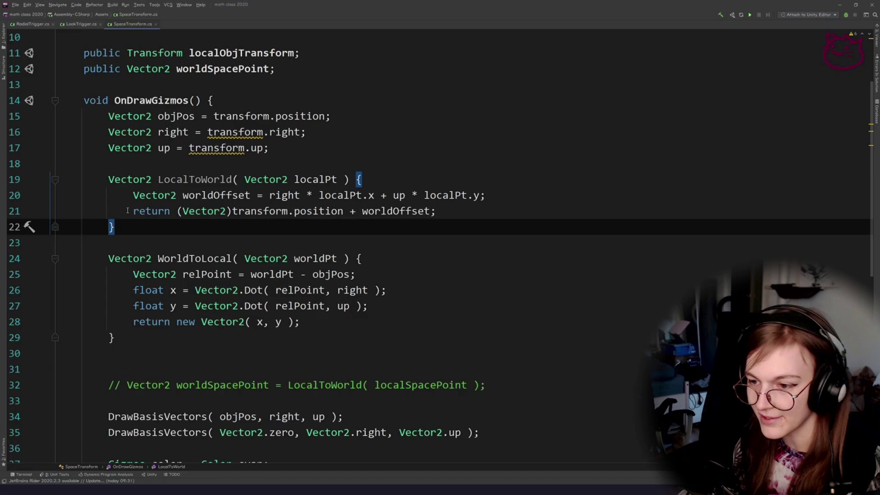
pyautogui.click(131, 195)
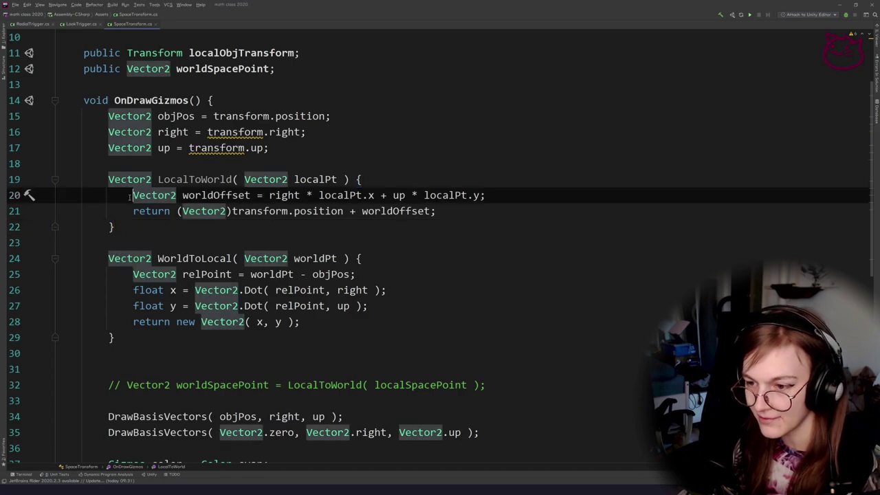
pyautogui.write('//')
pyautogui.click(132, 211)
pyautogui.write('//')
# Comment out the whole body of WorldToLocal, from the relPoint line to the return statement, with a /* */ block.
pyautogui.click(133, 275)
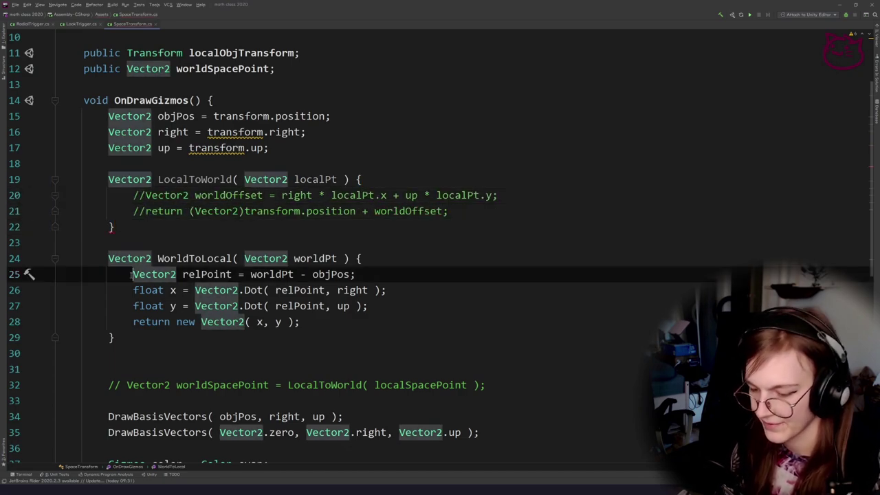
pyautogui.write('/*')
pyautogui.press('Down')
pyautogui.press('Down')
pyautogui.press('Down')
pyautogui.press('Down')
pyautogui.press('Up')
pyautogui.press('End')
pyautogui.write('*/')
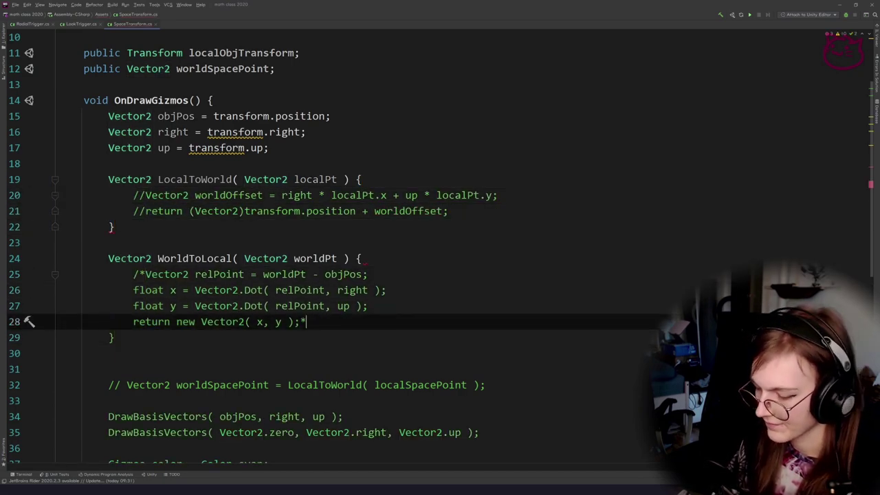
# Insert an empty line at the start of the LocalToWorld body, above the commented-out code.
pyautogui.press('Up')
pyautogui.press('Up')
pyautogui.press('Up')
pyautogui.press('Up')
pyautogui.press('Up')
pyautogui.press('Up')
pyautogui.press('Up')
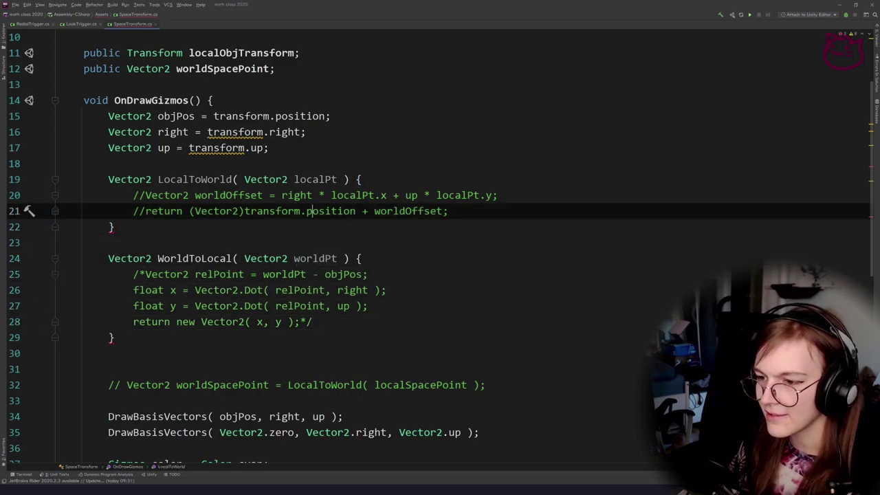
pyautogui.click(212, 131)
pyautogui.press('Down')
pyautogui.press('Down')
pyautogui.press('Down')
pyautogui.press('End')
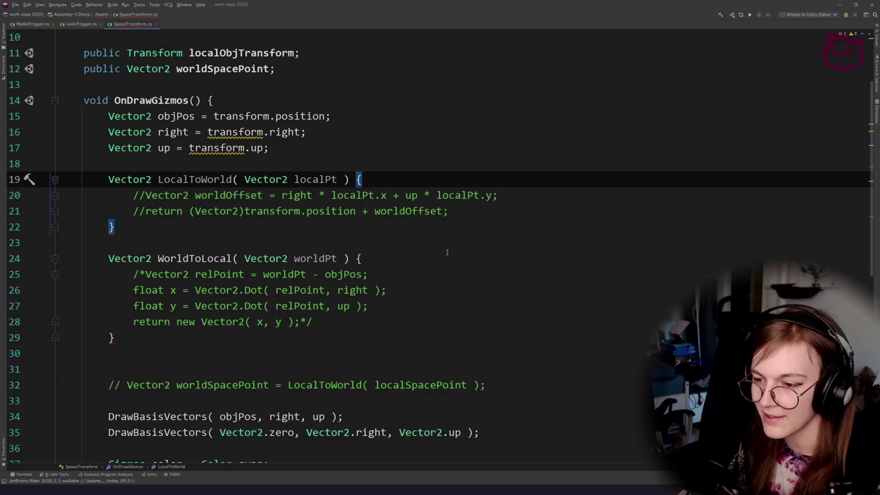
pyautogui.press('Return')
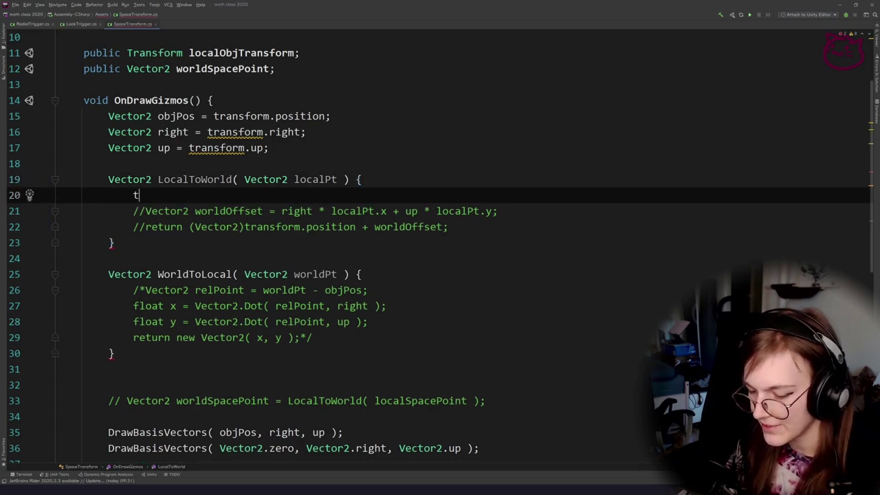
# Write a transform.TransformPoint( ) call on the empty first line of LocalToWorld.
pyautogui.write('tran')
pyautogui.press('BackSpace')
pyautogui.press('BackSpace')
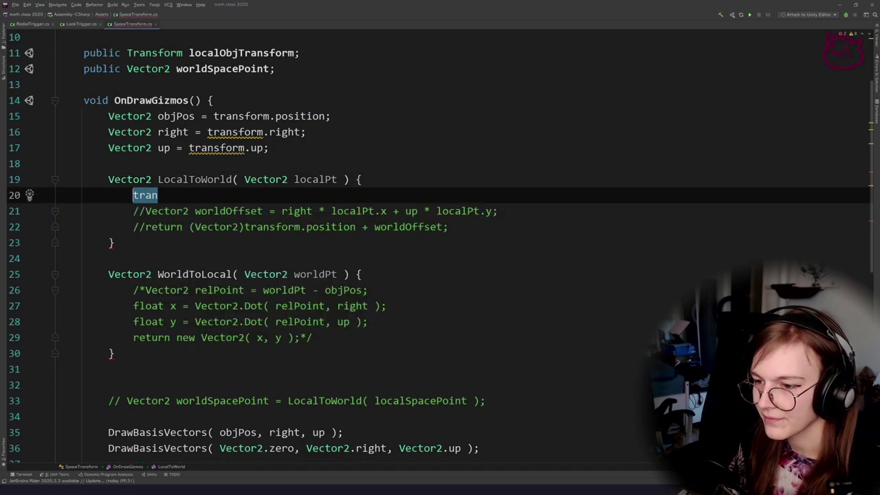
pyautogui.write('ansform.')
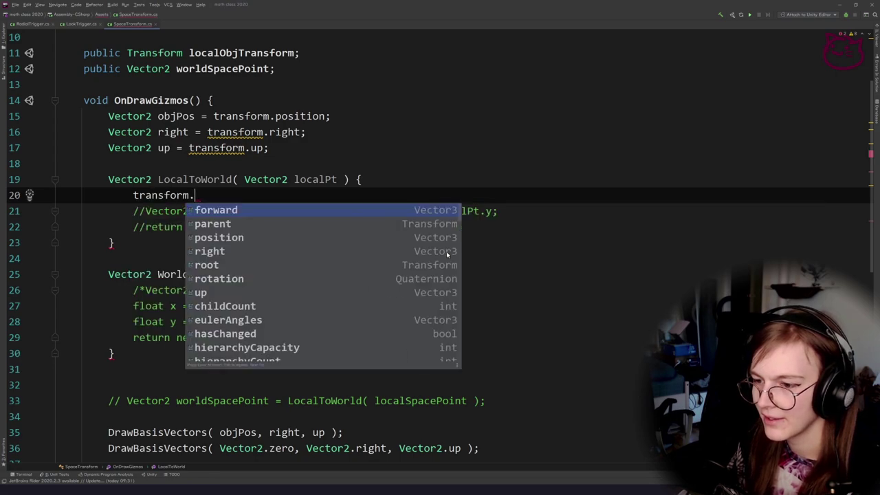
pyautogui.write('in')
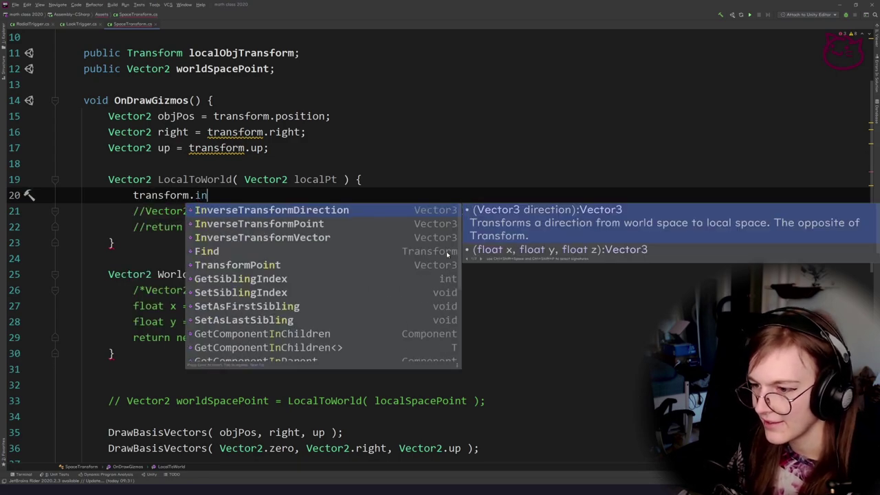
pyautogui.press('BackSpace')
pyautogui.press('BackSpace')
pyautogui.write('tra')
pyautogui.press('Down')
pyautogui.press('Down')
pyautogui.press('Down')
pyautogui.press('Return')
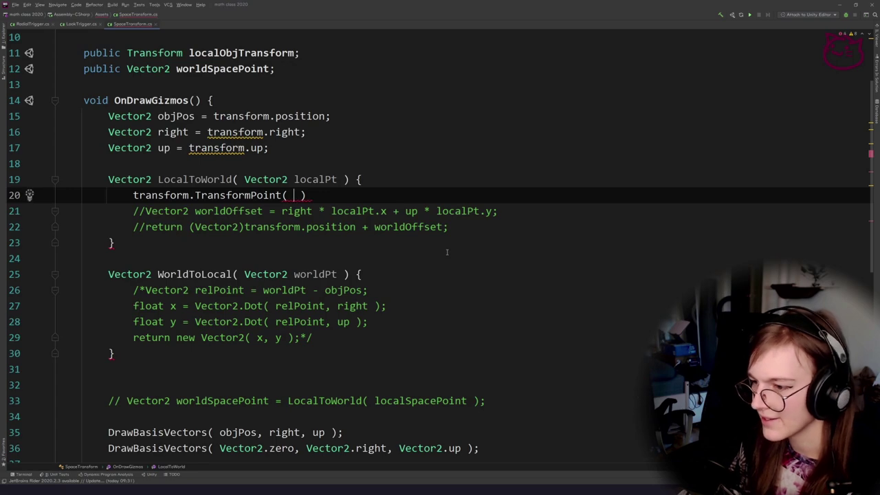
# Make LocalToWorld return transform.TransformPoint( localPt ).
pyautogui.write('local')
pyautogui.press('Return')
pyautogui.write(';')
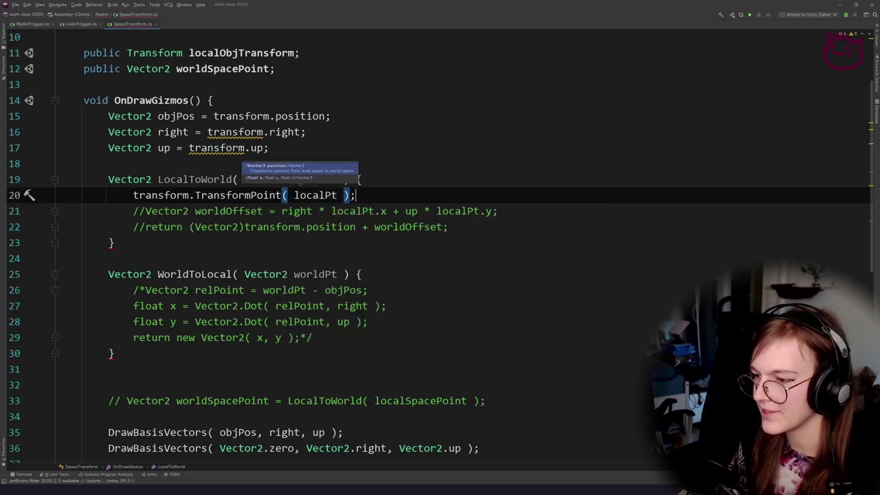
pyautogui.press('Home')
pyautogui.write('return')
pyautogui.hotkey('shift', 'End')
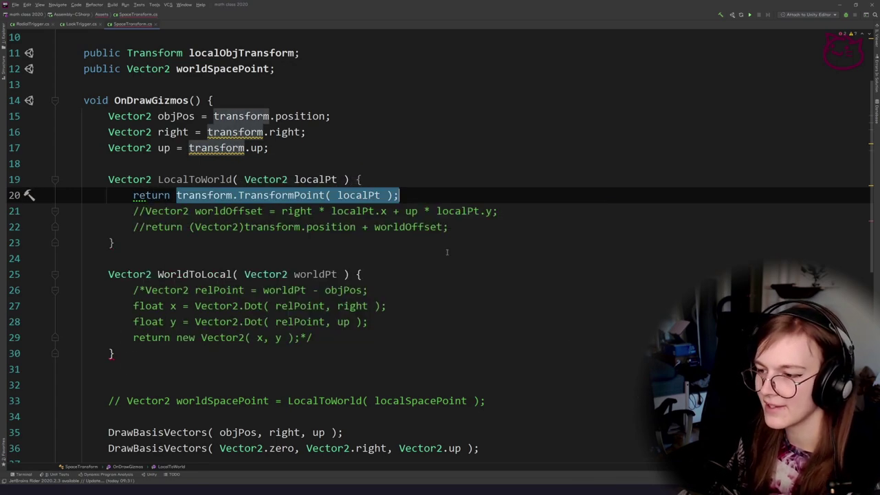
pyautogui.click(447, 252)
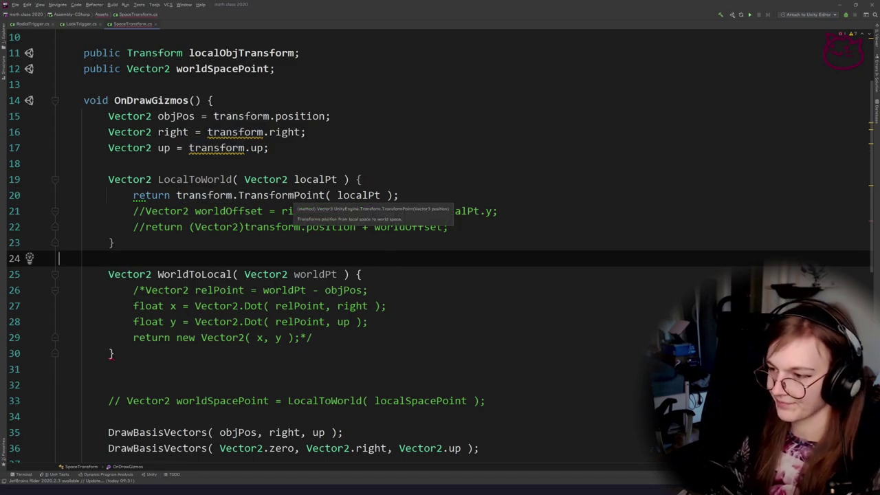
pyautogui.click(334, 248)
# Copy the TransformPoint return statement into the first line of the WorldToLocal body, above the commented code.
pyautogui.click(405, 194)
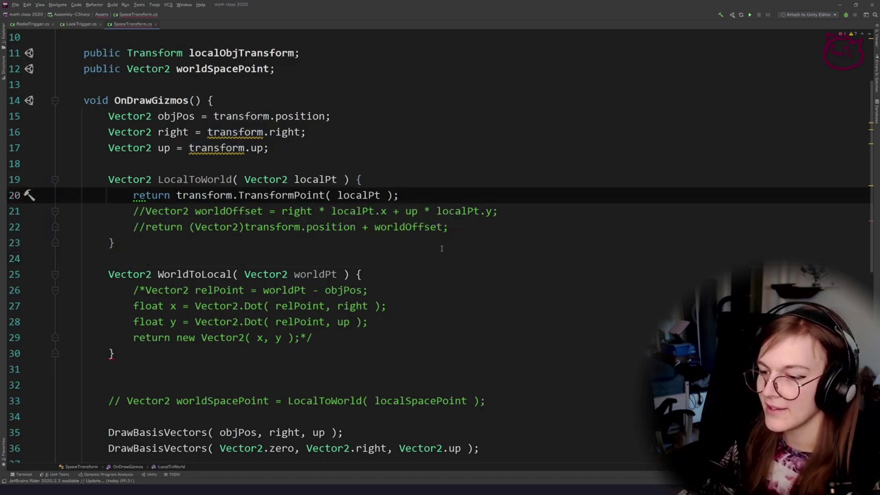
pyautogui.hotkey('shift', 'Home')
pyautogui.hotkey('ctrl', 'c')
pyautogui.press('Down')
pyautogui.press('Down')
pyautogui.press('Down')
pyautogui.press('Down')
pyautogui.press('Down')
pyautogui.press('End')
pyautogui.press('Return')
pyautogui.hotkey('ctrl', 'v')
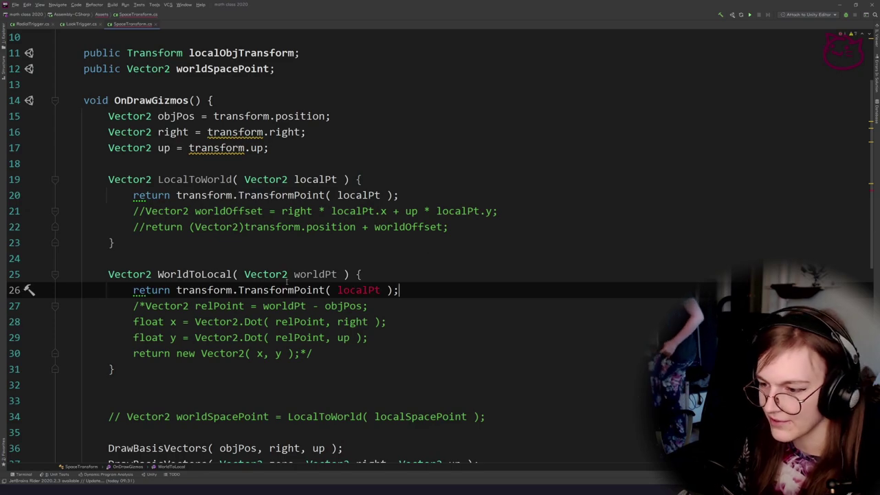
# Change the pasted WorldToLocal statement to return transform.InverseTransformPoint( worldPt ).
pyautogui.click(350, 290)
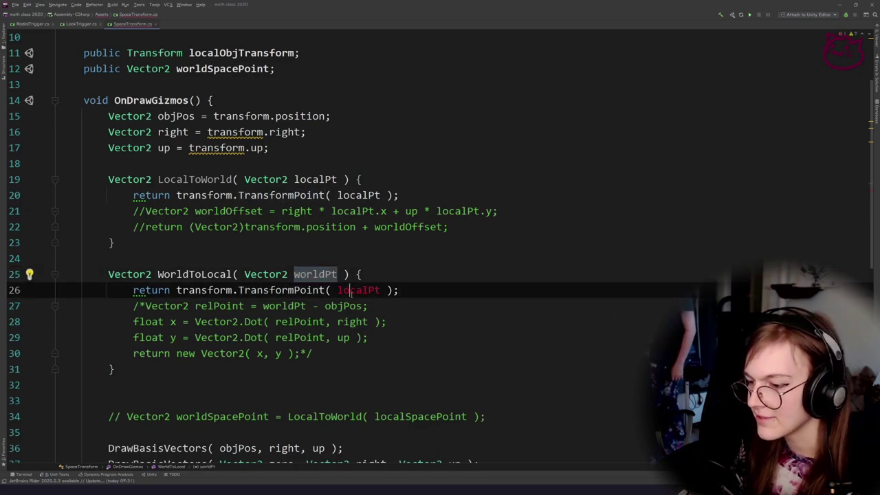
pyautogui.doubleClick(351, 291)
pyautogui.hotkey('ctrl', 'v')
pyautogui.click(238, 291)
pyautogui.write('Inverse')
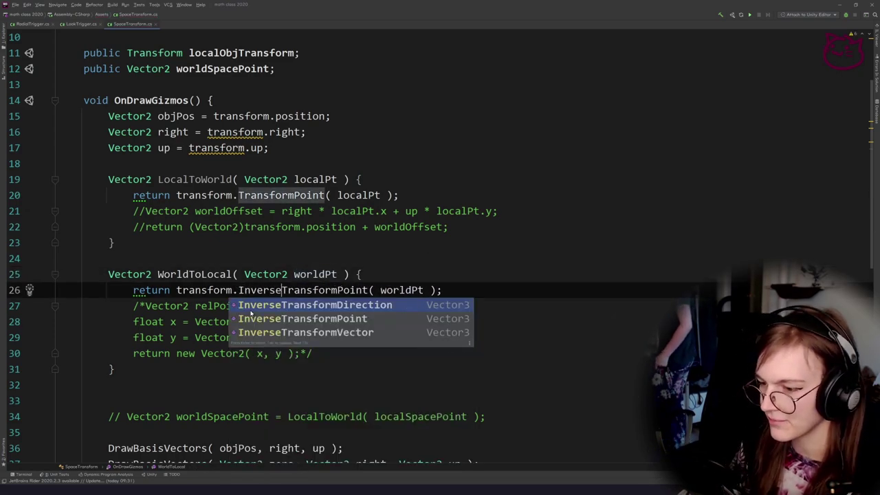
pyautogui.click(436, 227)
pyautogui.click(477, 341)
pyautogui.click(498, 275)
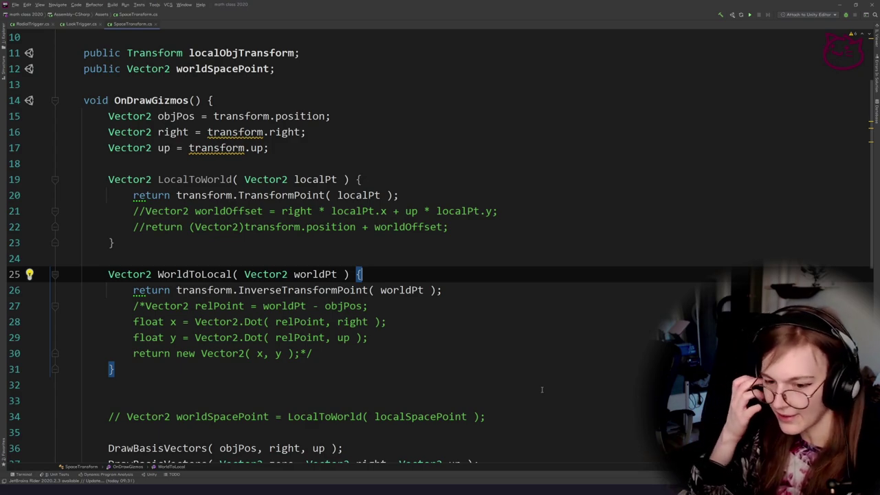
# Switch to the Photoshop notes and view the Matrix 4x4 and vector diagrams.
pyautogui.hotkey('alt', 'Tab')
pyautogui.hotkey('alt', 'Tab')
pyautogui.hotkey('alt', 'shift', 'Tab')
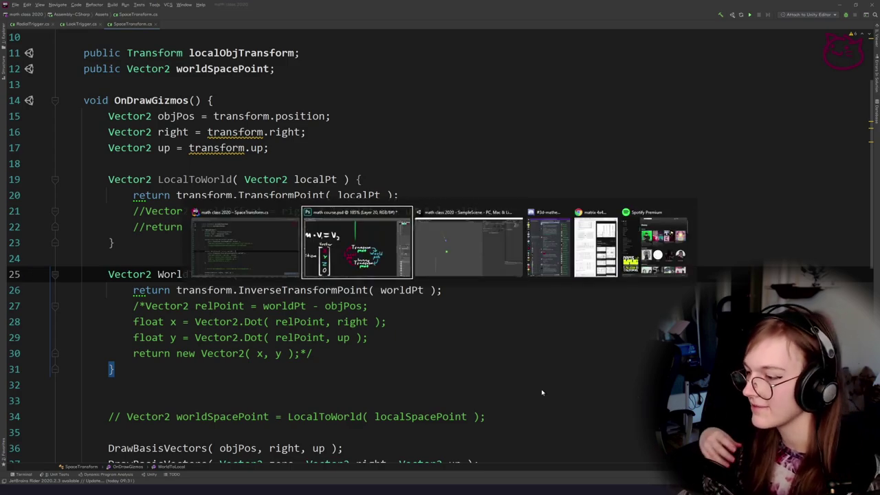
pyautogui.hotkey('alt', 'Tab')
pyautogui.hotkey('alt', 'shift', 'Tab')
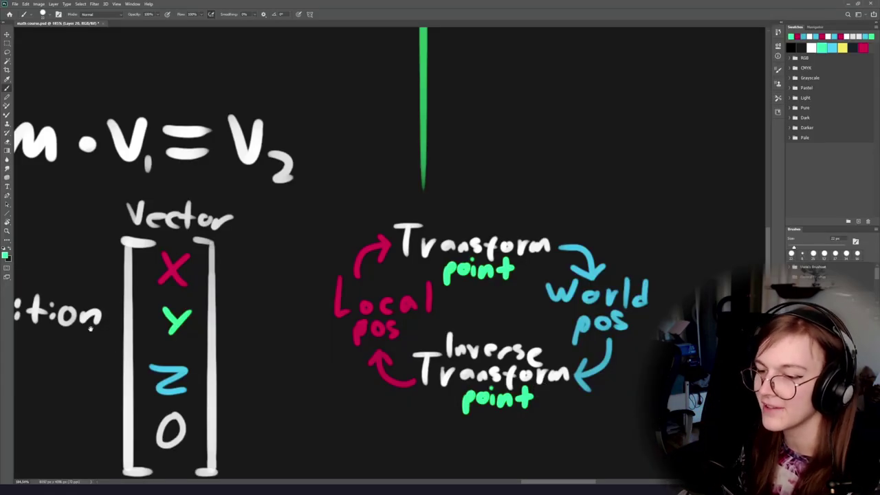
pyautogui.moveTo(46, 444)
pyautogui.mouseDown()
pyautogui.moveTo(285, 302)
pyautogui.moveTo(459, 386)
pyautogui.moveTo(466, 363)
pyautogui.mouseUp()
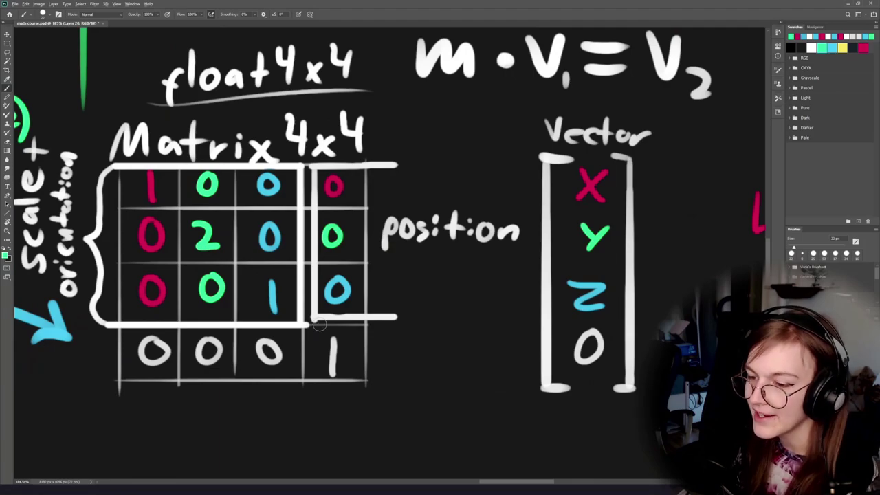
# Switch back to Rider and examine the right, localPt.x and up terms in the commented worldOffset calculation.
pyautogui.hotkey('alt', 'Tab')
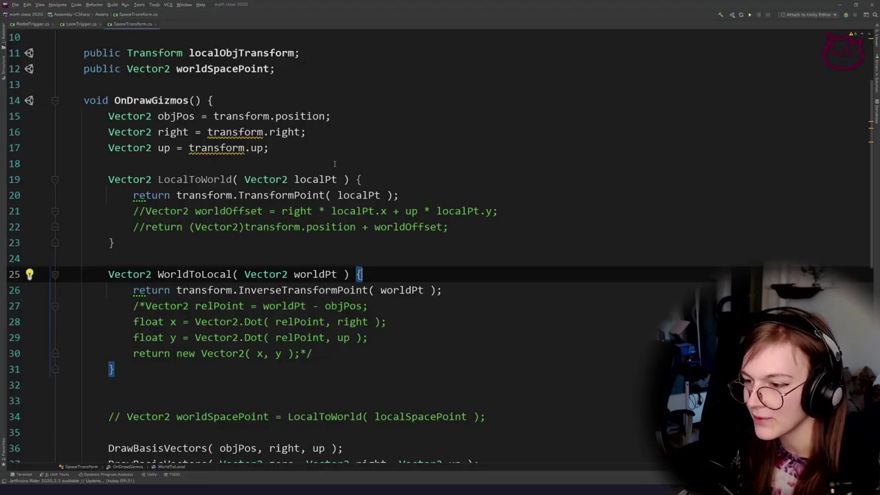
pyautogui.click(335, 164)
pyautogui.click(311, 259)
pyautogui.doubleClick(299, 211)
pyautogui.scroll(2, 299, 211)
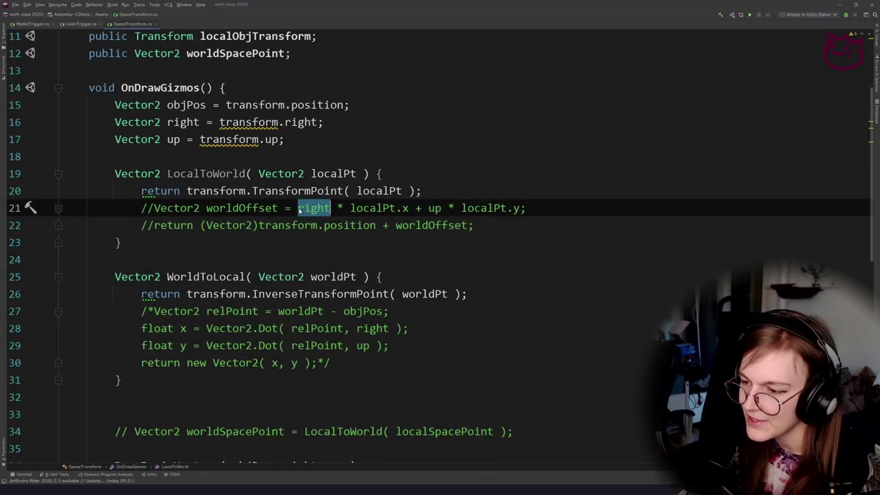
pyautogui.doubleClick(387, 209)
pyautogui.doubleClick(437, 208)
# Switch to the Photoshop notes, sample the vector bracket's off-white colour for the brush and add a new layer.
pyautogui.hotkey('alt', 'Tab')
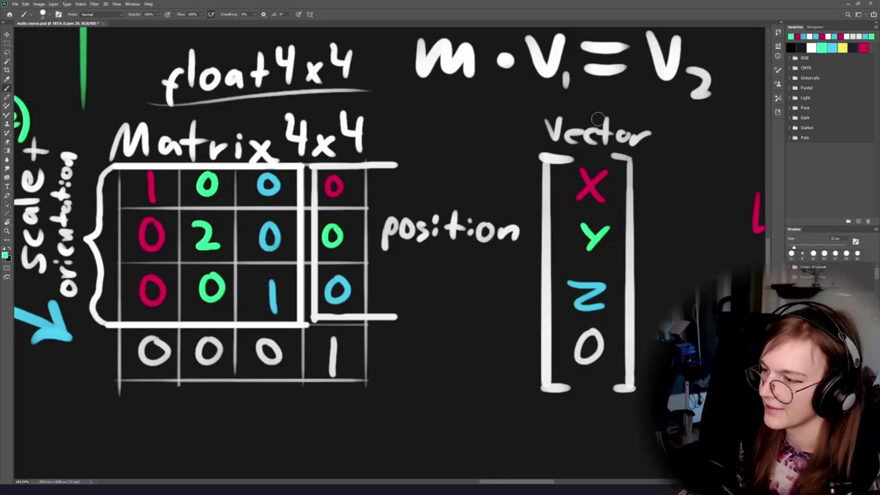
pyautogui.keyDown('alt'); pyautogui.click(545, 157); pyautogui.keyUp('alt')
pyautogui.hotkey('ctrl', 'shift', 'alt', 'n')
# Circle the vector's X and the matrix's first column in off-white, undoing each mark.
pyautogui.moveTo(522, 196)
pyautogui.mouseDown()
pyautogui.moveTo(647, 192)
pyautogui.moveTo(525, 192)
pyautogui.mouseUp()
pyautogui.hotkey('ctrl', 'z')
pyautogui.moveTo(622, 165); pyautogui.dragTo(620, 160)
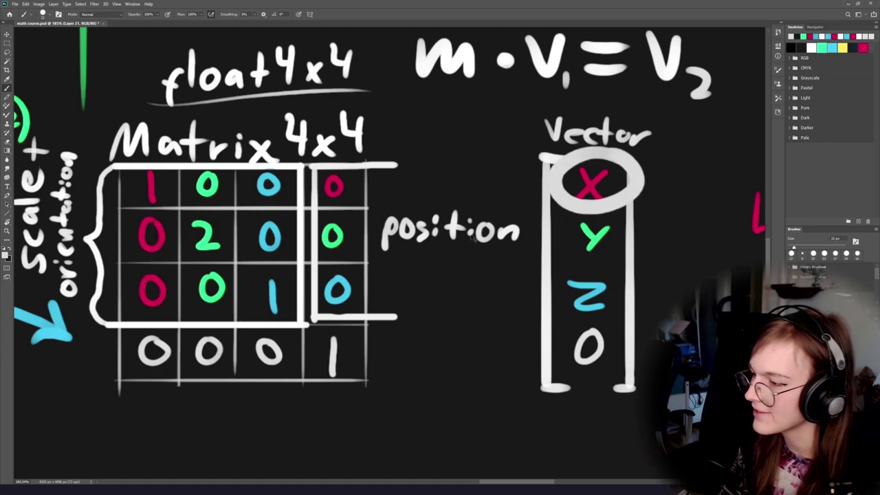
pyautogui.hotkey('ctrl', 'z')
pyautogui.moveTo(145, 154)
pyautogui.mouseDown()
pyautogui.moveTo(158, 389)
pyautogui.moveTo(143, 152)
pyautogui.mouseUp()
pyautogui.hotkey('ctrl', 'z')
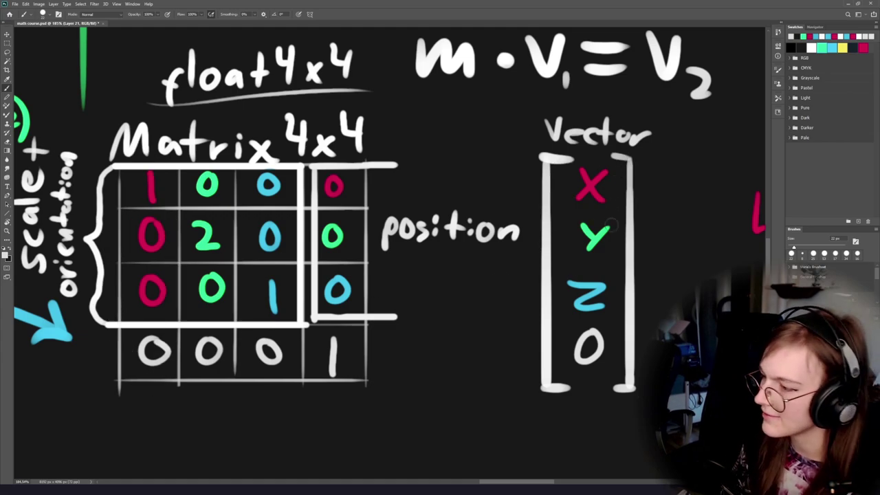
# Circle the vector's Y and Z with the matrix's second and third columns, undoing each mark.
pyautogui.moveTo(593, 204); pyautogui.dragTo(590, 222)
pyautogui.hotkey('ctrl', 'z')
pyautogui.moveTo(199, 165)
pyautogui.mouseDown()
pyautogui.moveTo(234, 295)
pyautogui.moveTo(203, 162)
pyautogui.mouseUp()
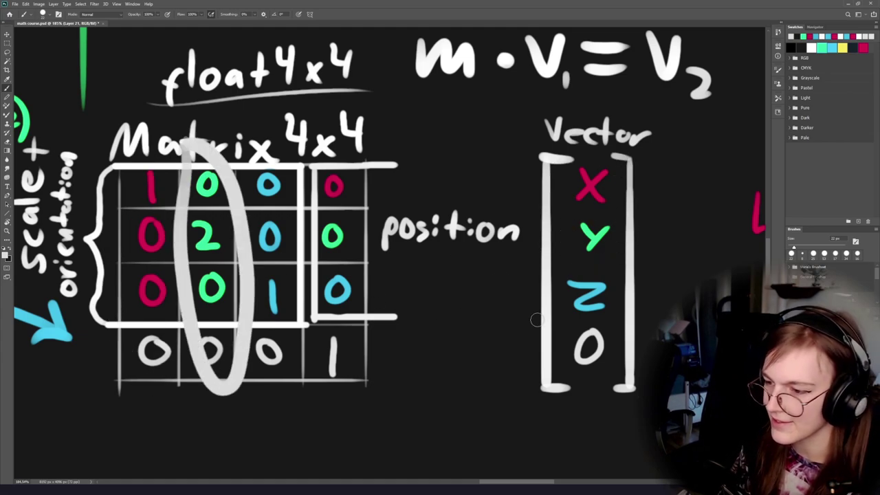
pyautogui.hotkey('ctrl', 'z')
pyautogui.moveTo(618, 276); pyautogui.dragTo(577, 316)
pyautogui.hotkey('ctrl', 'z')
pyautogui.moveTo(261, 151)
pyautogui.mouseDown()
pyautogui.moveTo(302, 144)
pyautogui.moveTo(272, 148)
pyautogui.mouseUp()
pyautogui.hotkey('ctrl', 'z')
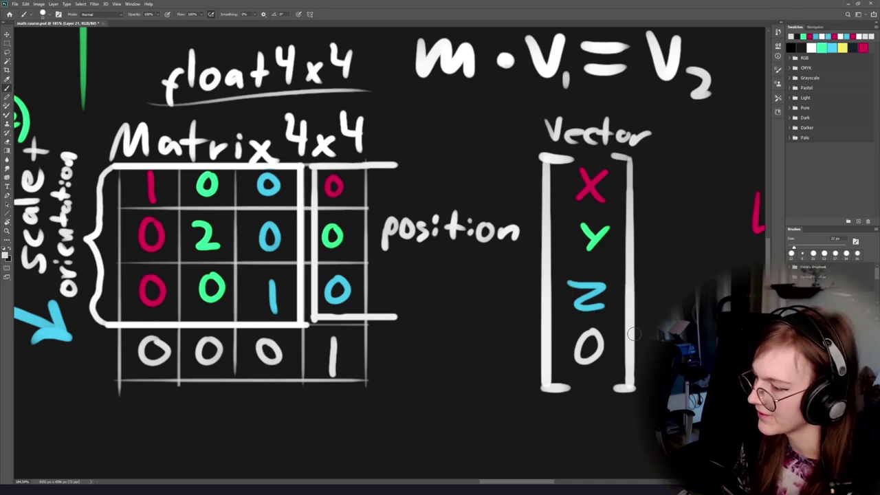
# Mark the vector's last component, 0, and the matrix's position column, undoing each mark.
pyautogui.moveTo(609, 321); pyautogui.dragTo(604, 317)
pyautogui.hotkey('ctrl', 'z')
pyautogui.moveTo(317, 138)
pyautogui.mouseDown()
pyautogui.moveTo(303, 172)
pyautogui.moveTo(306, 152)
pyautogui.moveTo(378, 378)
pyautogui.mouseUp()
pyautogui.hotkey('ctrl', 'z')
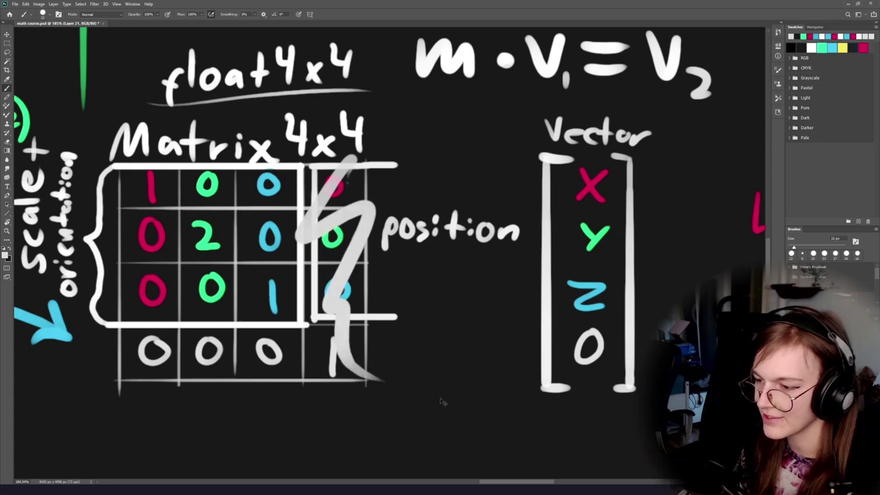
pyautogui.hotkey('ctrl', 'z')
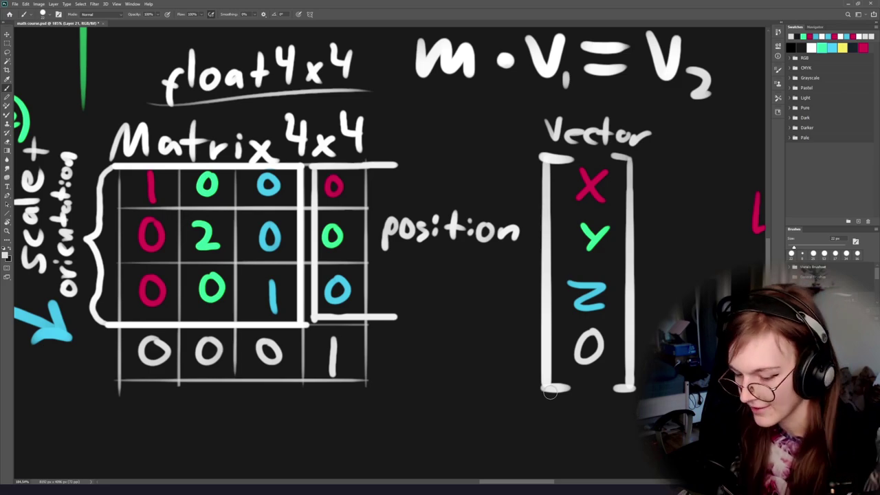
# Compare the matrix and vector notes with the conversion methods in the code, finishing in Rider.
pyautogui.hotkey('alt', 'Tab')
pyautogui.hotkey('alt', 'Tab')
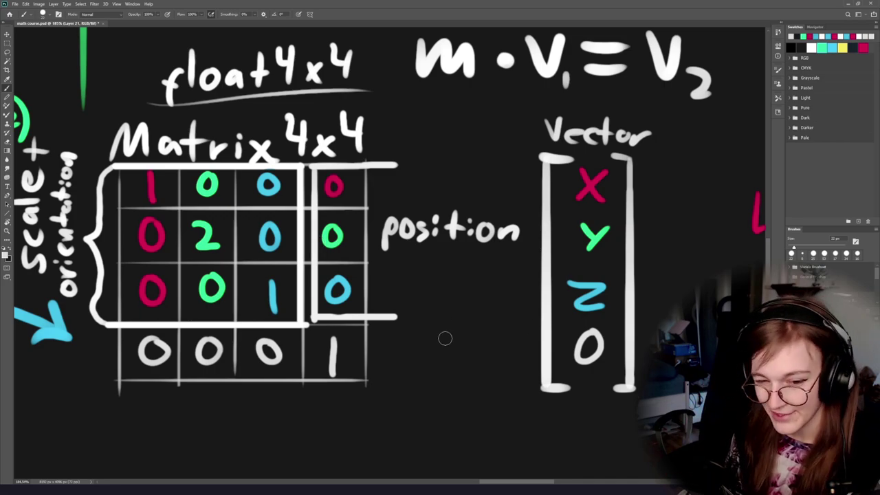
pyautogui.hotkey('alt', 'Tab')
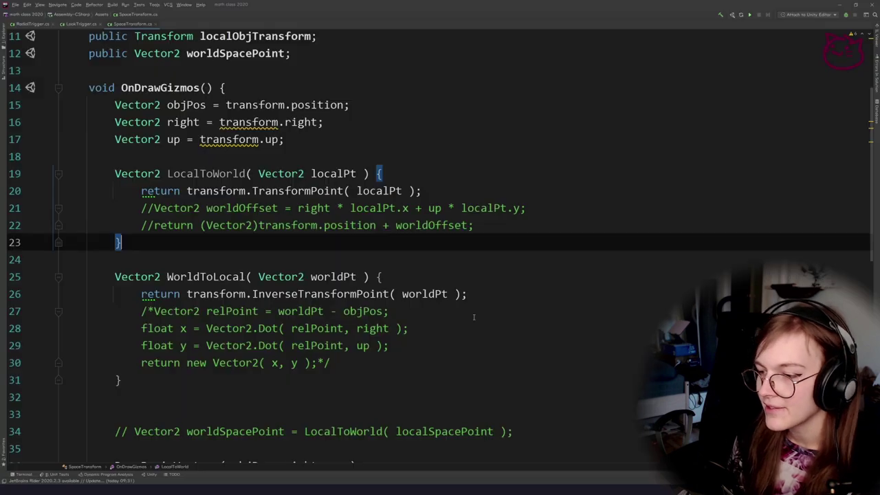
pyautogui.hotkey('alt', 'Tab')
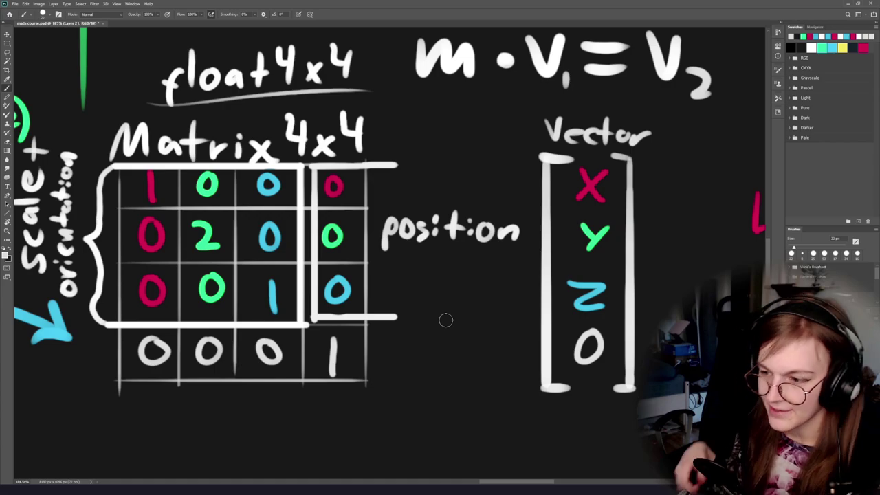
pyautogui.hotkey('alt', 'Tab')
pyautogui.hotkey('alt', 'Tab')
pyautogui.hotkey('alt', 'shift', 'Tab')
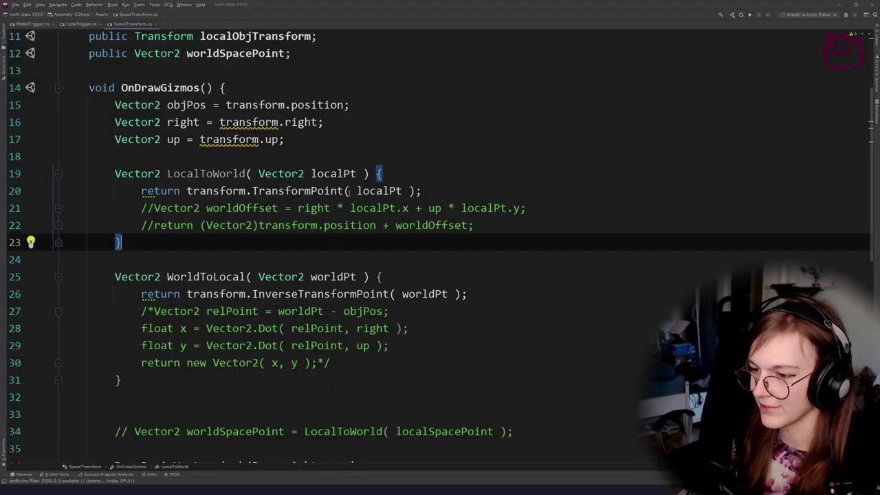
# Insert blank lines above the return in LocalToWorld, and start and discard a Matrix4x4 statement there.
pyautogui.click(462, 175)
pyautogui.press('Return')
pyautogui.press('Return')
pyautogui.press('Return')
pyautogui.press('Up')
pyautogui.write('Matri')
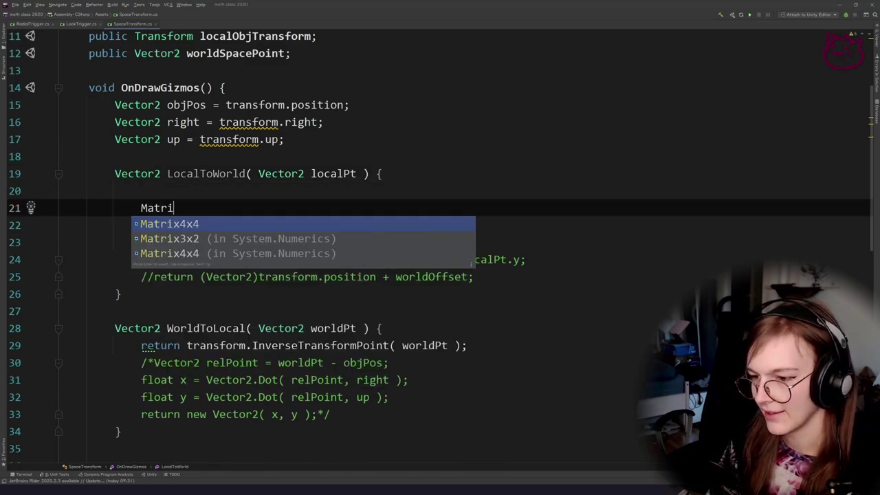
pyautogui.hotkey('ctrl', 'shift', 'Left')
pyautogui.write('M')
pyautogui.press('BackSpace')
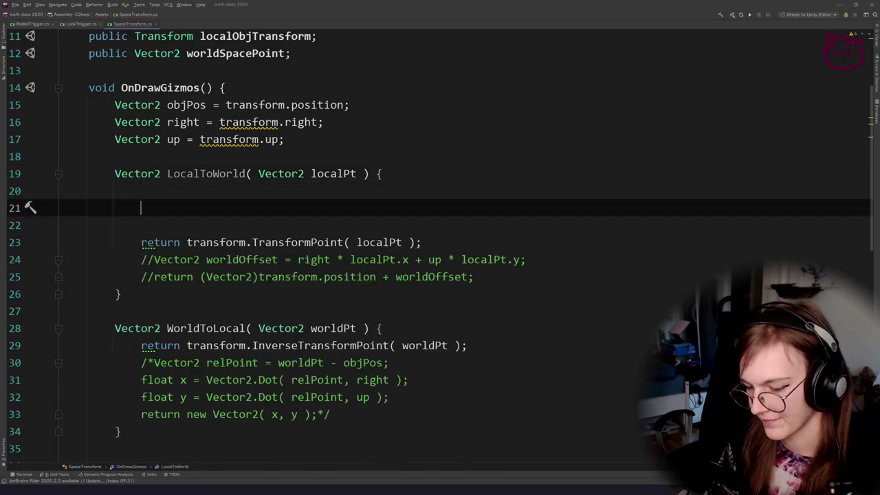
# Enter transform.localToWorldMatrix on the blank line above the return in LocalToWorld.
pyautogui.write('transform.lo')
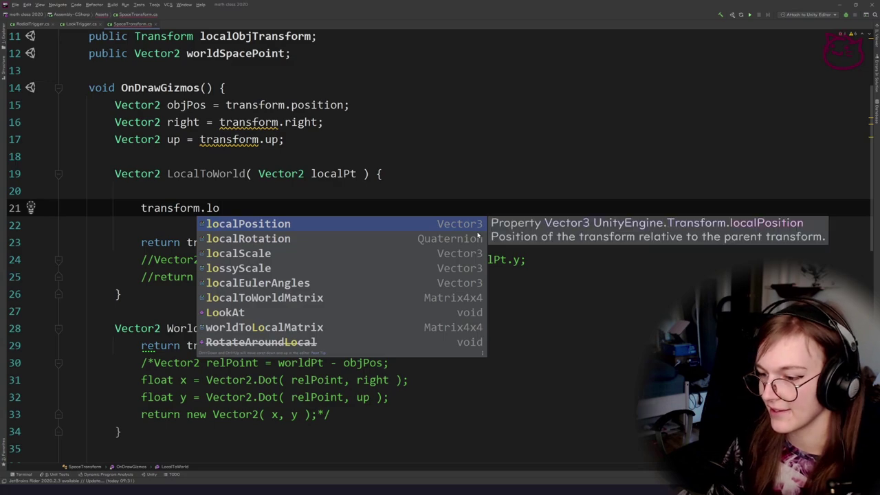
pyautogui.press('Down')
pyautogui.press('Down')
pyautogui.press('Down')
pyautogui.press('Return')
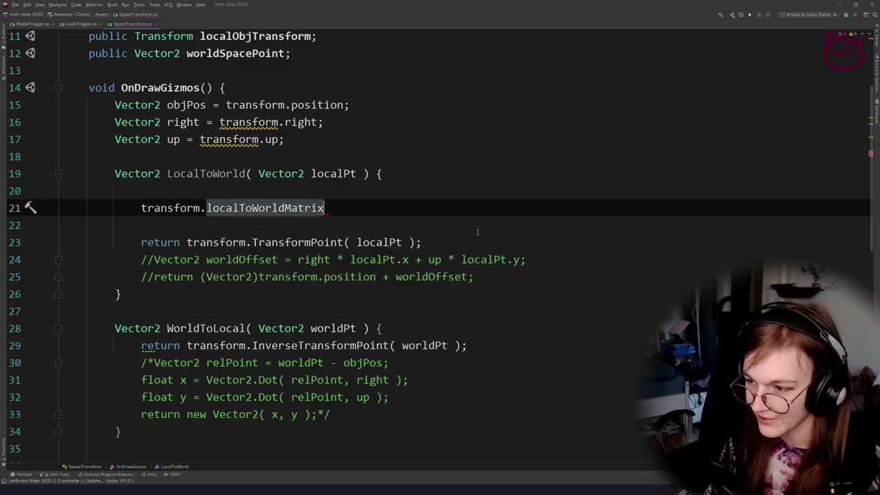
# Try worldToLocalMatrix as the transform property in place of localToWorldMatrix, and remove it again.
pyautogui.hotkey('ctrl', 'BackSpace')
pyautogui.write('worl')
pyautogui.press('Down')
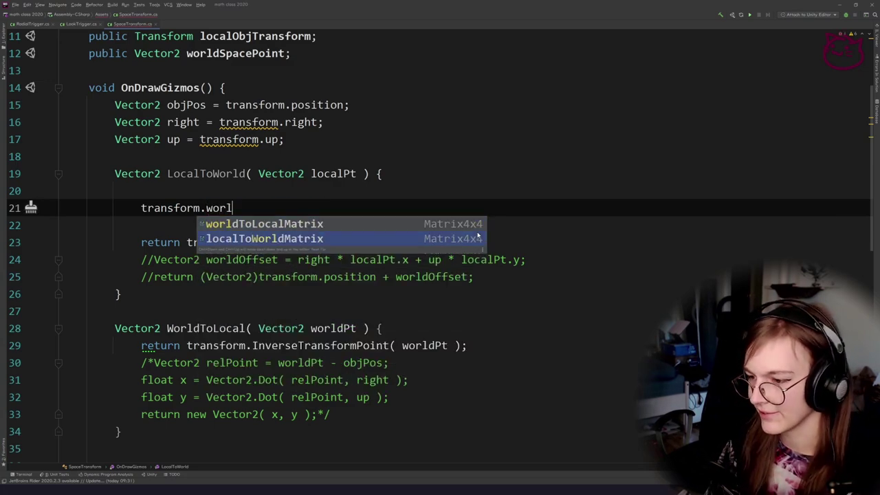
pyautogui.press('Return')
pyautogui.hotkey('ctrl', 'BackSpace')
pyautogui.hotkey('ctrl', 'BackSpace')
pyautogui.write('.w')
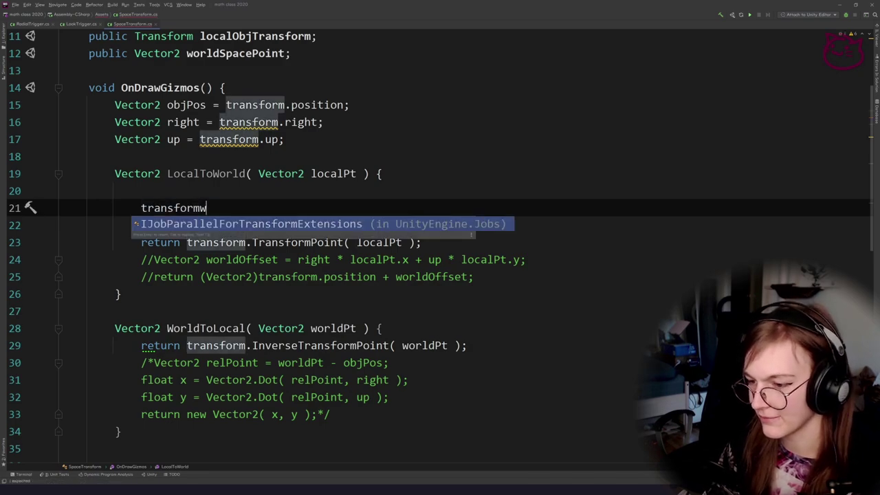
pyautogui.write('or')
pyautogui.press('Return')
pyautogui.hotkey('ctrl', 'BackSpace')
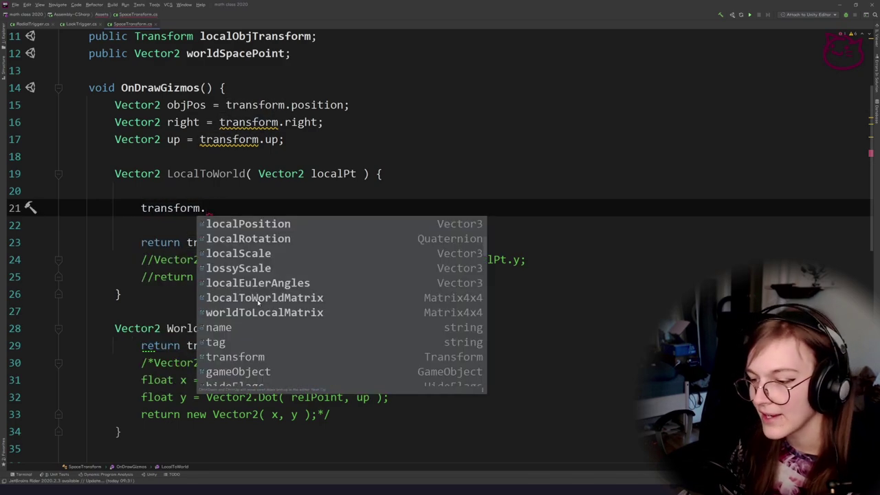
# Try the expression transform.localToWorldMatrix.inverse in LocalToWorld and discard the whole line.
pyautogui.doubleClick(254, 299)
pyautogui.write('.Inv')
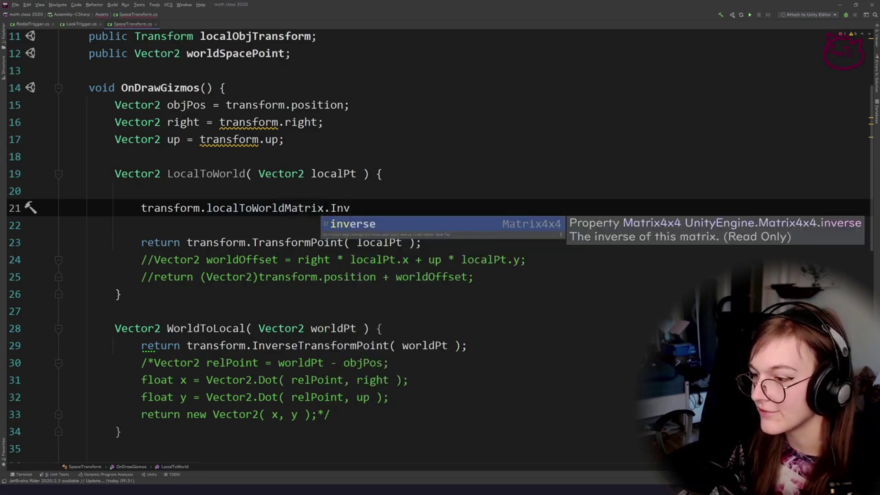
pyautogui.press('Return')
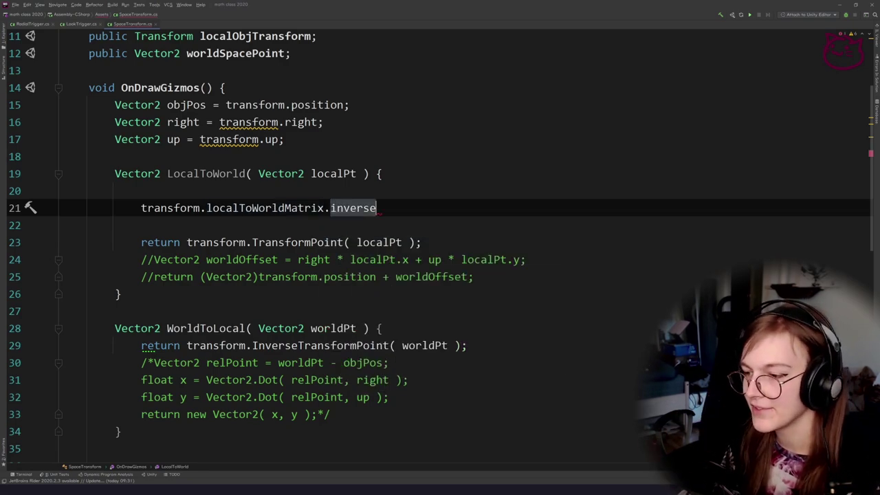
pyautogui.hotkey('shift', 'Home')
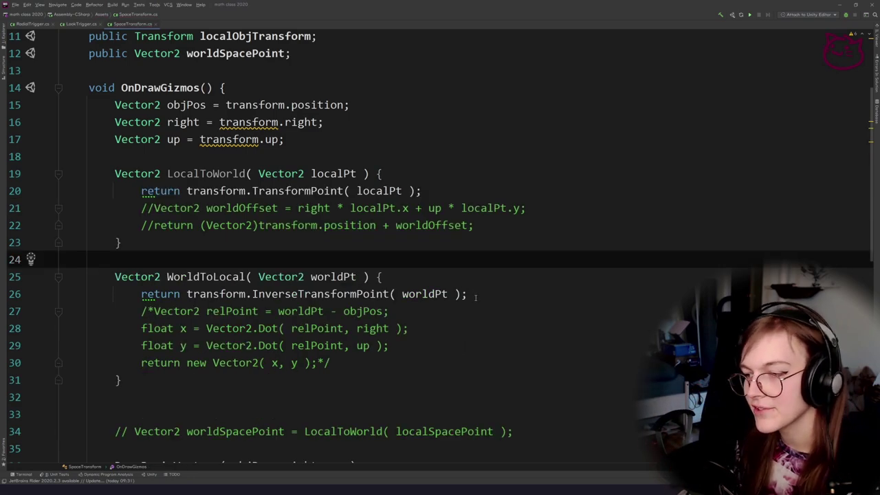
# Highlight the TransformPoint and InverseTransformPoint return lines and the TransformPoint call in LocalToWorld for review.
pyautogui.moveTo(475, 297); pyautogui.dragTo(74, 192)
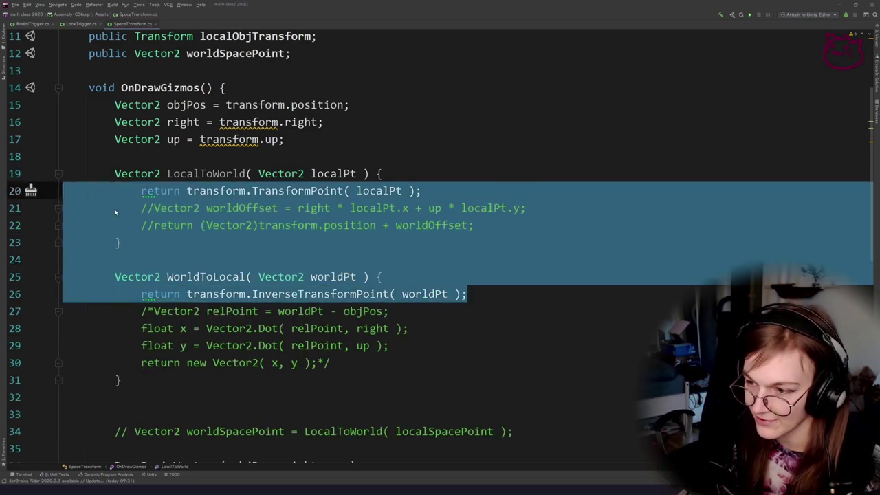
pyautogui.click(412, 240)
pyautogui.moveTo(467, 182); pyautogui.dragTo(141, 191)
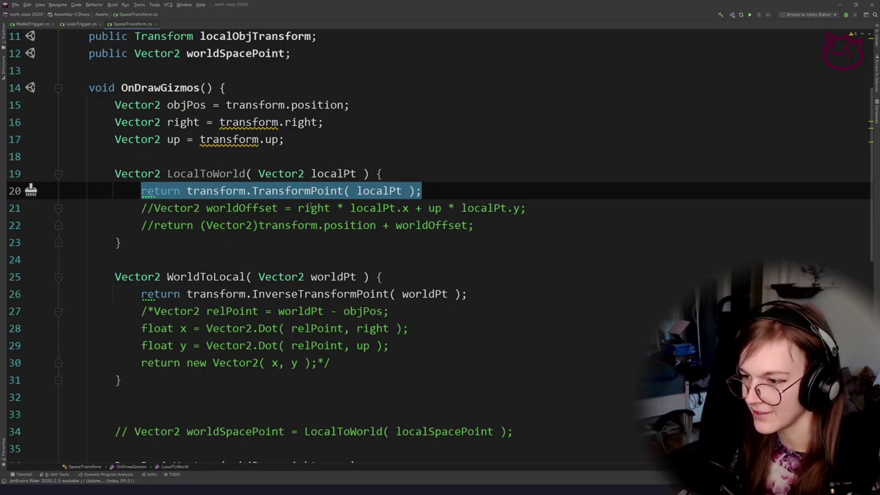
pyautogui.click(302, 241)
pyautogui.doubleClick(298, 192)
pyautogui.click(371, 158)
# Try a new Vector4 expression starting with 1 on a blank line above the return in LocalToWorld.
pyautogui.click(401, 176)
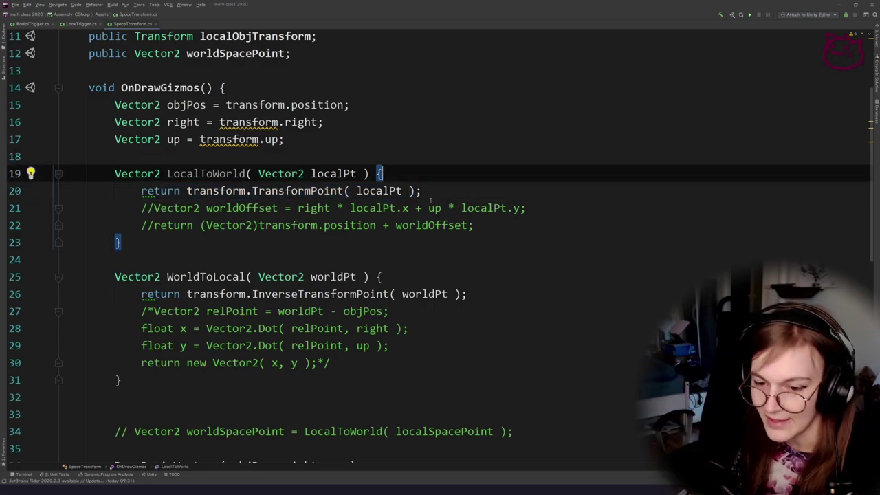
pyautogui.press('Return')
pyautogui.press('Return')
pyautogui.press('Up')
pyautogui.press('Return')
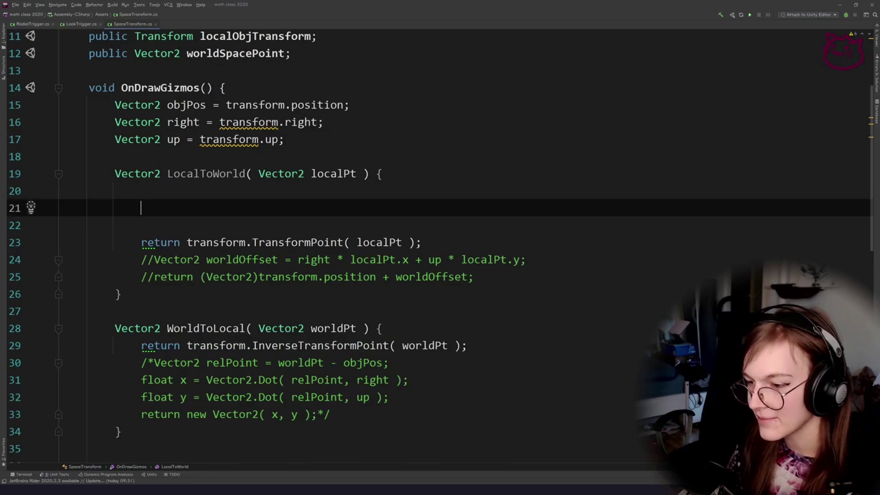
pyautogui.write('new Vec')
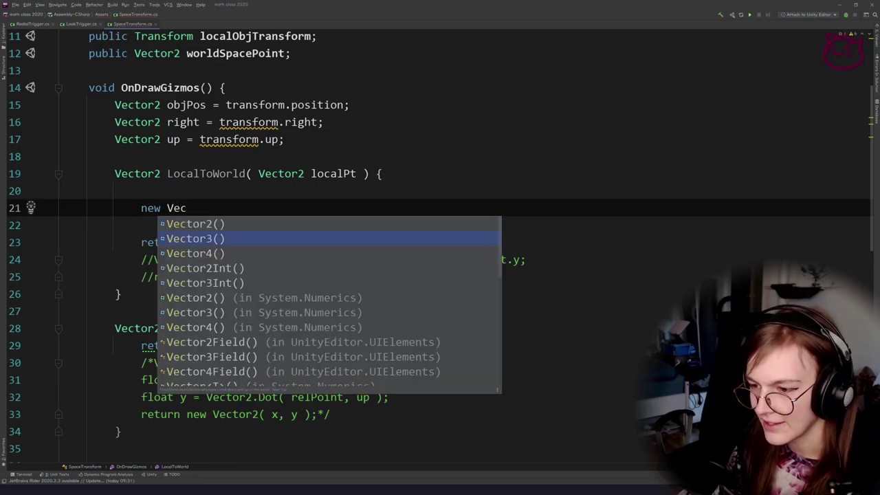
pyautogui.press('Down')
pyautogui.press('Return')
pyautogui.write('1, )')
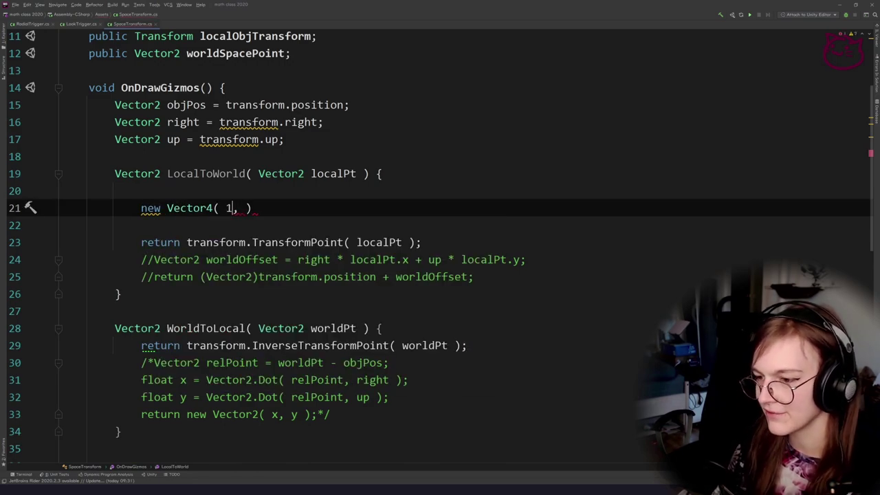
# Delete the unfinished Vector4 expression and the blank lines above the return in LocalToWorld.
pyautogui.press('Left')
pyautogui.hotkey('ctrl', 'space')
pyautogui.press('End')
pyautogui.hotkey('shift', 'Home')
pyautogui.press('BackSpace')
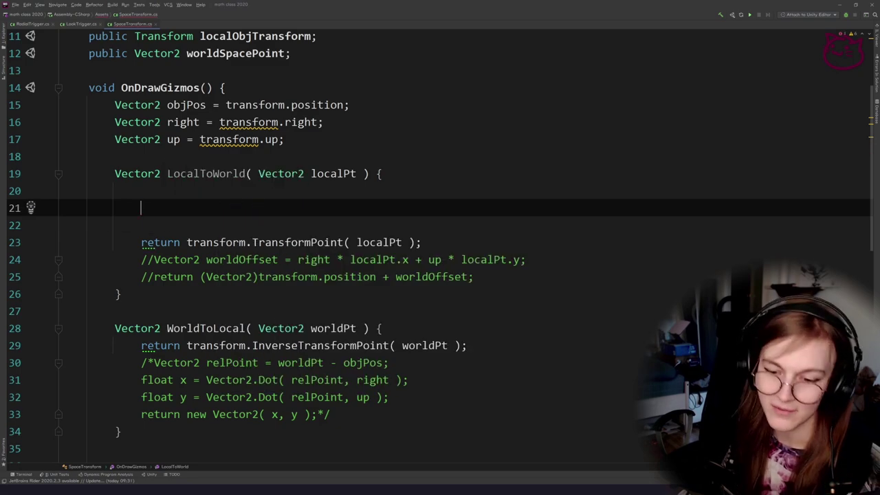
pyautogui.press('Up')
pyautogui.press('Delete')
pyautogui.press('Delete')
pyautogui.press('Delete')
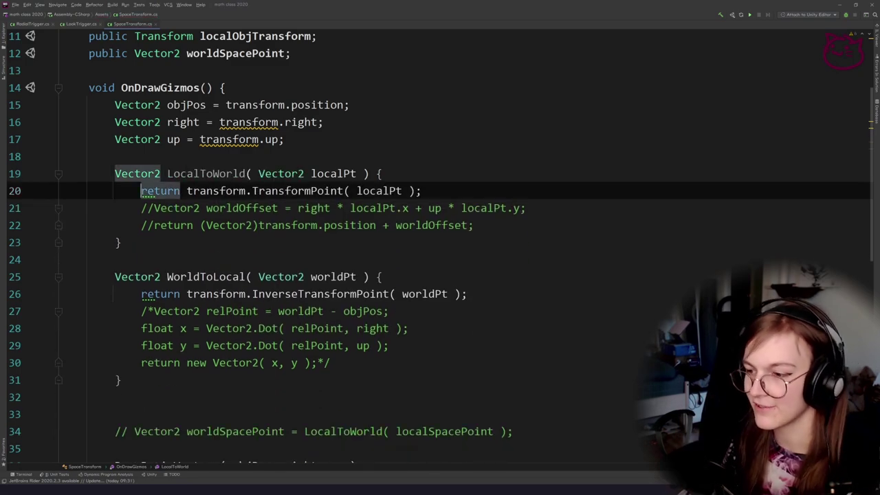
pyautogui.click(419, 249)
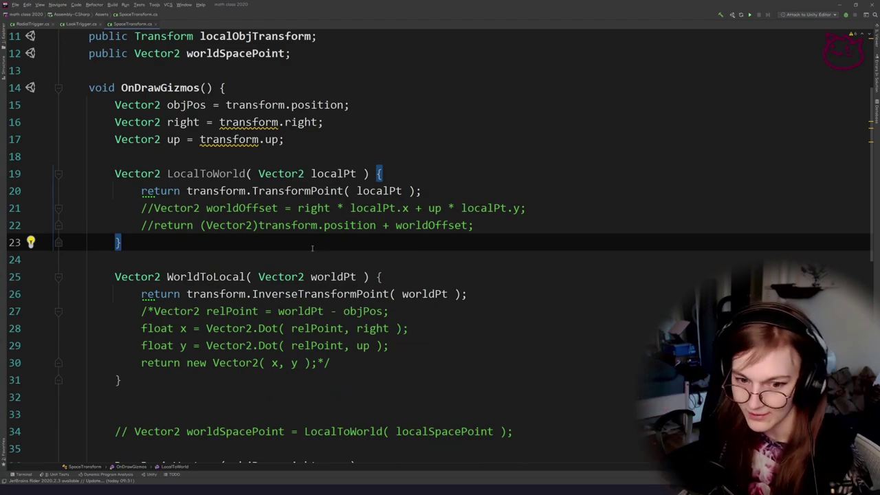
pyautogui.click(347, 259)
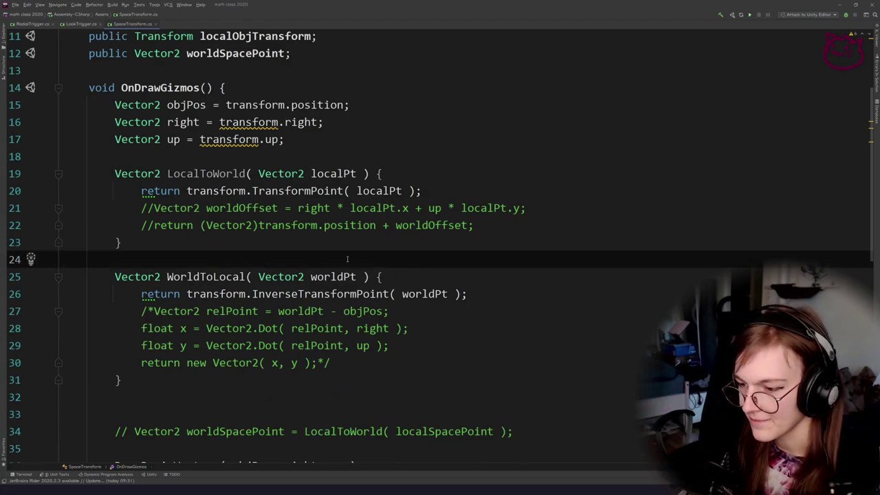
# Switch to the math course drawing in Photoshop and examine the Matrix4x4 sketch and the dot product coordinate diagram.
pyautogui.hotkey('alt', 'Tab')
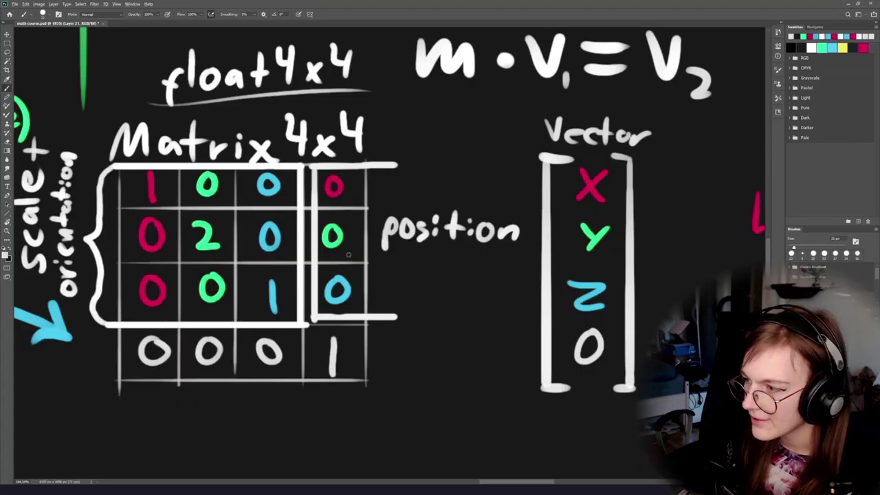
pyautogui.scroll(-2, 336, 256)
pyautogui.moveTo(373, 236); pyautogui.dragTo(345, 261)
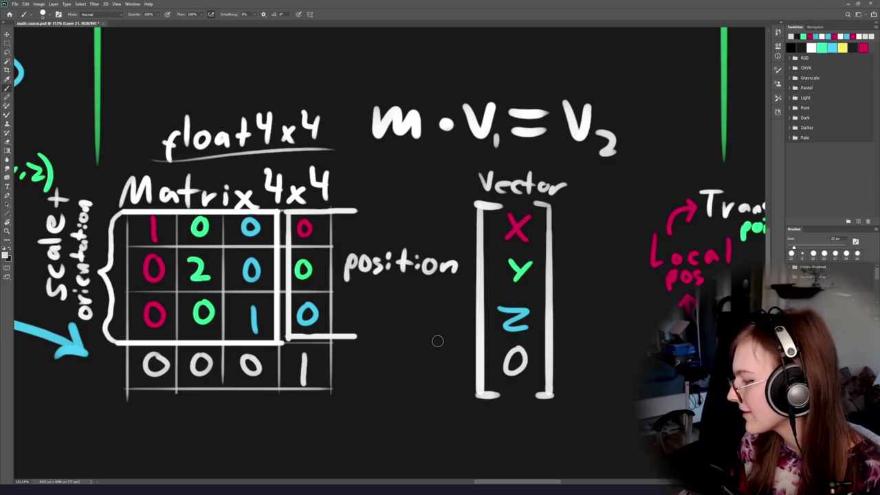
pyautogui.scroll(-2, 437, 341)
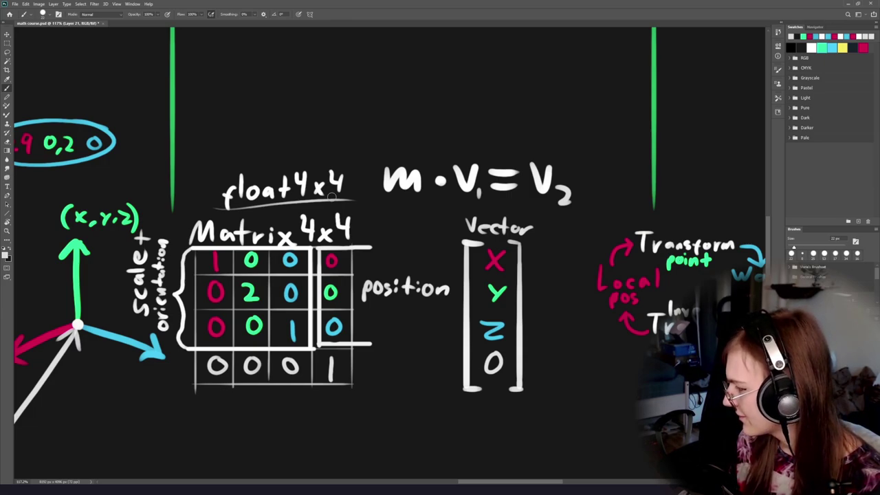
pyautogui.moveTo(260, 31); pyautogui.dragTo(349, 355)
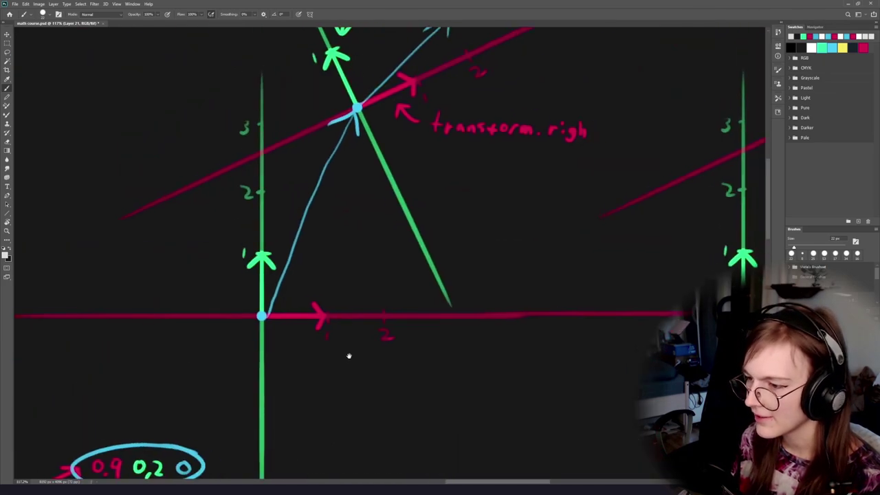
pyautogui.moveTo(416, 345); pyautogui.dragTo(348, 369)
pyautogui.scroll(-5, 347, 369)
pyautogui.moveTo(338, 269); pyautogui.dragTo(320, 289)
pyautogui.scroll(7, 328, 289)
pyautogui.scroll(-5, 402, 296)
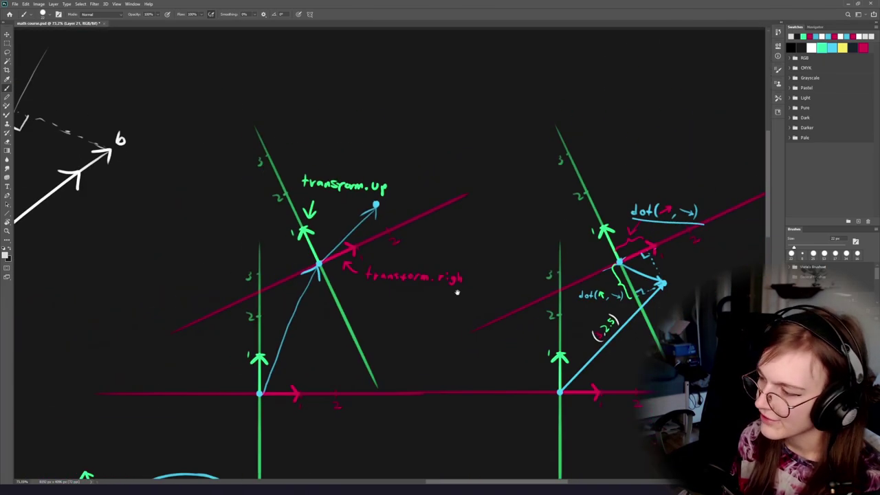
pyautogui.moveTo(526, 352); pyautogui.dragTo(281, 310)
pyautogui.scroll(3, 349, 273)
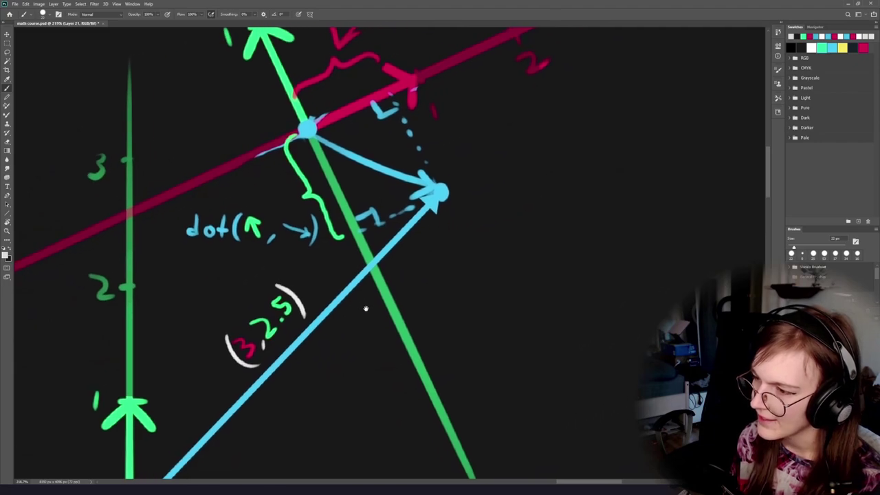
pyautogui.scroll(-2, 275, 330)
# Sample the light blue of the diagram's vector as brush color and reduce the brush size to 15 px.
pyautogui.keyDown('alt'); pyautogui.click(419, 232); pyautogui.keyUp('alt')
pyautogui.moveTo(425, 267); pyautogui.dragTo(409, 243)
pyautogui.press('[')
pyautogui.press('[')
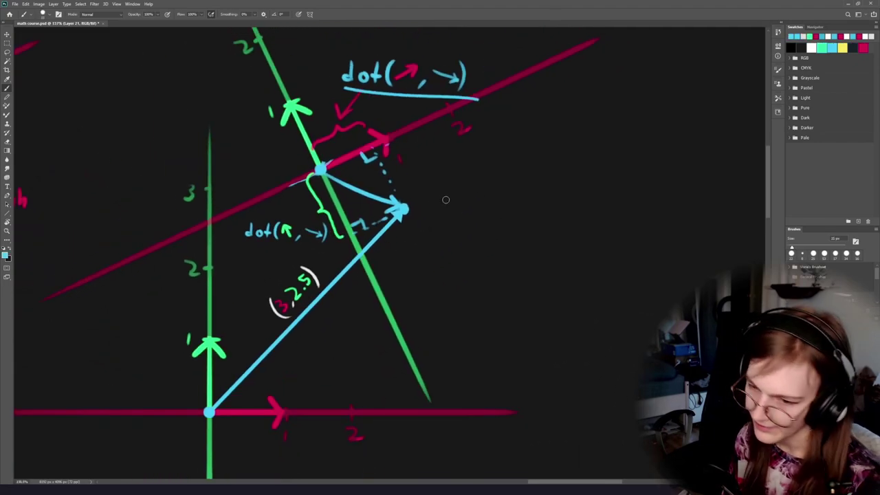
# Try circling the blue point at the vector's end and marking around the local origin, undoing each mark.
pyautogui.moveTo(414, 198)
pyautogui.mouseDown()
pyautogui.moveTo(378, 210)
pyautogui.moveTo(412, 195)
pyautogui.mouseUp()
pyautogui.hotkey('ctrl', 'z')
pyautogui.hotkey('ctrl', 'z')
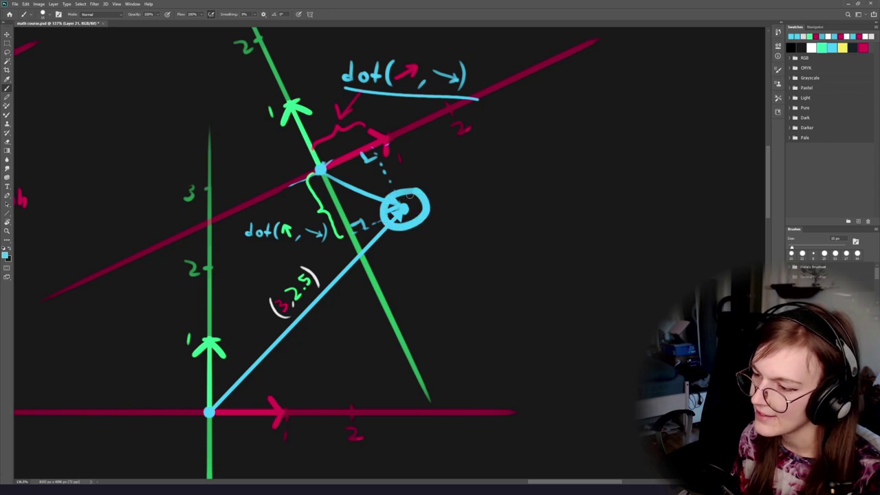
pyautogui.hotkey('ctrl', 'z')
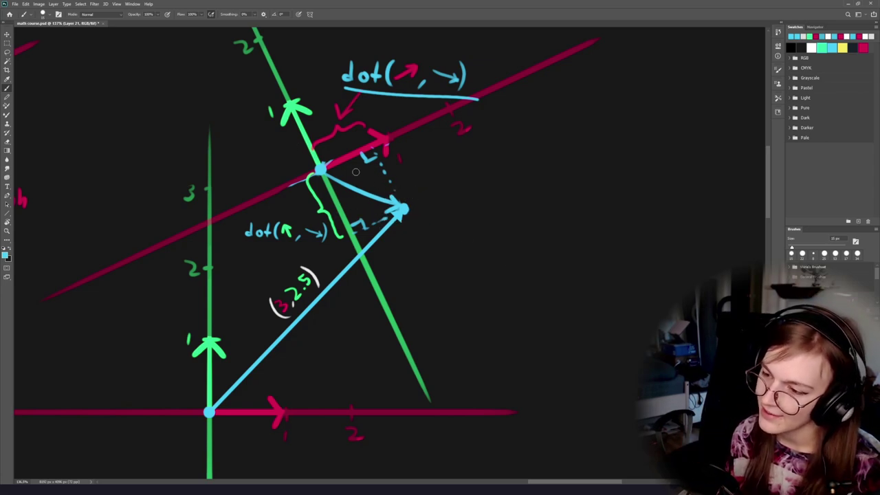
pyautogui.moveTo(320, 159)
pyautogui.mouseDown()
pyautogui.moveTo(317, 186)
pyautogui.moveTo(256, 313)
pyautogui.mouseUp()
pyautogui.hotkey('ctrl', 'z')
pyautogui.hotkey('ctrl', 'z')
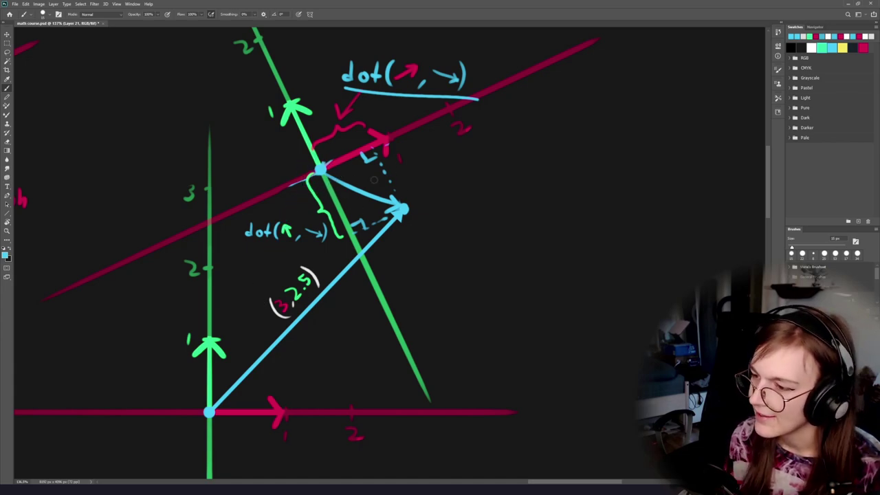
pyautogui.moveTo(370, 135)
pyautogui.mouseDown()
pyautogui.moveTo(407, 191)
pyautogui.moveTo(330, 238)
pyautogui.mouseUp()
pyautogui.hotkey('ctrl', 'z')
pyautogui.hotkey('ctrl', 'z')
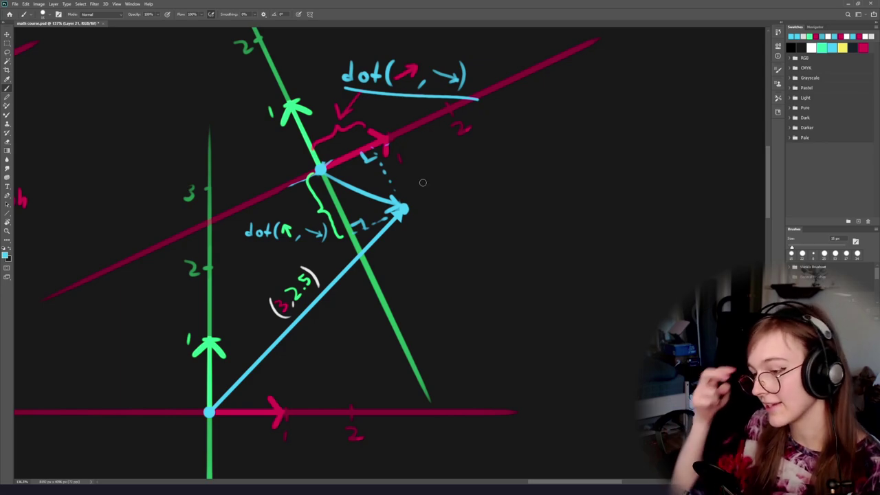
# Try circling the whole world-space vector from the origin and marking beside its endpoint, undoing both marks.
pyautogui.moveTo(364, 260); pyautogui.dragTo(330, 308)
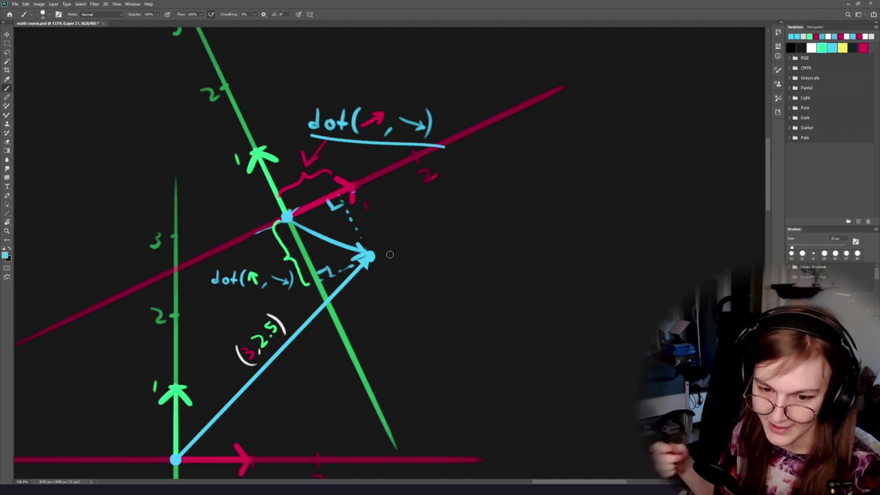
pyautogui.moveTo(353, 245); pyautogui.dragTo(412, 192)
pyautogui.moveTo(464, 183); pyautogui.dragTo(396, 165)
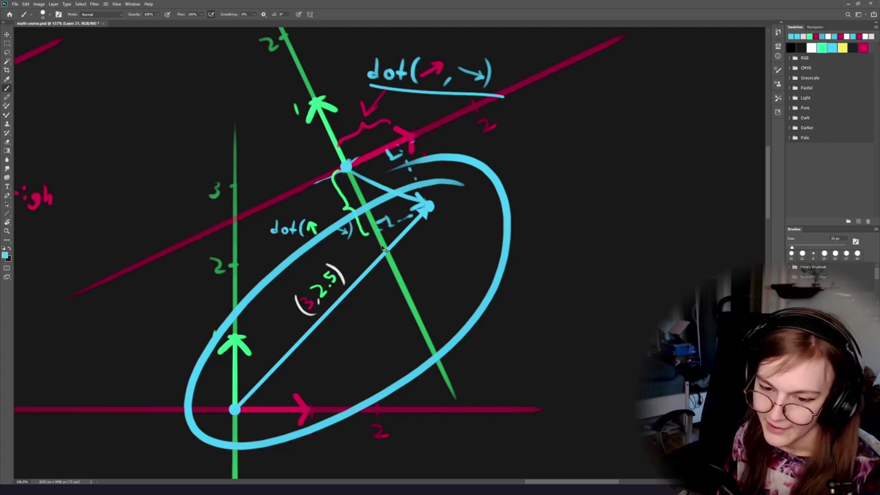
pyautogui.hotkey('ctrl', 'z')
pyautogui.moveTo(436, 219)
pyautogui.mouseDown()
pyautogui.moveTo(342, 307)
pyautogui.moveTo(354, 288)
pyautogui.mouseUp()
pyautogui.scroll(-2, 342, 308)
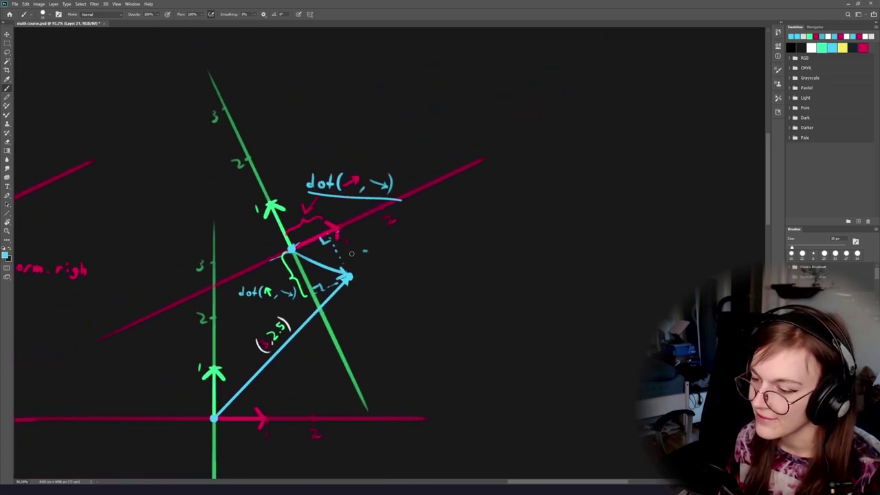
pyautogui.moveTo(356, 254); pyautogui.dragTo(367, 253)
pyautogui.hotkey('ctrl', 'z')
# Draw a light blue arrow from the local origin diagonally up across the underlined dot label, redoing the stroke as needed.
pyautogui.moveTo(291, 248); pyautogui.dragTo(414, 122)
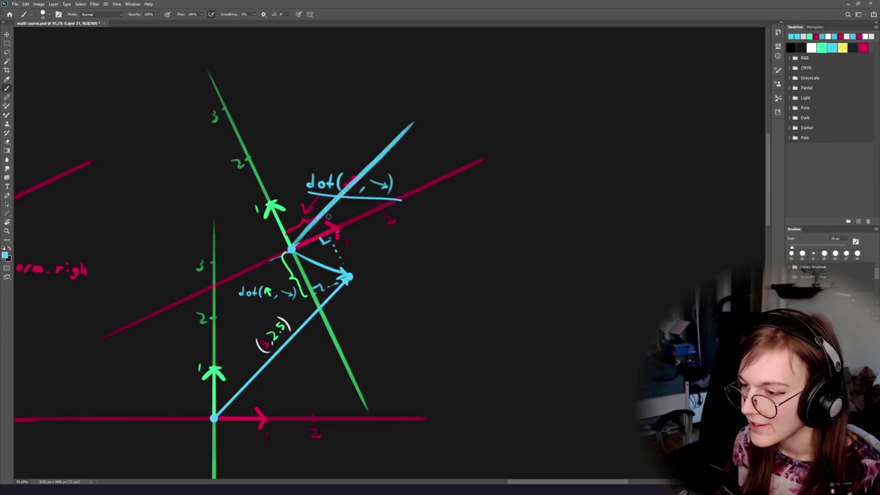
pyautogui.hotkey('ctrl', 'z')
pyautogui.moveTo(291, 248); pyautogui.dragTo(404, 134)
pyautogui.hotkey('ctrl', 'z')
pyautogui.moveTo(292, 249)
pyautogui.mouseDown()
pyautogui.moveTo(417, 130)
pyautogui.moveTo(388, 138)
pyautogui.moveTo(412, 231)
pyautogui.moveTo(385, 154)
pyautogui.mouseUp()
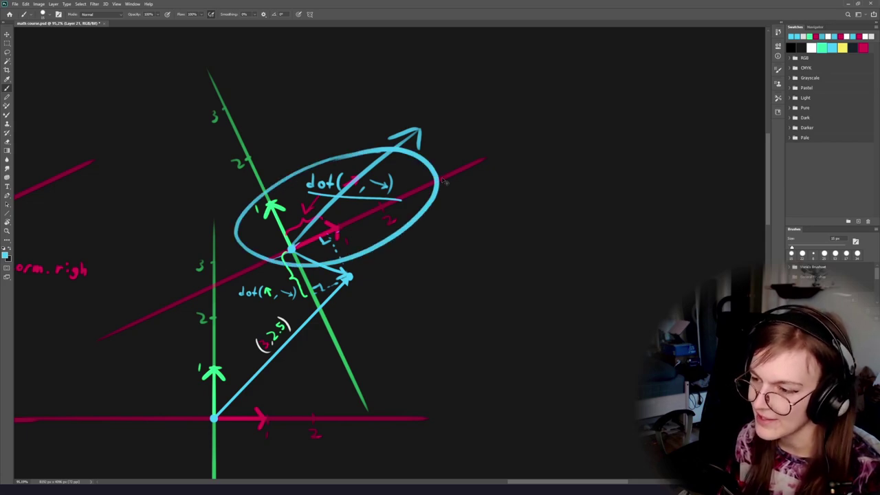
# Try circling the light blue arrow from the local origin and the blue endpoint, undoing every circle.
pyautogui.hotkey('ctrl', 'z')
pyautogui.moveTo(422, 114)
pyautogui.mouseDown()
pyautogui.moveTo(364, 127)
pyautogui.moveTo(420, 182)
pyautogui.mouseUp()
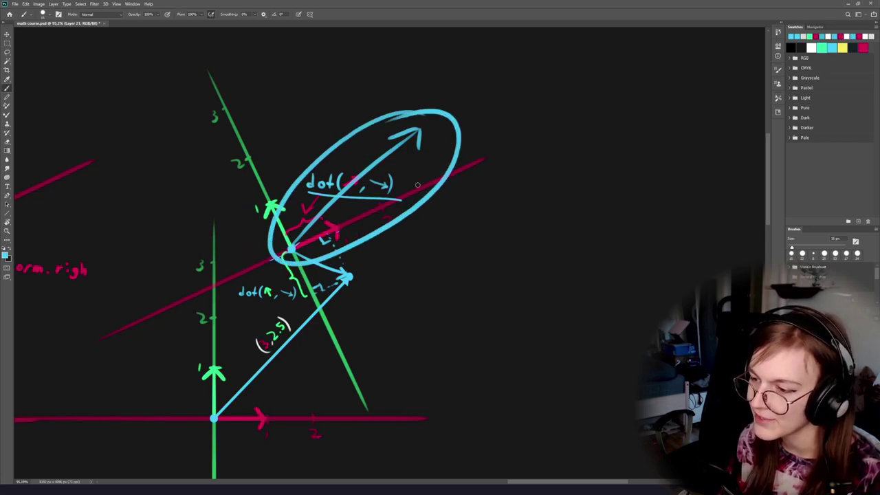
pyautogui.hotkey('ctrl', 'z')
pyautogui.moveTo(352, 254)
pyautogui.mouseDown()
pyautogui.moveTo(365, 283)
pyautogui.moveTo(363, 257)
pyautogui.mouseUp()
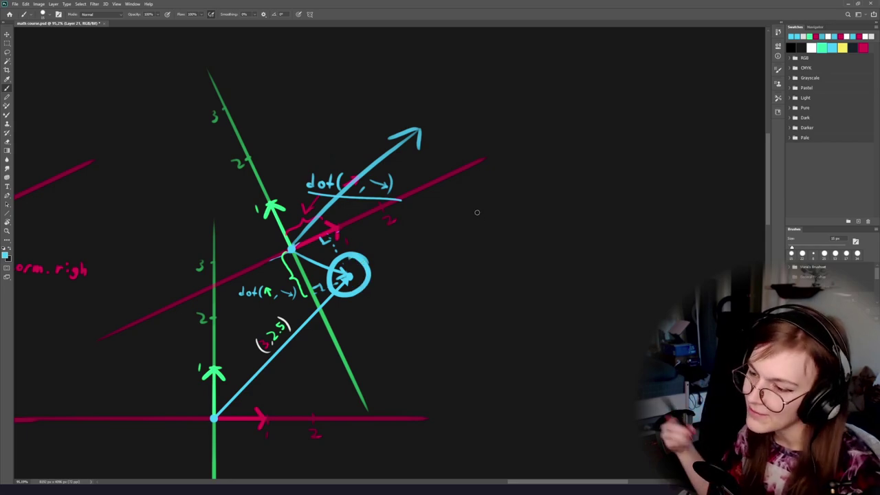
pyautogui.hotkey('ctrl', 'z')
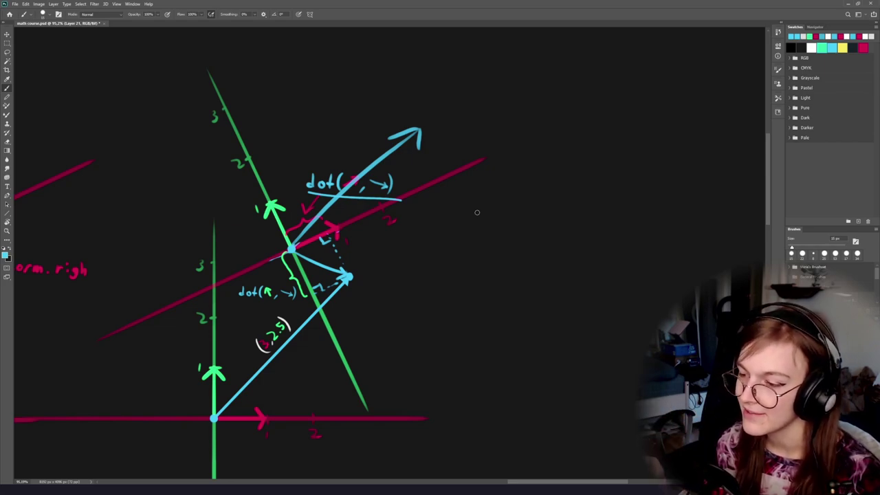
pyautogui.moveTo(313, 234)
pyautogui.mouseDown()
pyautogui.moveTo(278, 242)
pyautogui.moveTo(312, 238)
pyautogui.mouseUp()
pyautogui.hotkey('ctrl', 'z')
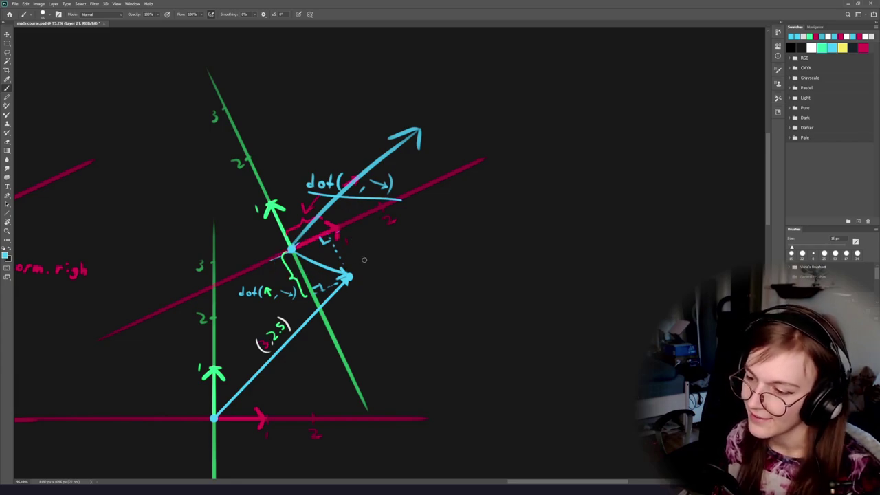
pyautogui.moveTo(338, 150)
pyautogui.mouseDown()
pyautogui.moveTo(448, 123)
pyautogui.moveTo(432, 160)
pyautogui.mouseUp()
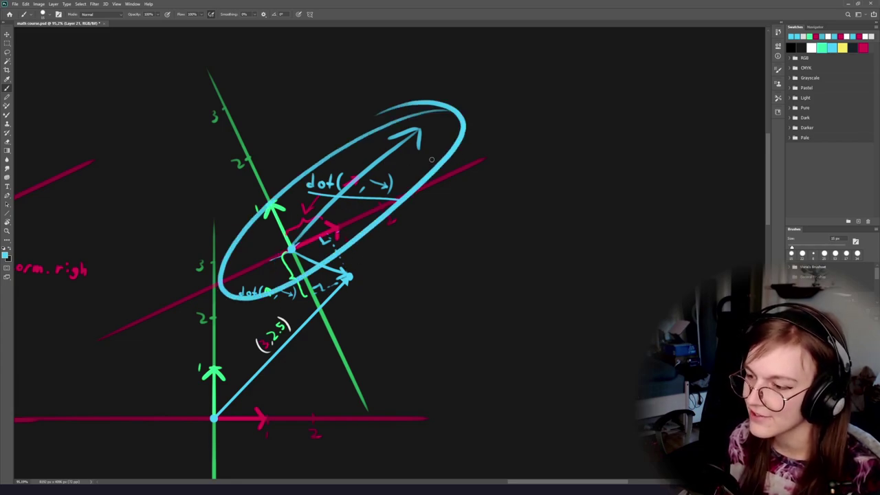
pyautogui.hotkey('ctrl', 'z')
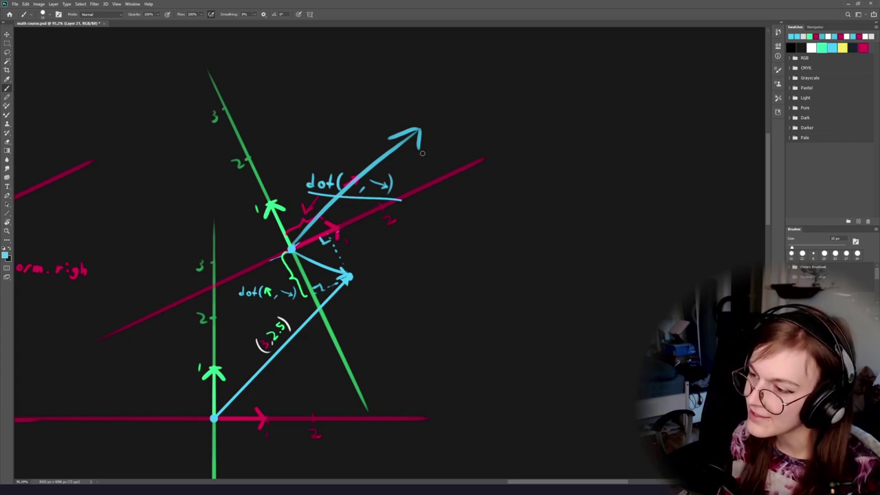
# Try projecting the light blue arrow's tip onto the local red and green axes, and undo the projection lines.
pyautogui.scroll(3, 423, 165)
pyautogui.moveTo(422, 108); pyautogui.dragTo(456, 187)
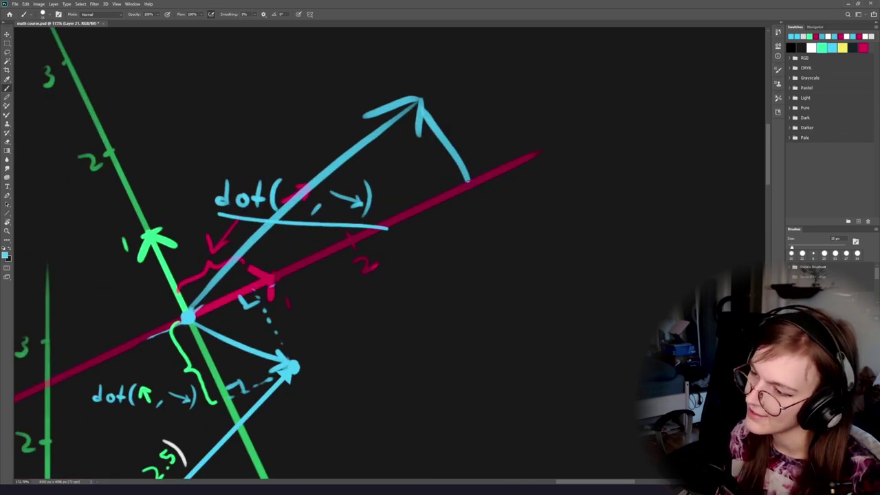
pyautogui.hotkey('ctrl', 'z')
pyautogui.moveTo(421, 113)
pyautogui.mouseDown()
pyautogui.moveTo(455, 192)
pyautogui.moveTo(250, 186)
pyautogui.moveTo(147, 226)
pyautogui.mouseUp()
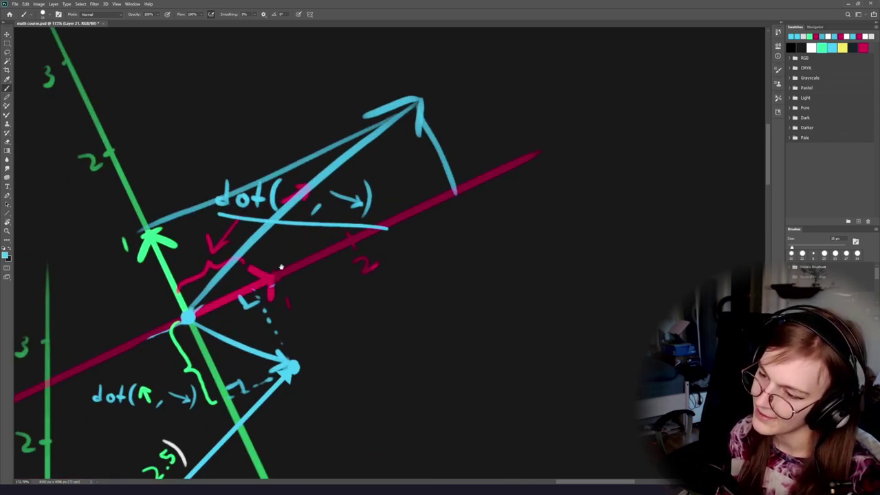
pyautogui.moveTo(280, 268); pyautogui.dragTo(303, 155)
pyautogui.moveTo(465, 78)
pyautogui.mouseDown()
pyautogui.moveTo(461, 297)
pyautogui.moveTo(486, 225)
pyautogui.moveTo(252, 238)
pyautogui.mouseUp()
pyautogui.scroll(-3, 427, 240)
pyautogui.hscroll(3, 447, 250)
pyautogui.hotkey('ctrl', 'z')
pyautogui.hotkey('ctrl', 'z')
pyautogui.hotkey('ctrl', 'z')
pyautogui.hotkey('ctrl', 'z')
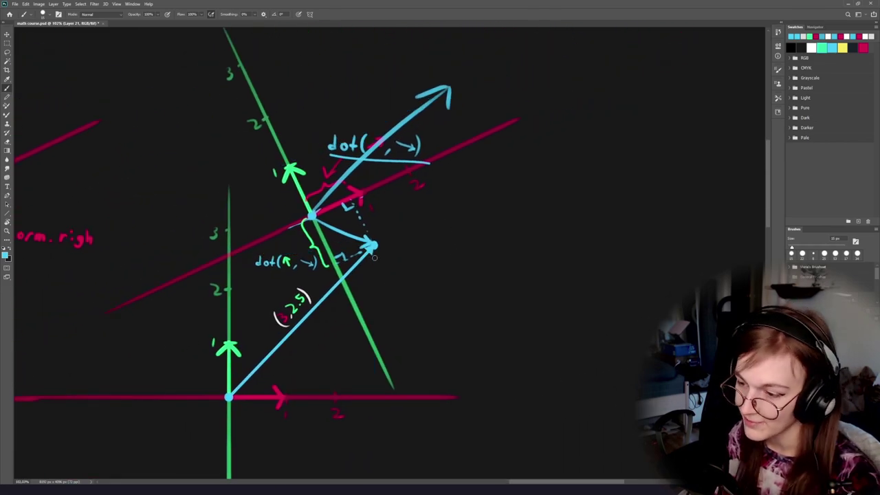
# Add small light blue arrowheads near the starts of the world-space vector and the arrow from the local origin, undoing stray strokes.
pyautogui.moveTo(306, 364); pyautogui.dragTo(363, 307)
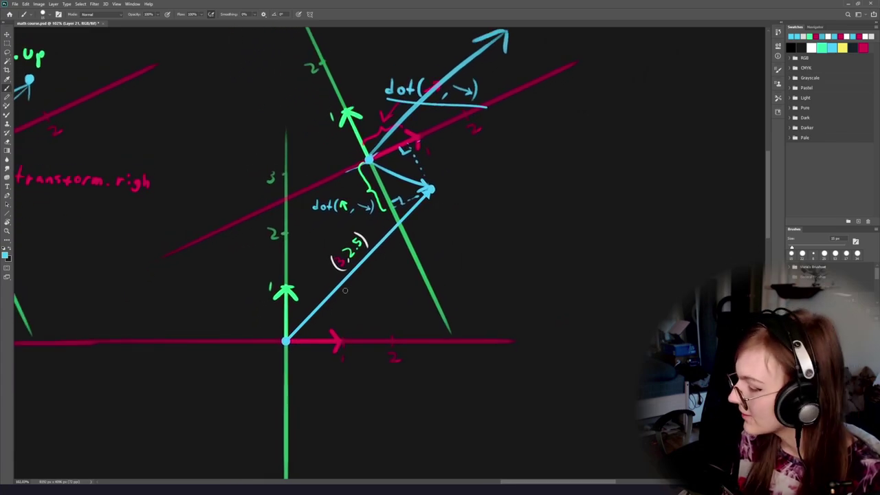
pyautogui.scroll(3, 328, 315)
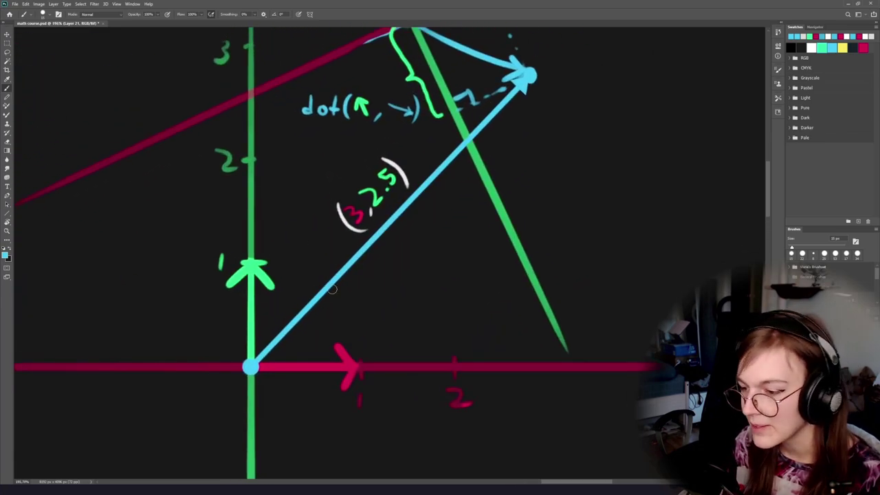
pyautogui.moveTo(328, 284)
pyautogui.mouseDown()
pyautogui.moveTo(329, 312)
pyautogui.moveTo(301, 290)
pyautogui.moveTo(321, 298)
pyautogui.moveTo(329, 313)
pyautogui.moveTo(298, 287)
pyautogui.mouseUp()
pyautogui.hotkey('ctrl', 'z')
pyautogui.hotkey('ctrl', 'z')
pyautogui.moveTo(343, 273); pyautogui.dragTo(253, 484)
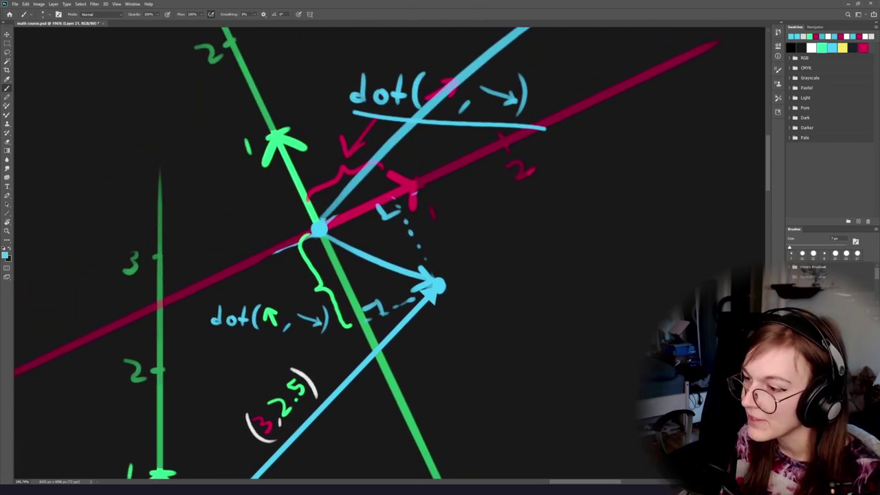
pyautogui.moveTo(393, 138)
pyautogui.mouseDown()
pyautogui.moveTo(399, 167)
pyautogui.moveTo(367, 145)
pyautogui.mouseUp()
pyautogui.scroll(-3, 411, 157)
pyautogui.moveTo(459, 205); pyautogui.dragTo(381, 214)
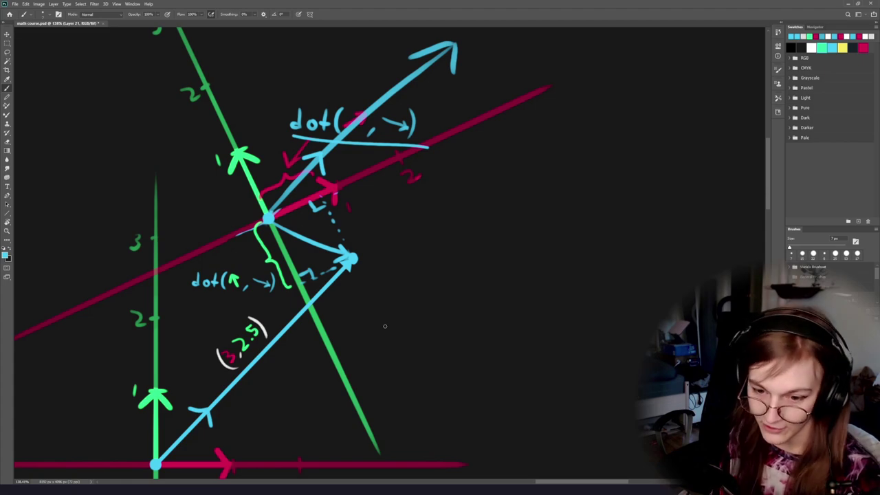
# Look over the transform diagrams and the matrix notes, ending on the empty canvas beyond the local-axes diagram.
pyautogui.moveTo(333, 255)
pyautogui.mouseDown()
pyautogui.moveTo(376, 280)
pyautogui.moveTo(373, 244)
pyautogui.mouseUp()
pyautogui.scroll(-2, 375, 280)
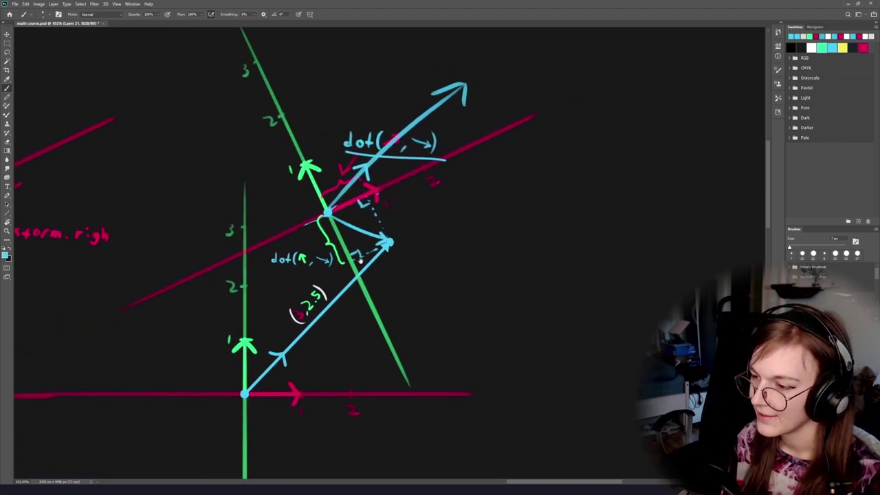
pyautogui.scroll(1, 372, 244)
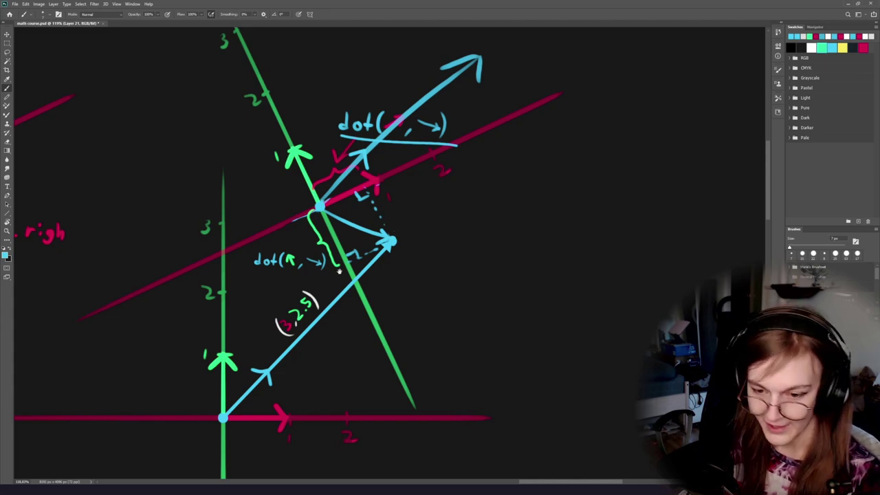
pyautogui.scroll(-5, 339, 271)
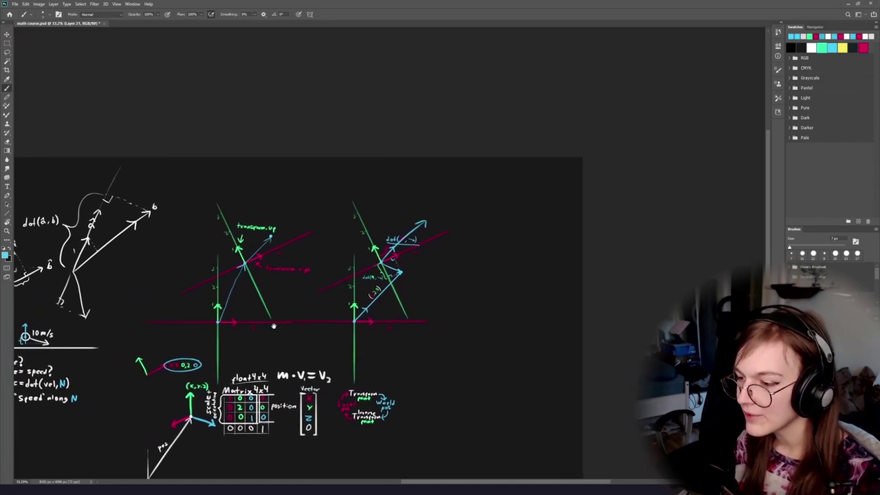
pyautogui.scroll(4, 428, 273)
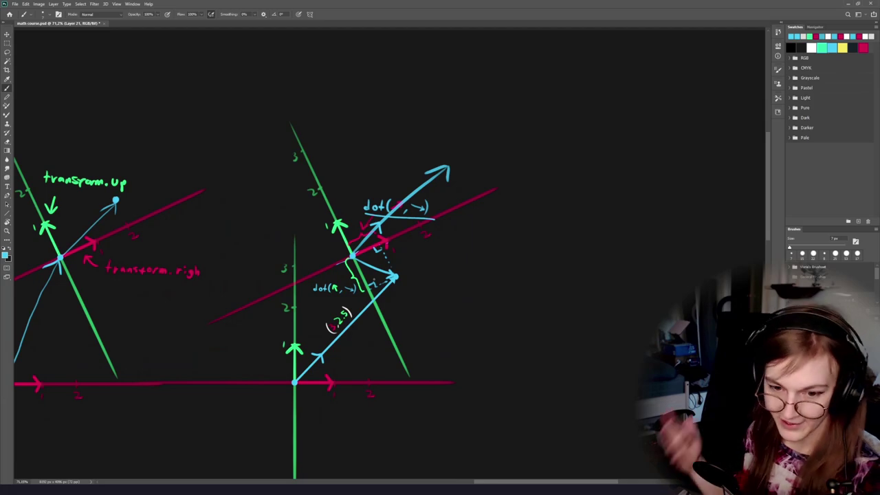
pyautogui.moveTo(307, 380); pyautogui.dragTo(375, 309)
pyautogui.moveTo(256, 305); pyautogui.dragTo(336, 173)
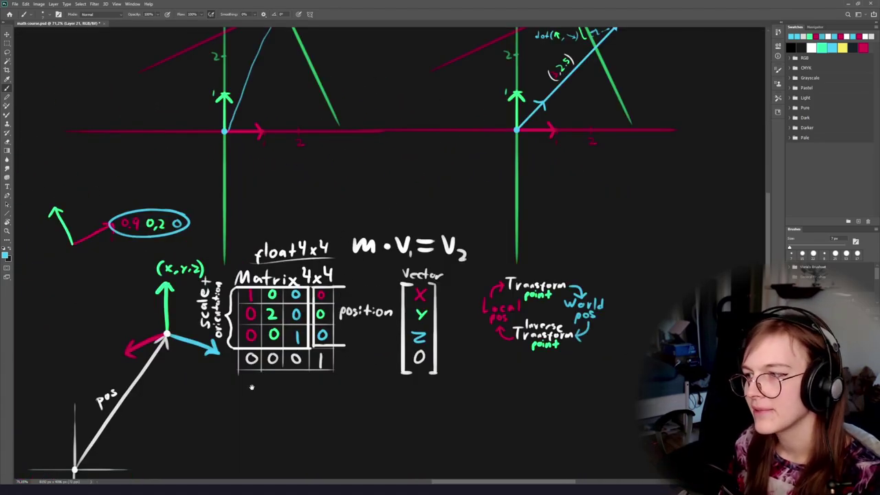
pyautogui.moveTo(498, 66); pyautogui.dragTo(218, 413)
pyautogui.moveTo(502, 254); pyautogui.dragTo(408, 275)
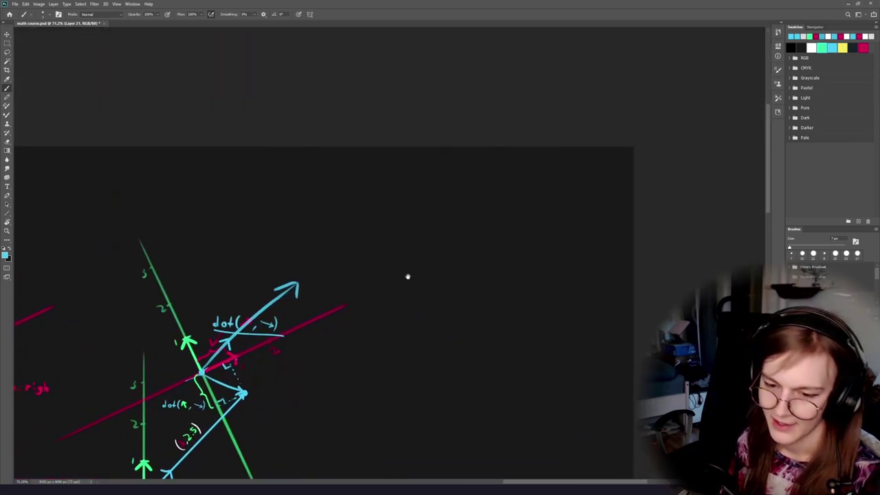
pyautogui.scroll(3, 417, 289)
pyautogui.moveTo(345, 298)
pyautogui.mouseDown()
pyautogui.moveTo(295, 309)
pyautogui.moveTo(278, 207)
pyautogui.mouseUp()
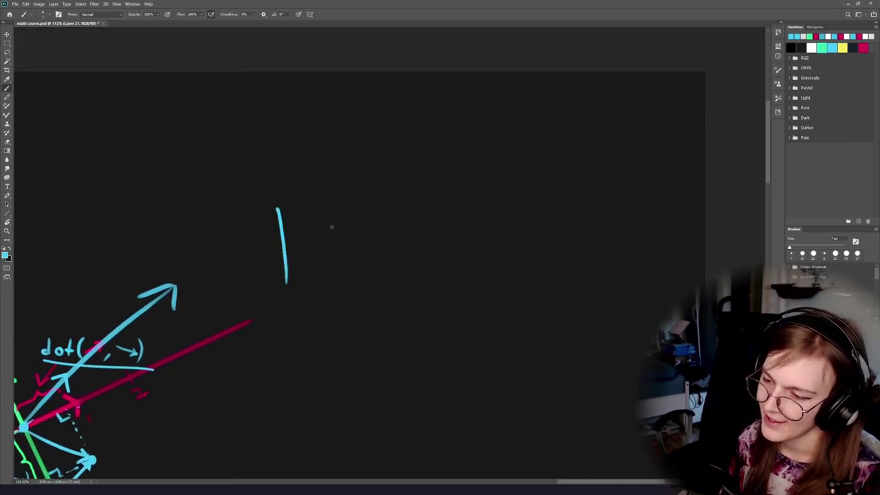
pyautogui.hotkey('ctrl', 'z')
pyautogui.moveTo(276, 281)
pyautogui.mouseDown()
pyautogui.moveTo(260, 212)
pyautogui.moveTo(302, 224)
pyautogui.moveTo(261, 193)
pyautogui.moveTo(320, 228)
pyautogui.mouseUp()
pyautogui.hotkey('ctrl', 'z')
pyautogui.hotkey('ctrl', 'z')
pyautogui.moveTo(283, 265); pyautogui.dragTo(321, 221)
pyautogui.hotkey('ctrl', 'z')
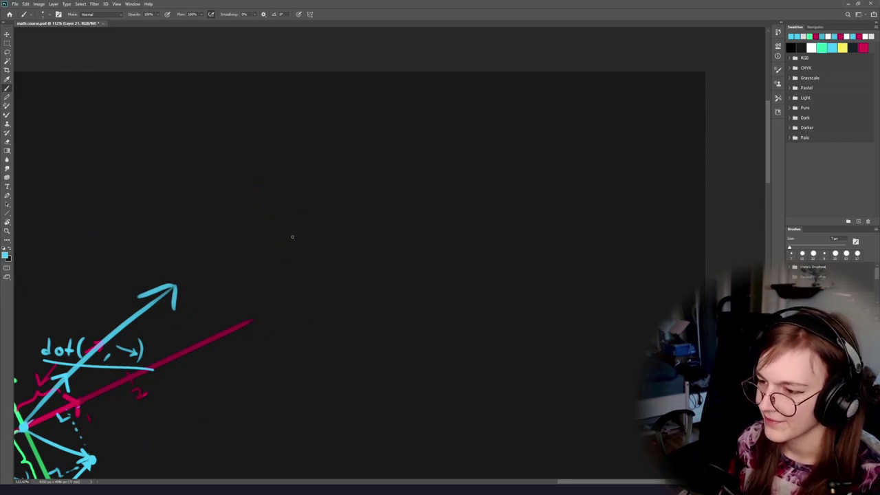
# Draw a light blue triangular spaceship with thrusters, a cockpit line and a centre dot in the empty area beside the diagrams.
pyautogui.moveTo(284, 252)
pyautogui.mouseDown()
pyautogui.moveTo(260, 173)
pyautogui.moveTo(341, 211)
pyautogui.moveTo(284, 259)
pyautogui.mouseUp()
pyautogui.moveTo(313, 187)
pyautogui.mouseDown()
pyautogui.moveTo(347, 206)
pyautogui.moveTo(341, 199)
pyautogui.mouseUp()
pyautogui.hotkey('ctrl', 'z')
pyautogui.moveTo(278, 228)
pyautogui.mouseDown()
pyautogui.moveTo(282, 253)
pyautogui.moveTo(320, 222)
pyautogui.mouseUp()
pyautogui.moveTo(369, 184)
pyautogui.mouseDown()
pyautogui.moveTo(368, 201)
pyautogui.moveTo(342, 217)
pyautogui.mouseUp()
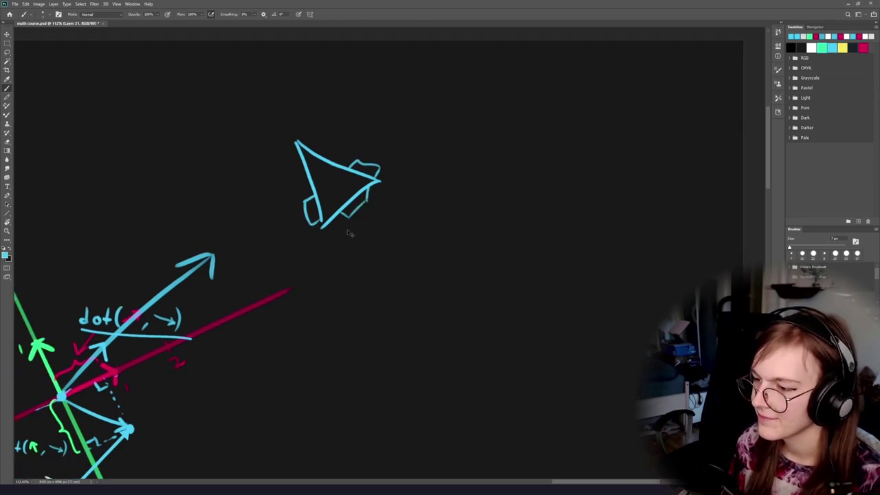
pyautogui.moveTo(322, 156); pyautogui.dragTo(353, 205)
pyautogui.moveTo(378, 247); pyautogui.dragTo(341, 208)
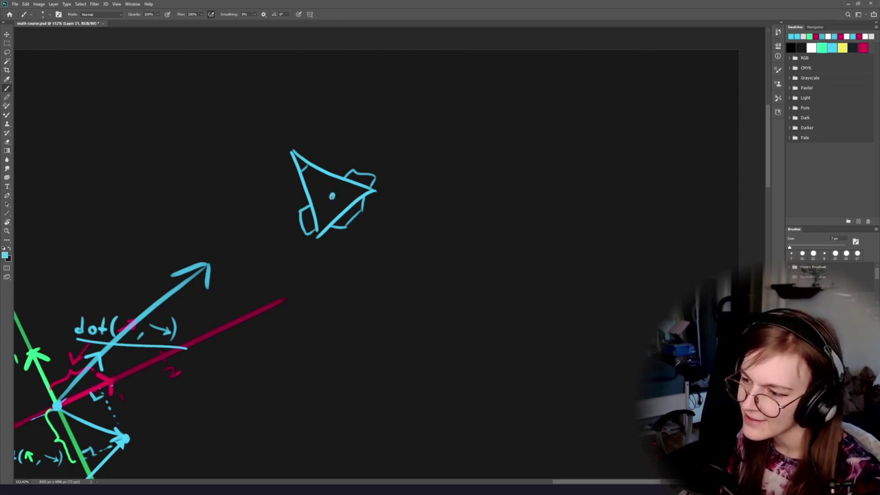
pyautogui.click(331, 197)
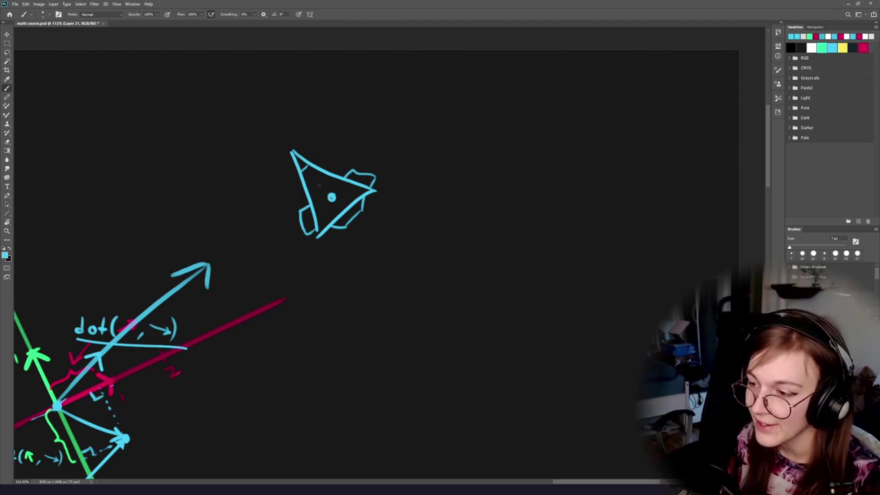
# Try drawing a light blue arrow from the ship's centre dot out through its nose, and undo it.
pyautogui.moveTo(331, 197)
pyautogui.mouseDown()
pyautogui.moveTo(298, 145)
pyautogui.moveTo(274, 132)
pyautogui.mouseUp()
pyautogui.moveTo(274, 132); pyautogui.dragTo(272, 158)
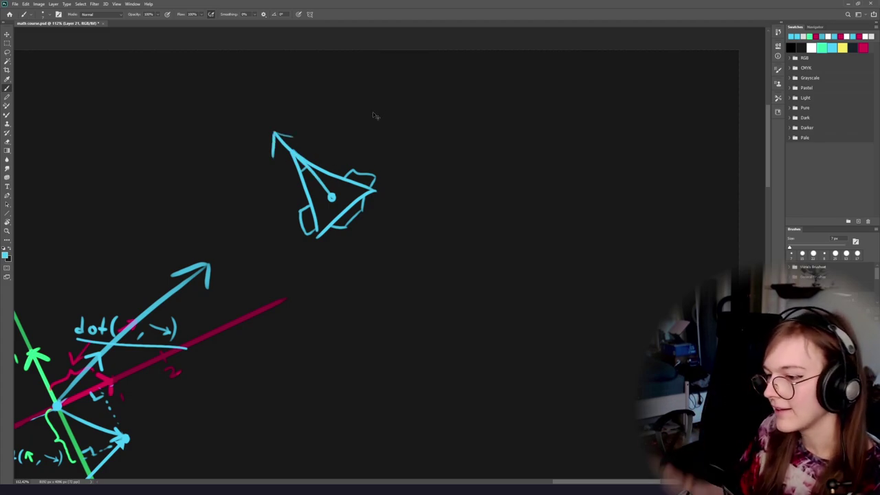
pyautogui.hotkey('ctrl', 'z')
pyautogui.hotkey('ctrl', 'z')
pyautogui.hotkey('ctrl', 'z')
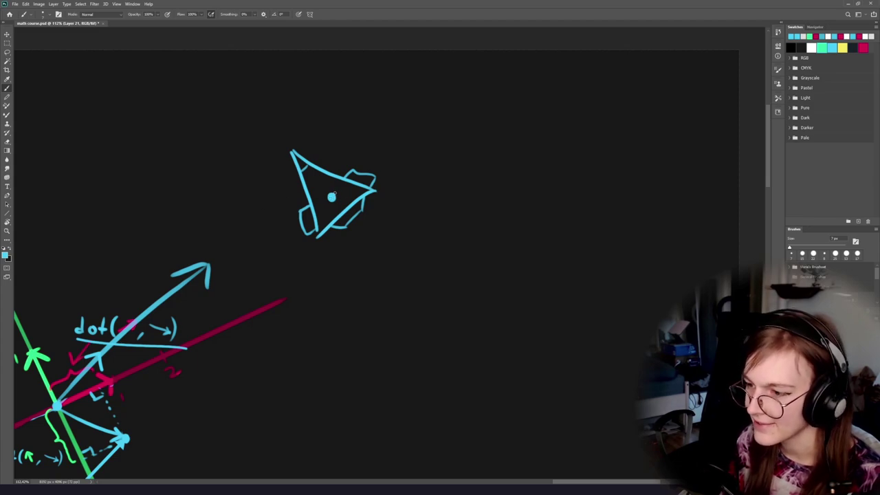
# Draw a light blue arrow from the ship's centre dot out sideways past its hull, redoing the stroke as needed.
pyautogui.moveTo(331, 198); pyautogui.dragTo(243, 195)
pyautogui.hotkey('ctrl', 'z')
pyautogui.moveTo(331, 197)
pyautogui.mouseDown()
pyautogui.moveTo(257, 186)
pyautogui.moveTo(264, 193)
pyautogui.mouseUp()
pyautogui.moveTo(375, 211)
pyautogui.mouseDown()
pyautogui.moveTo(395, 229)
pyautogui.moveTo(280, 200)
pyautogui.mouseUp()
pyautogui.hotkey('ctrl', 'z')
pyautogui.hotkey('ctrl', 'z')
pyautogui.hotkey('ctrl', 'z')
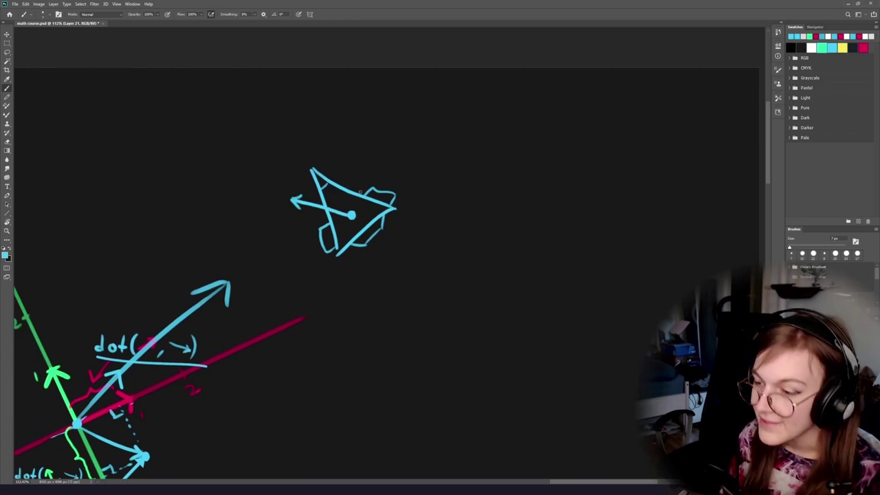
# Try circling the ship's light blue arrow and adding a stroke beside the hull, undoing both marks.
pyautogui.moveTo(344, 170); pyautogui.dragTo(311, 180)
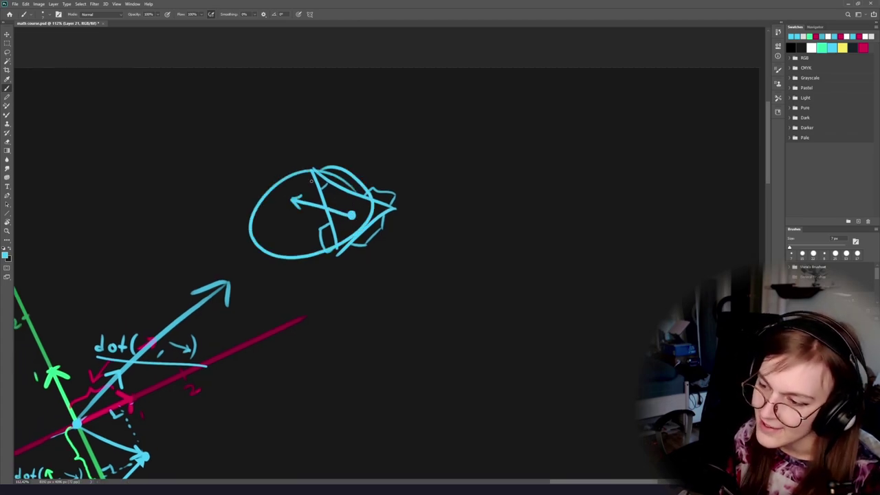
pyautogui.hotkey('ctrl', 'z')
pyautogui.moveTo(385, 152); pyautogui.dragTo(406, 176)
pyautogui.hotkey('ctrl', 'z')
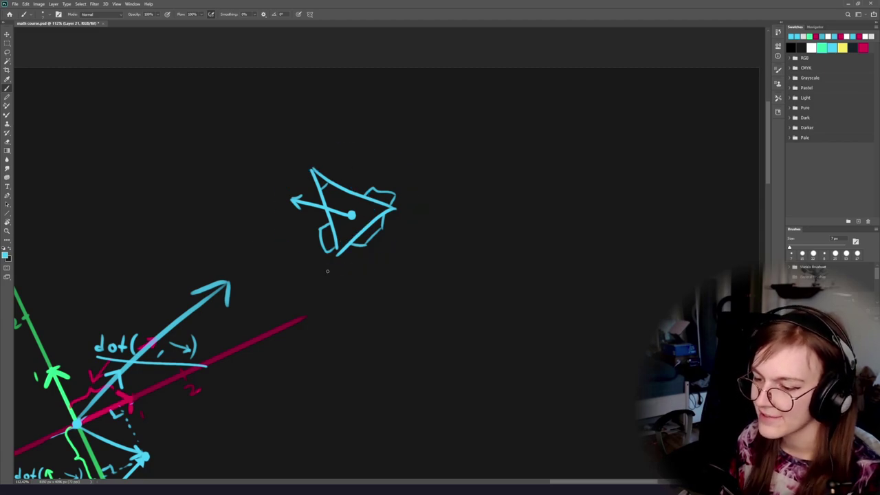
# Draw a short arrow from the ship's centre dot toward its nose in the red sampled from the local x axis.
pyautogui.keyDown('alt'); pyautogui.click(128, 399); pyautogui.keyUp('alt')
pyautogui.scroll(5, 347, 200)
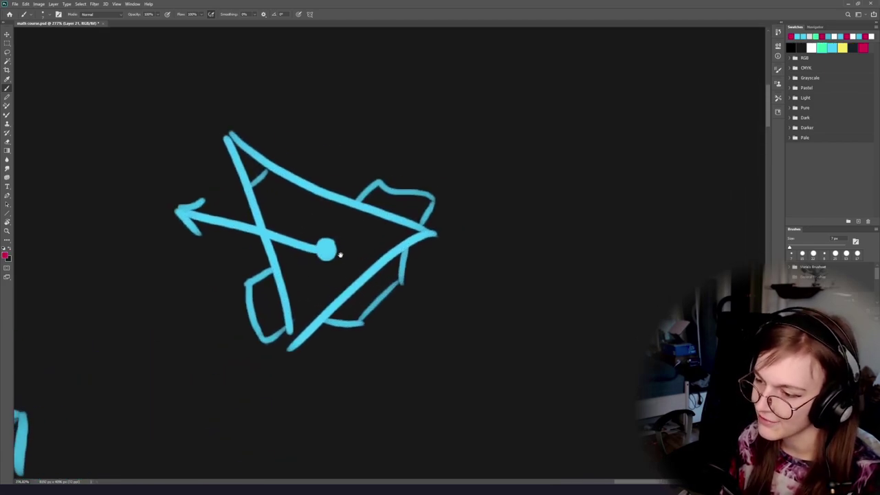
pyautogui.moveTo(321, 250)
pyautogui.mouseDown()
pyautogui.moveTo(268, 196)
pyautogui.moveTo(289, 205)
pyautogui.mouseUp()
pyautogui.moveTo(266, 198); pyautogui.dragTo(266, 220)
# Draw a short arrow from the ship's centre dot toward its side thruster in the green sampled from the local y axis.
pyautogui.moveTo(259, 309); pyautogui.dragTo(390, 168)
pyautogui.moveTo(250, 360)
pyautogui.mouseDown()
pyautogui.moveTo(411, 252)
pyautogui.moveTo(590, 224)
pyautogui.mouseUp()
pyautogui.moveTo(266, 259)
pyautogui.mouseDown()
pyautogui.moveTo(446, 194)
pyautogui.moveTo(438, 191)
pyautogui.moveTo(116, 373)
pyautogui.mouseUp()
pyautogui.keyDown('alt'); pyautogui.click(237, 300); pyautogui.keyUp('alt')
pyautogui.moveTo(517, 113); pyautogui.dragTo(279, 255)
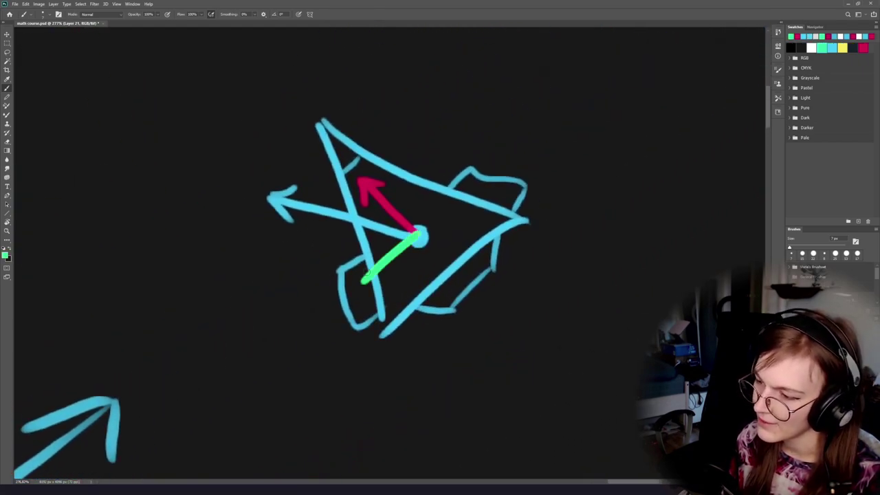
pyautogui.moveTo(417, 235)
pyautogui.mouseDown()
pyautogui.moveTo(362, 281)
pyautogui.moveTo(393, 289)
pyautogui.mouseUp()
# Try circling the ship's light blue arrow in green and adding another green stroke, undoing both marks.
pyautogui.scroll(-3, 395, 272)
pyautogui.moveTo(394, 209); pyautogui.dragTo(394, 230)
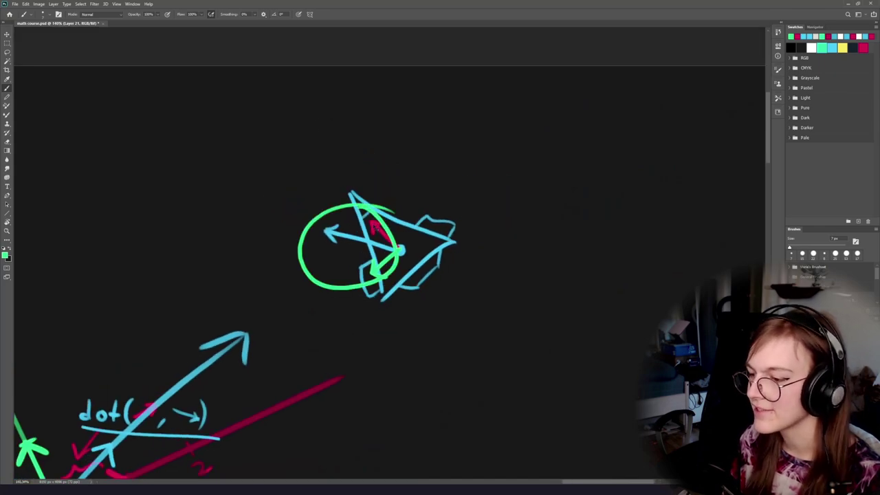
pyautogui.hotkey('ctrl', 'z')
pyautogui.moveTo(421, 259); pyautogui.dragTo(329, 277)
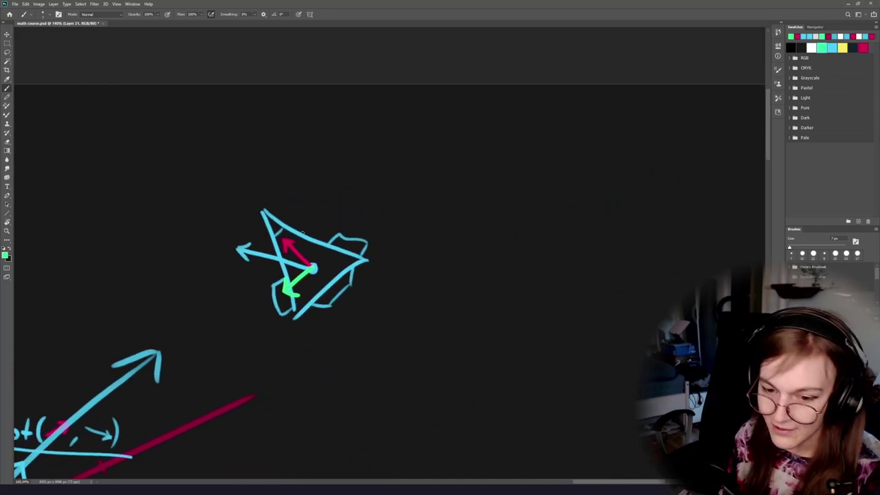
pyautogui.scroll(2, 319, 277)
pyautogui.moveTo(404, 217); pyautogui.dragTo(204, 361)
pyautogui.hotkey('ctrl', 'z')
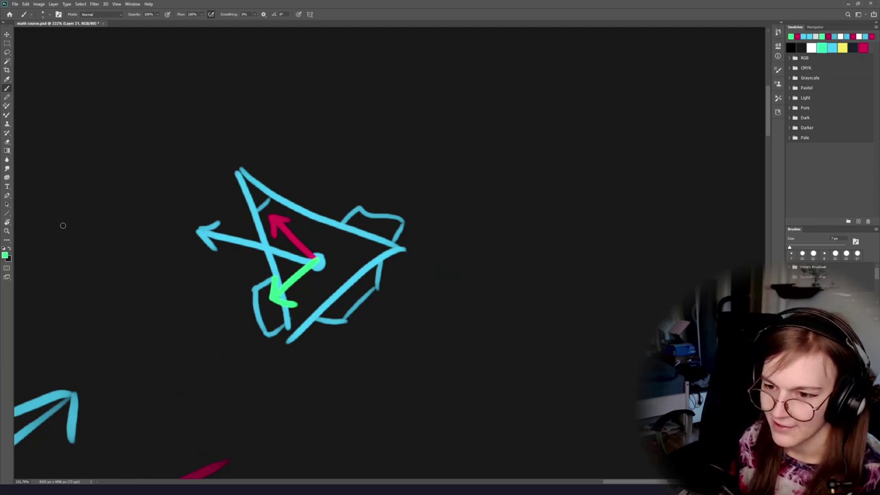
pyautogui.moveTo(438, 242); pyautogui.dragTo(449, 216)
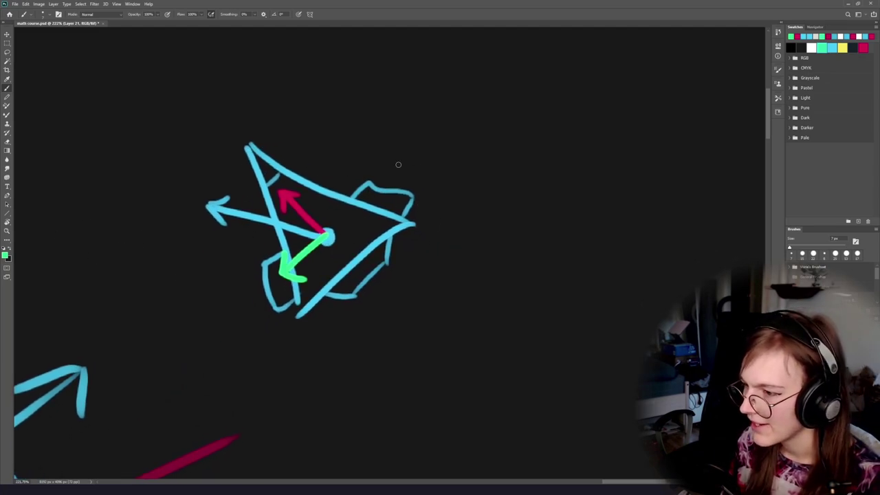
# Try sketching green flame shapes at the ship's two side thrusters, with extra strokes beside the upper one.
pyautogui.moveTo(379, 201)
pyautogui.mouseDown()
pyautogui.moveTo(404, 170)
pyautogui.moveTo(489, 192)
pyautogui.mouseUp()
pyautogui.moveTo(400, 180)
pyautogui.mouseDown()
pyautogui.moveTo(452, 204)
pyautogui.moveTo(482, 201)
pyautogui.mouseUp()
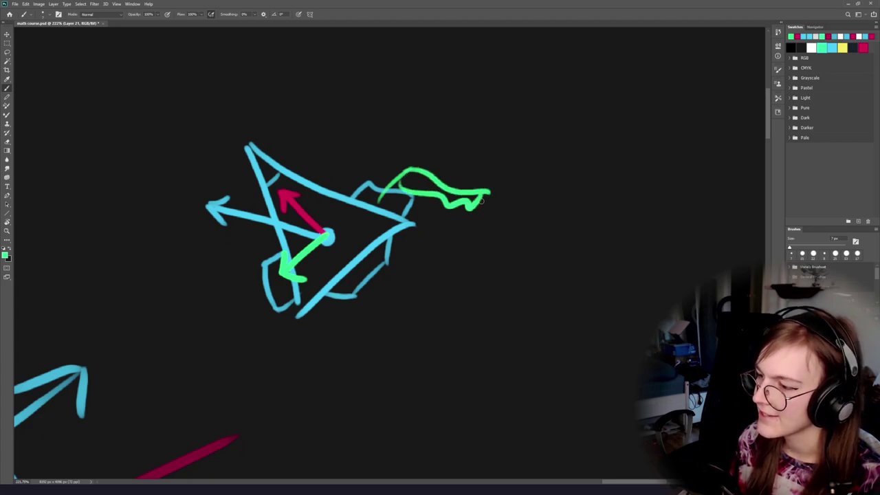
pyautogui.moveTo(275, 297)
pyautogui.mouseDown()
pyautogui.moveTo(257, 321)
pyautogui.moveTo(315, 377)
pyautogui.mouseUp()
pyautogui.moveTo(251, 325)
pyautogui.mouseDown()
pyautogui.moveTo(282, 380)
pyautogui.moveTo(315, 372)
pyautogui.mouseUp()
pyautogui.moveTo(454, 172)
pyautogui.mouseDown()
pyautogui.moveTo(484, 135)
pyautogui.moveTo(493, 164)
pyautogui.mouseUp()
pyautogui.moveTo(434, 148); pyautogui.dragTo(485, 139)
pyautogui.hotkey('ctrl', 'z')
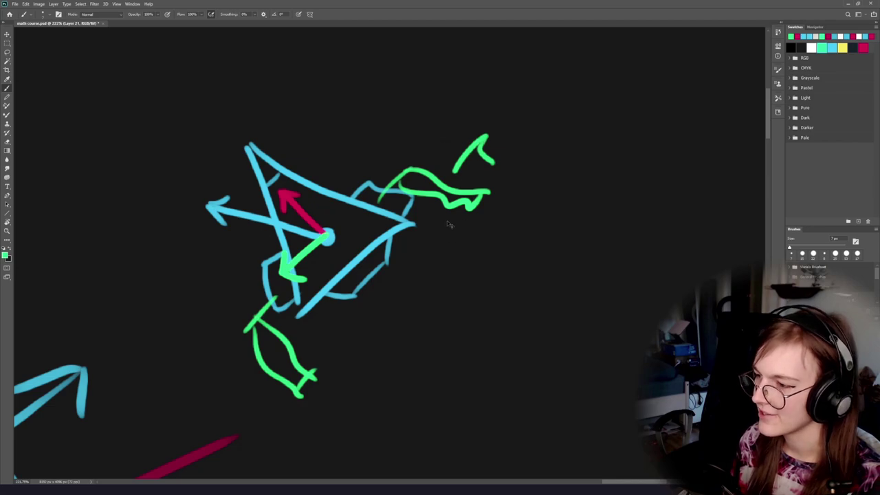
pyautogui.hotkey('ctrl', 'z')
pyautogui.moveTo(383, 186); pyautogui.dragTo(461, 133)
pyautogui.hotkey('ctrl', 'z')
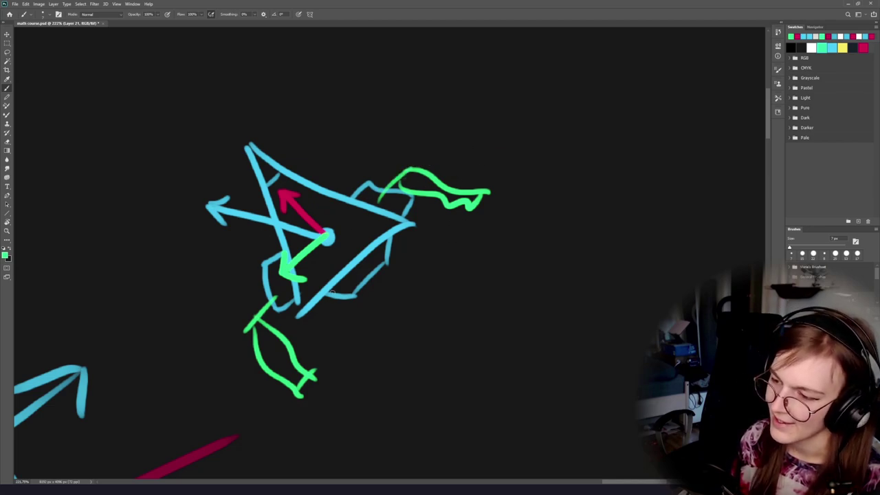
# Undo the green flame shapes at both side thrusters.
pyautogui.hotkey('ctrl', 'z')
pyautogui.hotkey('ctrl', 'z')
pyautogui.hotkey('ctrl', 'z')
pyautogui.hotkey('ctrl', 'z')
pyautogui.hotkey('ctrl', 'z')
pyautogui.hotkey('ctrl', 'z')
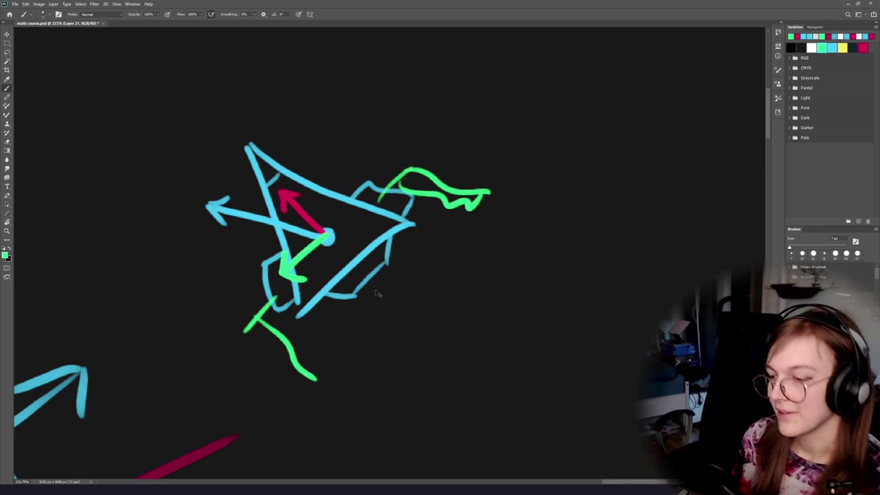
pyautogui.hotkey('ctrl', 'shift', 'z')
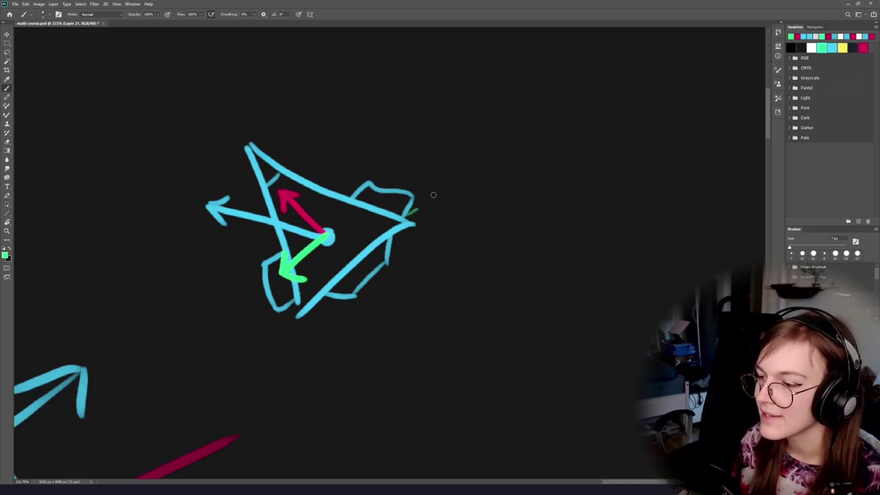
# Try adding a green stroke behind the ship and circling the light blue arrow's tip, undoing every mark.
pyautogui.moveTo(431, 192); pyautogui.dragTo(412, 130)
pyautogui.hotkey('ctrl', 'z')
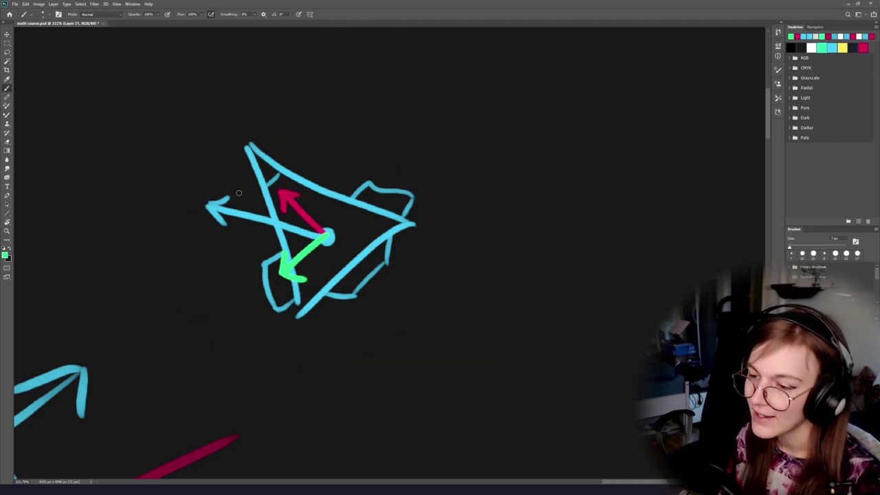
pyautogui.moveTo(231, 199)
pyautogui.mouseDown()
pyautogui.moveTo(284, 185)
pyautogui.moveTo(265, 206)
pyautogui.mouseUp()
pyautogui.hotkey('ctrl', 'z')
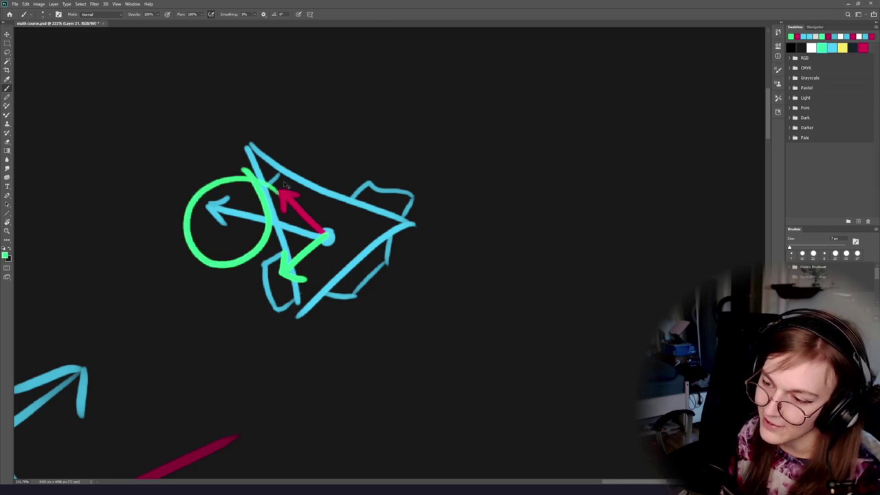
pyautogui.hotkey('ctrl', 'z')
pyautogui.moveTo(317, 234)
pyautogui.mouseDown()
pyautogui.moveTo(312, 139)
pyautogui.moveTo(336, 165)
pyautogui.mouseUp()
pyautogui.hotkey('ctrl', 'z')
pyautogui.hotkey('ctrl', 'z')
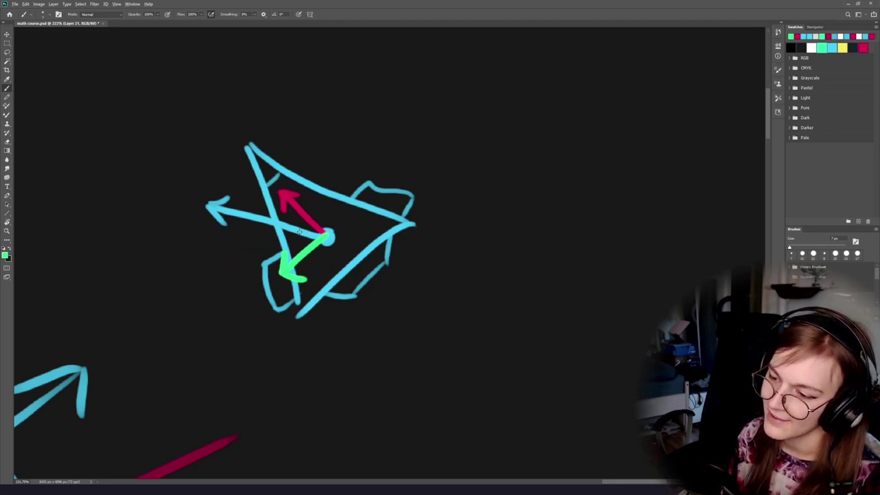
# Try drawing another light blue arrow from the ship's centre dot up across the hull, and undo the recent strokes.
pyautogui.keyDown('alt'); pyautogui.click(328, 236); pyautogui.keyUp('alt')
pyautogui.moveTo(328, 231); pyautogui.dragTo(308, 150)
pyautogui.moveTo(308, 148); pyautogui.dragTo(328, 169)
pyautogui.moveTo(307, 150); pyautogui.dragTo(293, 172)
pyautogui.hotkey('ctrl', 'z')
pyautogui.hotkey('ctrl', 'z')
pyautogui.hotkey('ctrl', 'z')
pyautogui.hotkey('ctrl', 'z')
pyautogui.hotkey('ctrl', 'z')
pyautogui.hotkey('ctrl', 'z')
pyautogui.hotkey('ctrl', 'z')
pyautogui.hotkey('ctrl', 'z')
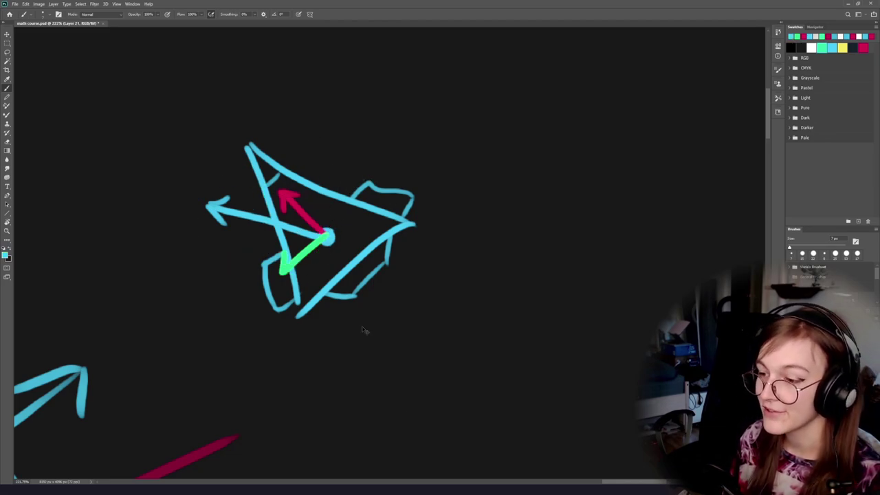
# Undo the red and green arrows and the light blue arrow drawn from the ship's centre dot.
pyautogui.hotkey('ctrl', 'z')
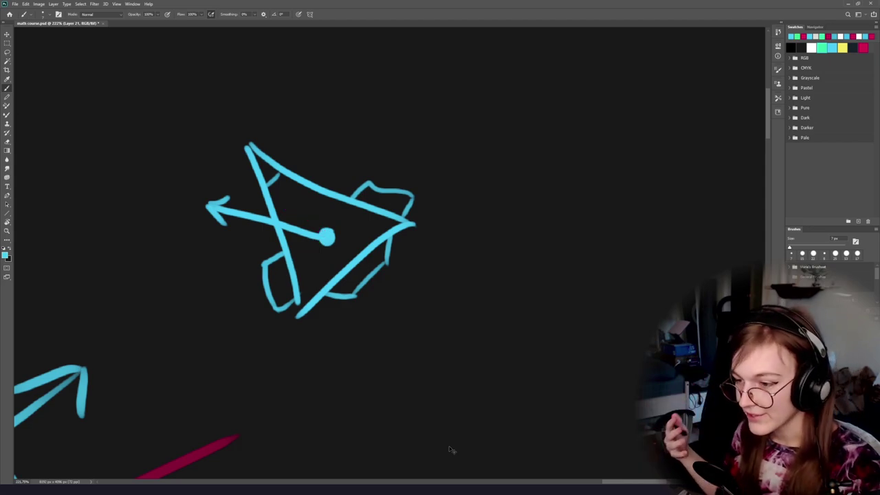
pyautogui.hotkey('ctrl', 'z')
pyautogui.hotkey('ctrl', 'z')
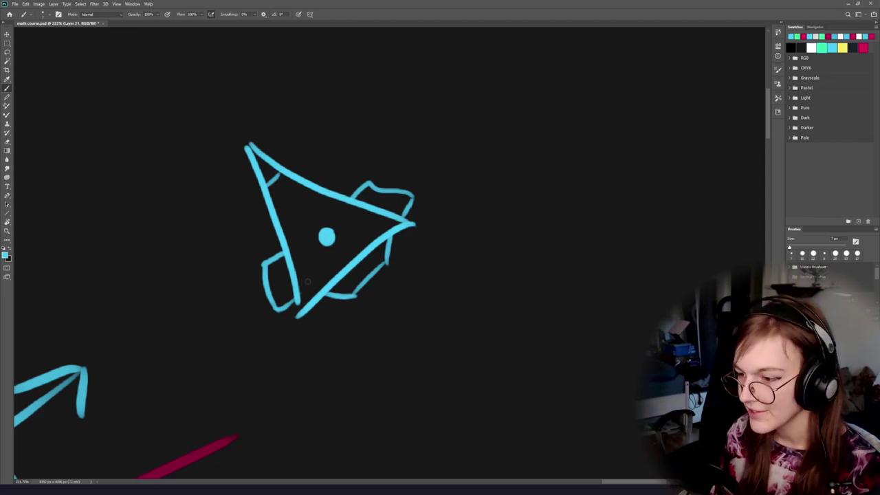
# Try circling the "Matrix 4x4" heading with a wide light blue ellipse, and undo it.
pyautogui.scroll(-8, 349, 274)
pyautogui.moveTo(206, 439); pyautogui.dragTo(364, 312)
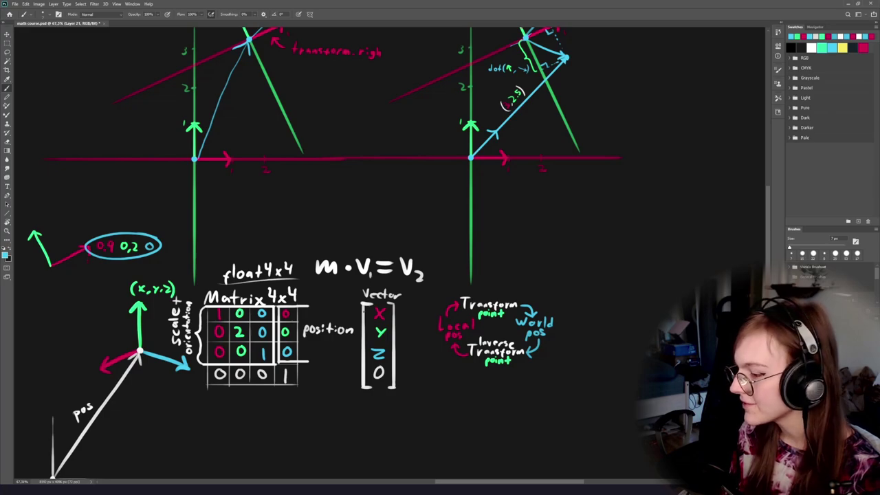
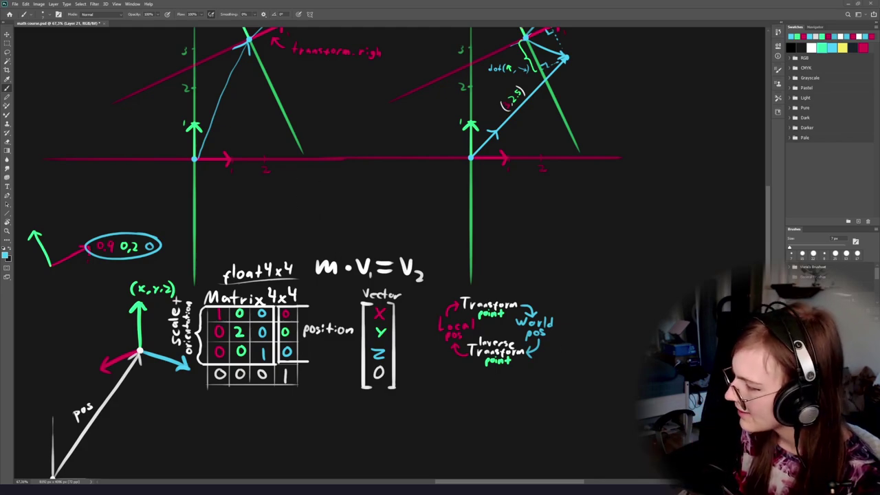
pyautogui.moveTo(447, 181); pyautogui.dragTo(417, 310)
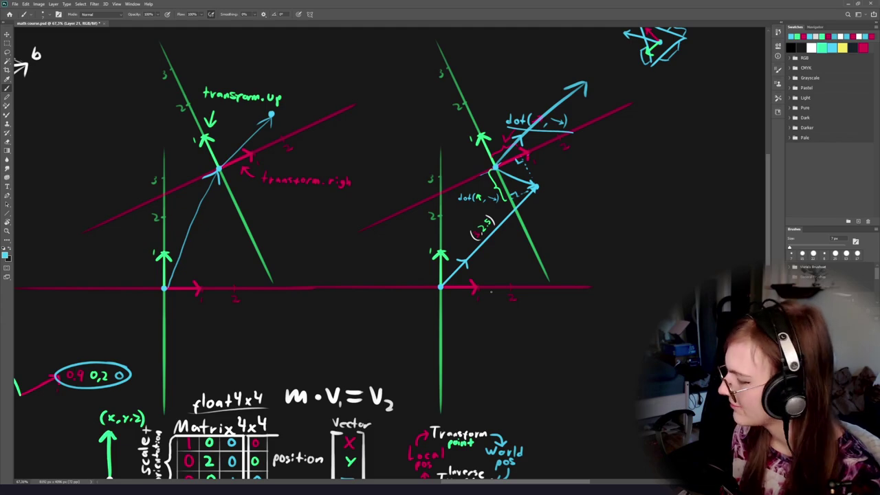
pyautogui.moveTo(274, 315); pyautogui.dragTo(428, 159)
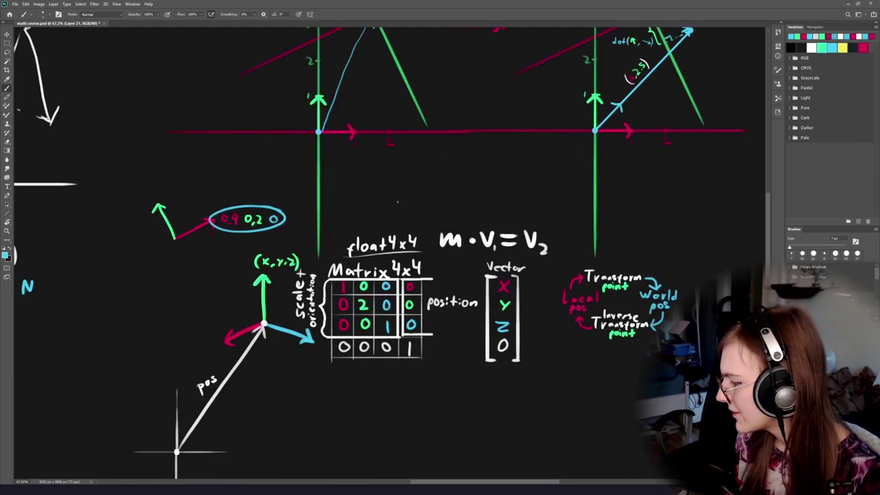
pyautogui.scroll(4, 385, 239)
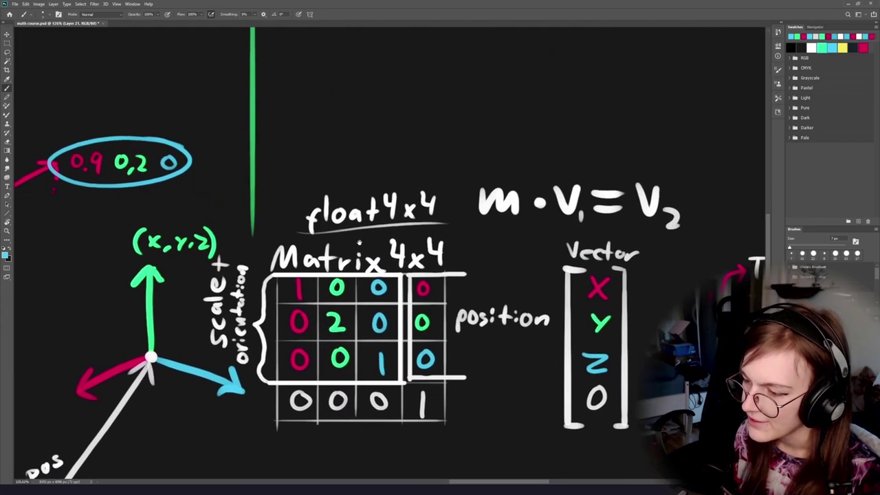
pyautogui.scroll(1, 374, 247)
pyautogui.moveTo(455, 223); pyautogui.dragTo(289, 222)
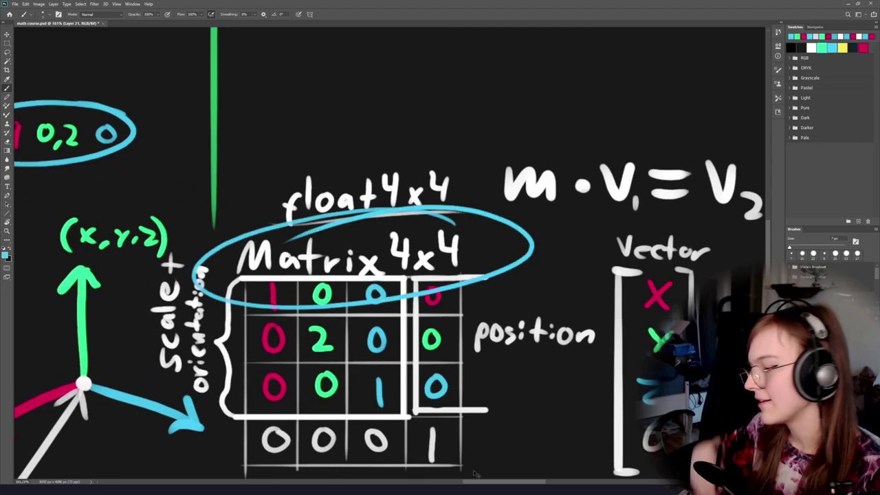
pyautogui.hotkey('ctrl', 'z')
pyautogui.hotkey('ctrl', 'z')
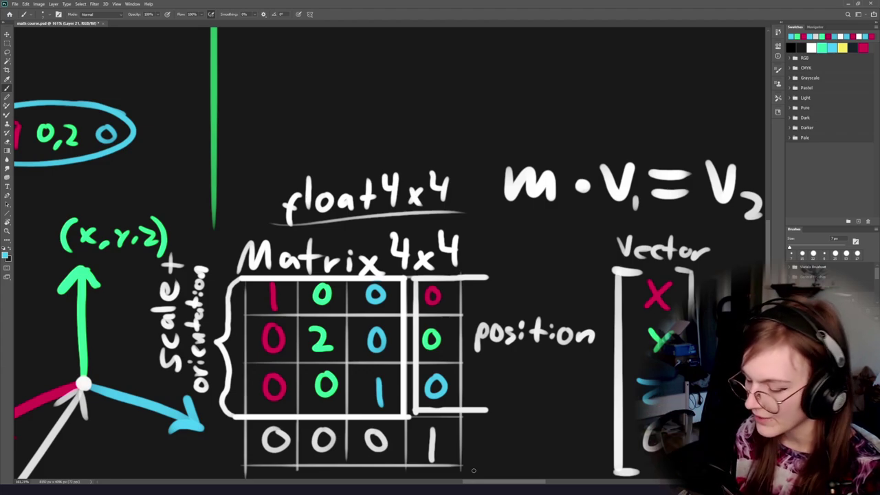
# Try three more light blue ellipses around the "Matrix 4x4" heading, undoing each one.
pyautogui.moveTo(440, 292); pyautogui.dragTo(522, 234)
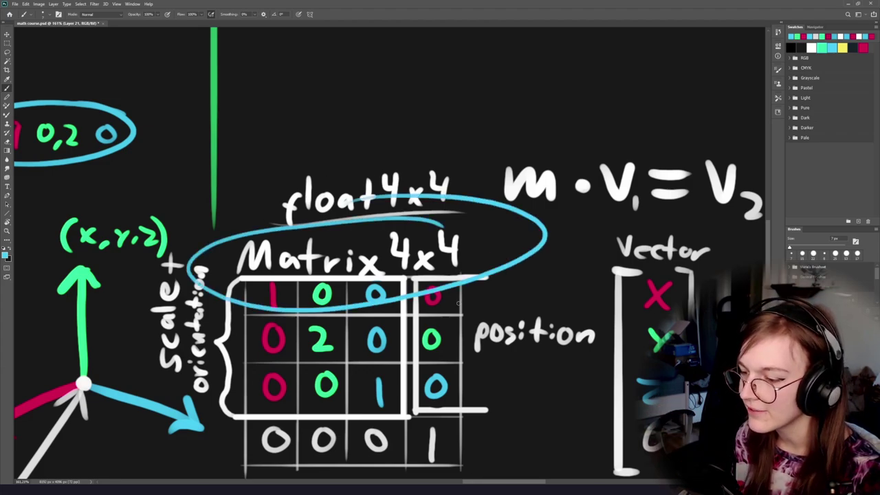
pyautogui.hotkey('ctrl', 'z')
pyautogui.moveTo(443, 227)
pyautogui.mouseDown()
pyautogui.moveTo(443, 289)
pyautogui.moveTo(451, 227)
pyautogui.mouseUp()
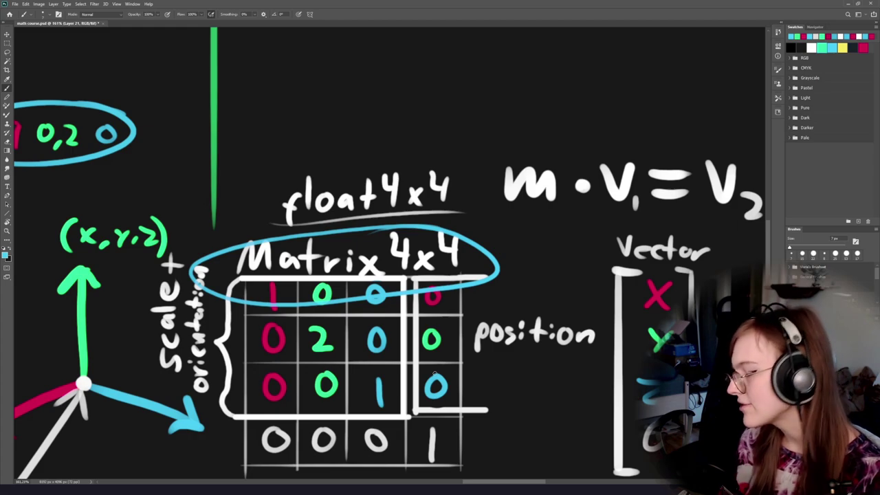
pyautogui.hotkey('ctrl', 'z')
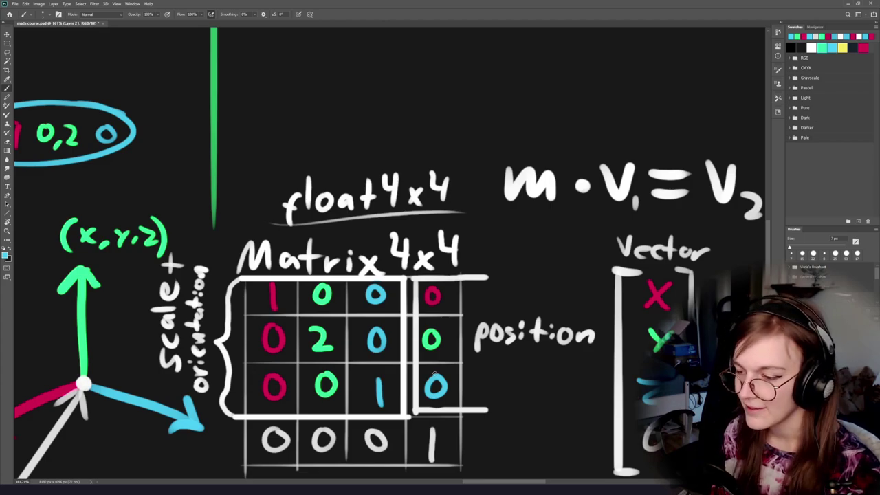
pyautogui.moveTo(390, 234)
pyautogui.mouseDown()
pyautogui.moveTo(214, 267)
pyautogui.moveTo(433, 214)
pyautogui.moveTo(323, 222)
pyautogui.mouseUp()
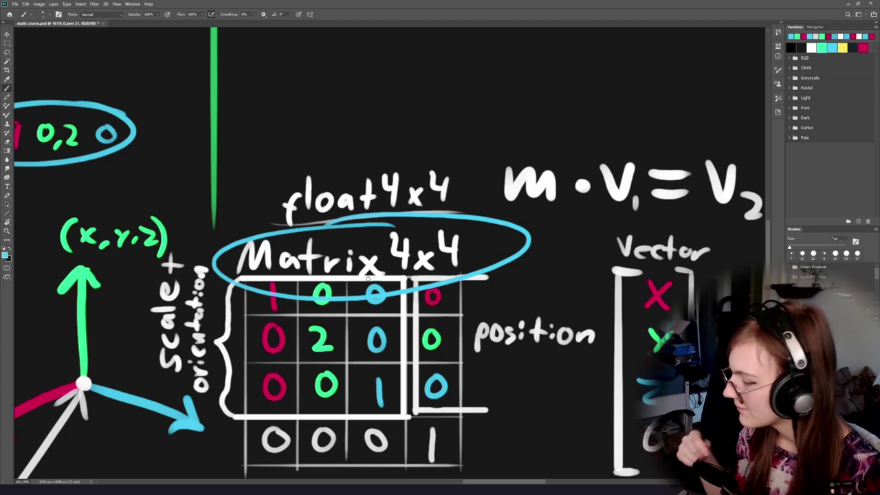
pyautogui.hotkey('ctrl', 'z')
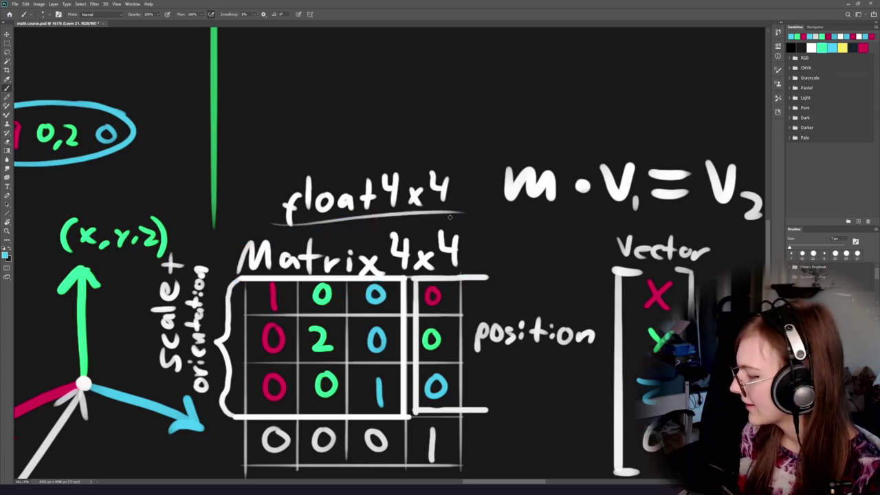
# Try framing the "Matrix 4x4" heading with a light blue rectangle, and undo its strokes.
pyautogui.scroll(-3, 449, 217)
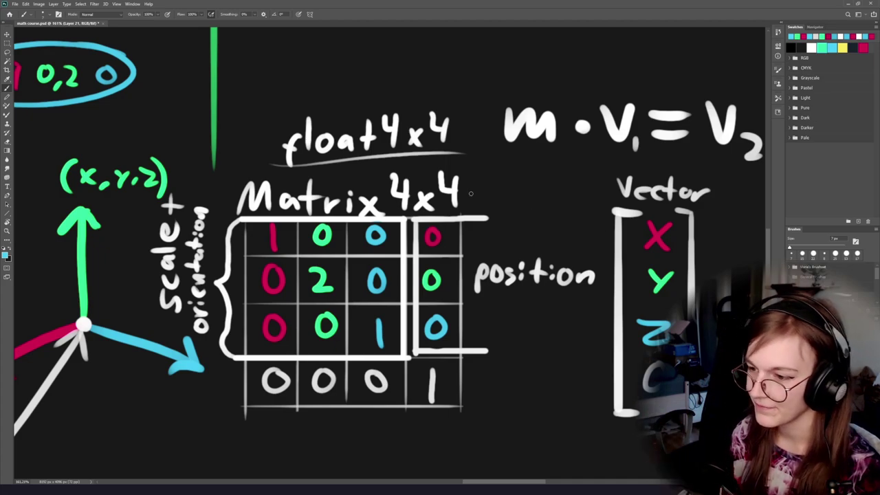
pyautogui.moveTo(317, 178); pyautogui.dragTo(328, 220)
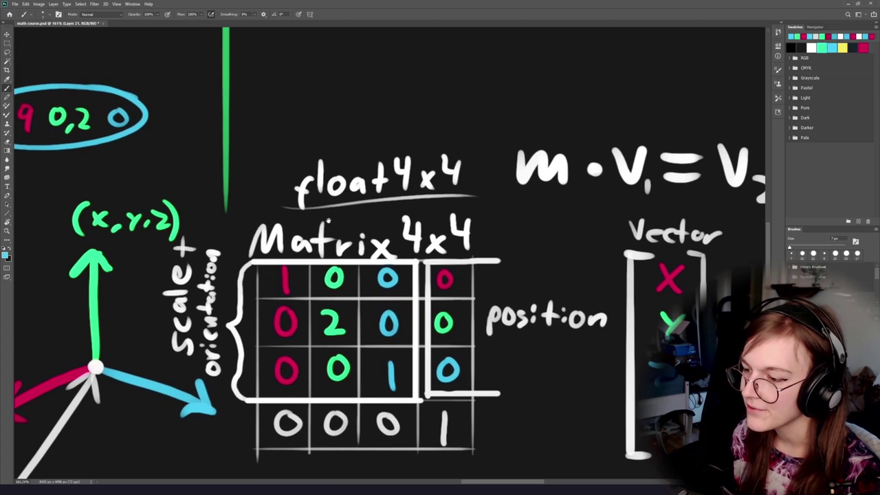
pyautogui.moveTo(475, 208)
pyautogui.mouseDown()
pyautogui.moveTo(261, 205)
pyautogui.moveTo(276, 218)
pyautogui.moveTo(252, 213)
pyautogui.moveTo(486, 203)
pyautogui.moveTo(495, 217)
pyautogui.moveTo(484, 255)
pyautogui.moveTo(233, 256)
pyautogui.moveTo(249, 260)
pyautogui.moveTo(246, 212)
pyautogui.mouseUp()
pyautogui.hotkey('ctrl', 'z')
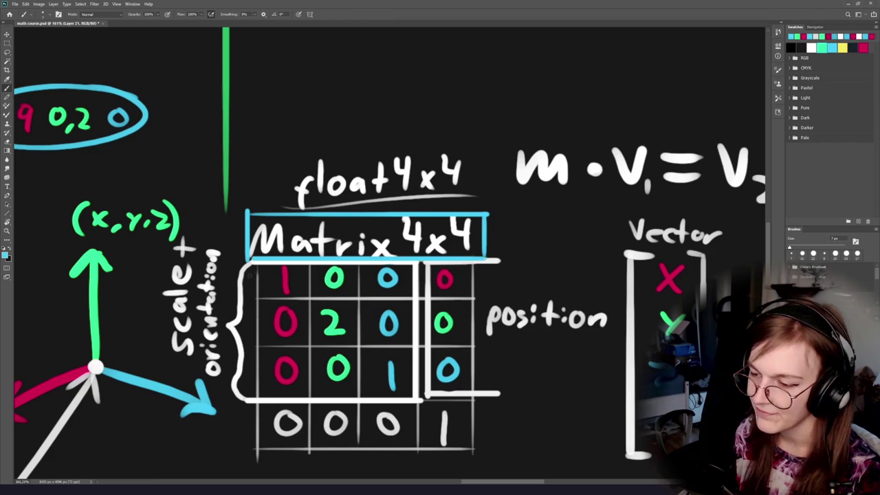
pyautogui.hotkey('ctrl', 'z')
pyautogui.hotkey('ctrl', 'z')
pyautogui.hotkey('ctrl', 'z')
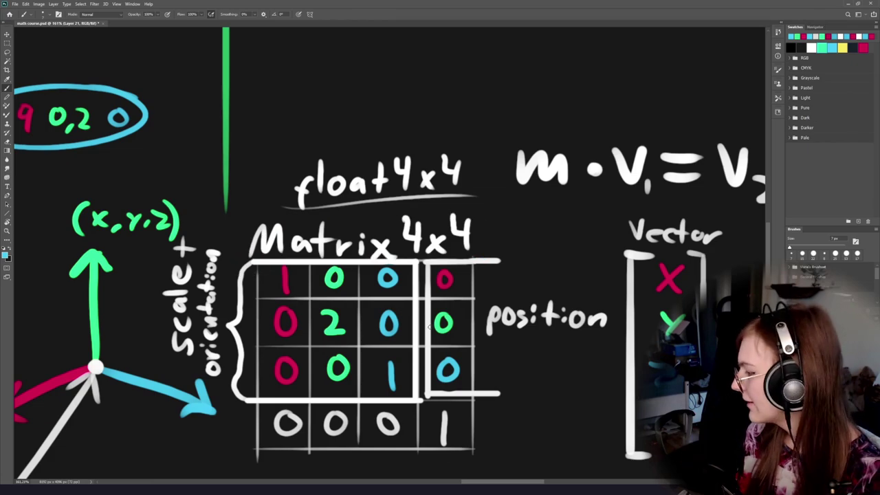
# Sample white as the brush colour and try white strokes looping around the 4x4 matrix, undoing them.
pyautogui.scroll(-5, 335, 311)
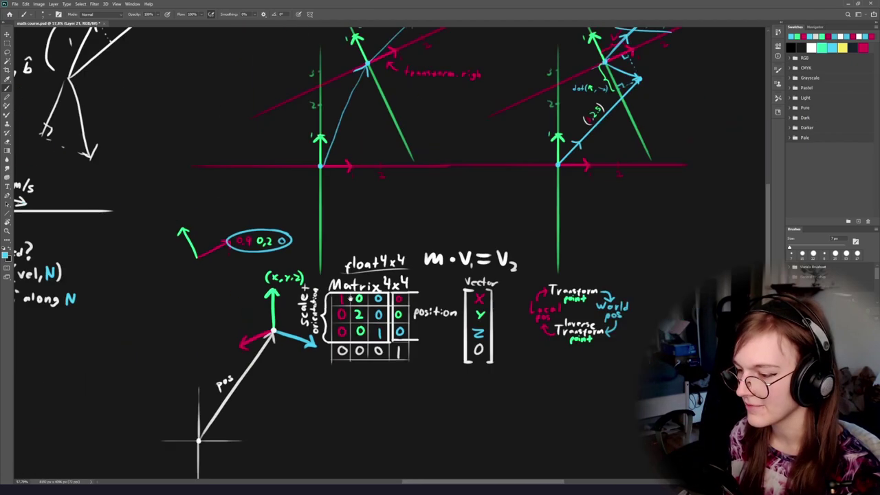
pyautogui.scroll(5, 346, 290)
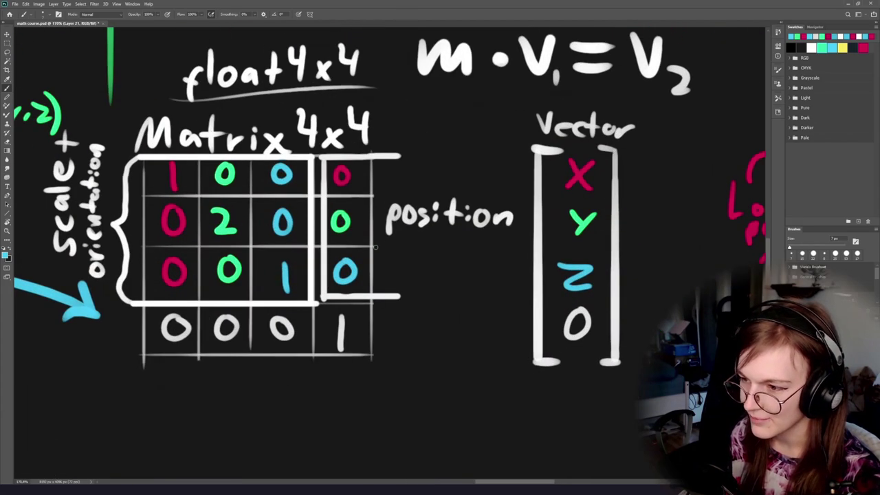
pyautogui.moveTo(391, 284); pyautogui.dragTo(353, 276)
pyautogui.keyDown('alt'); pyautogui.click(336, 163); pyautogui.keyUp('alt')
pyautogui.moveTo(389, 113)
pyautogui.mouseDown()
pyautogui.moveTo(202, 277)
pyautogui.moveTo(314, 89)
pyautogui.mouseUp()
pyautogui.hotkey('ctrl', 'z')
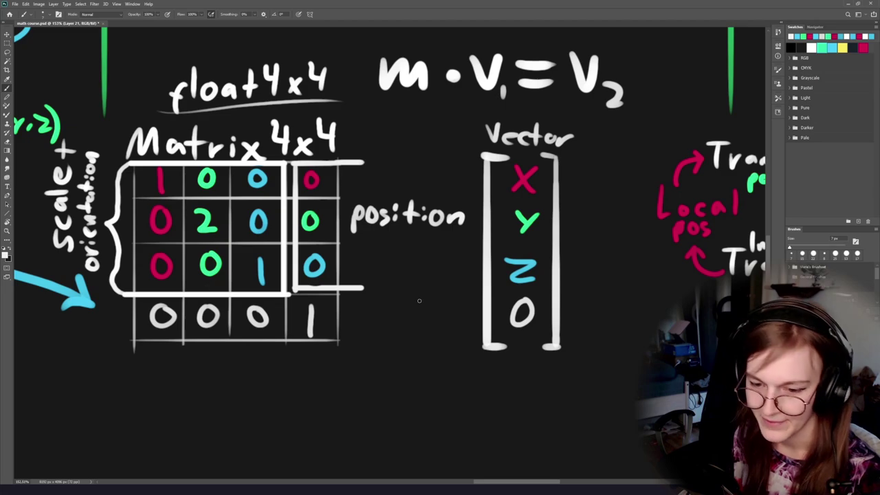
pyautogui.moveTo(364, 141); pyautogui.dragTo(79, 289)
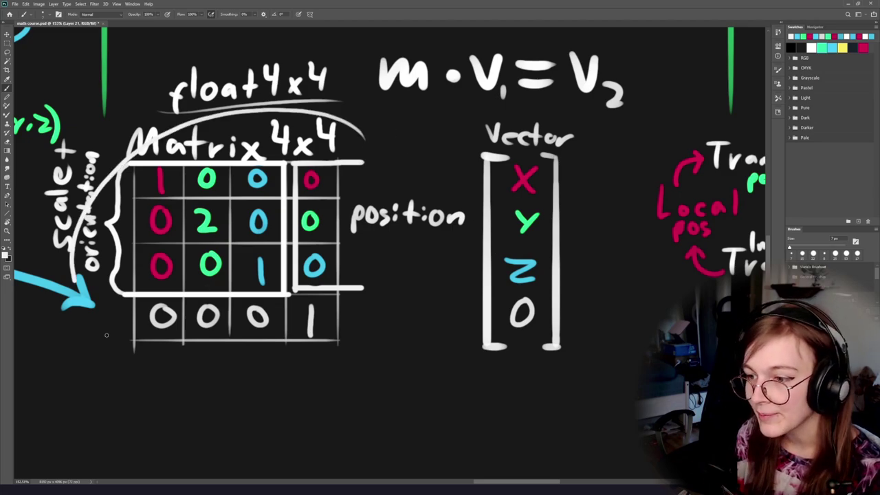
pyautogui.moveTo(107, 335); pyautogui.dragTo(323, 117)
pyautogui.hotkey('ctrl', 'z')
# Try short white strokes above the matrix around its "4x4" label, undoing each one.
pyautogui.hscroll(-5, 303, 281)
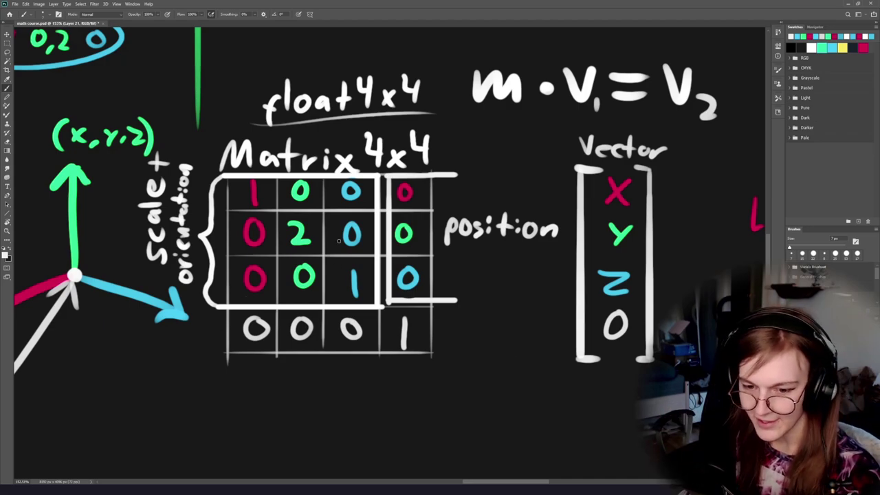
pyautogui.moveTo(359, 342); pyautogui.dragTo(316, 264)
pyautogui.moveTo(288, 335); pyautogui.dragTo(305, 315)
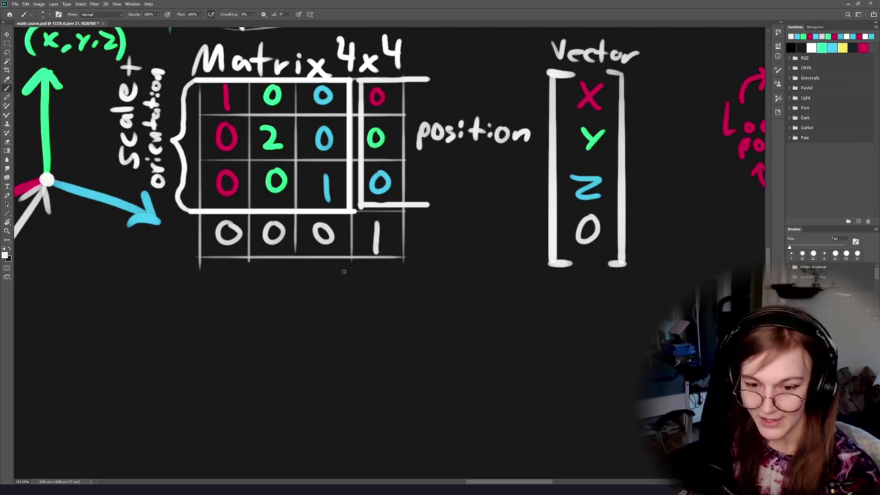
pyautogui.moveTo(301, 238)
pyautogui.mouseDown()
pyautogui.moveTo(352, 311)
pyautogui.moveTo(347, 400)
pyautogui.mouseUp()
pyautogui.moveTo(446, 193)
pyautogui.mouseDown()
pyautogui.moveTo(377, 178)
pyautogui.moveTo(509, 212)
pyautogui.moveTo(361, 170)
pyautogui.mouseUp()
pyautogui.hotkey('ctrl', 'z')
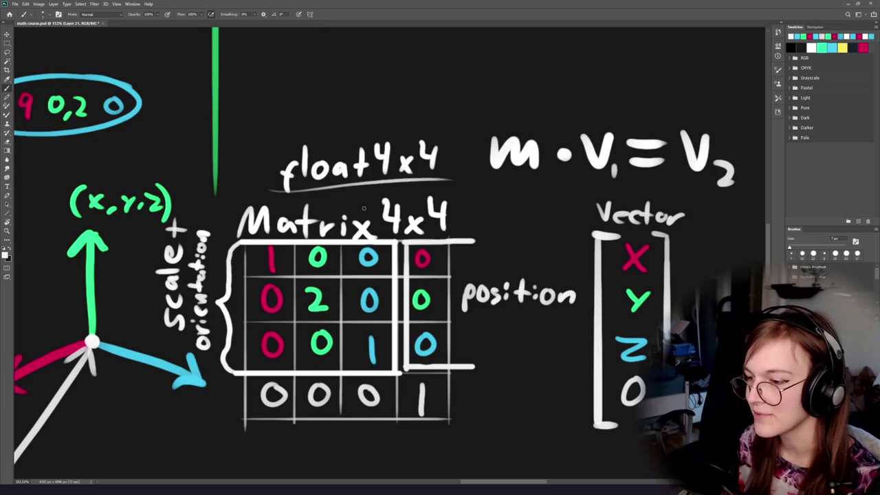
pyautogui.moveTo(346, 278); pyautogui.dragTo(320, 263)
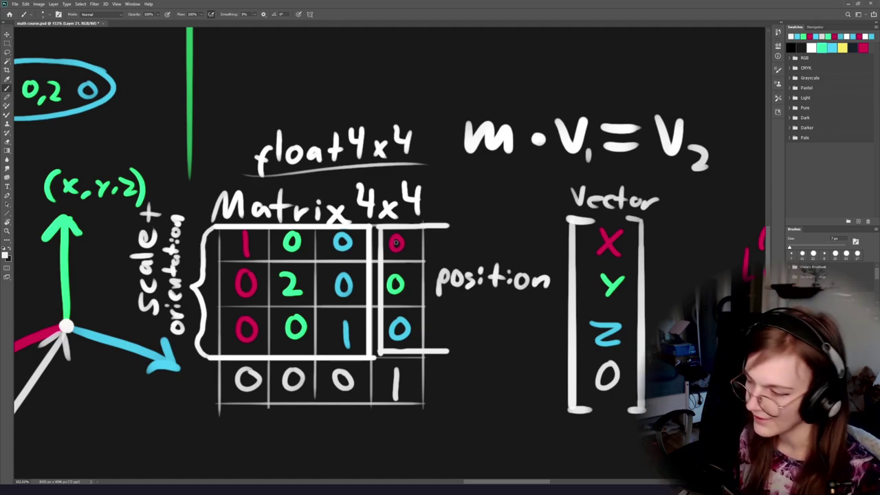
pyautogui.moveTo(395, 177)
pyautogui.mouseDown()
pyautogui.moveTo(481, 323)
pyautogui.moveTo(433, 176)
pyautogui.mouseUp()
pyautogui.hotkey('ctrl', 'z')
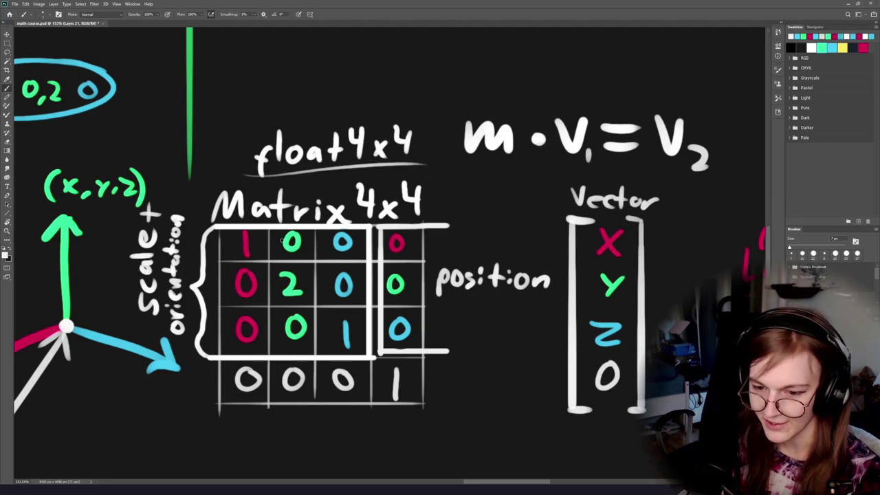
# Try circling the whole matrix and its "float4x4" label in white, undoing each circle.
pyautogui.scroll(-5, 342, 315)
pyautogui.scroll(3, 402, 331)
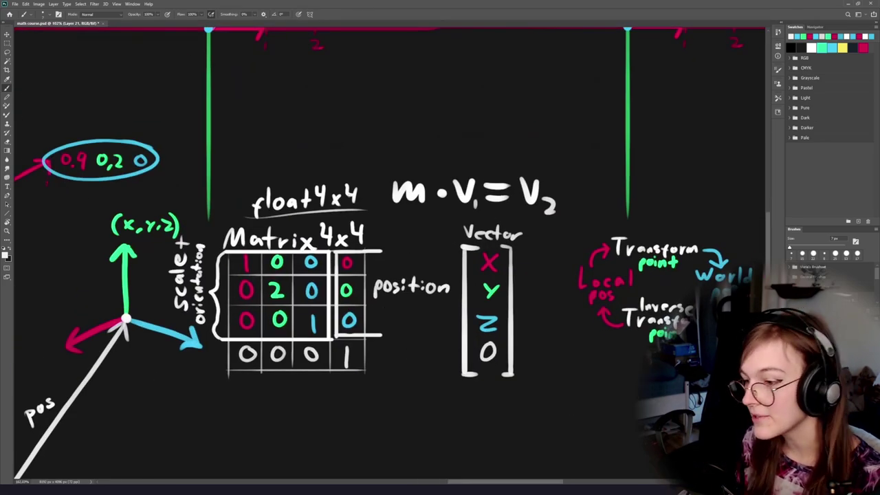
pyautogui.moveTo(381, 183)
pyautogui.mouseDown()
pyautogui.moveTo(193, 216)
pyautogui.moveTo(203, 172)
pyautogui.mouseUp()
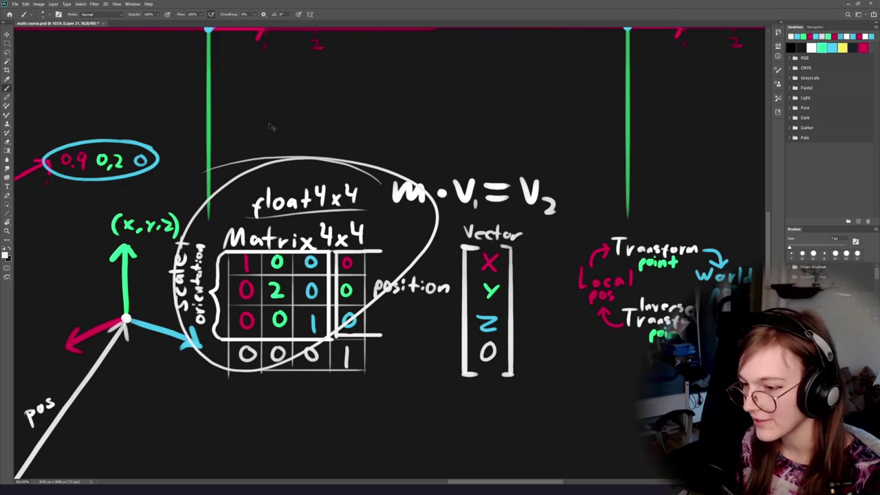
pyautogui.hotkey('ctrl', 'z')
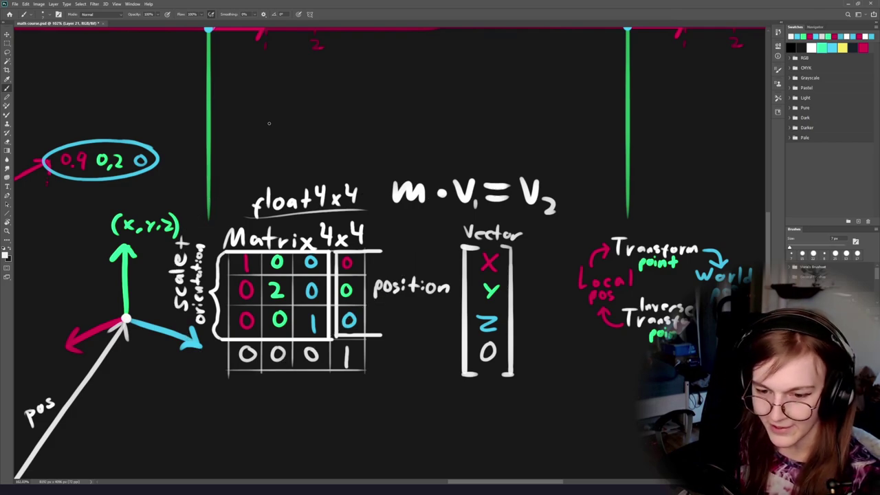
pyautogui.moveTo(391, 187)
pyautogui.mouseDown()
pyautogui.moveTo(370, 400)
pyautogui.moveTo(271, 187)
pyautogui.mouseUp()
pyautogui.hotkey('ctrl', 'z')
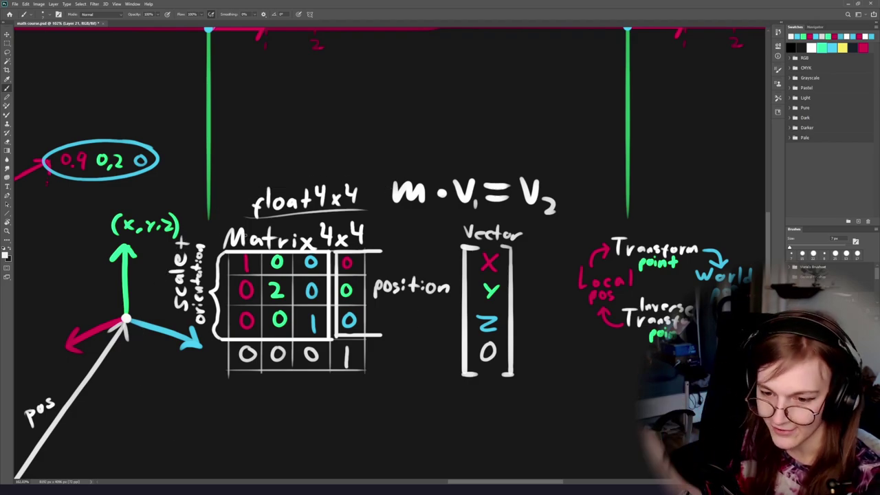
# Try marking the origin-to-origin light blue arrow and the point near "transform.up" in the first coordinate diagram, undoing both marks.
pyautogui.moveTo(372, 292); pyautogui.dragTo(322, 316)
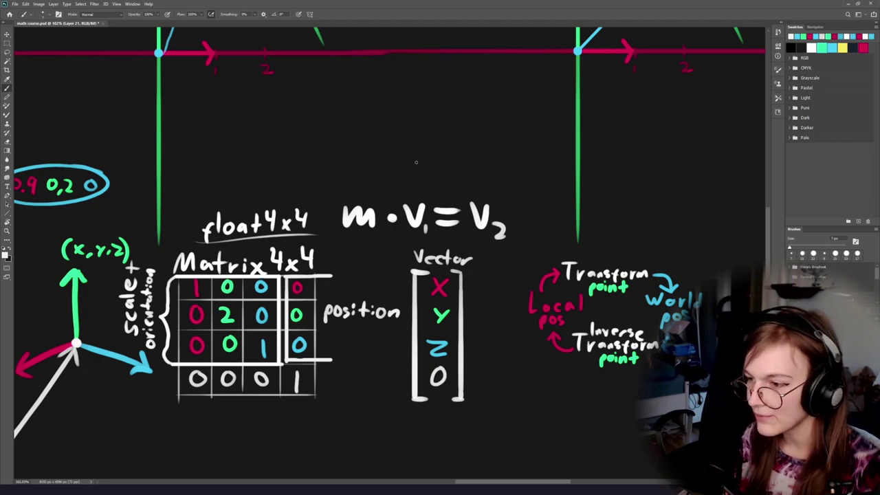
pyautogui.scroll(5, 351, 206)
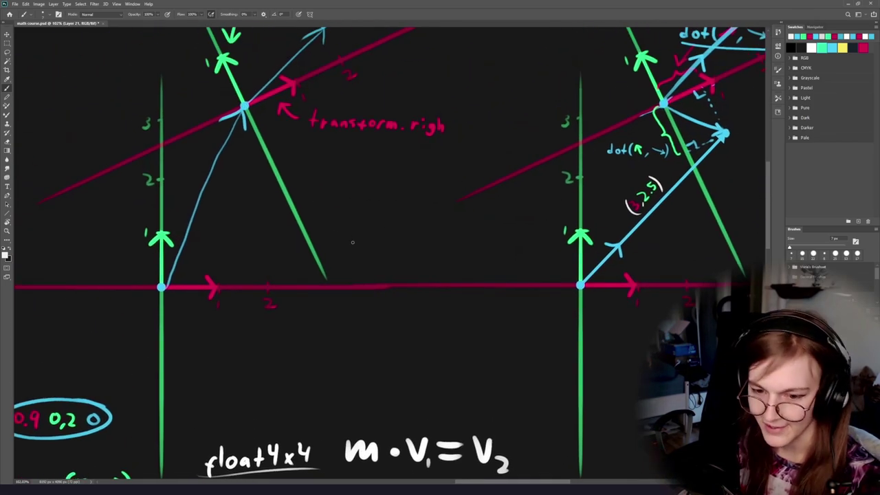
pyautogui.scroll(-3, 353, 242)
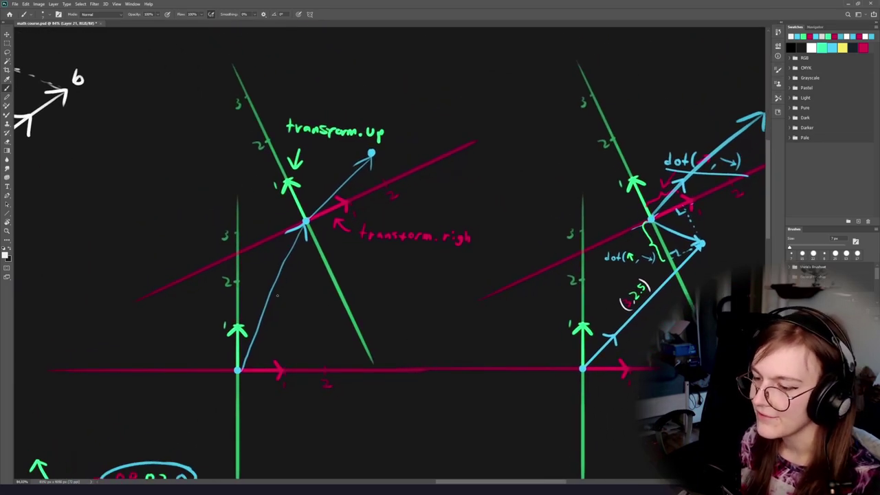
pyautogui.scroll(1, 254, 318)
pyautogui.moveTo(302, 306); pyautogui.dragTo(237, 297)
pyautogui.hotkey('ctrl', 'z')
pyautogui.moveTo(395, 168)
pyautogui.mouseDown()
pyautogui.moveTo(347, 146)
pyautogui.moveTo(371, 187)
pyautogui.mouseUp()
pyautogui.hotkey('ctrl', 'z')
pyautogui.scroll(1, 371, 187)
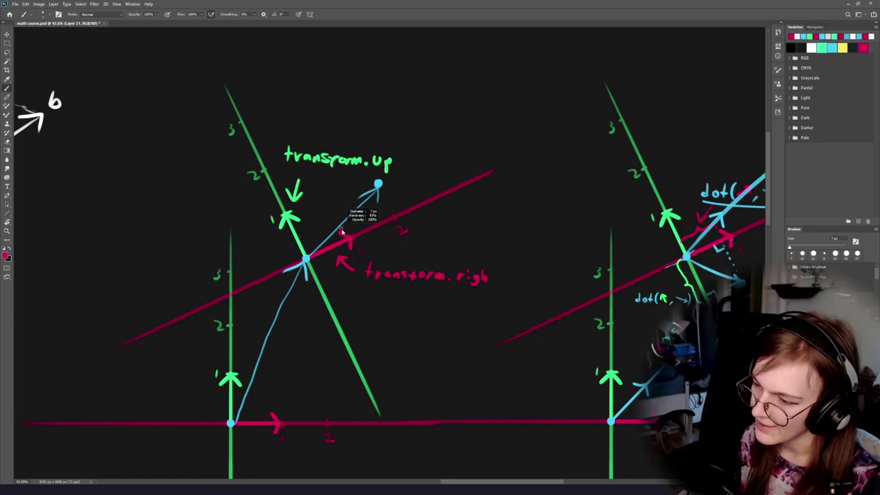
# Enlarge the brush and draw a thick red arrow slanting down to the right above the first diagram's local red axis.
pyautogui.moveTo(423, 150)
pyautogui.mouseDown()
pyautogui.moveTo(479, 186)
pyautogui.moveTo(437, 155)
pyautogui.moveTo(467, 156)
pyautogui.moveTo(460, 164)
pyautogui.mouseUp()
pyautogui.hotkey('ctrl', 'z')
pyautogui.hotkey('ctrl', 'z')
pyautogui.press(']')
pyautogui.press(']')
pyautogui.press(']')
pyautogui.press(']')
pyautogui.press(']')
pyautogui.moveTo(459, 143); pyautogui.dragTo(440, 166)
# Sample the bright green and draw a matching thick arrow slanting up to the right from the red arrow's tail.
pyautogui.keyDown('alt'); pyautogui.click(298, 218); pyautogui.keyUp('alt')
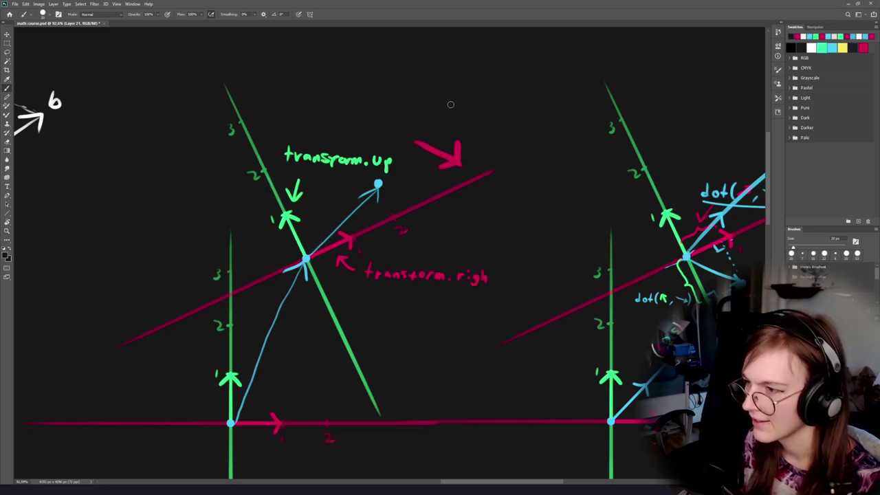
pyautogui.keyDown('alt'); pyautogui.click(285, 215); pyautogui.keyUp('alt')
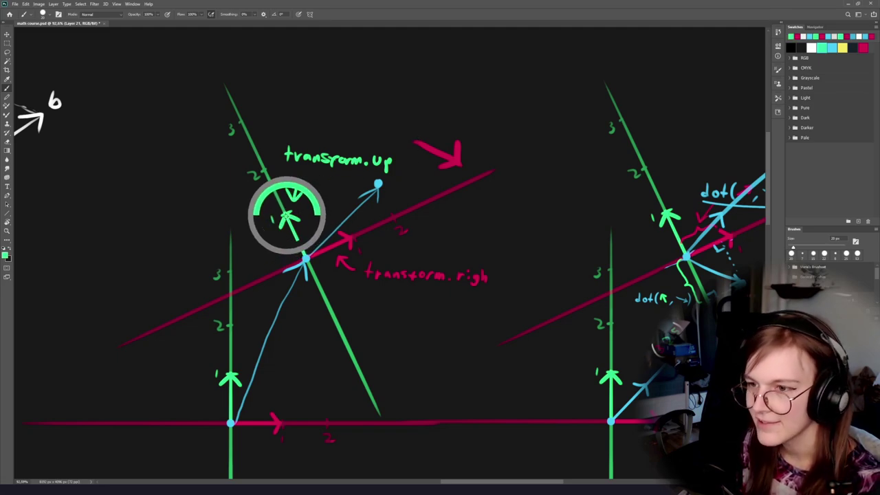
pyautogui.moveTo(408, 155)
pyautogui.mouseDown()
pyautogui.moveTo(439, 103)
pyautogui.moveTo(440, 121)
pyautogui.moveTo(439, 102)
pyautogui.mouseUp()
pyautogui.hotkey('ctrl', 'z')
pyautogui.moveTo(381, 183)
pyautogui.mouseDown()
pyautogui.moveTo(359, 241)
pyautogui.moveTo(389, 209)
pyautogui.mouseUp()
pyautogui.moveTo(530, 102); pyautogui.dragTo(560, 127)
pyautogui.hotkey('ctrl', 'z')
pyautogui.moveTo(421, 243); pyautogui.dragTo(400, 230)
pyautogui.moveTo(416, 222)
pyautogui.mouseDown()
pyautogui.moveTo(390, 216)
pyautogui.moveTo(392, 187)
pyautogui.moveTo(396, 182)
pyautogui.moveTo(385, 224)
pyautogui.moveTo(420, 206)
pyautogui.mouseUp()
# Try circling the new green and red axis pair and the transform's local axes in green, undoing each circle.
pyautogui.moveTo(526, 68)
pyautogui.mouseDown()
pyautogui.moveTo(347, 201)
pyautogui.moveTo(512, 51)
pyautogui.mouseUp()
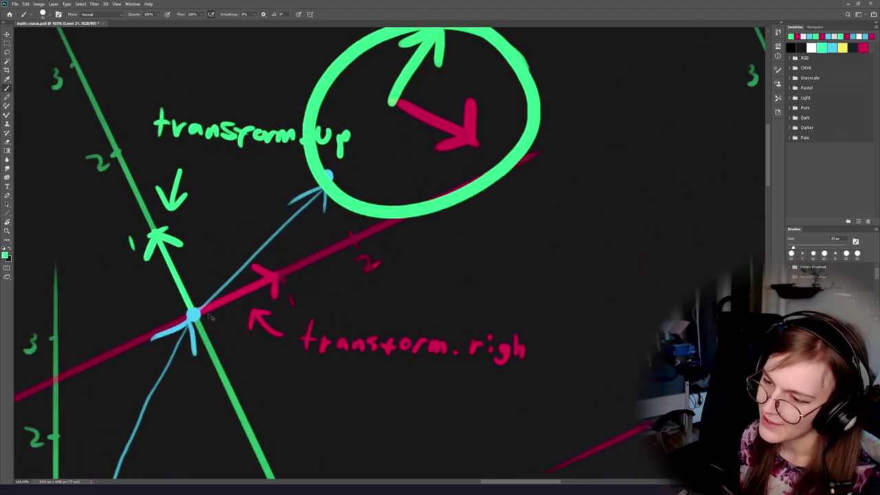
pyautogui.hotkey('ctrl', 'z')
pyautogui.moveTo(325, 220)
pyautogui.mouseDown()
pyautogui.moveTo(112, 268)
pyautogui.moveTo(224, 195)
pyautogui.mouseUp()
pyautogui.hotkey('ctrl', 'z')
pyautogui.scroll(-3, 381, 248)
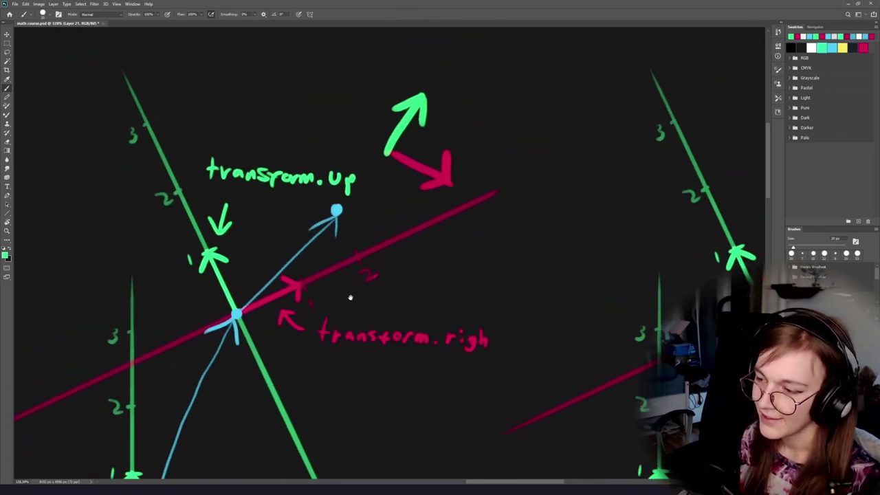
pyautogui.scroll(2, 350, 295)
pyautogui.moveTo(419, 142)
pyautogui.mouseDown()
pyautogui.moveTo(358, 135)
pyautogui.moveTo(391, 123)
pyautogui.mouseUp()
pyautogui.hotkey('ctrl', 'z')
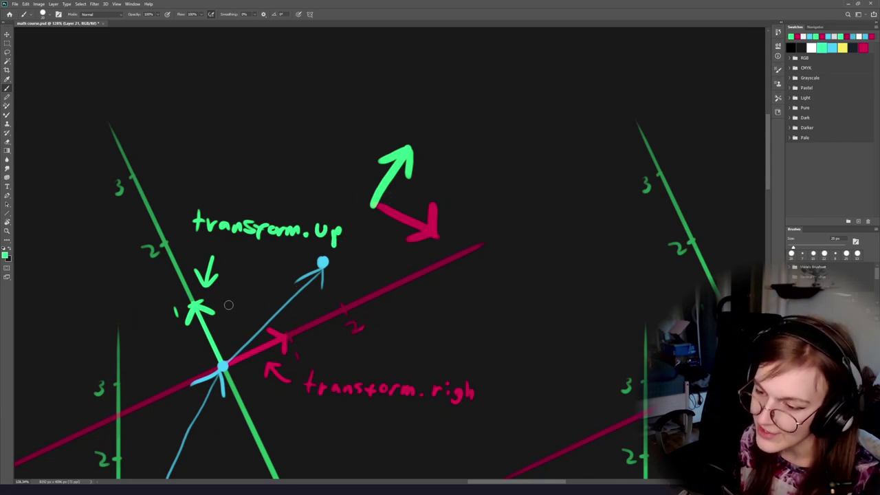
pyautogui.moveTo(186, 352)
pyautogui.mouseDown()
pyautogui.moveTo(294, 265)
pyautogui.moveTo(302, 385)
pyautogui.mouseUp()
pyautogui.hotkey('ctrl', 'z')
pyautogui.moveTo(457, 142); pyautogui.dragTo(425, 145)
pyautogui.hotkey('ctrl', 'z')
# Try alternating green circles between the world axes and the new axis pair, undoing each one.
pyautogui.moveTo(267, 332)
pyautogui.mouseDown()
pyautogui.moveTo(273, 297)
pyautogui.moveTo(261, 219)
pyautogui.mouseUp()
pyautogui.scroll(-2, 269, 326)
pyautogui.moveTo(205, 303); pyautogui.dragTo(185, 282)
pyautogui.hotkey('ctrl', 'z')
pyautogui.moveTo(404, 66)
pyautogui.mouseDown()
pyautogui.moveTo(393, 111)
pyautogui.moveTo(328, 63)
pyautogui.mouseUp()
pyautogui.hotkey('ctrl', 'z')
pyautogui.moveTo(396, 74)
pyautogui.mouseDown()
pyautogui.moveTo(322, 65)
pyautogui.moveTo(385, 63)
pyautogui.mouseUp()
pyautogui.hotkey('ctrl', 'z')
pyautogui.moveTo(214, 326); pyautogui.dragTo(186, 288)
pyautogui.hotkey('ctrl', 'z')
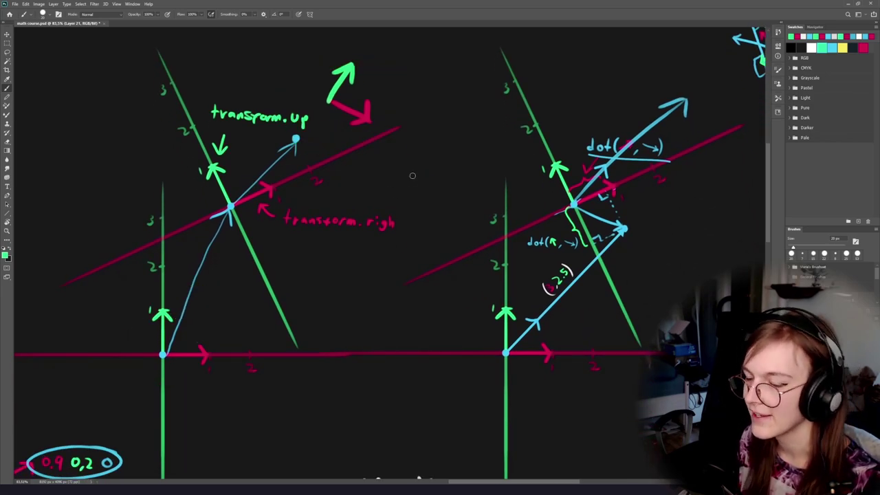
# Circle the transform's local axes, the new axis pair and the world axes in thick green.
pyautogui.moveTo(328, 228); pyautogui.dragTo(378, 251)
pyautogui.moveTo(321, 185); pyautogui.dragTo(324, 206)
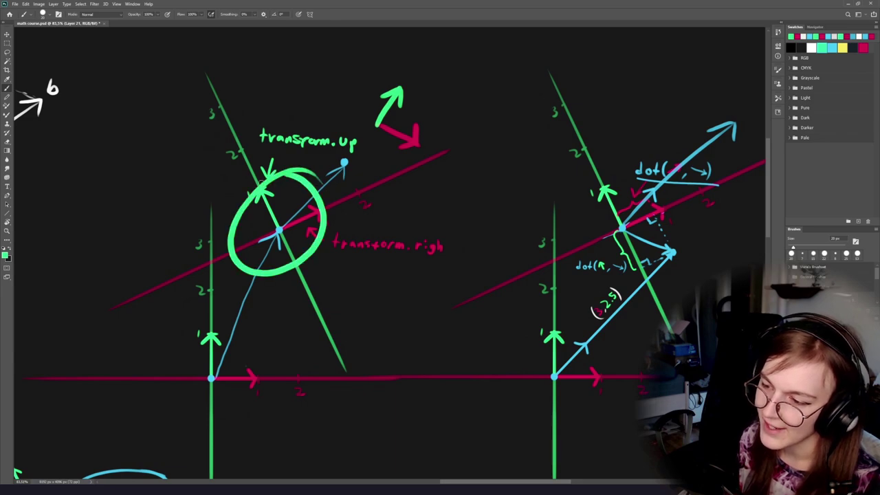
pyautogui.moveTo(350, 100)
pyautogui.mouseDown()
pyautogui.moveTo(426, 90)
pyautogui.moveTo(385, 72)
pyautogui.mouseUp()
pyautogui.moveTo(264, 297)
pyautogui.mouseDown()
pyautogui.moveTo(294, 329)
pyautogui.moveTo(206, 302)
pyautogui.mouseUp()
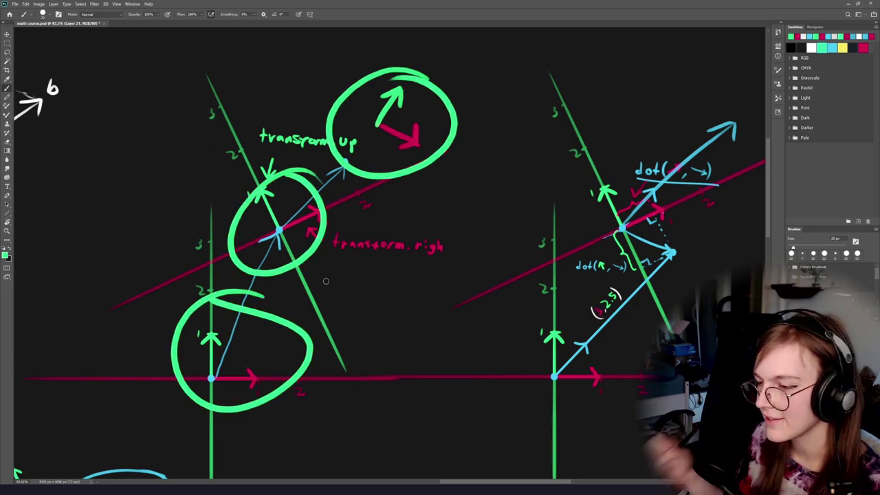
pyautogui.moveTo(451, 46)
pyautogui.mouseDown()
pyautogui.moveTo(302, 310)
pyautogui.moveTo(462, 46)
pyautogui.mouseUp()
pyautogui.hotkey('ctrl', 'z')
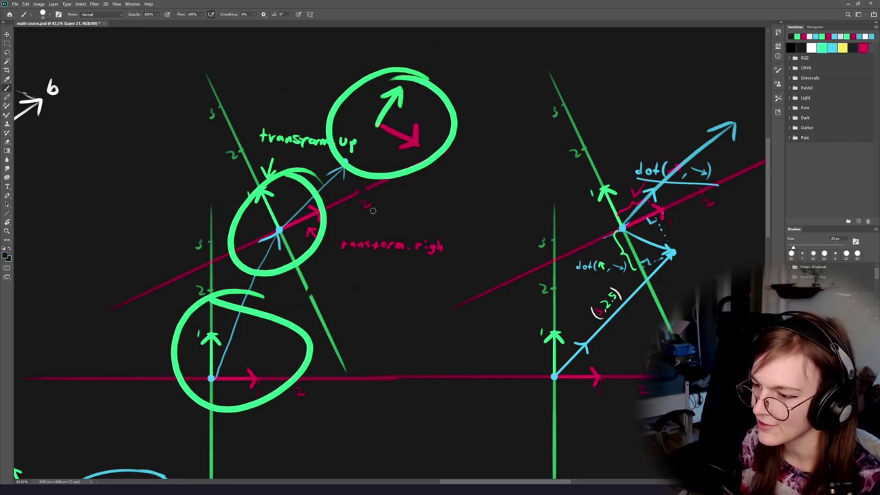
# Sample light blue and draw a double-shafted, two-headed arrow between the circled world axes and the circled new axis pair.
pyautogui.keyDown('alt'); pyautogui.click(277, 228); pyautogui.keyUp('alt')
pyautogui.moveTo(356, 195); pyautogui.dragTo(296, 298)
pyautogui.moveTo(375, 205); pyautogui.dragTo(326, 289)
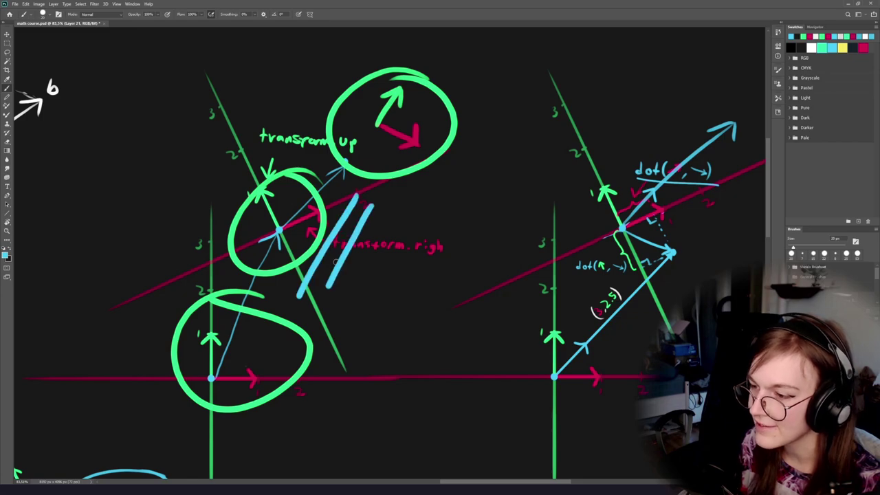
pyautogui.moveTo(327, 206)
pyautogui.mouseDown()
pyautogui.moveTo(377, 181)
pyautogui.moveTo(377, 230)
pyautogui.mouseUp()
pyautogui.moveTo(283, 288); pyautogui.dragTo(323, 295)
pyautogui.moveTo(300, 151)
pyautogui.mouseDown()
pyautogui.moveTo(253, 169)
pyautogui.moveTo(278, 155)
pyautogui.mouseUp()
pyautogui.hotkey('ctrl', 'z')
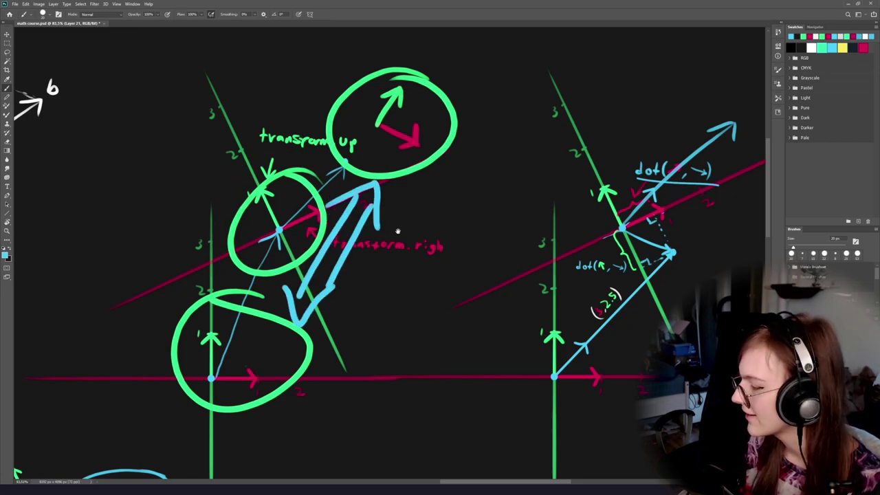
# Try circling both transformed spaces together, the new axis pair alone and the world axes in light blue, undoing each mark.
pyautogui.moveTo(397, 231); pyautogui.dragTo(373, 344)
pyautogui.moveTo(417, 146)
pyautogui.mouseDown()
pyautogui.moveTo(178, 325)
pyautogui.moveTo(258, 224)
pyautogui.mouseUp()
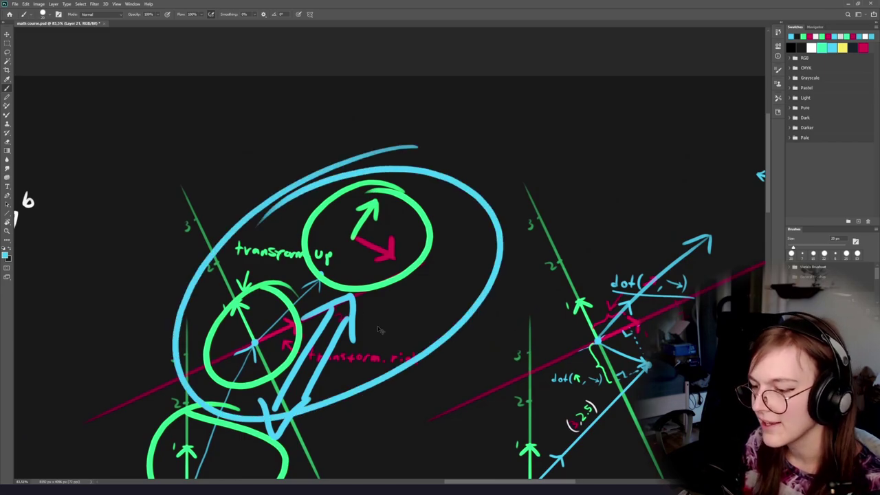
pyautogui.hotkey('ctrl', 'z')
pyautogui.moveTo(378, 326); pyautogui.dragTo(393, 230)
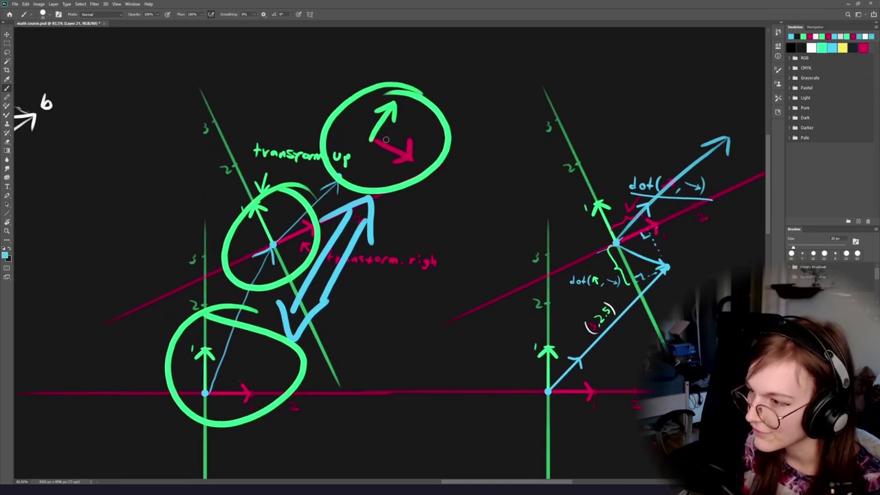
pyautogui.moveTo(443, 107); pyautogui.dragTo(427, 115)
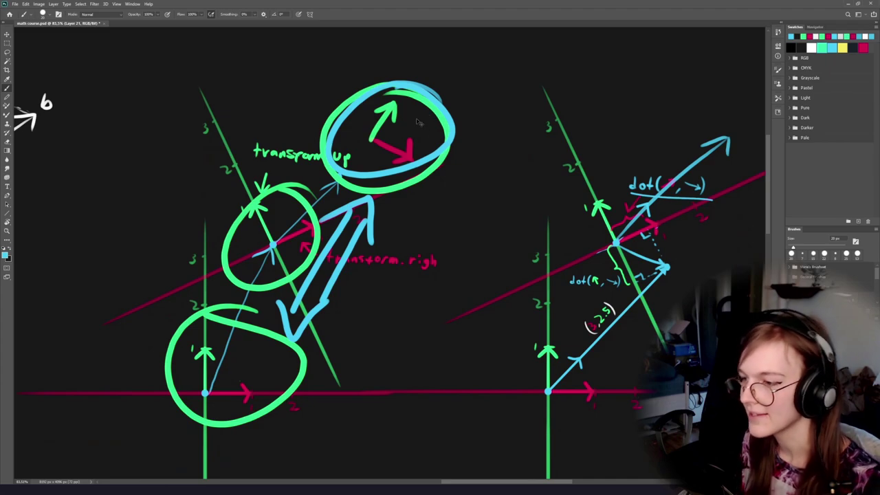
pyautogui.hotkey('ctrl', 'z')
pyautogui.moveTo(283, 325)
pyautogui.mouseDown()
pyautogui.moveTo(196, 353)
pyautogui.moveTo(273, 333)
pyautogui.moveTo(230, 333)
pyautogui.mouseUp()
pyautogui.hotkey('ctrl', 'z')
pyautogui.hotkey('ctrl', 'z')
# Try a light blue line joining the world axes to the new axis pair and extra marks around the circled spaces, undoing each.
pyautogui.moveTo(262, 365); pyautogui.dragTo(385, 158)
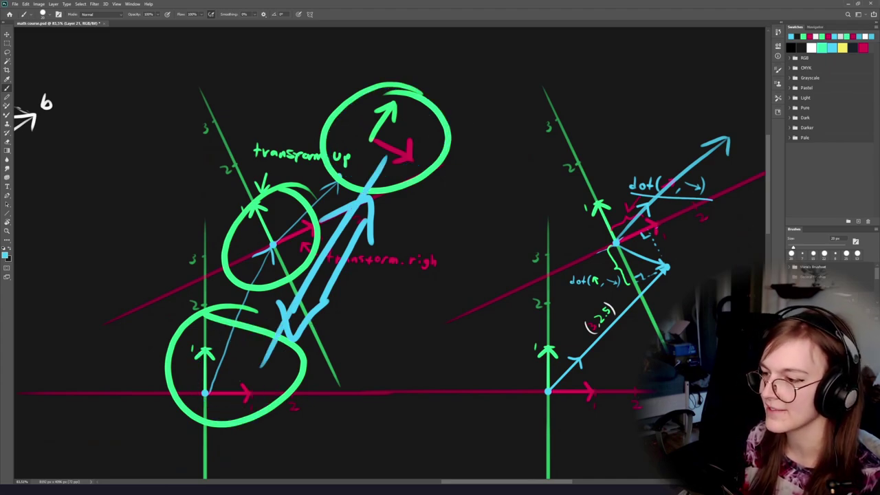
pyautogui.hotkey('ctrl', 'z')
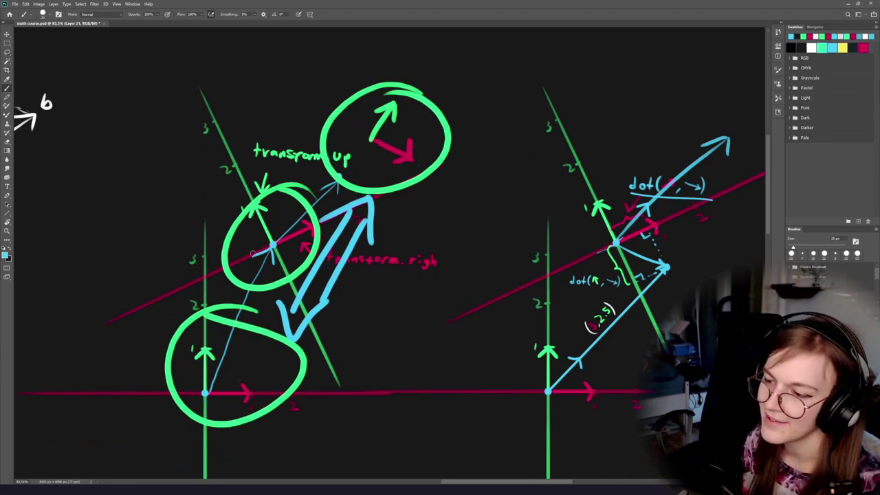
pyautogui.moveTo(399, 117); pyautogui.dragTo(400, 113)
pyautogui.hotkey('ctrl', 'z')
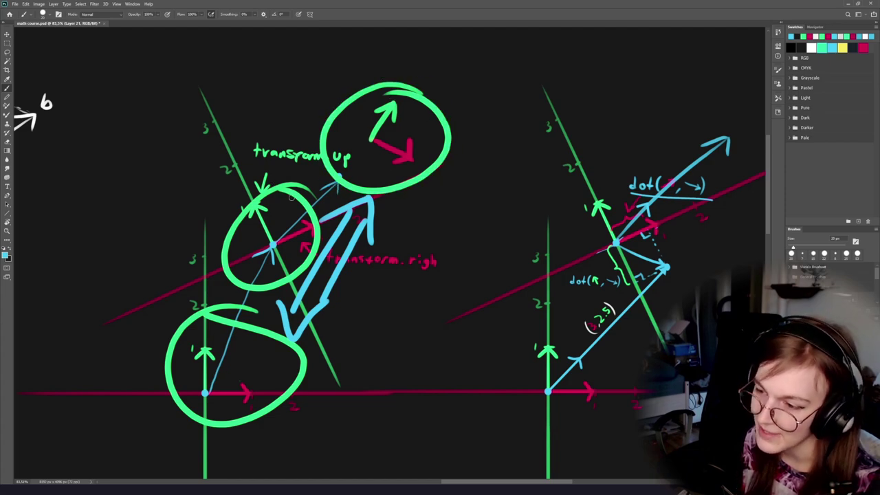
pyautogui.moveTo(314, 193)
pyautogui.mouseDown()
pyautogui.moveTo(328, 230)
pyautogui.moveTo(277, 181)
pyautogui.mouseUp()
pyautogui.hotkey('ctrl', 'z')
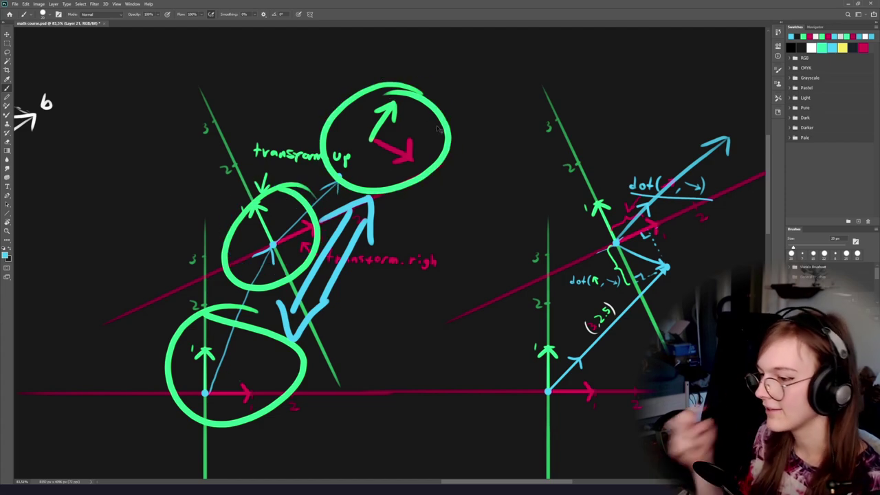
# Undo the strokes of the light blue two-headed arrow between the circled spaces.
pyautogui.hotkey('ctrl', 'z')
pyautogui.hotkey('ctrl', 'z')
pyautogui.hotkey('ctrl', 'z')
pyautogui.hotkey('ctrl', 'z')
# Try light blue curves from the world axes through the local axes to the new axis pair, undoing each one.
pyautogui.moveTo(246, 371)
pyautogui.mouseDown()
pyautogui.moveTo(305, 192)
pyautogui.moveTo(455, 100)
pyautogui.mouseUp()
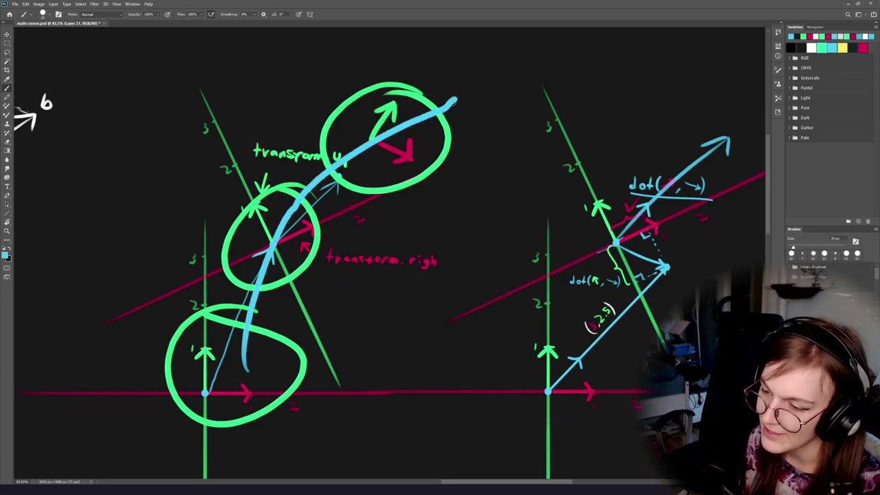
pyautogui.hotkey('ctrl', 'z')
pyautogui.moveTo(250, 371)
pyautogui.mouseDown()
pyautogui.moveTo(283, 239)
pyautogui.moveTo(459, 101)
pyautogui.mouseUp()
pyautogui.hotkey('ctrl', 'z')
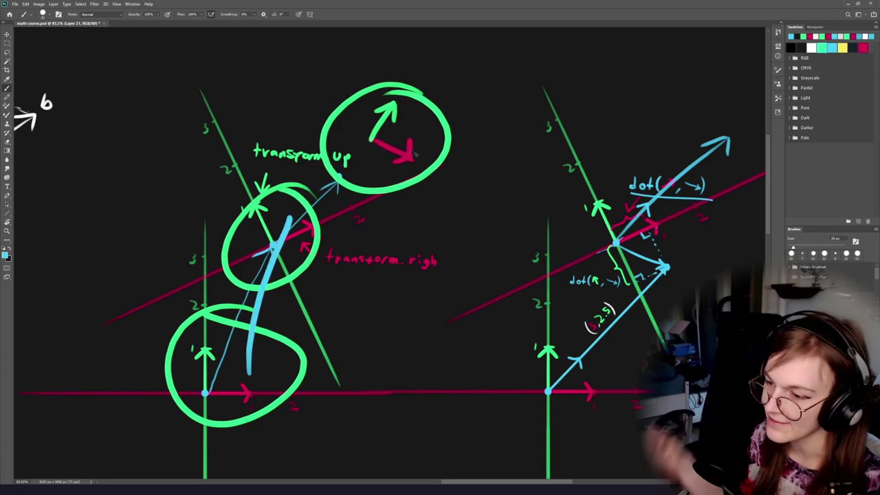
pyautogui.hotkey('ctrl', 'z')
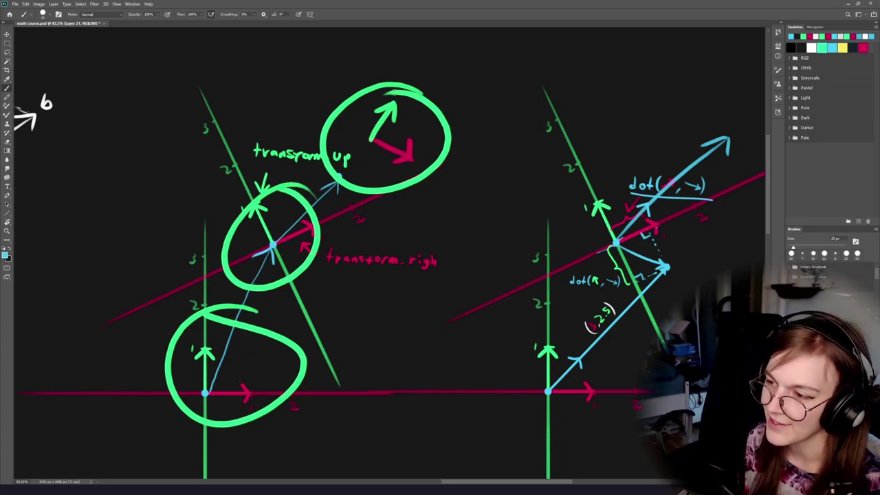
# Try long light blue arcs sweeping past all three circled spaces, undoing both.
pyautogui.moveTo(464, 41)
pyautogui.mouseDown()
pyautogui.moveTo(147, 377)
pyautogui.moveTo(467, 50)
pyautogui.moveTo(186, 246)
pyautogui.mouseUp()
pyautogui.hotkey('ctrl', 'z')
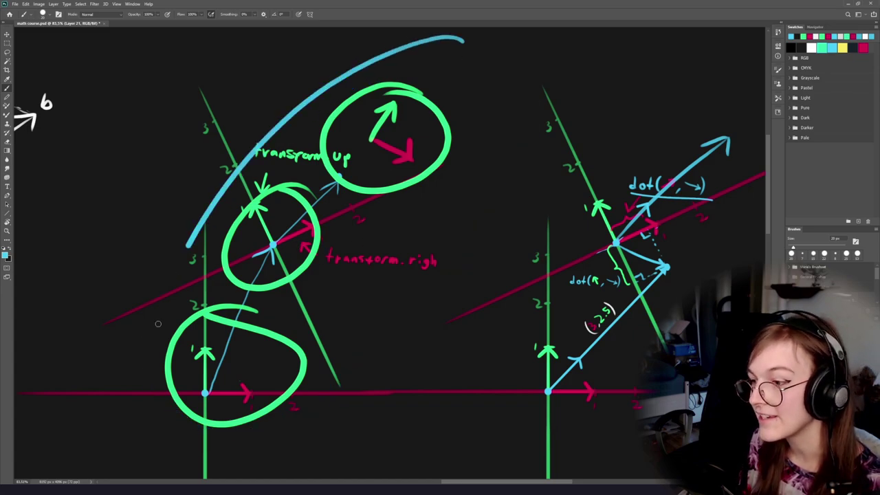
pyautogui.moveTo(158, 324); pyautogui.dragTo(468, 48)
pyautogui.hotkey('ctrl', 'z')
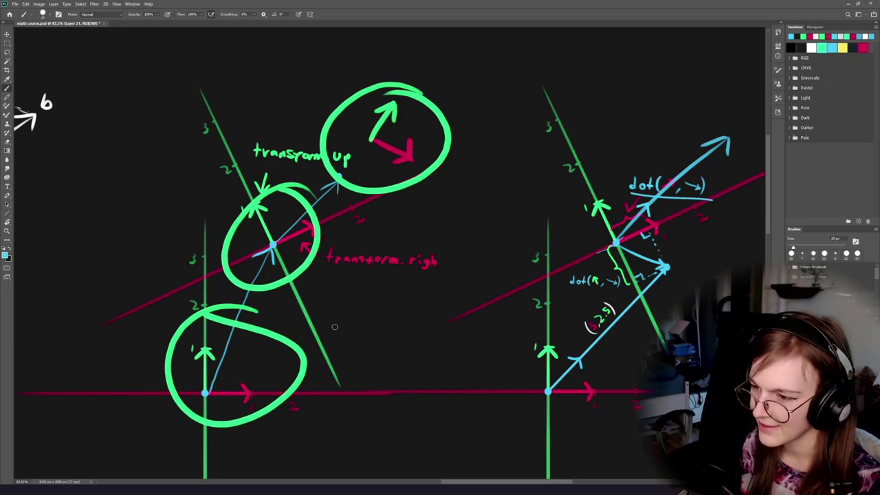
# Undo the three green circles around the world axes, the local axes and the new axis pair.
pyautogui.moveTo(360, 383); pyautogui.dragTo(310, 310)
pyautogui.scroll(-2, 336, 318)
pyautogui.moveTo(343, 377); pyautogui.dragTo(339, 309)
pyautogui.scroll(-2, 357, 314)
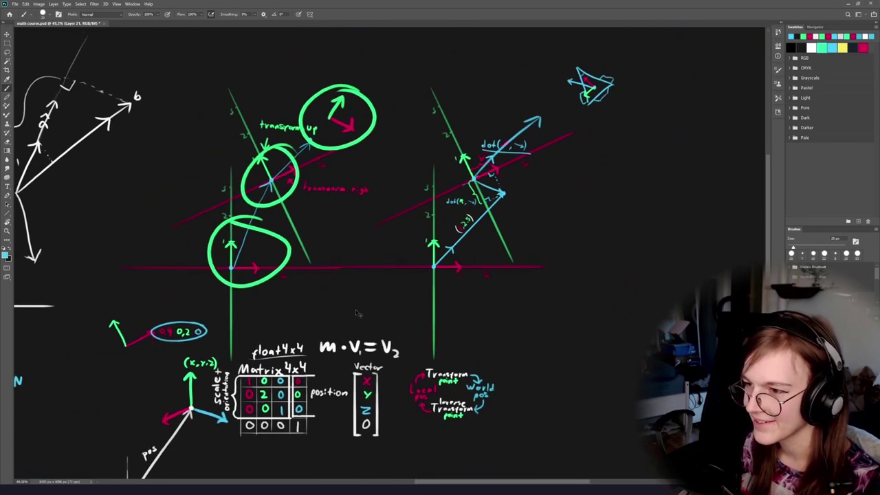
pyautogui.hotkey('ctrl', 'z')
pyautogui.hotkey('ctrl', 'z')
pyautogui.hotkey('ctrl', 'z')
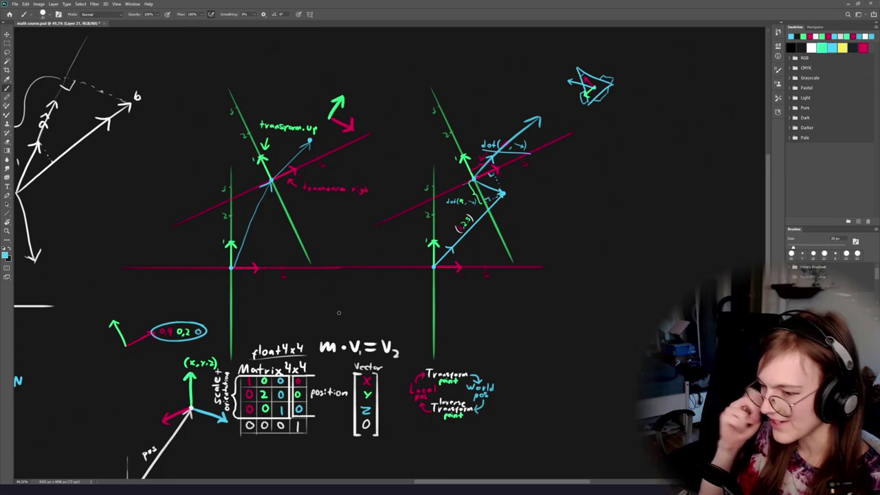
# Sample white and outline a slanted four-sided plane in perspective in the empty area beside the second coordinate diagram.
pyautogui.moveTo(464, 324); pyautogui.dragTo(244, 268)
pyautogui.moveTo(410, 306); pyautogui.dragTo(477, 281)
pyautogui.scroll(4, 395, 259)
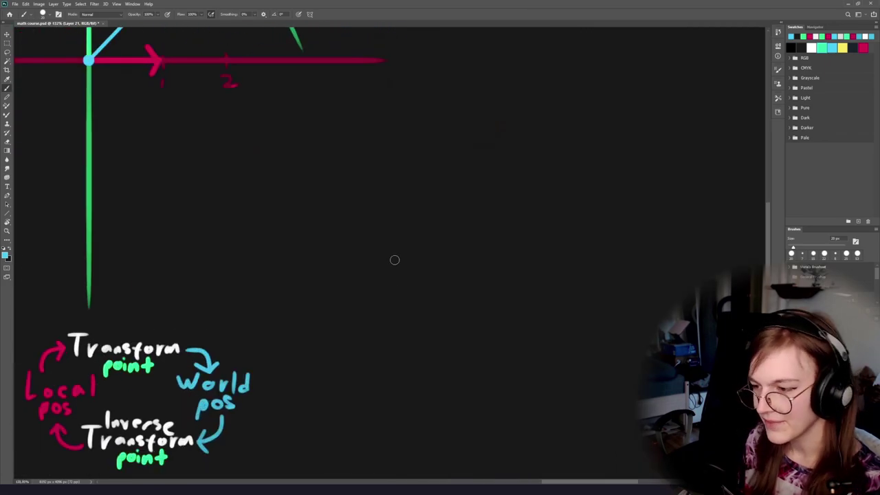
pyautogui.moveTo(190, 233); pyautogui.dragTo(354, 383)
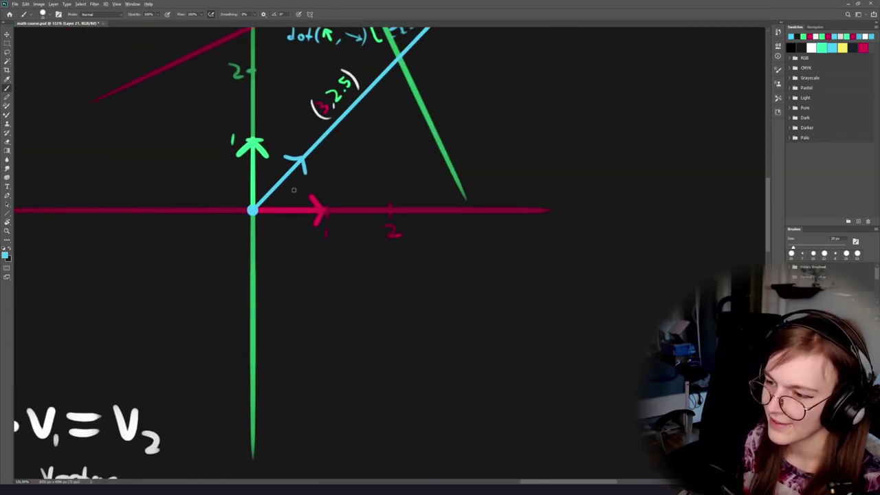
pyautogui.keyDown('alt'); pyautogui.click(269, 211); pyautogui.keyUp('alt')
pyautogui.moveTo(447, 329); pyautogui.dragTo(304, 268)
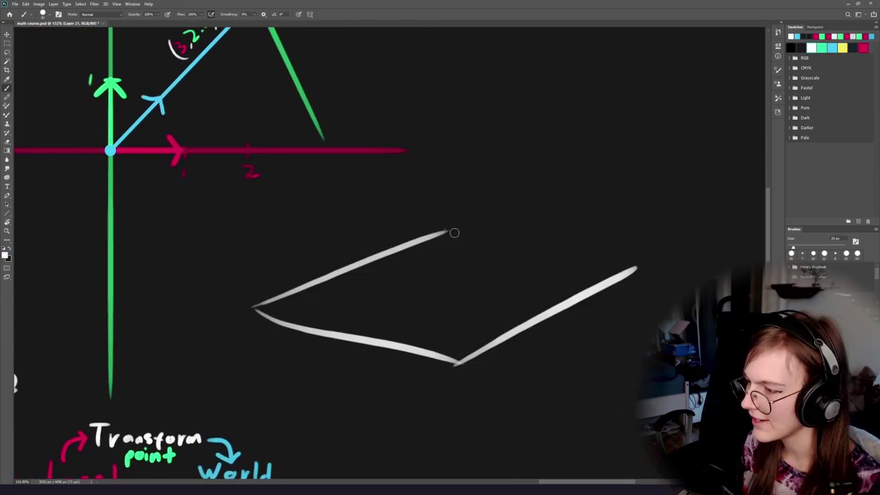
pyautogui.moveTo(454, 231); pyautogui.dragTo(649, 267)
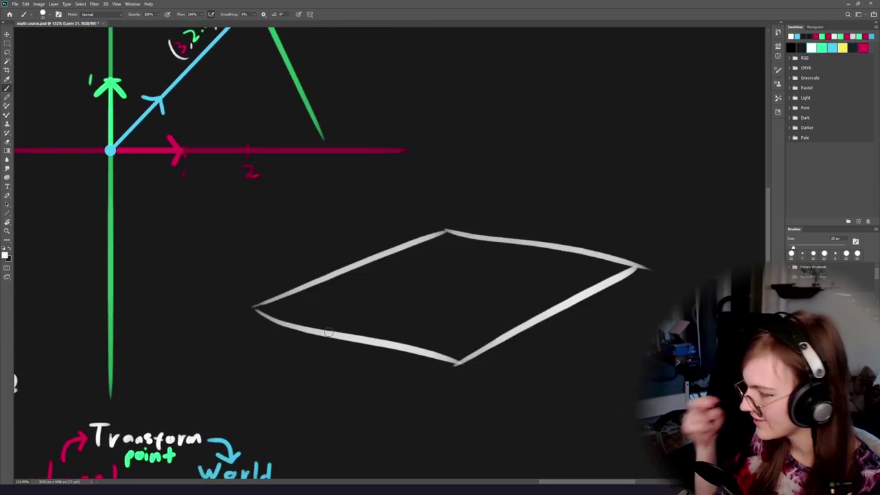
# Sample light blue and draw a thick vertical arrow rising from the middle of the white plane.
pyautogui.keyDown('alt'); pyautogui.click(169, 147); pyautogui.keyUp('alt')
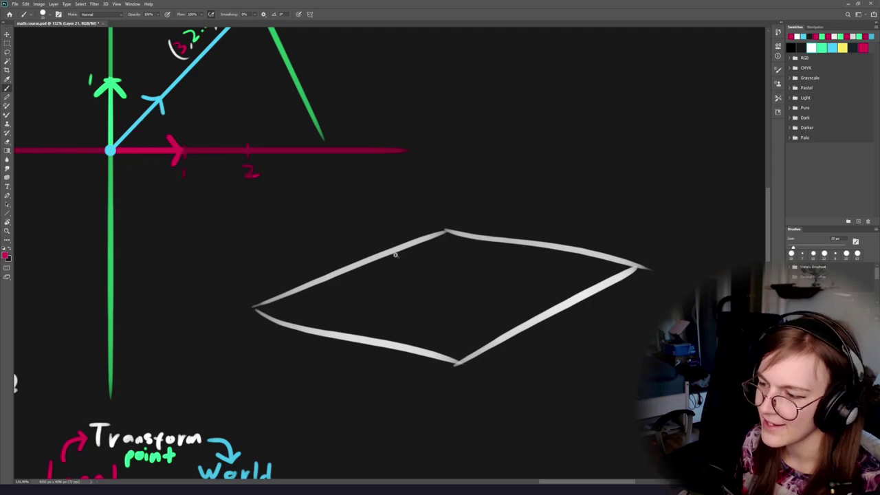
pyautogui.scroll(-3, 397, 255)
pyautogui.scroll(5, 241, 219)
pyautogui.keyDown('alt'); pyautogui.click(238, 169); pyautogui.keyUp('alt')
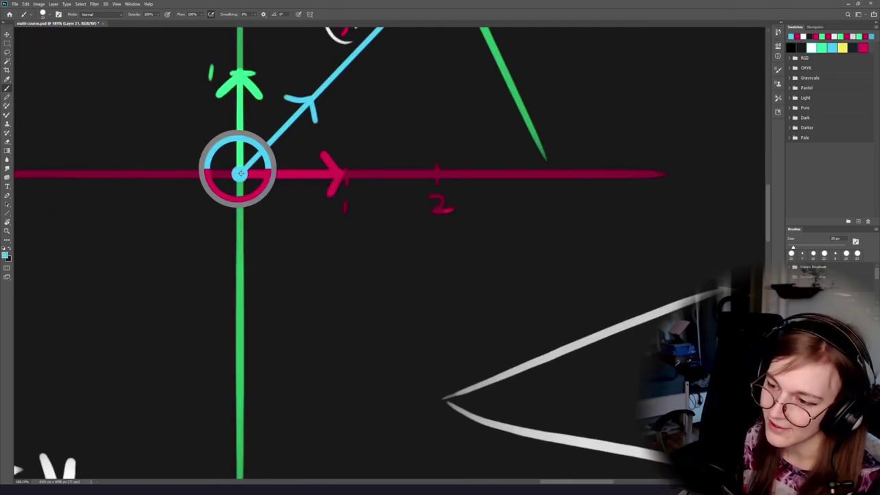
pyautogui.moveTo(632, 350)
pyautogui.mouseDown()
pyautogui.moveTo(285, 275)
pyautogui.moveTo(346, 317)
pyautogui.moveTo(344, 185)
pyautogui.moveTo(355, 189)
pyautogui.moveTo(317, 212)
pyautogui.moveTo(367, 208)
pyautogui.mouseUp()
pyautogui.hotkey('ctrl', 'z')
pyautogui.hotkey('ctrl', 'z')
pyautogui.moveTo(343, 189); pyautogui.dragTo(326, 209)
# Shrink the brush, draw a right-angle mark at the blue arrow's base and letter "N" above its tip.
pyautogui.keyDown('alt'); pyautogui.rightClick(352, 301); pyautogui.keyUp('alt')
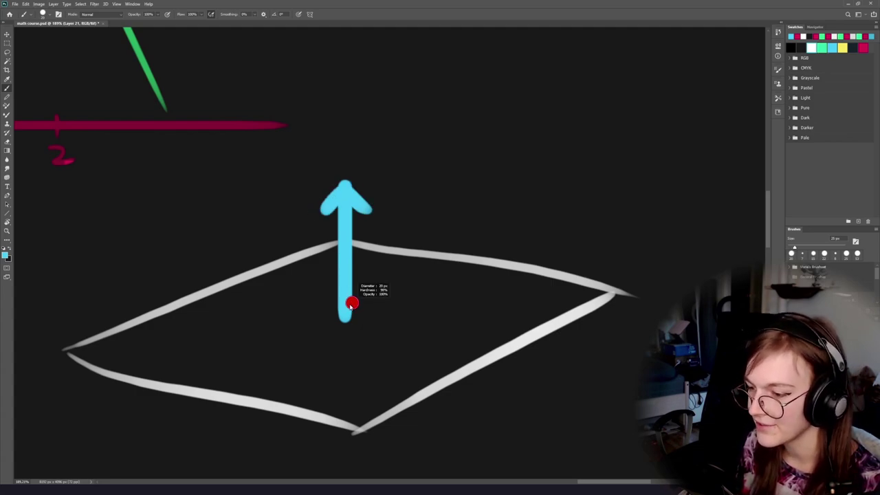
pyautogui.scroll(2, 351, 300)
pyautogui.moveTo(357, 285); pyautogui.dragTo(374, 337)
pyautogui.hotkey('ctrl', 'z')
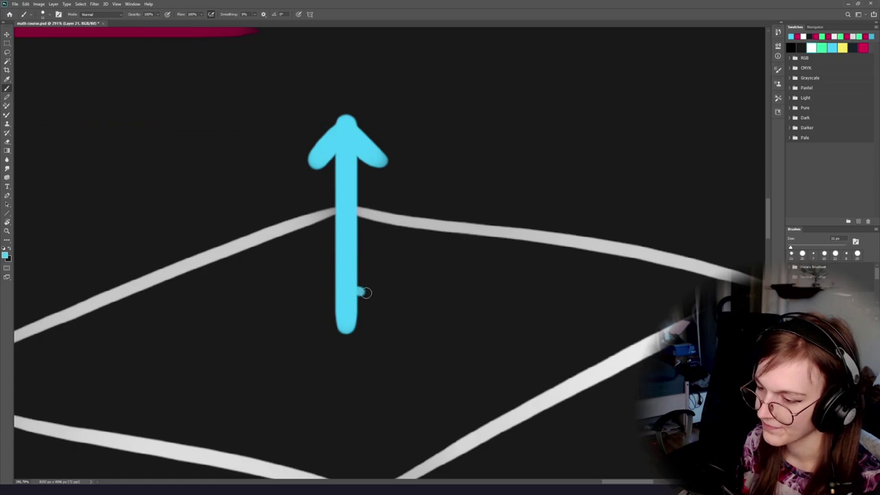
pyautogui.moveTo(357, 291)
pyautogui.mouseDown()
pyautogui.moveTo(377, 337)
pyautogui.moveTo(355, 326)
pyautogui.mouseUp()
pyautogui.scroll(-2, 383, 316)
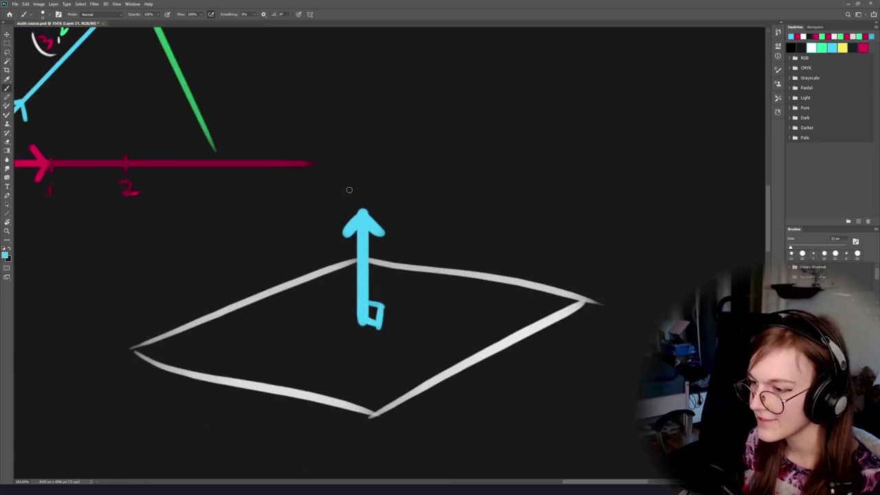
pyautogui.moveTo(347, 196)
pyautogui.mouseDown()
pyautogui.moveTo(349, 168)
pyautogui.moveTo(369, 168)
pyautogui.mouseUp()
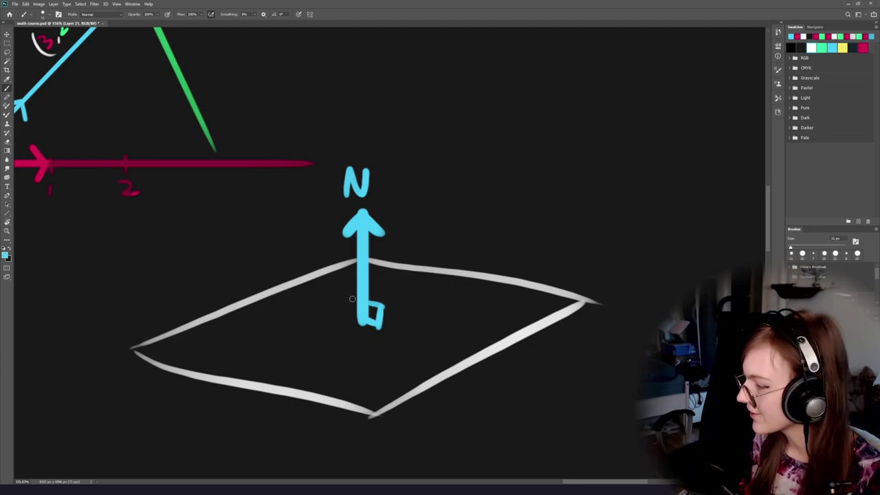
pyautogui.moveTo(462, 170)
pyautogui.mouseDown()
pyautogui.moveTo(393, 142)
pyautogui.moveTo(475, 182)
pyautogui.mouseUp()
pyautogui.hotkey('ctrl', 'z')
pyautogui.moveTo(474, 282); pyautogui.dragTo(416, 384)
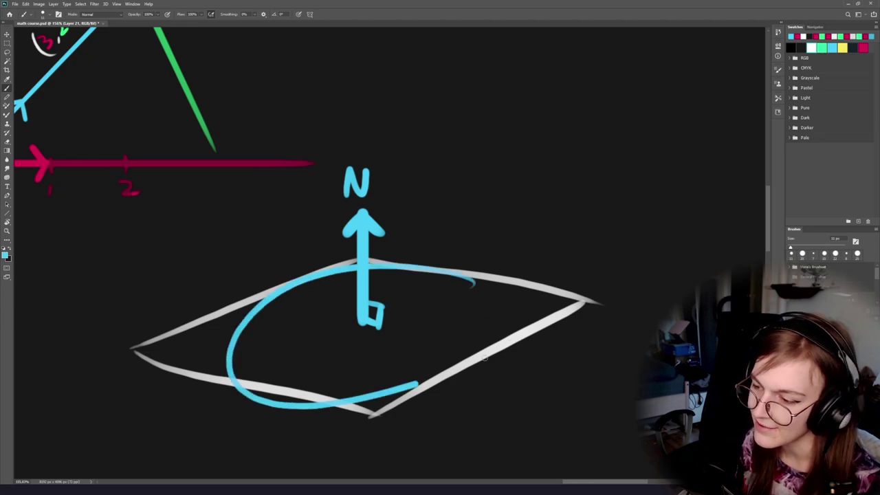
pyautogui.hotkey('ctrl', 'z')
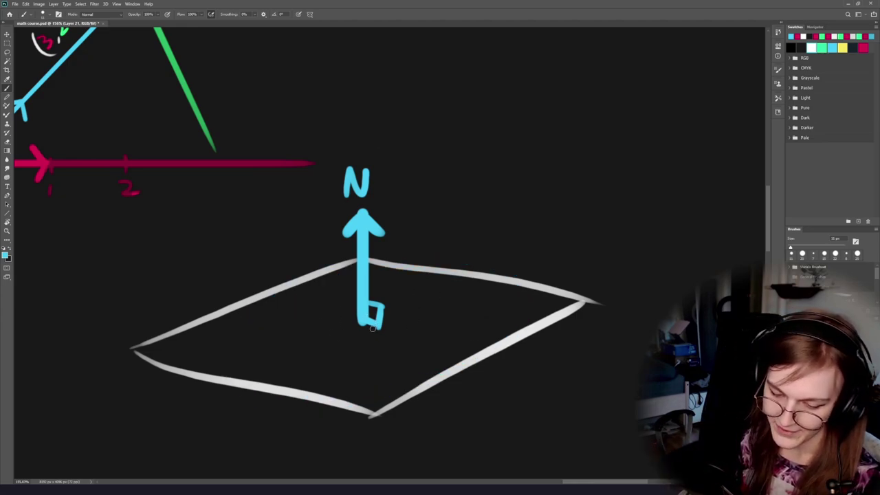
# Sample crimson and draw an arrow lying on the plane, starting from the base of the blue arrow.
pyautogui.keyDown('alt'); pyautogui.click(53, 163); pyautogui.keyUp('alt')
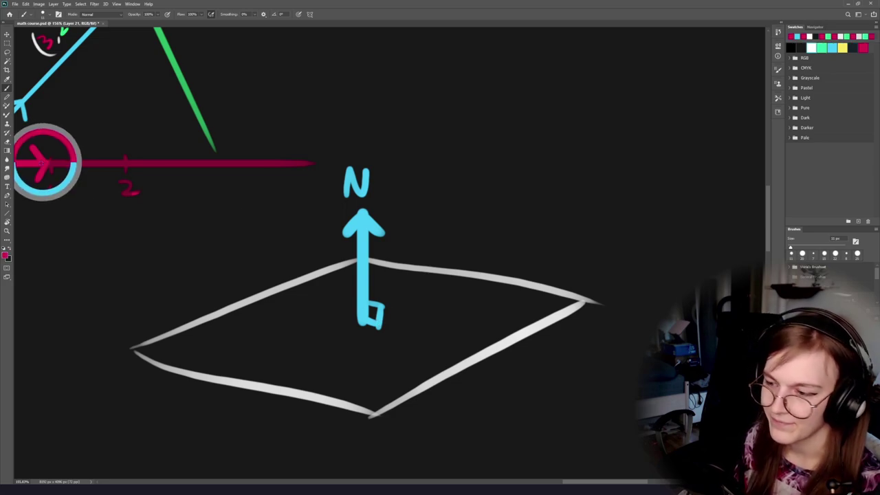
pyautogui.moveTo(362, 321); pyautogui.dragTo(441, 351)
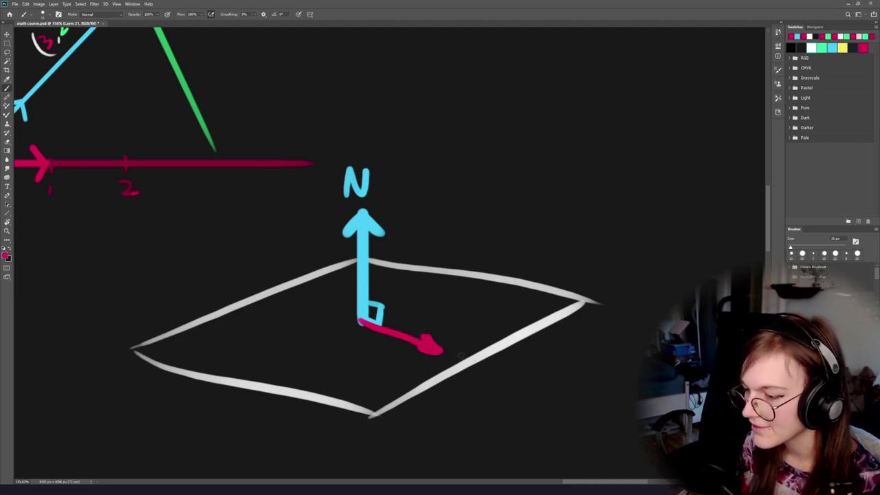
pyautogui.moveTo(411, 350)
pyautogui.mouseDown()
pyautogui.moveTo(444, 352)
pyautogui.moveTo(382, 291)
pyautogui.moveTo(424, 325)
pyautogui.mouseUp()
# Write the label "Tangent" in crimson beside the crimson arrow, just outside the plane's edge.
pyautogui.moveTo(413, 299)
pyautogui.mouseDown()
pyautogui.moveTo(449, 298)
pyautogui.moveTo(440, 297)
pyautogui.moveTo(454, 323)
pyautogui.mouseUp()
pyautogui.moveTo(457, 323)
pyautogui.mouseDown()
pyautogui.moveTo(465, 315)
pyautogui.moveTo(472, 325)
pyautogui.mouseUp()
pyautogui.moveTo(482, 314); pyautogui.dragTo(485, 318)
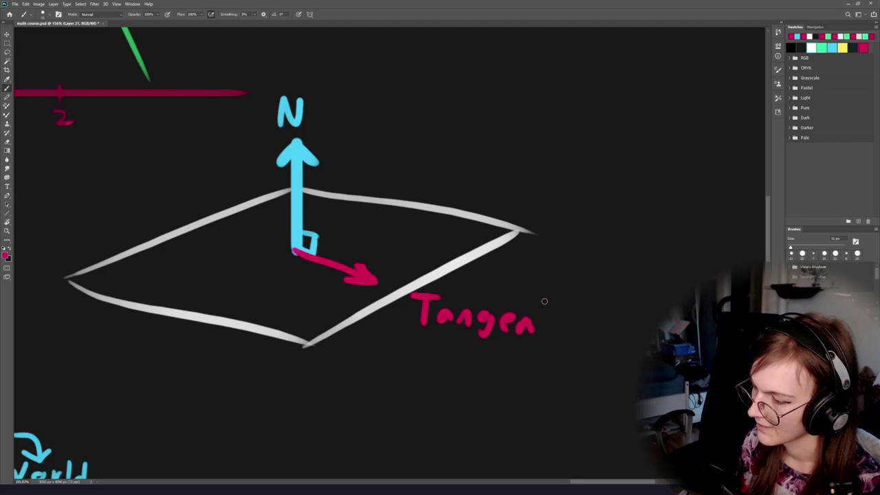
pyautogui.moveTo(543, 301); pyautogui.dragTo(548, 334)
pyautogui.moveTo(536, 321); pyautogui.dragTo(562, 323)
# Sample green, draw a second arrow on the plane from the blue arrow's base and label it "Bitangent".
pyautogui.moveTo(366, 244); pyautogui.dragTo(458, 296)
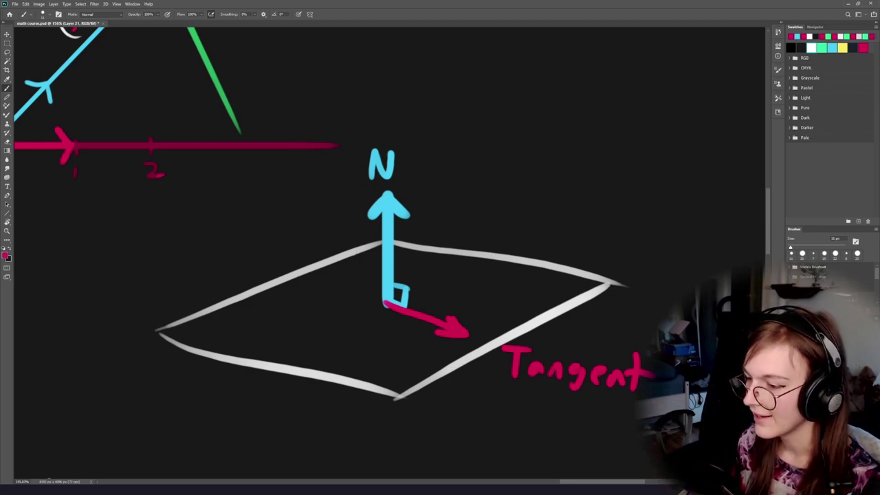
pyautogui.moveTo(263, 245)
pyautogui.mouseDown()
pyautogui.moveTo(486, 385)
pyautogui.moveTo(271, 233)
pyautogui.mouseUp()
pyautogui.keyDown('alt'); pyautogui.click(201, 212); pyautogui.keyUp('alt')
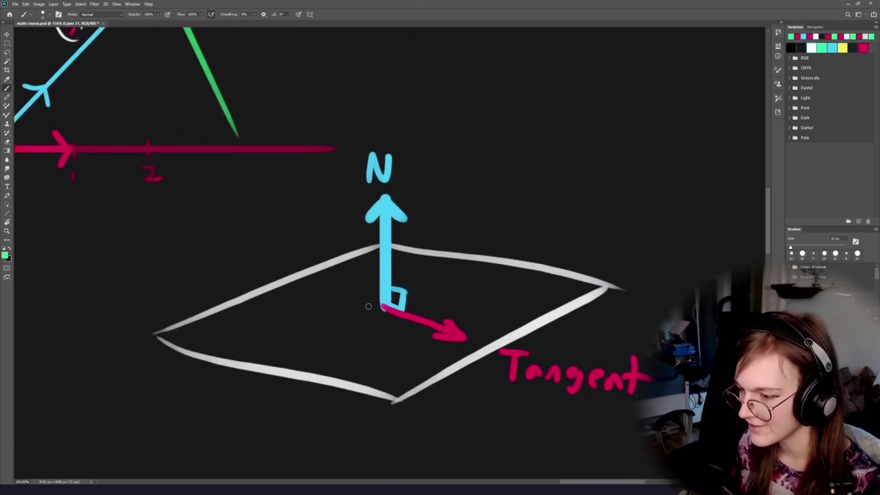
pyautogui.moveTo(382, 305)
pyautogui.mouseDown()
pyautogui.moveTo(297, 343)
pyautogui.moveTo(325, 347)
pyautogui.mouseUp()
pyautogui.moveTo(345, 339); pyautogui.dragTo(436, 251)
pyautogui.moveTo(256, 294); pyautogui.dragTo(258, 323)
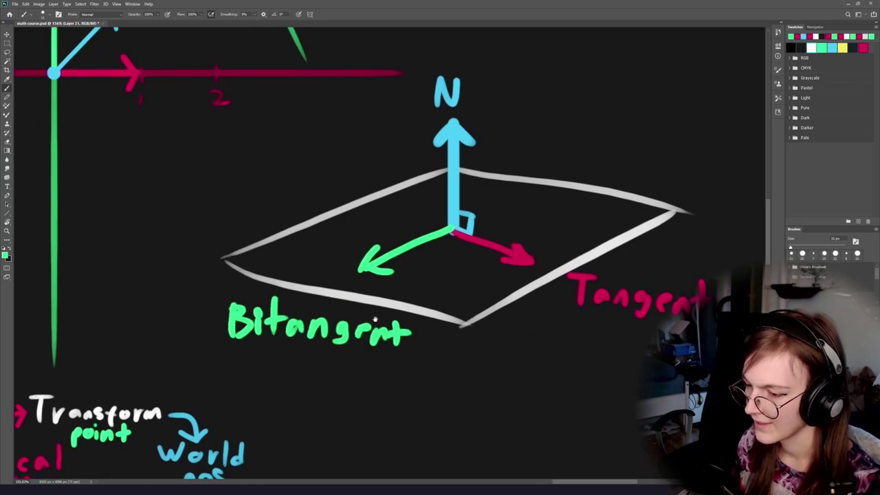
# Sample the light blue and complete the "N" above the vertical arrow to read "Normal".
pyautogui.moveTo(426, 288); pyautogui.dragTo(315, 346)
pyautogui.keyDown('alt'); pyautogui.click(346, 147); pyautogui.keyUp('alt')
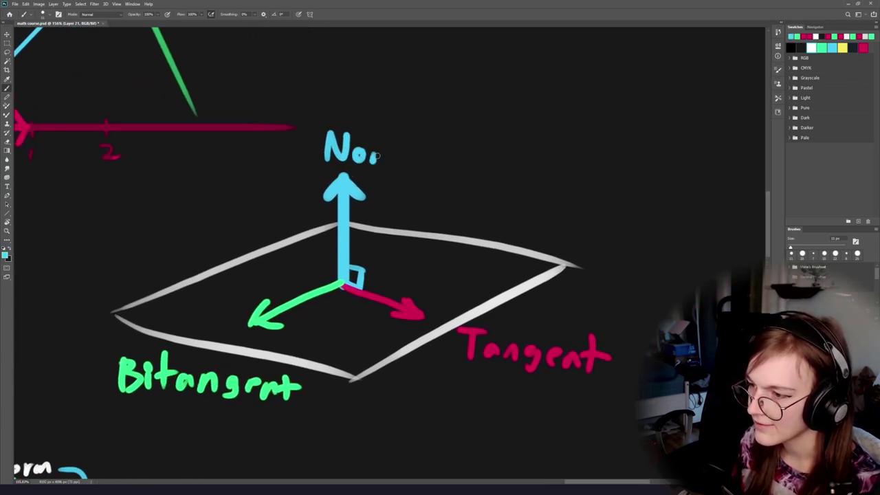
pyautogui.moveTo(418, 155); pyautogui.dragTo(427, 163)
pyautogui.moveTo(442, 133); pyautogui.dragTo(442, 161)
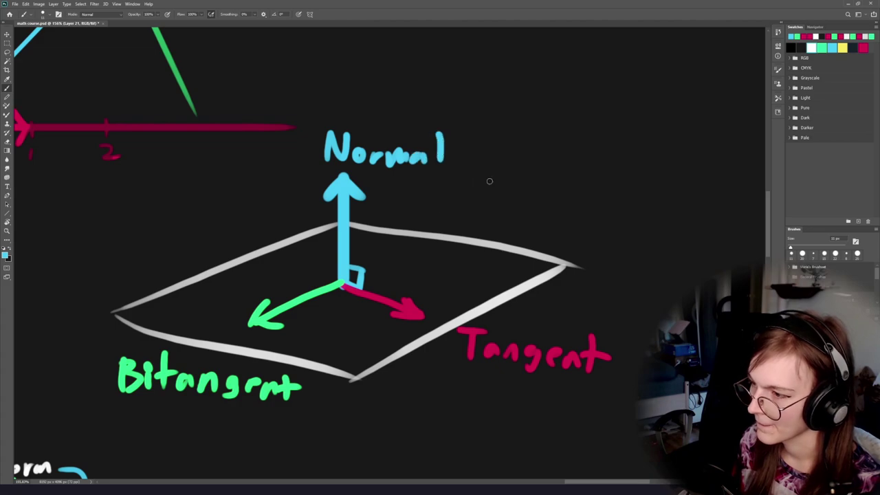
pyautogui.moveTo(435, 250); pyautogui.dragTo(422, 259)
pyautogui.moveTo(456, 169)
pyautogui.mouseDown()
pyautogui.moveTo(403, 219)
pyautogui.moveTo(423, 197)
pyautogui.mouseUp()
pyautogui.moveTo(525, 180)
pyautogui.mouseDown()
pyautogui.moveTo(438, 456)
pyautogui.moveTo(292, 187)
pyautogui.mouseUp()
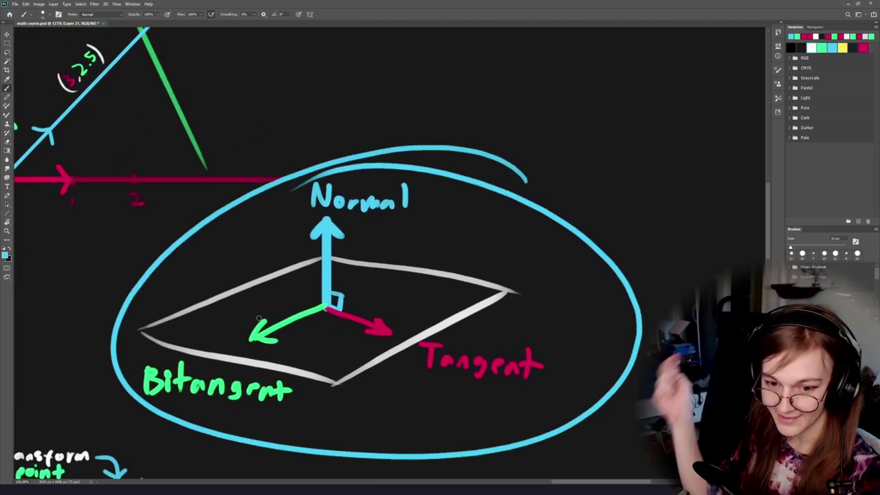
pyautogui.hotkey('ctrl', 'z')
pyautogui.moveTo(337, 328); pyautogui.dragTo(388, 332)
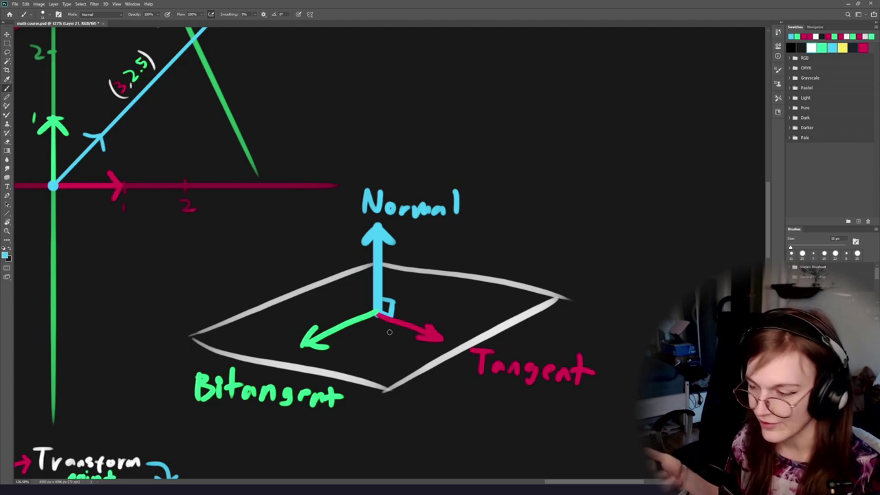
pyautogui.moveTo(275, 206)
pyautogui.mouseDown()
pyautogui.moveTo(570, 216)
pyautogui.moveTo(570, 206)
pyautogui.mouseUp()
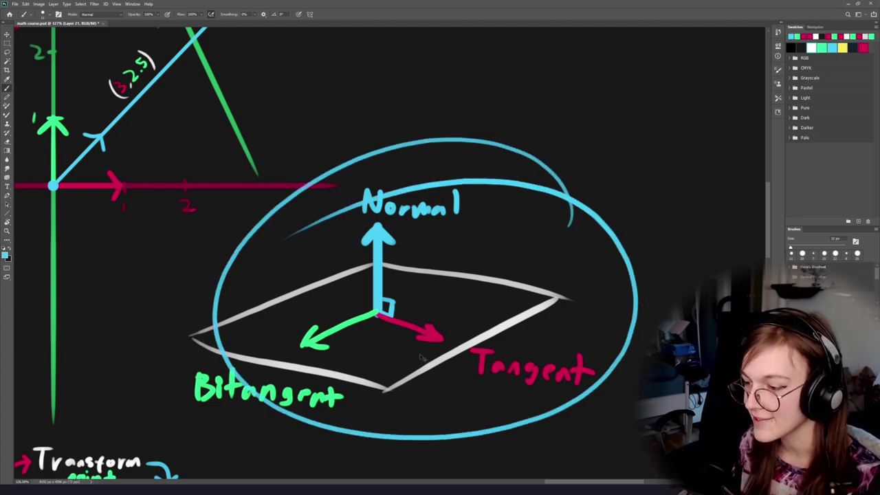
pyautogui.hotkey('ctrl', 'z')
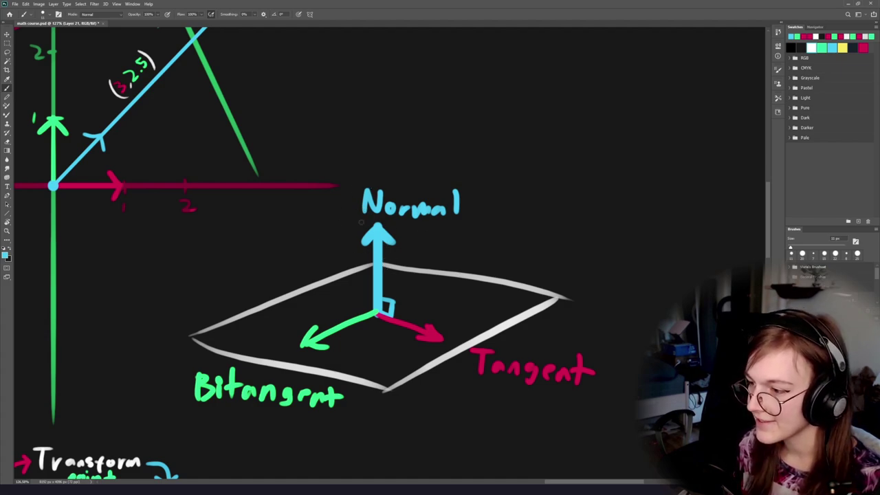
pyautogui.moveTo(419, 285); pyautogui.dragTo(357, 287)
pyautogui.moveTo(492, 207)
pyautogui.mouseDown()
pyautogui.moveTo(251, 178)
pyautogui.moveTo(363, 151)
pyautogui.mouseUp()
pyautogui.hotkey('ctrl', 'z')
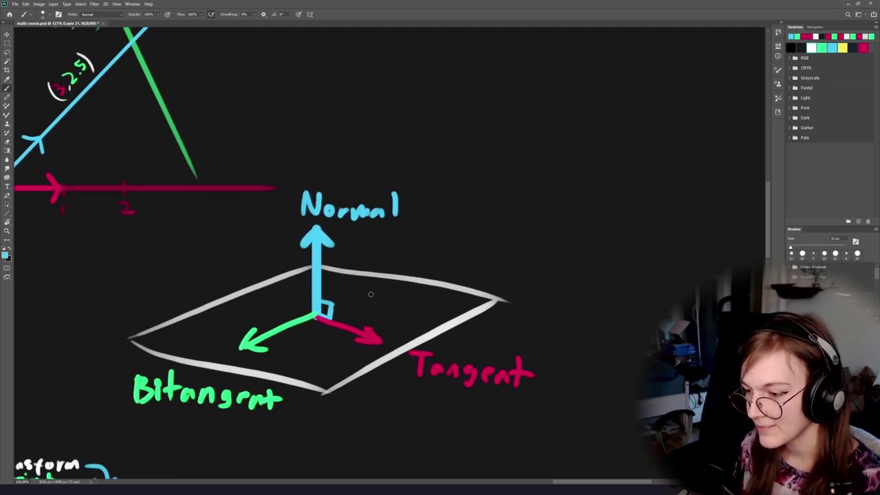
# Switch to white and write "float3x3" in the empty area beside the Normal label, redrawing strokes that go wrong.
pyautogui.moveTo(389, 254); pyautogui.dragTo(282, 295)
pyautogui.keyDown('alt'); pyautogui.click(207, 282); pyautogui.keyUp('alt')
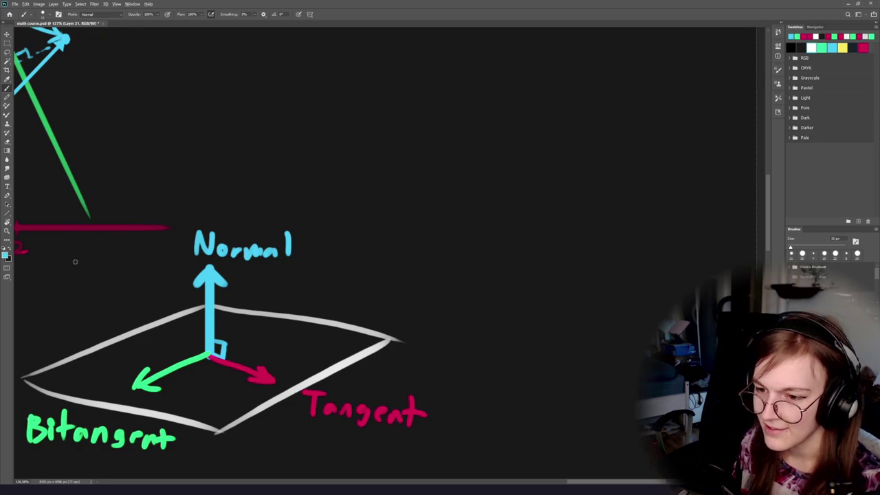
pyautogui.moveTo(377, 224); pyautogui.dragTo(362, 250)
pyautogui.moveTo(364, 236); pyautogui.dragTo(375, 230)
pyautogui.moveTo(389, 205)
pyautogui.mouseDown()
pyautogui.moveTo(391, 236)
pyautogui.moveTo(375, 234)
pyautogui.mouseUp()
pyautogui.hotkey('ctrl', 'z')
pyautogui.hotkey('ctrl', 'z')
pyautogui.moveTo(389, 205); pyautogui.dragTo(388, 235)
pyautogui.moveTo(435, 208)
pyautogui.mouseDown()
pyautogui.moveTo(439, 232)
pyautogui.moveTo(488, 240)
pyautogui.mouseUp()
pyautogui.moveTo(488, 219); pyautogui.dragTo(470, 240)
pyautogui.hotkey('ctrl', 'z')
pyautogui.moveTo(487, 205)
pyautogui.mouseDown()
pyautogui.moveTo(506, 216)
pyautogui.moveTo(490, 240)
pyautogui.mouseUp()
# Frame the "float3x3" text with a white rectangle, undoing the crooked first lines.
pyautogui.moveTo(339, 213)
pyautogui.mouseDown()
pyautogui.moveTo(354, 268)
pyautogui.moveTo(339, 258)
pyautogui.moveTo(534, 253)
pyautogui.mouseUp()
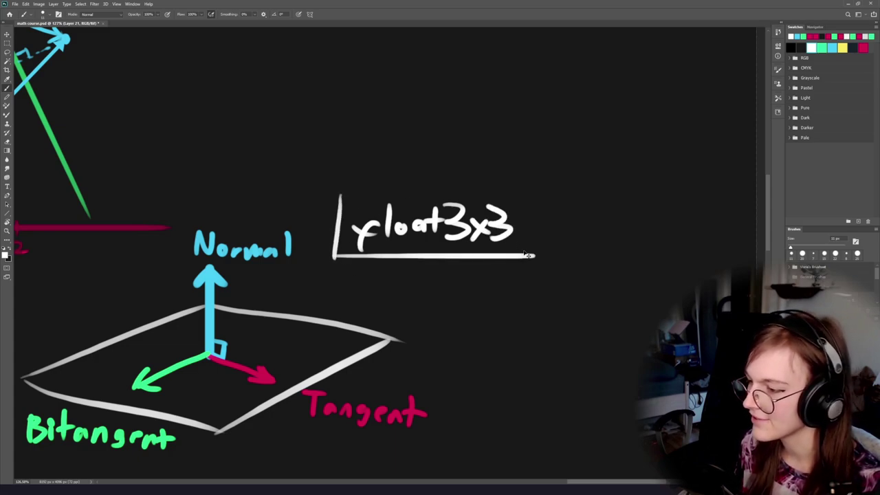
pyautogui.hotkey('ctrl', 'z')
pyautogui.moveTo(525, 183)
pyautogui.mouseDown()
pyautogui.moveTo(524, 255)
pyautogui.moveTo(321, 186)
pyautogui.mouseUp()
pyautogui.hotkey('ctrl', 'z')
pyautogui.hotkey('ctrl', 'z')
pyautogui.hotkey('ctrl', 'z')
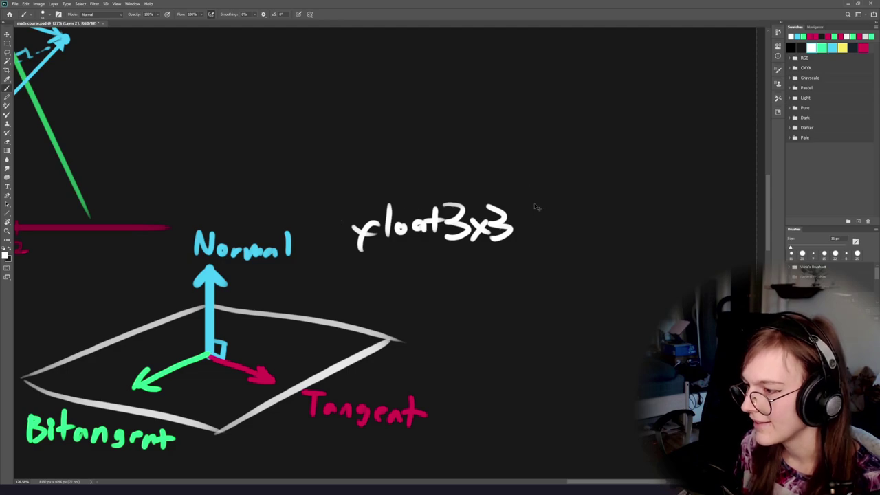
pyautogui.moveTo(525, 195)
pyautogui.mouseDown()
pyautogui.moveTo(351, 202)
pyautogui.moveTo(338, 193)
pyautogui.moveTo(340, 261)
pyautogui.moveTo(531, 259)
pyautogui.mouseUp()
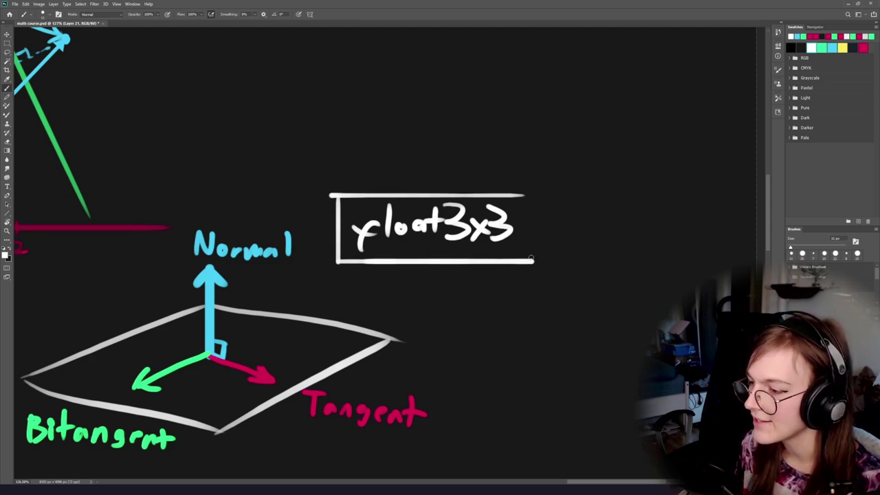
pyautogui.moveTo(524, 219); pyautogui.dragTo(524, 266)
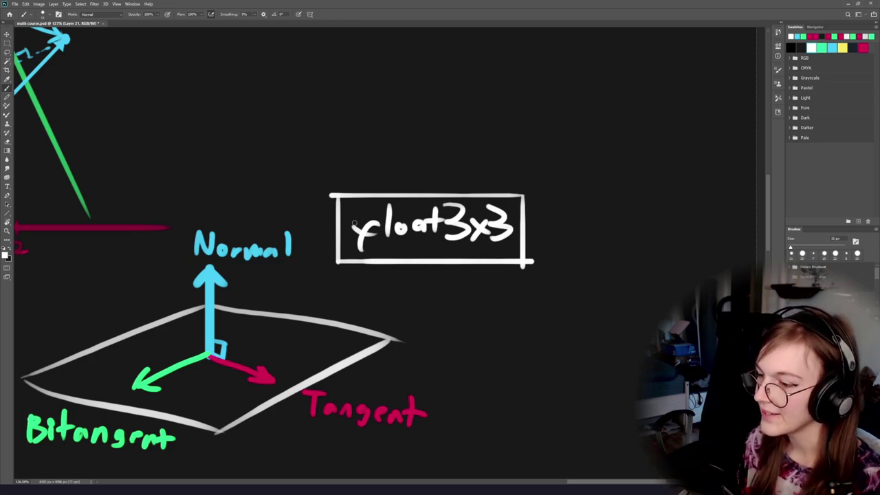
pyautogui.moveTo(206, 242); pyautogui.dragTo(124, 319)
pyautogui.hotkey('ctrl', 'z')
pyautogui.moveTo(424, 313); pyautogui.dragTo(347, 307)
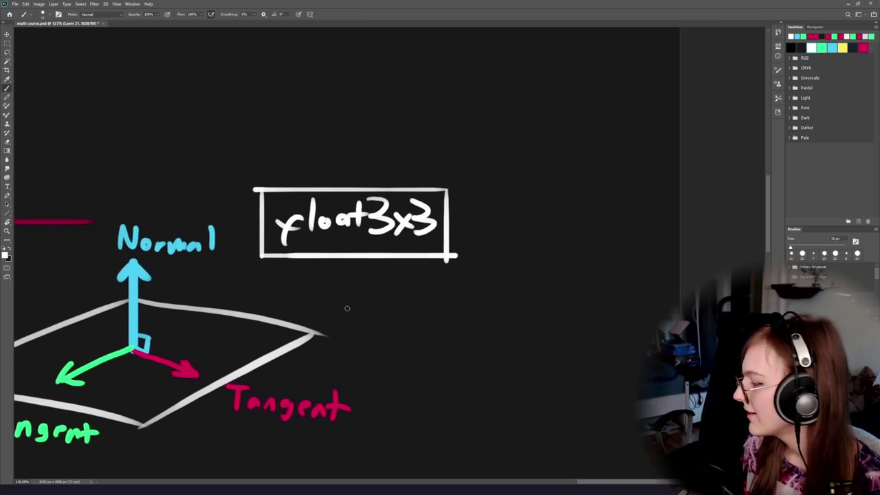
pyautogui.moveTo(363, 161)
pyautogui.mouseDown()
pyautogui.moveTo(448, 173)
pyautogui.moveTo(354, 172)
pyautogui.mouseUp()
pyautogui.hotkey('ctrl', 'z')
pyautogui.moveTo(246, 289); pyautogui.dragTo(392, 236)
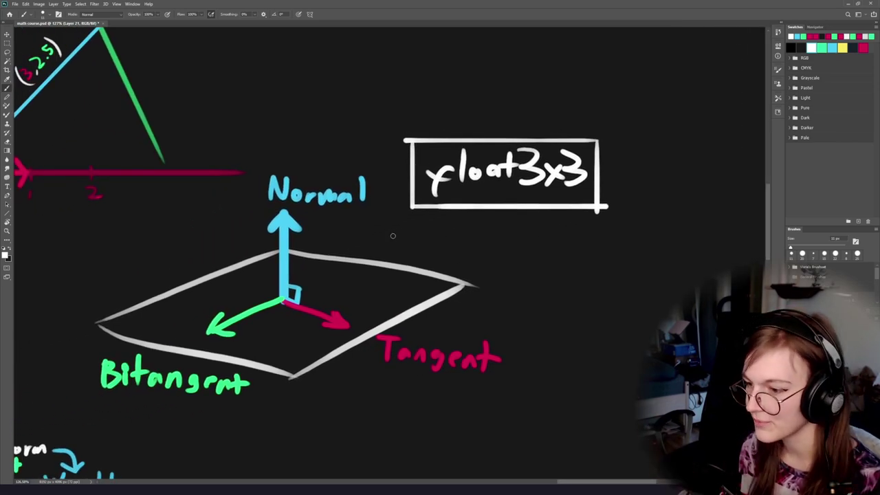
pyautogui.moveTo(344, 318); pyautogui.dragTo(408, 312)
pyautogui.moveTo(340, 290)
pyautogui.mouseDown()
pyautogui.moveTo(391, 291)
pyautogui.moveTo(358, 298)
pyautogui.mouseUp()
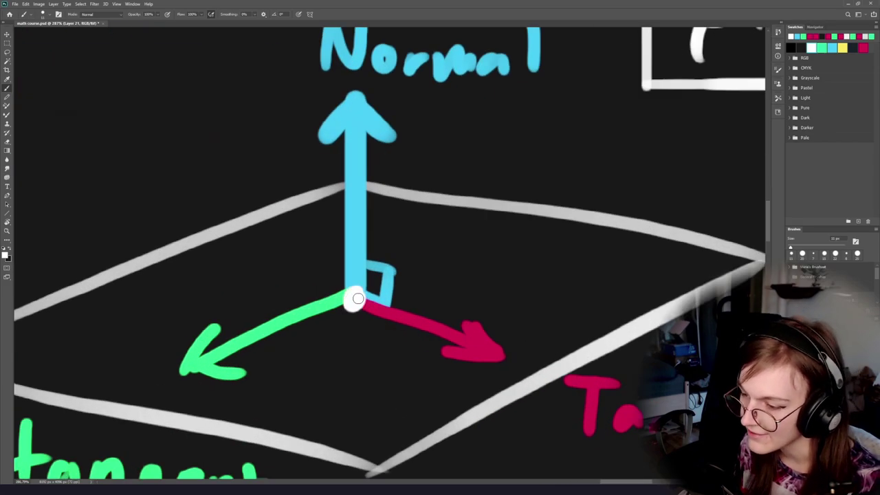
pyautogui.scroll(-3, 408, 330)
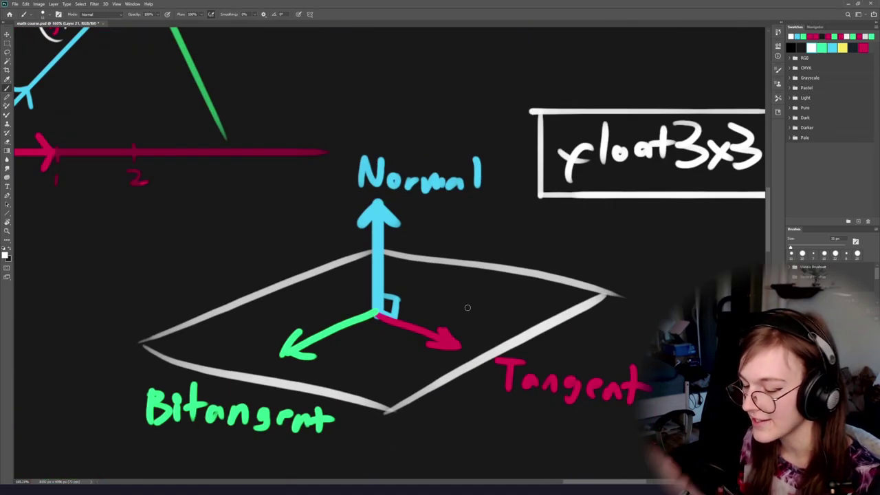
pyautogui.moveTo(467, 307); pyautogui.dragTo(375, 320)
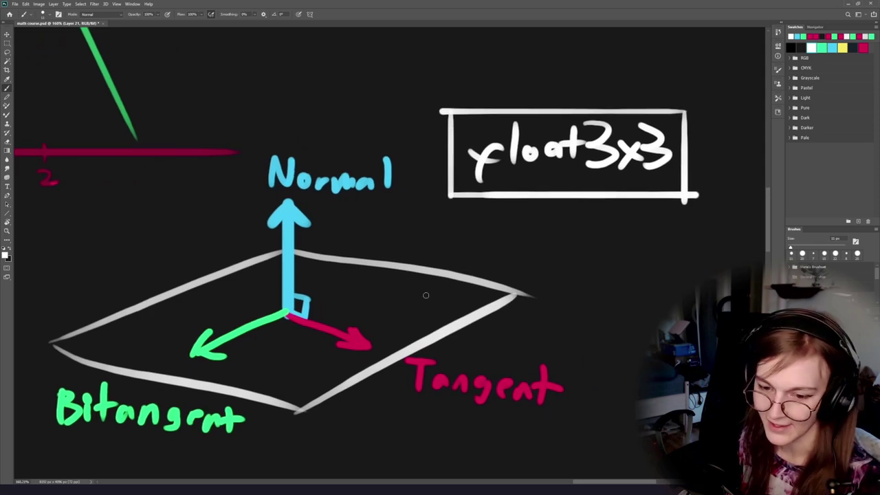
# Sample green and try drawing an angle mark inside the plane's left corner.
pyautogui.moveTo(296, 305); pyautogui.dragTo(356, 300)
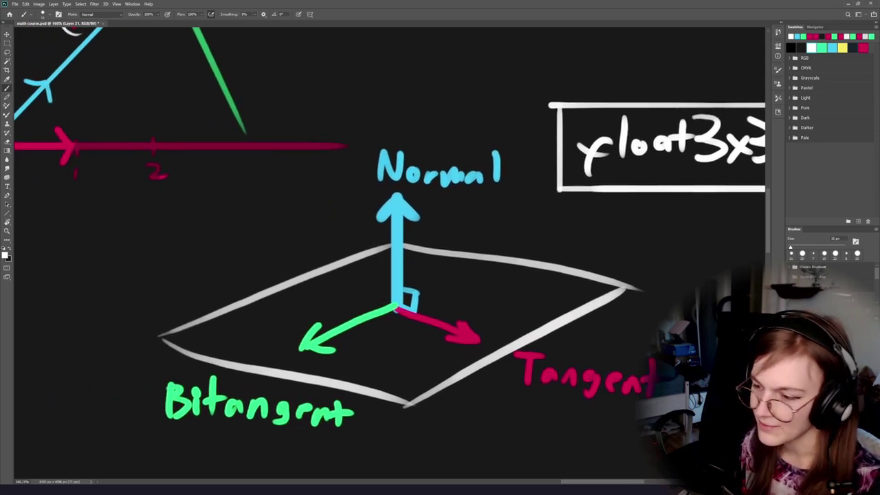
pyautogui.keyDown('alt'); pyautogui.click(353, 323); pyautogui.keyUp('alt')
pyautogui.scroll(1, 358, 312)
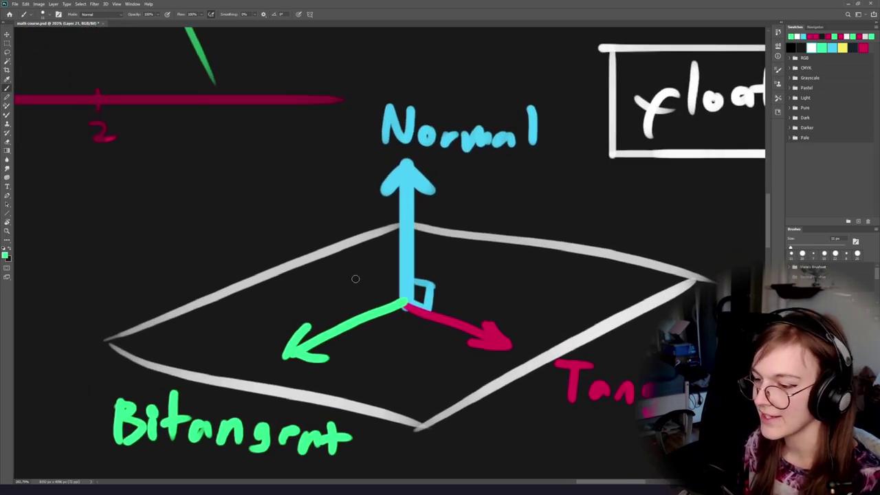
pyautogui.moveTo(287, 341); pyautogui.dragTo(361, 332)
pyautogui.scroll(2, 223, 347)
pyautogui.moveTo(209, 296); pyautogui.dragTo(206, 349)
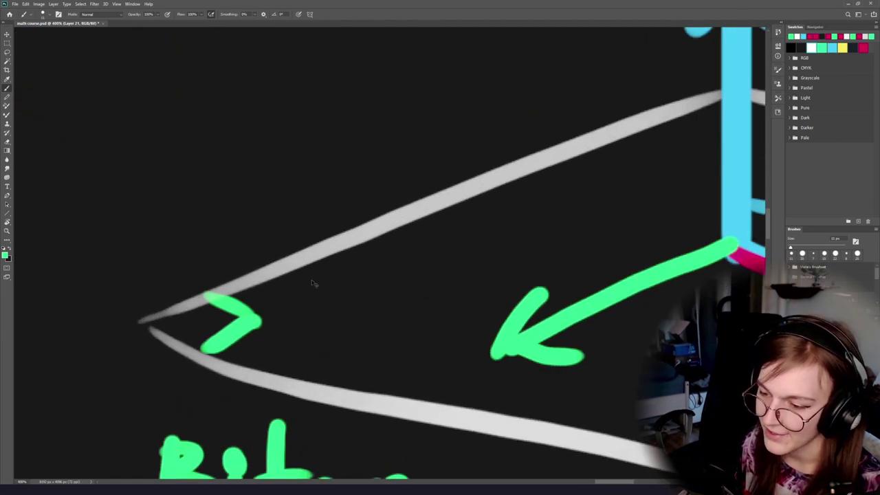
pyautogui.hotkey('ctrl', 'z')
# Sample the outline's grey and draw a few small adjoining cells inside the plane's left corner.
pyautogui.keyDown('alt'); pyautogui.click(269, 272); pyautogui.keyUp('alt')
pyautogui.moveTo(218, 292); pyautogui.dragTo(196, 356)
pyautogui.moveTo(267, 316)
pyautogui.mouseDown()
pyautogui.moveTo(329, 274)
pyautogui.moveTo(294, 266)
pyautogui.mouseUp()
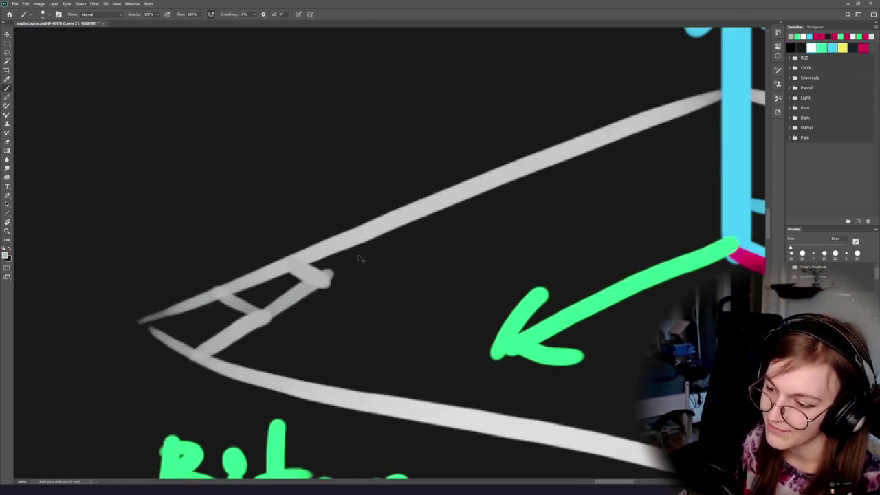
pyautogui.hotkey('ctrl', 'z')
pyautogui.hotkey('ctrl', 'z')
pyautogui.moveTo(269, 318); pyautogui.dragTo(327, 281)
pyautogui.moveTo(326, 281)
pyautogui.mouseDown()
pyautogui.moveTo(293, 268)
pyautogui.moveTo(380, 255)
pyautogui.mouseUp()
pyautogui.moveTo(379, 254)
pyautogui.mouseDown()
pyautogui.moveTo(356, 240)
pyautogui.moveTo(382, 252)
pyautogui.mouseUp()
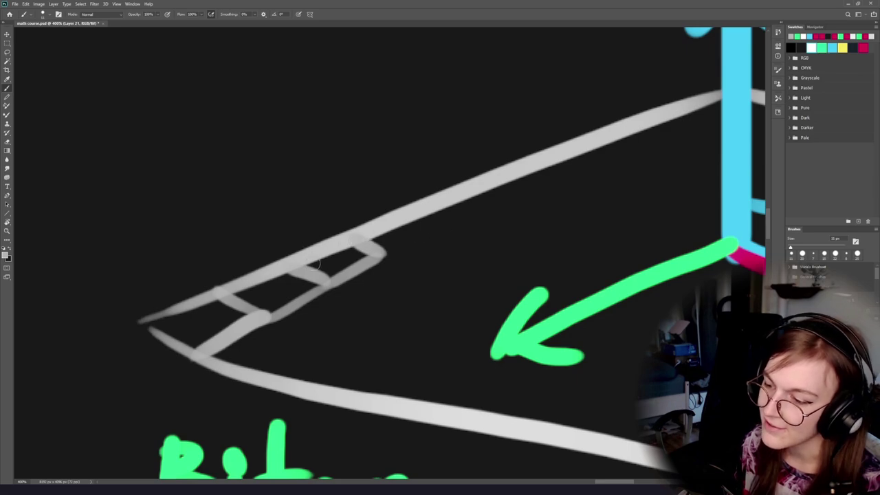
# Sample light blue and draw three small arrows pointing in different directions from the grey corner cells.
pyautogui.keyDown('alt'); pyautogui.click(726, 246); pyautogui.keyUp('alt')
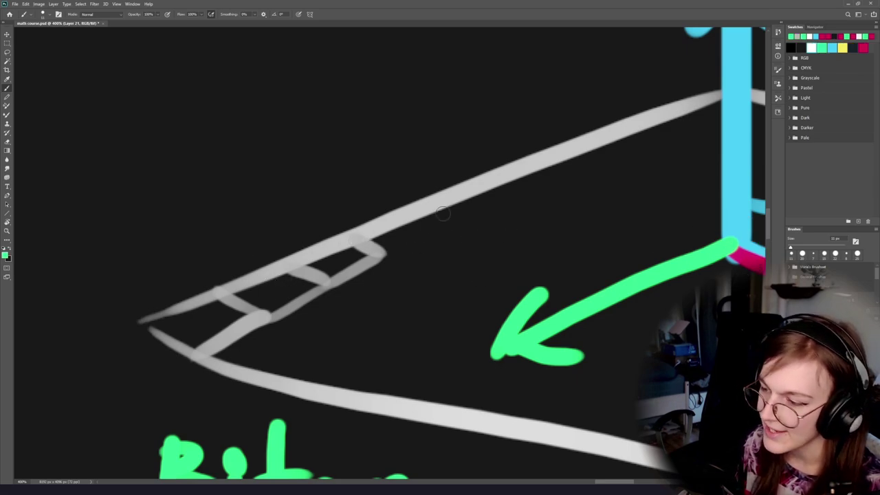
pyautogui.keyDown('alt'); pyautogui.click(736, 180); pyautogui.keyUp('alt')
pyautogui.moveTo(273, 286)
pyautogui.mouseDown()
pyautogui.moveTo(254, 220)
pyautogui.moveTo(213, 261)
pyautogui.mouseUp()
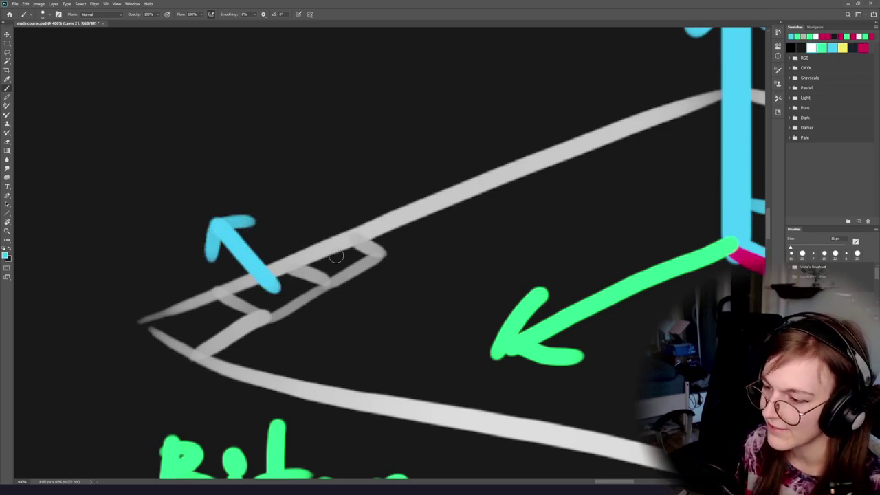
pyautogui.moveTo(336, 262)
pyautogui.mouseDown()
pyautogui.moveTo(362, 179)
pyautogui.moveTo(318, 203)
pyautogui.mouseUp()
pyautogui.moveTo(184, 321); pyautogui.dragTo(276, 330)
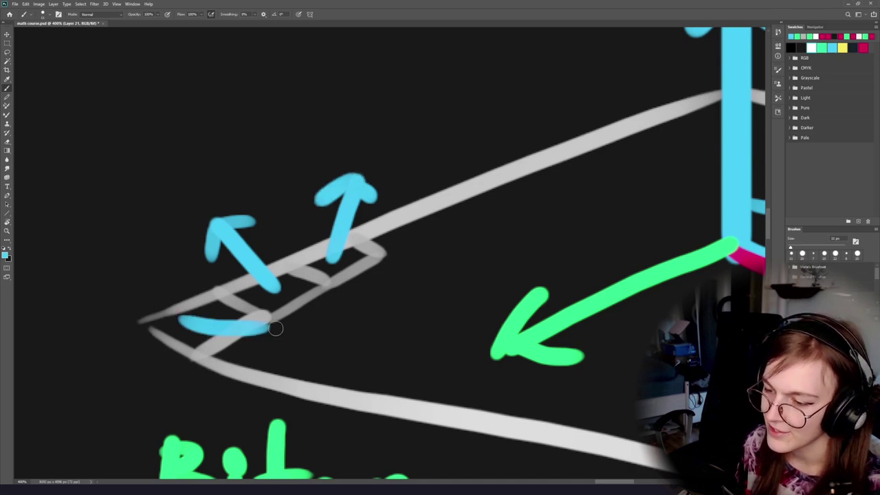
pyautogui.moveTo(238, 300)
pyautogui.mouseDown()
pyautogui.moveTo(266, 330)
pyautogui.moveTo(234, 356)
pyautogui.mouseUp()
pyautogui.moveTo(313, 342); pyautogui.dragTo(258, 339)
pyautogui.moveTo(438, 337)
pyautogui.mouseDown()
pyautogui.moveTo(331, 331)
pyautogui.moveTo(234, 391)
pyautogui.mouseUp()
pyautogui.moveTo(503, 186)
pyautogui.mouseDown()
pyautogui.moveTo(650, 279)
pyautogui.moveTo(236, 175)
pyautogui.mouseUp()
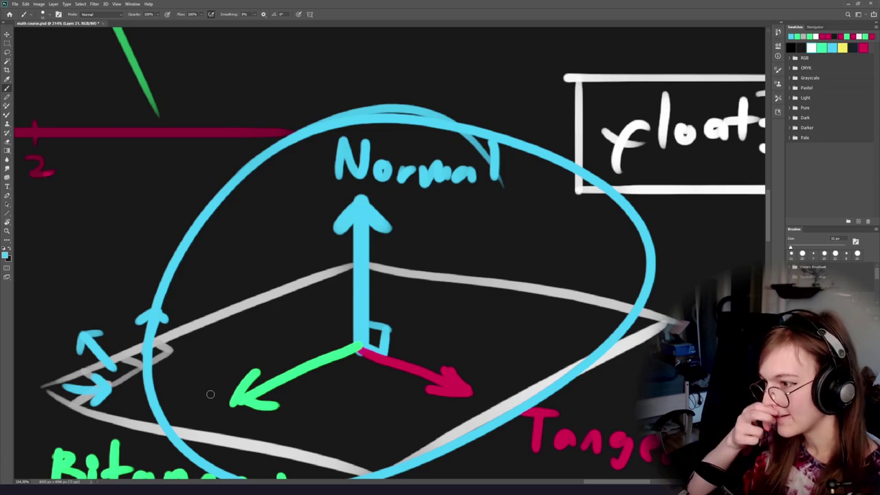
pyautogui.hotkey('ctrl', 'z')
# Circle the small grey cells and their three blue arrows at the plane's left corner in light blue.
pyautogui.scroll(-3, 289, 296)
pyautogui.hscroll(-5, 289, 296)
pyautogui.scroll(2, 303, 273)
pyautogui.moveTo(413, 167)
pyautogui.mouseDown()
pyautogui.moveTo(180, 231)
pyautogui.moveTo(412, 164)
pyautogui.mouseUp()
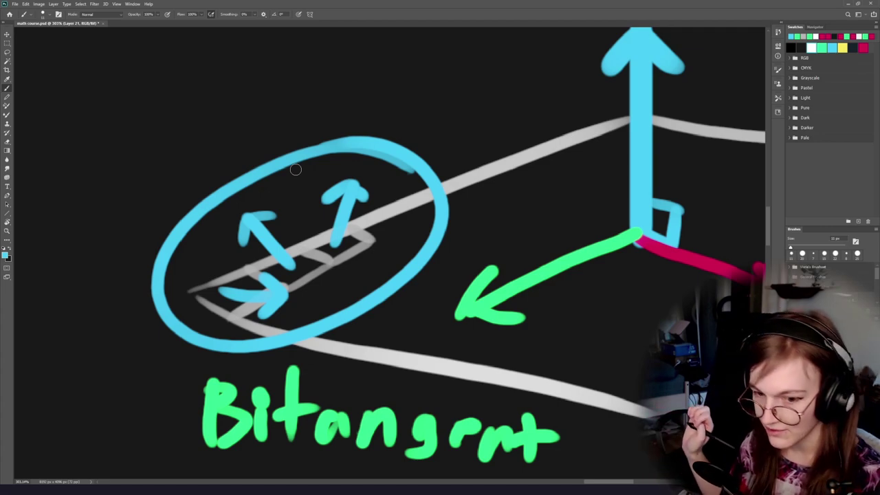
# Undo the light-blue circle around the small grey cells and their three arrows.
pyautogui.hotkey('ctrl', 'z')
pyautogui.scroll(-5, 364, 324)
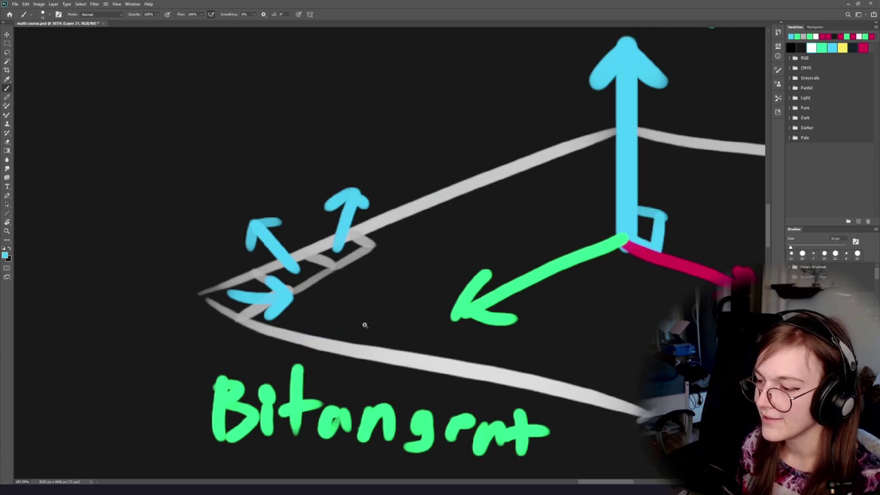
pyautogui.scroll(5, 309, 295)
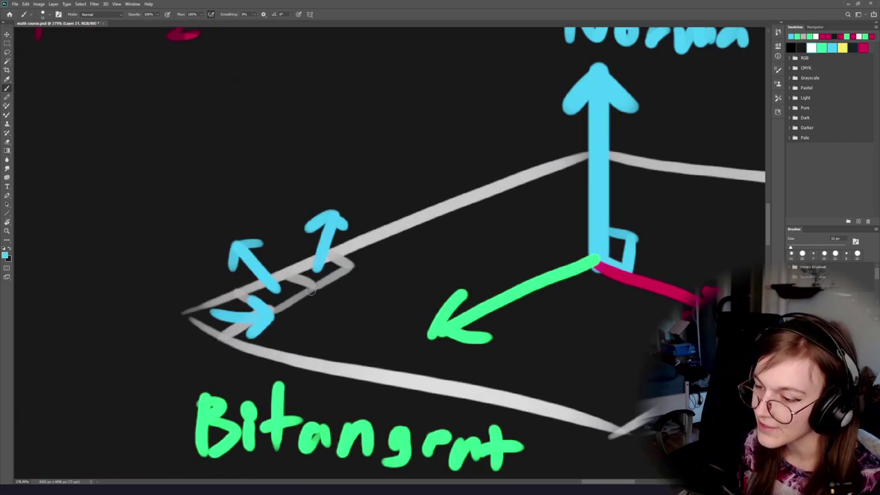
# Draw a large light-blue circle around the whole Normal, Tangent and Bitangent diagram and undo it.
pyautogui.moveTo(512, 256); pyautogui.dragTo(312, 348)
pyautogui.moveTo(448, 312)
pyautogui.mouseDown()
pyautogui.moveTo(383, 344)
pyautogui.moveTo(343, 325)
pyautogui.moveTo(295, 342)
pyautogui.moveTo(344, 337)
pyautogui.mouseUp()
pyautogui.moveTo(426, 298); pyautogui.dragTo(426, 231)
pyautogui.moveTo(475, 149); pyautogui.dragTo(295, 181)
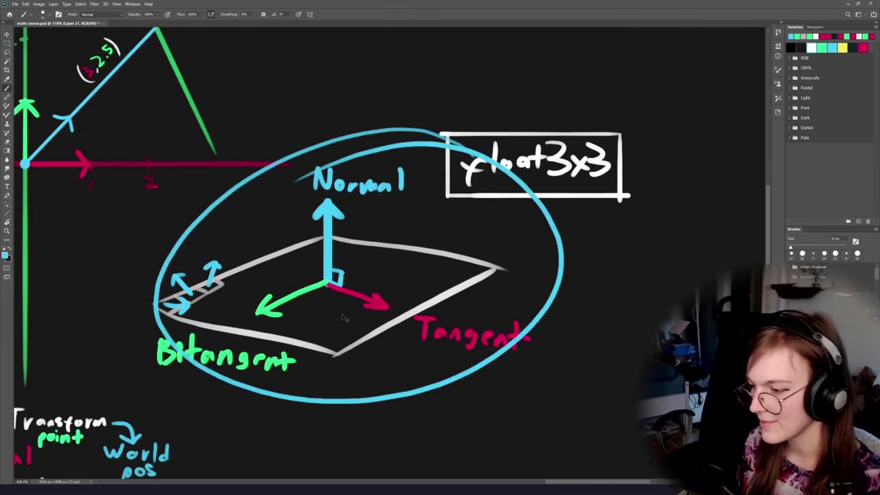
pyautogui.hotkey('ctrl', 'z')
# Review the float4x4 matrix, the Transform point loop and the tangent-space diagram.
pyautogui.scroll(-4, 360, 383)
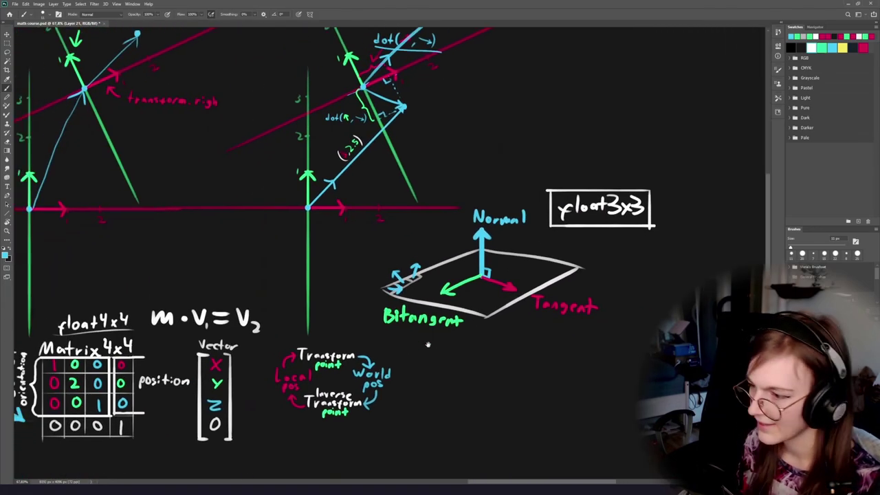
pyautogui.hscroll(-5, 427, 343)
pyautogui.scroll(-2, 428, 343)
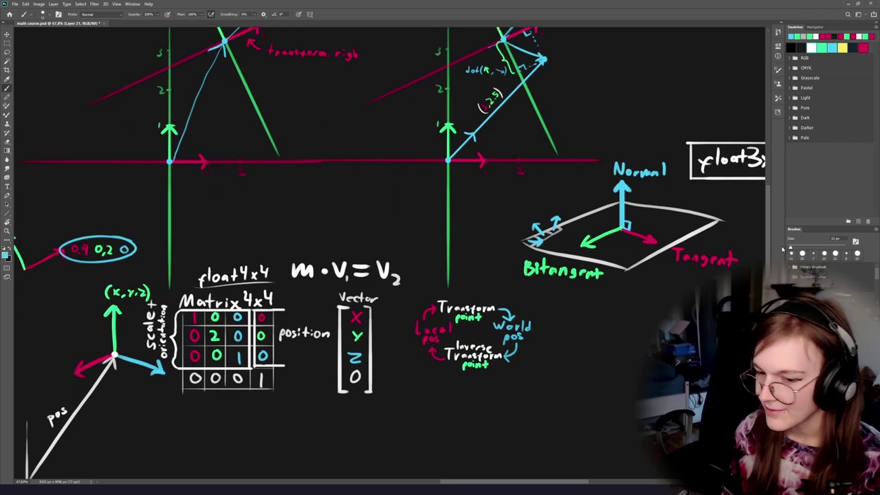
pyautogui.moveTo(293, 236); pyautogui.dragTo(520, 420)
pyautogui.hotkey('ctrl', 'z')
pyautogui.moveTo(389, 353); pyautogui.dragTo(133, 342)
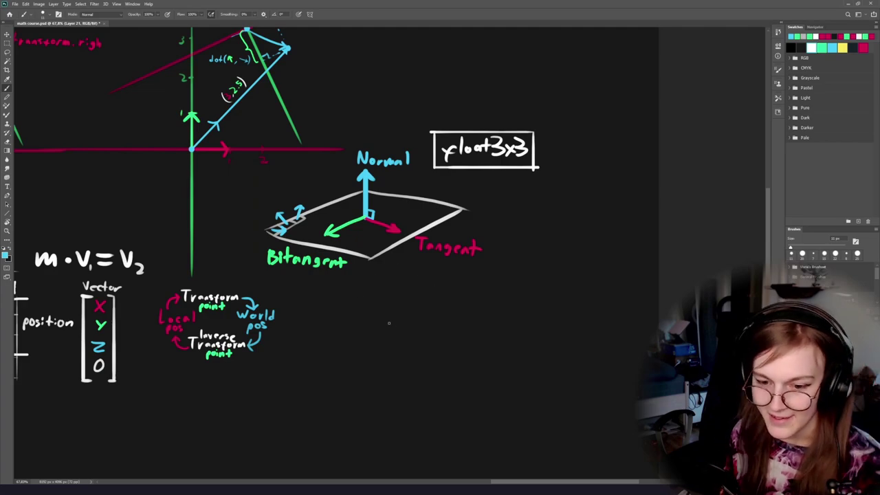
pyautogui.scroll(2, 356, 295)
pyautogui.scroll(2, 314, 242)
pyautogui.hscroll(-1, 314, 242)
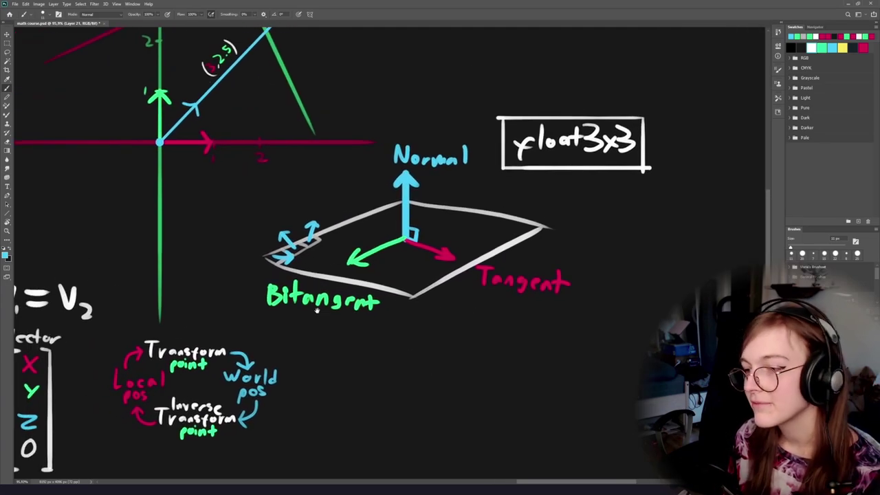
pyautogui.scroll(3, 341, 248)
pyautogui.hscroll(-2, 341, 248)
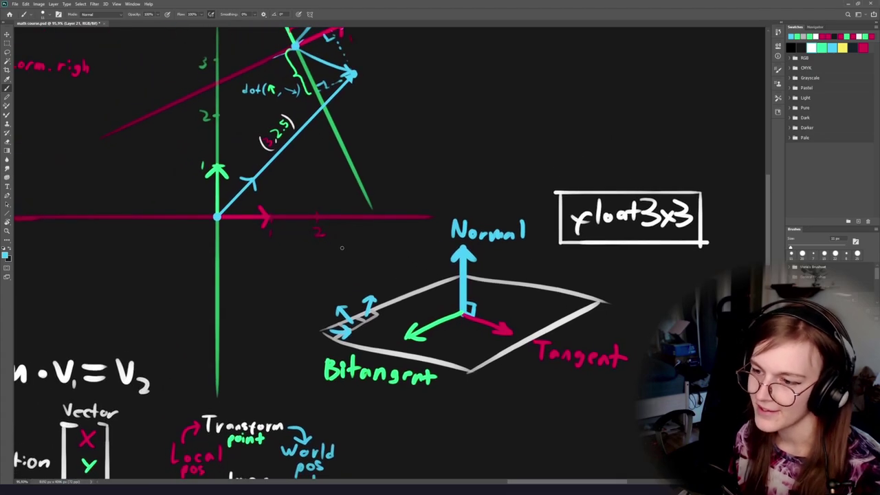
# Circle the Normal label in light blue and undo the circle.
pyautogui.click(252, 181)
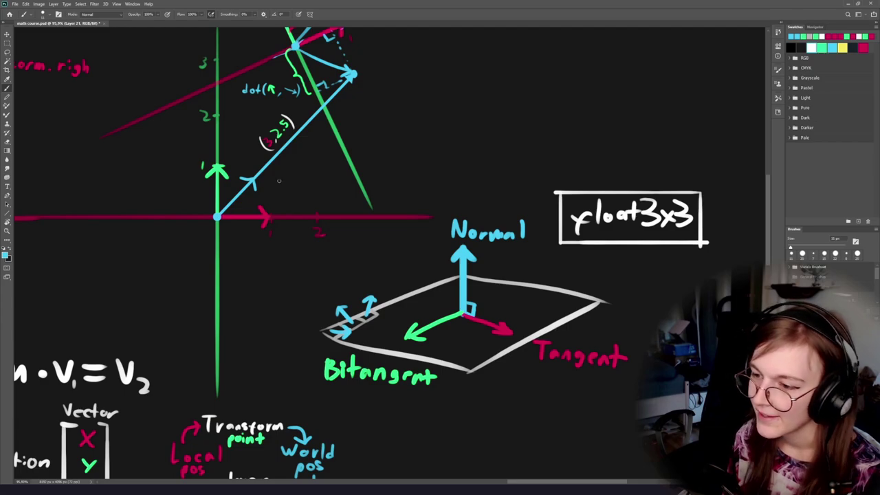
pyautogui.moveTo(362, 332); pyautogui.dragTo(346, 215)
pyautogui.moveTo(340, 311); pyautogui.dragTo(466, 271)
pyautogui.moveTo(236, 288); pyautogui.dragTo(172, 365)
pyautogui.moveTo(457, 240); pyautogui.dragTo(343, 241)
pyautogui.moveTo(448, 205); pyautogui.dragTo(347, 244)
pyautogui.scroll(3, 309, 259)
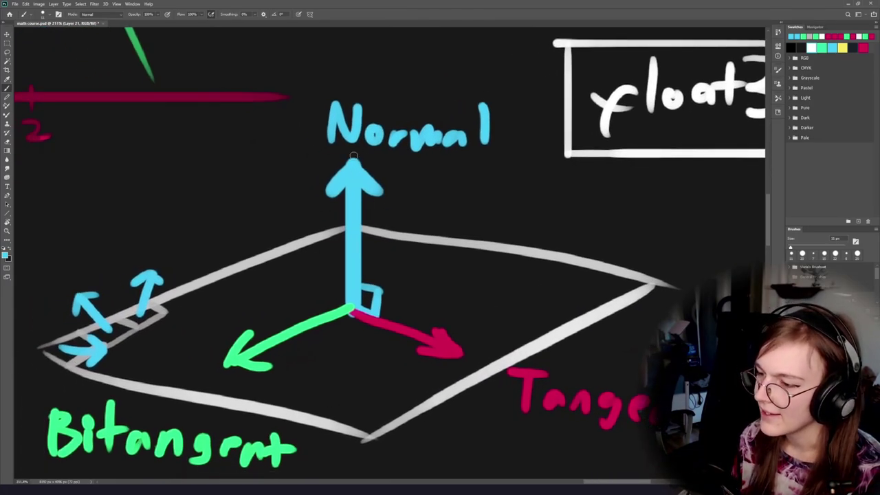
pyautogui.moveTo(529, 104)
pyautogui.mouseDown()
pyautogui.moveTo(305, 172)
pyautogui.moveTo(388, 93)
pyautogui.mouseUp()
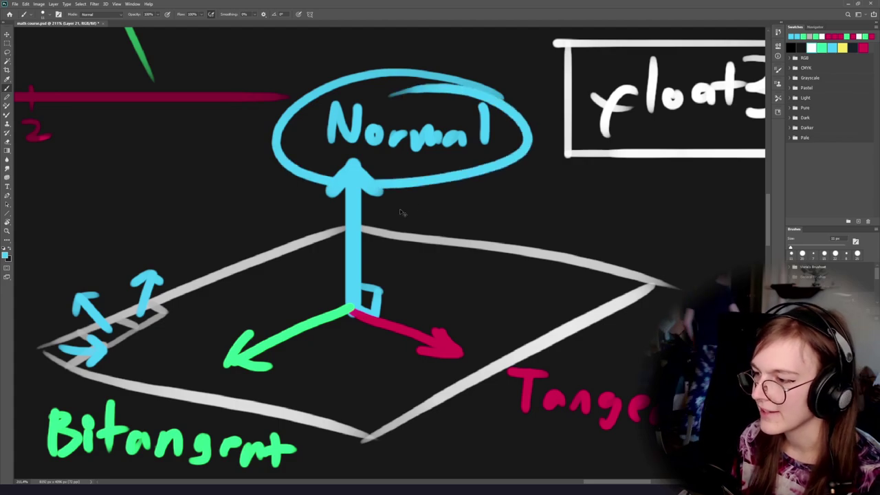
pyautogui.hotkey('ctrl', 'z')
pyautogui.moveTo(440, 284); pyautogui.dragTo(269, 195)
pyautogui.moveTo(587, 277); pyautogui.dragTo(474, 256)
pyautogui.hotkey('ctrl', 'z')
pyautogui.moveTo(355, 280); pyautogui.dragTo(485, 324)
pyautogui.moveTo(485, 324); pyautogui.dragTo(439, 299)
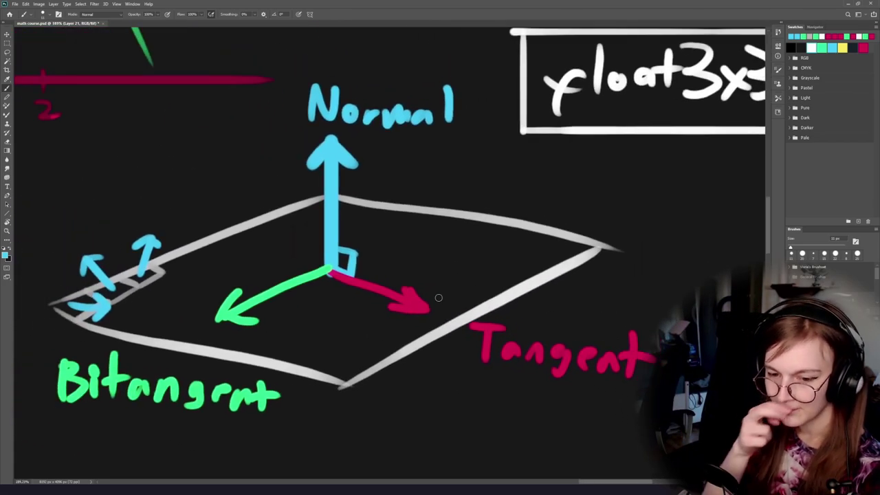
# Sample green and draw a question mark just above the bitangent arrow.
pyautogui.moveTo(326, 268); pyautogui.dragTo(330, 266)
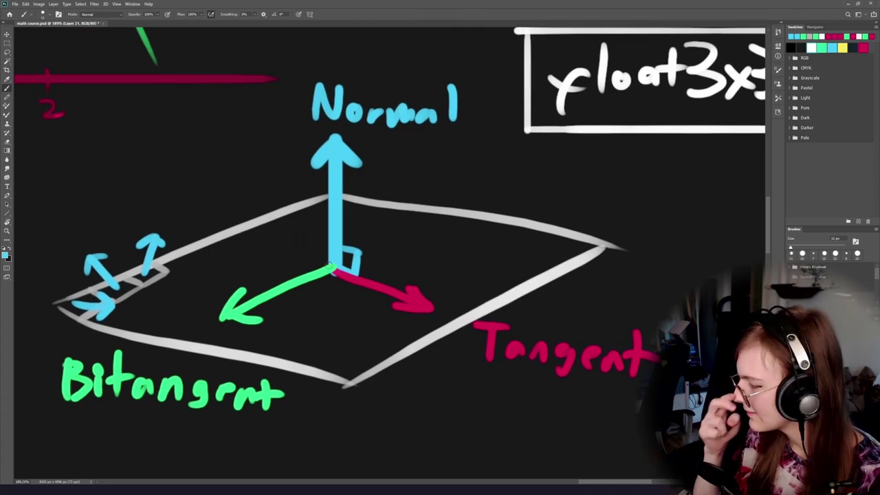
pyautogui.moveTo(266, 257); pyautogui.dragTo(327, 250)
pyautogui.hotkey('ctrl', 'z')
pyautogui.moveTo(274, 262)
pyautogui.mouseDown()
pyautogui.moveTo(398, 226)
pyautogui.moveTo(387, 232)
pyautogui.mouseUp()
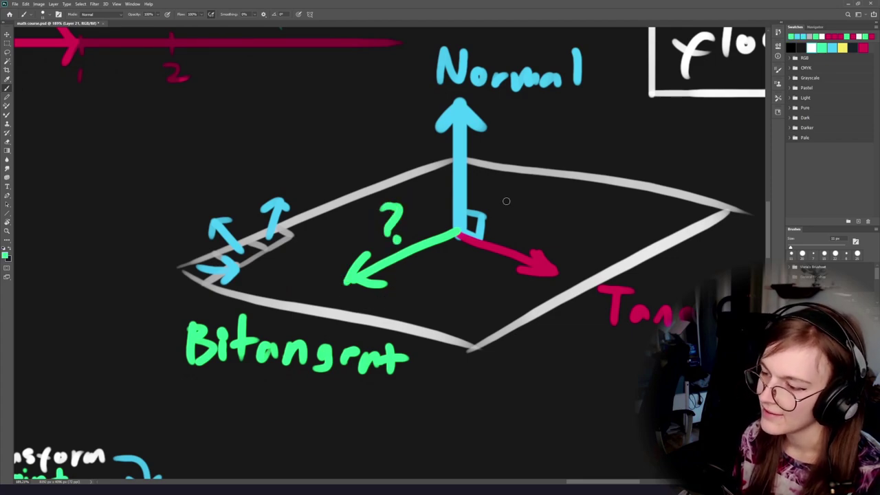
# Underline the Normal label and the Tangent label in green, undoing each underline.
pyautogui.moveTo(546, 121); pyautogui.dragTo(415, 197)
pyautogui.moveTo(290, 169); pyautogui.dragTo(478, 171)
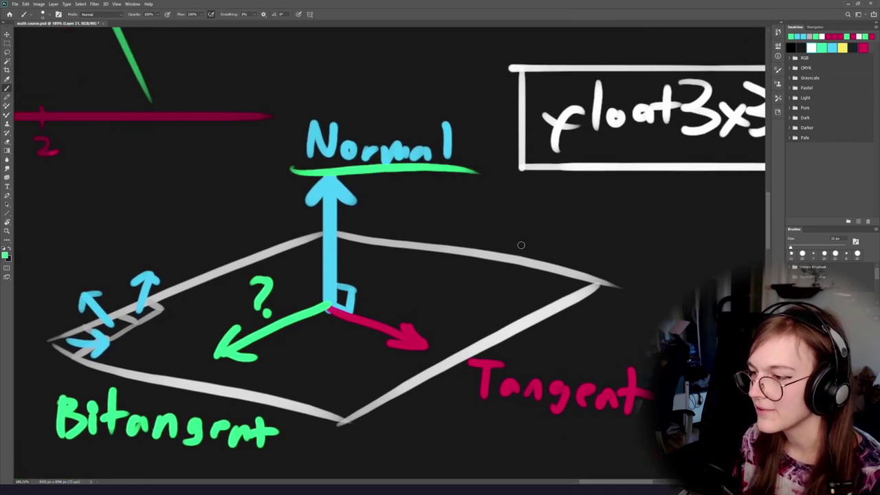
pyautogui.hotkey('ctrl', 'z')
pyautogui.moveTo(468, 416); pyautogui.dragTo(653, 420)
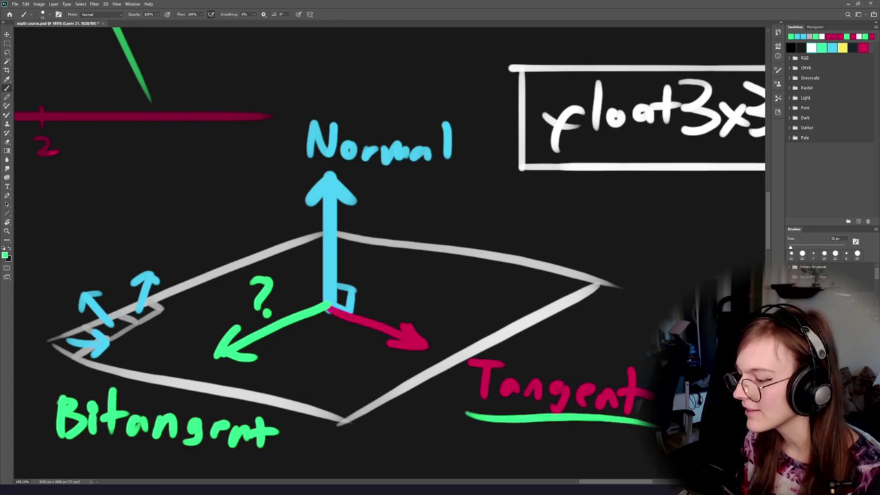
pyautogui.hotkey('ctrl', 'z')
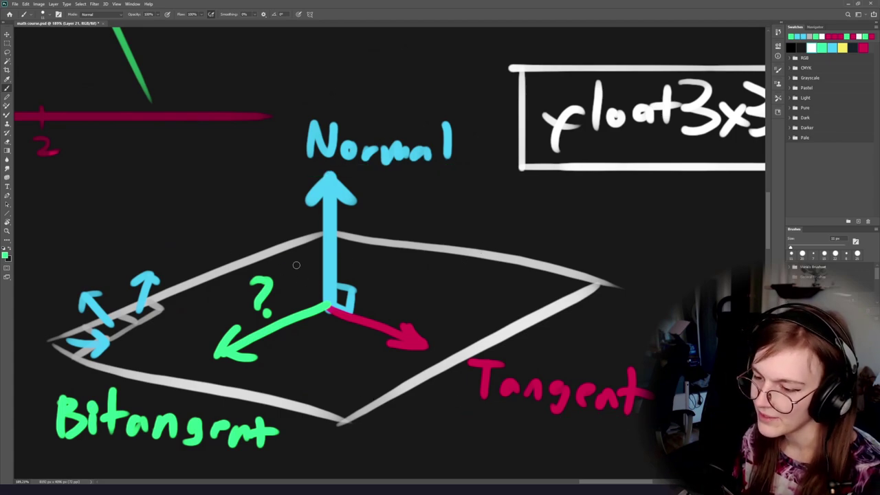
pyautogui.moveTo(296, 265); pyautogui.dragTo(280, 258)
pyautogui.hotkey('ctrl', 'z')
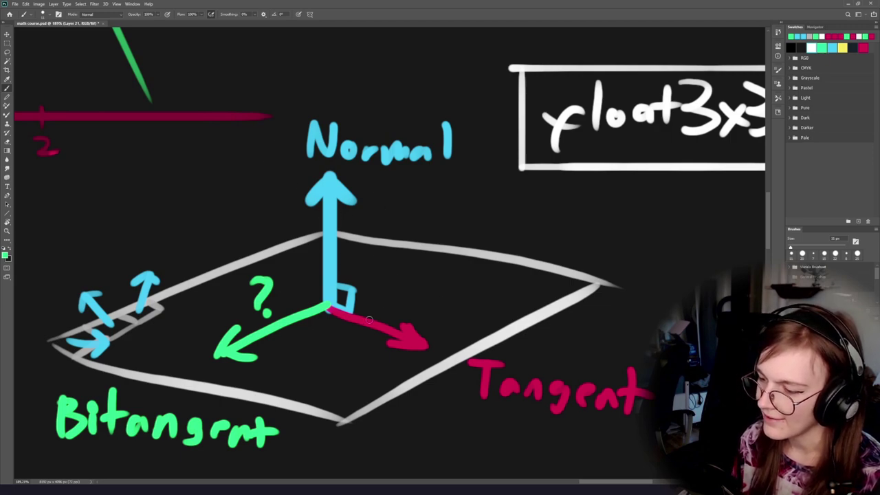
pyautogui.moveTo(369, 319)
pyautogui.mouseDown()
pyautogui.moveTo(422, 359)
pyautogui.moveTo(420, 269)
pyautogui.mouseUp()
pyautogui.hotkey('ctrl', 'z')
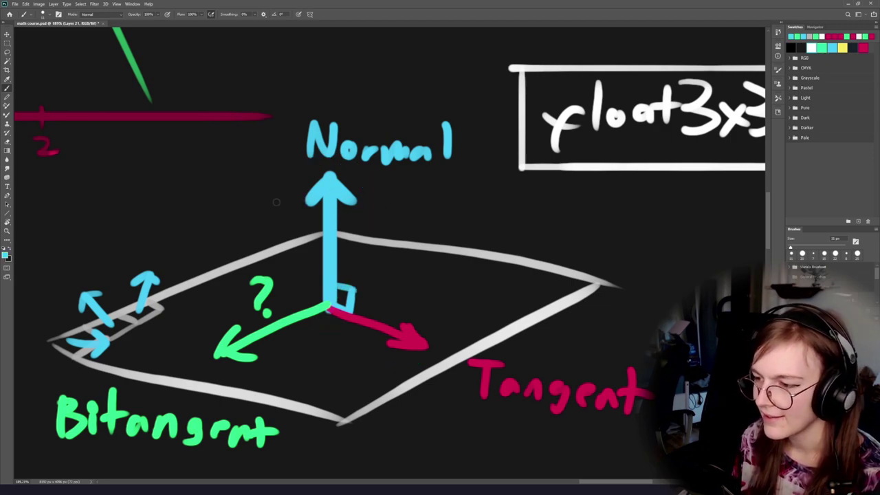
# Draw a light-blue rotation arrow around the normal arrow, circle the Normal label, and undo both marks.
pyautogui.moveTo(343, 257); pyautogui.dragTo(375, 244)
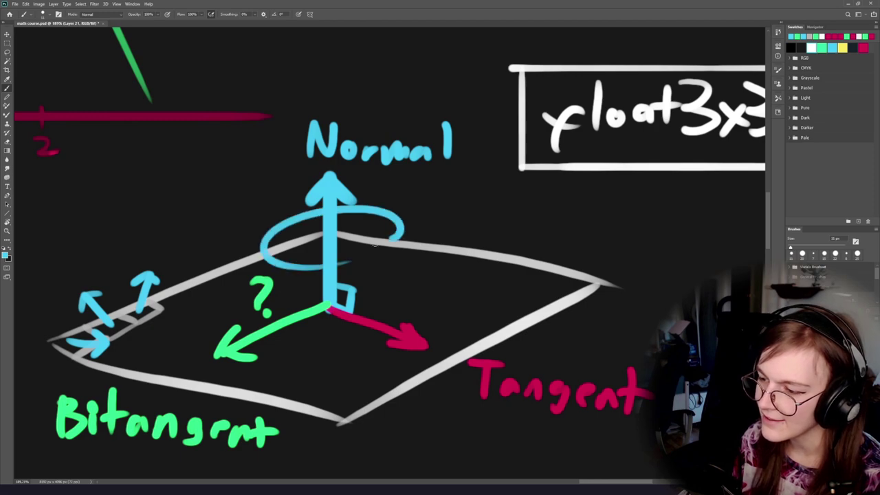
pyautogui.moveTo(433, 125)
pyautogui.mouseDown()
pyautogui.moveTo(454, 172)
pyautogui.moveTo(387, 90)
pyautogui.mouseUp()
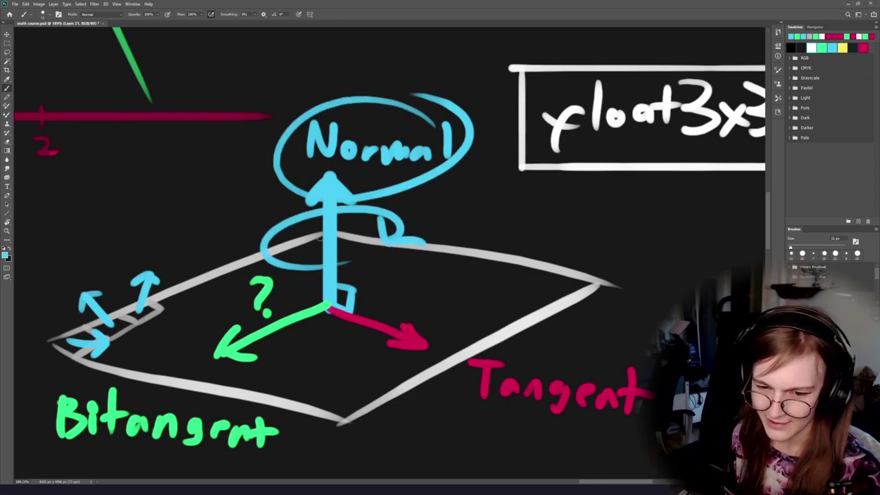
pyautogui.hotkey('ctrl', 'z')
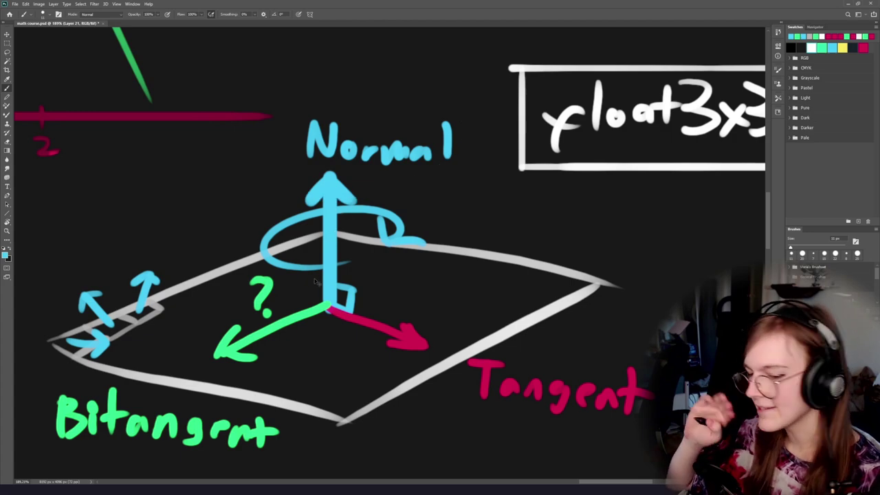
pyautogui.hotkey('ctrl', 'z')
pyautogui.hotkey('ctrl', 'z')
pyautogui.hotkey('ctrl', 'z')
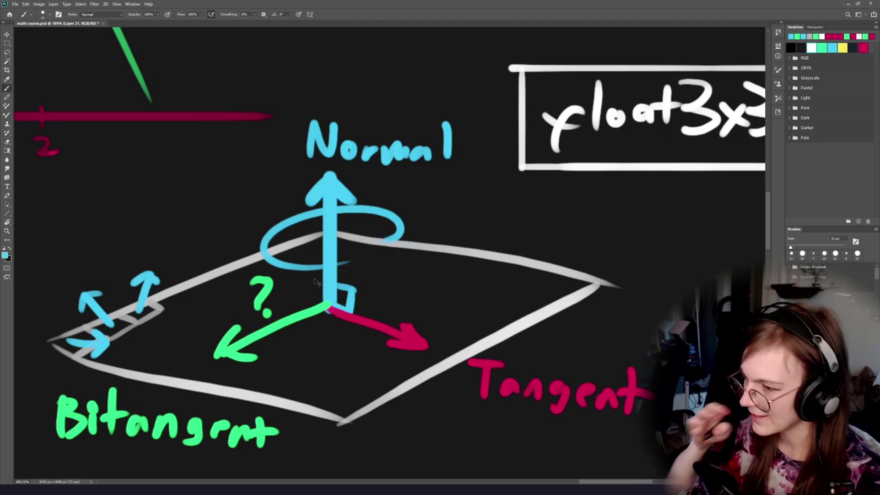
# Sample white and write "cross(" beneath the boxed float3x3 label.
pyautogui.scroll(3, 345, 231)
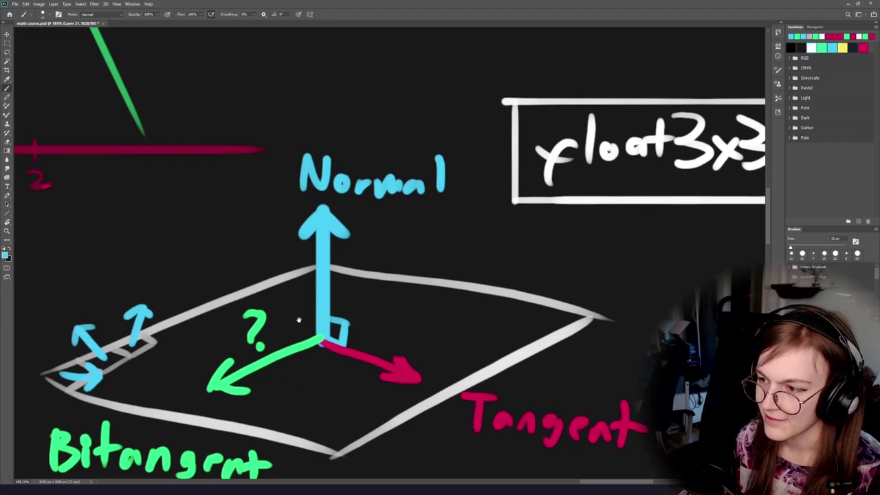
pyautogui.moveTo(344, 231); pyautogui.dragTo(290, 201)
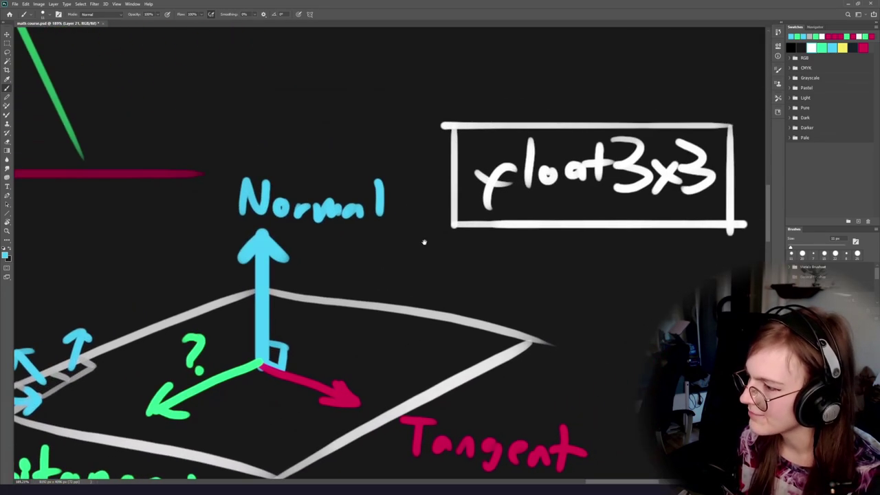
pyautogui.keyDown('alt'); pyautogui.click(532, 224); pyautogui.keyUp('alt')
pyautogui.scroll(6, 532, 224)
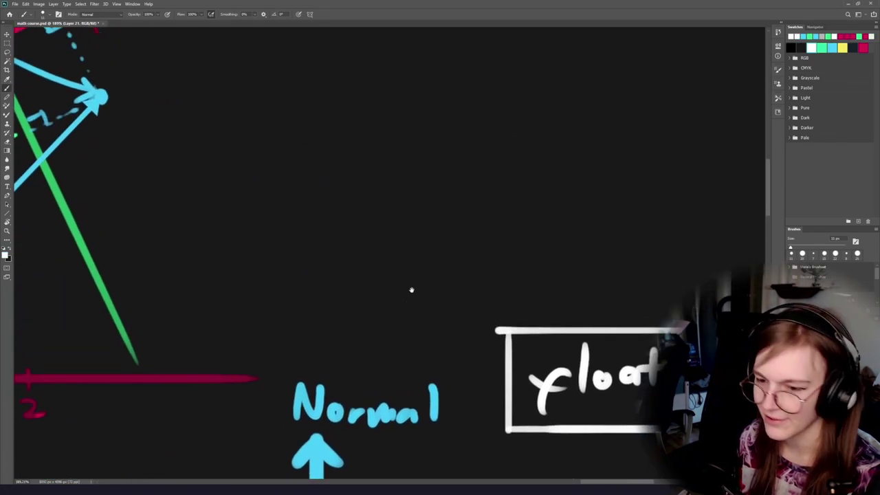
pyautogui.scroll(-6, 326, 224)
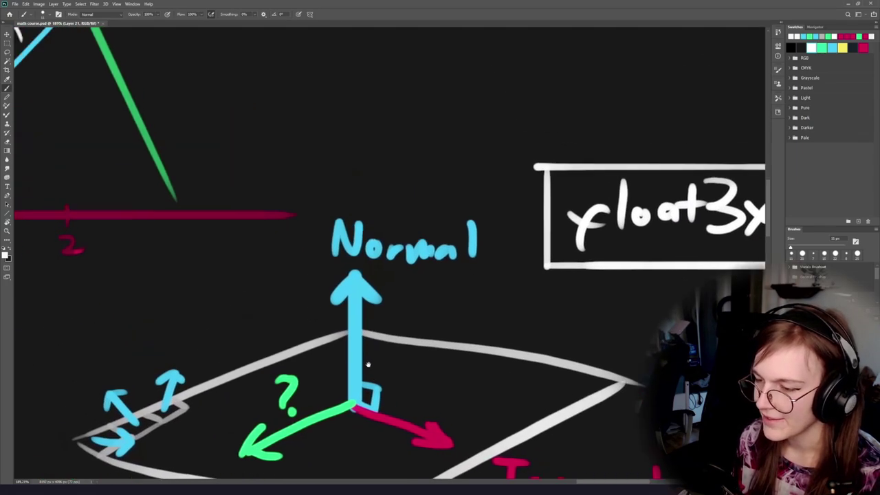
pyautogui.hscroll(3, 336, 283)
pyautogui.scroll(-1, 365, 278)
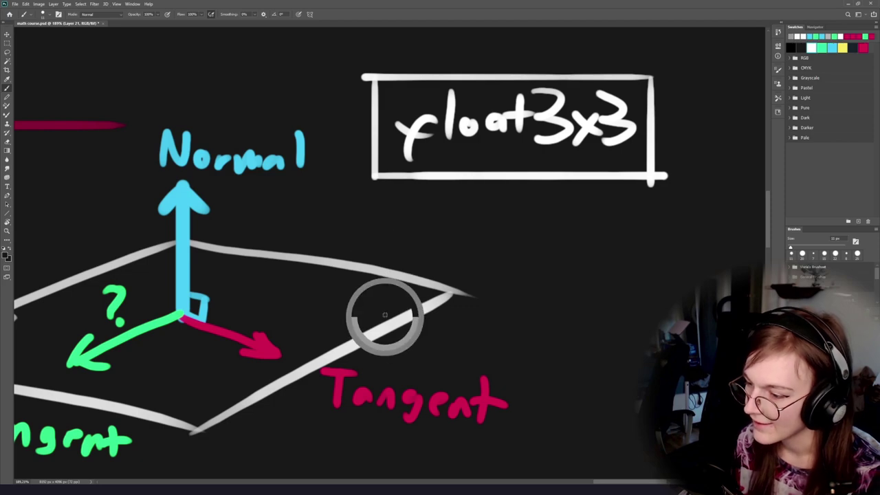
pyautogui.moveTo(397, 214); pyautogui.dragTo(396, 239)
pyautogui.moveTo(404, 220)
pyautogui.mouseDown()
pyautogui.moveTo(445, 221)
pyautogui.moveTo(455, 238)
pyautogui.mouseUp()
pyautogui.moveTo(499, 216); pyautogui.dragTo(483, 239)
pyautogui.moveTo(549, 251); pyautogui.dragTo(469, 230)
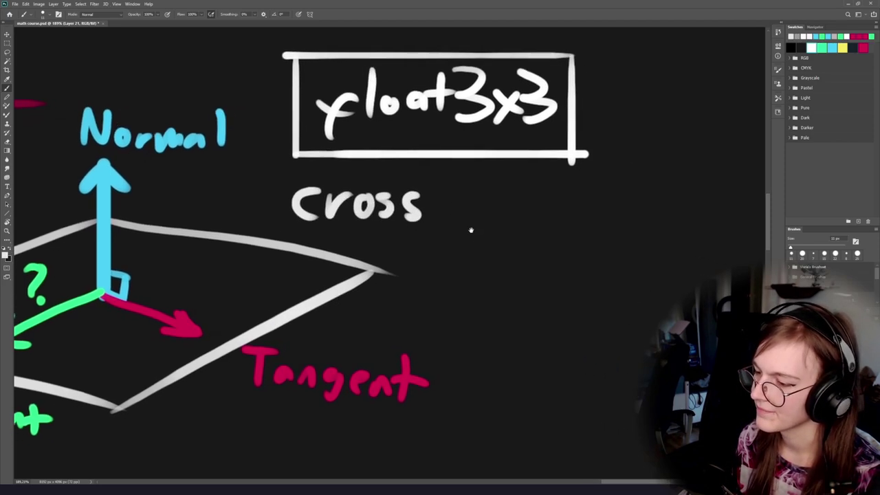
pyautogui.moveTo(450, 176)
pyautogui.mouseDown()
pyautogui.moveTo(432, 209)
pyautogui.moveTo(447, 232)
pyautogui.mouseUp()
pyautogui.moveTo(475, 265); pyautogui.dragTo(452, 307)
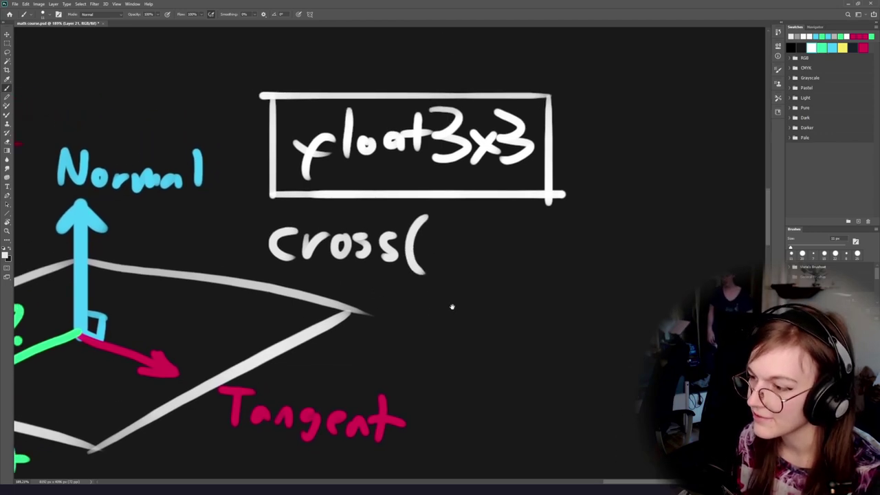
# Write "A×B" in white in the empty area above the Normal label and float3x3 box.
pyautogui.moveTo(259, 142); pyautogui.dragTo(433, 337)
pyautogui.moveTo(289, 195)
pyautogui.mouseDown()
pyautogui.moveTo(320, 193)
pyautogui.moveTo(316, 174)
pyautogui.moveTo(333, 188)
pyautogui.mouseUp()
pyautogui.moveTo(333, 164); pyautogui.dragTo(361, 188)
pyautogui.moveTo(379, 148); pyautogui.dragTo(383, 198)
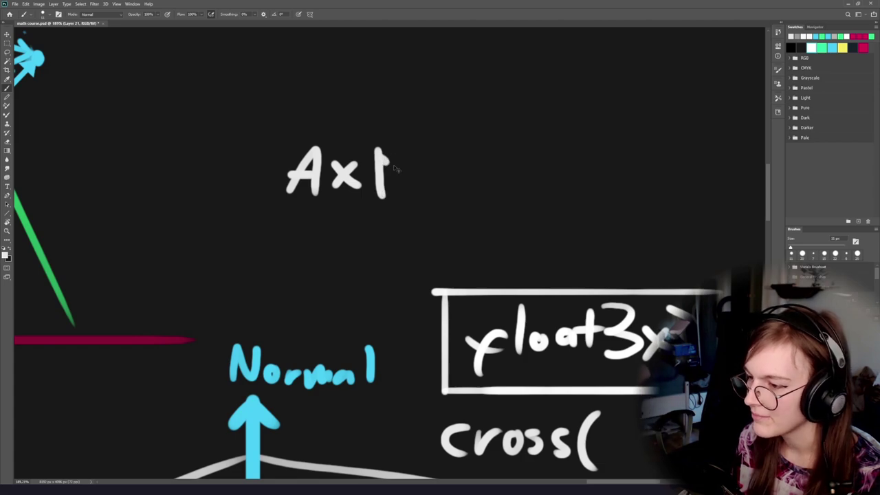
pyautogui.moveTo(378, 150)
pyautogui.mouseDown()
pyautogui.moveTo(404, 187)
pyautogui.moveTo(382, 199)
pyautogui.mouseUp()
pyautogui.moveTo(379, 132); pyautogui.dragTo(426, 137)
pyautogui.hotkey('ctrl', 'z')
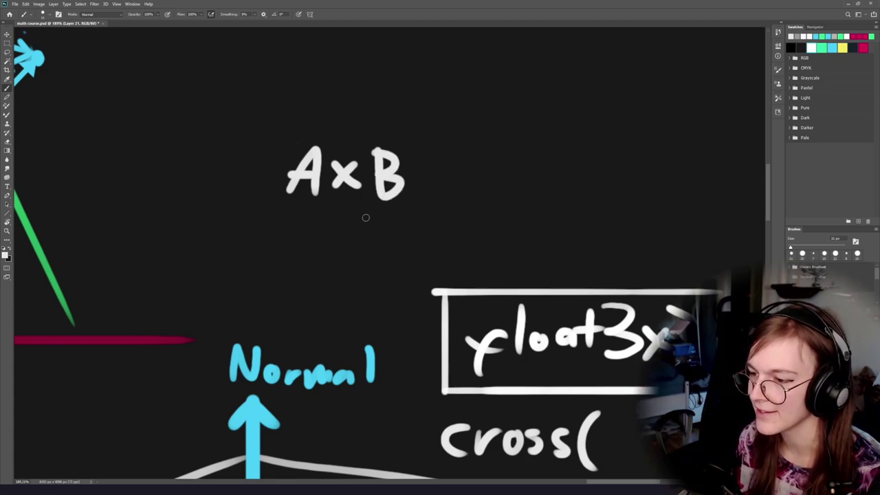
# Write the label "cross" to the right of the A×B expression.
pyautogui.moveTo(364, 216); pyautogui.dragTo(345, 315)
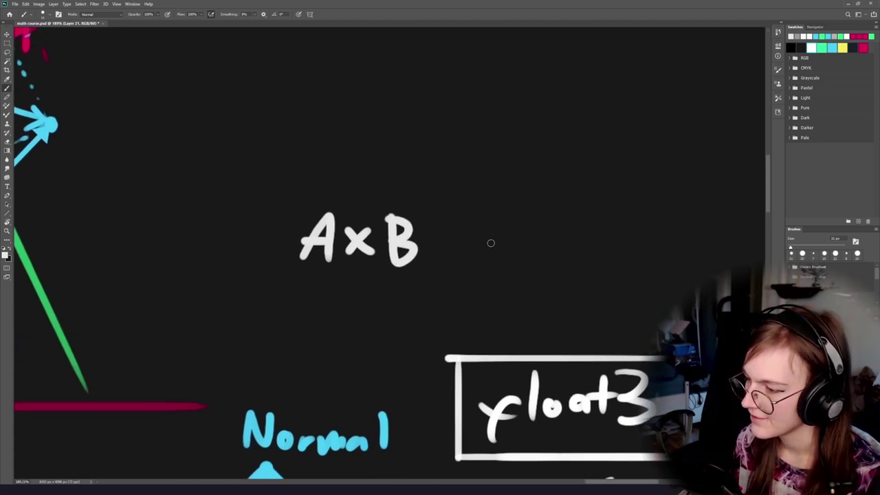
pyautogui.moveTo(490, 242); pyautogui.dragTo(490, 262)
pyautogui.moveTo(500, 263)
pyautogui.mouseDown()
pyautogui.moveTo(529, 248)
pyautogui.moveTo(543, 264)
pyautogui.mouseUp()
pyautogui.moveTo(565, 244); pyautogui.dragTo(556, 270)
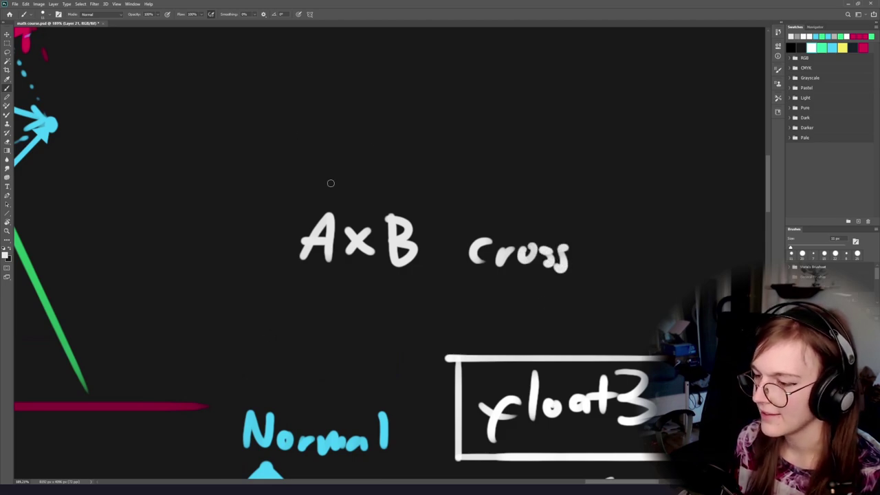
# Write "A·B" in white above the A×B expression and label it "dot" above the word cross.
pyautogui.moveTo(301, 195)
pyautogui.mouseDown()
pyautogui.moveTo(334, 196)
pyautogui.moveTo(326, 172)
pyautogui.moveTo(360, 178)
pyautogui.mouseUp()
pyautogui.click(357, 175)
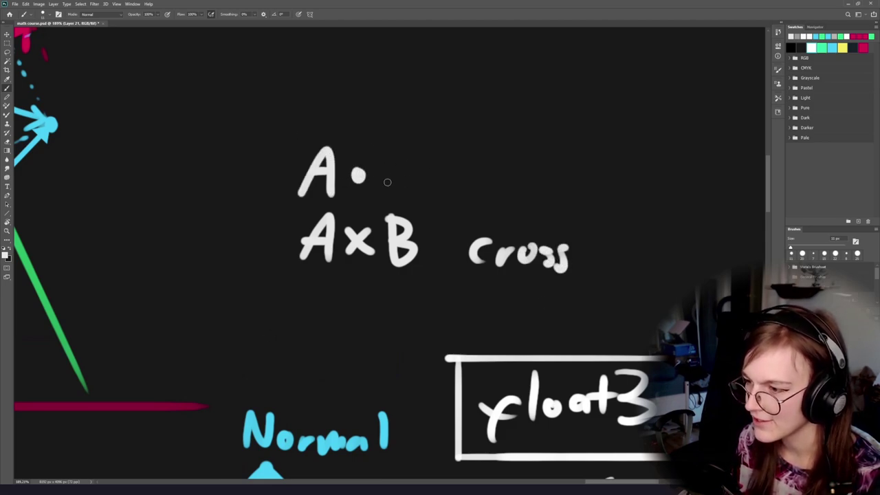
pyautogui.moveTo(389, 150)
pyautogui.mouseDown()
pyautogui.moveTo(389, 196)
pyautogui.moveTo(409, 167)
pyautogui.moveTo(393, 196)
pyautogui.mouseUp()
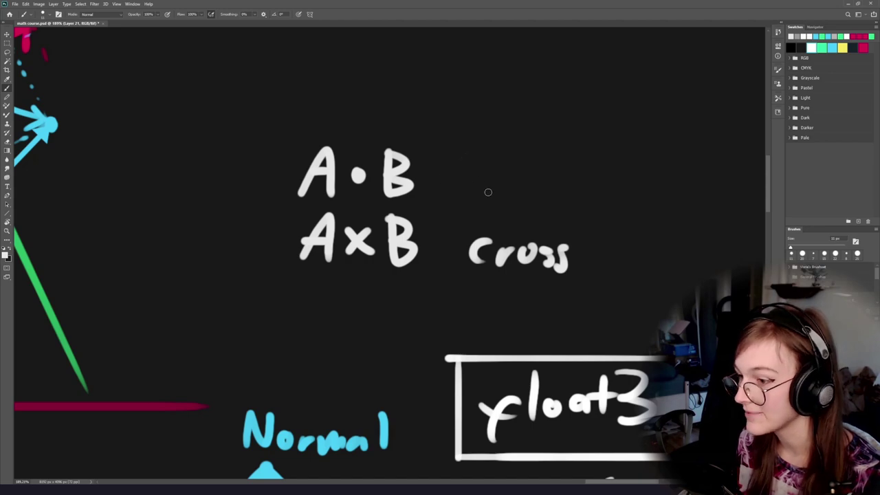
pyautogui.moveTo(485, 154); pyautogui.dragTo(484, 195)
pyautogui.moveTo(502, 181); pyautogui.dragTo(524, 198)
pyautogui.moveTo(510, 176); pyautogui.dragTo(538, 175)
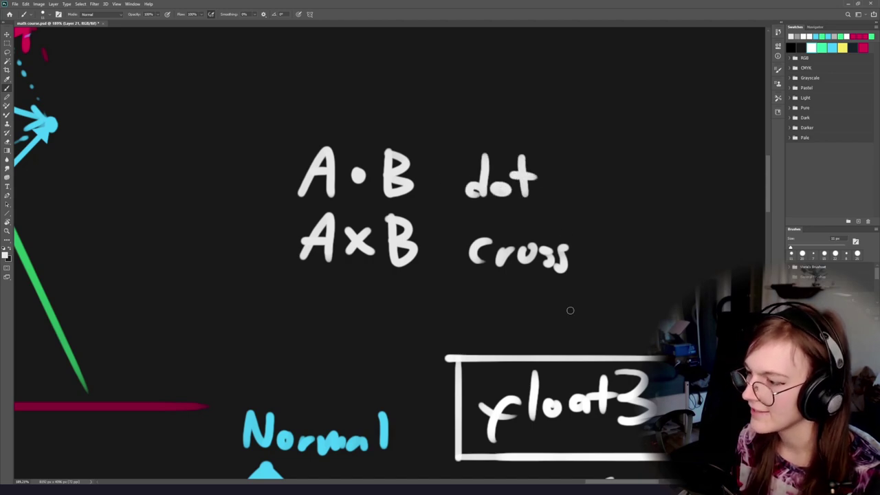
# Draw a white ellipse around the A×B cross line and undo the temporary marks.
pyautogui.moveTo(452, 217); pyautogui.dragTo(336, 242)
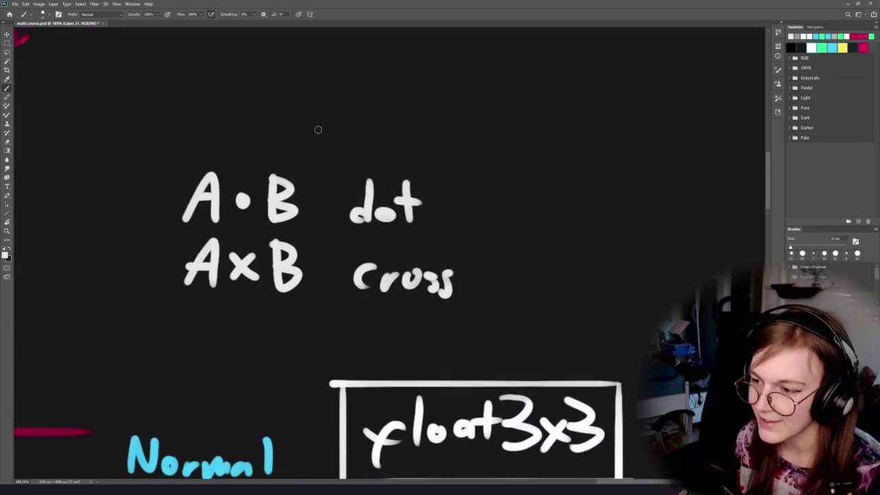
pyautogui.moveTo(377, 152)
pyautogui.mouseDown()
pyautogui.moveTo(378, 144)
pyautogui.moveTo(315, 139)
pyautogui.mouseUp()
pyautogui.hotkey('ctrl', 'z')
pyautogui.moveTo(356, 284); pyautogui.dragTo(401, 254)
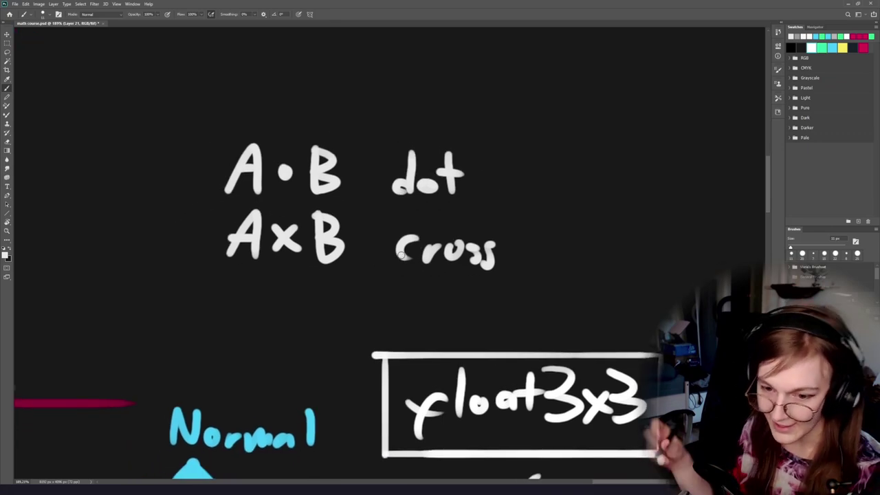
pyautogui.moveTo(408, 219)
pyautogui.mouseDown()
pyautogui.moveTo(177, 239)
pyautogui.moveTo(312, 213)
pyautogui.mouseUp()
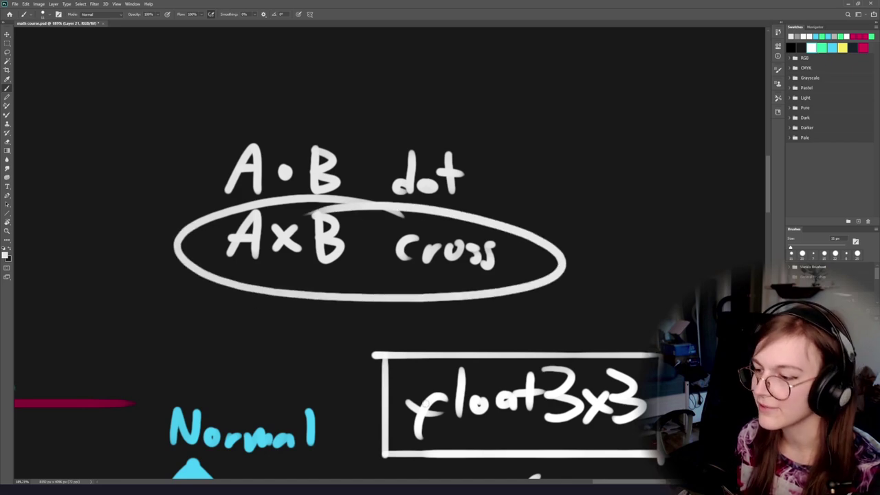
pyautogui.hotkey('ctrl', 'z')
# Sample the normal's light blue and draw a small upward arrow directly after "cross(".
pyautogui.moveTo(460, 419); pyautogui.dragTo(418, 172)
pyautogui.moveTo(389, 307)
pyautogui.mouseDown()
pyautogui.moveTo(388, 314)
pyautogui.moveTo(451, 296)
pyautogui.mouseUp()
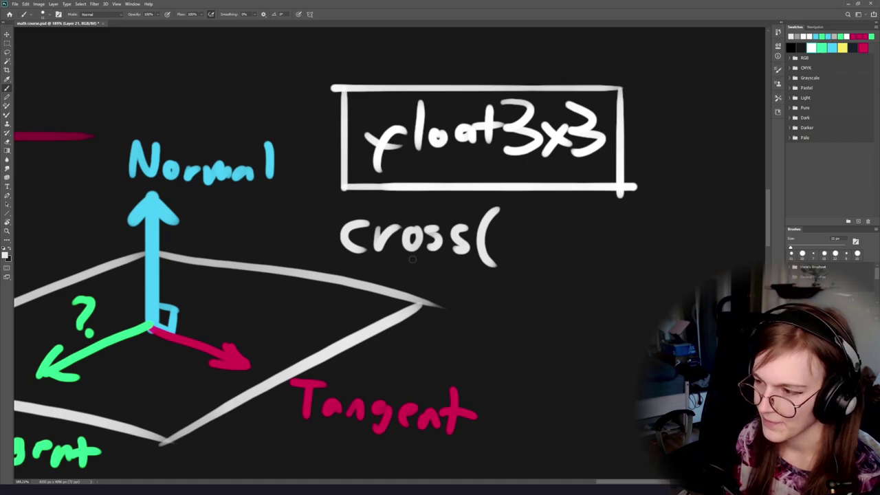
pyautogui.keyDown('alt'); pyautogui.click(154, 211); pyautogui.keyUp('alt')
pyautogui.moveTo(489, 249)
pyautogui.mouseDown()
pyautogui.moveTo(369, 239)
pyautogui.moveTo(397, 216)
pyautogui.mouseUp()
pyautogui.hotkey('ctrl', 'z')
pyautogui.moveTo(390, 255)
pyautogui.mouseDown()
pyautogui.moveTo(391, 216)
pyautogui.moveTo(402, 227)
pyautogui.mouseUp()
pyautogui.moveTo(391, 216); pyautogui.dragTo(380, 229)
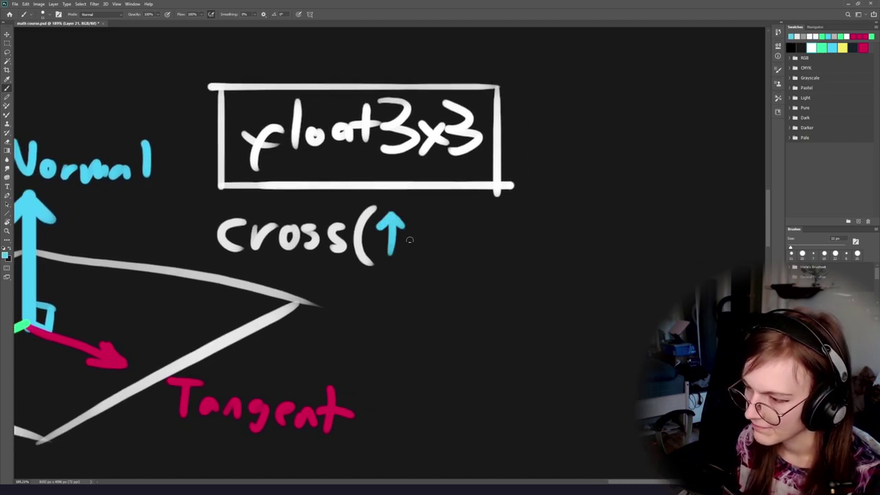
# Add a white comma after the blue arrow, followed by a magenta arrow pointing in the tangent's direction.
pyautogui.moveTo(407, 294)
pyautogui.mouseDown()
pyautogui.moveTo(514, 241)
pyautogui.moveTo(536, 255)
pyautogui.mouseUp()
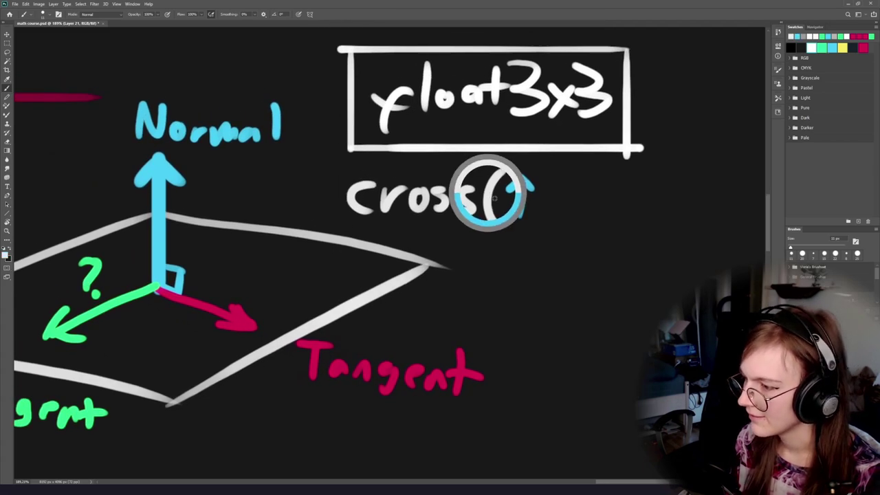
pyautogui.moveTo(553, 212)
pyautogui.mouseDown()
pyautogui.moveTo(531, 228)
pyautogui.moveTo(541, 222)
pyautogui.mouseUp()
pyautogui.hotkey('ctrl', 'z')
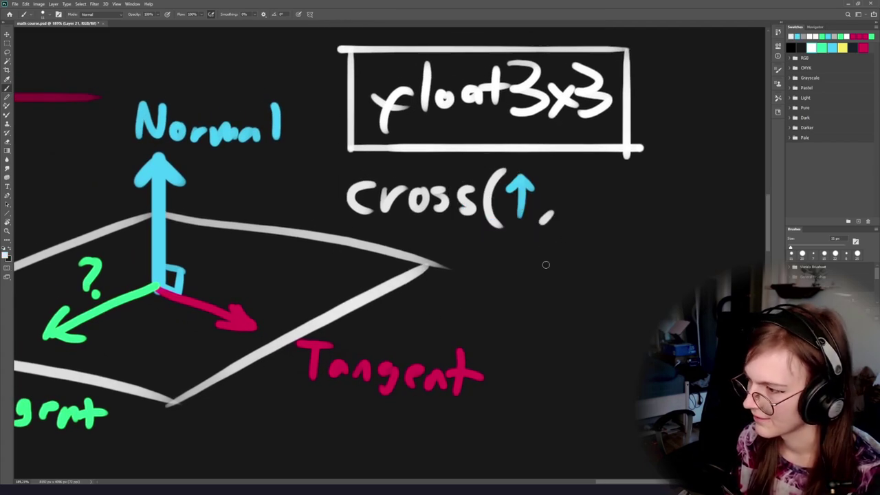
pyautogui.keyDown('alt'); pyautogui.click(223, 318); pyautogui.keyUp('alt')
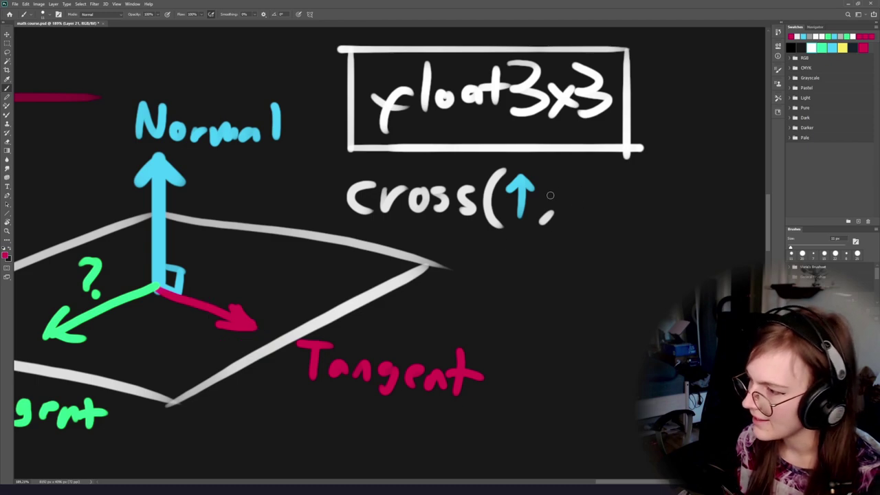
pyautogui.moveTo(564, 197); pyautogui.dragTo(606, 216)
pyautogui.moveTo(585, 222); pyautogui.dragTo(606, 216)
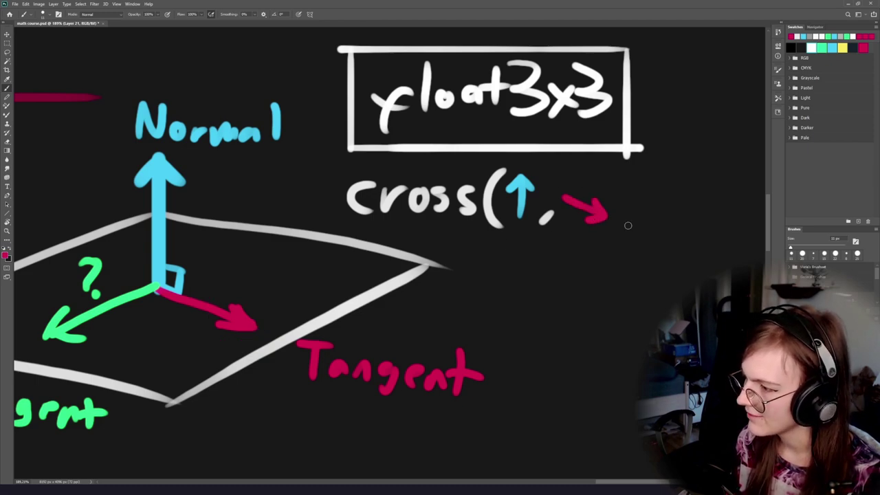
# Sample white and add a closing parenthesis and an equals sign after the magenta arrow.
pyautogui.keyDown('alt'); pyautogui.click(492, 194); pyautogui.keyUp('alt')
pyautogui.moveTo(607, 178)
pyautogui.mouseDown()
pyautogui.moveTo(612, 230)
pyautogui.moveTo(543, 220)
pyautogui.mouseUp()
pyautogui.moveTo(532, 183)
pyautogui.mouseDown()
pyautogui.moveTo(564, 183)
pyautogui.moveTo(563, 197)
pyautogui.mouseUp()
pyautogui.moveTo(495, 225); pyautogui.dragTo(587, 227)
# Sample the bitangent's green and draw a small down-left arrow as the result after the equals sign.
pyautogui.keyDown('alt'); pyautogui.click(129, 286); pyautogui.keyUp('alt')
pyautogui.moveTo(561, 255); pyautogui.dragTo(341, 279)
pyautogui.moveTo(492, 202); pyautogui.dragTo(448, 235)
pyautogui.moveTo(446, 220); pyautogui.dragTo(471, 230)
pyautogui.hotkey('ctrl', 'z')
pyautogui.moveTo(440, 255)
pyautogui.mouseDown()
pyautogui.moveTo(422, 257)
pyautogui.moveTo(507, 255)
pyautogui.moveTo(457, 256)
pyautogui.mouseUp()
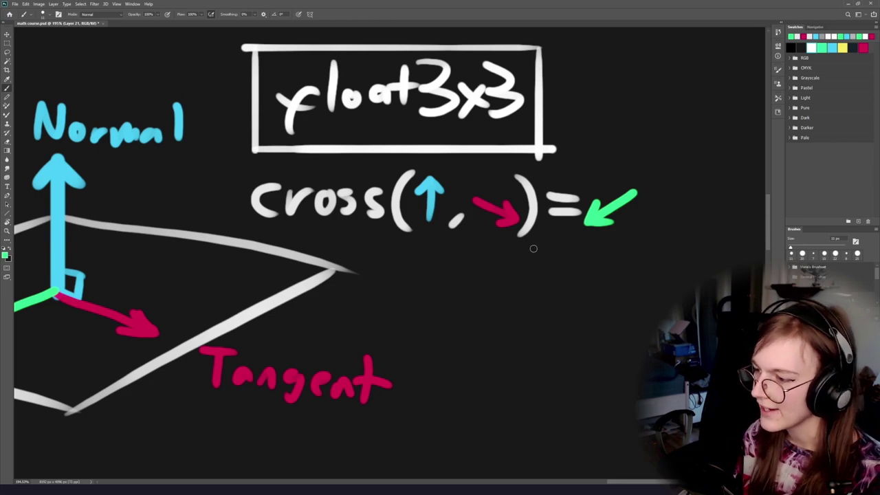
# Underline the two arguments of the cross expression in green, circle them, and undo the circle.
pyautogui.moveTo(541, 241); pyautogui.dragTo(401, 236)
pyautogui.hscroll(-5, 449, 262)
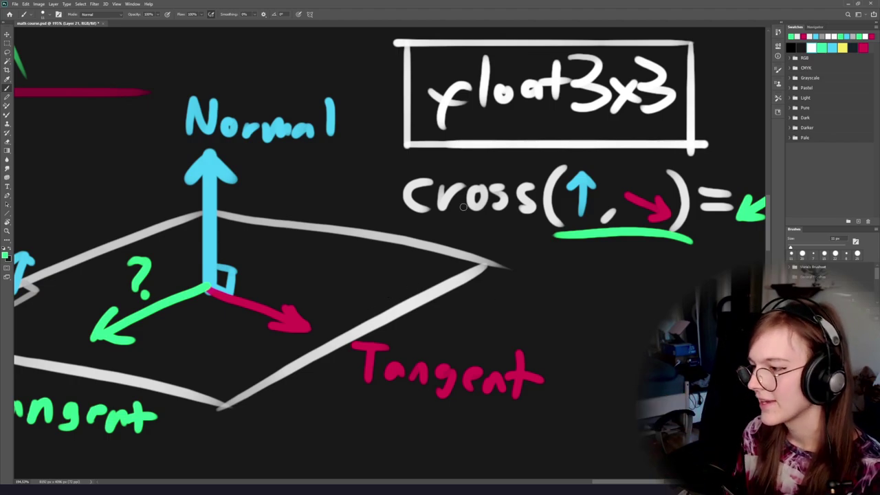
pyautogui.hscroll(6, 463, 206)
pyautogui.scroll(2, 433, 281)
pyautogui.moveTo(516, 155)
pyautogui.mouseDown()
pyautogui.moveTo(550, 260)
pyautogui.moveTo(455, 156)
pyautogui.mouseUp()
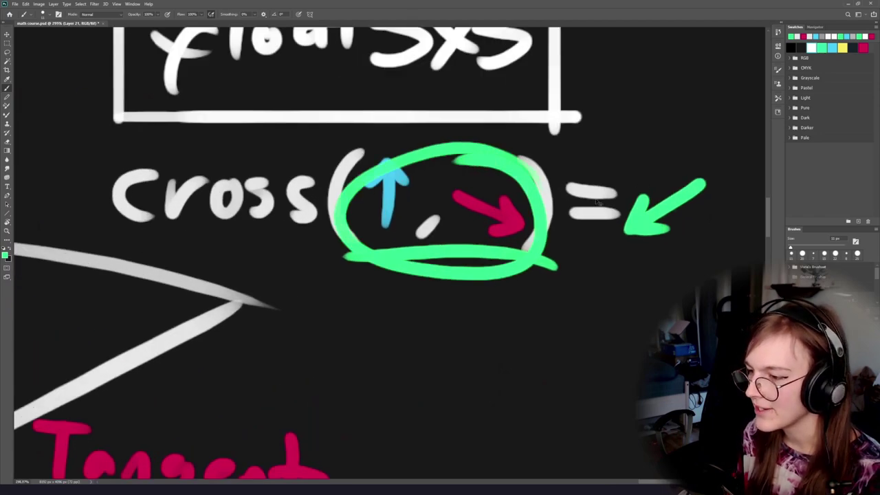
pyautogui.hotkey('ctrl', 'z')
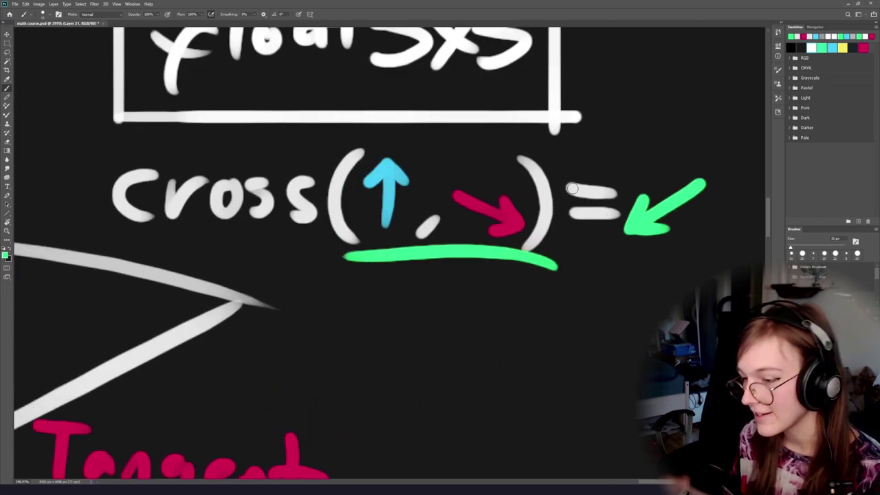
# Make a green mark near the bitangent's question mark, and undo it along with the underline beneath the cross arguments.
pyautogui.moveTo(389, 282); pyautogui.dragTo(353, 288)
pyautogui.scroll(-5, 354, 296)
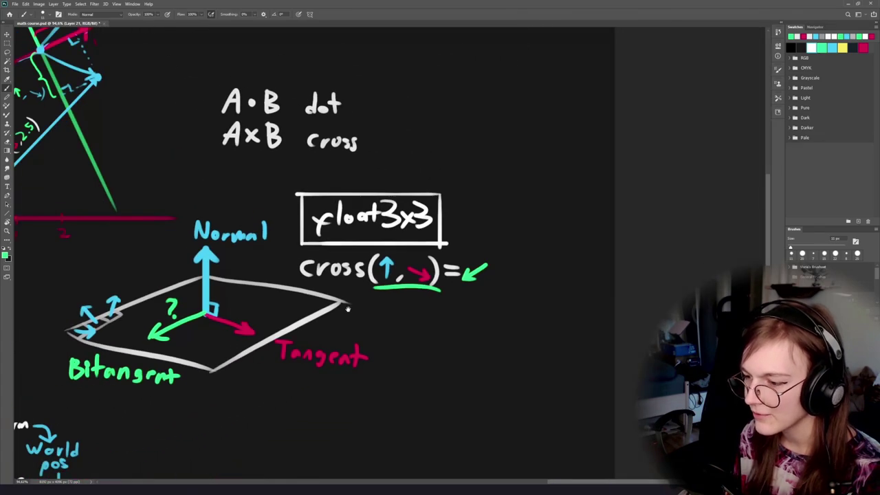
pyautogui.moveTo(241, 318); pyautogui.dragTo(361, 293)
pyautogui.scroll(3, 363, 296)
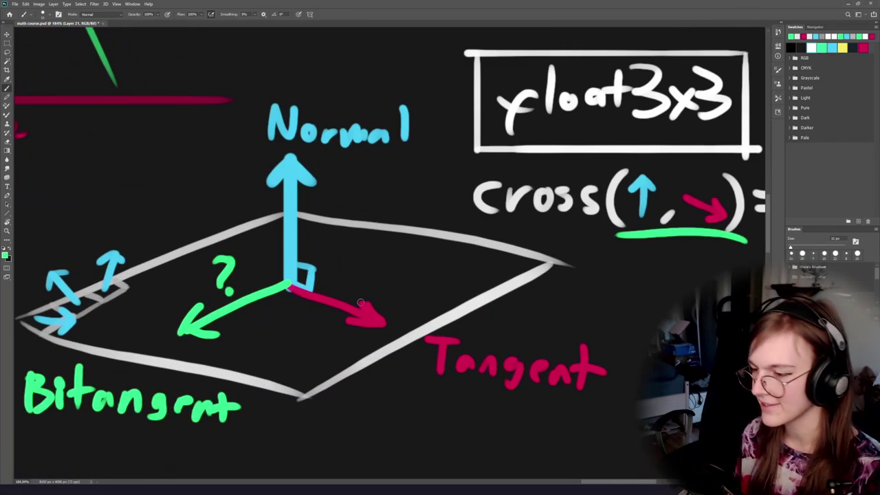
pyautogui.moveTo(417, 328); pyautogui.dragTo(351, 337)
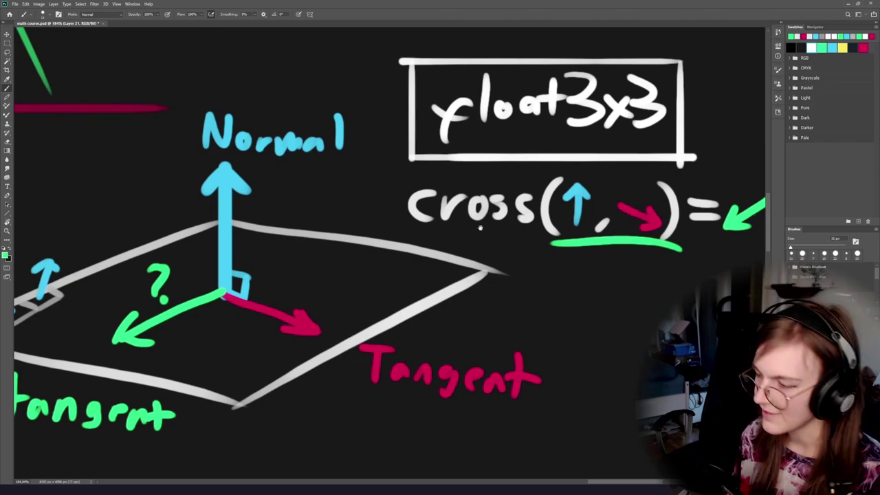
pyautogui.moveTo(564, 306); pyautogui.dragTo(605, 305)
pyautogui.moveTo(310, 325); pyautogui.dragTo(402, 309)
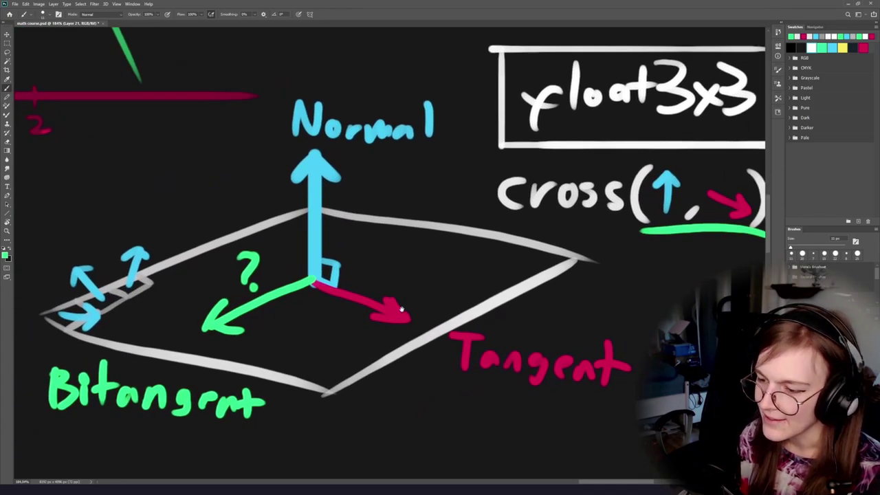
pyautogui.moveTo(272, 239)
pyautogui.mouseDown()
pyautogui.moveTo(185, 329)
pyautogui.moveTo(275, 275)
pyautogui.mouseUp()
pyautogui.hotkey('ctrl', 'z')
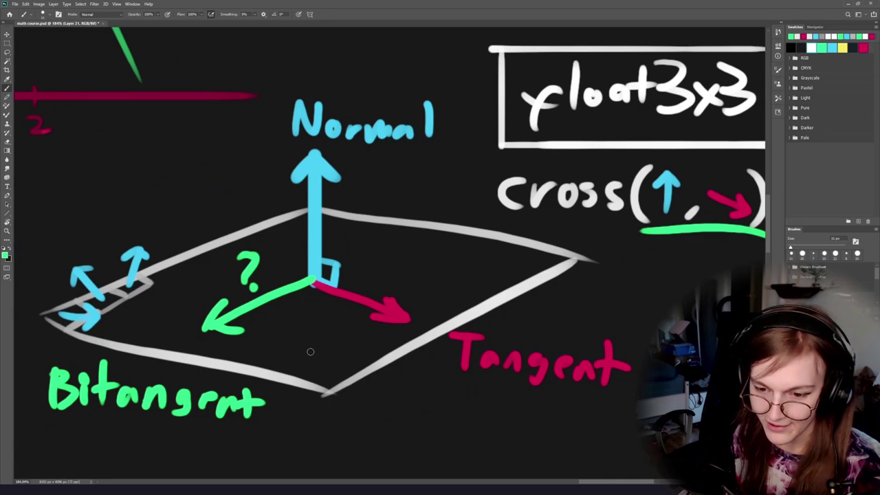
pyautogui.moveTo(464, 314); pyautogui.dragTo(180, 332)
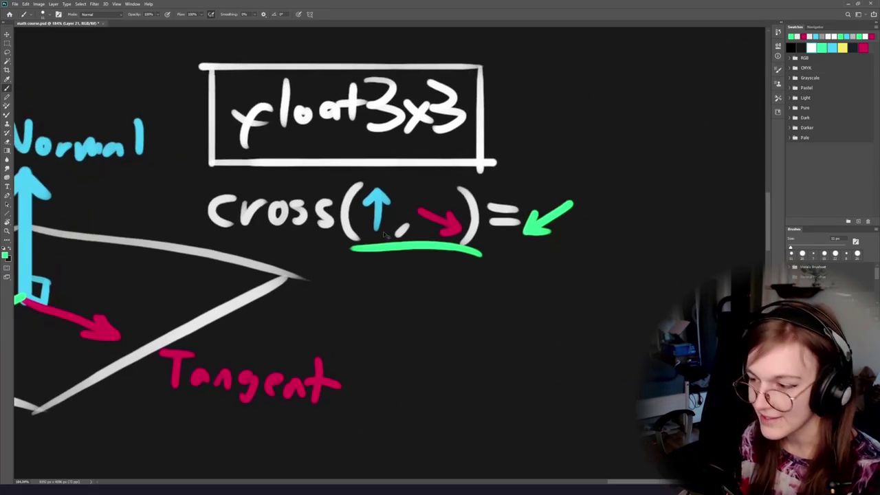
pyautogui.hotkey('ctrl', 'z')
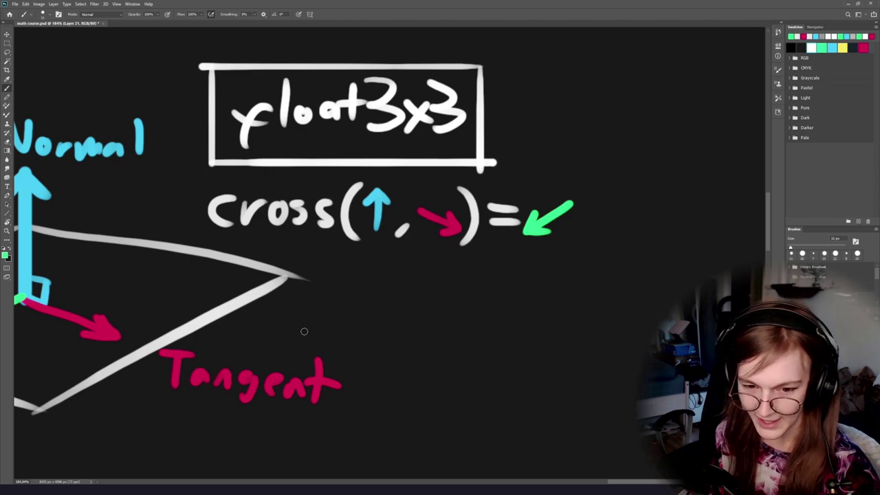
# Sample the tangent's magenta and draw a second arrow from the shared origin toward the plane's back edge, opposite the bitangent.
pyautogui.moveTo(143, 320)
pyautogui.mouseDown()
pyautogui.moveTo(261, 282)
pyautogui.moveTo(190, 277)
pyautogui.mouseUp()
pyautogui.moveTo(331, 299); pyautogui.dragTo(241, 290)
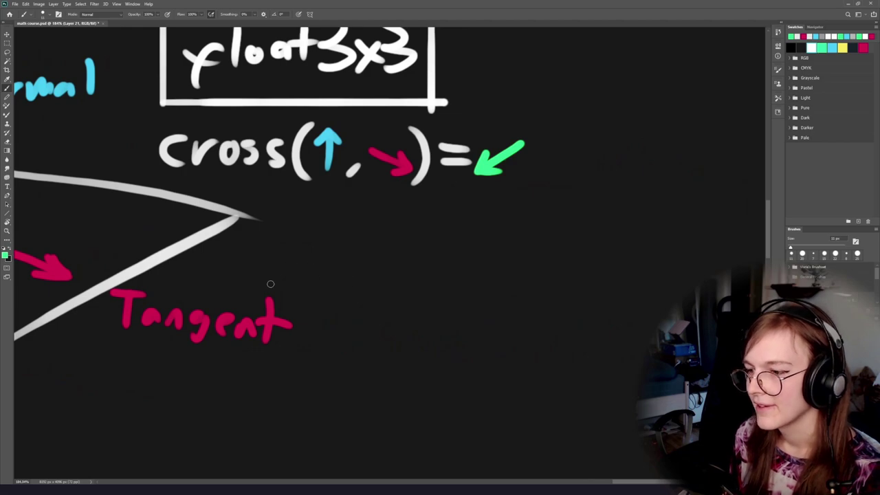
pyautogui.scroll(-4, 378, 255)
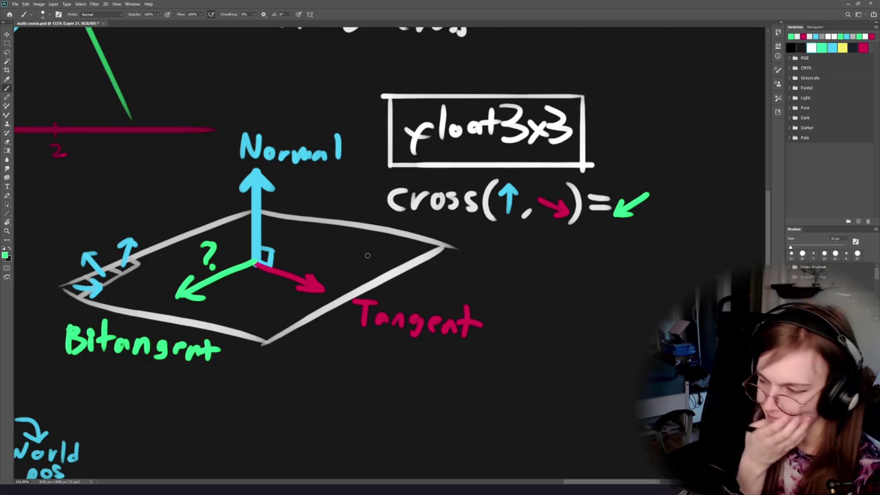
pyautogui.moveTo(280, 275); pyautogui.dragTo(355, 290)
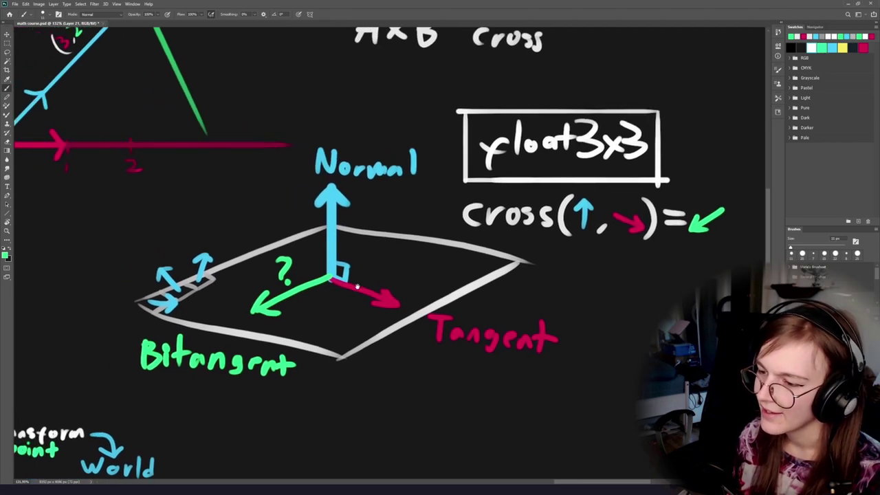
pyautogui.scroll(6, 355, 290)
pyautogui.keyDown('alt'); pyautogui.click(392, 292); pyautogui.keyUp('alt')
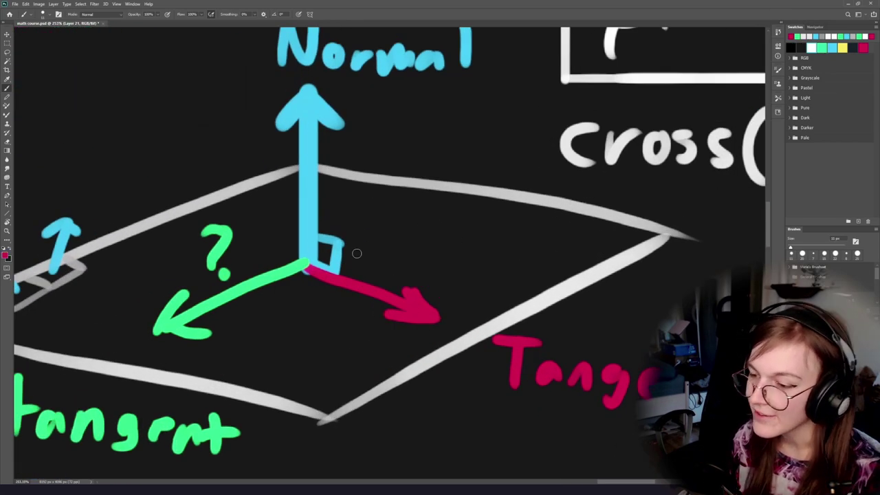
pyautogui.moveTo(373, 194); pyautogui.dragTo(482, 208)
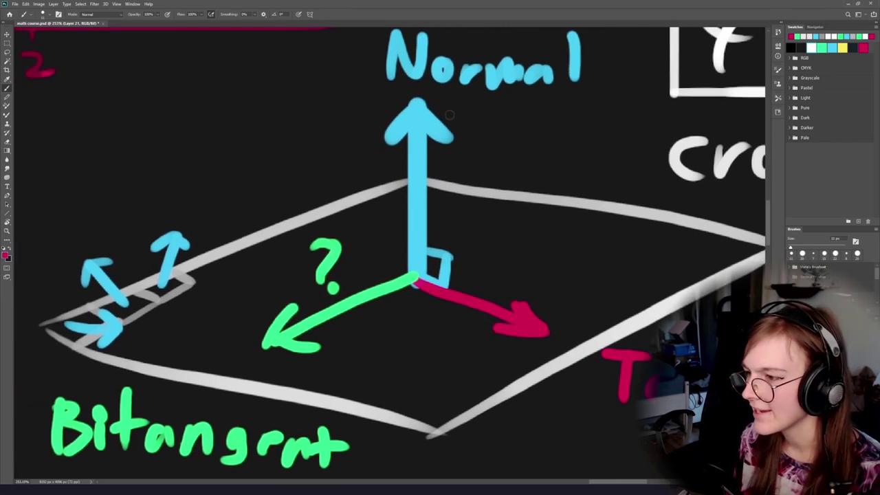
pyautogui.moveTo(449, 114)
pyautogui.mouseDown()
pyautogui.moveTo(471, 171)
pyautogui.moveTo(450, 110)
pyautogui.mouseUp()
pyautogui.hotkey('ctrl', 'z')
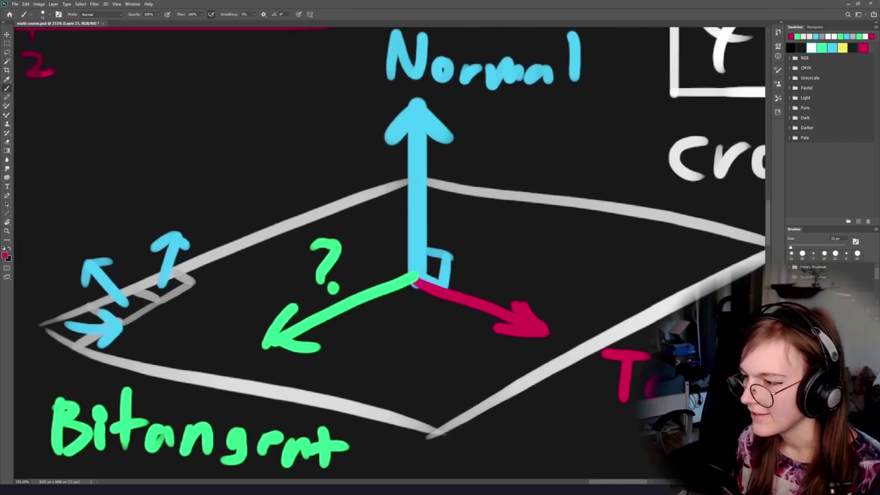
pyautogui.moveTo(417, 280)
pyautogui.mouseDown()
pyautogui.moveTo(575, 179)
pyautogui.moveTo(568, 222)
pyautogui.mouseUp()
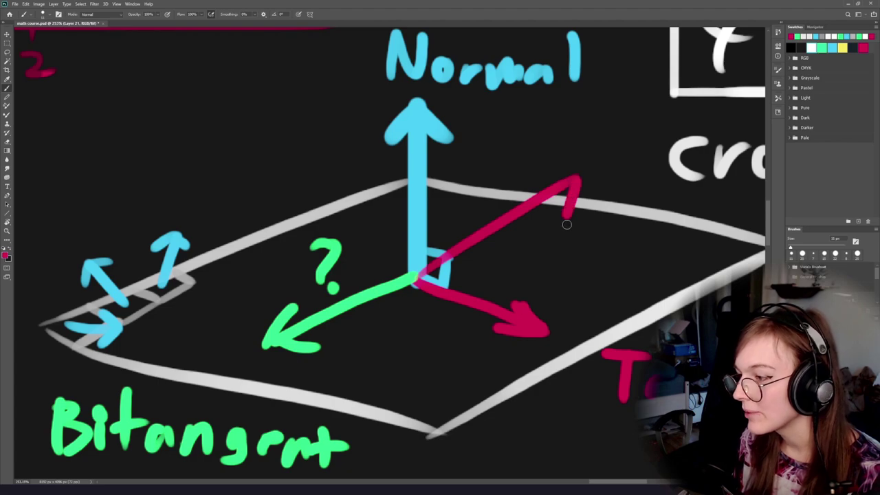
pyautogui.moveTo(575, 178)
pyautogui.mouseDown()
pyautogui.moveTo(522, 190)
pyautogui.moveTo(473, 224)
pyautogui.mouseUp()
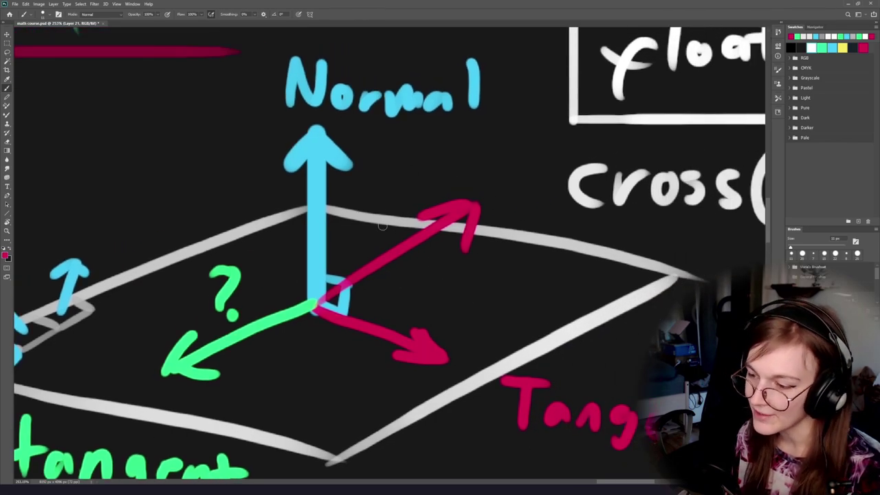
# Mark the area where the arrows meet at the normal's base in magenta and undo the marks.
pyautogui.moveTo(319, 275); pyautogui.dragTo(340, 329)
pyautogui.hotkey('ctrl', 'z')
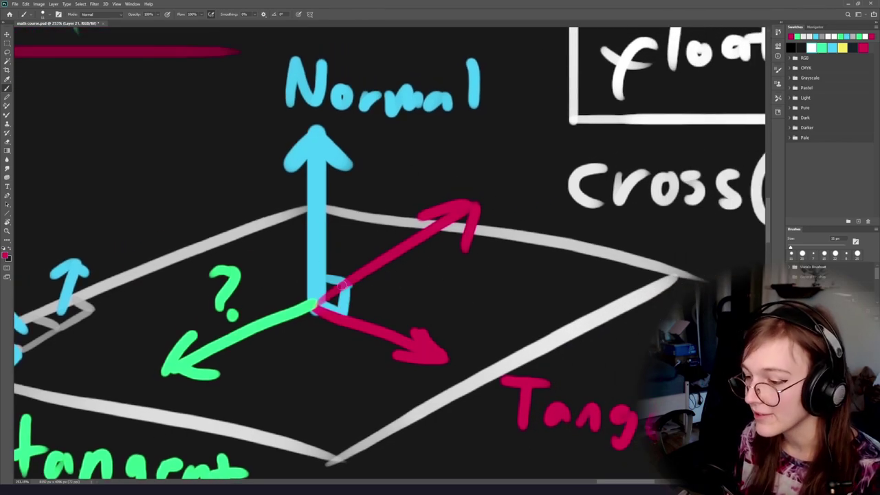
pyautogui.moveTo(344, 284)
pyautogui.mouseDown()
pyautogui.moveTo(337, 310)
pyautogui.moveTo(342, 283)
pyautogui.mouseUp()
pyautogui.hotkey('ctrl', 'z')
pyautogui.hotkey('ctrl', 'z')
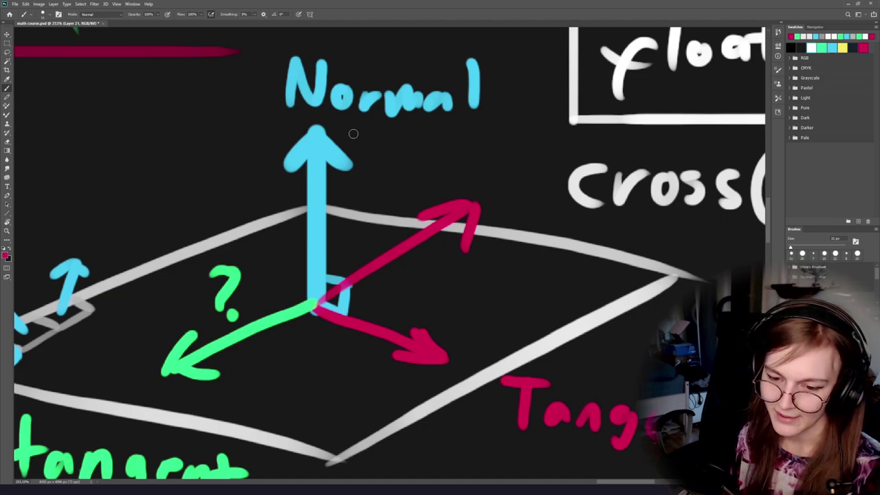
# Circle the normal arrowhead in magenta, undo that circle, and circle the head of the second magenta arrow instead.
pyautogui.moveTo(354, 133)
pyautogui.mouseDown()
pyautogui.moveTo(254, 137)
pyautogui.moveTo(333, 96)
pyautogui.mouseUp()
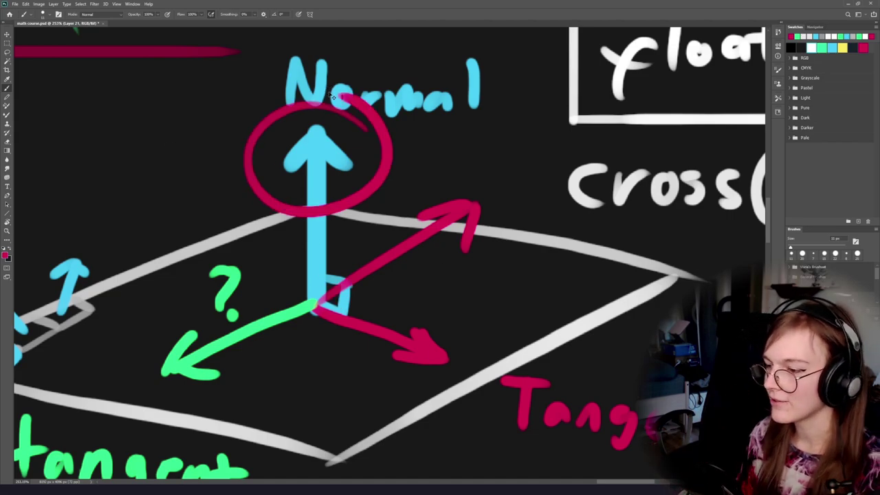
pyautogui.hotkey('ctrl', 'z')
pyautogui.moveTo(513, 190); pyautogui.dragTo(520, 199)
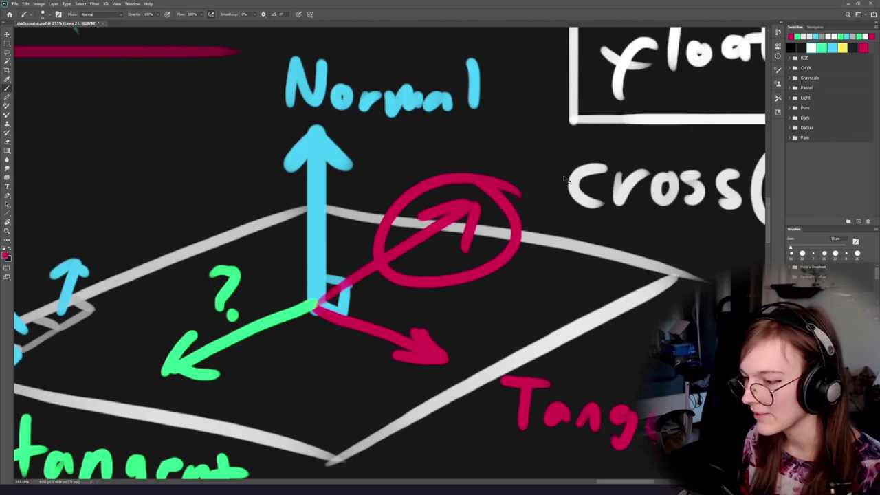
# Circle the bitangent with its question mark, and the normal together with the second magenta arrow, undoing each circle.
pyautogui.hotkey('ctrl', 'z')
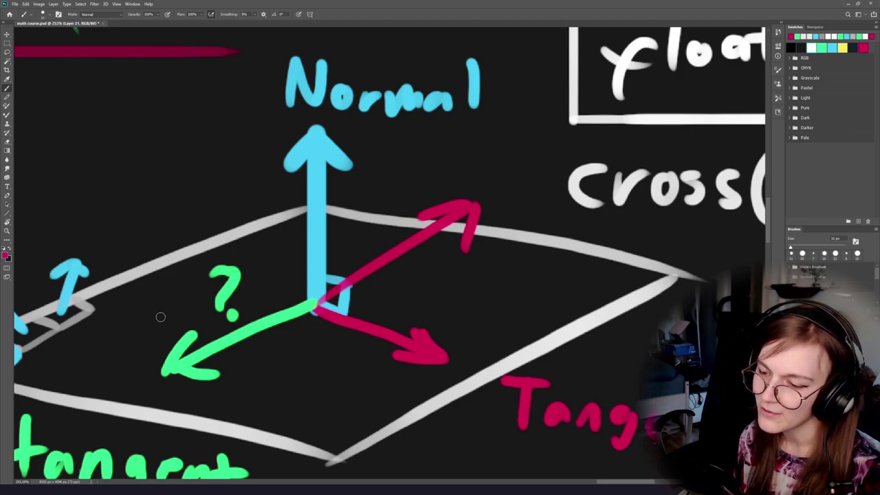
pyautogui.moveTo(289, 255); pyautogui.dragTo(267, 275)
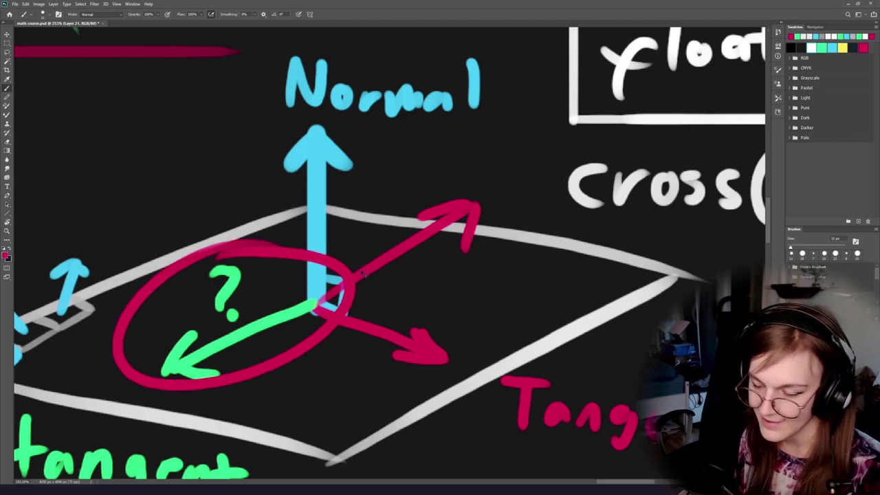
pyautogui.hotkey('ctrl', 'z')
pyautogui.moveTo(484, 154)
pyautogui.mouseDown()
pyautogui.moveTo(236, 183)
pyautogui.moveTo(363, 114)
pyautogui.mouseUp()
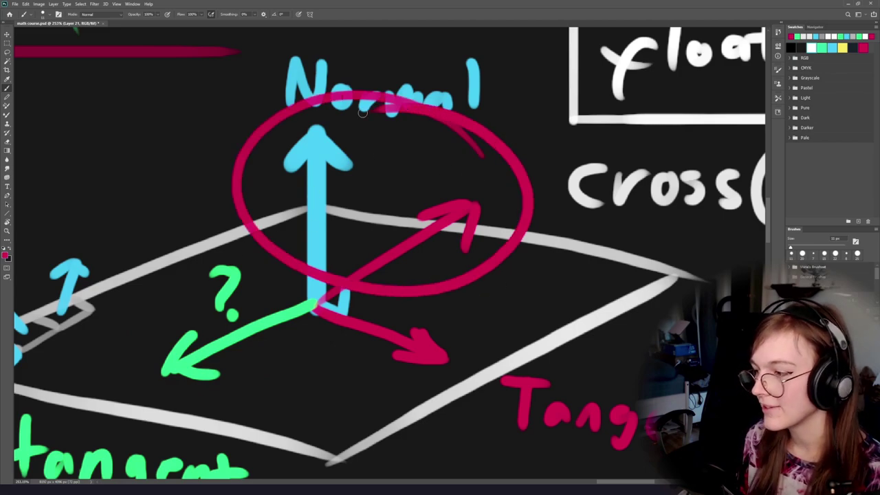
pyautogui.hotkey('ctrl', 'z')
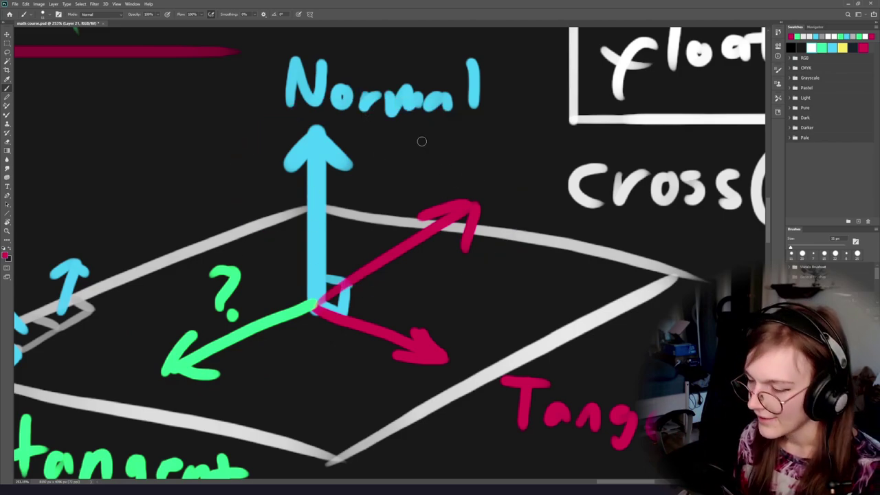
# Undo the second magenta arrow that points toward the plane's back edge.
pyautogui.hotkey('ctrl', 'z')
pyautogui.hotkey('ctrl', 'z')
pyautogui.hotkey('ctrl', 'z')
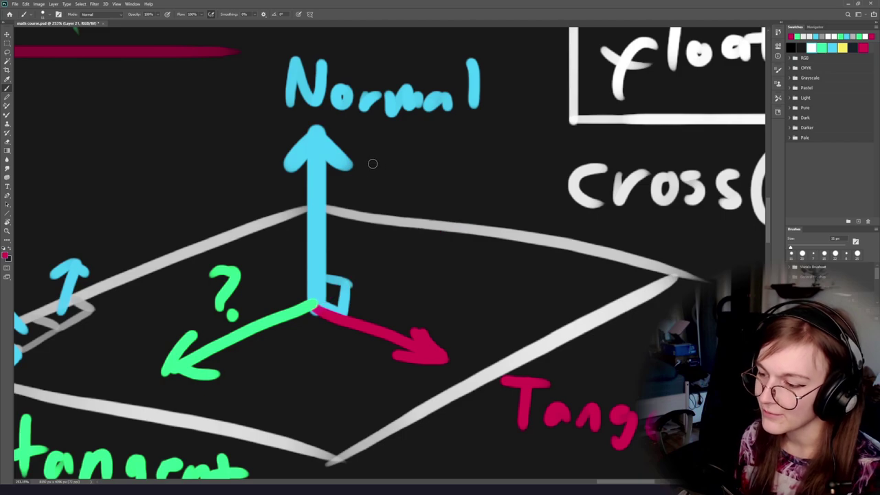
# Underline both arguments of the cross expression in magenta, make a mark above the green result arrow, and undo the marks.
pyautogui.moveTo(593, 258)
pyautogui.mouseDown()
pyautogui.moveTo(309, 271)
pyautogui.moveTo(297, 286)
pyautogui.moveTo(328, 283)
pyautogui.mouseUp()
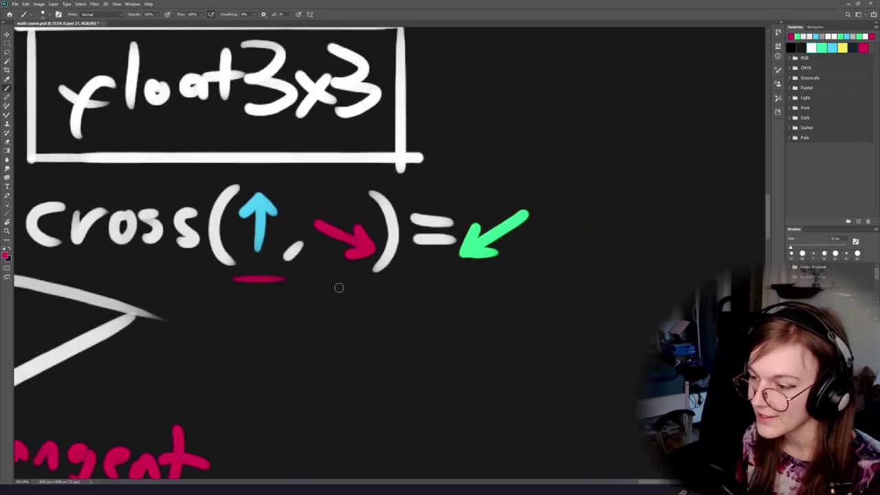
pyautogui.moveTo(315, 282); pyautogui.dragTo(362, 277)
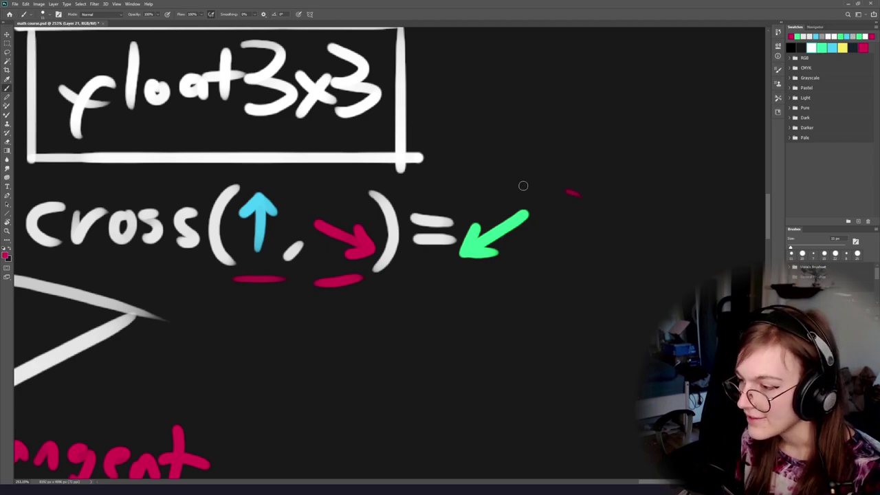
pyautogui.moveTo(523, 186); pyautogui.dragTo(571, 196)
pyautogui.hotkey('ctrl', 'z')
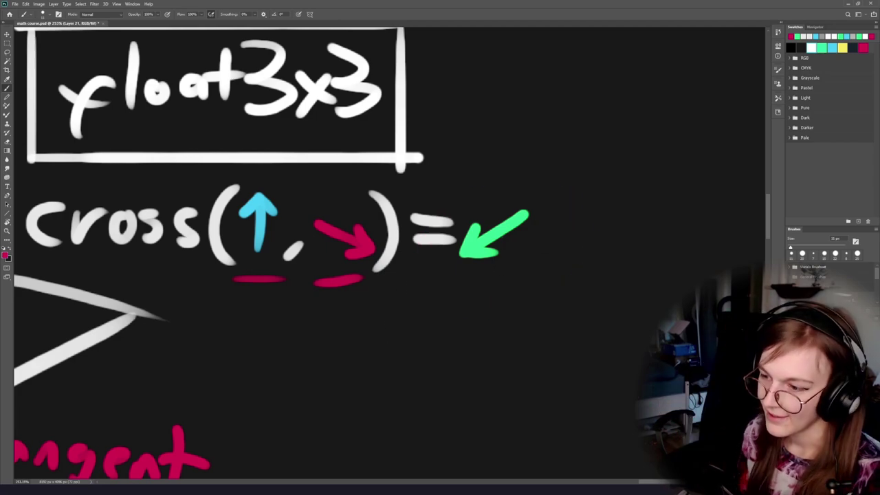
pyautogui.hotkey('ctrl', 'z')
pyautogui.hotkey('ctrl', 'z')
# Circle both arguments inside the cross parentheses in magenta and undo the circle.
pyautogui.moveTo(323, 283)
pyautogui.mouseDown()
pyautogui.moveTo(343, 284)
pyautogui.moveTo(330, 286)
pyautogui.mouseUp()
pyautogui.moveTo(401, 208)
pyautogui.mouseDown()
pyautogui.moveTo(391, 308)
pyautogui.moveTo(342, 195)
pyautogui.mouseUp()
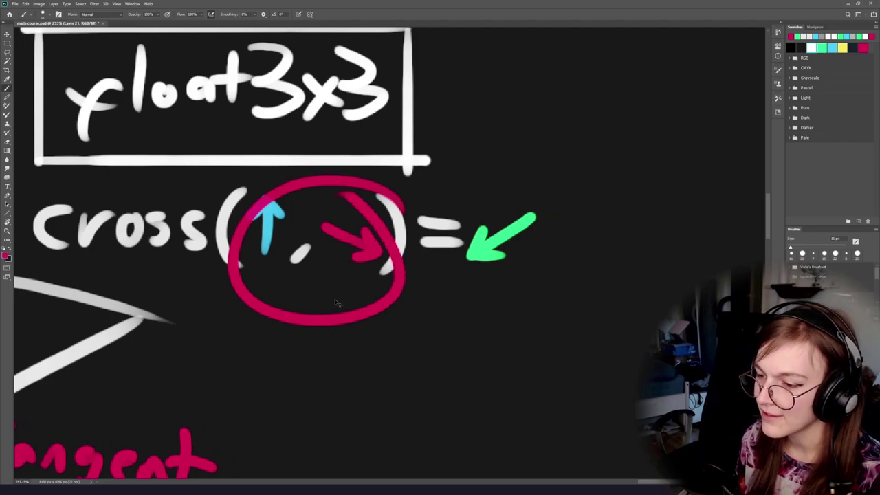
pyautogui.hotkey('ctrl', 'z')
# Draw a magenta arrow from the shared origin toward the plane's back edge, opposite the bitangent.
pyautogui.hscroll(-10, 337, 302)
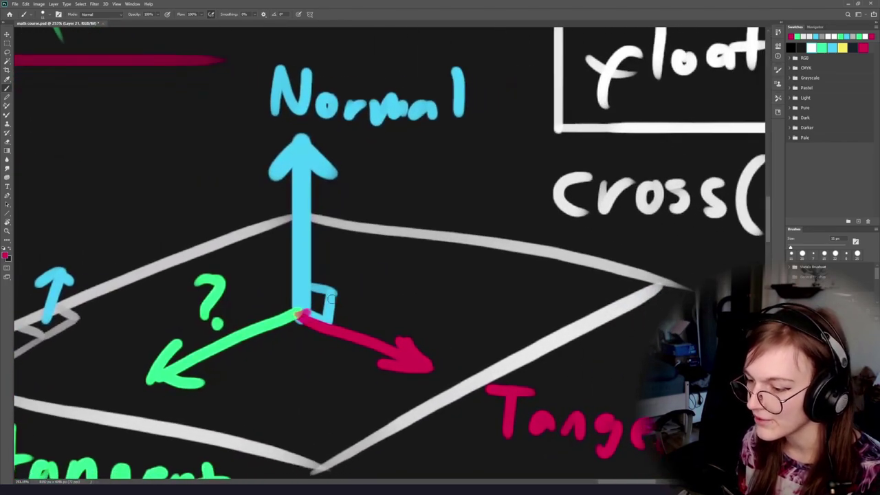
pyautogui.moveTo(306, 315)
pyautogui.mouseDown()
pyautogui.moveTo(426, 252)
pyautogui.moveTo(404, 285)
pyautogui.mouseUp()
pyautogui.moveTo(426, 251); pyautogui.dragTo(391, 254)
# Draw a curved magenta arrow from the tangent's tip up to the second magenta arrow, and undo it.
pyautogui.moveTo(431, 354); pyautogui.dragTo(441, 261)
pyautogui.moveTo(442, 261); pyautogui.dragTo(458, 288)
pyautogui.moveTo(442, 261); pyautogui.dragTo(422, 303)
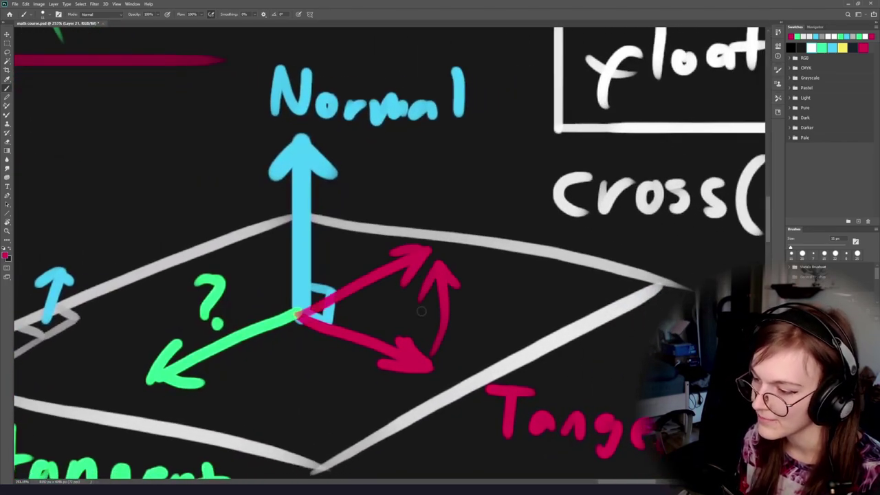
pyautogui.hotkey('ctrl', 'z')
pyautogui.hotkey('ctrl', 'z')
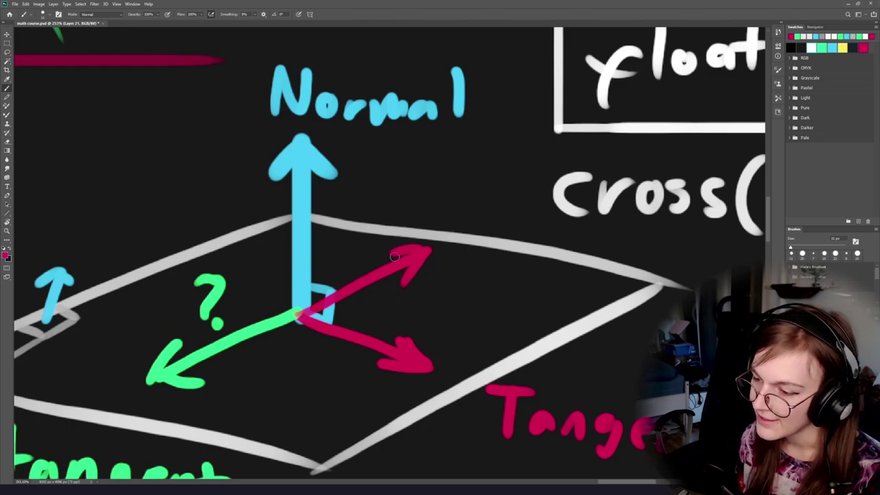
# Add a green arrowhead partway along the bitangent to show a shorter vector.
pyautogui.moveTo(220, 335)
pyautogui.mouseDown()
pyautogui.moveTo(288, 266)
pyautogui.moveTo(263, 285)
pyautogui.moveTo(330, 299)
pyautogui.mouseUp()
pyautogui.scroll(2, 288, 266)
pyautogui.moveTo(419, 299); pyautogui.dragTo(323, 360)
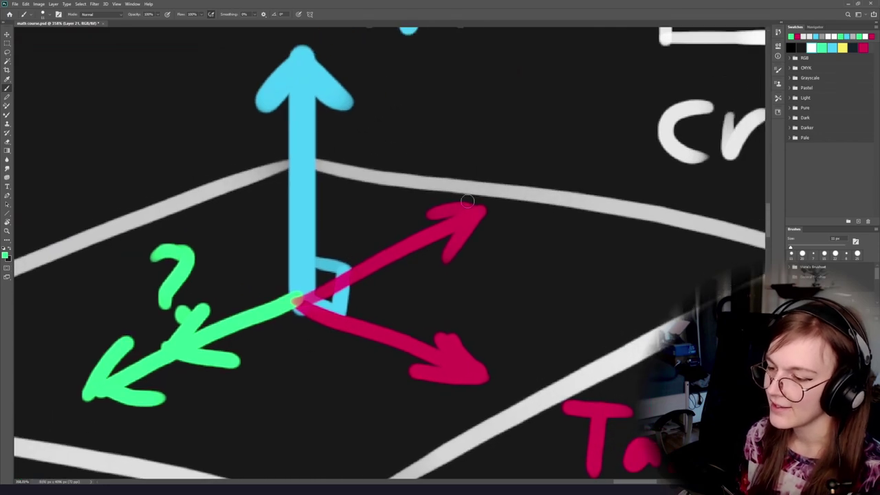
# Sample the magenta, draw a curved arrow from the second magenta arrow's tip toward the normal, and undo its arrowhead strokes.
pyautogui.keyDown('alt'); pyautogui.click(450, 232); pyautogui.keyUp('alt')
pyautogui.moveTo(464, 203); pyautogui.dragTo(400, 138)
pyautogui.moveTo(400, 138); pyautogui.dragTo(444, 137)
pyautogui.moveTo(401, 140); pyautogui.dragTo(408, 189)
pyautogui.hotkey('ctrl', 'z')
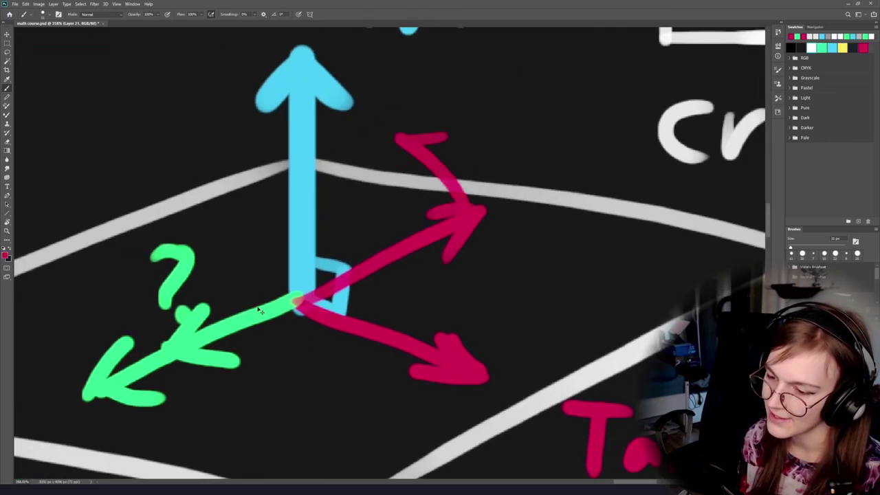
pyautogui.hotkey('ctrl', 'z')
# Add a green arrowhead close to the origin and draw a steeper magenta arrow nearer the normal.
pyautogui.keyDown('alt'); pyautogui.click(263, 316); pyautogui.keyUp('alt')
pyautogui.moveTo(283, 276)
pyautogui.mouseDown()
pyautogui.moveTo(242, 332)
pyautogui.moveTo(308, 314)
pyautogui.moveTo(379, 136)
pyautogui.mouseUp()
pyautogui.keyDown('alt'); pyautogui.click(344, 278); pyautogui.keyUp('alt')
pyautogui.moveTo(402, 177)
pyautogui.mouseDown()
pyautogui.moveTo(379, 136)
pyautogui.moveTo(337, 167)
pyautogui.mouseUp()
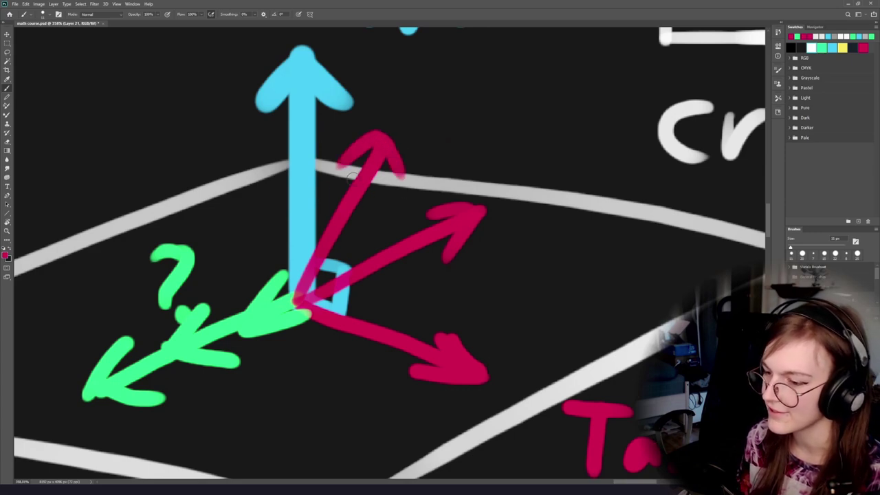
pyautogui.hotkey('ctrl', 'z')
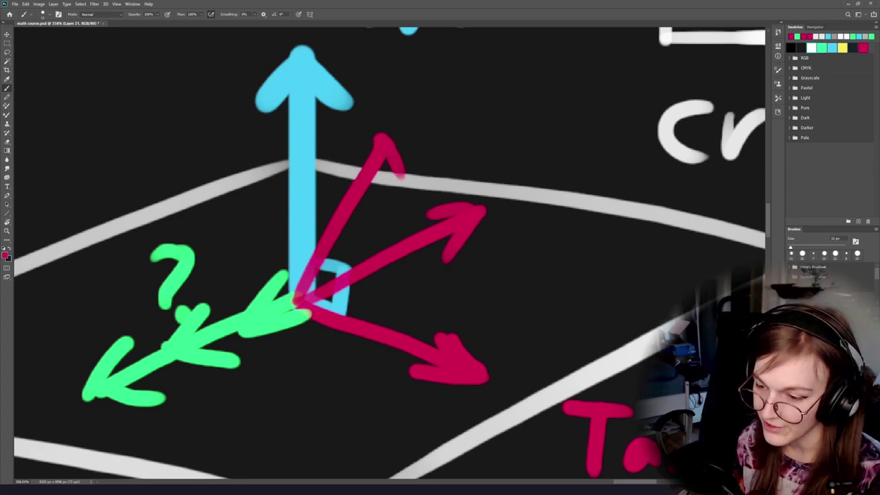
pyautogui.moveTo(282, 262)
pyautogui.mouseDown()
pyautogui.moveTo(307, 359)
pyautogui.moveTo(302, 281)
pyautogui.mouseUp()
pyautogui.hotkey('ctrl', 'z')
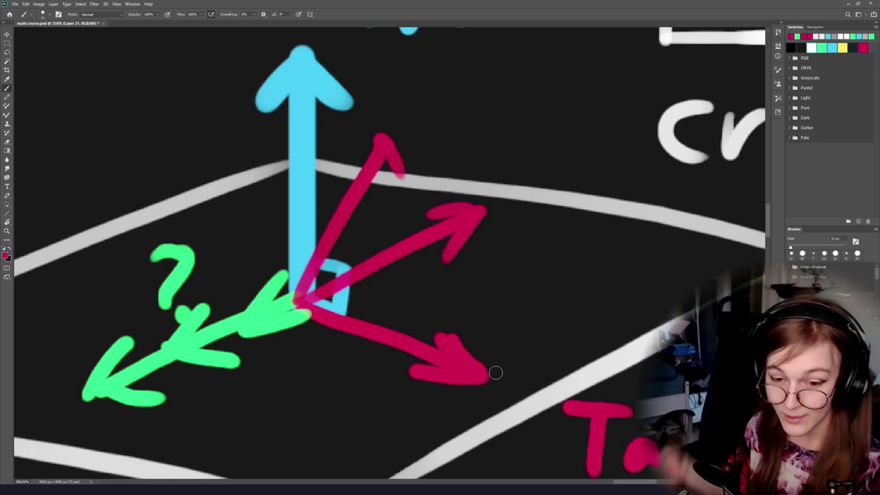
# Undo the extra green arrowheads and magenta arrows, then circle the normal and tangent in magenta and undo the circle.
pyautogui.hotkey('ctrl', 'z')
pyautogui.hotkey('ctrl', 'z')
pyautogui.hotkey('ctrl', 'z')
pyautogui.hotkey('ctrl', 'z')
pyautogui.hotkey('ctrl', 'z')
pyautogui.hotkey('ctrl', 'z')
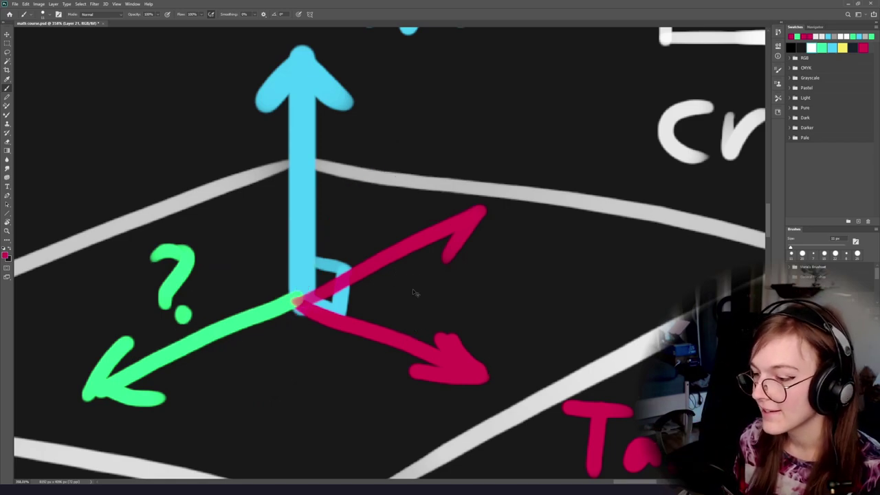
pyautogui.hotkey('ctrl', 'z')
pyautogui.moveTo(440, 103)
pyautogui.mouseDown()
pyautogui.moveTo(266, 208)
pyautogui.moveTo(330, 141)
pyautogui.mouseUp()
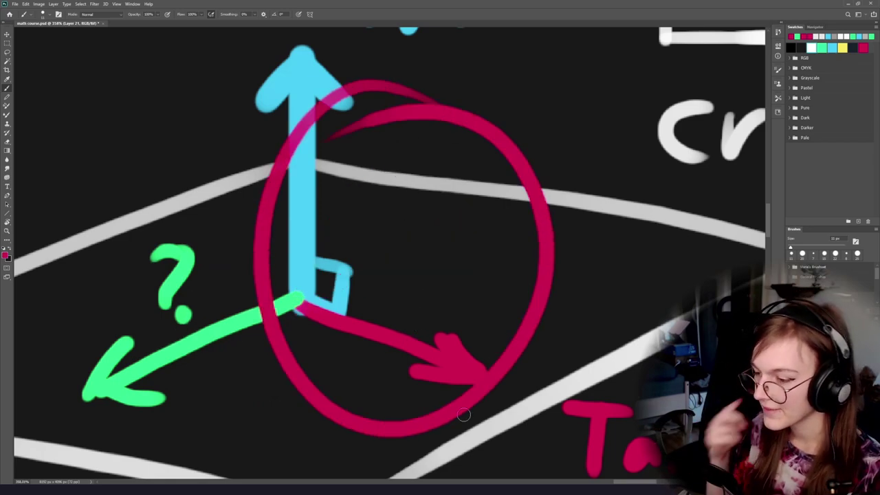
pyautogui.hotkey('ctrl', 'z')
# Enlarge the brush and recolor the first cross argument arrow magenta and the second argument arrow in the bitangent's green.
pyautogui.scroll(-8, 424, 279)
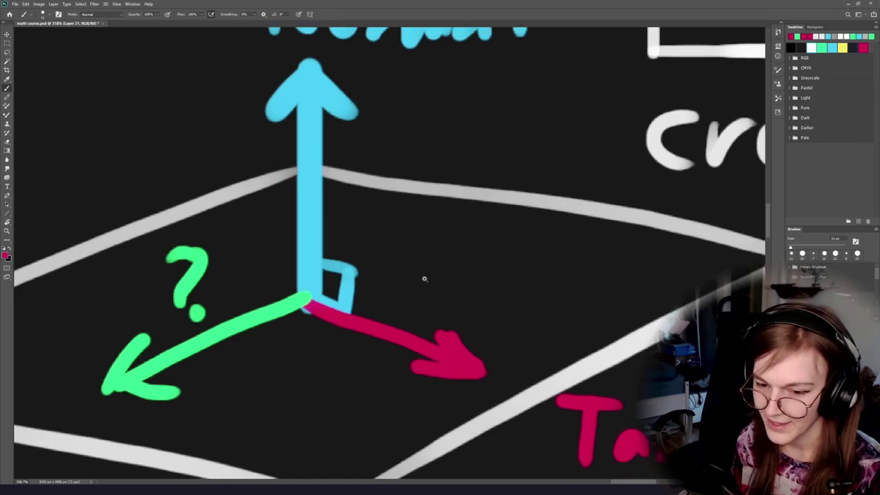
pyautogui.moveTo(468, 293); pyautogui.dragTo(256, 324)
pyautogui.moveTo(435, 272); pyautogui.dragTo(327, 283)
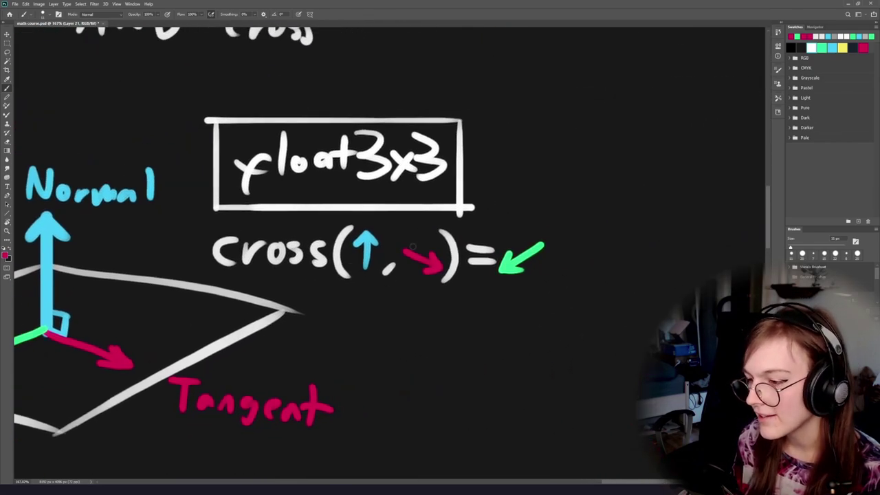
pyautogui.scroll(4, 419, 248)
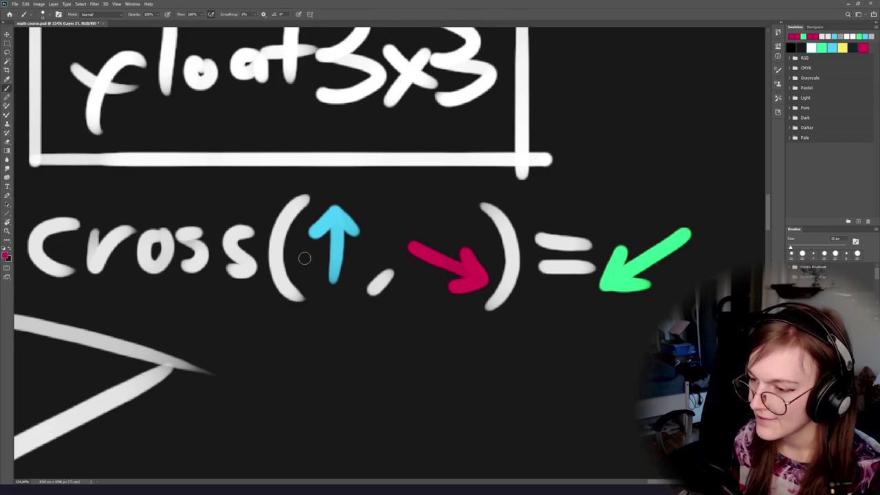
pyautogui.moveTo(337, 241); pyautogui.dragTo(344, 241)
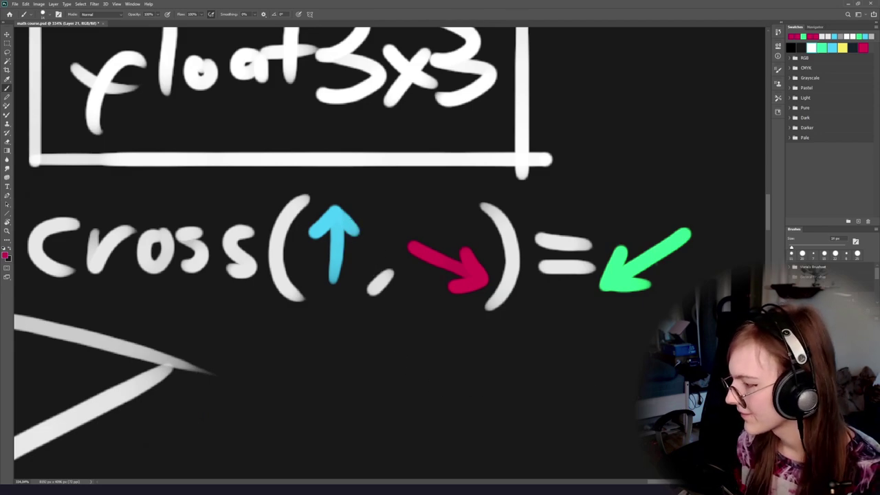
pyautogui.moveTo(356, 275)
pyautogui.mouseDown()
pyautogui.moveTo(332, 248)
pyautogui.moveTo(332, 212)
pyautogui.moveTo(351, 218)
pyautogui.moveTo(332, 283)
pyautogui.mouseUp()
pyautogui.keyDown('alt'); pyautogui.click(635, 276); pyautogui.keyUp('alt')
pyautogui.moveTo(455, 287)
pyautogui.mouseDown()
pyautogui.moveTo(441, 259)
pyautogui.moveTo(413, 246)
pyautogui.mouseUp()
pyautogui.moveTo(468, 254); pyautogui.dragTo(484, 281)
# Sample the normal's light blue and recolor the cross expression's result arrow with it.
pyautogui.moveTo(20, 311); pyautogui.dragTo(539, 255)
pyautogui.keyDown('alt'); pyautogui.click(216, 163); pyautogui.keyUp('alt')
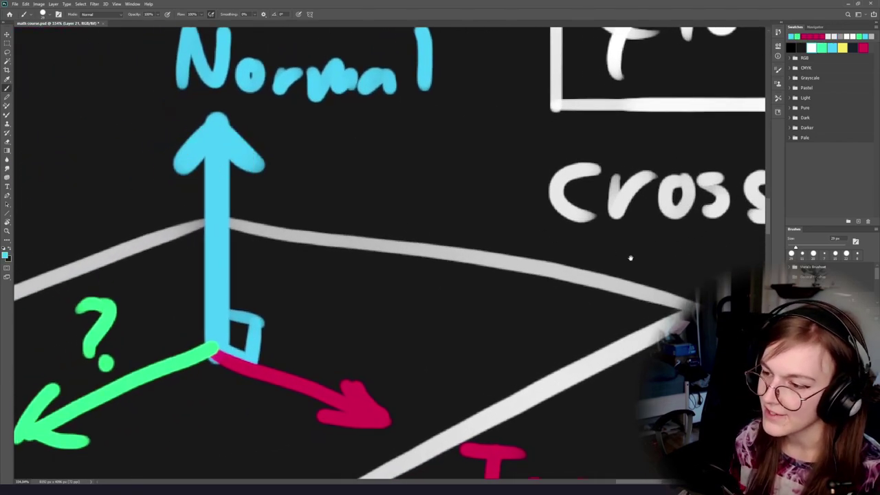
pyautogui.moveTo(630, 259); pyautogui.dragTo(381, 286)
pyautogui.moveTo(617, 211)
pyautogui.mouseDown()
pyautogui.moveTo(576, 255)
pyautogui.moveTo(544, 266)
pyautogui.mouseUp()
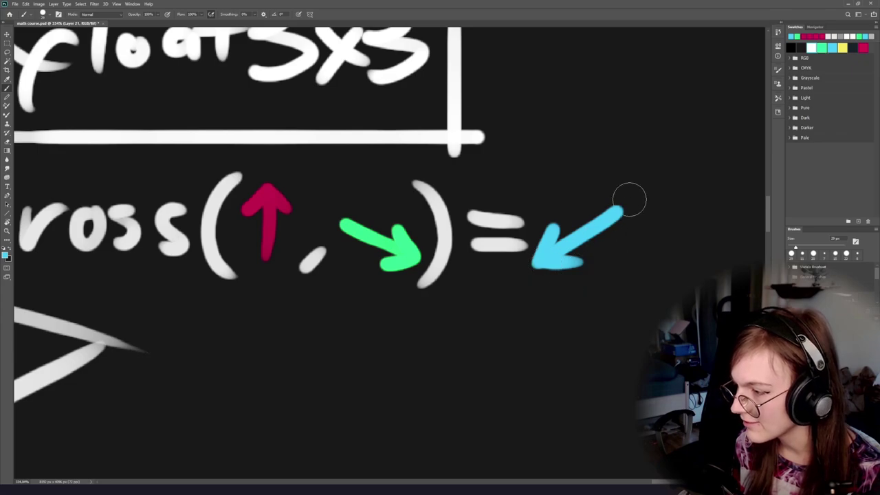
pyautogui.moveTo(432, 321); pyautogui.dragTo(360, 323)
pyautogui.moveTo(240, 340); pyautogui.dragTo(432, 320)
pyautogui.moveTo(498, 284); pyautogui.dragTo(430, 327)
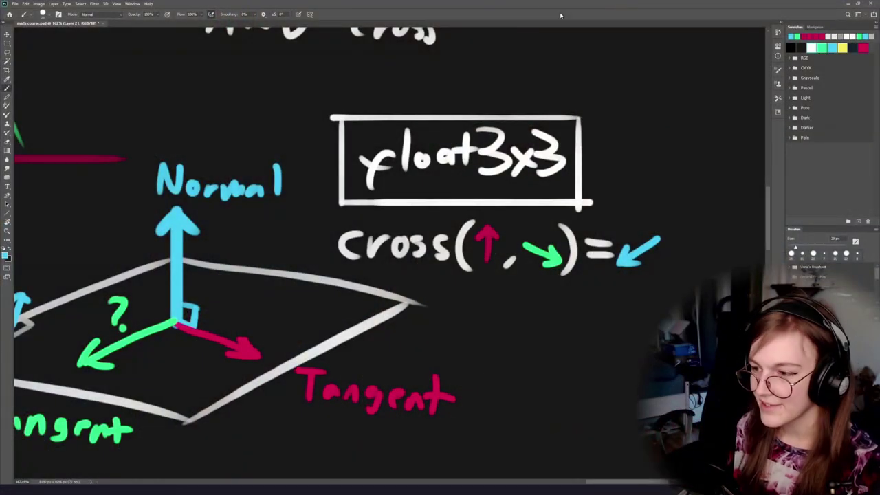
pyautogui.moveTo(187, 277); pyautogui.dragTo(363, 248)
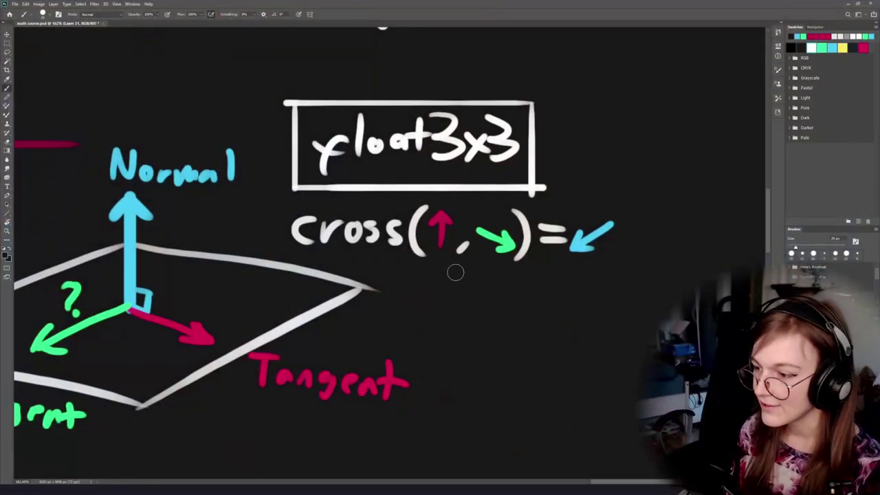
pyautogui.moveTo(485, 267); pyautogui.dragTo(495, 268)
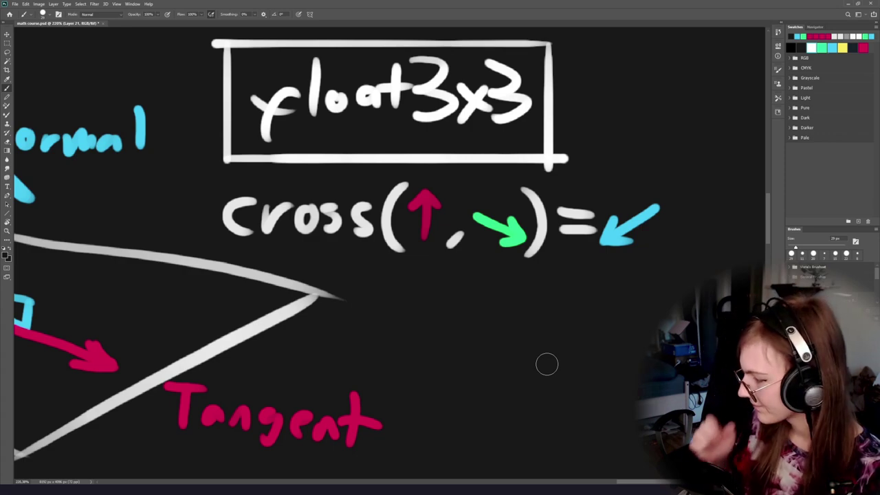
# Switch to the web browser and search Google for the presenter's Twitter posts about the cross product.
pyautogui.click(33, 490)
pyautogui.click(285, 18)
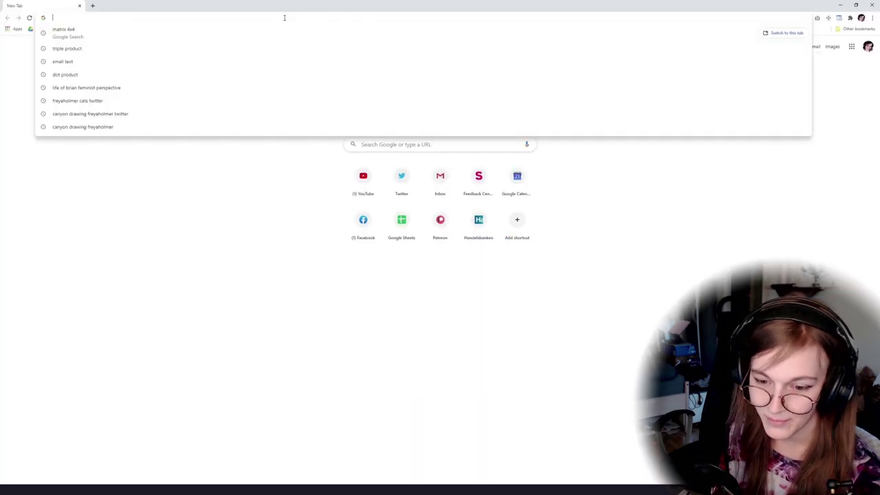
pyautogui.write('freyaholmer')
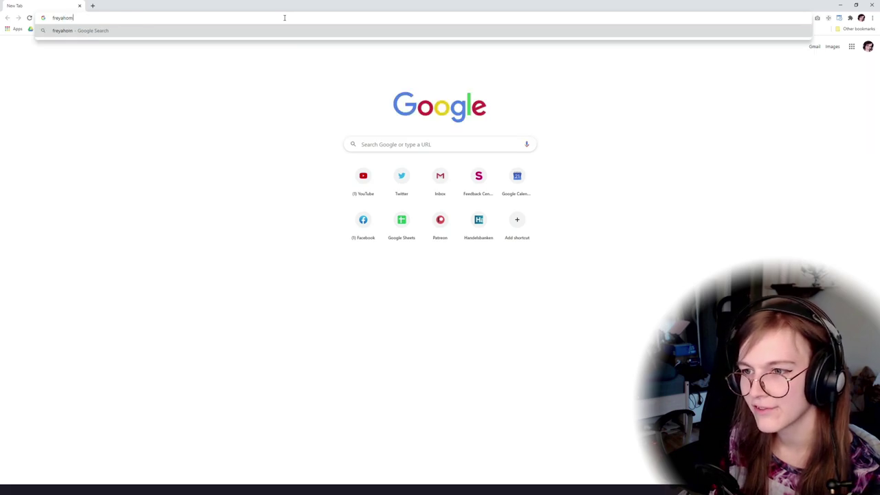
pyautogui.write(' twitter')
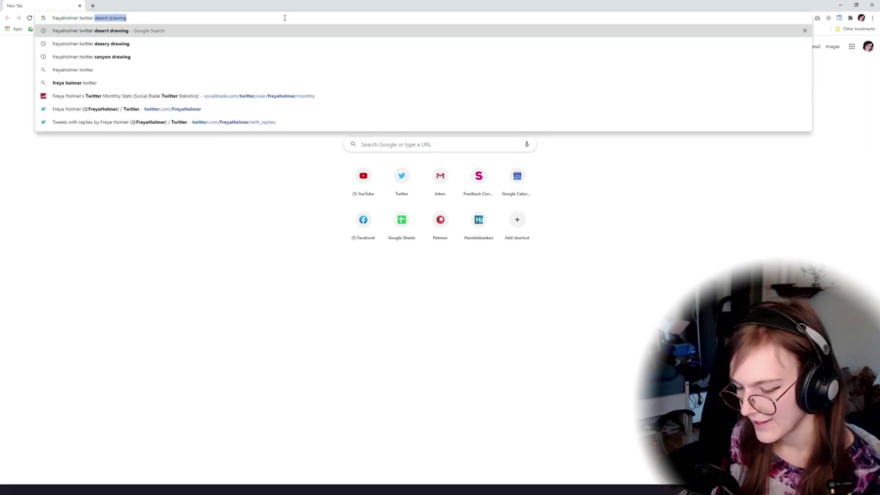
pyautogui.press('BackSpace')
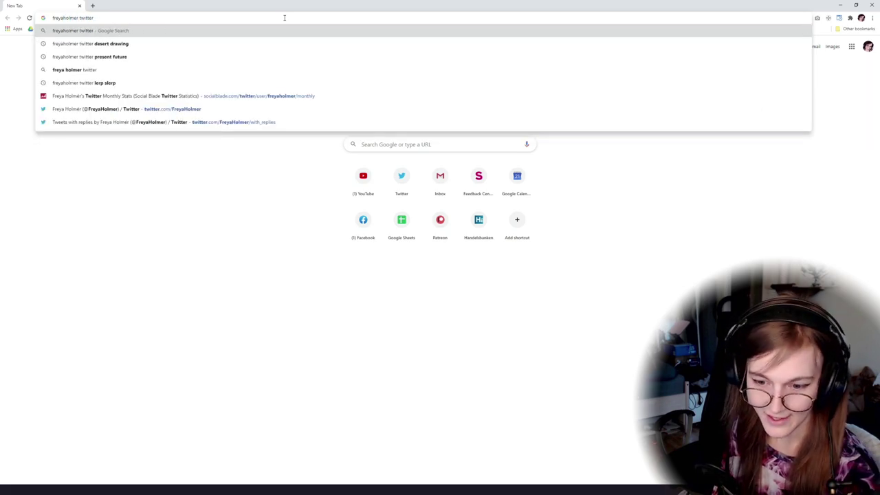
pyautogui.press('BackSpace')
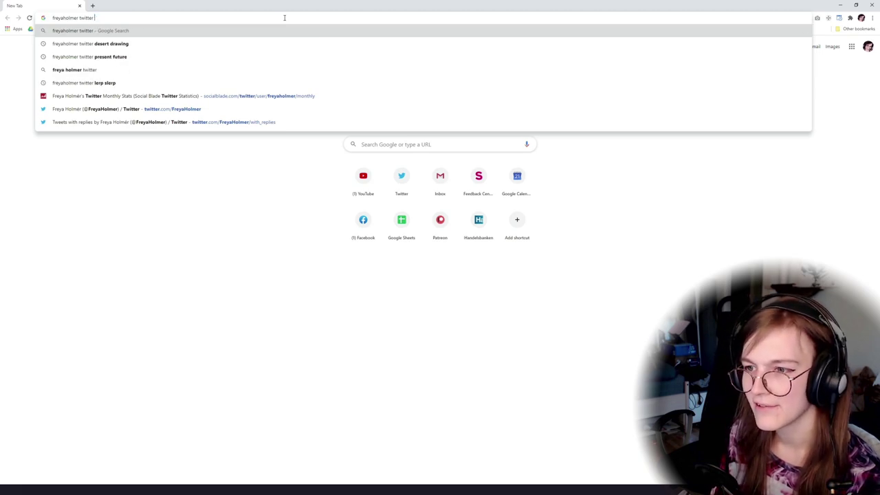
pyautogui.write('cross proc')
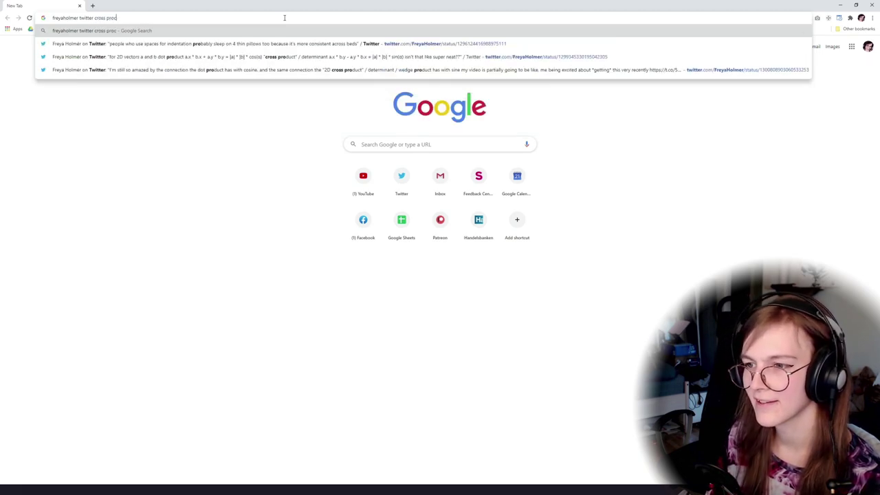
pyautogui.write('dic')
pyautogui.press('BackSpace')
pyautogui.write('uct')
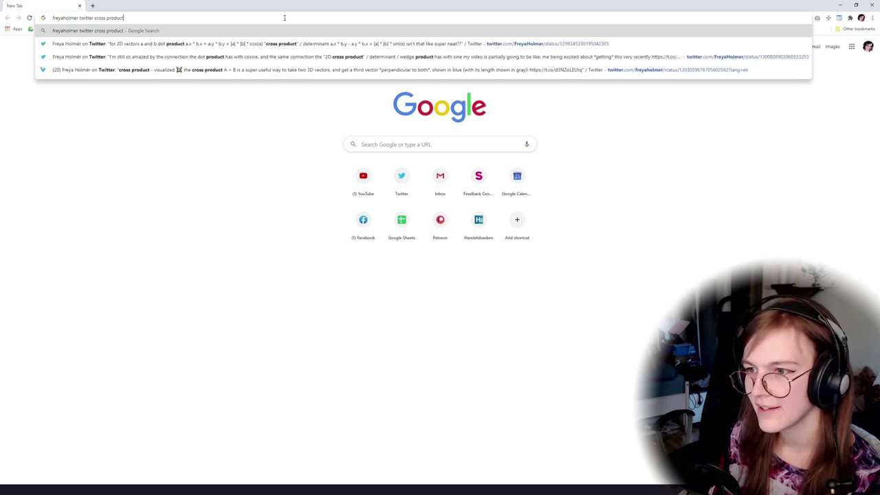
pyautogui.press('Return')
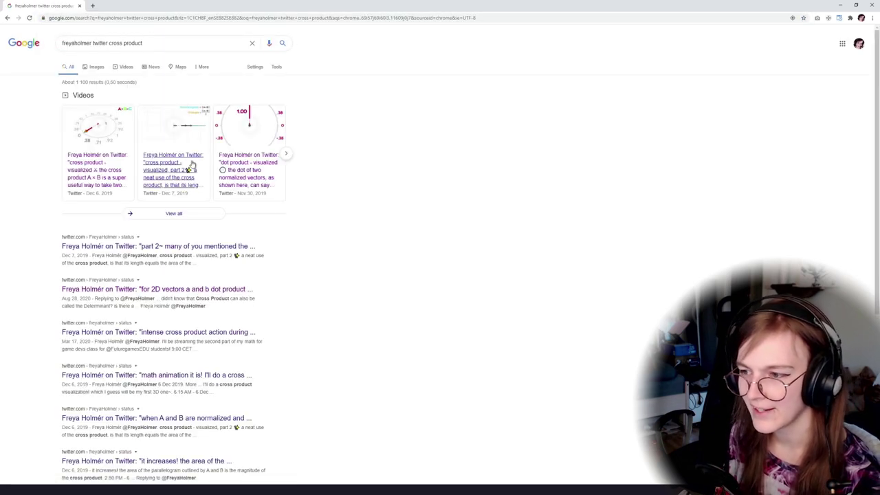
# Open the "cross product - visualized" tweet, enlarge the page to 200% and examine its A×B=C animation.
pyautogui.click(96, 177)
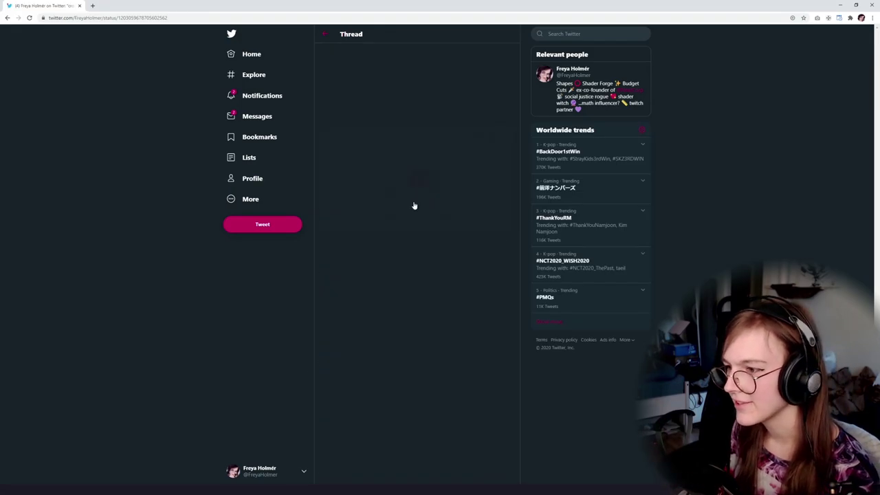
pyautogui.hotkey('ctrl', '+')
pyautogui.hotkey('ctrl', '+')
pyautogui.hotkey('ctrl', '+')
pyautogui.hotkey('ctrl', '+')
pyautogui.hotkey('ctrl', '+')
pyautogui.hotkey('ctrl', '+')
pyautogui.hotkey('ctrl', '-')
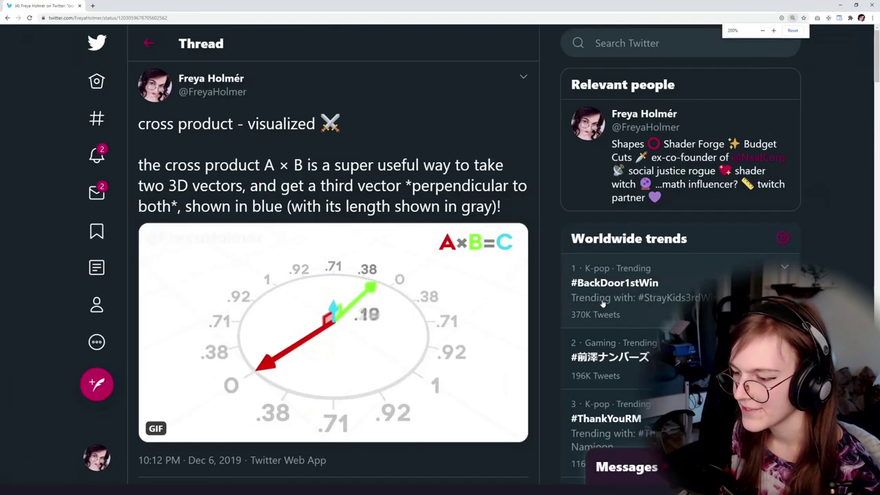
pyautogui.scroll(-1, 596, 308)
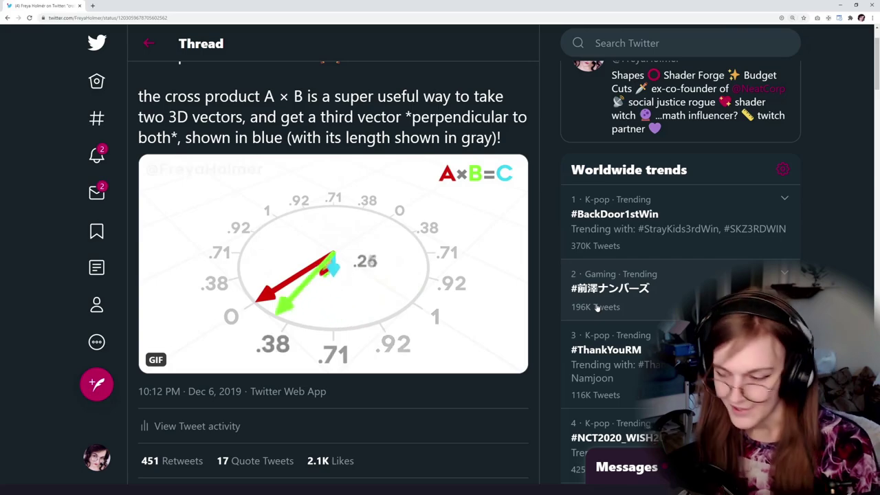
pyautogui.scroll(1, 619, 323)
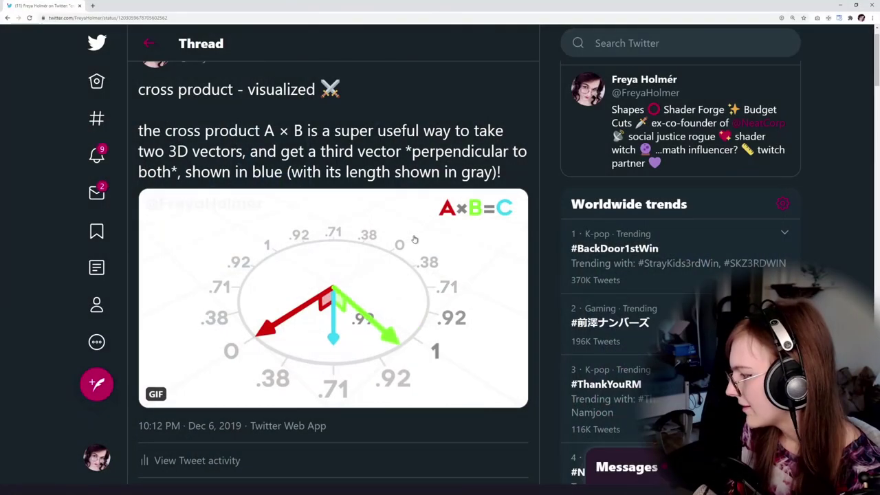
# Search for "cross product" in a new browser tab and open the Wikipedia article.
pyautogui.click(93, 6)
pyautogui.write('cross product')
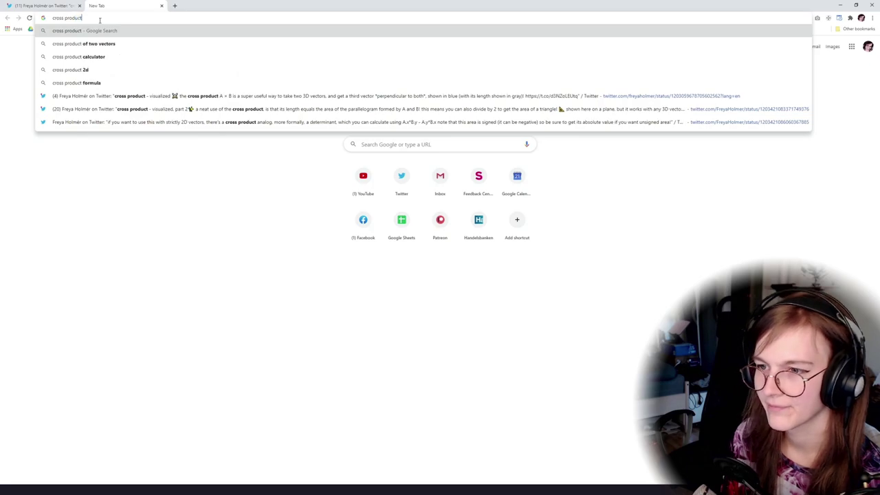
pyautogui.press('Return')
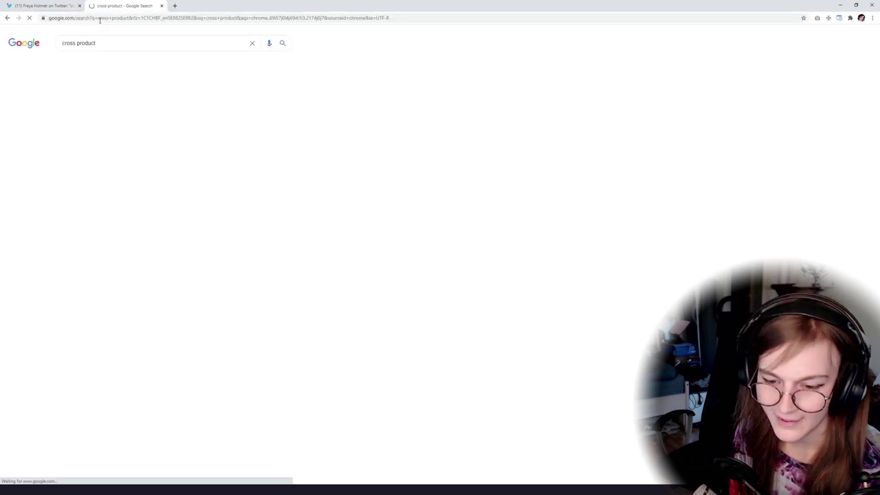
pyautogui.click(114, 105)
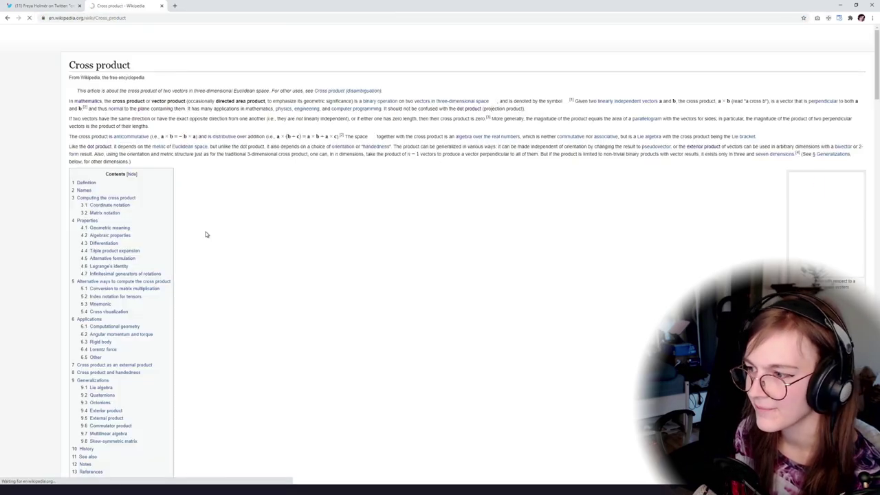
# Examine the article's cross product definition, coordinate and matrix notation, properties and enlarged right-hand rule illustration.
pyautogui.scroll(-15, 367, 261)
pyautogui.scroll(1, 307, 264)
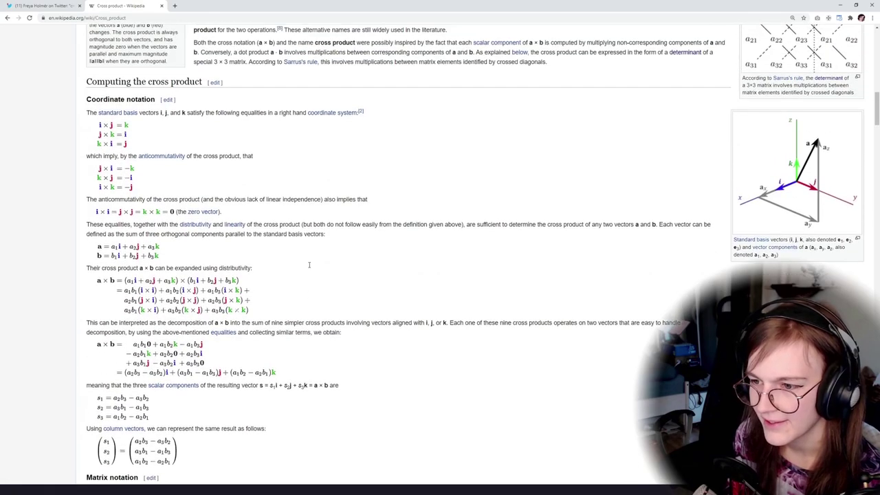
pyautogui.scroll(-1, 294, 300)
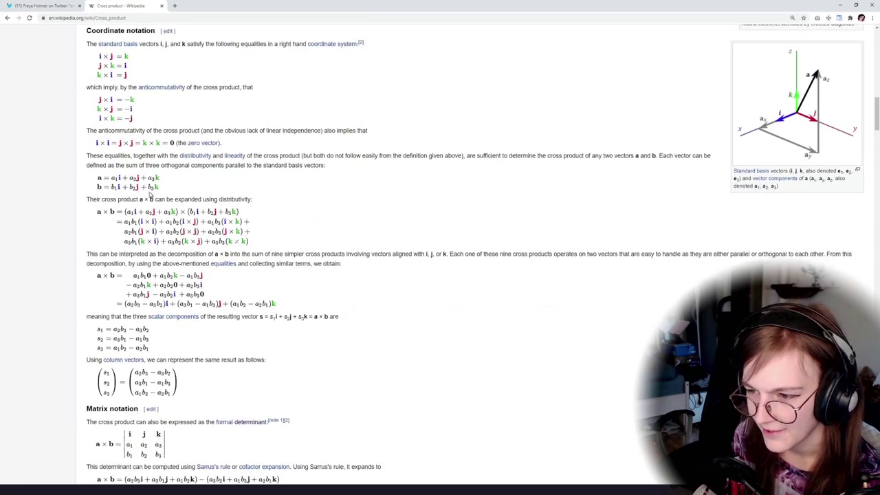
pyautogui.scroll(-4, 179, 259)
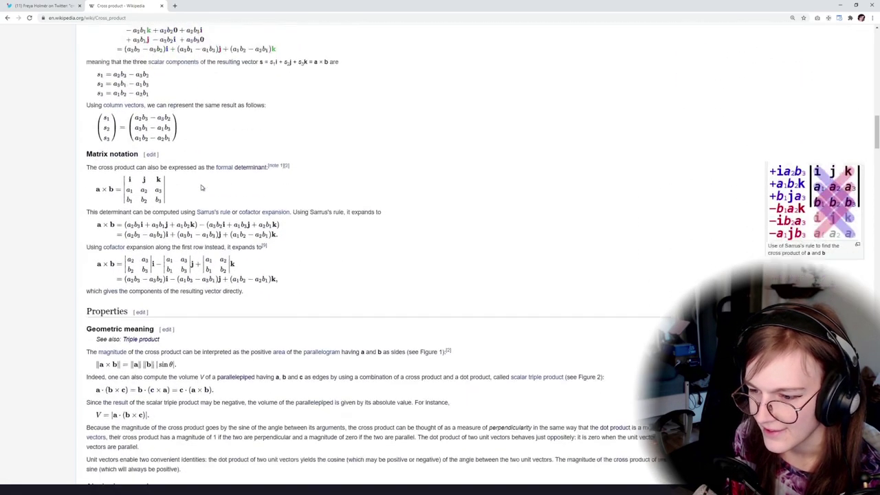
pyautogui.scroll(-3, 241, 193)
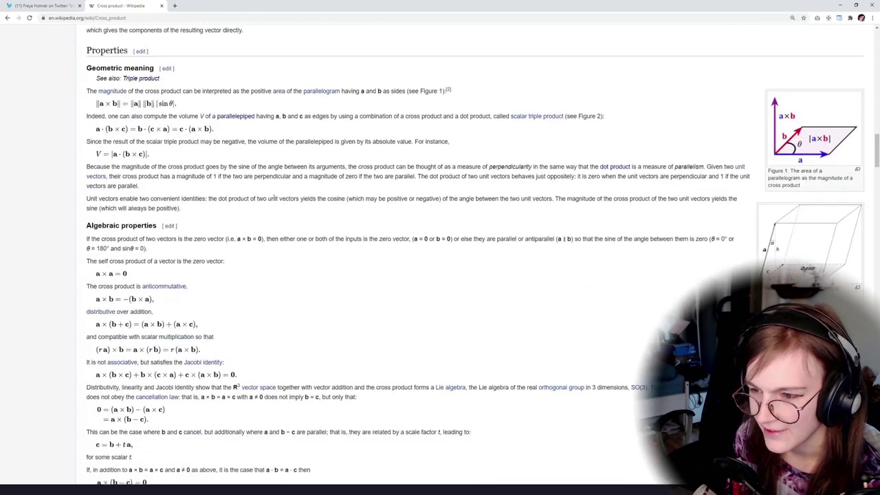
pyautogui.scroll(-9, 275, 198)
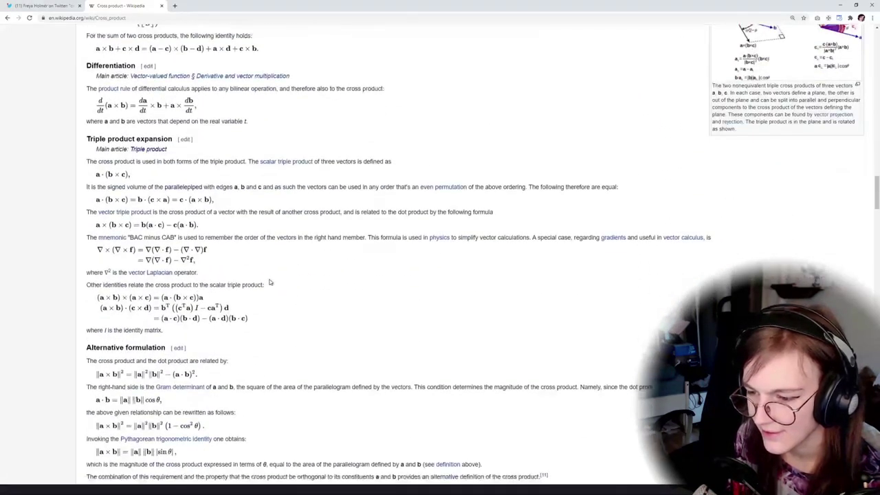
pyautogui.scroll(18, 281, 282)
pyautogui.scroll(5, 295, 283)
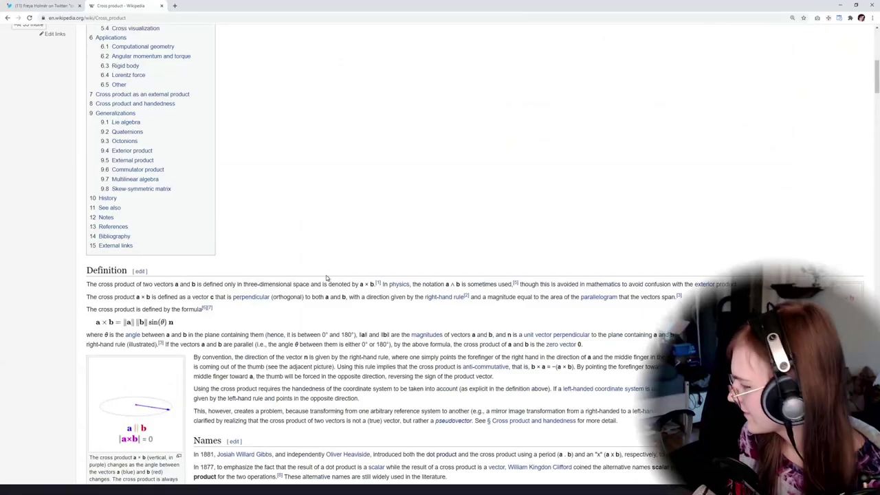
pyautogui.scroll(-4, 378, 254)
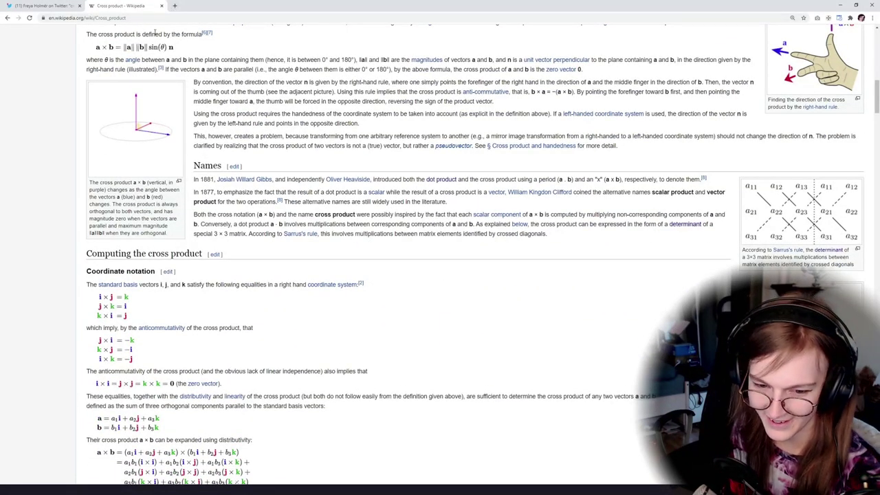
pyautogui.scroll(2, 319, 337)
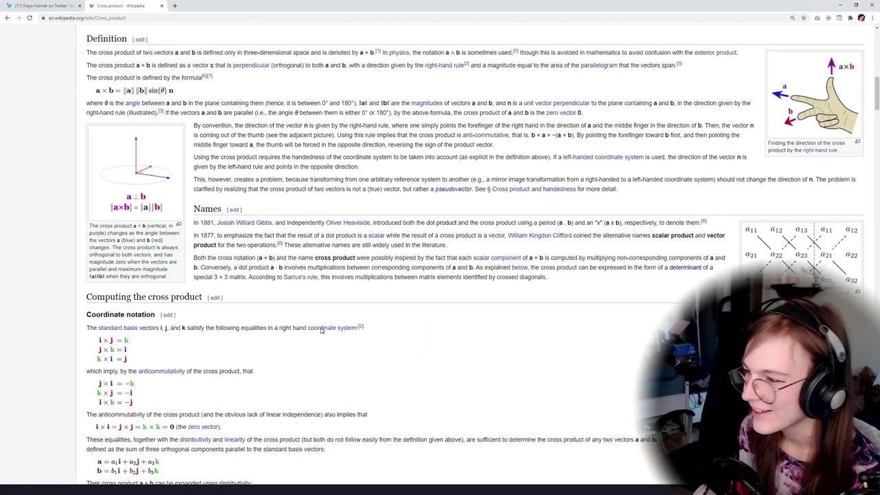
pyautogui.scroll(-8, 419, 336)
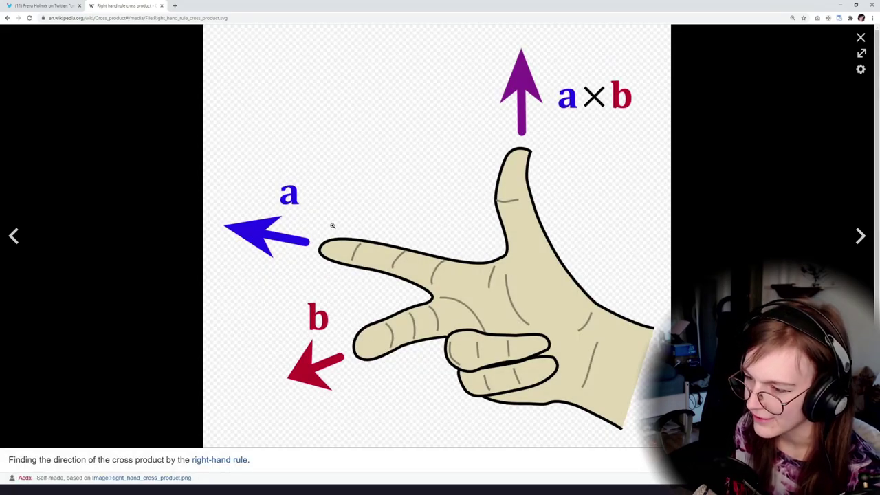
# Switch back to Photoshop, undo the stray stroke near the tangent space diagram and sample the plane outline's off-white.
pyautogui.hotkey('ctrl', 'shift', 'Tab')
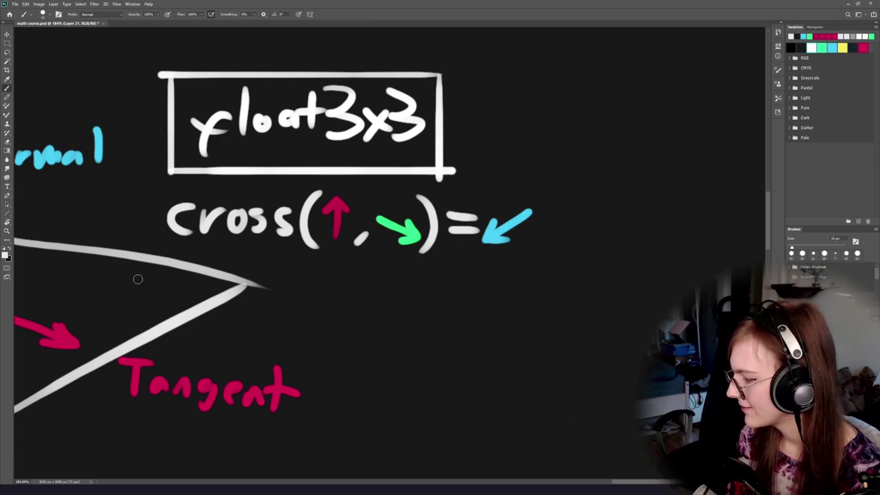
pyautogui.hotkey('ctrl', '-')
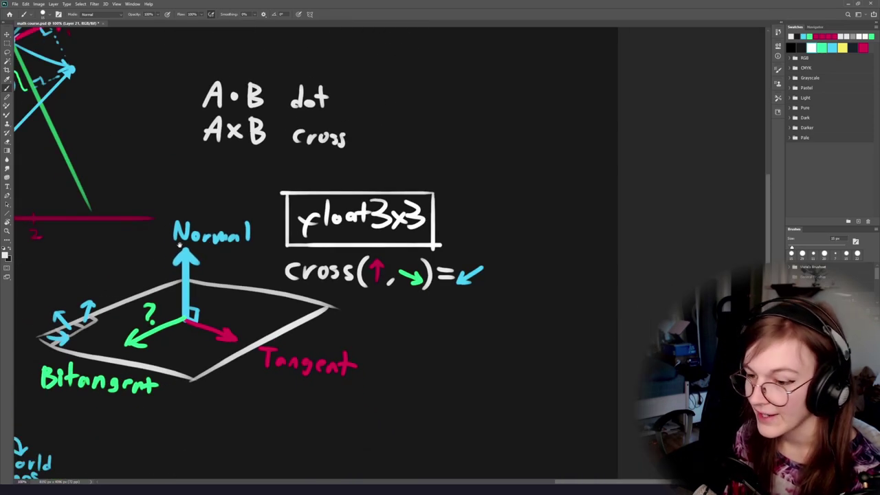
pyautogui.moveTo(180, 244); pyautogui.dragTo(238, 235)
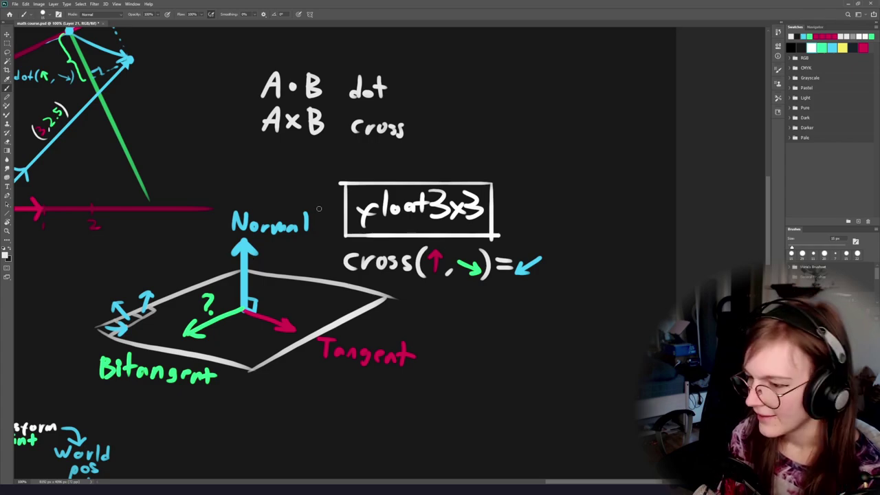
pyautogui.moveTo(321, 277); pyautogui.dragTo(492, 393)
pyautogui.hotkey('ctrl', 'z')
pyautogui.moveTo(234, 398)
pyautogui.mouseDown()
pyautogui.moveTo(401, 330)
pyautogui.moveTo(398, 320)
pyautogui.mouseUp()
pyautogui.keyDown('alt'); pyautogui.click(341, 276); pyautogui.keyUp('alt')
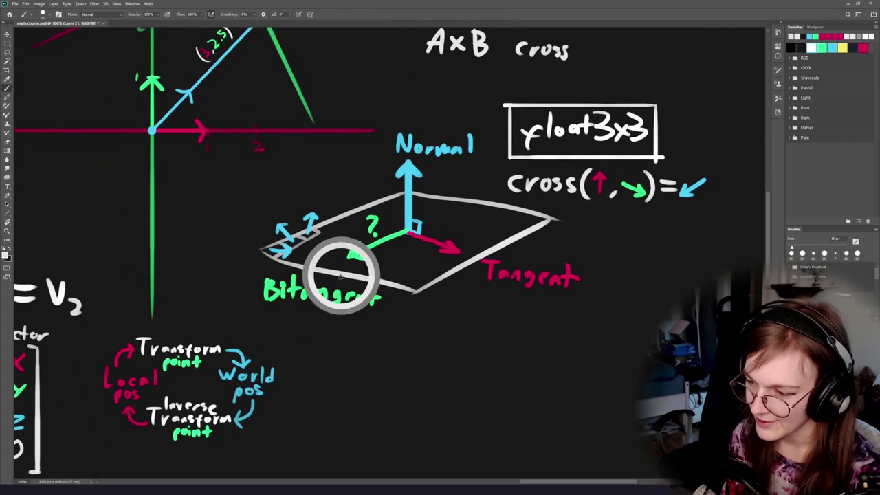
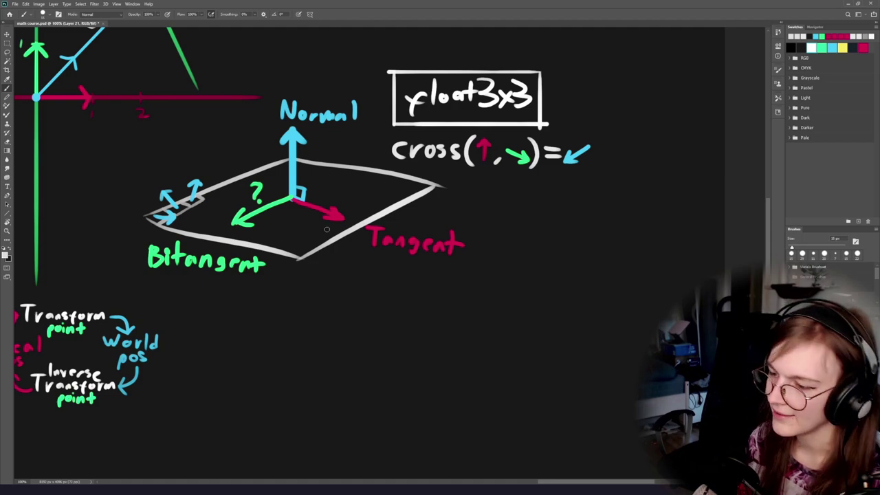
# Draw an off-white triangle with dots at its three corners in the empty space below the Tangent label.
pyautogui.moveTo(505, 290); pyautogui.dragTo(454, 256)
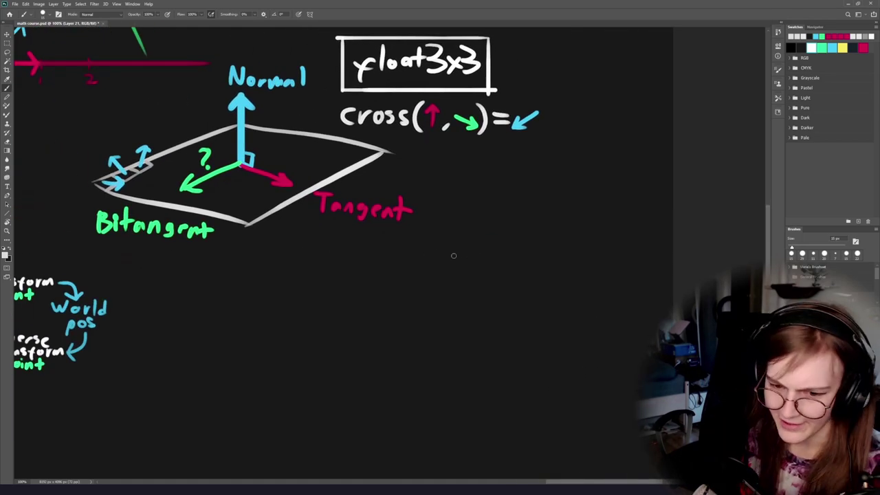
pyautogui.scroll(3, 310, 292)
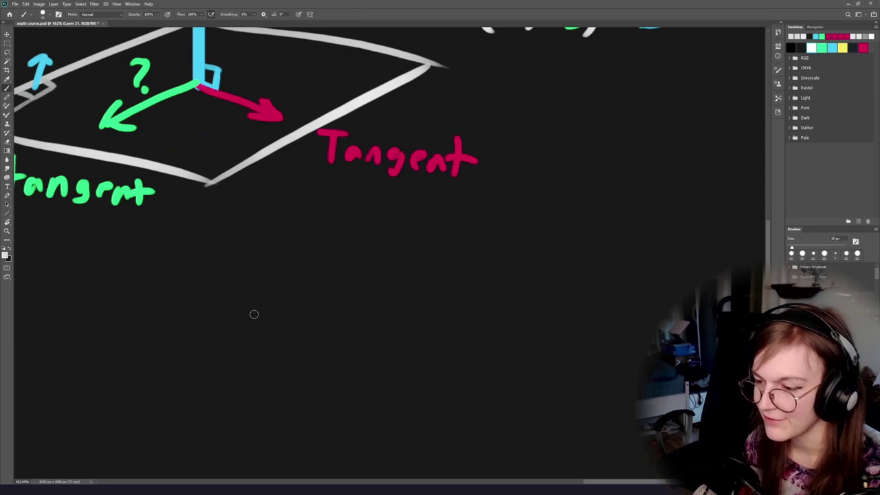
pyautogui.click(280, 303)
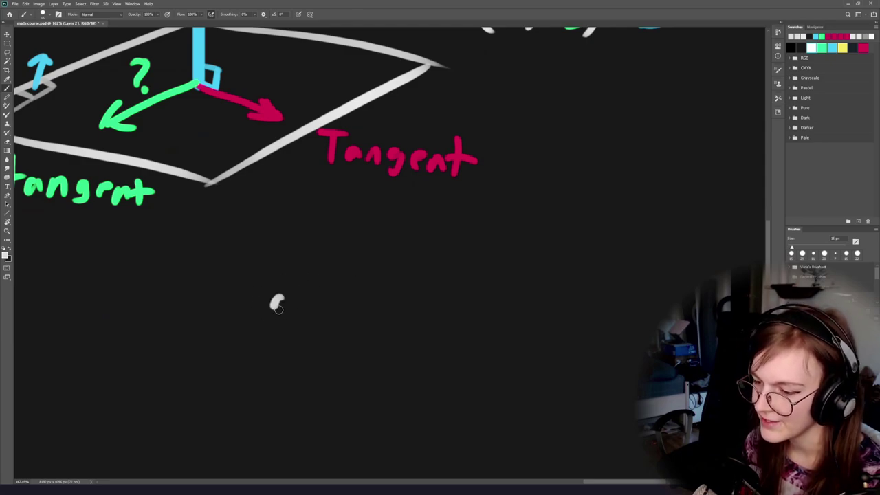
pyautogui.keyDown('shift'); pyautogui.click(459, 240); pyautogui.keyUp('shift')
pyautogui.hotkey('ctrl', 'z')
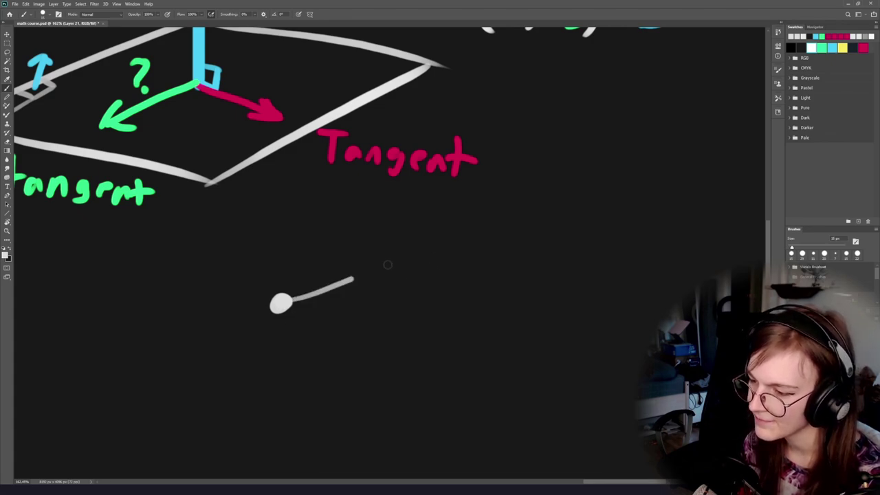
pyautogui.keyDown('shift'); pyautogui.click(446, 244); pyautogui.keyUp('shift')
pyautogui.keyDown('shift'); pyautogui.click(531, 326); pyautogui.keyUp('shift')
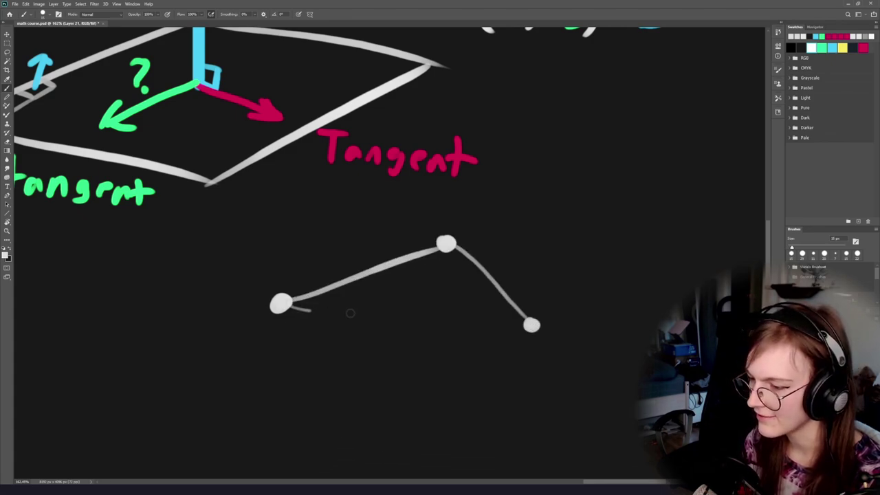
pyautogui.keyDown('shift'); pyautogui.click(292, 307); pyautogui.keyUp('shift')
pyautogui.moveTo(553, 237)
pyautogui.mouseDown()
pyautogui.moveTo(213, 288)
pyautogui.moveTo(610, 302)
pyautogui.moveTo(421, 227)
pyautogui.mouseUp()
pyautogui.hotkey('ctrl', 'z')
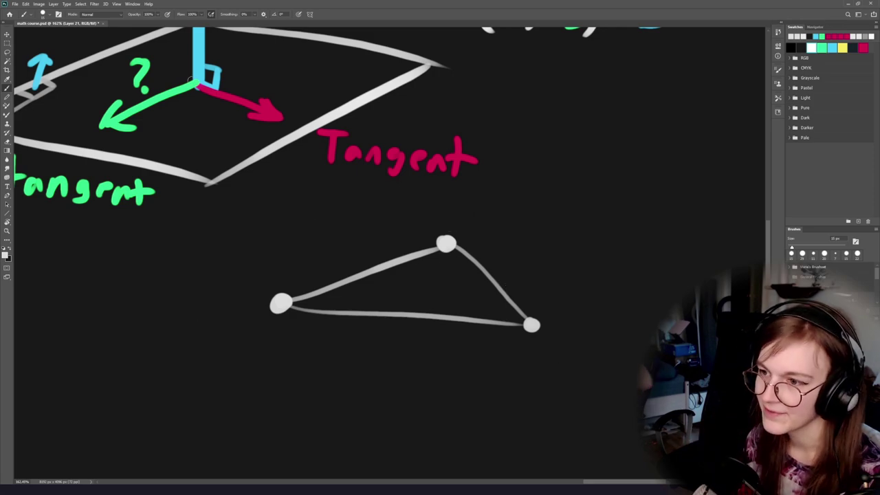
# Circle the triangle in light blue and hatch its interior for illustration, undoing each of the marks.
pyautogui.moveTo(406, 291)
pyautogui.mouseDown()
pyautogui.moveTo(366, 311)
pyautogui.moveTo(355, 303)
pyautogui.mouseUp()
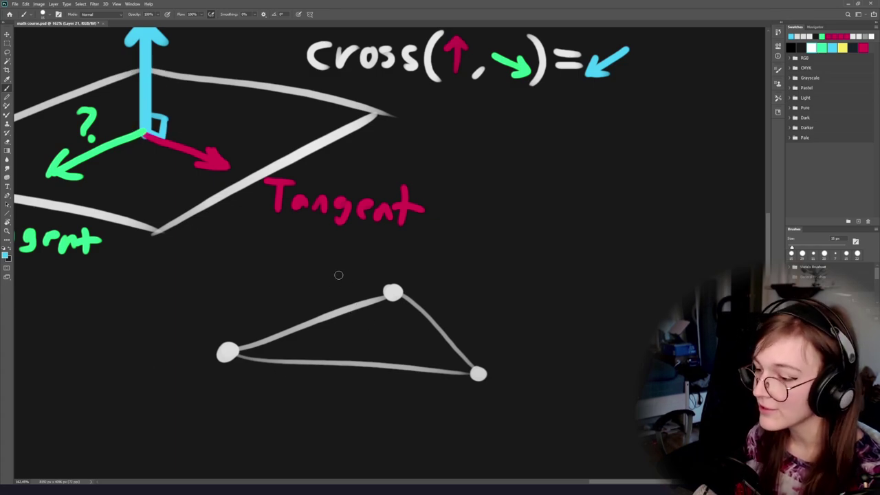
pyautogui.moveTo(471, 281); pyautogui.dragTo(474, 278)
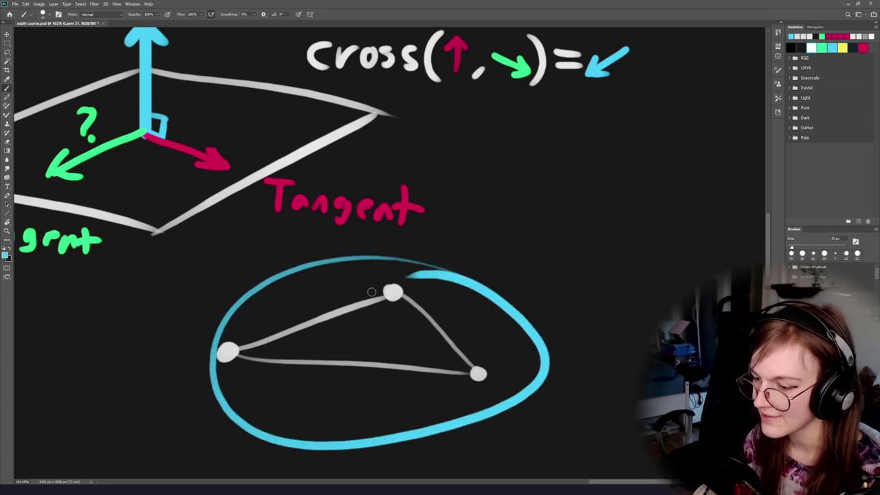
pyautogui.hotkey('ctrl', 'z')
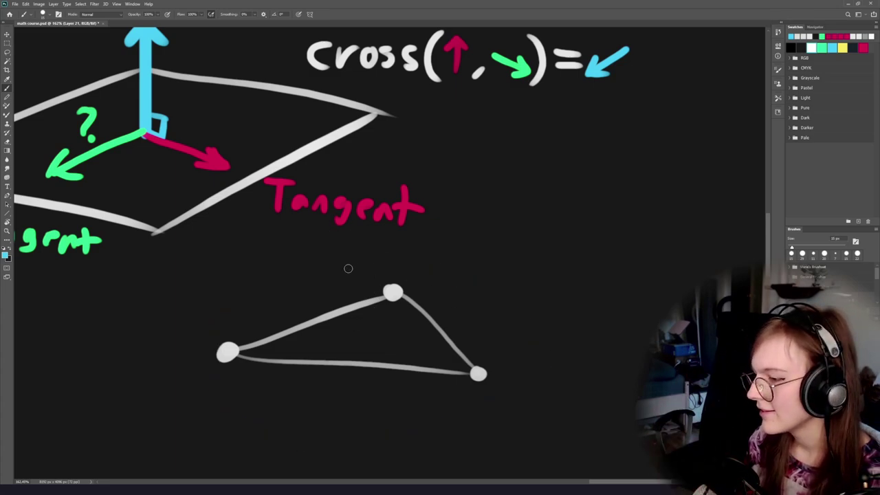
pyautogui.moveTo(485, 283)
pyautogui.mouseDown()
pyautogui.moveTo(207, 296)
pyautogui.moveTo(354, 277)
pyautogui.mouseUp()
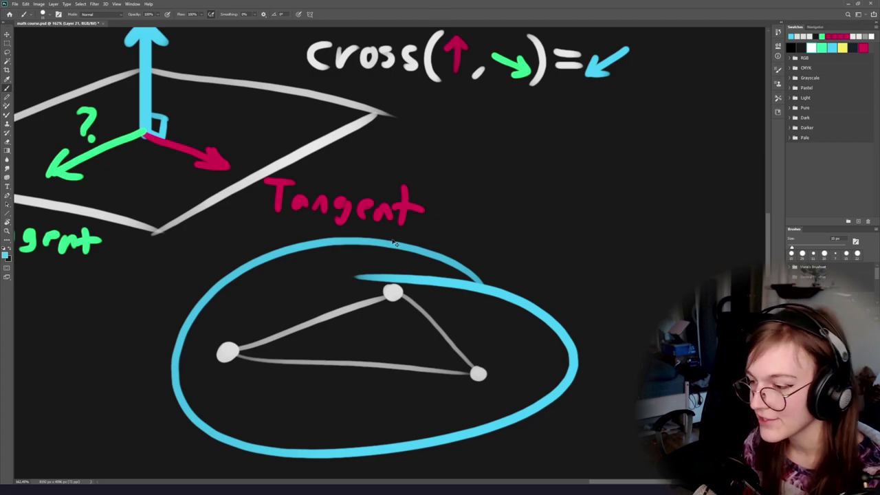
pyautogui.hotkey('ctrl', 'z')
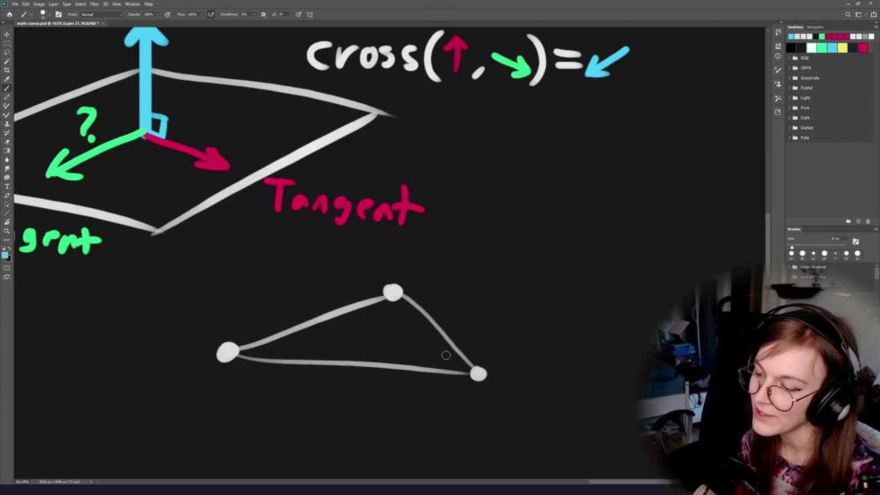
pyautogui.moveTo(446, 356)
pyautogui.mouseDown()
pyautogui.moveTo(436, 338)
pyautogui.moveTo(263, 346)
pyautogui.mouseUp()
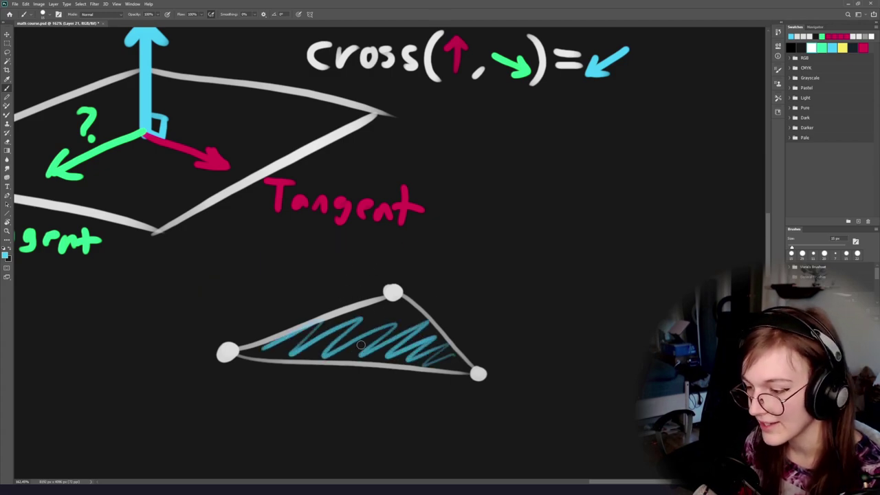
pyautogui.hotkey('ctrl', 'z')
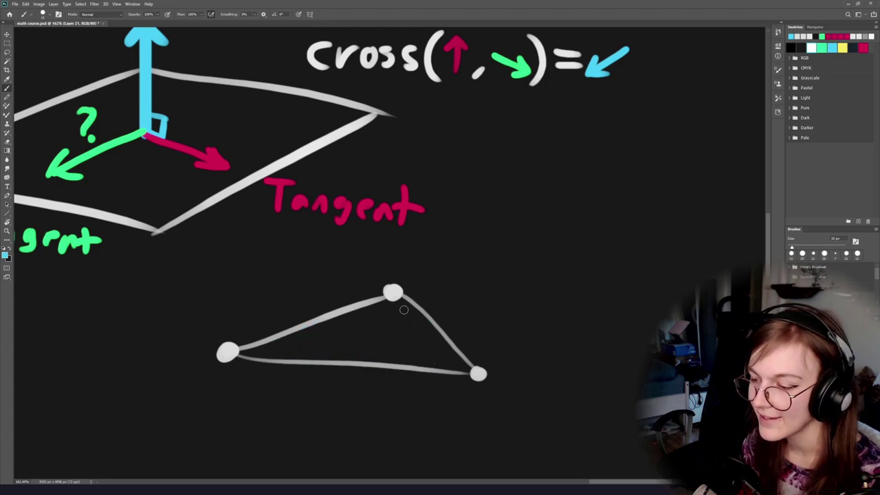
pyautogui.moveTo(296, 334)
pyautogui.mouseDown()
pyautogui.moveTo(361, 339)
pyautogui.moveTo(458, 374)
pyautogui.mouseUp()
pyautogui.hotkey('ctrl', 'z')
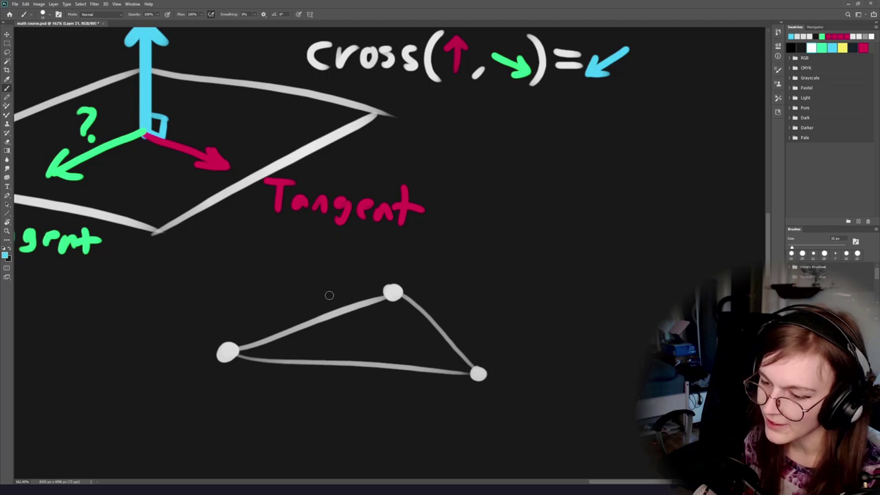
# Sample the Tangent label's crimson and write 0, 1 and 2 beside the triangle's corners with a 7 px brush.
pyautogui.scroll(3, 270, 334)
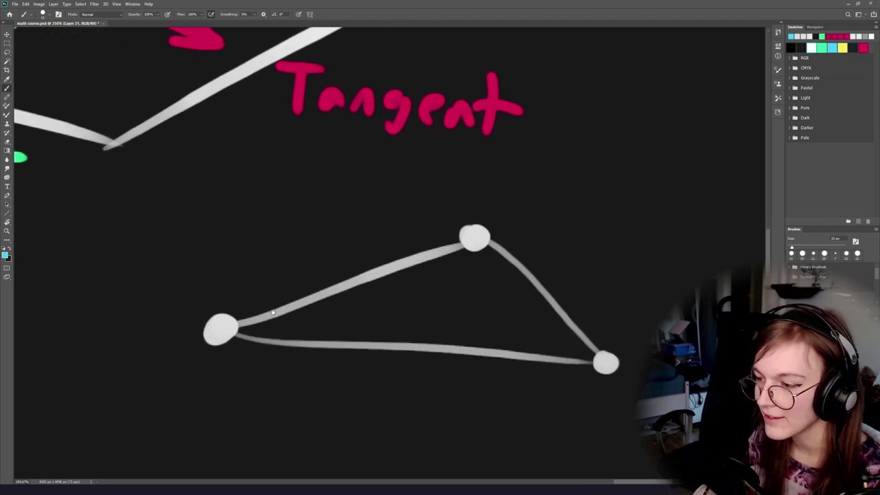
pyautogui.keyDown('alt'); pyautogui.click(421, 110); pyautogui.keyUp('alt')
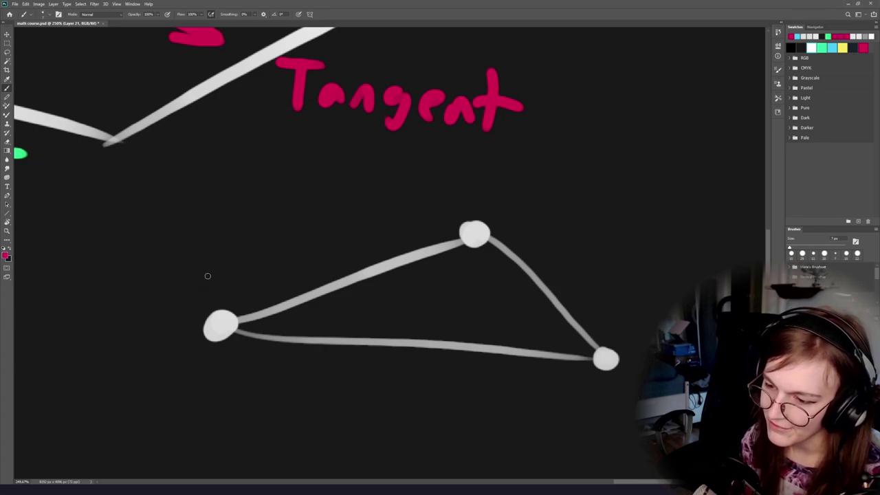
pyautogui.press('[')
pyautogui.press('[')
pyautogui.press('[')
pyautogui.moveTo(214, 269)
pyautogui.mouseDown()
pyautogui.moveTo(217, 295)
pyautogui.moveTo(213, 269)
pyautogui.mouseUp()
pyautogui.moveTo(473, 187); pyautogui.dragTo(476, 213)
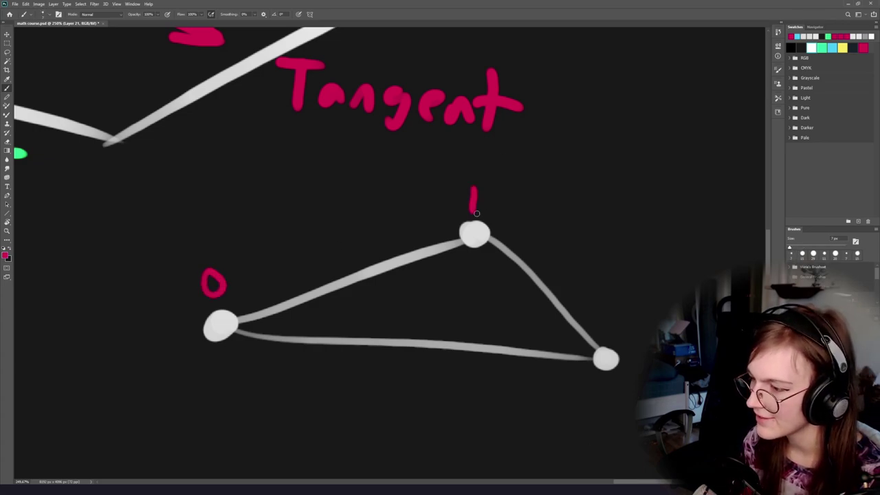
pyautogui.moveTo(631, 337)
pyautogui.mouseDown()
pyautogui.moveTo(639, 366)
pyautogui.moveTo(659, 364)
pyautogui.mouseUp()
pyautogui.hotkey('ctrl', 'z')
pyautogui.scroll(-3, 318, 218)
pyautogui.moveTo(363, 210); pyautogui.dragTo(329, 255)
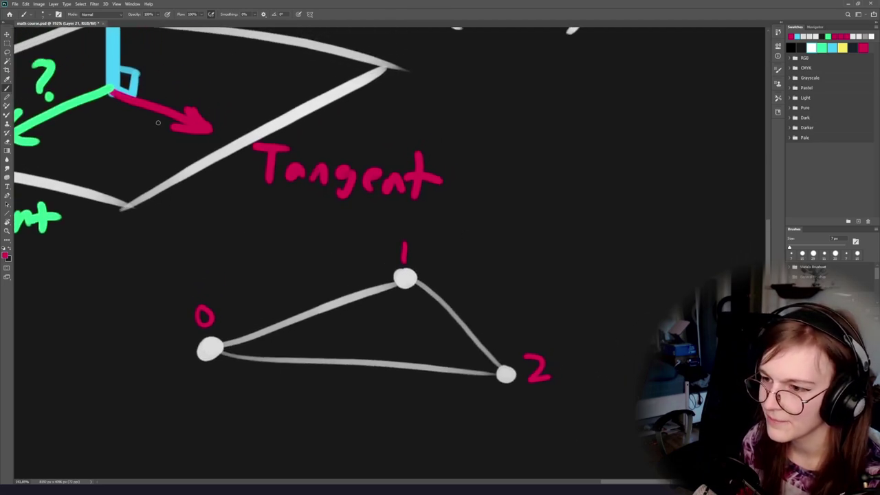
# Draw a crimson arrow along the triangle's upper edge from corner 0 to corner 1.
pyautogui.moveTo(158, 123); pyautogui.dragTo(345, 180)
pyautogui.moveTo(431, 313); pyautogui.dragTo(239, 248)
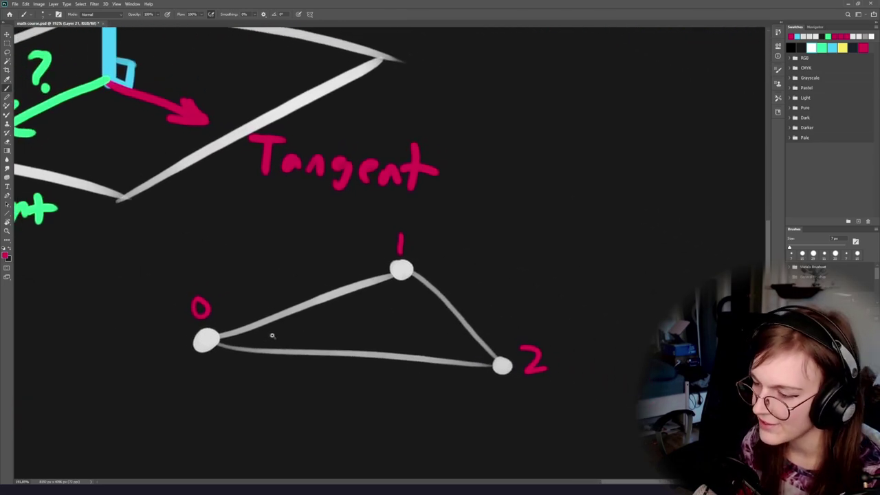
pyautogui.scroll(2, 271, 336)
pyautogui.moveTo(242, 312); pyautogui.dragTo(485, 233)
pyautogui.hotkey('ctrl', 'z')
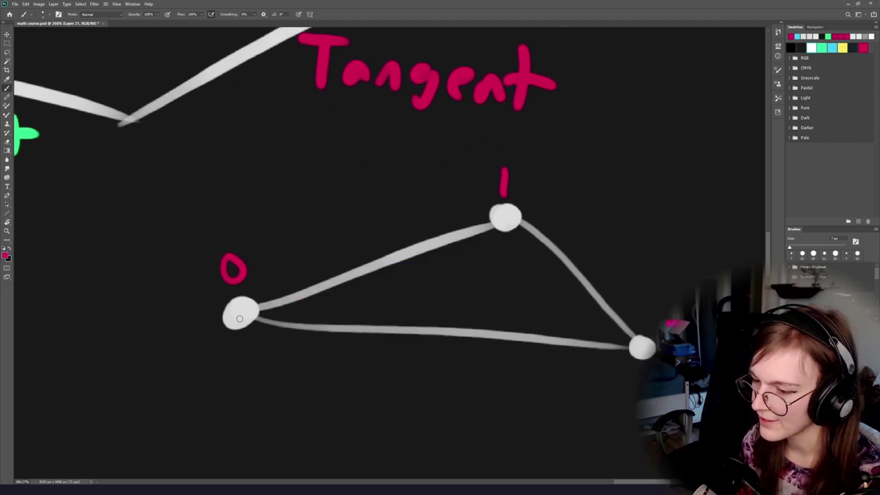
pyautogui.moveTo(239, 318)
pyautogui.mouseDown()
pyautogui.moveTo(454, 235)
pyautogui.moveTo(474, 255)
pyautogui.mouseUp()
pyautogui.moveTo(452, 208); pyautogui.dragTo(494, 220)
pyautogui.moveTo(505, 251)
pyautogui.mouseDown()
pyautogui.moveTo(265, 243)
pyautogui.moveTo(289, 248)
pyautogui.mouseUp()
# Sample the Normal arrow's light blue and draw an arrow along the edge from corner 1 to corner 2.
pyautogui.scroll(-5, 289, 248)
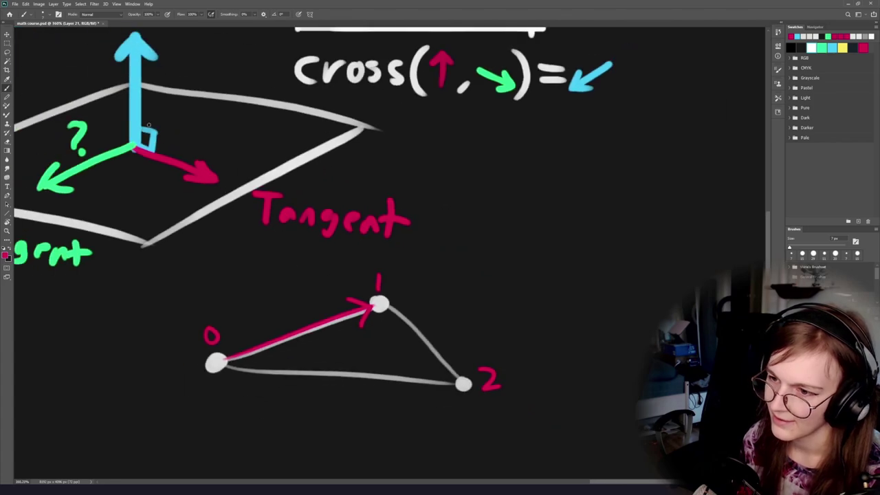
pyautogui.scroll(3, 278, 251)
pyautogui.scroll(1, 308, 280)
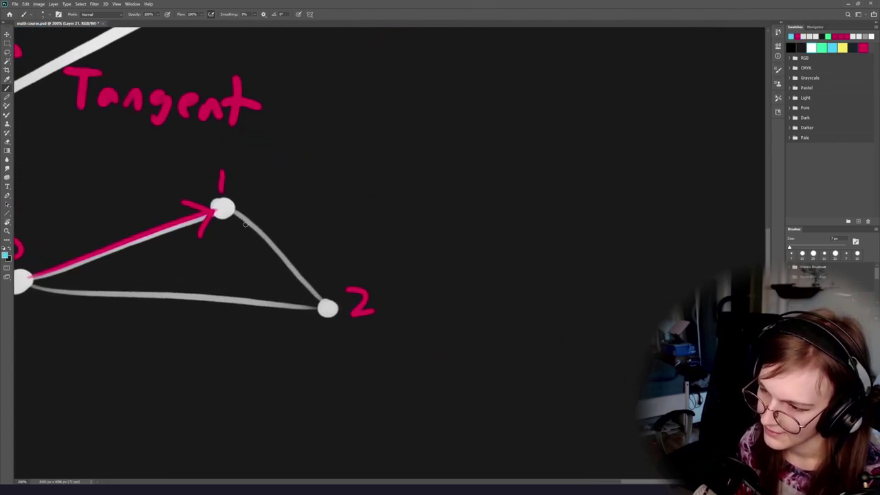
pyautogui.moveTo(244, 224)
pyautogui.mouseDown()
pyautogui.moveTo(323, 274)
pyautogui.moveTo(321, 299)
pyautogui.moveTo(323, 272)
pyautogui.mouseUp()
pyautogui.moveTo(292, 286); pyautogui.dragTo(326, 300)
pyautogui.moveTo(189, 278); pyautogui.dragTo(336, 301)
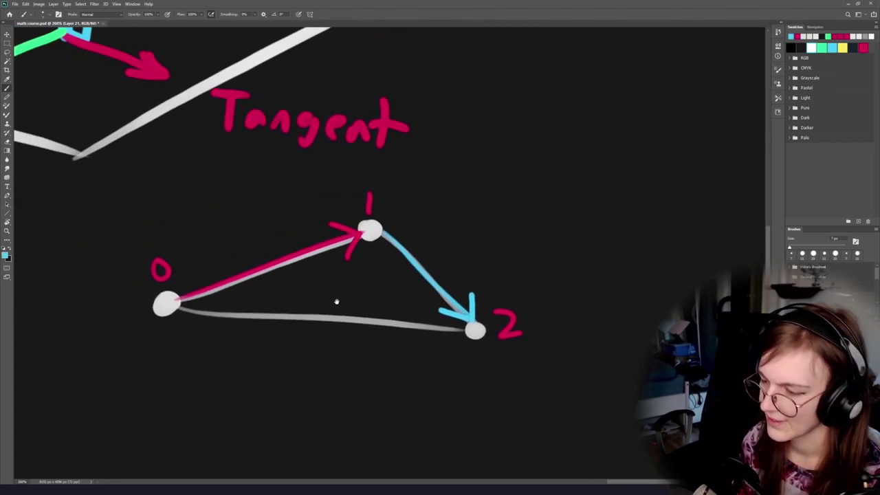
# Circle the two arrow arguments inside the cross() expression in light blue and undo the circle.
pyautogui.moveTo(372, 237); pyautogui.dragTo(376, 240)
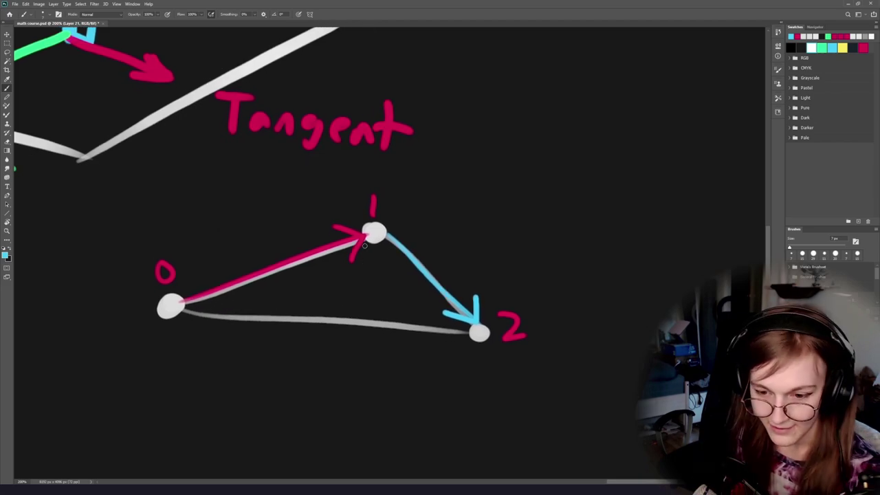
pyautogui.moveTo(347, 153); pyautogui.dragTo(488, 431)
pyautogui.moveTo(369, 290); pyautogui.dragTo(308, 220)
pyautogui.moveTo(493, 203); pyautogui.dragTo(382, 242)
pyautogui.moveTo(531, 162)
pyautogui.mouseDown()
pyautogui.moveTo(358, 193)
pyautogui.moveTo(444, 138)
pyautogui.mouseUp()
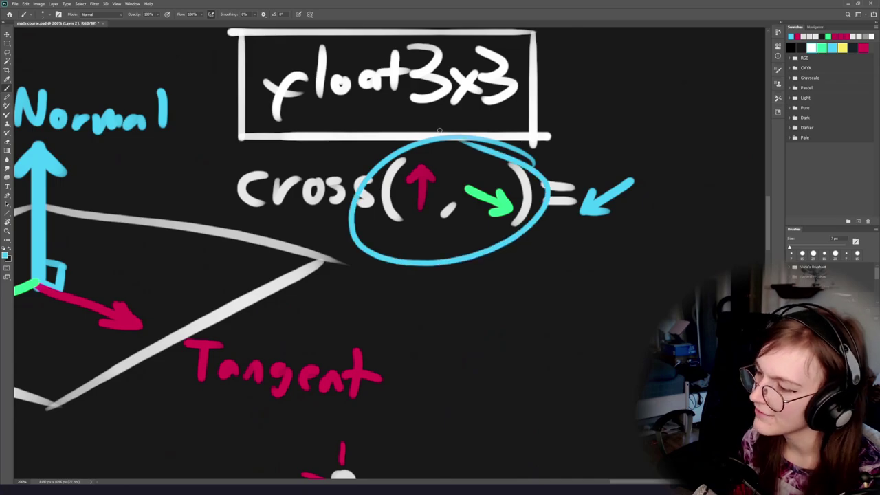
pyautogui.hotkey('ctrl', 'z')
# Draw right-angle markers where the plane's three arrows meet: crimson for normal–bitangent, green for normal–tangent and light blue for tangent–bitangent.
pyautogui.moveTo(47, 312); pyautogui.dragTo(344, 283)
pyautogui.scroll(2, 282, 242)
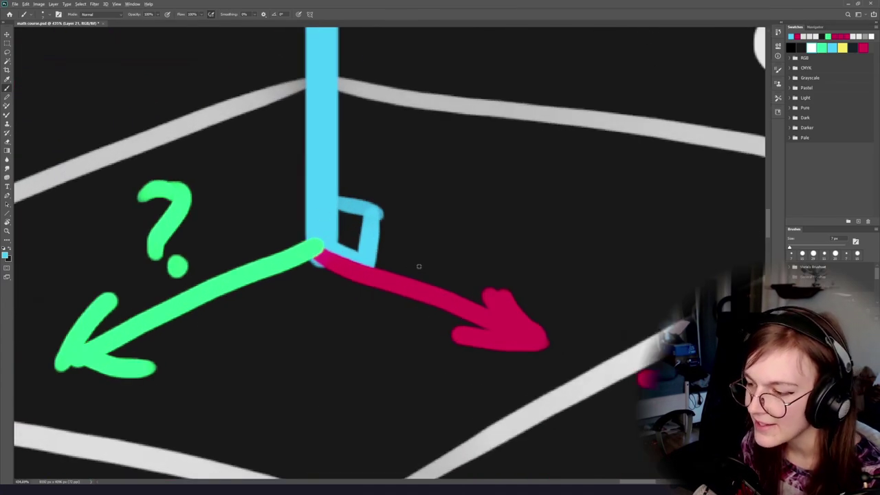
pyautogui.keyDown('alt'); pyautogui.click(506, 330); pyautogui.keyUp('alt')
pyautogui.moveTo(309, 203)
pyautogui.mouseDown()
pyautogui.moveTo(261, 220)
pyautogui.moveTo(274, 268)
pyautogui.mouseUp()
pyautogui.hotkey('ctrl', 'z')
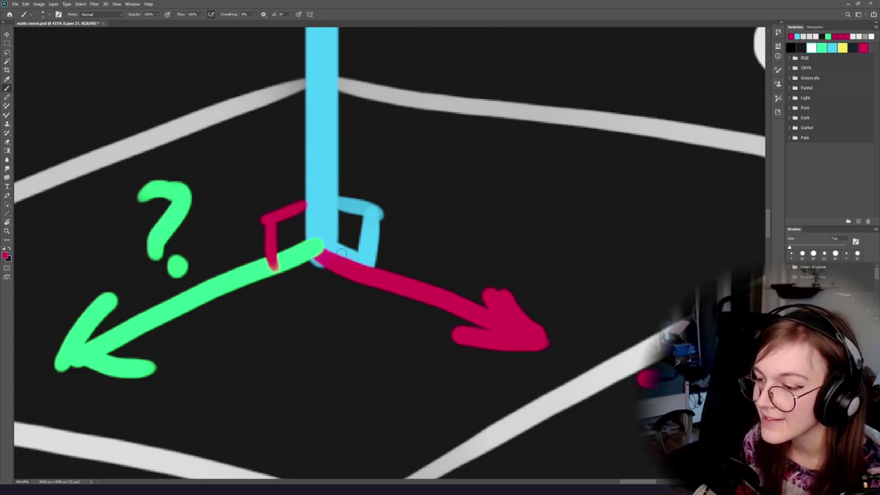
pyautogui.keyDown('alt'); pyautogui.click(301, 254); pyautogui.keyUp('alt')
pyautogui.moveTo(375, 206)
pyautogui.mouseDown()
pyautogui.moveTo(370, 265)
pyautogui.moveTo(332, 204)
pyautogui.moveTo(373, 258)
pyautogui.moveTo(314, 293)
pyautogui.moveTo(276, 273)
pyautogui.mouseUp()
pyautogui.keyDown('alt'); pyautogui.click(335, 227); pyautogui.keyUp('alt')
pyautogui.moveTo(376, 209)
pyautogui.mouseDown()
pyautogui.moveTo(346, 201)
pyautogui.moveTo(369, 221)
pyautogui.moveTo(363, 251)
pyautogui.moveTo(376, 253)
pyautogui.moveTo(341, 239)
pyautogui.mouseUp()
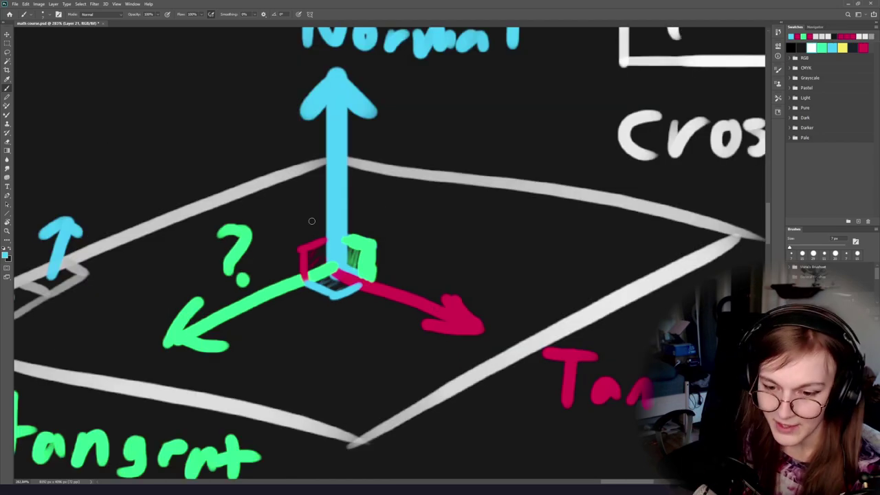
pyautogui.scroll(-5, 359, 268)
pyautogui.moveTo(367, 297); pyautogui.dragTo(231, 279)
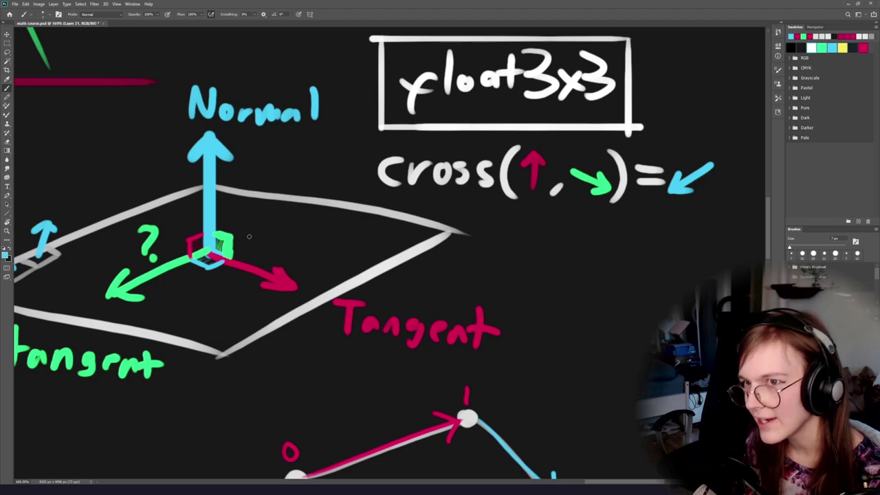
pyautogui.moveTo(294, 327); pyautogui.dragTo(288, 258)
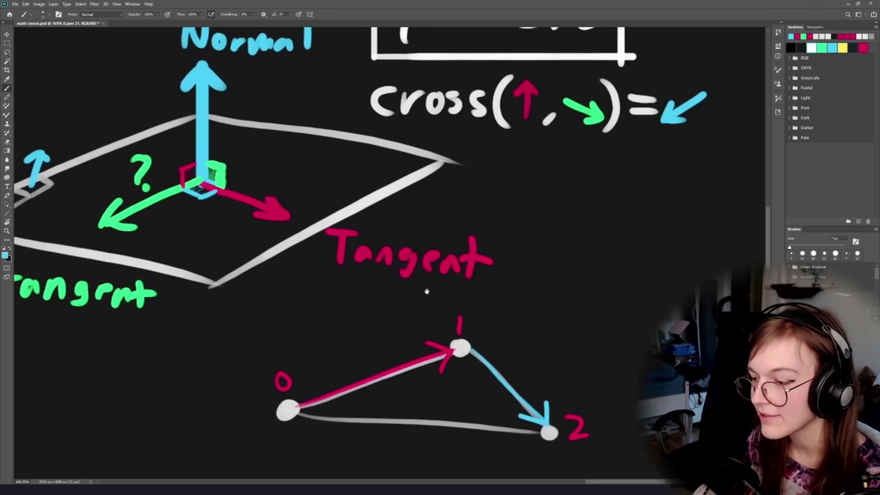
pyautogui.moveTo(395, 322); pyautogui.dragTo(263, 241)
pyautogui.moveTo(279, 271); pyautogui.dragTo(327, 282)
pyautogui.moveTo(494, 263)
pyautogui.mouseDown()
pyautogui.moveTo(540, 285)
pyautogui.moveTo(373, 230)
pyautogui.mouseUp()
pyautogui.hotkey('ctrl', 'z')
# Sample the green of the right-angle marker and paint over the arrow from corner 1 to corner 2 with a thicker brush.
pyautogui.keyDown('alt'); pyautogui.click(325, 288); pyautogui.keyUp('alt')
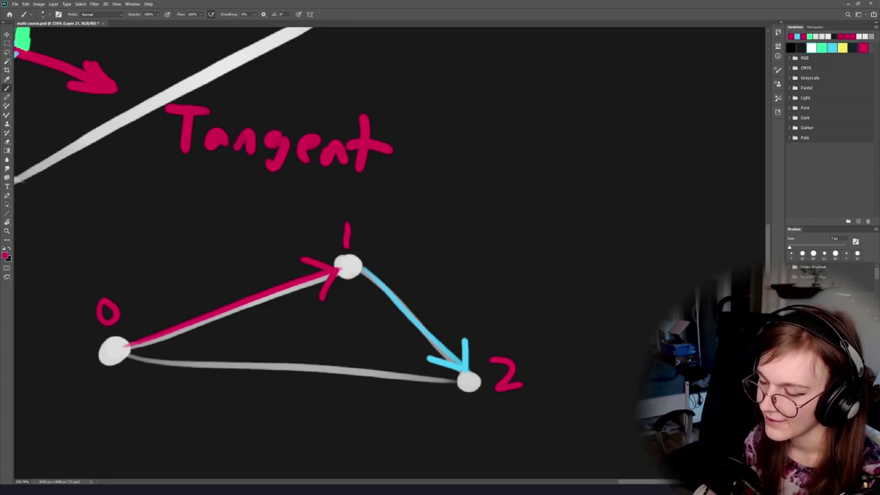
pyautogui.moveTo(201, 220)
pyautogui.mouseDown()
pyautogui.moveTo(357, 334)
pyautogui.moveTo(147, 189)
pyautogui.mouseUp()
pyautogui.keyDown('alt'); pyautogui.click(152, 125); pyautogui.keyUp('alt')
pyautogui.scroll(3, 299, 234)
pyautogui.hscroll(-5, 299, 234)
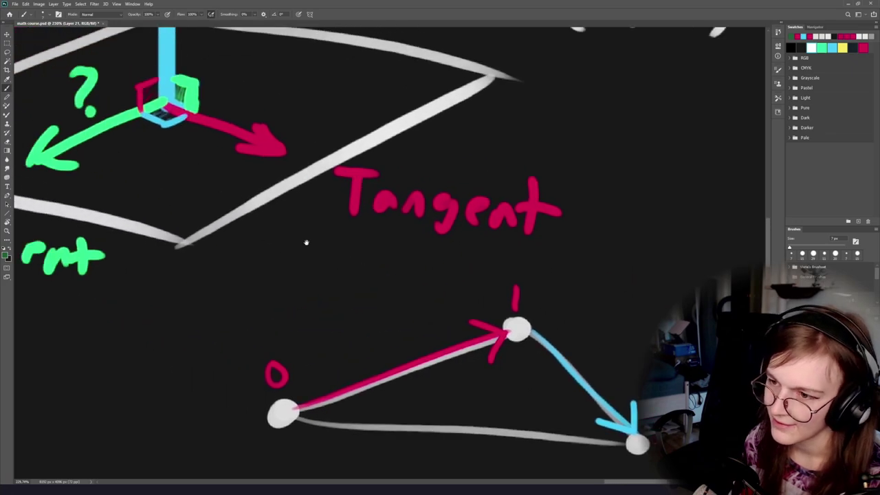
pyautogui.keyDown('alt'); pyautogui.click(189, 101); pyautogui.keyUp('alt')
pyautogui.scroll(-3, 189, 101)
pyautogui.hscroll(5, 189, 101)
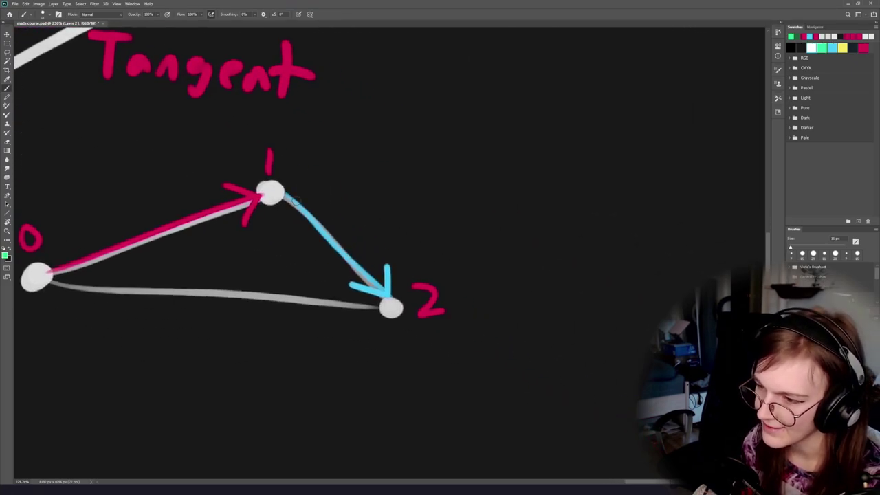
pyautogui.moveTo(284, 196); pyautogui.dragTo(386, 289)
pyautogui.scroll(1, 385, 255)
pyautogui.hscroll(-4, 385, 255)
pyautogui.moveTo(511, 200)
pyautogui.mouseDown()
pyautogui.moveTo(210, 366)
pyautogui.moveTo(414, 190)
pyautogui.moveTo(392, 190)
pyautogui.mouseUp()
pyautogui.hotkey('ctrl', 'z')
# Sample the Normal arrow's light blue and draw an upward arrow rising from the middle of the triangle.
pyautogui.scroll(3, 300, 235)
pyautogui.hscroll(-5, 300, 235)
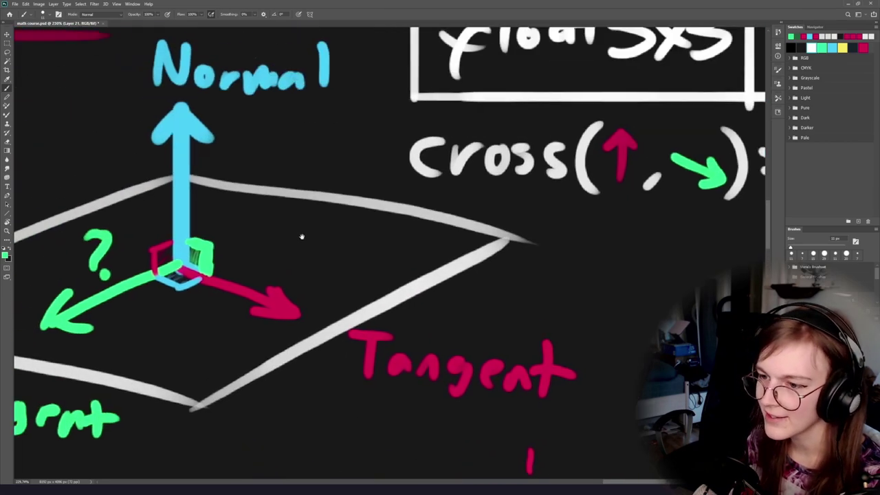
pyautogui.scroll(-3, 319, 216)
pyautogui.hscroll(5, 319, 216)
pyautogui.scroll(-1, 318, 217)
pyautogui.hscroll(4, 318, 216)
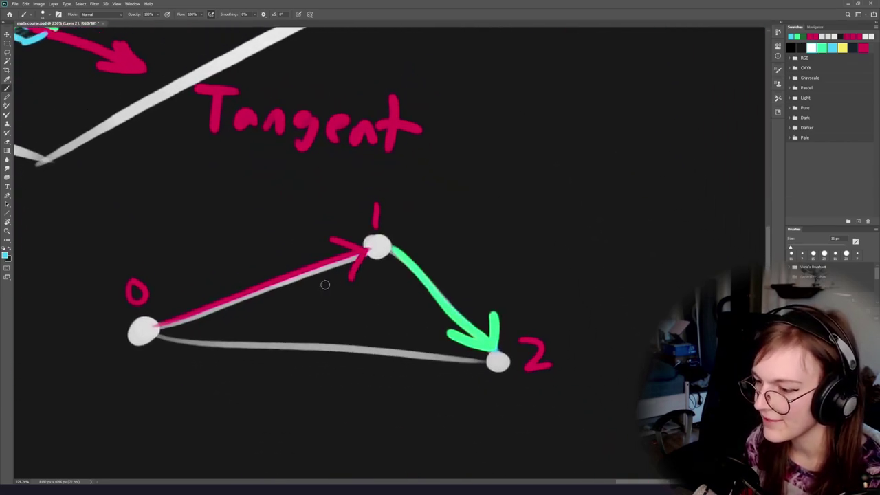
pyautogui.moveTo(327, 312)
pyautogui.mouseDown()
pyautogui.moveTo(319, 180)
pyautogui.moveTo(343, 202)
pyautogui.mouseUp()
pyautogui.moveTo(319, 179); pyautogui.dragTo(296, 202)
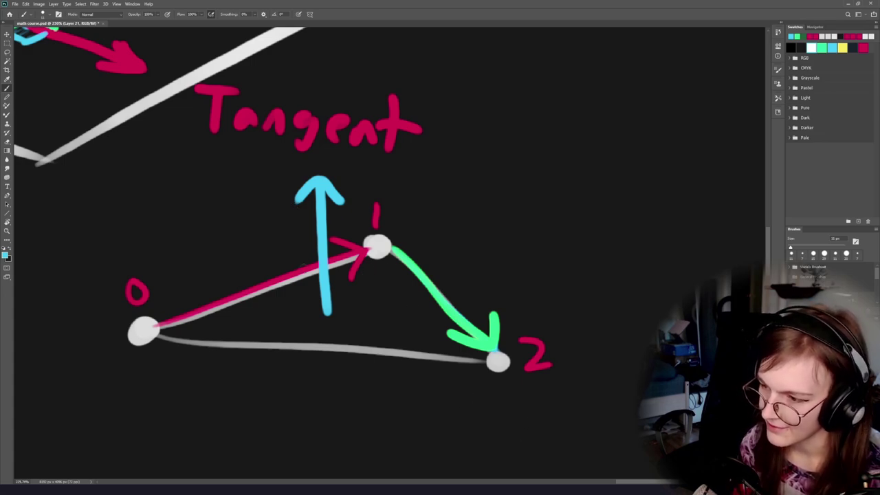
# Undo the recent strokes back to the crimson arrow, removing the upward arrow and the arrow between corners 1 and 2.
pyautogui.moveTo(490, 316); pyautogui.dragTo(408, 229)
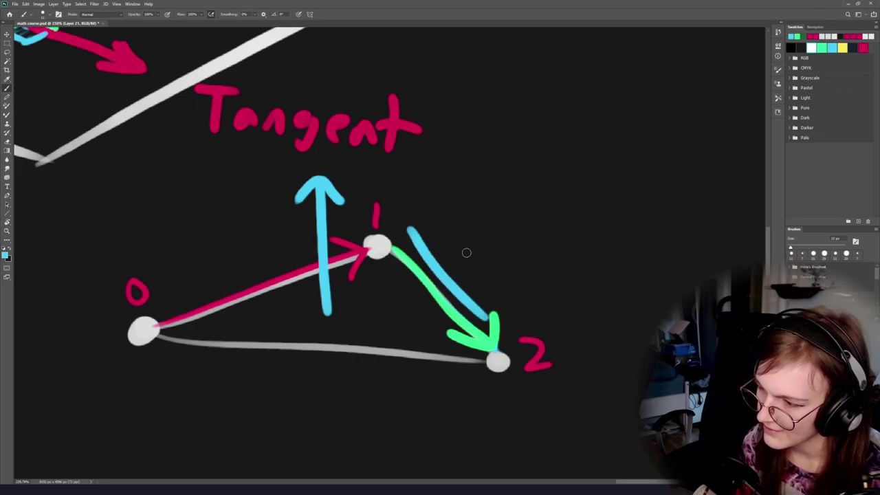
pyautogui.hotkey('ctrl', 'z')
pyautogui.hotkey('ctrl', 'z')
pyautogui.hotkey('ctrl', 'z')
pyautogui.hotkey('ctrl', 'z')
pyautogui.hotkey('ctrl', 'z')
pyautogui.hotkey('ctrl', 'z')
pyautogui.hotkey('ctrl', 'z')
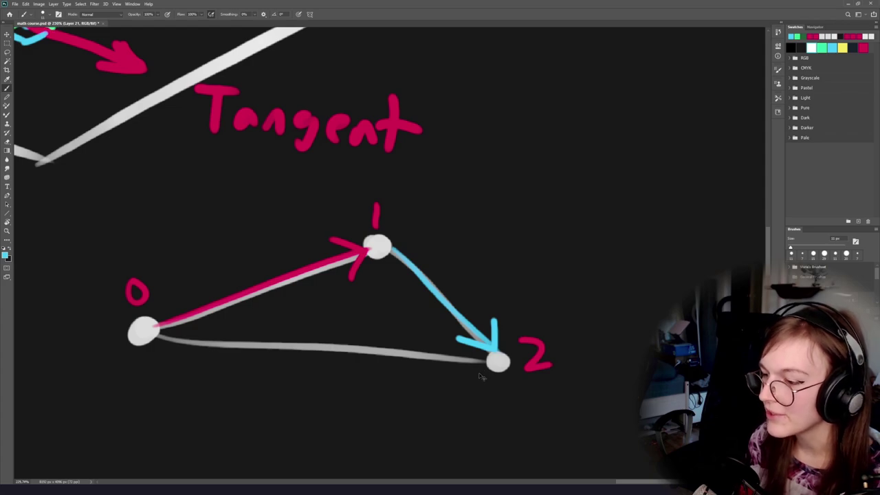
pyautogui.hotkey('ctrl', 'z')
pyautogui.hotkey('ctrl', 'z')
pyautogui.hotkey('ctrl', 'z')
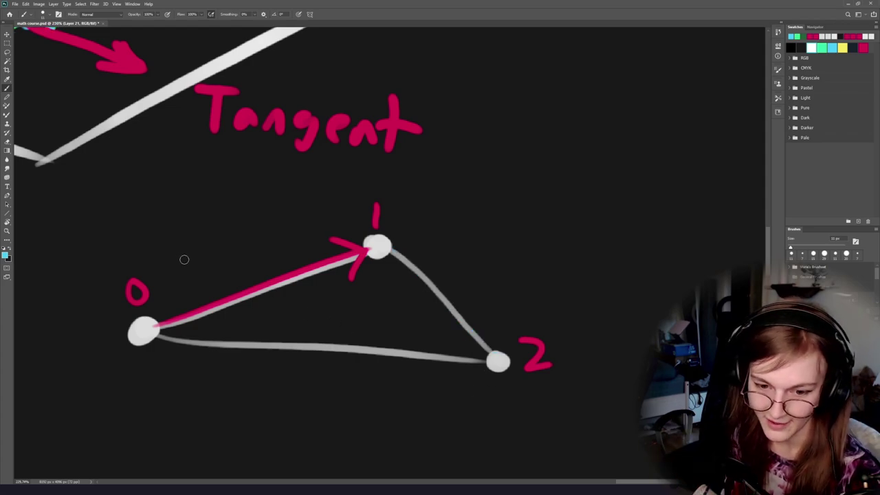
# Circle the whole numbered triangle in light blue and undo the circle.
pyautogui.moveTo(402, 224); pyautogui.dragTo(481, 197)
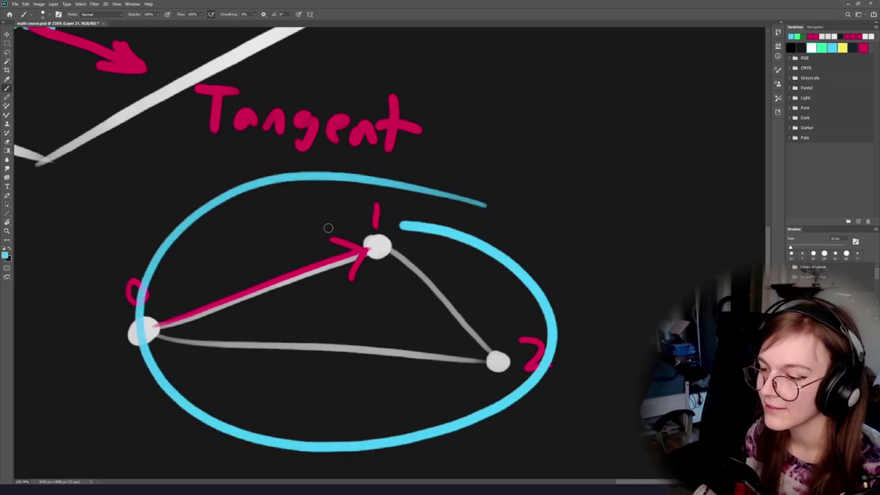
pyautogui.hotkey('ctrl', 'z')
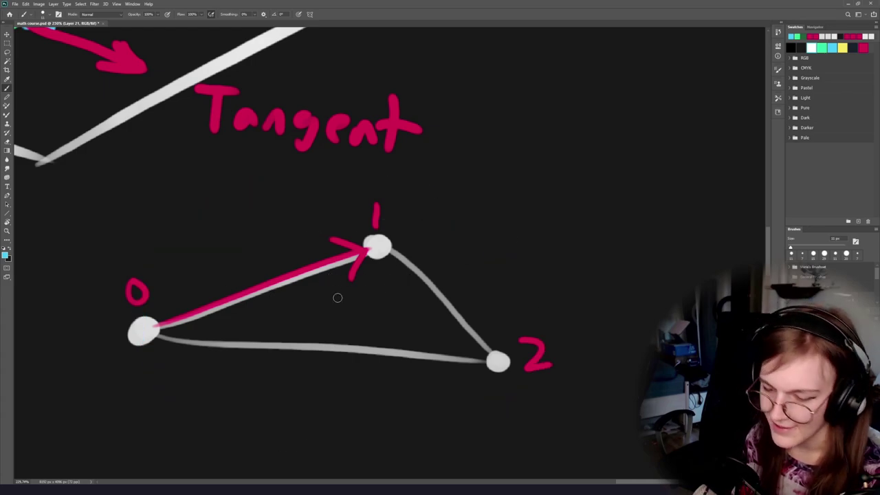
# Trace the edges from corner 0 to corners 1 and 2 in light blue, undoing each stroke.
pyautogui.moveTo(151, 328); pyautogui.dragTo(374, 253)
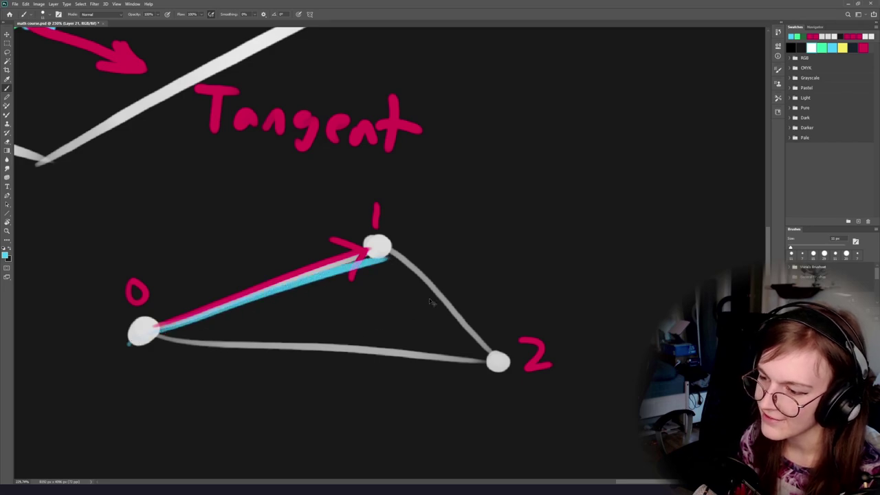
pyautogui.hotkey('ctrl', 'z')
pyautogui.moveTo(152, 336); pyautogui.dragTo(495, 376)
pyautogui.hotkey('ctrl', 'z')
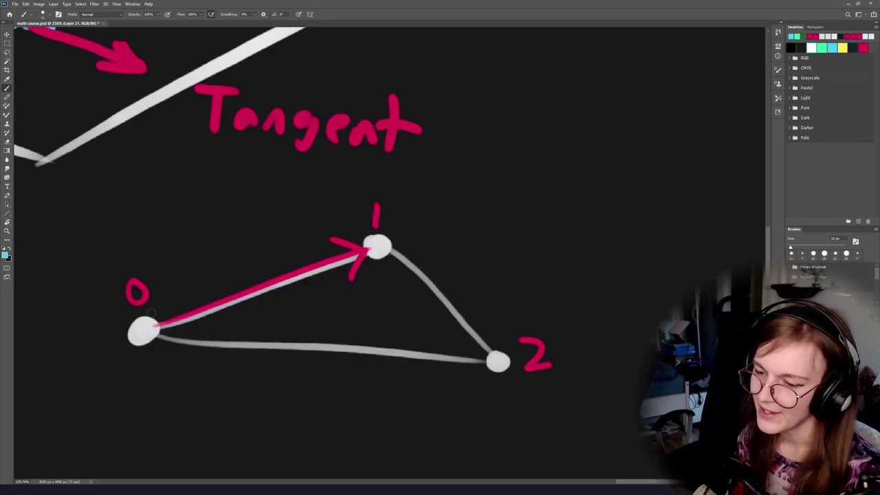
# Draw a light-blue clockwise arrow curving around the triangle from above corner 0 past corners 1 and 2, replacing the first attempt.
pyautogui.moveTo(108, 263); pyautogui.dragTo(536, 371)
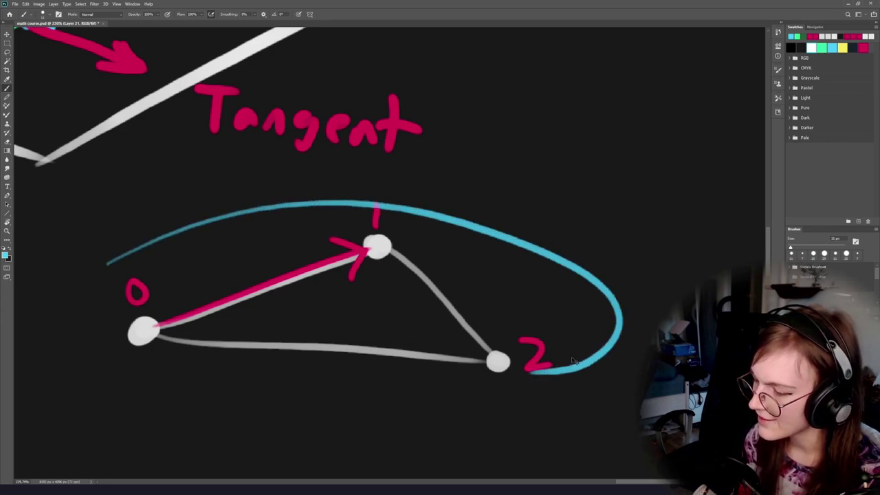
pyautogui.hotkey('ctrl', 'z')
pyautogui.moveTo(138, 249)
pyautogui.mouseDown()
pyautogui.moveTo(426, 440)
pyautogui.moveTo(461, 415)
pyautogui.mouseUp()
pyautogui.moveTo(406, 437); pyautogui.dragTo(437, 454)
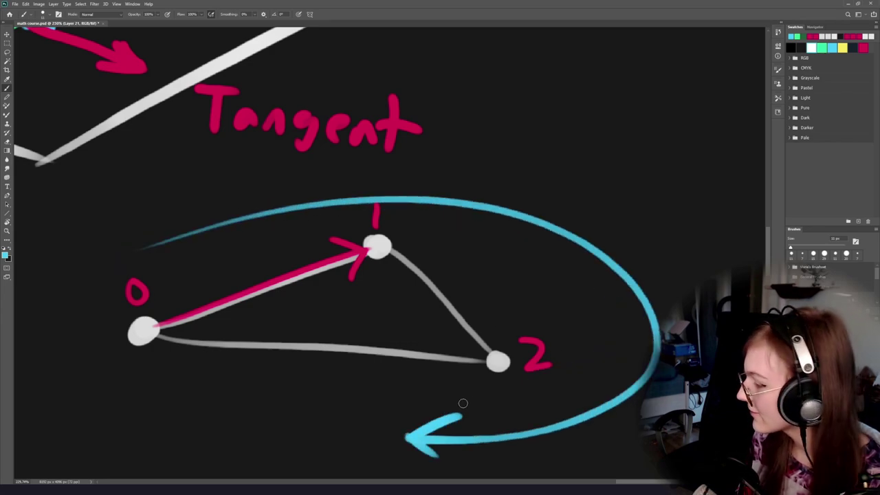
# Mark corners 0, 1 and 2 one after another in light blue, undoing each mark.
pyautogui.moveTo(171, 252); pyautogui.dragTo(163, 253)
pyautogui.hotkey('ctrl', 'z')
pyautogui.moveTo(395, 195)
pyautogui.mouseDown()
pyautogui.moveTo(348, 216)
pyautogui.moveTo(391, 193)
pyautogui.mouseUp()
pyautogui.hotkey('ctrl', 'z')
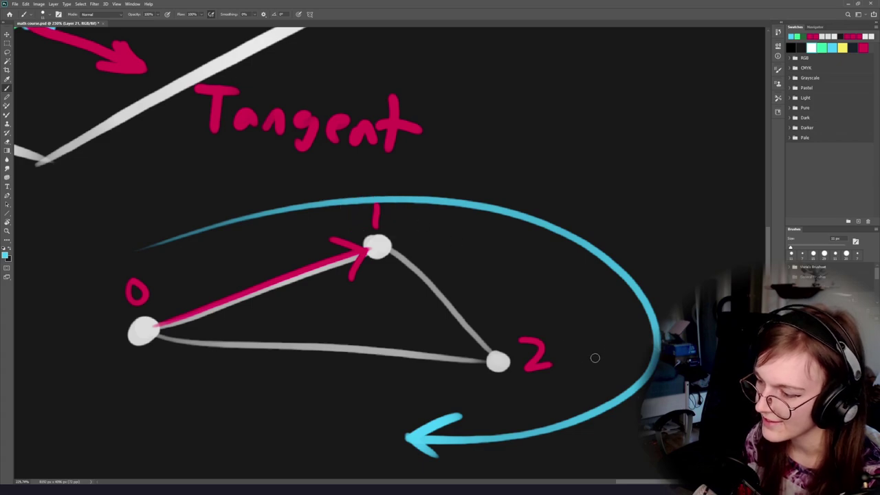
pyautogui.moveTo(557, 323); pyautogui.dragTo(554, 326)
pyautogui.hotkey('ctrl', 'z')
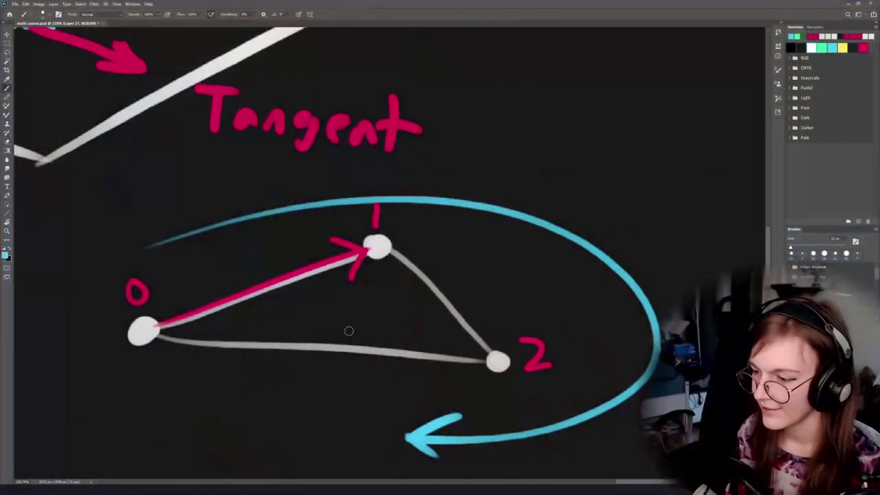
# Draw a light-blue upward arrow near the edge between corners 1 and 2 and undo it.
pyautogui.moveTo(447, 307)
pyautogui.mouseDown()
pyautogui.moveTo(446, 147)
pyautogui.moveTo(471, 175)
pyautogui.mouseUp()
pyautogui.moveTo(444, 148); pyautogui.dragTo(416, 183)
pyautogui.moveTo(459, 292); pyautogui.dragTo(411, 322)
pyautogui.scroll(5, 411, 322)
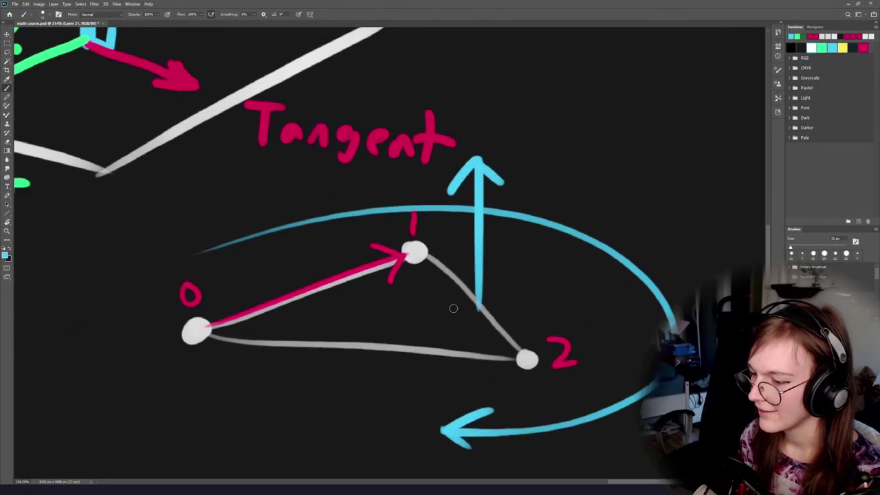
pyautogui.hotkey('ctrl', 'z')
pyautogui.hotkey('ctrl', 'z')
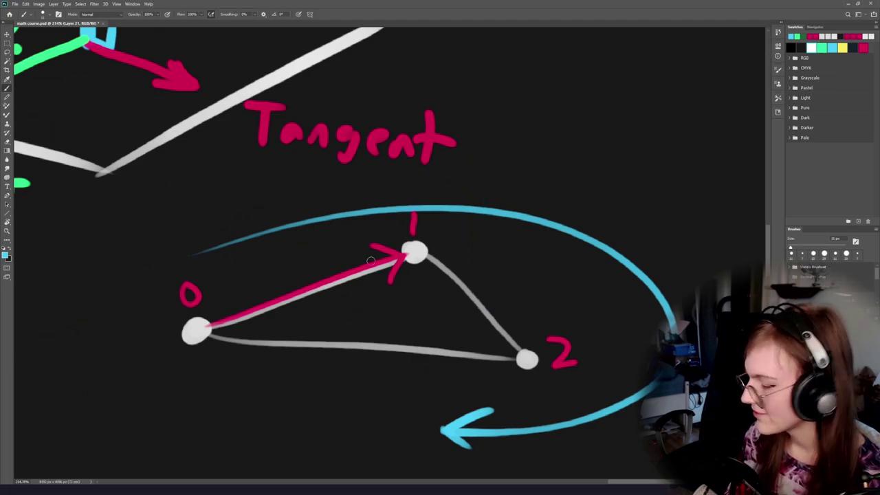
# Draw a light-blue upward arrow rising from the middle of the triangle as its normal.
pyautogui.moveTo(390, 309)
pyautogui.mouseDown()
pyautogui.moveTo(397, 174)
pyautogui.moveTo(385, 165)
pyautogui.moveTo(353, 198)
pyautogui.mouseUp()
pyautogui.hotkey('ctrl', 'z')
pyautogui.moveTo(520, 239); pyautogui.dragTo(174, 331)
pyautogui.hotkey('ctrl', 'z')
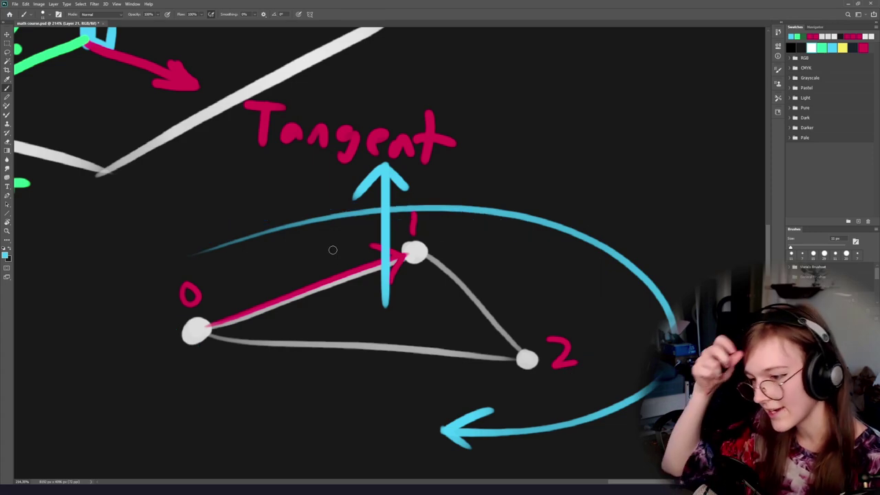
# Sample the white of the plane's outline and draw a smooth S-shaped curve descending to the right in the empty area below the triangle.
pyautogui.scroll(-5, 364, 349)
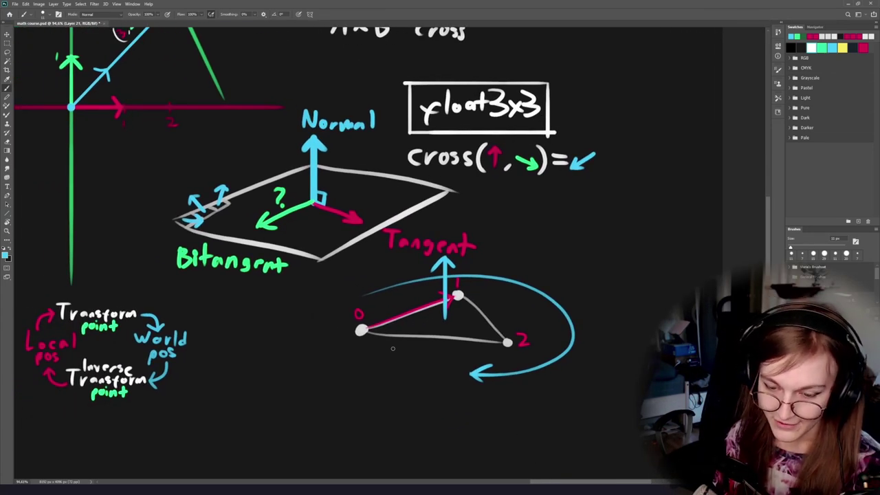
pyautogui.moveTo(284, 347); pyautogui.dragTo(325, 312)
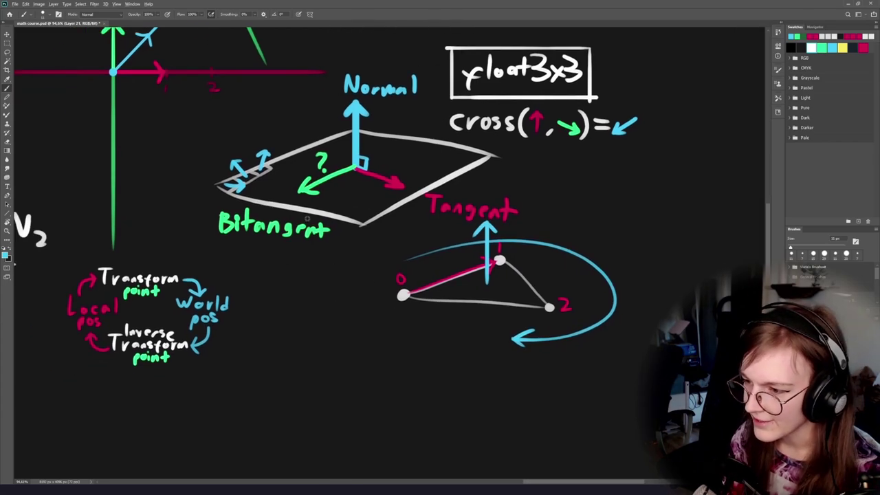
pyautogui.keyDown('alt'); pyautogui.click(322, 212); pyautogui.keyUp('alt')
pyautogui.moveTo(314, 397); pyautogui.dragTo(342, 273)
pyautogui.moveTo(246, 263); pyautogui.dragTo(547, 375)
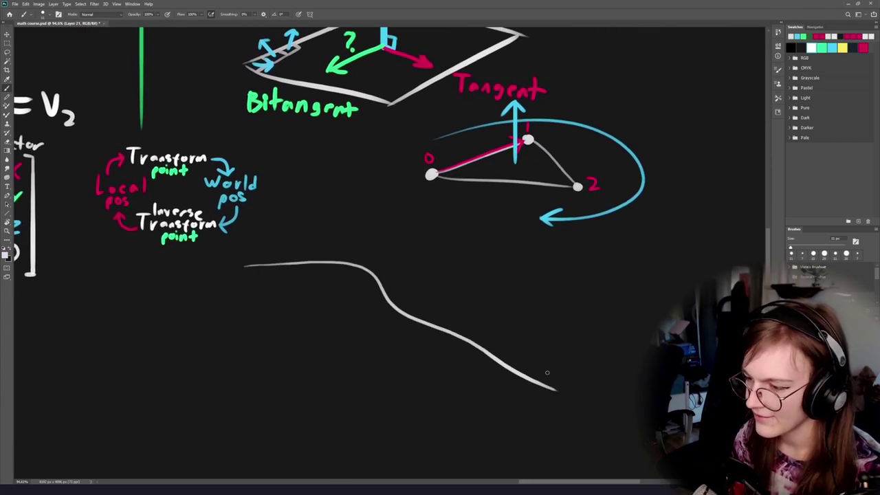
pyautogui.hotkey('ctrl', 'z')
pyautogui.moveTo(237, 271); pyautogui.dragTo(526, 396)
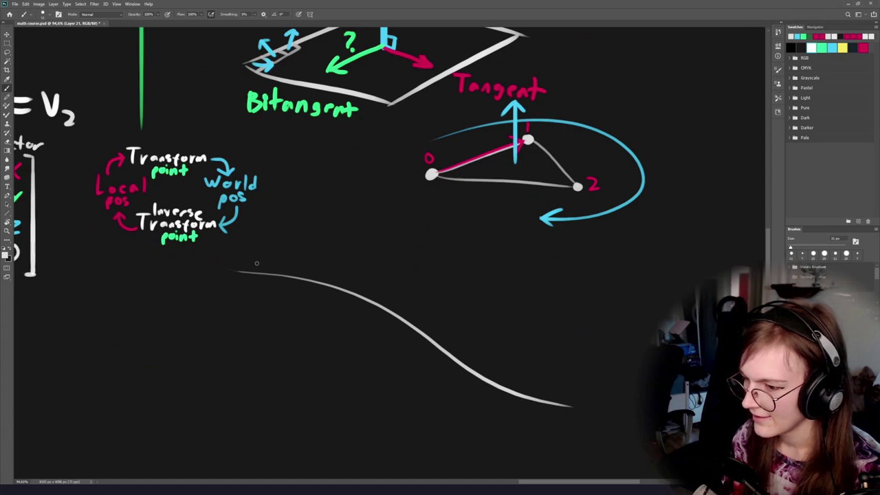
# Add two more white curves above the first, following its slope, and redo the uppermost one.
pyautogui.moveTo(257, 263)
pyautogui.mouseDown()
pyautogui.moveTo(453, 282)
pyautogui.moveTo(565, 378)
pyautogui.mouseUp()
pyautogui.moveTo(292, 254)
pyautogui.mouseDown()
pyautogui.moveTo(609, 320)
pyautogui.moveTo(668, 348)
pyautogui.mouseUp()
pyautogui.hotkey('ctrl', 'z')
pyautogui.moveTo(274, 241)
pyautogui.mouseDown()
pyautogui.moveTo(351, 253)
pyautogui.moveTo(503, 283)
pyautogui.moveTo(637, 379)
pyautogui.mouseUp()
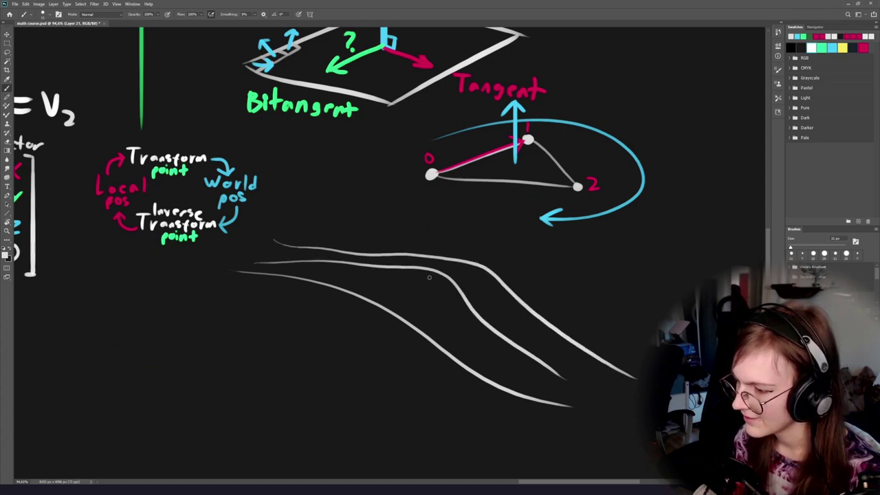
# Add a lower front contour to the curved terrain and draw four crossing curves through its contours to form a grid.
pyautogui.moveTo(214, 317)
pyautogui.mouseDown()
pyautogui.moveTo(303, 356)
pyautogui.moveTo(510, 448)
pyautogui.mouseUp()
pyautogui.scroll(-2, 344, 336)
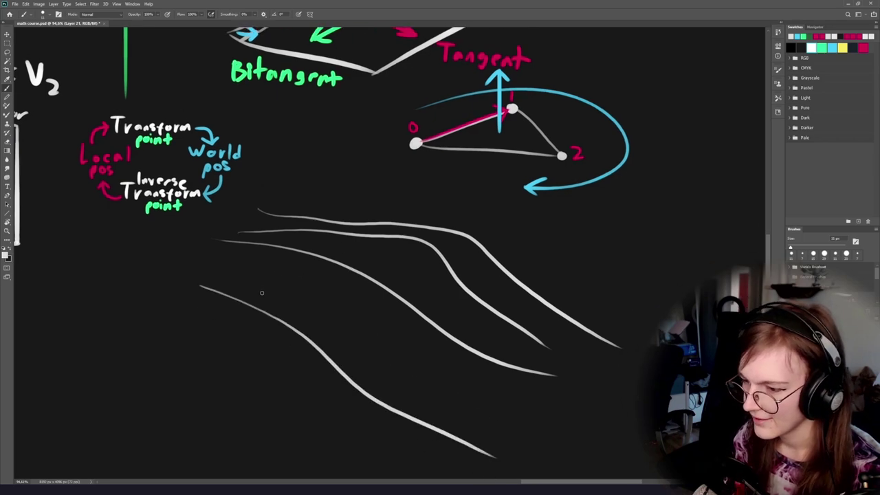
pyautogui.moveTo(250, 308); pyautogui.dragTo(309, 244)
pyautogui.hotkey('ctrl', 'z')
pyautogui.moveTo(251, 309); pyautogui.dragTo(381, 218)
pyautogui.moveTo(299, 320); pyautogui.dragTo(434, 231)
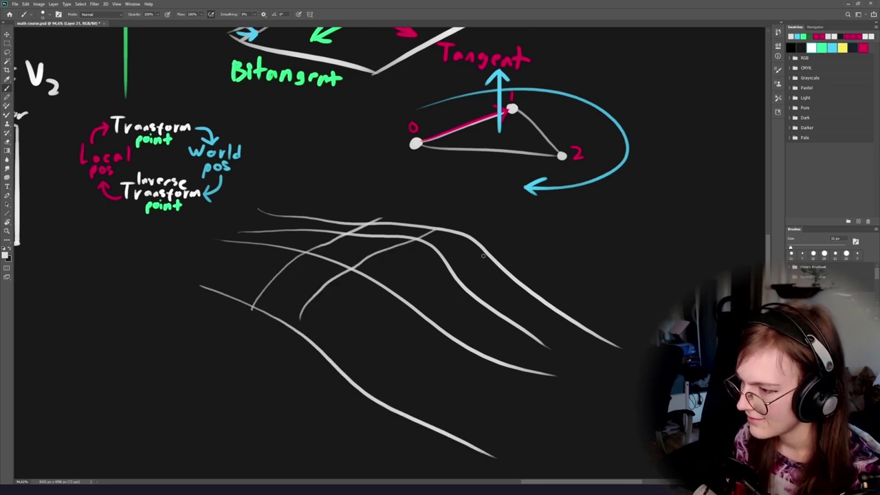
pyautogui.moveTo(492, 262)
pyautogui.mouseDown()
pyautogui.moveTo(382, 316)
pyautogui.moveTo(331, 360)
pyautogui.mouseUp()
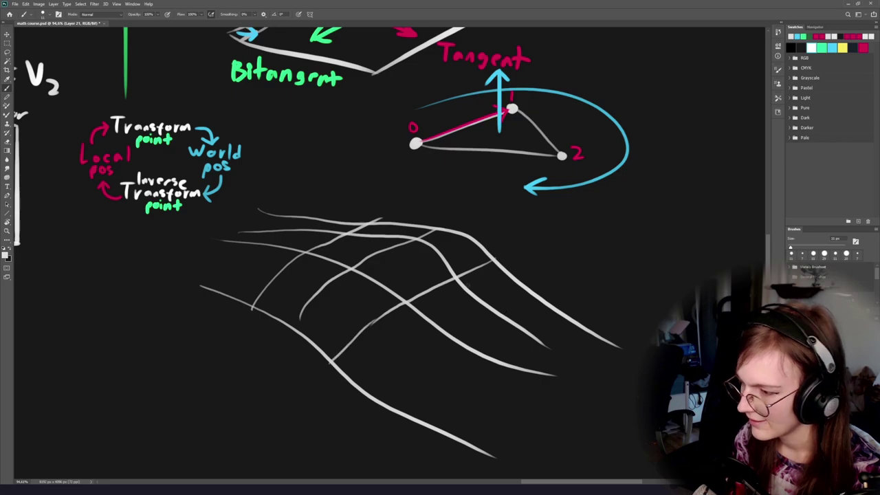
pyautogui.moveTo(533, 294)
pyautogui.mouseDown()
pyautogui.moveTo(502, 309)
pyautogui.moveTo(386, 407)
pyautogui.mouseUp()
pyautogui.moveTo(455, 337); pyautogui.dragTo(363, 351)
# Draw another contour behind the terrain's back edge and extend the crossing curves up to it.
pyautogui.moveTo(204, 246); pyautogui.dragTo(320, 252)
pyautogui.moveTo(272, 266); pyautogui.dragTo(142, 222)
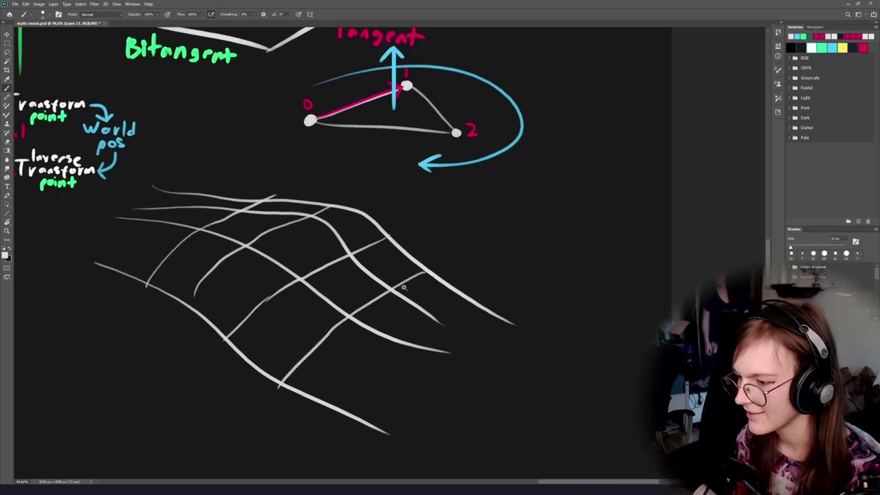
pyautogui.moveTo(405, 288); pyautogui.dragTo(425, 287)
pyautogui.moveTo(226, 173)
pyautogui.mouseDown()
pyautogui.moveTo(524, 293)
pyautogui.moveTo(570, 328)
pyautogui.mouseUp()
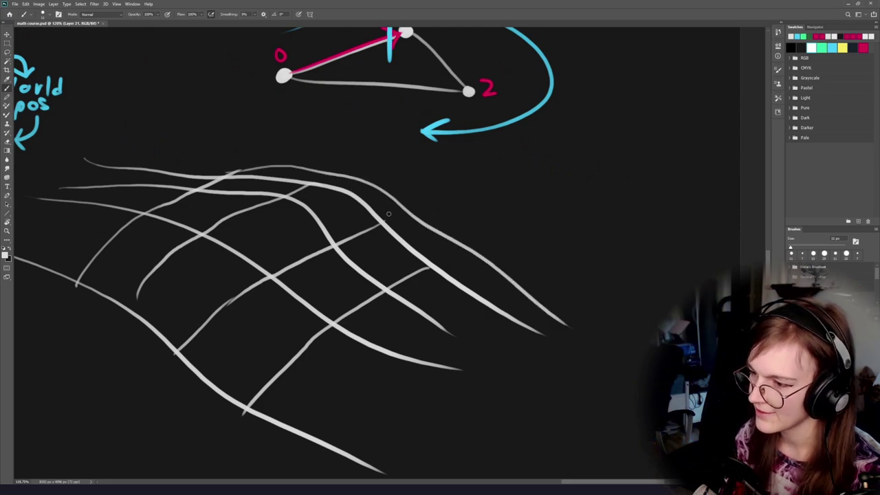
pyautogui.moveTo(383, 222); pyautogui.dragTo(401, 208)
pyautogui.moveTo(308, 184); pyautogui.dragTo(334, 168)
pyautogui.moveTo(421, 263); pyautogui.dragTo(440, 236)
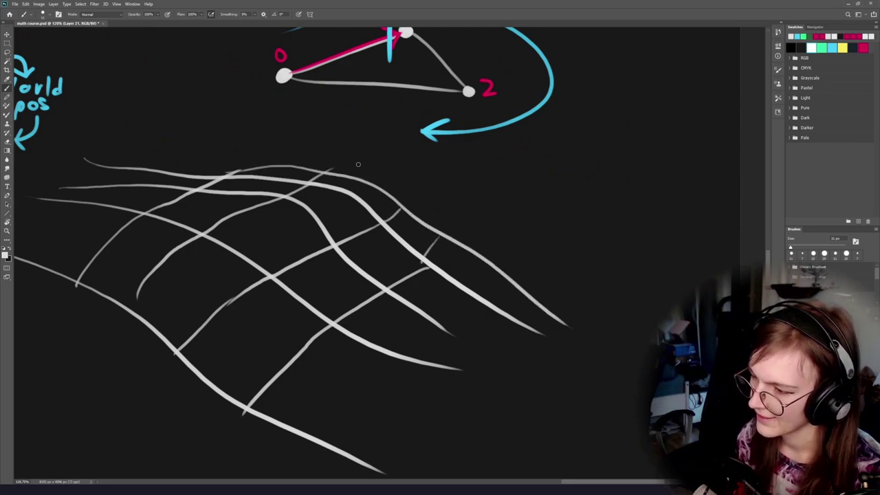
pyautogui.moveTo(250, 224); pyautogui.dragTo(442, 273)
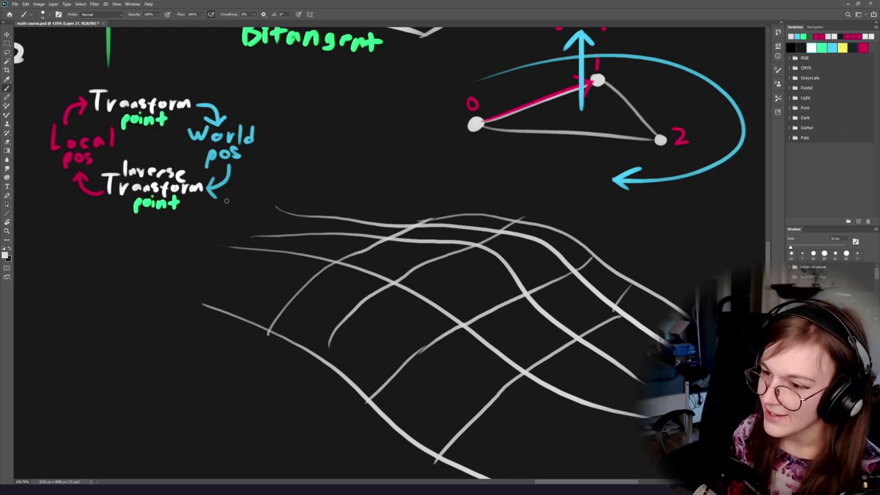
pyautogui.moveTo(262, 203); pyautogui.dragTo(314, 268)
pyautogui.keyDown('alt'); pyautogui.click(103, 215); pyautogui.keyUp('alt')
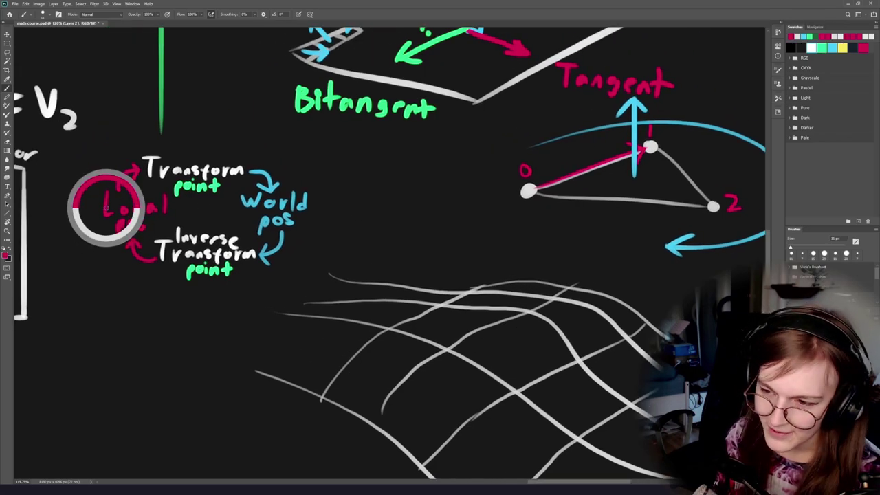
pyautogui.moveTo(494, 382); pyautogui.dragTo(363, 357)
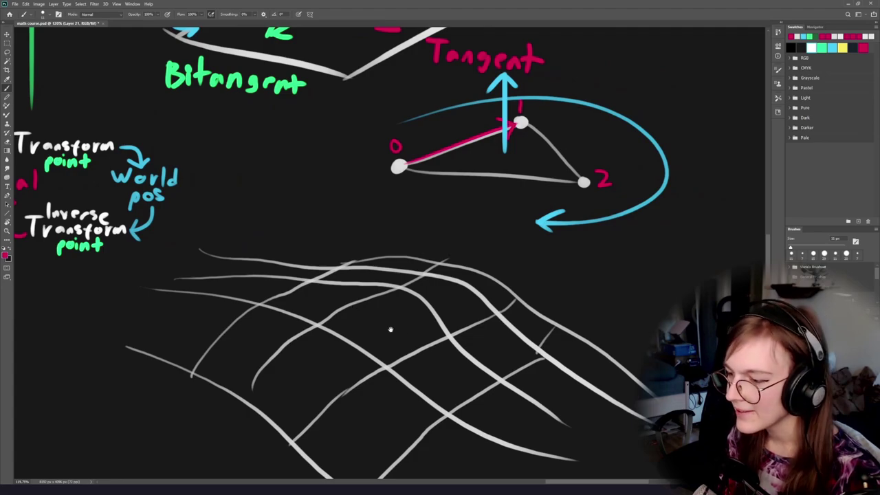
pyautogui.moveTo(390, 329); pyautogui.dragTo(349, 318)
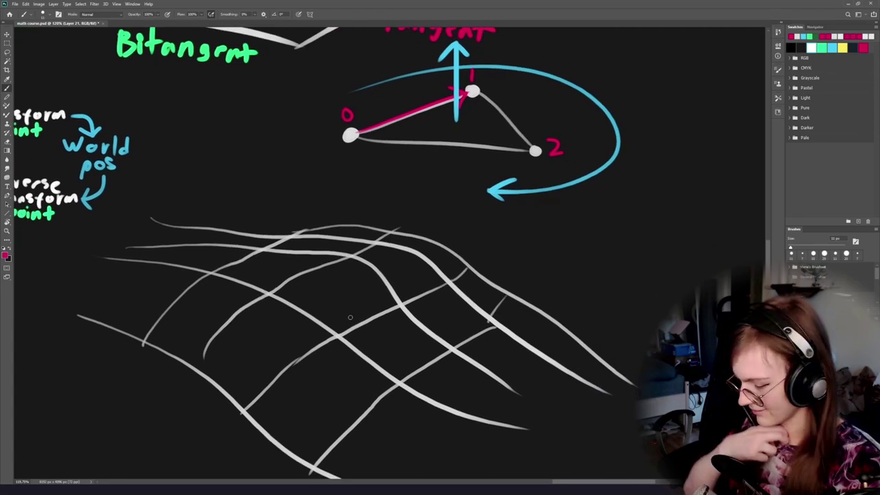
pyautogui.moveTo(337, 269); pyautogui.dragTo(393, 246)
pyautogui.keyDown('alt'); pyautogui.click(361, 240); pyautogui.keyUp('alt')
pyautogui.moveTo(343, 259); pyautogui.dragTo(632, 266)
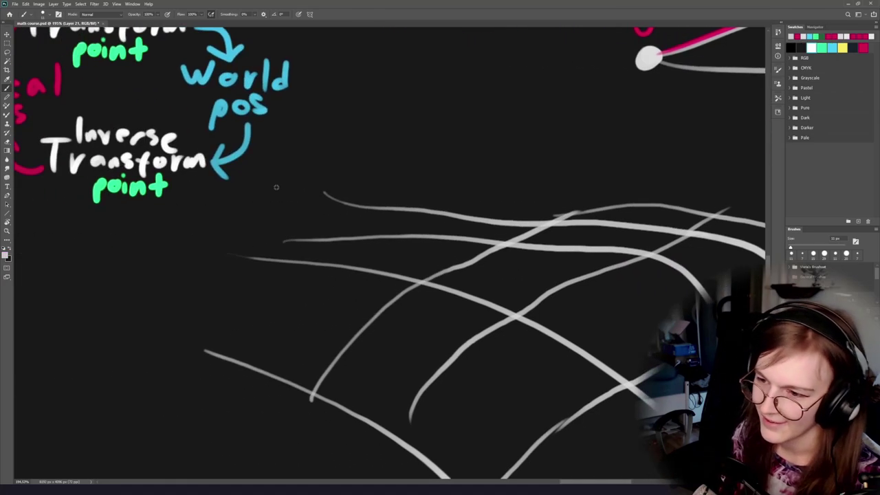
# Sample white from the "Inverse Transform" lettering as the brush colour.
pyautogui.keyDown('alt'); pyautogui.click(181, 167); pyautogui.keyUp('alt')
pyautogui.hscroll(6, 344, 340)
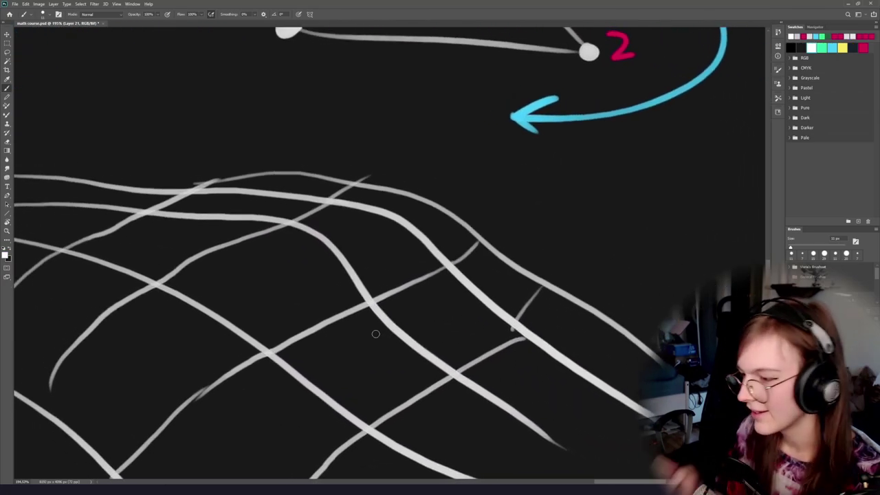
pyautogui.scroll(-3, 346, 252)
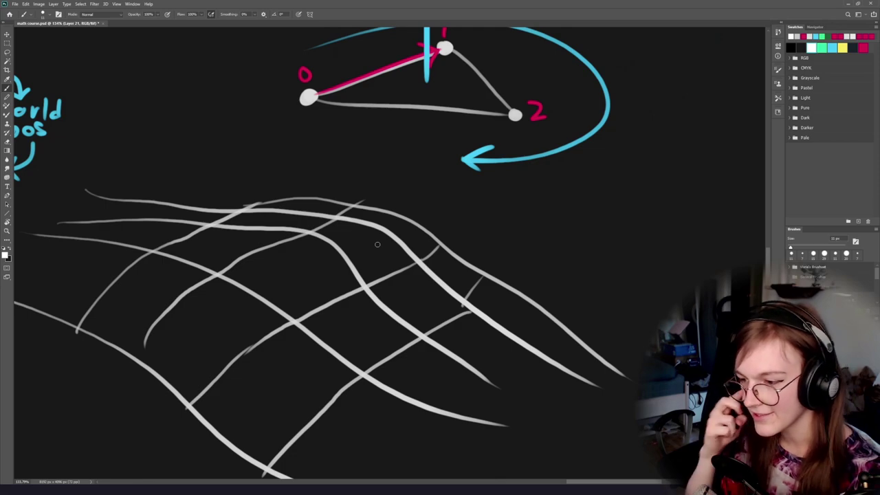
pyautogui.moveTo(499, 234)
pyautogui.mouseDown()
pyautogui.moveTo(531, 289)
pyautogui.moveTo(369, 172)
pyautogui.mouseUp()
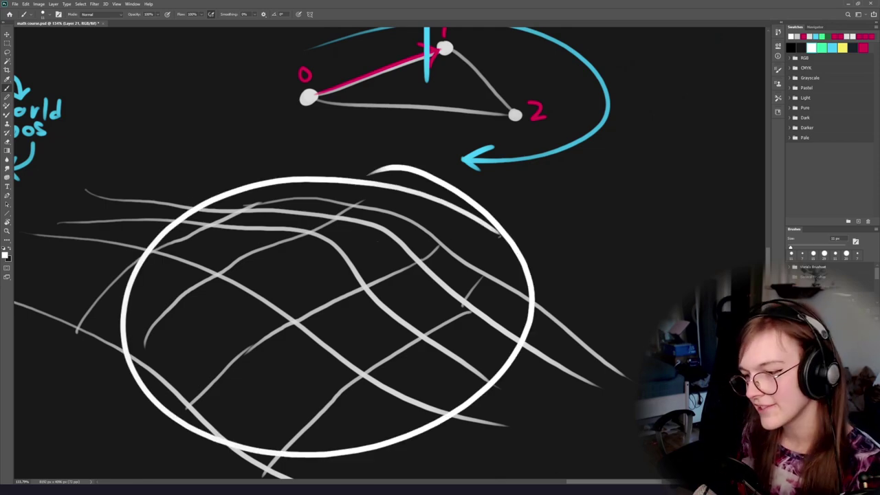
pyautogui.hotkey('ctrl', 'z')
pyautogui.scroll(3, 360, 272)
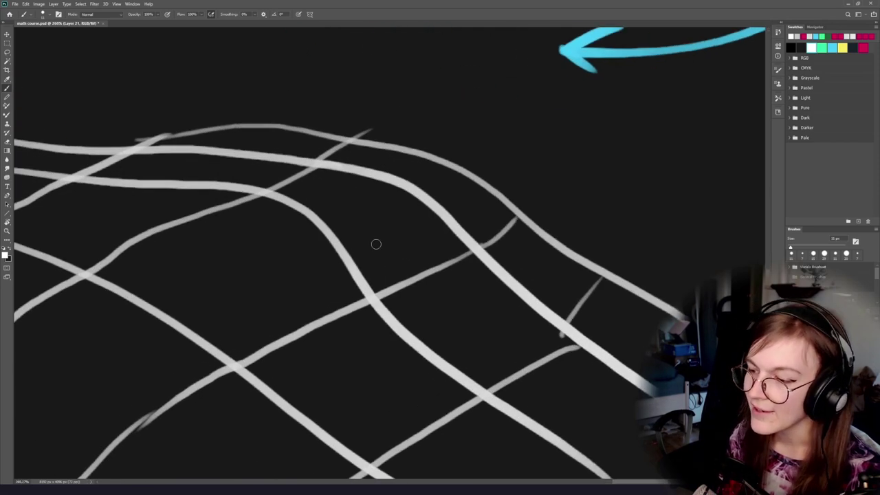
pyautogui.moveTo(447, 228); pyautogui.dragTo(363, 318)
pyautogui.hotkey('ctrl', 'z')
pyautogui.scroll(-5, 412, 265)
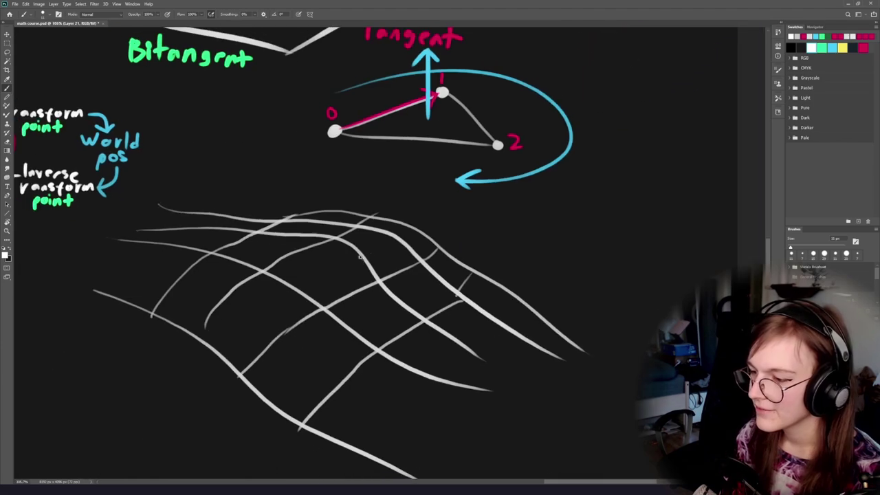
pyautogui.scroll(4, 374, 236)
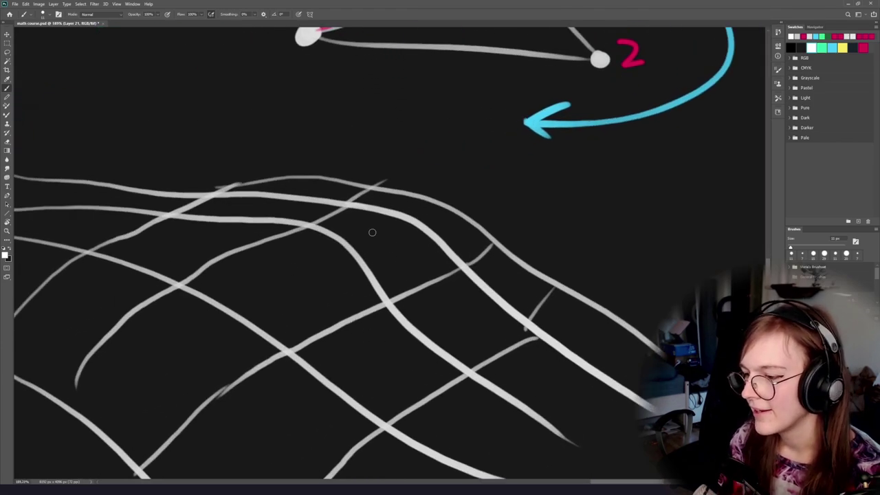
# Draw a small white stick figure with head, arms and legs standing on the terrain's slope near the ridge.
pyautogui.moveTo(384, 300); pyautogui.dragTo(345, 391)
pyautogui.hotkey('ctrl', 'z')
pyautogui.moveTo(369, 341); pyautogui.dragTo(389, 382)
pyautogui.moveTo(369, 342); pyautogui.dragTo(362, 281)
pyautogui.moveTo(357, 279)
pyautogui.mouseDown()
pyautogui.moveTo(390, 297)
pyautogui.moveTo(338, 309)
pyautogui.moveTo(364, 281)
pyautogui.mouseUp()
pyautogui.moveTo(460, 276); pyautogui.dragTo(341, 277)
pyautogui.scroll(3, 253, 280)
pyautogui.moveTo(255, 230); pyautogui.dragTo(332, 282)
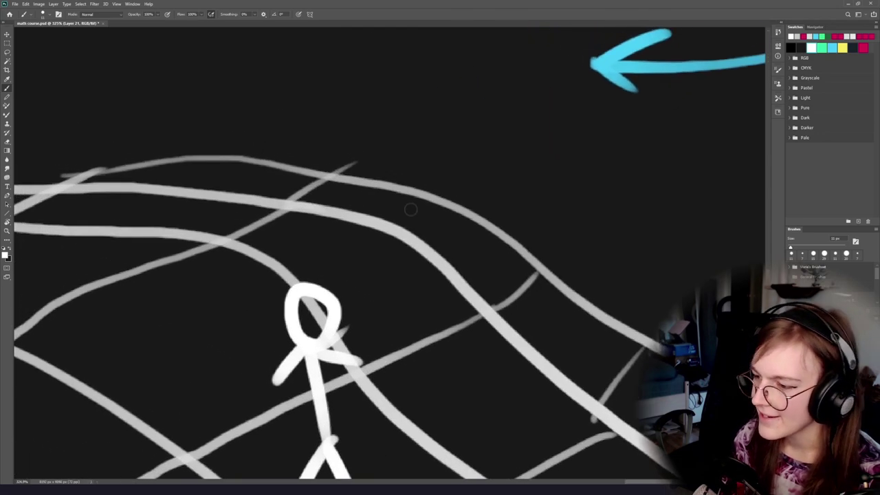
pyautogui.moveTo(403, 218); pyautogui.dragTo(398, 210)
pyautogui.hotkey('ctrl', 'z')
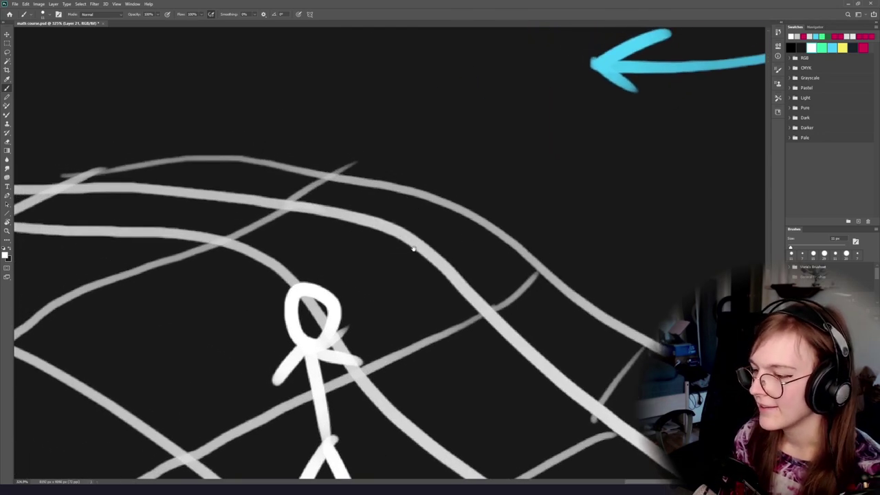
# Draw an arrow in the diagram's cyan rising from the terrain surface behind the stick figure, tilted slightly along the surface normal.
pyautogui.scroll(-3, 417, 257)
pyautogui.moveTo(415, 96)
pyautogui.mouseDown()
pyautogui.moveTo(422, 238)
pyautogui.moveTo(412, 254)
pyautogui.mouseUp()
pyautogui.scroll(-3, 411, 254)
pyautogui.scroll(-3, 396, 251)
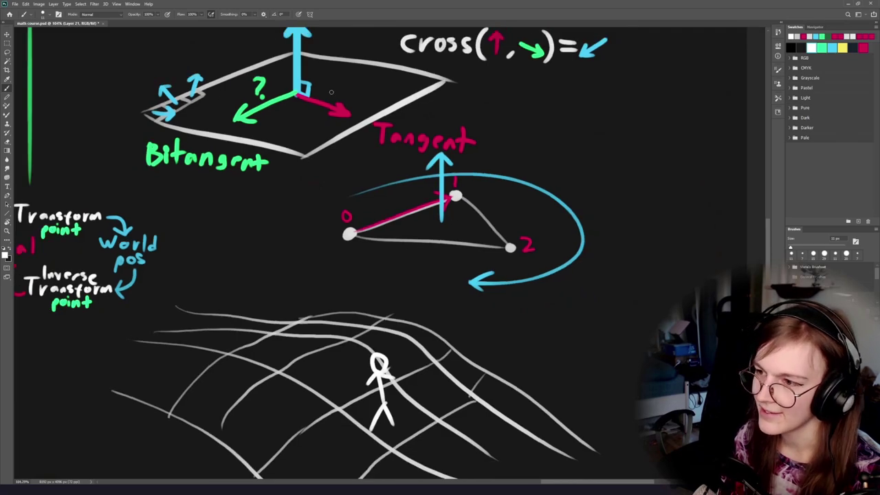
pyautogui.scroll(2, 385, 288)
pyautogui.moveTo(369, 283); pyautogui.dragTo(326, 261)
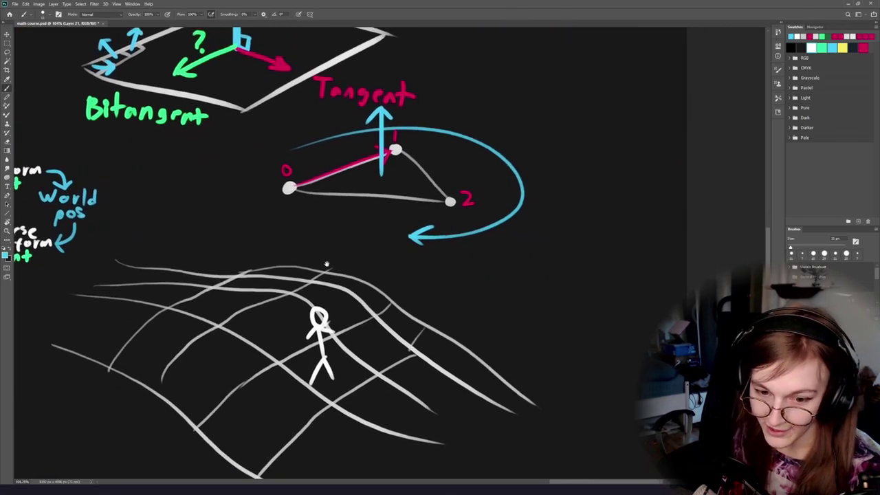
pyautogui.scroll(4, 347, 271)
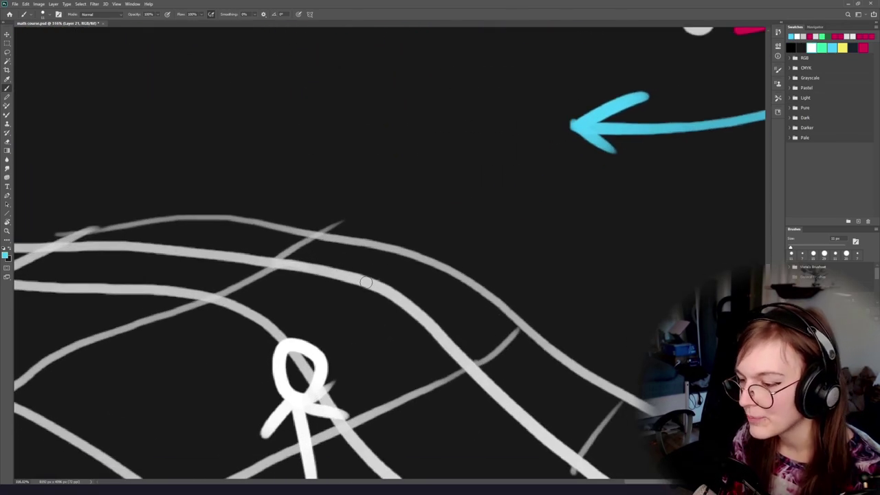
pyautogui.moveTo(358, 284)
pyautogui.mouseDown()
pyautogui.moveTo(388, 207)
pyautogui.moveTo(391, 160)
pyautogui.mouseUp()
pyautogui.hotkey('ctrl', 'z')
pyautogui.moveTo(404, 199); pyautogui.dragTo(370, 176)
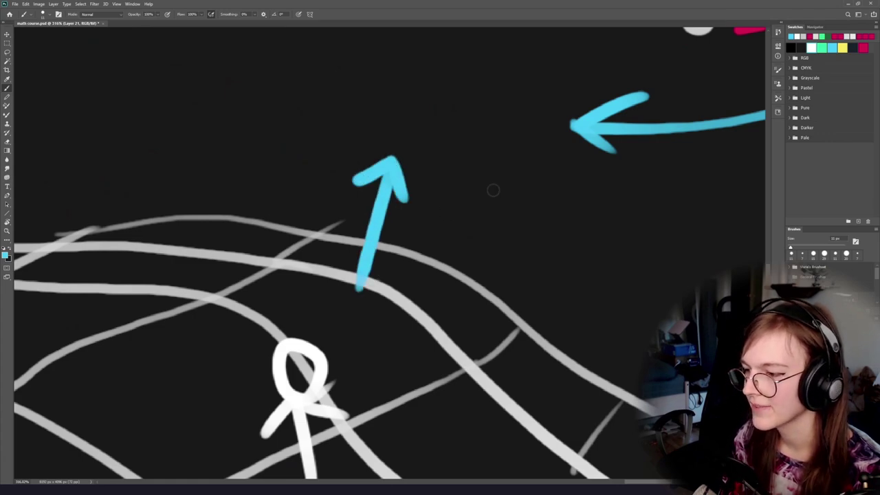
# Reduce the brush size to 4 px and draw a thin cyan ellipse on the surface around the base of the normal arrow.
pyautogui.scroll(-2, 422, 288)
pyautogui.scroll(3, 418, 250)
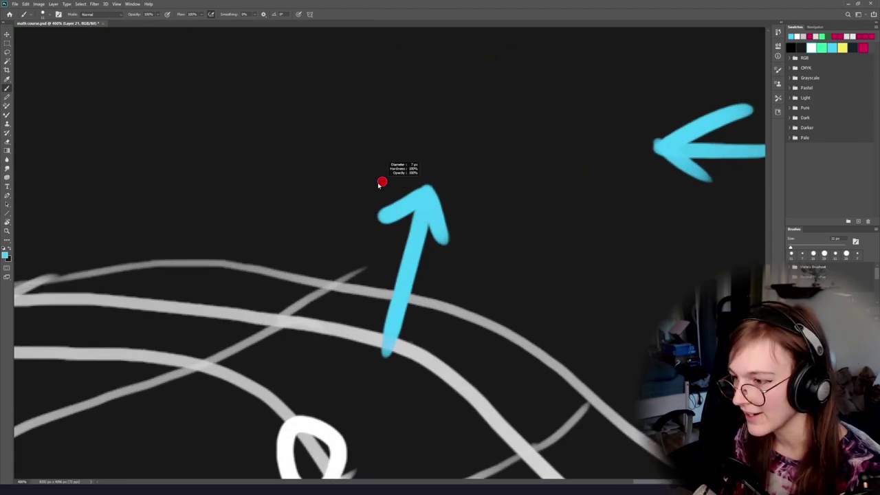
pyautogui.scroll(-2, 377, 190)
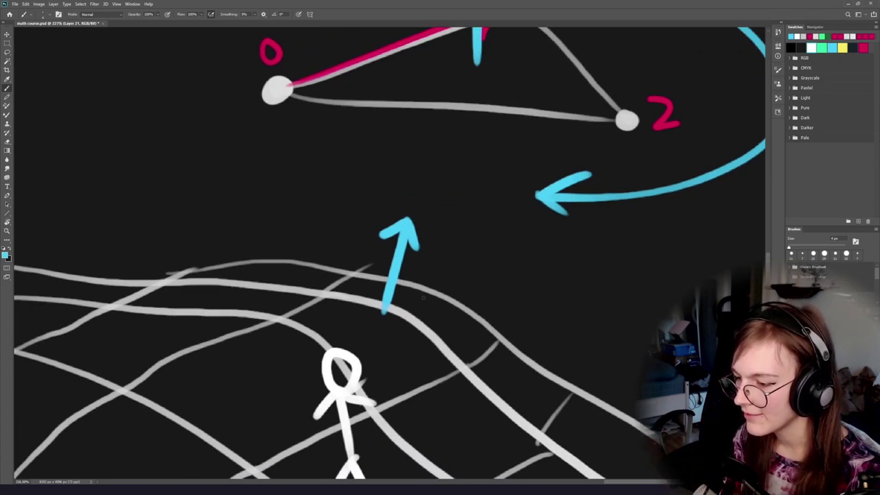
pyautogui.scroll(1, 397, 268)
pyautogui.moveTo(413, 278)
pyautogui.mouseDown()
pyautogui.moveTo(396, 344)
pyautogui.moveTo(434, 297)
pyautogui.moveTo(405, 276)
pyautogui.mouseUp()
pyautogui.hotkey('ctrl', 'z')
pyautogui.scroll(3, 413, 287)
pyautogui.moveTo(505, 280)
pyautogui.mouseDown()
pyautogui.moveTo(570, 295)
pyautogui.moveTo(448, 231)
pyautogui.mouseUp()
pyautogui.moveTo(379, 323); pyautogui.dragTo(250, 255)
pyautogui.moveTo(308, 248); pyautogui.dragTo(297, 304)
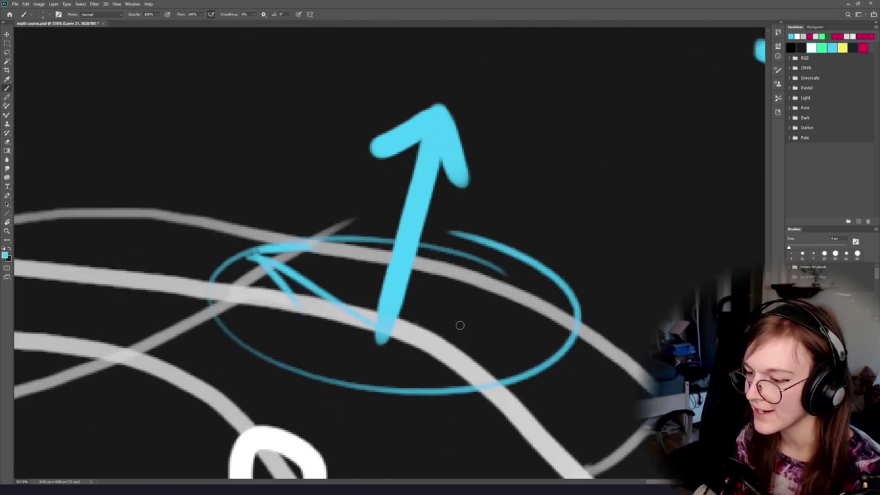
pyautogui.moveTo(396, 315); pyautogui.dragTo(485, 252)
pyautogui.moveTo(423, 246); pyautogui.dragTo(466, 311)
pyautogui.hotkey('ctrl', 'z')
pyautogui.hotkey('ctrl', 'z')
pyautogui.hotkey('ctrl', 'z')
pyautogui.hotkey('ctrl', 'z')
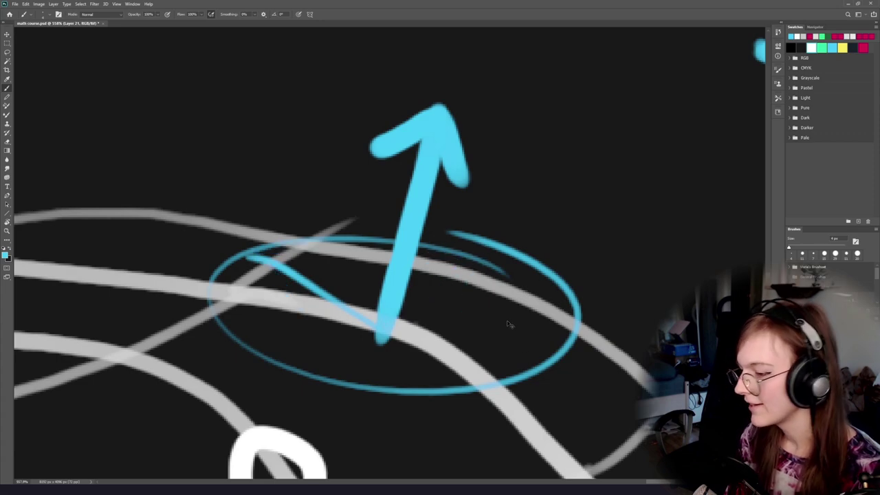
pyautogui.moveTo(526, 140)
pyautogui.mouseDown()
pyautogui.moveTo(463, 61)
pyautogui.moveTo(349, 78)
pyautogui.mouseUp()
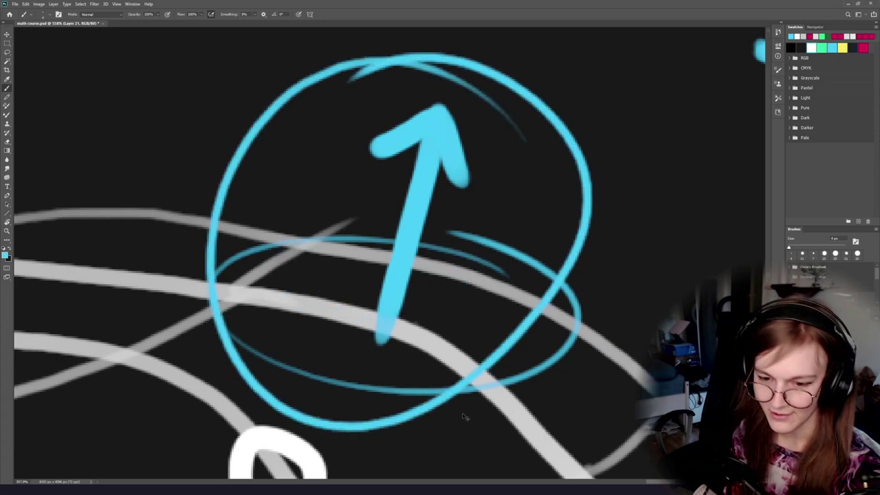
pyautogui.hotkey('ctrl', 'z')
pyautogui.scroll(-5, 397, 330)
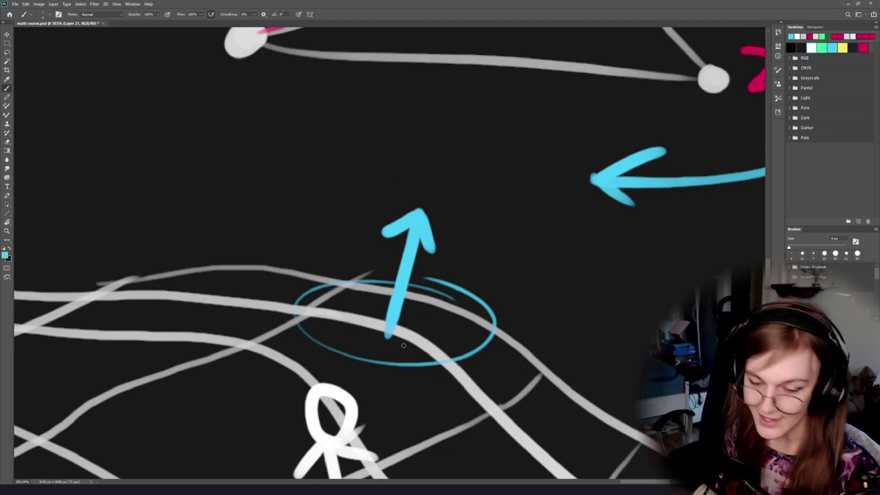
pyautogui.scroll(-5, 397, 274)
pyautogui.keyDown('alt'); pyautogui.click(411, 247); pyautogui.keyUp('alt')
pyautogui.scroll(5, 401, 259)
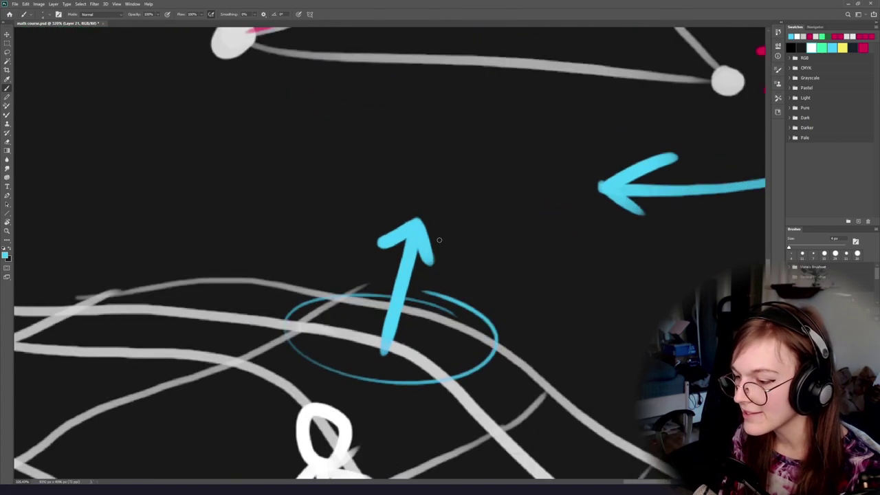
pyautogui.moveTo(450, 204)
pyautogui.mouseDown()
pyautogui.moveTo(445, 307)
pyautogui.moveTo(480, 191)
pyautogui.mouseUp()
pyautogui.hotkey('ctrl', 'z')
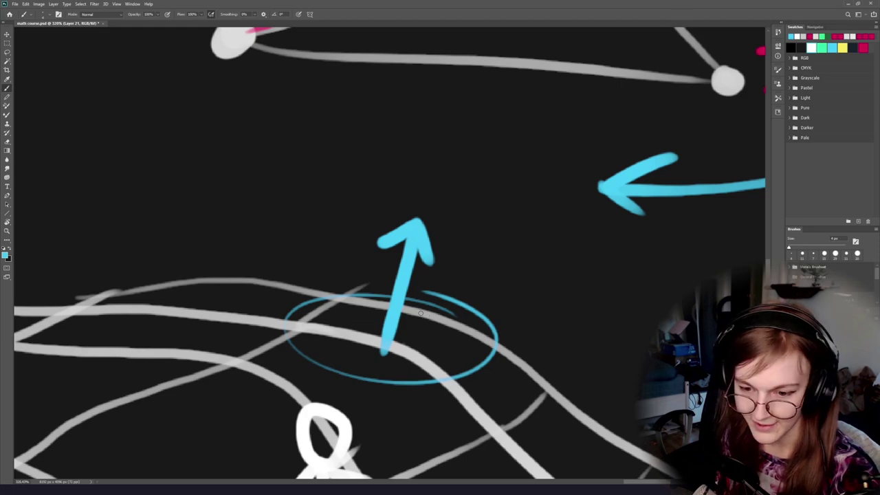
pyautogui.scroll(-3, 349, 270)
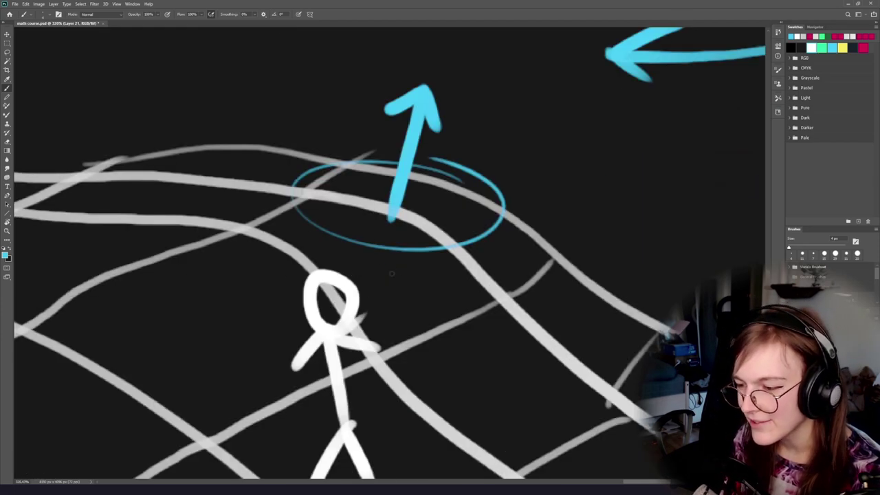
pyautogui.moveTo(389, 263); pyautogui.dragTo(336, 266)
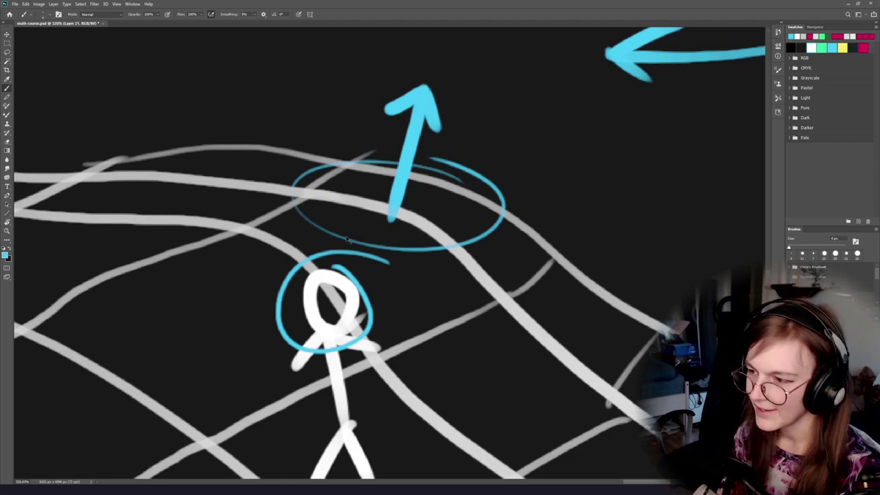
pyautogui.hotkey('ctrl', 'z')
# Sample white from the large figure's head and draw a small side-view stick figure in the empty area above the terrain.
pyautogui.moveTo(422, 193); pyautogui.dragTo(394, 220)
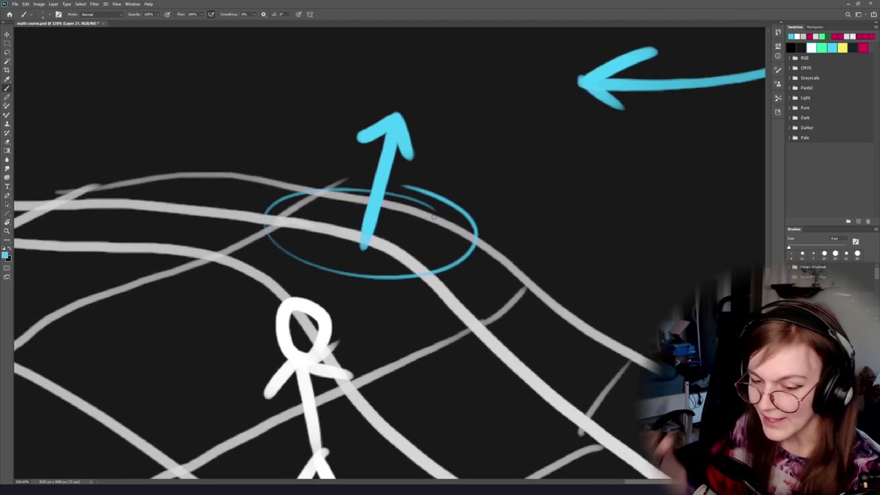
pyautogui.moveTo(225, 290); pyautogui.dragTo(323, 275)
pyautogui.keyDown('alt'); pyautogui.click(434, 341); pyautogui.keyUp('alt')
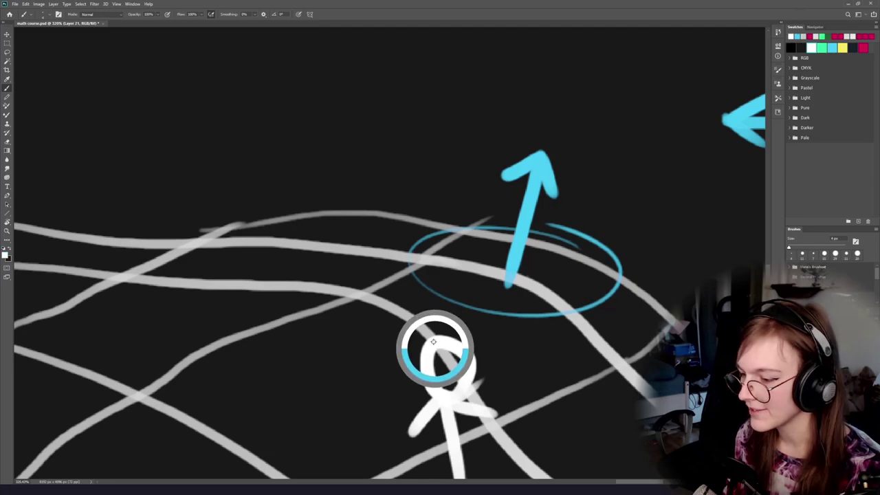
pyautogui.hscroll(-6, 433, 342)
pyautogui.scroll(3, 433, 341)
pyautogui.moveTo(321, 177)
pyautogui.mouseDown()
pyautogui.moveTo(296, 212)
pyautogui.moveTo(328, 213)
pyautogui.mouseUp()
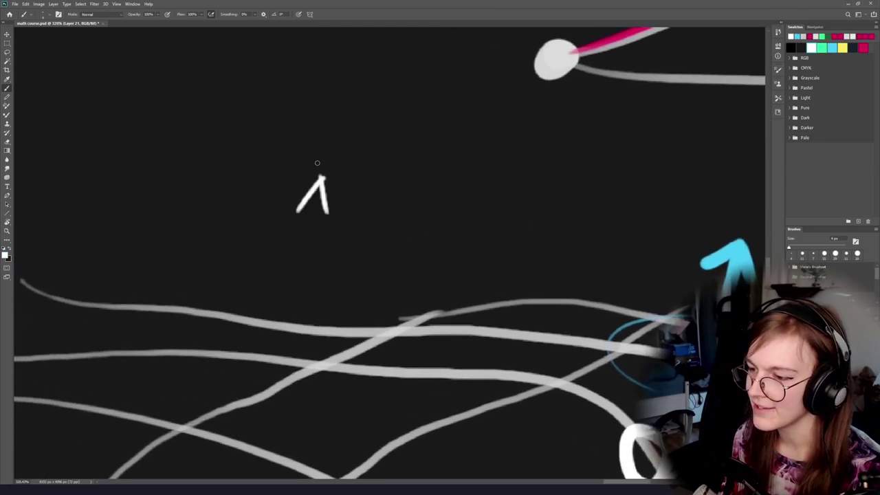
pyautogui.moveTo(321, 178); pyautogui.dragTo(318, 141)
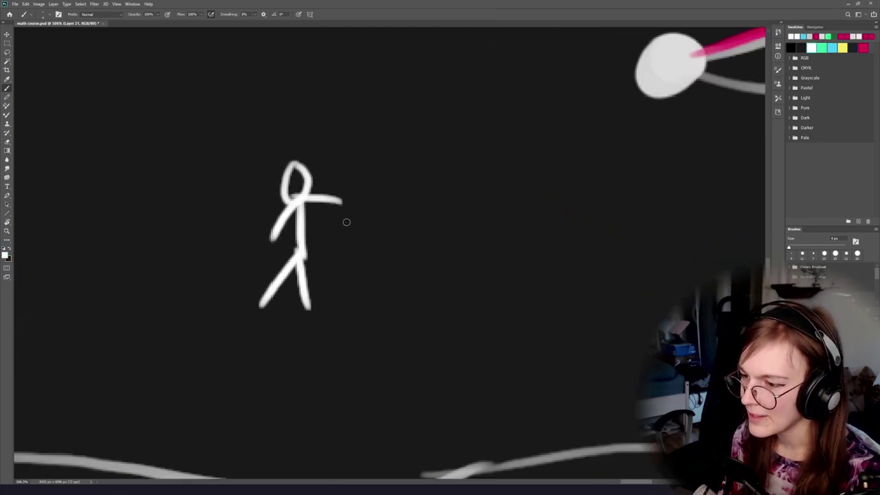
# Draw a dotted white line of sight slanting down from the small stick figure's head toward the ground in front of it.
pyautogui.moveTo(312, 193); pyautogui.dragTo(329, 207)
pyautogui.click(347, 221)
pyautogui.click(359, 238)
pyautogui.click(374, 255)
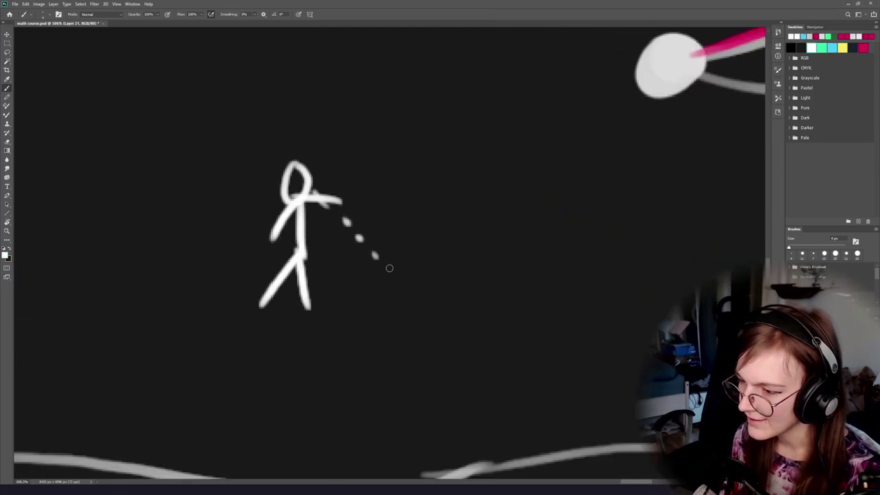
pyautogui.click(391, 272)
pyautogui.click(398, 283)
# Draw a gently curved white ground line in front of the small figure, passing through the end of the dotted line.
pyautogui.hscroll(2, 398, 271)
pyautogui.scroll(-1, 399, 270)
pyautogui.moveTo(176, 281)
pyautogui.mouseDown()
pyautogui.moveTo(454, 215)
pyautogui.moveTo(638, 191)
pyautogui.mouseUp()
pyautogui.scroll(-2, 604, 368)
pyautogui.hscroll(1, 604, 367)
pyautogui.hotkey('ctrl', 'z')
pyautogui.hotkey('ctrl', 'z')
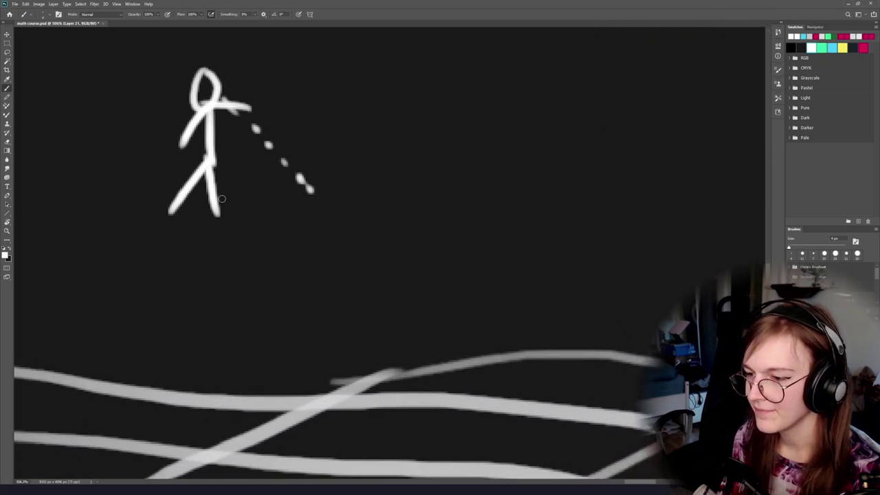
pyautogui.moveTo(236, 205)
pyautogui.mouseDown()
pyautogui.moveTo(465, 185)
pyautogui.moveTo(493, 192)
pyautogui.mouseUp()
pyautogui.moveTo(570, 292); pyautogui.dragTo(338, 253)
# Sample cyan from the large normal arrow and draw a small upright arrow where the dotted line meets the ground line.
pyautogui.keyDown('alt'); pyautogui.click(639, 257); pyautogui.keyUp('alt')
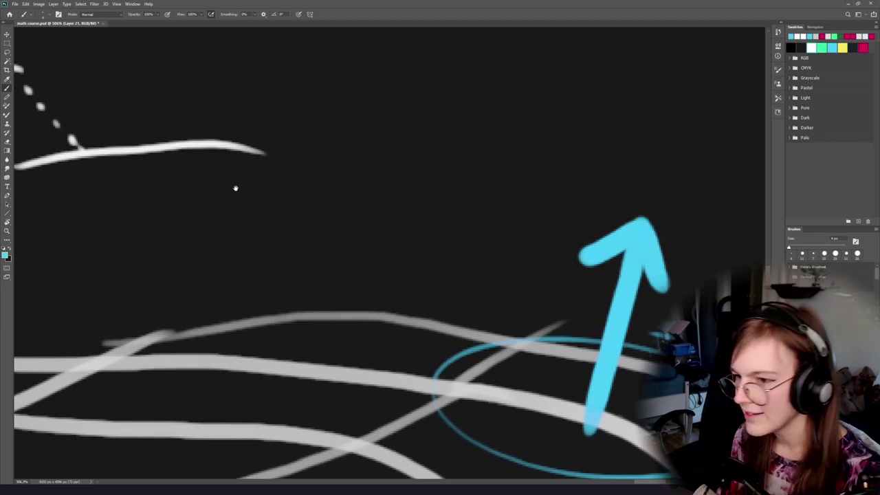
pyautogui.moveTo(235, 188); pyautogui.dragTo(467, 249)
pyautogui.scroll(1, 325, 215)
pyautogui.moveTo(306, 212)
pyautogui.mouseDown()
pyautogui.moveTo(306, 147)
pyautogui.moveTo(317, 167)
pyautogui.mouseUp()
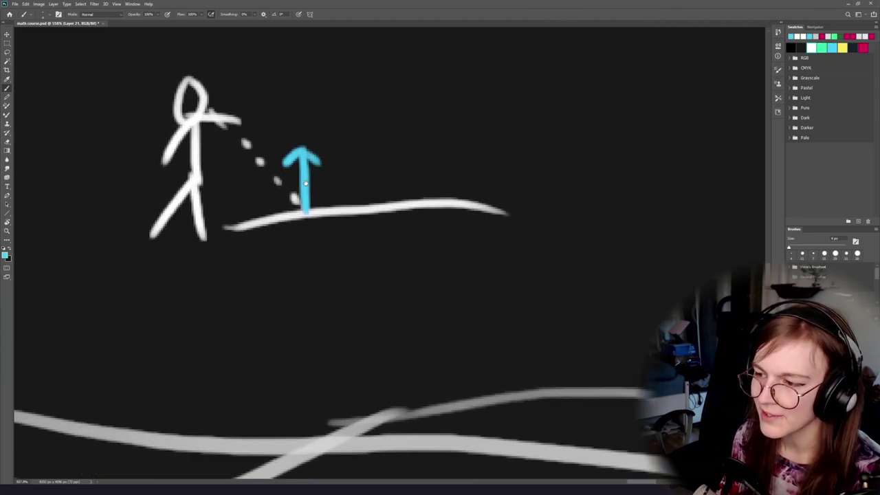
pyautogui.scroll(2, 380, 248)
pyautogui.hscroll(-3, 380, 249)
pyautogui.scroll(-1, 380, 248)
pyautogui.hscroll(1, 380, 248)
pyautogui.scroll(-1, 380, 248)
pyautogui.hscroll(1, 380, 248)
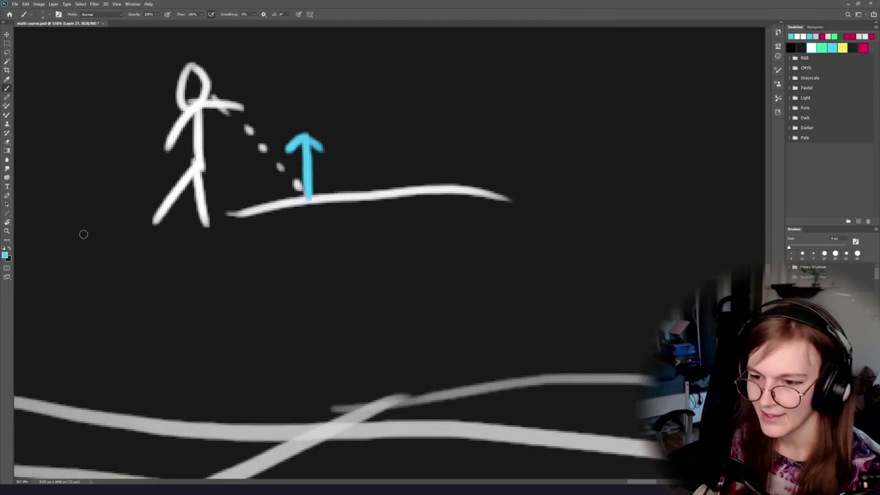
pyautogui.click(5, 255)
pyautogui.moveTo(577, 221); pyautogui.dragTo(574, 213)
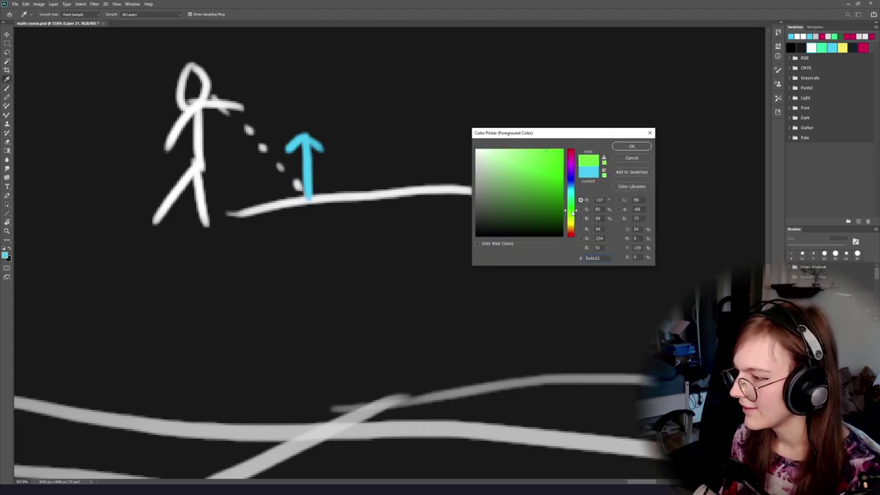
pyautogui.click(632, 147)
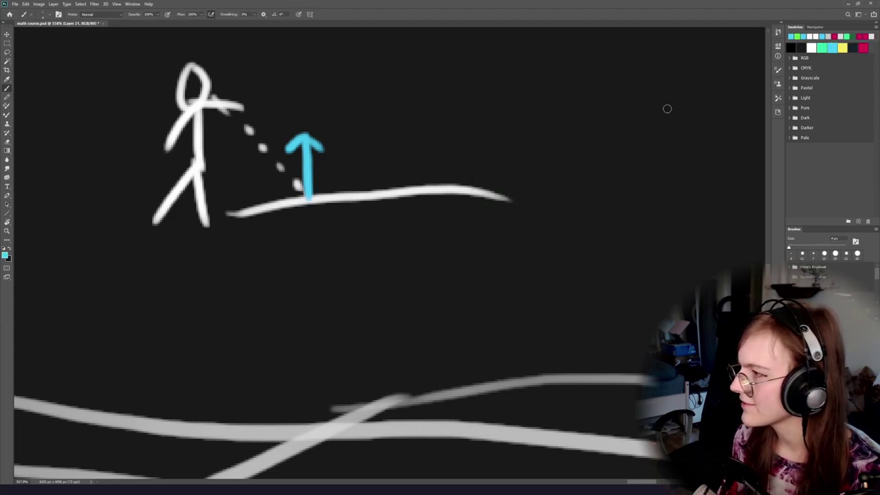
# Select the mint green swatch and draw a small arrow from the base of the small cyan arrow, pointing diagonally down toward the viewer.
pyautogui.click(820, 46)
pyautogui.moveTo(306, 198); pyautogui.dragTo(373, 227)
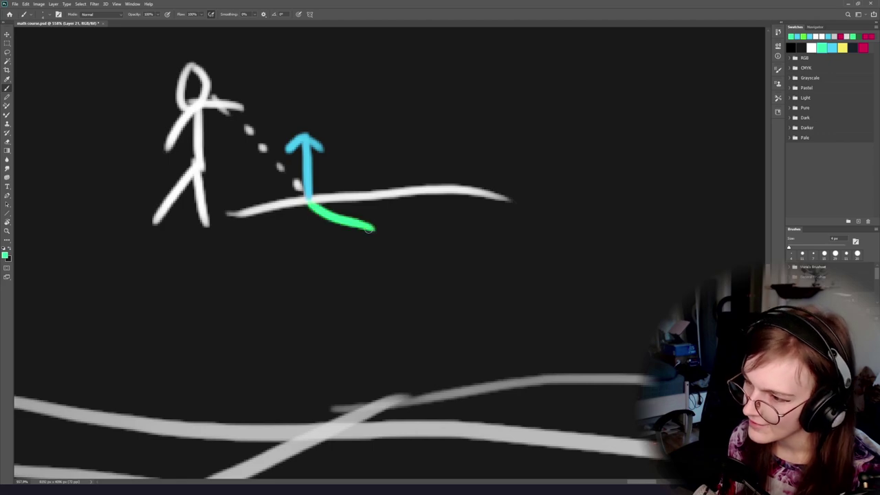
pyautogui.hotkey('ctrl', 'z')
pyautogui.moveTo(306, 199)
pyautogui.mouseDown()
pyautogui.moveTo(364, 231)
pyautogui.moveTo(338, 236)
pyautogui.moveTo(323, 252)
pyautogui.mouseUp()
pyautogui.hotkey('ctrl', 'z')
pyautogui.scroll(2, 336, 209)
pyautogui.hotkey('ctrl', 'z')
# Circle the small cyan arrow and the cyan-green arrow pair in green, undoing each circle.
pyautogui.moveTo(325, 113)
pyautogui.mouseDown()
pyautogui.moveTo(350, 152)
pyautogui.moveTo(326, 109)
pyautogui.mouseUp()
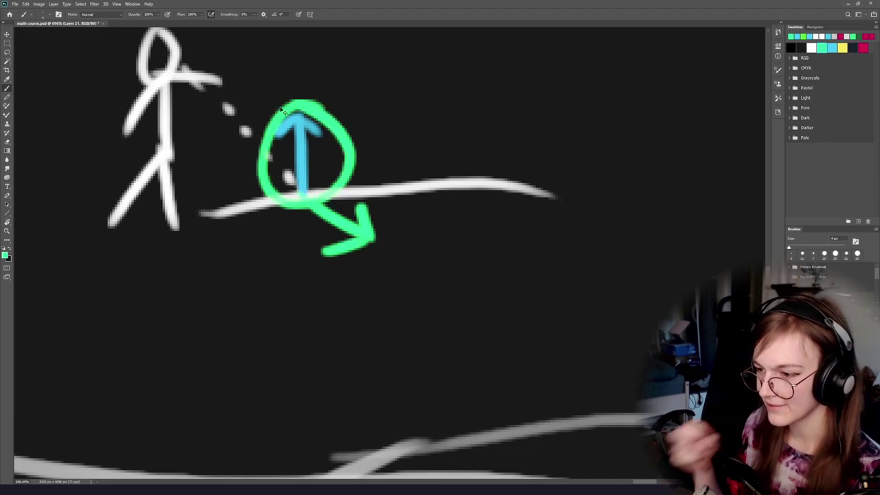
pyautogui.hotkey('ctrl', 'z')
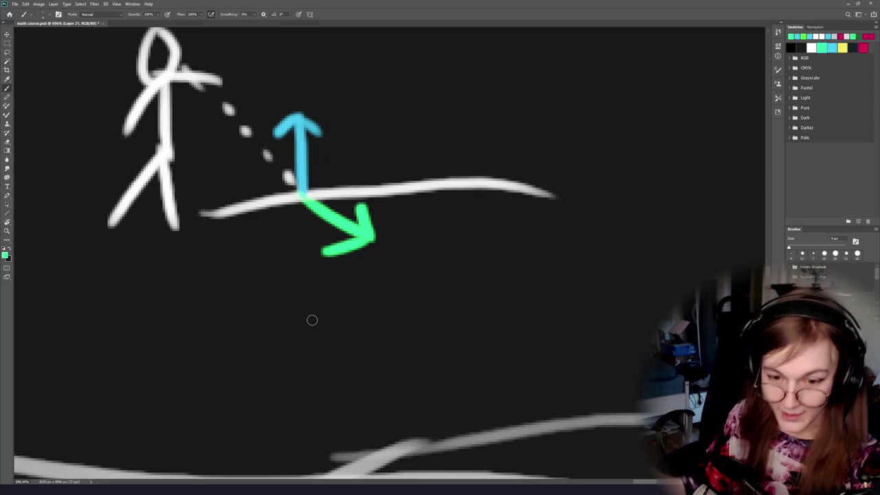
pyautogui.scroll(-5, 326, 271)
pyautogui.scroll(3, 325, 273)
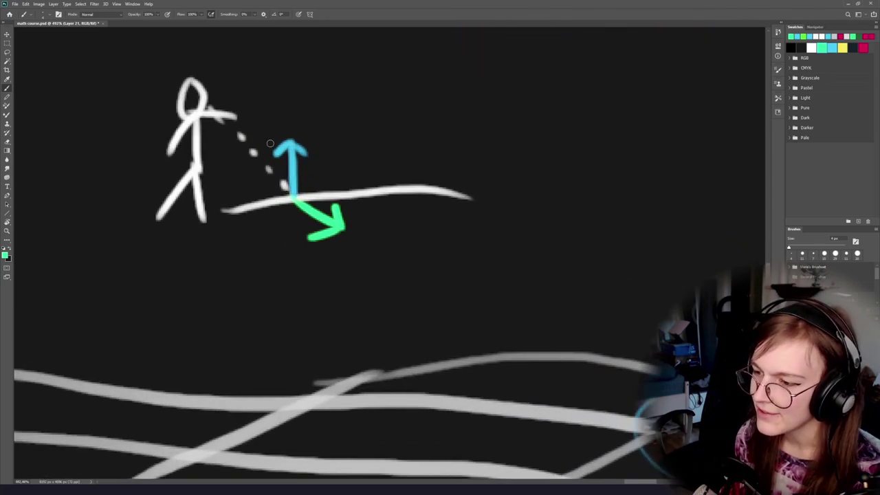
pyautogui.moveTo(344, 126); pyautogui.dragTo(331, 132)
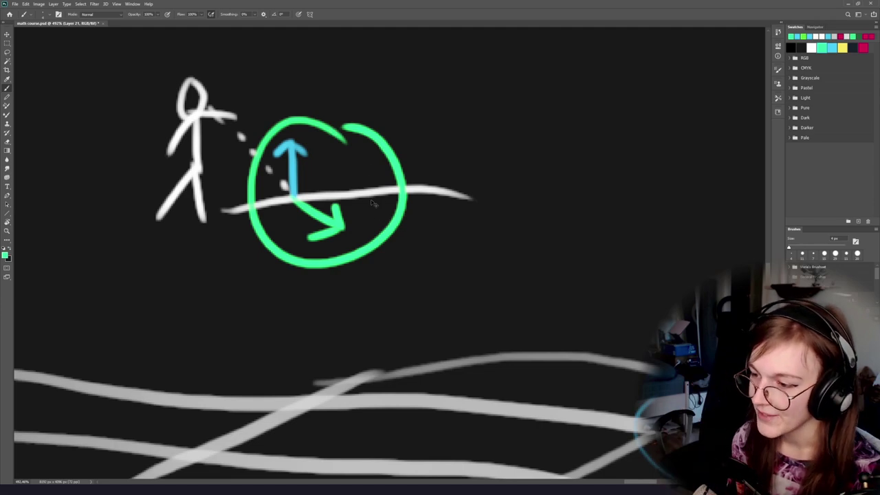
pyautogui.hotkey('ctrl', 'z')
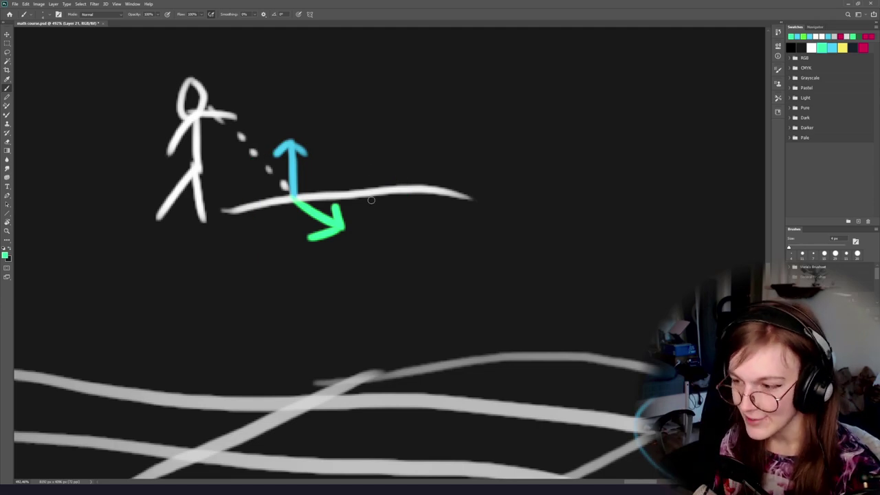
# Sample white from the large figure and draw a thin line of sight from its head to the base of the large normal arrow.
pyautogui.moveTo(578, 381); pyautogui.dragTo(411, 293)
pyautogui.moveTo(347, 268); pyautogui.dragTo(271, 250)
pyautogui.moveTo(271, 249); pyautogui.dragTo(322, 270)
pyautogui.keyDown('alt'); pyautogui.click(380, 358); pyautogui.keyUp('alt')
pyautogui.moveTo(373, 341); pyautogui.dragTo(415, 287)
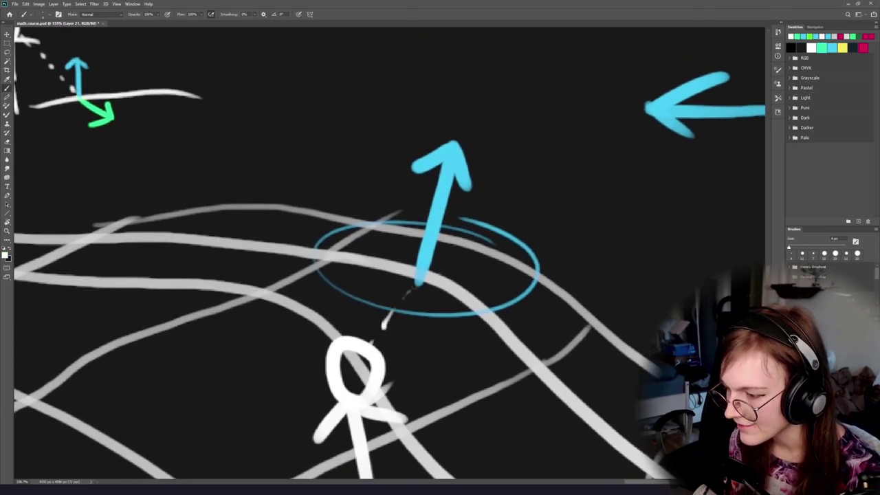
pyautogui.moveTo(370, 342)
pyautogui.mouseDown()
pyautogui.moveTo(415, 289)
pyautogui.moveTo(418, 326)
pyautogui.moveTo(433, 341)
pyautogui.mouseUp()
pyautogui.scroll(3, 413, 292)
pyautogui.scroll(-2, 378, 272)
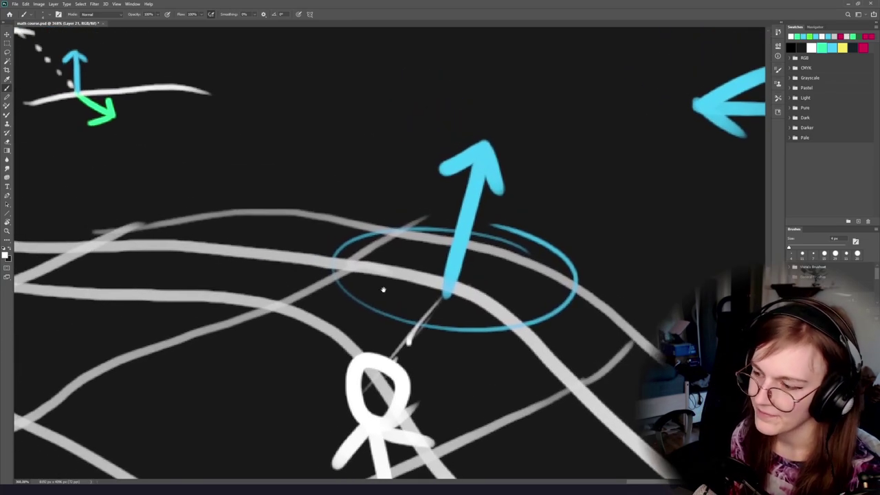
pyautogui.moveTo(302, 248)
pyautogui.mouseDown()
pyautogui.moveTo(410, 296)
pyautogui.moveTo(255, 255)
pyautogui.moveTo(406, 255)
pyautogui.mouseUp()
pyautogui.moveTo(304, 123)
pyautogui.mouseDown()
pyautogui.moveTo(191, 175)
pyautogui.moveTo(253, 107)
pyautogui.mouseUp()
pyautogui.hotkey('ctrl', 'z')
# Select the crimson swatch as the brush colour.
pyautogui.moveTo(543, 308); pyautogui.dragTo(378, 274)
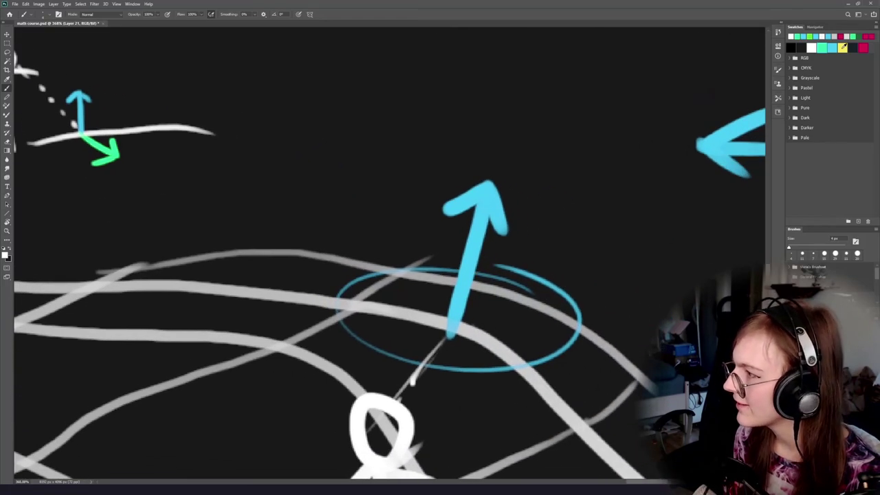
pyautogui.click(864, 48)
# Try crimson strokes from the large normal arrow's base back along the ridge, undoing each one.
pyautogui.moveTo(469, 317)
pyautogui.mouseDown()
pyautogui.moveTo(447, 280)
pyautogui.moveTo(398, 297)
pyautogui.moveTo(330, 267)
pyautogui.mouseUp()
pyautogui.hotkey('ctrl', 'z')
pyautogui.moveTo(429, 301); pyautogui.dragTo(296, 250)
pyautogui.hotkey('ctrl', 'z')
pyautogui.moveTo(415, 296)
pyautogui.mouseDown()
pyautogui.moveTo(423, 301)
pyautogui.moveTo(314, 264)
pyautogui.moveTo(420, 296)
pyautogui.moveTo(317, 261)
pyautogui.moveTo(332, 288)
pyautogui.moveTo(340, 258)
pyautogui.moveTo(334, 284)
pyautogui.mouseUp()
pyautogui.hotkey('ctrl', 'z')
pyautogui.hotkey('ctrl', 'z')
pyautogui.hotkey('ctrl', 'z')
pyautogui.hotkey('ctrl', 'z')
pyautogui.hotkey('ctrl', 'z')
pyautogui.hotkey('ctrl', 'z')
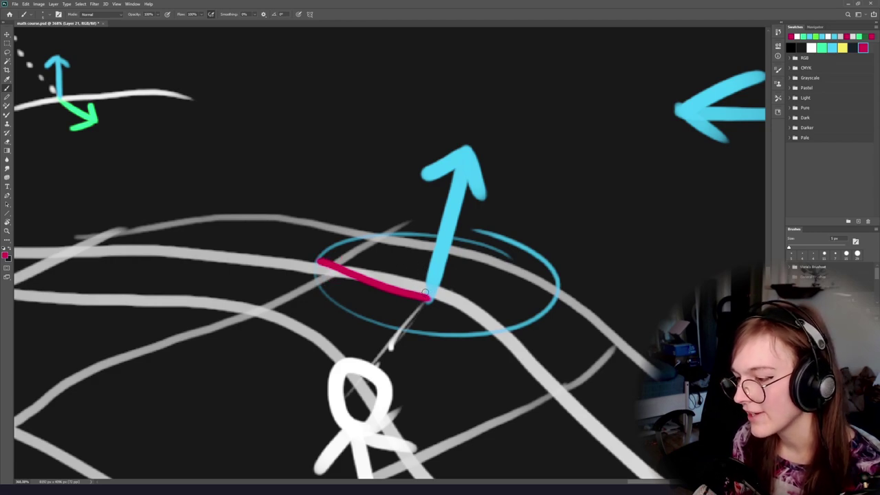
pyautogui.hotkey('ctrl', 'z')
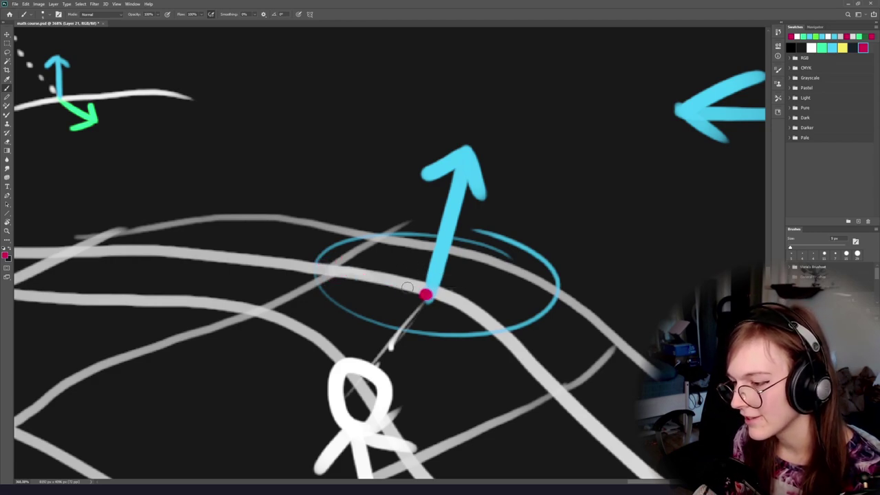
# Draw a crimson arrow with a 9 px brush from the large normal arrow's base, lying sideways along the ridge to the ellipse's edge.
pyautogui.moveTo(427, 294)
pyautogui.mouseDown()
pyautogui.moveTo(304, 248)
pyautogui.moveTo(337, 247)
pyautogui.mouseUp()
pyautogui.moveTo(307, 251); pyautogui.dragTo(322, 278)
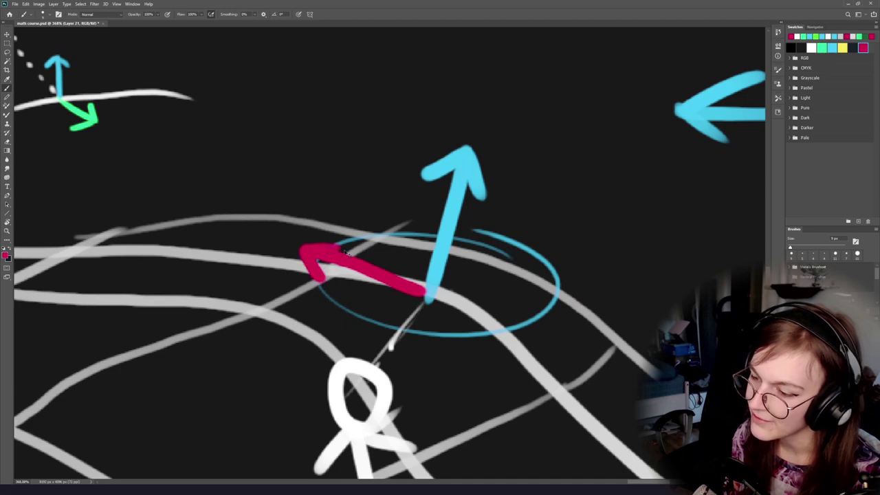
pyautogui.hotkey('ctrl', 'z')
pyautogui.hotkey('ctrl', 'z')
pyautogui.moveTo(309, 249); pyautogui.dragTo(337, 240)
pyautogui.moveTo(308, 251); pyautogui.dragTo(329, 278)
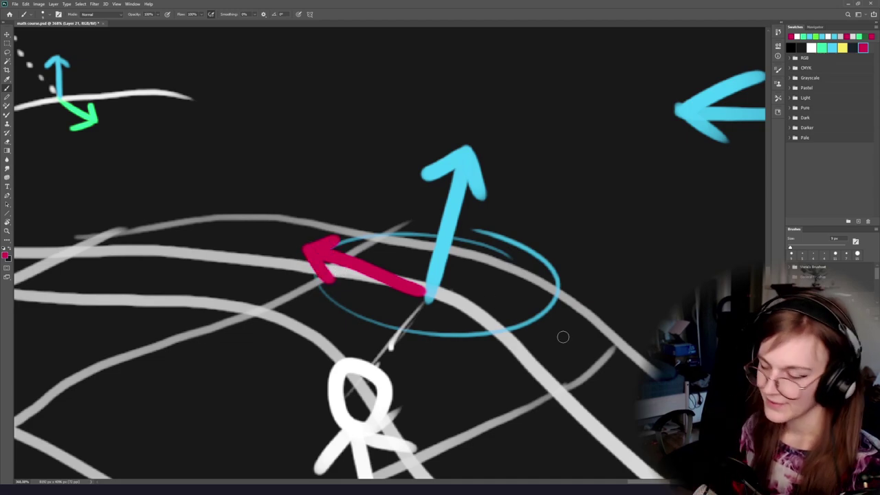
pyautogui.moveTo(543, 165)
pyautogui.mouseDown()
pyautogui.moveTo(511, 122)
pyautogui.moveTo(529, 137)
pyautogui.mouseUp()
pyautogui.hotkey('ctrl', 'z')
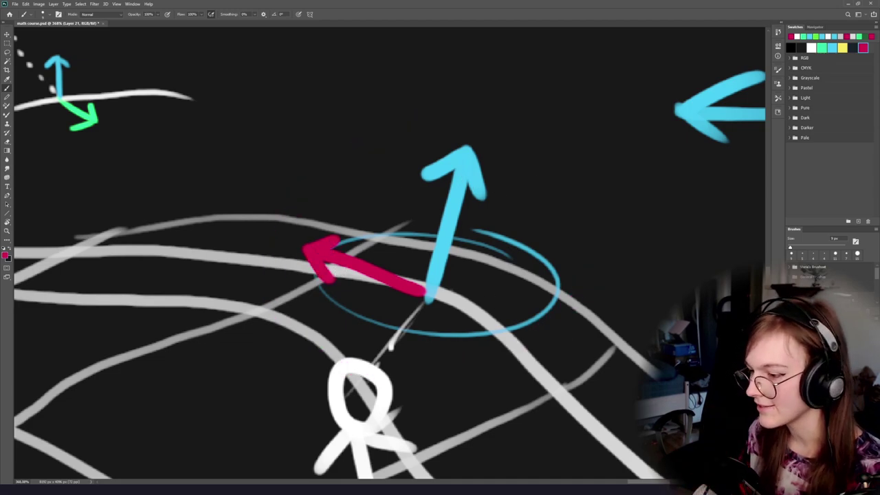
pyautogui.moveTo(422, 291); pyautogui.dragTo(430, 295)
# Circle the large crimson and cyan arrows together in crimson and undo the circle.
pyautogui.moveTo(459, 303)
pyautogui.mouseDown()
pyautogui.moveTo(439, 294)
pyautogui.moveTo(459, 312)
pyautogui.mouseUp()
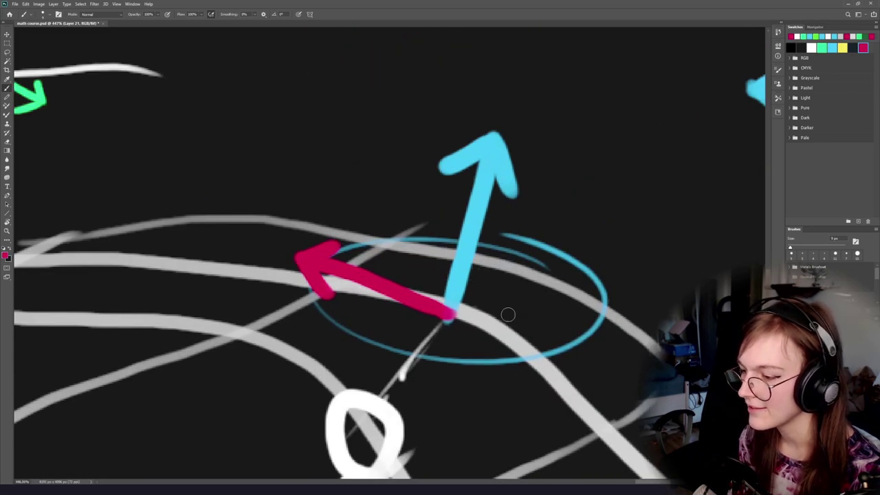
pyautogui.moveTo(251, 226); pyautogui.dragTo(372, 285)
pyautogui.scroll(-2, 372, 285)
pyautogui.moveTo(546, 104); pyautogui.dragTo(430, 88)
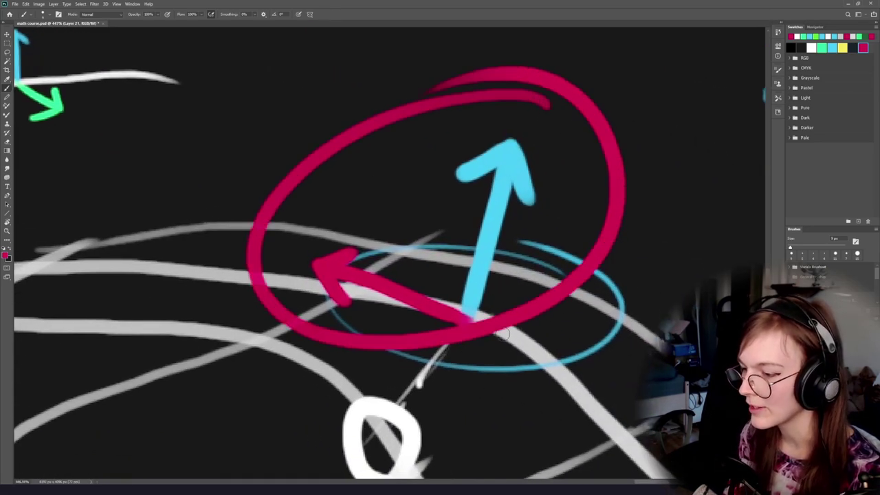
pyautogui.hotkey('ctrl', 'z')
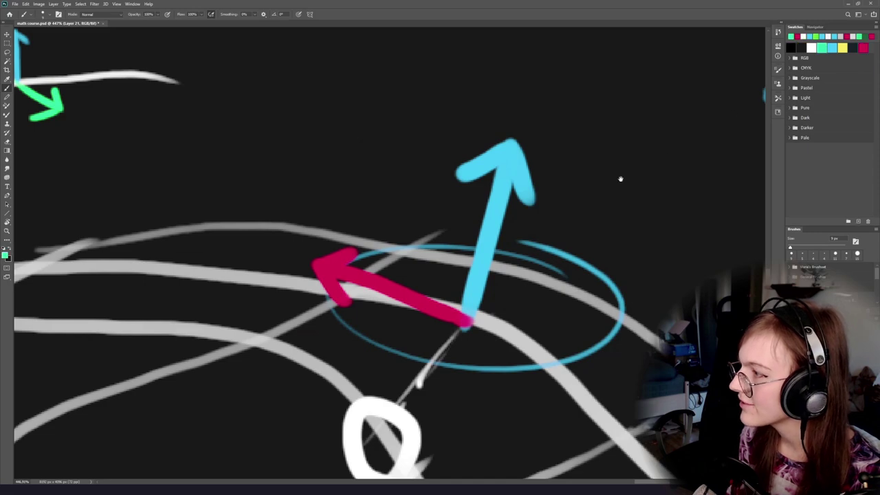
# Draw a short mint green arrow from the shared base of the cyan and crimson arrows, pointing away from the large figure.
pyautogui.moveTo(620, 179); pyautogui.dragTo(512, 175)
pyautogui.moveTo(363, 311); pyautogui.dragTo(403, 281)
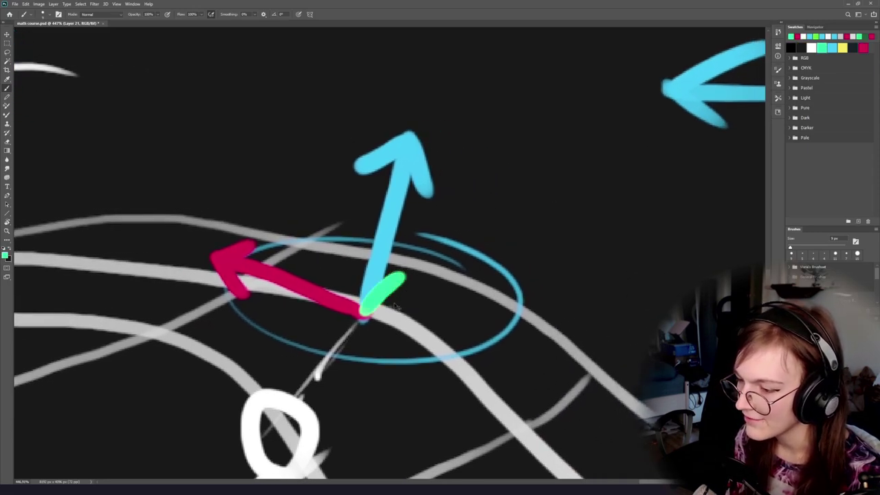
pyautogui.hotkey('ctrl', 'z')
pyautogui.moveTo(373, 308)
pyautogui.mouseDown()
pyautogui.moveTo(402, 275)
pyautogui.moveTo(408, 298)
pyautogui.mouseUp()
pyautogui.moveTo(385, 277); pyautogui.dragTo(406, 269)
pyautogui.hotkey('ctrl', 'z')
pyautogui.hotkey('ctrl', 'z')
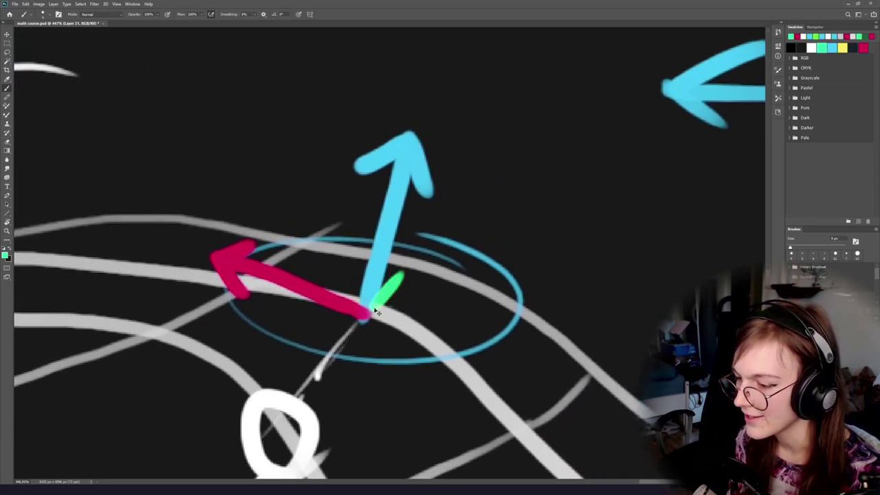
pyautogui.moveTo(376, 312); pyautogui.dragTo(408, 266)
pyautogui.scroll(-6, 419, 266)
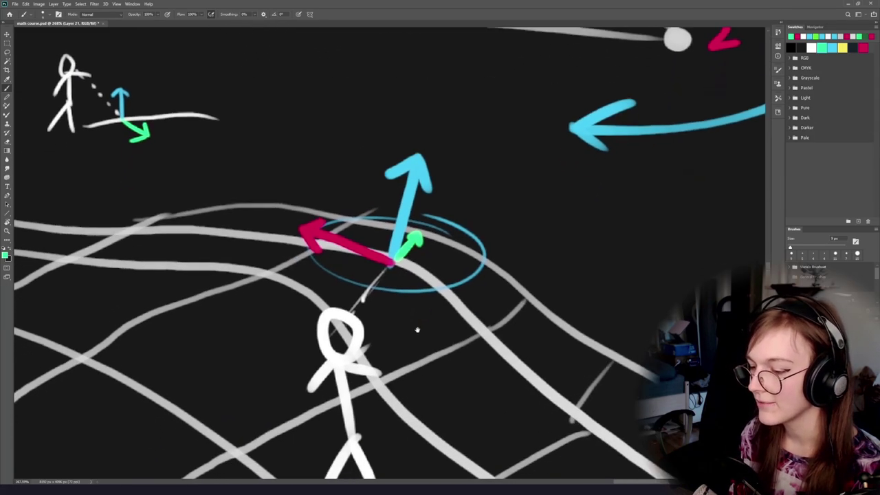
pyautogui.scroll(2, 403, 256)
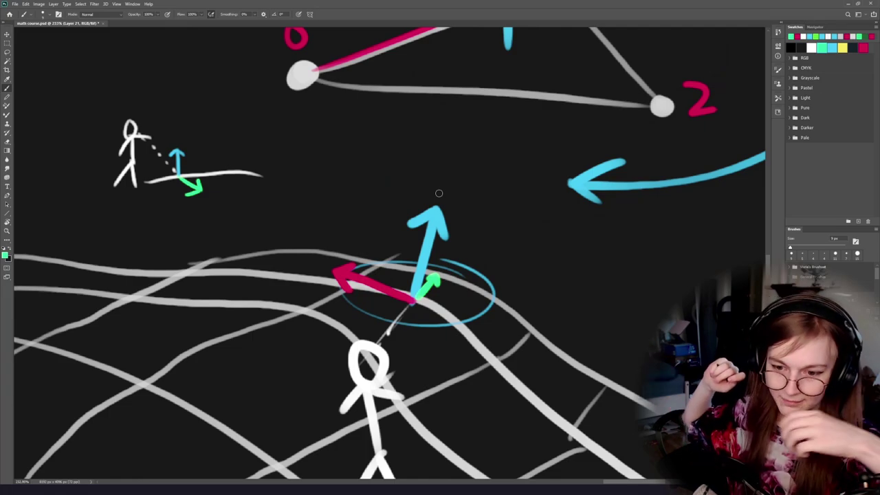
# Mark the shared base of the cyan and green arrows in the side-view sketch with a crimson dot, using a 4 px brush.
pyautogui.moveTo(271, 276); pyautogui.dragTo(470, 306)
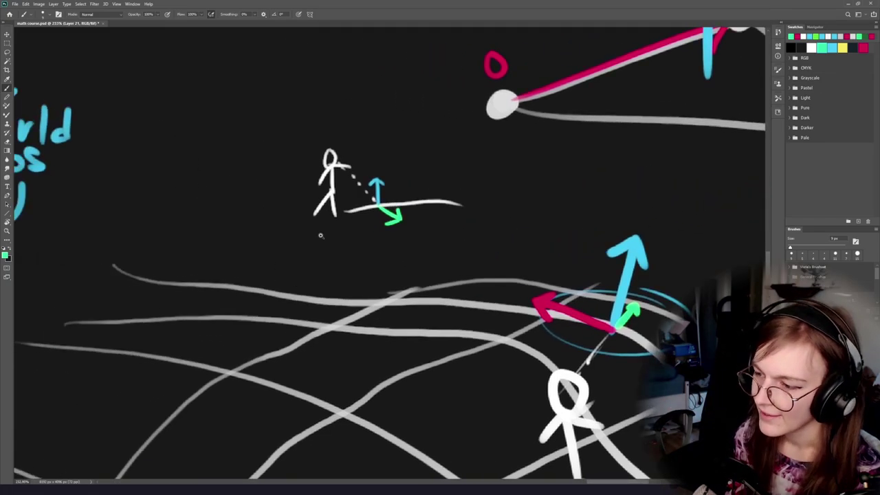
pyautogui.scroll(6, 344, 225)
pyautogui.scroll(-5, 307, 313)
pyautogui.scroll(3, 321, 261)
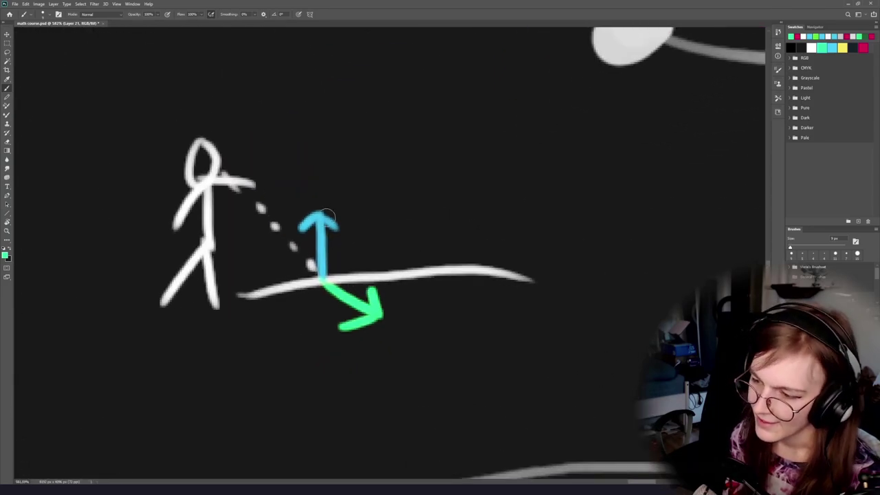
pyautogui.keyDown('alt'); pyautogui.click(320, 226); pyautogui.keyUp('alt')
pyautogui.scroll(2, 355, 301)
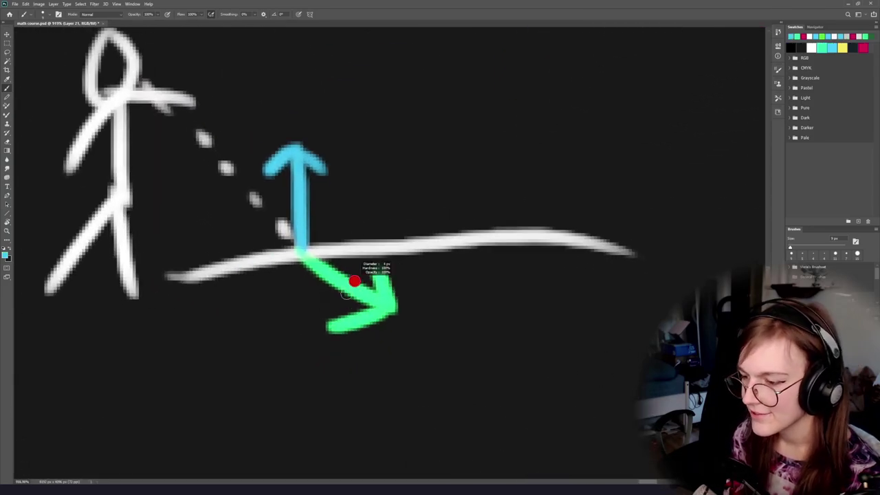
pyautogui.click(864, 46)
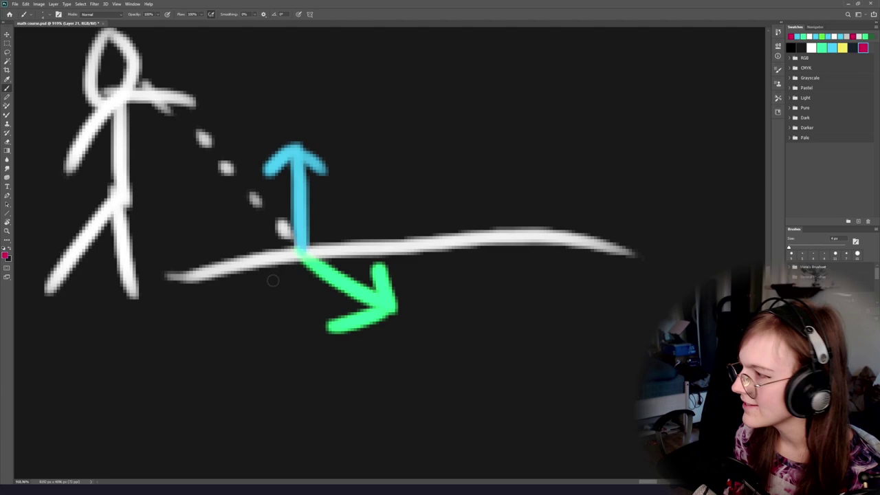
pyautogui.click(302, 256)
# Try a mint green arrow along the ground line from the crimson dot in the side-view sketch, and undo it.
pyautogui.keyDown('alt'); pyautogui.click(388, 305); pyautogui.keyUp('alt')
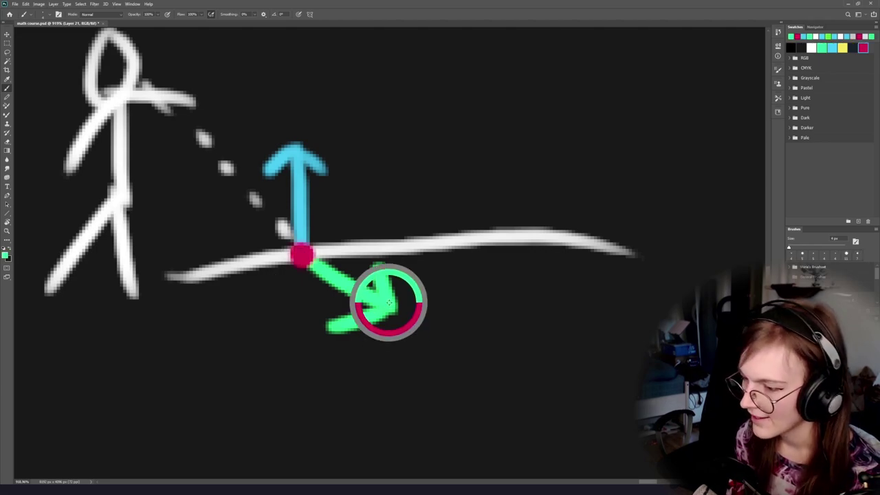
pyautogui.moveTo(303, 253); pyautogui.dragTo(402, 239)
pyautogui.hotkey('ctrl', 'z')
pyautogui.hotkey('ctrl', 'z')
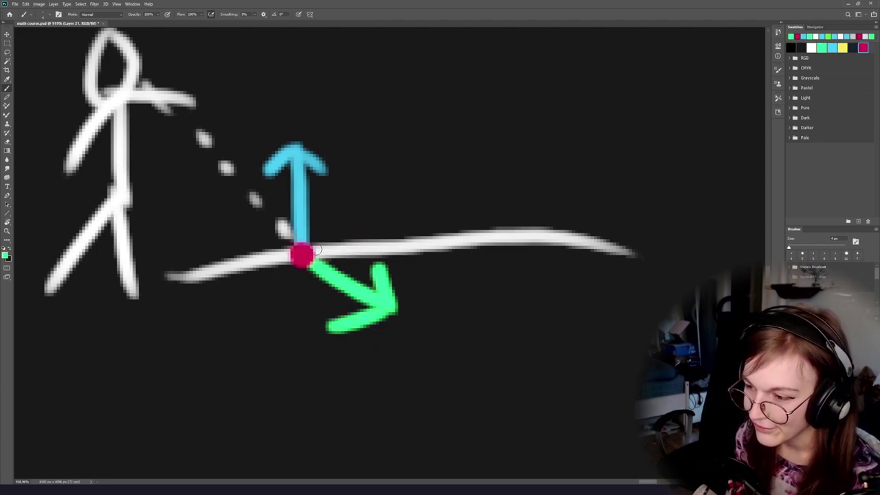
pyautogui.moveTo(301, 252)
pyautogui.mouseDown()
pyautogui.moveTo(393, 245)
pyautogui.moveTo(362, 230)
pyautogui.moveTo(395, 245)
pyautogui.moveTo(350, 245)
pyautogui.moveTo(387, 236)
pyautogui.moveTo(392, 246)
pyautogui.moveTo(359, 263)
pyautogui.mouseUp()
pyautogui.moveTo(467, 163)
pyautogui.mouseDown()
pyautogui.moveTo(349, 108)
pyautogui.moveTo(530, 220)
pyautogui.mouseUp()
pyautogui.hotkey('ctrl', 'z')
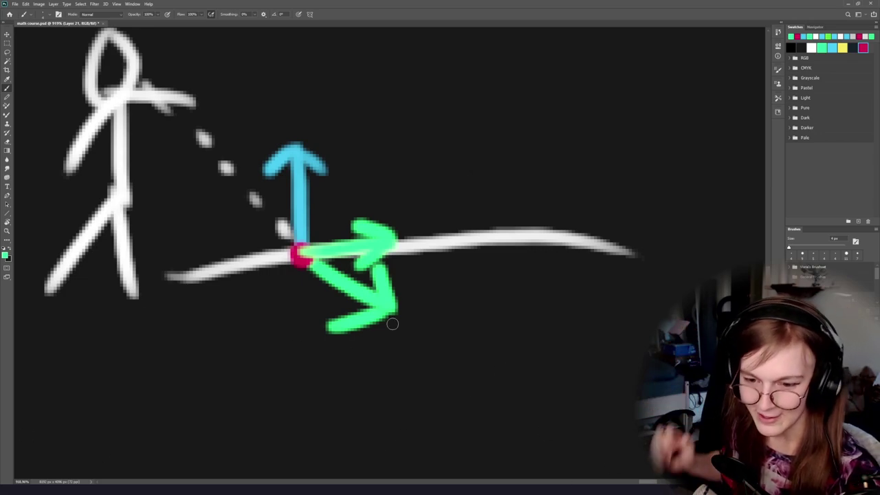
pyautogui.hotkey('ctrl', 'z')
pyautogui.hotkey('ctrl', 'z')
pyautogui.hotkey('ctrl', 'z')
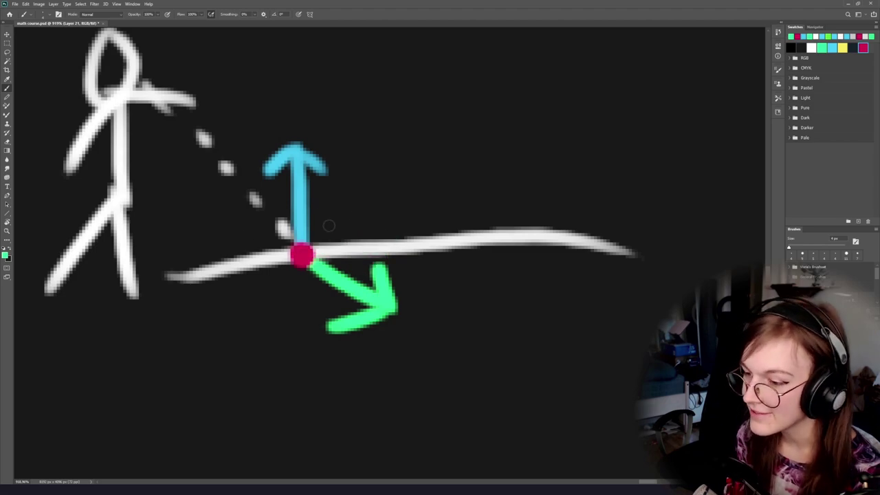
# Draw a small cyan arrow pointing diagonally up and away, above the far end of the side-view sketch's ground line.
pyautogui.scroll(-5, 333, 322)
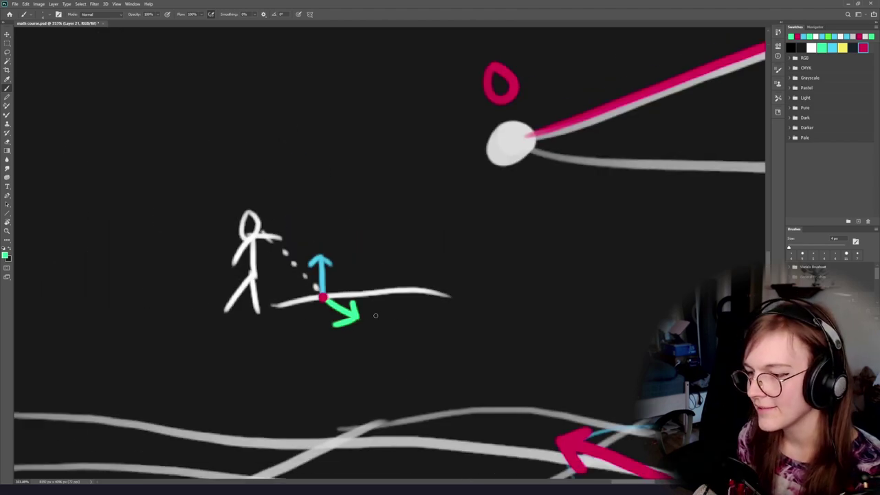
pyautogui.moveTo(395, 338); pyautogui.dragTo(306, 278)
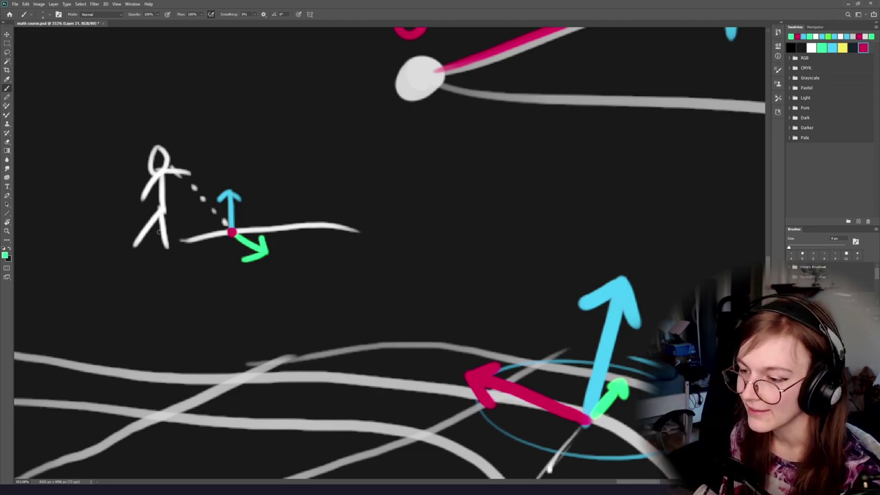
pyautogui.moveTo(283, 267)
pyautogui.mouseDown()
pyautogui.moveTo(358, 283)
pyautogui.moveTo(393, 249)
pyautogui.mouseUp()
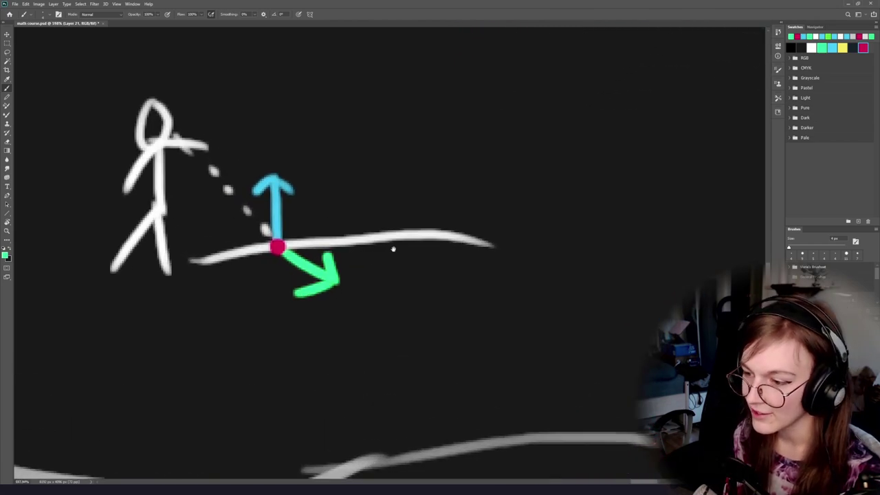
pyautogui.keyDown('alt'); pyautogui.click(279, 204); pyautogui.keyUp('alt')
pyautogui.moveTo(431, 270); pyautogui.dragTo(339, 283)
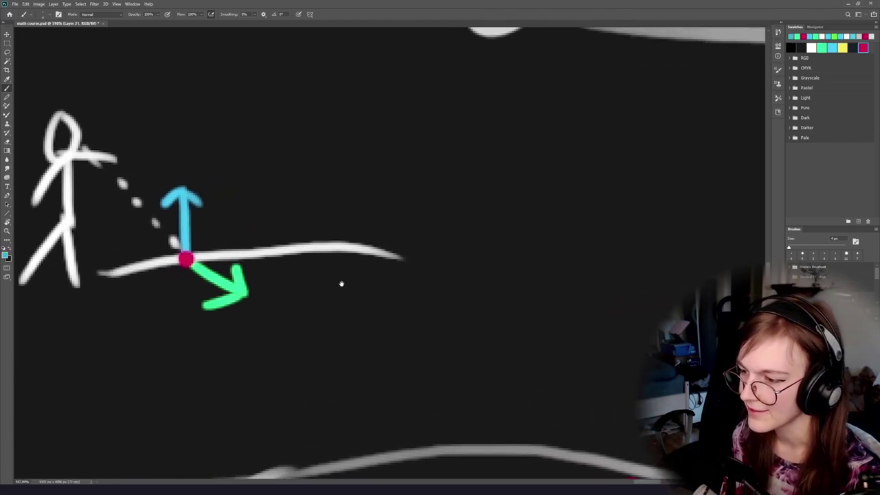
pyautogui.moveTo(430, 190)
pyautogui.mouseDown()
pyautogui.moveTo(494, 150)
pyautogui.moveTo(494, 179)
pyautogui.mouseUp()
pyautogui.moveTo(495, 147); pyautogui.dragTo(444, 161)
pyautogui.hotkey('ctrl', 'z')
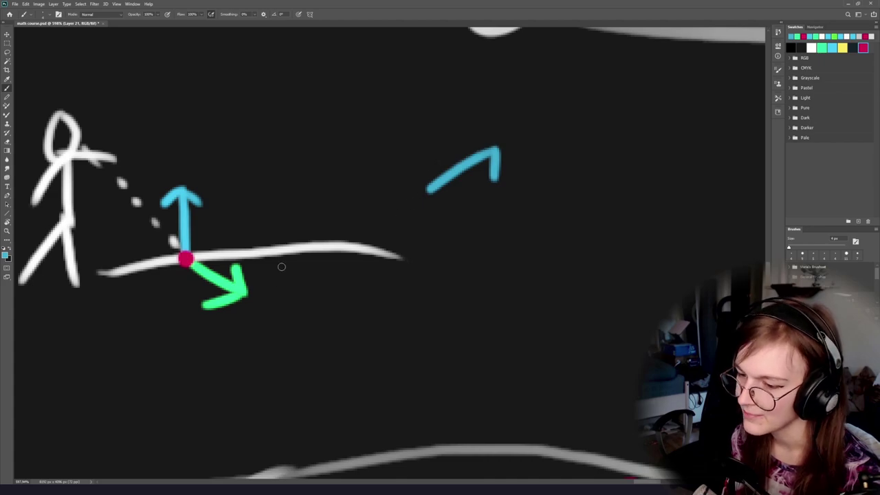
pyautogui.moveTo(494, 146); pyautogui.dragTo(452, 149)
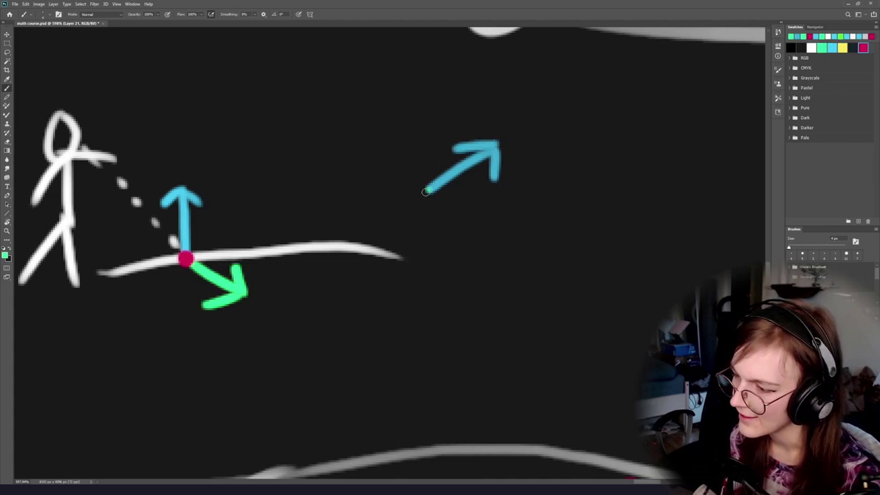
# Draw a mint green arrow from the diagonal cyan arrow's base in the exact opposite direction, down to the ground line's end.
pyautogui.moveTo(424, 191); pyautogui.dragTo(361, 244)
pyautogui.hotkey('ctrl', 'z')
pyautogui.moveTo(426, 190); pyautogui.dragTo(361, 245)
pyautogui.moveTo(377, 207); pyautogui.dragTo(362, 243)
pyautogui.moveTo(362, 244); pyautogui.dragTo(407, 242)
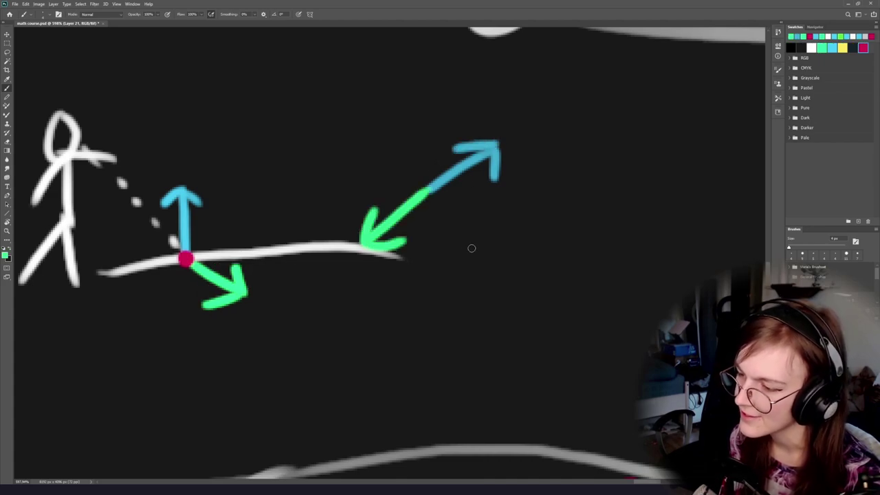
# Draw a crimson ellipse around the shared base of the opposing cyan and mint green arrows.
pyautogui.moveTo(472, 217)
pyautogui.mouseDown()
pyautogui.moveTo(359, 265)
pyautogui.moveTo(413, 249)
pyautogui.mouseUp()
pyautogui.moveTo(248, 261); pyautogui.dragTo(378, 261)
pyautogui.moveTo(106, 306); pyautogui.dragTo(343, 273)
pyautogui.keyDown('alt'); pyautogui.click(297, 291); pyautogui.keyUp('alt')
pyautogui.moveTo(440, 258); pyautogui.dragTo(279, 297)
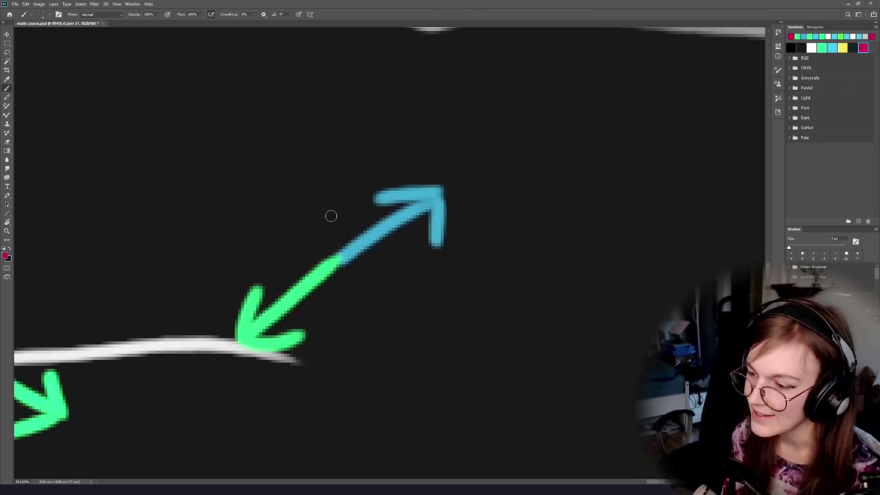
pyautogui.moveTo(436, 157)
pyautogui.mouseDown()
pyautogui.moveTo(460, 253)
pyautogui.moveTo(422, 137)
pyautogui.mouseUp()
pyautogui.hotkey('ctrl', 'z')
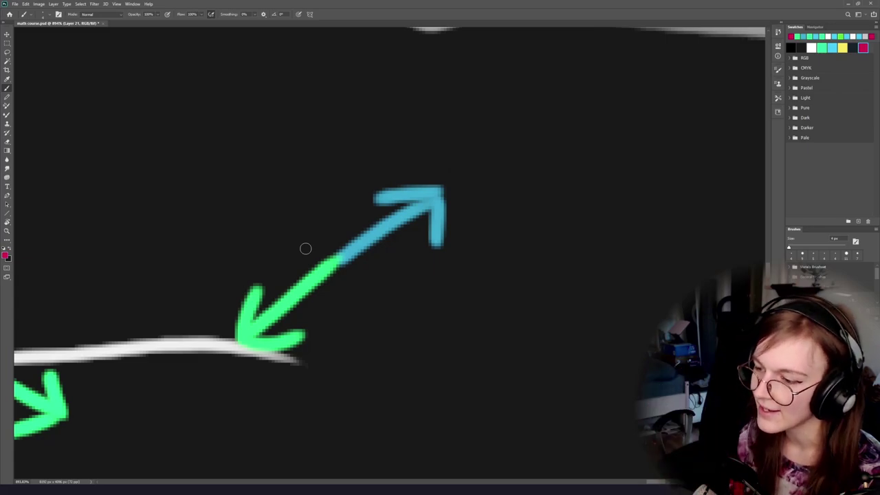
pyautogui.moveTo(342, 209)
pyautogui.mouseDown()
pyautogui.moveTo(317, 183)
pyautogui.moveTo(409, 230)
pyautogui.moveTo(300, 317)
pyautogui.moveTo(312, 199)
pyautogui.mouseUp()
pyautogui.hotkey('ctrl', 'z')
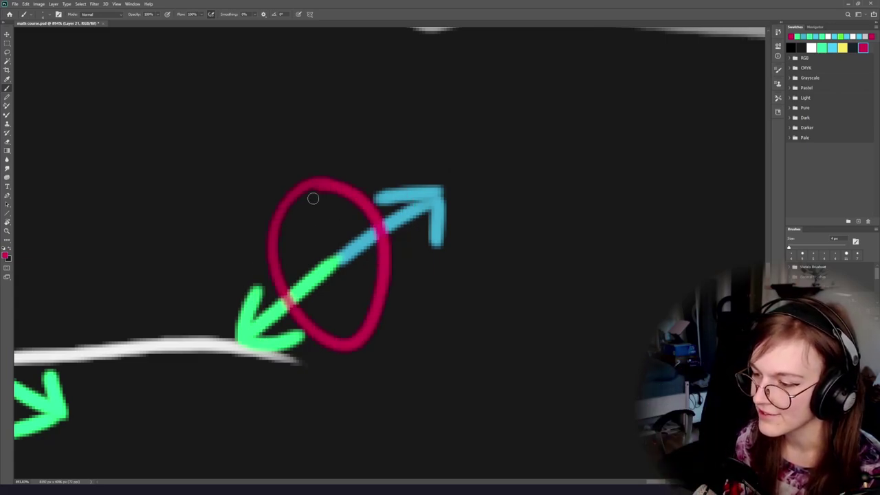
# Try crimson strokes from the opposing arrows' shared base out towards the ellipse, undoing each one.
pyautogui.keyDown('alt'); pyautogui.click(295, 285); pyautogui.keyUp('alt')
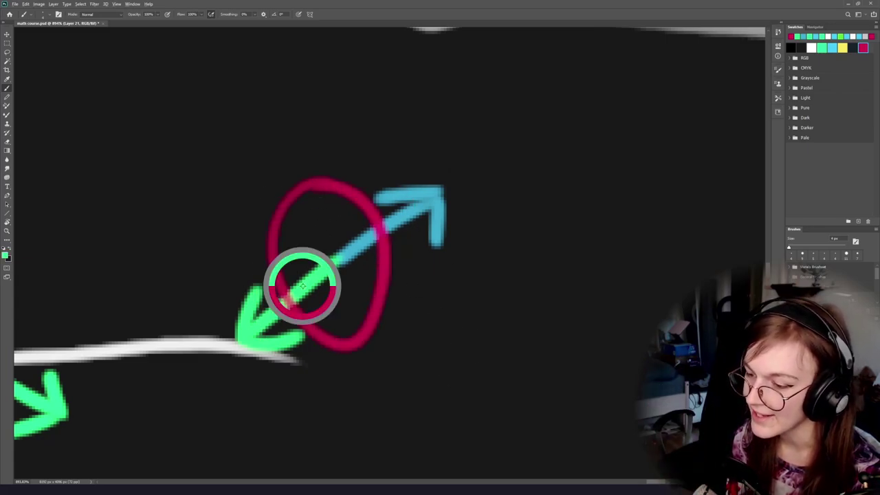
pyautogui.moveTo(360, 335); pyautogui.dragTo(378, 328)
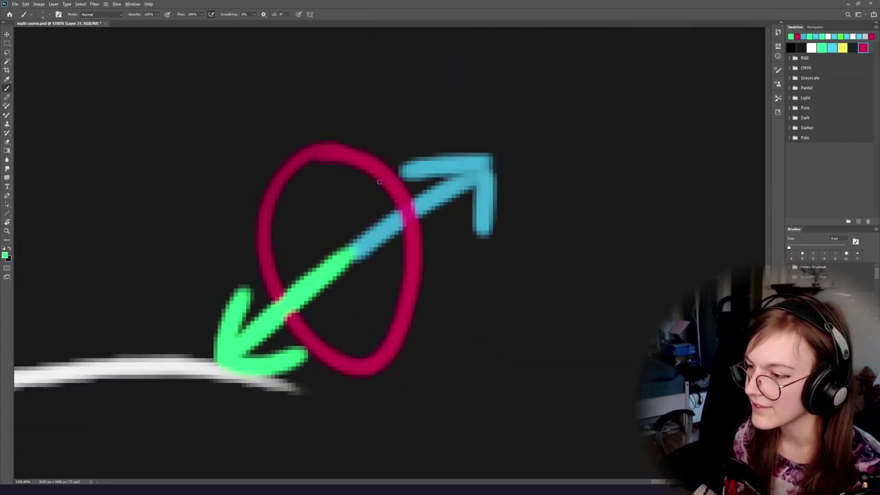
pyautogui.keyDown('alt'); pyautogui.click(415, 252); pyautogui.keyUp('alt')
pyautogui.moveTo(347, 261)
pyautogui.mouseDown()
pyautogui.moveTo(315, 180)
pyautogui.moveTo(346, 185)
pyautogui.mouseUp()
pyautogui.moveTo(311, 176); pyautogui.dragTo(277, 237)
pyautogui.hotkey('ctrl', 'z')
pyautogui.hotkey('ctrl', 'z')
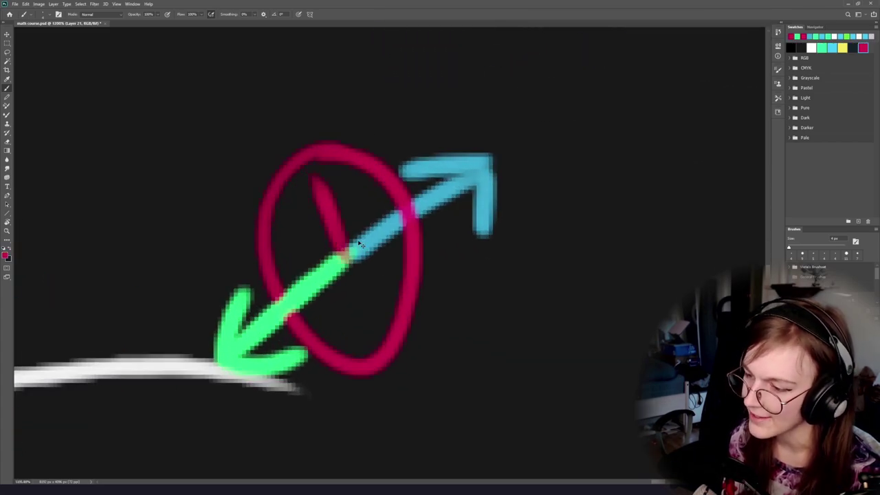
pyautogui.hotkey('ctrl', 'z')
pyautogui.moveTo(346, 248)
pyautogui.mouseDown()
pyautogui.moveTo(393, 181)
pyautogui.moveTo(350, 186)
pyautogui.mouseUp()
pyautogui.moveTo(390, 186); pyautogui.dragTo(383, 219)
pyautogui.hotkey('ctrl', 'z')
pyautogui.hotkey('ctrl', 'z')
pyautogui.hotkey('ctrl', 'z')
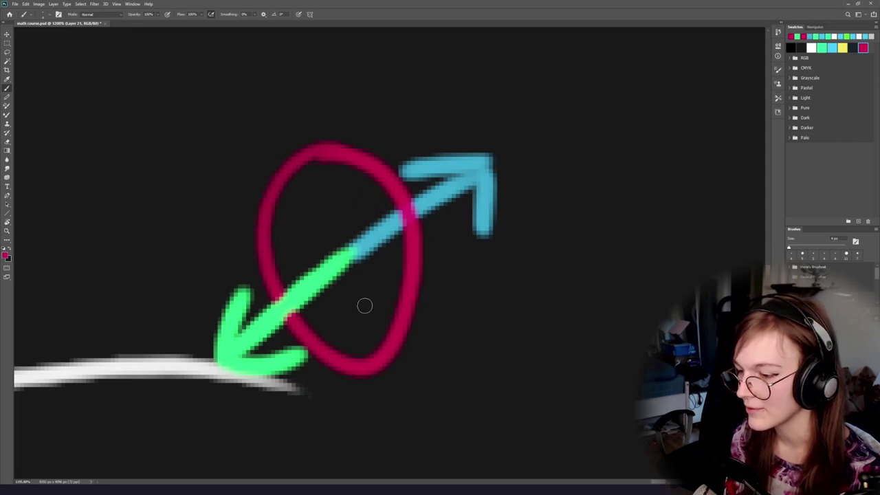
# Try larger crimson circles around the opposing arrows and their ellipse, undoing each one.
pyautogui.scroll(-2, 405, 319)
pyautogui.scroll(-2, 420, 321)
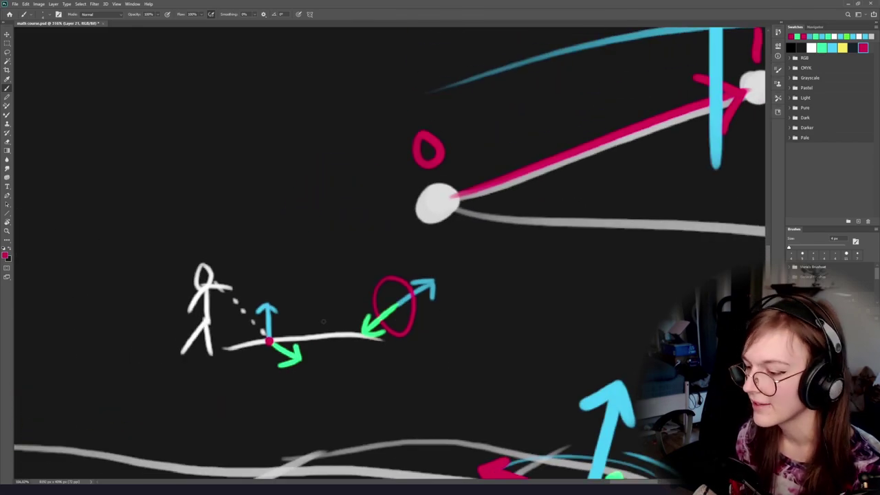
pyautogui.moveTo(398, 370); pyautogui.dragTo(353, 308)
pyautogui.moveTo(354, 192); pyautogui.dragTo(356, 193)
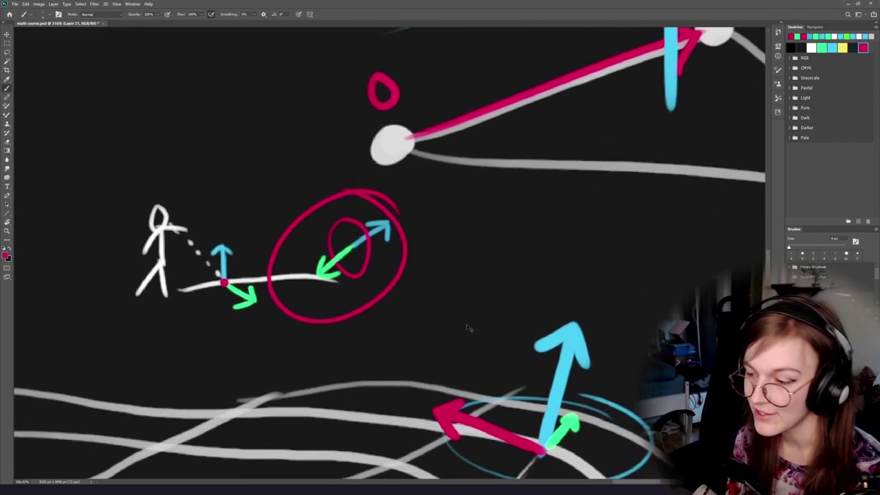
pyautogui.hotkey('ctrl', 'z')
pyautogui.moveTo(348, 309)
pyautogui.mouseDown()
pyautogui.moveTo(245, 233)
pyautogui.moveTo(286, 247)
pyautogui.mouseUp()
pyautogui.scroll(4, 270, 168)
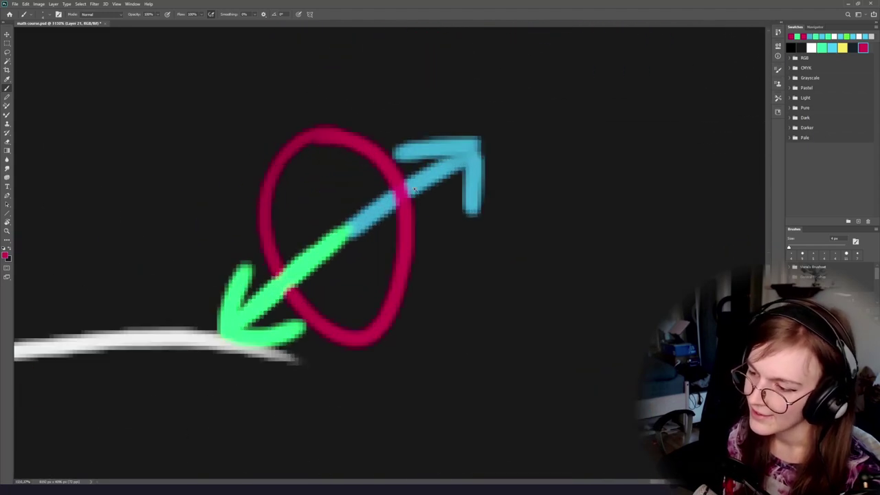
pyautogui.moveTo(522, 93)
pyautogui.mouseDown()
pyautogui.moveTo(191, 288)
pyautogui.moveTo(540, 117)
pyautogui.mouseUp()
pyautogui.hotkey('ctrl', 'z')
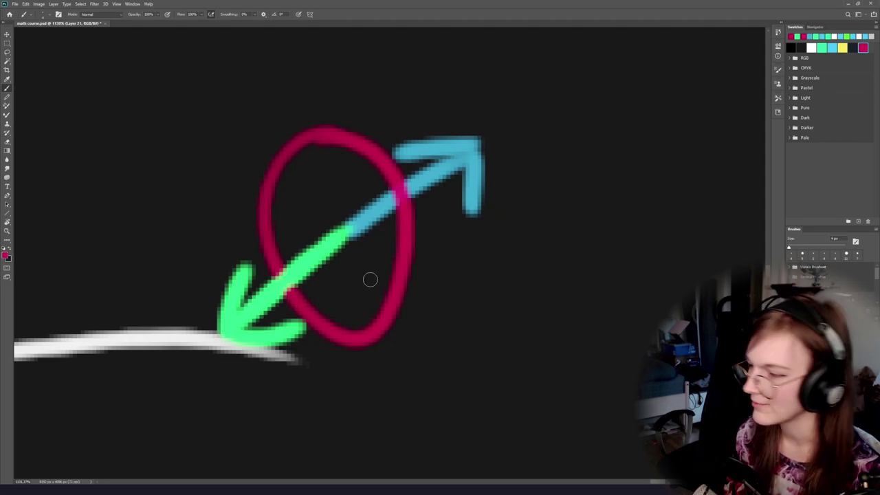
# Try crimson strokes over the terrain around the large figure and its arrows with a larger brush, undoing each one.
pyautogui.scroll(-2, 355, 279)
pyautogui.scroll(-1, 325, 281)
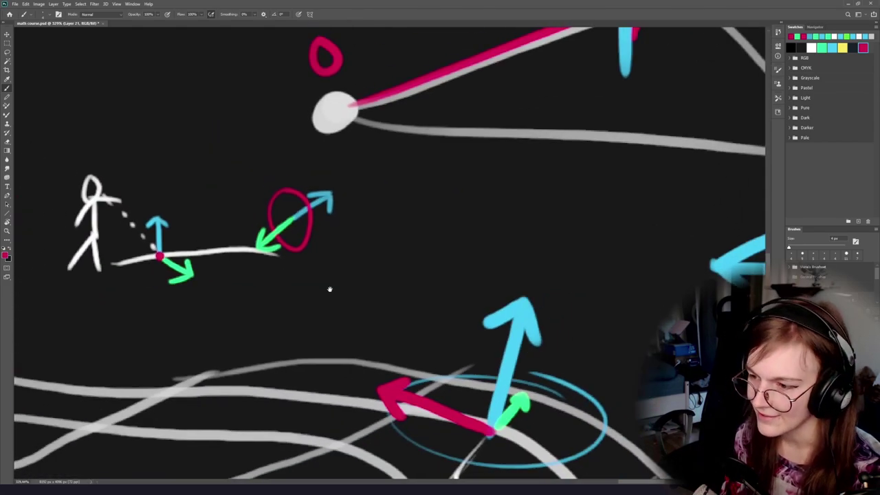
pyautogui.moveTo(330, 290); pyautogui.dragTo(271, 267)
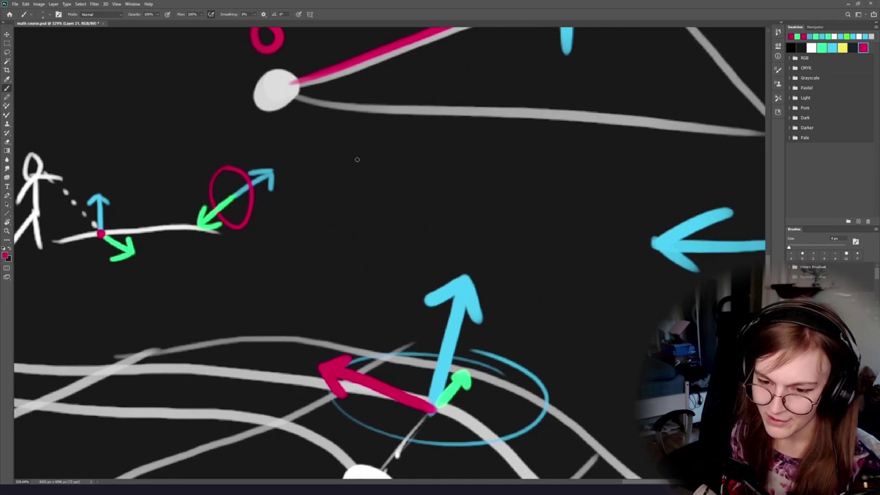
pyautogui.moveTo(281, 412); pyautogui.dragTo(262, 227)
pyautogui.scroll(-2, 304, 329)
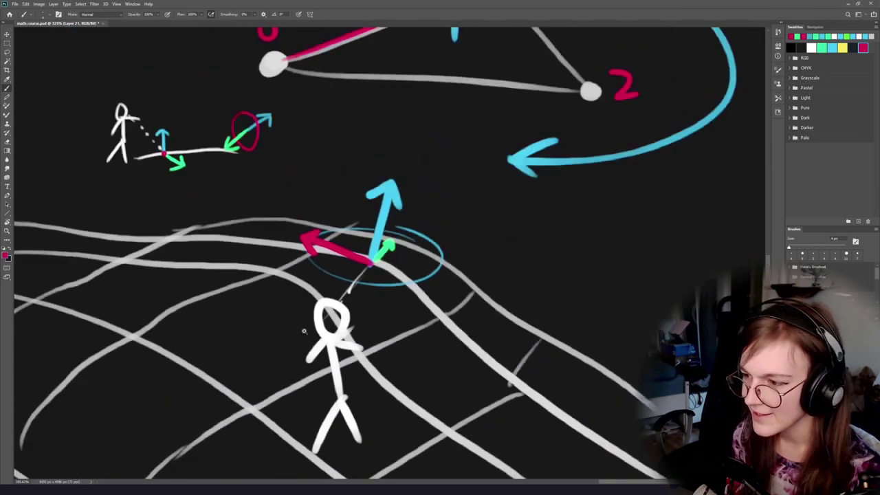
pyautogui.moveTo(393, 335); pyautogui.dragTo(458, 320)
pyautogui.scroll(-2, 481, 348)
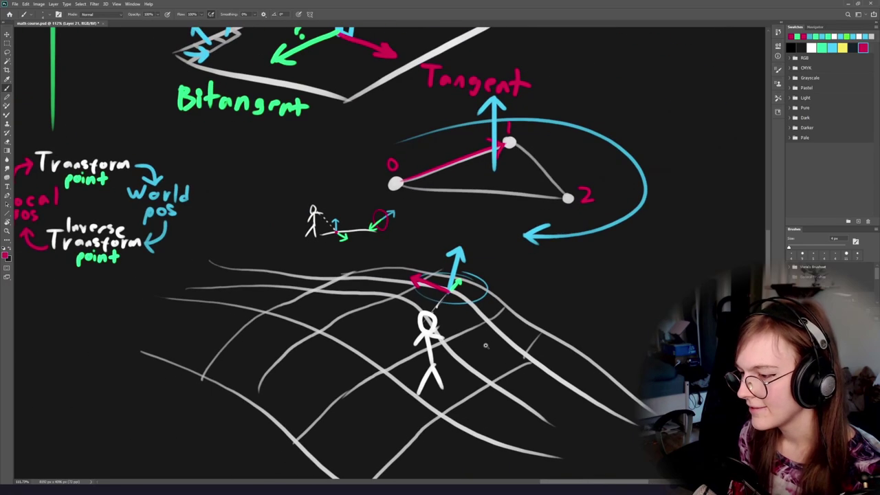
pyautogui.scroll(2, 461, 344)
pyautogui.moveTo(502, 354); pyautogui.dragTo(435, 349)
pyautogui.moveTo(461, 176)
pyautogui.mouseDown()
pyautogui.moveTo(448, 419)
pyautogui.moveTo(352, 182)
pyautogui.mouseUp()
pyautogui.hotkey('ctrl', 'z')
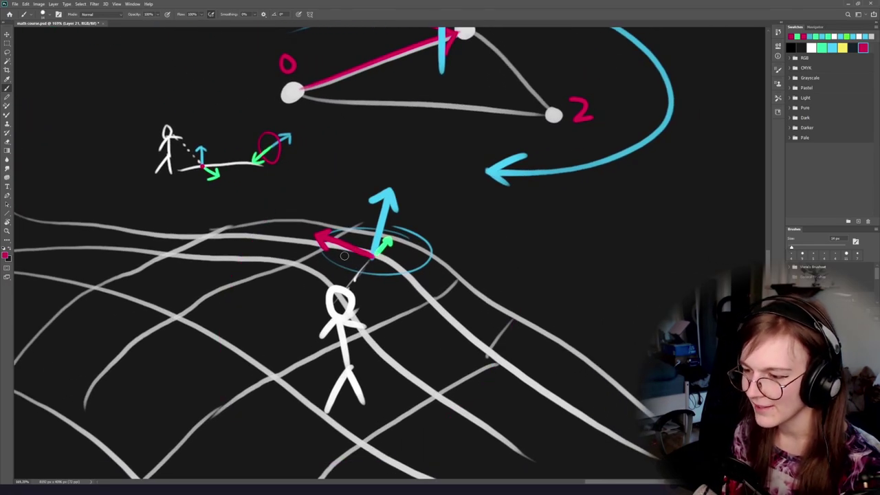
pyautogui.moveTo(323, 246); pyautogui.dragTo(237, 458)
pyautogui.hotkey('ctrl', 'z')
pyautogui.moveTo(495, 411)
pyautogui.mouseDown()
pyautogui.moveTo(422, 314)
pyautogui.moveTo(123, 423)
pyautogui.mouseUp()
pyautogui.hotkey('ctrl', 'z')
# Try a long crimson stroke along the triangle's 0–1 edge, extending past both points, and undo it.
pyautogui.scroll(2, 513, 397)
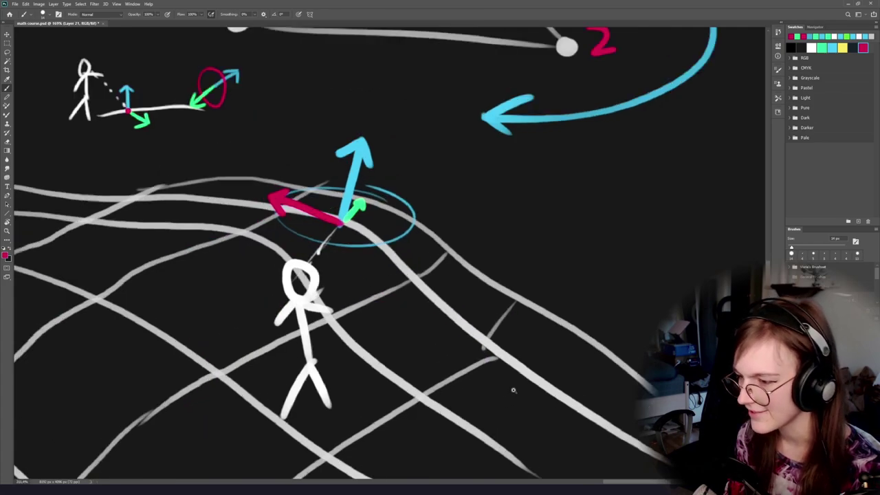
pyautogui.moveTo(487, 381); pyautogui.dragTo(519, 399)
pyautogui.scroll(-3, 518, 398)
pyautogui.scroll(3, 568, 398)
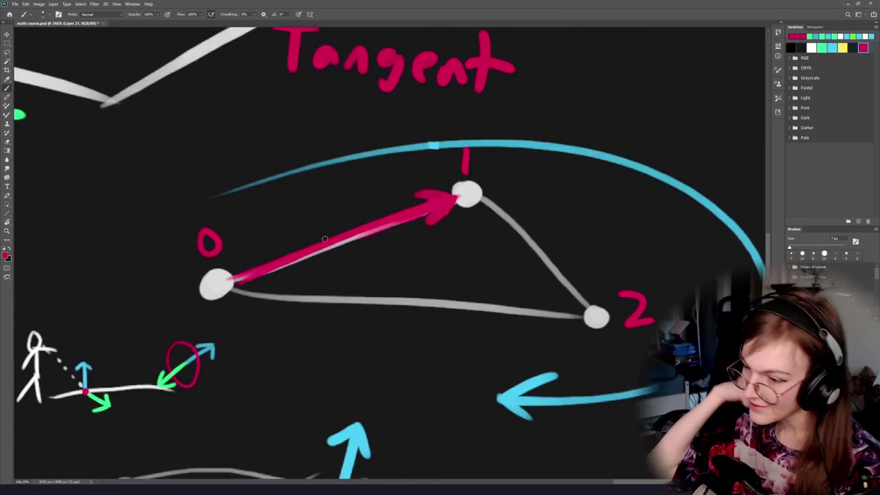
pyautogui.moveTo(378, 300); pyautogui.dragTo(370, 298)
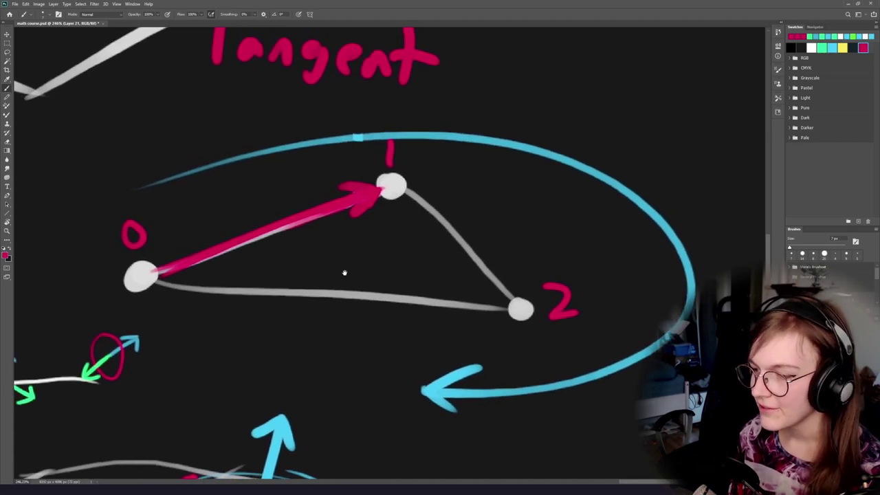
pyautogui.moveTo(433, 156)
pyautogui.mouseDown()
pyautogui.moveTo(202, 169)
pyautogui.moveTo(66, 347)
pyautogui.mouseUp()
pyautogui.hotkey('ctrl', 'z')
pyautogui.moveTo(278, 245); pyautogui.dragTo(352, 290)
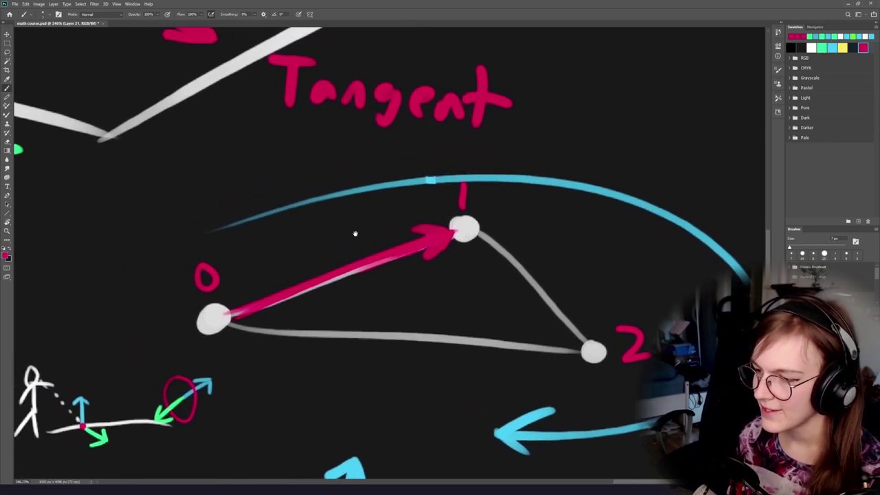
# Label the triangle's 0–1 arrow "a" in crimson and draw a green arrow from point 0 to point 2 labelled "b".
pyautogui.moveTo(352, 235); pyautogui.dragTo(363, 256)
pyautogui.hotkey('ctrl', 'z')
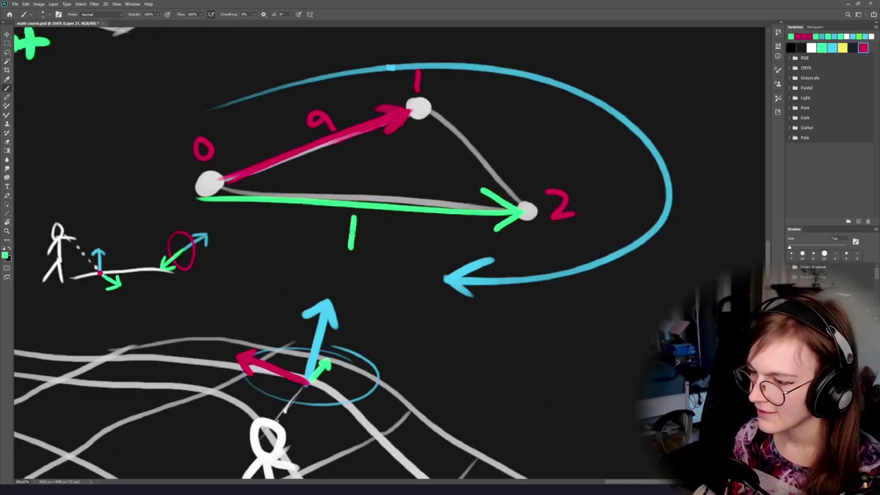
pyautogui.moveTo(351, 245); pyautogui.dragTo(313, 339)
pyautogui.scroll(2, 241, 257)
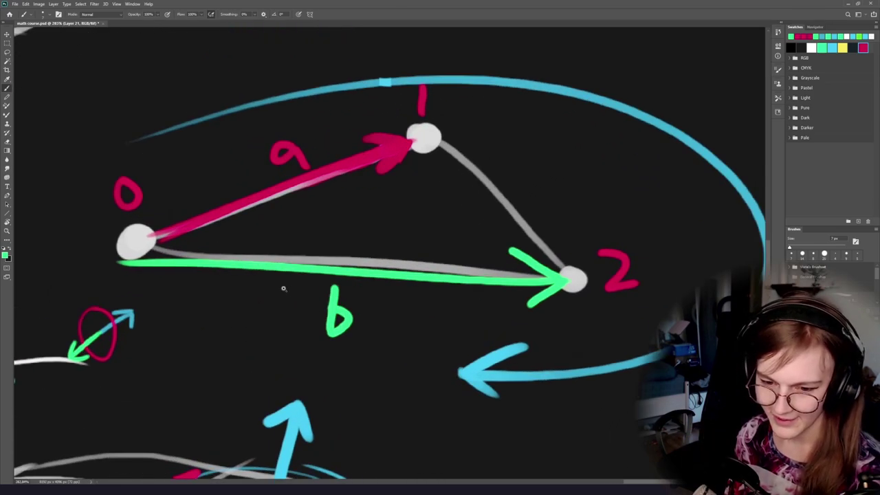
pyautogui.scroll(-3, 283, 288)
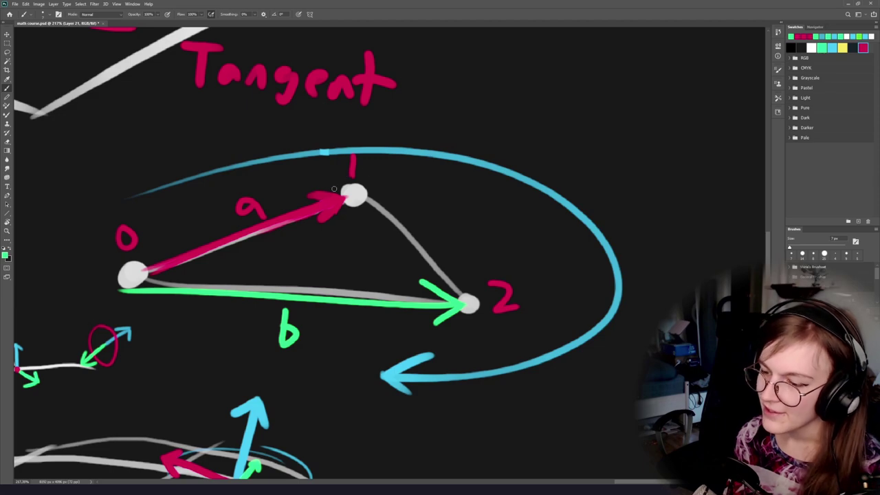
# Write "a × b" above the triangle with a crimson a, a white × and a green b.
pyautogui.moveTo(422, 159)
pyautogui.mouseDown()
pyautogui.moveTo(103, 237)
pyautogui.moveTo(358, 140)
pyautogui.mouseUp()
pyautogui.hotkey('ctrl', 'z')
pyautogui.moveTo(350, 264)
pyautogui.mouseDown()
pyautogui.moveTo(377, 273)
pyautogui.moveTo(304, 247)
pyautogui.moveTo(264, 251)
pyautogui.mouseUp()
pyautogui.keyDown('alt'); pyautogui.click(288, 216); pyautogui.keyUp('alt')
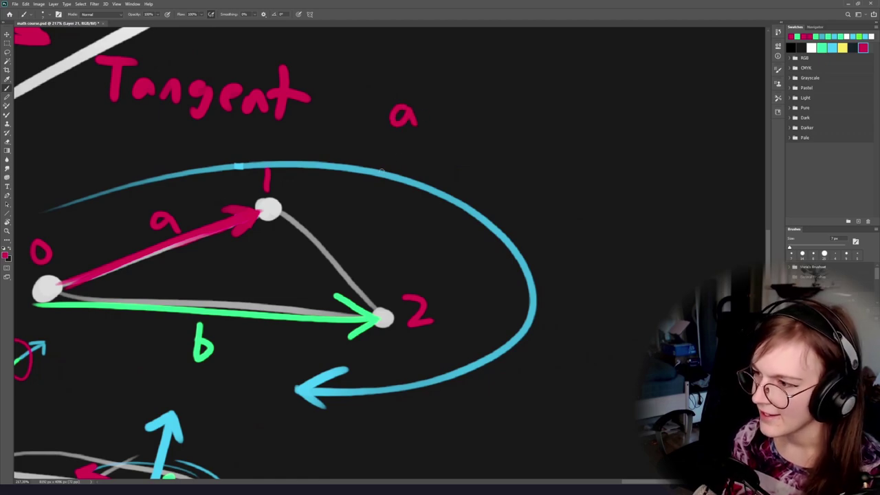
pyautogui.keyDown('alt'); pyautogui.click(270, 205); pyautogui.keyUp('alt')
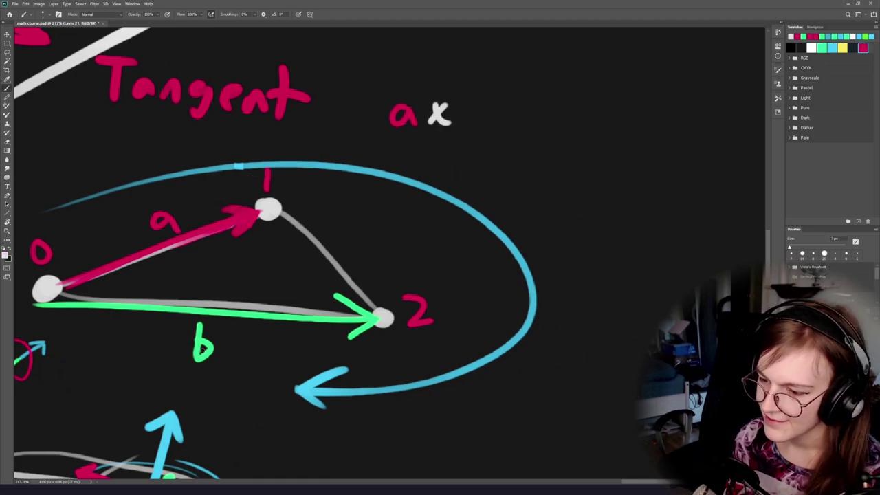
pyautogui.keyDown('alt'); pyautogui.click(203, 347); pyautogui.keyUp('alt')
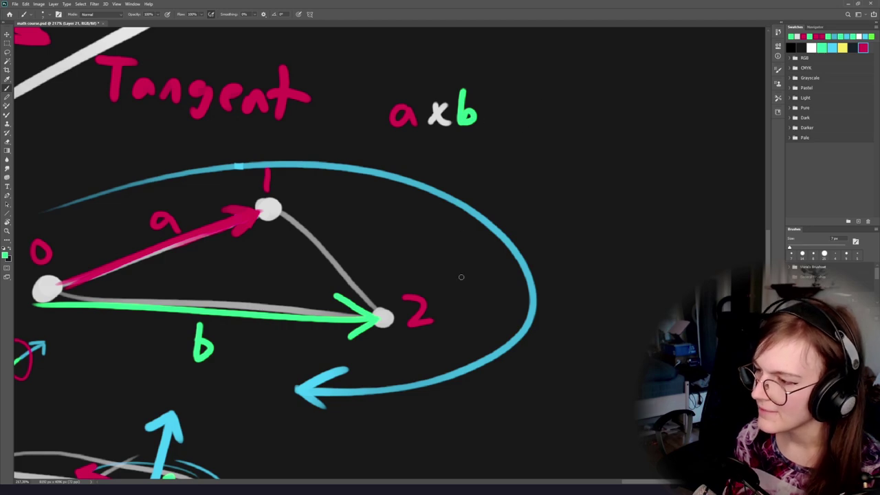
# Draw a light-blue arrow straight up from point 0, ending below the white surface's edge.
pyautogui.moveTo(362, 252); pyautogui.dragTo(418, 264)
pyautogui.keyDown('alt'); pyautogui.click(317, 232); pyautogui.keyUp('alt')
pyautogui.moveTo(223, 294); pyautogui.dragTo(267, 294)
pyautogui.keyDown('alt'); pyautogui.click(438, 404); pyautogui.keyUp('alt')
pyautogui.moveTo(178, 311); pyautogui.dragTo(178, 91)
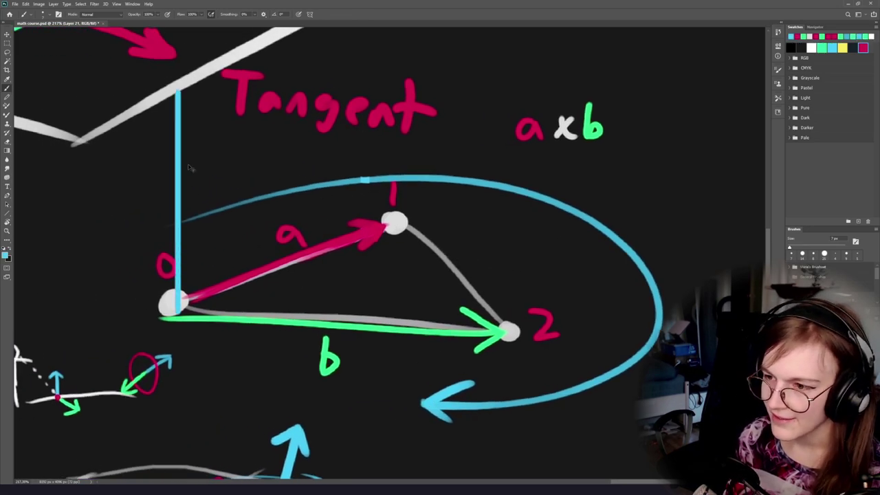
pyautogui.hotkey('ctrl', 'z')
pyautogui.moveTo(181, 302); pyautogui.dragTo(182, 118)
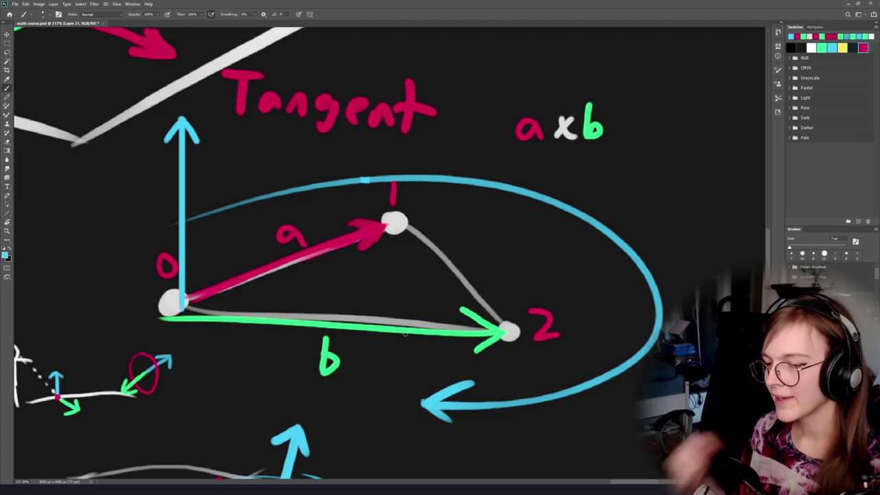
# Try a light-blue right-angle mark at the upright arrow's base and a loop around that arrow, undoing each one.
pyautogui.moveTo(288, 252); pyautogui.dragTo(257, 284)
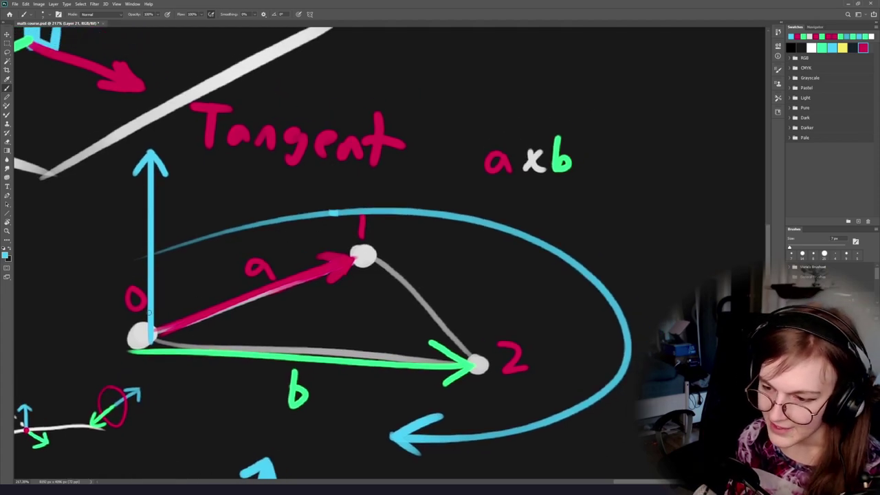
pyautogui.scroll(1, 146, 323)
pyautogui.hotkey('ctrl', 'z')
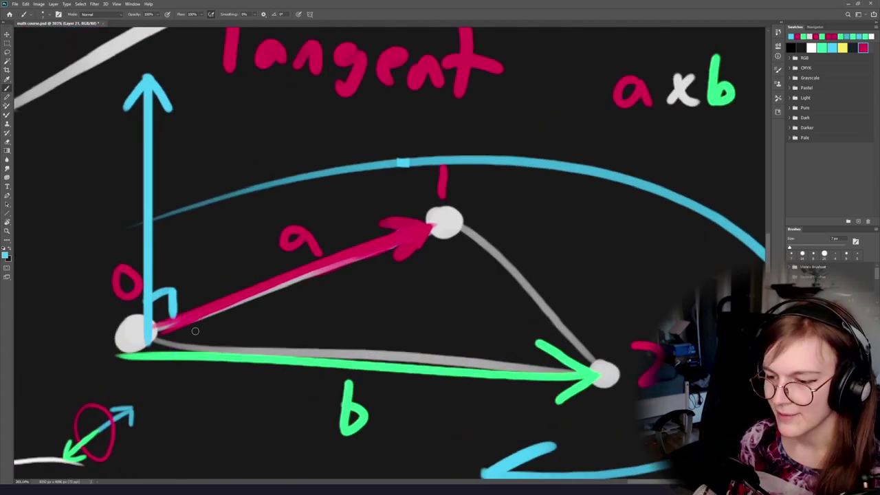
pyautogui.scroll(-2, 247, 305)
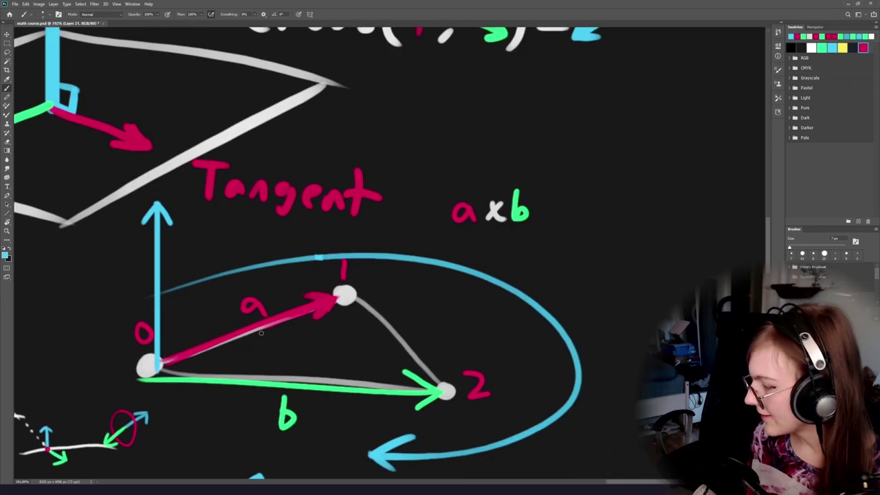
pyautogui.moveTo(211, 306); pyautogui.dragTo(247, 299)
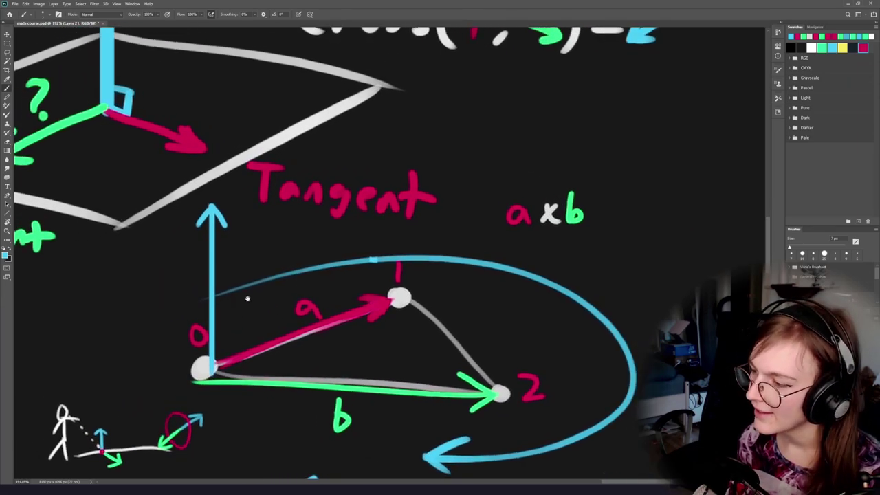
pyautogui.moveTo(317, 300)
pyautogui.mouseDown()
pyautogui.moveTo(255, 304)
pyautogui.moveTo(291, 291)
pyautogui.mouseUp()
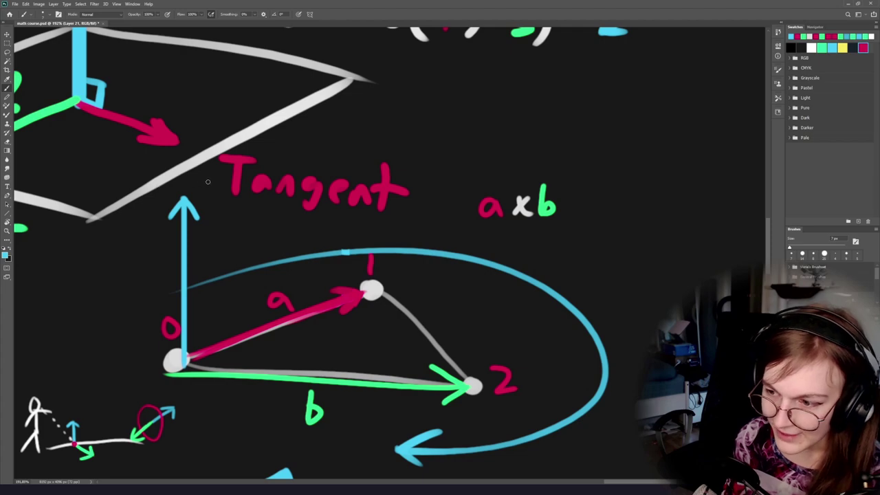
pyautogui.moveTo(204, 181)
pyautogui.mouseDown()
pyautogui.moveTo(155, 387)
pyautogui.moveTo(172, 183)
pyautogui.mouseUp()
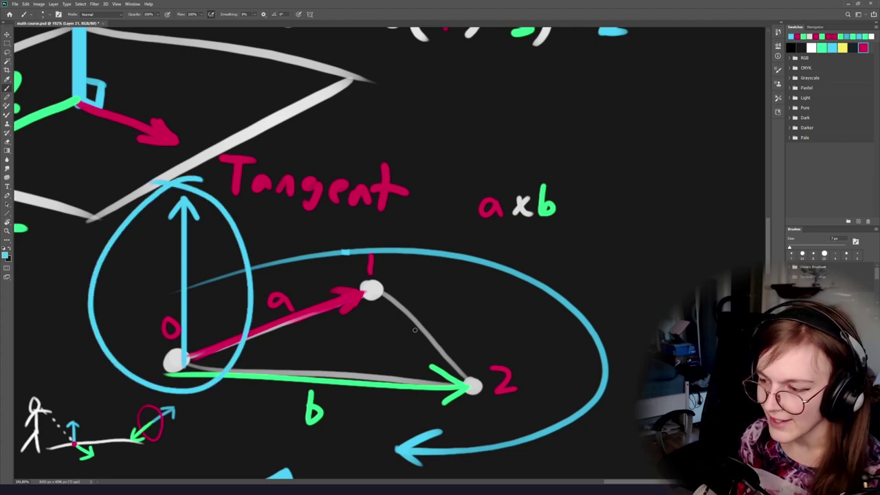
pyautogui.hotkey('ctrl', 'z')
# Enclose the "a × b" formula in white double vertical magnitude bars.
pyautogui.moveTo(503, 239); pyautogui.dragTo(289, 281)
pyautogui.scroll(3, 289, 278)
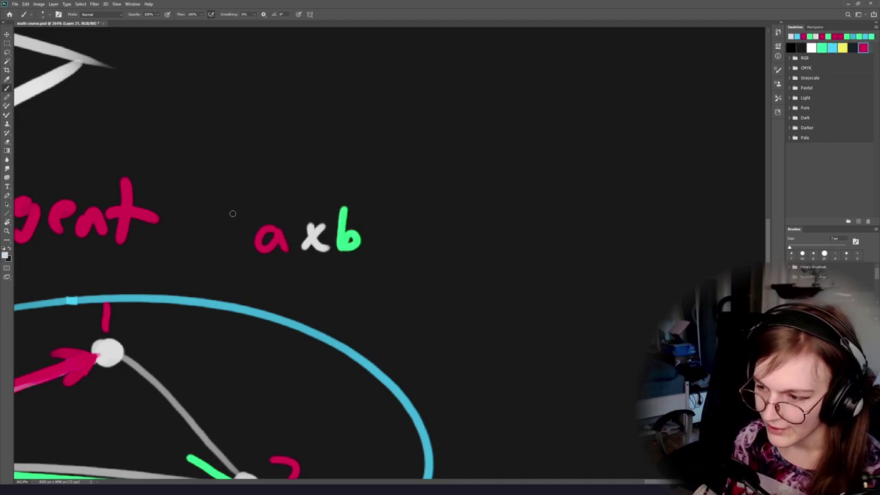
pyautogui.moveTo(232, 206)
pyautogui.mouseDown()
pyautogui.moveTo(233, 257)
pyautogui.moveTo(244, 255)
pyautogui.mouseUp()
pyautogui.moveTo(368, 203)
pyautogui.mouseDown()
pyautogui.moveTo(367, 264)
pyautogui.moveTo(387, 260)
pyautogui.mouseUp()
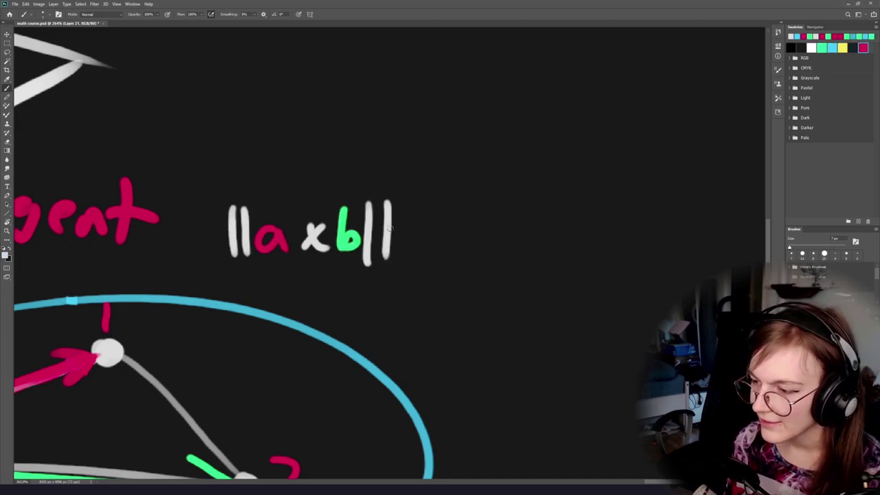
pyautogui.hotkey('ctrl', 'z')
pyautogui.hotkey('ctrl', 'z')
pyautogui.moveTo(372, 203); pyautogui.dragTo(373, 256)
pyautogui.moveTo(388, 203); pyautogui.dragTo(386, 255)
# Draw a crimson arrow from point 2 up and away, roughly parallel to arrow a.
pyautogui.scroll(-4, 351, 318)
pyautogui.moveTo(270, 337); pyautogui.dragTo(375, 282)
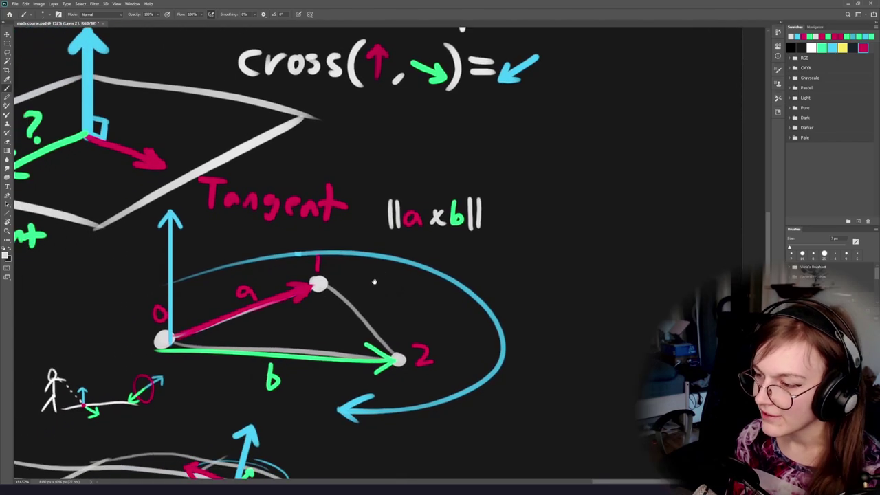
pyautogui.scroll(1, 288, 254)
pyautogui.moveTo(310, 283); pyautogui.dragTo(269, 248)
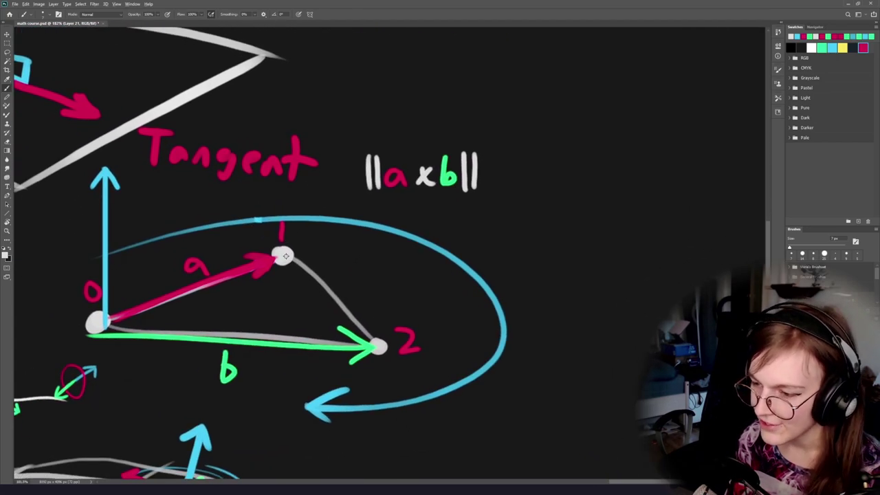
pyautogui.keyDown('alt'); pyautogui.click(285, 252); pyautogui.keyUp('alt')
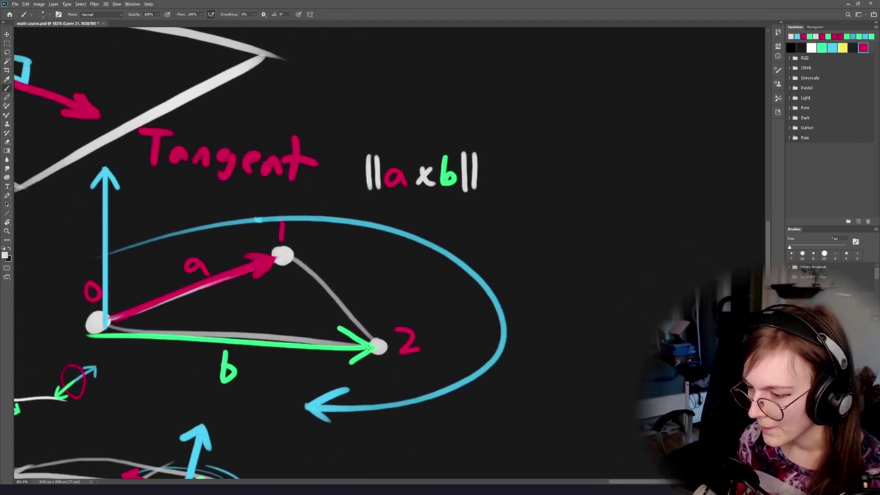
pyautogui.keyDown('alt'); pyautogui.click(370, 348); pyautogui.keyUp('alt')
pyautogui.keyDown('alt'); pyautogui.click(265, 269); pyautogui.keyUp('alt')
pyautogui.moveTo(379, 346); pyautogui.dragTo(507, 280)
pyautogui.hotkey('ctrl', 'z')
pyautogui.hotkey('ctrl', 'z')
pyautogui.moveTo(376, 347); pyautogui.dragTo(508, 277)
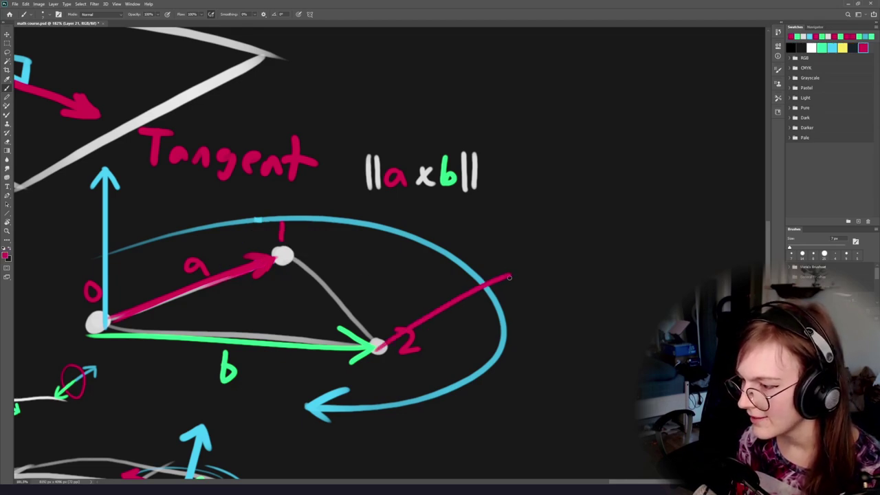
# Draw a green arrow from point 1 parallel to arrow b, closing the parallelogram at the new crimson arrow's tip.
pyautogui.keyDown('alt'); pyautogui.click(355, 346); pyautogui.keyUp('alt')
pyautogui.moveTo(289, 253)
pyautogui.mouseDown()
pyautogui.moveTo(484, 258)
pyautogui.moveTo(358, 258)
pyautogui.moveTo(490, 271)
pyautogui.mouseUp()
pyautogui.hotkey('ctrl', 'z')
pyautogui.moveTo(473, 258); pyautogui.dragTo(491, 272)
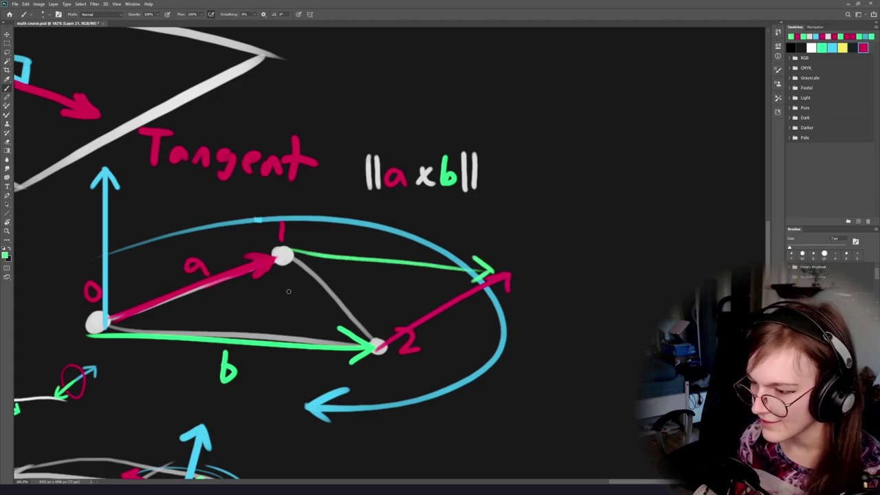
# Hatch the whole parallelogram spanned by arrows a and b with light-blue diagonal strokes.
pyautogui.keyDown('alt'); pyautogui.click(106, 181); pyautogui.keyUp('alt')
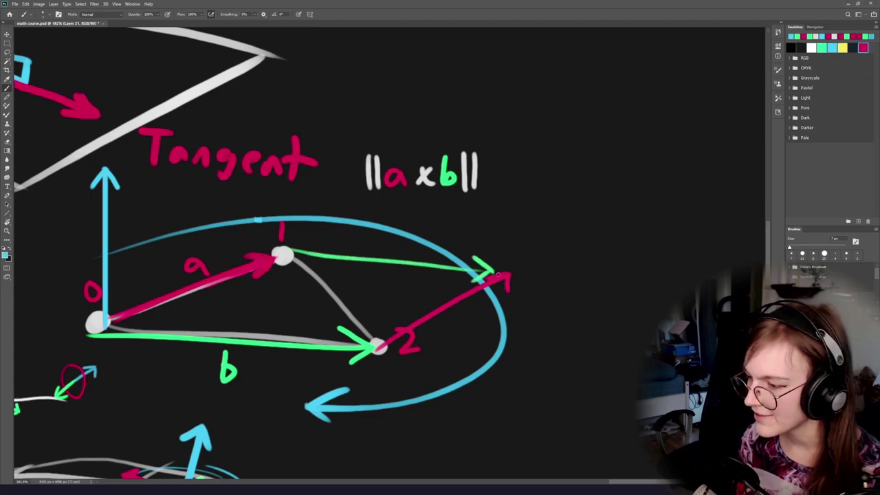
pyautogui.moveTo(385, 327); pyautogui.dragTo(467, 277)
pyautogui.moveTo(364, 323); pyautogui.dragTo(447, 282)
pyautogui.moveTo(323, 325); pyautogui.dragTo(426, 271)
pyautogui.moveTo(295, 324); pyautogui.dragTo(406, 269)
pyautogui.moveTo(227, 323); pyautogui.dragTo(350, 271)
pyautogui.moveTo(172, 324)
pyautogui.mouseDown()
pyautogui.moveTo(323, 268)
pyautogui.moveTo(260, 280)
pyautogui.mouseUp()
pyautogui.moveTo(130, 330)
pyautogui.mouseDown()
pyautogui.moveTo(257, 296)
pyautogui.moveTo(302, 307)
pyautogui.mouseUp()
pyautogui.moveTo(258, 309)
pyautogui.mouseDown()
pyautogui.moveTo(307, 309)
pyautogui.moveTo(268, 304)
pyautogui.moveTo(320, 255)
pyautogui.moveTo(455, 355)
pyautogui.mouseUp()
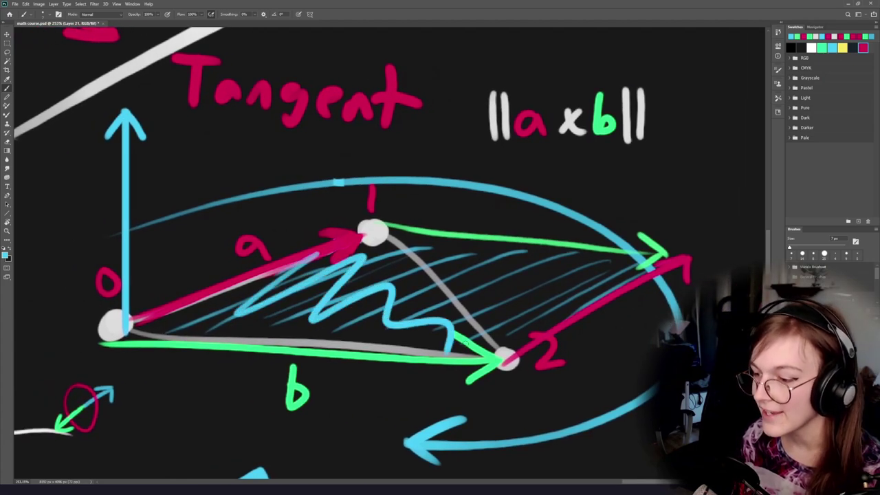
pyautogui.hotkey('ctrl', 'z')
# Divide the ‖a × b‖ formula by 2 with a white fraction line and a 2 beneath it.
pyautogui.moveTo(523, 231); pyautogui.dragTo(443, 297)
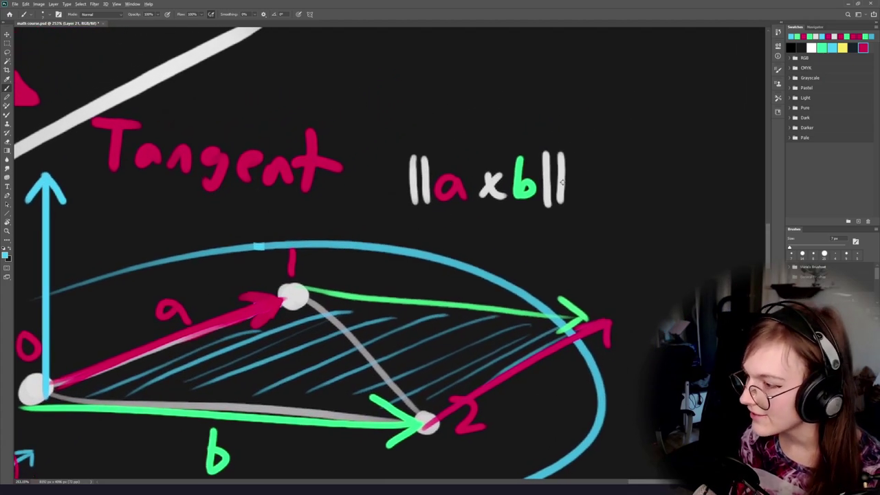
pyautogui.moveTo(406, 218); pyautogui.dragTo(582, 217)
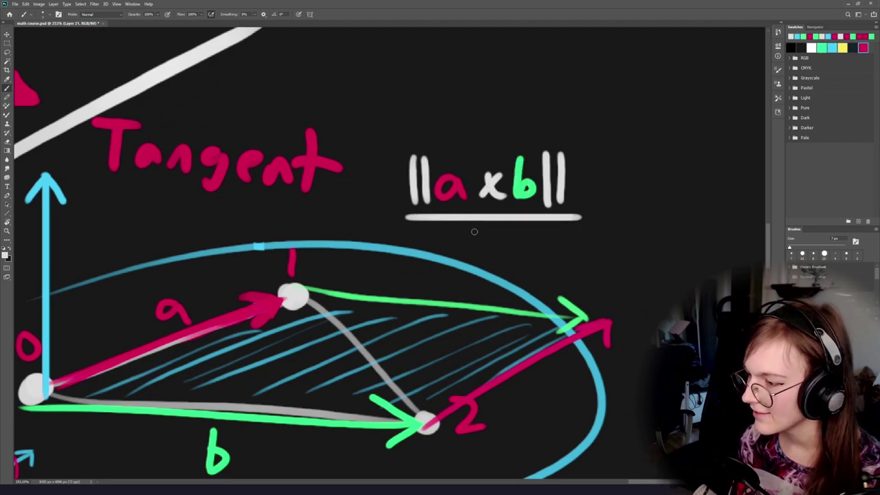
pyautogui.moveTo(474, 231); pyautogui.dragTo(509, 249)
# Try a straight white line along the triangle's 1–2 edge and undo it.
pyautogui.moveTo(499, 363); pyautogui.dragTo(427, 355)
pyautogui.moveTo(219, 283); pyautogui.dragTo(356, 415)
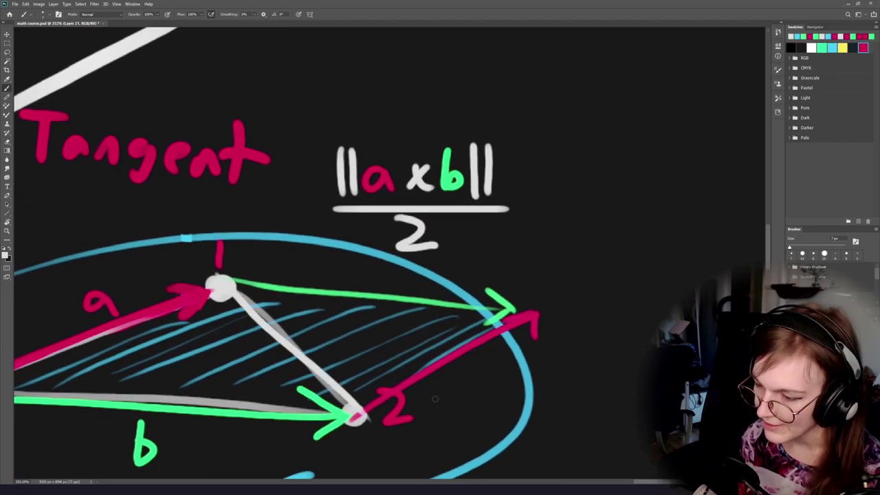
pyautogui.hotkey('ctrl', 'z')
# Try white strokes around the formula and over the triangle, undoing each one.
pyautogui.scroll(-2, 407, 329)
pyautogui.moveTo(406, 330); pyautogui.dragTo(444, 334)
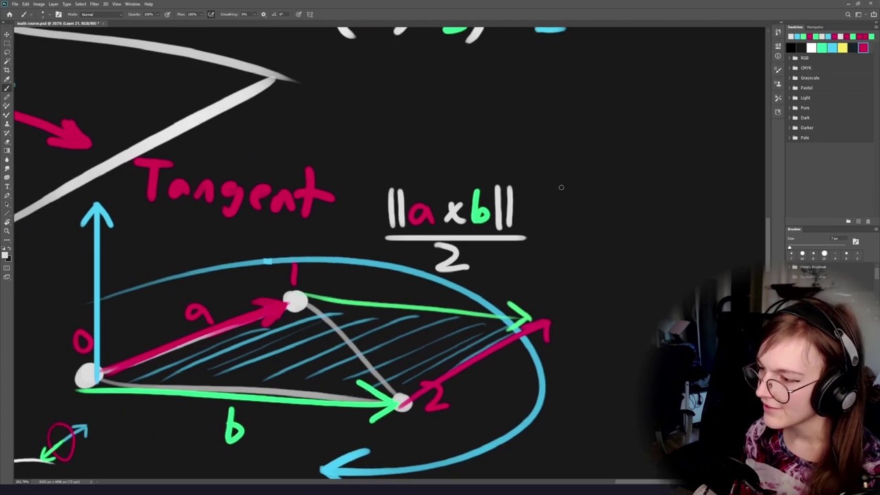
pyautogui.moveTo(561, 187); pyautogui.dragTo(468, 167)
pyautogui.hotkey('ctrl', 'z')
pyautogui.moveTo(360, 344)
pyautogui.mouseDown()
pyautogui.moveTo(375, 306)
pyautogui.moveTo(469, 284)
pyautogui.mouseUp()
pyautogui.moveTo(414, 219)
pyautogui.mouseDown()
pyautogui.moveTo(416, 264)
pyautogui.moveTo(354, 214)
pyautogui.mouseUp()
pyautogui.hotkey('ctrl', 'z')
pyautogui.moveTo(520, 319); pyautogui.dragTo(226, 294)
pyautogui.hotkey('ctrl', 'z')
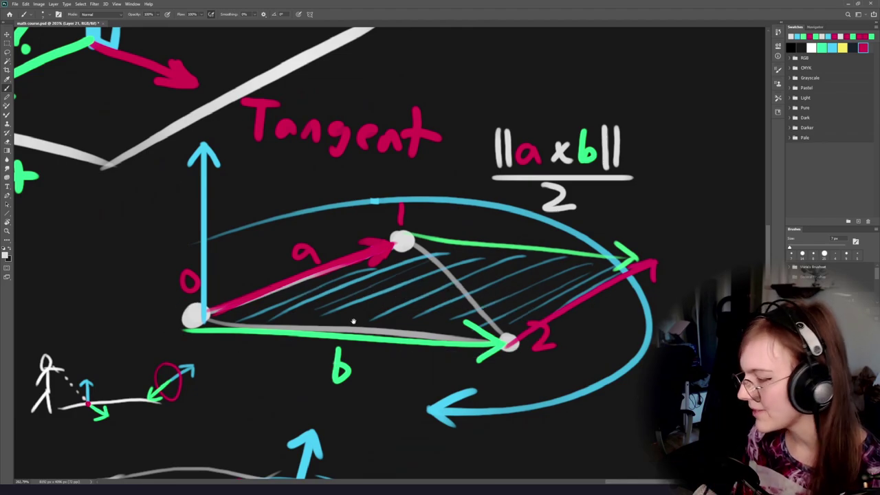
# Switch to the Twitter thread in the browser and examine the animated A × B = C cross product diagram.
pyautogui.moveTo(422, 313); pyautogui.dragTo(362, 325)
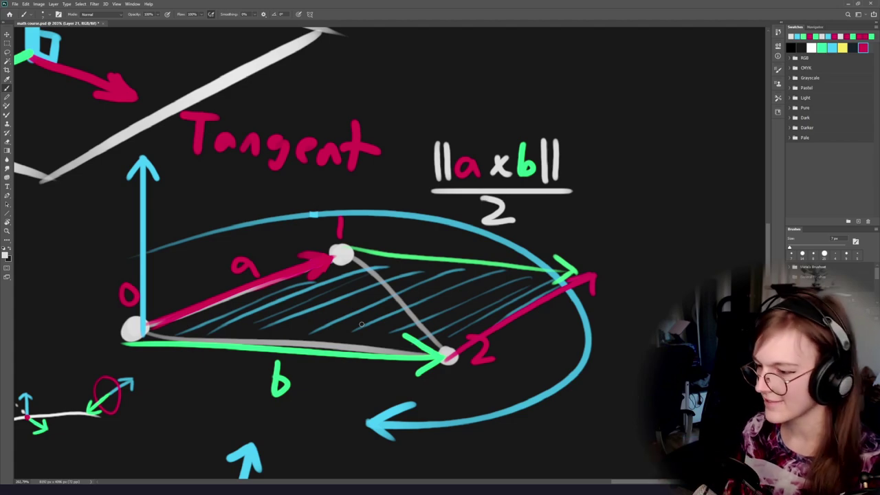
pyautogui.moveTo(429, 233); pyautogui.dragTo(304, 282)
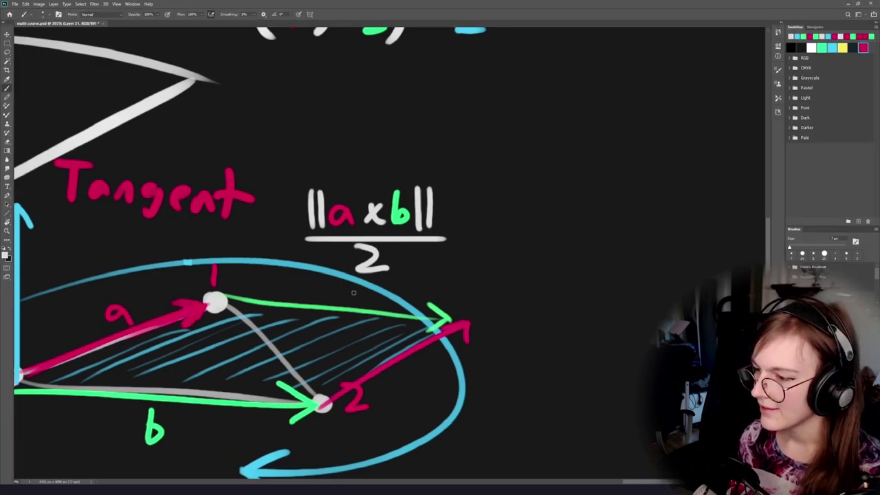
pyautogui.hotkey('alt', 'Tab')
pyautogui.scroll(-1, 392, 313)
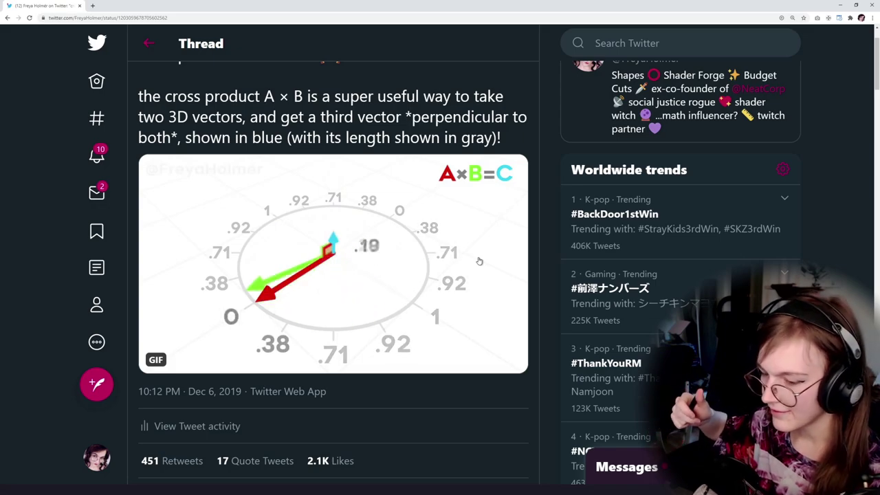
# Switch back to the Photoshop drawing, try a white curve around the terrain's blue and crimson arrows, and undo it.
pyautogui.hotkey('alt', 'Tab')
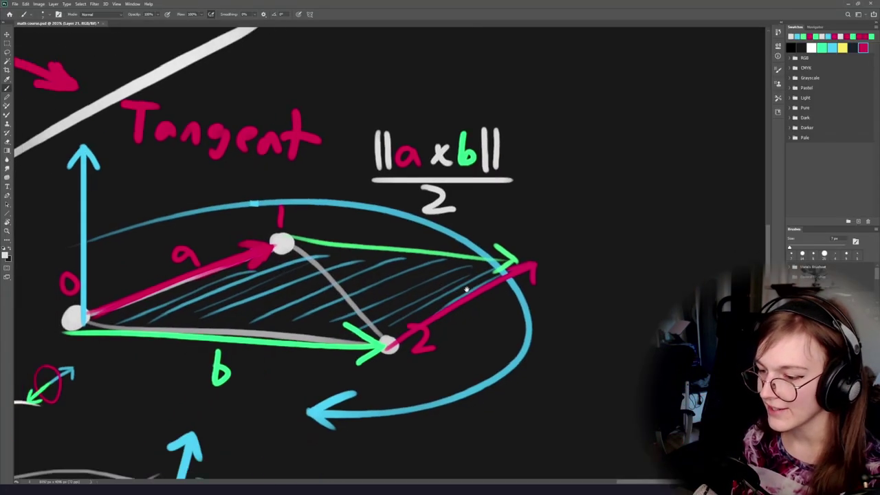
pyautogui.scroll(3, 503, 279)
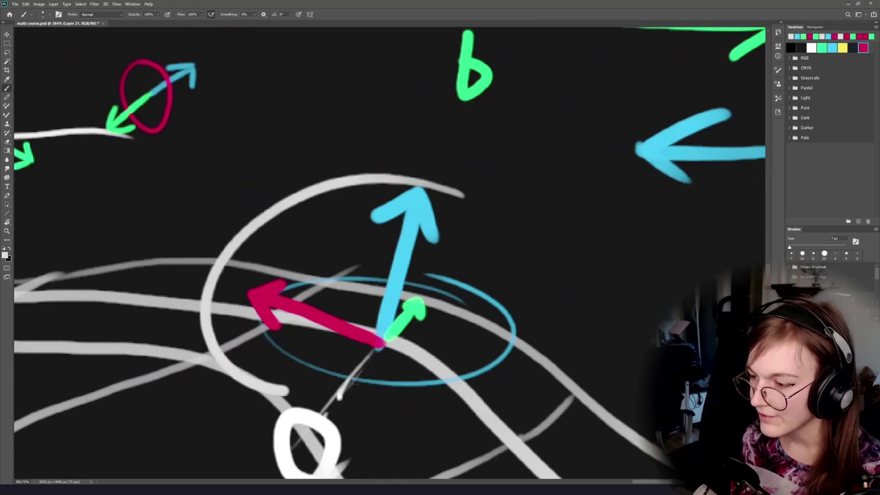
pyautogui.moveTo(447, 189); pyautogui.dragTo(178, 385)
pyautogui.hotkey('ctrl', 'z')
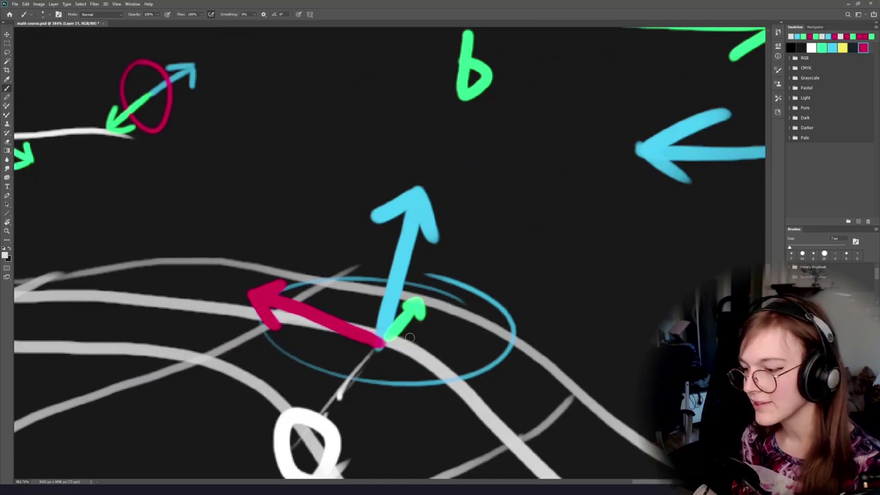
pyautogui.scroll(3, 416, 313)
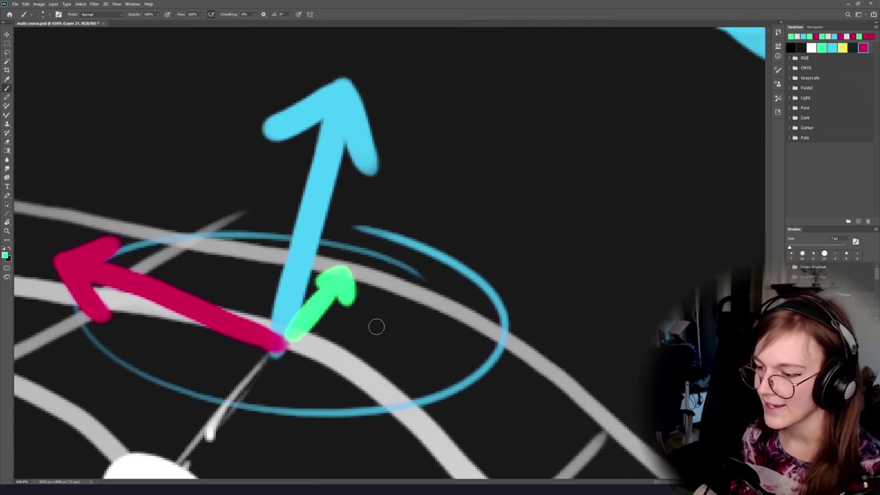
# Try a curve and a white circle around the terrain's blue, crimson and green arrows, undoing each one.
pyautogui.scroll(-3, 375, 326)
pyautogui.moveTo(438, 207); pyautogui.dragTo(262, 156)
pyautogui.hotkey('ctrl', 'z')
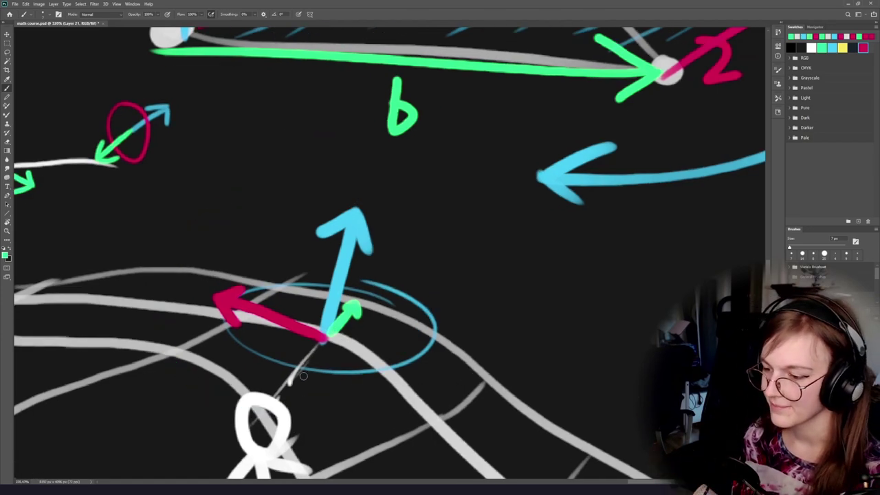
pyautogui.moveTo(239, 248); pyautogui.dragTo(345, 319)
pyautogui.keyDown('alt'); pyautogui.click(281, 99); pyautogui.keyUp('alt')
pyautogui.moveTo(496, 341); pyautogui.dragTo(363, 235)
pyautogui.moveTo(371, 305); pyautogui.dragTo(313, 306)
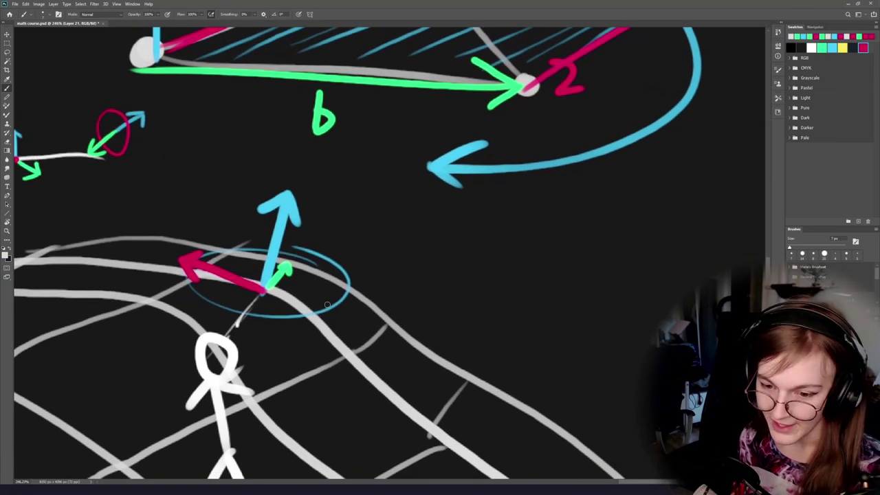
pyautogui.moveTo(296, 161); pyautogui.dragTo(271, 163)
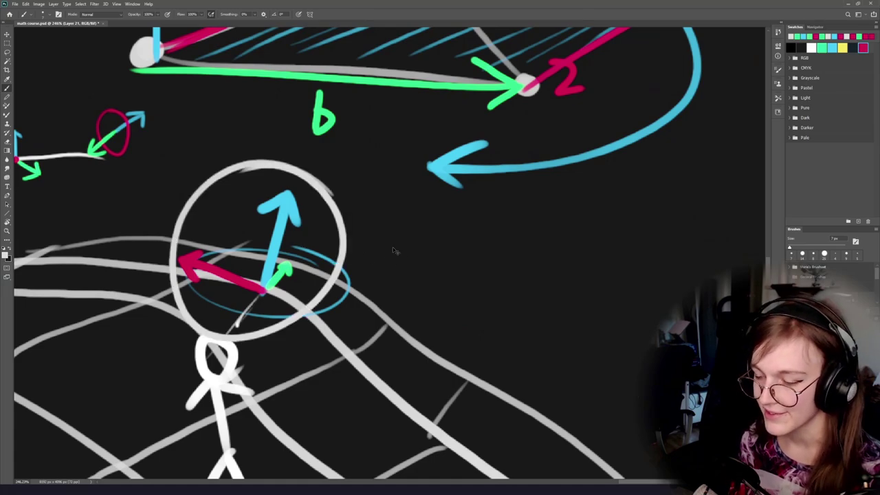
pyautogui.hotkey('ctrl', 'z')
pyautogui.moveTo(382, 358); pyautogui.dragTo(343, 297)
# Draw an upward green arrow in the empty area beside the terrain, using the green of the terrain's small arrow.
pyautogui.keyDown('alt'); pyautogui.click(169, 317); pyautogui.keyUp('alt')
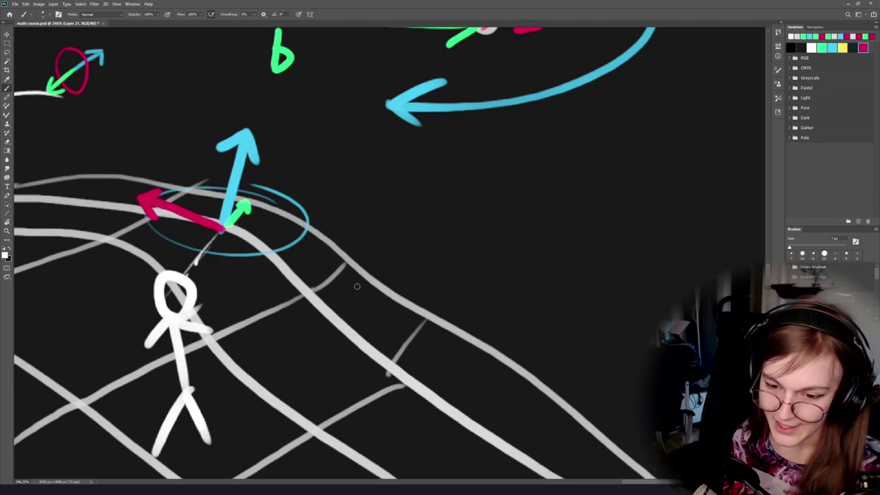
pyautogui.moveTo(442, 259); pyautogui.dragTo(369, 290)
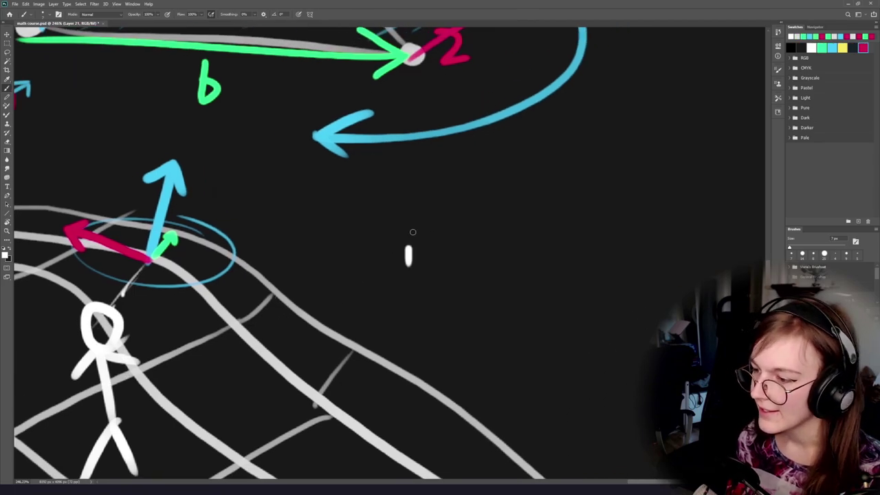
pyautogui.moveTo(412, 232); pyautogui.dragTo(408, 168)
pyautogui.hotkey('ctrl', 'z')
pyautogui.keyDown('alt'); pyautogui.click(167, 239); pyautogui.keyUp('alt')
pyautogui.moveTo(401, 259); pyautogui.dragTo(401, 175)
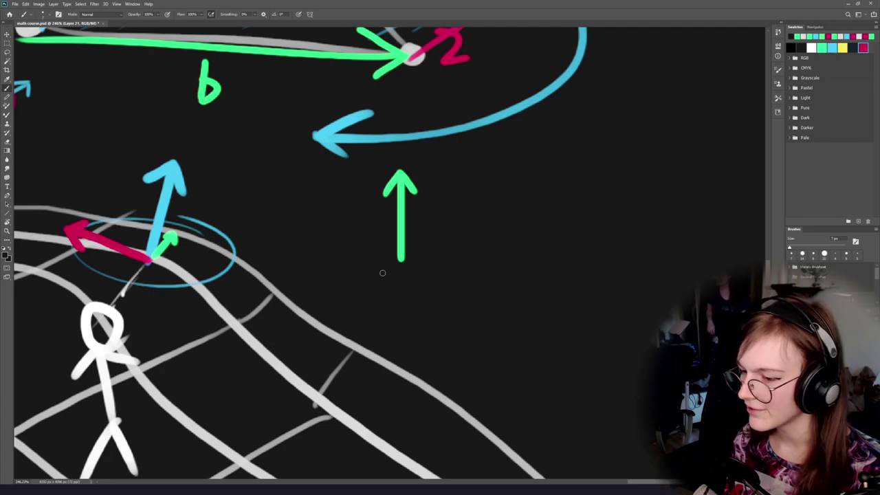
# Draw a white stick figure beside the upright green arrow, with a white arrow from its head slanting down toward the green one.
pyautogui.moveTo(535, 210); pyautogui.dragTo(534, 255)
pyautogui.moveTo(516, 288); pyautogui.dragTo(551, 278)
pyautogui.moveTo(535, 185)
pyautogui.mouseDown()
pyautogui.moveTo(540, 224)
pyautogui.moveTo(528, 223)
pyautogui.moveTo(562, 221)
pyautogui.moveTo(498, 225)
pyautogui.moveTo(455, 250)
pyautogui.mouseUp()
pyautogui.moveTo(473, 219); pyautogui.dragTo(456, 249)
pyautogui.moveTo(574, 216); pyautogui.dragTo(462, 292)
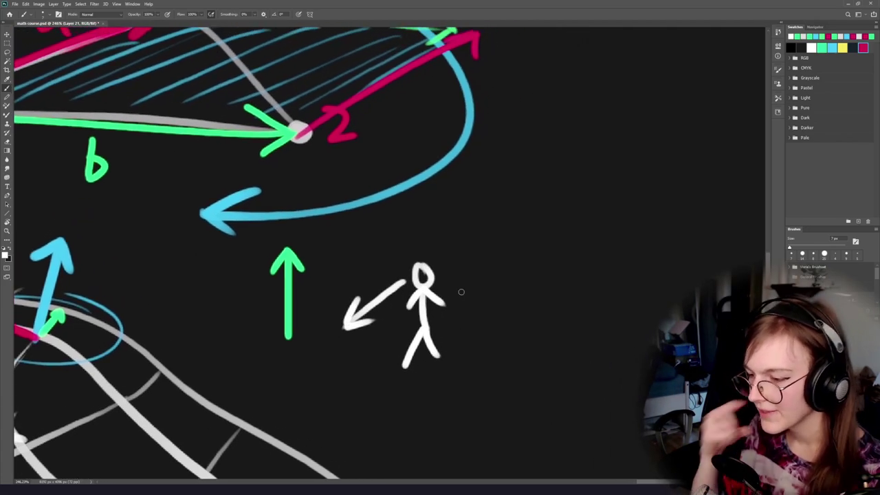
# Try green strokes around the upright green arrow and near the stick figure's head, undoing each one.
pyautogui.moveTo(286, 292); pyautogui.dragTo(369, 322)
pyautogui.moveTo(369, 323)
pyautogui.mouseDown()
pyautogui.moveTo(351, 291)
pyautogui.moveTo(368, 270)
pyautogui.mouseUp()
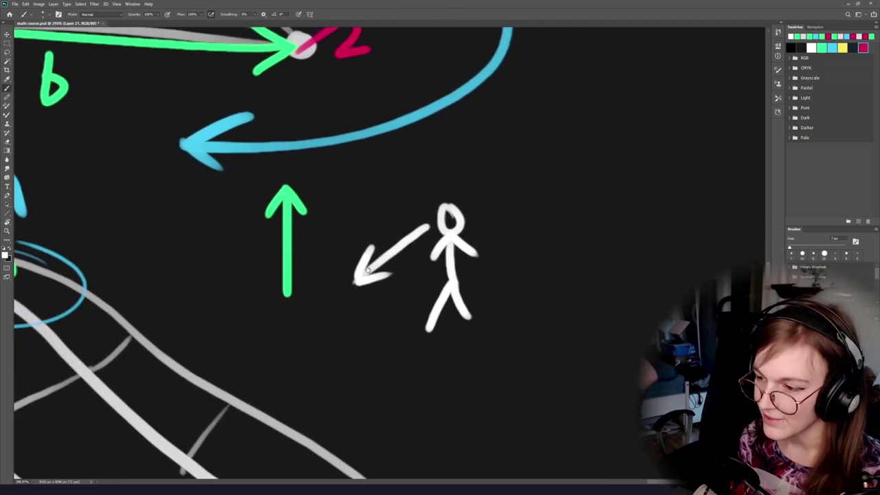
pyautogui.keyDown('alt'); pyautogui.click(335, 52); pyautogui.keyUp('alt')
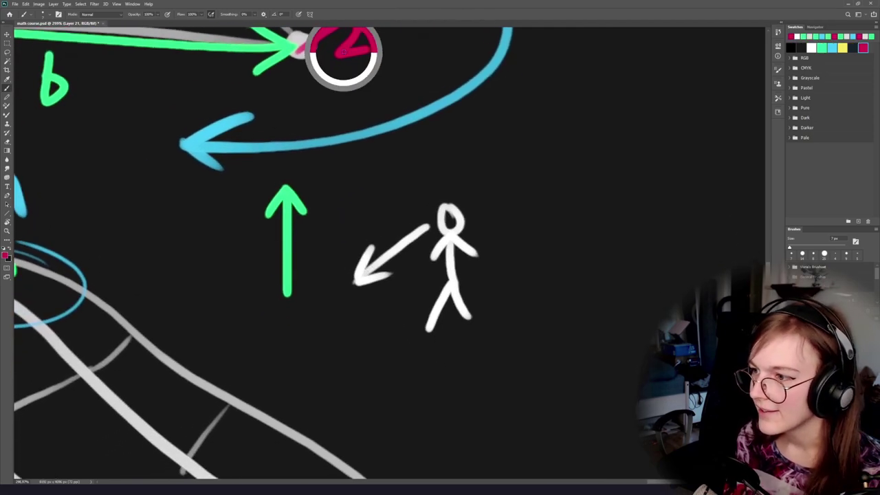
pyautogui.keyDown('alt'); pyautogui.click(295, 198); pyautogui.keyUp('alt')
pyautogui.moveTo(308, 169); pyautogui.dragTo(279, 158)
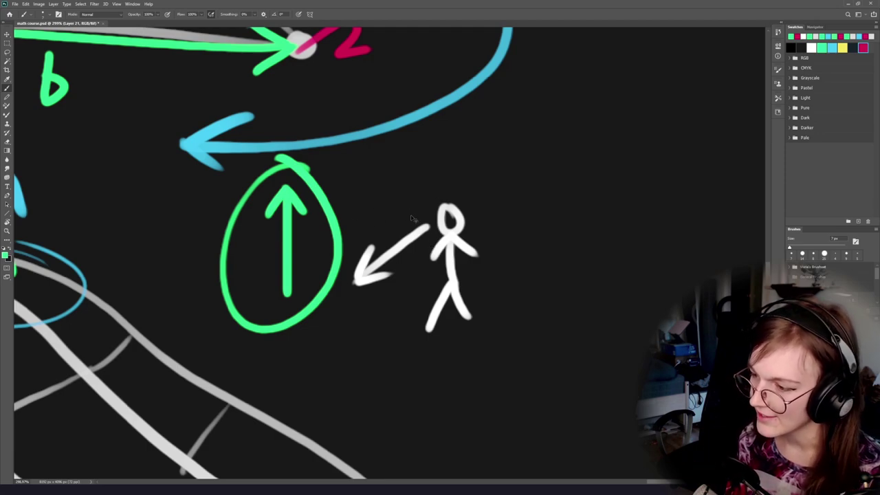
pyautogui.hotkey('ctrl', 'z')
pyautogui.moveTo(407, 214); pyautogui.dragTo(474, 205)
pyautogui.hotkey('ctrl', 'z')
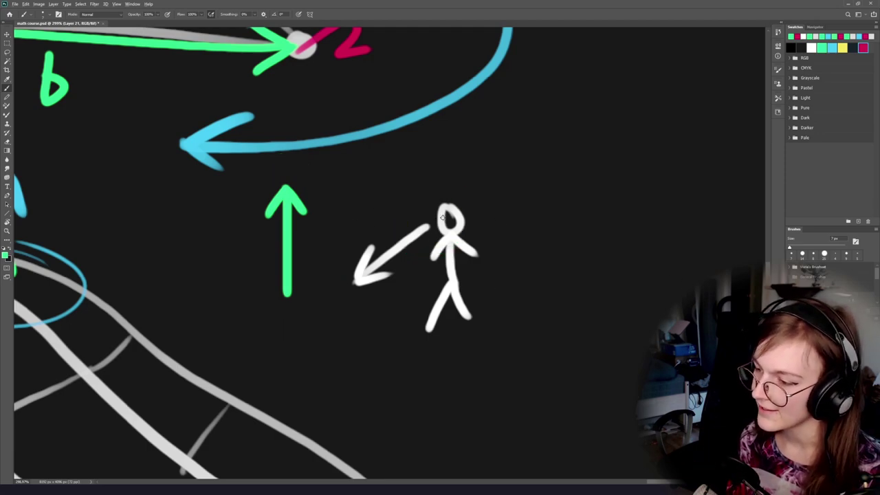
pyautogui.moveTo(427, 172); pyautogui.dragTo(338, 155)
pyautogui.hotkey('ctrl', 'z')
# Add a green arrow slanting up from the figure's head, recolour its white look arrow blue and mark their origin with a crimson dot.
pyautogui.keyDown('alt'); pyautogui.click(282, 212); pyautogui.keyUp('alt')
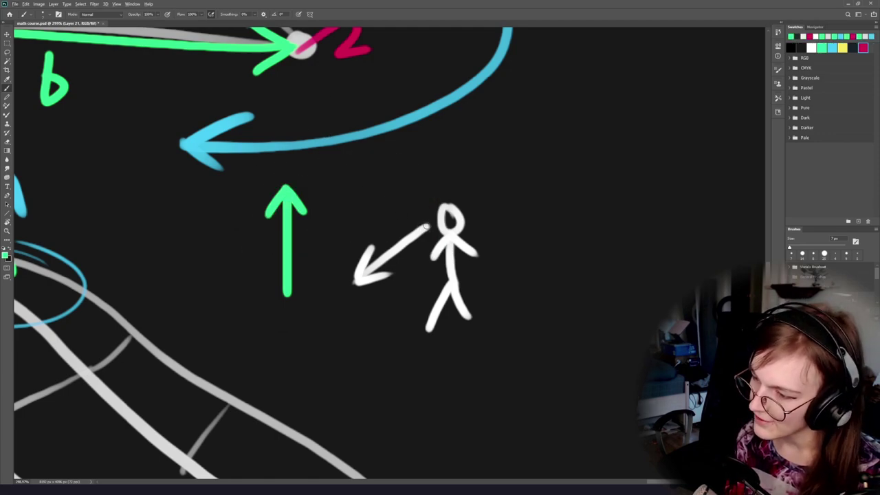
pyautogui.moveTo(427, 226); pyautogui.dragTo(409, 184)
pyautogui.keyDown('alt'); pyautogui.click(375, 134); pyautogui.keyUp('alt')
pyautogui.moveTo(426, 229); pyautogui.dragTo(356, 277)
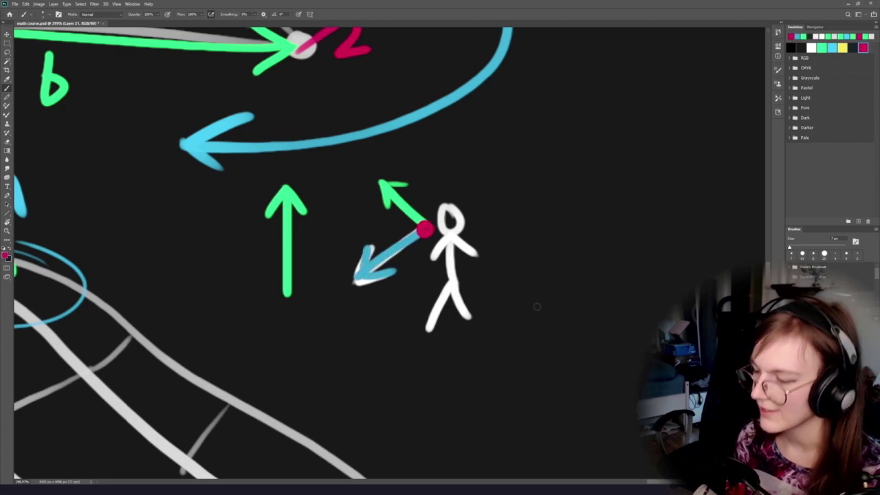
pyautogui.moveTo(354, 269); pyautogui.dragTo(333, 260)
# Try a crimson circle around the upright green arrow and undo it.
pyautogui.moveTo(345, 248); pyautogui.dragTo(386, 246)
pyautogui.moveTo(346, 194); pyautogui.dragTo(291, 165)
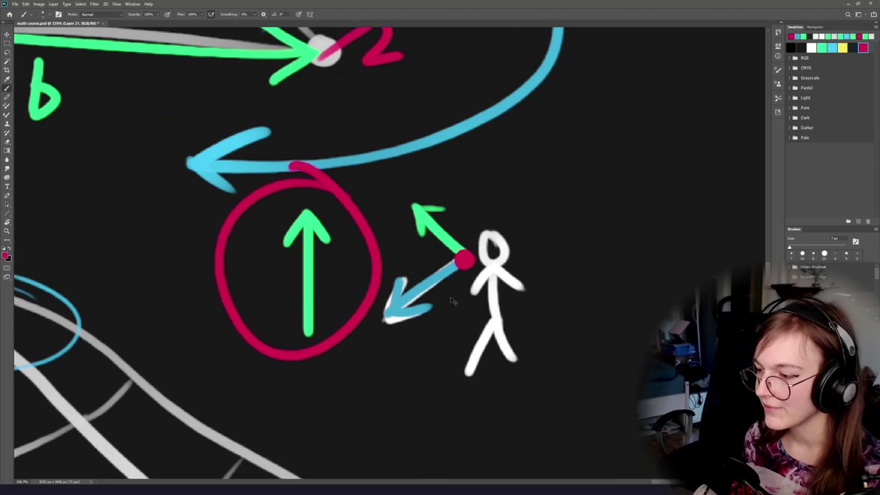
pyautogui.hotkey('ctrl', 'z')
pyautogui.moveTo(442, 326); pyautogui.dragTo(414, 334)
pyautogui.moveTo(401, 282); pyautogui.dragTo(398, 279)
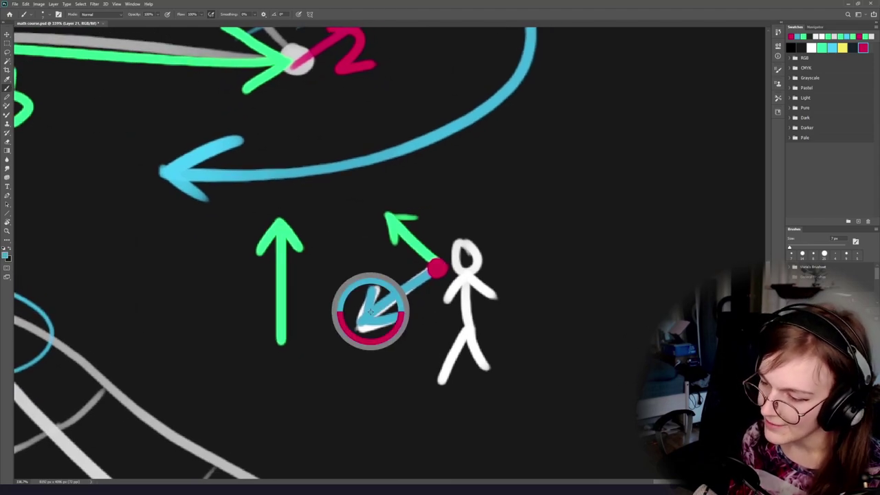
pyautogui.hotkey('ctrl', 'z')
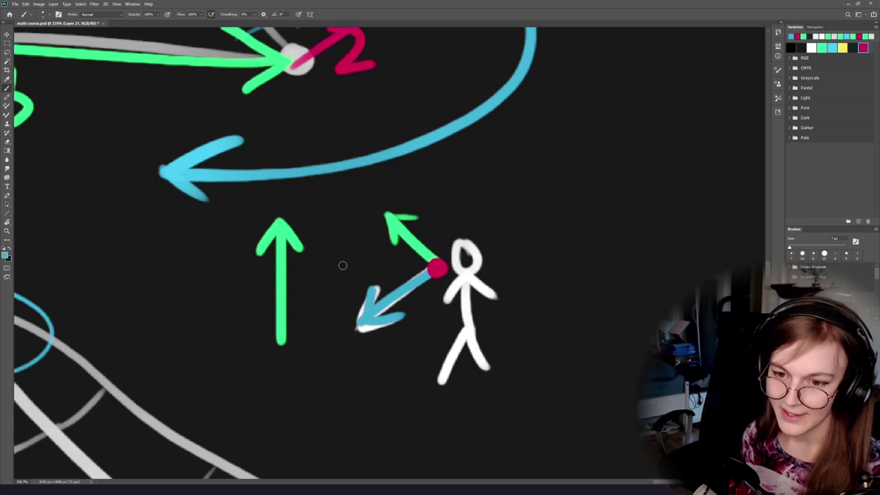
# Try a blue arrow slanting up away from the stick figure, cross it out in crimson and undo the cross.
pyautogui.moveTo(351, 248); pyautogui.dragTo(201, 274)
pyautogui.moveTo(363, 244)
pyautogui.mouseDown()
pyautogui.moveTo(495, 160)
pyautogui.moveTo(467, 150)
pyautogui.moveTo(395, 242)
pyautogui.mouseUp()
pyautogui.moveTo(393, 155); pyautogui.dragTo(459, 251)
pyautogui.hotkey('ctrl', 'z')
pyautogui.hotkey('ctrl', 'z')
pyautogui.moveTo(384, 165); pyautogui.dragTo(487, 241)
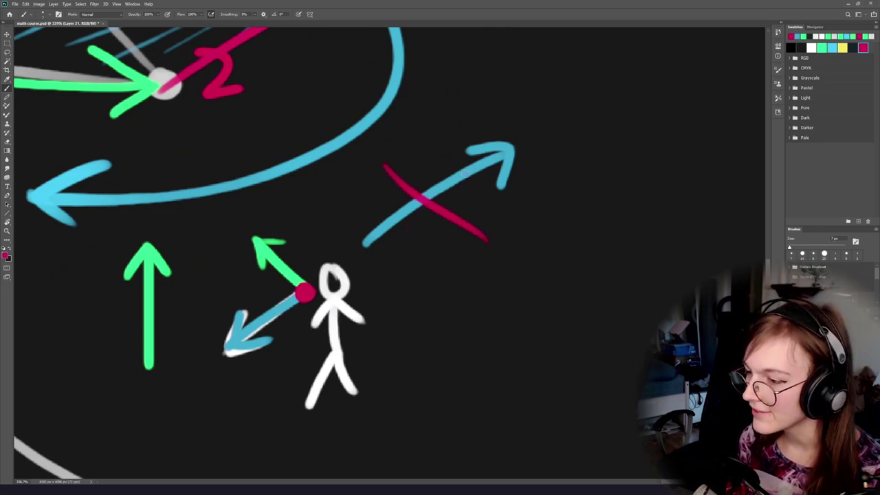
pyautogui.moveTo(466, 174); pyautogui.dragTo(389, 299)
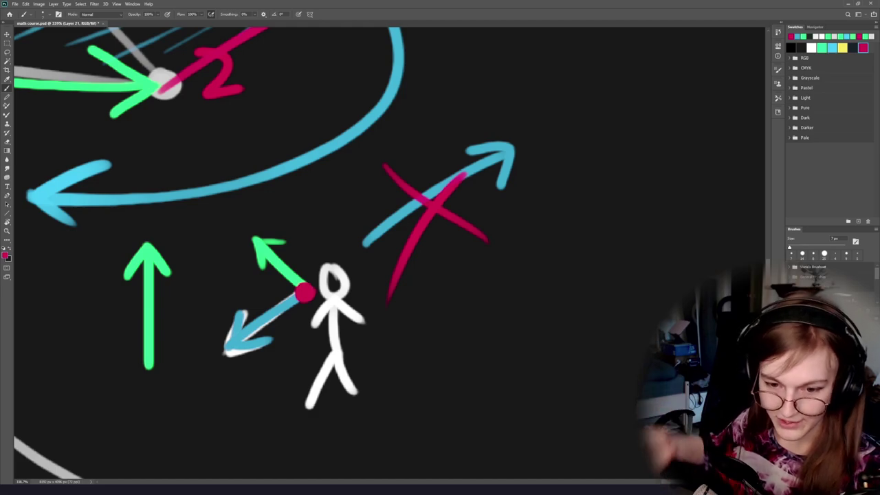
pyautogui.hotkey('ctrl', 'z')
pyautogui.hotkey('ctrl', 'z')
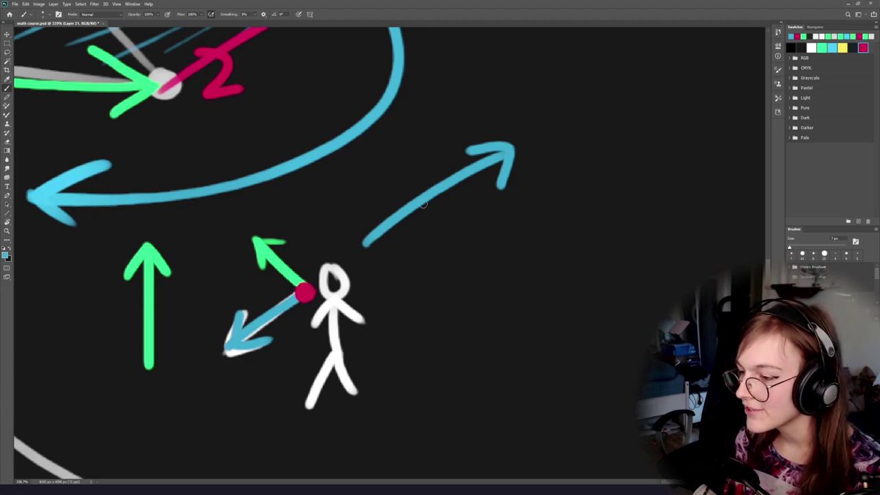
# Try a curved blue rotation arrow around the slanted blue arrow, and undo both arrows.
pyautogui.moveTo(452, 227)
pyautogui.mouseDown()
pyautogui.moveTo(310, 199)
pyautogui.moveTo(409, 261)
pyautogui.moveTo(424, 283)
pyautogui.moveTo(371, 266)
pyautogui.mouseUp()
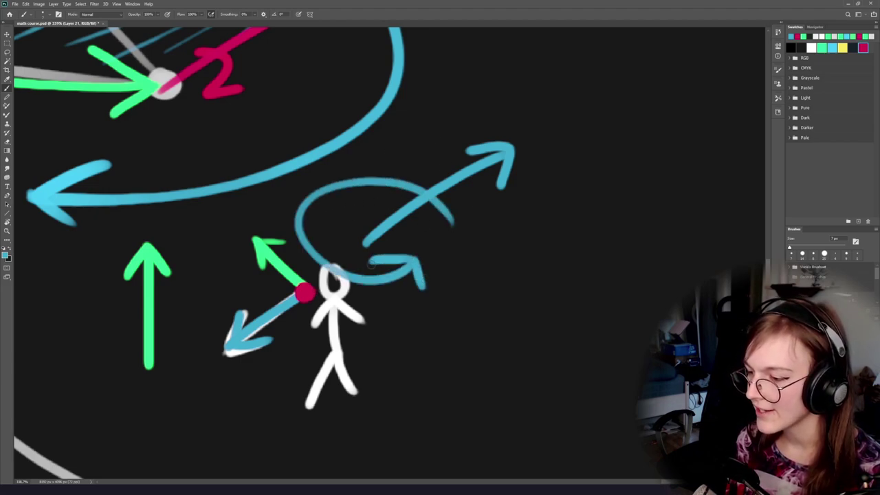
pyautogui.hotkey('ctrl', 'z')
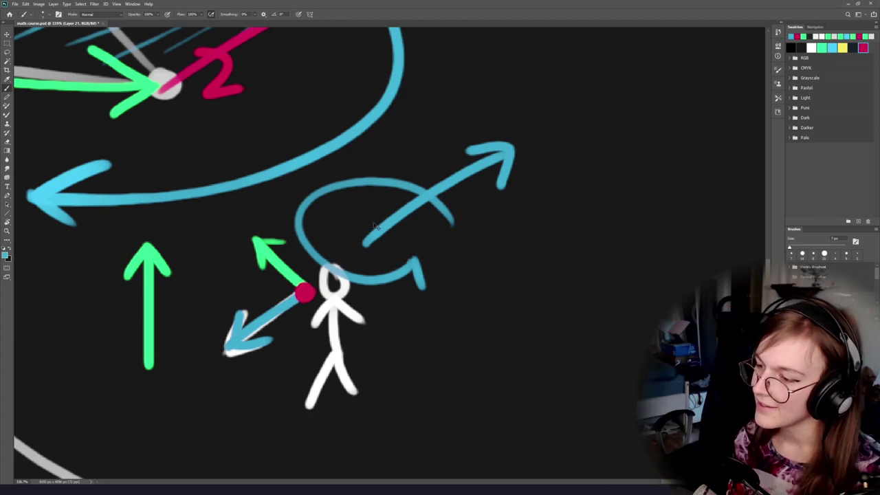
pyautogui.hotkey('ctrl', 'z')
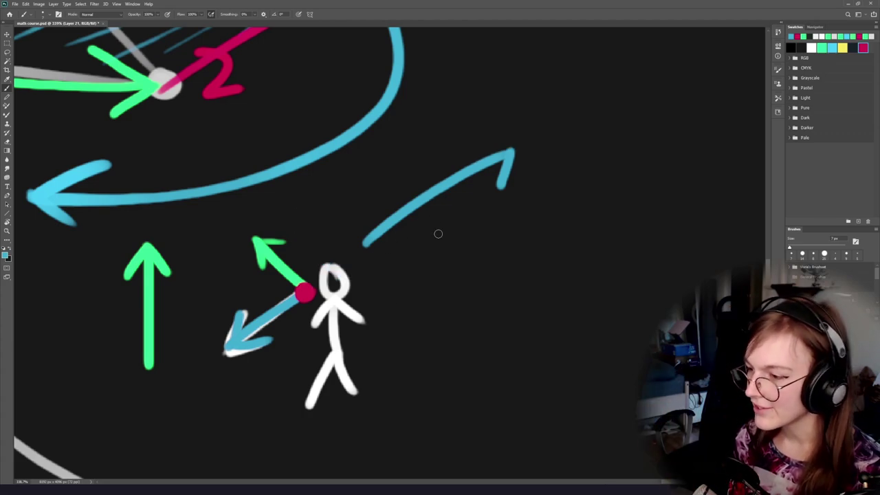
pyautogui.hotkey('ctrl', 'z')
pyautogui.hotkey('ctrl', 'z')
# Draw a small curved blue arrow from the stick figure's head, bending around the crimson dot across the green and blue arrows.
pyautogui.hscroll(-2, 382, 277)
pyautogui.hscroll(-3, 382, 277)
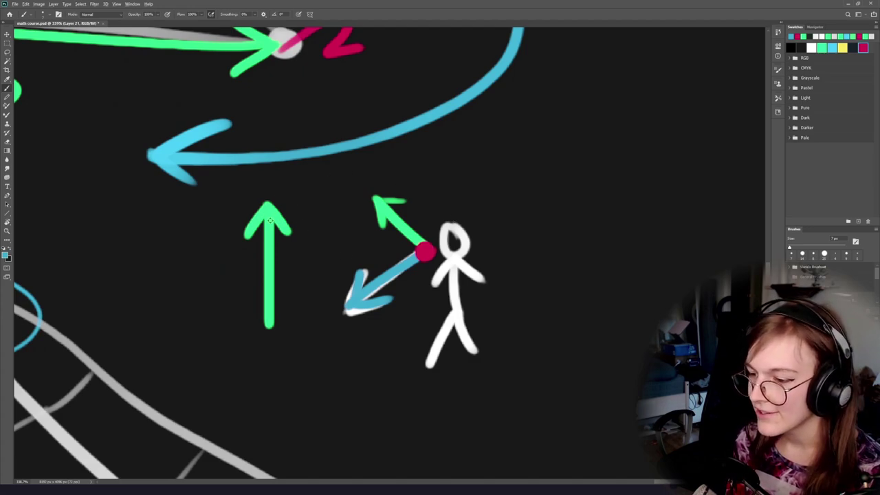
pyautogui.hscroll(-2, 270, 221)
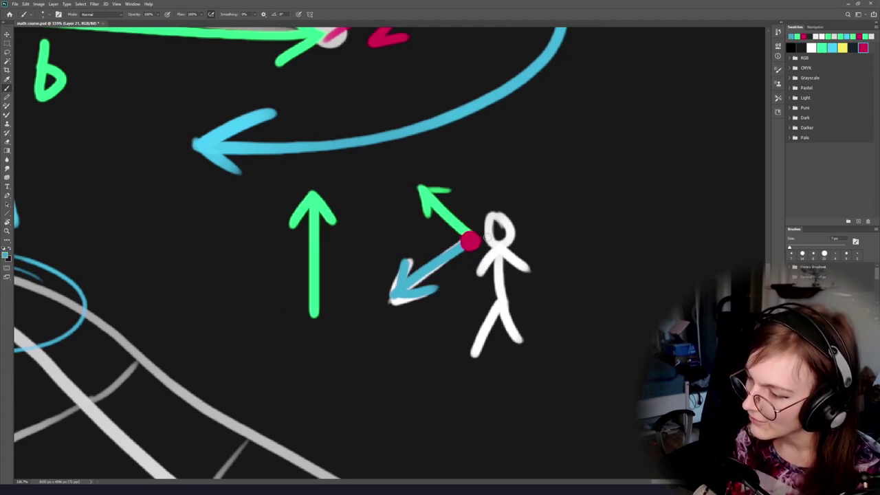
pyautogui.moveTo(498, 226); pyautogui.dragTo(479, 273)
pyautogui.hotkey('ctrl', 'z')
pyautogui.moveTo(496, 224)
pyautogui.mouseDown()
pyautogui.moveTo(428, 217)
pyautogui.moveTo(470, 267)
pyautogui.mouseUp()
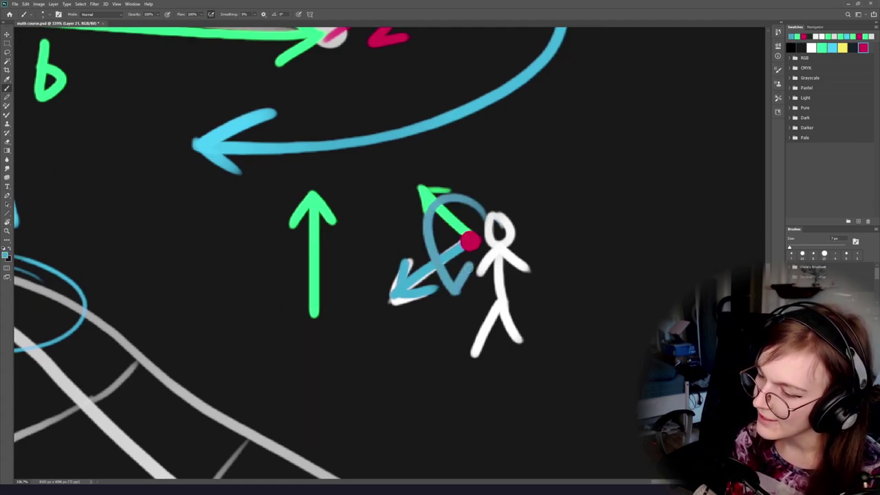
pyautogui.hotkey('ctrl', 'z')
pyautogui.moveTo(353, 173)
pyautogui.mouseDown()
pyautogui.moveTo(235, 238)
pyautogui.moveTo(323, 155)
pyautogui.mouseUp()
pyautogui.hotkey('ctrl', 'z')
pyautogui.moveTo(486, 214); pyautogui.dragTo(462, 277)
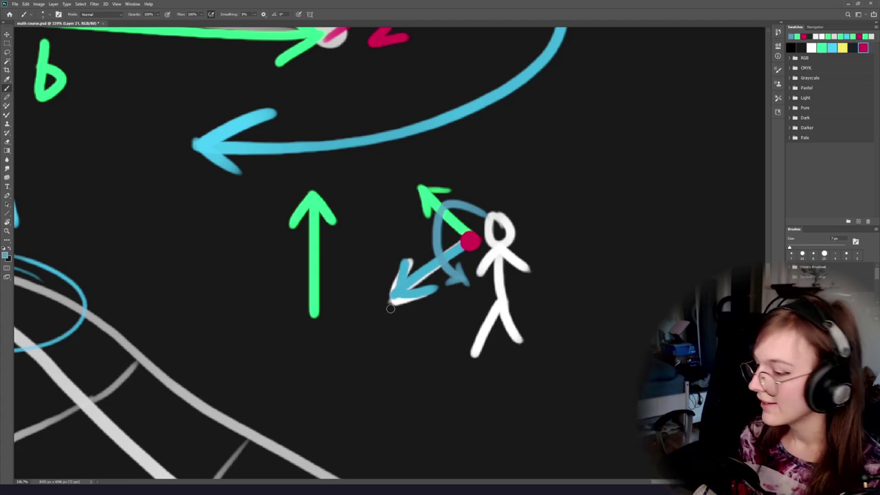
# Try a green stroke around the terrain's blue arrow and undo it.
pyautogui.moveTo(375, 335)
pyautogui.mouseDown()
pyautogui.moveTo(264, 379)
pyautogui.moveTo(240, 378)
pyautogui.mouseUp()
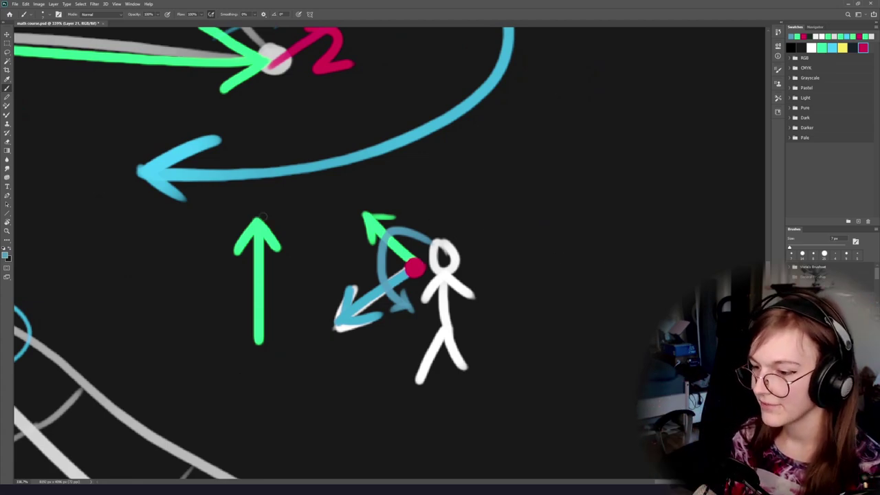
pyautogui.keyDown('alt'); pyautogui.click(258, 231); pyautogui.keyUp('alt')
pyautogui.moveTo(258, 321); pyautogui.dragTo(705, 279)
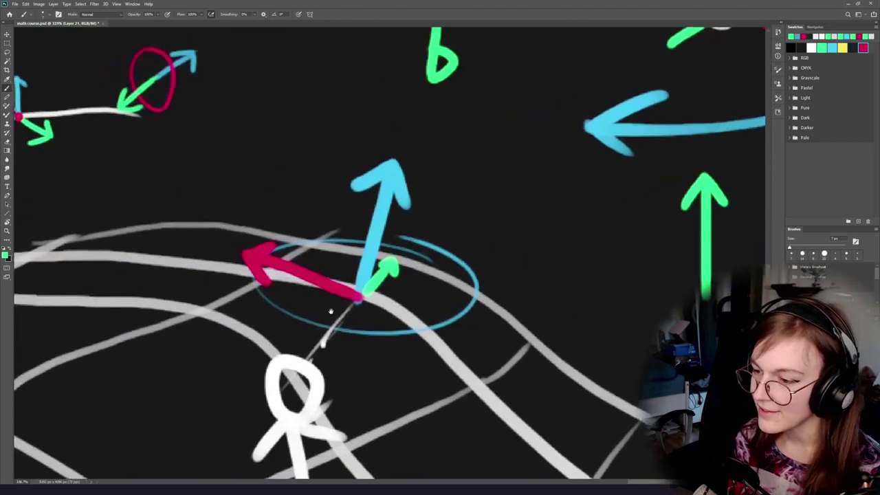
pyautogui.moveTo(330, 310); pyautogui.dragTo(289, 358)
pyautogui.moveTo(429, 214)
pyautogui.mouseDown()
pyautogui.moveTo(337, 157)
pyautogui.moveTo(389, 164)
pyautogui.mouseUp()
pyautogui.hotkey('ctrl', 'z')
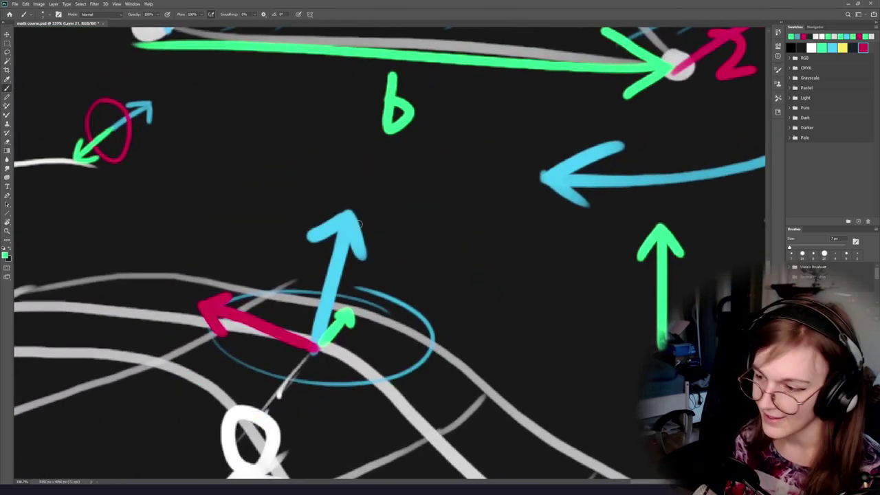
# Try a blue arrow over the terrain's crimson arrow and undo its strokes.
pyautogui.moveTo(298, 245)
pyautogui.mouseDown()
pyautogui.moveTo(353, 232)
pyautogui.moveTo(340, 227)
pyautogui.mouseUp()
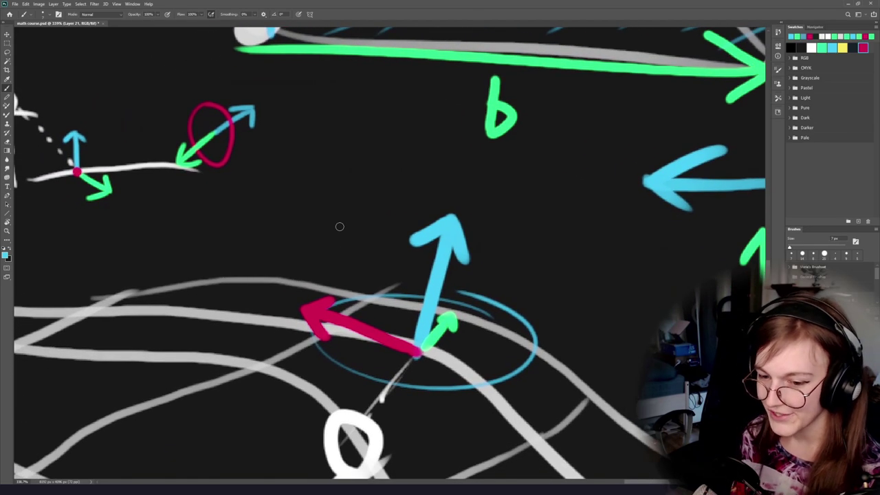
pyautogui.moveTo(385, 252); pyautogui.dragTo(262, 188)
pyautogui.scroll(1, 355, 277)
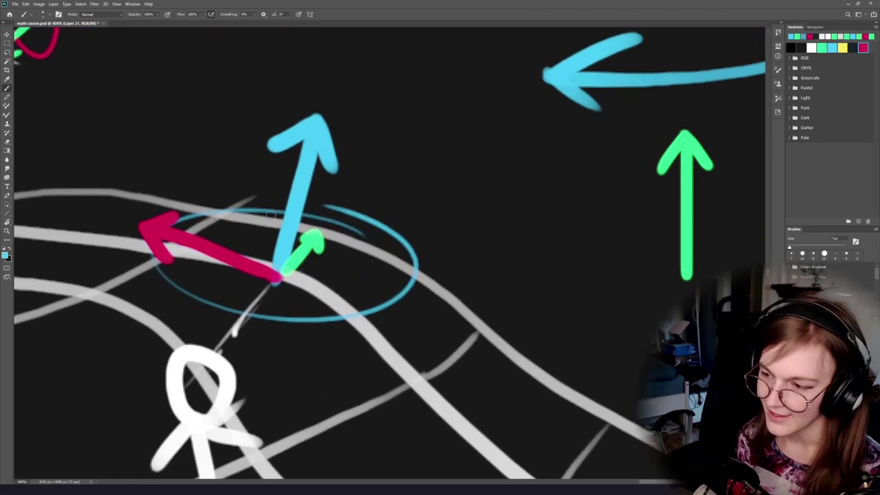
pyautogui.hotkey('ctrl', 'z')
pyautogui.moveTo(278, 273)
pyautogui.mouseDown()
pyautogui.moveTo(150, 219)
pyautogui.moveTo(190, 209)
pyautogui.mouseUp()
pyautogui.moveTo(152, 221); pyautogui.dragTo(182, 274)
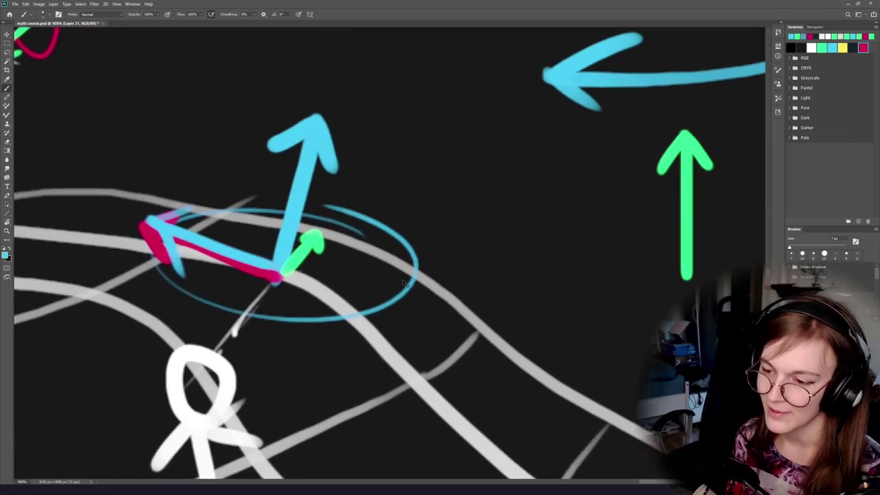
pyautogui.hotkey('ctrl', 'z')
pyautogui.hotkey('ctrl', 'z')
pyautogui.hotkey('ctrl', 'z')
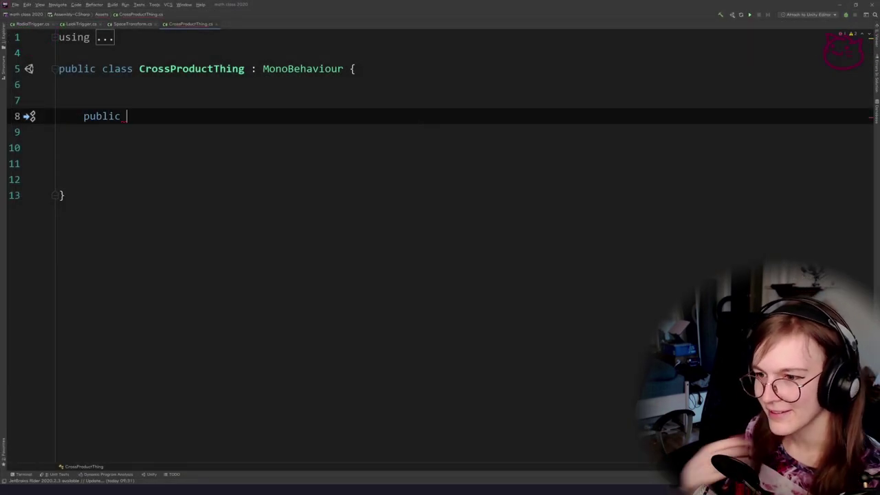
# Switch to the CrossProductThing script in Rider and replace the unfinished public declaration with an empty OnDrawGizmos method.
pyautogui.hotkey('alt', 'Tab')
pyautogui.hotkey('alt', 'Tab')
pyautogui.hotkey('ctrl', 'shift', 'Left')
pyautogui.write('O')
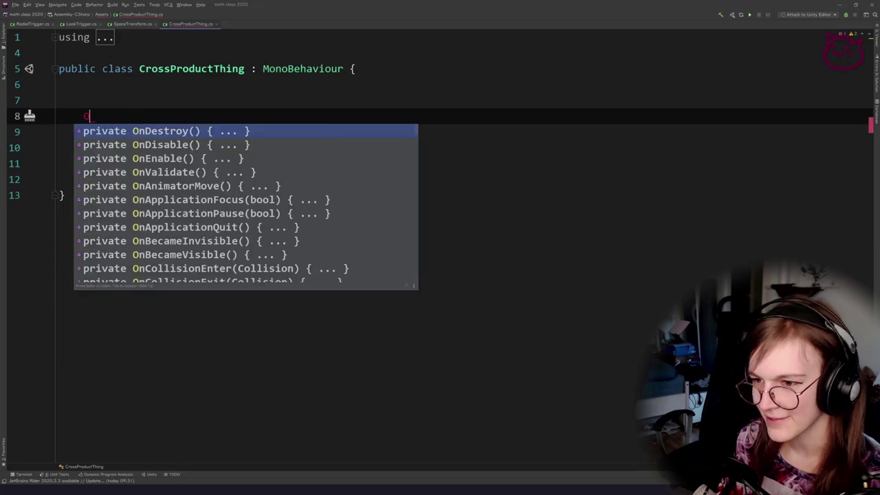
pyautogui.write('nDraw')
pyautogui.press('Return')
pyautogui.press('BackSpace')
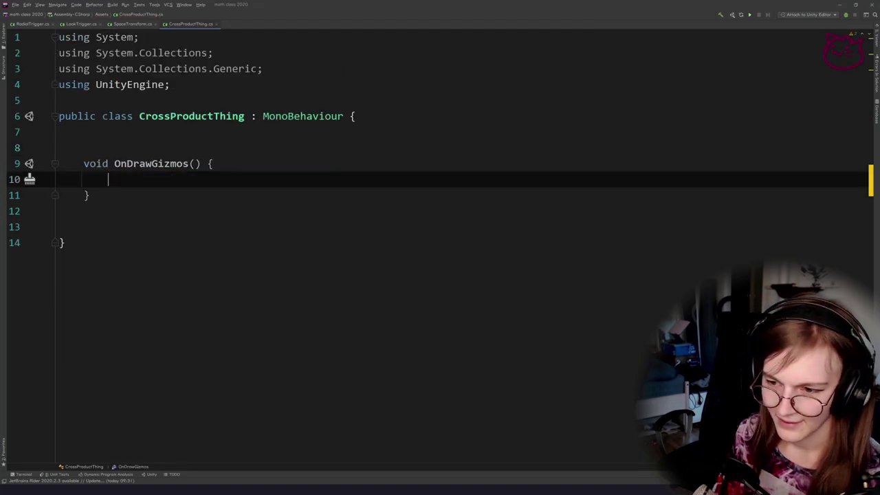
# Add several blank lines inside the OnDrawGizmos method body to make room for code.
pyautogui.press('Return')
pyautogui.press('Return')
pyautogui.press('Up')
pyautogui.press('Up')
pyautogui.press('Return')
pyautogui.press('Return')
pyautogui.press('Return')
pyautogui.press('Up')
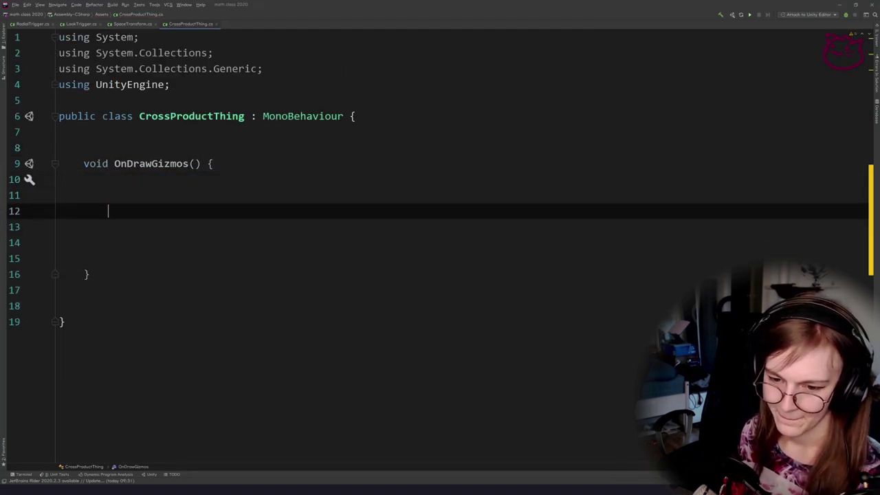
pyautogui.press('Up')
pyautogui.press('Return')
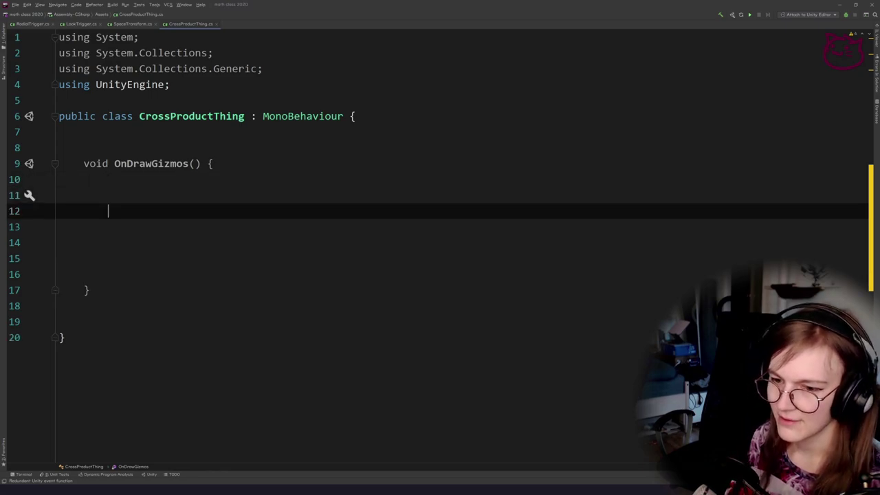
pyautogui.press('Return')
pyautogui.press('Up')
pyautogui.press('Up')
pyautogui.write('Ra')
pyautogui.press('BackSpace')
pyautogui.press('BackSpace')
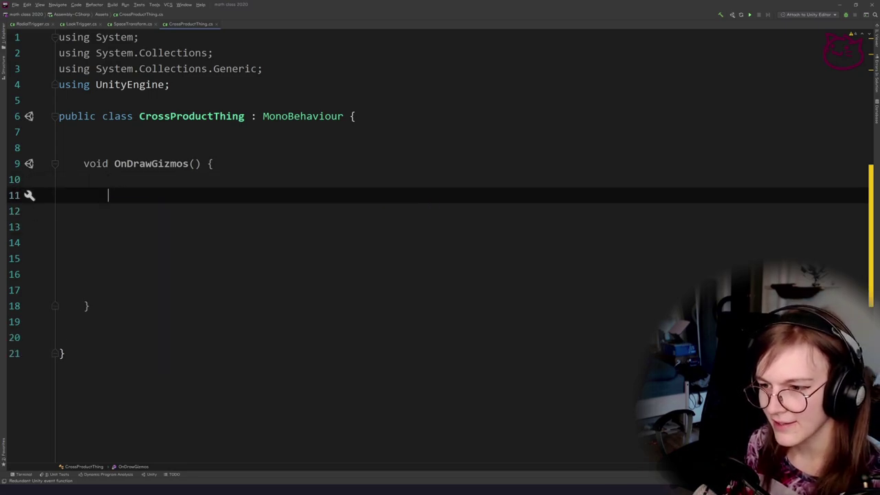
# Switch to Unity and assign a round crimson icon to GameObject (1) so it is marked in the scene.
pyautogui.hotkey('alt', 'Tab')
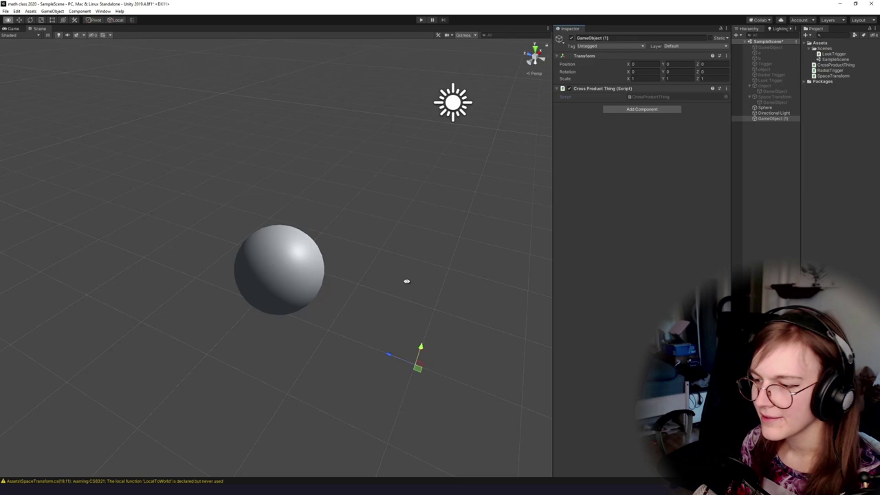
pyautogui.moveTo(406, 282); pyautogui.dragTo(385, 288)
pyautogui.click(306, 272)
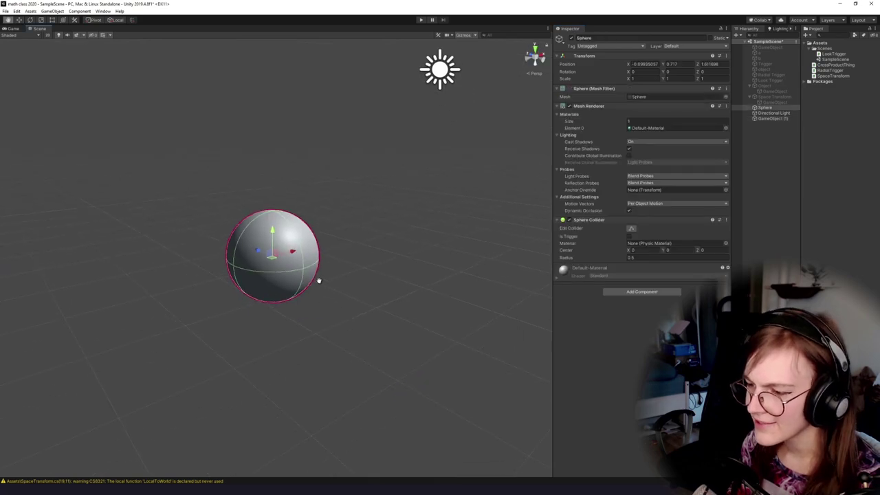
pyautogui.moveTo(318, 279); pyautogui.dragTo(257, 307)
pyautogui.click(257, 306)
pyautogui.moveTo(365, 316); pyautogui.dragTo(392, 320)
pyautogui.click(771, 119)
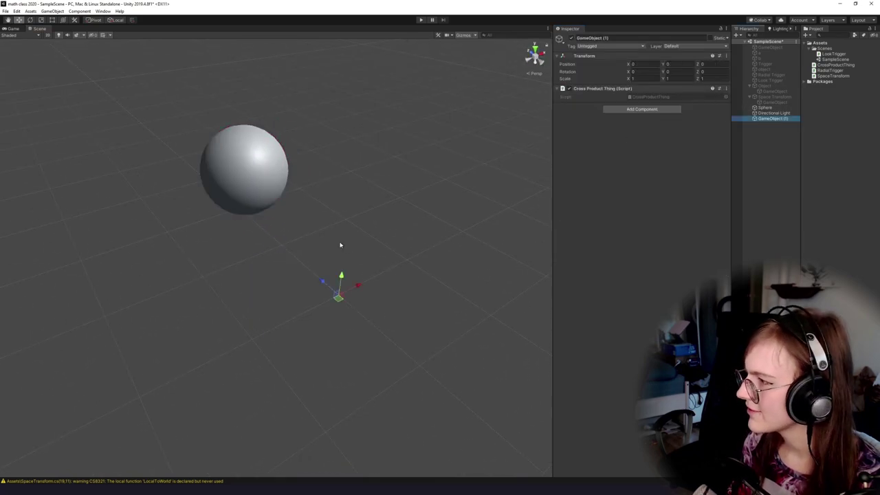
pyautogui.click(563, 40)
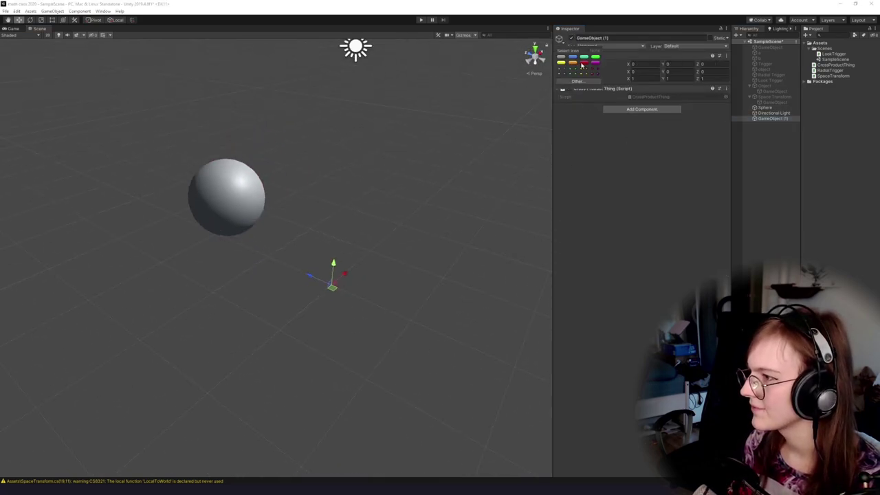
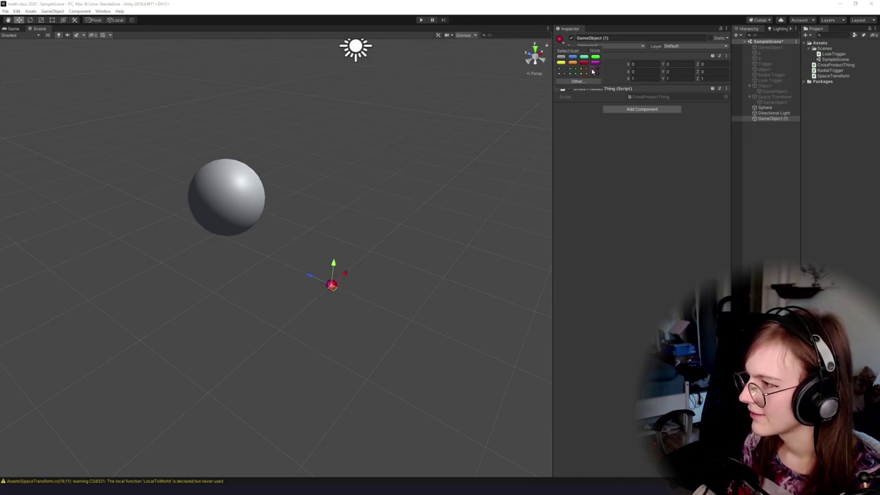
pyautogui.moveTo(382, 250); pyautogui.dragTo(353, 162)
pyautogui.moveTo(352, 162); pyautogui.dragTo(374, 137)
pyautogui.moveTo(361, 315); pyautogui.dragTo(263, 287)
# Switch back to Rider and start an if statement around a Physics.Raycast call in OnDrawGizmos.
pyautogui.hotkey('alt', 'Tab')
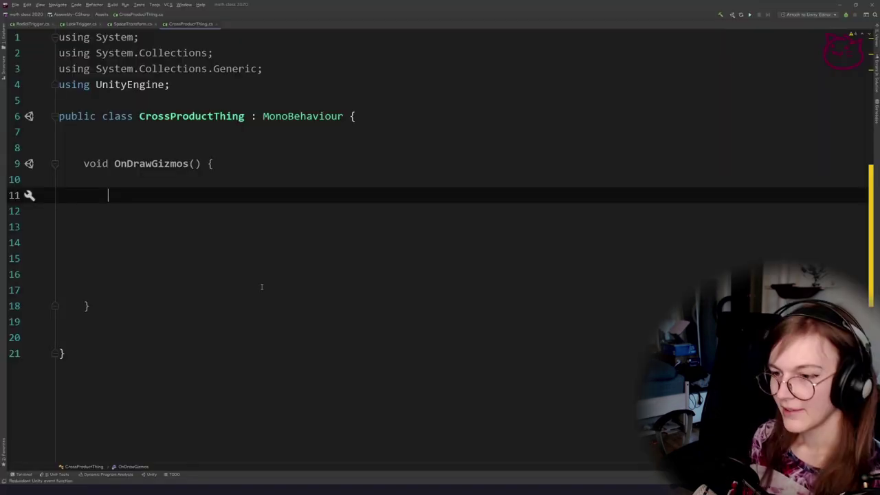
pyautogui.press('Down')
pyautogui.press('Down')
pyautogui.press('Up')
pyautogui.press('BackSpace')
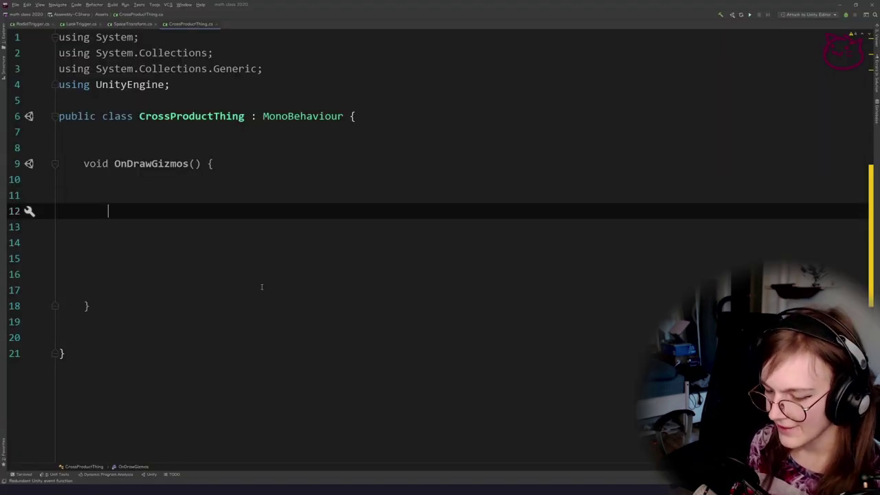
pyautogui.write('if( Physics.ra')
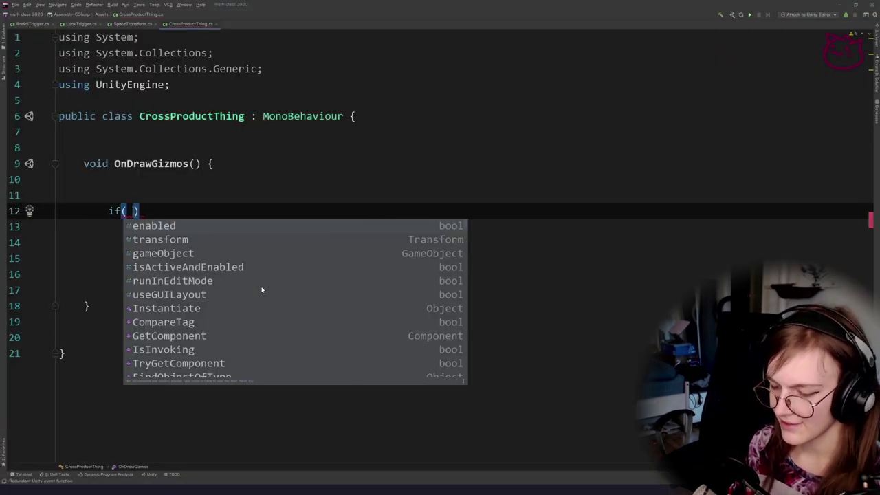
pyautogui.press('Return')
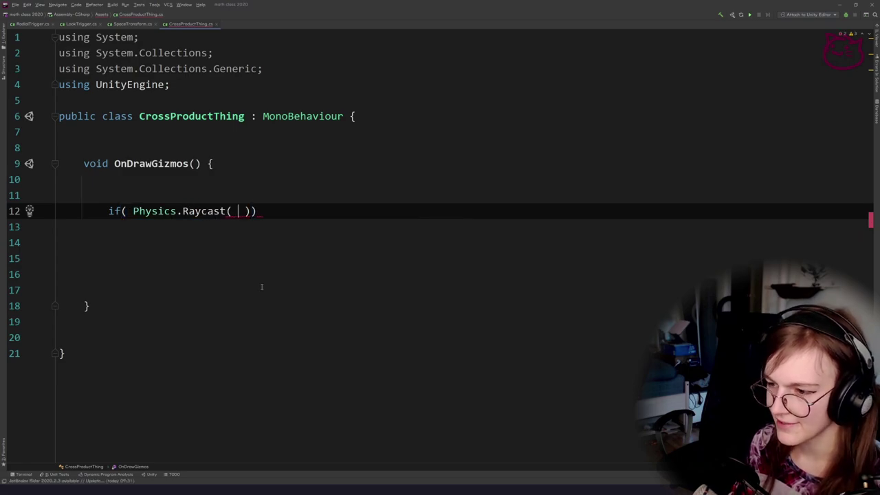
# Give the raycast the arguments transform.position, transform.forward and out RaycastHit hit, and open the if block.
pyautogui.write('tr')
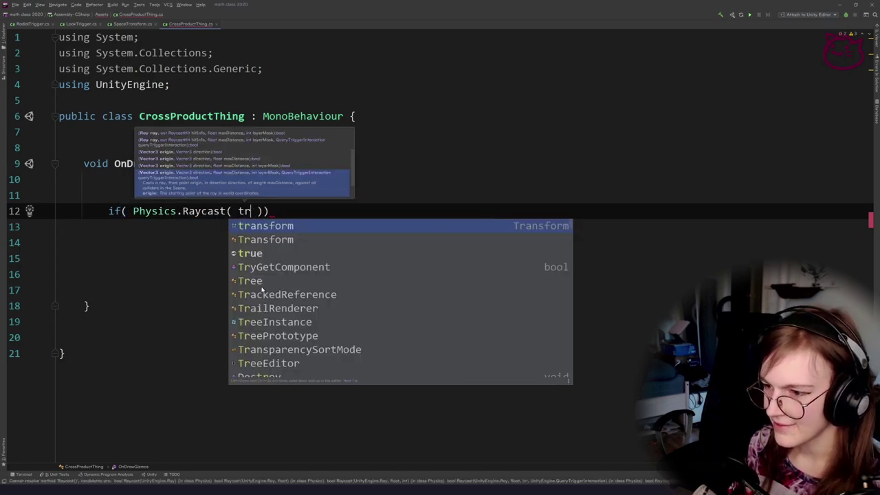
pyautogui.write('ansform.position, transform.f')
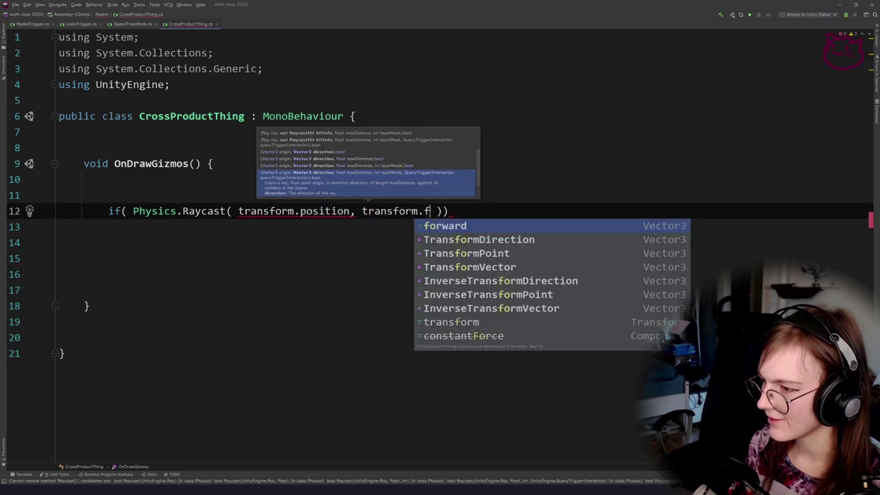
pyautogui.press('Return')
pyautogui.write(', ')
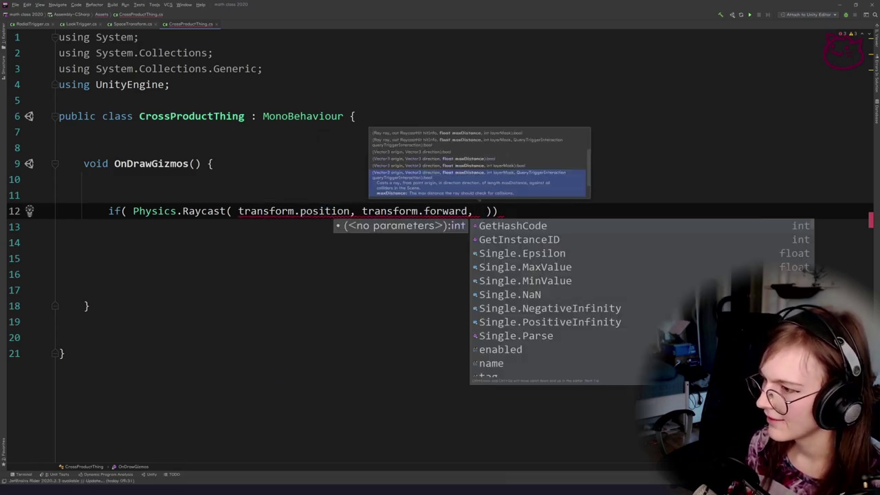
pyautogui.write('out ')
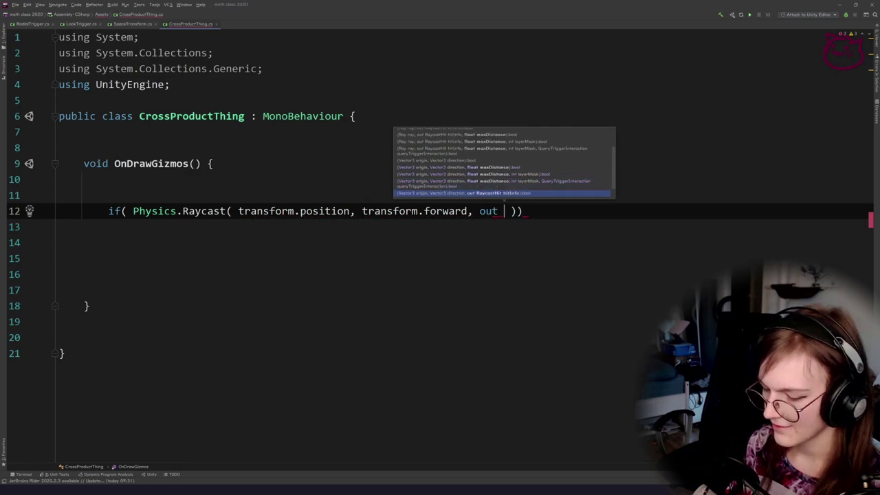
pyautogui.write('Tray')
pyautogui.hotkey('ctrl', 'shift', 'Left')
pyautogui.write('Rayca')
pyautogui.press('Escape')
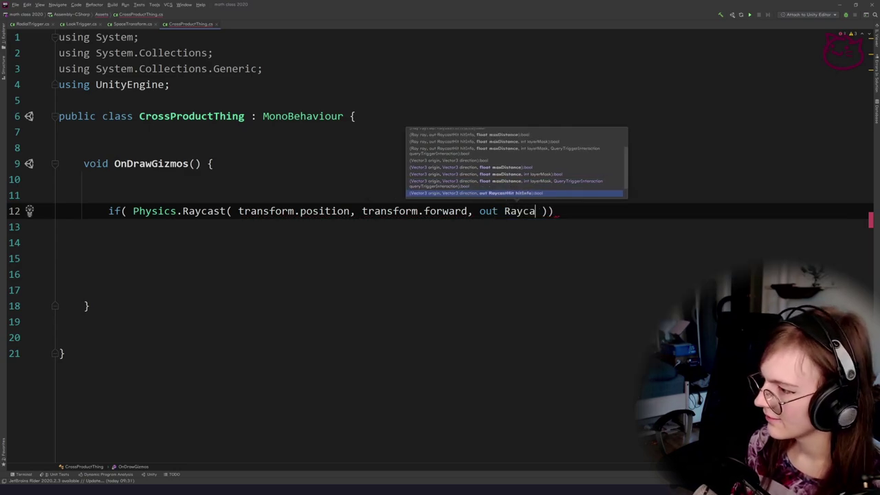
pyautogui.write('stHit hit ) ) {')
pyautogui.press('Return')
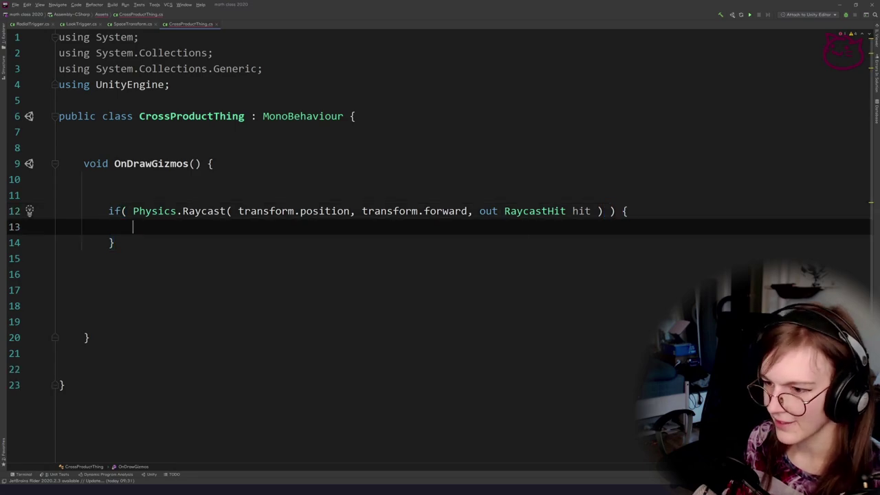
# Add blank lines inside the raycast's if block, with the insertion point near its start.
pyautogui.press('Return')
pyautogui.press('Return')
pyautogui.press('Return')
pyautogui.press('Up')
pyautogui.press('Up')
pyautogui.press('Return')
pyautogui.press('Return')
pyautogui.press('Up')
pyautogui.press('Up')
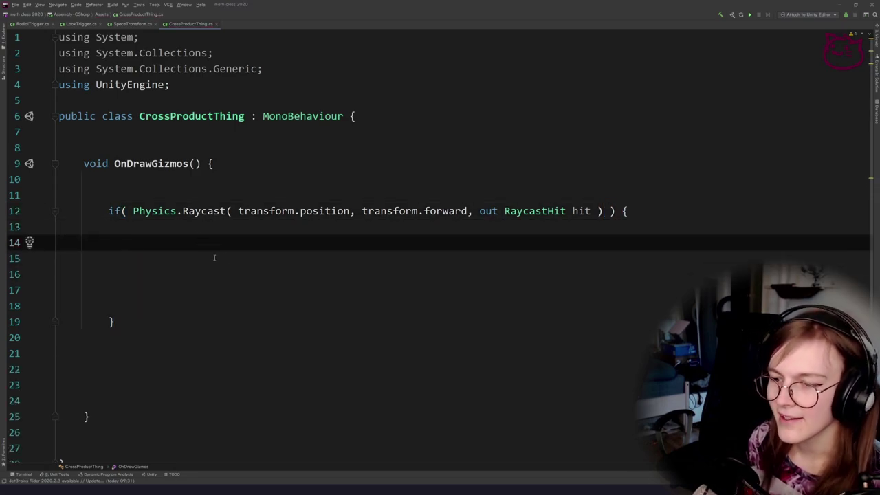
# Declare Vector3 hitPos = hit.point; in the if block, followed by a blank line.
pyautogui.write('Draw')
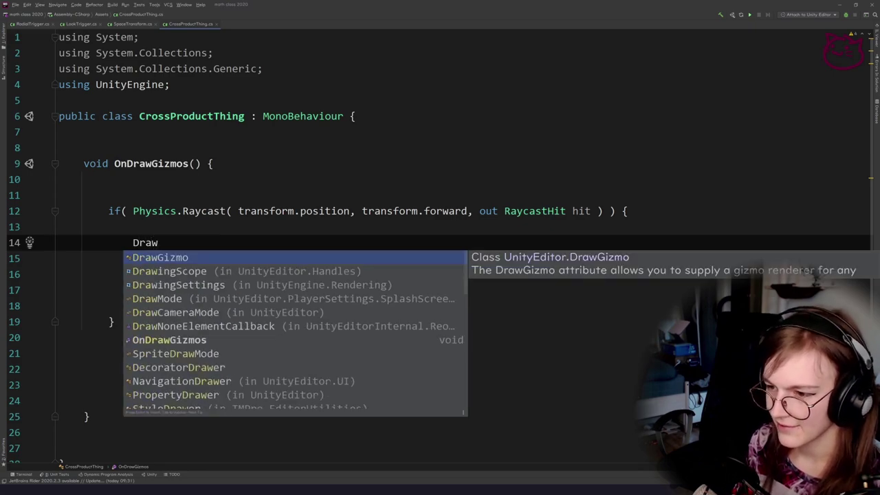
pyautogui.press('BackSpace')
pyautogui.press('BackSpace')
pyautogui.press('BackSpace')
pyautogui.press('BackSpace')
pyautogui.write('Vec')
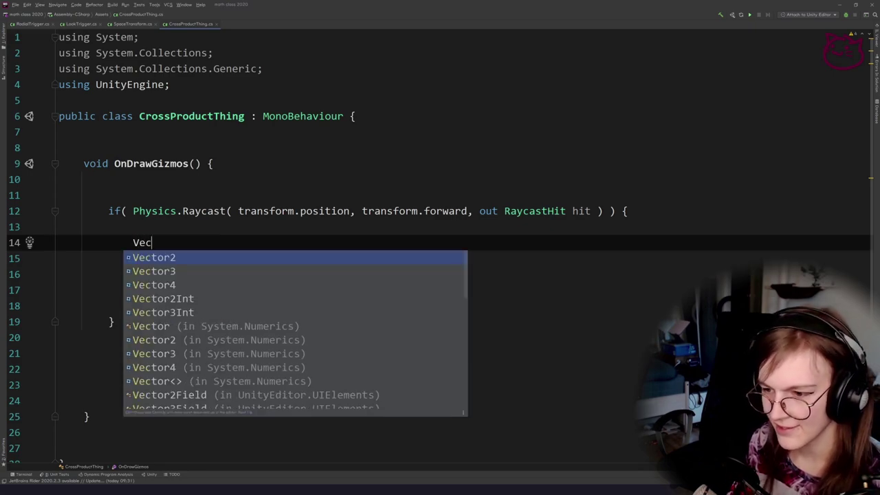
pyautogui.write('tor3 hitPos ')
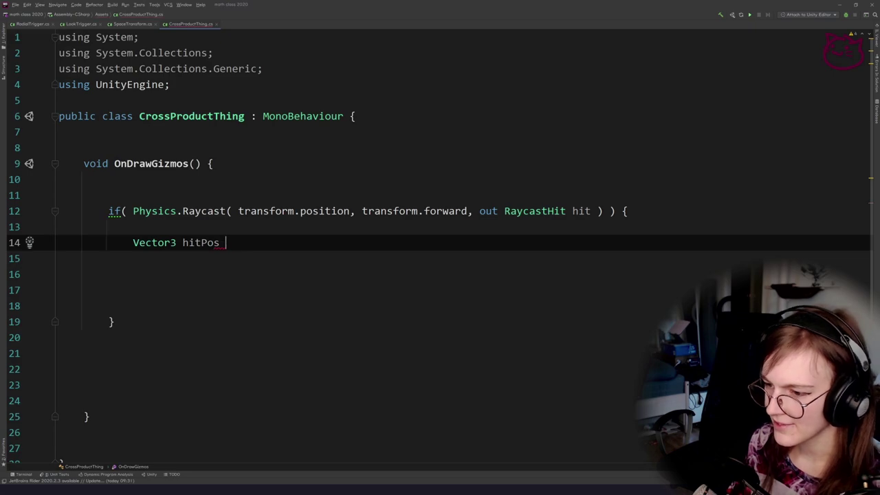
pyautogui.write('= hit')
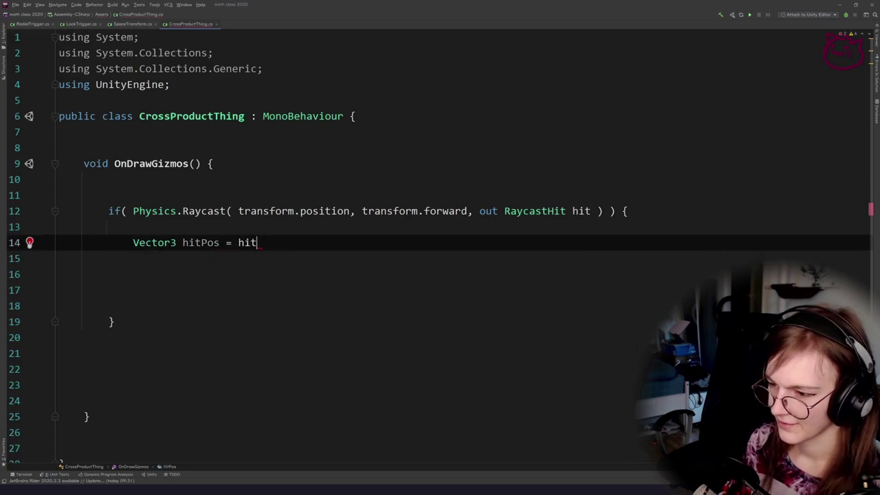
pyautogui.write('.pos.point;')
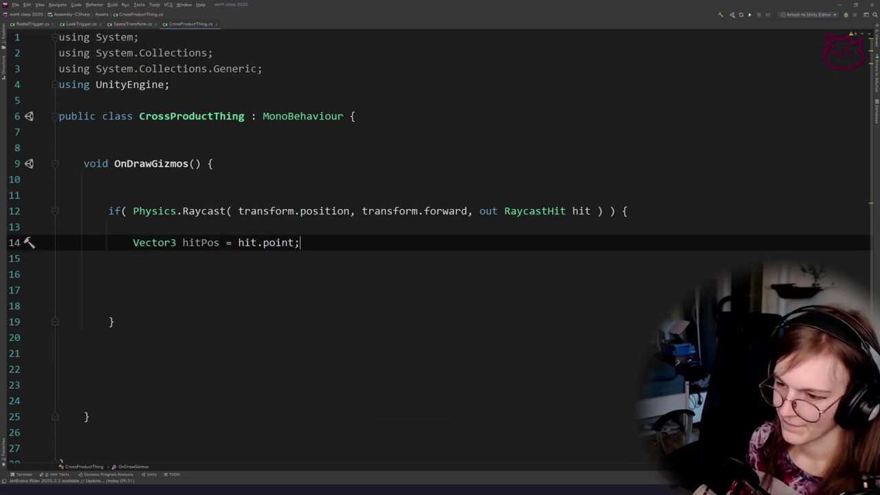
pyautogui.press('Return')
pyautogui.press('Return')
pyautogui.write('Vec')
pyautogui.hotkey('ctrl', 'shift', 'Left')
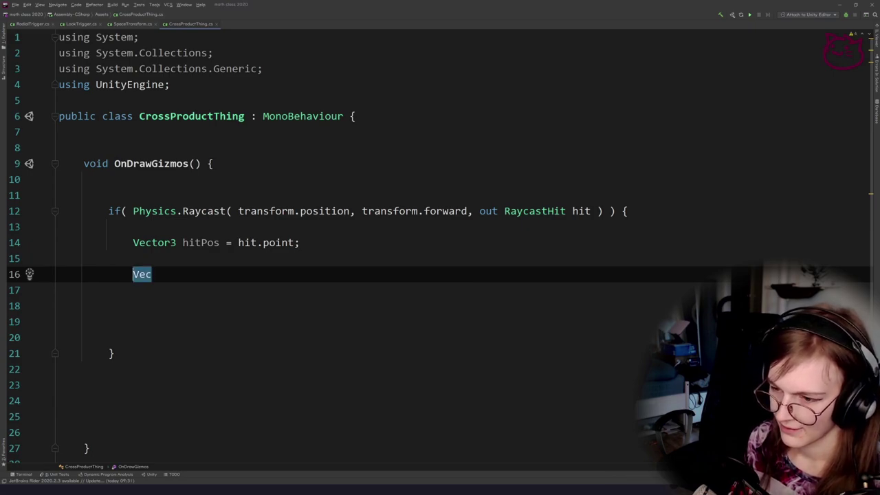
pyautogui.write('Gizmos.Drawl')
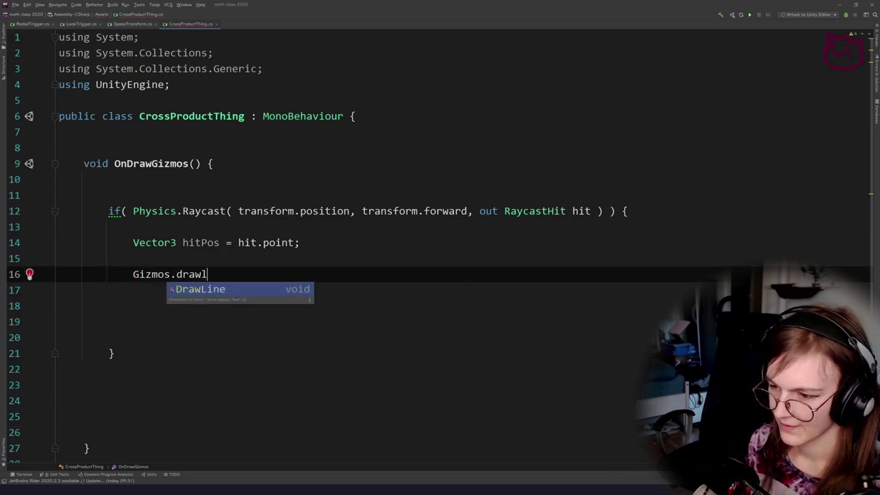
pyautogui.press('Return')
pyautogui.write('hit')
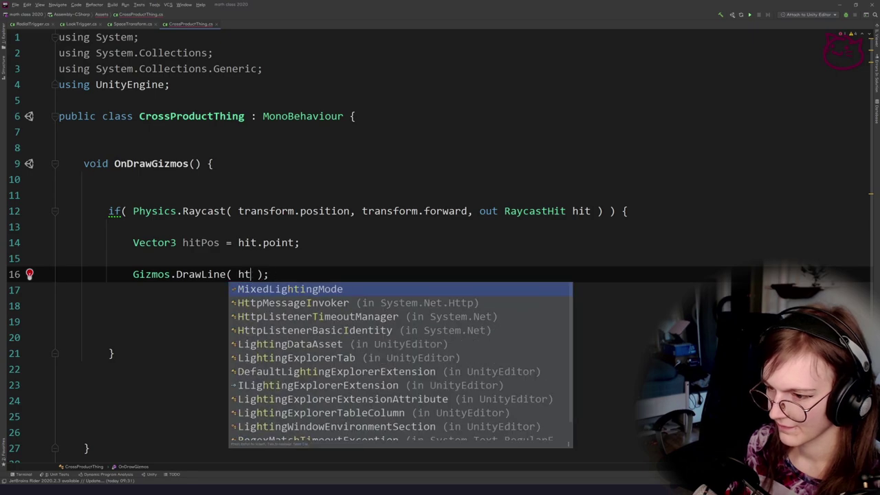
pyautogui.press('BackSpace')
pyautogui.write('tPo')
pyautogui.press('Return')
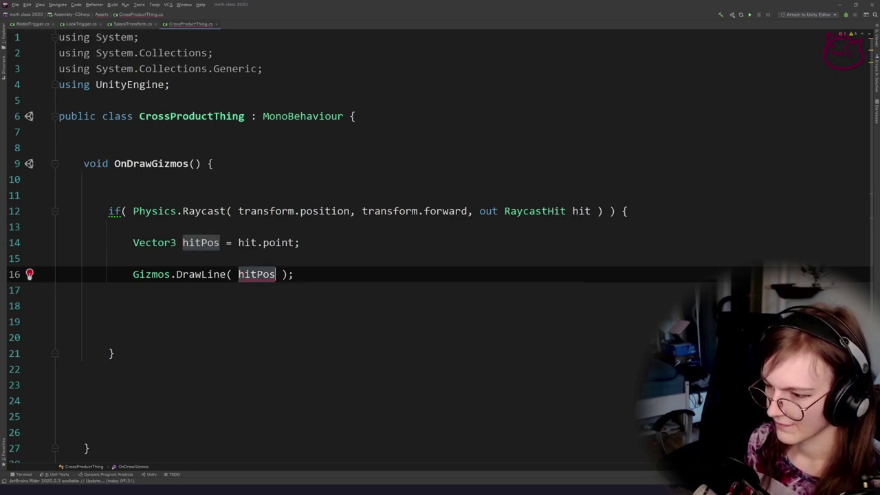
pyautogui.hotkey('shift', 'Home')
pyautogui.press('BackSpace')
# Insert a Handles.DrawAAPolyLine call below the hitPos declaration, importing the UnityEditor namespace through completion.
pyautogui.write('H')
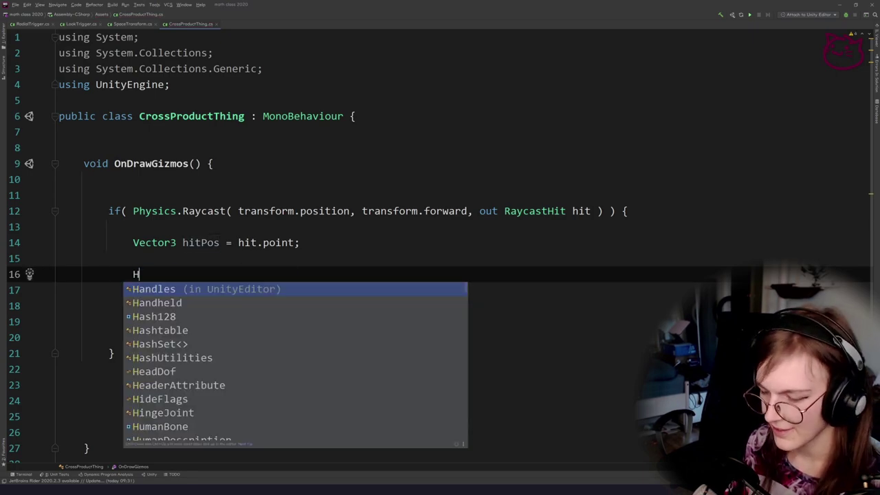
pyautogui.press('BackSpace')
pyautogui.write('Handl')
pyautogui.press('Return')
pyautogui.write('.')
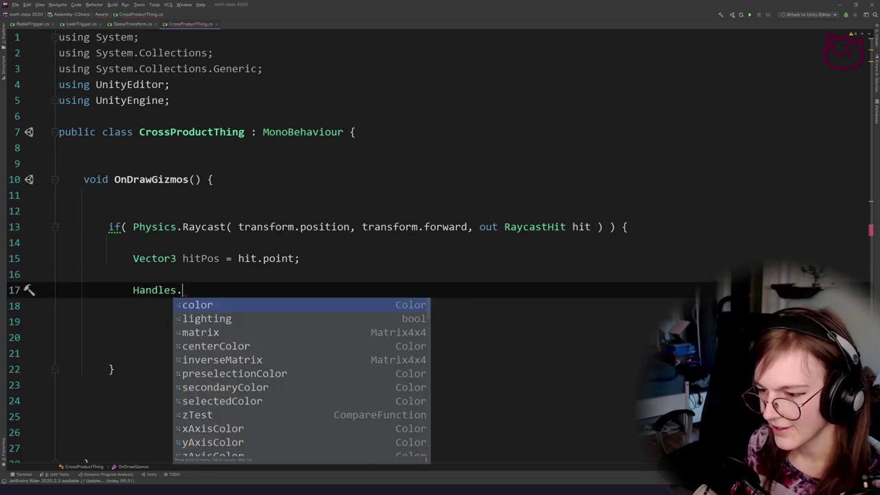
pyautogui.write('DrawAA')
pyautogui.press('Down')
pyautogui.press('Return')
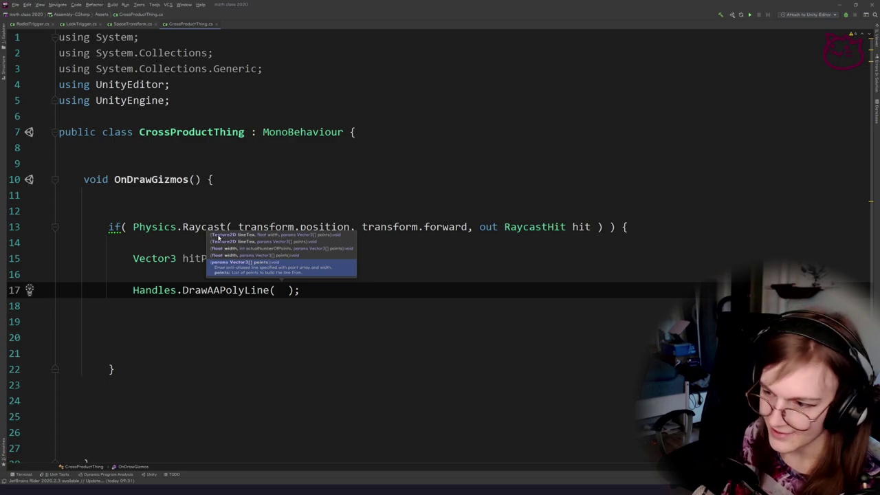
# Give the Handles.DrawAAPolyLine call transform.position as its first argument.
pyautogui.click(237, 338)
pyautogui.click(282, 289)
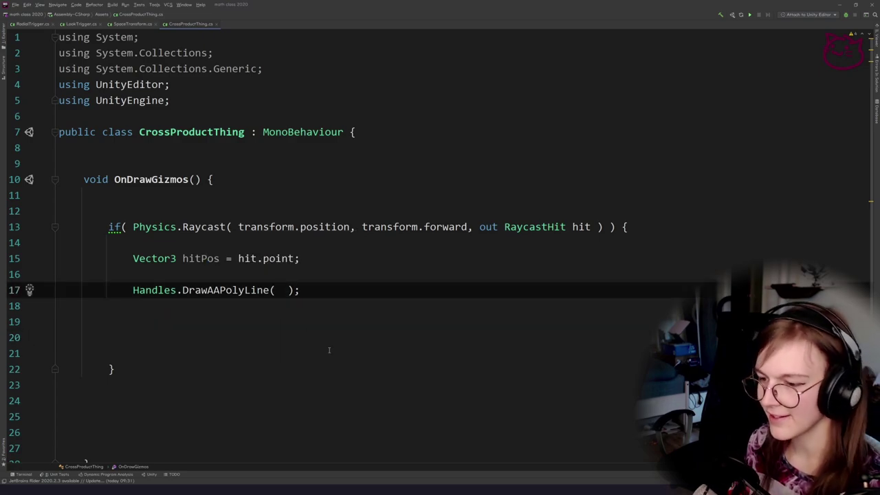
pyautogui.scroll(-1, 262, 273)
pyautogui.press('Down')
pyautogui.press('Down')
pyautogui.press('Up')
pyautogui.press('Up')
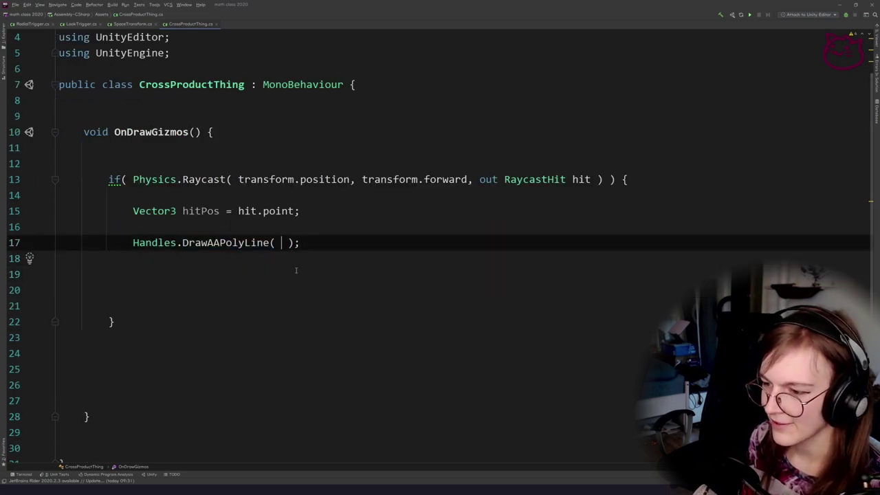
pyautogui.write('hitPO')
pyautogui.hotkey('ctrl', 'shift', 'Left')
pyautogui.write('transform,po')
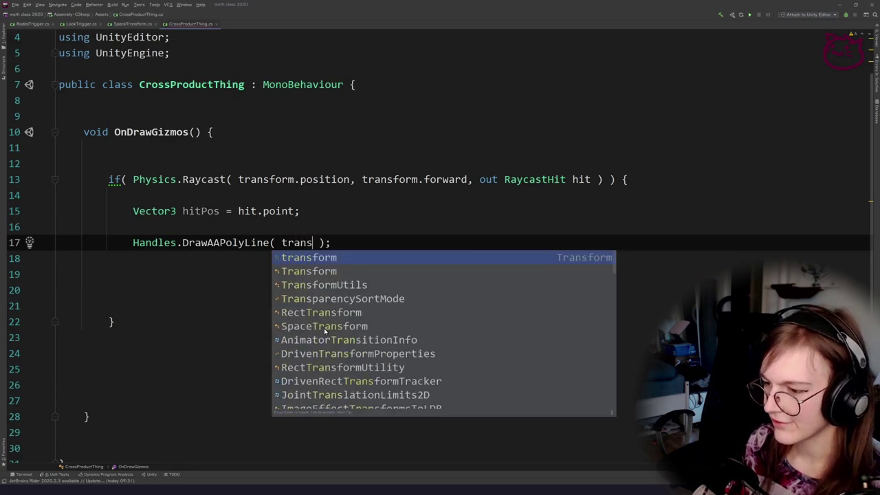
pyautogui.press('BackSpace')
pyautogui.press('BackSpace')
pyautogui.press('BackSpace')
pyautogui.write('.pos')
pyautogui.press('Return')
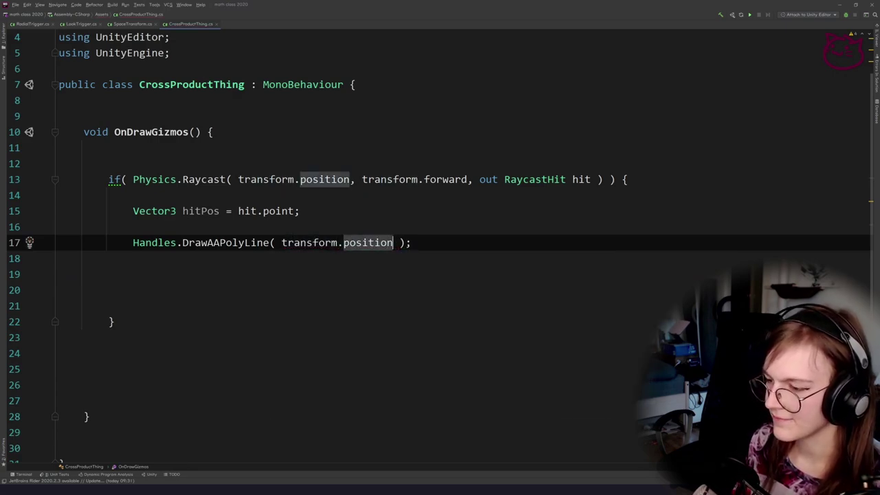
# Extract transform.position into a Vector3 variable named headPos for both uses, and add a blank line below its declaration.
pyautogui.hotkey('ctrl', 'w')
pyautogui.hotkey('ctrl', 'w')
pyautogui.hotkey('alt', 'Return')
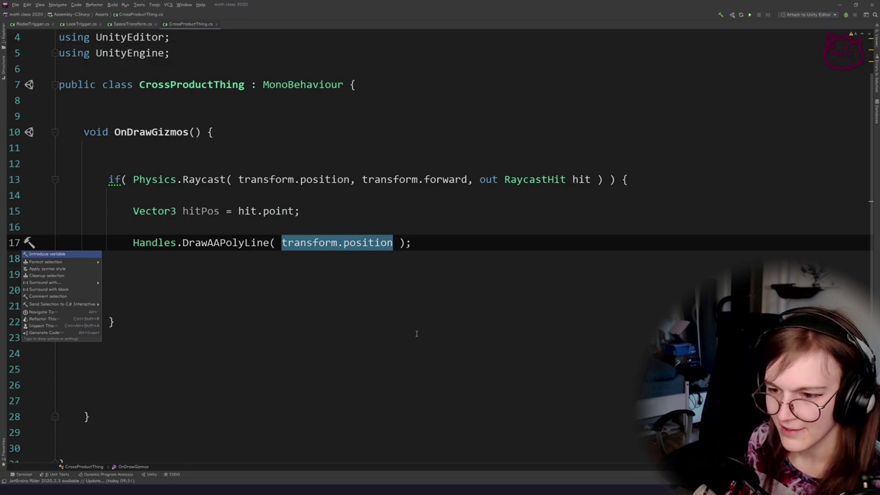
pyautogui.press('Return')
pyautogui.press('Return')
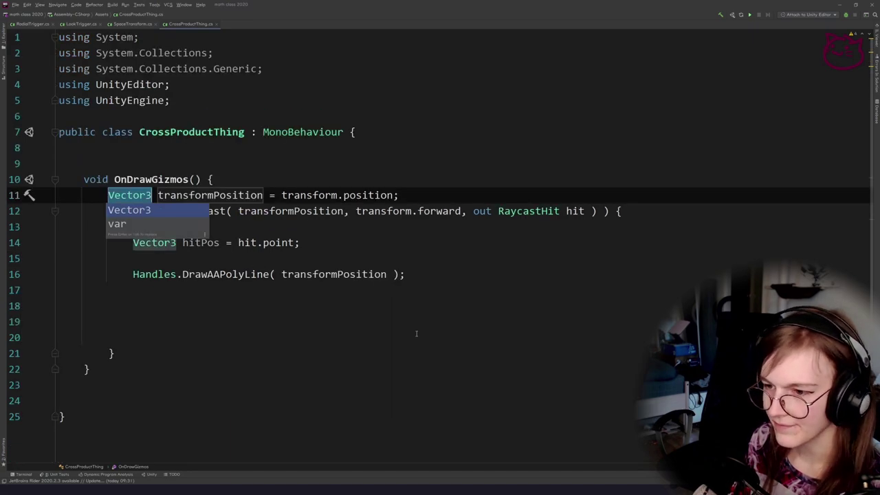
pyautogui.press('Return')
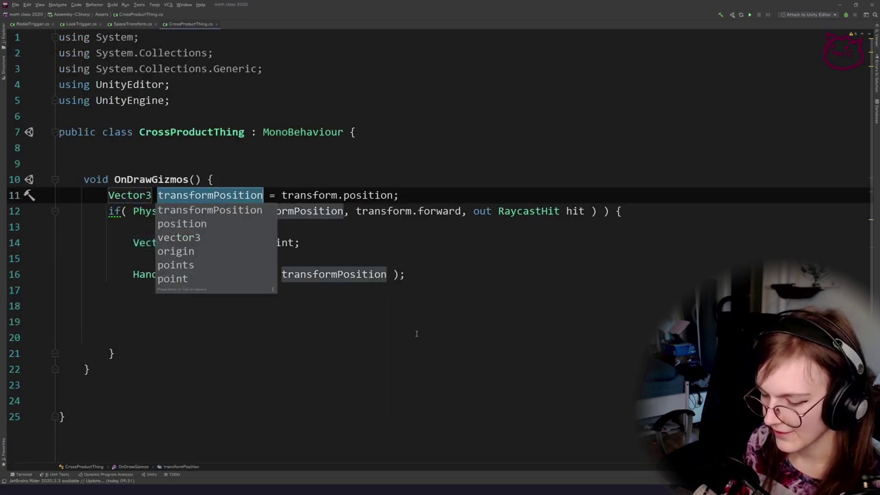
pyautogui.write('headPos')
pyautogui.press('Return')
pyautogui.press('Return')
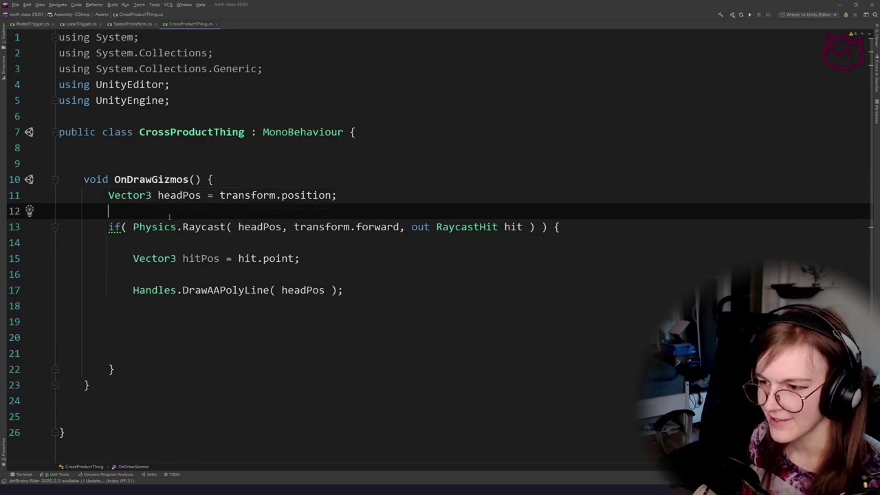
# Add hitPos as the second argument of the DrawAAPolyLine call, after headPos.
pyautogui.doubleClick(180, 197)
pyautogui.click(204, 212)
pyautogui.doubleClick(181, 197)
pyautogui.click(325, 291)
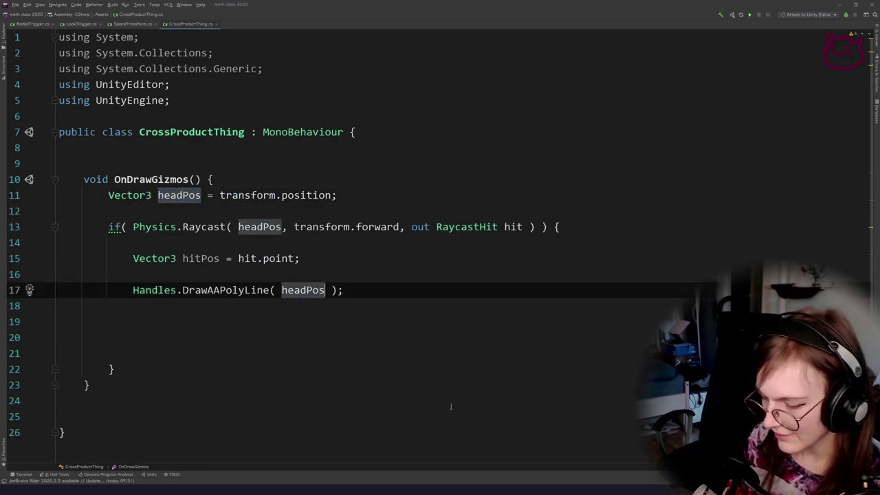
pyautogui.write(', hitPos')
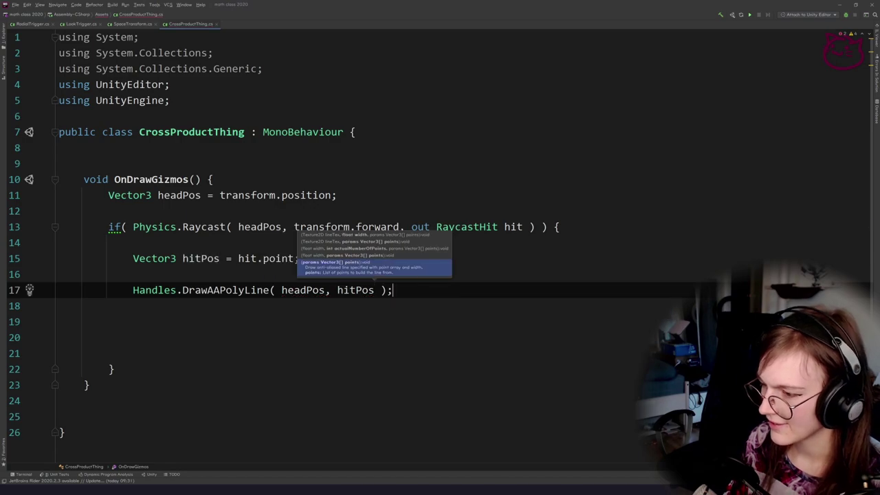
# Switch to Unity and rotate GameObject (1) to about 6.2, -1, 2.1 degrees, checking its look line against the sphere.
pyautogui.hotkey('alt', 'Tab')
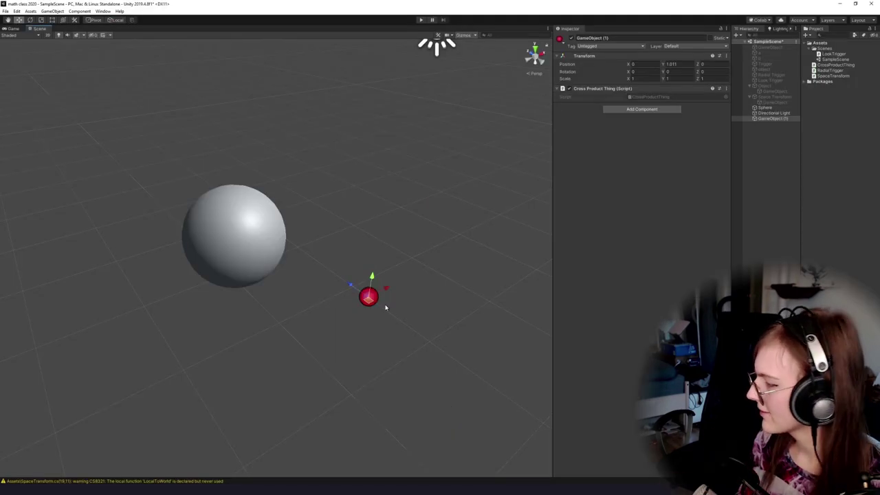
pyautogui.press('e')
pyautogui.moveTo(381, 307); pyautogui.dragTo(351, 258)
pyautogui.keyDown('alt'); pyautogui.moveTo(353, 268); pyautogui.dragTo(364, 295); pyautogui.keyUp('alt')
pyautogui.press('w')
pyautogui.click(377, 243)
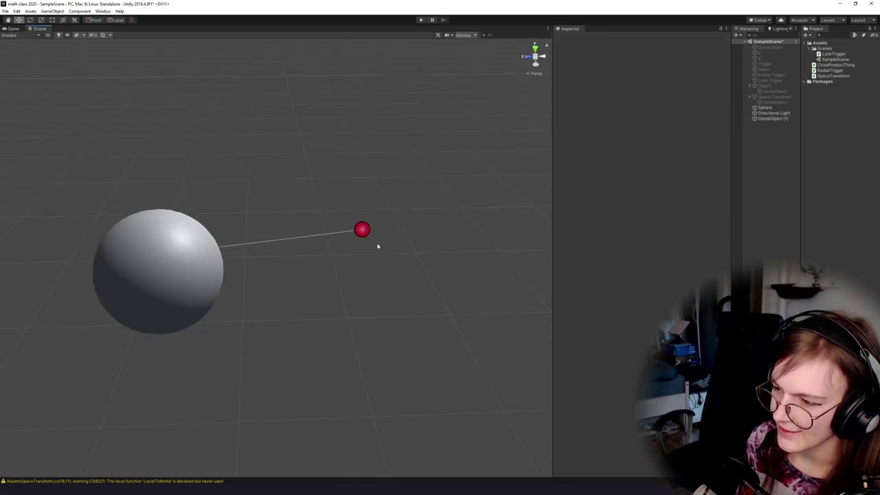
pyautogui.click(363, 231)
pyautogui.keyDown('alt'); pyautogui.moveTo(362, 234); pyautogui.dragTo(314, 299); pyautogui.keyUp('alt')
# Switch back to Rider and add an else block to the raycast condition, directly after the DrawAAPolyLine line.
pyautogui.hotkey('alt', 'Tab')
pyautogui.write('else {')
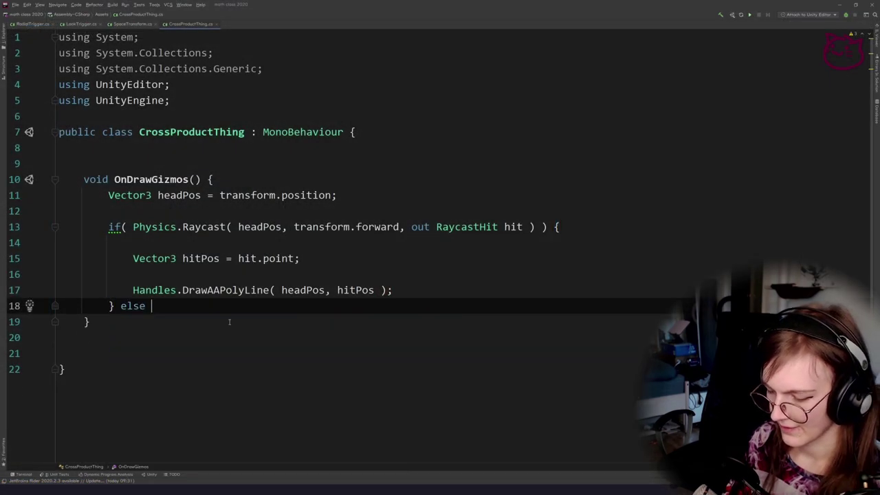
pyautogui.press('Return')
pyautogui.moveTo(413, 288); pyautogui.dragTo(133, 258)
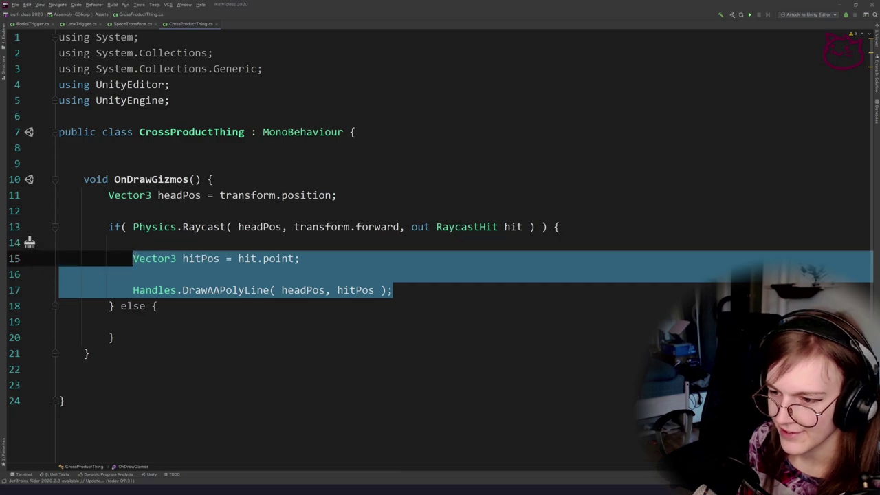
pyautogui.hotkey('ctrl', 'c')
pyautogui.click(199, 317)
pyautogui.hotkey('ctrl', 'v')
pyautogui.hotkey('ctrl', 'z')
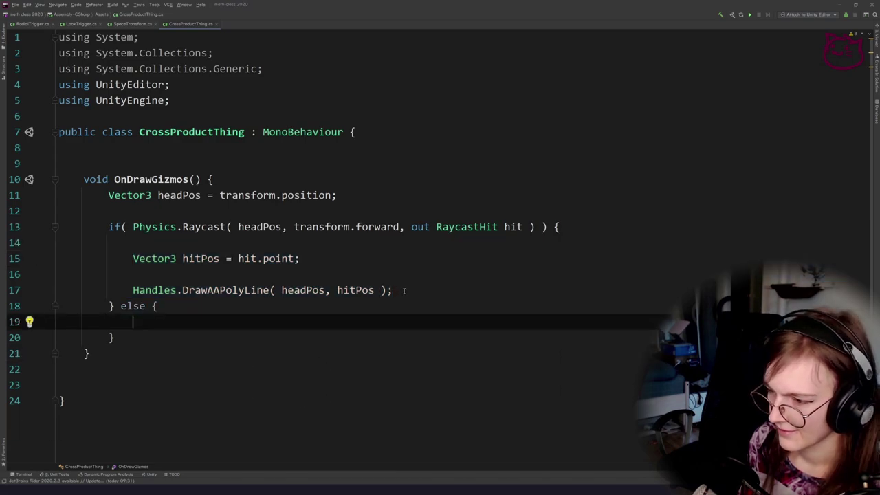
# Copy the DrawAAPolyLine line into the else block and replace its hitPos argument with headPos.
pyautogui.moveTo(404, 291); pyautogui.dragTo(137, 290)
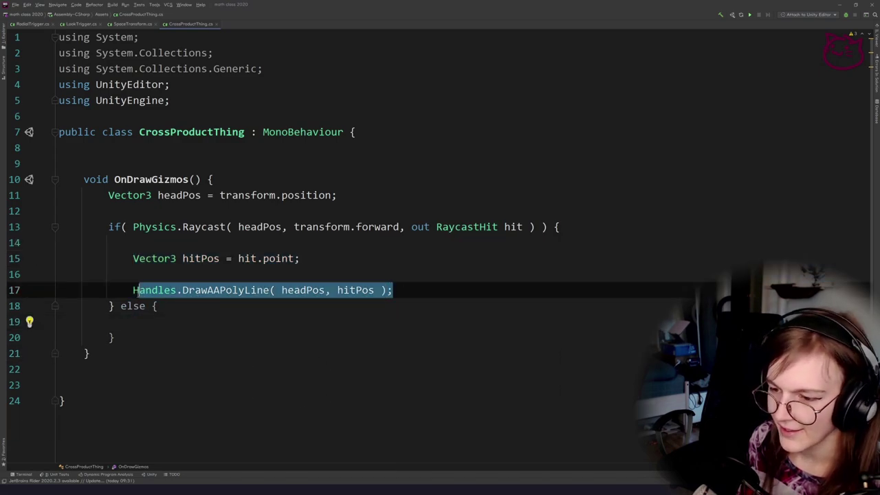
pyautogui.hotkey('ctrl', 'c')
pyautogui.click(203, 321)
pyautogui.hotkey('ctrl', 'v')
pyautogui.click(282, 322)
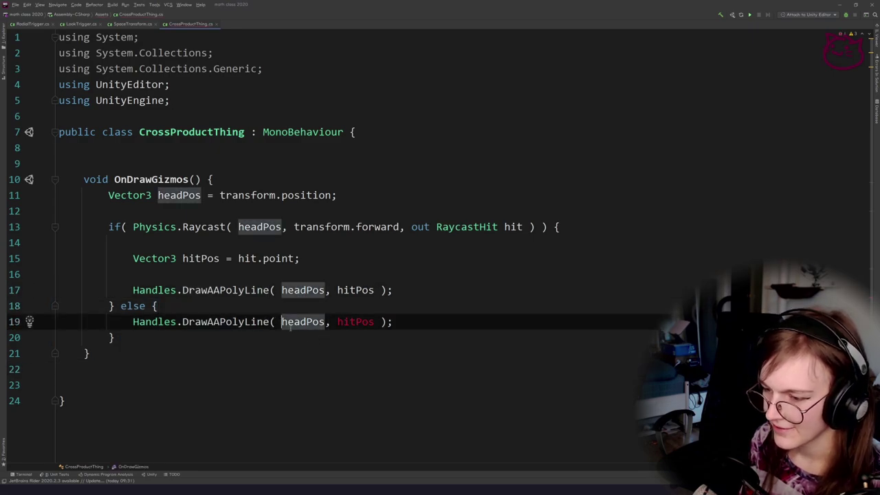
pyautogui.doubleClick(358, 322)
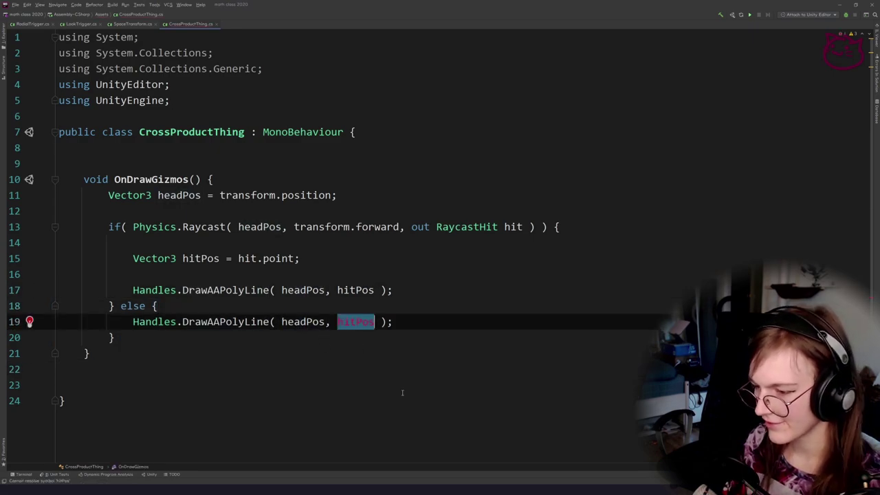
pyautogui.write('head')
pyautogui.press('Return')
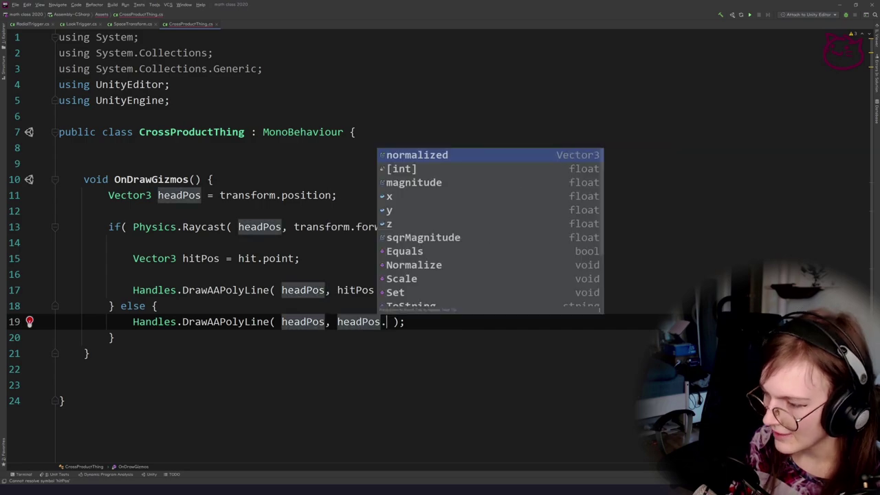
pyautogui.press('Escape')
# Declare Vector3 lookDir = transform.forward; on a new line below the headPos declaration.
pyautogui.press('Up')
pyautogui.press('Up')
pyautogui.press('Up')
pyautogui.press('Up')
pyautogui.press('Up')
pyautogui.press('Up')
pyautogui.press('Up')
pyautogui.press('Up')
pyautogui.press('Return')
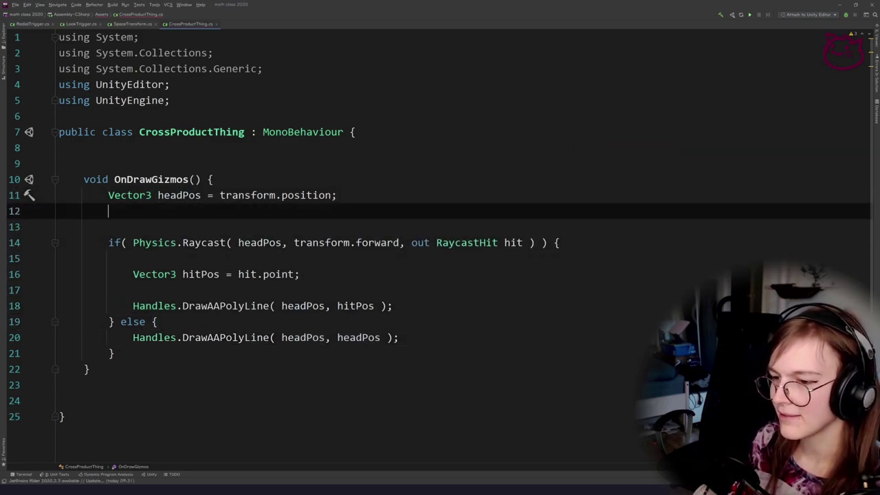
pyautogui.write('Vec')
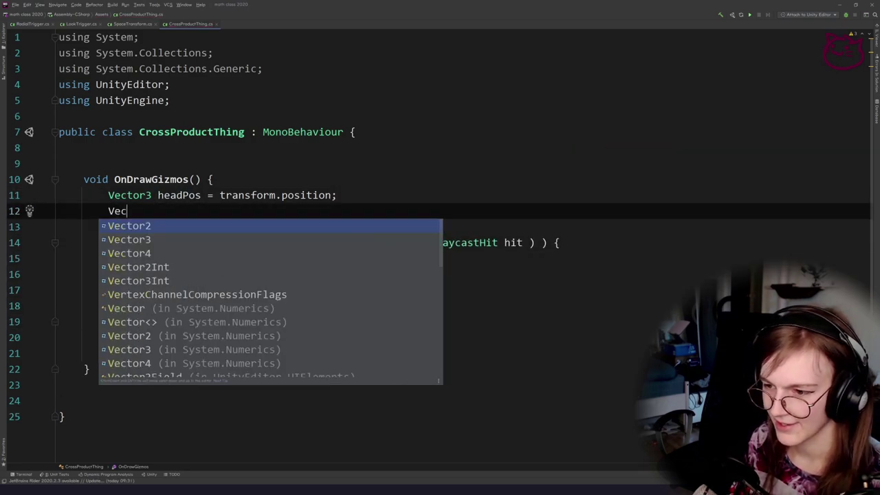
pyautogui.write('tor3 tra')
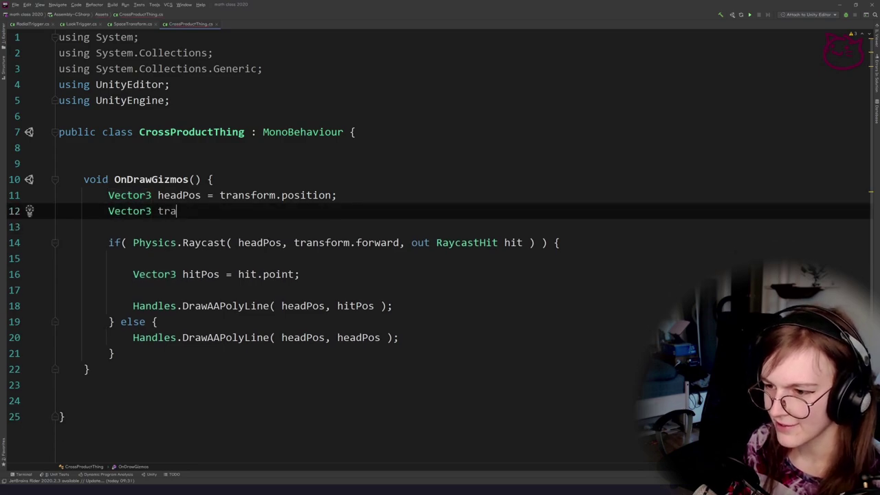
pyautogui.write('transform.forward;')
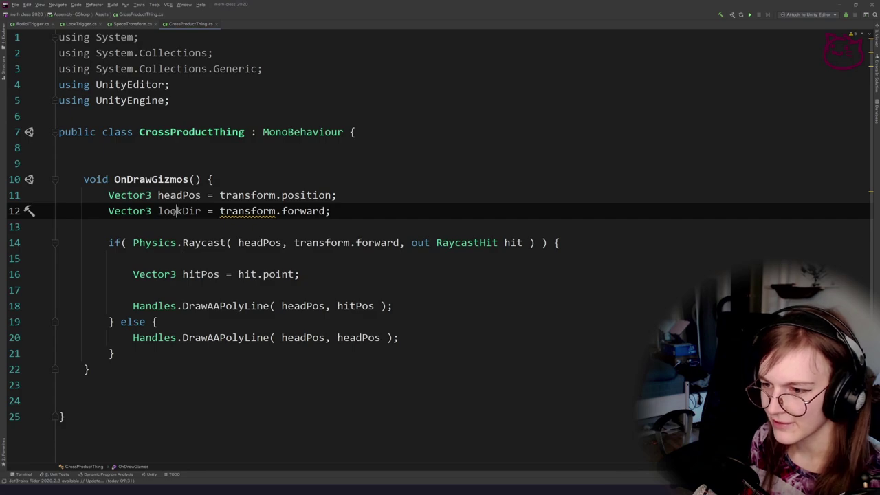
# Change the second argument of the else block's DrawAAPolyLine call to headPos + lookDir.
pyautogui.click(397, 354)
pyautogui.doubleClick(362, 338)
pyautogui.write('he')
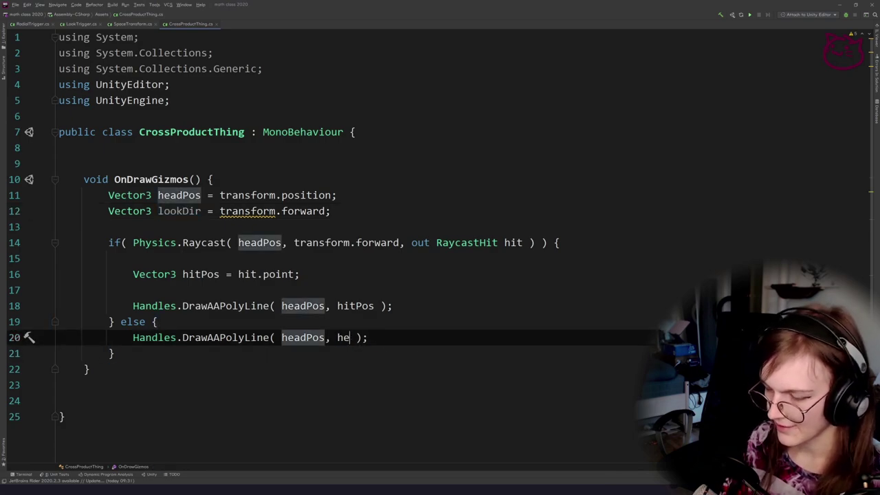
pyautogui.write('adP')
pyautogui.write('os + lookDir')
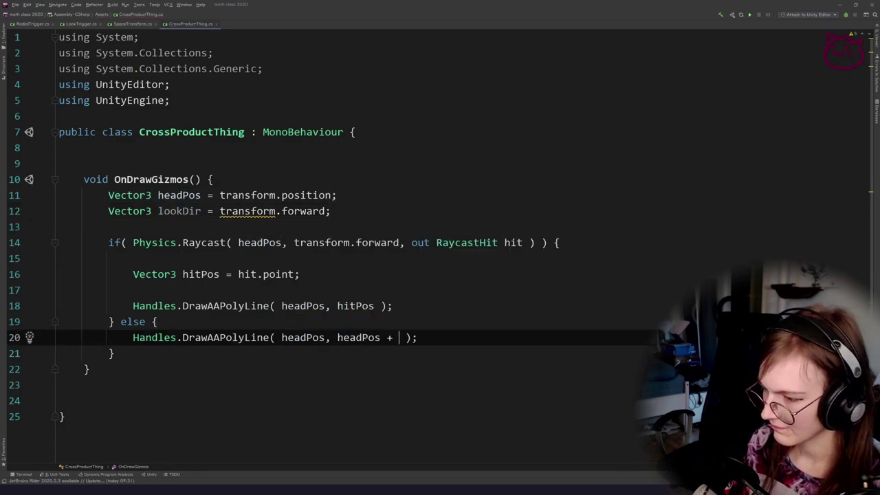
pyautogui.press('End')
pyautogui.click(302, 411)
# Add Handles.color = Color.red; above the DrawAAPolyLine call in the else block.
pyautogui.click(291, 325)
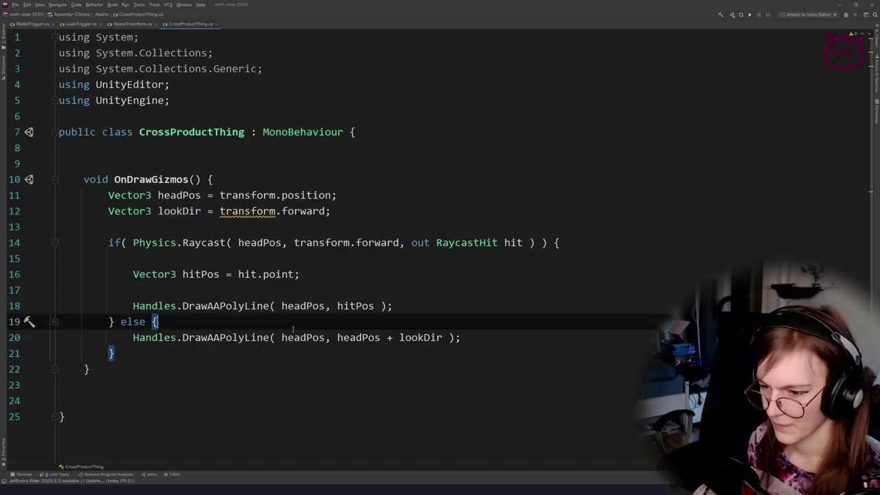
pyautogui.press('Return')
pyautogui.write('DrawGizmo.co')
pyautogui.hotkey('ctrl', 'shift', 'Left')
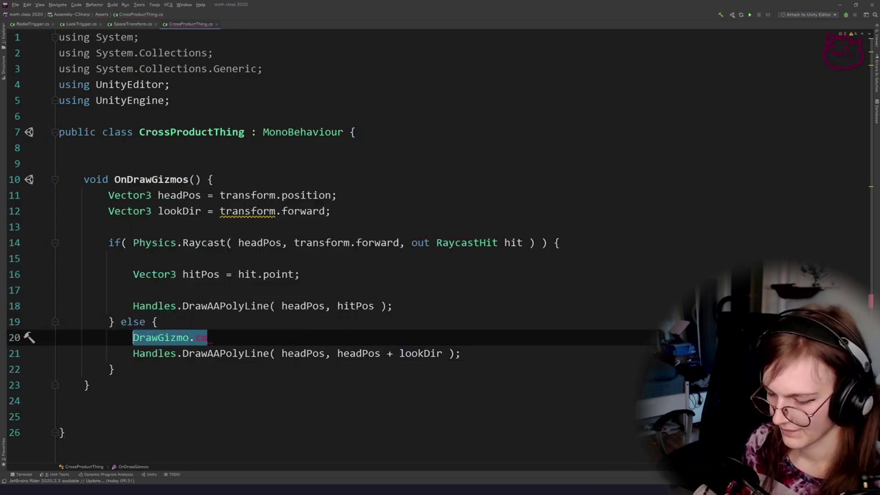
pyautogui.write('Handles.co')
pyautogui.press('Down')
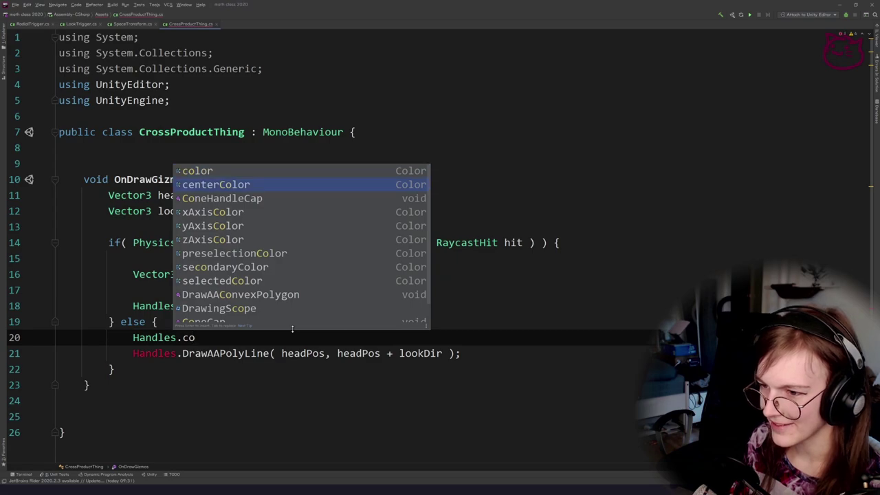
pyautogui.press('Up')
pyautogui.press('Return')
pyautogui.write('= ')
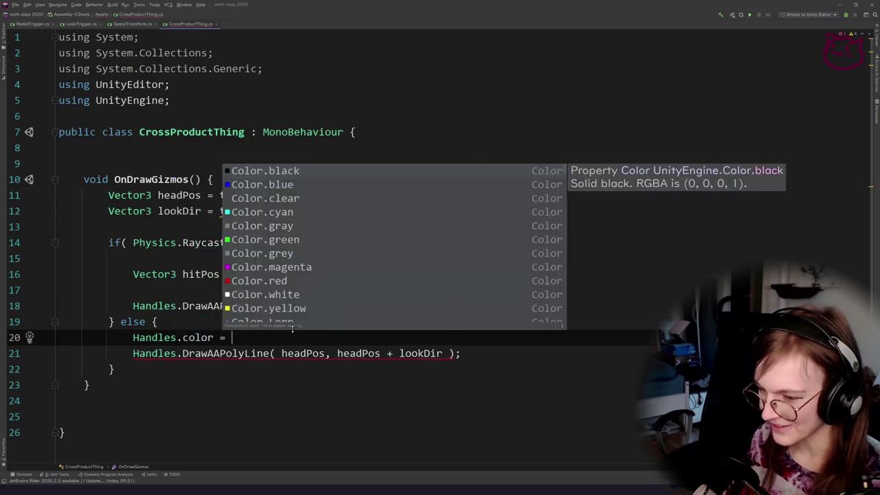
pyautogui.write('col')
pyautogui.press('Return')
pyautogui.write('.red;')
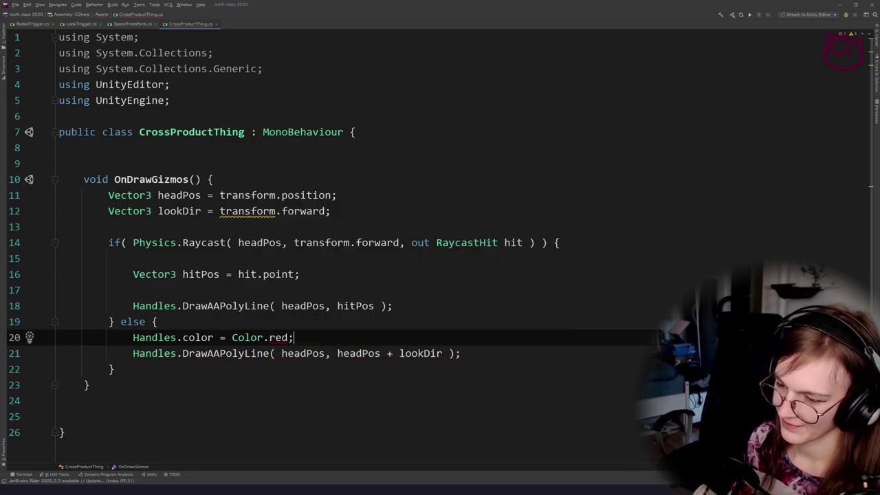
# Add Handles.color = Color.green; above the DrawAAPolyLine call in the if block.
pyautogui.press('Up')
pyautogui.press('Up')
pyautogui.press('Up')
pyautogui.press('Return')
pyautogui.write('Hand')
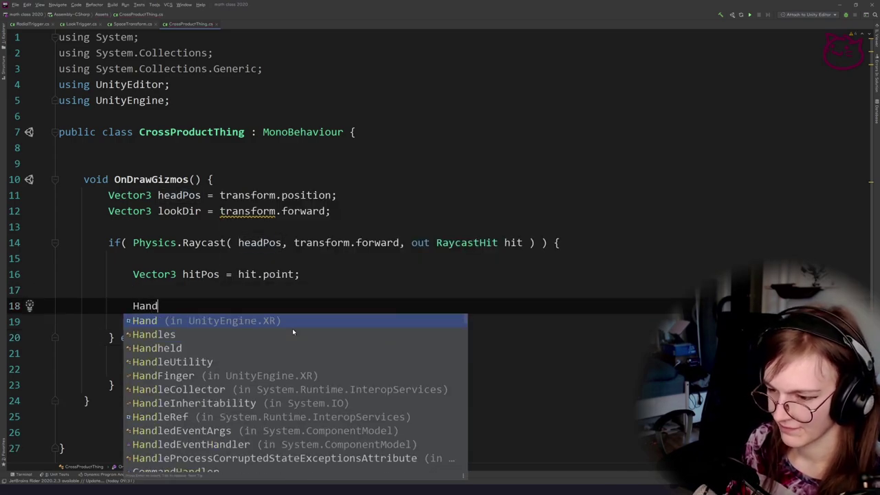
pyautogui.write('les.')
pyautogui.press('Return')
pyautogui.write('= Color')
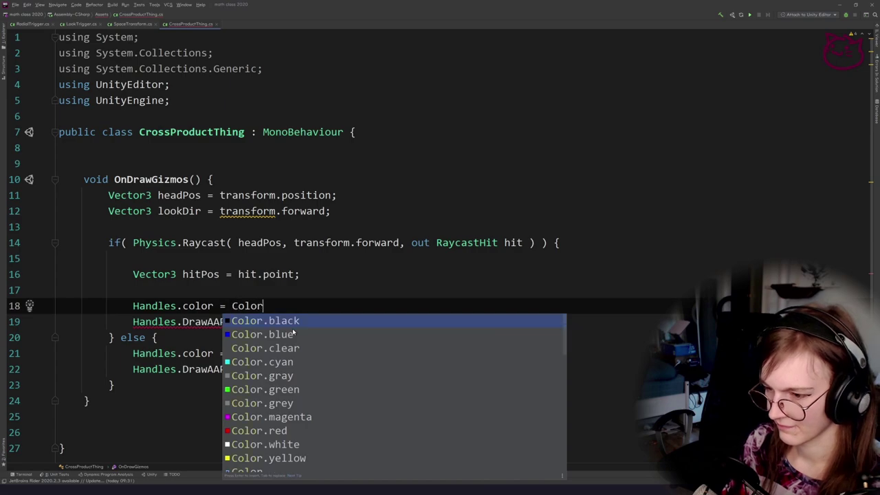
pyautogui.write('.green')
pyautogui.press('Return')
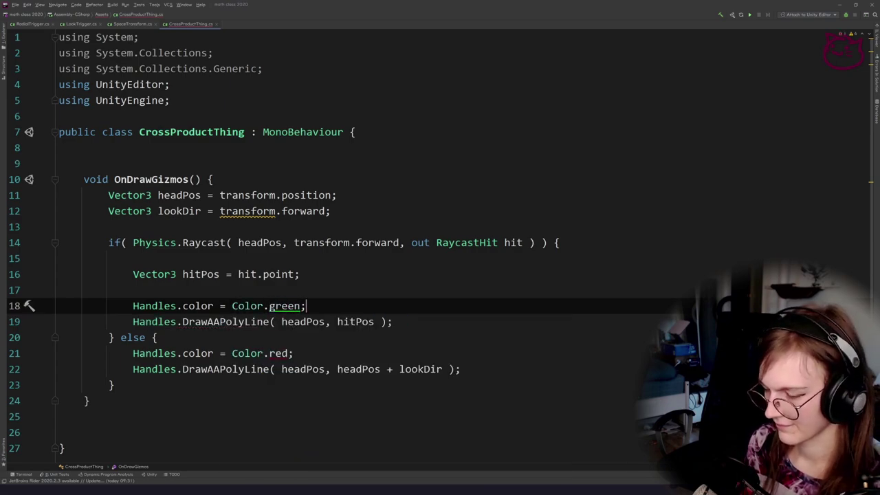
# Switch to Unity and tilt GameObject (1) up to an X rotation of about -25.7 degrees, aiming it past the sphere.
pyautogui.hotkey('alt', 'Tab')
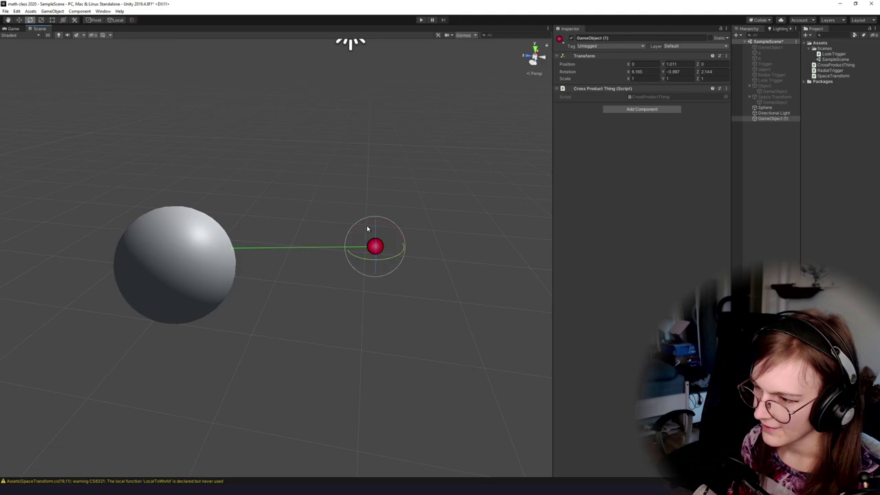
pyautogui.moveTo(367, 229); pyautogui.dragTo(388, 231)
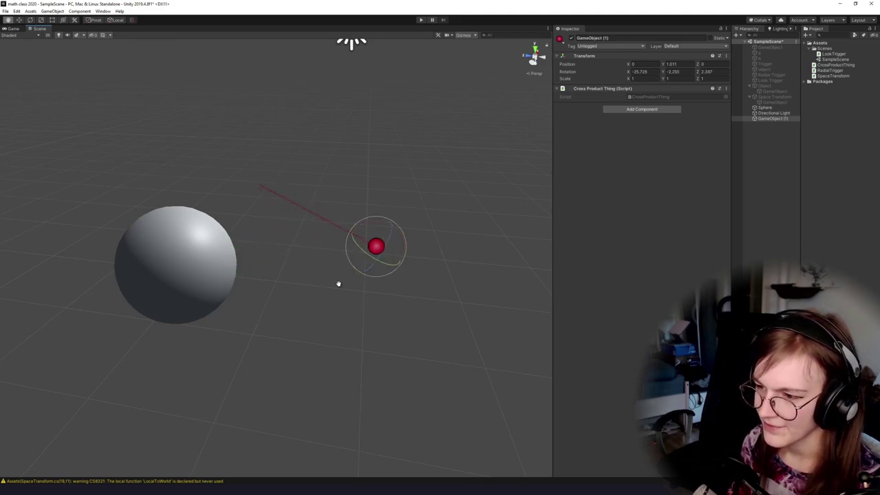
# Rotate GameObject (1) down to an X rotation of about 4.15 degrees, aiming it at the sphere.
pyautogui.moveTo(337, 283); pyautogui.dragTo(359, 250)
pyautogui.moveTo(354, 252); pyautogui.dragTo(319, 386)
pyautogui.press('w')
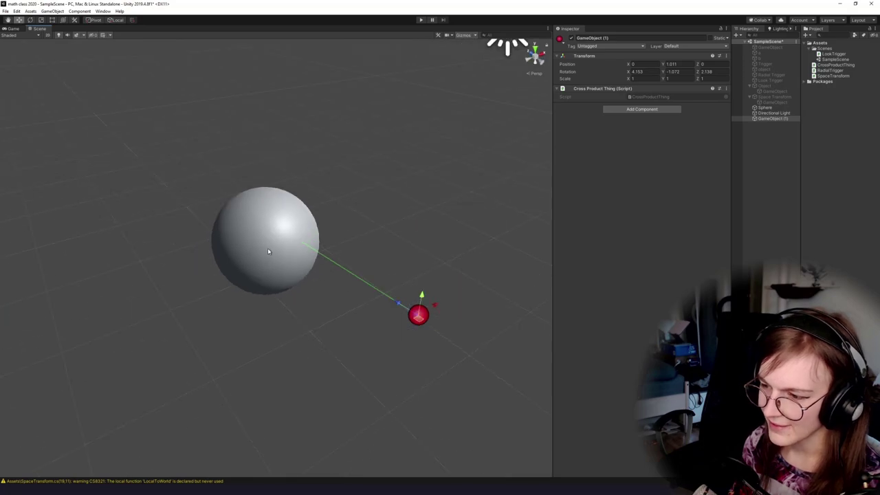
# Darken the Directional Light's colour and reselect GameObject (1).
pyautogui.click(269, 248)
pyautogui.click(783, 114)
pyautogui.click(776, 119)
pyautogui.click(767, 108)
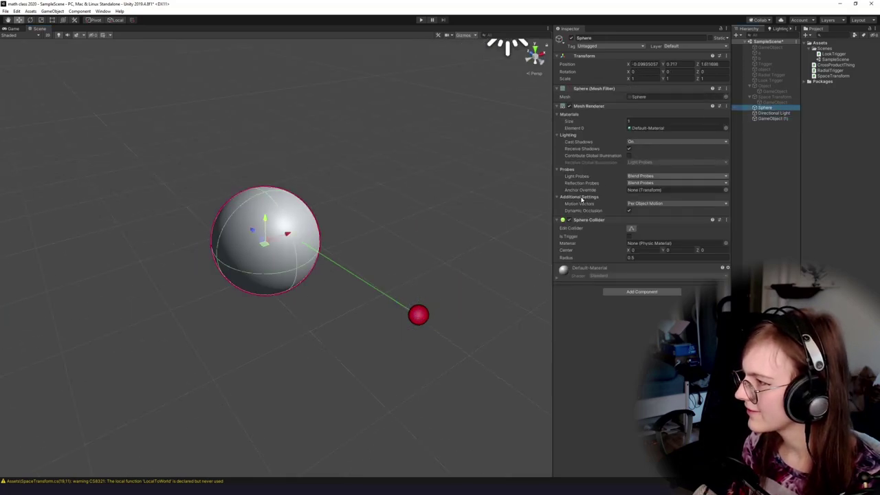
pyautogui.click(768, 118)
pyautogui.click(771, 113)
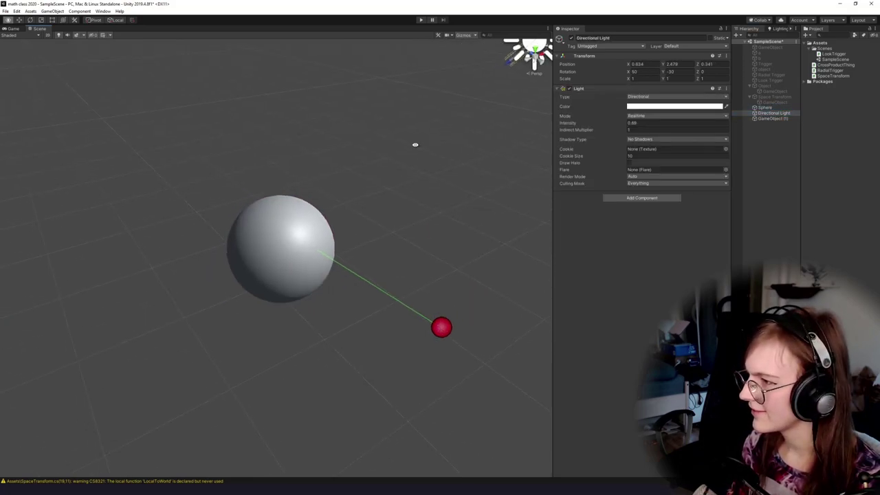
pyautogui.click(673, 105)
pyautogui.moveTo(663, 176); pyautogui.dragTo(648, 186)
pyautogui.scroll(-4, 395, 228)
pyautogui.moveTo(385, 221); pyautogui.dragTo(422, 315)
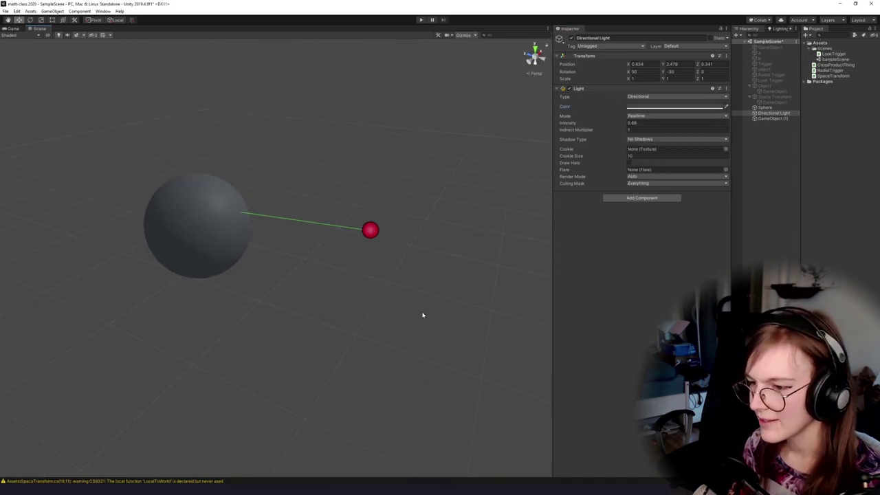
pyautogui.click(370, 230)
pyautogui.moveTo(371, 237); pyautogui.dragTo(321, 349)
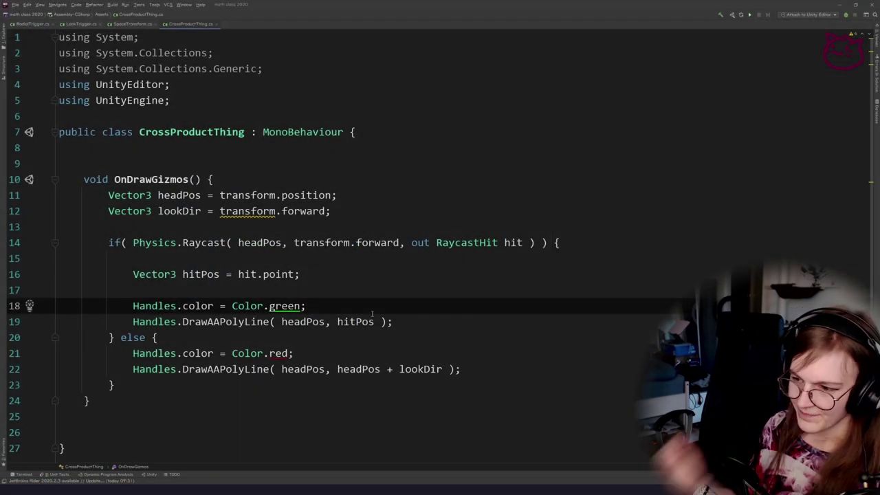
# Switch to the CrossProductThing script in Rider and remove the blank lines around the hitPos declaration in the if block.
pyautogui.click(309, 278)
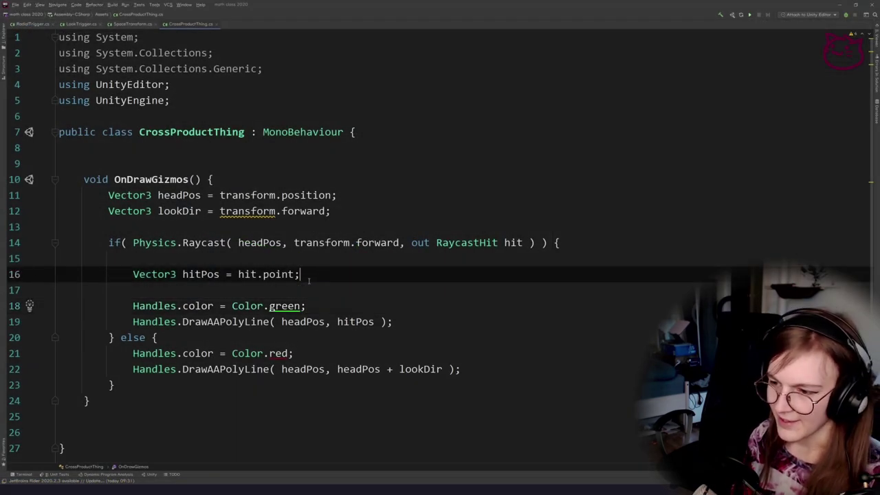
pyautogui.press('Up')
pyautogui.hotkey('alt', 'shift', 'Down')
pyautogui.hotkey('alt', 'shift', 'Down')
pyautogui.press('Up')
pyautogui.press('Return')
pyautogui.press('Return')
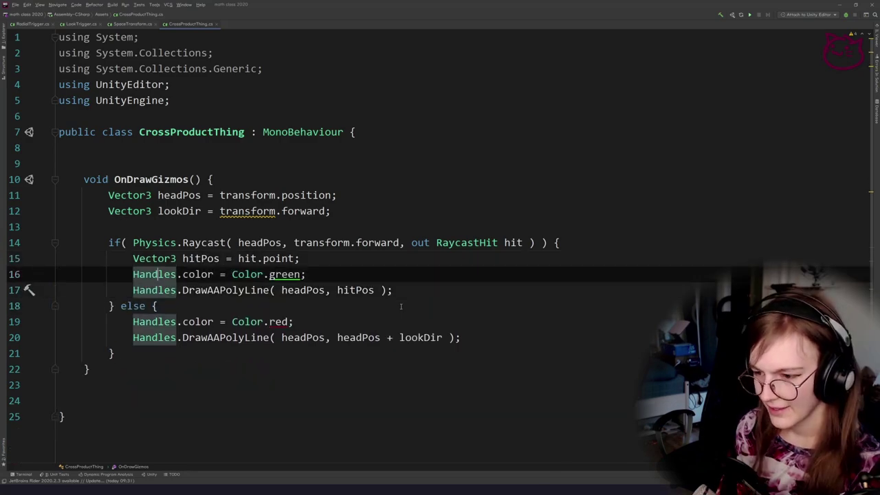
pyautogui.press('Down')
pyautogui.press('Down')
pyautogui.press('Up')
# Switch to Unity, move GameObject (1) to about (0.136, 1.134, 0.011) and examine where its line meets the sphere.
pyautogui.hotkey('alt', 'Tab')
pyautogui.moveTo(402, 310); pyautogui.dragTo(334, 313)
pyautogui.moveTo(396, 273); pyautogui.dragTo(397, 245)
pyautogui.moveTo(293, 277); pyautogui.dragTo(254, 315)
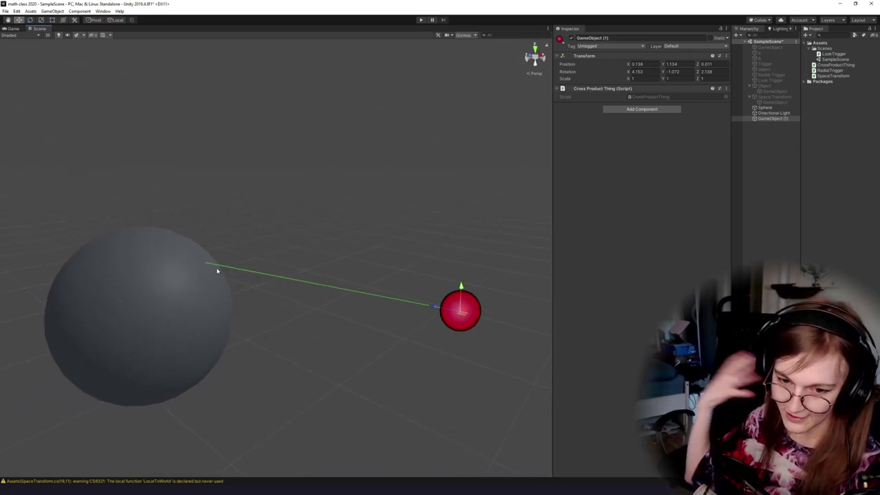
pyautogui.moveTo(217, 270); pyautogui.dragTo(284, 314)
pyautogui.hotkey('alt', 'Tab')
pyautogui.hotkey('alt', 'Tab')
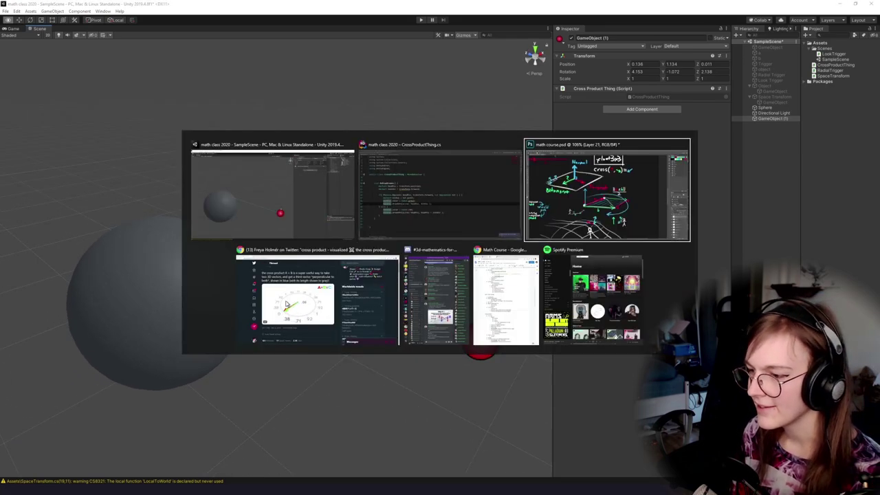
pyautogui.hotkey('alt', 'shift', 'Tab')
pyautogui.hotkey('alt', 'shift', 'Tab')
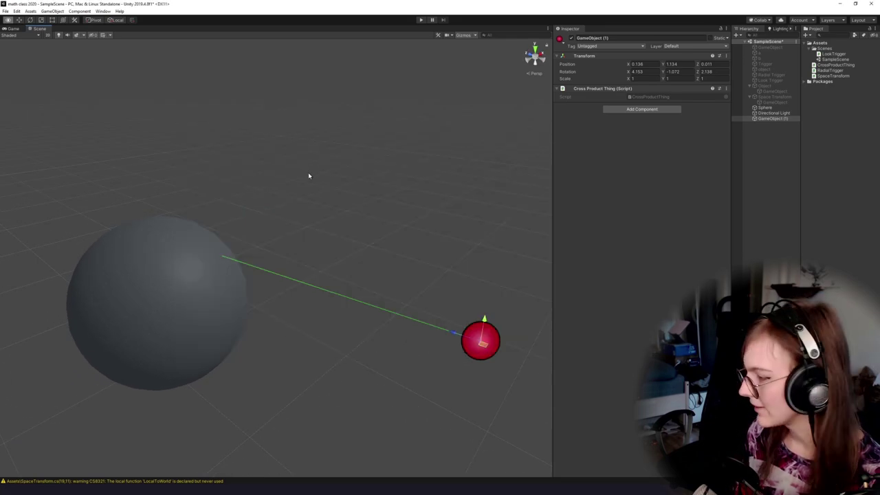
# Switch to the CrossProductThing script in Rider and open up blank lines below the if block's DrawAAPolyLine call.
pyautogui.hotkey('alt', 'Tab')
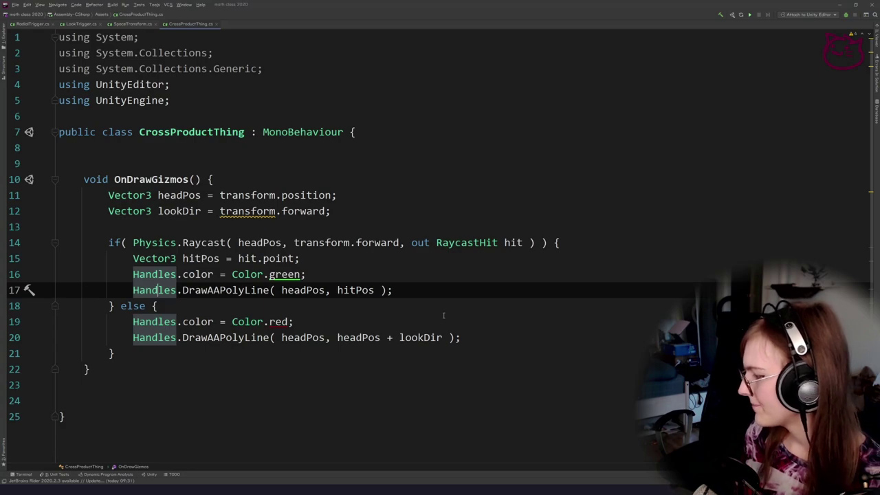
pyautogui.click(385, 180)
pyautogui.click(308, 241)
pyautogui.click(306, 223)
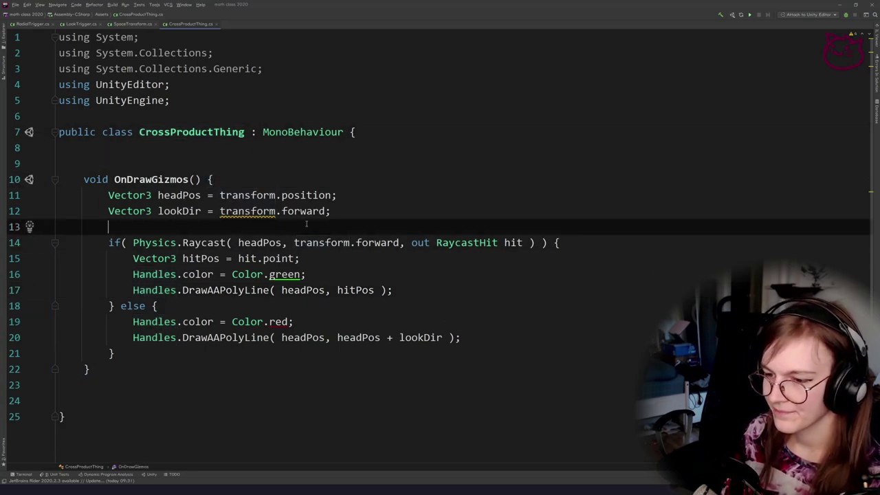
pyautogui.press('Down')
pyautogui.press('Down')
pyautogui.press('Down')
pyautogui.press('Down')
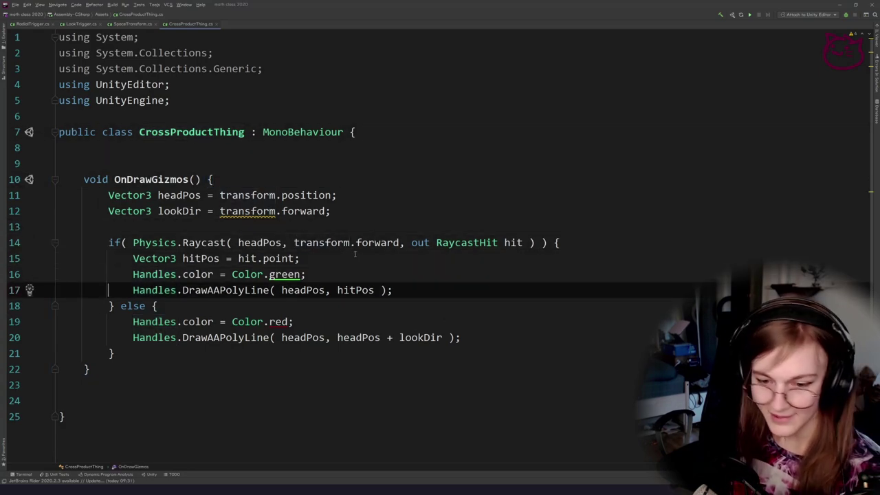
pyautogui.click(355, 256)
pyautogui.press('Down')
pyautogui.press('Down')
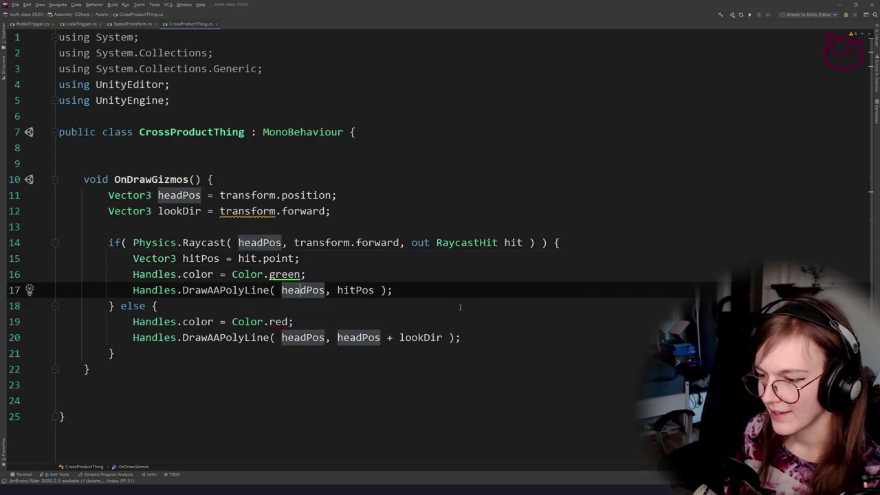
pyautogui.press('End')
pyautogui.press('Return')
pyautogui.press('Return')
# Copy the Handles.color line below the if block's DrawAAPolyLine call and change its colour to Color.blue.
pyautogui.press('Up')
pyautogui.press('Up')
pyautogui.press('Up')
pyautogui.hotkey('shift', 'End')
pyautogui.hotkey('ctrl', 'c')
pyautogui.press('Down')
pyautogui.press('Down')
pyautogui.hotkey('ctrl', 'v')
pyautogui.press('BackSpace')
pyautogui.press('BackSpace')
pyautogui.press('BackSpace')
pyautogui.press('BackSpace')
pyautogui.press('BackSpace')
pyautogui.press('BackSpace')
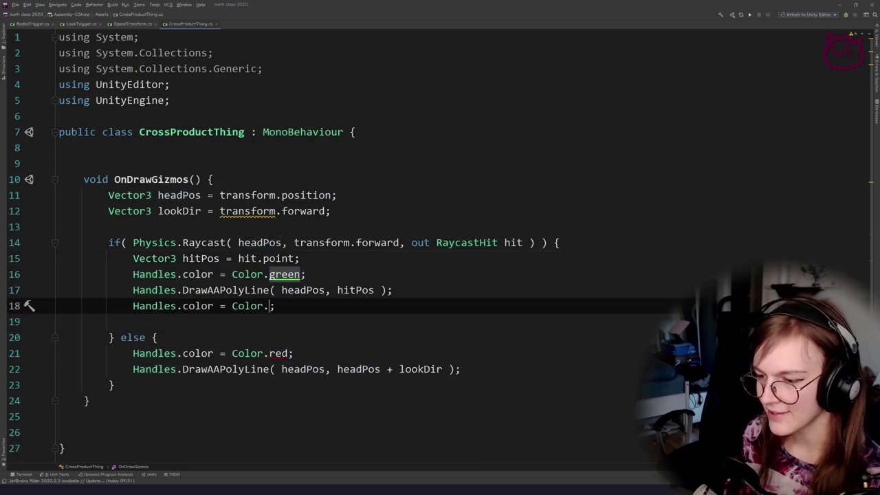
pyautogui.write('bl')
pyautogui.press('Return')
pyautogui.write(';')
# Add a copy of Handles.DrawAAPolyLine( headPos, hitPos ); below the blue colour line, with blank lines after it.
pyautogui.press('Return')
pyautogui.press('Return')
pyautogui.press('Return')
pyautogui.press('Up')
pyautogui.press('Up')
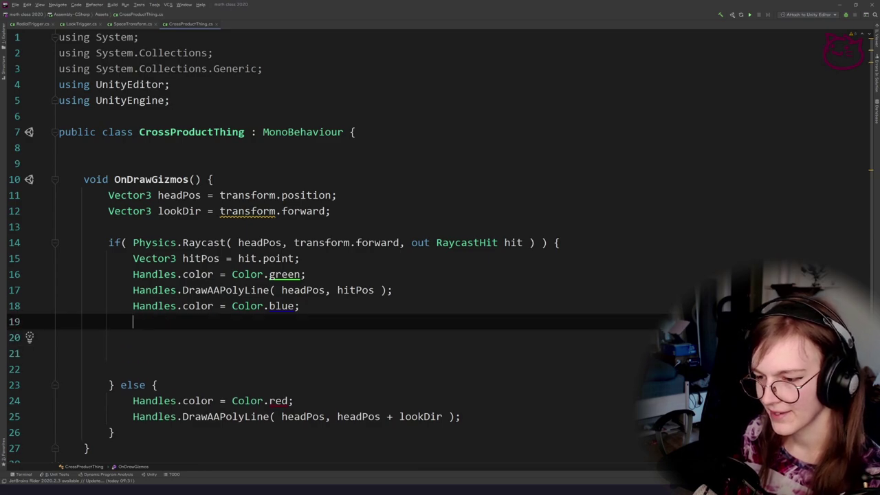
pyautogui.press('Up')
pyautogui.press('Up')
pyautogui.press('Home')
pyautogui.hotkey('shift', 'End')
pyautogui.hotkey('ctrl', 'c')
pyautogui.press('Down')
pyautogui.press('Down')
pyautogui.hotkey('ctrl', 'v')
pyautogui.scroll(1, 385, 312)
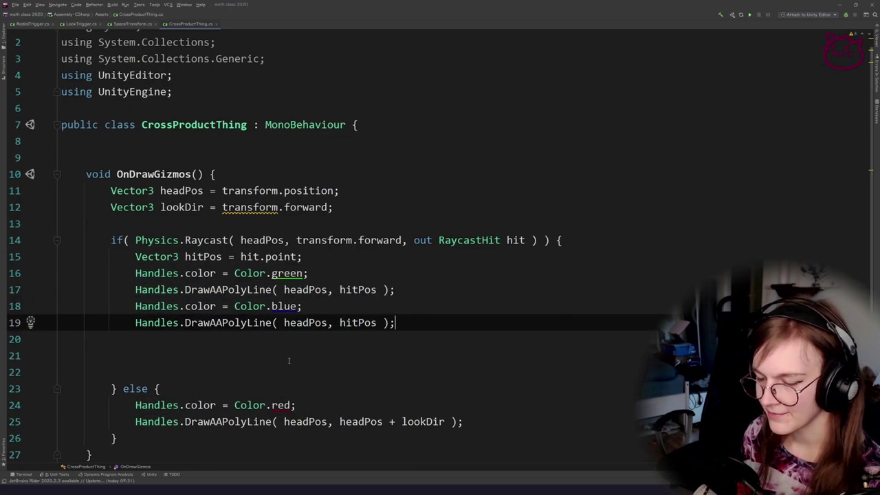
pyautogui.click(289, 358)
pyautogui.scroll(-1, 264, 322)
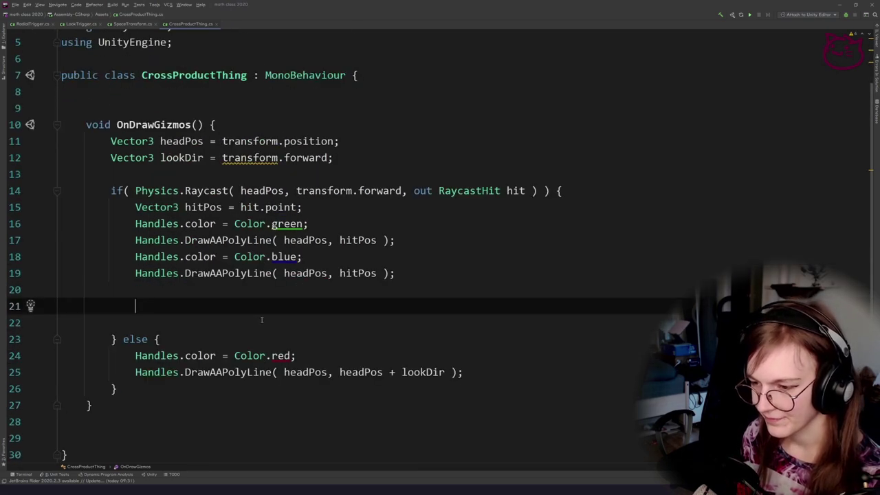
# Declare a local function void DrawRay( Vector3 p, Vector3 dir ) => below the lookDir line.
pyautogui.click(352, 167)
pyautogui.press('Return')
pyautogui.press('Return')
pyautogui.write('void DrawPrett')
pyautogui.hotkey('ctrl', 'shift', 'Left')
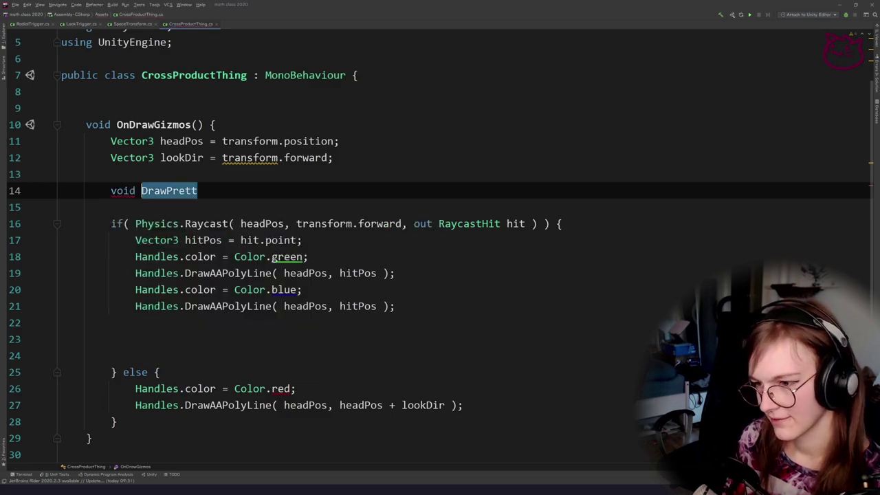
pyautogui.write('Dr')
pyautogui.write('awRay( Vector3 ')
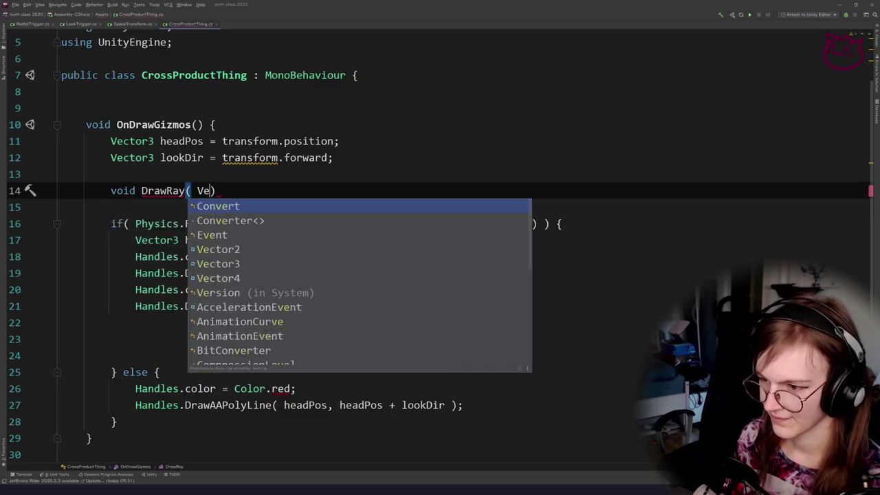
pyautogui.write('p')
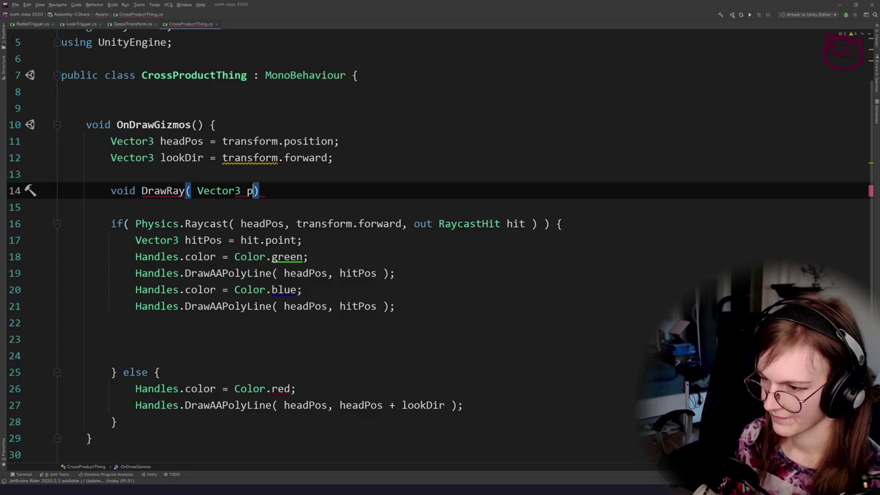
pyautogui.write(', Vector3 dir')
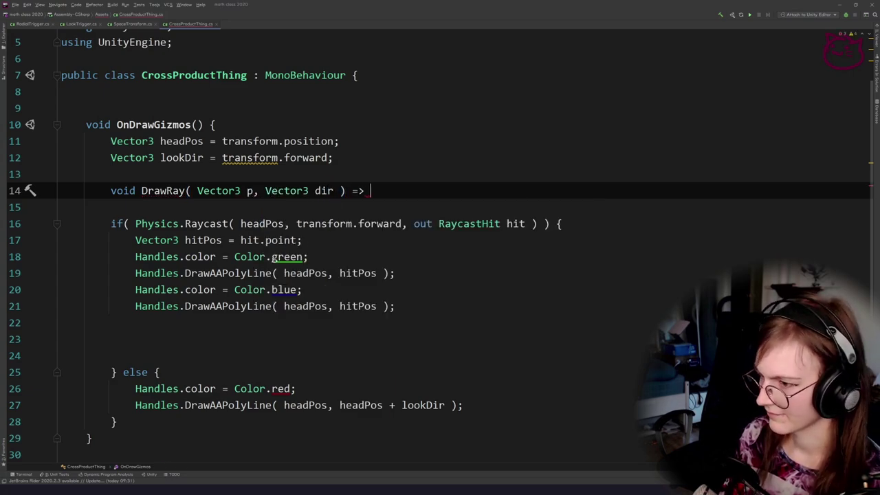
# Give DrawRay the body Handles.DrawAAPolyLine( p, p + dir ); and reformat the code.
pyautogui.moveTo(406, 273); pyautogui.dragTo(178, 272)
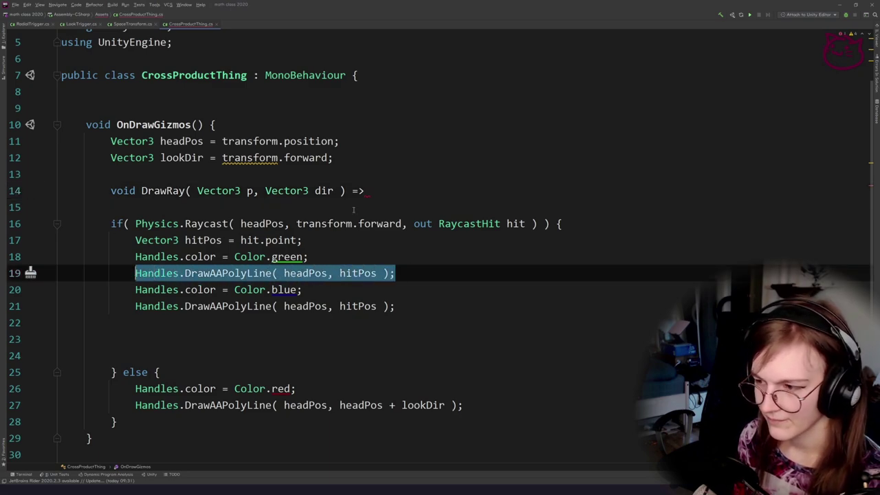
pyautogui.click(374, 192)
pyautogui.hotkey('ctrl', 'v')
pyautogui.click(605, 142)
pyautogui.click(667, 204)
pyautogui.click(656, 192)
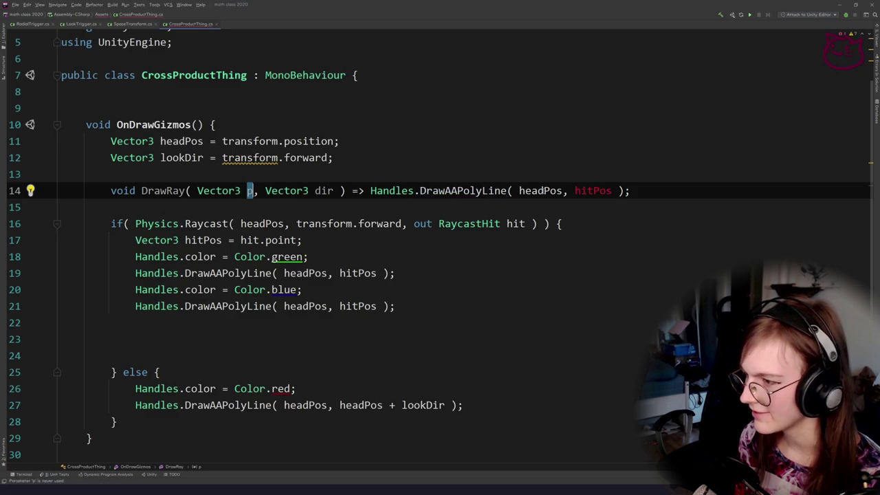
pyautogui.write('p+dir')
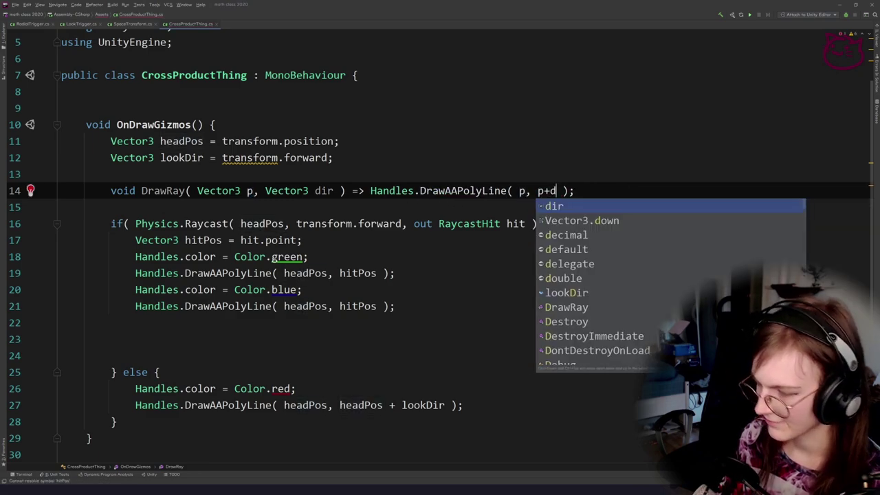
pyautogui.hotkey('ctrl', 'alt', 'l')
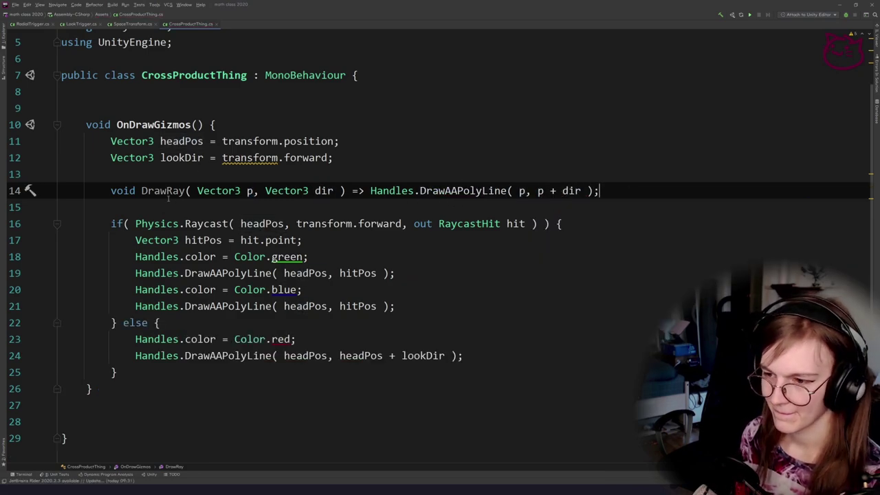
# Replace the else block's DrawAAPolyLine call with DrawRay( headPos, lookDir ); and copy the new call.
pyautogui.click(310, 256)
pyautogui.scroll(-1, 312, 323)
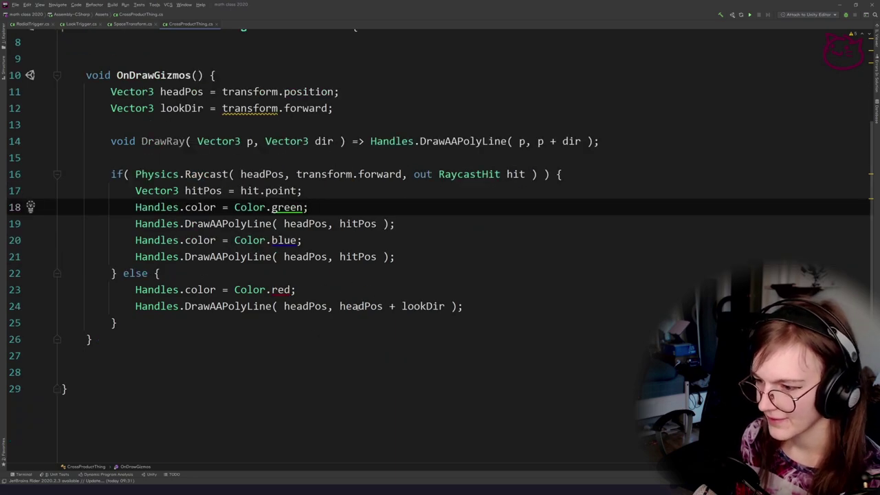
pyautogui.click(372, 295)
pyautogui.press('Return')
pyautogui.hotkey('ctrl', 'v')
pyautogui.write('( headPos')
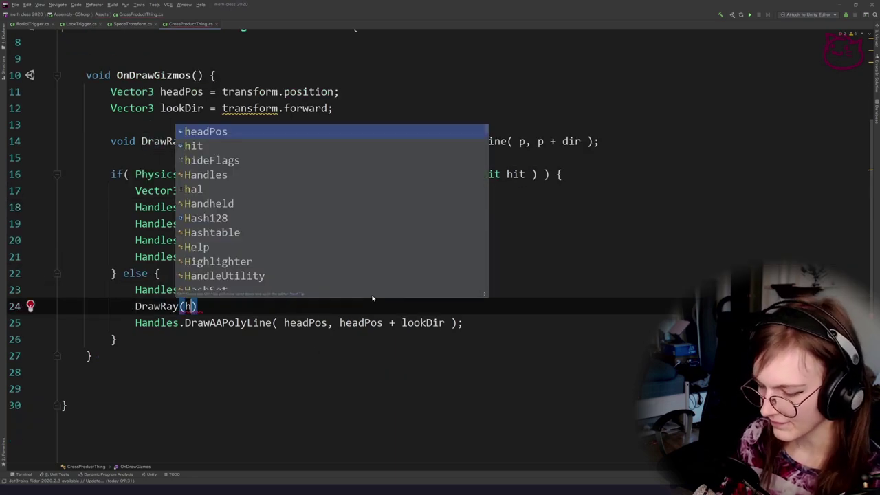
pyautogui.write(', lookDir ')
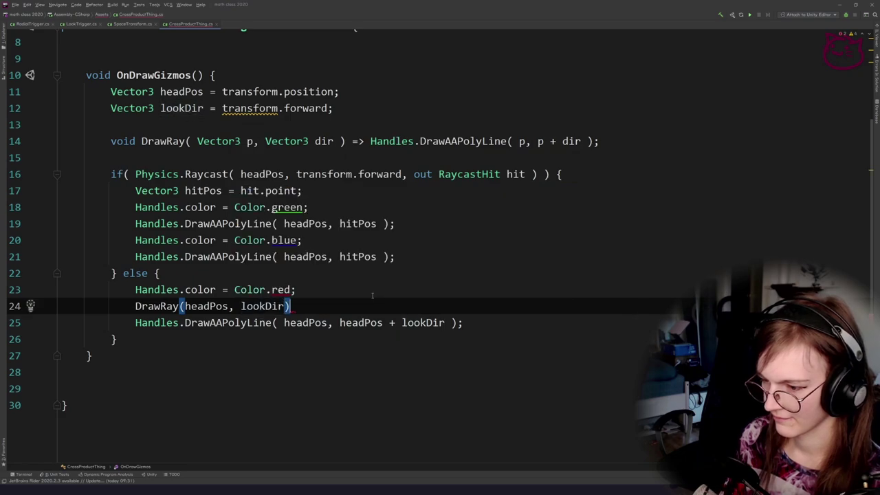
pyautogui.write(');')
pyautogui.press('Down')
pyautogui.hotkey('ctrl', 'x')
pyautogui.click(332, 292)
pyautogui.press('Down')
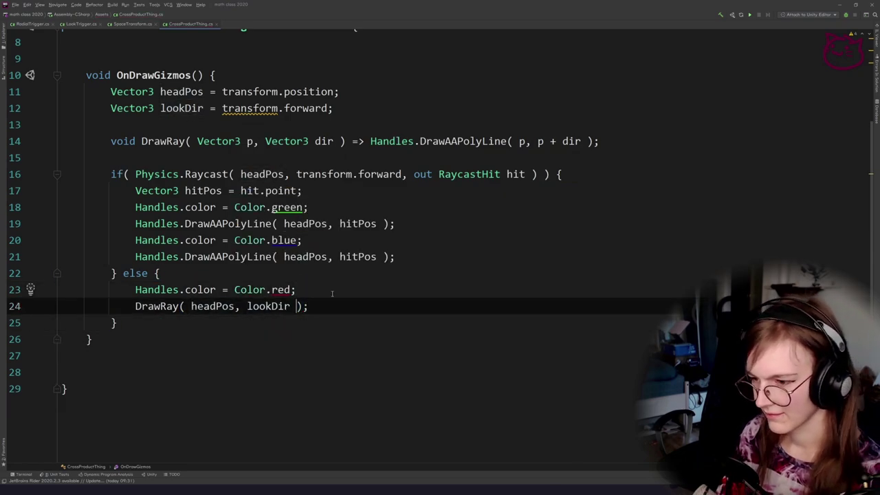
pyautogui.hotkey('shift', 'Home')
# Replace the DrawAAPolyLine call under the blue colour line with the copied DrawRay( headPos, lookDir ); call.
pyautogui.press('Up')
pyautogui.press('Up')
pyautogui.press('Up')
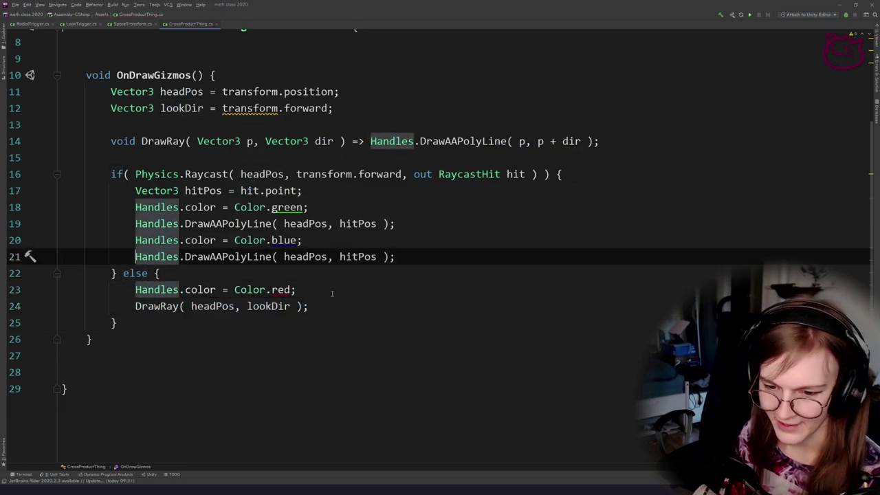
pyautogui.press('Up')
pyautogui.press('Up')
pyautogui.press('Down')
pyautogui.press('Down')
pyautogui.press('End')
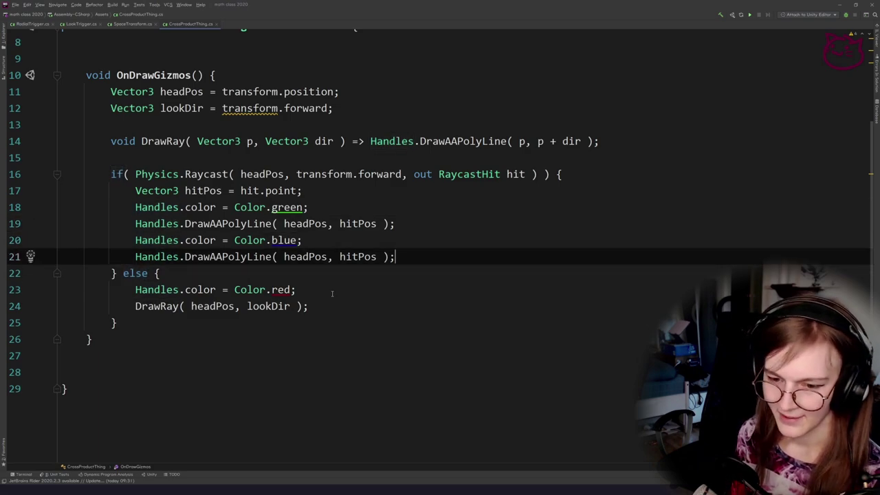
pyautogui.click(403, 276)
pyautogui.click(289, 158)
pyautogui.click(216, 223)
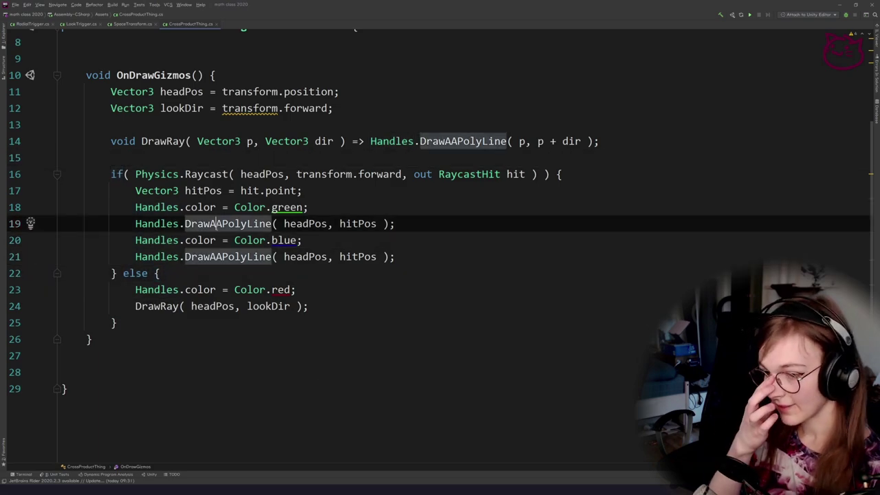
pyautogui.click(284, 290)
pyautogui.click(166, 240)
pyautogui.click(325, 272)
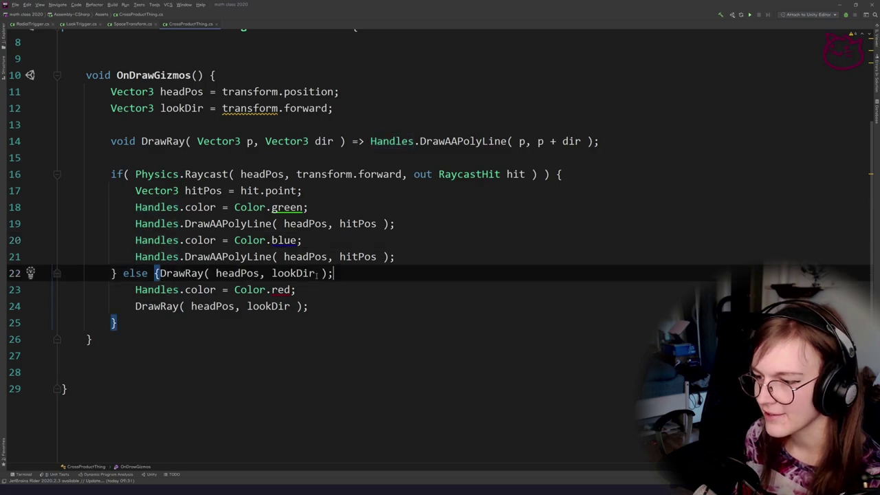
pyautogui.click(347, 224)
pyautogui.moveTo(396, 256); pyautogui.dragTo(136, 256)
pyautogui.hotkey('ctrl', 'v')
pyautogui.click(283, 224)
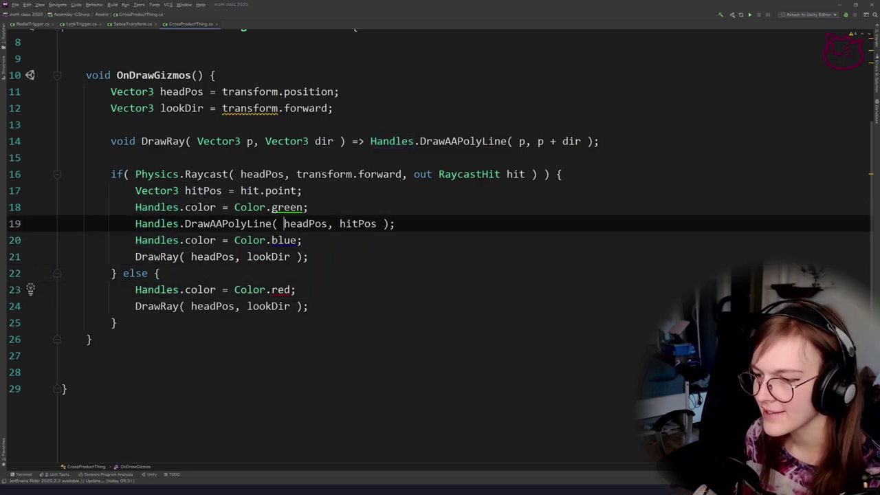
# Replace lookDir with hit.normal in the DrawRay call under the blue colour line.
pyautogui.click(259, 256)
pyautogui.doubleClick(259, 256)
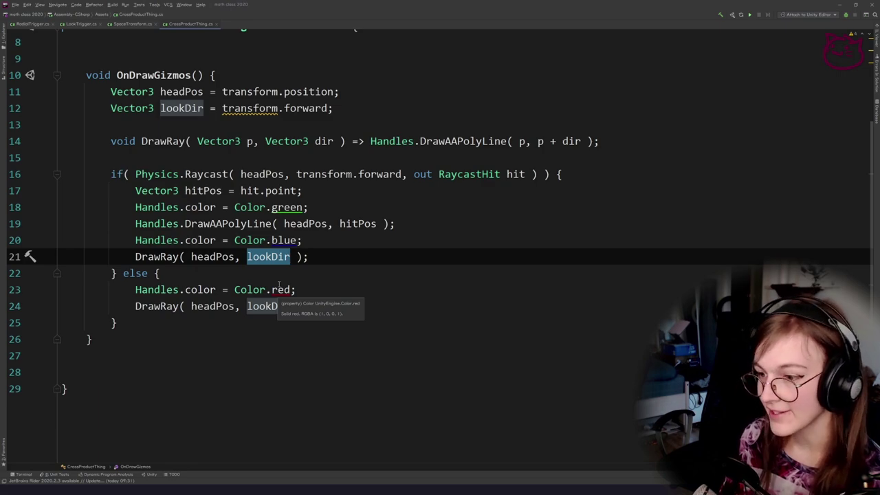
pyautogui.write('hit.no')
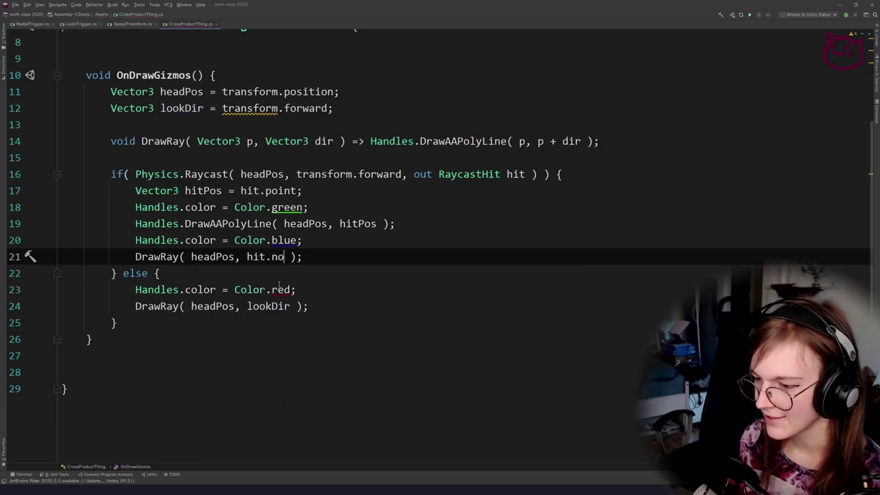
# Insert two blank lines between the hitPos declaration and the green colour line.
pyautogui.click(333, 204)
pyautogui.press('Up')
pyautogui.press('Return')
pyautogui.press('Return')
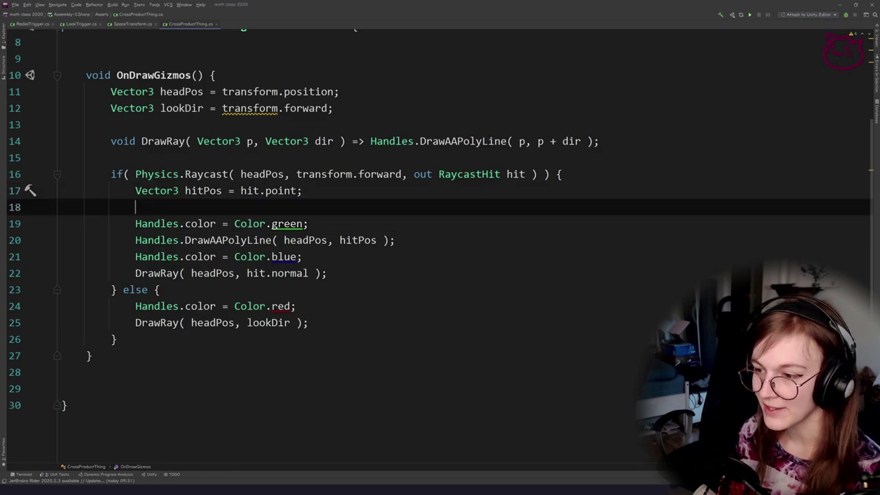
pyautogui.press('Up')
pyautogui.press('Up')
pyautogui.press('Down')
# Switch to Unity and view the blue ray together with the red object and the sphere.
pyautogui.click(308, 300)
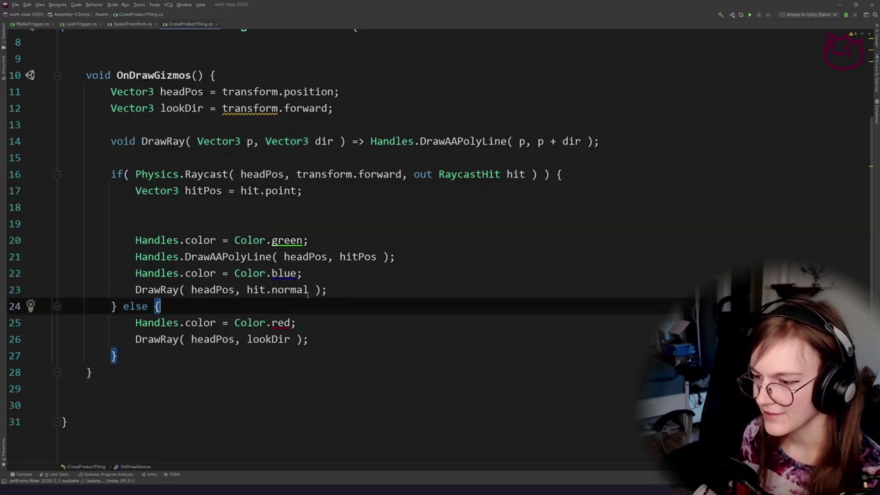
pyautogui.doubleClick(300, 291)
pyautogui.hotkey('alt', 'Tab')
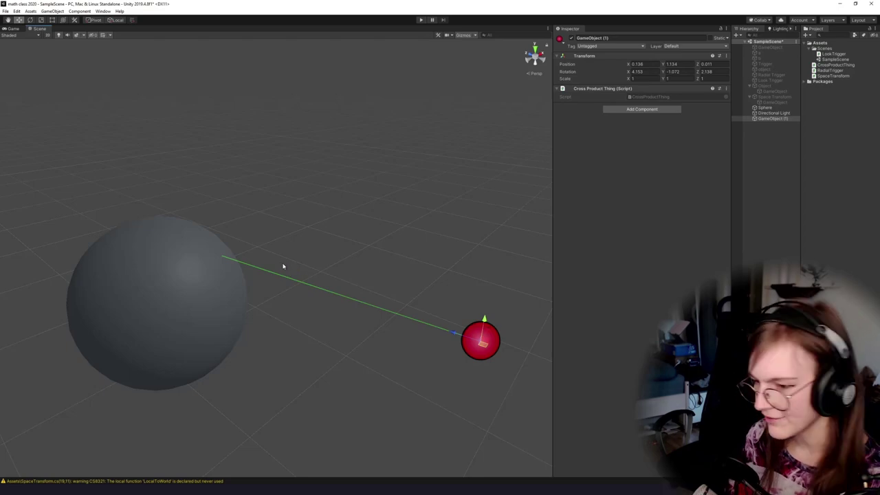
pyautogui.moveTo(283, 266); pyautogui.dragTo(295, 293)
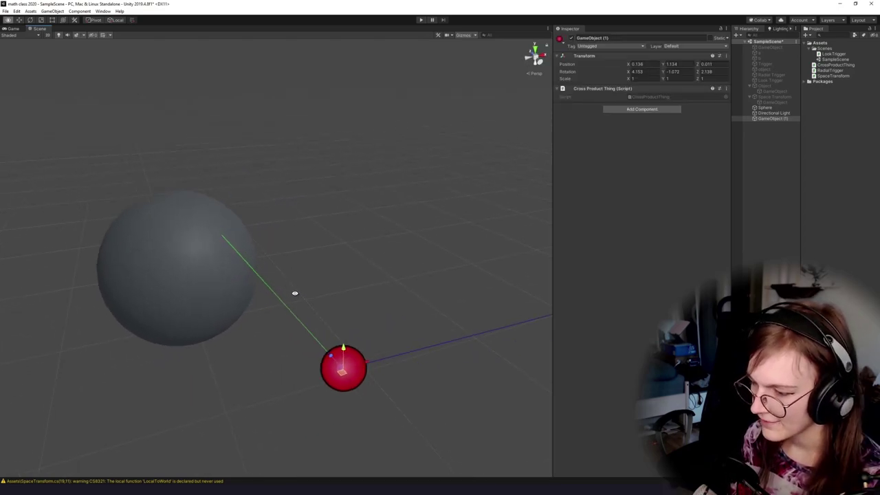
# Return to Rider and set the start point of the DrawRay call that uses hit.normal to hitPos.
pyautogui.hotkey('alt', 'Tab')
pyautogui.click(296, 323)
pyautogui.click(240, 240)
pyautogui.click(227, 290)
pyautogui.click(265, 289)
pyautogui.click(217, 190)
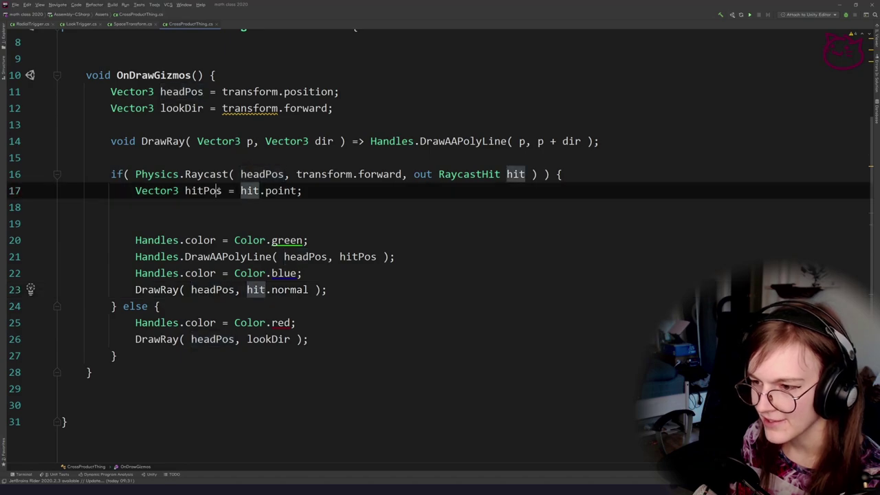
pyautogui.press('Down')
pyautogui.press('Down')
pyautogui.press('Down')
pyautogui.press('Down')
pyautogui.press('Down')
pyautogui.press('Down')
# Switch to Unity and check where the normal ray starts relative to the sphere.
pyautogui.hotkey('alt', 'Tab')
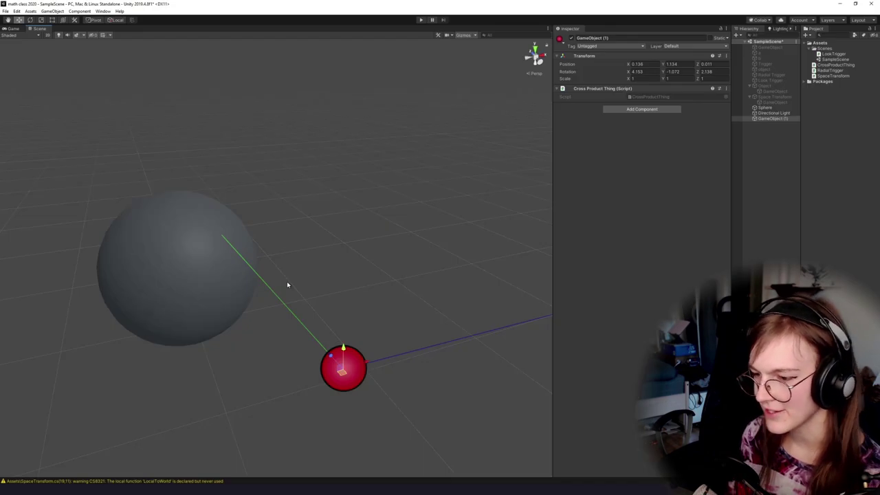
pyautogui.moveTo(346, 318); pyautogui.dragTo(271, 318)
pyautogui.scroll(-6, 300, 279)
pyautogui.scroll(4, 271, 318)
# Return to Rider and set the normal ray's colour to Color.cyan.
pyautogui.hotkey('alt', 'Tab')
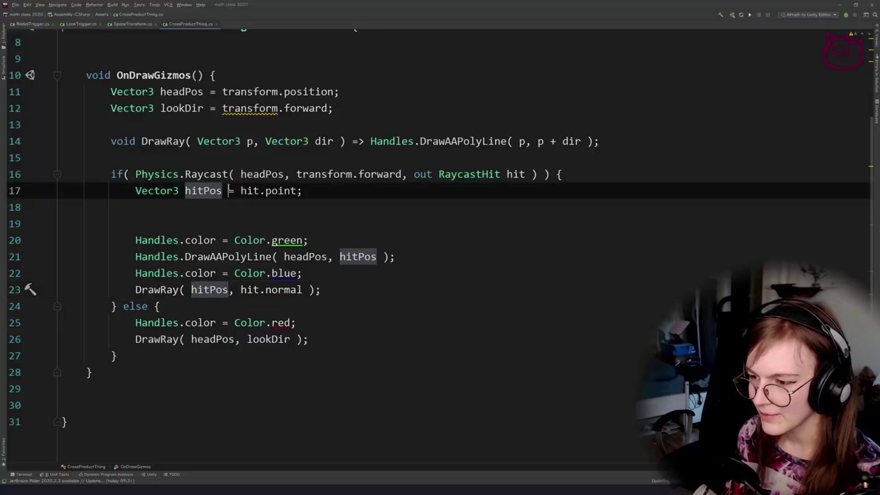
pyautogui.click(275, 272)
pyautogui.write('cyan')
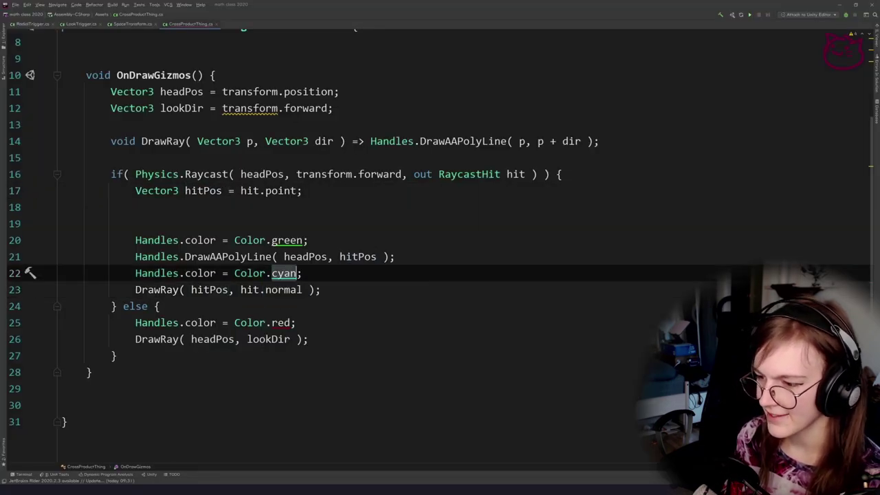
# Switch to Unity, tilt the red object to about 2.8° around X and move it to about X 0.144, Y 1.148, Z 0.033.
pyautogui.hotkey('alt', 'Tab')
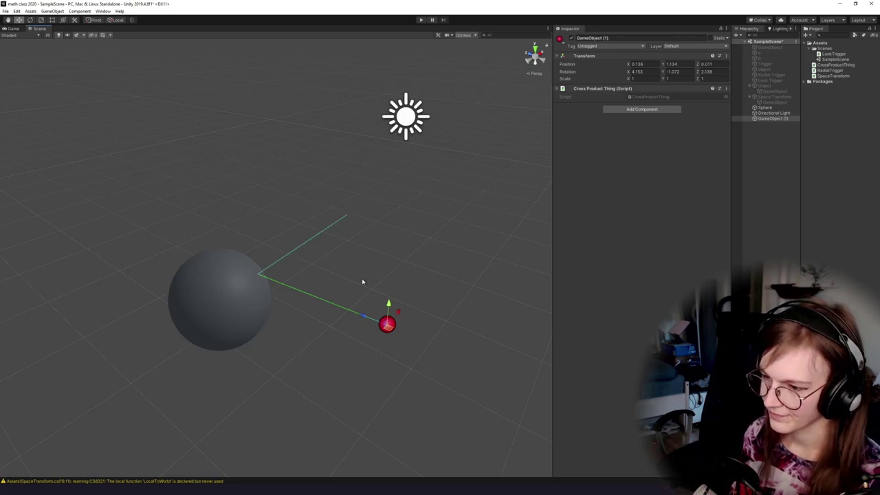
pyautogui.moveTo(361, 282); pyautogui.dragTo(276, 316)
pyautogui.scroll(3, 303, 229)
pyautogui.press('e')
pyautogui.scroll(-5, 298, 307)
pyautogui.moveTo(276, 316); pyautogui.dragTo(351, 282)
pyautogui.scroll(4, 277, 277)
pyautogui.press('e')
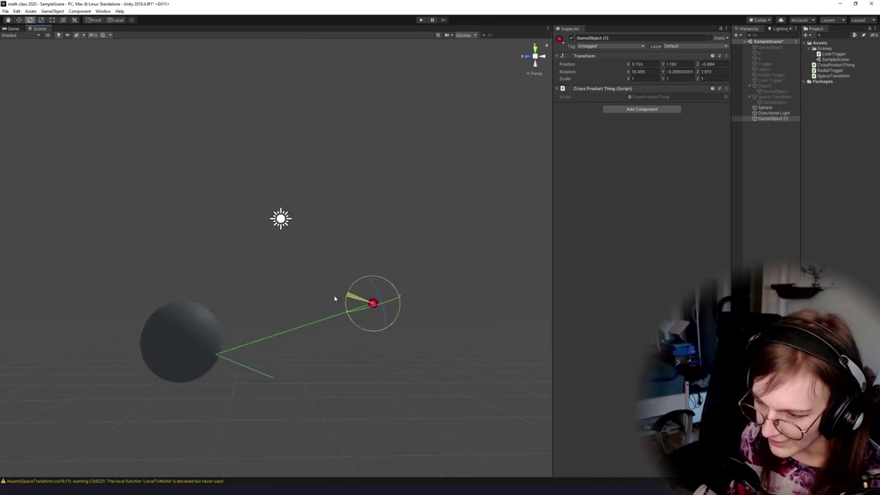
pyautogui.moveTo(301, 270); pyautogui.dragTo(325, 282)
pyautogui.press('w')
pyautogui.moveTo(445, 185); pyautogui.dragTo(171, 262)
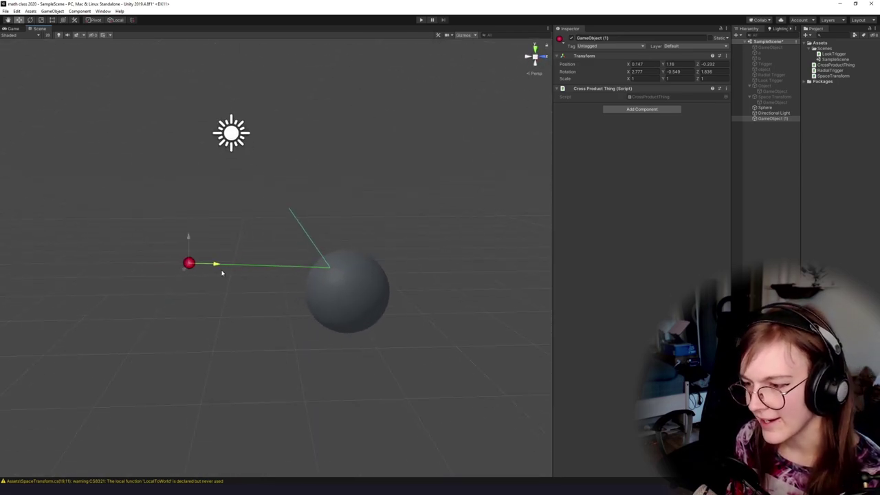
pyautogui.moveTo(315, 294); pyautogui.dragTo(336, 240)
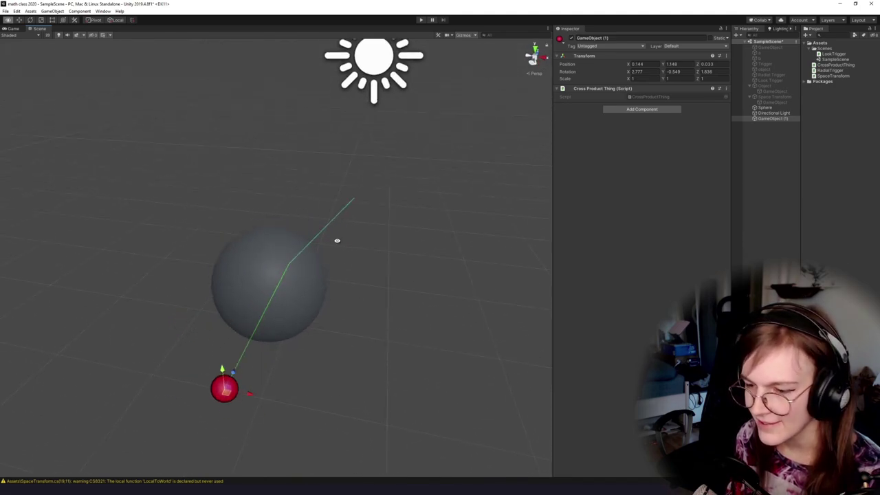
# Rotate the red object to about 8.7° around X and examine its rays at the sphere from several sides.
pyautogui.moveTo(301, 303); pyautogui.dragTo(266, 293)
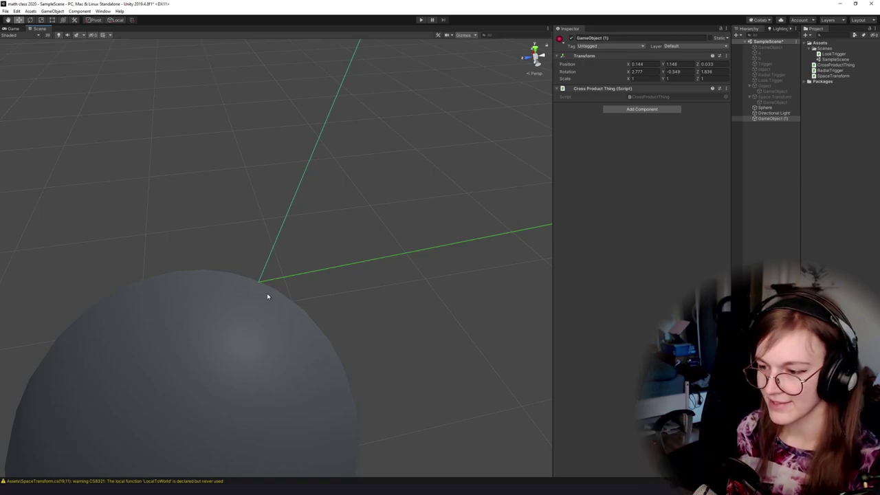
pyautogui.moveTo(358, 348); pyautogui.dragTo(433, 246)
pyautogui.scroll(-10, 275, 365)
pyautogui.scroll(5, 279, 365)
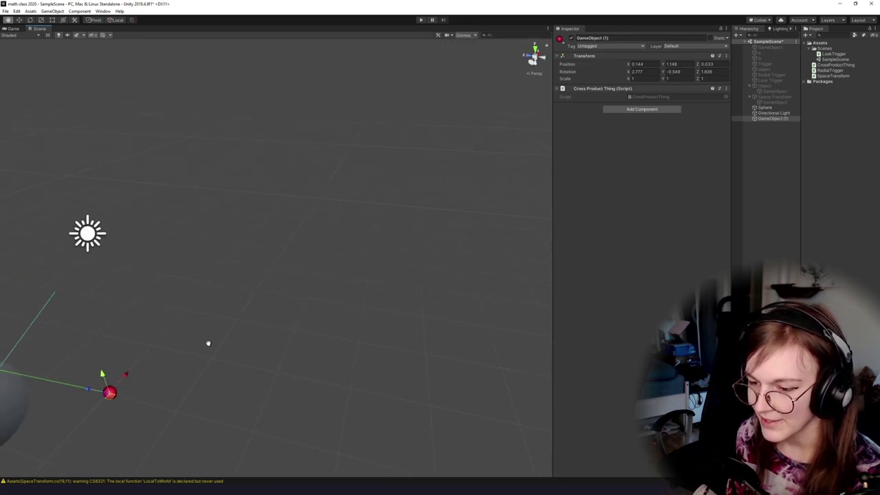
pyautogui.press('f')
pyautogui.scroll(6, 358, 449)
pyautogui.press('e')
pyautogui.moveTo(278, 313); pyautogui.dragTo(244, 285)
pyautogui.scroll(3, 385, 241)
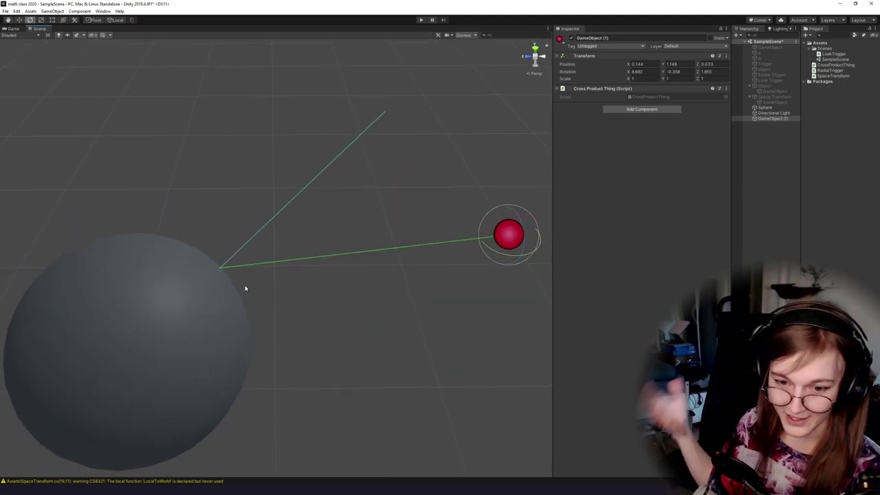
pyautogui.moveTo(240, 304); pyautogui.dragTo(261, 310)
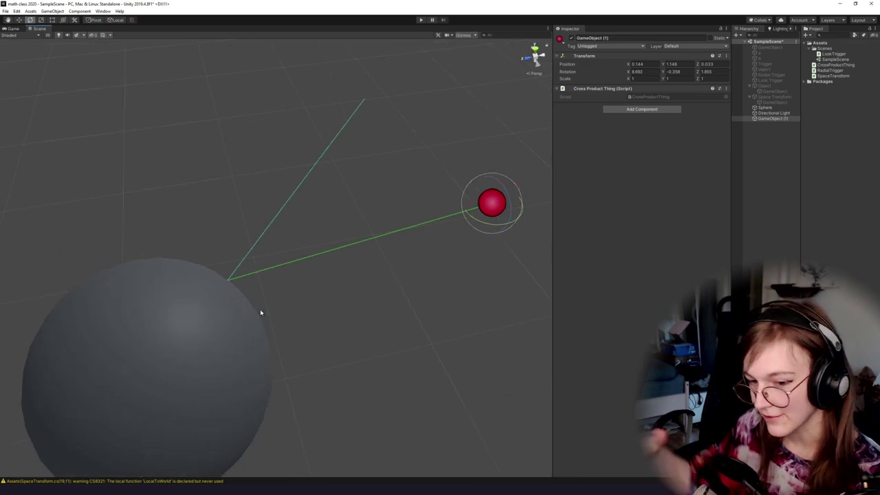
pyautogui.moveTo(288, 351); pyautogui.dragTo(262, 294)
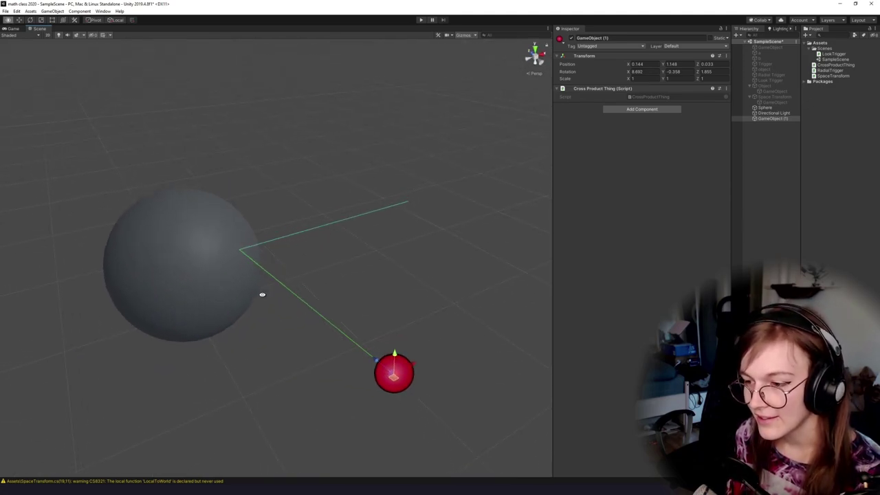
pyautogui.moveTo(214, 256); pyautogui.dragTo(183, 242)
pyautogui.moveTo(280, 328); pyautogui.dragTo(304, 326)
# Switch to Rider and declare Vector3 normal = hit.normal; directly below the hitPos declaration.
pyautogui.hotkey('alt', 'Tab')
pyautogui.click(360, 293)
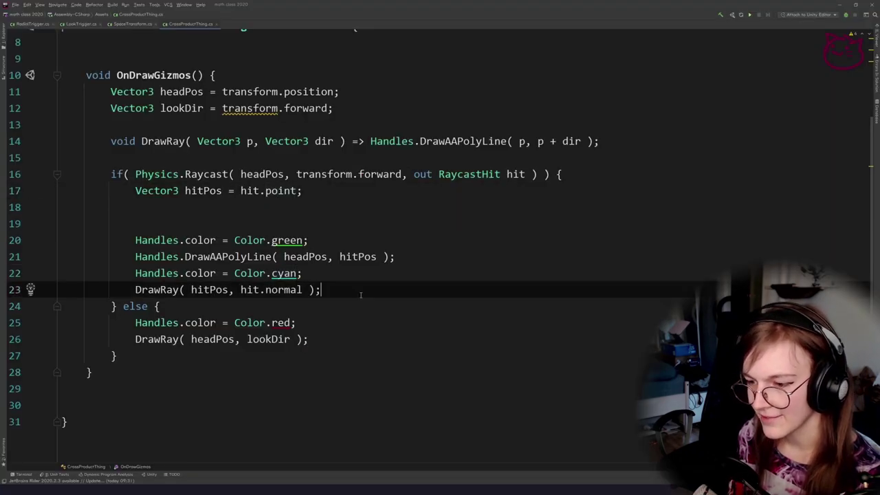
pyautogui.click(205, 240)
pyautogui.click(328, 192)
pyautogui.press('Return')
pyautogui.write('Vec')
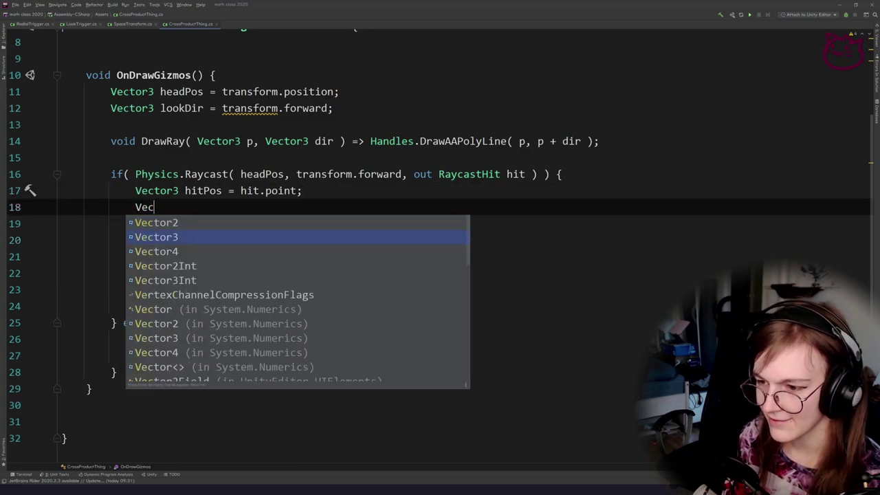
pyautogui.write('tor3 normal = ')
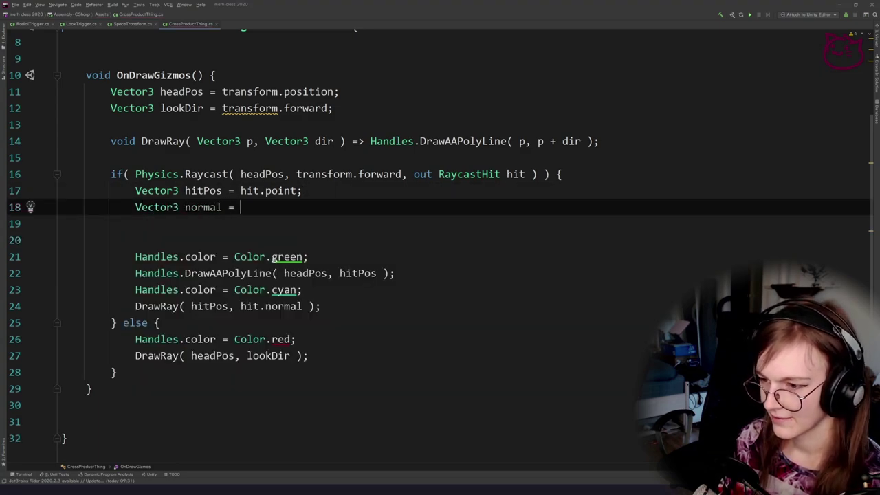
pyautogui.write('hitPos.no')
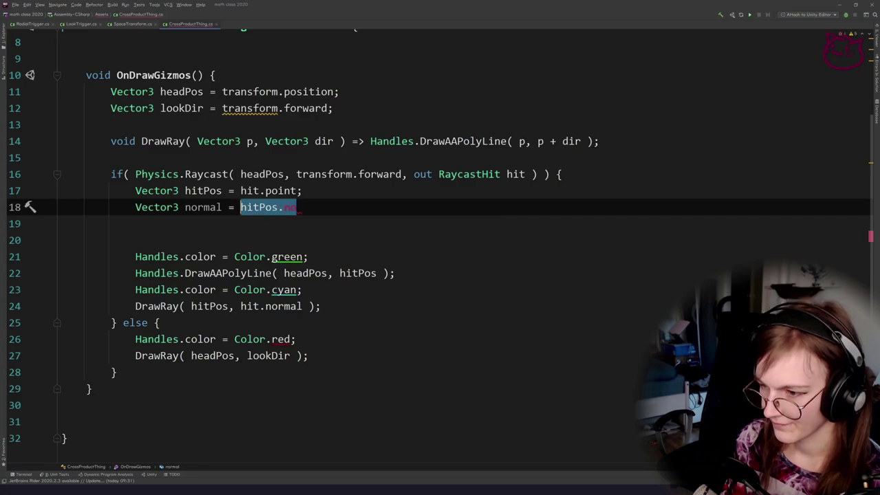
pyautogui.write('hit.normal;')
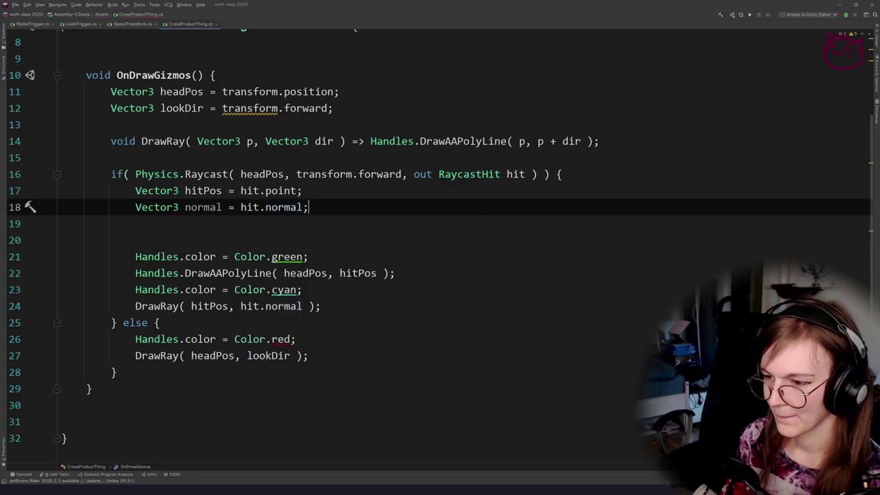
pyautogui.click(287, 242)
pyautogui.click(487, 334)
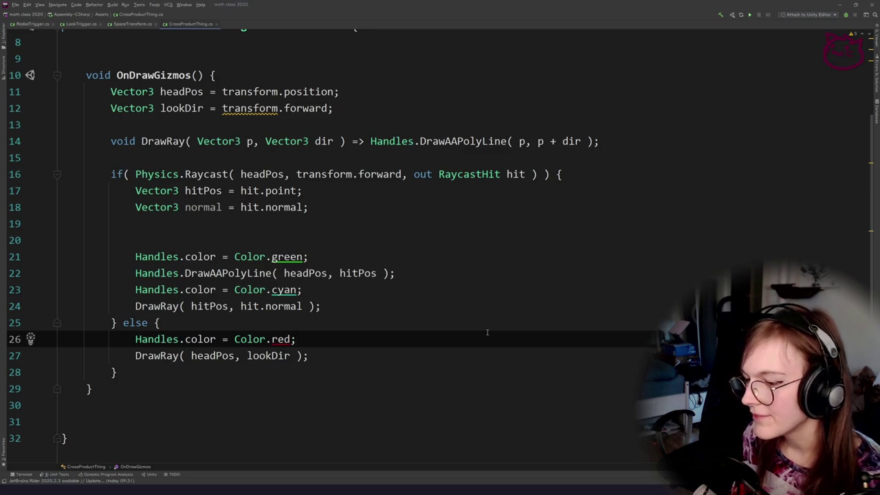
pyautogui.click(347, 223)
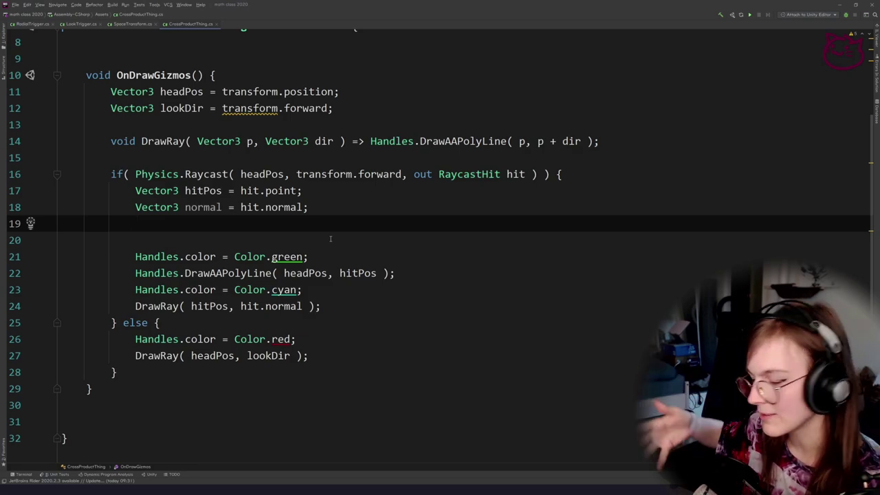
# Switch to Unity and examine the sphere's surface and the normal ray from several angles, selecting the sphere and the red object.
pyautogui.hotkey('alt', 'Tab')
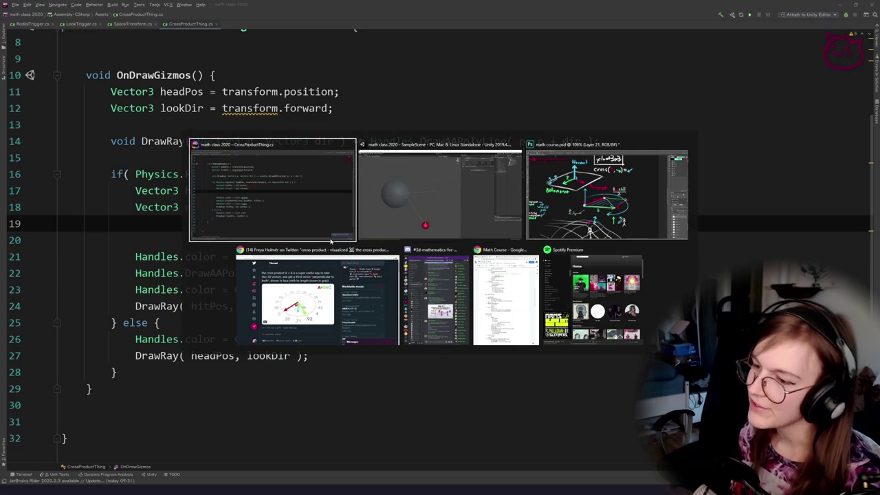
pyautogui.hotkey('alt', 'shift', 'Tab')
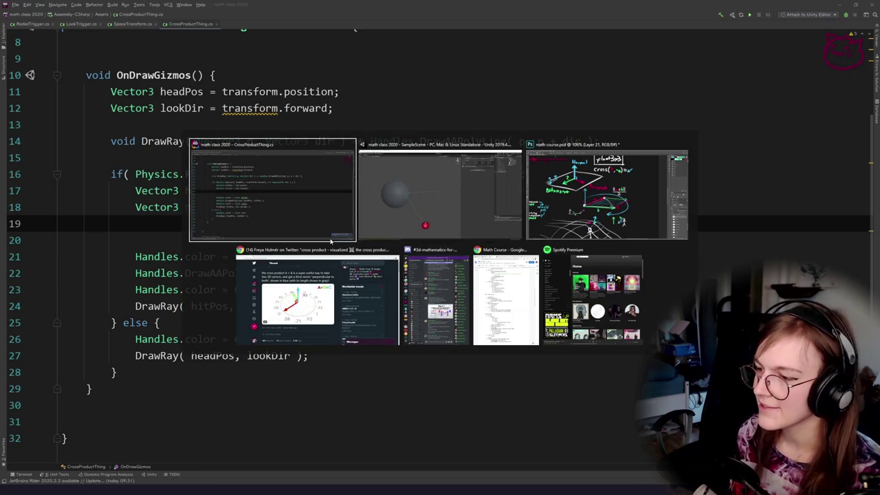
pyautogui.hotkey('alt', 'Tab')
pyautogui.moveTo(253, 147); pyautogui.dragTo(246, 312)
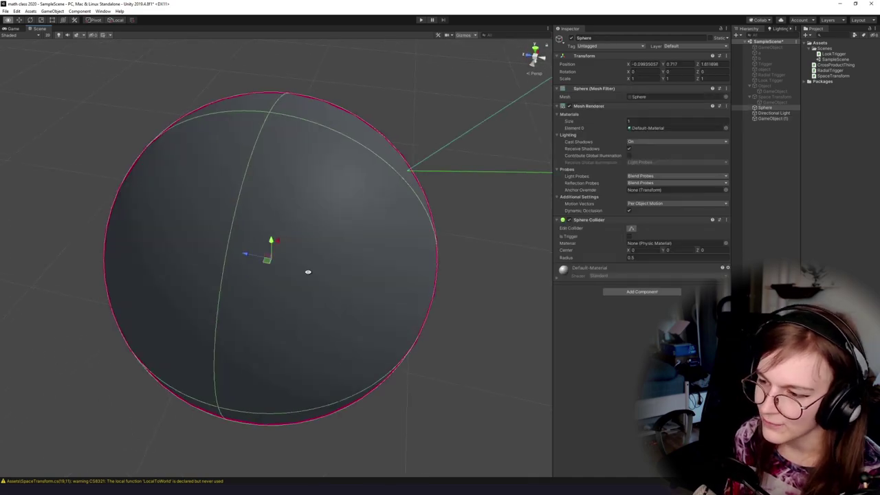
pyautogui.moveTo(308, 271)
pyautogui.mouseDown()
pyautogui.moveTo(250, 294)
pyautogui.moveTo(303, 287)
pyautogui.mouseUp()
pyautogui.moveTo(267, 178); pyautogui.dragTo(280, 225)
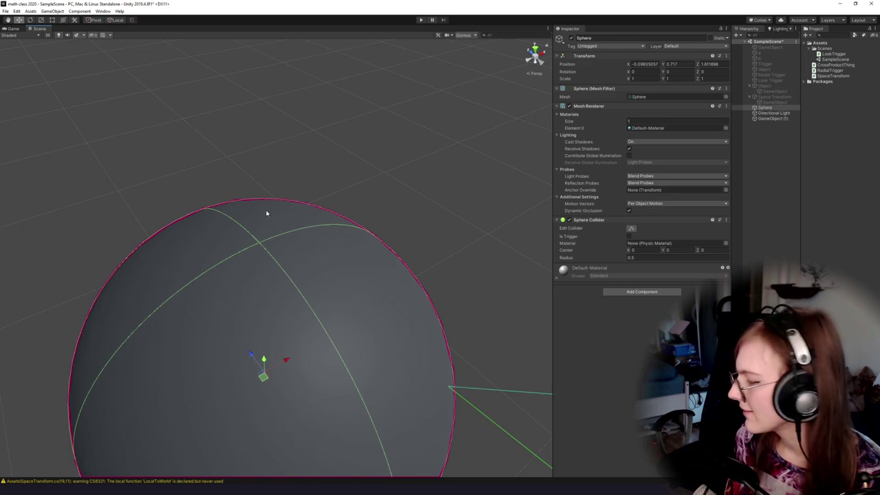
pyautogui.moveTo(339, 315); pyautogui.dragTo(313, 300)
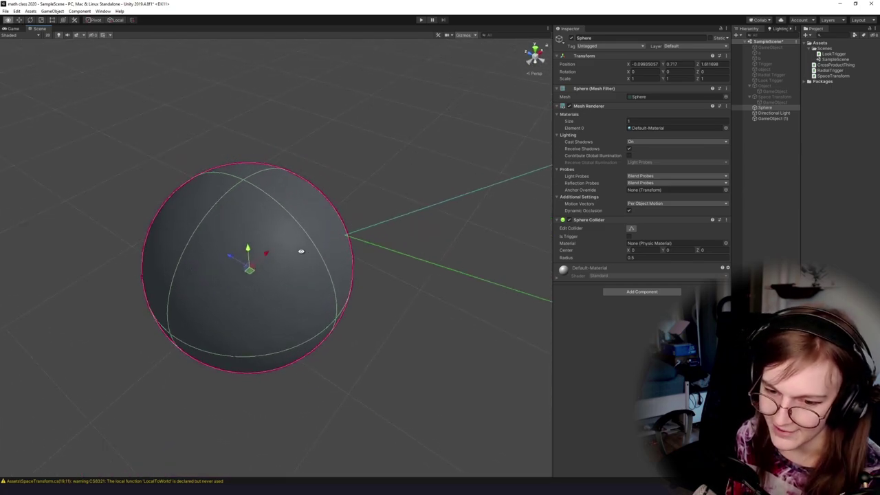
pyautogui.moveTo(301, 251); pyautogui.dragTo(315, 294)
pyautogui.moveTo(352, 335); pyautogui.dragTo(371, 352)
pyautogui.moveTo(418, 177); pyautogui.dragTo(474, 276)
pyautogui.moveTo(449, 316); pyautogui.dragTo(310, 325)
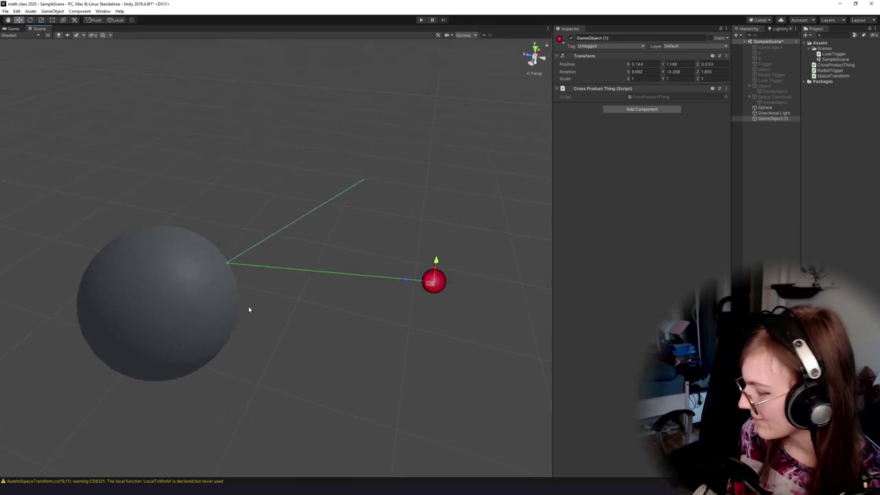
# Switch to Rider and replace hit.normal with the normal variable in the DrawRay call at hitPos.
pyautogui.hotkey('alt', 'Tab')
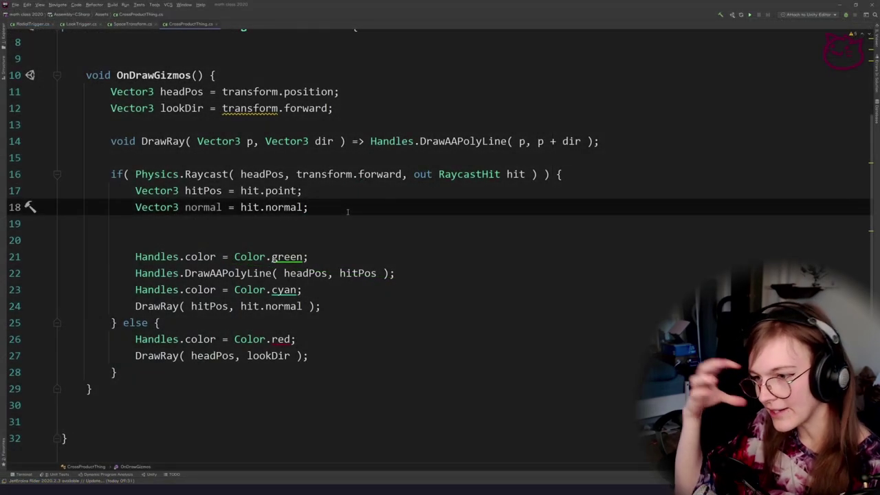
pyautogui.click(343, 235)
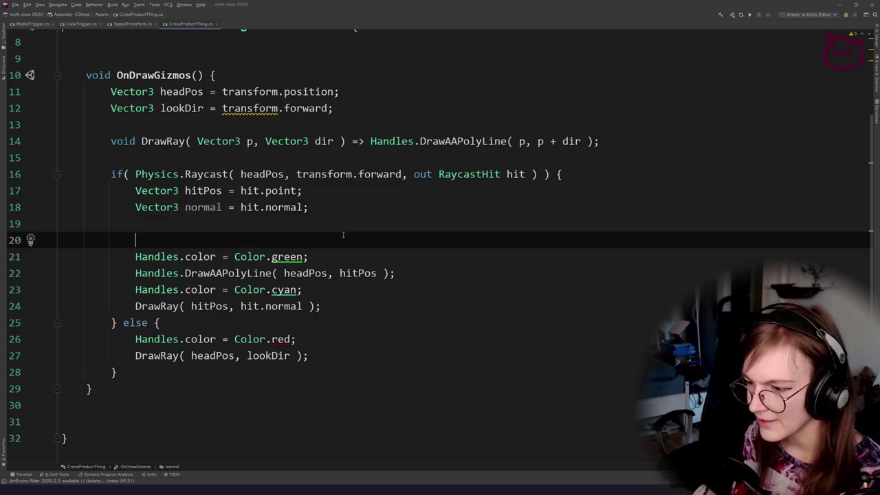
pyautogui.doubleClick(198, 209)
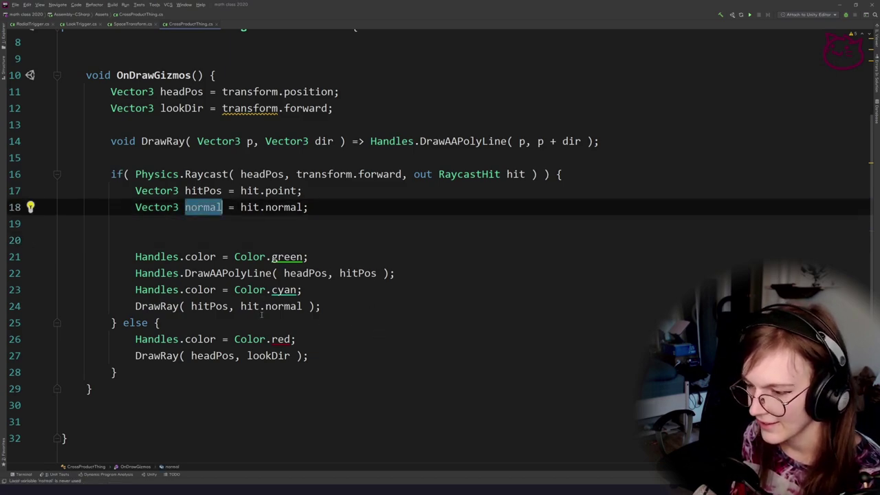
pyautogui.click(301, 306)
pyautogui.write('normal')
pyautogui.click(271, 222)
pyautogui.click(339, 303)
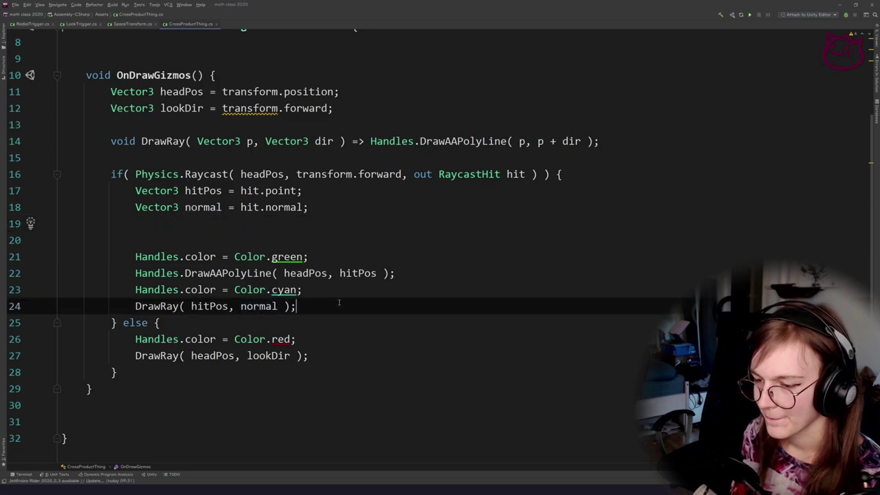
# Change the colour of the headPos-to-hitPos line from green to Color.white.
pyautogui.doubleClick(294, 256)
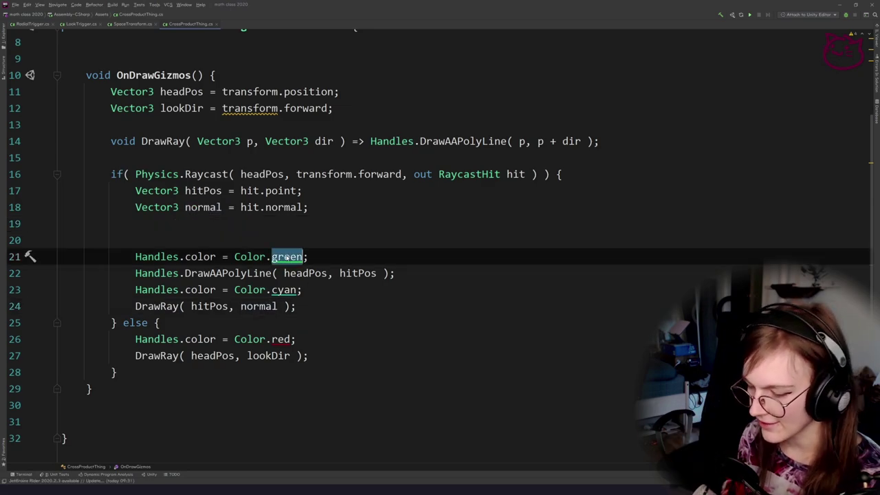
pyautogui.press('BackSpace')
pyautogui.write('c')
pyautogui.press('BackSpace')
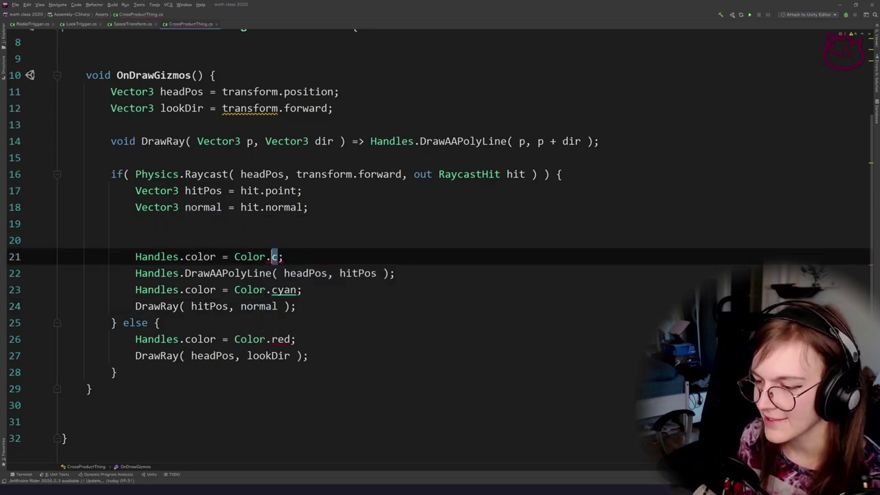
pyautogui.hotkey('ctrl', 'space')
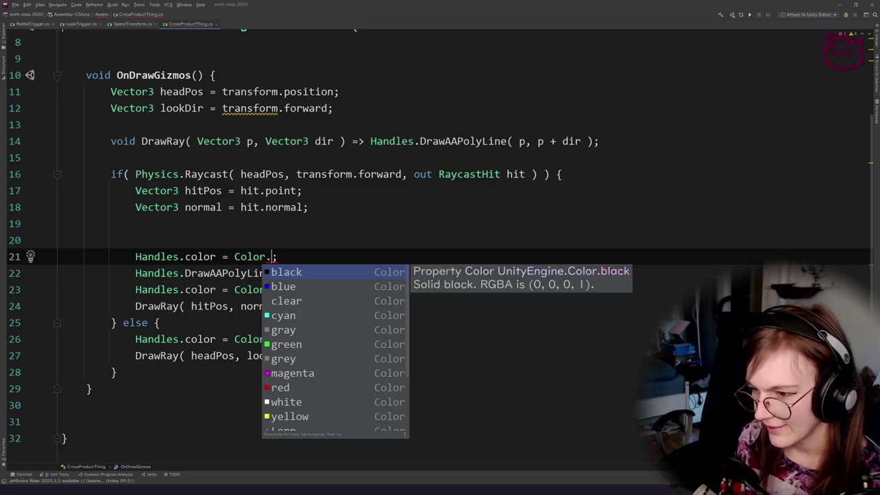
pyautogui.write('white')
pyautogui.press('Return')
# Change the normal ray's colour from cyan to Color.green.
pyautogui.press('Down')
pyautogui.press('Down')
pyautogui.press('Left')
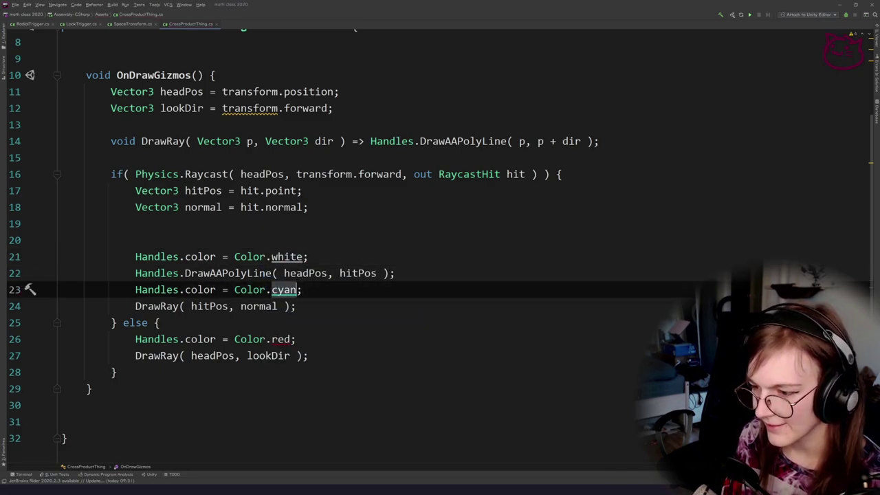
pyautogui.press('BackSpace')
pyautogui.hotkey('ctrl', 'space')
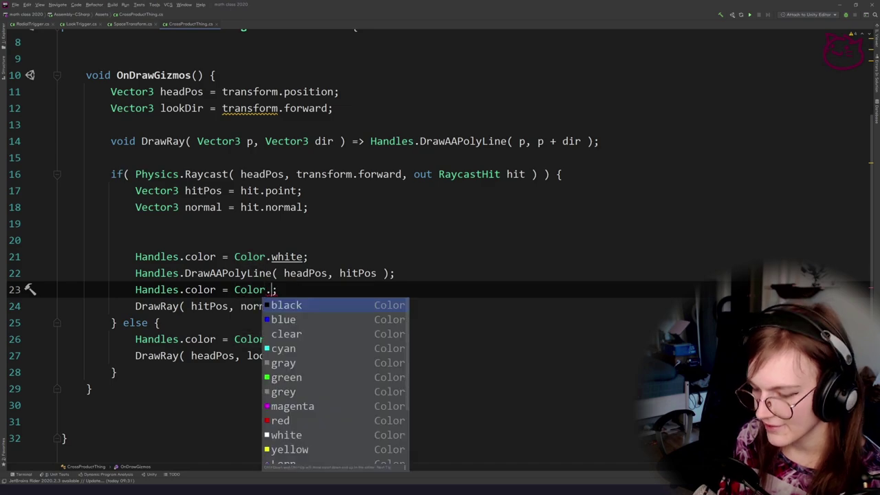
pyautogui.write('up')
pyautogui.hotkey('ctrl', 'space')
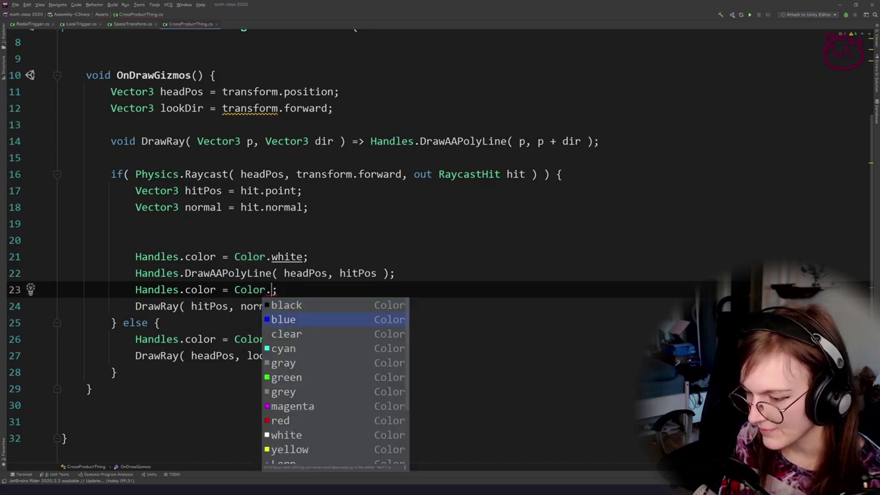
pyautogui.press('Return')
# Rename the normal variable to up in its declaration and in the DrawRay call.
pyautogui.doubleClick(196, 208)
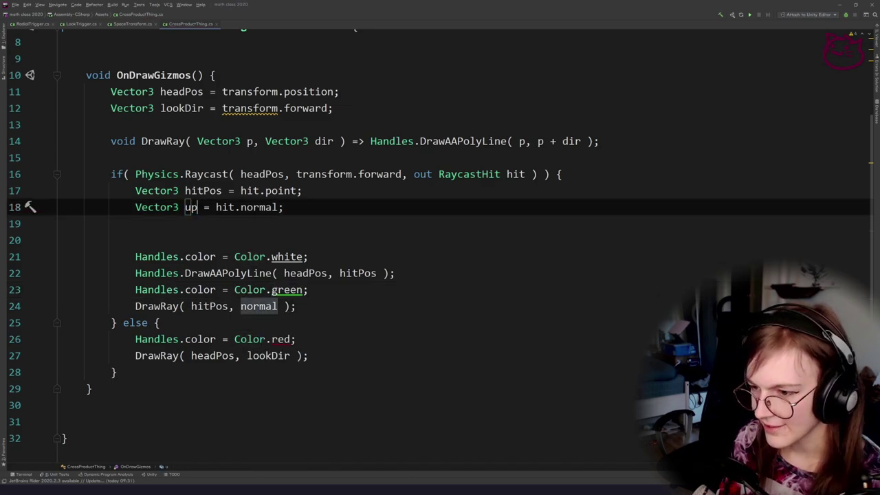
pyautogui.press('Return')
pyautogui.press('Down')
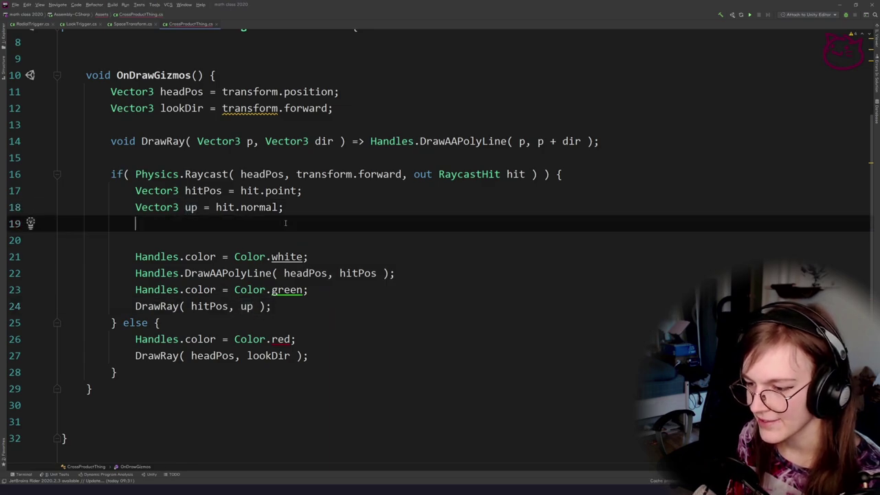
pyautogui.press('Down')
# Switch to Unity and examine the recoloured rays around the sphere, focusing the view on the sphere.
pyautogui.hotkey('alt', 'Tab')
pyautogui.hotkey('alt', 'shift', 'Tab')
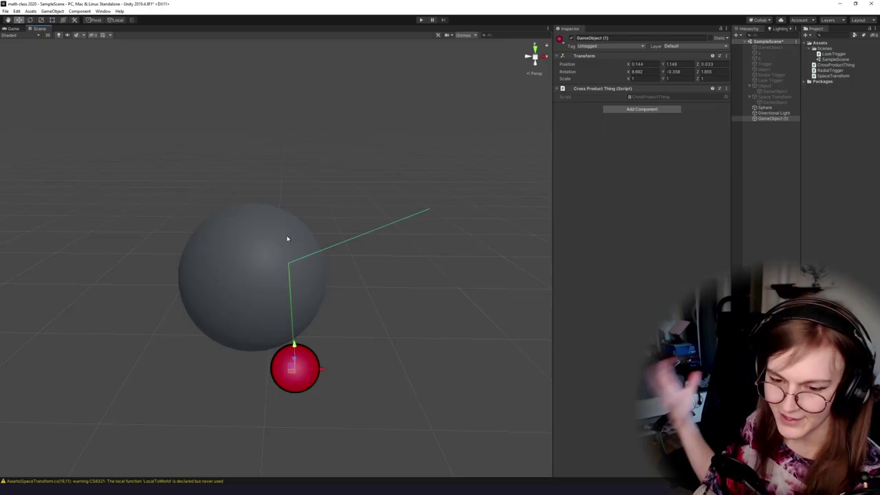
pyautogui.moveTo(318, 282); pyautogui.dragTo(320, 191)
pyautogui.scroll(-10, 289, 297)
pyautogui.scroll(-8, 245, 313)
pyautogui.click(214, 269)
pyautogui.press('f')
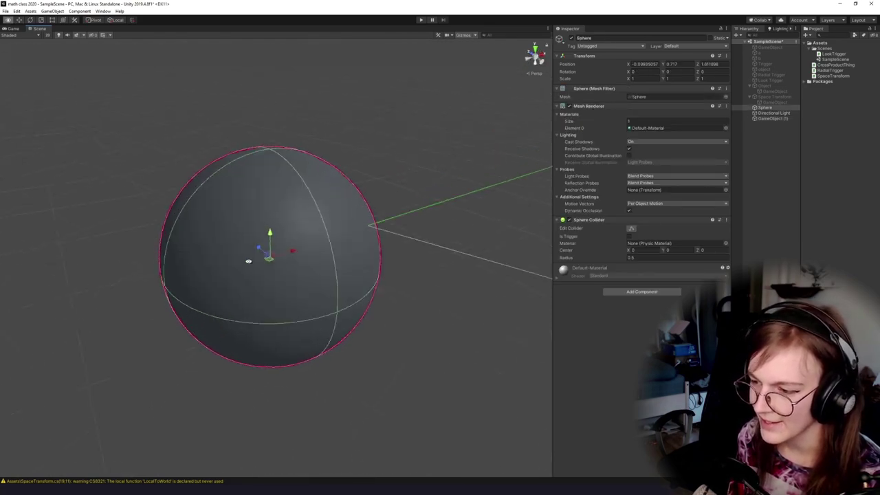
pyautogui.moveTo(248, 257); pyautogui.dragTo(233, 300)
# Switch to Rider and insert an empty line directly below the up declaration.
pyautogui.hotkey('alt', 'Tab')
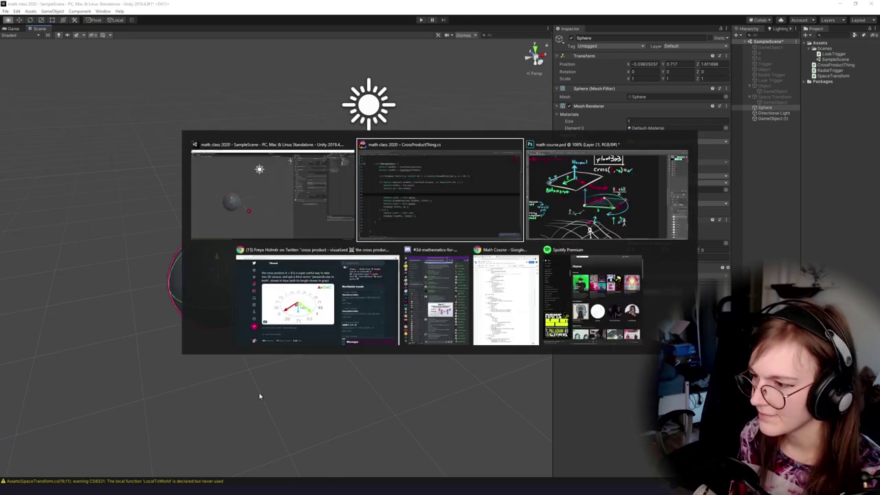
pyautogui.press('Down')
pyautogui.press('Down')
pyautogui.press('Down')
pyautogui.press('Down')
pyautogui.press('Down')
pyautogui.press('Up')
pyautogui.press('Up')
pyautogui.press('Up')
pyautogui.press('Up')
pyautogui.press('Up')
pyautogui.press('Up')
pyautogui.press('Up')
pyautogui.press('Return')
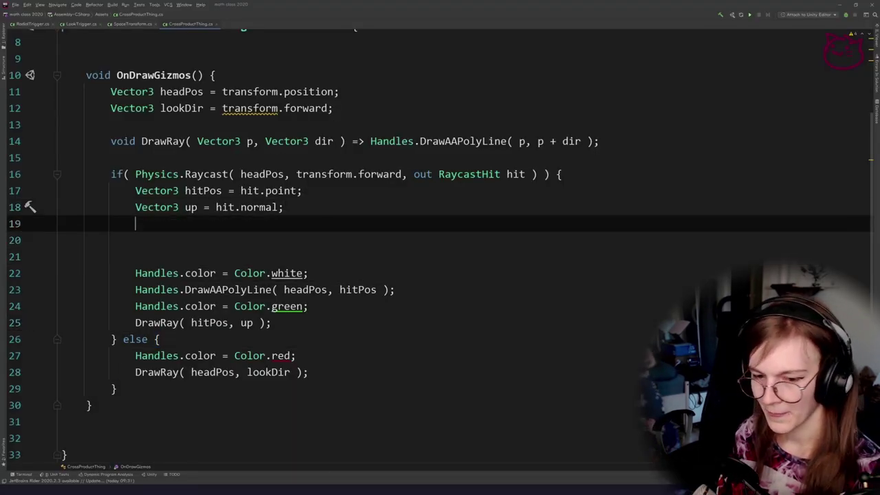
# Declare Vector3 right = Vector3.Cross( up, lookDir ); below the up declaration.
pyautogui.write('Vector3 right =')
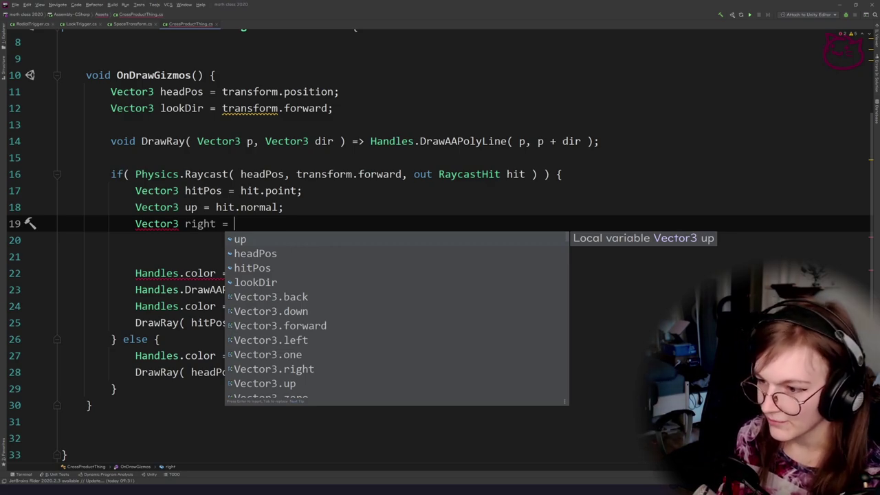
pyautogui.write('Vec')
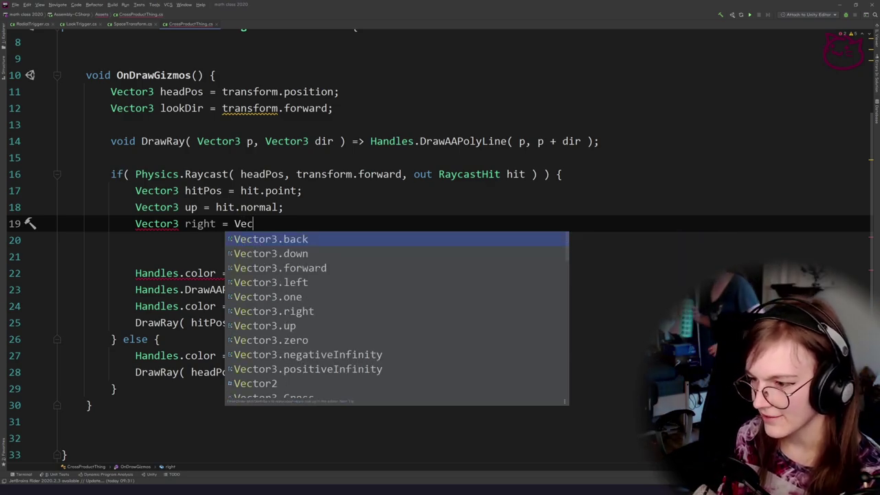
pyautogui.write('tor3.cro')
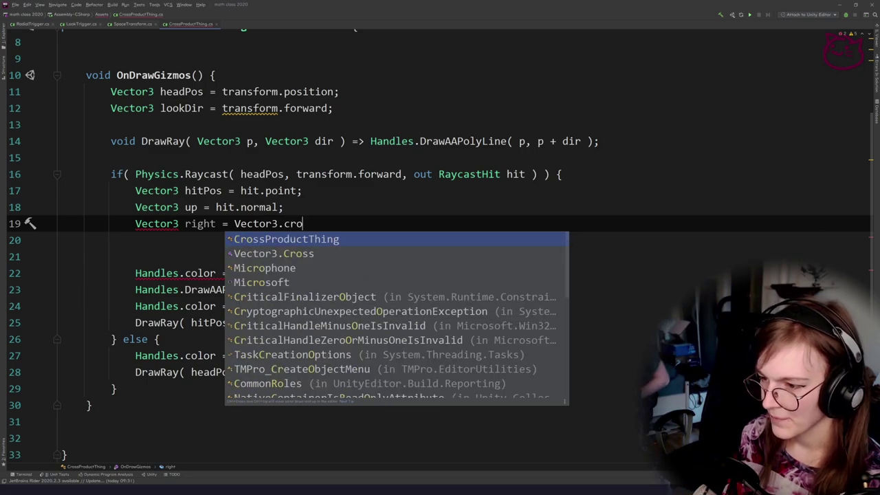
pyautogui.press('BackSpace')
pyautogui.press('BackSpace')
pyautogui.write('r')
pyautogui.press('Return')
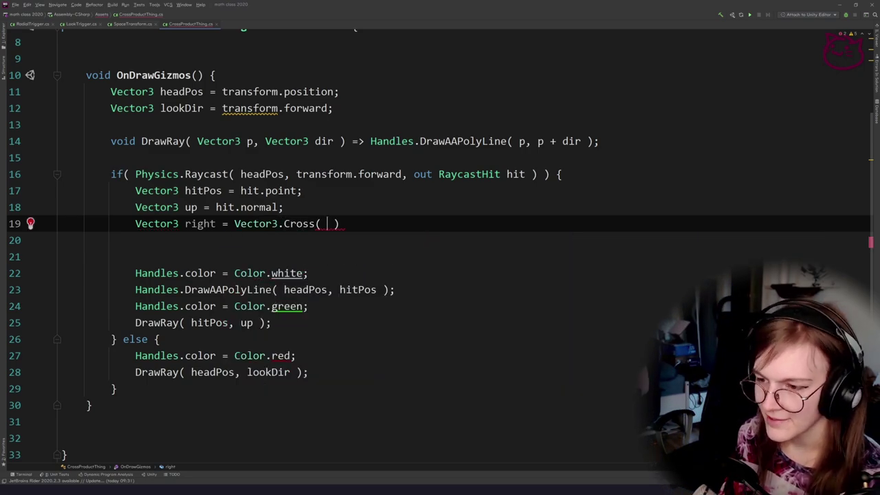
pyautogui.scroll(1, 314, 242)
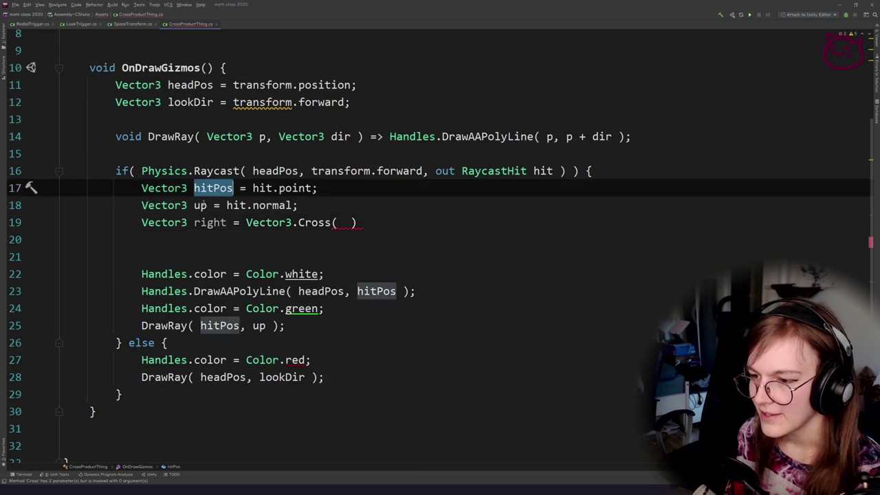
pyautogui.write('up')
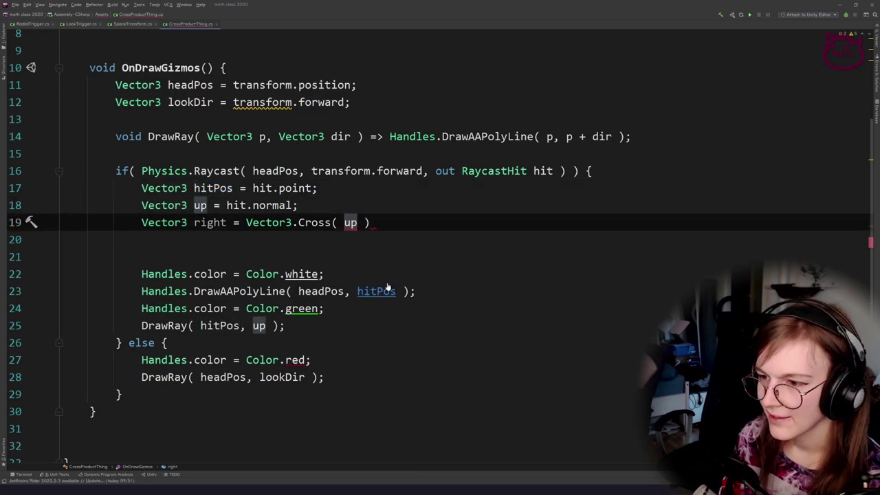
pyautogui.write(', lookDir')
pyautogui.press('End')
pyautogui.write('M')
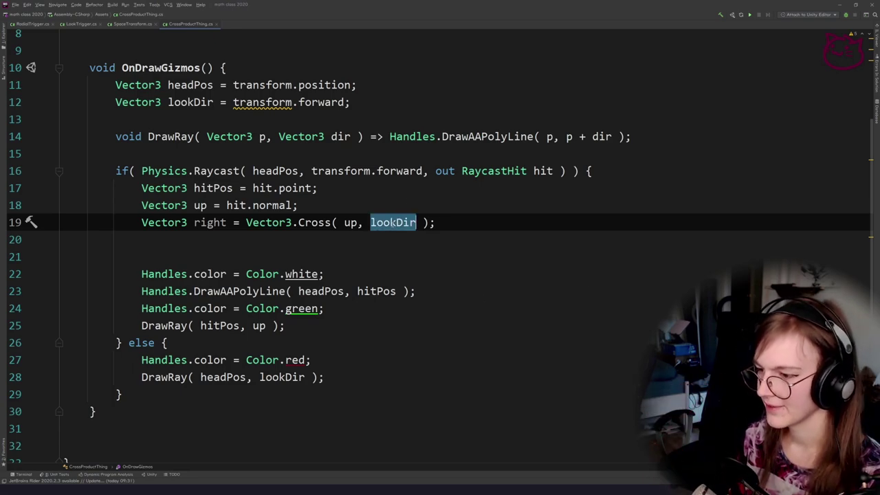
# Swap the cross product's arguments so the call reads Vector3.Cross( lookDir, up ).
pyautogui.press('BackSpace')
pyautogui.press('BackSpace')
pyautogui.write(', up,')
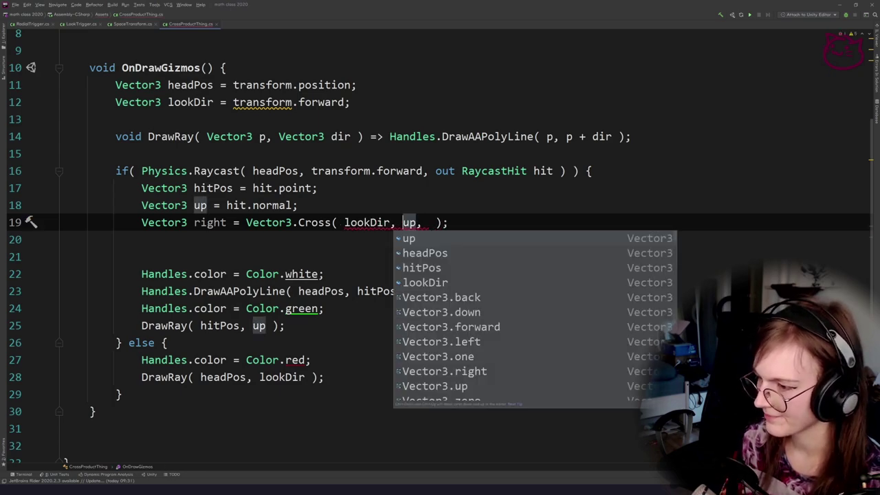
pyautogui.press('Right')
pyautogui.press('Right')
pyautogui.press('Right')
pyautogui.press('Right')
pyautogui.click(271, 190)
pyautogui.click(227, 223)
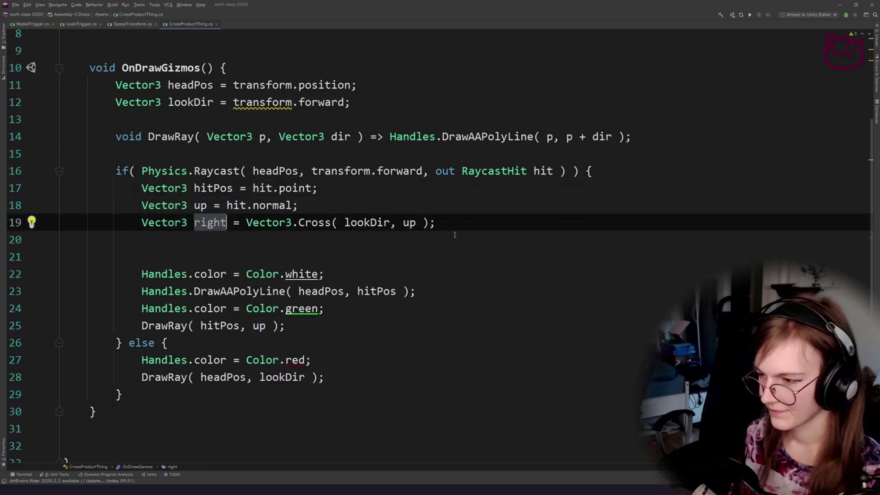
pyautogui.press('Down')
pyautogui.press('Down')
pyautogui.press('Down')
pyautogui.press('Up')
pyautogui.press('Up')
pyautogui.press('Up')
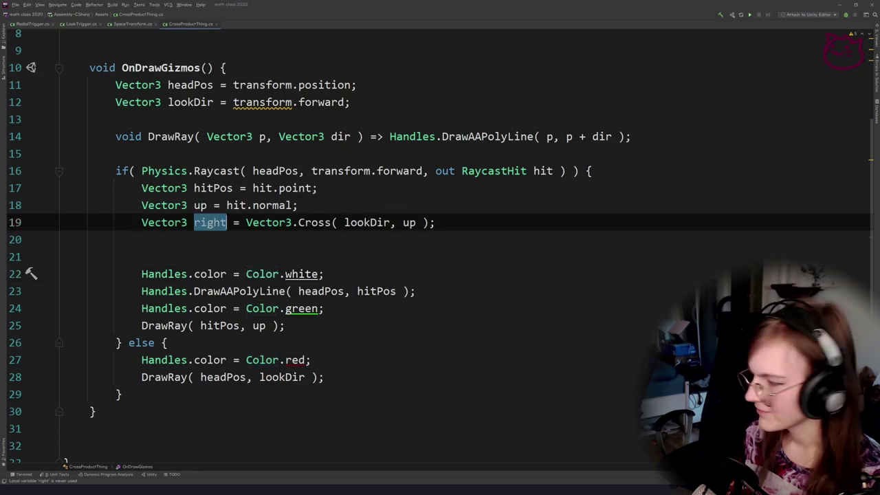
pyautogui.scroll(-1, 371, 273)
pyautogui.click(279, 171)
pyautogui.click(237, 200)
pyautogui.doubleClick(211, 171)
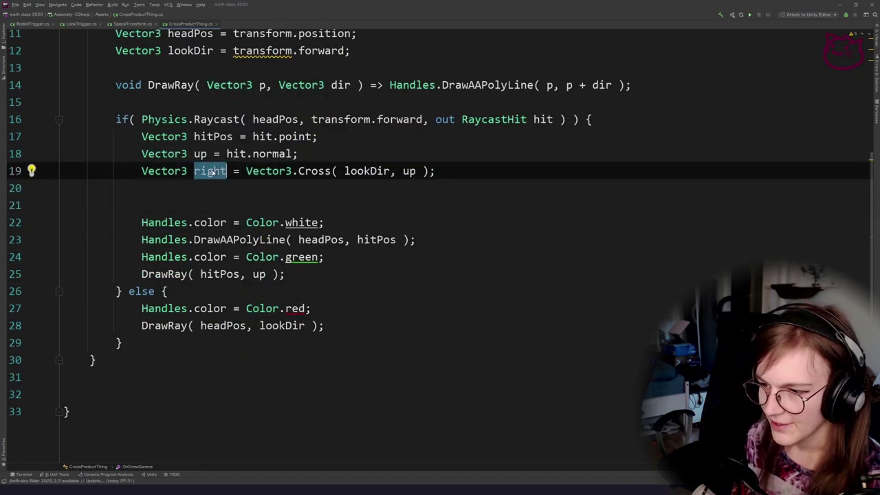
# Duplicate the green colour line and its DrawRay( hitPos, up ) call directly below the originals.
pyautogui.click(172, 208)
pyautogui.moveTo(309, 277); pyautogui.dragTo(222, 258)
pyautogui.hotkey('ctrl', 'd')
pyautogui.click(340, 292)
pyautogui.scroll(-1, 324, 269)
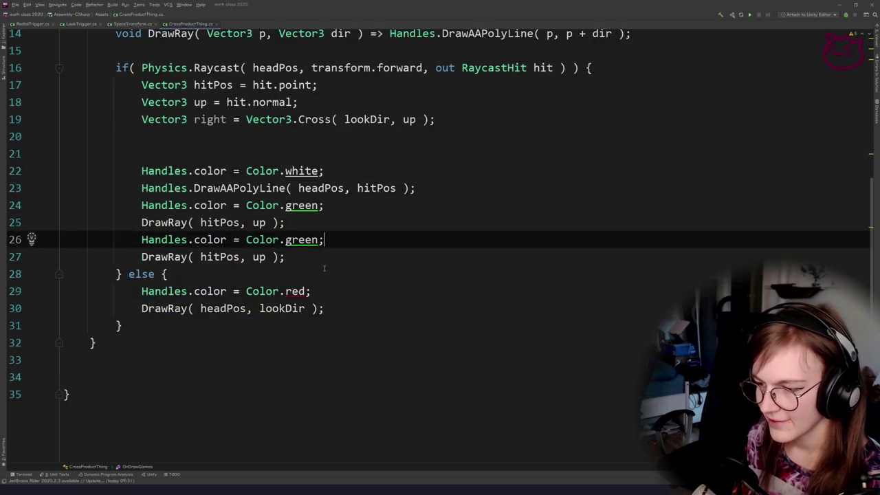
# Set the duplicated Handles.color line to Color.red.
pyautogui.click(297, 224)
pyautogui.press('Up')
pyautogui.press('Down')
pyautogui.press('Down')
pyautogui.press('Down')
pyautogui.click(336, 237)
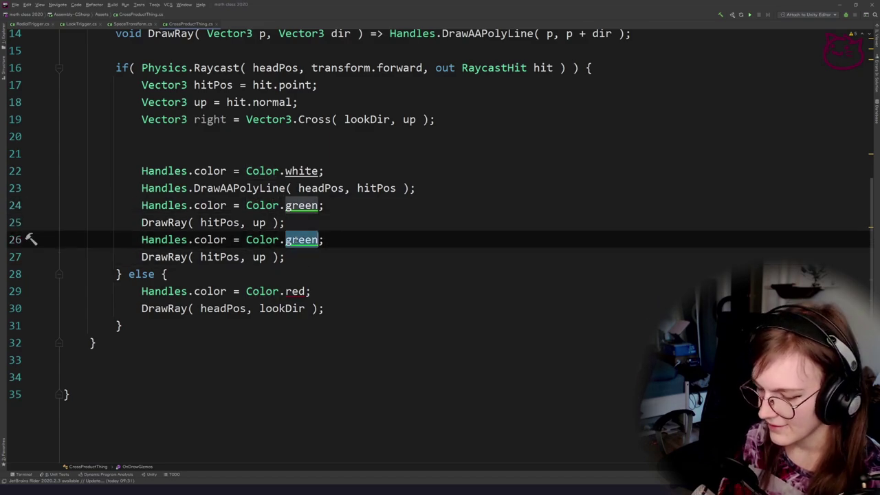
pyautogui.press('BackSpace')
pyautogui.hotkey('ctrl', 'space')
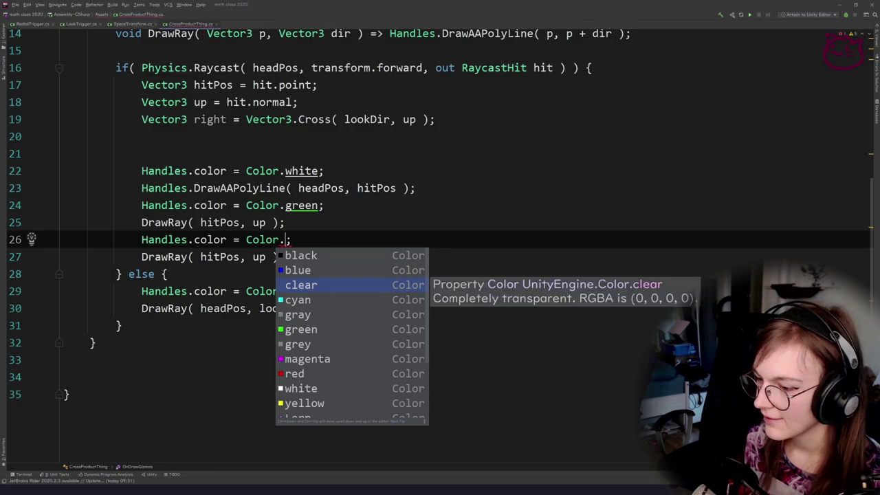
pyautogui.press('Down')
pyautogui.press('Down')
pyautogui.press('Down')
pyautogui.press('Down')
pyautogui.press('Down')
pyautogui.press('Down')
pyautogui.press('Return')
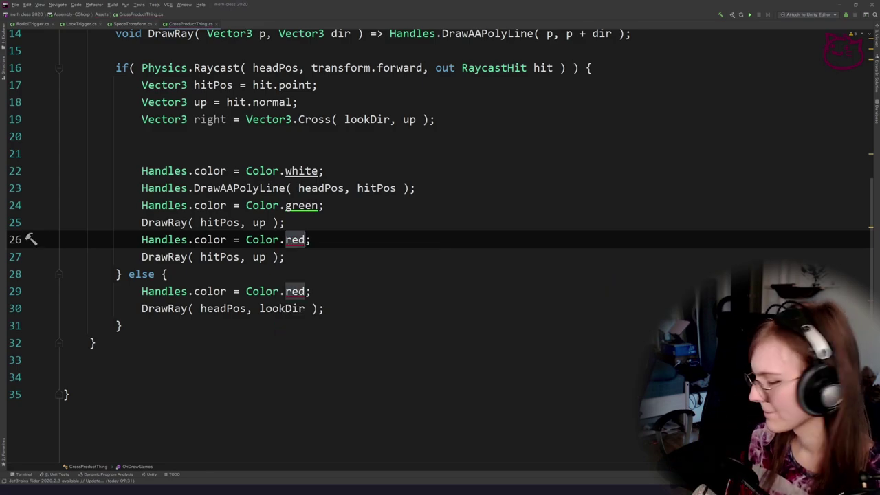
# Put a blank line above the red colour line and change its ray to DrawRay( hitPos, right ), adding an empty line below.
pyautogui.press('Up')
pyautogui.press('Return')
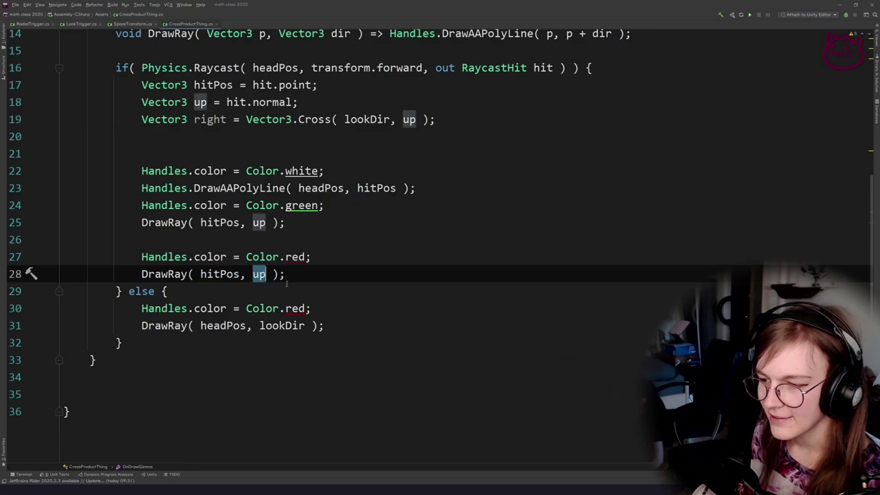
pyautogui.scroll(1, 287, 283)
pyautogui.write('right')
pyautogui.press('Return')
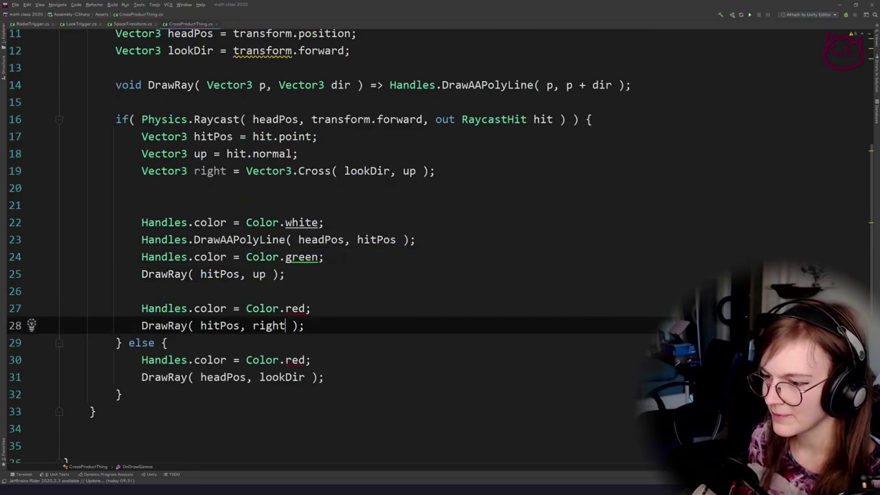
pyautogui.press('Return')
# Switch to Unity to check the rays at the sphere from another angle, and return to Rider.
pyautogui.hotkey('alt', 'Tab')
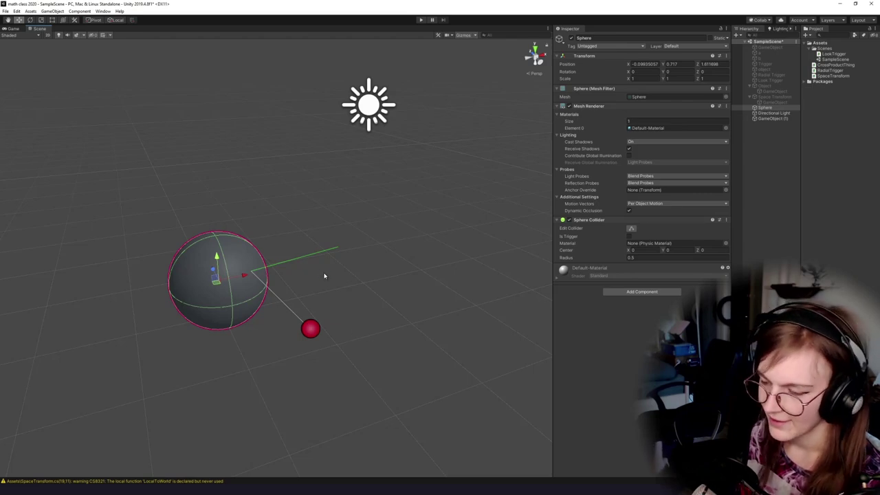
pyautogui.moveTo(336, 277); pyautogui.dragTo(336, 337)
pyautogui.hotkey('alt', 'Tab')
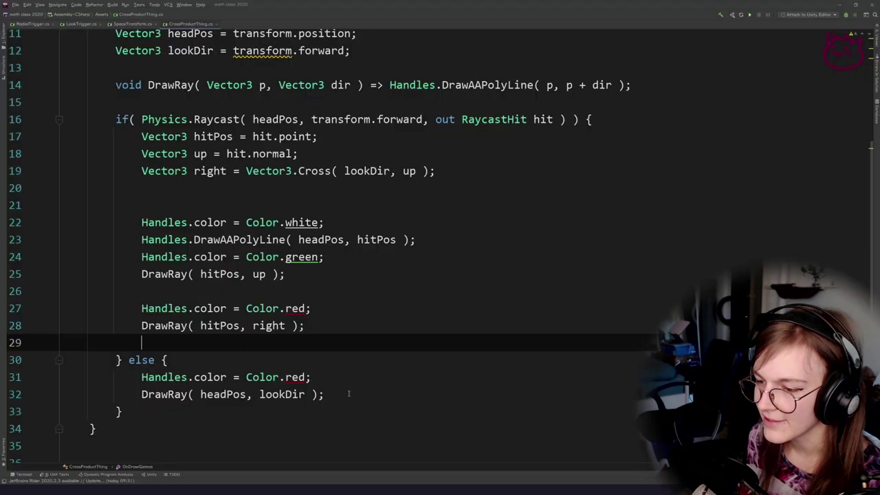
pyautogui.click(346, 275)
pyautogui.click(371, 234)
pyautogui.click(366, 172)
pyautogui.click(359, 206)
pyautogui.scroll(2, 356, 220)
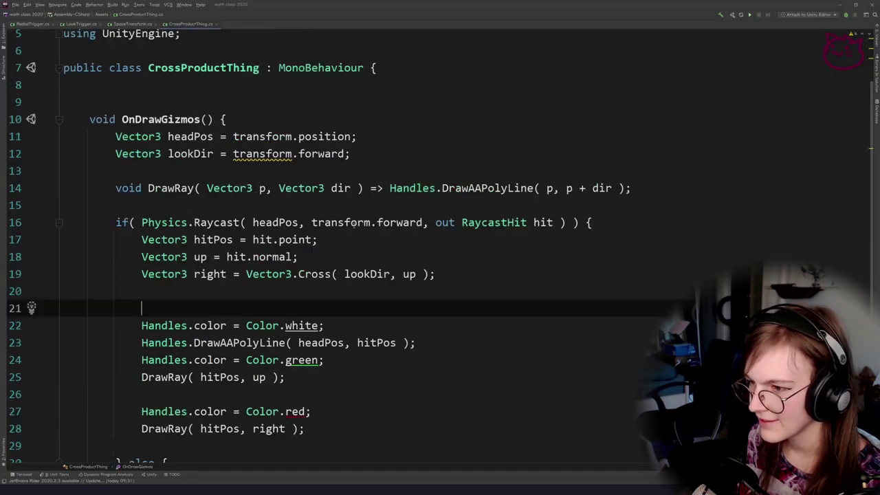
pyautogui.click(351, 259)
pyautogui.scroll(-1, 330, 296)
pyautogui.click(371, 222)
pyautogui.click(358, 275)
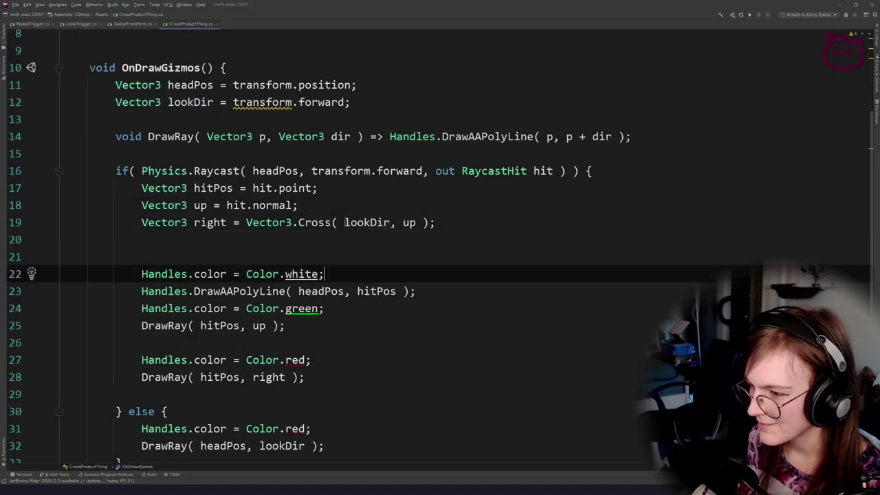
pyautogui.doubleClick(359, 222)
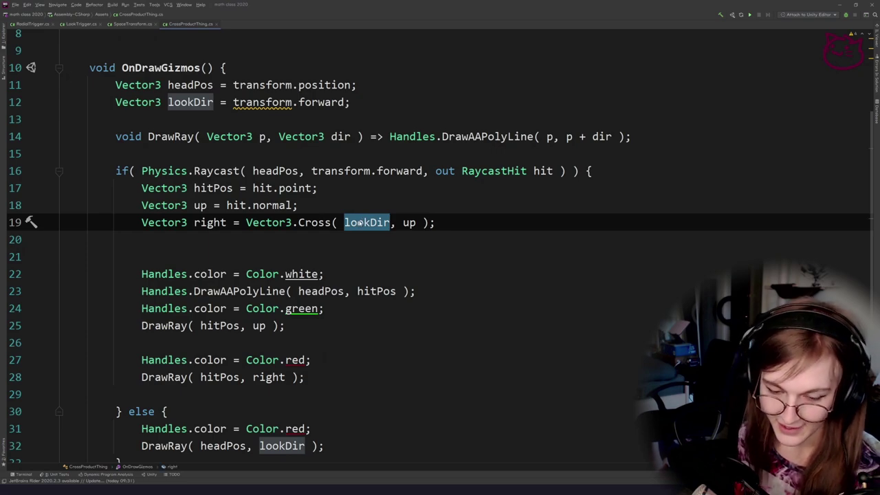
pyautogui.click(359, 324)
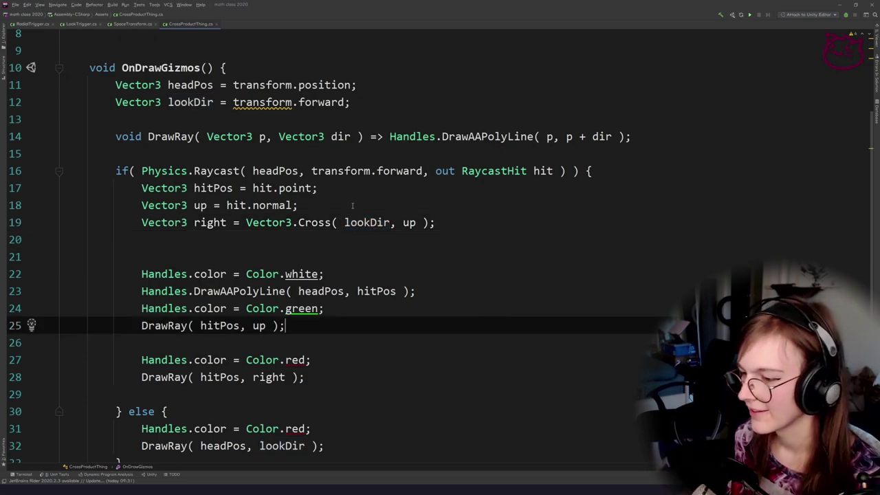
# Swap the Vector3.Cross arguments for right so that it reads Cross( up, lookDir ).
pyautogui.doubleClick(357, 223)
pyautogui.click(364, 257)
pyautogui.doubleClick(376, 222)
pyautogui.press('Delete')
pyautogui.press('Delete')
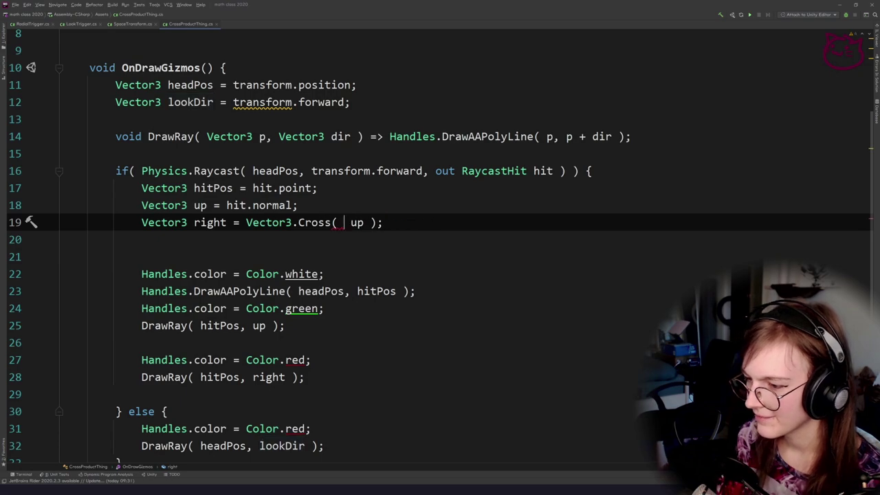
# Switch to Unity to check the red ray's direction at the sphere, and return to Rider.
pyautogui.hotkey('alt', 'Tab')
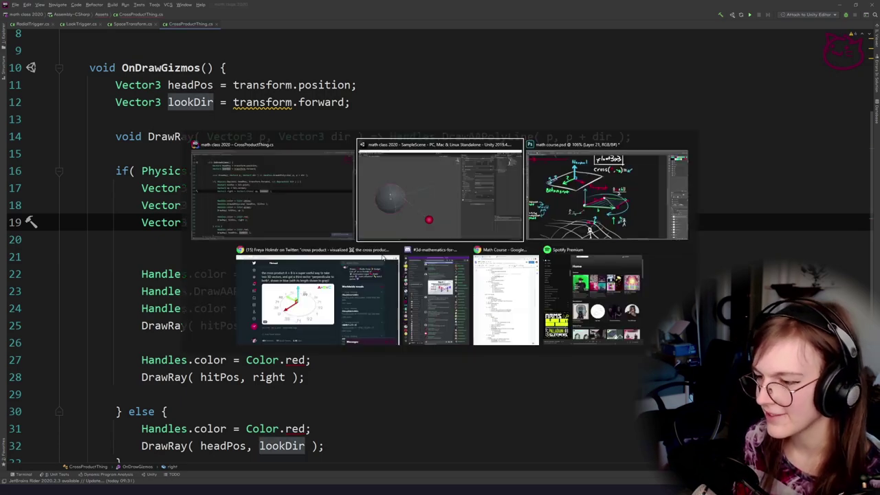
pyautogui.hotkey('alt', 'Tab')
pyautogui.hotkey('alt', 'shift', 'Tab')
pyautogui.moveTo(383, 288); pyautogui.dragTo(344, 292)
pyautogui.hotkey('alt', 'Tab')
# Append .normalized to the cross product assigned to right.
pyautogui.click(322, 291)
pyautogui.click(427, 223)
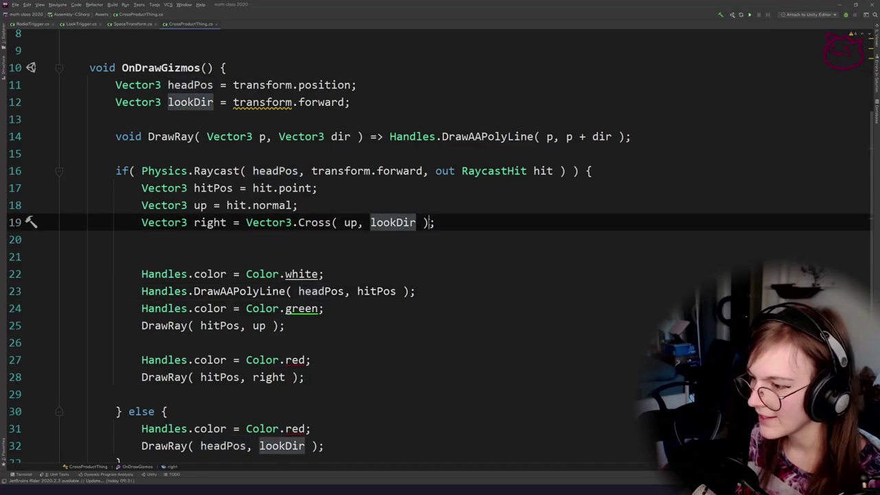
pyautogui.write('.normalized')
# Switch to Unity to examine the length of the red ray from another angle, and return to Rider.
pyautogui.hotkey('alt', 'Tab')
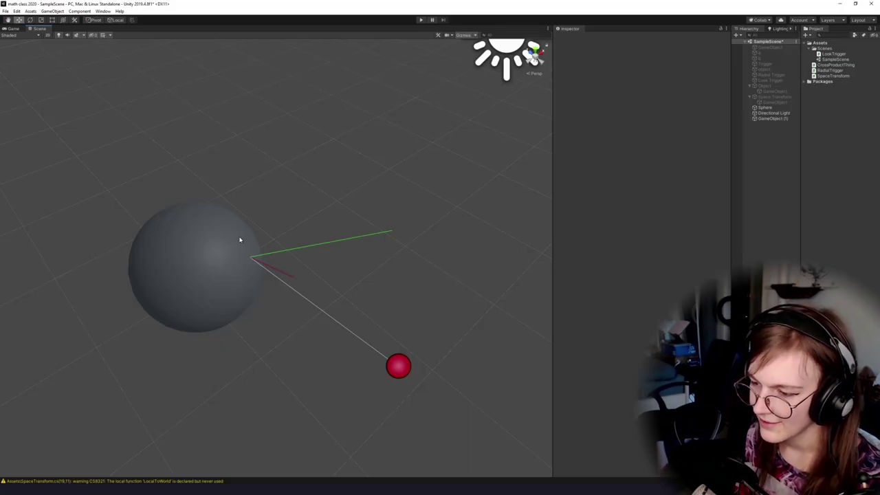
pyautogui.moveTo(264, 276); pyautogui.dragTo(283, 320)
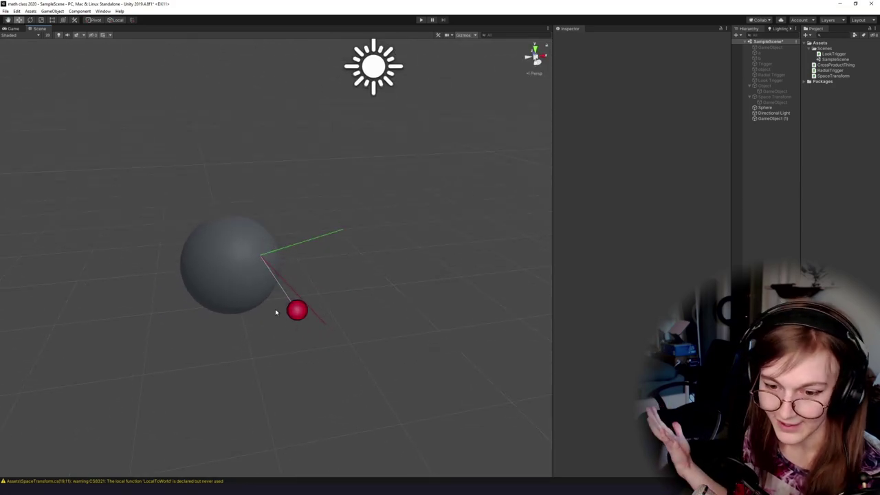
pyautogui.hotkey('alt', 'Tab')
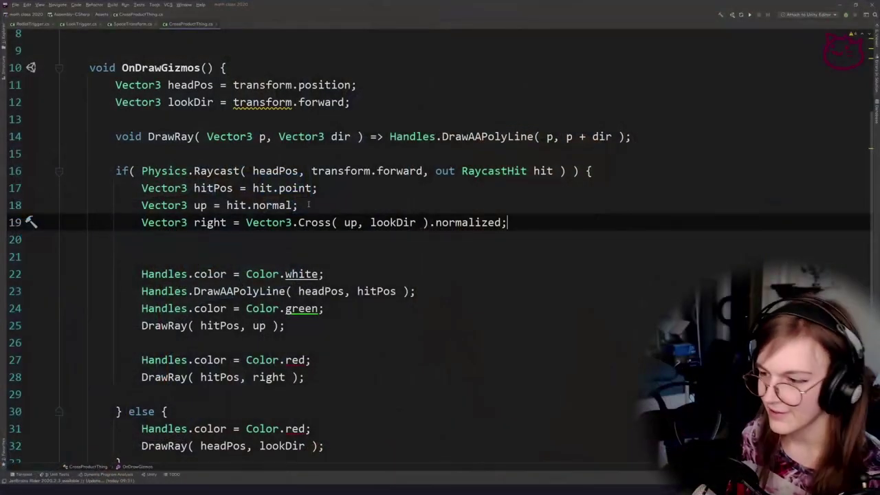
# Below the right vector, declare Vector3 forward = Vector3.Cross( right, up );.
pyautogui.click(537, 222)
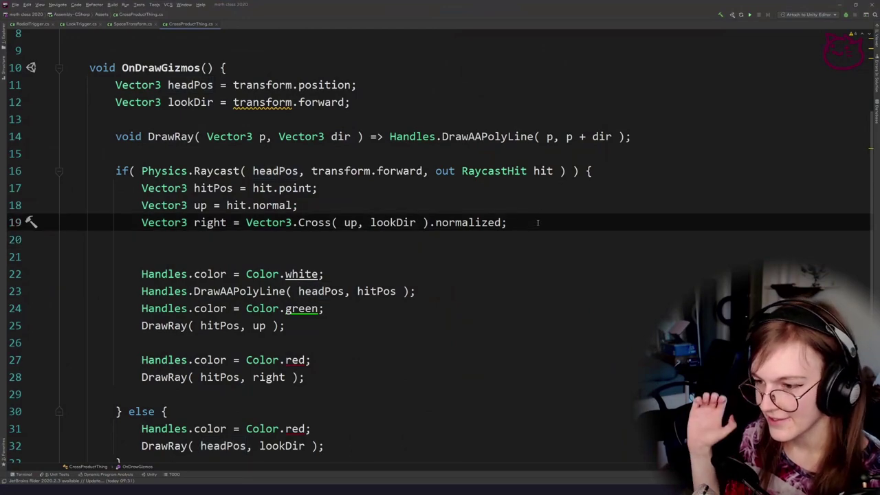
pyautogui.press('Return')
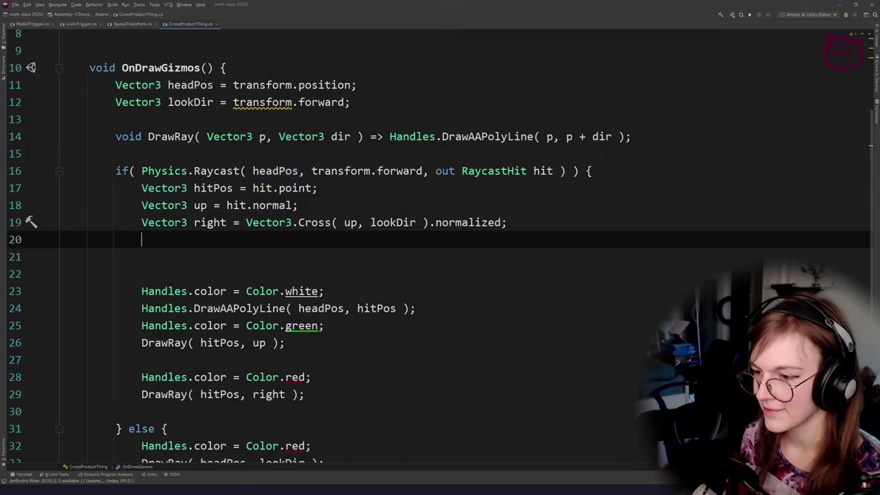
pyautogui.write('Vec')
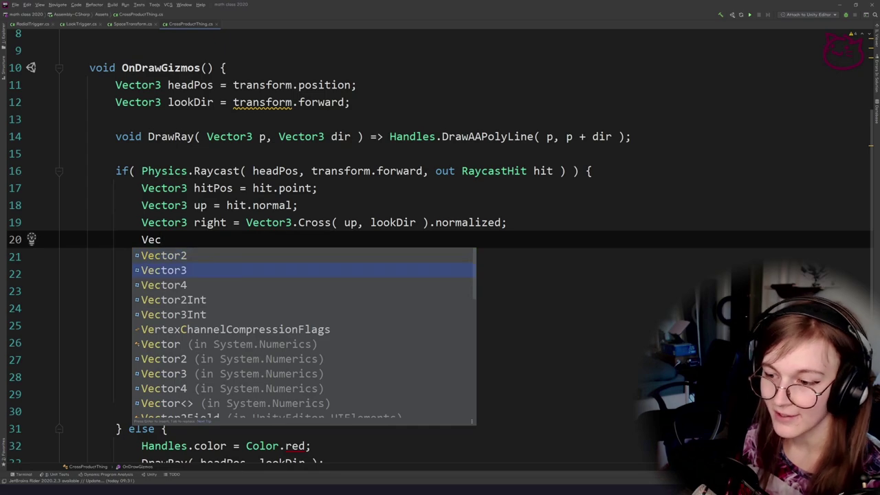
pyautogui.press('Return')
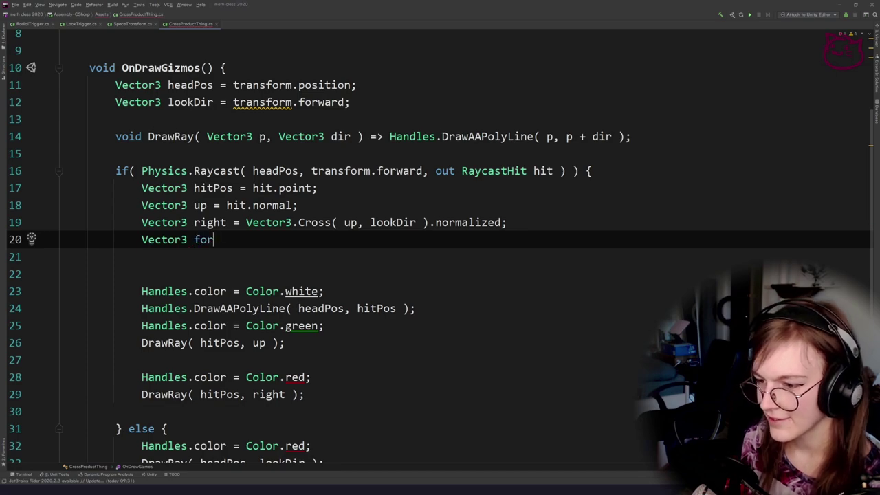
pyautogui.write('forward = Vec')
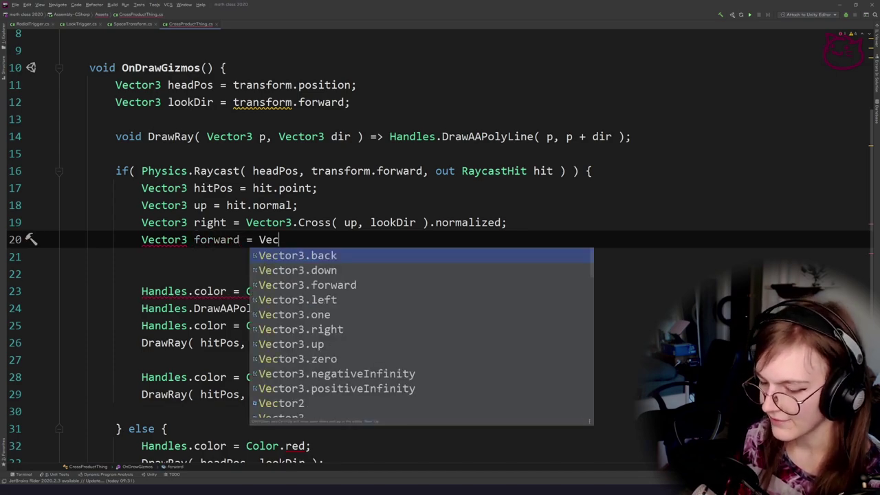
pyautogui.write('tor3.cro')
pyautogui.press('BackSpace')
pyautogui.press('BackSpace')
pyautogui.press('BackSpace')
pyautogui.press('BackSpace')
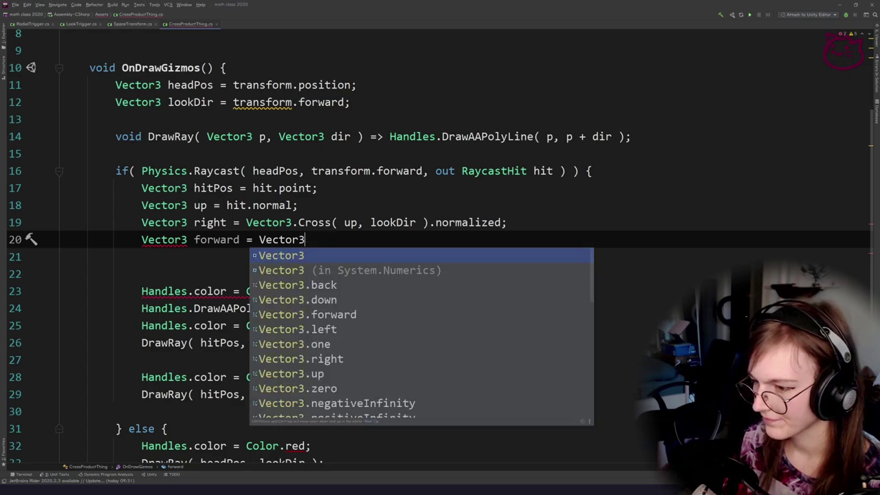
pyautogui.write('.cro')
pyautogui.press('Return')
pyautogui.write('right, up')
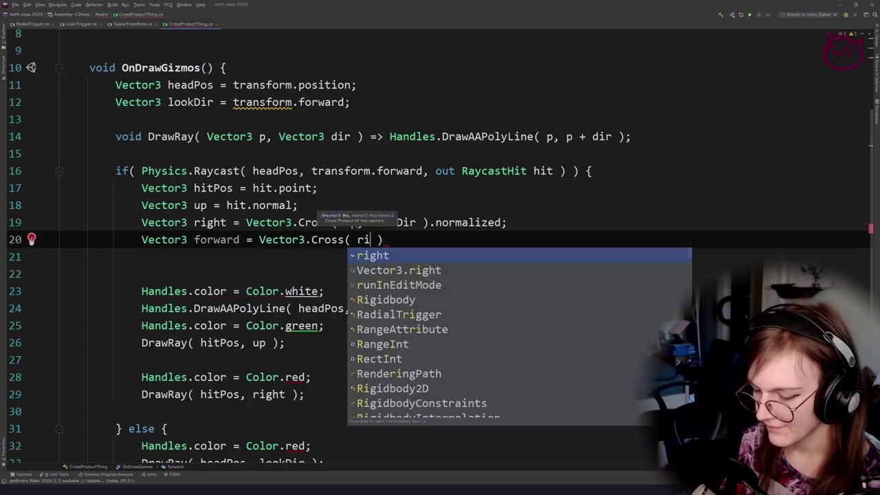
pyautogui.press('End')
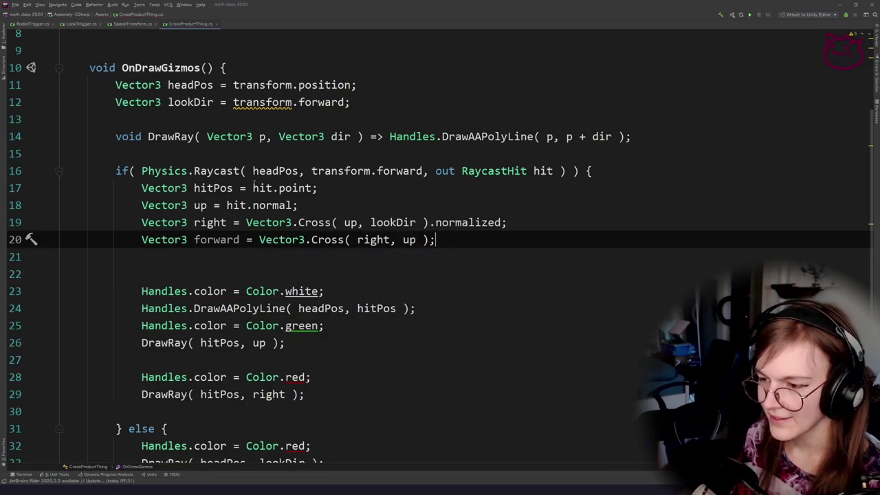
# Duplicate the red colour line and its DrawRay( hitPos, right ) call, separating the copies with a blank line.
pyautogui.moveTo(288, 343); pyautogui.dragTo(221, 326)
pyautogui.scroll(-3, 289, 336)
pyautogui.click(328, 311)
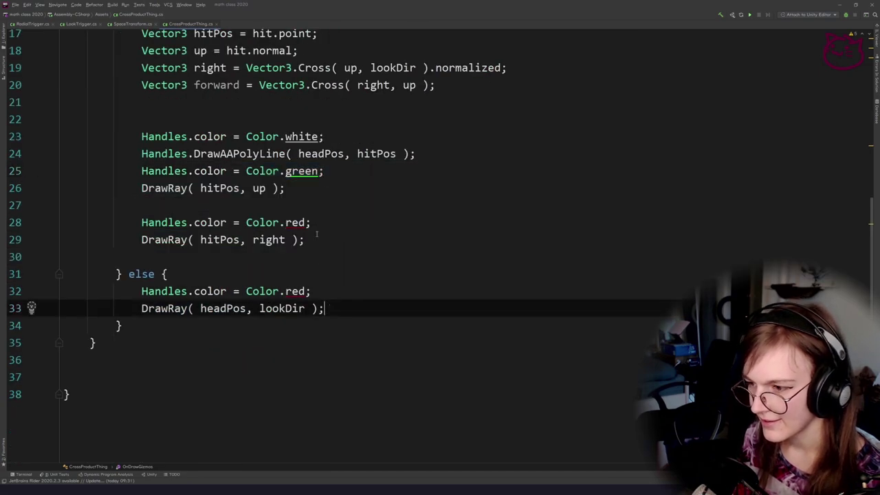
pyautogui.moveTo(314, 239); pyautogui.dragTo(142, 222)
pyautogui.hotkey('ctrl', 'd')
pyautogui.click(333, 238)
pyautogui.press('Return')
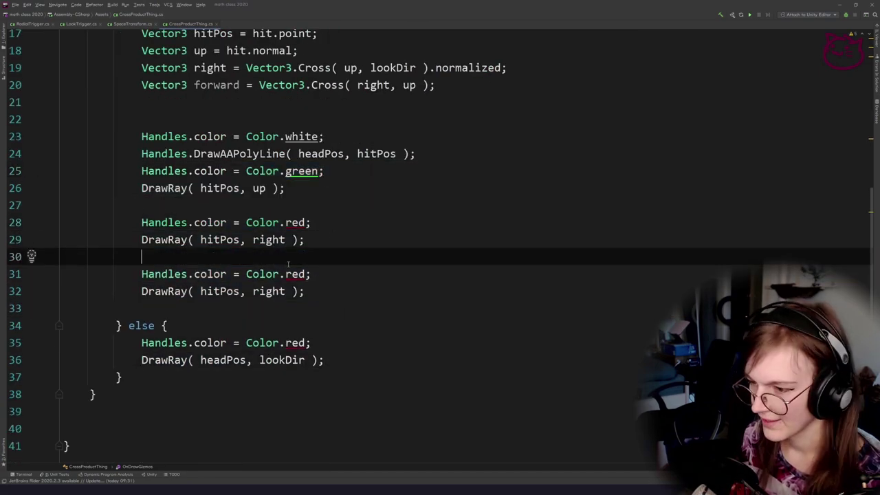
# Set the duplicated colour line to Color.cyan and change its ray to DrawRay( hitPos, forward ).
pyautogui.doubleClick(286, 273)
pyautogui.write('f')
pyautogui.press('BackSpace')
pyautogui.press('BackSpace')
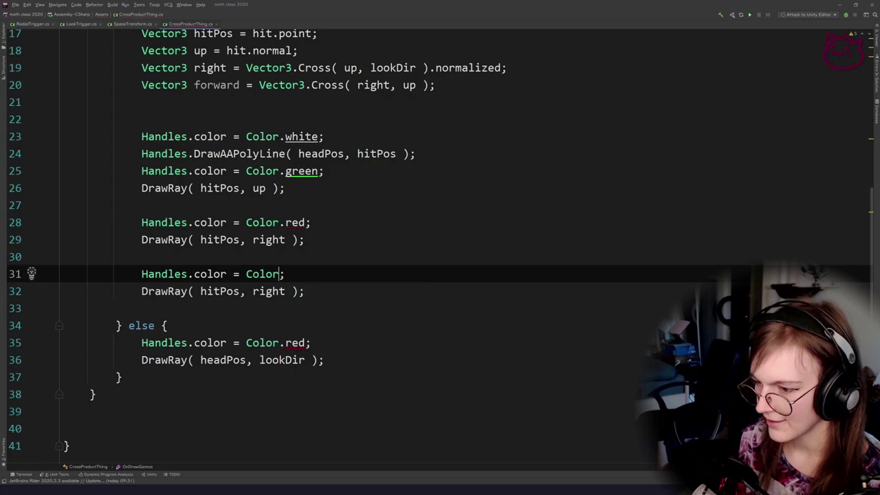
pyautogui.write('.cyan')
pyautogui.click(294, 342)
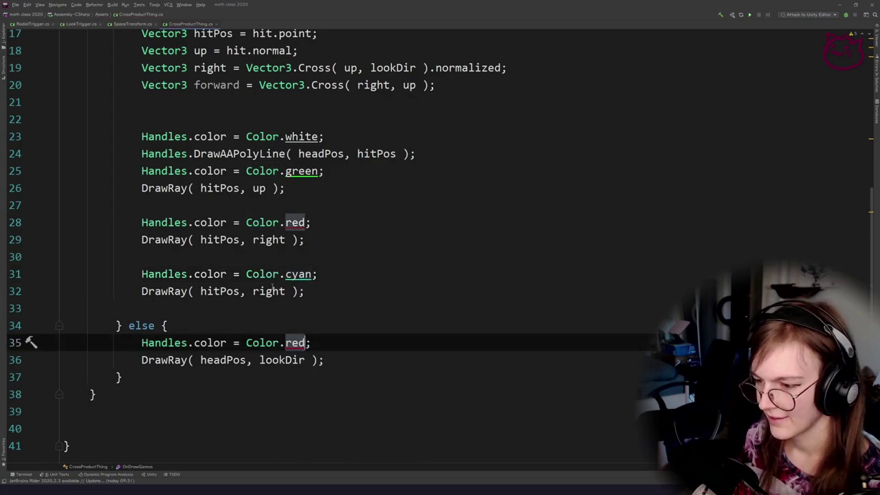
pyautogui.doubleClick(268, 291)
pyautogui.write('for')
pyautogui.press('Return')
# Switch to Unity, select the red GameObject (1) and rotate it to aim its ray elsewhere on the sphere.
pyautogui.hotkey('alt', 'Tab')
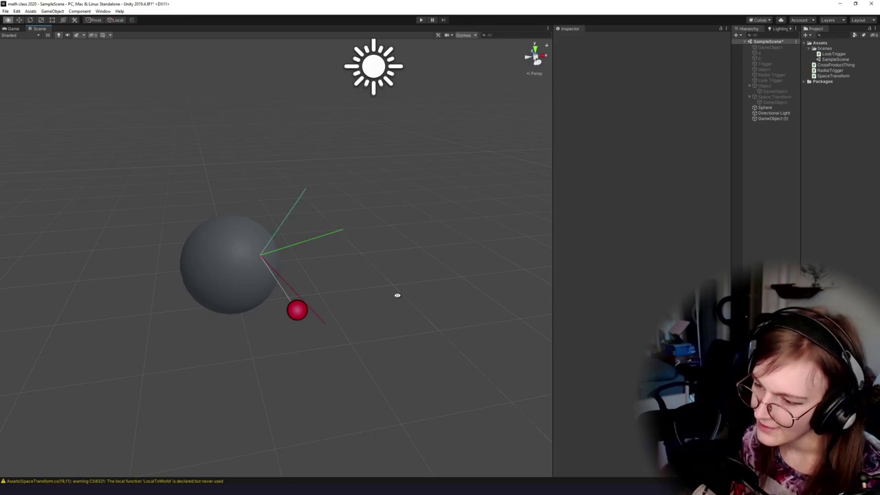
pyautogui.moveTo(396, 295); pyautogui.dragTo(280, 332)
pyautogui.click(280, 332)
pyautogui.moveTo(286, 323); pyautogui.dragTo(295, 302)
pyautogui.moveTo(349, 303); pyautogui.dragTo(357, 335)
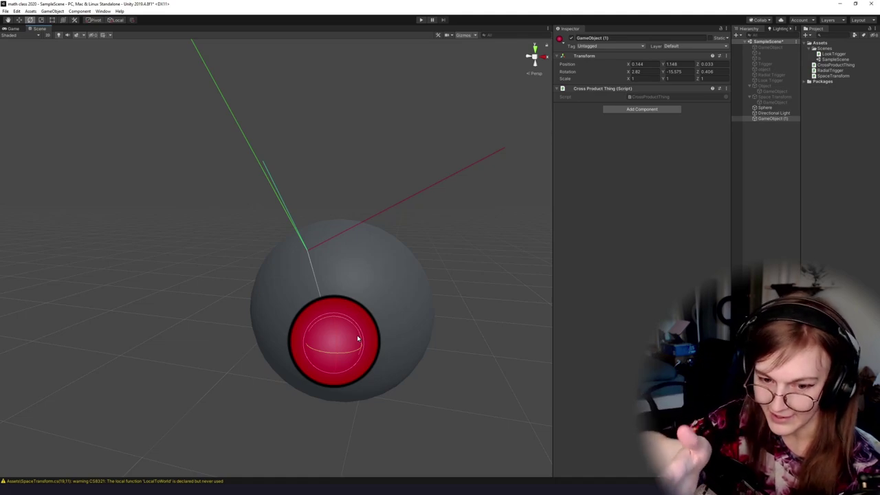
# Examine the green, red and cyan rays at the sphere's hit point from several distances and angles.
pyautogui.moveTo(303, 269); pyautogui.dragTo(297, 330)
pyautogui.scroll(-5, 330, 283)
pyautogui.press('w')
pyautogui.scroll(-8, 275, 319)
pyautogui.scroll(5, 296, 309)
pyautogui.moveTo(241, 308); pyautogui.dragTo(273, 353)
pyautogui.scroll(4, 264, 320)
pyautogui.click(257, 302)
pyautogui.moveTo(262, 308); pyautogui.dragTo(375, 339)
pyautogui.click(283, 336)
pyautogui.moveTo(283, 336); pyautogui.dragTo(505, 280)
pyautogui.moveTo(344, 177); pyautogui.dragTo(227, 349)
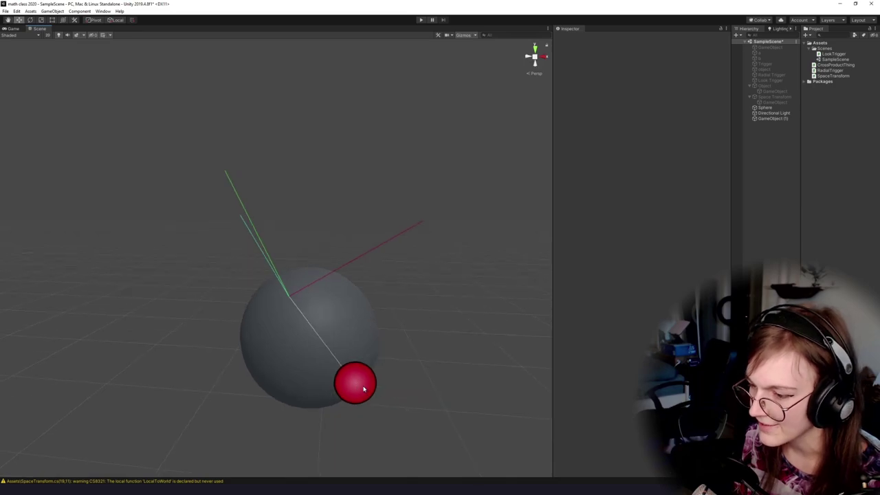
# Reselect GameObject (1) and turn it slightly with the Rotate tool, viewing the three rays from the side.
pyautogui.click(362, 389)
pyautogui.moveTo(374, 389); pyautogui.dragTo(312, 400)
pyautogui.press('e')
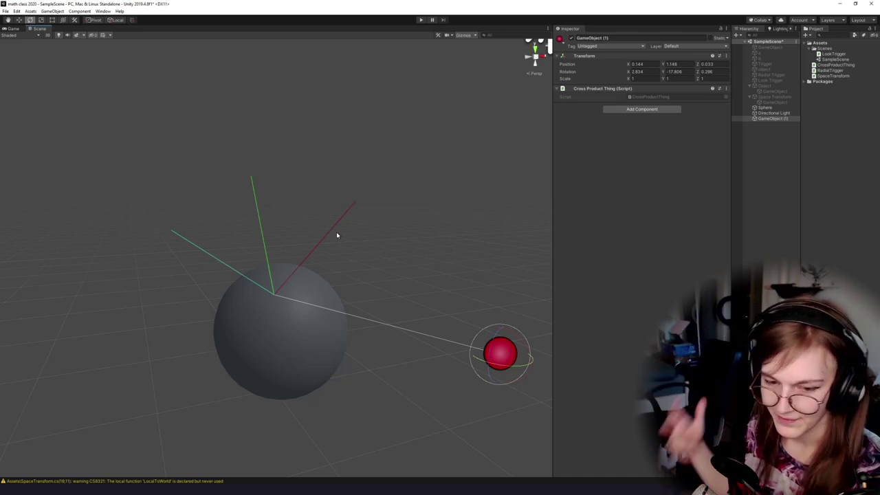
# Return to Rider and delete the extra blank line above the Color.white line.
pyautogui.hotkey('alt', 'Tab')
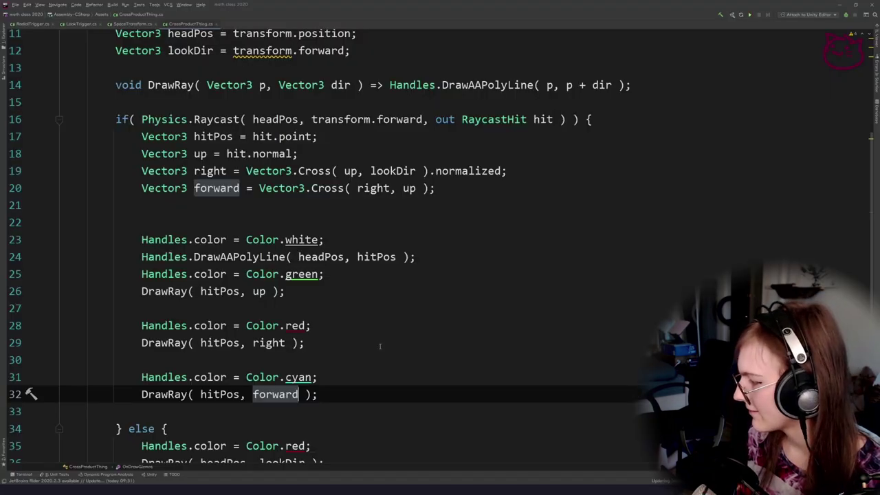
pyautogui.scroll(3, 389, 411)
pyautogui.click(455, 327)
pyautogui.click(277, 375)
pyautogui.scroll(-3, 296, 347)
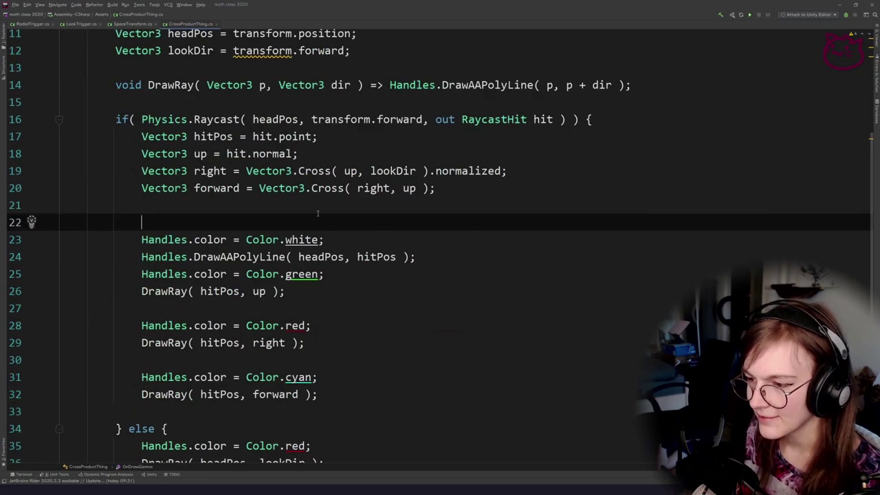
pyautogui.press('Up')
pyautogui.press('Down')
pyautogui.press('Delete')
# Insert a blank line between the DrawAAPolyLine( headPos, hitPos ) call and the Color.green line.
pyautogui.press('Down')
pyautogui.press('Down')
pyautogui.press('Down')
pyautogui.press('Up')
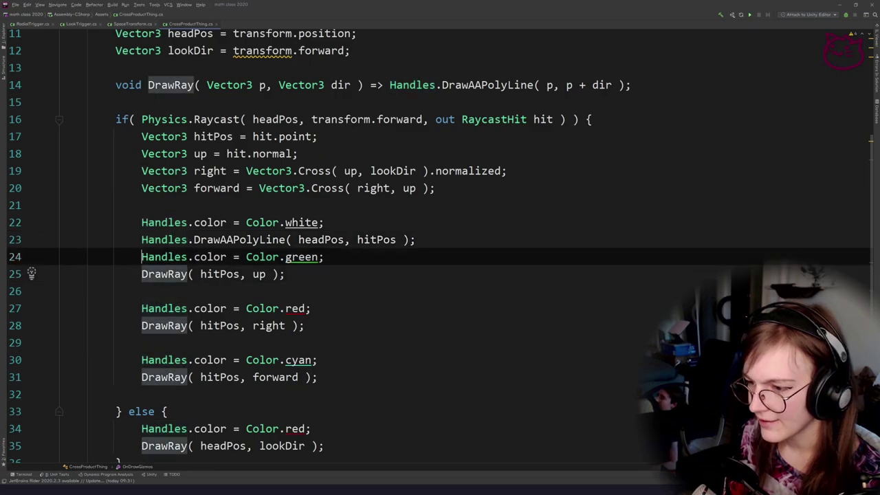
pyautogui.press('Up')
pyautogui.press('Down')
pyautogui.press('Down')
pyautogui.press('Up')
pyautogui.press('Up')
pyautogui.press('End')
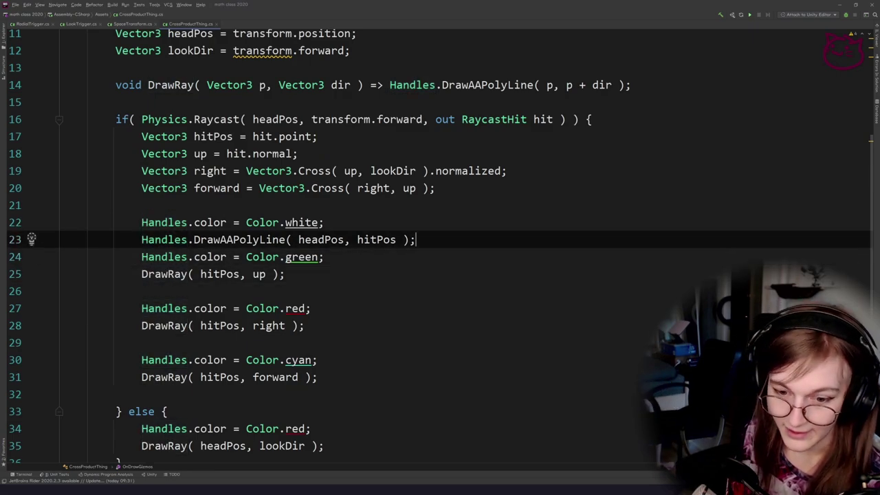
pyautogui.hotkey('ctrl', 'z')
pyautogui.hotkey('ctrl', 'z')
pyautogui.hotkey('ctrl', 'z')
# Switch to Unity to look over the three coloured rays once more, and return to Rider.
pyautogui.hotkey('alt', 'Tab')
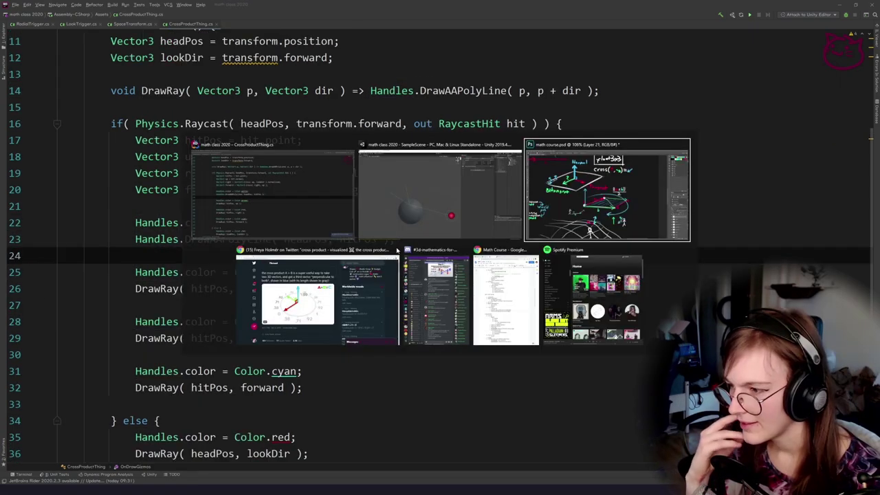
pyautogui.hotkey('alt', 'shift', 'Tab')
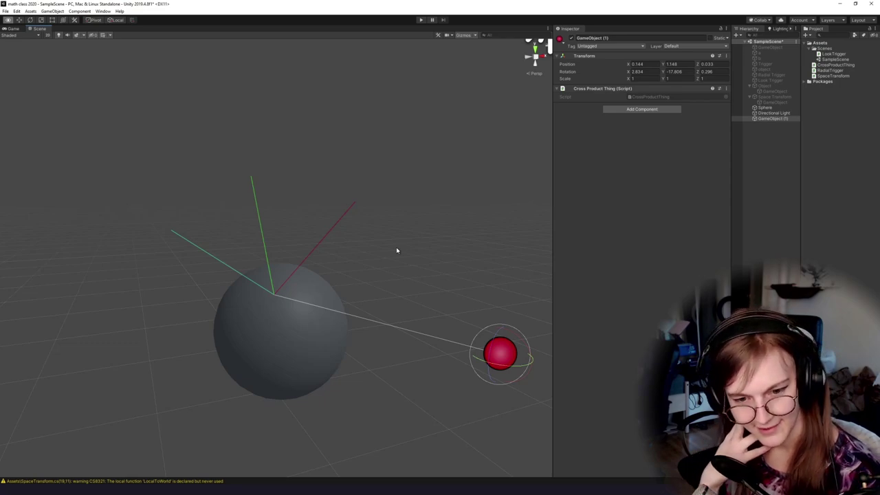
pyautogui.hotkey('alt', 'Tab')
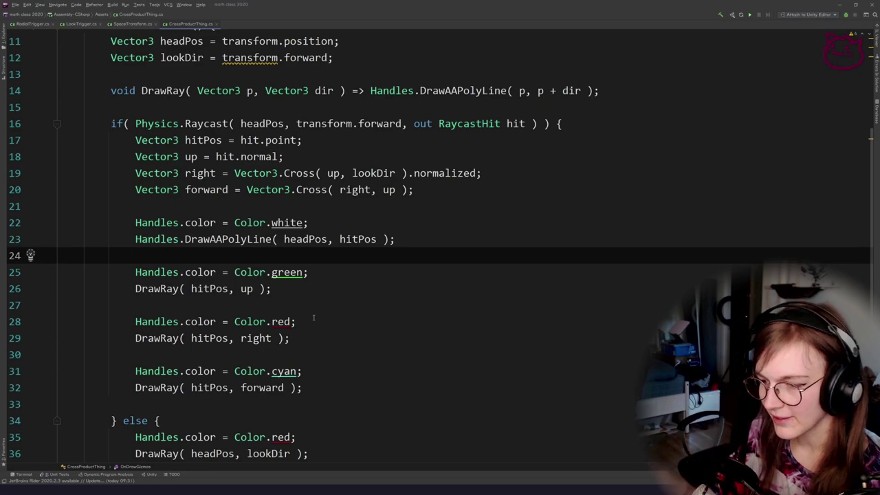
# Check the overloads of the DrawAAPolyLine( headPos, hitPos ) call and make room for another argument before headPos.
pyautogui.click(262, 201)
pyautogui.click(276, 250)
pyautogui.click(277, 244)
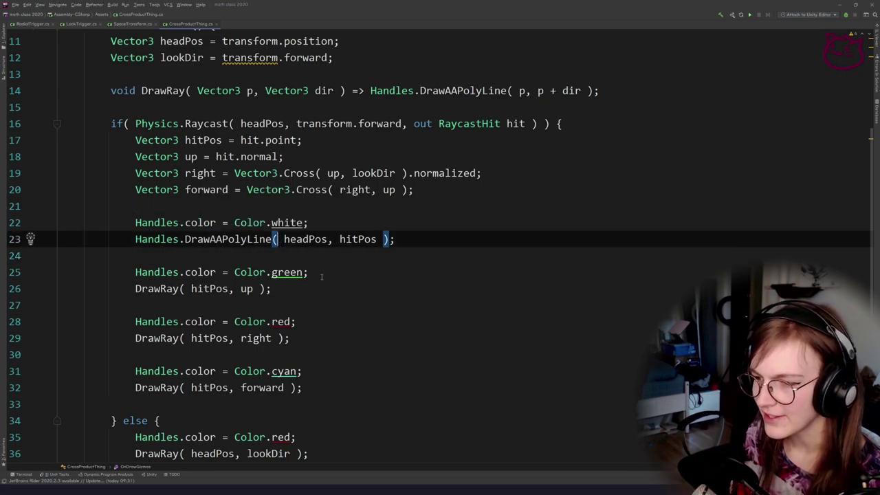
pyautogui.hotkey('ctrl', 'shift', 'space')
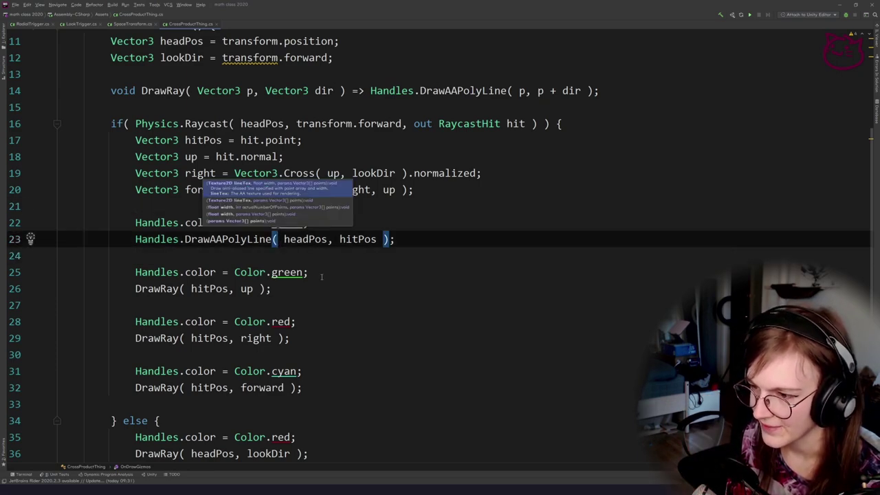
pyautogui.hotkey('ctrl', 'Left')
pyautogui.hotkey('ctrl', 'Left')
pyautogui.hotkey('ctrl', 'Left')
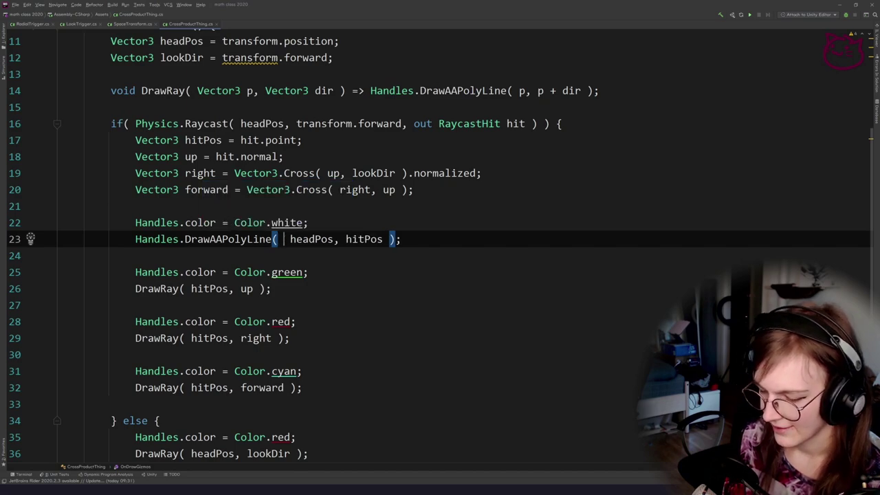
pyautogui.hotkey('ctrl', 'space')
pyautogui.write('Efo')
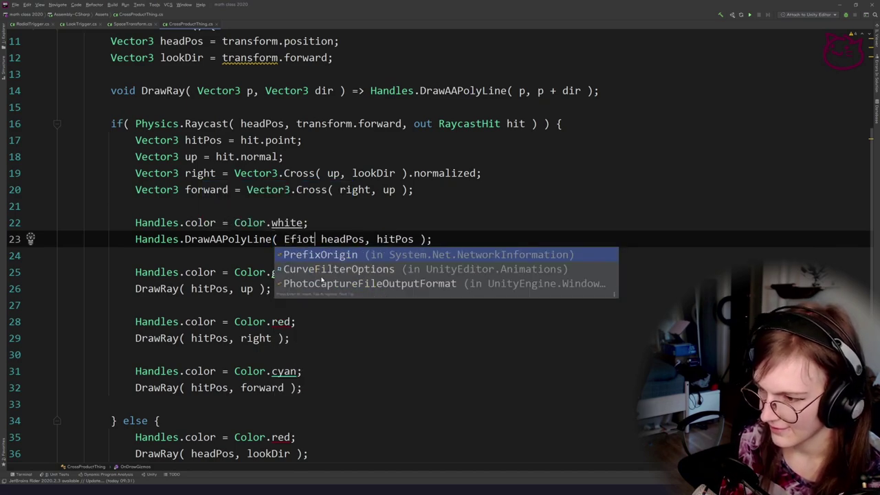
pyautogui.press('BackSpace')
pyautogui.press('BackSpace')
pyautogui.write('ditorT')
pyautogui.press('BackSpace')
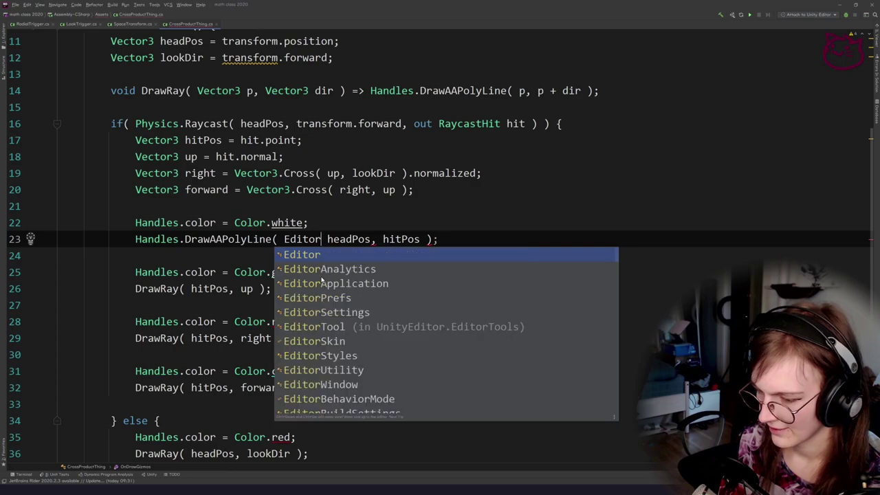
pyautogui.write('Utility.whi')
pyautogui.hotkey('ctrl', 'BackSpace')
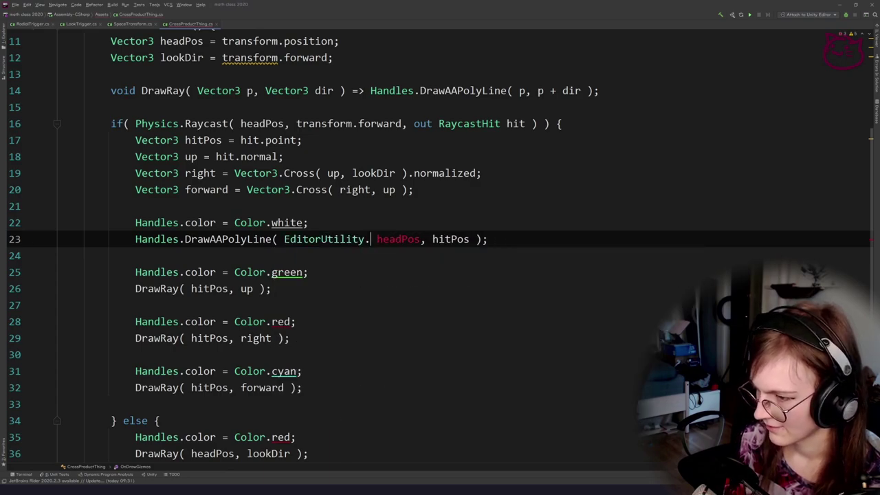
pyautogui.press('BackSpace')
pyautogui.hotkey('ctrl', 'shift', 'Left')
# Add EditorGUIUtility.whiteTexture and a width of 5 as the first arguments of the DrawAAPolyLine( headPos, hitPos ) call.
pyautogui.write('EditorGUIUtility.wh')
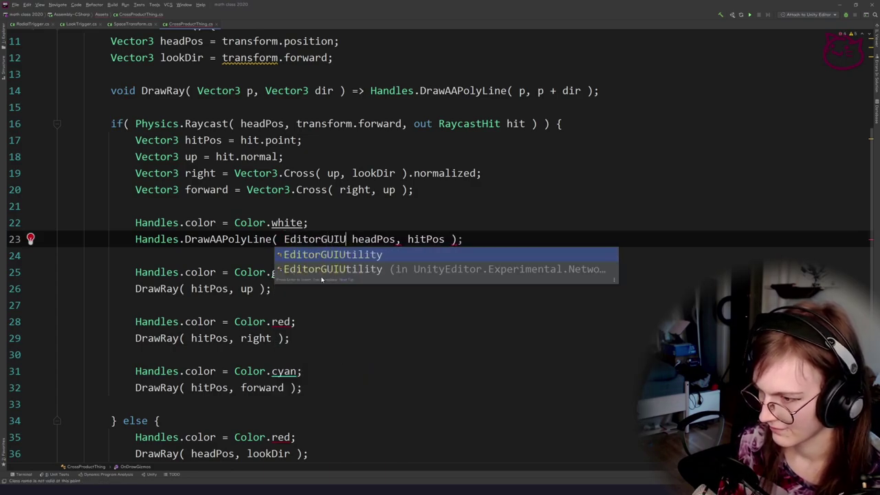
pyautogui.press('Return')
pyautogui.write(', ')
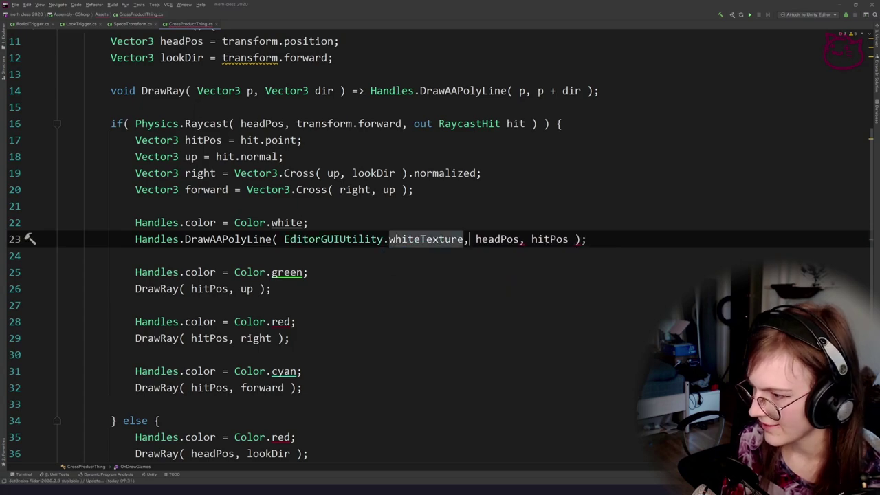
pyautogui.write('5 ')
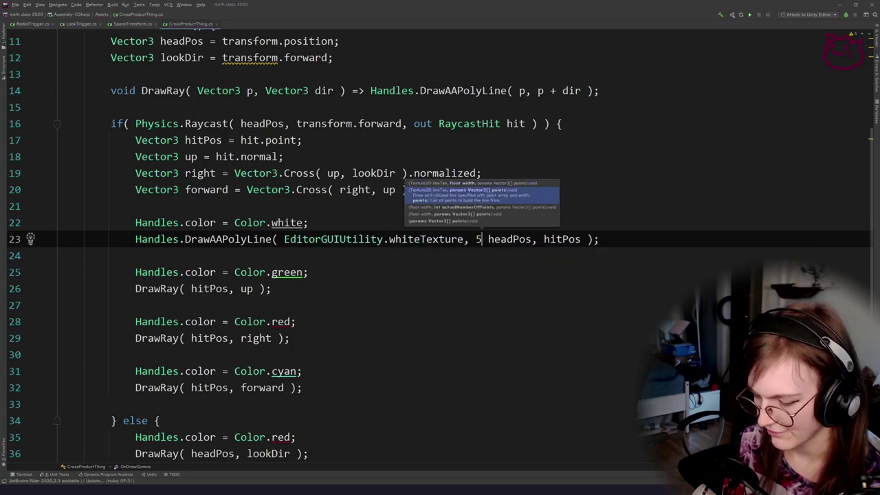
pyautogui.write('px')
pyautogui.press('BackSpace')
pyautogui.press('BackSpace')
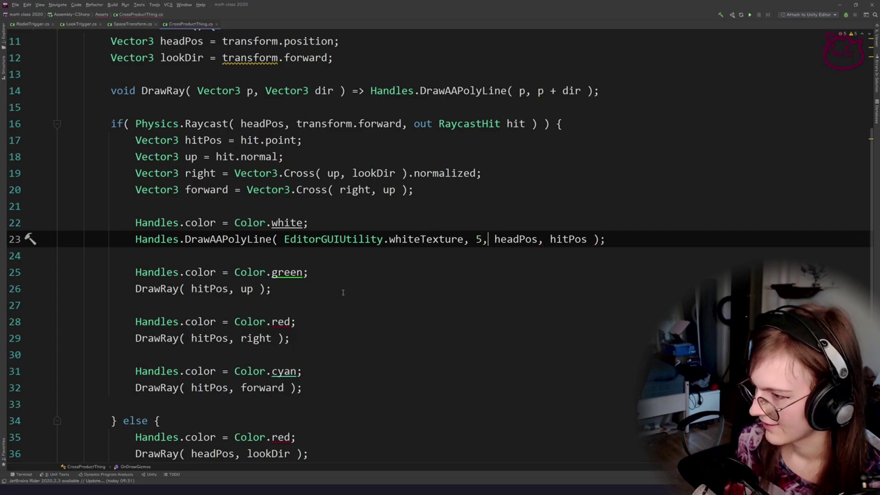
# Switch to Unity to inspect the coloured rays at the sphere, and go to the cross product thread in the browser.
pyautogui.click(349, 340)
pyautogui.hotkey('alt', 'Tab')
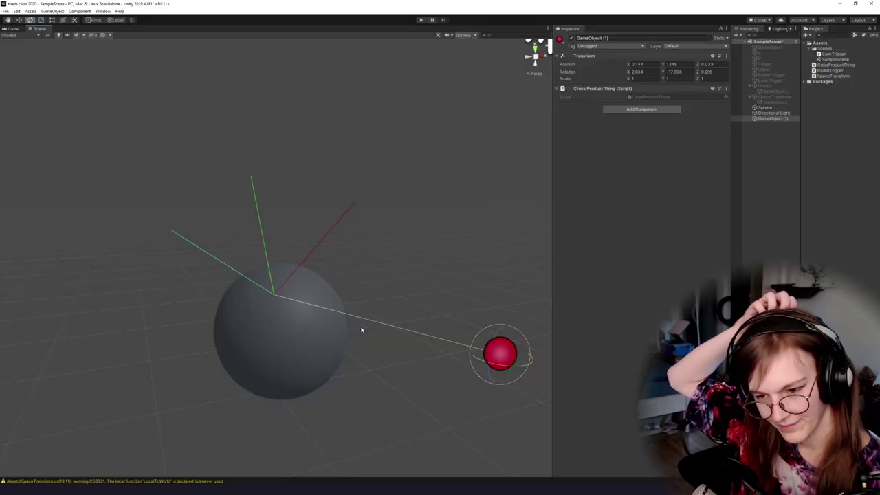
pyautogui.moveTo(359, 328); pyautogui.dragTo(358, 291)
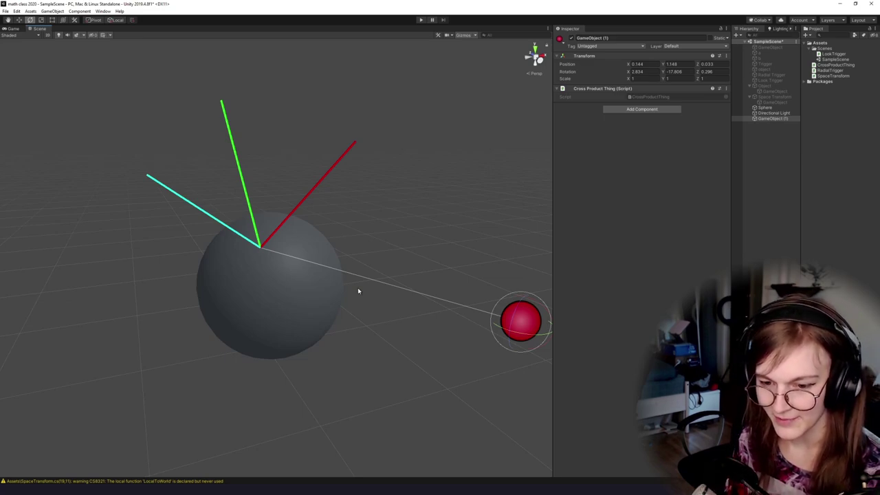
pyautogui.hotkey('alt', 'Tab')
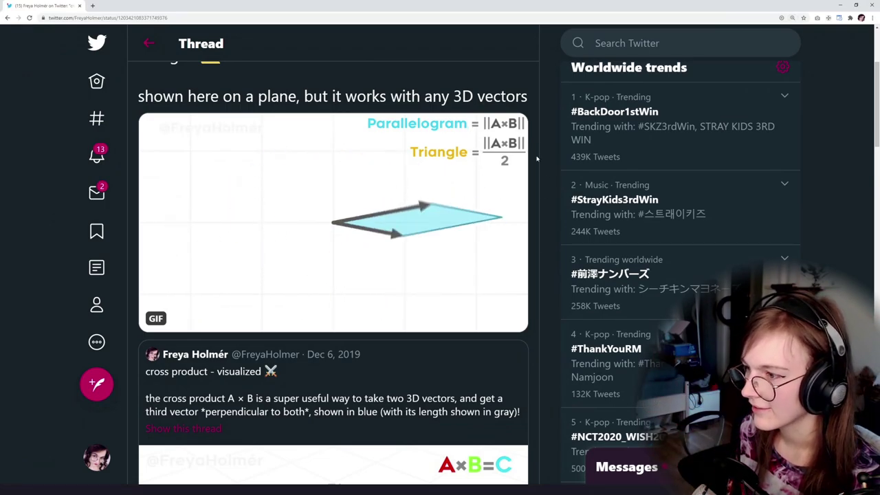
# Switch to Photoshop and examine the Matrix 4x4 and Transform point notes in the math course drawing.
pyautogui.hotkey('alt', 'Tab')
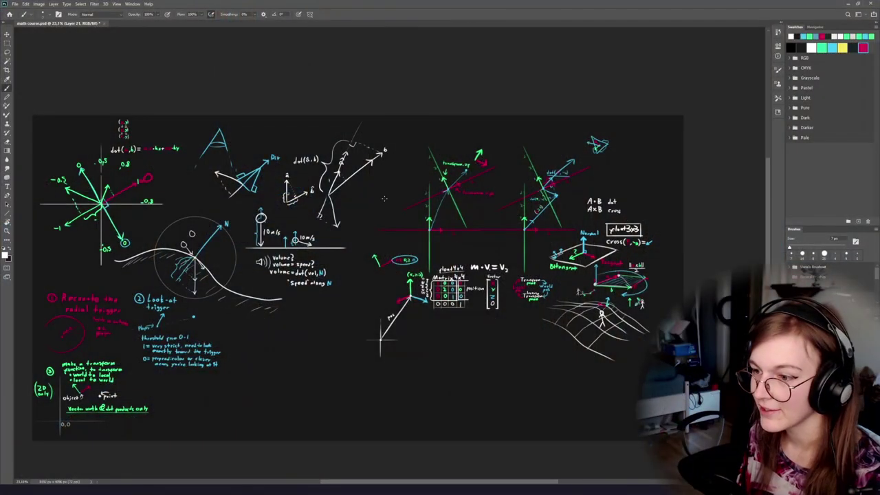
pyautogui.scroll(3, 361, 407)
pyautogui.moveTo(541, 342); pyautogui.dragTo(307, 335)
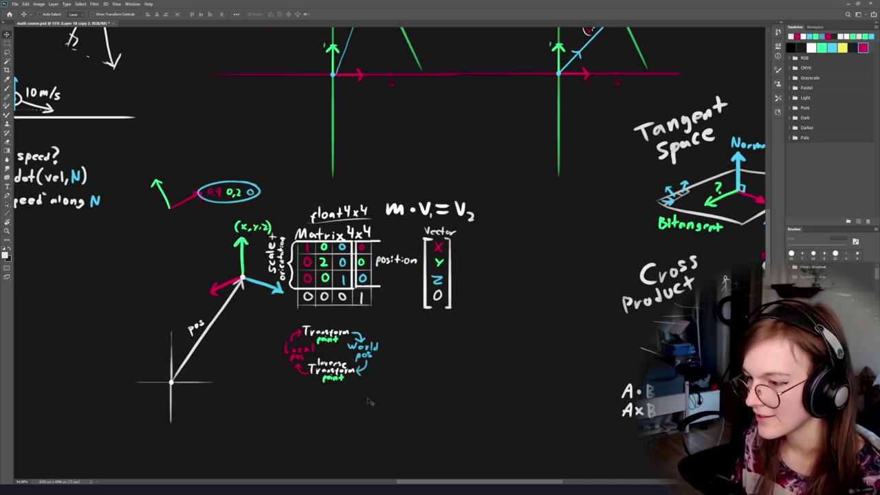
pyautogui.press('b')
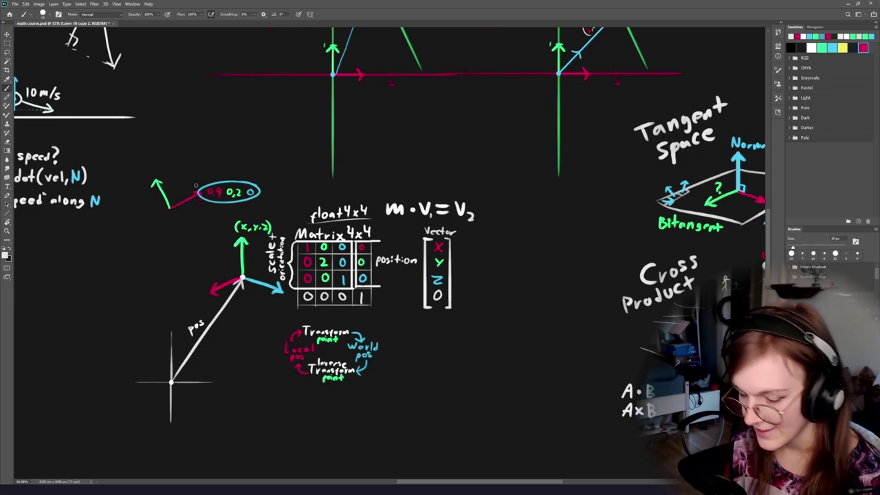
pyautogui.moveTo(274, 299); pyautogui.dragTo(349, 312)
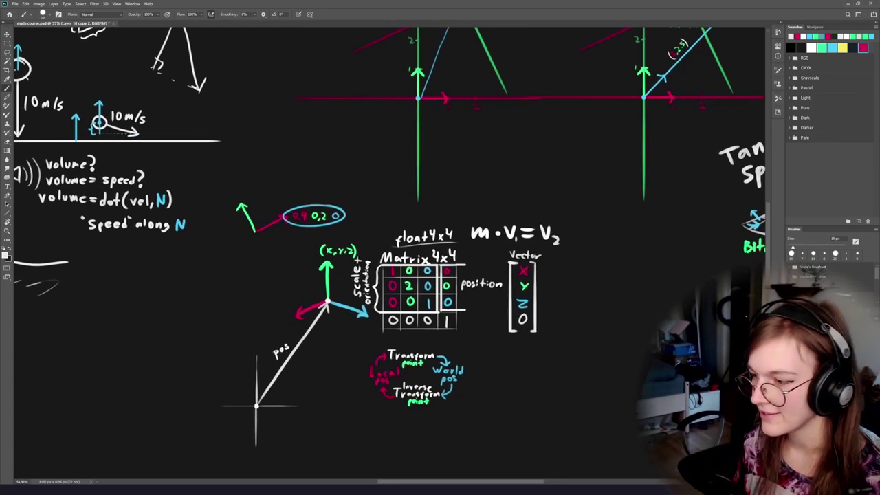
# Crop the canvas with a rectangular selection to the local/world transform, Matrix 4x4, tangent space and cross product sketches.
pyautogui.scroll(-3, 348, 310)
pyautogui.scroll(-3, 330, 308)
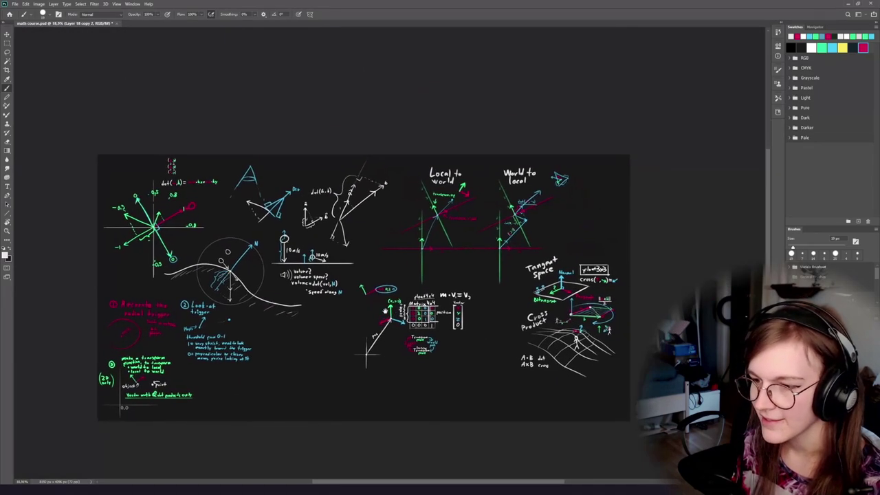
pyautogui.moveTo(321, 306); pyautogui.dragTo(225, 305)
pyautogui.moveTo(348, 317); pyautogui.dragTo(358, 316)
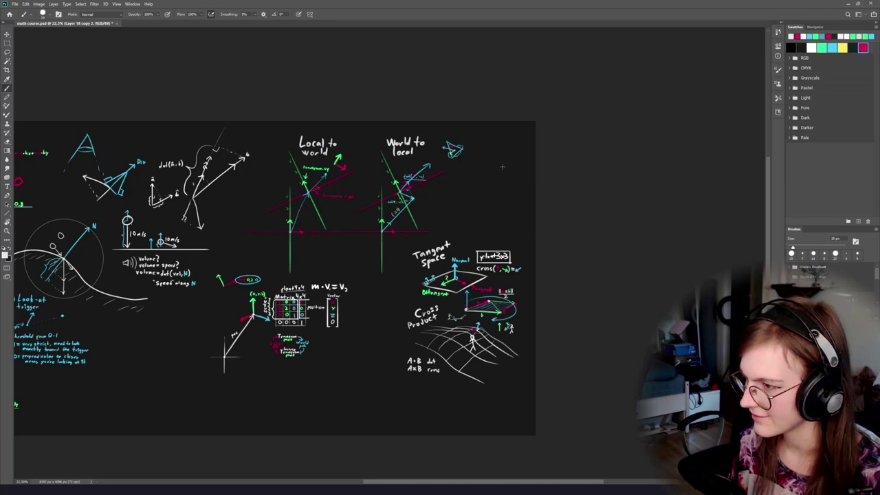
pyautogui.press('m')
pyautogui.scroll(1, 292, 265)
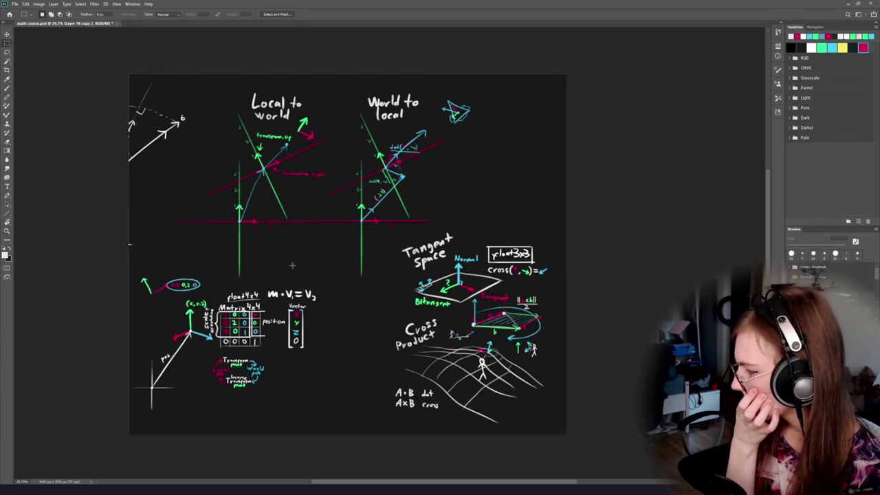